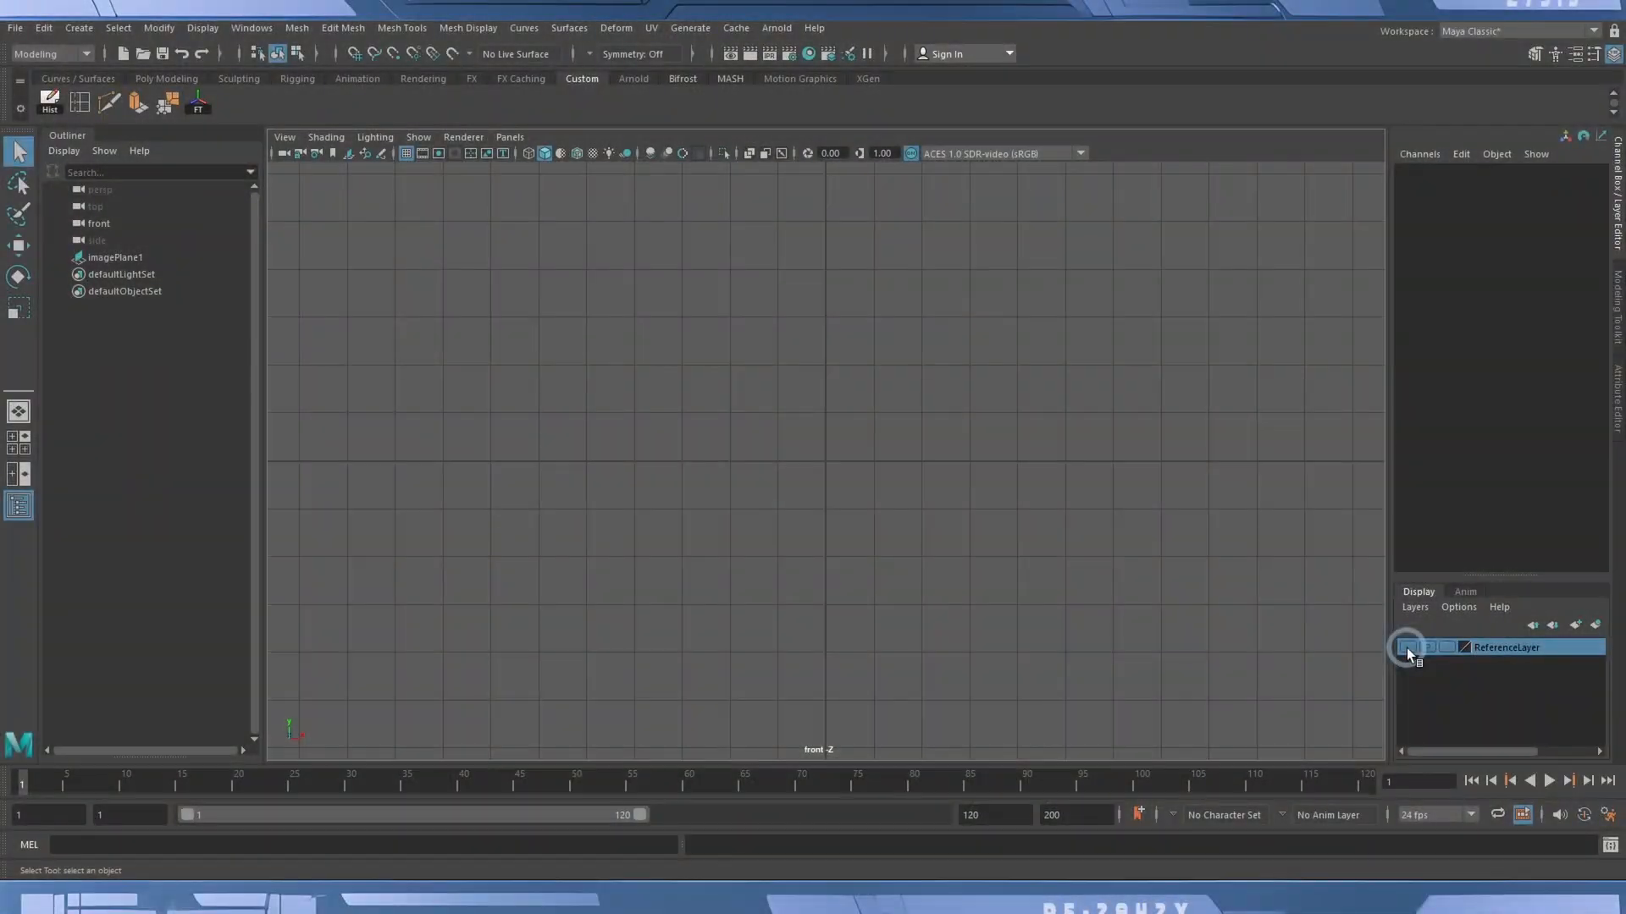
Show the ReferenceLayer with the sword drawing and create a polygon cylinder at the origin.
click(1406, 647)
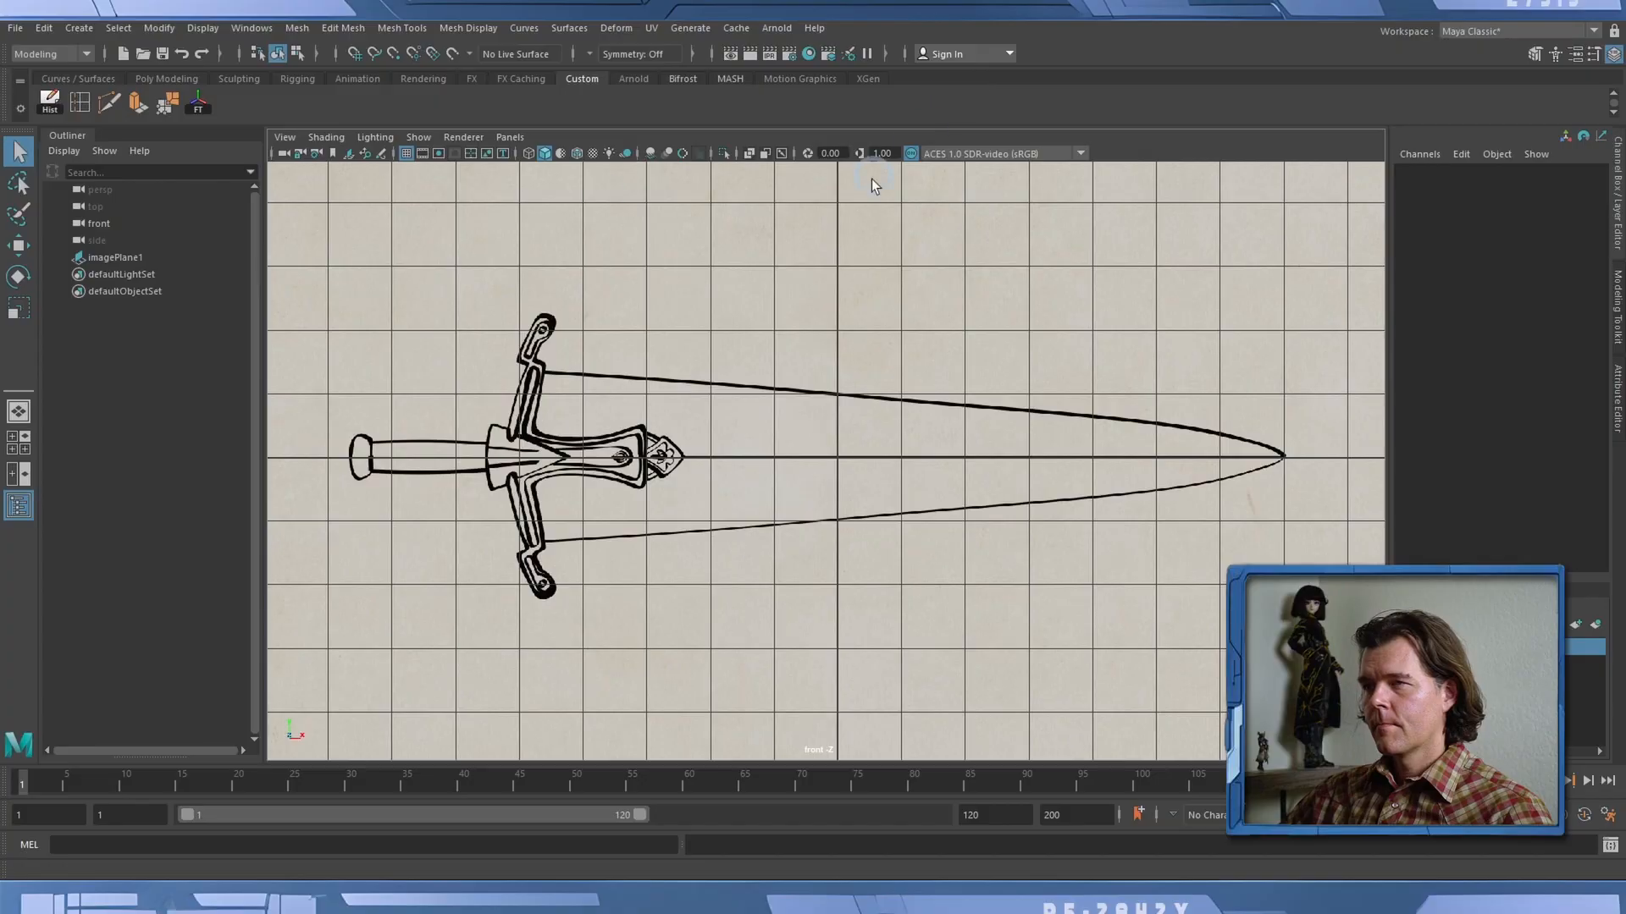
click(79, 28)
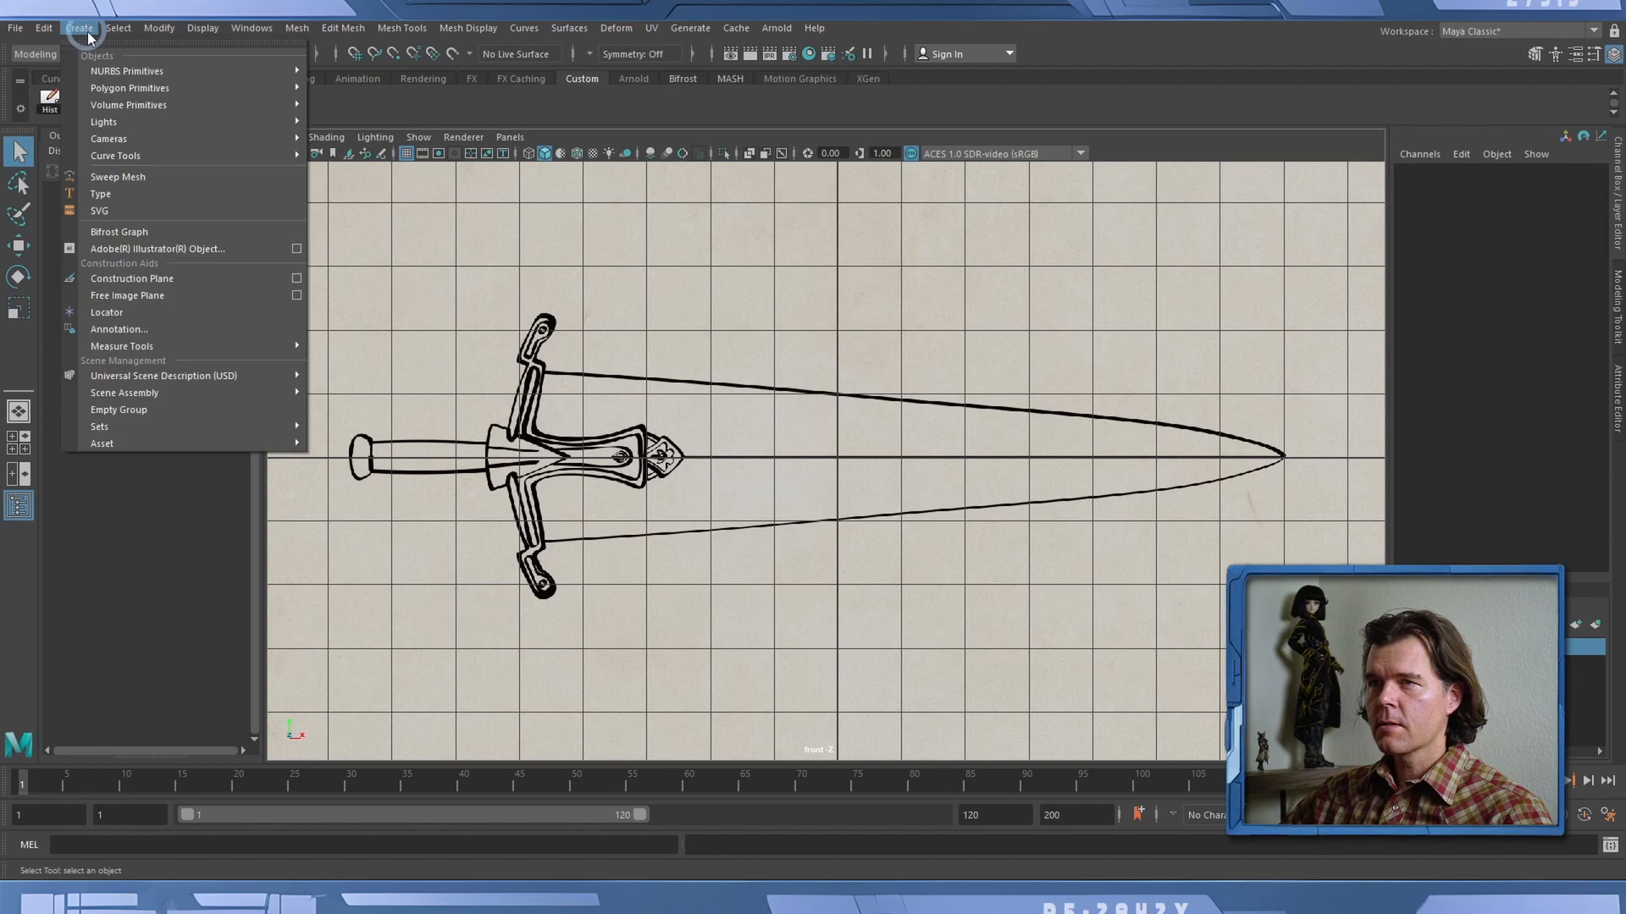
mouse_move(116, 73)
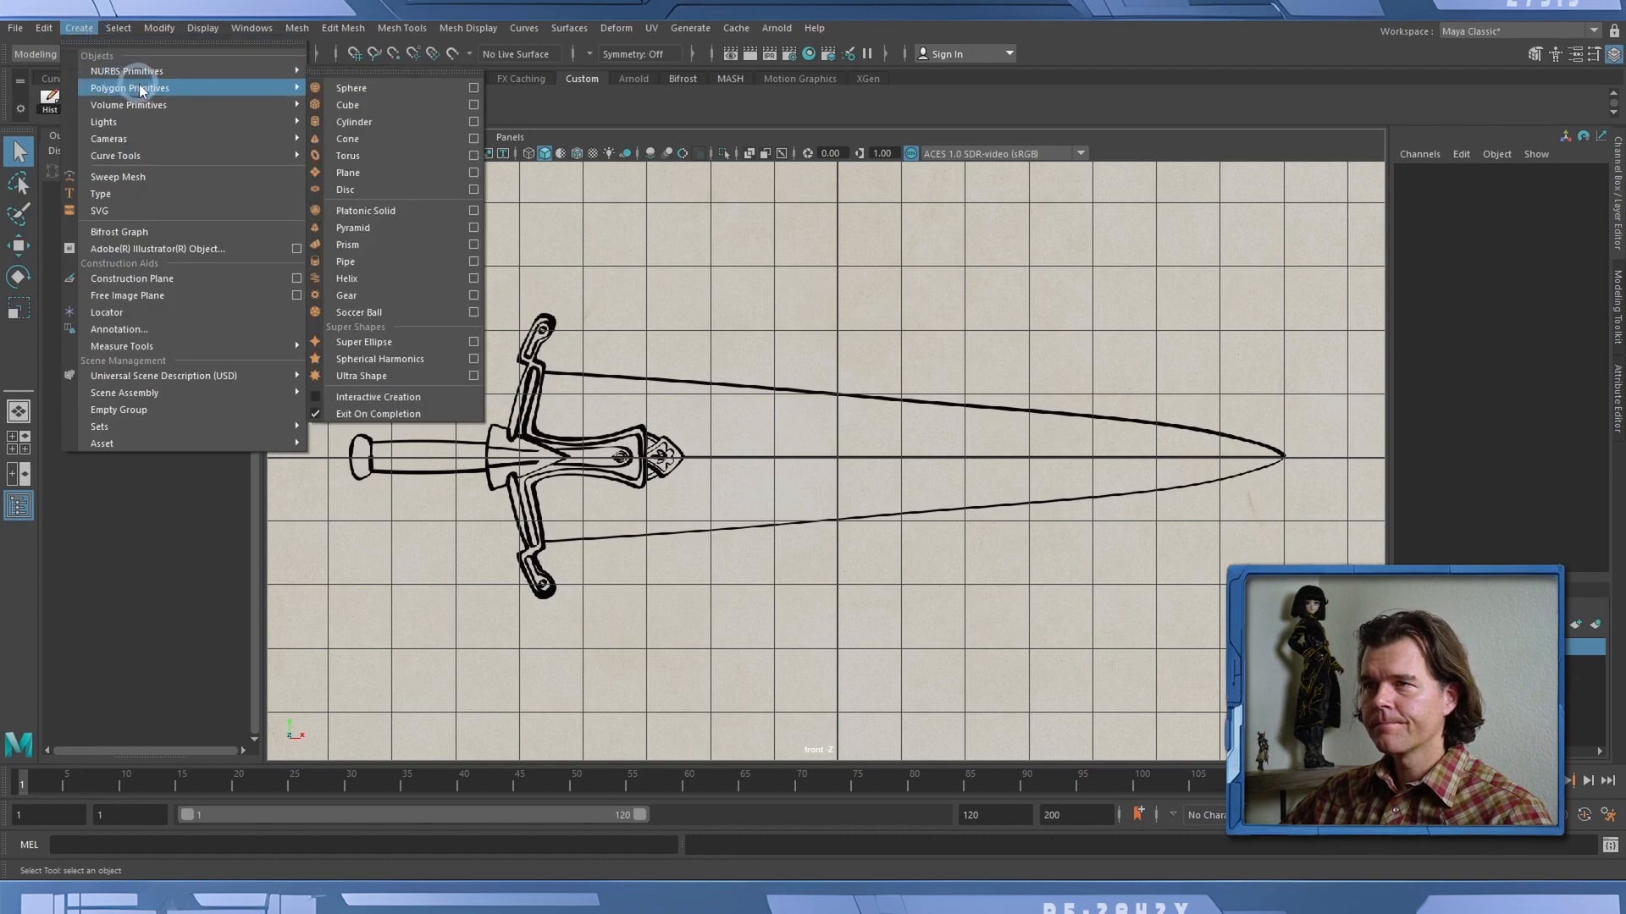
click(388, 122)
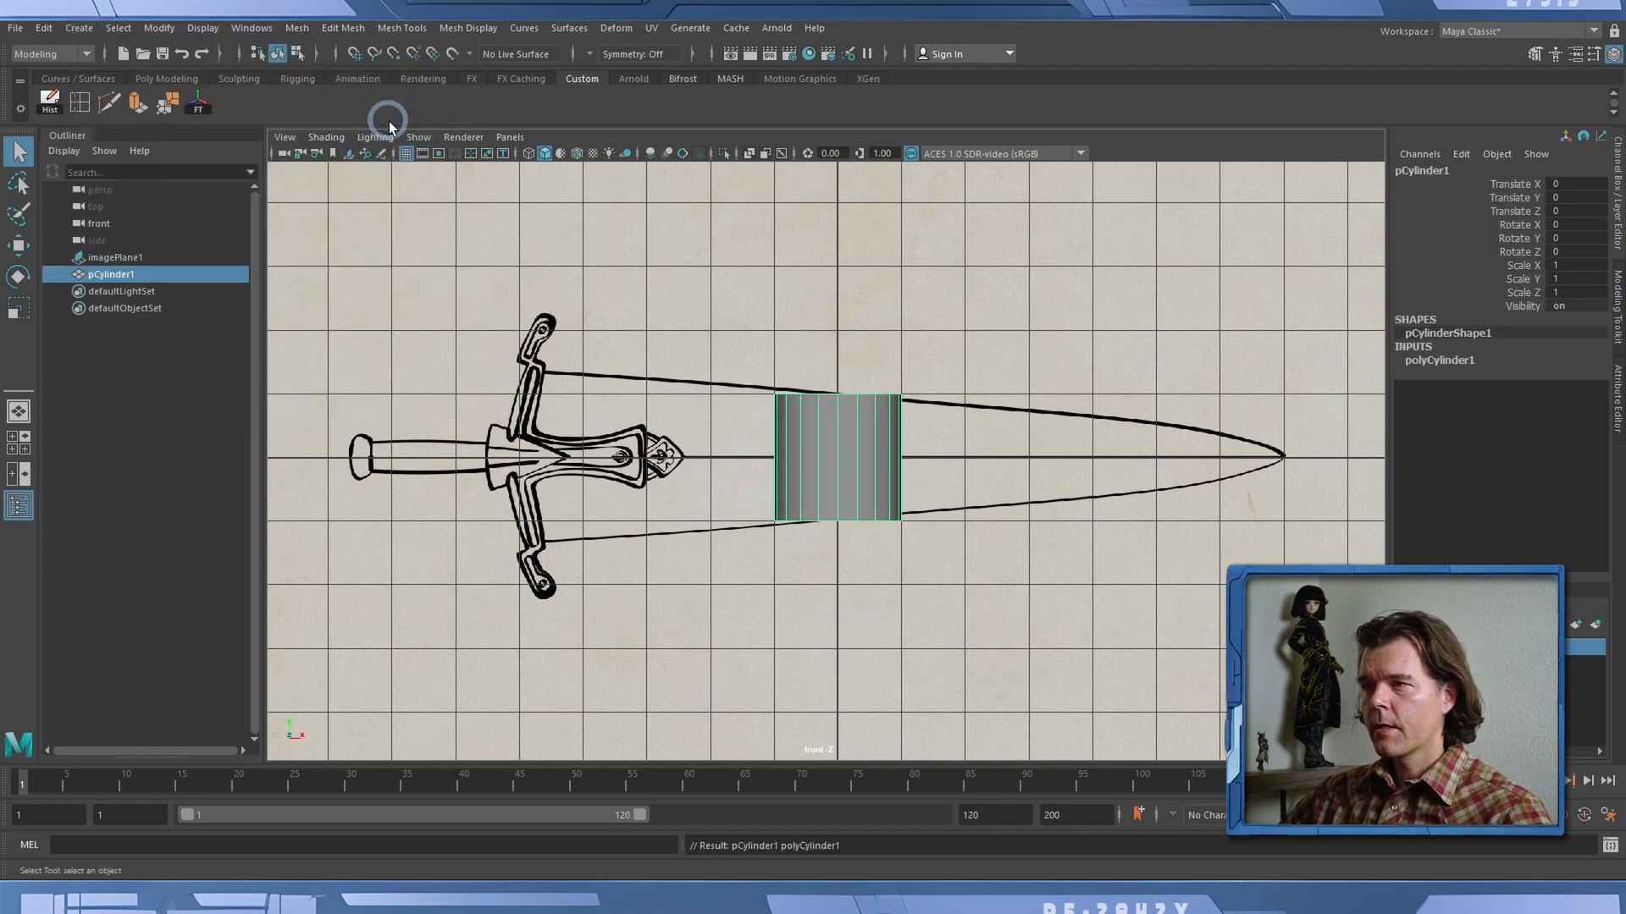
click(834, 474)
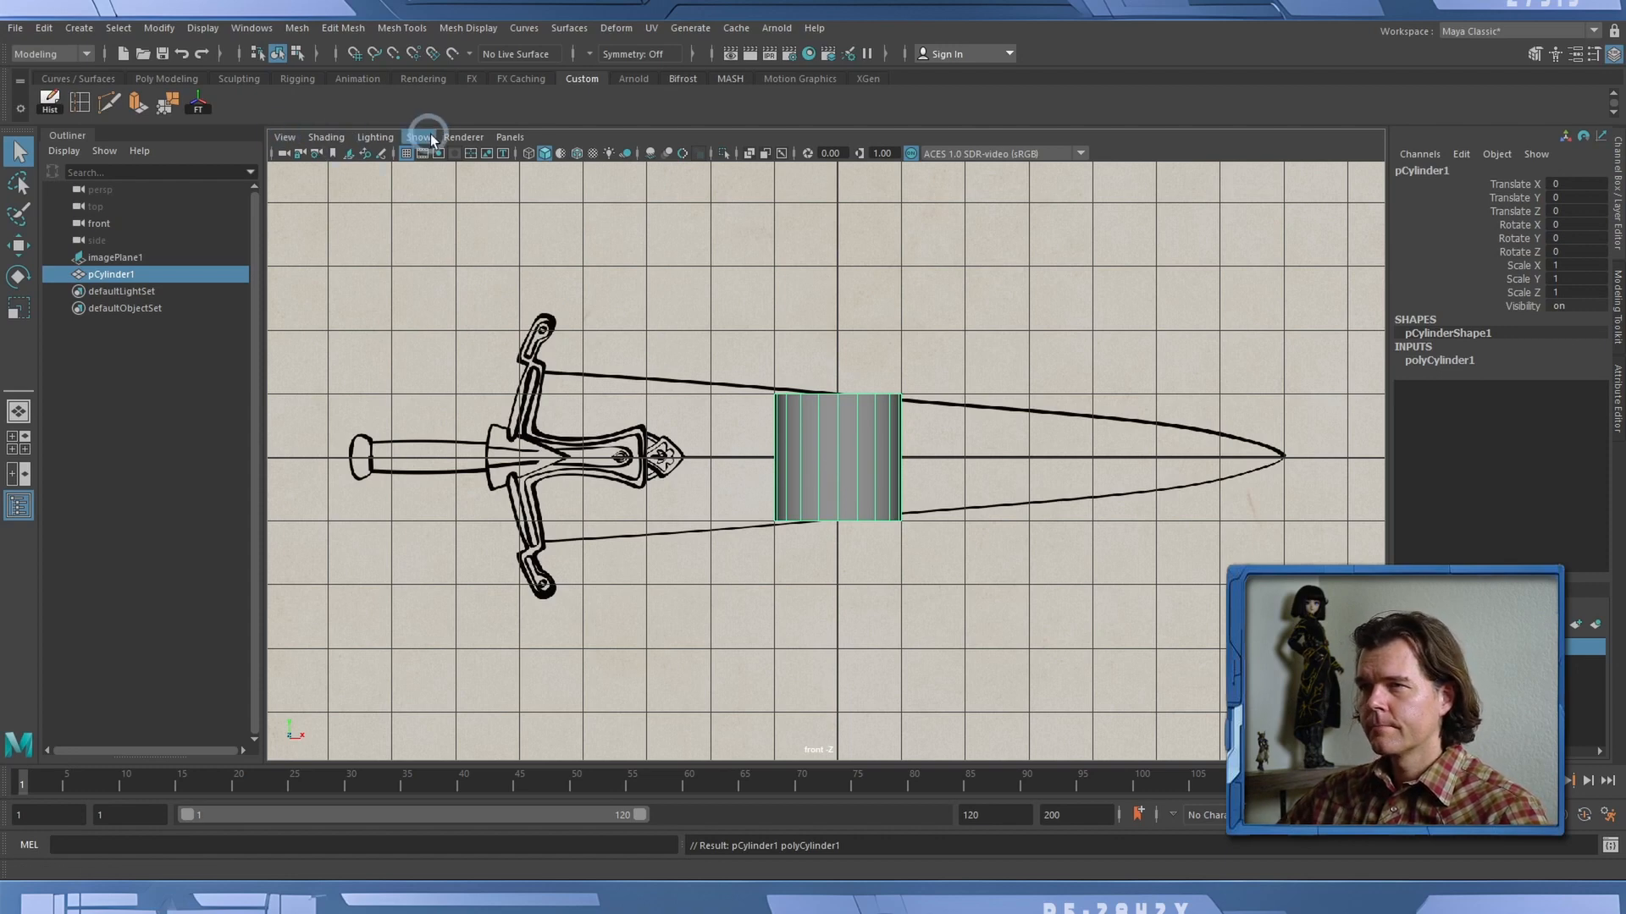
In the perspective view, set the cylinder's height subdivisions to 2.
click(501, 137)
click(558, 153)
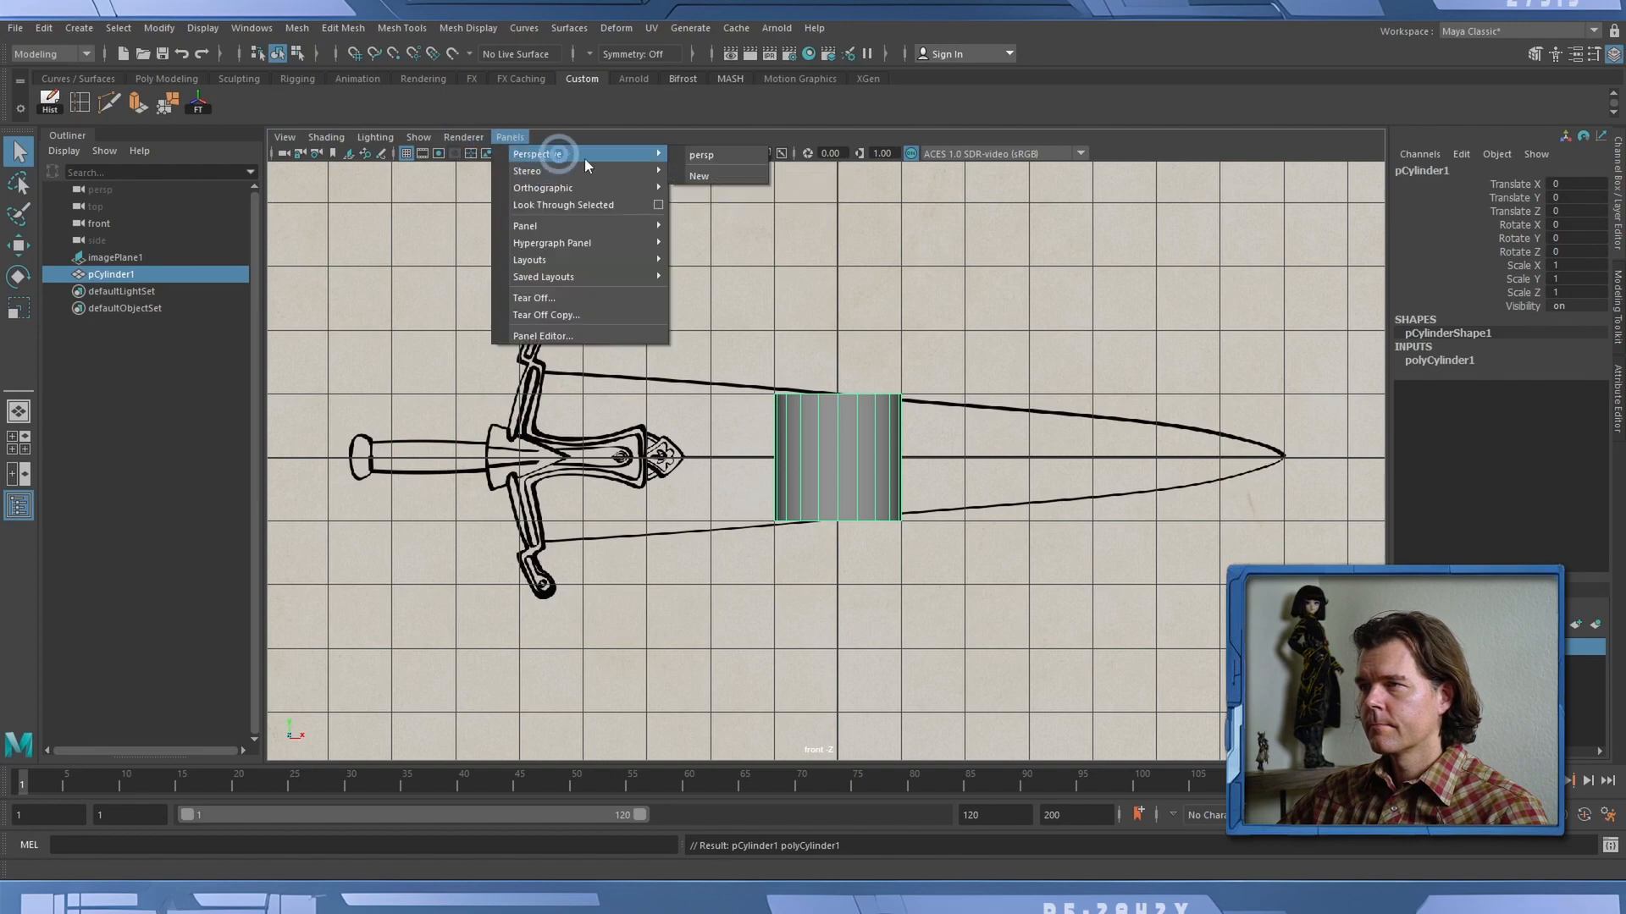
click(698, 154)
alt+drag(827, 399, 780, 483)
alt+right_drag(780, 482, 1269, 430)
click(1437, 360)
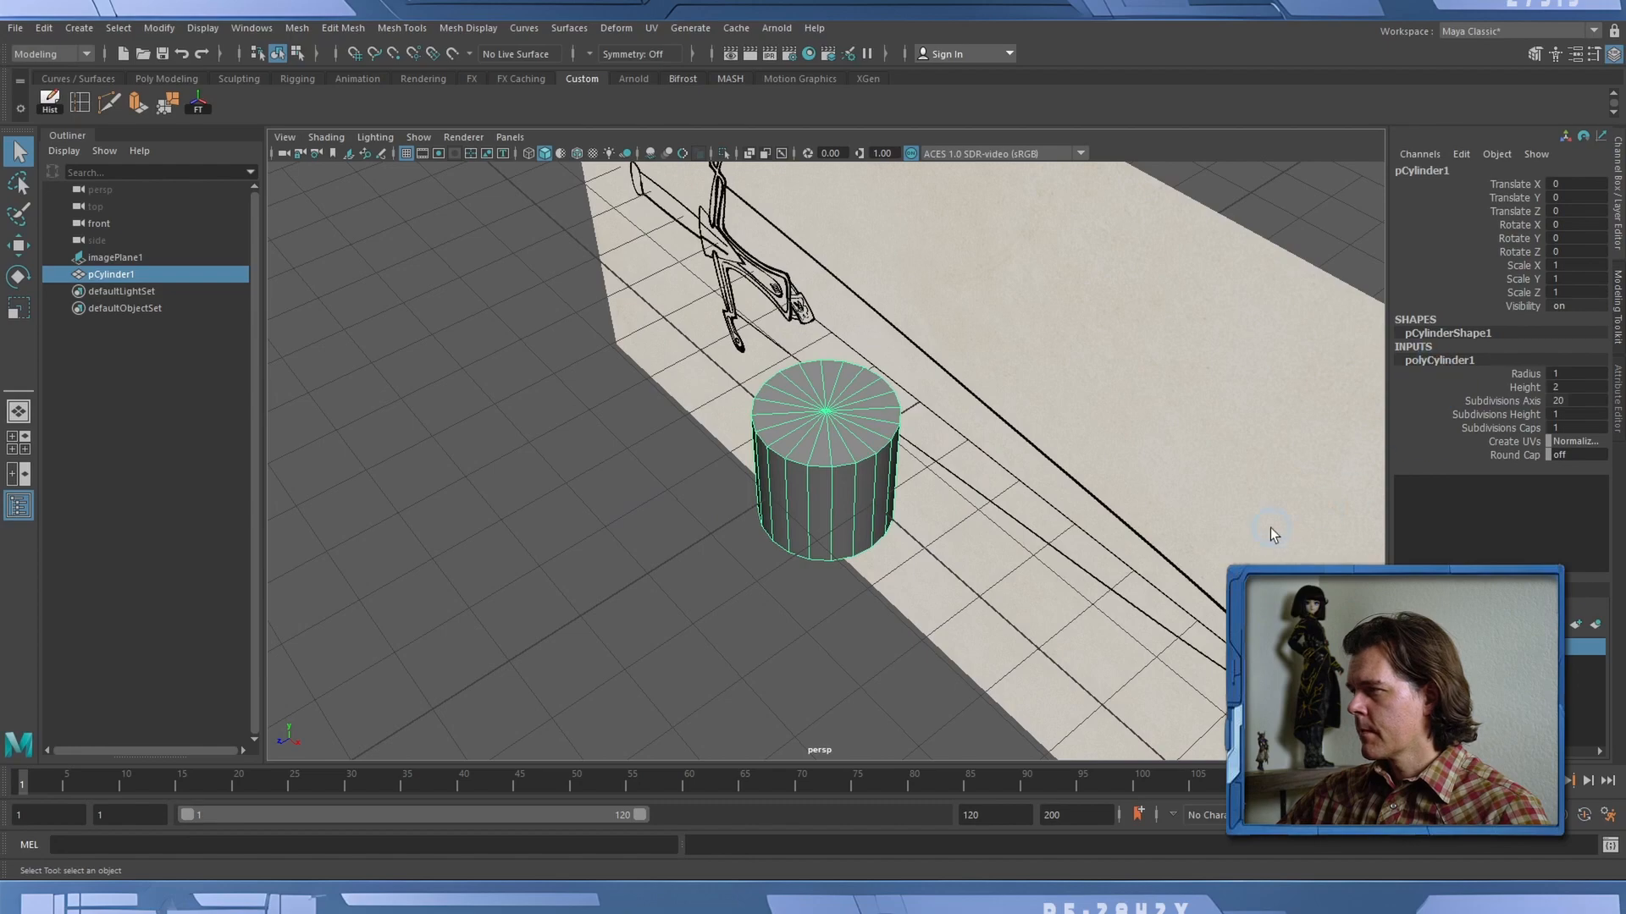
alt+drag(1095, 534, 1092, 495)
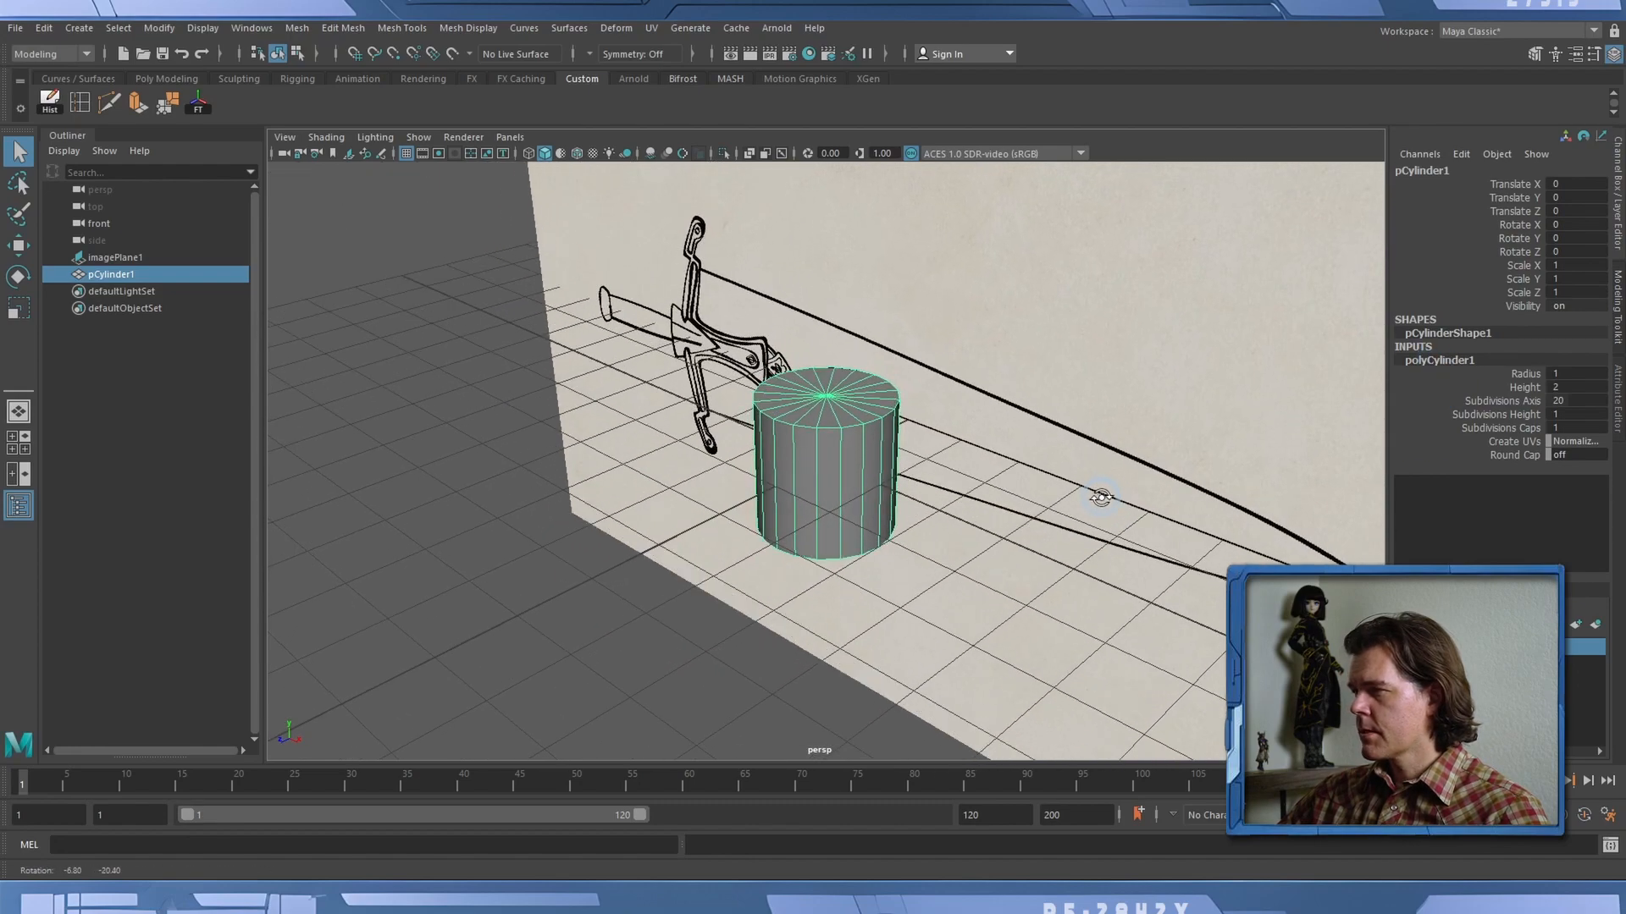
double_click(1568, 417)
text(2)
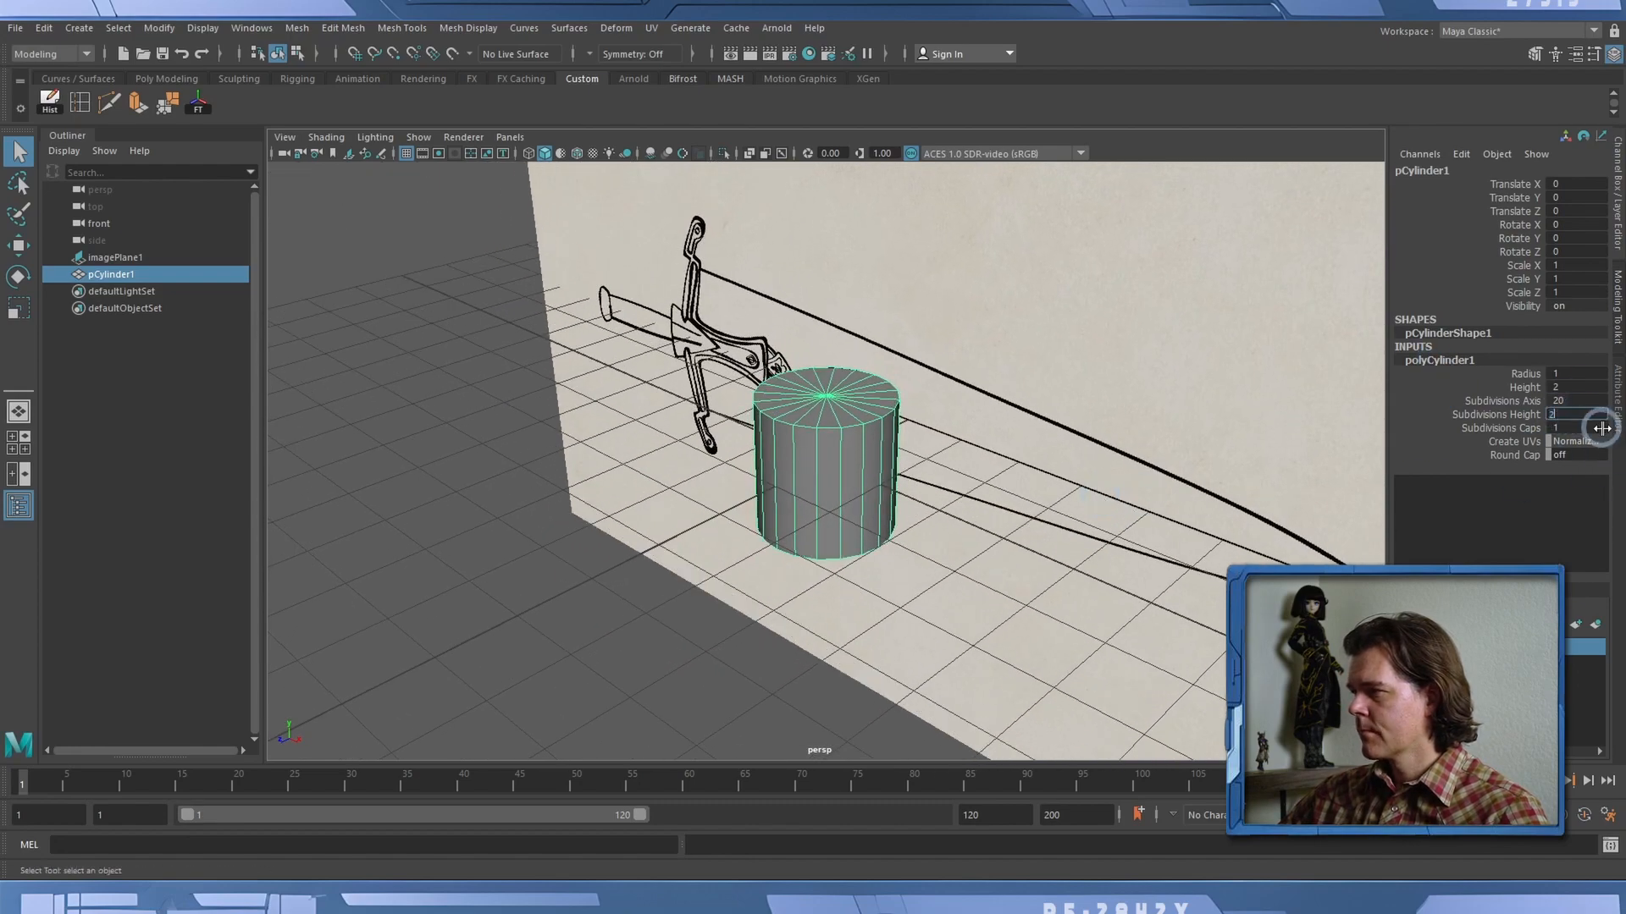
key(Return)
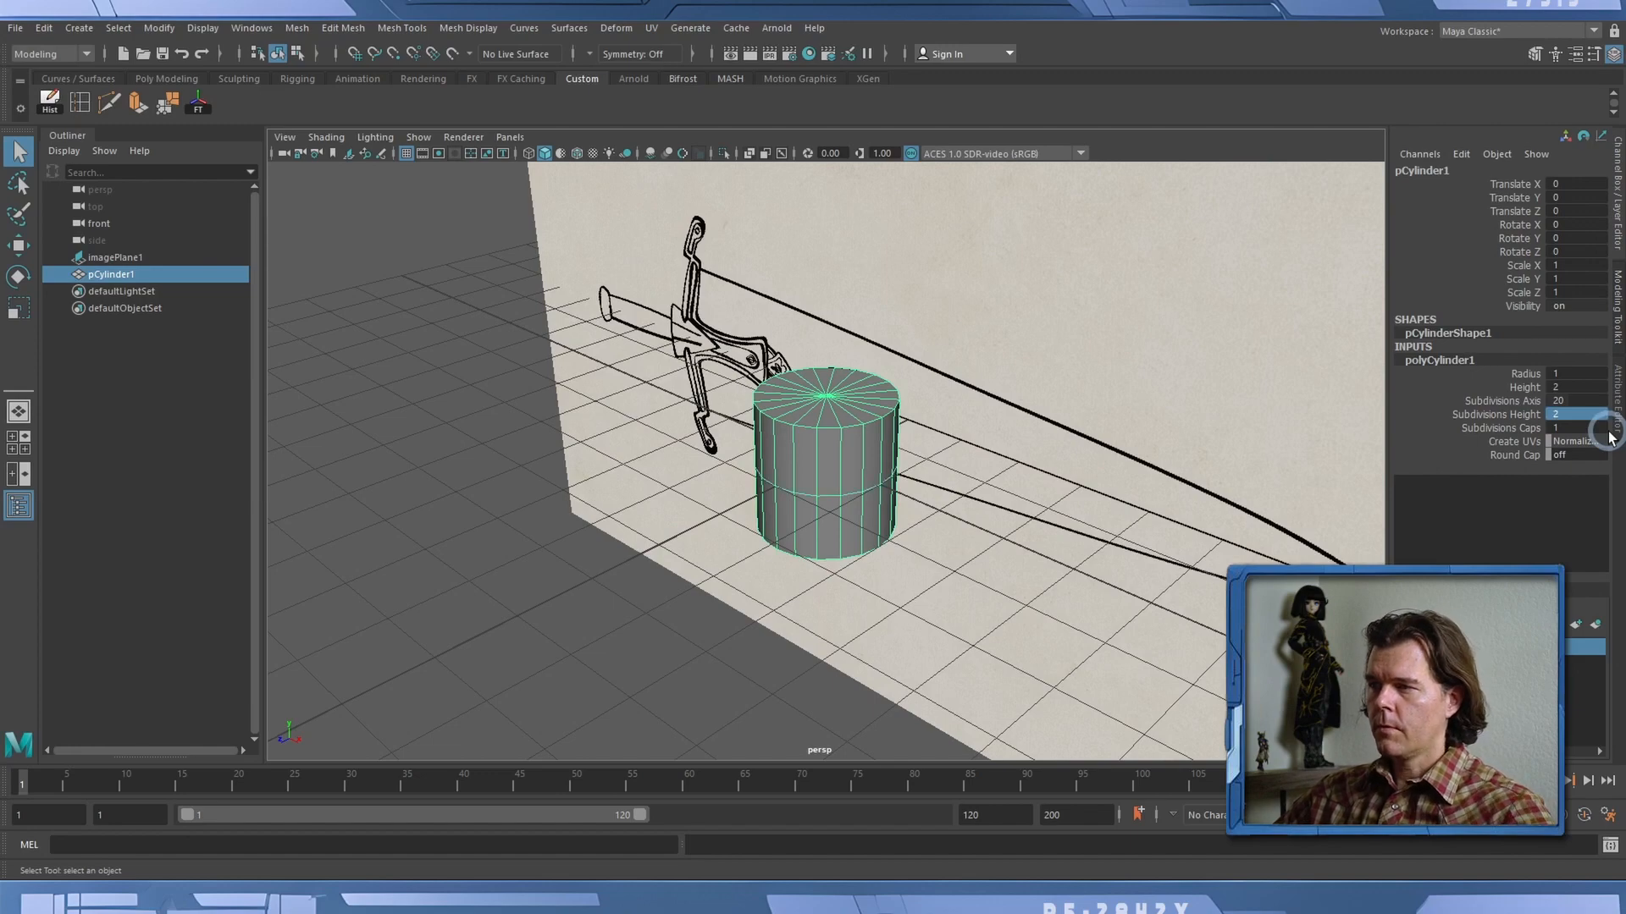
Delete the cylinder's top and bottom cap faces, keeping only its side faces, and return to object selection.
alt+drag(936, 521, 980, 480)
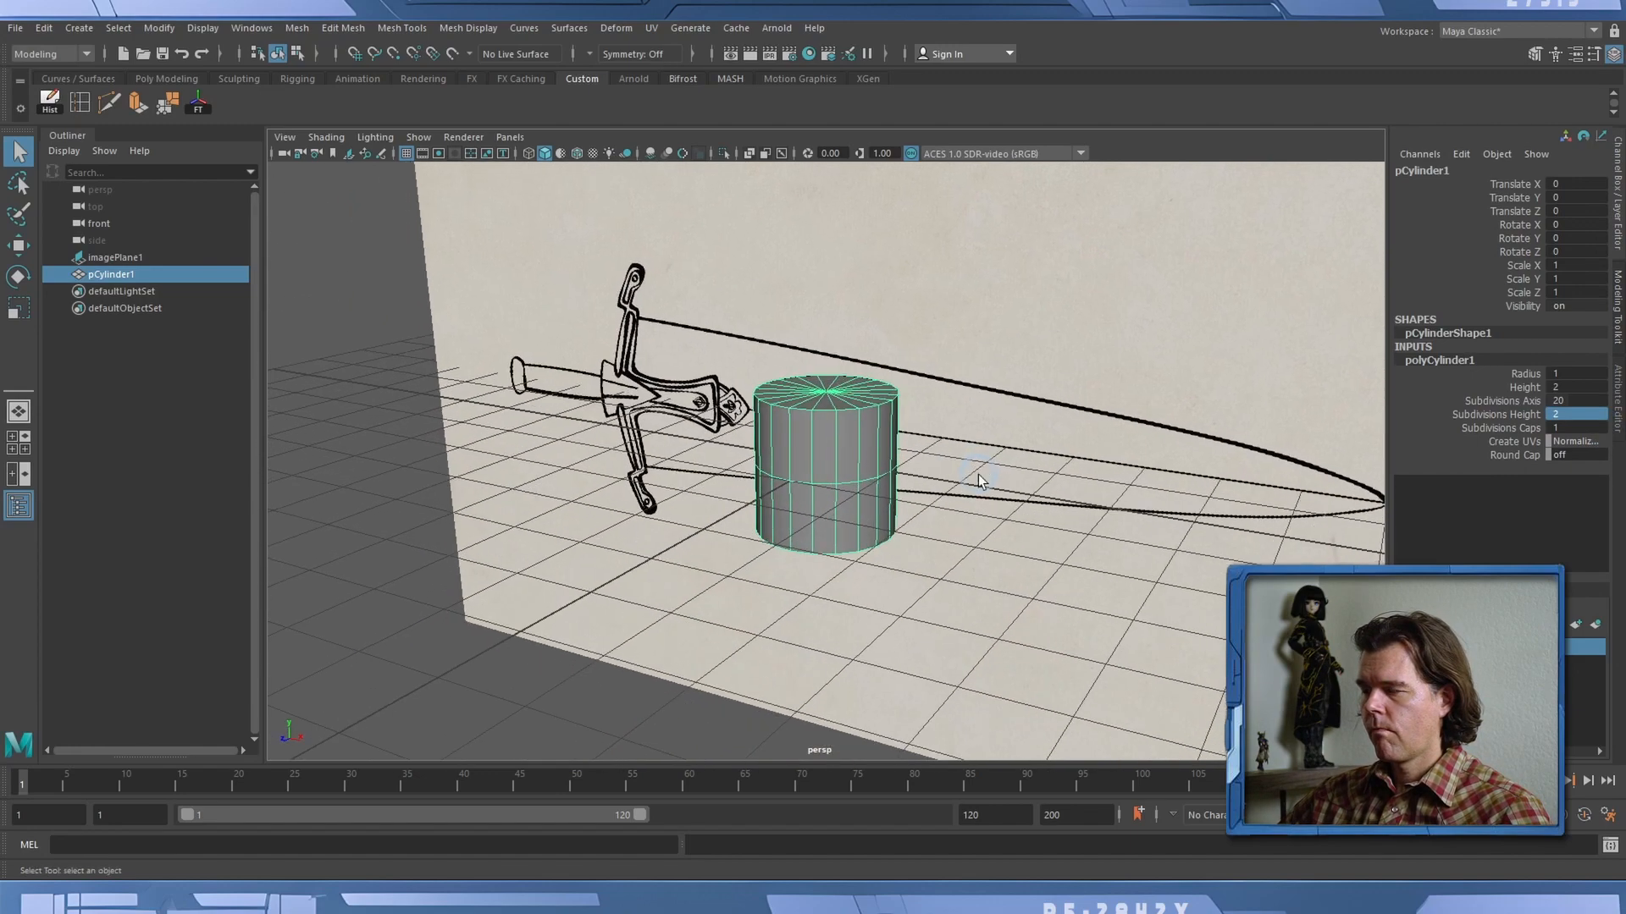
alt+right_drag(767, 436, 1049, 398)
alt+middle_drag(974, 457, 889, 511)
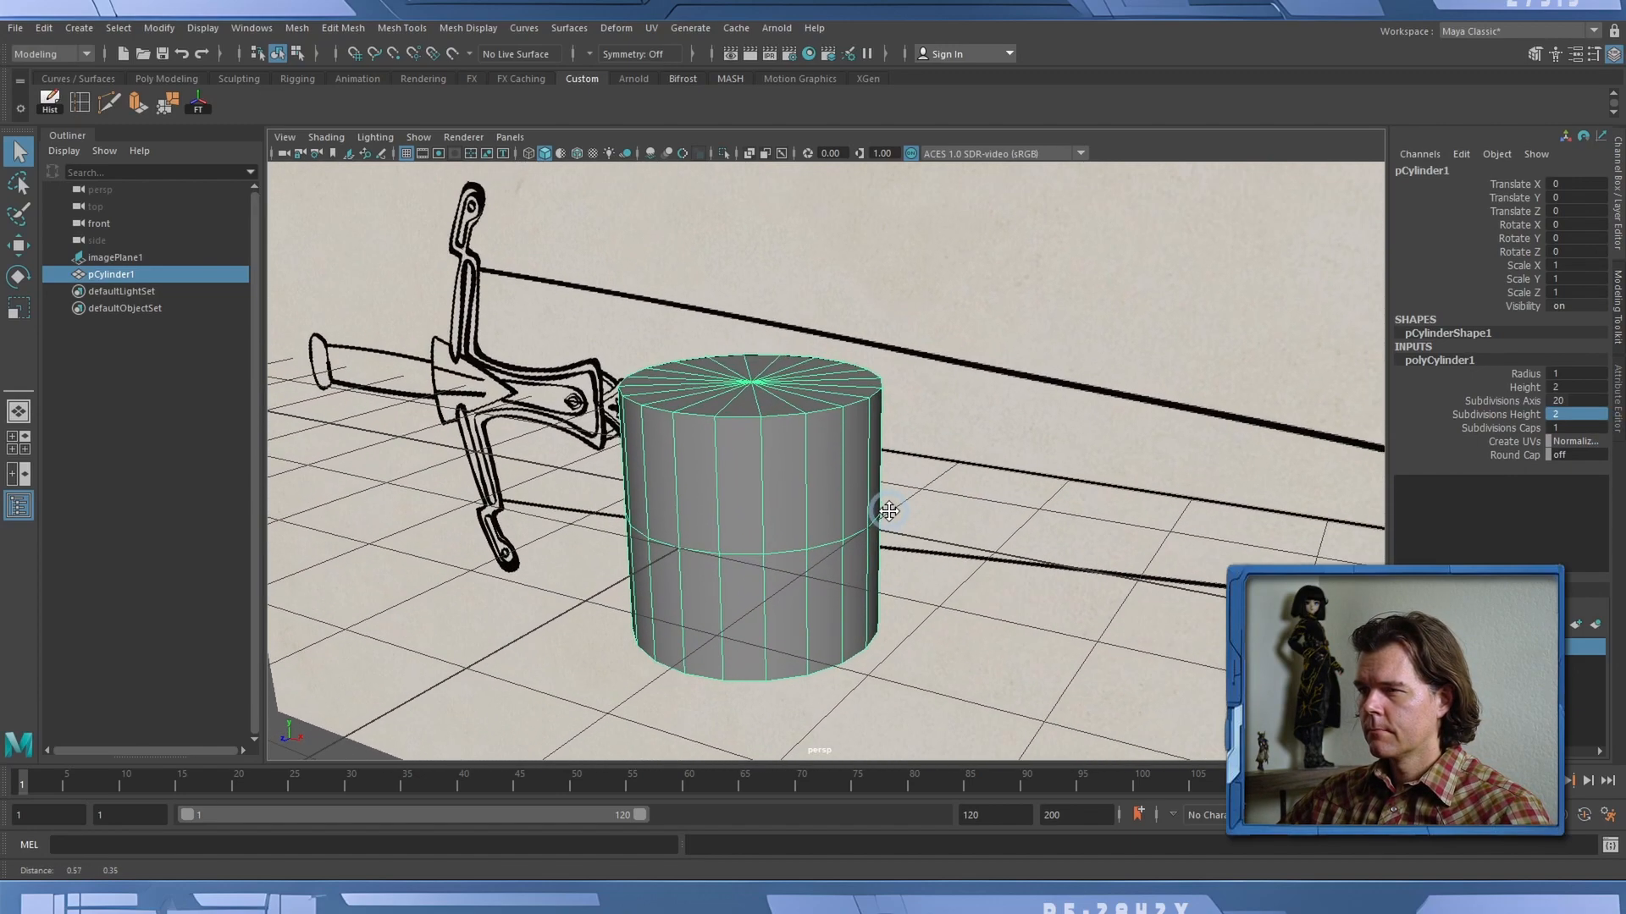
alt+drag(887, 511, 735, 351)
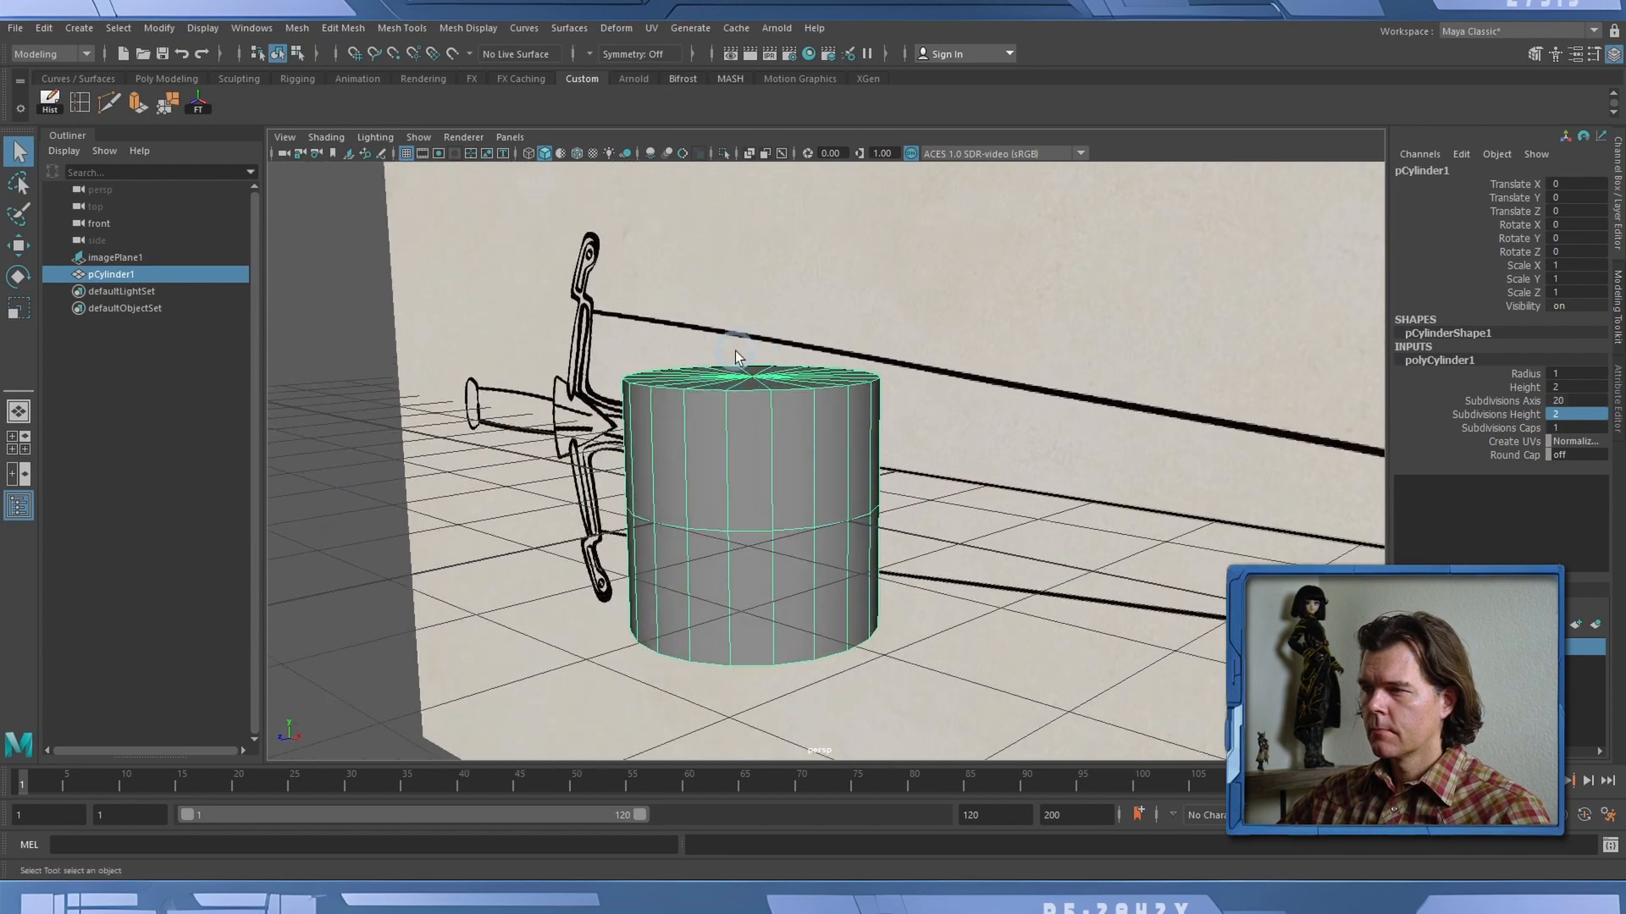
right_click(735, 350)
right_drag(713, 385, 713, 430)
alt+drag(714, 430, 719, 416)
drag(570, 352, 1181, 703)
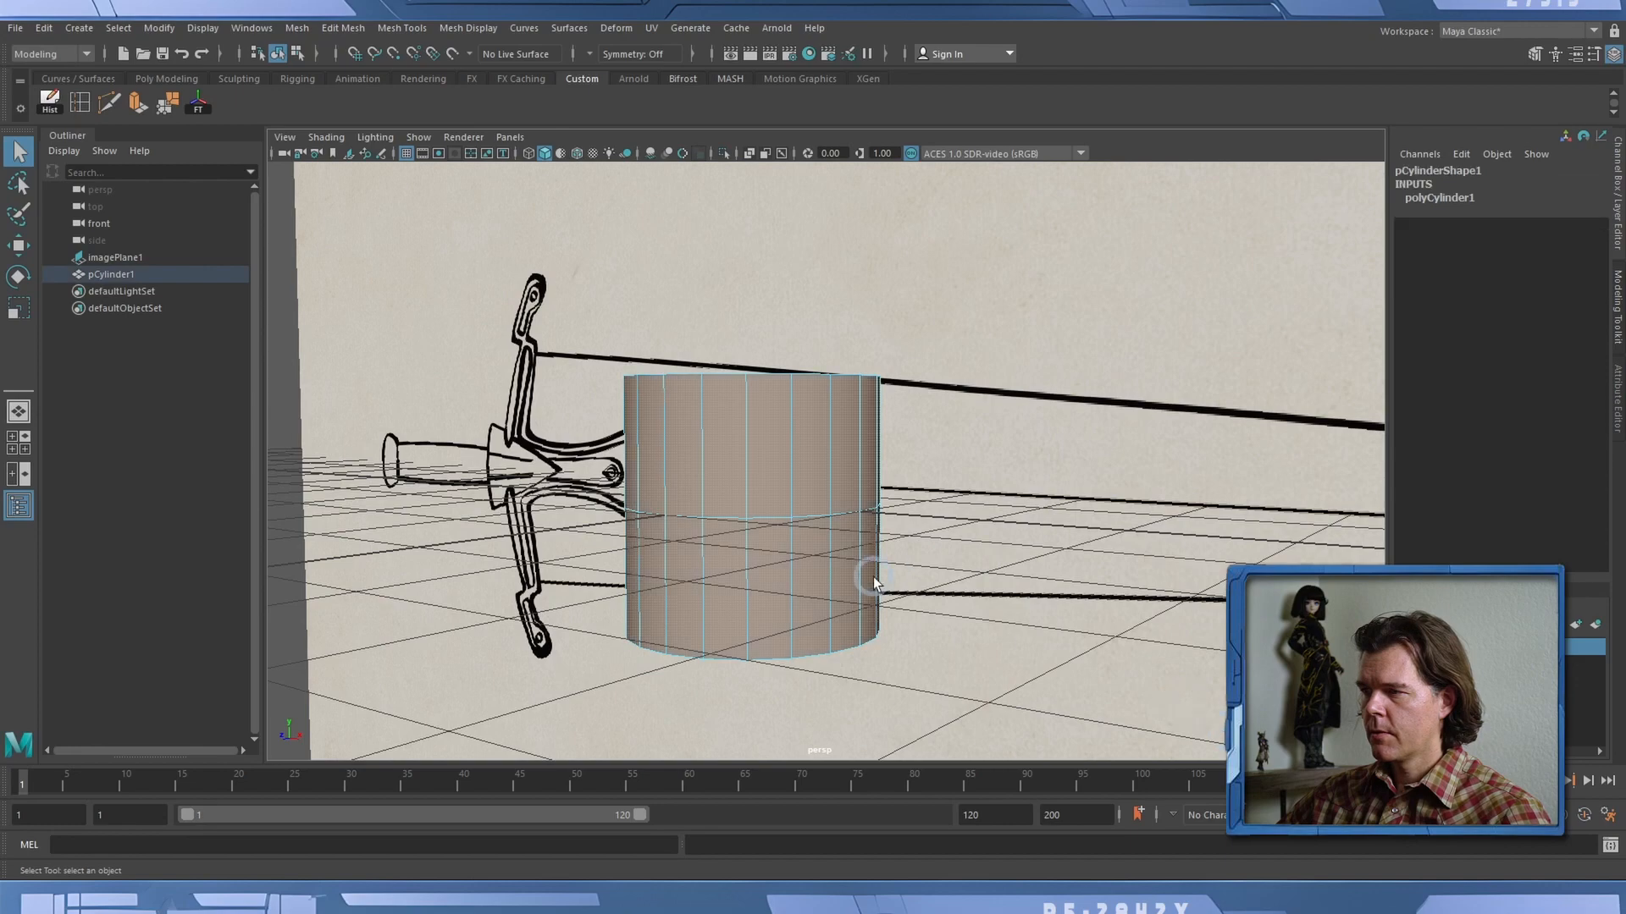
mouse_move(873, 577)
alt+mouse_down()
mouse_move(885, 474)
mouse_move(879, 559)
alt+mouse_up()
ctrl+drag(535, 441, 631, 283)
key(Delete)
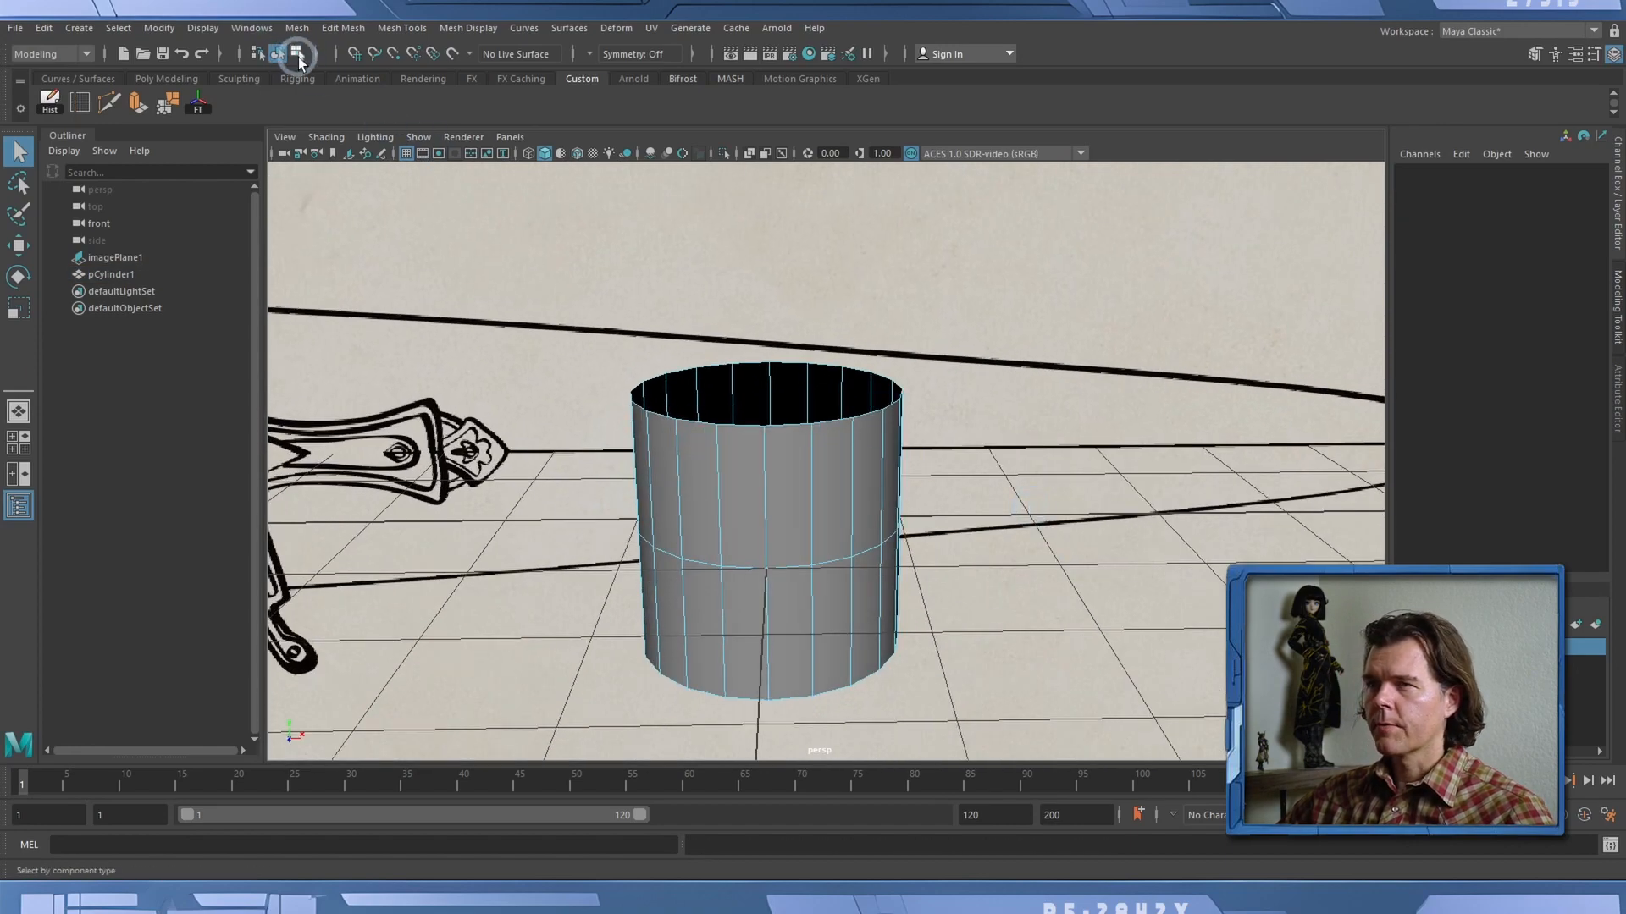
click(277, 54)
alt+drag(424, 297, 457, 271)
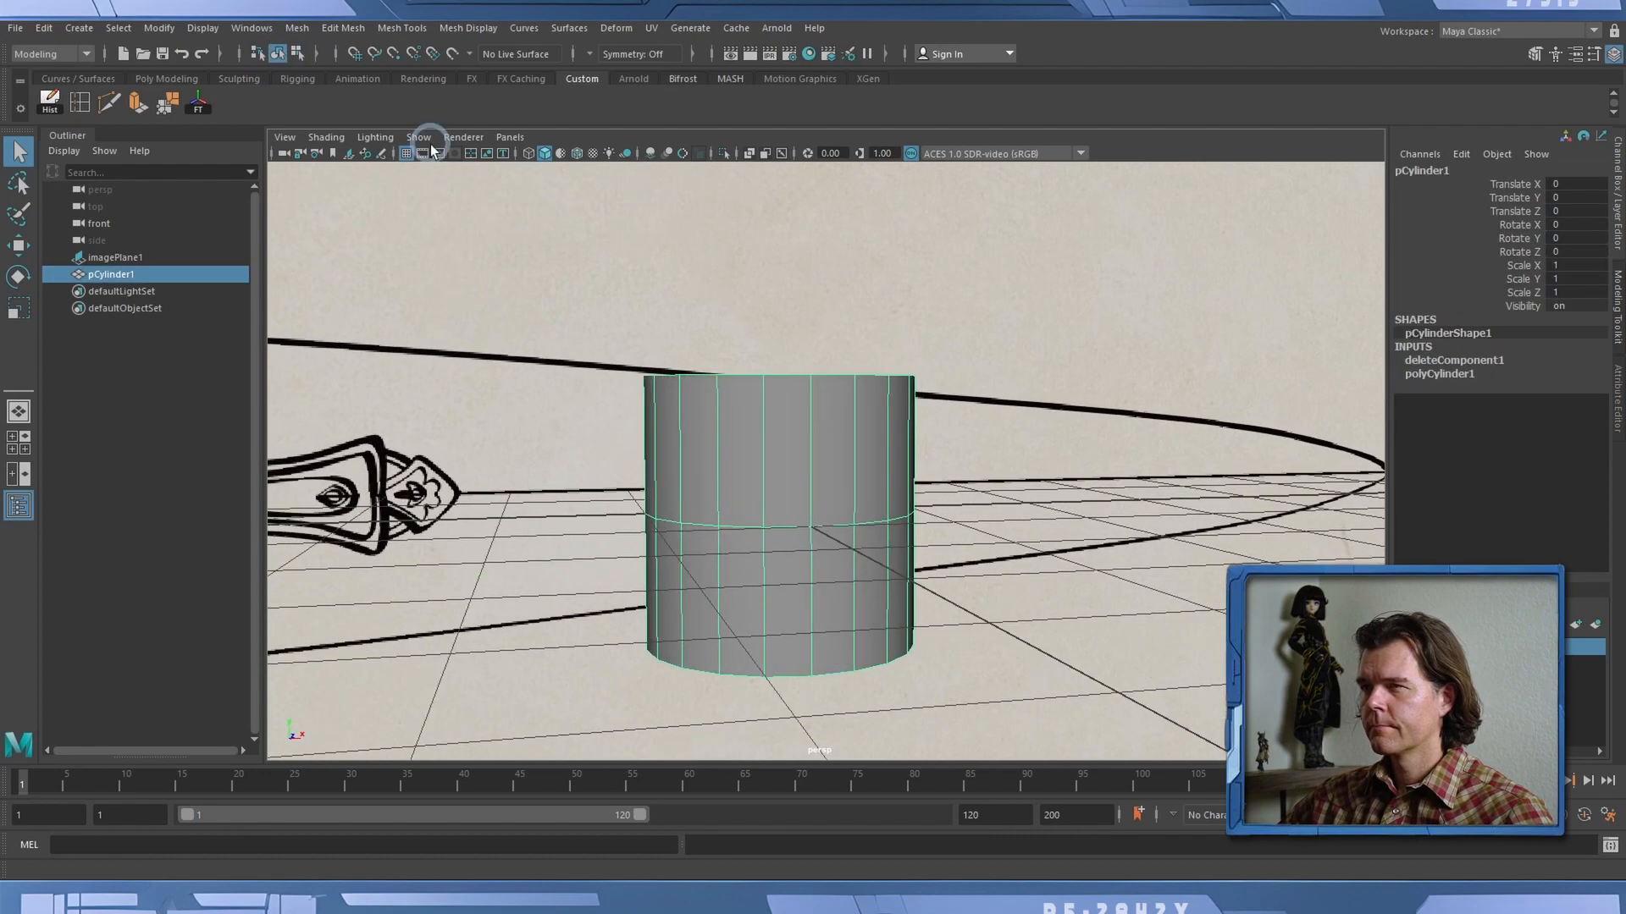
In the front view, move the cylinder onto the sword's handle at about X -6.33.
click(511, 138)
click(646, 185)
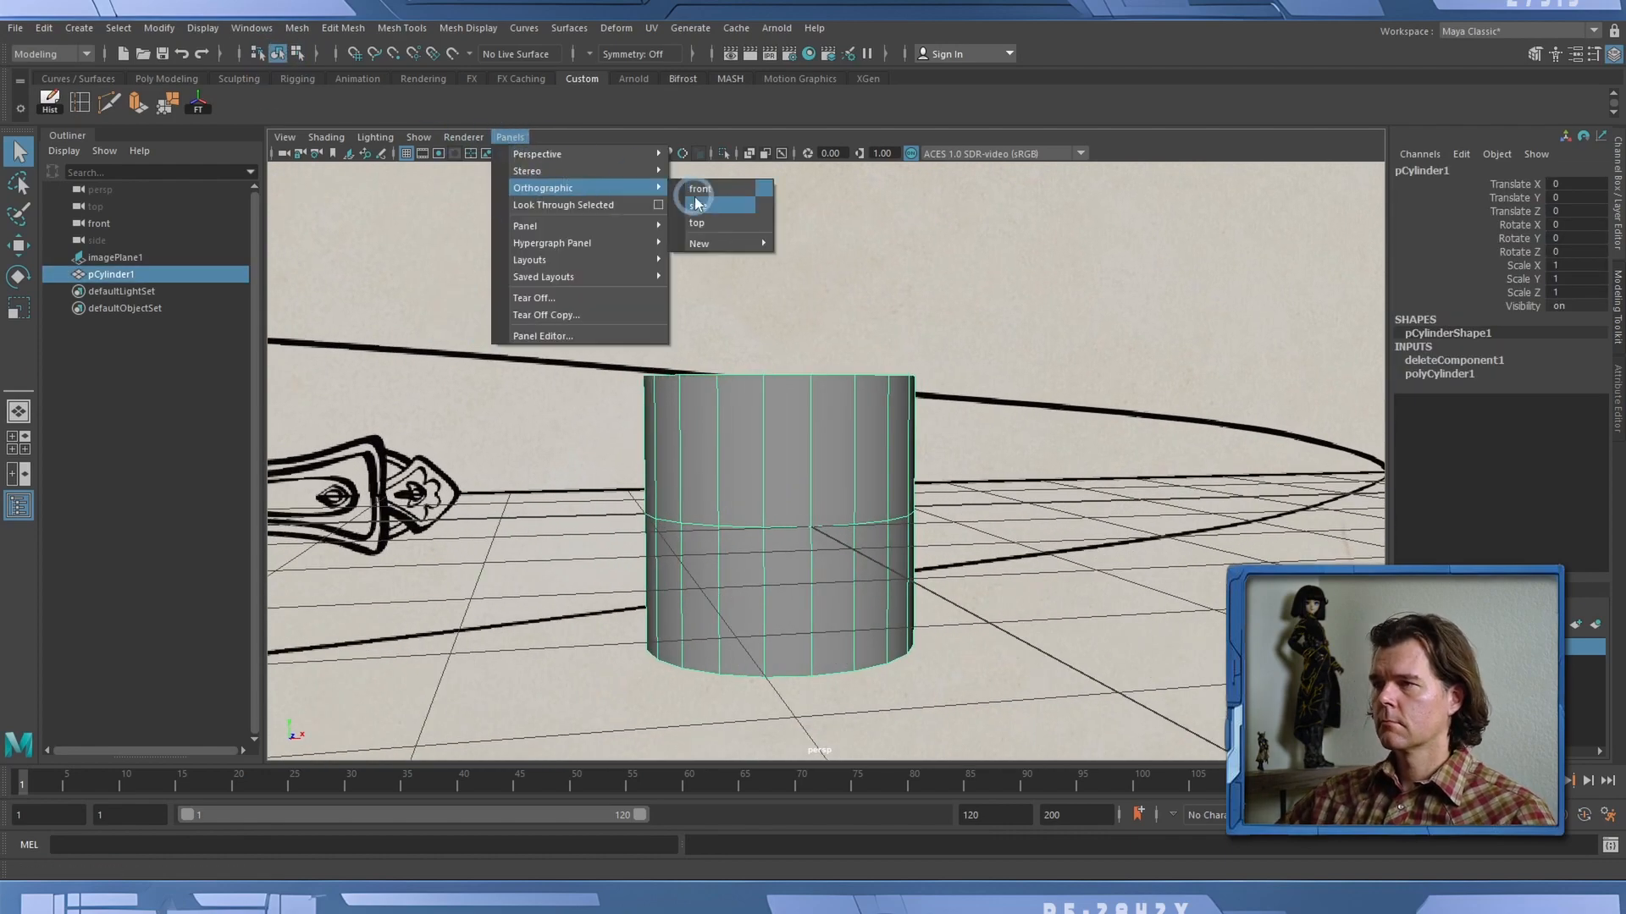
click(696, 206)
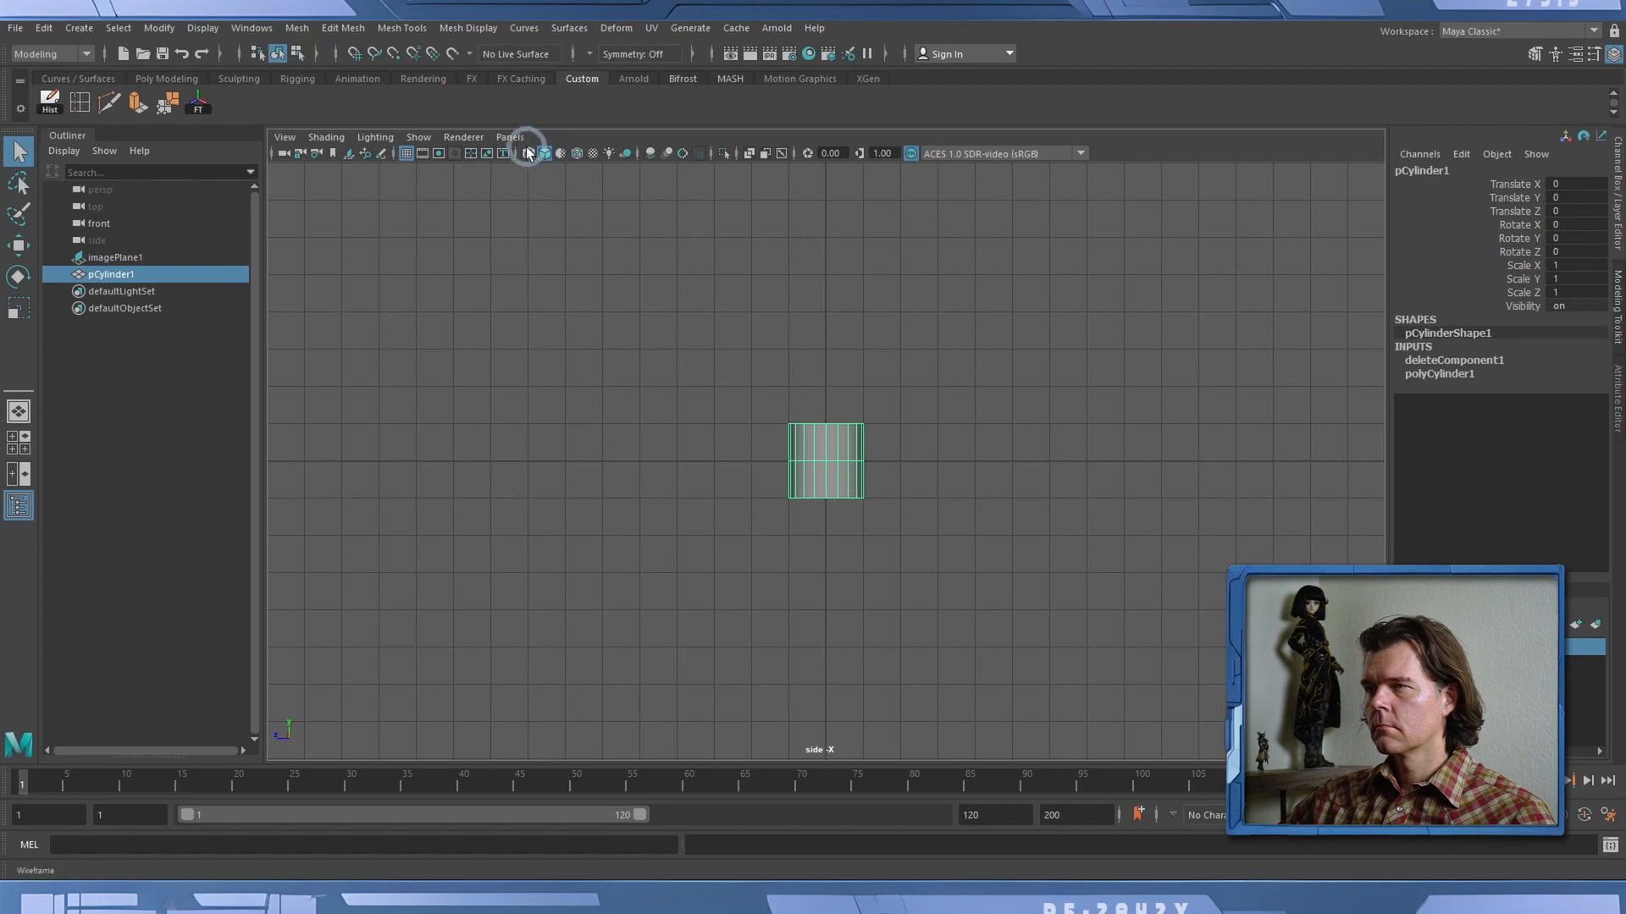
click(512, 138)
click(689, 189)
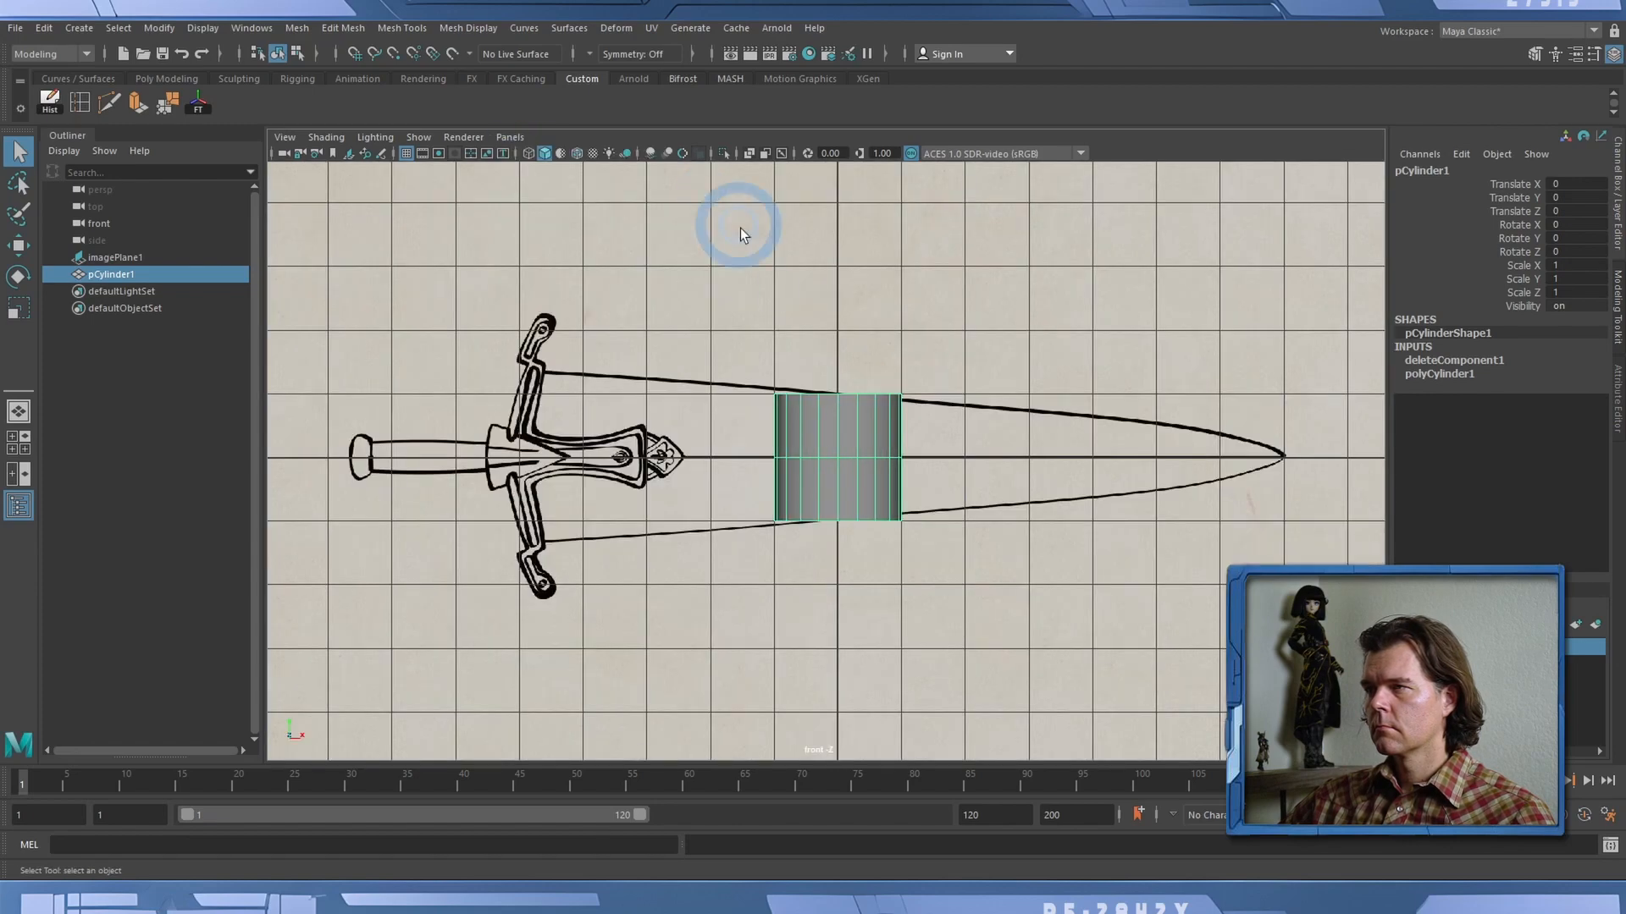
alt+middle_drag(792, 354, 907, 370)
key(w)
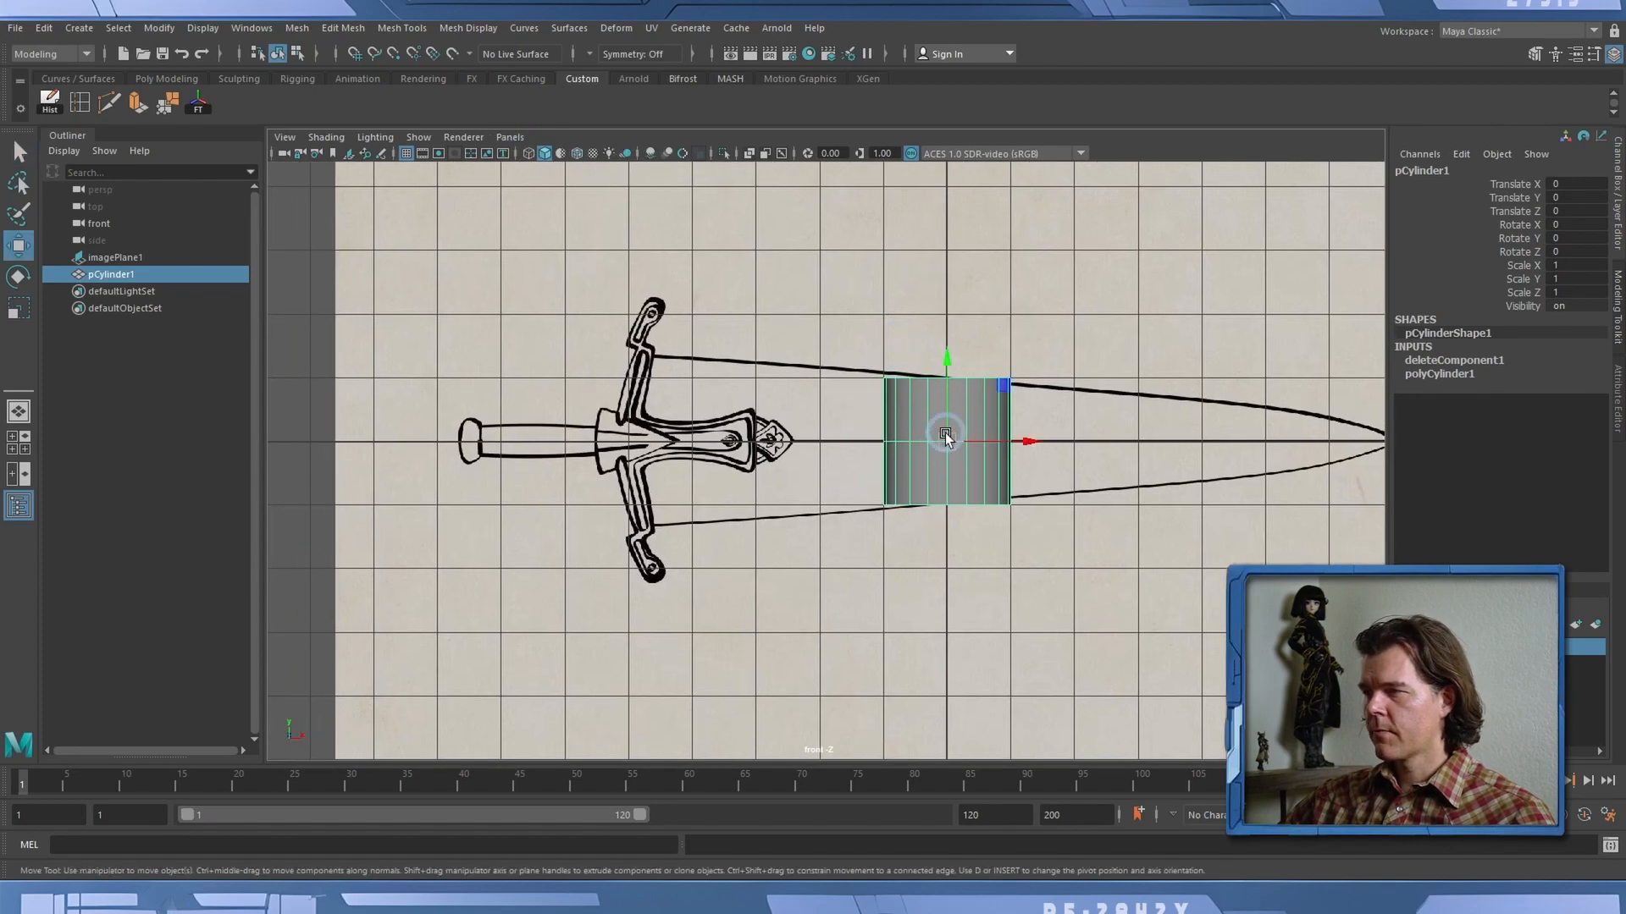
drag(936, 437, 525, 439)
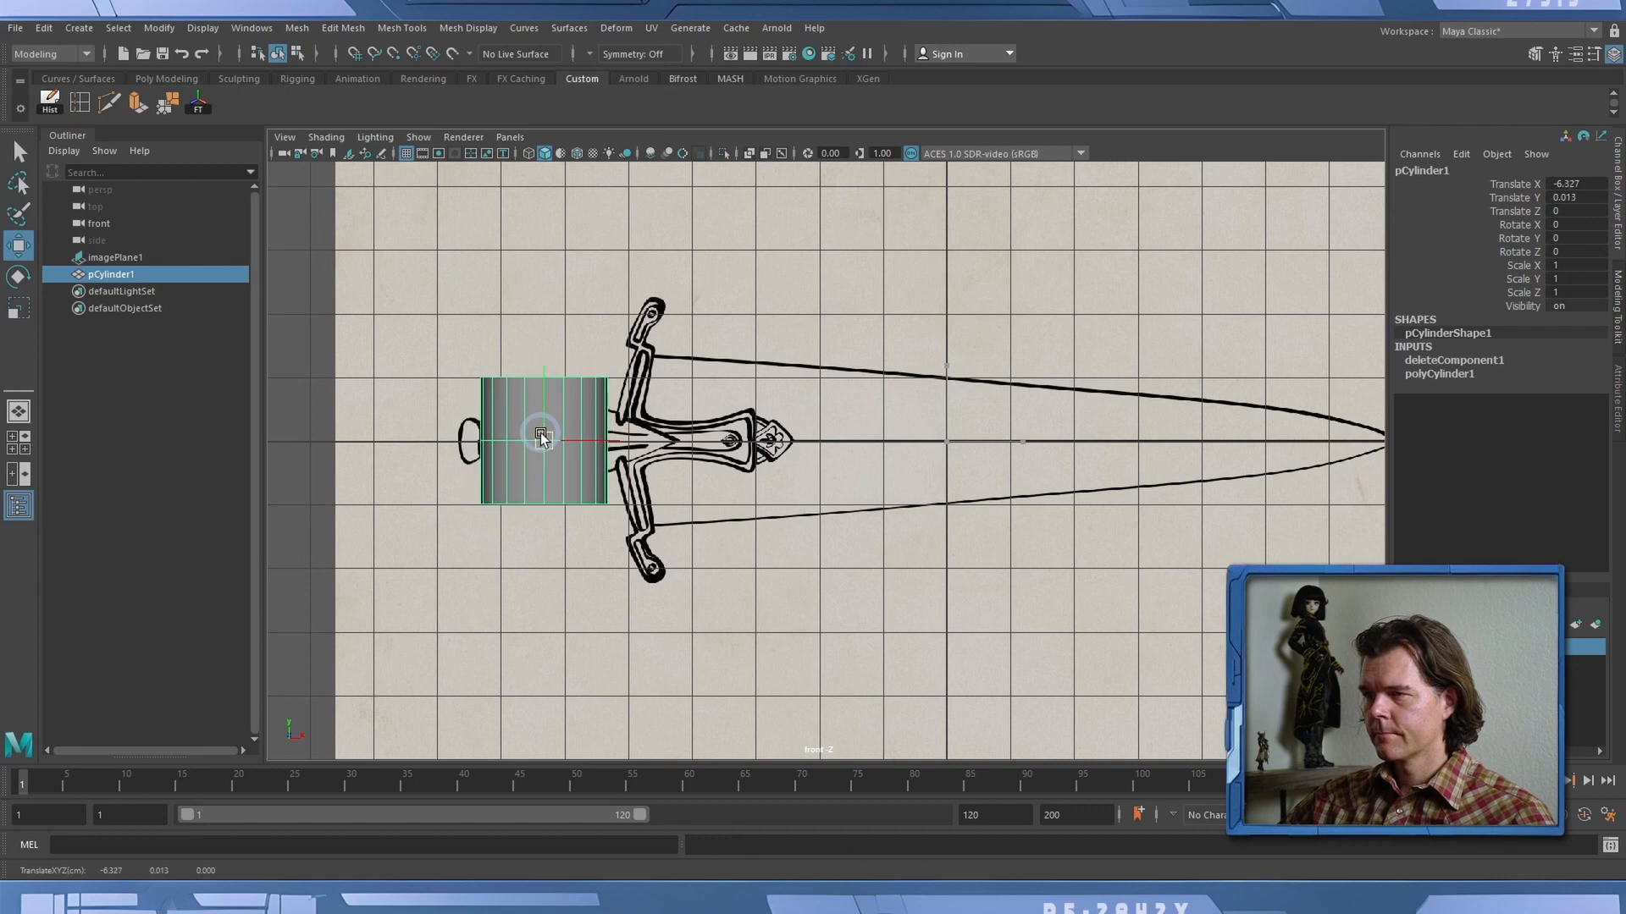
Rotate the cylinder about -90° around Z to align with the handle and scale it down uniformly to about 0.356.
key(e)
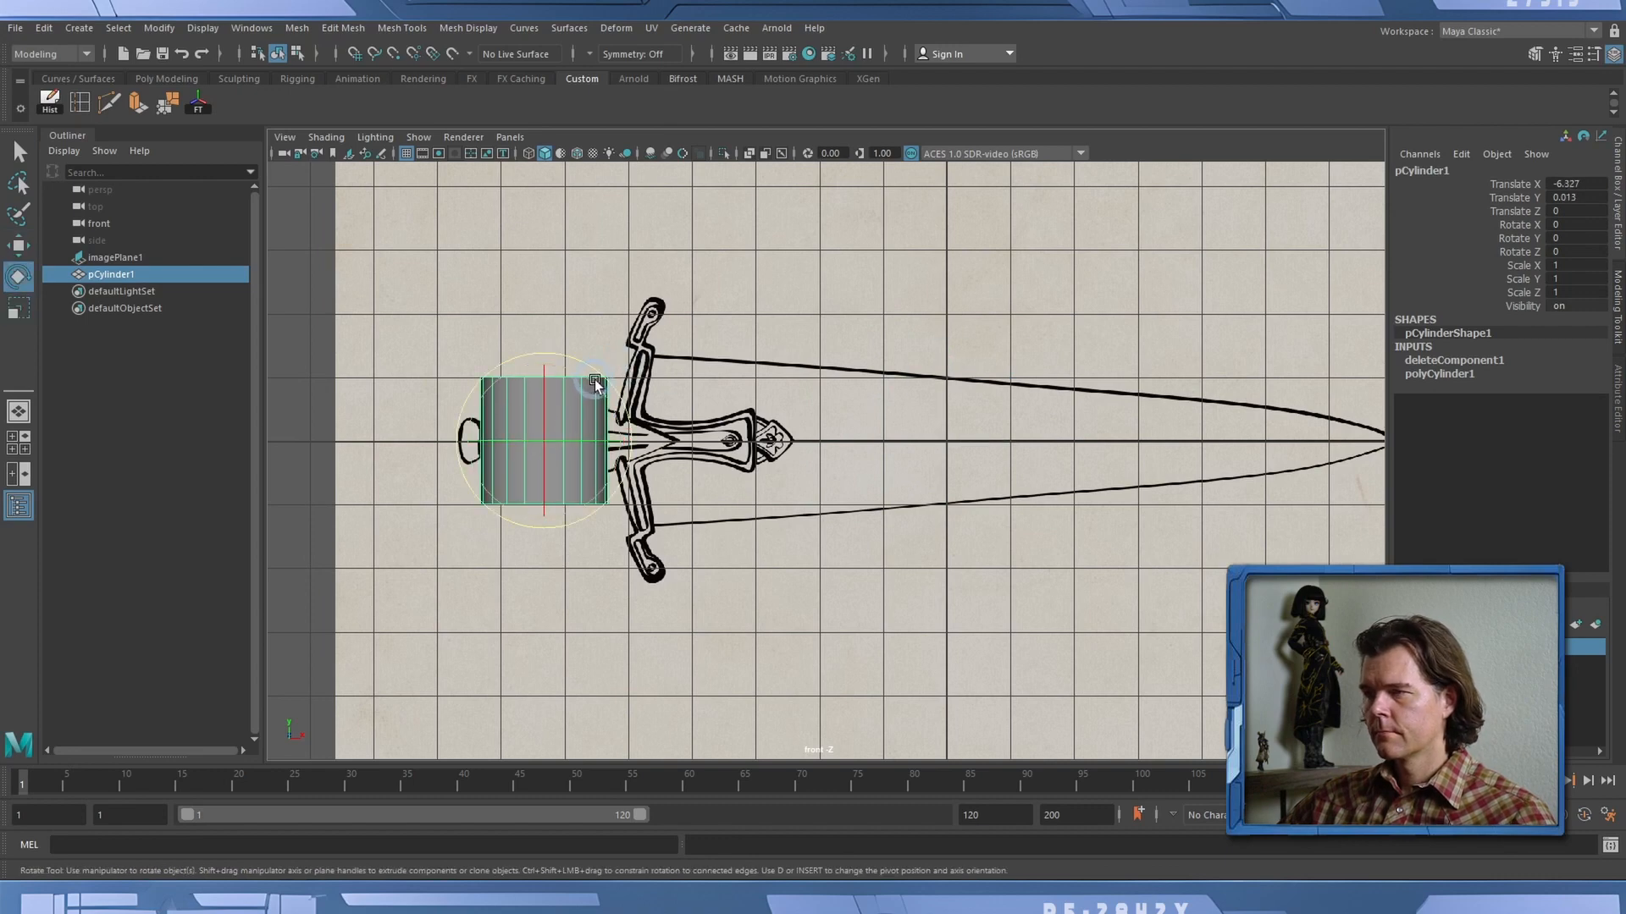
drag(592, 384, 609, 498)
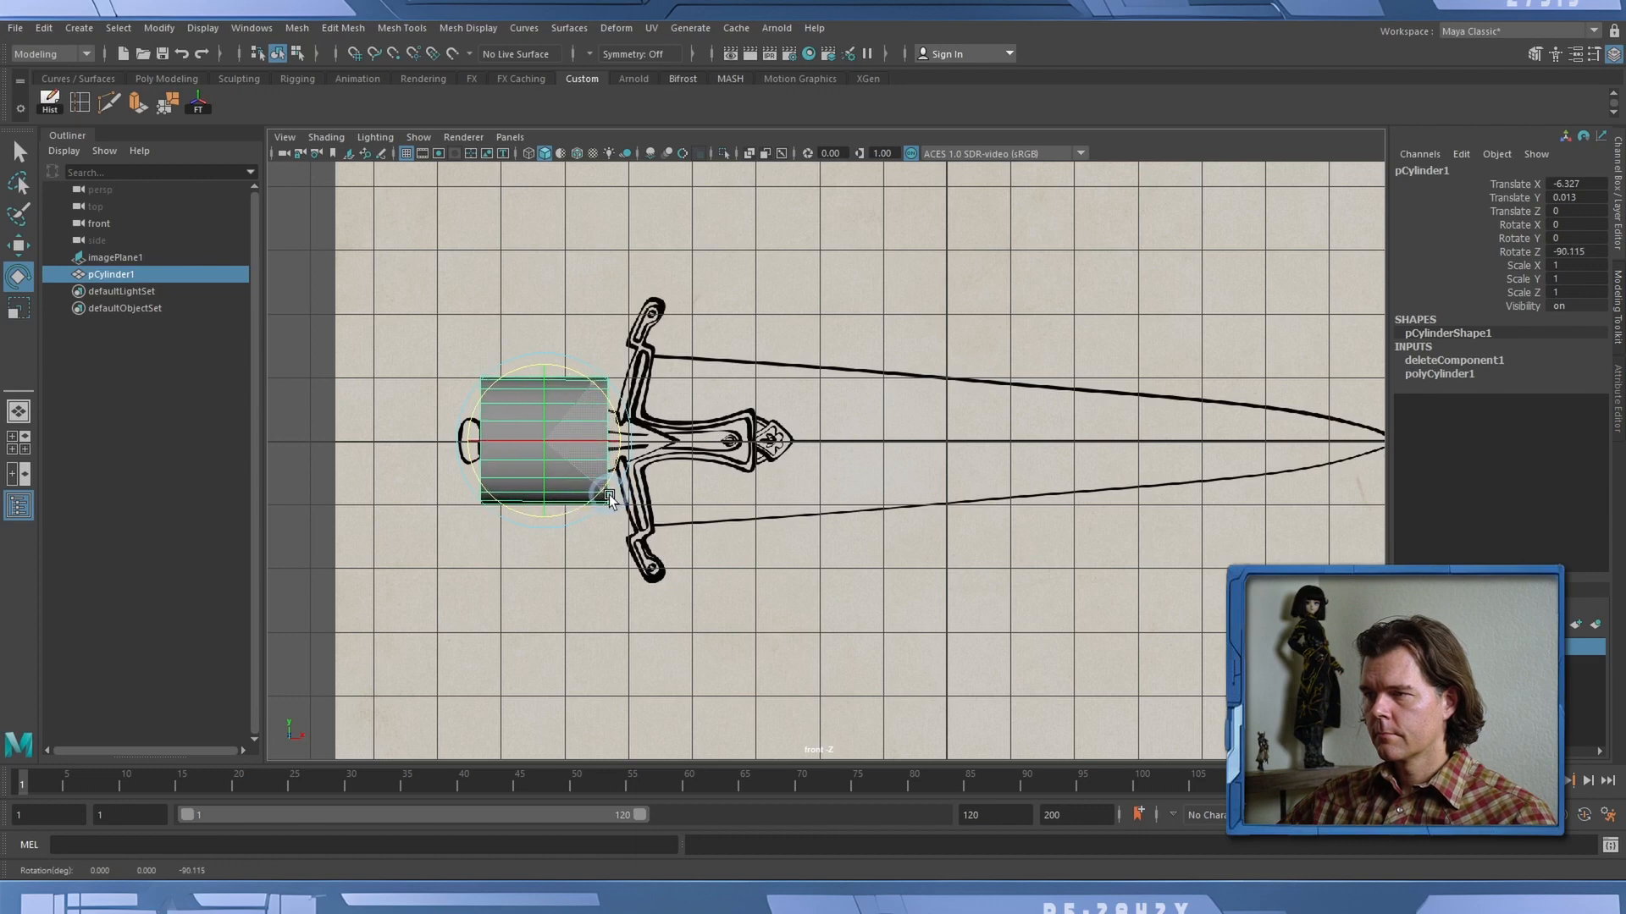
key(w)
key(r)
drag(544, 440, 476, 451)
Stretch the cylinder along the handle to a Y scale of about 1.017 and nudge it to about X -6.37, Y -0.02.
alt+middle_drag(494, 442, 581, 443)
alt+right_drag(580, 442, 1114, 478)
alt+middle_drag(489, 386, 749, 399)
alt+middle_drag(569, 443, 587, 448)
alt+right_drag(590, 450, 842, 435)
key(w)
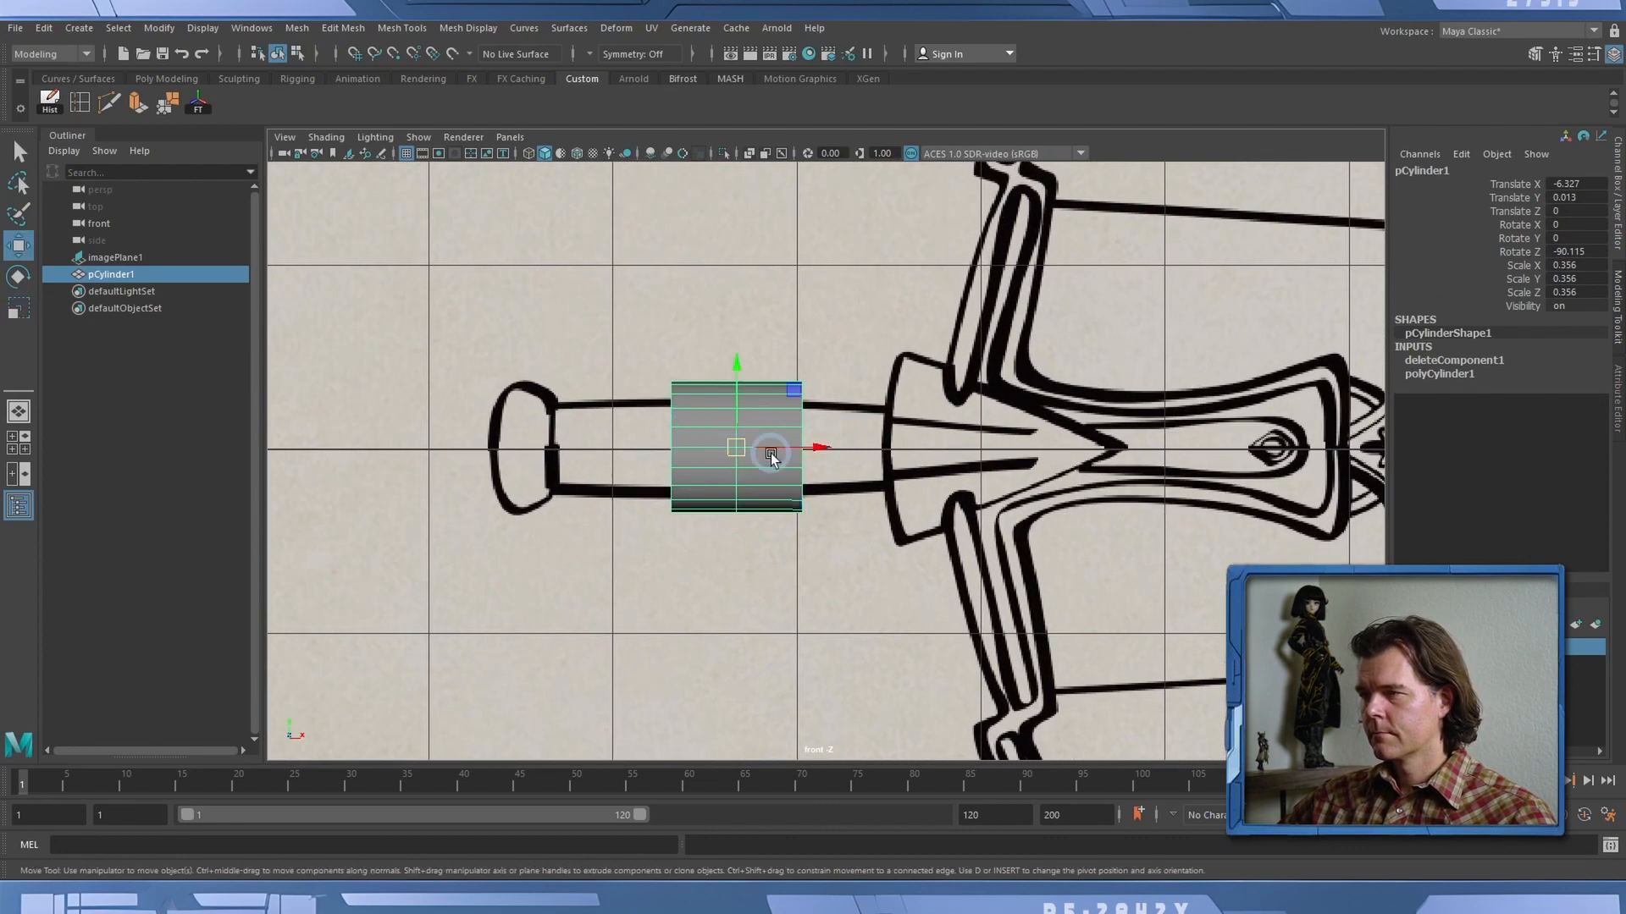
key(r)
drag(808, 451, 954, 459)
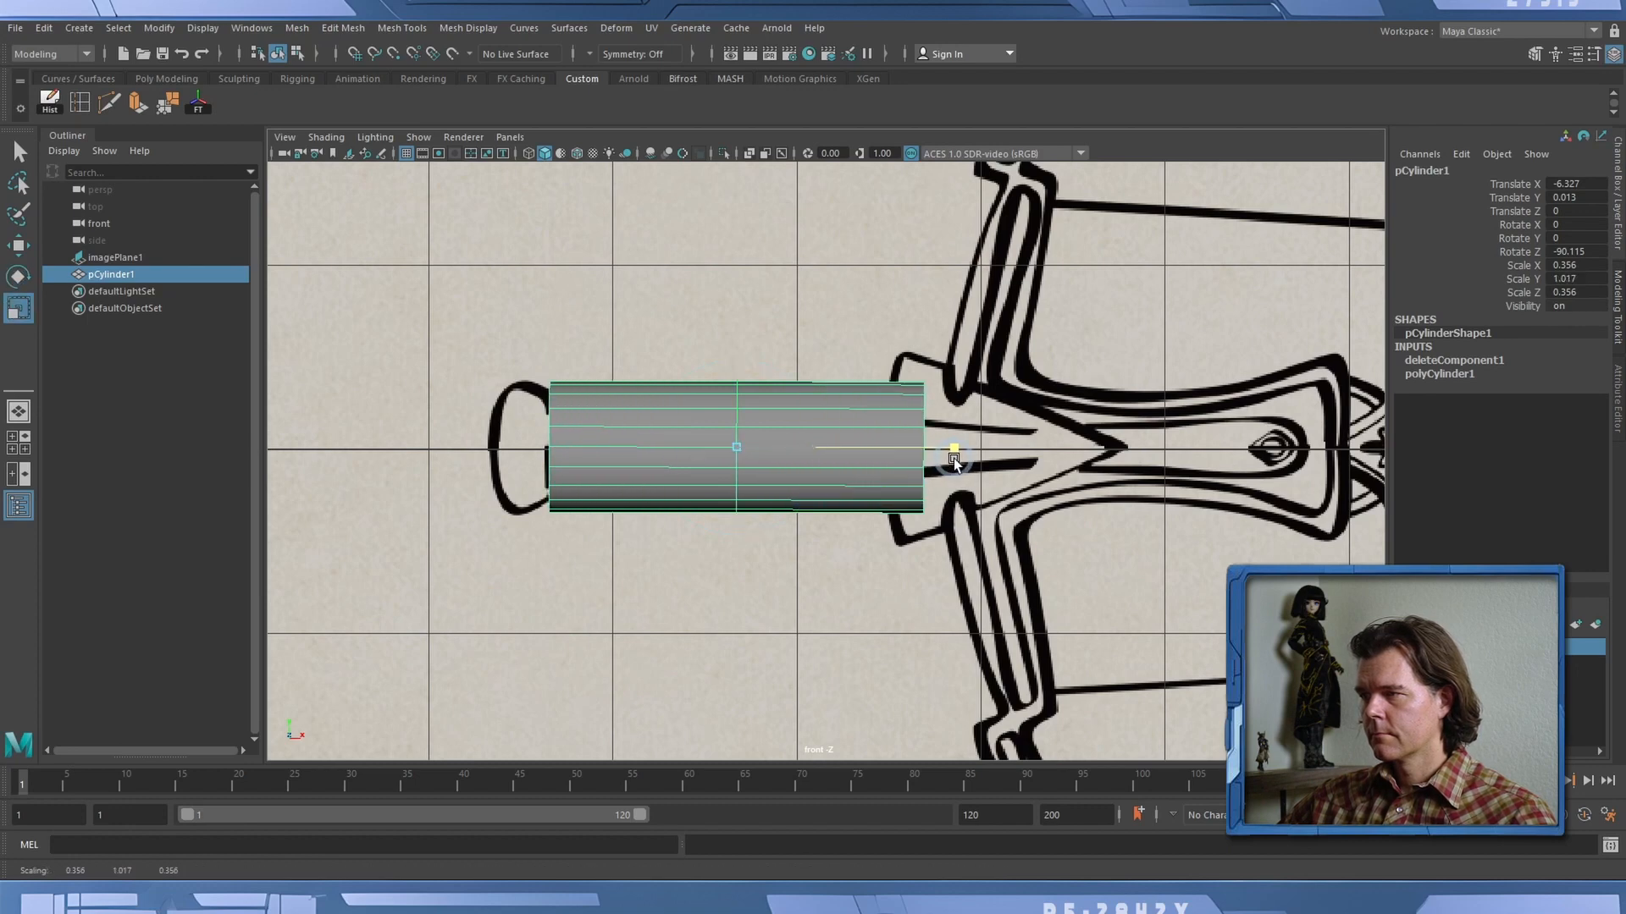
key(w)
drag(805, 446, 798, 445)
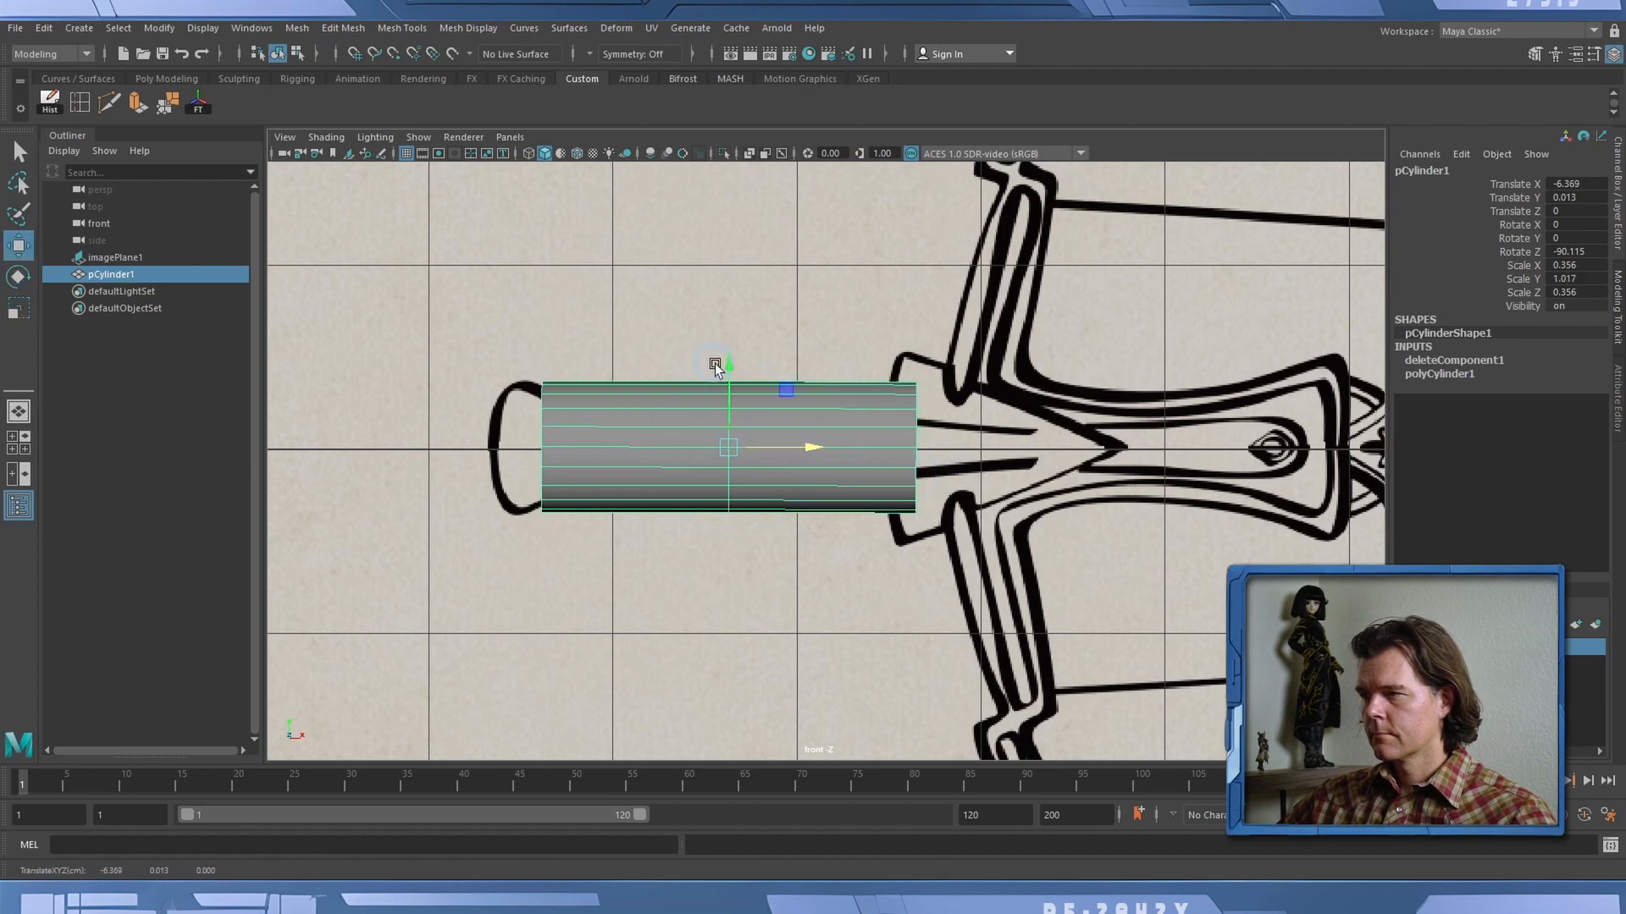
drag(732, 370, 734, 376)
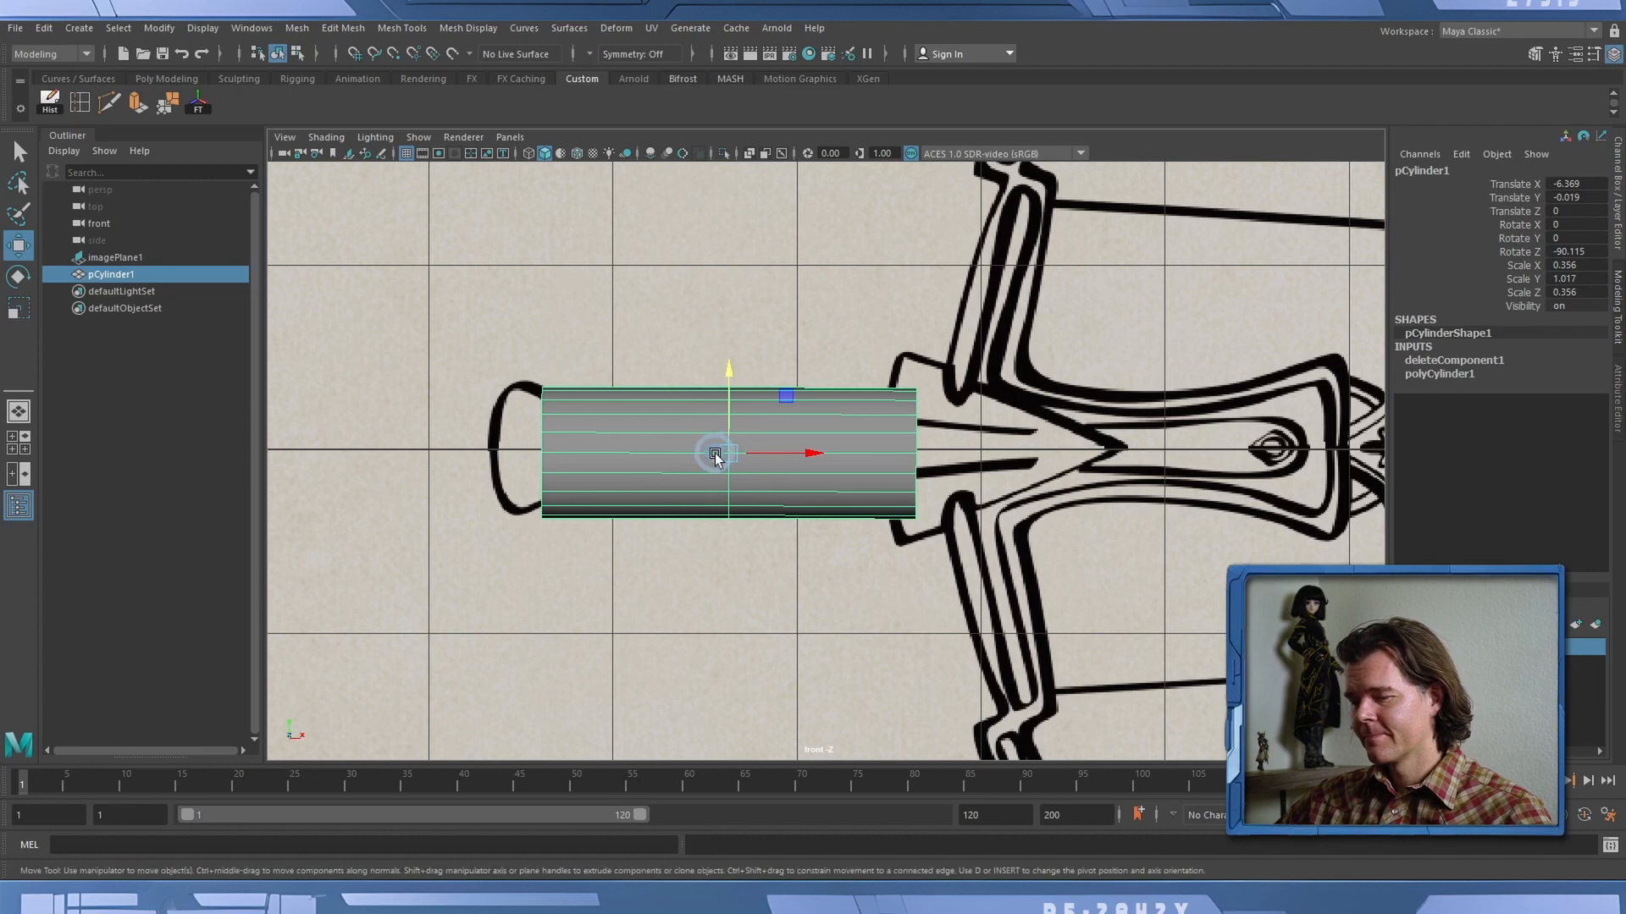
Show the model in wireframe, snap the cylinder to Y 0 on the grid, and slide it to about X -6.42.
key(4)
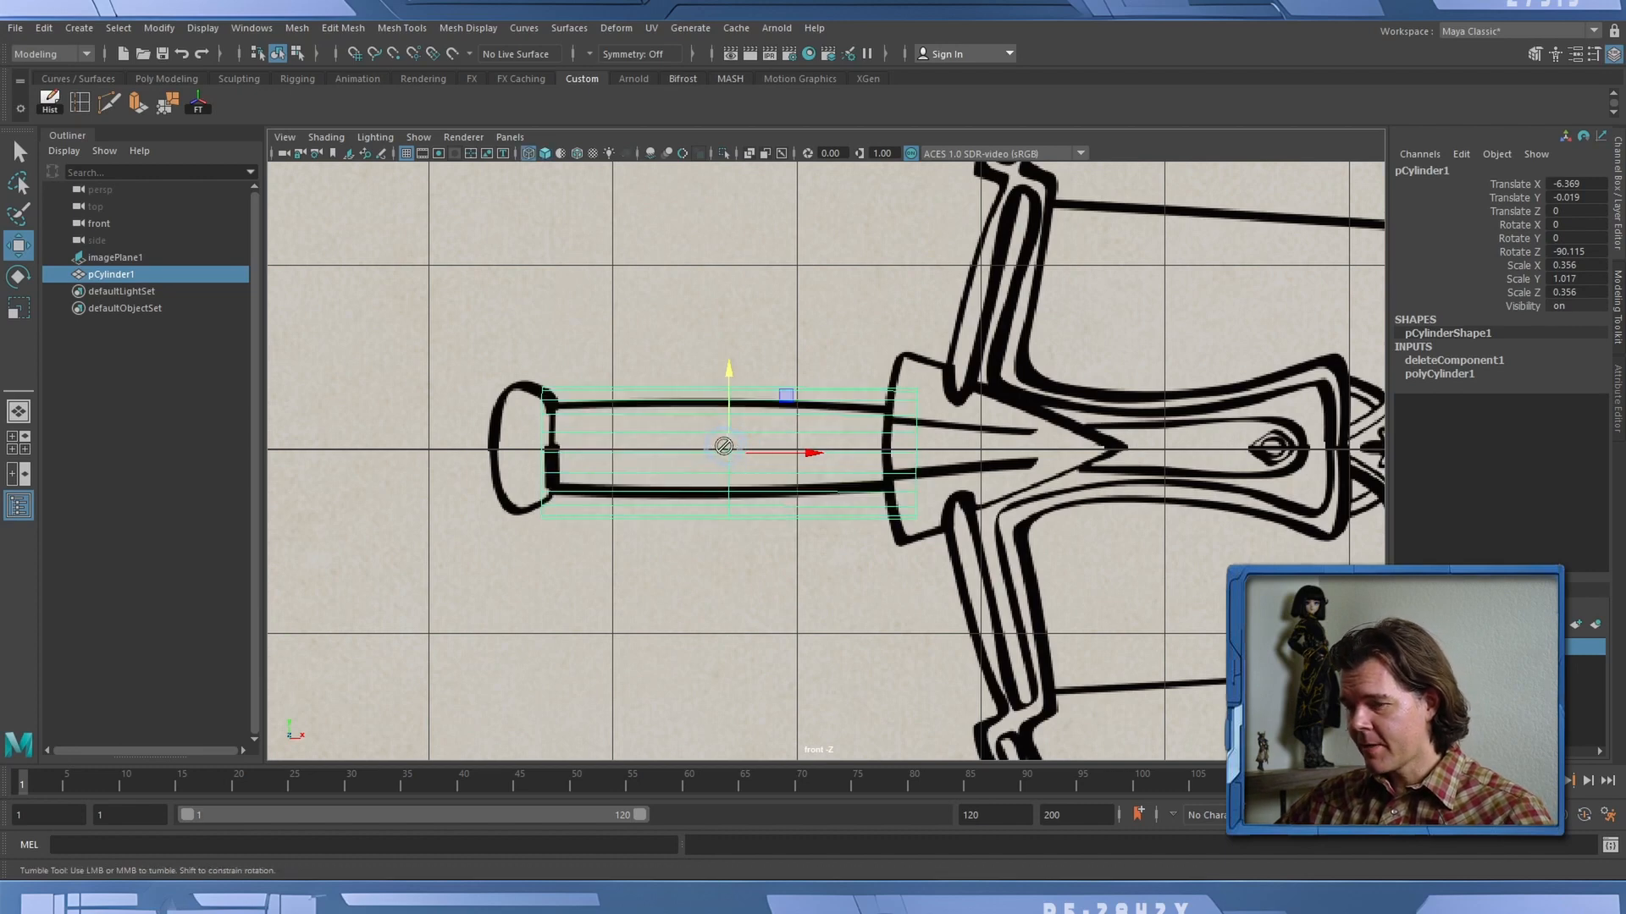
key(x)
drag(729, 377, 713, 363)
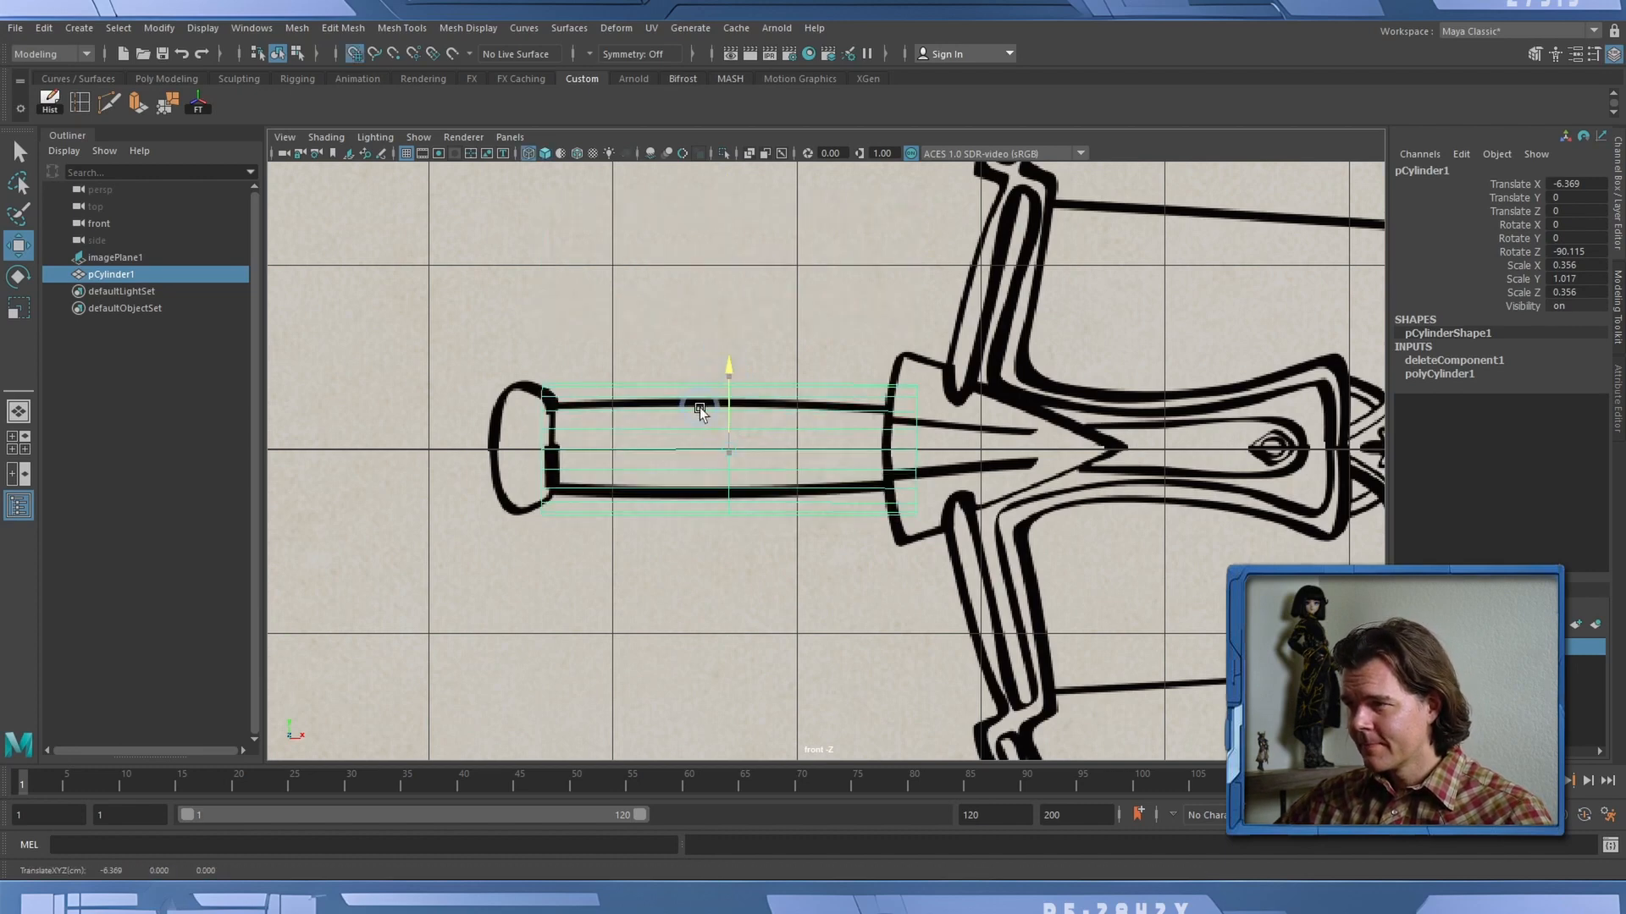
drag(804, 449, 790, 448)
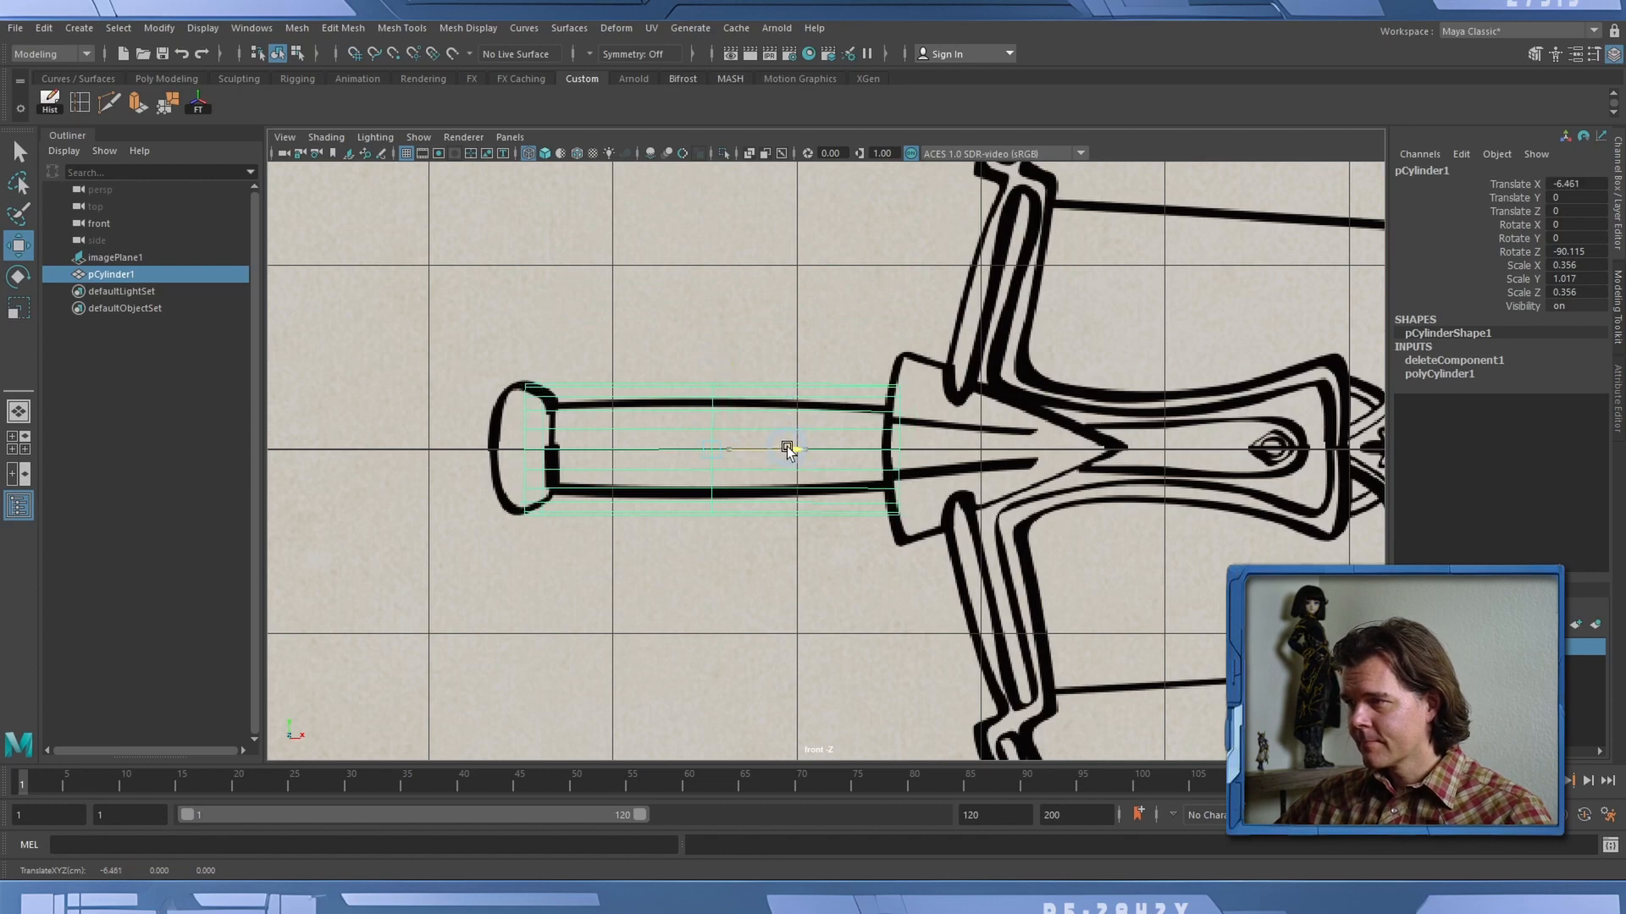
right_click(793, 419)
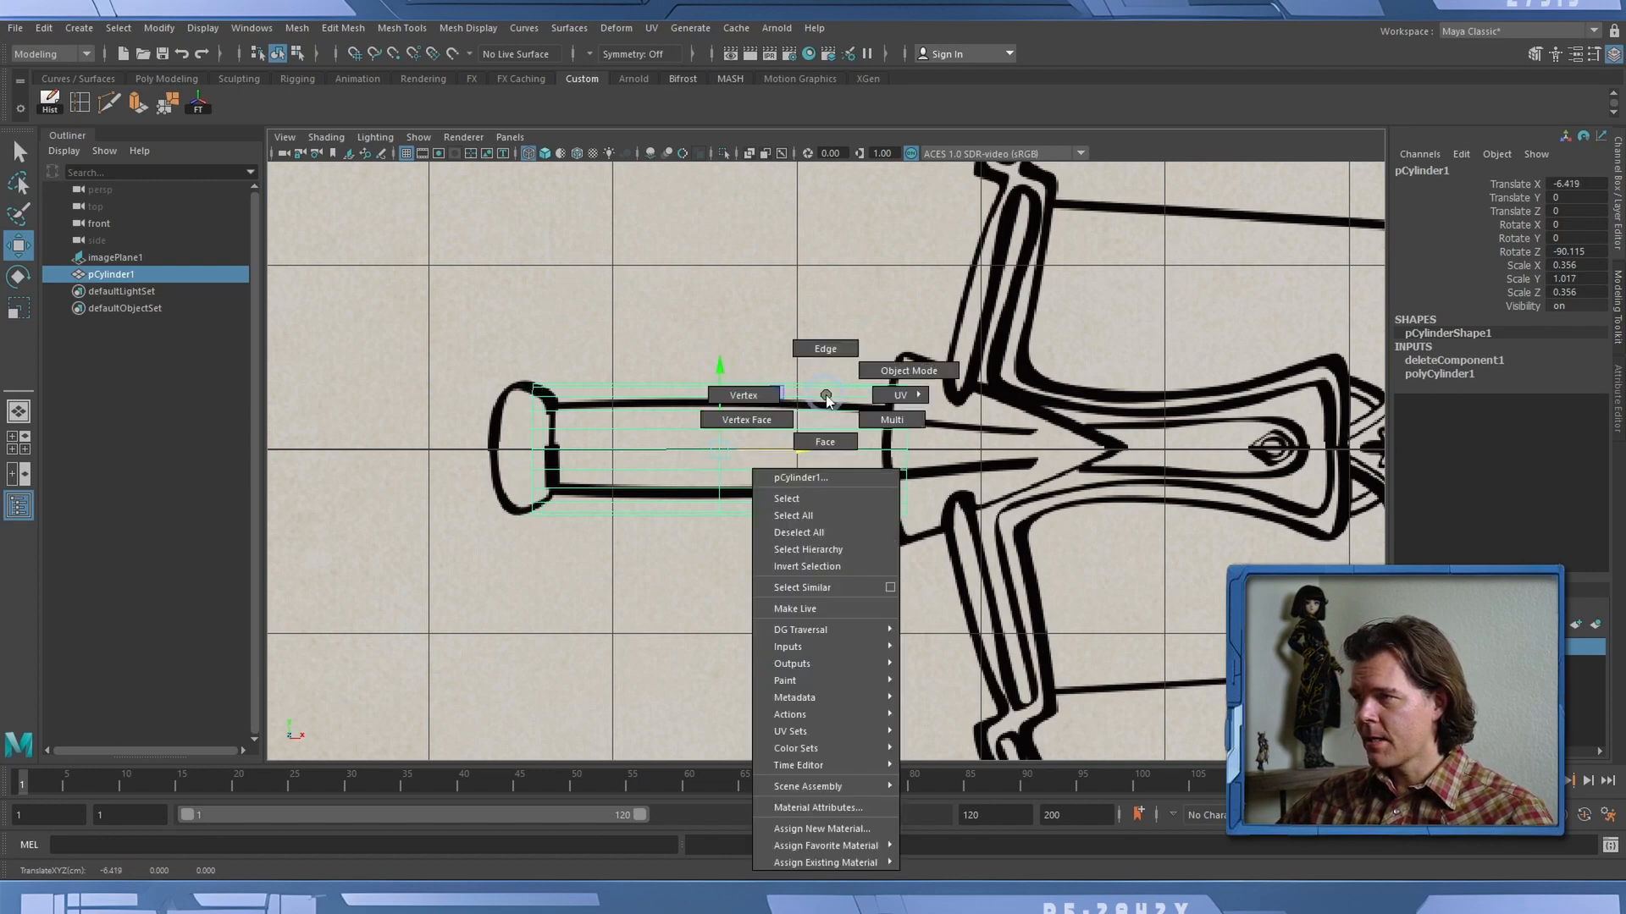
Scale the cylinder to the grip's outline, about 0.286 in X and Z and 0.978 in Y.
key(r)
drag(721, 447, 684, 449)
drag(795, 450, 806, 448)
Move the cylinder's end vertex rings along its length so they meet the guard and the pommel in the drawing.
key(w)
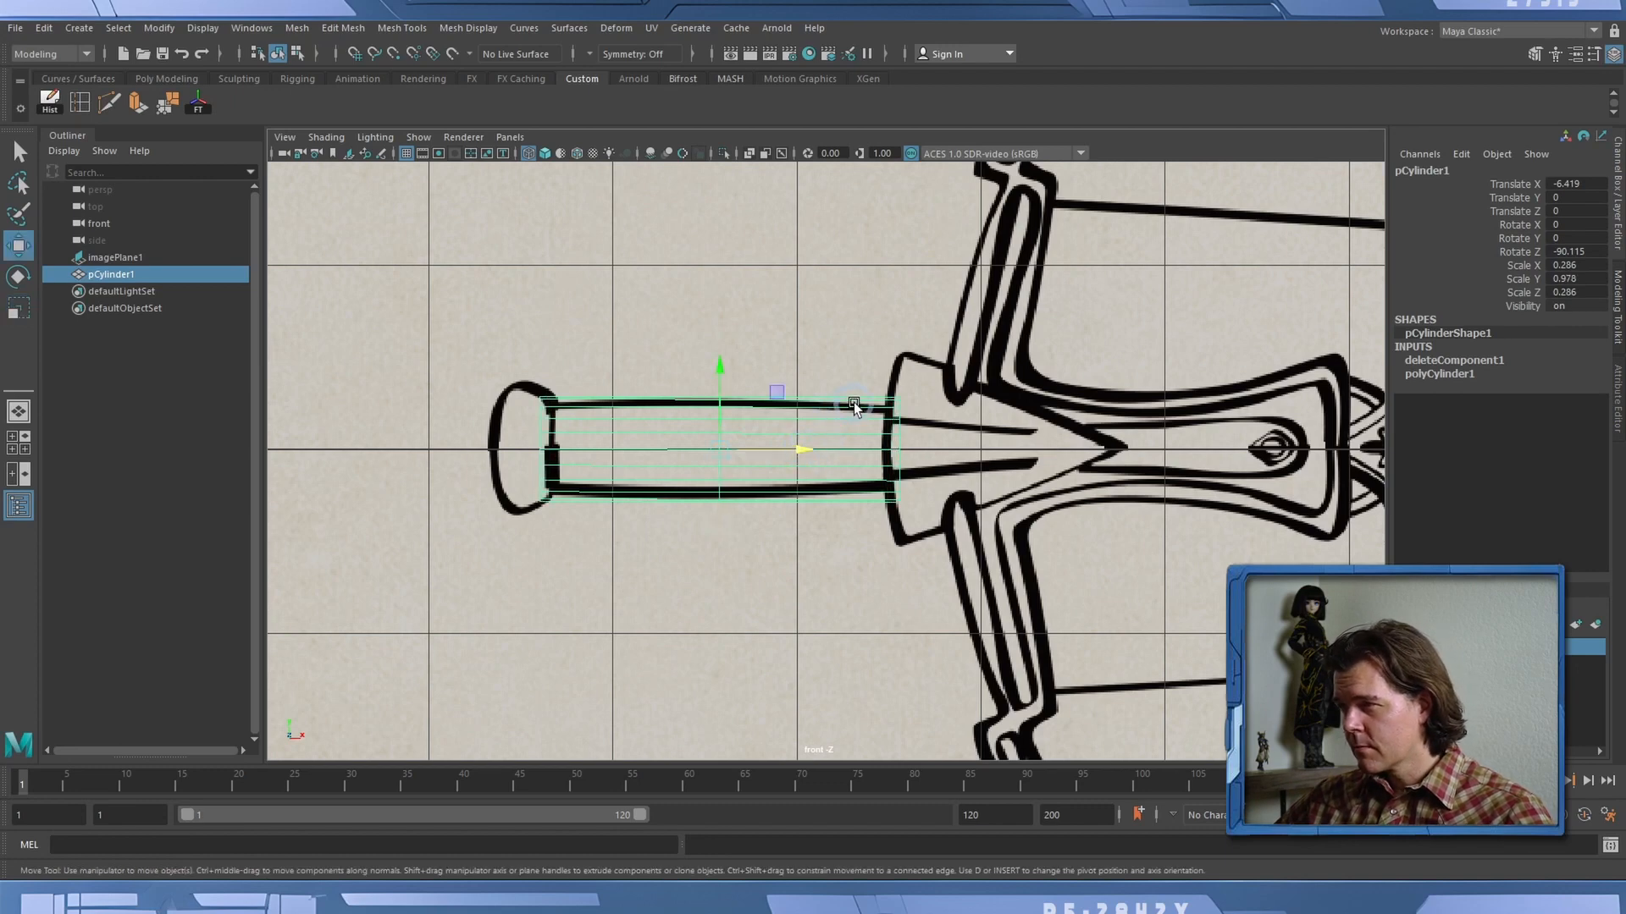
right_drag(853, 406, 775, 398)
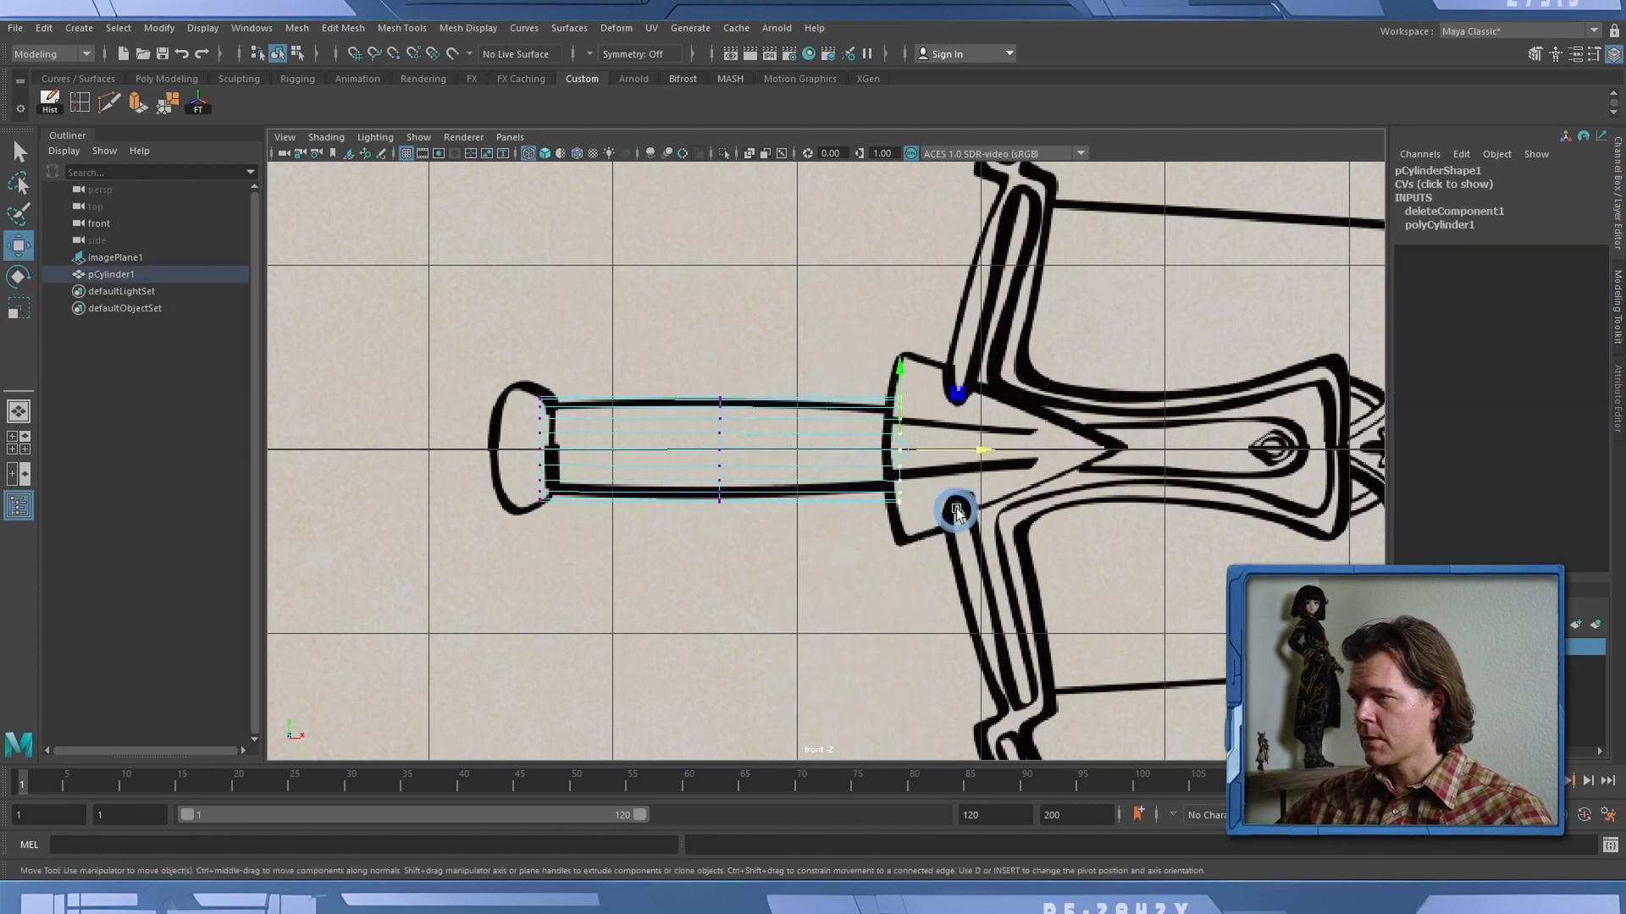
drag(979, 450, 982, 453)
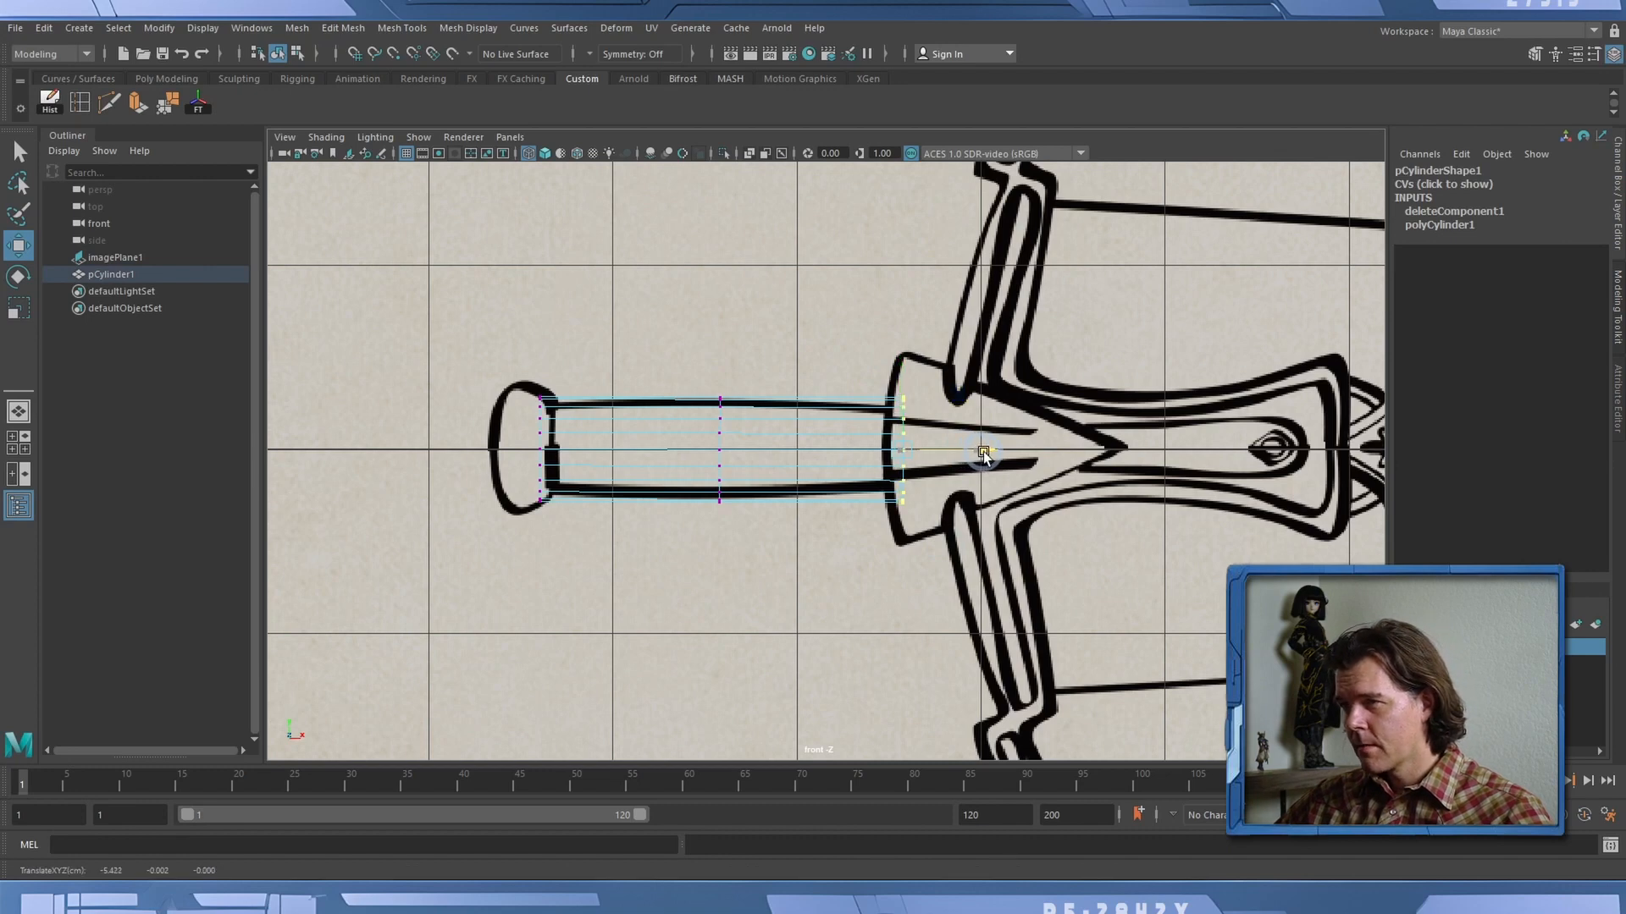
drag(484, 333, 576, 529)
click(620, 457)
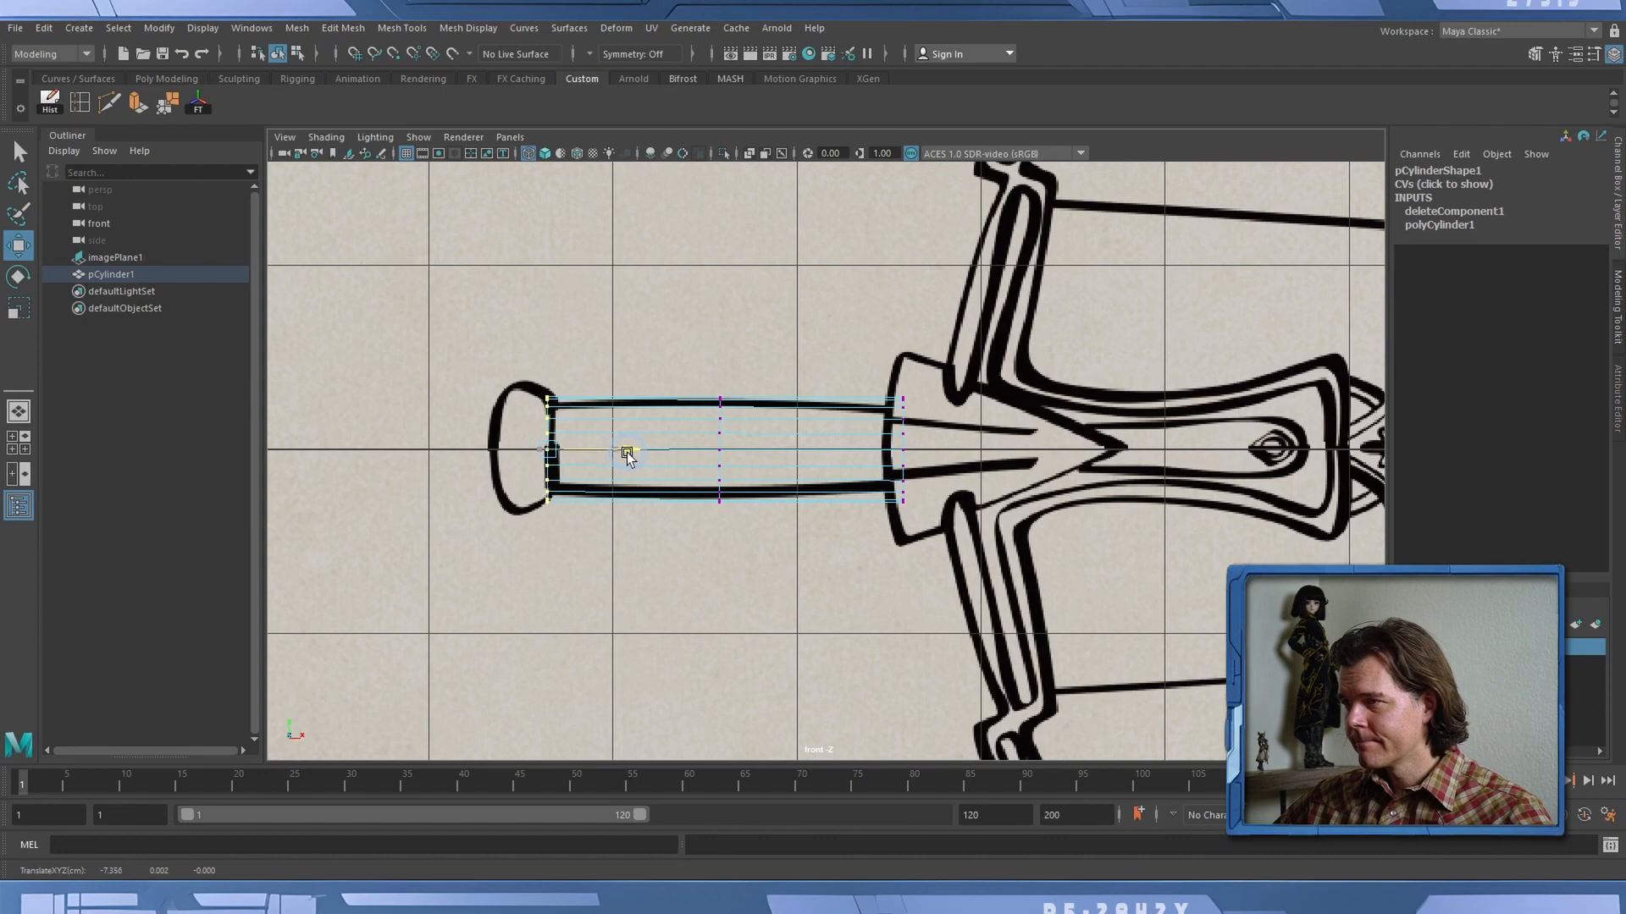
Insert two edge loops around the grip cylinder, one midway between its middle ring and each end.
alt+middle_drag(791, 368, 779, 331)
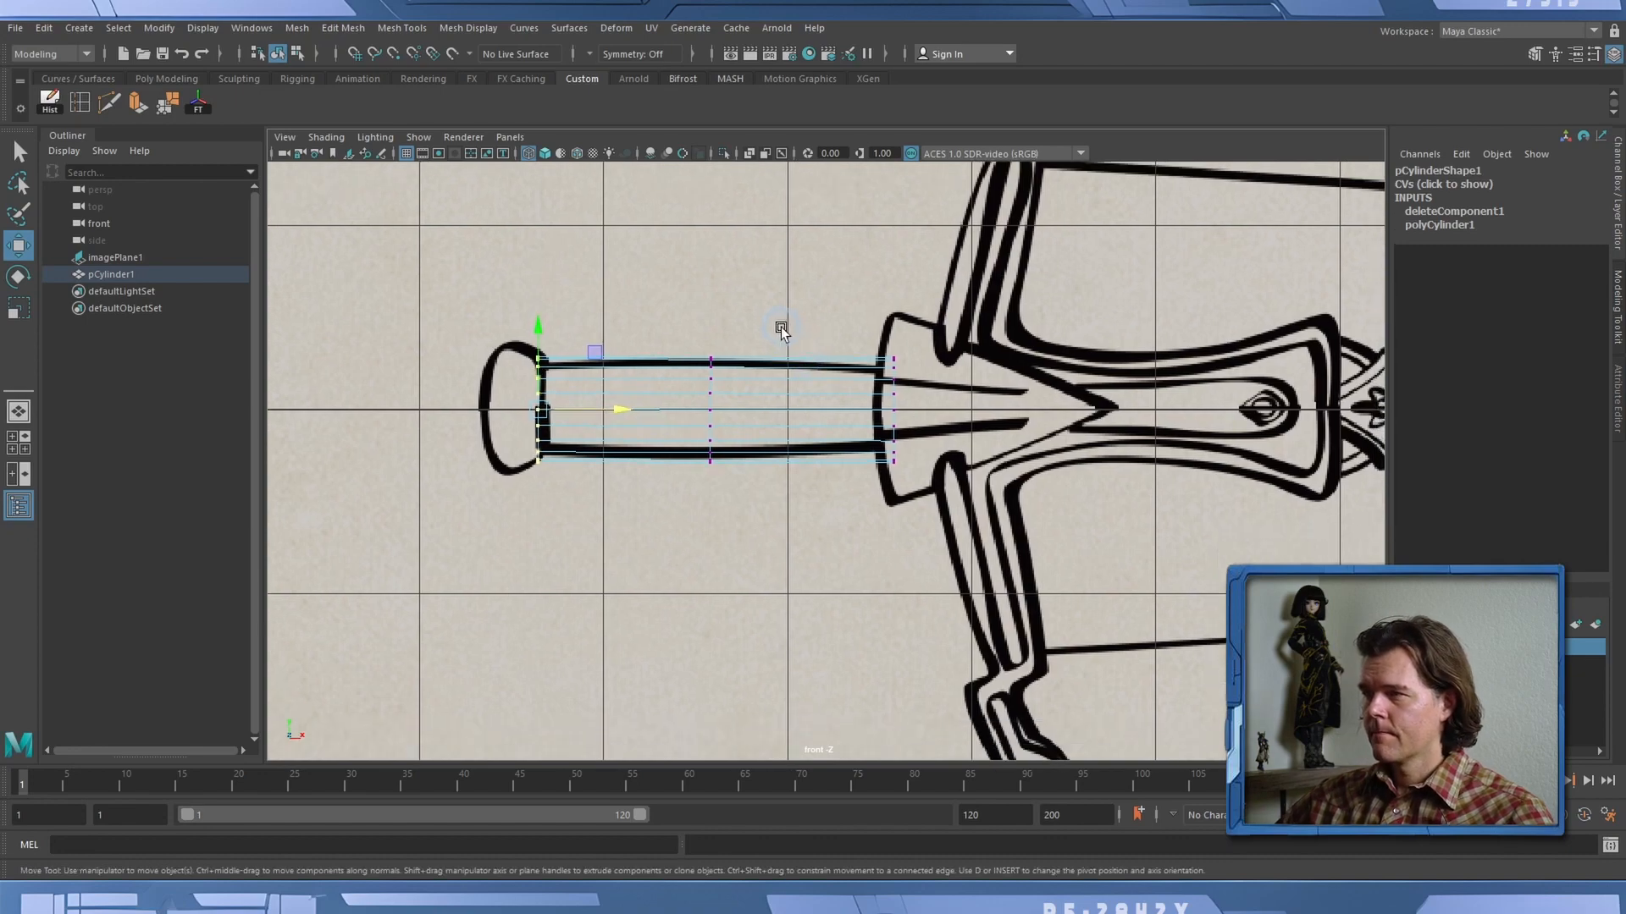
alt+right_drag(672, 333, 1101, 382)
alt+middle_drag(703, 319, 821, 443)
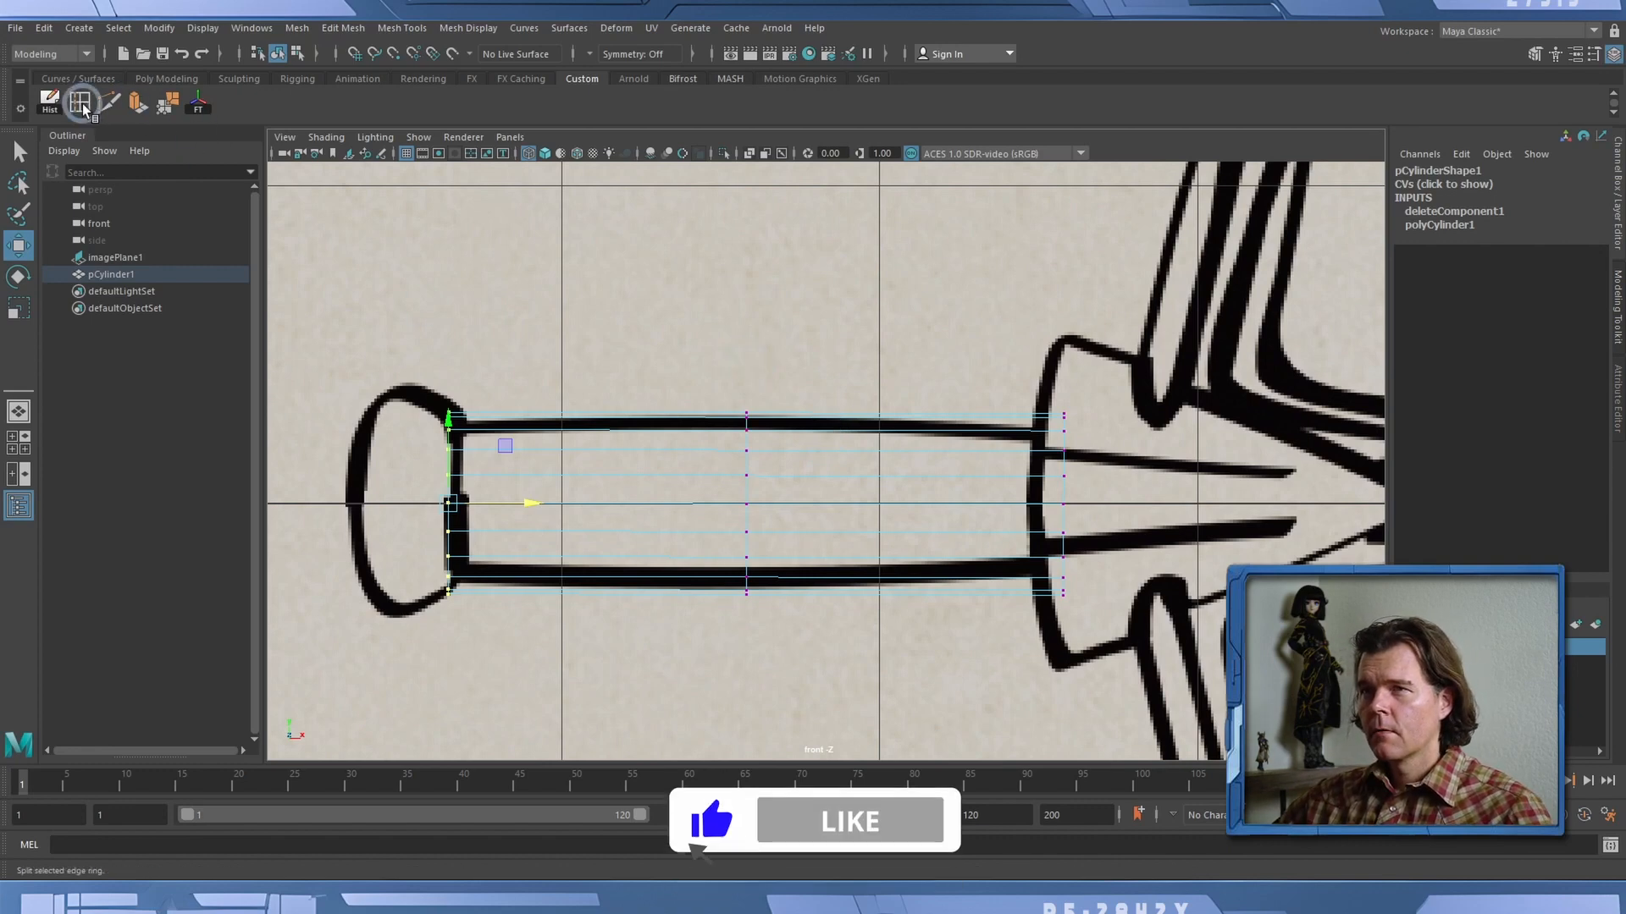
shift+right_drag(757, 491, 641, 426)
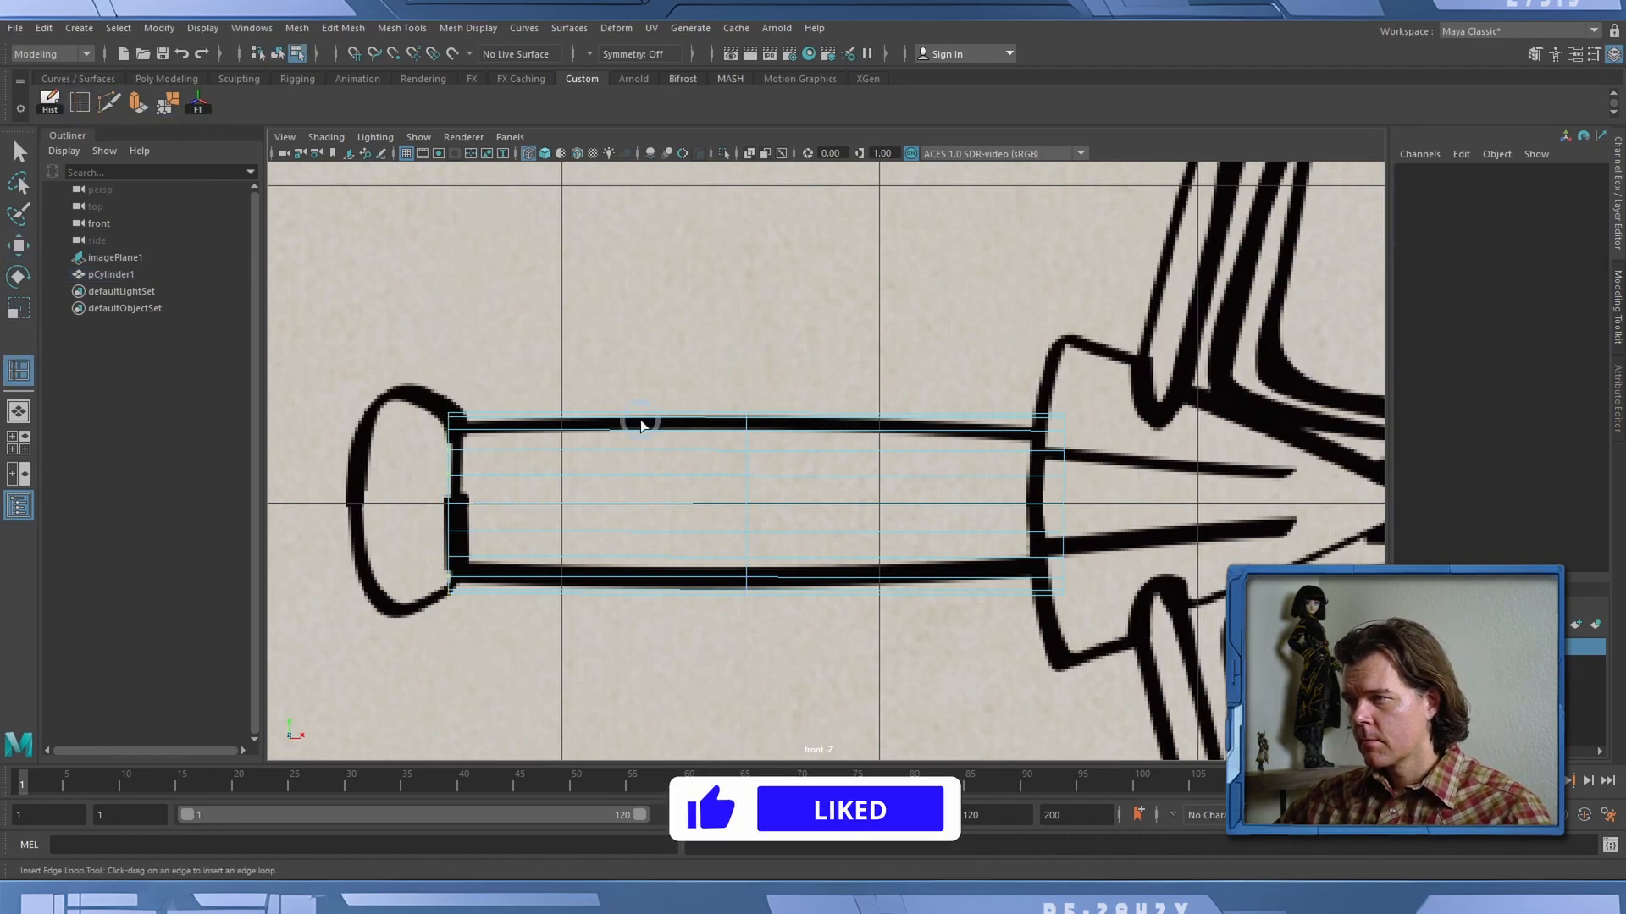
drag(616, 417, 599, 418)
drag(940, 425, 896, 425)
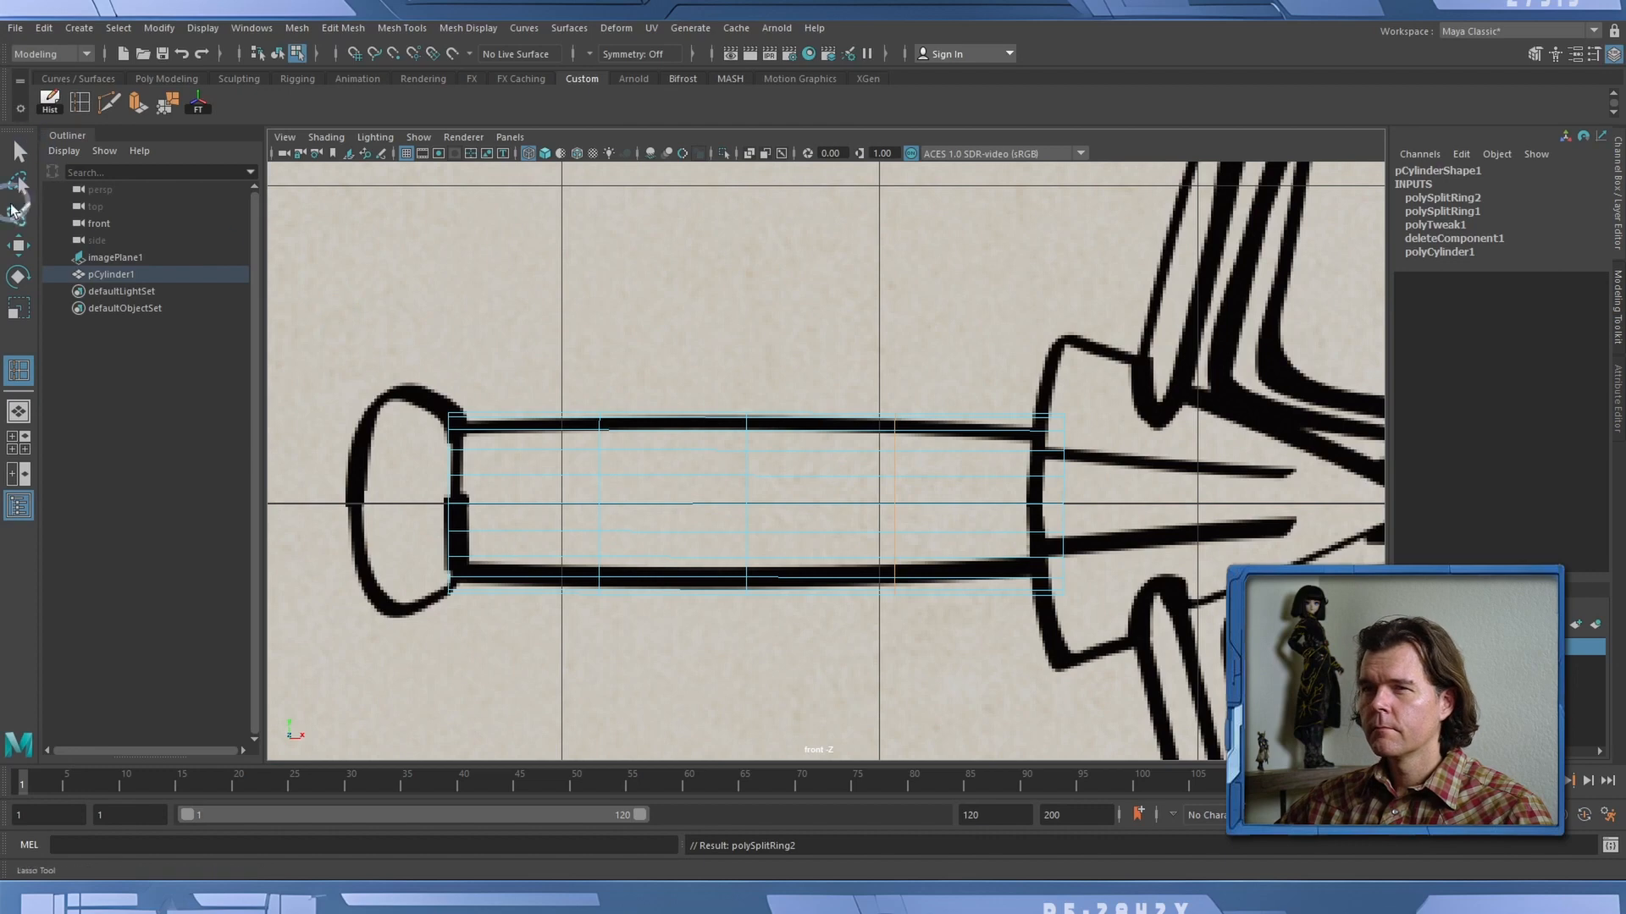
click(19, 245)
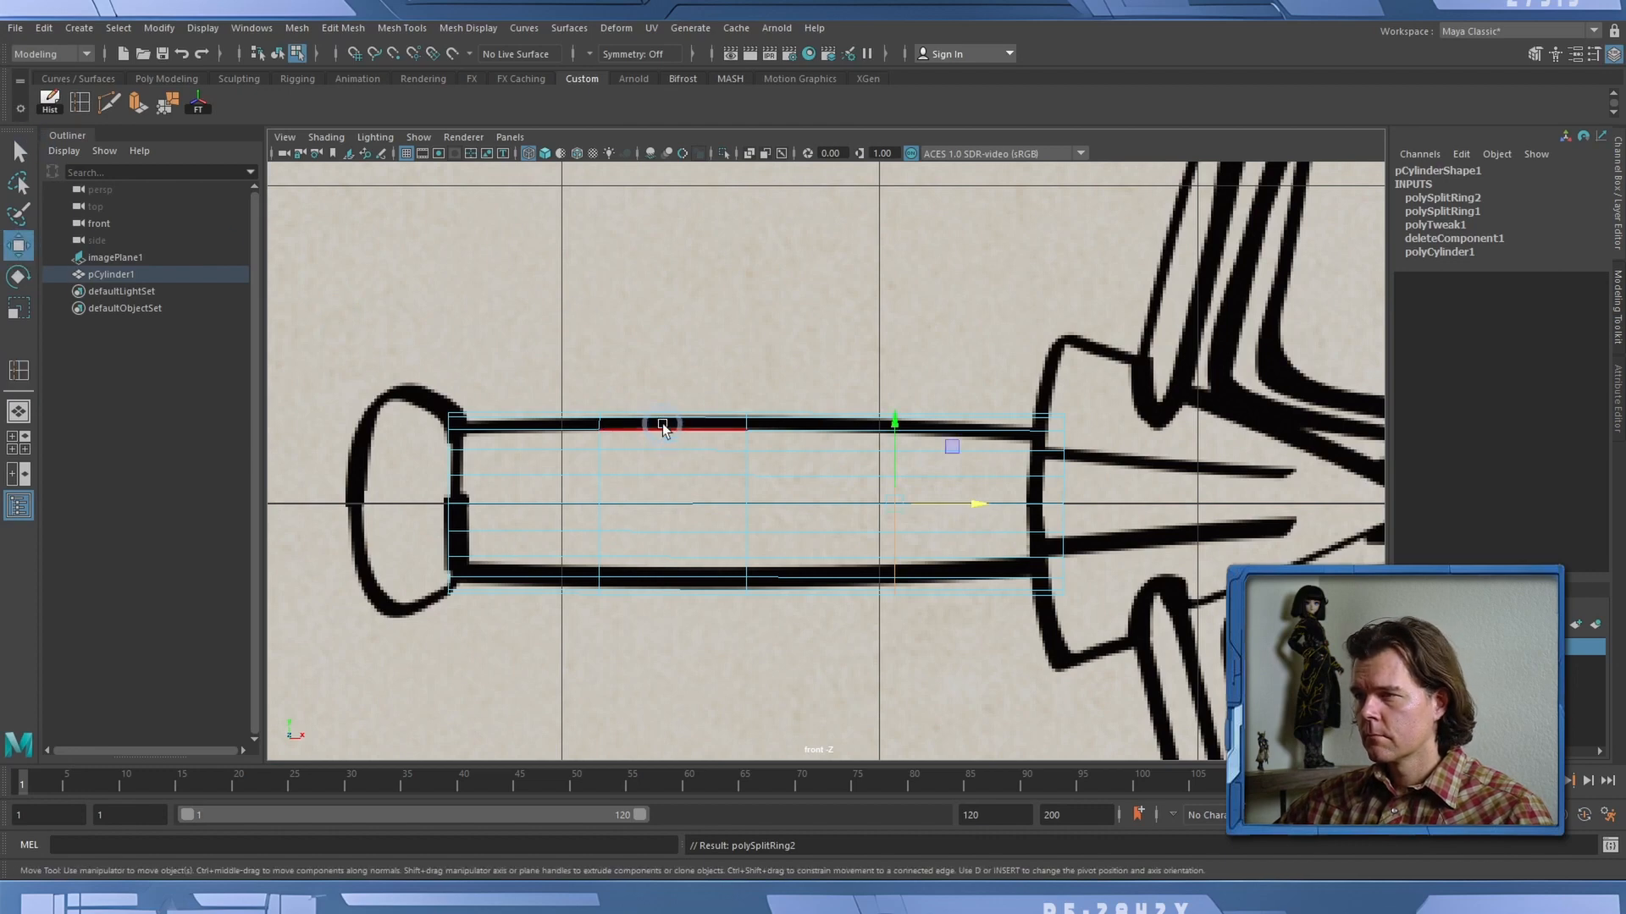
Scale down the vertex rings at the pommel end and halfway to the middle to match the drawn grip outline.
right_drag(662, 424, 584, 434)
drag(599, 373, 675, 668)
key(r)
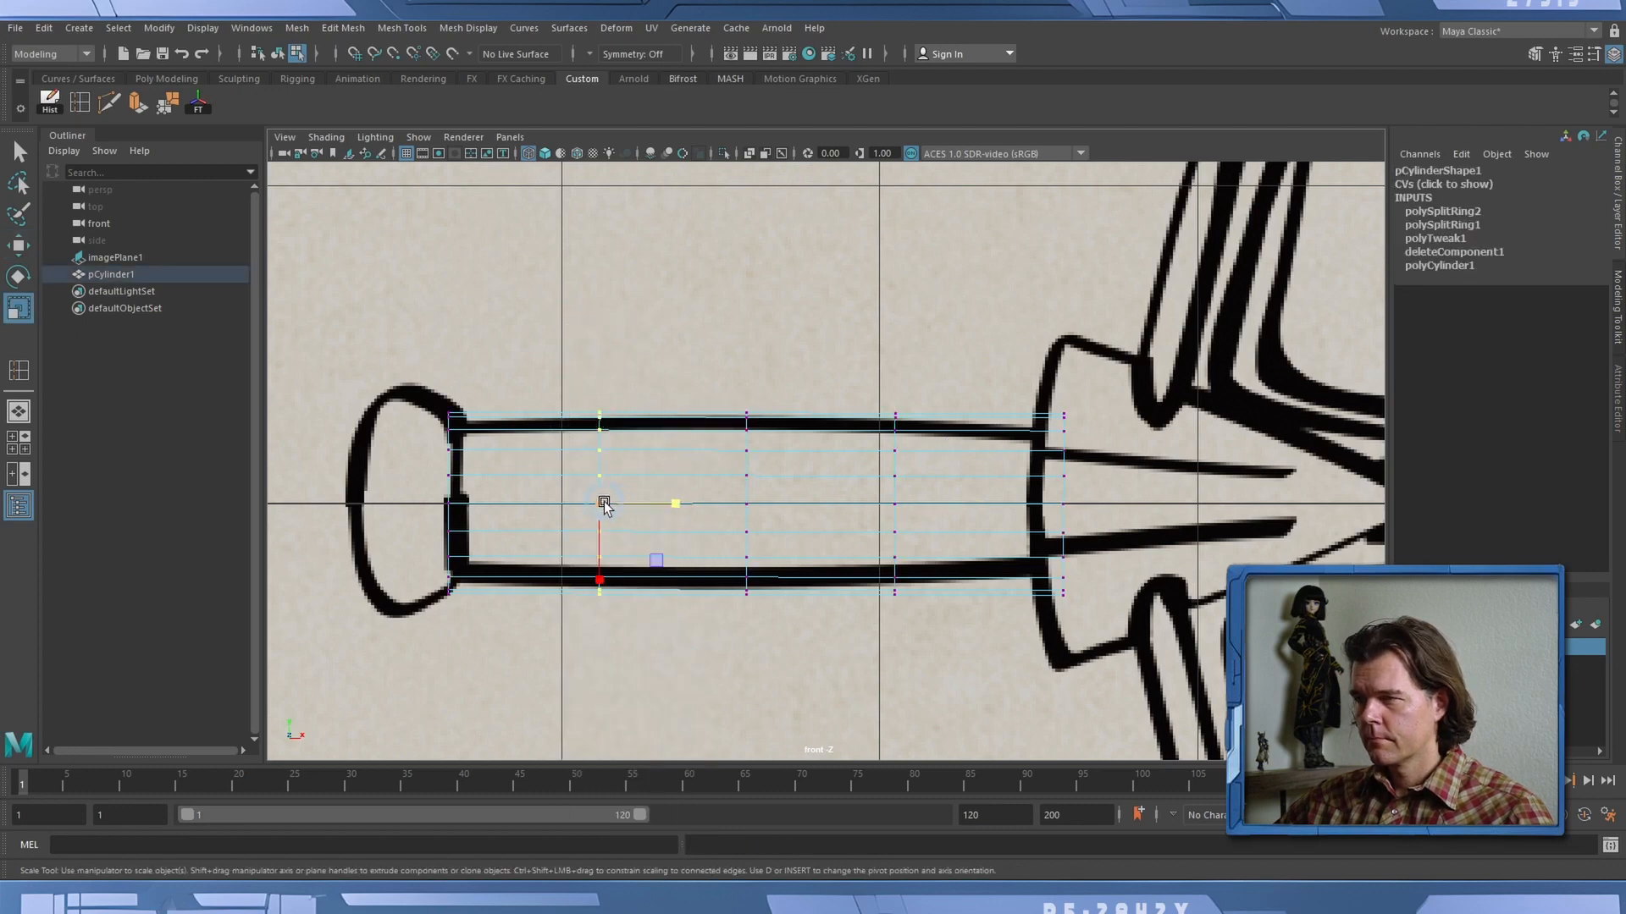
drag(604, 505, 595, 507)
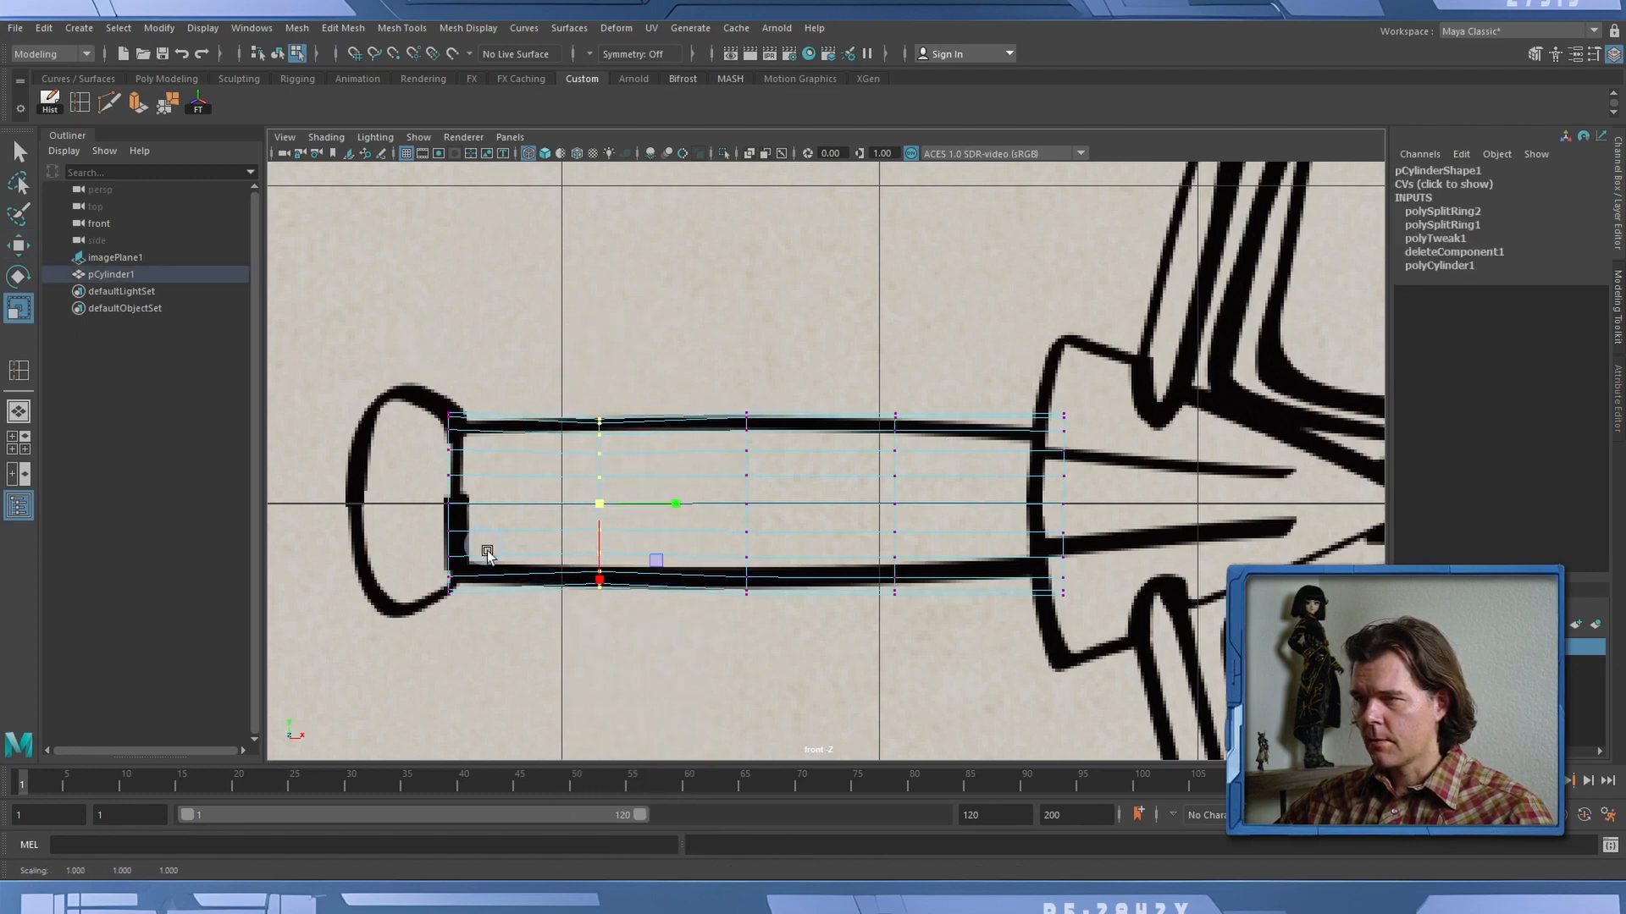
drag(486, 551, 512, 681)
drag(444, 506, 430, 507)
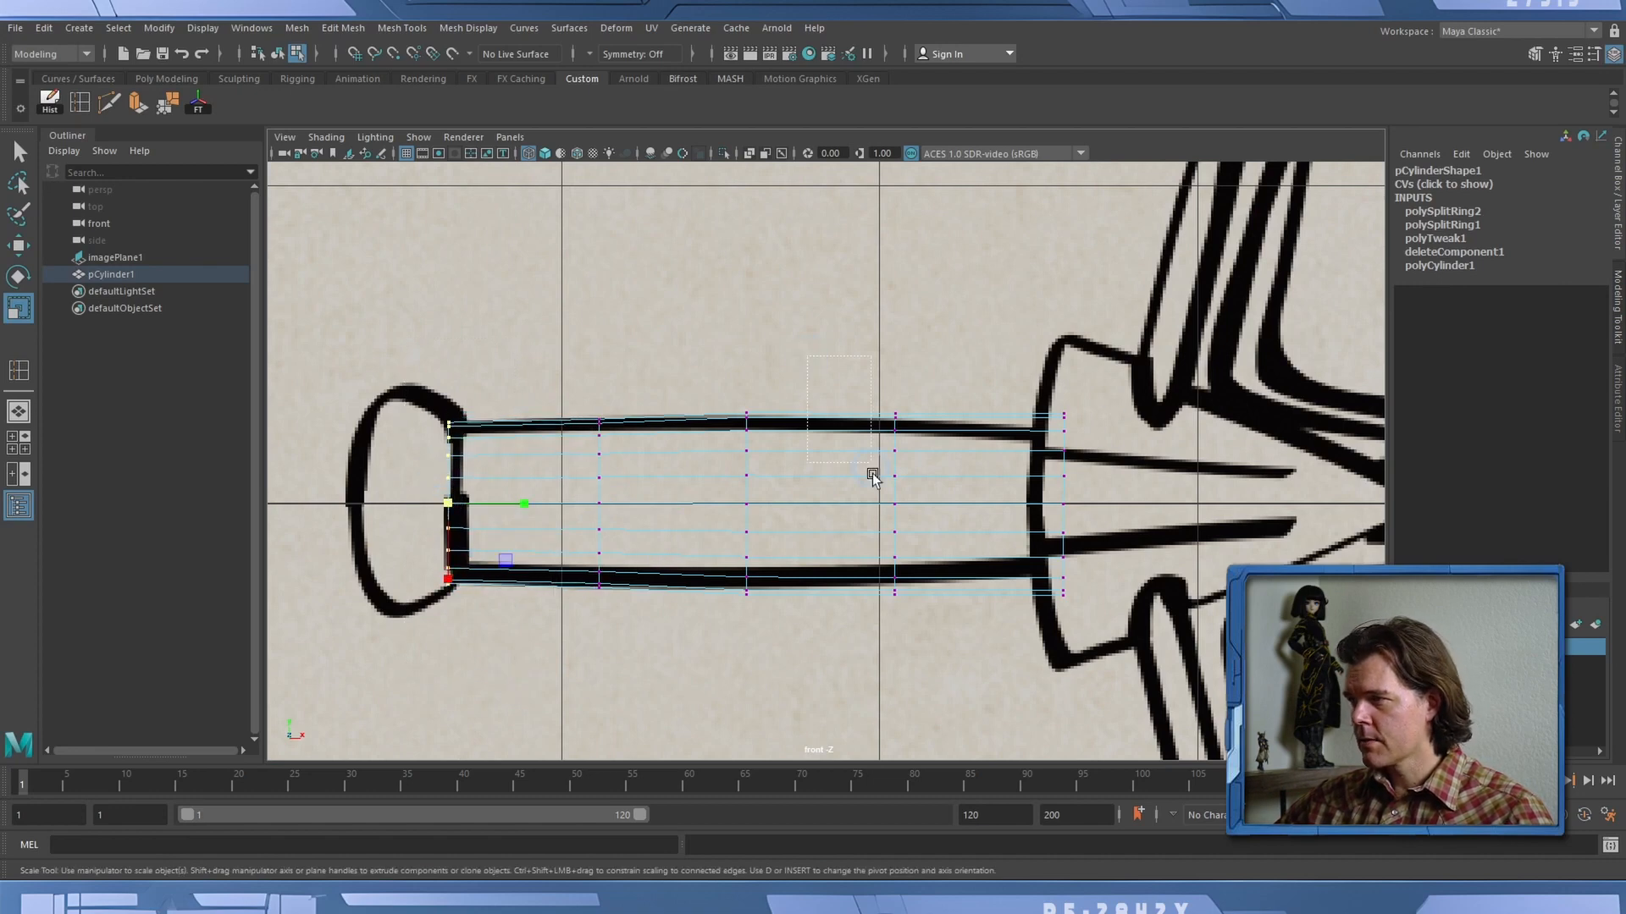
Scale down the guard-side vertex rings to the drawn outline and move the end ring to the guard's edge.
drag(875, 472, 945, 665)
drag(897, 511, 887, 512)
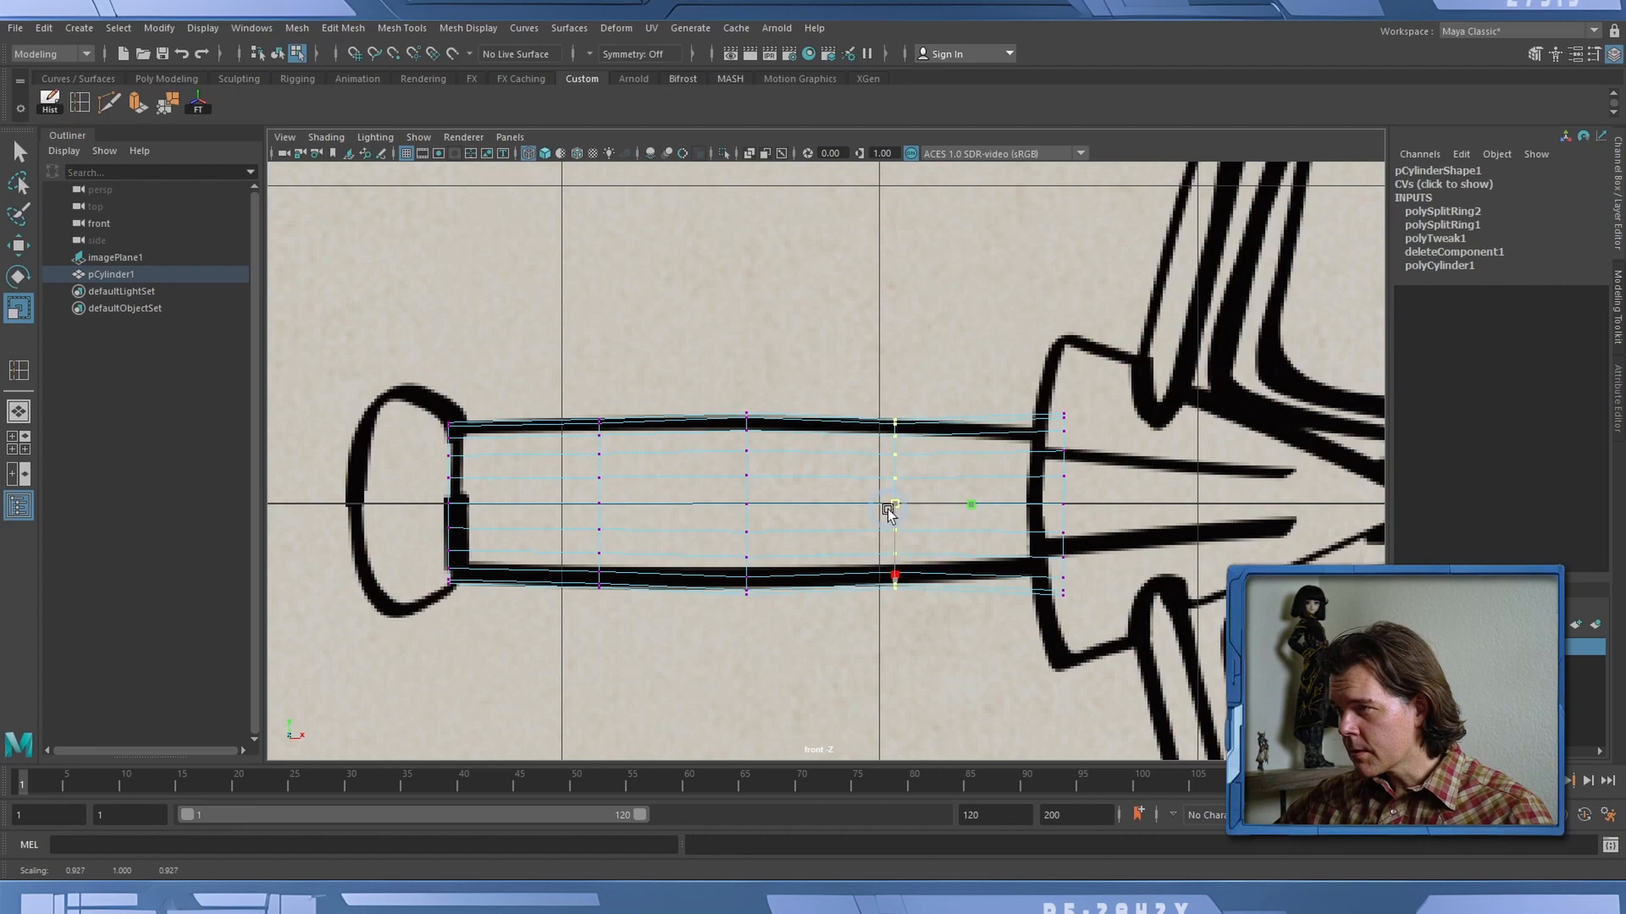
drag(1001, 364, 1096, 652)
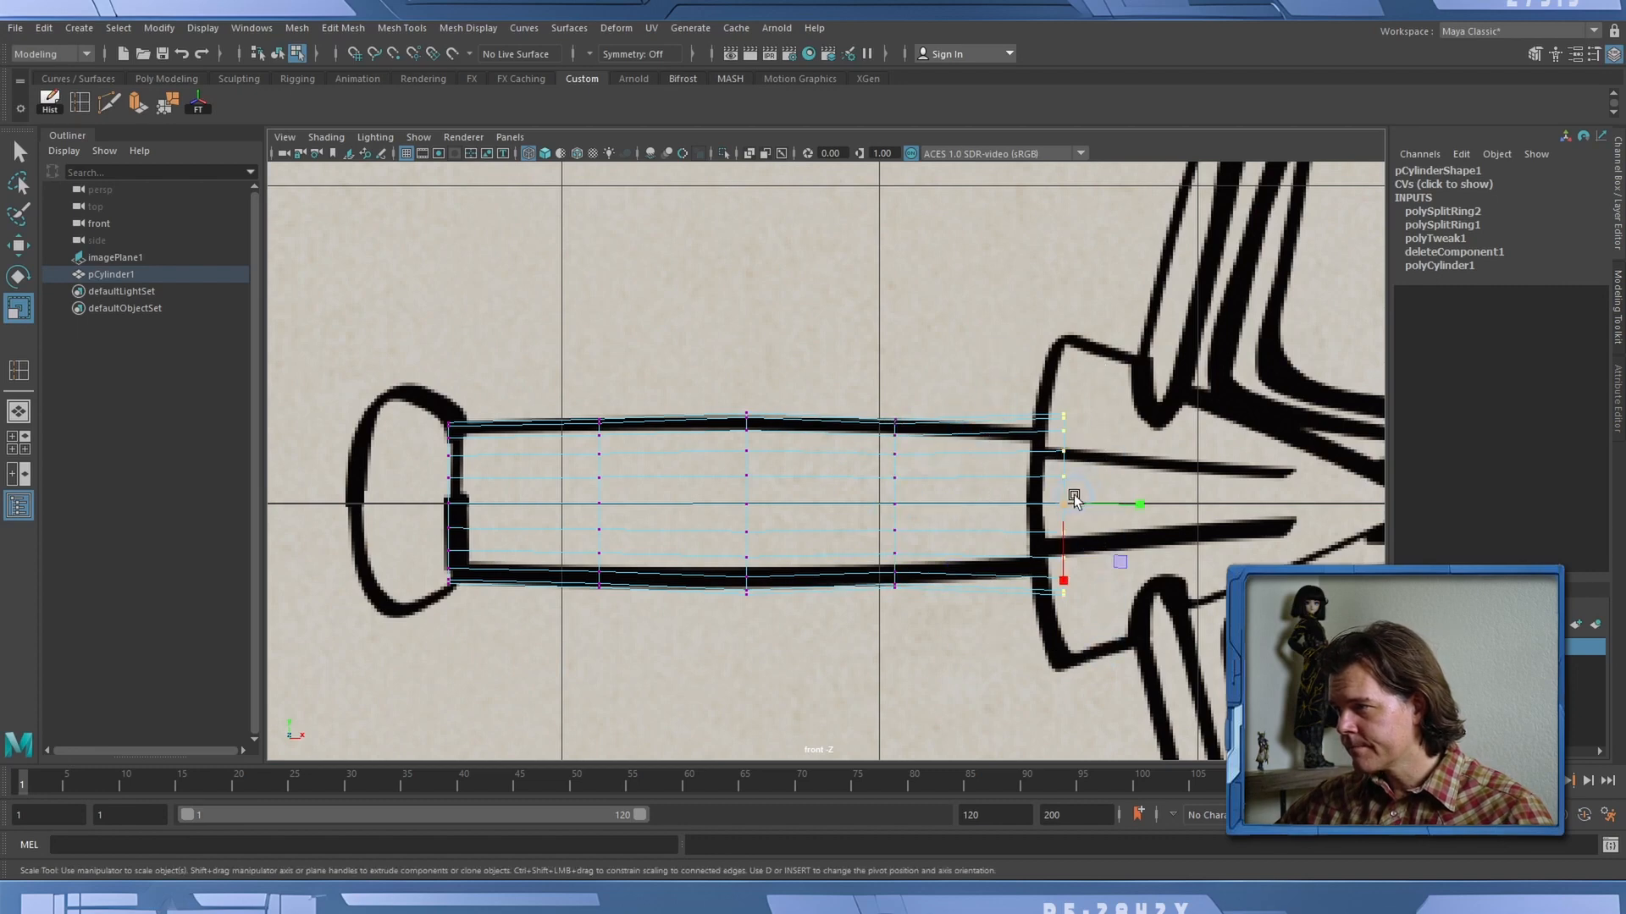
drag(1065, 503, 1041, 505)
key(w)
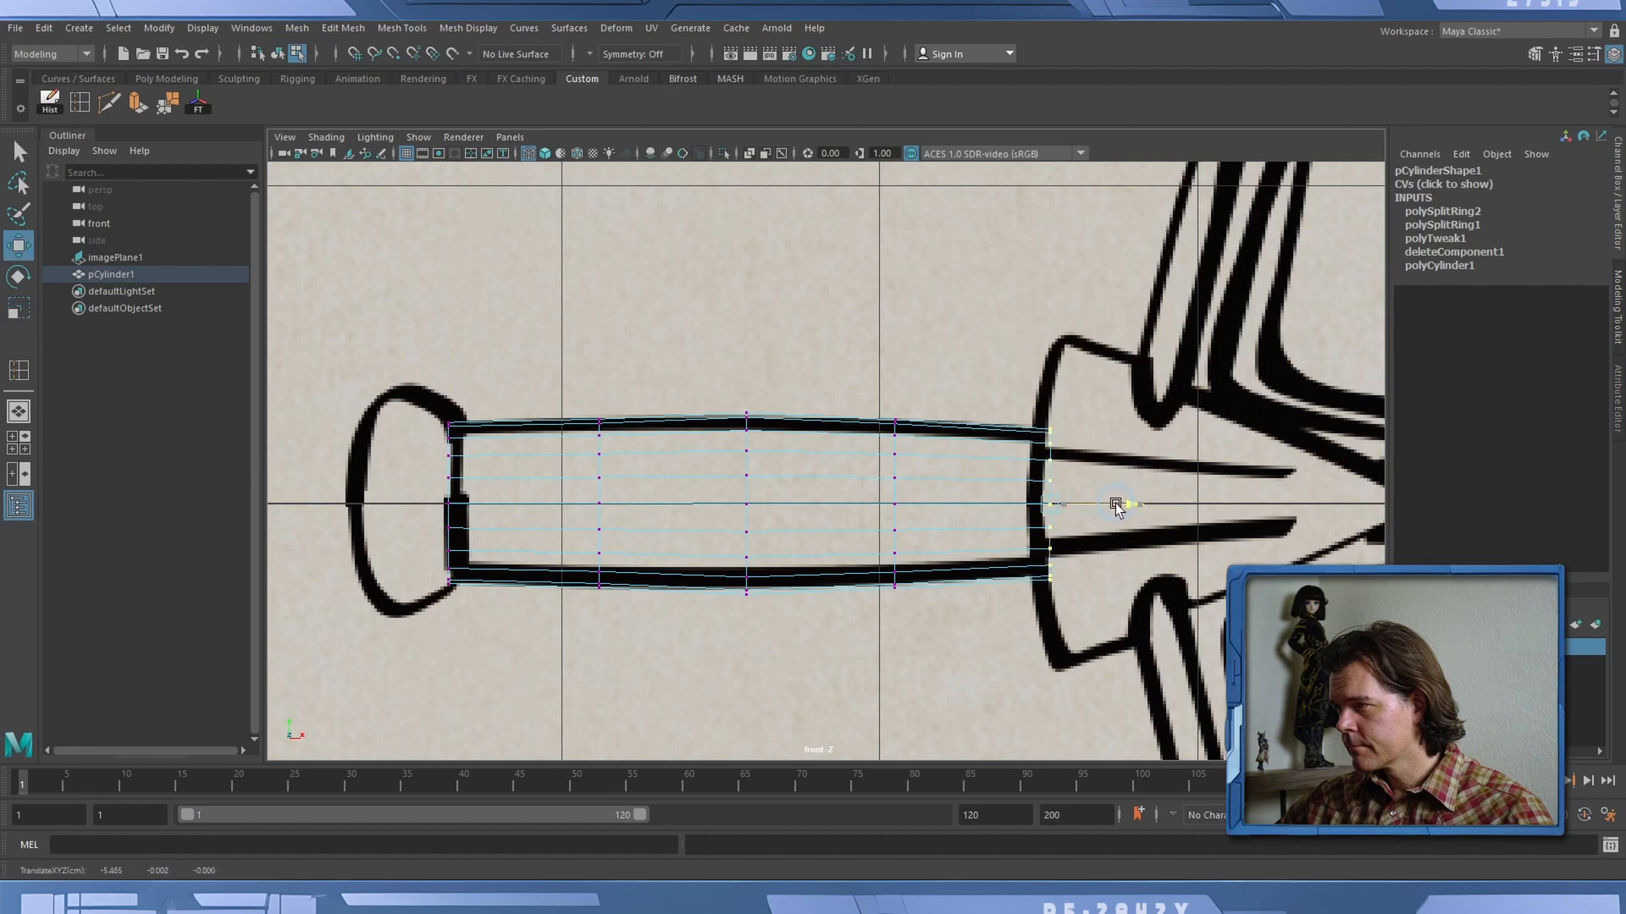
key(r)
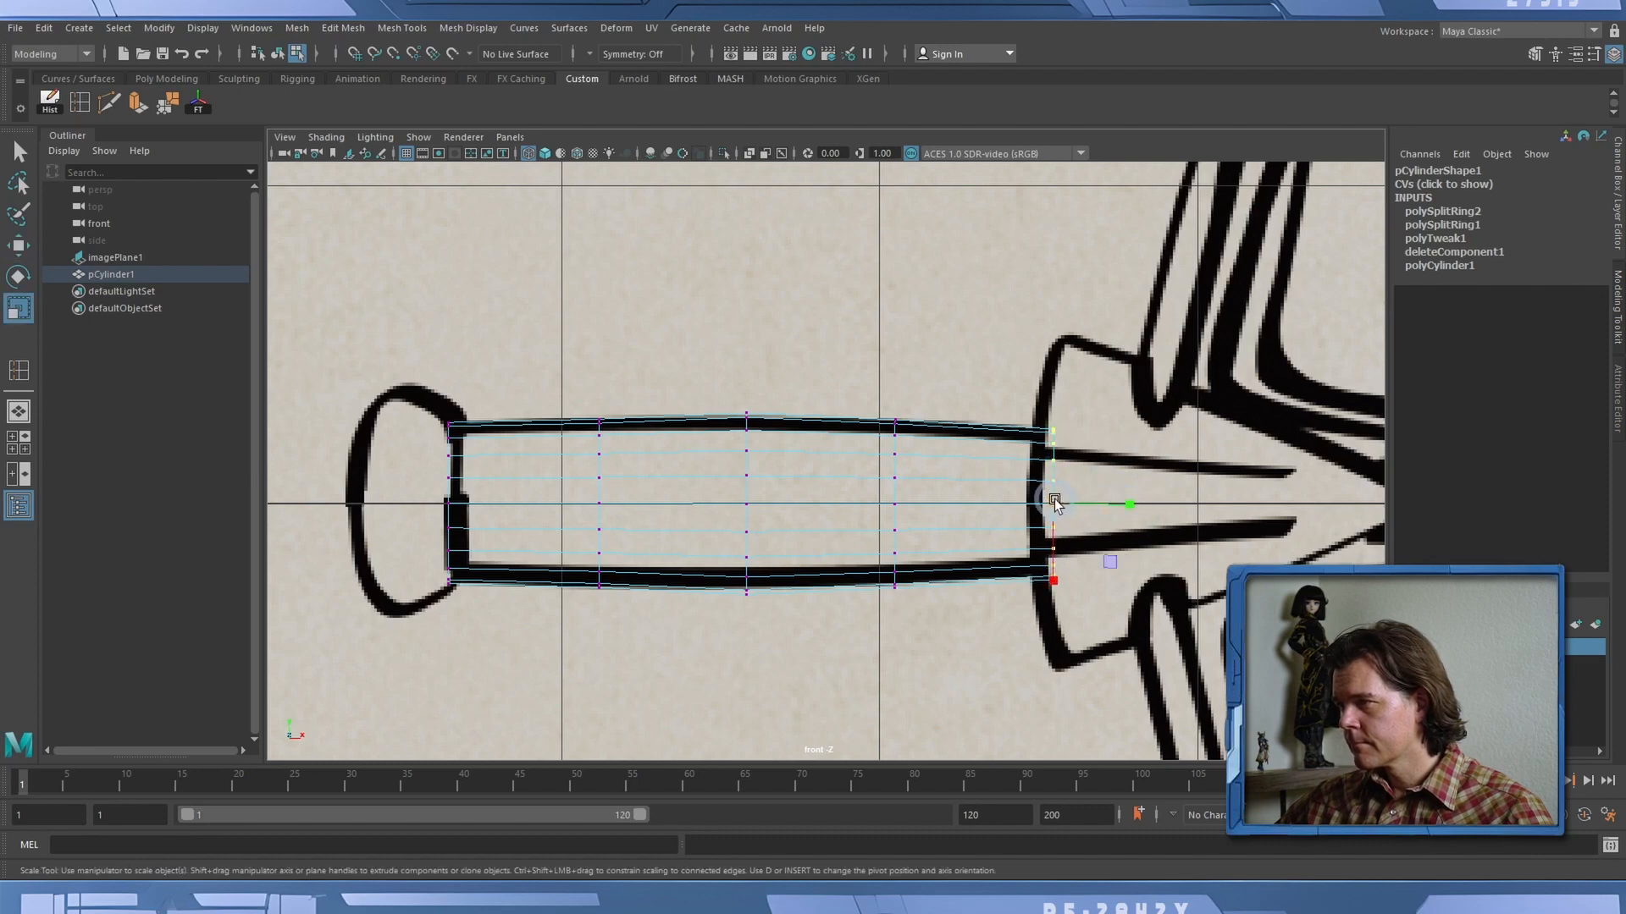
drag(1054, 500, 1050, 500)
Turn on the smooth preview, insert an edge loop near the guard end, and enlarge that loop slightly.
key(3)
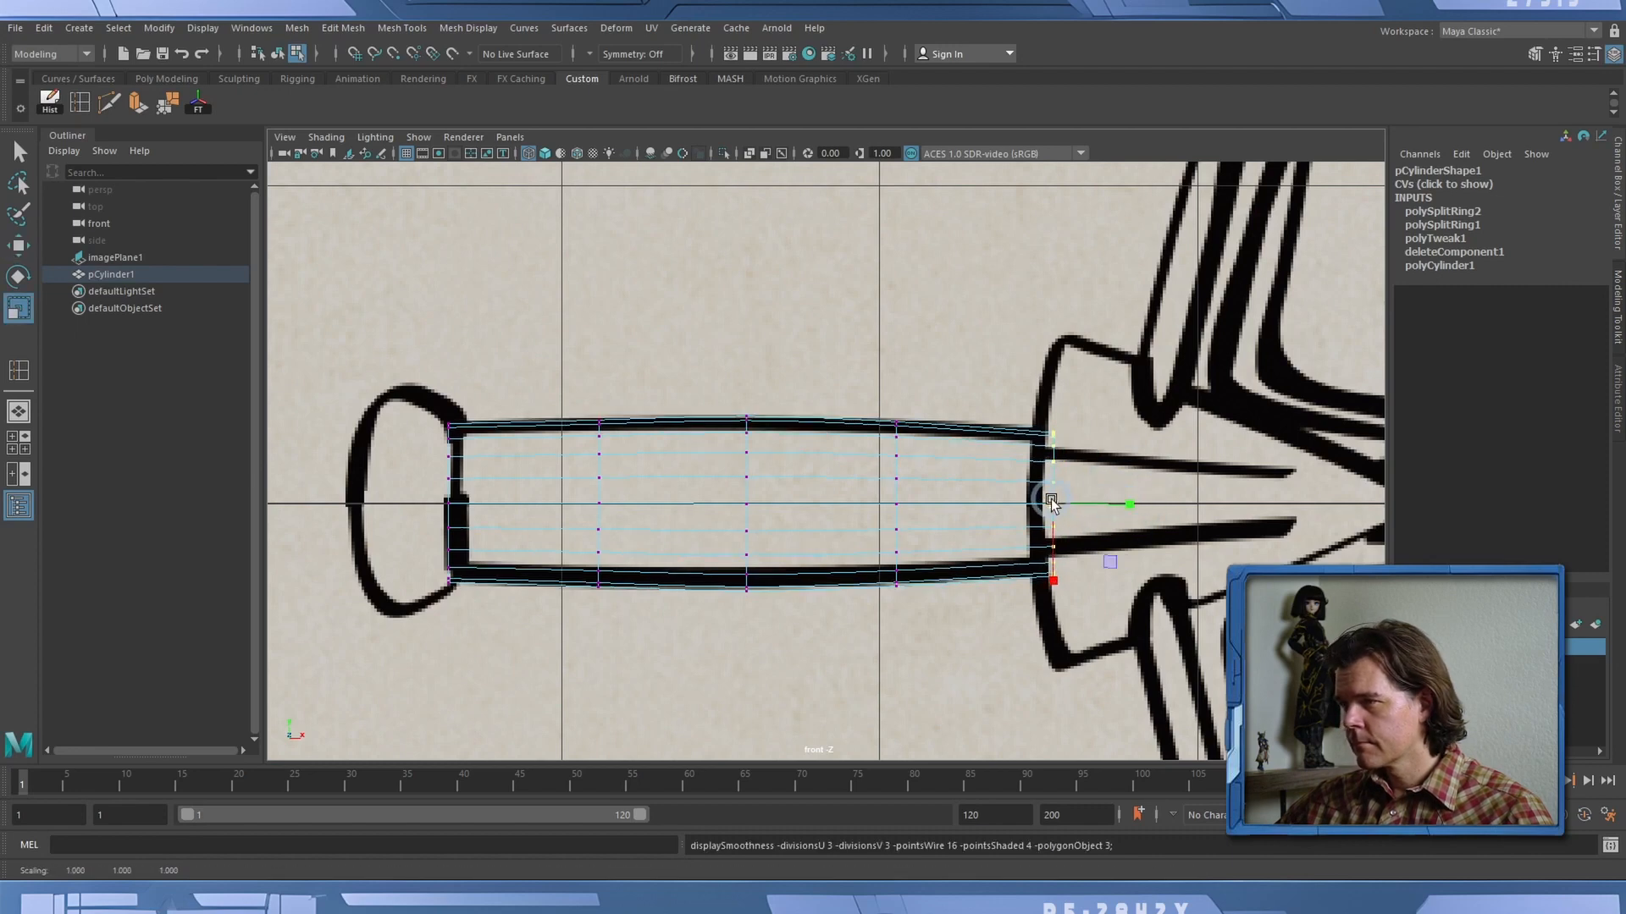
click(78, 105)
click(987, 436)
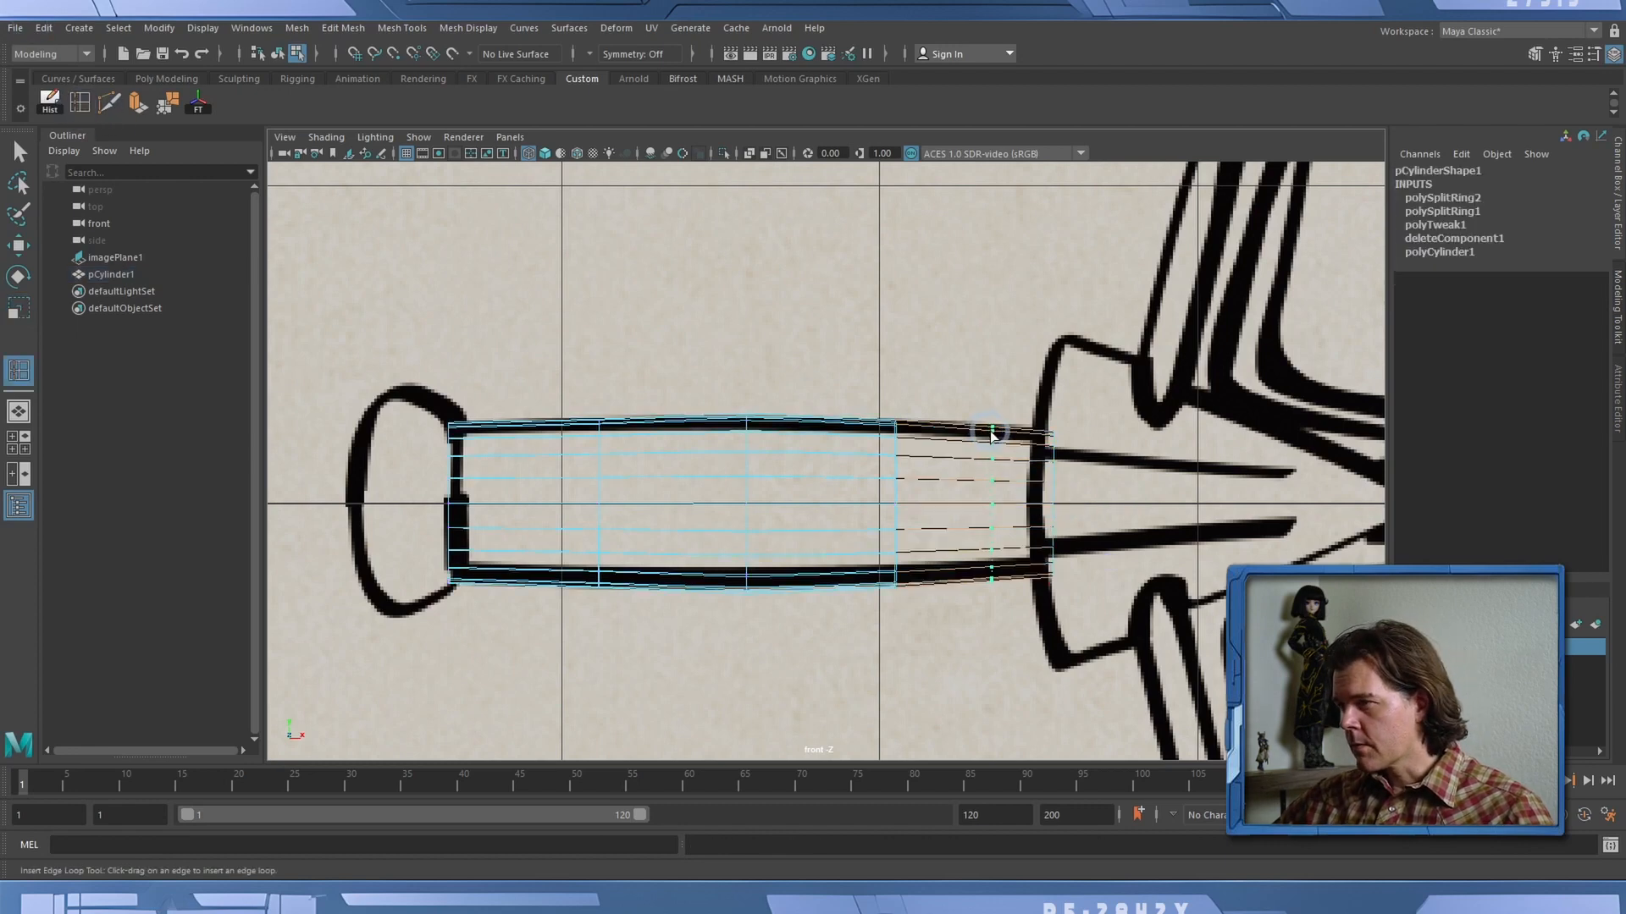
key(r)
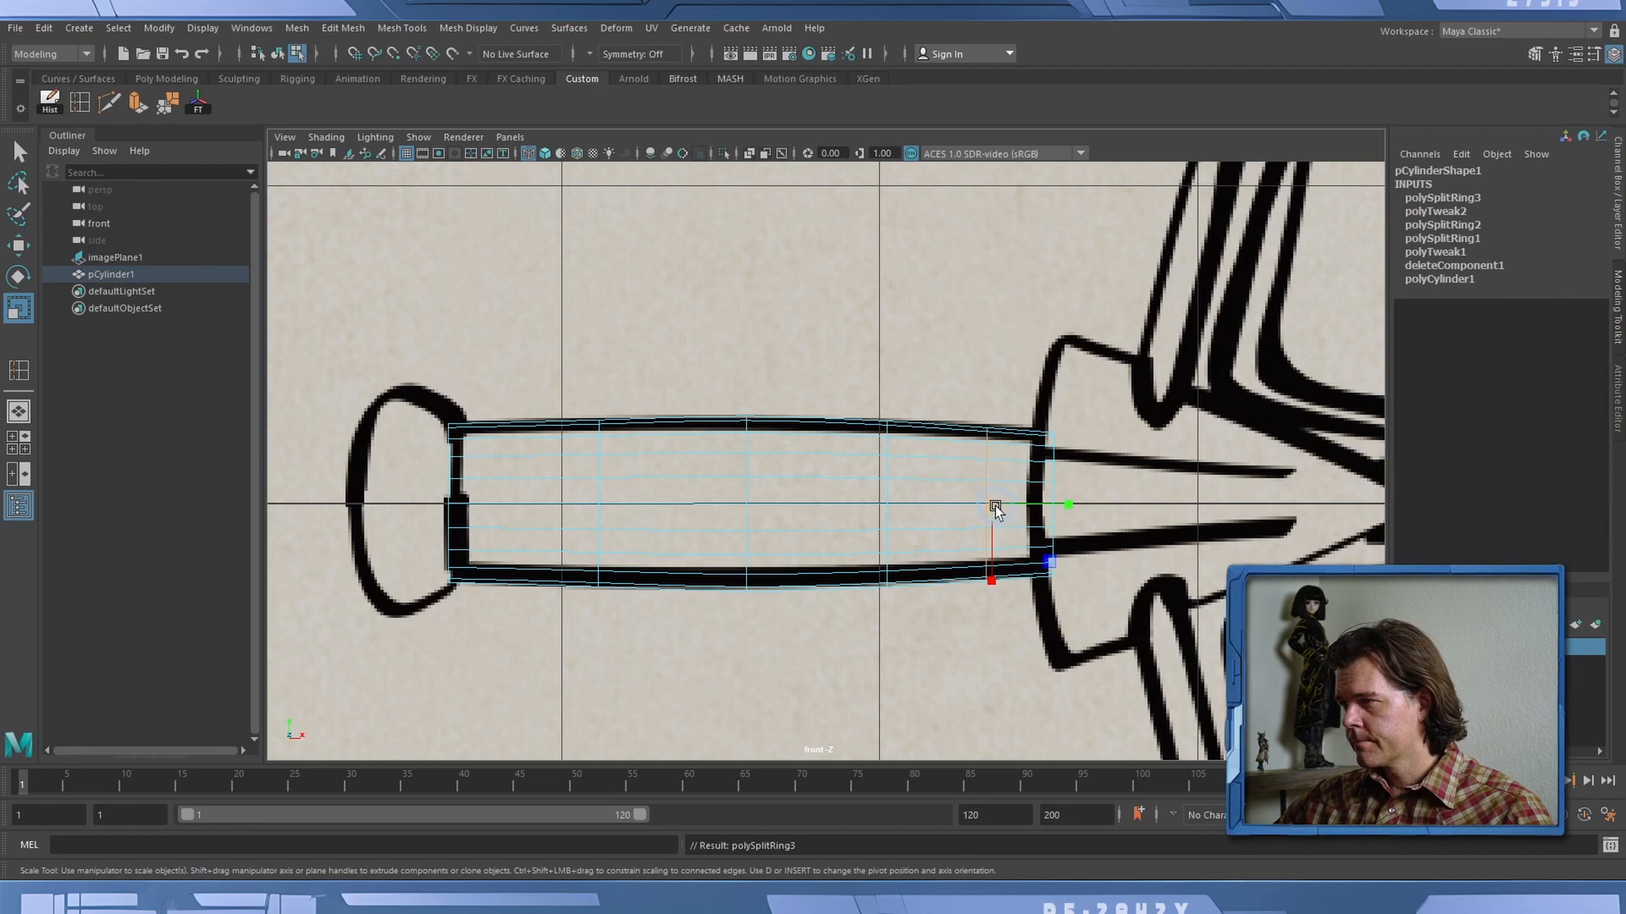
drag(991, 507, 1000, 511)
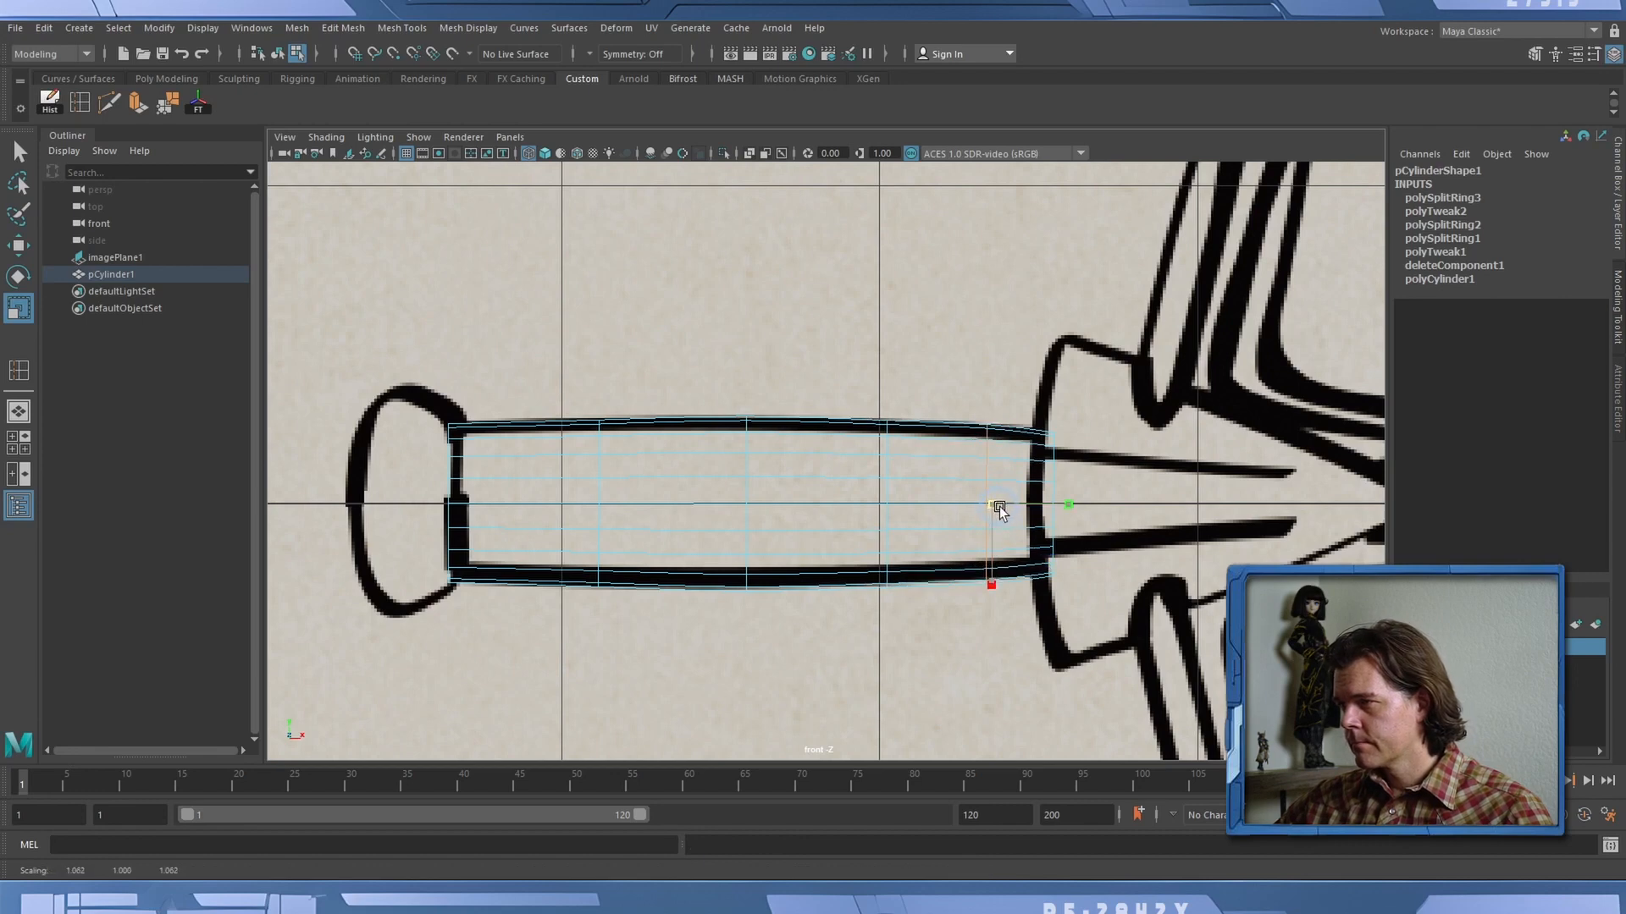
Scale the vertex ring between the middle and the new guard-side loop up to about 1.028.
drag(858, 362, 924, 619)
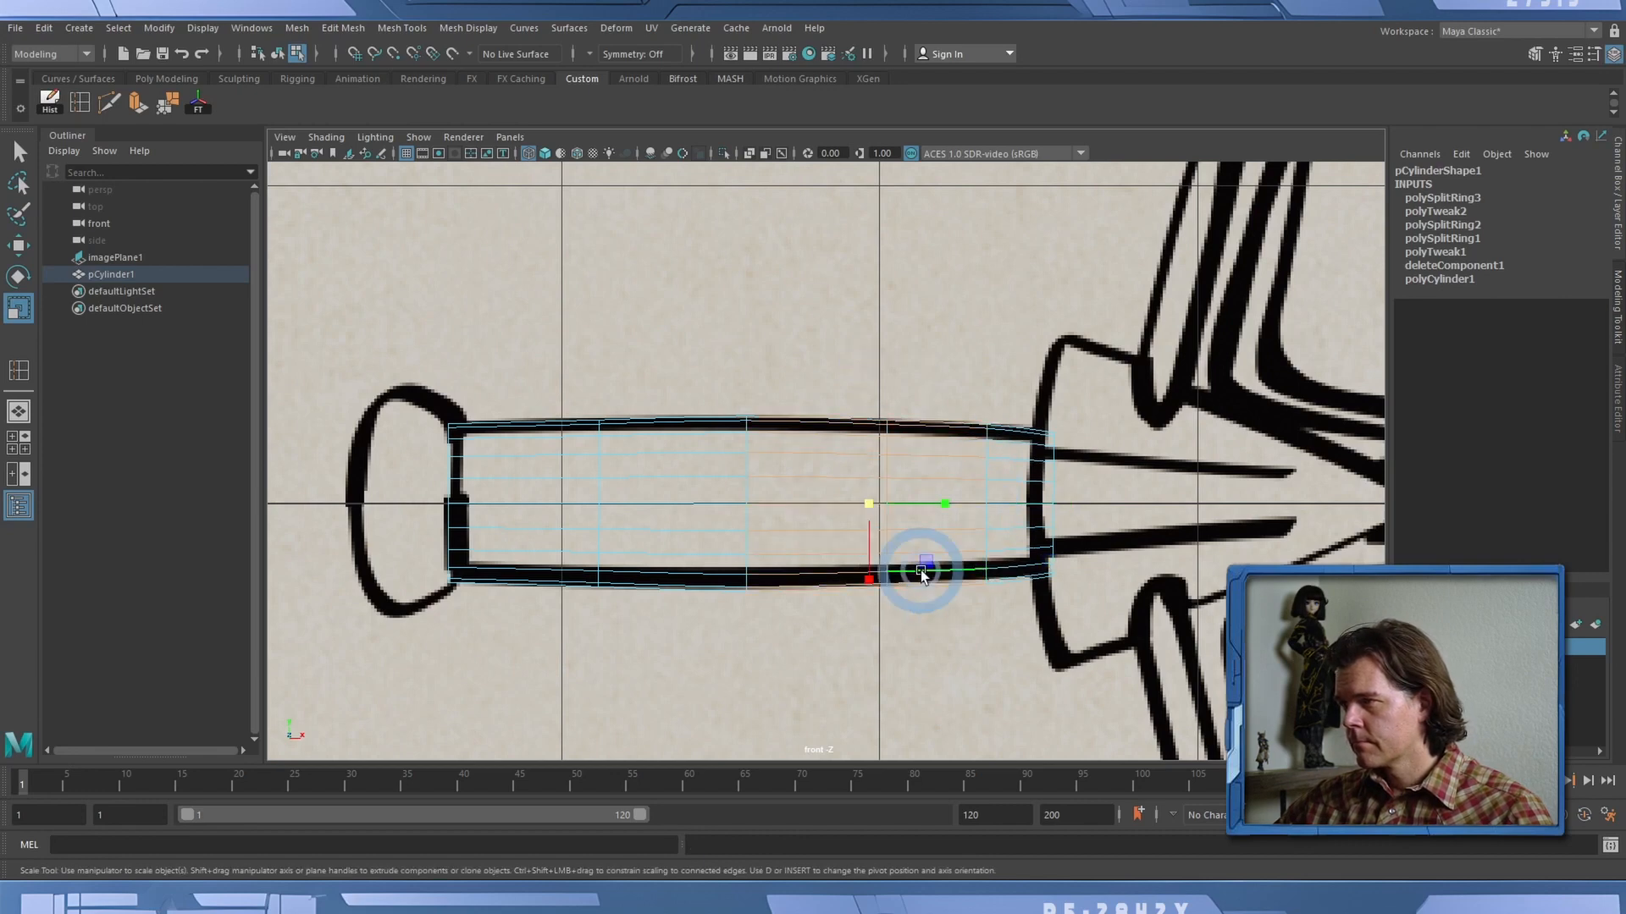
right_drag(938, 436, 860, 453)
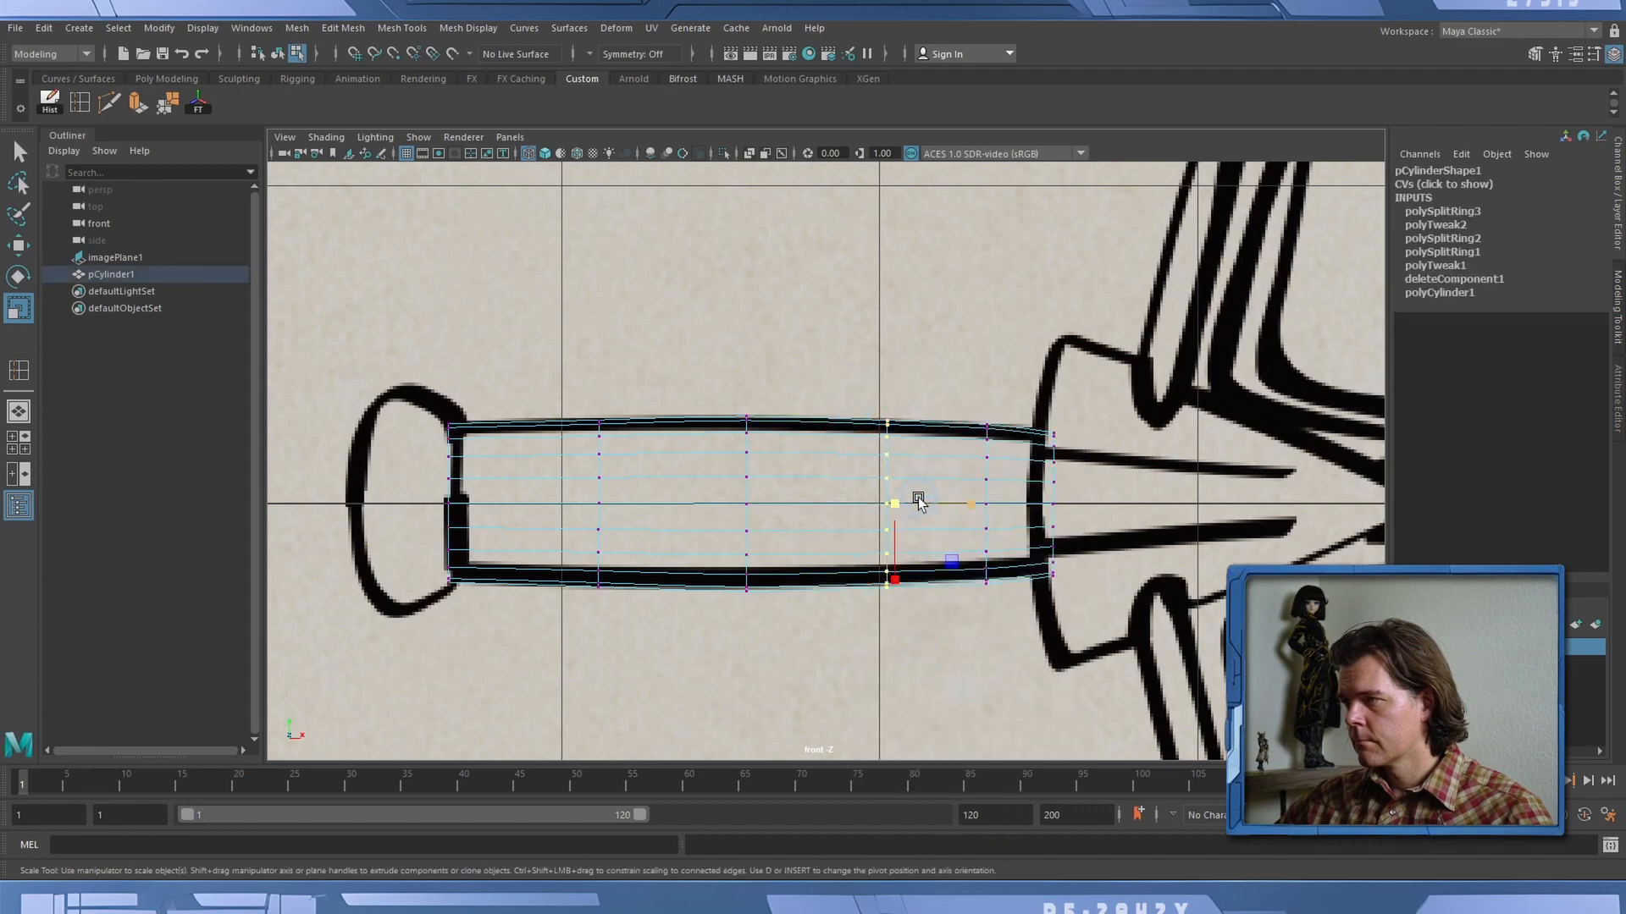
drag(899, 505, 901, 506)
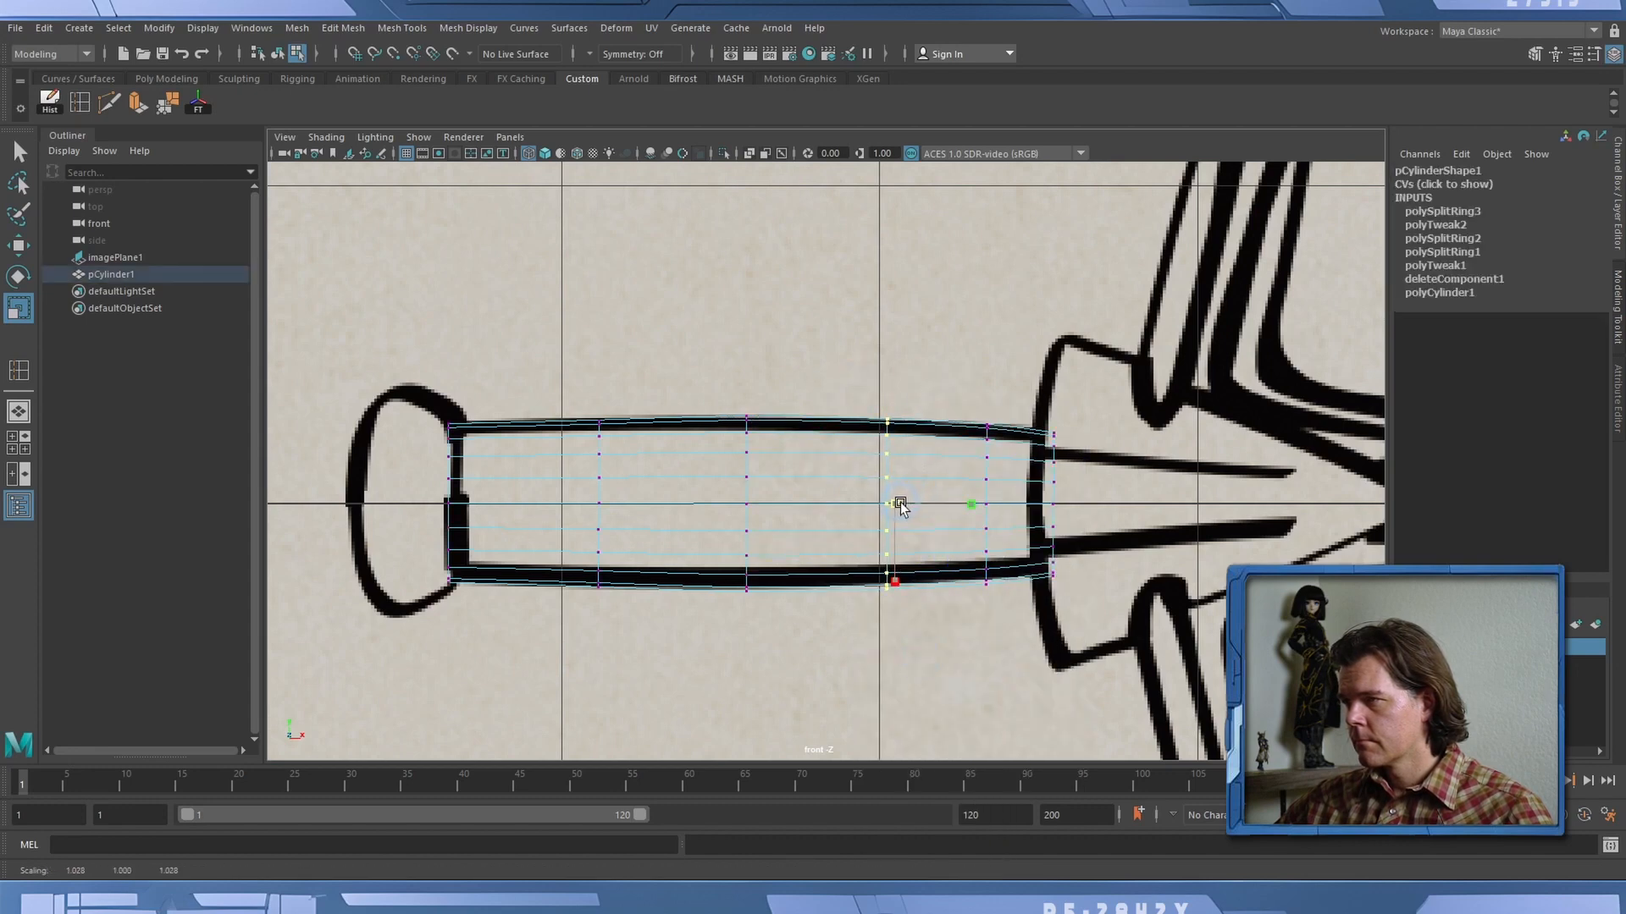
Show the unsmoothed mesh, fine-tune the pommel-end vertex ring's scale, and move the ring to about X -7.34.
key(1)
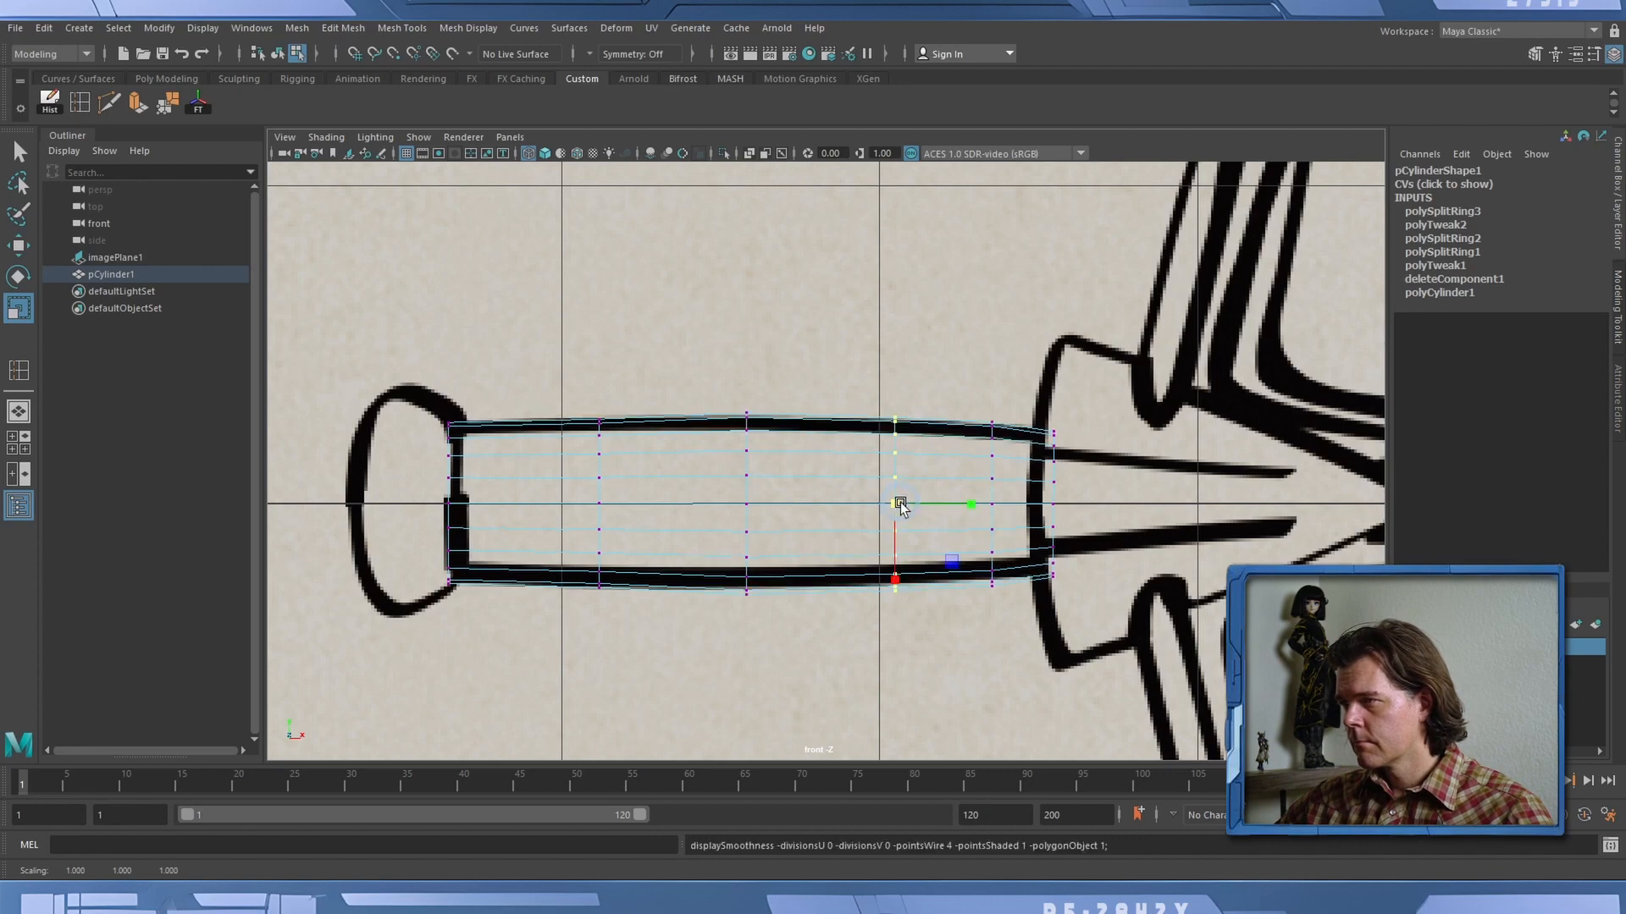
drag(1030, 398, 1075, 569)
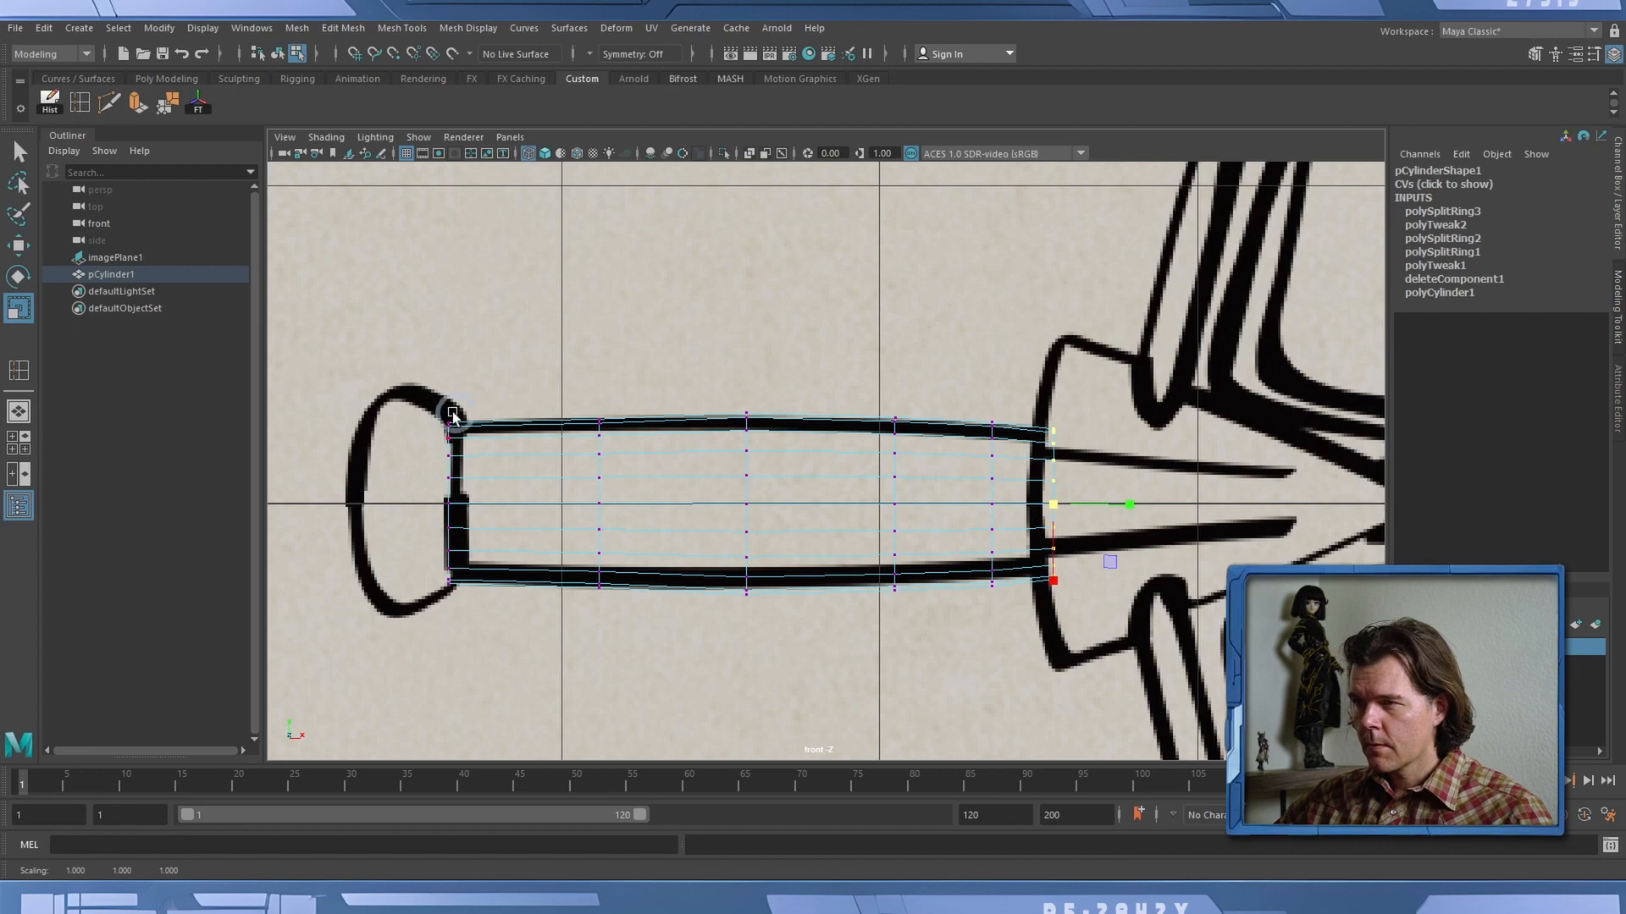
drag(419, 391, 465, 623)
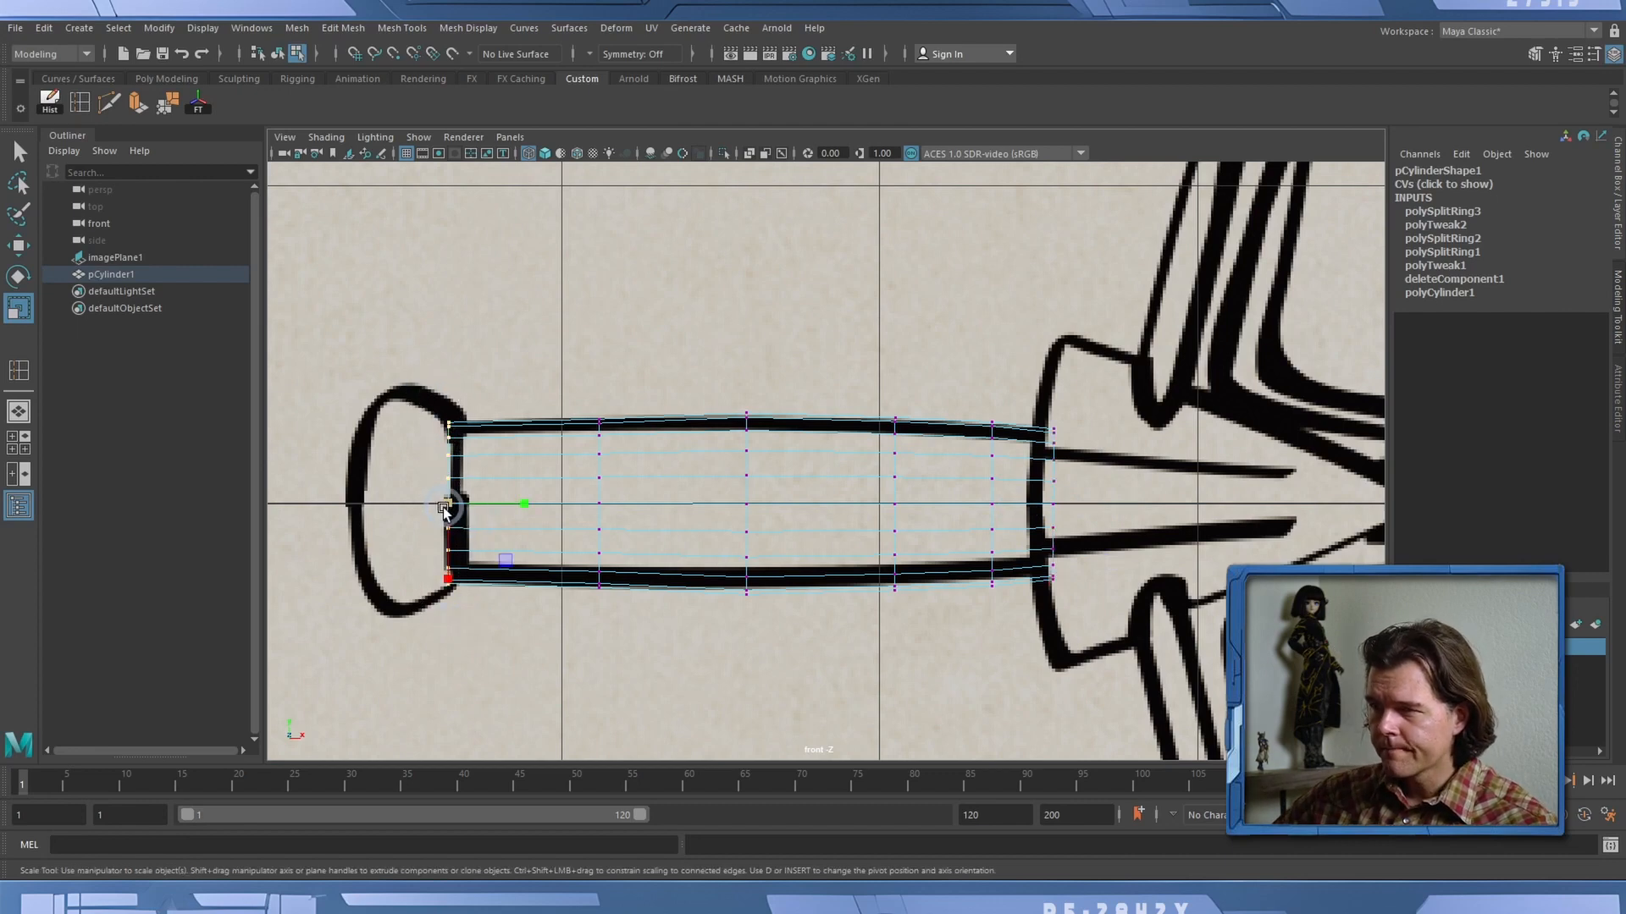
drag(450, 502, 447, 504)
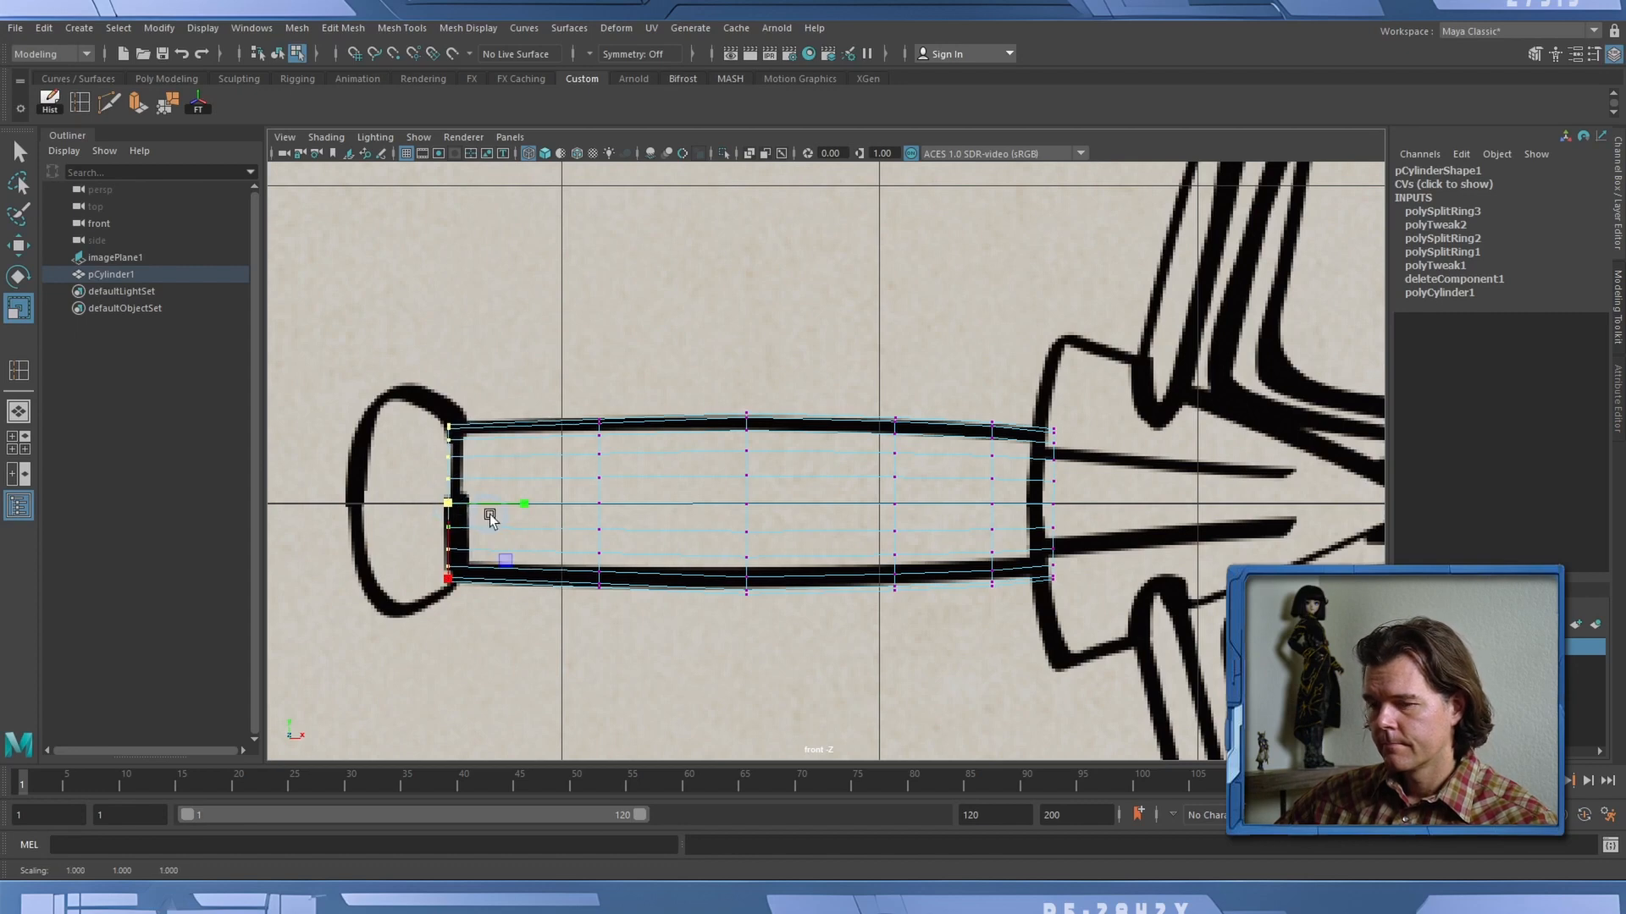
key(w)
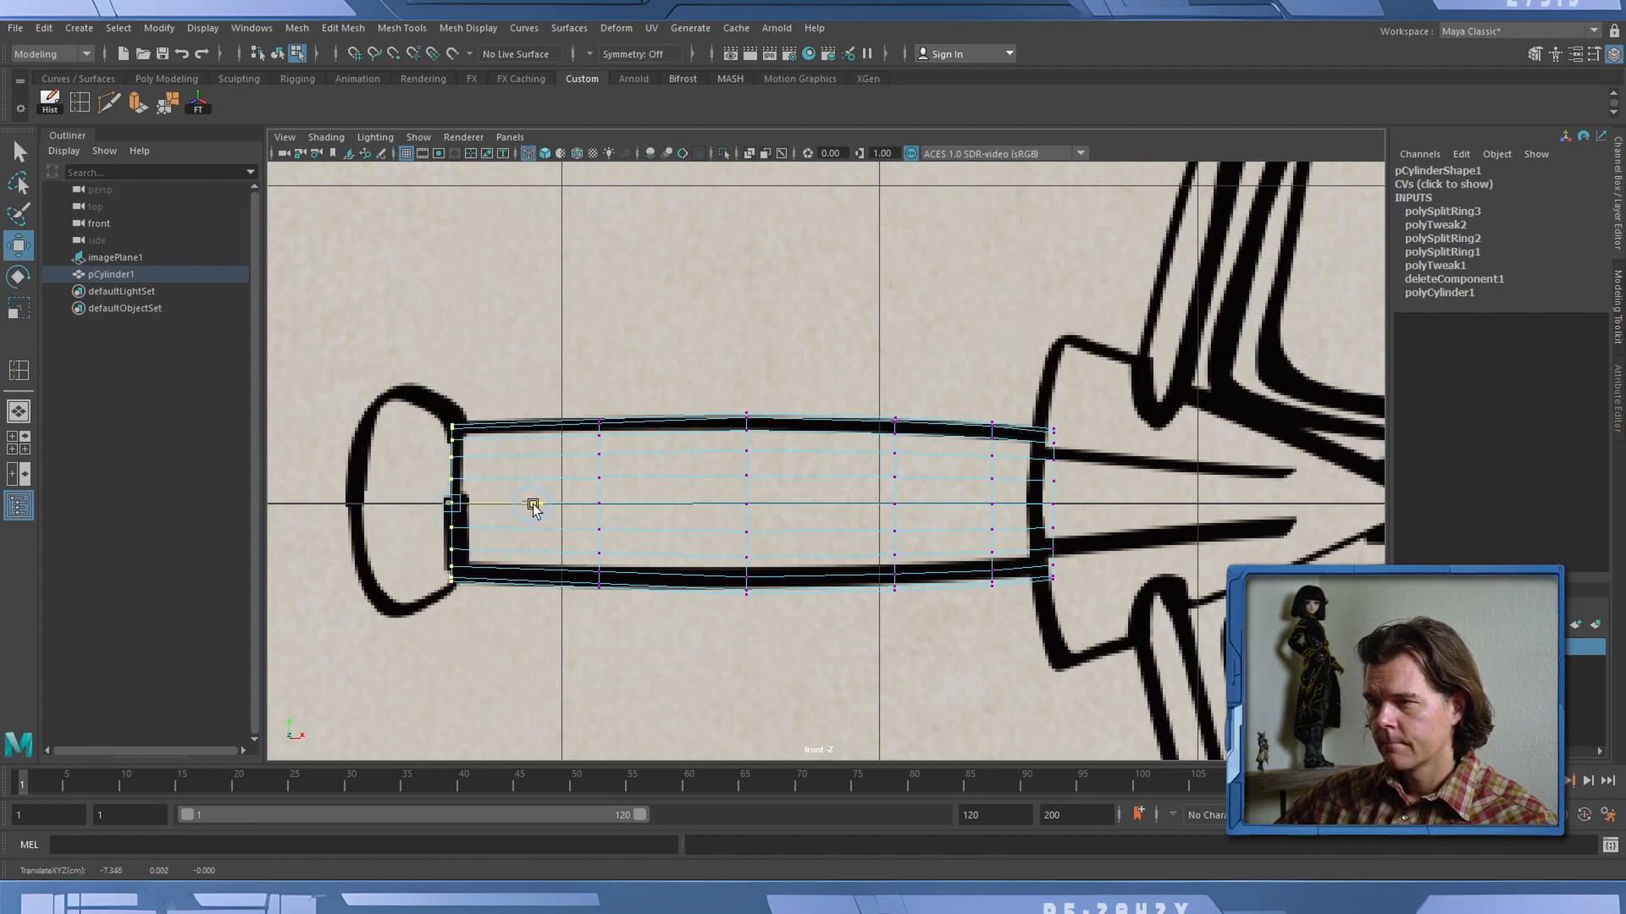
click(535, 505)
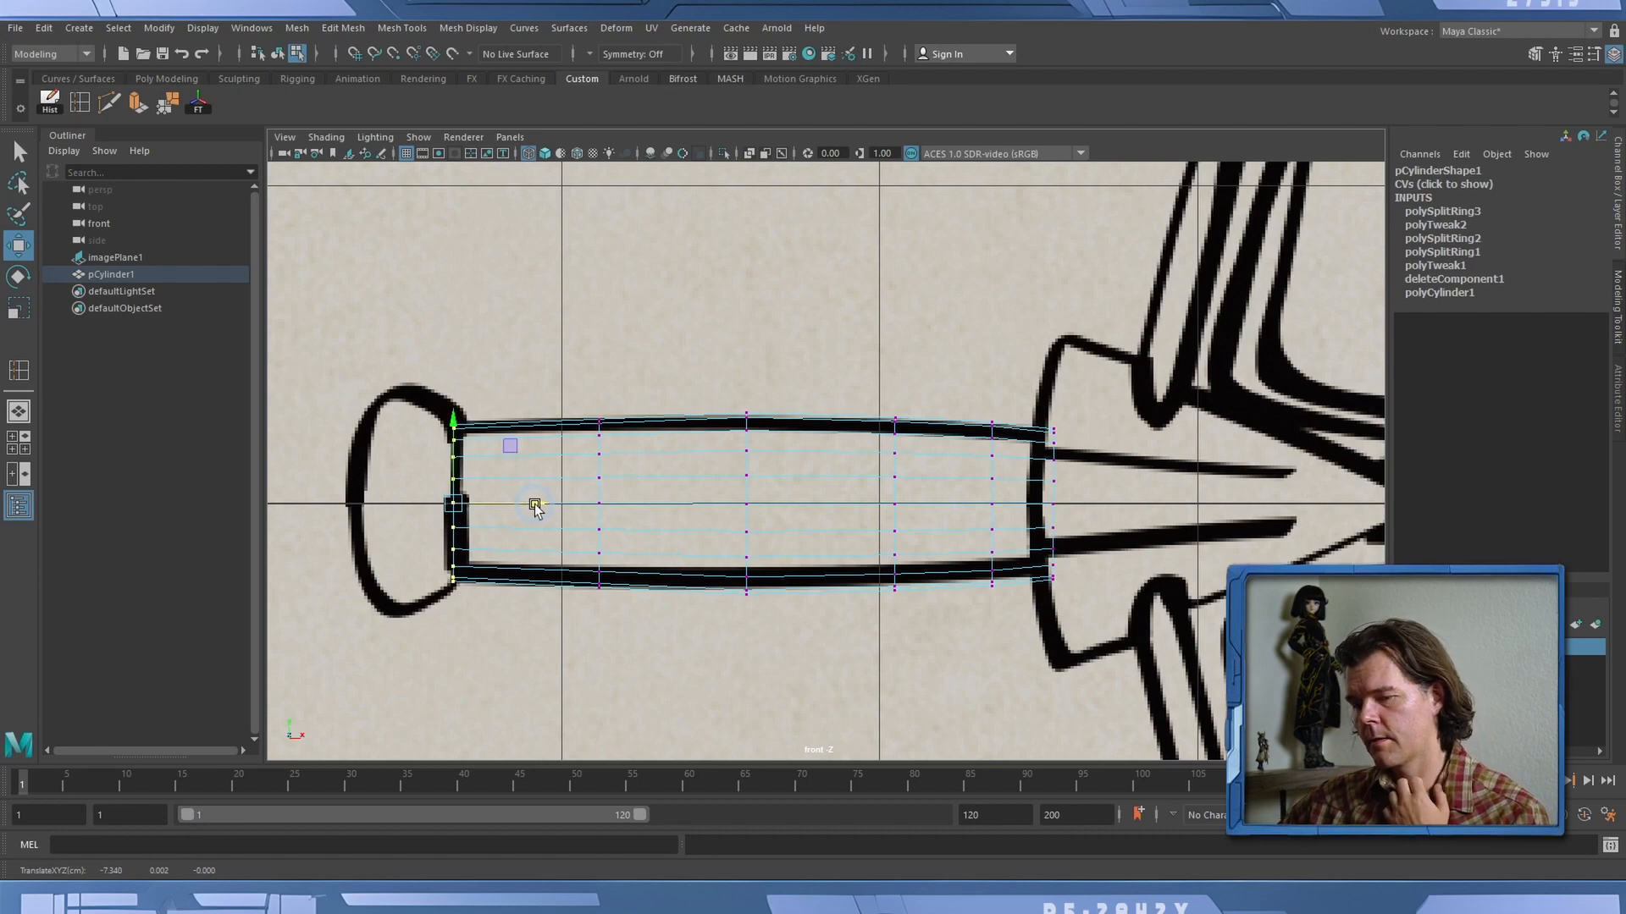
Show the grip in the perspective view with smooth preview and shaded display.
key(3)
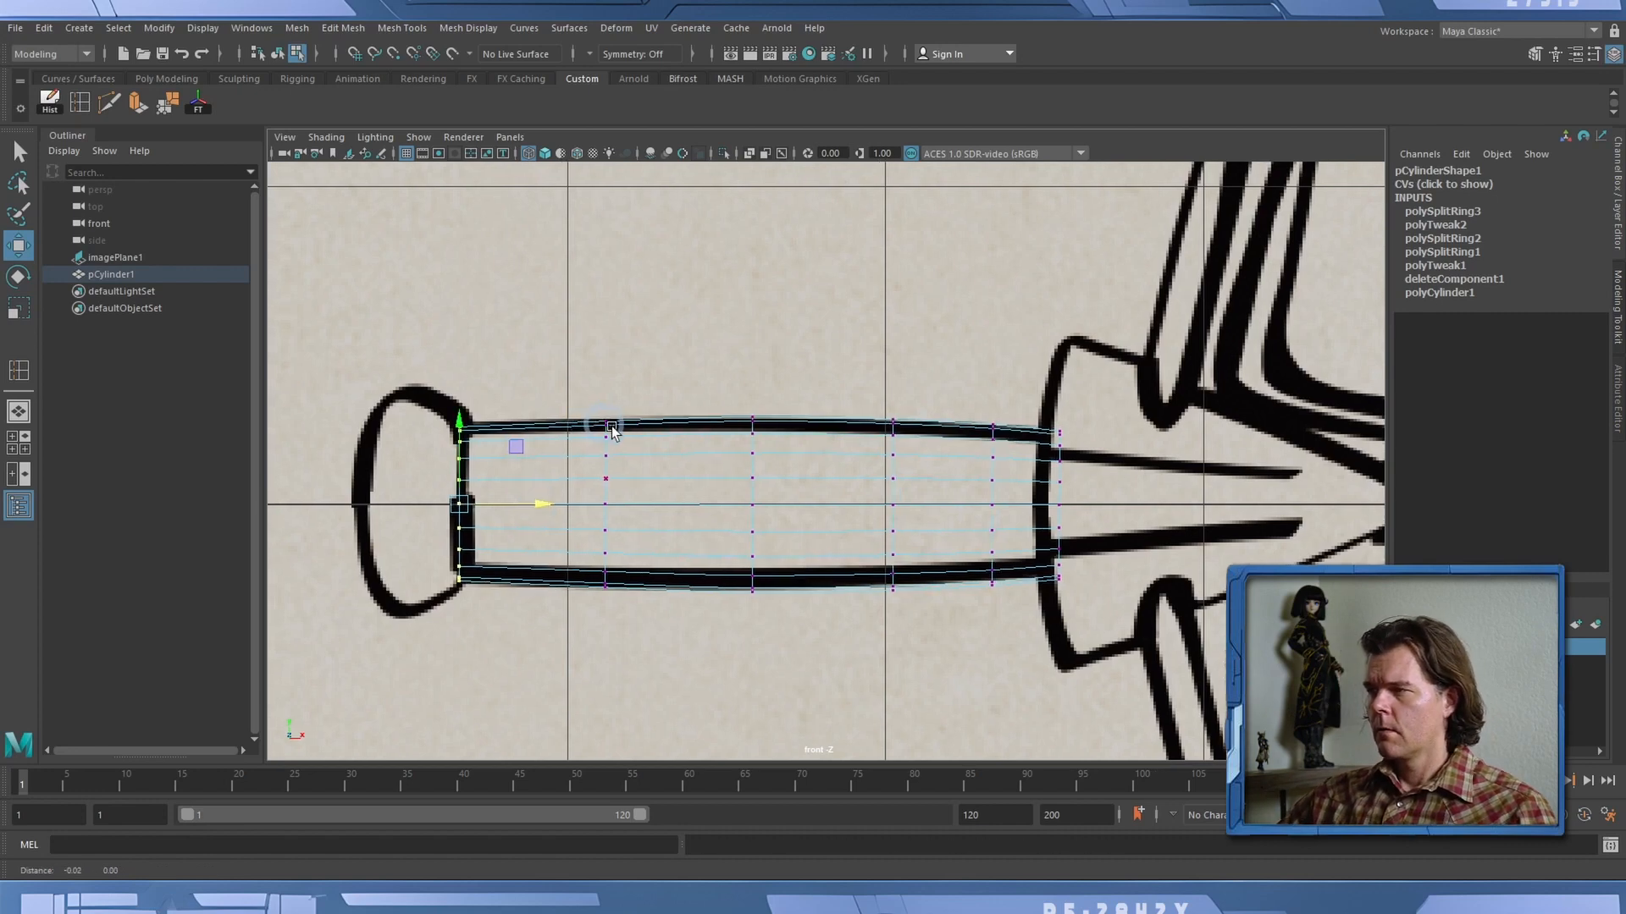
alt+middle_drag(606, 424, 678, 435)
click(510, 136)
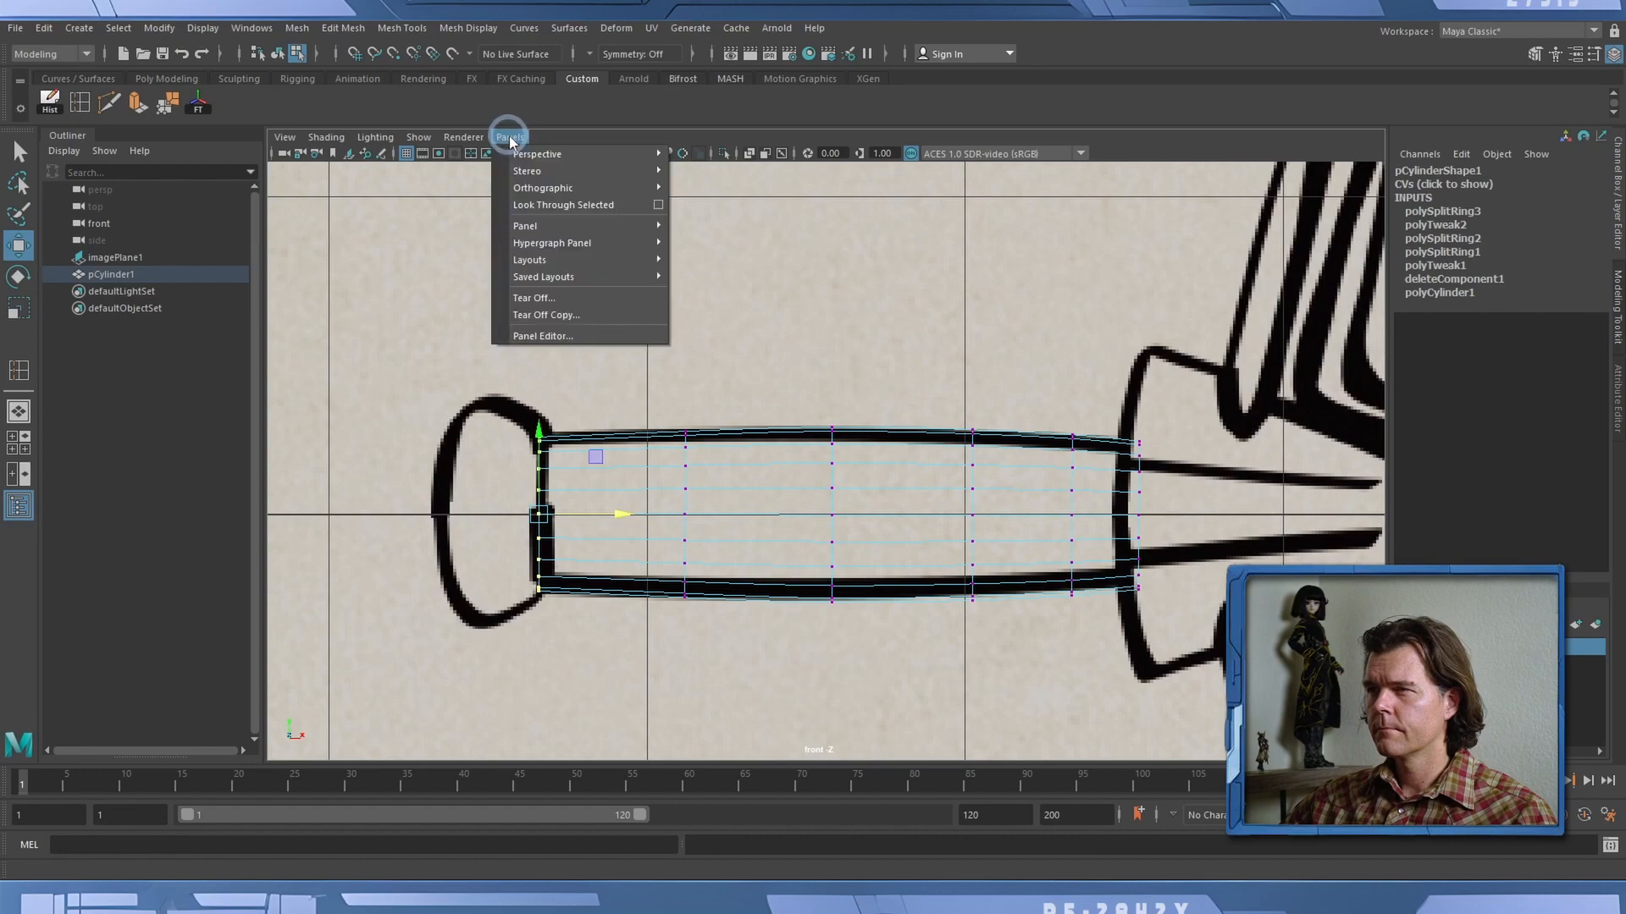
mouse_move(533, 156)
click(715, 160)
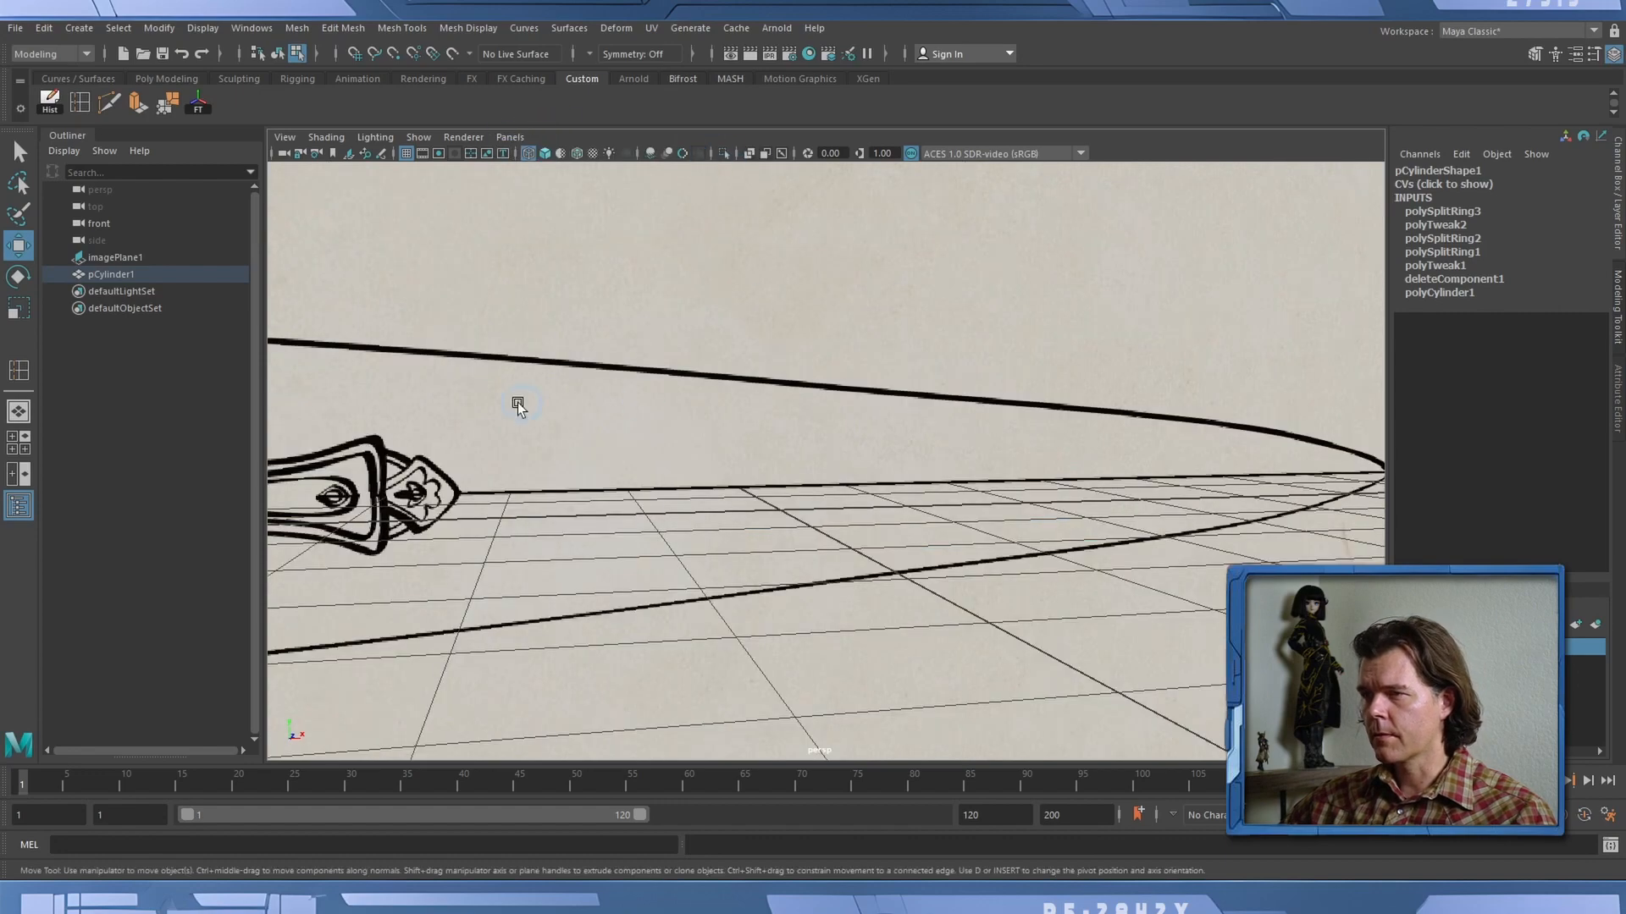
alt+middle_drag(516, 403, 897, 403)
key(5)
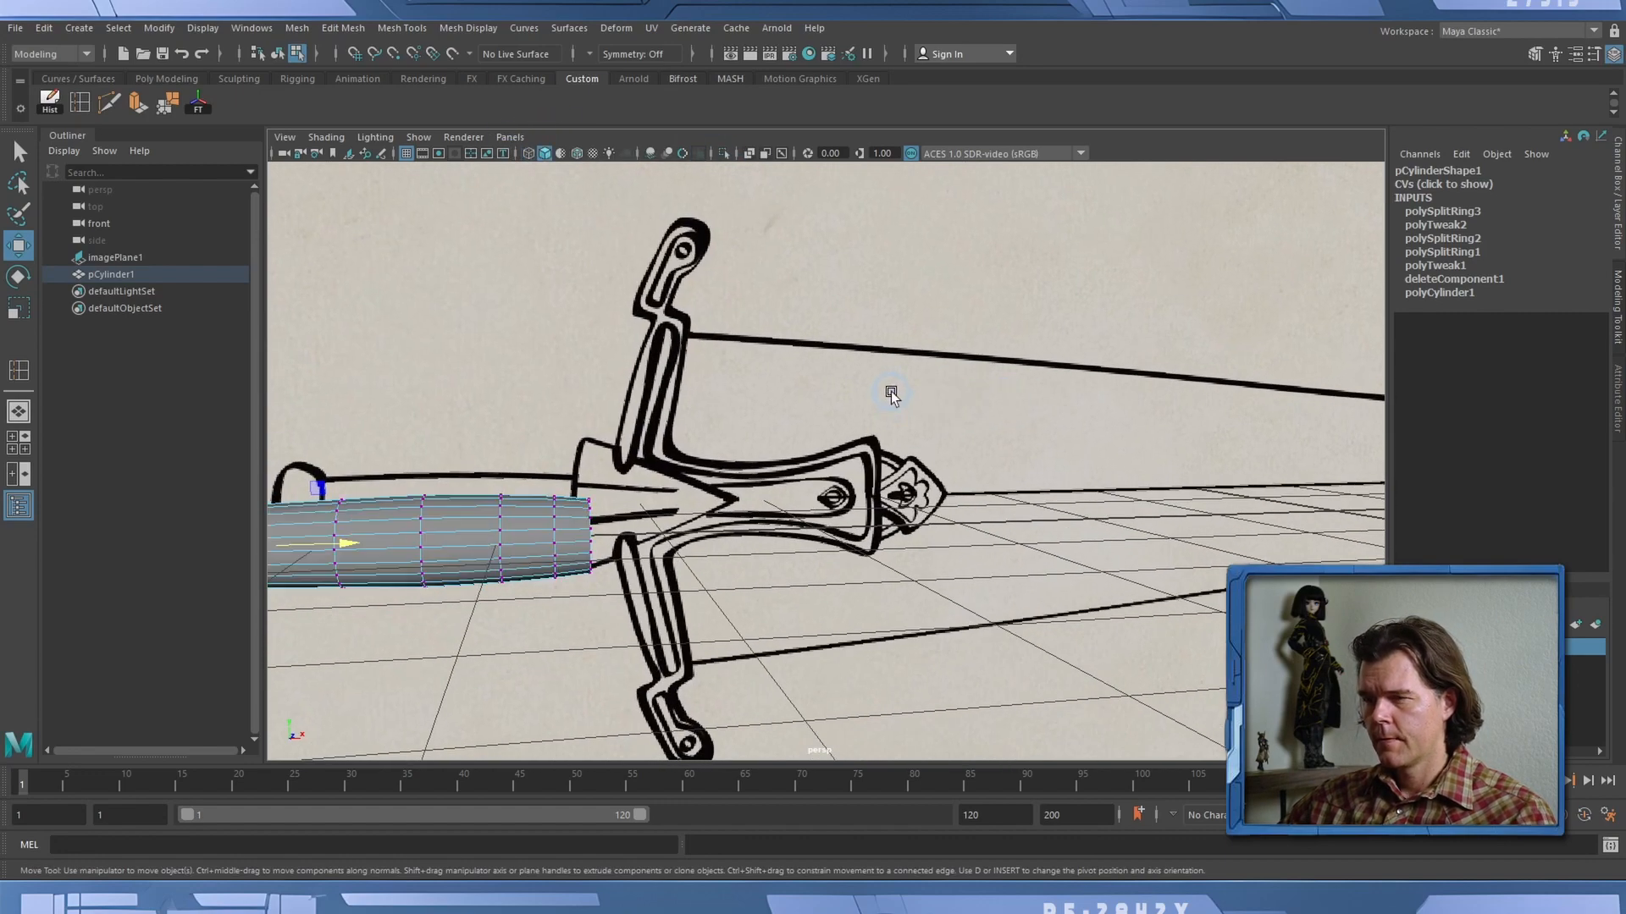
key(3)
Select all the cylinder's vertices, frame them, and examine the grip's rounded shape from an angle.
alt+drag(645, 397, 694, 403)
drag(418, 348, 765, 588)
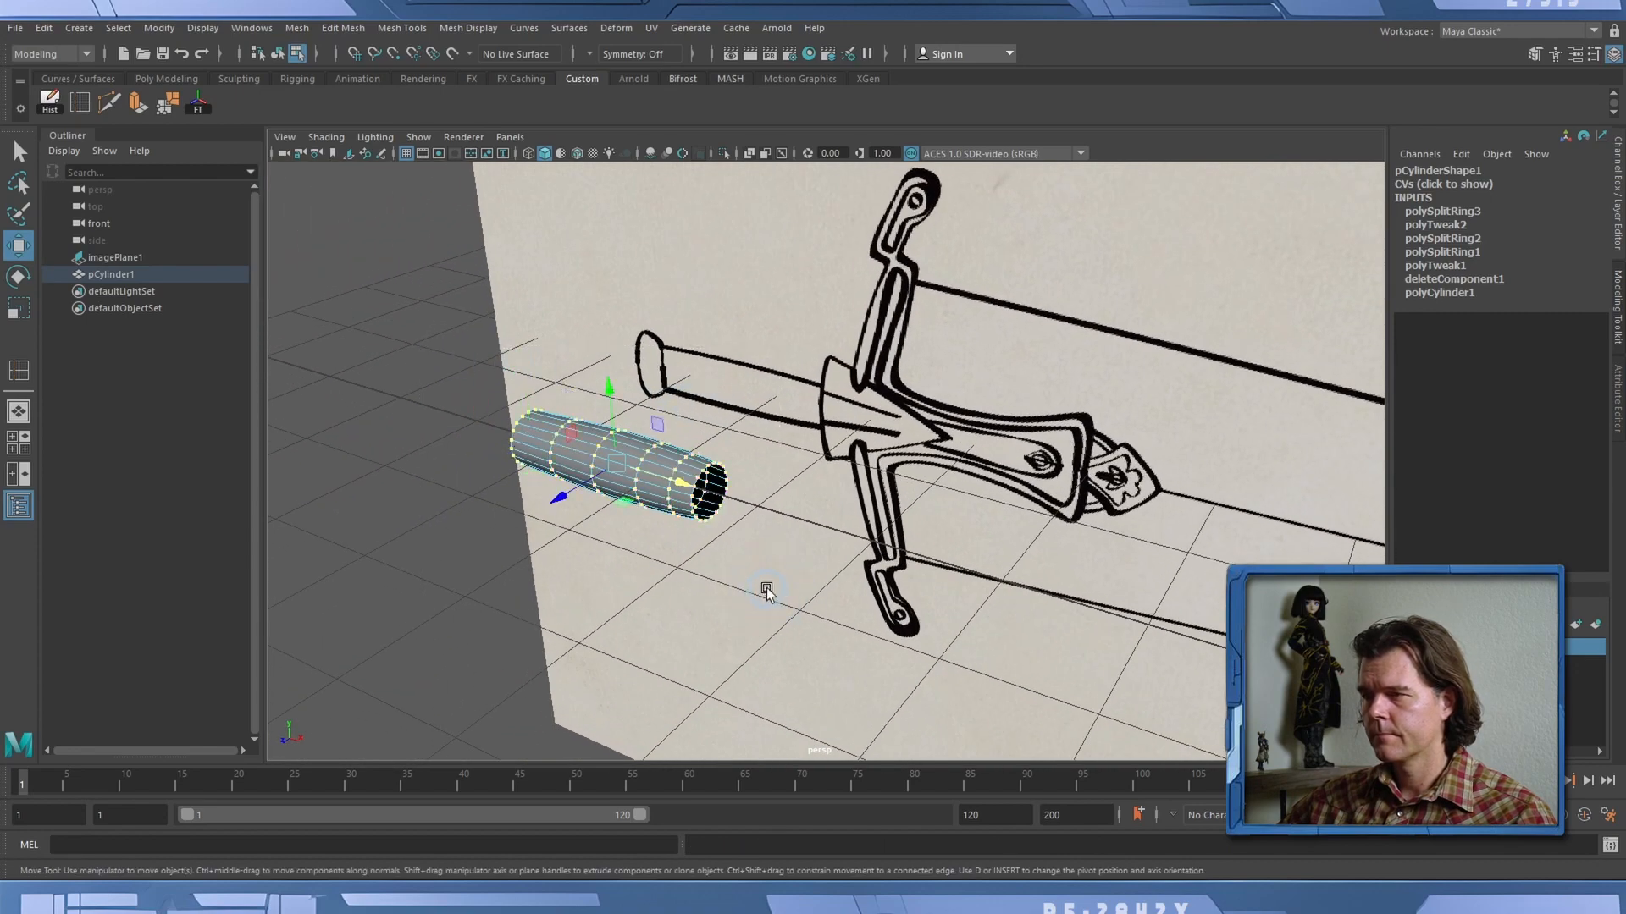
key(f)
alt+drag(949, 446, 1006, 425)
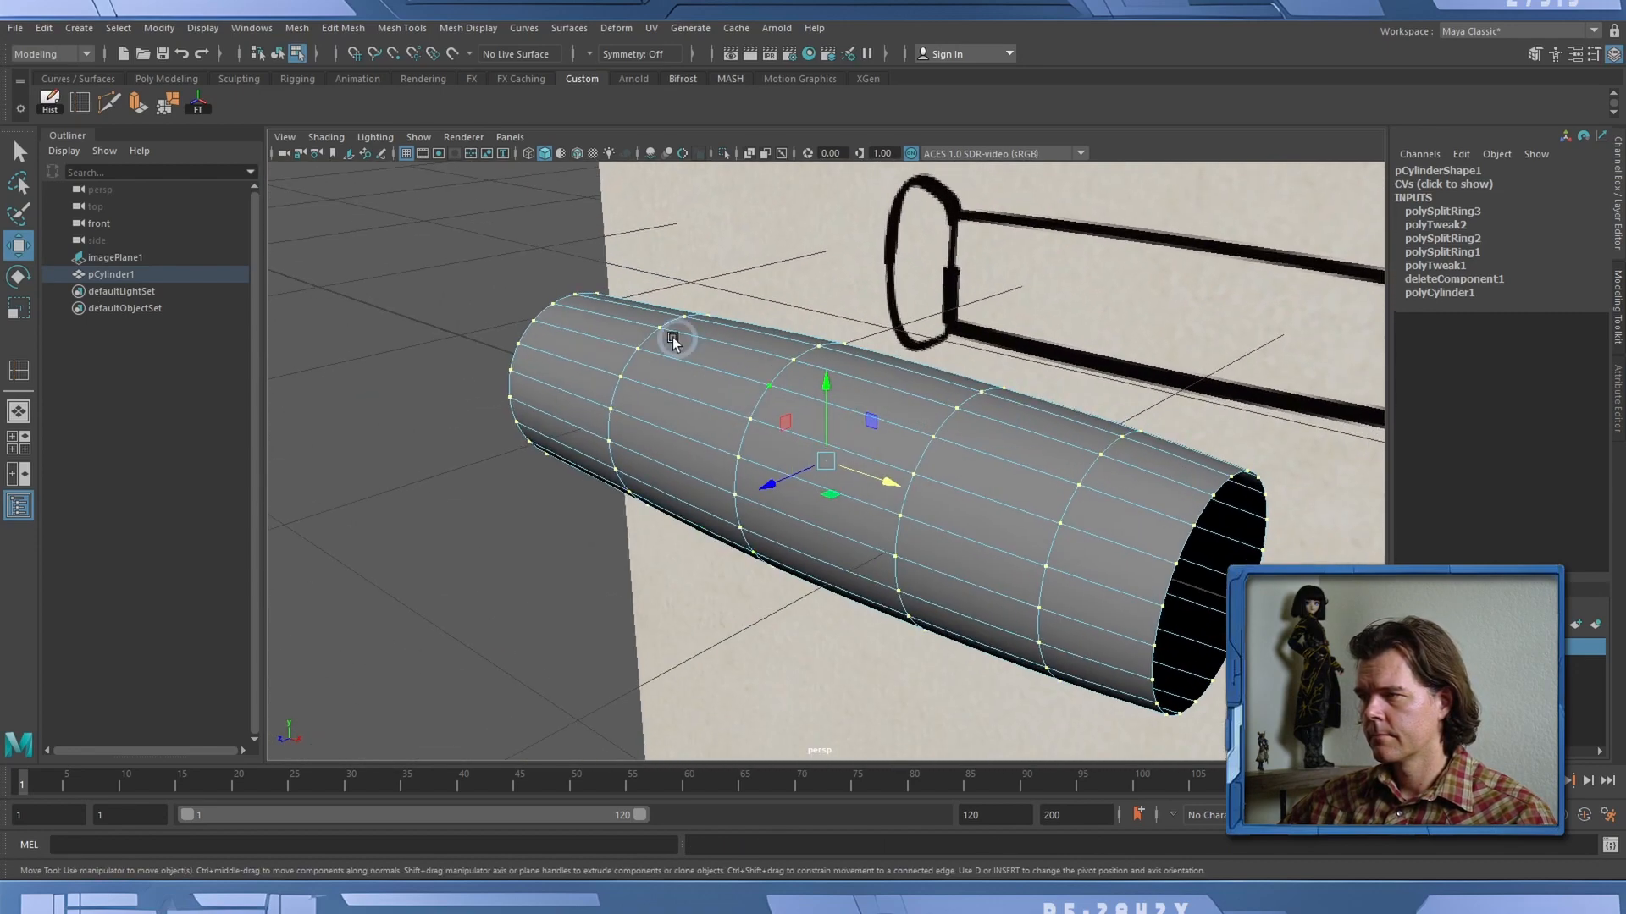
Return the cylinder to object mode and deselect it to view the smoothed grip without its wireframe.
right_drag(504, 272, 469, 397)
click(450, 334)
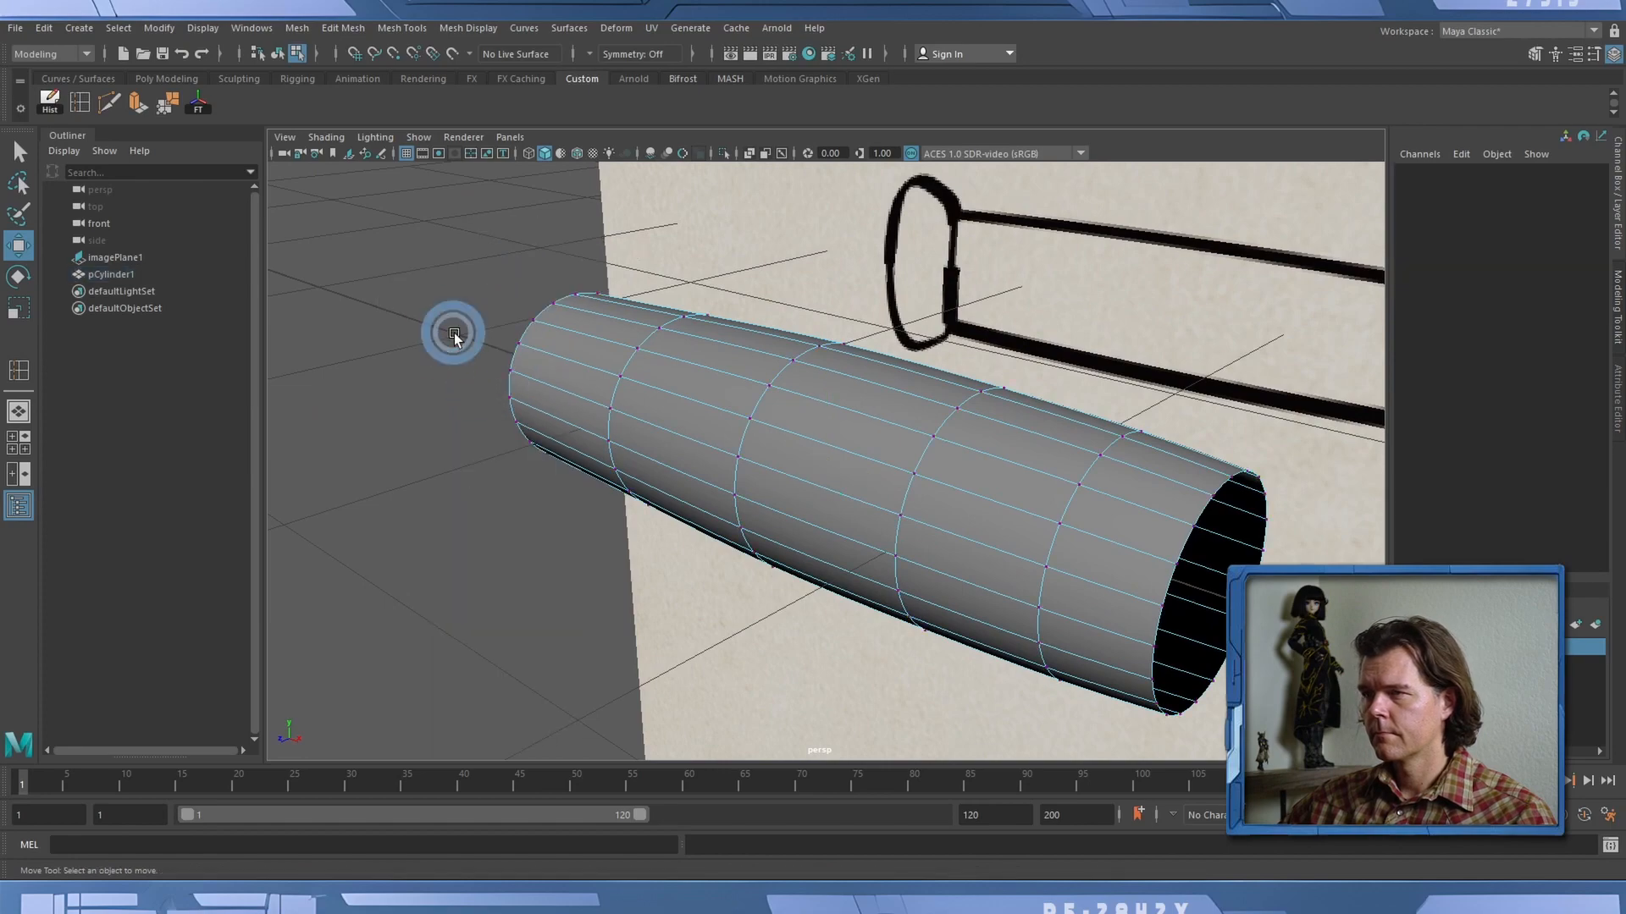
alt+right_drag(1040, 445, 725, 360)
click(278, 53)
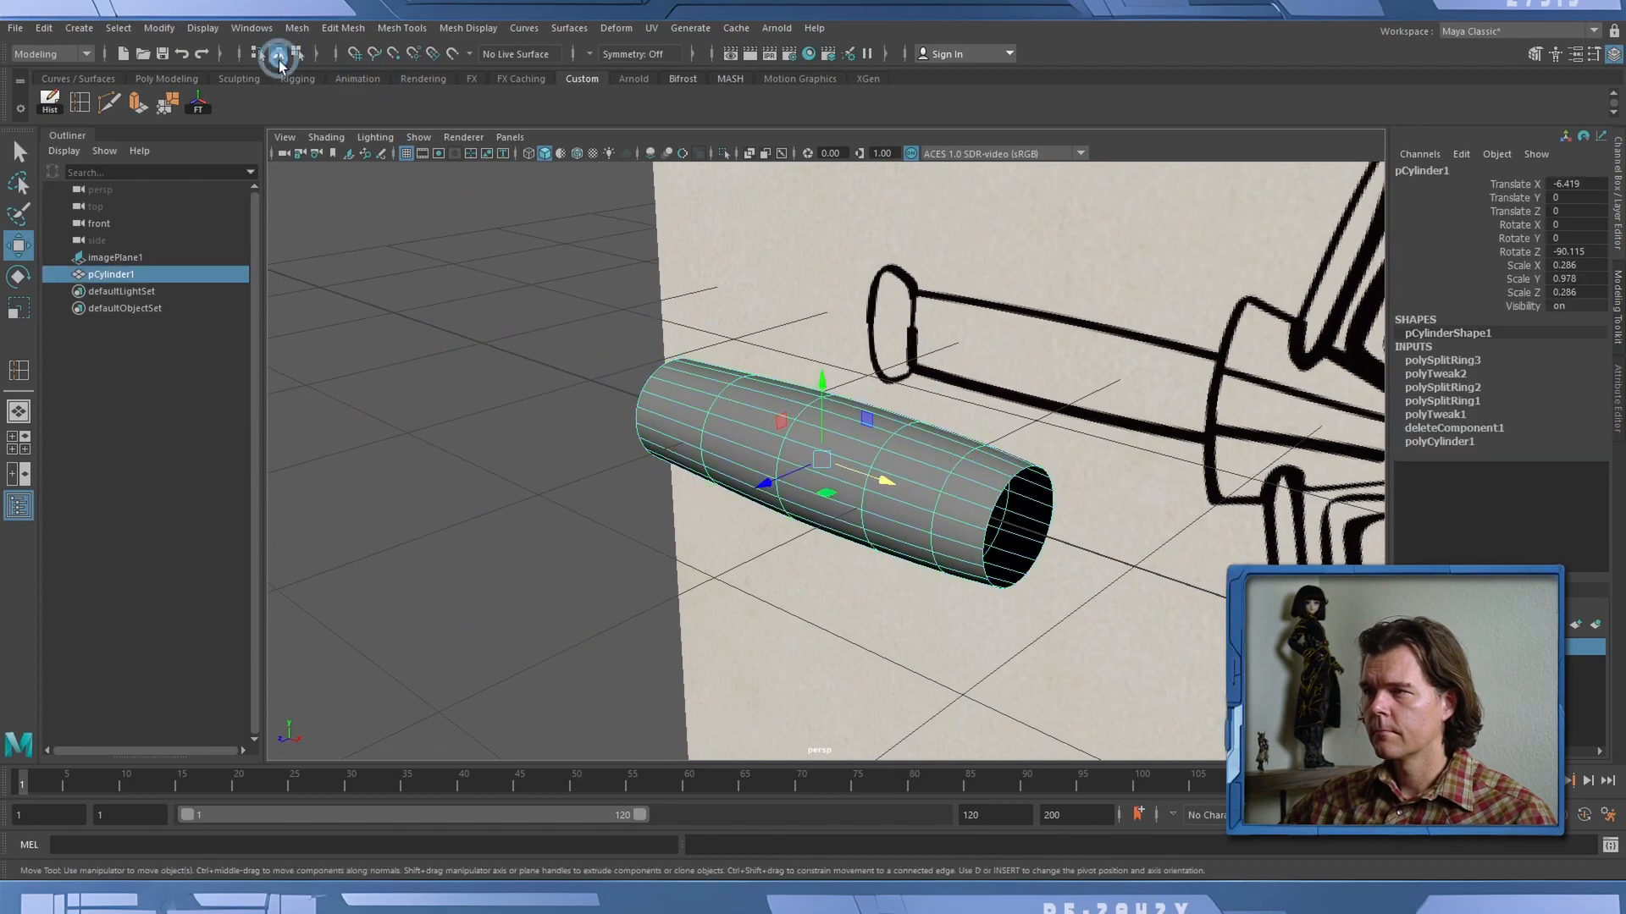
click(392, 303)
alt+drag(392, 304, 472, 394)
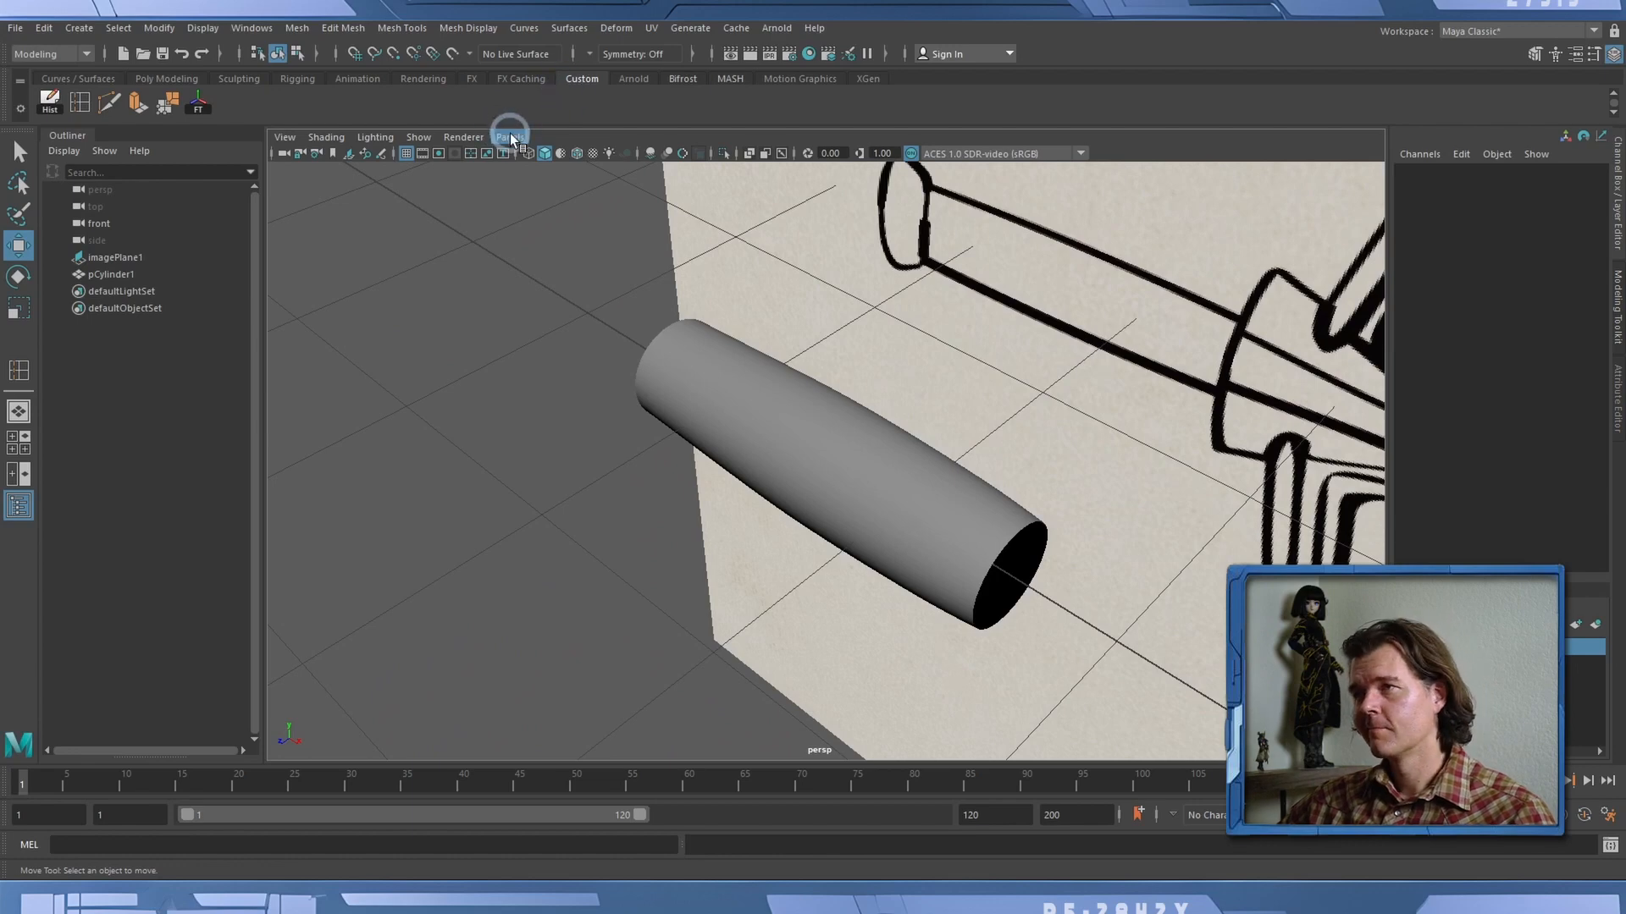
Switch to the front orthographic view and frame the pommel outline at the grip's end.
click(509, 137)
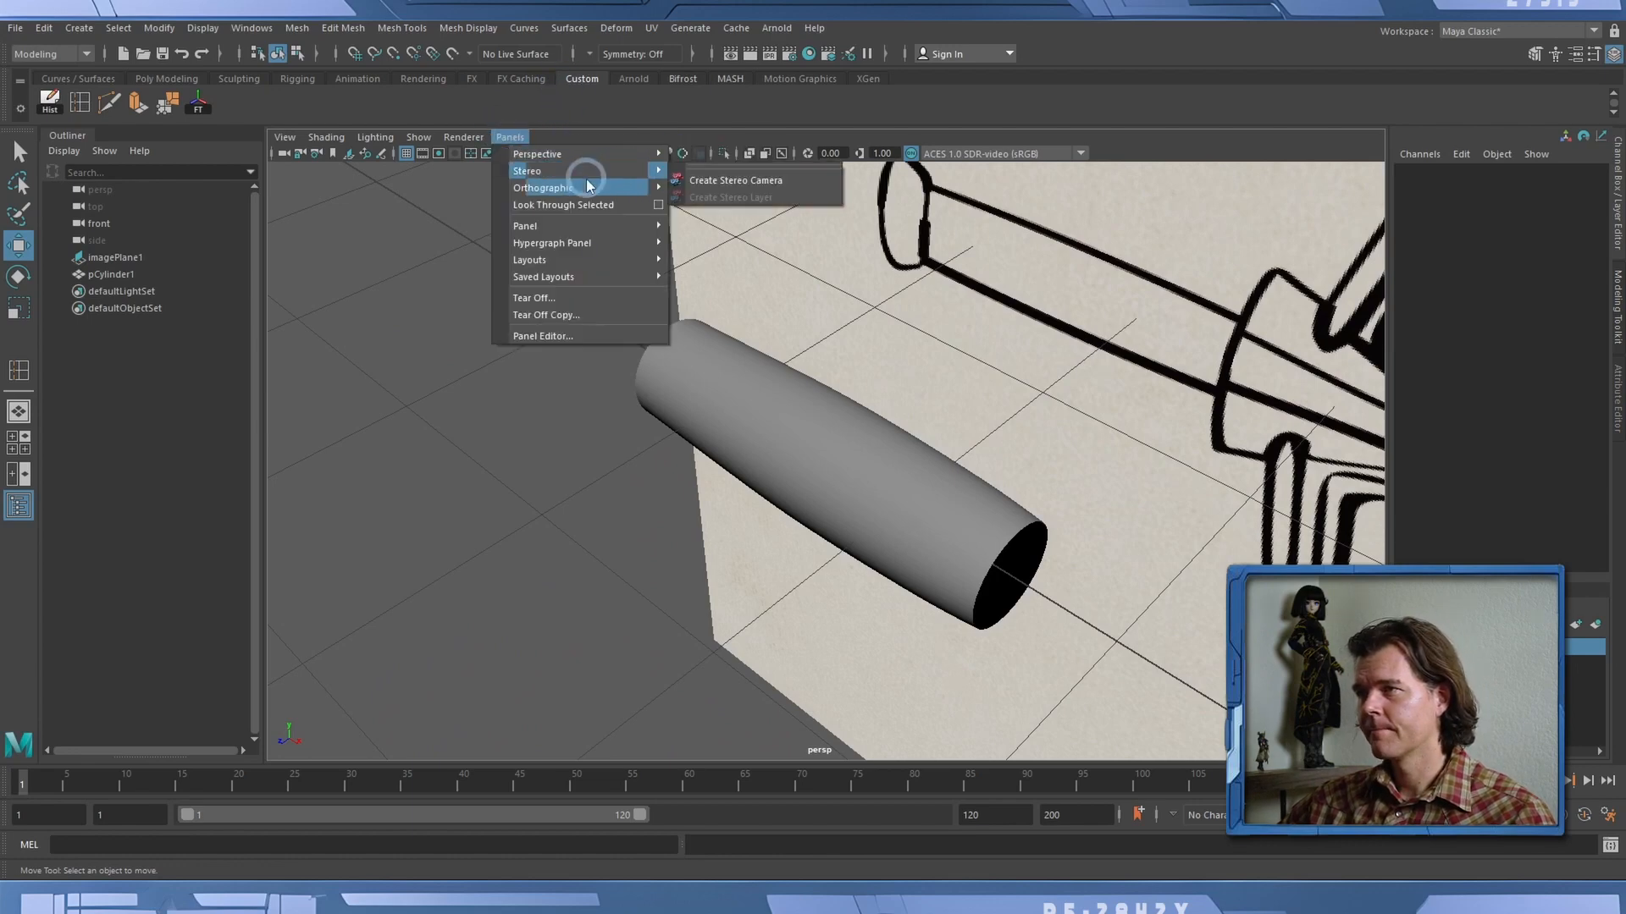
mouse_move(590, 187)
click(715, 190)
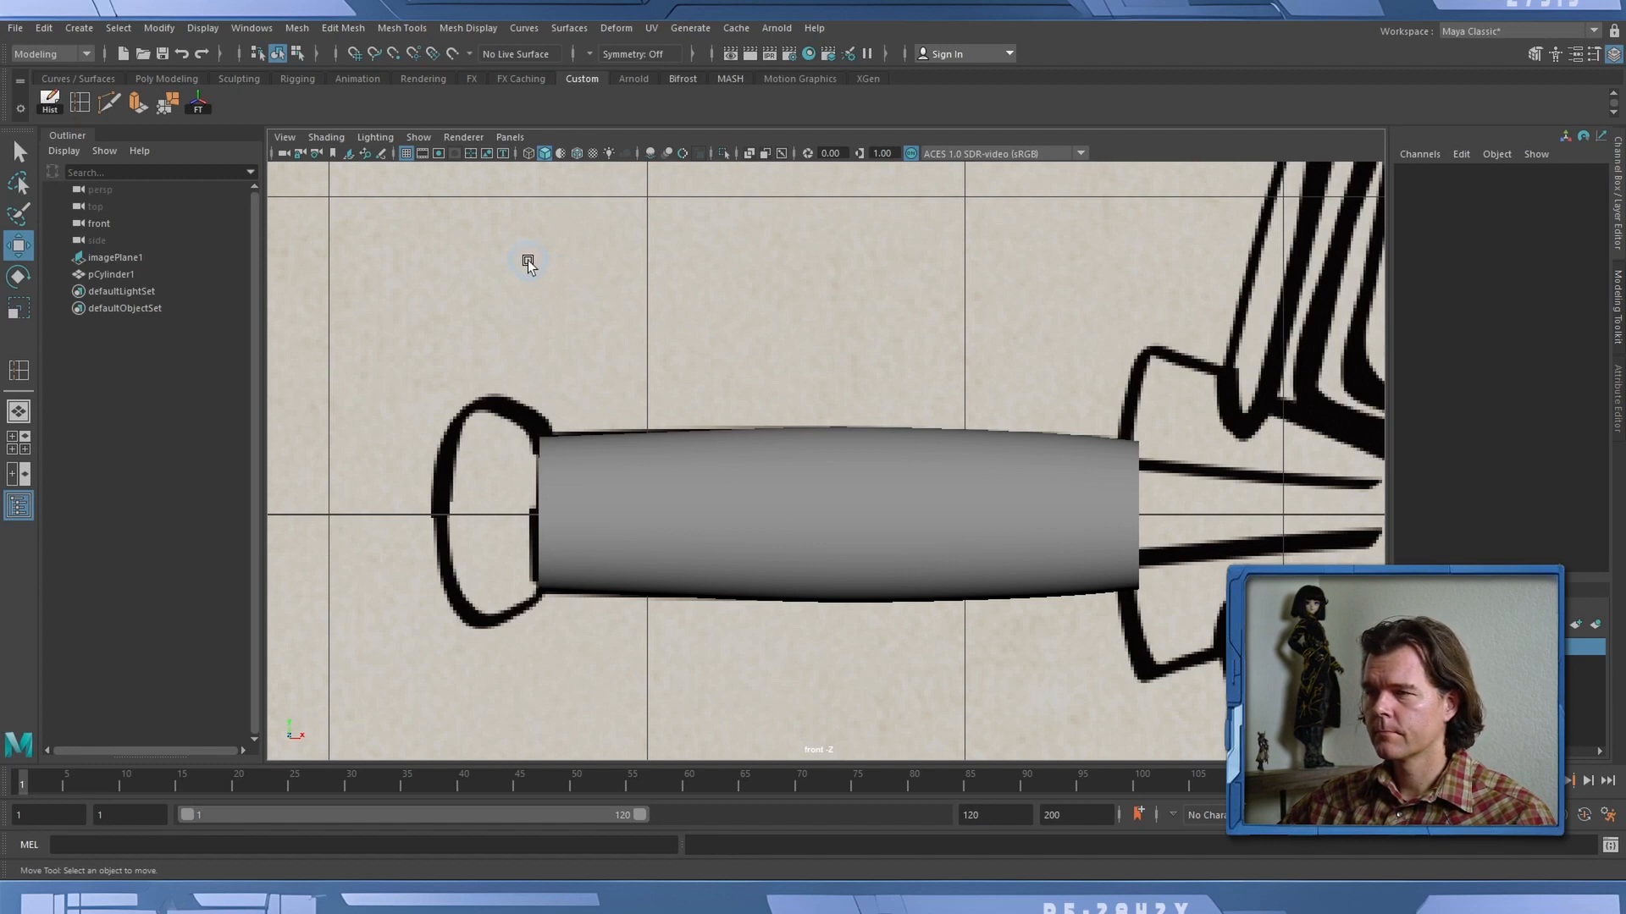
alt+middle_drag(496, 314, 745, 324)
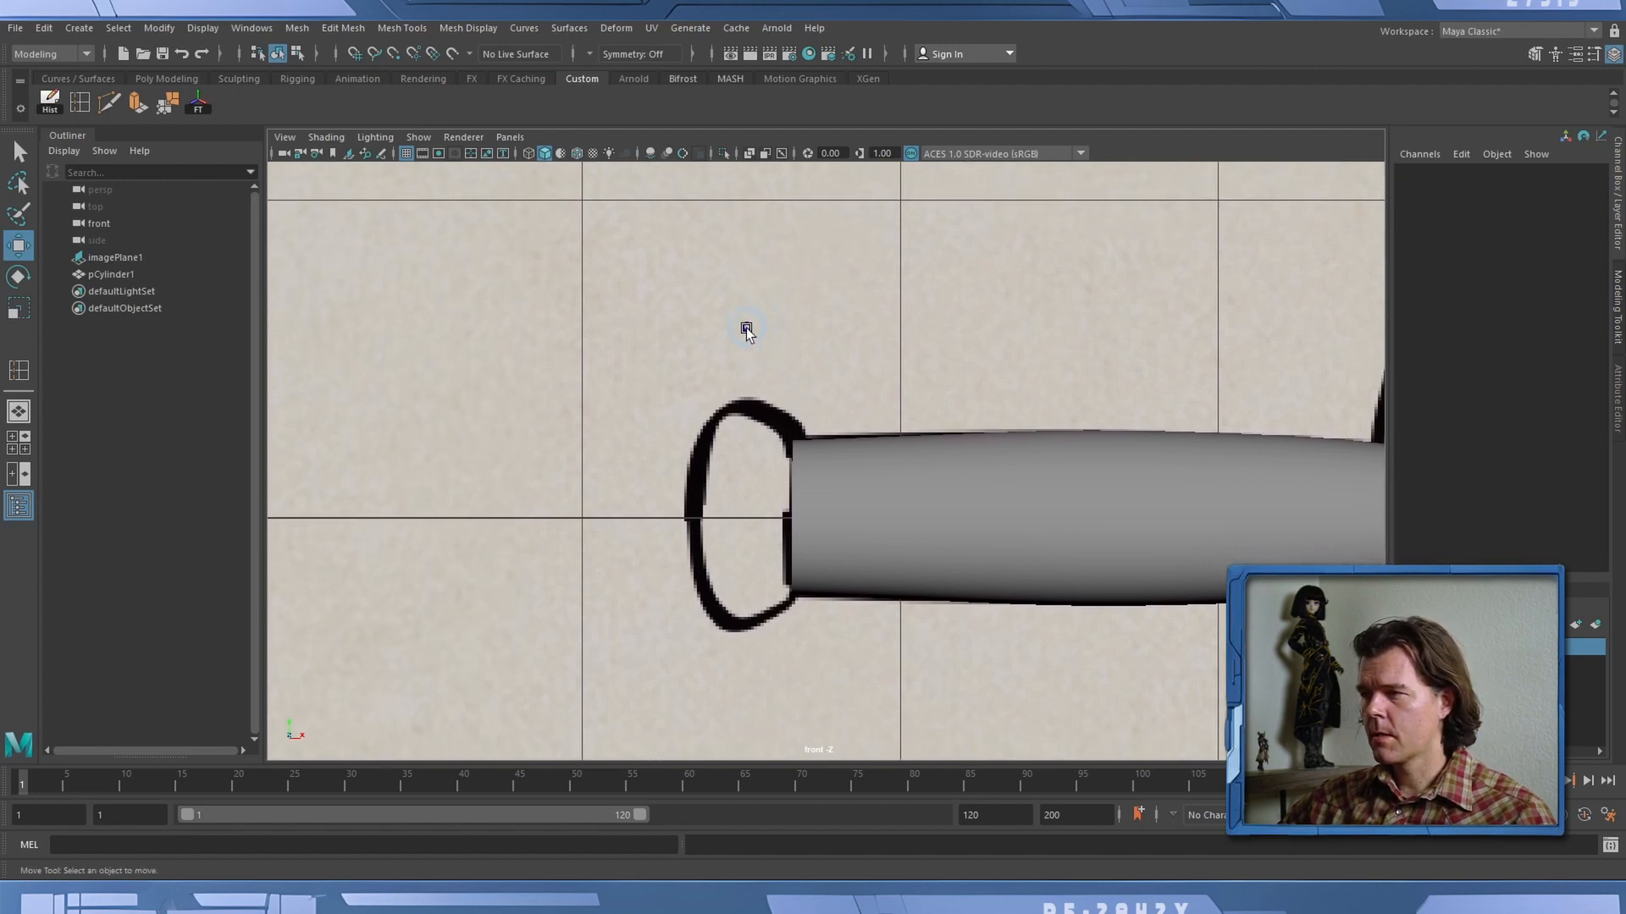
alt+right_drag(672, 394, 1003, 404)
alt+middle_drag(708, 443, 712, 381)
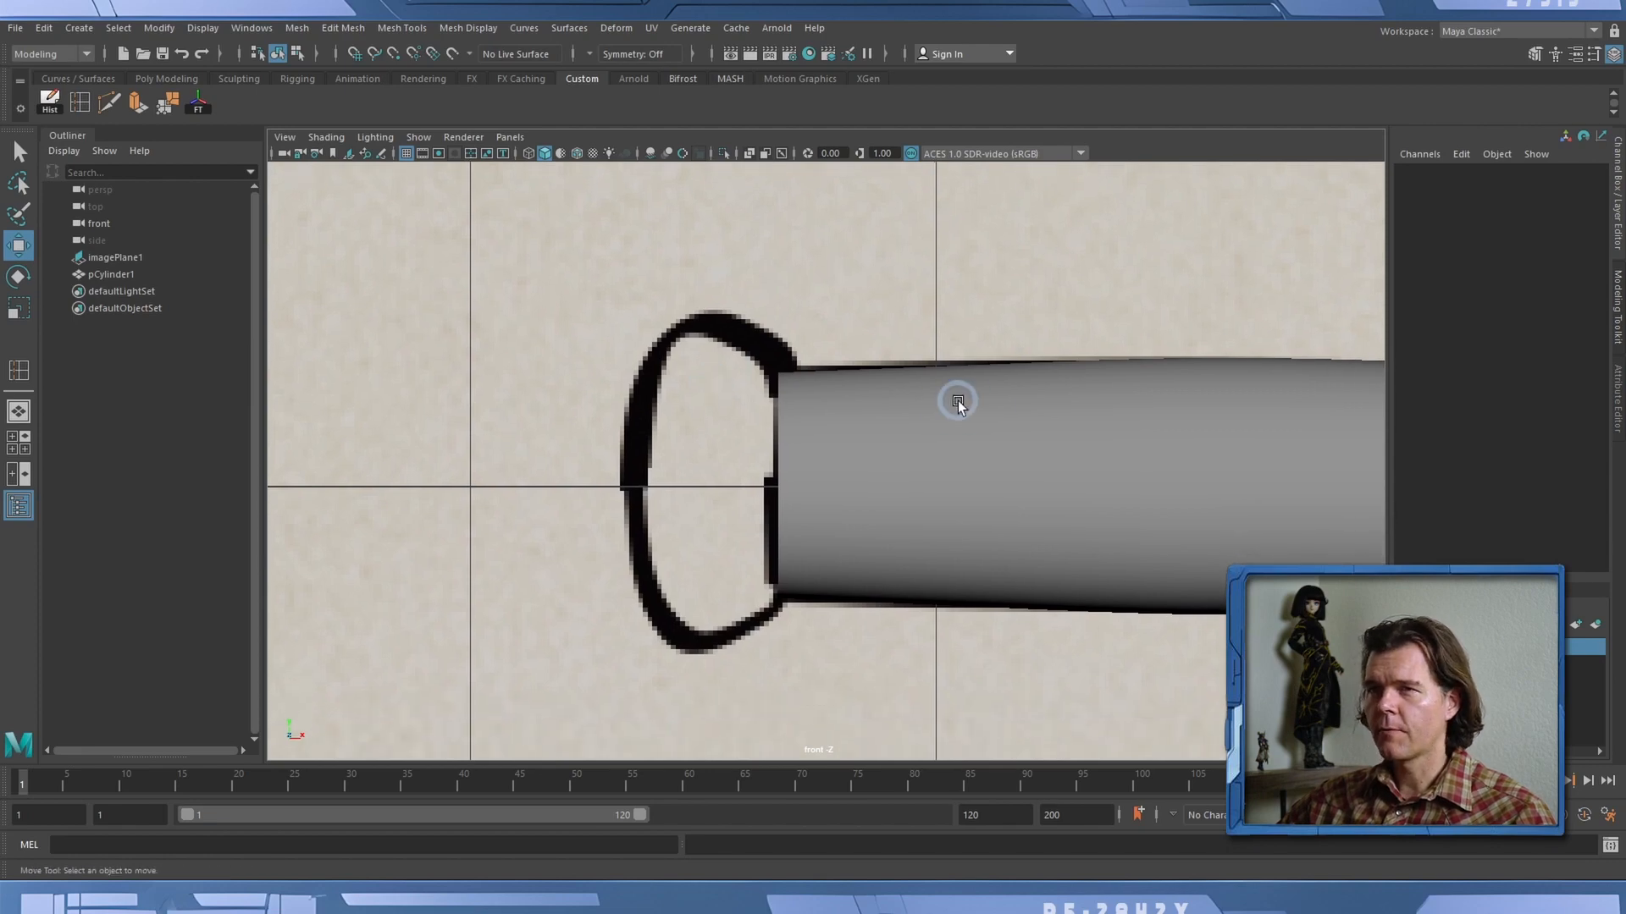
Begin a CV curve at the pommel's outer edge near the centreline, placing control points along its upper outline.
click(79, 28)
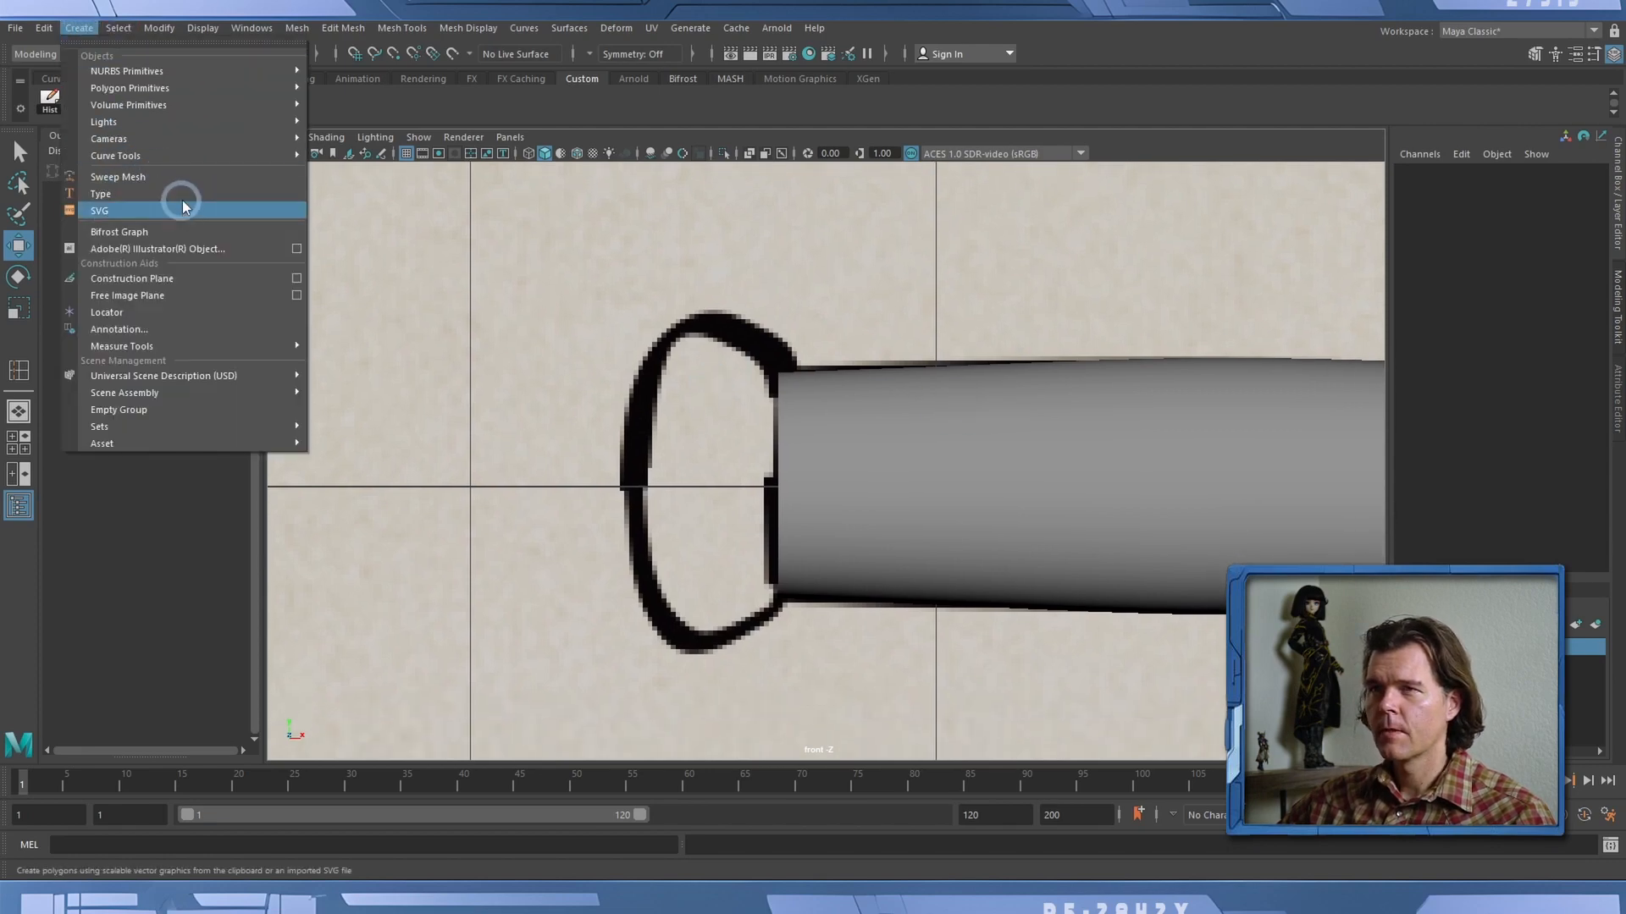
mouse_move(198, 156)
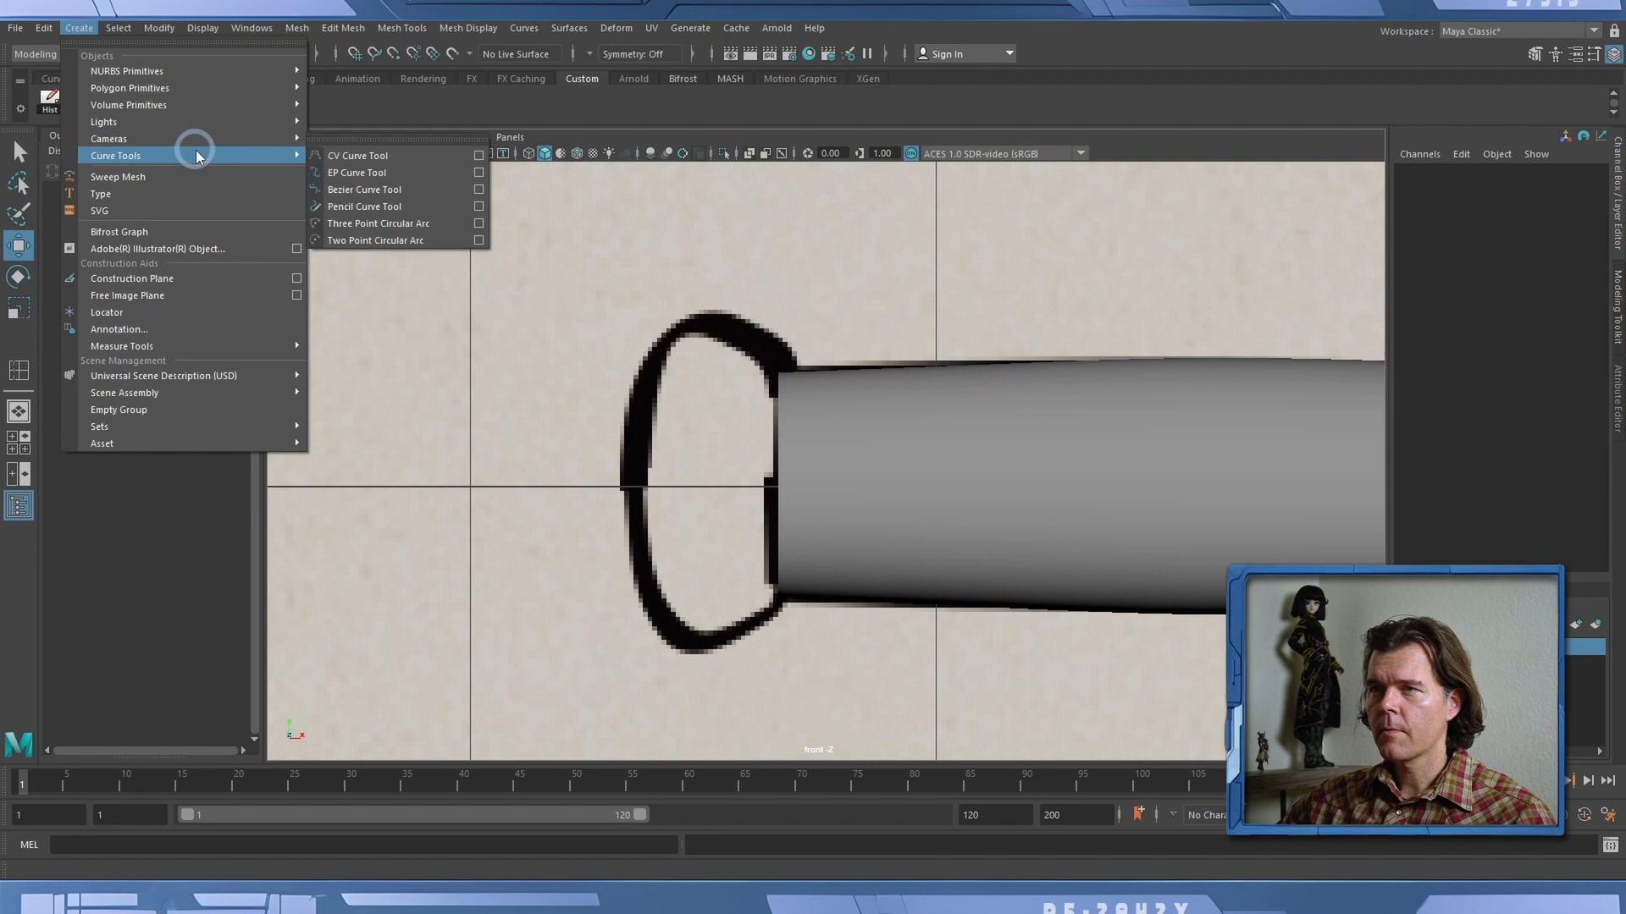
click(381, 157)
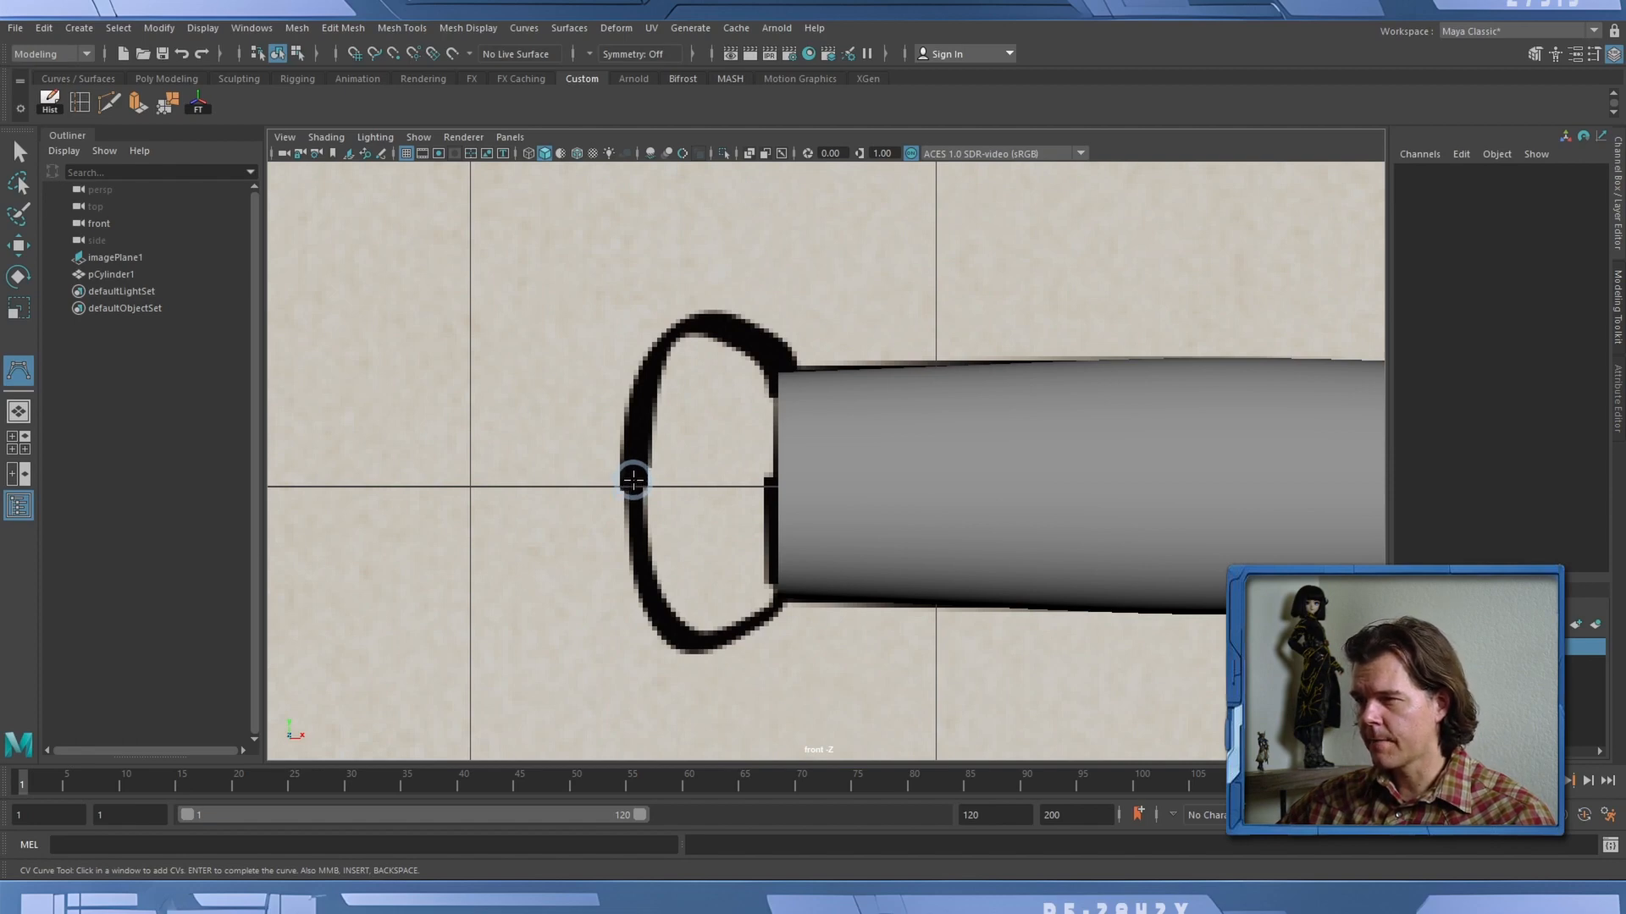
click(633, 480)
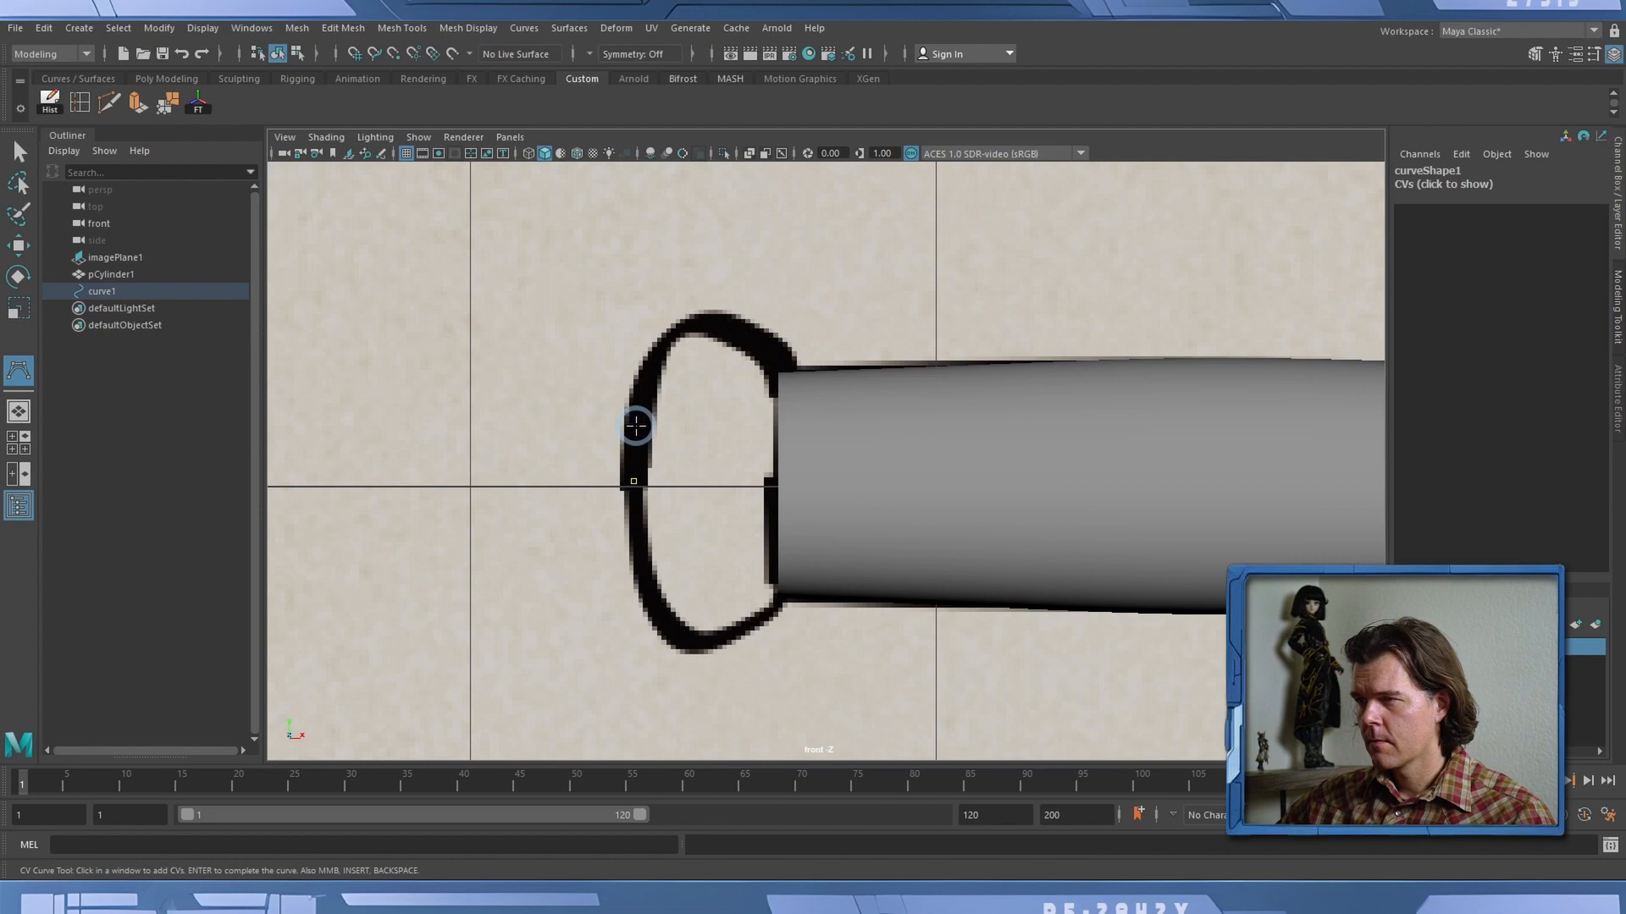
click(634, 429)
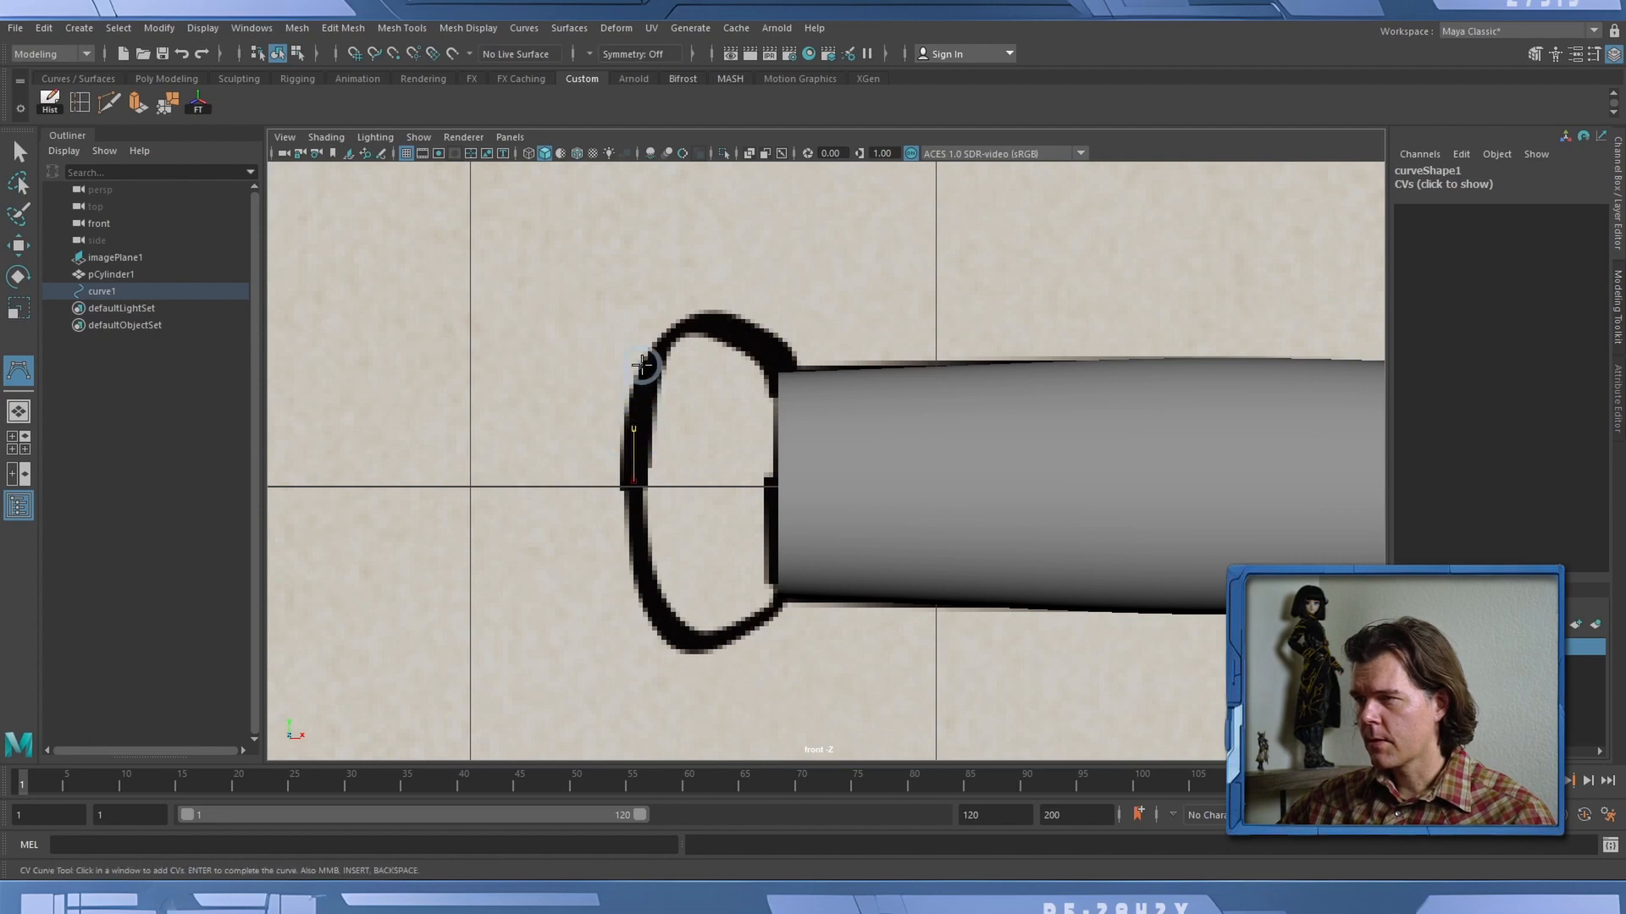
click(641, 365)
click(679, 319)
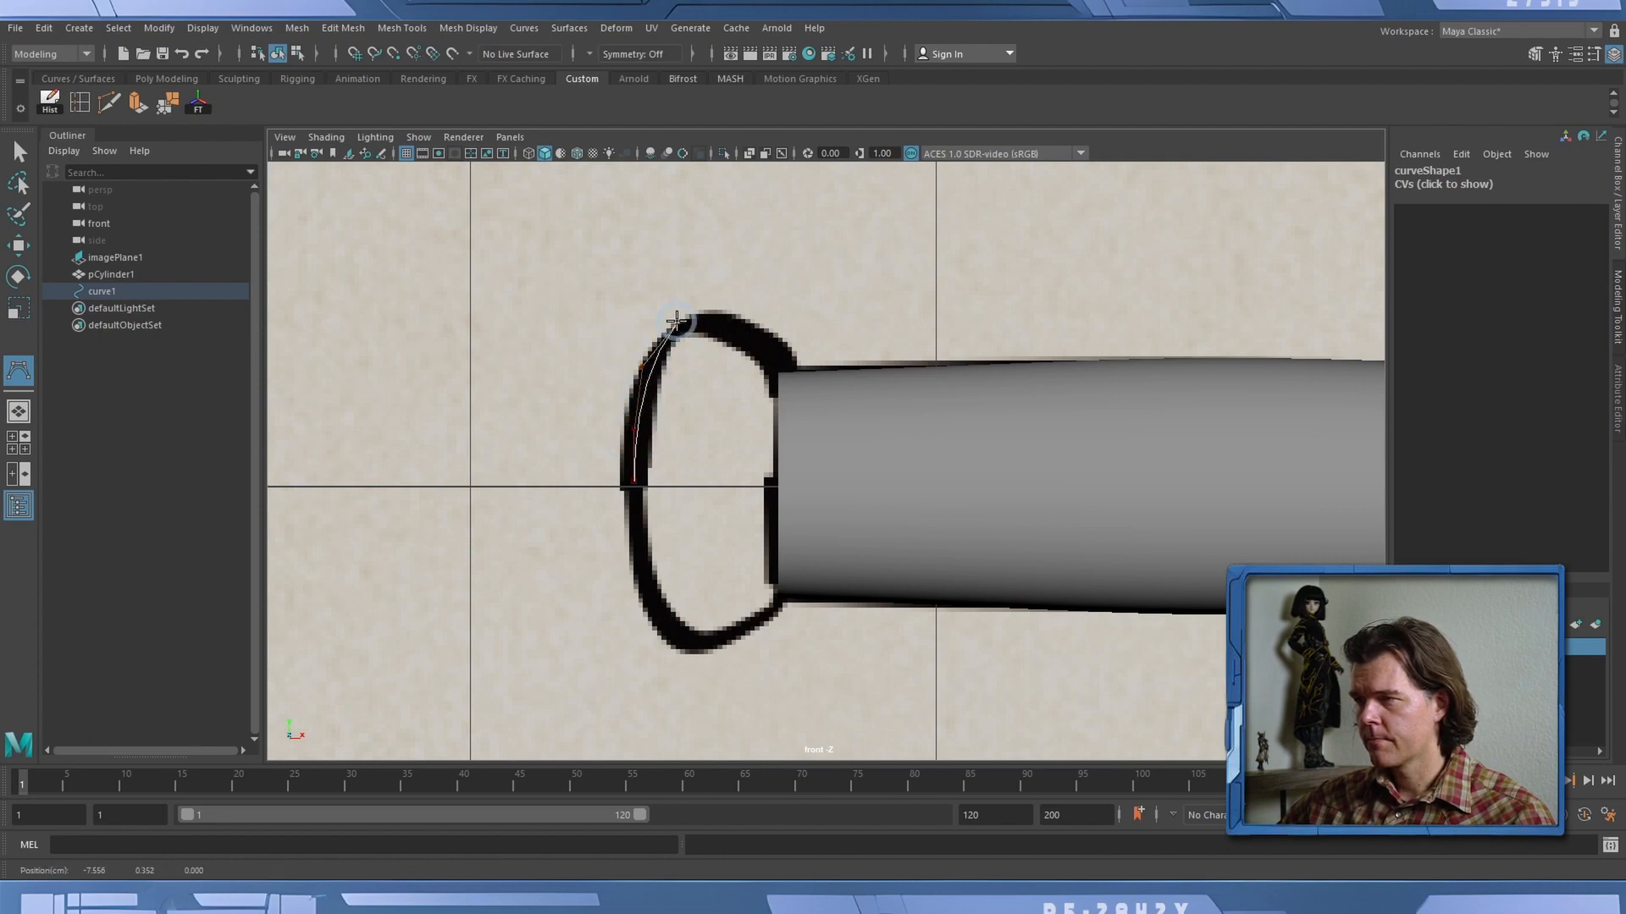
click(721, 315)
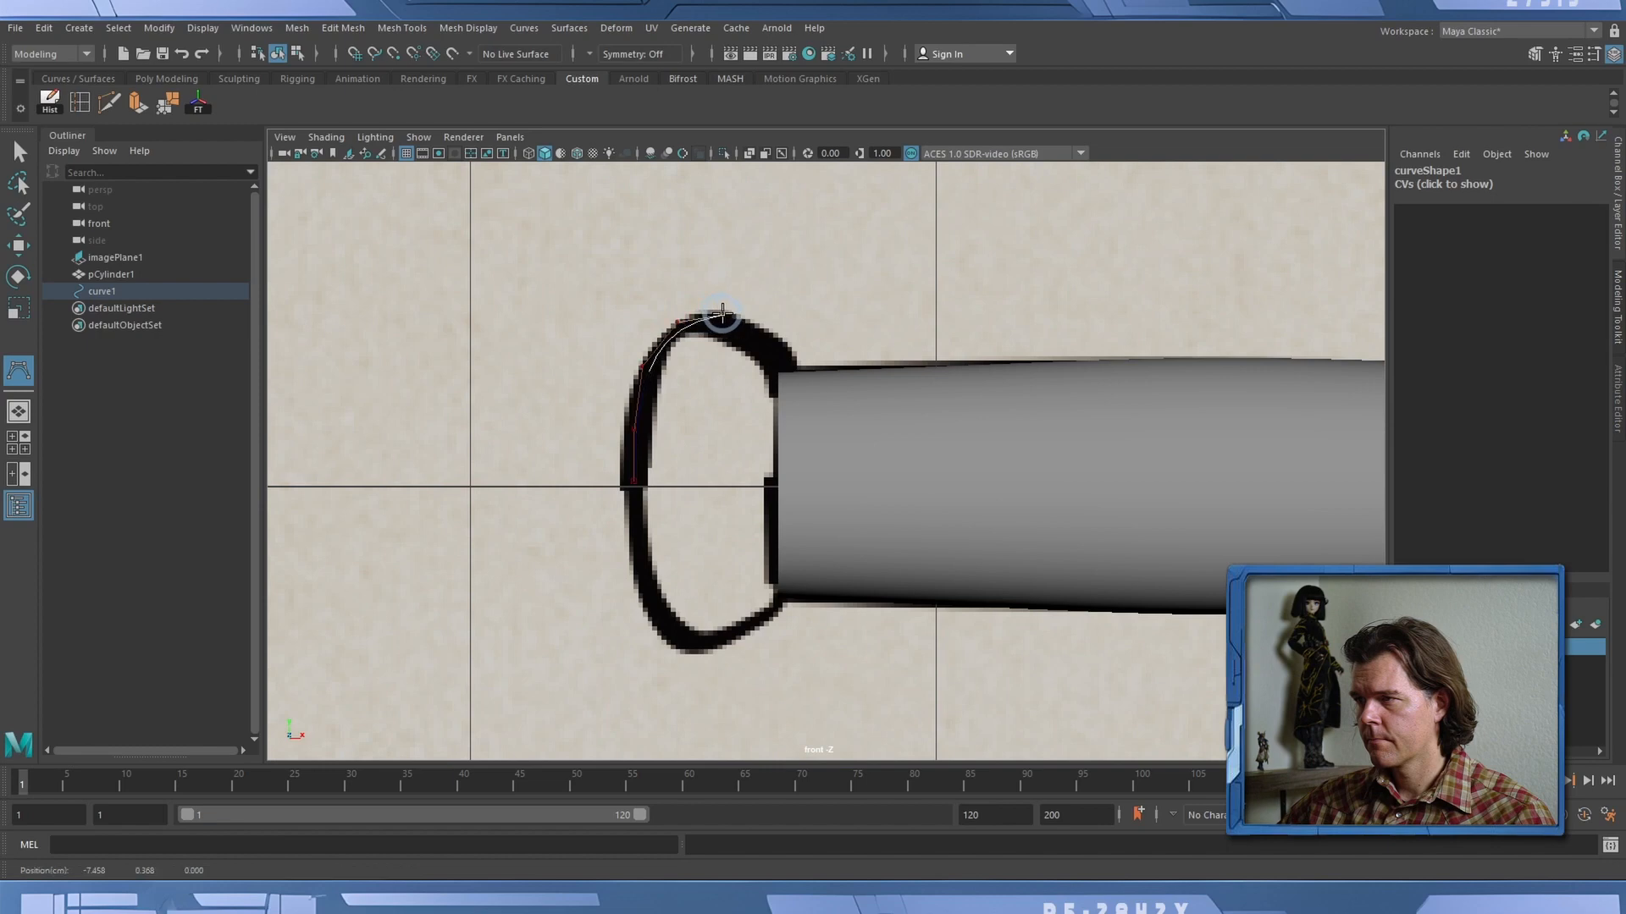
click(763, 330)
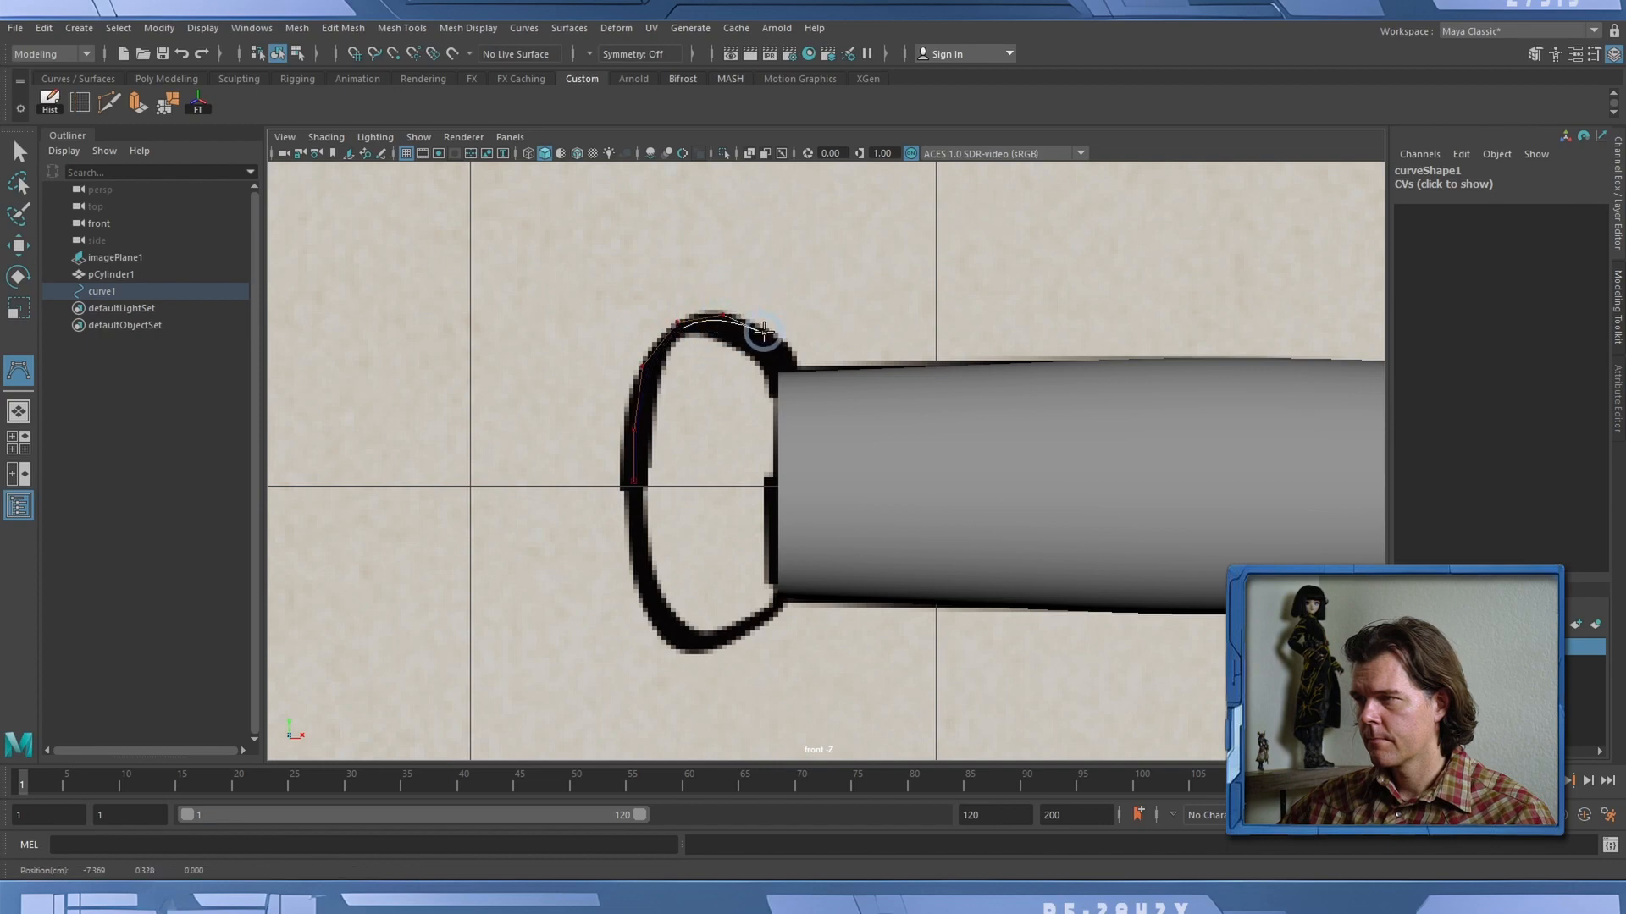
Show the scene in wireframe, place the last control points down to the grip's upper corner, and complete the curve.
key(4)
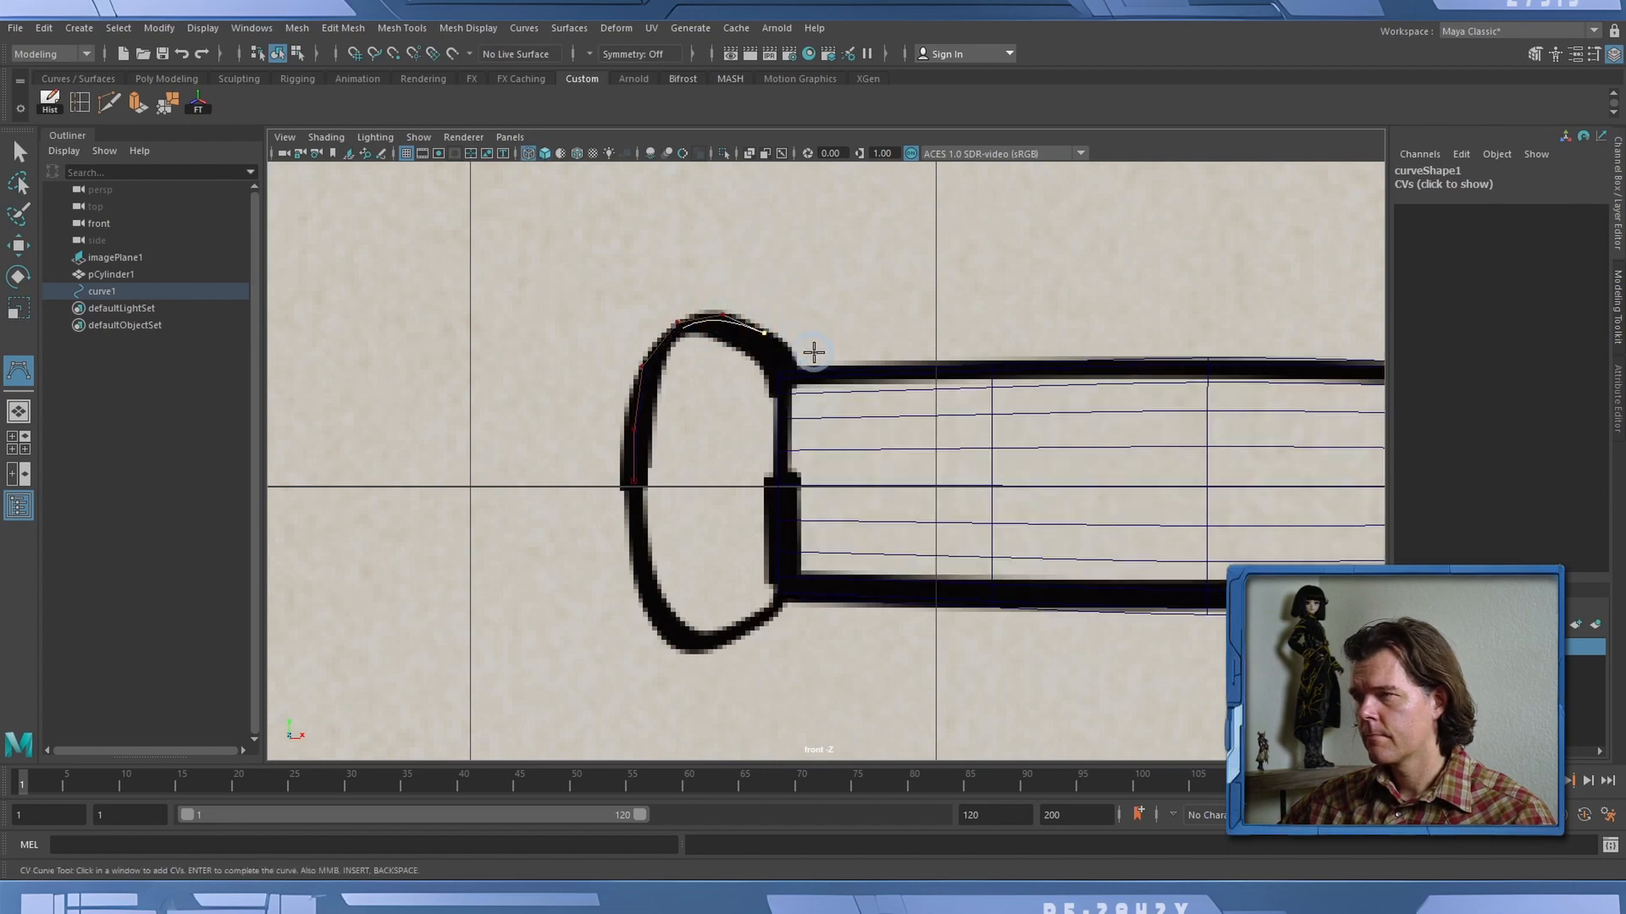
scroll(813, 352, up, 3)
scroll(715, 414, up, 4)
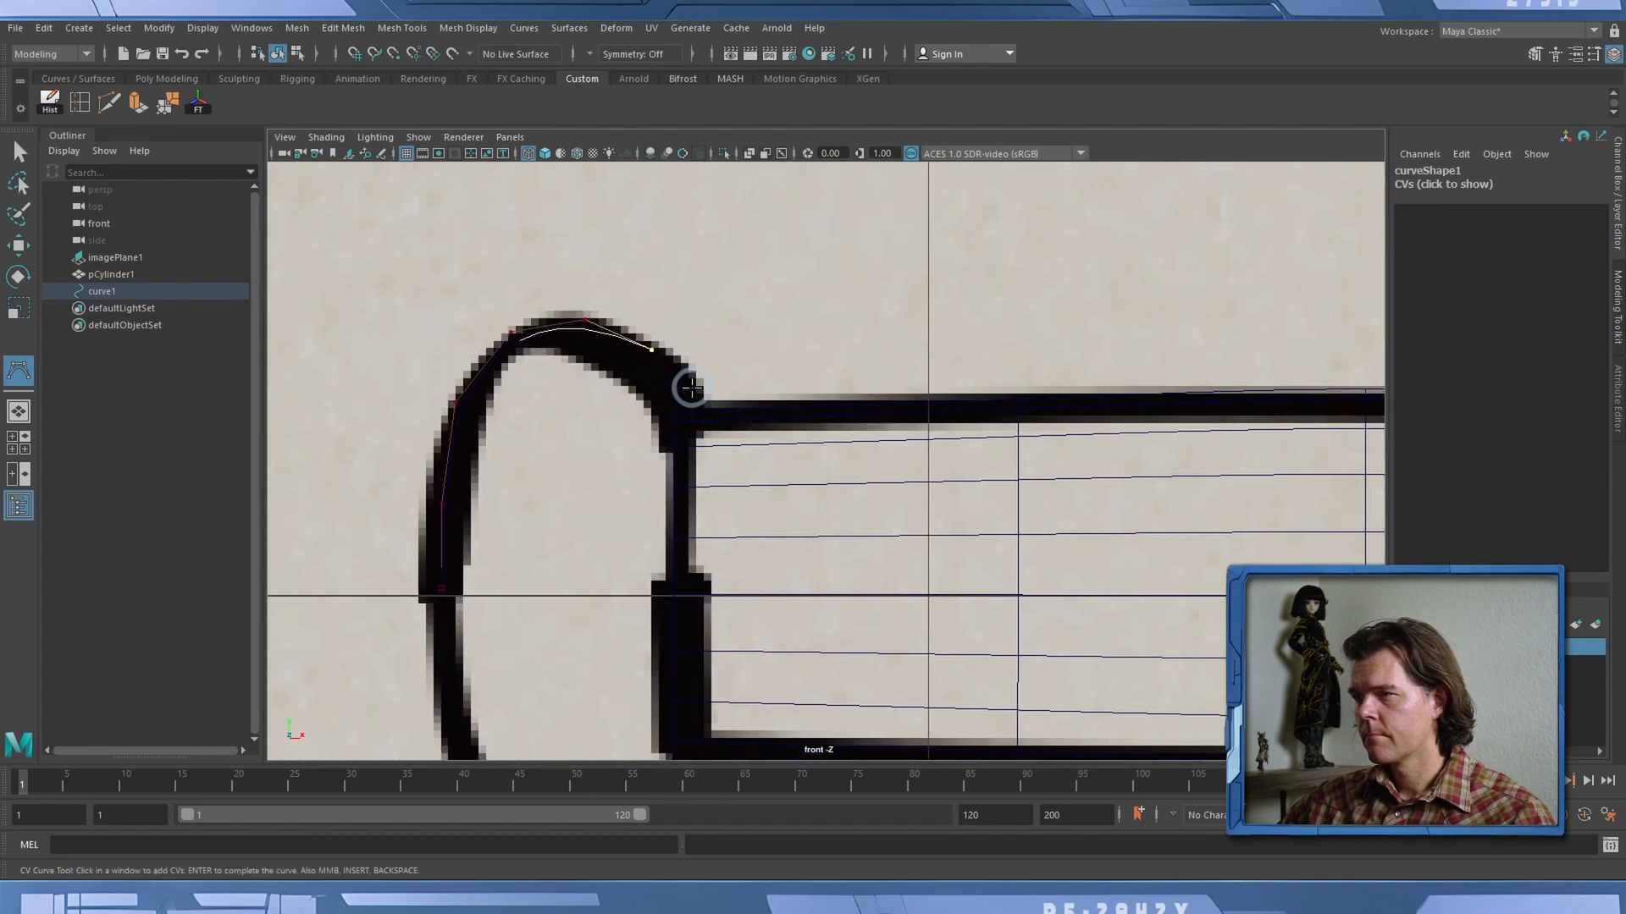
click(604, 339)
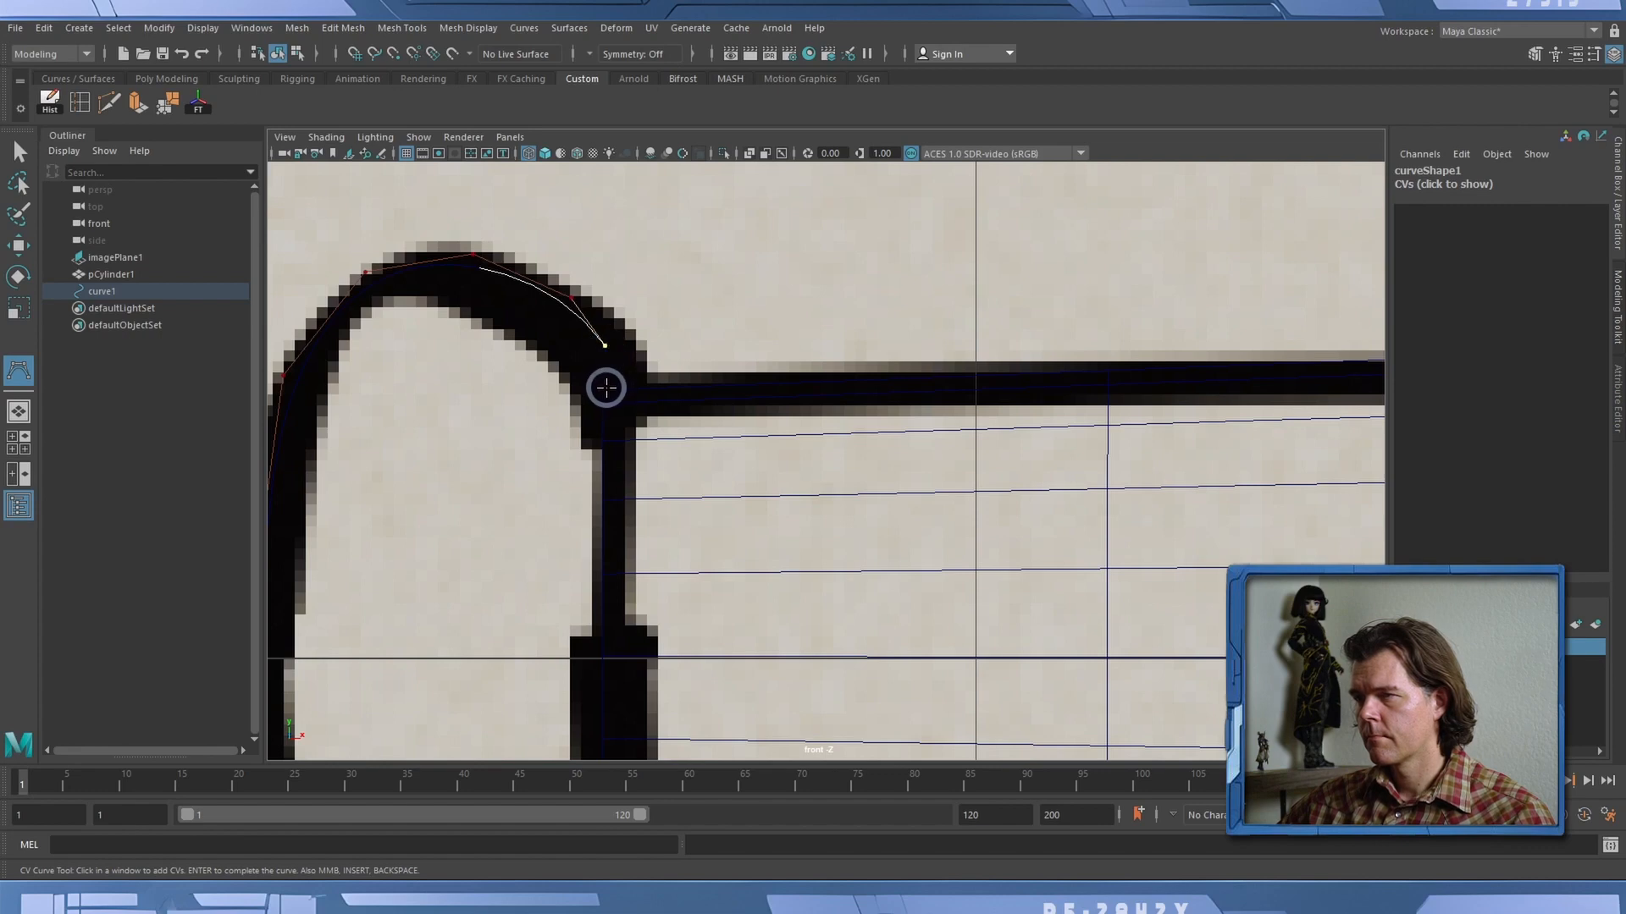
click(607, 388)
key(w)
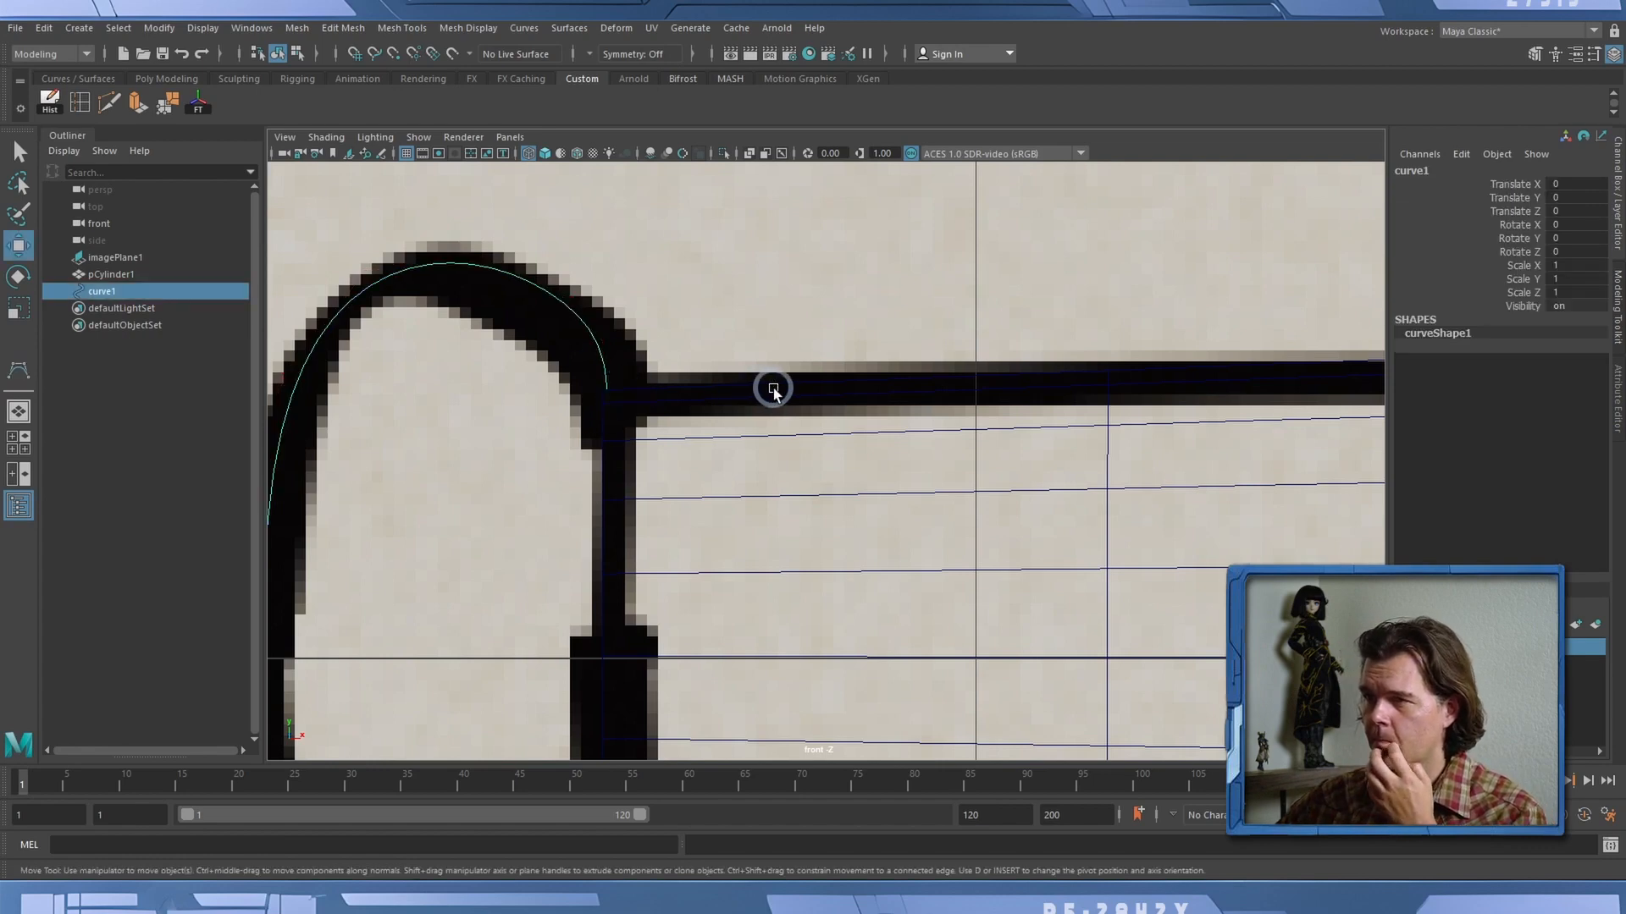
Snap the curve's first control vertex vertically onto the horizontal centre grid line.
alt+middle_drag(466, 471, 744, 308)
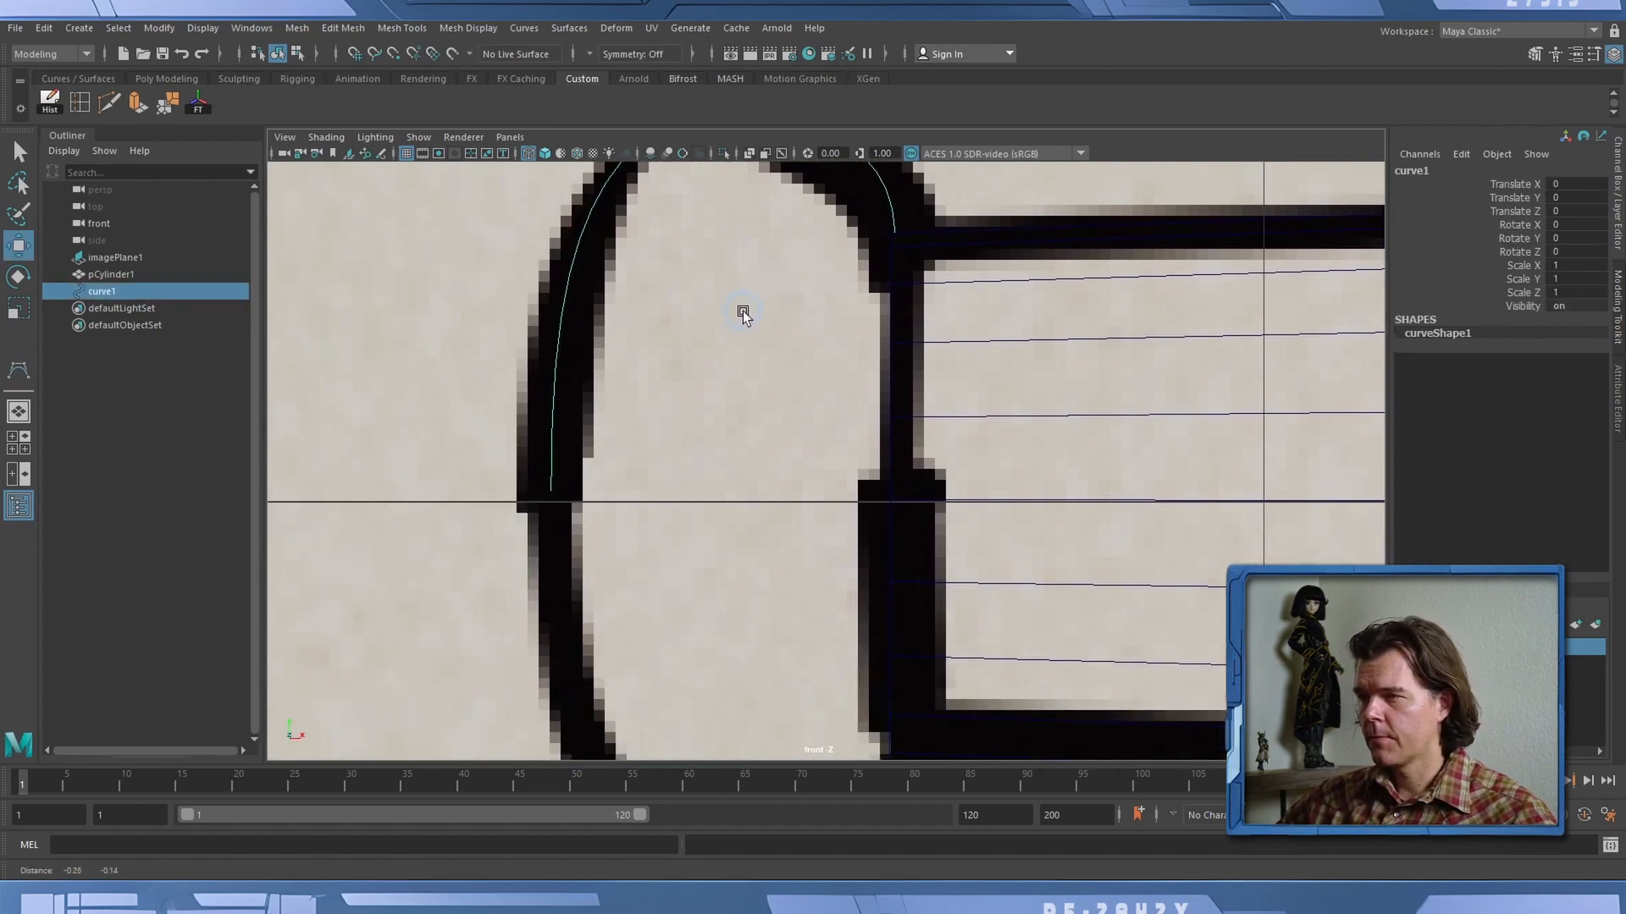
right_drag(552, 360, 461, 356)
drag(537, 483, 588, 536)
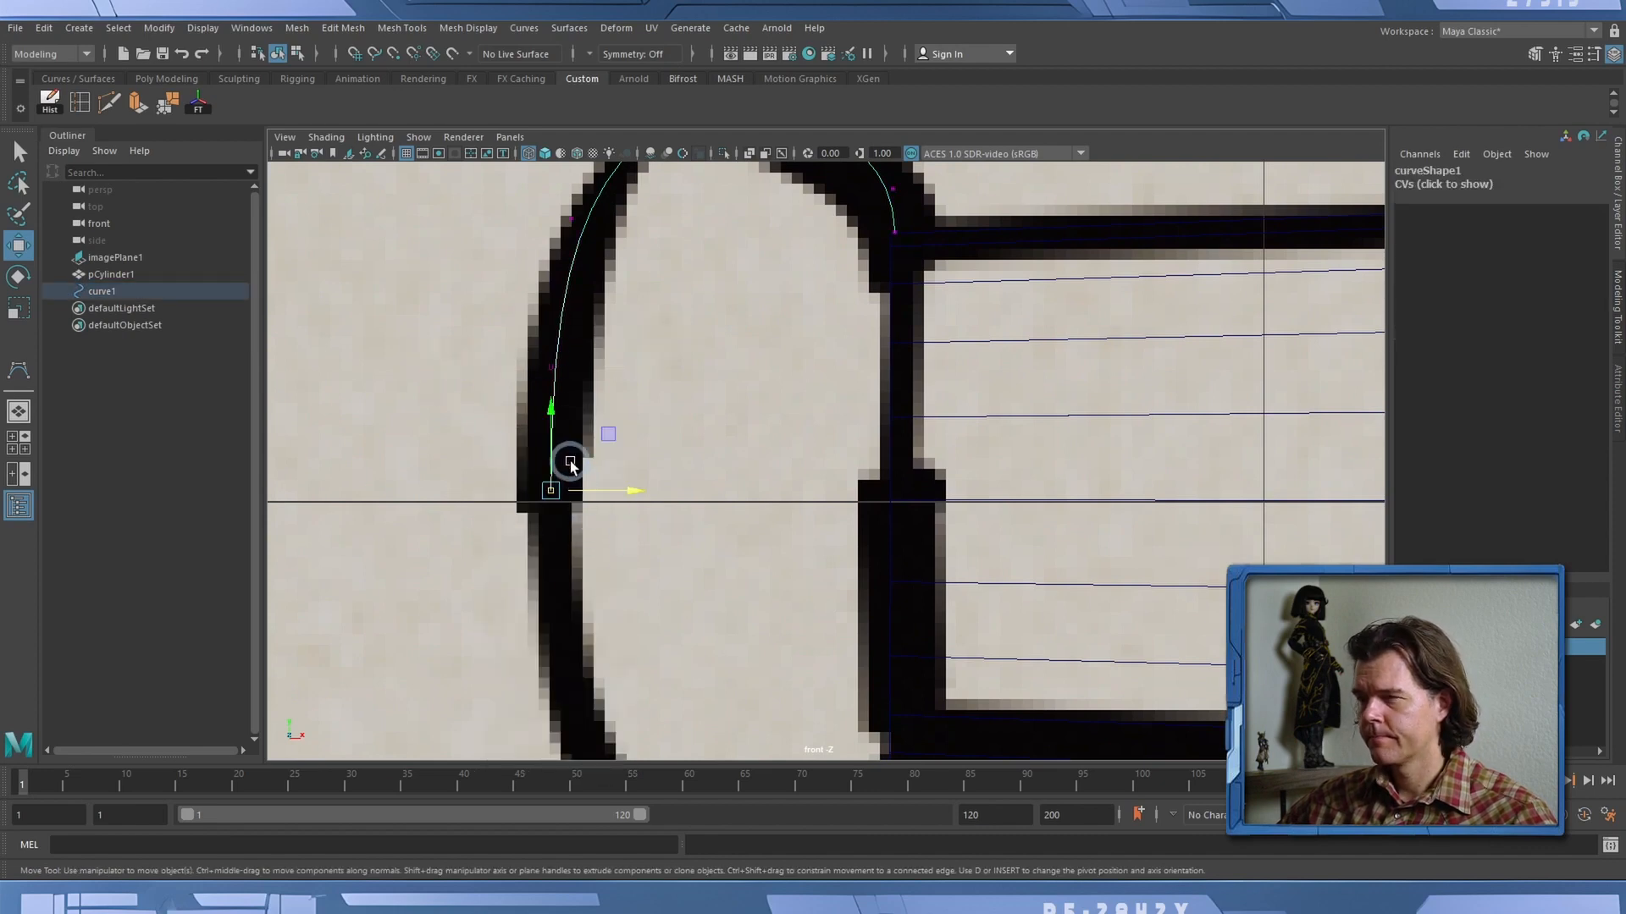
key(x)
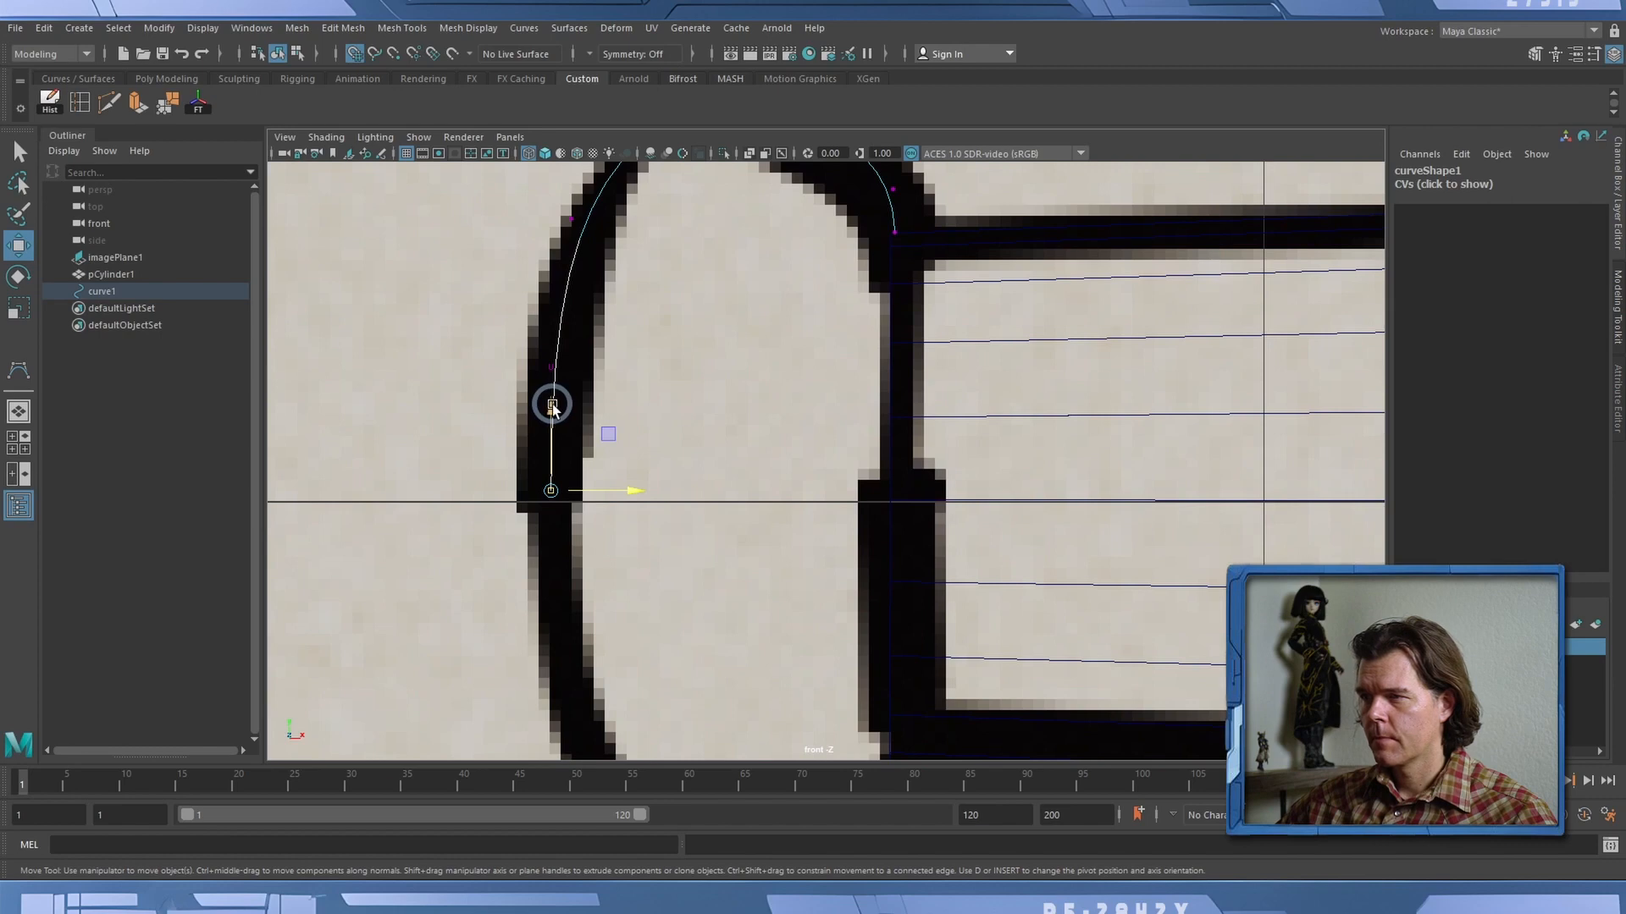
drag(552, 407, 562, 443)
Snap the curve's last control vertex to the upper corner vertex of the grip's pommel end.
alt+middle_drag(664, 338, 544, 464)
click(776, 351)
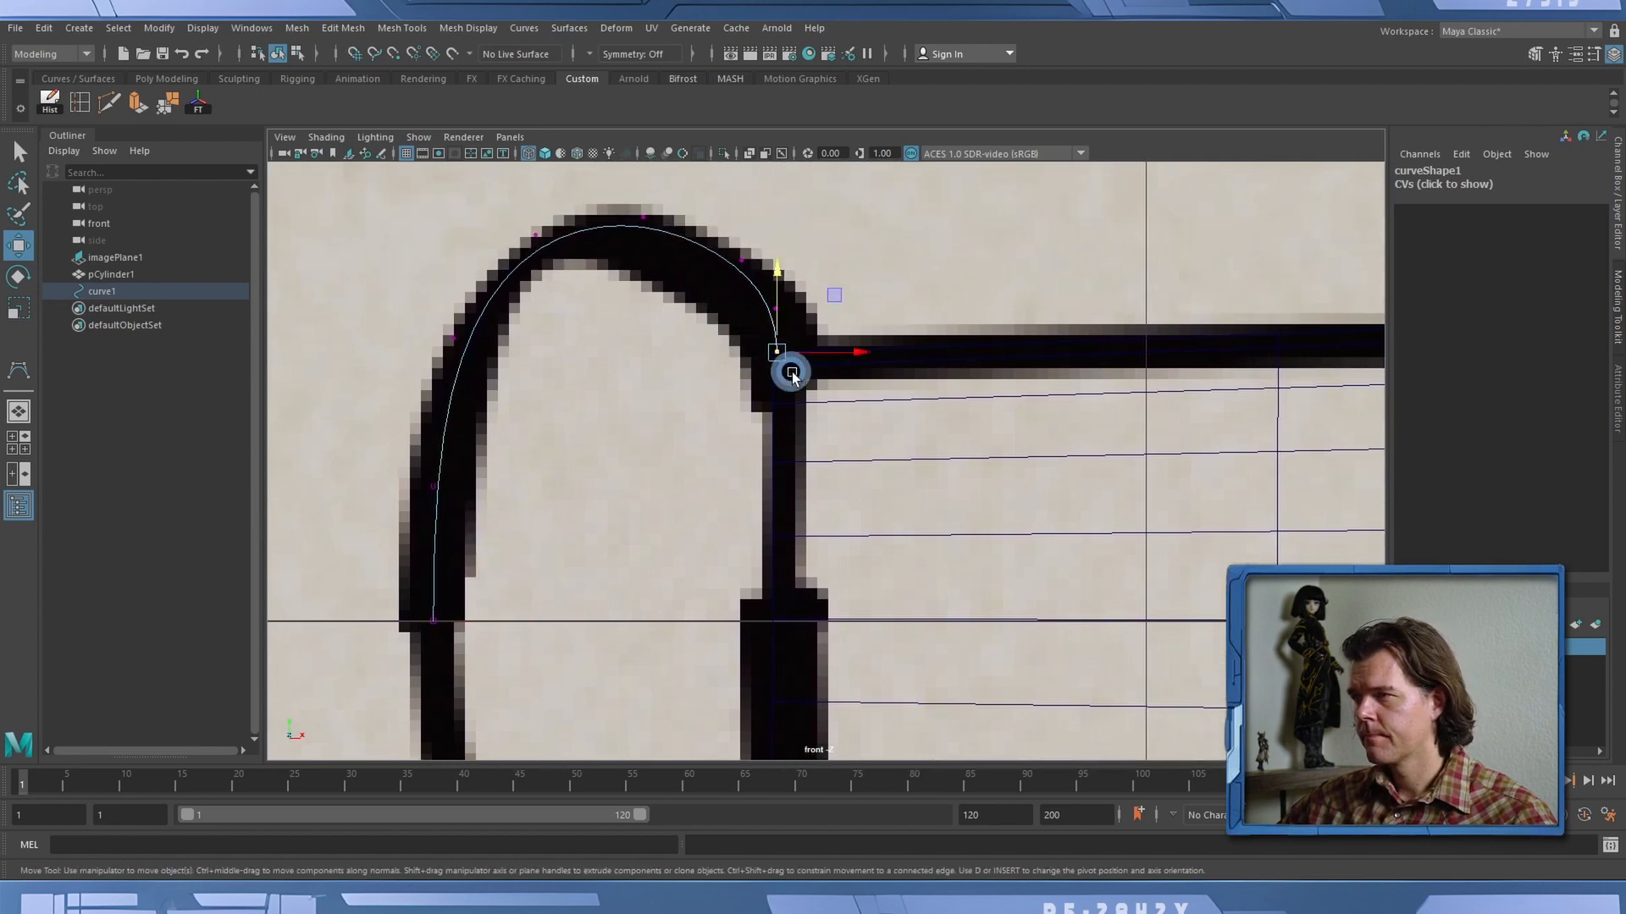
right_click(915, 357)
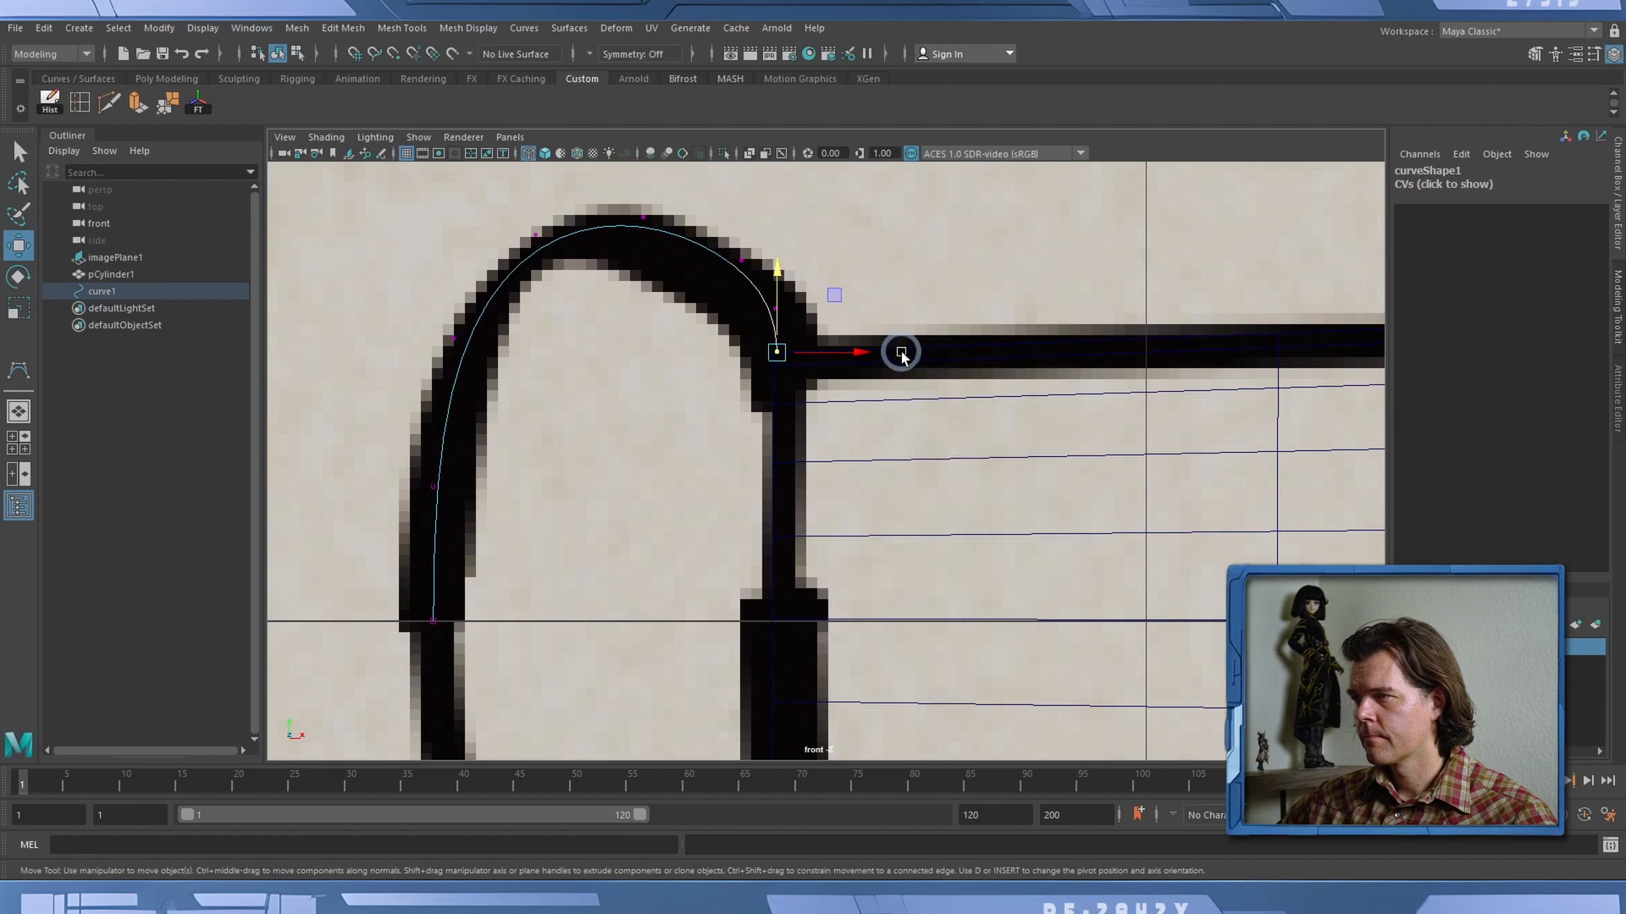
click(902, 352)
right_drag(902, 350, 834, 352)
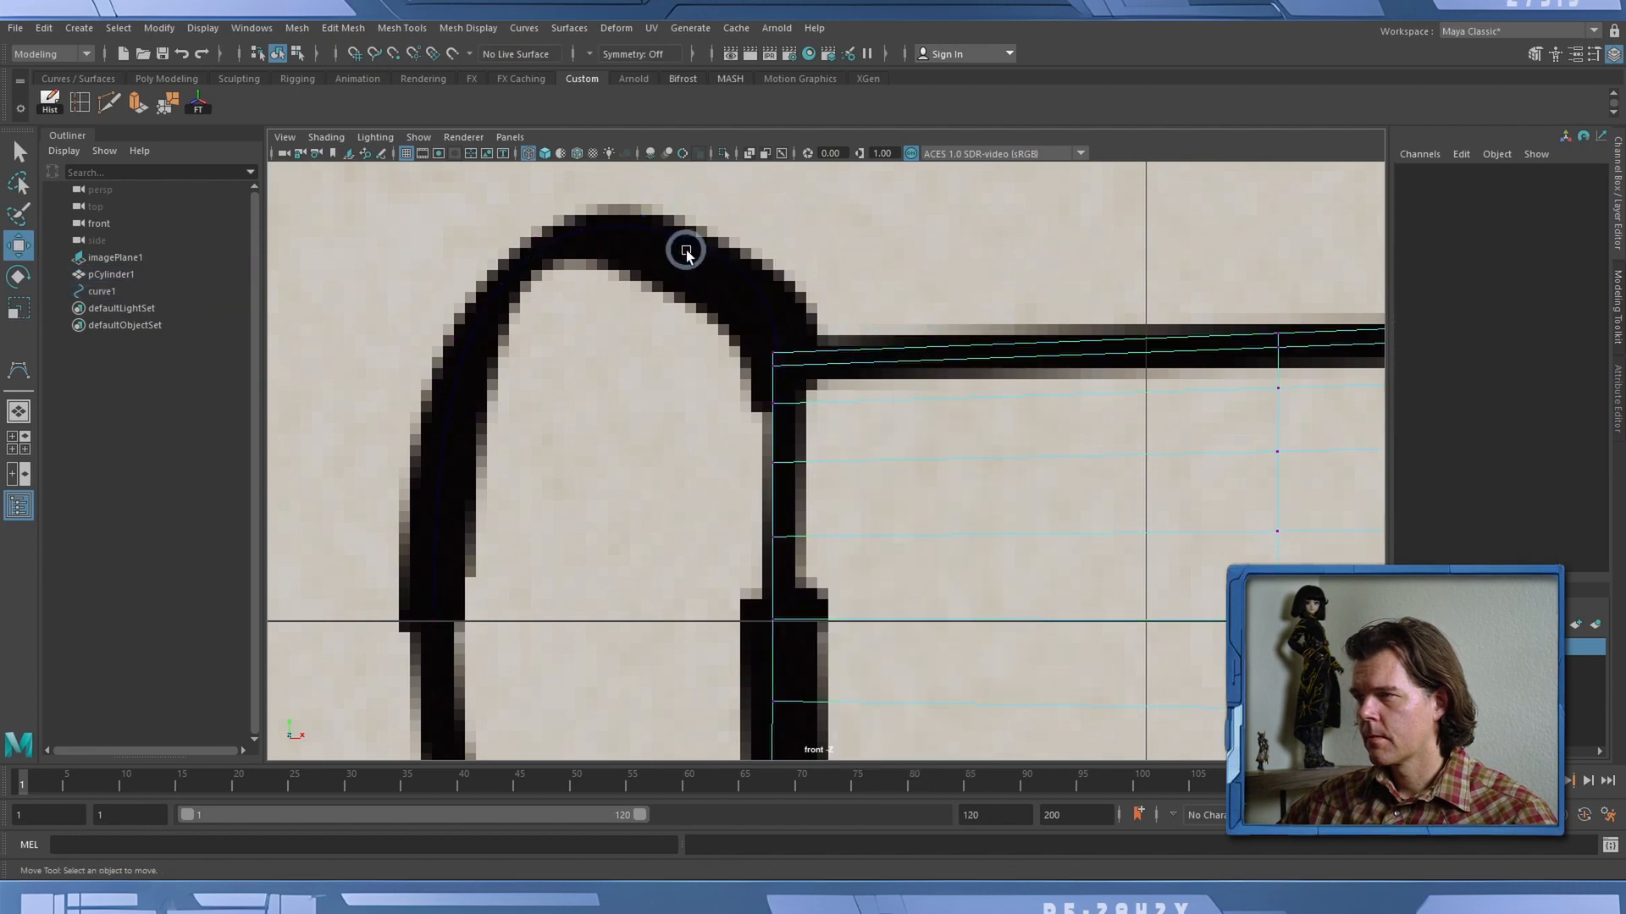
right_drag(728, 266, 653, 273)
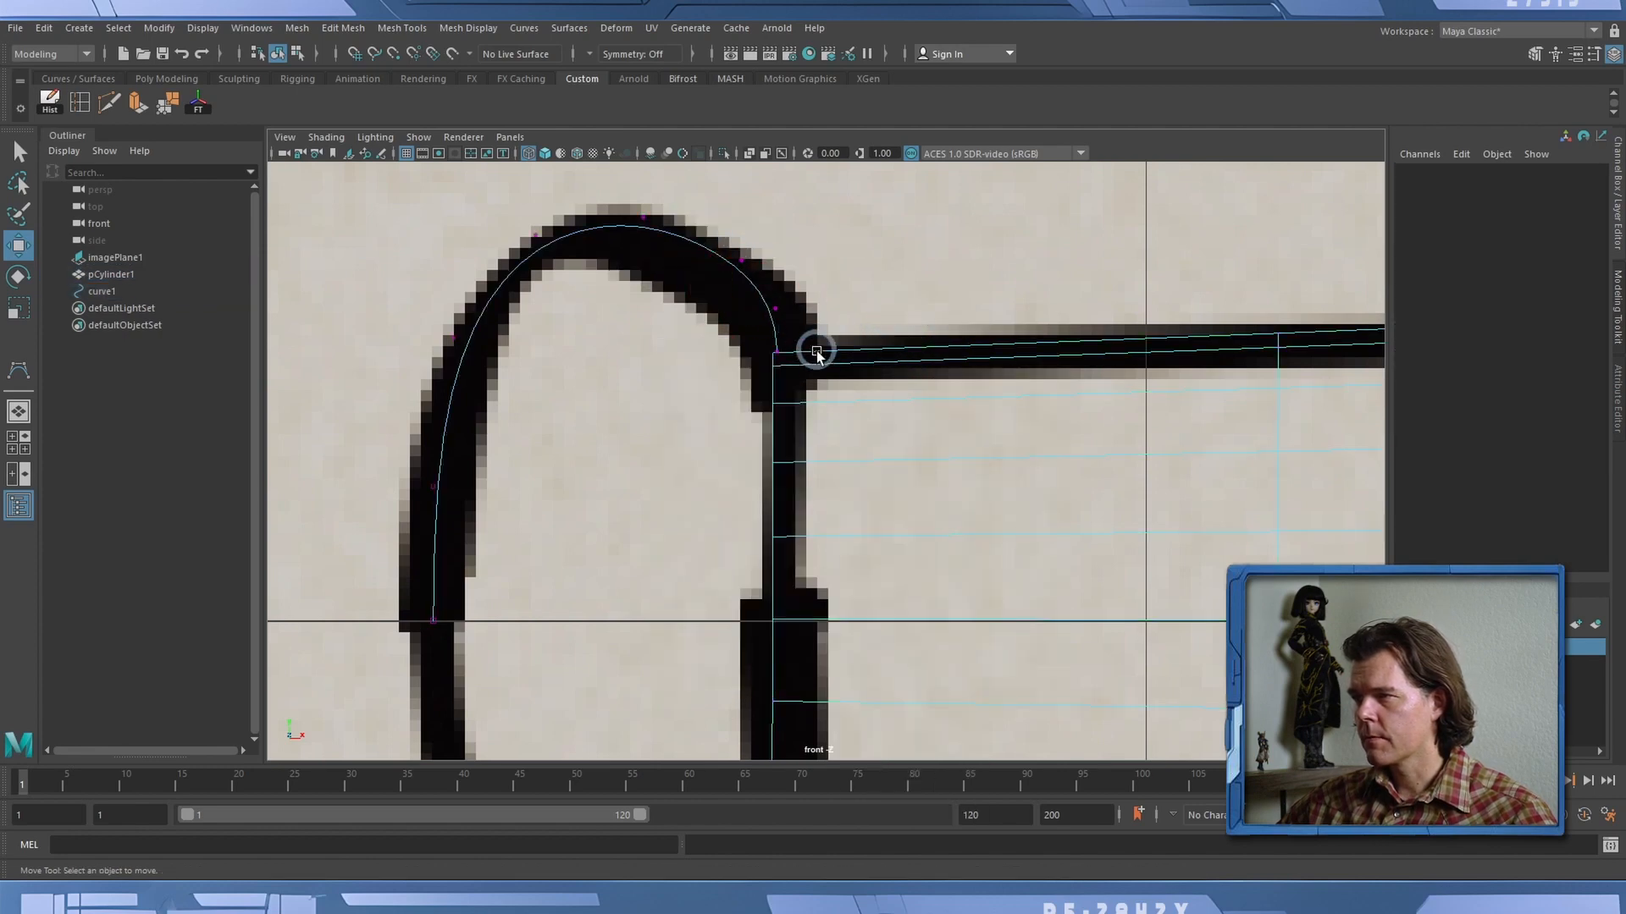
mouse_move(750, 345)
mouse_down()
mouse_move(806, 374)
mouse_move(773, 355)
mouse_up()
key(v)
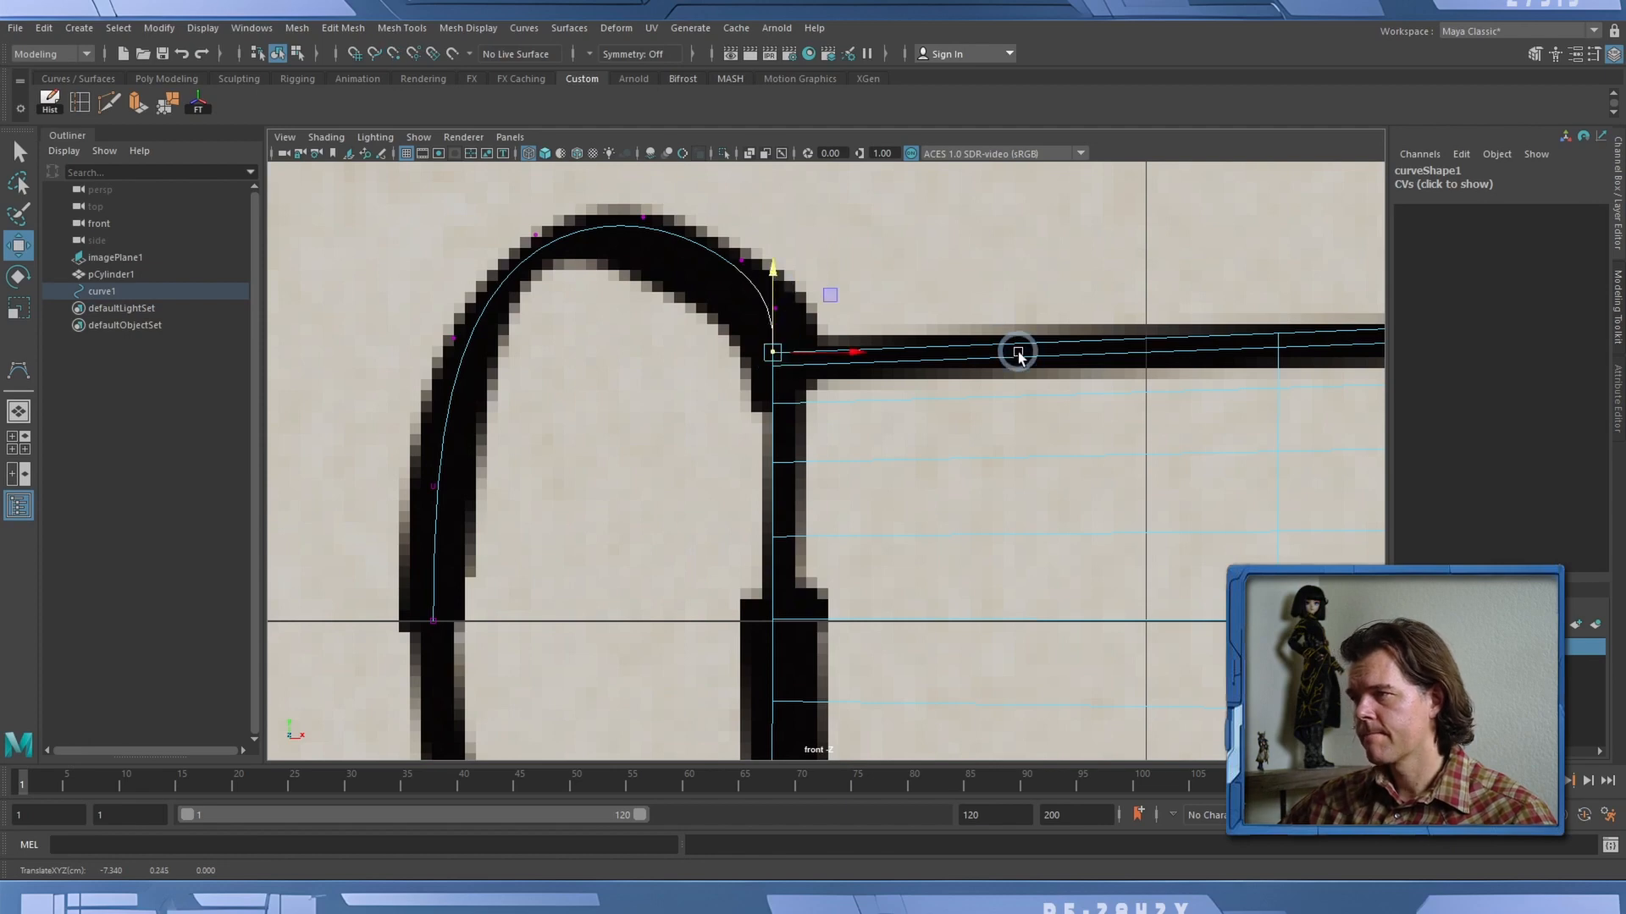
Switch to the perspective view and examine where the pommel curve meets the grip's end ring from several angles.
click(510, 139)
click(691, 157)
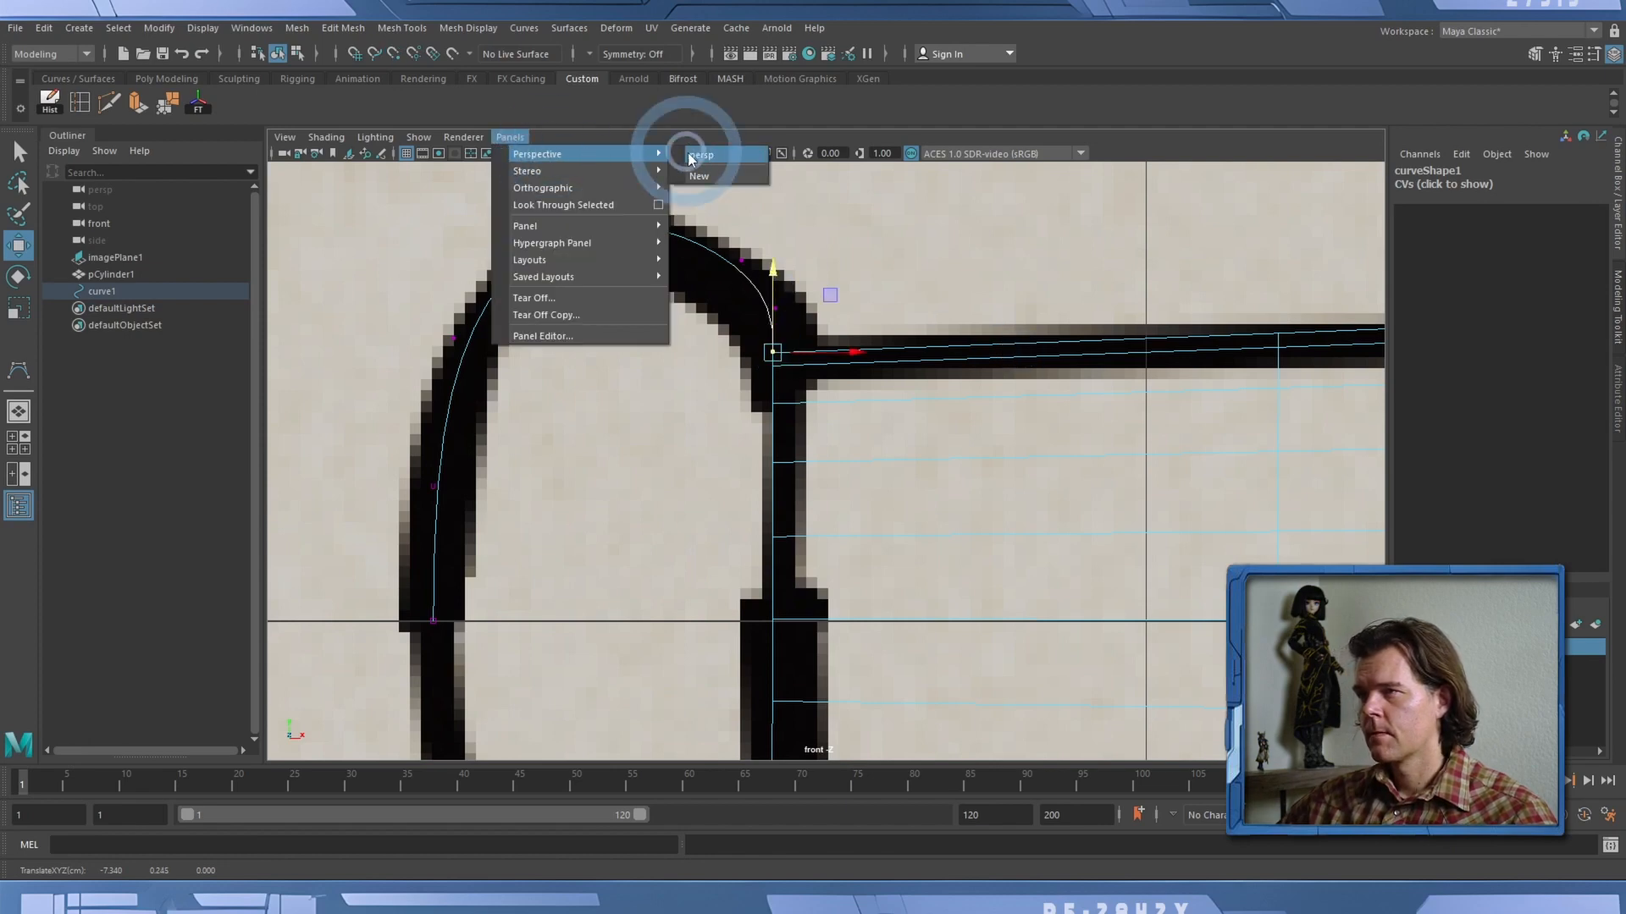
alt+middle_drag(734, 254, 750, 349)
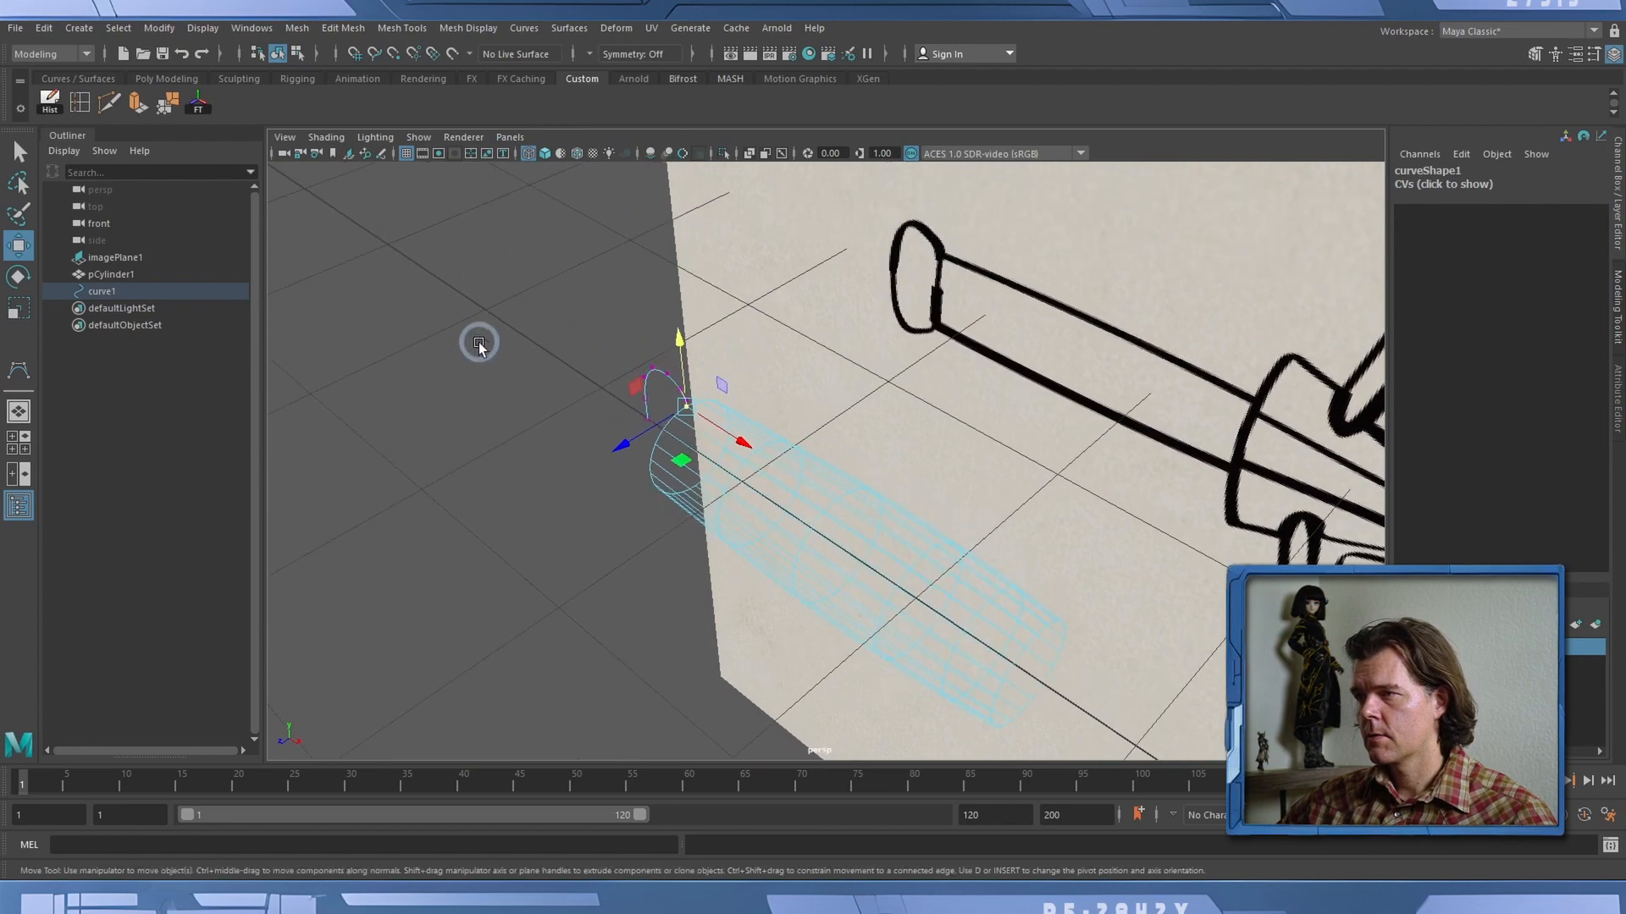
alt+right_drag(479, 342, 1220, 403)
alt+middle_drag(564, 316, 932, 414)
alt+drag(927, 416, 829, 400)
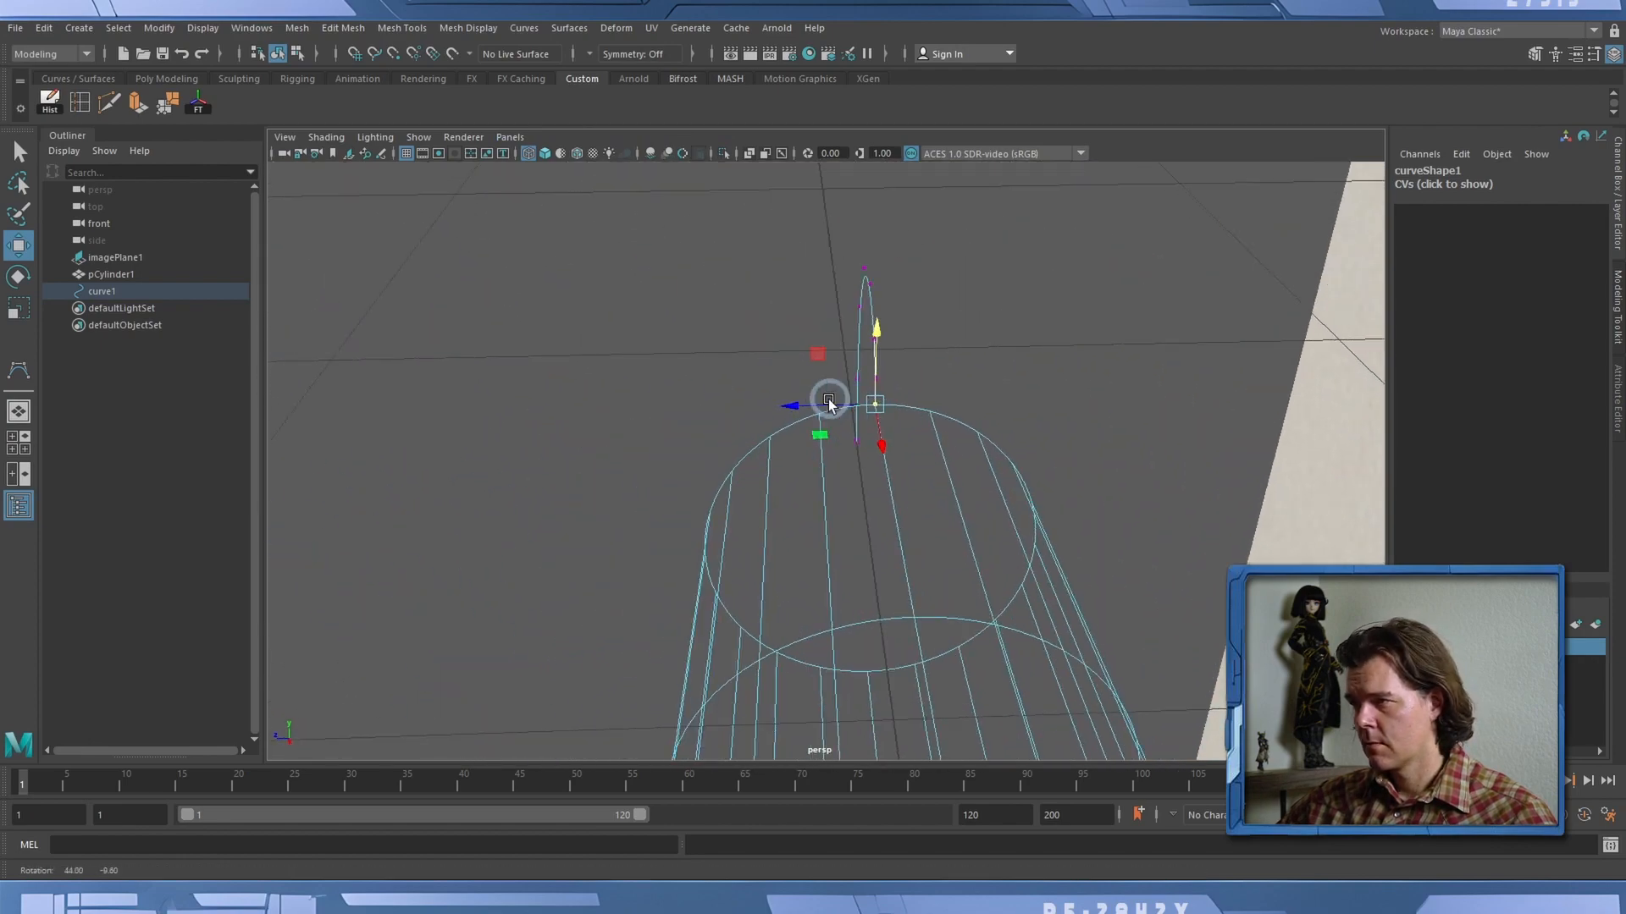
alt+right_drag(829, 402, 794, 388)
alt+drag(794, 388, 863, 398)
click(510, 137)
mouse_move(558, 200)
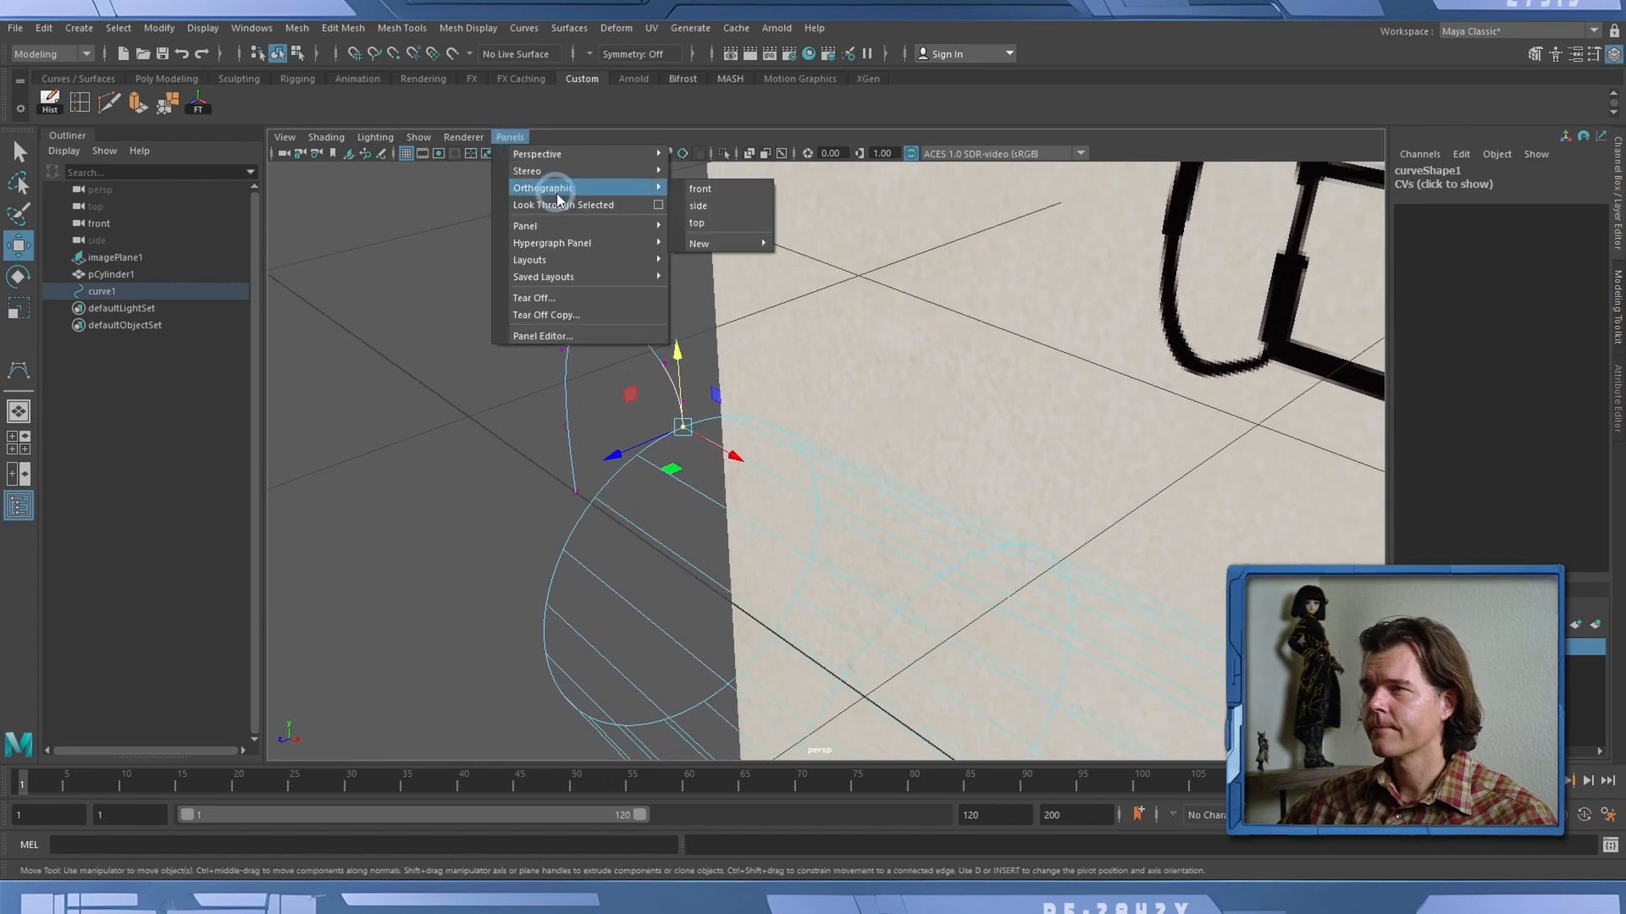
mouse_move(562, 156)
click(857, 137)
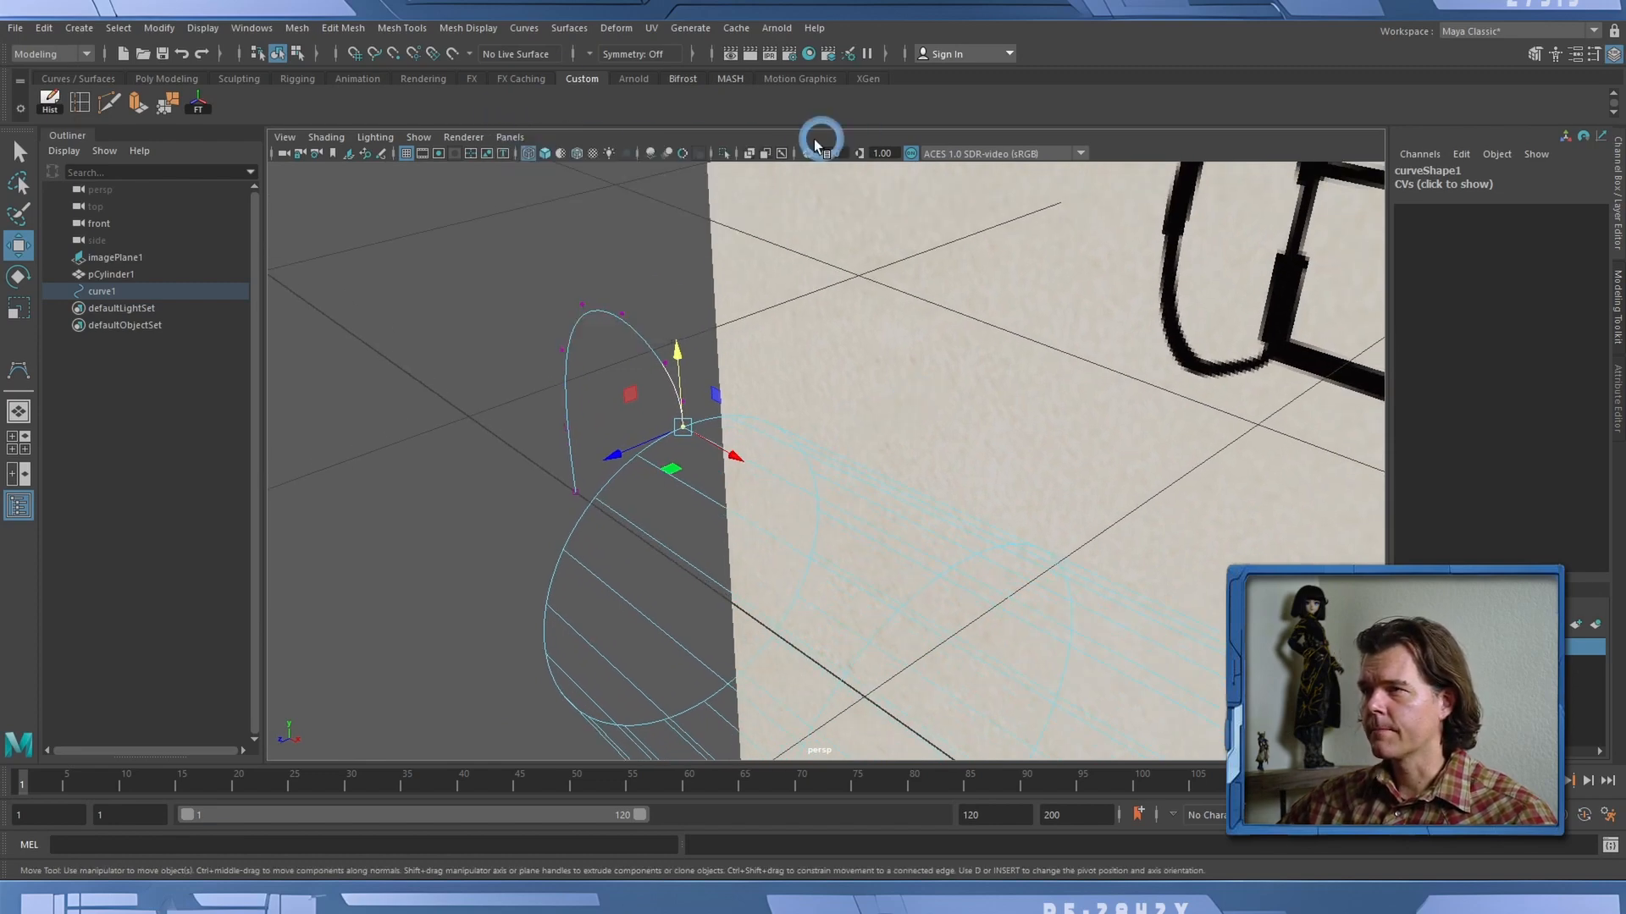
Return the curve and cylinder to object mode and select only the pommel profile curve.
click(279, 53)
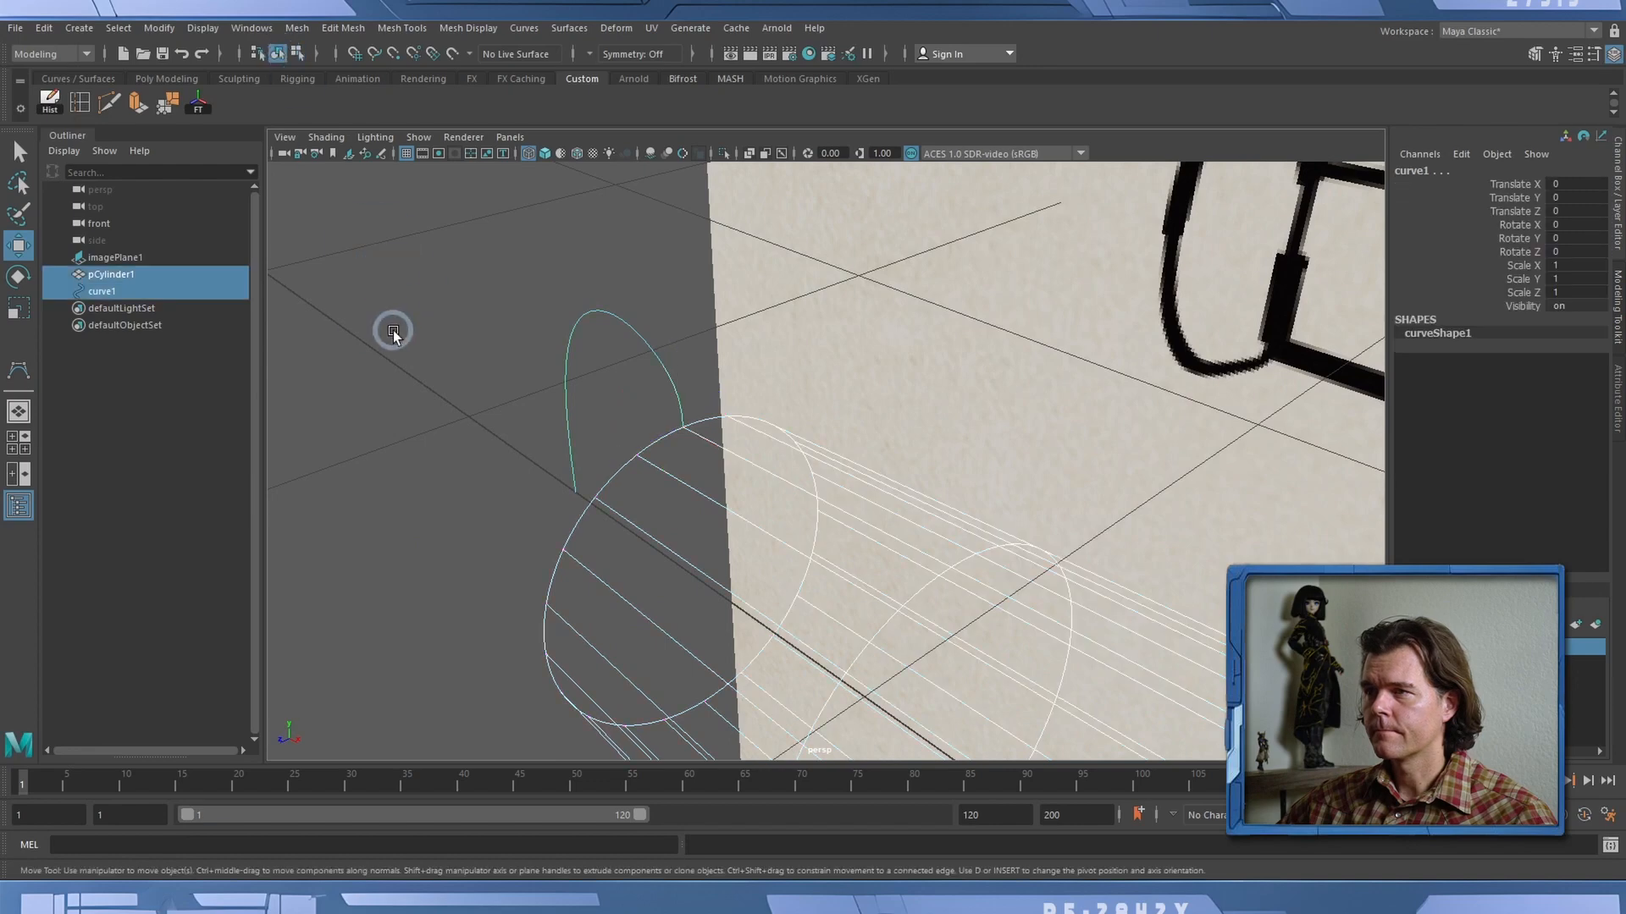
click(392, 329)
click(615, 375)
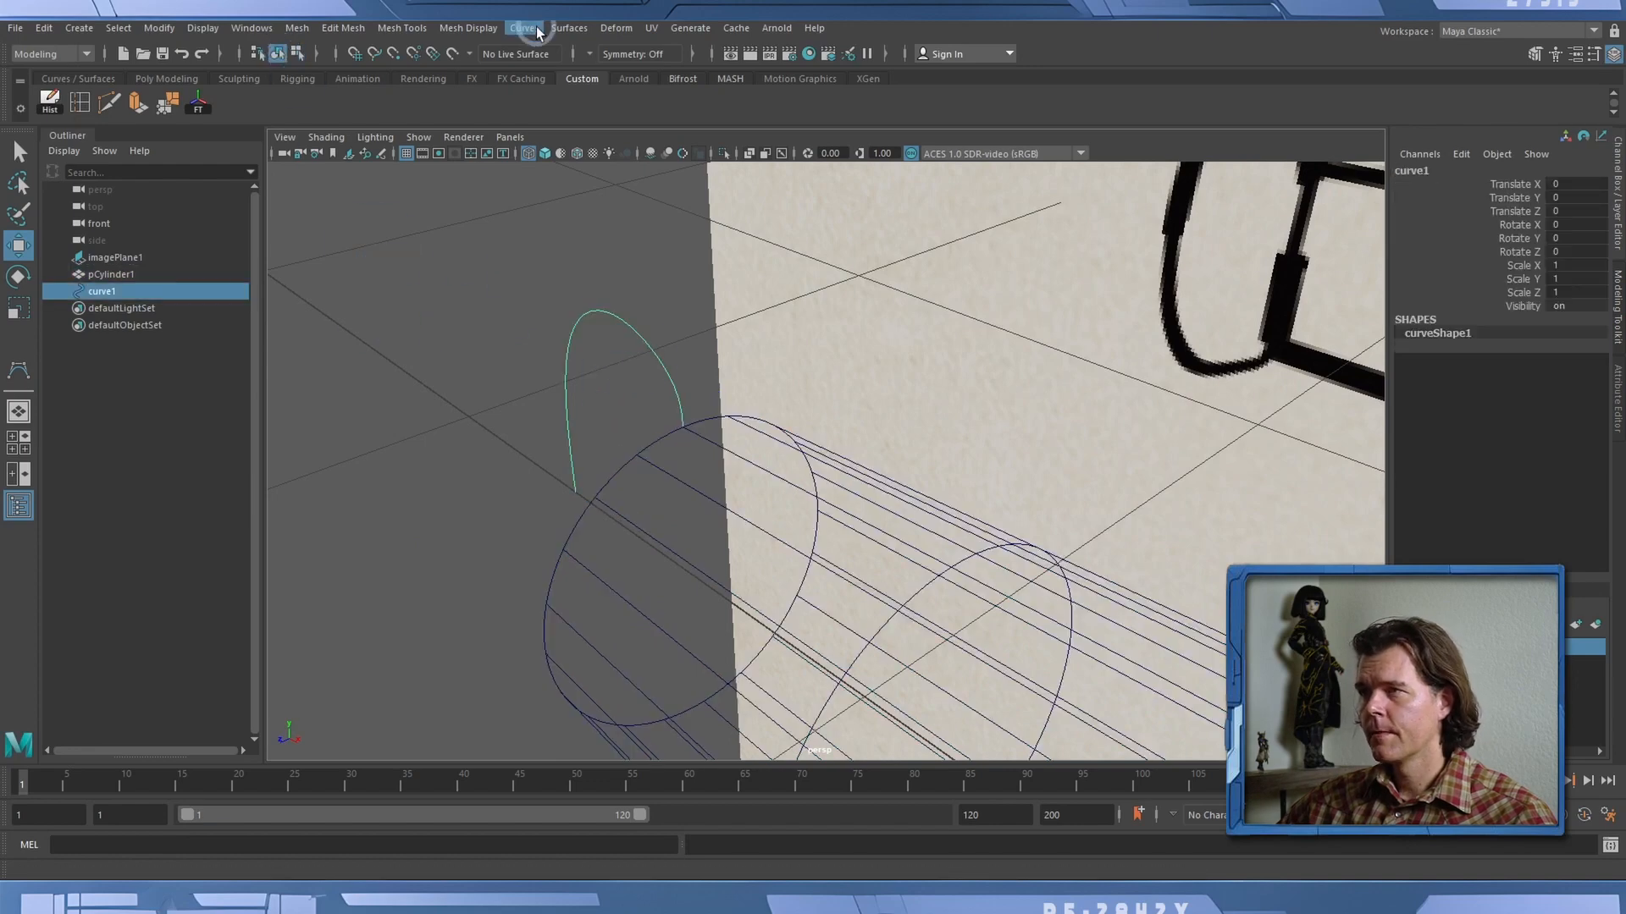
Hide the Range Slider from the interface to enlarge the viewport.
click(568, 28)
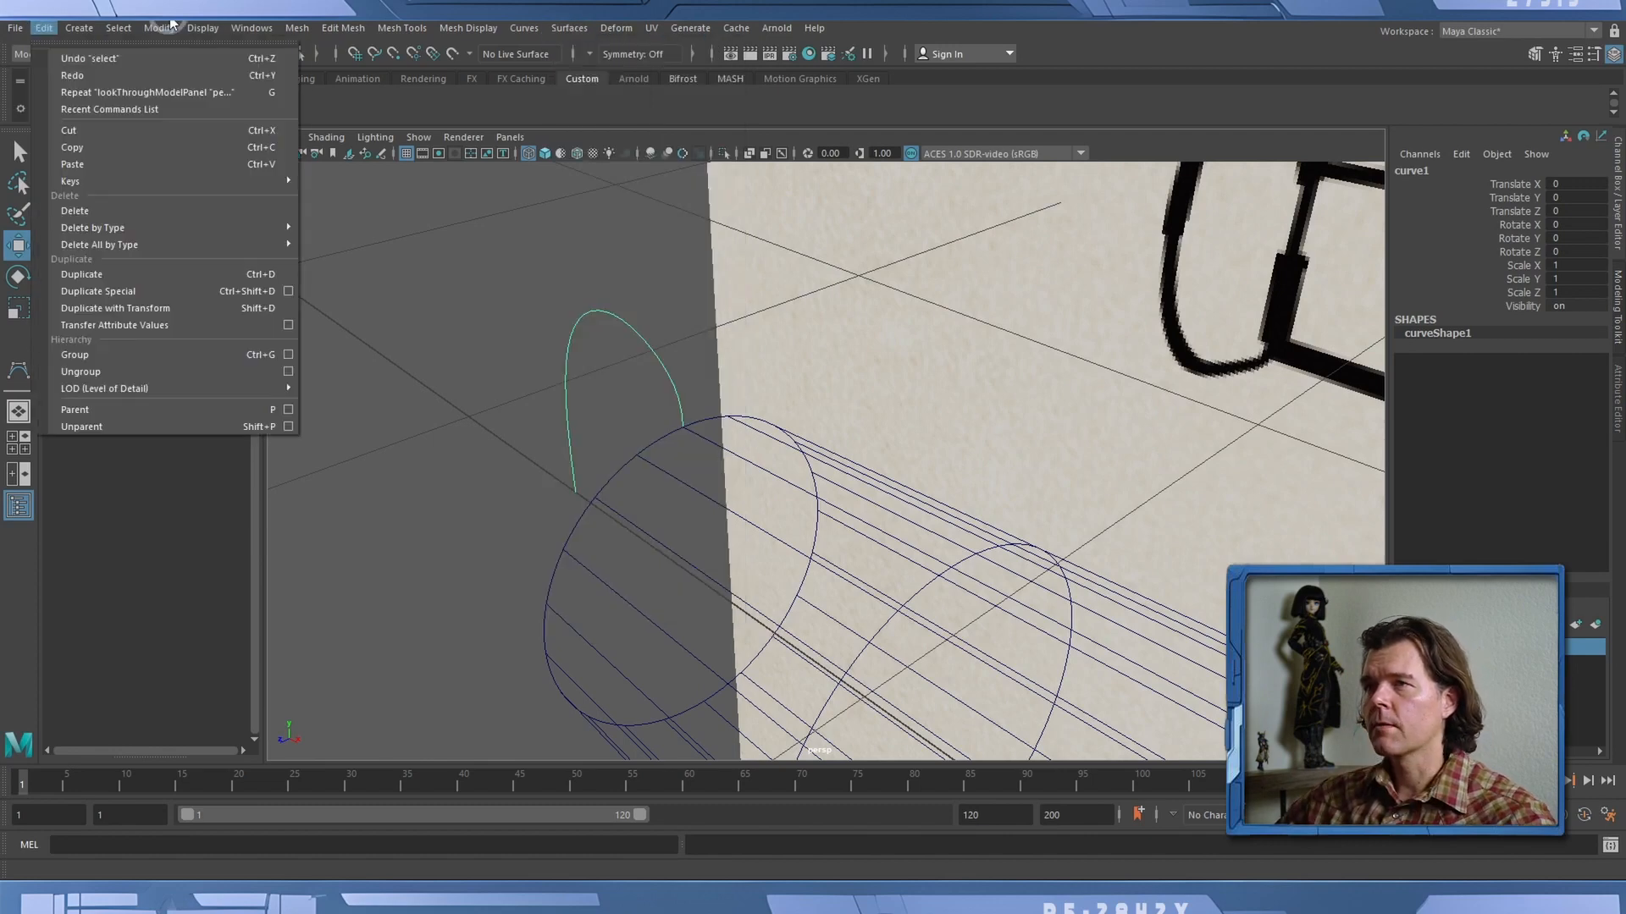
mouse_move(229, 29)
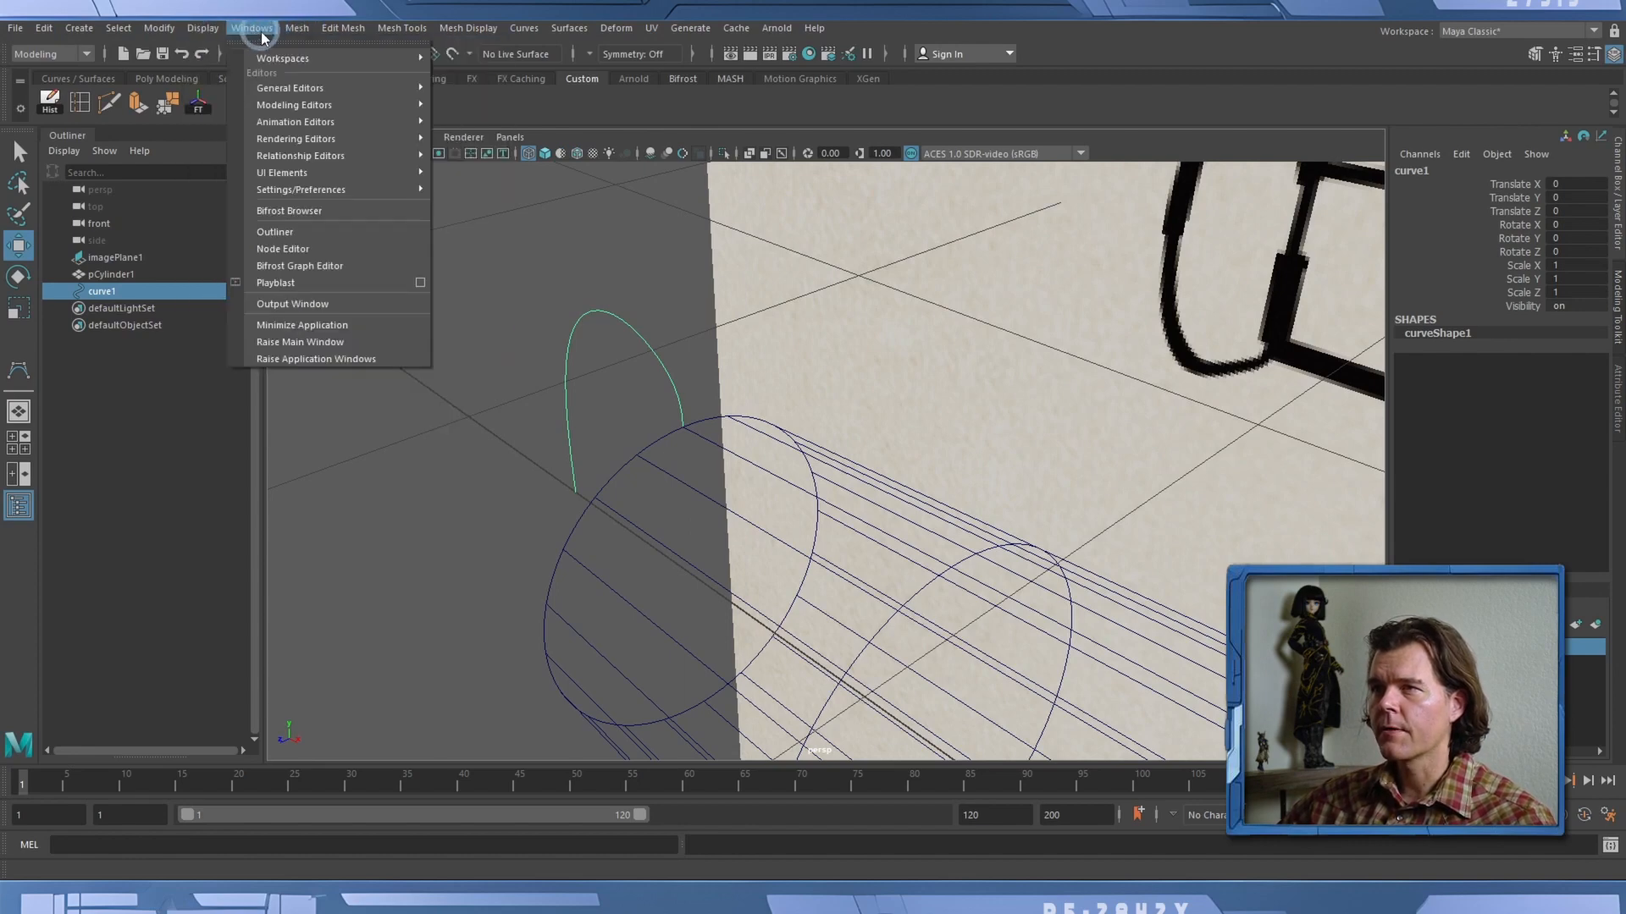
click(409, 188)
mouse_move(403, 180)
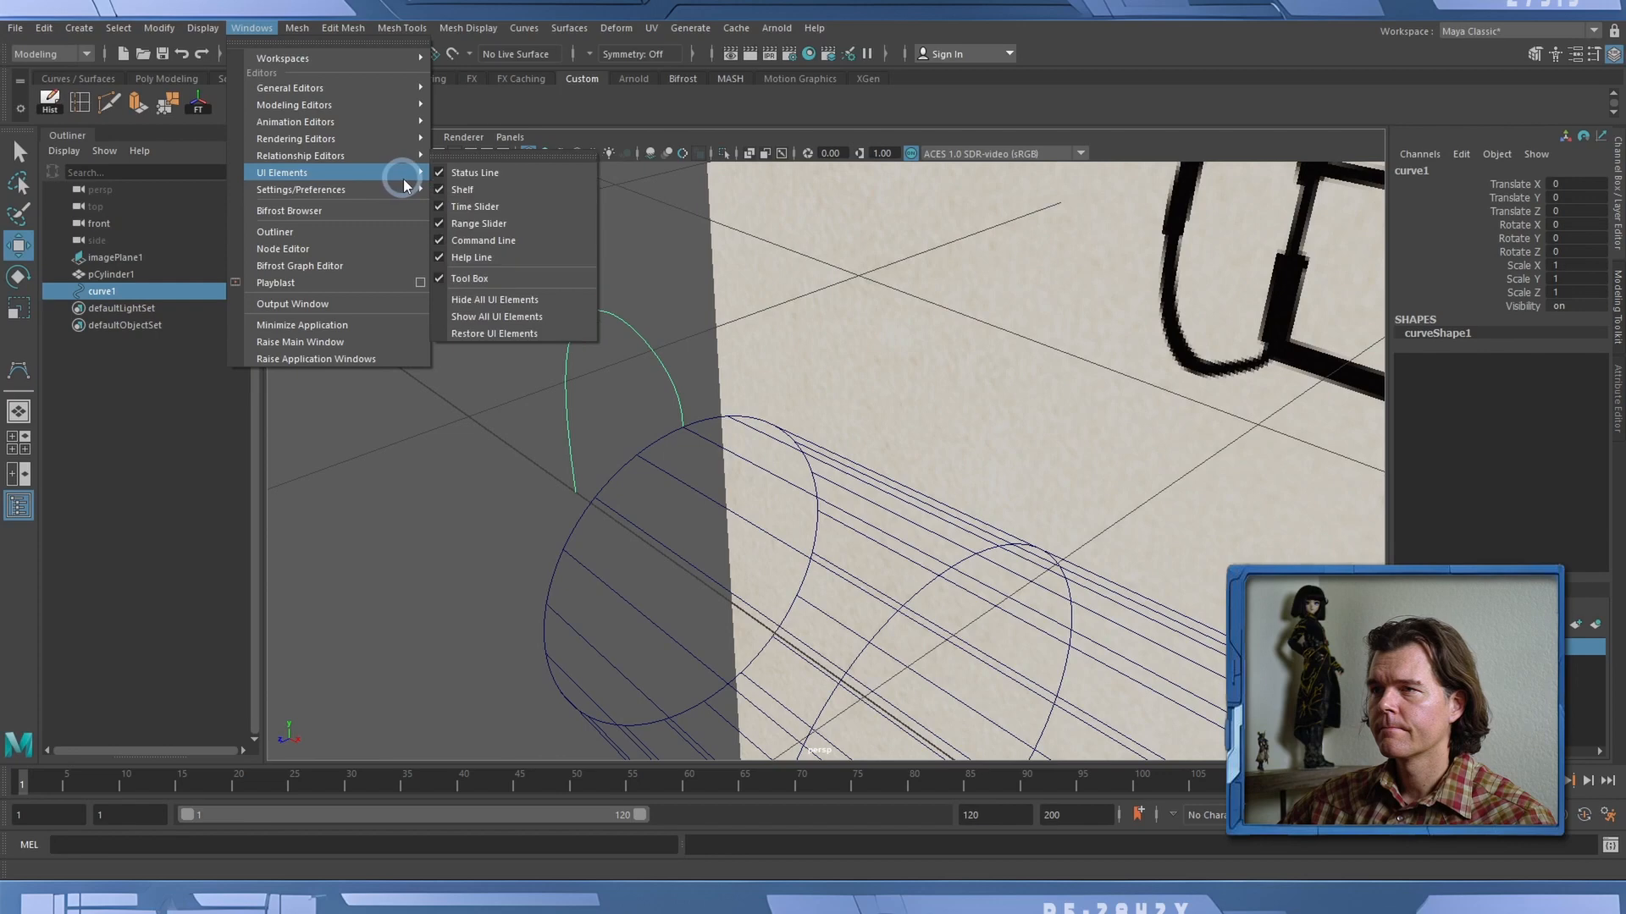
click(543, 225)
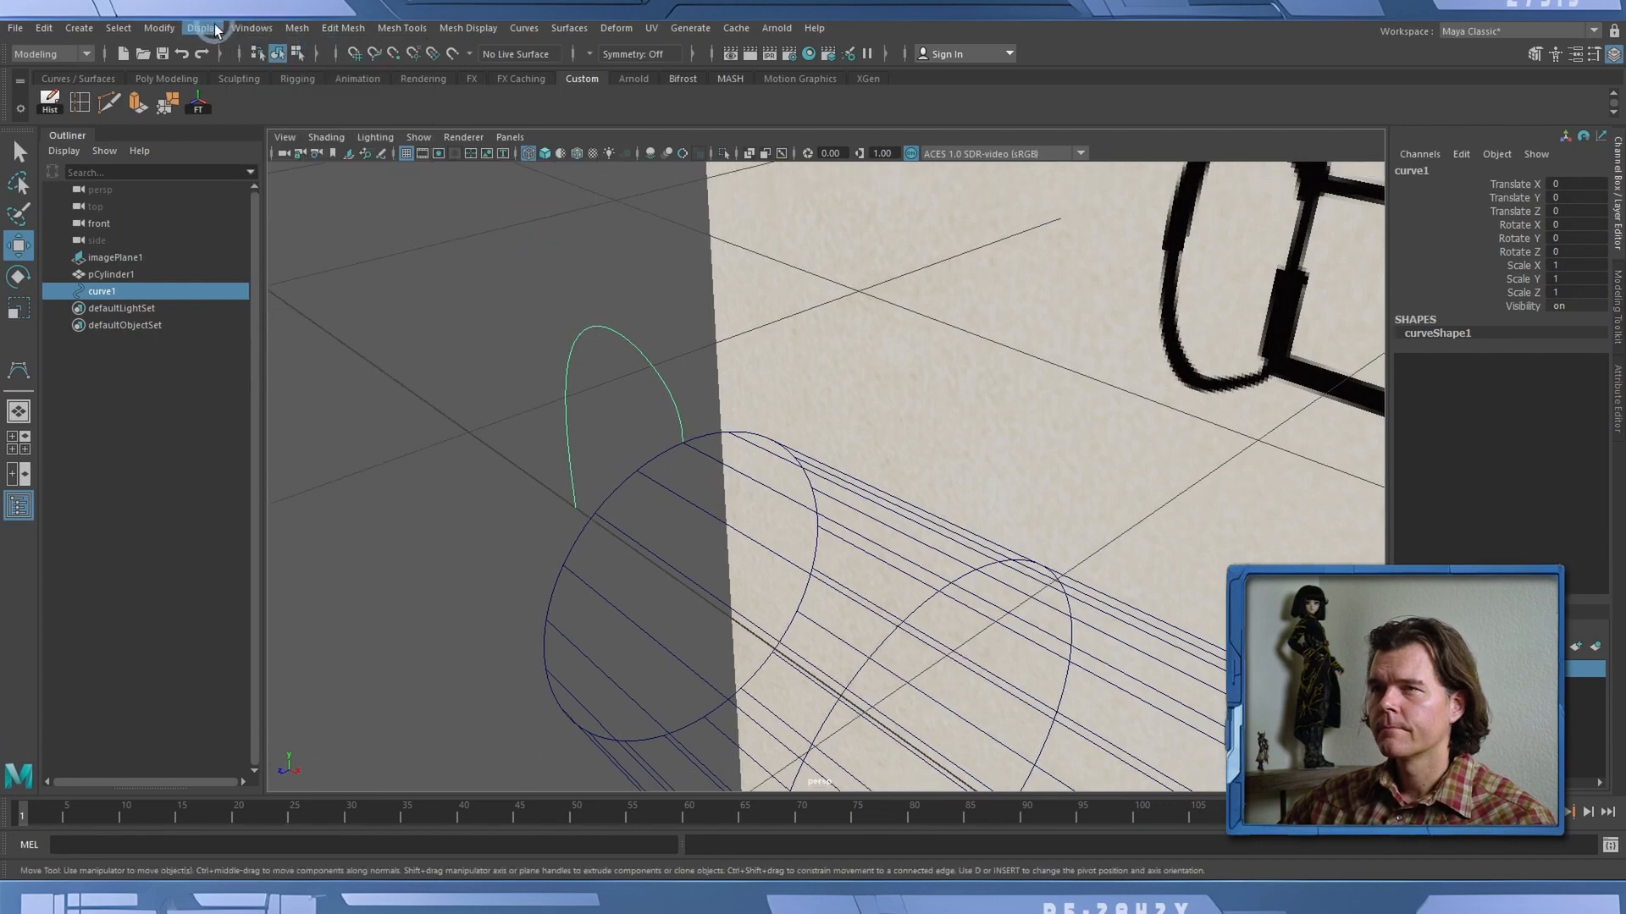
Hide the Time Slider from the interface to give the viewport more height.
click(252, 28)
mouse_move(365, 157)
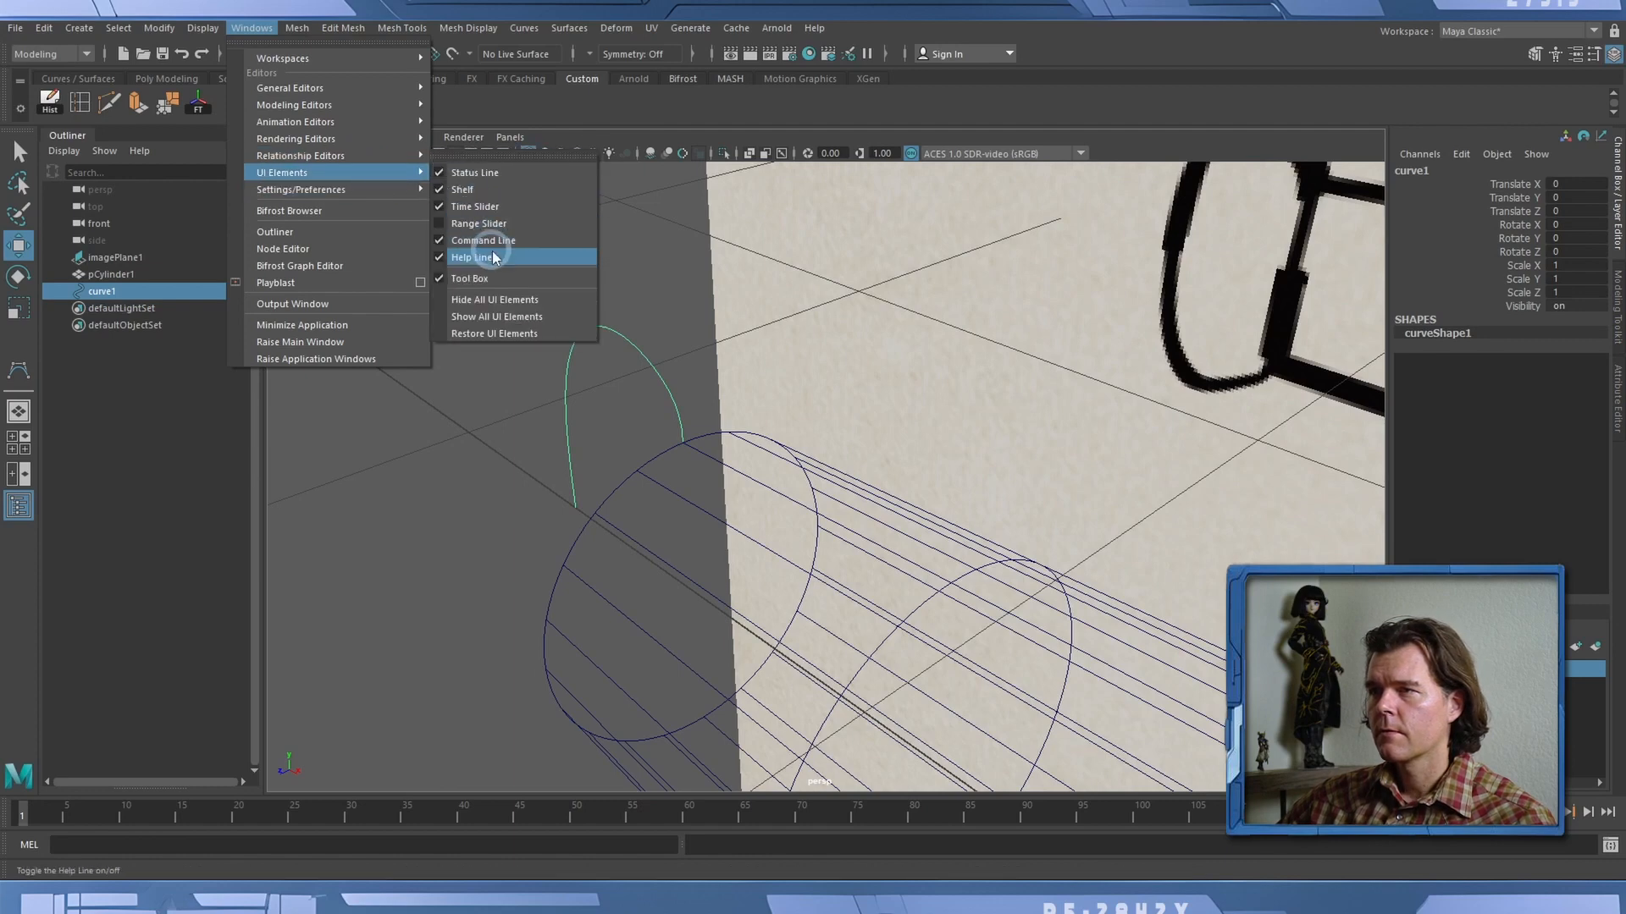
click(508, 206)
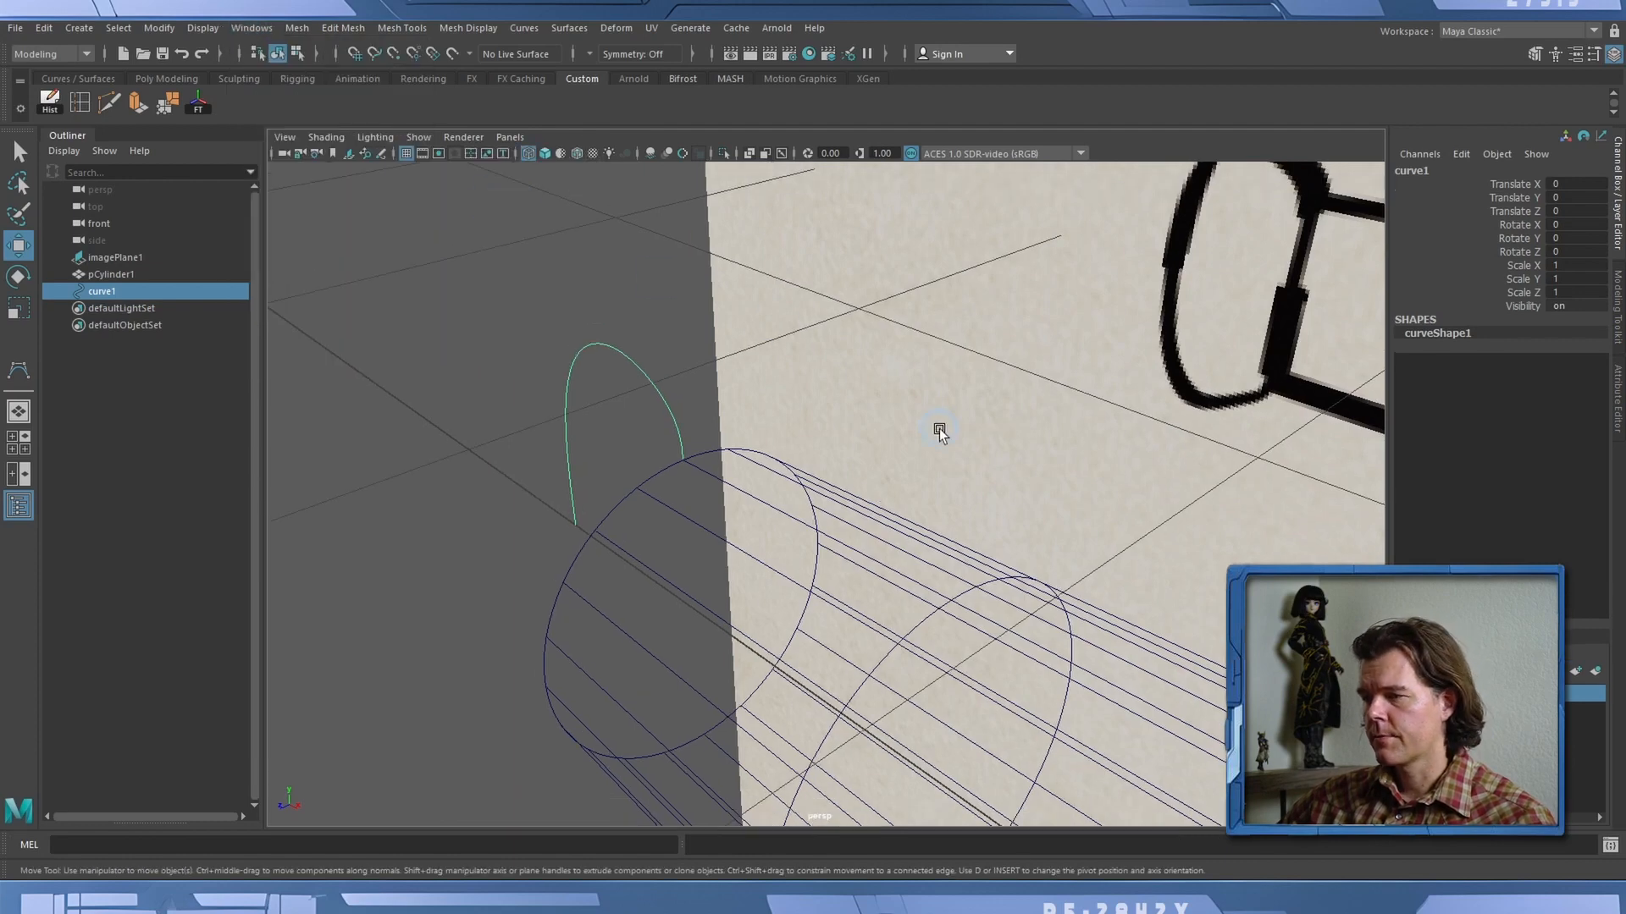
Set the Revolve options for the selected pommel curve to the X axis preset and 20 segments.
alt+middle_drag(939, 429, 863, 309)
mouse_move(781, 359)
alt+mouse_down()
mouse_move(817, 353)
mouse_move(799, 362)
alt+mouse_up()
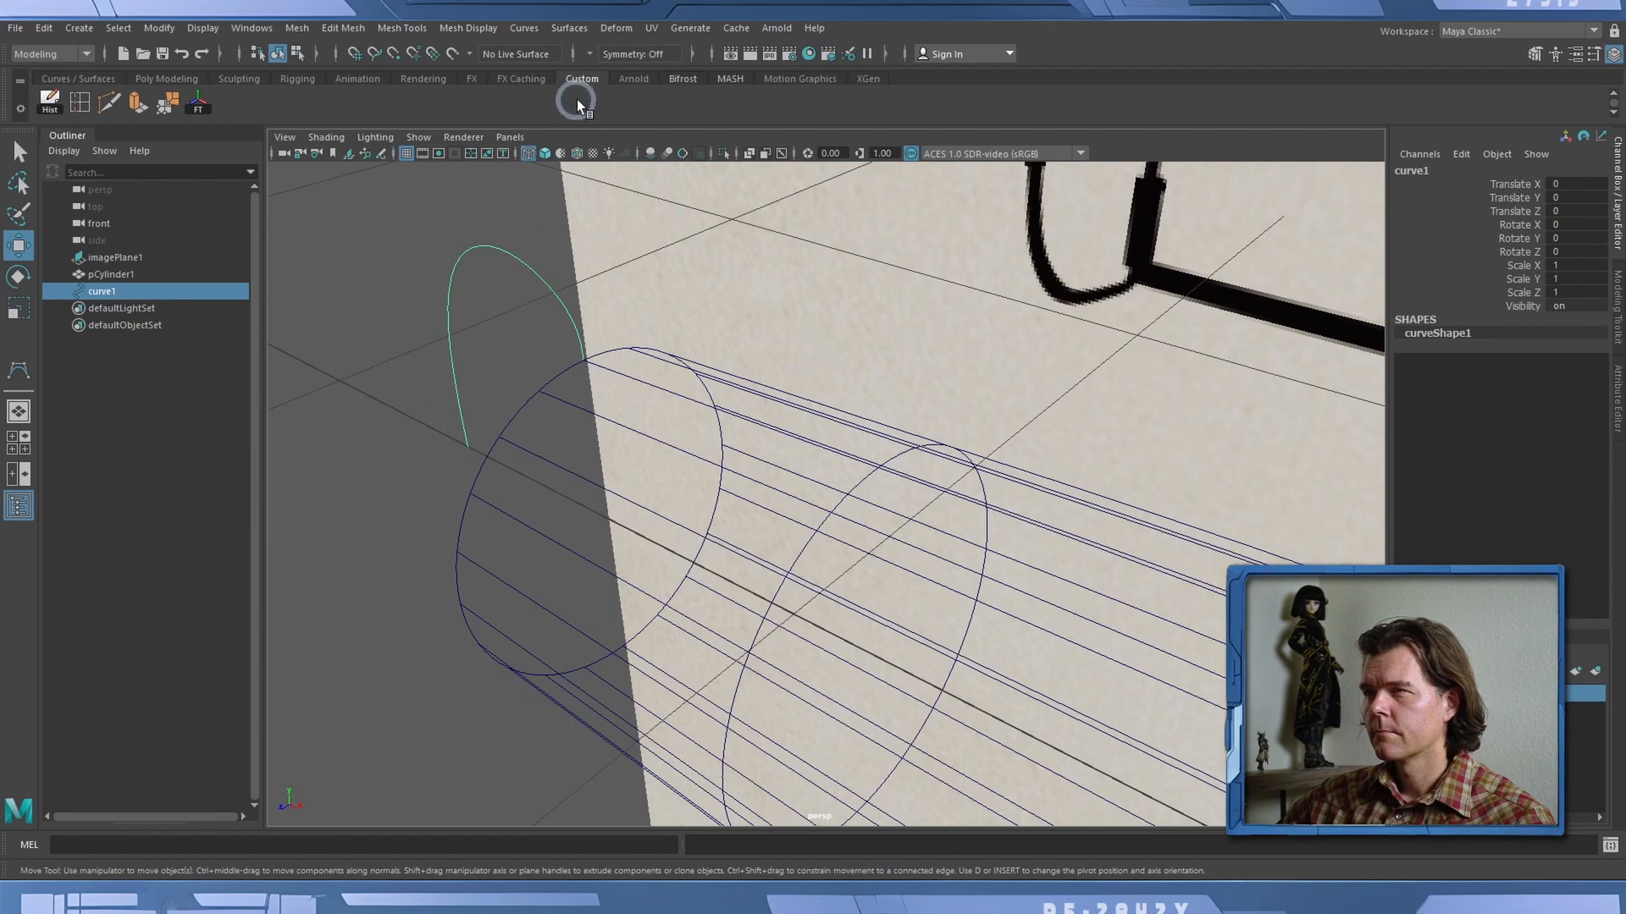
click(569, 28)
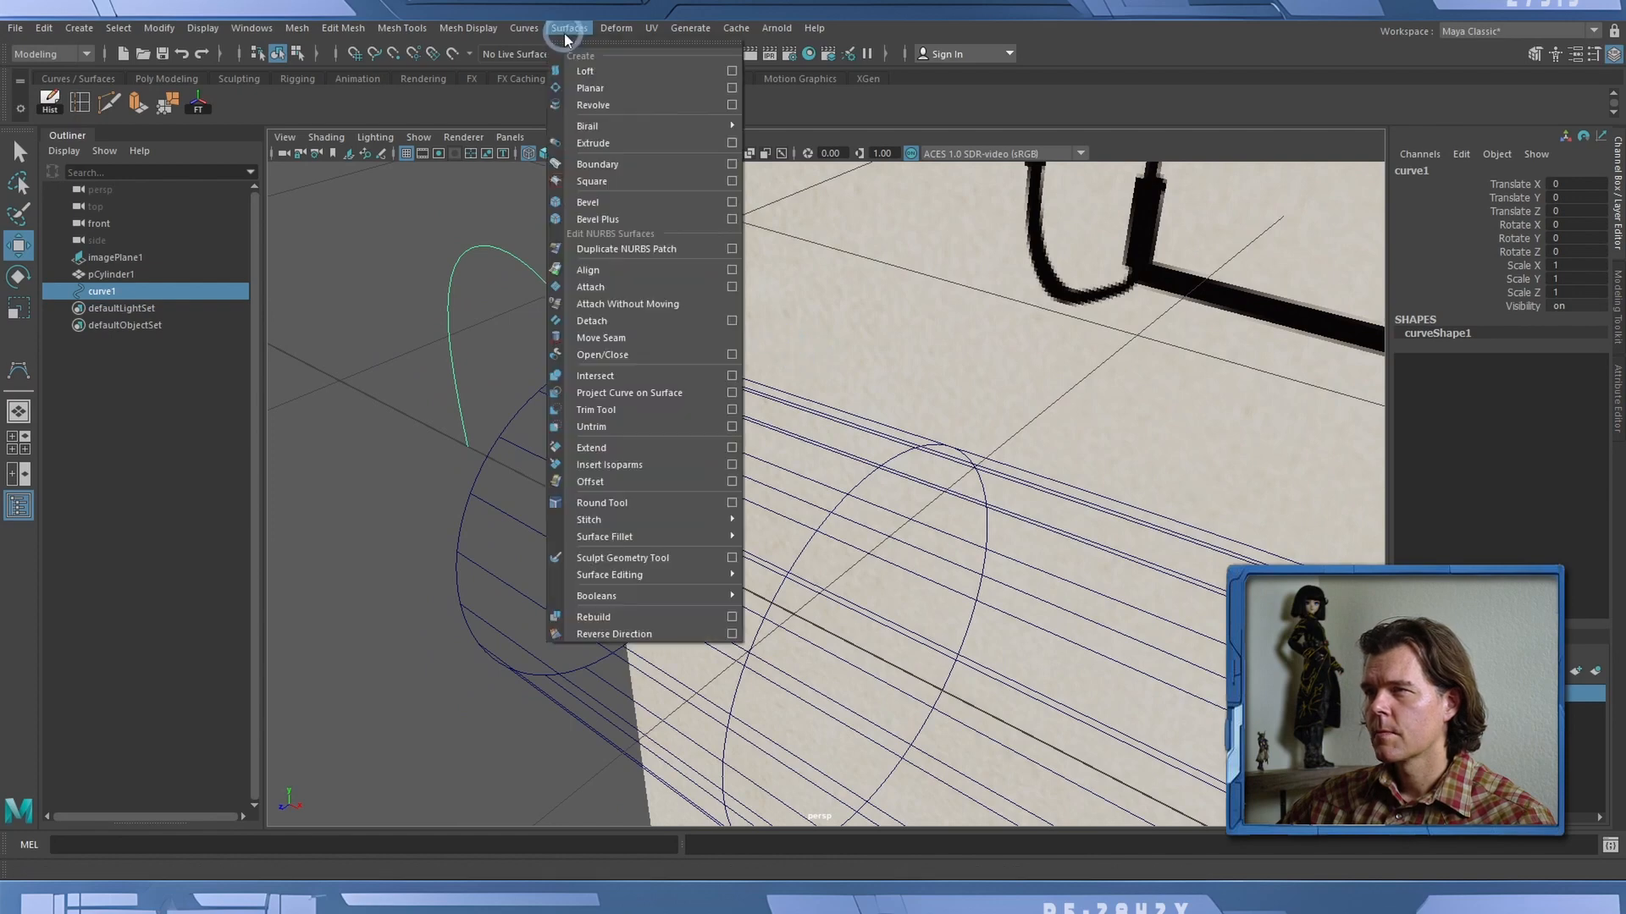
click(732, 107)
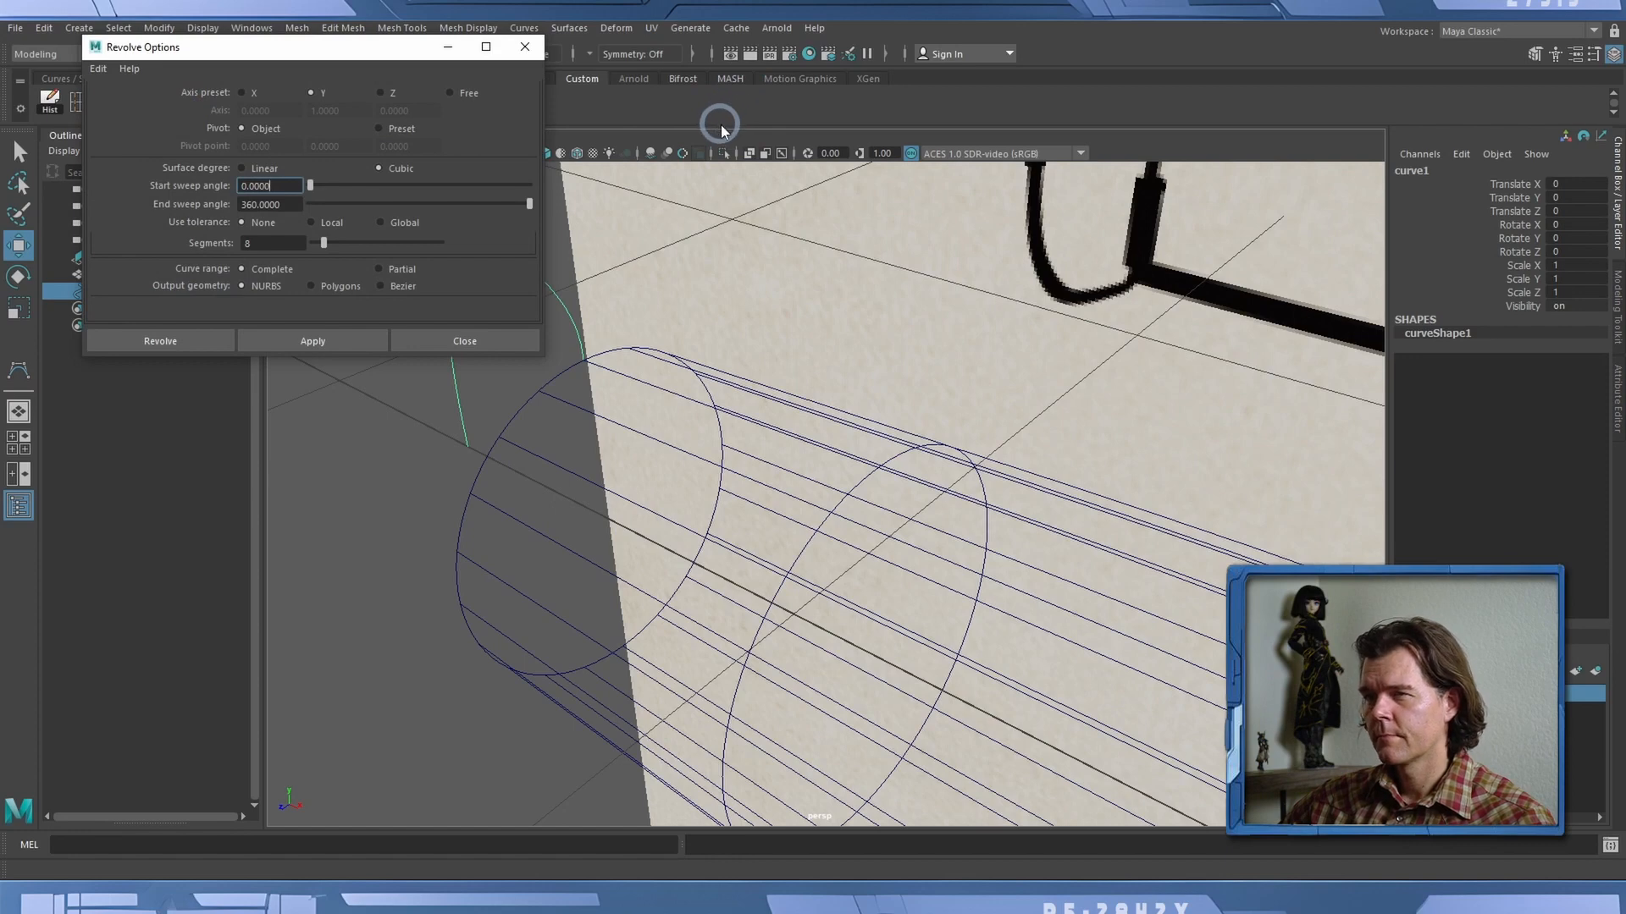
click(234, 91)
drag(245, 58, 926, 121)
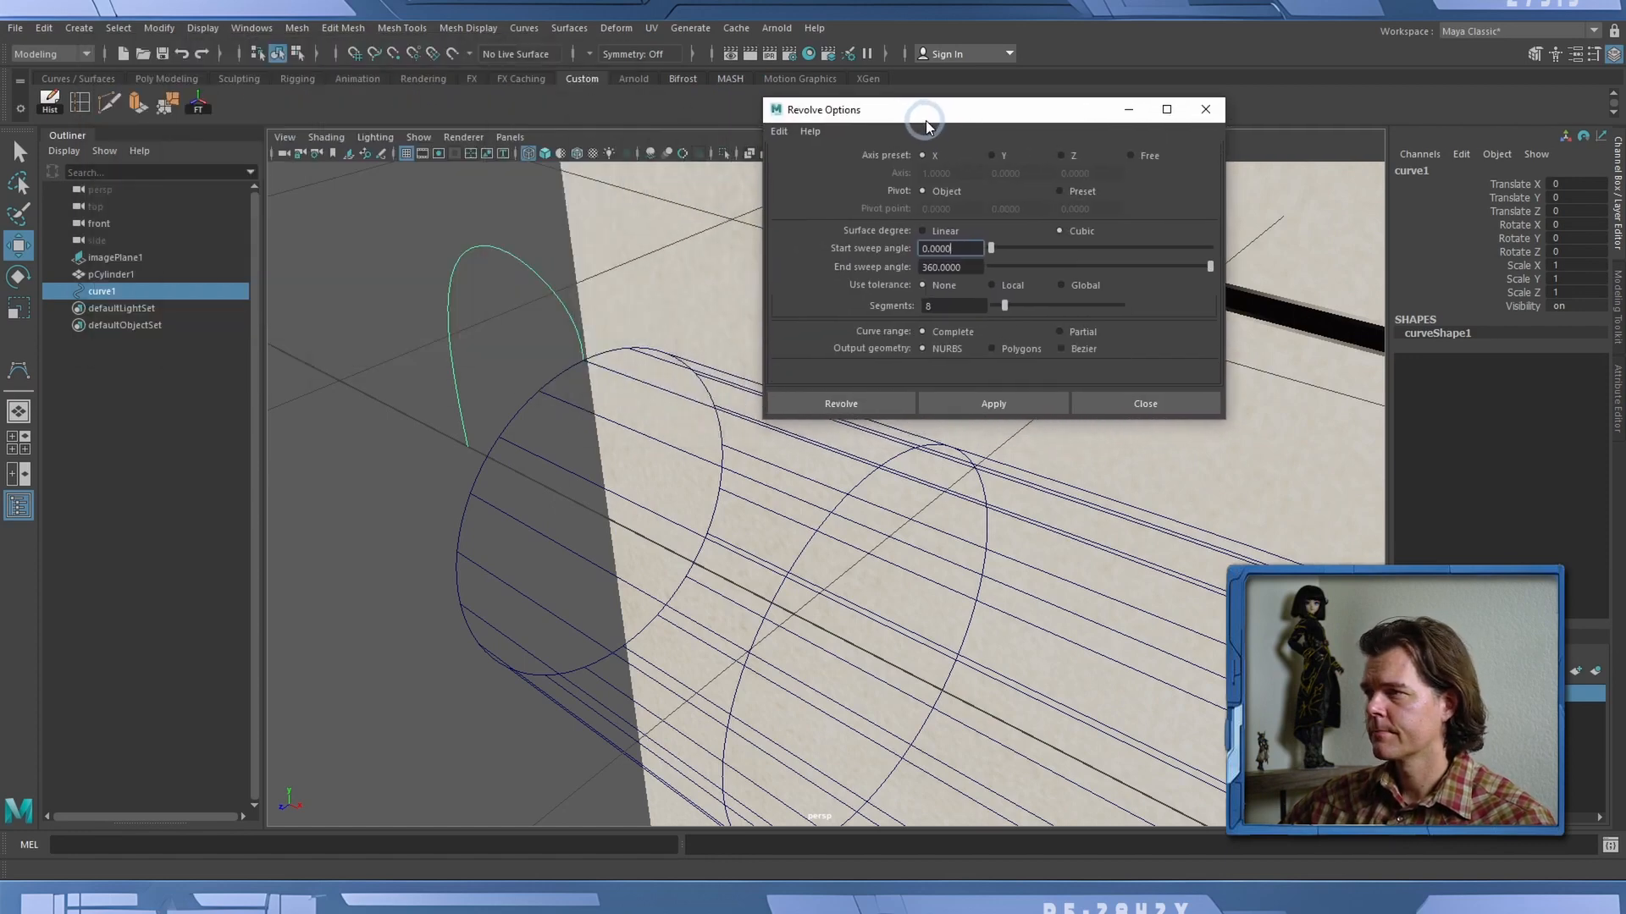
click(992, 405)
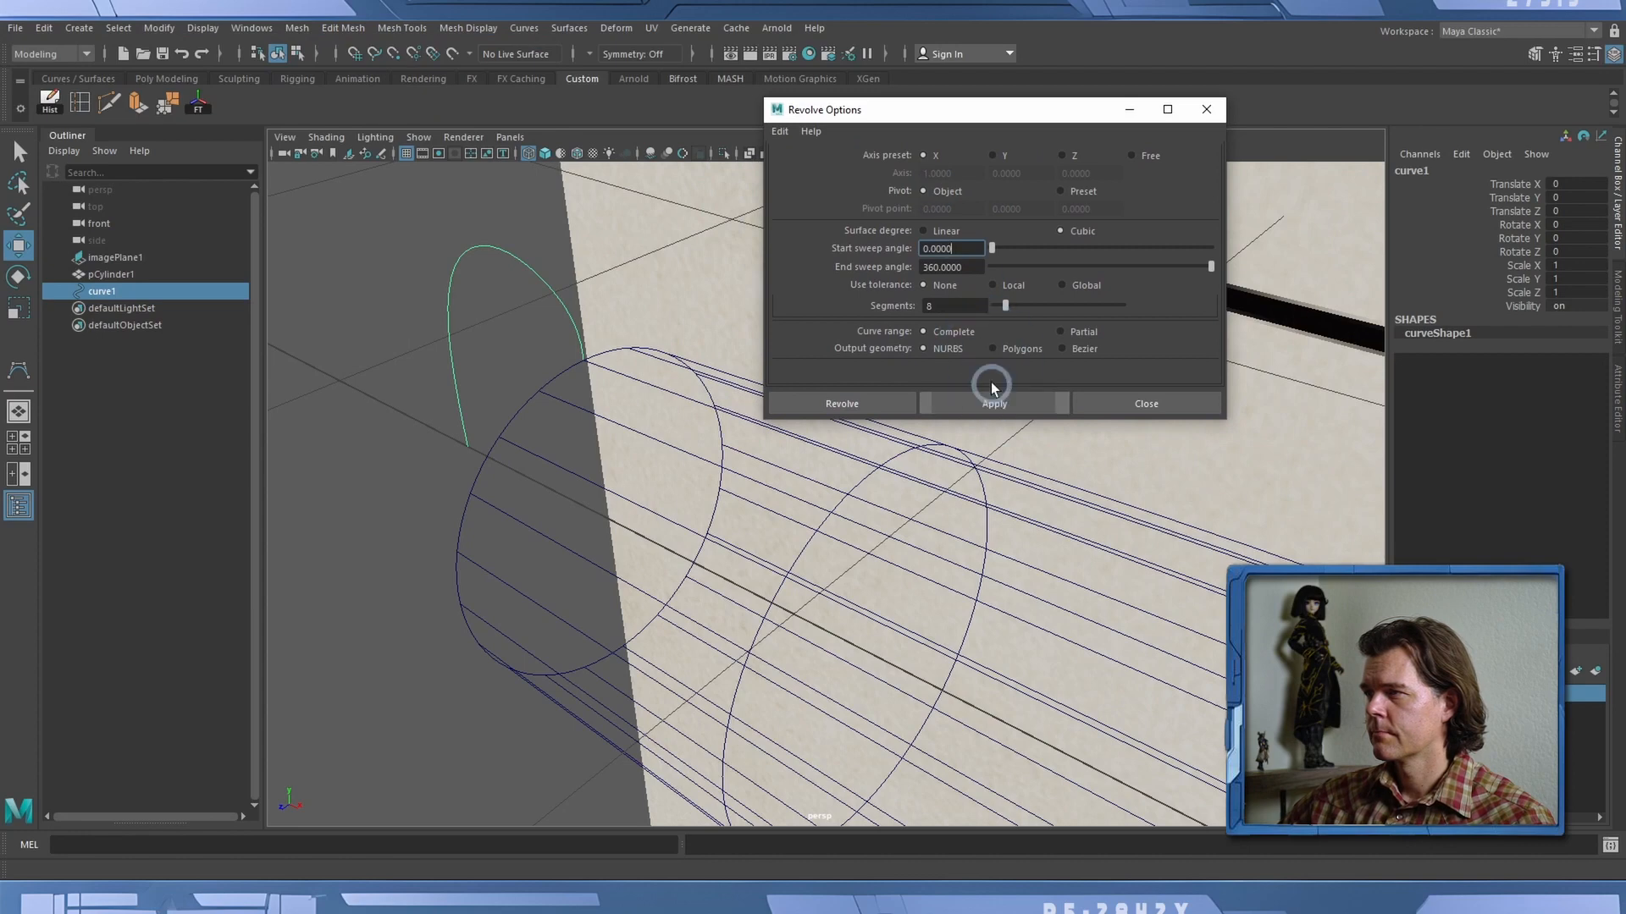
double_click(916, 306)
text(2)
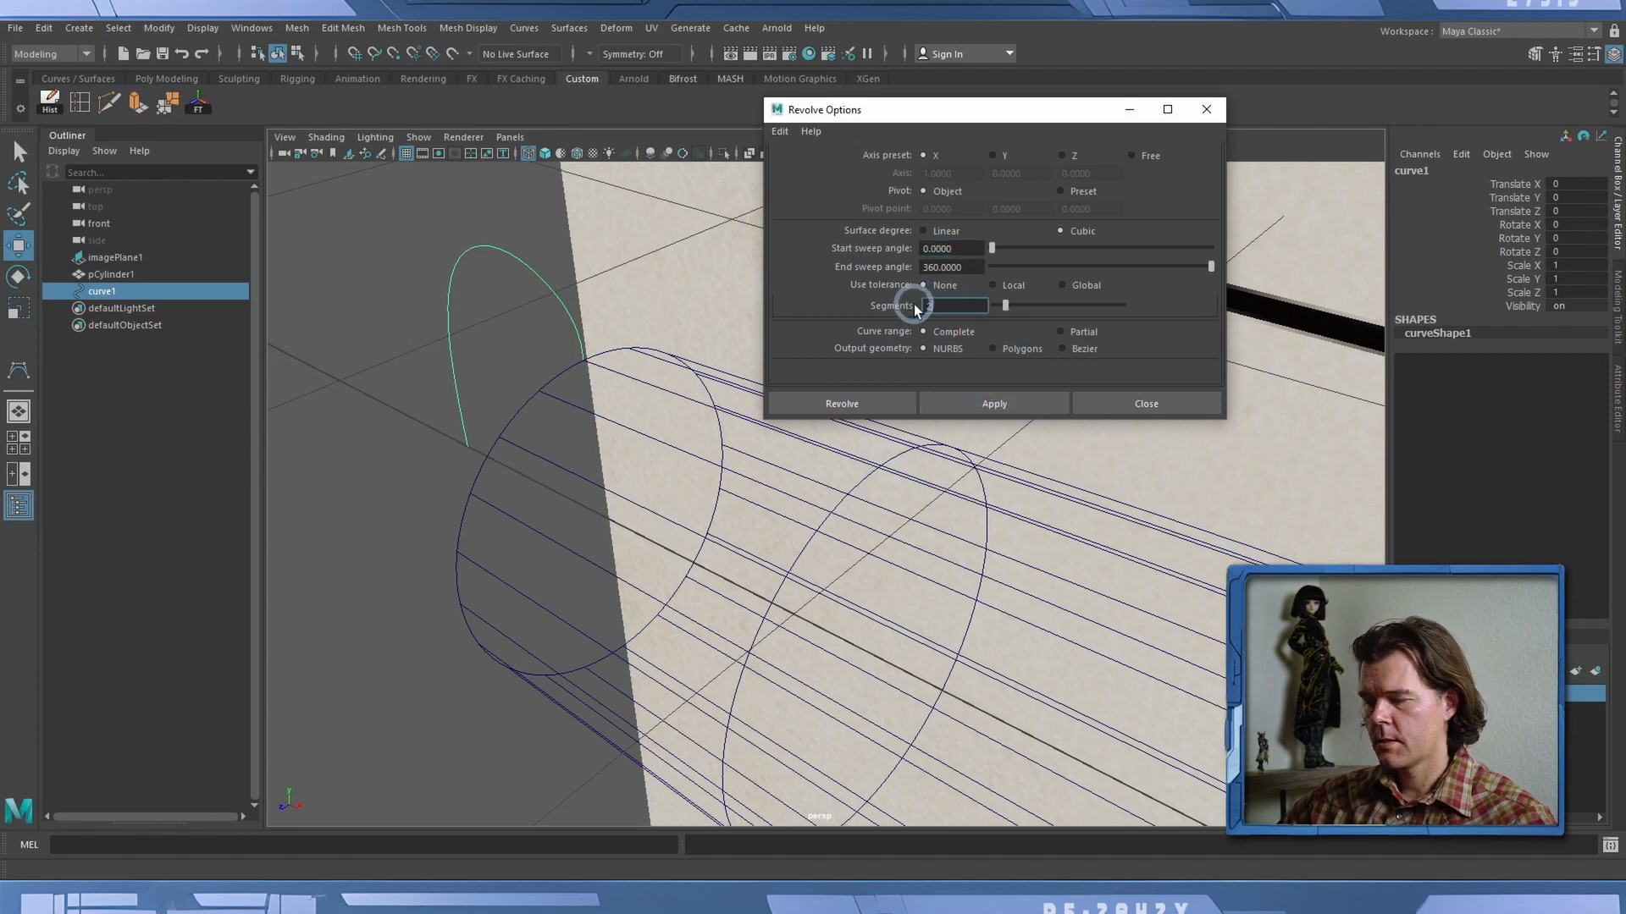
text(0)
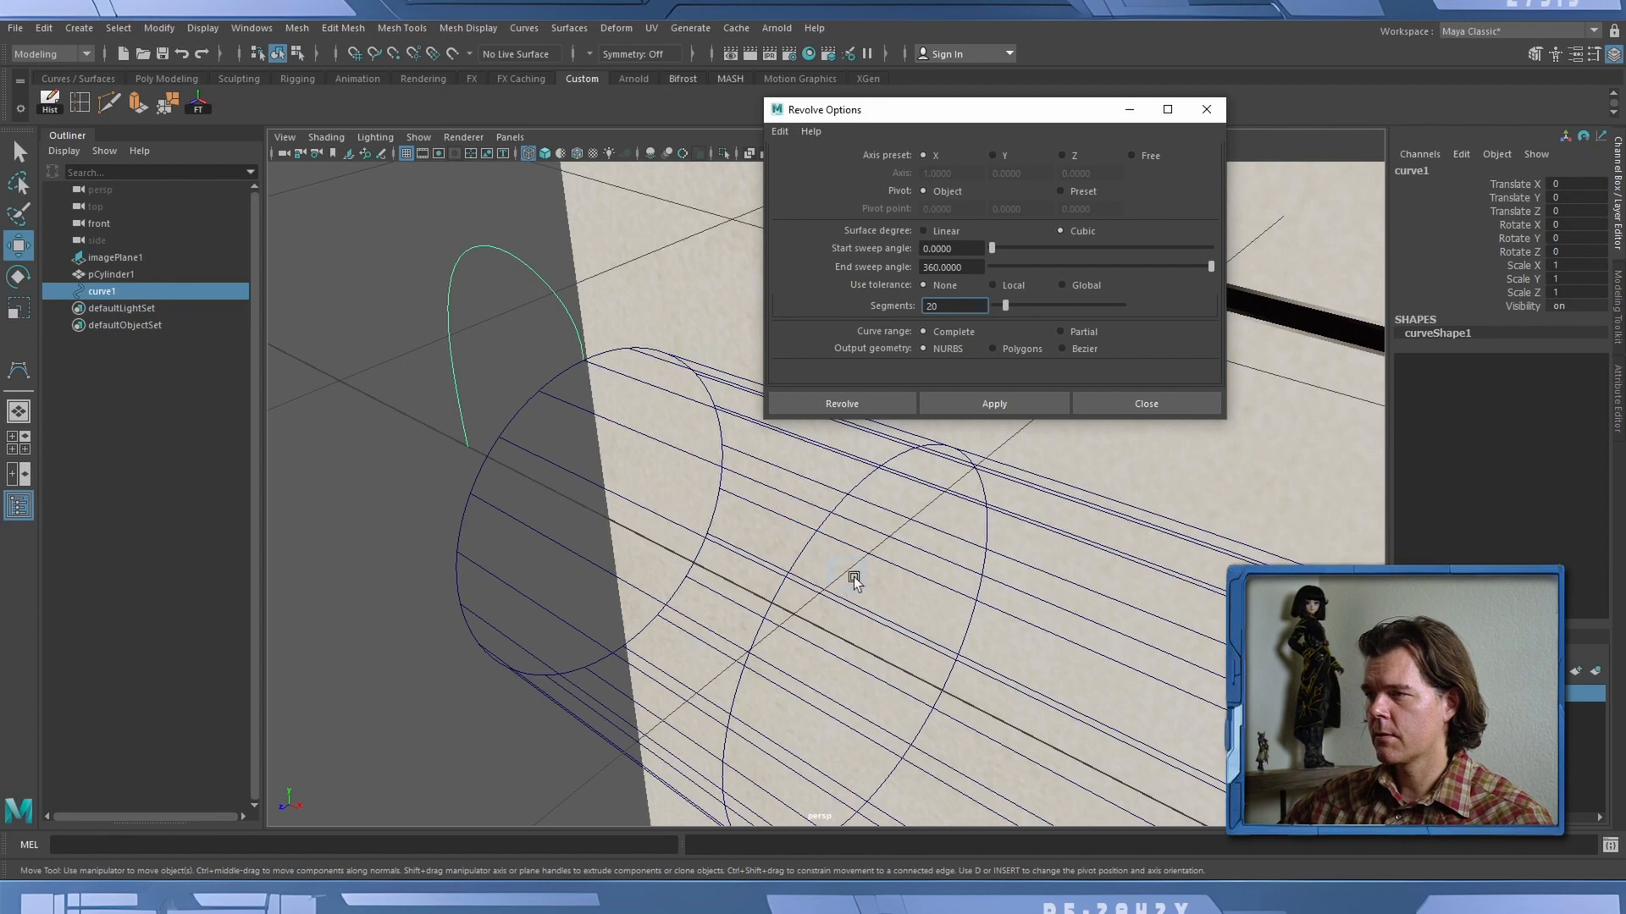
Try revolving the pommel curve, examine the surface in shaded display from several angles, and undo the revolve.
click(966, 403)
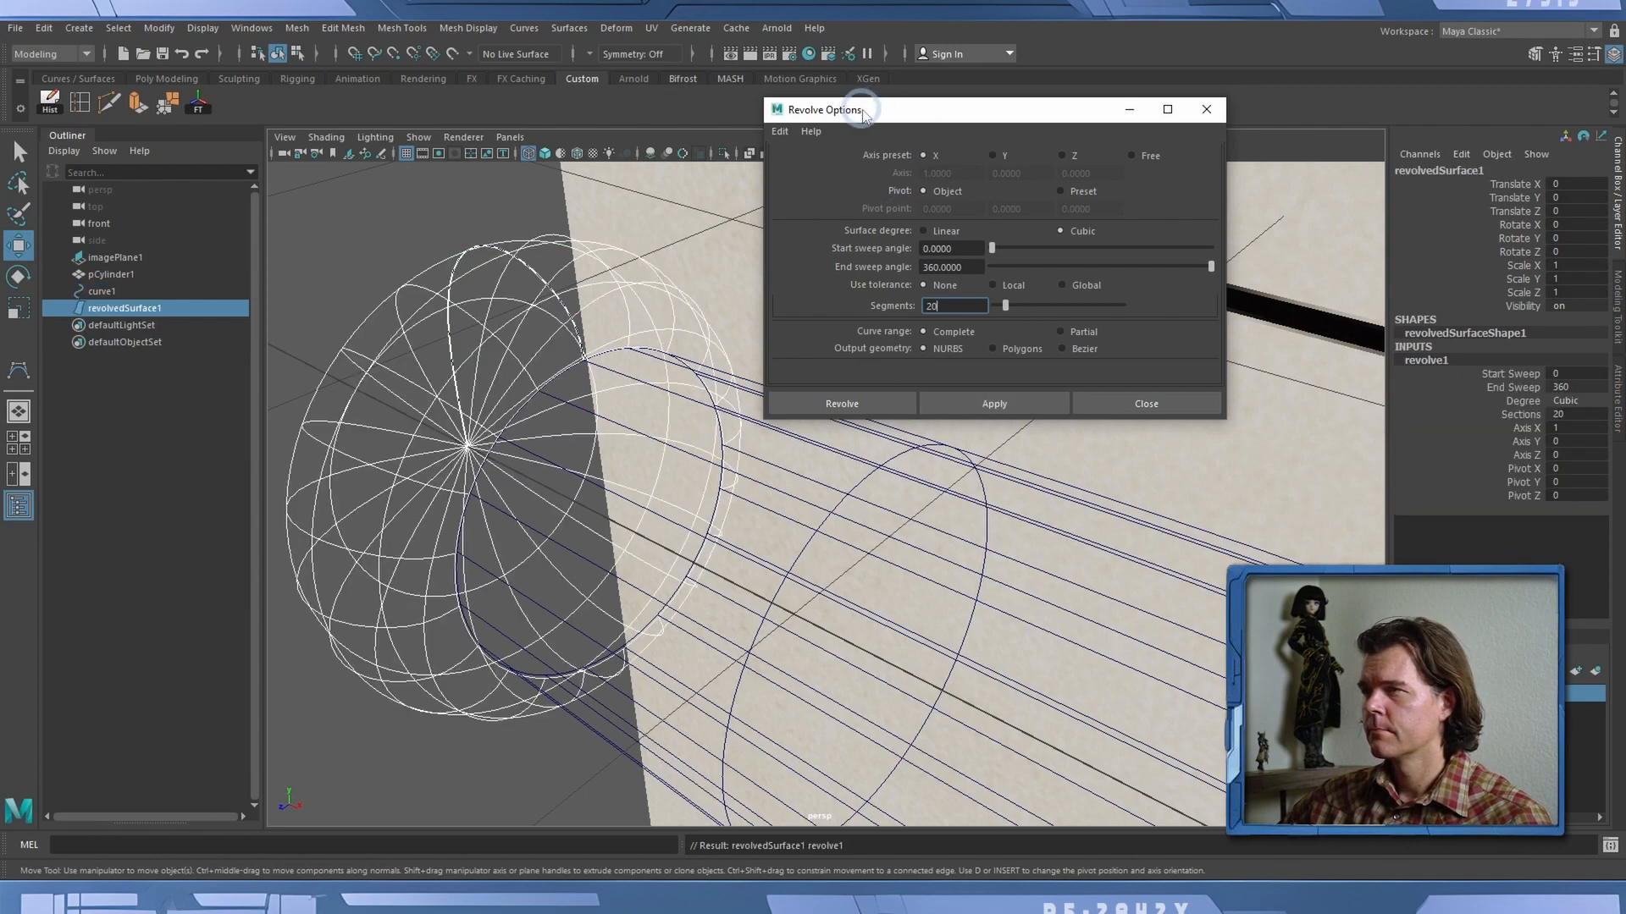
drag(863, 112, 1084, 138)
click(871, 138)
alt+right_drag(871, 406, 643, 376)
alt+drag(643, 377, 674, 500)
alt+middle_drag(675, 500, 736, 357)
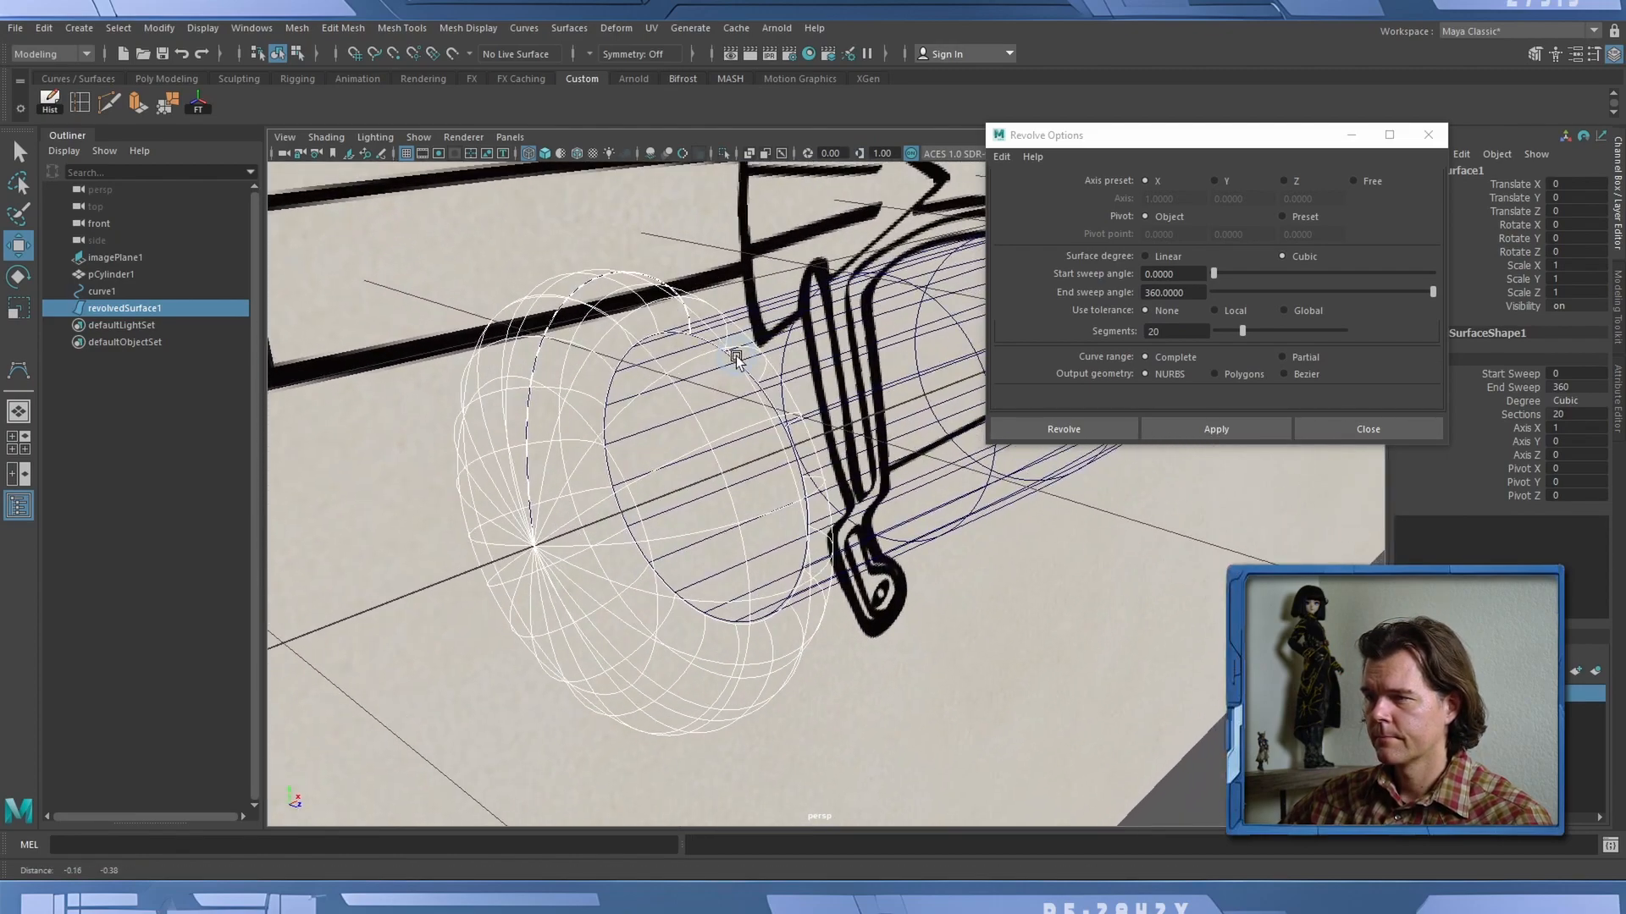
key(5)
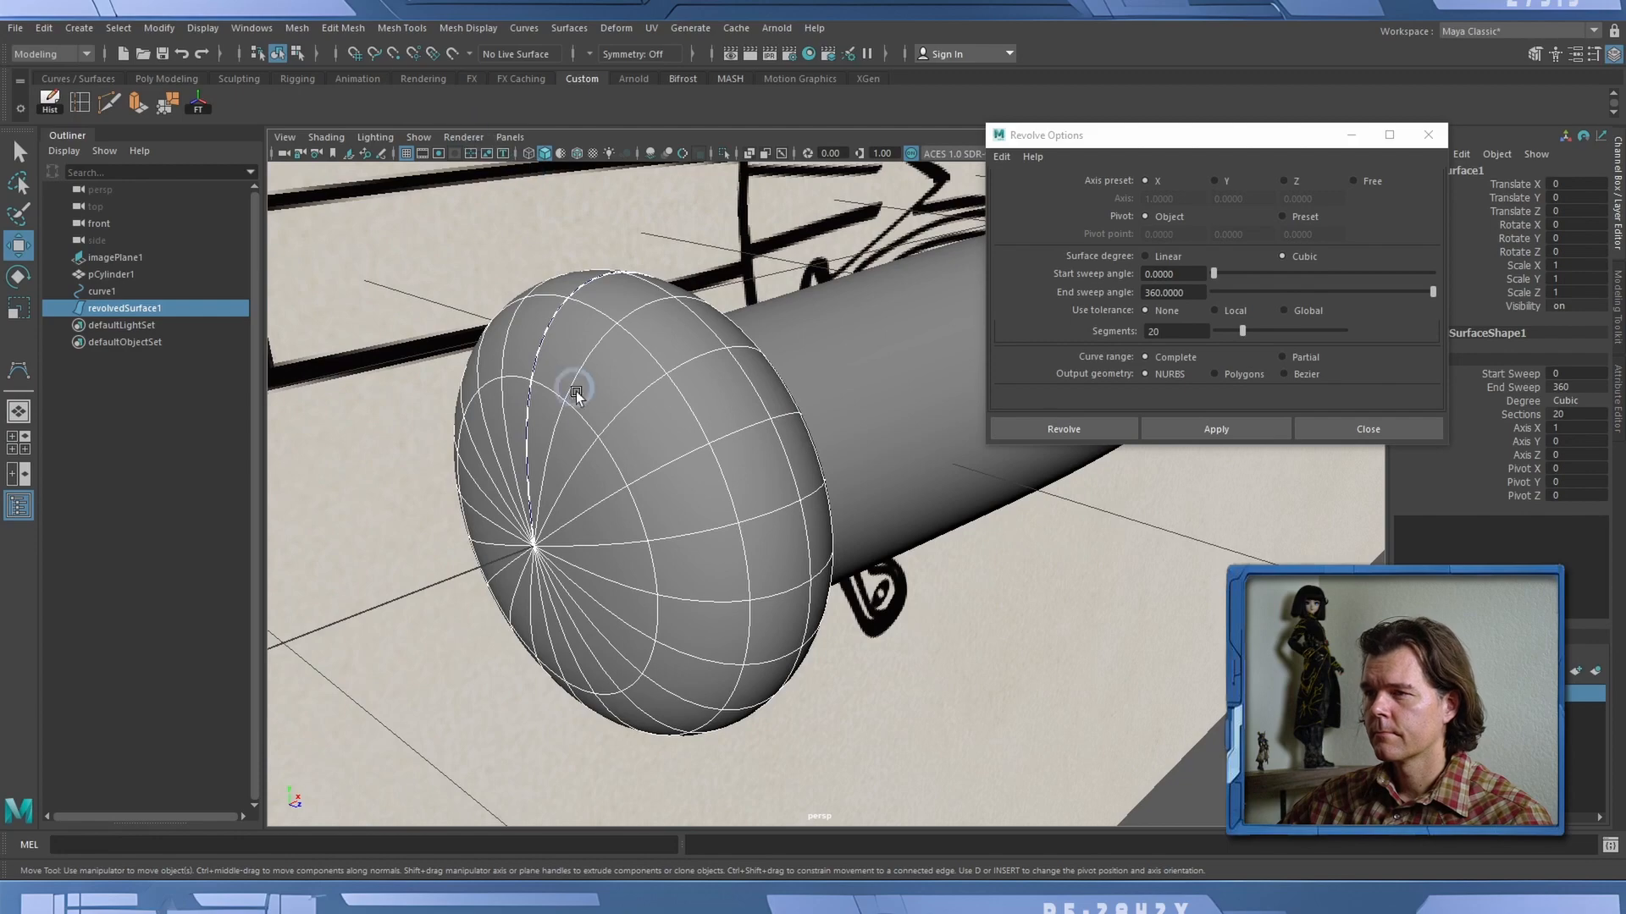
alt+drag(575, 393, 620, 421)
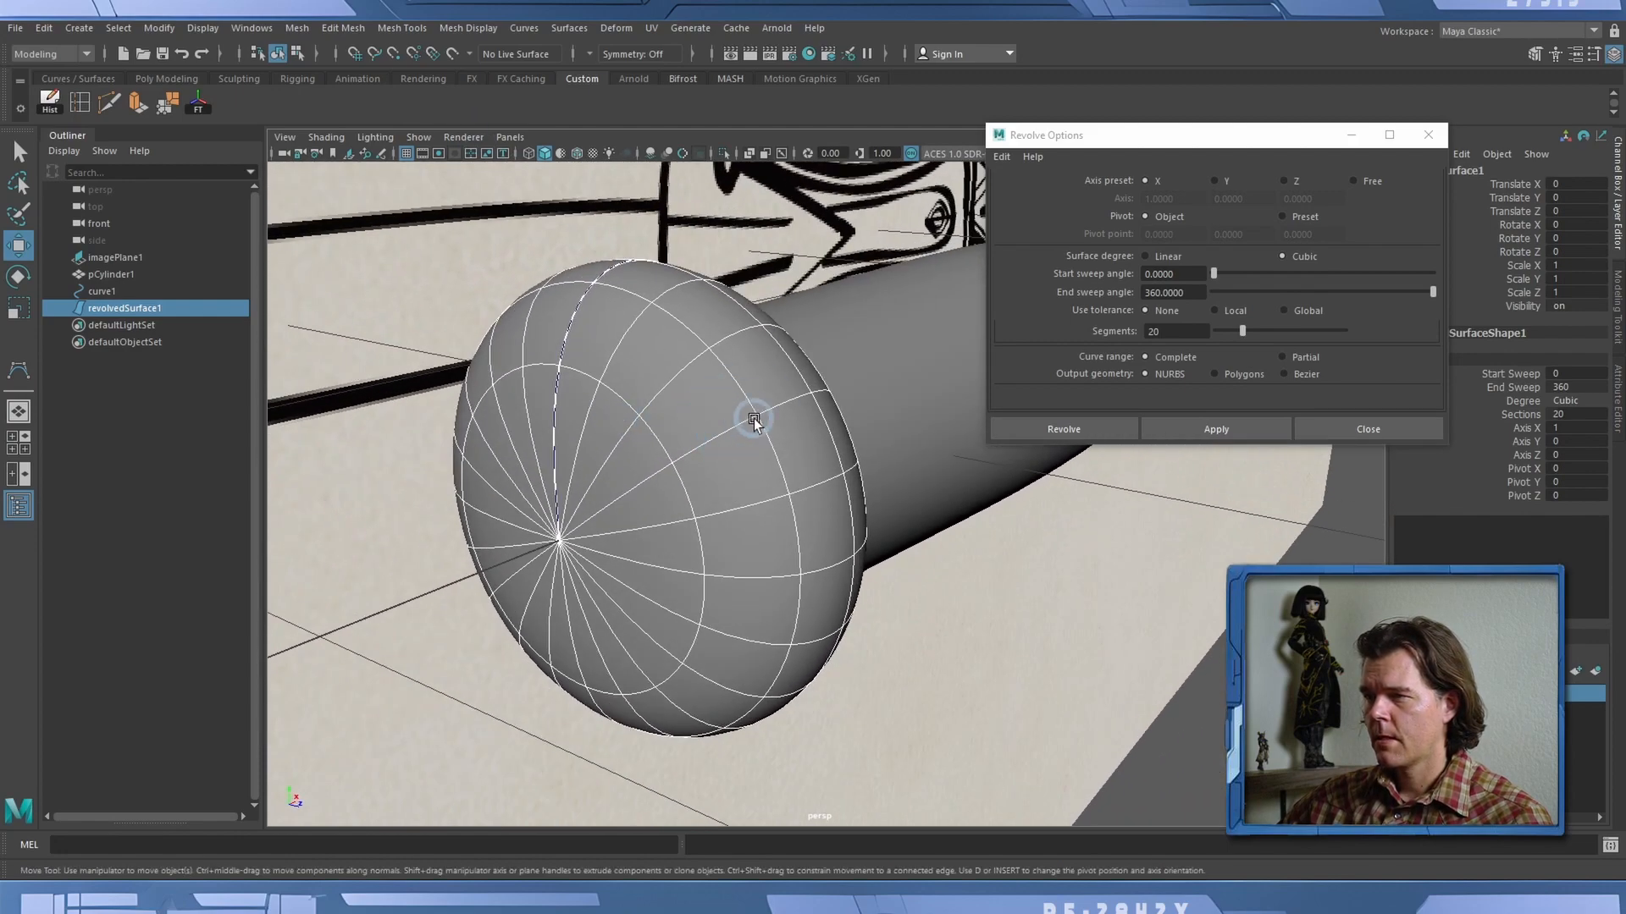
alt+drag(754, 421, 624, 551)
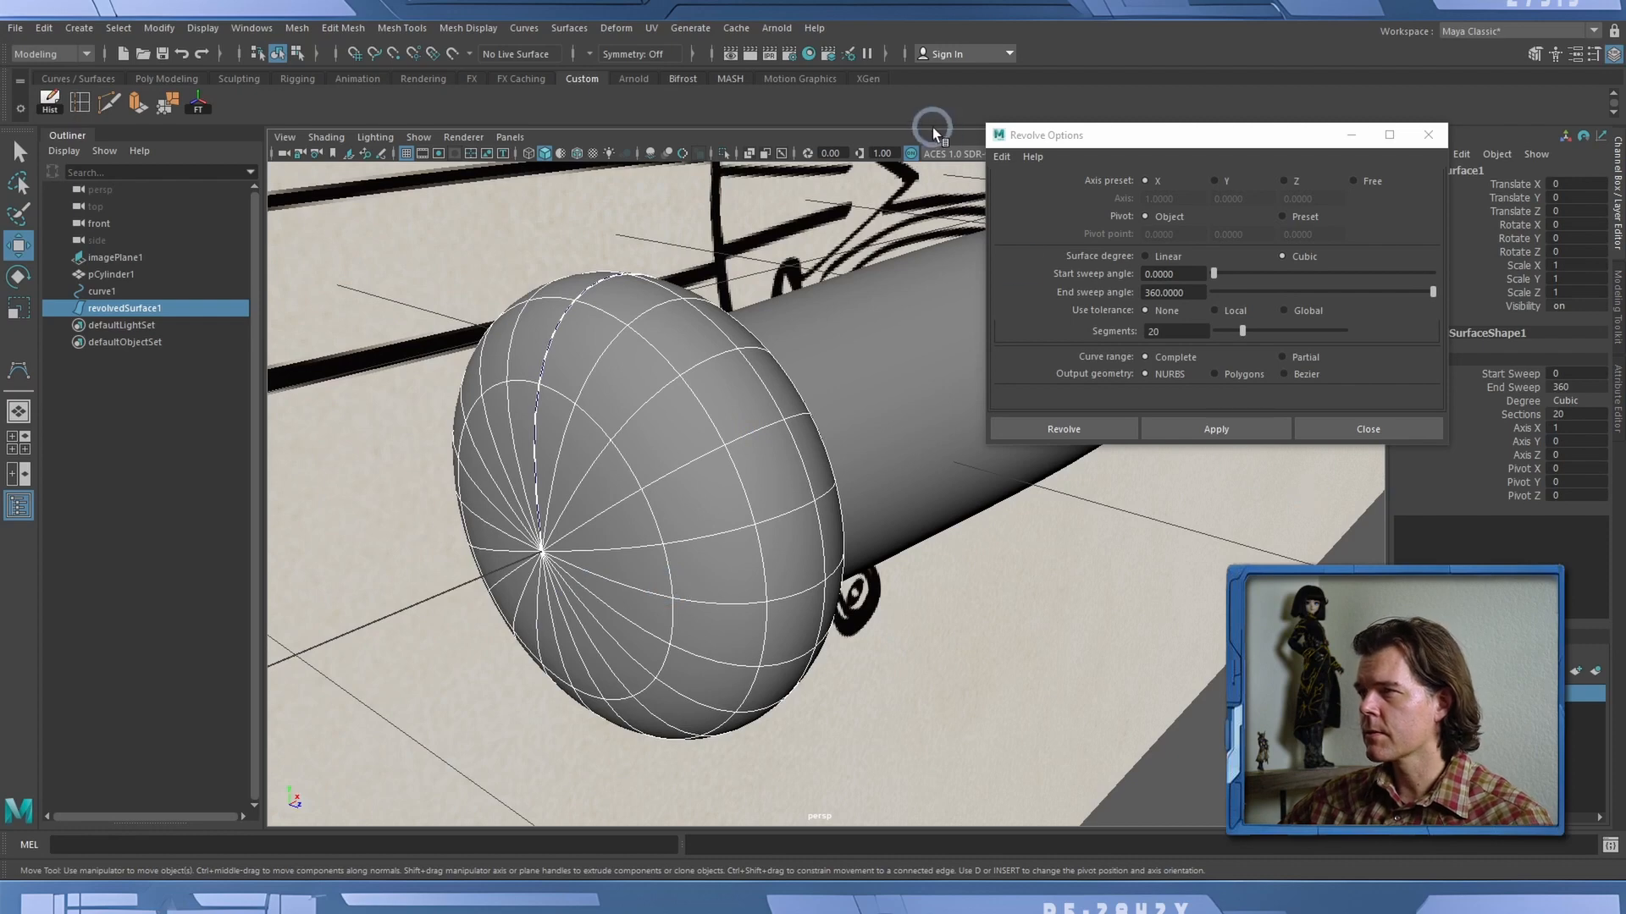
key(ctrl+z)
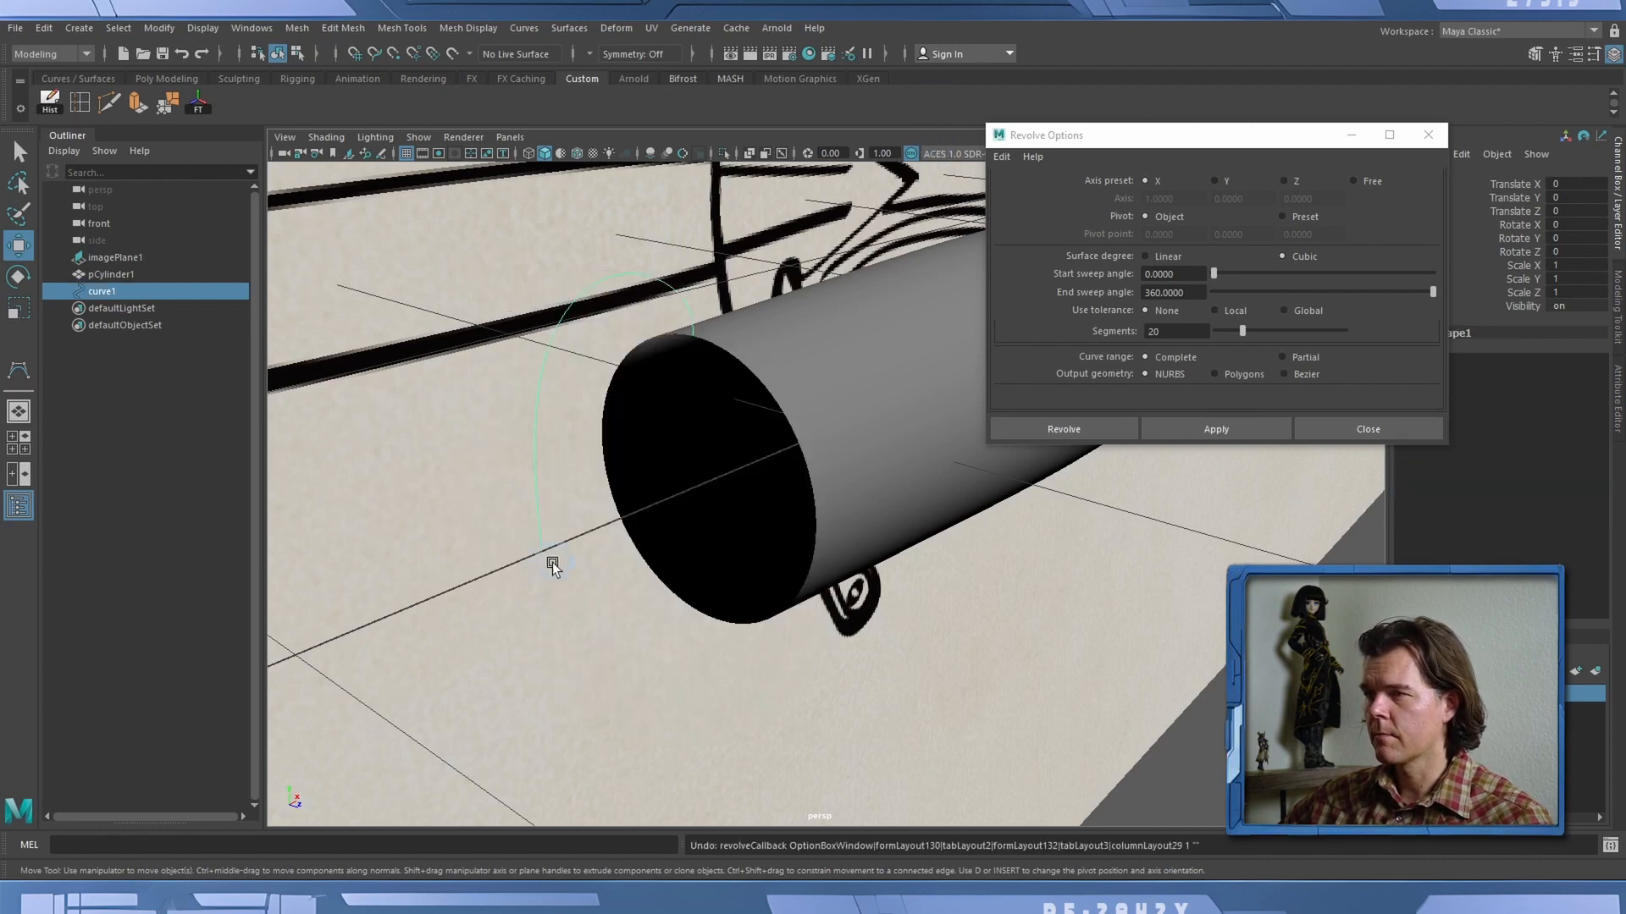
alt+drag(551, 559, 427, 419)
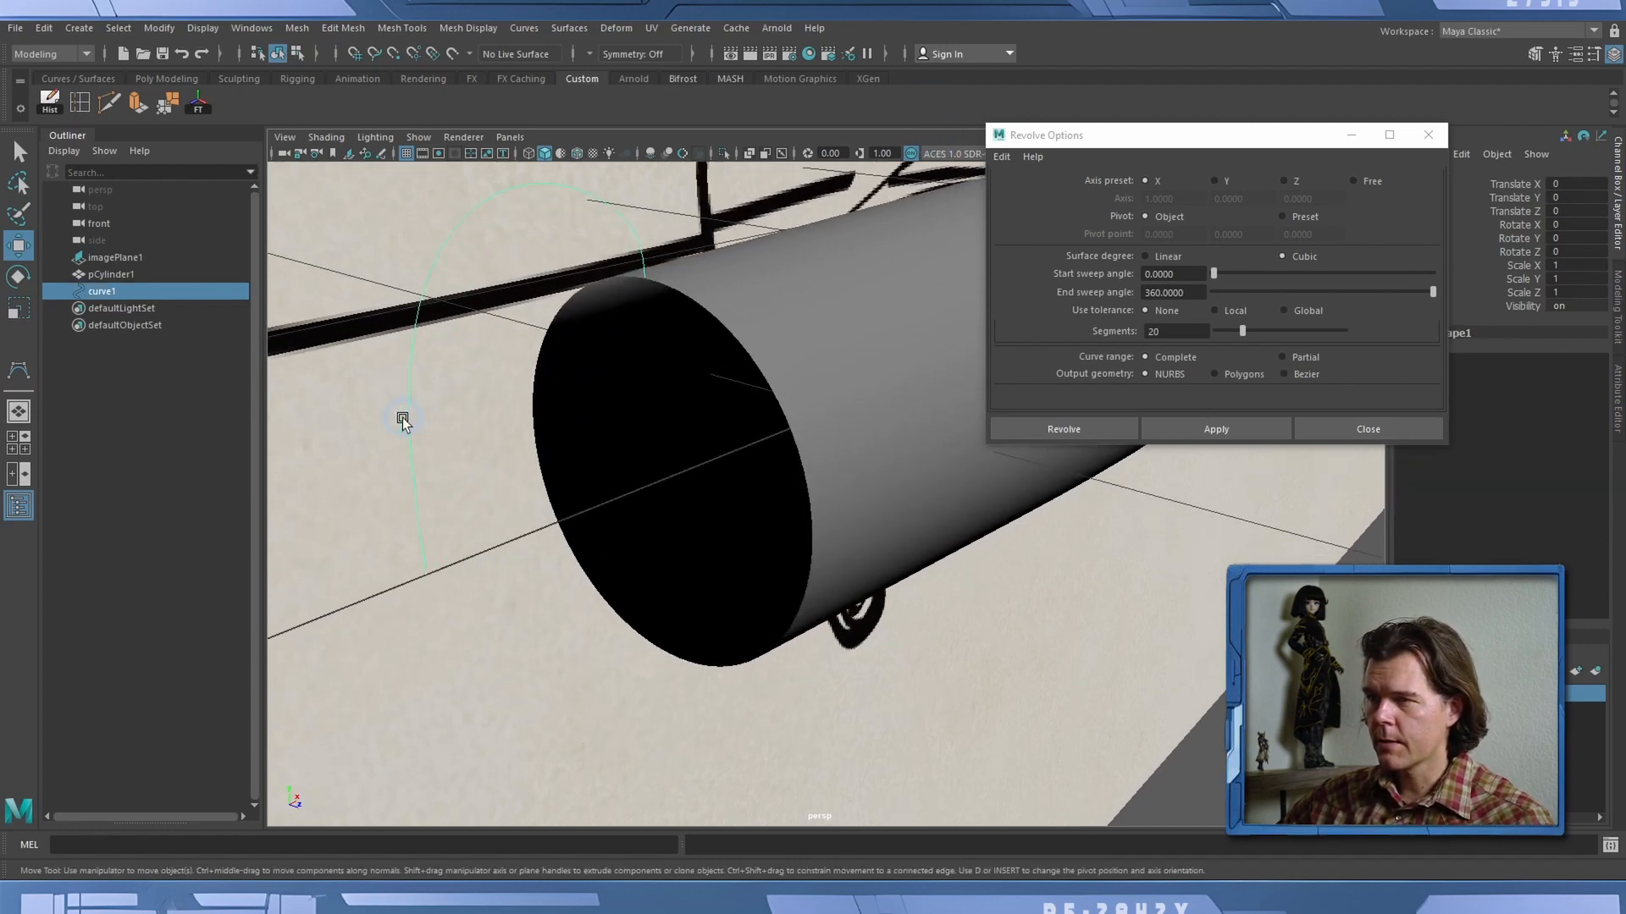
right_click(404, 421)
click(399, 373)
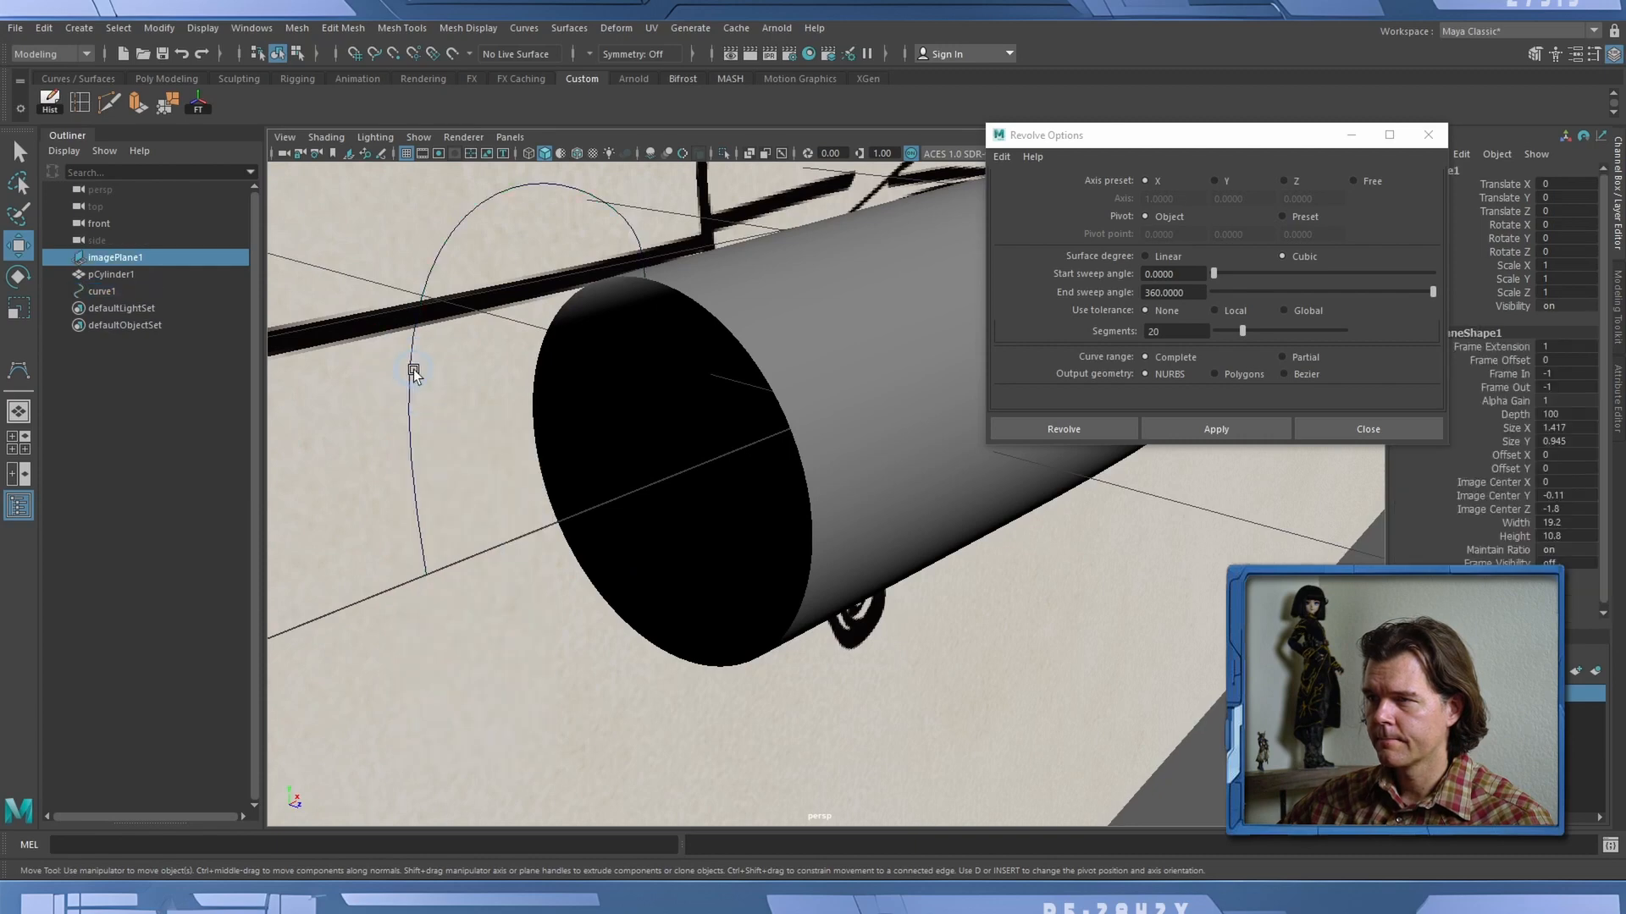
right_click(411, 373)
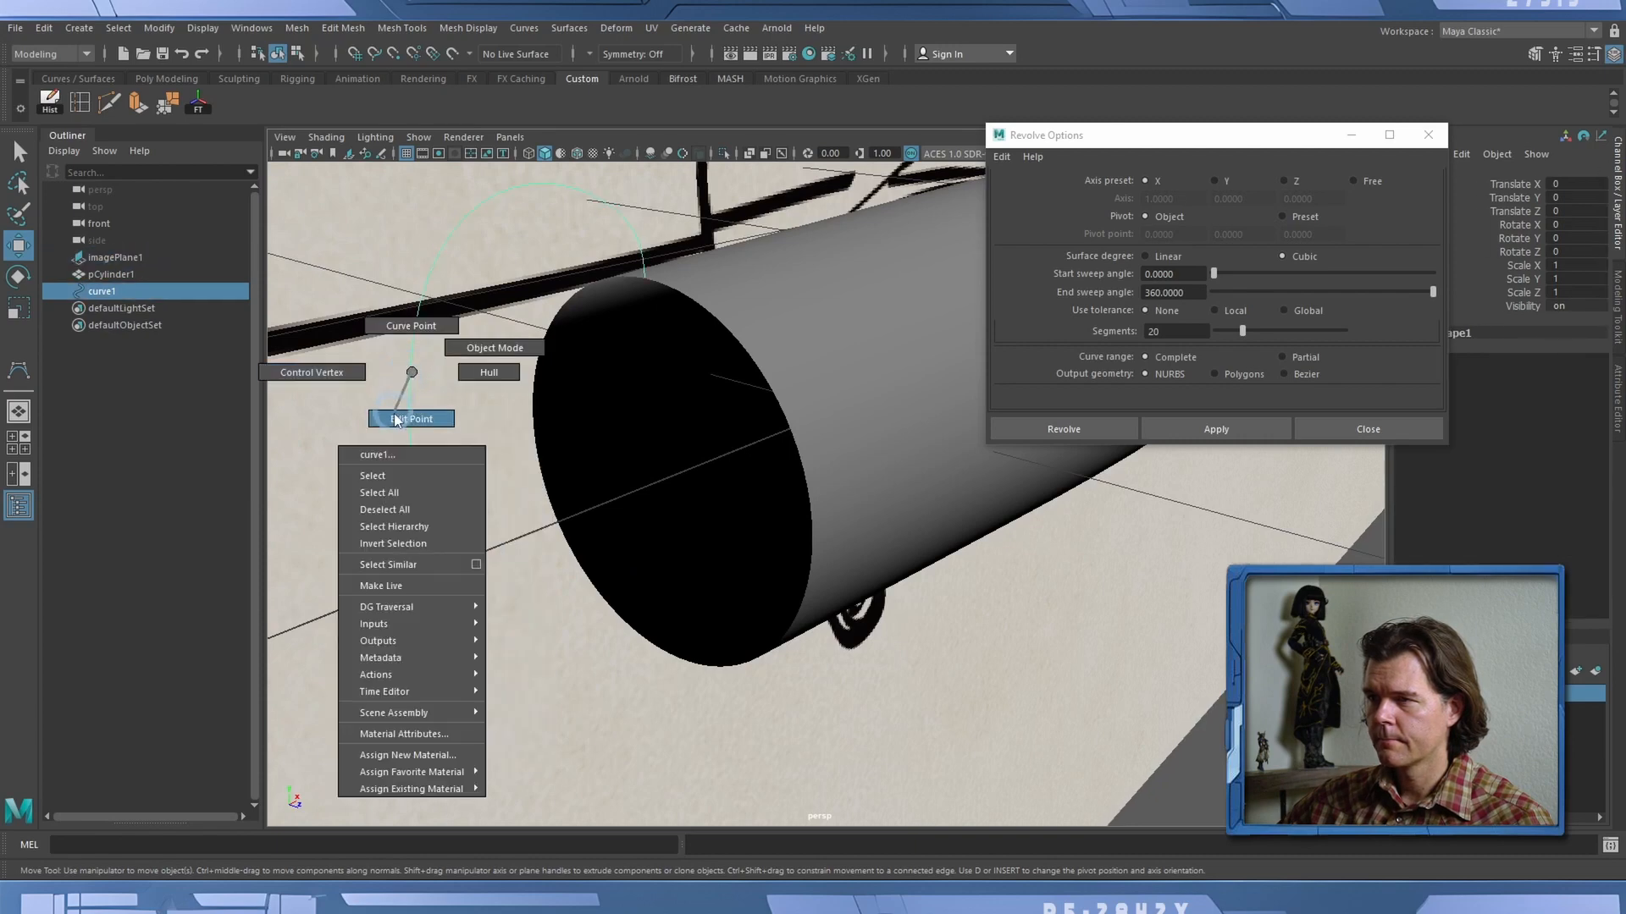
click(411, 418)
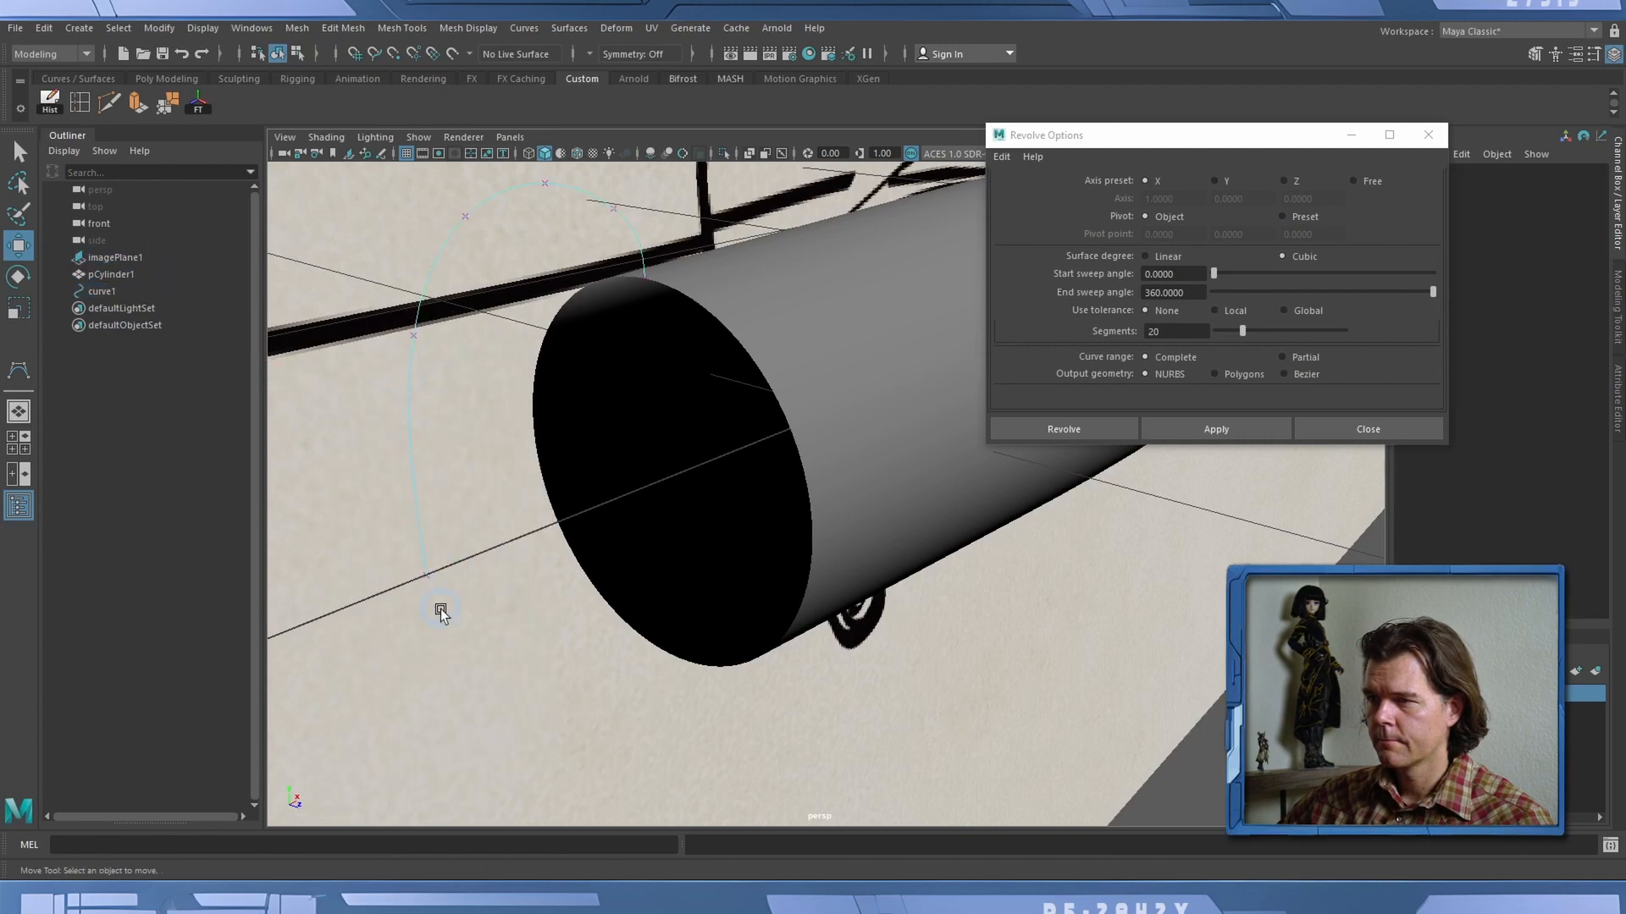
click(421, 525)
Insert a knot at a curve point just above the pommel curve's lower end, near the central axis.
right_click(421, 531)
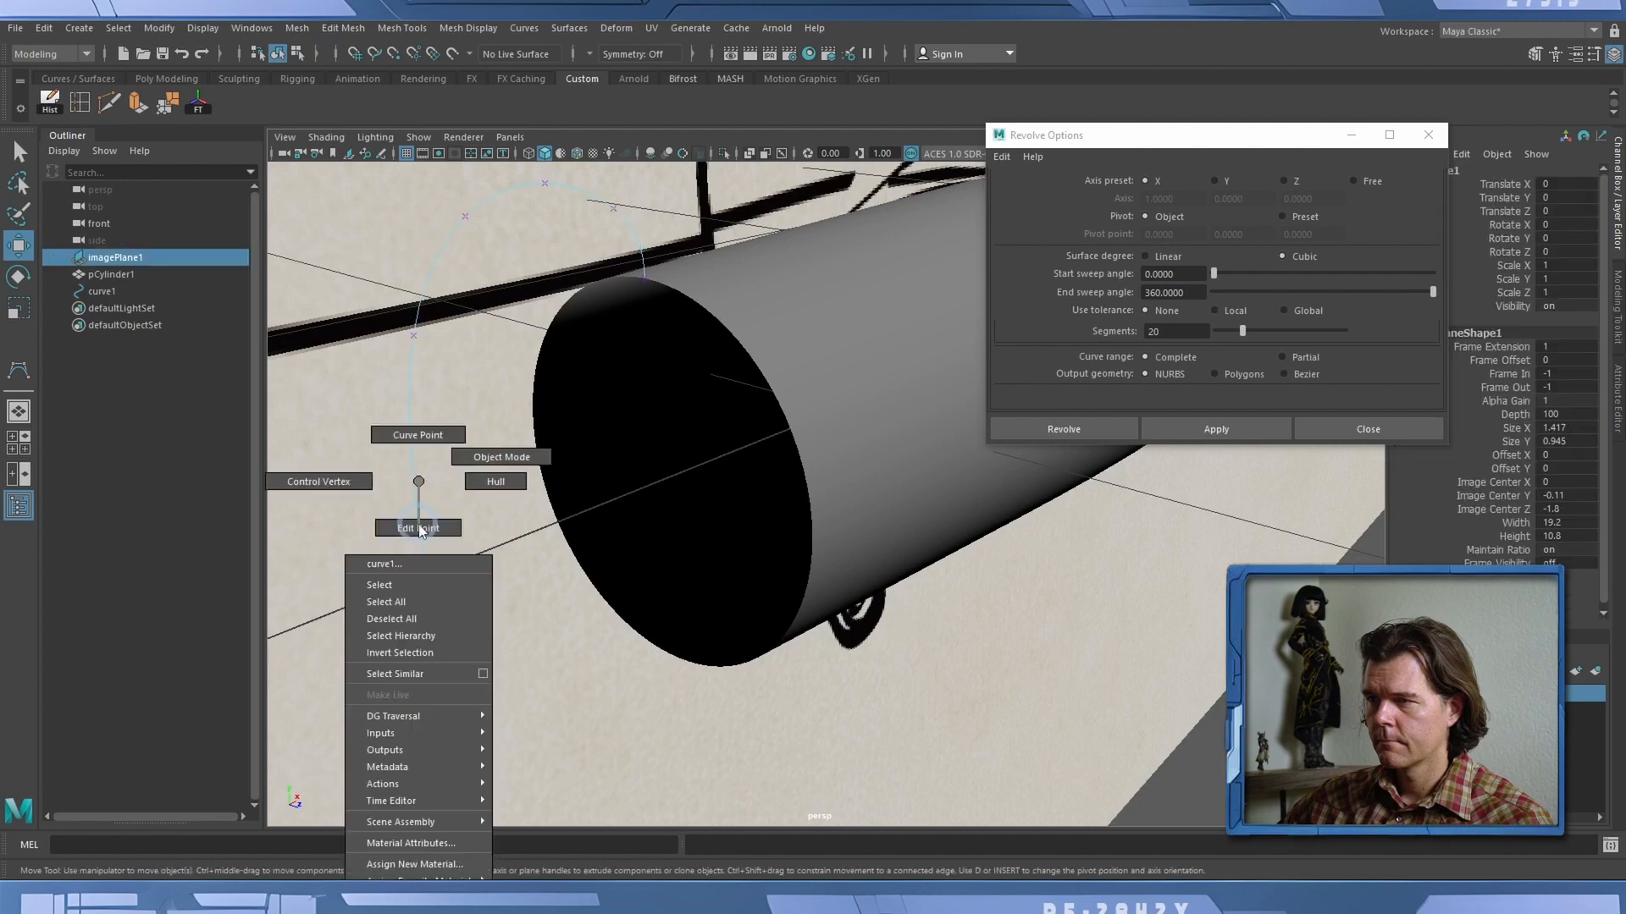
click(410, 437)
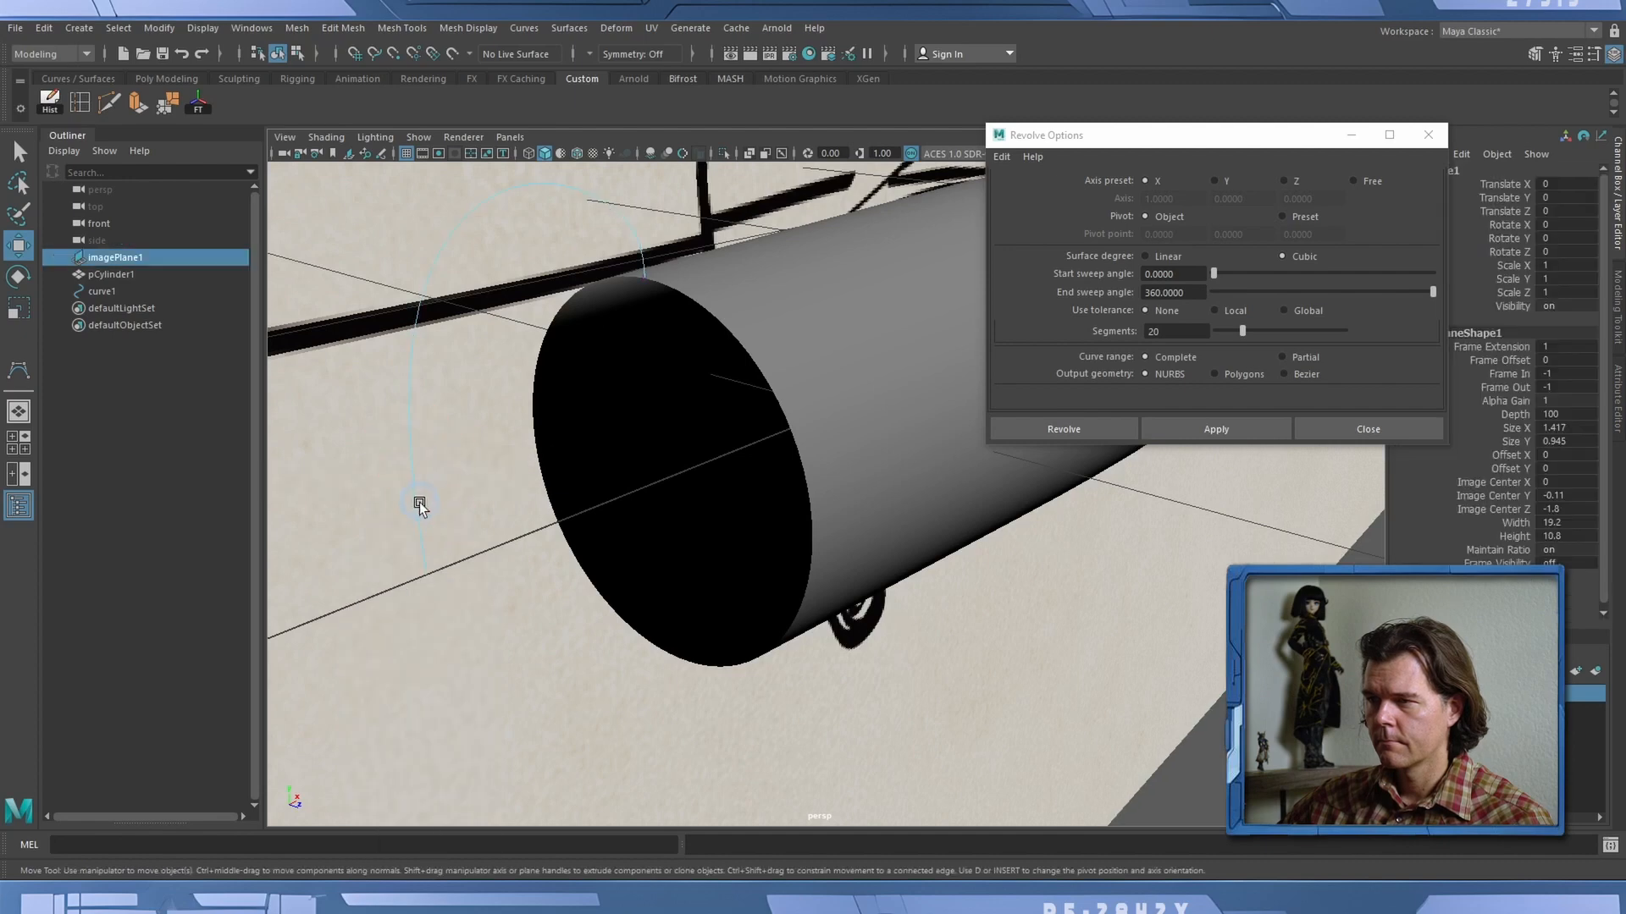
click(426, 546)
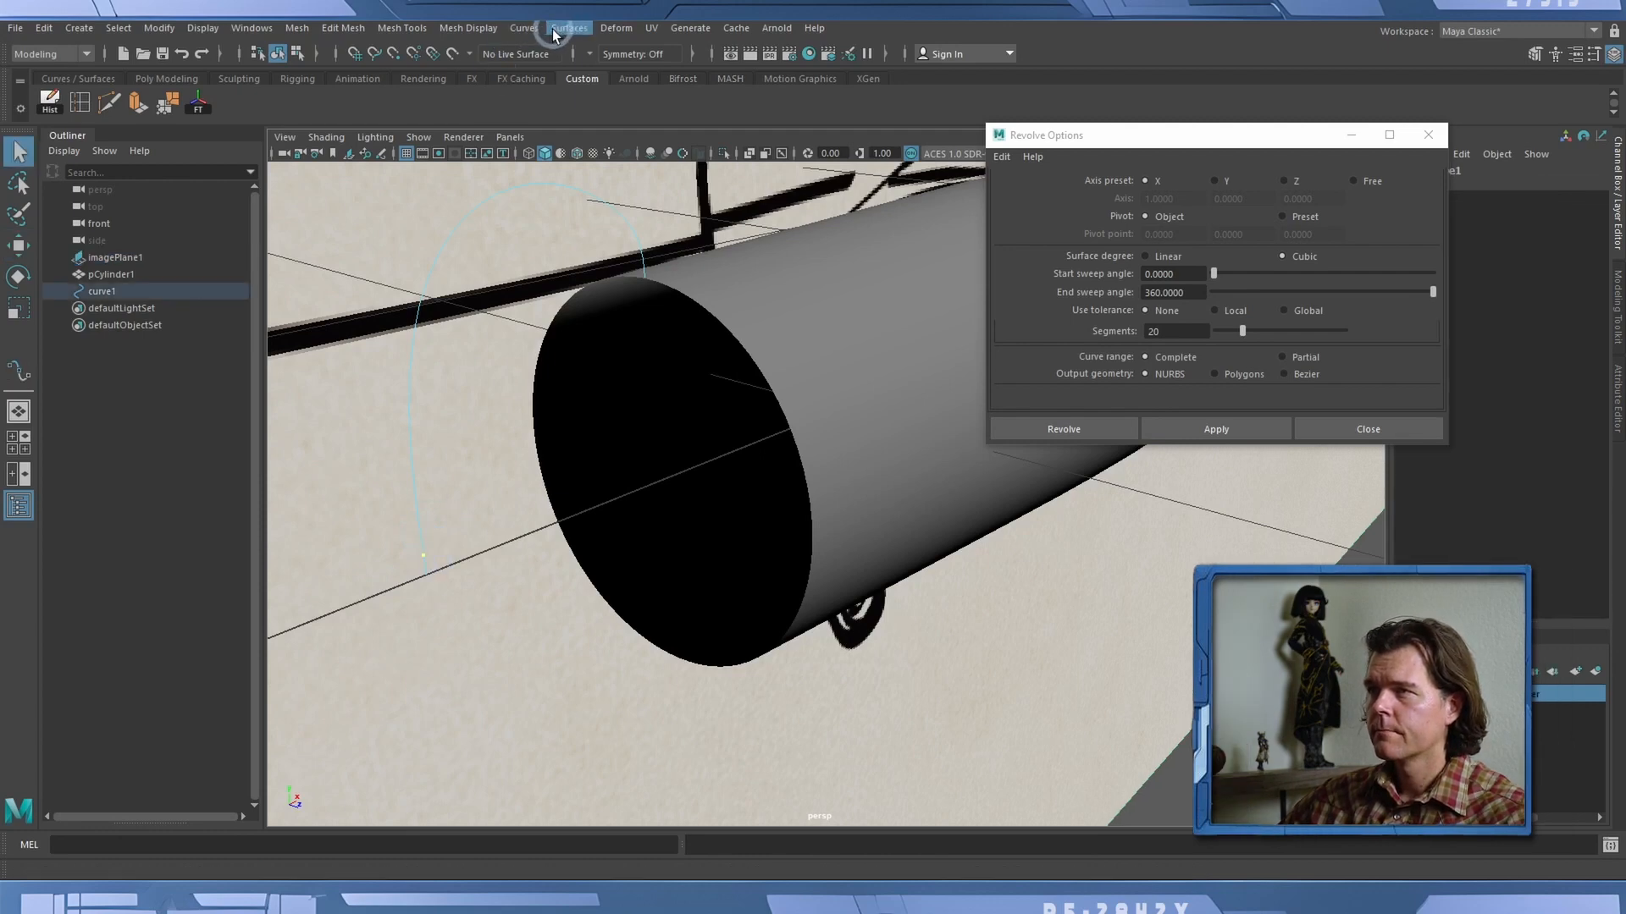
click(523, 28)
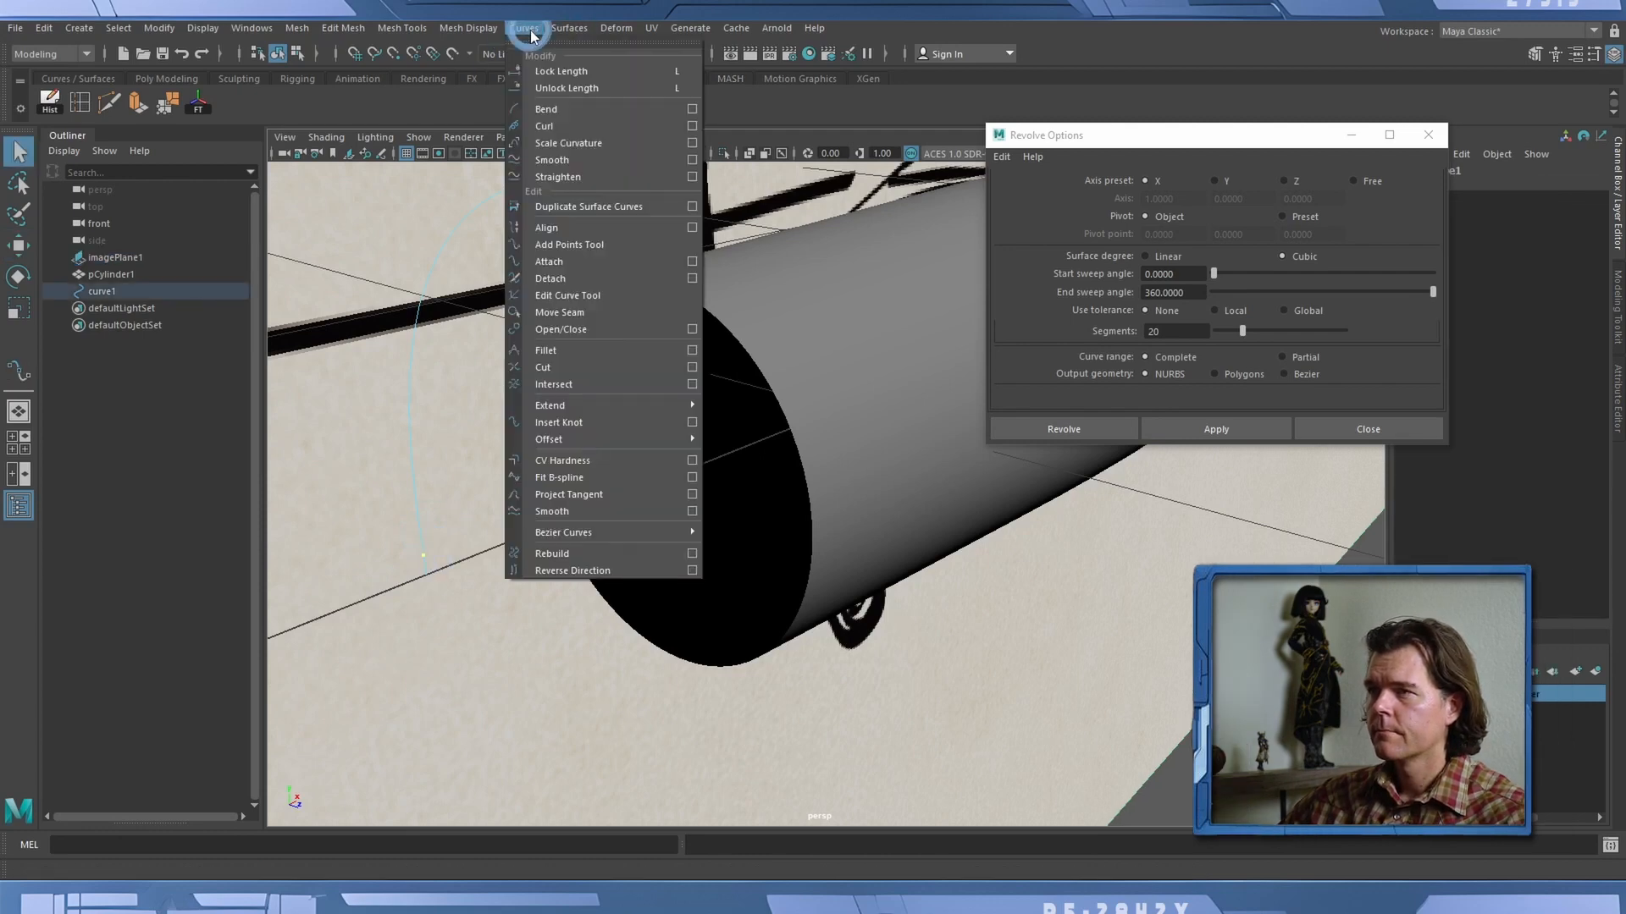
click(603, 424)
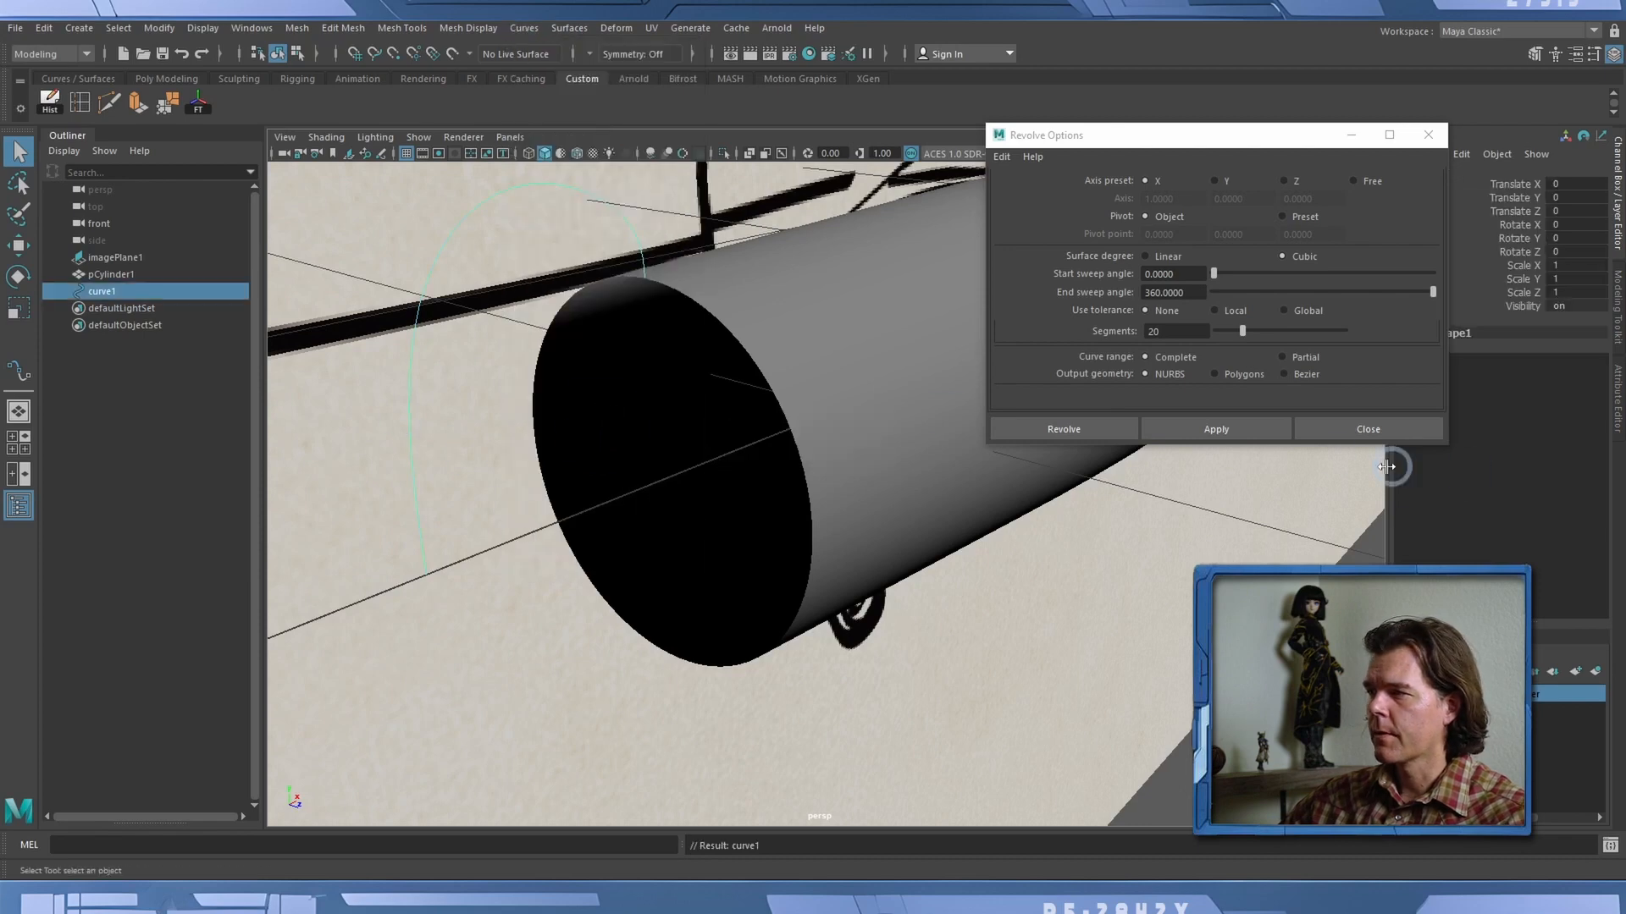
Revolve the edited pommel curve around the X axis with 20 segments, inspect it on the grip, and close the options.
click(1220, 428)
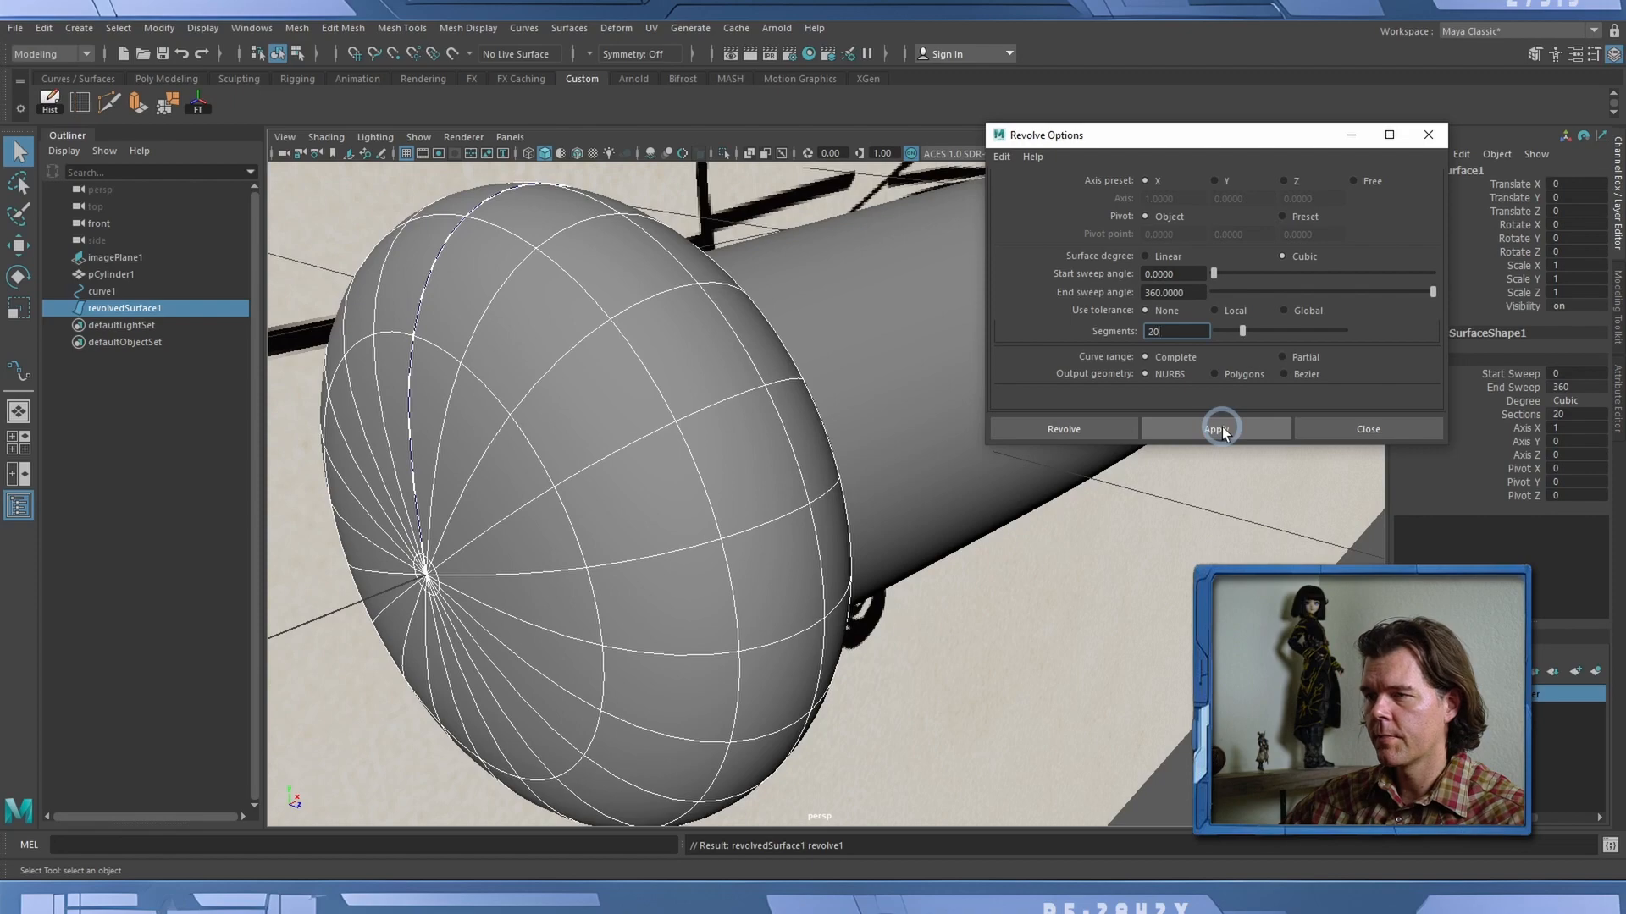
alt+drag(678, 621, 627, 559)
alt+drag(555, 519, 766, 500)
mouse_move(766, 500)
alt+right_down()
mouse_move(671, 492)
mouse_move(892, 475)
mouse_move(776, 523)
mouse_move(827, 483)
mouse_move(566, 426)
alt+right_up()
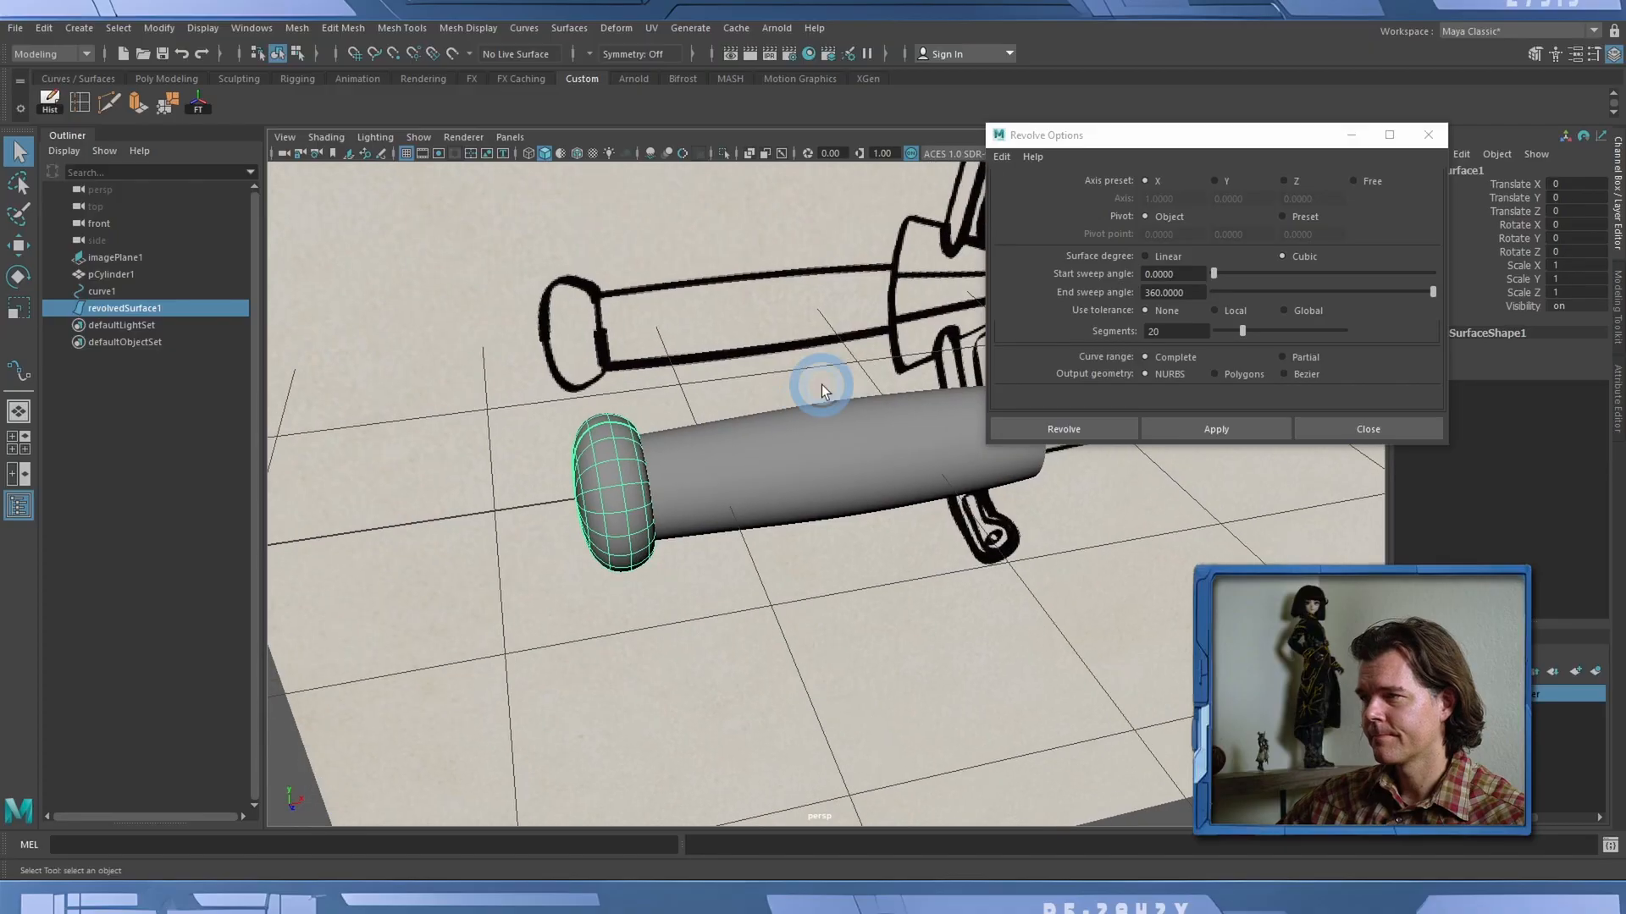
alt+middle_drag(821, 390, 457, 443)
click(602, 508)
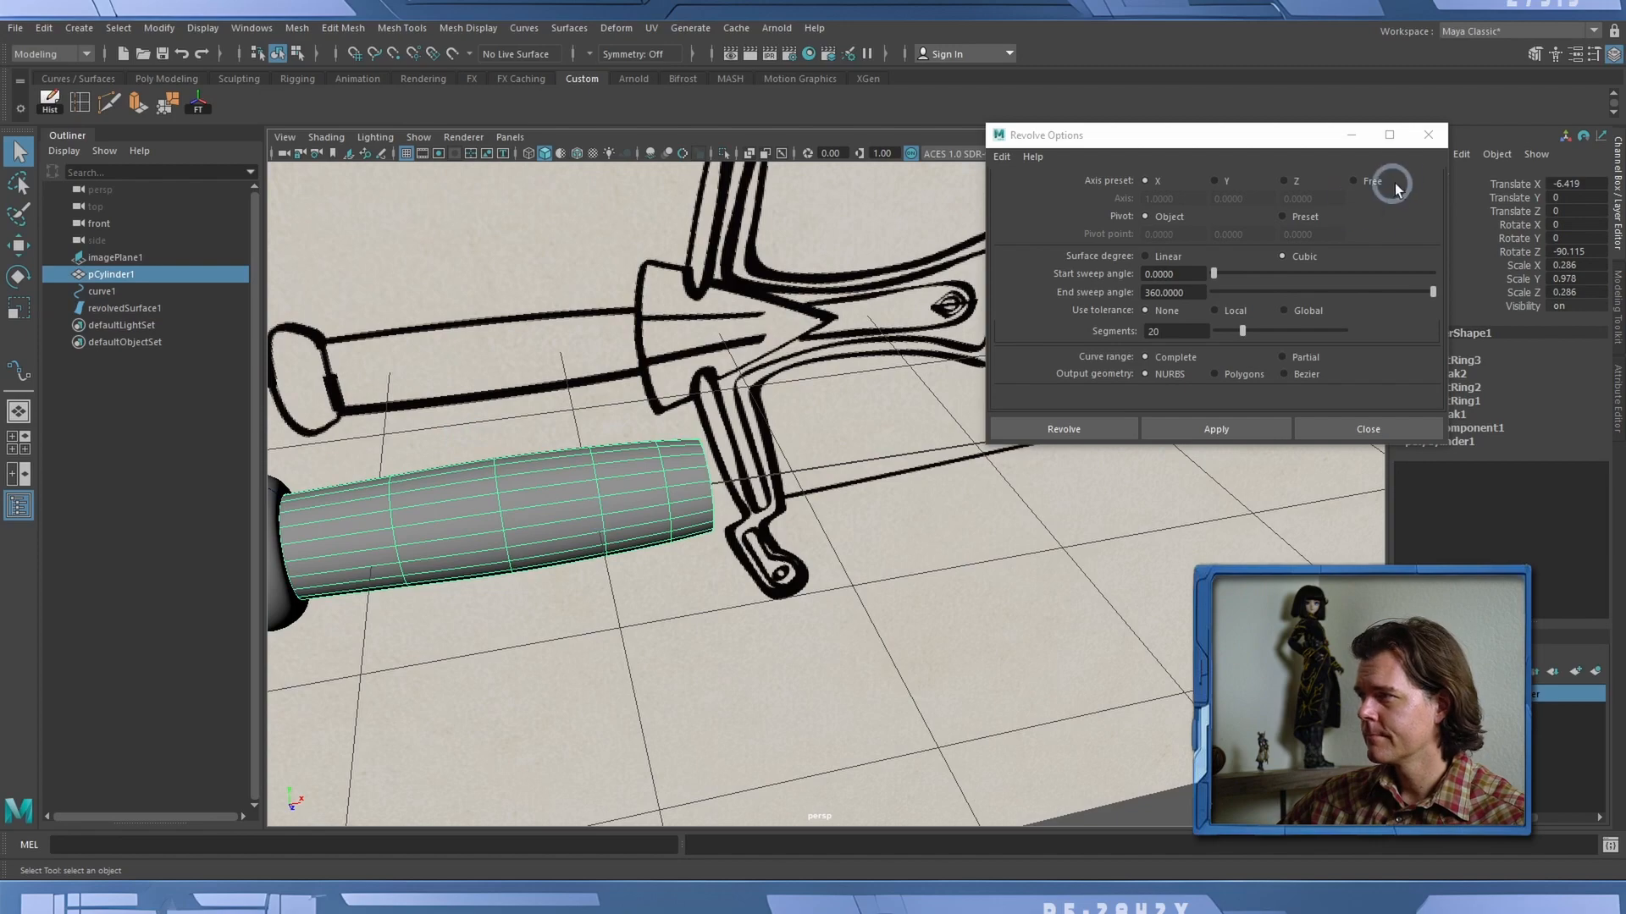
click(1429, 135)
Select the pommel surface and the grip cylinder, delete the construction history, and save the scene.
alt+drag(754, 374, 932, 403)
alt+right_drag(932, 403, 682, 415)
click(549, 465)
shift+click(643, 457)
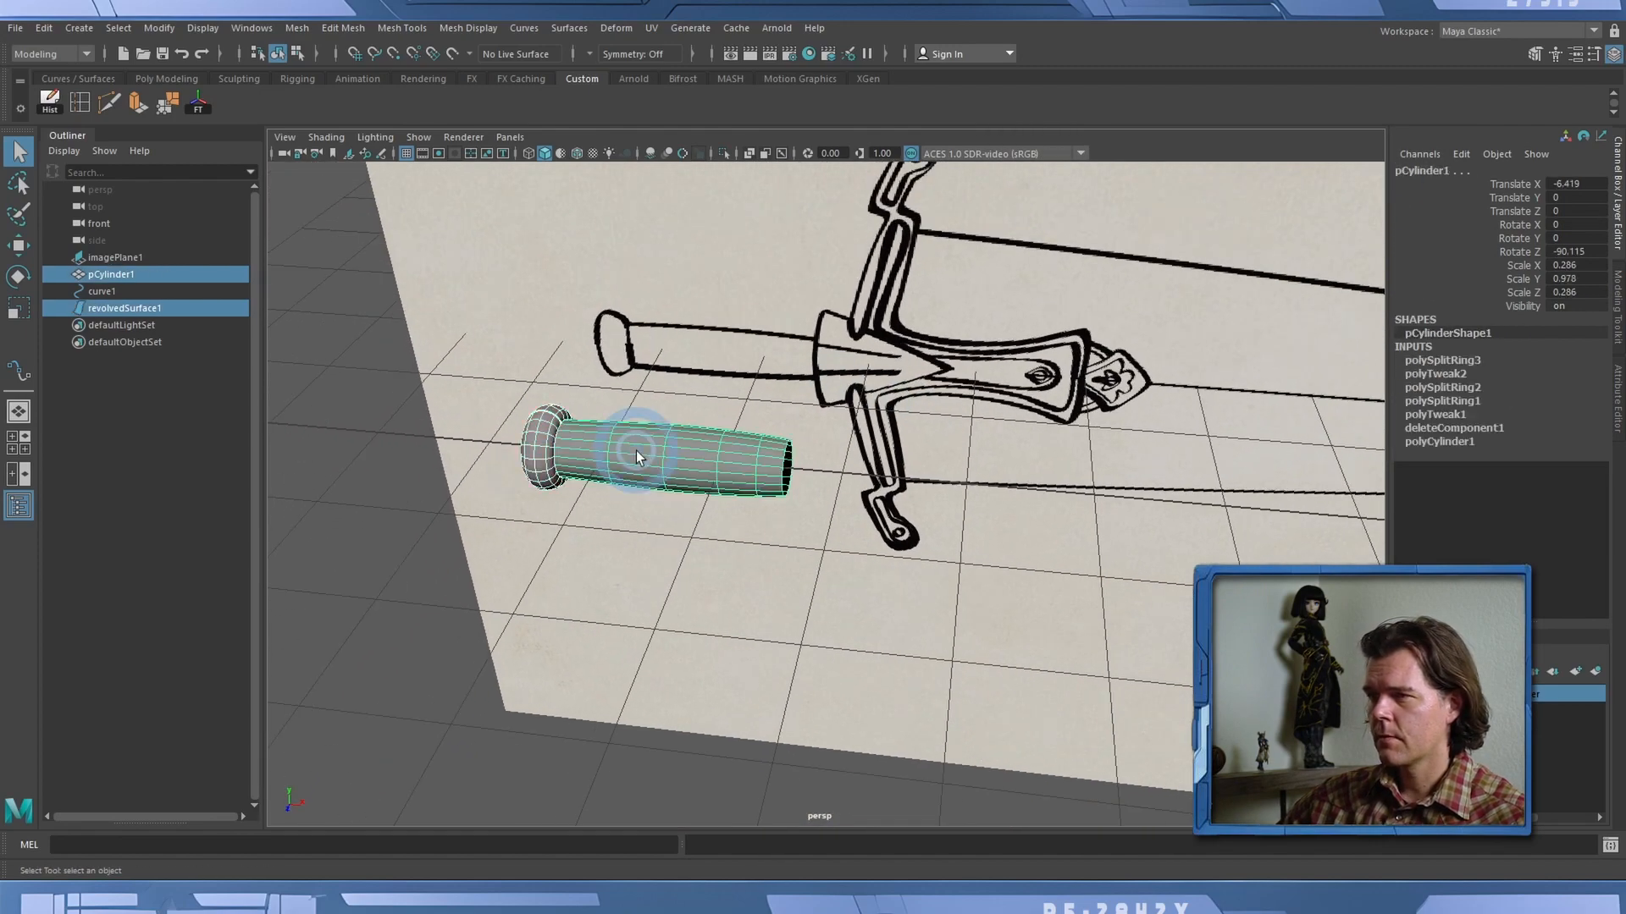
click(49, 101)
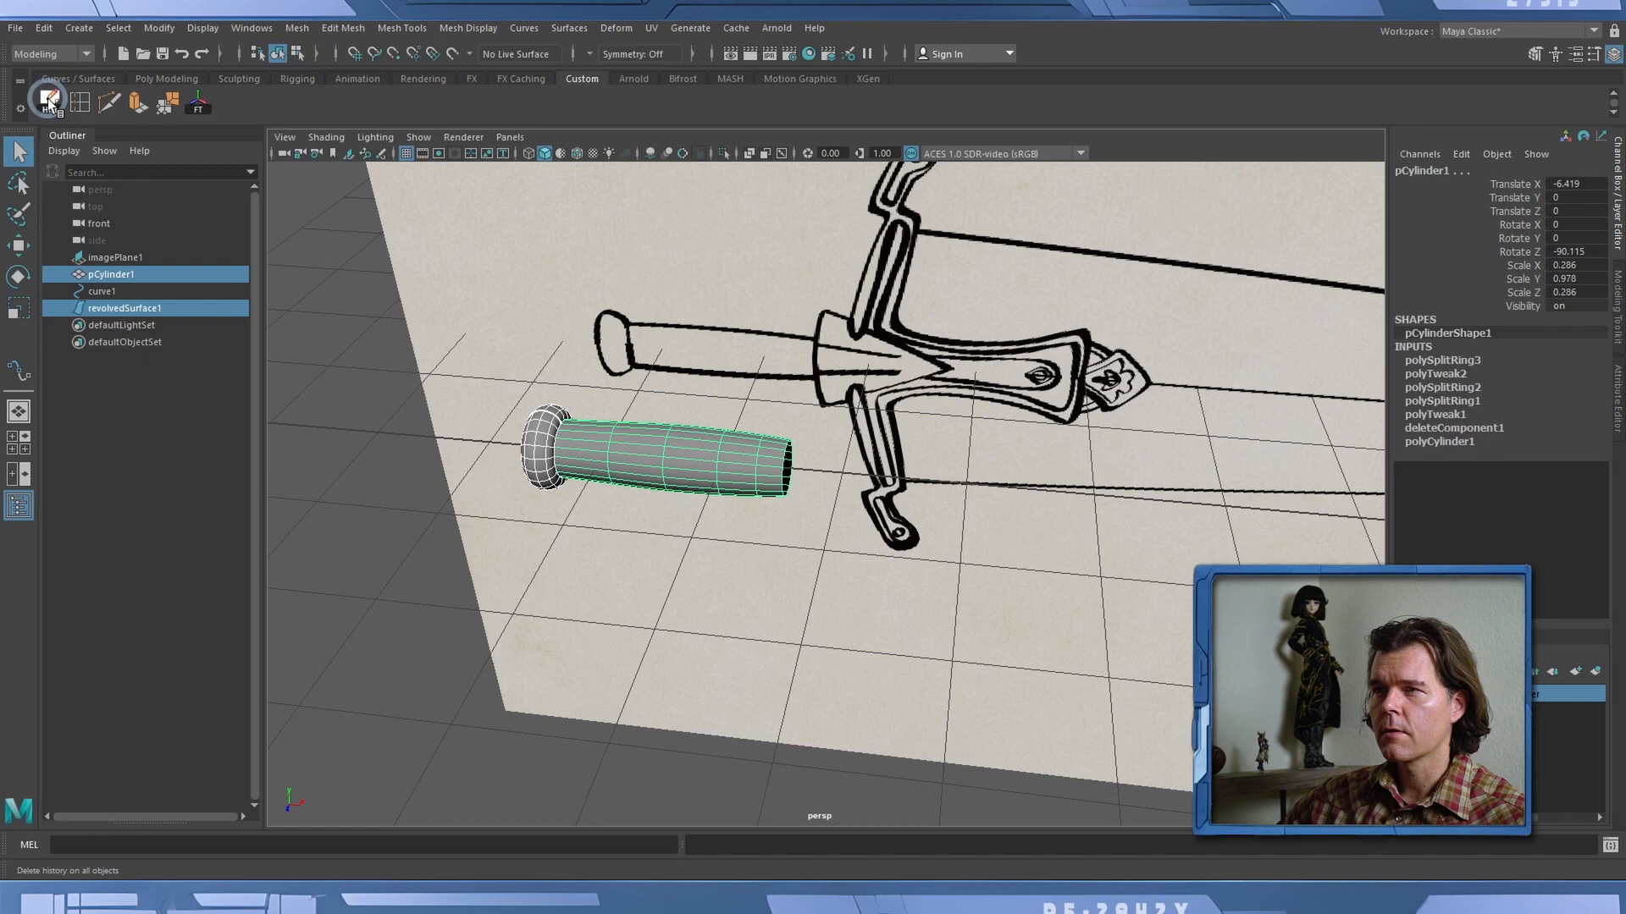
click(161, 53)
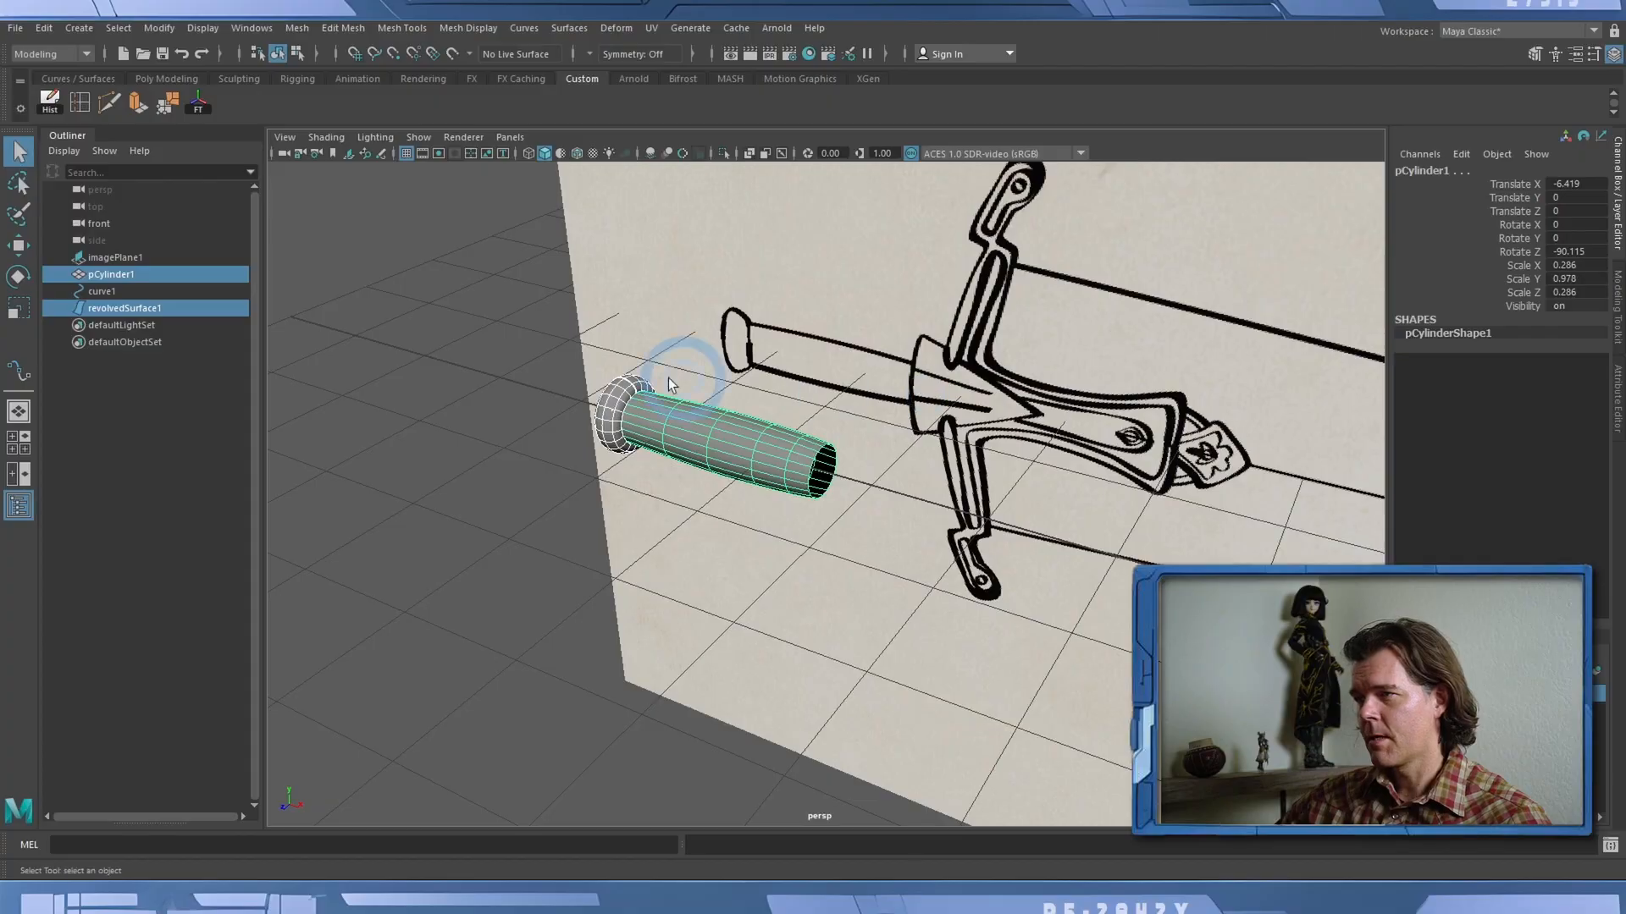
Clear the selection and switch to the front orthographic view with the guard and whole blade drawing framed.
click(425, 348)
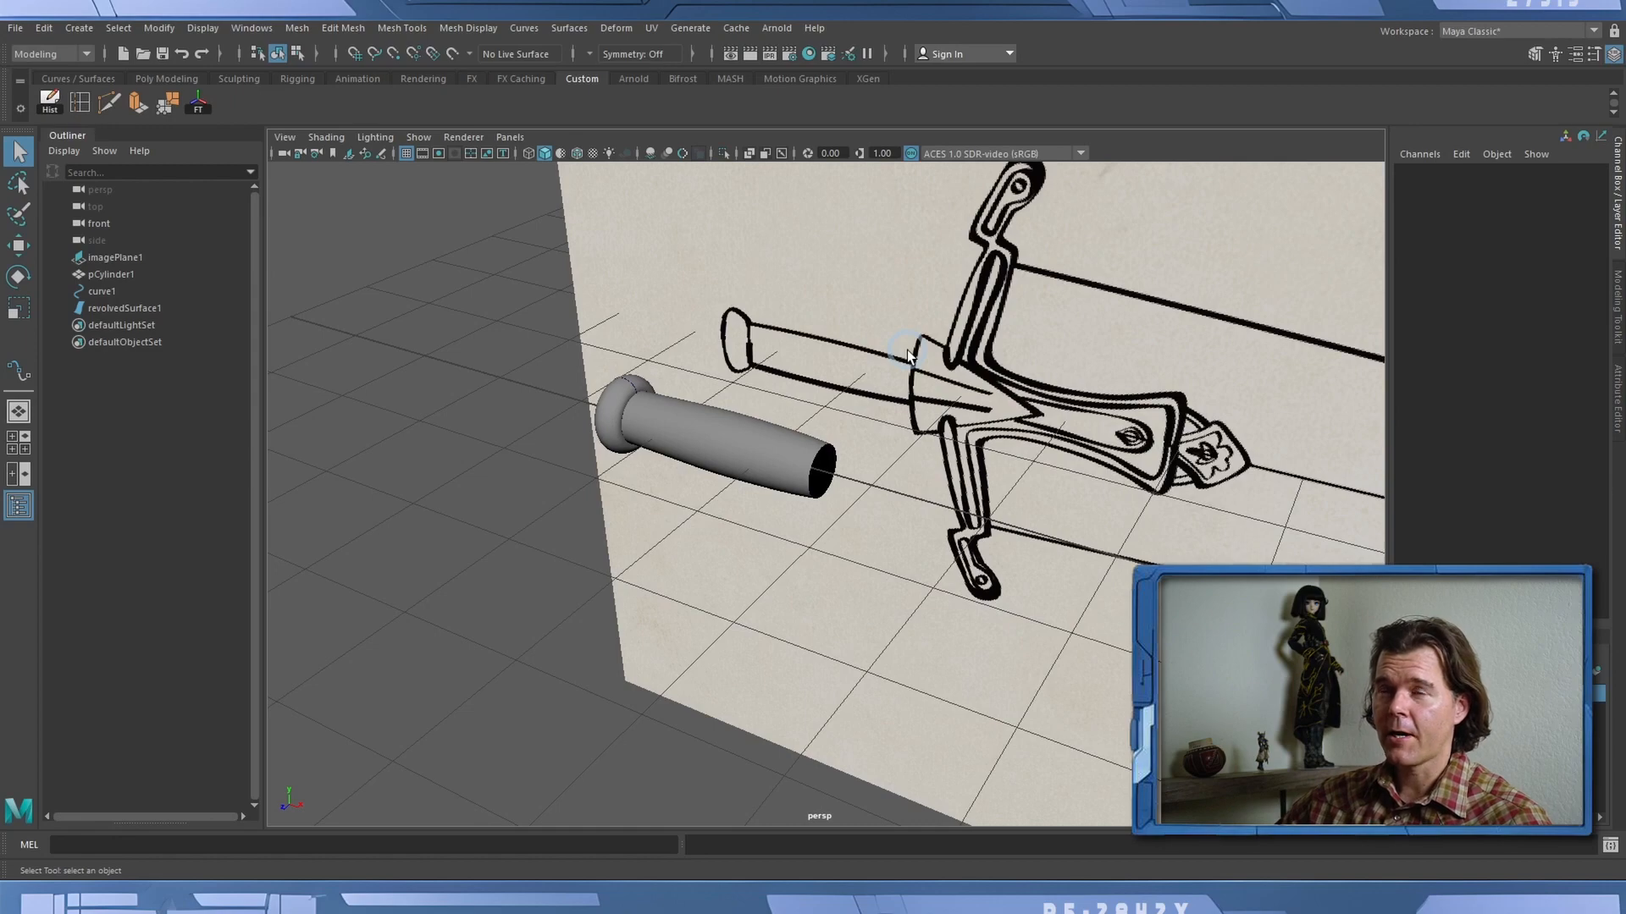
mouse_move(935, 373)
alt+mouse_down()
mouse_move(758, 360)
mouse_move(733, 345)
mouse_move(762, 337)
mouse_move(572, 191)
alt+mouse_up()
click(506, 137)
click(579, 188)
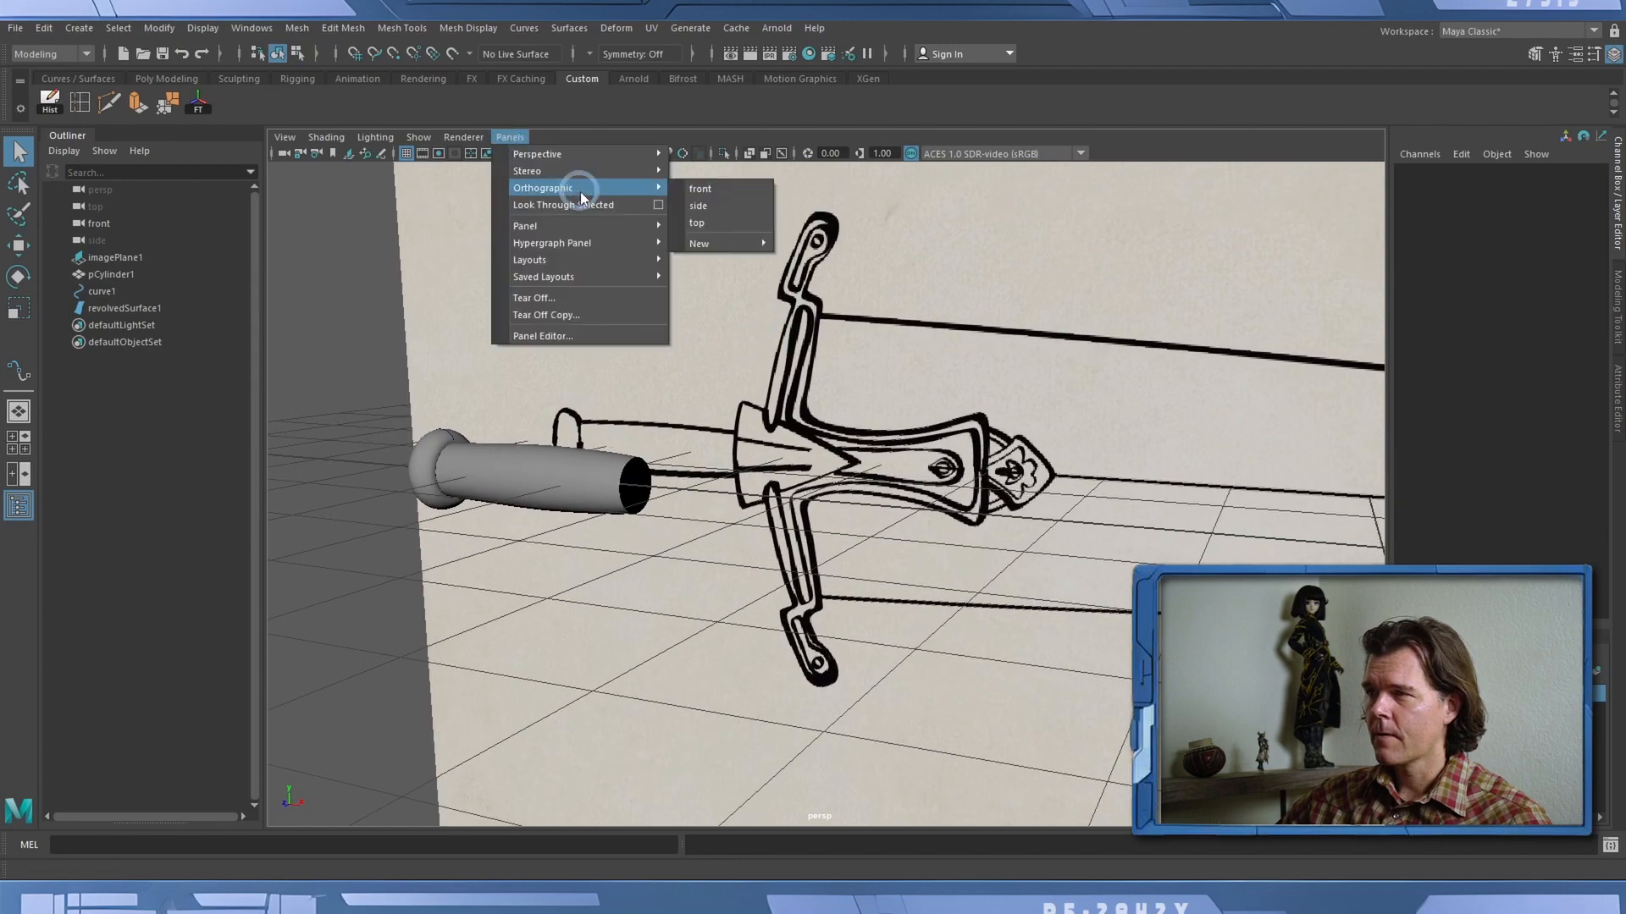
click(691, 189)
mouse_move(1033, 435)
alt+right_down()
mouse_move(708, 365)
mouse_move(1097, 466)
mouse_move(1368, 493)
alt+right_up()
alt+middle_drag(1189, 466, 686, 472)
click(796, 483)
alt+right_drag(430, 565, 518, 575)
alt+middle_drag(854, 550, 780, 560)
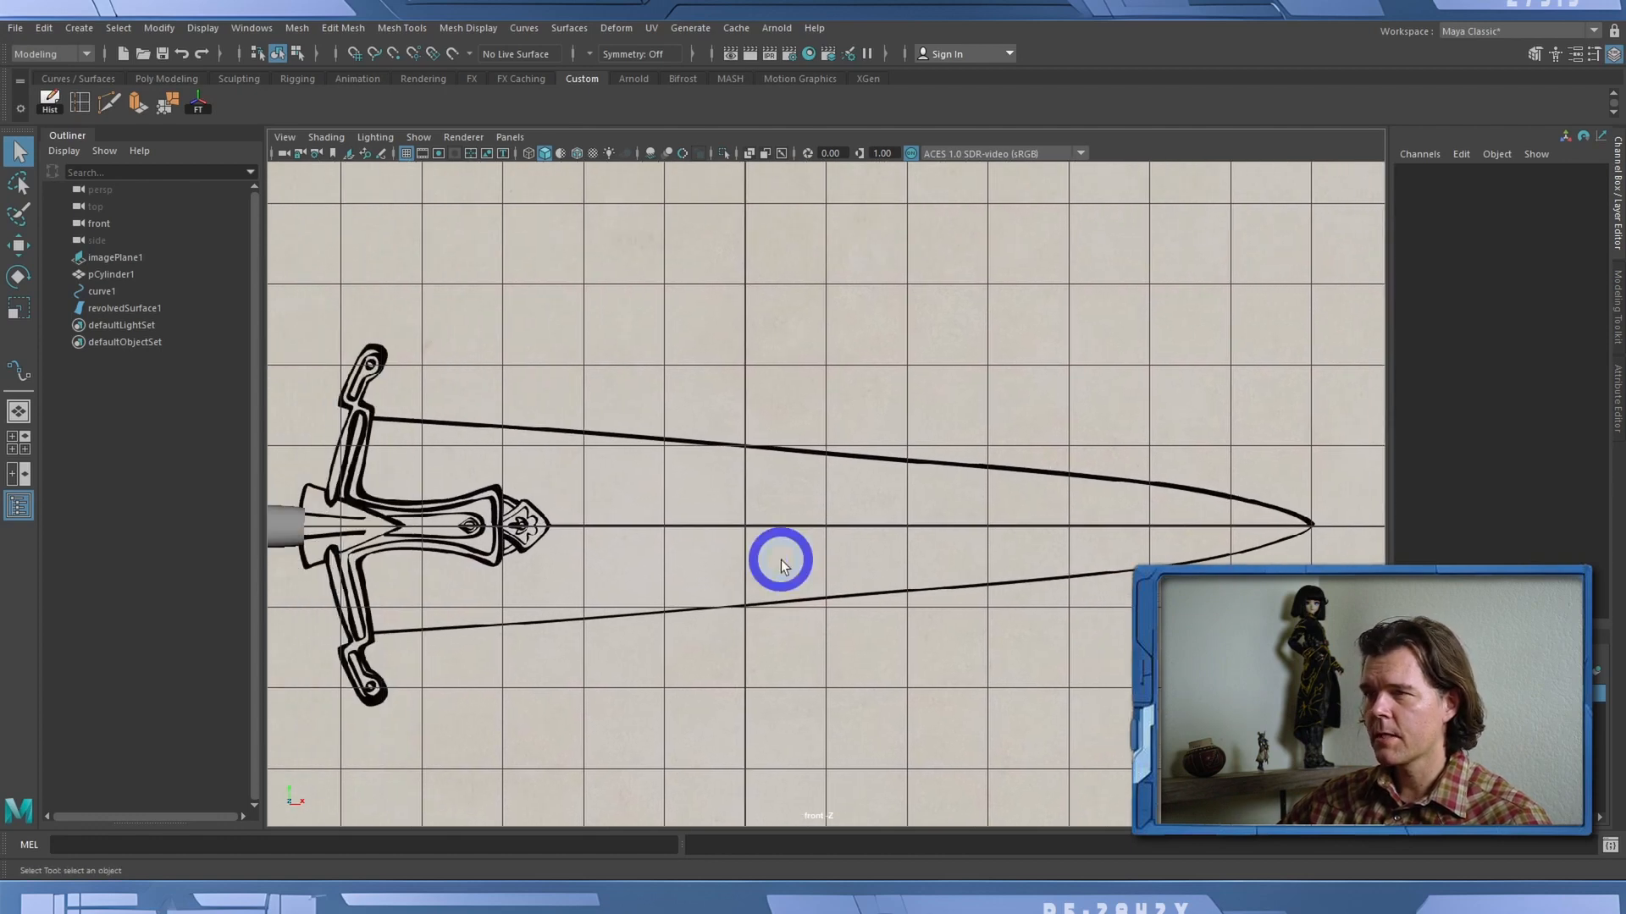
Create a polygon plane primitive as the base for the blade.
click(79, 28)
click(152, 89)
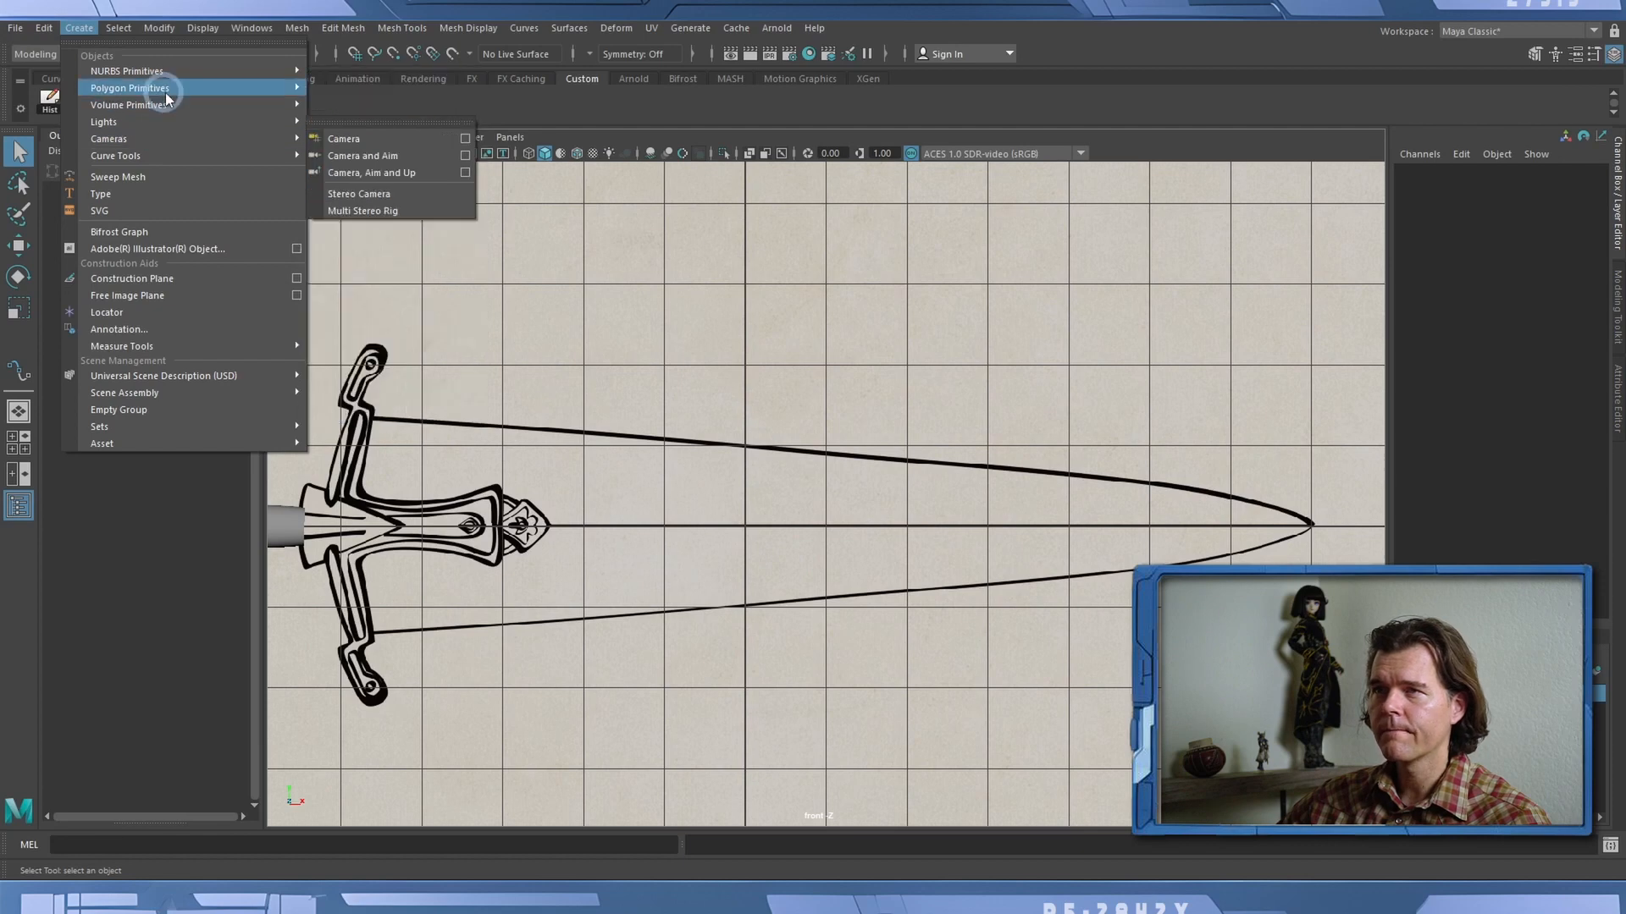
click(180, 90)
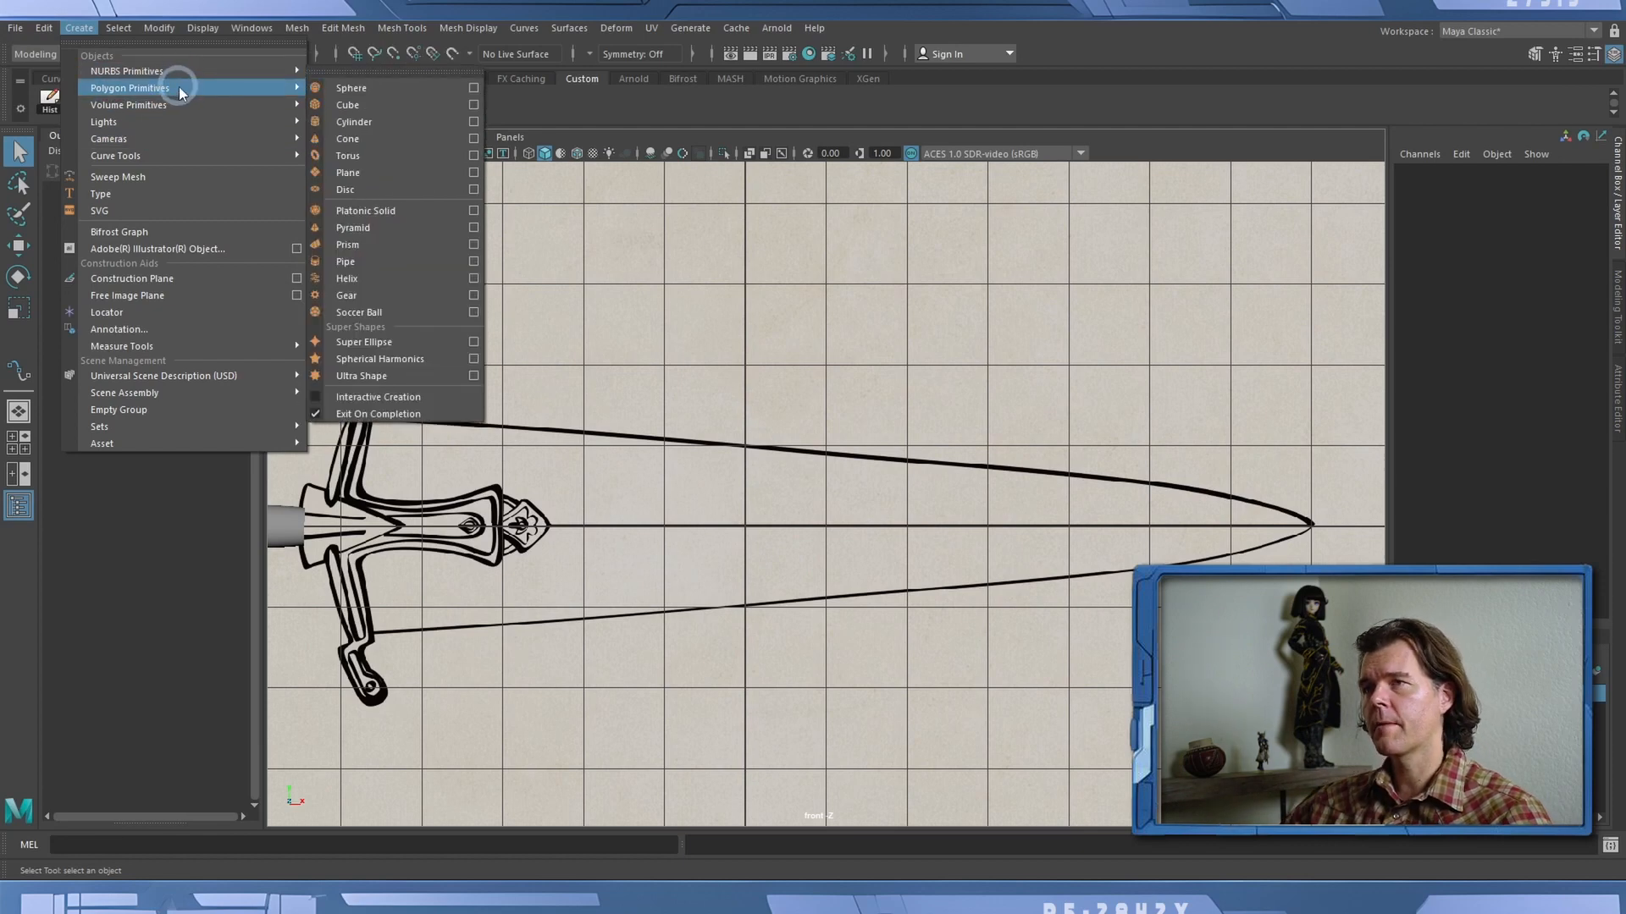
click(415, 173)
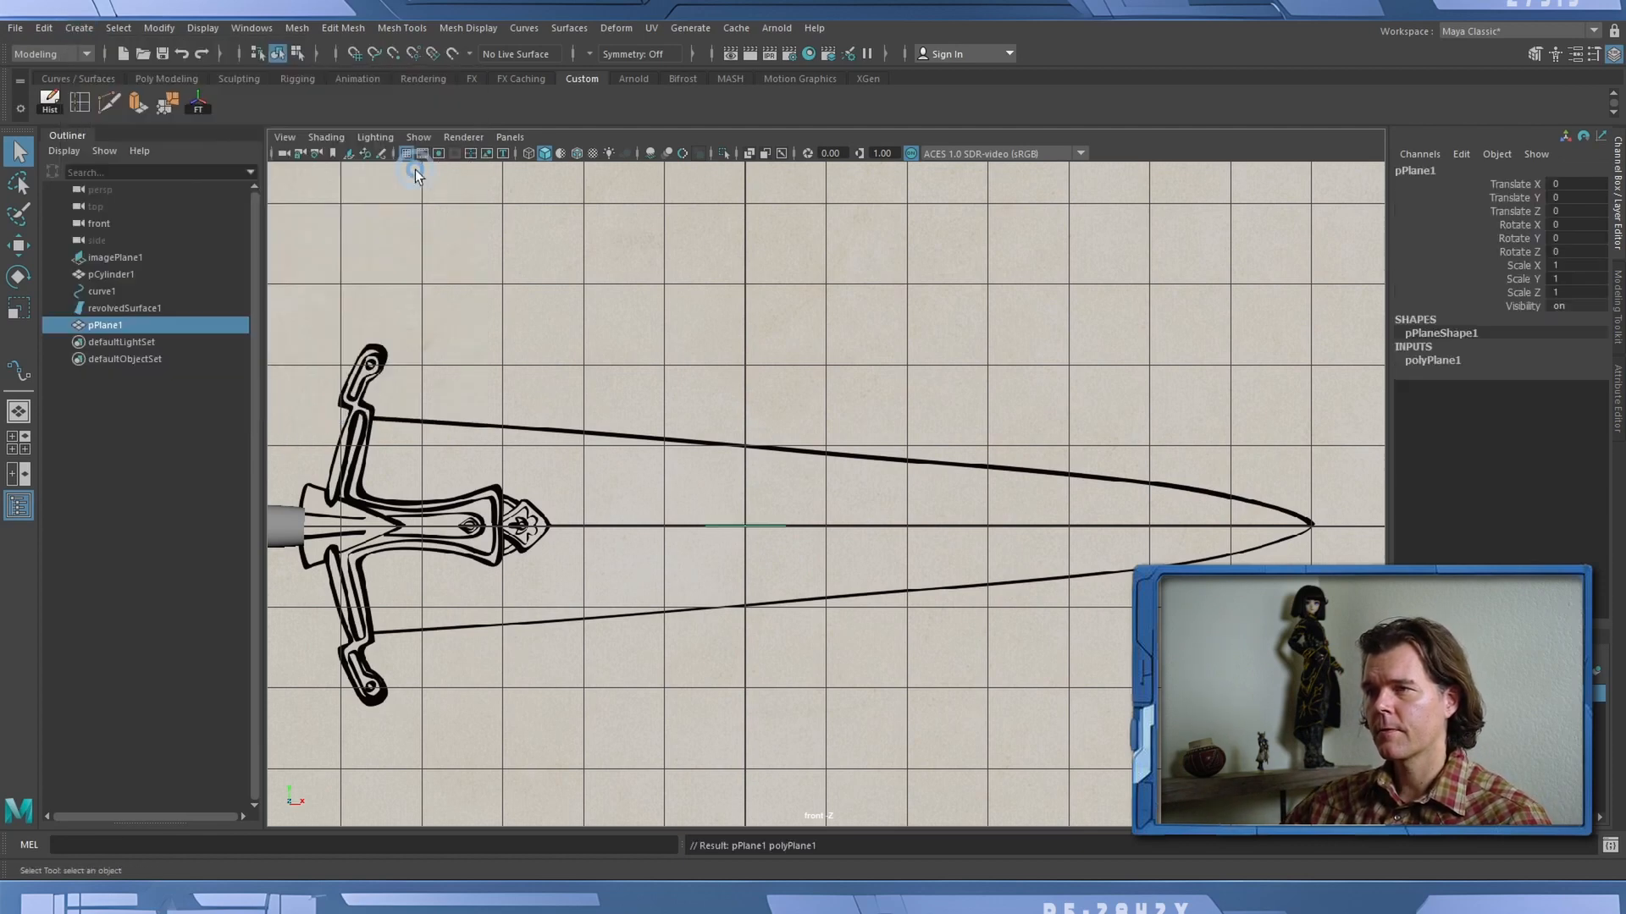
Rotate the plane around X to exactly 90 degrees so it faces the front view.
click(18, 246)
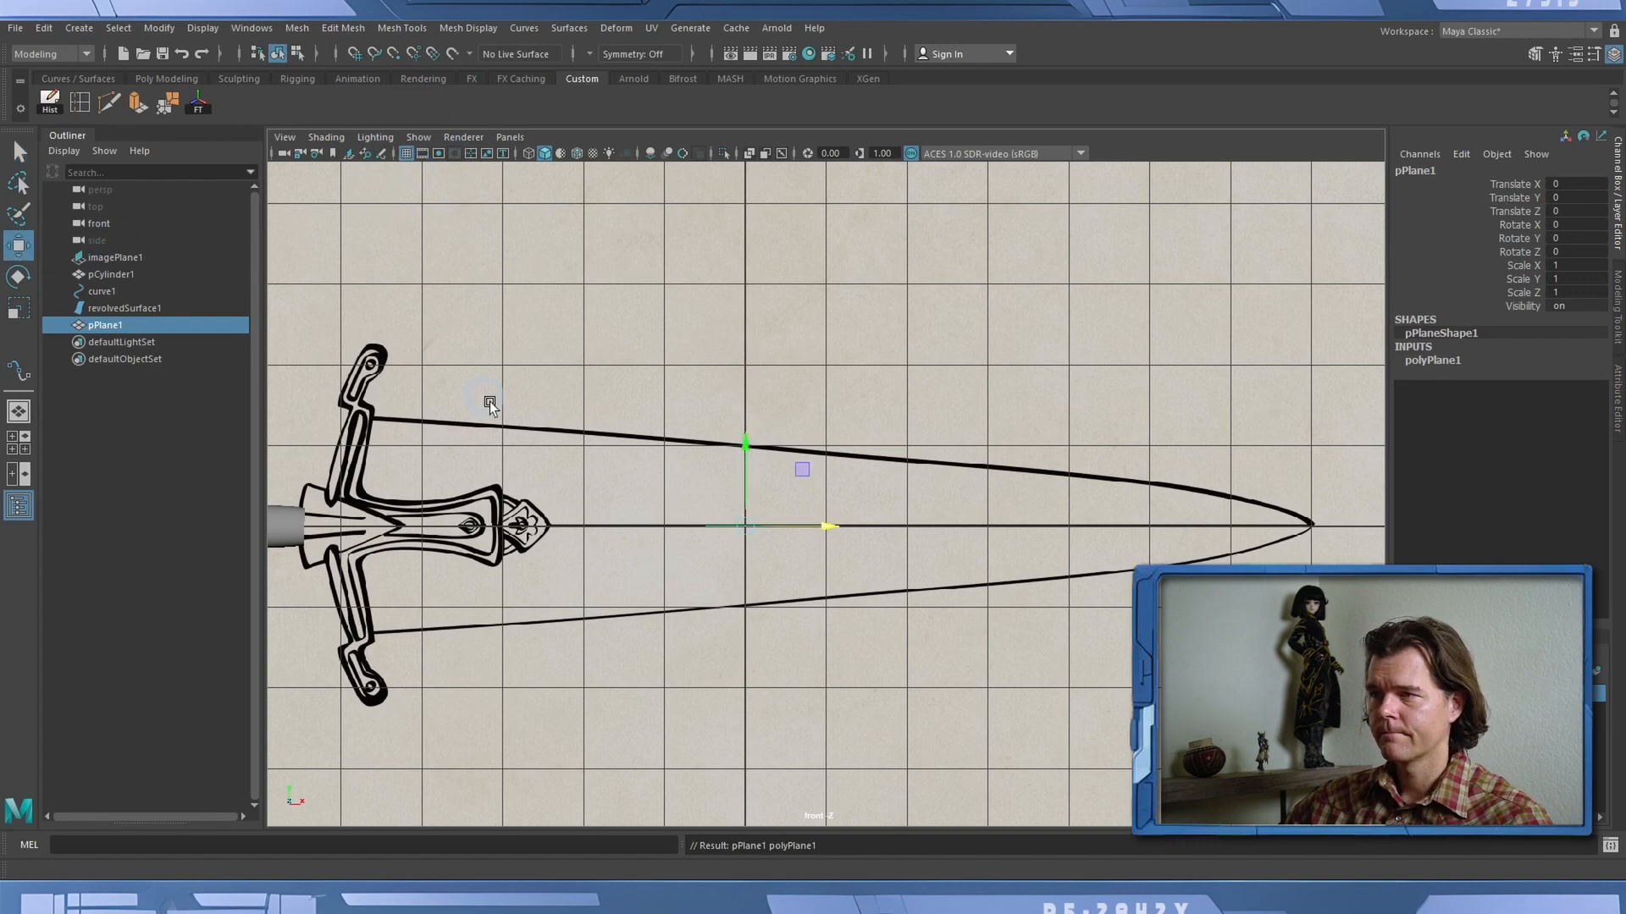
key(r)
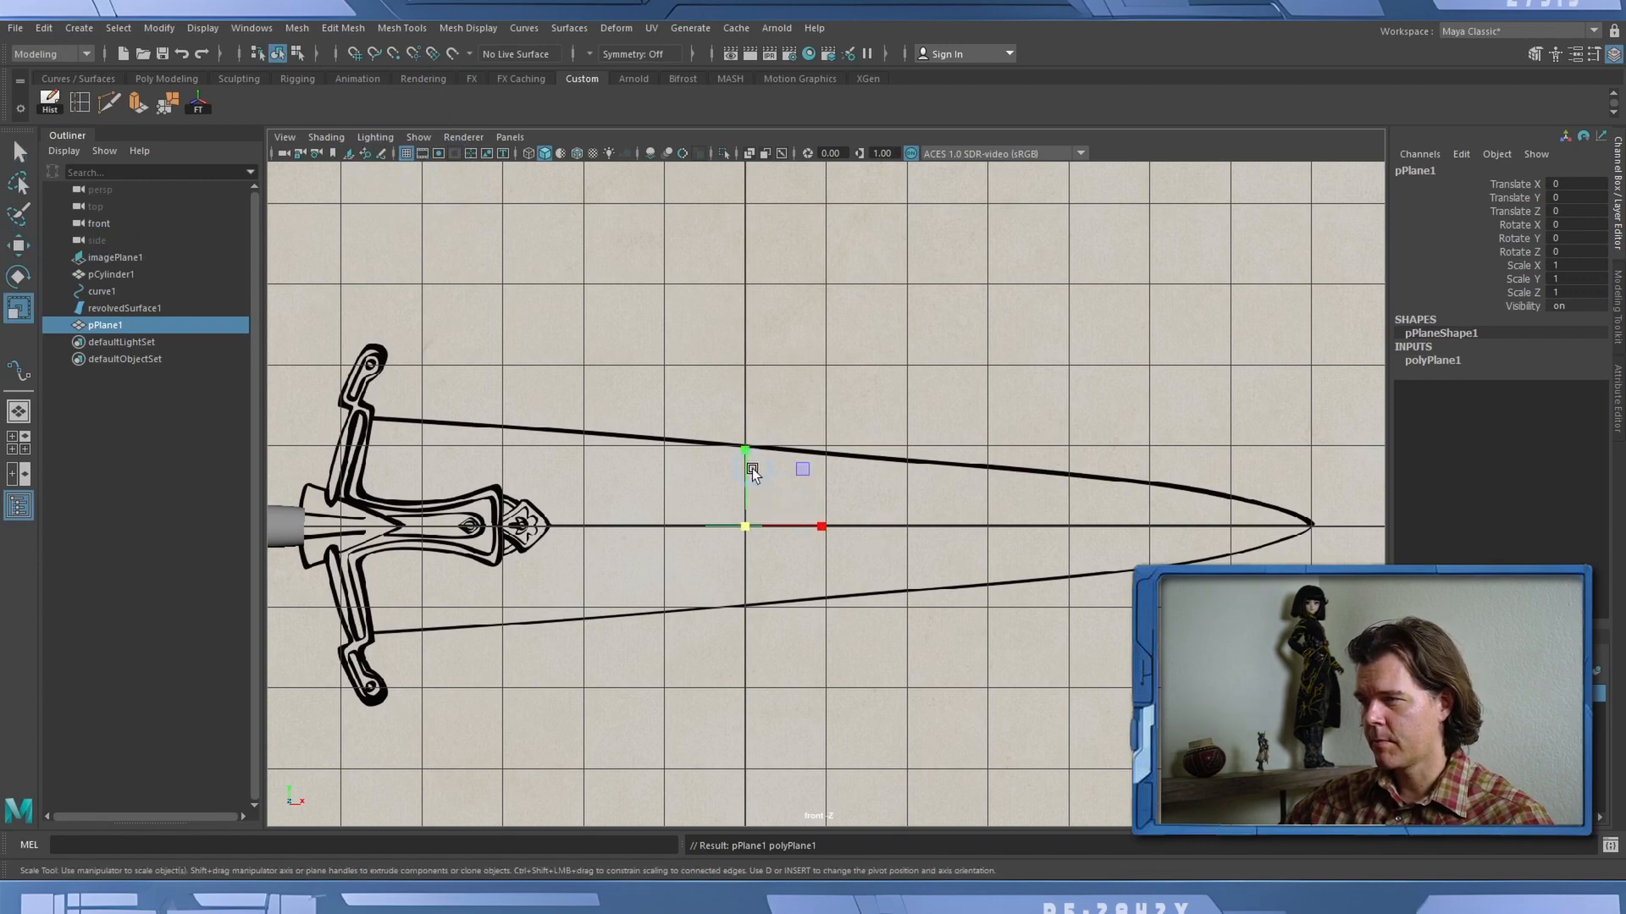
key(e)
drag(746, 474, 745, 550)
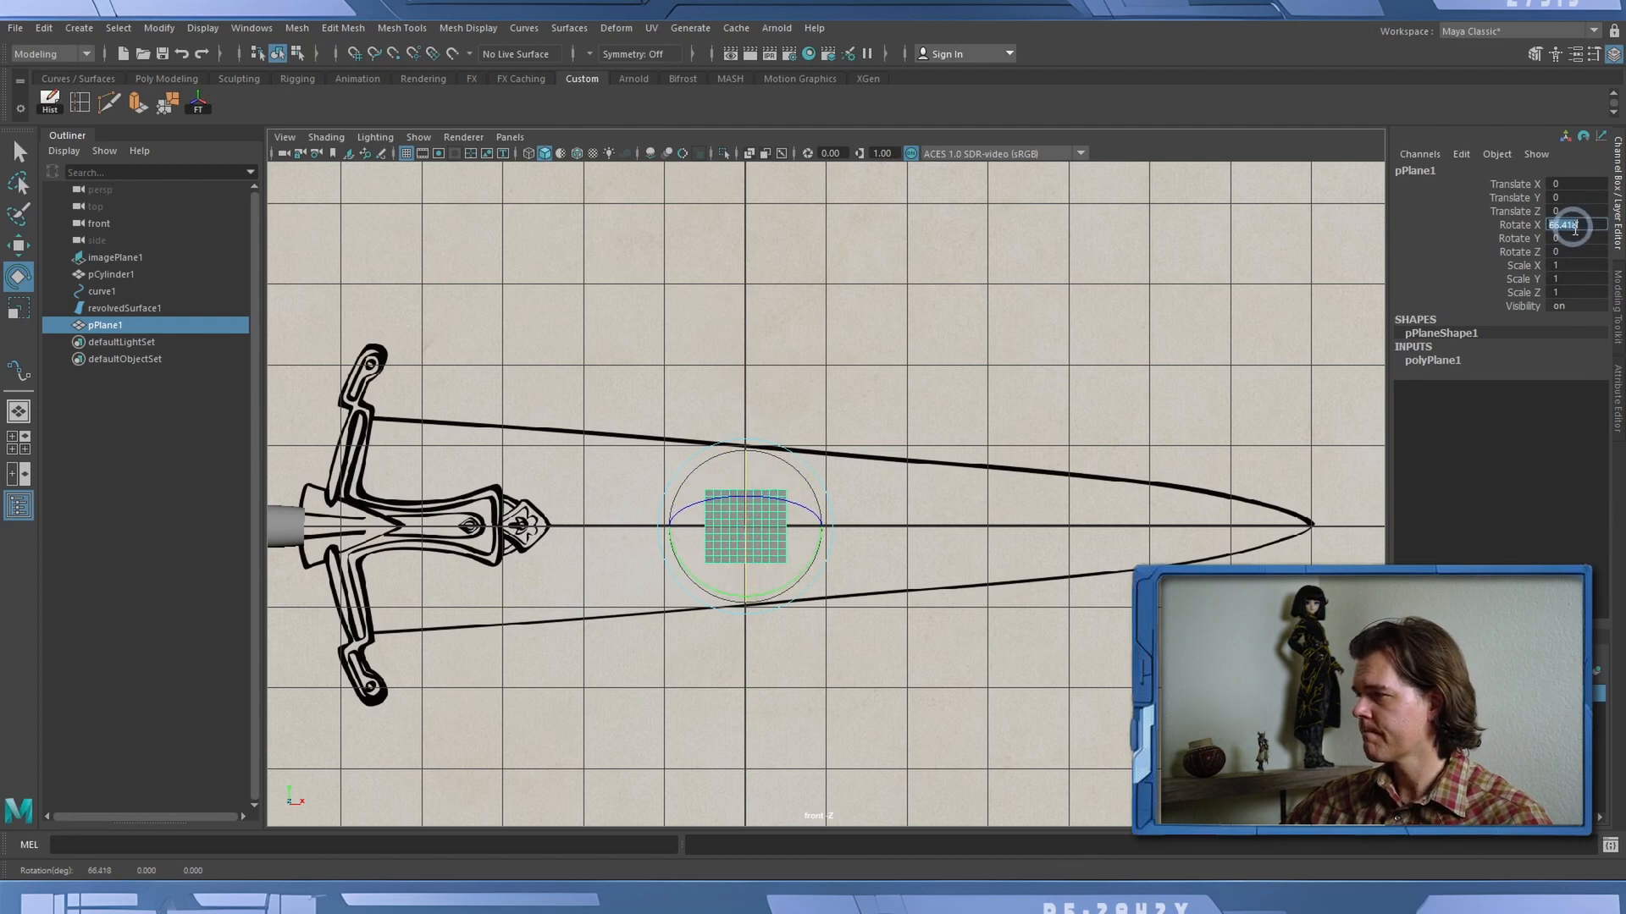
text(90)
key(Return)
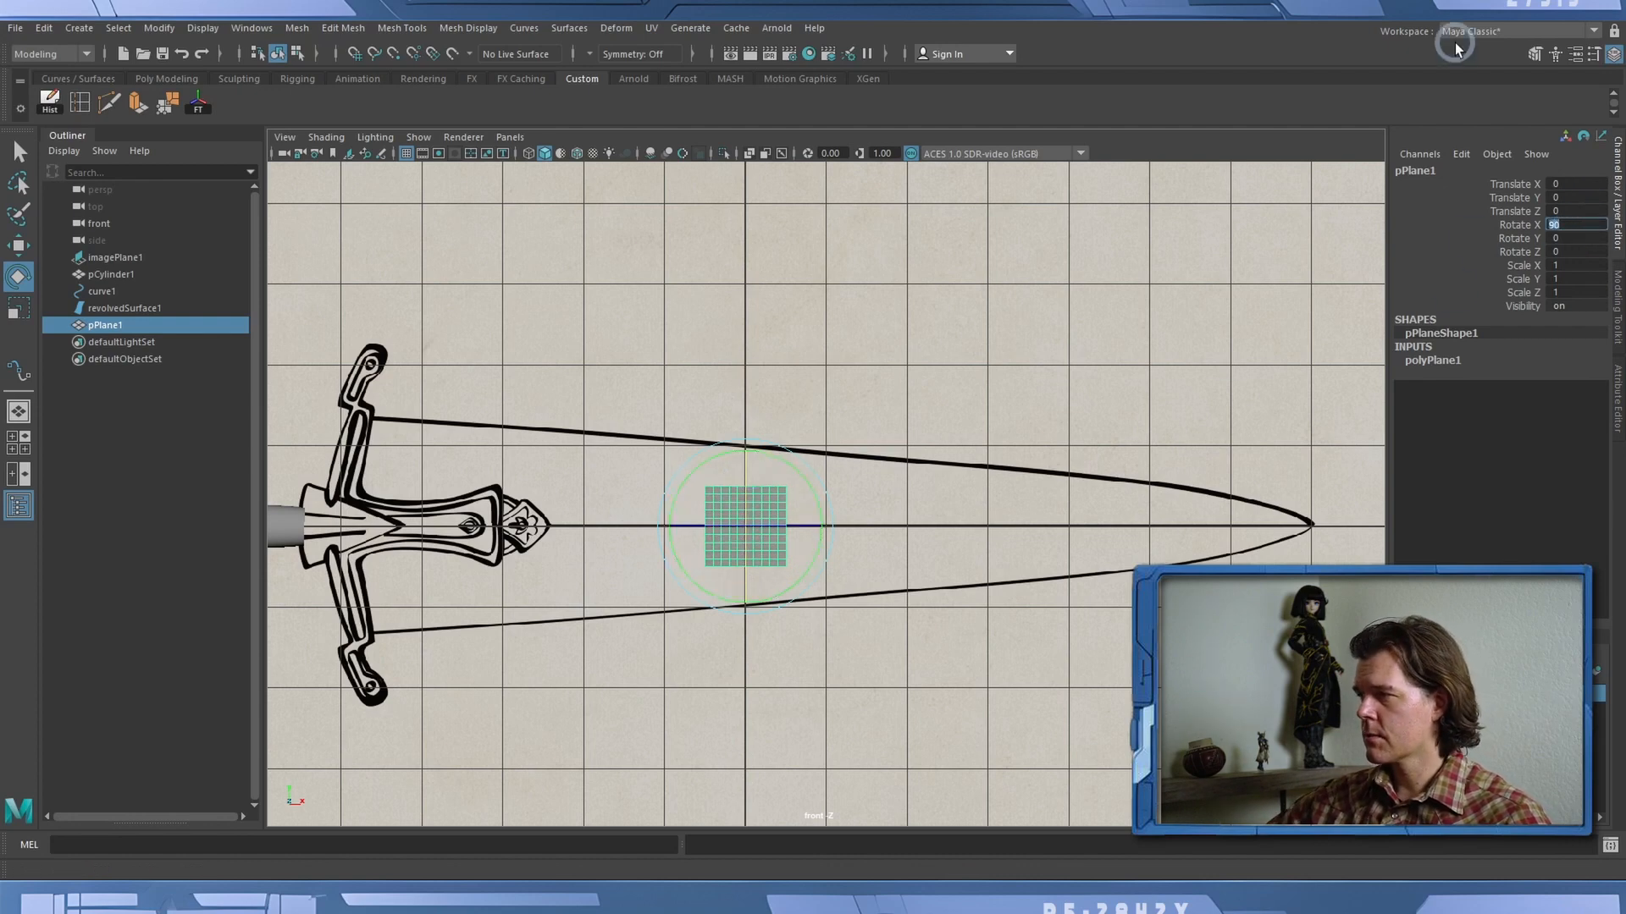
Scale the plane uniformly to about 3.147 and set its subdivisions to 6 in width and 2 in height.
click(1450, 371)
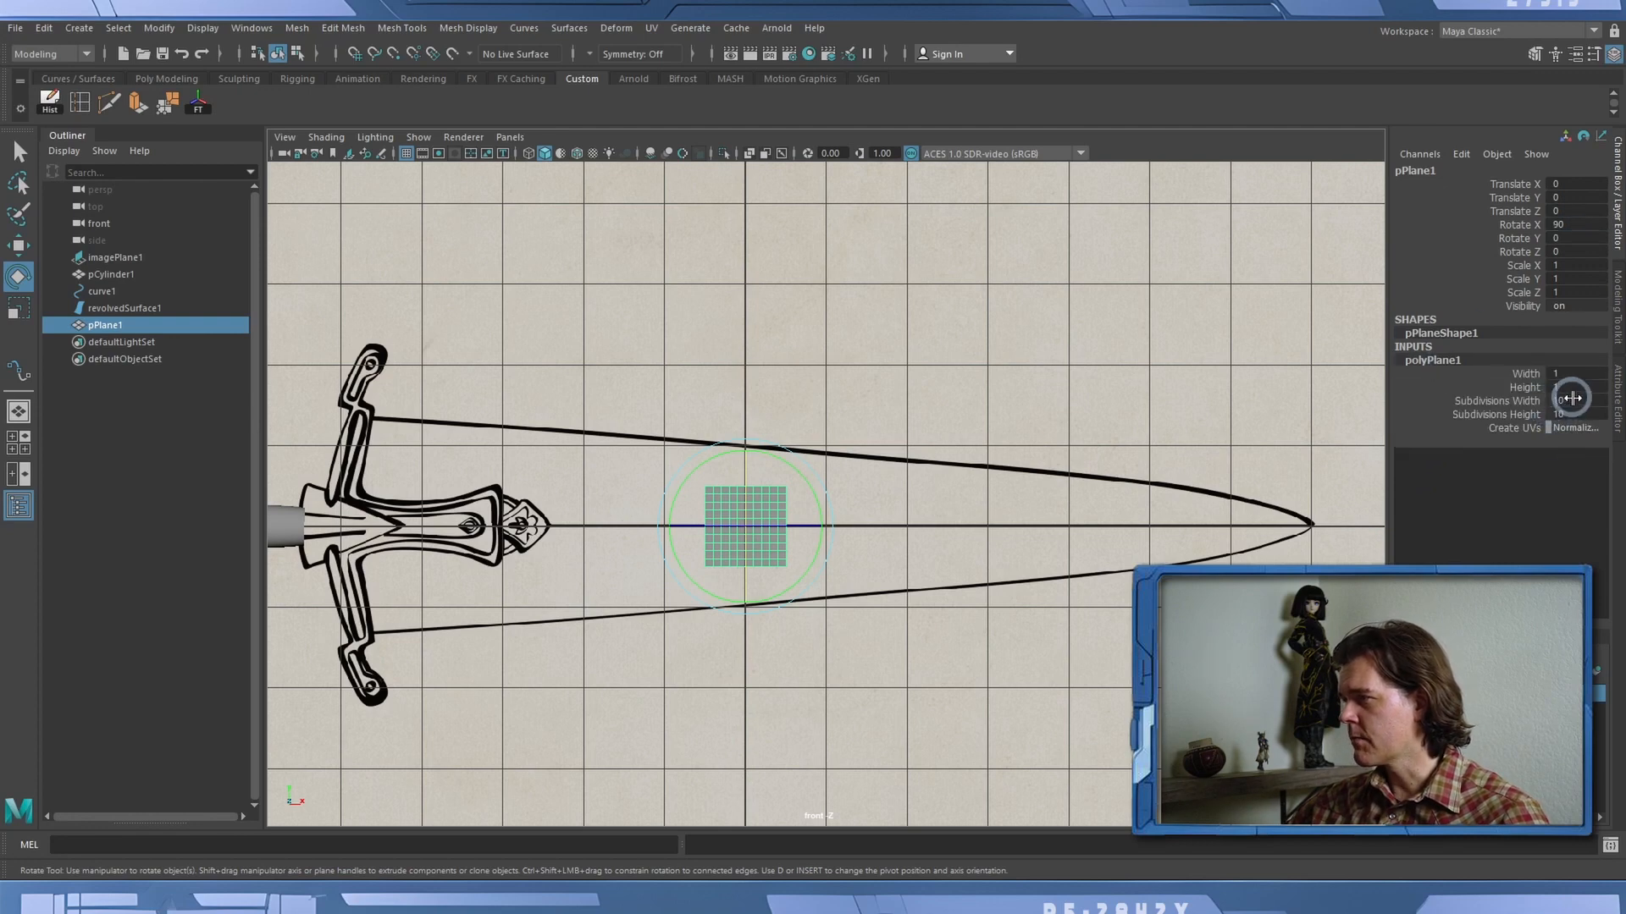
text(2)
key(Return)
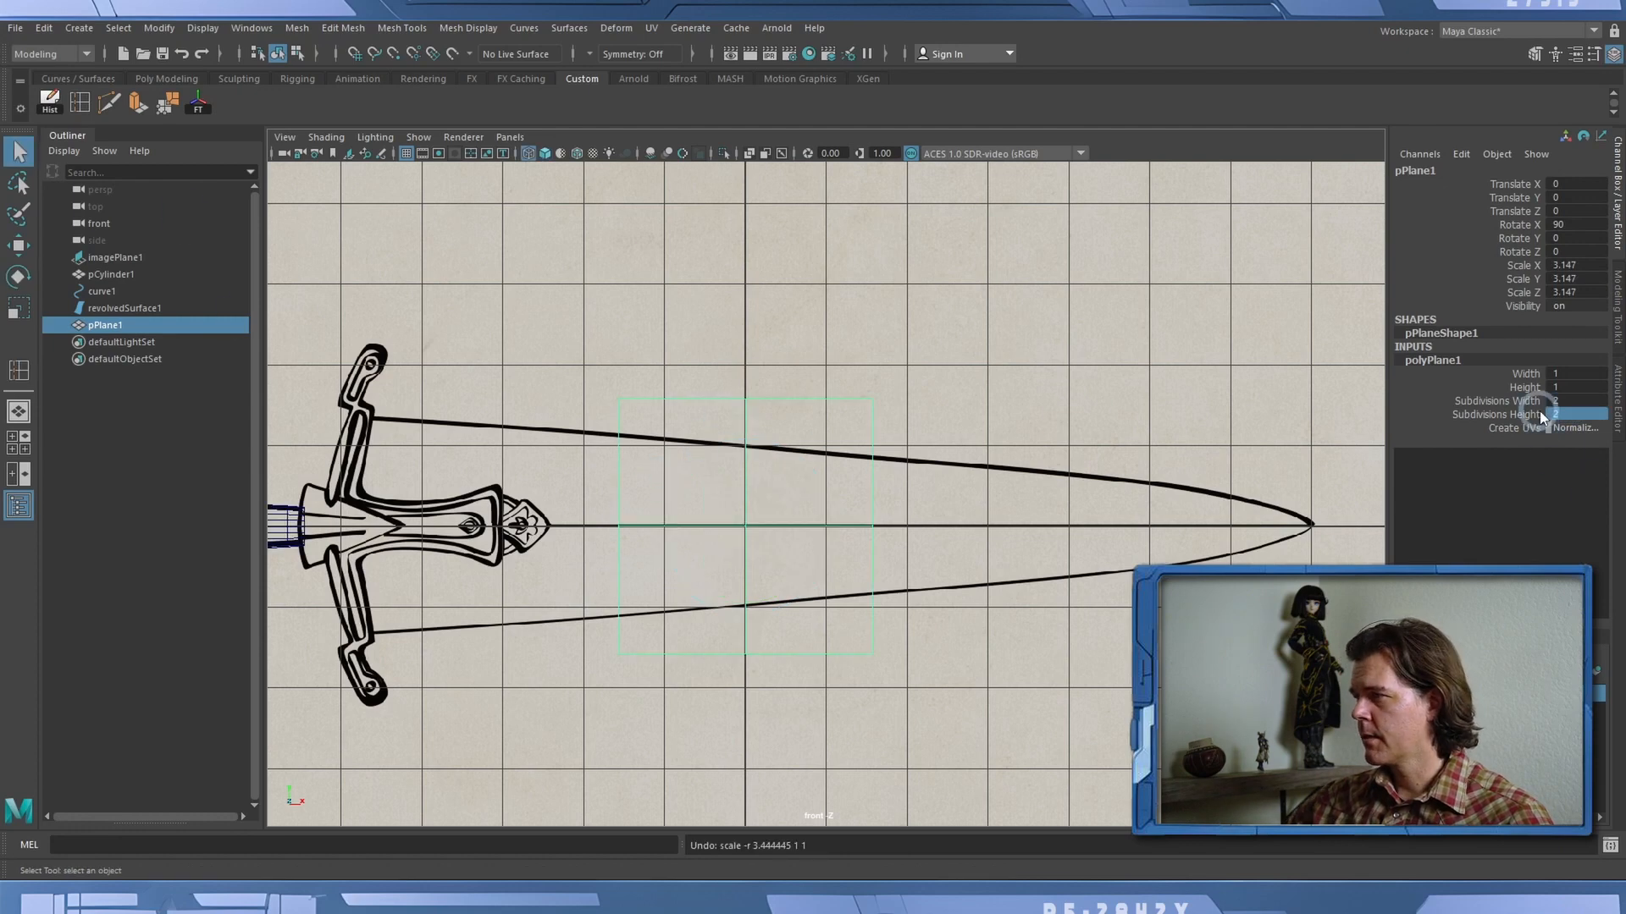
click(1574, 418)
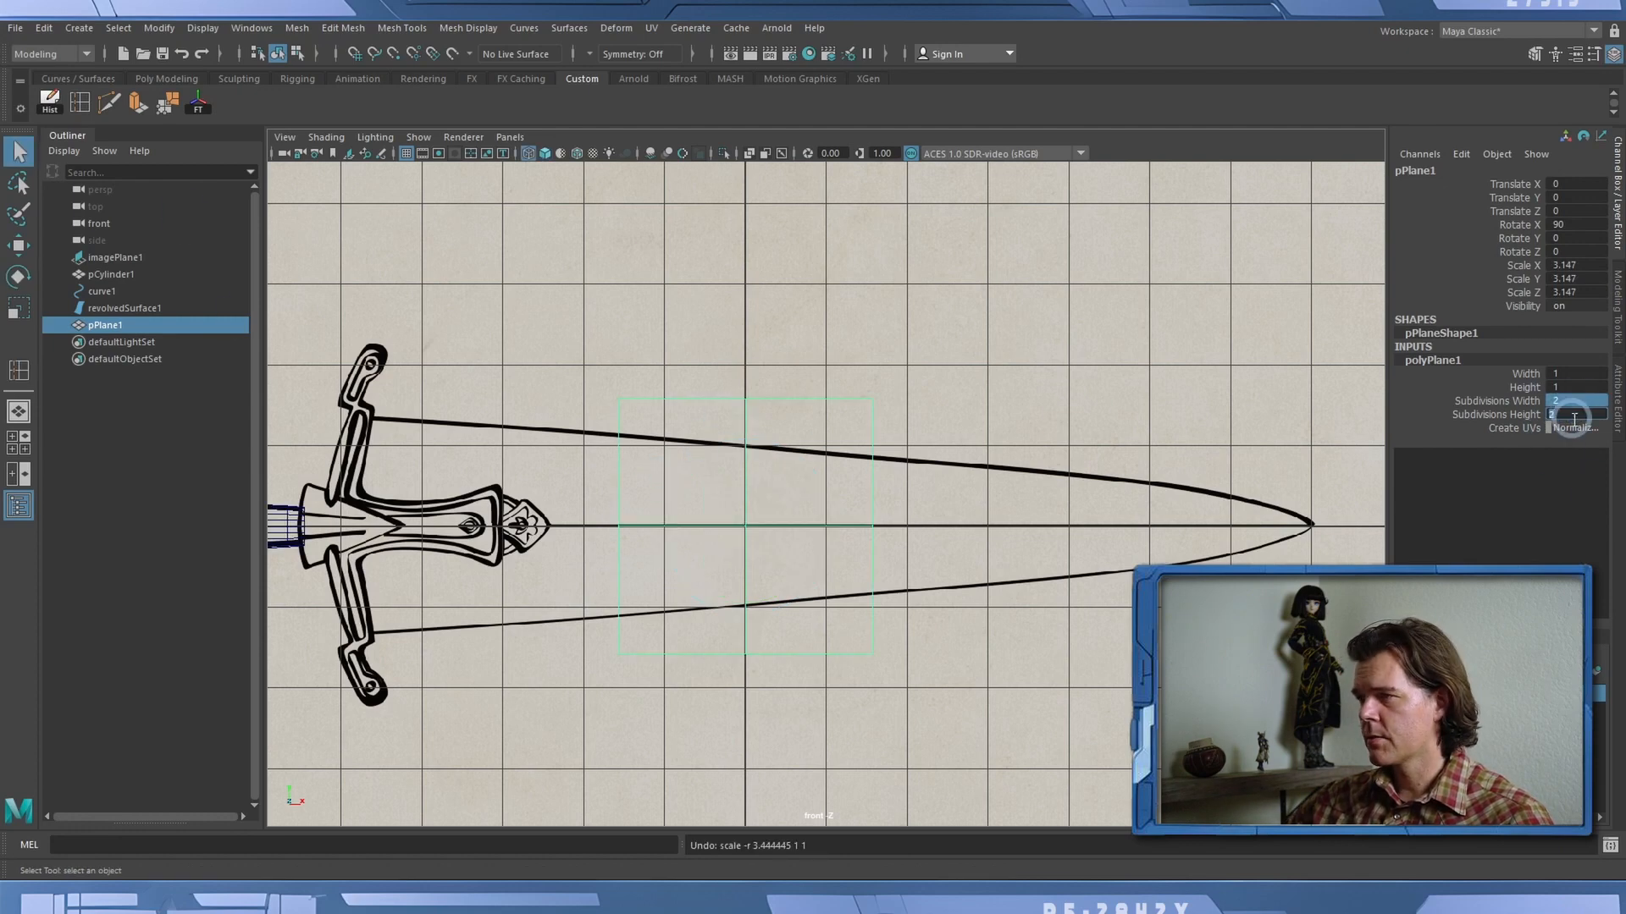
click(1577, 399)
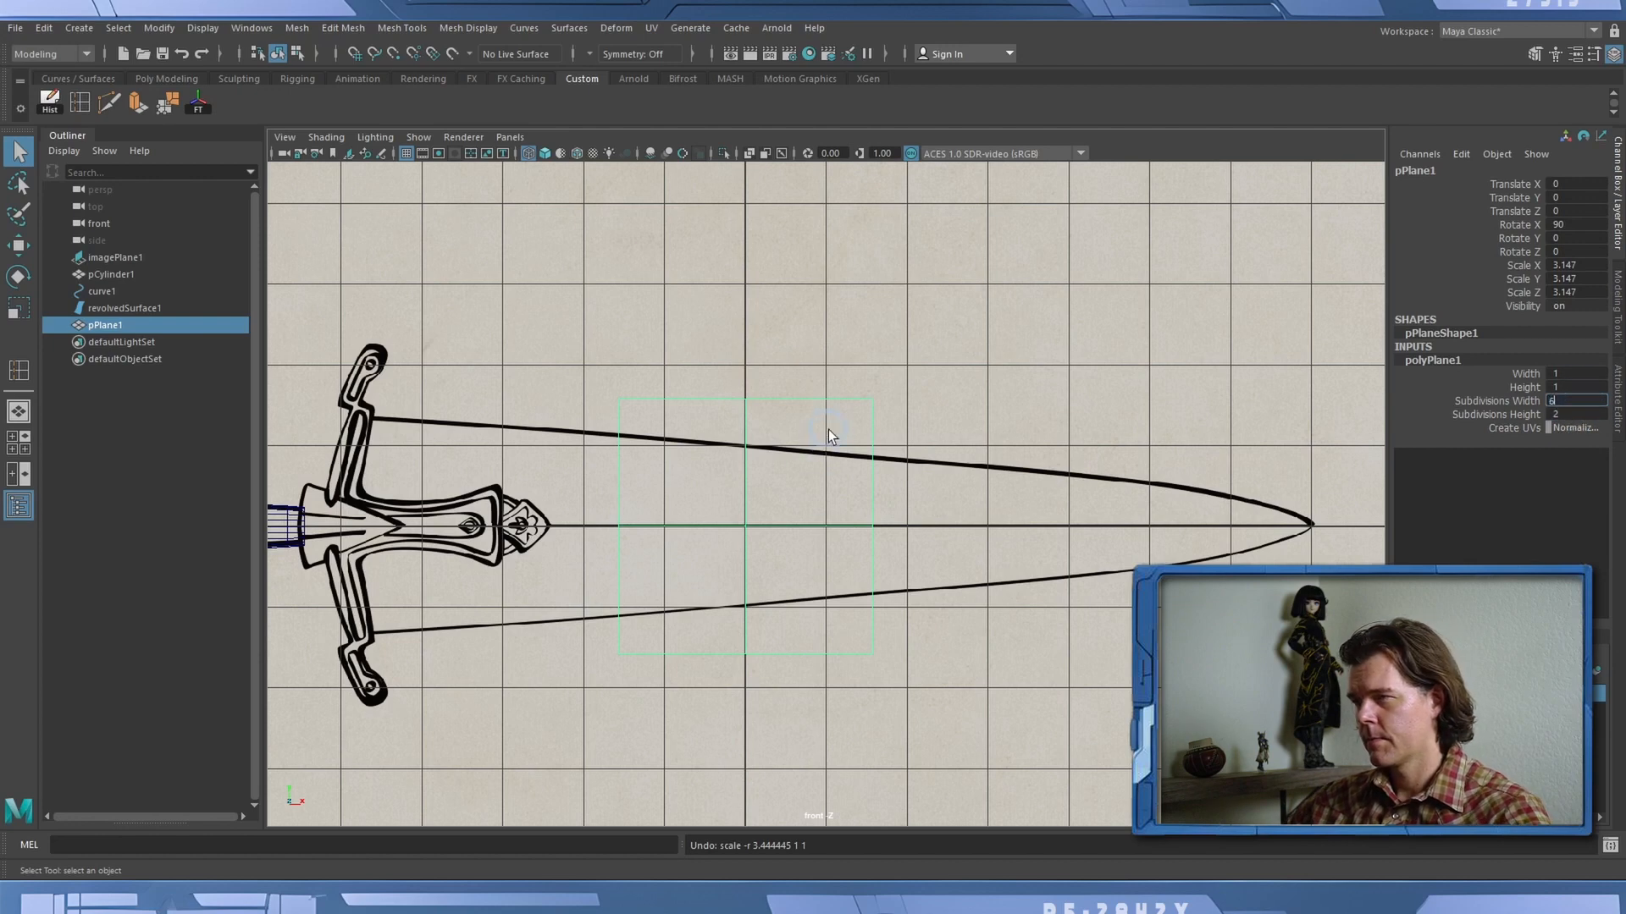
key(Return)
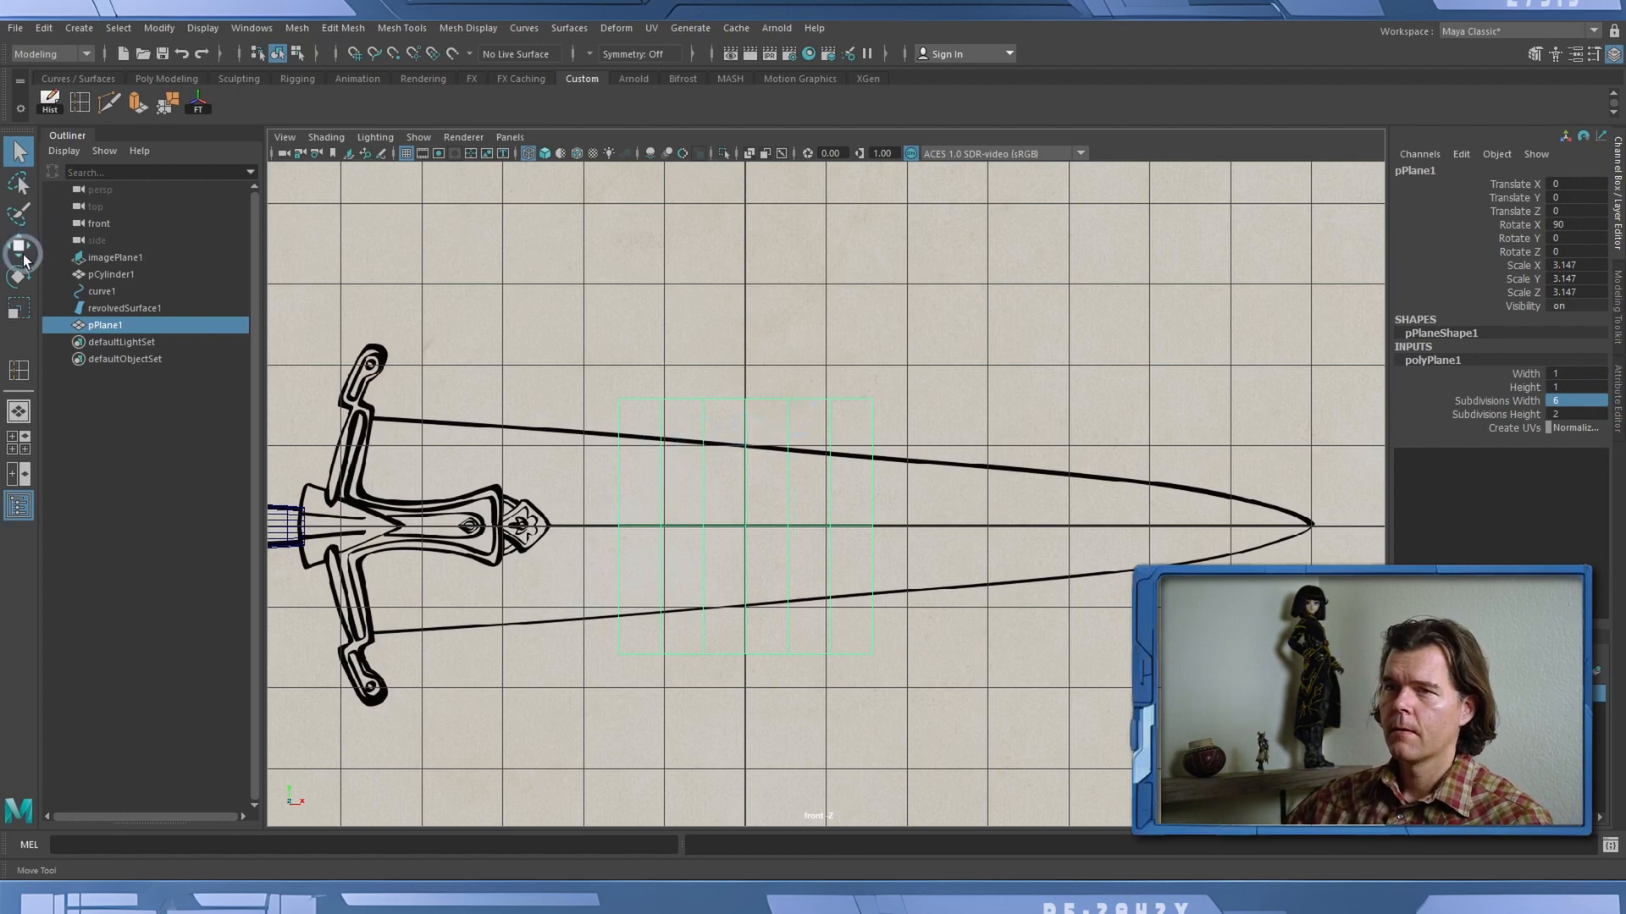
Stretch the plane to about 11.891 in X scale and move it to about 1.068 in X so its end meets the blade tip.
click(19, 306)
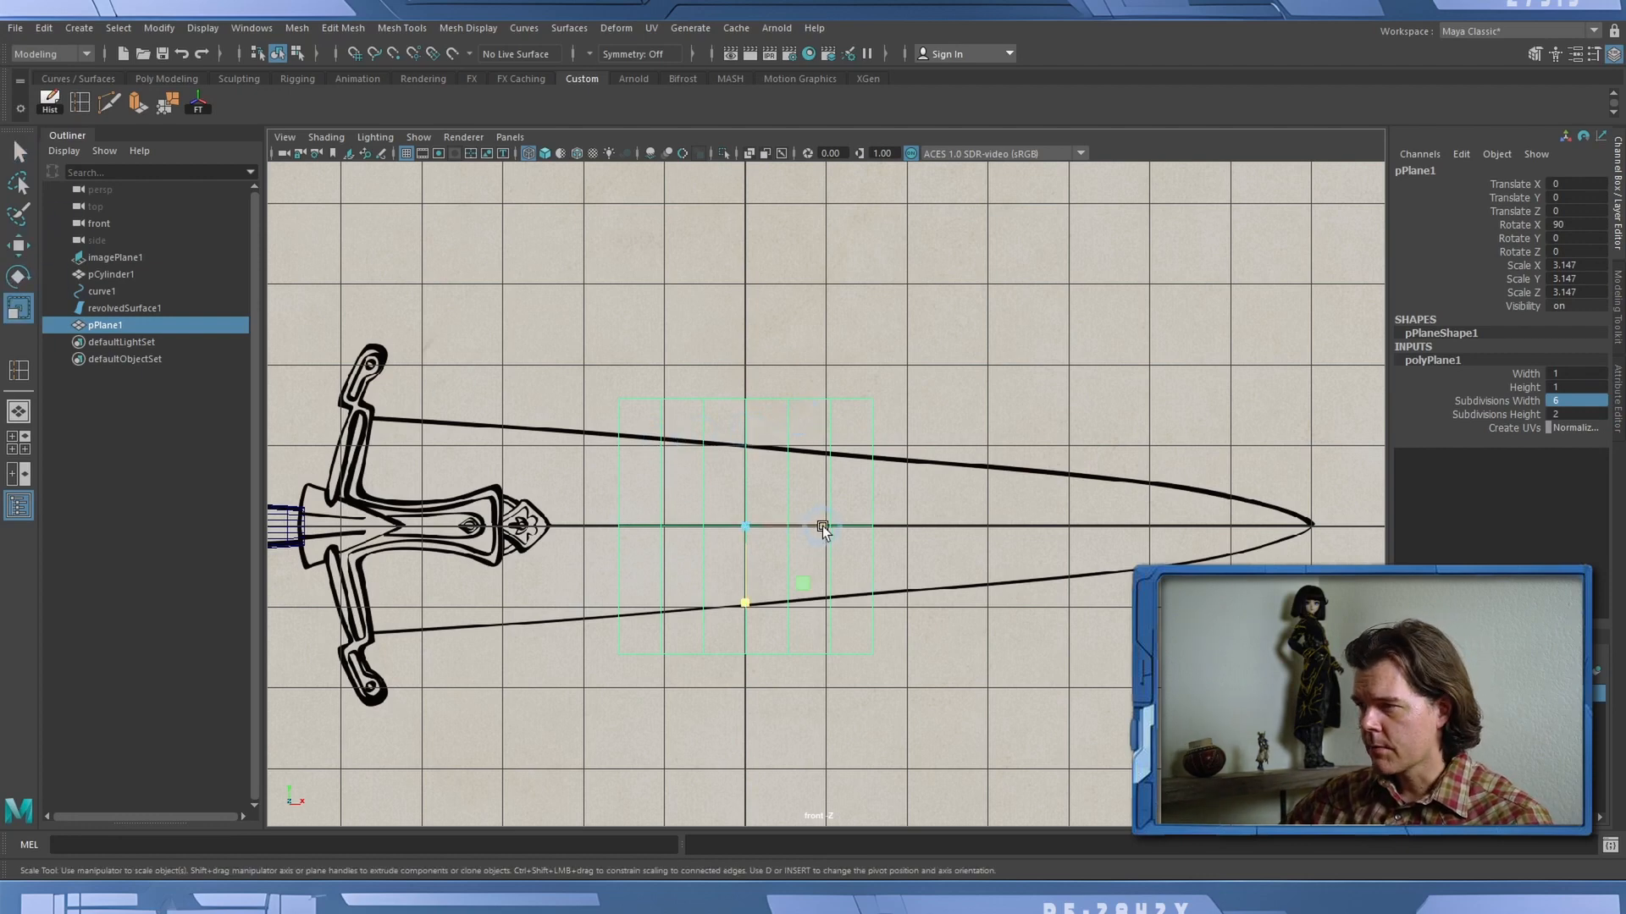
drag(822, 528, 970, 531)
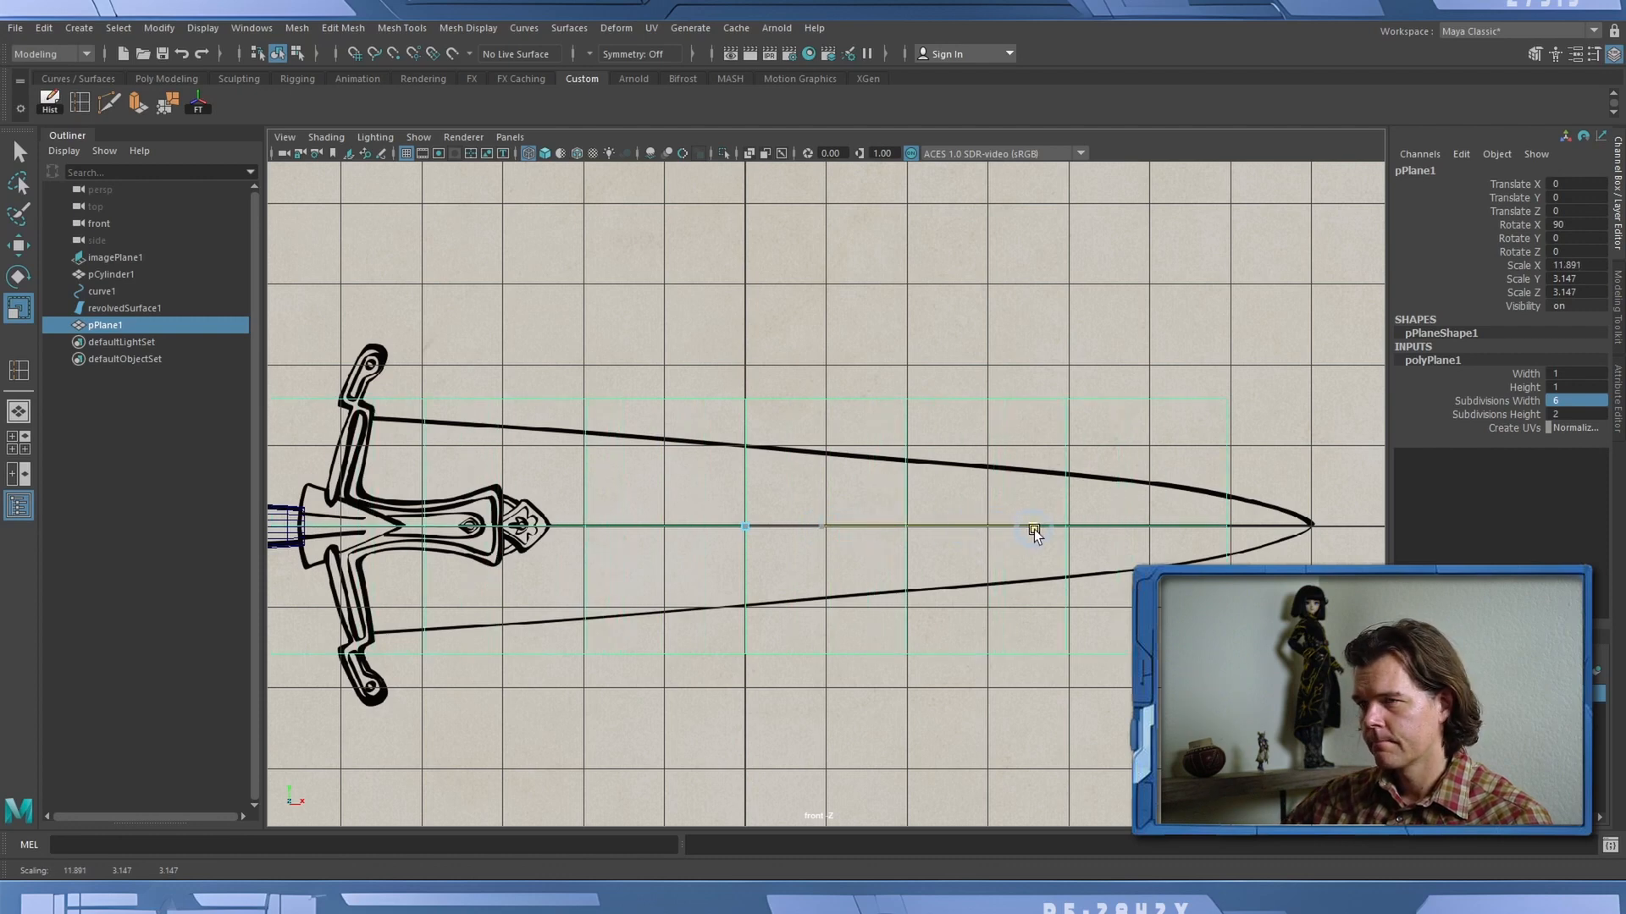
key(w)
drag(847, 530, 914, 537)
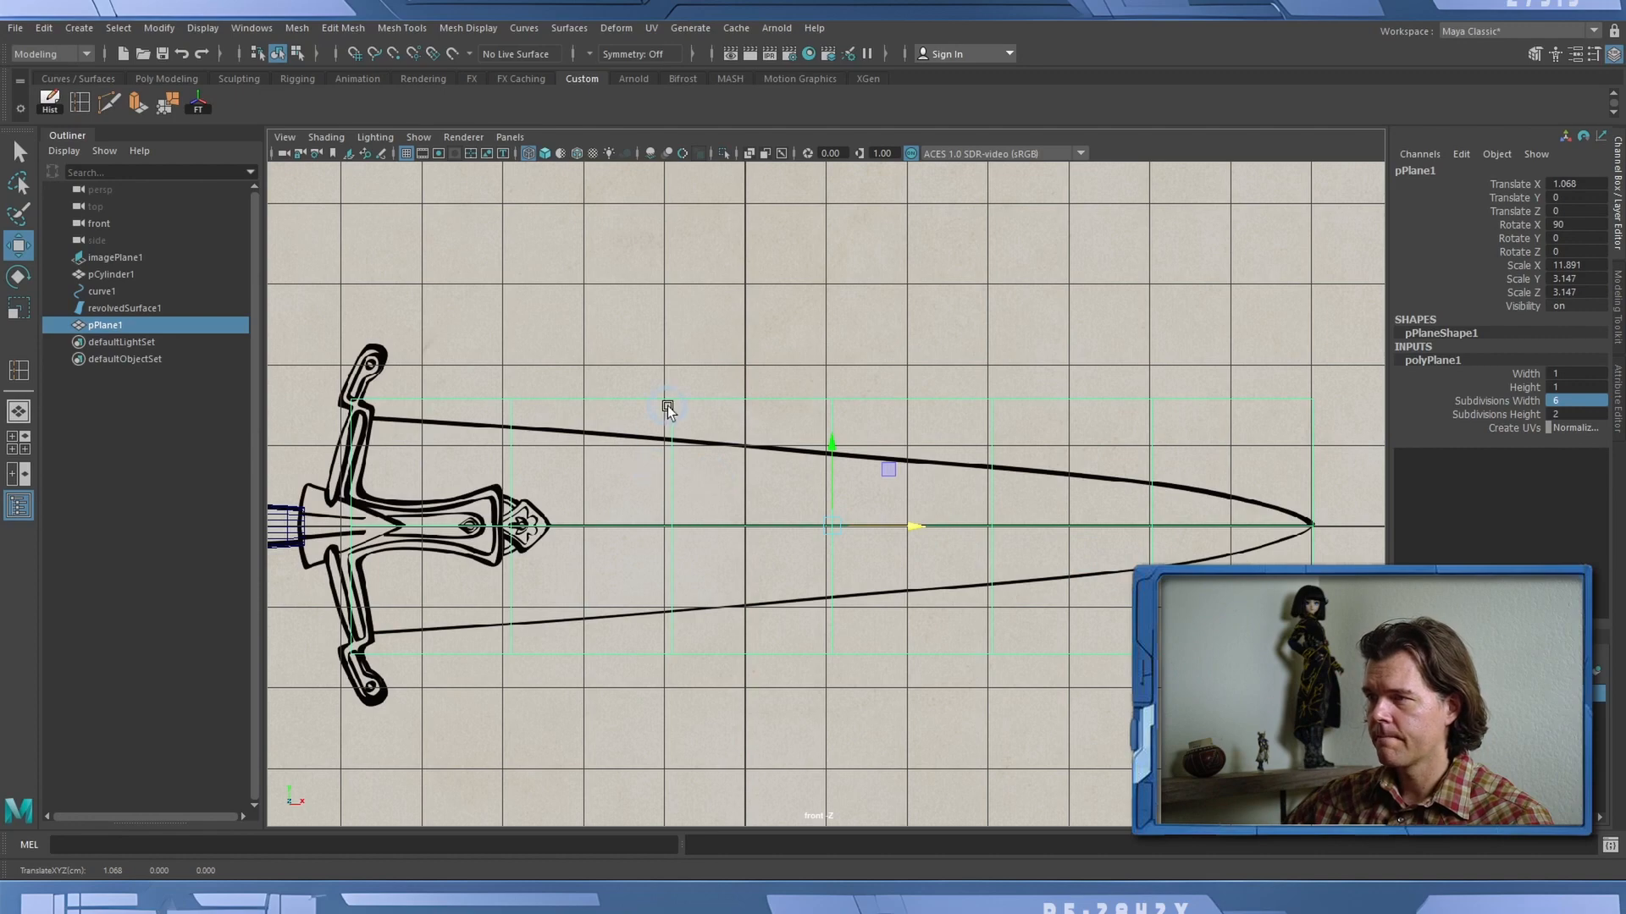
Switch the plane to vertex editing and narrow its second vertex column from the guard to the blade outline.
right_drag(667, 406, 675, 417)
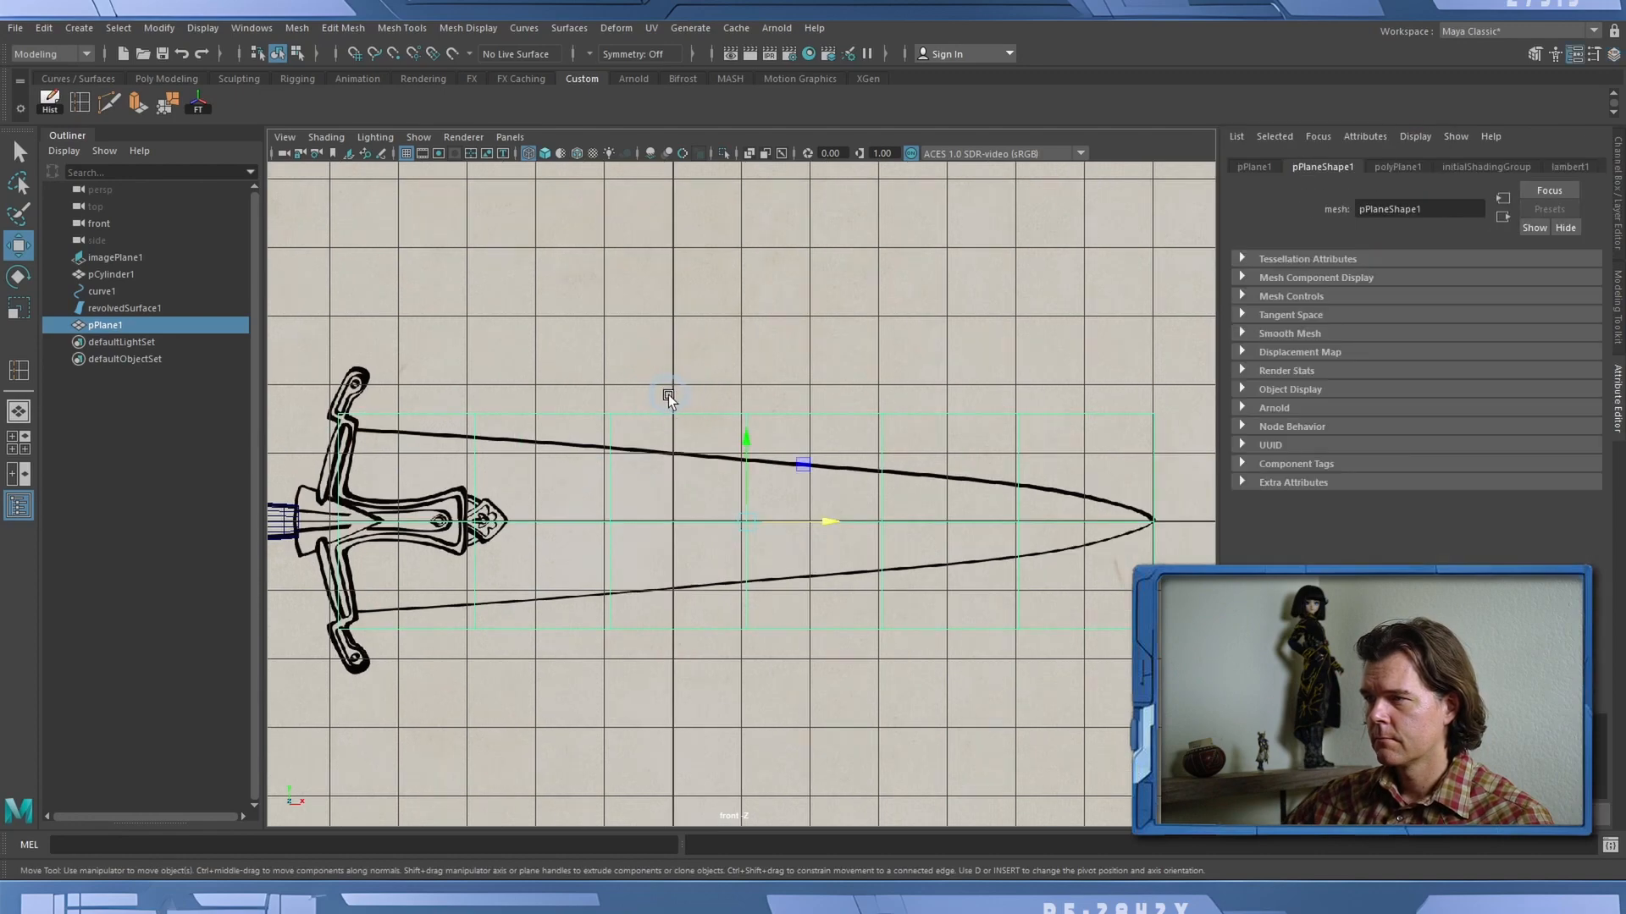
click(1620, 372)
right_drag(941, 380, 596, 334)
drag(541, 318, 601, 757)
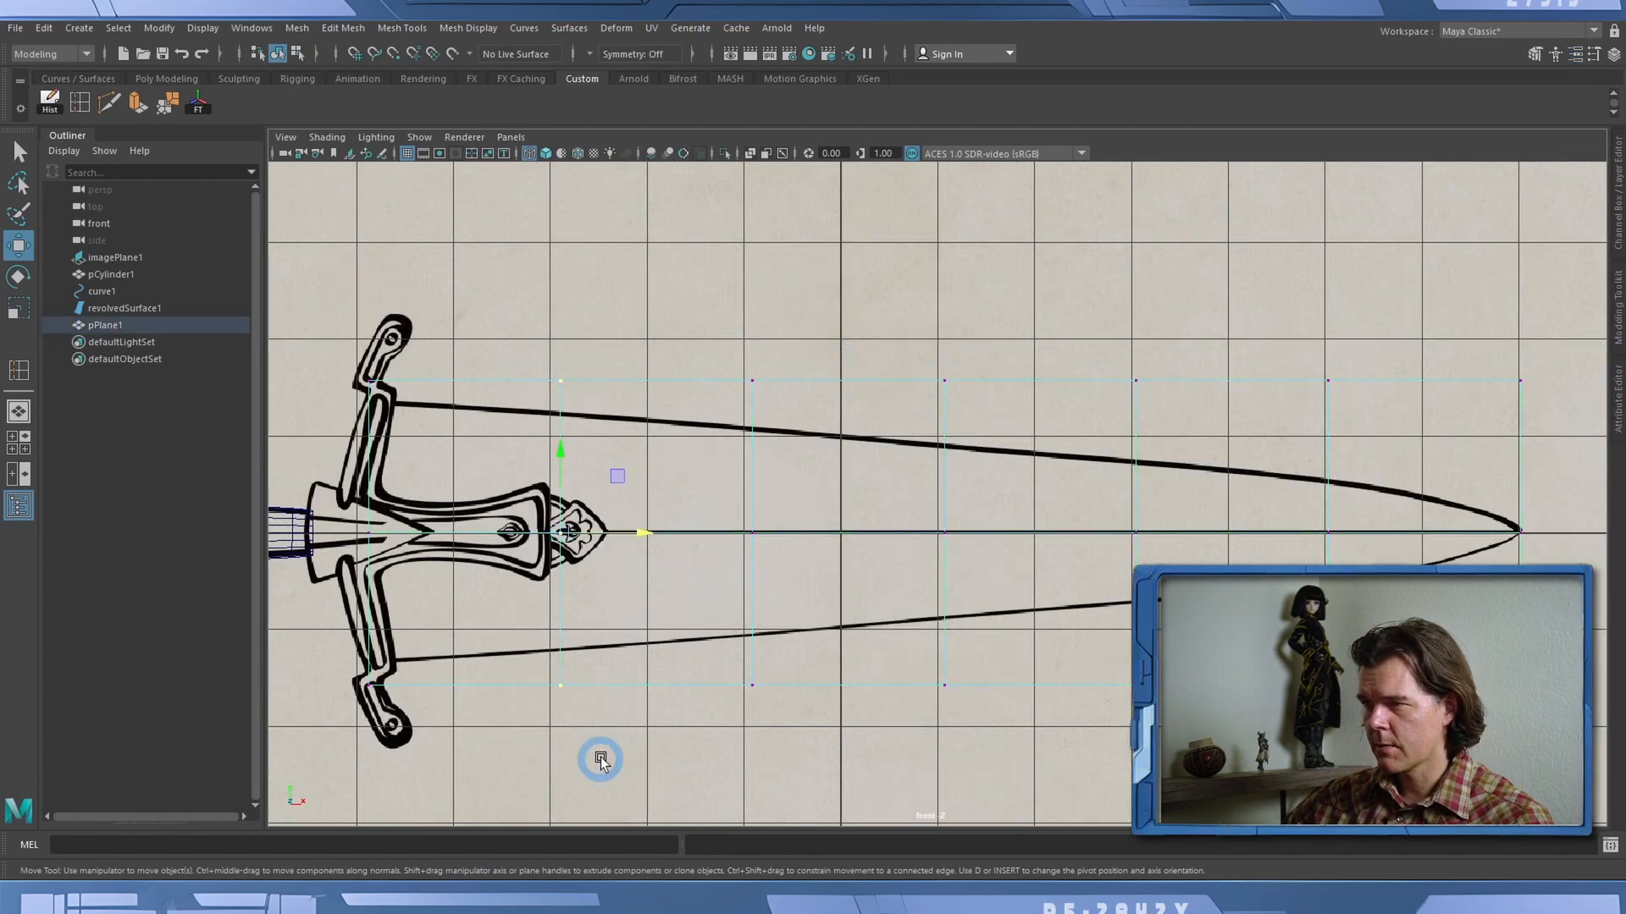
key(r)
middle_drag(563, 611, 563, 592)
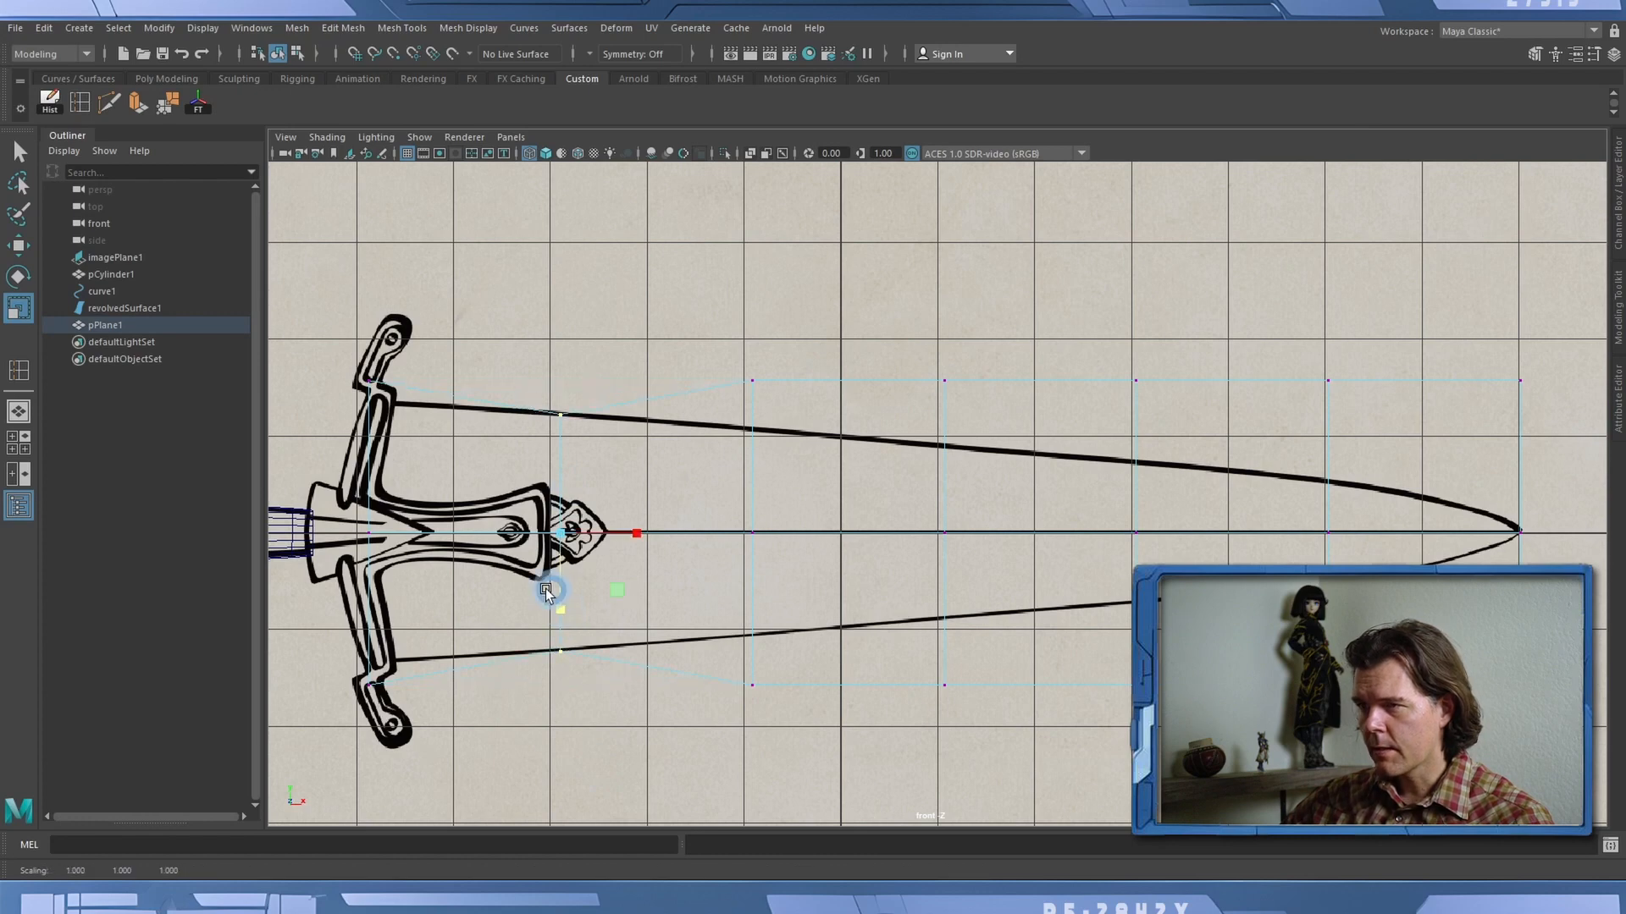
Narrow the vertex column at the guard to the blade's base width and shift it slightly toward the tip.
drag(341, 349, 405, 718)
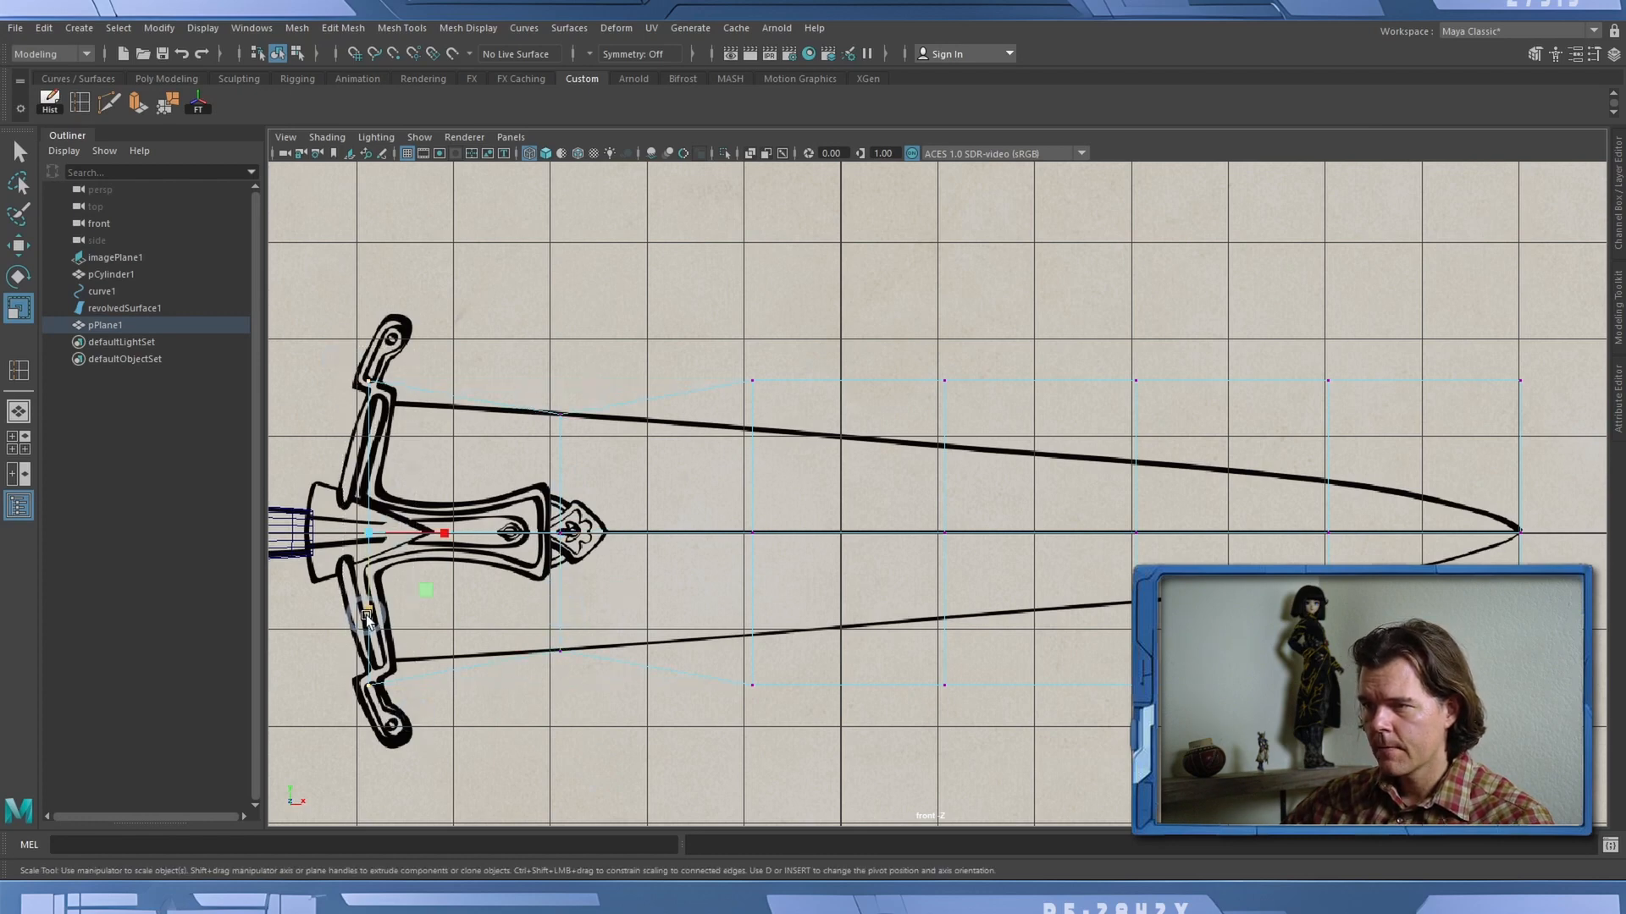
middle_drag(366, 615, 367, 602)
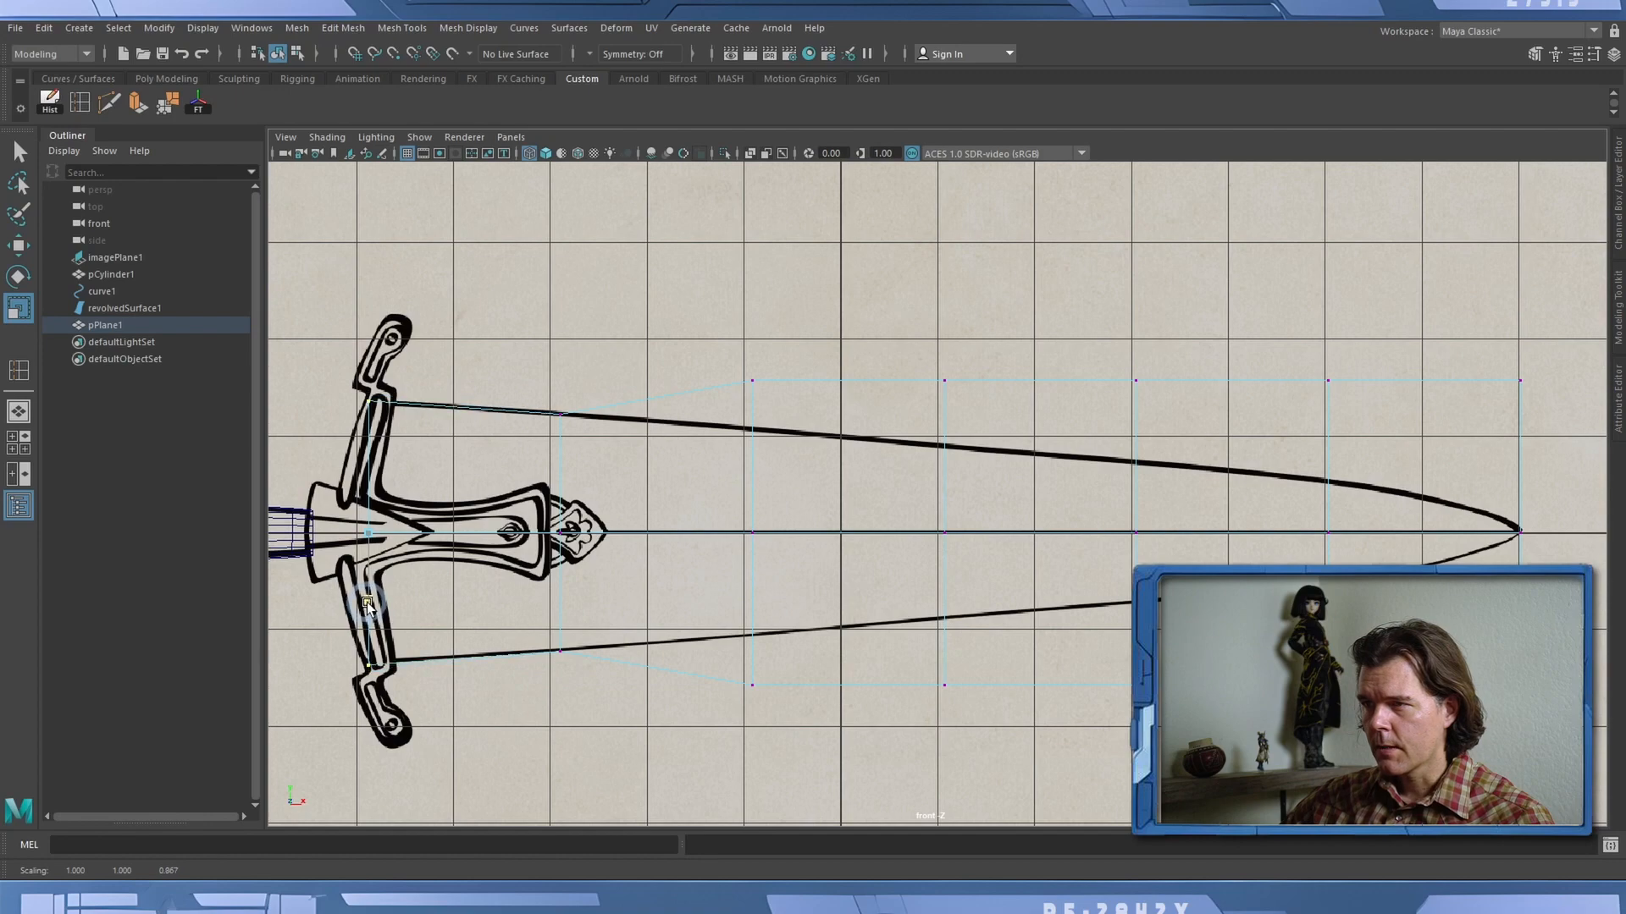
key(w)
drag(450, 538, 459, 536)
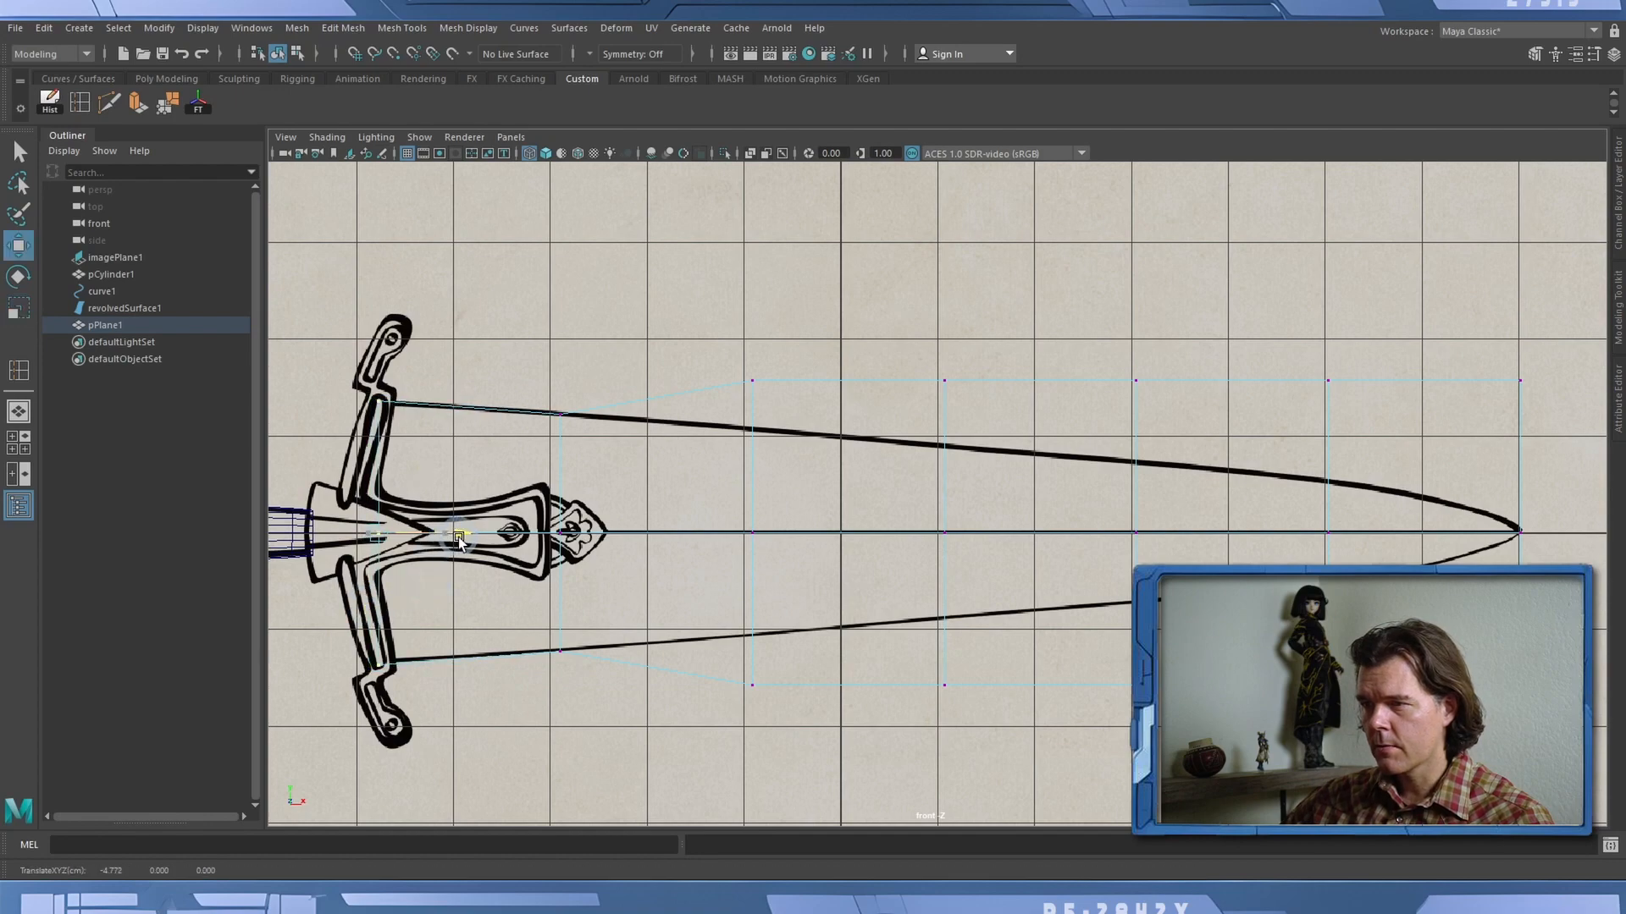
key(r)
middle_drag(384, 606, 384, 603)
Narrow the third and fourth vertex columns from the guard until they match the drawn blade edges.
drag(688, 296, 749, 529)
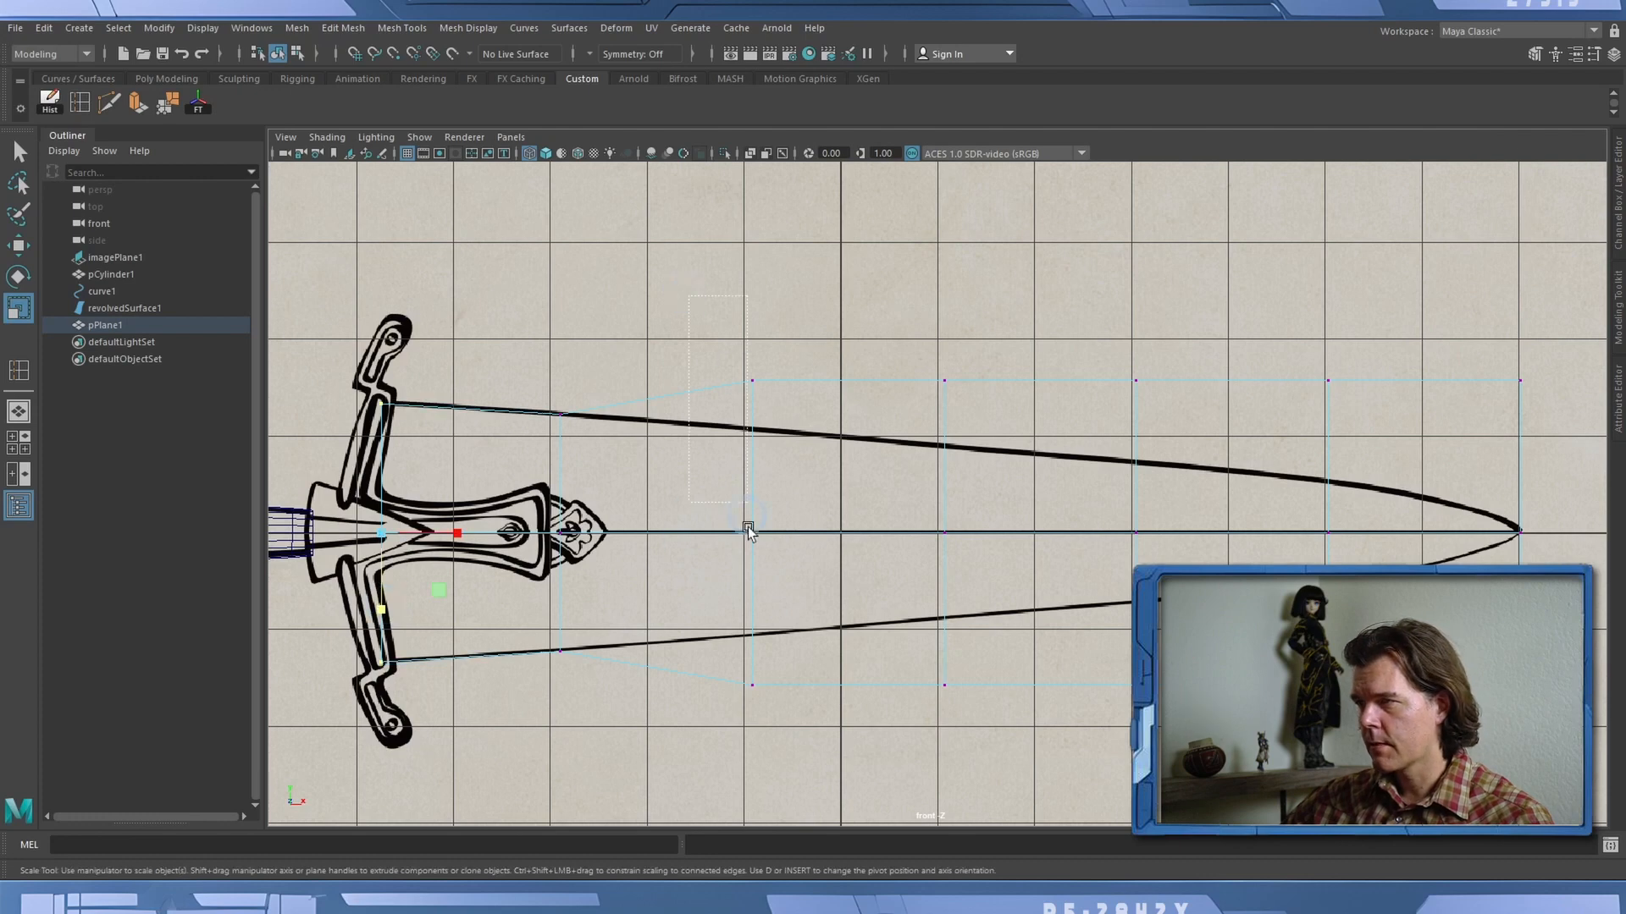
drag(776, 731, 774, 729)
drag(748, 609, 745, 591)
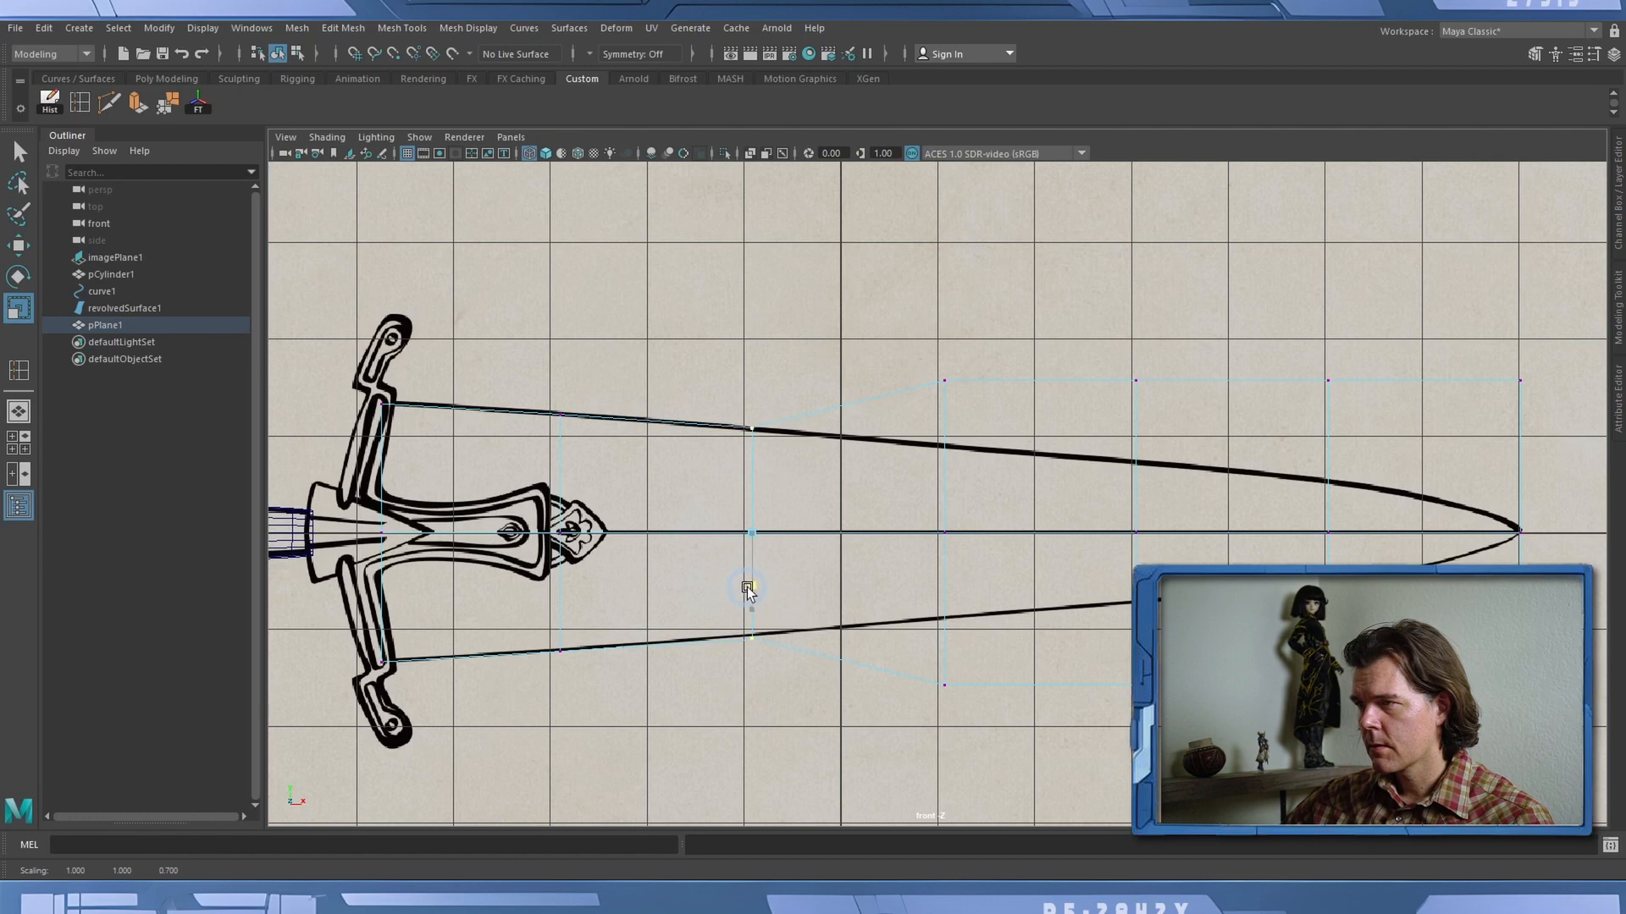
drag(889, 348, 962, 751)
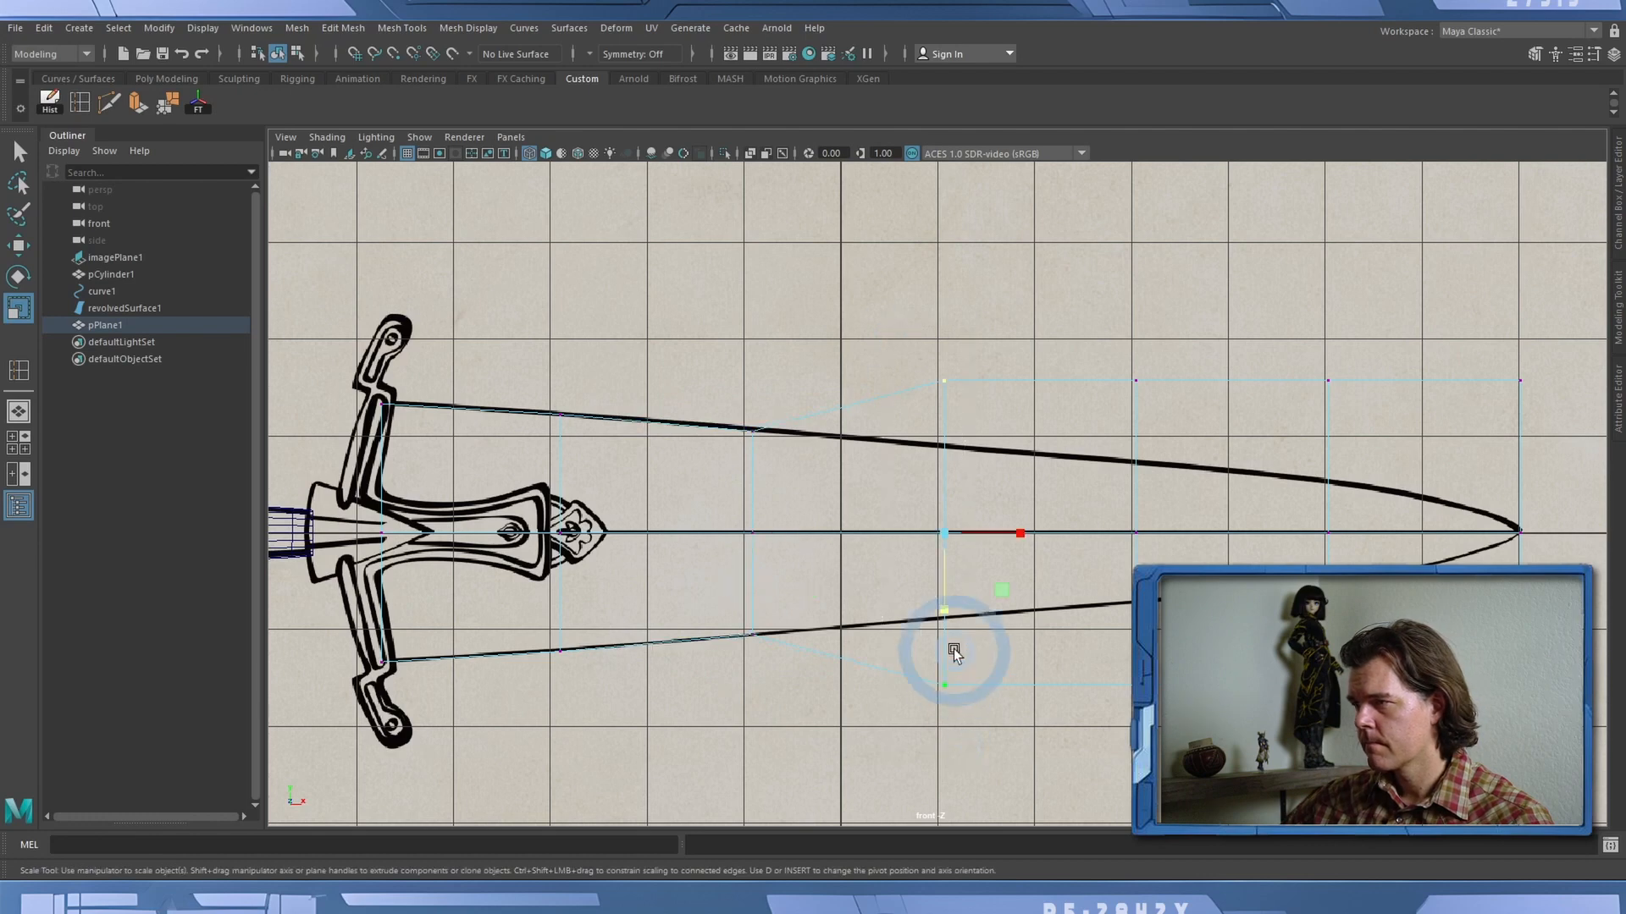
drag(943, 610, 945, 576)
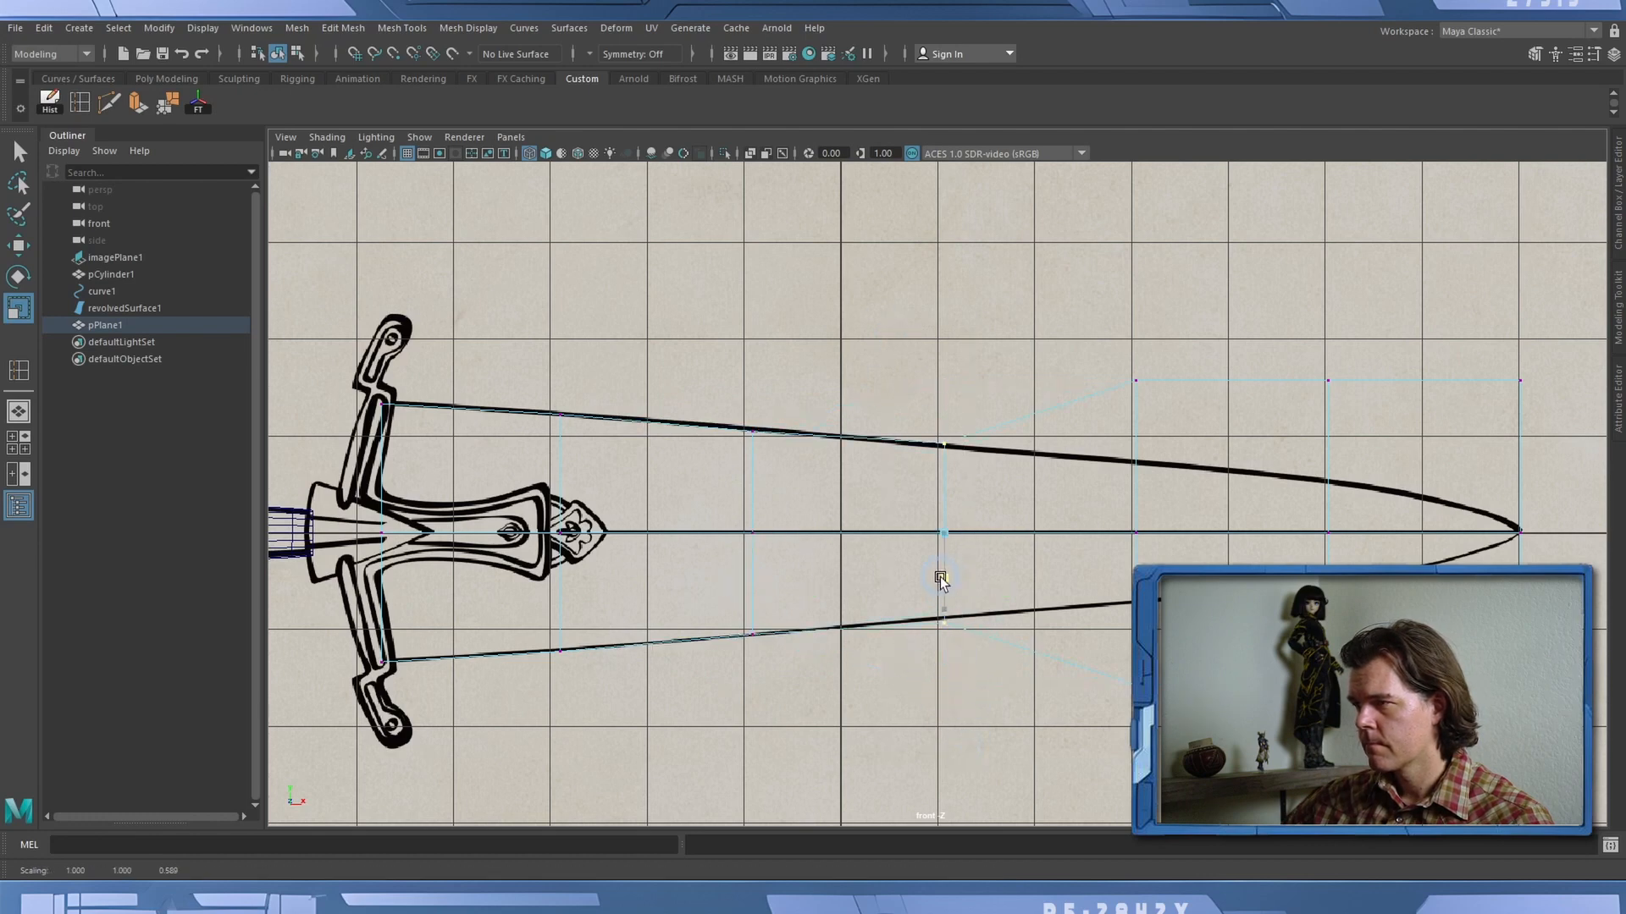
drag(940, 579, 941, 577)
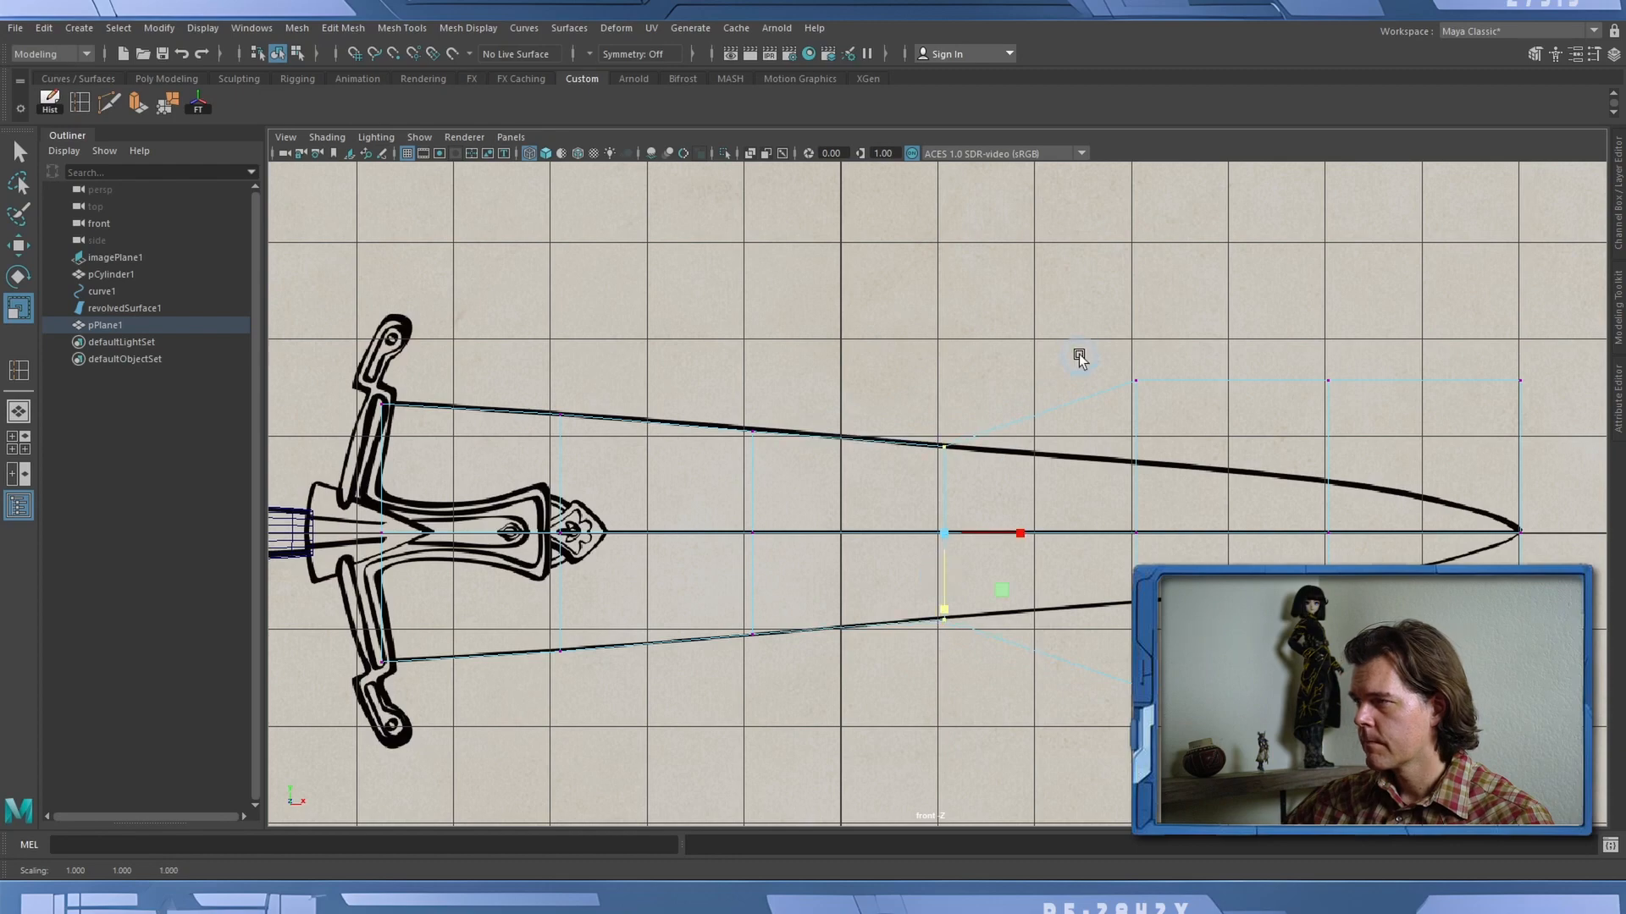
Narrow the fifth and sixth vertex columns to the blade outline and squeeze the end column almost to a point at the tip.
drag(1092, 337, 1389, 729)
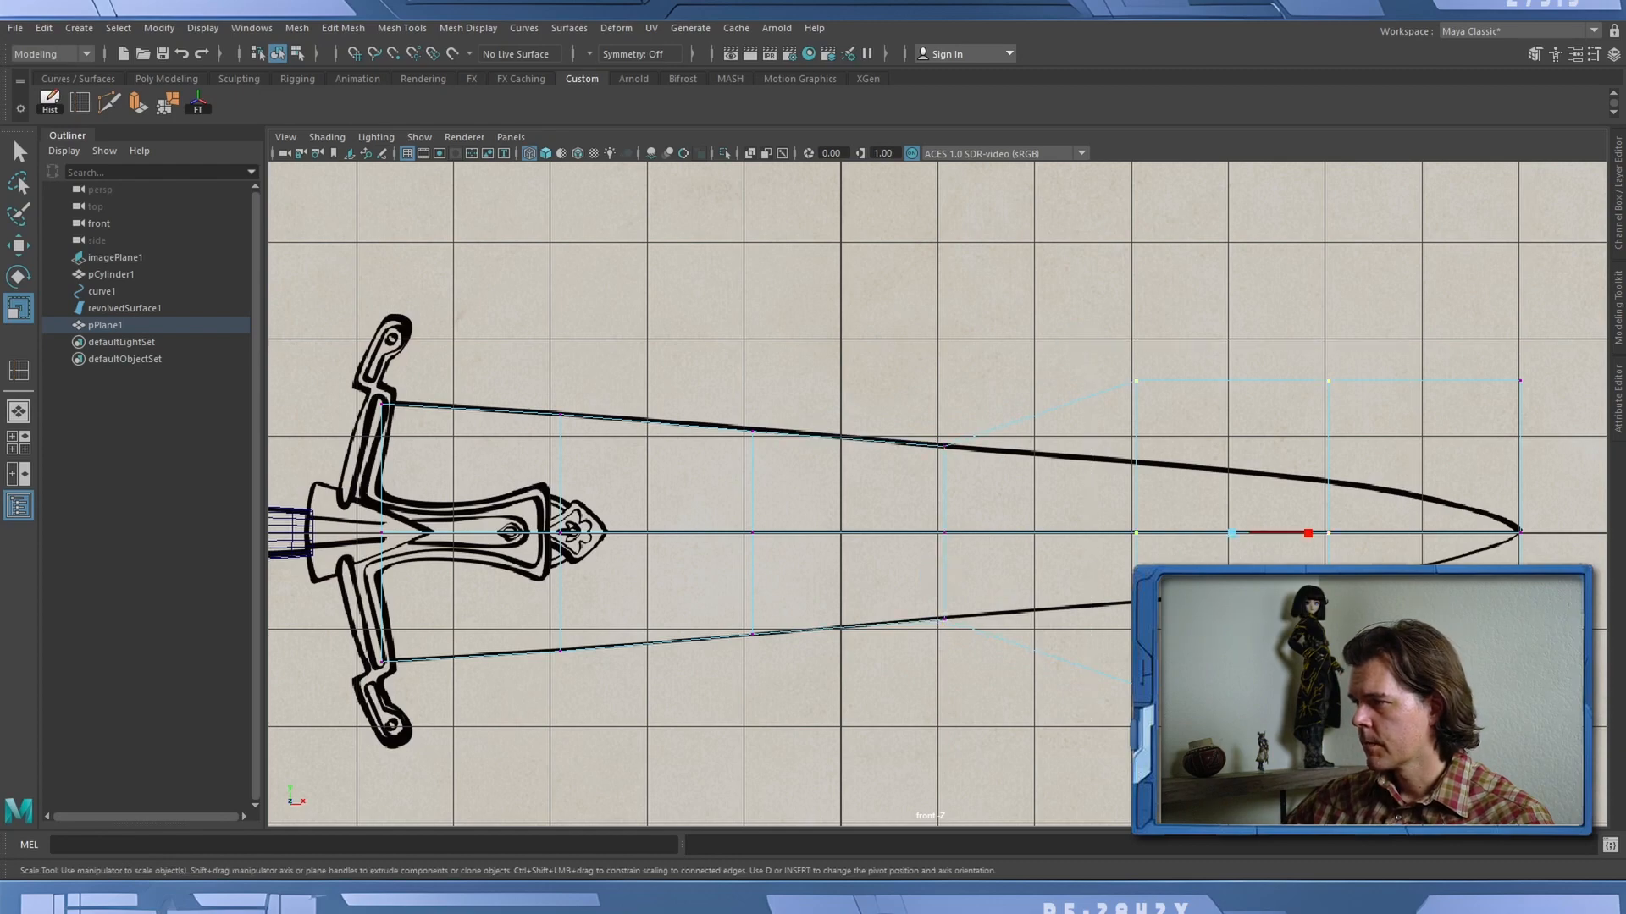
drag(1232, 605, 1229, 565)
drag(1235, 391, 1329, 588)
drag(1462, 300, 1476, 325)
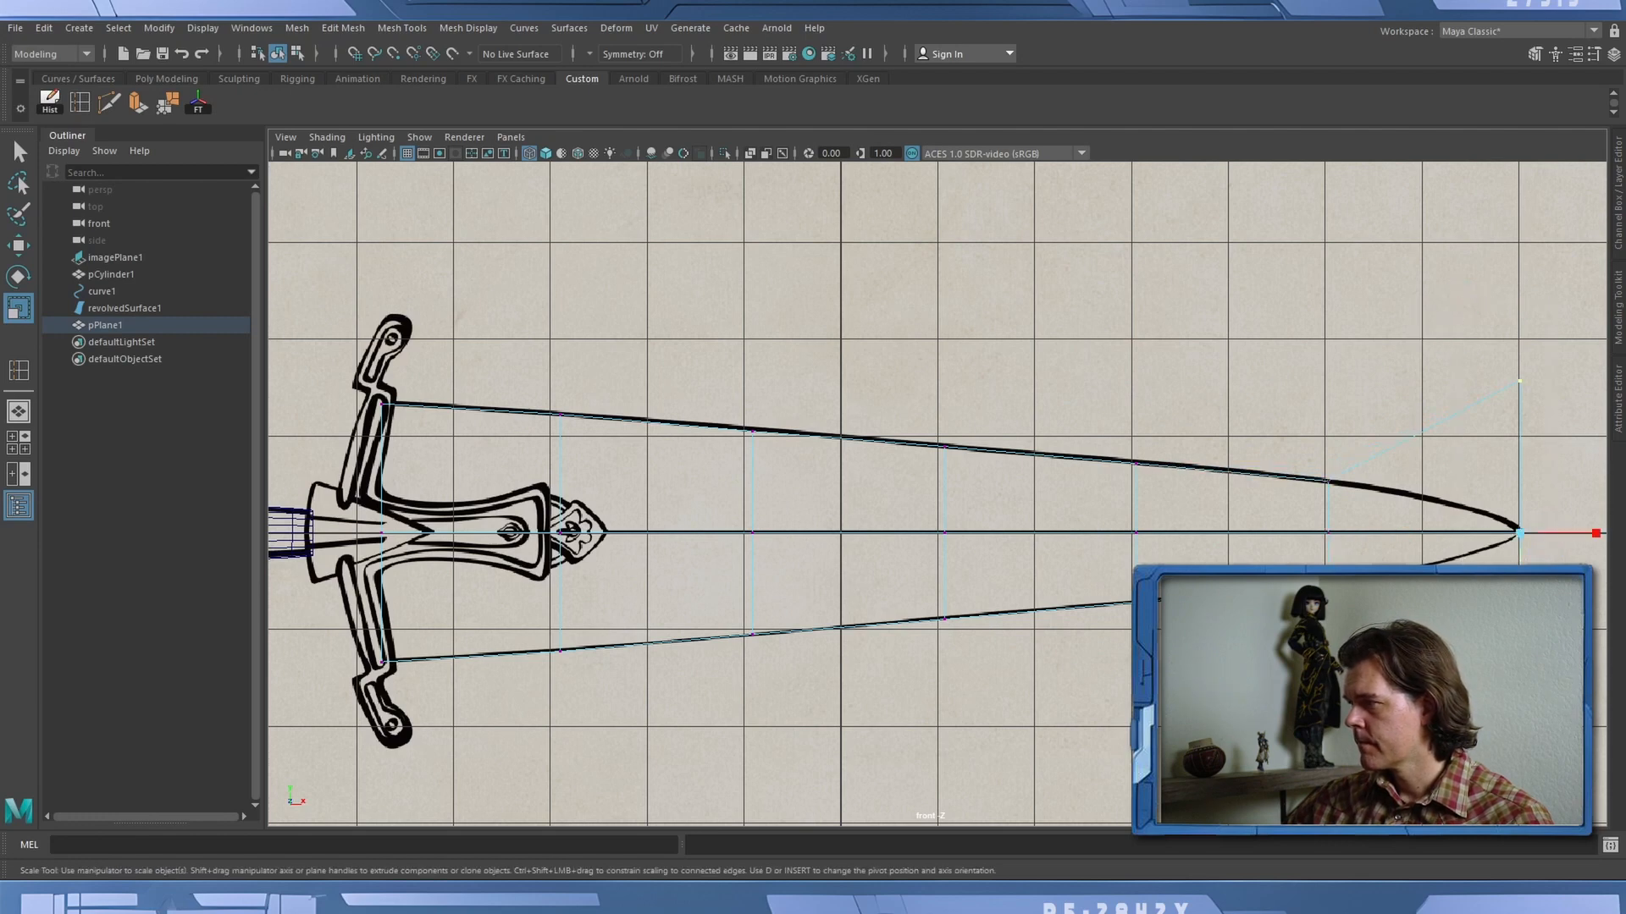
drag(1519, 608, 1498, 540)
With smooth preview on, widen the vertex column before the blade tip slightly to fit the outline, and return to unsmoothed display.
alt+middle_drag(1400, 569, 907, 513)
alt+right_drag(908, 513, 1412, 525)
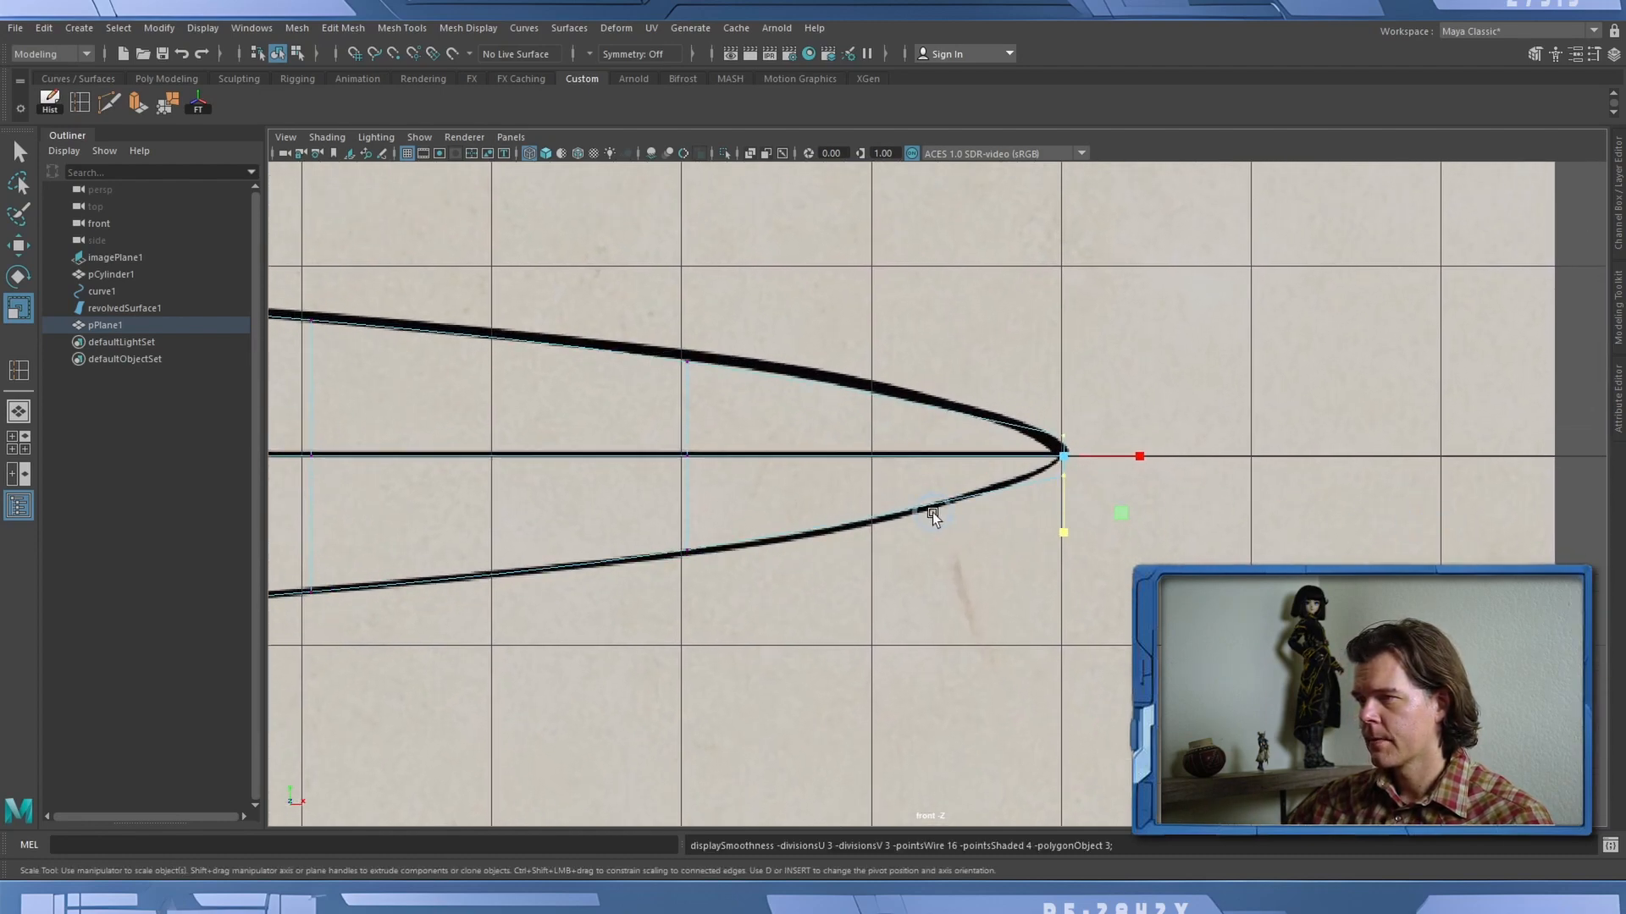
alt+middle_drag(720, 476, 869, 516)
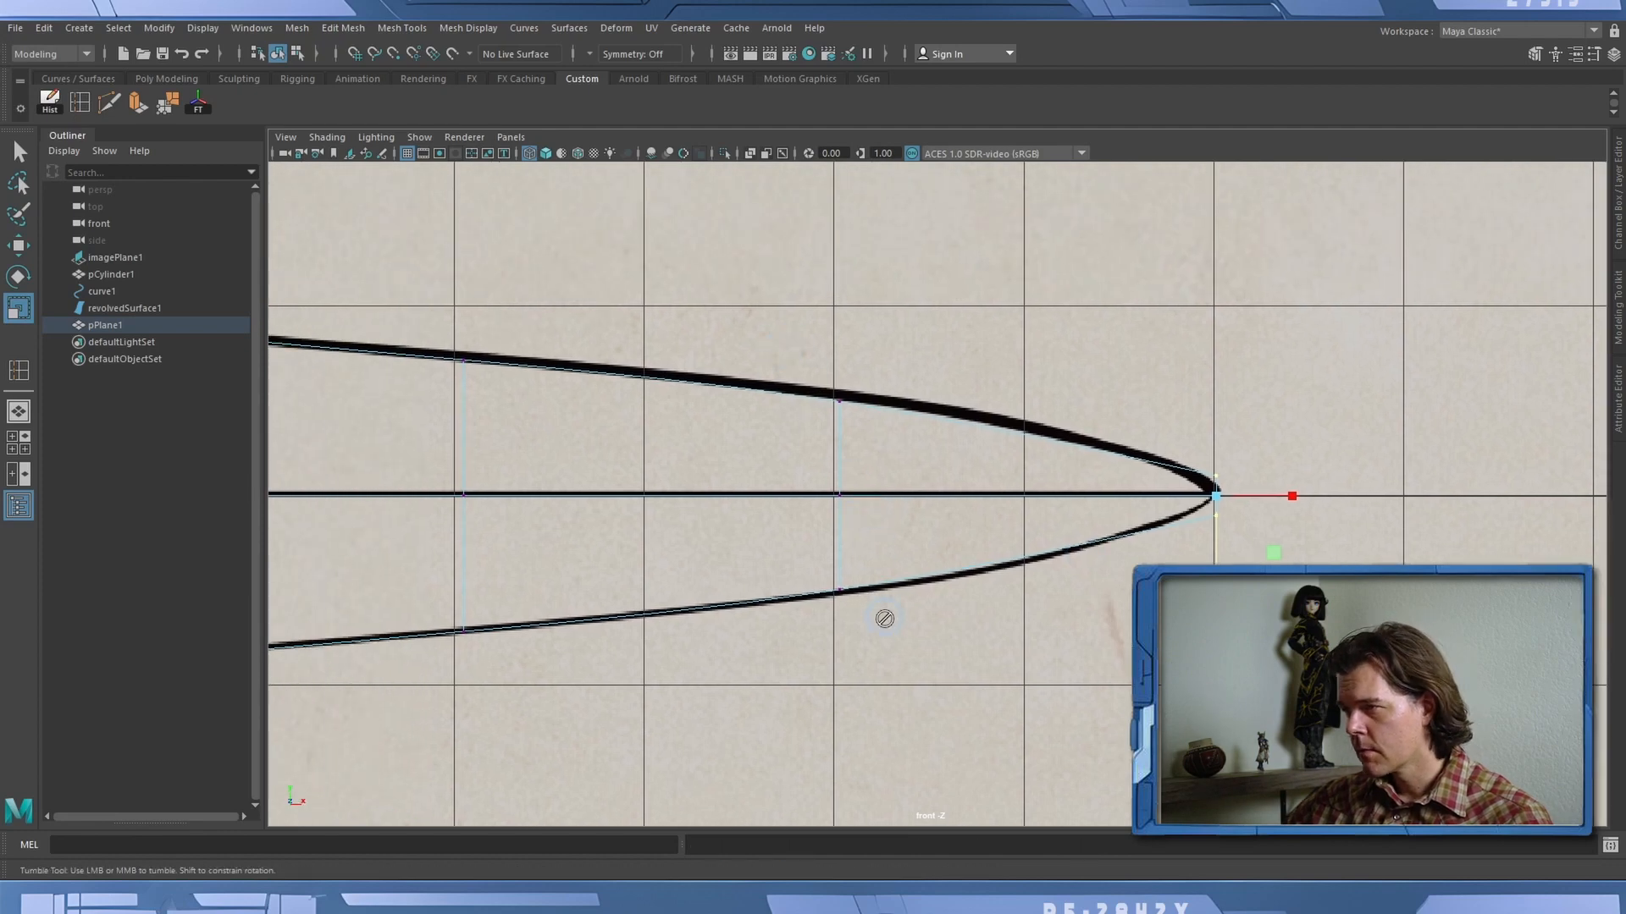
drag(809, 357, 906, 782)
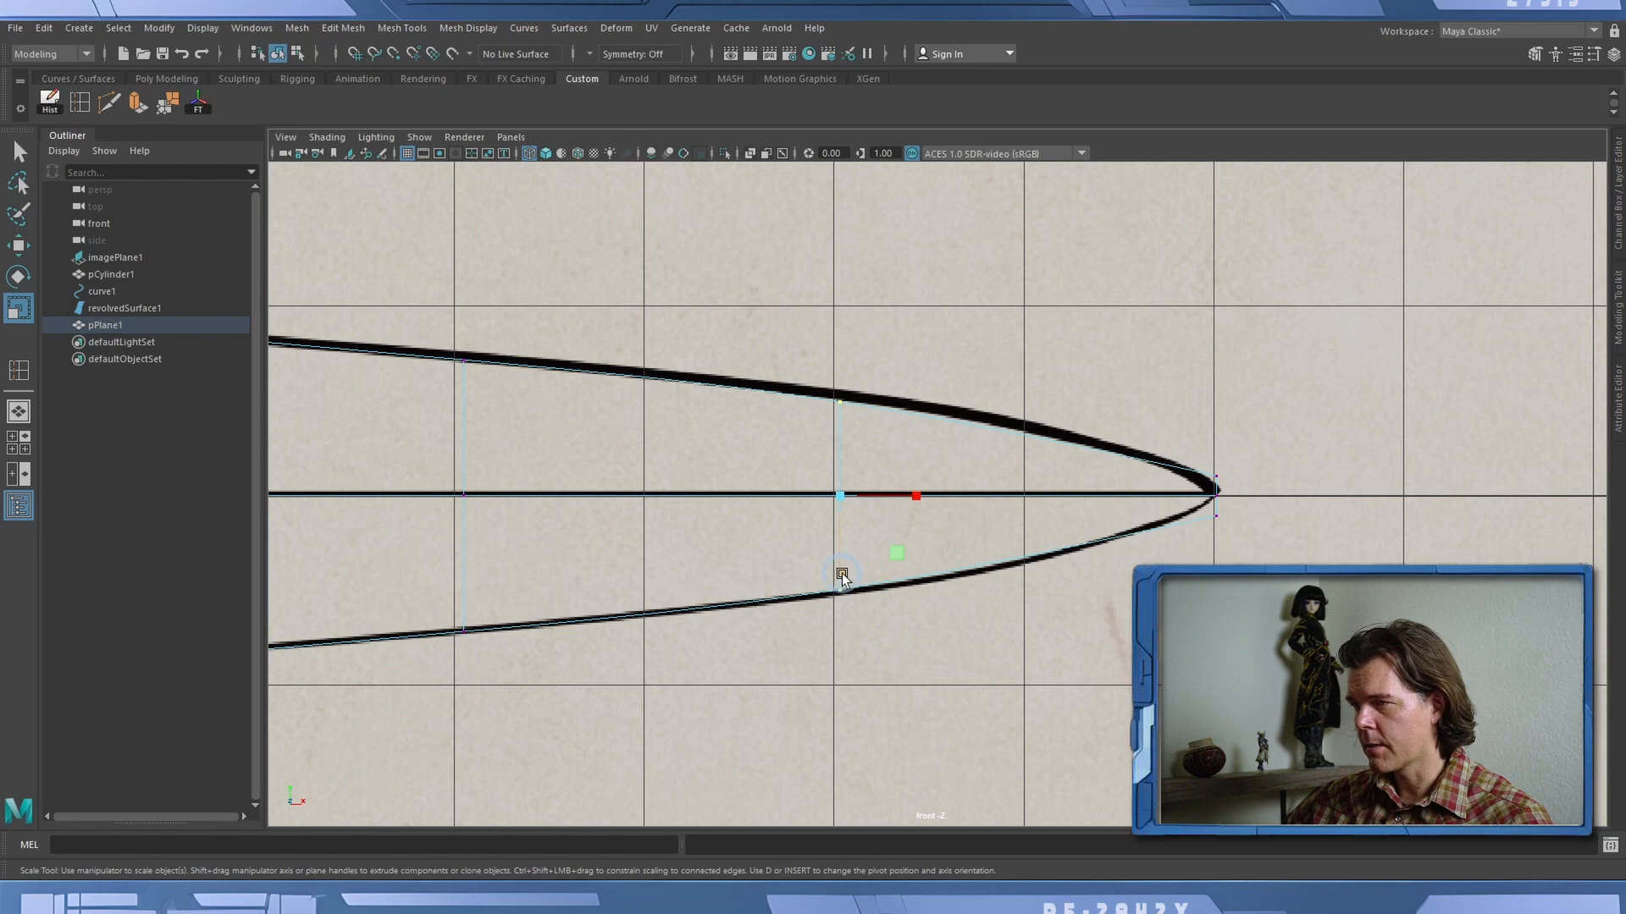
middle_drag(842, 577, 842, 573)
key(1)
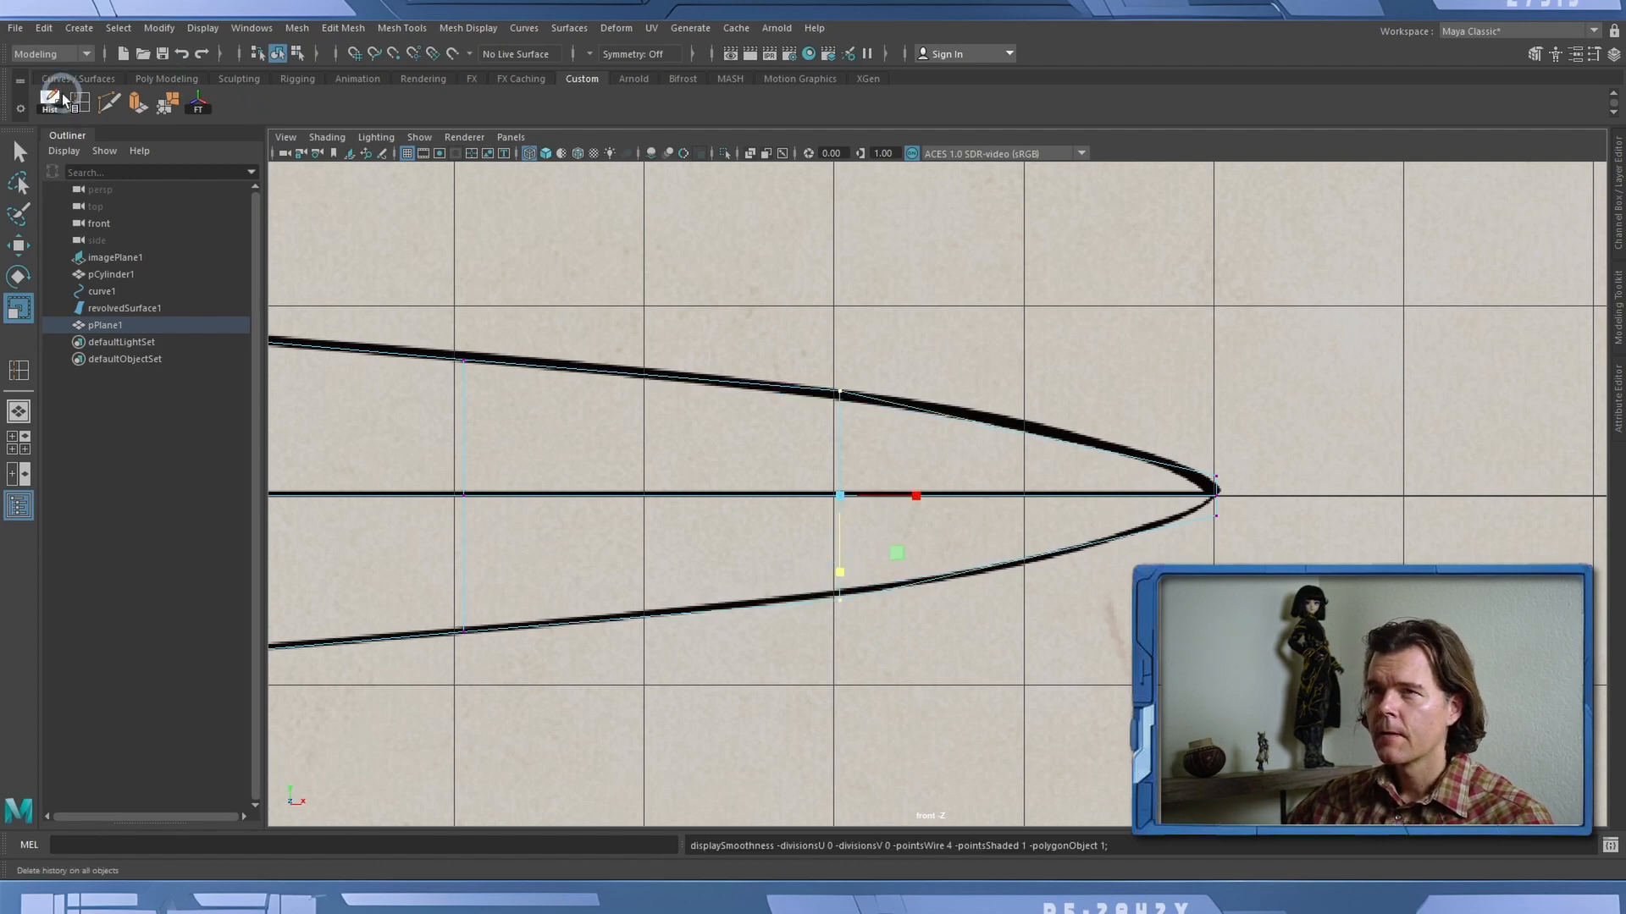
Insert an edge loop just before the blade tip and widen it slightly to follow the drawn outline, using smooth preview.
click(122, 116)
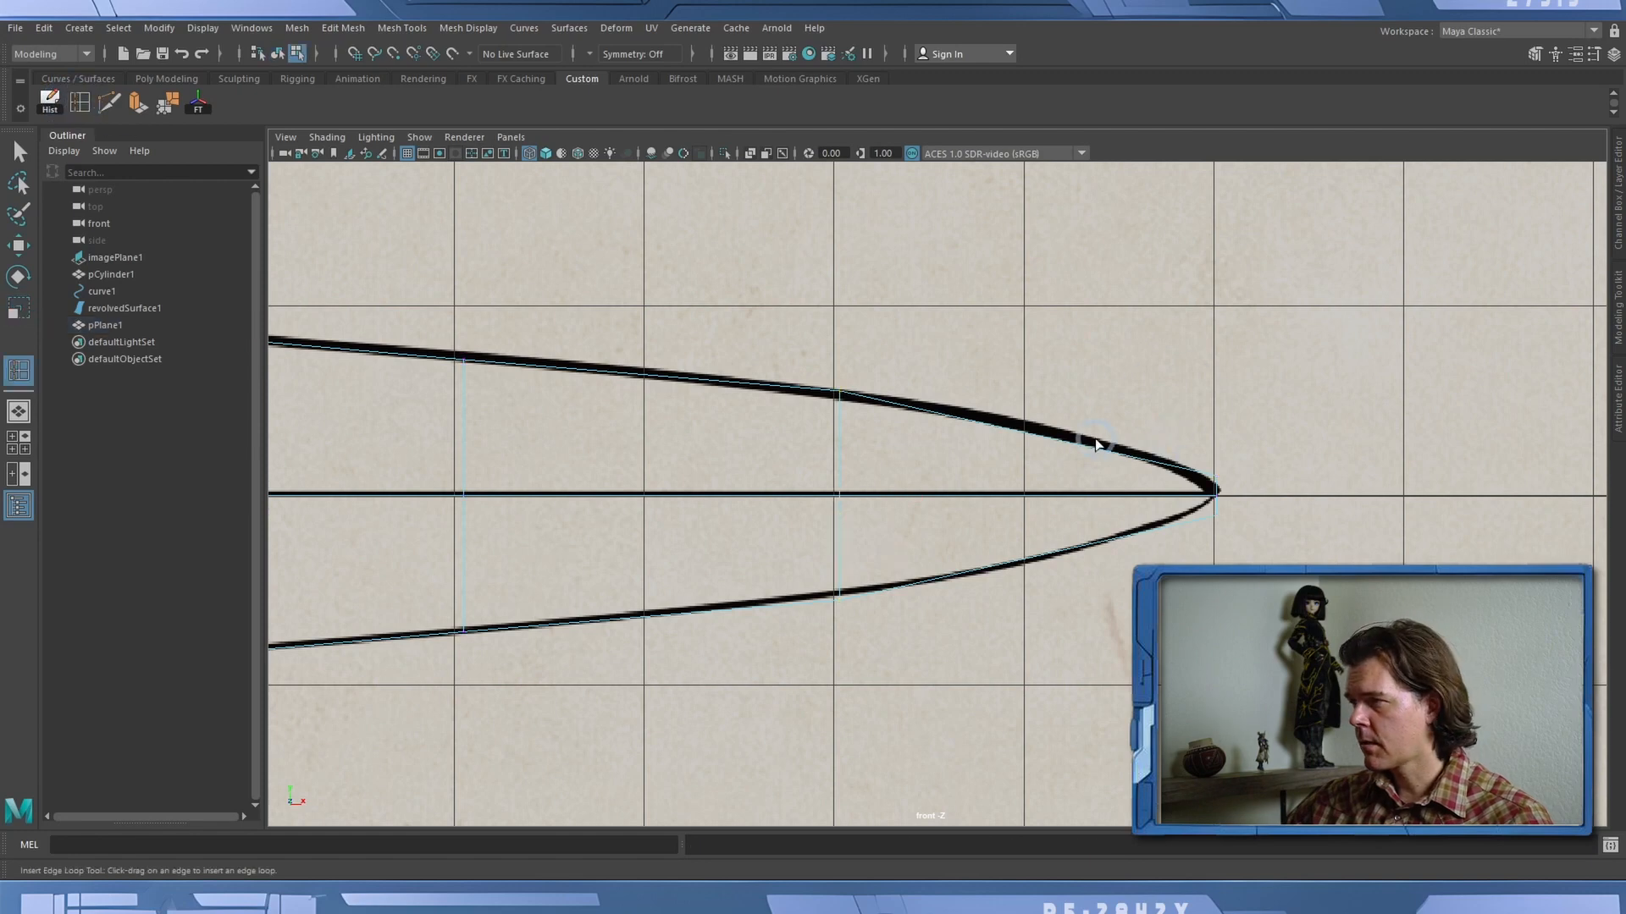
click(1137, 462)
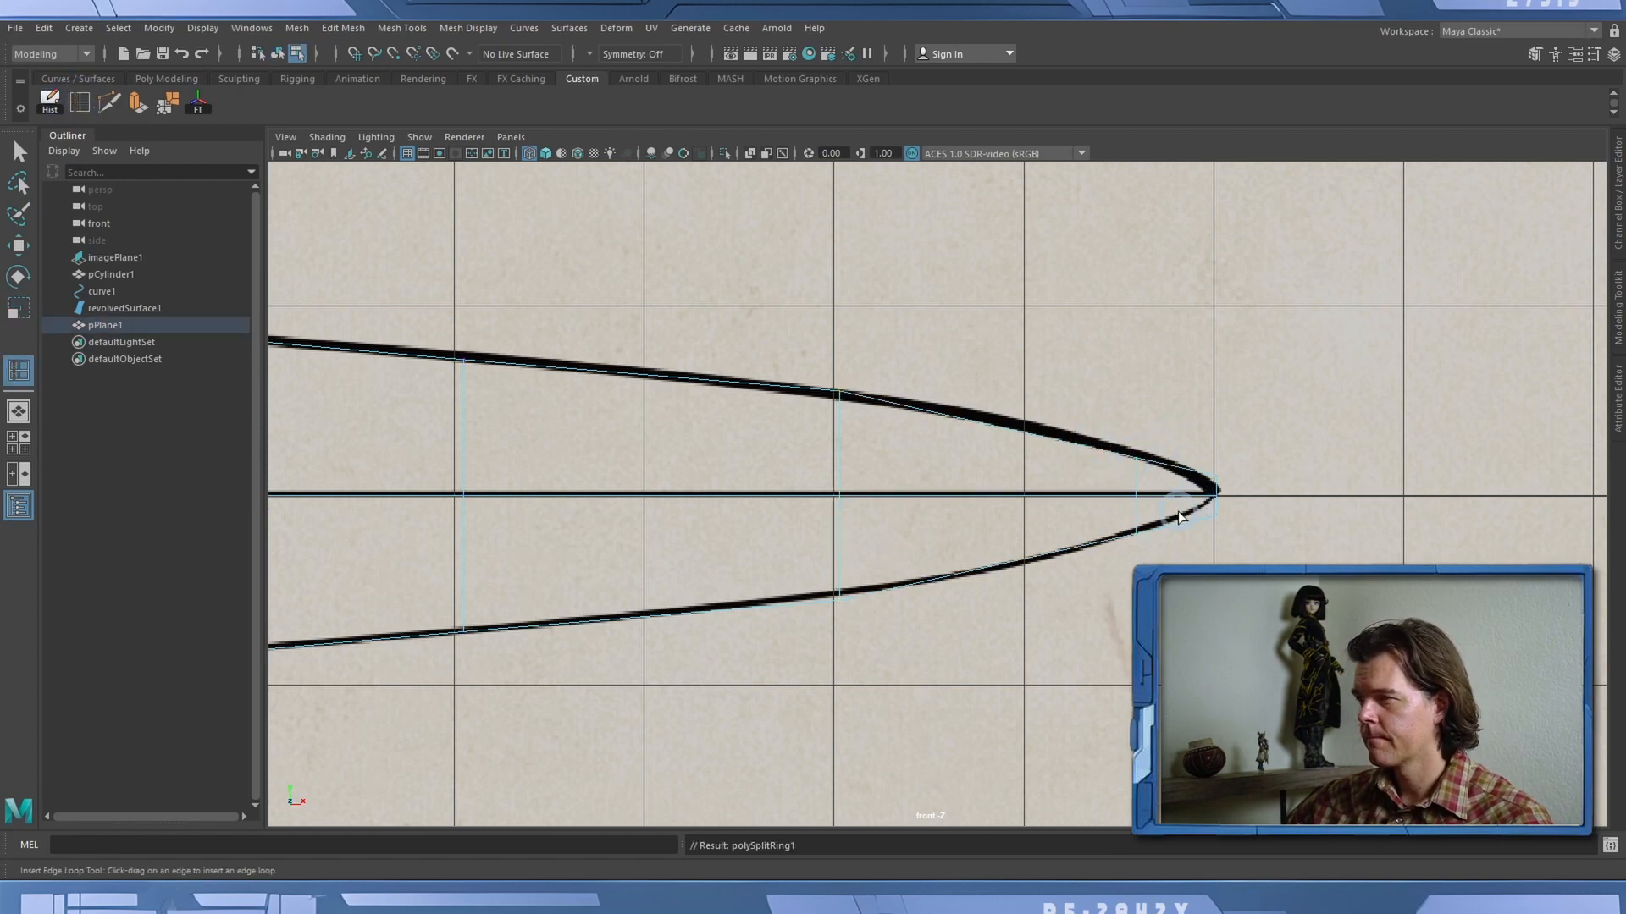
key(w)
key(r)
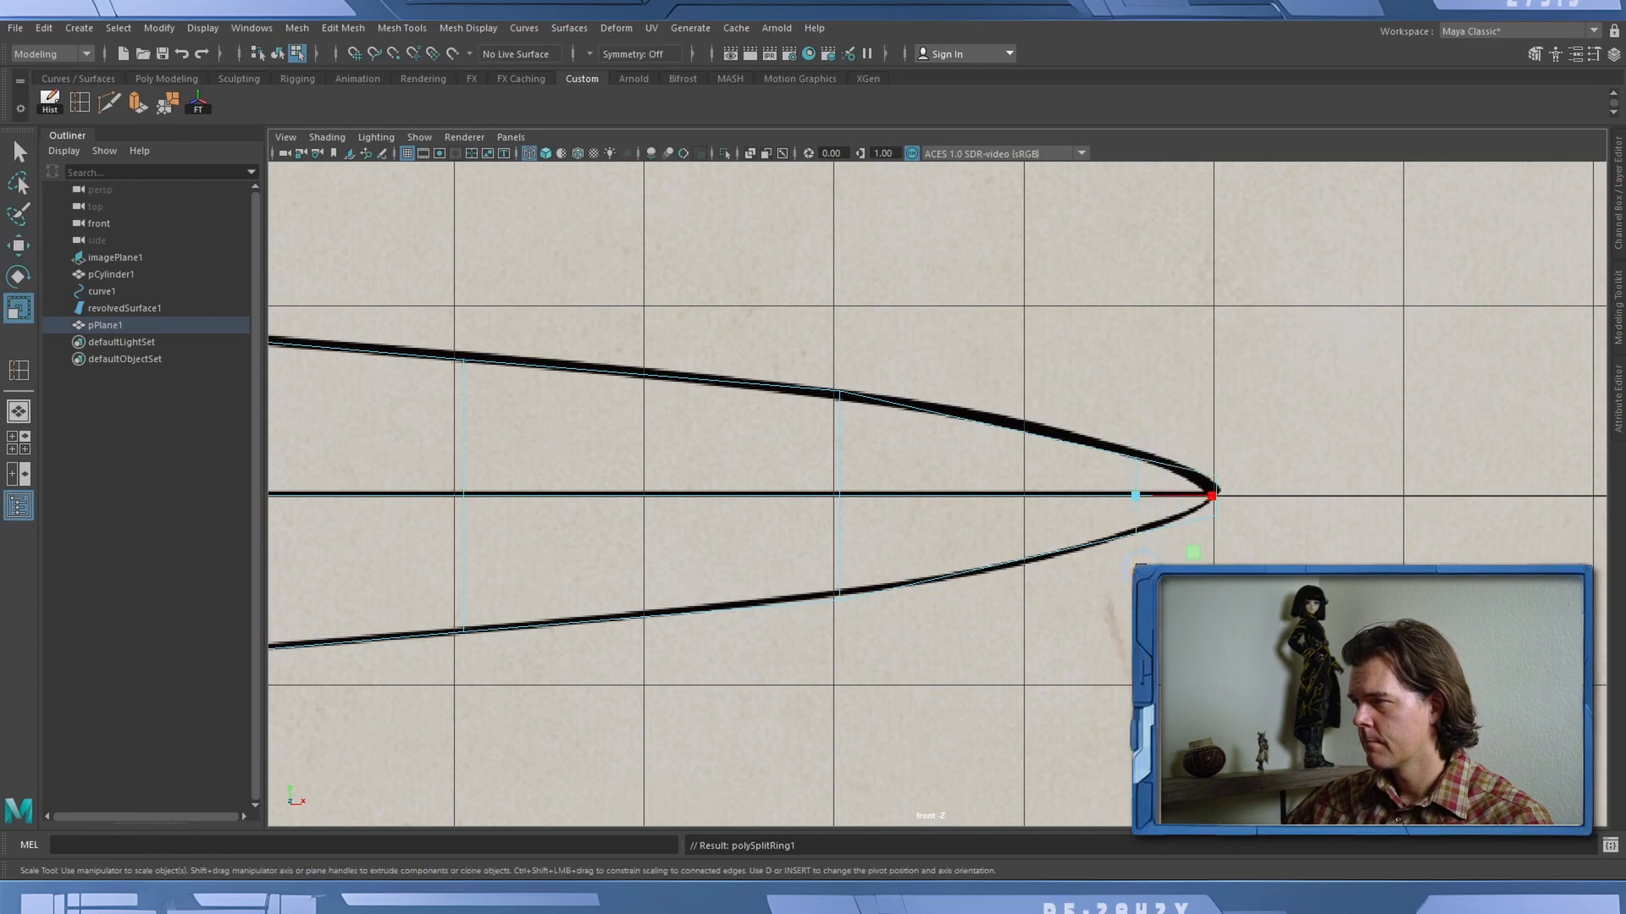
drag(1141, 565, 1133, 576)
key(3)
Move the end vertices at the blade tip slightly outward along the blade until the smoothed tip meets the drawn point.
right_drag(1201, 473, 1119, 429)
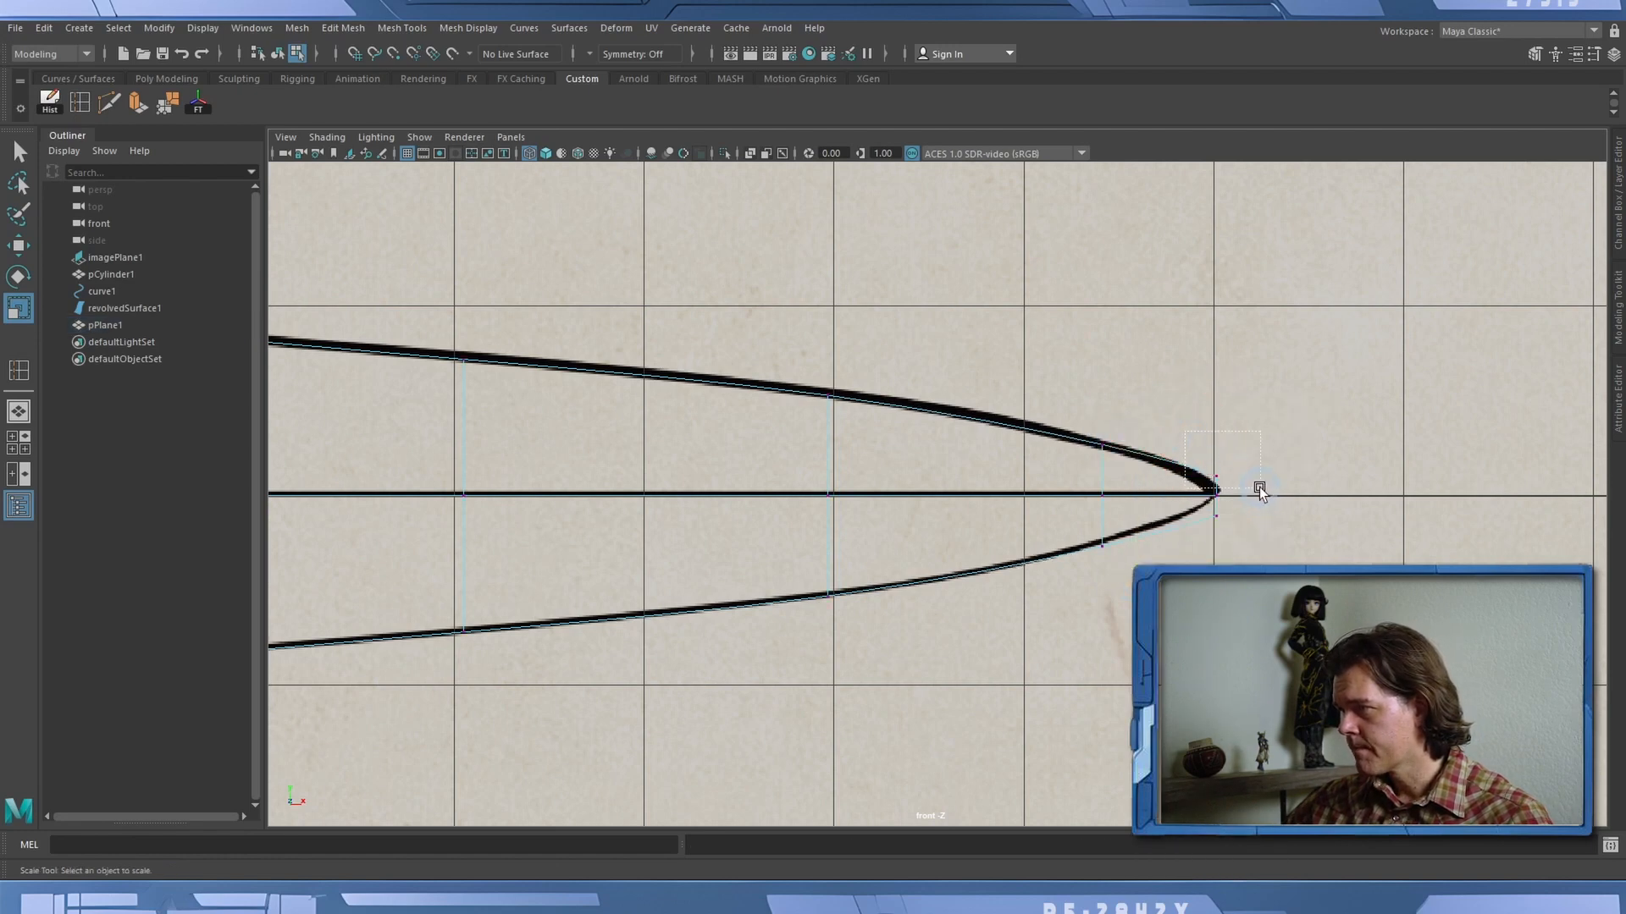
drag(1260, 489, 1248, 510)
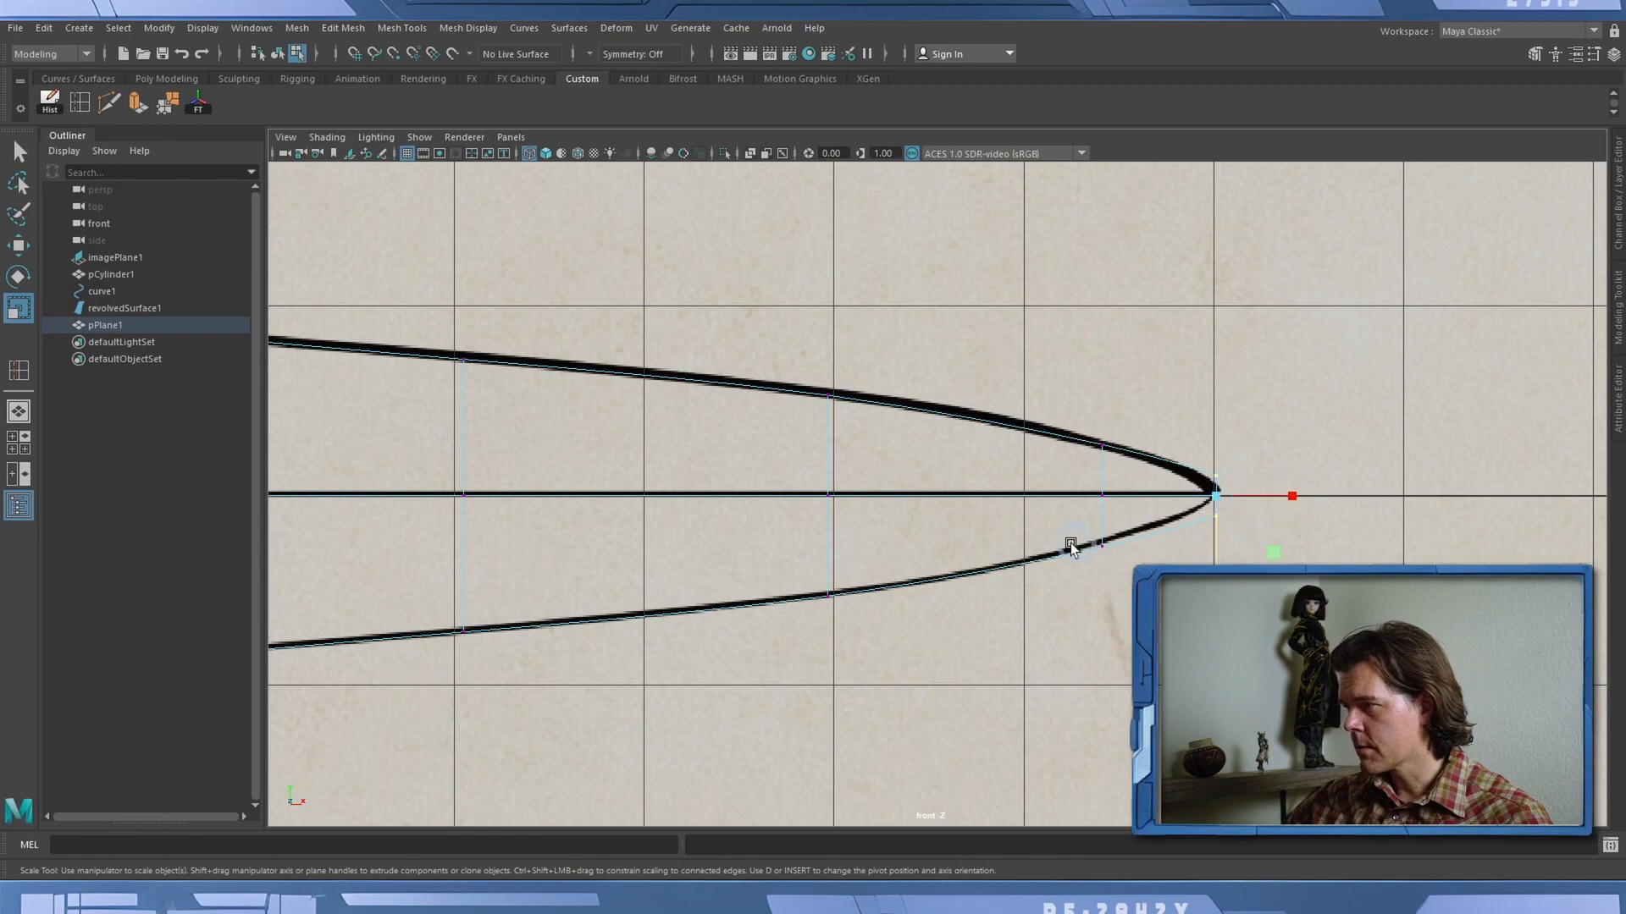
alt+right_drag(1071, 546, 1618, 559)
alt+middle_drag(1412, 545, 922, 594)
alt+right_drag(830, 608, 1105, 625)
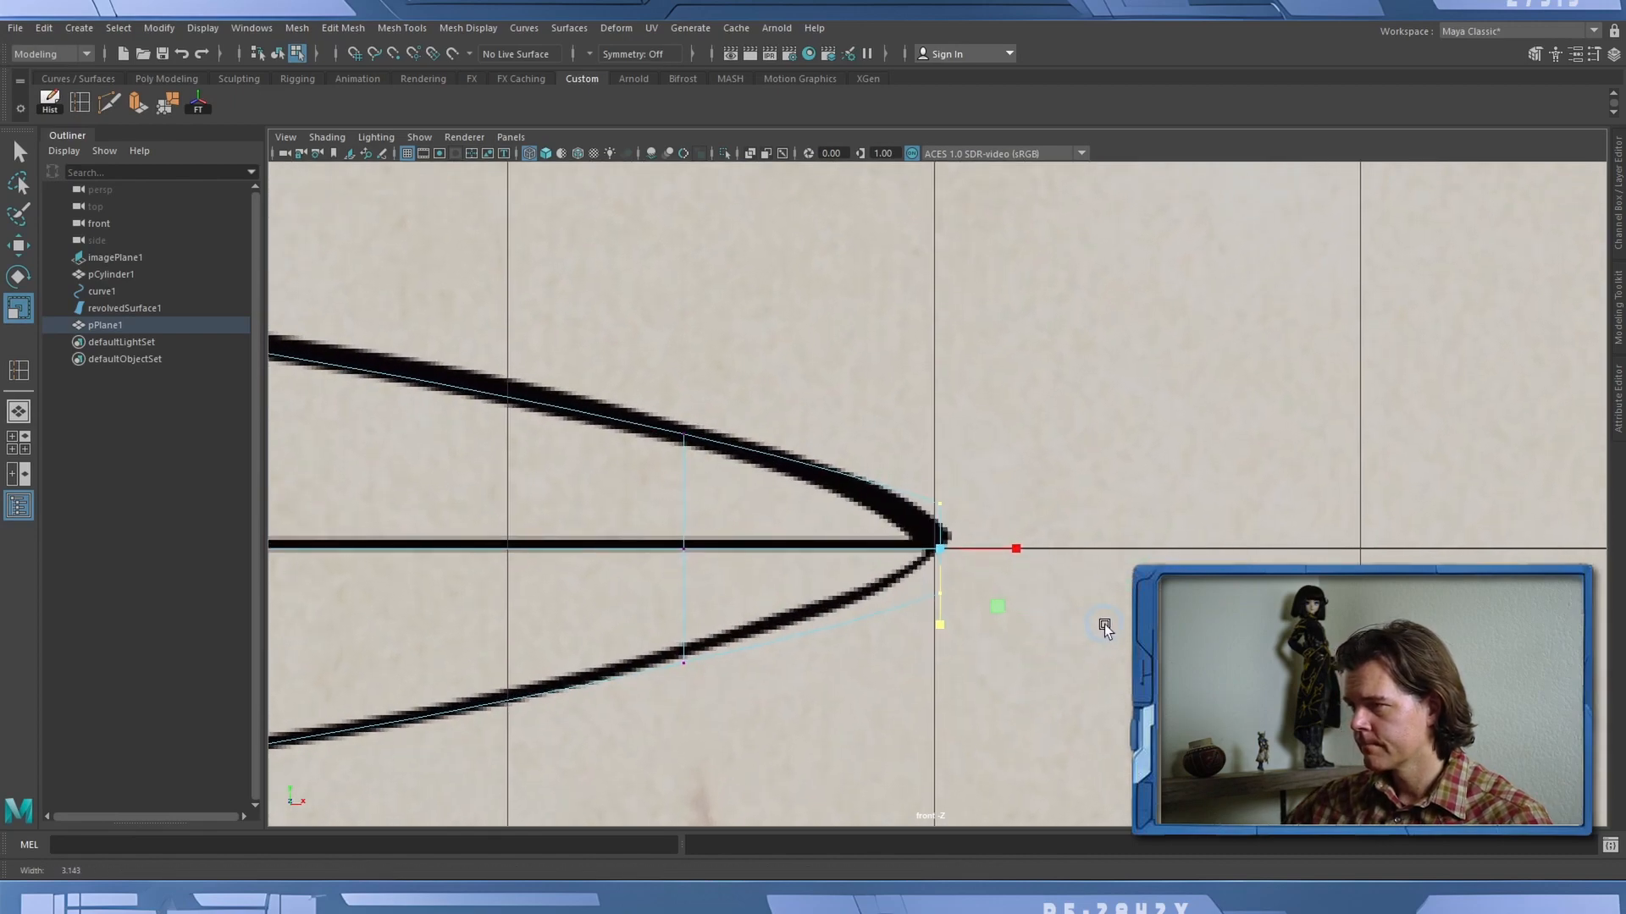
key(w)
mouse_move(1021, 552)
mouse_down()
mouse_move(973, 562)
mouse_move(1049, 544)
mouse_up()
alt+middle_drag(632, 517, 1068, 506)
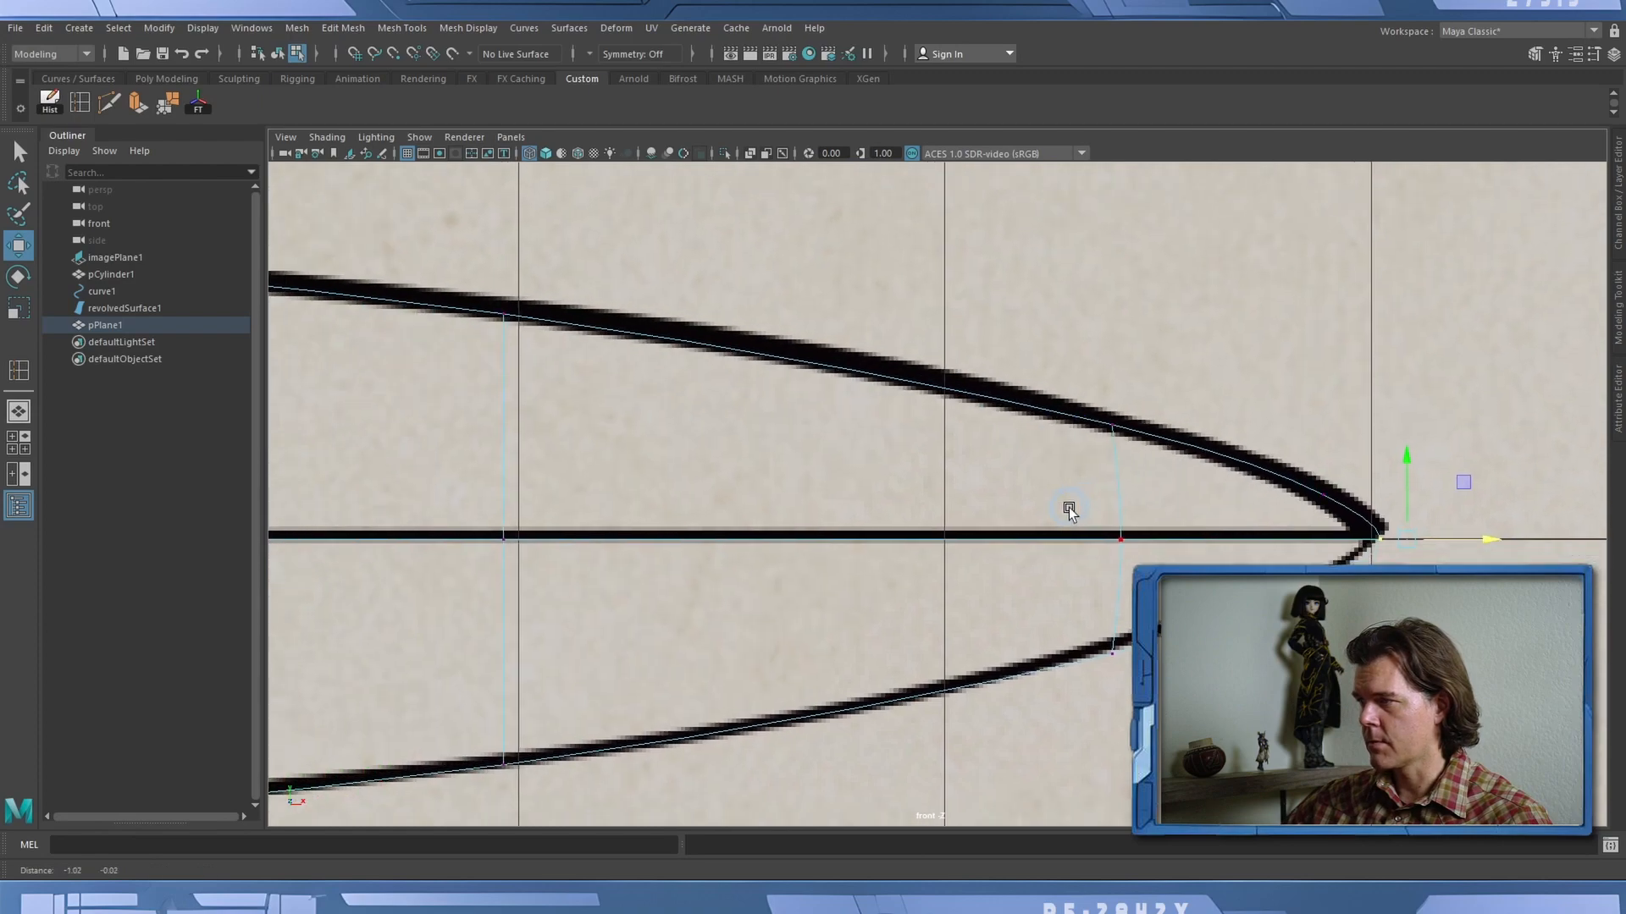
mouse_move(1068, 507)
alt+right_down()
mouse_move(900, 500)
mouse_move(1080, 511)
alt+right_up()
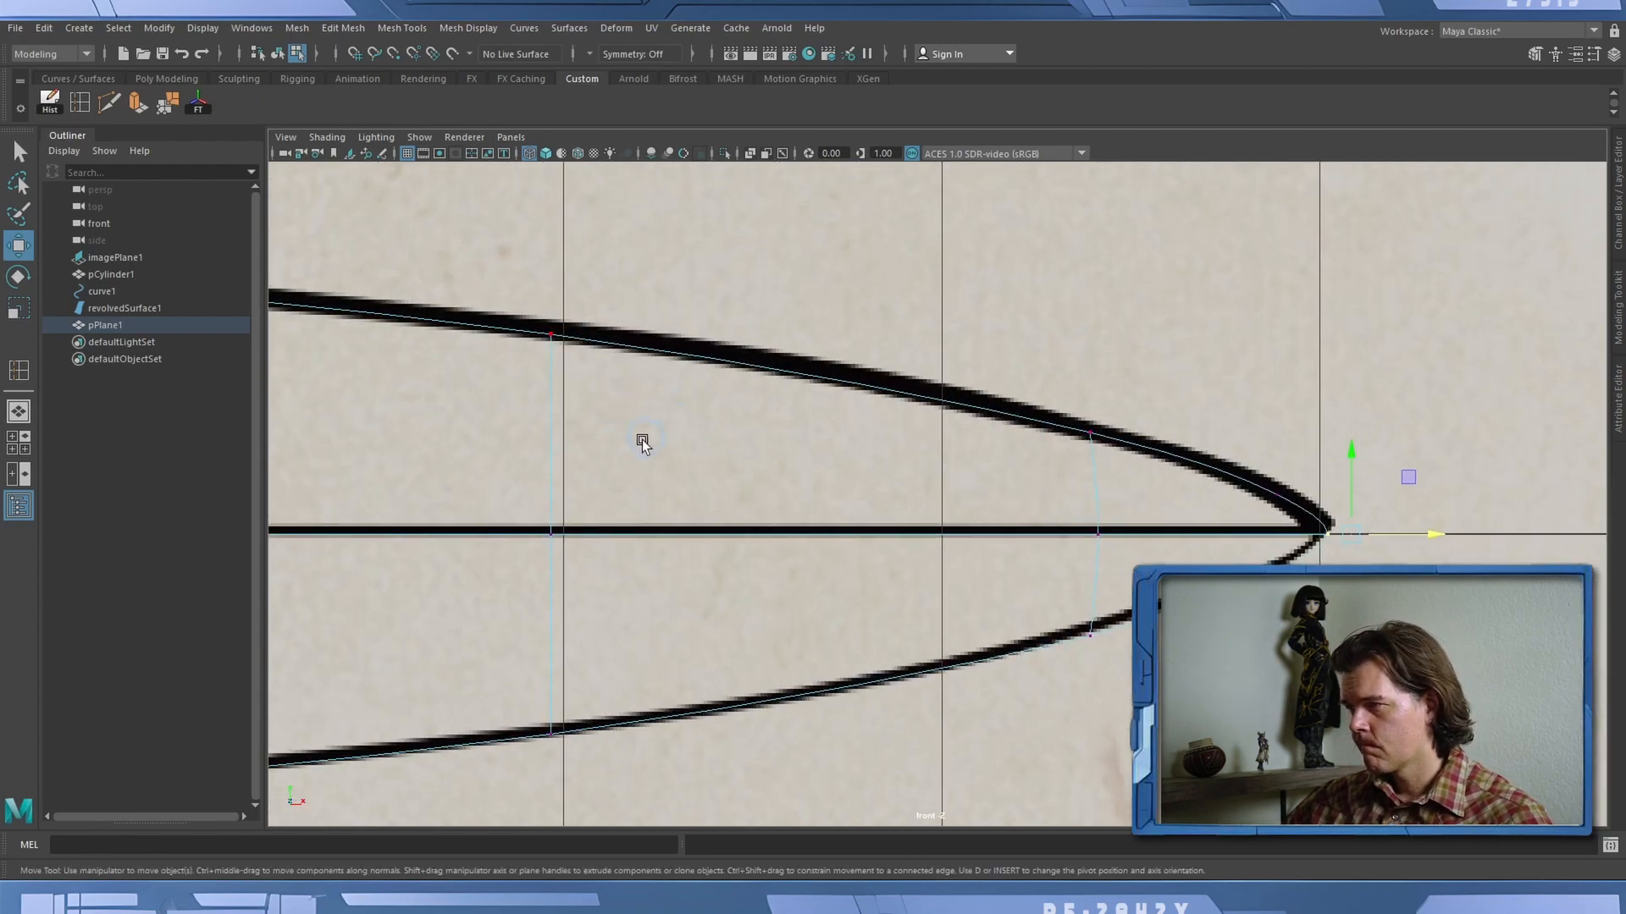
alt+middle_drag(642, 439, 907, 481)
alt+right_drag(1006, 464, 745, 446)
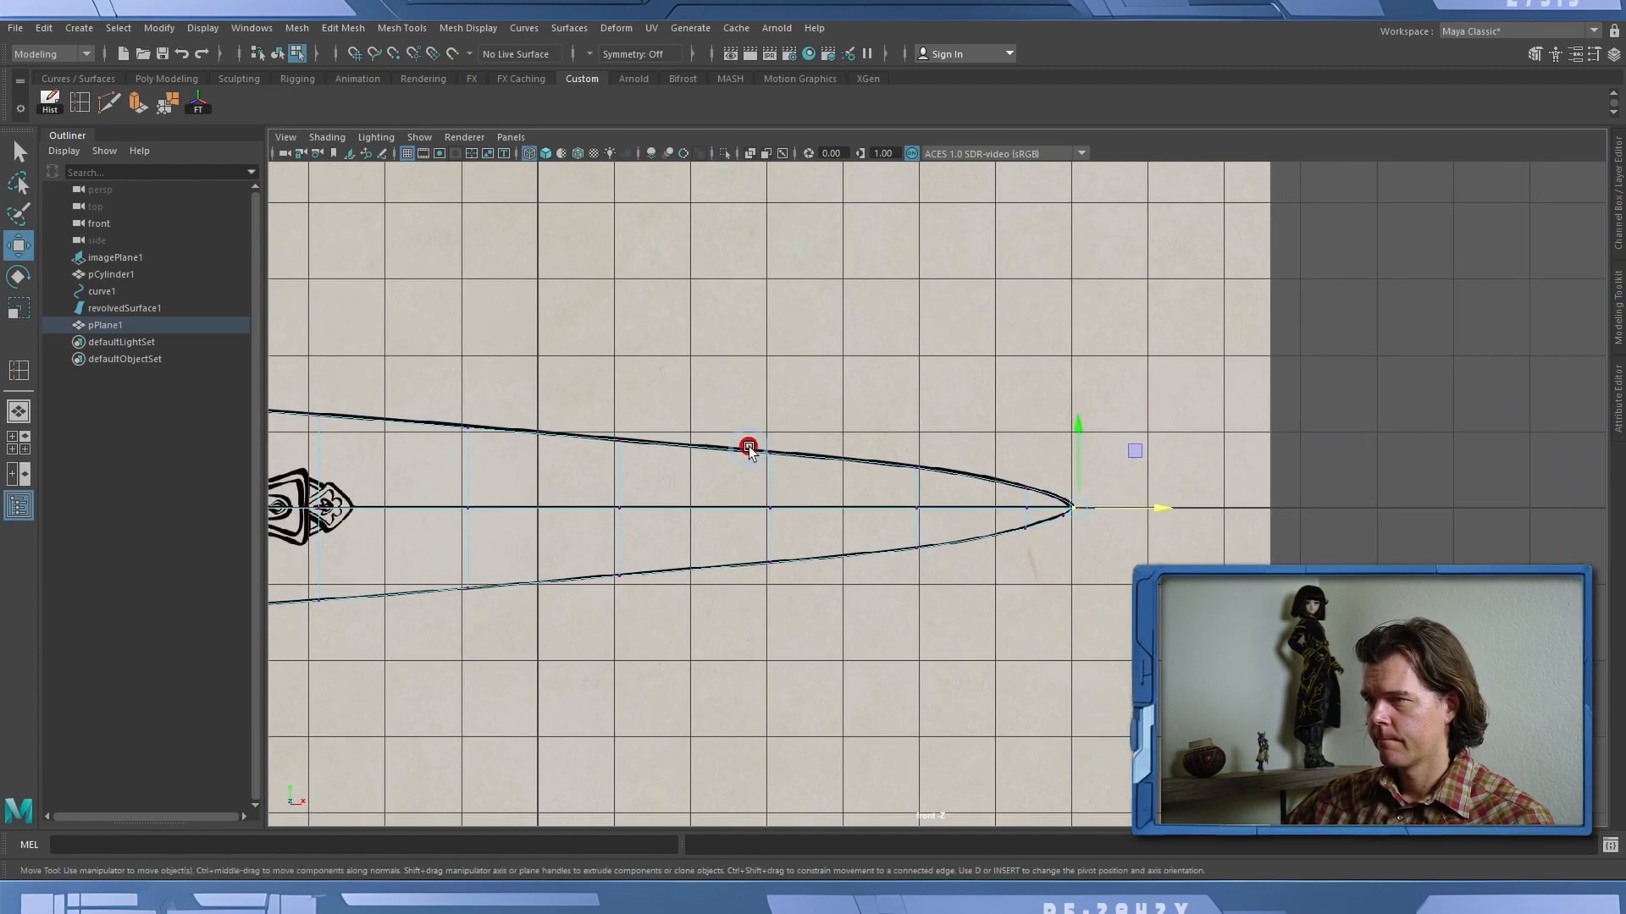
alt+middle_drag(745, 399, 966, 406)
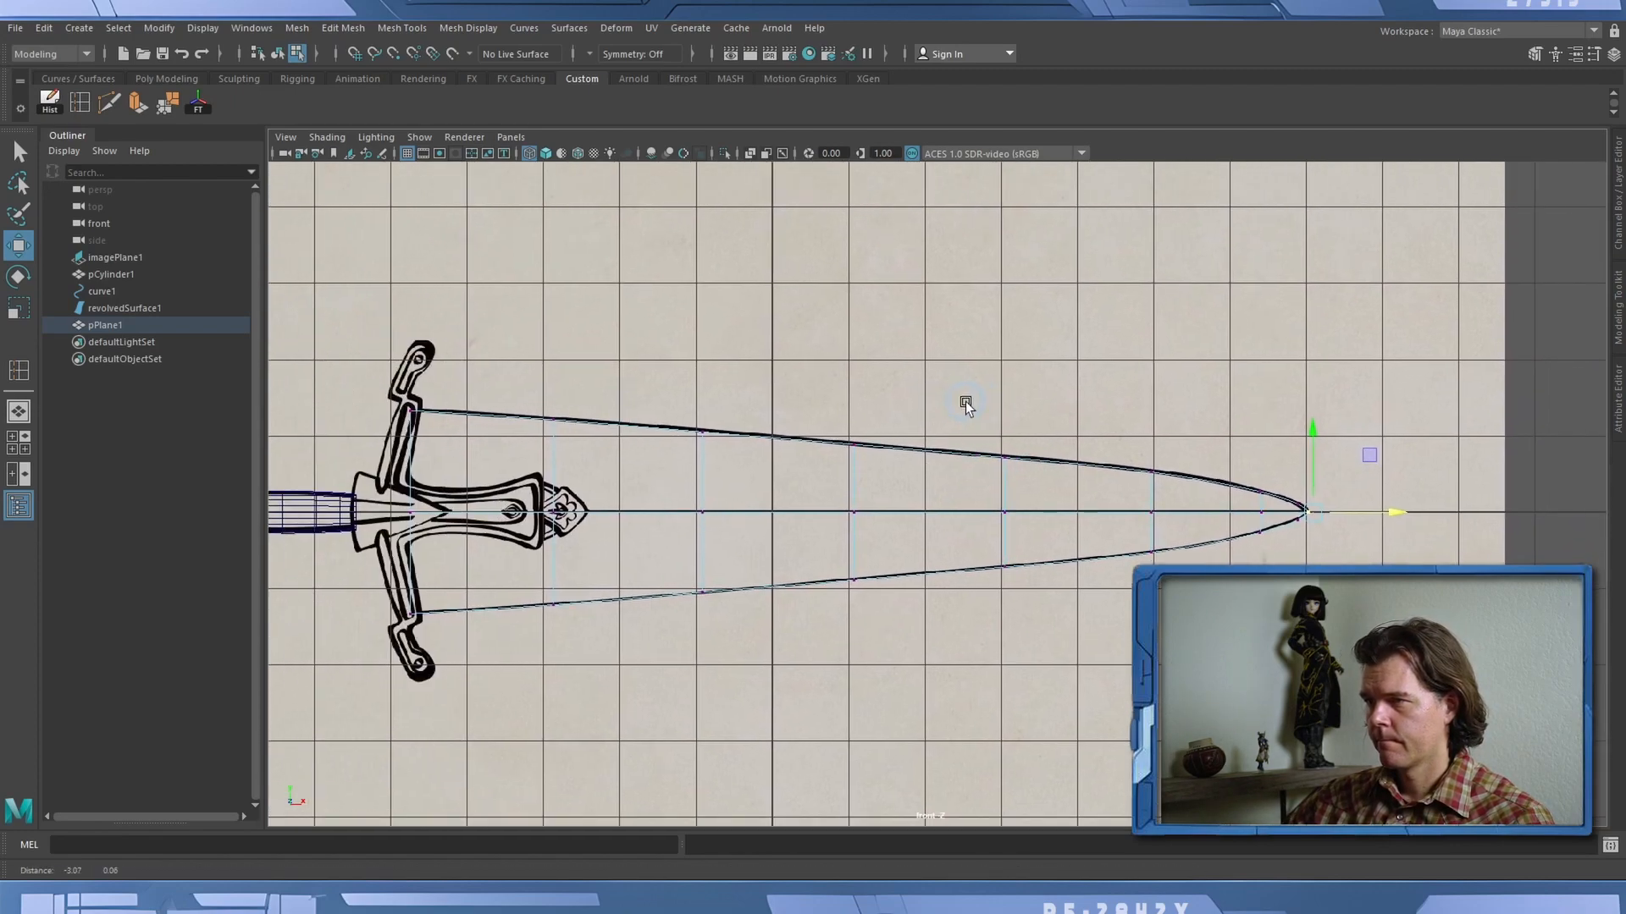
Show the blade as an object in the perspective view with shaded display and wireframe on shaded, and inspect it from several angles.
click(521, 136)
mouse_move(552, 155)
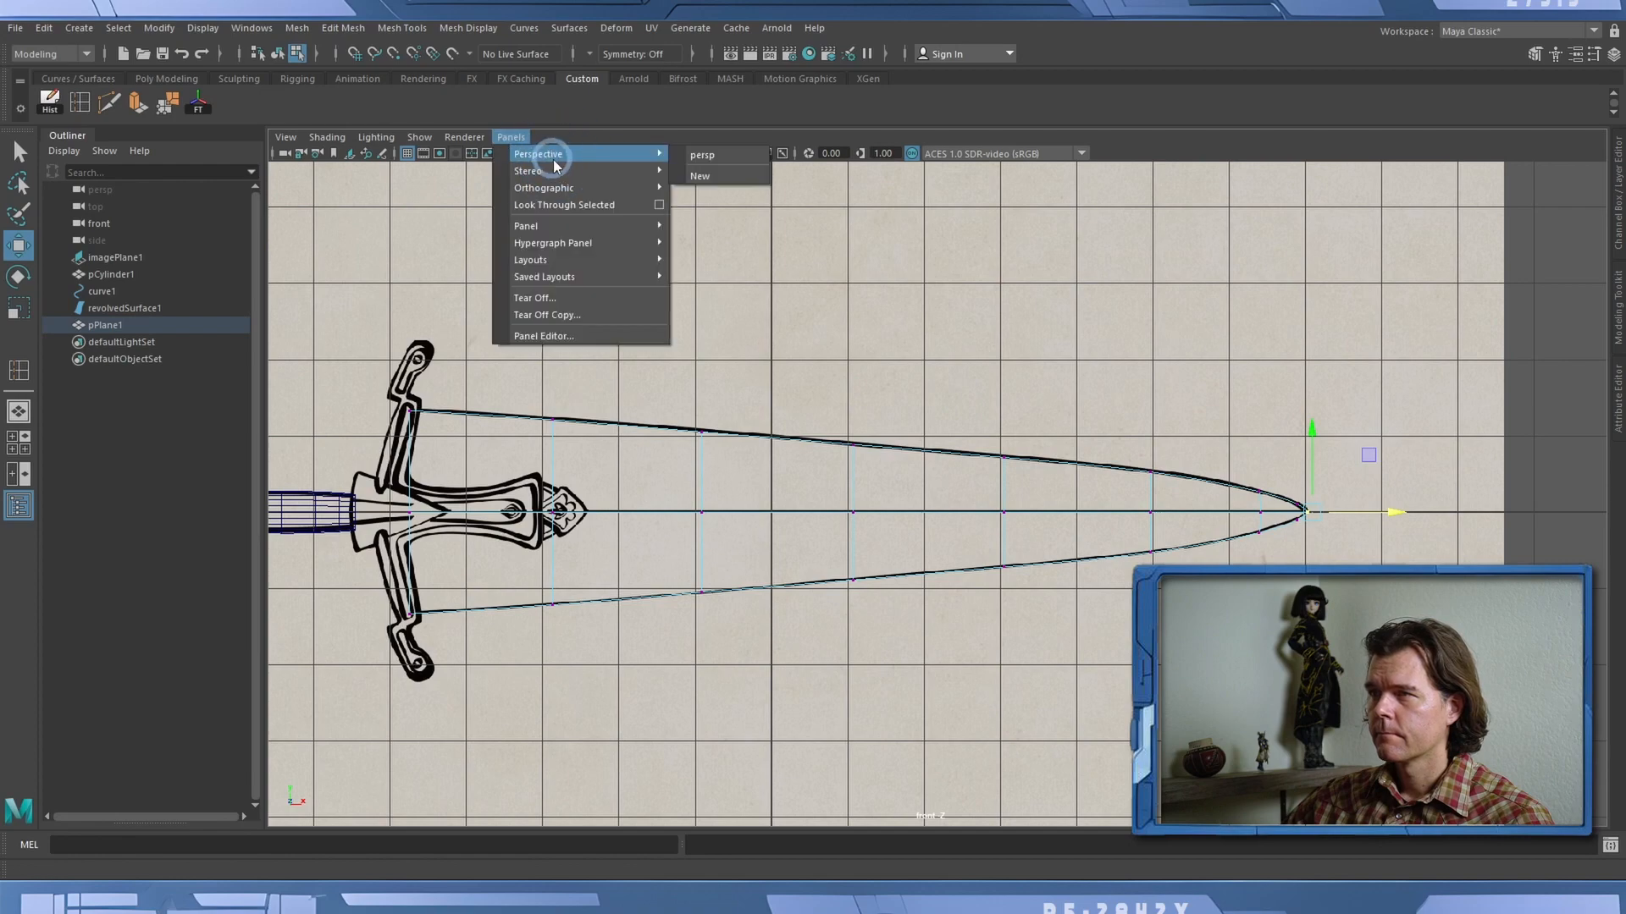
click(754, 161)
alt+right_drag(1245, 491, 678, 427)
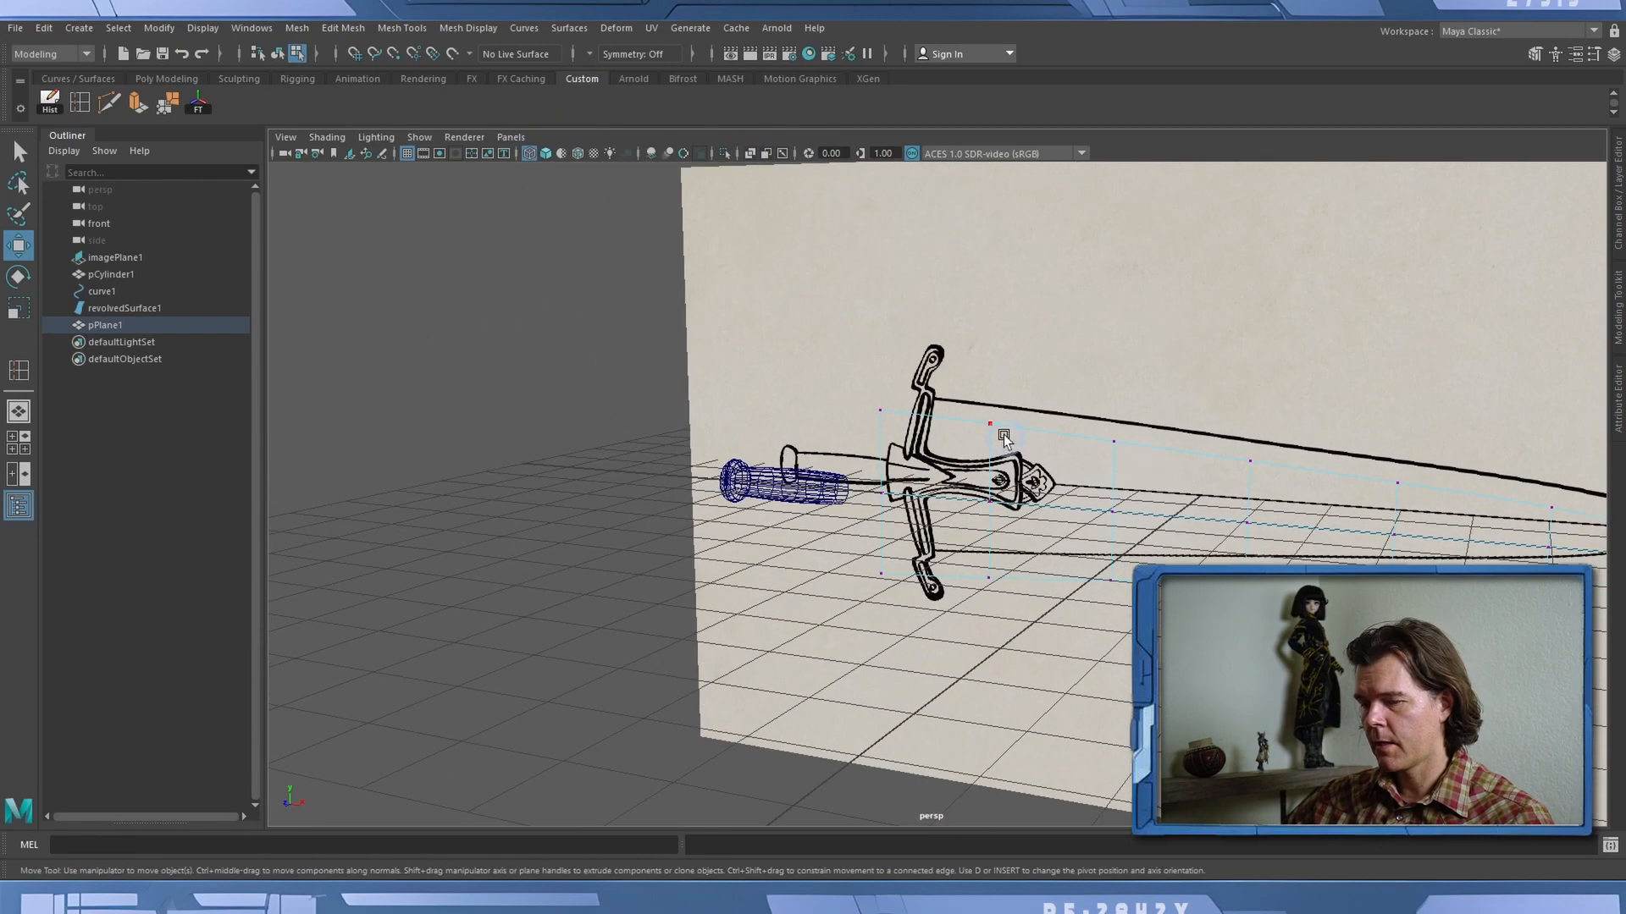
click(278, 54)
alt+middle_drag(1173, 528, 722, 468)
key(5)
alt+drag(937, 389, 856, 366)
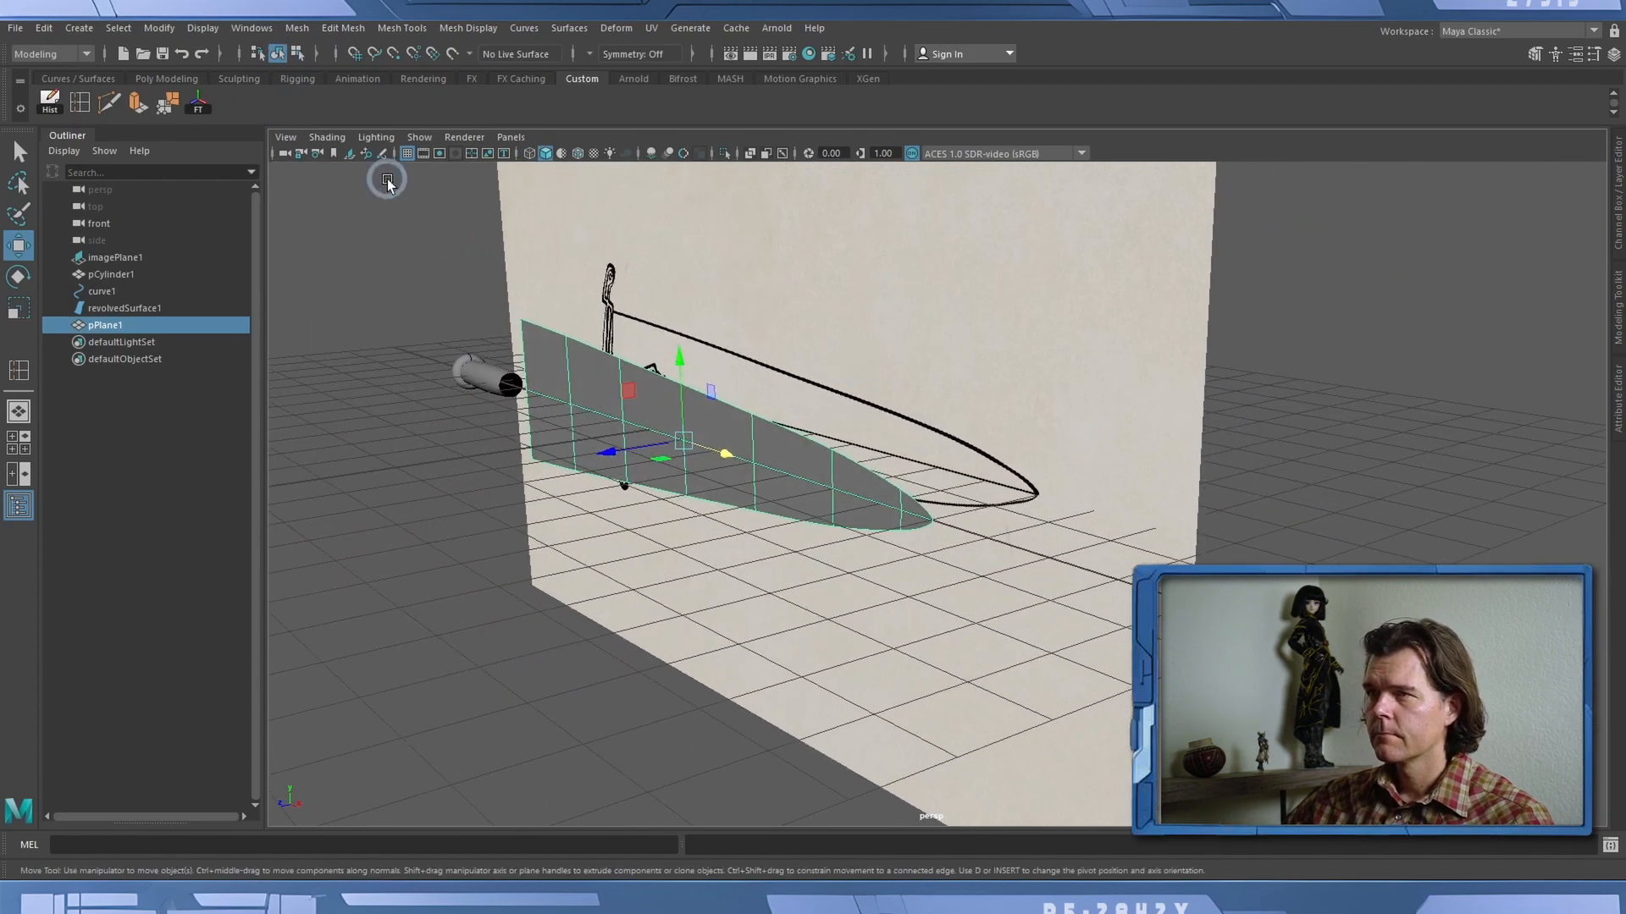
click(577, 153)
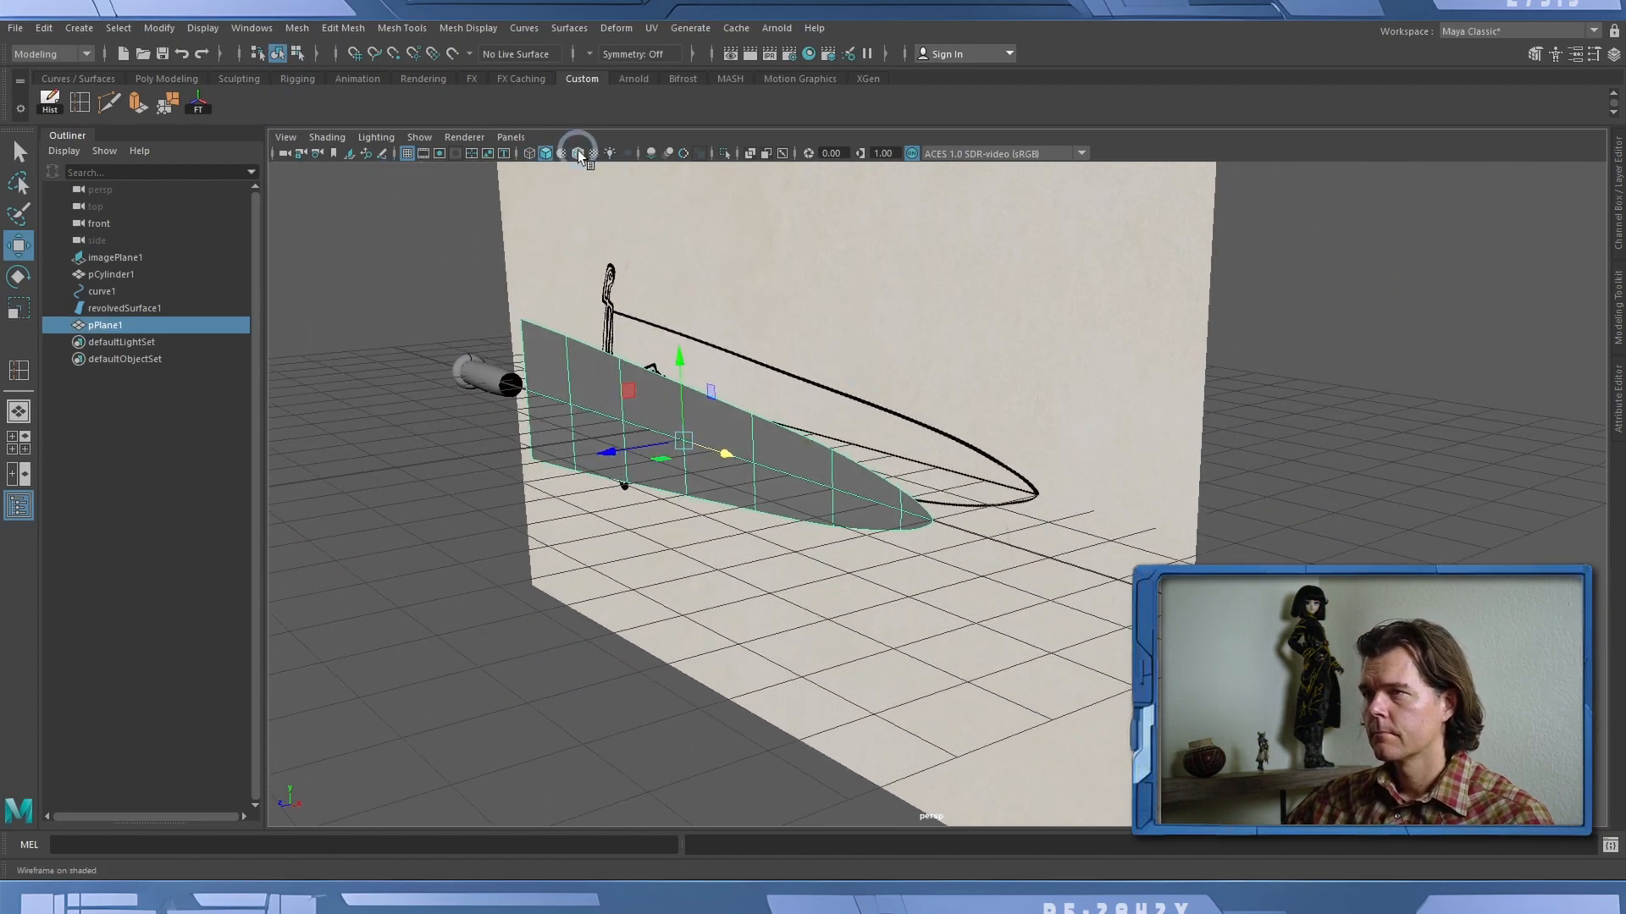
click(470, 368)
click(472, 291)
alt+drag(473, 291, 509, 308)
alt+right_drag(720, 381, 932, 423)
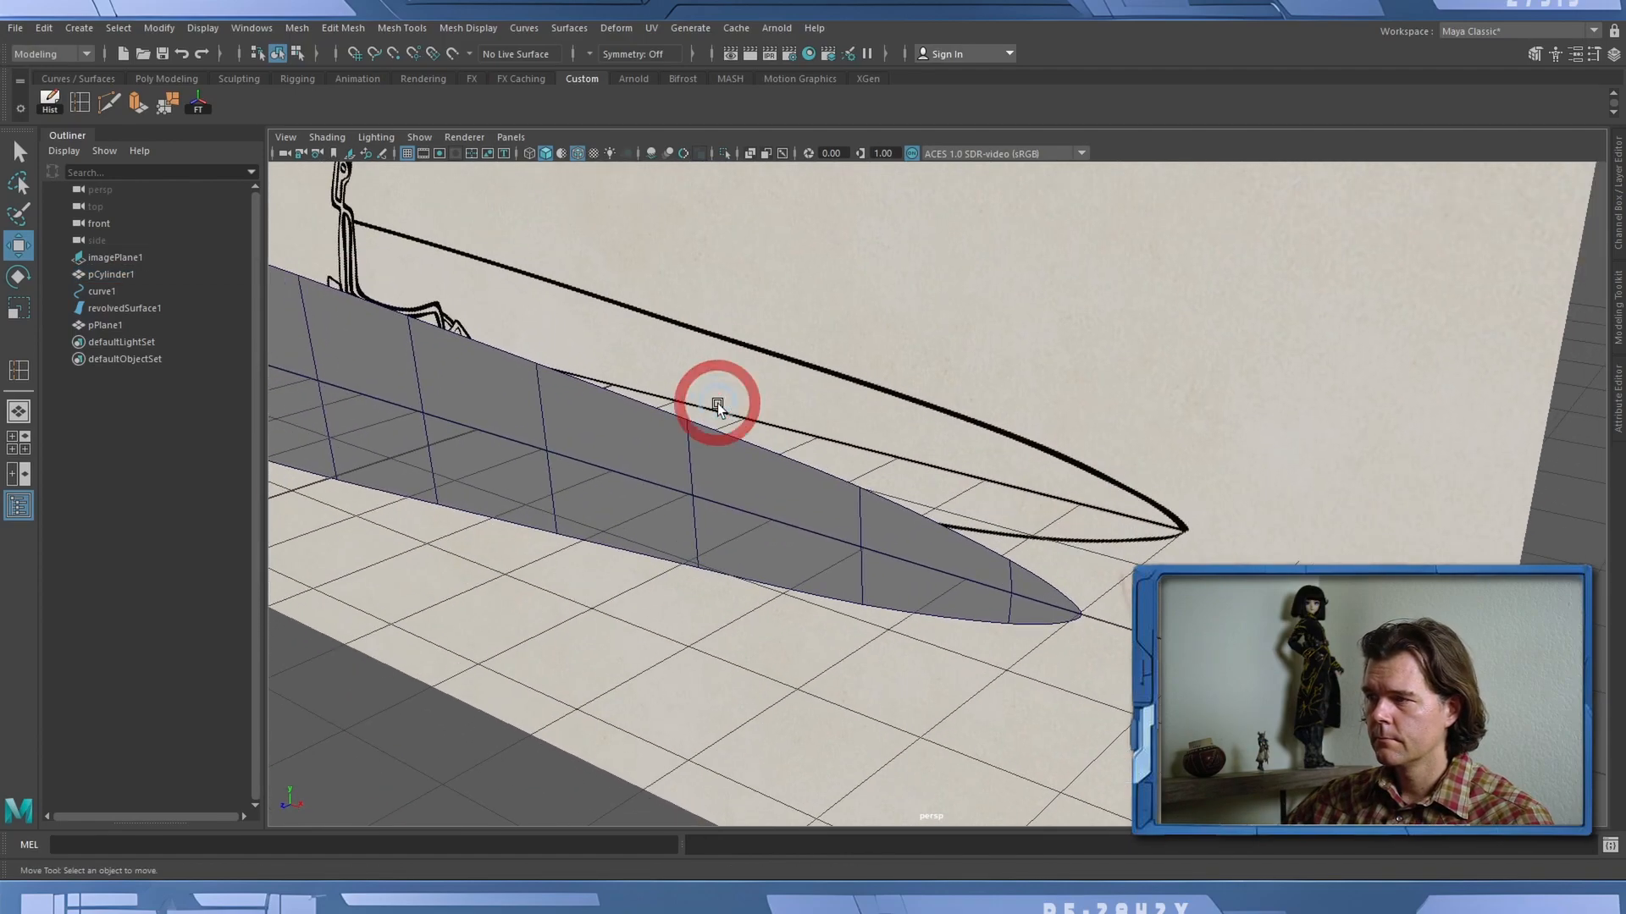
alt+middle_drag(718, 410, 1098, 464)
alt+drag(1096, 463, 883, 265)
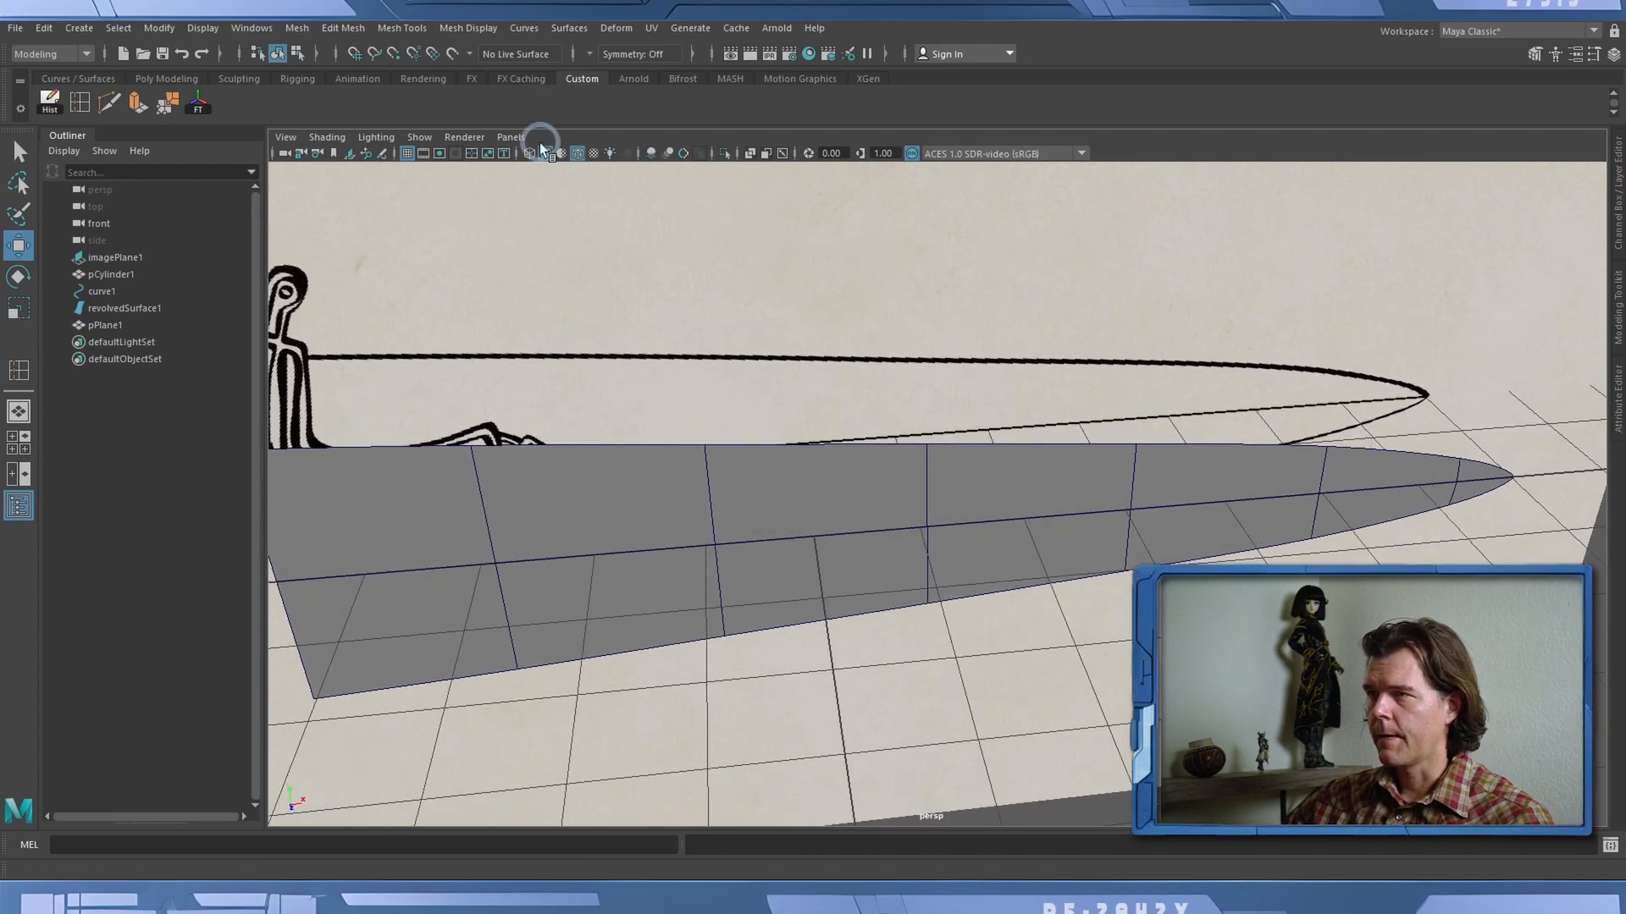
In the front wireframe view, move the middle vertex of the blade's base edge toward the grip, to about X -5.15 cm.
click(518, 141)
mouse_move(573, 185)
click(719, 181)
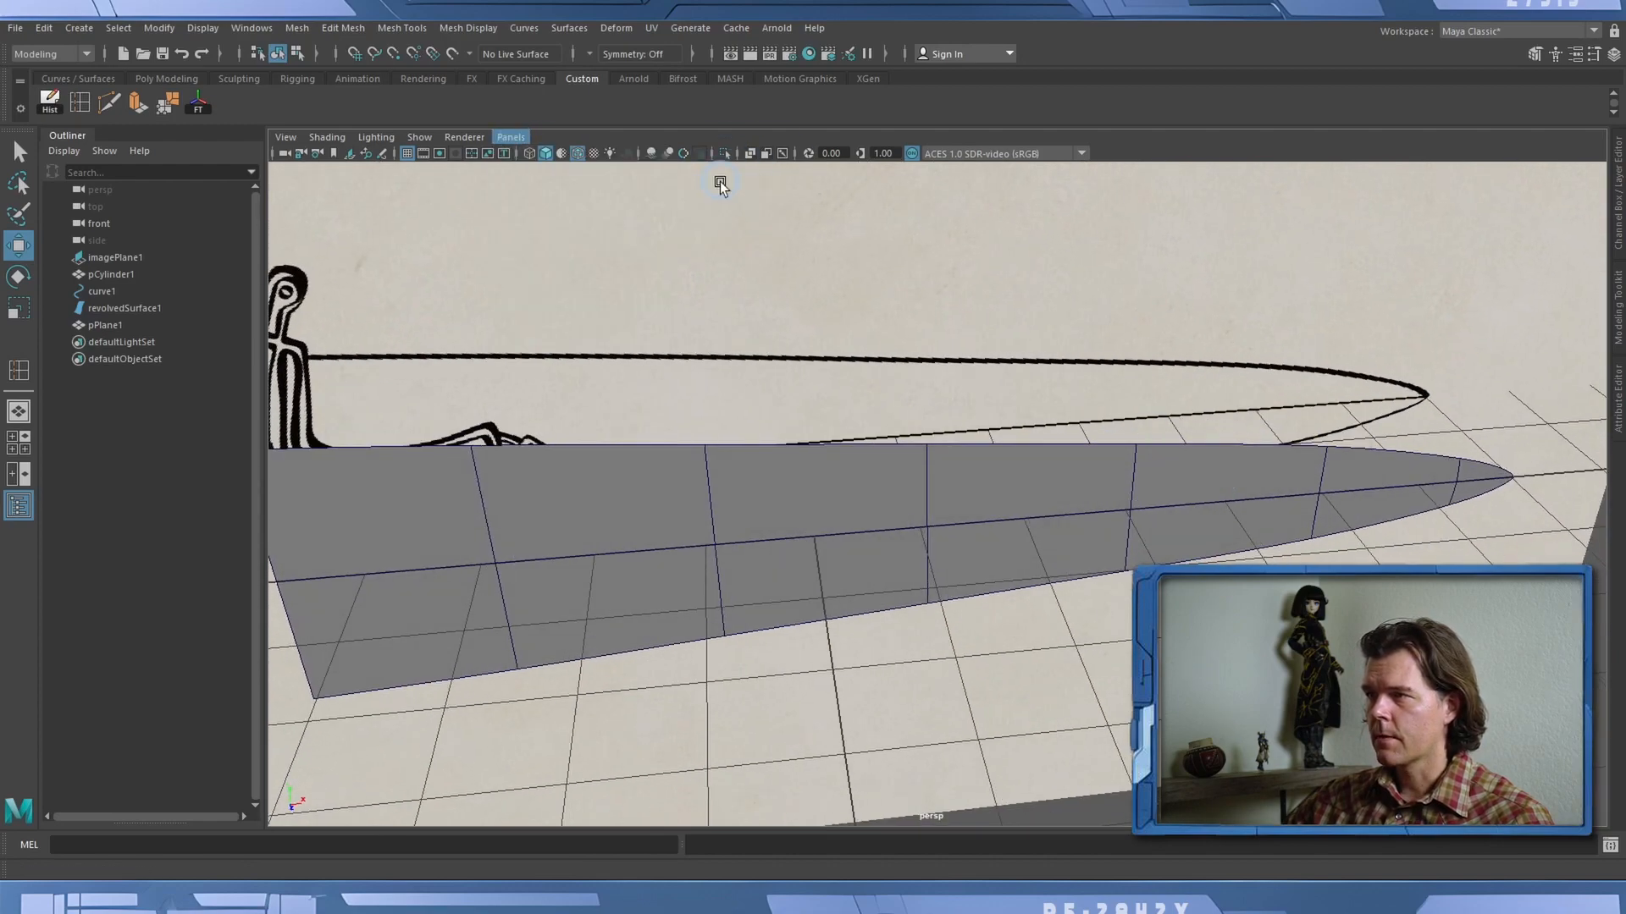
alt+middle_drag(590, 426, 925, 391)
key(4)
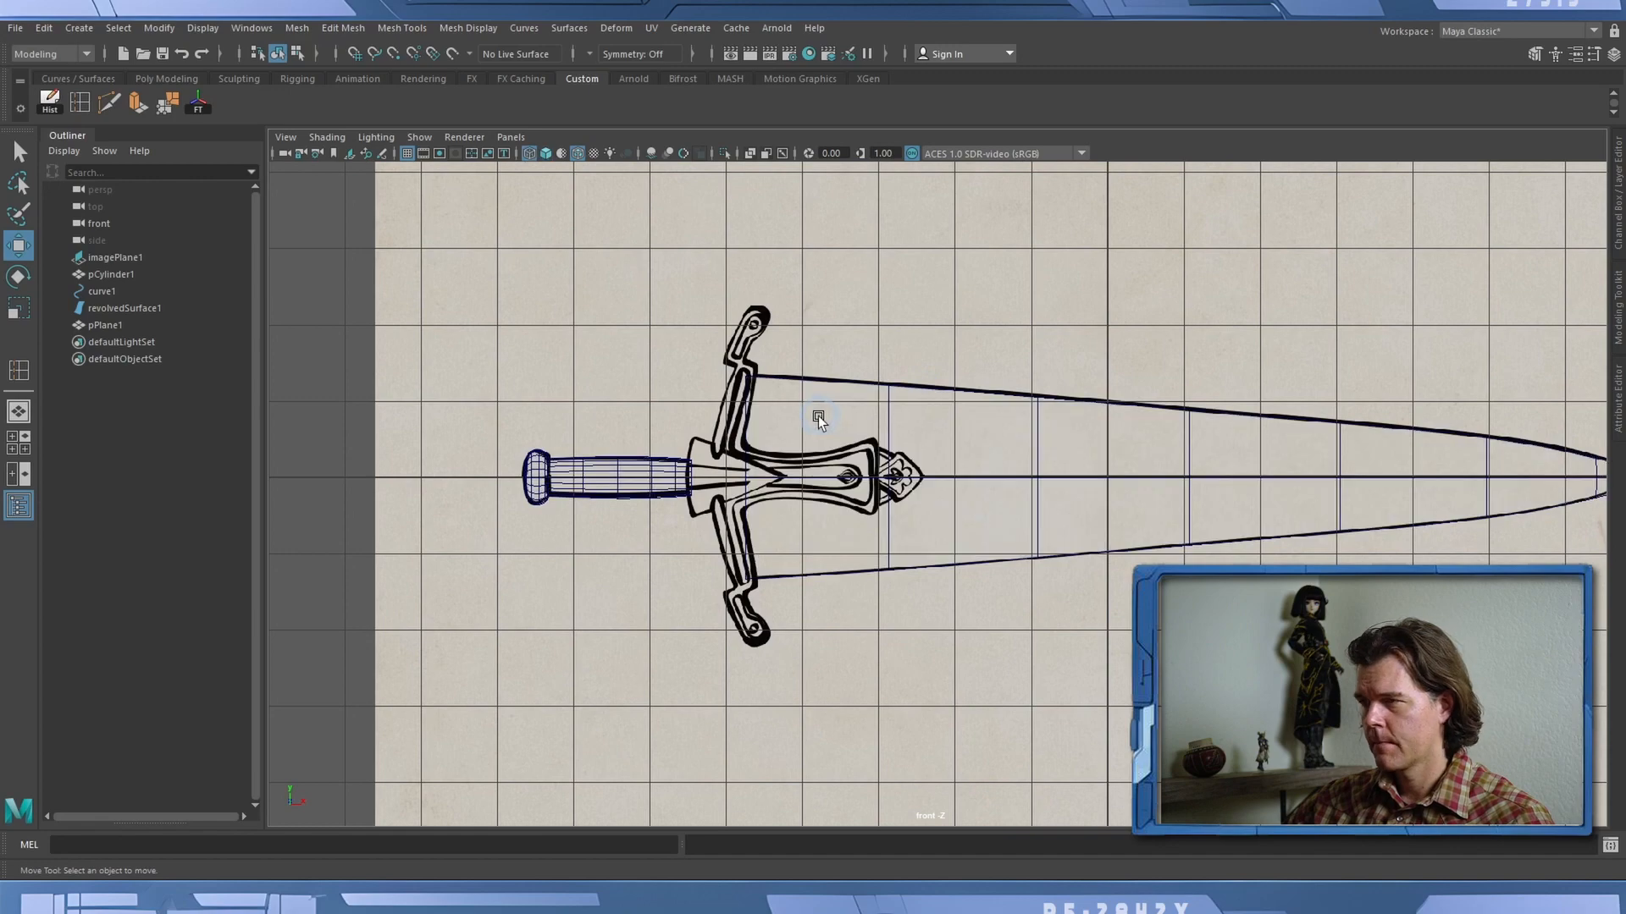
alt+right_drag(554, 440, 998, 485)
drag(530, 358, 745, 410)
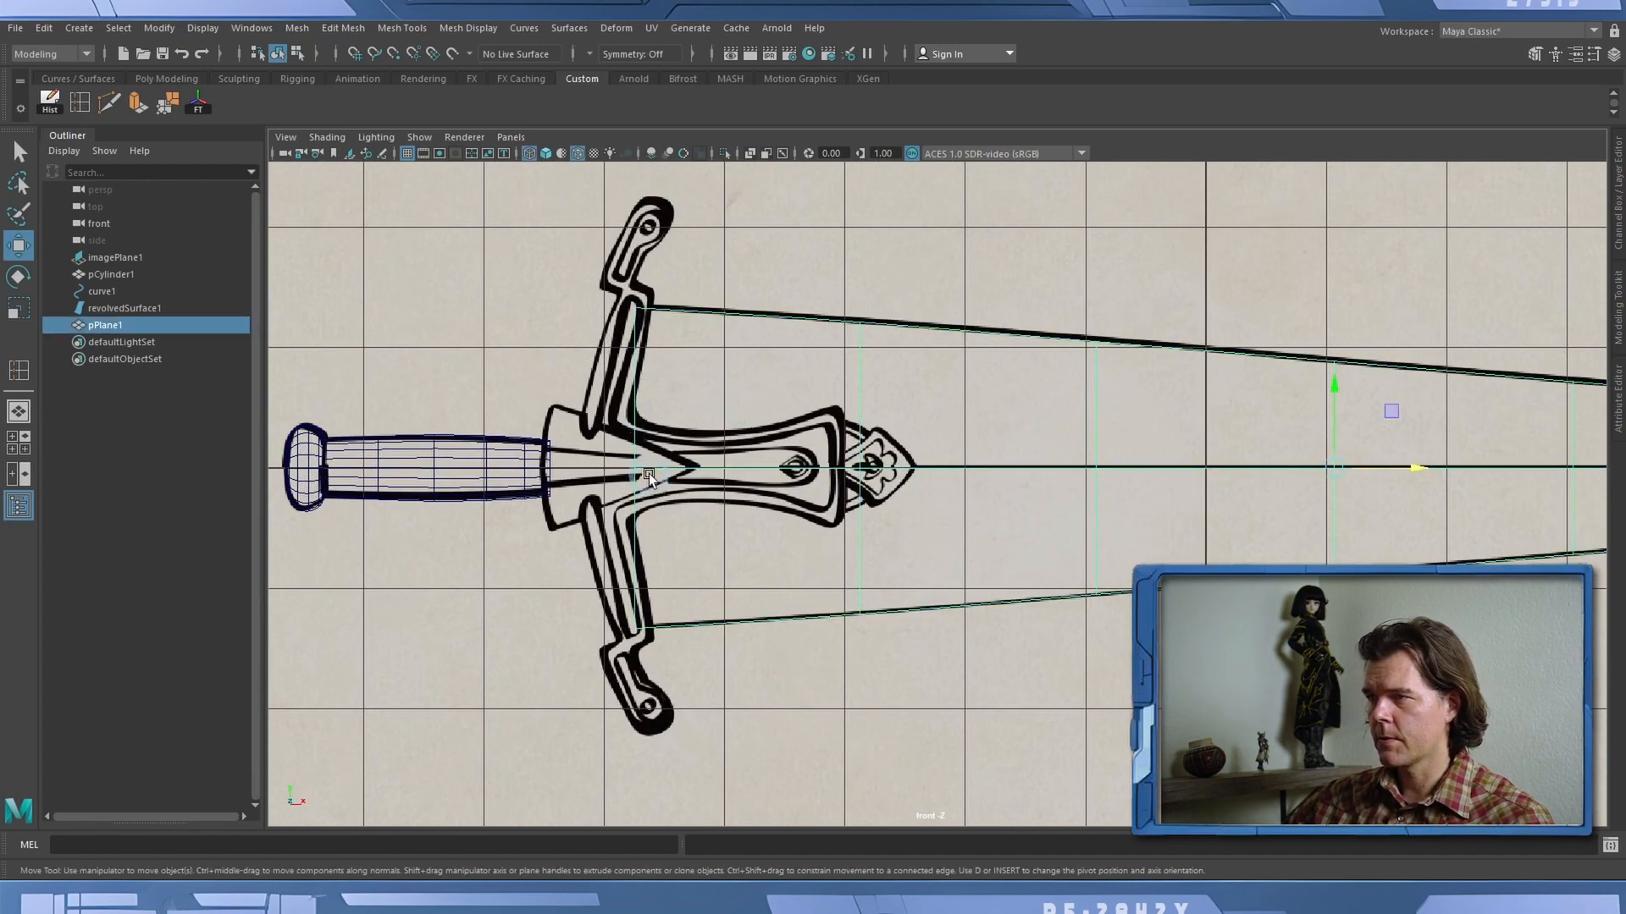
right_drag(647, 470, 569, 433)
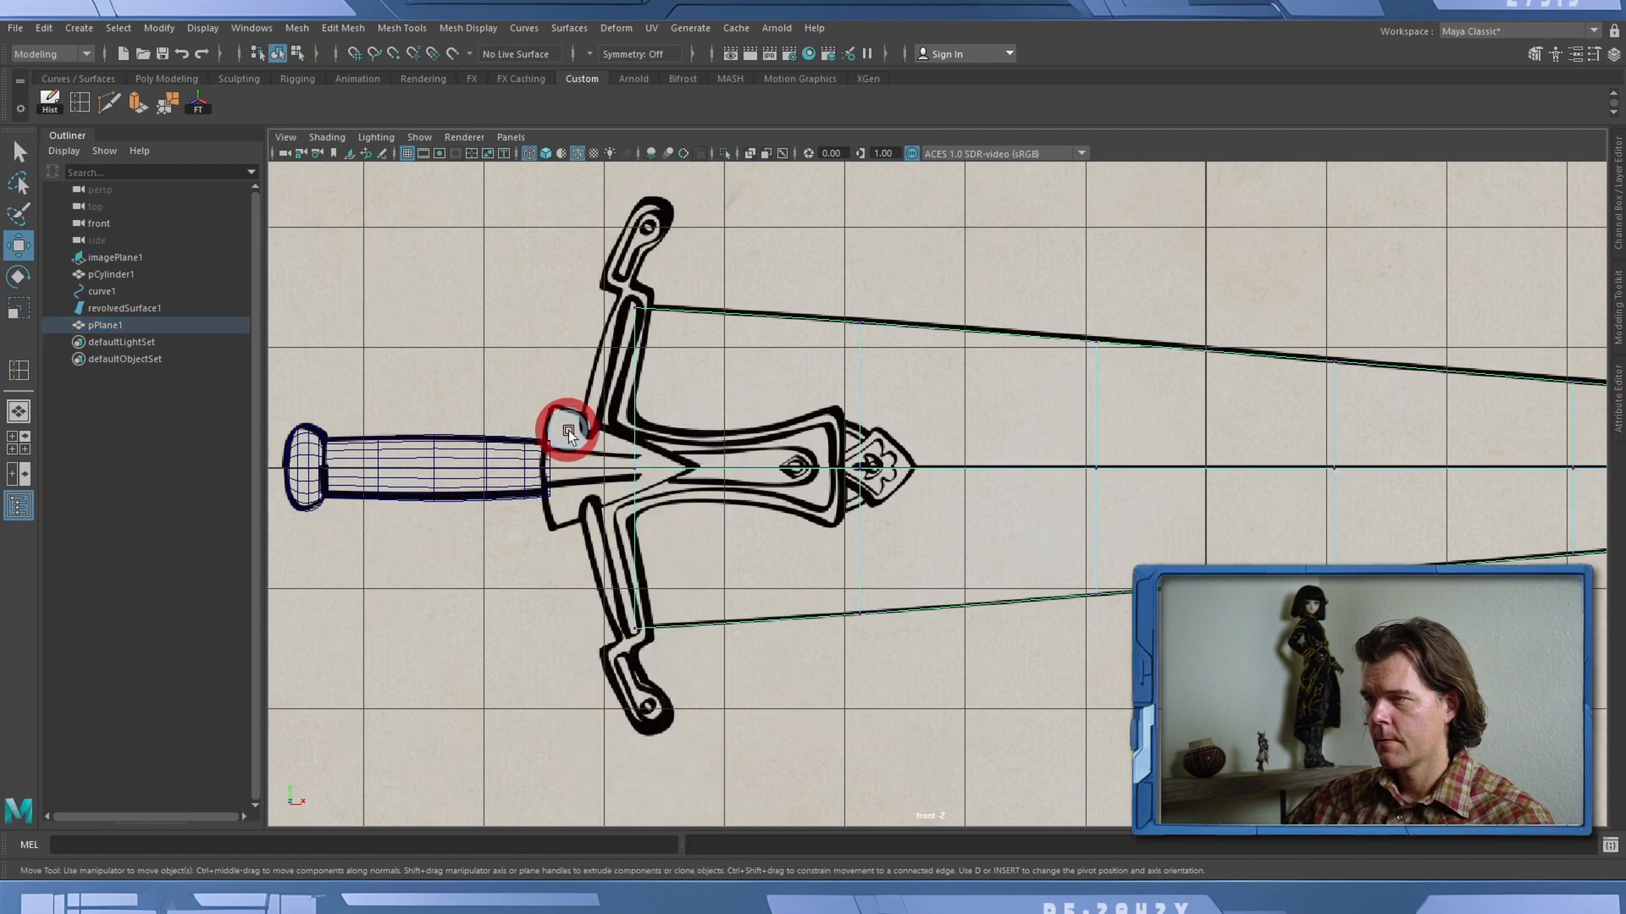
drag(573, 401, 716, 524)
drag(719, 469, 682, 472)
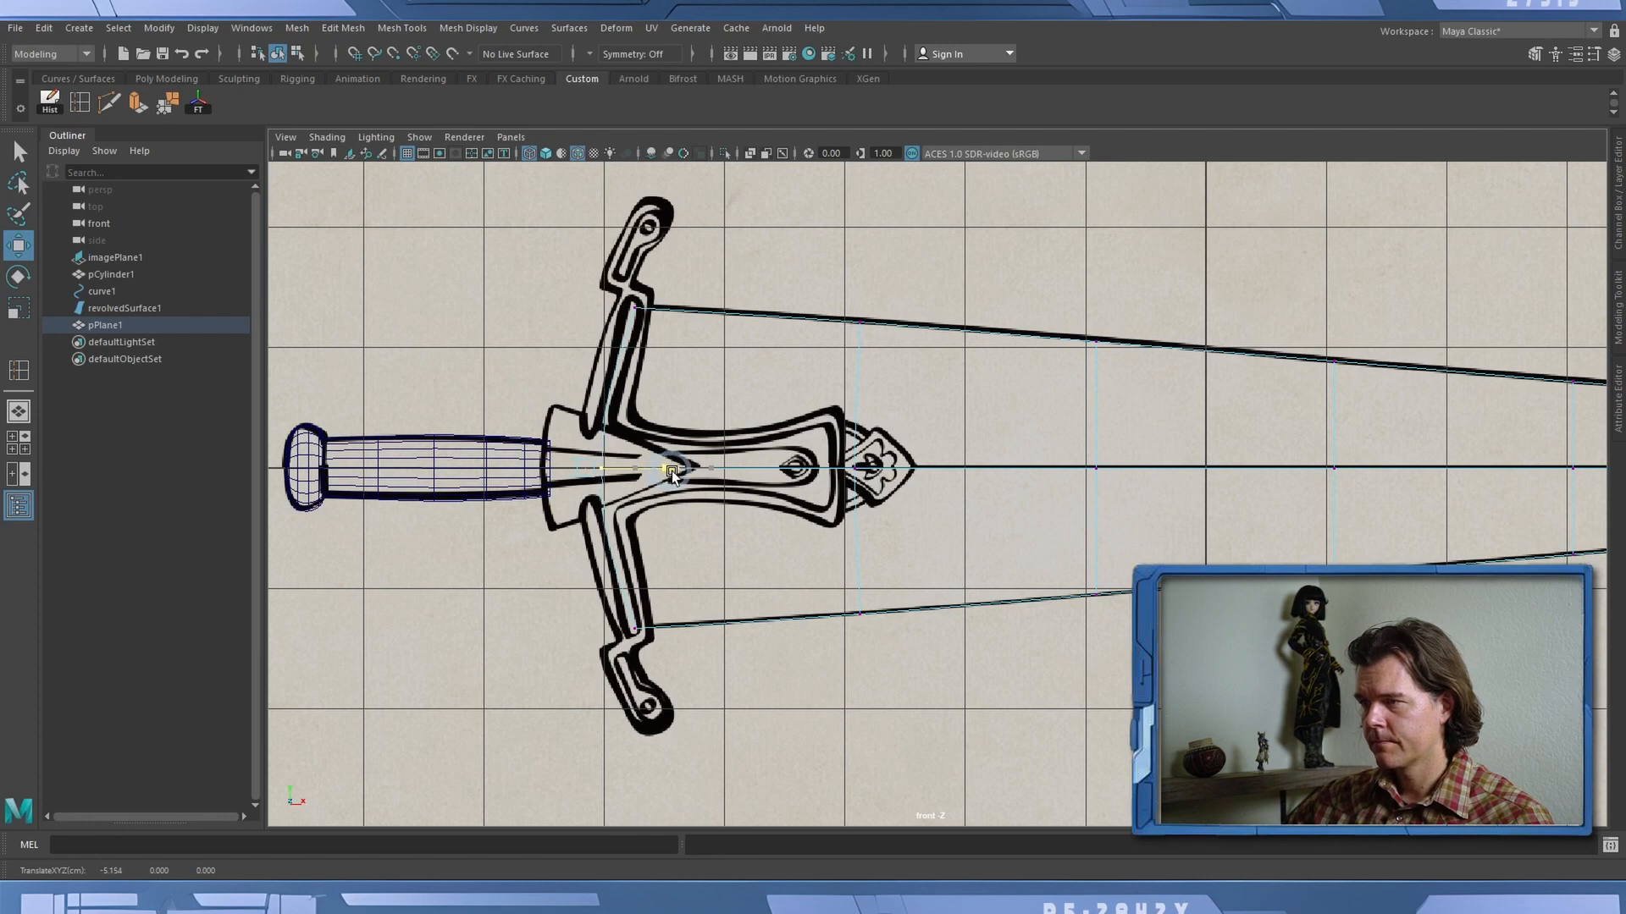
drag(672, 471, 673, 466)
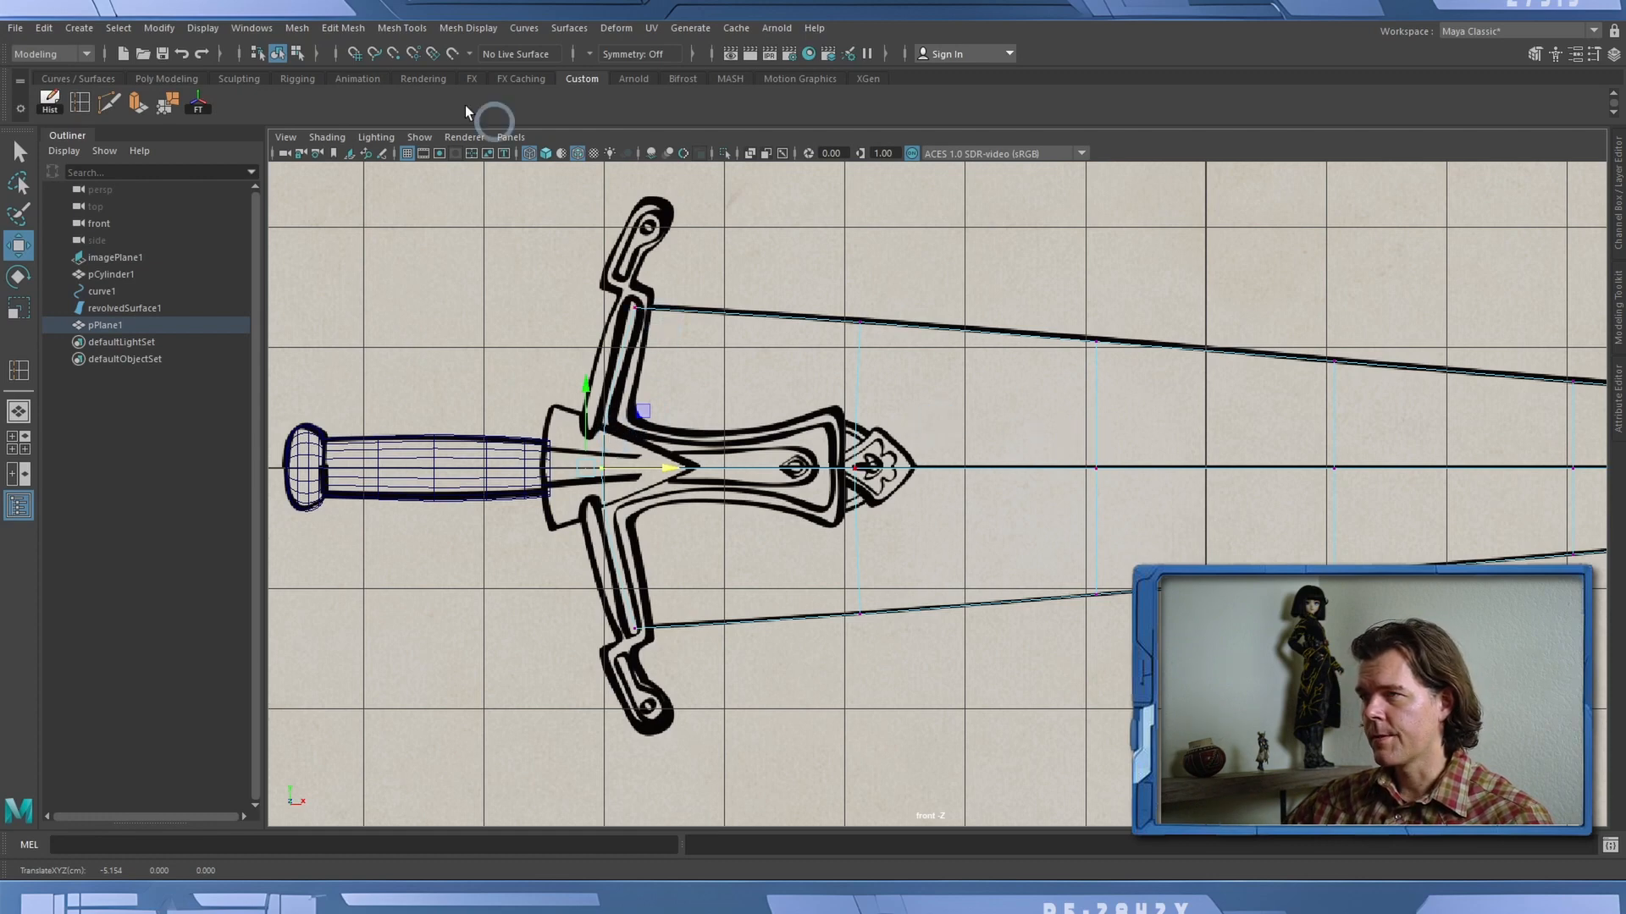
In the perspective view, turn off the blade's smooth preview and select its centre-line vertices from the base up to the last loop before the tip.
click(510, 137)
mouse_move(578, 154)
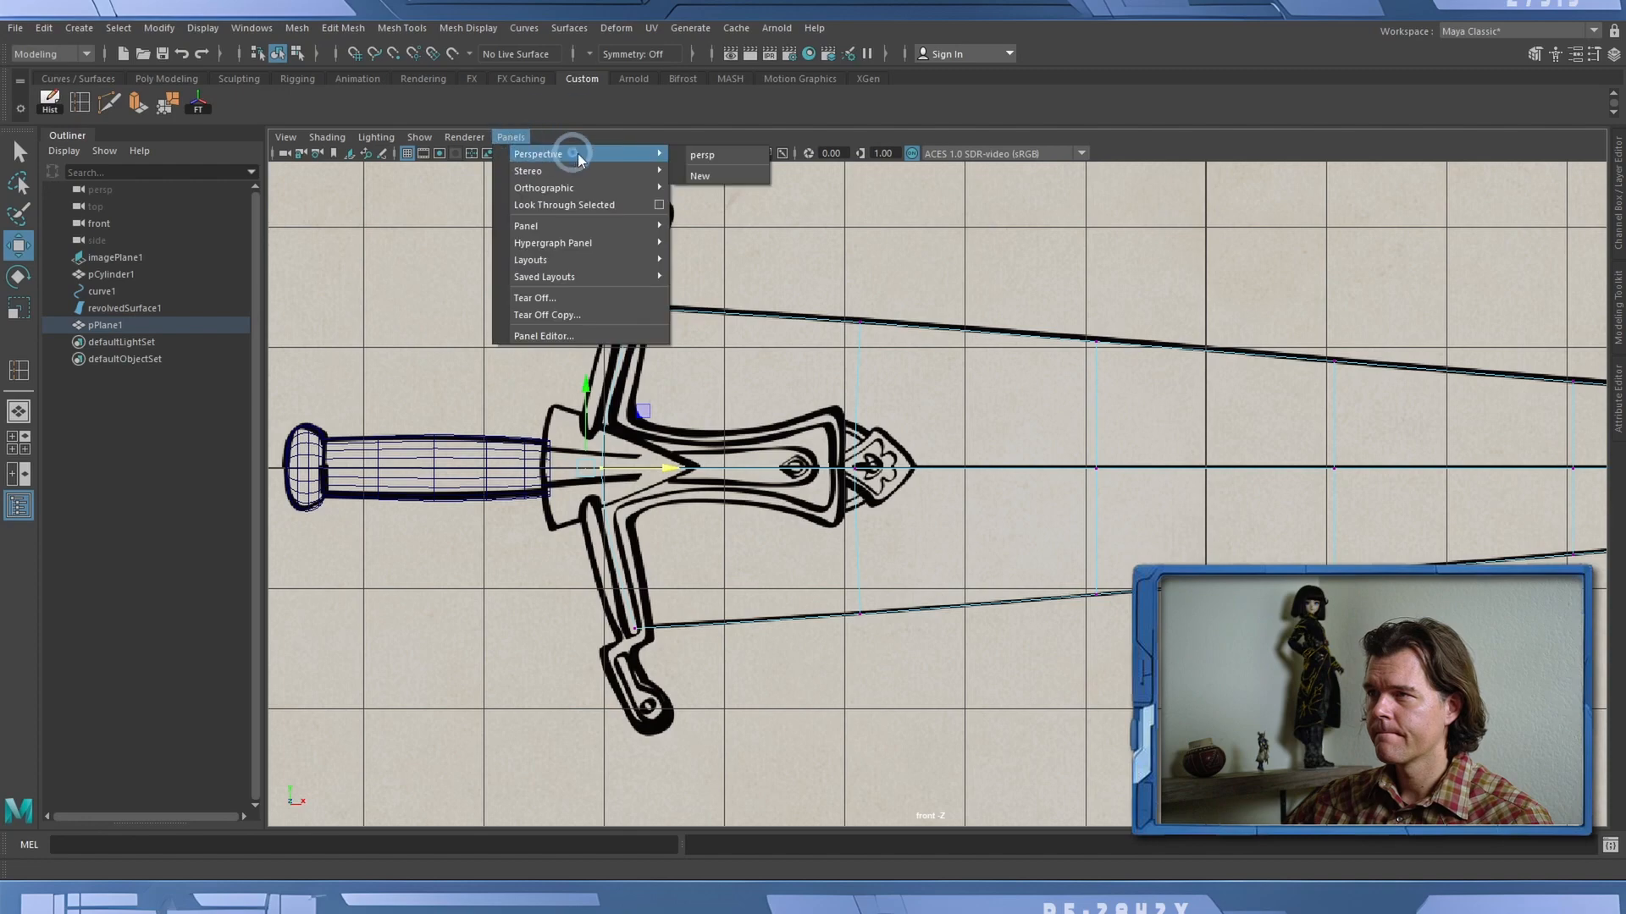
click(726, 154)
alt+drag(847, 274, 728, 334)
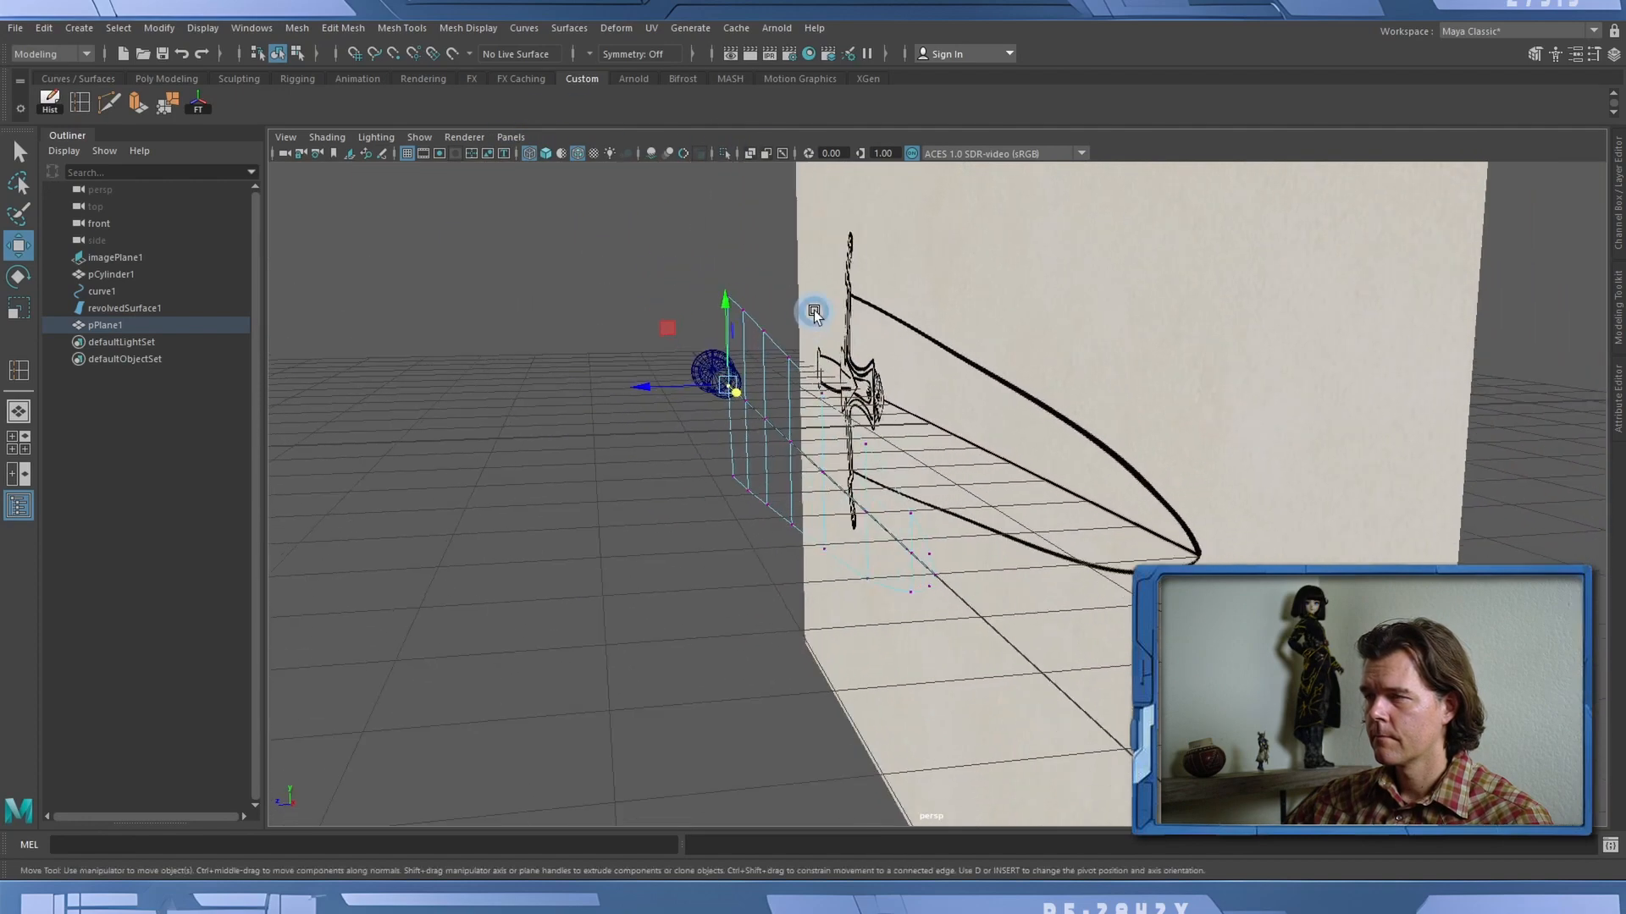
click(280, 56)
click(800, 496)
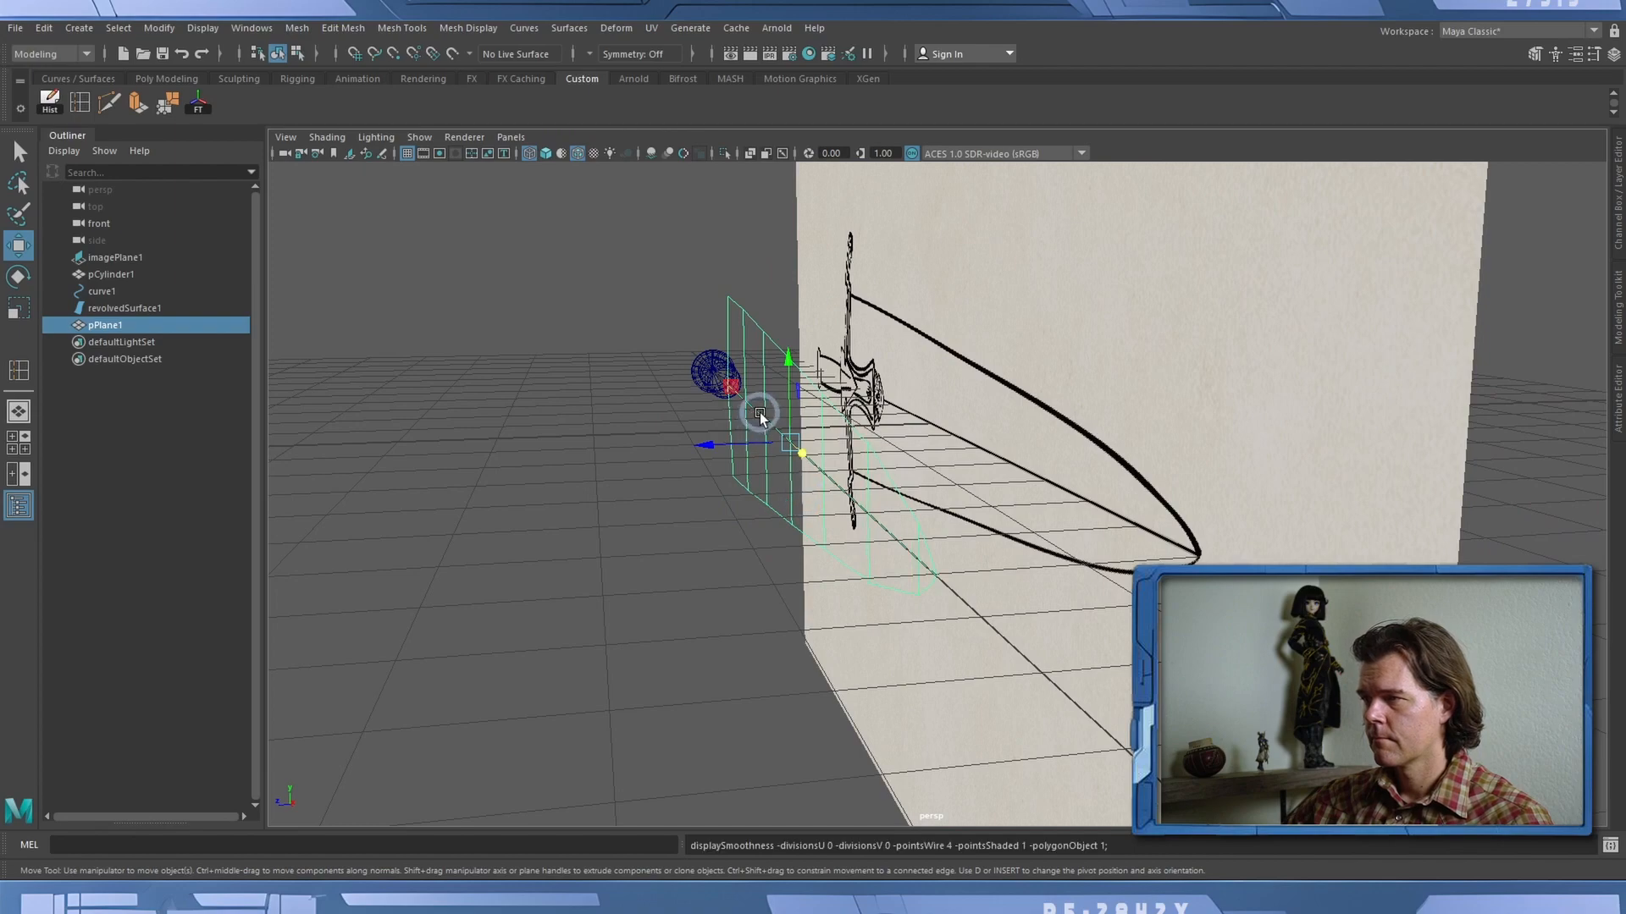
right_drag(760, 413, 686, 413)
alt+drag(557, 415, 683, 416)
alt+right_drag(683, 415, 484, 415)
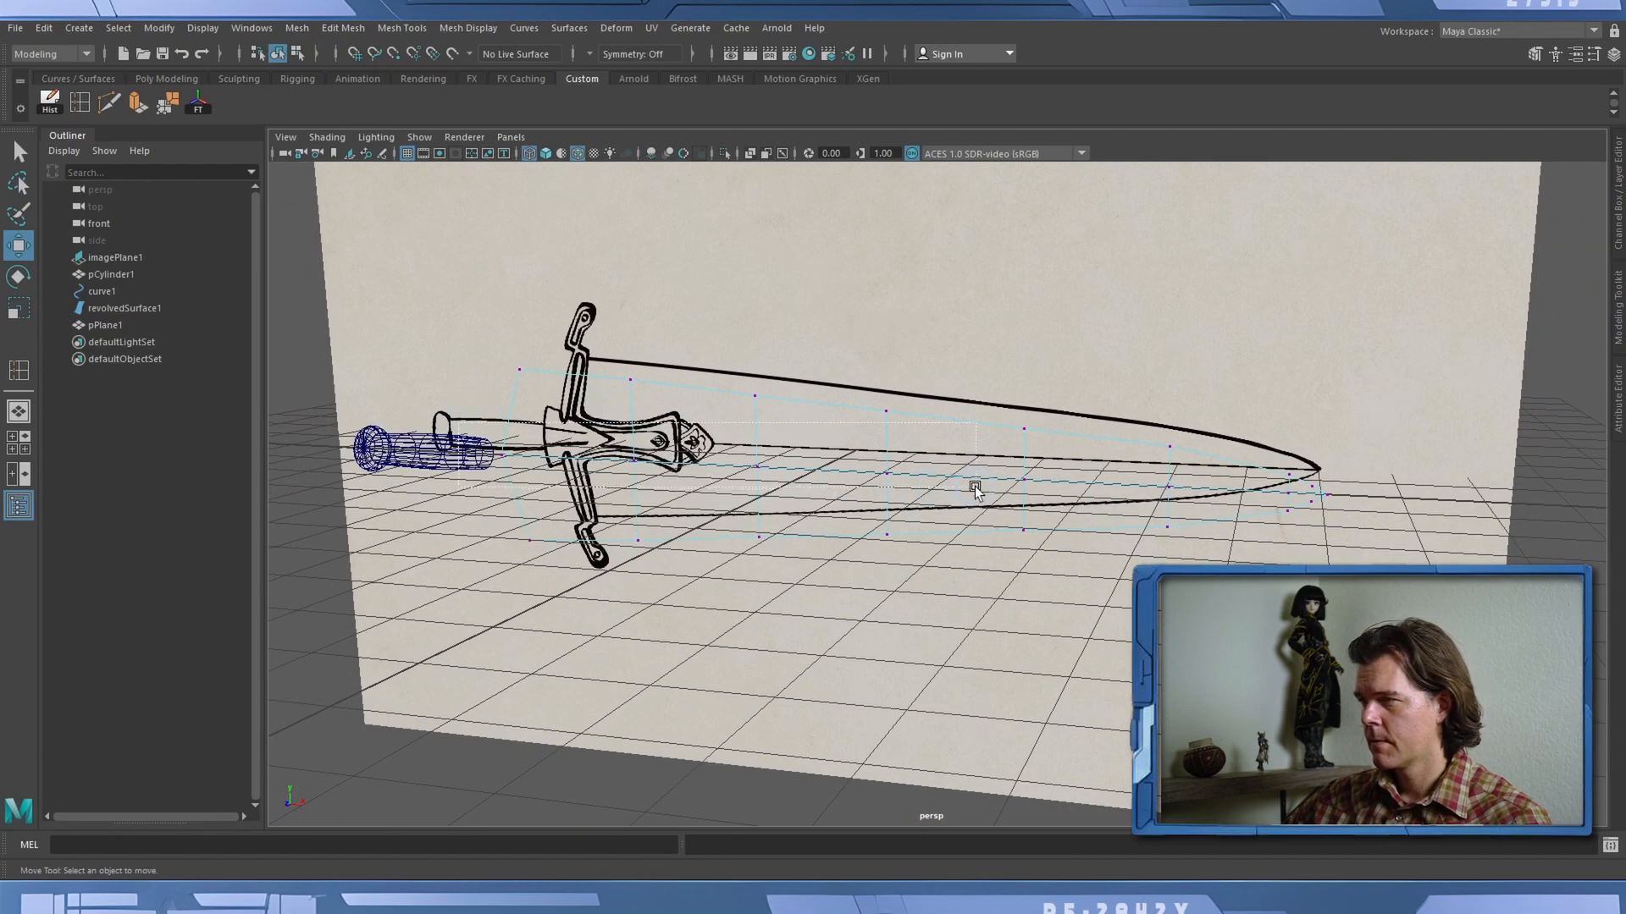
drag(974, 486, 976, 487)
drag(1205, 481, 1221, 557)
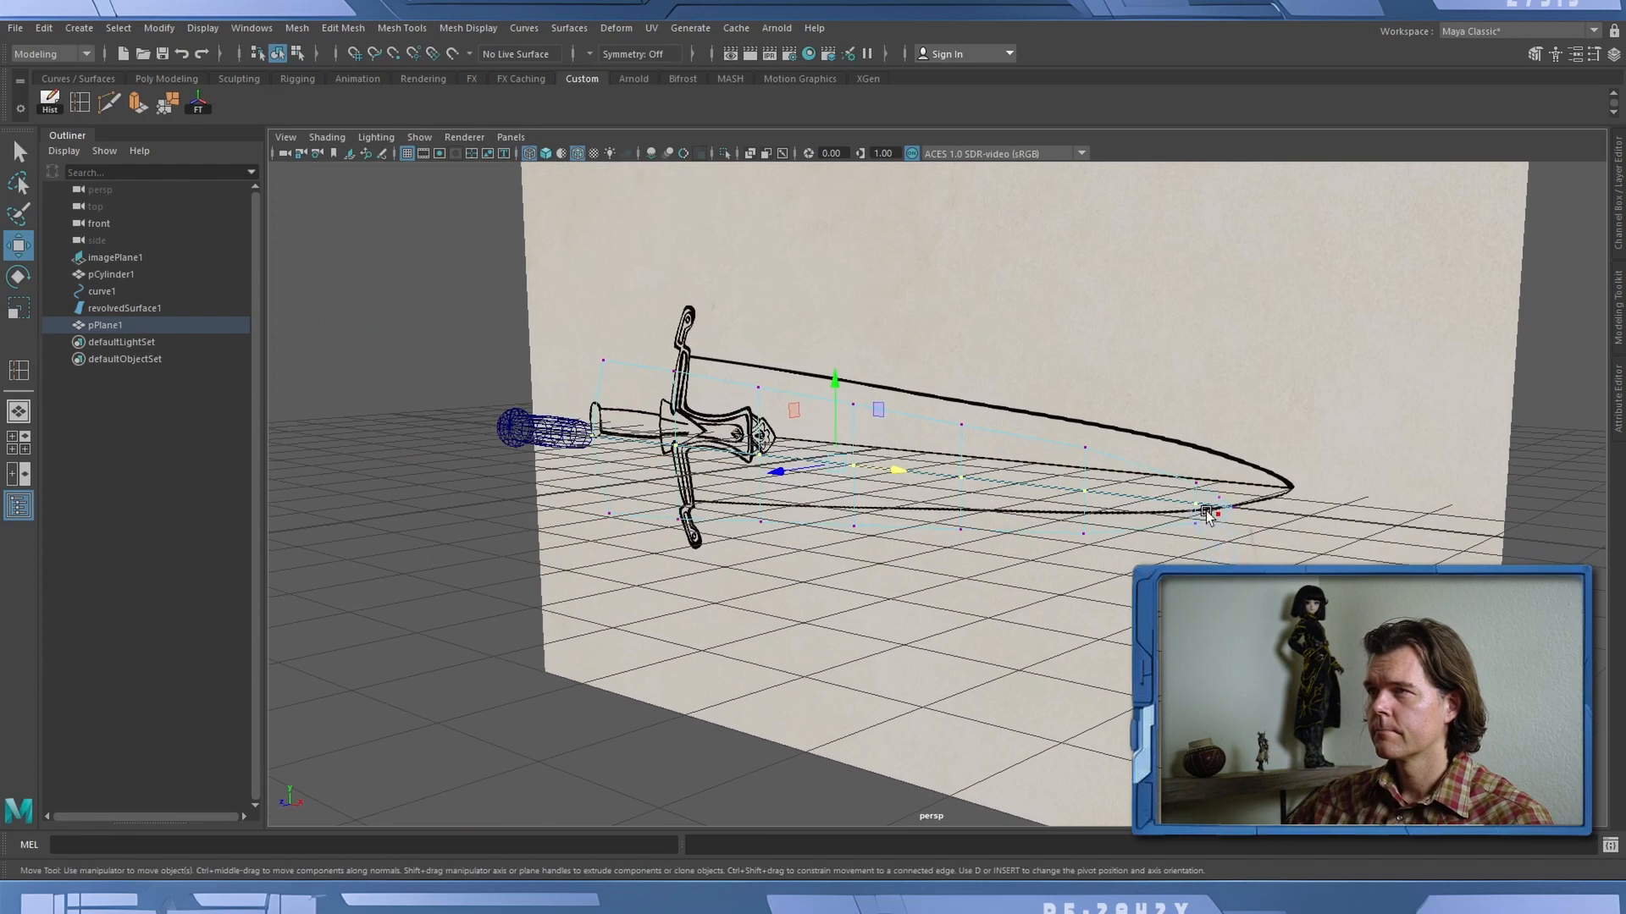
Create a lattice deformer with divisions 2, 2, 2 on the selected centre-line vertices.
click(631, 30)
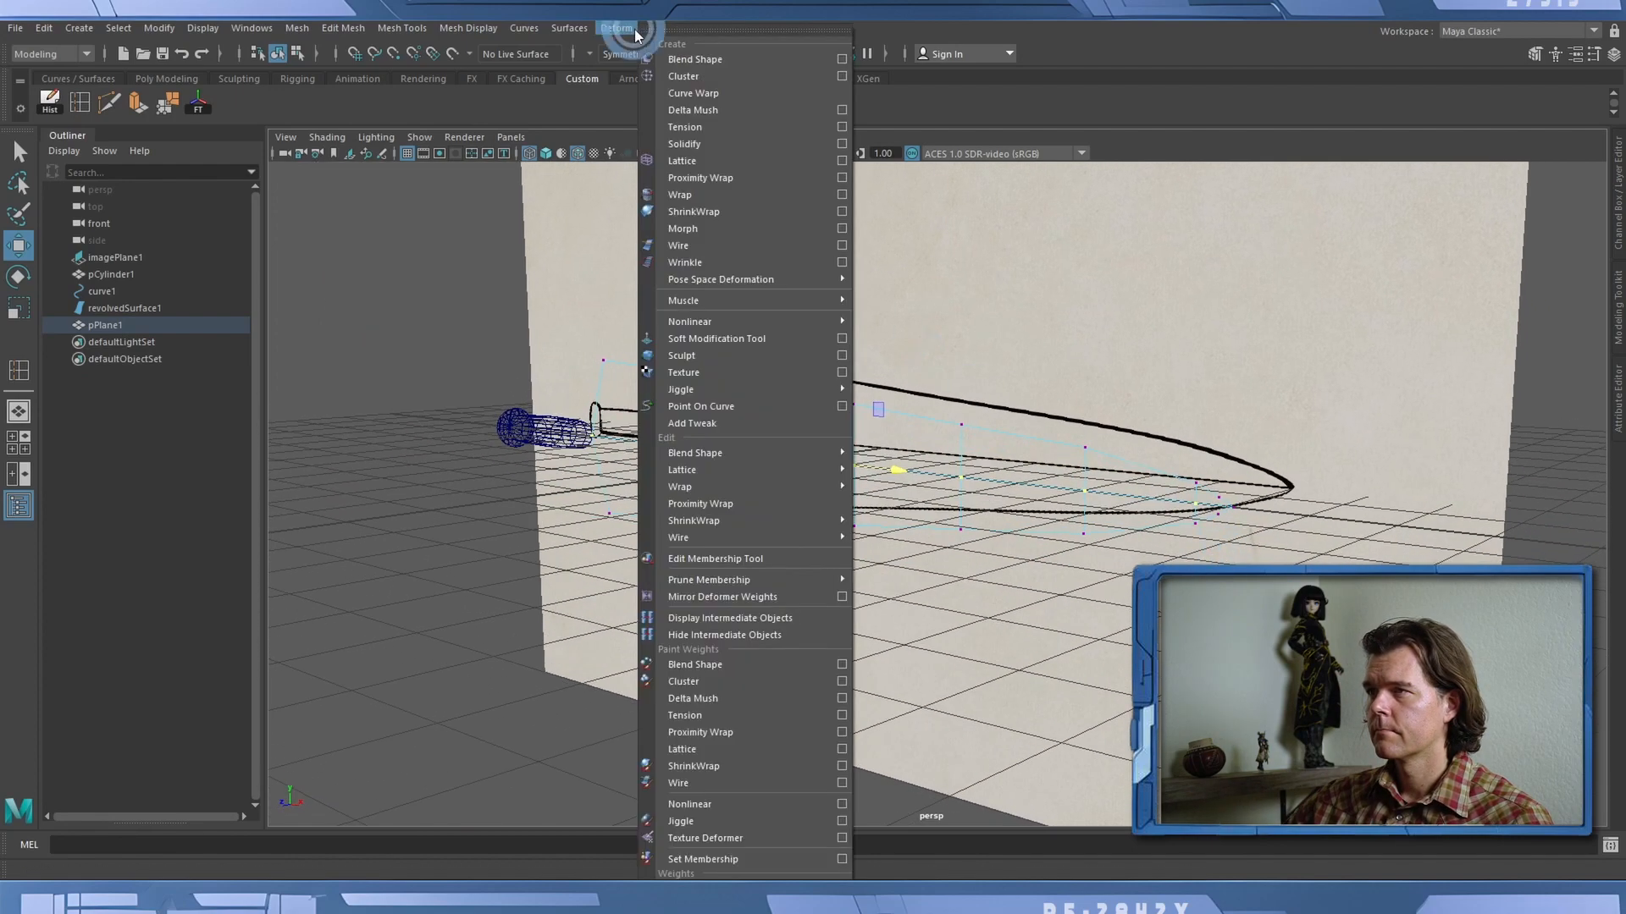
click(842, 160)
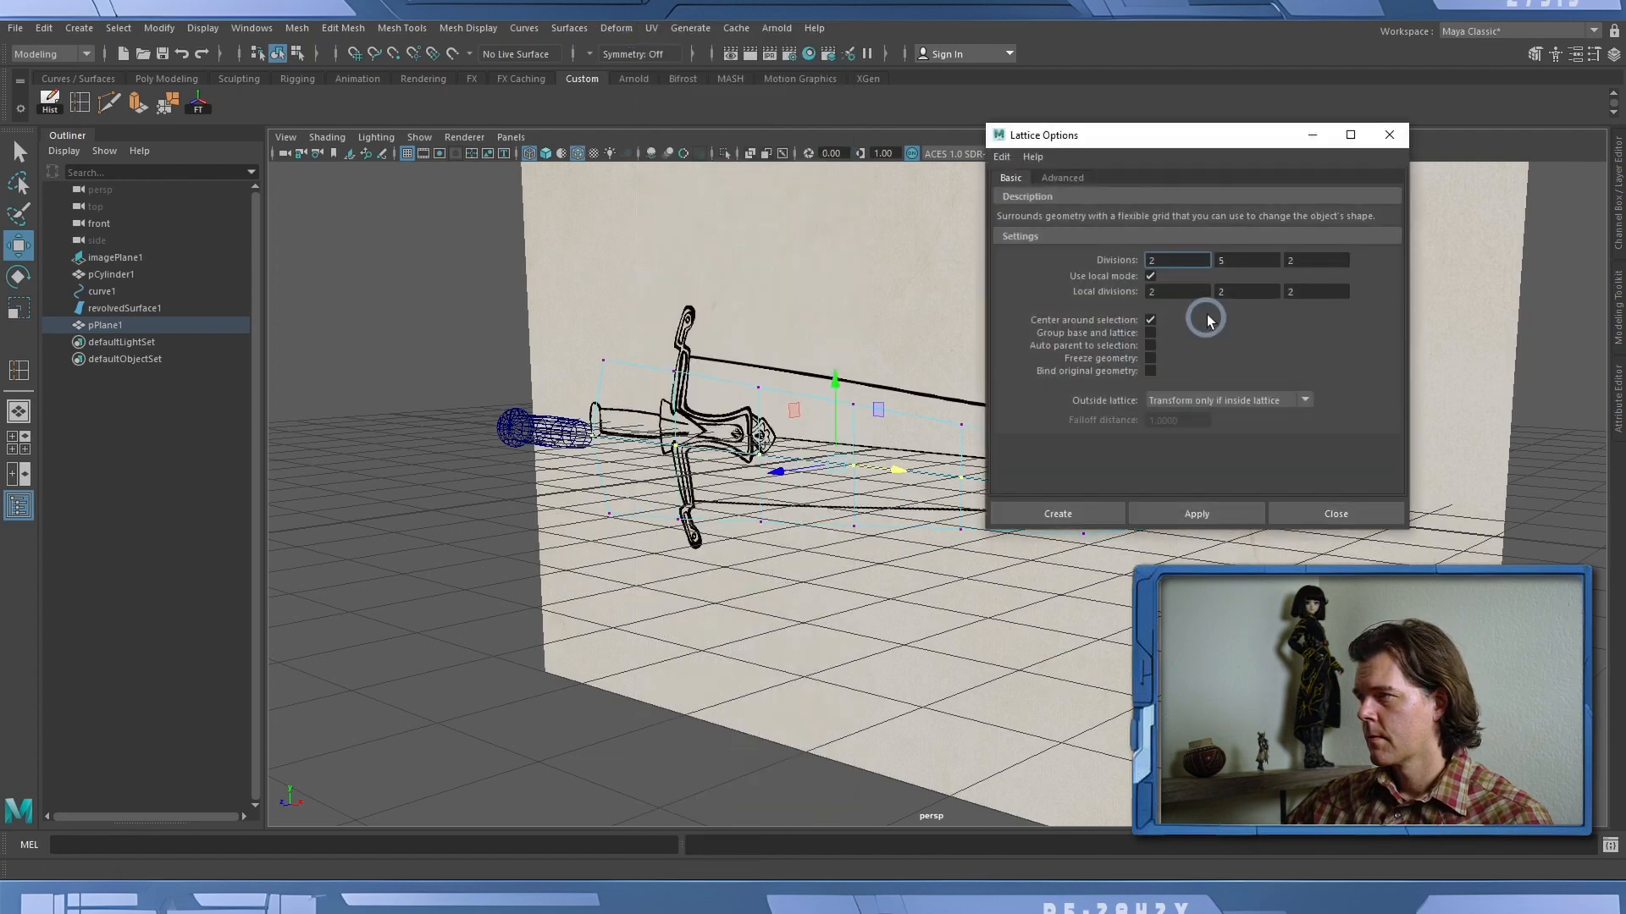
click(1241, 259)
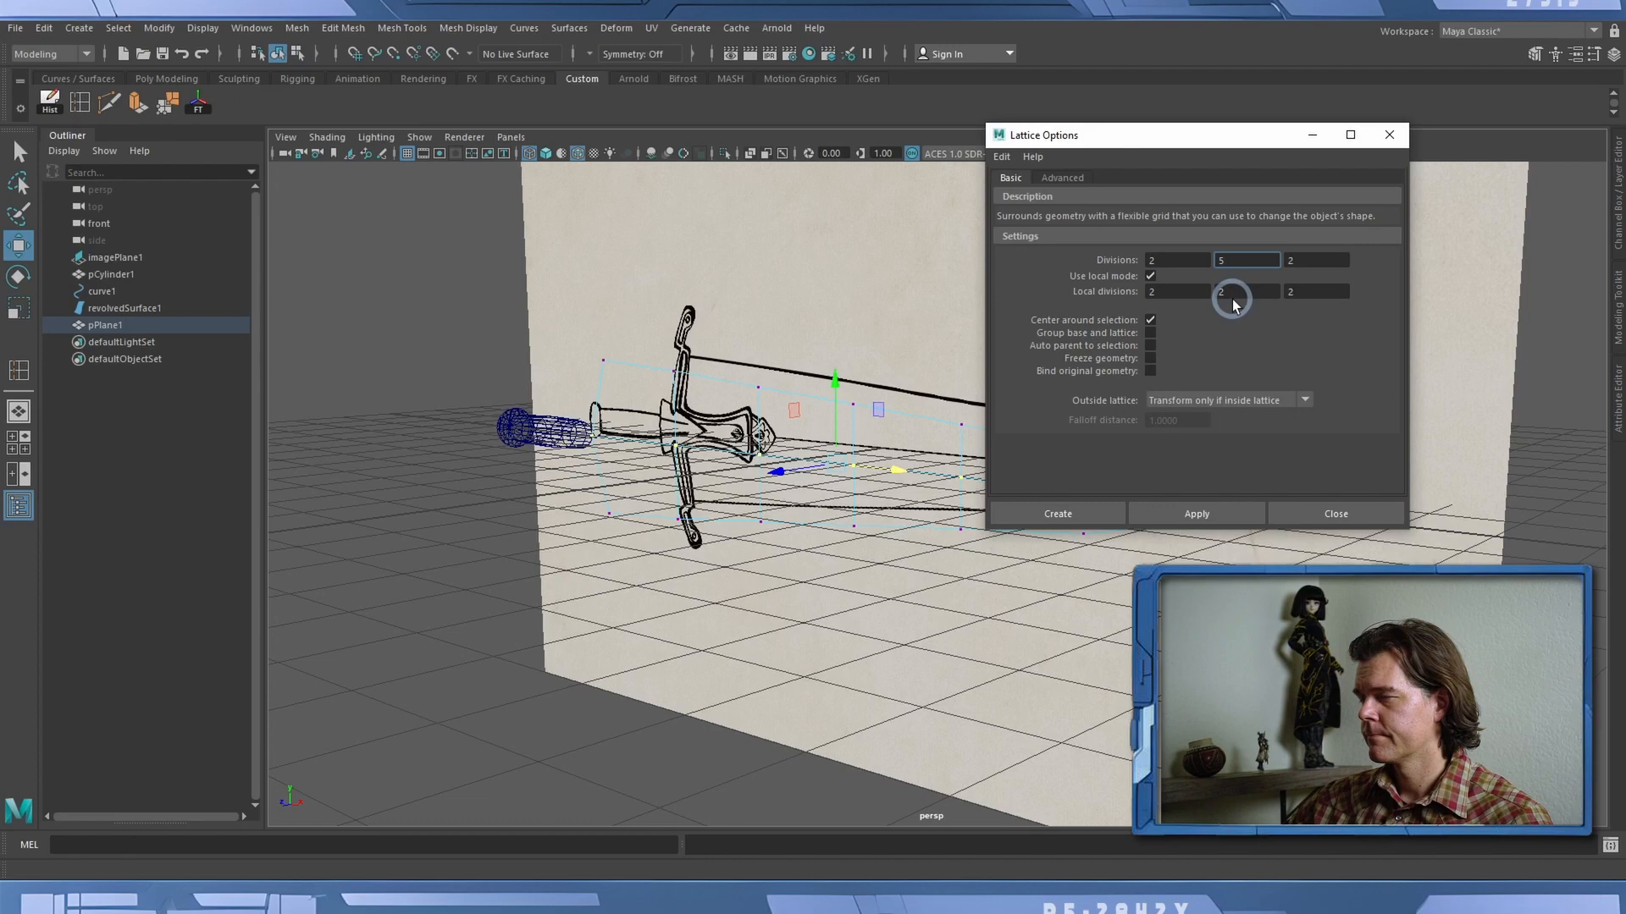
double_click(1241, 259)
text(2)
click(1220, 510)
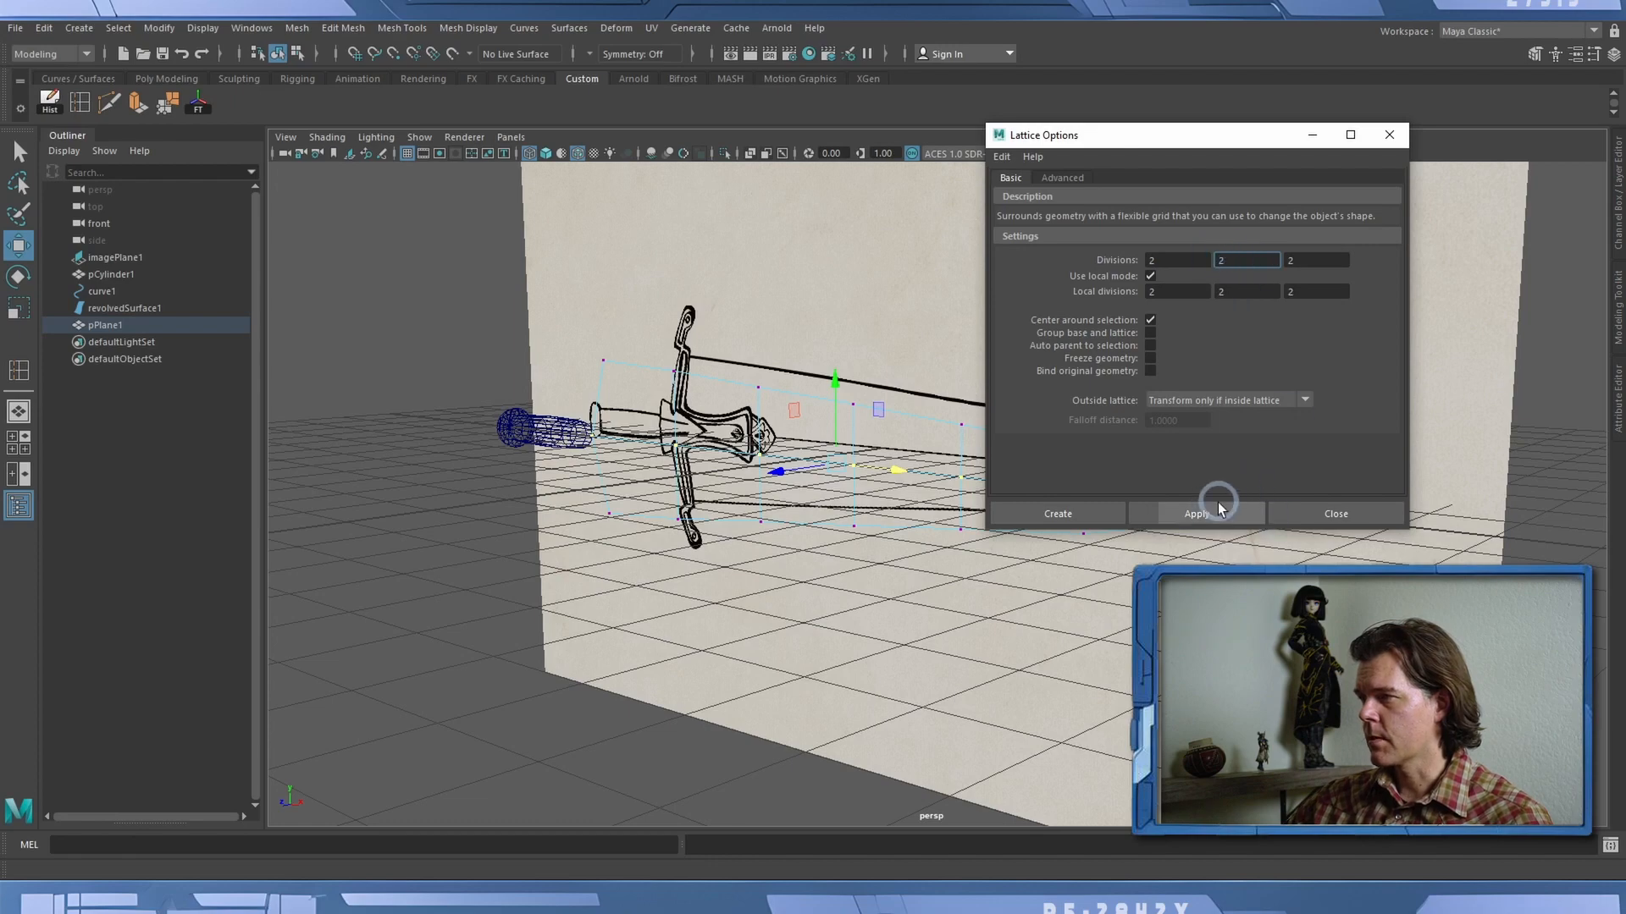
click(1060, 513)
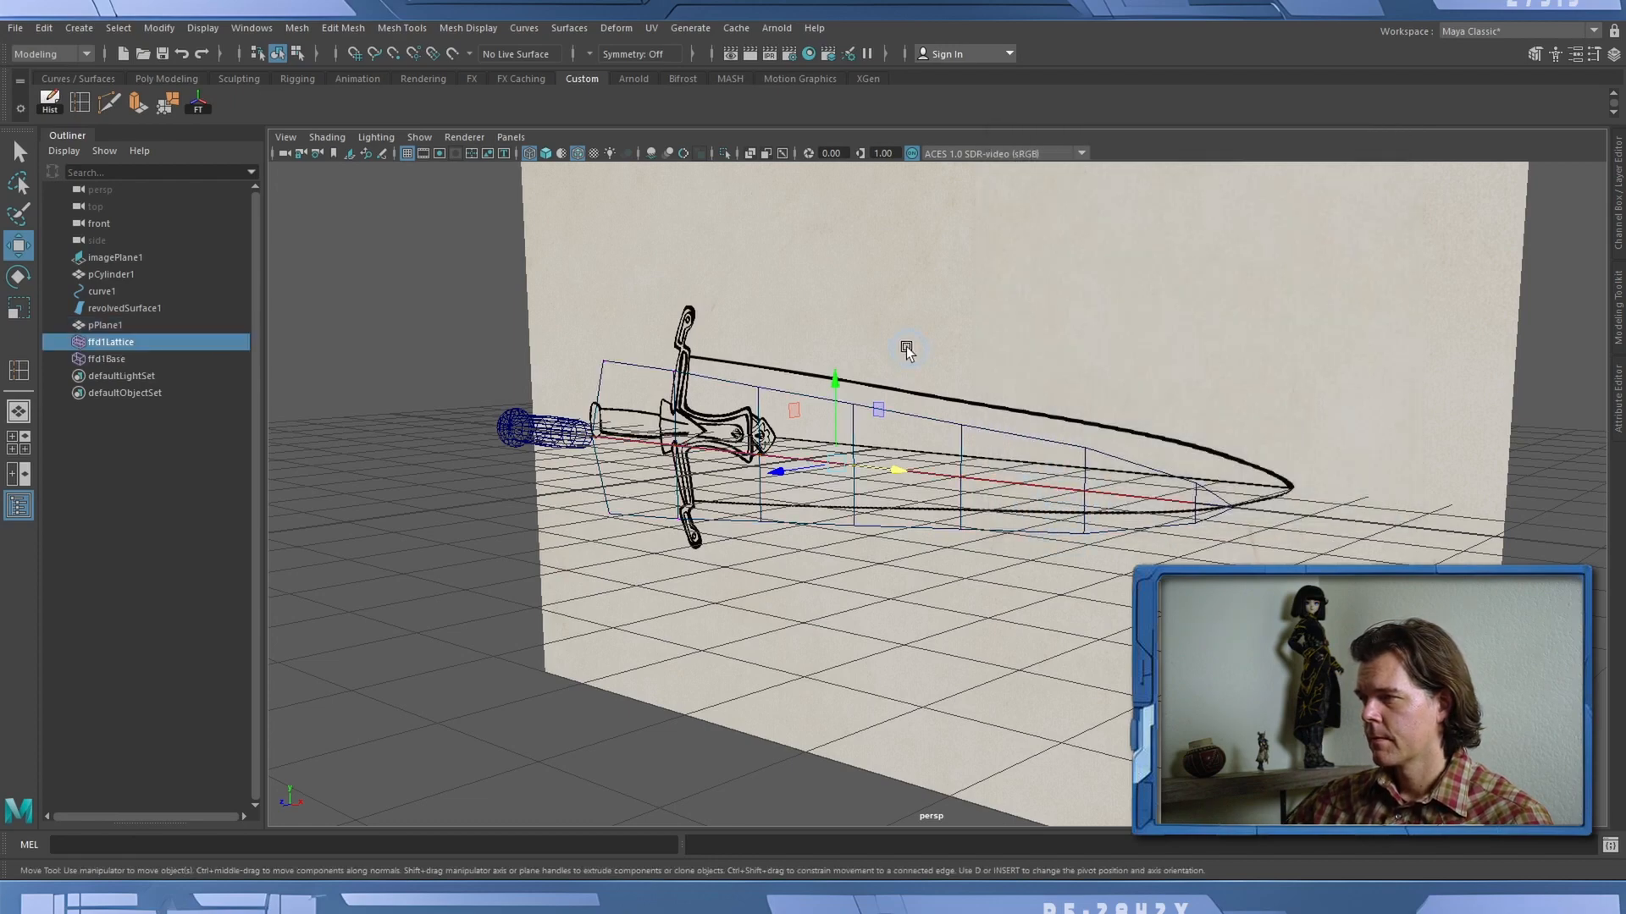
Show the lattice's editable channels, including its S, T and U division values.
mouse_move(906, 349)
alt+mouse_down()
mouse_move(881, 338)
mouse_move(904, 370)
mouse_move(921, 323)
alt+mouse_up()
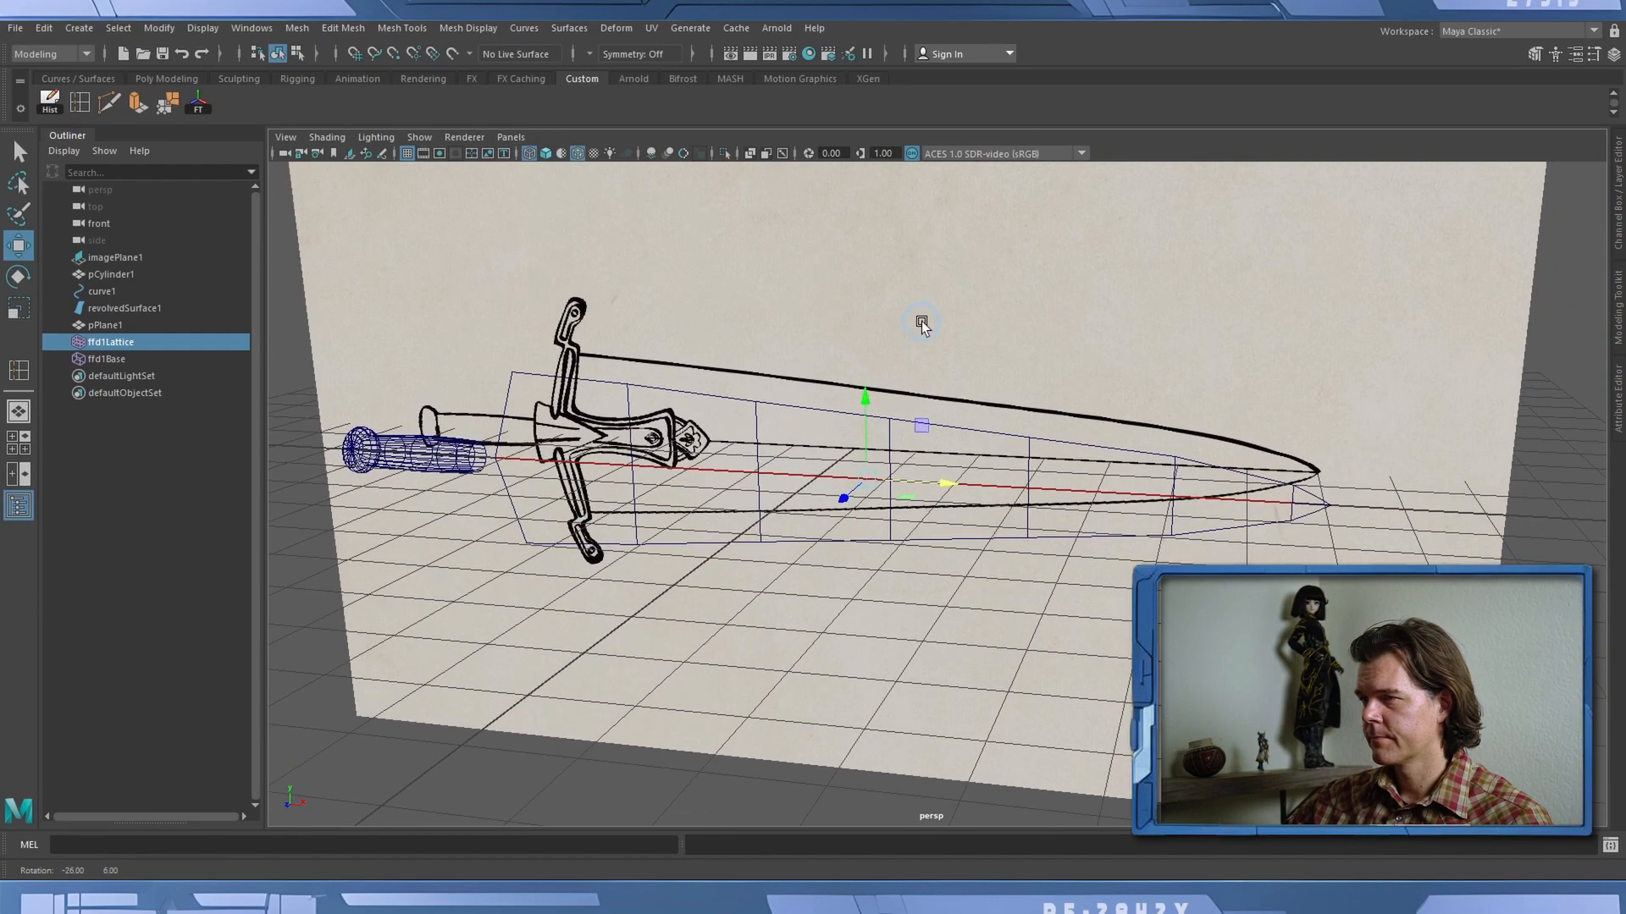
click(1617, 388)
alt+drag(878, 581, 818, 543)
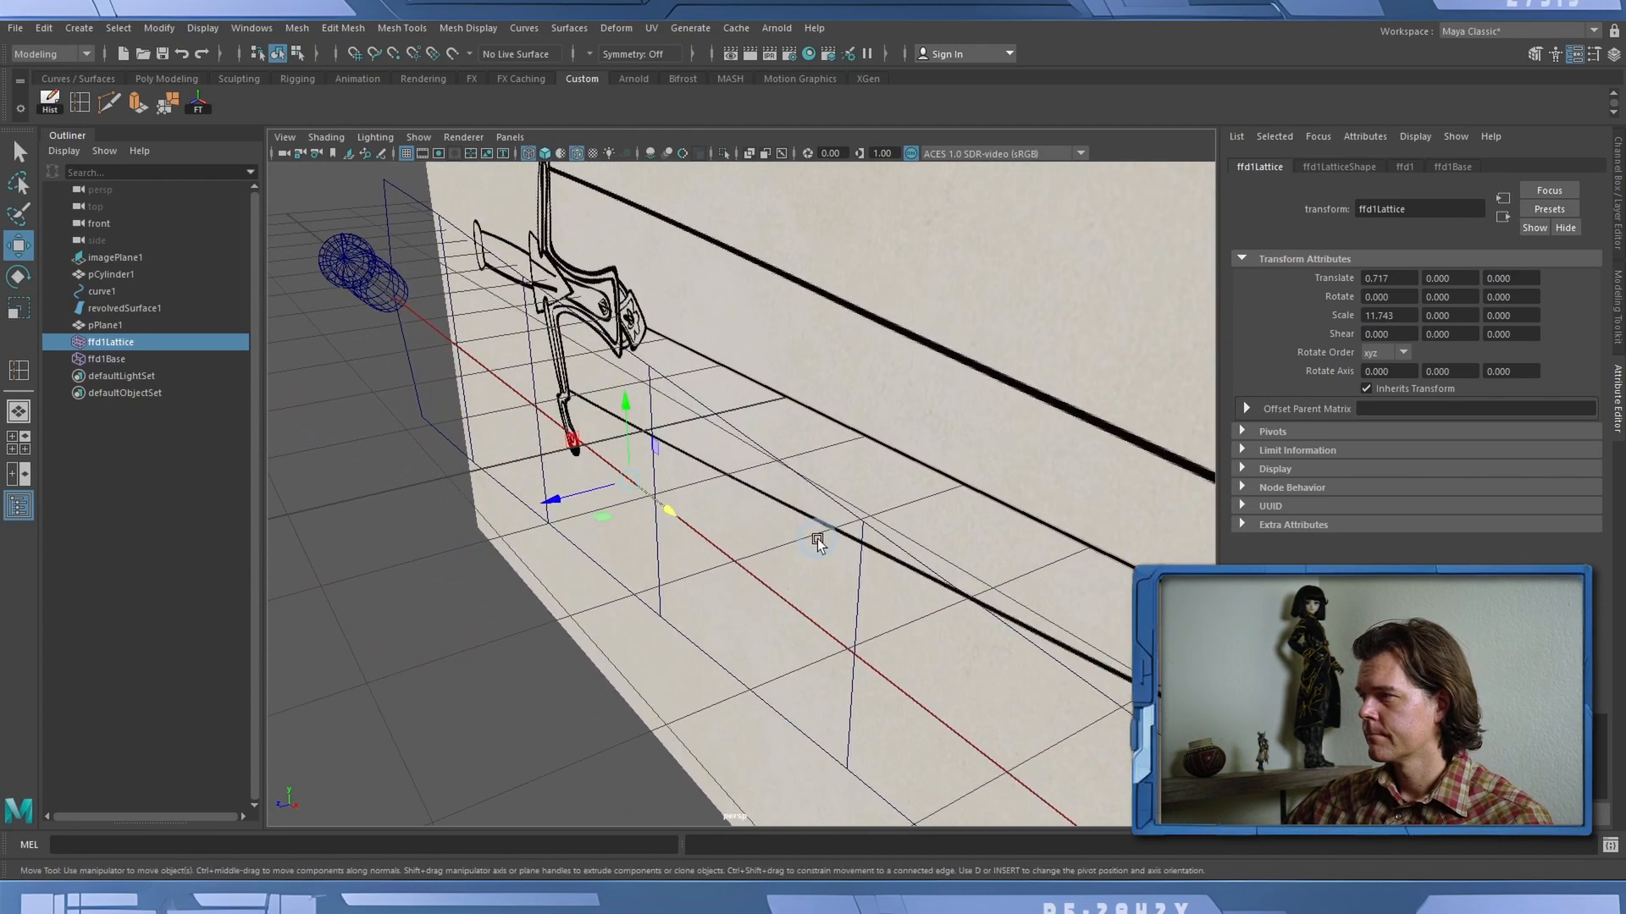
click(1616, 224)
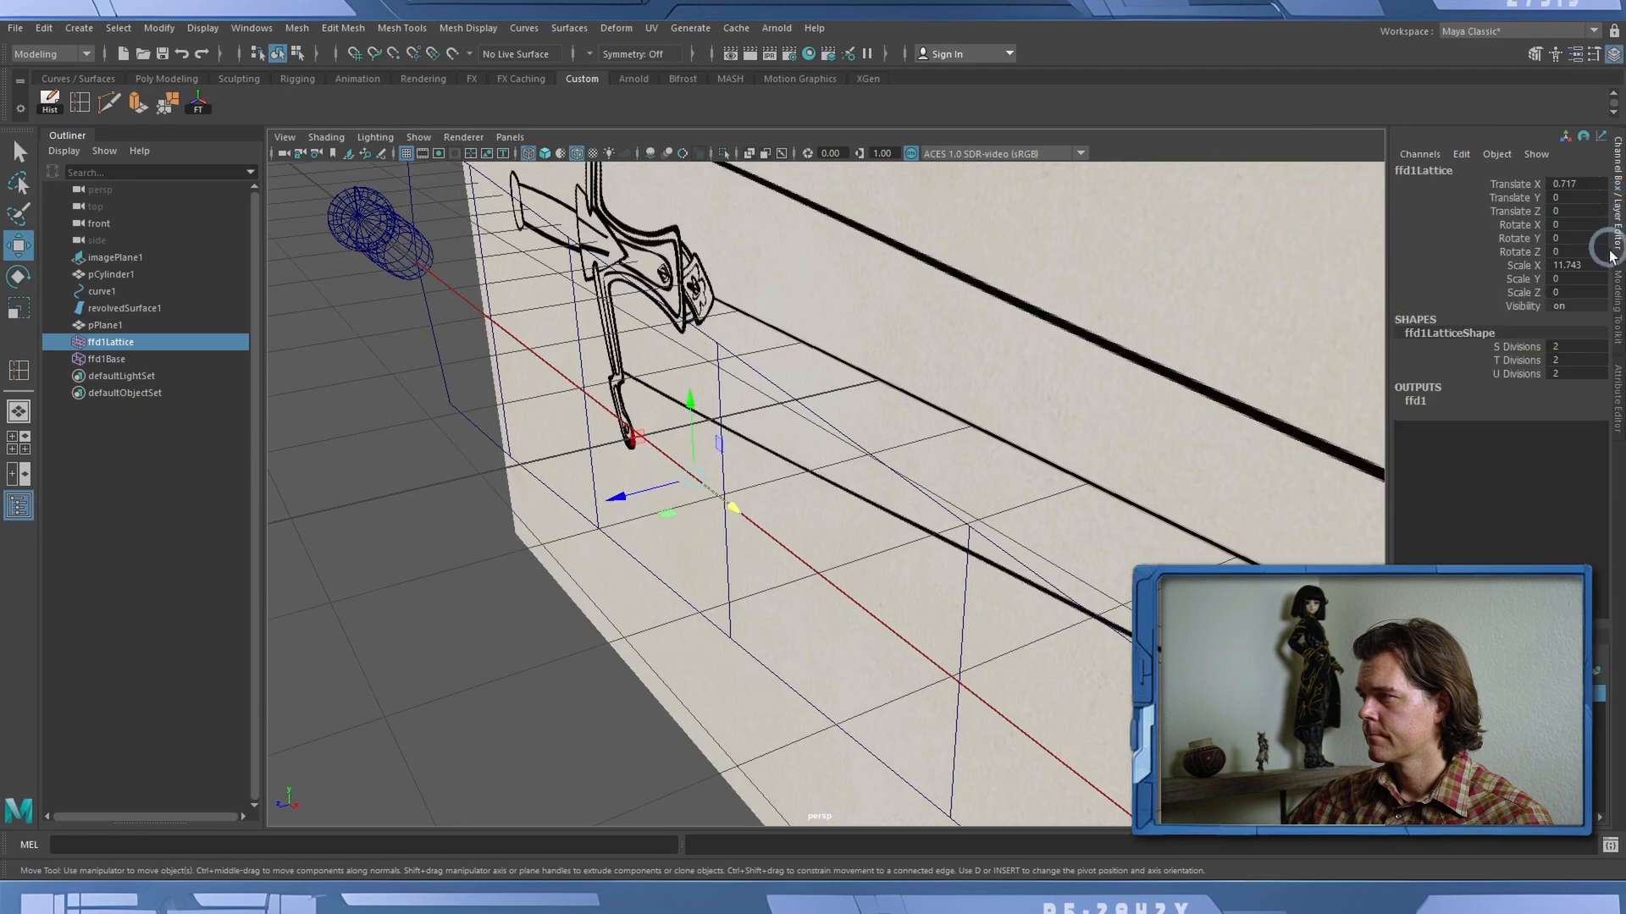
Try the lattice with T divisions set to 3 and check its lattice points.
click(1569, 362)
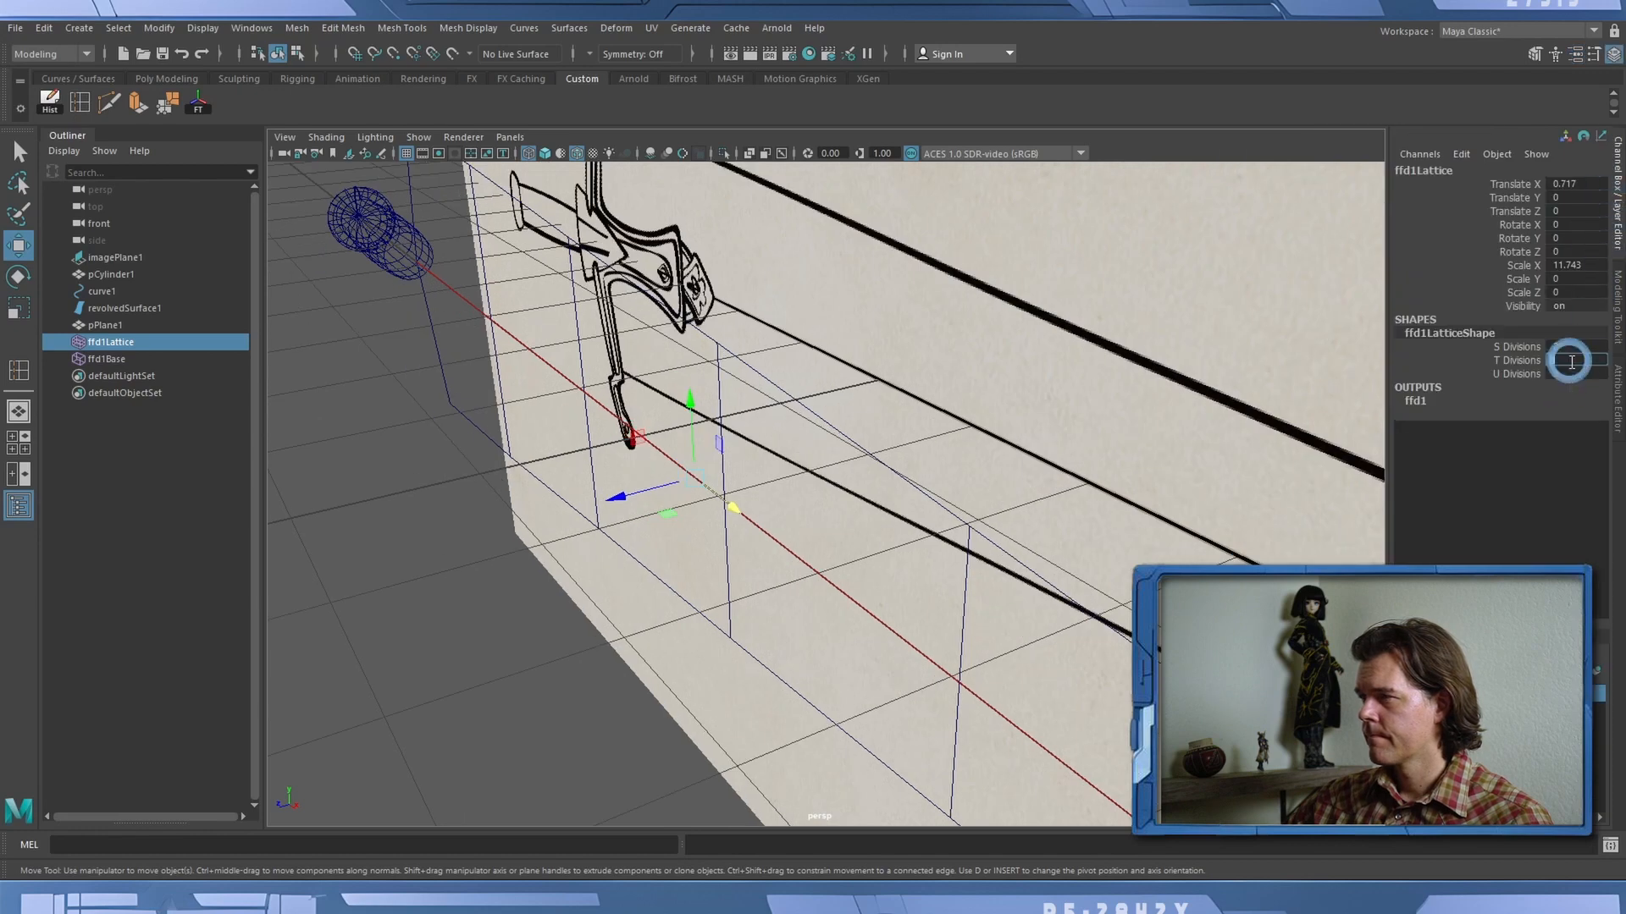
text(3)
key(Return)
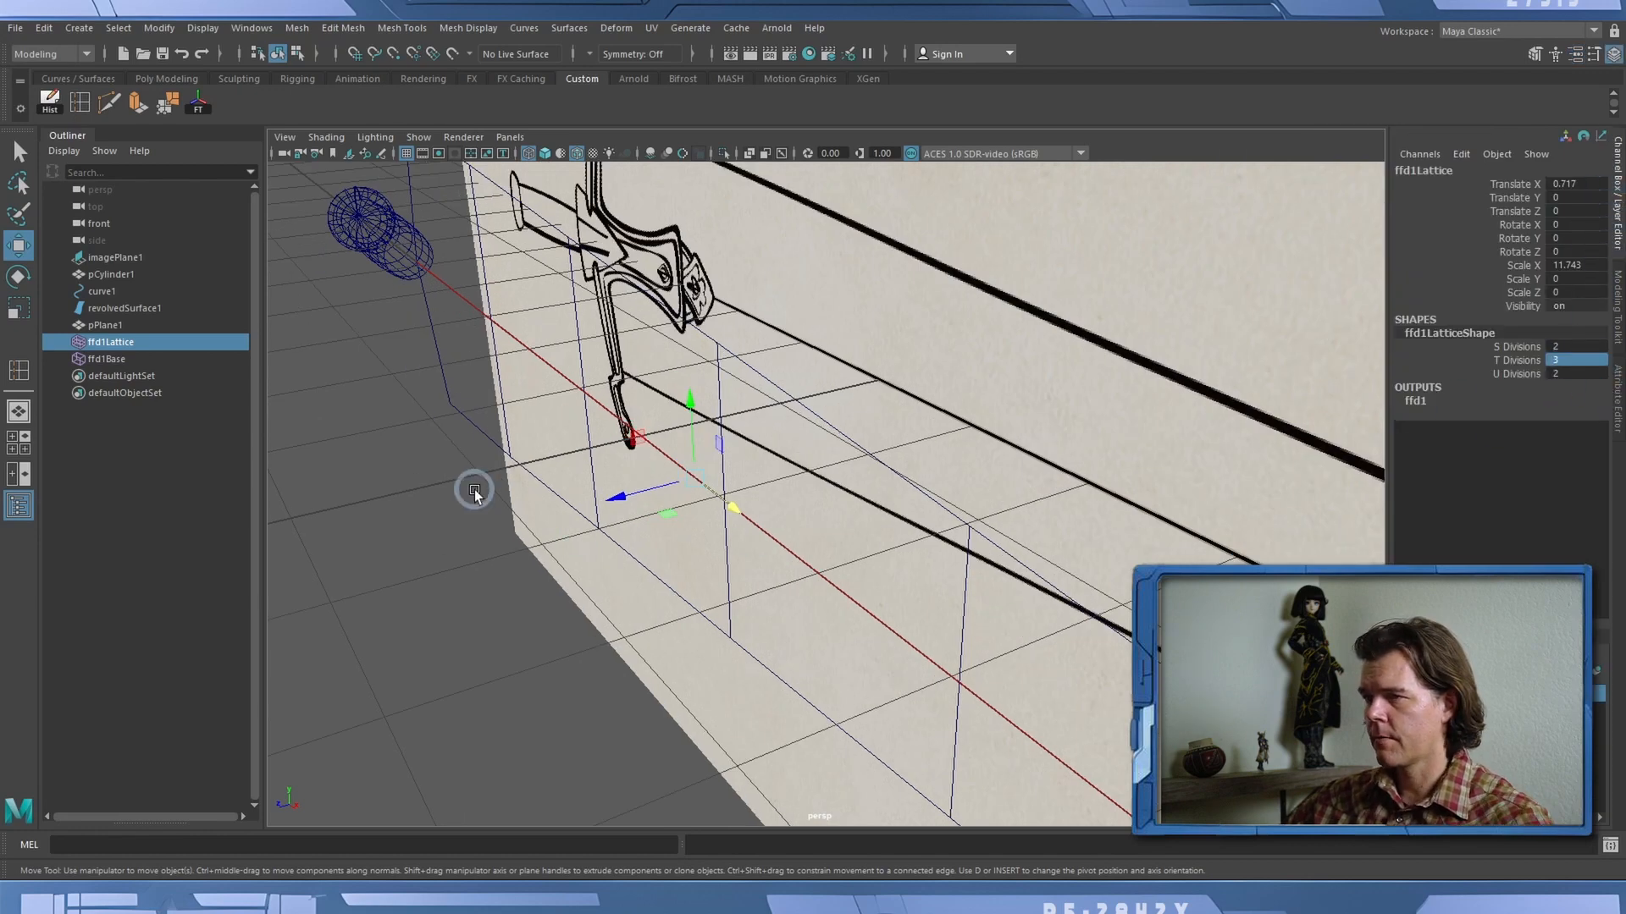
right_drag(471, 488, 439, 426)
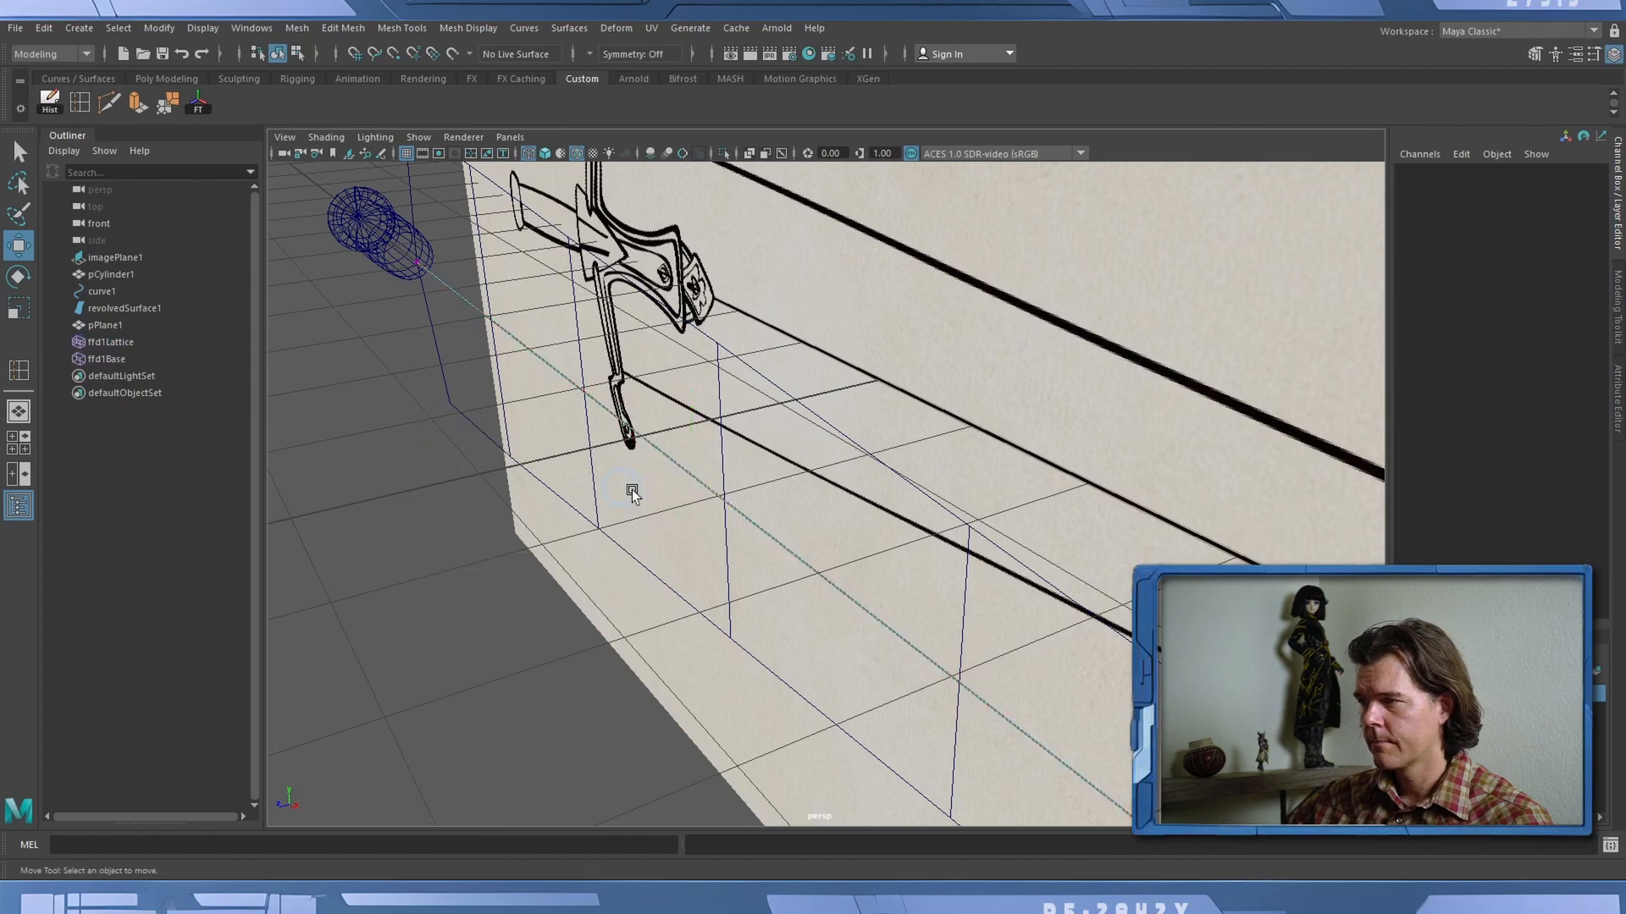
alt+right_drag(972, 587, 665, 546)
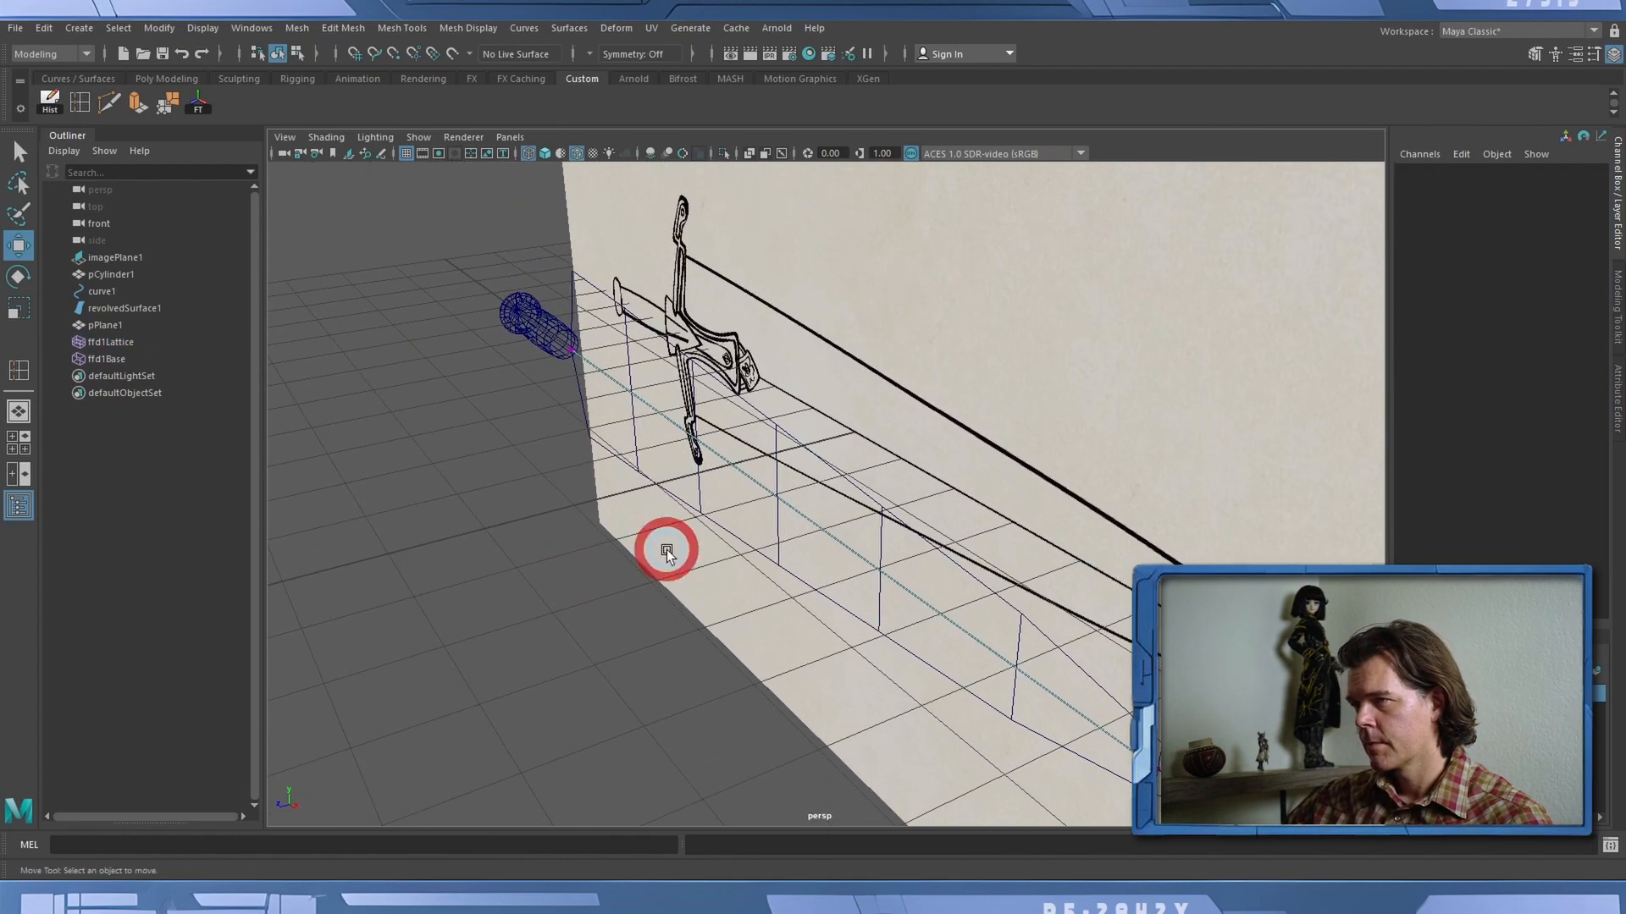
click(664, 549)
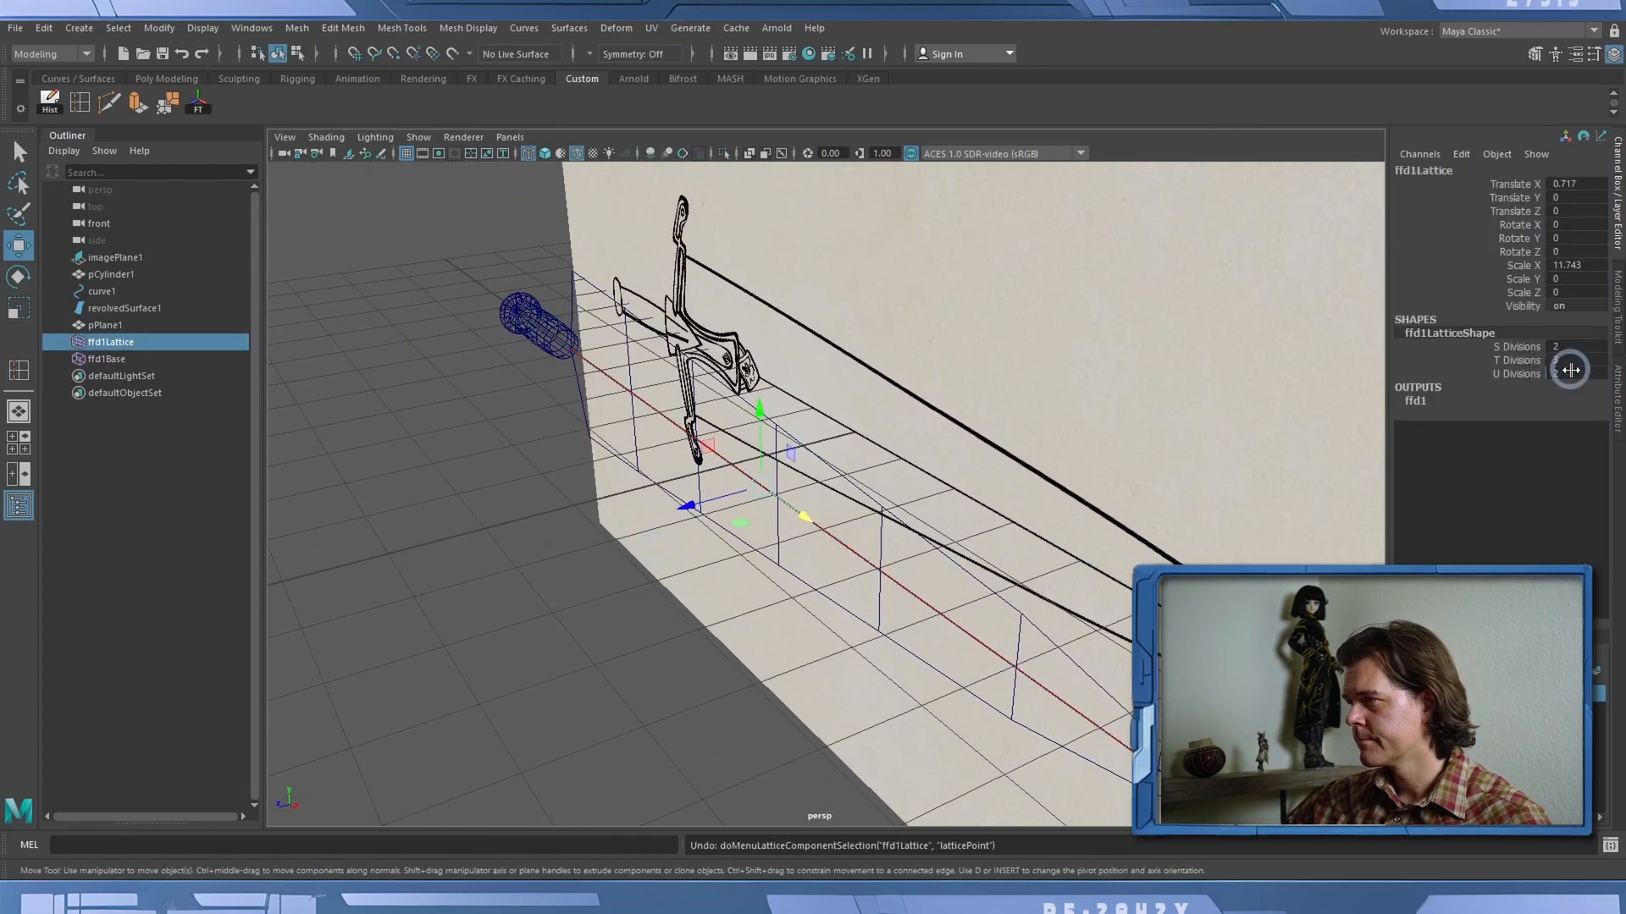
Try the lattice with U divisions set to 3 and check its lattice points.
double_click(1563, 373)
key(Return)
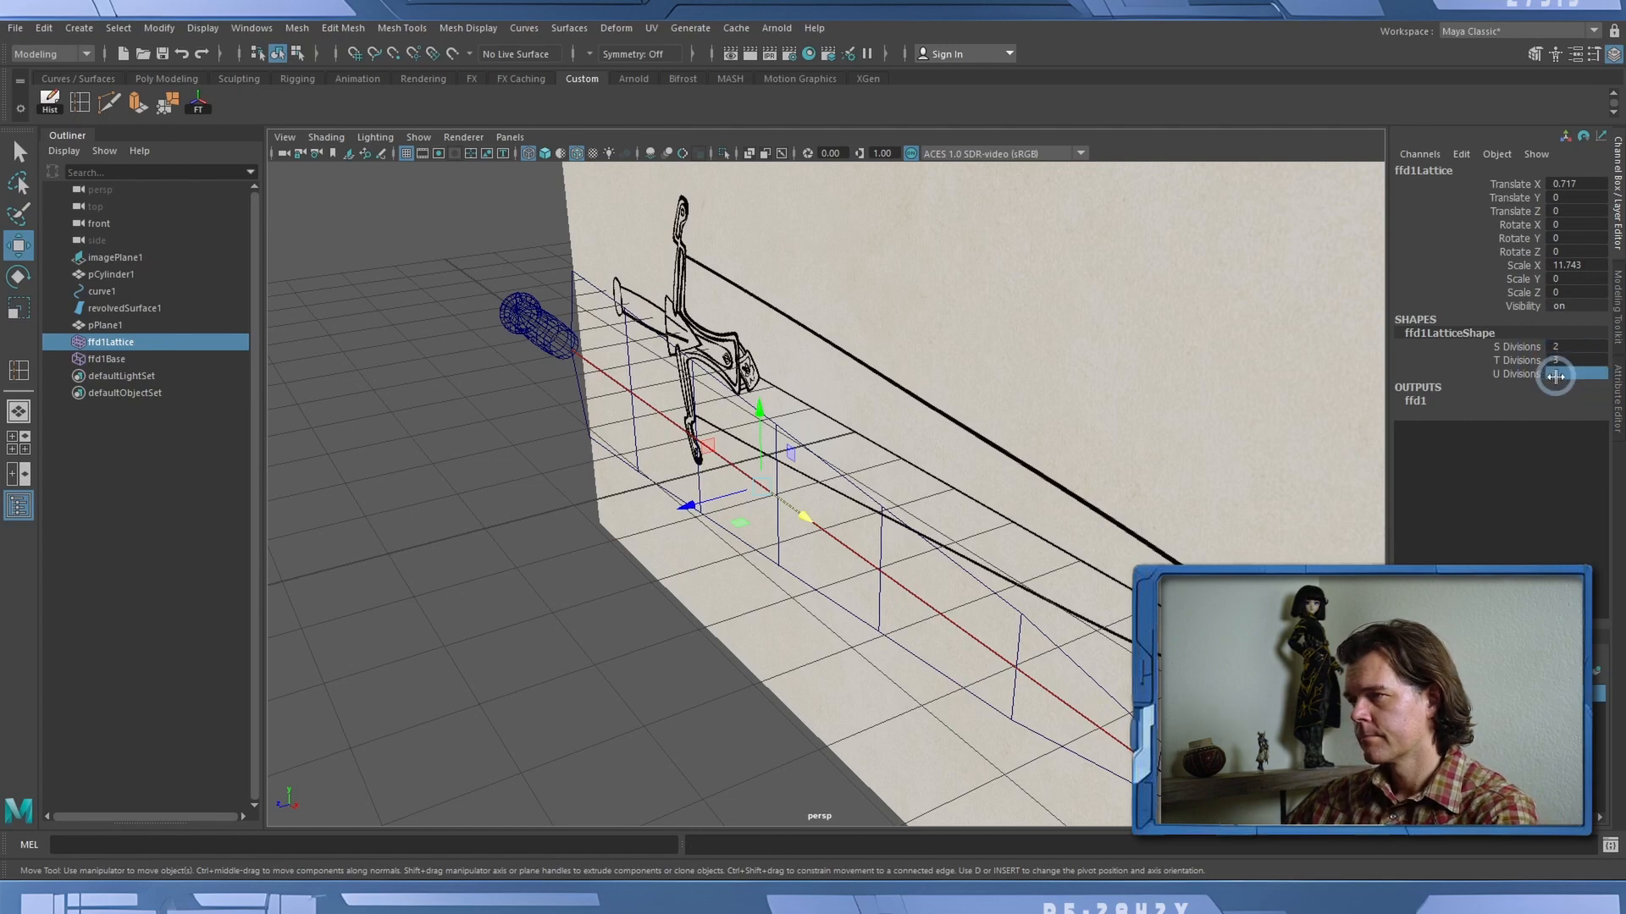
right_drag(505, 468, 481, 429)
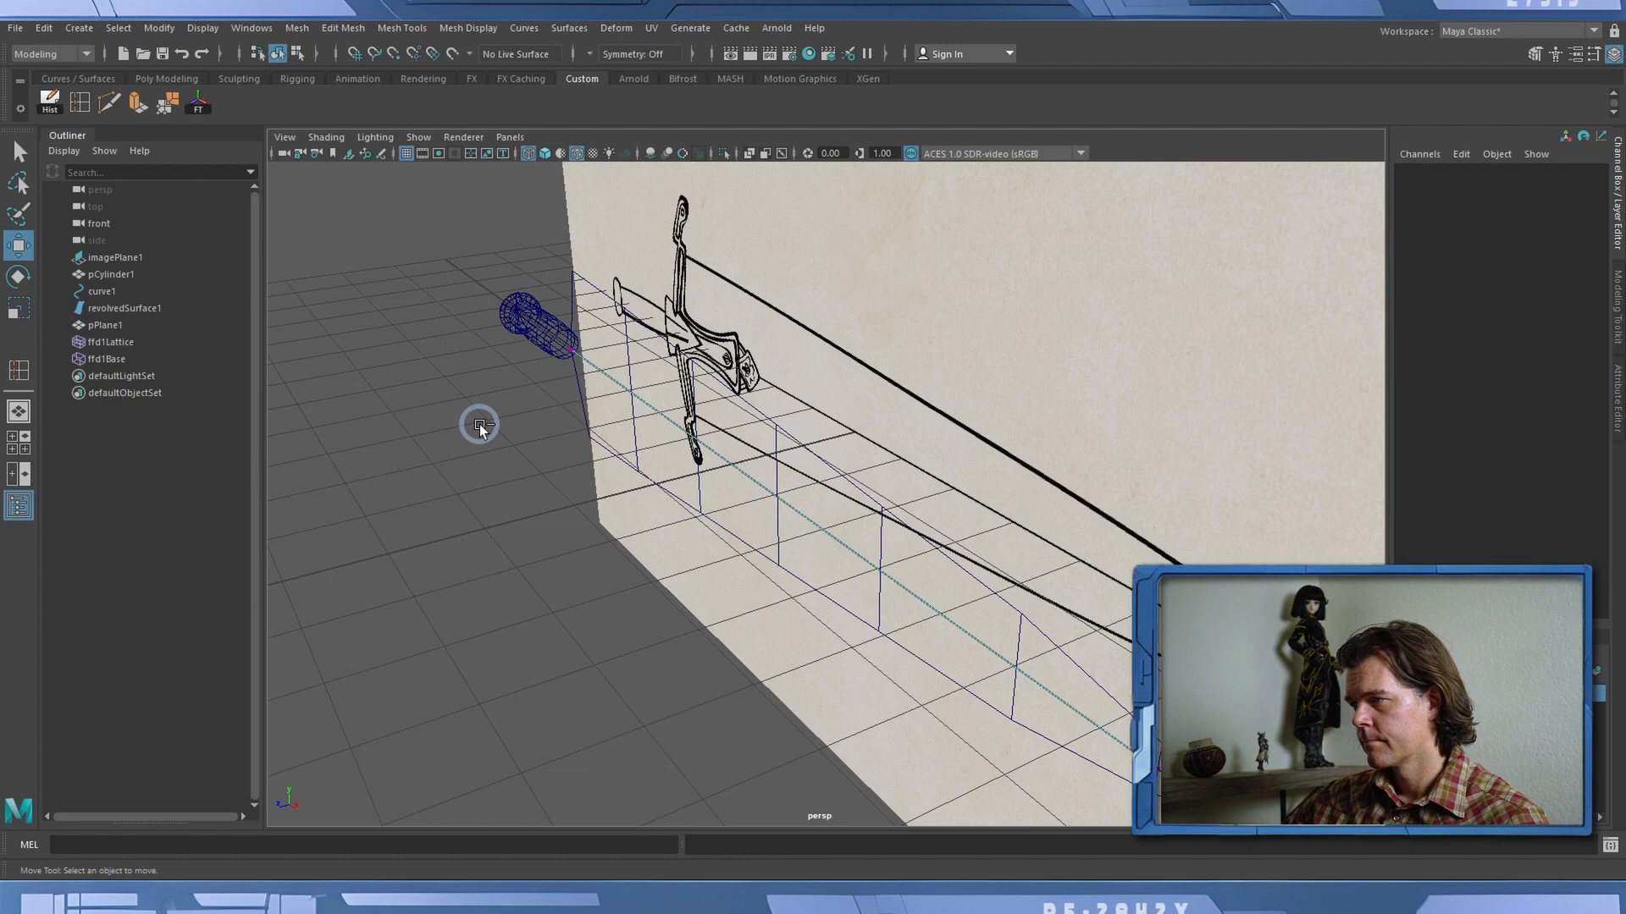
key(ctrl+z)
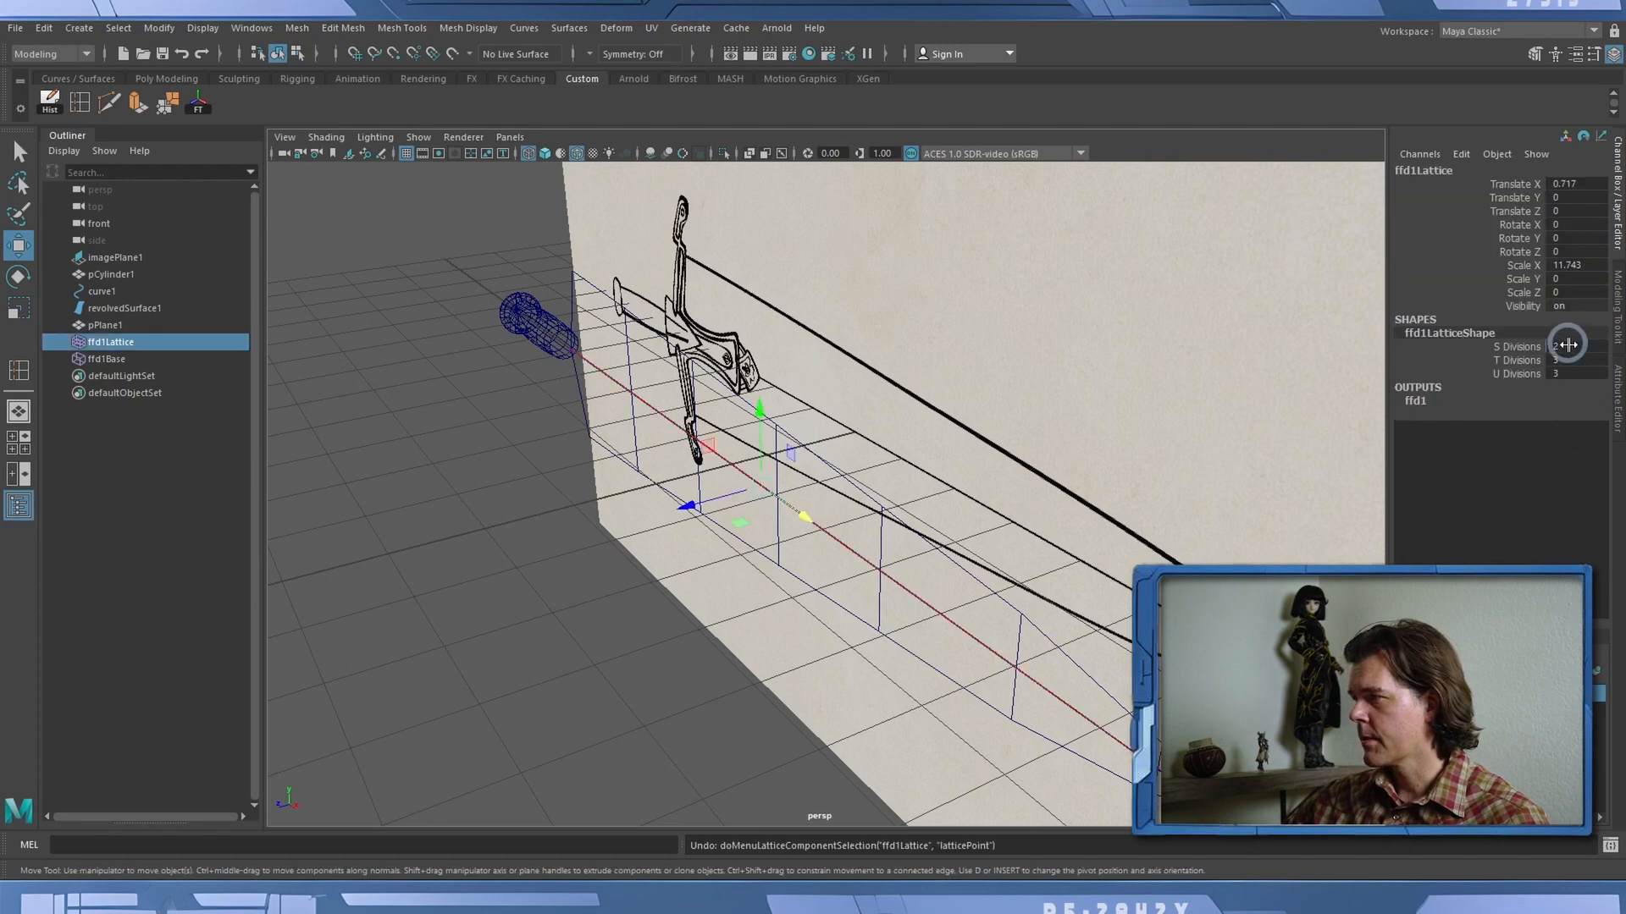
Try the lattice with S divisions set to 3 and check how its points are distributed along the blade.
click(1565, 348)
text(3)
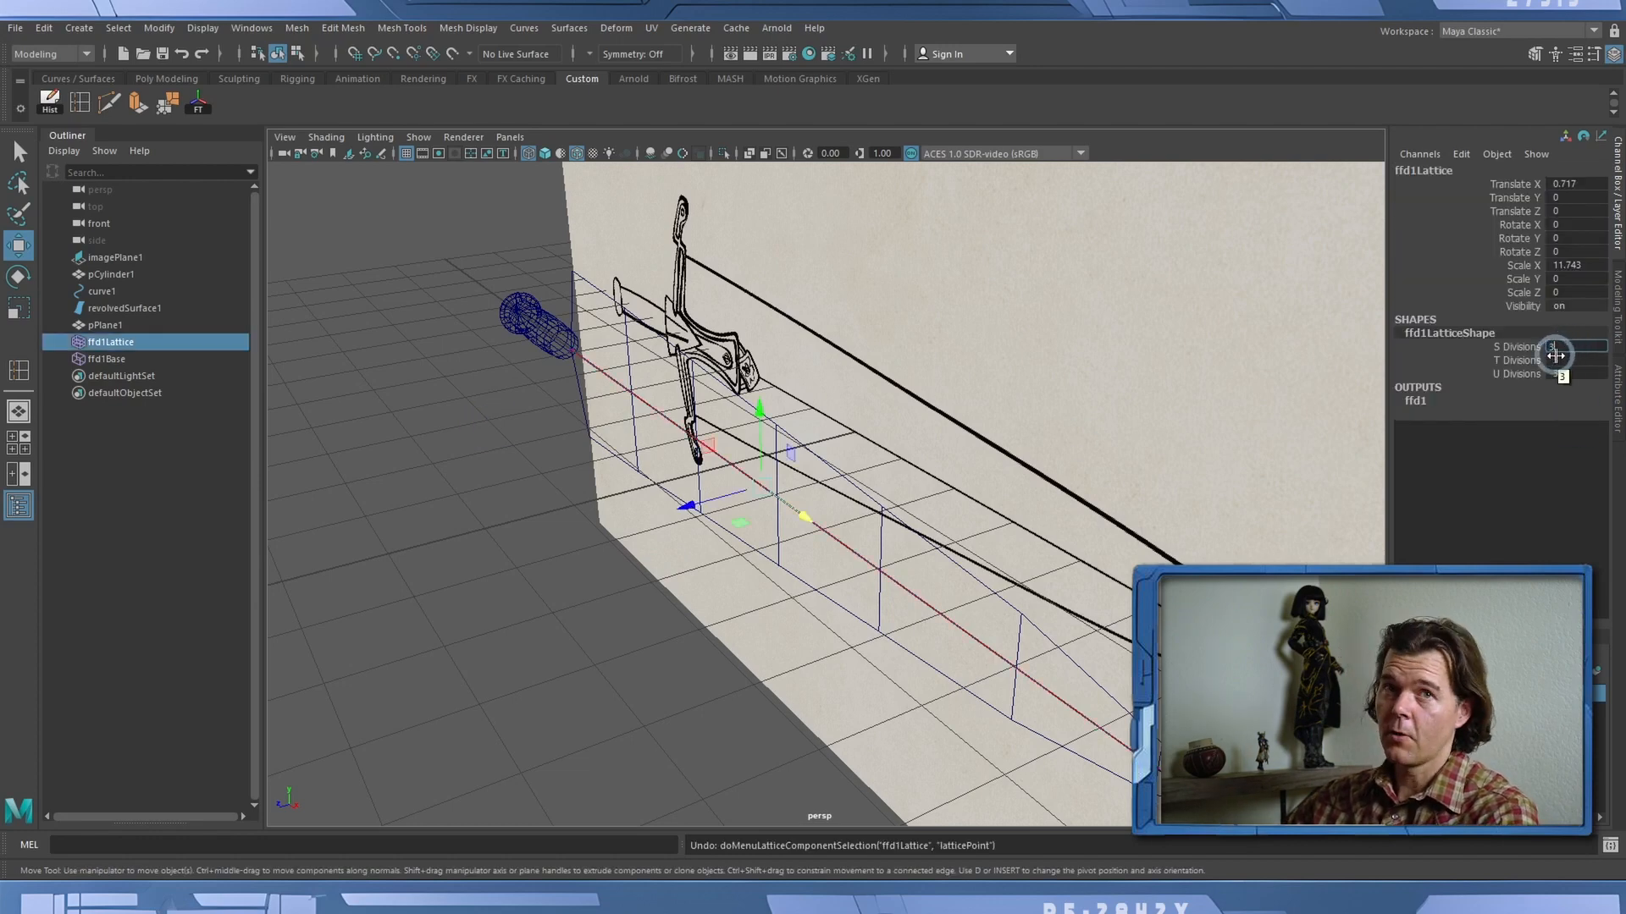
key(Return)
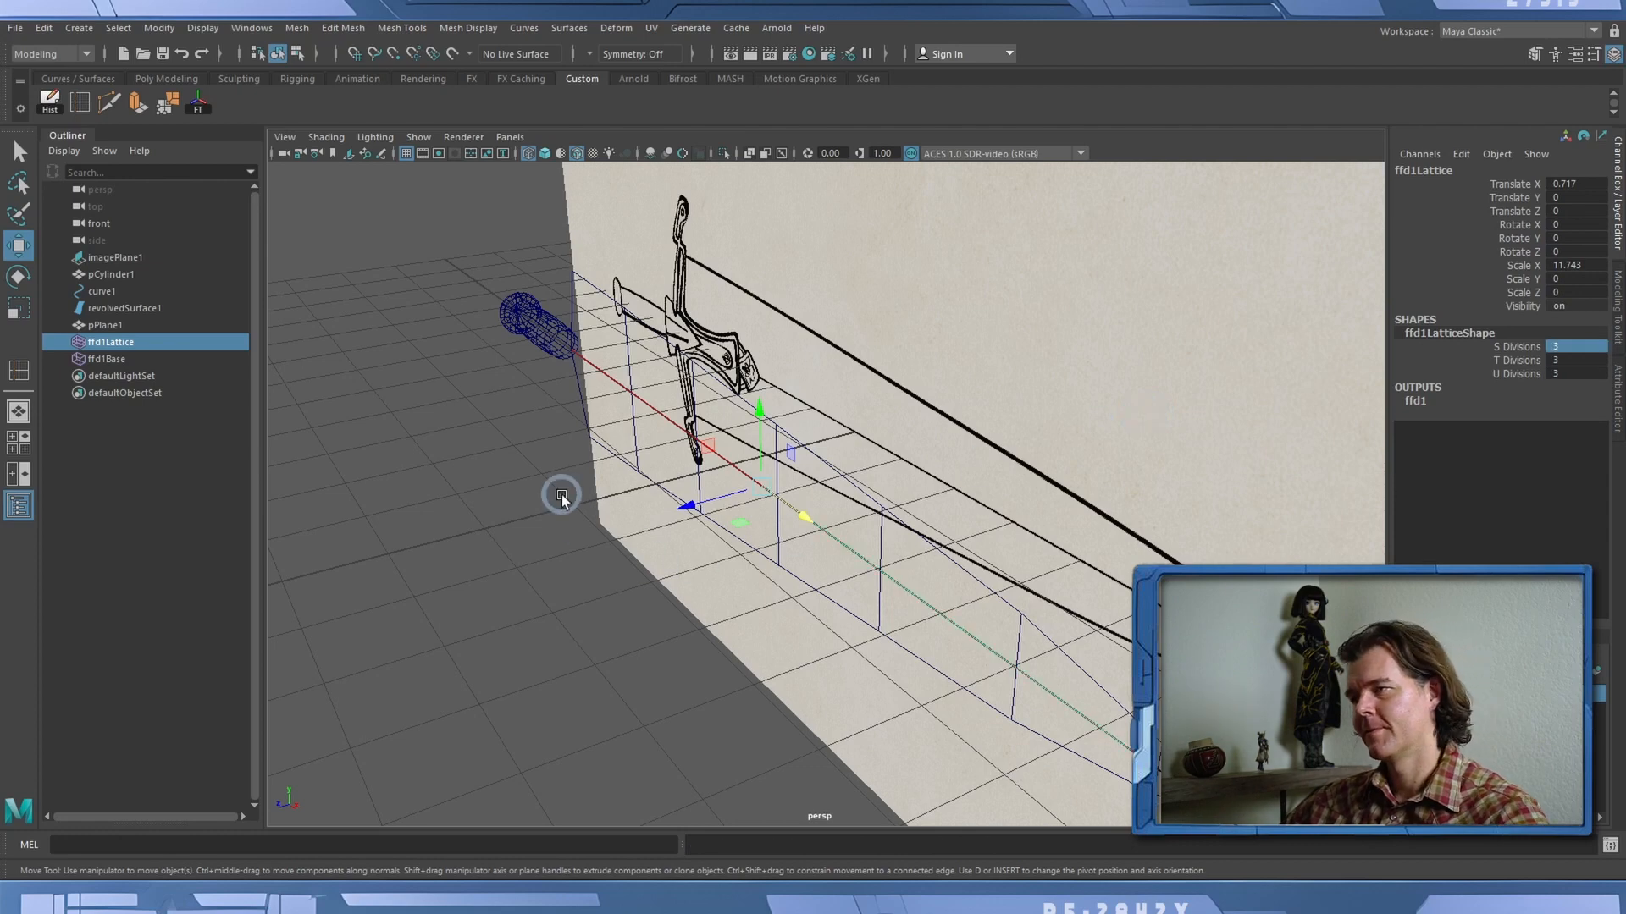
right_drag(562, 490, 558, 438)
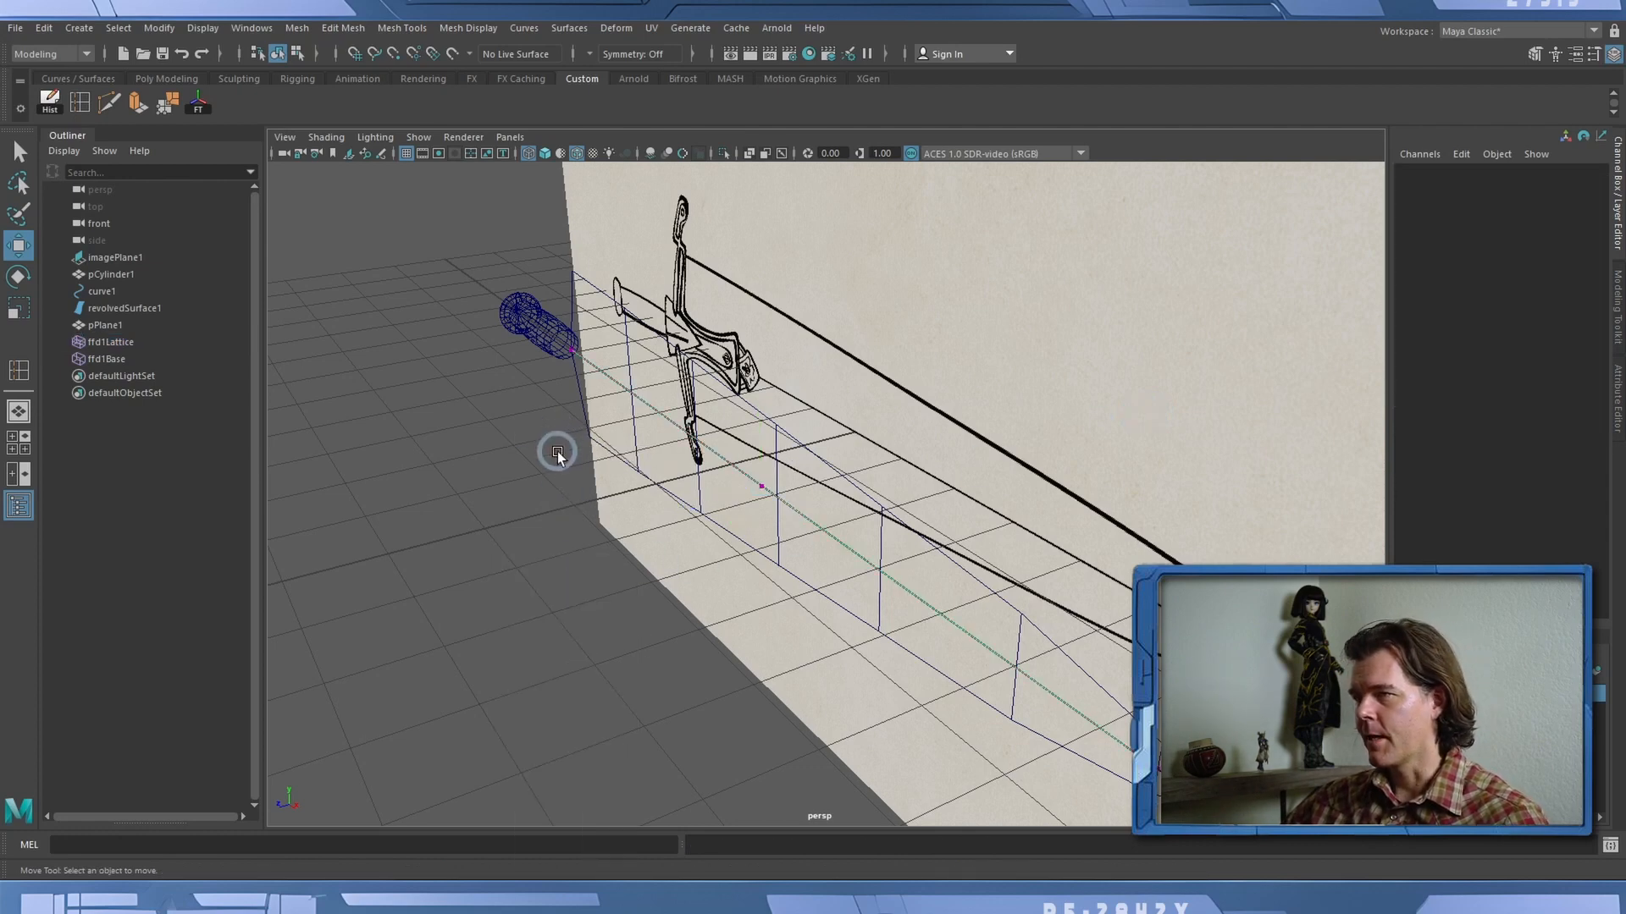
key(ctrl+z)
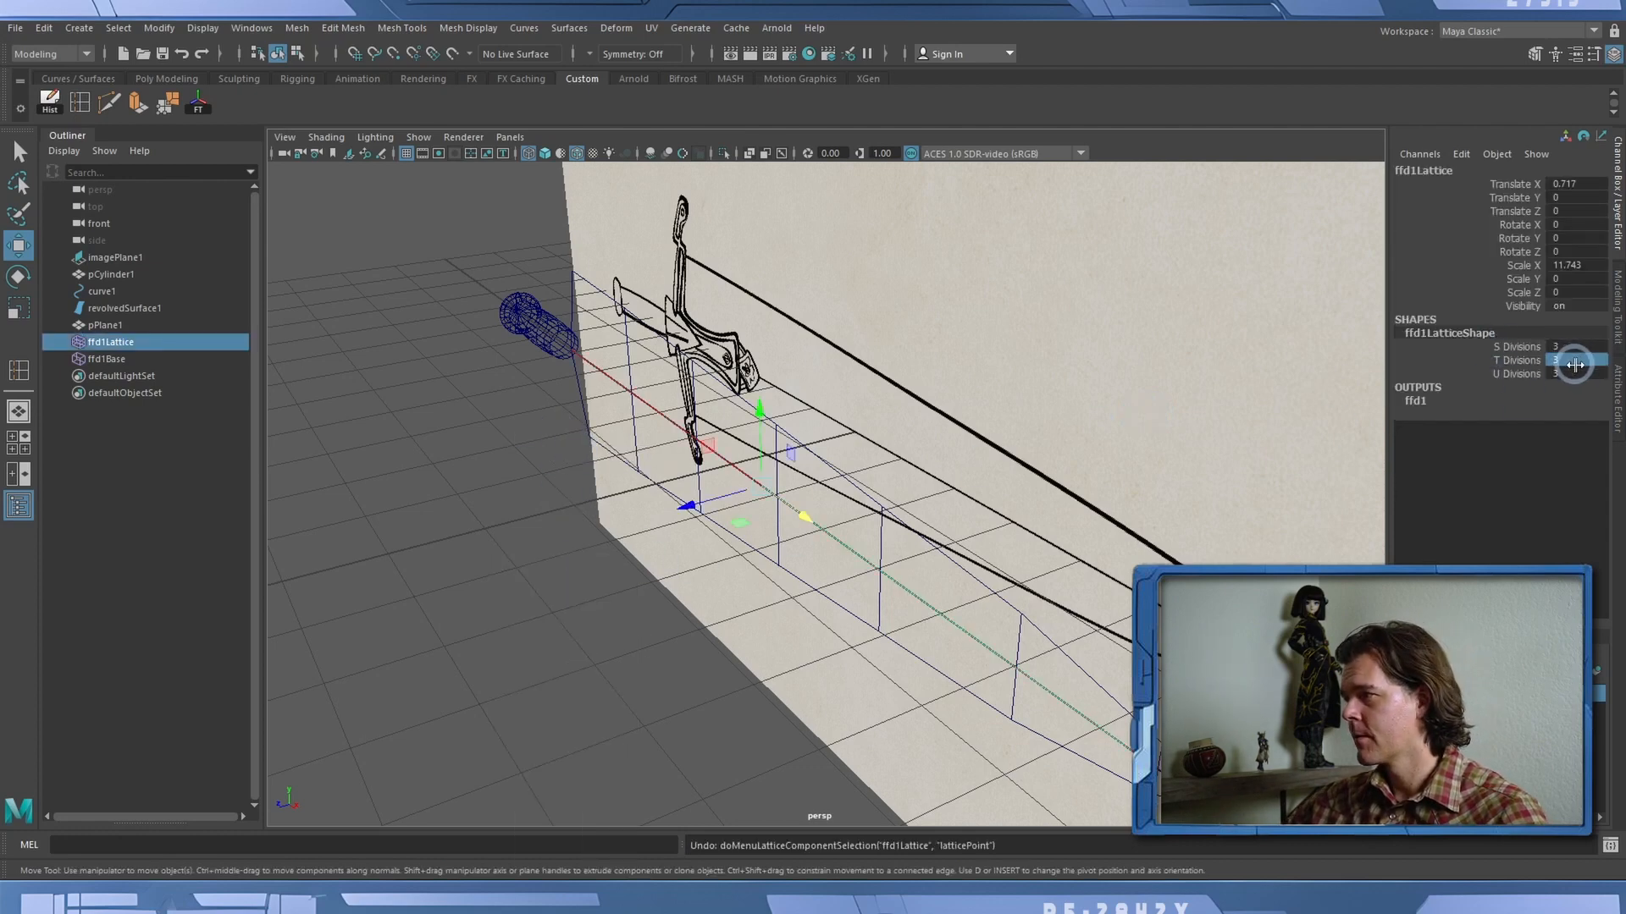
Set the lattice's T and U divisions to 2 and its S divisions to 5.
drag(1575, 365, 1569, 373)
text(2)
key(Return)
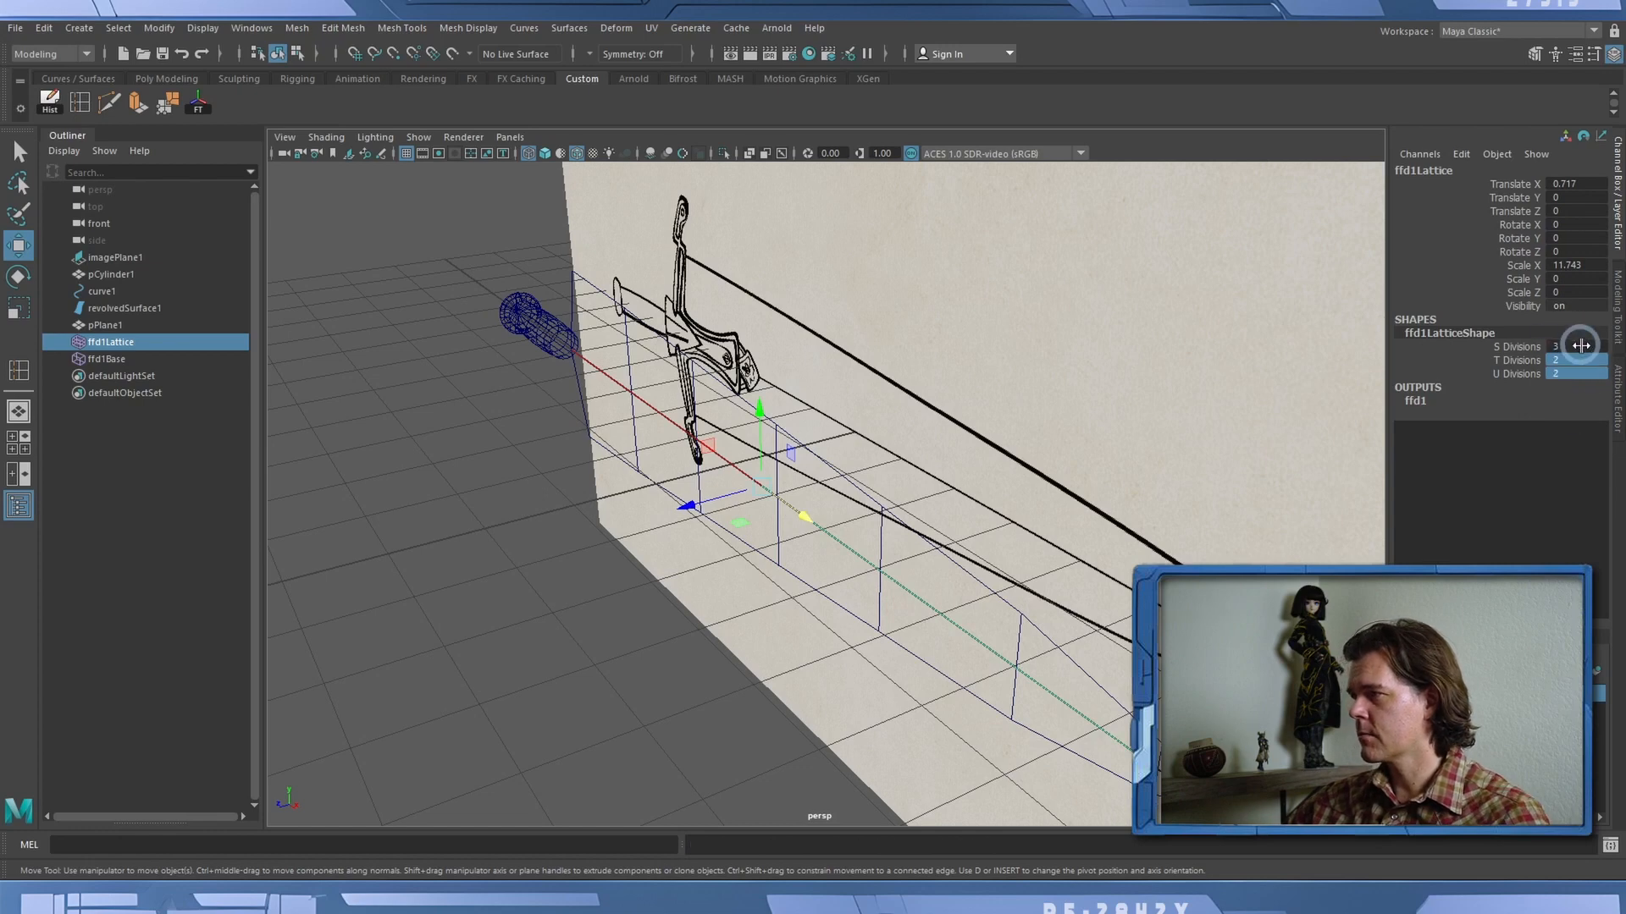
click(1580, 346)
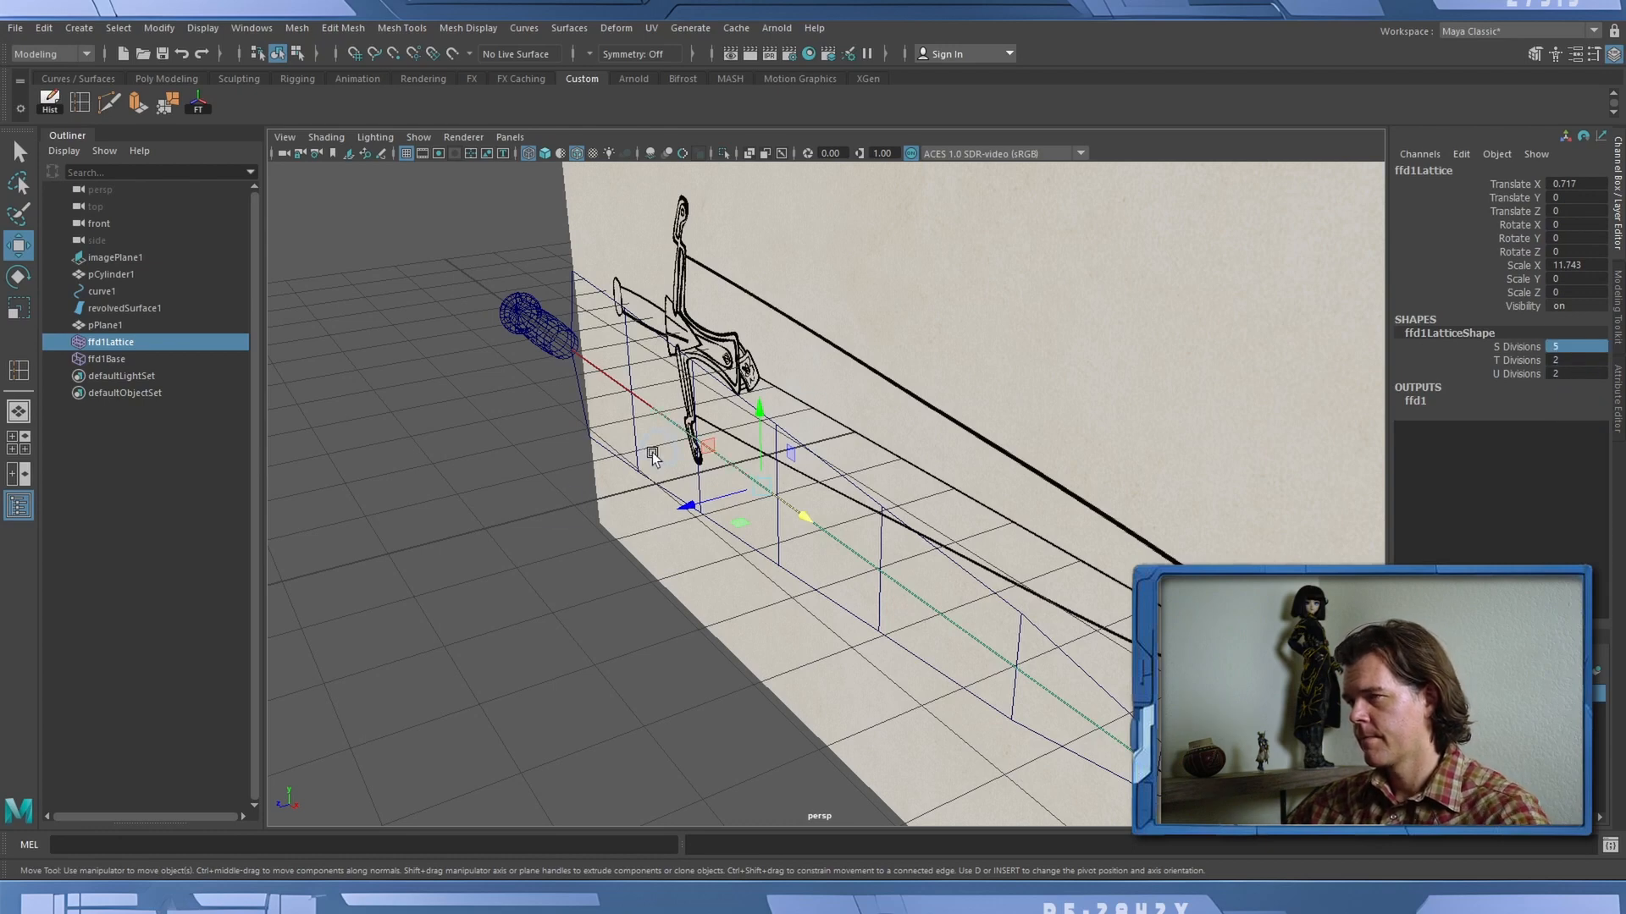
Display the lattice points, select all of them along the blade, and switch to the top orthographic view.
right_drag(486, 459, 463, 419)
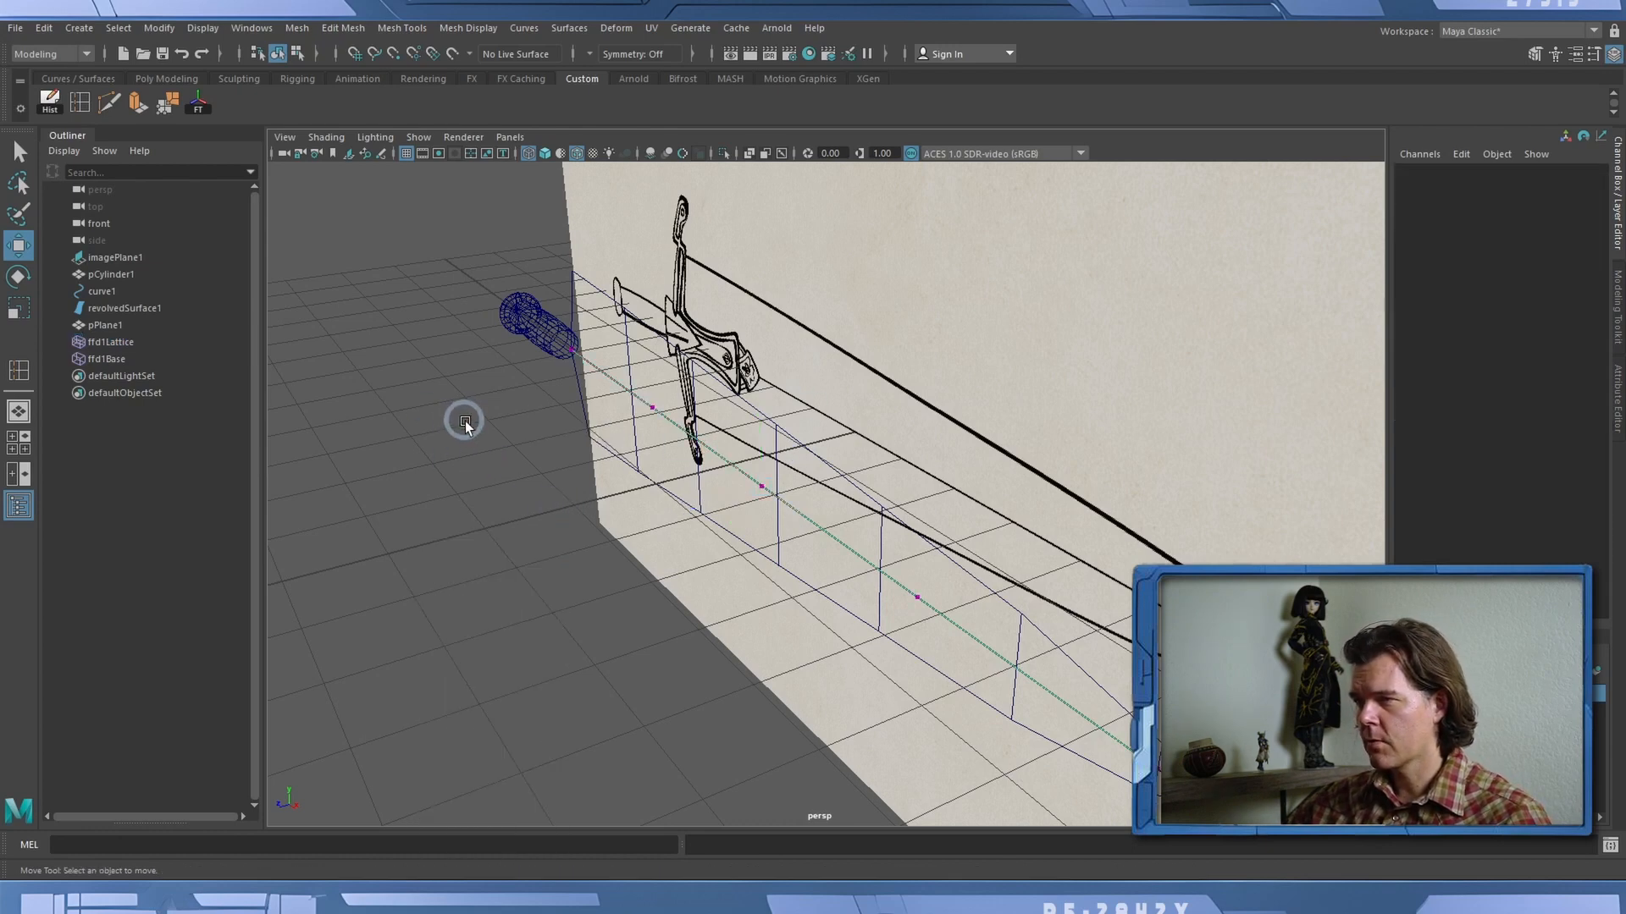
drag(647, 440, 696, 474)
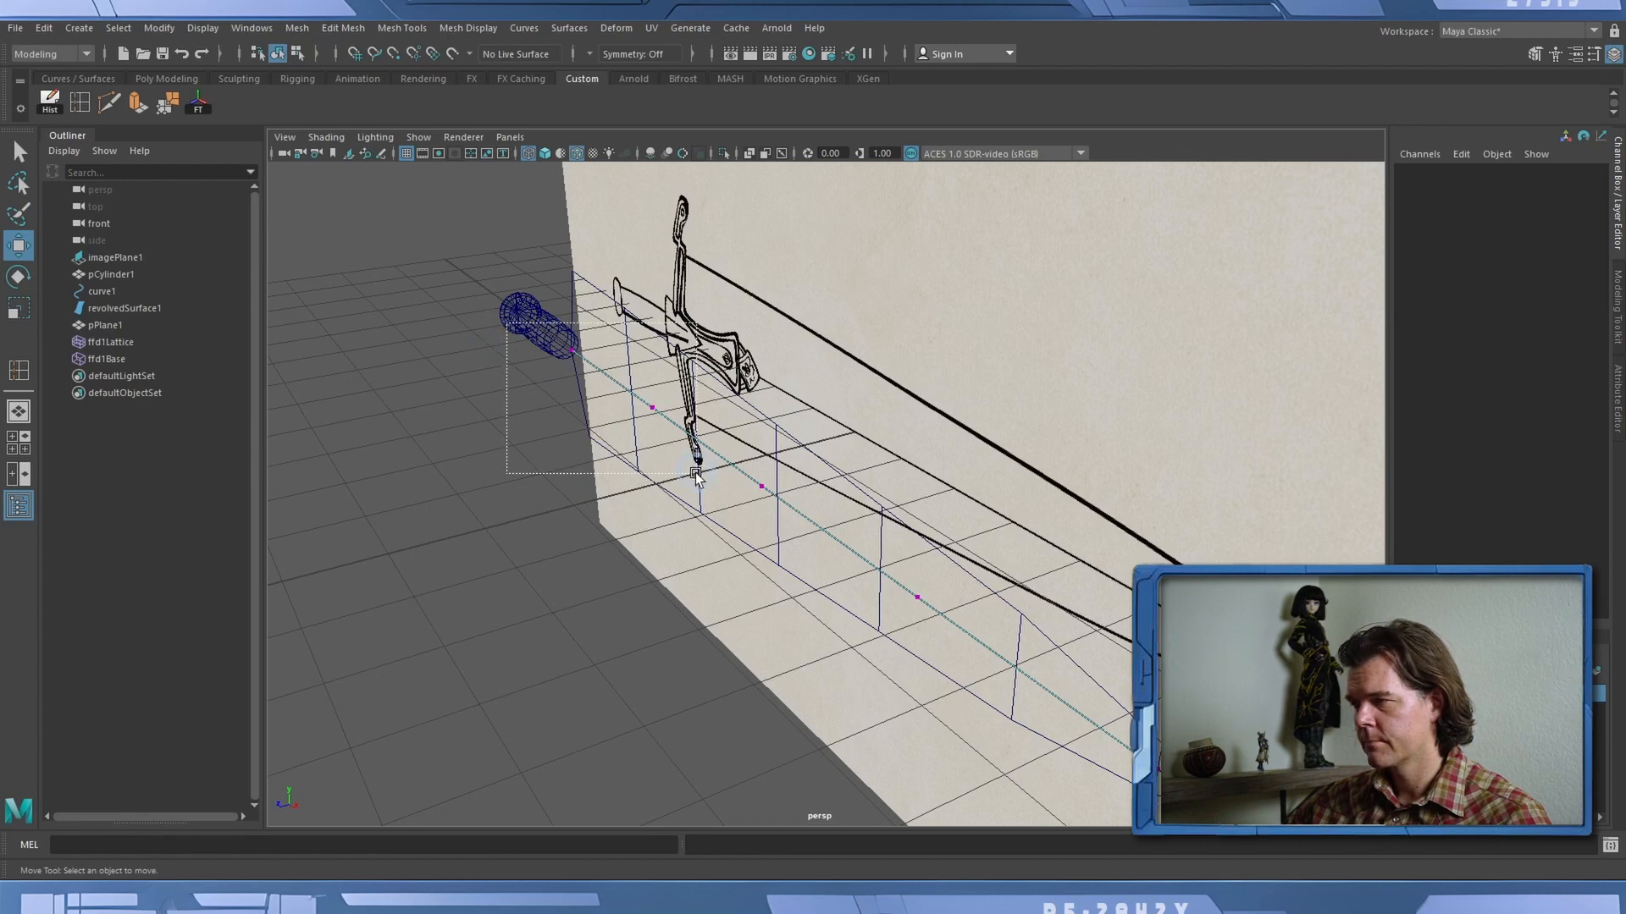
drag(696, 476, 1165, 777)
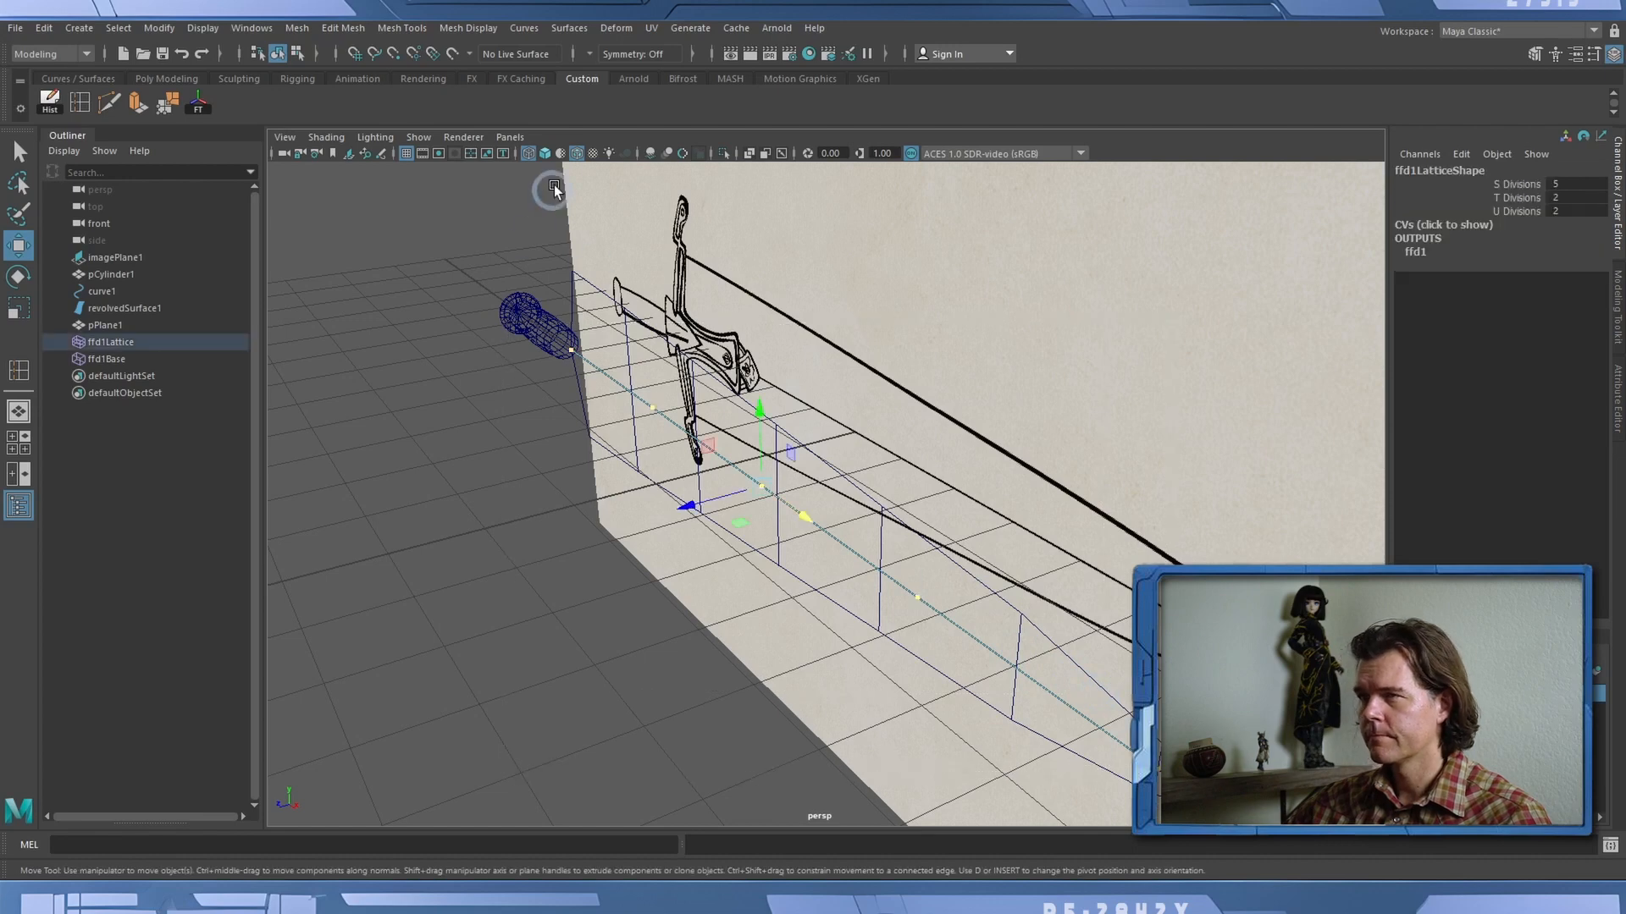
click(510, 136)
mouse_move(593, 188)
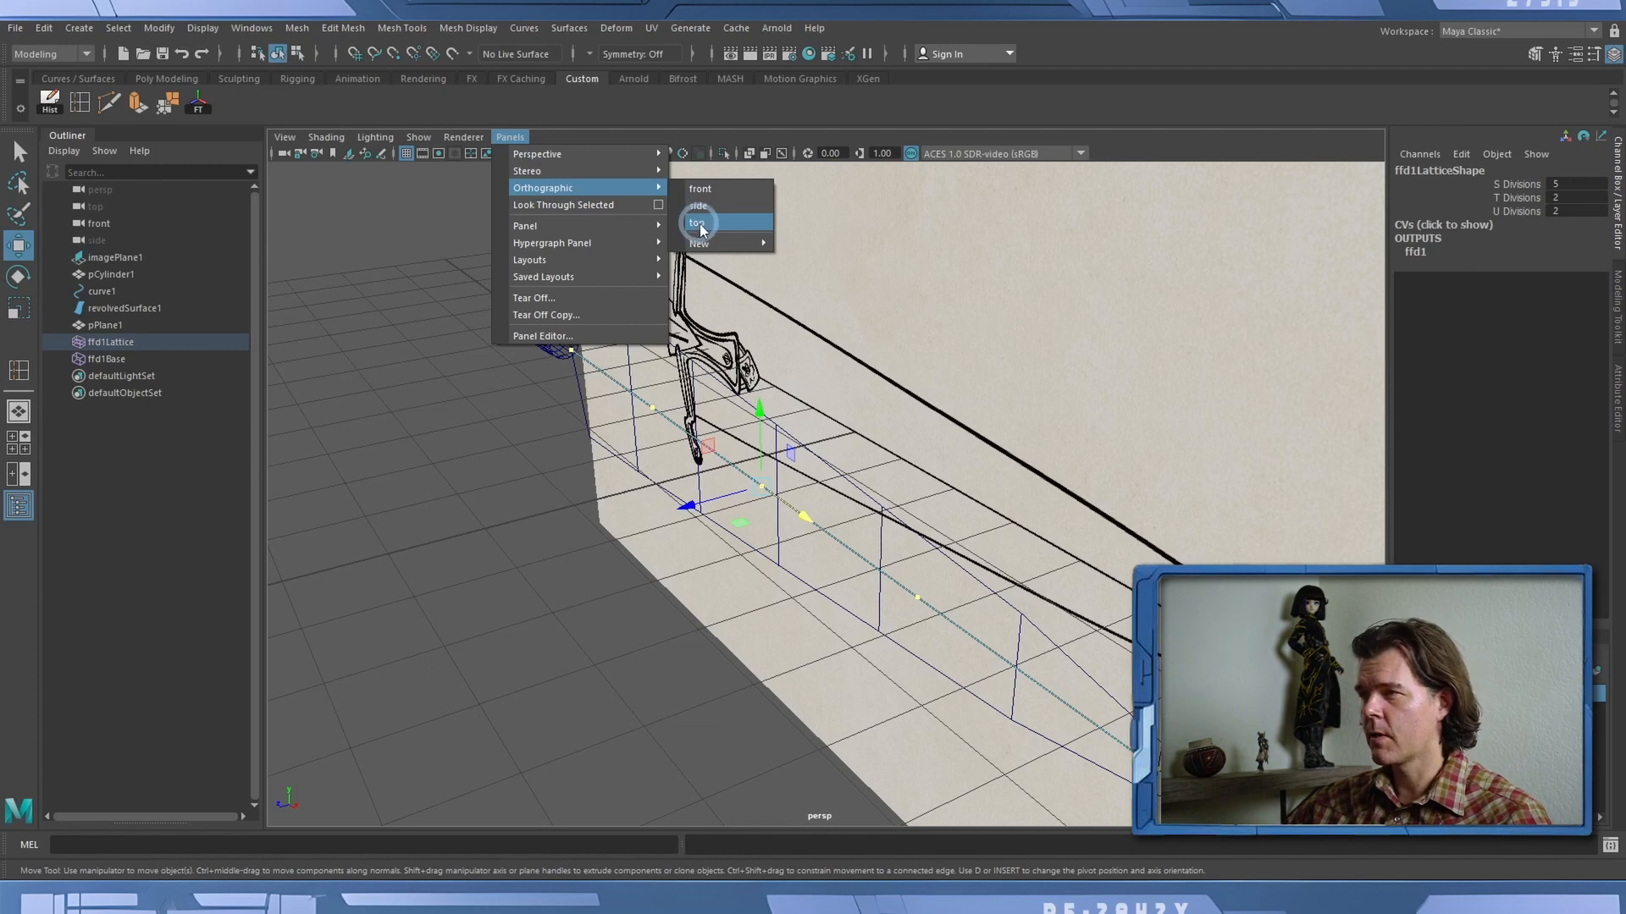
click(699, 224)
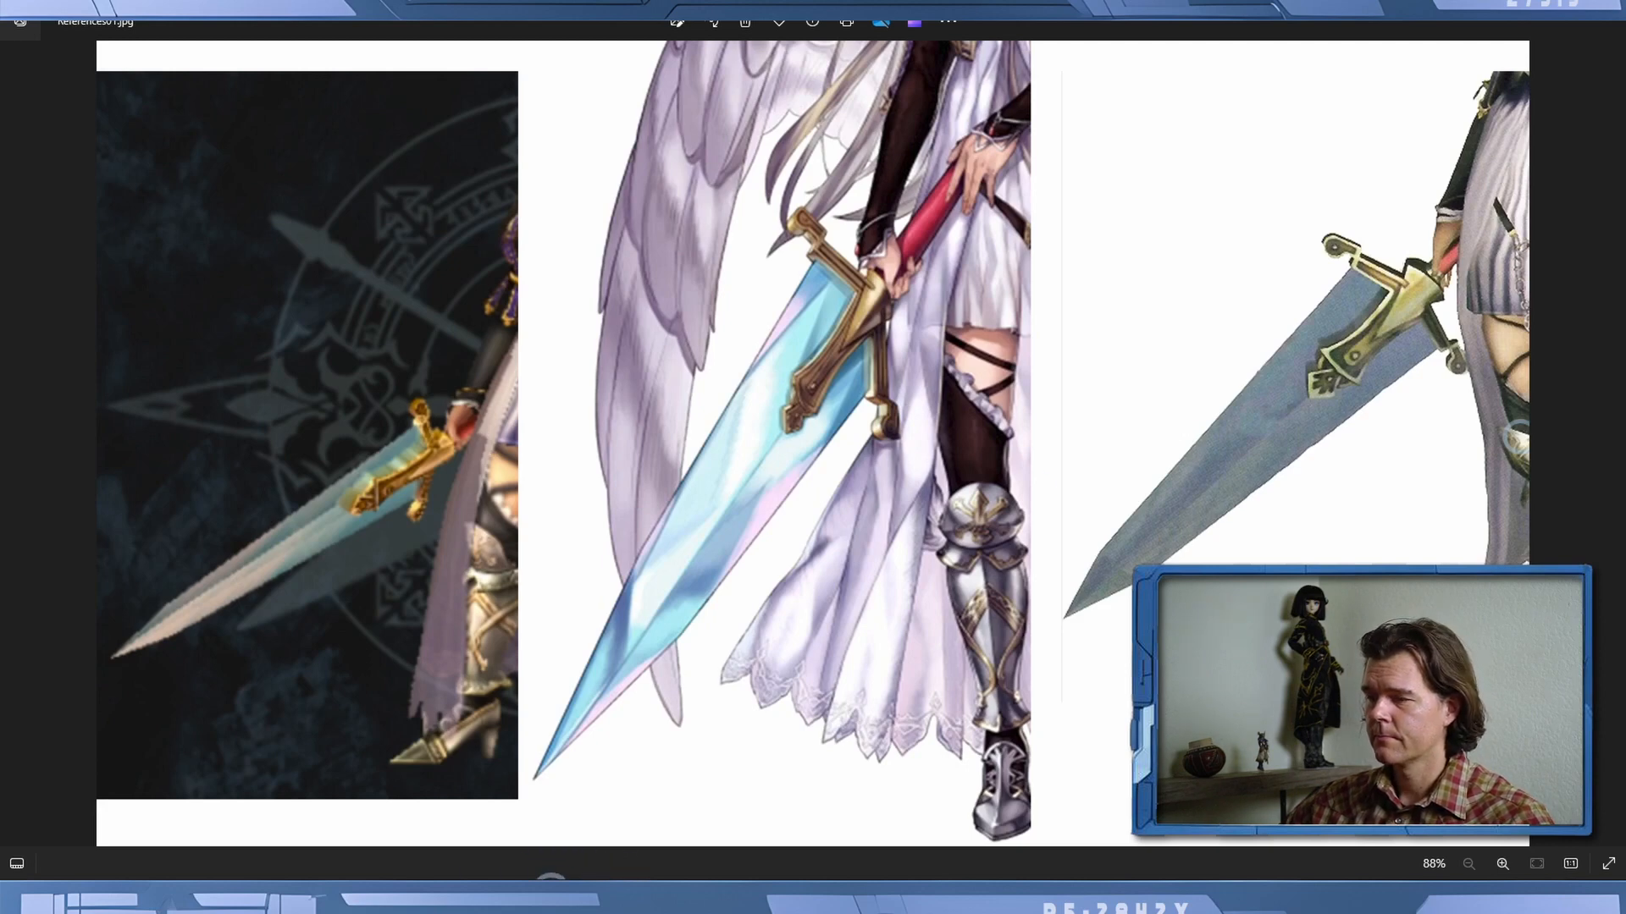
Return from the reference image to Maya and move all selected lattice points off the blade plane to about Z -0.31 cm.
click(550, 877)
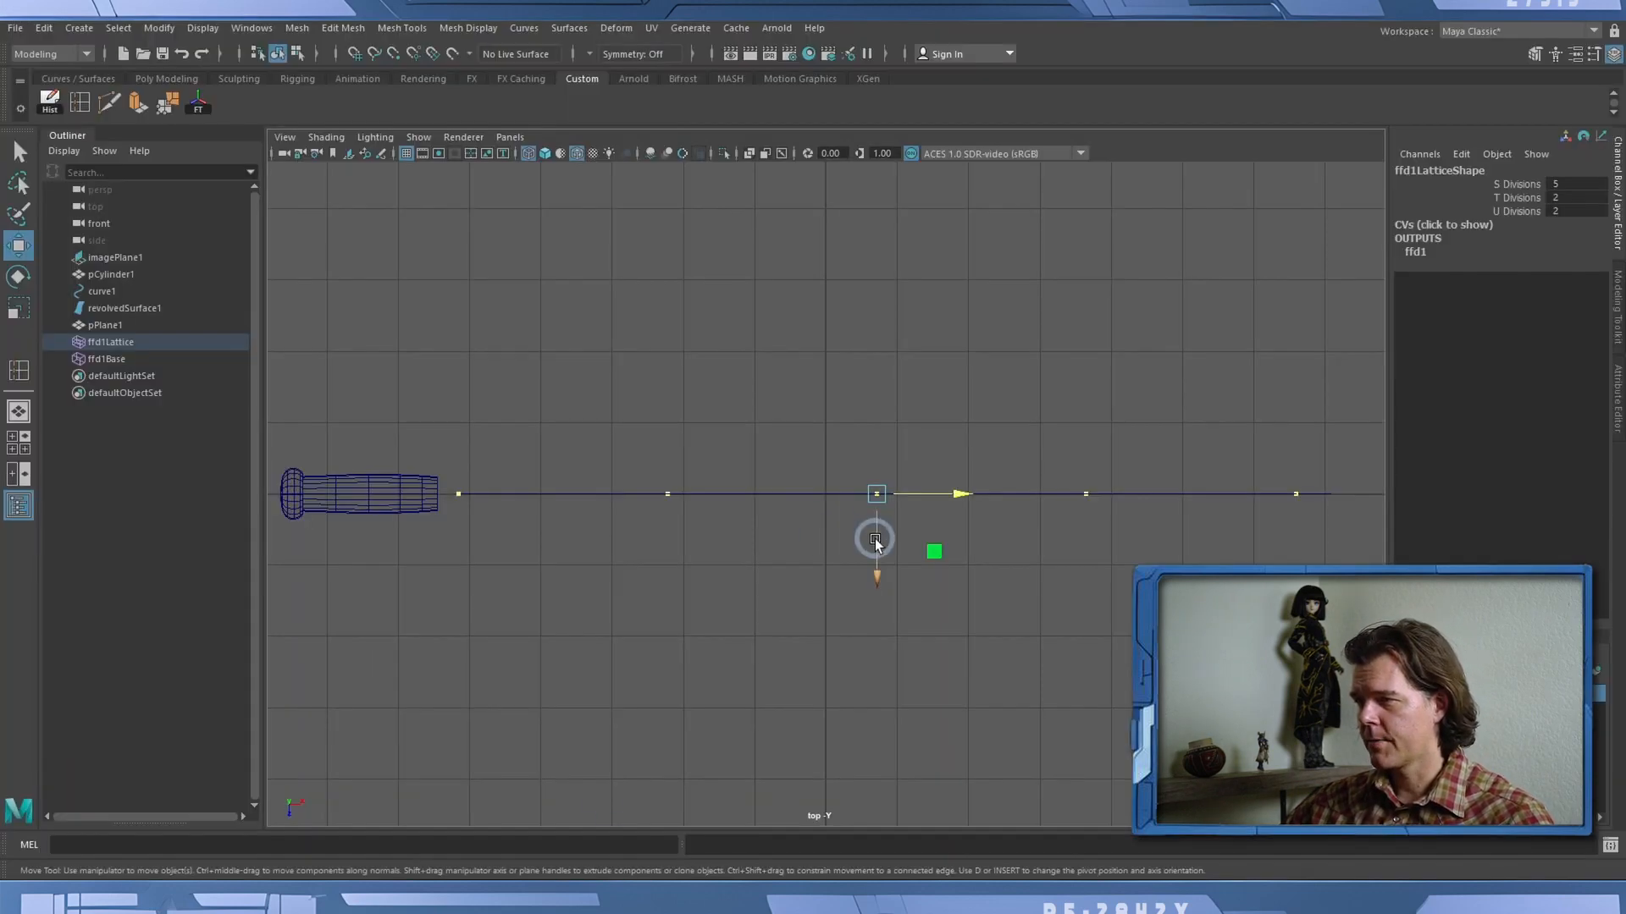
drag(875, 537, 880, 531)
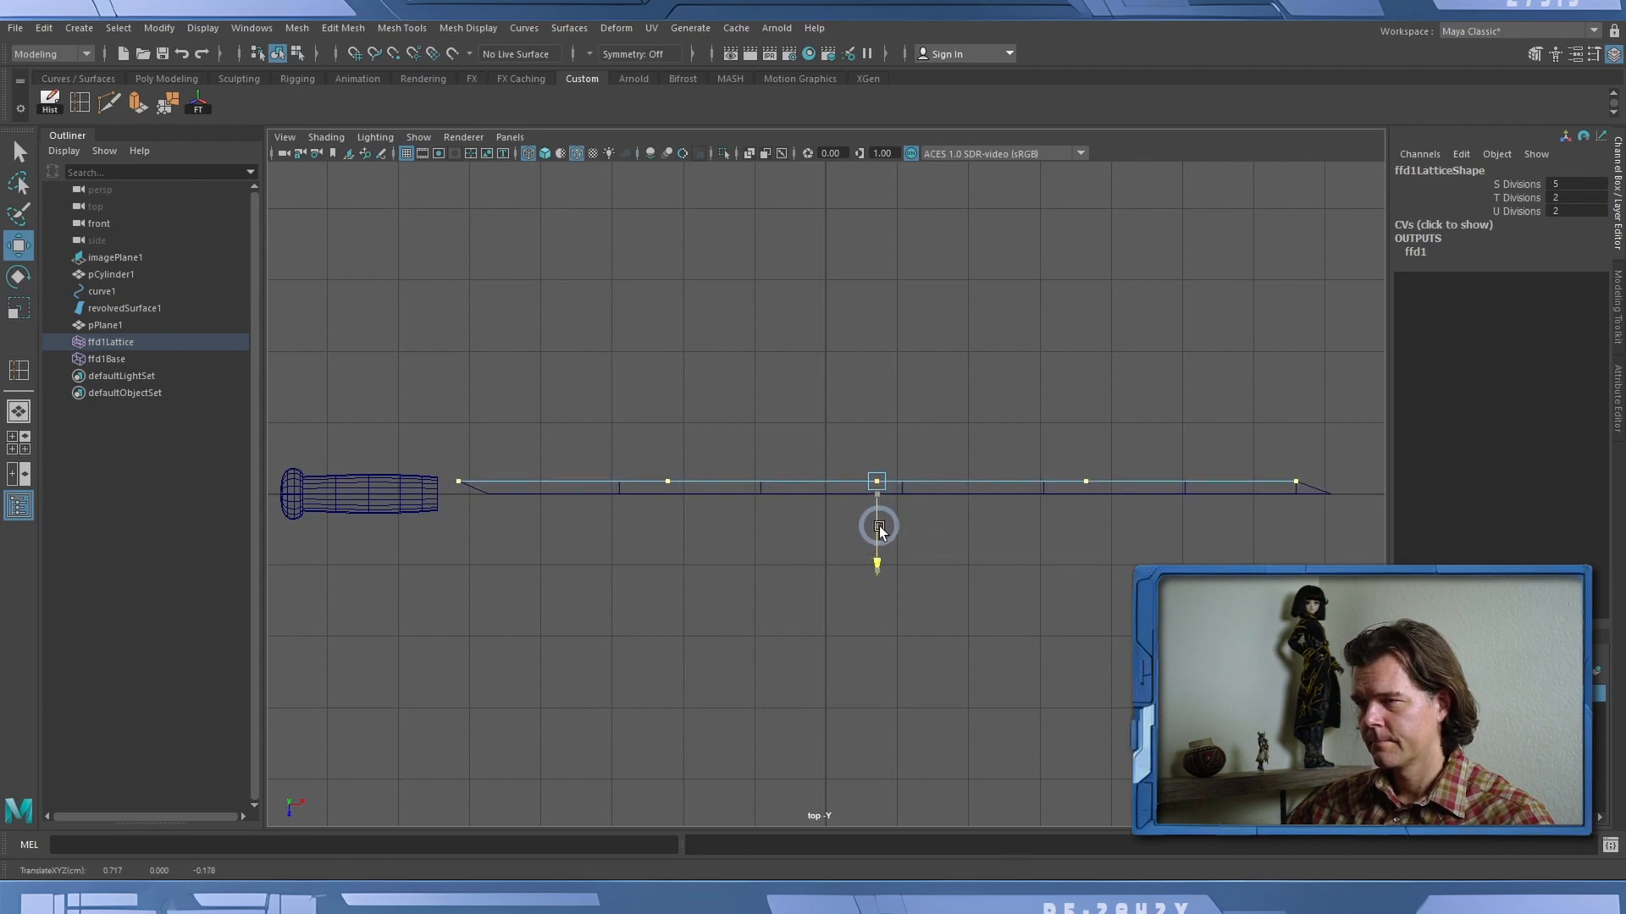
drag(880, 527, 879, 527)
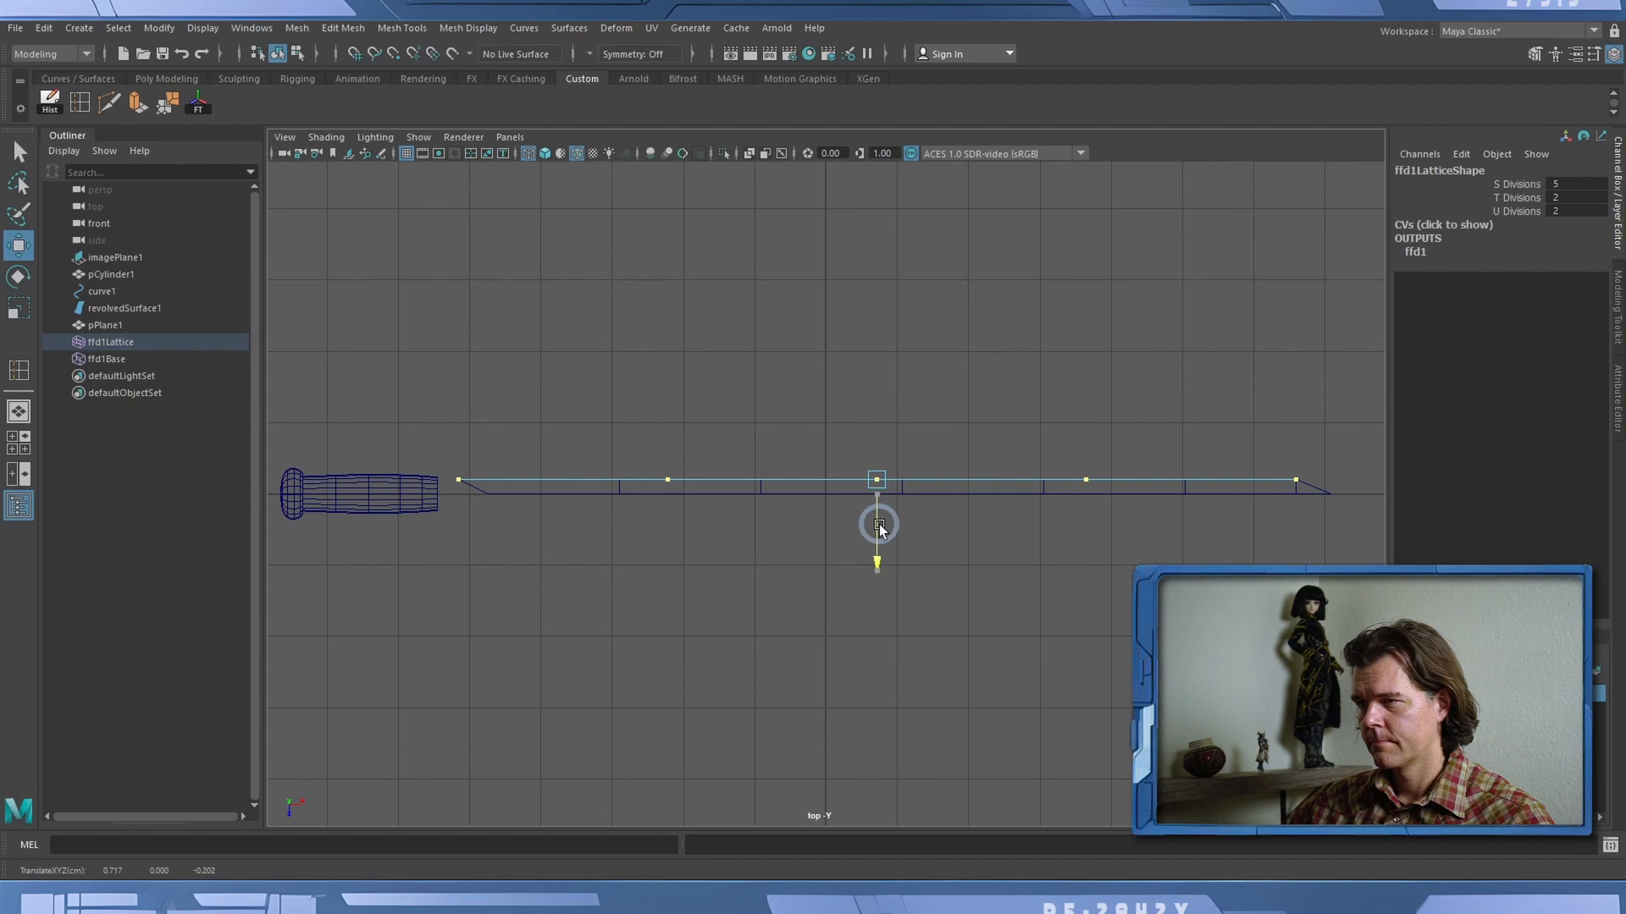
drag(880, 528, 884, 517)
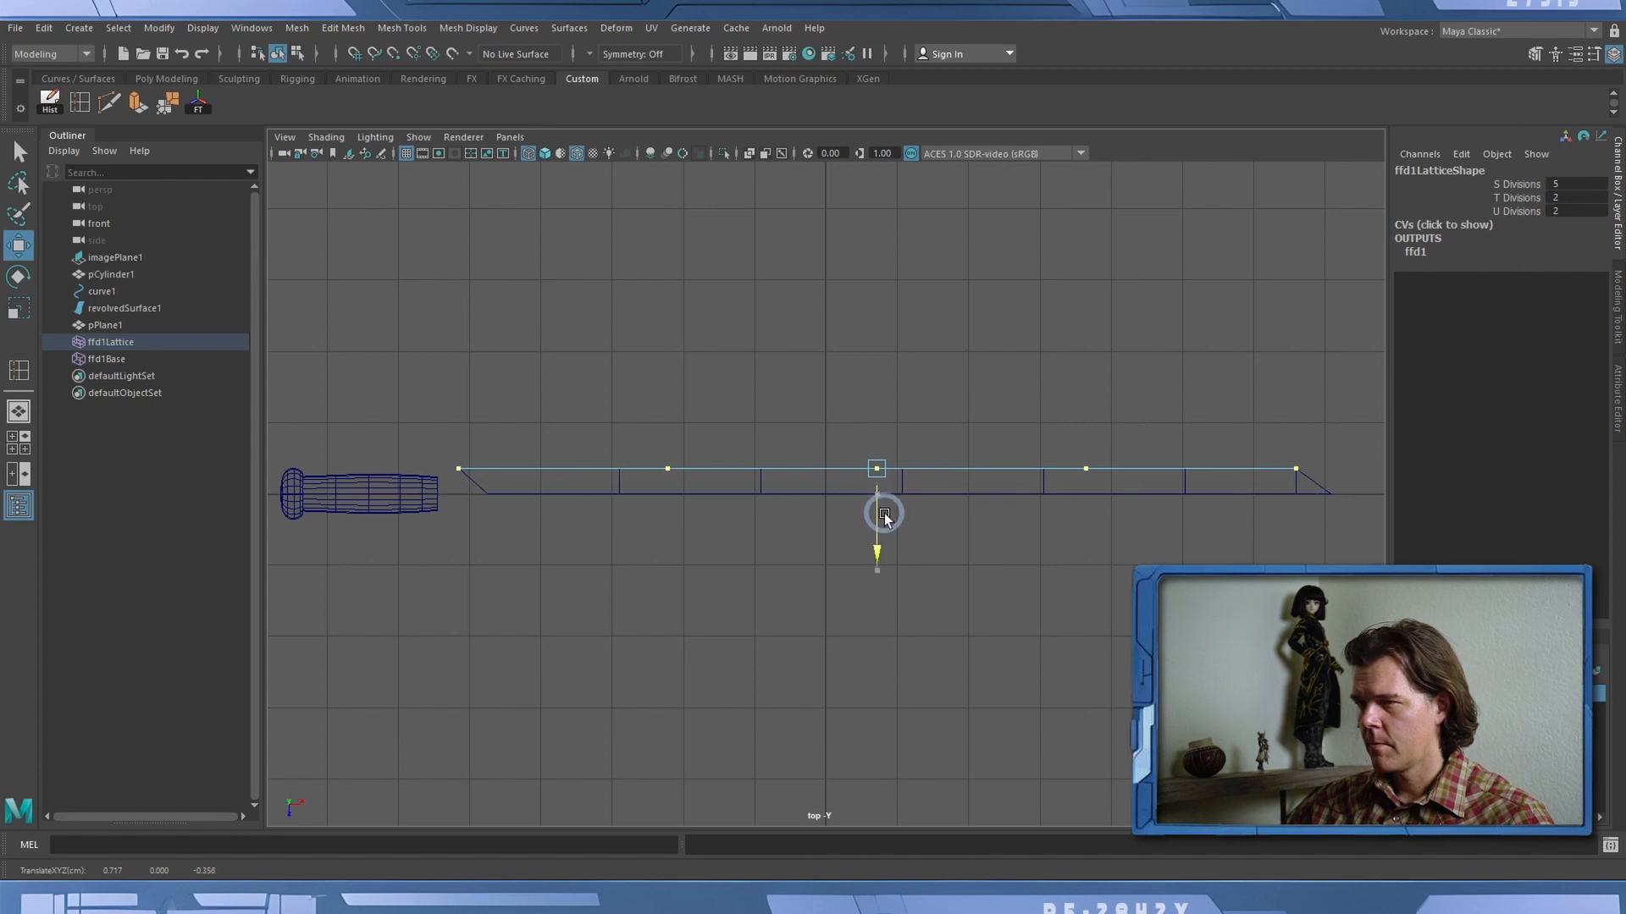
drag(884, 513, 879, 518)
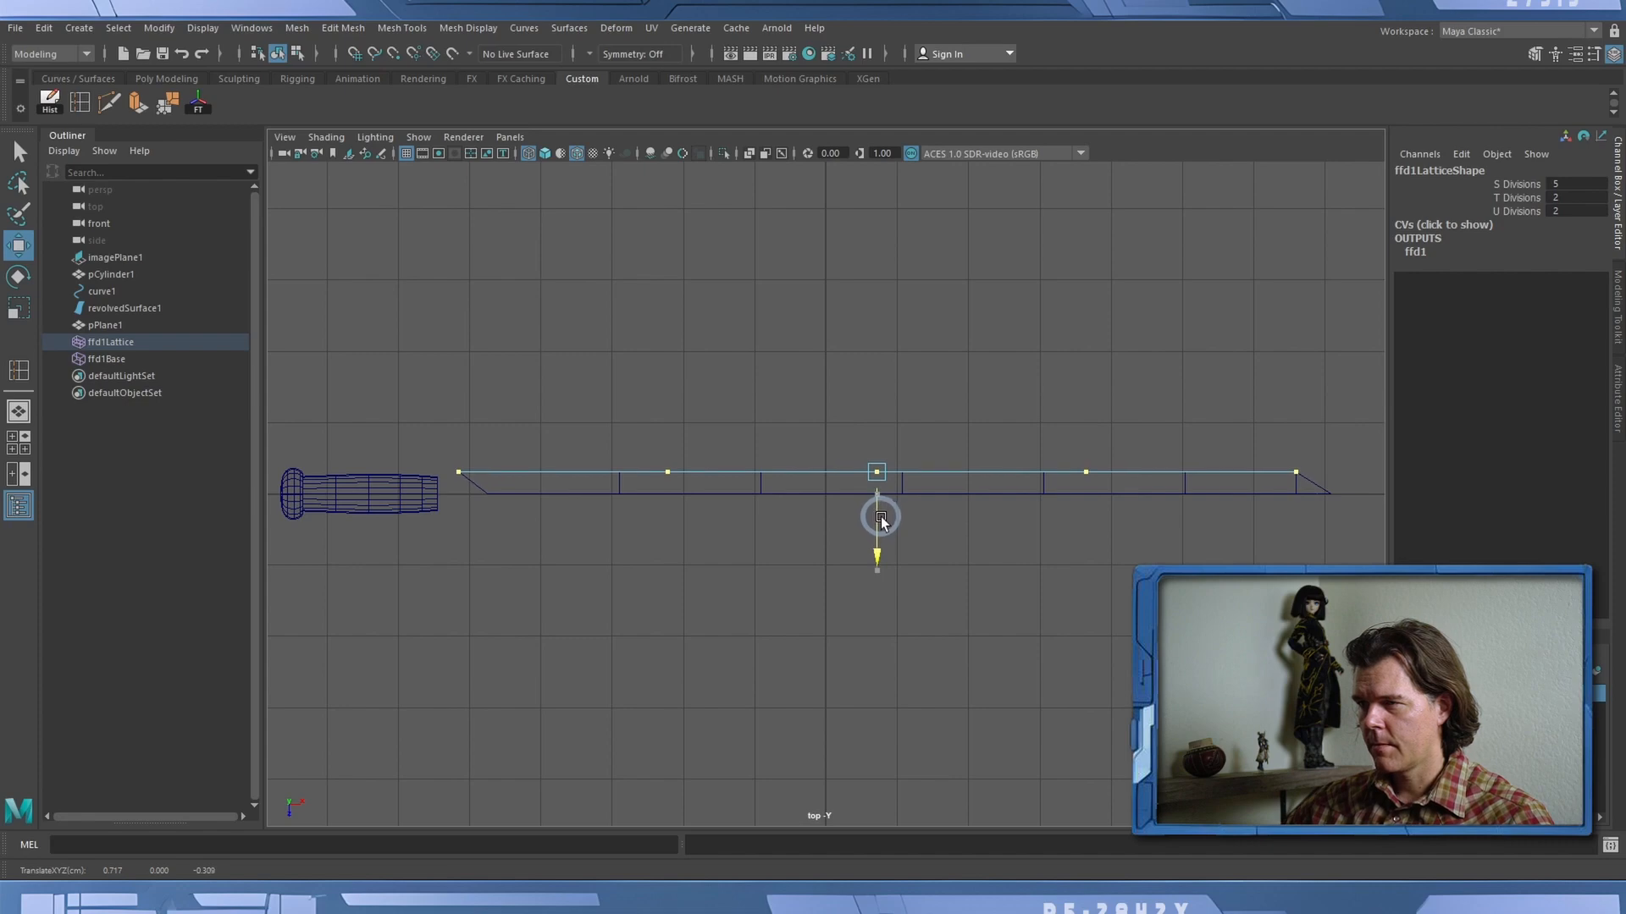
drag(881, 521, 880, 520)
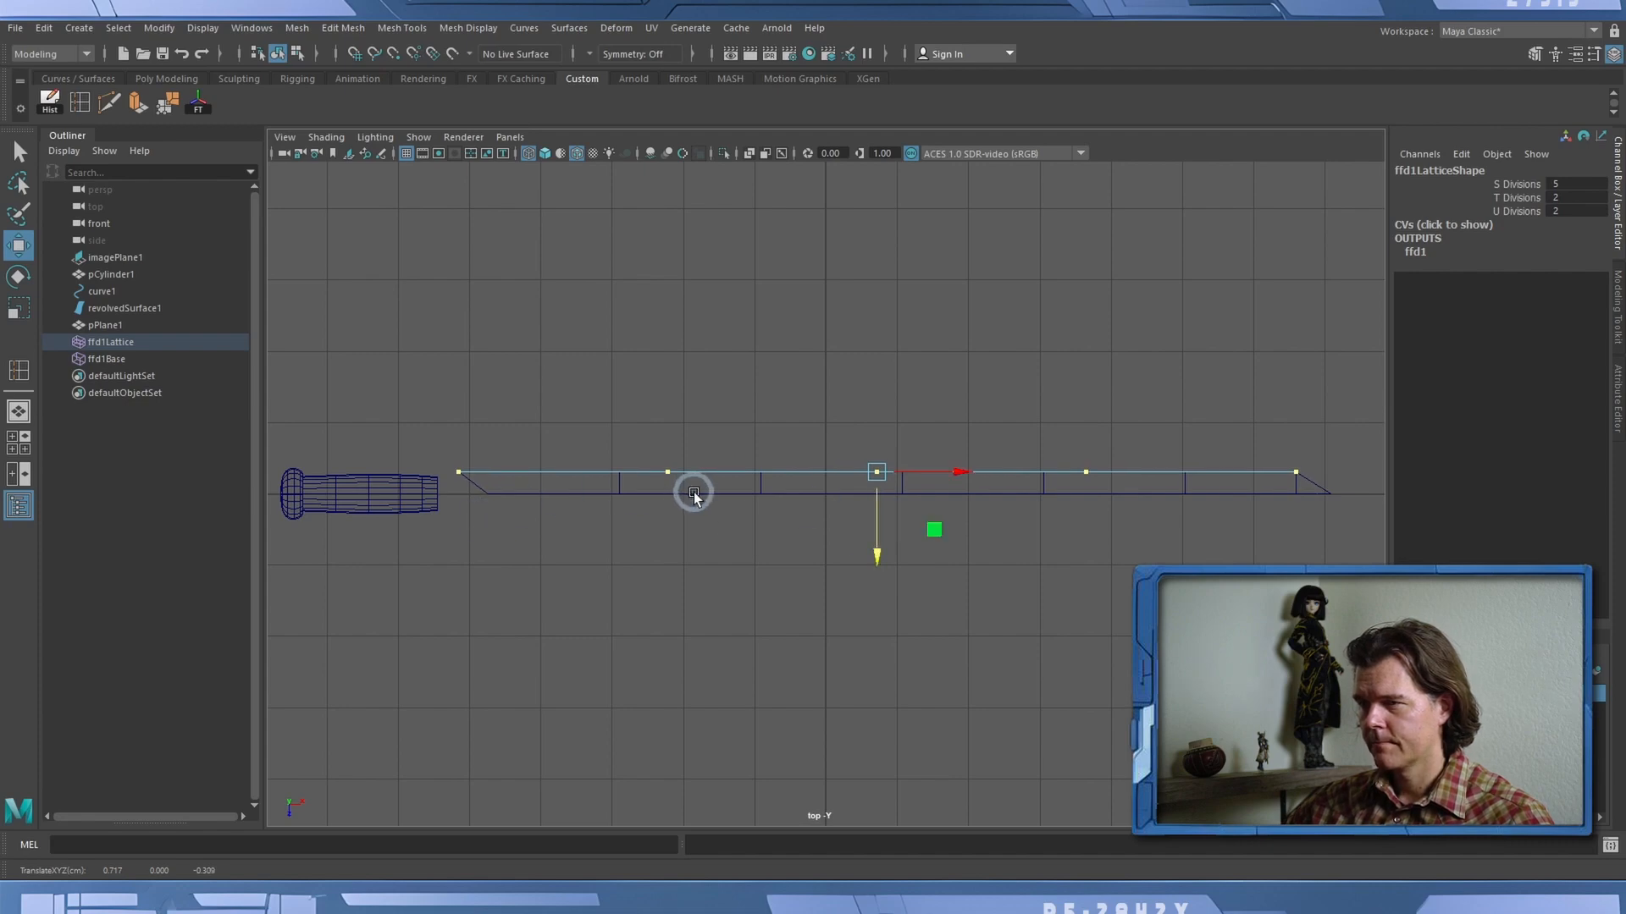
Taper the centre ridge by moving the tip-end lattice points to about Z -0.15 cm and the neighbouring ones to about Z -0.24 cm.
click(1304, 476)
drag(1293, 496, 1291, 518)
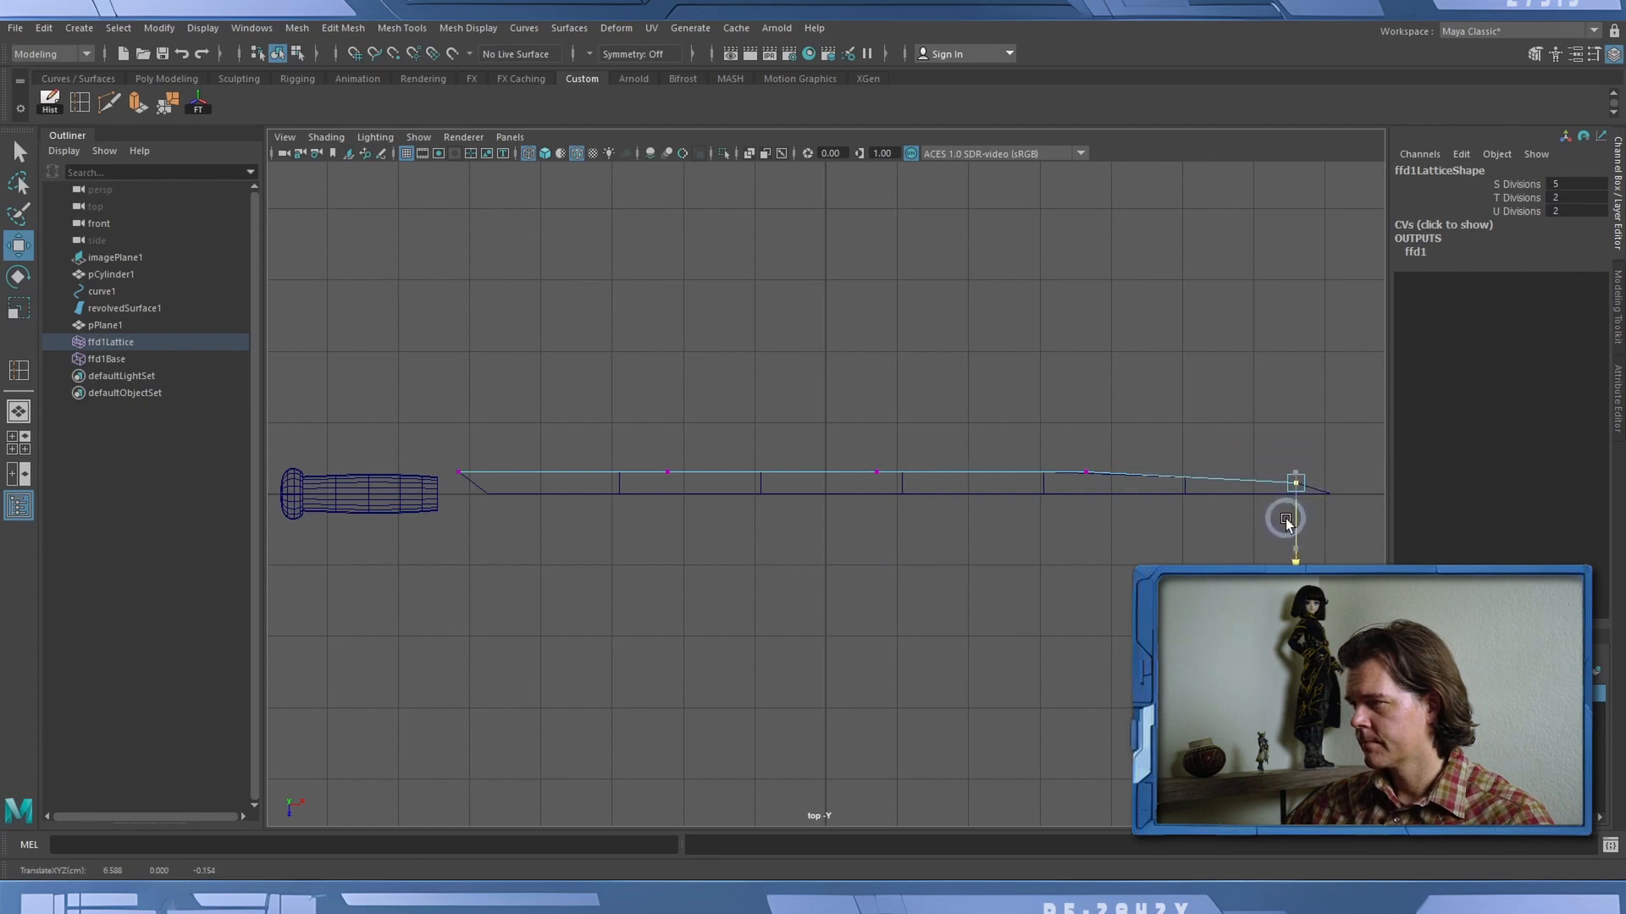
drag(1081, 457, 1089, 518)
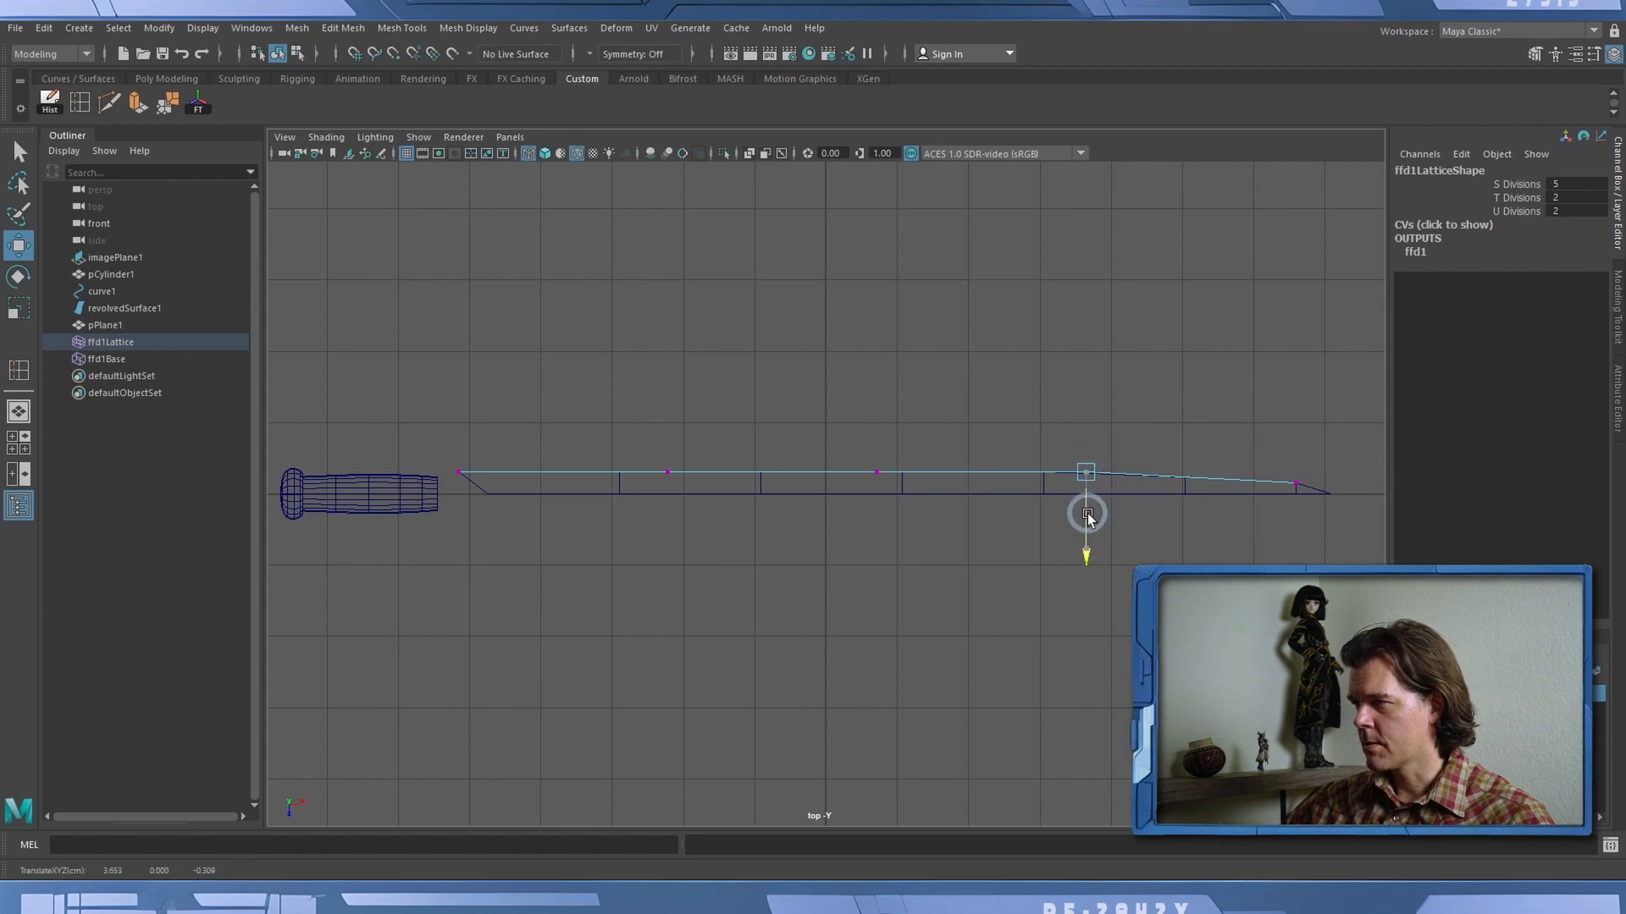
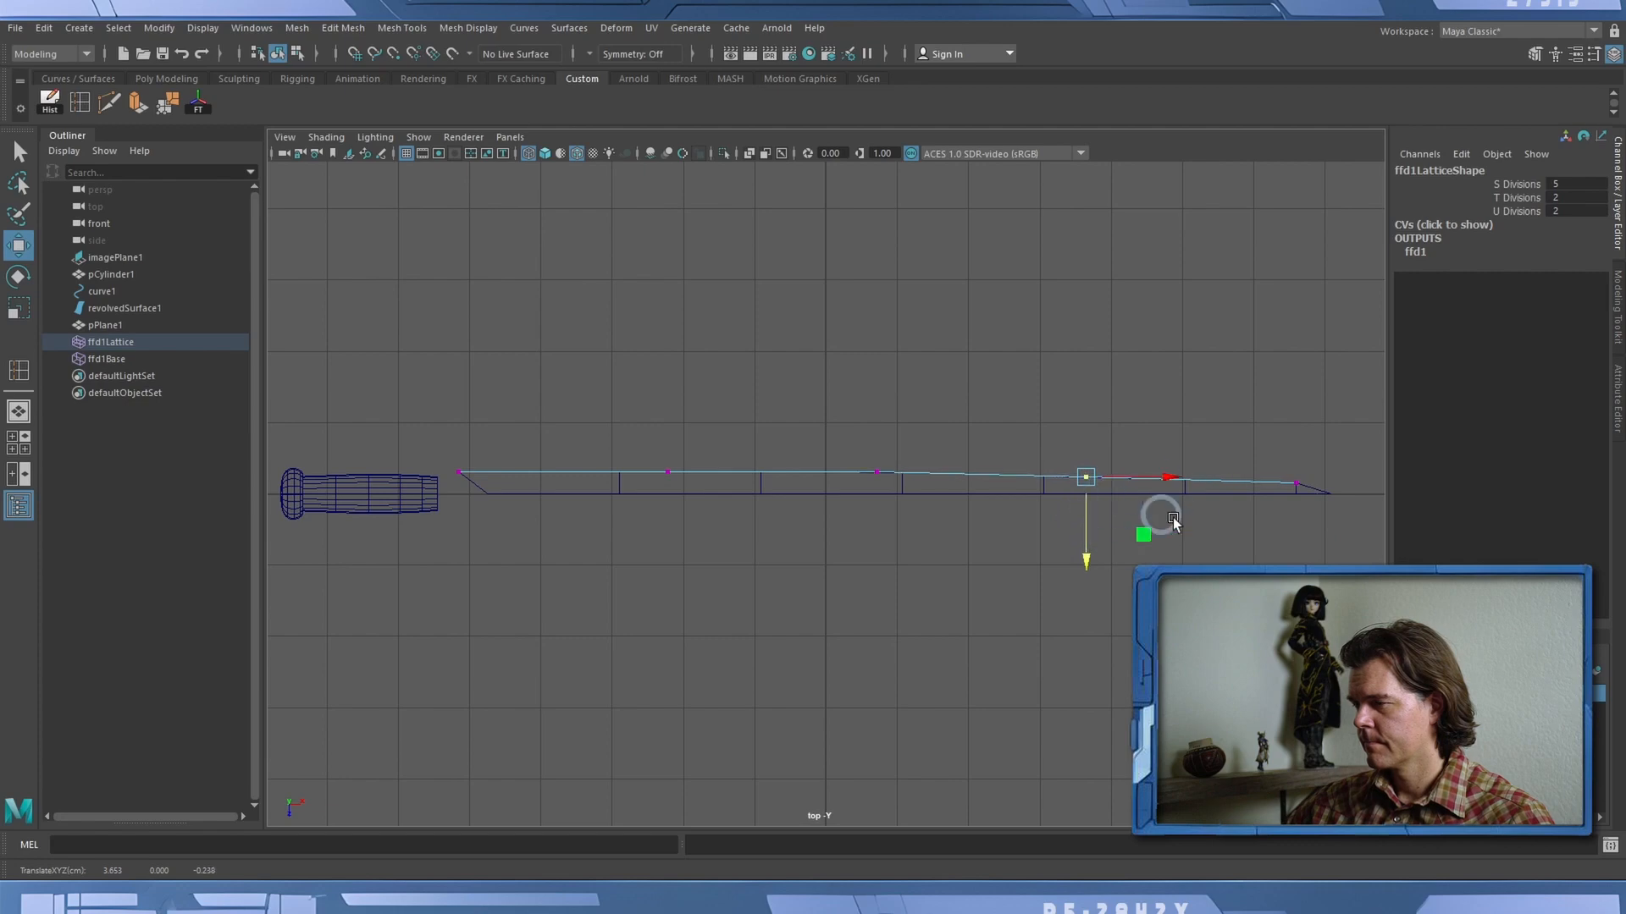
Refine the ridge taper by moving the tip-end lattice points to about Z -0.13 cm and the middle ones to about Z -0.285 cm.
alt+middle_drag(1233, 537, 905, 514)
alt+right_drag(795, 475, 1295, 519)
drag(1099, 373, 1099, 479)
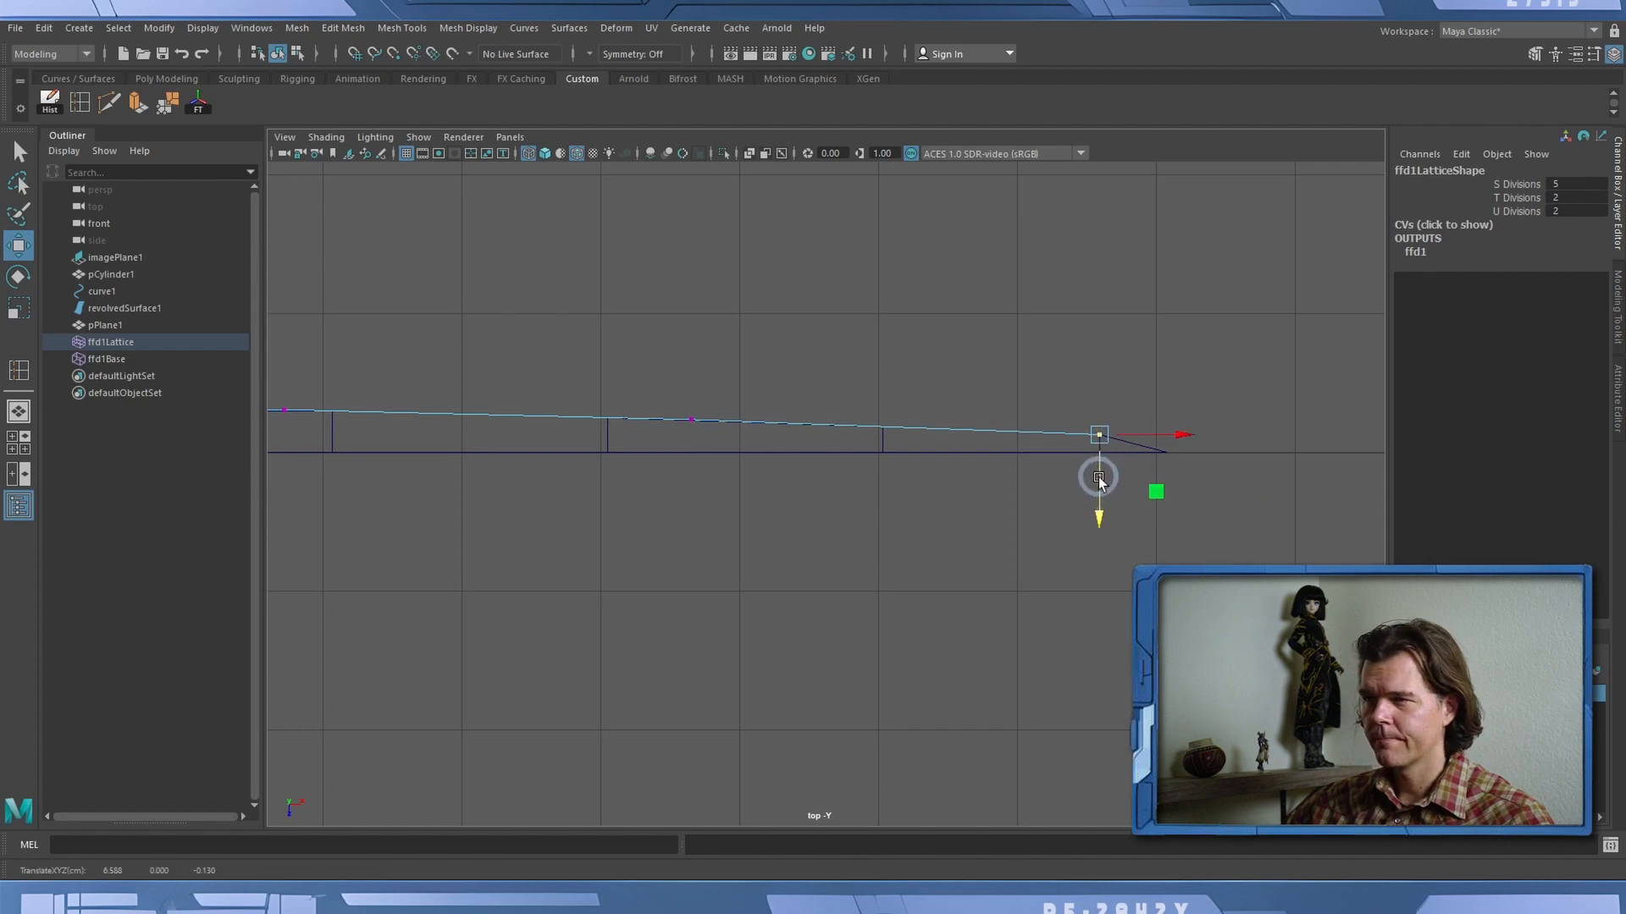
alt+middle_drag(500, 355, 850, 421)
drag(653, 435, 684, 508)
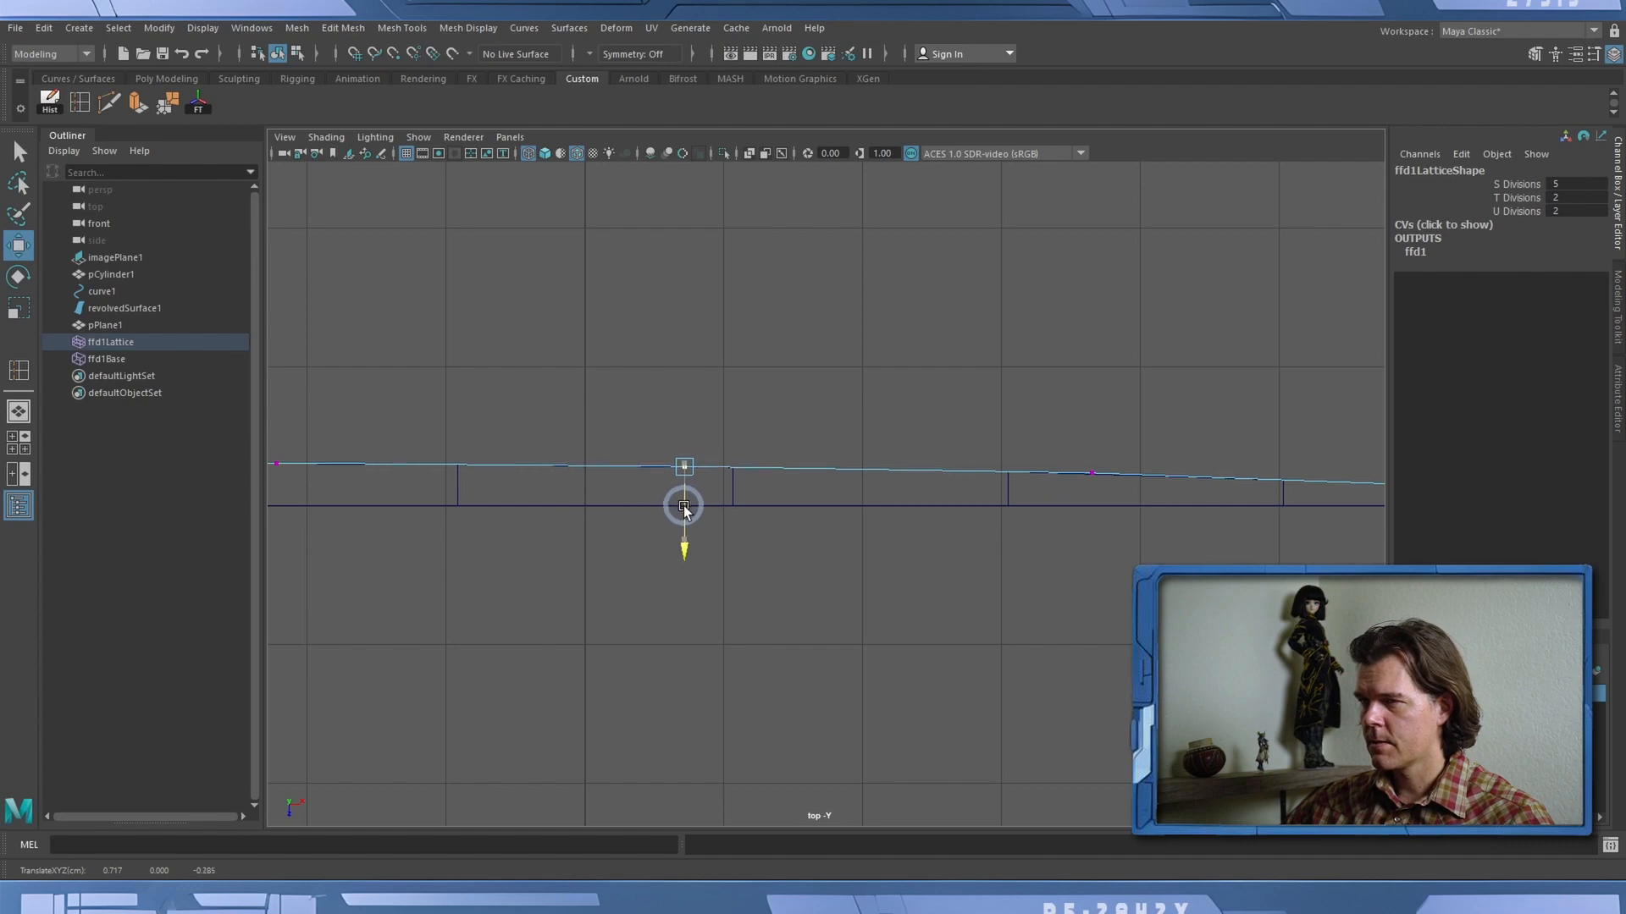
drag(930, 399, 1116, 503)
alt+middle_drag(494, 410, 982, 431)
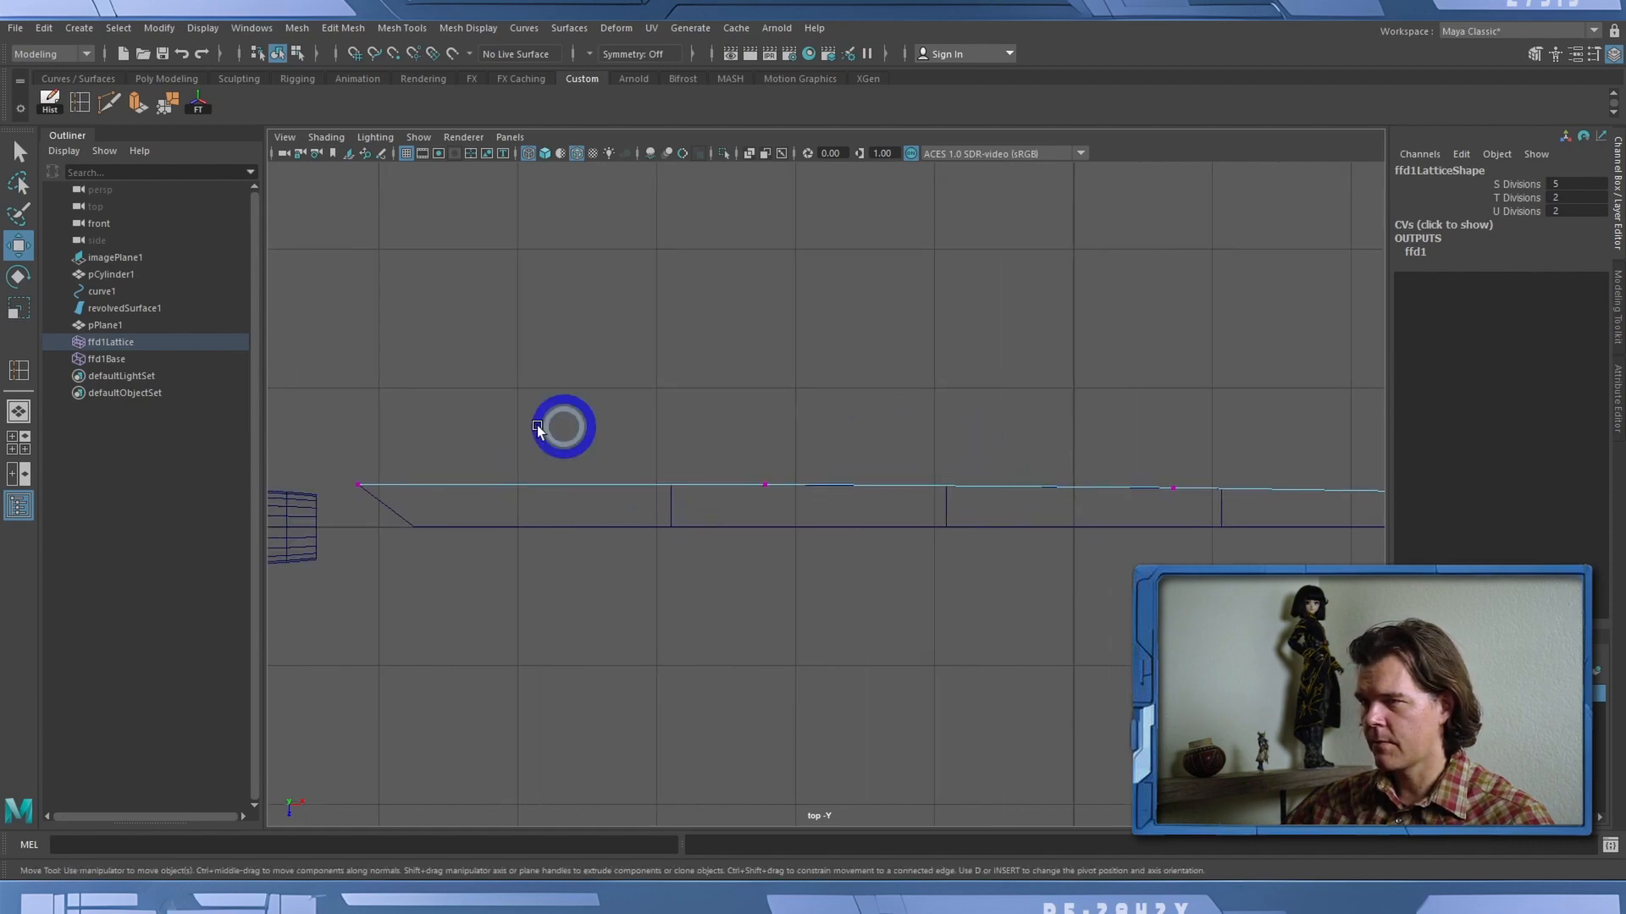
alt+middle_drag(538, 429, 923, 453)
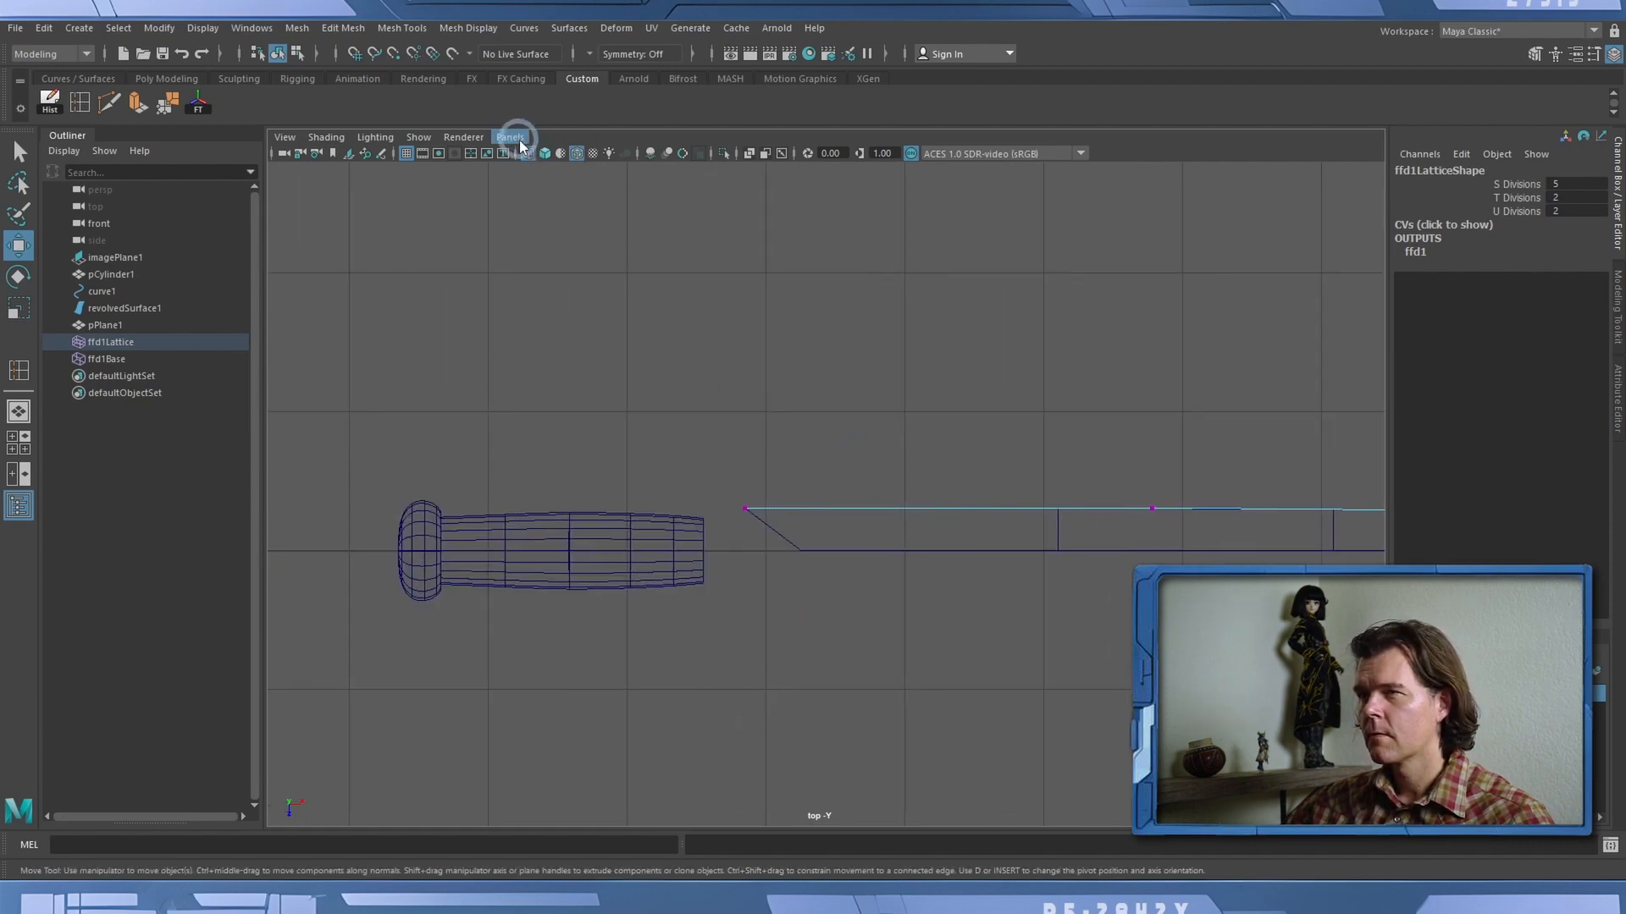
Return to the perspective view and delete the blade plane's history to bake in the lattice deformation.
click(518, 137)
mouse_move(562, 158)
click(708, 157)
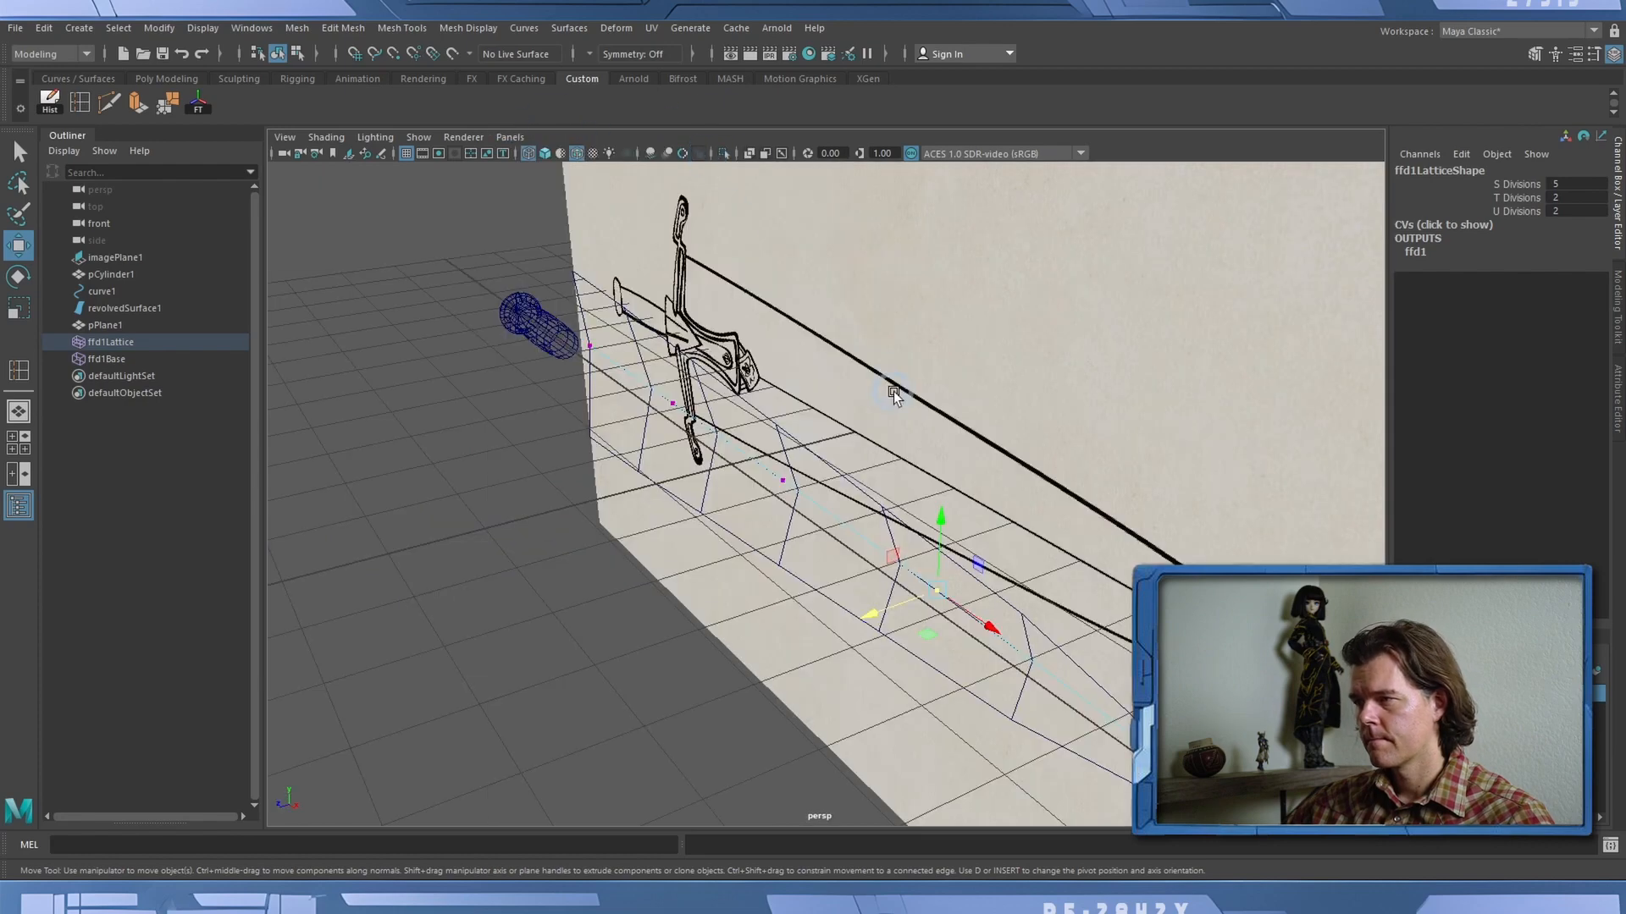
alt+drag(893, 379, 1010, 559)
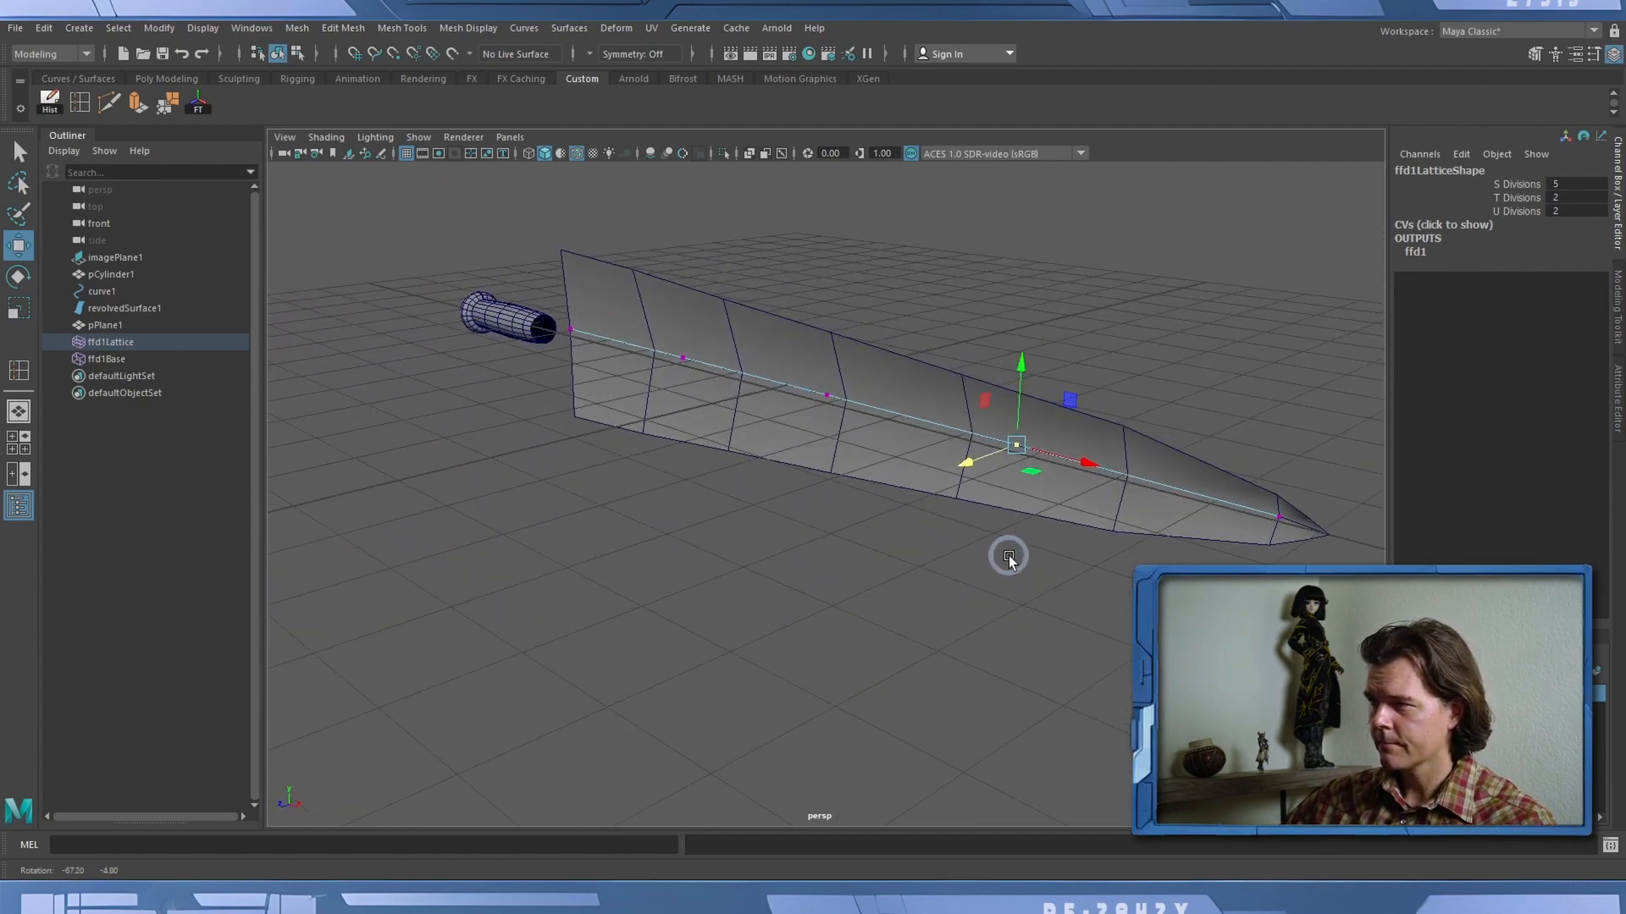
click(666, 415)
click(52, 102)
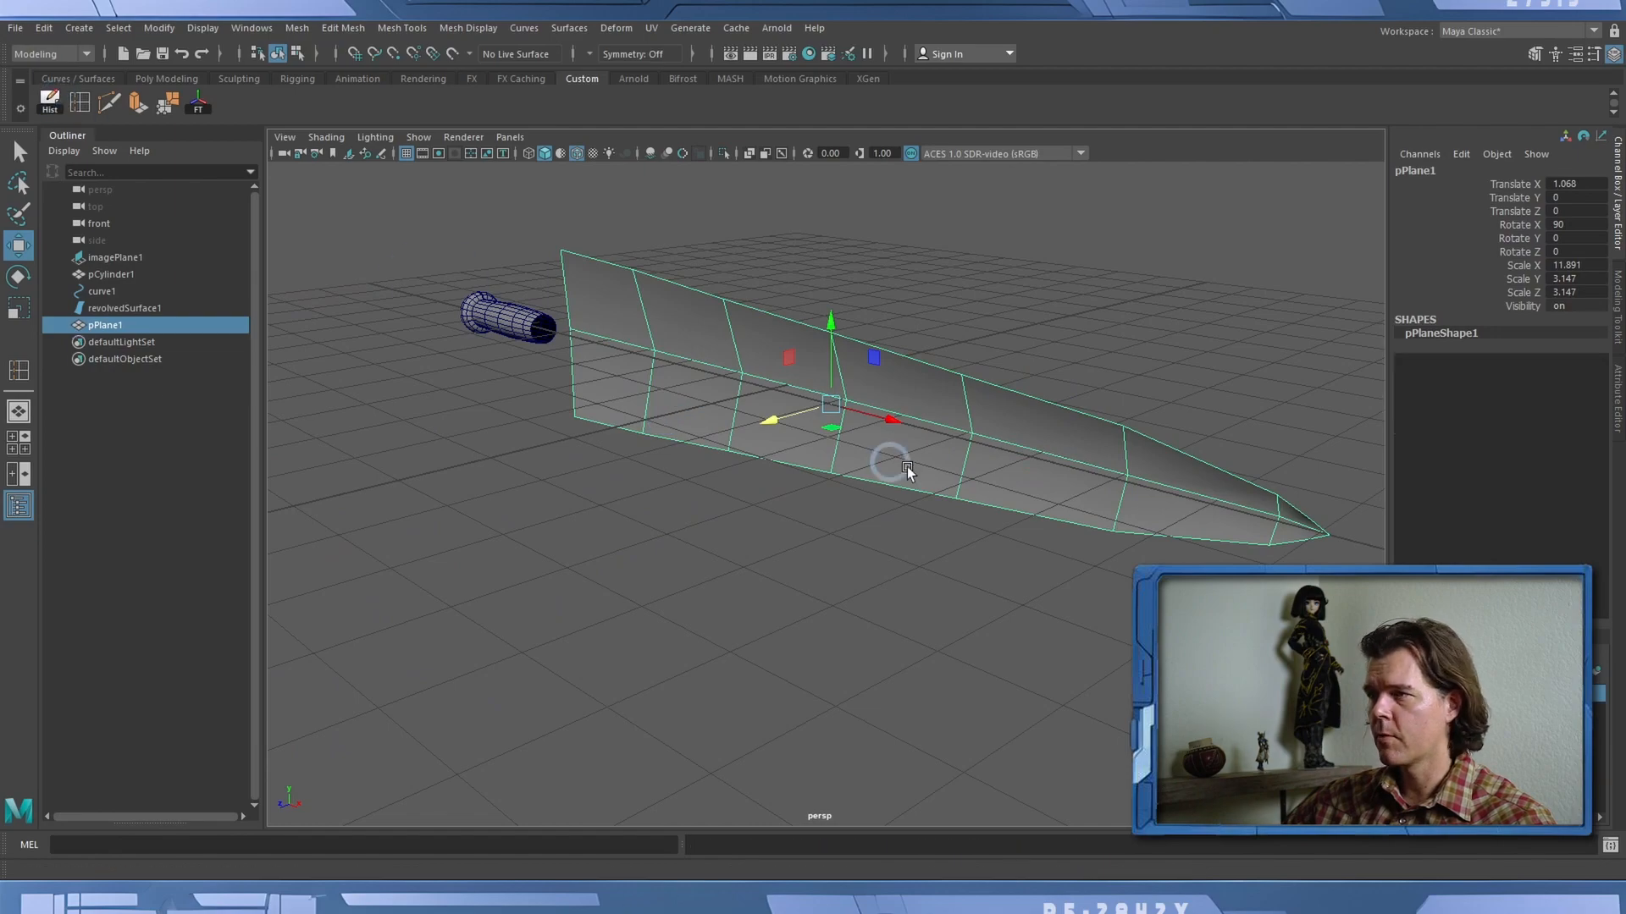
Freeze the blade plane's transformations.
alt+drag(907, 465, 1000, 386)
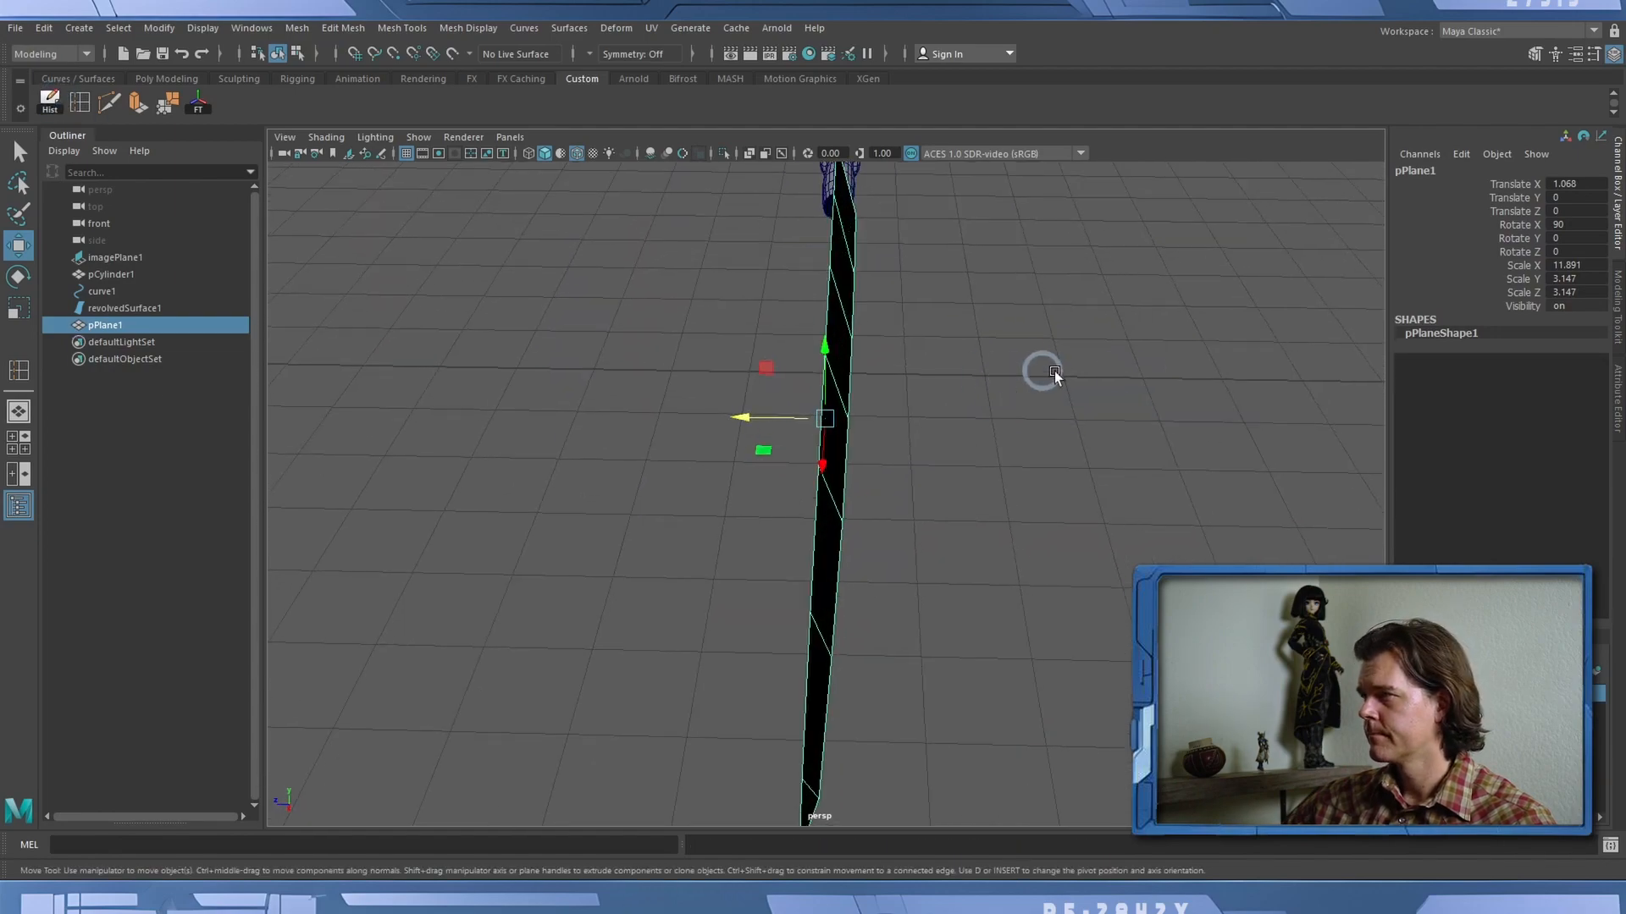
click(1558, 266)
alt+drag(1235, 364, 1246, 327)
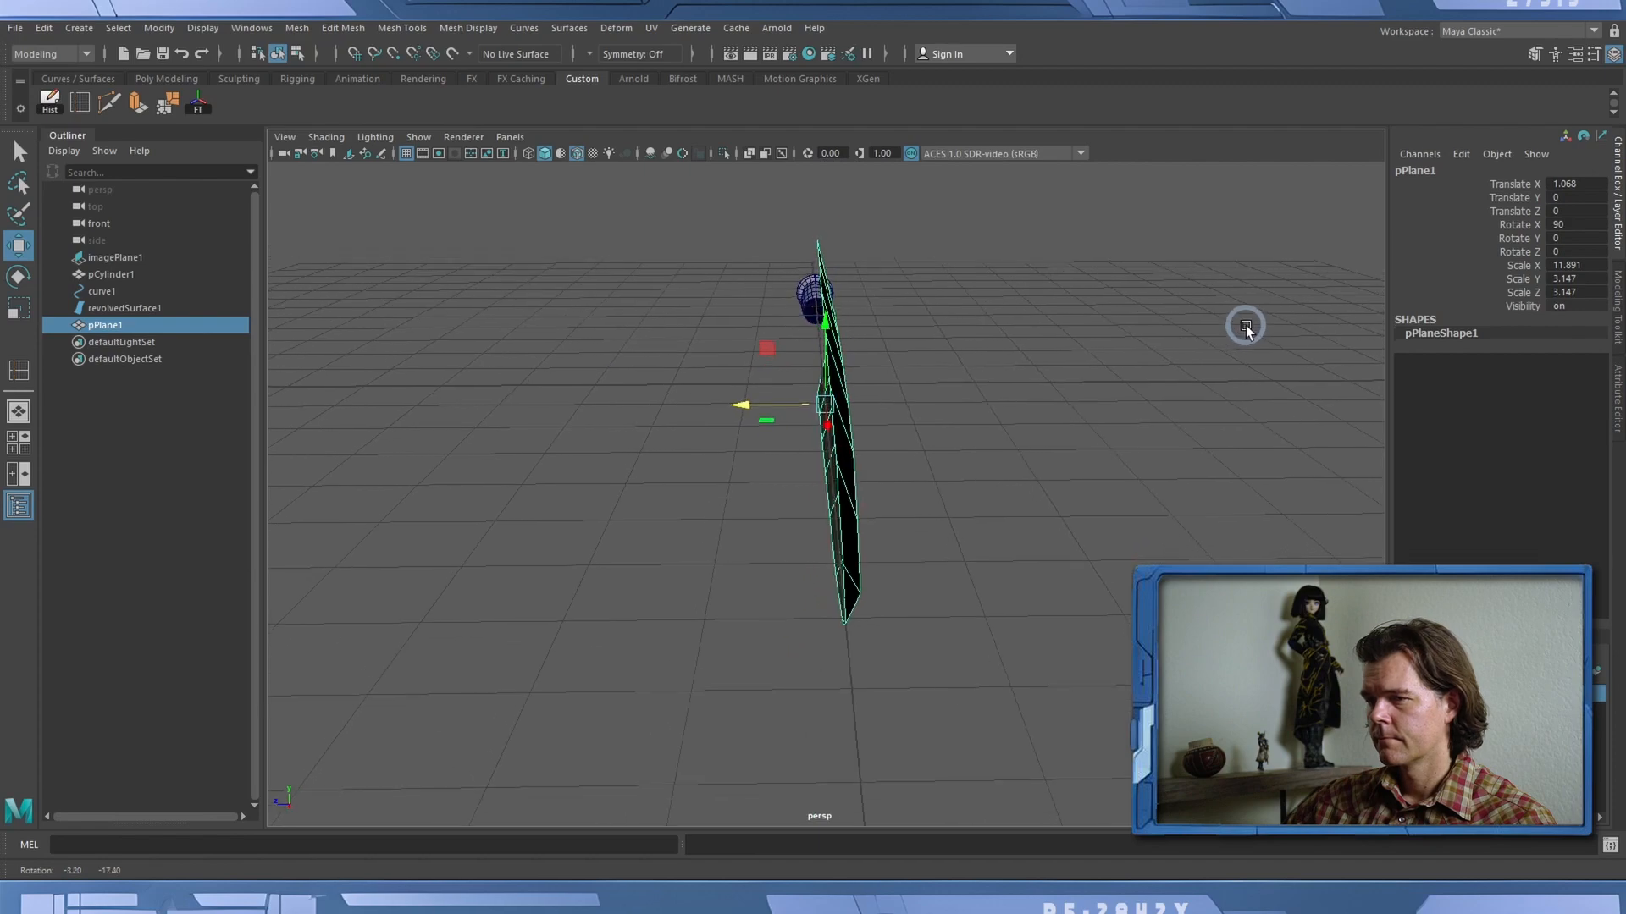
click(1553, 292)
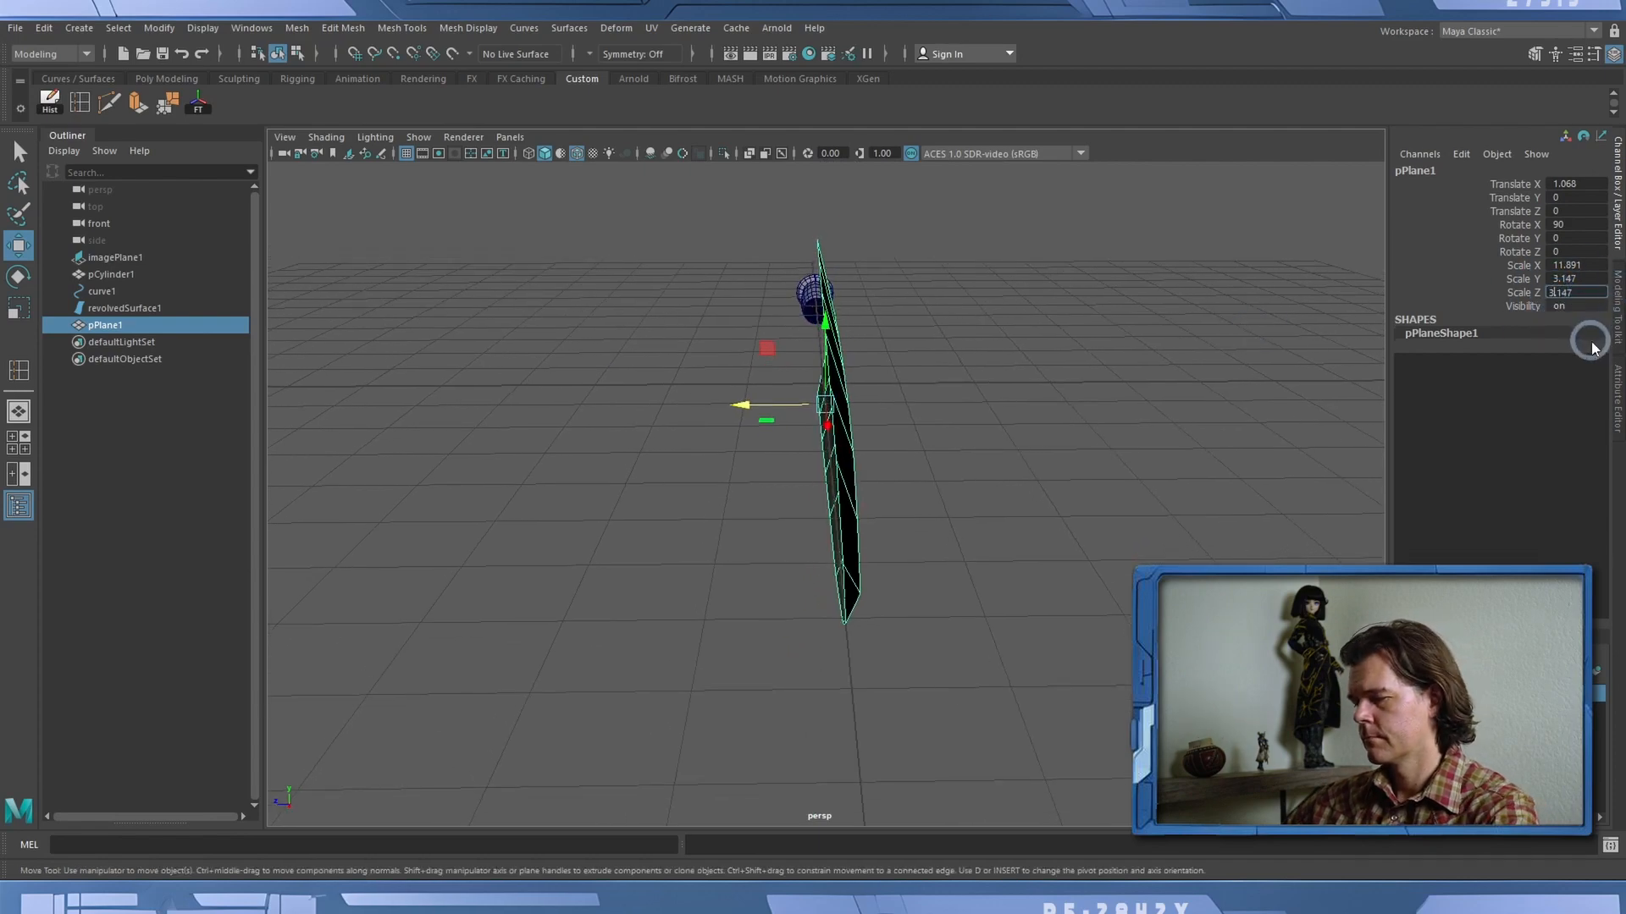
key(Return)
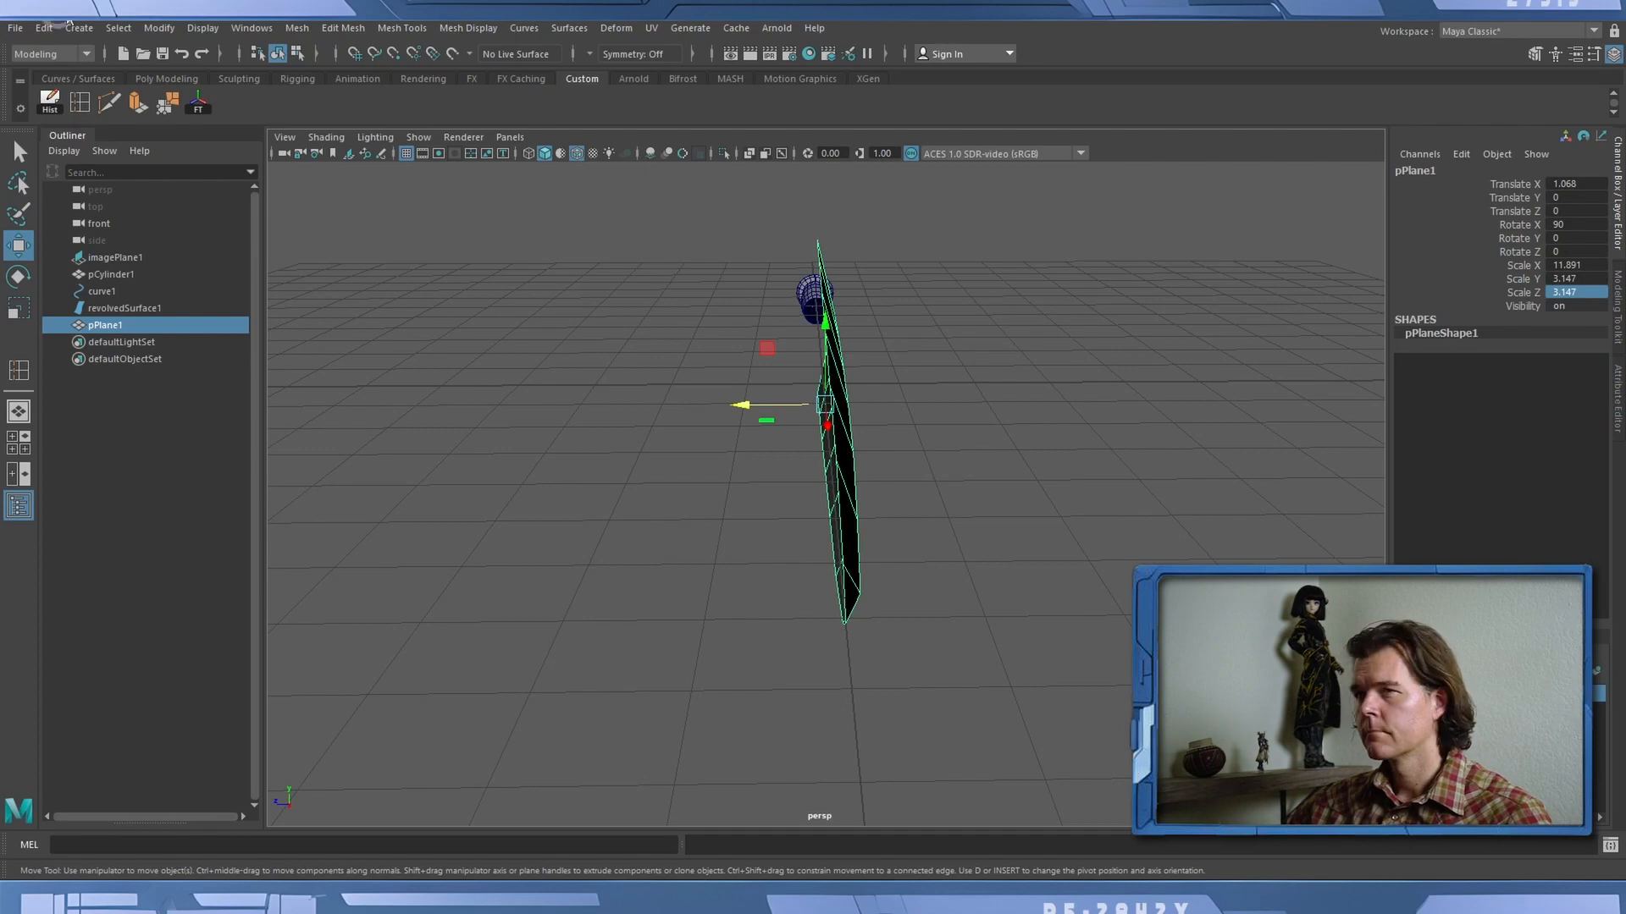
click(199, 103)
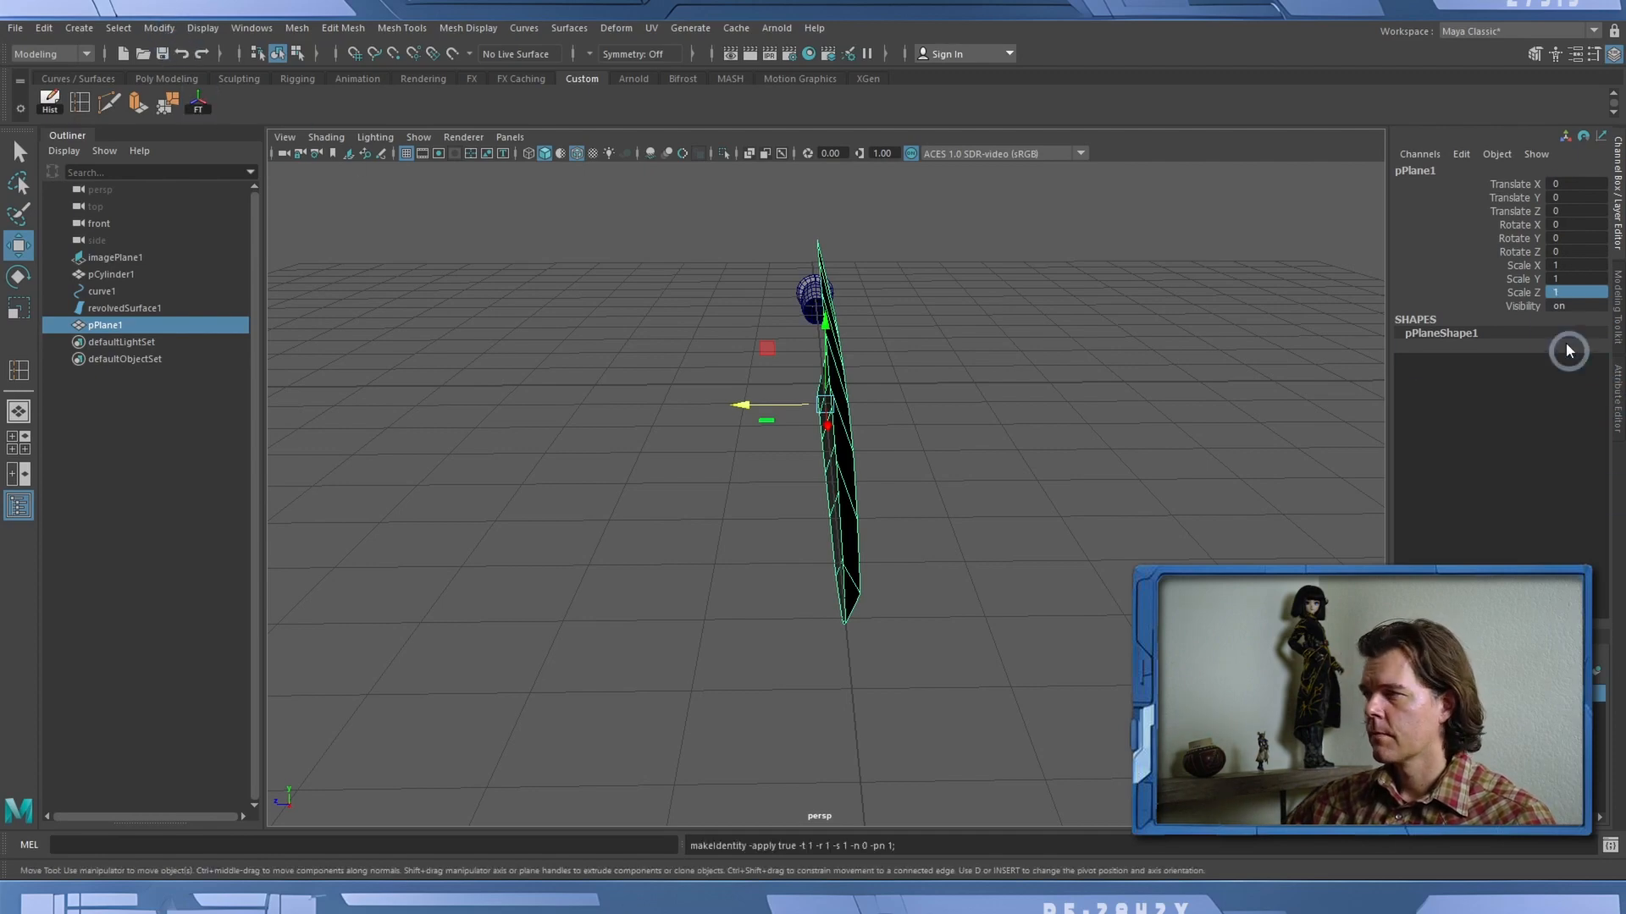
Flip the blade plane to the opposite side by setting its Scale Z to -1.
click(1552, 292)
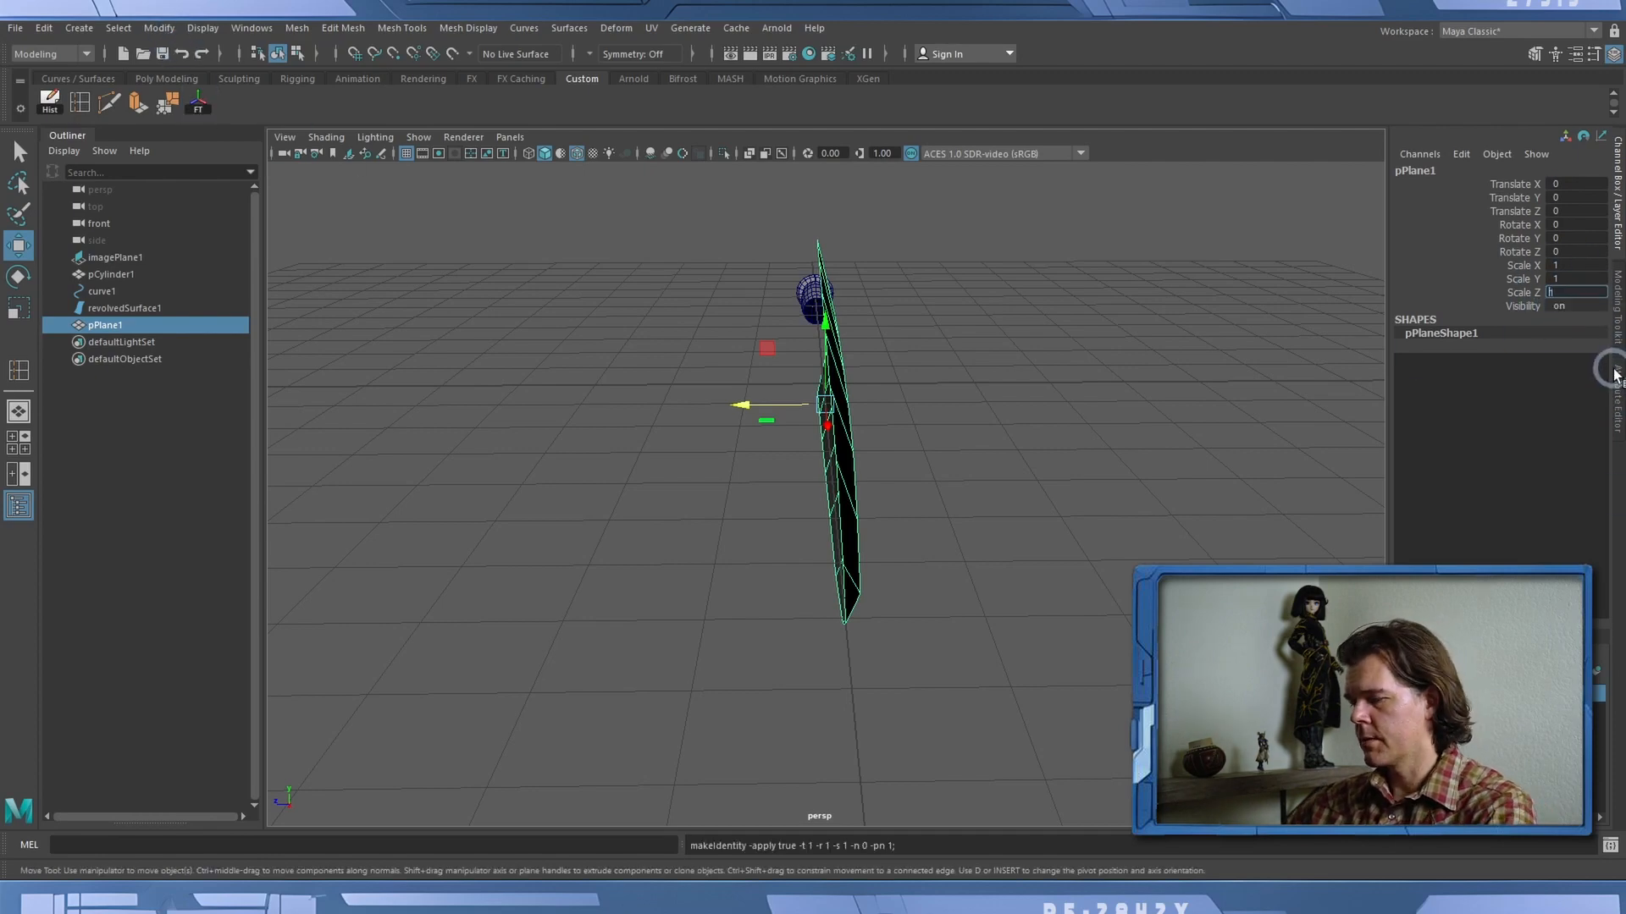
text(-1)
key(Return)
alt+drag(672, 544, 842, 555)
Reverse the normals of the flipped blade plane, deselect it and check its shading from both sides.
click(580, 80)
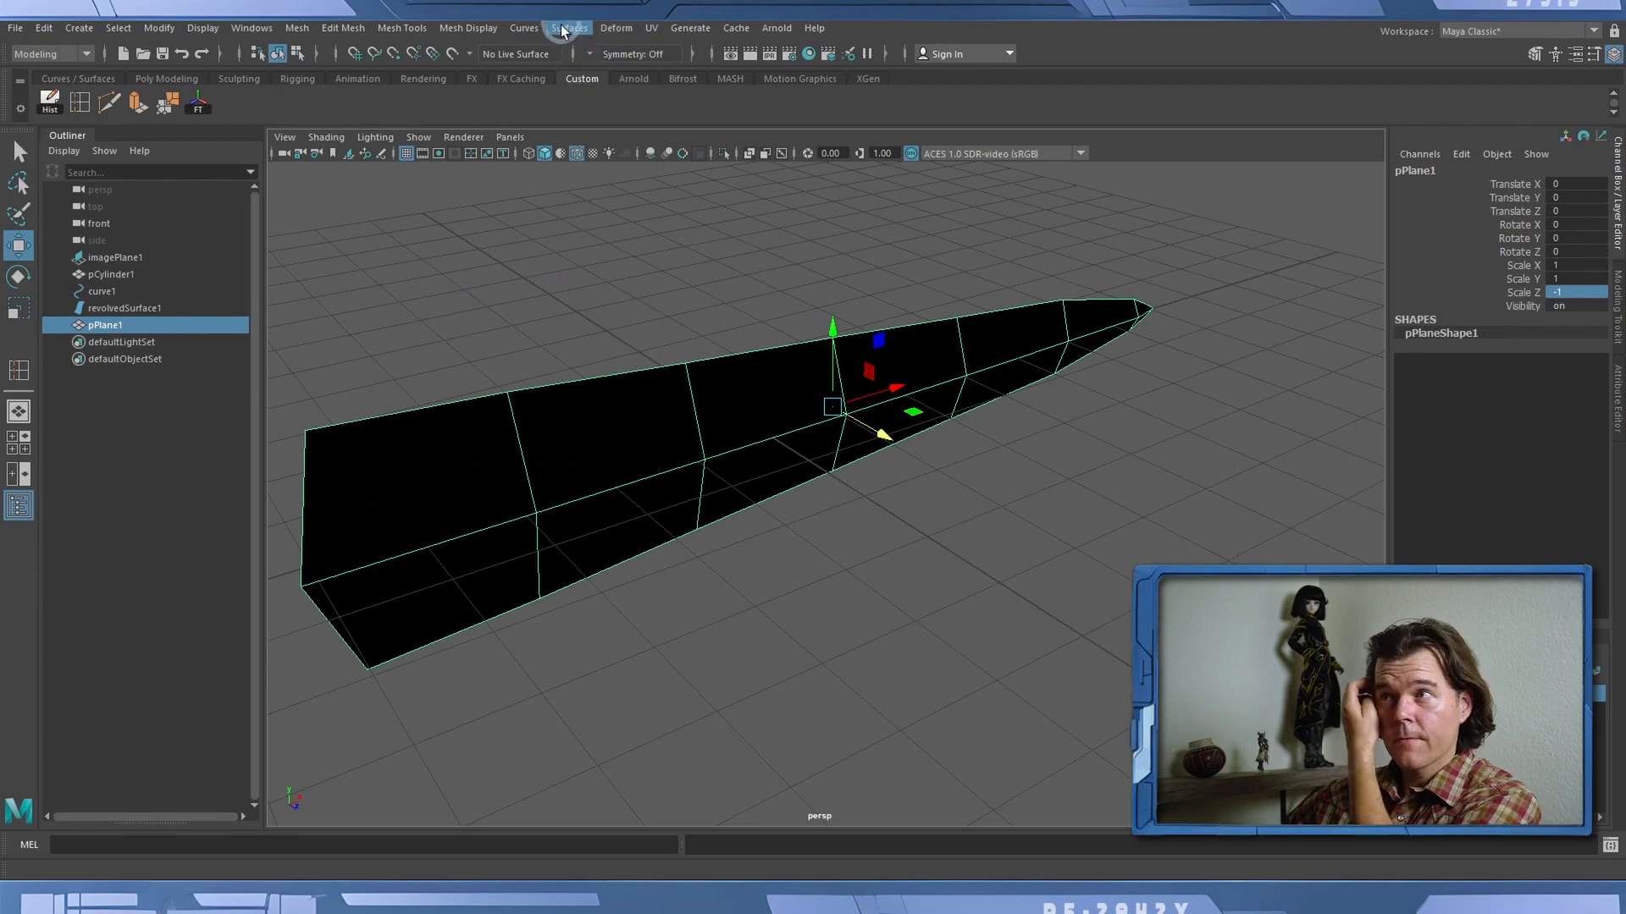
click(483, 30)
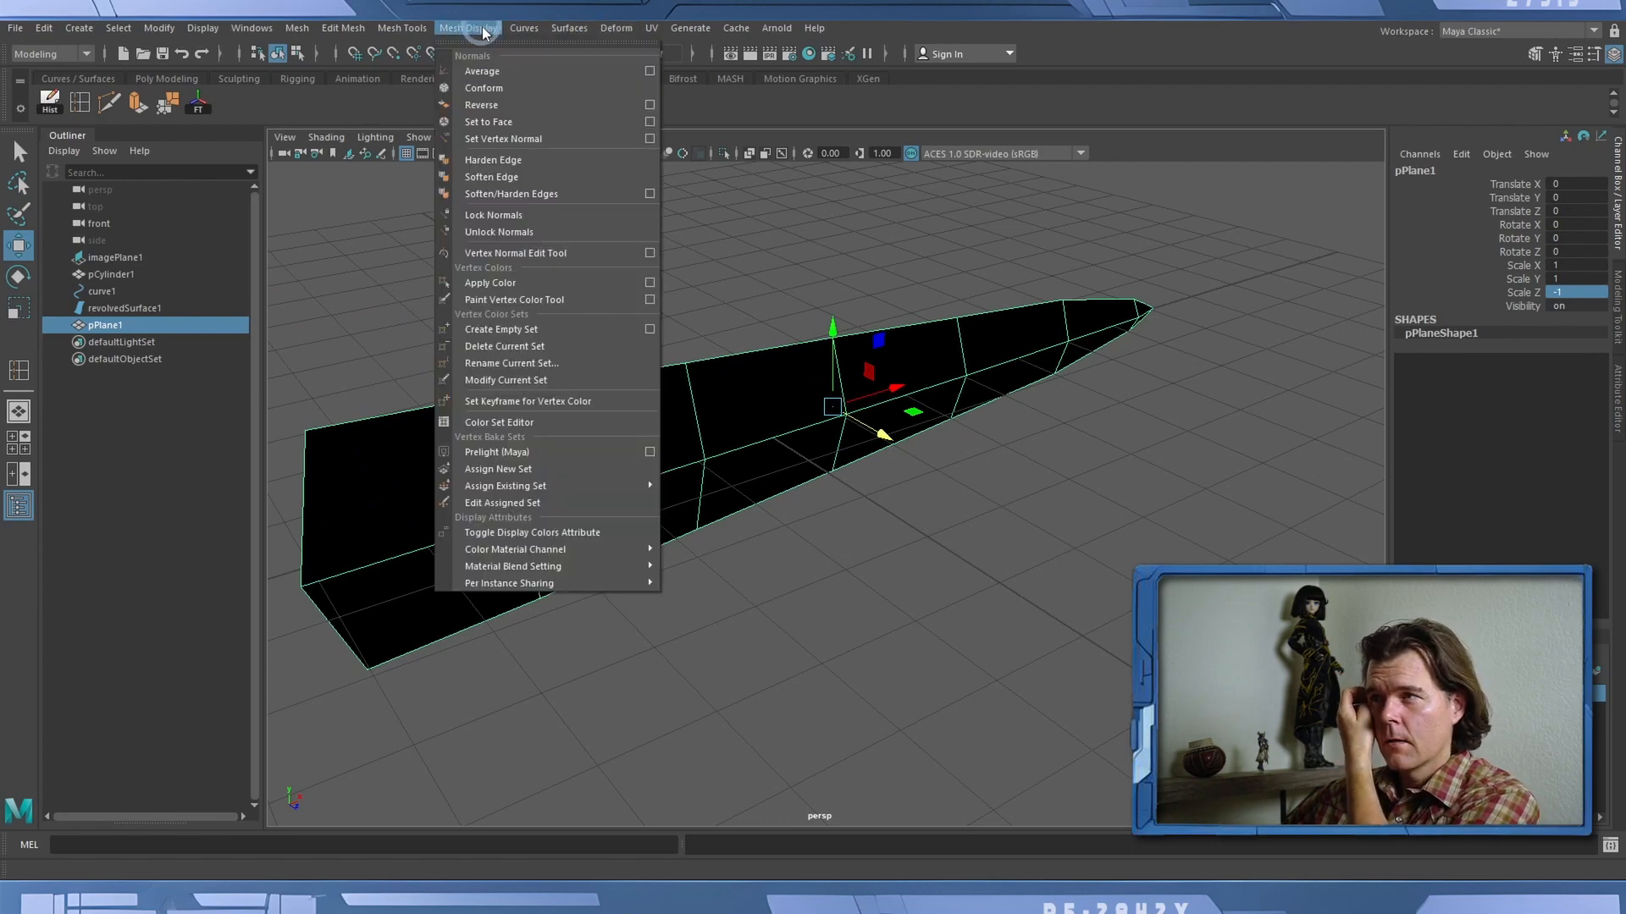
click(481, 92)
click(612, 254)
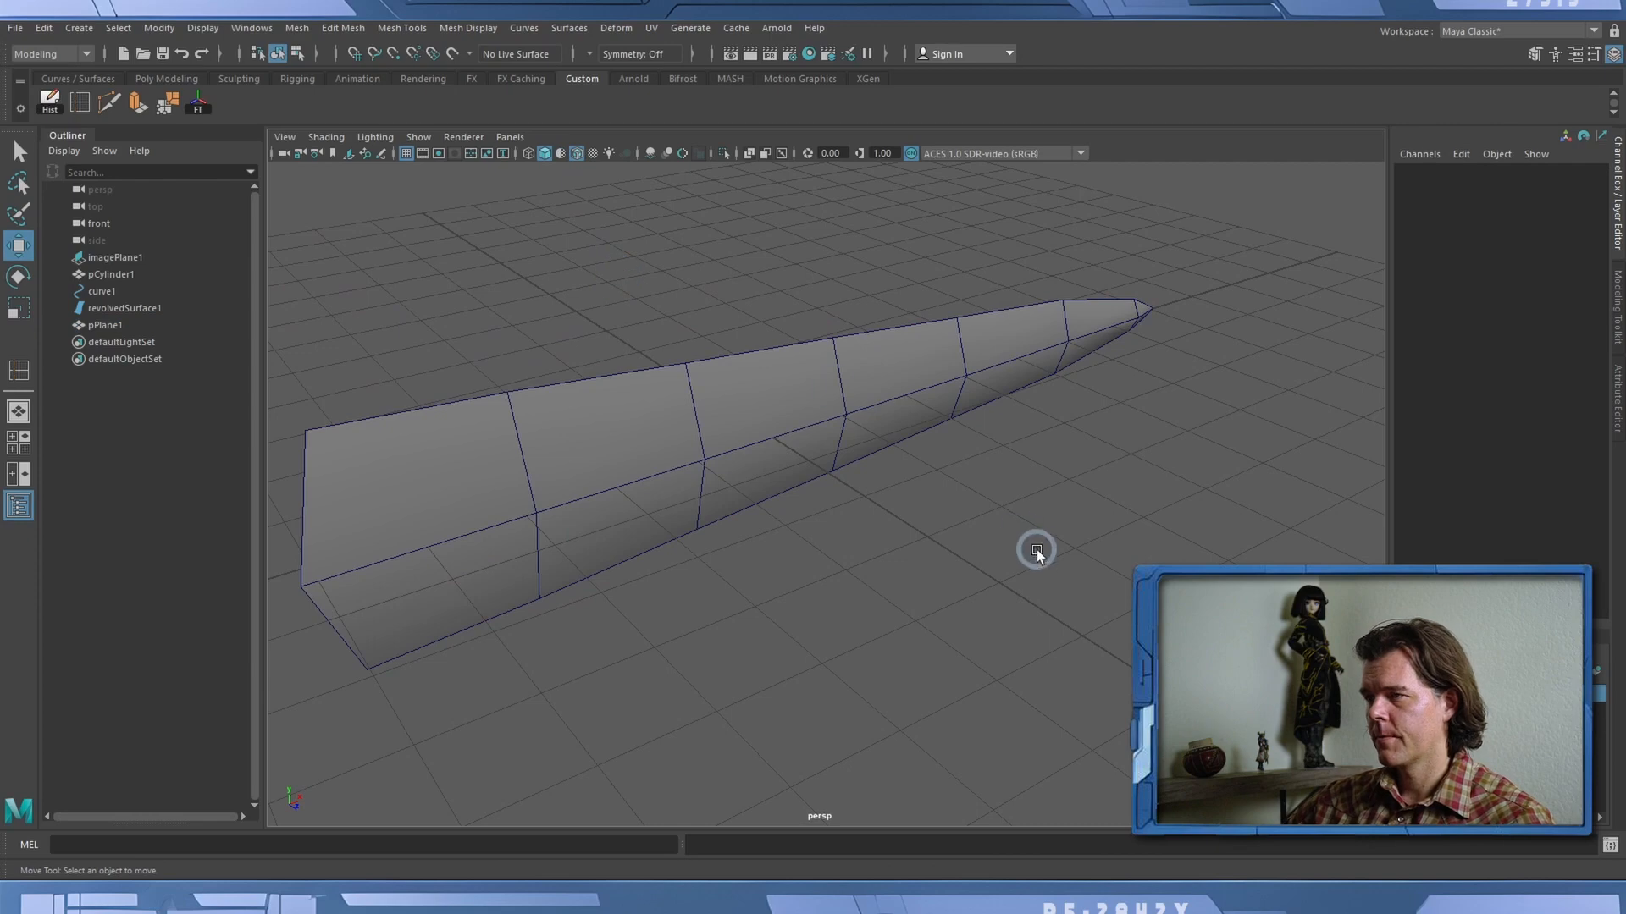
alt+drag(1034, 551, 784, 512)
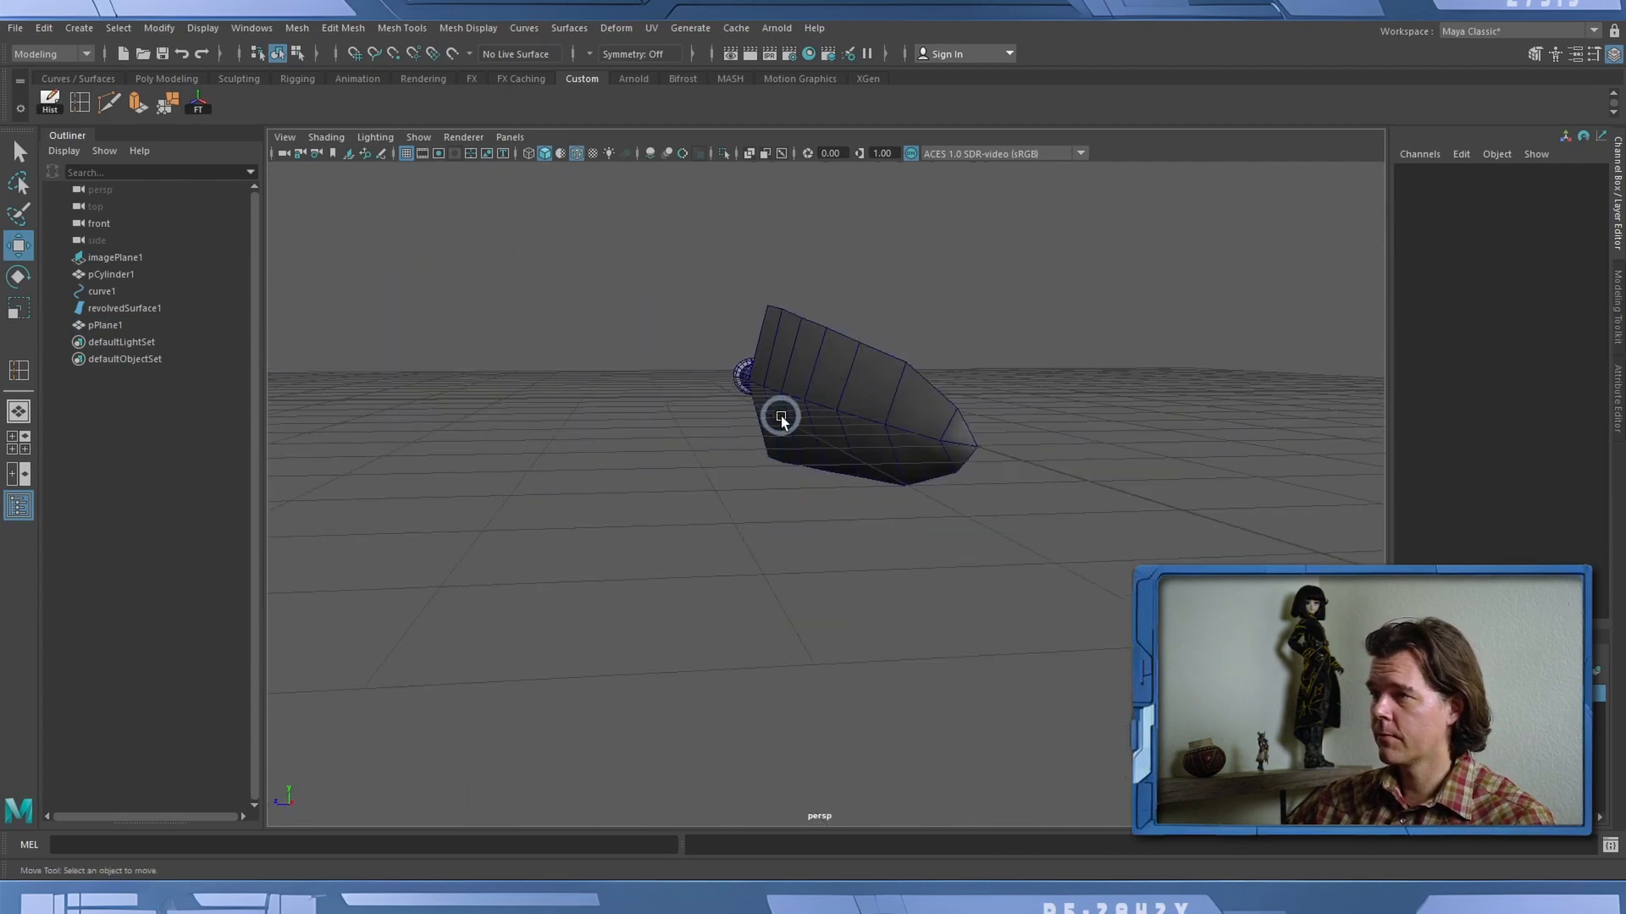
alt+drag(773, 409, 943, 348)
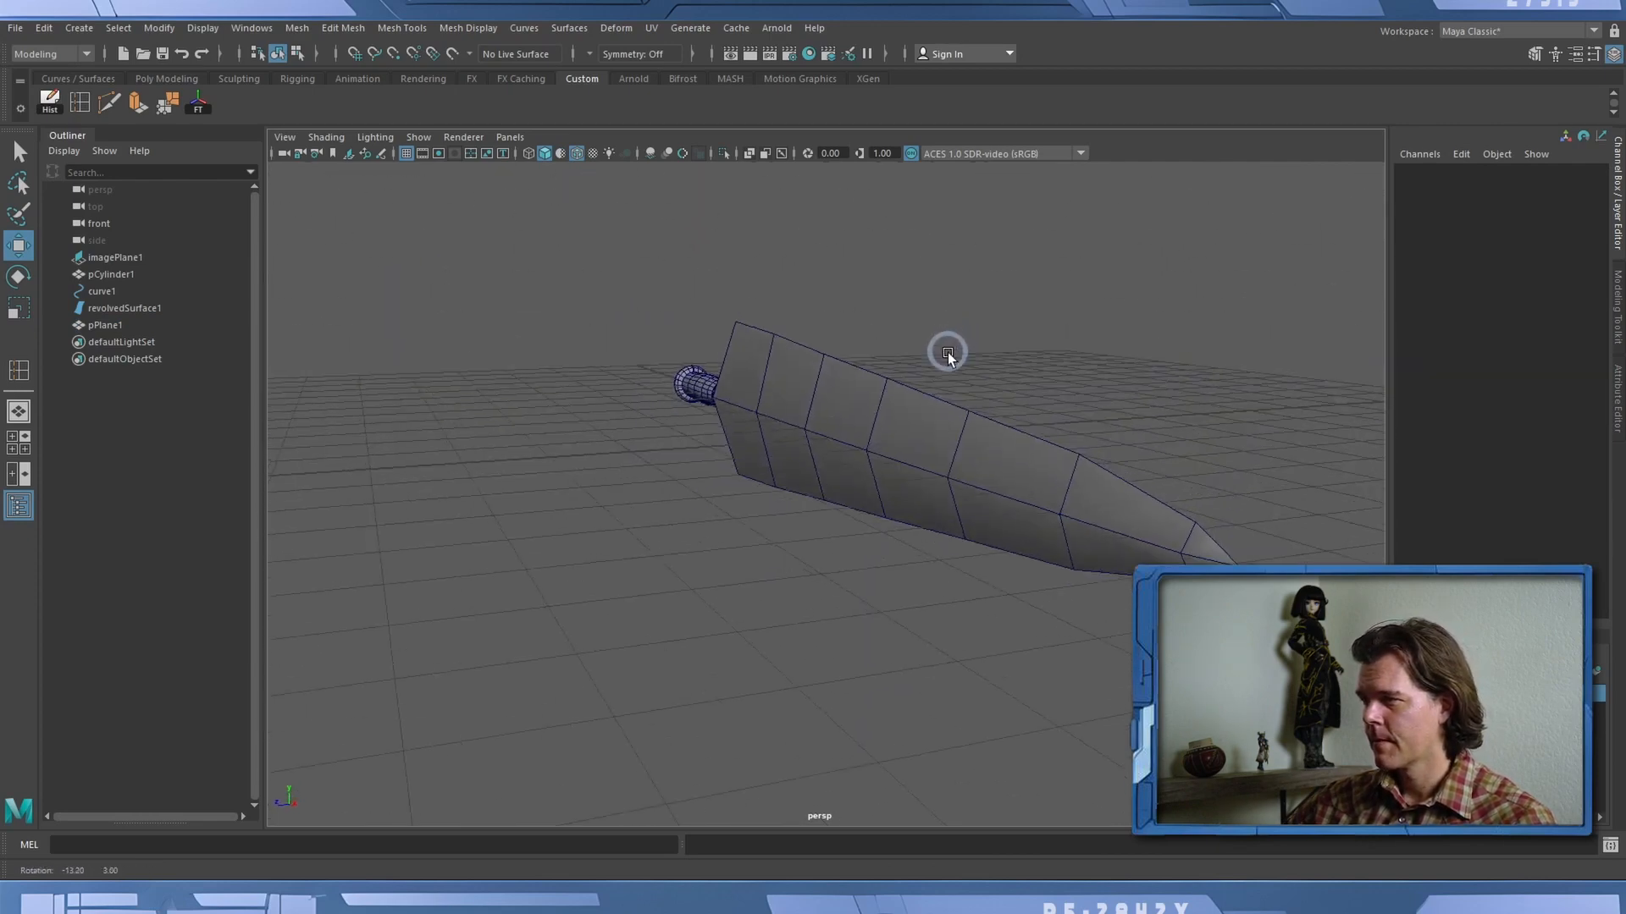
Freeze the transformations of the flipped blade plane again and save the scene.
click(853, 415)
alt+drag(1115, 388, 1063, 469)
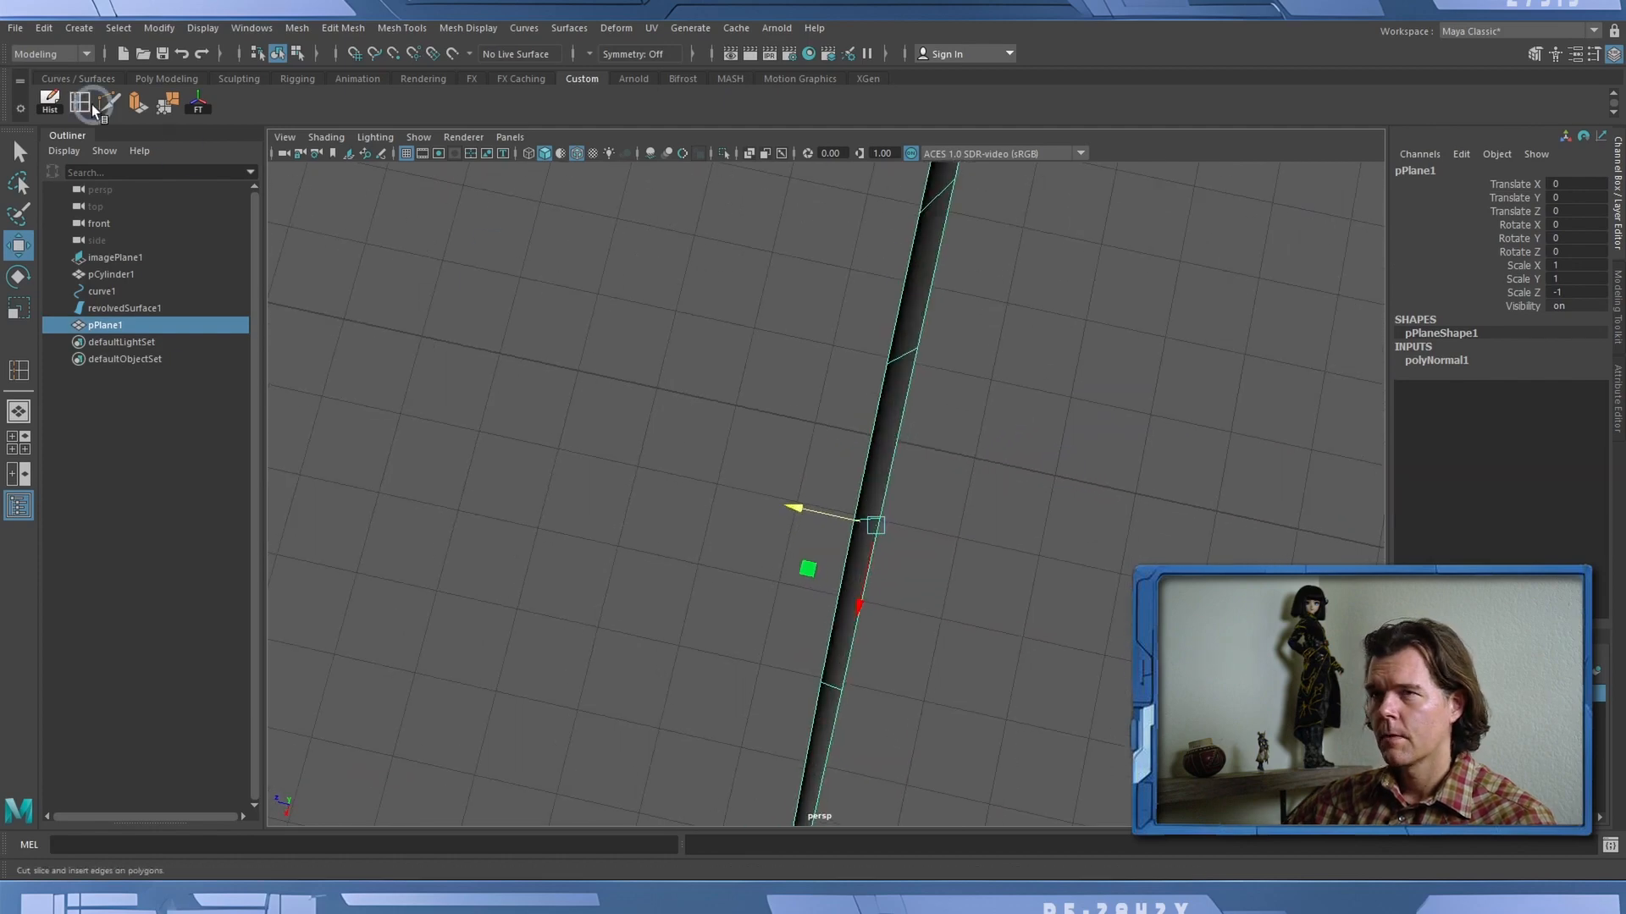
click(193, 100)
alt+drag(562, 399, 678, 393)
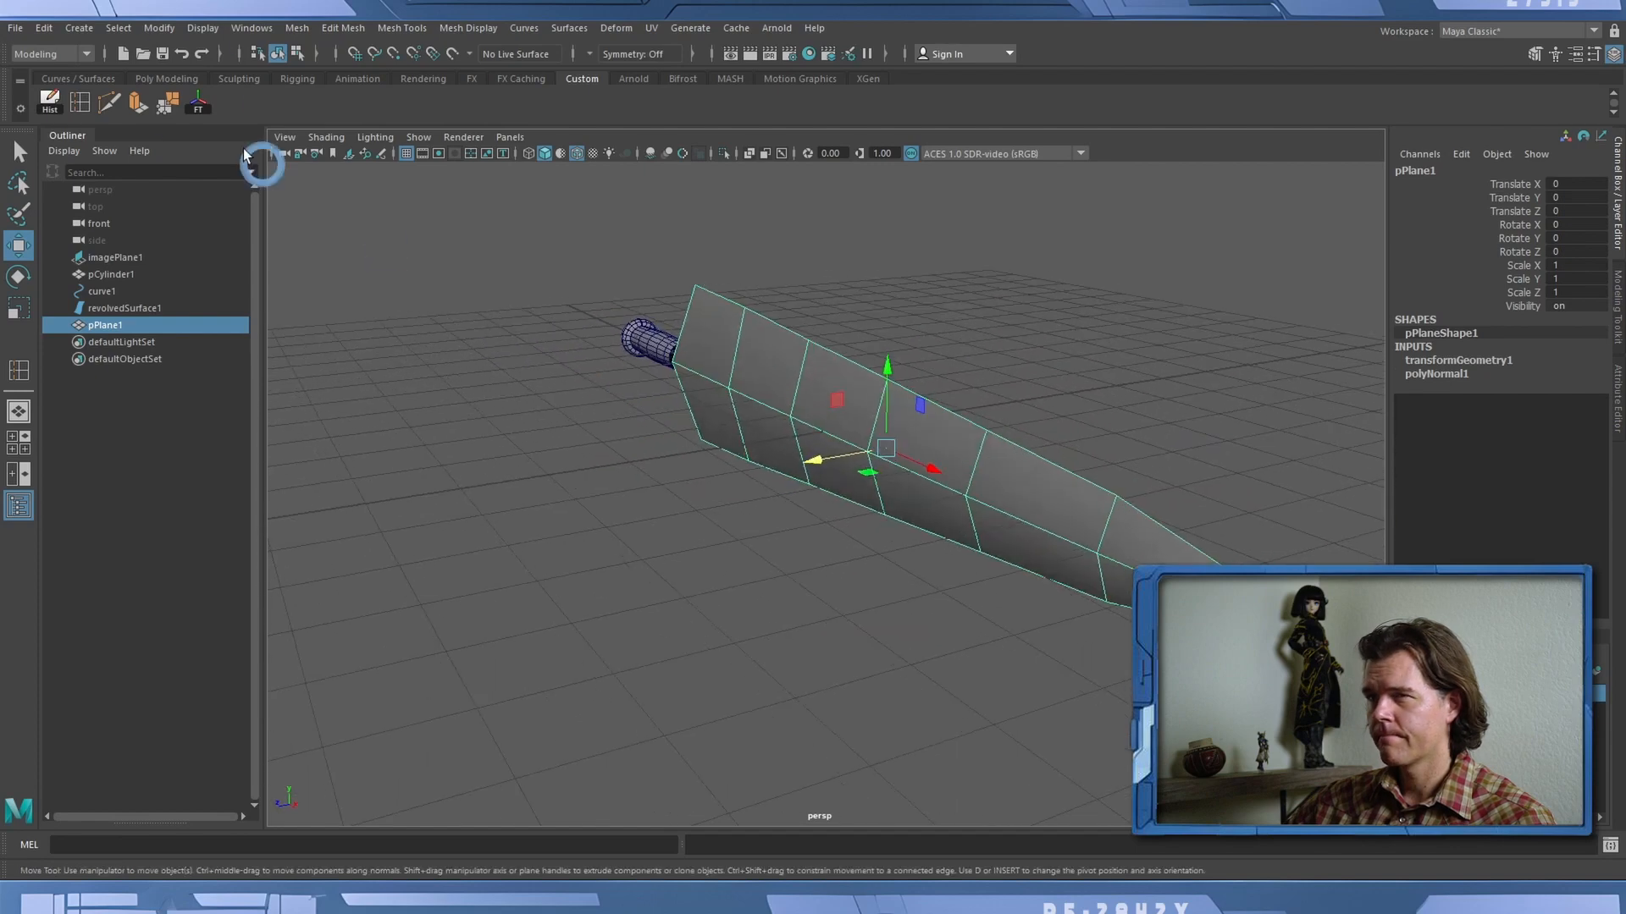
click(161, 53)
Duplicate the blade half and mirror the copy by setting its Scale Z to -1.
alt+middle_drag(1020, 395, 893, 410)
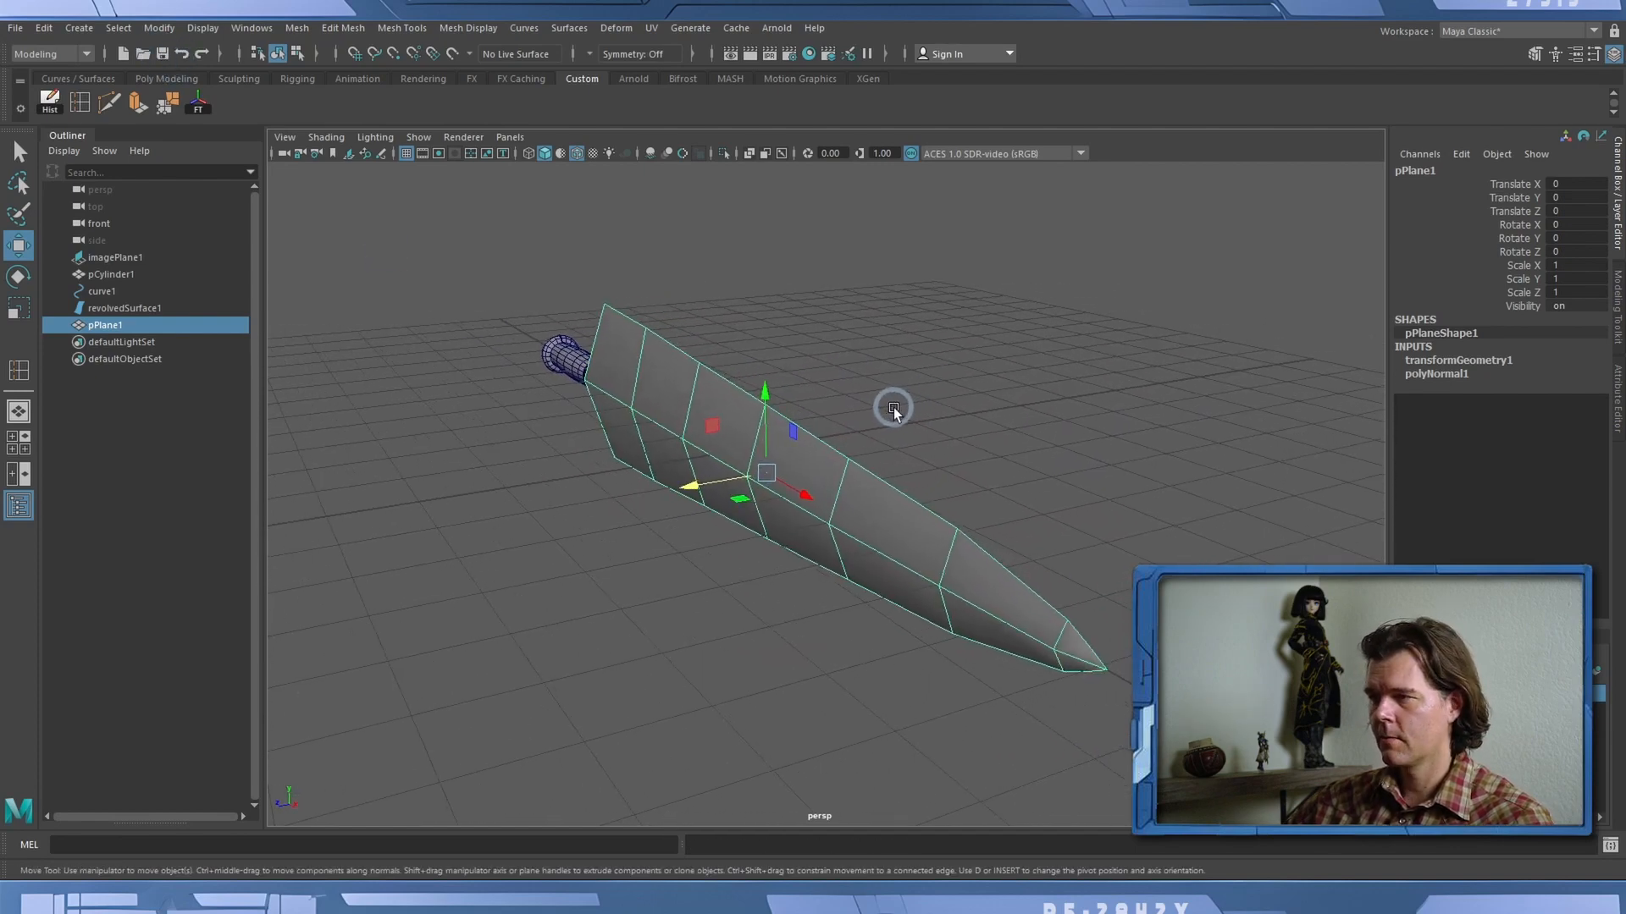
key(ctrl+d)
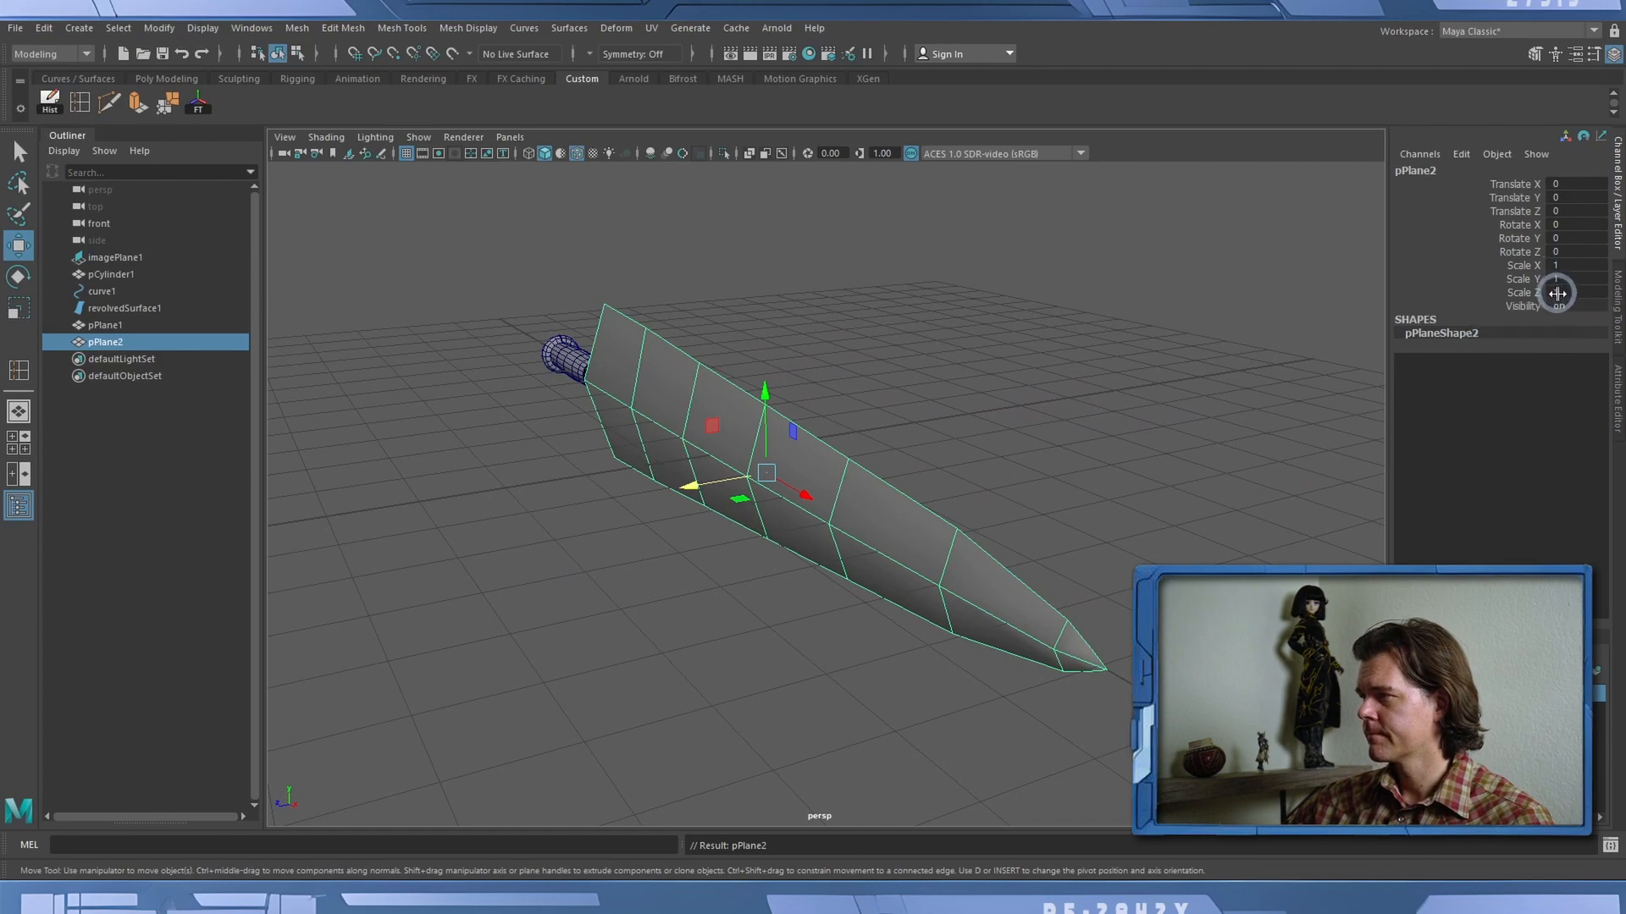
text(-1)
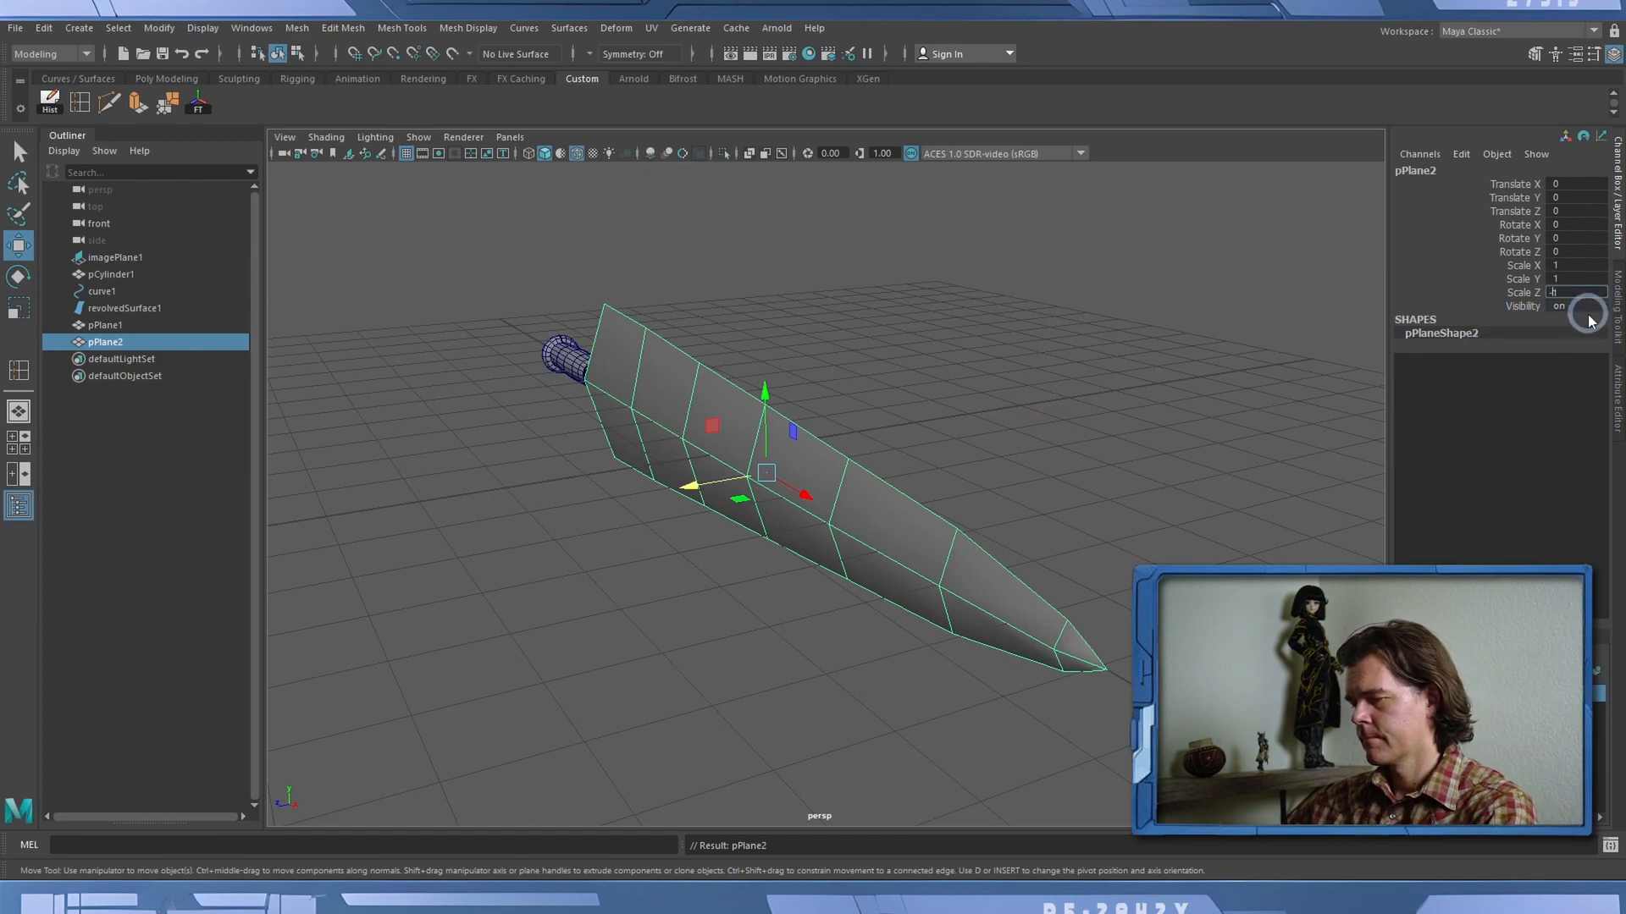
key(Return)
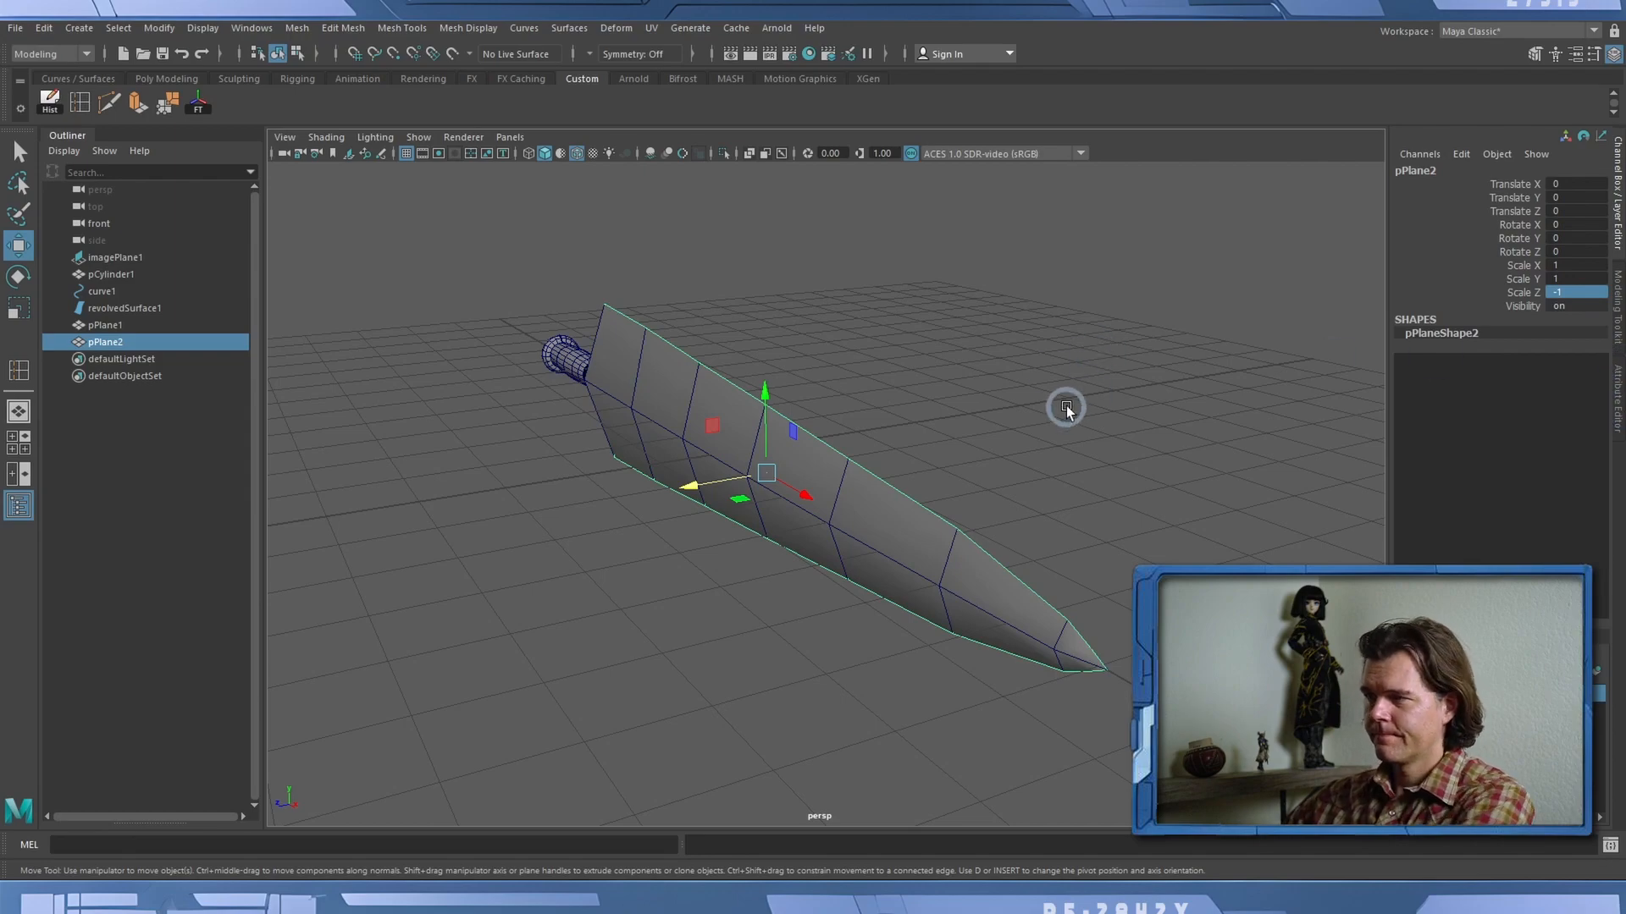
Select both blade halves and combine them into one mesh.
alt+drag(1059, 338, 1195, 392)
drag(603, 318, 830, 692)
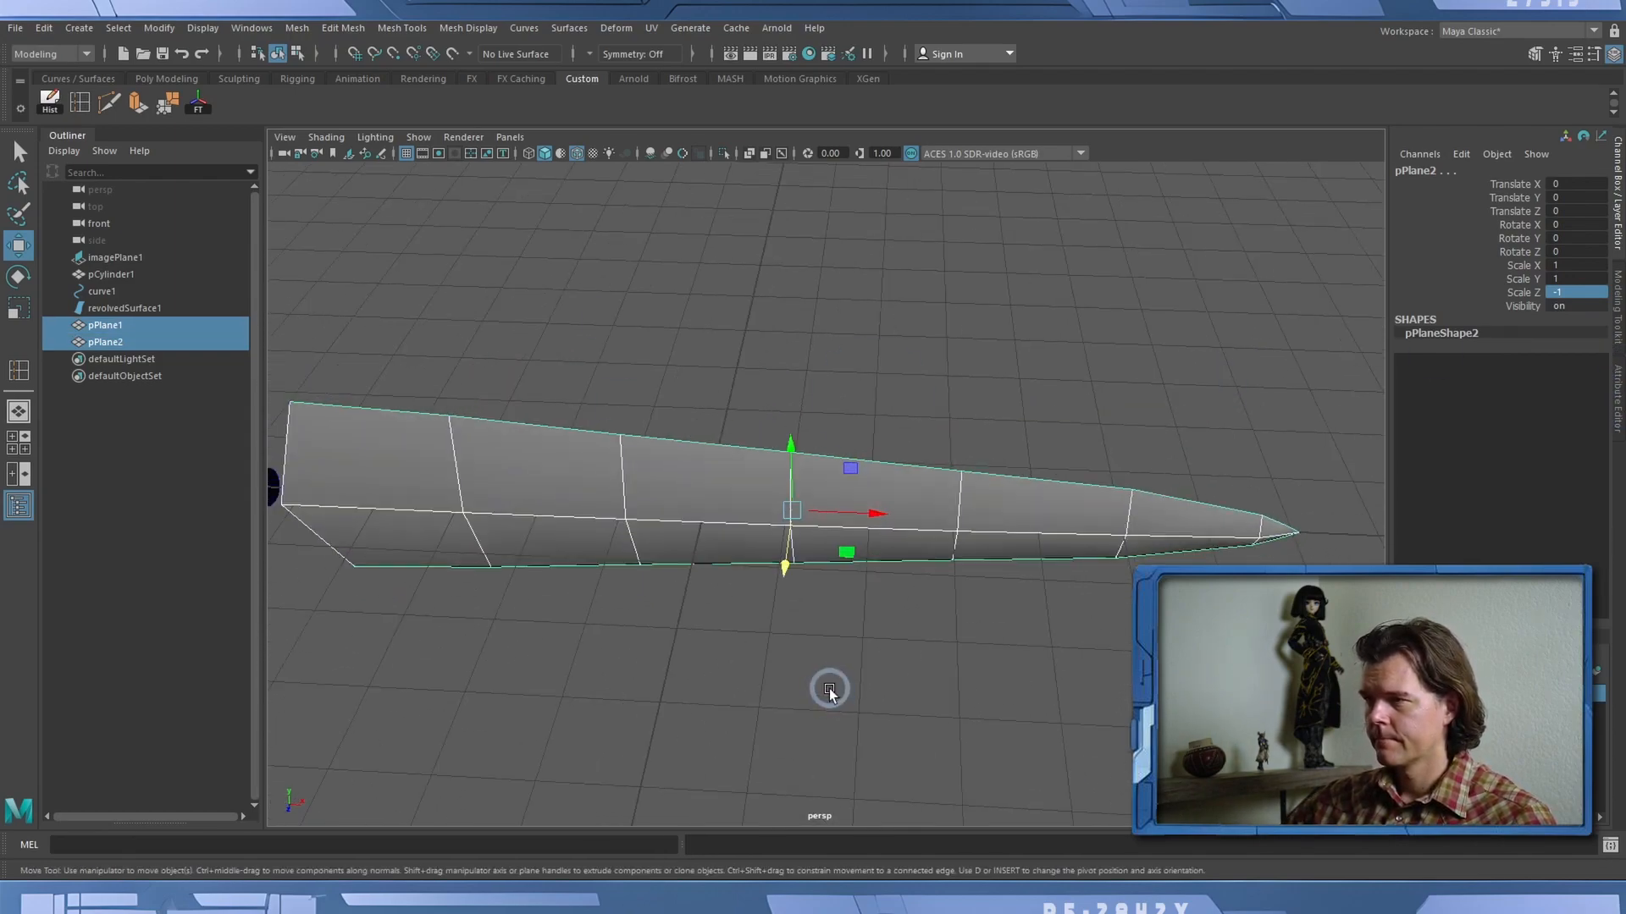
alt+drag(459, 310, 533, 262)
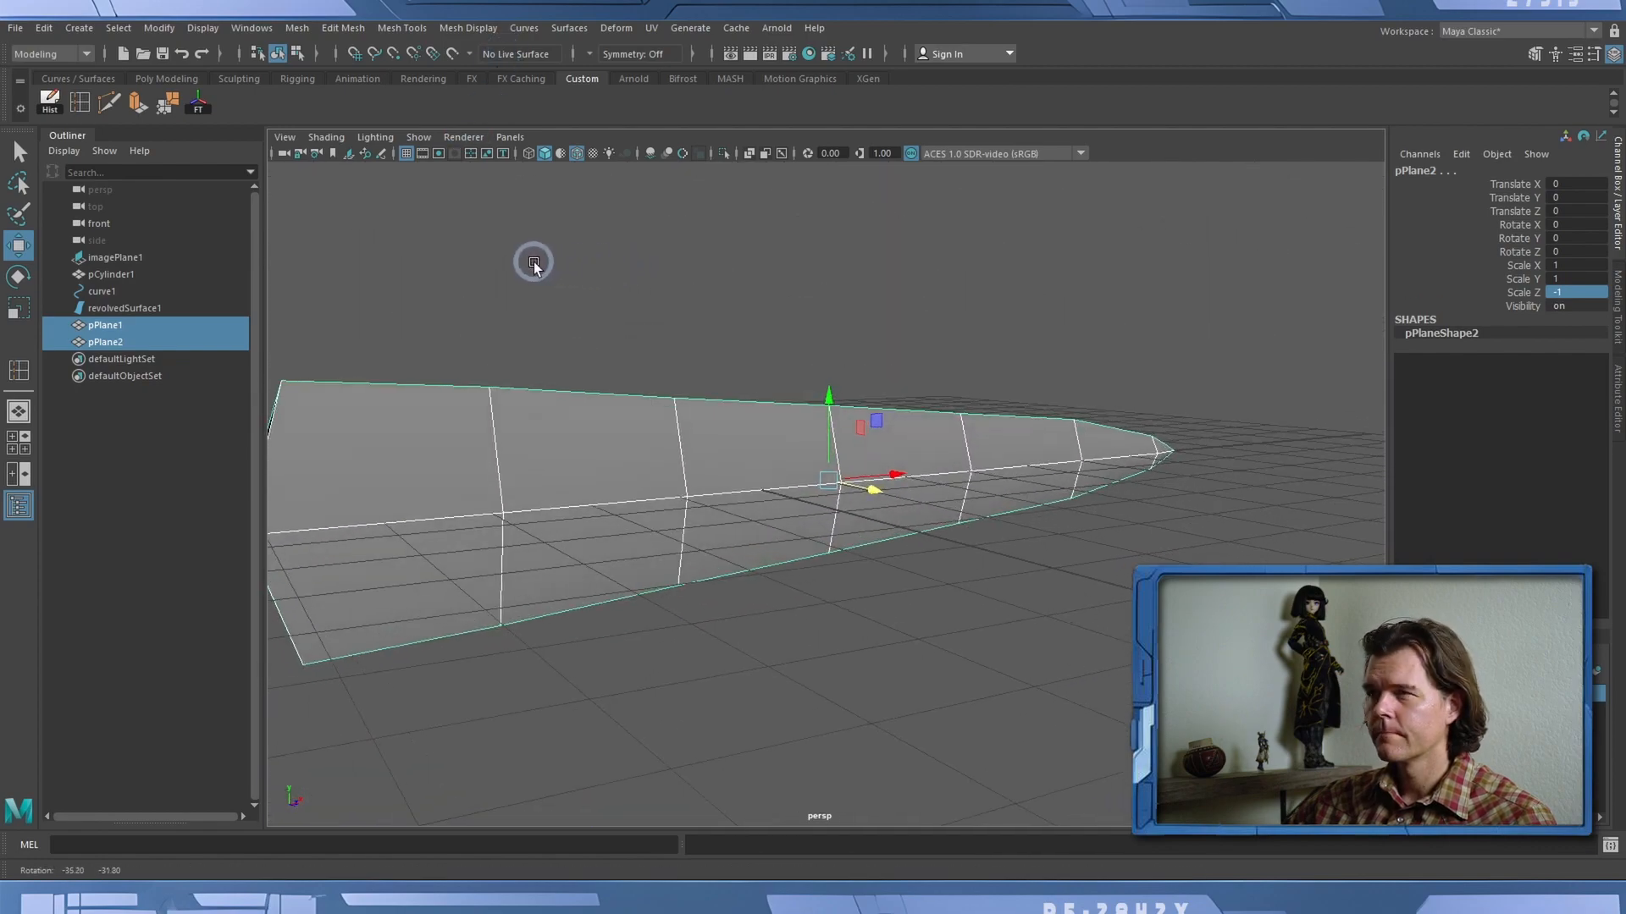
click(297, 28)
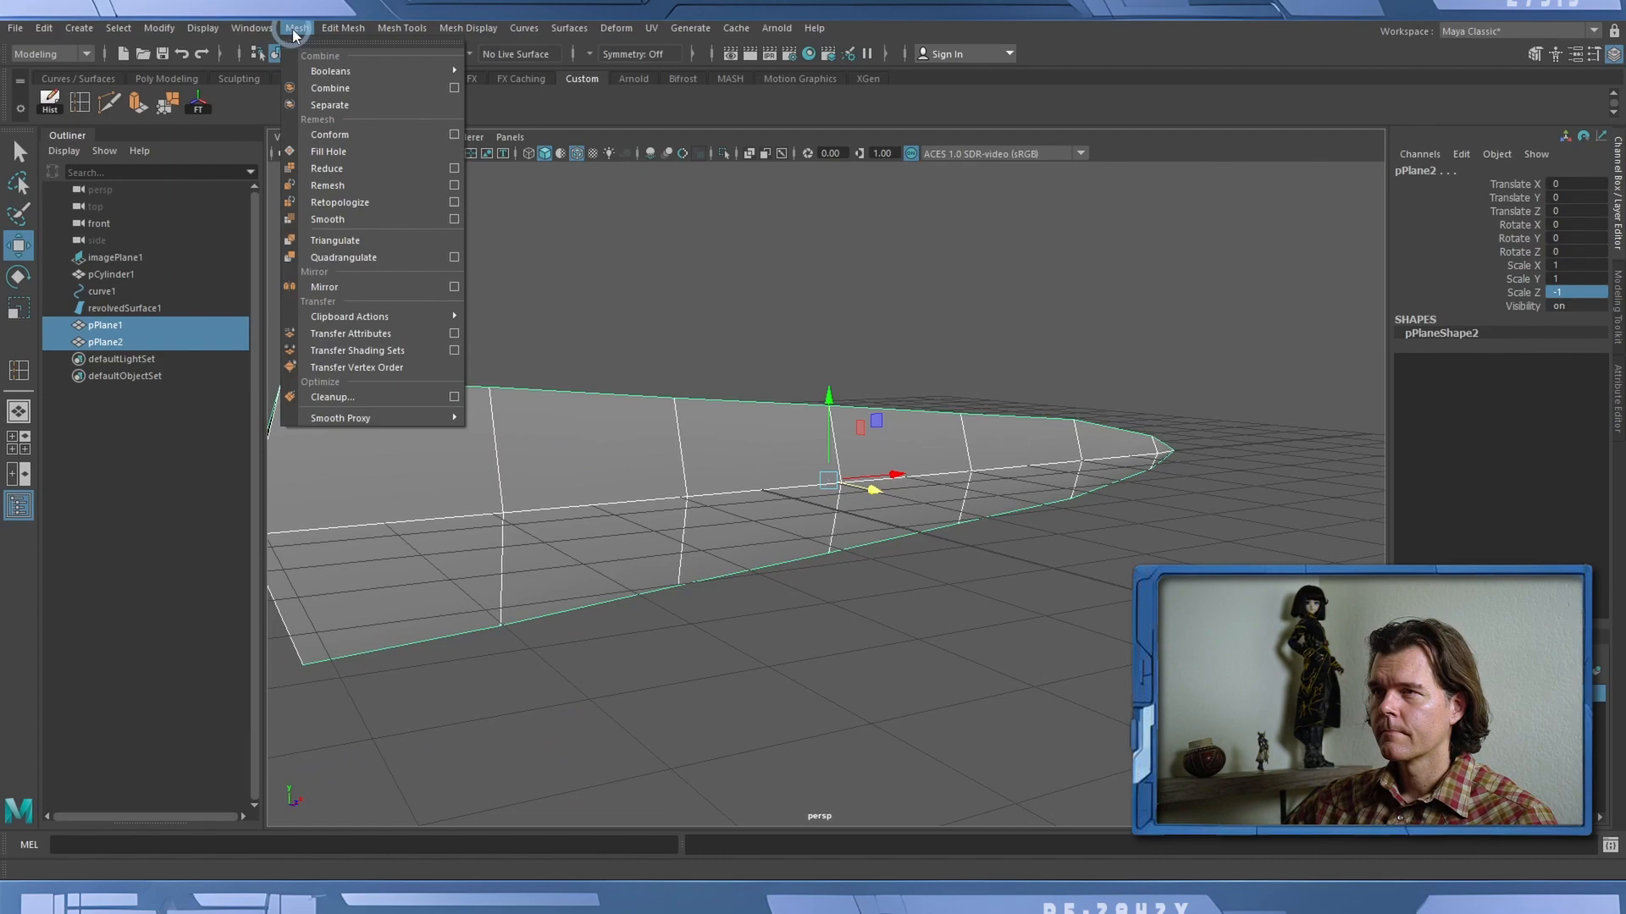
click(317, 88)
alt+drag(955, 416, 812, 478)
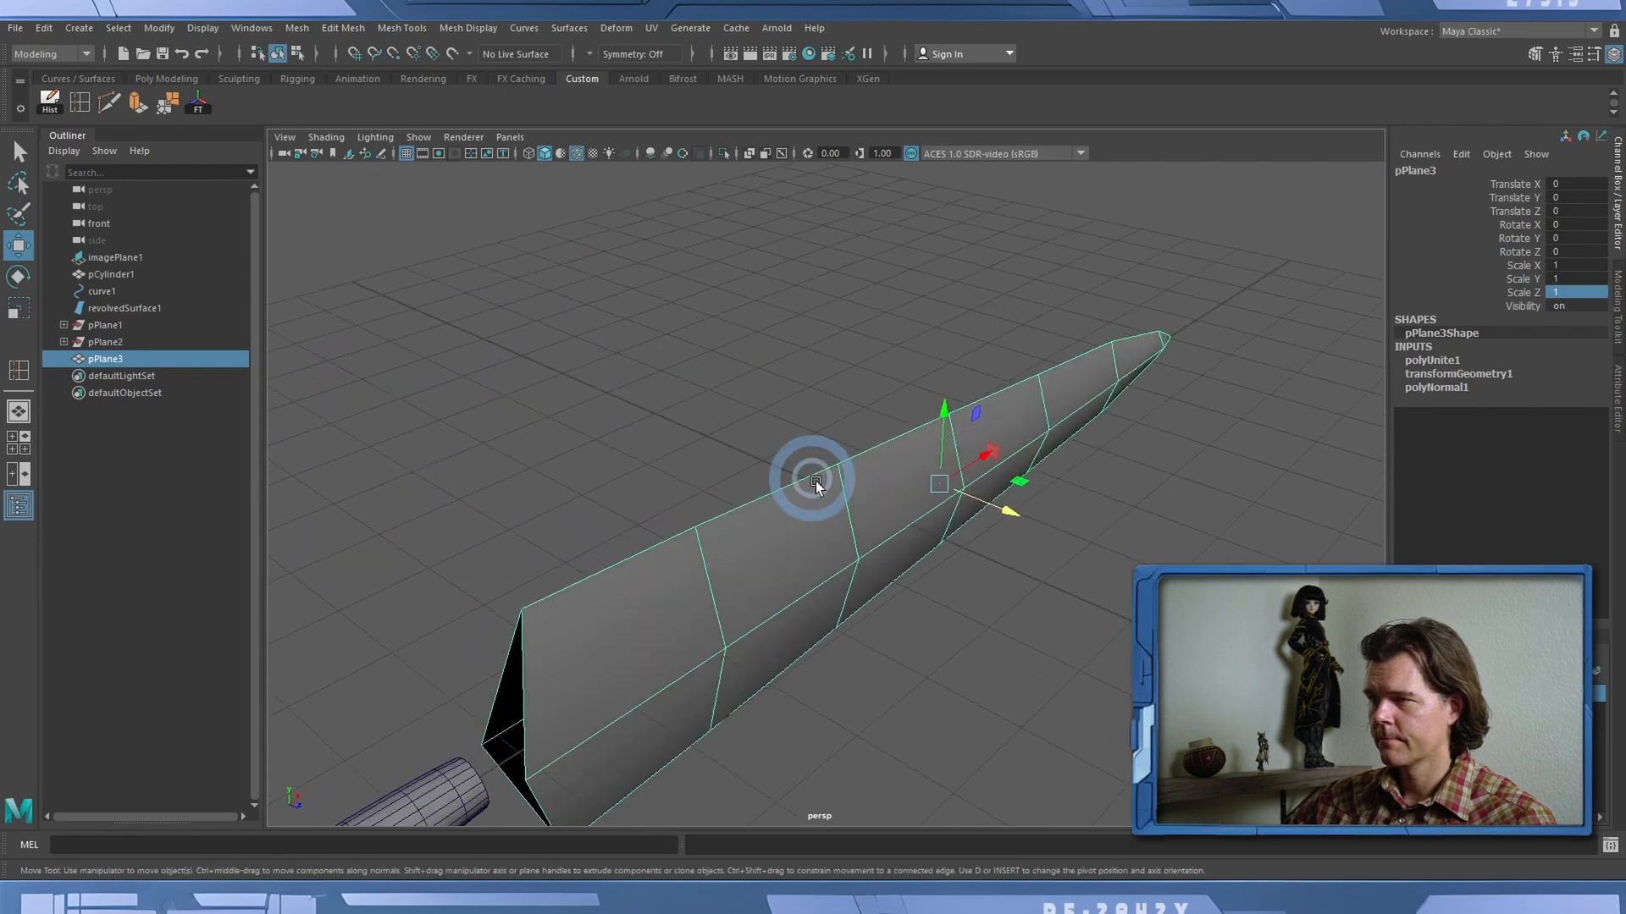
Select all vertices of the combined blade and merge them with a threshold of 0.001.
right_drag(821, 430, 745, 431)
scroll(647, 373, down, 5)
drag(542, 310, 1171, 672)
click(332, 27)
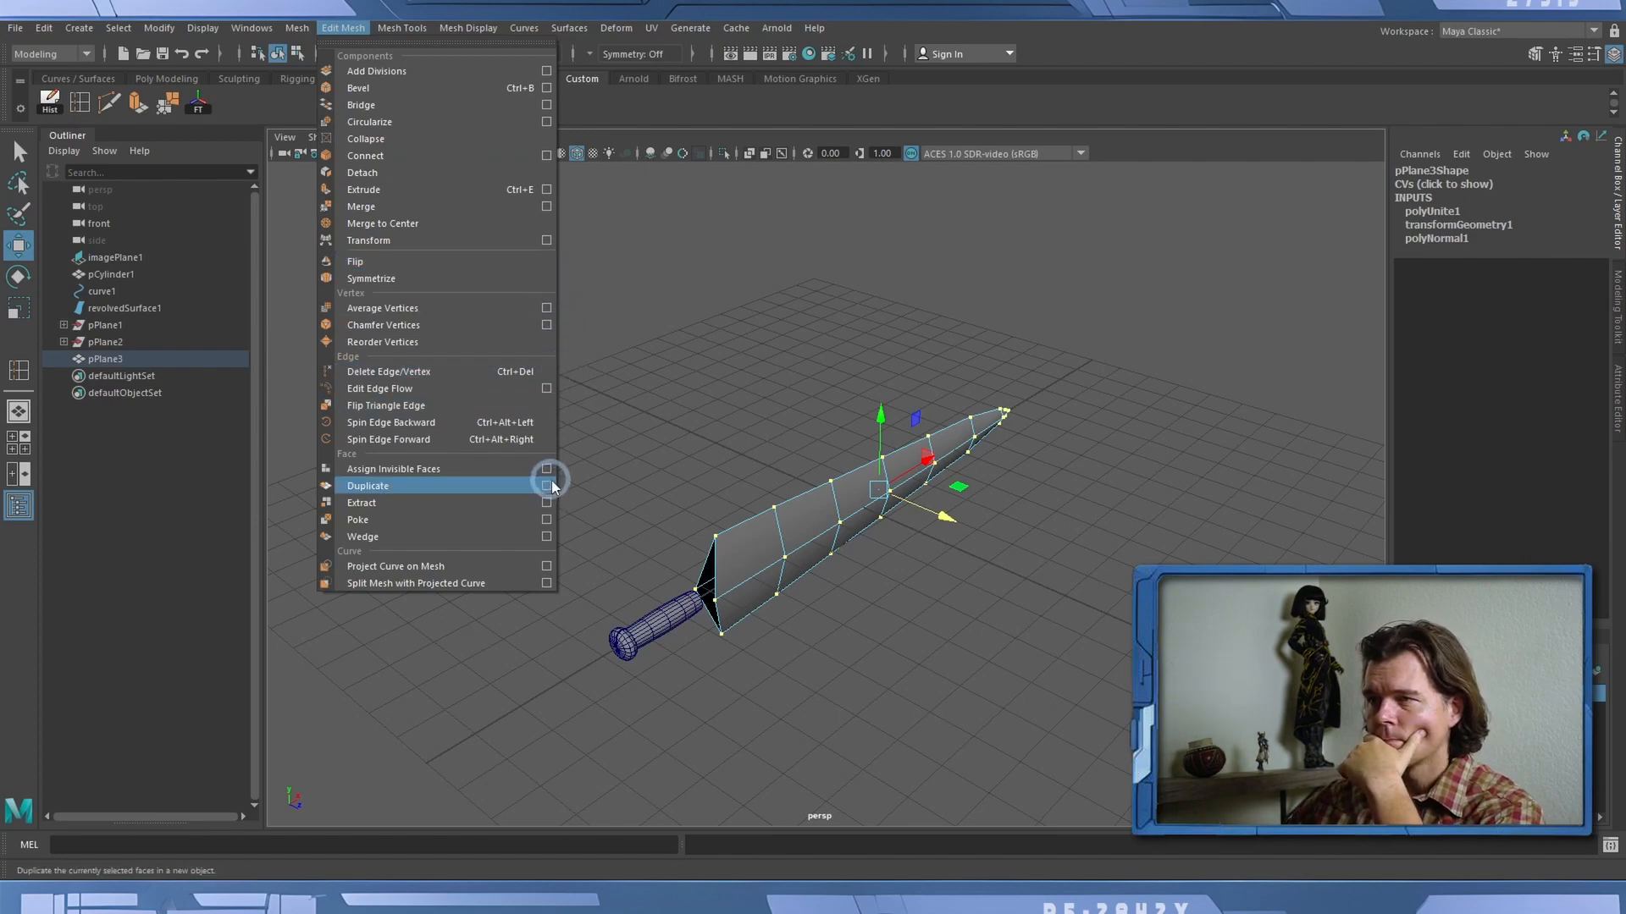
click(547, 207)
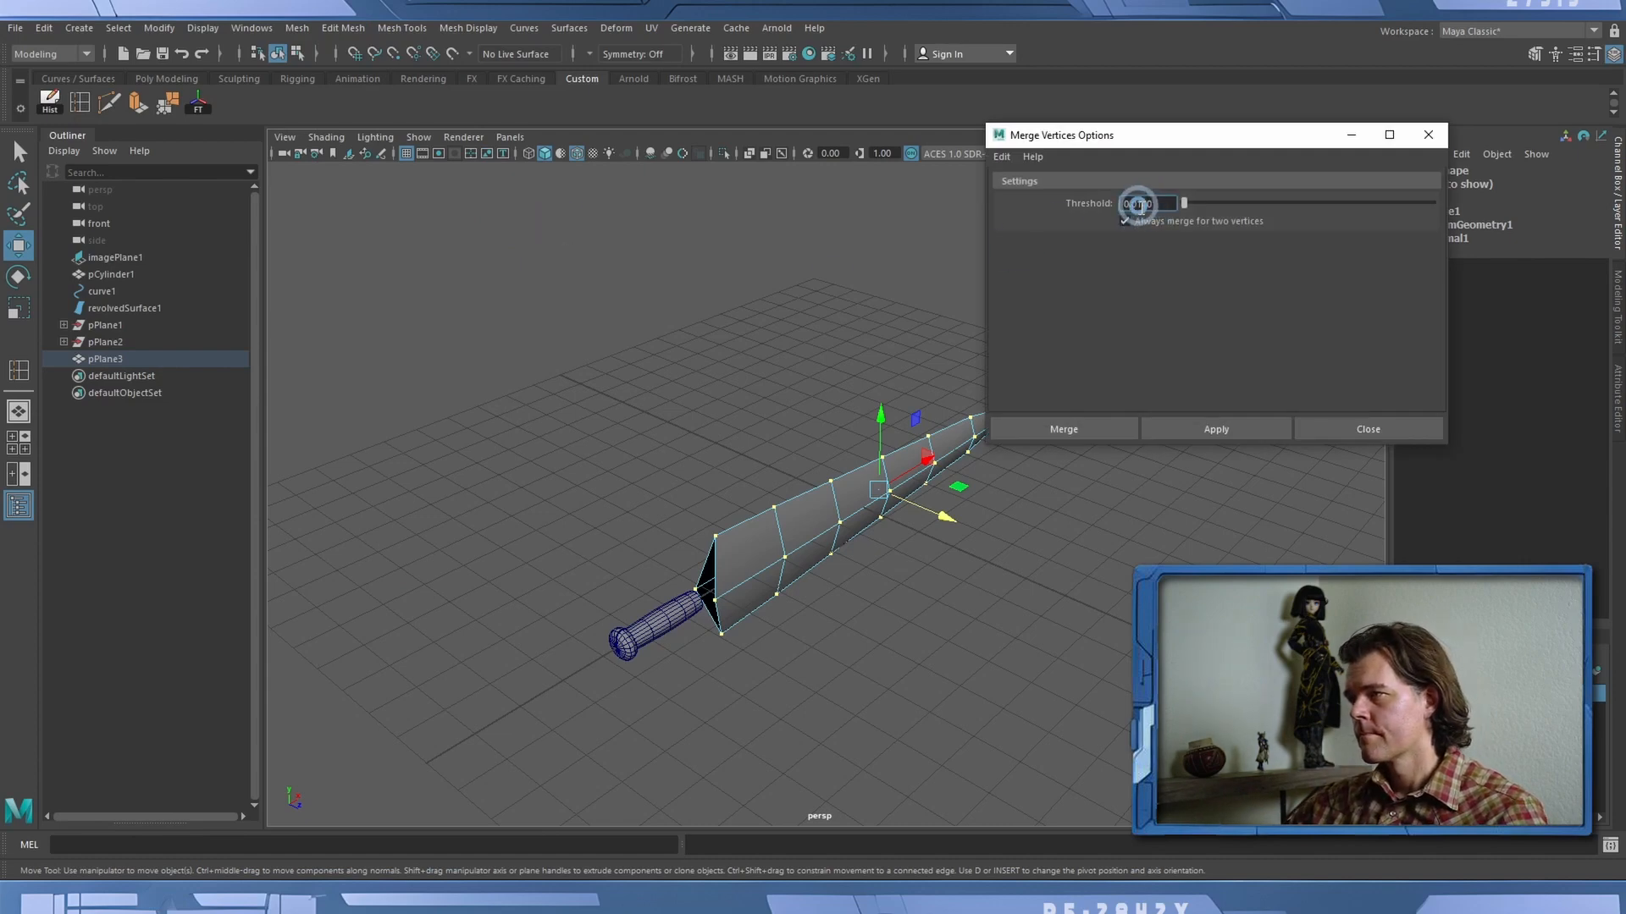
click(1137, 204)
text(0)
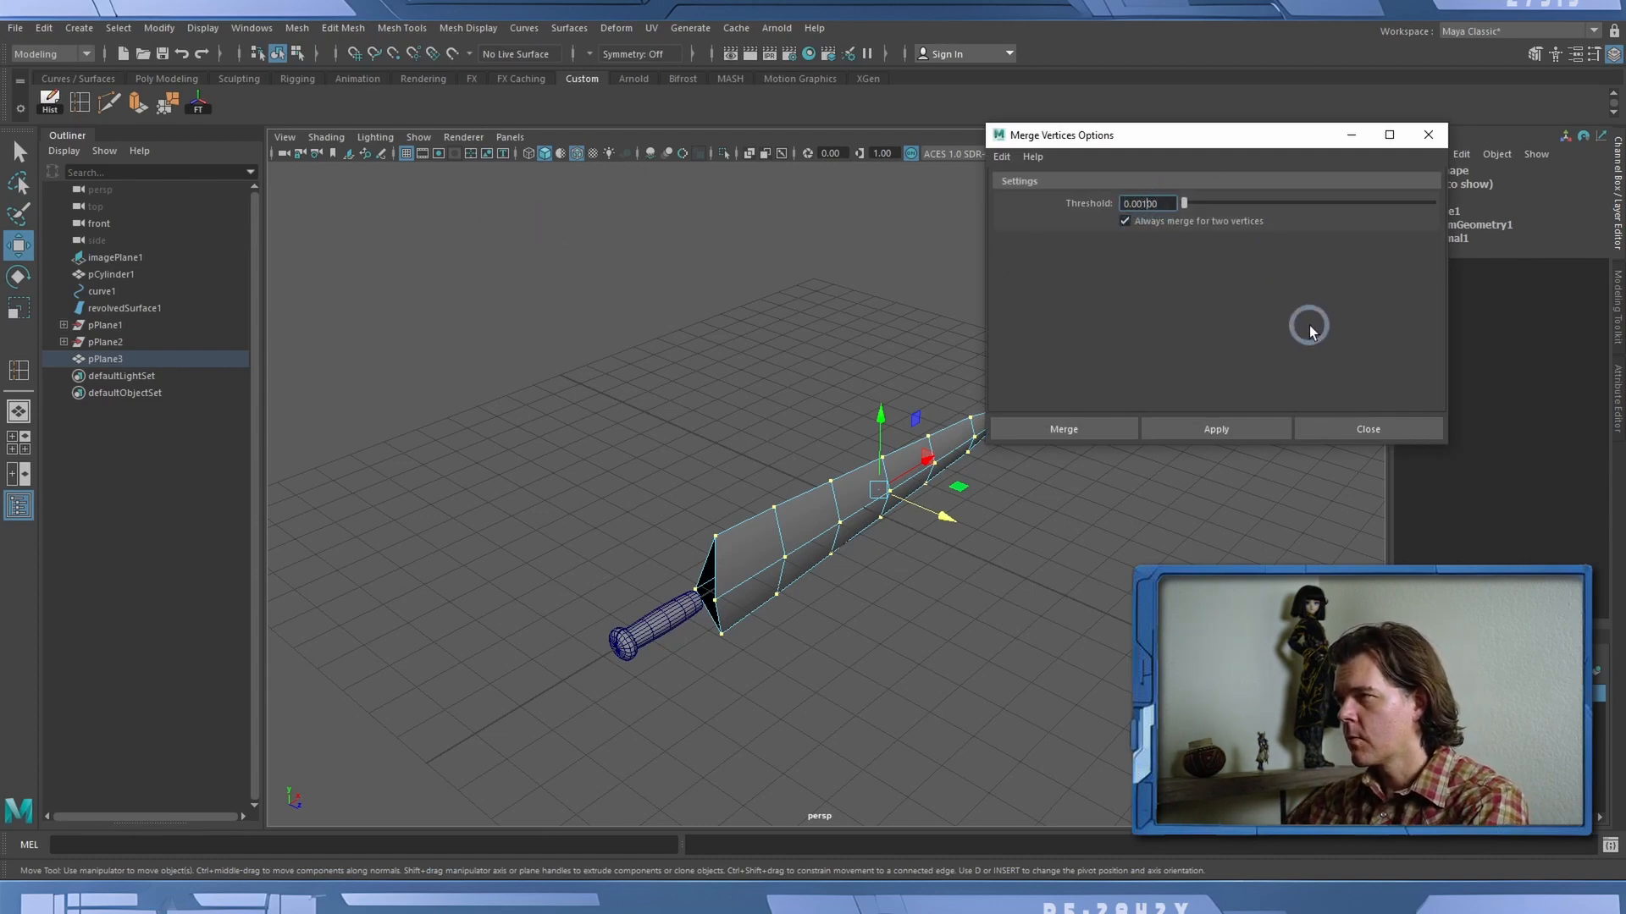
click(1218, 428)
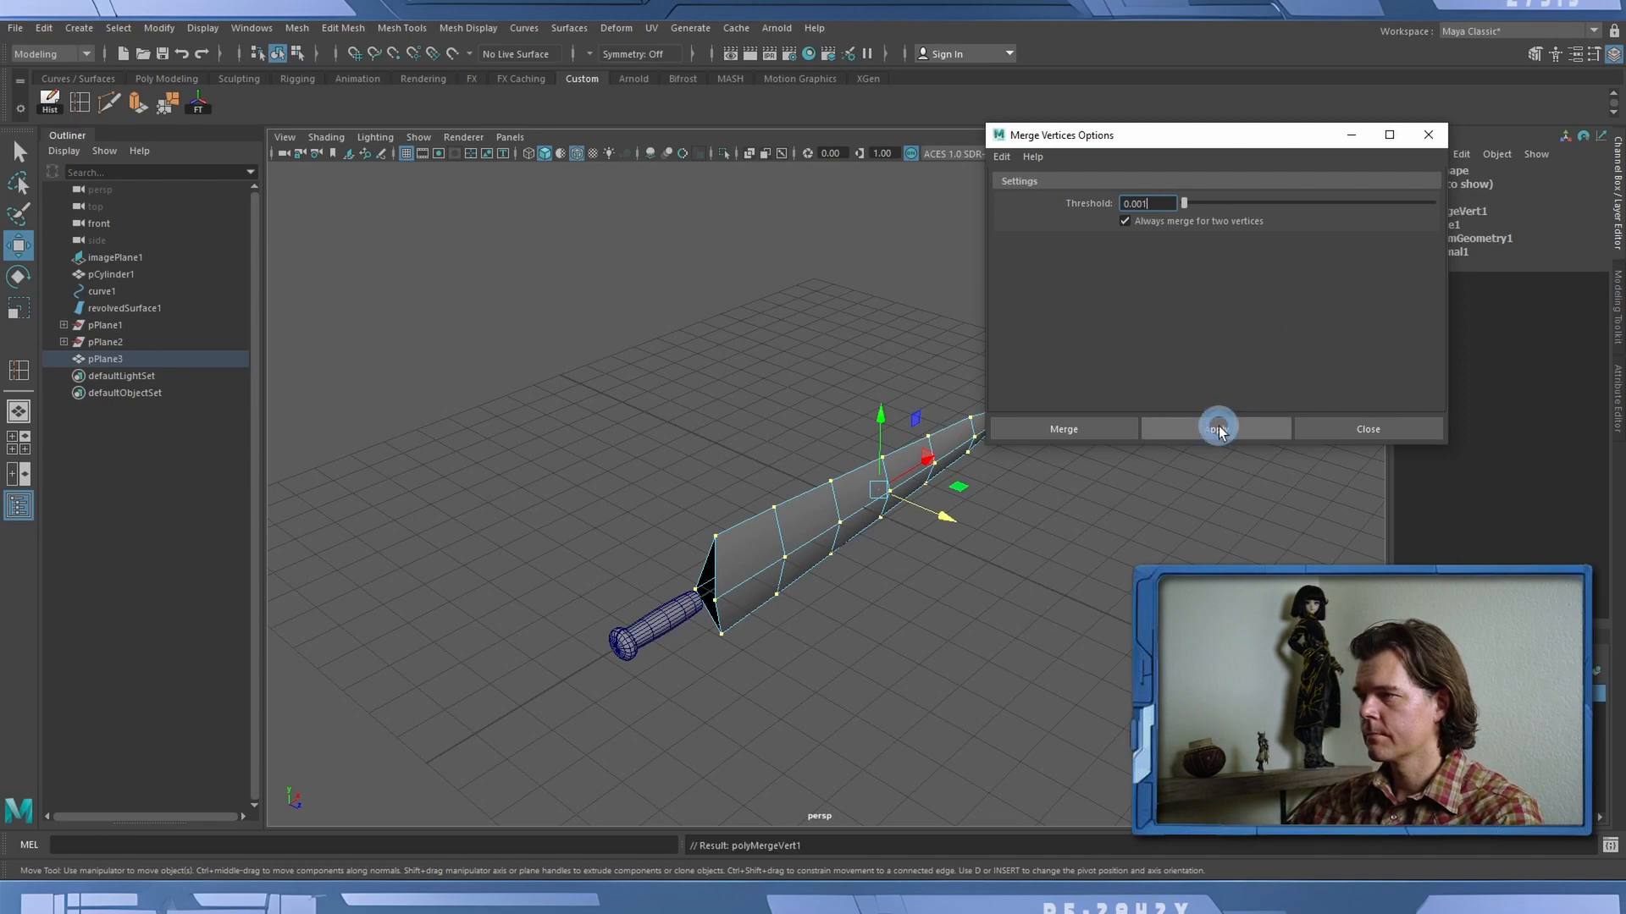
click(1370, 429)
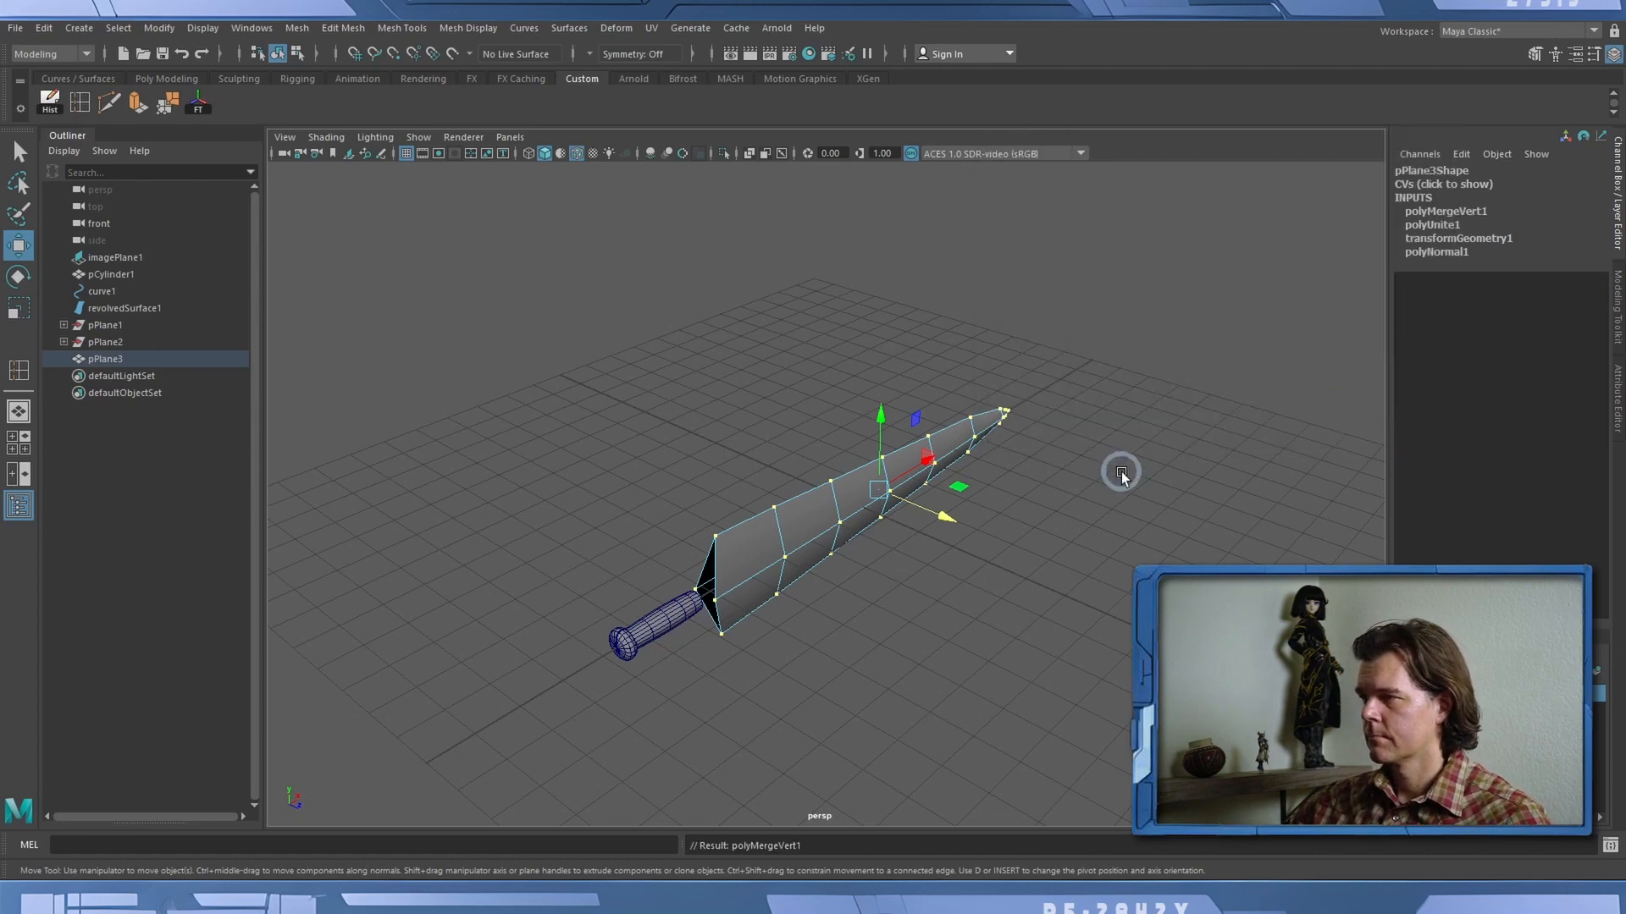
Turn on smooth preview for the blade, return to object mode, hide the wireframe overlay and inspect the sword's shape.
alt+drag(1121, 469, 985, 451)
key(3)
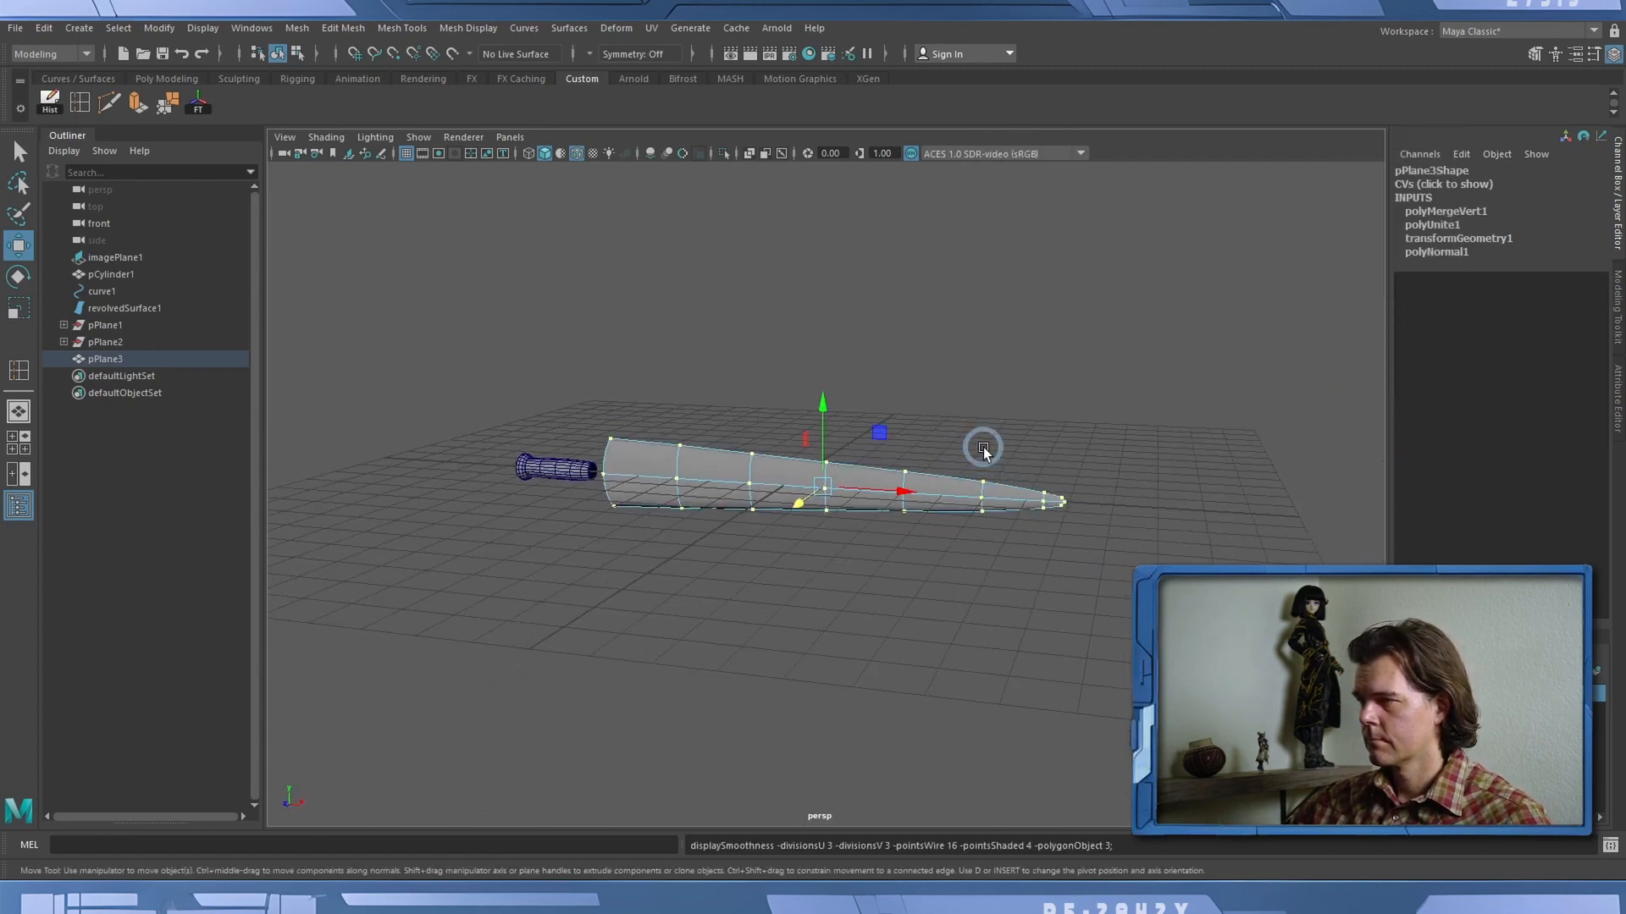
click(278, 53)
click(702, 349)
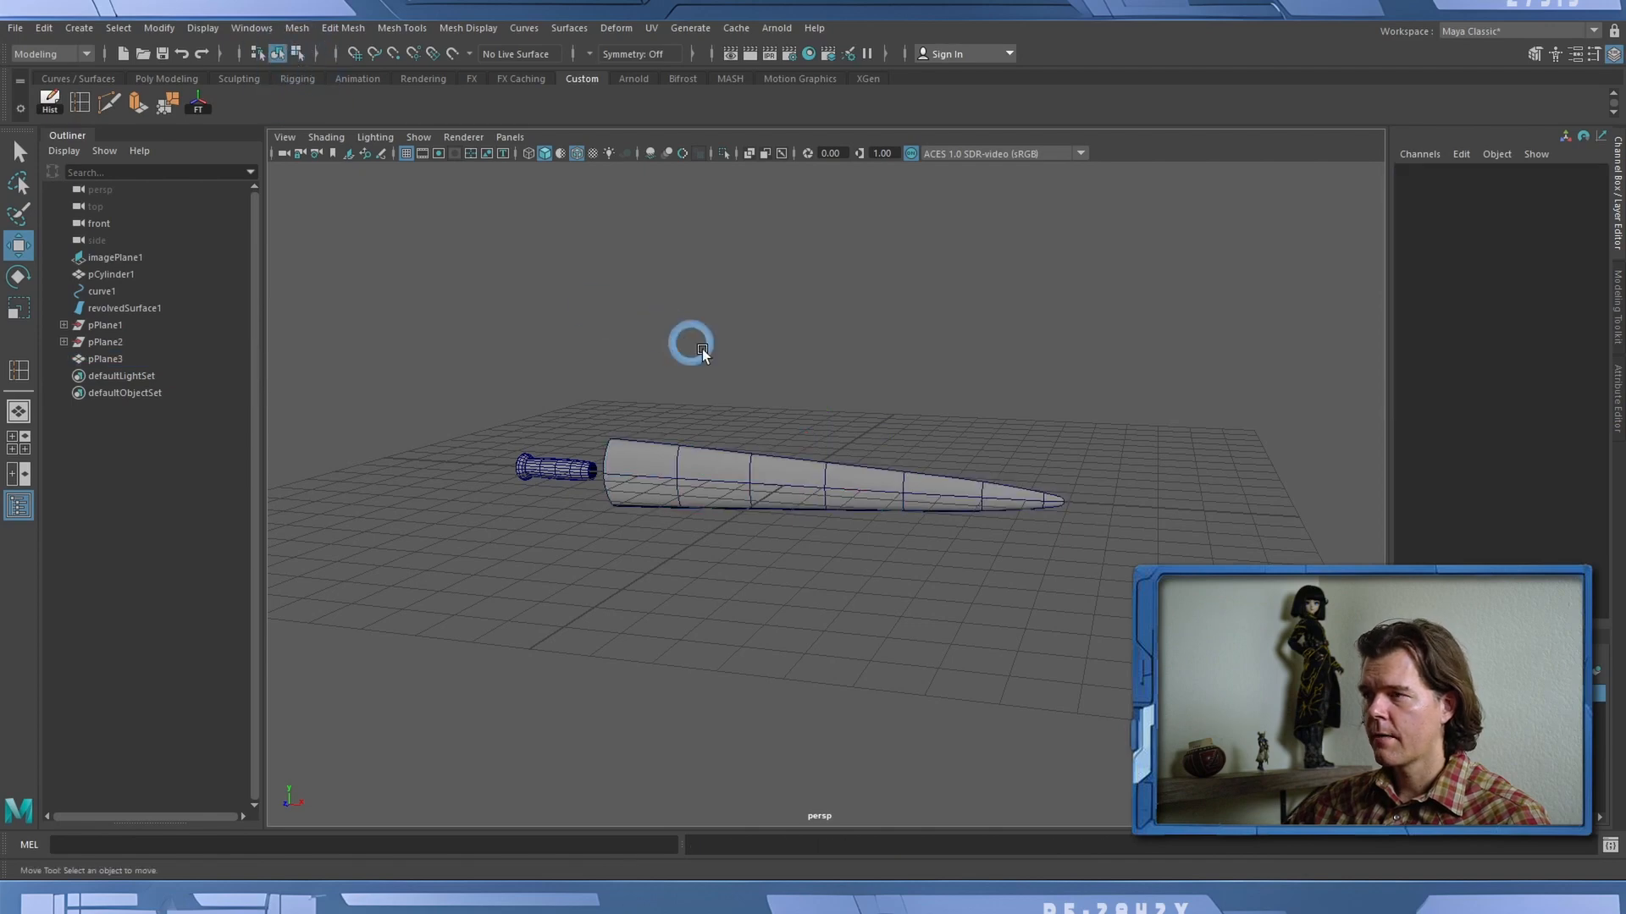
alt+drag(702, 349, 805, 356)
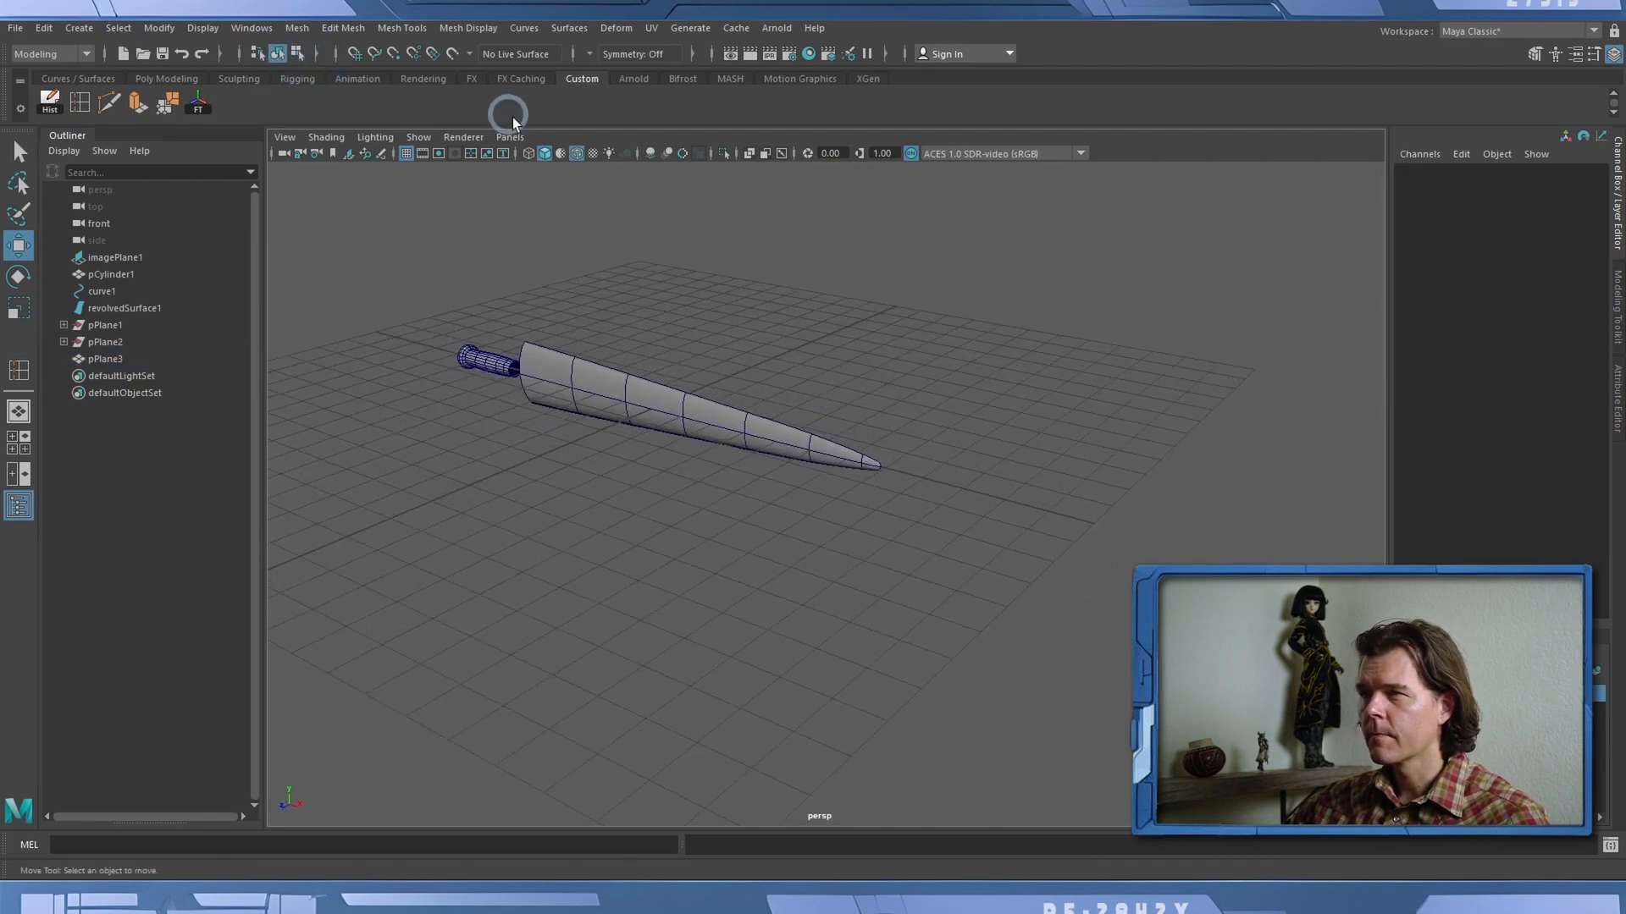
click(579, 153)
alt+right_drag(775, 377, 1023, 360)
mouse_move(1025, 358)
alt+mouse_down()
mouse_move(908, 313)
mouse_move(1056, 322)
mouse_move(714, 301)
alt+mouse_up()
alt+right_drag(627, 312, 749, 306)
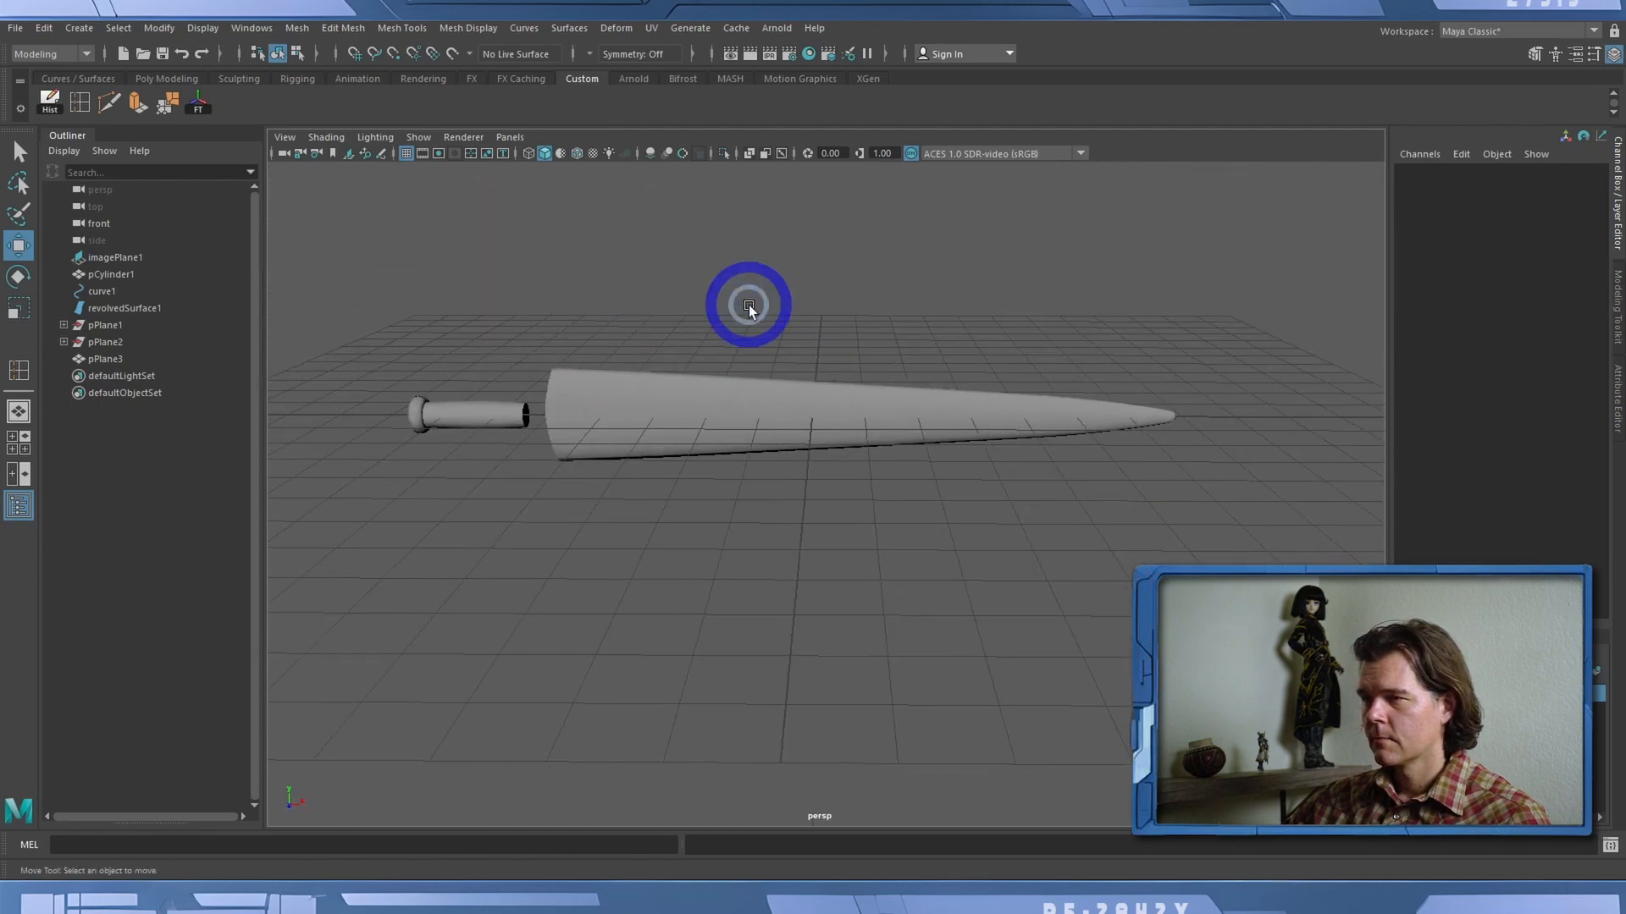
alt+drag(749, 305, 669, 284)
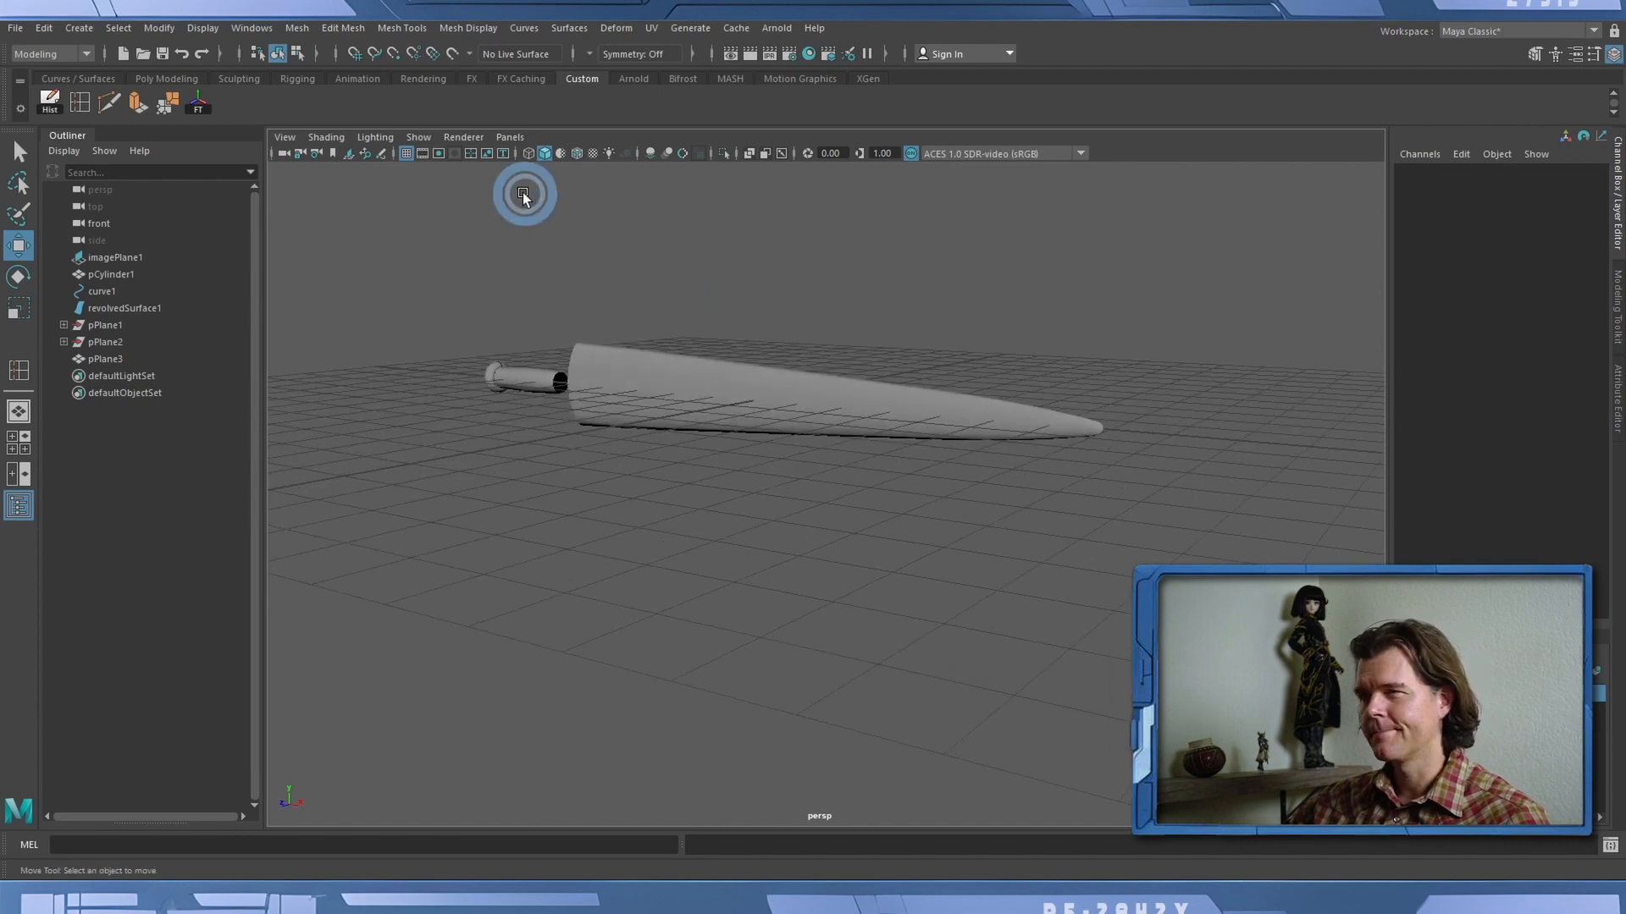
Select the blade and compare its tip, smoothed and unsmoothed, with the reference drawing in the front view.
click(510, 137)
mouse_move(550, 154)
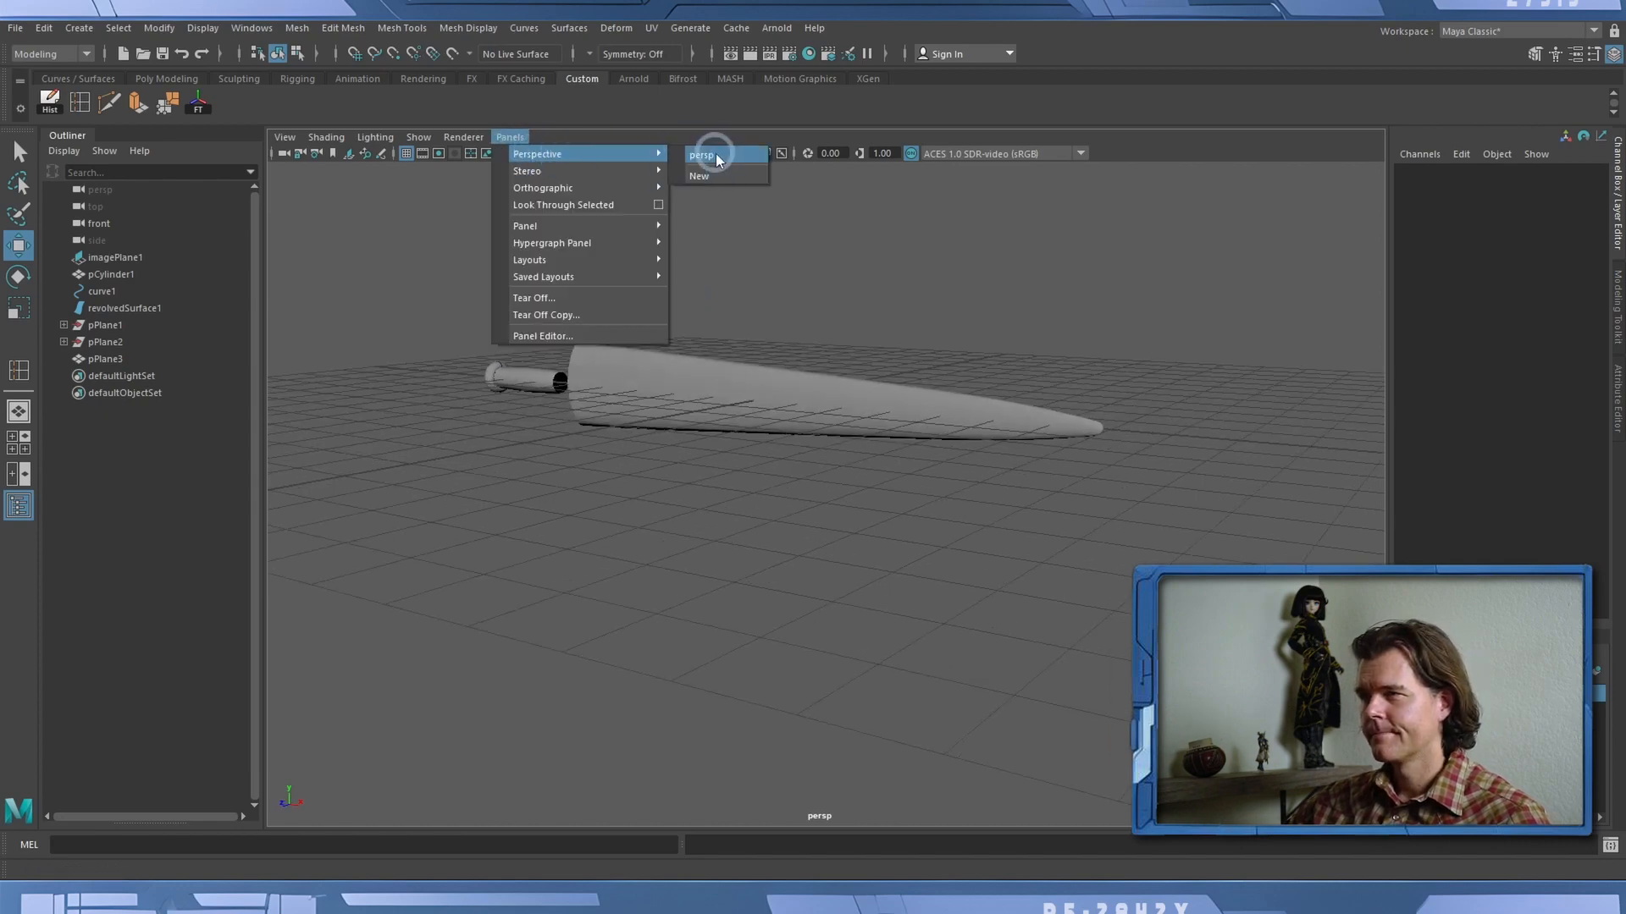
click(1196, 154)
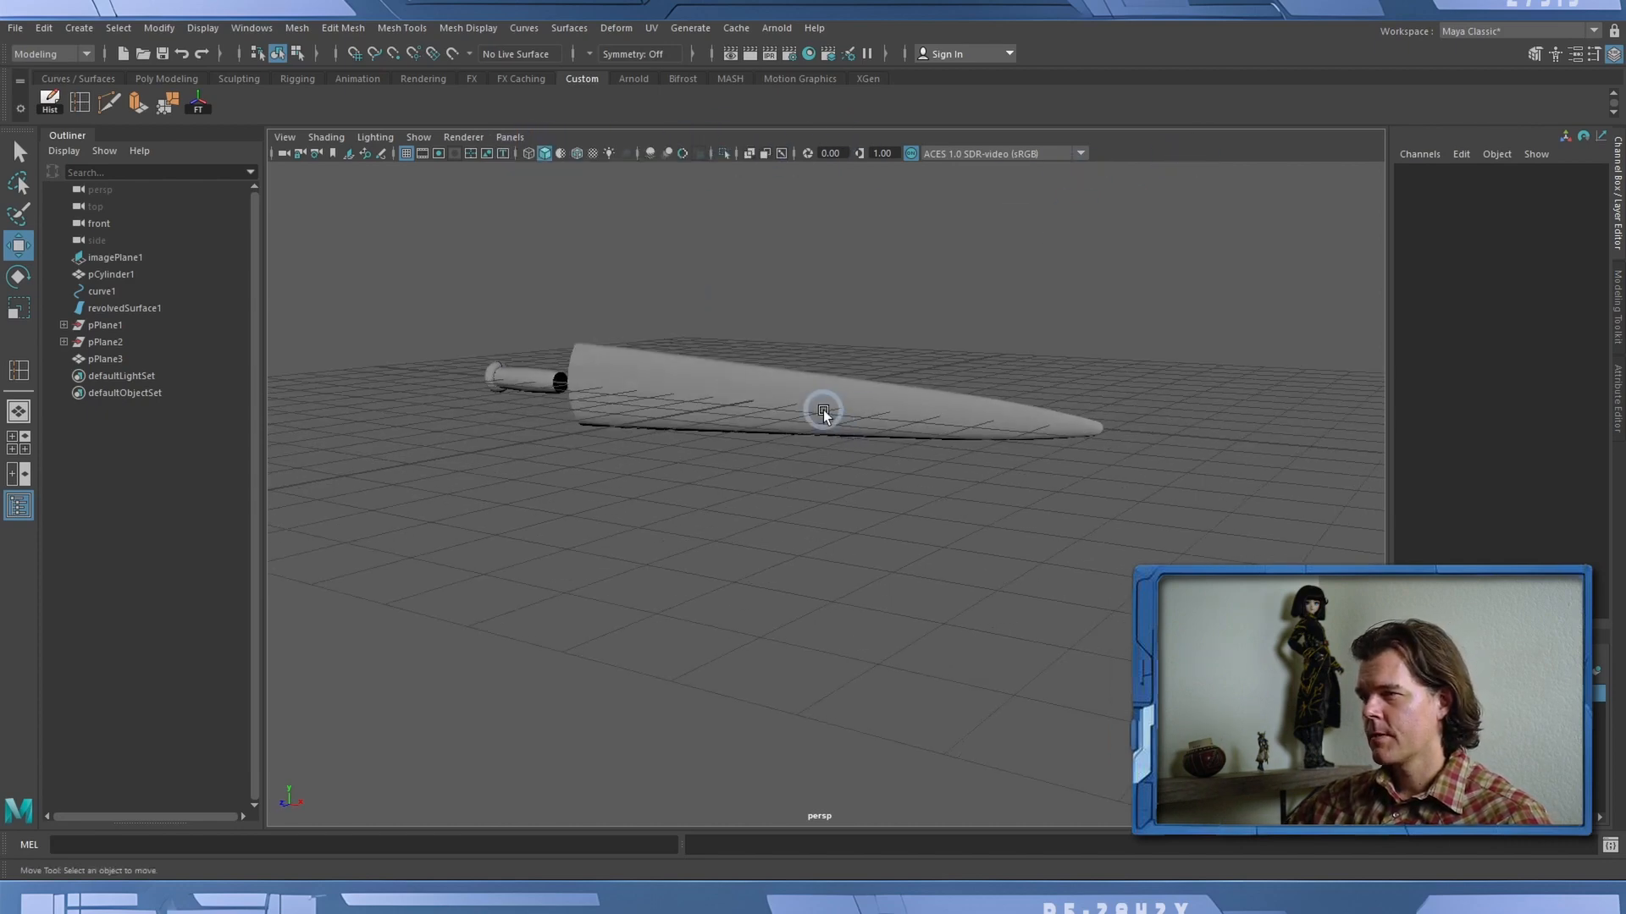
click(820, 407)
alt+drag(821, 406, 1126, 327)
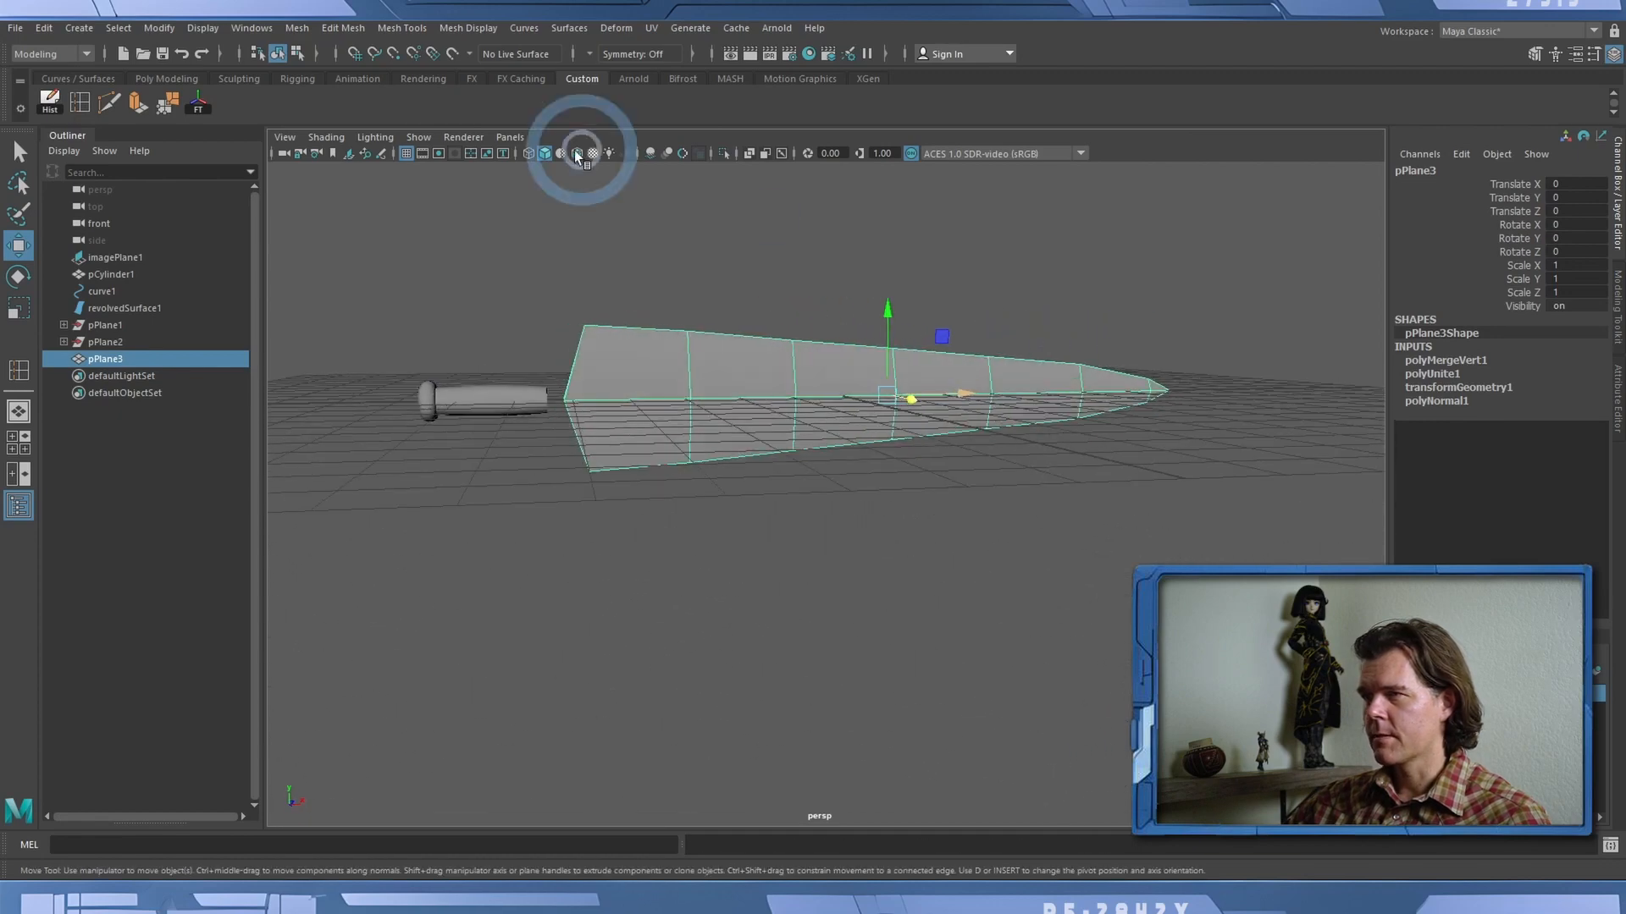
click(510, 138)
mouse_move(593, 188)
click(700, 190)
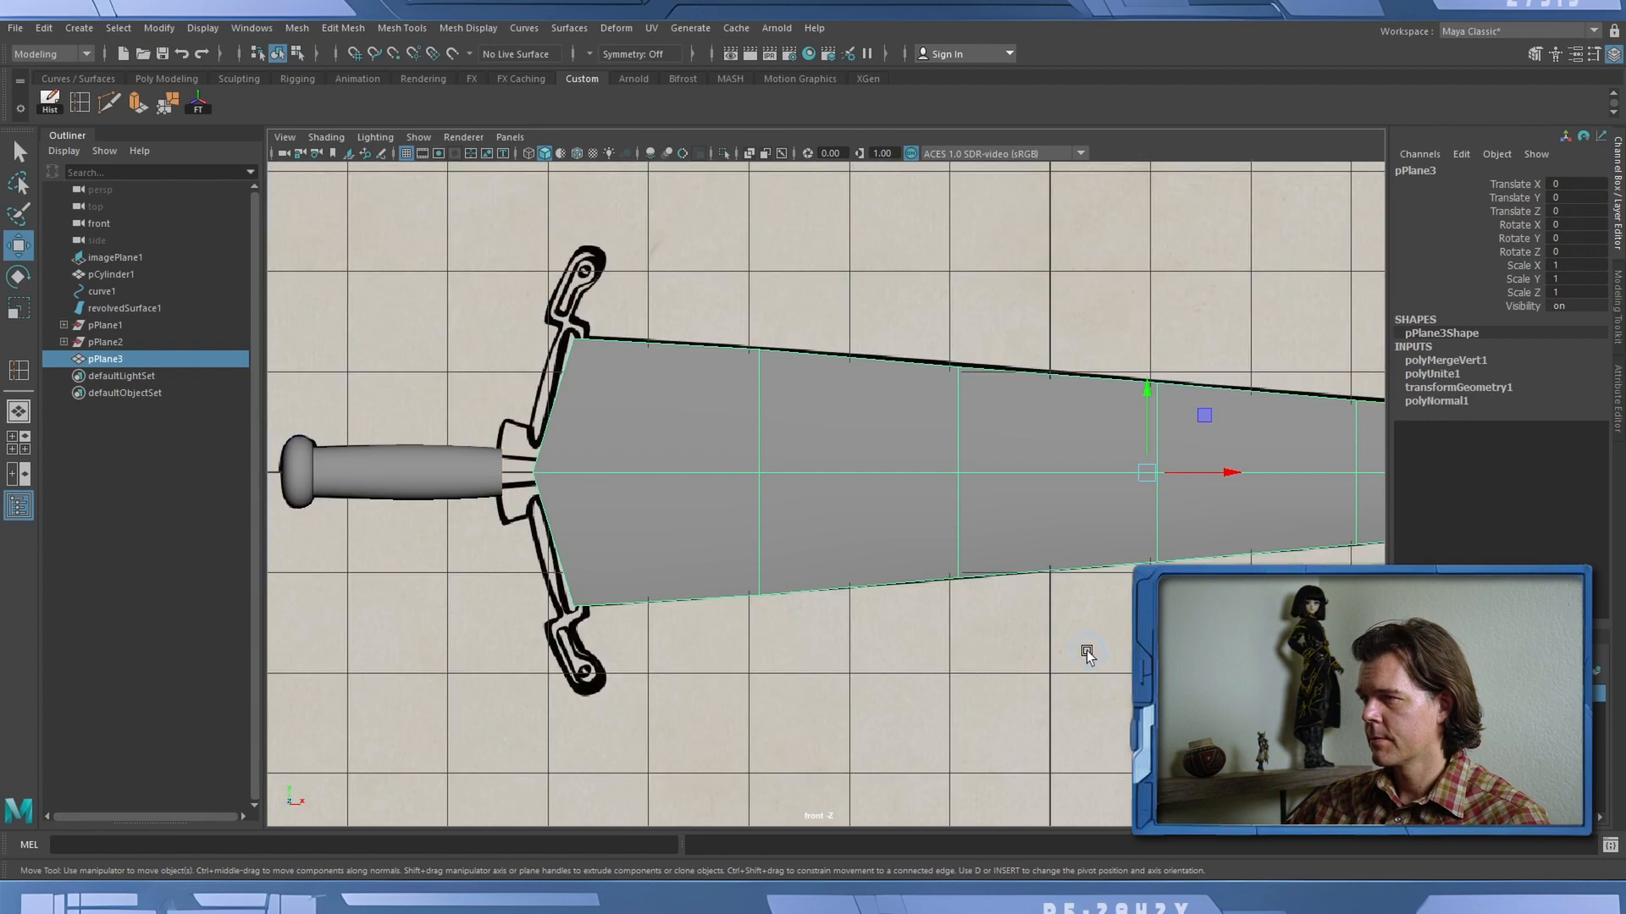
alt+middle_drag(1085, 653, 718, 653)
alt+middle_drag(1162, 607, 873, 614)
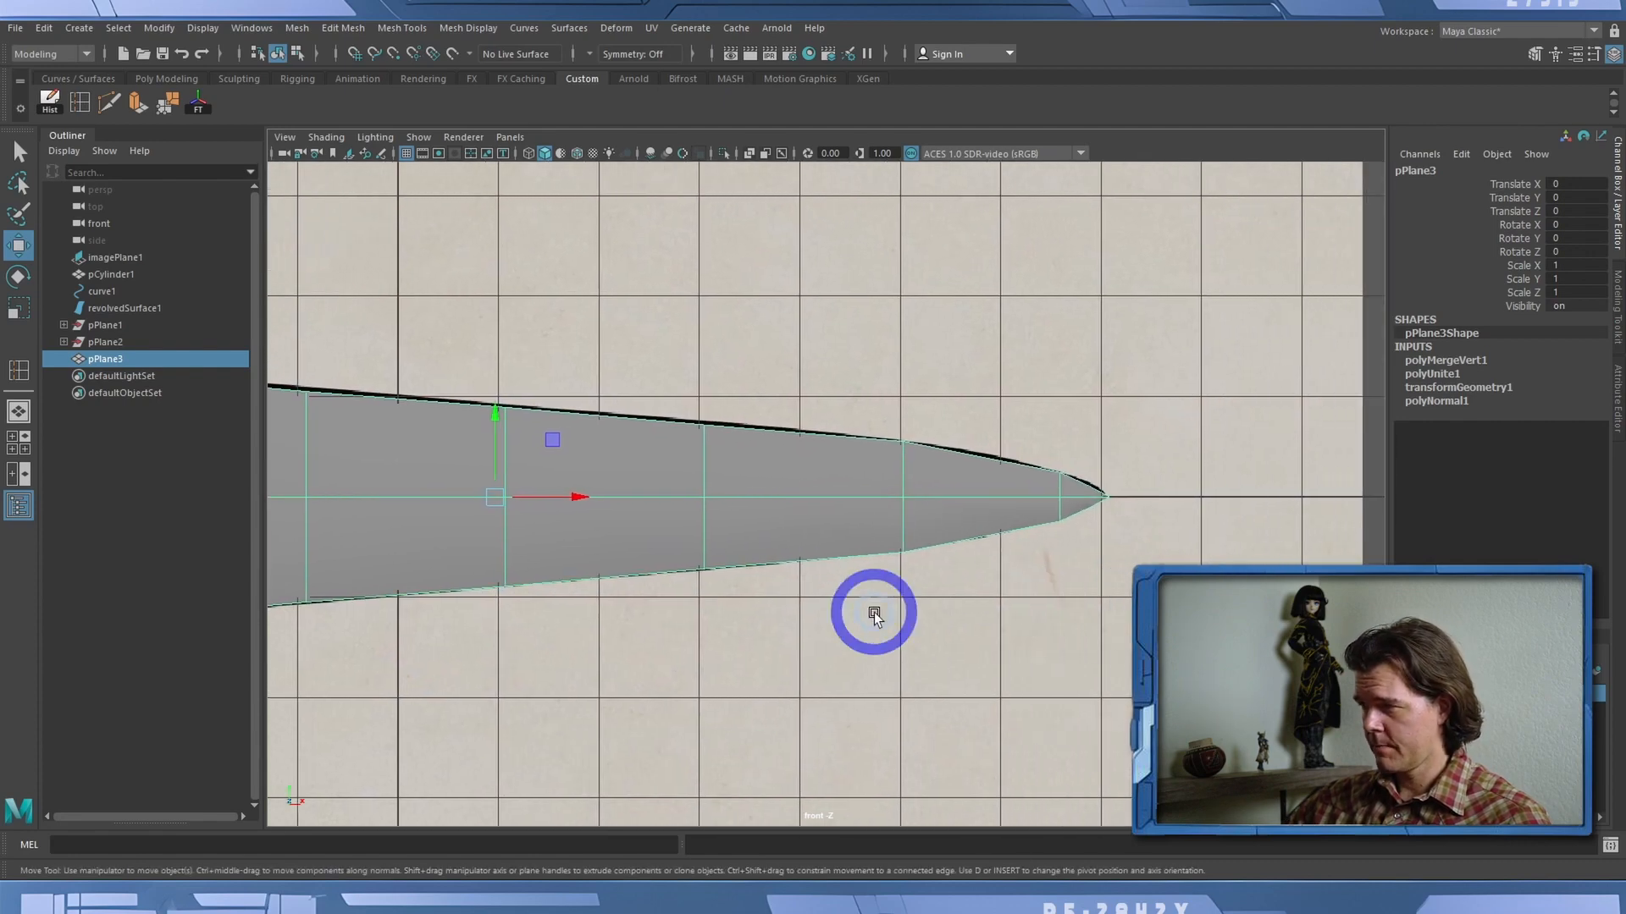
alt+right_drag(873, 614, 1237, 592)
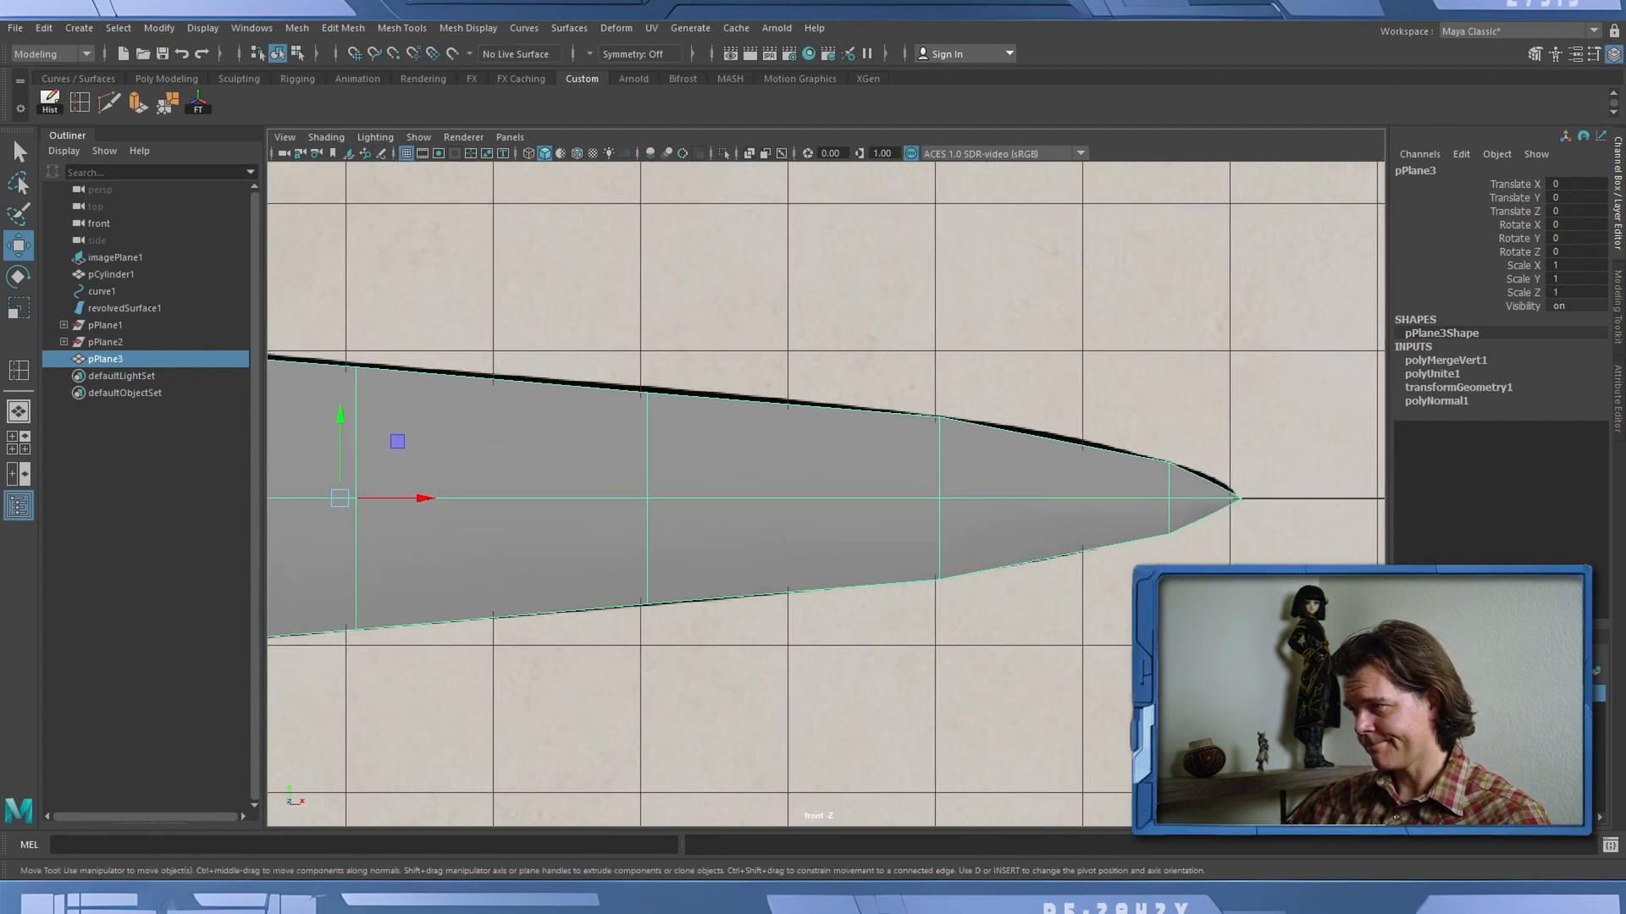
key(3)
key(1)
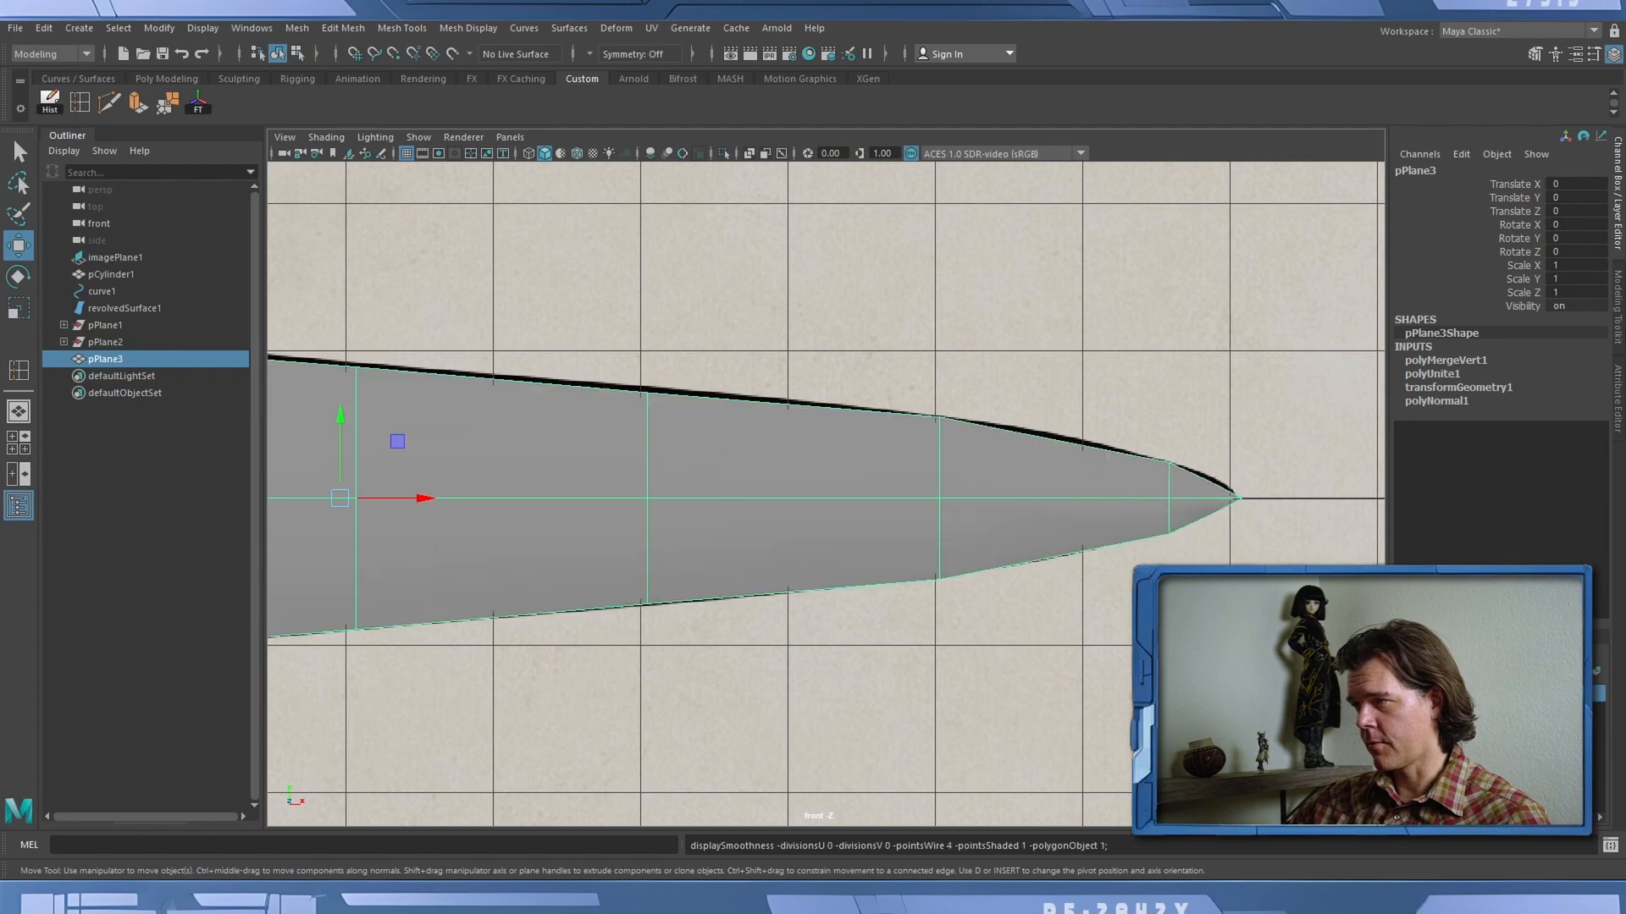
Compare the blade's guard end with the reference outline, toggling the smooth preview on and off.
alt+right_drag(535, 298, 1136, 359)
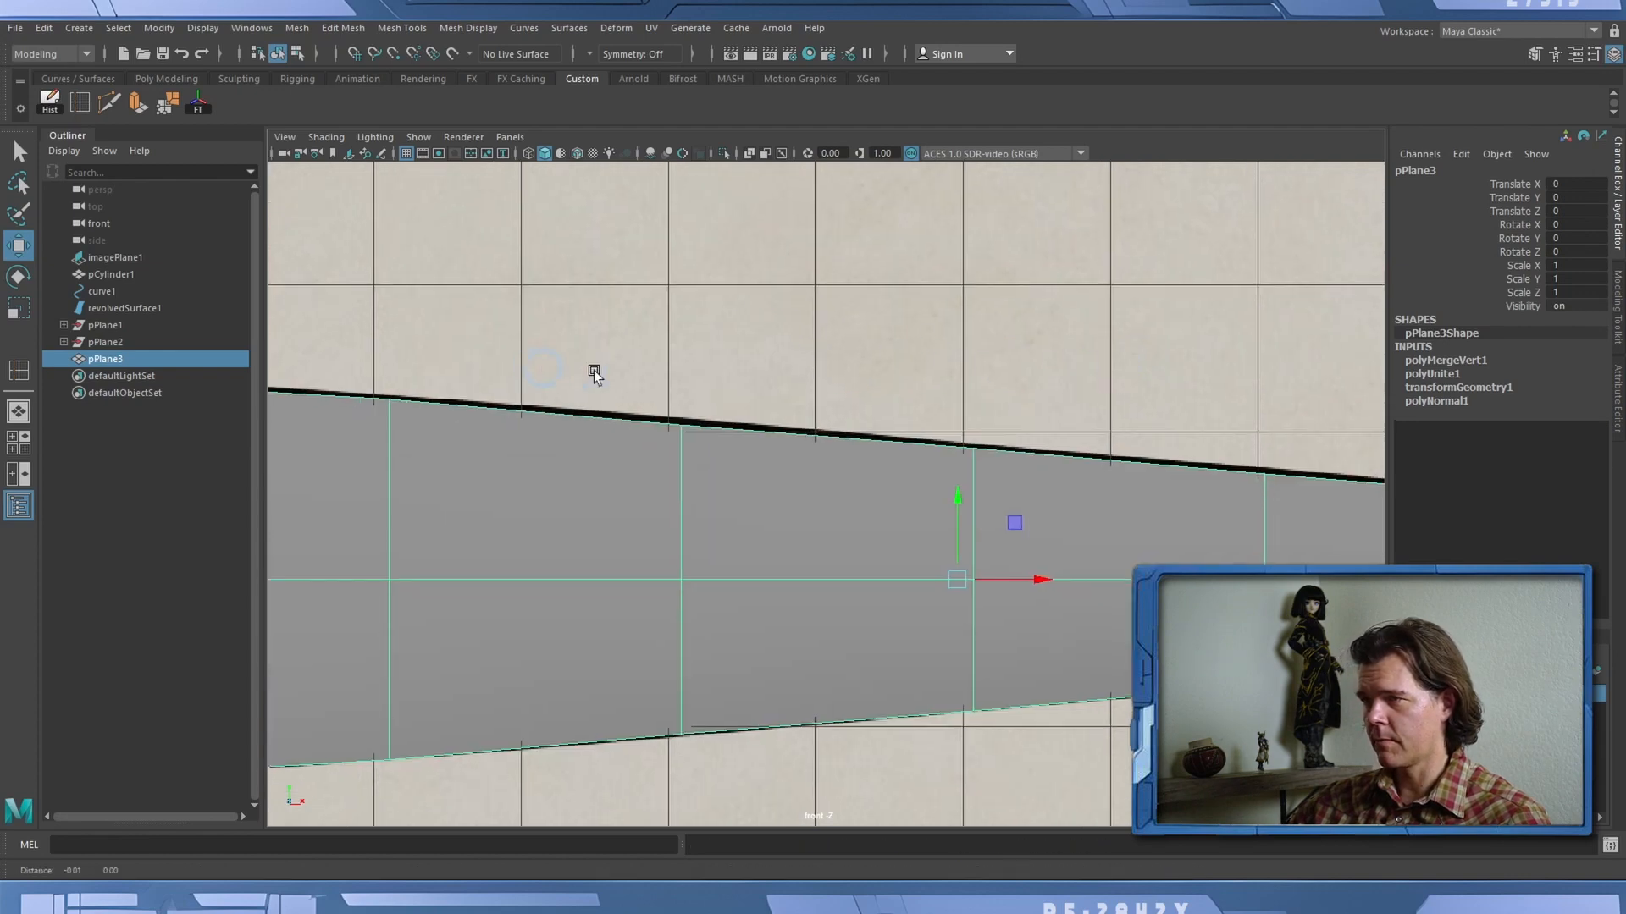
alt+middle_drag(599, 370, 1064, 329)
key(3)
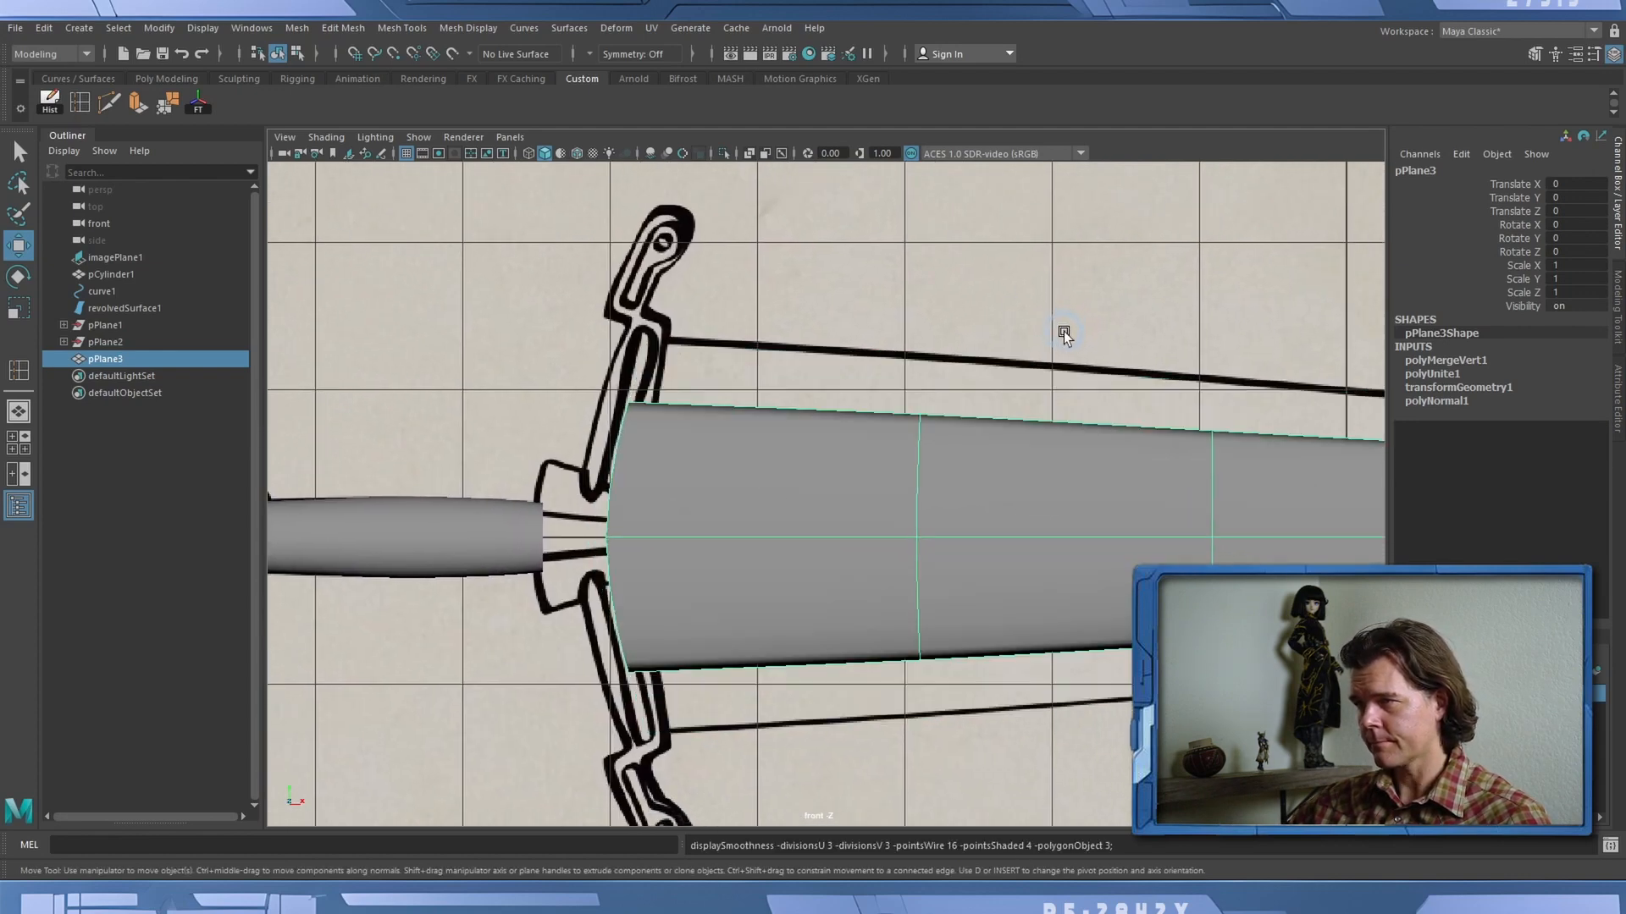
key(1)
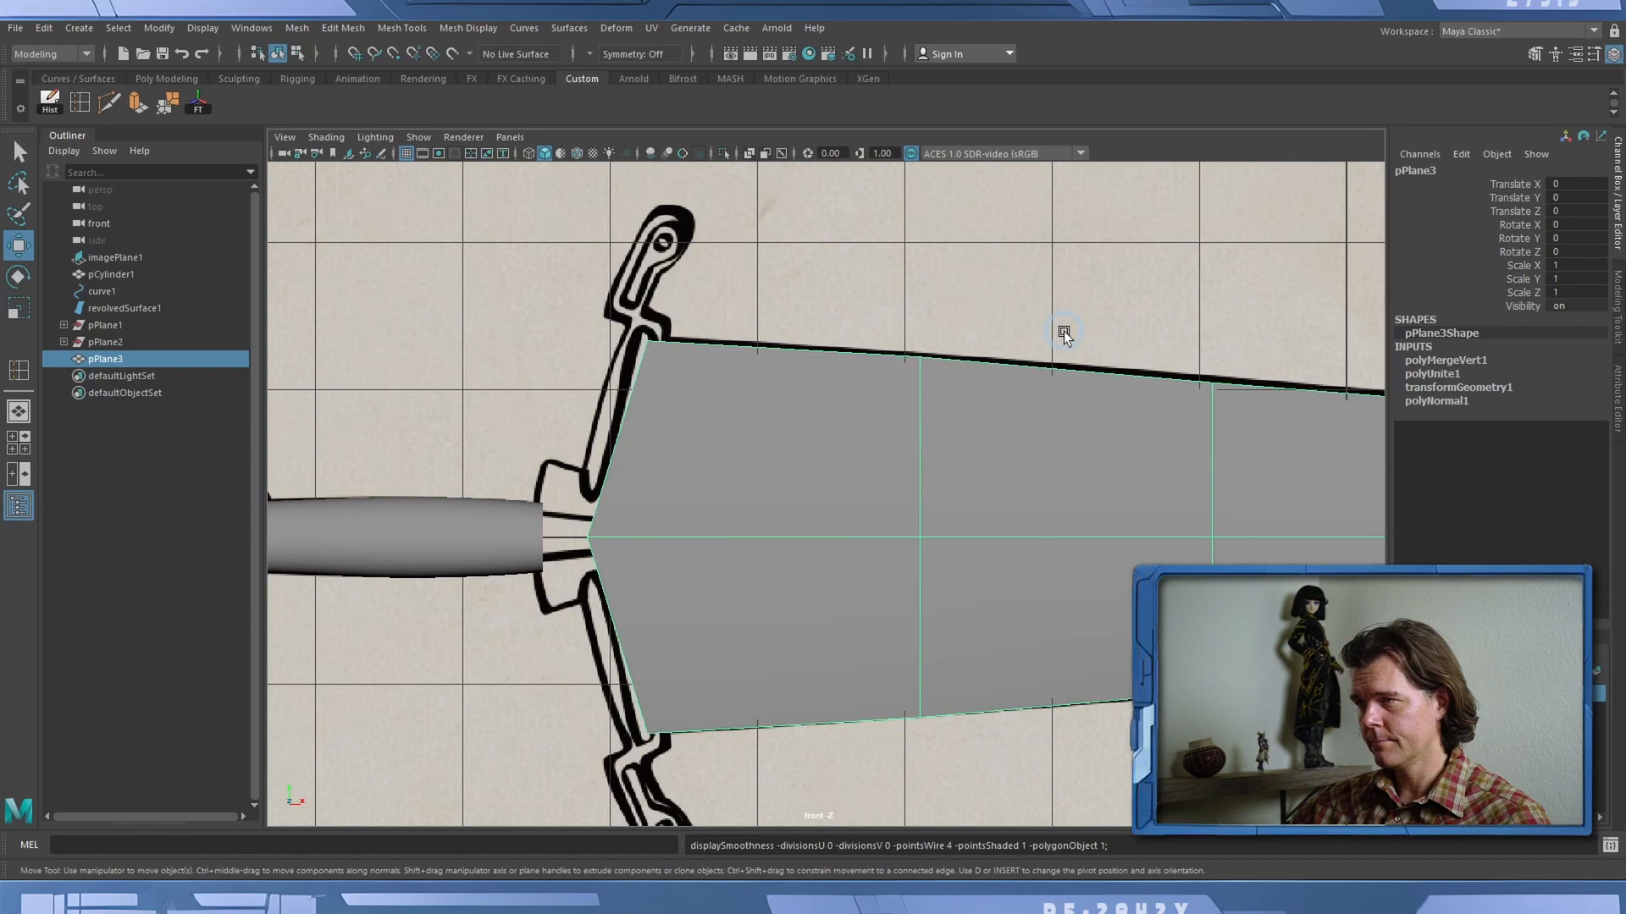
In the perspective view, try inserting an edge loop close to the blade's upper cutting edge and check it with smooth preview.
click(511, 141)
mouse_move(593, 154)
click(718, 160)
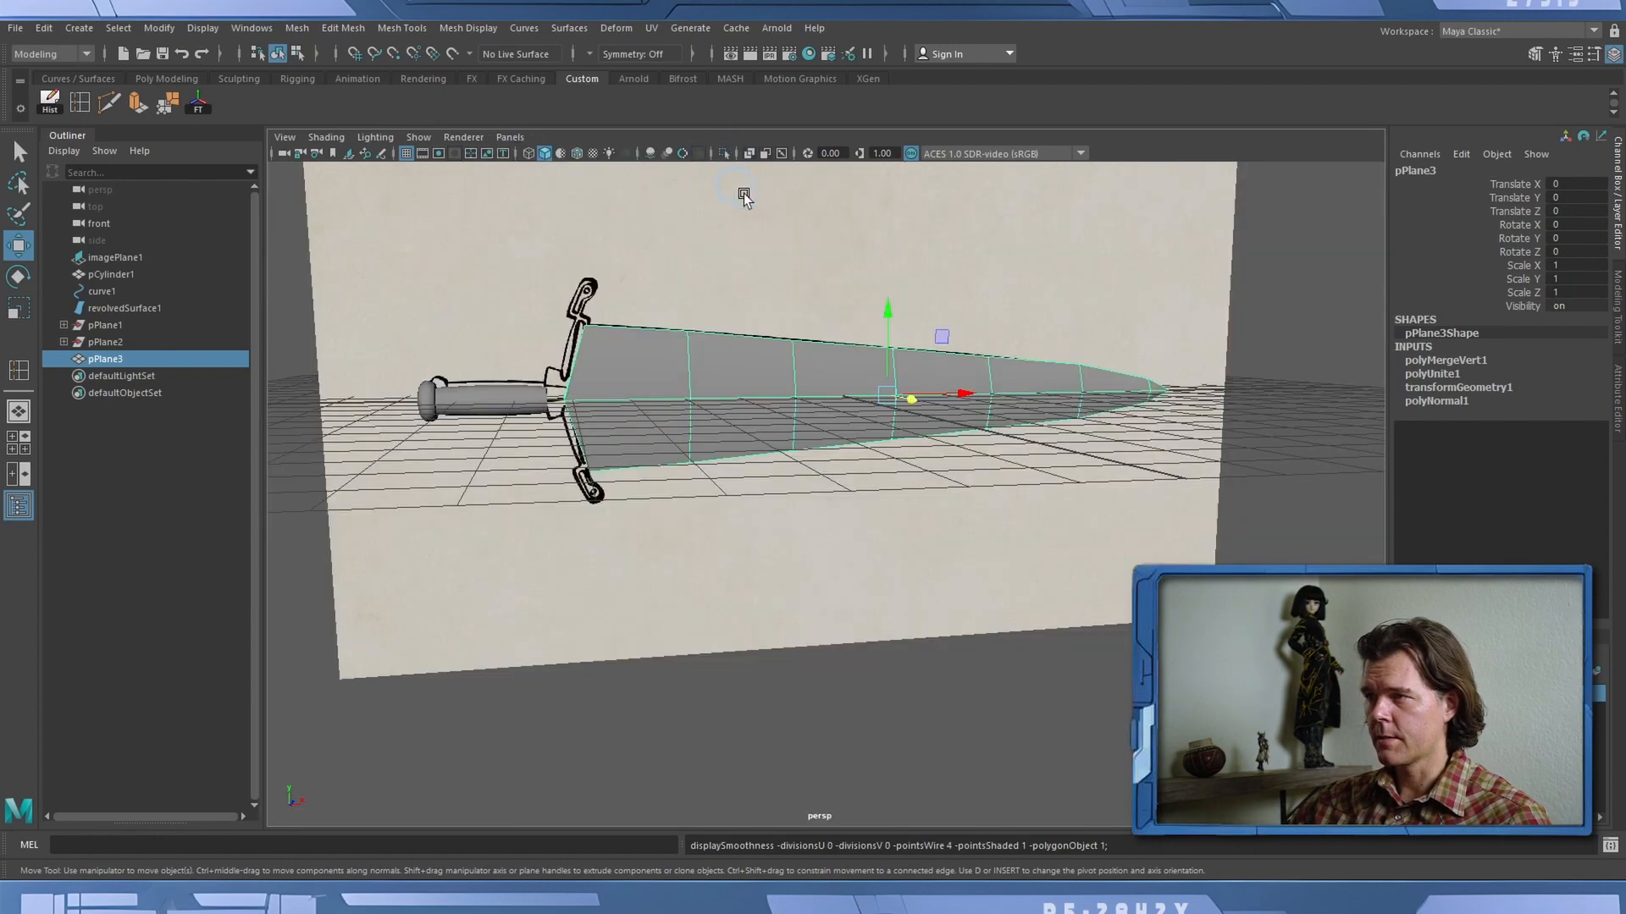
alt+drag(743, 195, 610, 394)
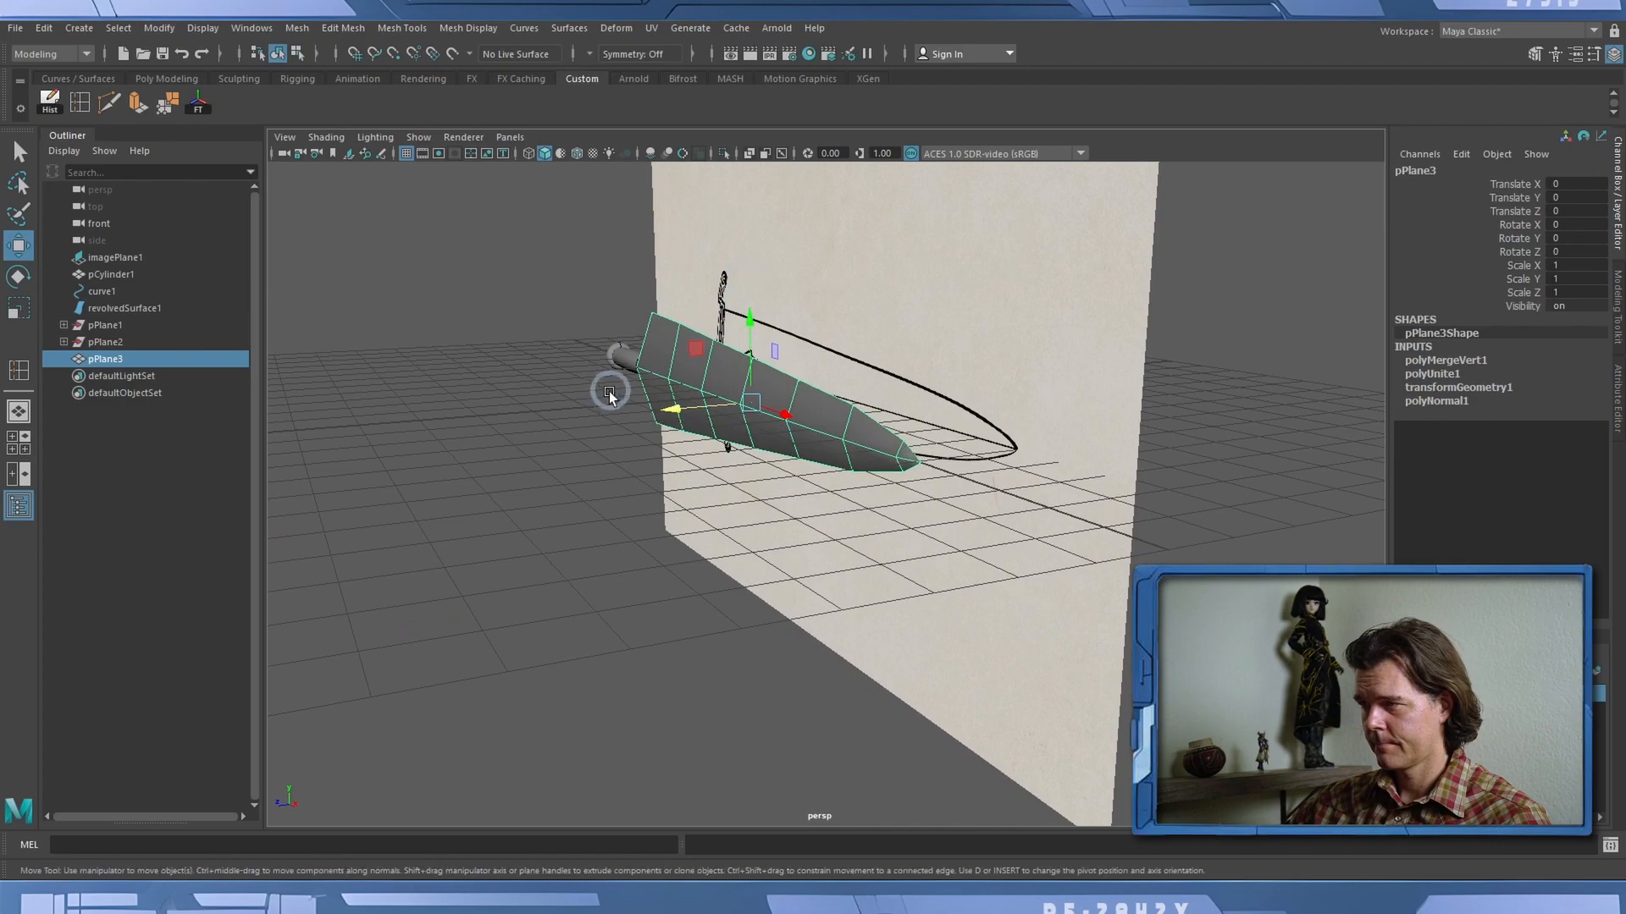
alt+right_drag(609, 392, 1054, 419)
alt+middle_drag(1050, 410, 890, 459)
alt+right_drag(758, 384, 896, 379)
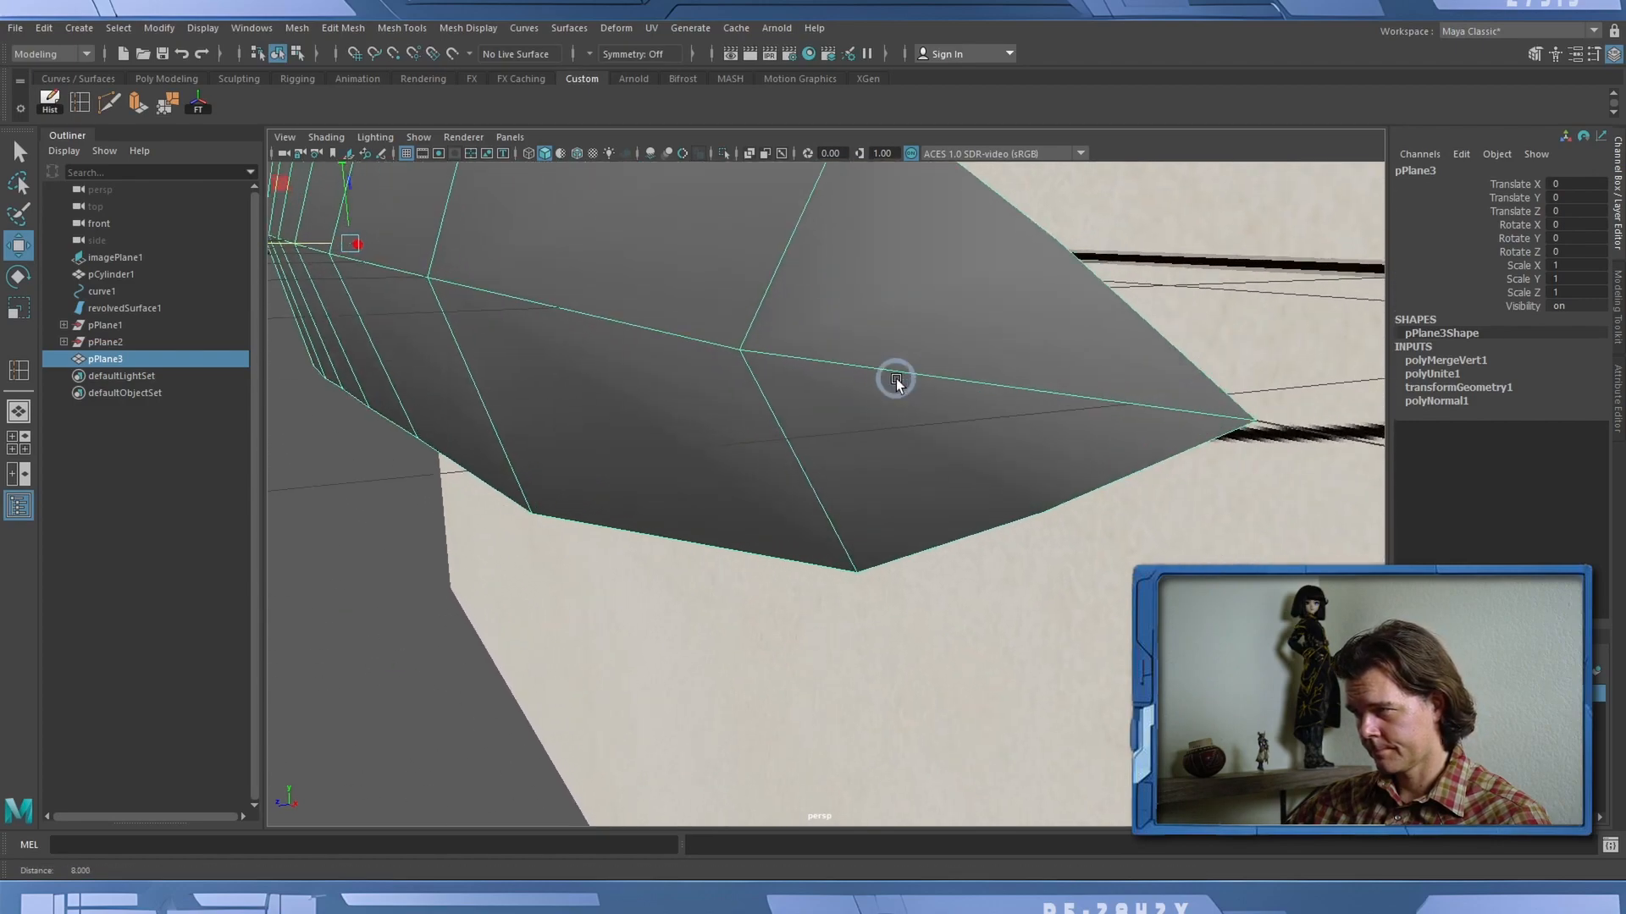
alt+drag(896, 381, 855, 423)
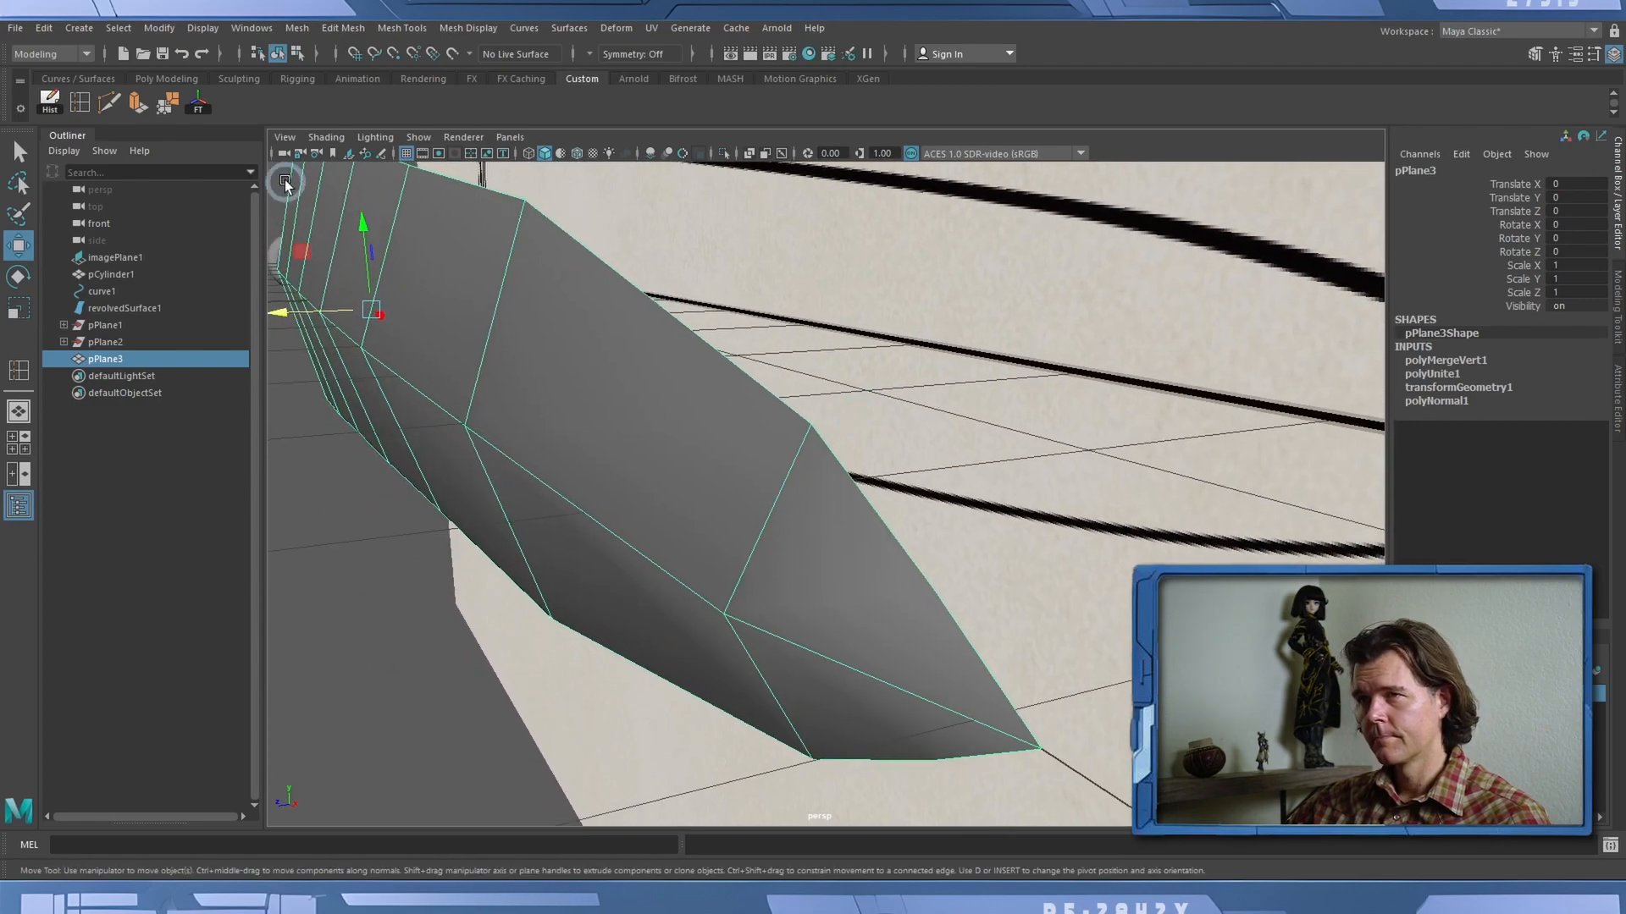
click(80, 101)
click(804, 442)
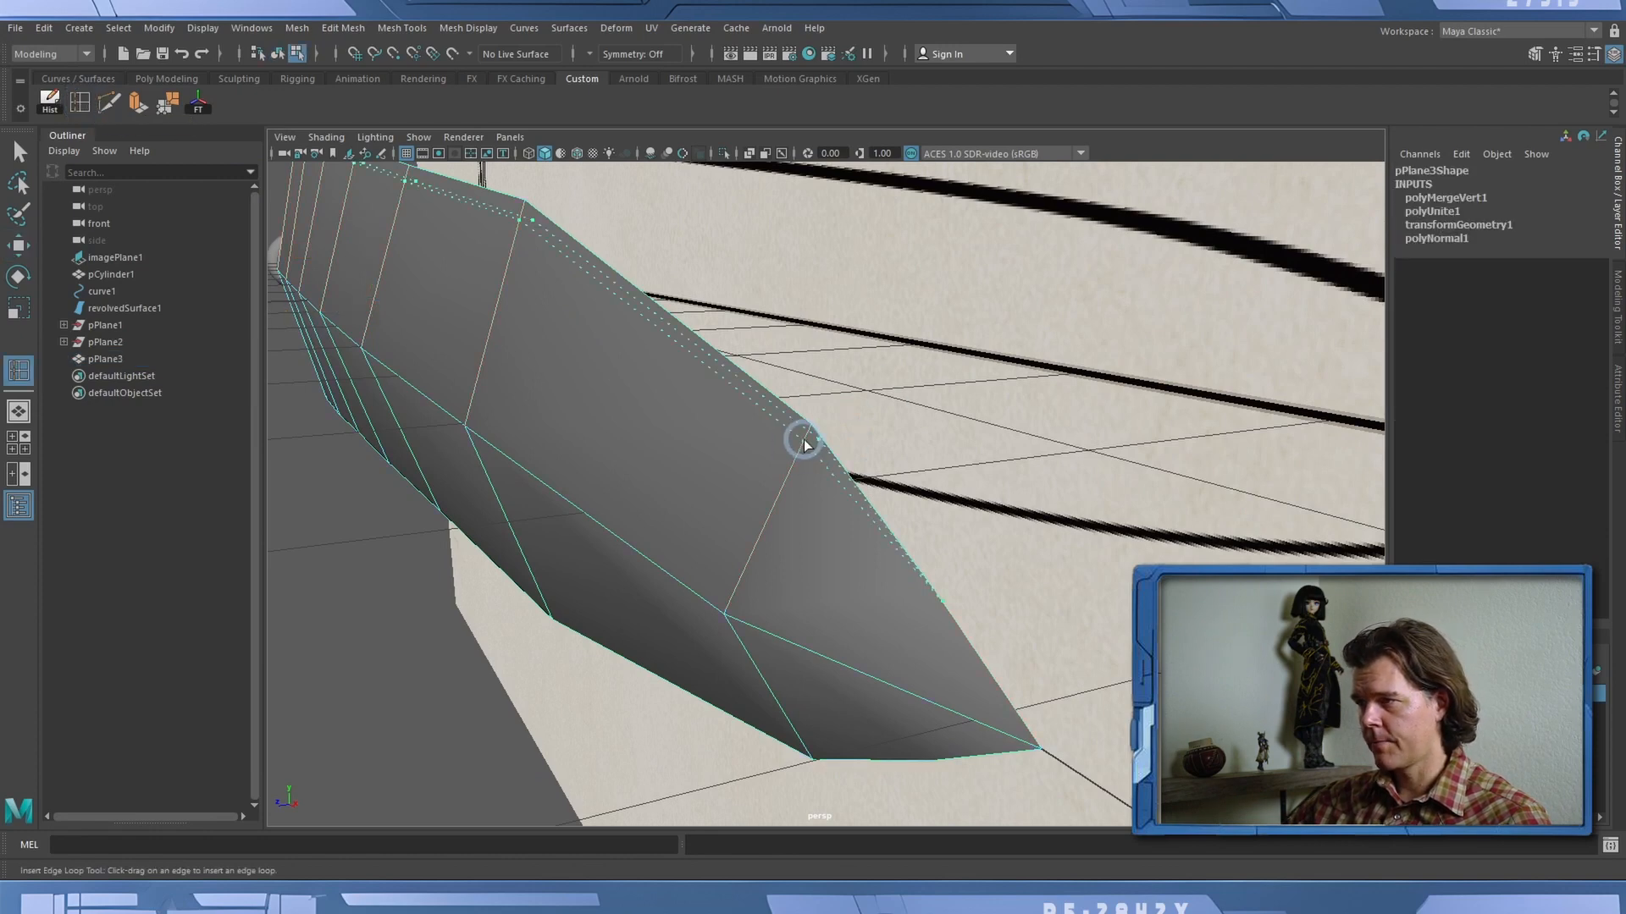
drag(803, 442, 798, 455)
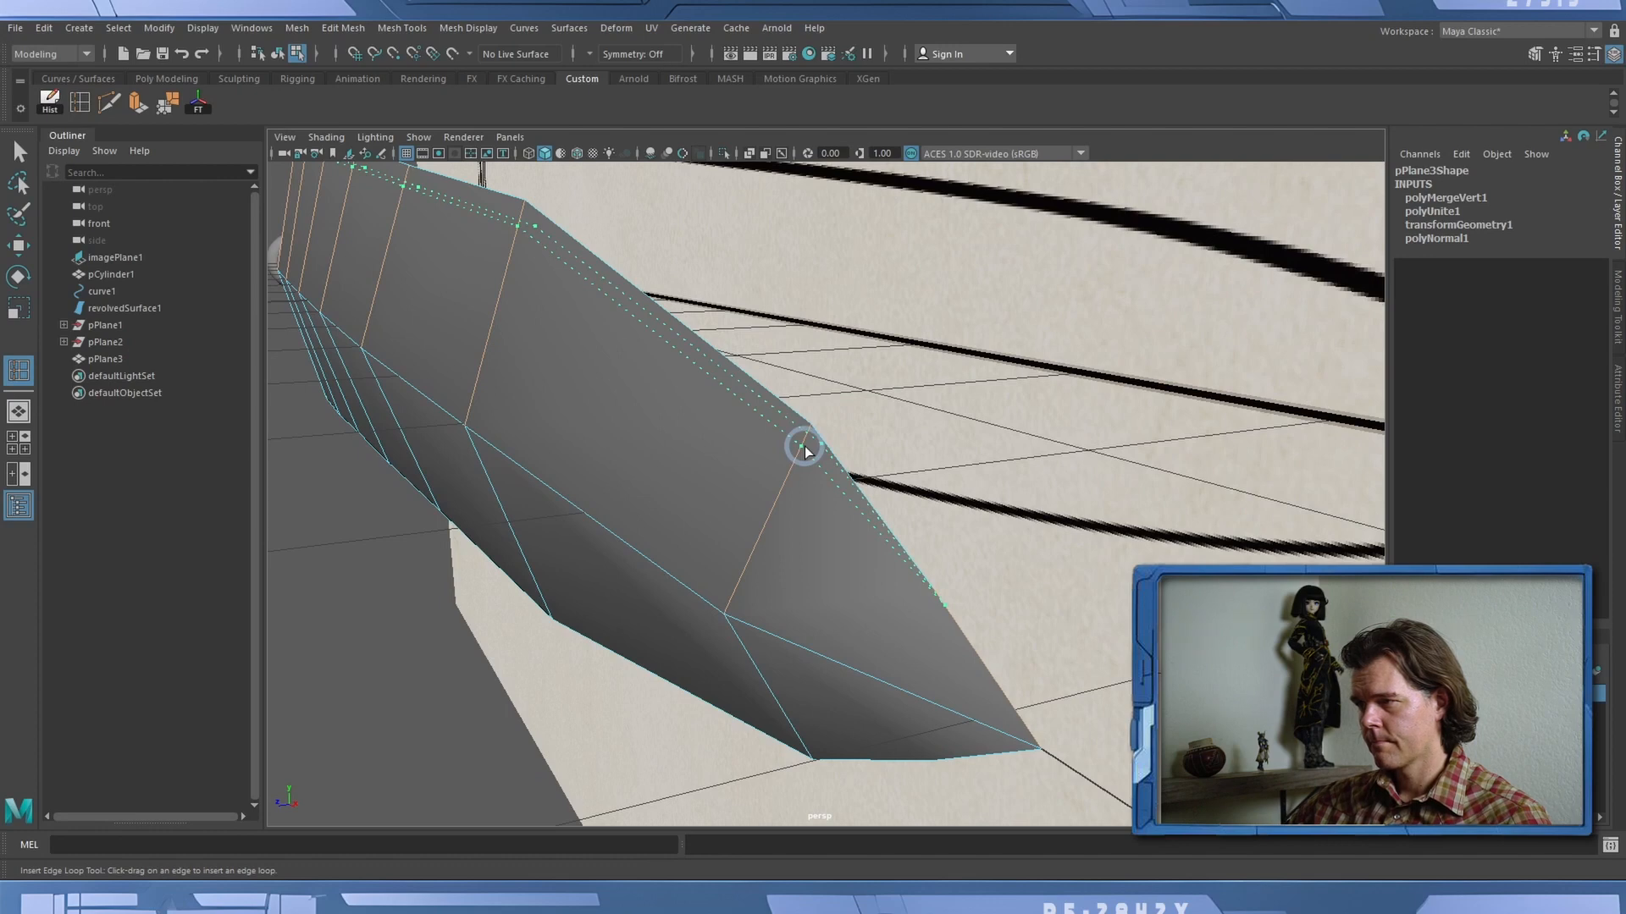
drag(804, 446, 809, 450)
alt+drag(979, 602, 1019, 589)
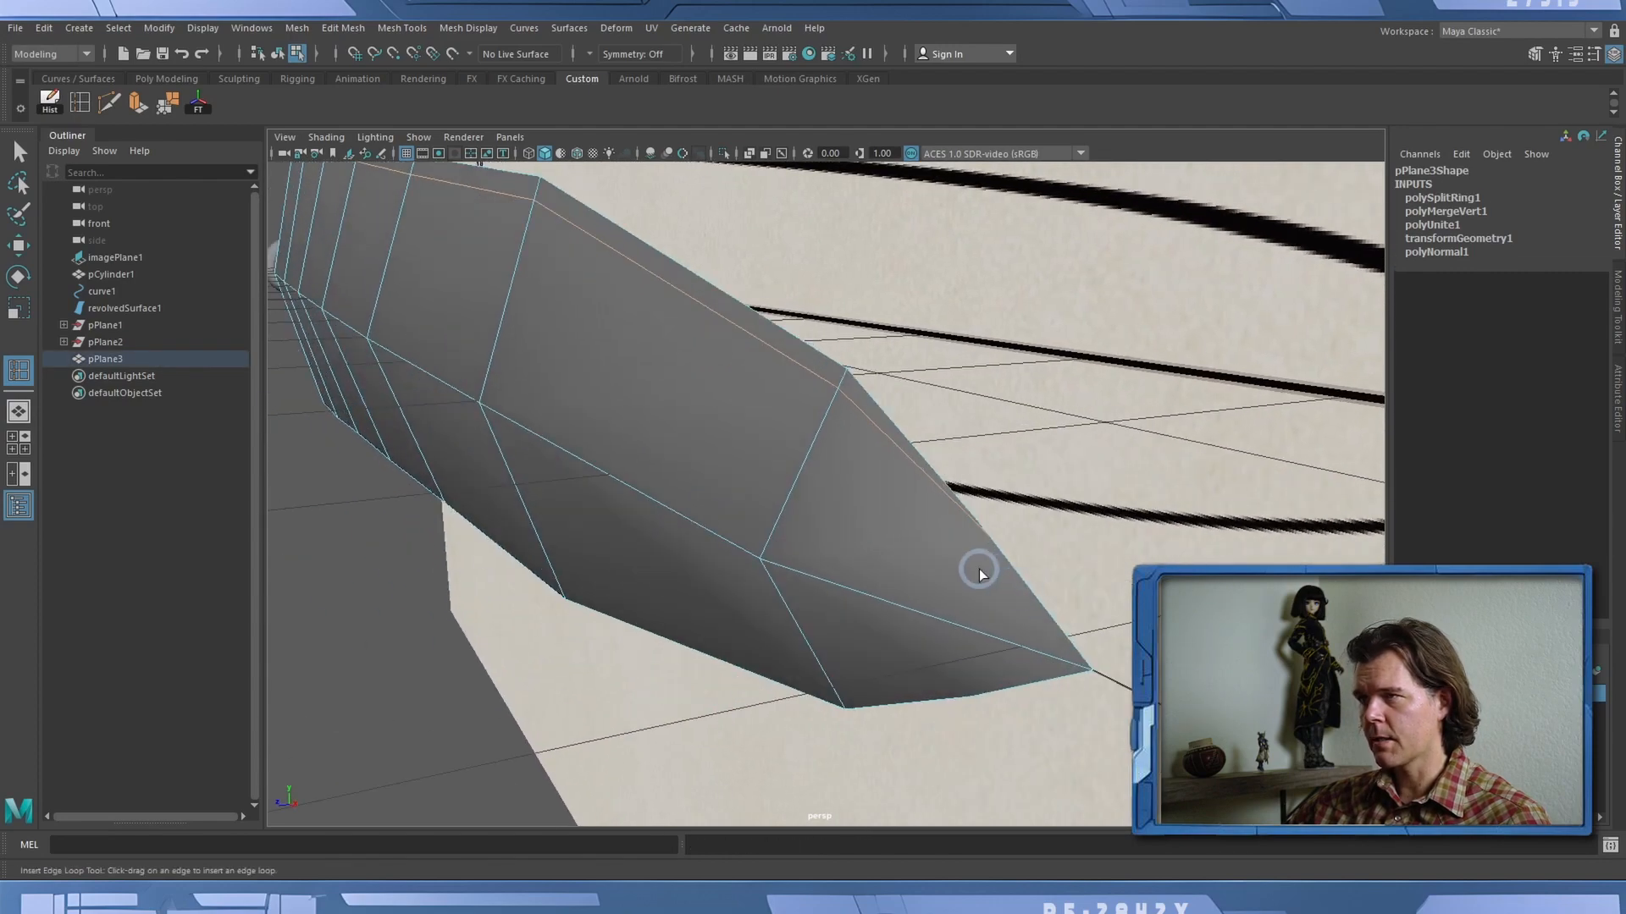
key(3)
key(1)
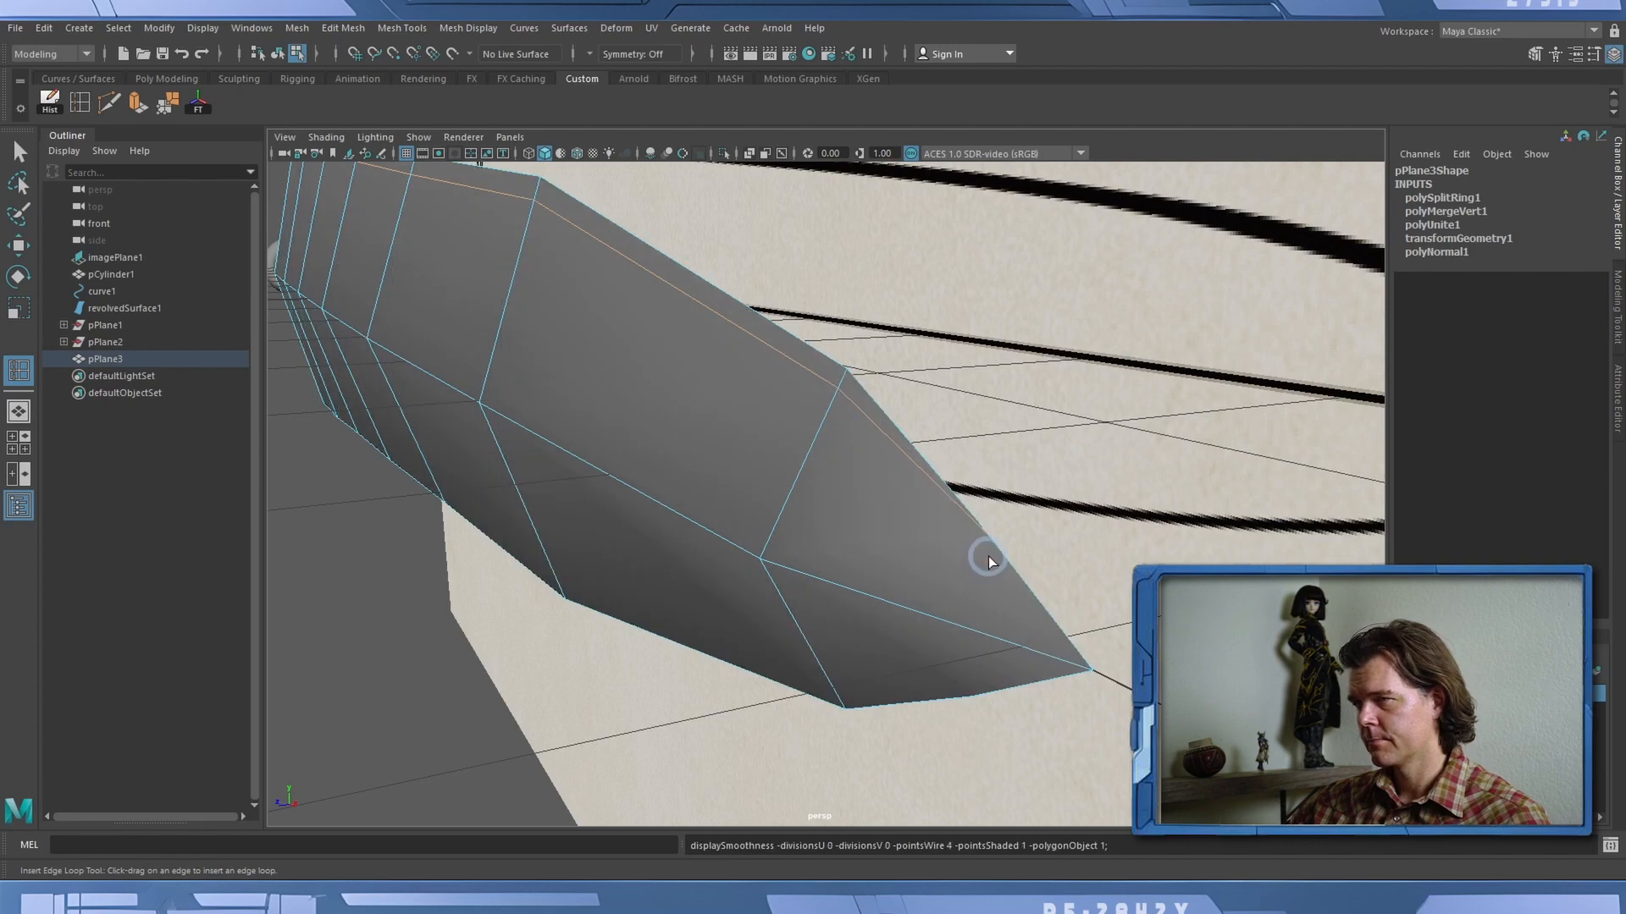
Try inserting a matching edge loop close to the blade's lower cutting edge and preview the whole blade smoothed.
alt+drag(794, 519, 799, 517)
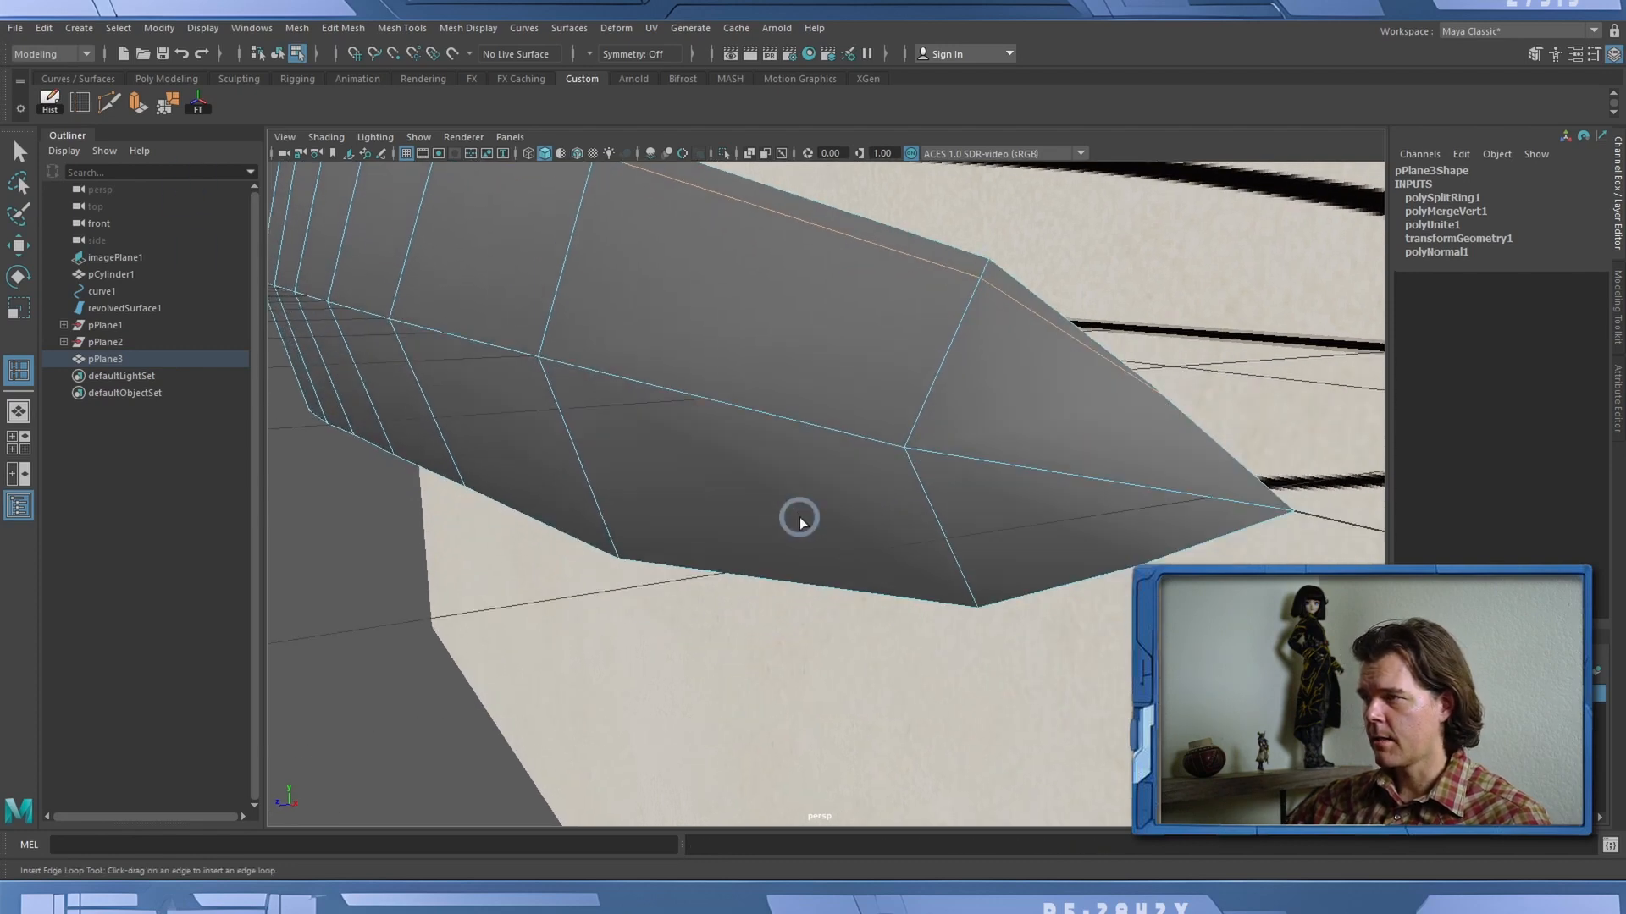
click(971, 597)
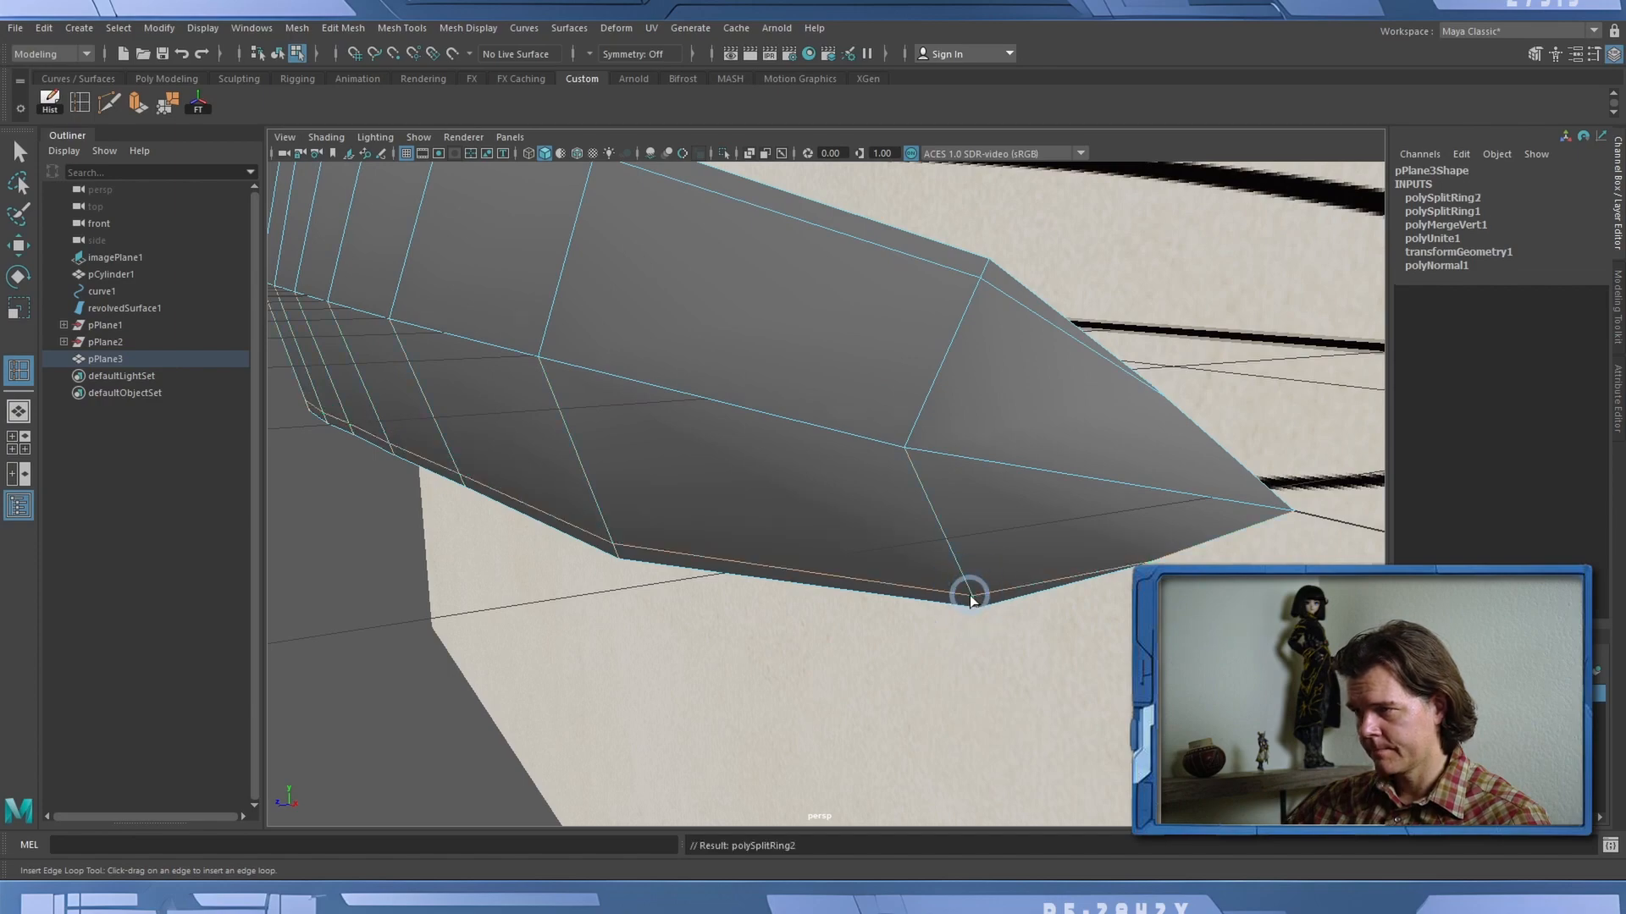
key(3)
key(a)
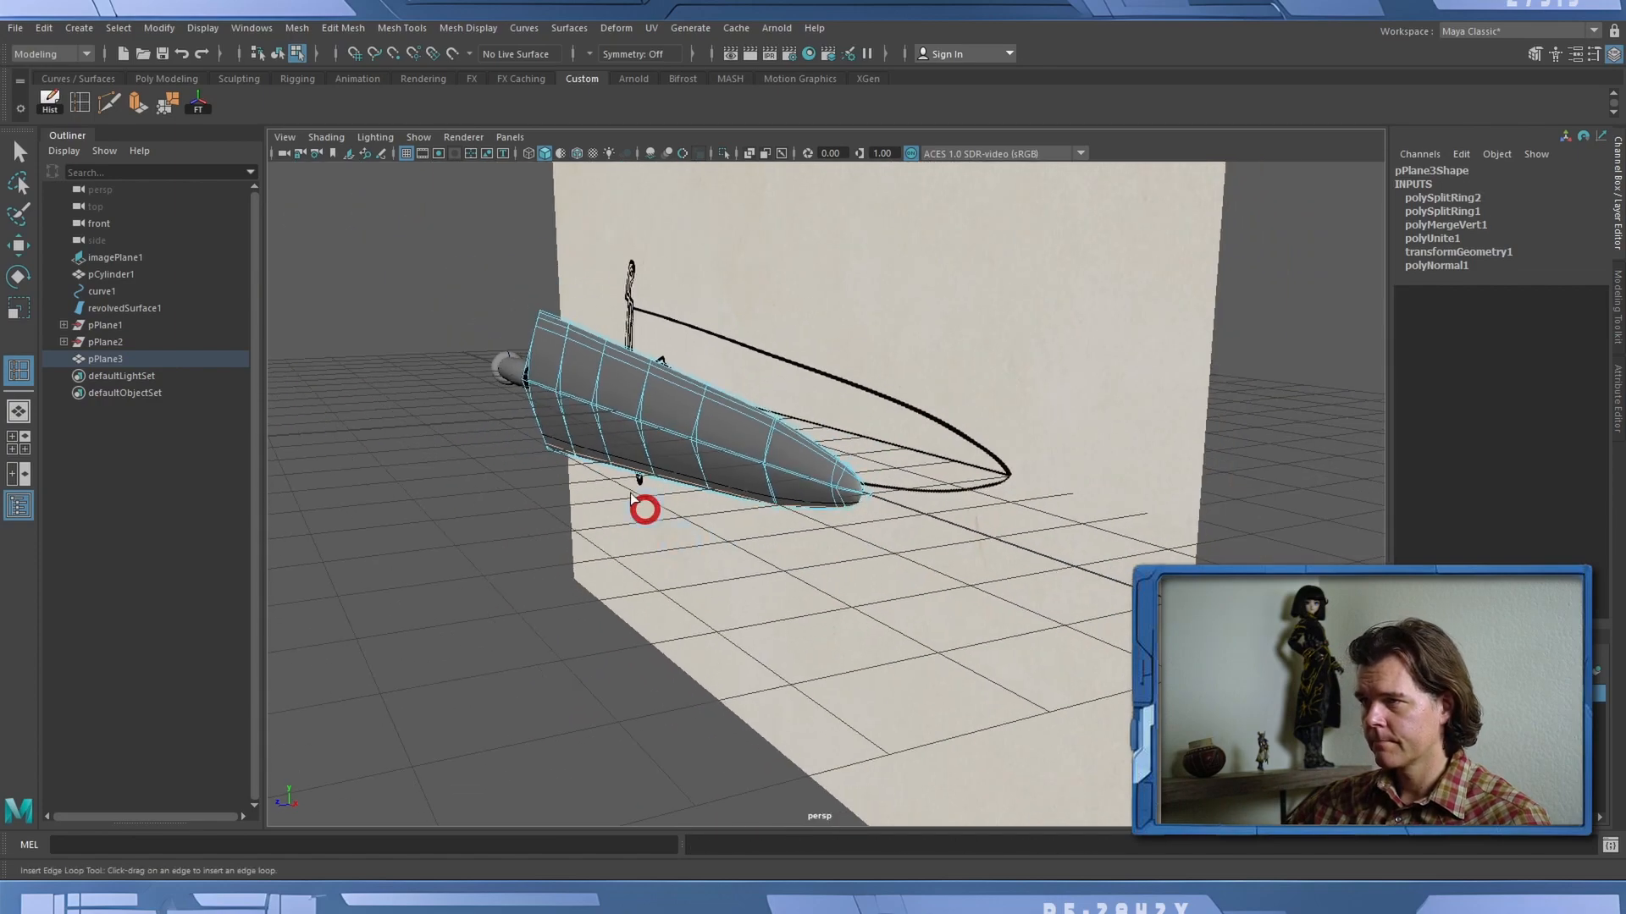
Check the blade with its added edge loops against the reference in the front view, both smoothed and unsmoothed.
click(510, 136)
mouse_move(547, 188)
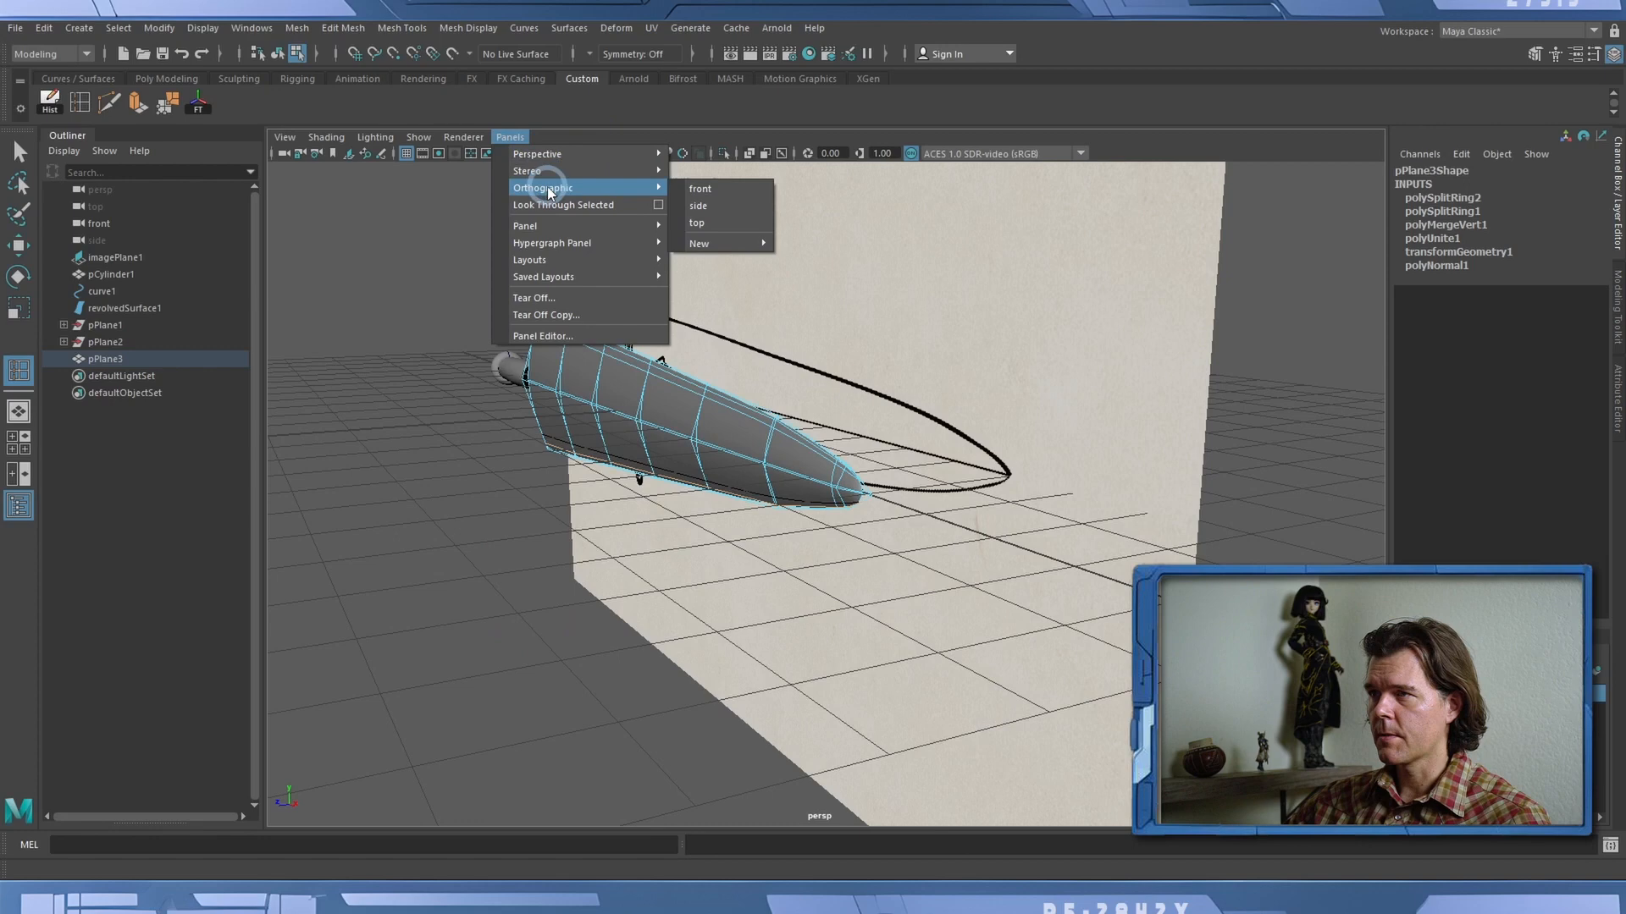
click(699, 189)
alt+middle_drag(1064, 519, 708, 479)
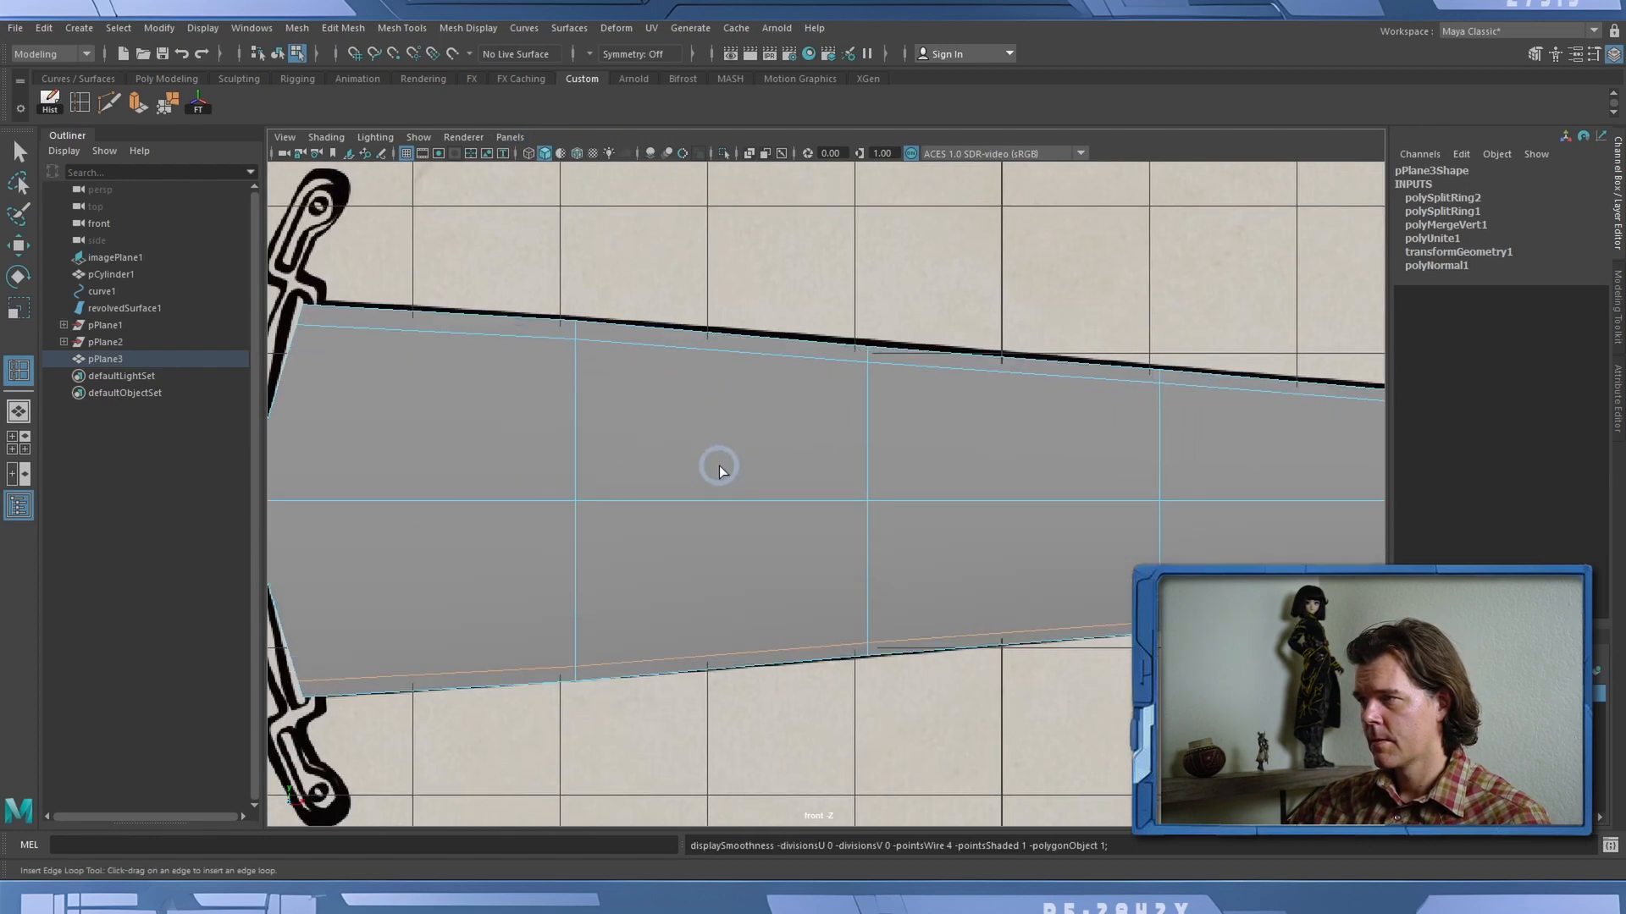
key(3)
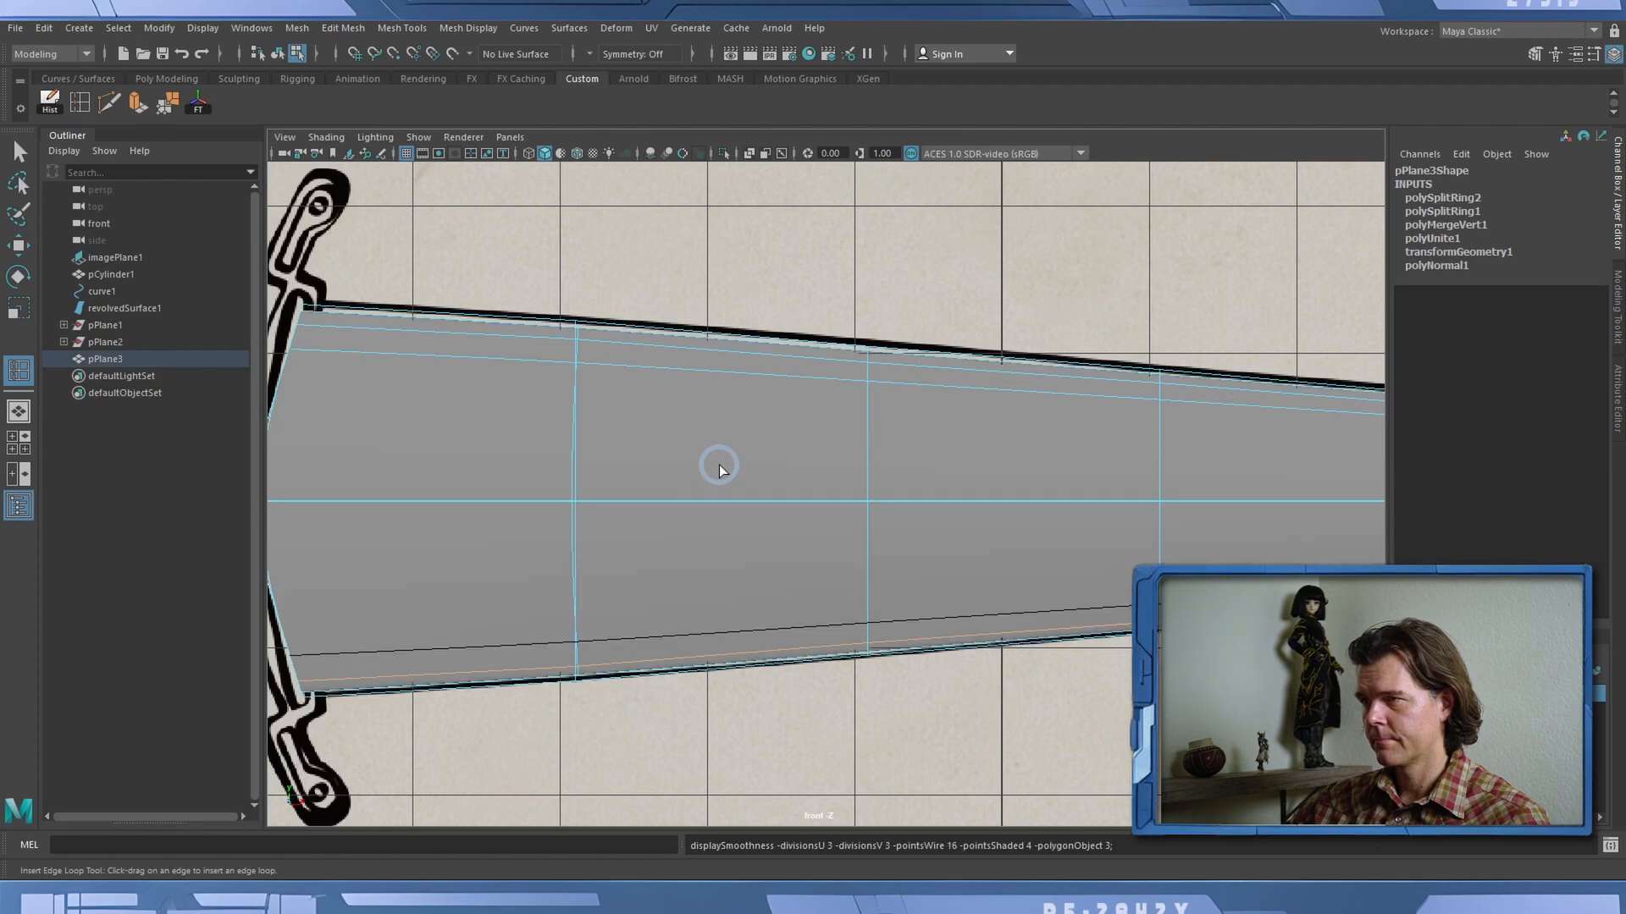
key(1)
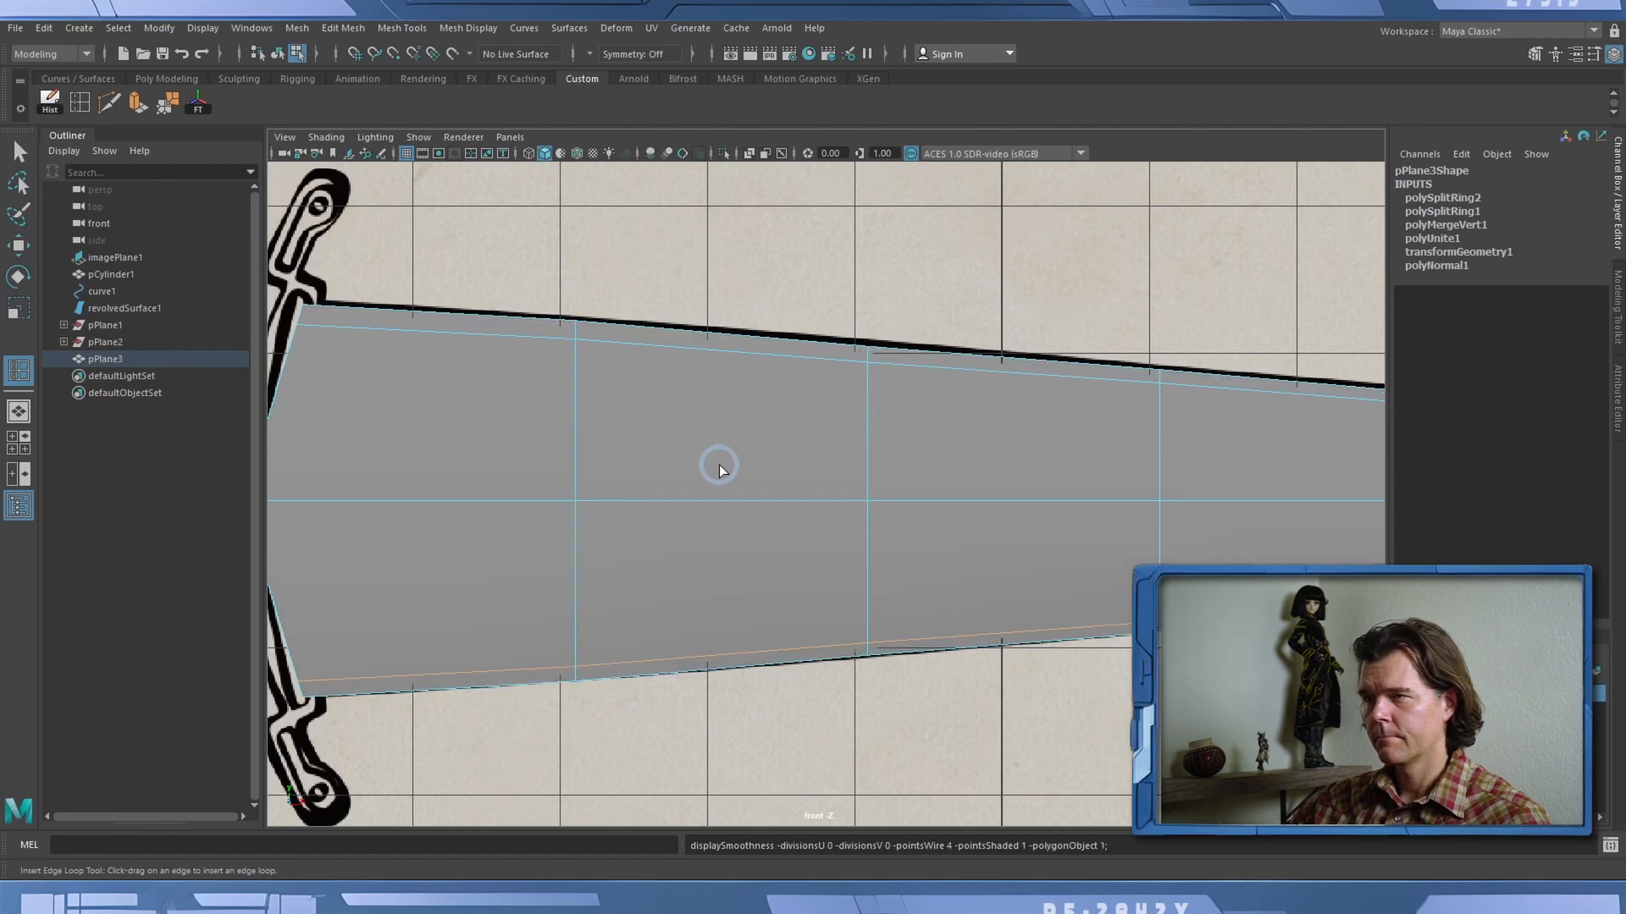
Return to the perspective view and undo both edge loops inserted along the blade's cutting edges.
click(511, 136)
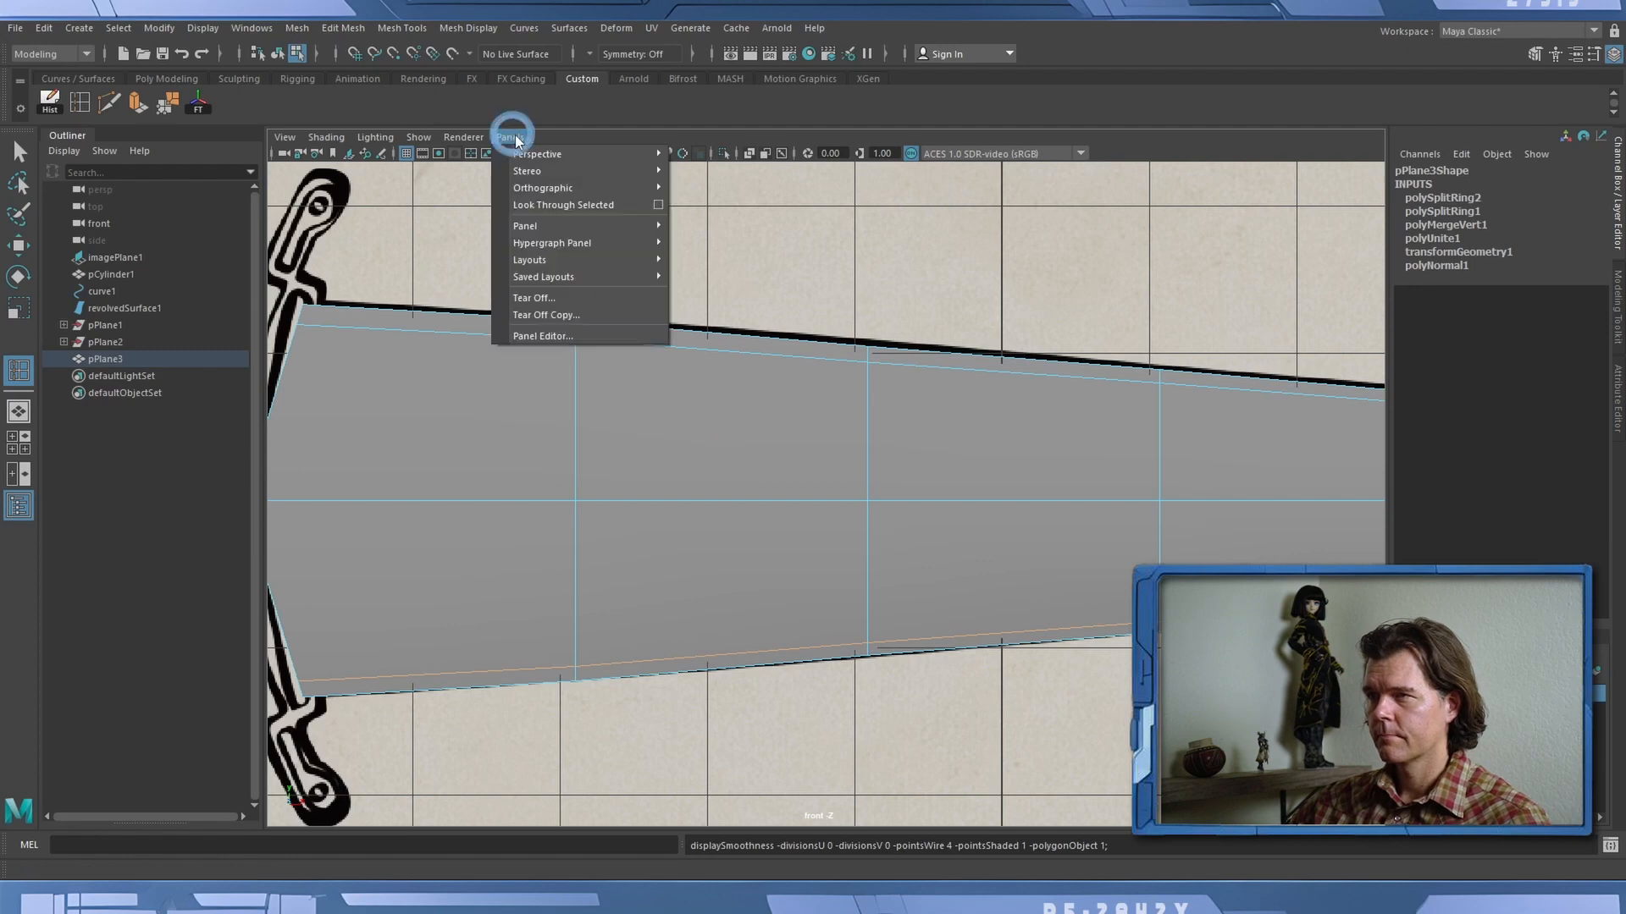
mouse_move(592, 157)
click(743, 156)
key(ctrl+z)
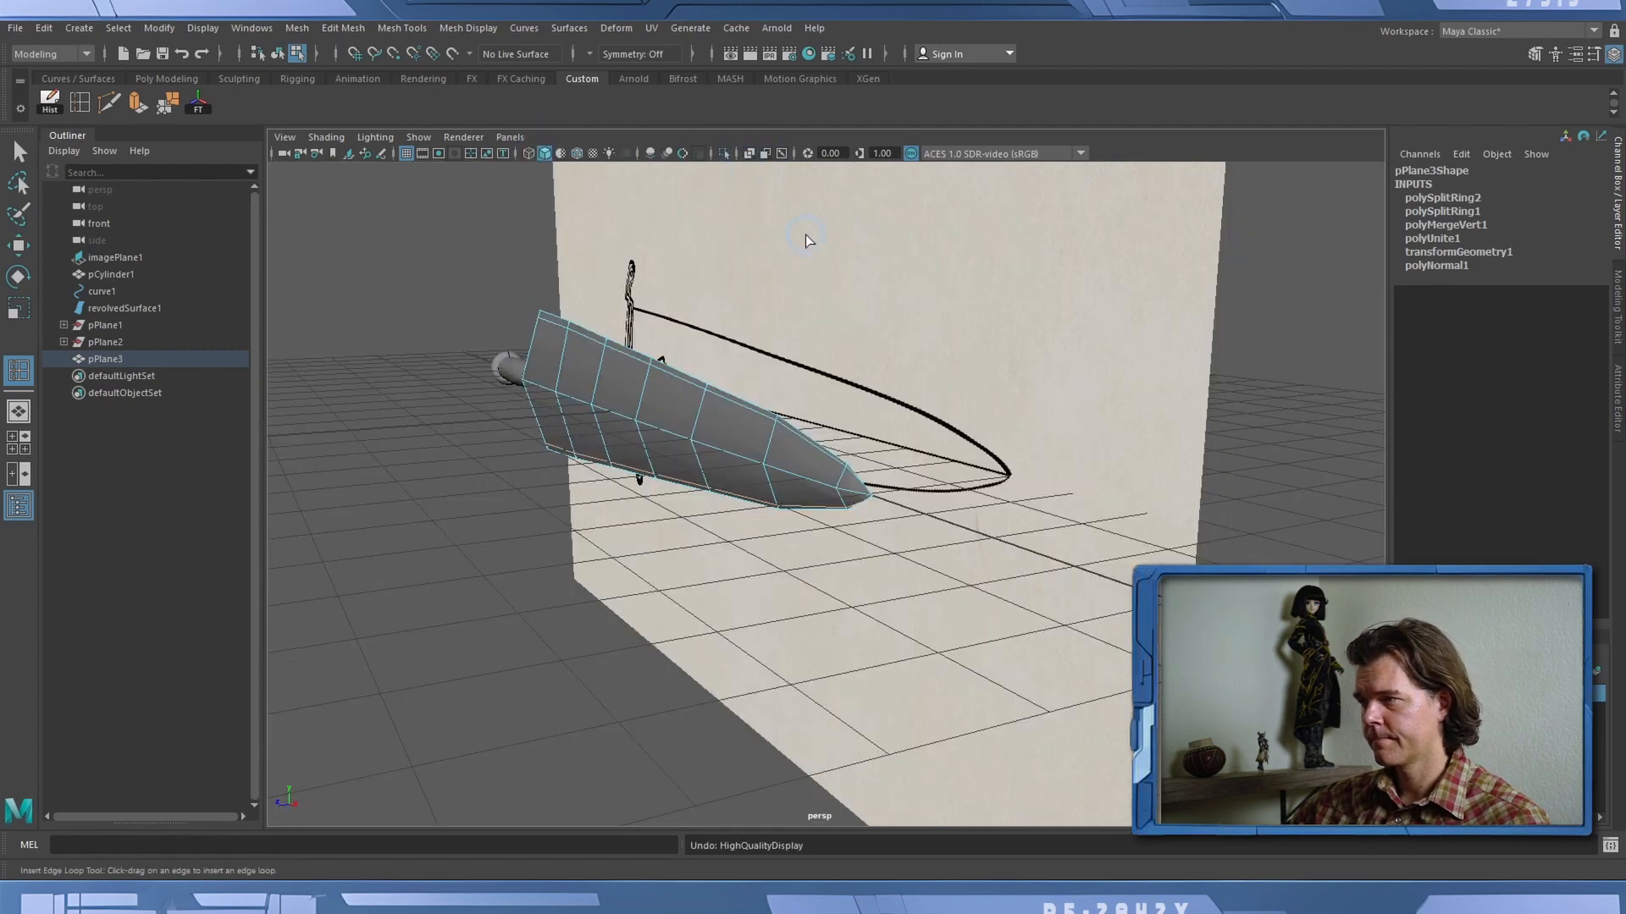
key(ctrl+z)
key(ctrl+z)
key(ctrl+z)
key(ctrl+z)
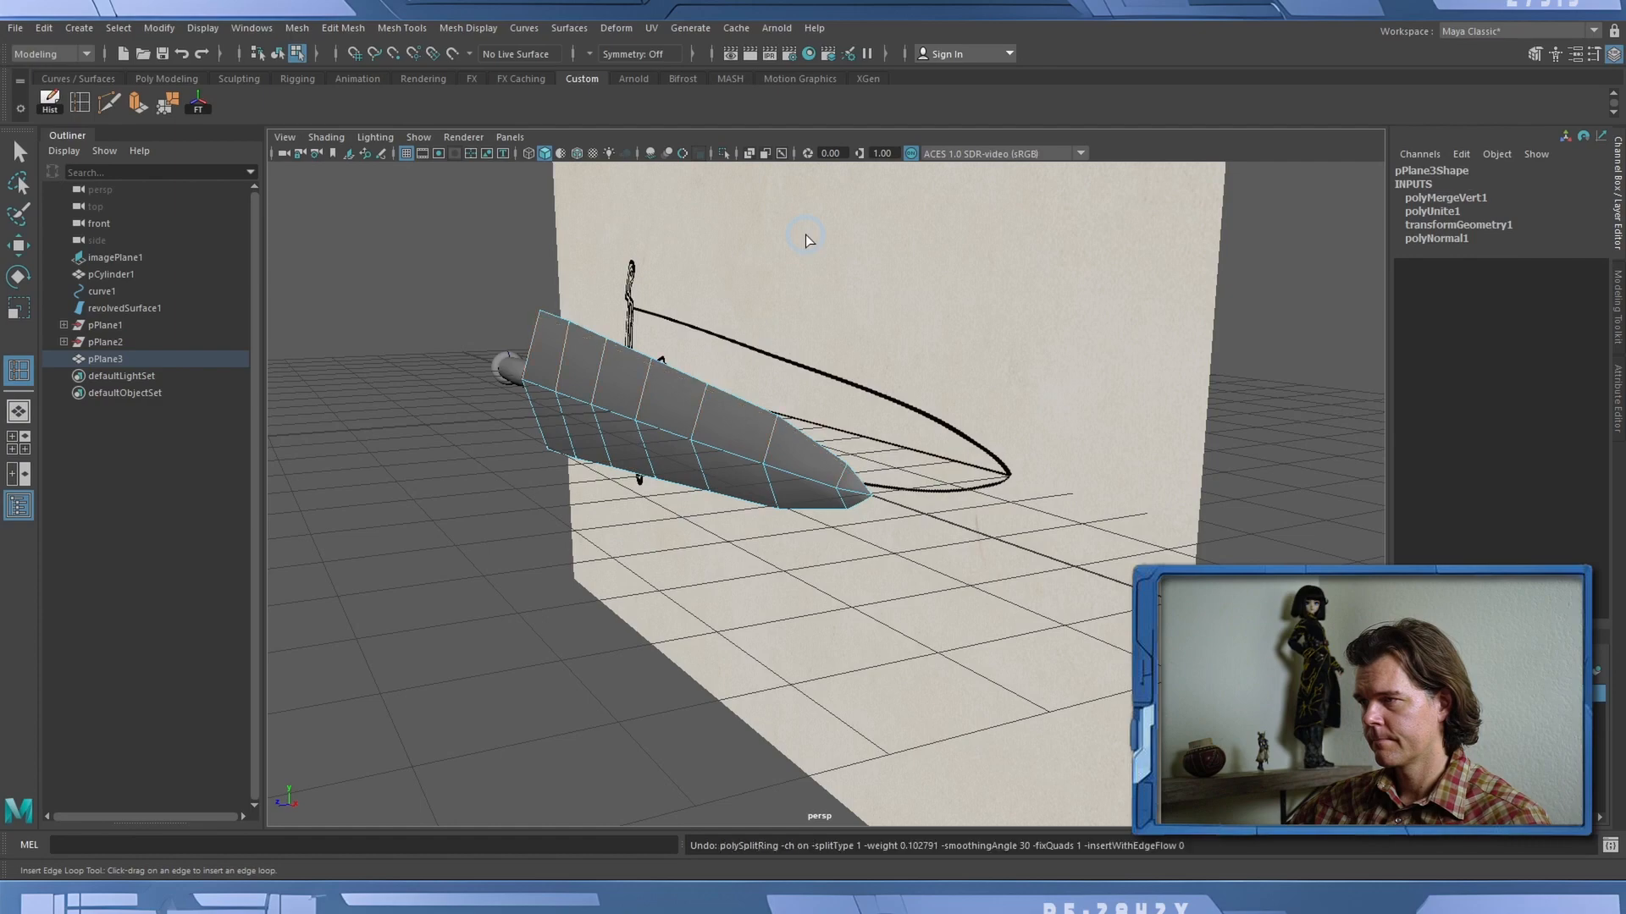
Leave the edge loop tool, select the blade, inspect its smooth preview from several angles and return to the unsmoothed display.
click(18, 152)
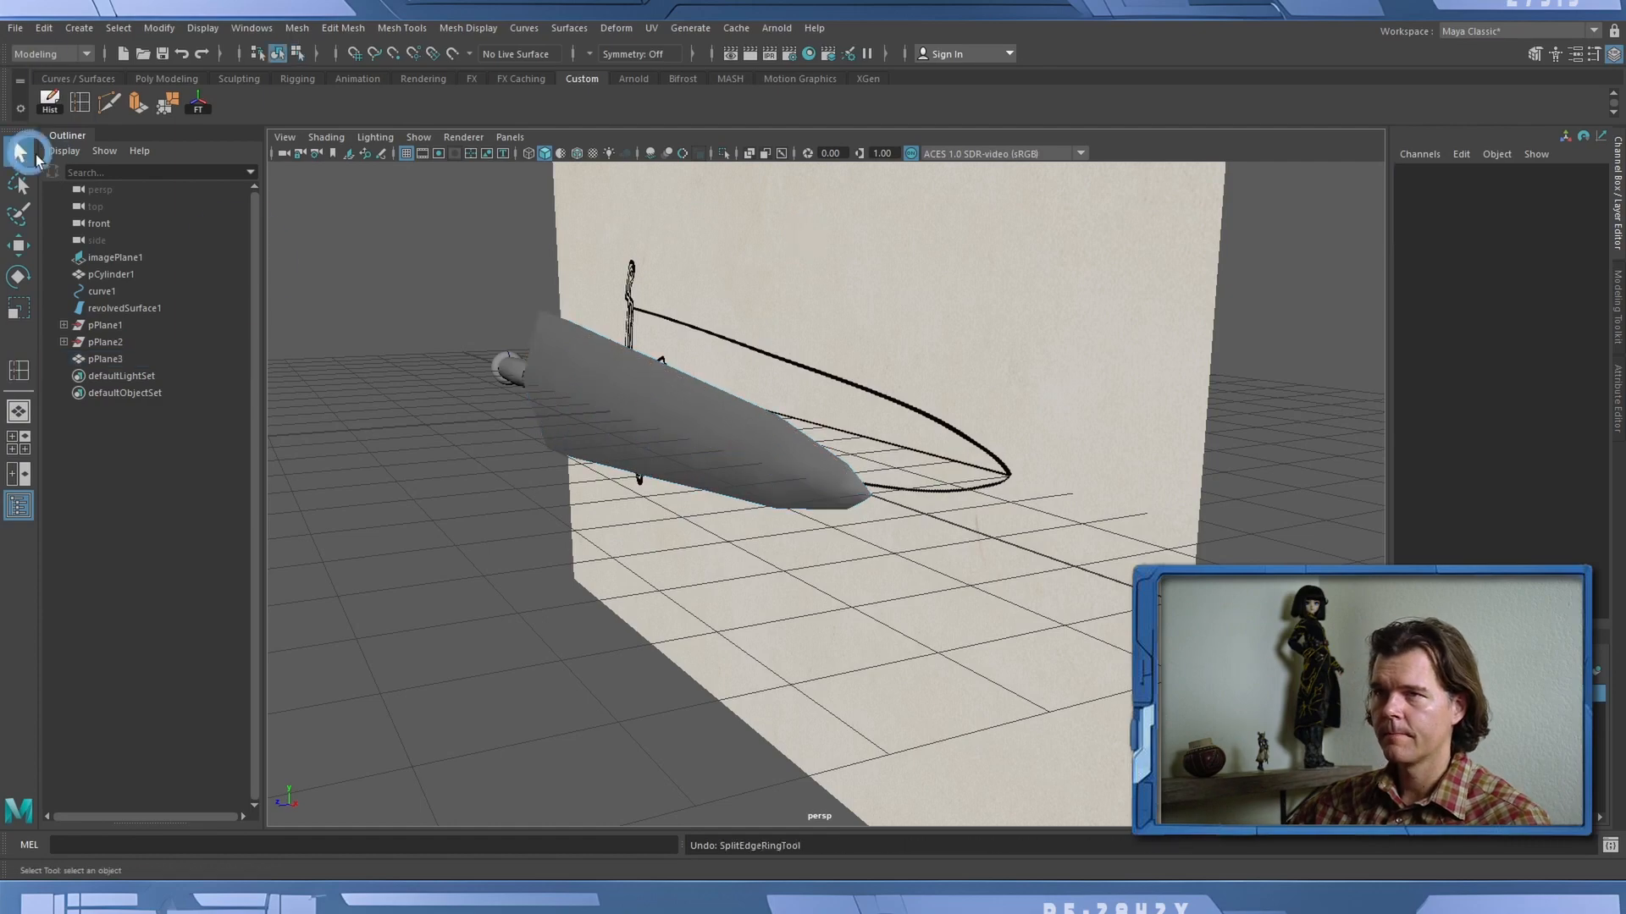
alt+drag(515, 508, 744, 588)
click(663, 388)
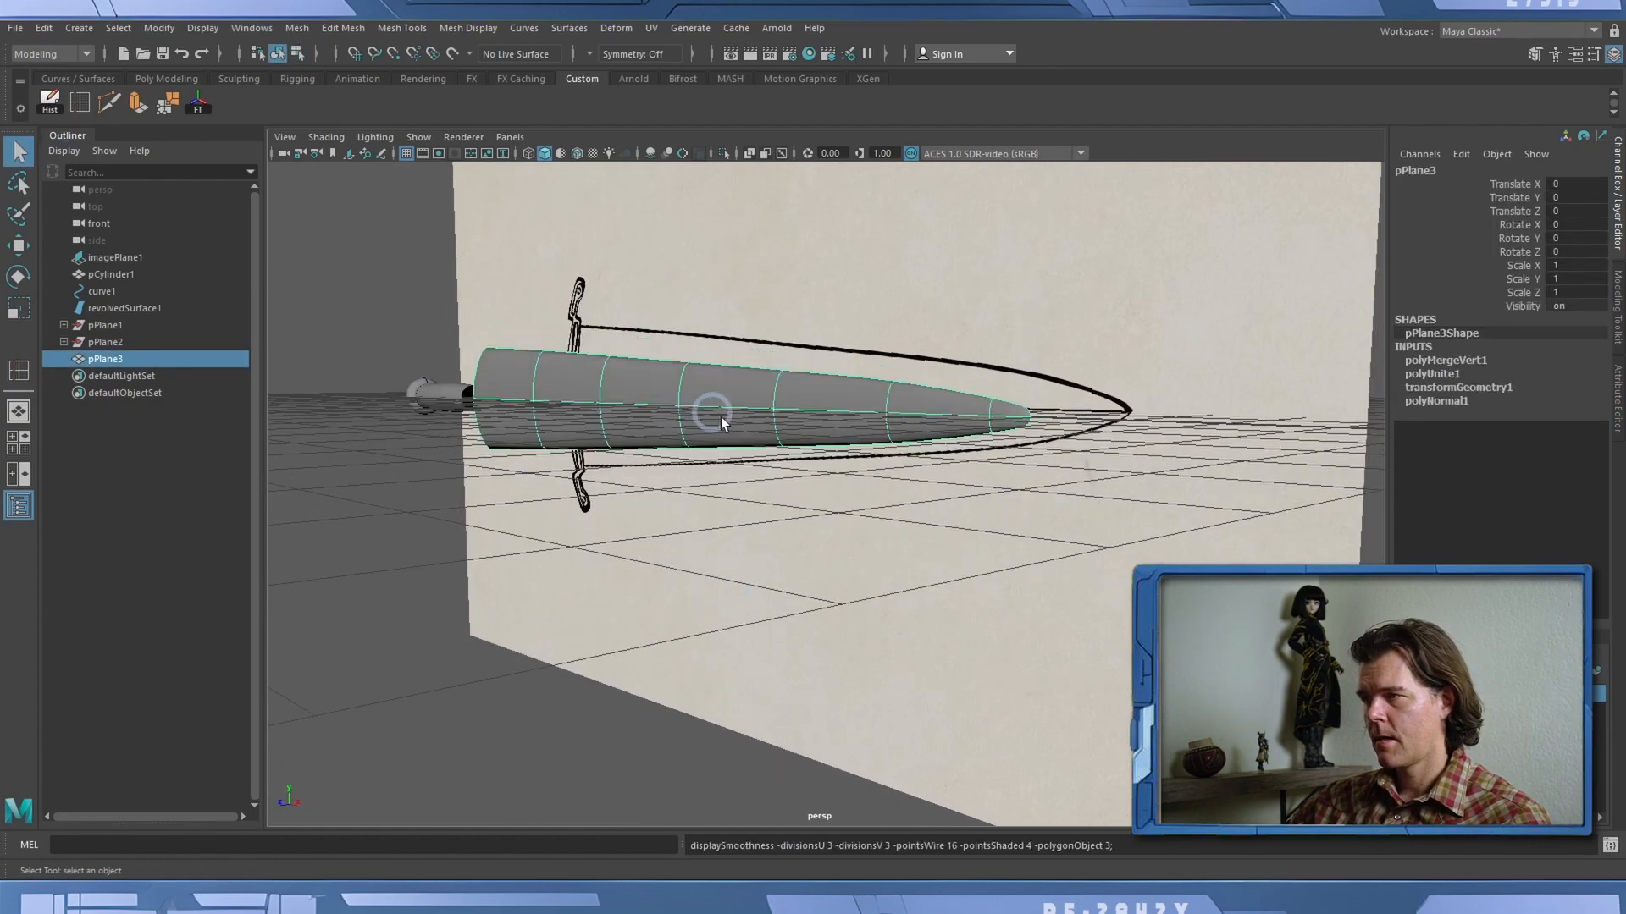
alt+drag(720, 417, 786, 476)
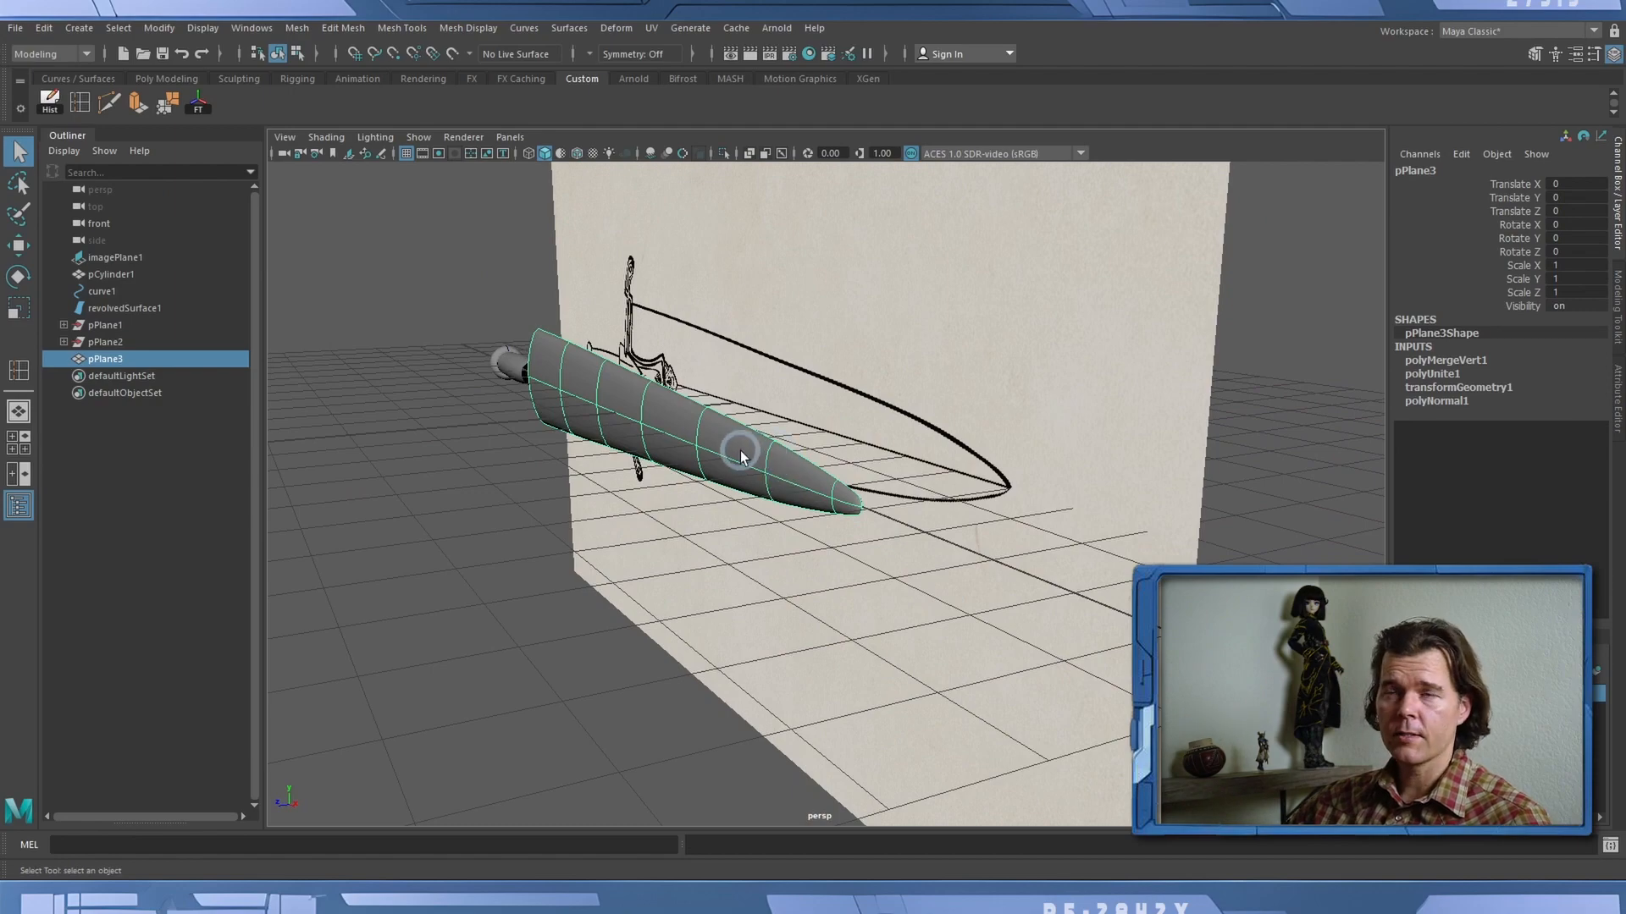
key(1)
Select the upper and lower cutting edges of the blade out to the tip and bevel them with the default settings.
alt+right_drag(748, 450, 1008, 444)
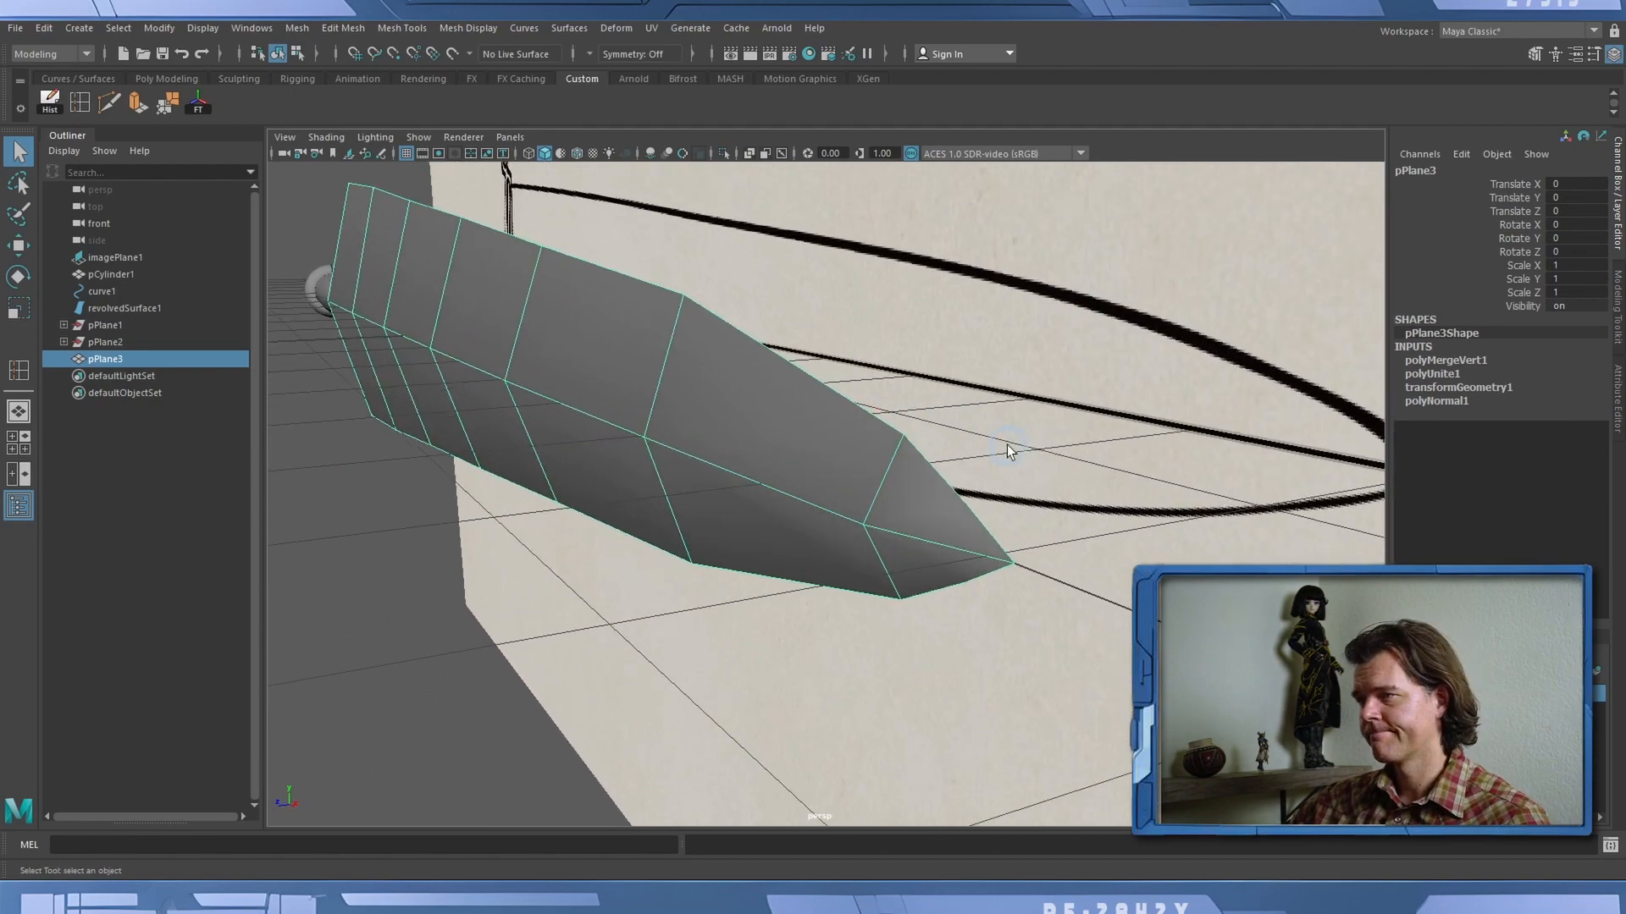
right_drag(774, 369, 773, 318)
click(768, 349)
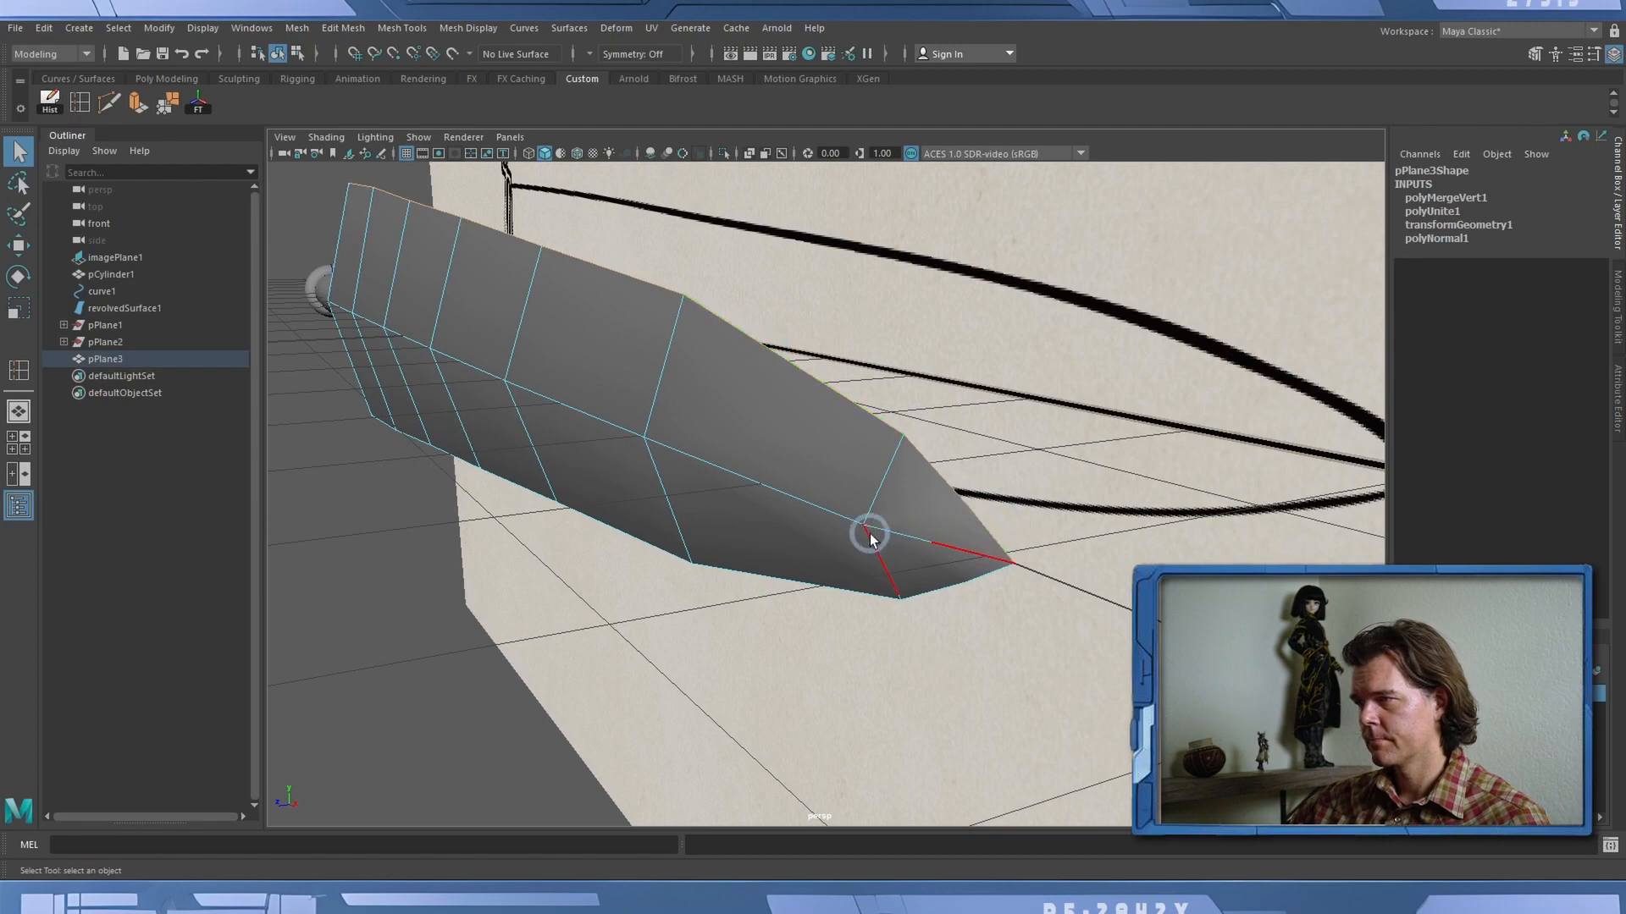
mouse_move(872, 533)
alt+mouse_down()
mouse_move(871, 494)
mouse_move(875, 526)
alt+mouse_up()
shift+double_click(949, 498)
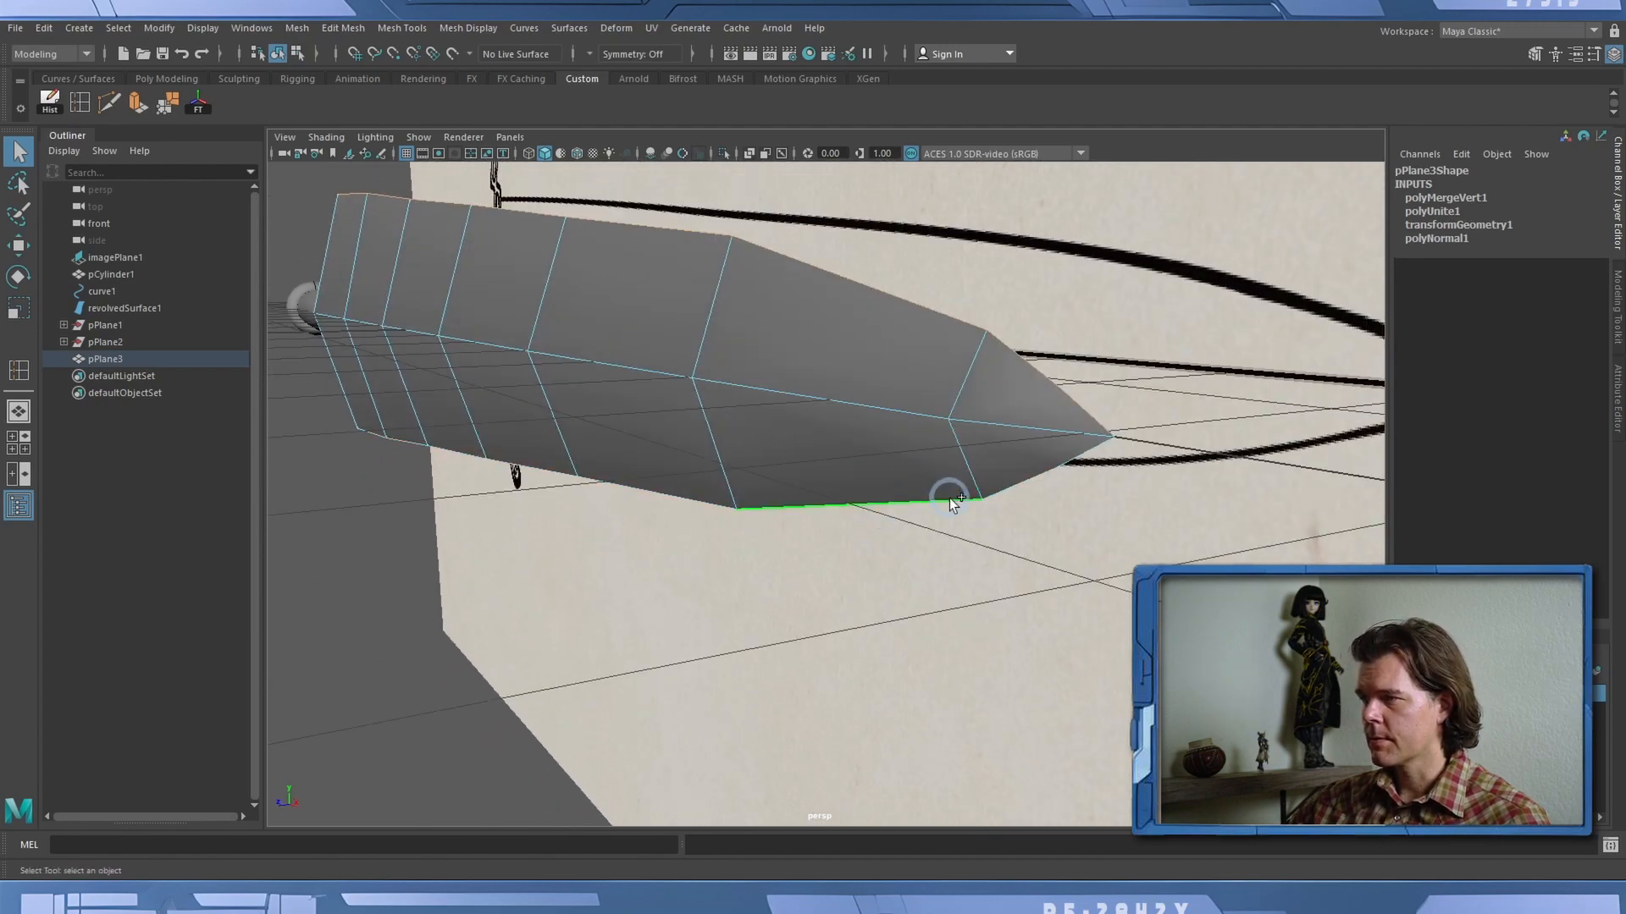
shift+click(1075, 461)
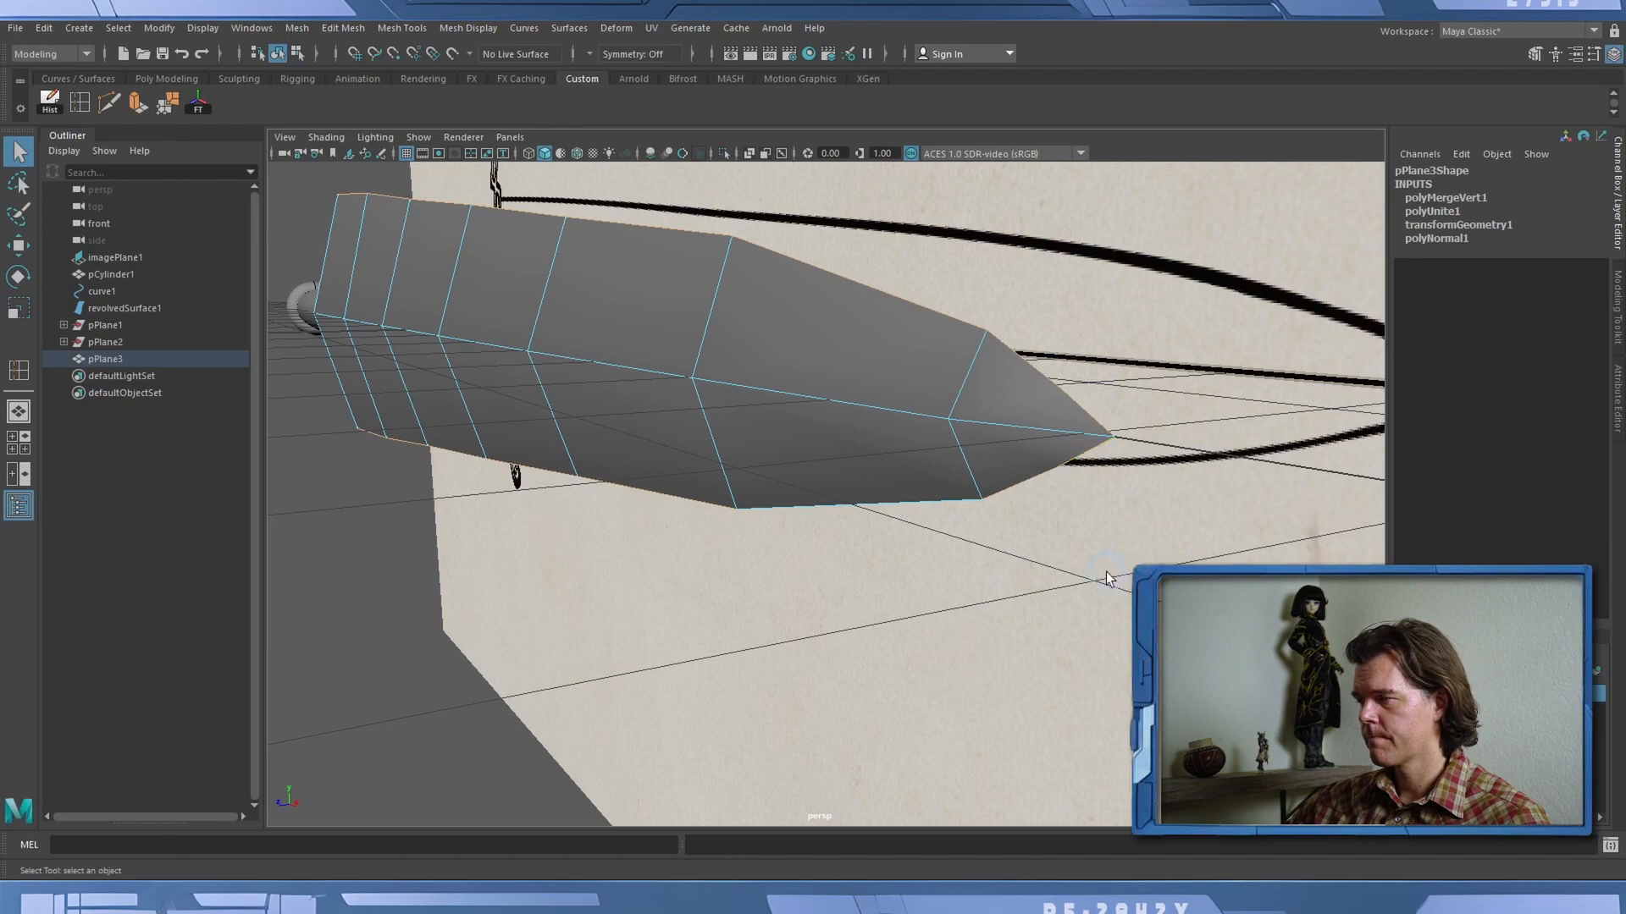
alt+drag(1106, 571, 1097, 573)
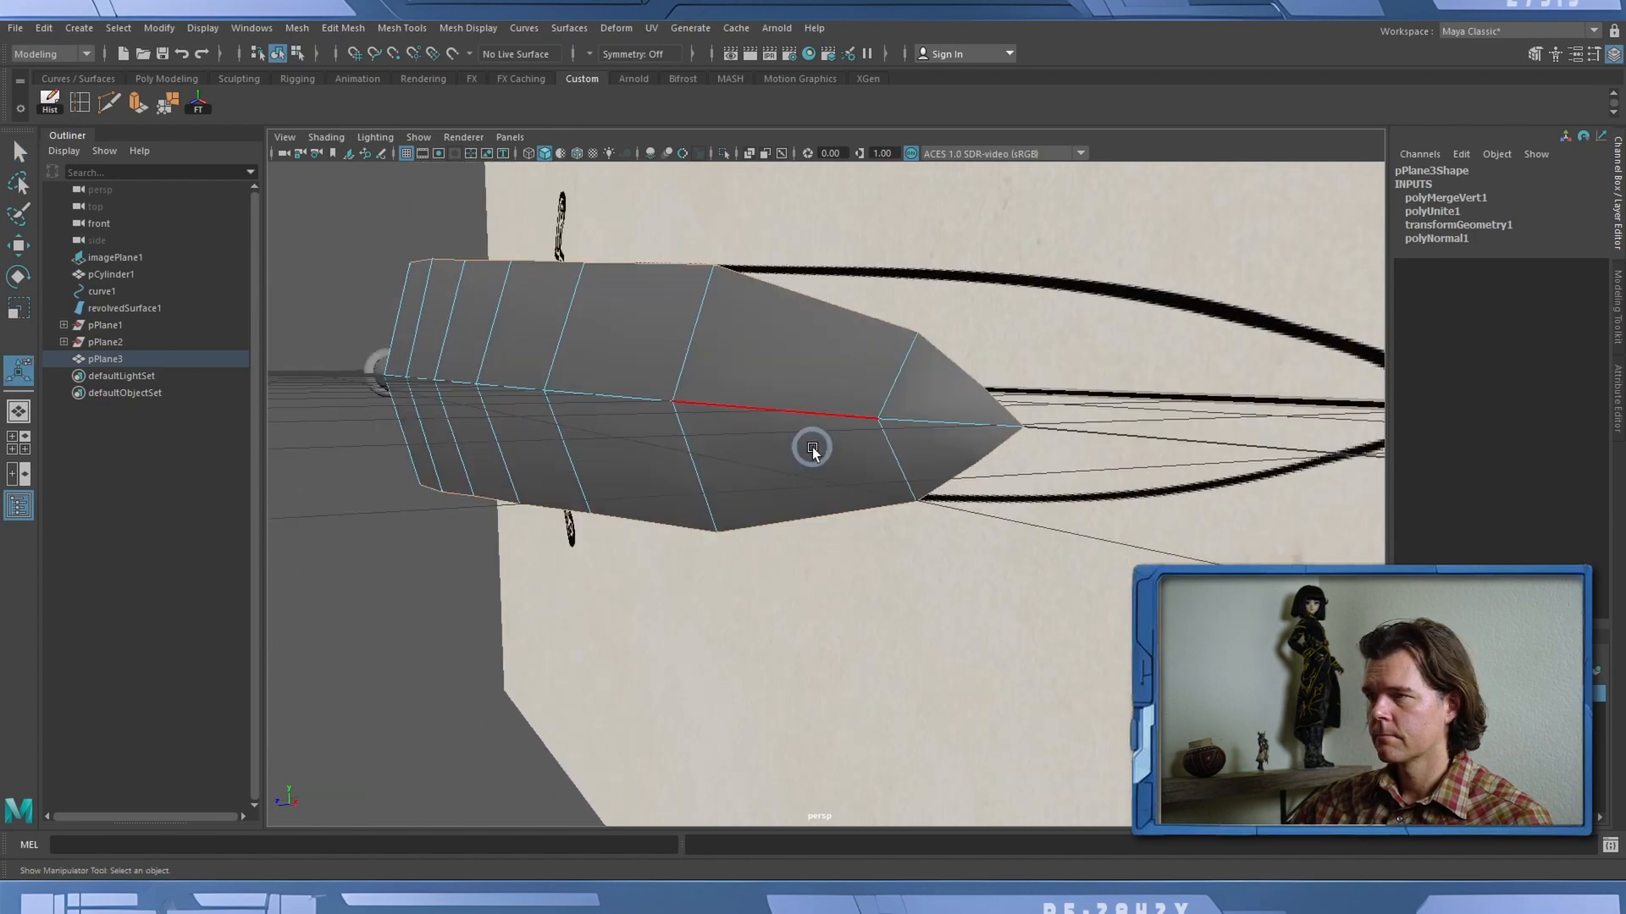
mouse_move(812, 451)
alt+mouse_down()
mouse_move(805, 424)
mouse_move(809, 461)
alt+mouse_up()
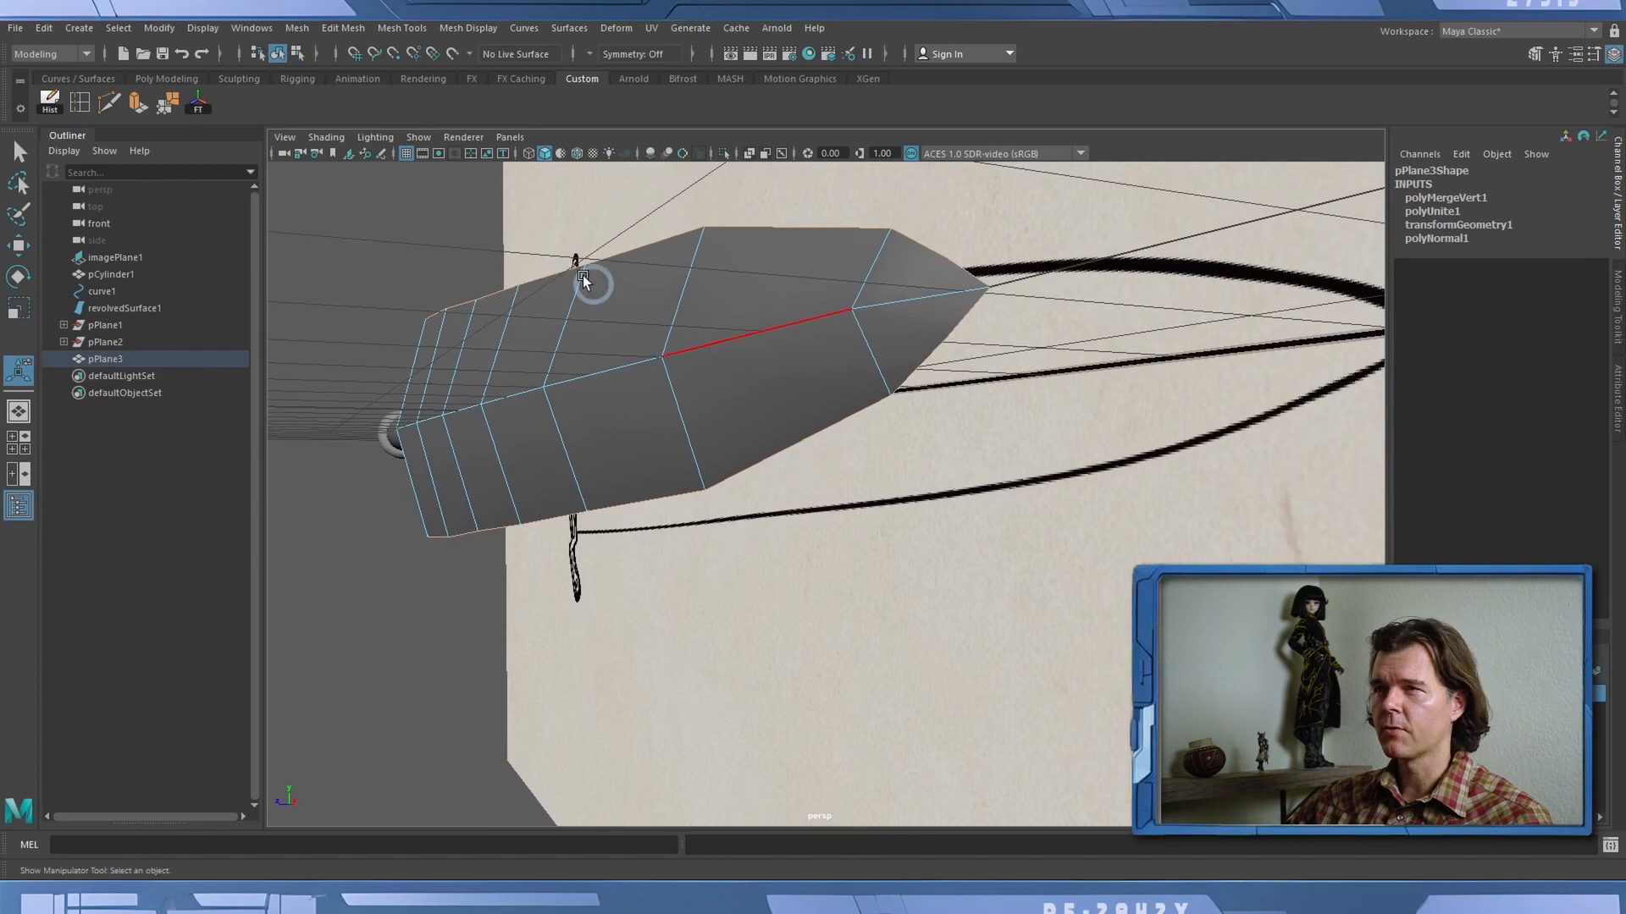
click(345, 28)
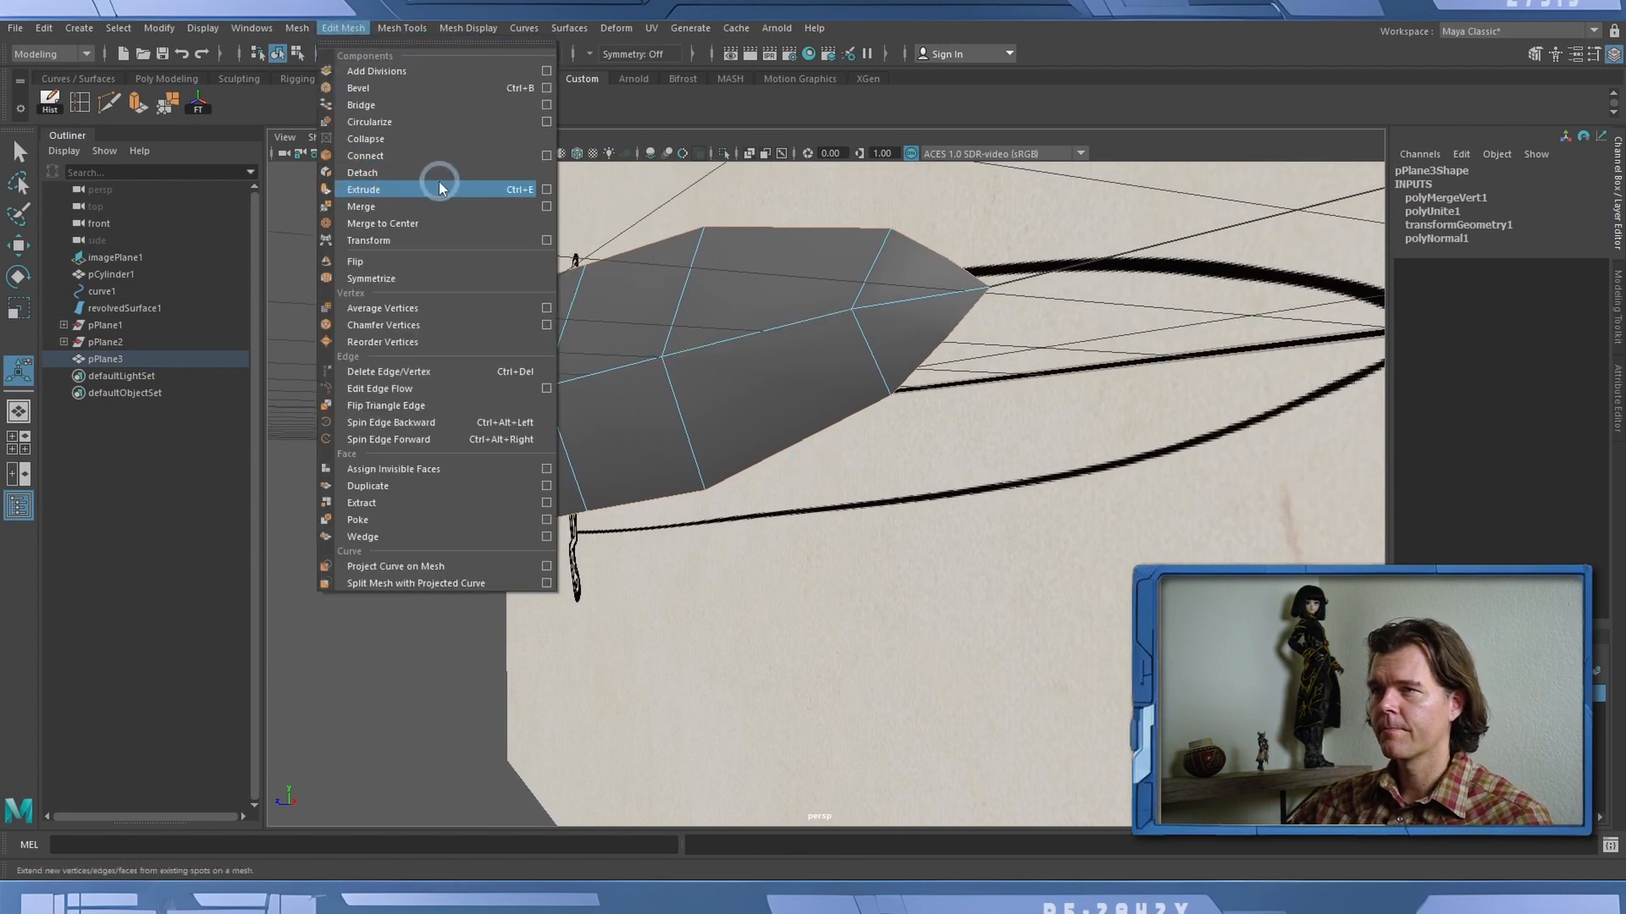
click(405, 89)
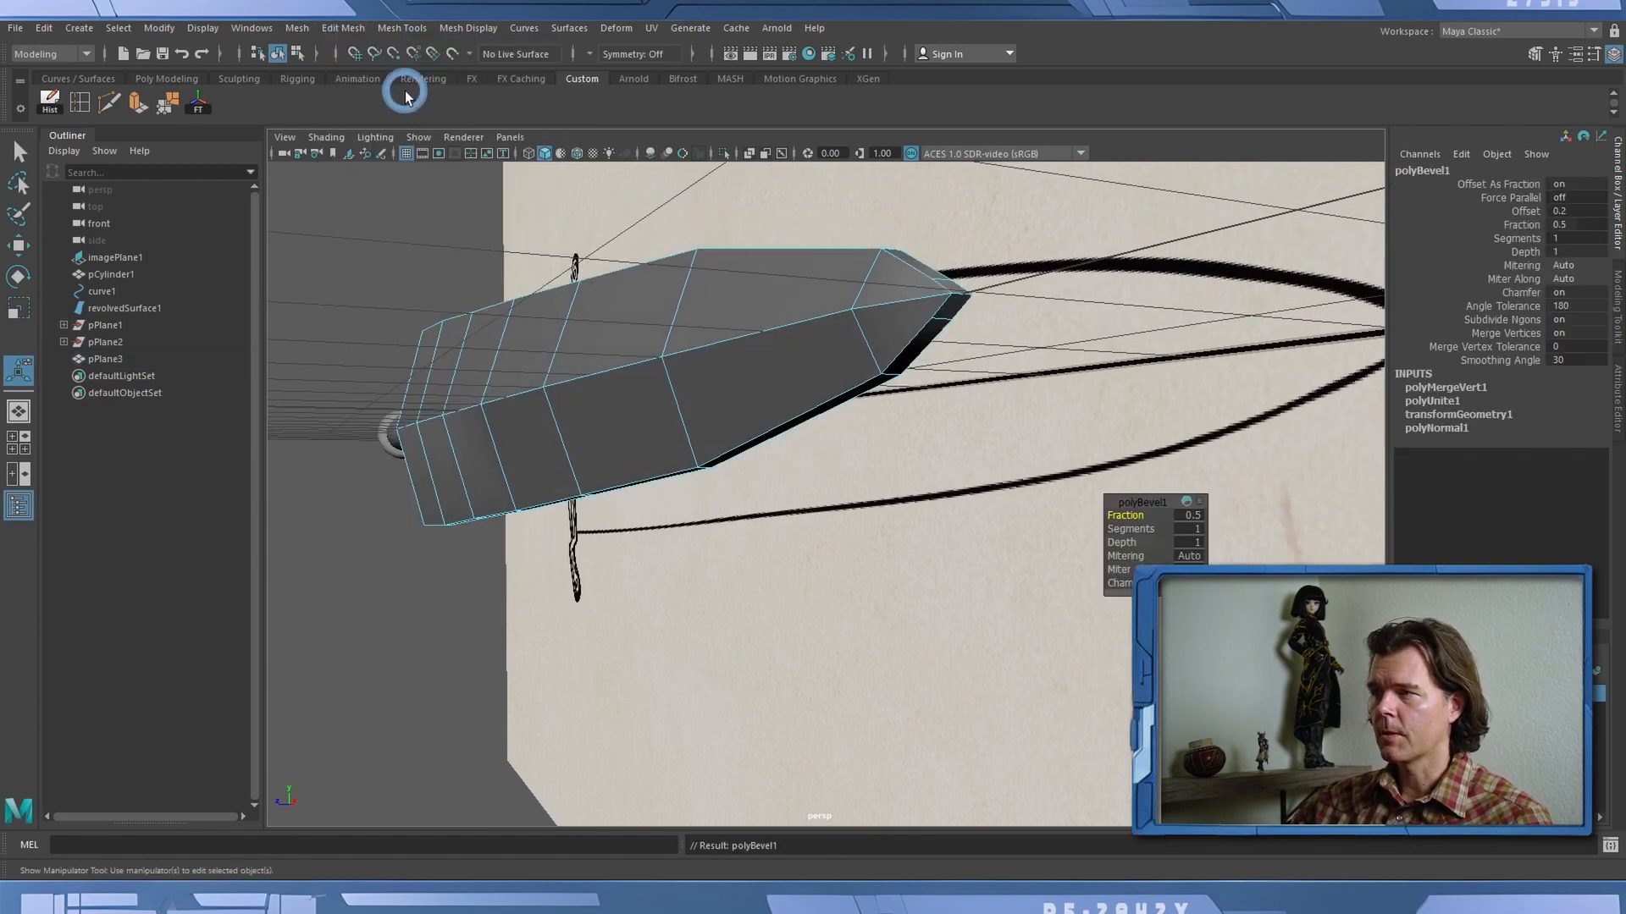
Inspect the bevelled blade from the side, comparing its smoothed and unsmoothed display.
alt+drag(612, 229, 744, 345)
key(3)
key(1)
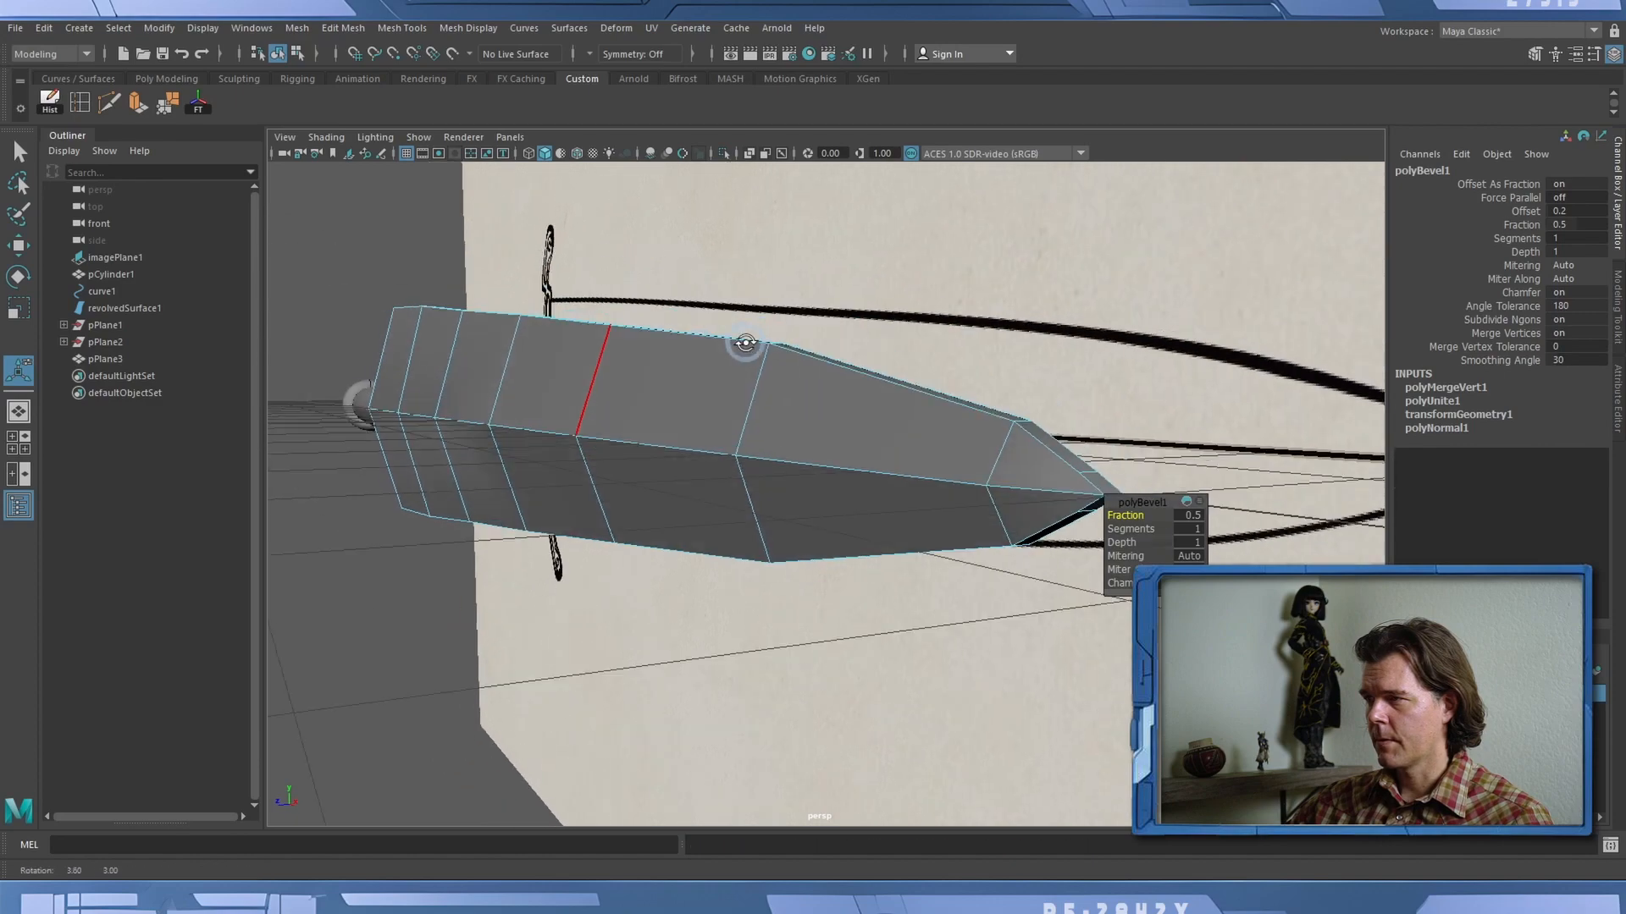
key(3)
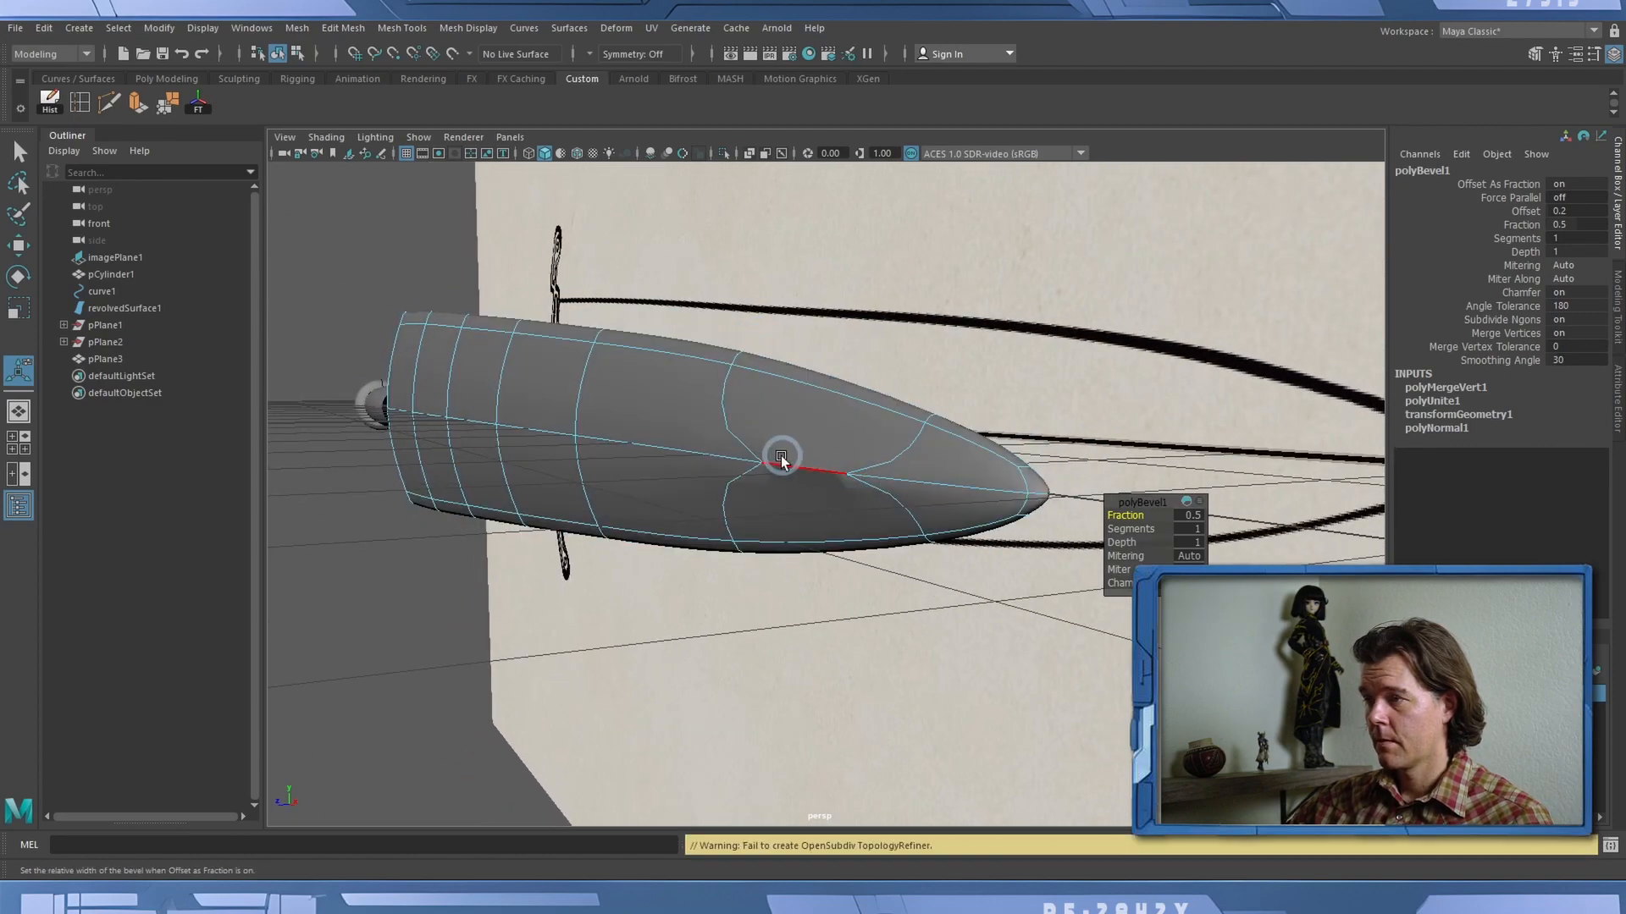
Merge the vertices at the first pinched point on the blade's central ridge.
click(762, 462)
right_drag(762, 461, 684, 432)
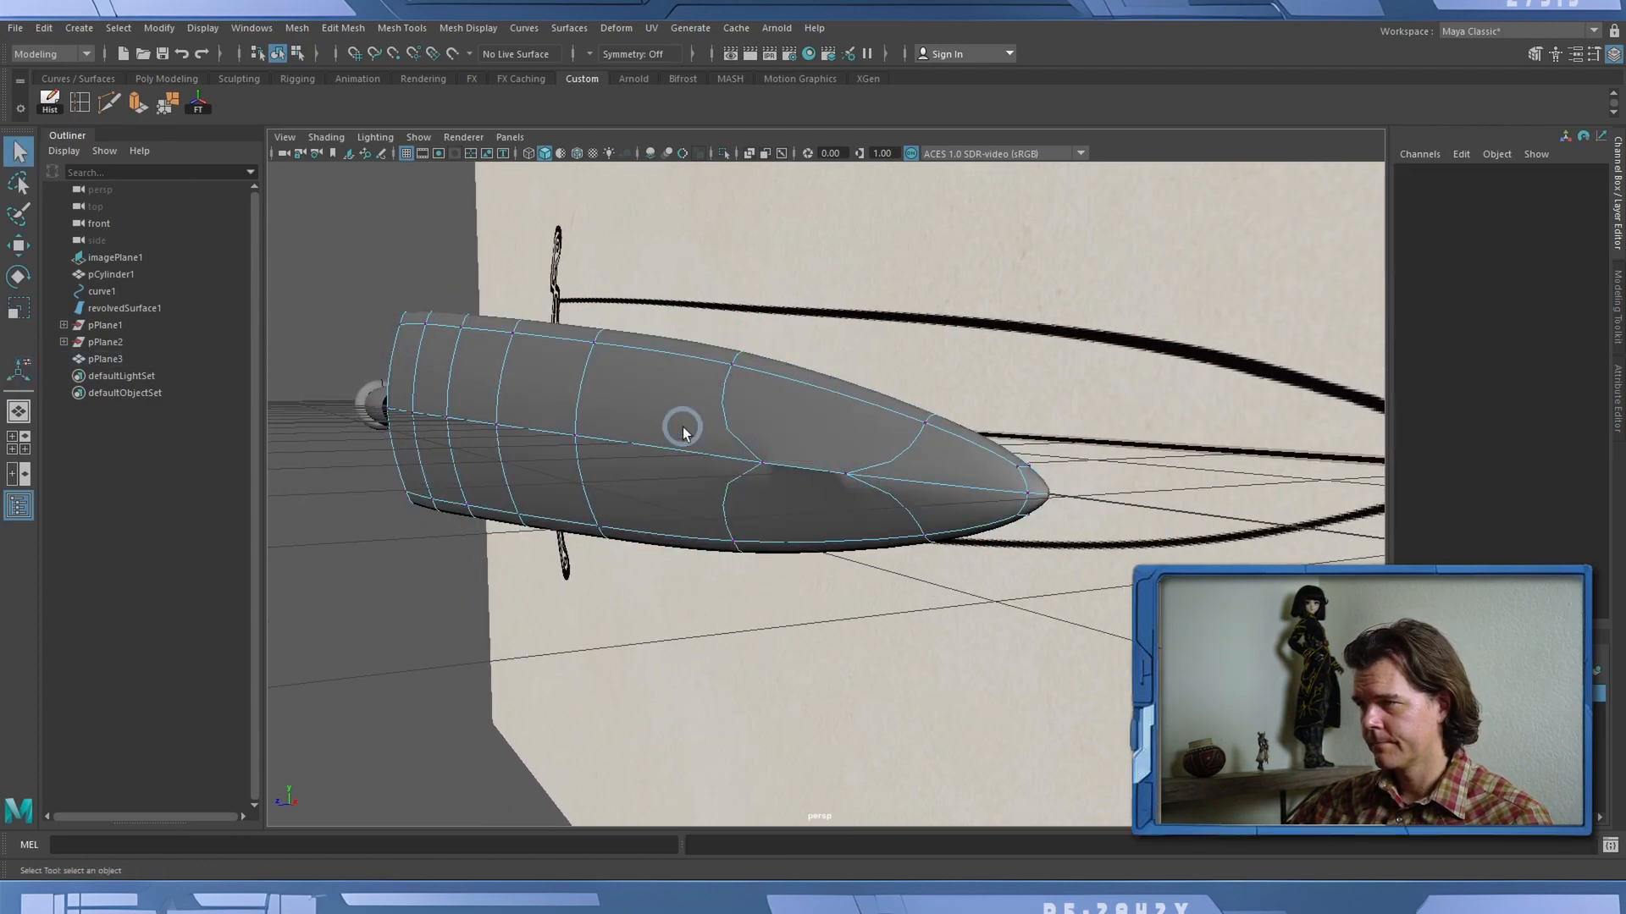
click(754, 466)
mouse_move(779, 490)
alt+mouse_down()
mouse_move(737, 508)
mouse_move(801, 493)
mouse_move(777, 494)
alt+mouse_up()
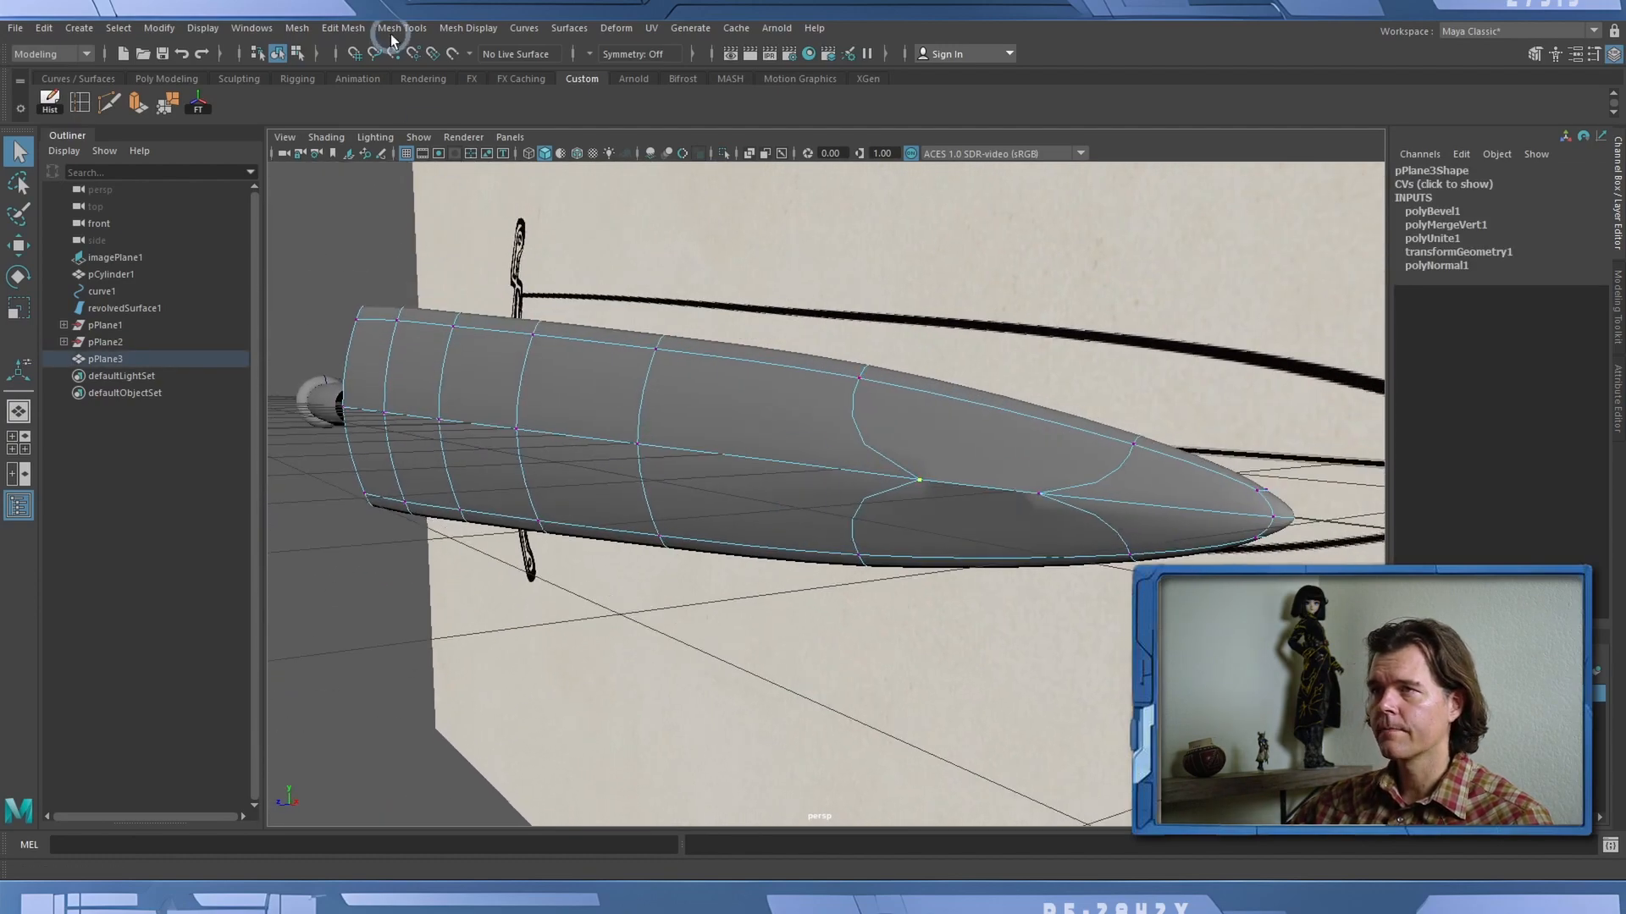
click(343, 28)
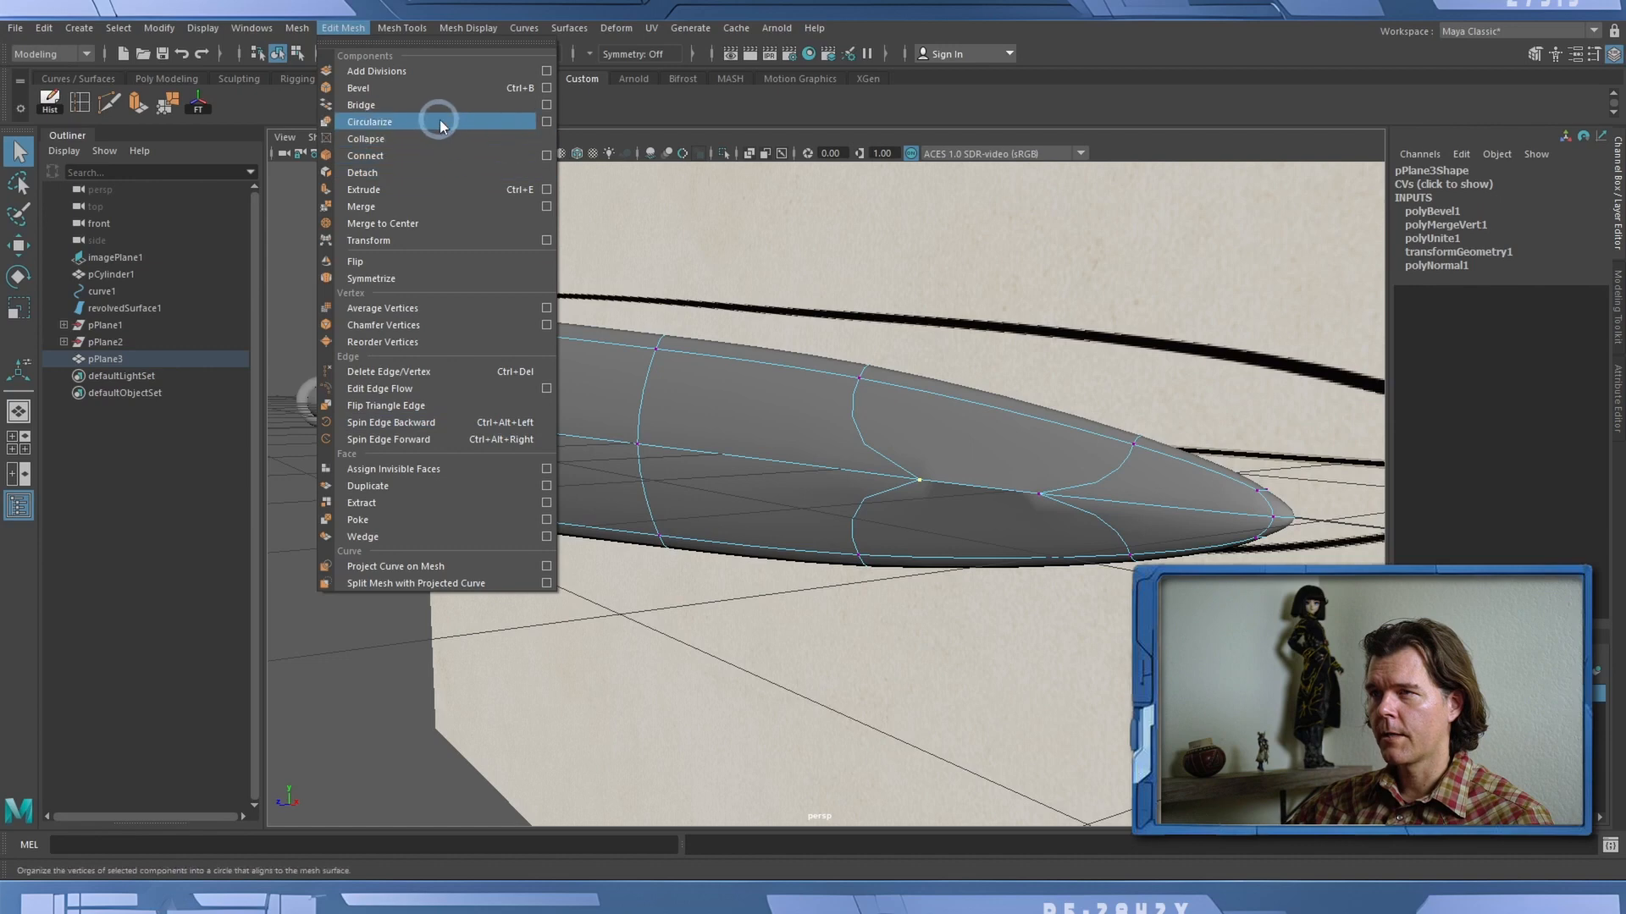
click(401, 26)
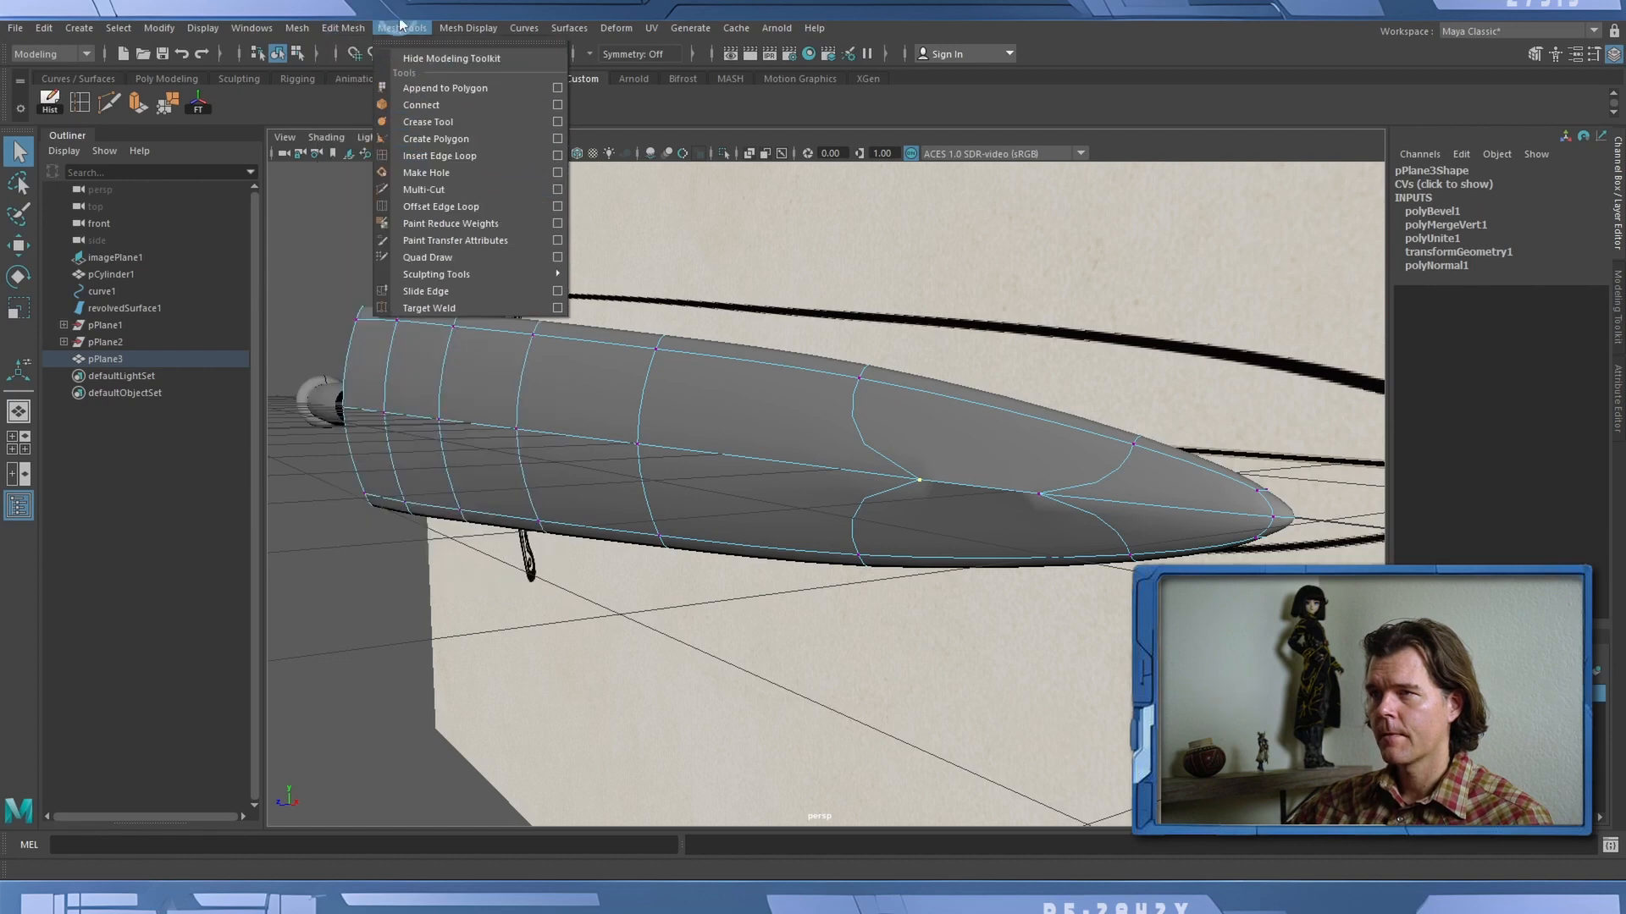
mouse_move(353, 33)
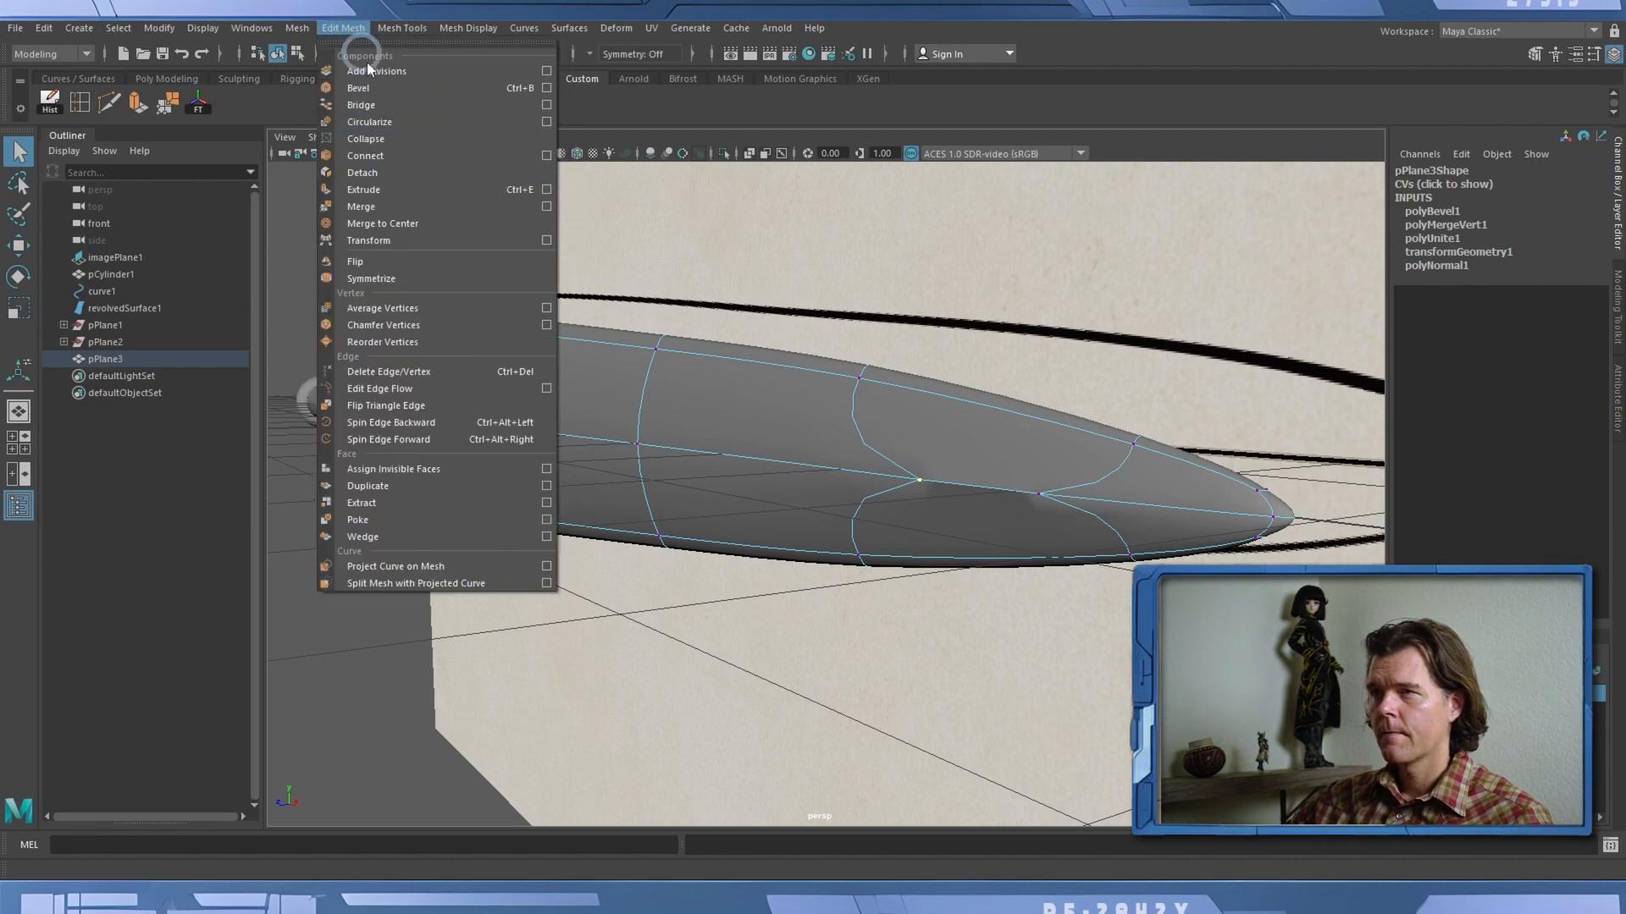
click(404, 203)
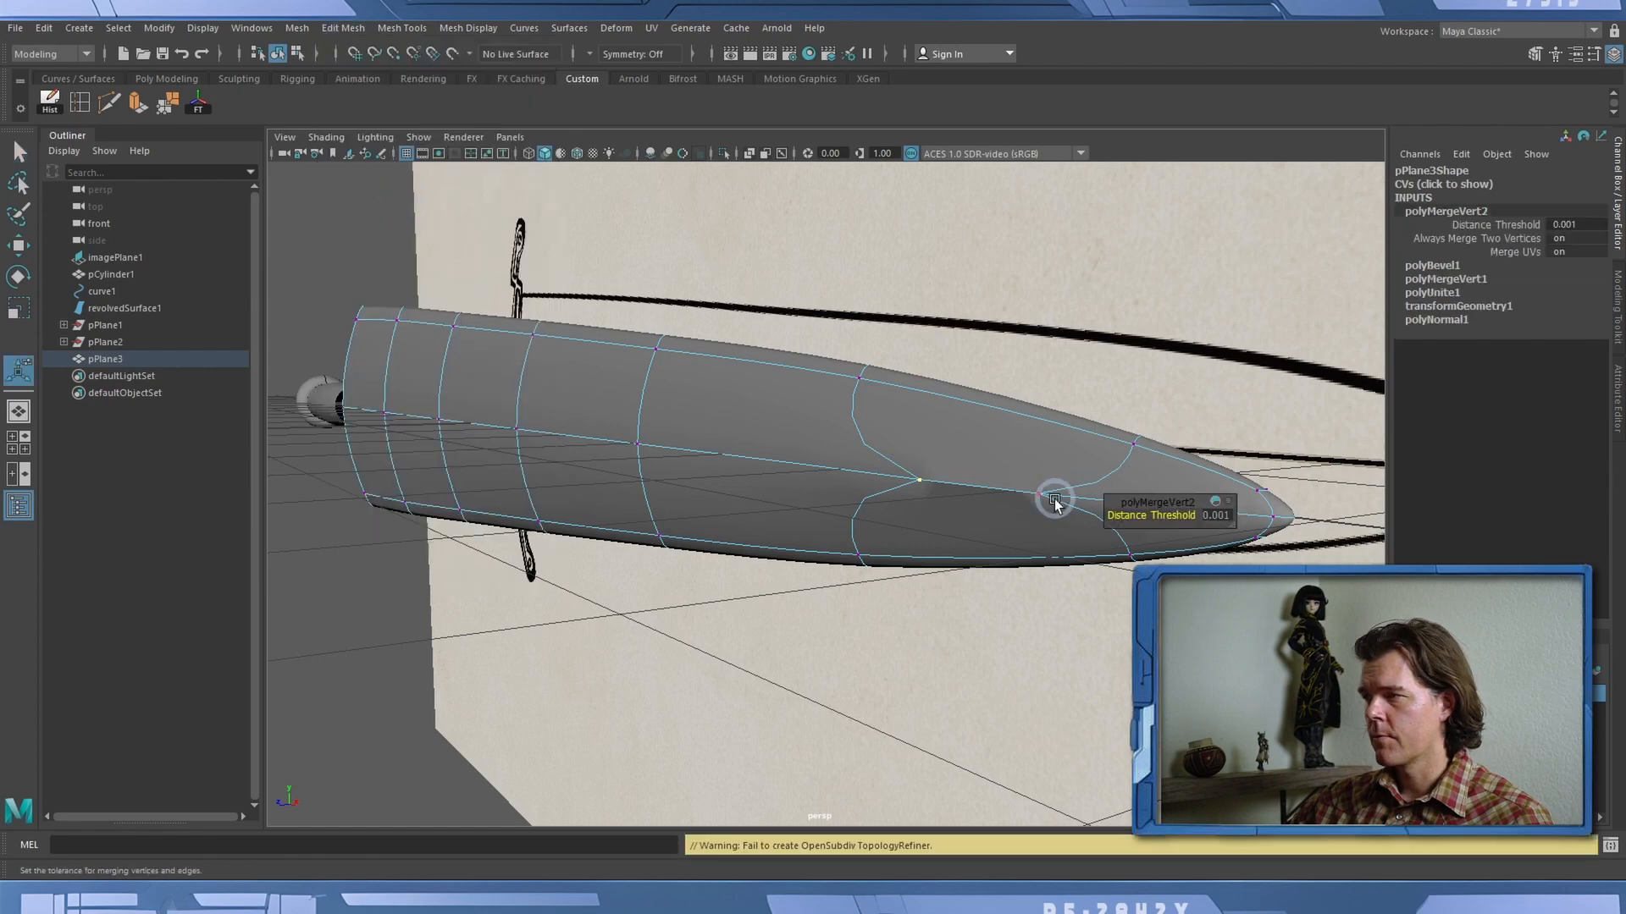
Switch to wireframe and merge the vertices at the other pinched ridge point, nearer the blade's tip.
key(4)
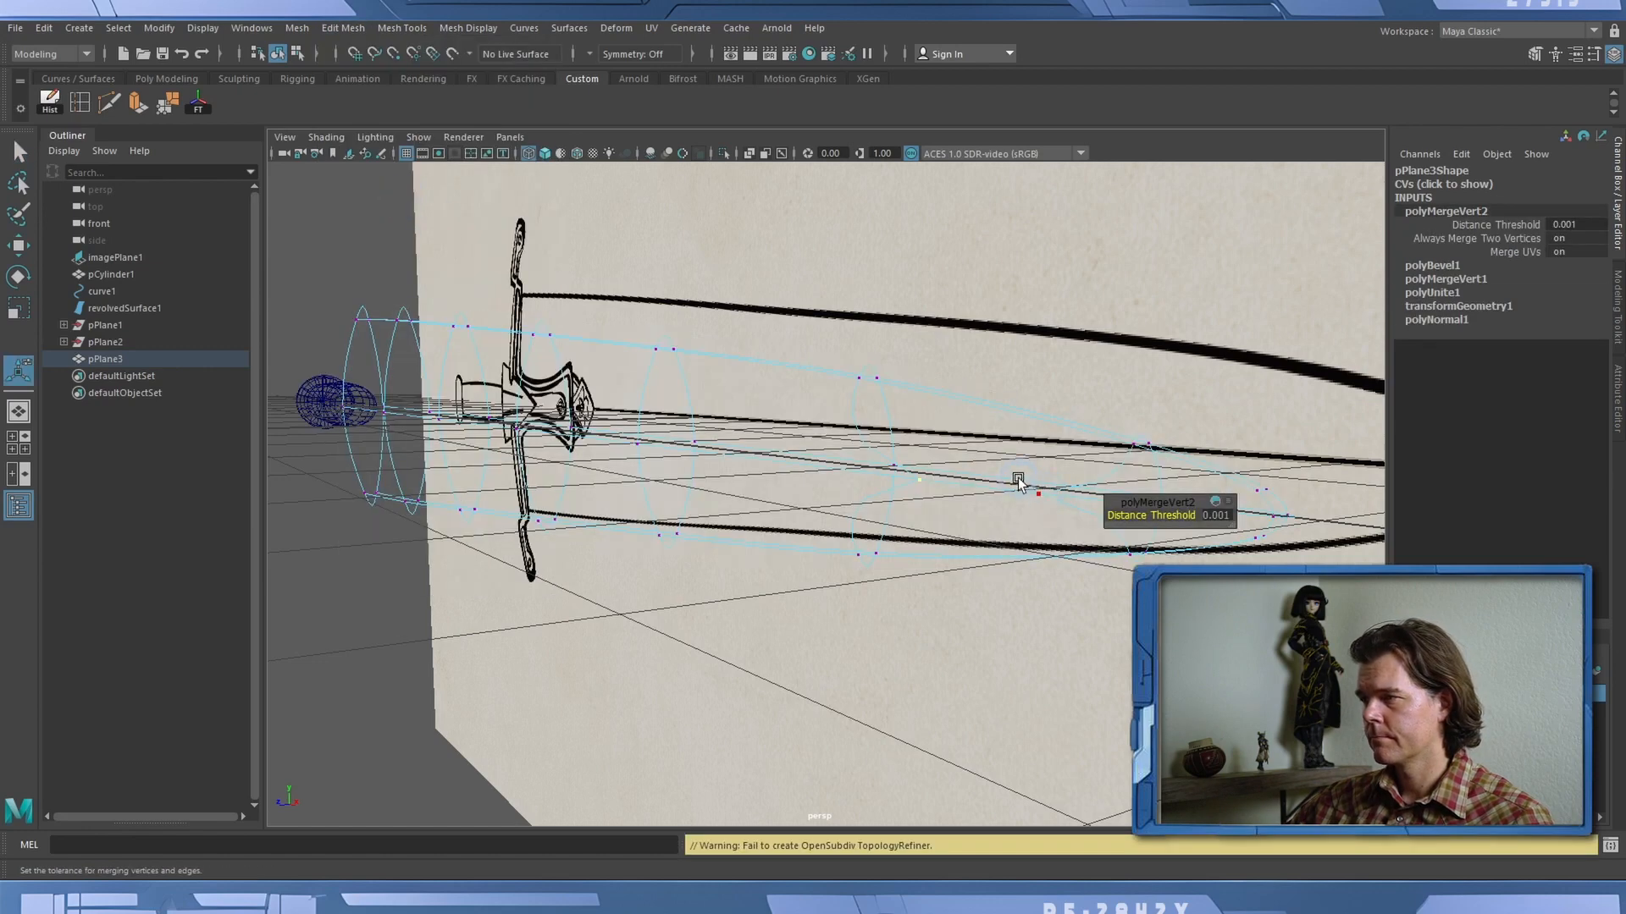
click(1050, 521)
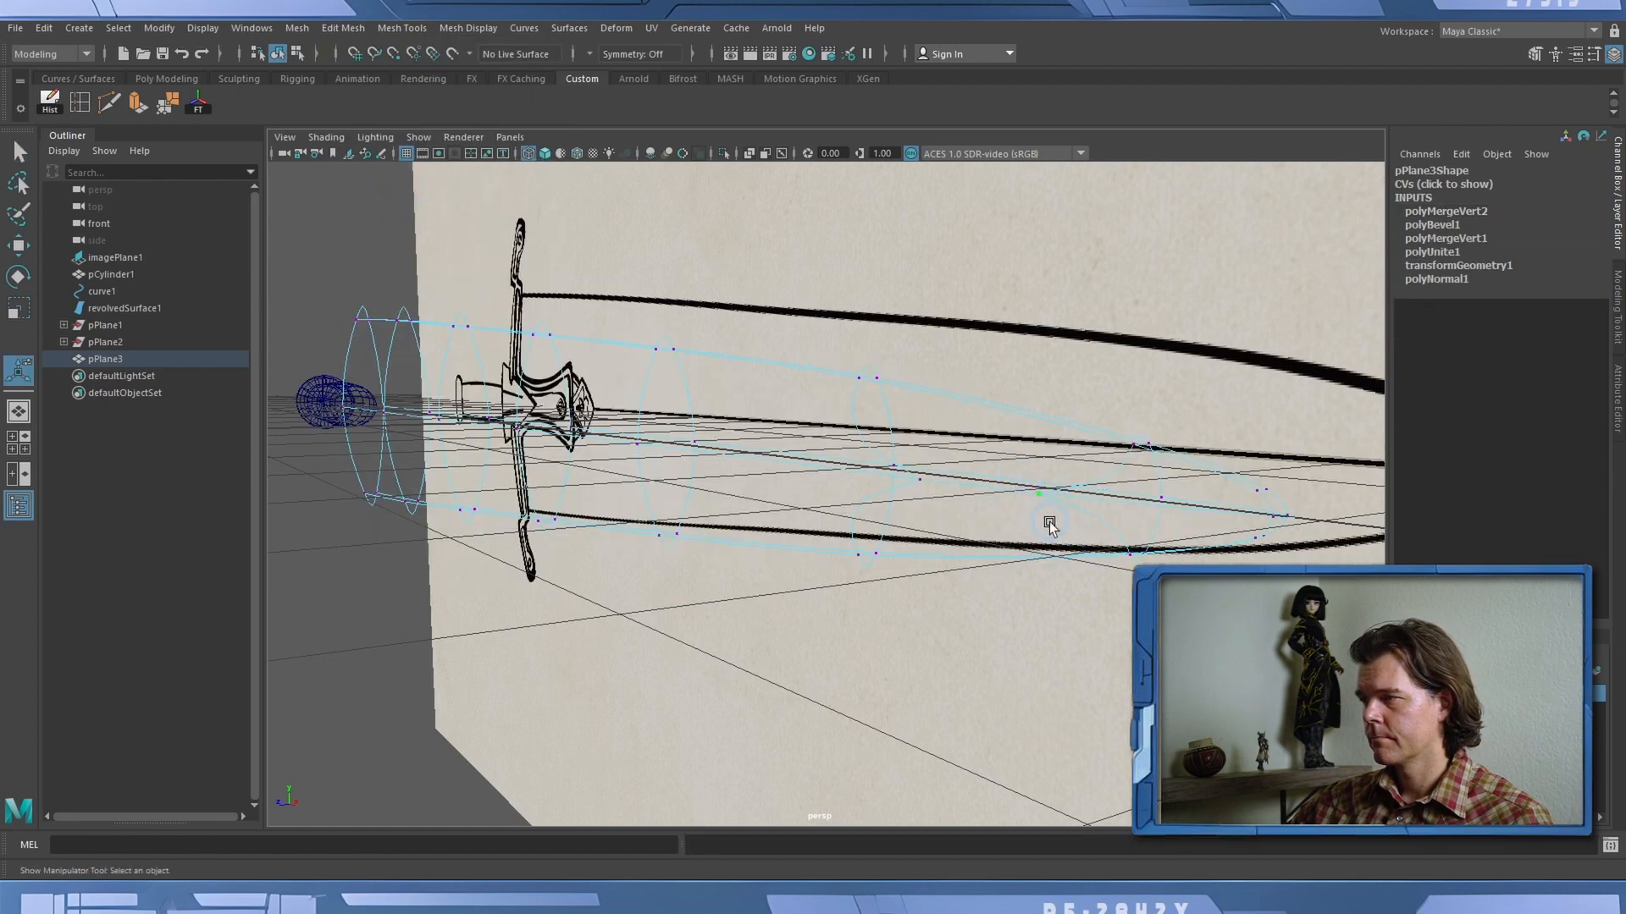
click(253, 28)
mouse_move(343, 28)
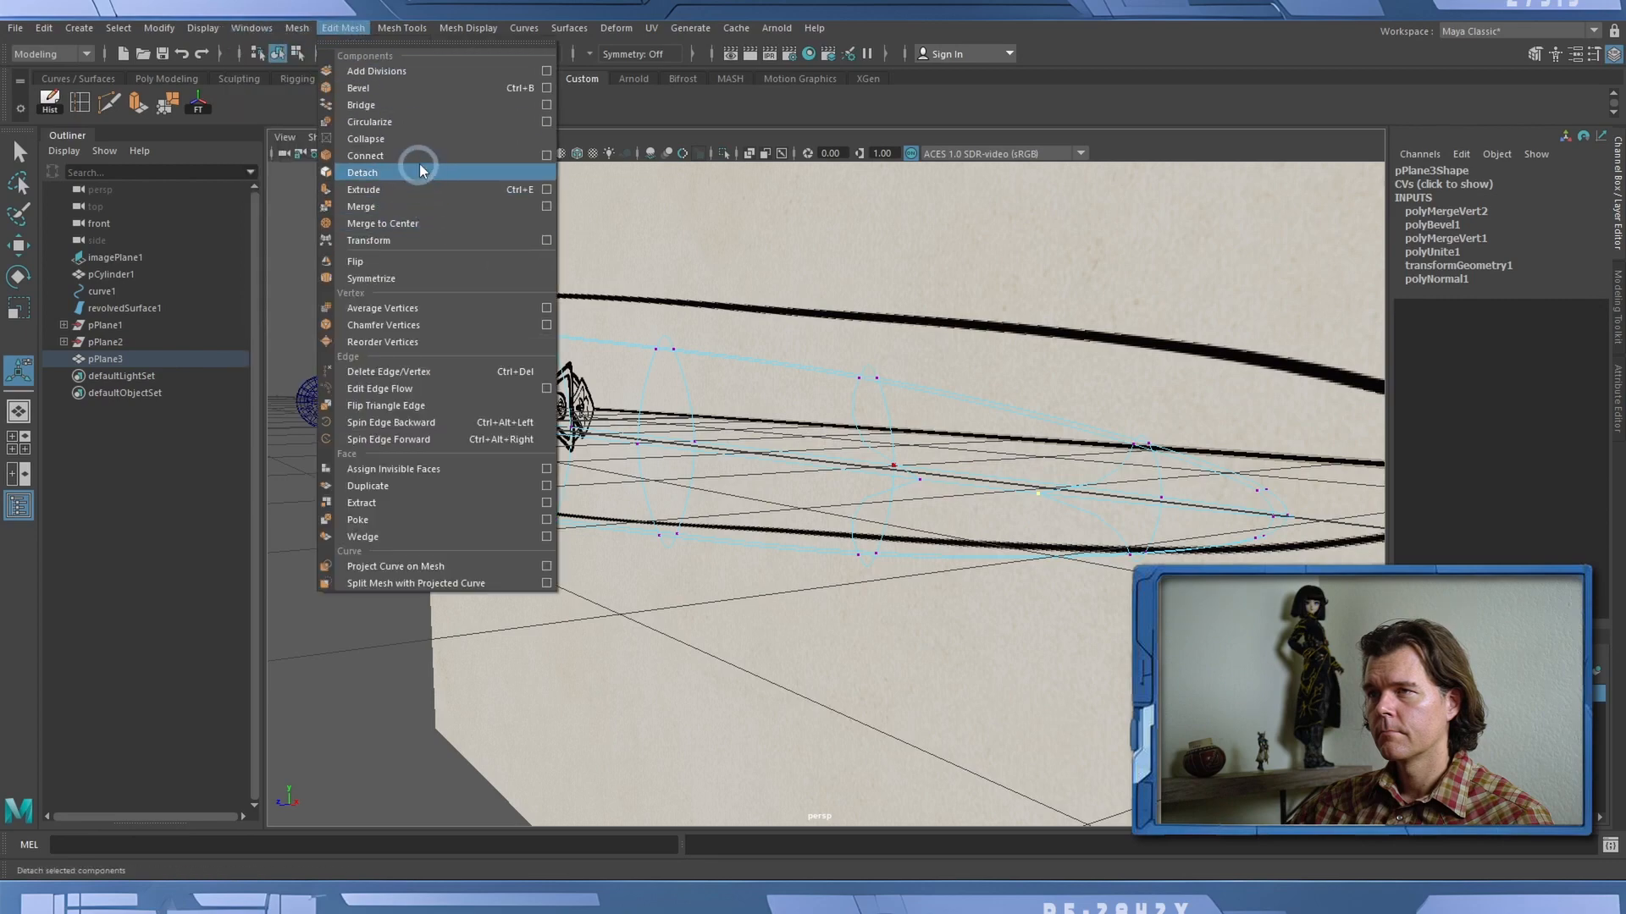
click(418, 201)
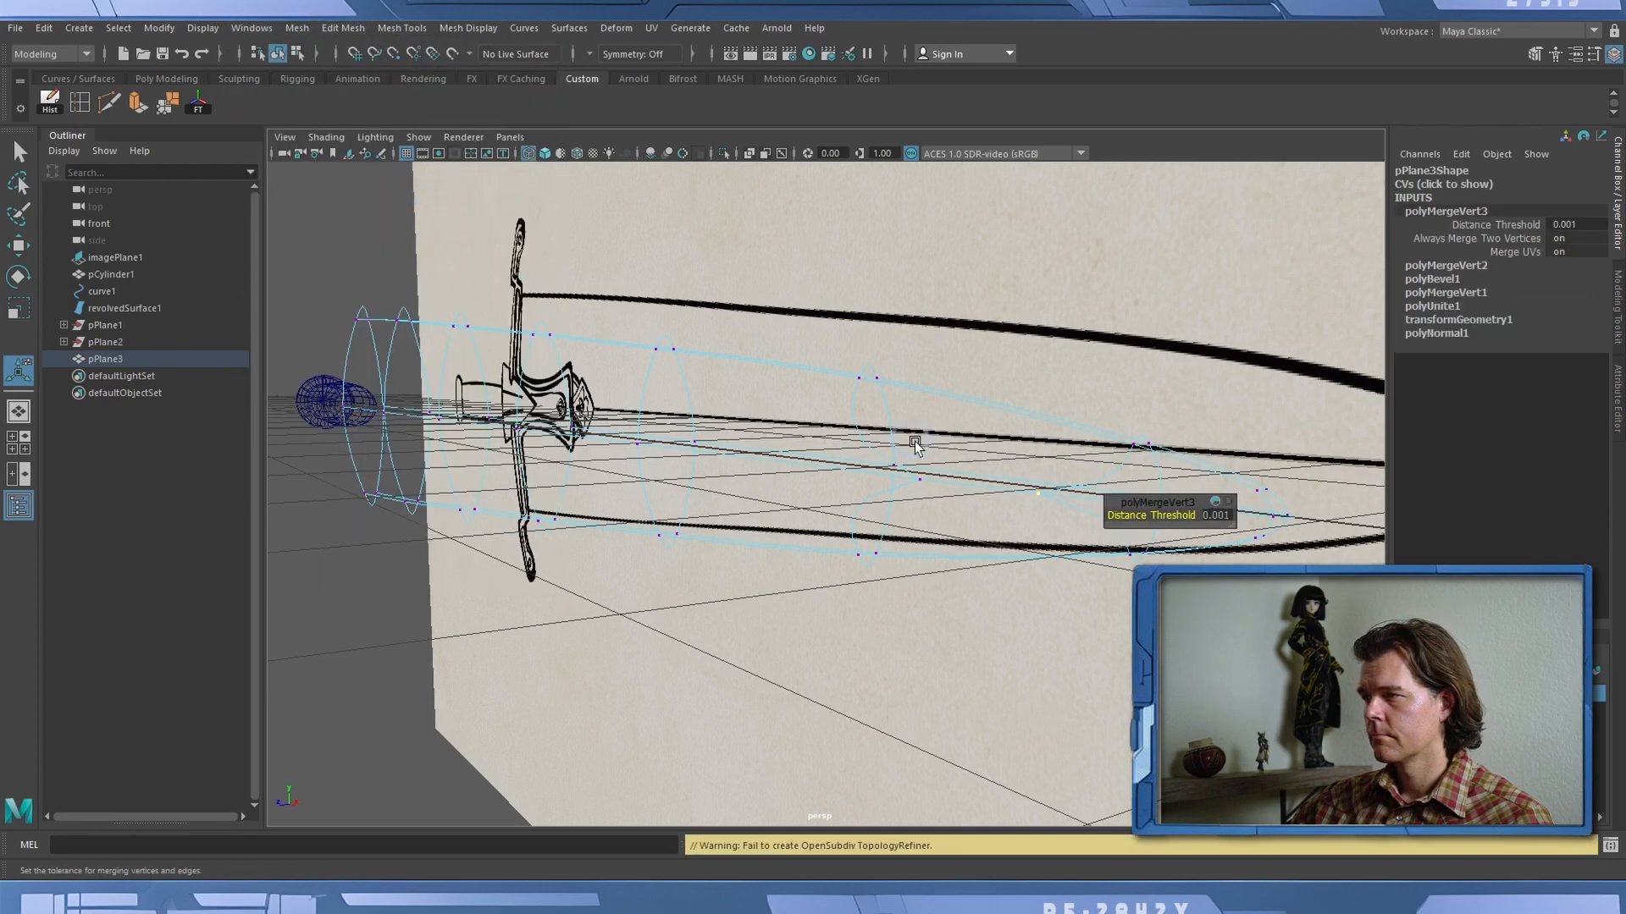
Return to the shaded, unsmoothed display and view the blade edge-on from its tip.
alt+drag(915, 447, 875, 439)
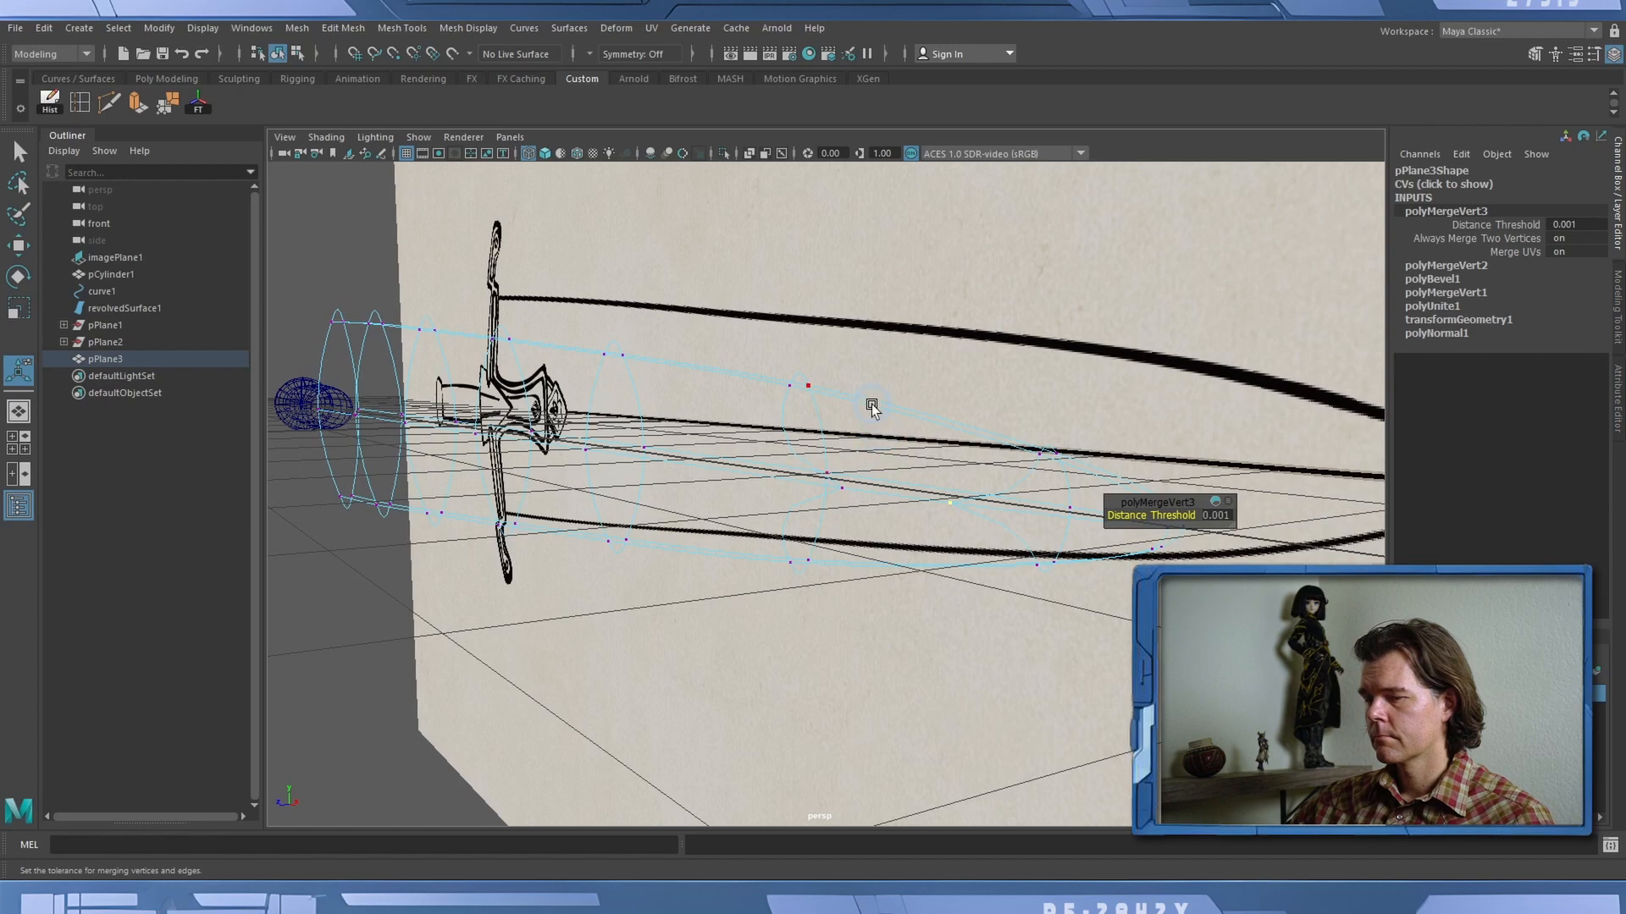
click(510, 137)
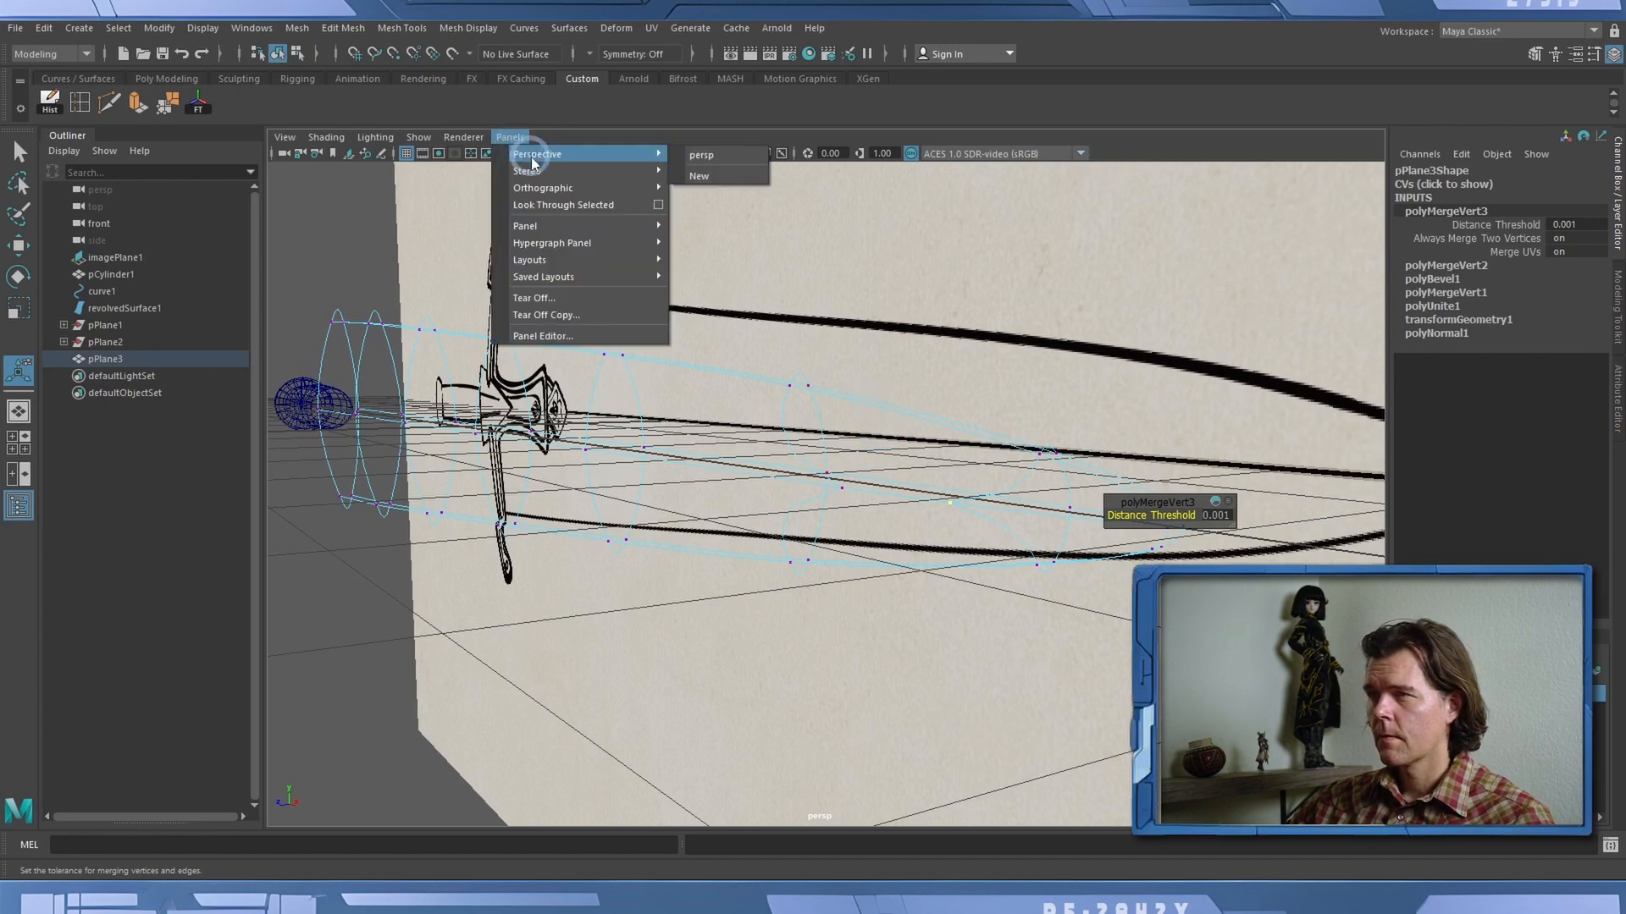
mouse_move(585, 154)
click(1106, 161)
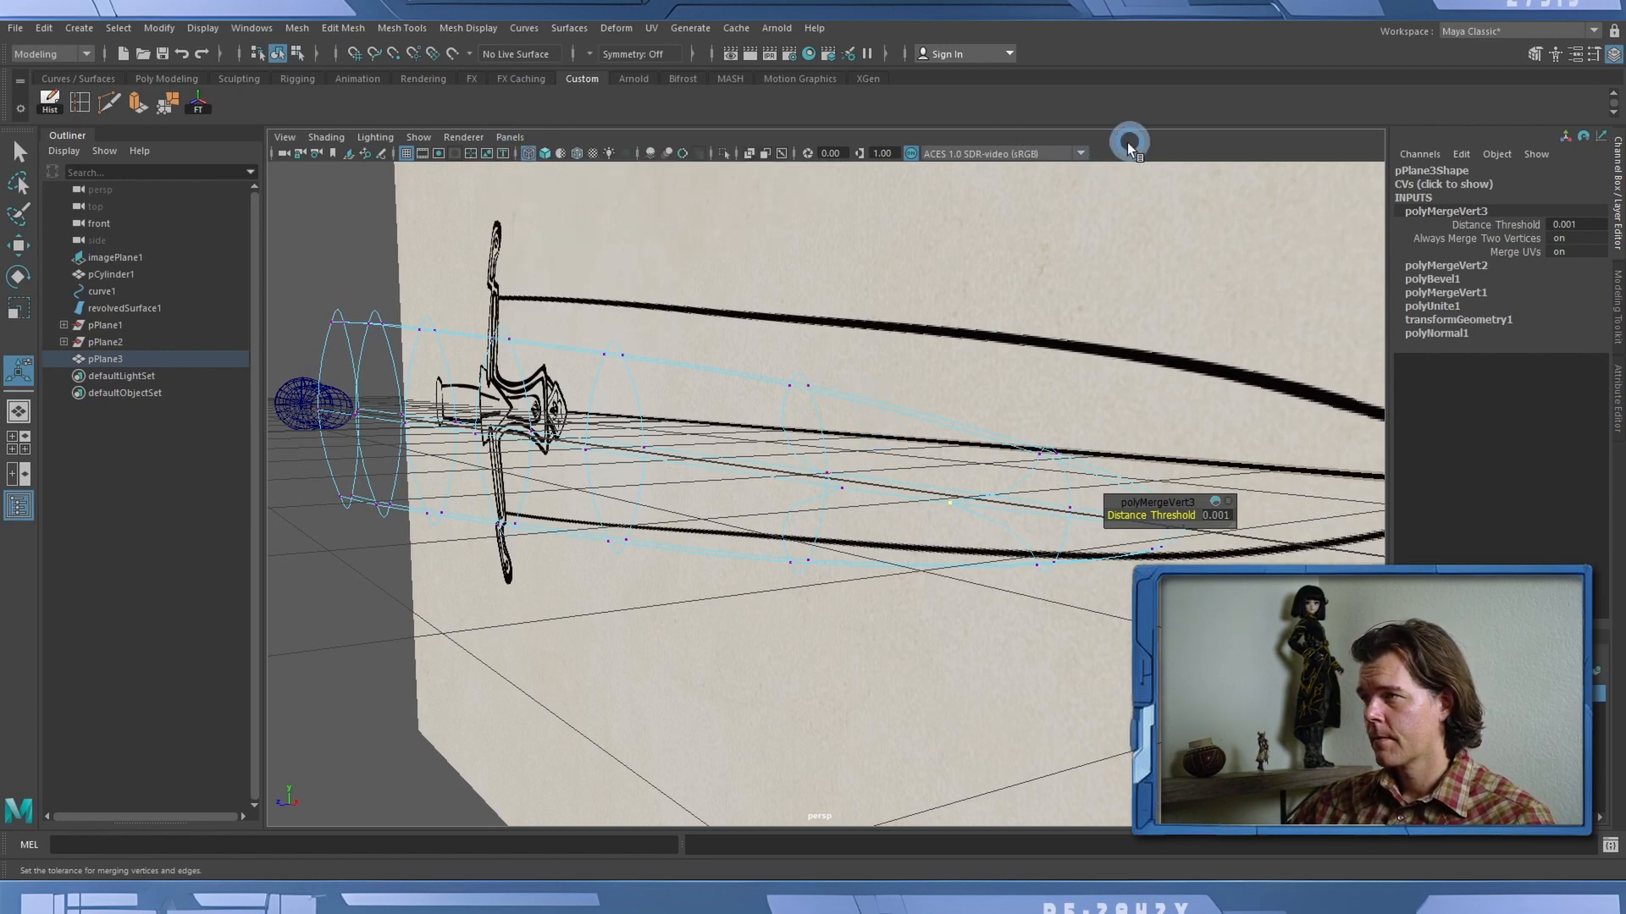
key(5)
alt+drag(977, 327, 942, 330)
key(1)
alt+drag(796, 337, 765, 355)
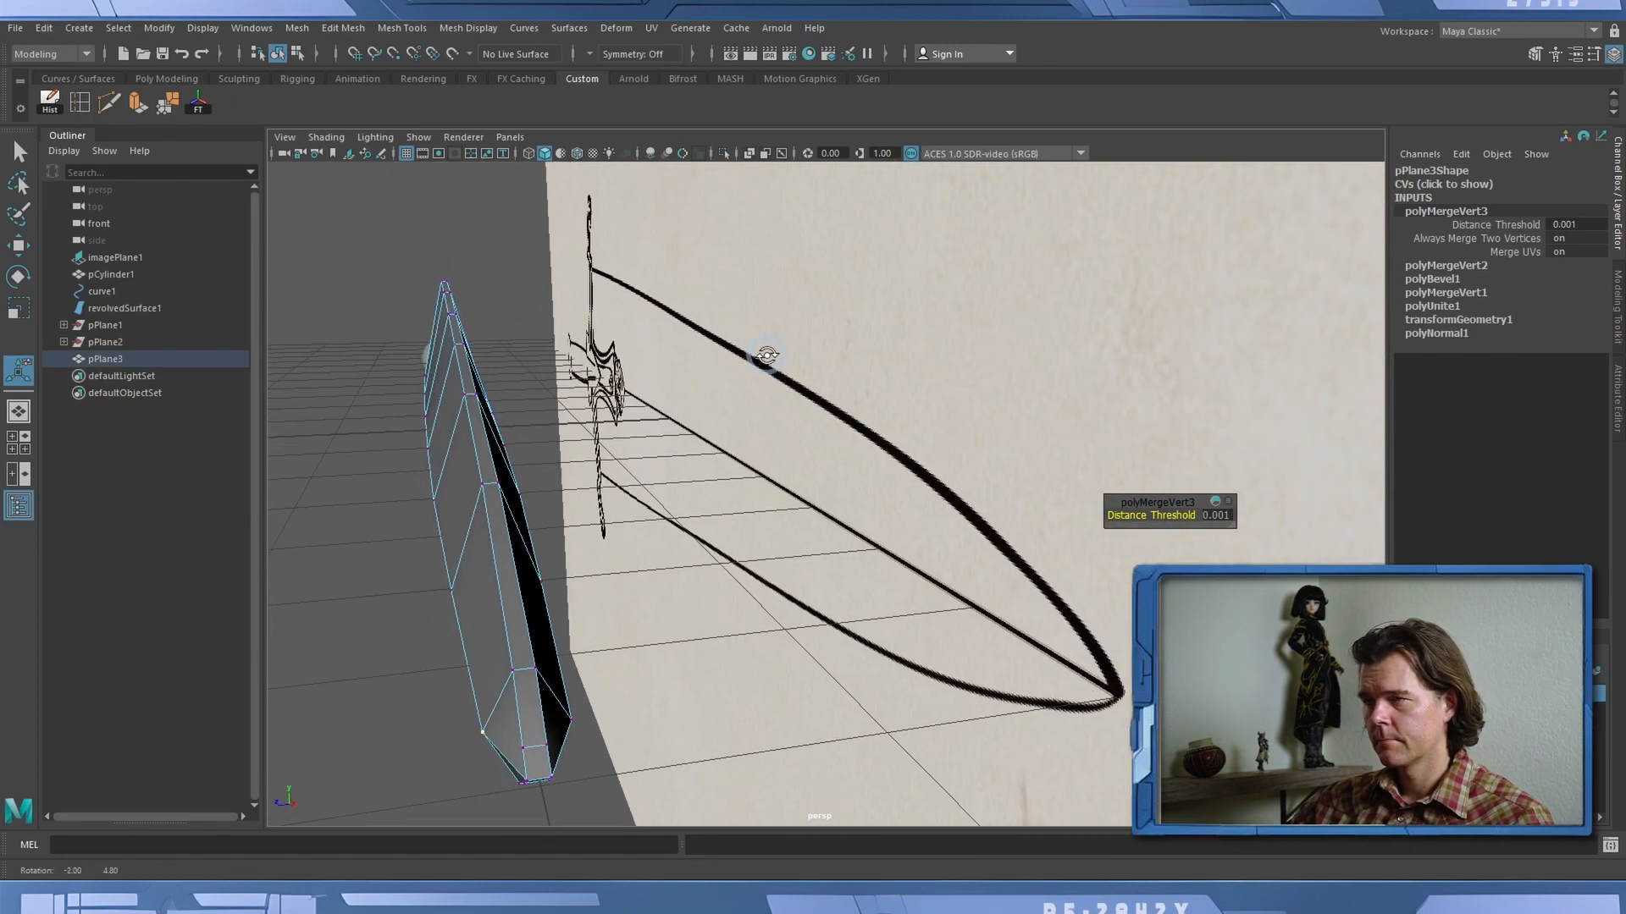
Examine the bevelled cutting edge from several angles, with and without the smooth preview.
alt+middle_drag(516, 457, 533, 388)
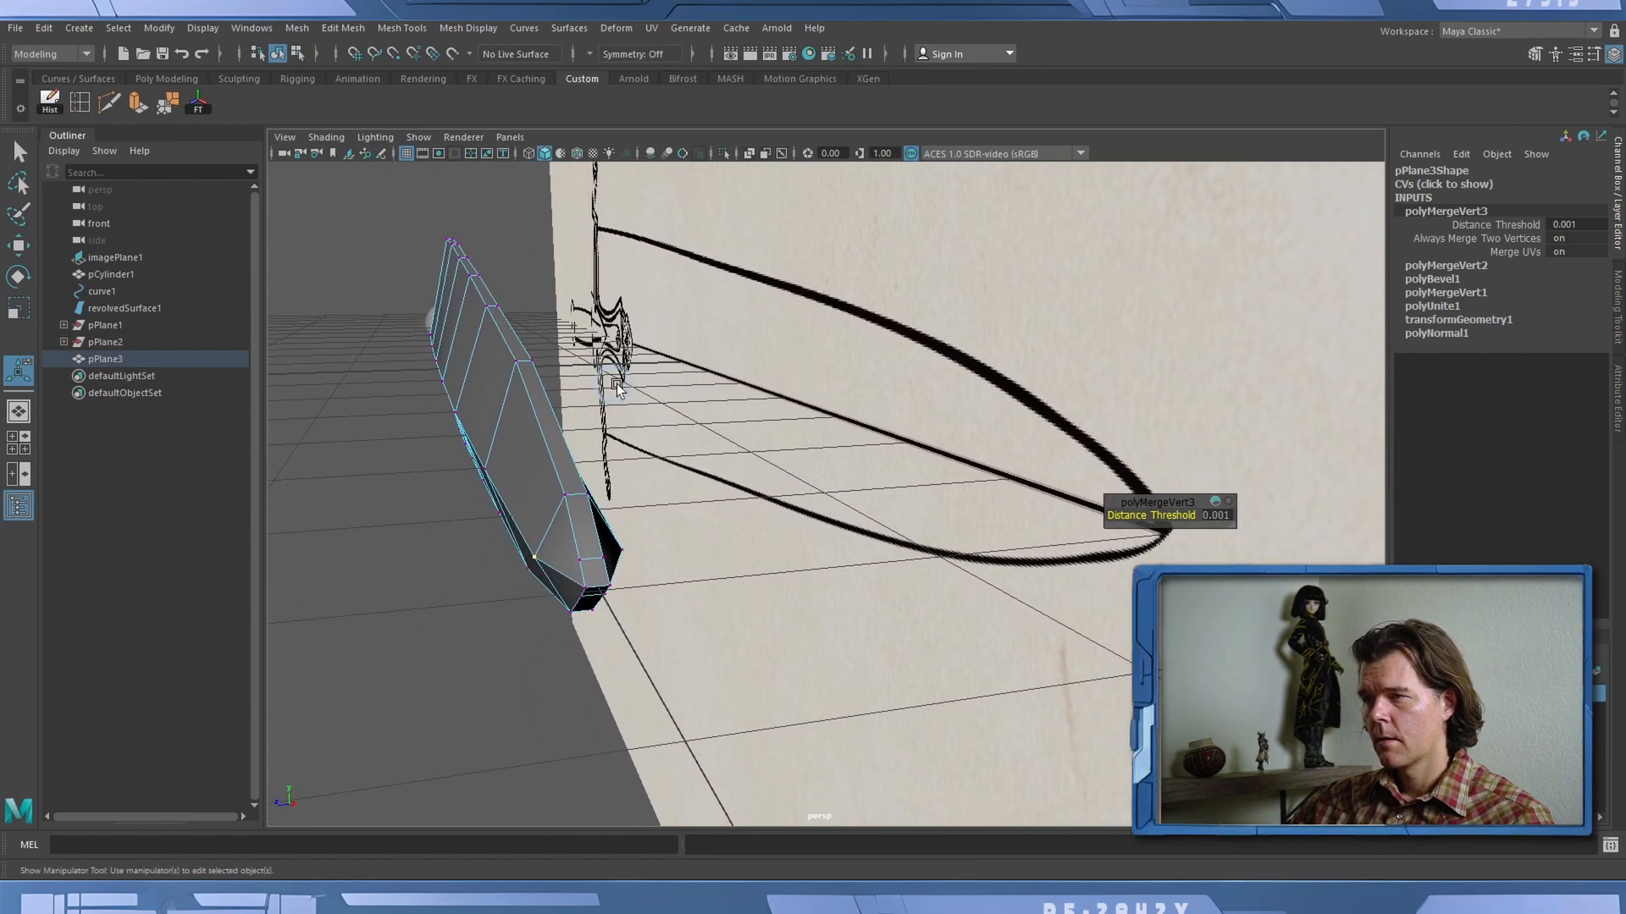
alt+drag(663, 392, 641, 386)
alt+middle_drag(536, 399, 590, 389)
key(3)
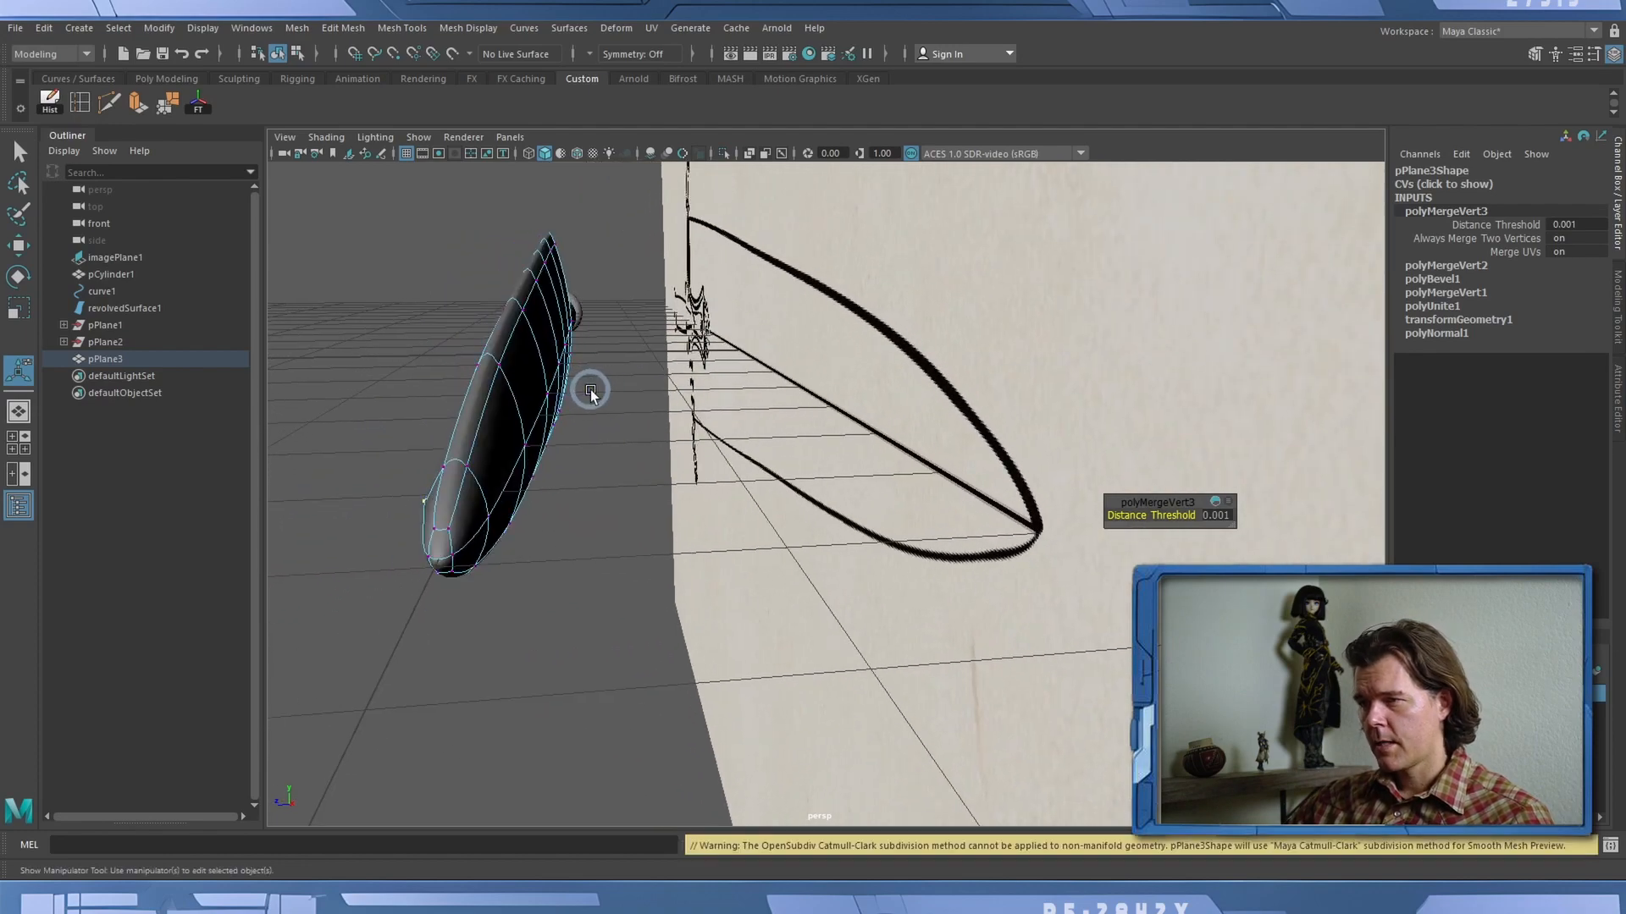
key(1)
alt+drag(570, 395, 598, 391)
alt+middle_drag(598, 391, 613, 392)
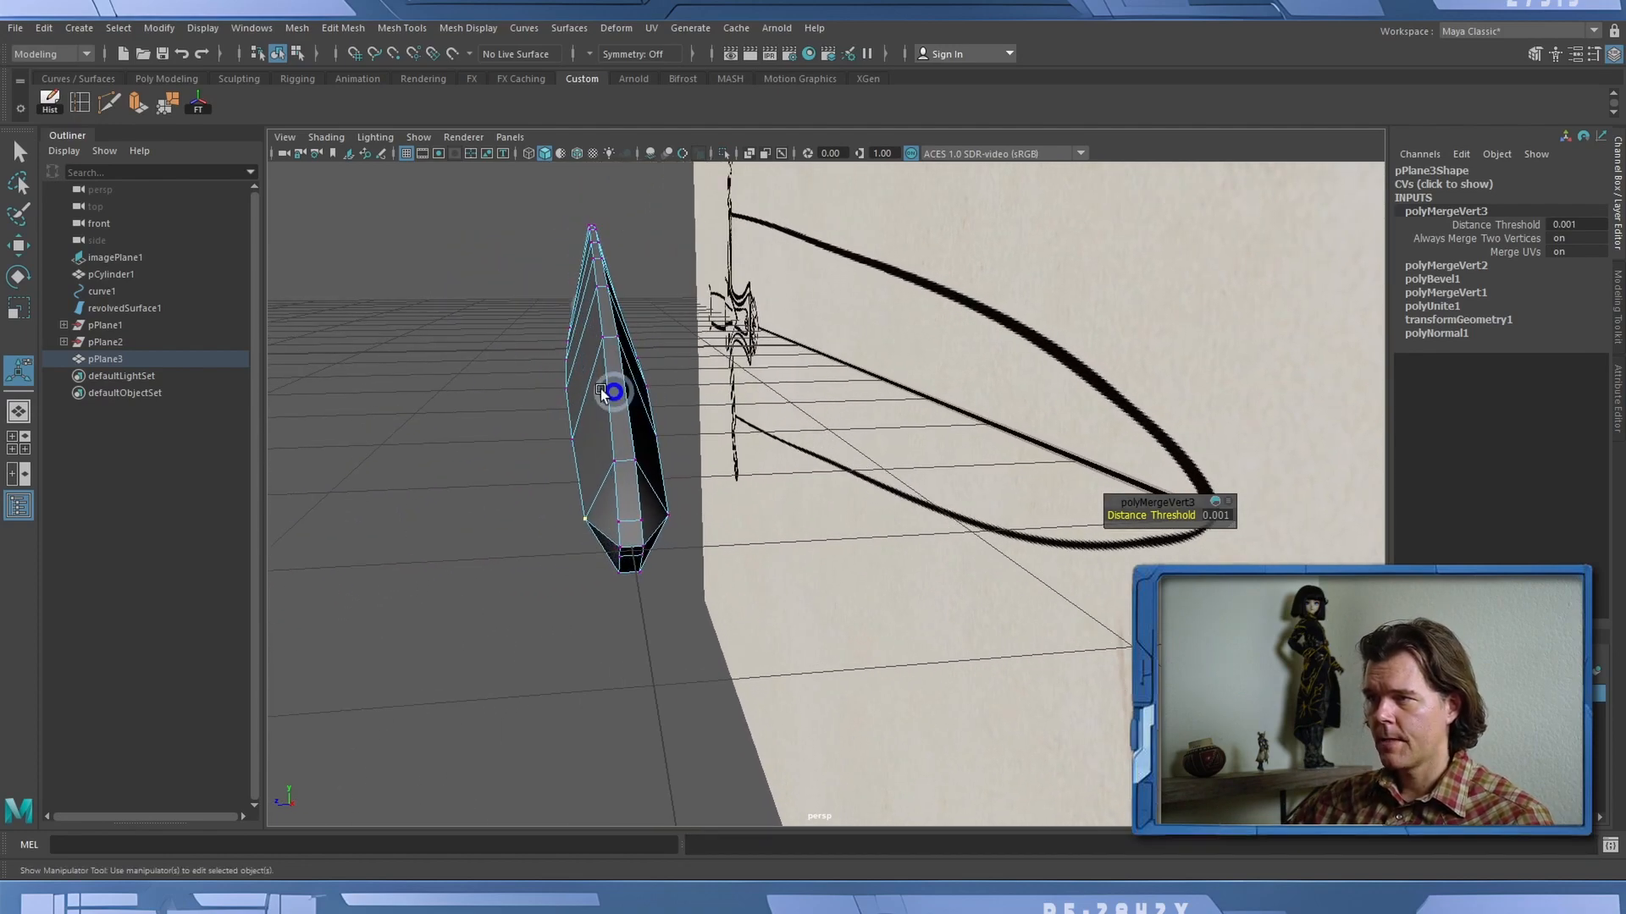
Insert an edge loop lengthwise along the middle of the bevelled strip on the blade's cutting edge.
alt+drag(514, 360, 567, 364)
alt+right_drag(567, 363, 668, 355)
alt+middle_drag(639, 337, 690, 344)
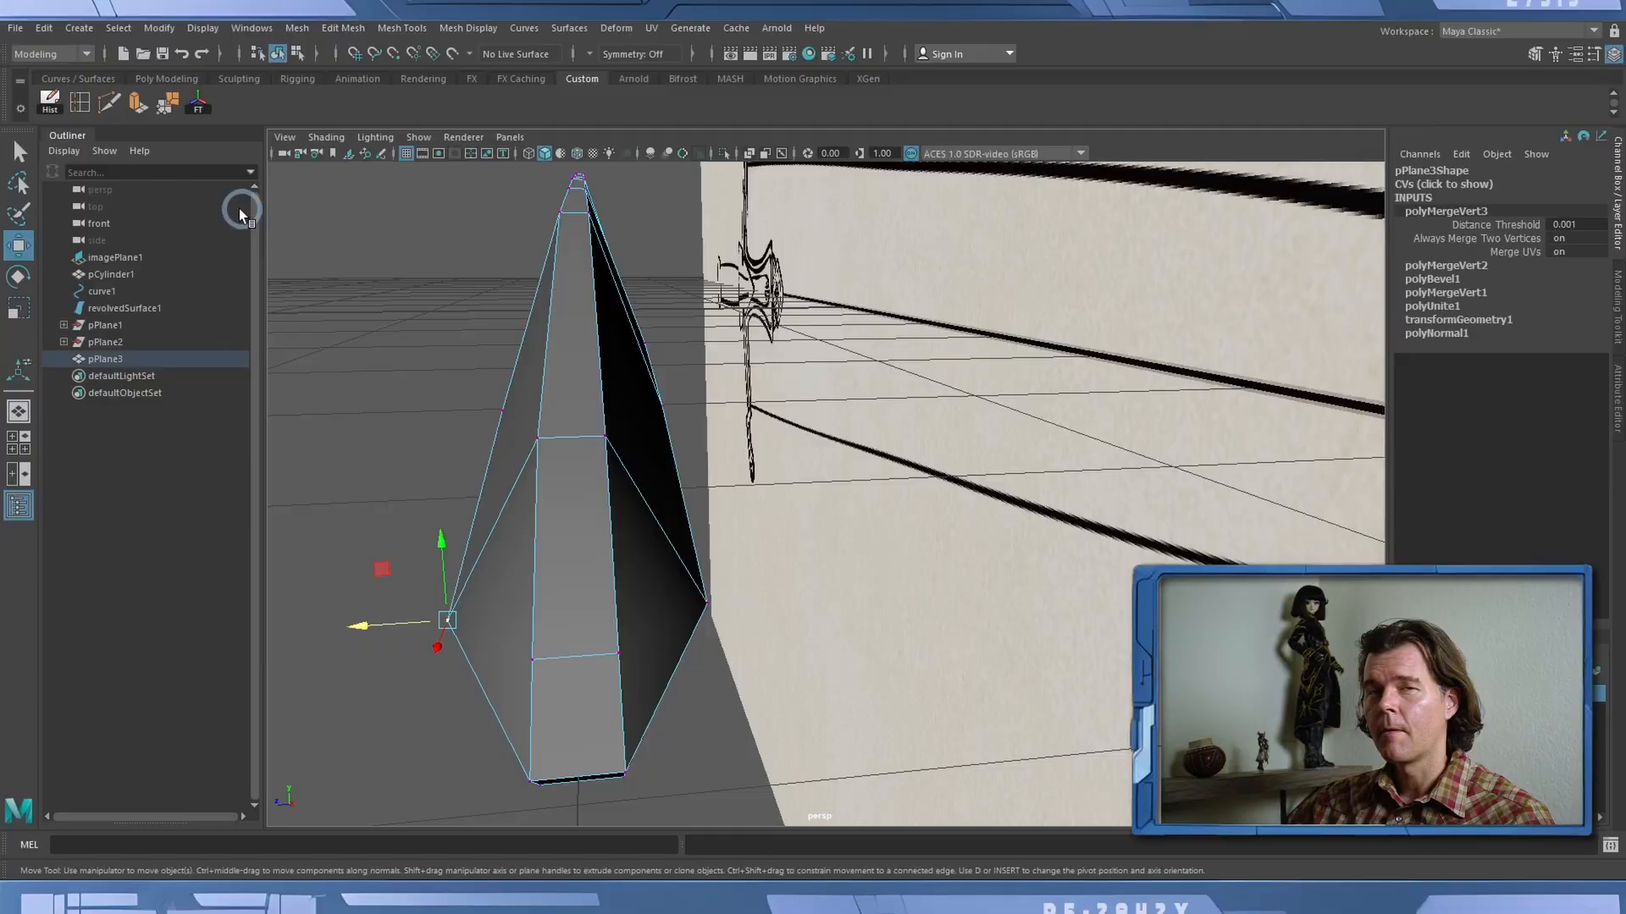
click(79, 103)
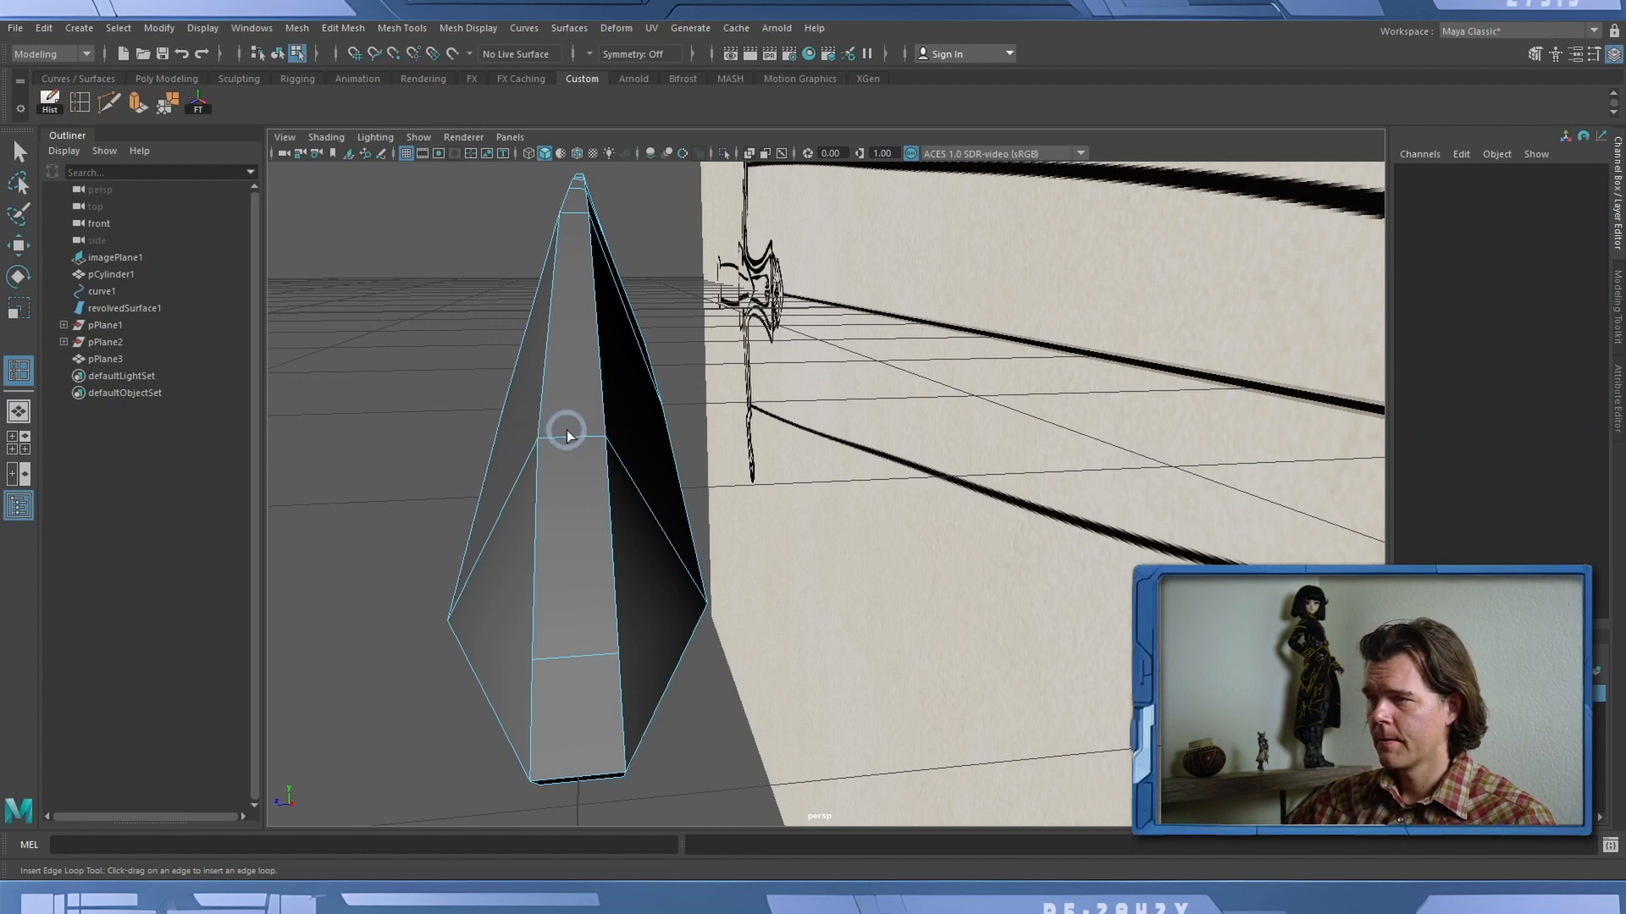
drag(567, 435, 570, 437)
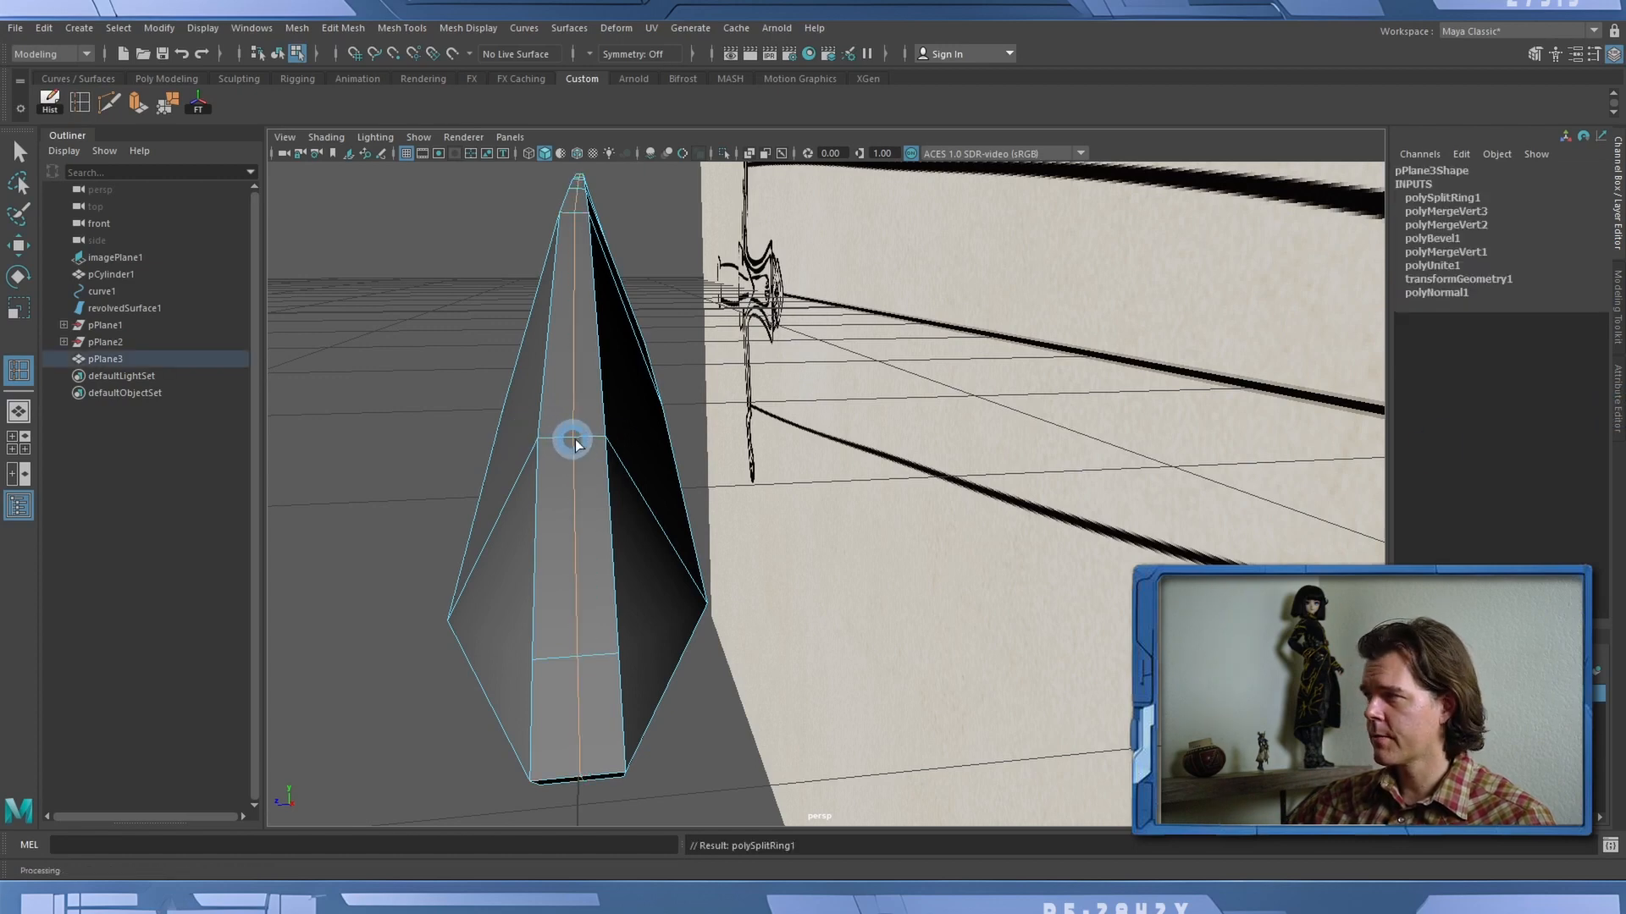
Set the weight of the new lengthwise edge loop to 0.5 so it sits exactly mid-strip.
click(1618, 187)
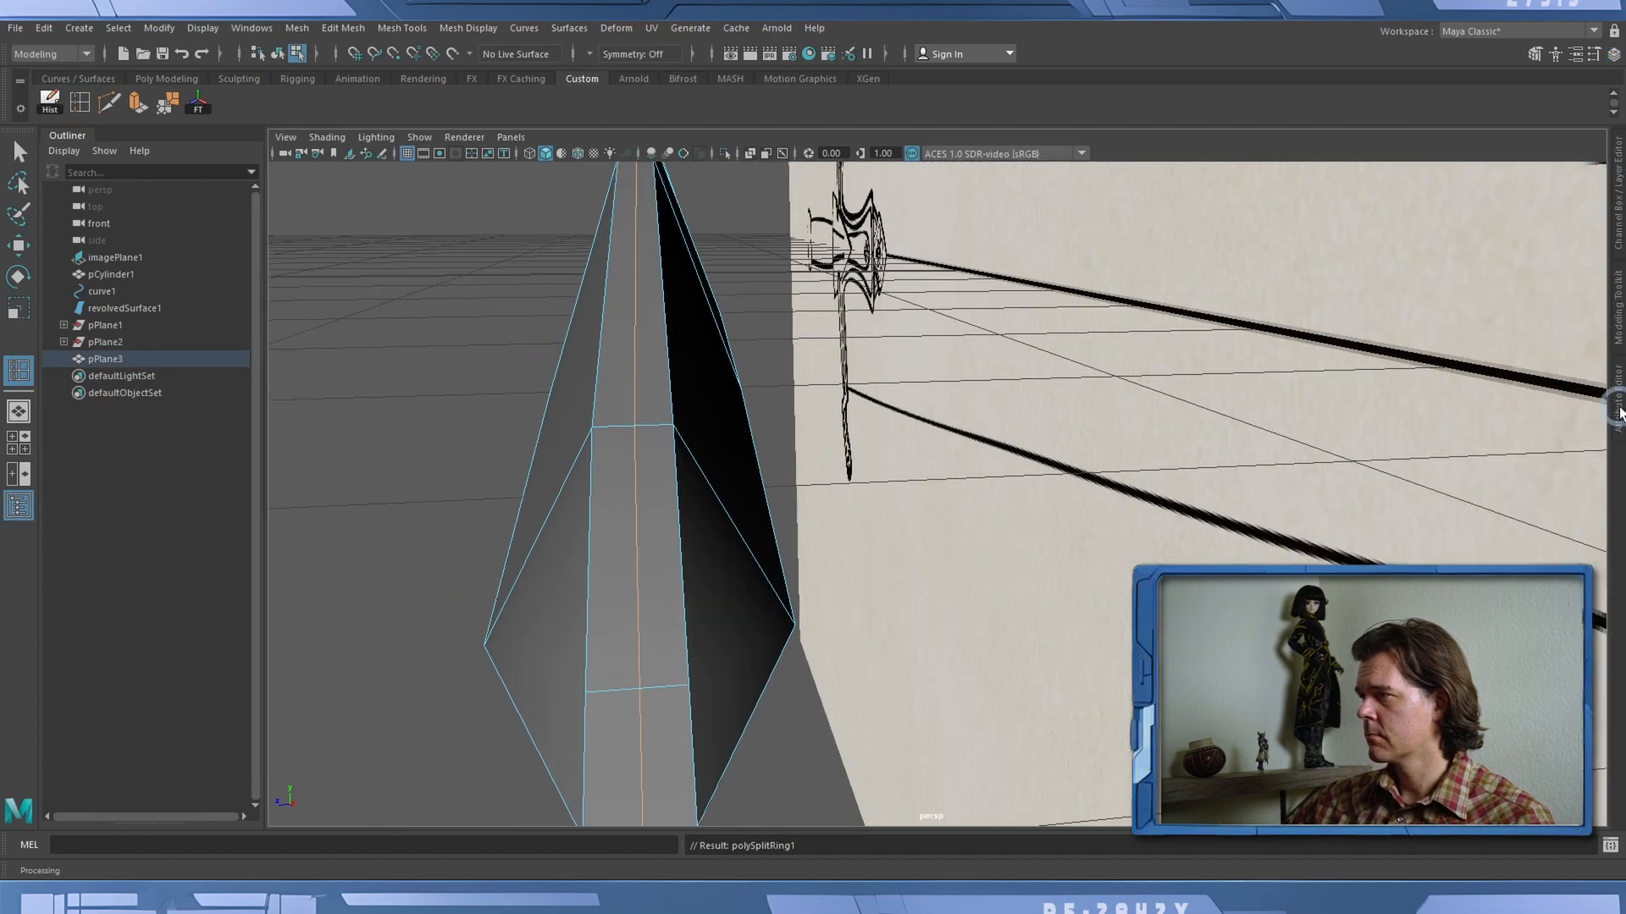
click(1619, 412)
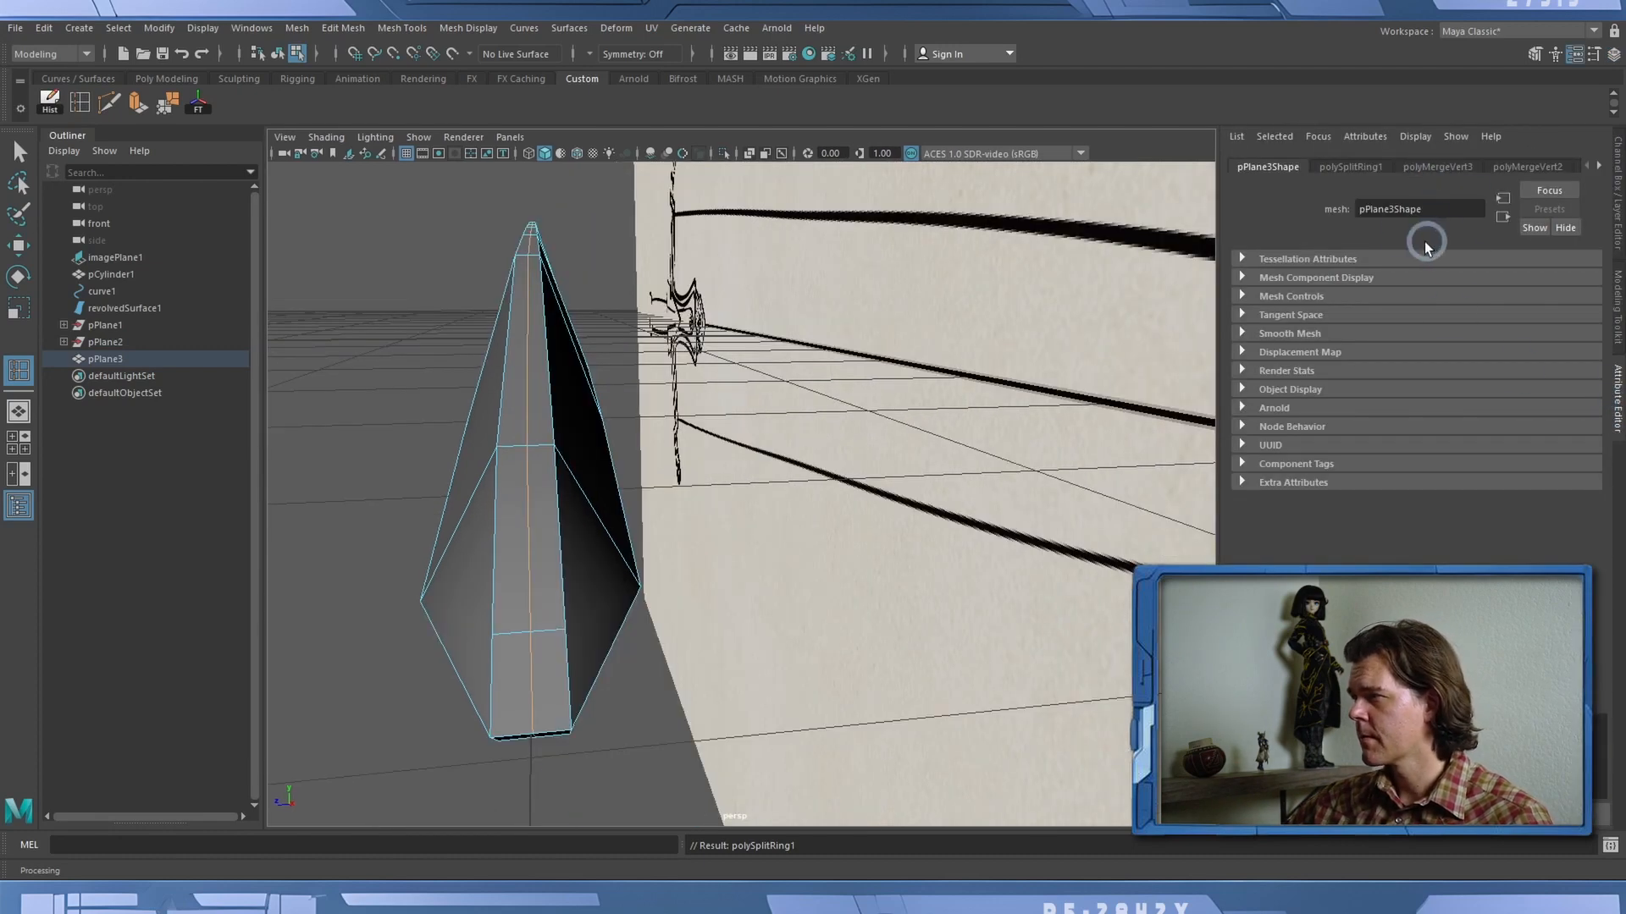
click(1600, 167)
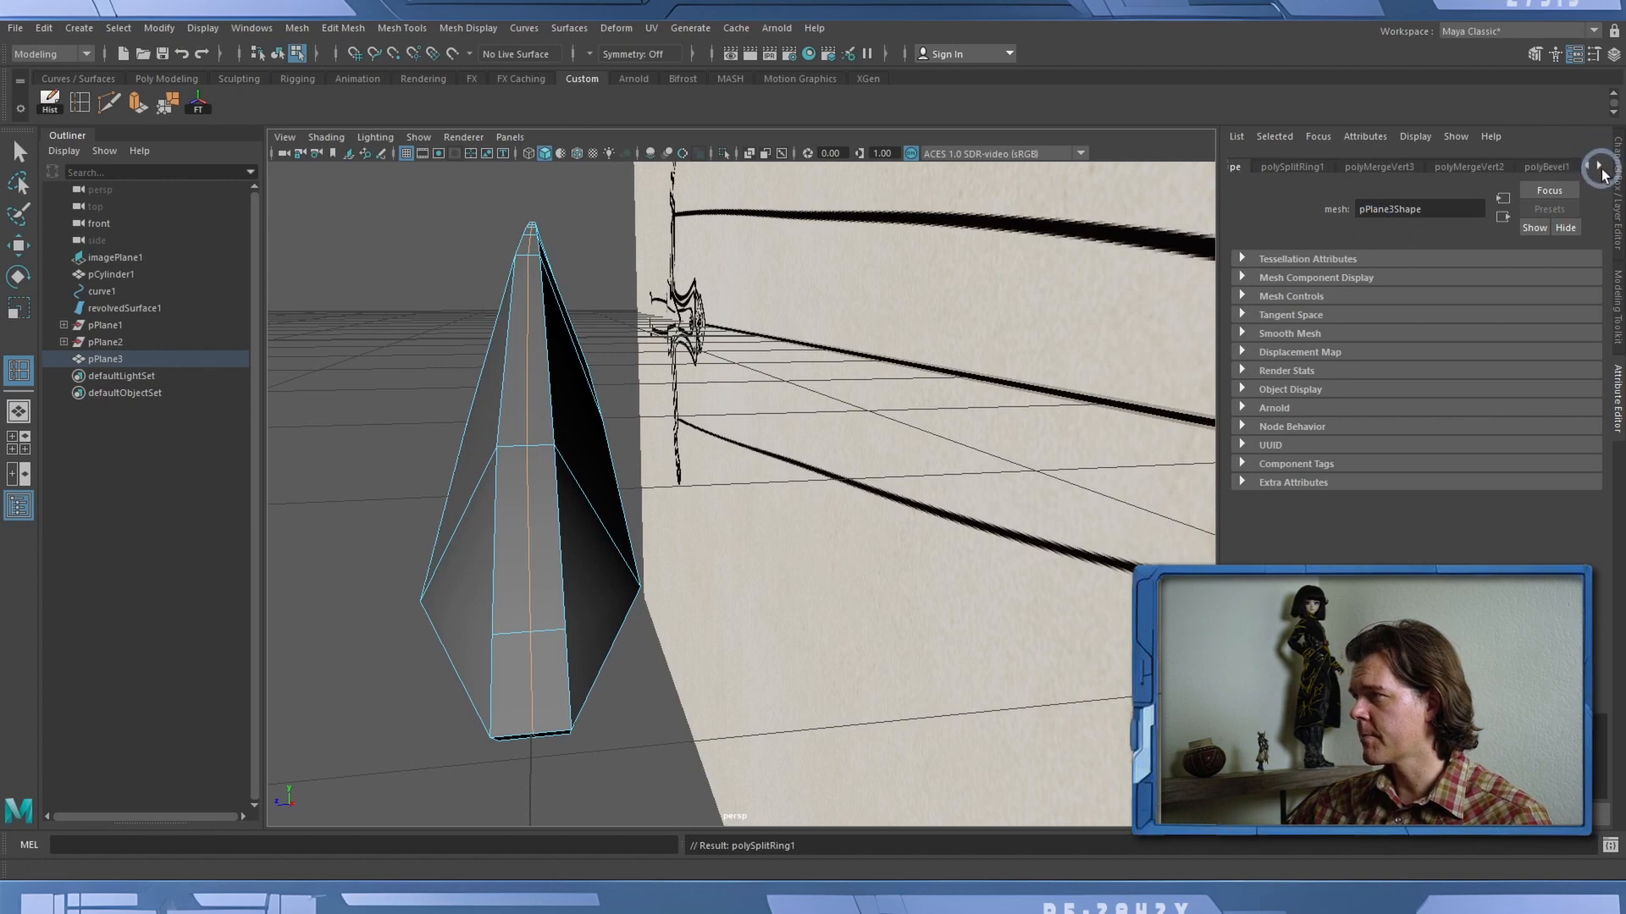
click(1600, 167)
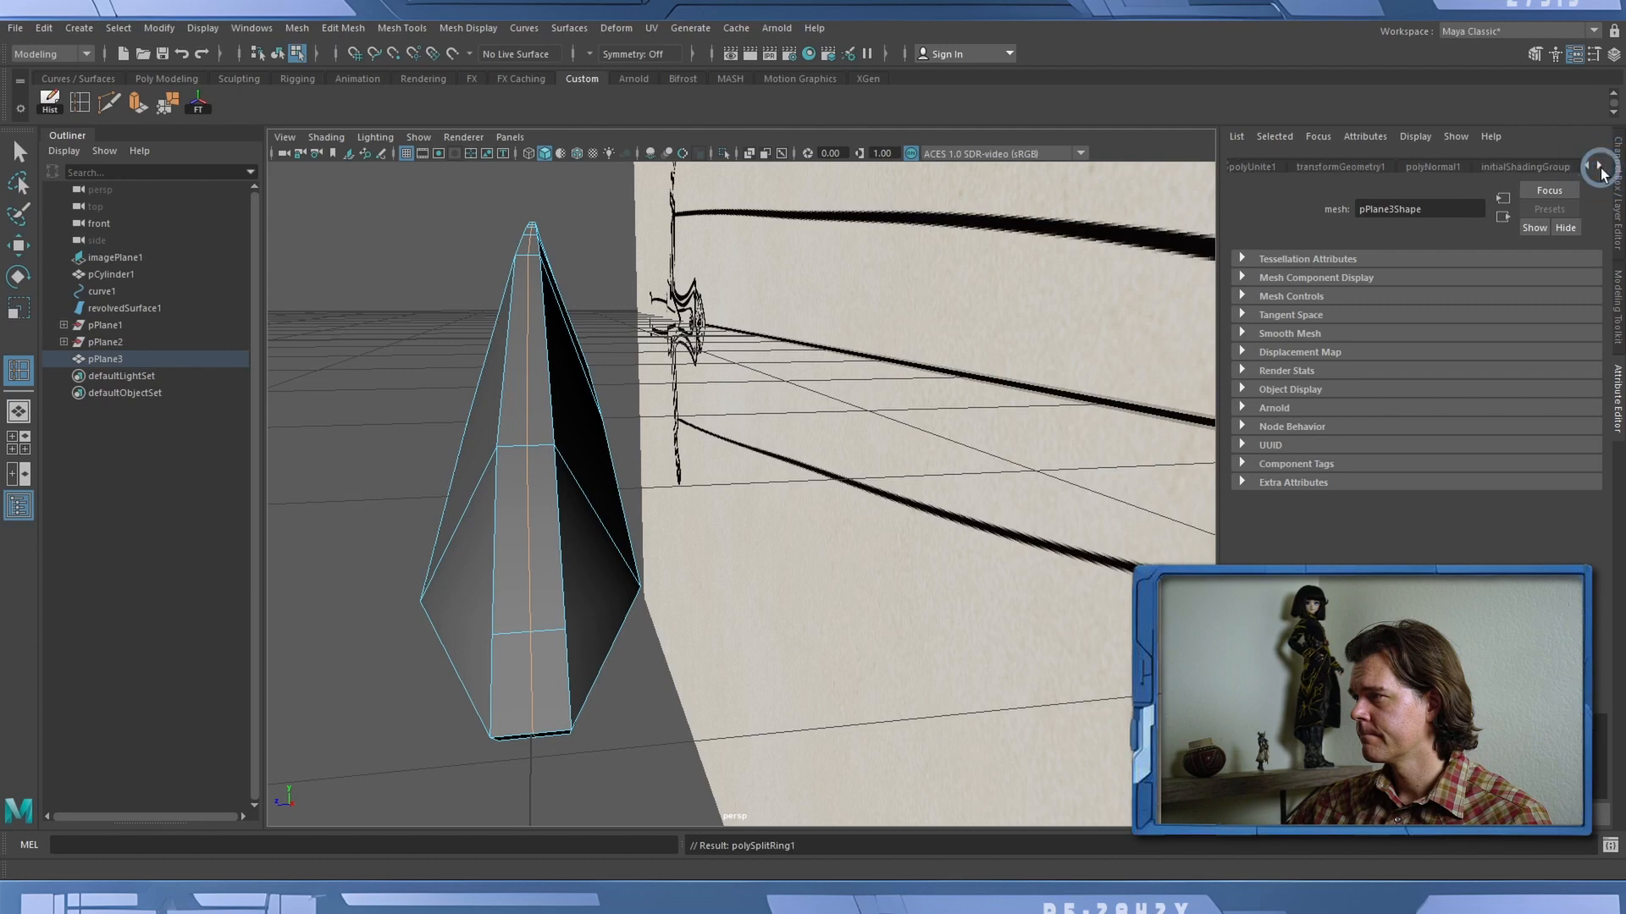
click(1587, 167)
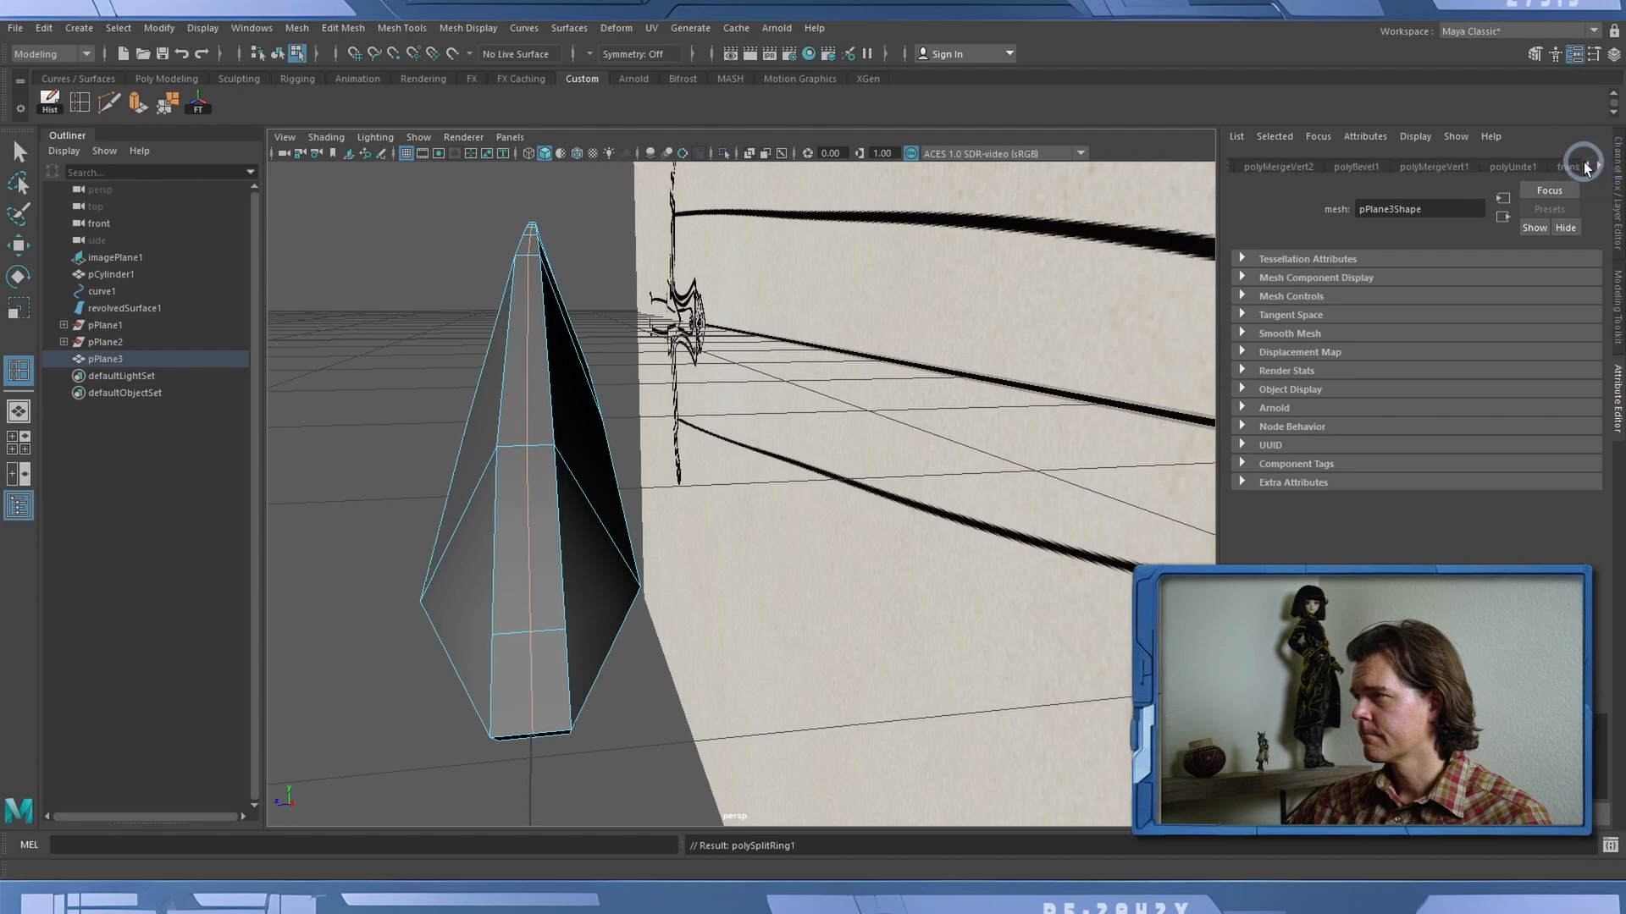
click(1586, 167)
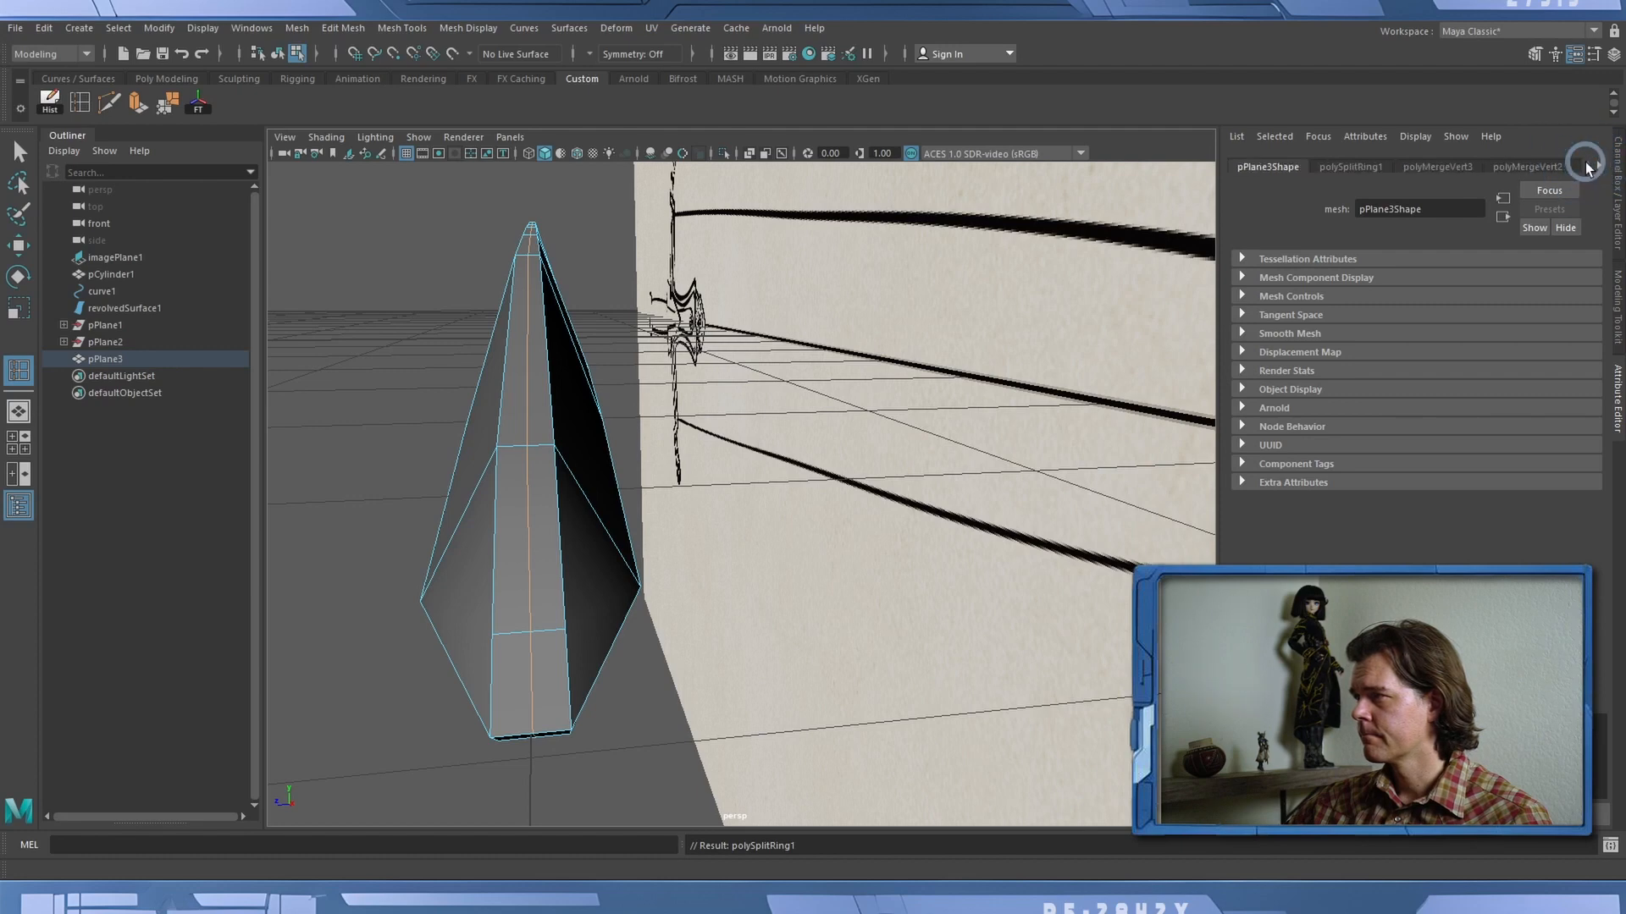
click(1348, 167)
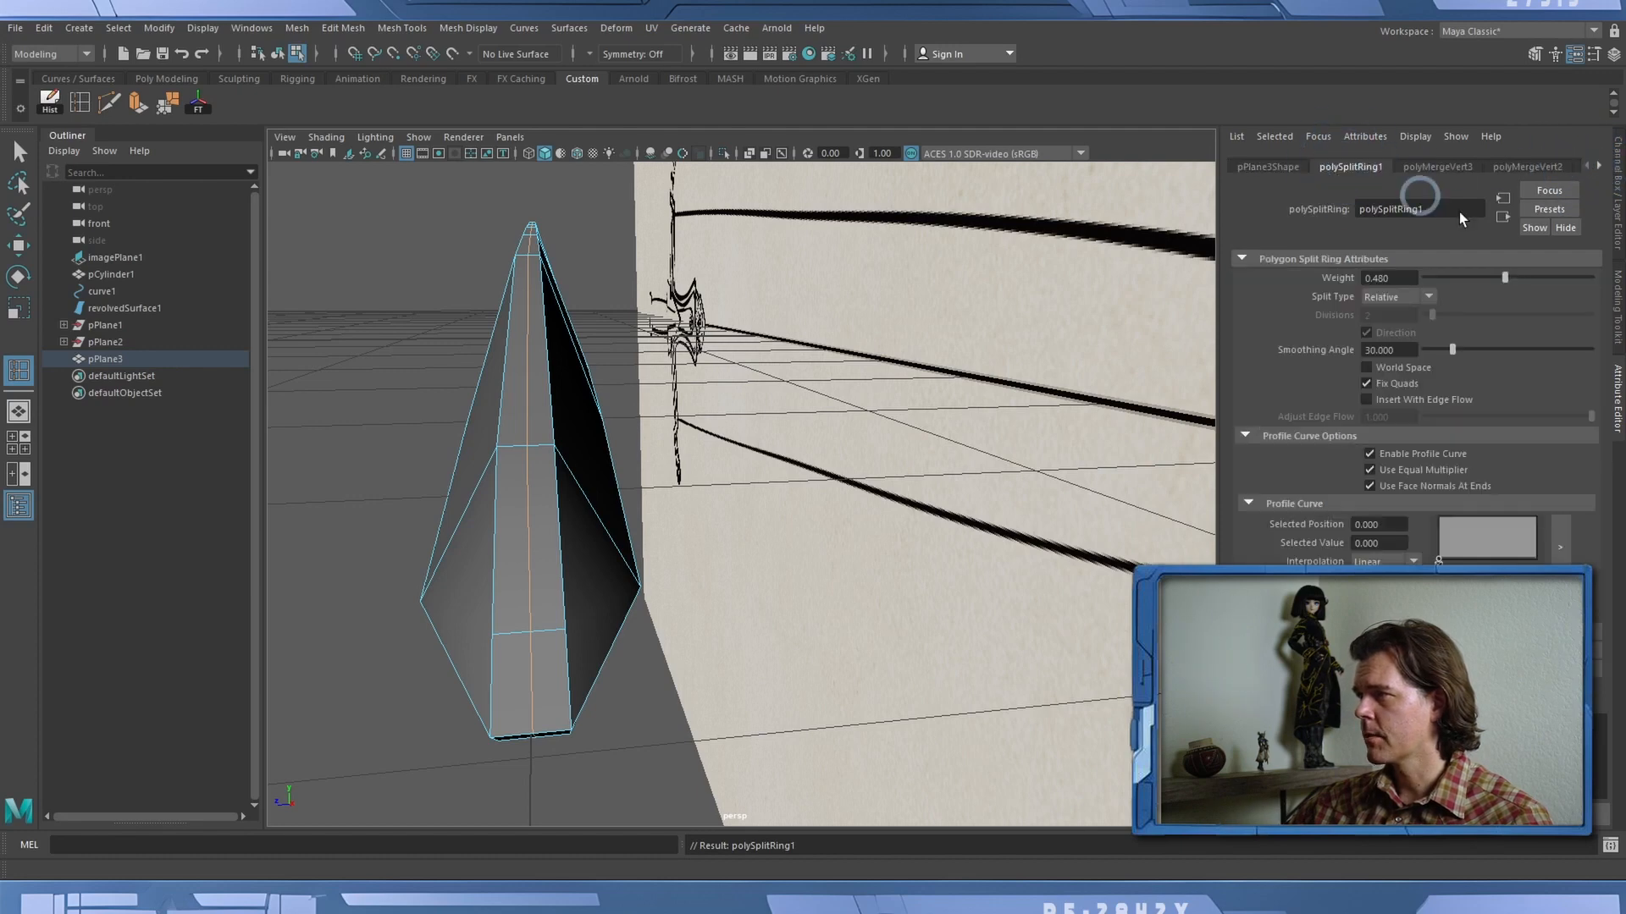
double_click(1385, 279)
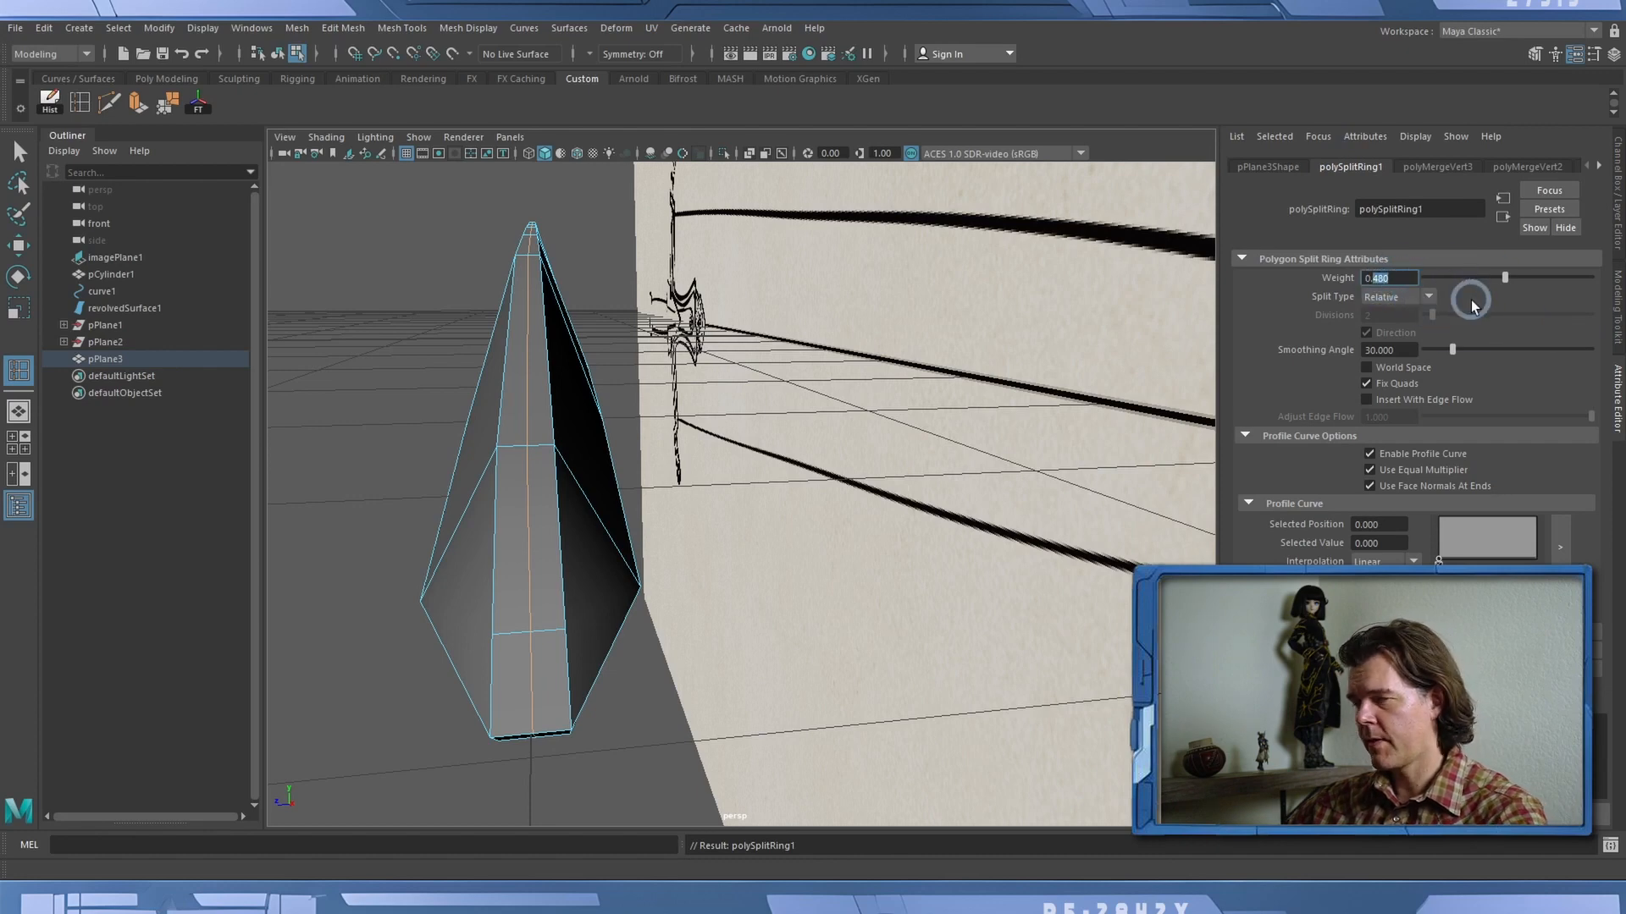
key(Return)
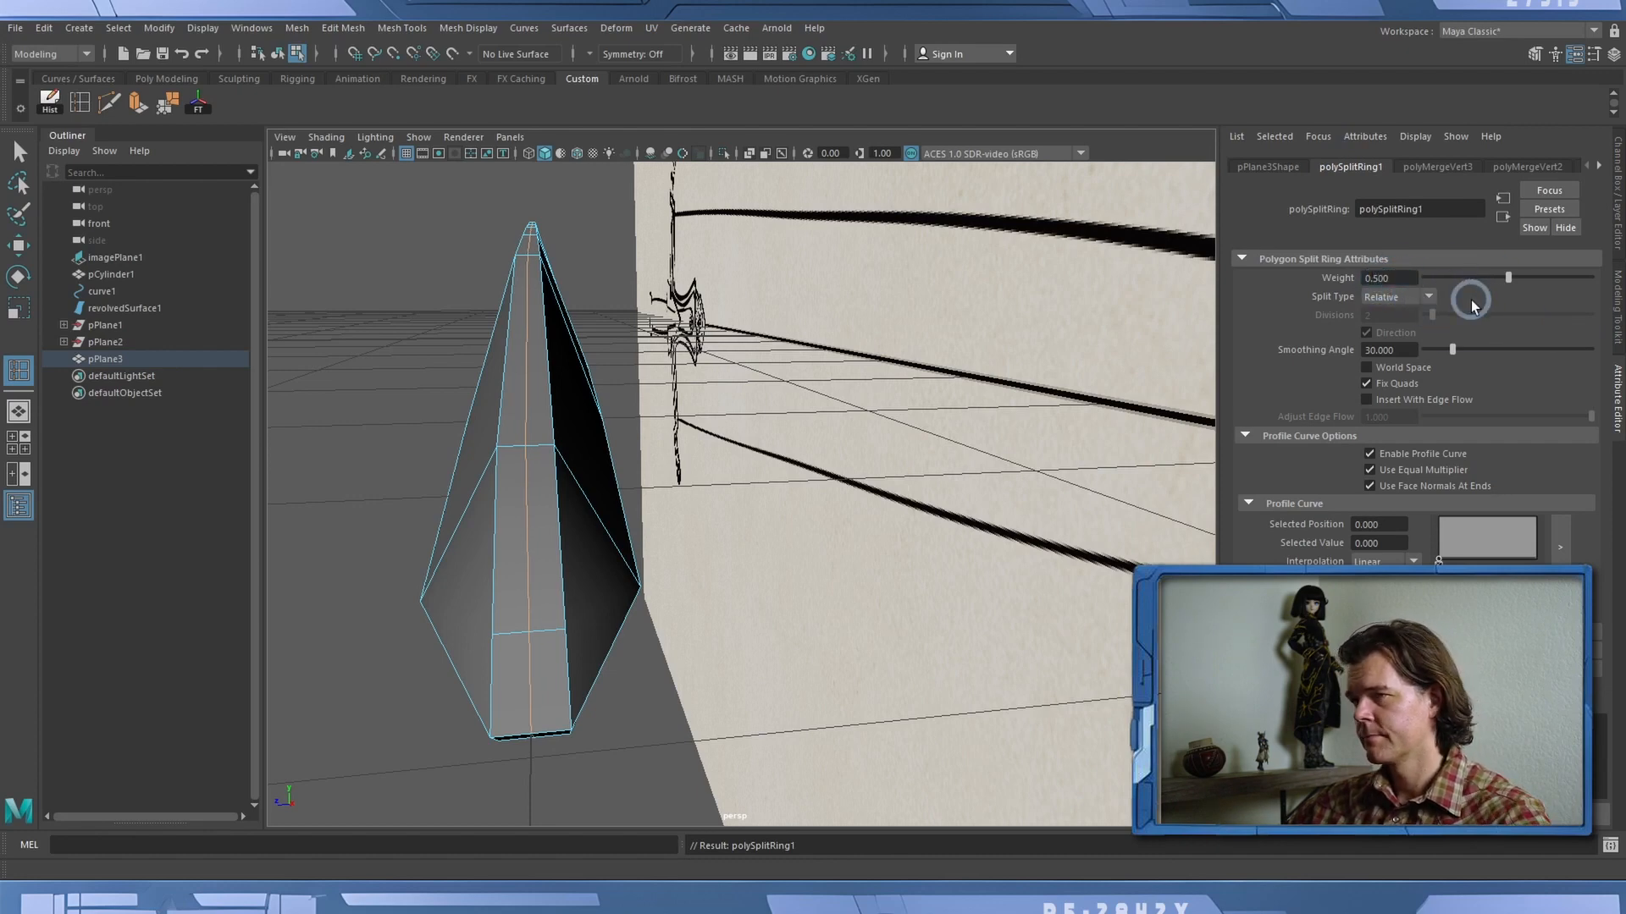
click(503, 137)
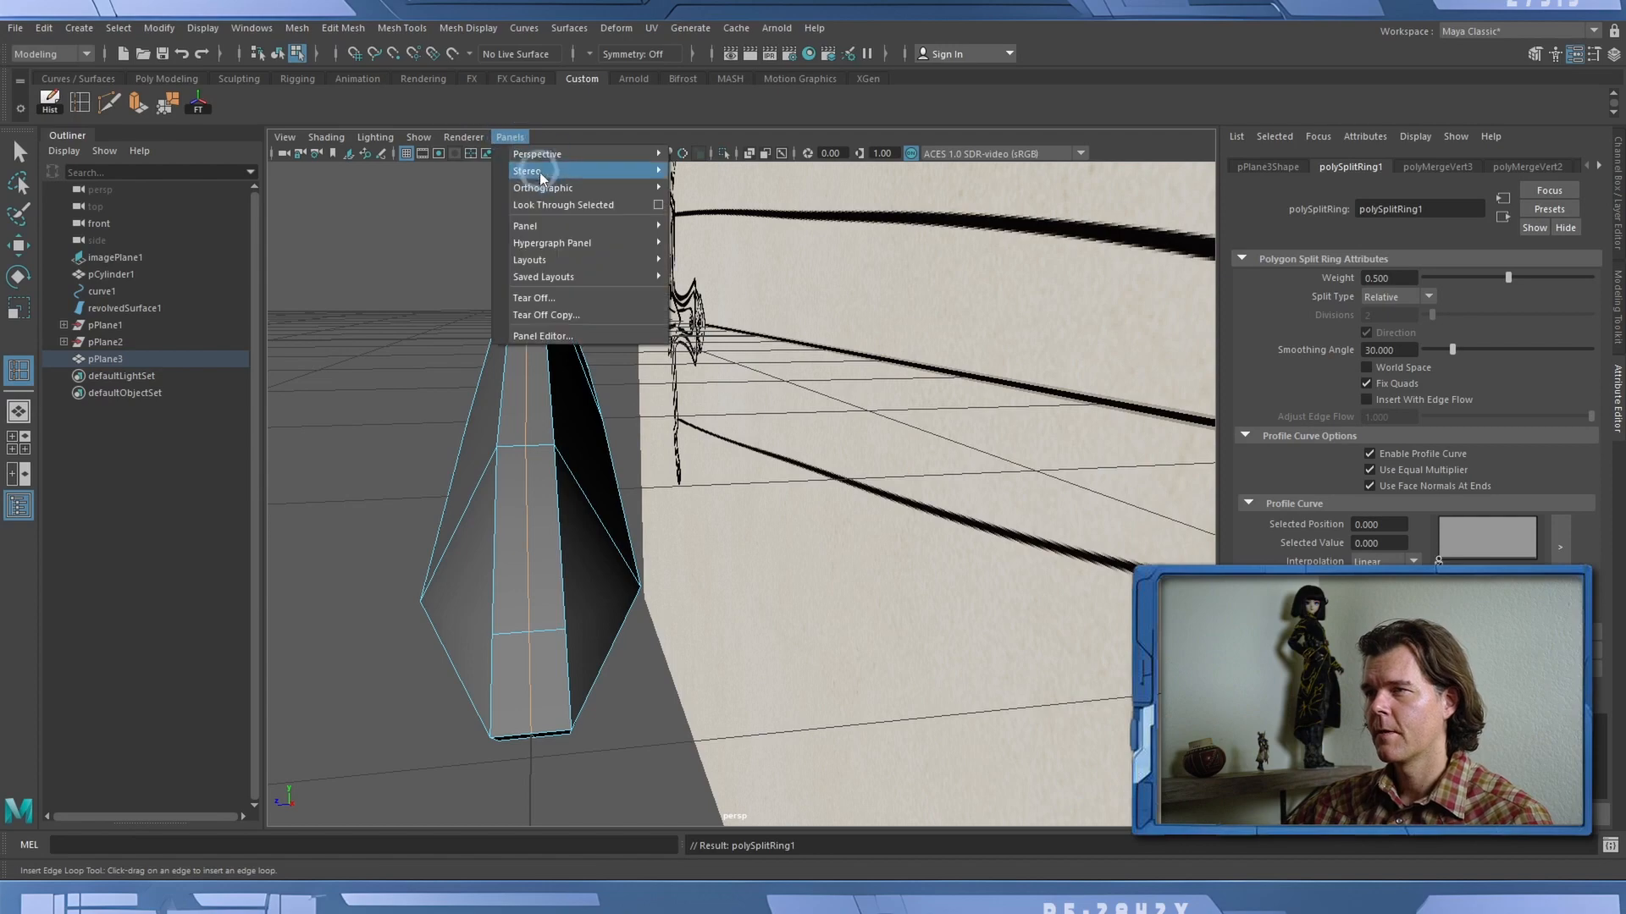
click(608, 146)
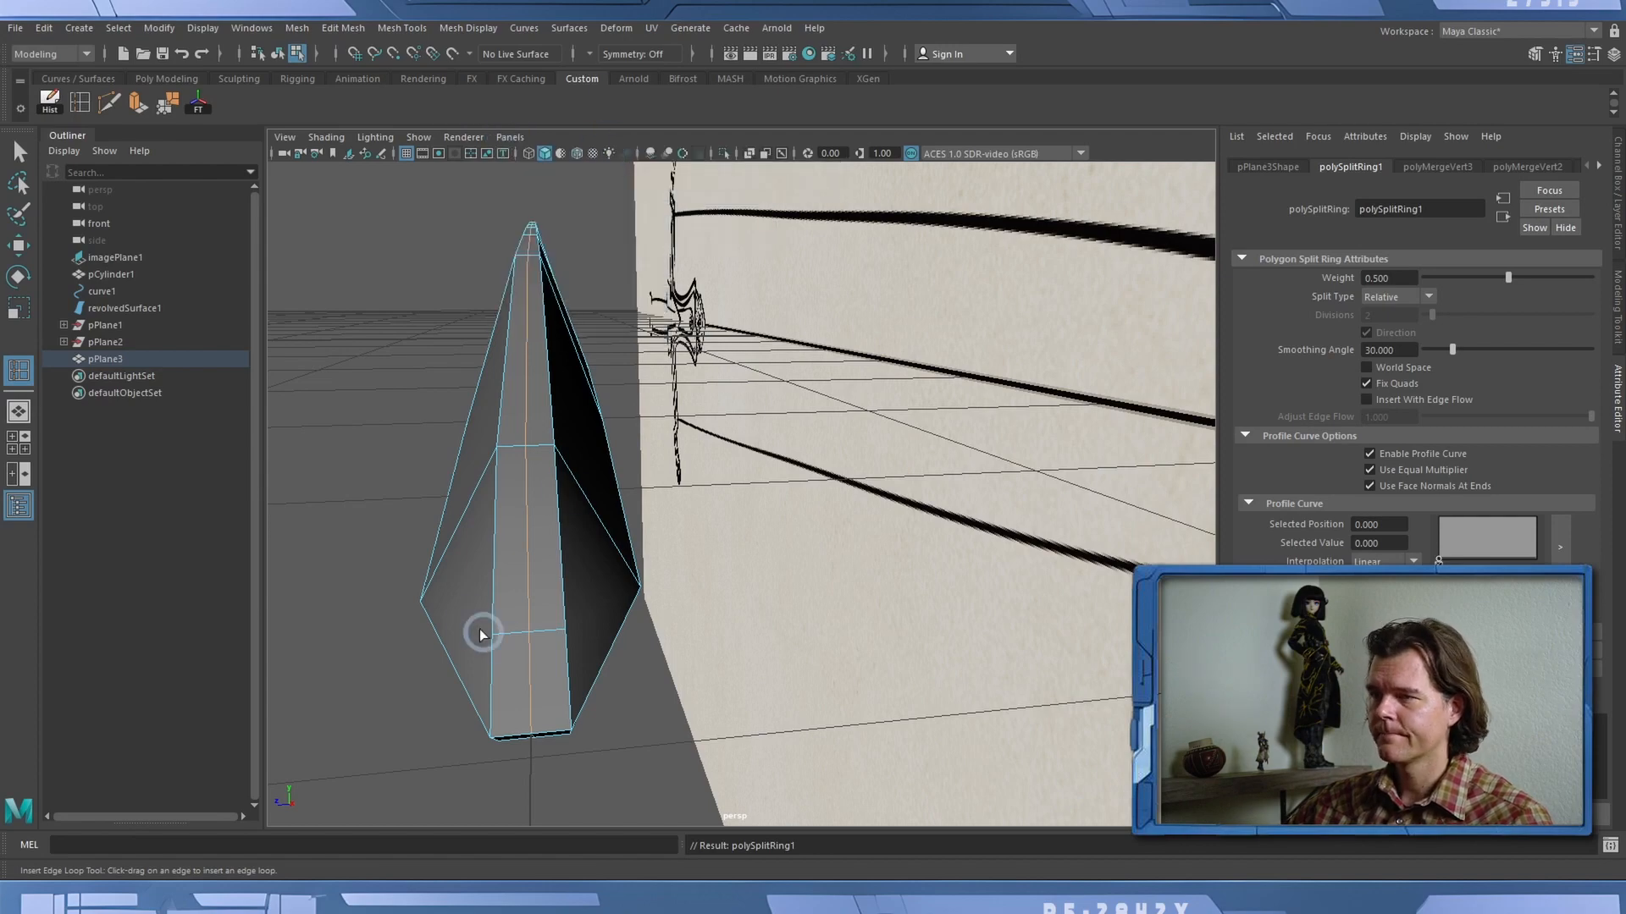
right_drag(456, 603, 454, 476)
alt+drag(414, 518, 536, 468)
click(610, 369)
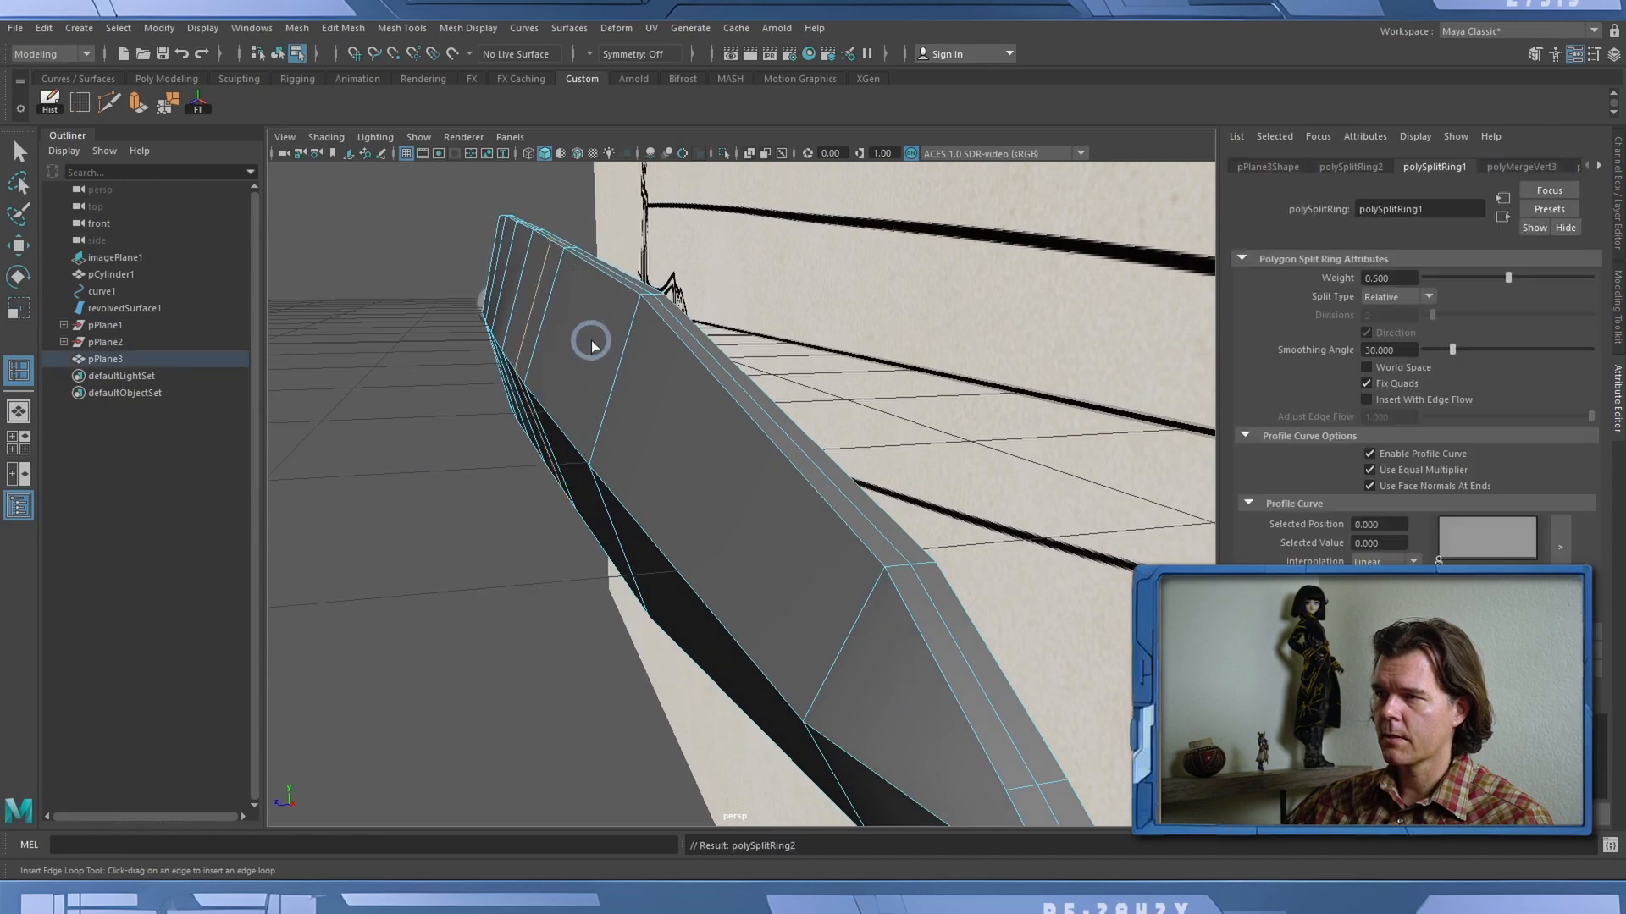
Leave the edge loop tool, switch the blade to face selection and show it whole in the top view in wireframe.
key(q)
right_drag(731, 431, 729, 477)
click(699, 473)
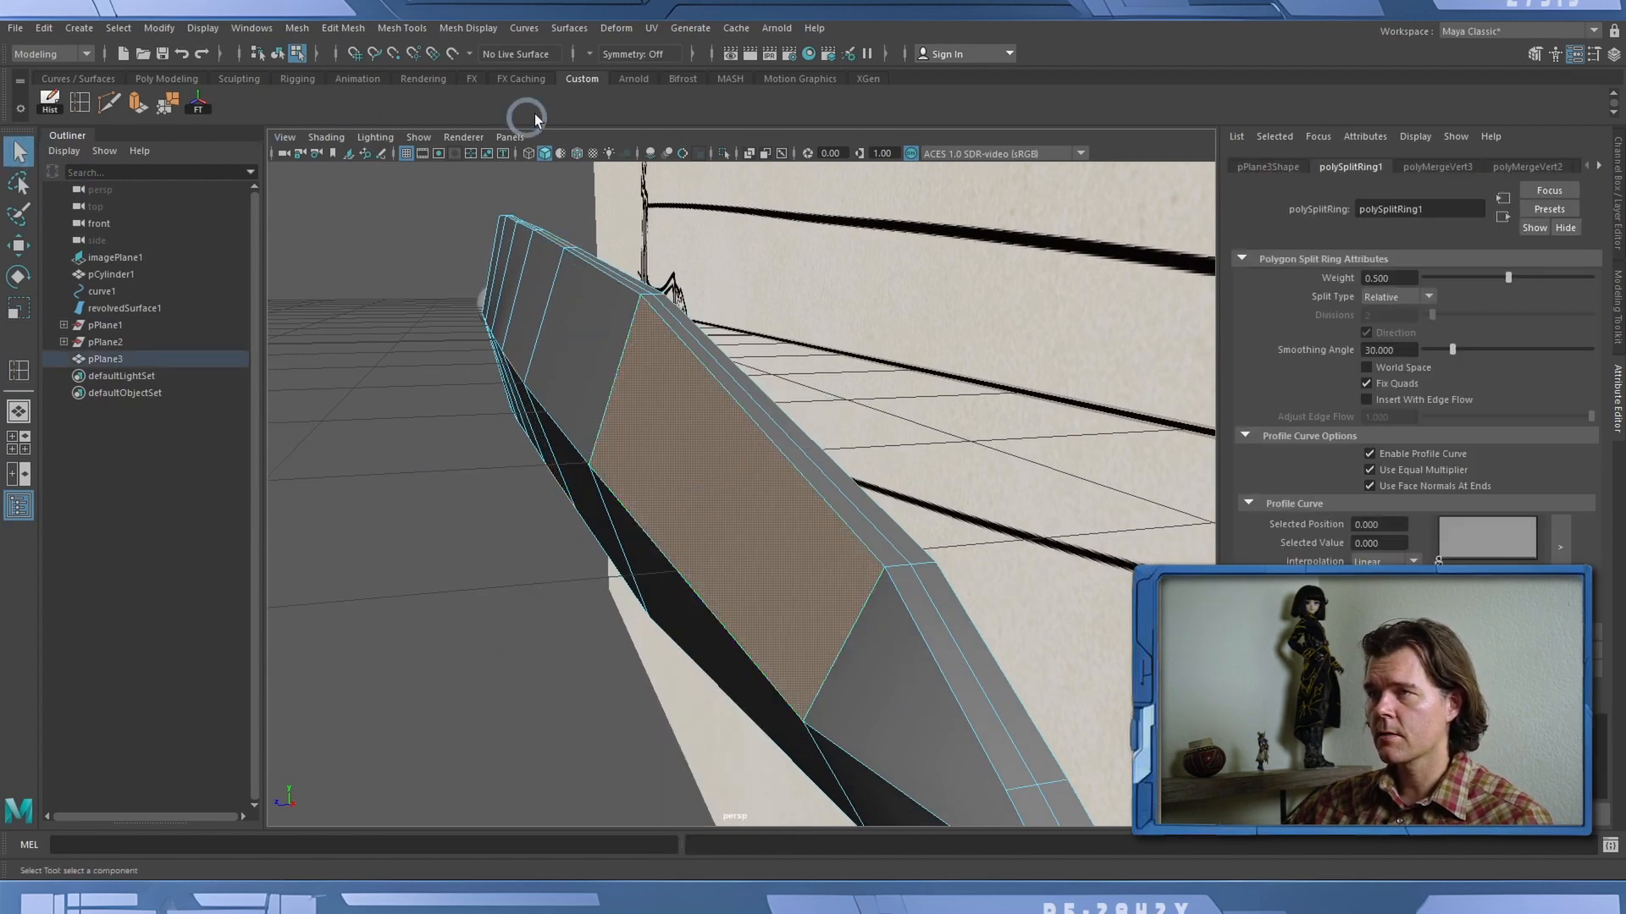
click(512, 136)
mouse_move(555, 188)
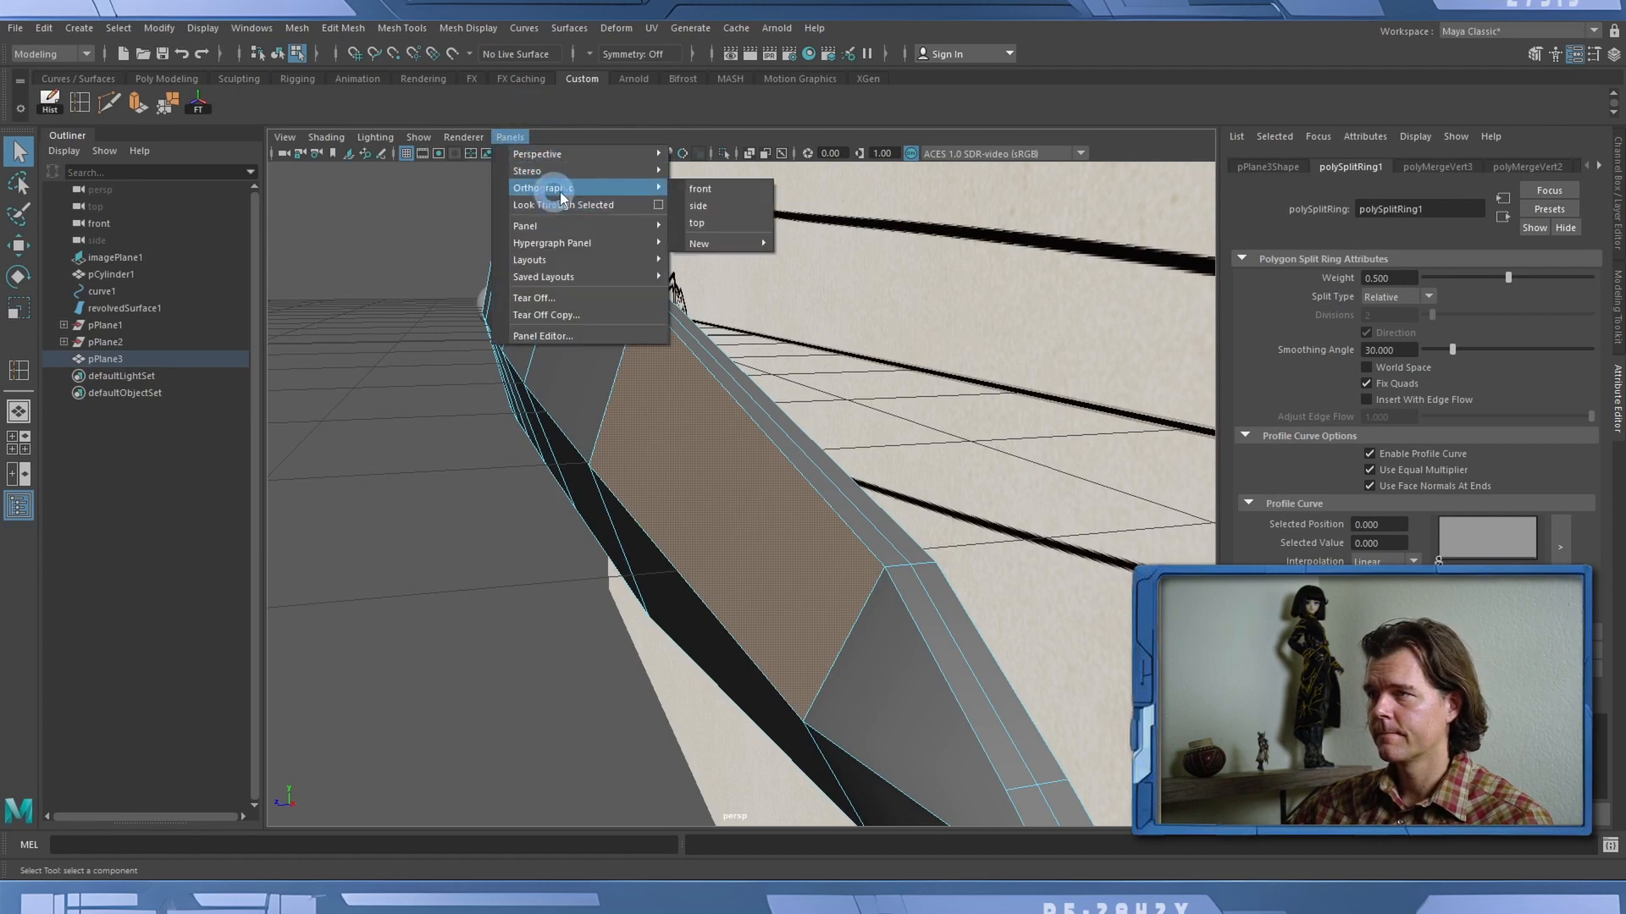
click(705, 222)
scroll(559, 388, up, 5)
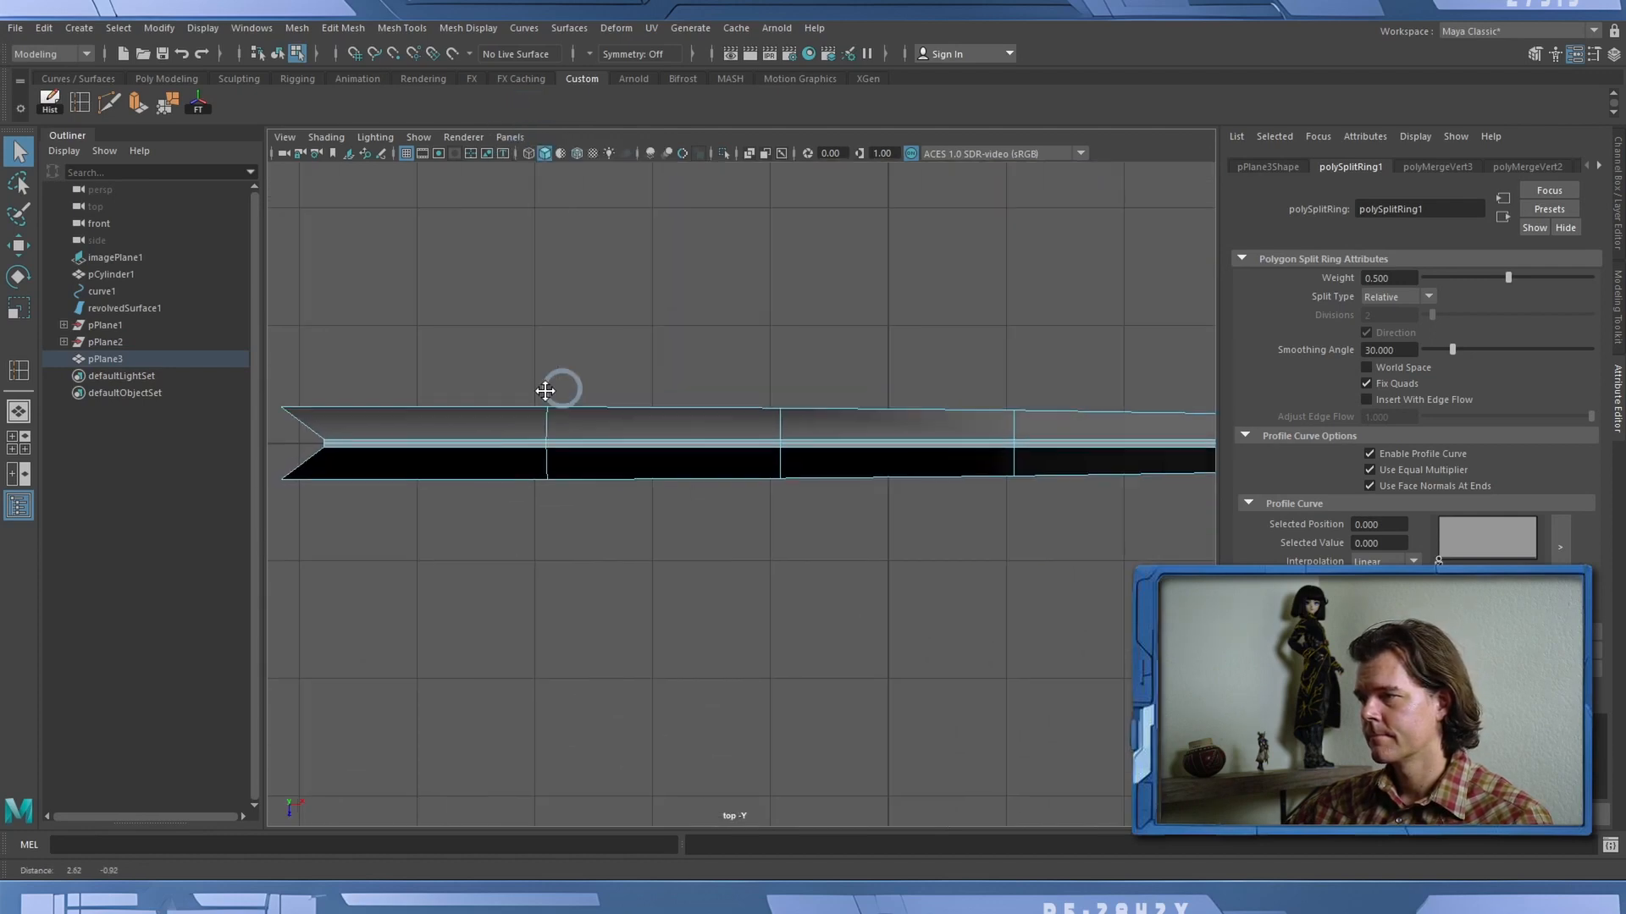
scroll(871, 545, down, 6)
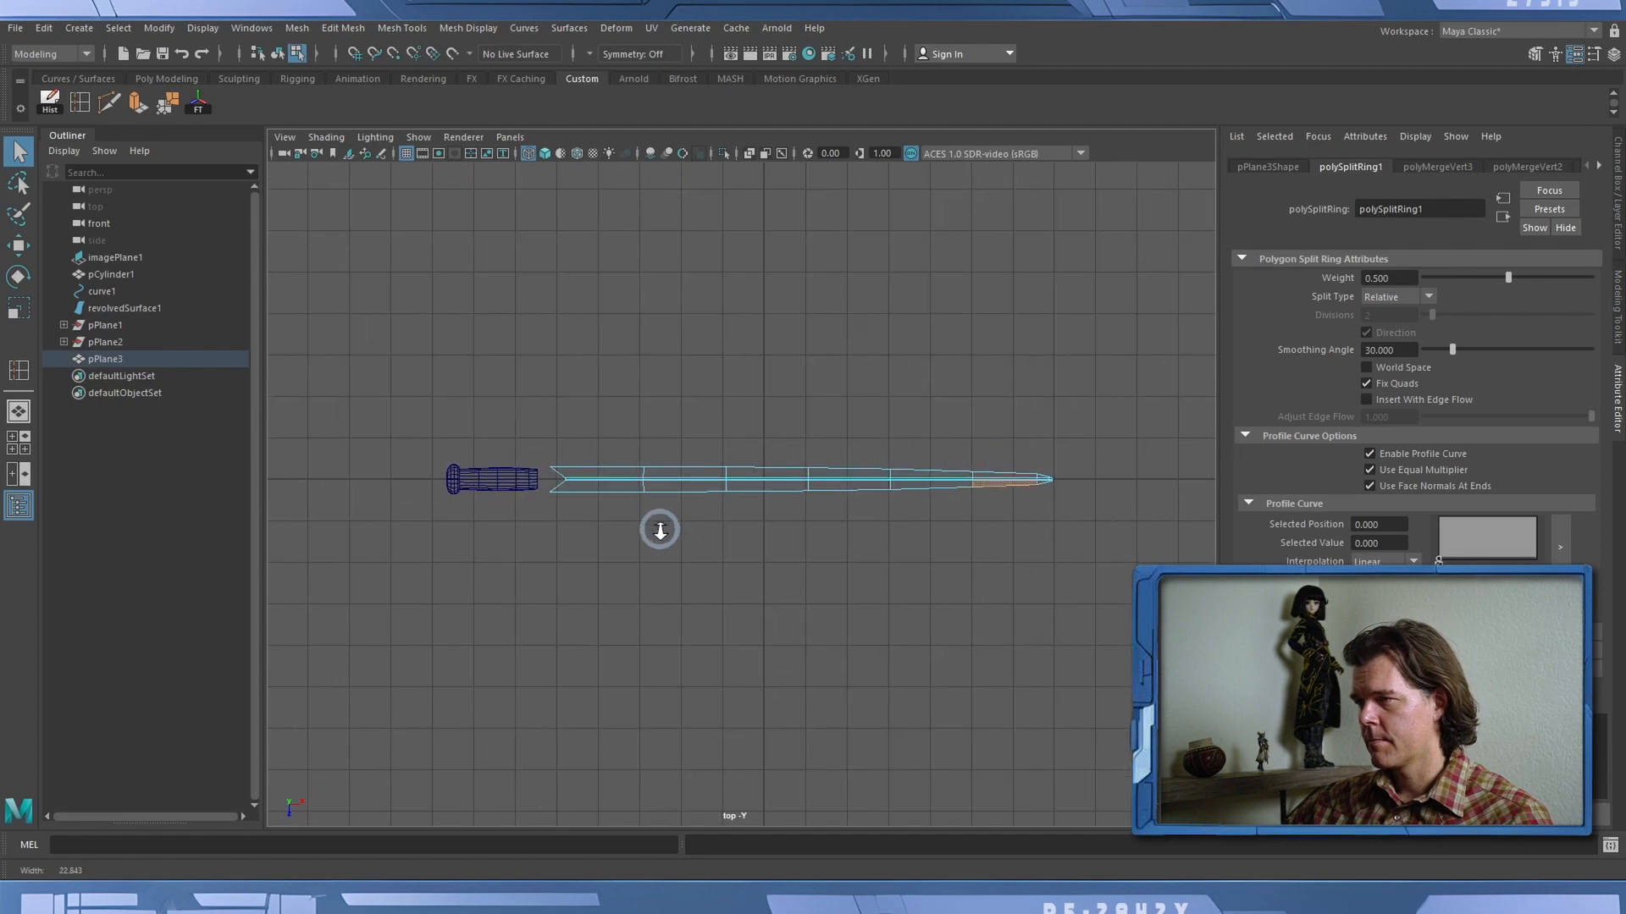
drag(429, 563, 1173, 483)
scroll(1101, 518, up, 8)
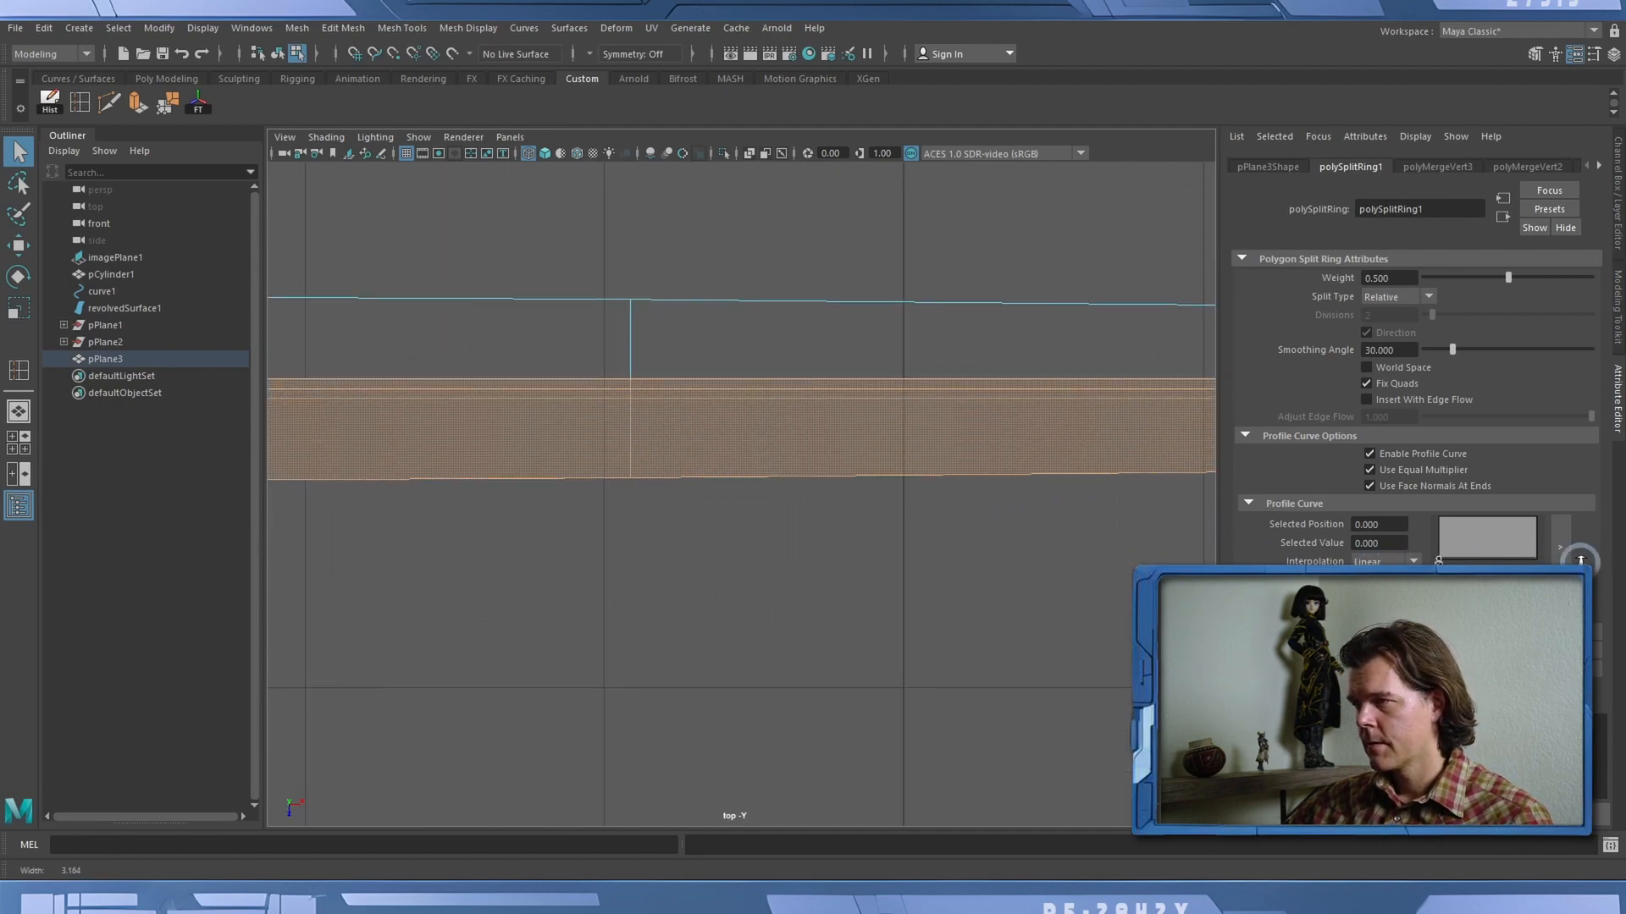
alt+middle_drag(904, 540, 406, 660)
alt+middle_drag(758, 627, 335, 684)
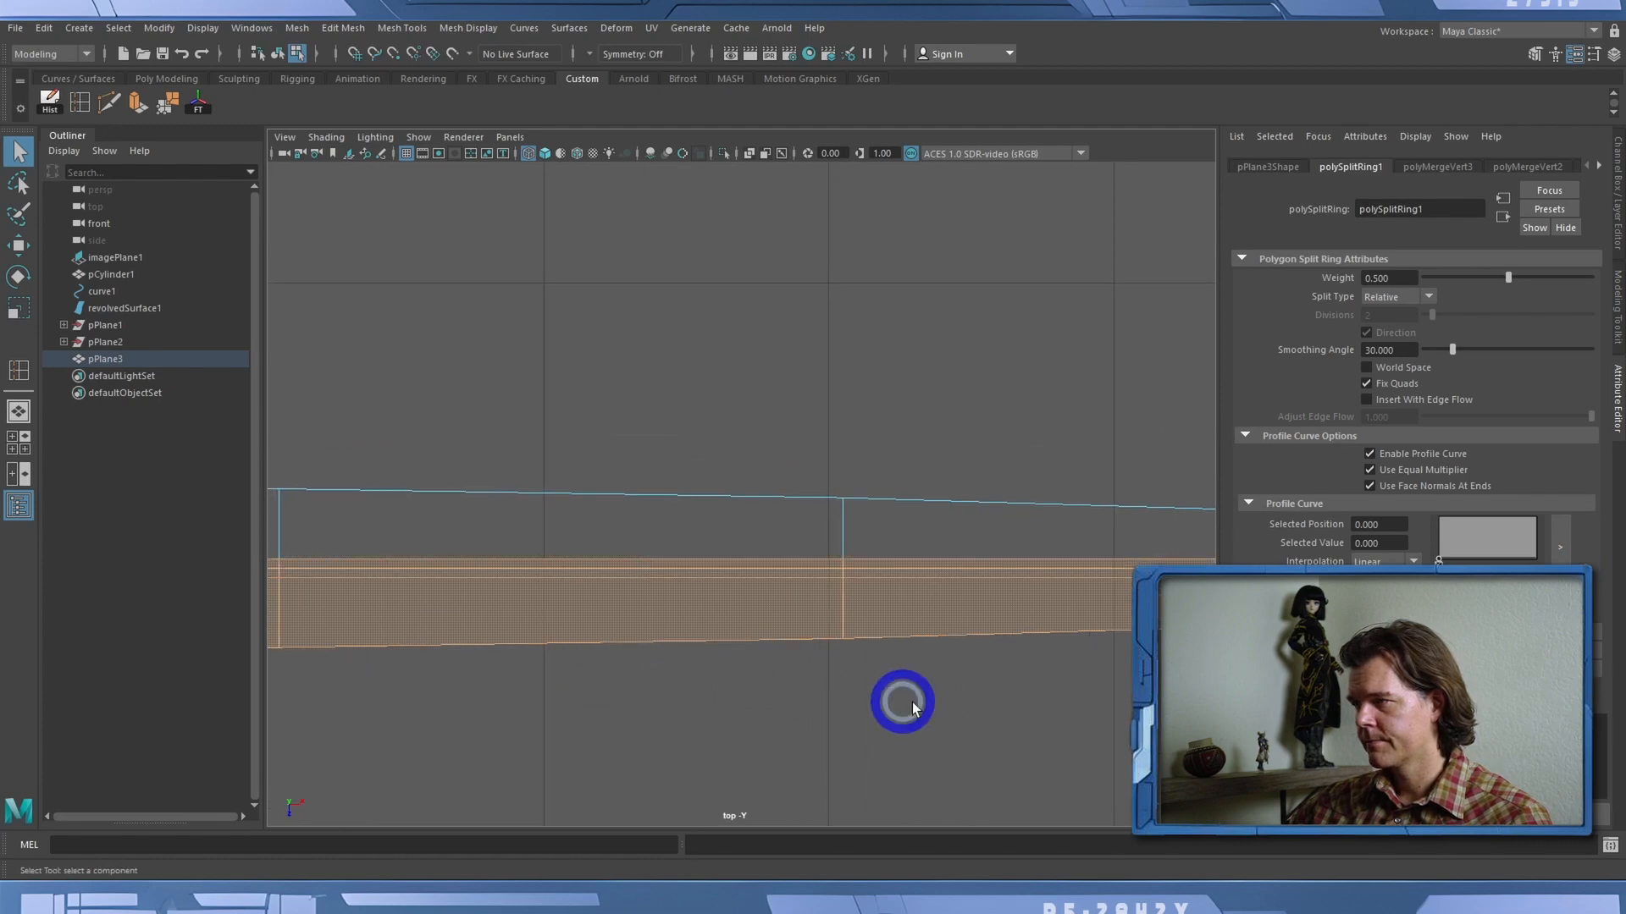
alt+middle_drag(903, 704, 551, 664)
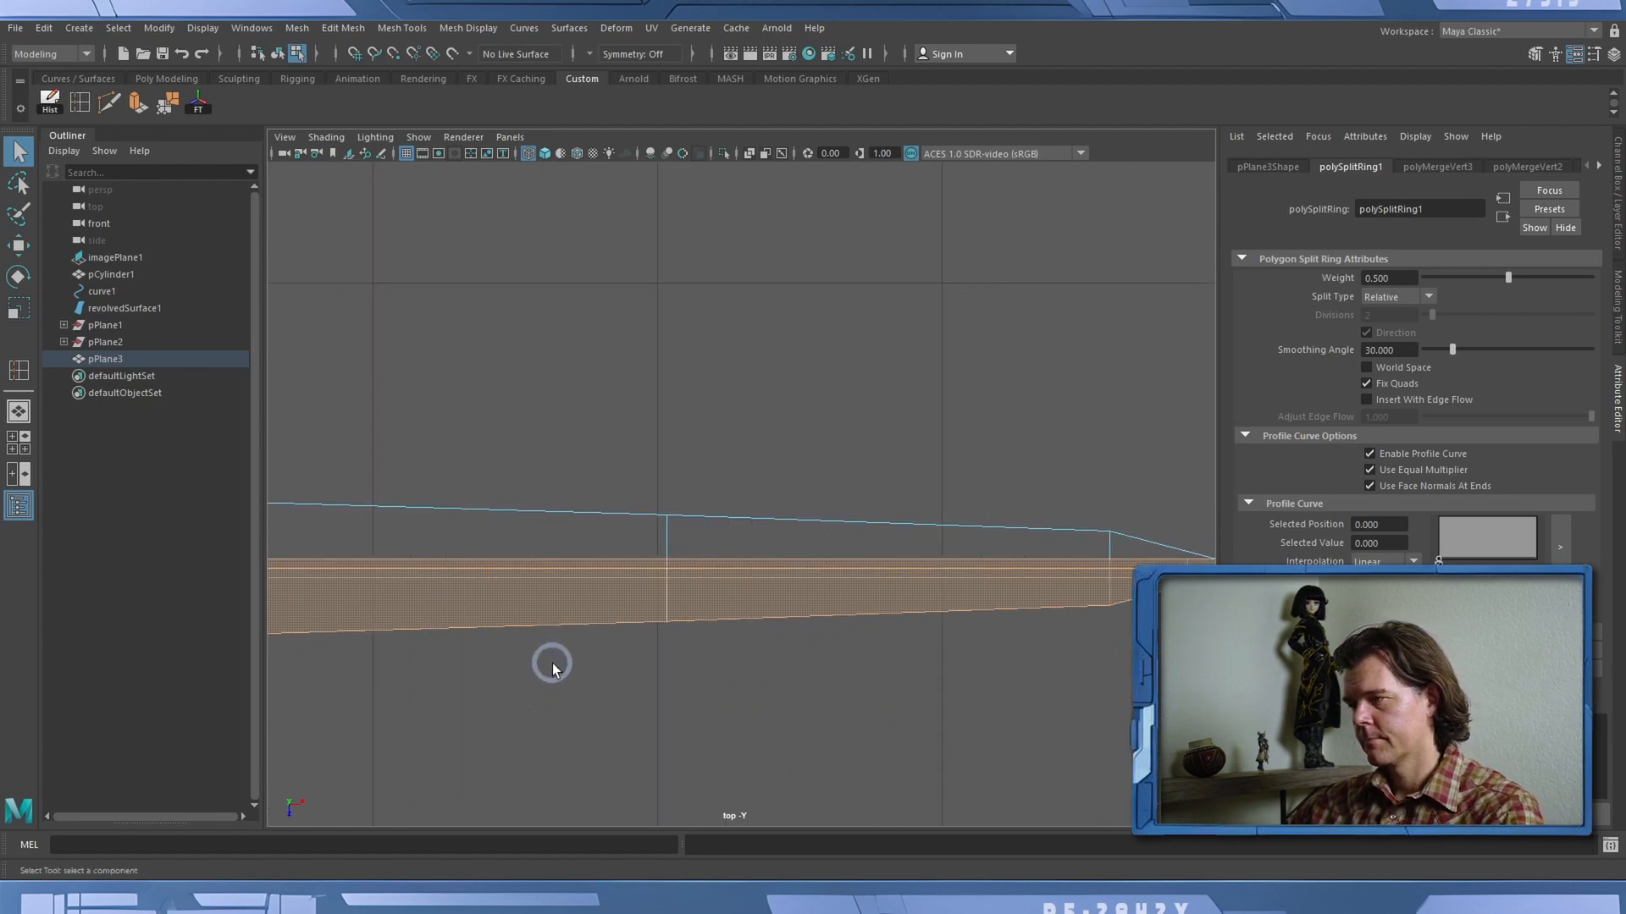
key(shift+comma)
Delete all the blade's faces below the centre edge loop in the top view, along its entire length.
drag(1143, 642, 359, 573)
alt+middle_drag(761, 686, 1055, 627)
alt+middle_drag(462, 657, 864, 663)
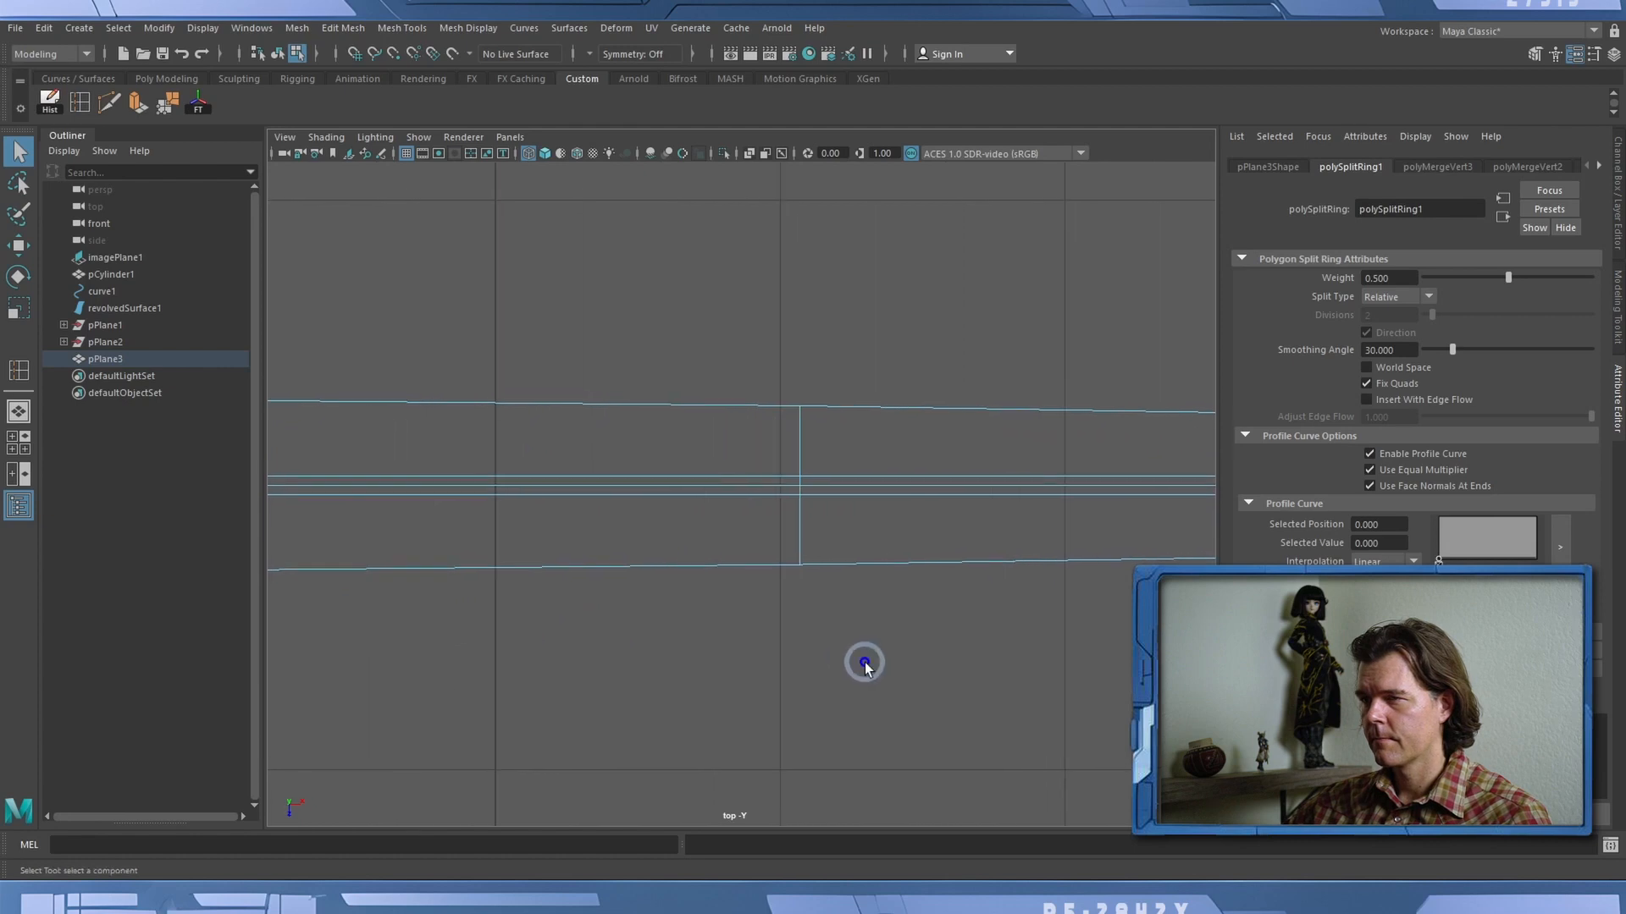
drag(913, 692, 454, 490)
alt+middle_drag(367, 617, 1023, 628)
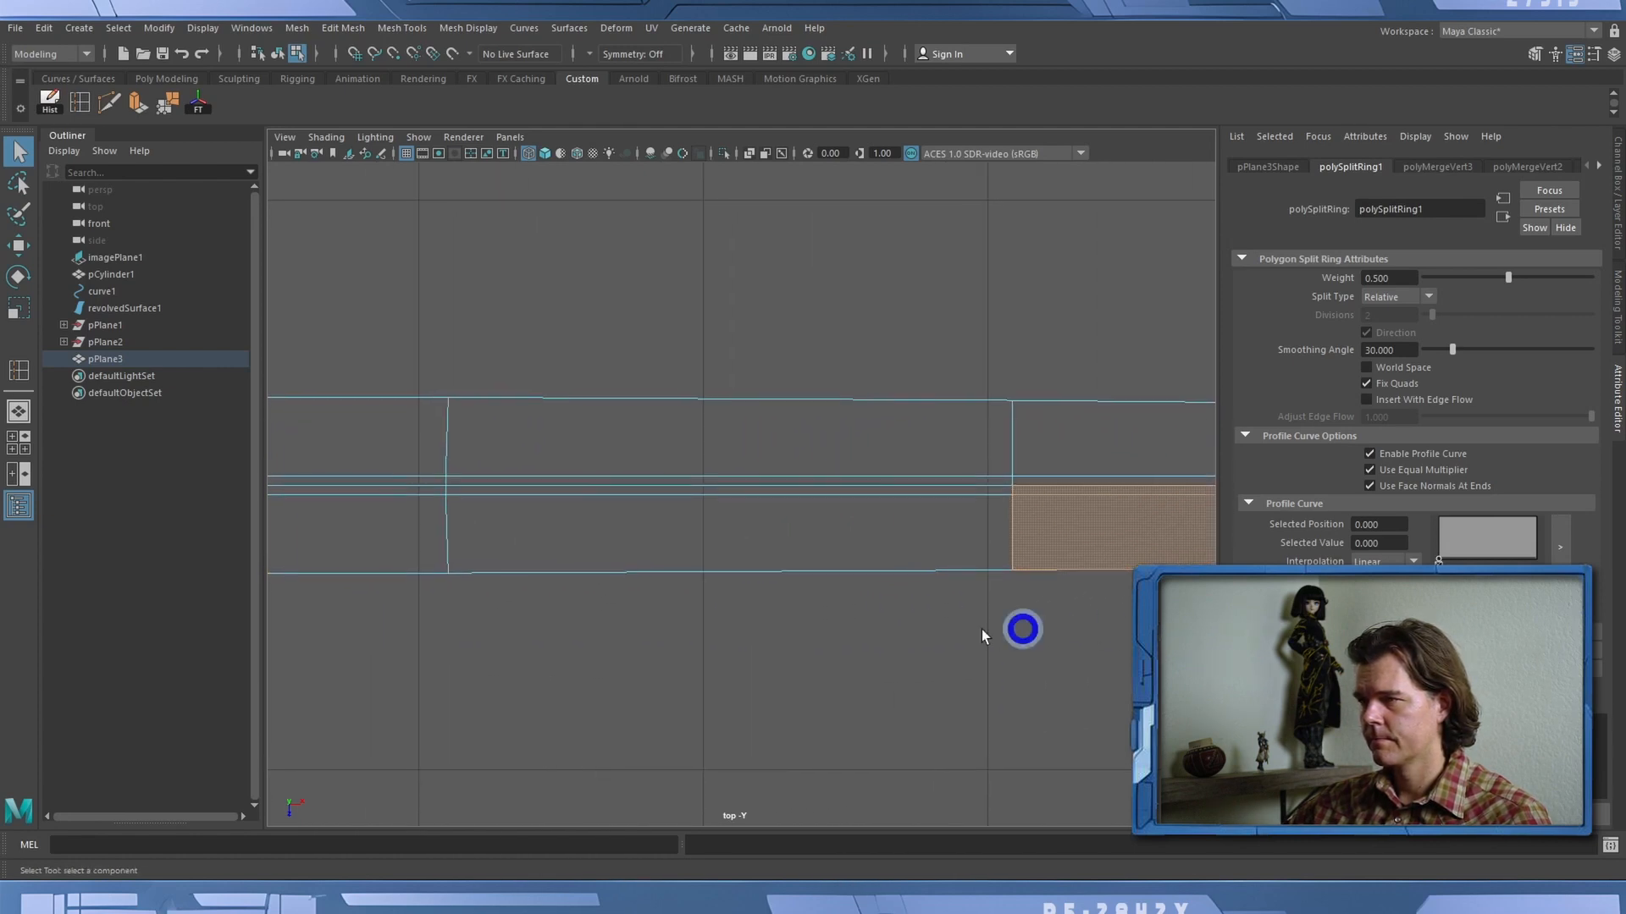
alt+middle_drag(438, 665, 735, 661)
drag(895, 691, 449, 484)
alt+middle_drag(356, 592, 928, 638)
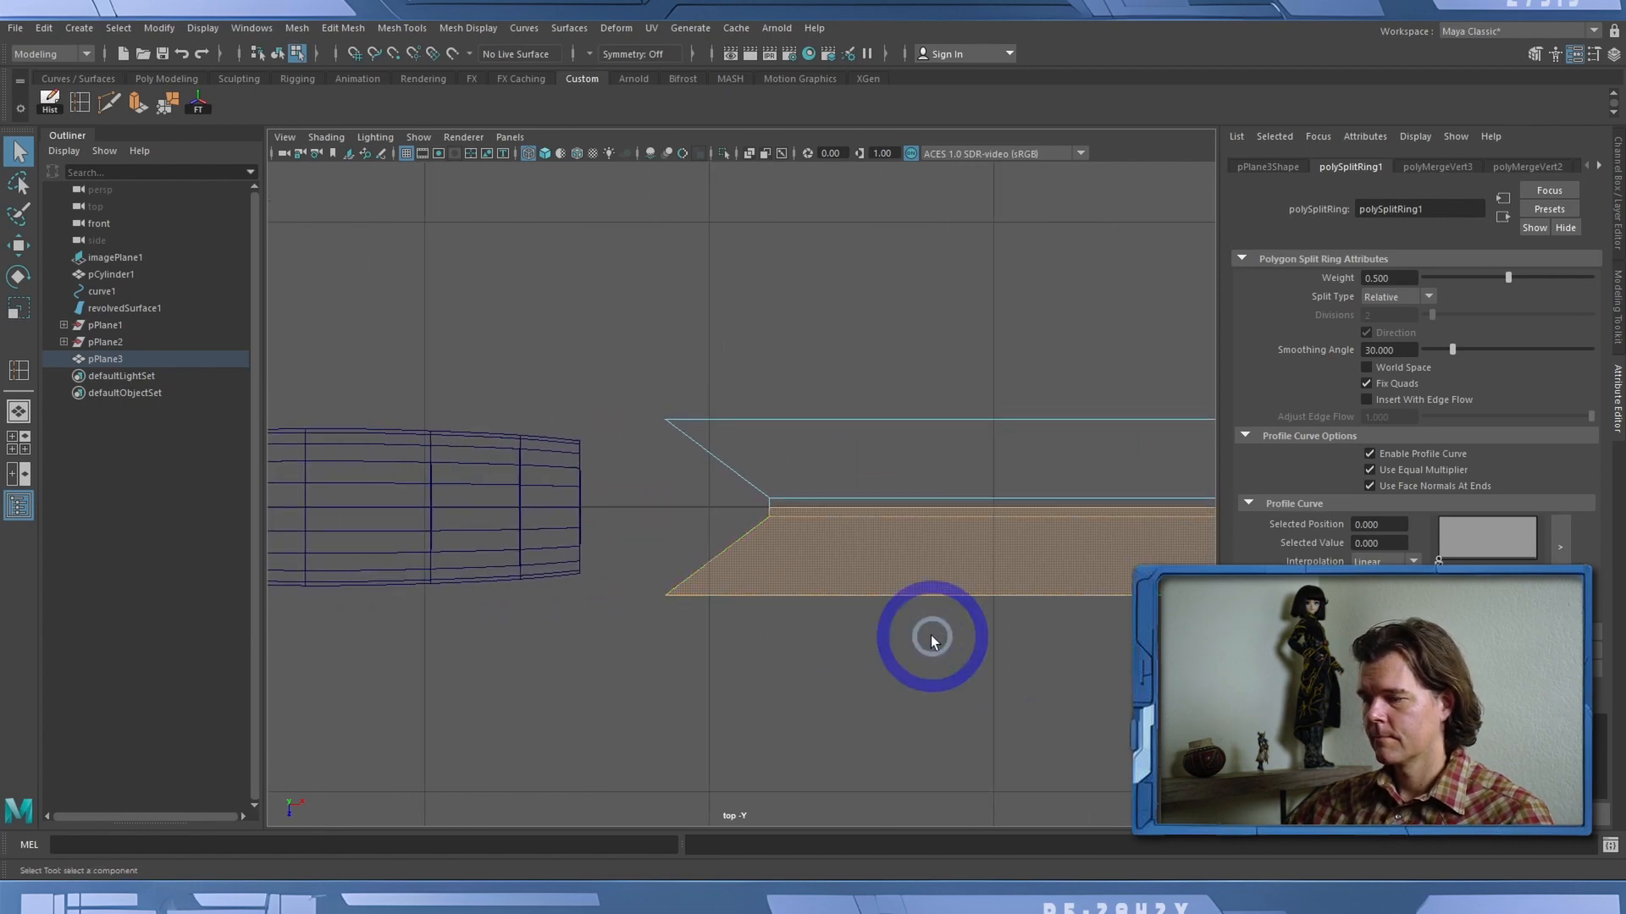
key(Delete)
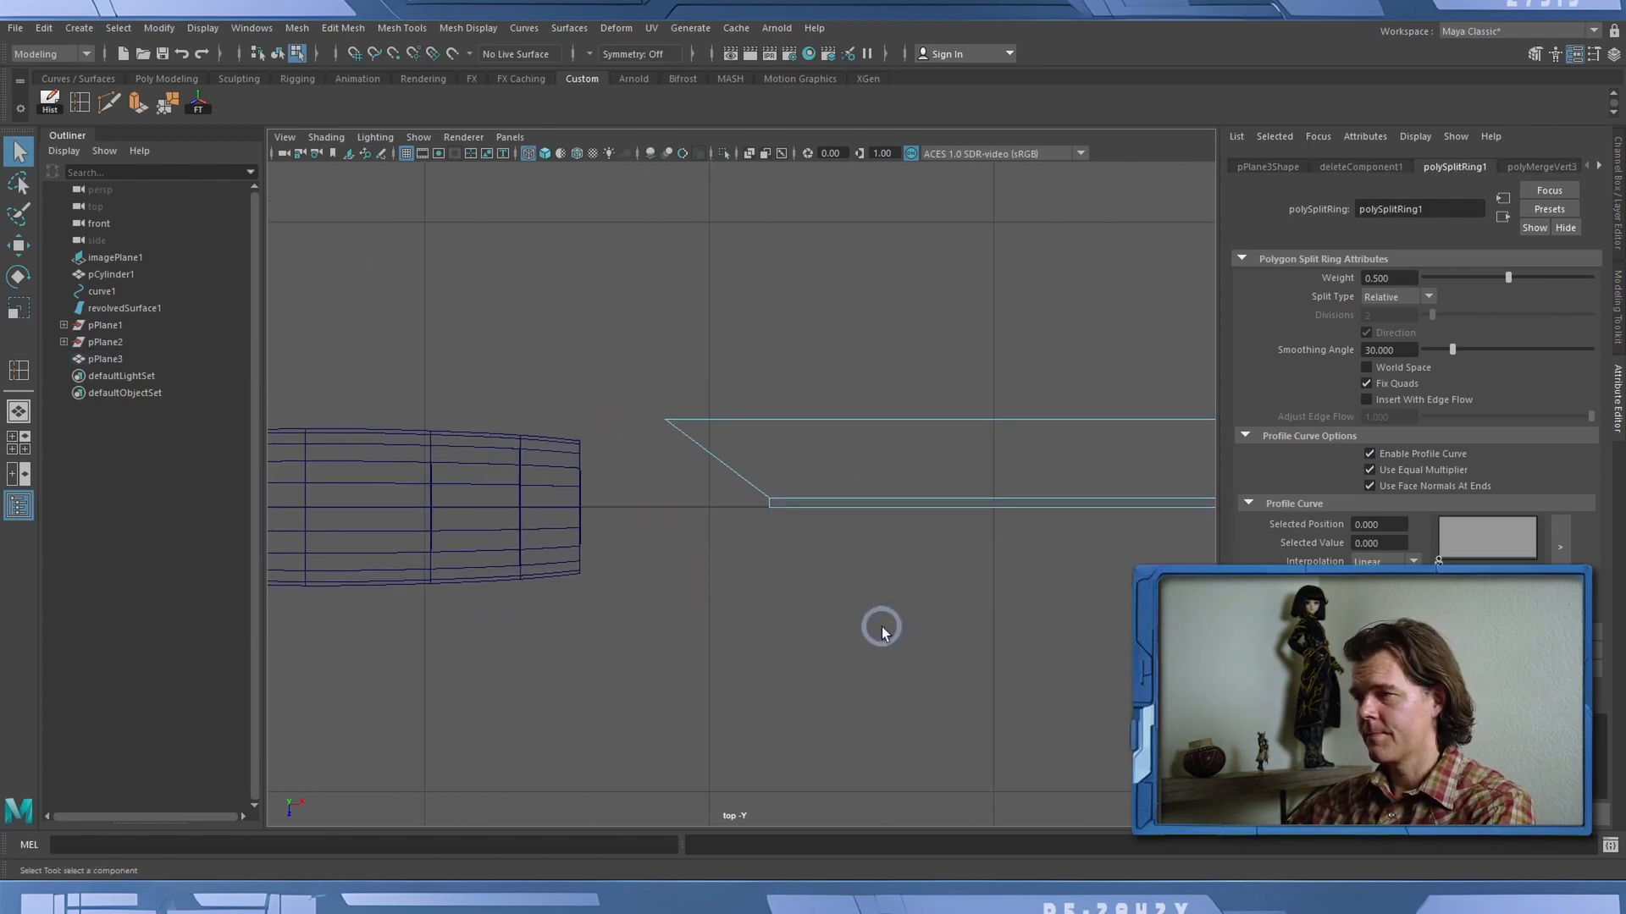
Return to the perspective view and switch from component to object selection.
click(508, 137)
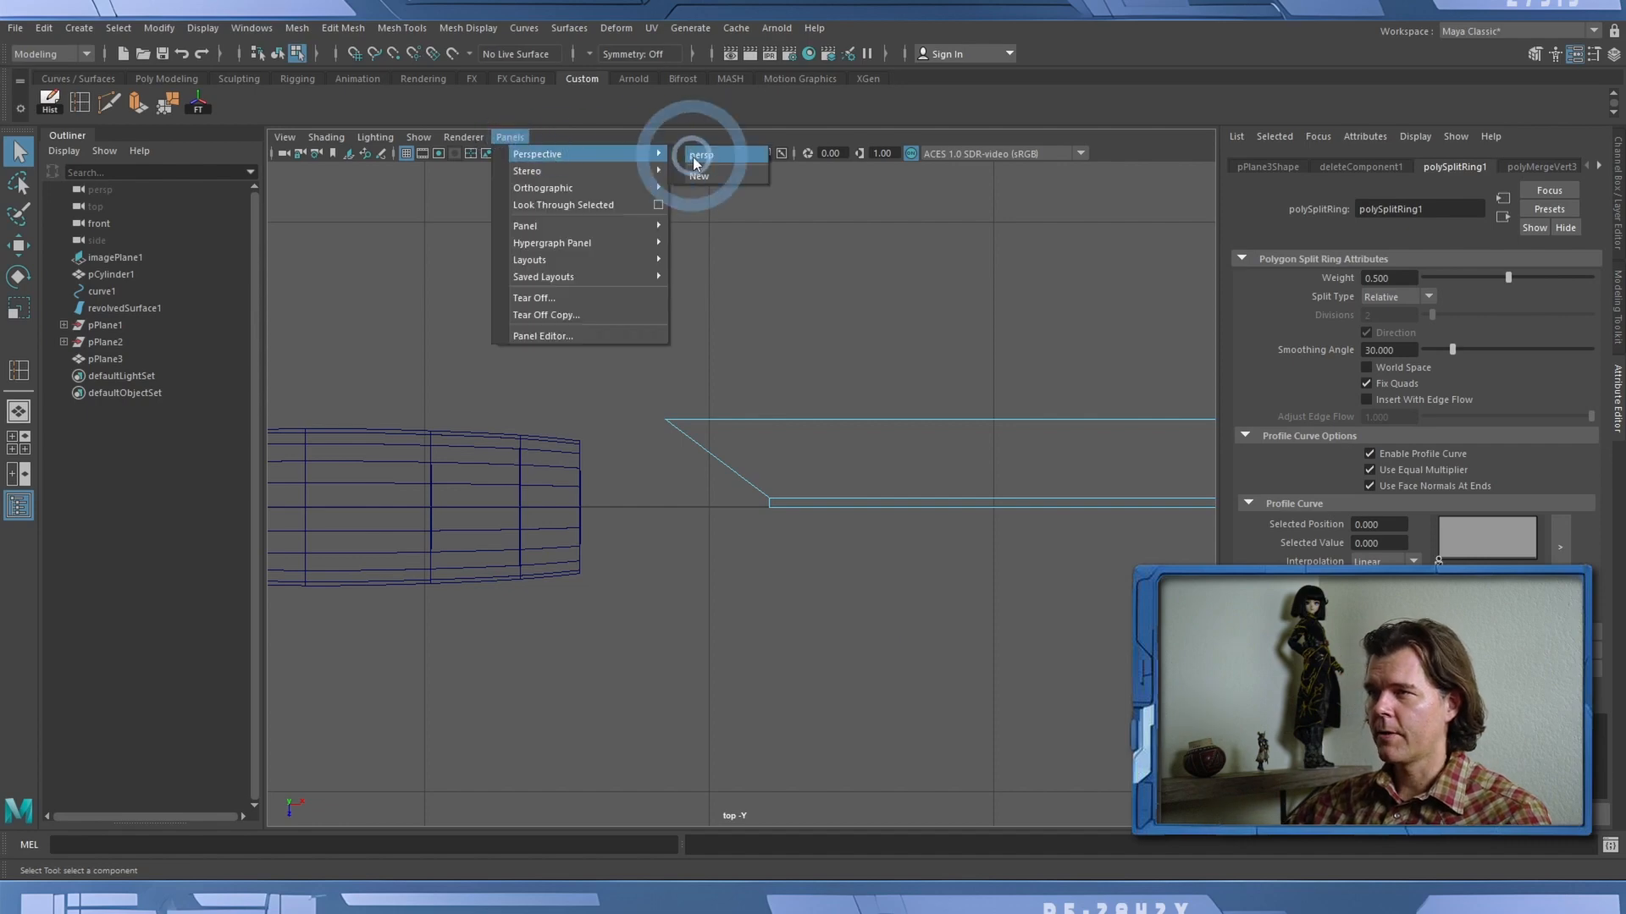
click(698, 155)
click(498, 305)
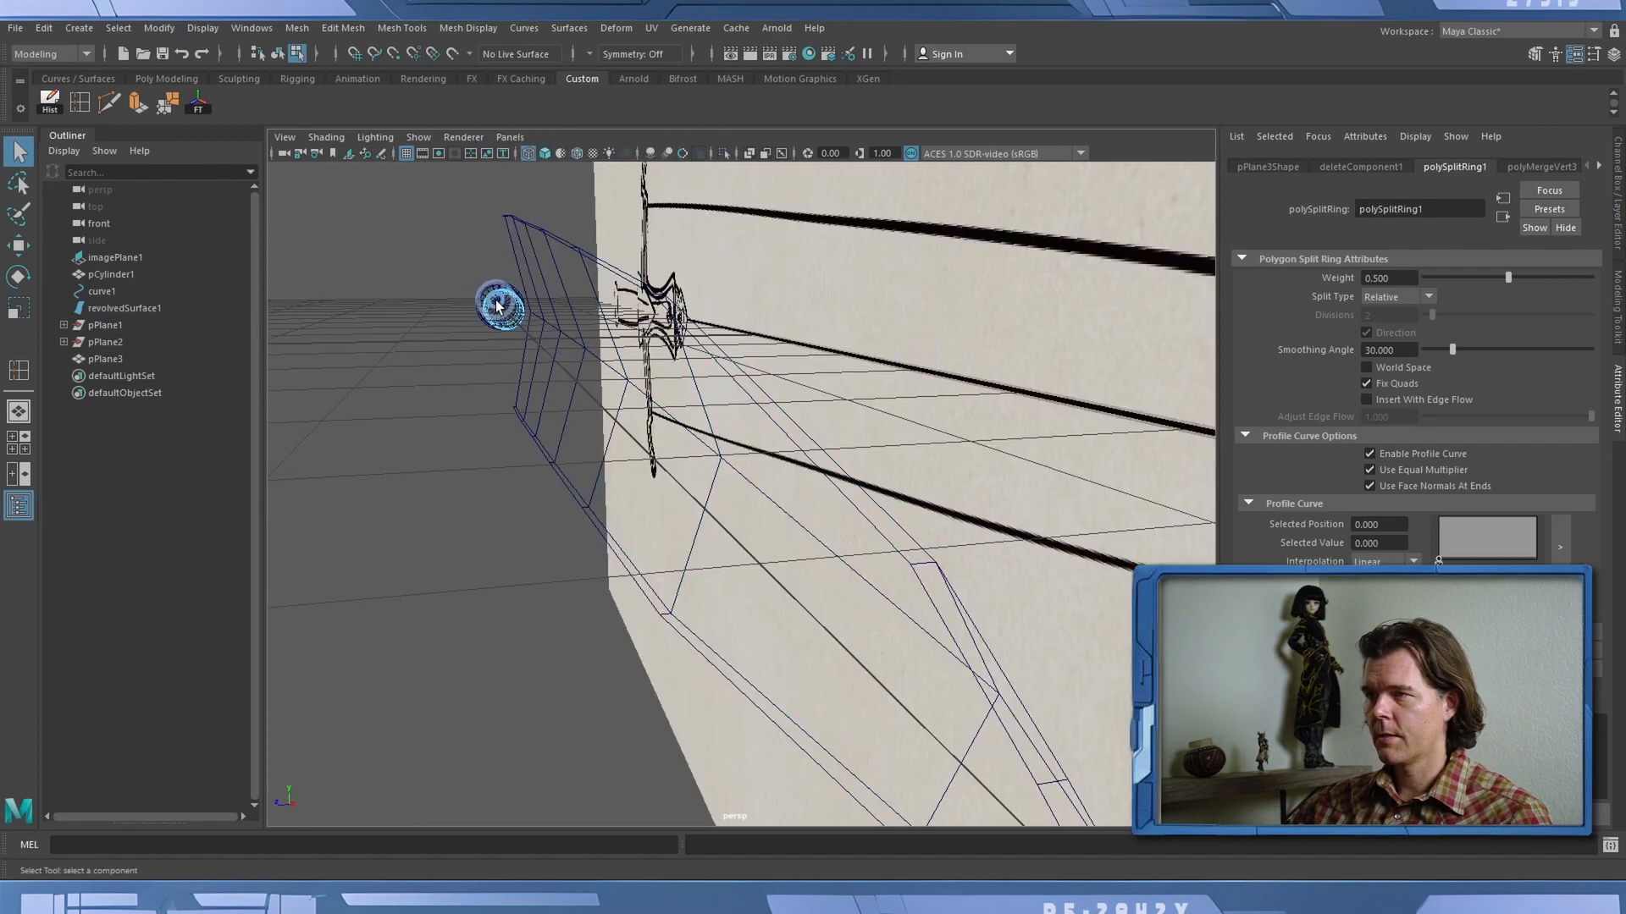
click(279, 52)
click(550, 288)
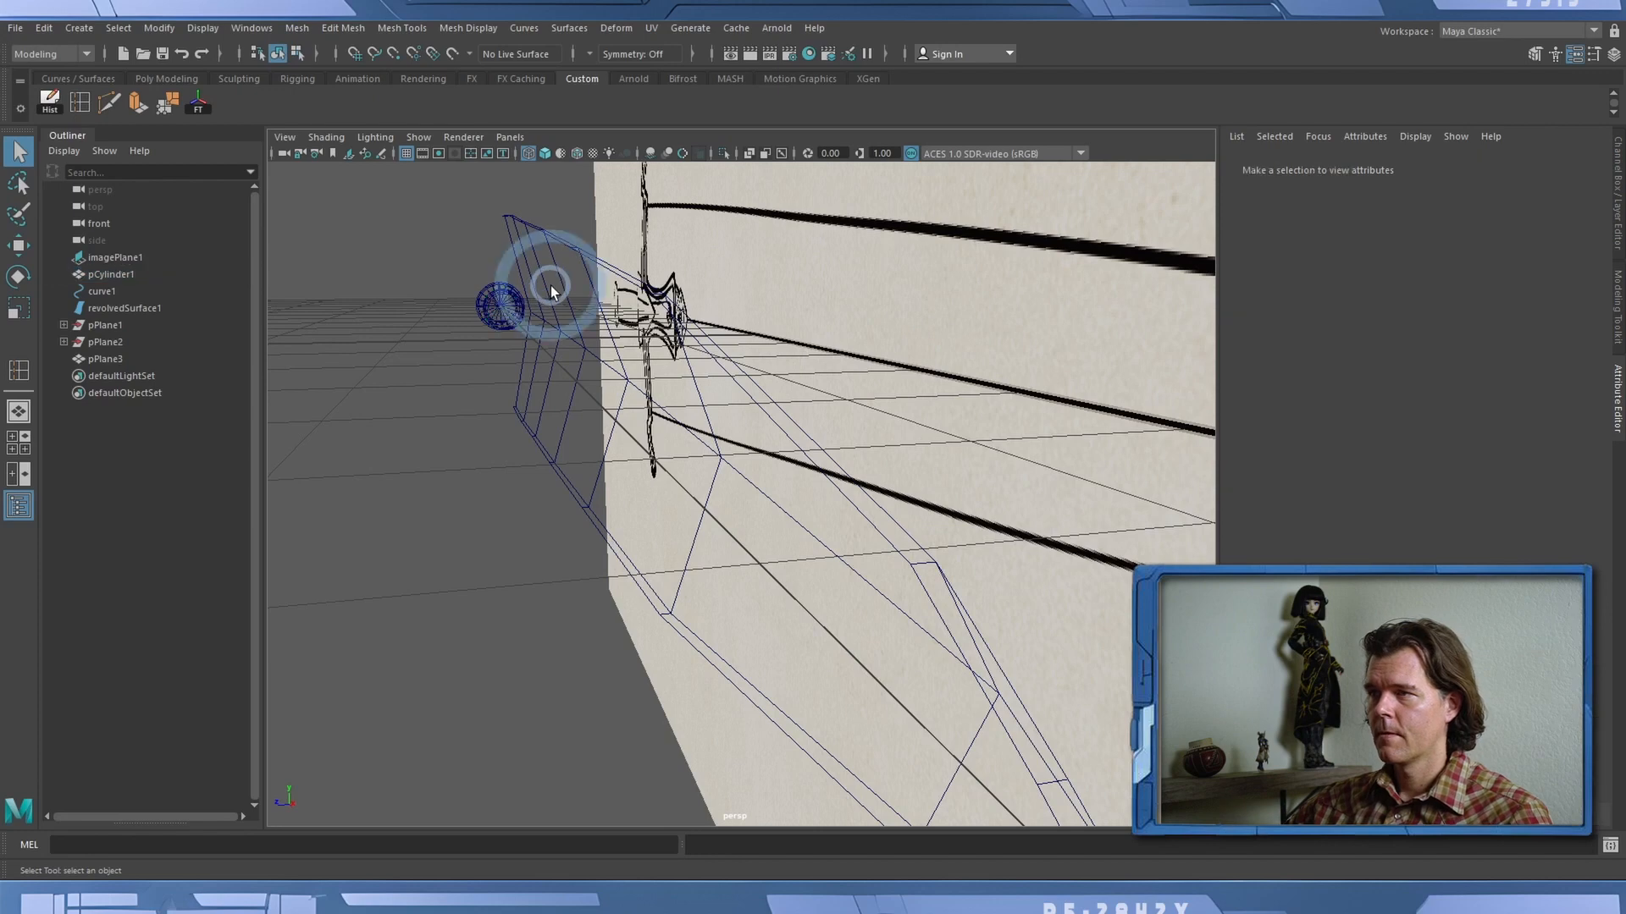
Duplicate the remaining blade half and mirror the copy by setting its Scale Z to -1.
click(552, 265)
key(ctrl+d)
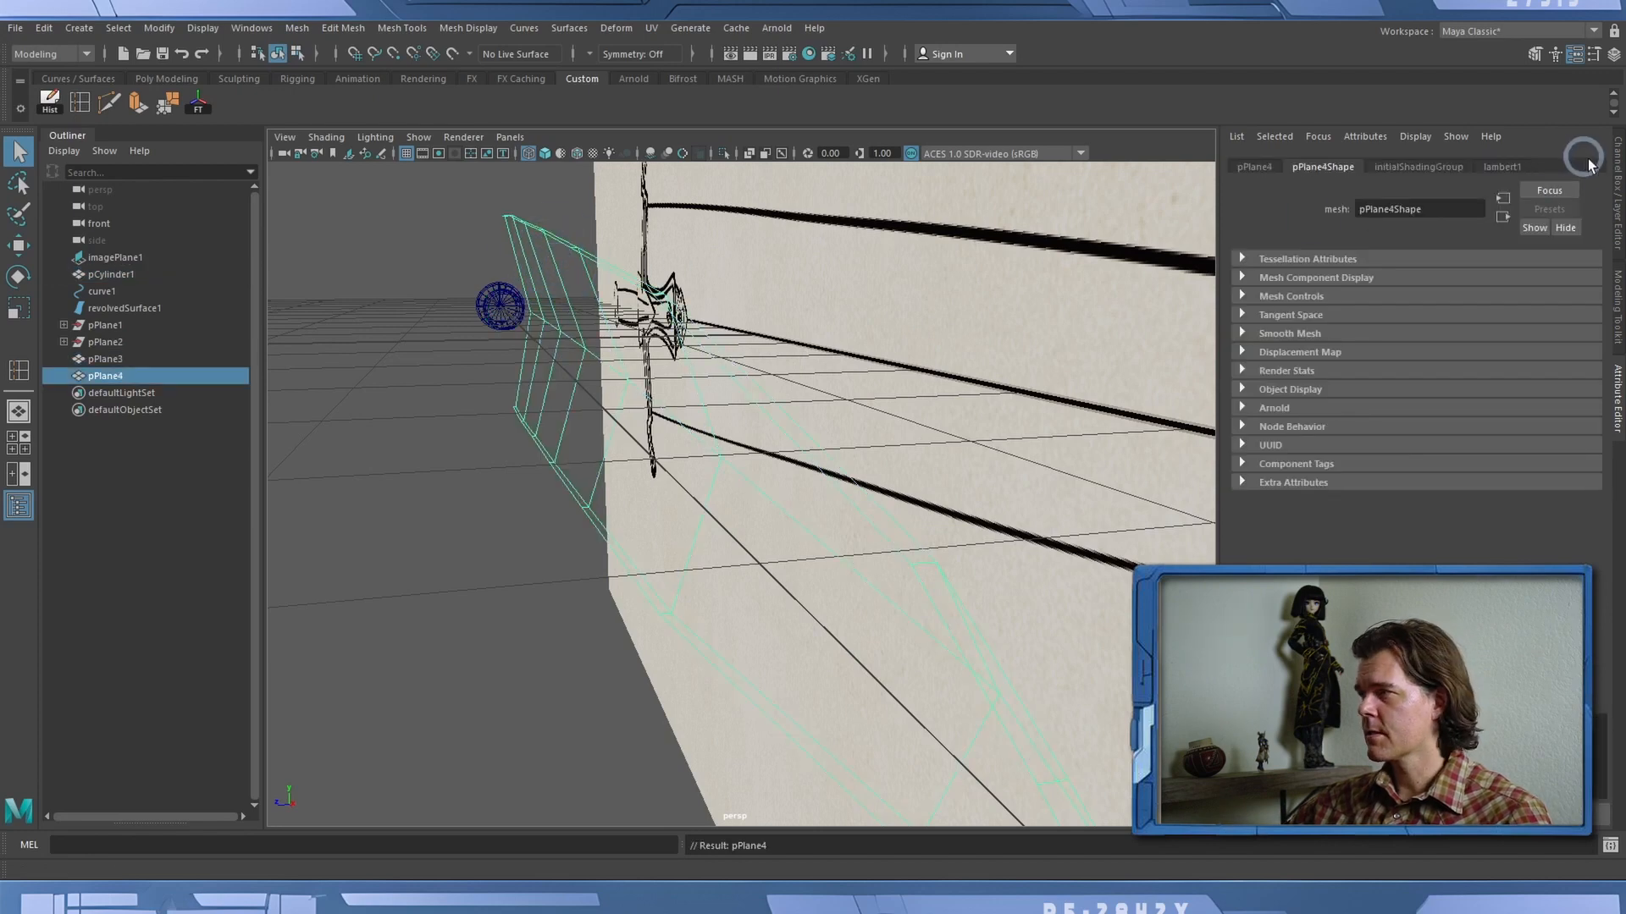
click(1615, 170)
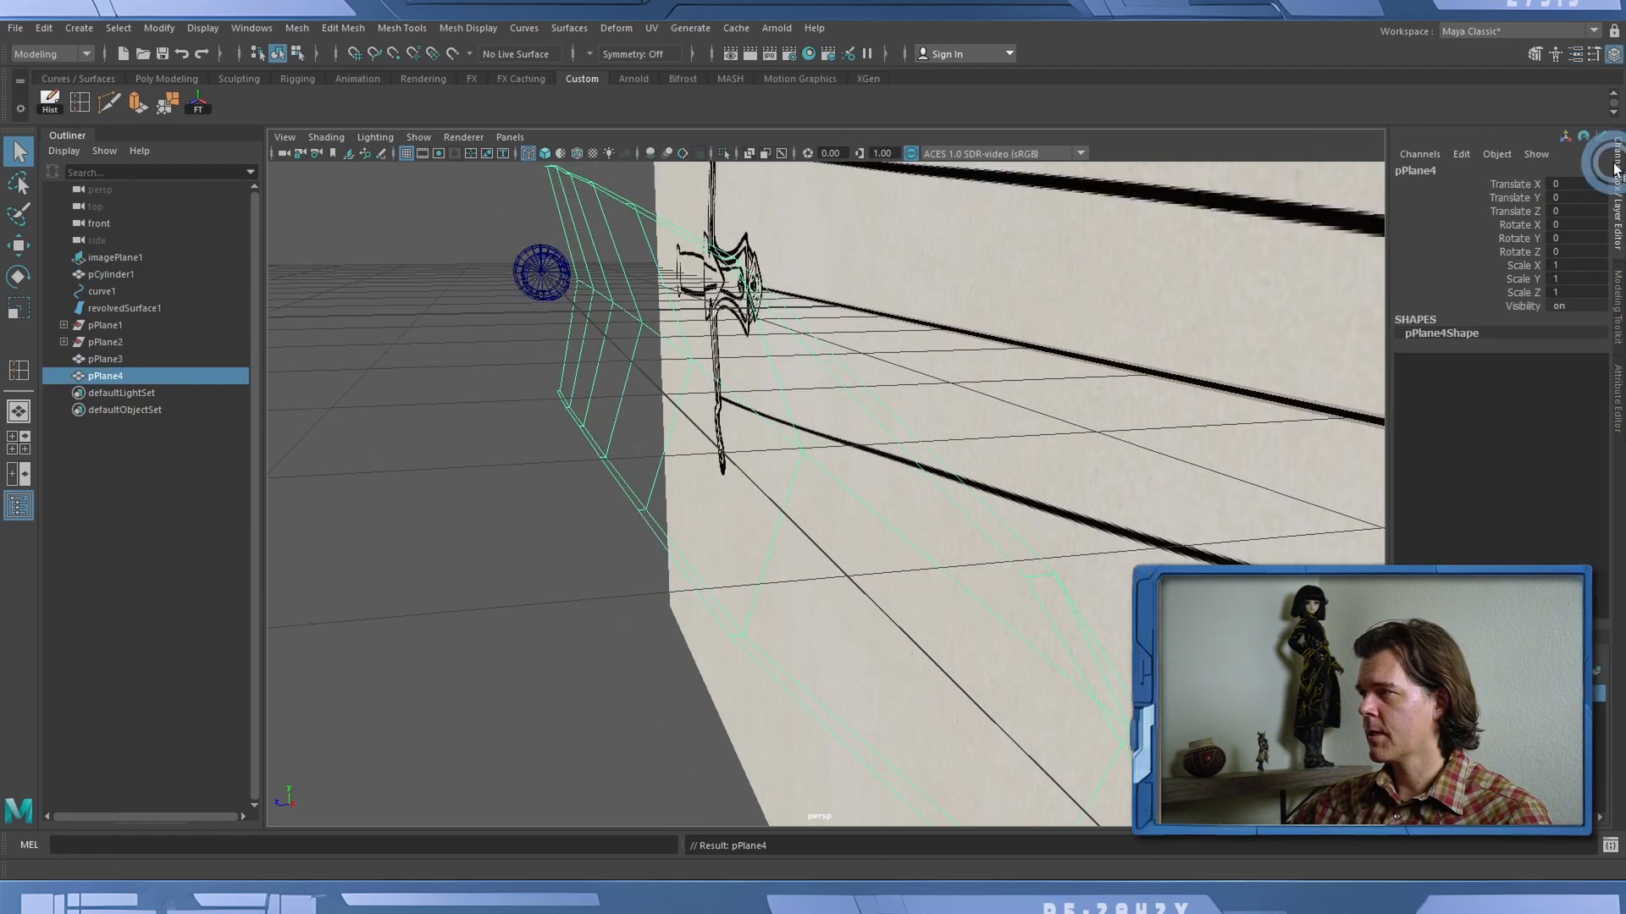
click(1558, 292)
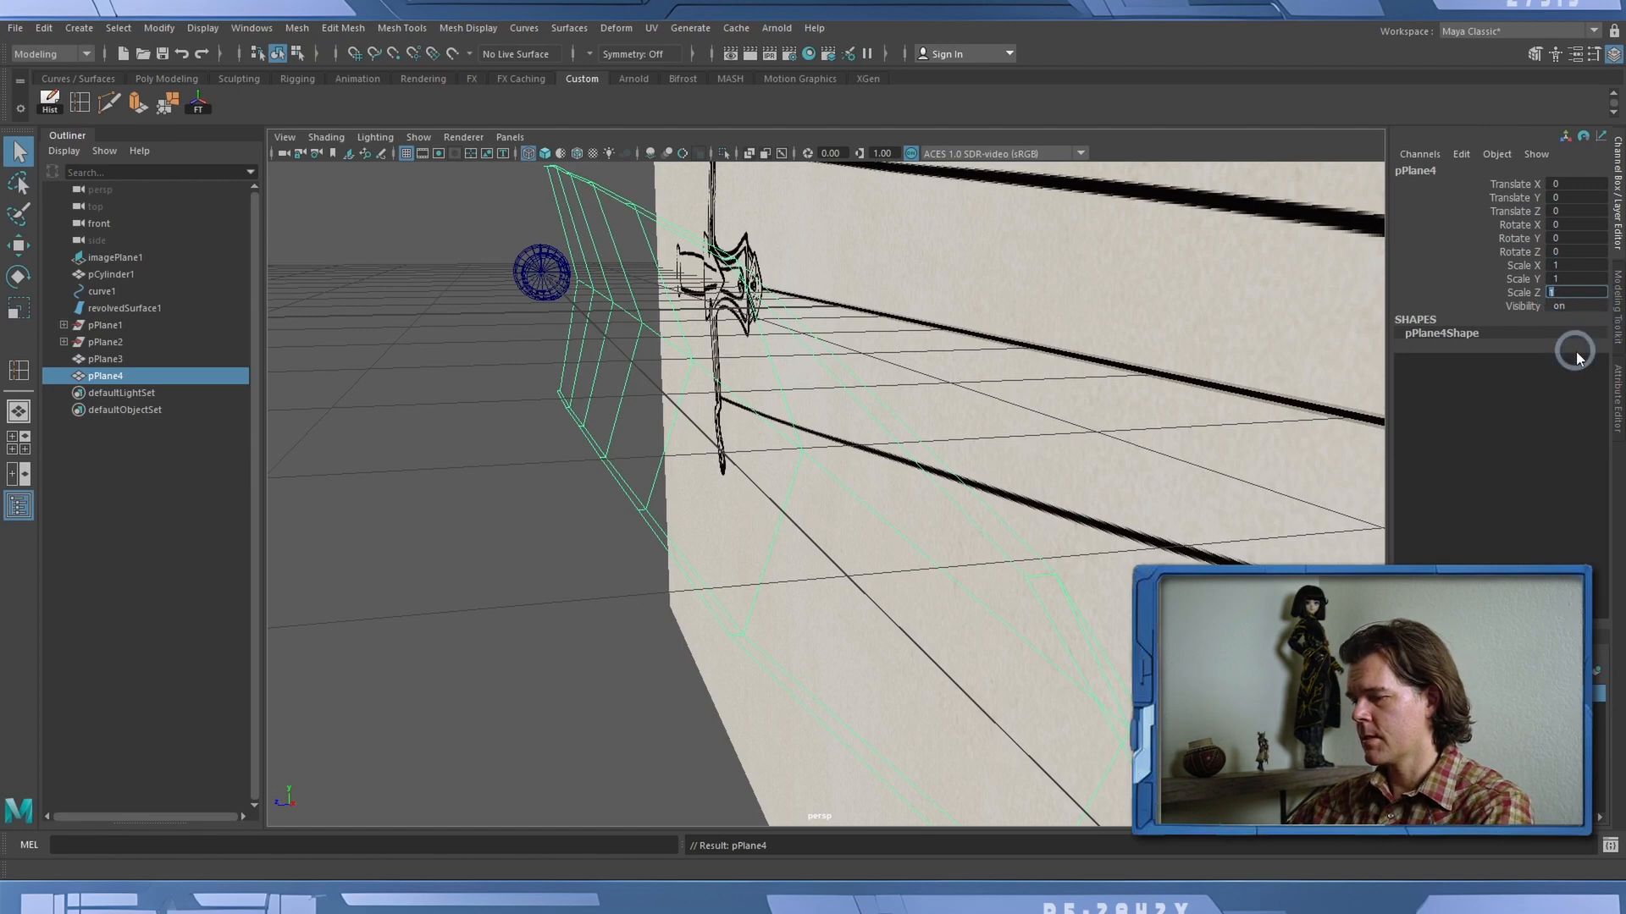
text(-1)
key(Return)
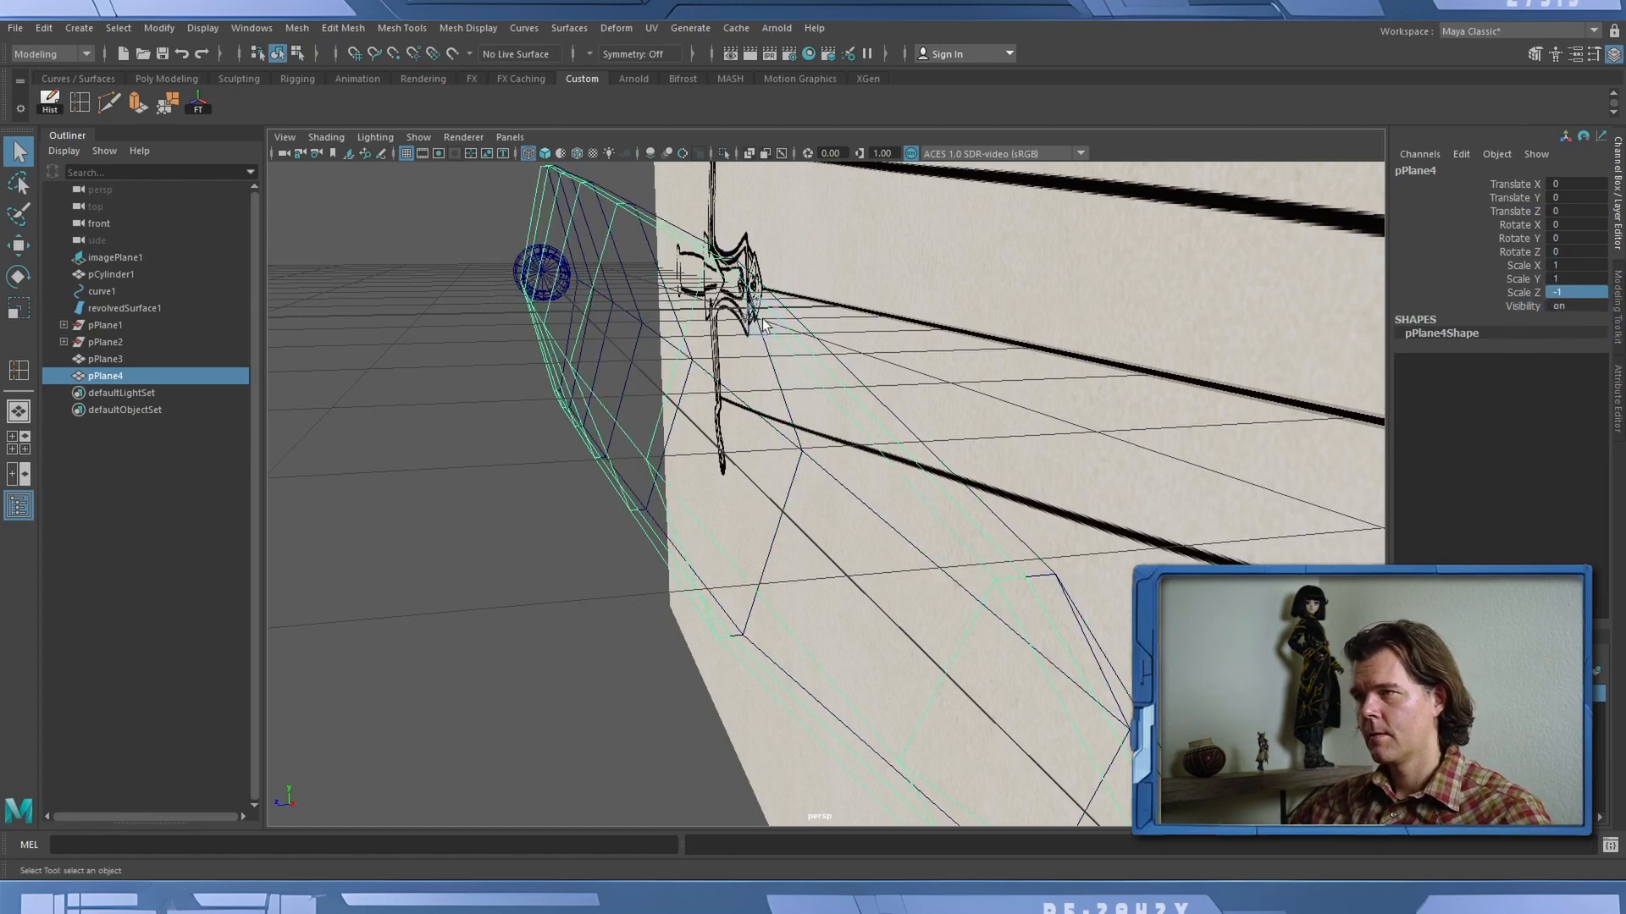
Select the original blade half together with its mirrored copy.
shift+click(638, 313)
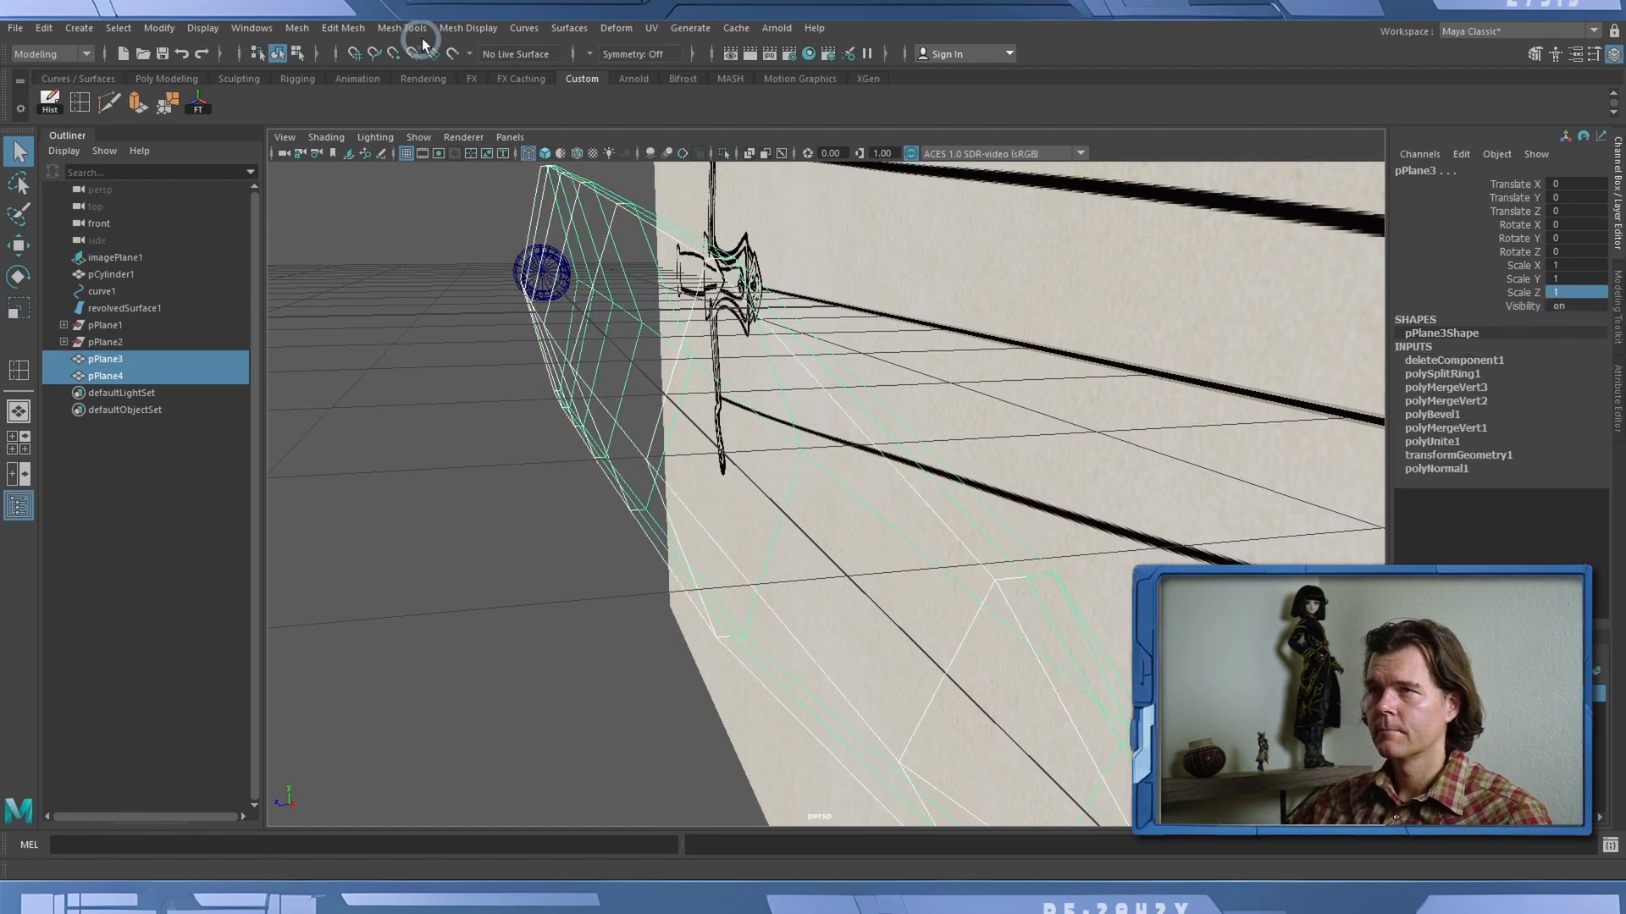
Combine the two blade halves into one mesh and merge all its vertices with a threshold of 0.001.
click(331, 28)
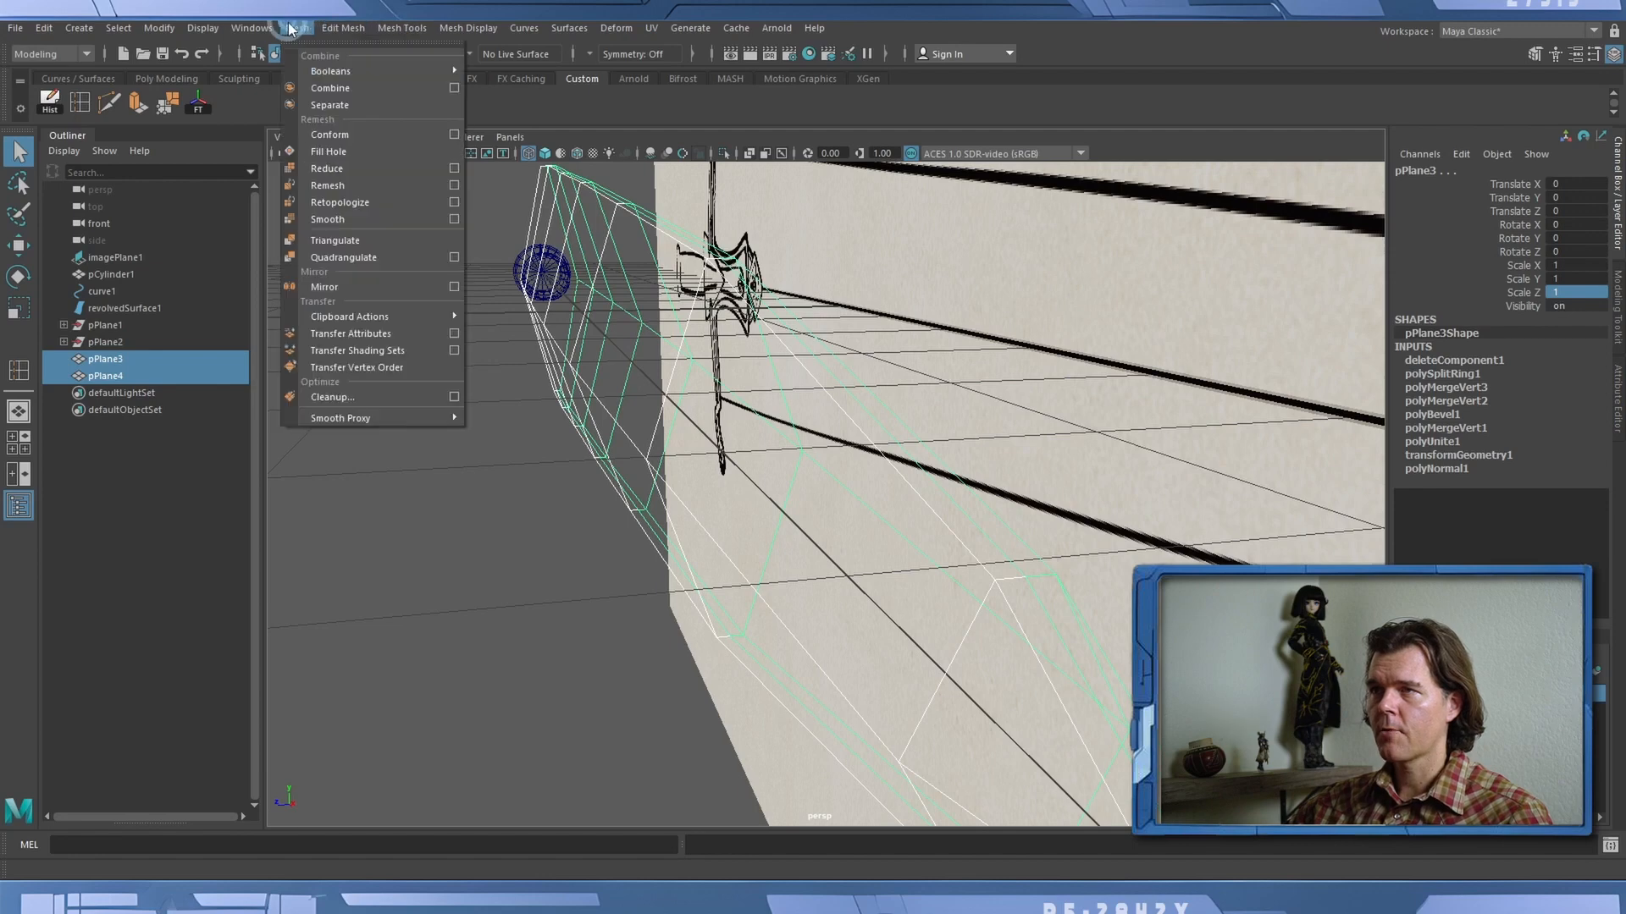
click(323, 78)
right_click(659, 251)
right_drag(624, 189, 563, 193)
alt+right_drag(874, 350, 537, 254)
drag(537, 254, 1016, 682)
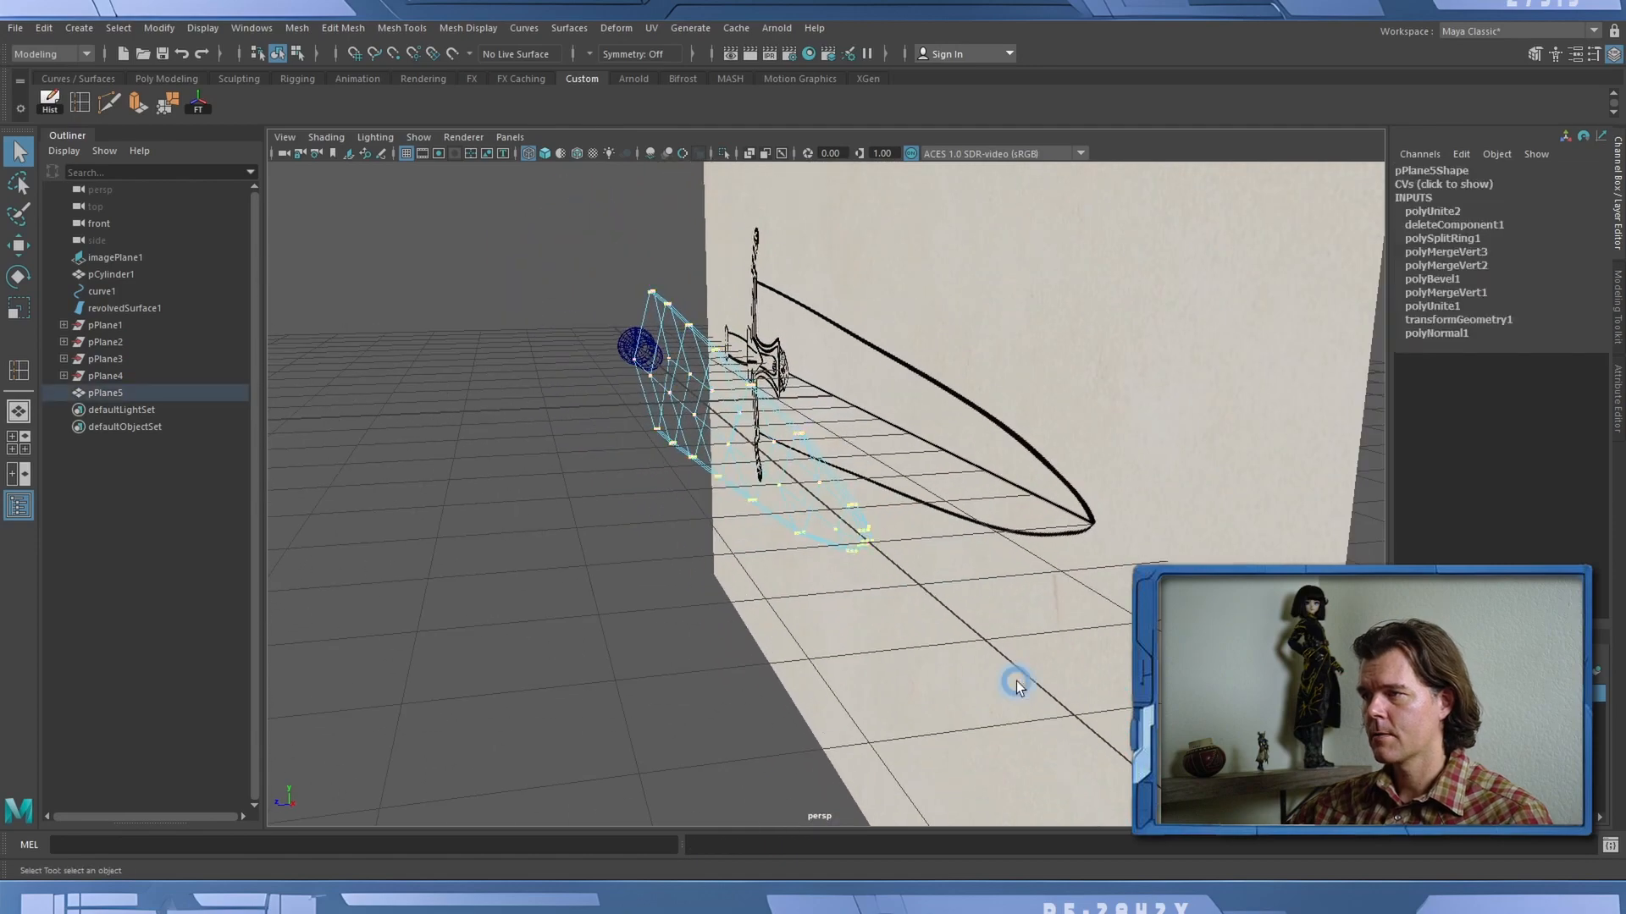
click(405, 33)
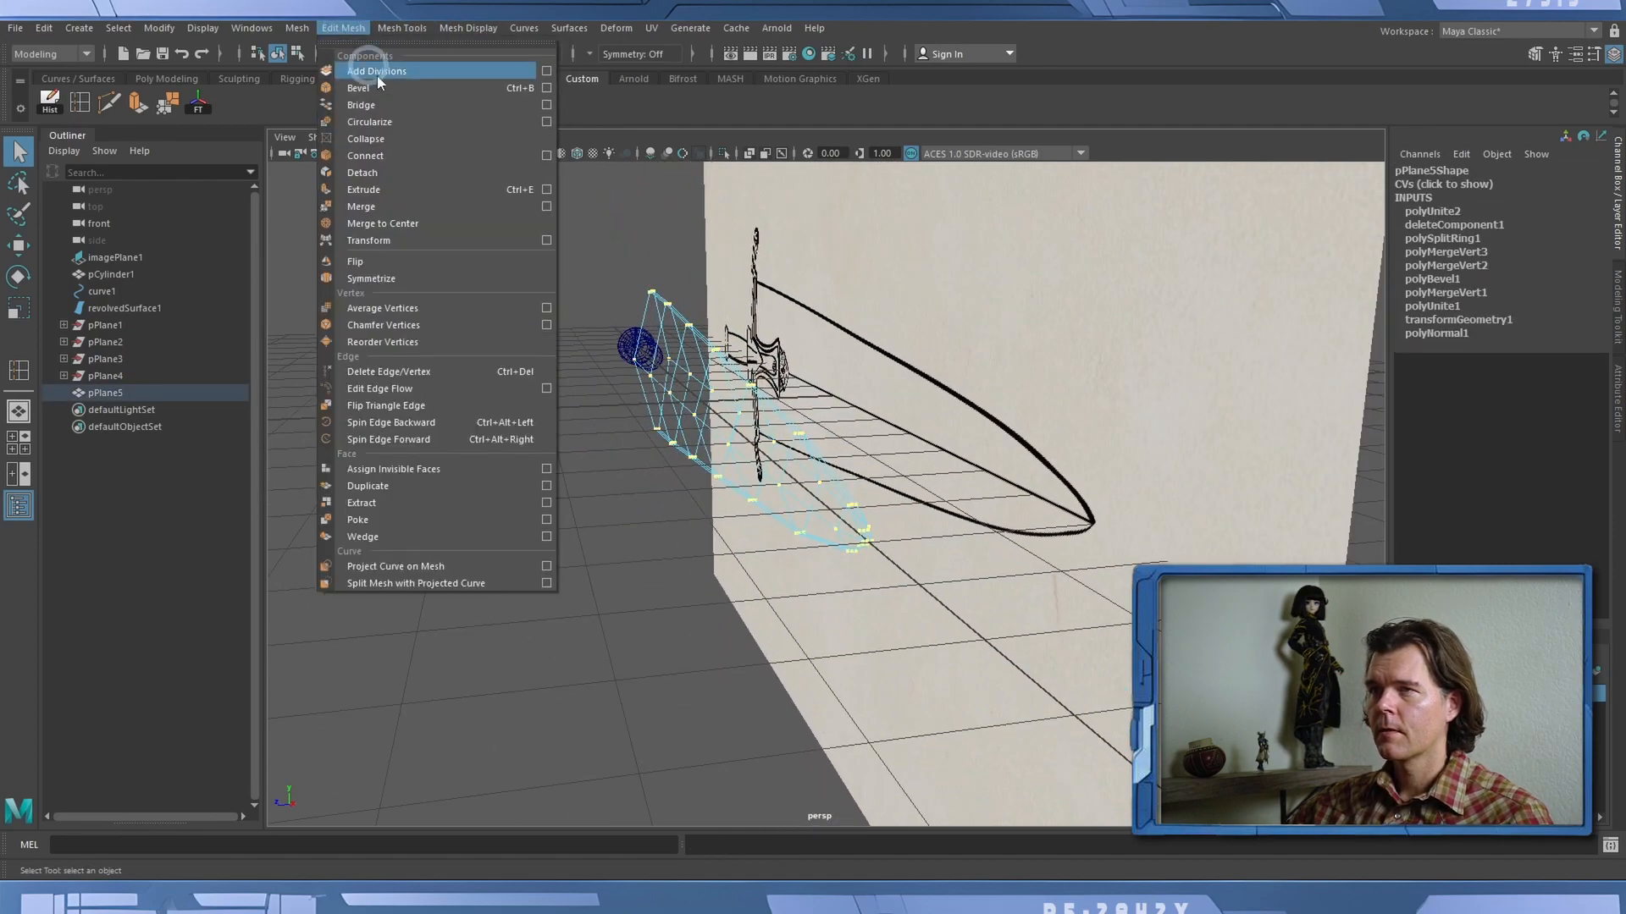
click(547, 208)
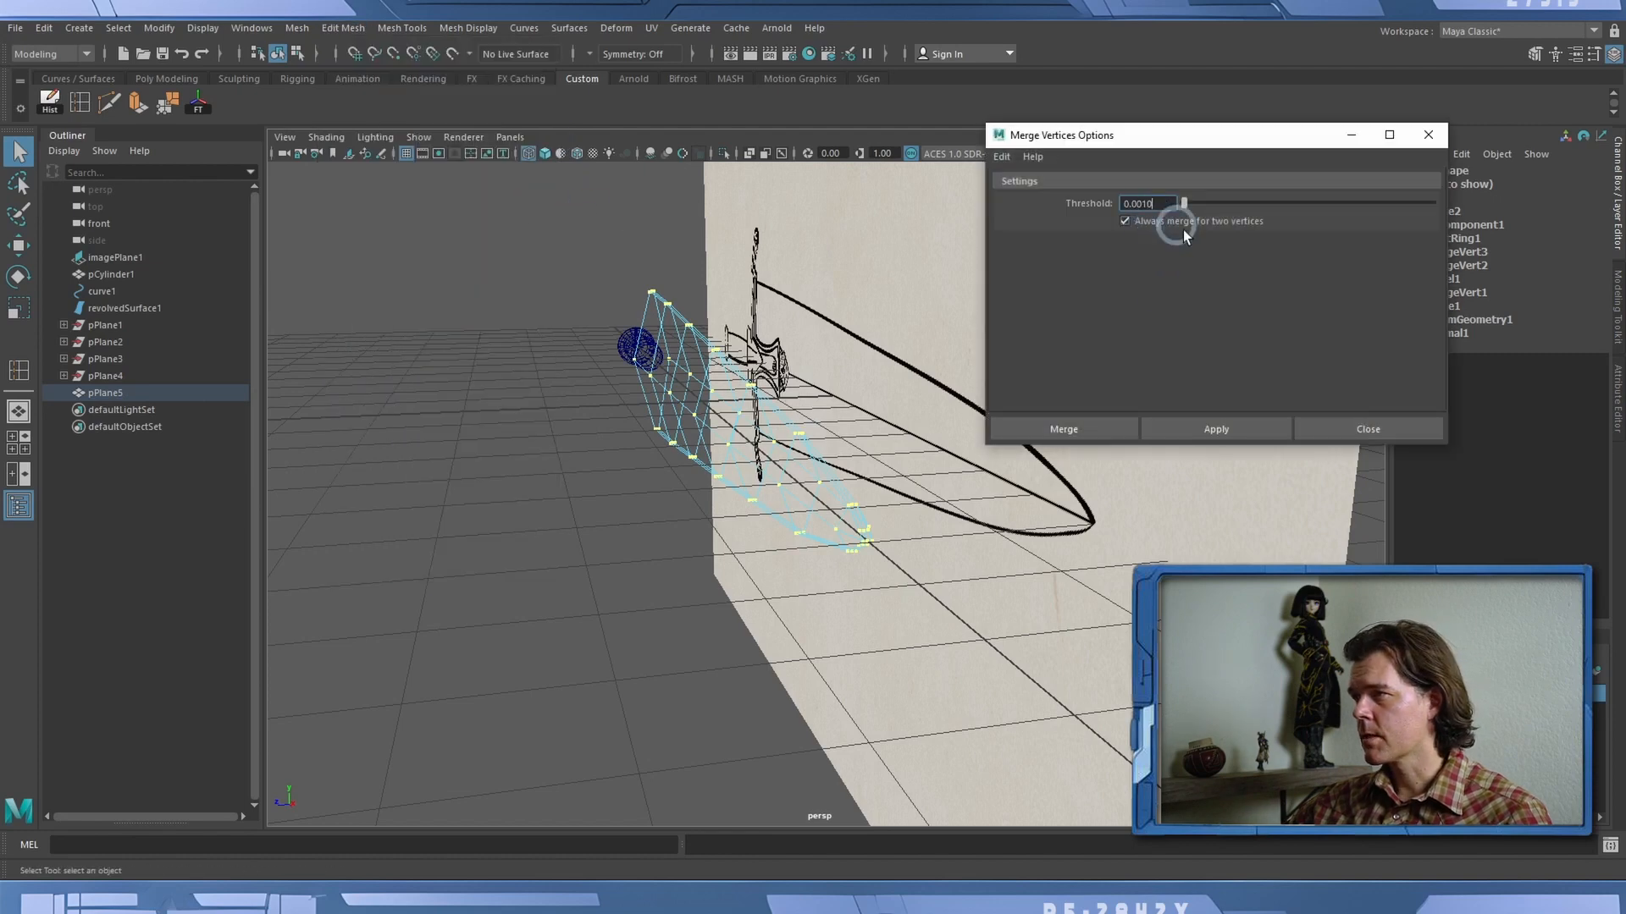
click(1072, 429)
Display the merged blade shaded with smooth mesh preview, return to object selection and deselect it.
key(3)
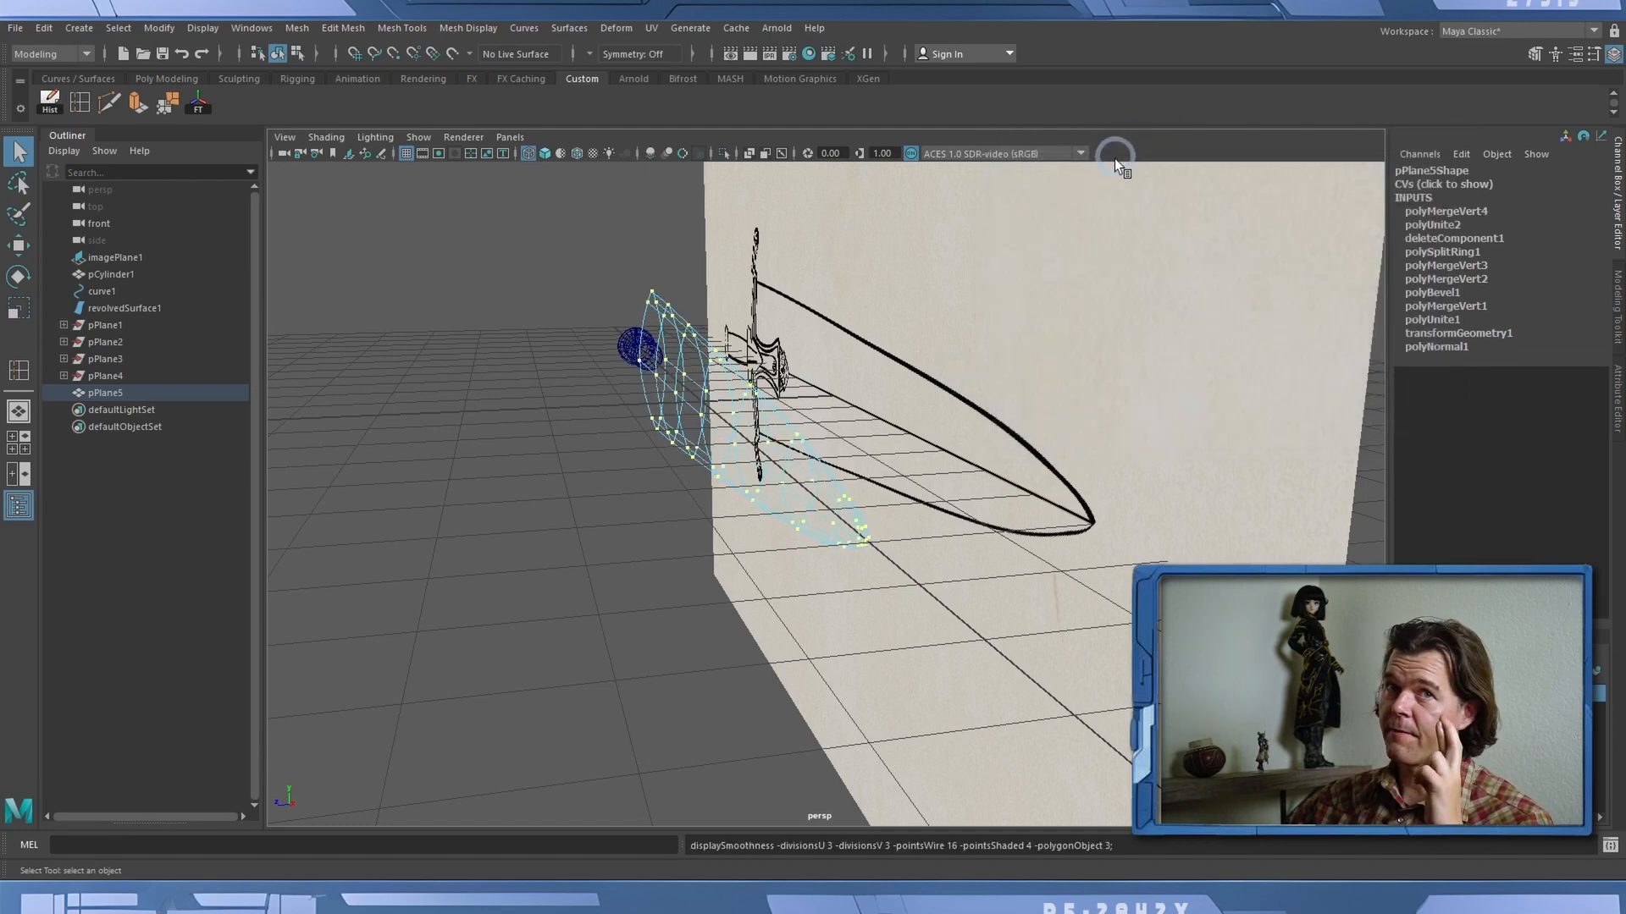
key(5)
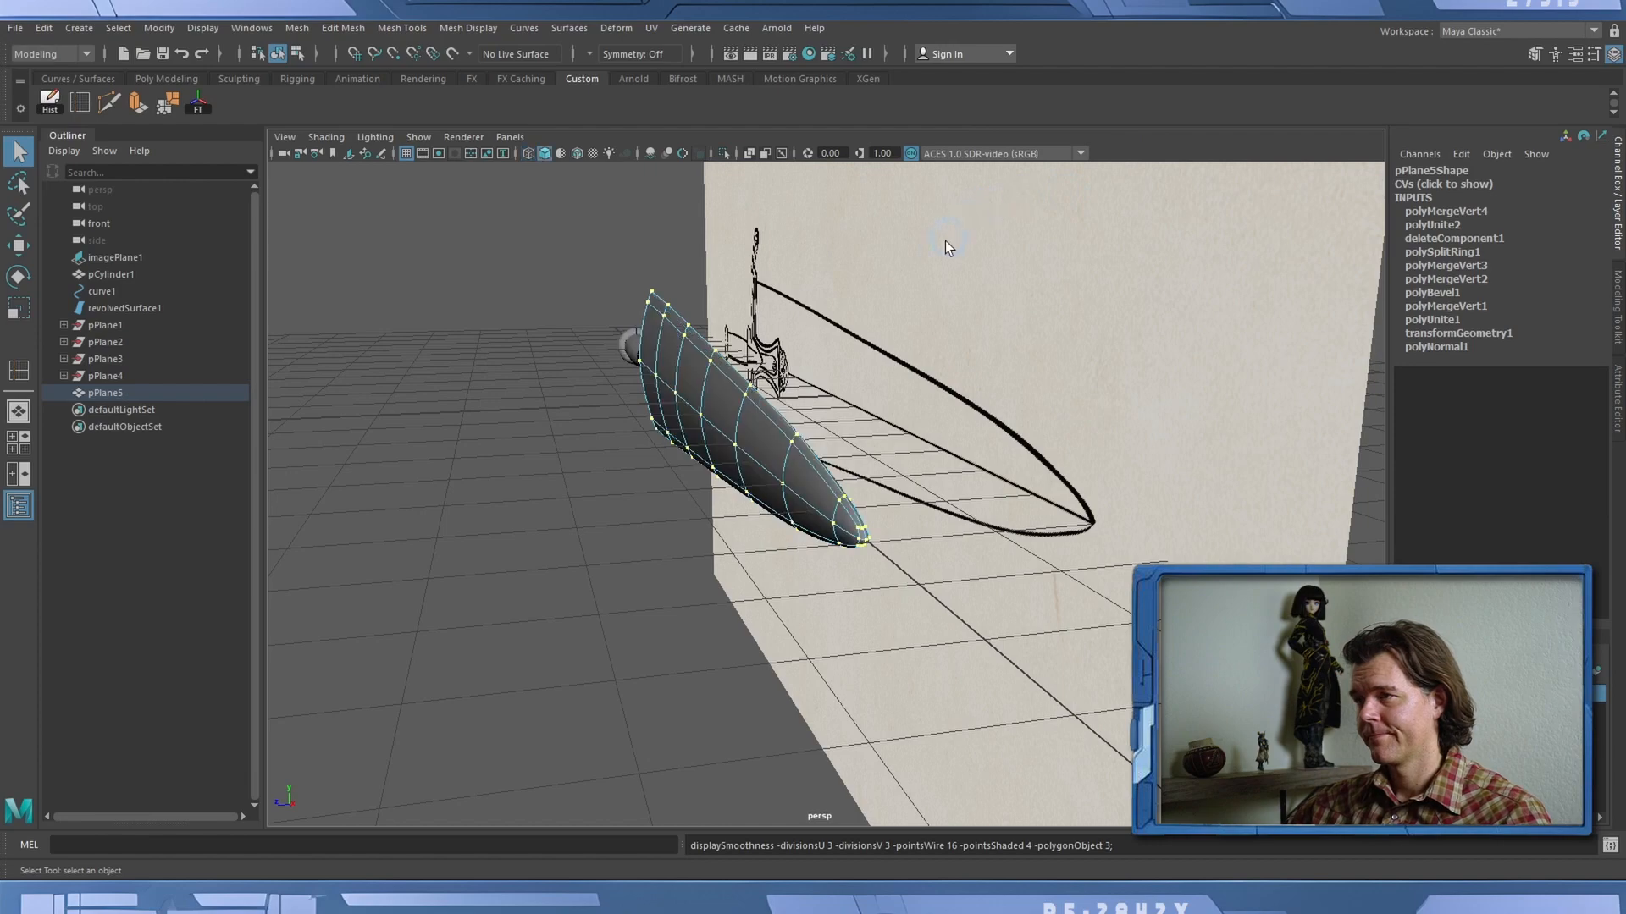
alt+drag(522, 322, 638, 314)
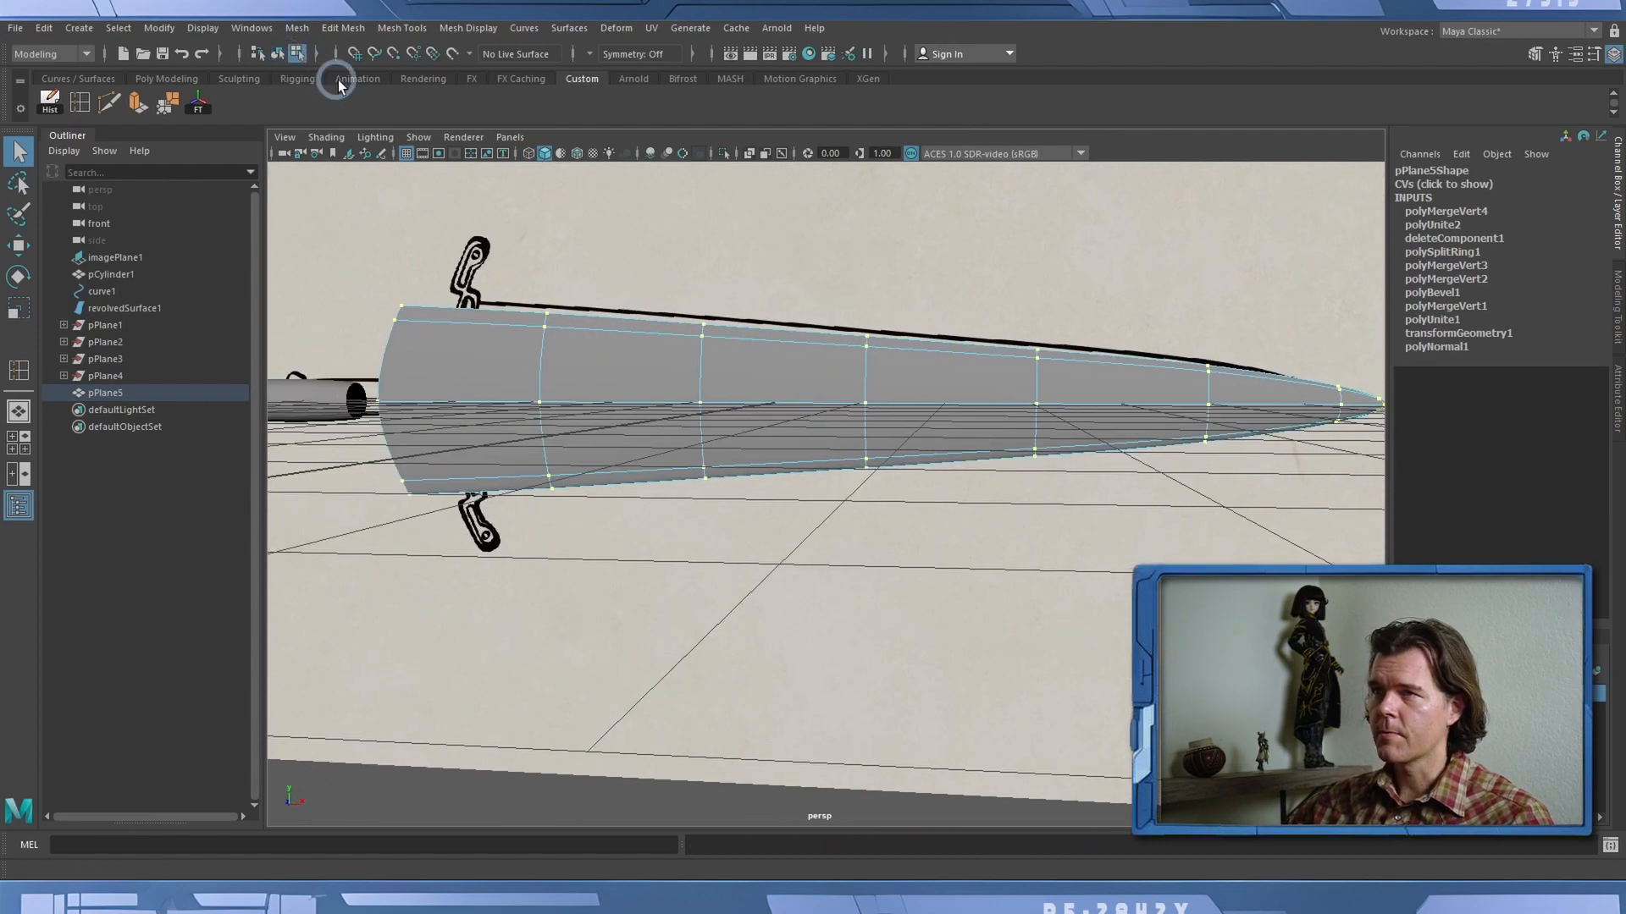
click(277, 55)
alt+drag(792, 237, 699, 239)
click(361, 237)
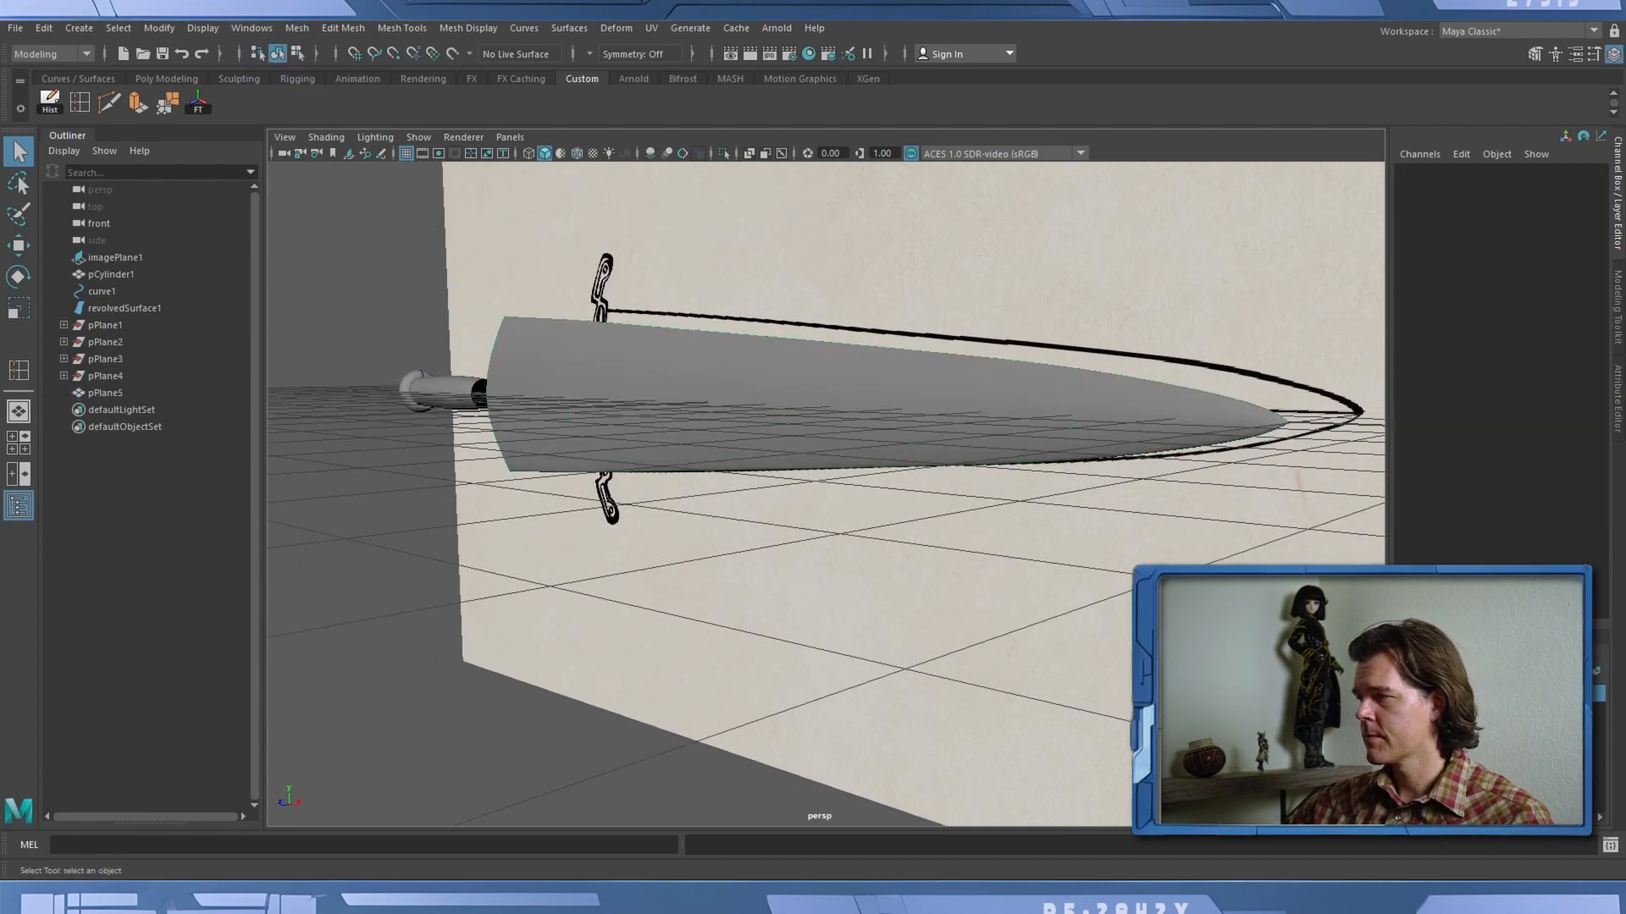
Compare the blade's shape with the sword reference image, then return to the 3D scene.
alt+drag(1270, 584, 688, 535)
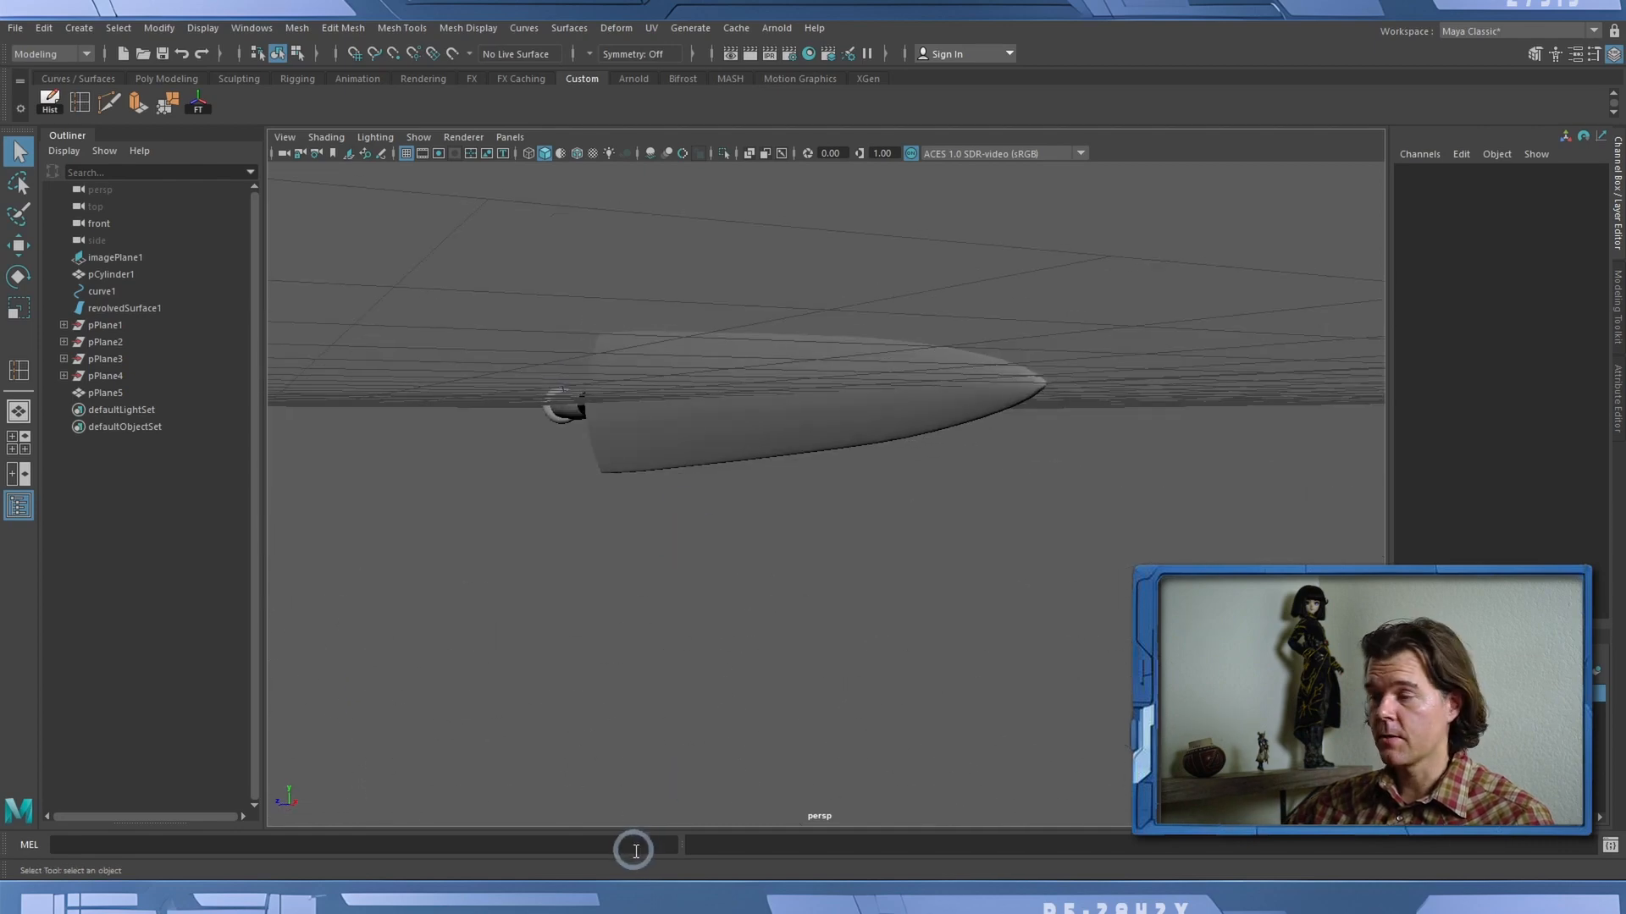
click(605, 877)
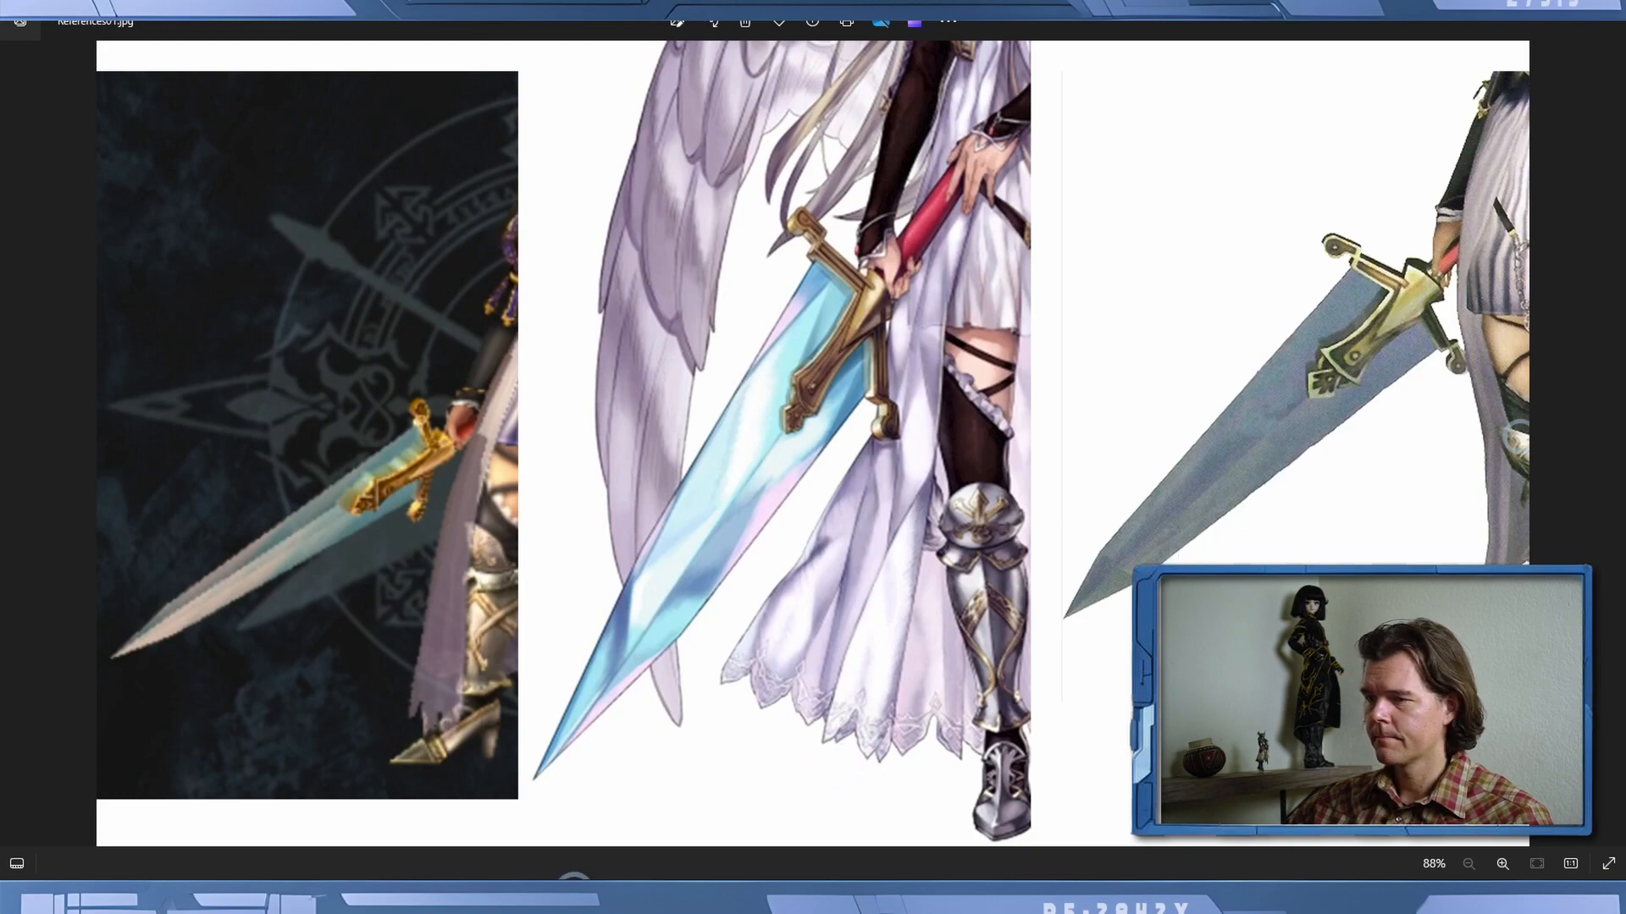
key(alt+Tab)
Turn off smooth preview on the blade and bevel the edge loop running along its central ridge.
click(988, 397)
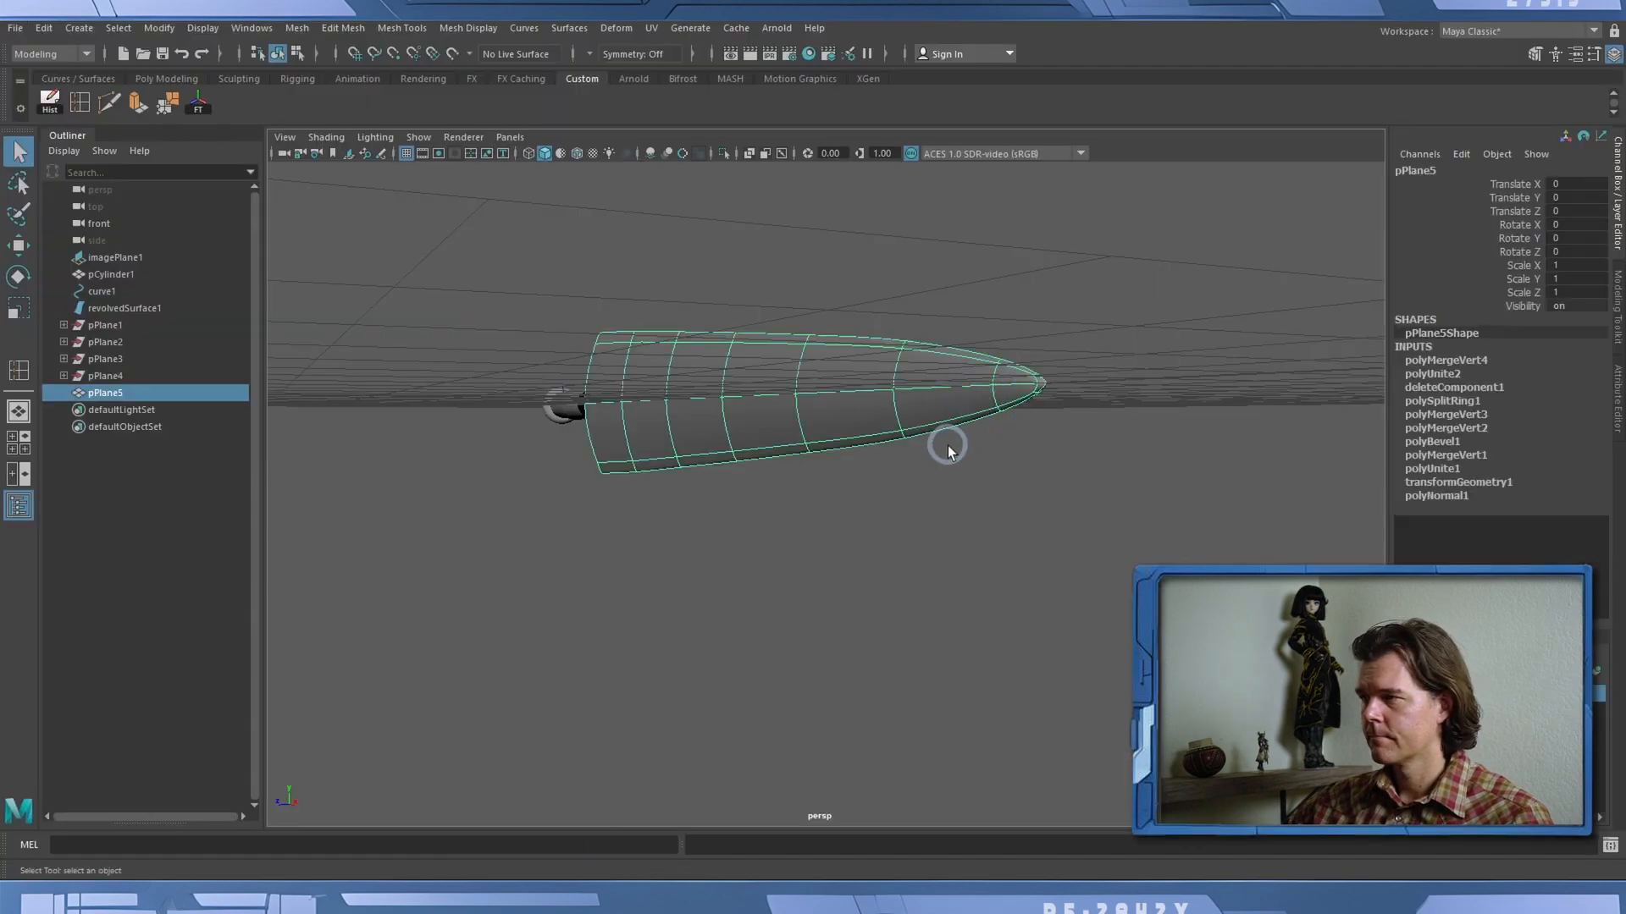
alt+drag(948, 446, 911, 415)
key(1)
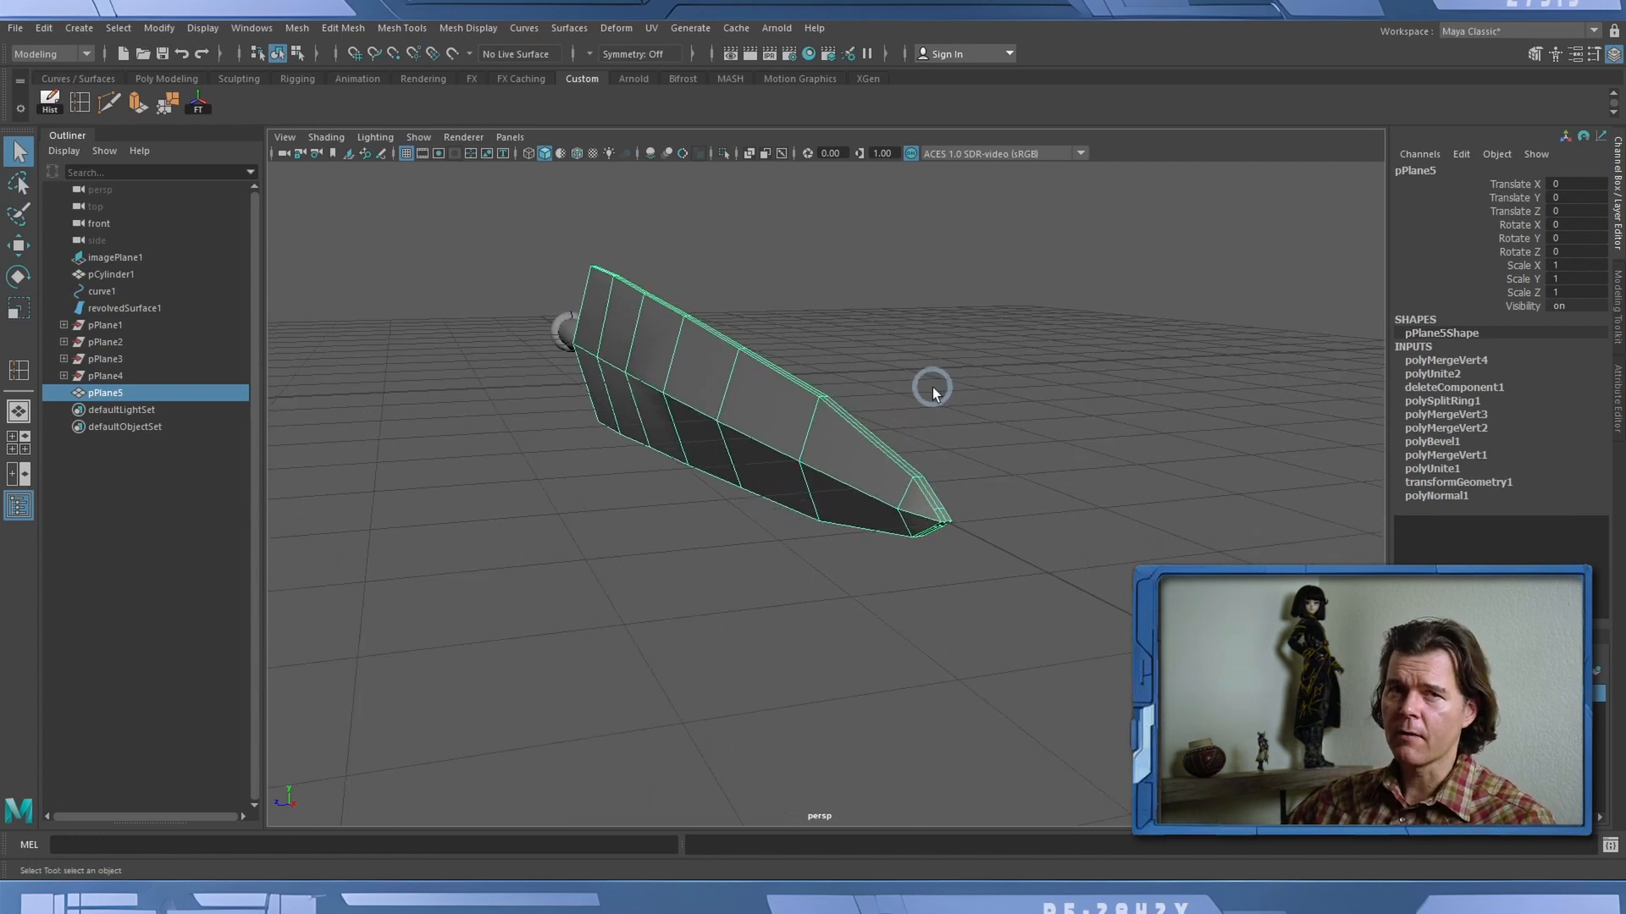
alt+right_drag(831, 381, 997, 439)
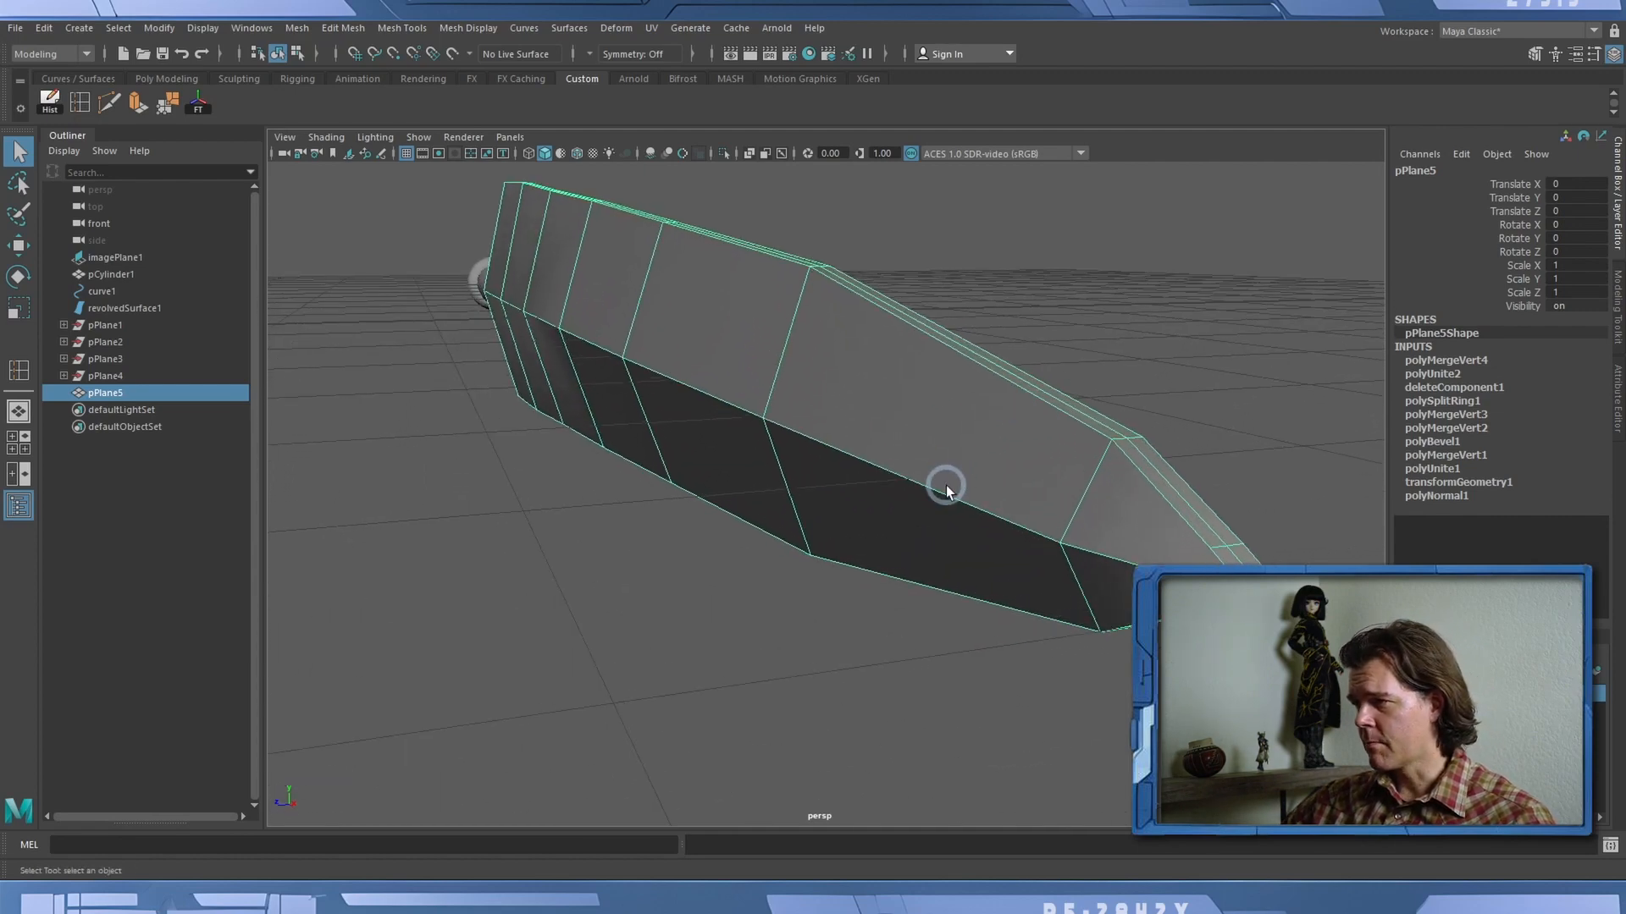
right_drag(941, 491, 963, 393)
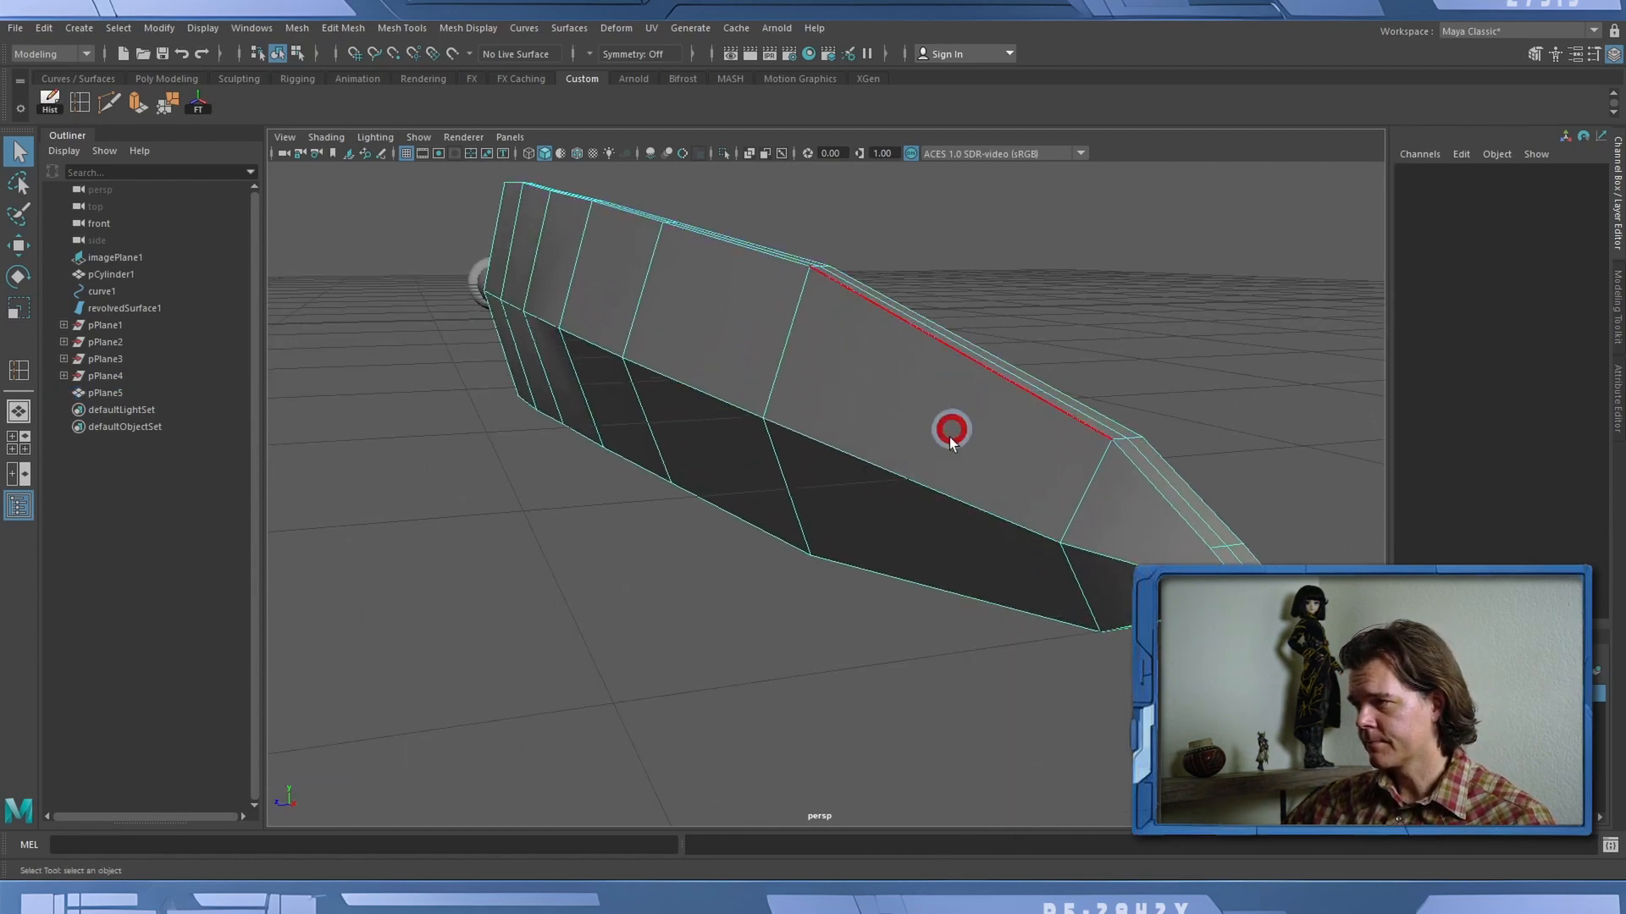
click(933, 485)
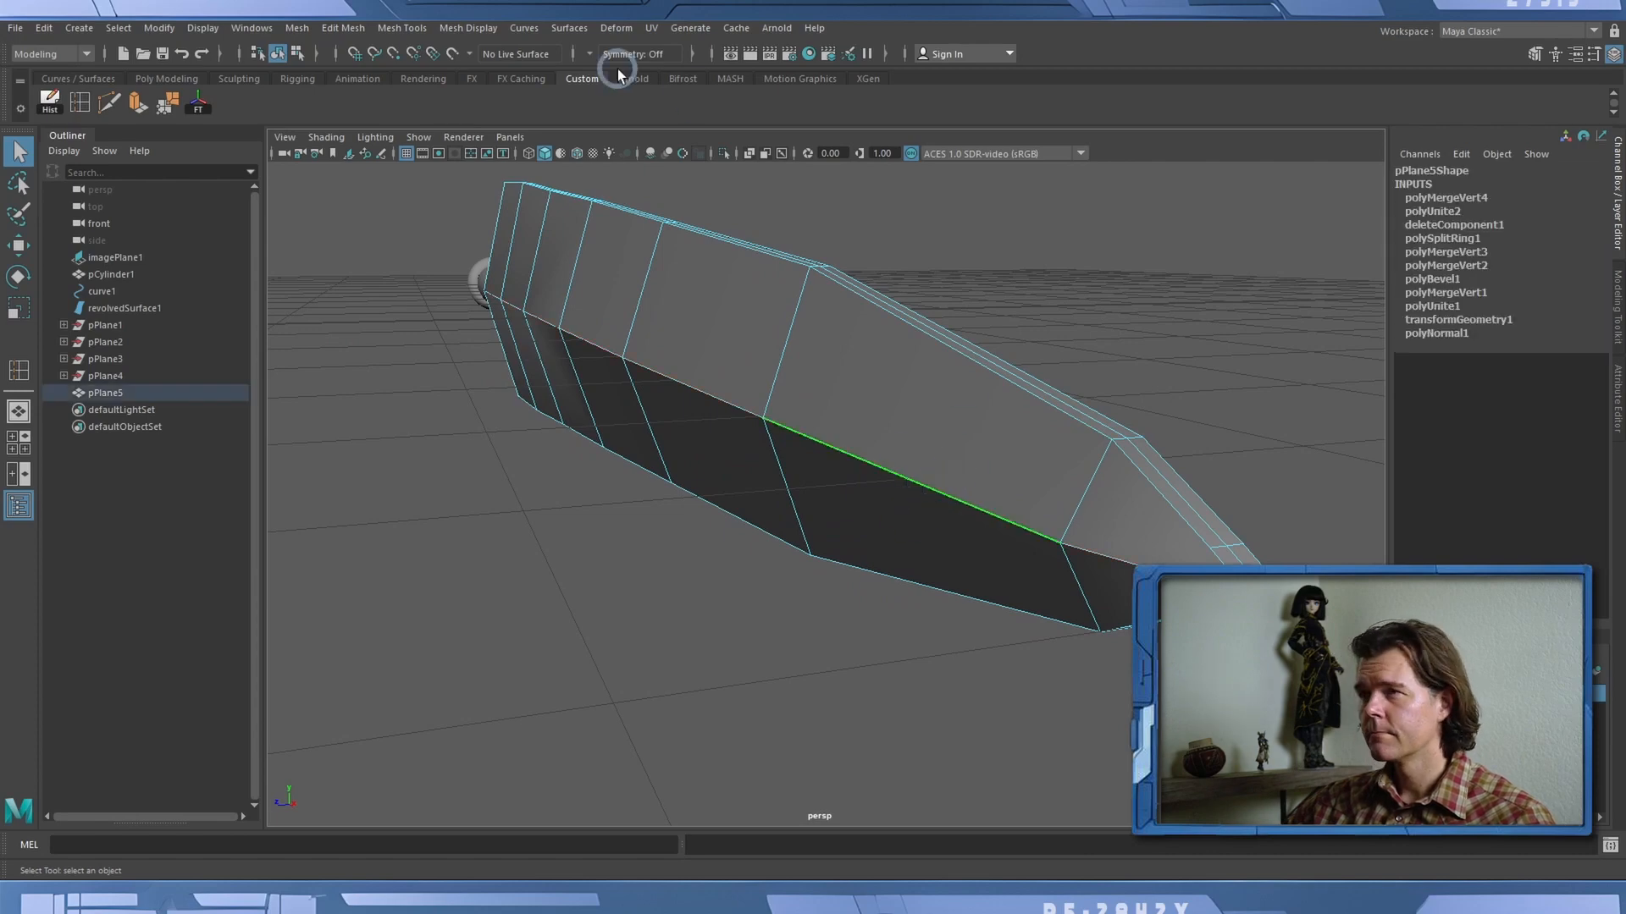
click(244, 32)
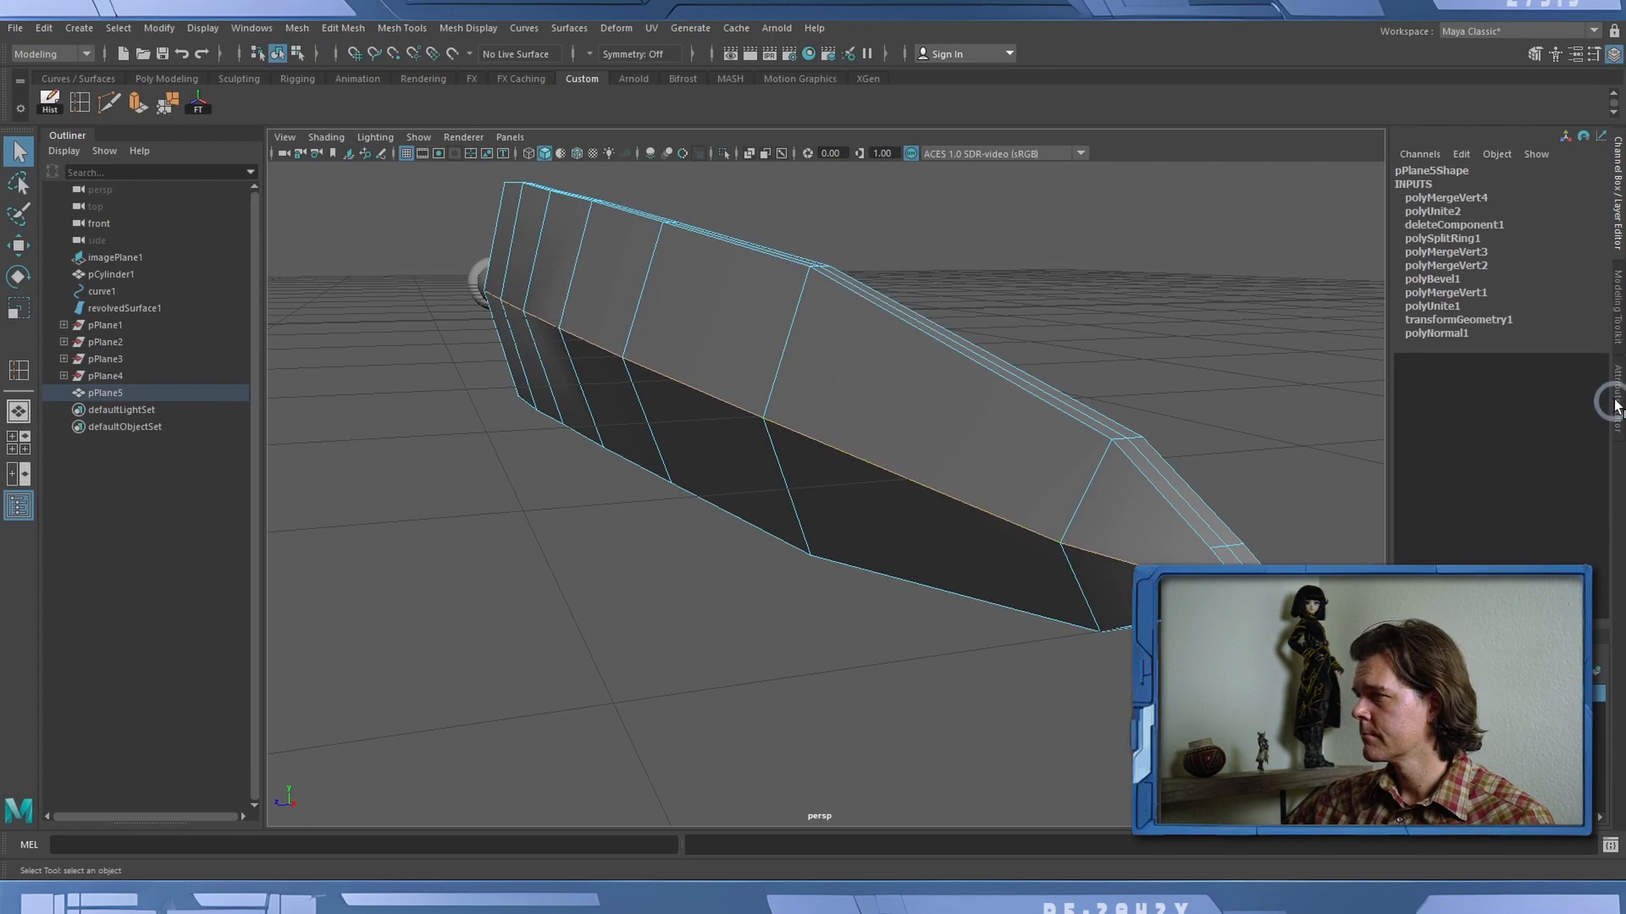
click(1619, 315)
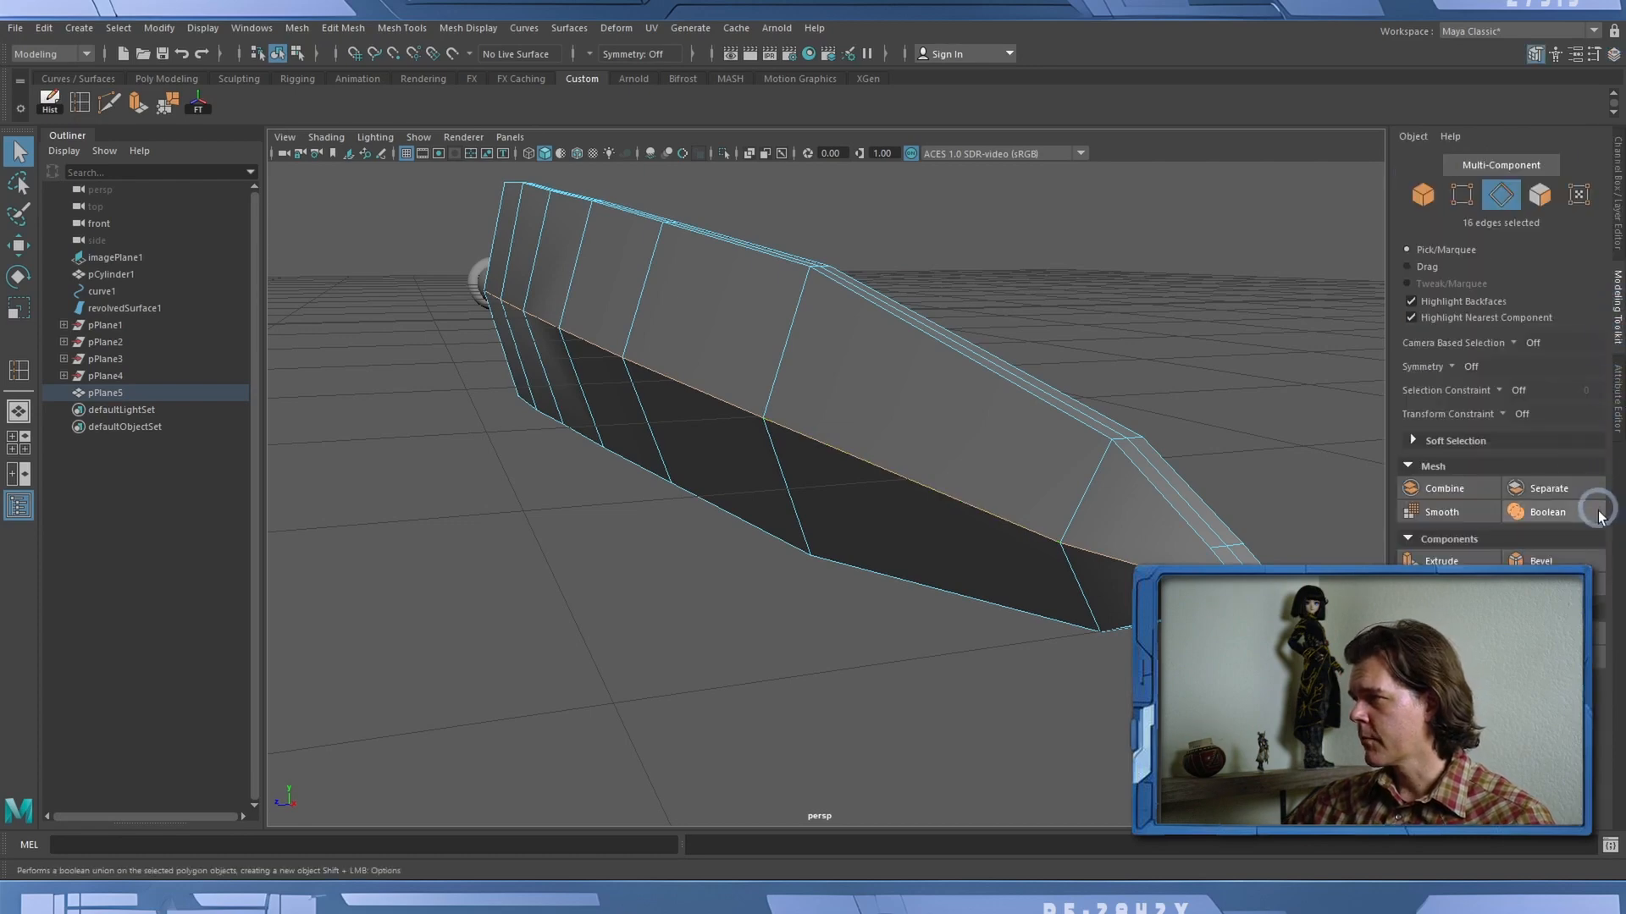
click(1542, 560)
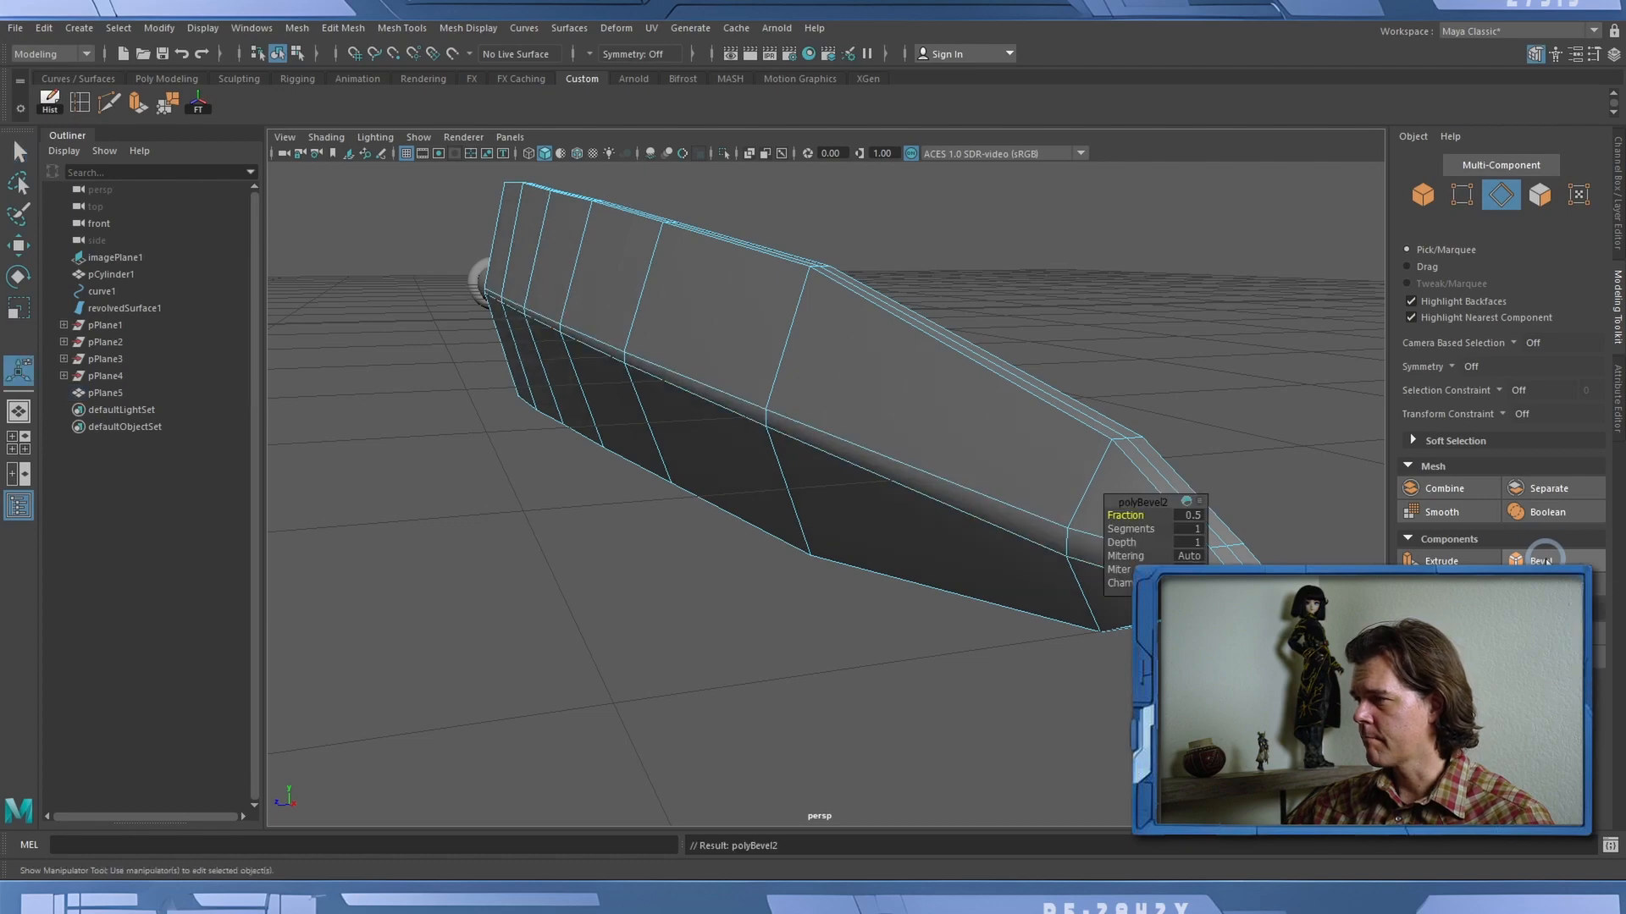
Set the ridge bevel to 2 segments.
click(1619, 182)
click(1619, 398)
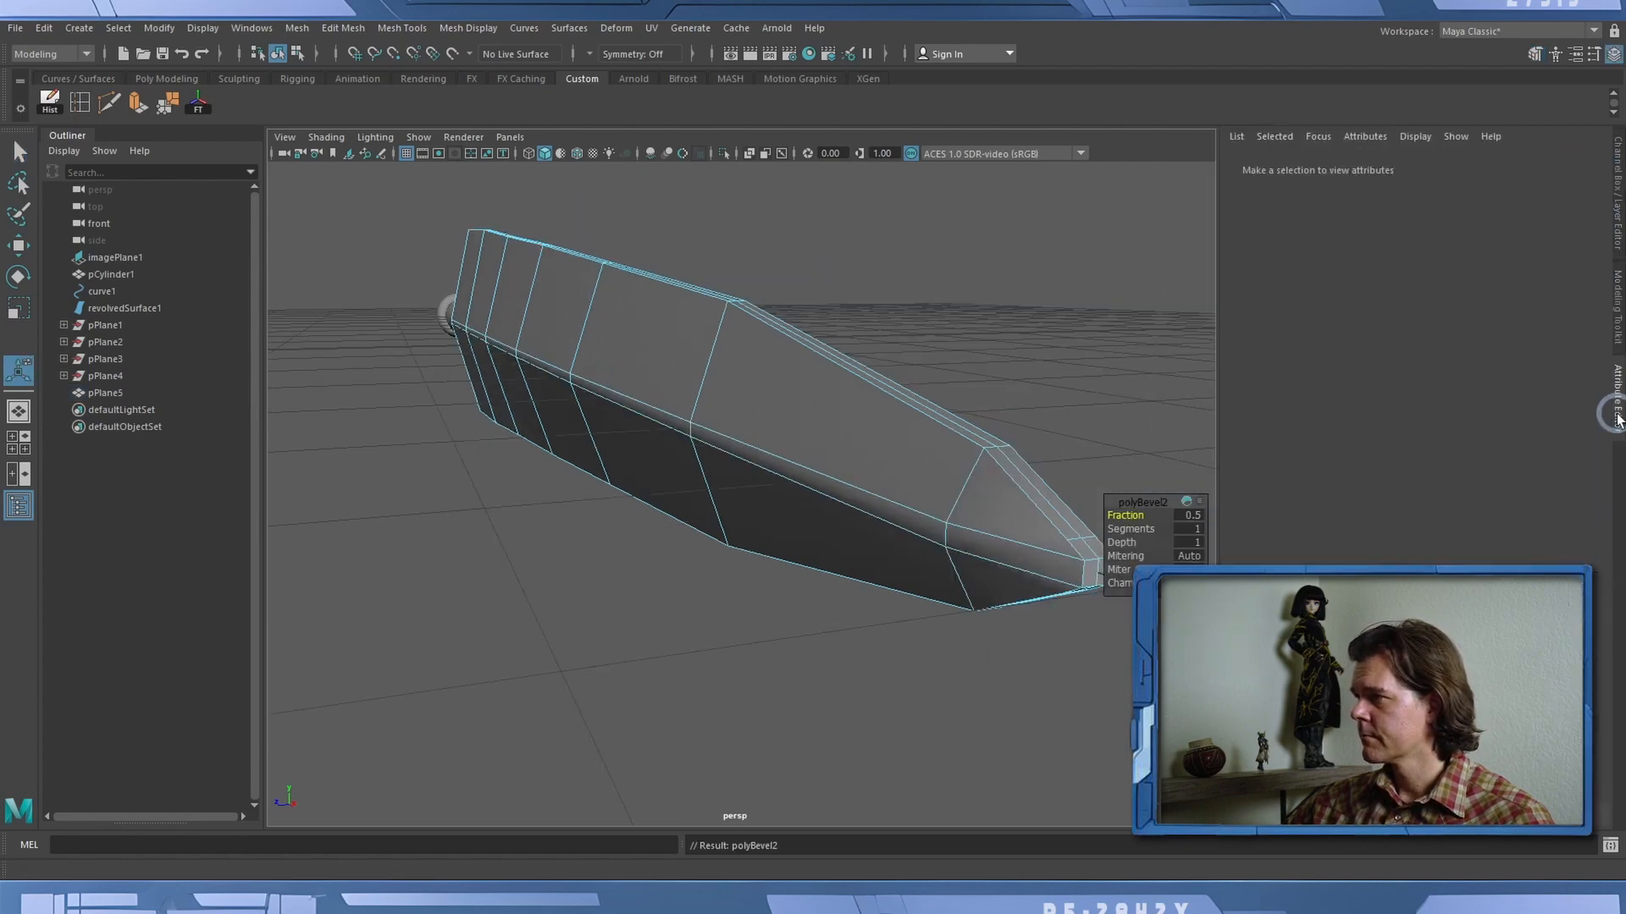
click(1346, 168)
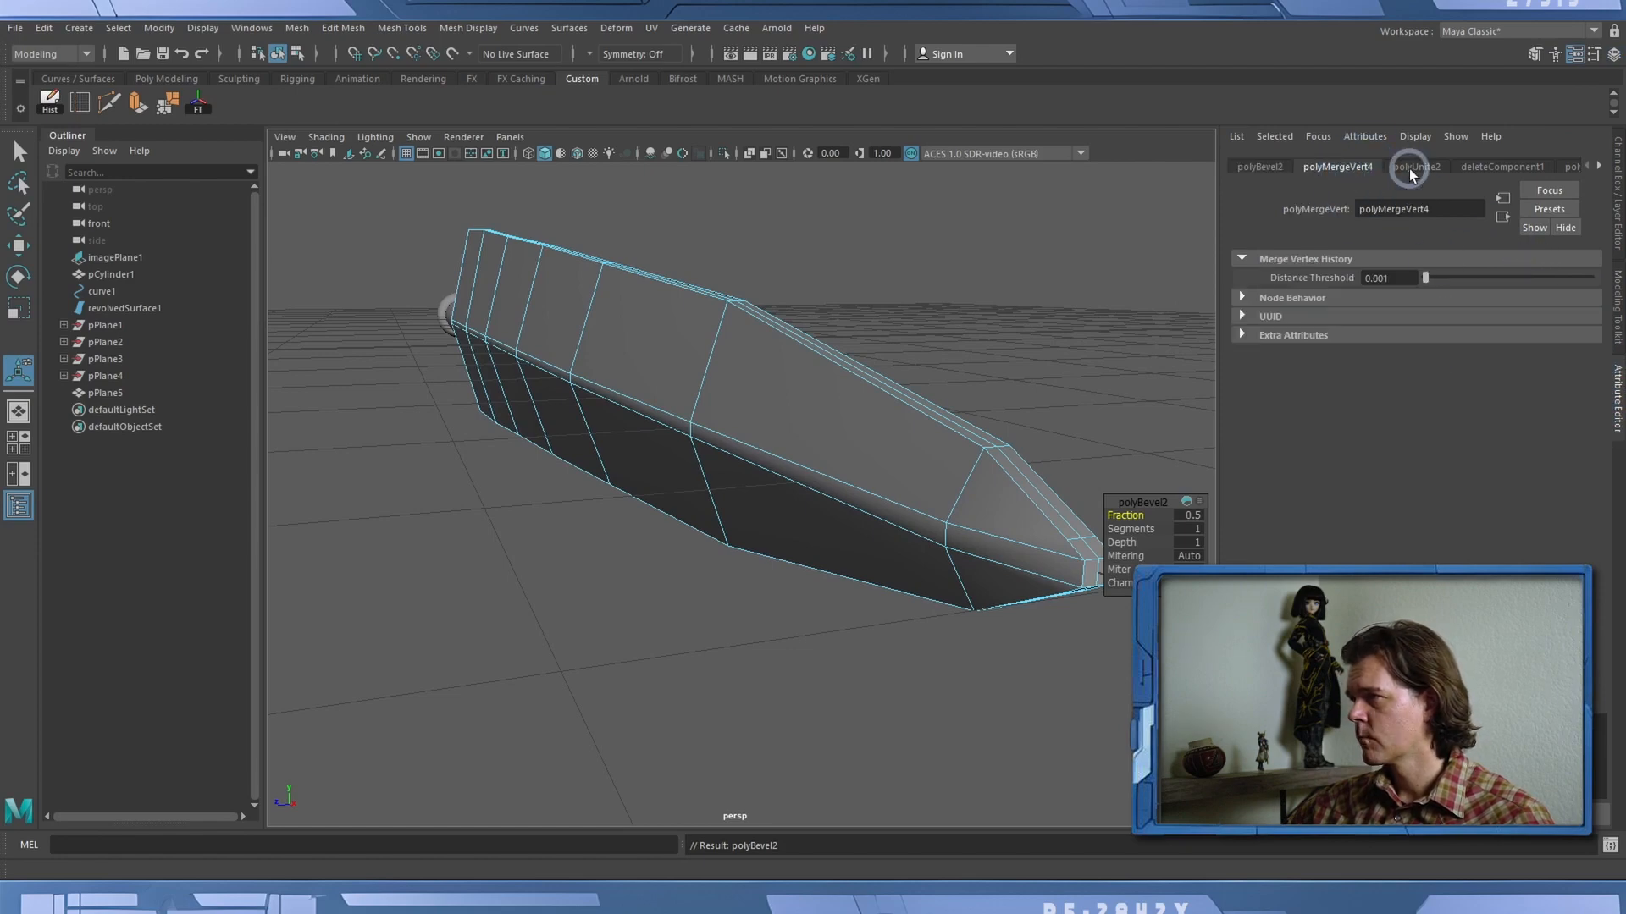
click(1254, 169)
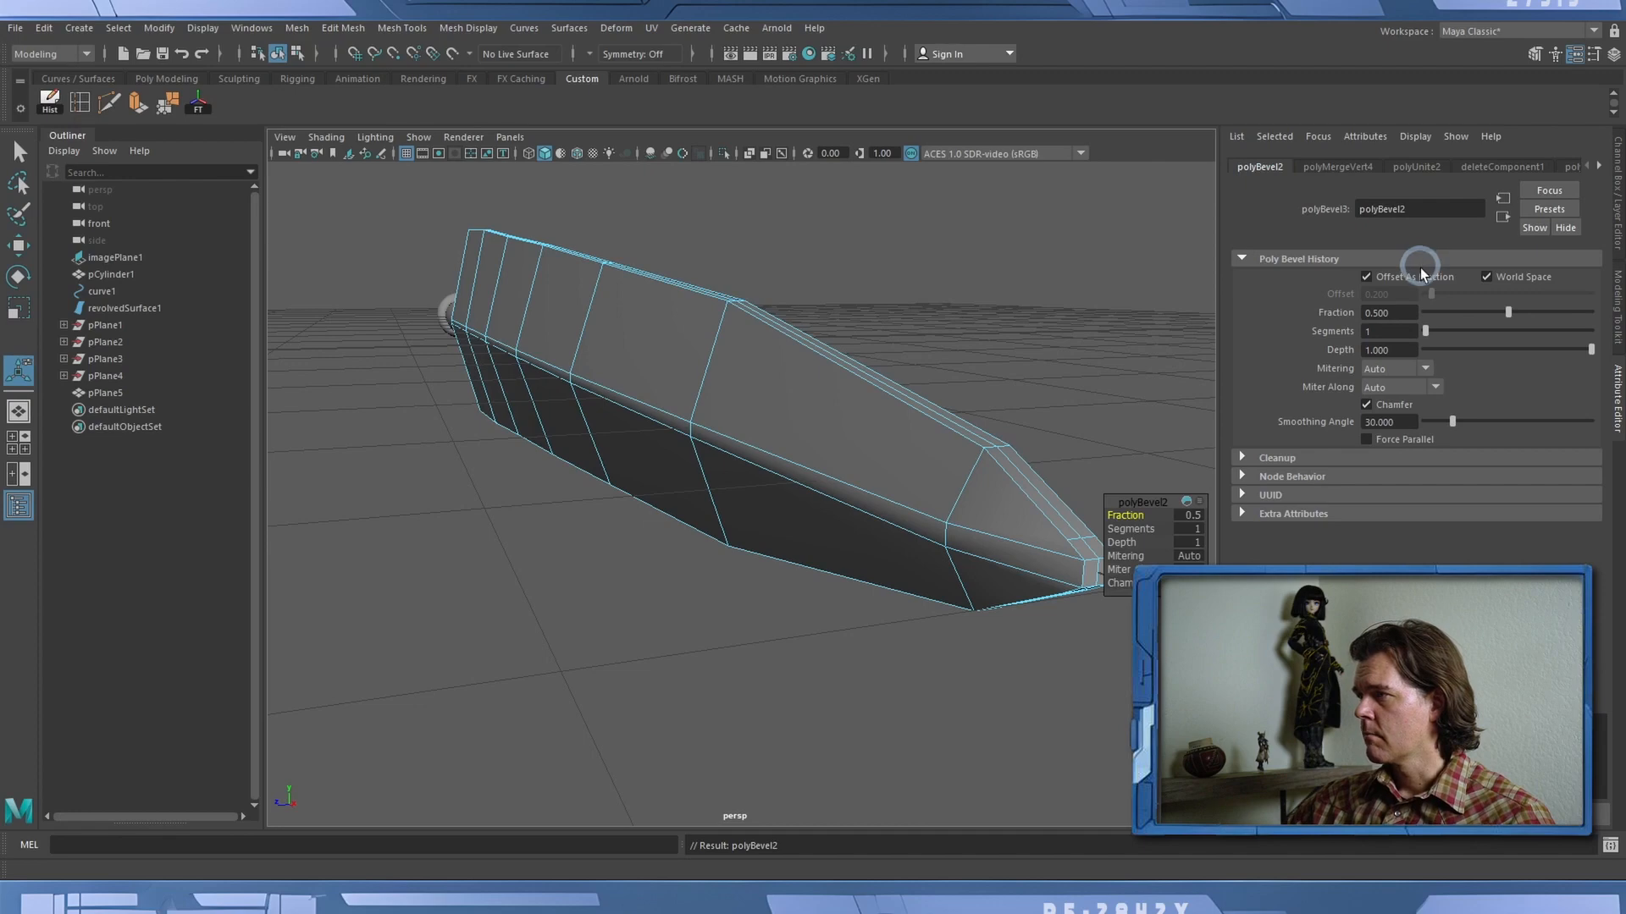
click(1368, 331)
text(2)
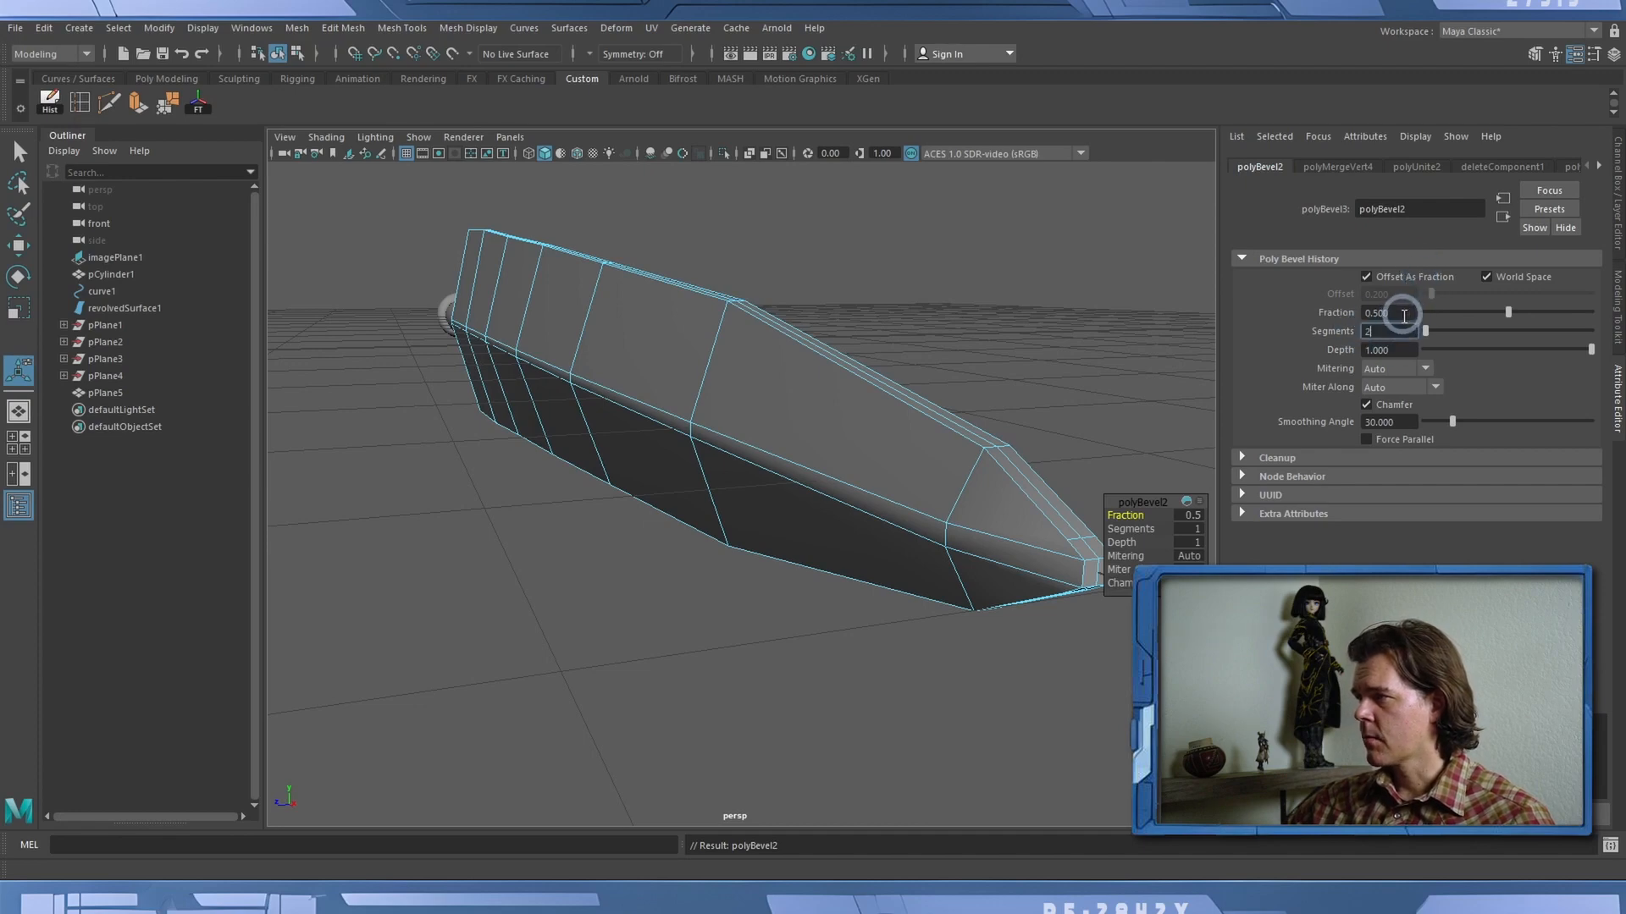
click(1400, 315)
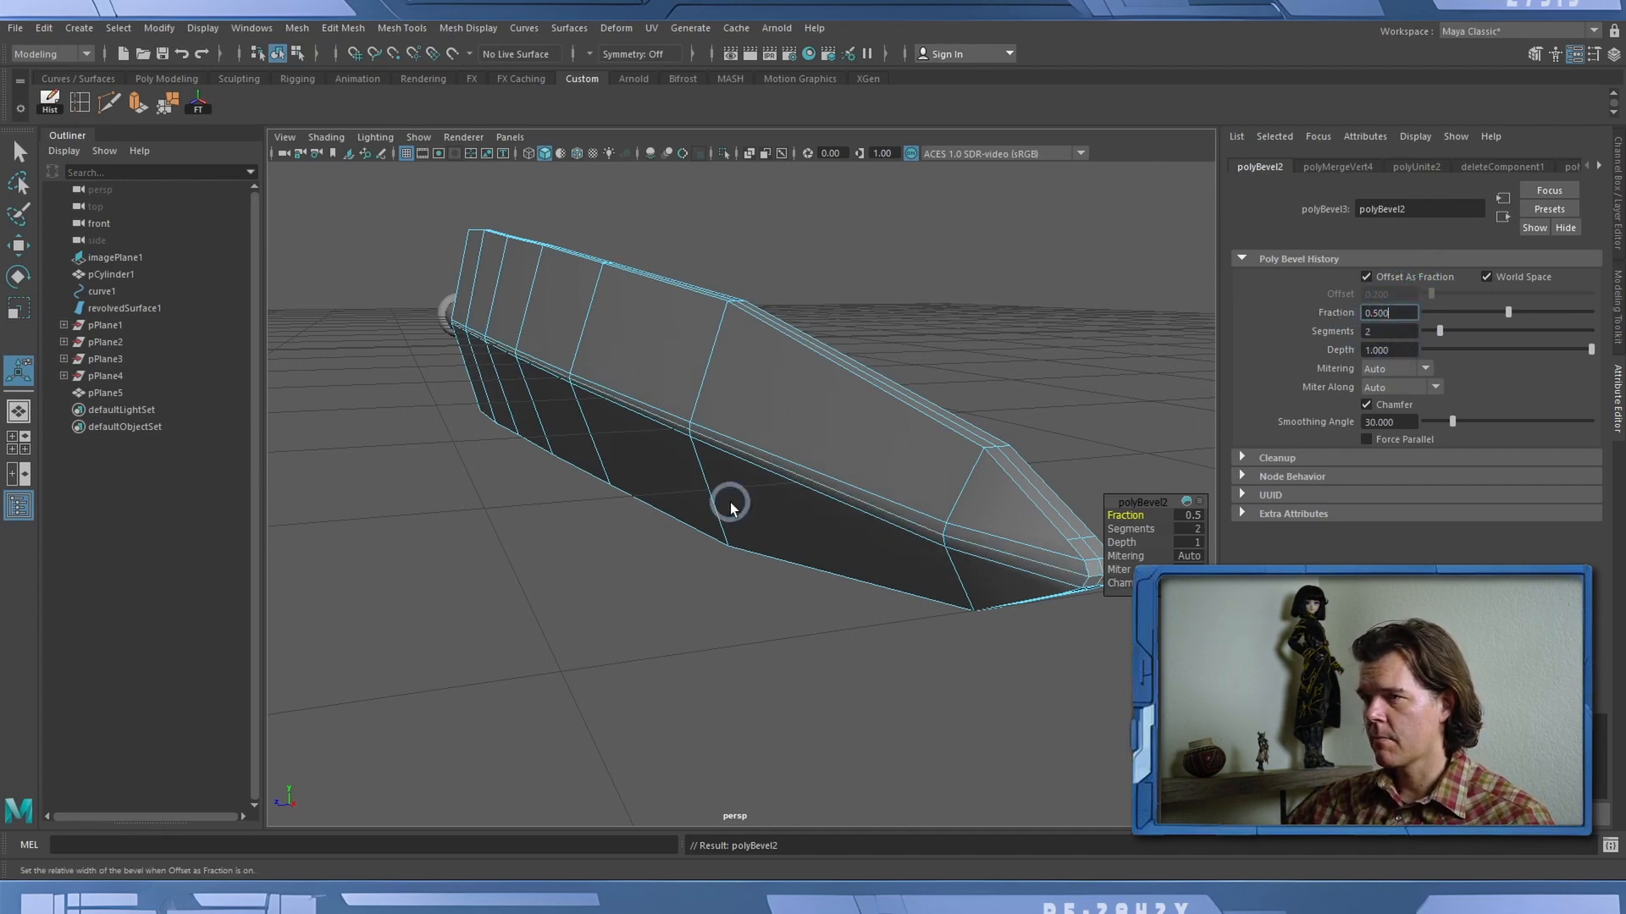
Examine the bevelled ridge and tip of the blade in smooth mesh preview with nothing selected.
alt+drag(725, 501, 675, 316)
key(3)
click(301, 54)
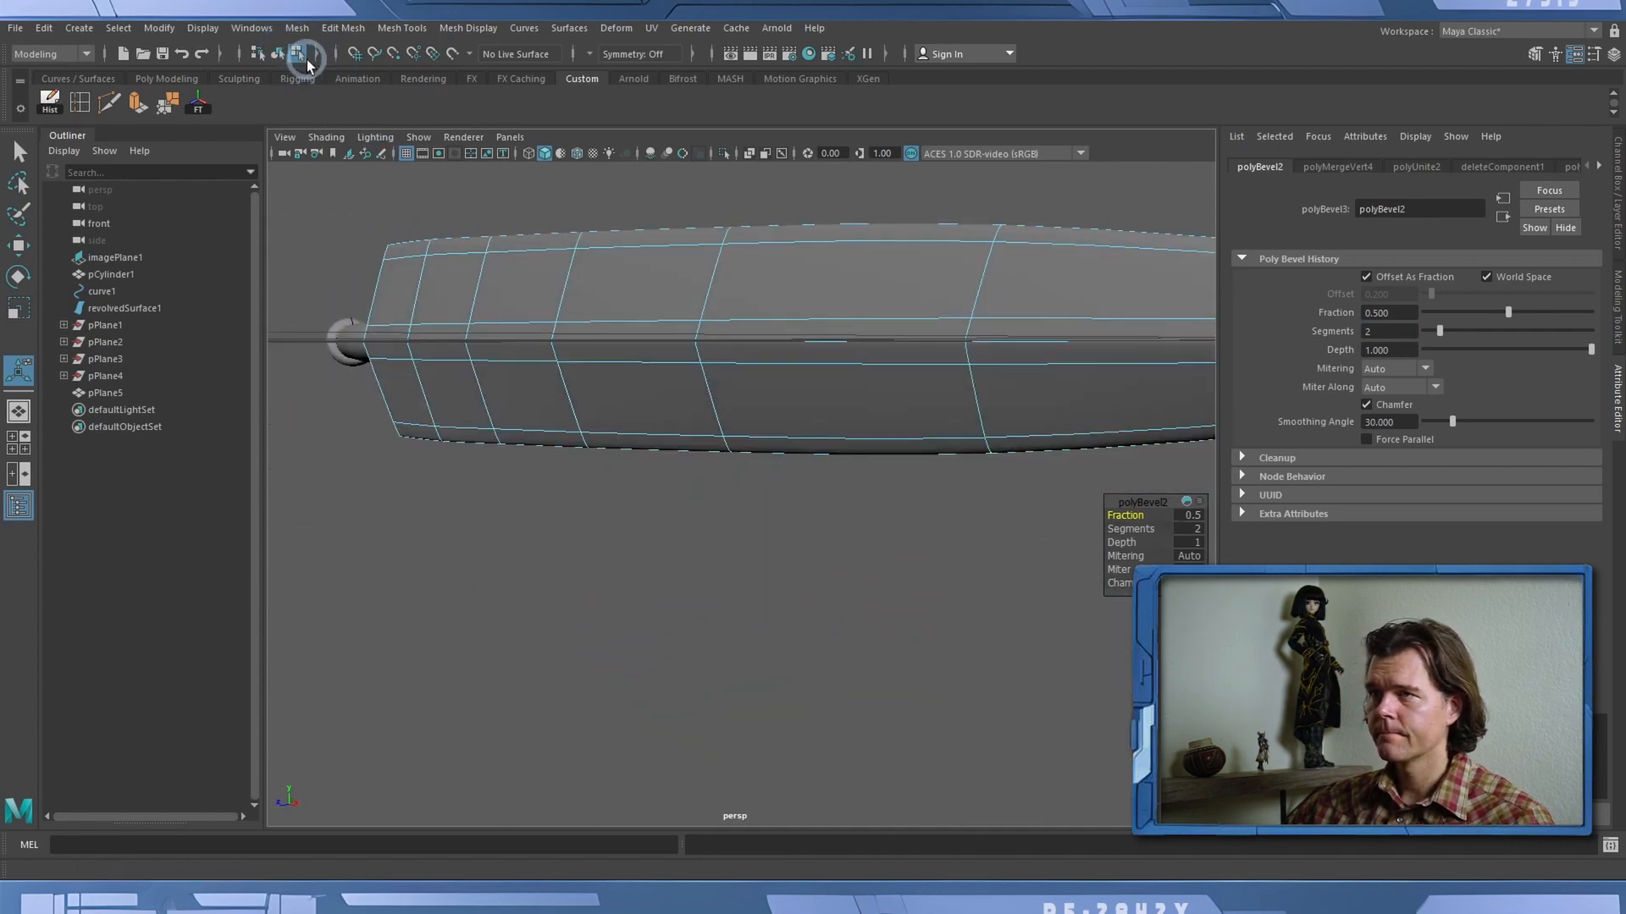
click(278, 54)
click(377, 225)
alt+drag(378, 231, 914, 363)
alt+drag(1040, 423, 803, 368)
scroll(906, 409, up, 5)
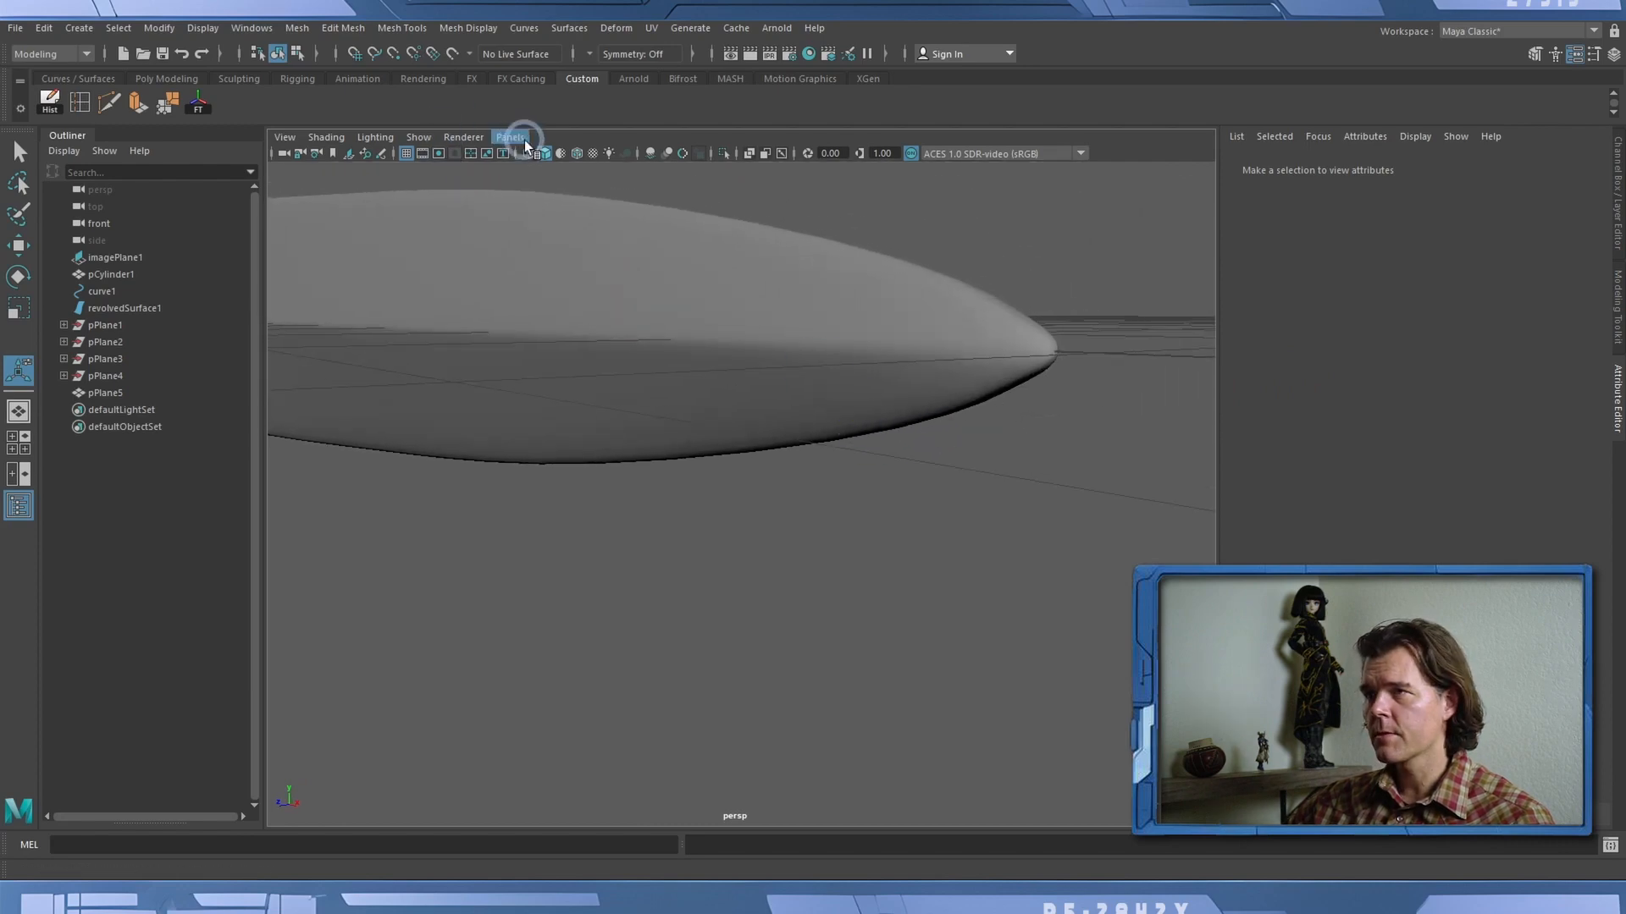
Compare the blade's tip with and without smooth mesh preview.
click(917, 306)
key(1)
alt+middle_drag(983, 305, 935, 319)
alt+right_drag(690, 392, 734, 401)
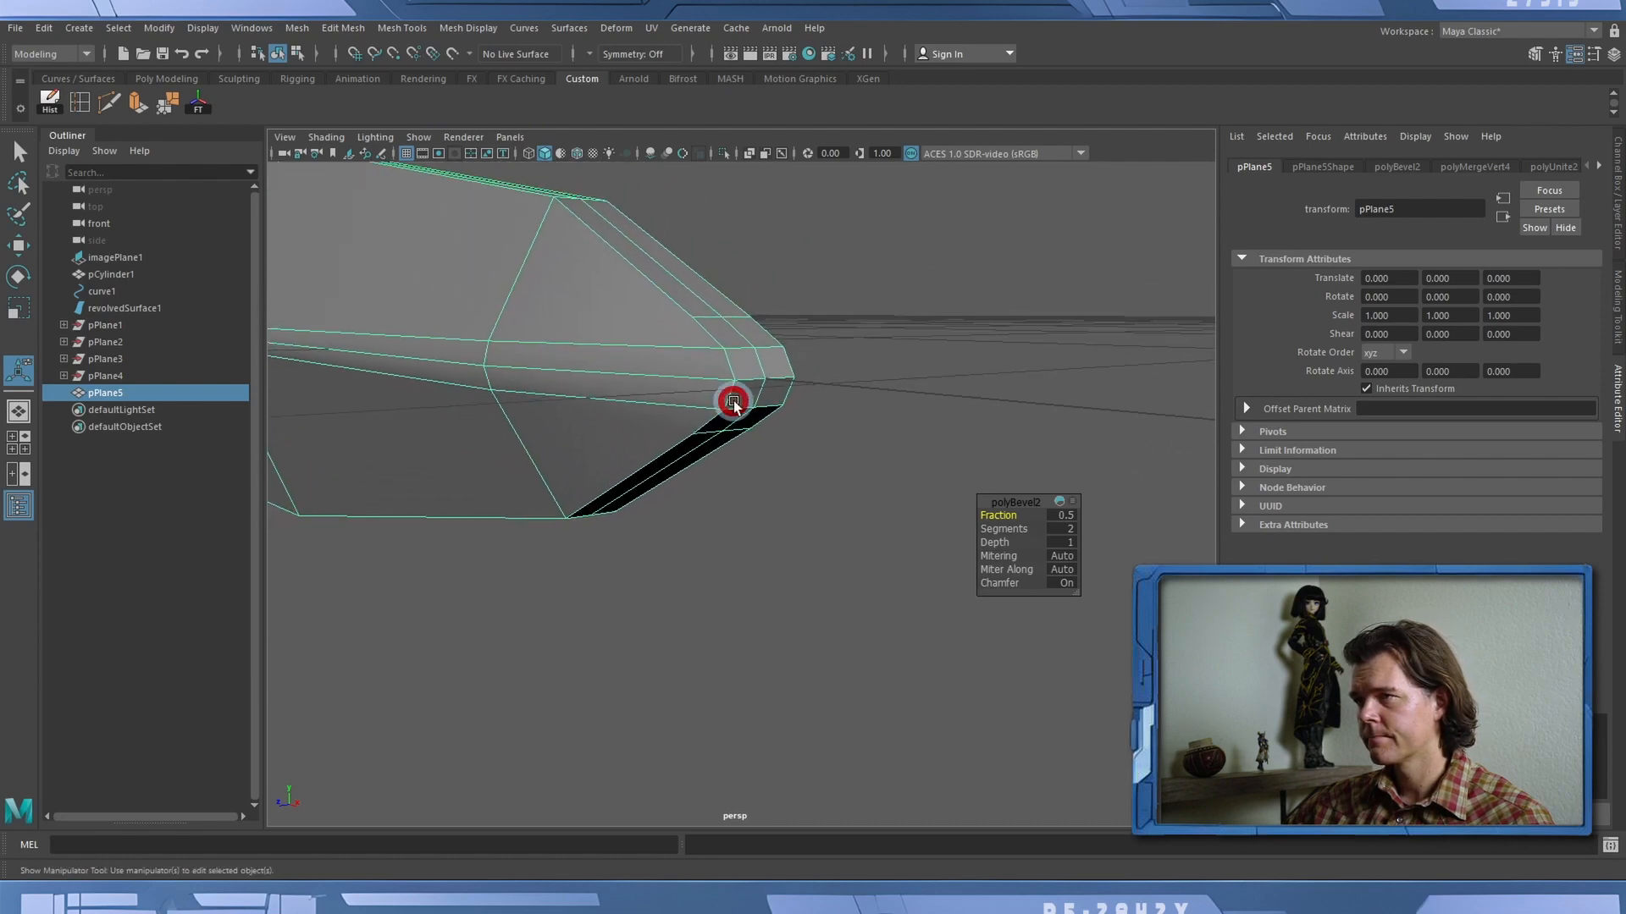
key(3)
key(1)
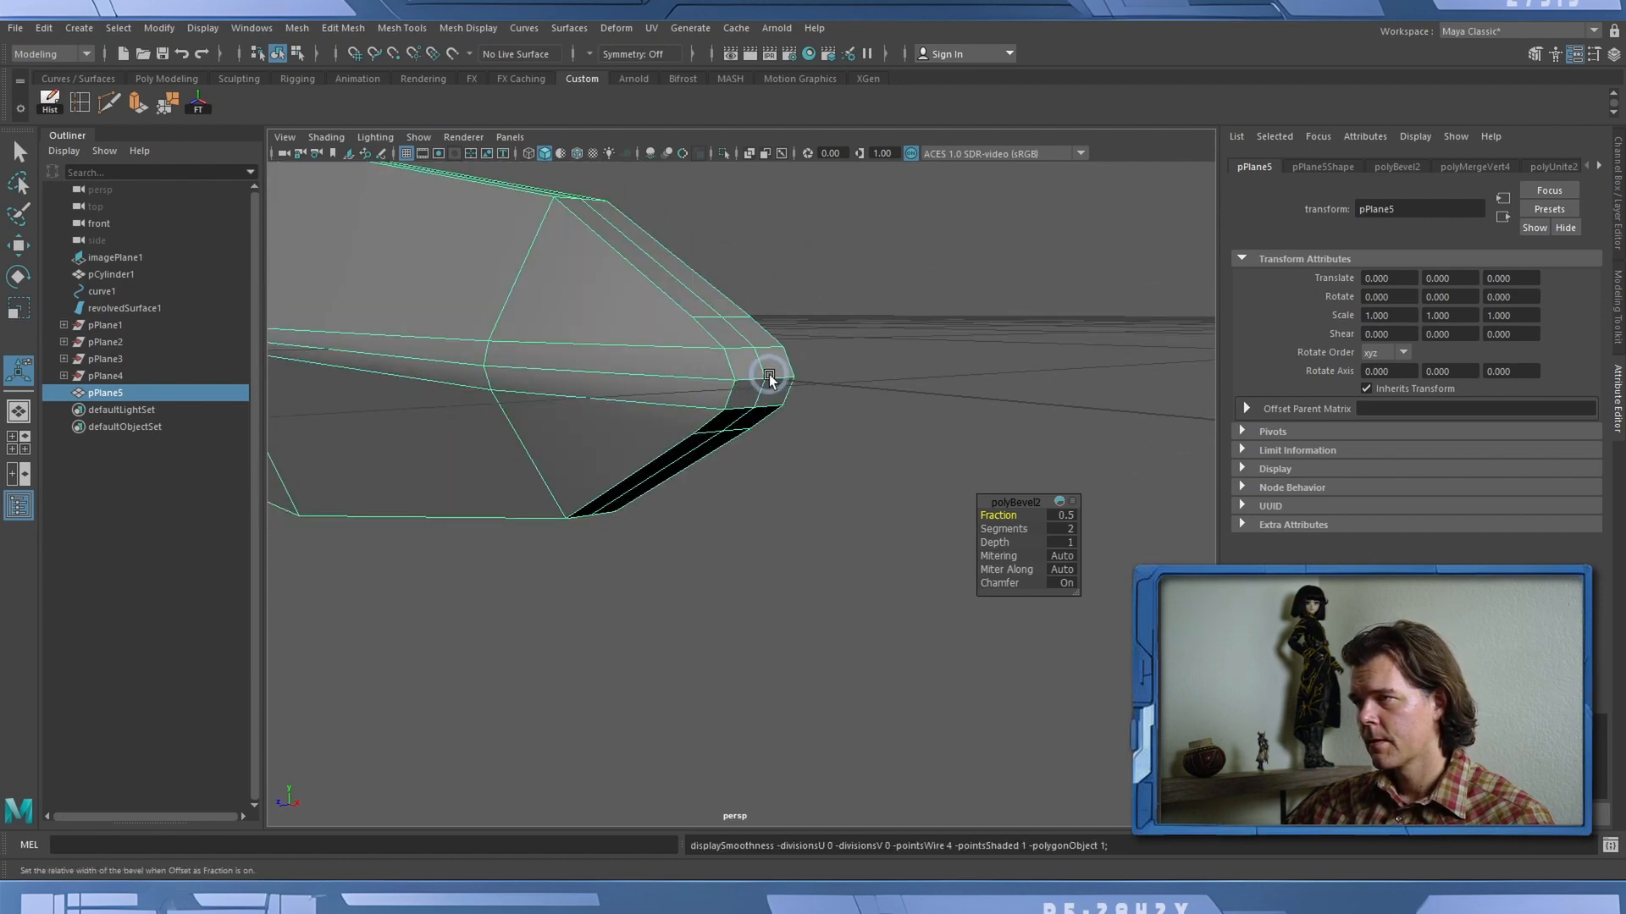
Select the short edges at the centre of the blade's tip and move them slightly outward along the blade's length.
right_drag(762, 356, 759, 325)
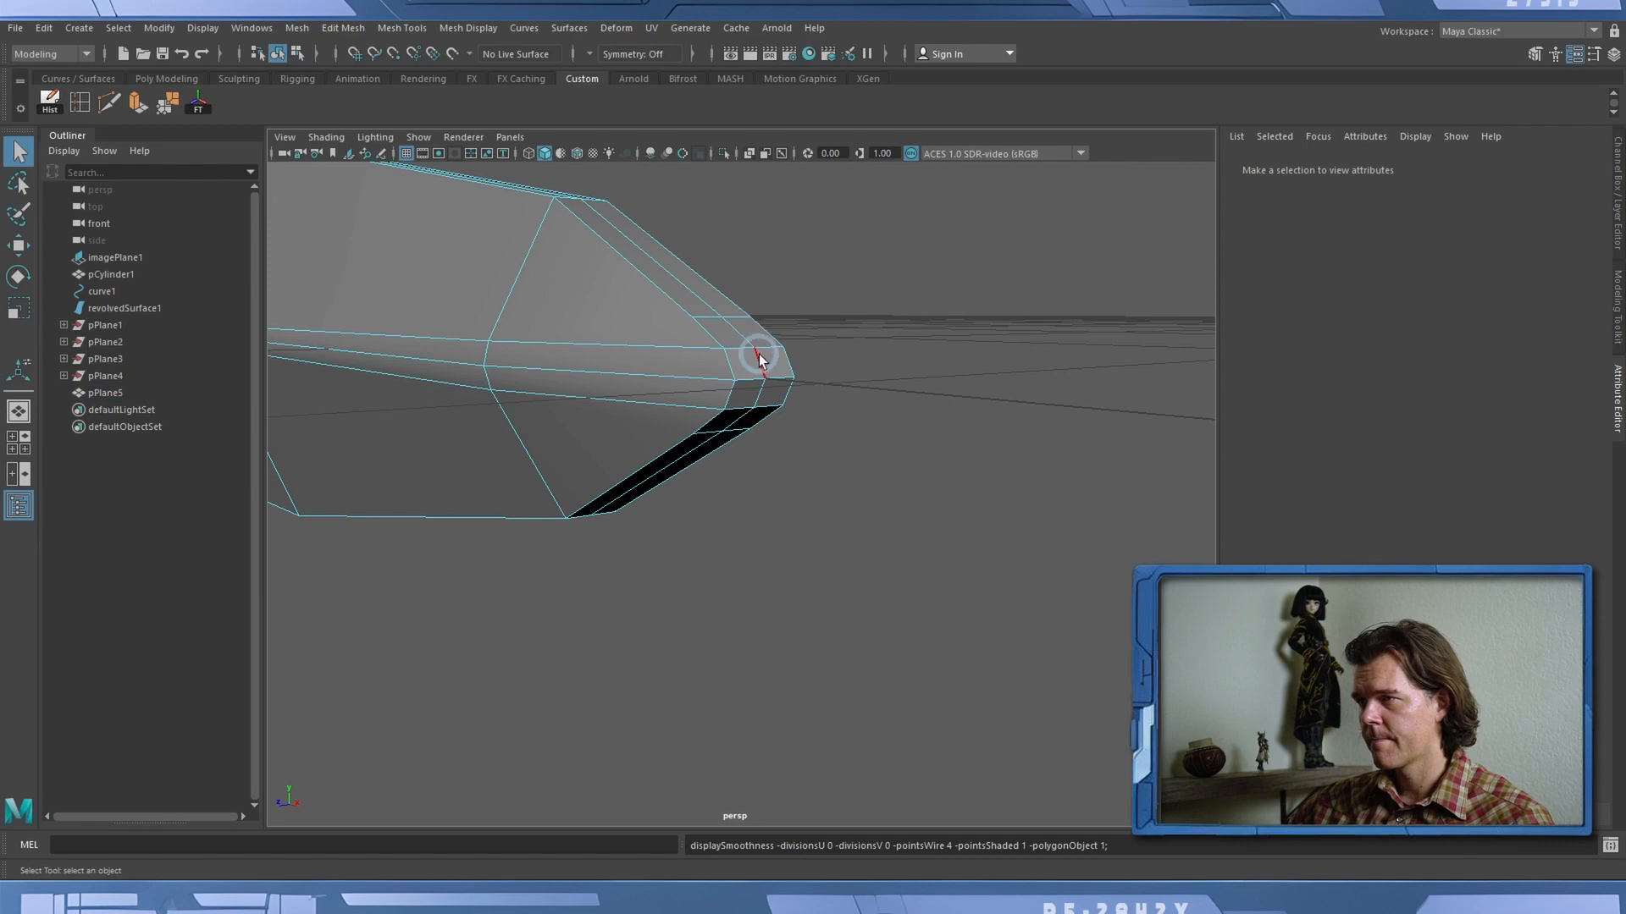
click(758, 355)
shift+click(769, 396)
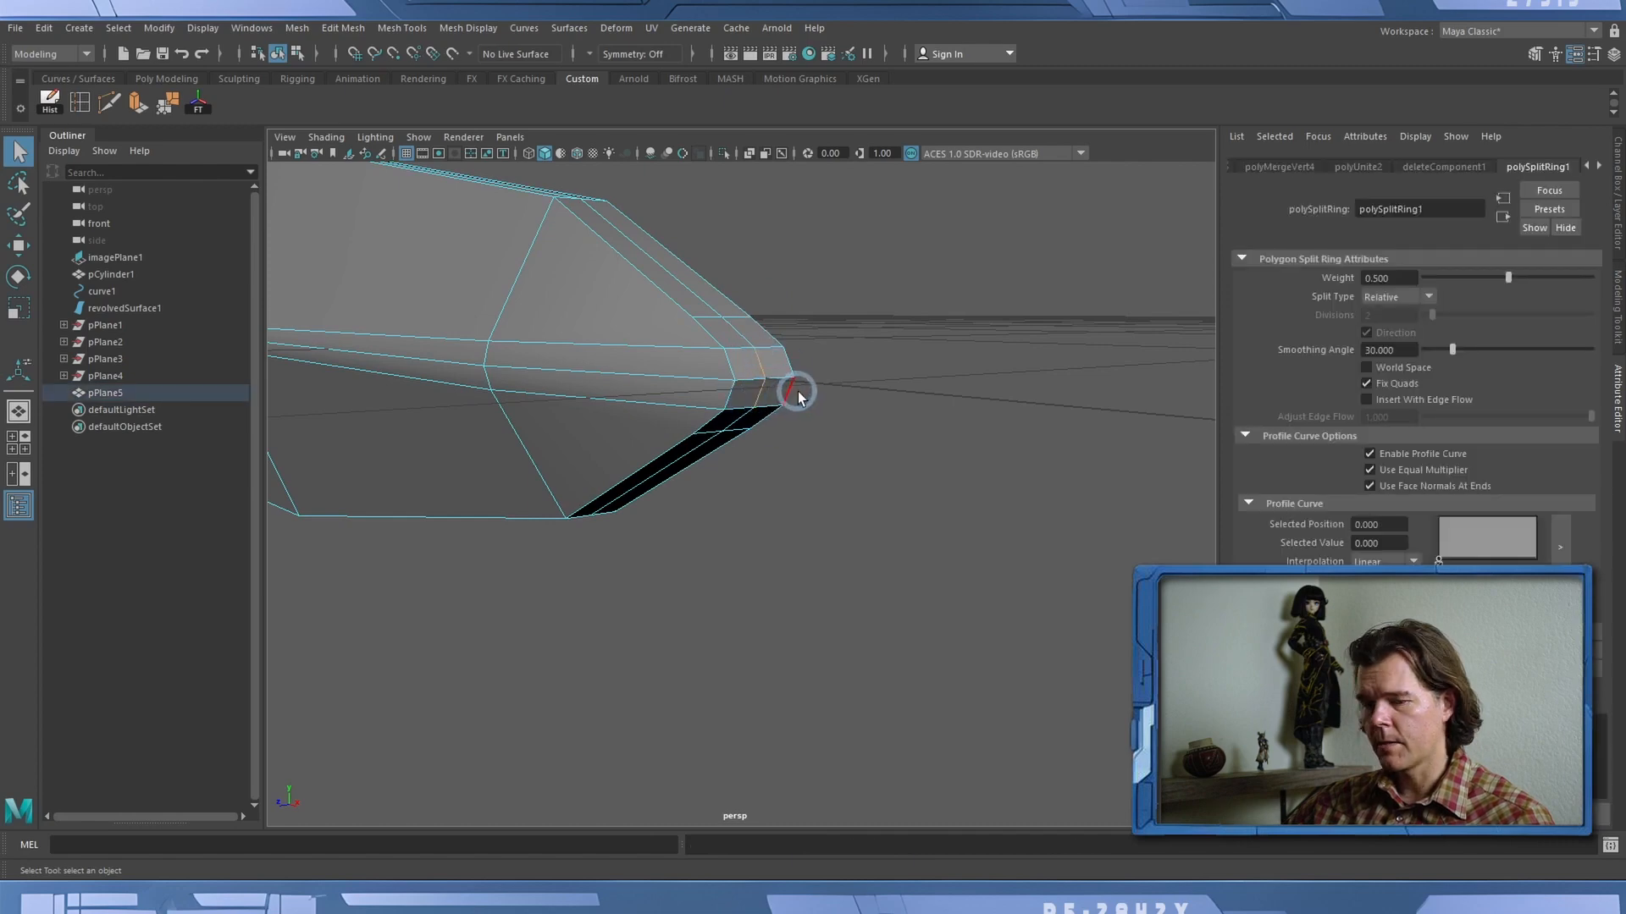
key(w)
mouse_move(809, 385)
mouse_down()
mouse_move(876, 412)
mouse_move(825, 391)
mouse_up()
Show the reshaped blade in smooth mesh preview, return to object selection and deselect it.
key(3)
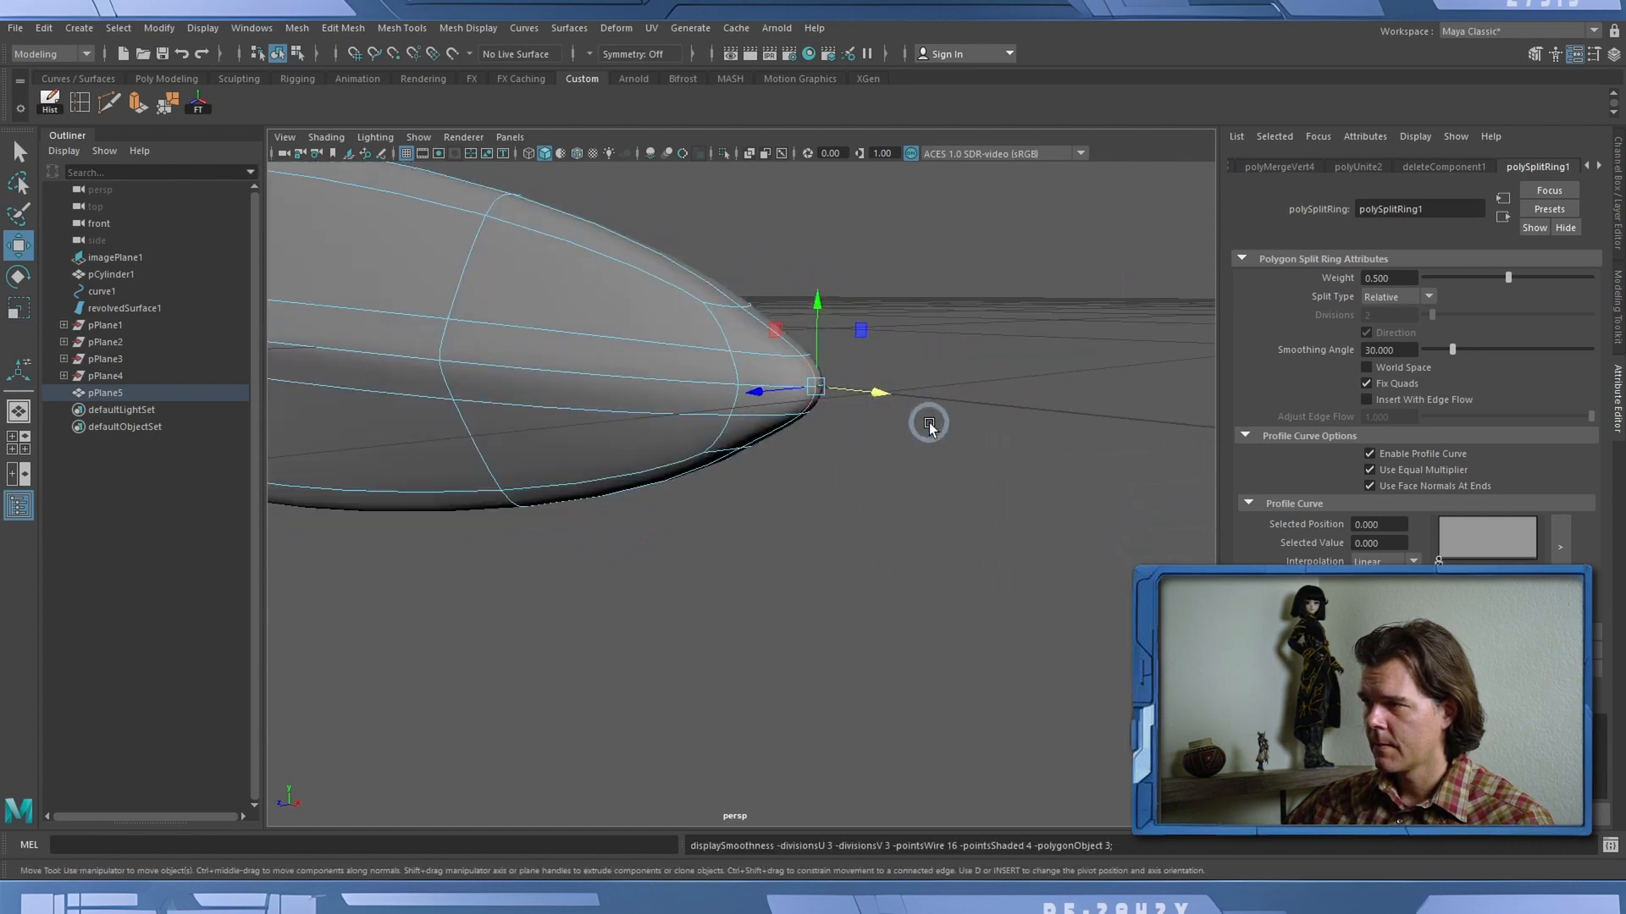
alt+drag(929, 423, 936, 429)
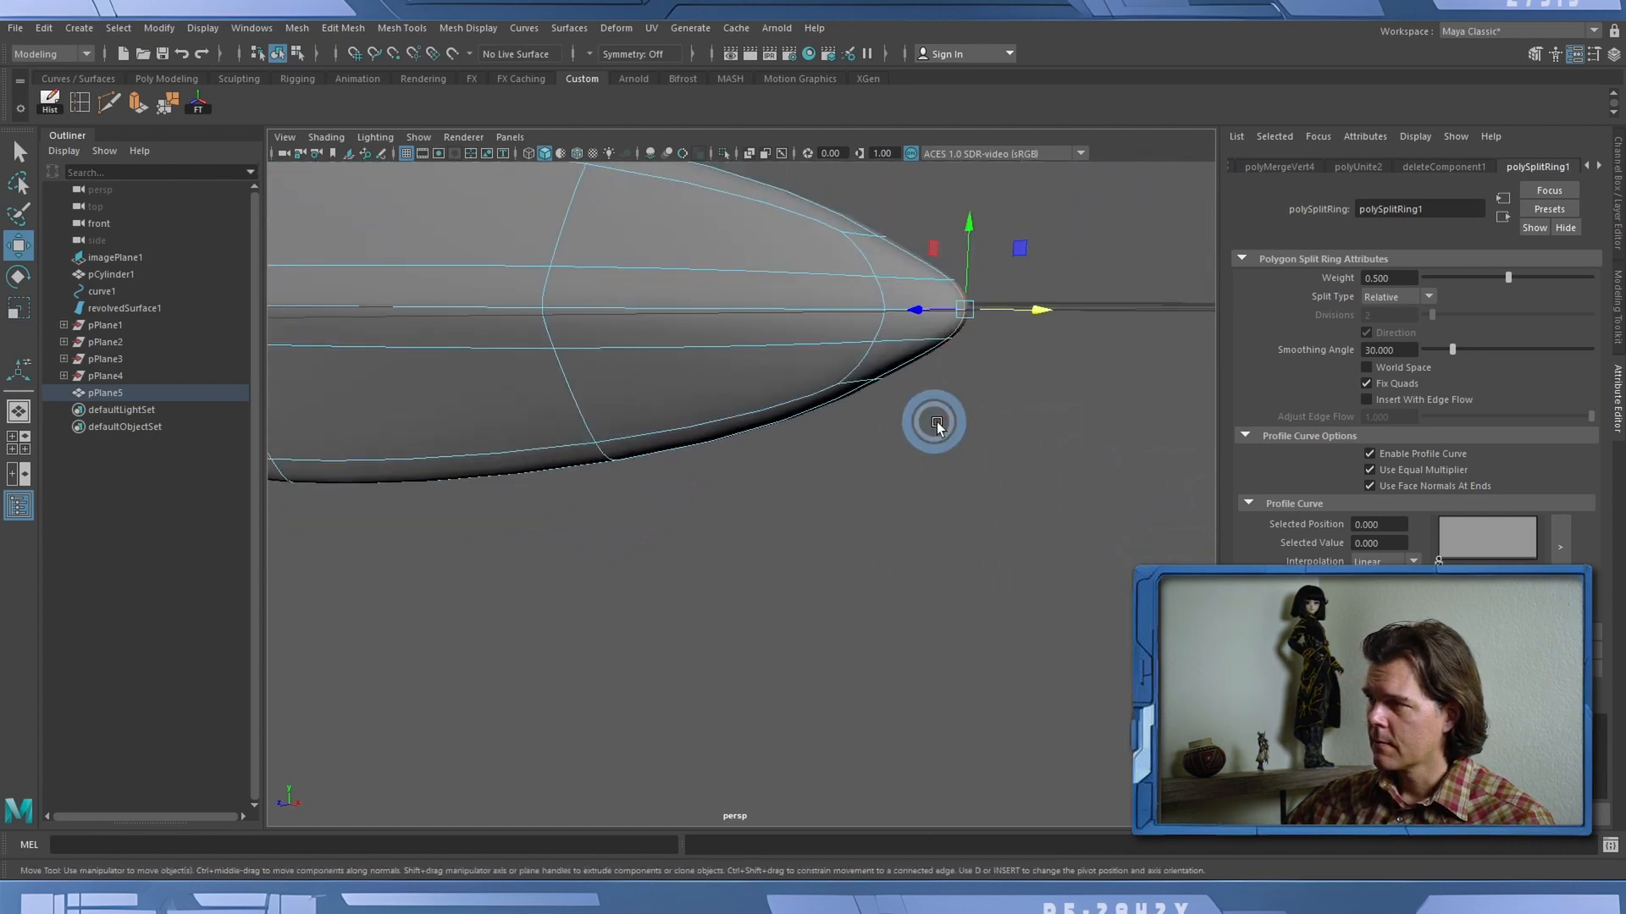
alt+right_drag(1012, 417, 461, 94)
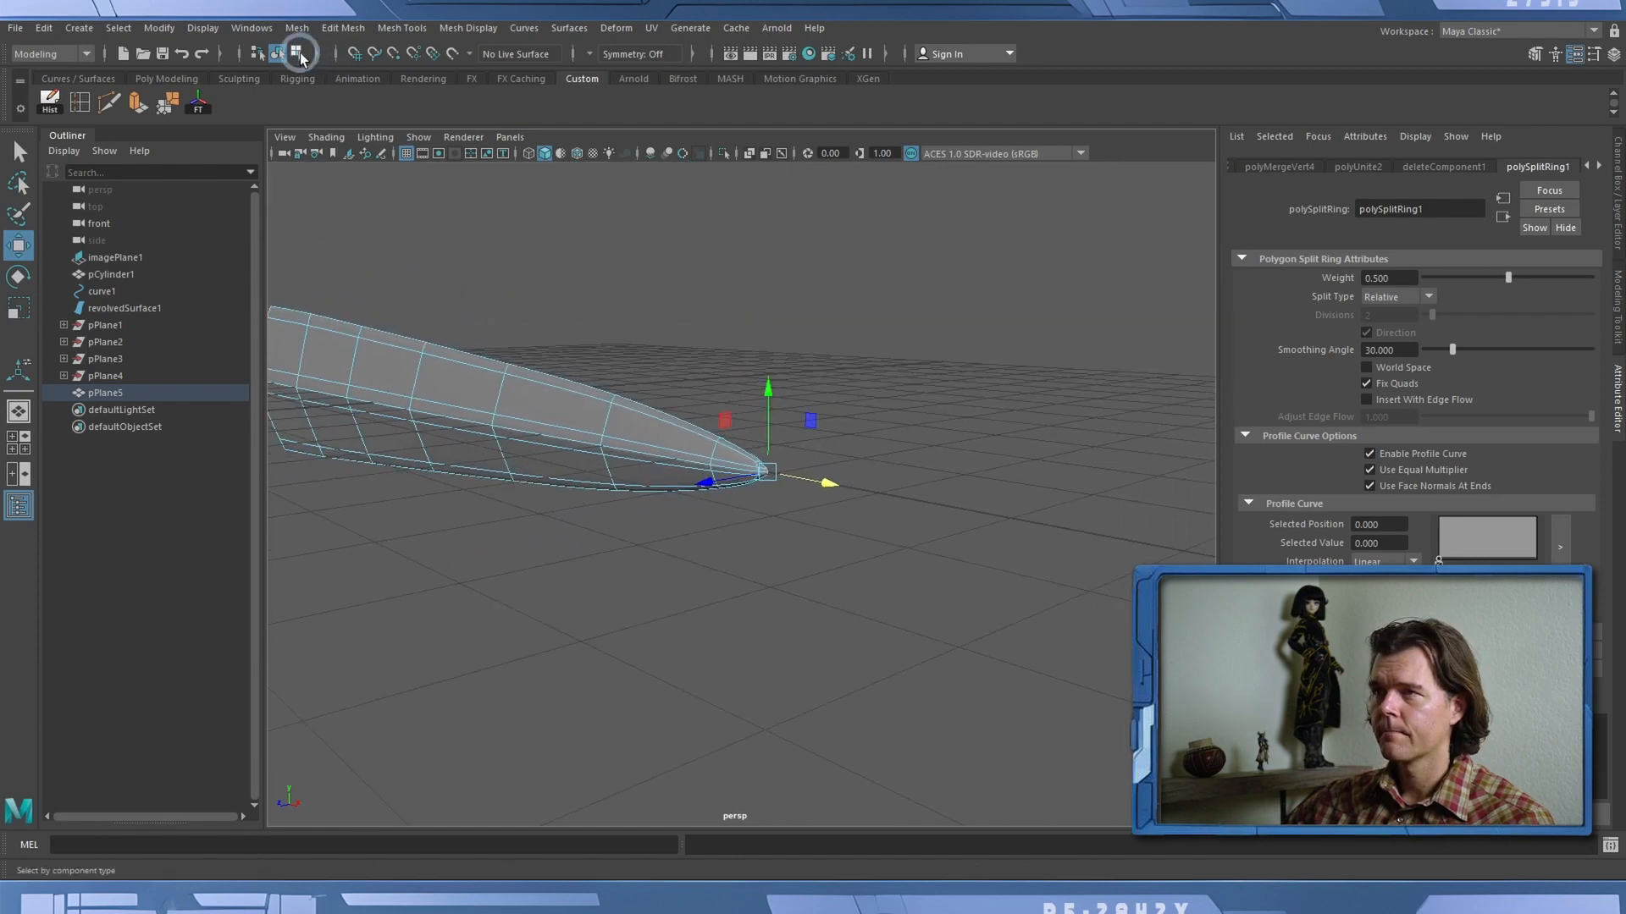
click(297, 54)
click(279, 55)
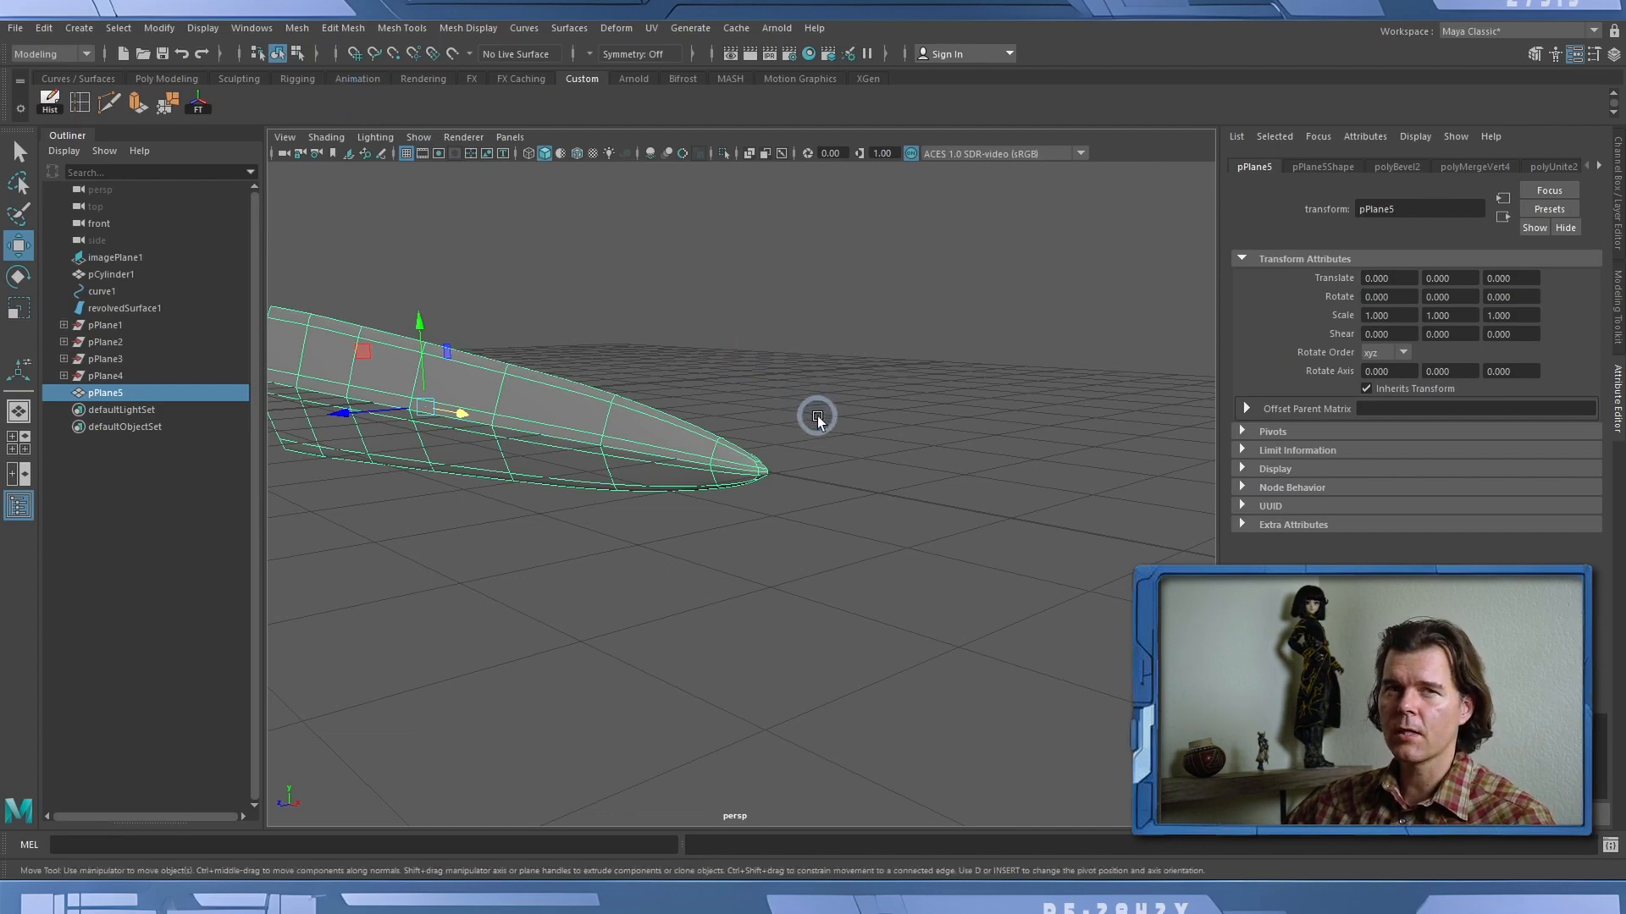
alt+drag(808, 453, 453, 127)
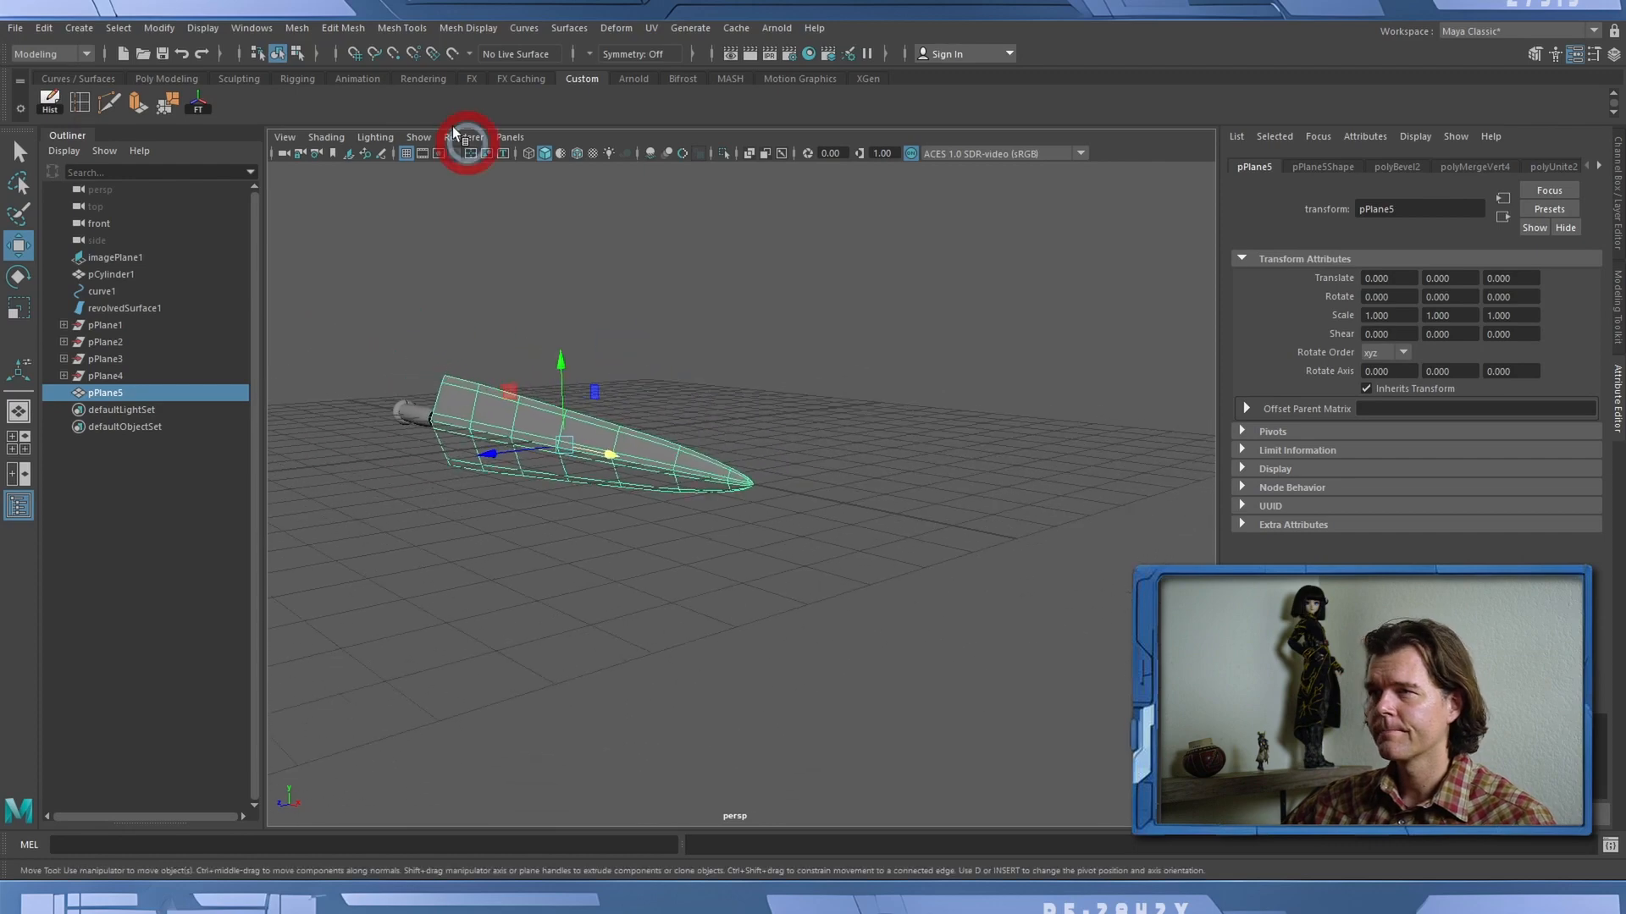
click(298, 55)
click(273, 60)
click(465, 226)
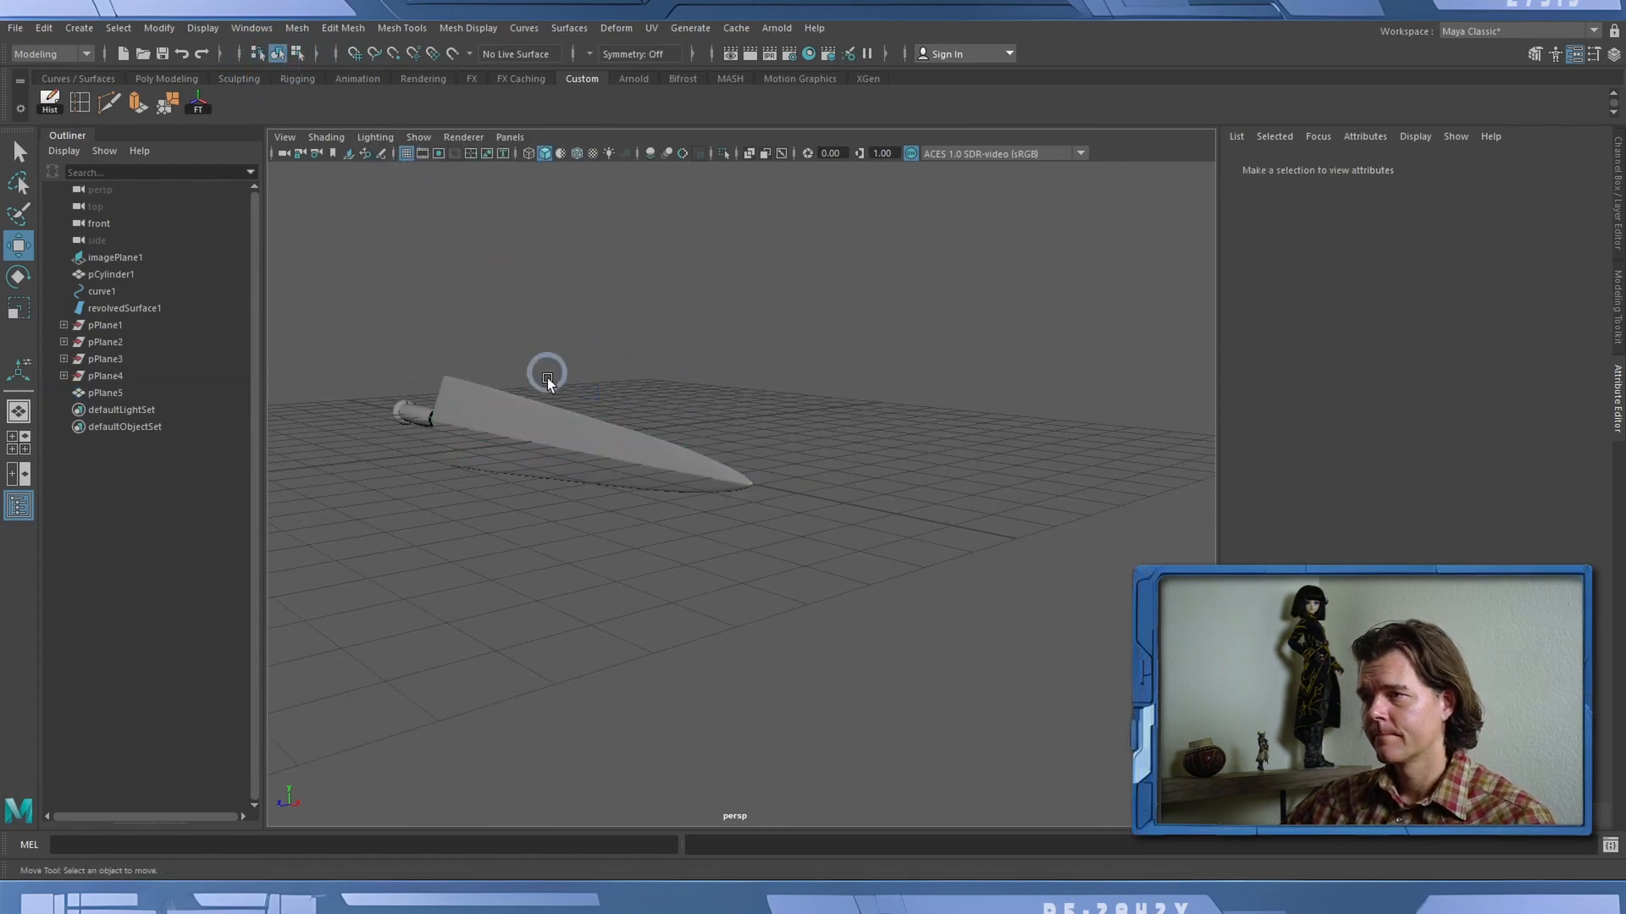
Save the current scene with the blade and handle.
alt+drag(544, 373, 649, 348)
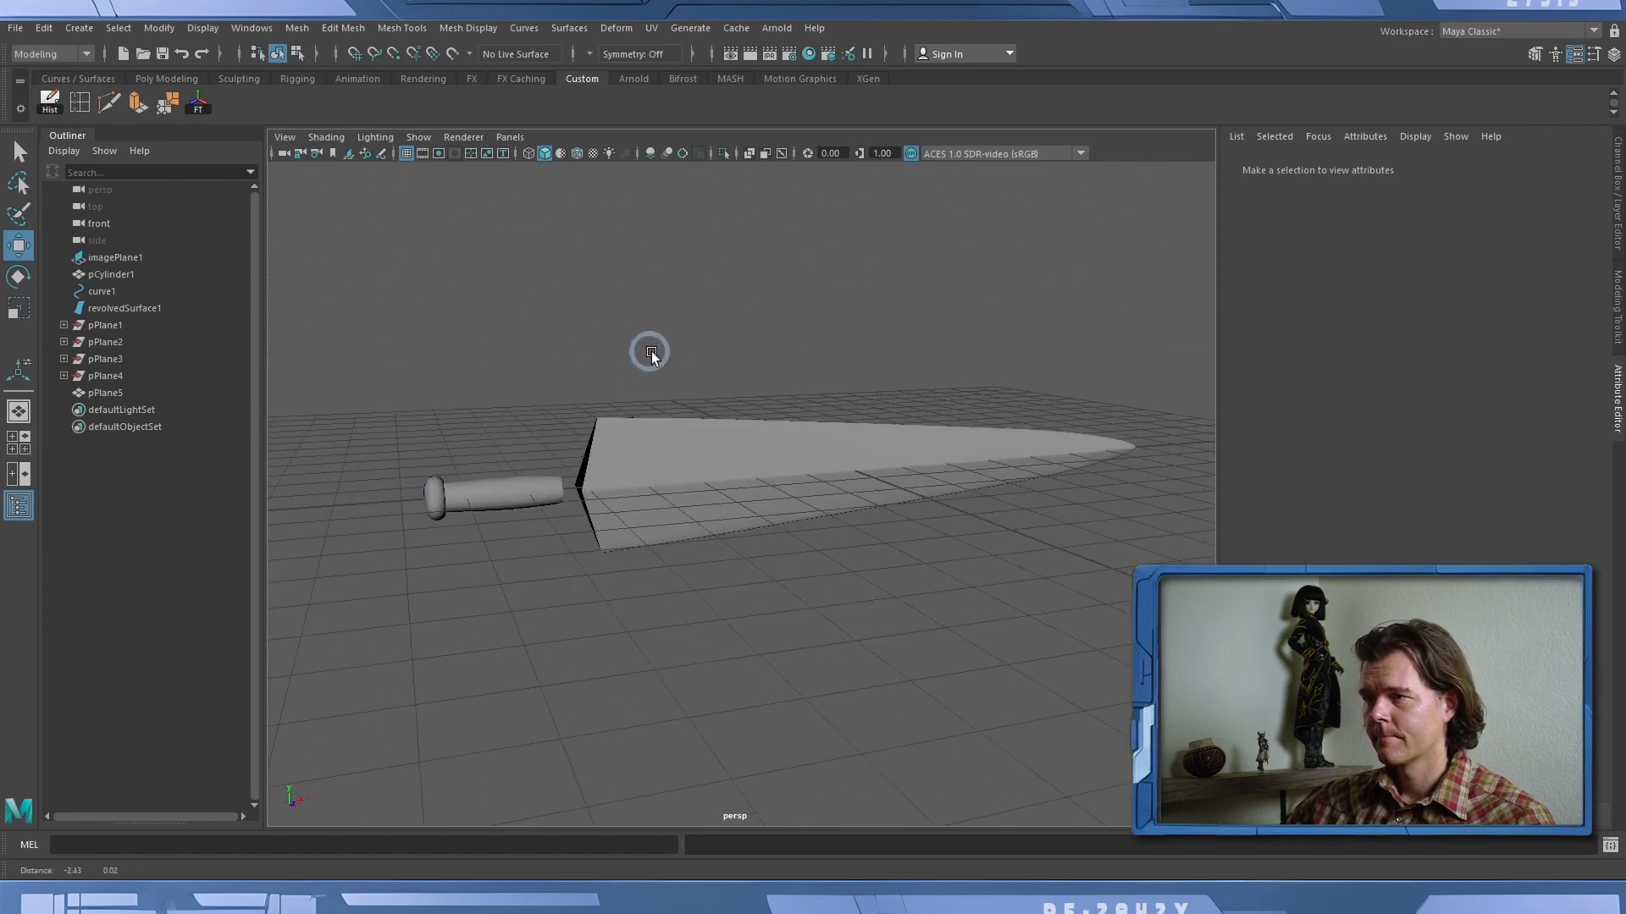
click(175, 55)
click(166, 54)
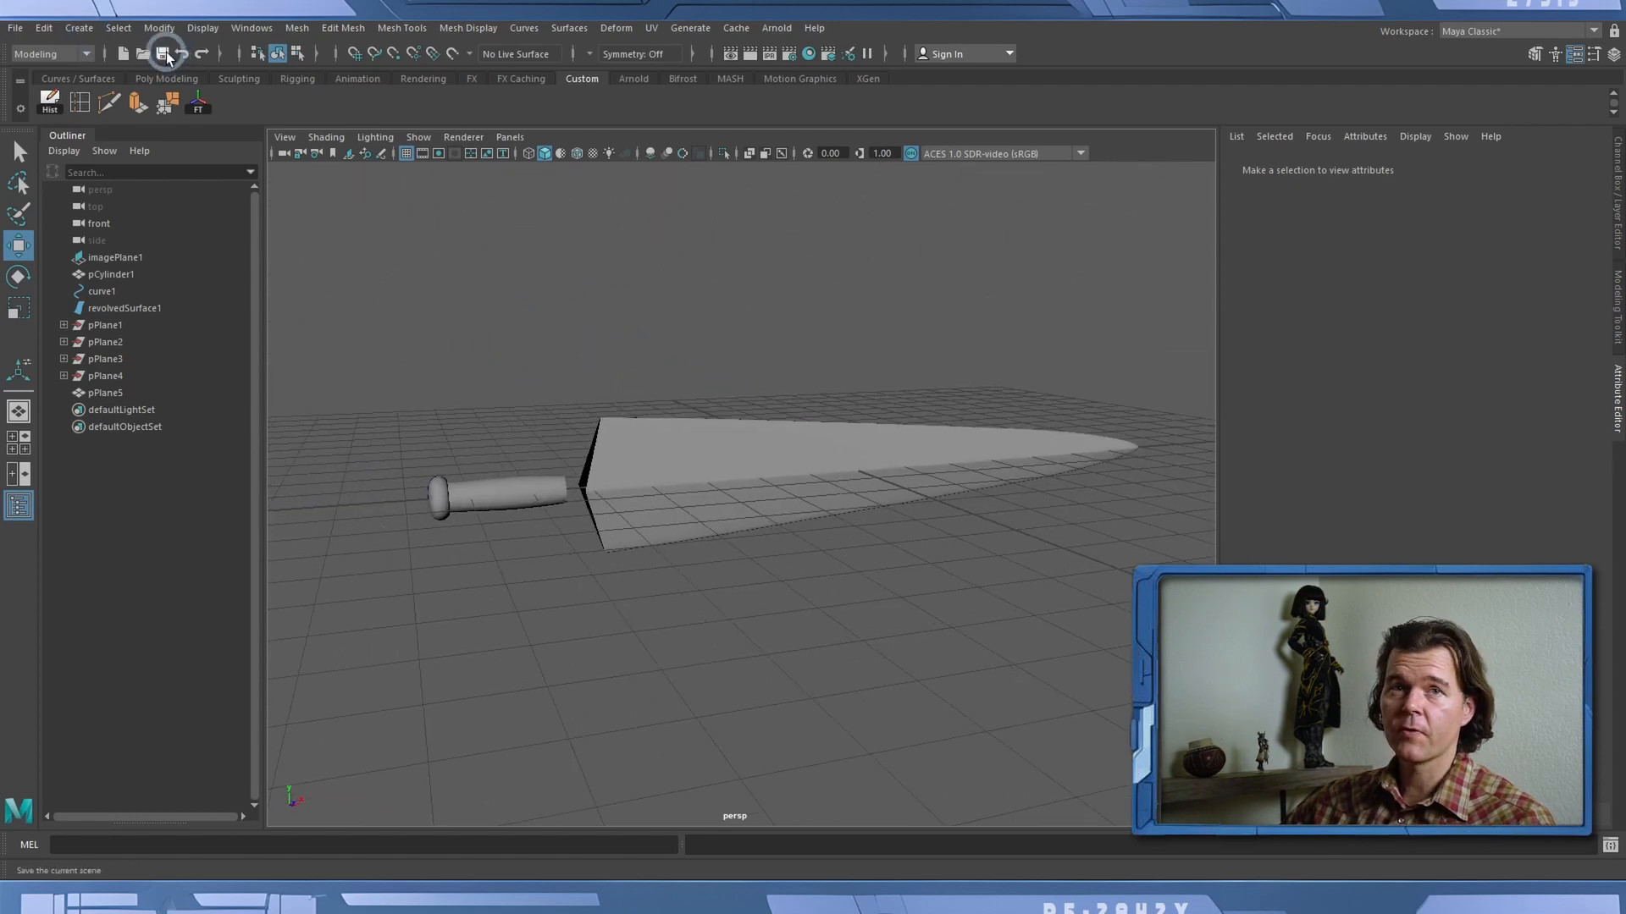
click(167, 56)
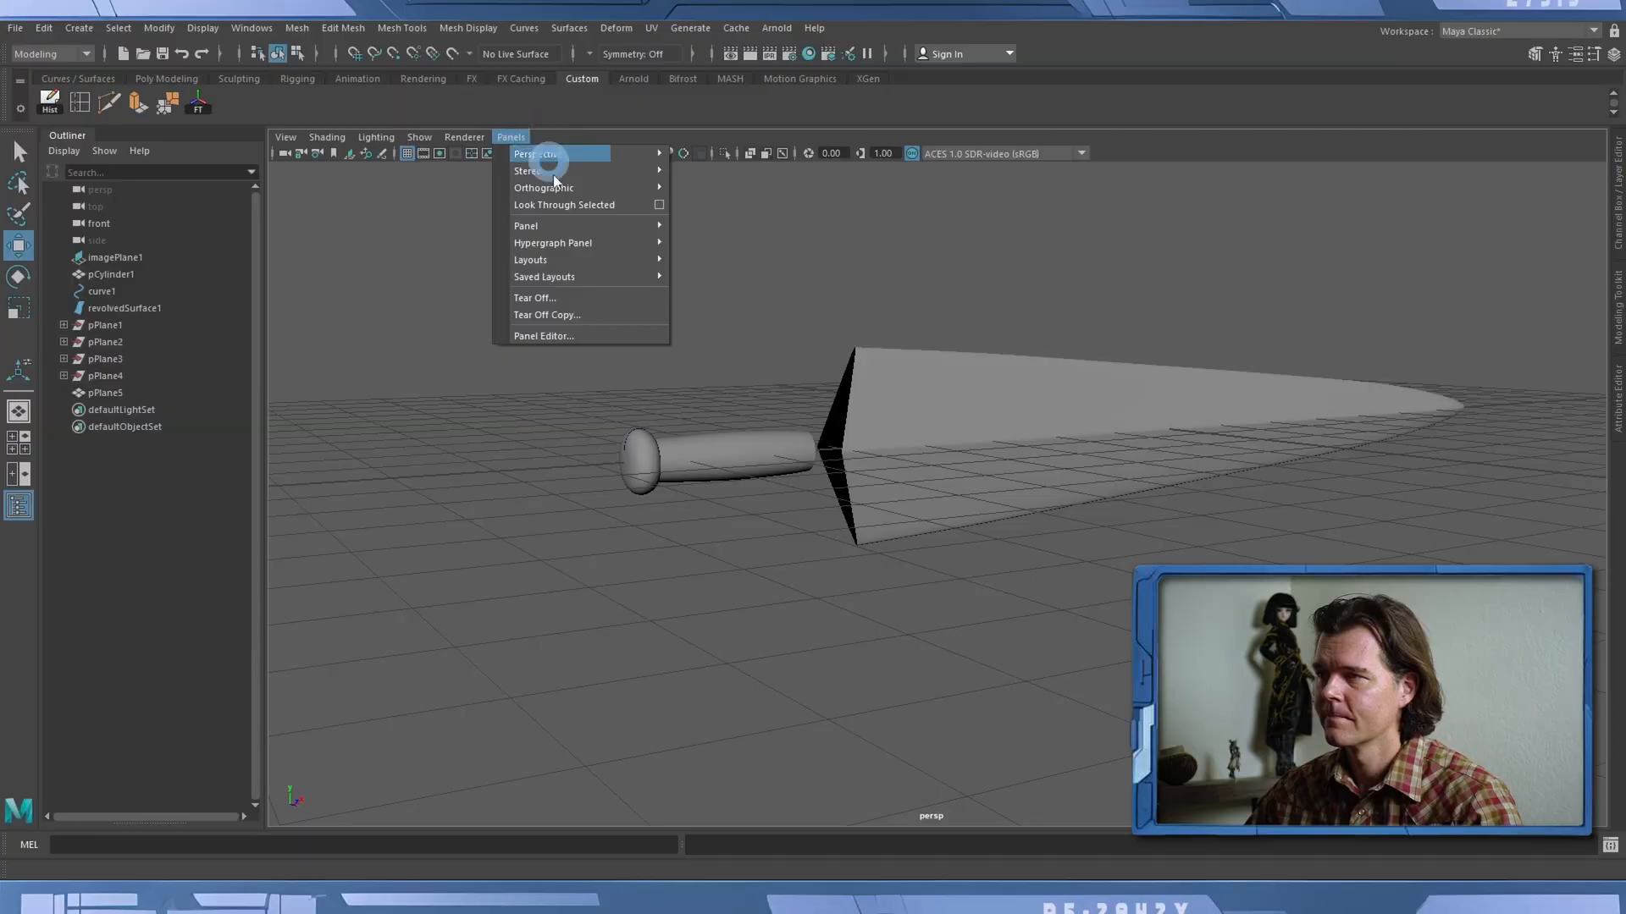
Switch to the front orthographic view and display the sword reference image behind the model, with the whole blade in view.
mouse_move(546, 187)
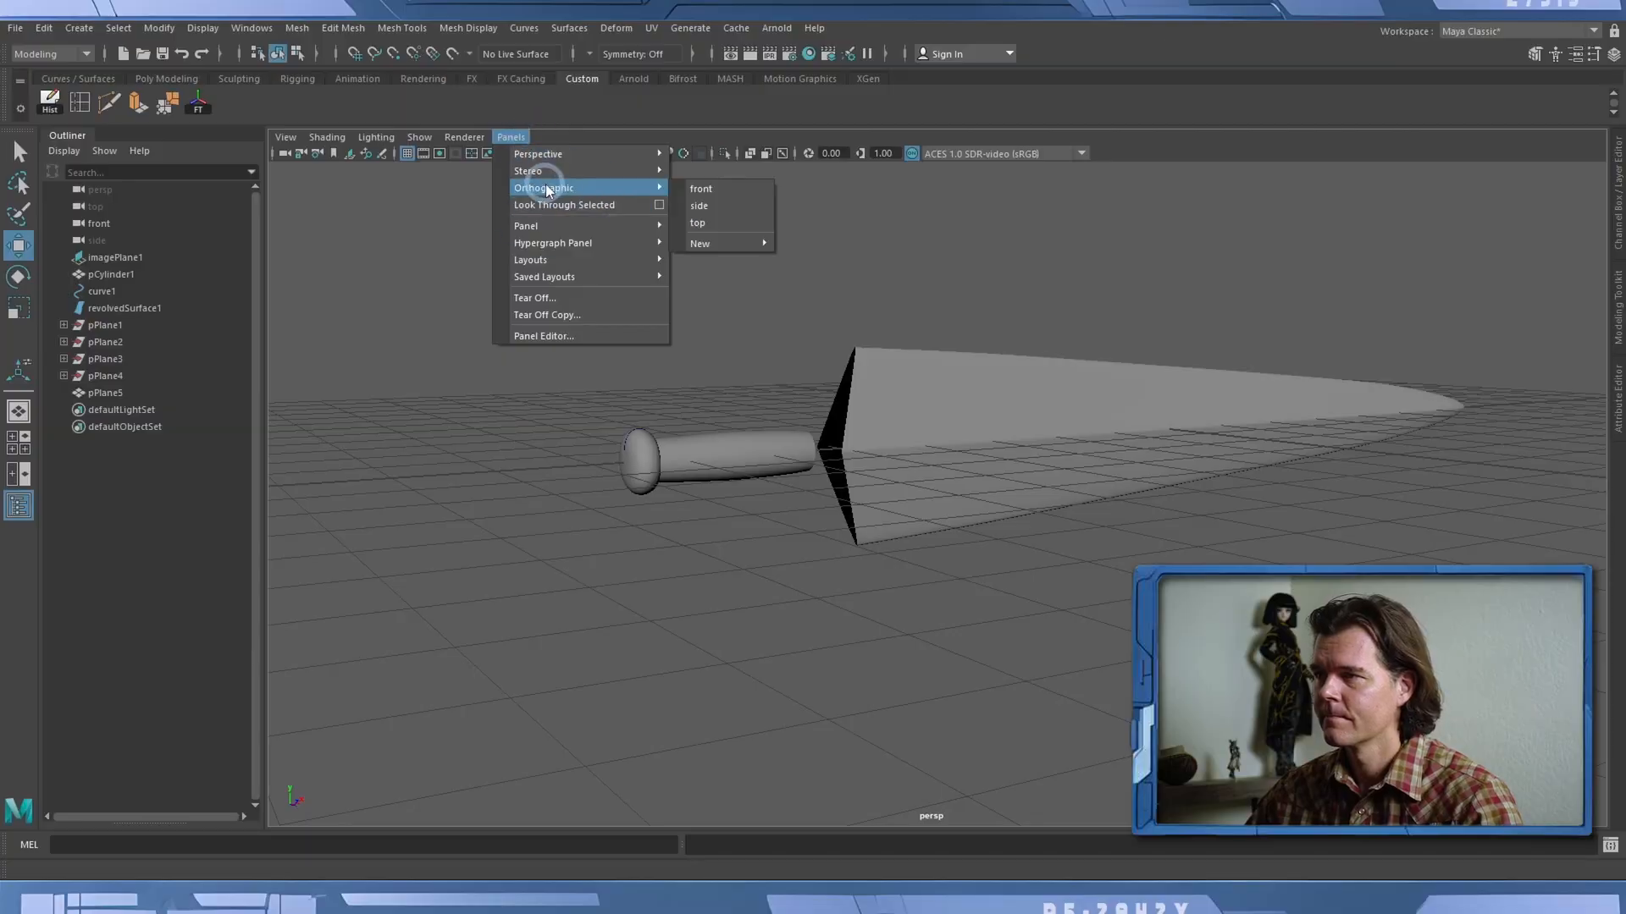
click(747, 187)
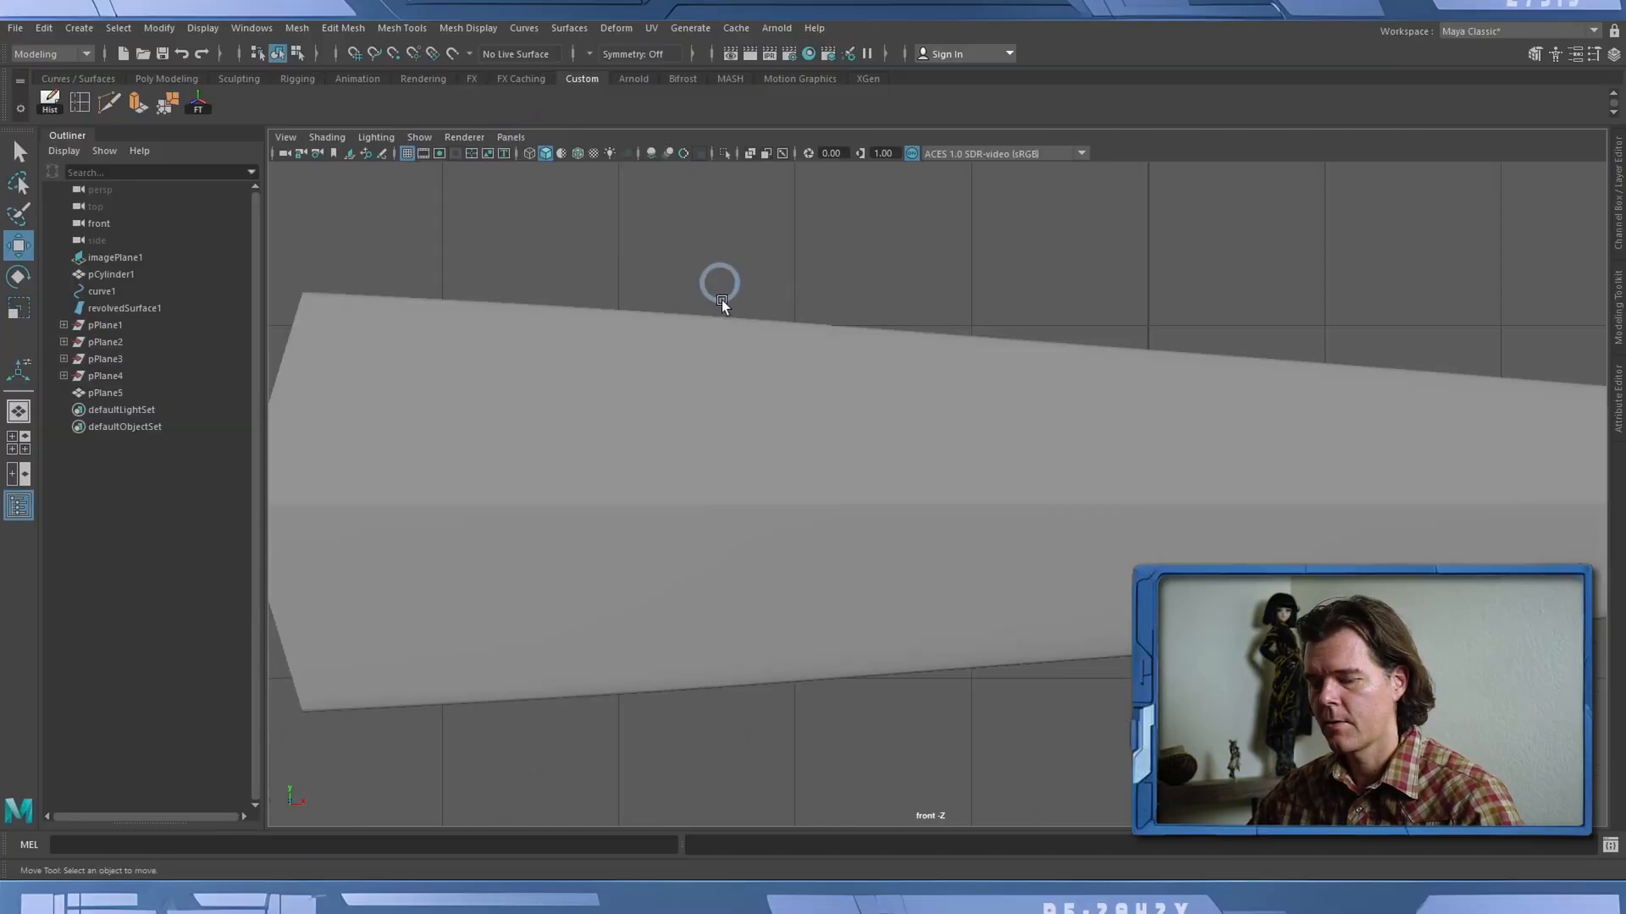
scroll(825, 359, down, 2)
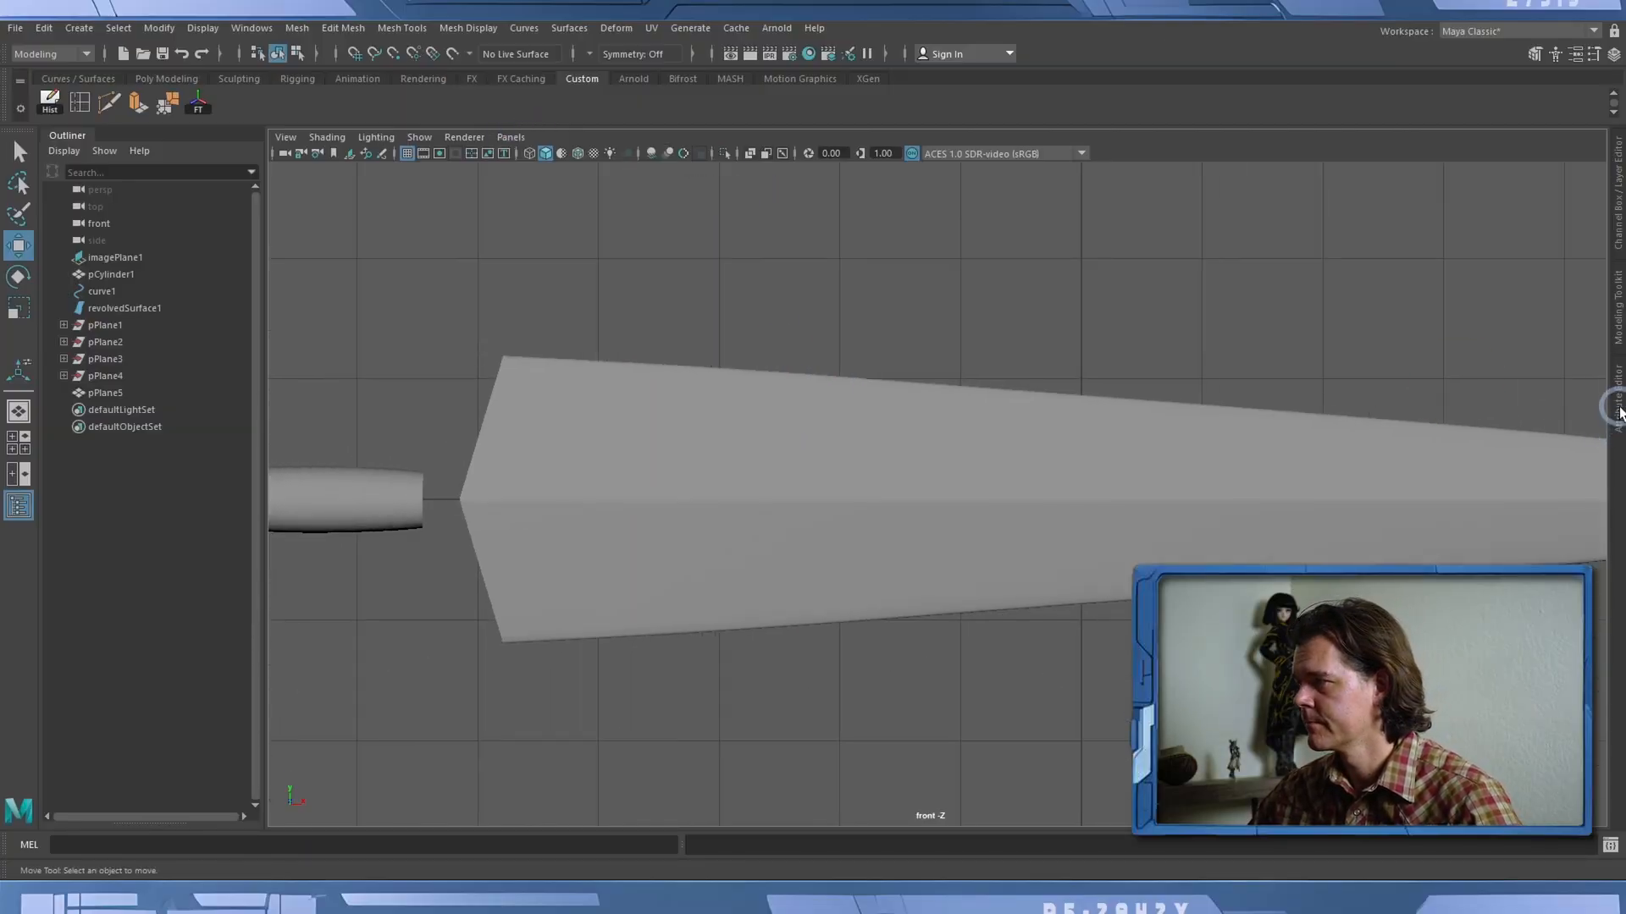
click(1616, 193)
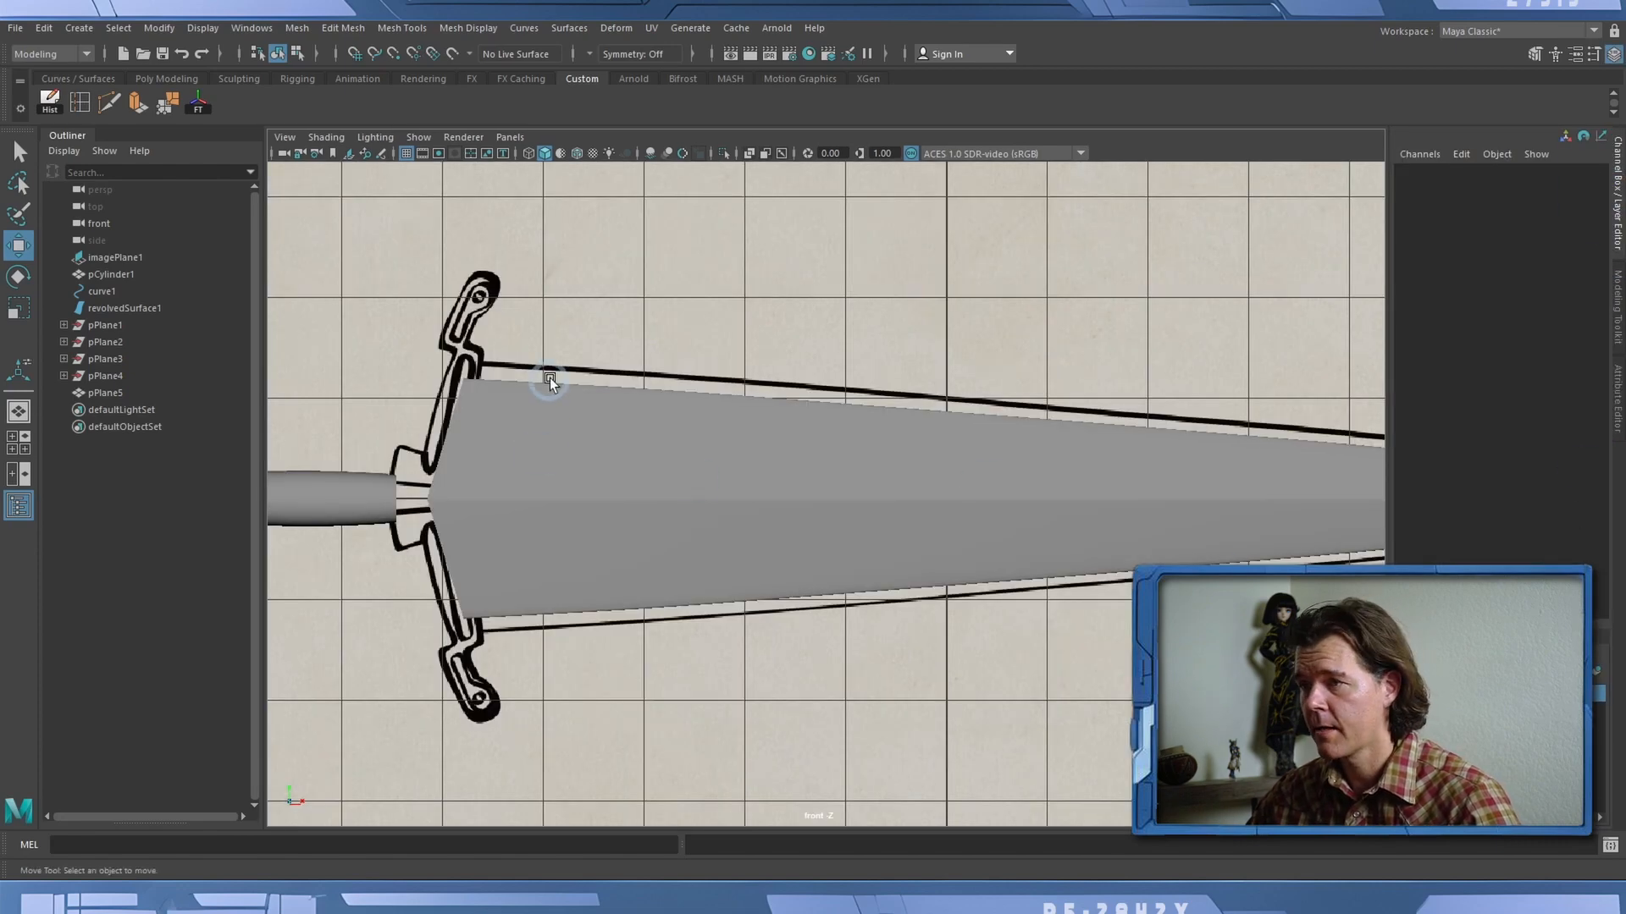
alt+middle_drag(897, 352, 635, 348)
scroll(862, 384, down, 3)
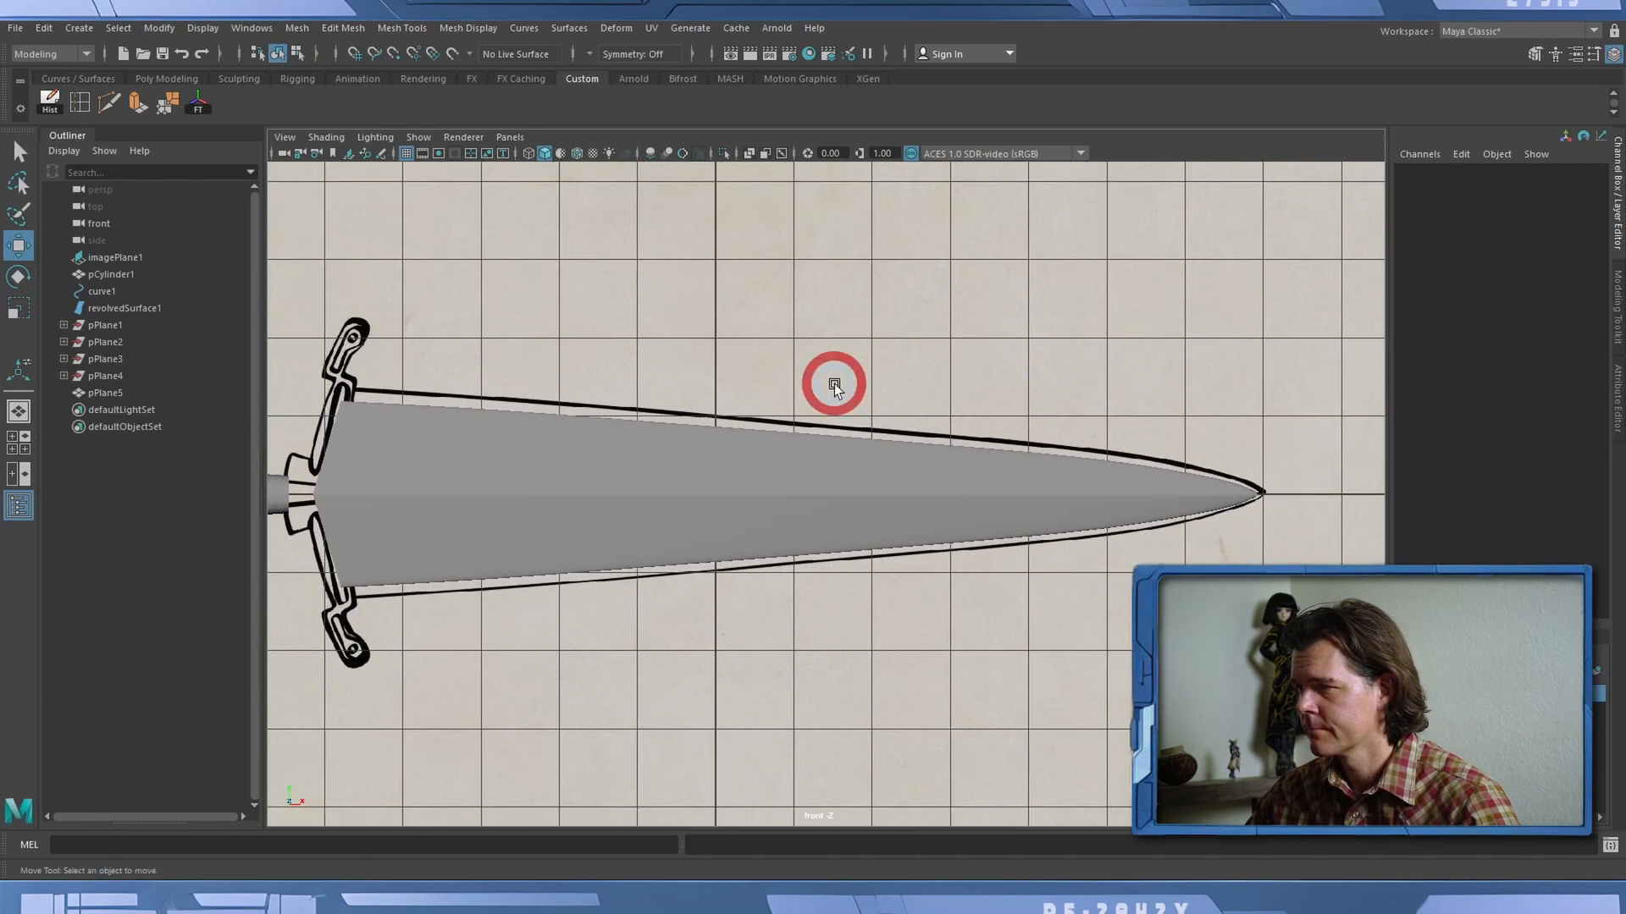
alt+middle_drag(835, 383, 899, 369)
Fit the blade to the reference outline by scaling it to 1.144 in Y and 1.011 in X and moving it to X 0.032.
click(632, 417)
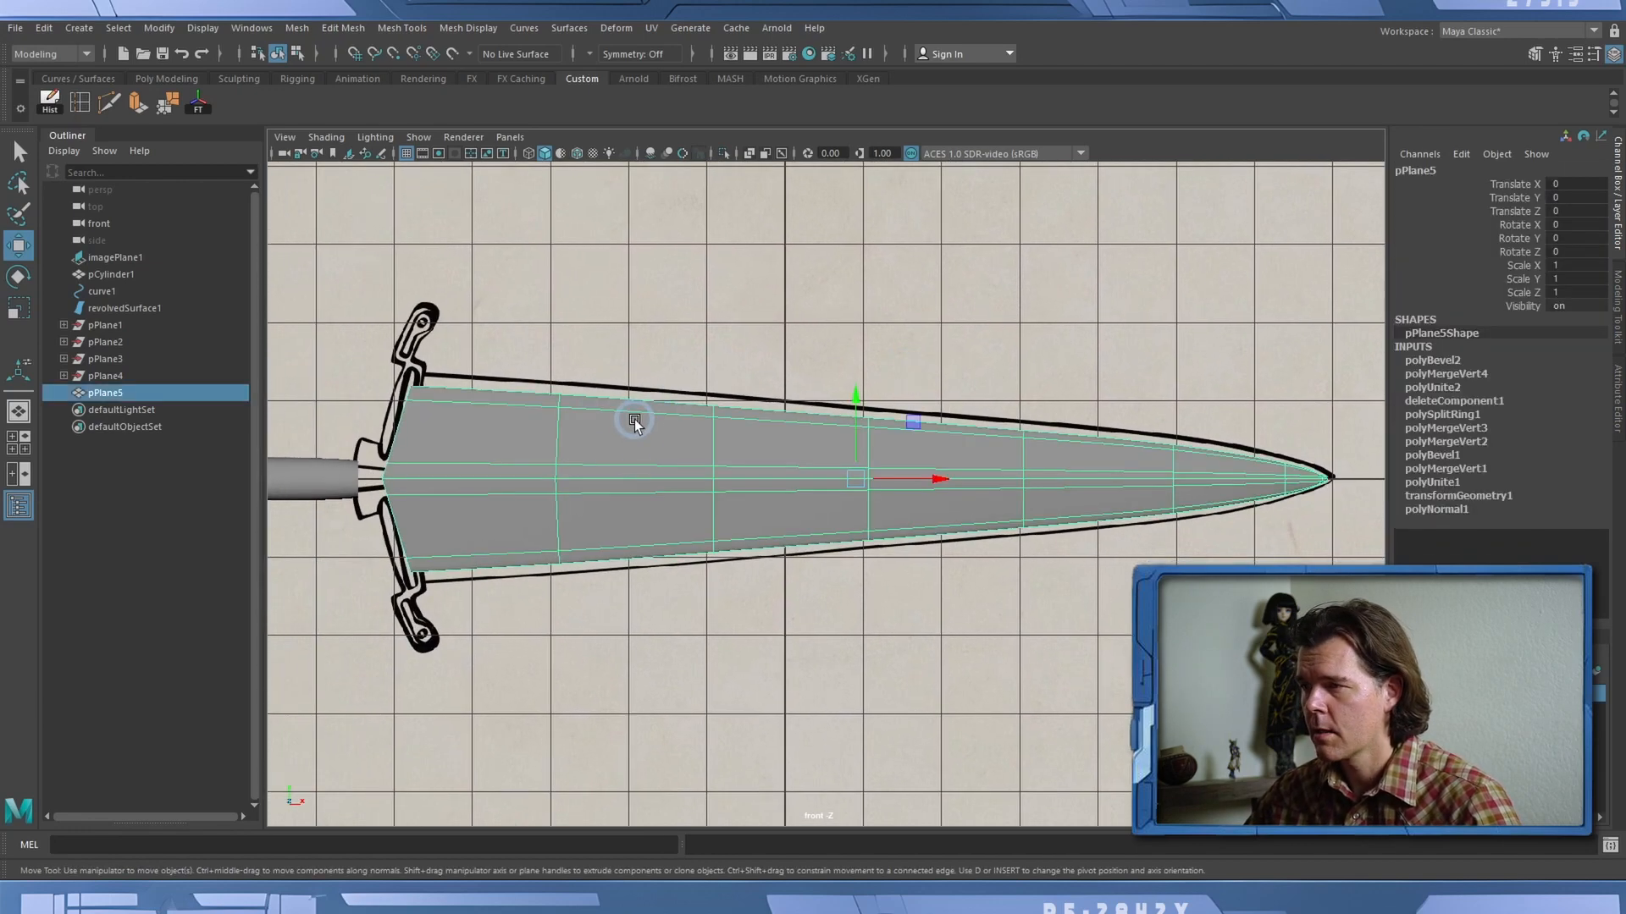
click(17, 306)
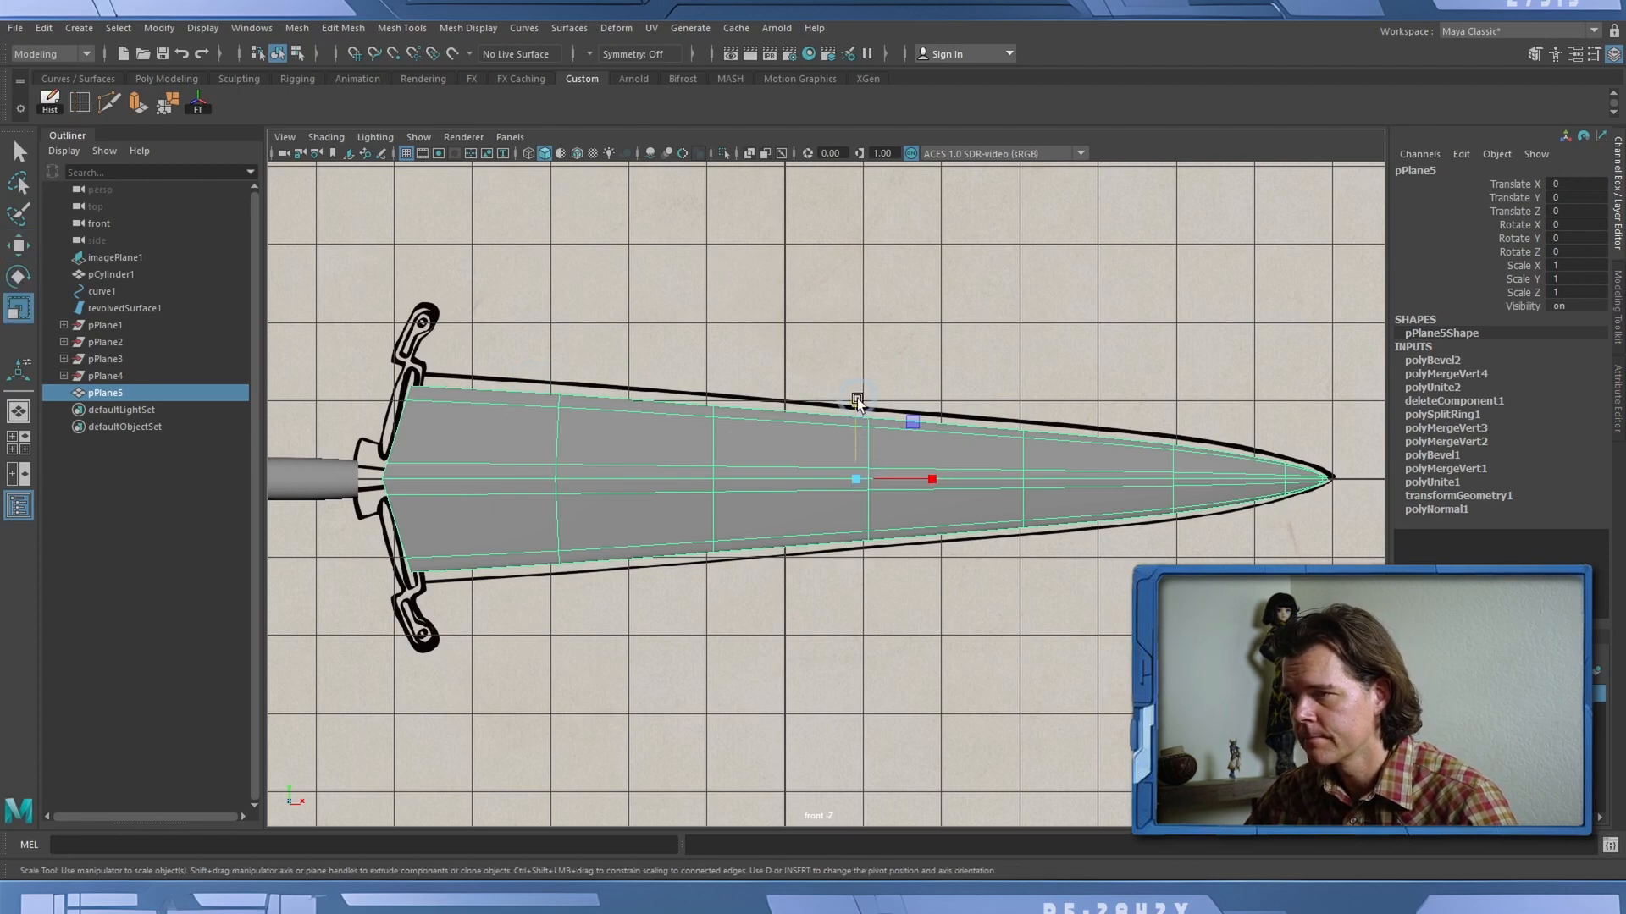
drag(857, 399, 859, 388)
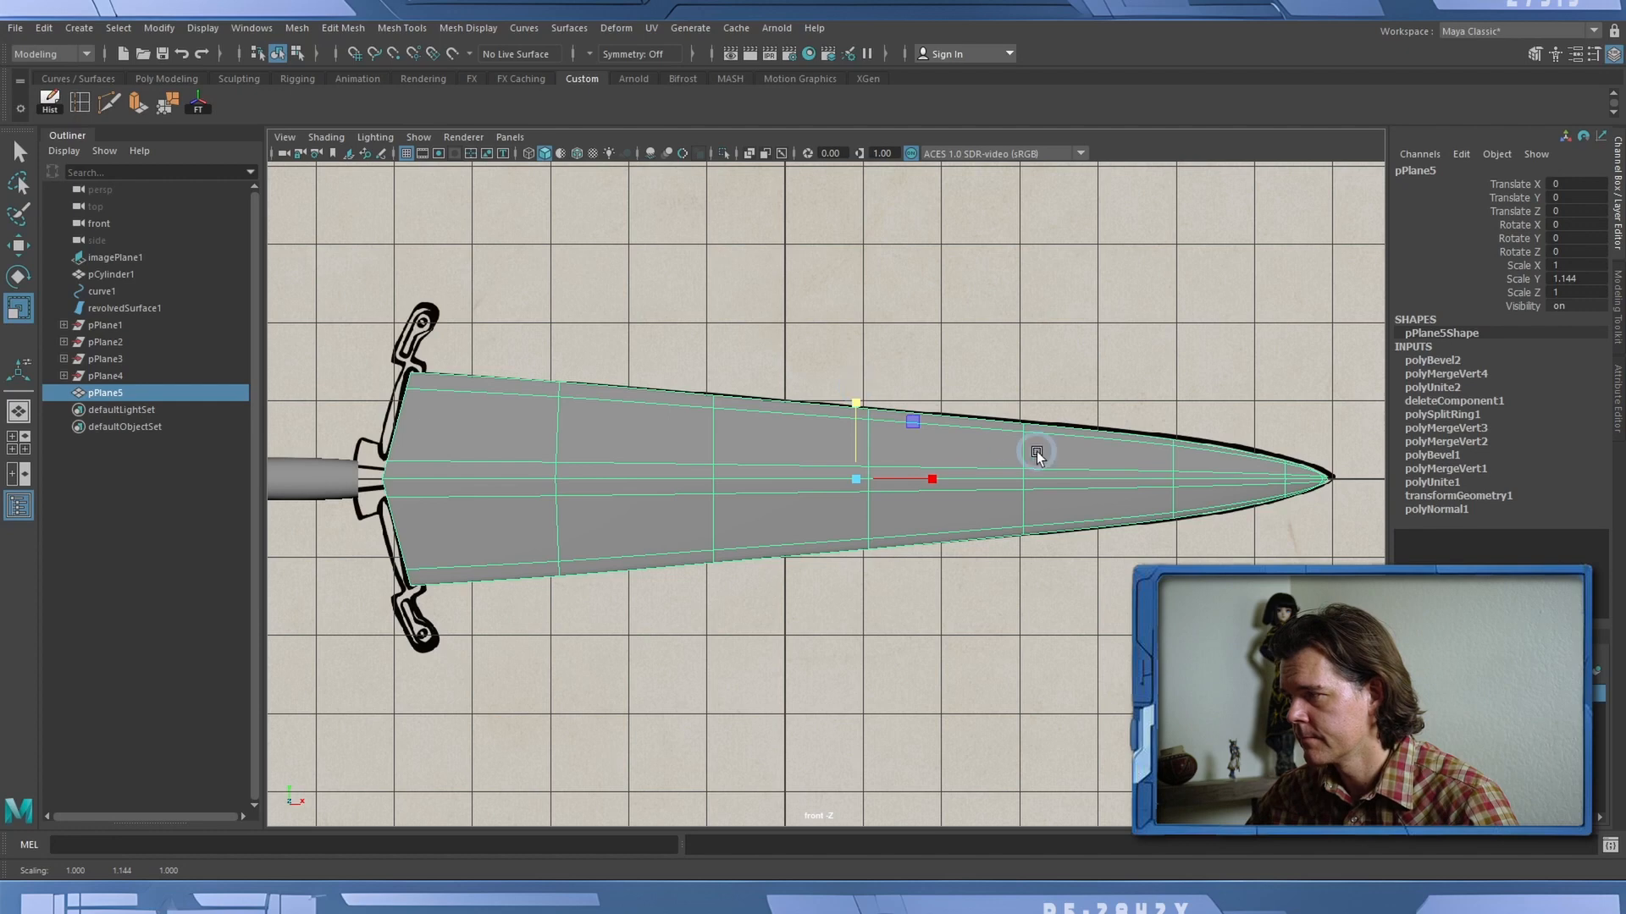
drag(931, 476, 932, 476)
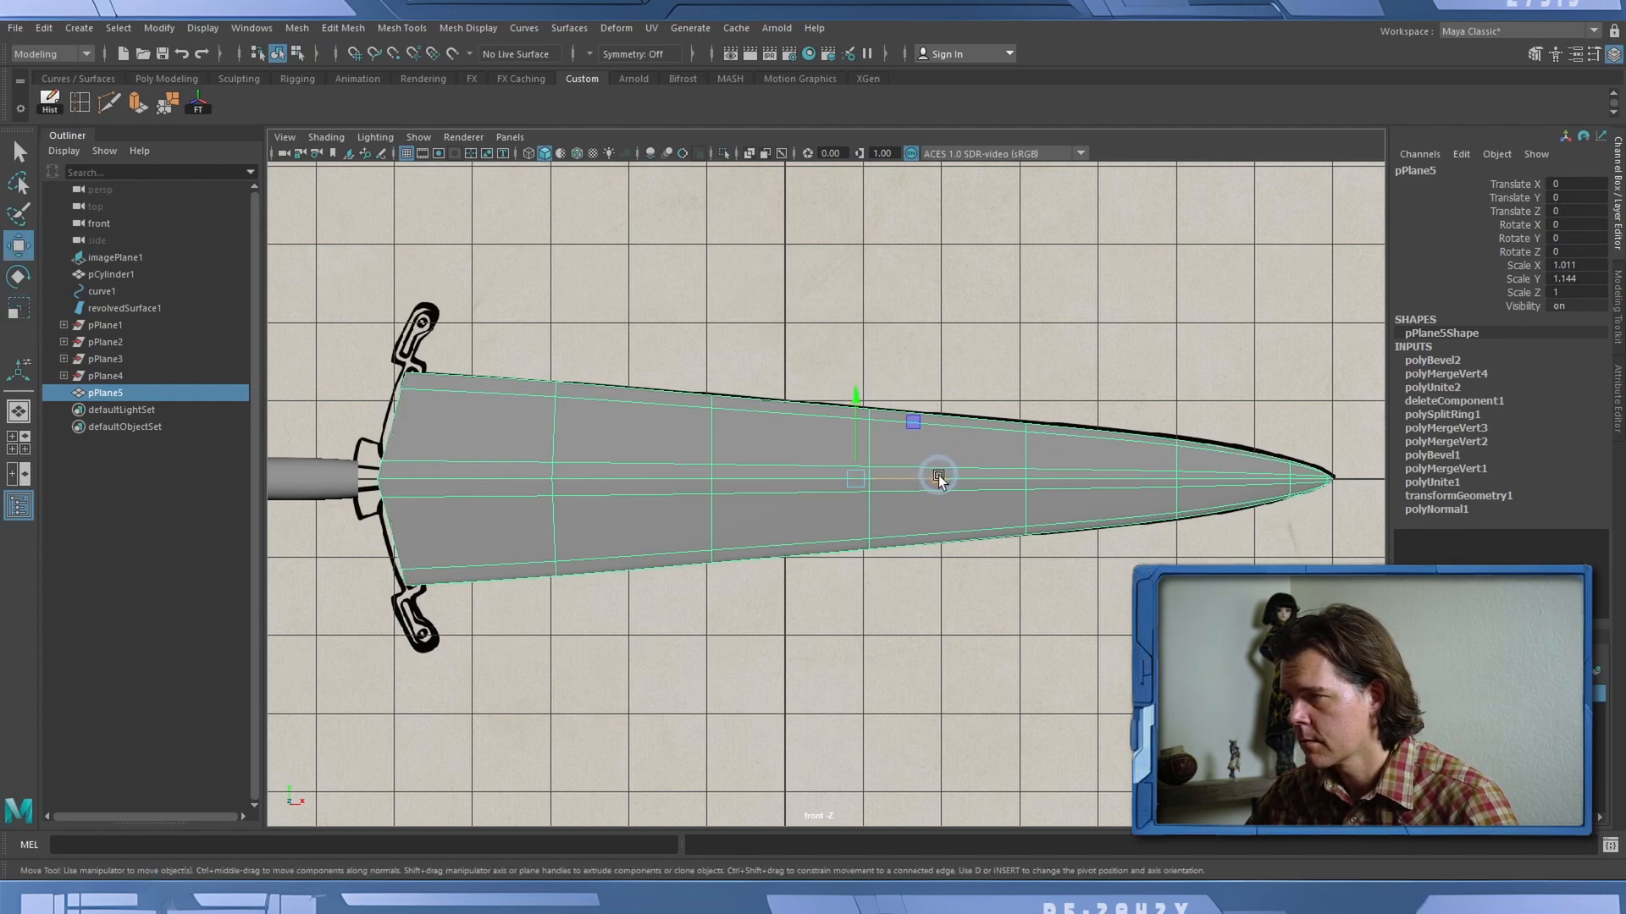
key(w)
drag(936, 478, 942, 480)
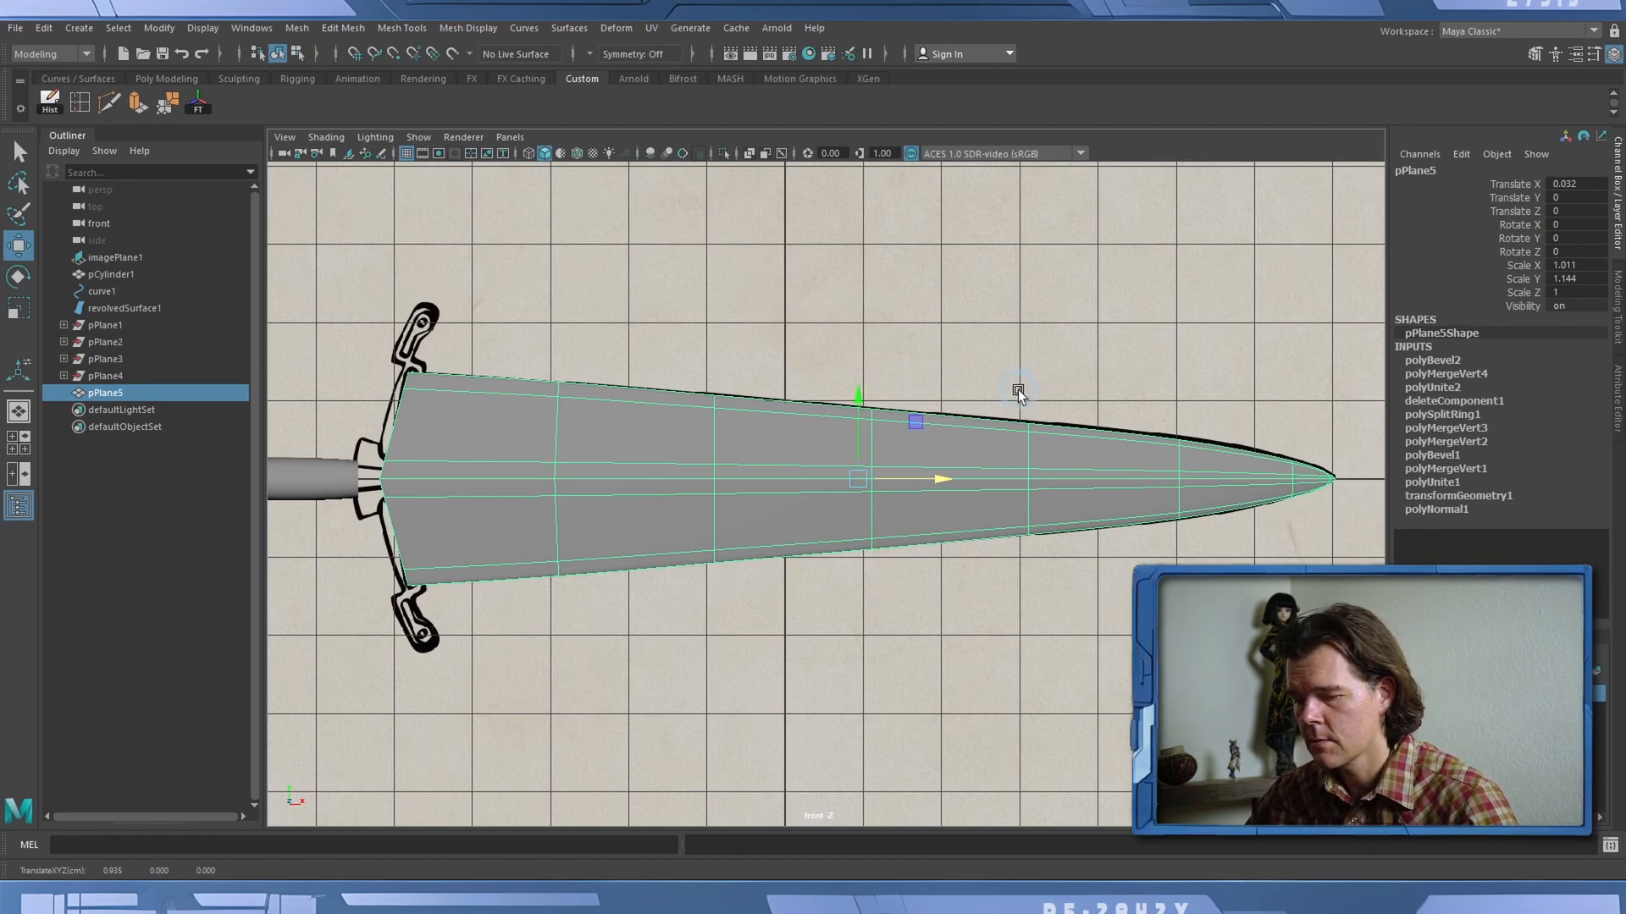
Compare the blade with and without smooth mesh preview, and display it in wireframe over the reference drawing.
key(1)
key(3)
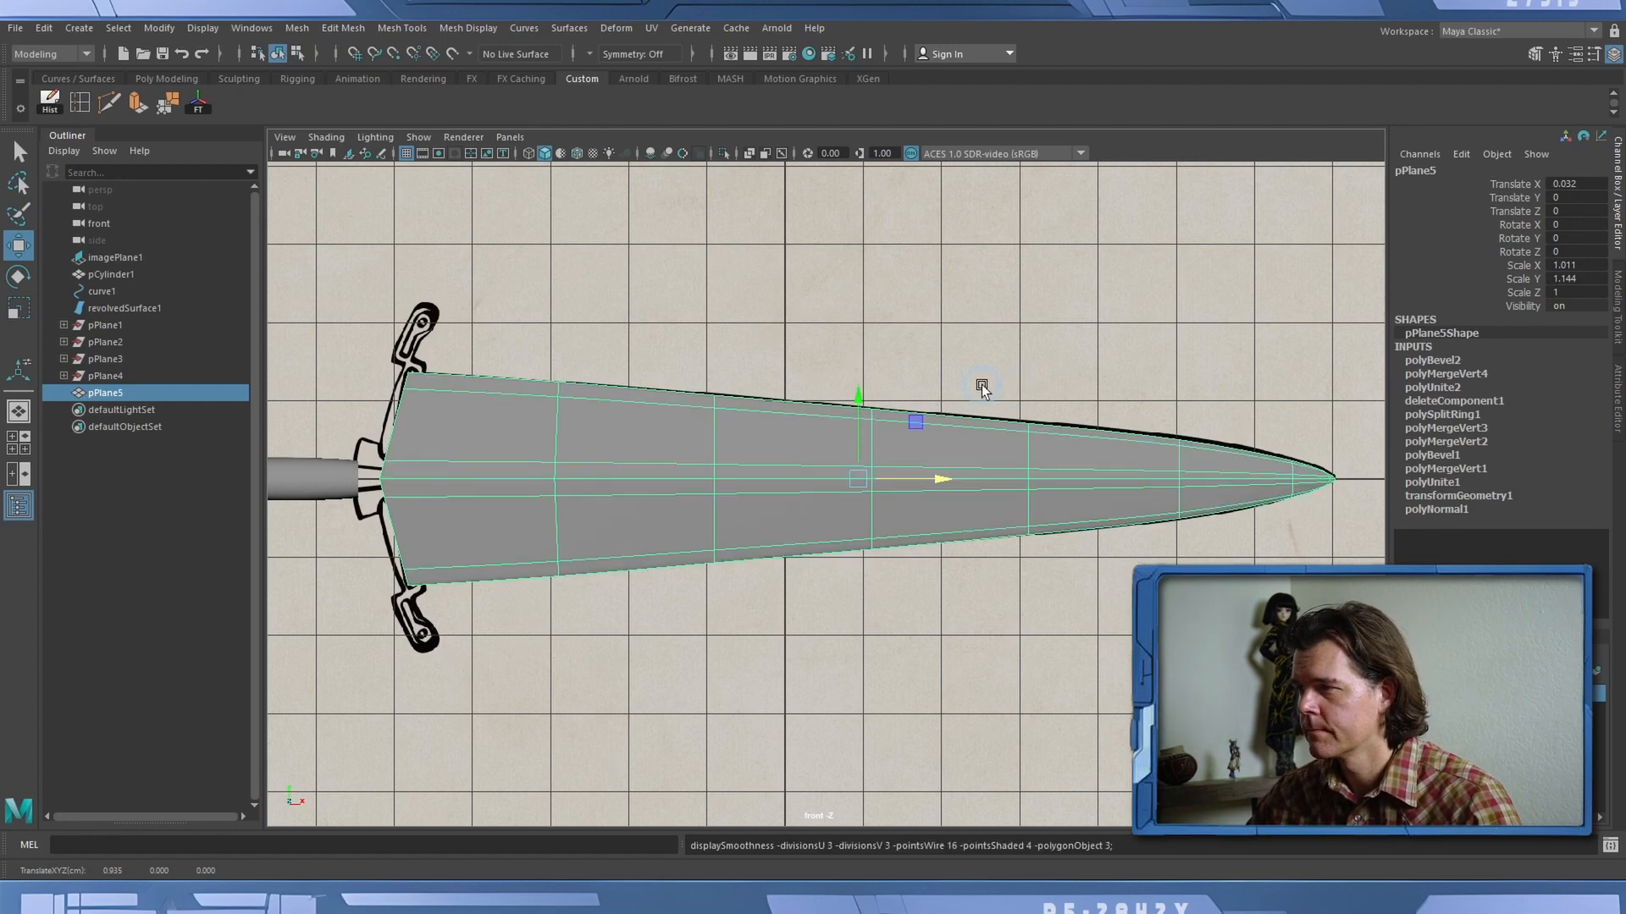
key(4)
alt+middle_drag(737, 371, 808, 365)
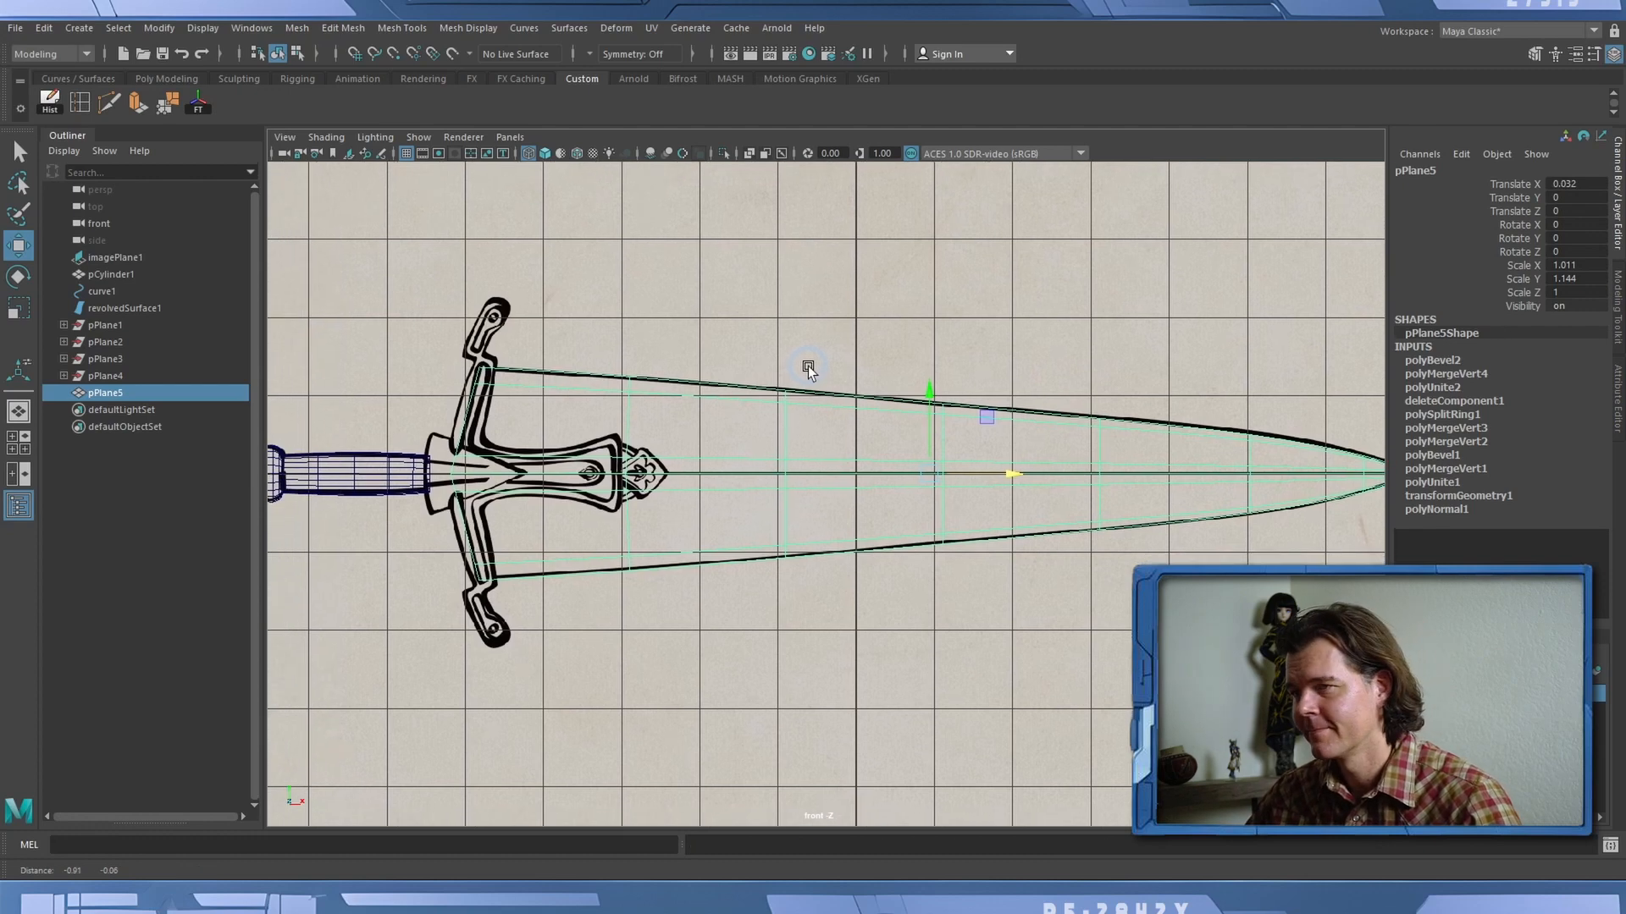
Create a display layer from the selected blade, name it Blade and give it a brown wireframe colour.
click(1597, 675)
double_click(1597, 692)
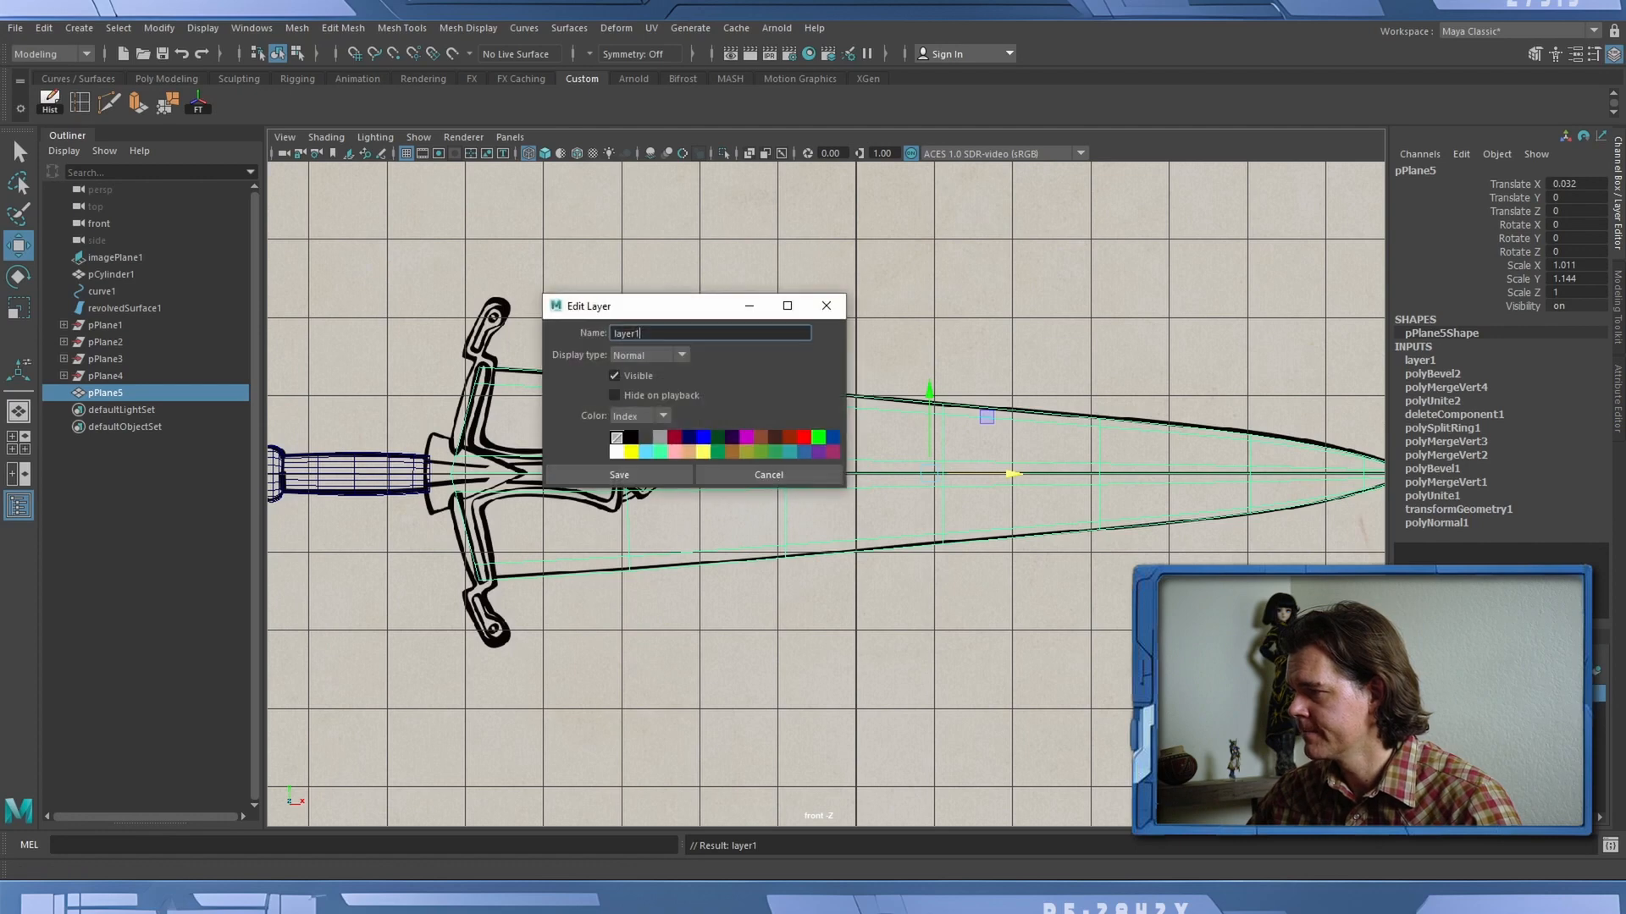
click(830, 452)
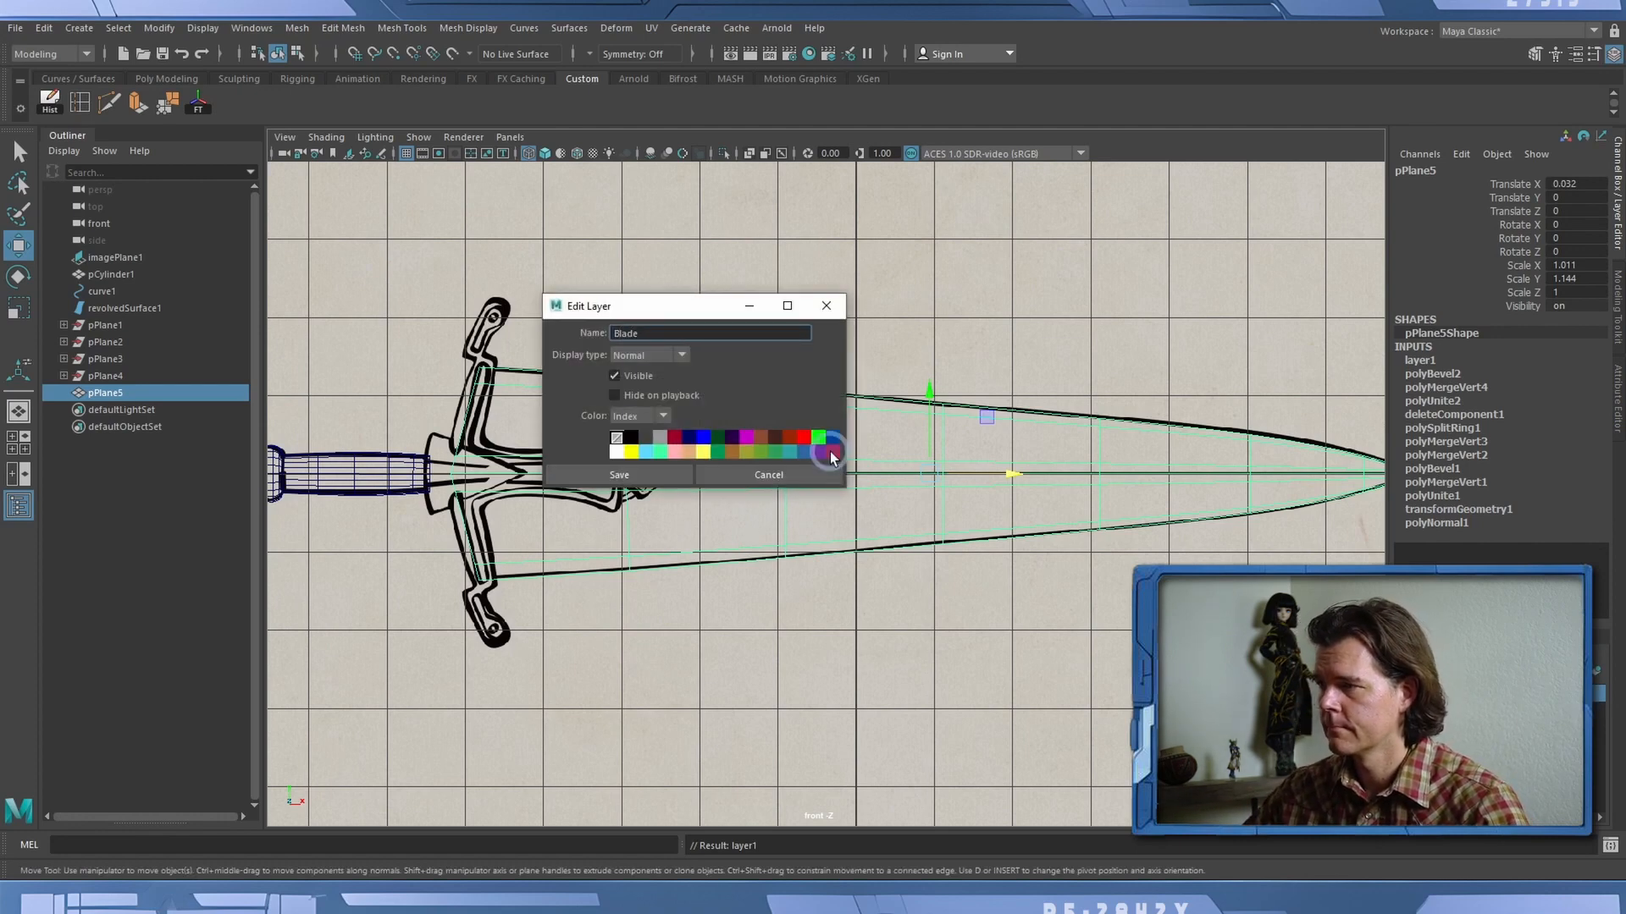
click(659, 438)
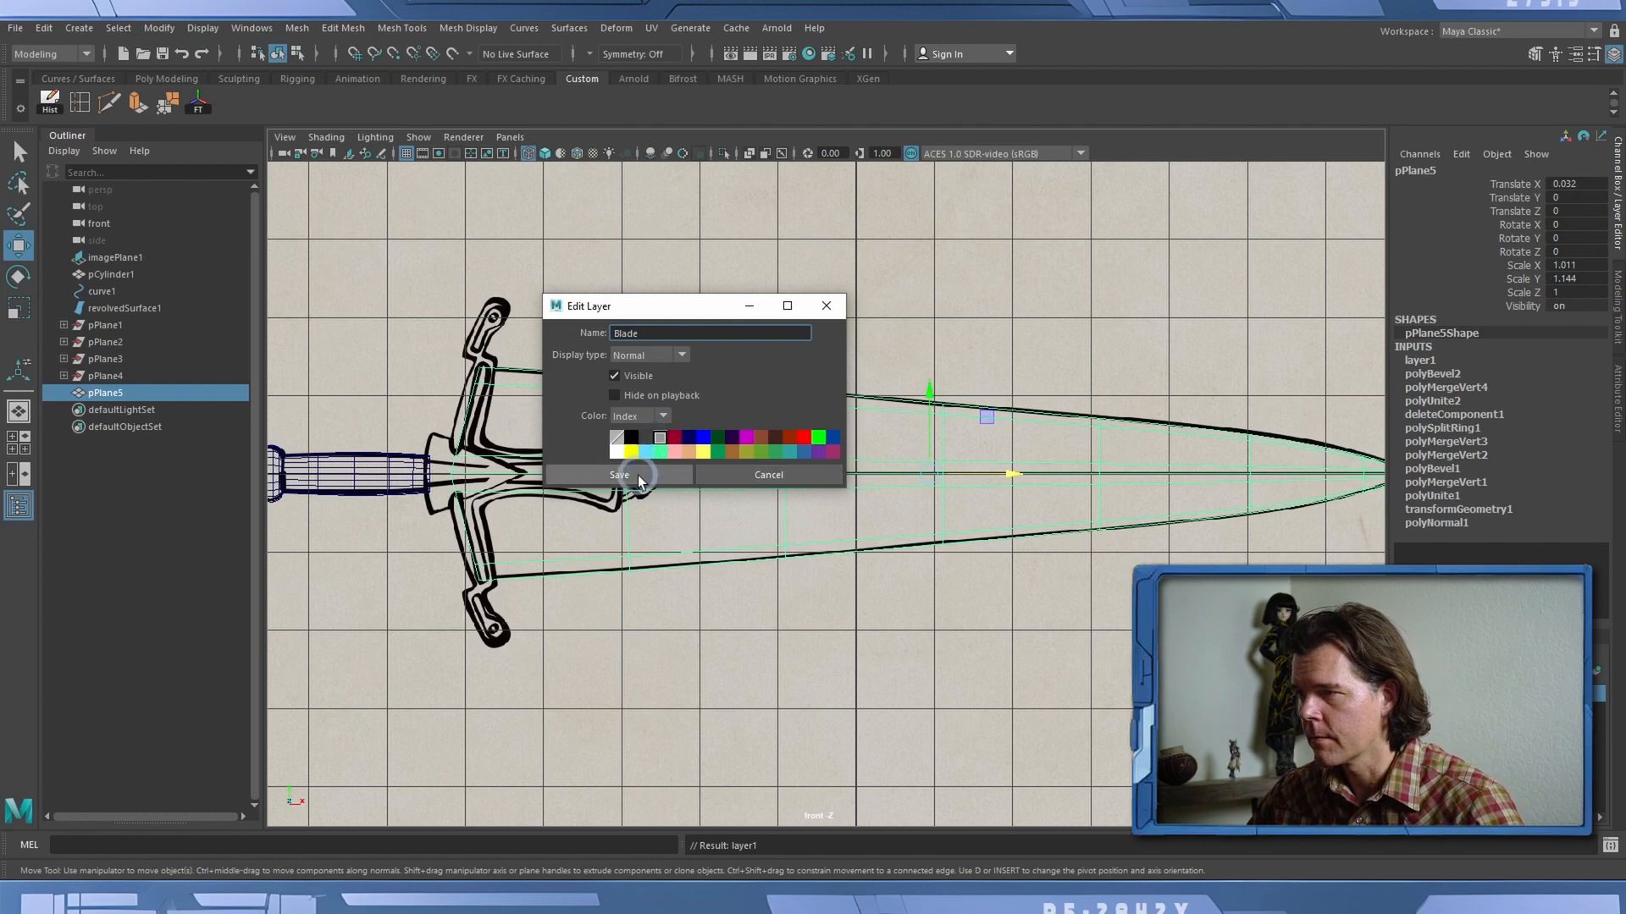
click(725, 435)
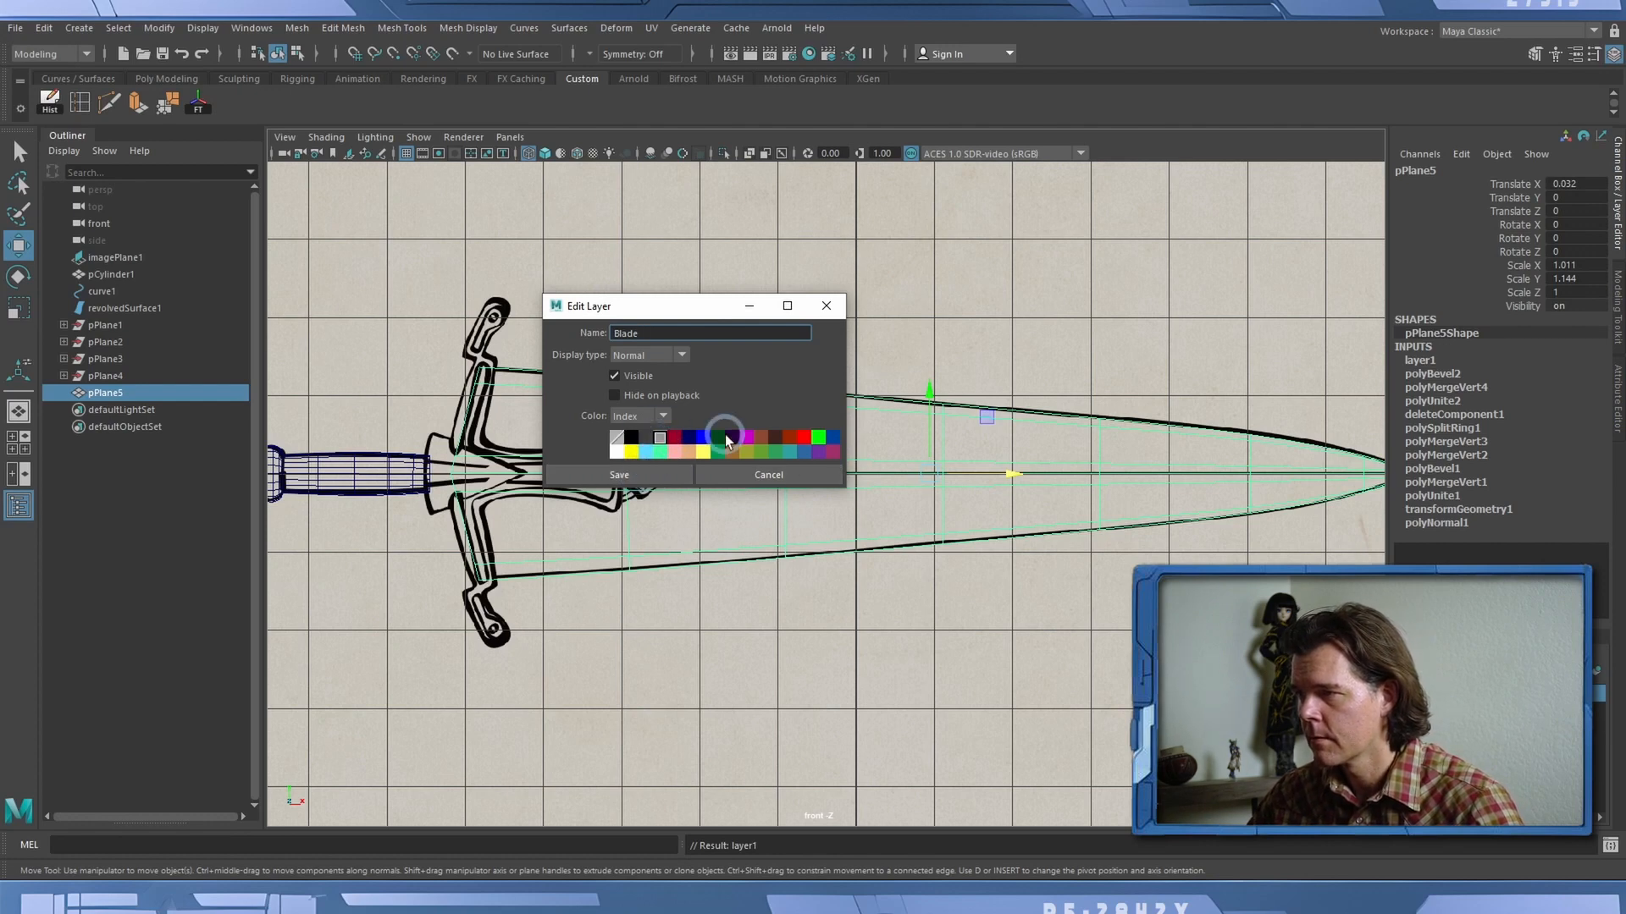
click(770, 437)
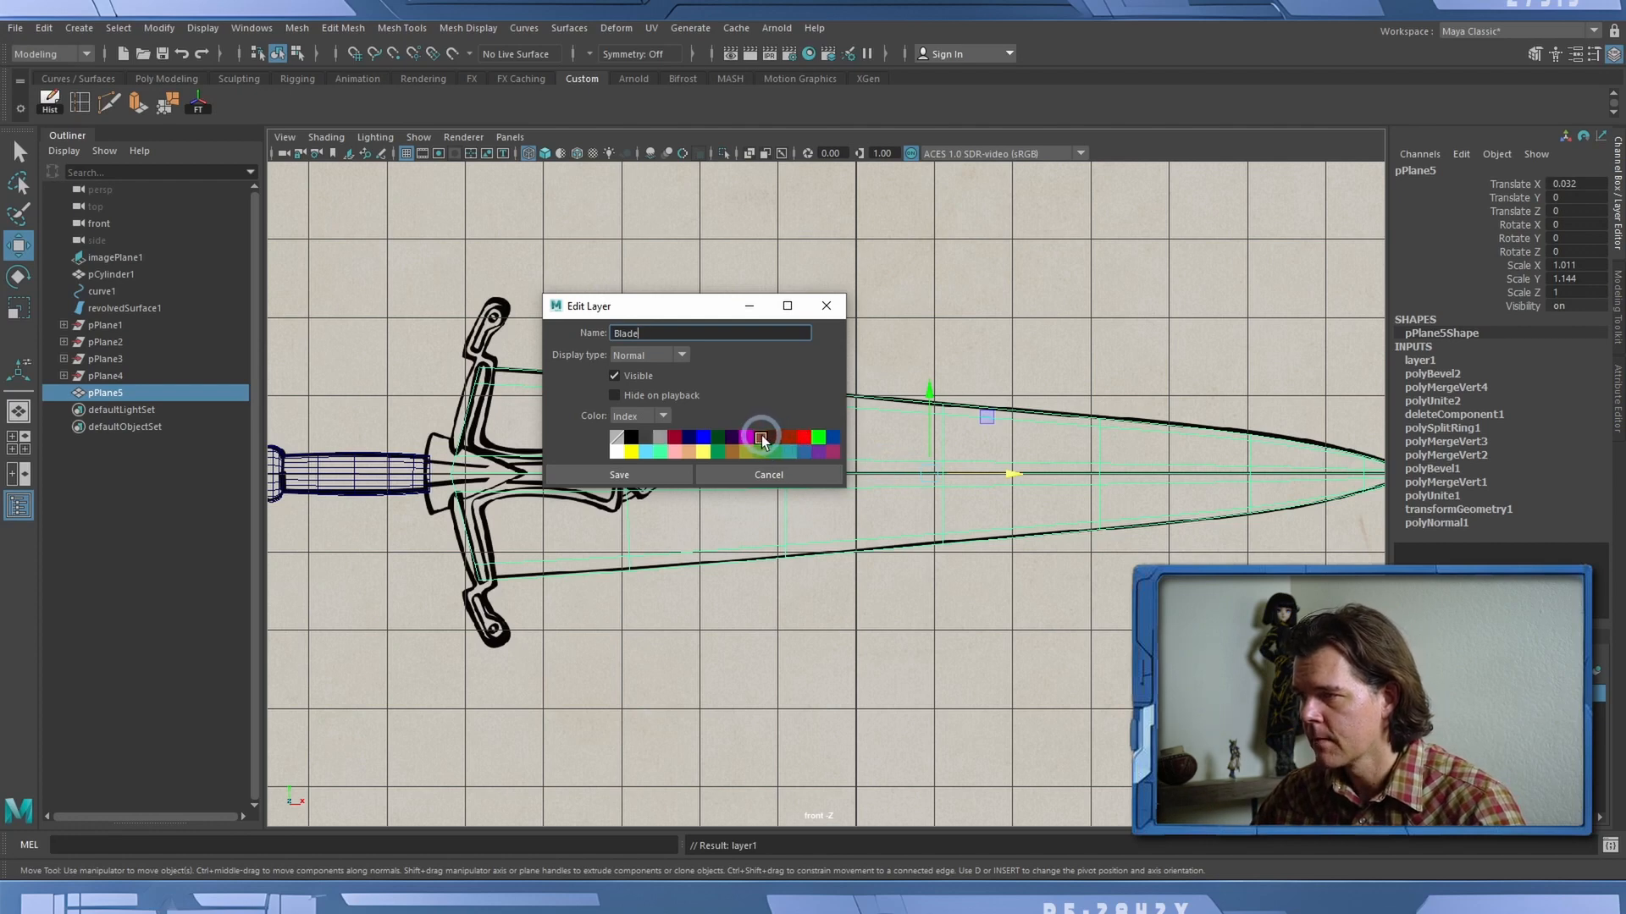
click(621, 473)
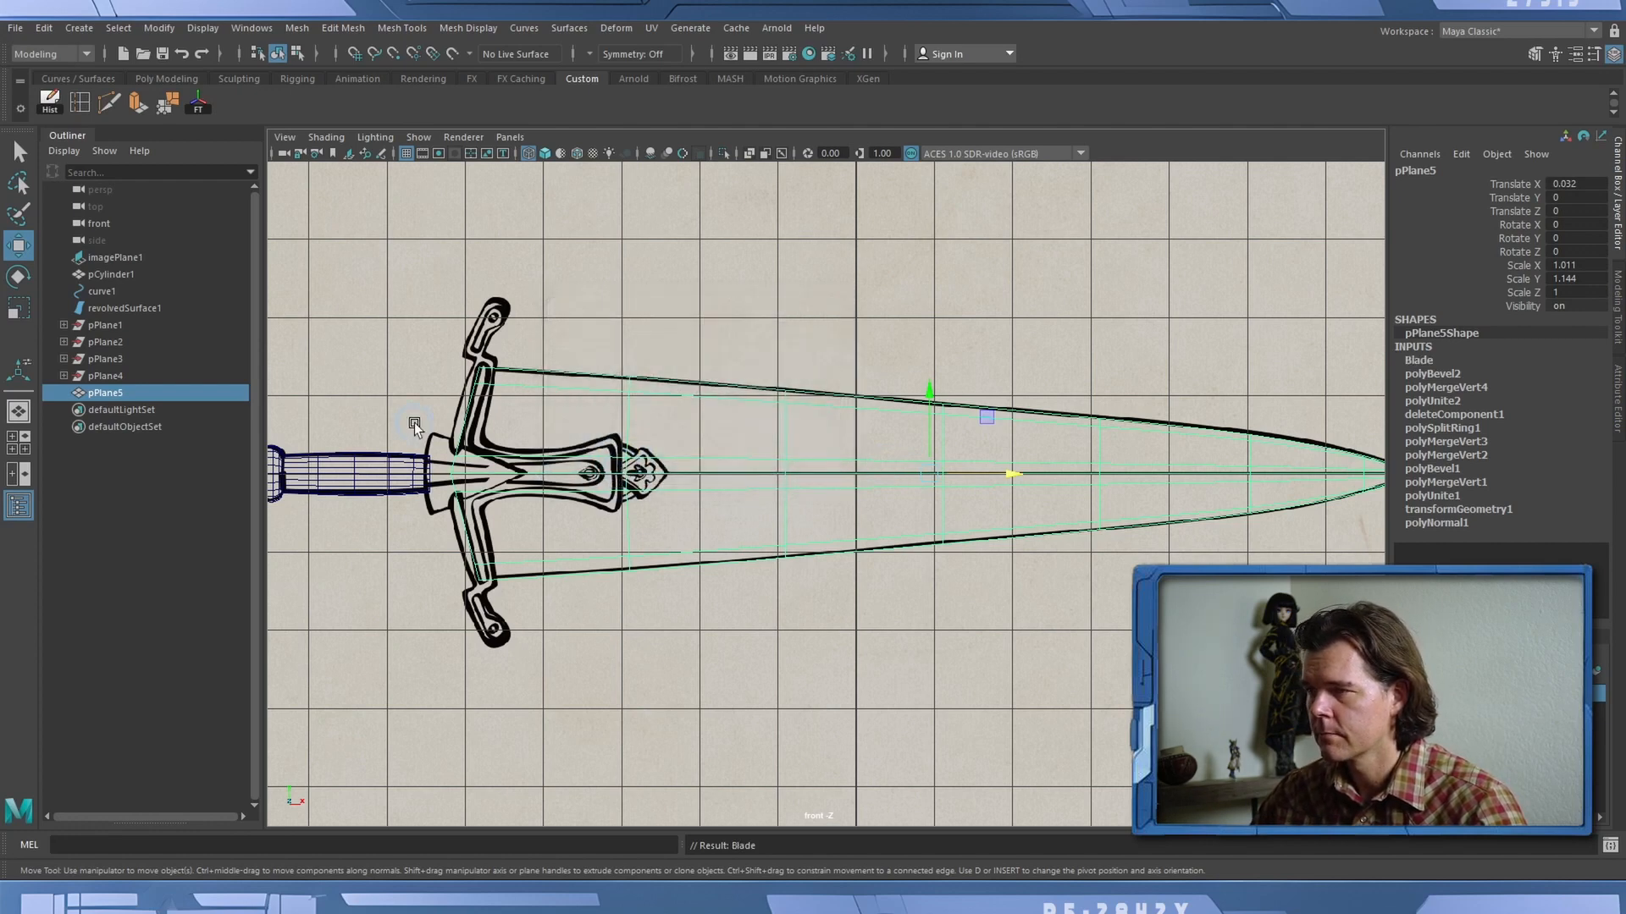
Select the grip and pommel objects and assign them to a new display layer named Pomel with a rust-red colour.
drag(287, 496, 266, 522)
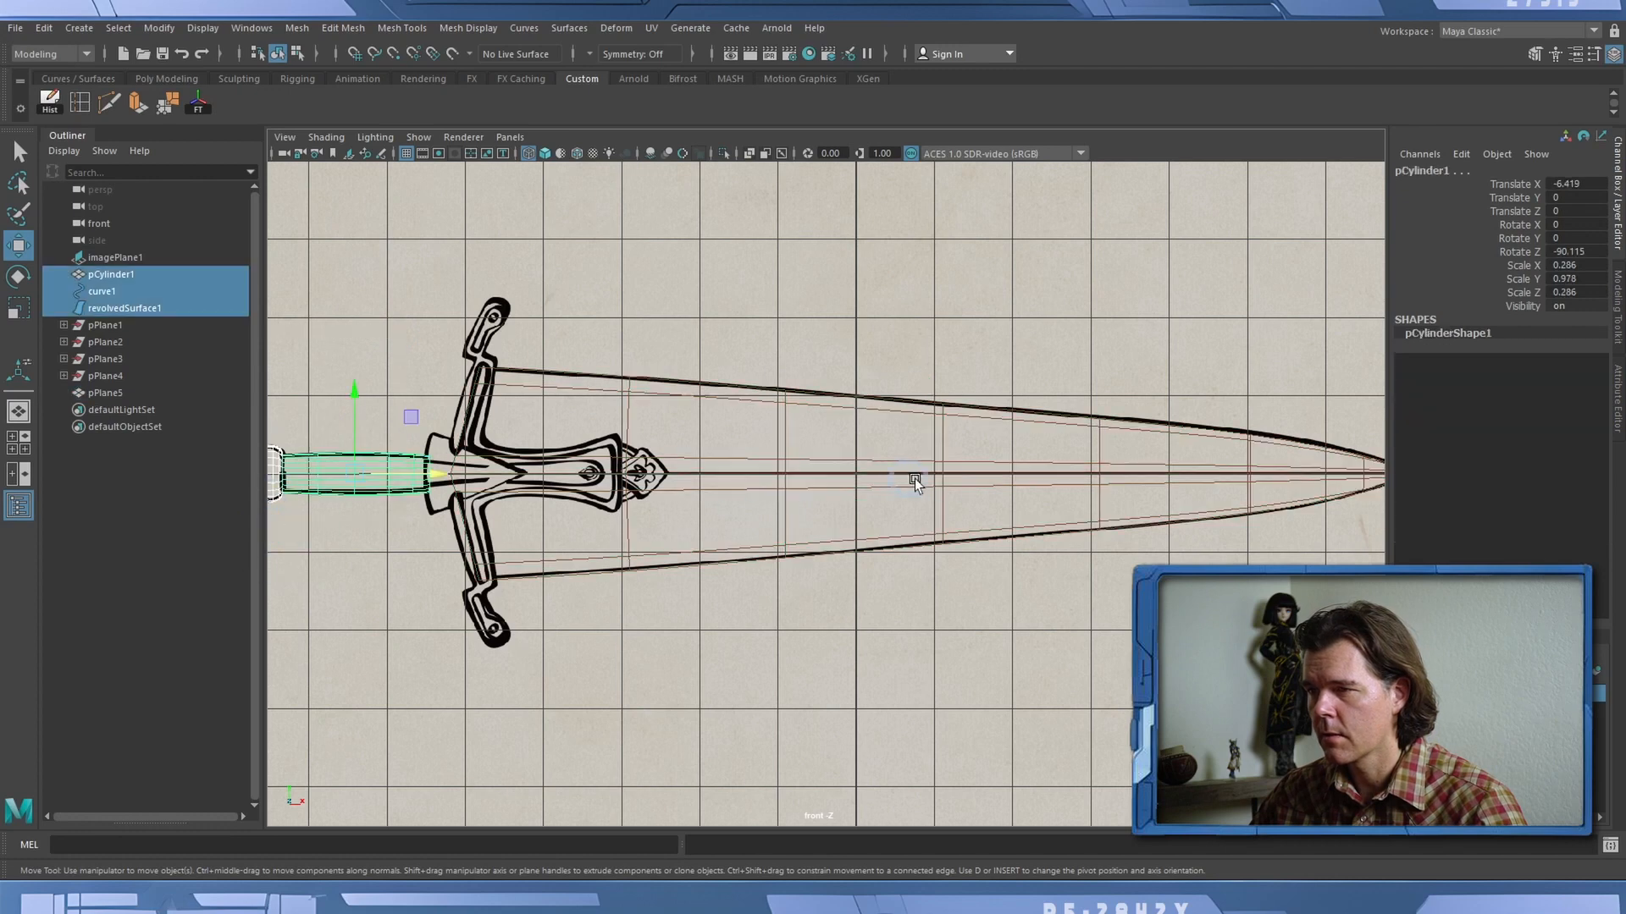
click(1597, 665)
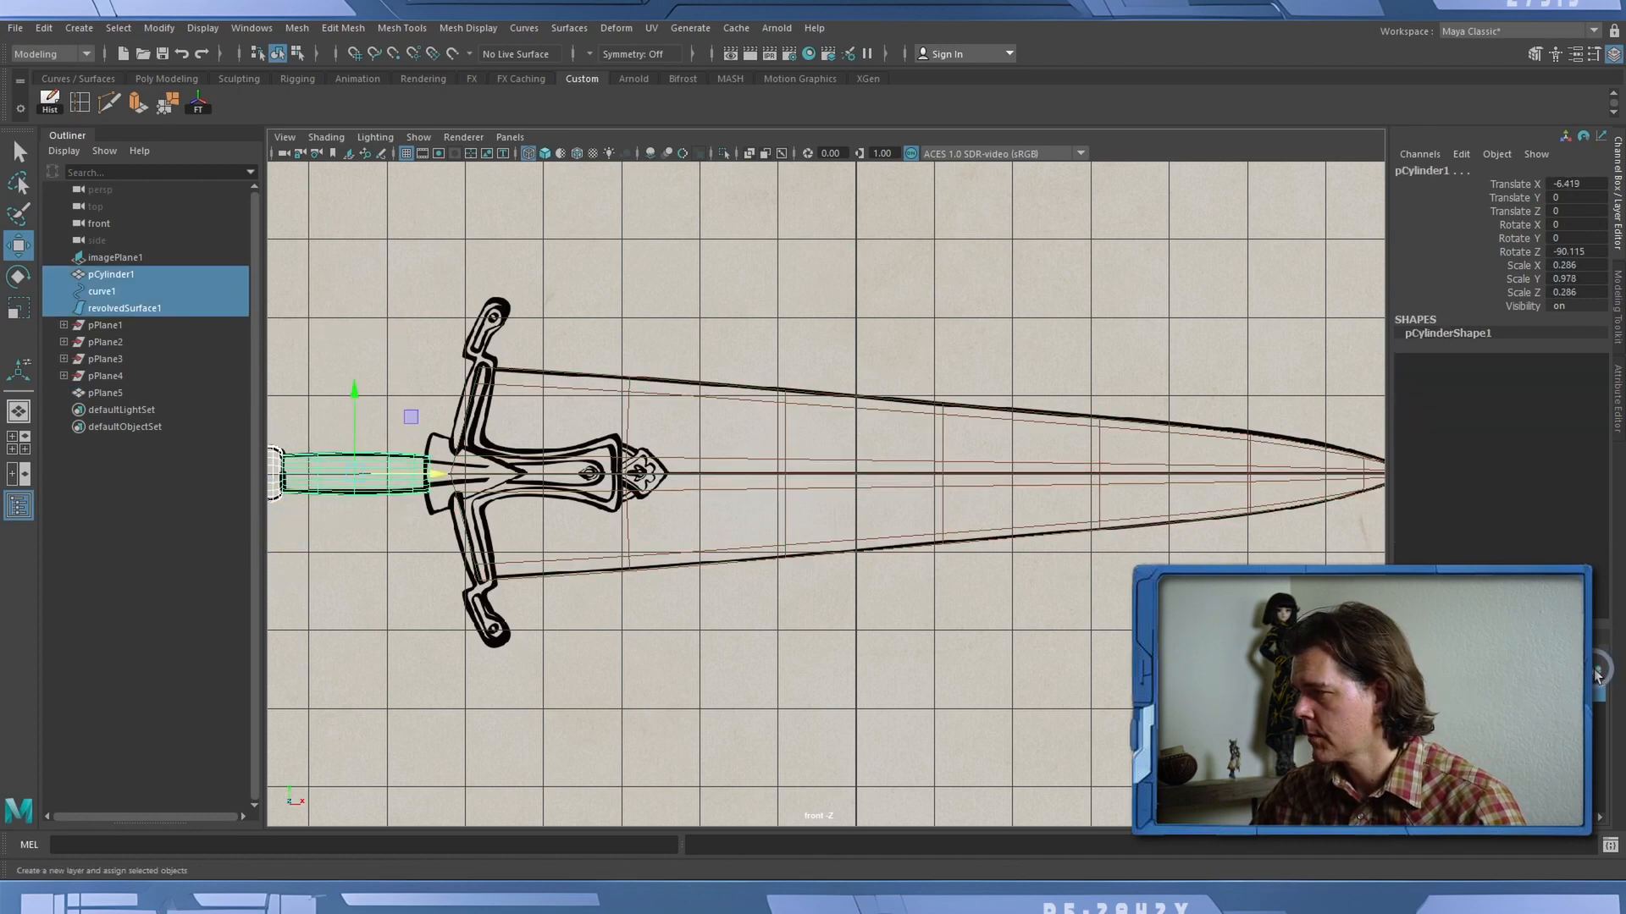
double_click(1598, 693)
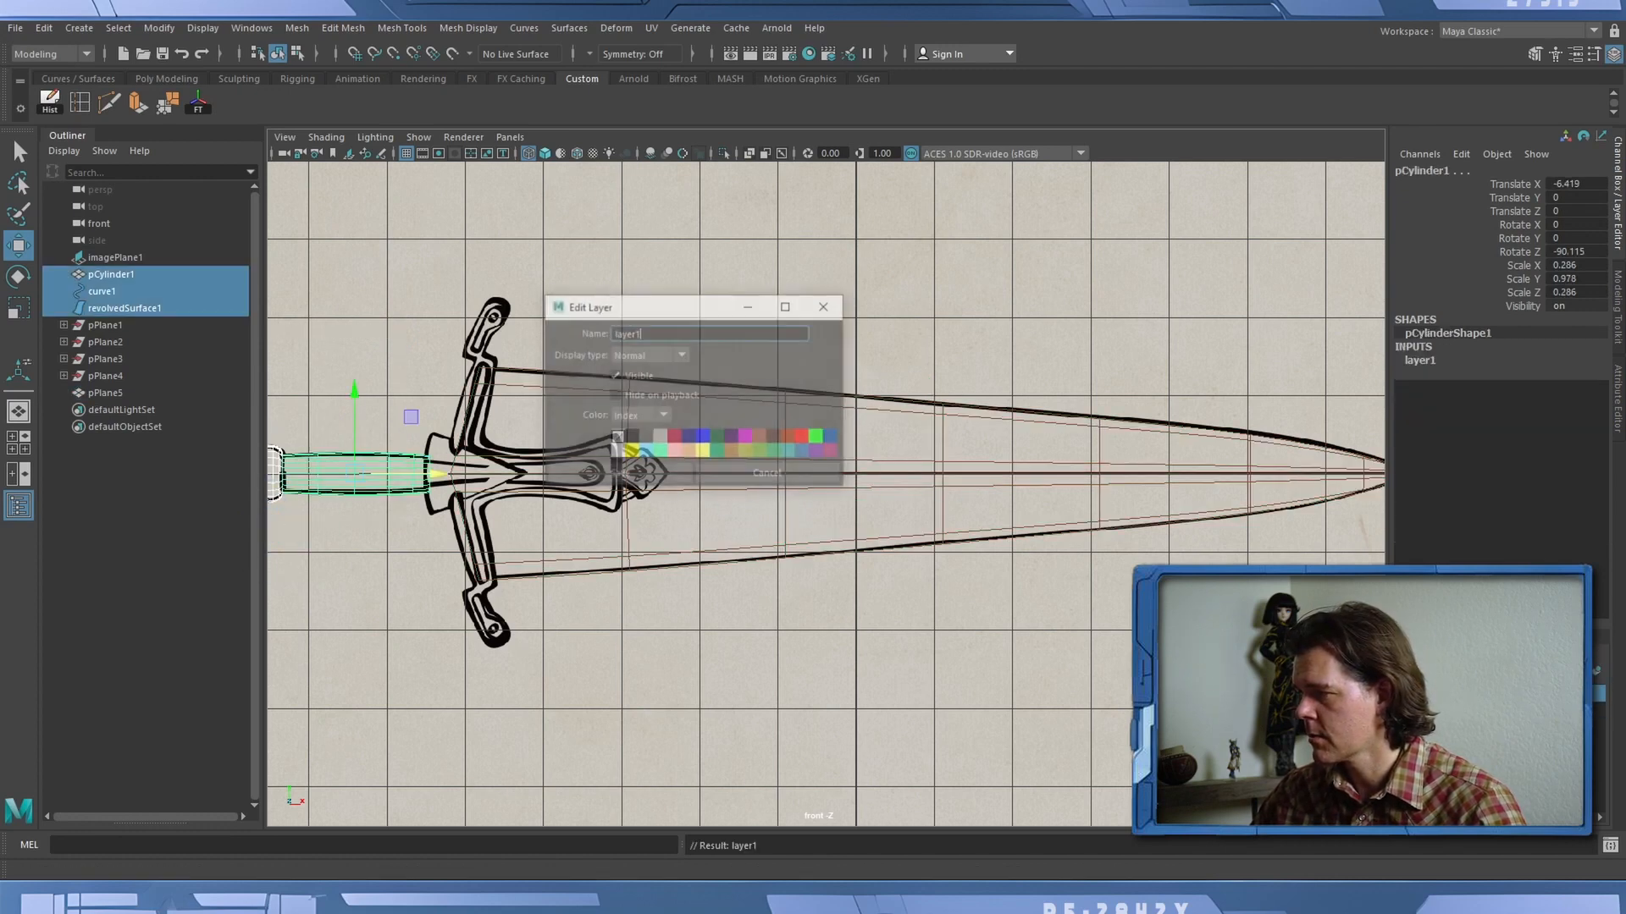
click(823, 439)
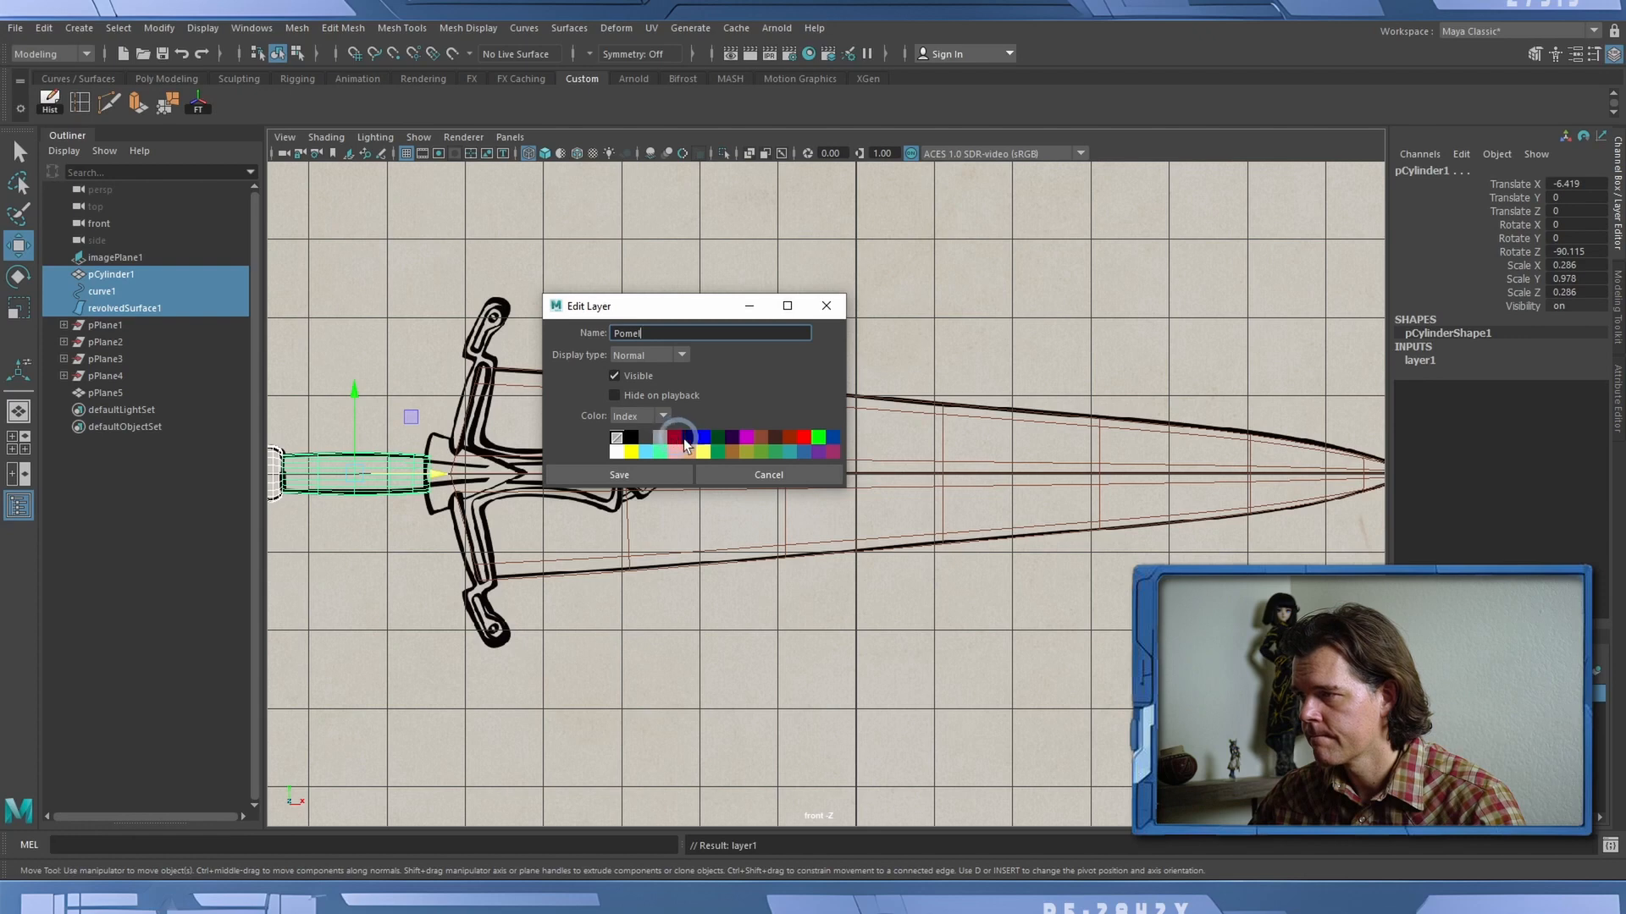
click(783, 441)
click(564, 477)
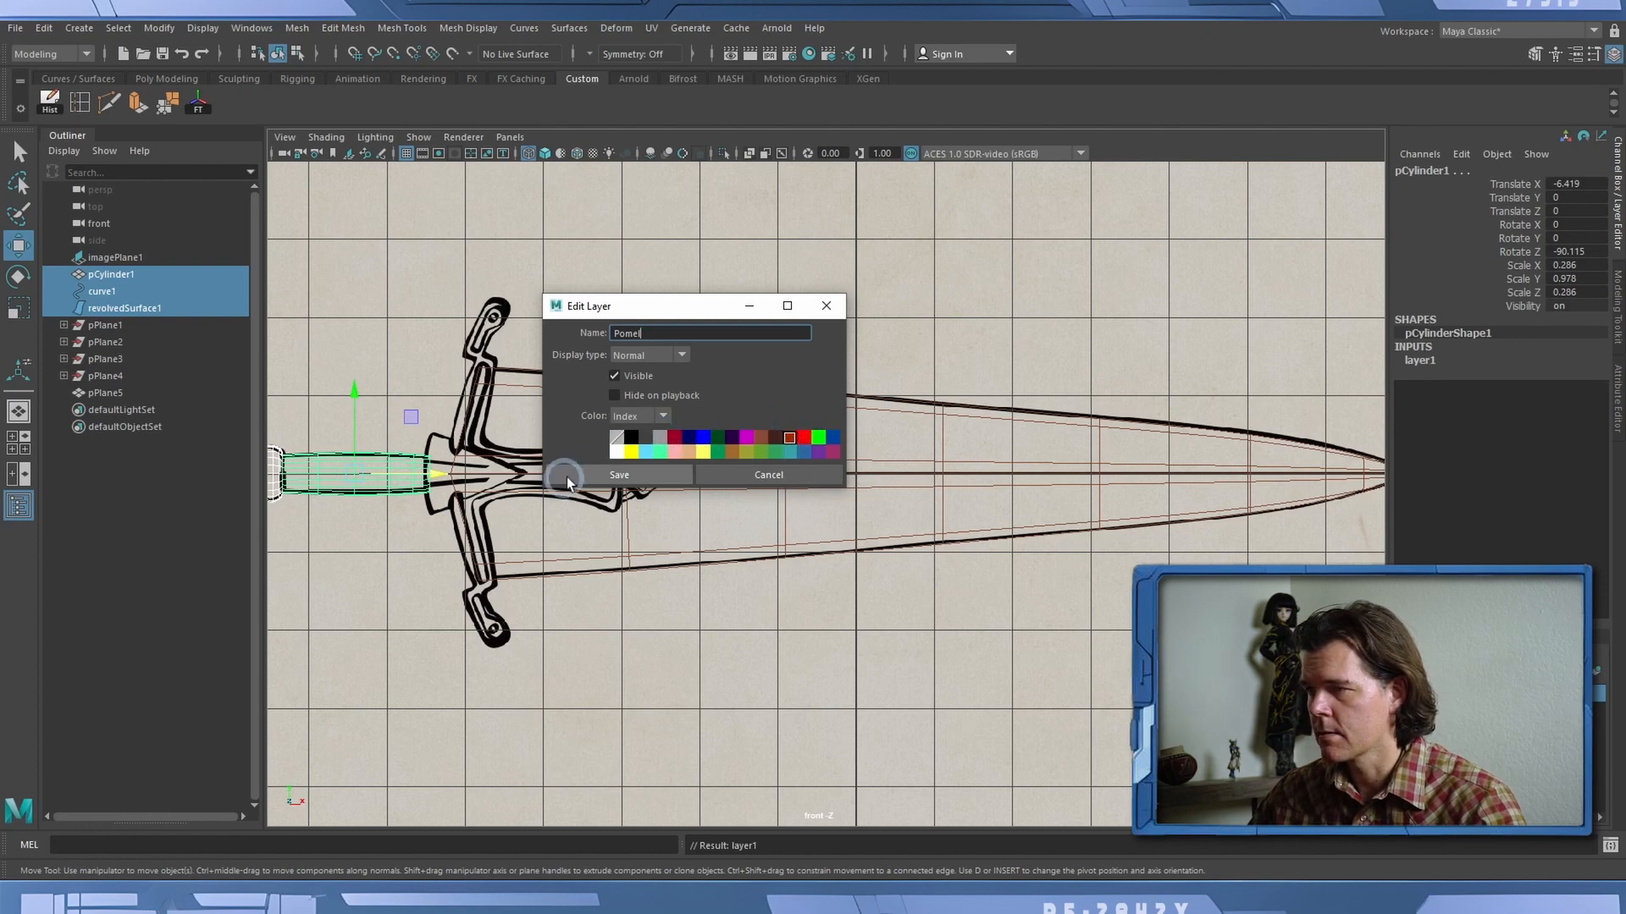
Select only the grip cylinder and show its guard-side end close up in the perspective view with shaded display.
click(402, 318)
click(410, 468)
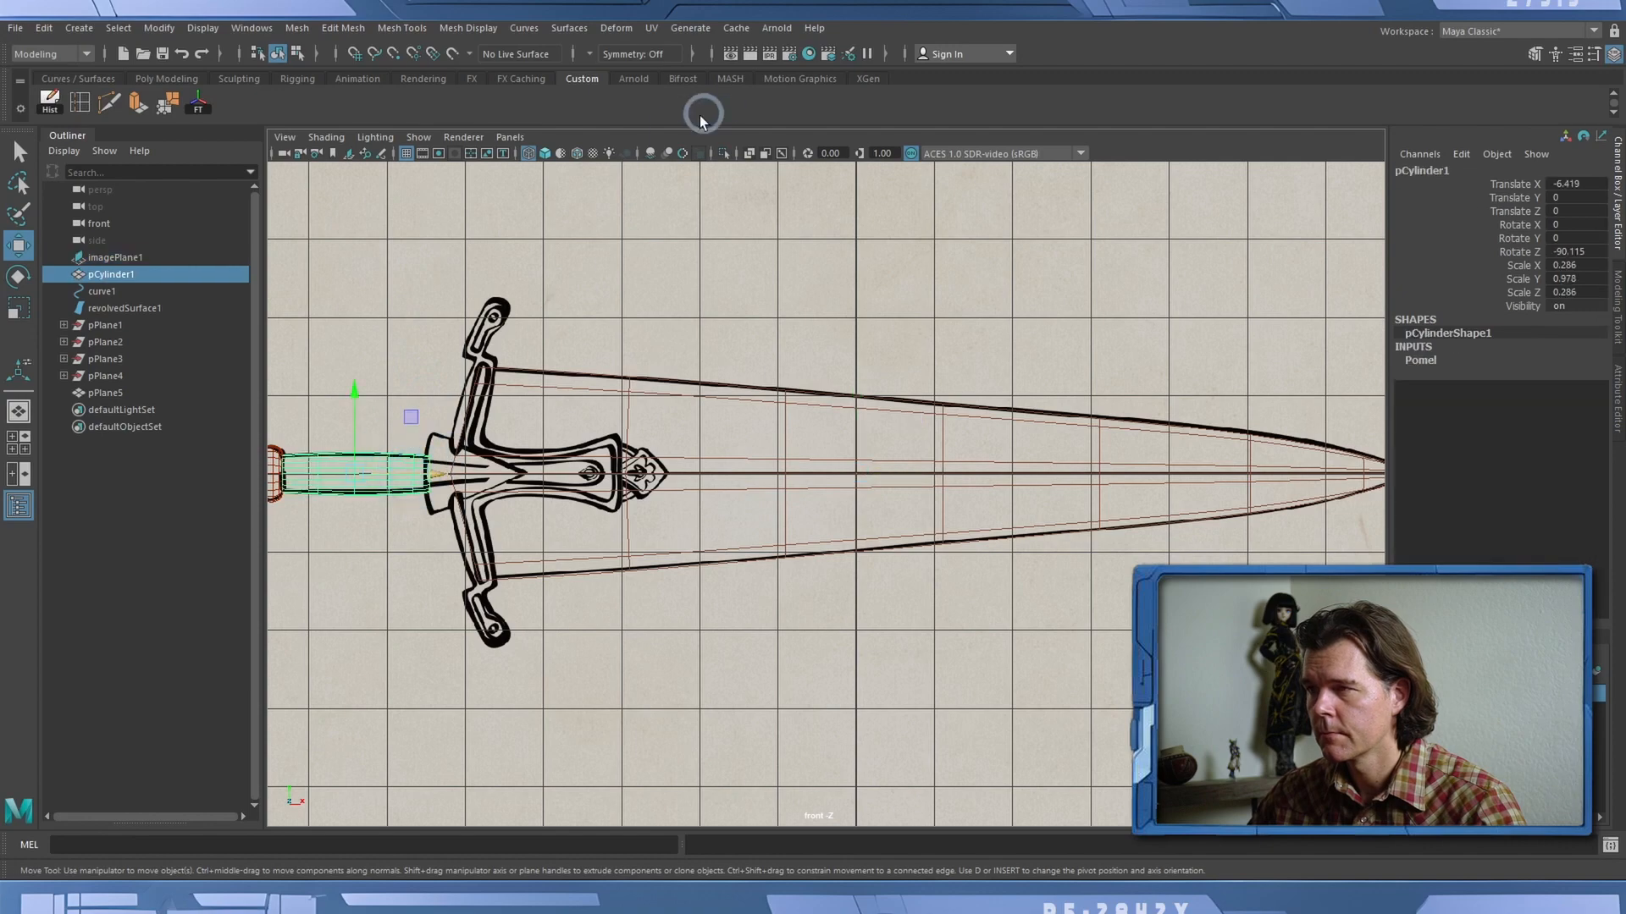
click(507, 134)
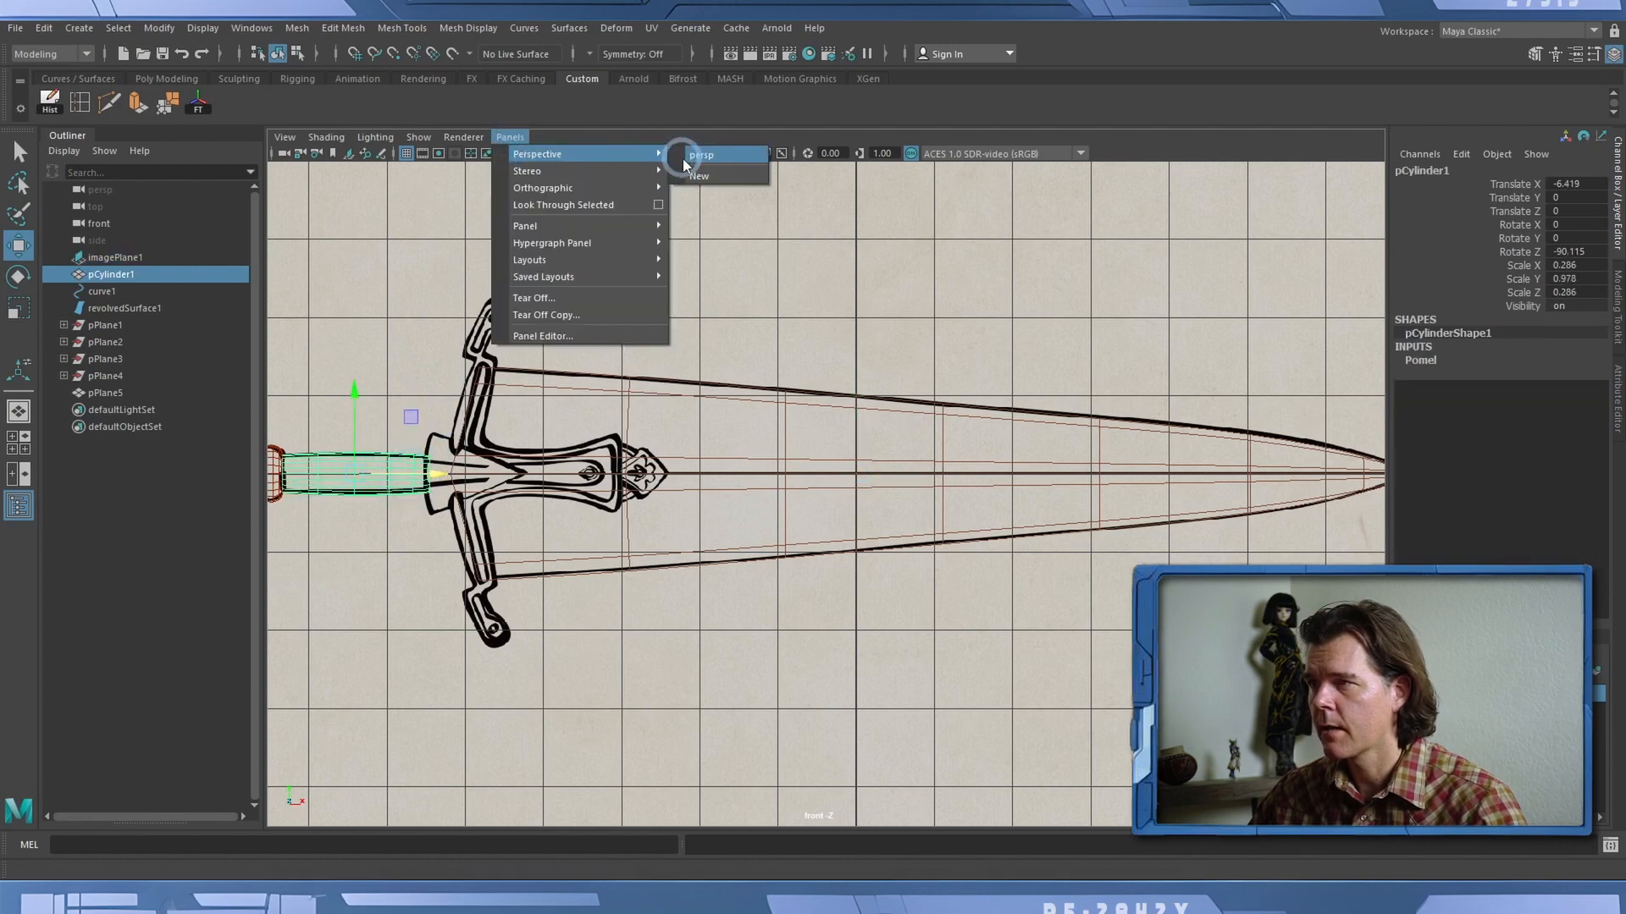
click(683, 159)
alt+drag(723, 434, 714, 445)
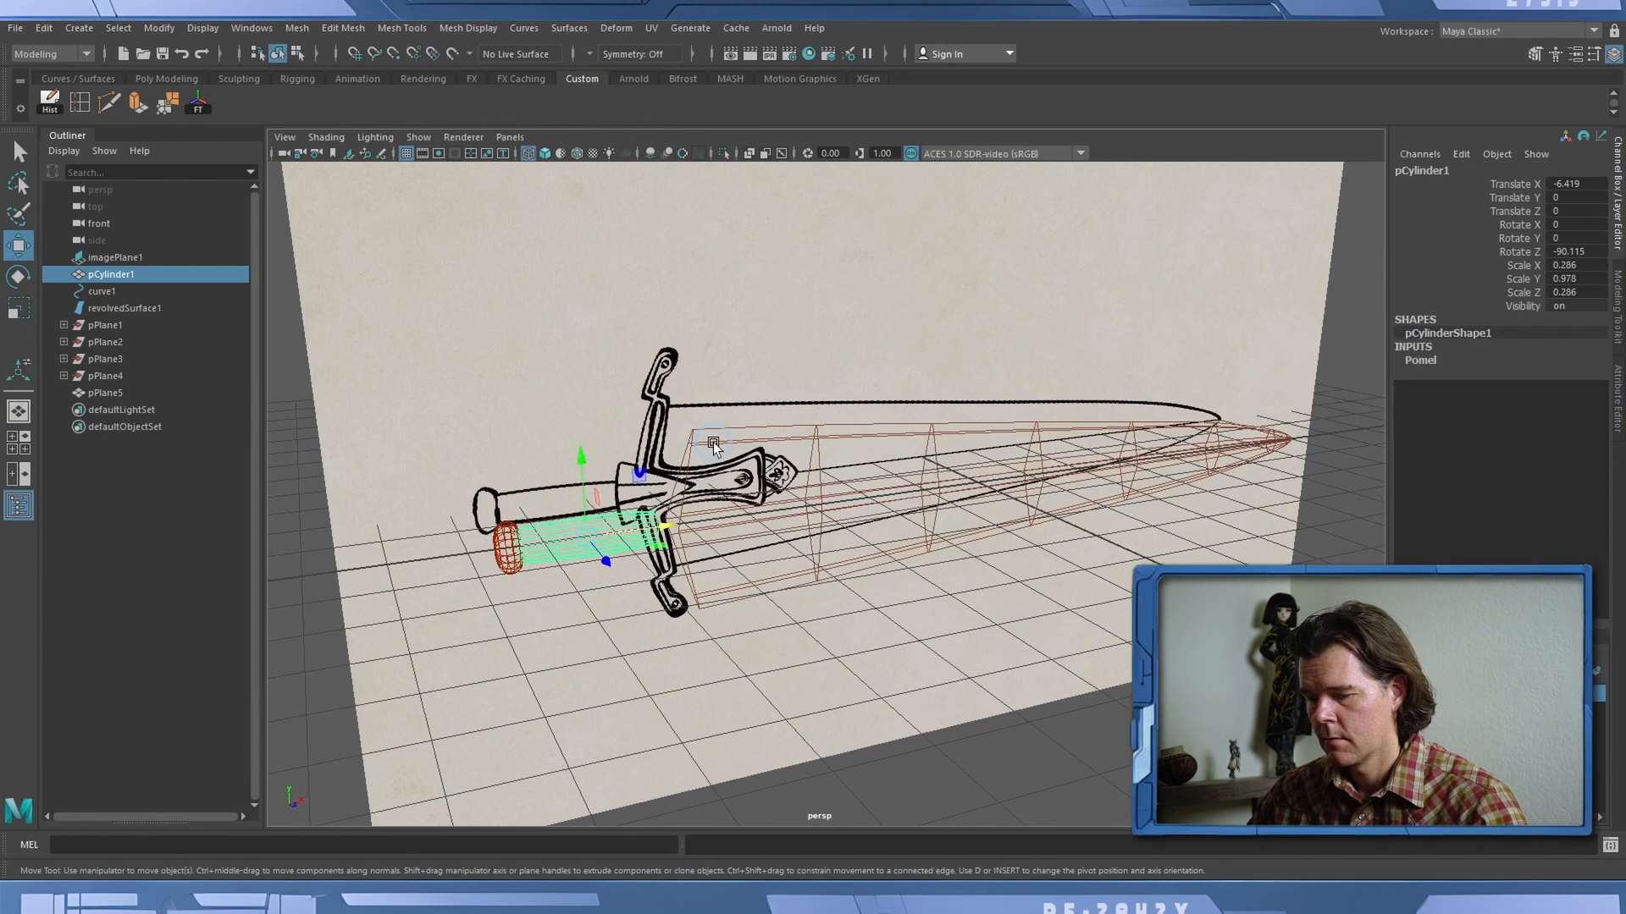
key(f)
alt+drag(926, 452, 925, 433)
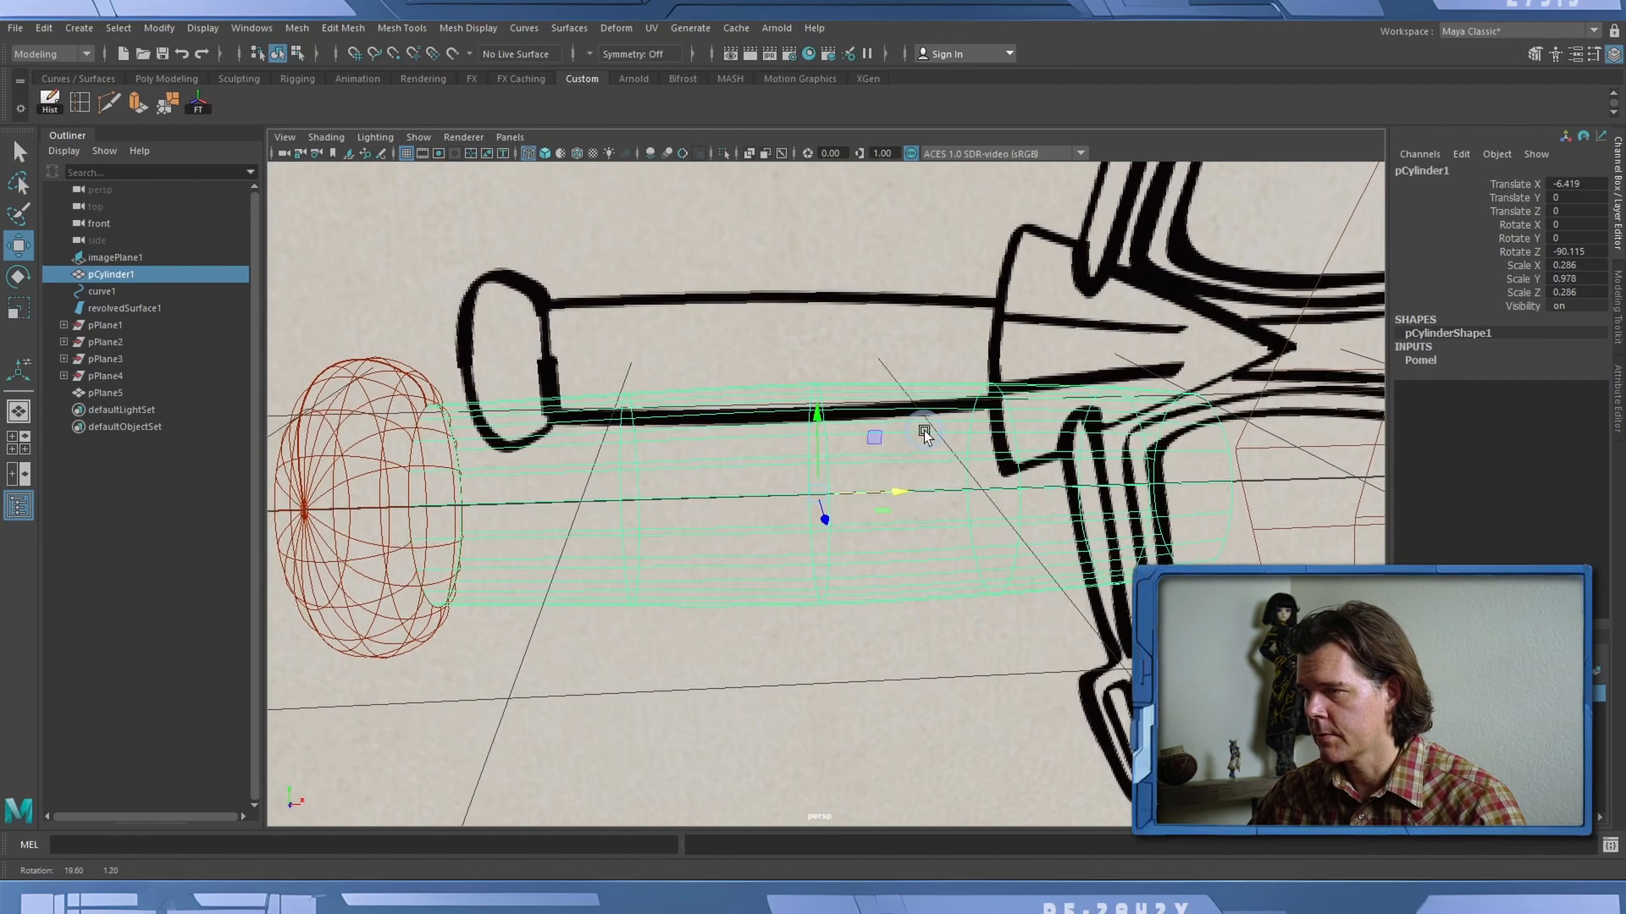
alt+middle_drag(1176, 437, 718, 392)
mouse_move(584, 423)
alt+right_down()
mouse_move(997, 389)
mouse_move(959, 367)
alt+right_up()
alt+middle_drag(602, 308, 628, 385)
alt+drag(627, 384, 657, 393)
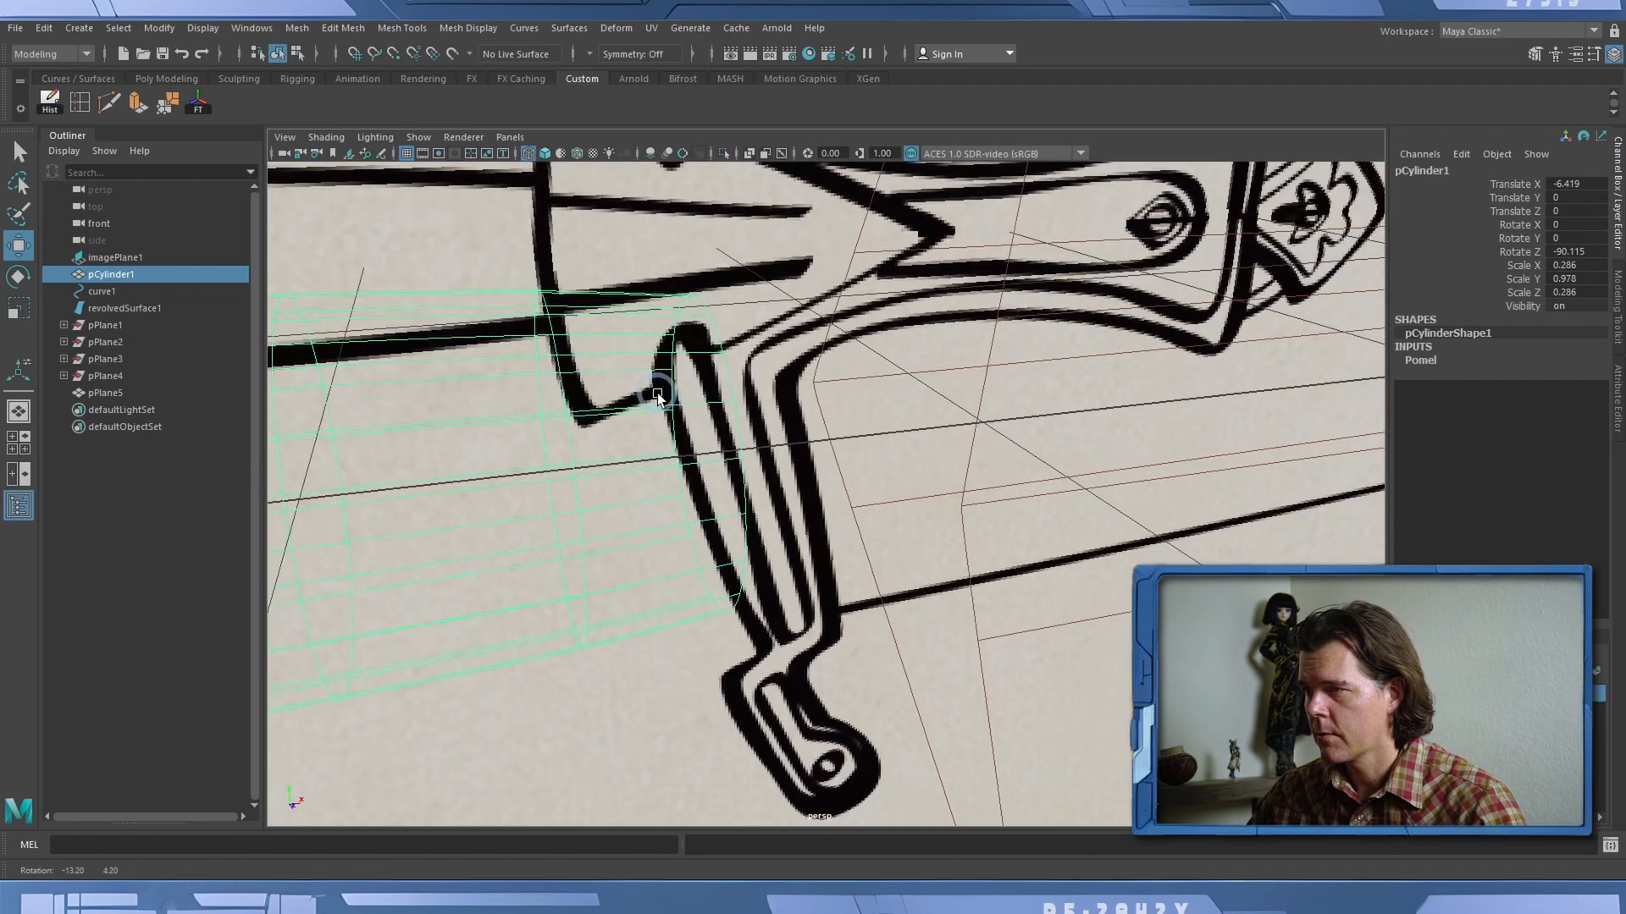
key(5)
Insert an edge loop around the grip cylinder between its last existing loop and the guard-side end.
click(79, 101)
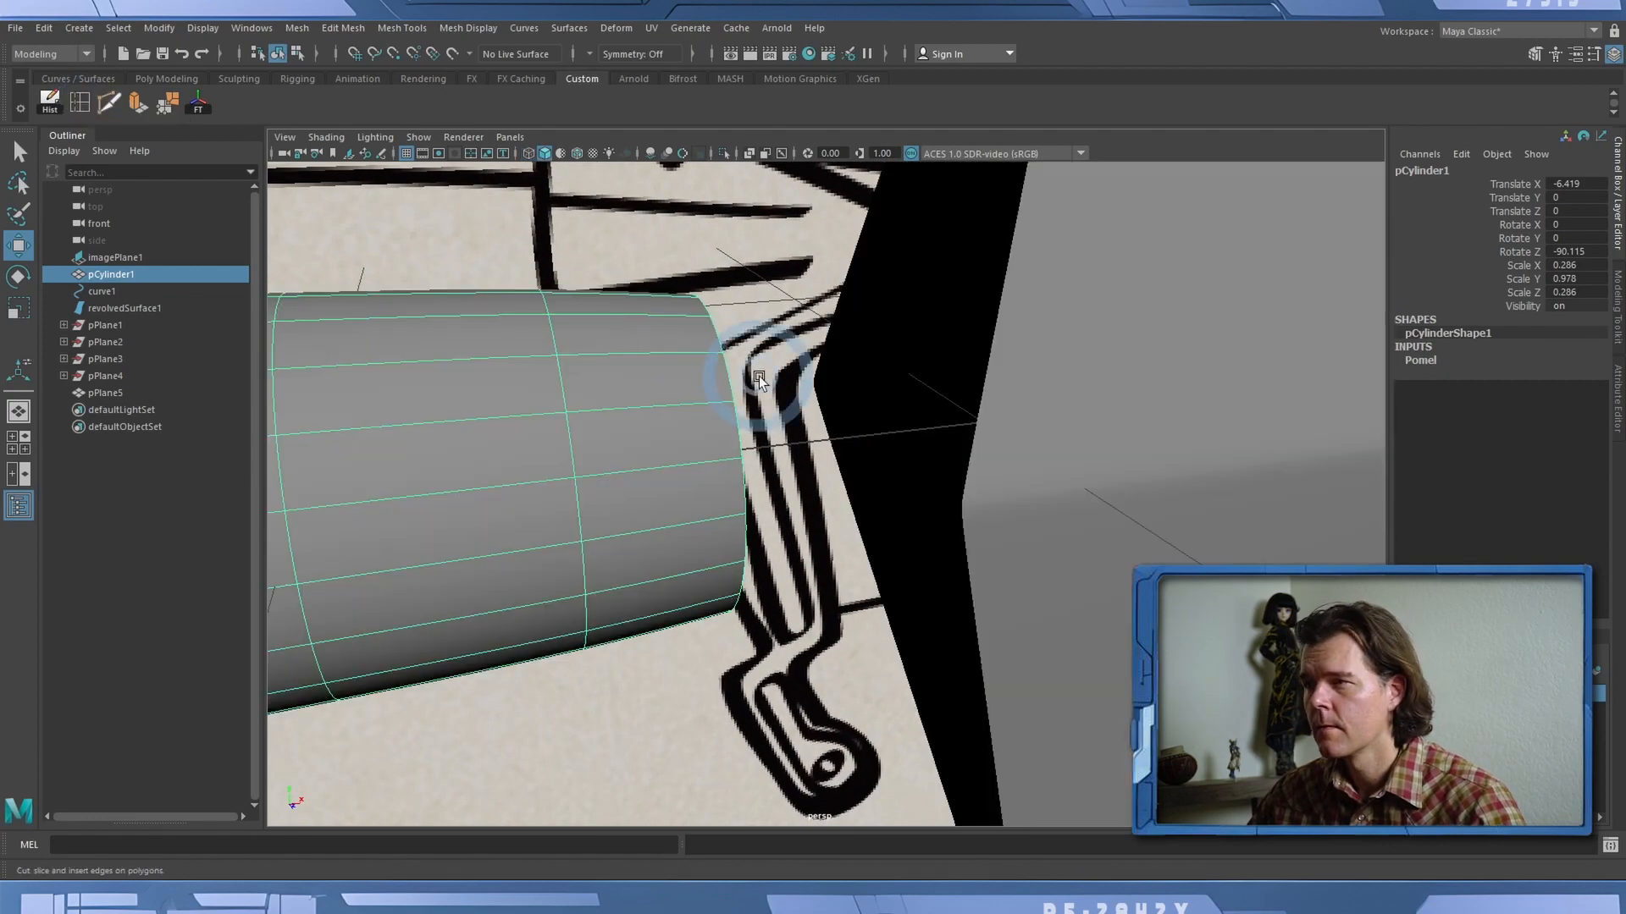
click(604, 356)
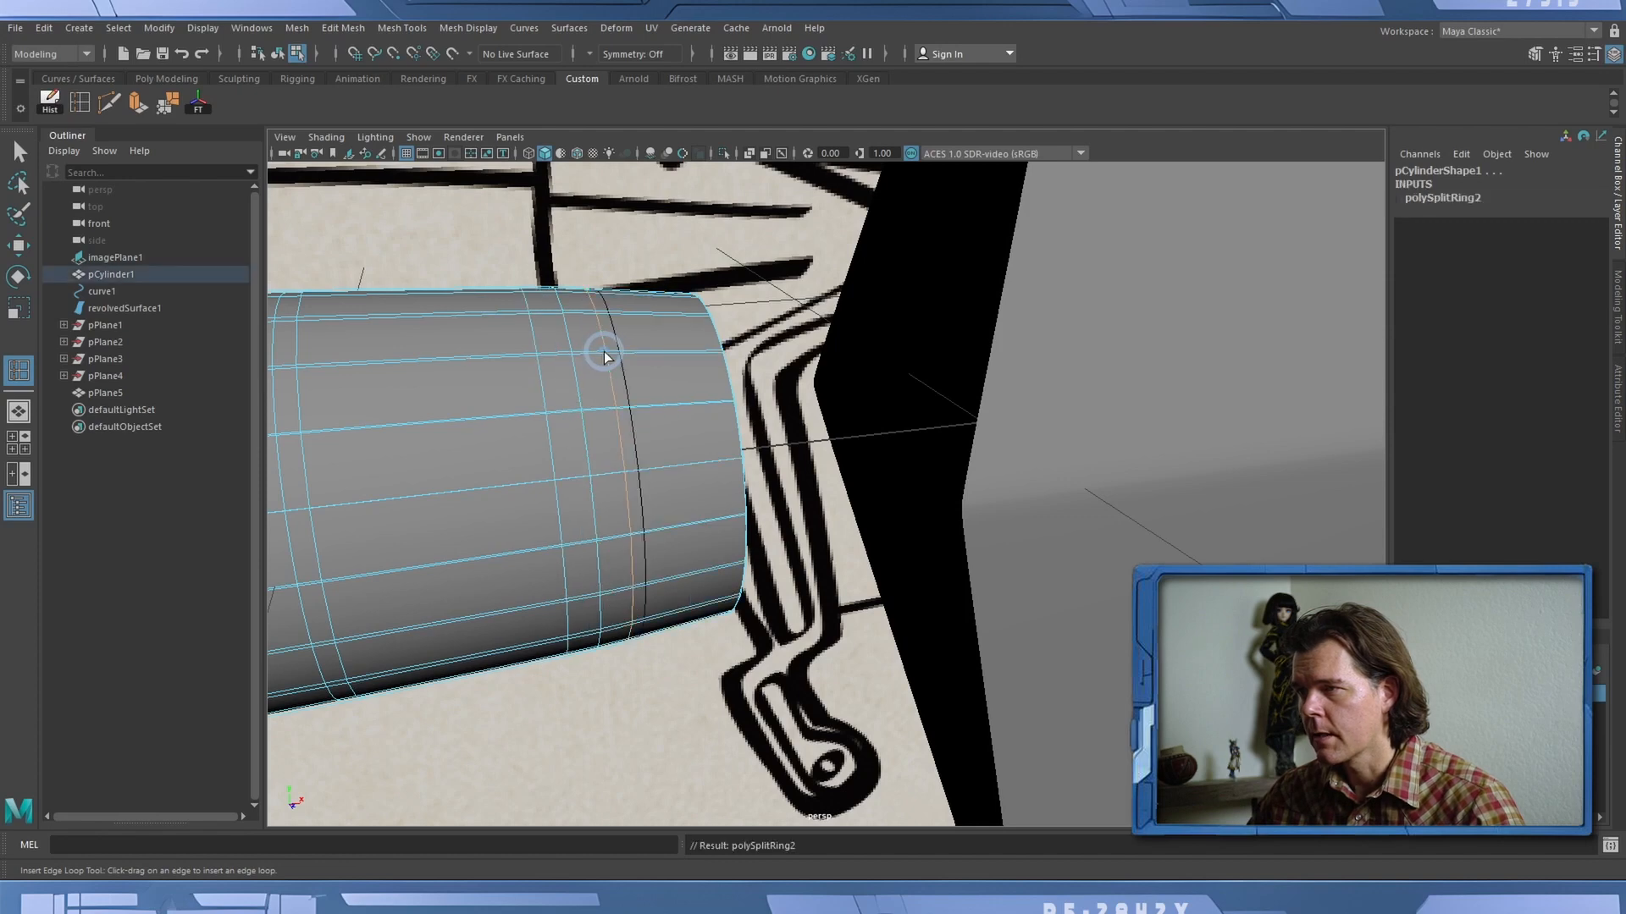
key(w)
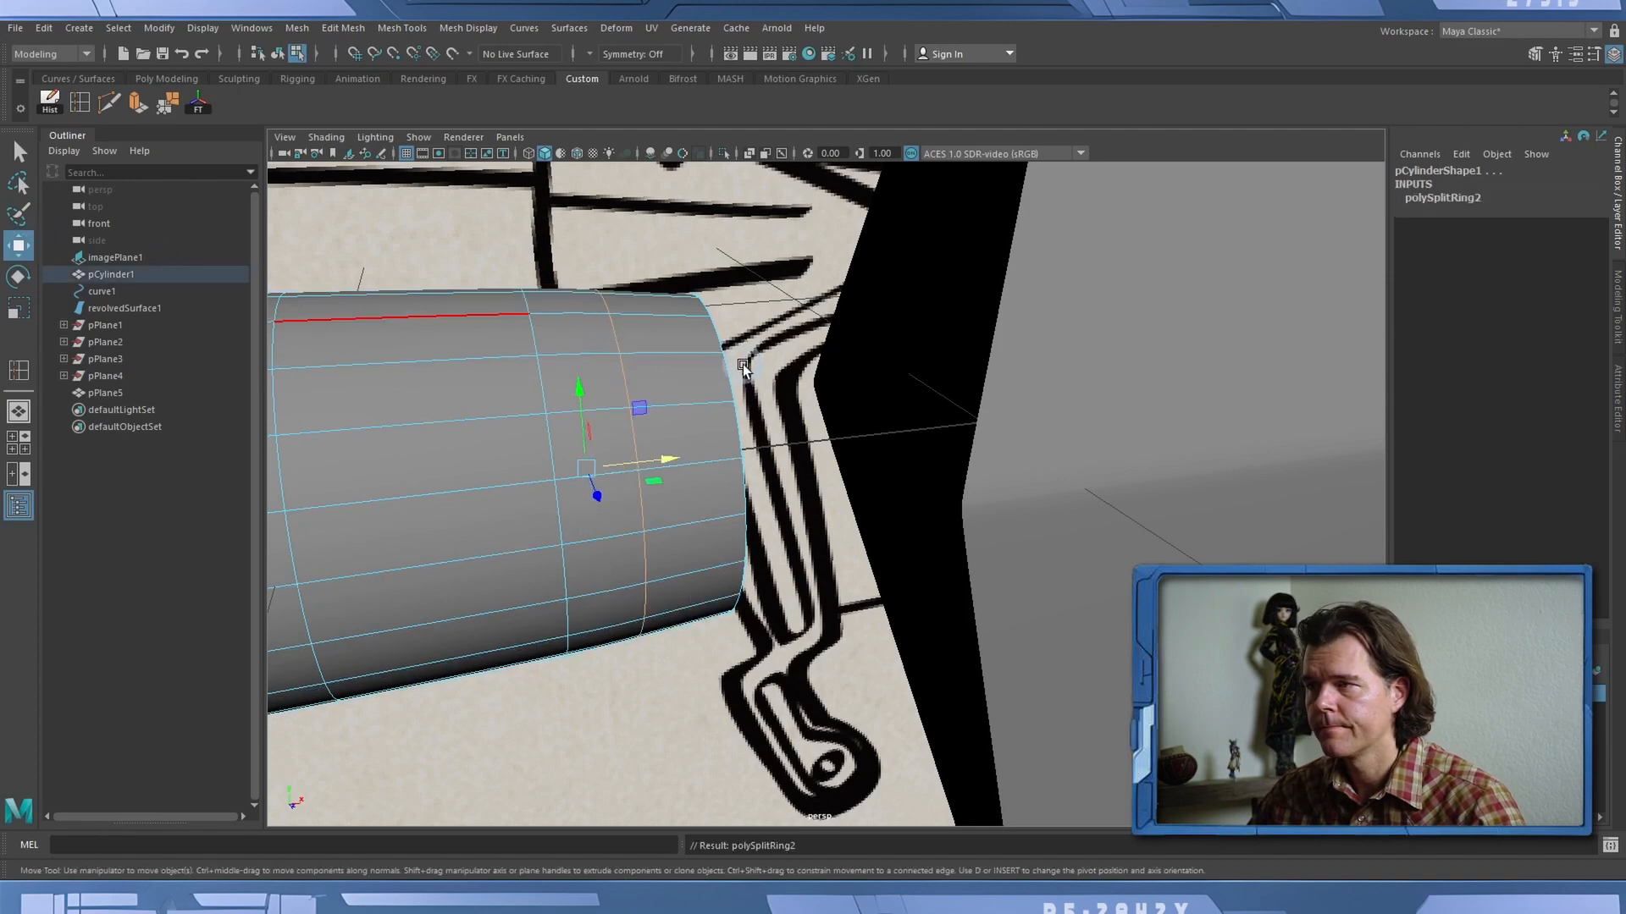
Extrude the outermost face band at the grip cylinder's guard-side end outward twice, the second time by about 0.024, forming a raised collar.
right_drag(694, 332, 684, 361)
click(678, 332)
click(676, 379)
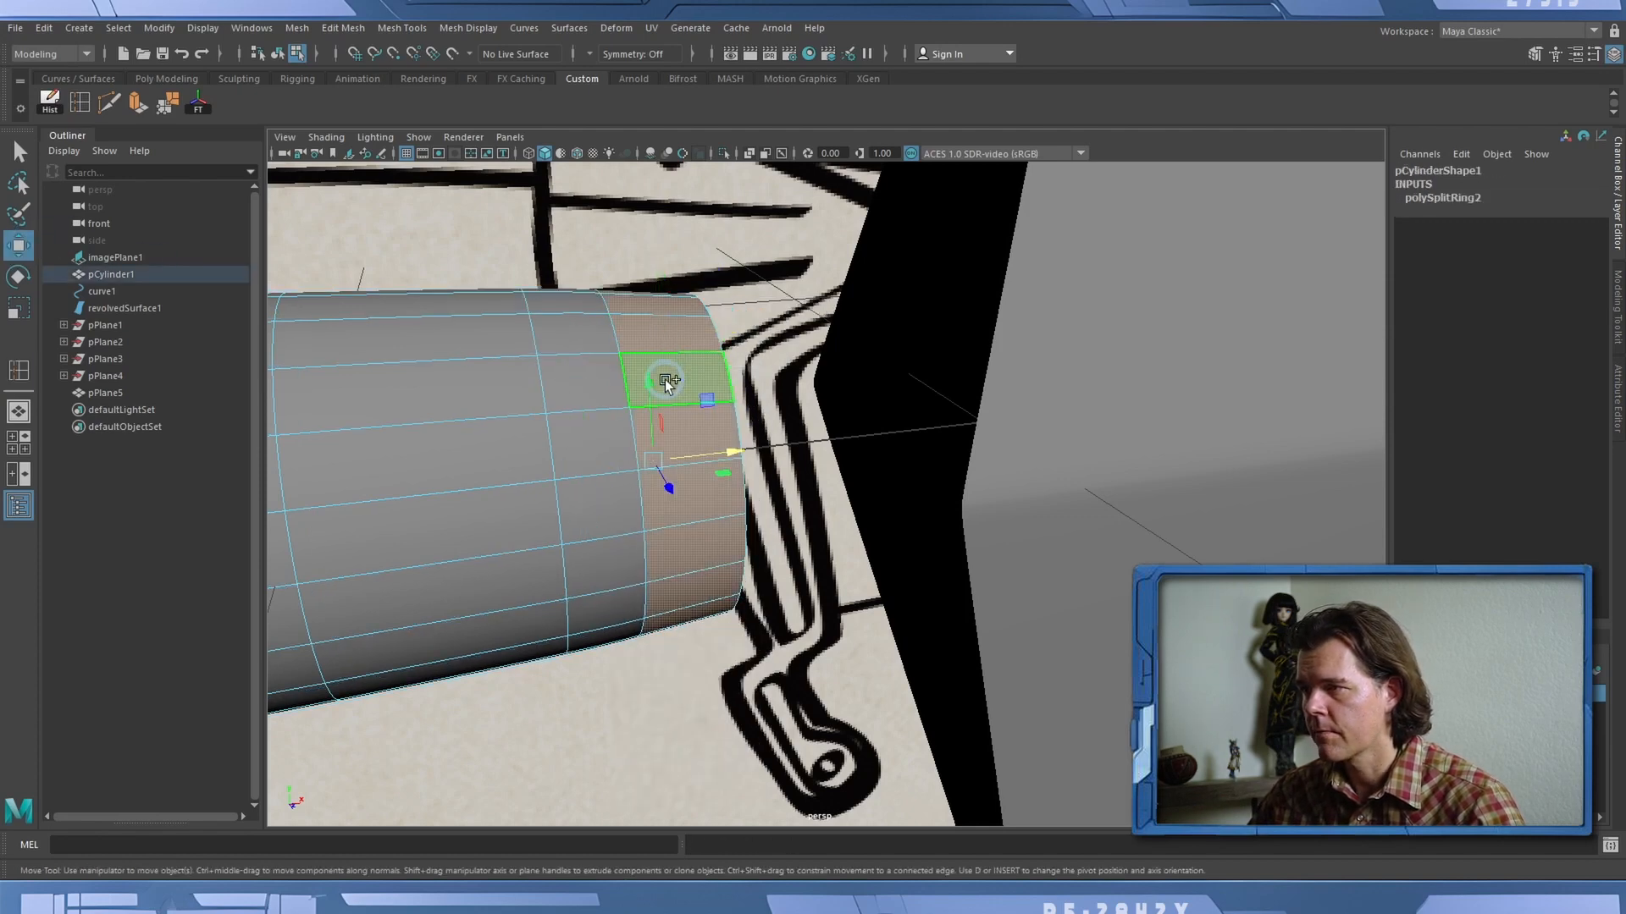
click(157, 110)
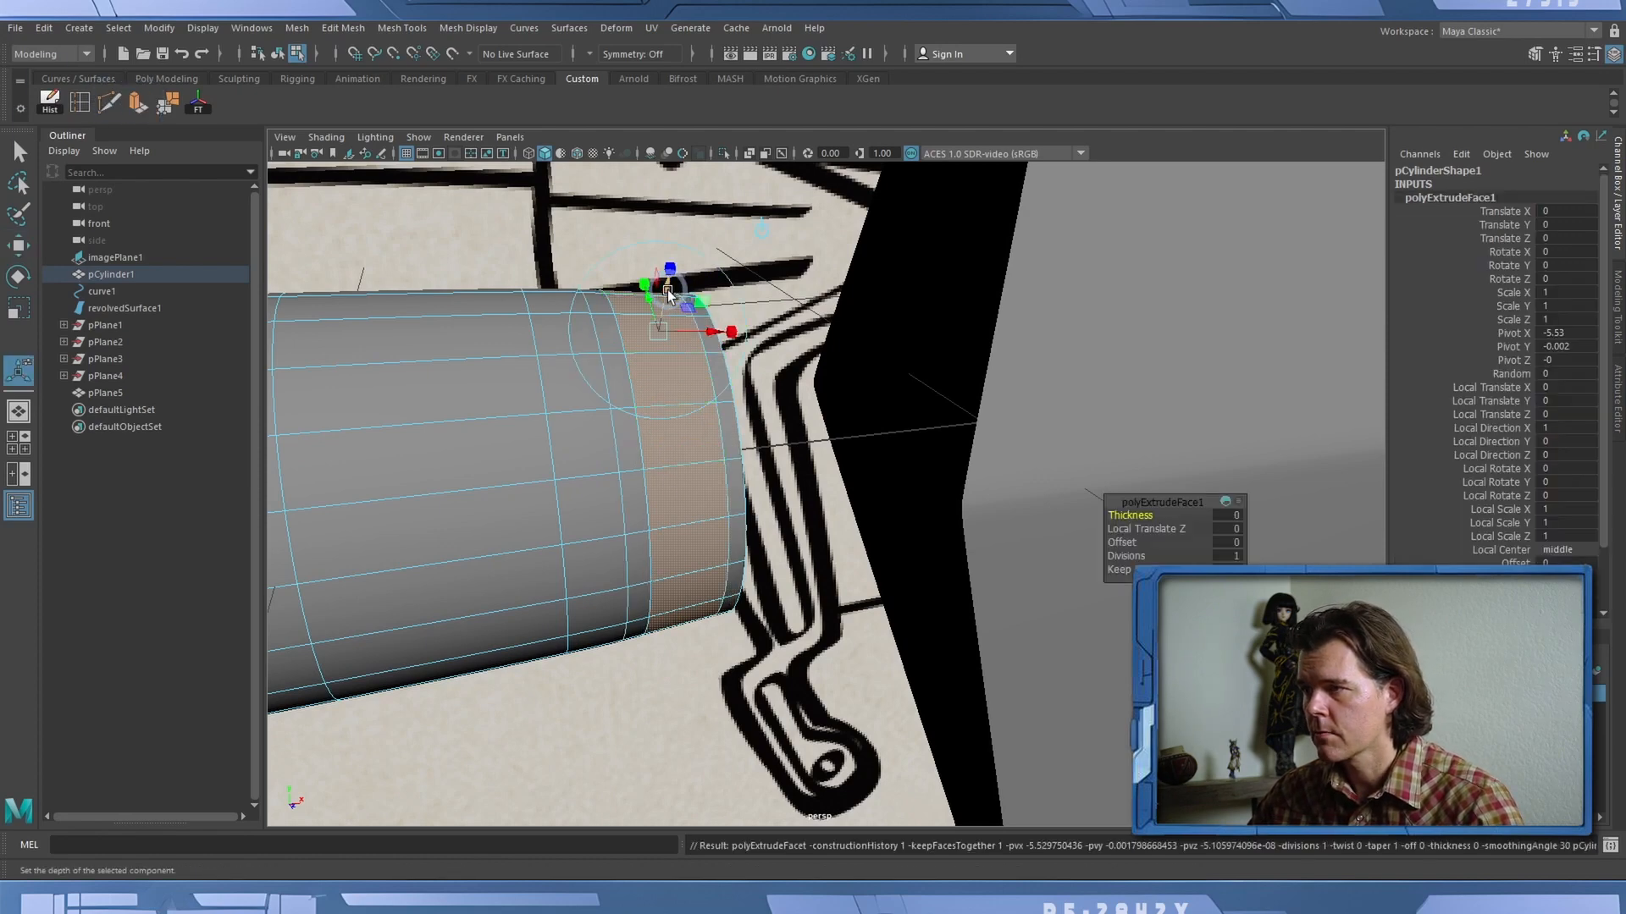
drag(669, 294, 673, 271)
key(ctrl+e)
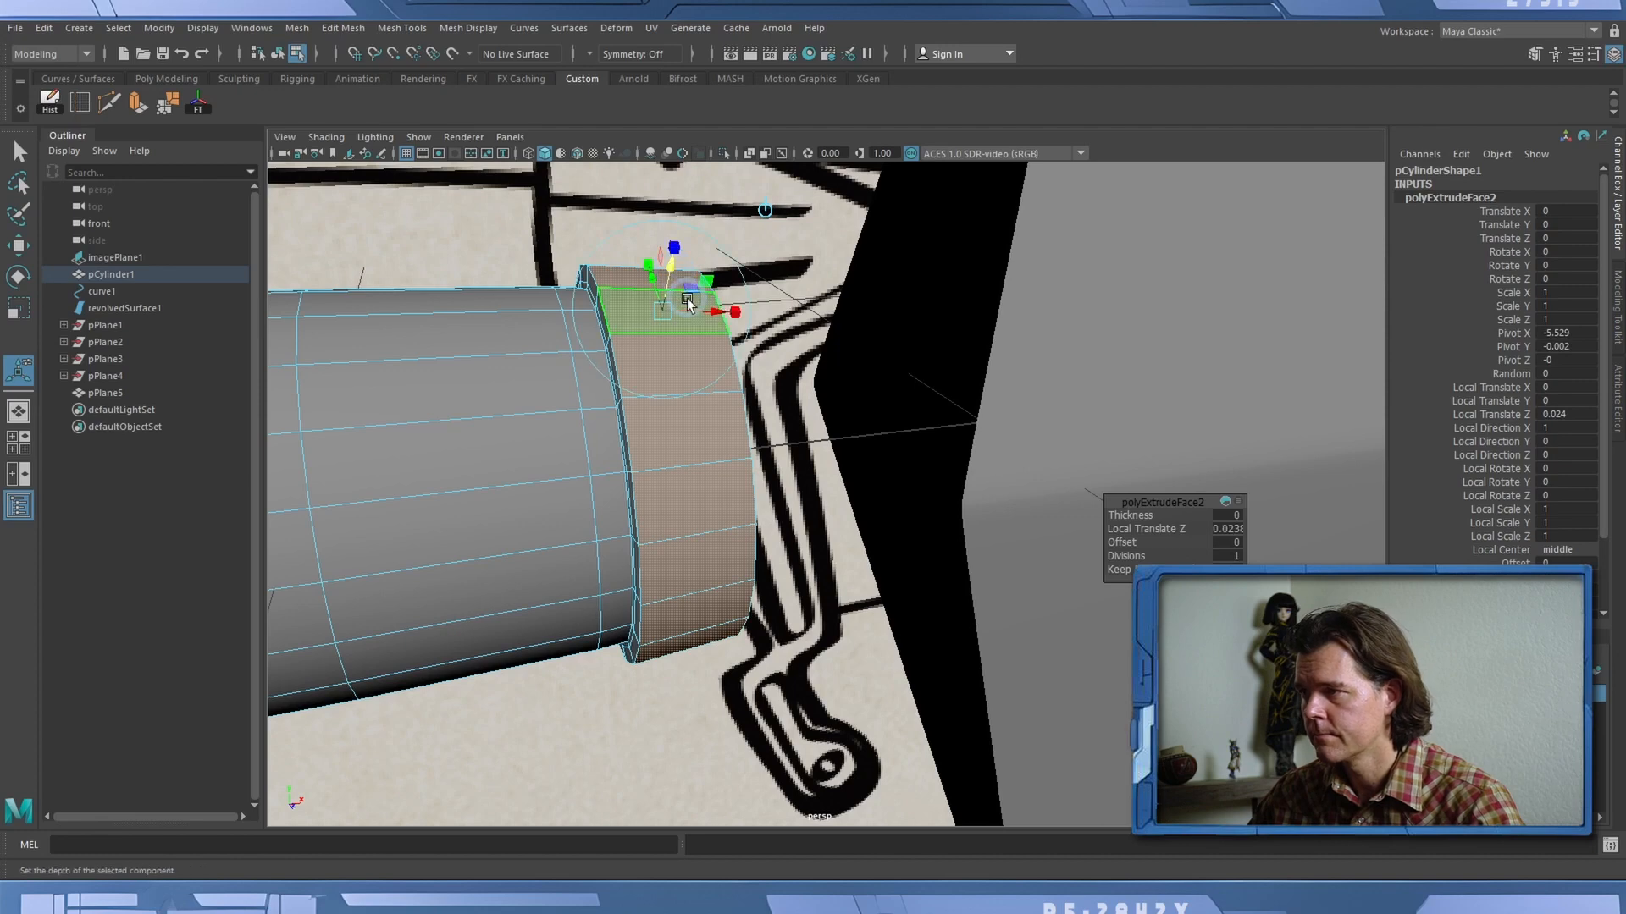
Move the collar's outer edge loop on the grip side slightly toward the guard to bevel it, and check the shape with a smooth preview.
click(18, 245)
click(134, 276)
right_drag(596, 282, 599, 228)
double_click(593, 278)
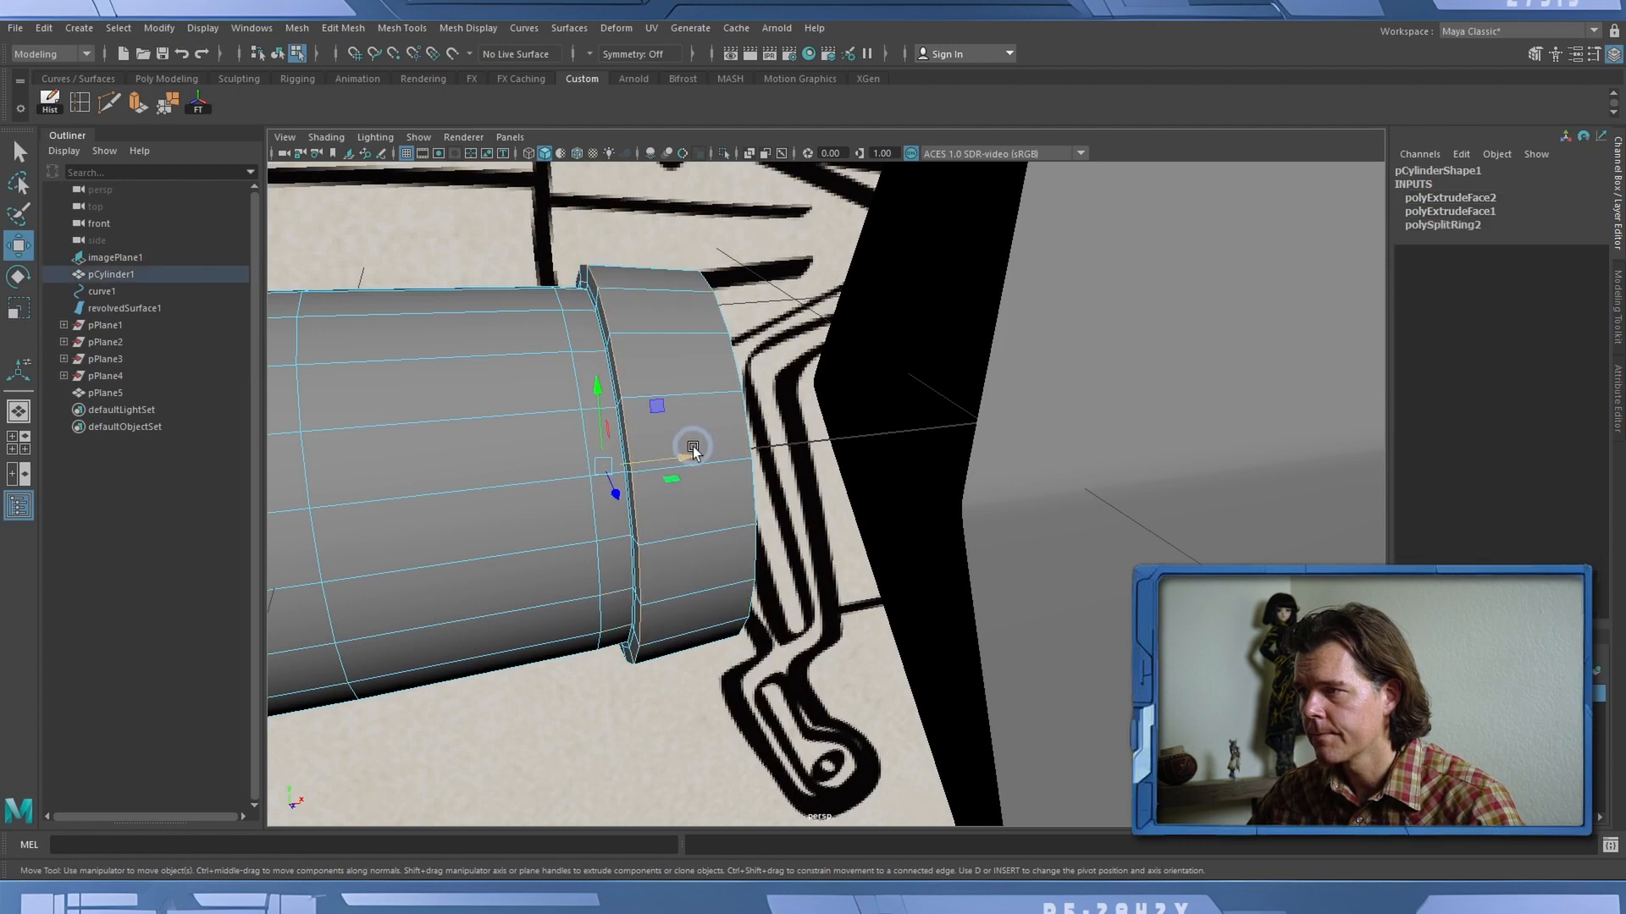
drag(683, 455, 690, 455)
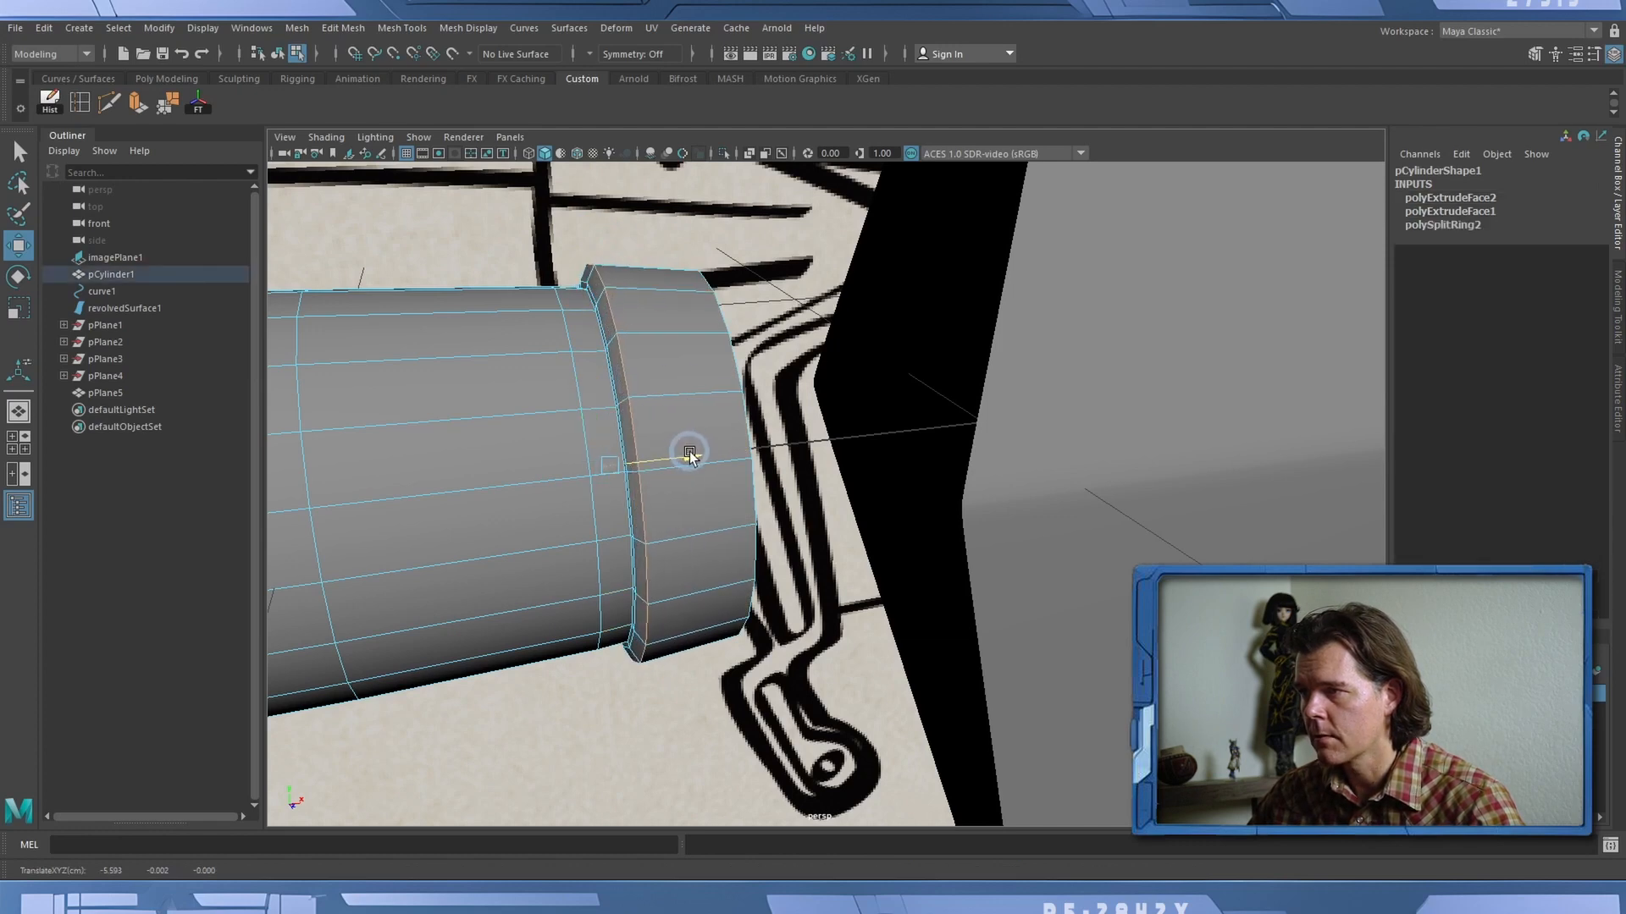
key(3)
mouse_move(702, 388)
alt+mouse_down()
mouse_move(736, 356)
mouse_move(707, 375)
alt+mouse_up()
key(1)
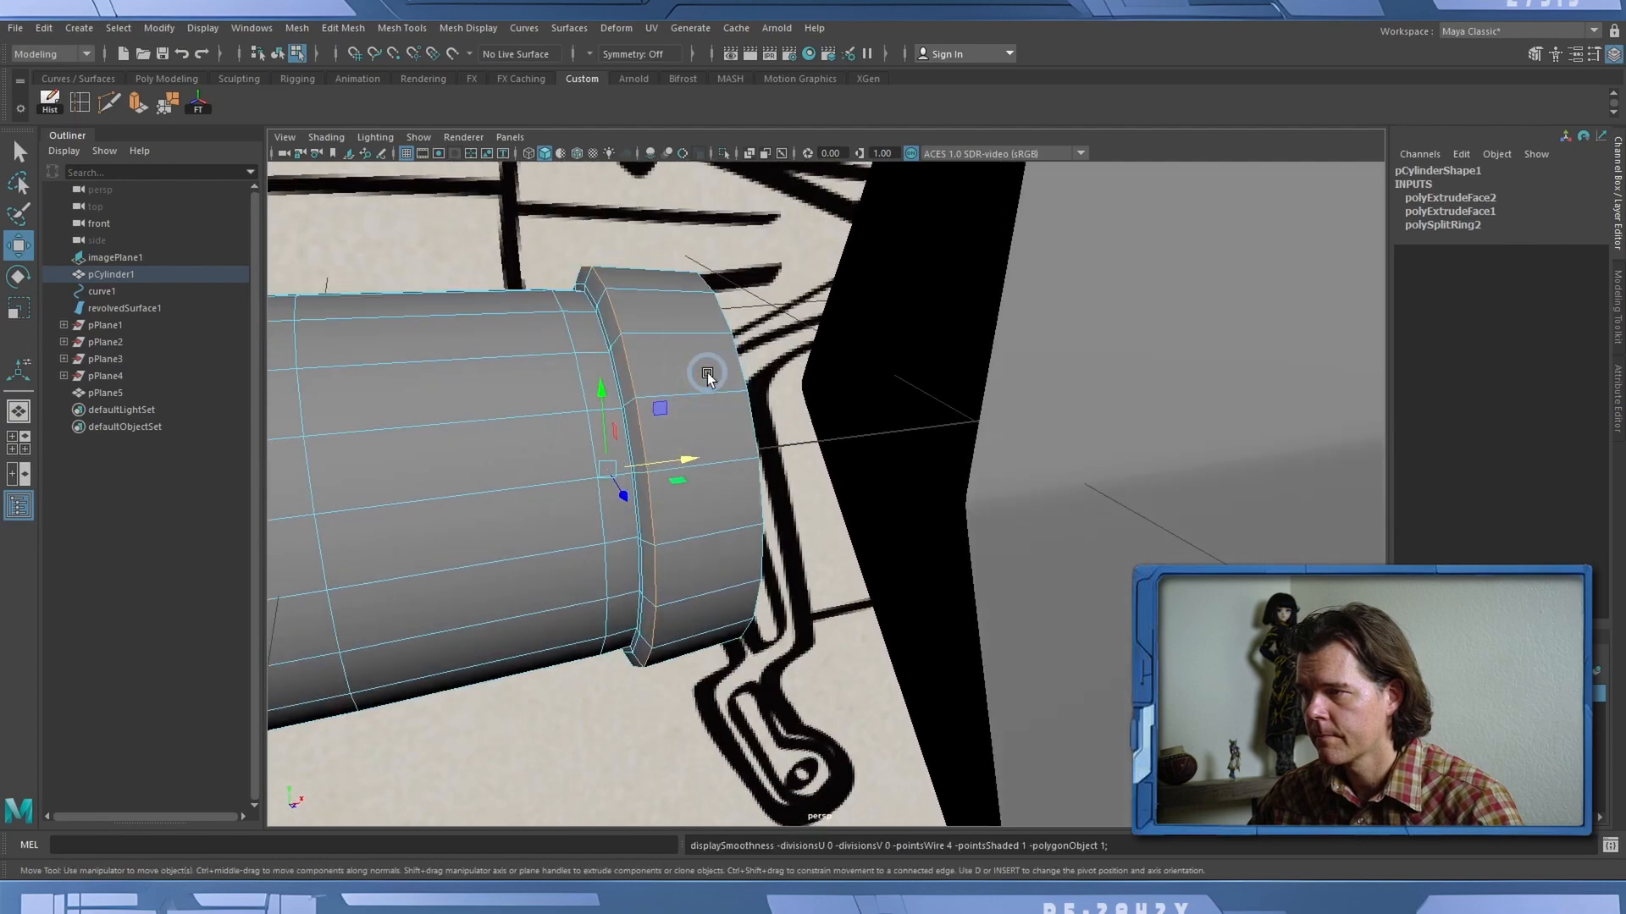
Insert an edge loop around the grip just before the collar and check the tightened transition in a smooth preview.
click(81, 110)
alt+drag(527, 374, 624, 373)
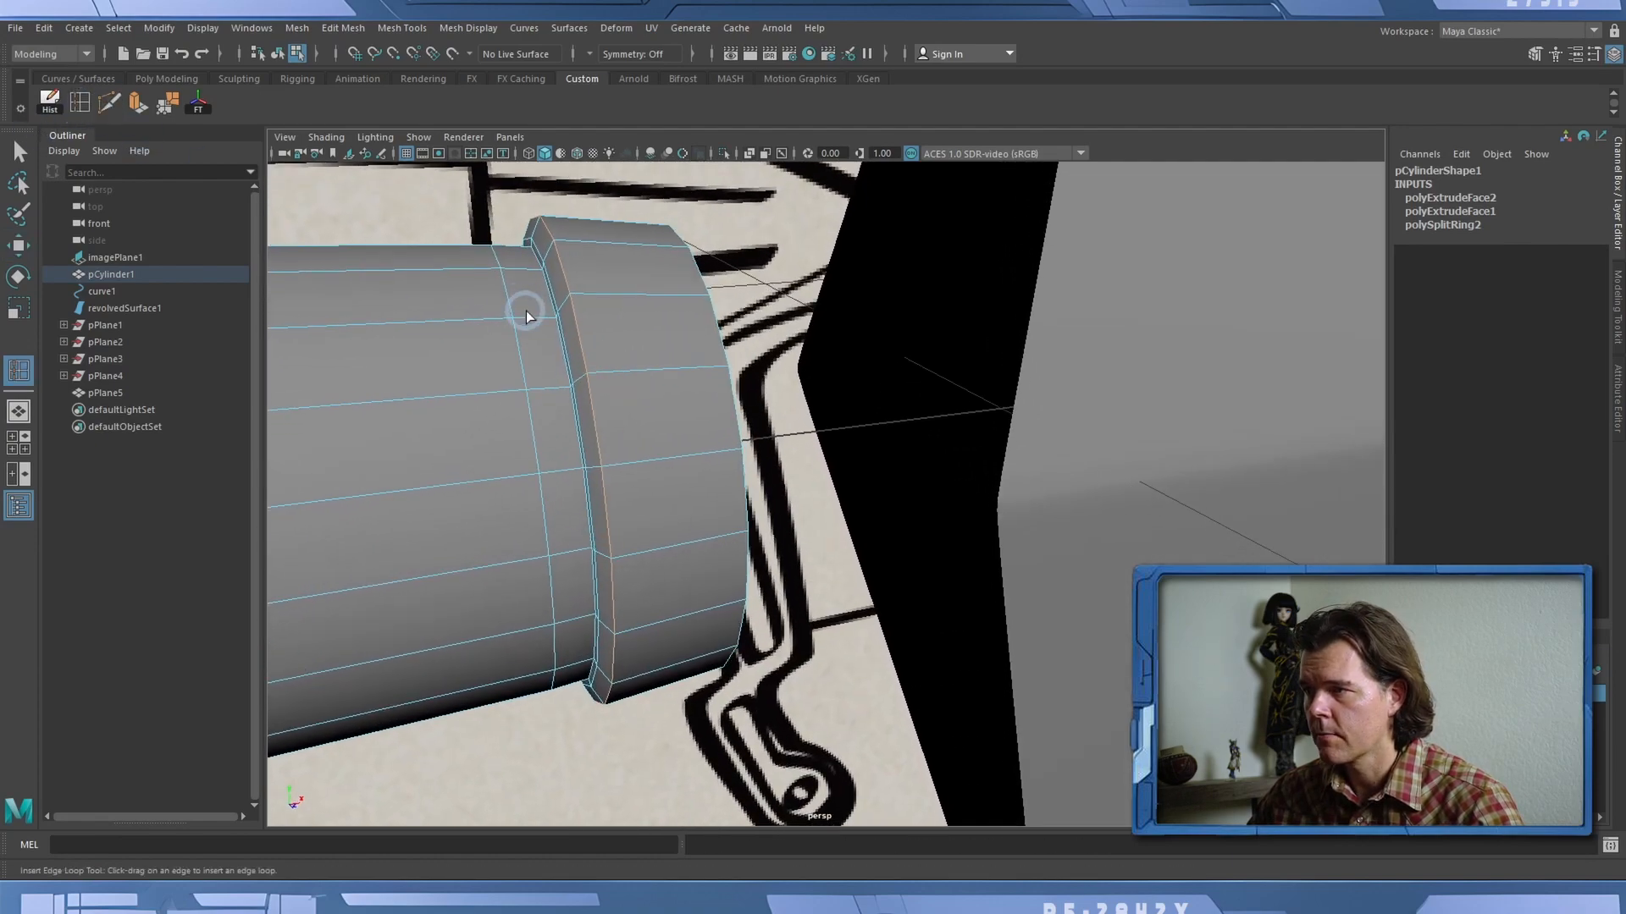
drag(530, 317, 543, 333)
key(3)
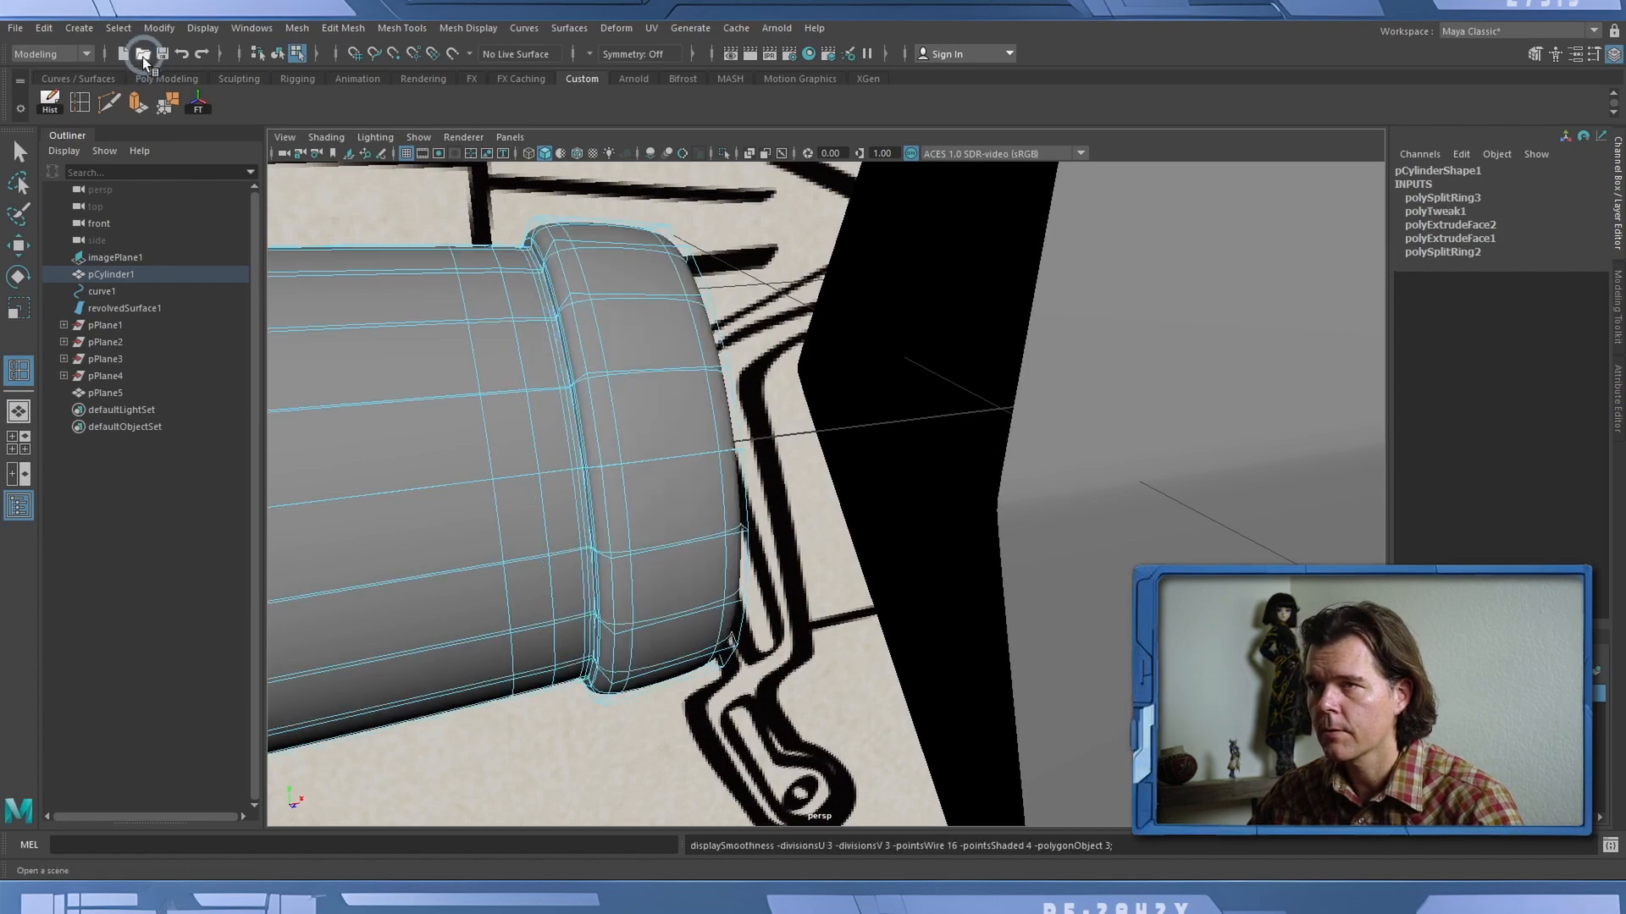
click(18, 154)
key(1)
Select the full ring of faces on the collar's open guard-side end and delete it.
alt+drag(486, 286, 683, 422)
key(F11)
click(729, 274)
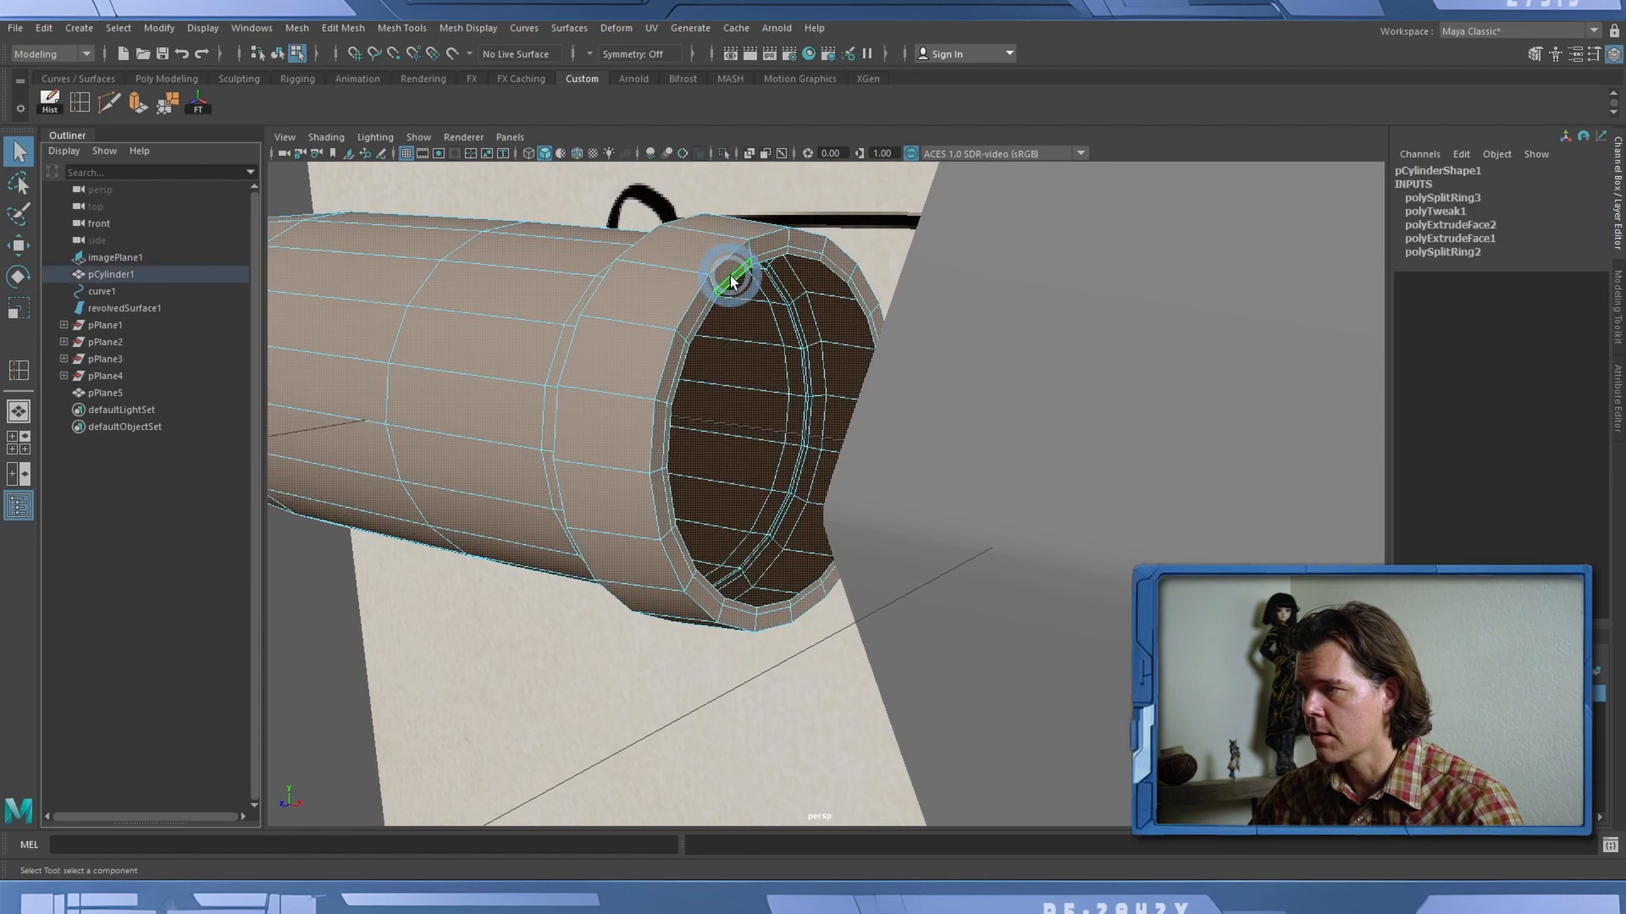
click(855, 202)
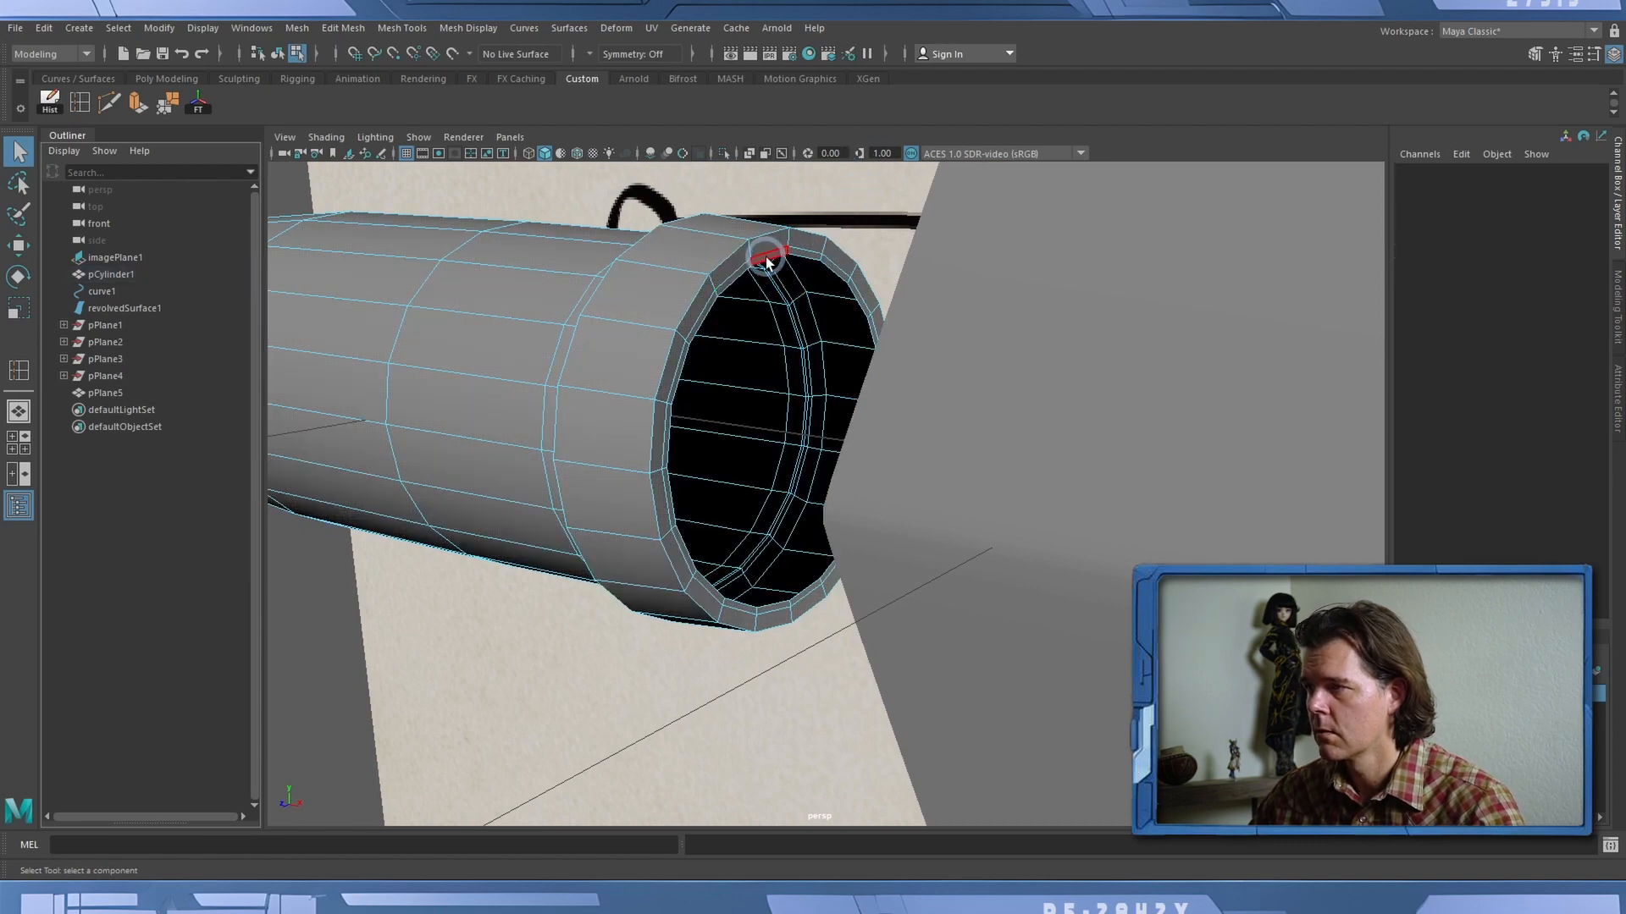
click(733, 271)
shift+double_click(733, 275)
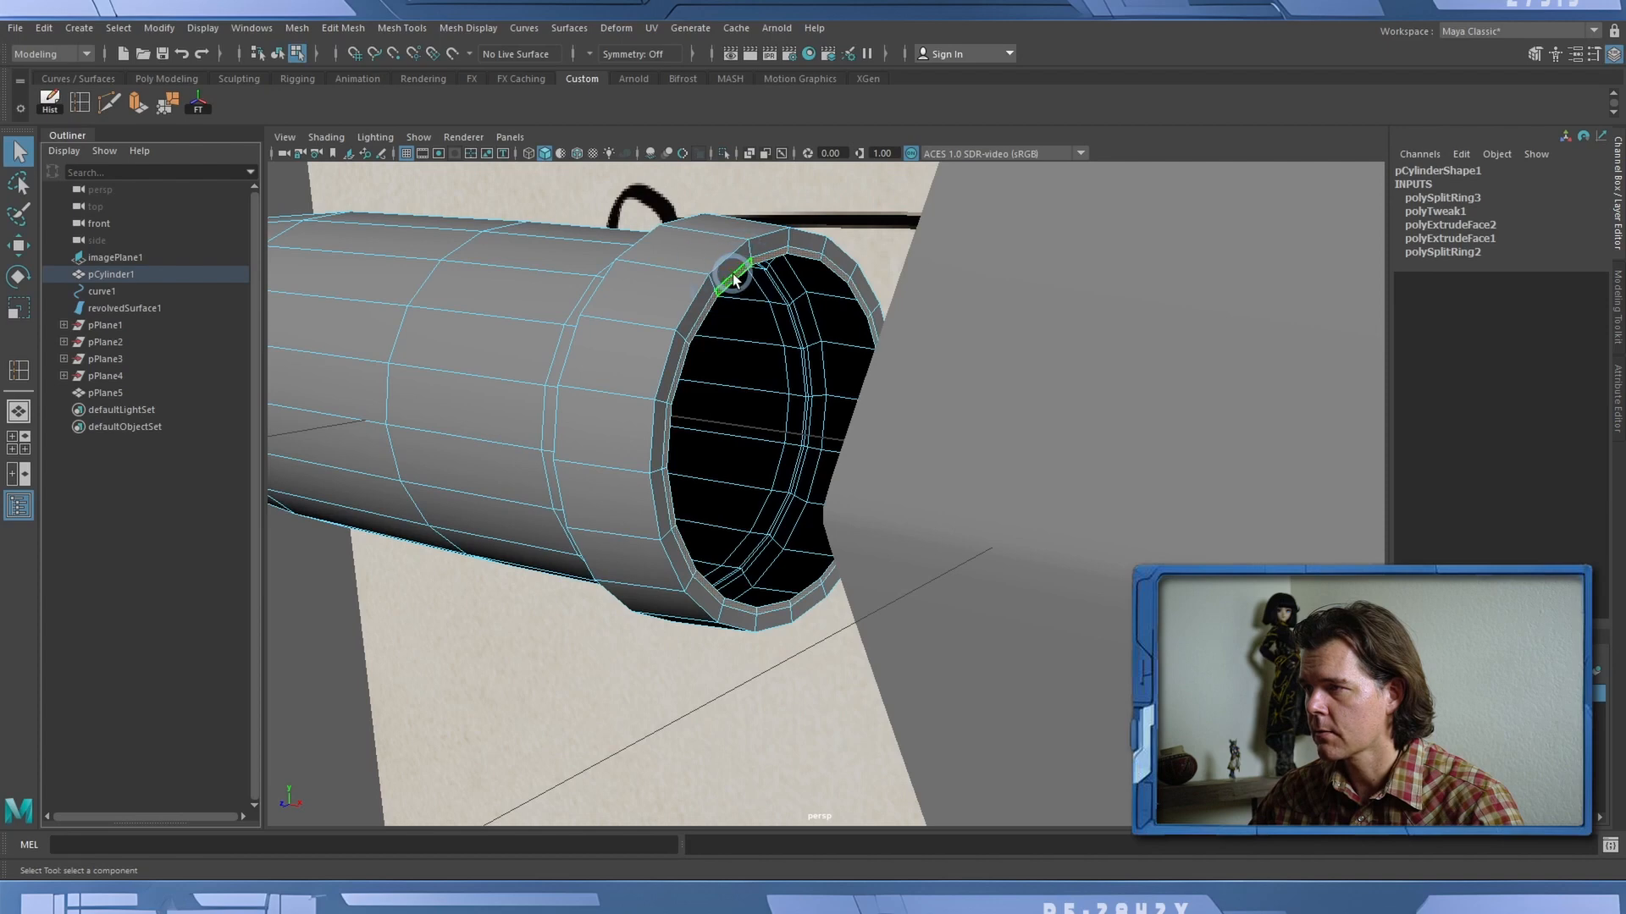
key(shift+period)
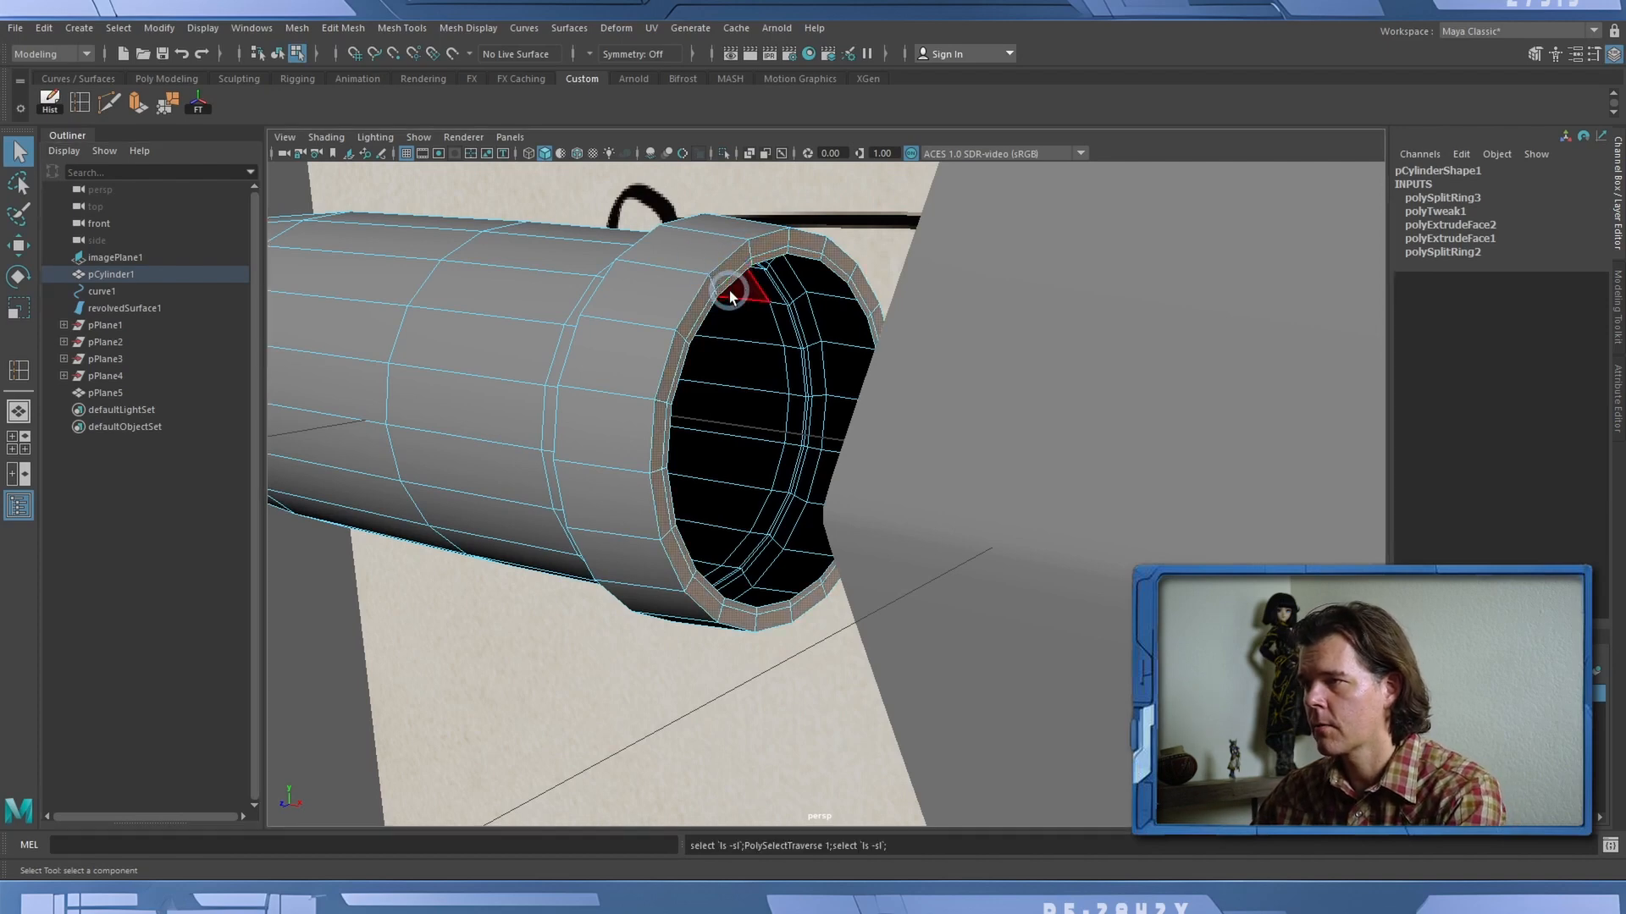
key(Delete)
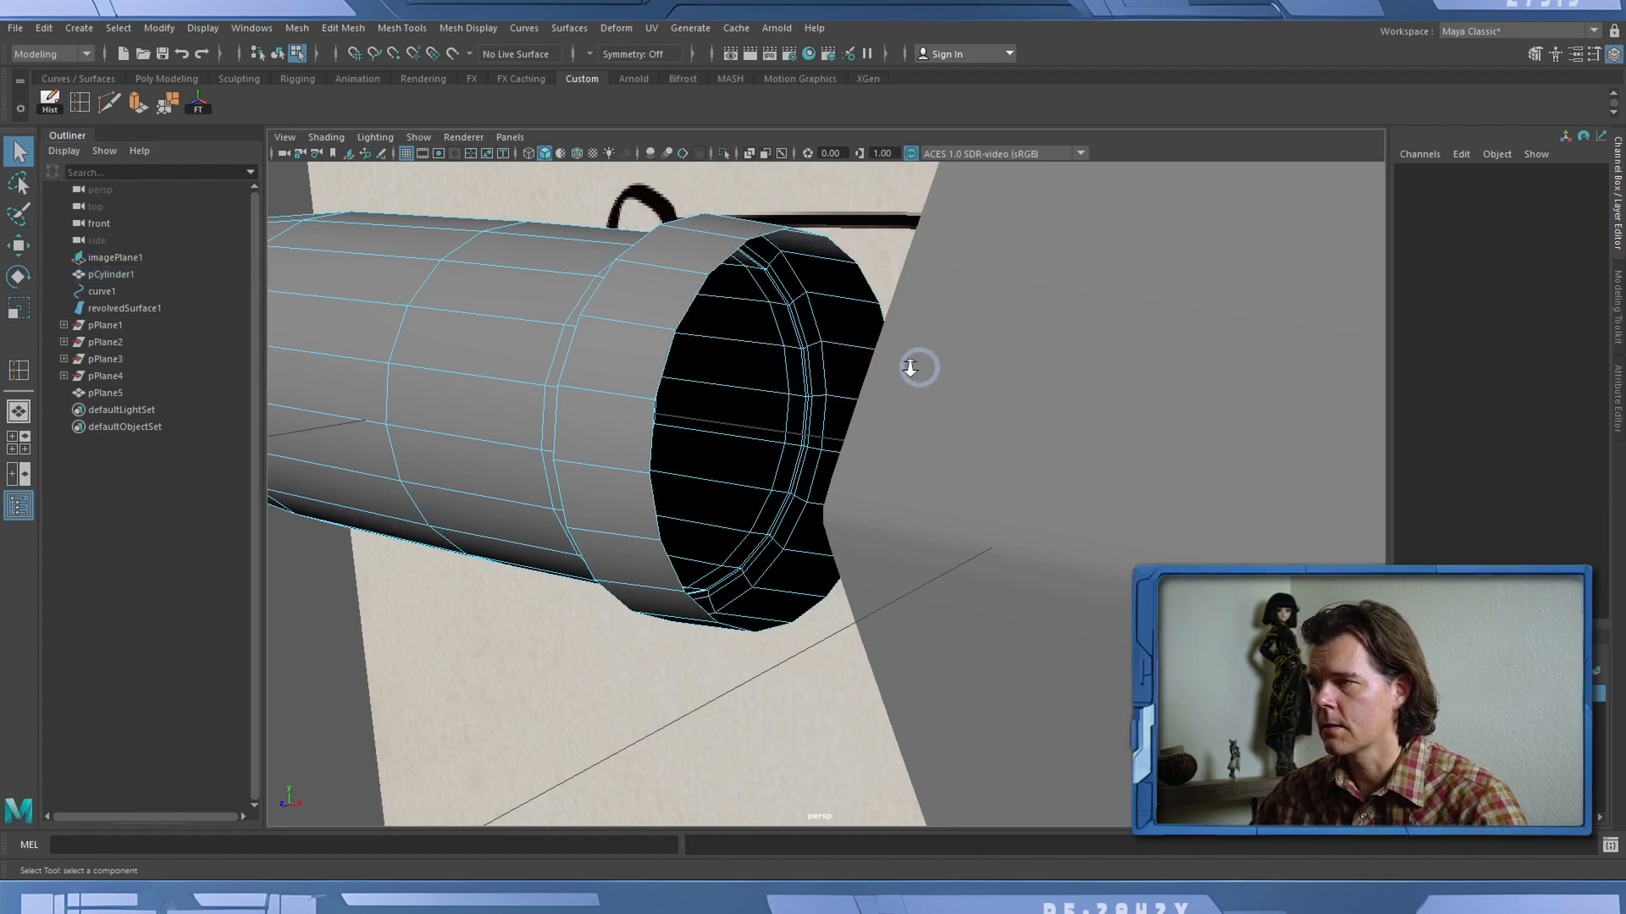
Insert an edge loop around the middle of the collar.
alt+right_drag(910, 368, 641, 350)
alt+drag(640, 351, 745, 361)
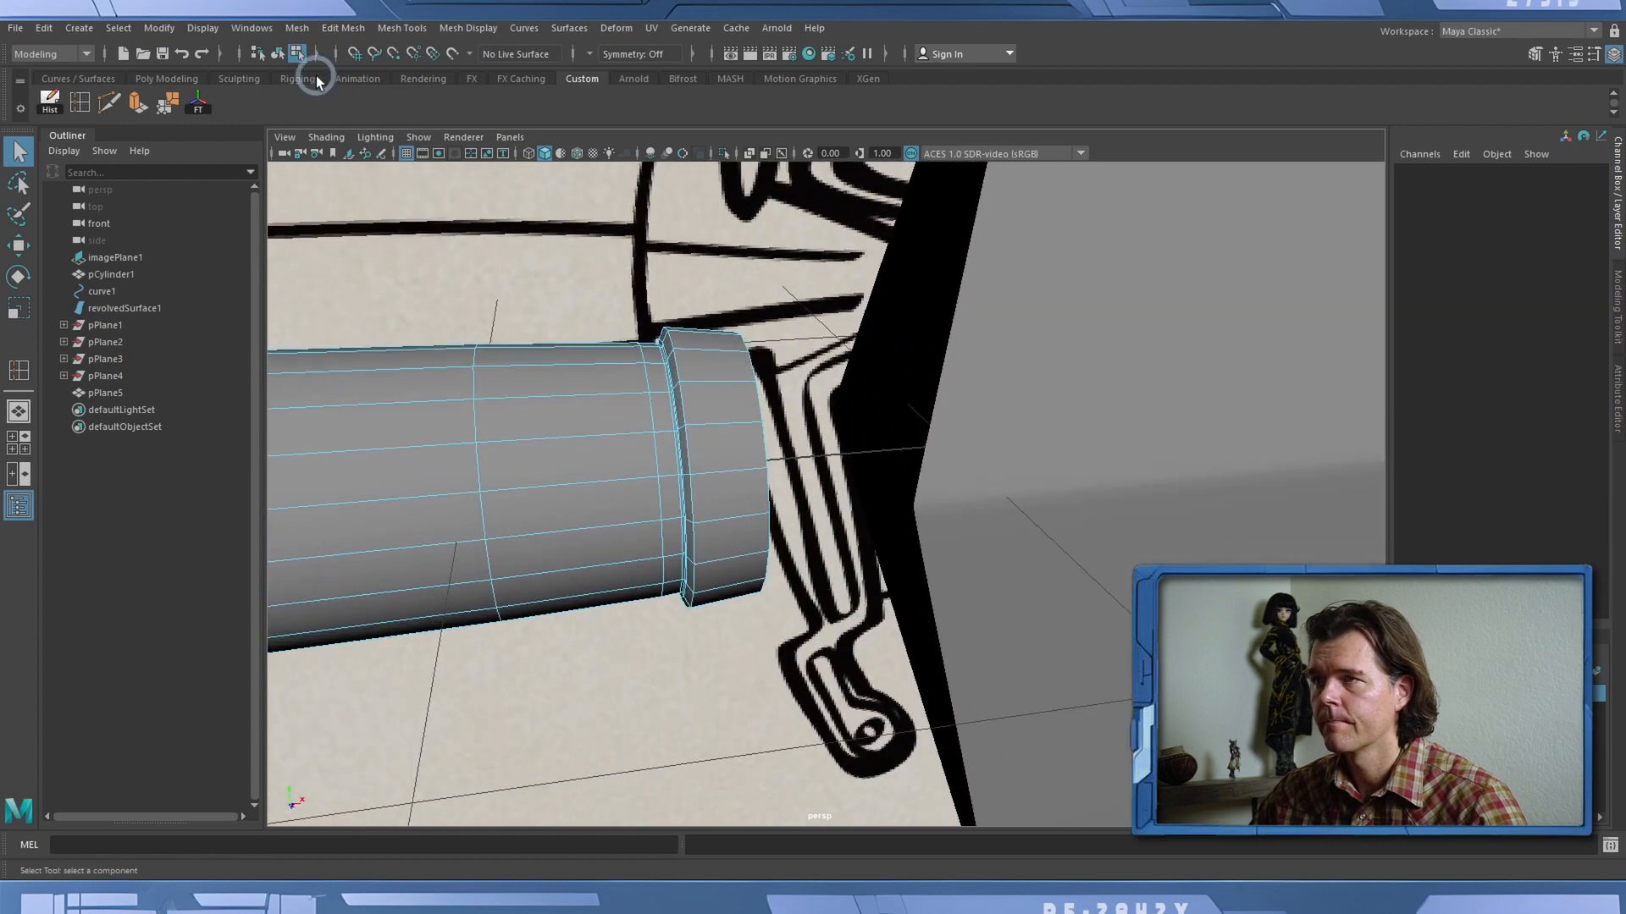
alt+drag(644, 298, 667, 293)
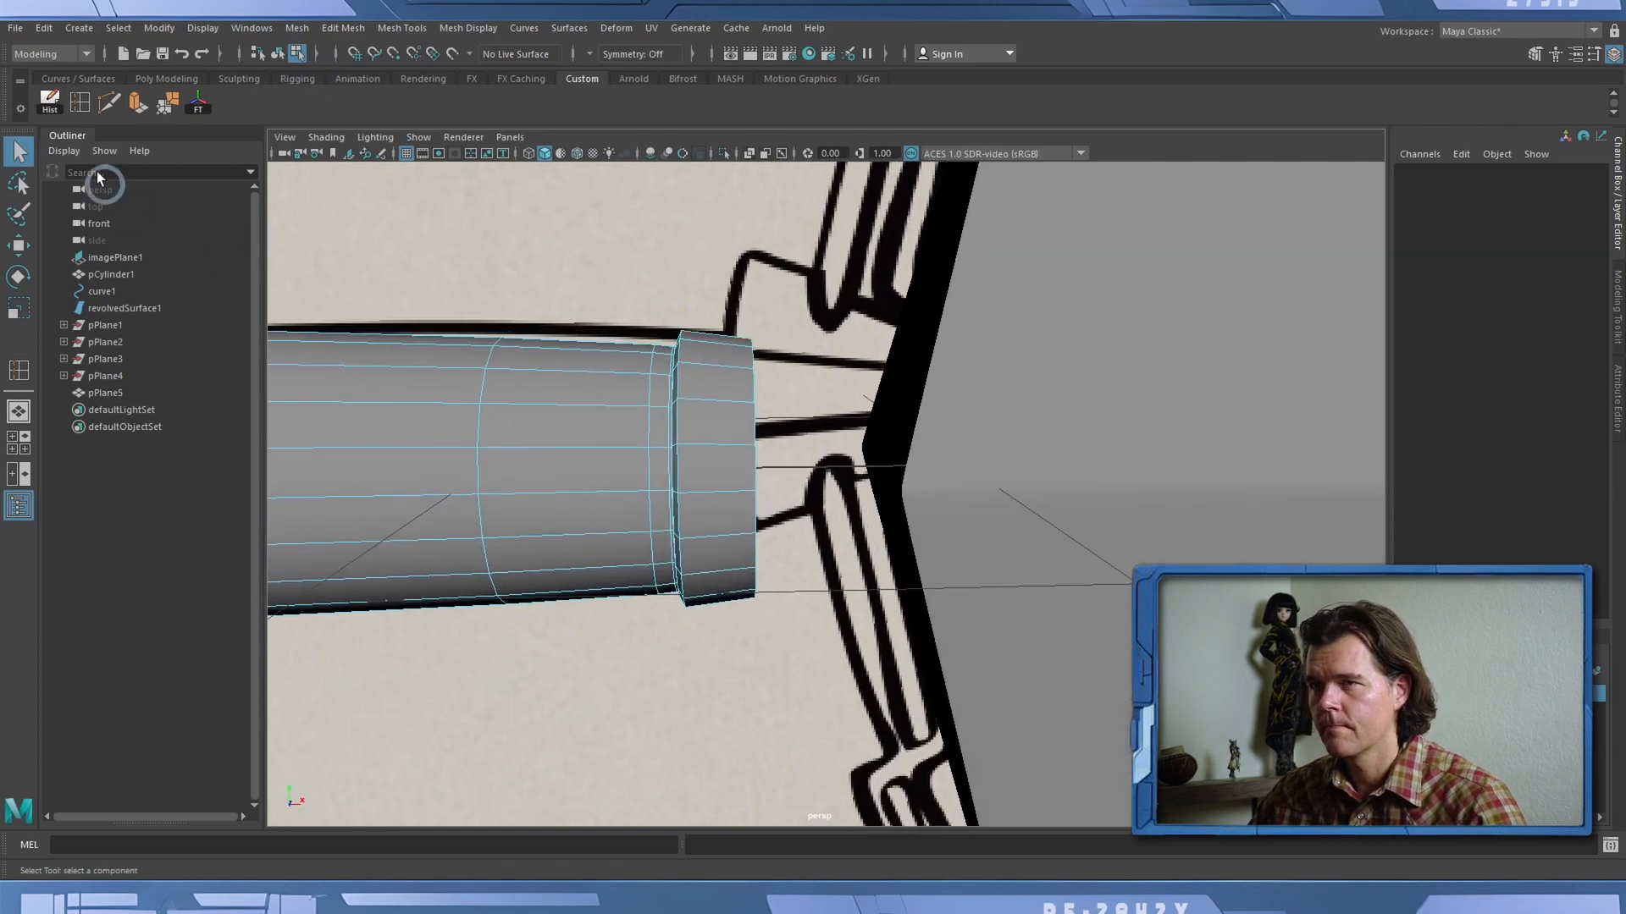
click(81, 107)
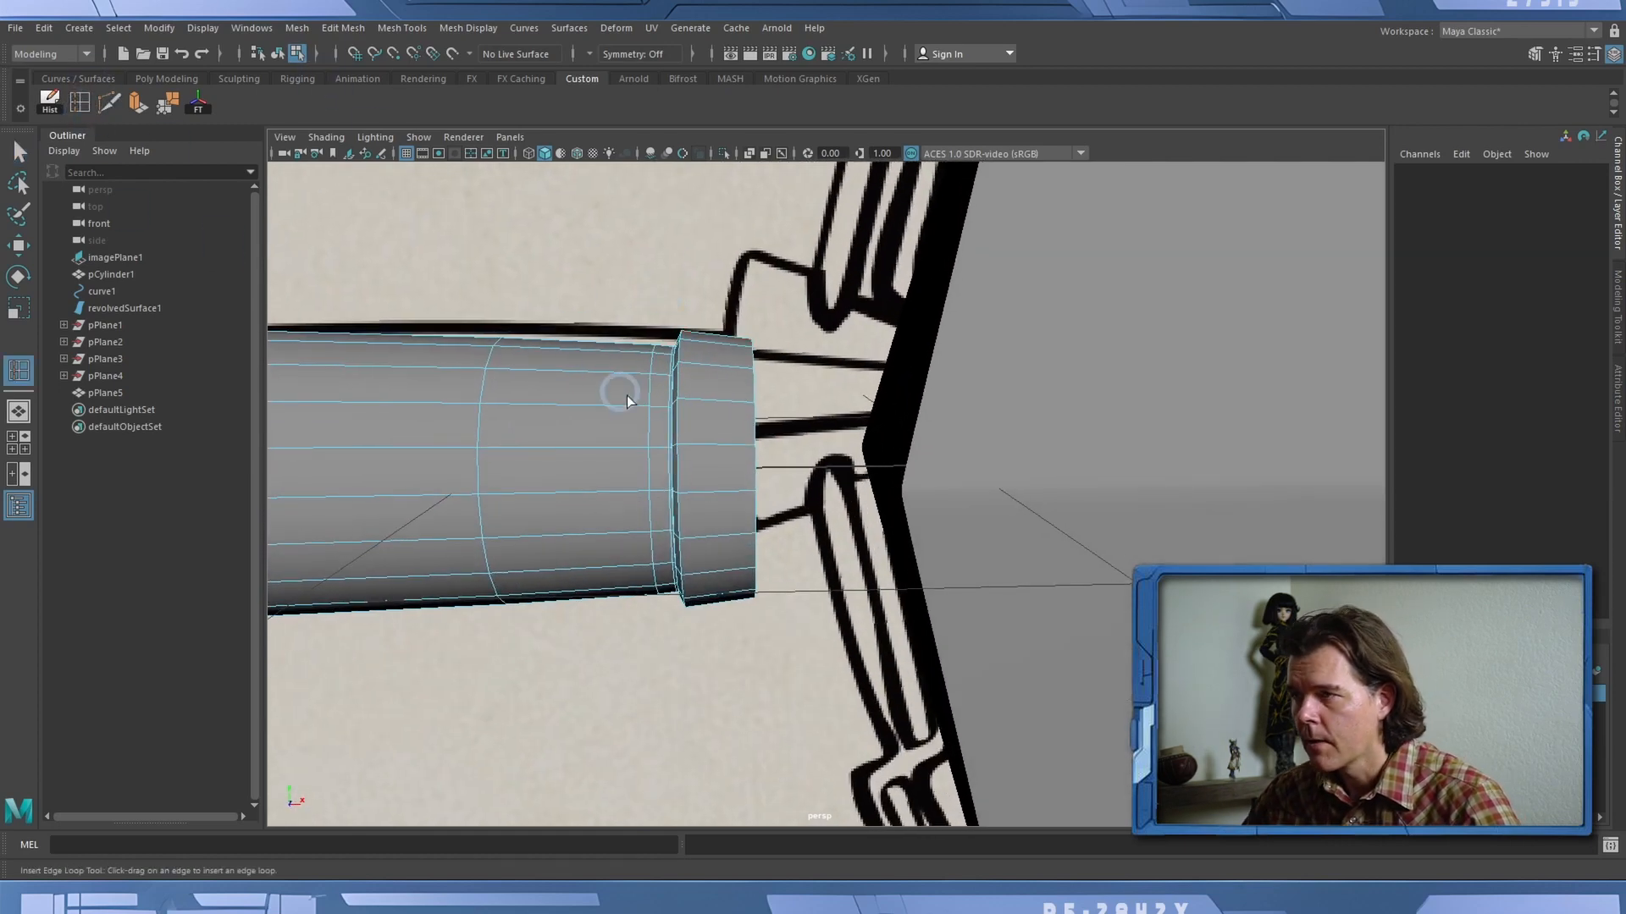
click(708, 378)
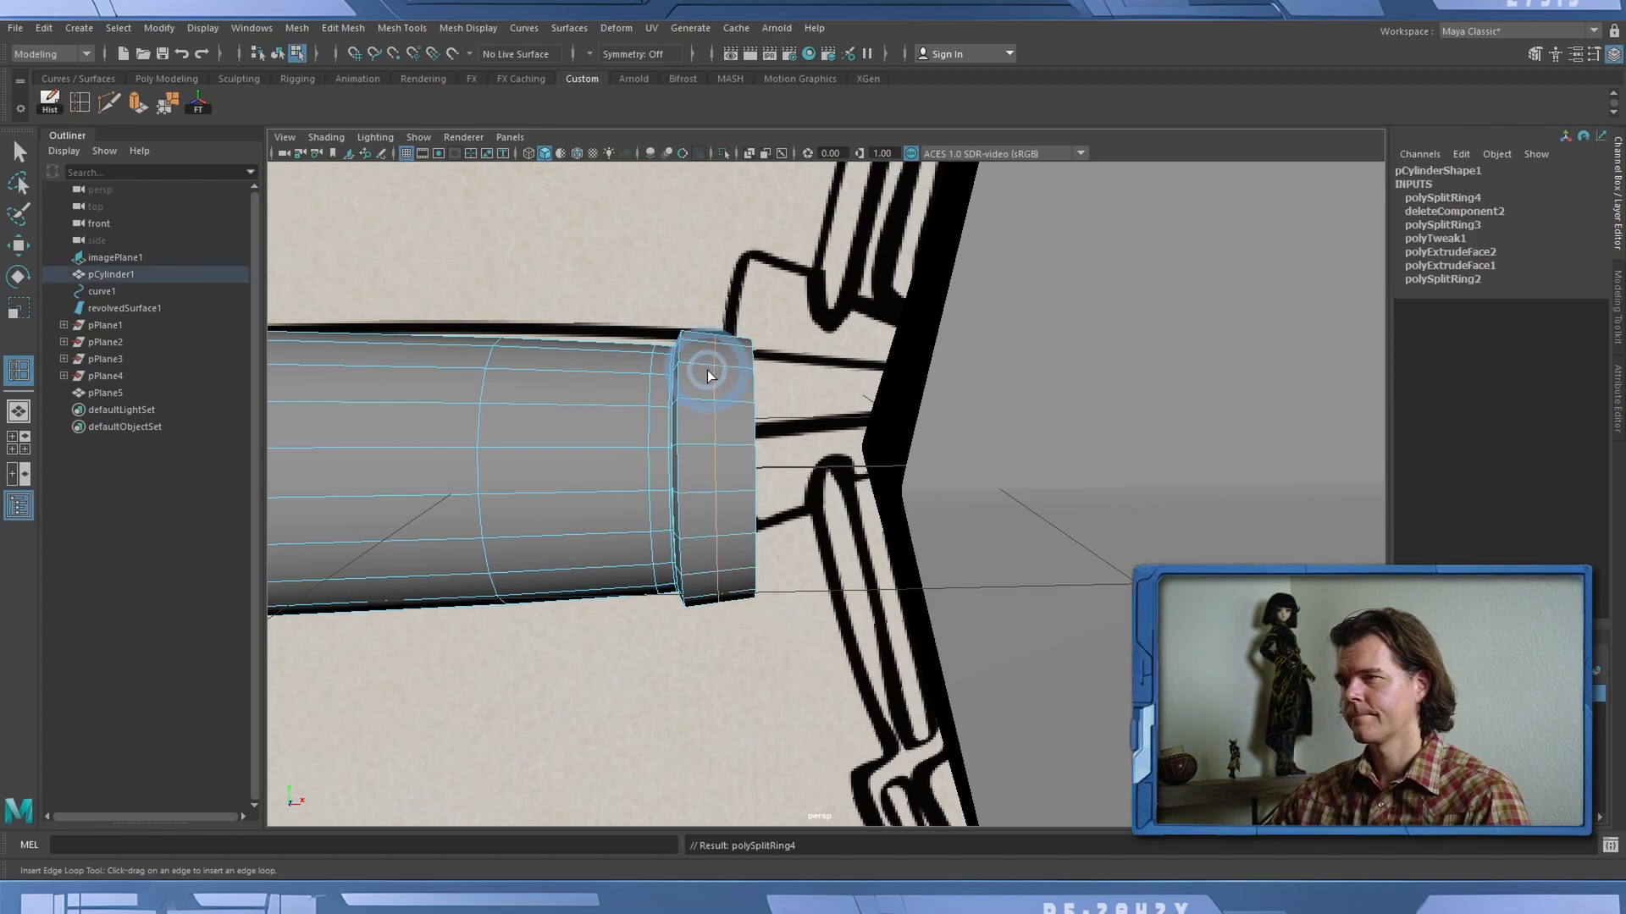
Scale the collar's middle edge loop outward so the collar bulges, and inspect the rounded shape in smooth preview.
key(r)
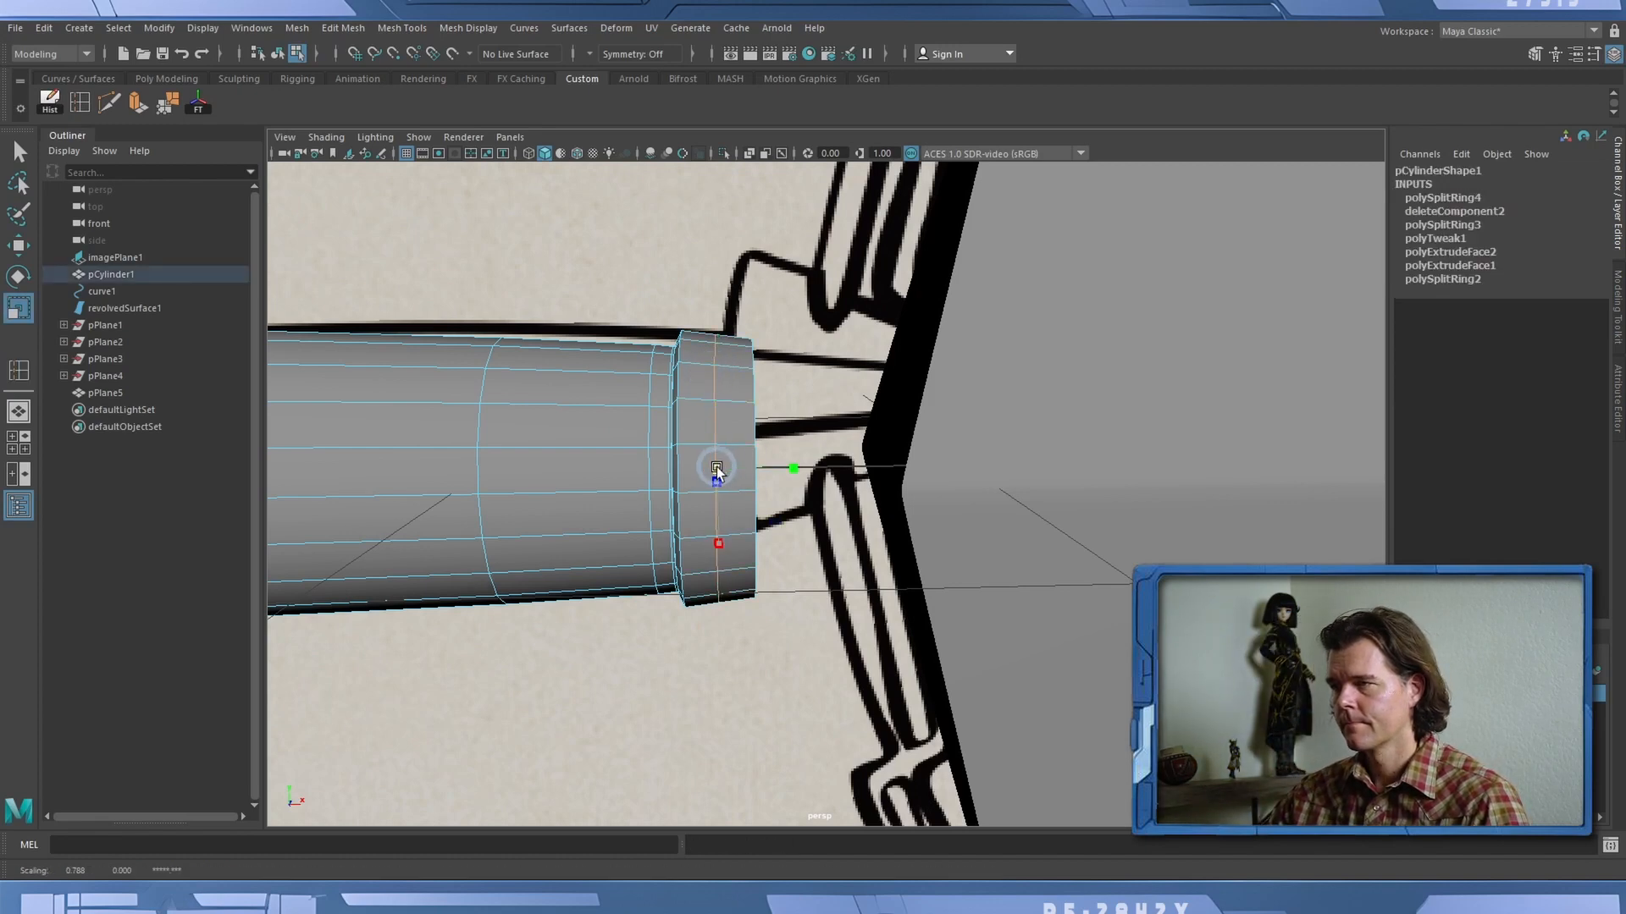
drag(716, 468, 726, 471)
key(3)
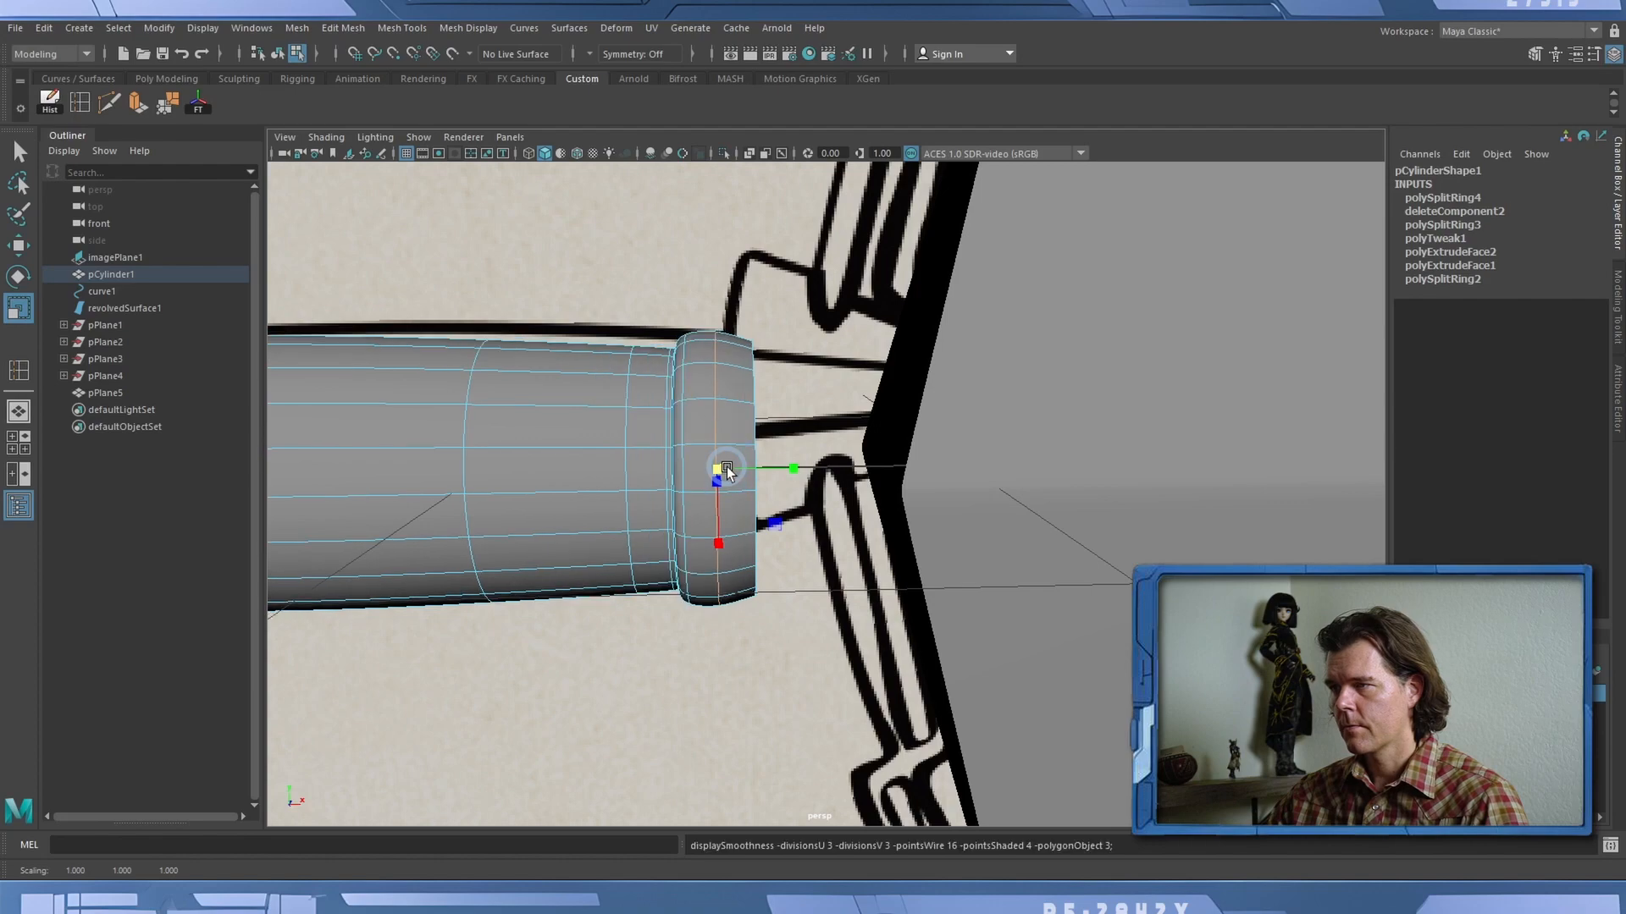
drag(724, 468, 1005, 465)
key(w)
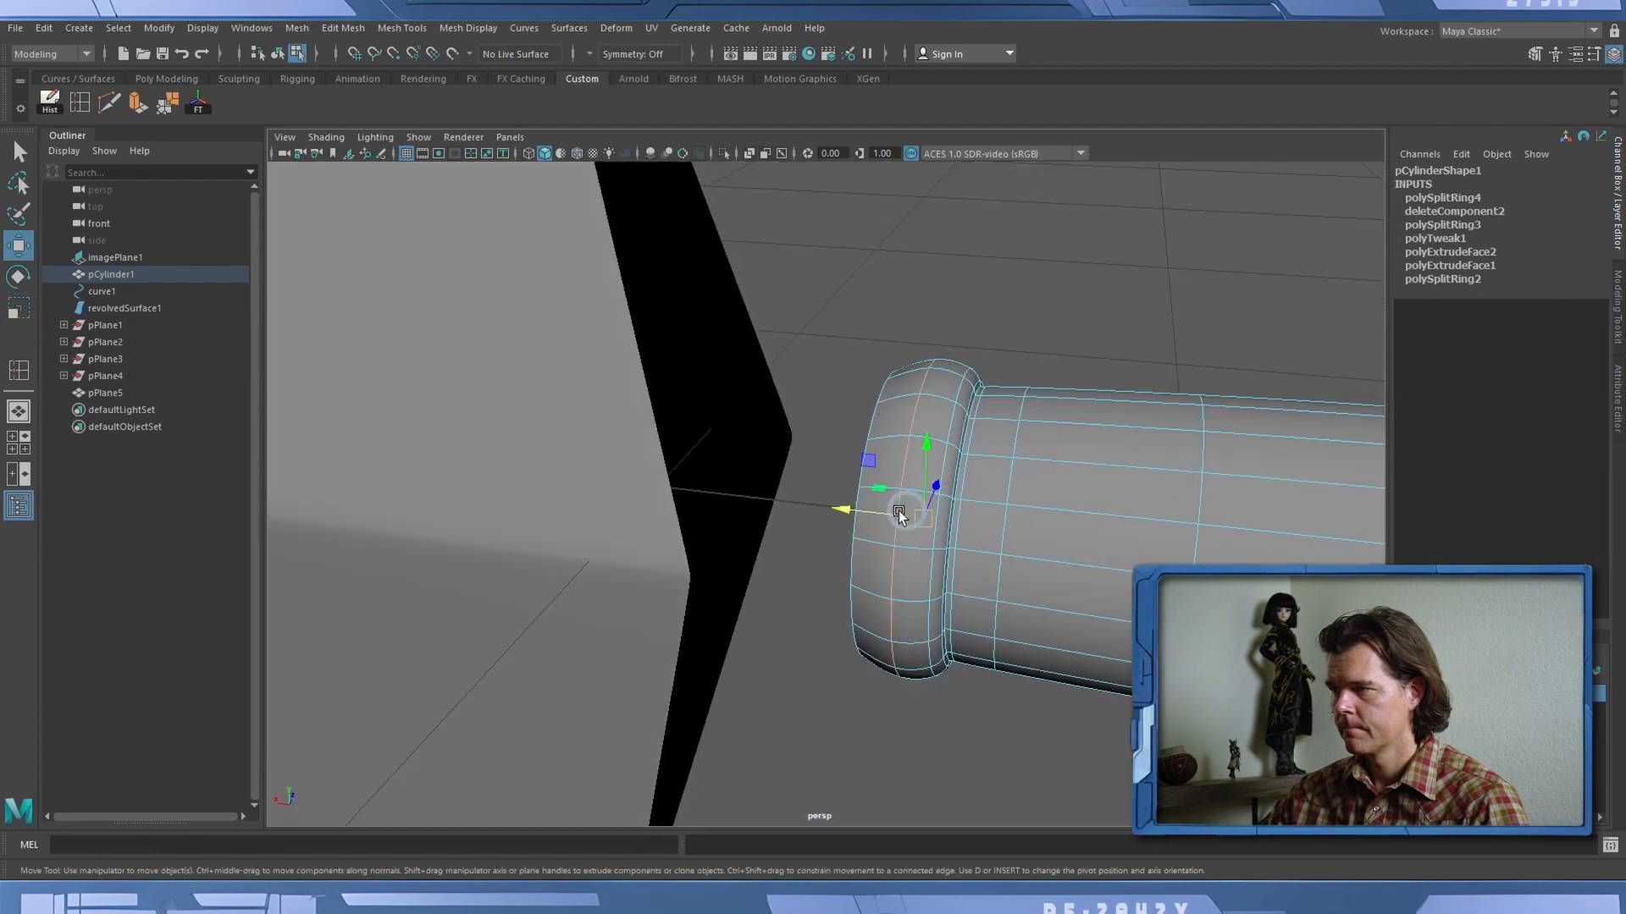
drag(852, 511, 840, 437)
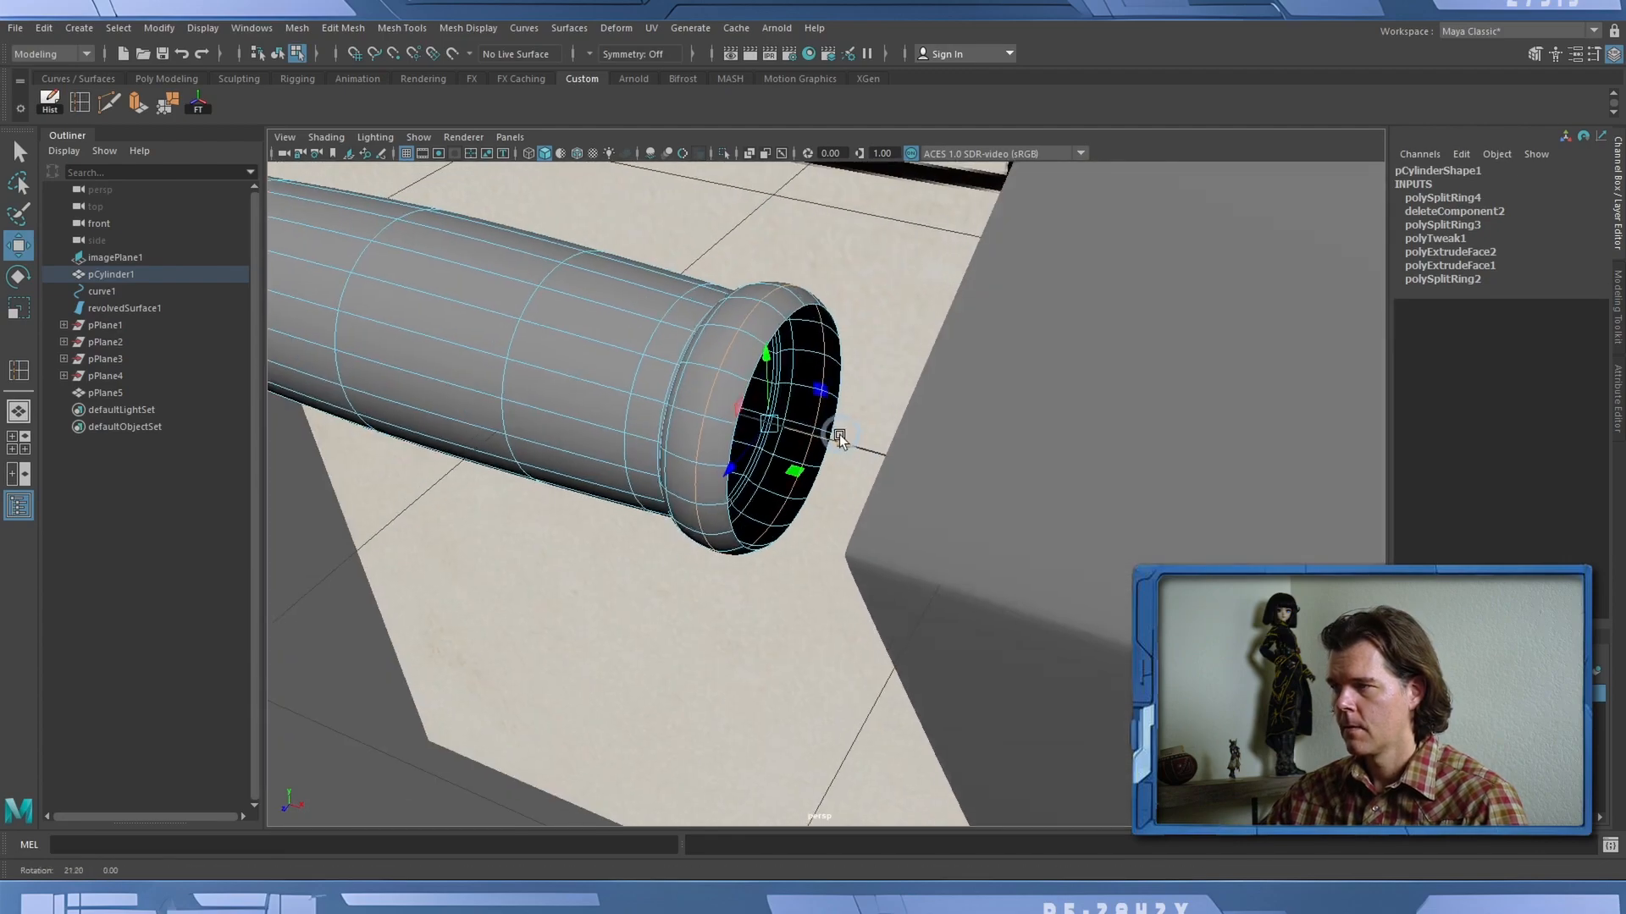
alt+right_drag(841, 440, 678, 404)
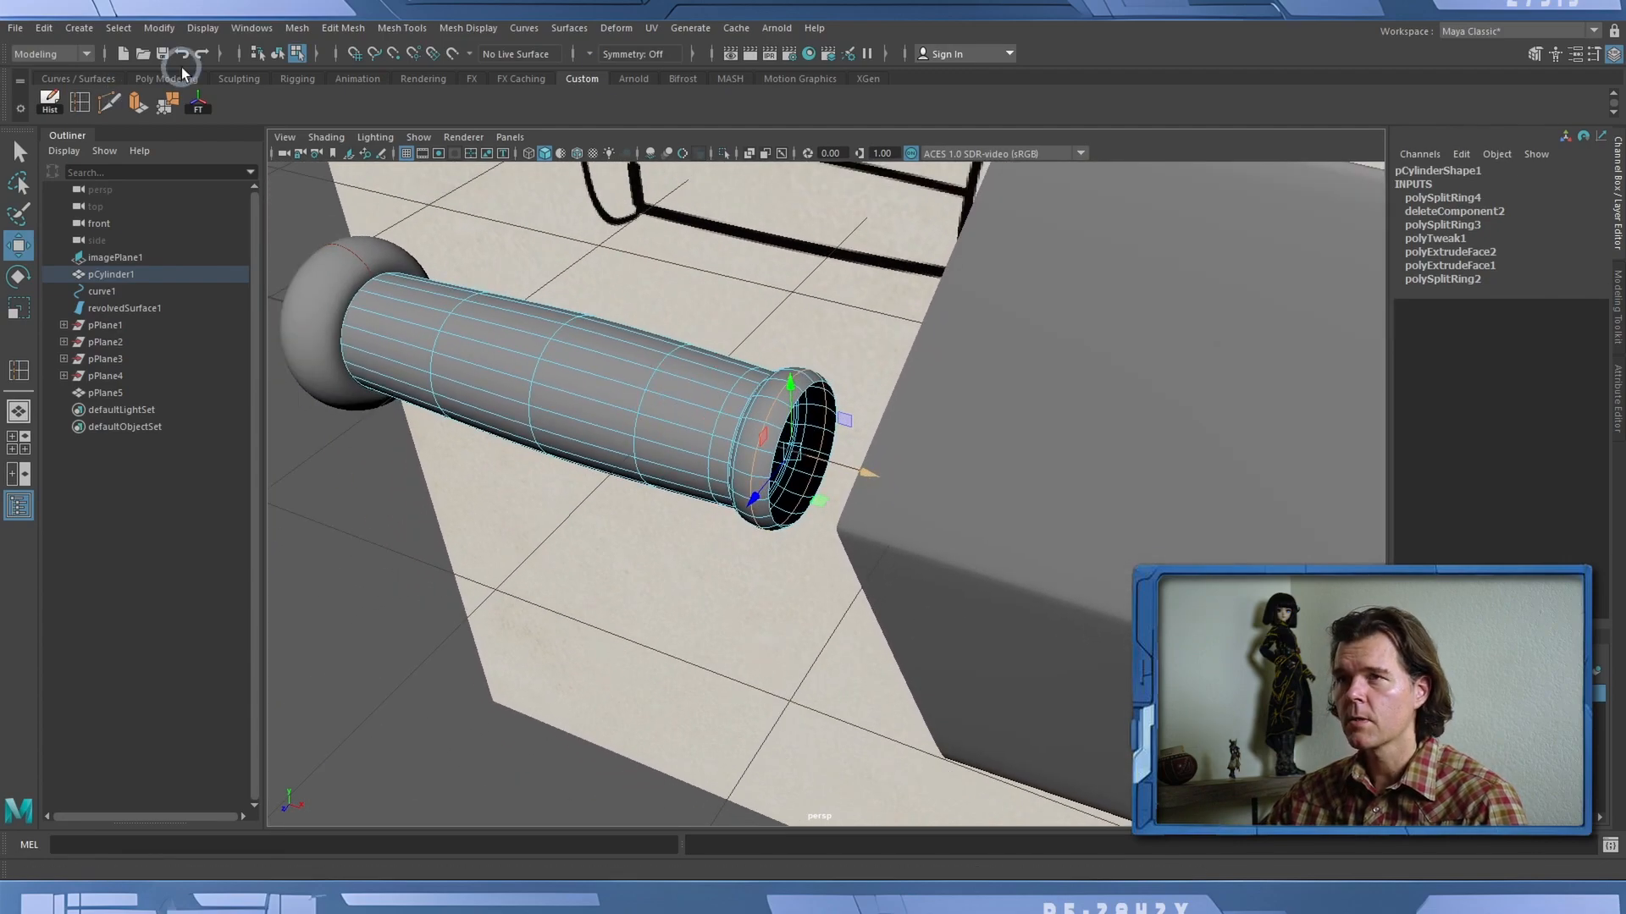
Return to object selection, switch to the front view and hide the modelled sword parts to expose the guard drawing.
click(278, 56)
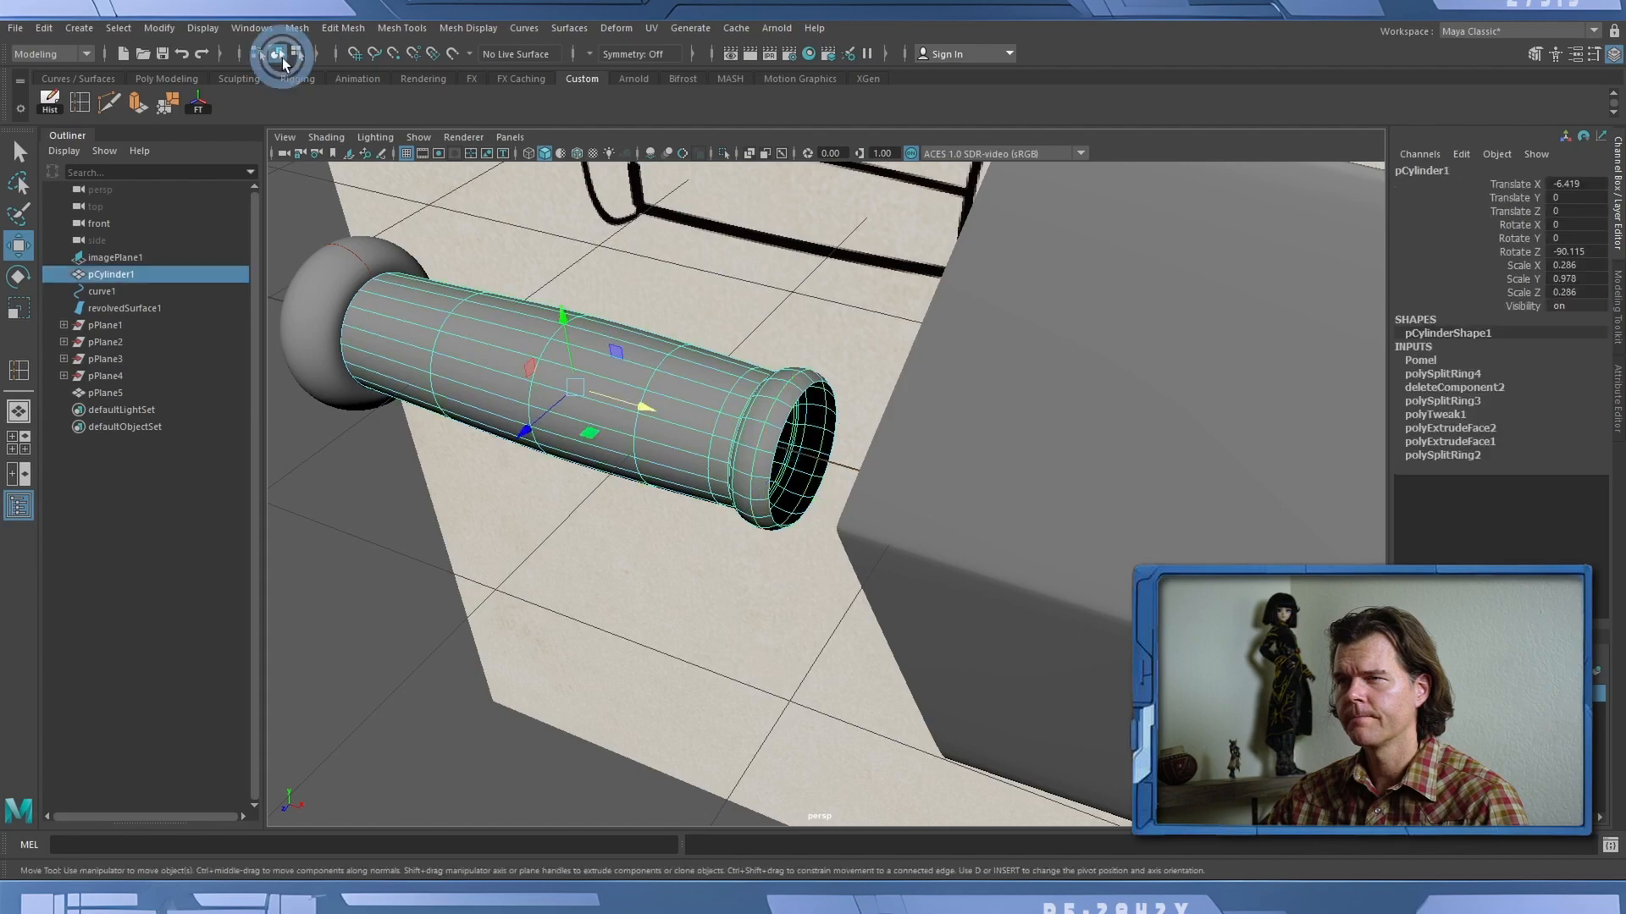
alt+right_drag(825, 307, 786, 304)
alt+drag(764, 298, 897, 292)
click(509, 137)
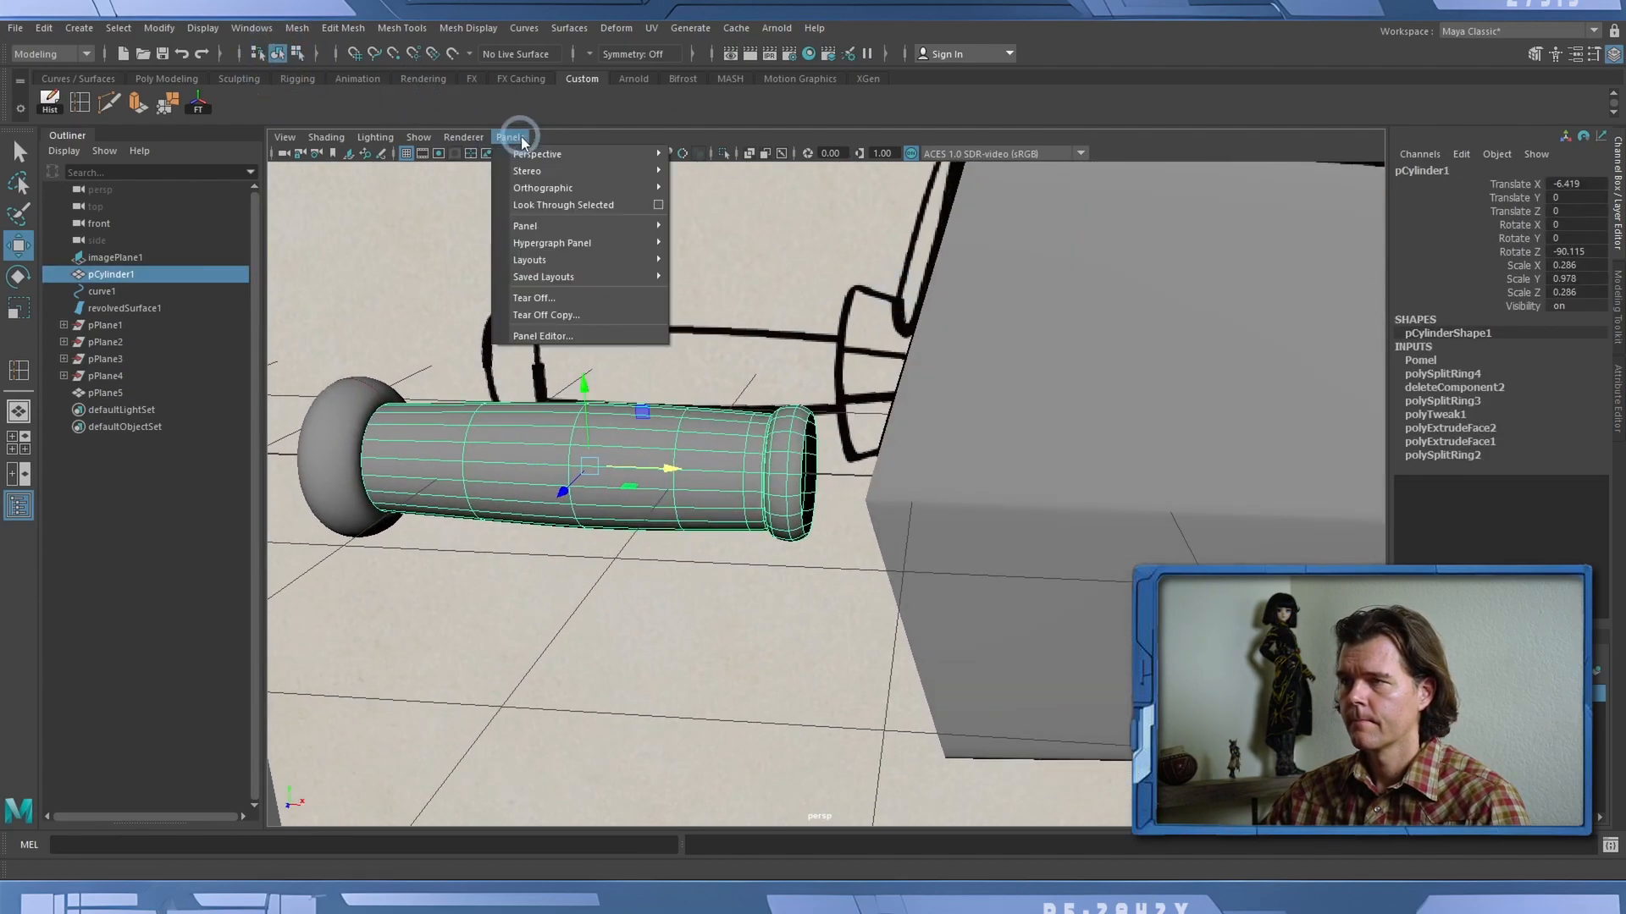
mouse_move(562, 176)
click(713, 189)
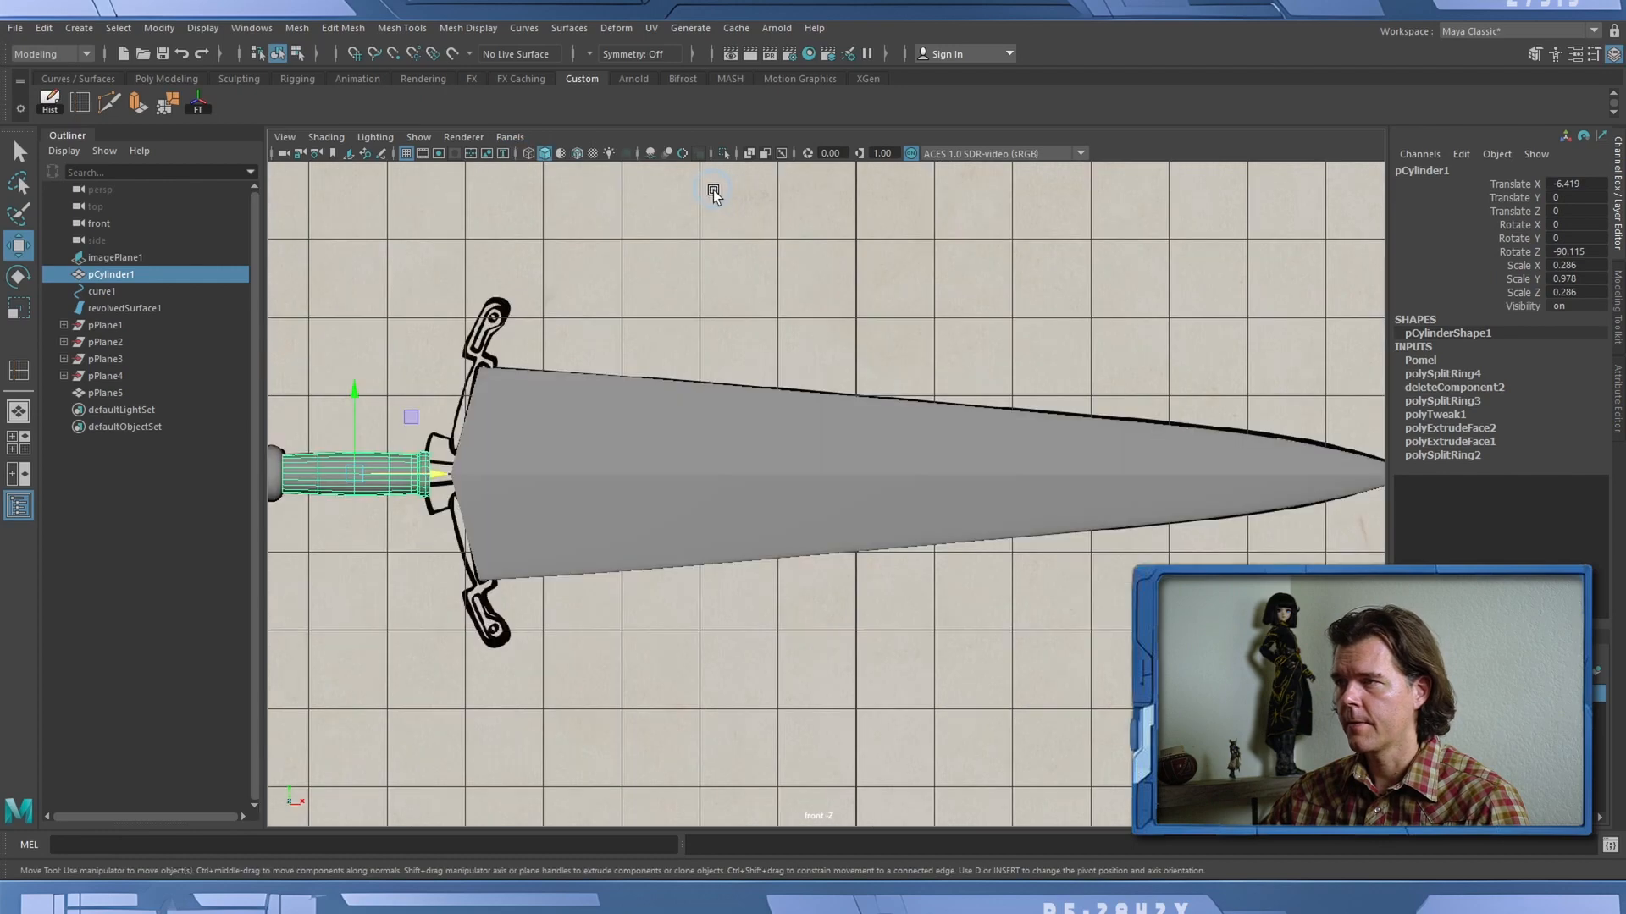
alt+middle_drag(562, 307, 690, 332)
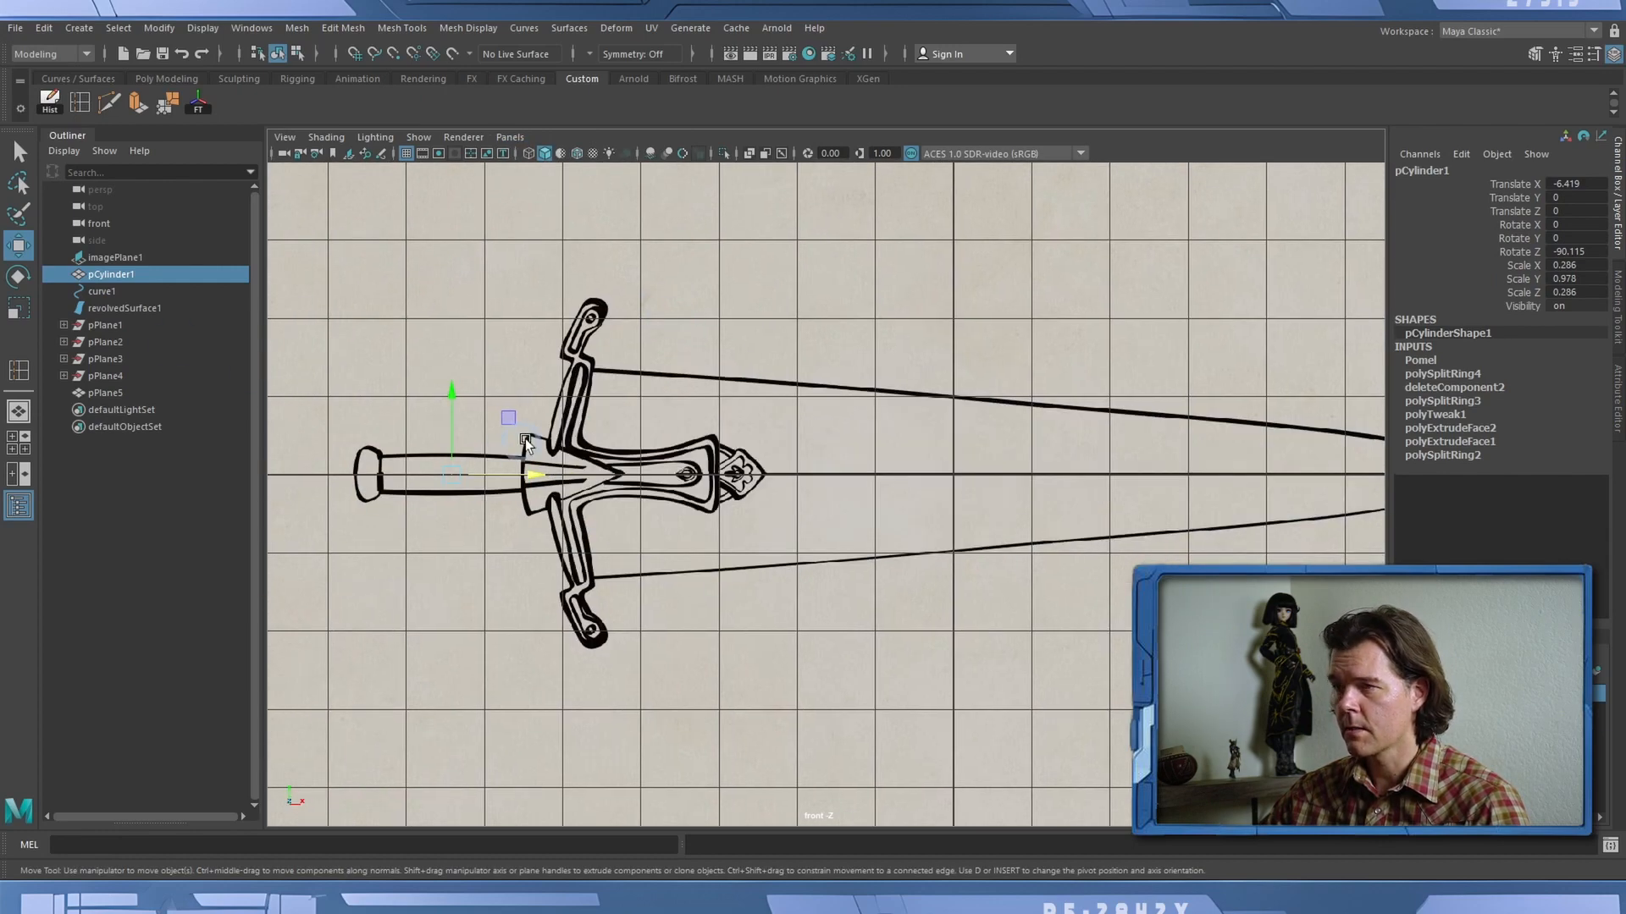
alt+middle_drag(628, 372, 606, 373)
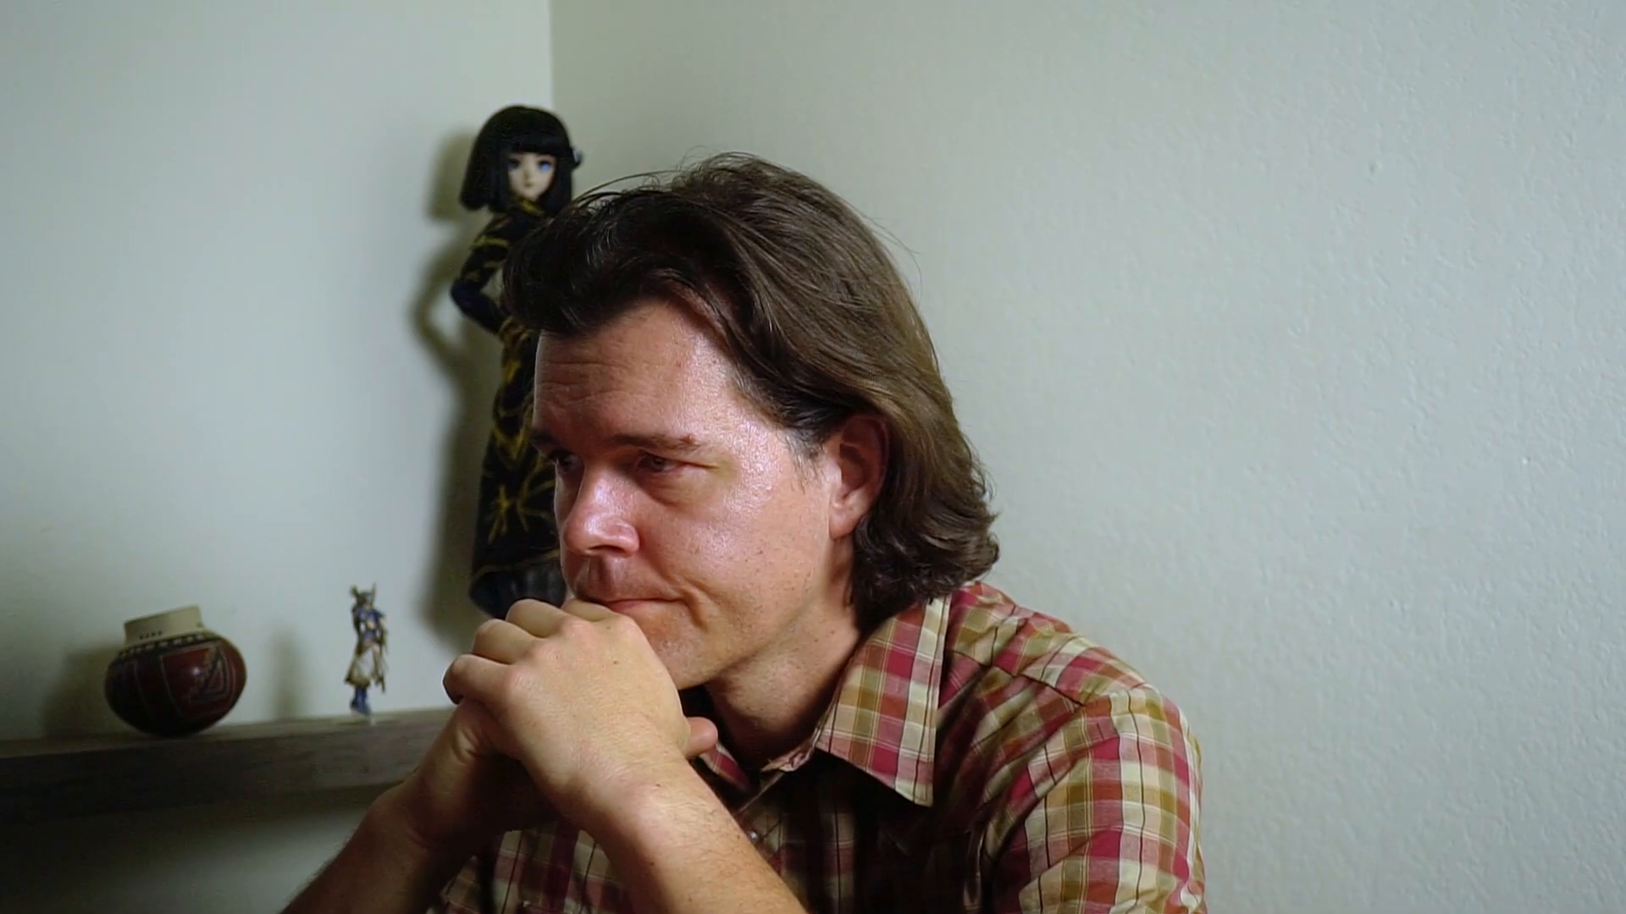
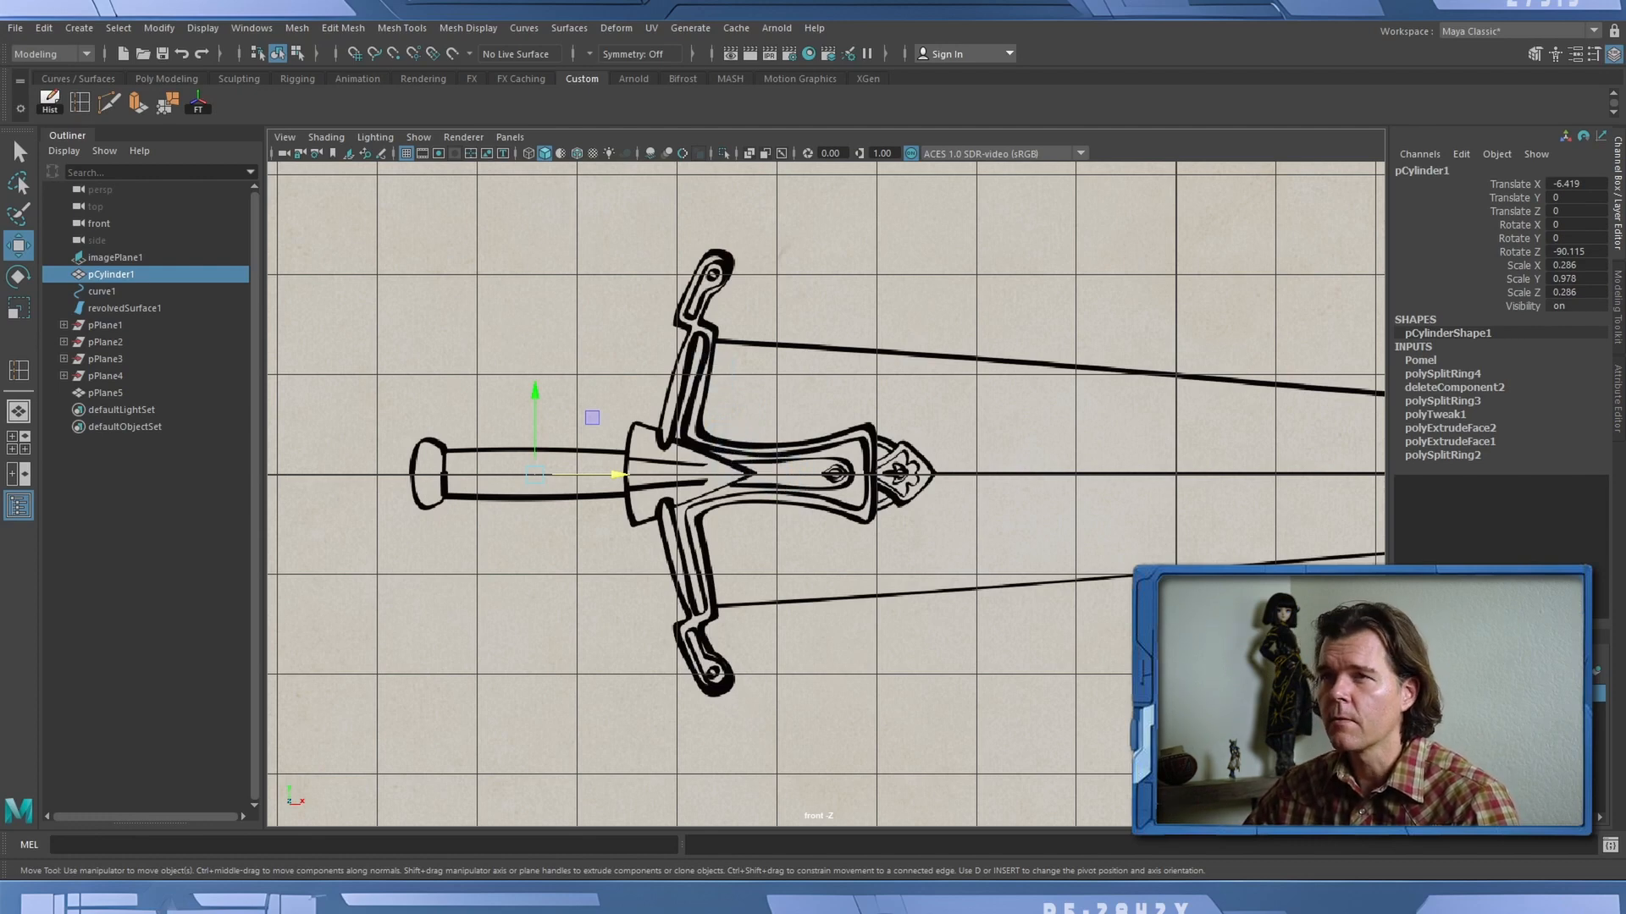
Create a polygon plane and move it along X to about -4.748, over the centre of the guard drawing.
click(81, 28)
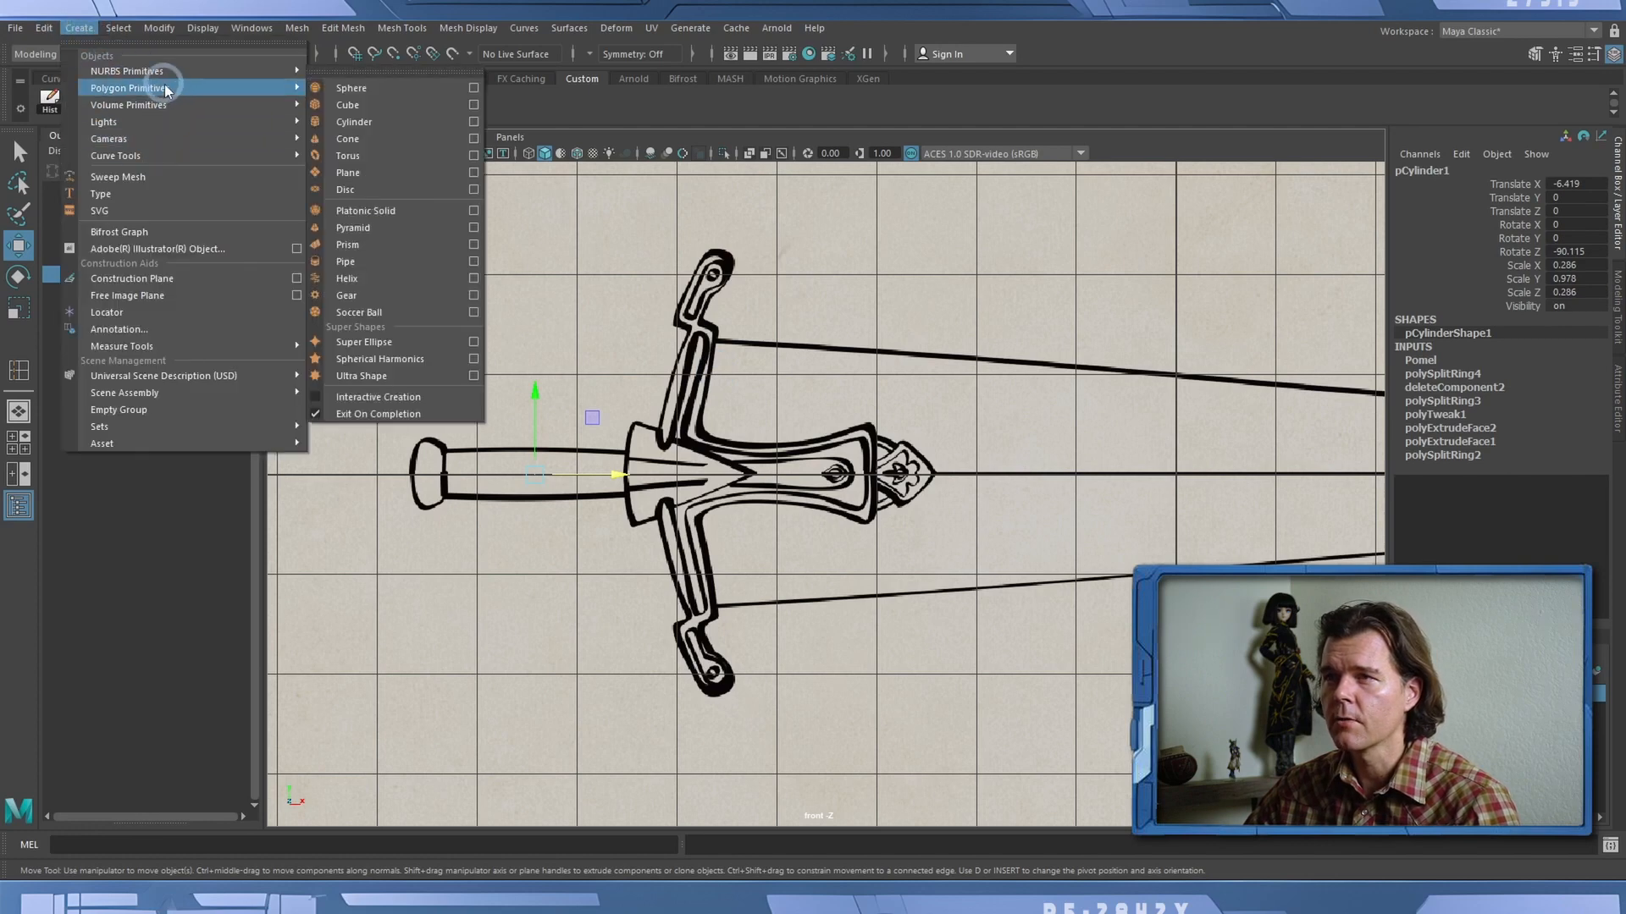
click(193, 89)
click(394, 173)
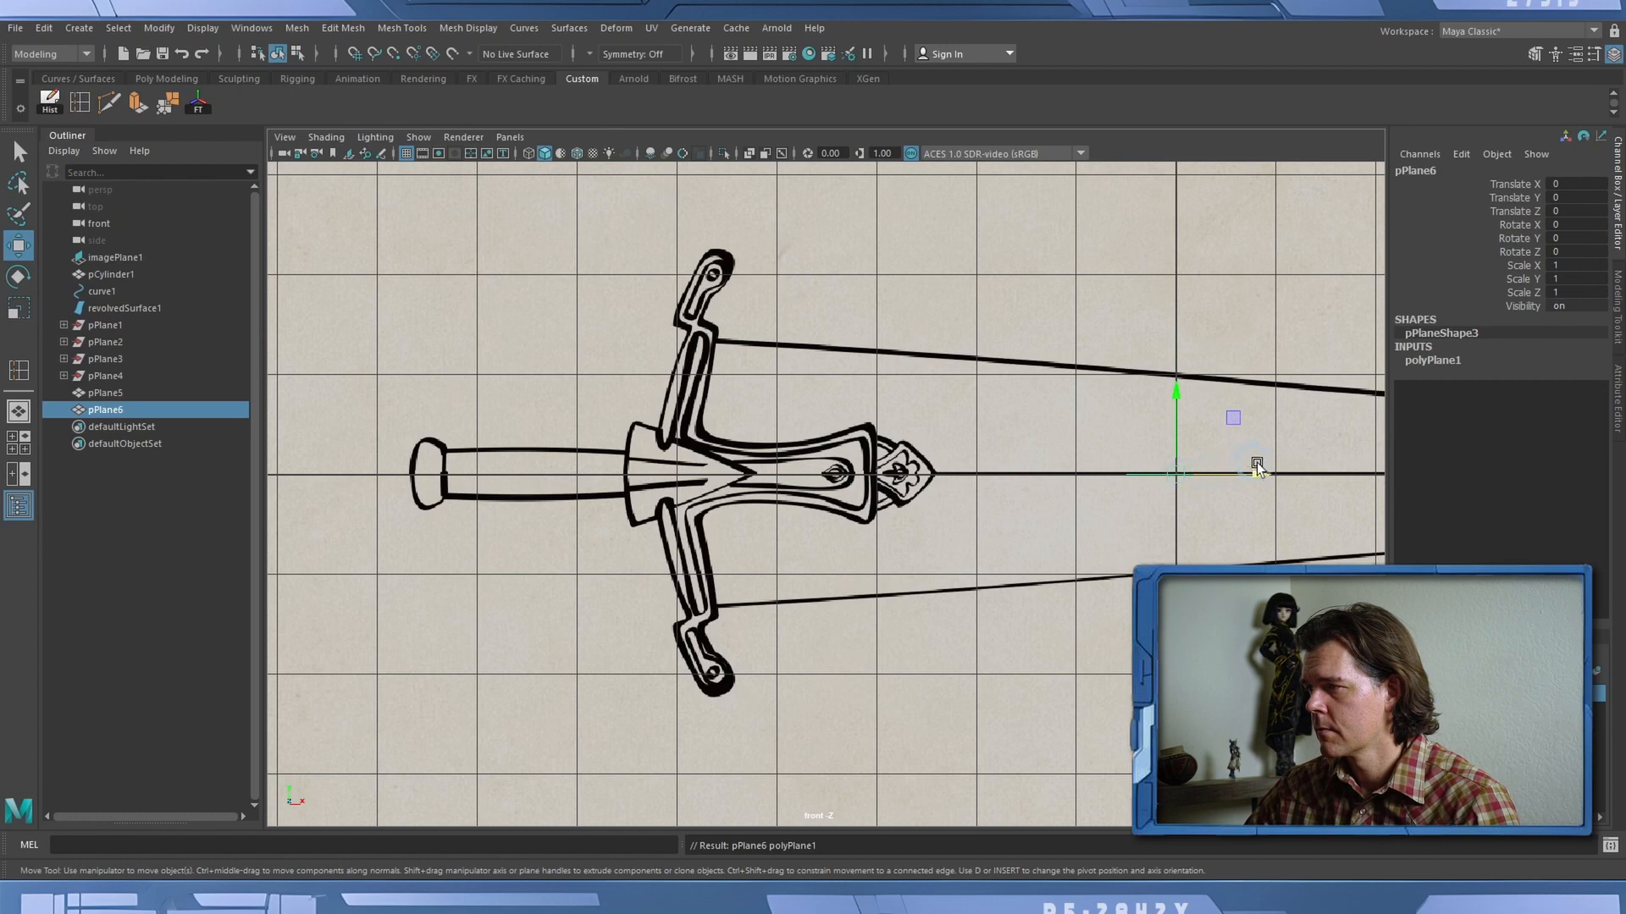
drag(1256, 466, 780, 465)
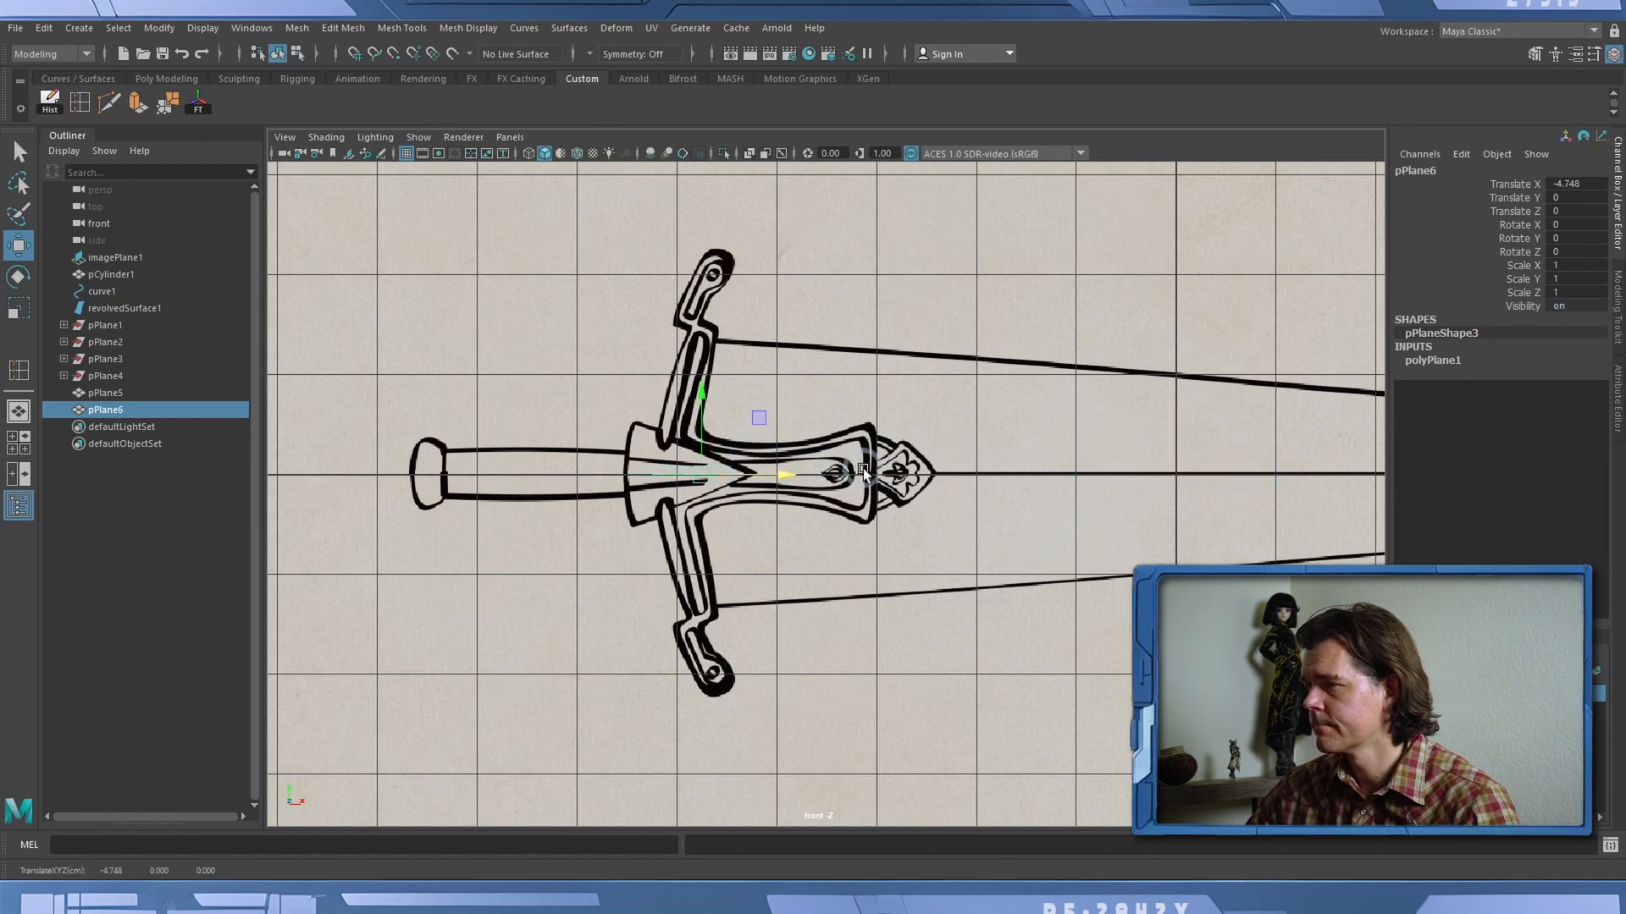
Rotate the new plane to face the front view, setting its Rotate X to 90.
key(r)
key(e)
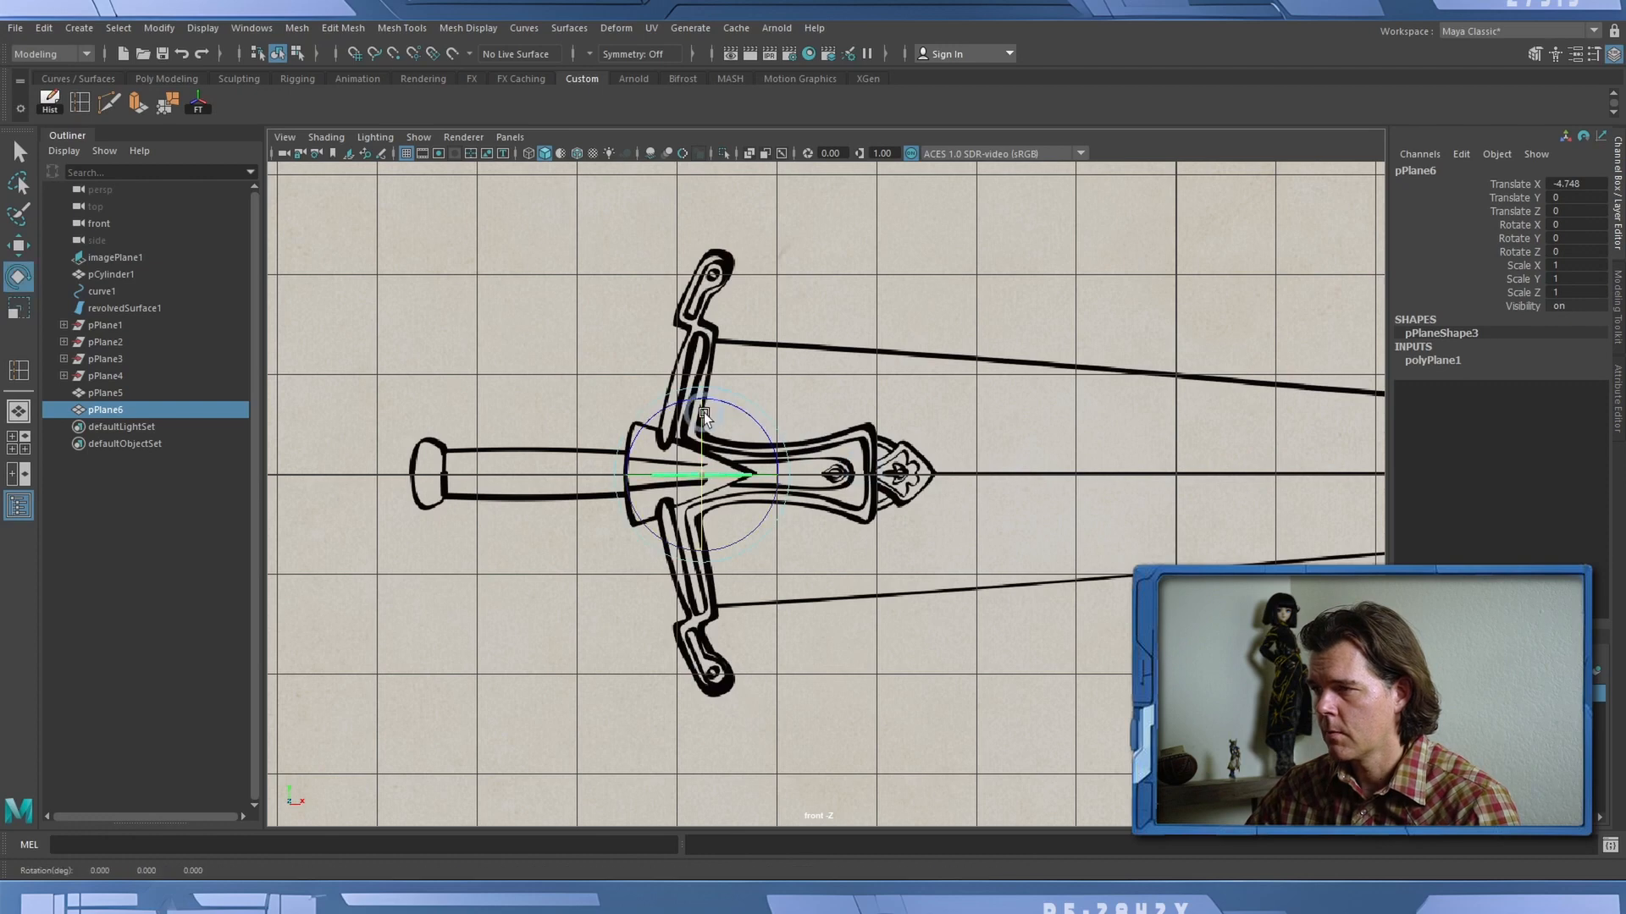
drag(704, 417, 705, 474)
click(1566, 224)
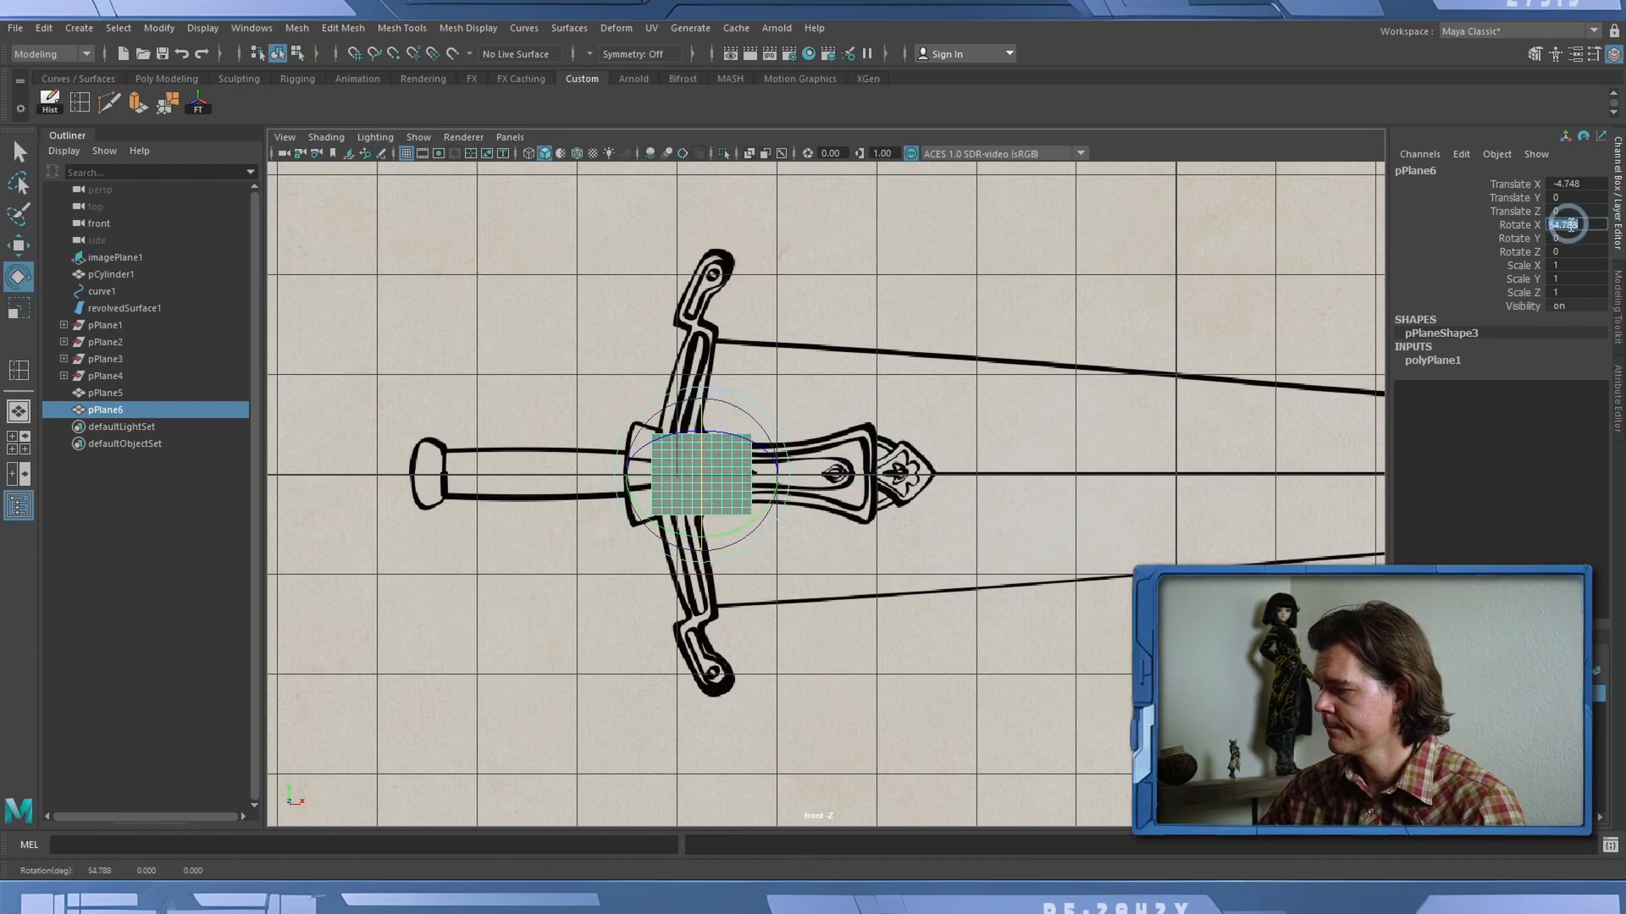
key(Return)
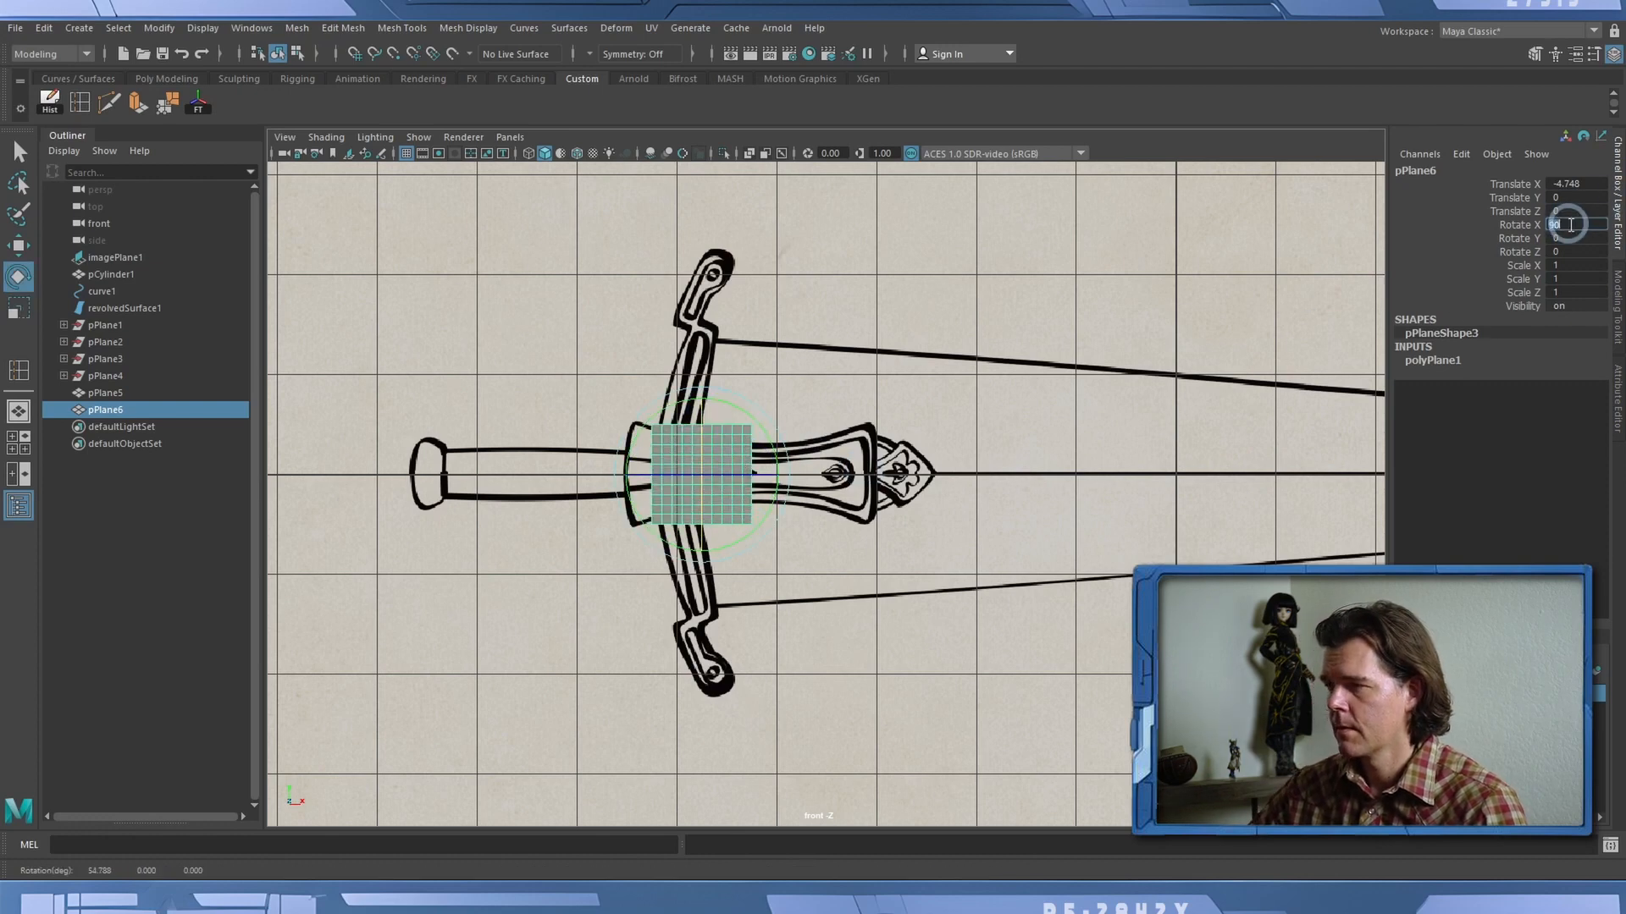
Set the plane's width and height subdivisions to 2, and move a duplicate along X to about -1.636 as a spare.
click(1440, 361)
drag(1563, 397, 1558, 412)
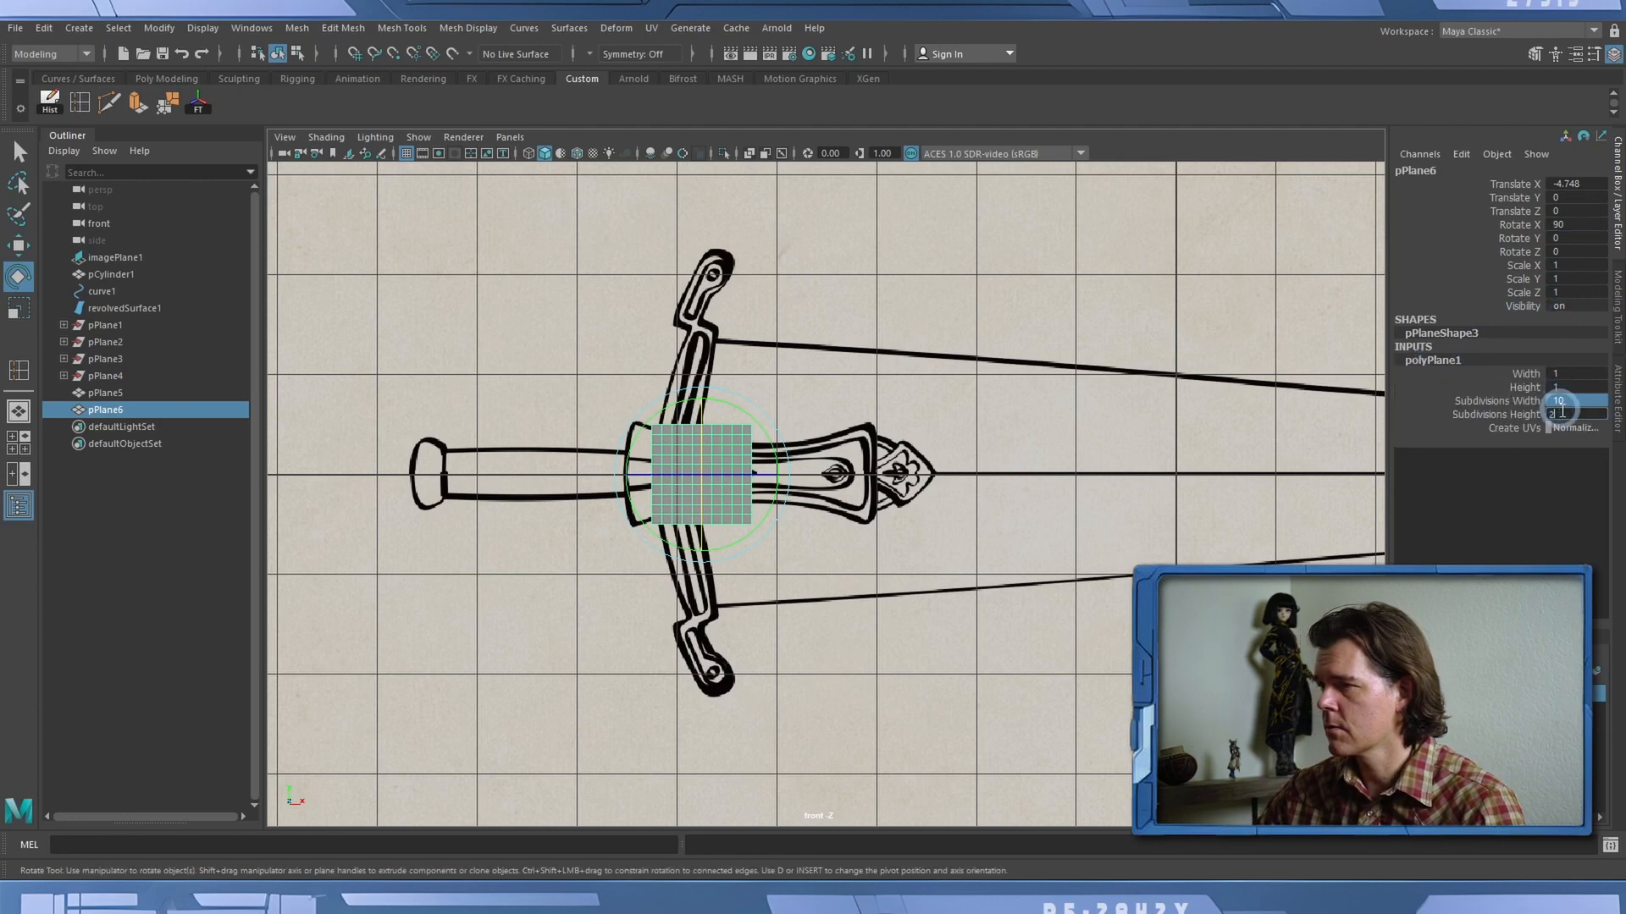
text(2)
key(Return)
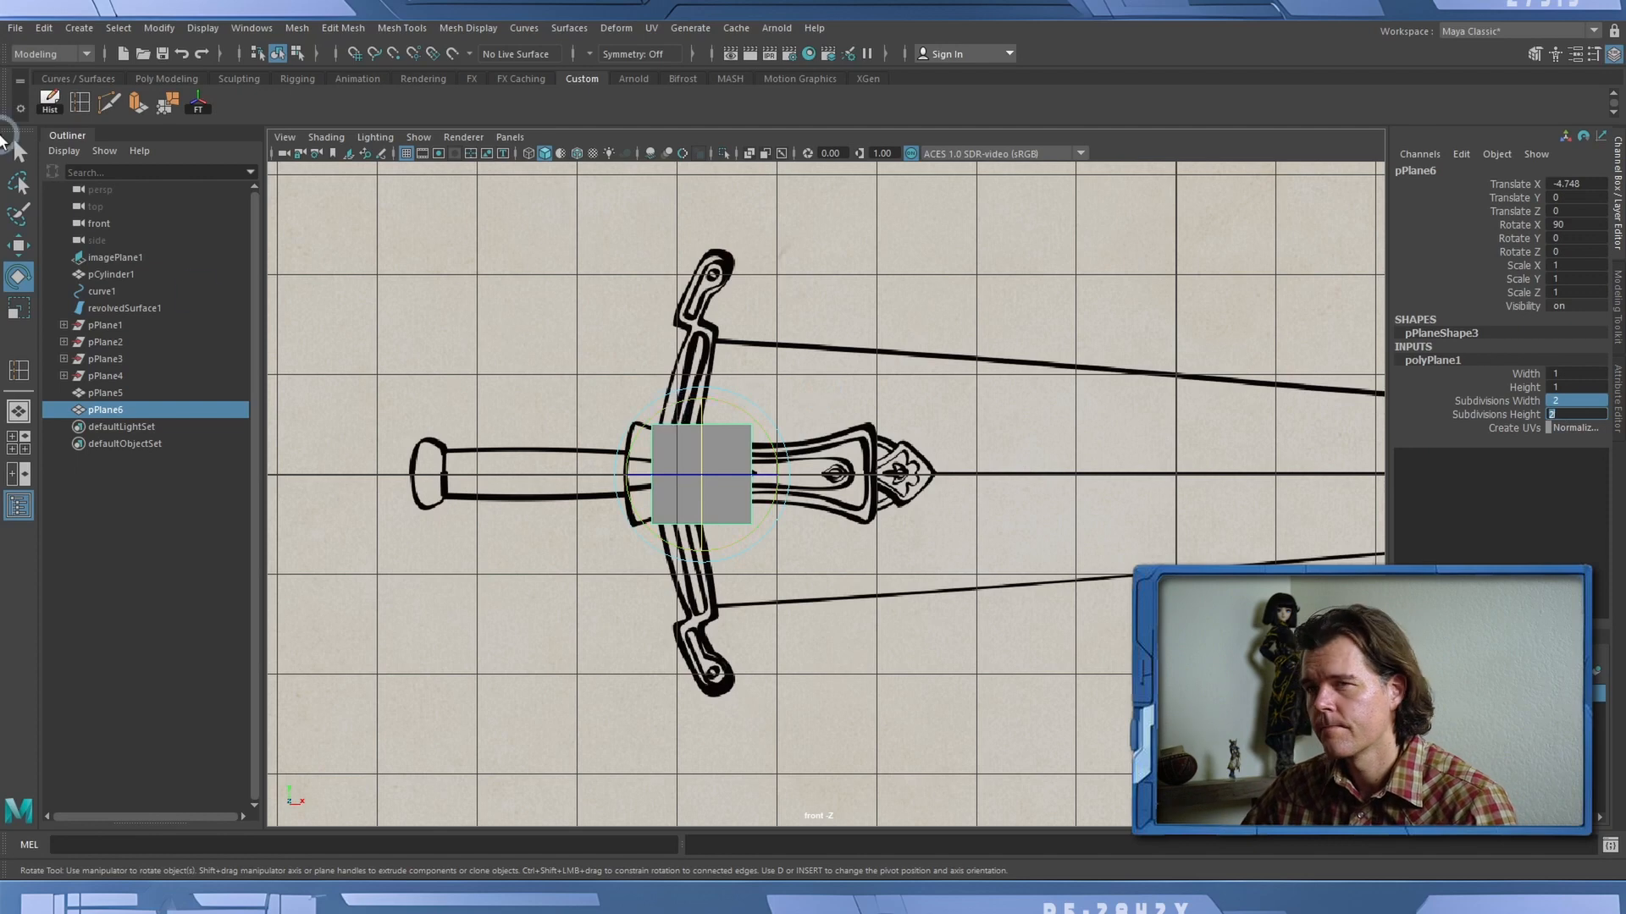
key(w)
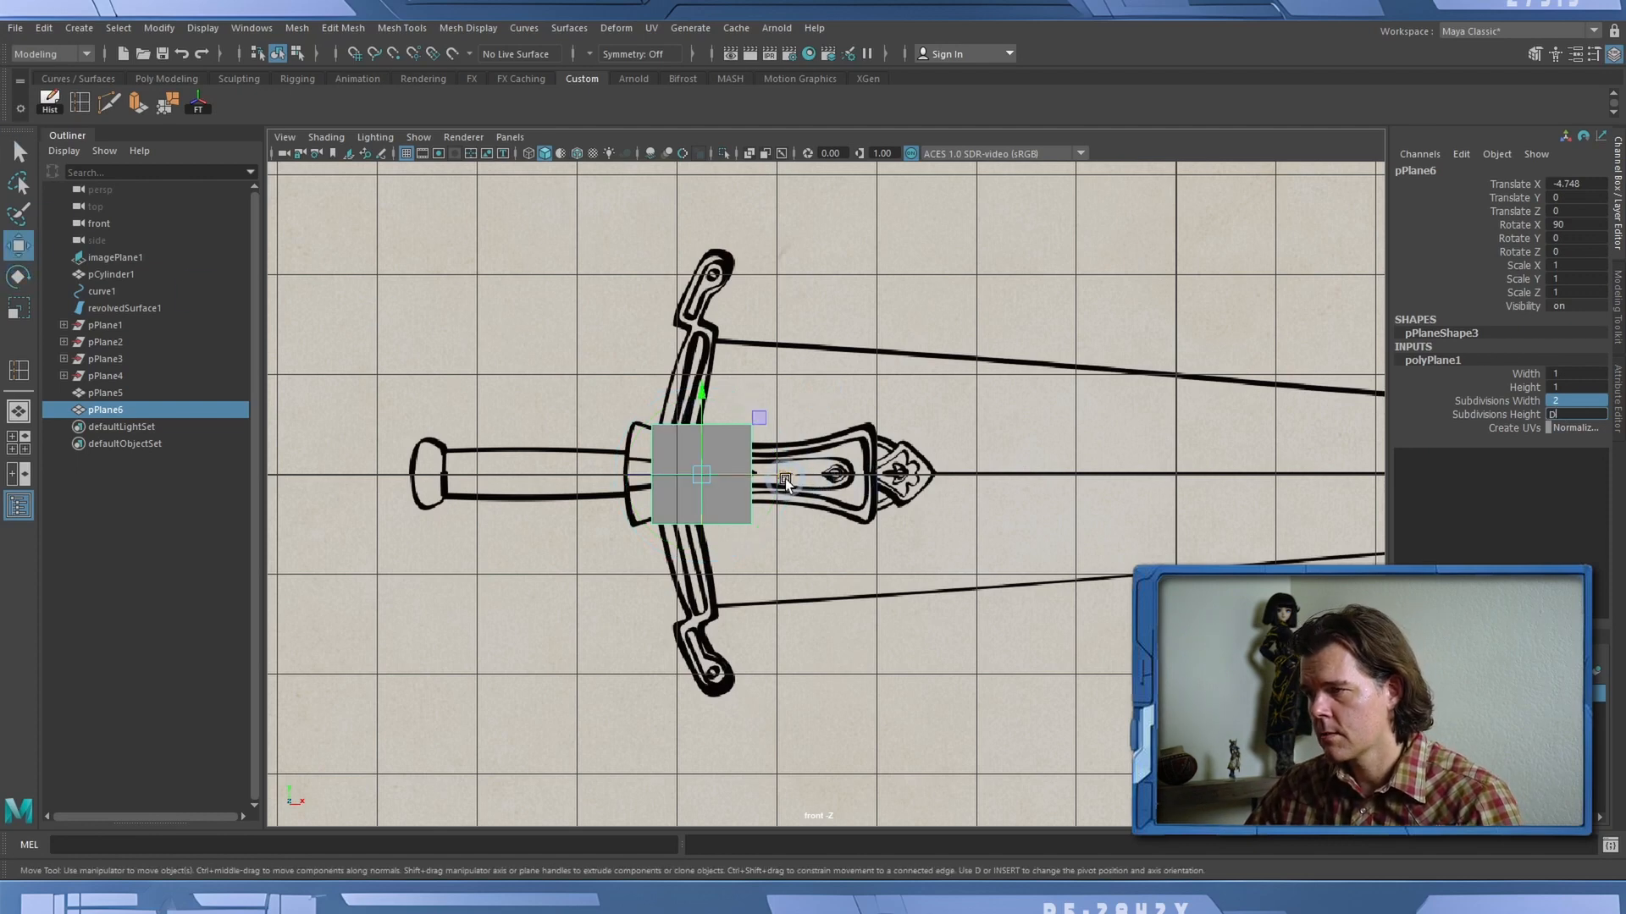
mouse_move(784, 479)
shift+mouse_down()
mouse_move(842, 474)
mouse_move(764, 475)
mouse_move(1087, 483)
shift+mouse_up()
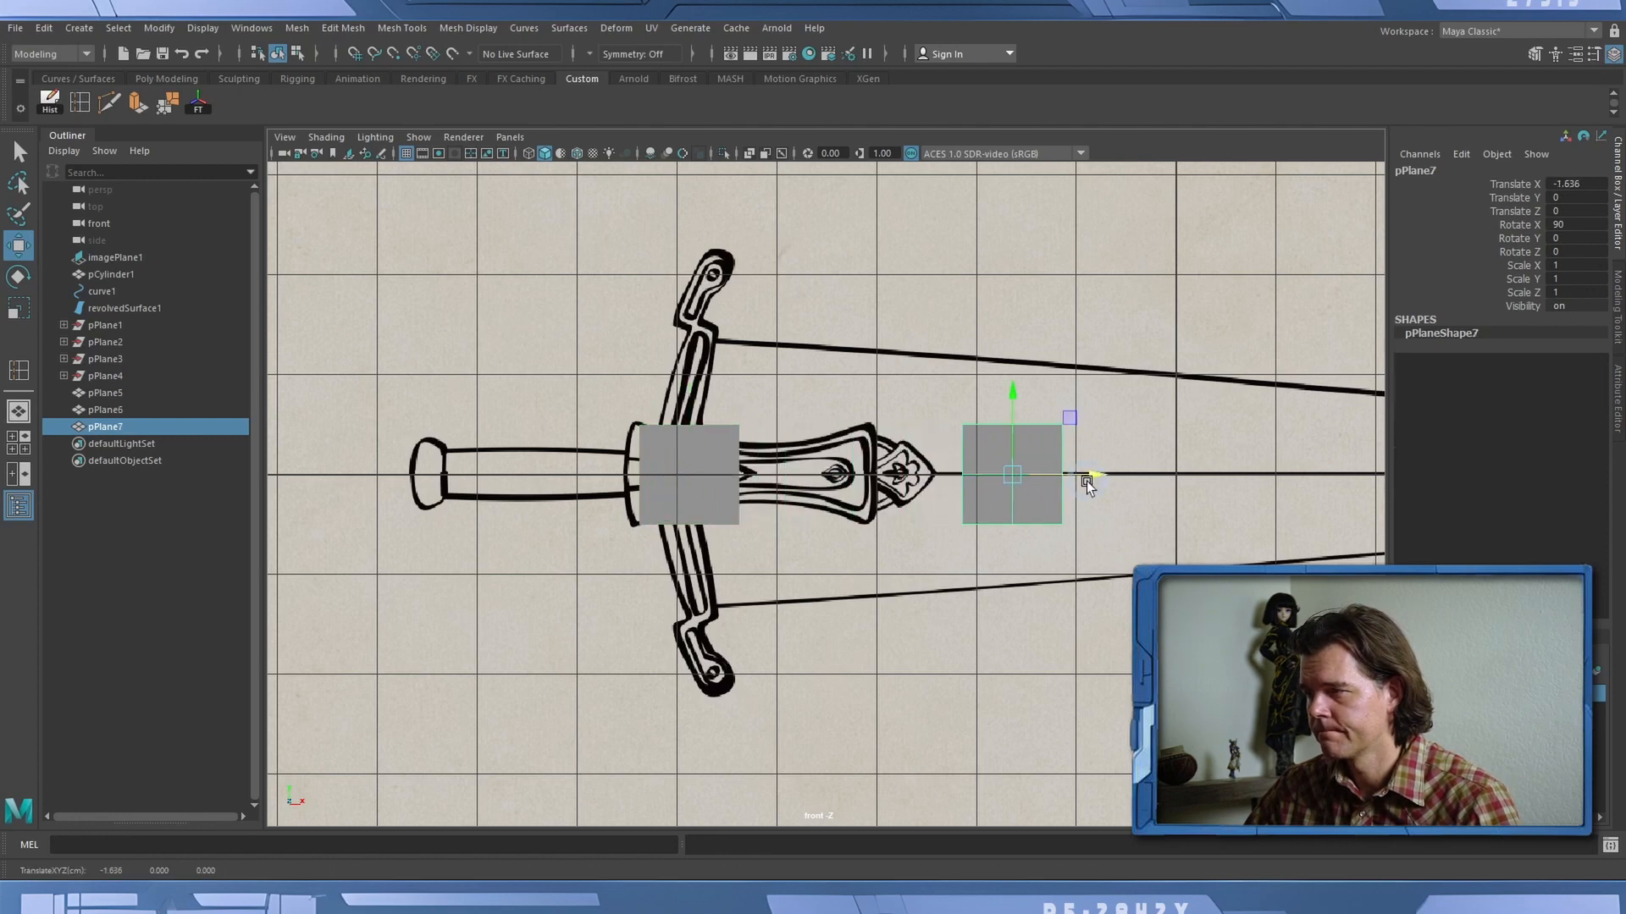
Select the upper row of faces on the original guard plane and delete it, leaving only the lower half.
click(700, 432)
right_drag(700, 430, 694, 490)
drag(817, 444, 809, 449)
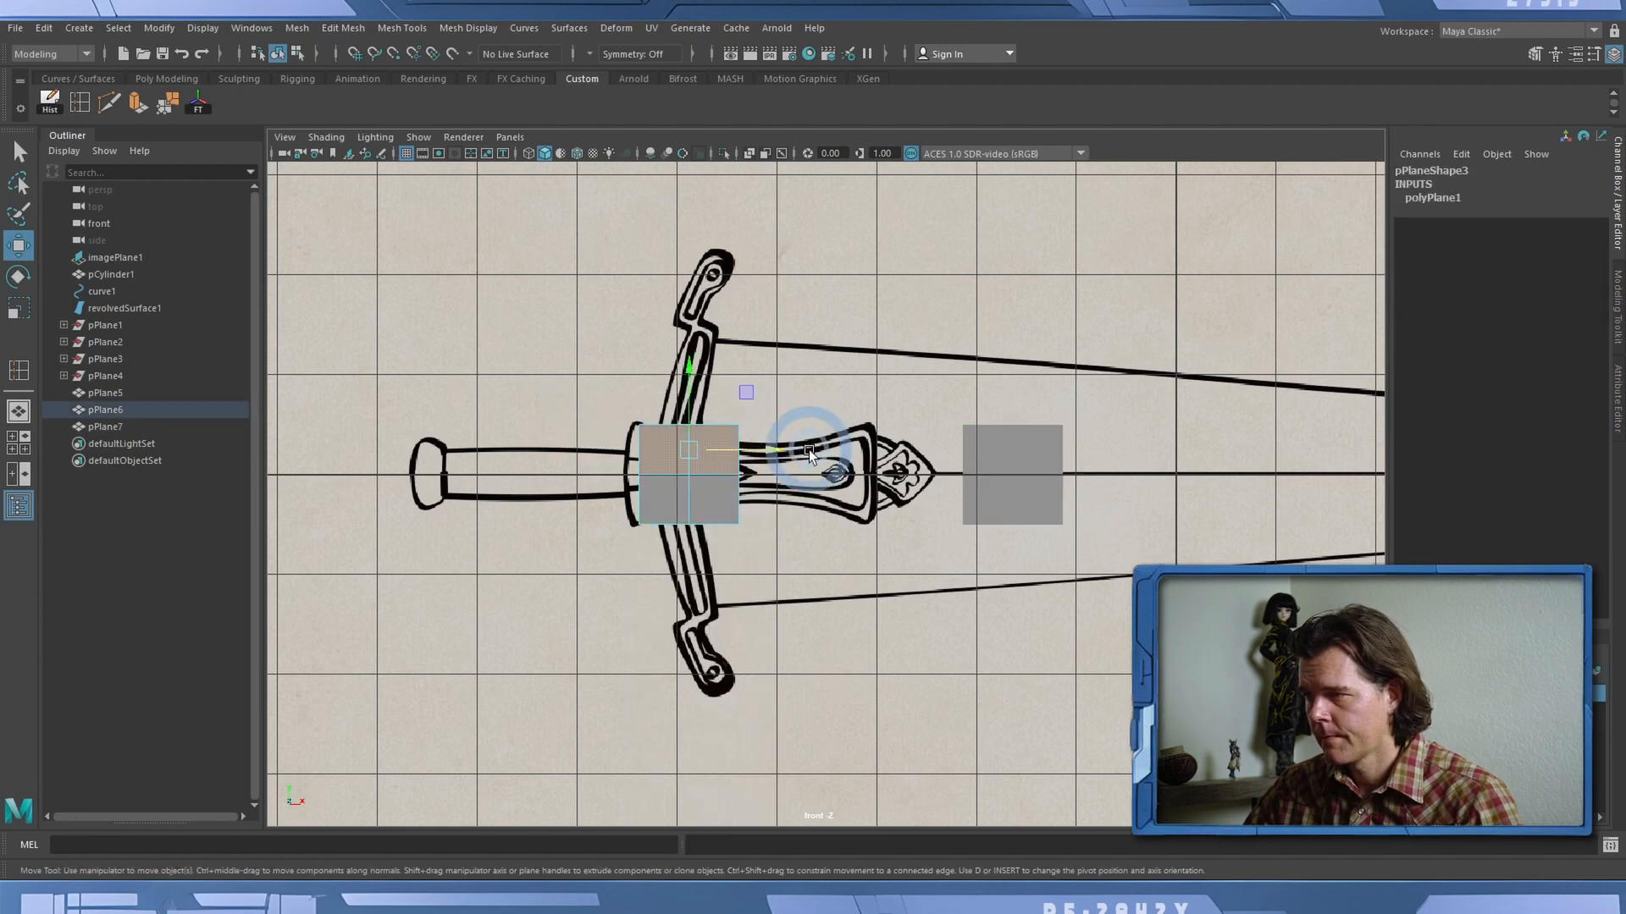
key(Delete)
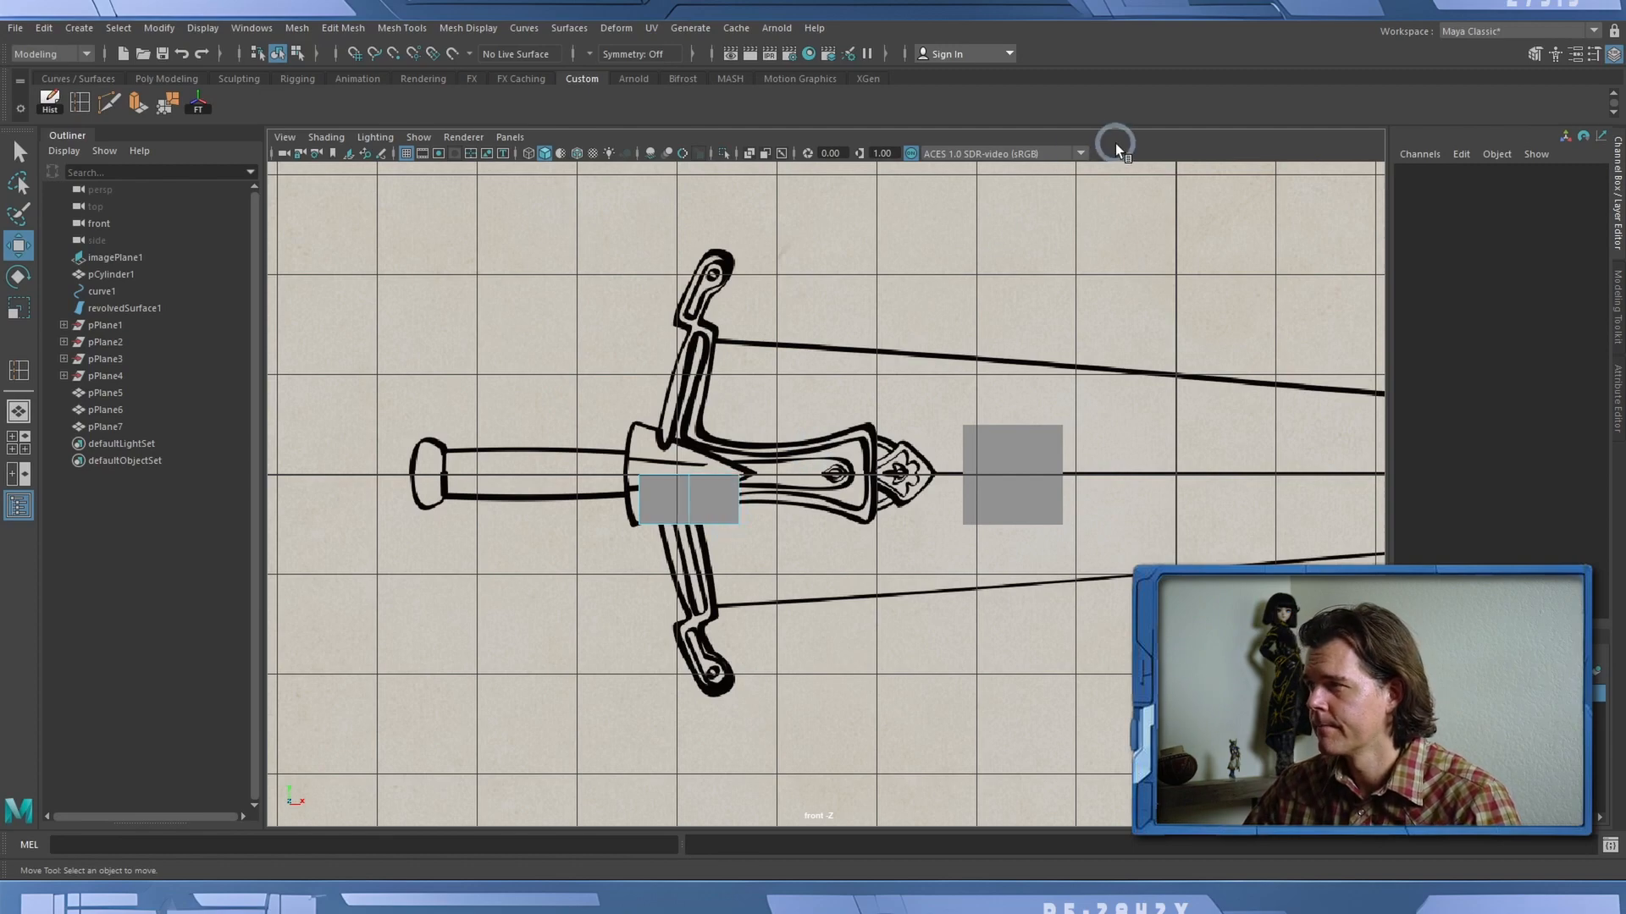
In wireframe, shift all the half plane's vertices slightly toward the blade, and stretch its blade-side end vertices to the centre piece's end.
key(4)
scroll(599, 574, up, 6)
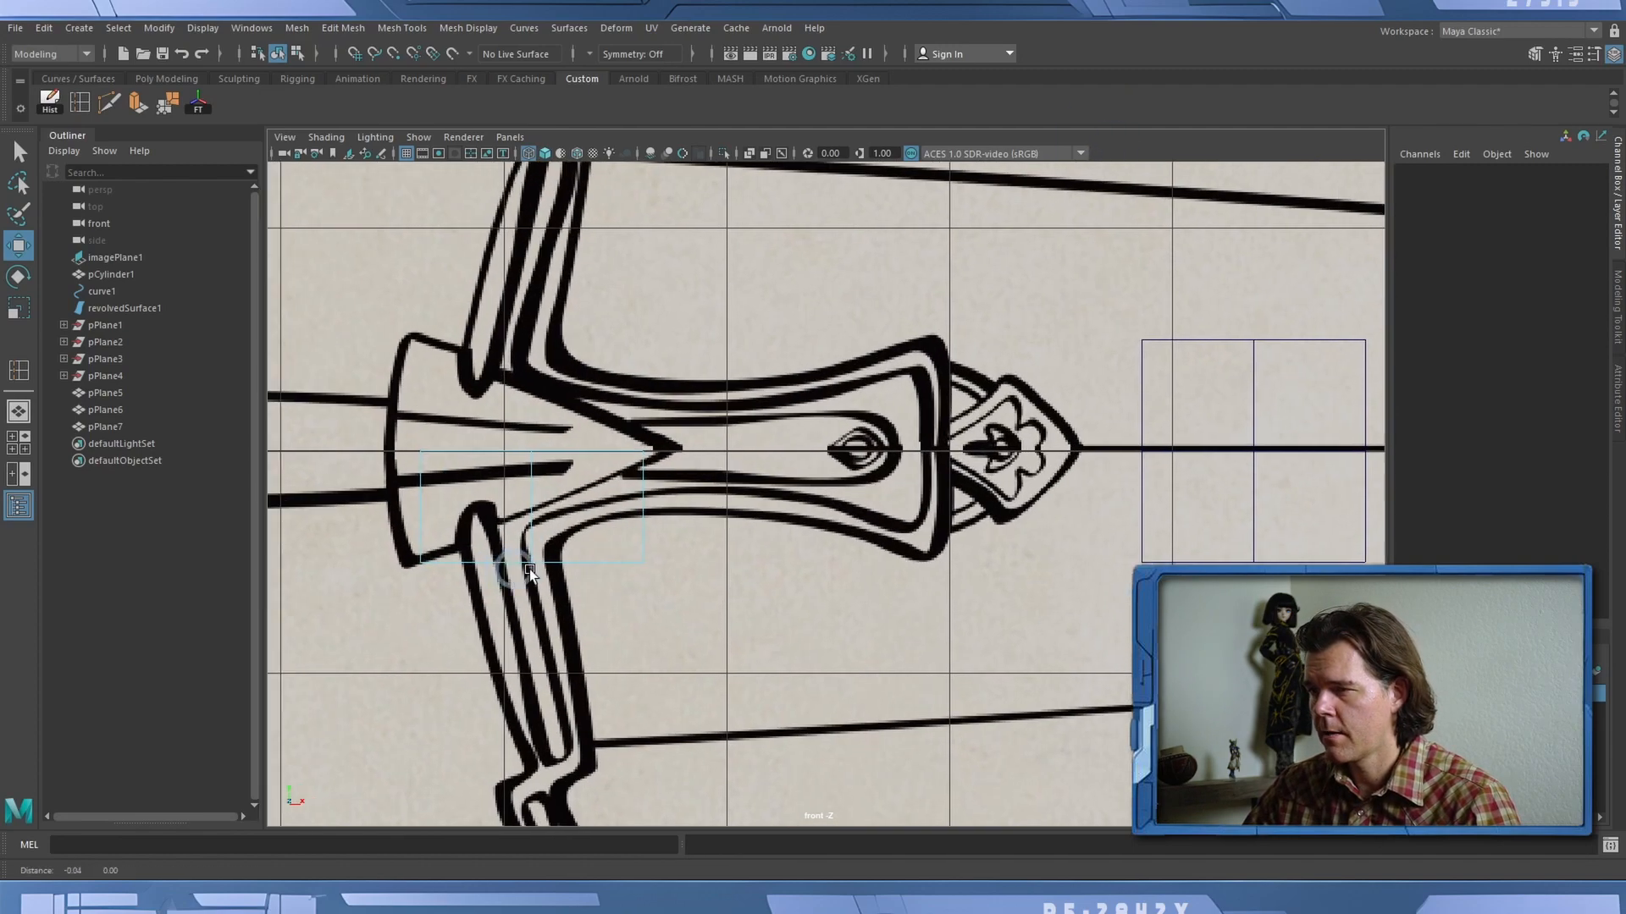
alt+middle_drag(530, 569, 806, 465)
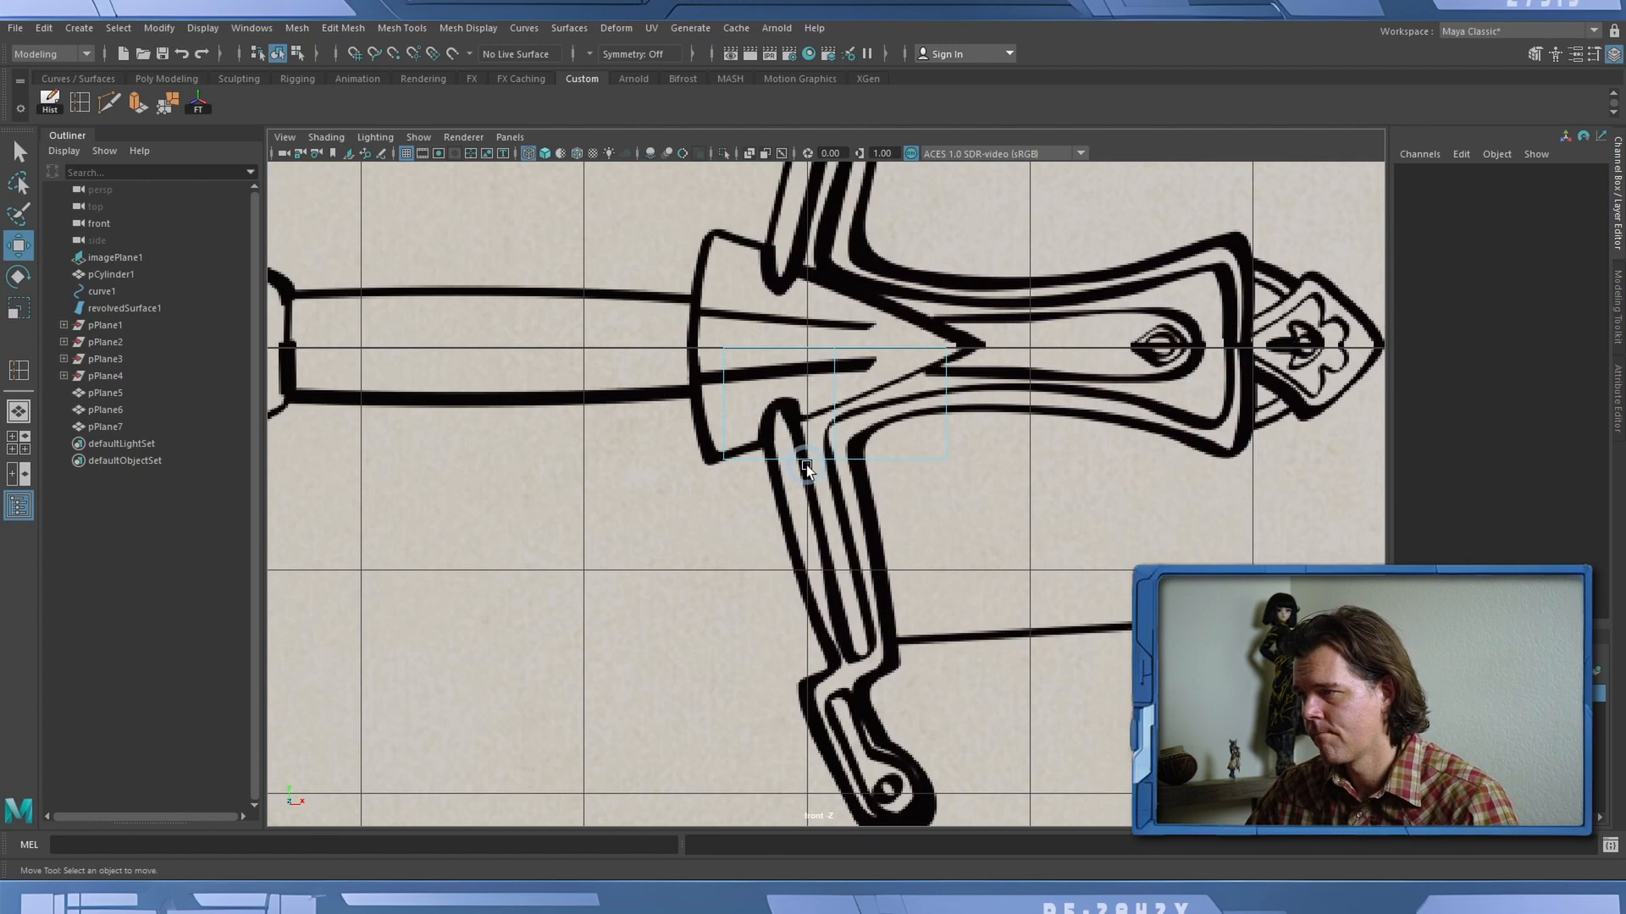
click(21, 254)
drag(689, 325, 1072, 514)
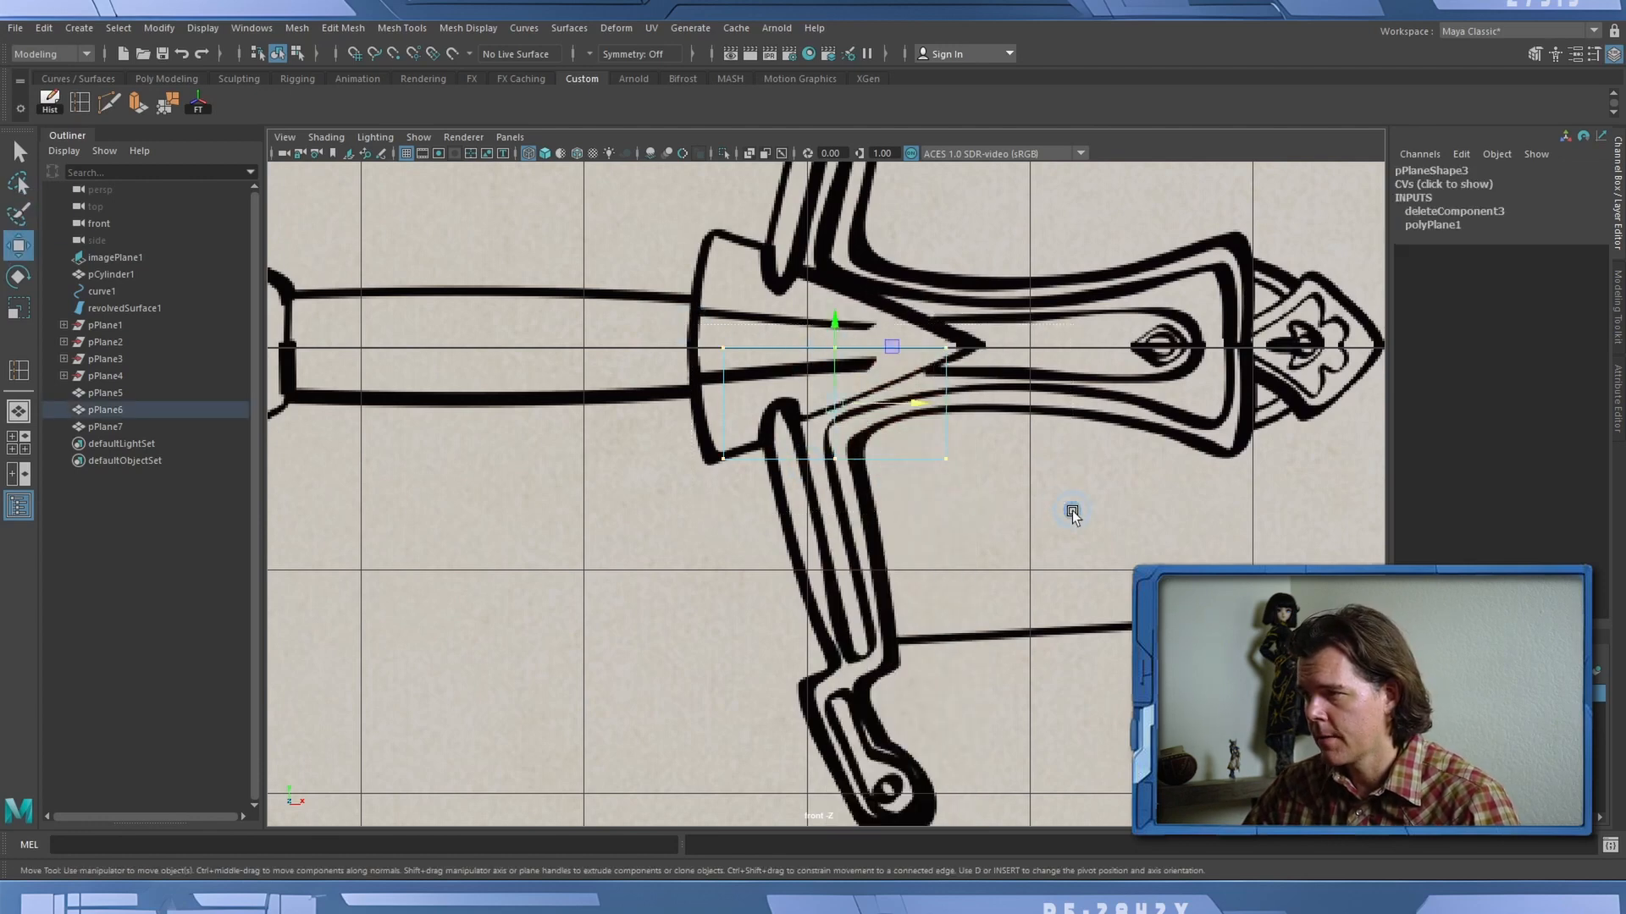
drag(926, 412, 943, 410)
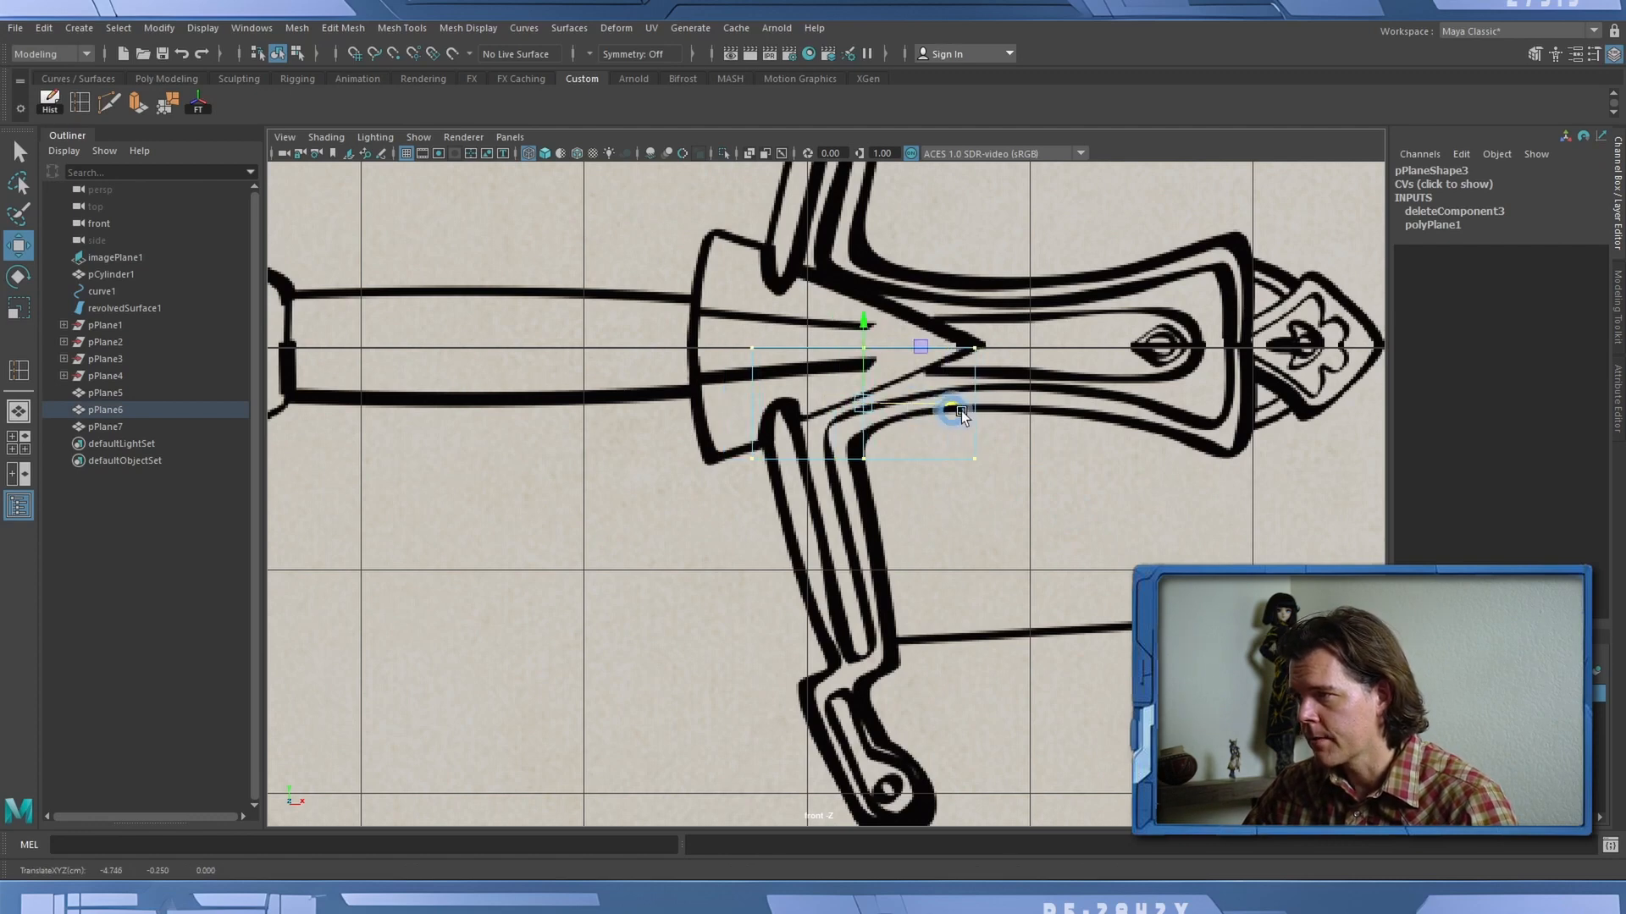
drag(952, 293, 1333, 404)
Switch to the reference artwork, examine the sword guard's shape up close, and return to Maya.
click(594, 894)
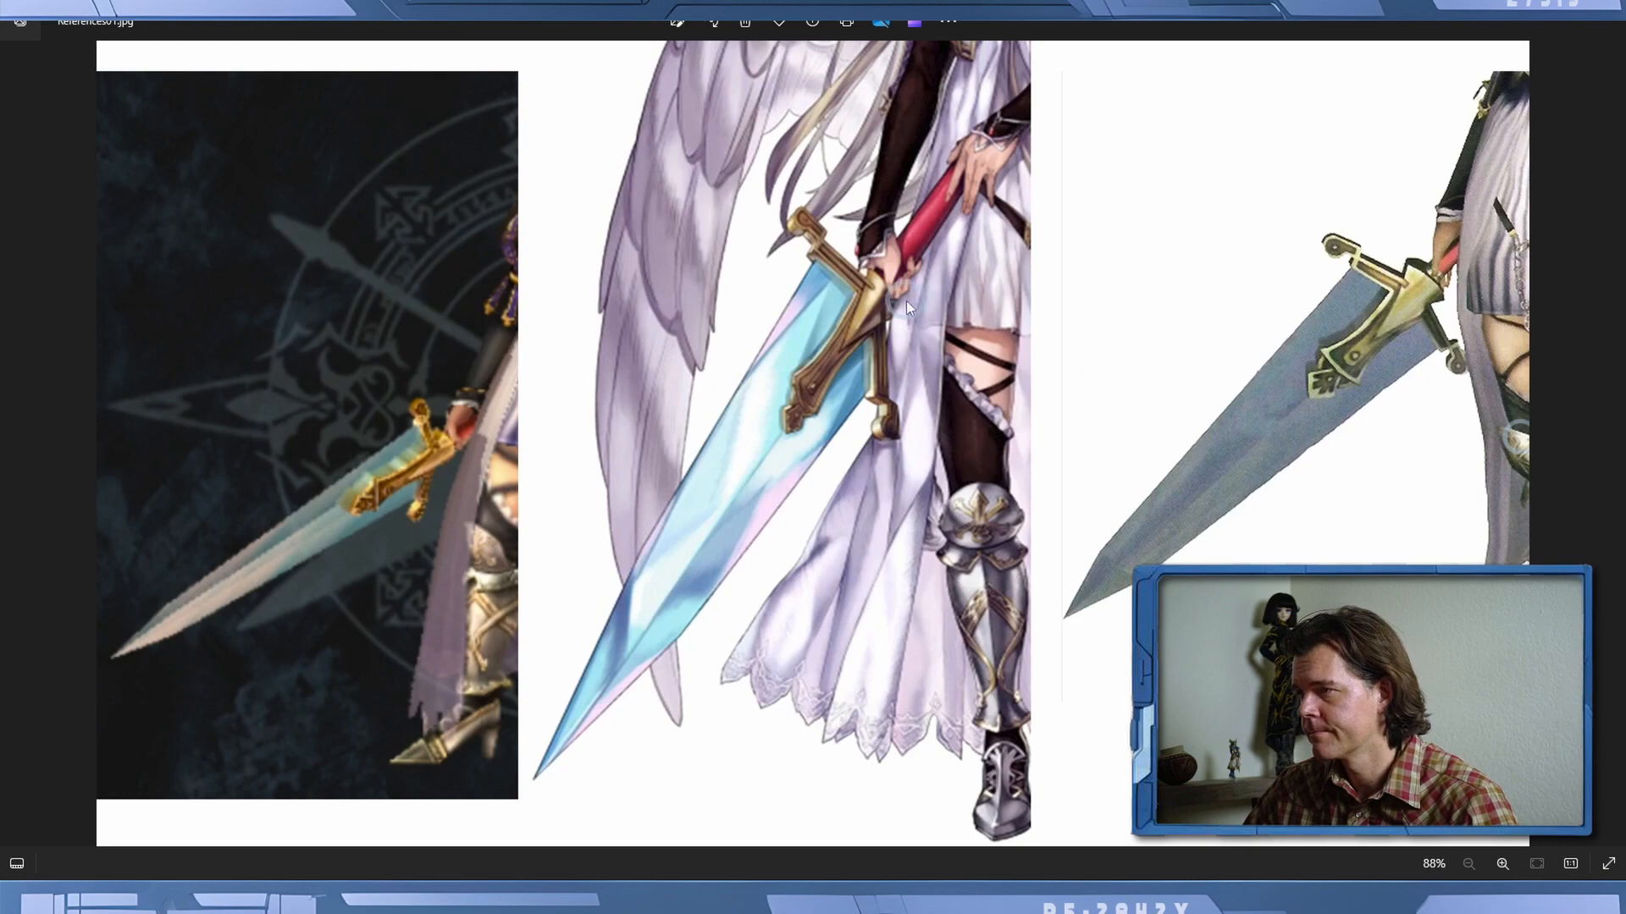
scroll(906, 301, up, 5)
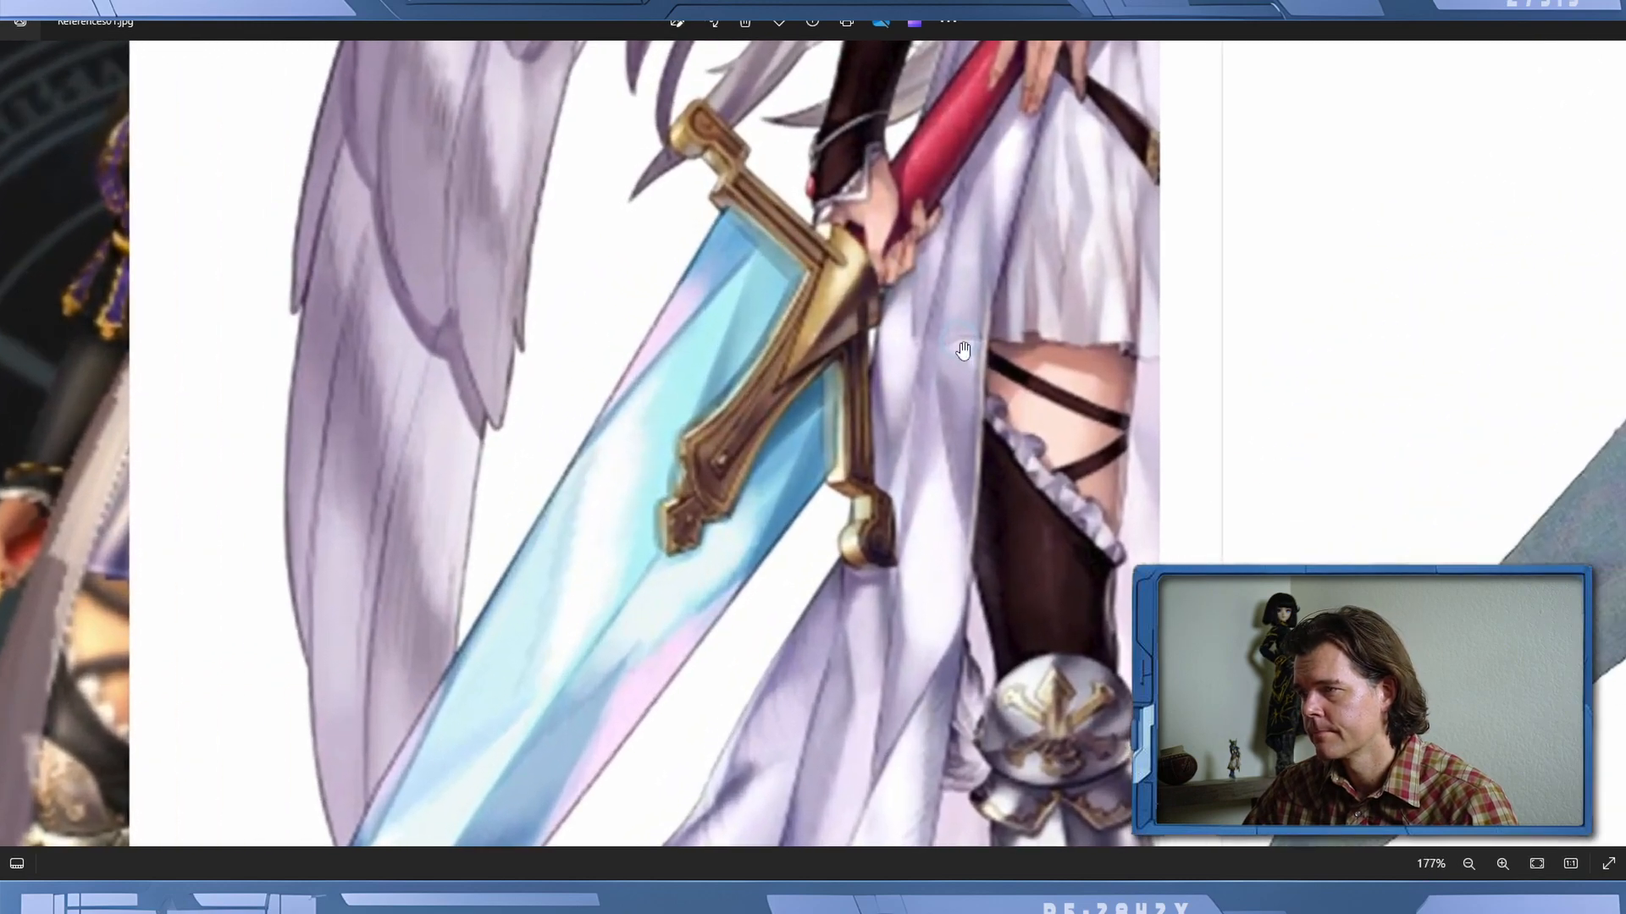
click(812, 330)
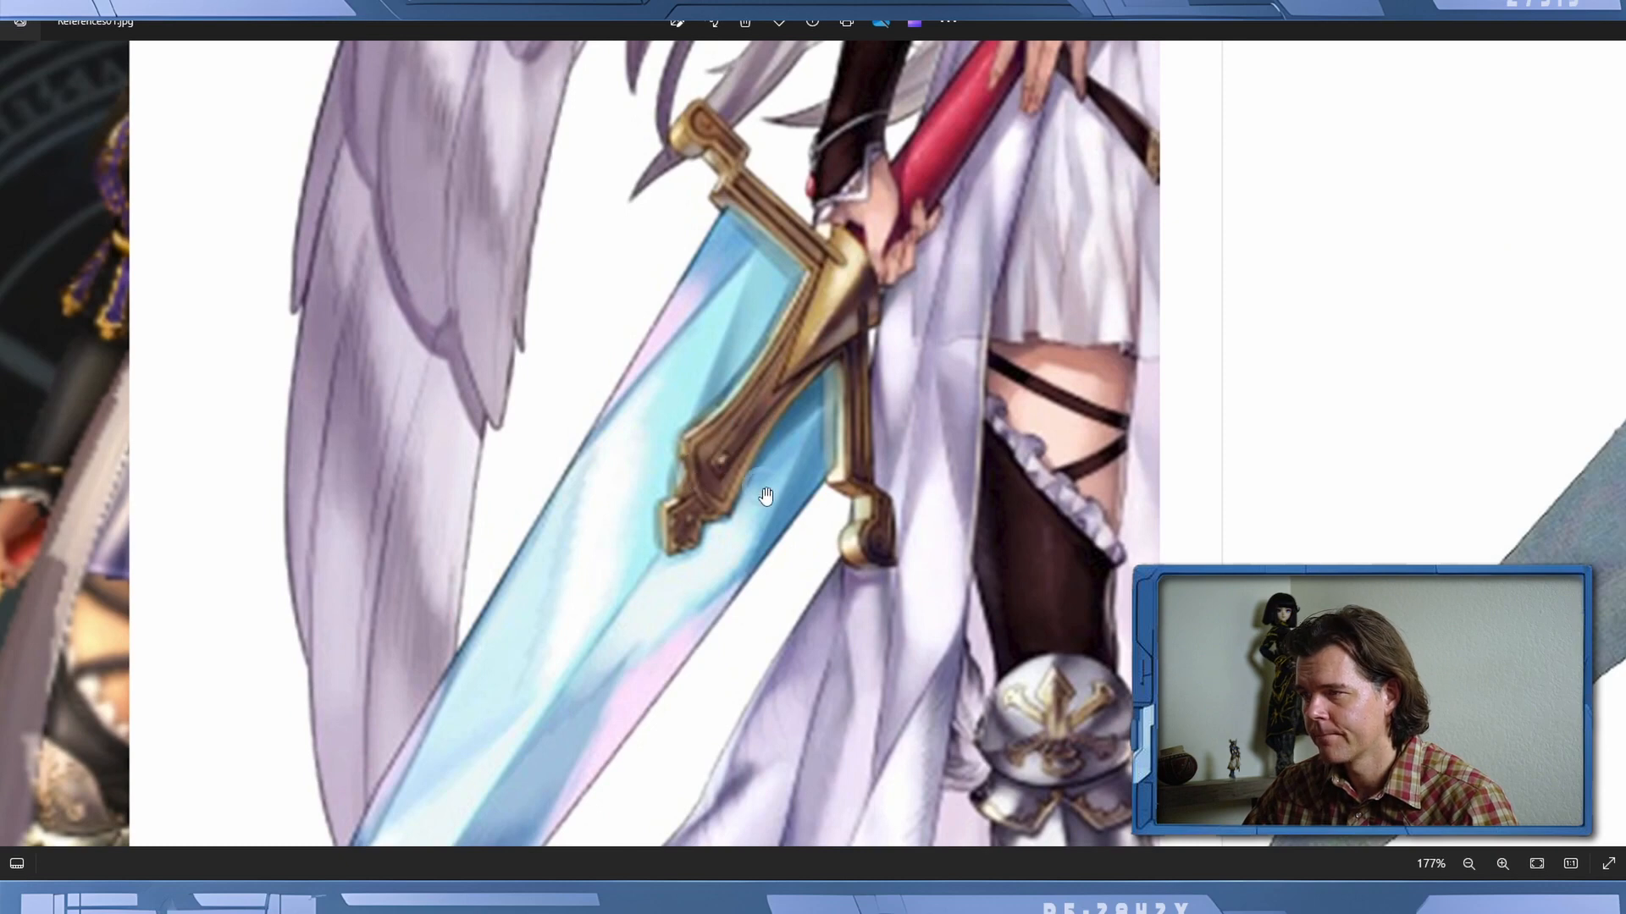
click(834, 283)
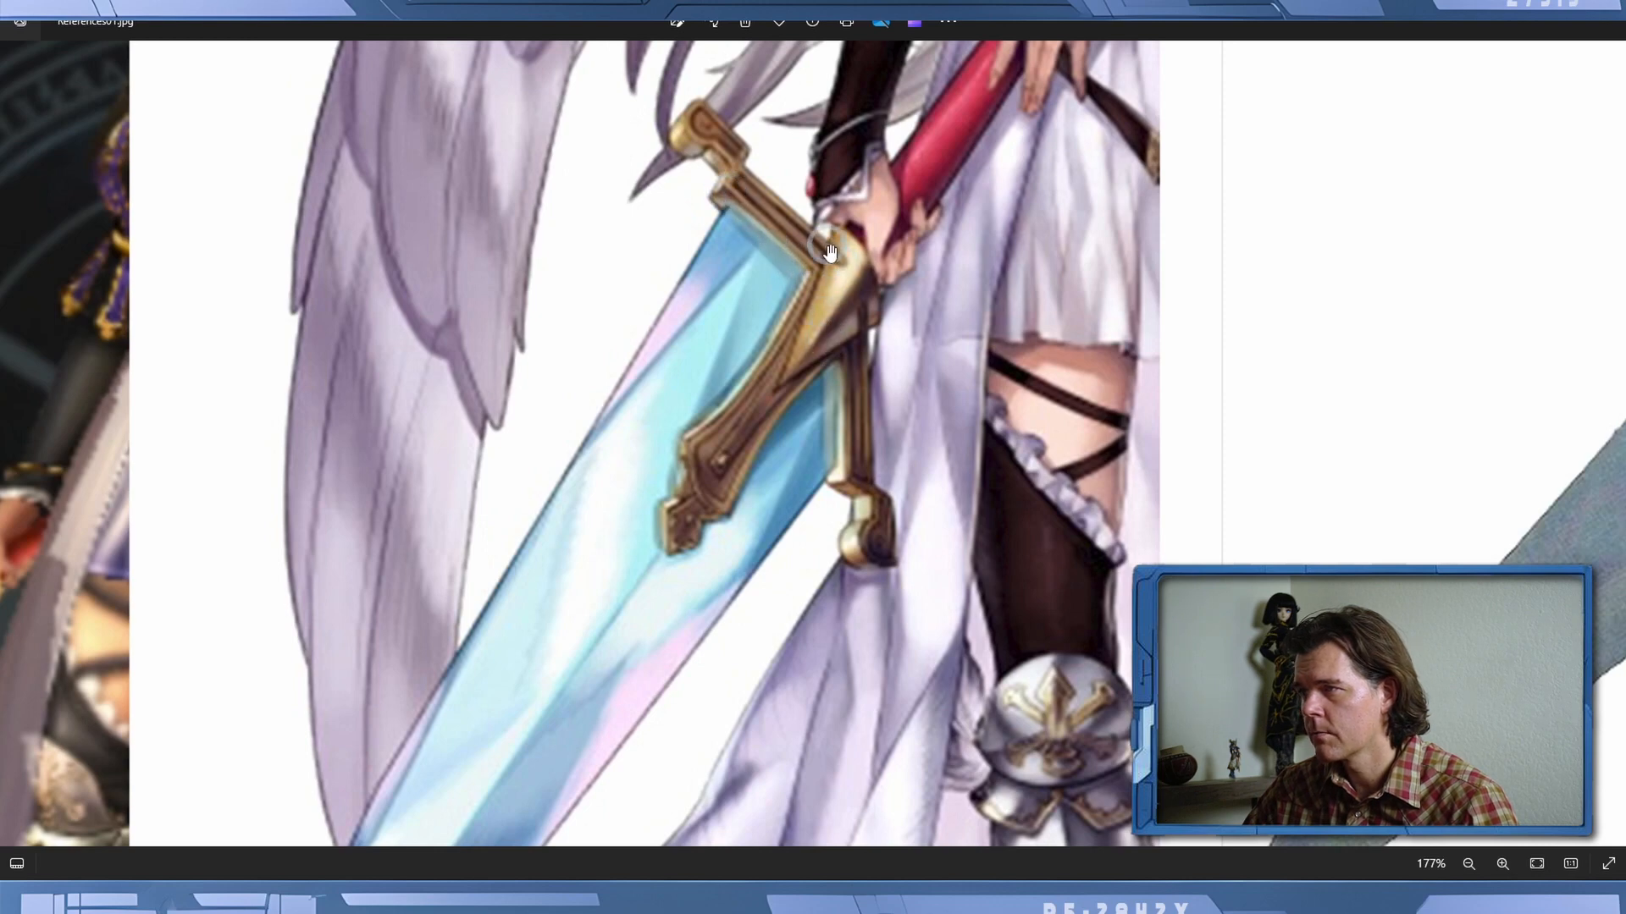
scroll(872, 356, up, 1)
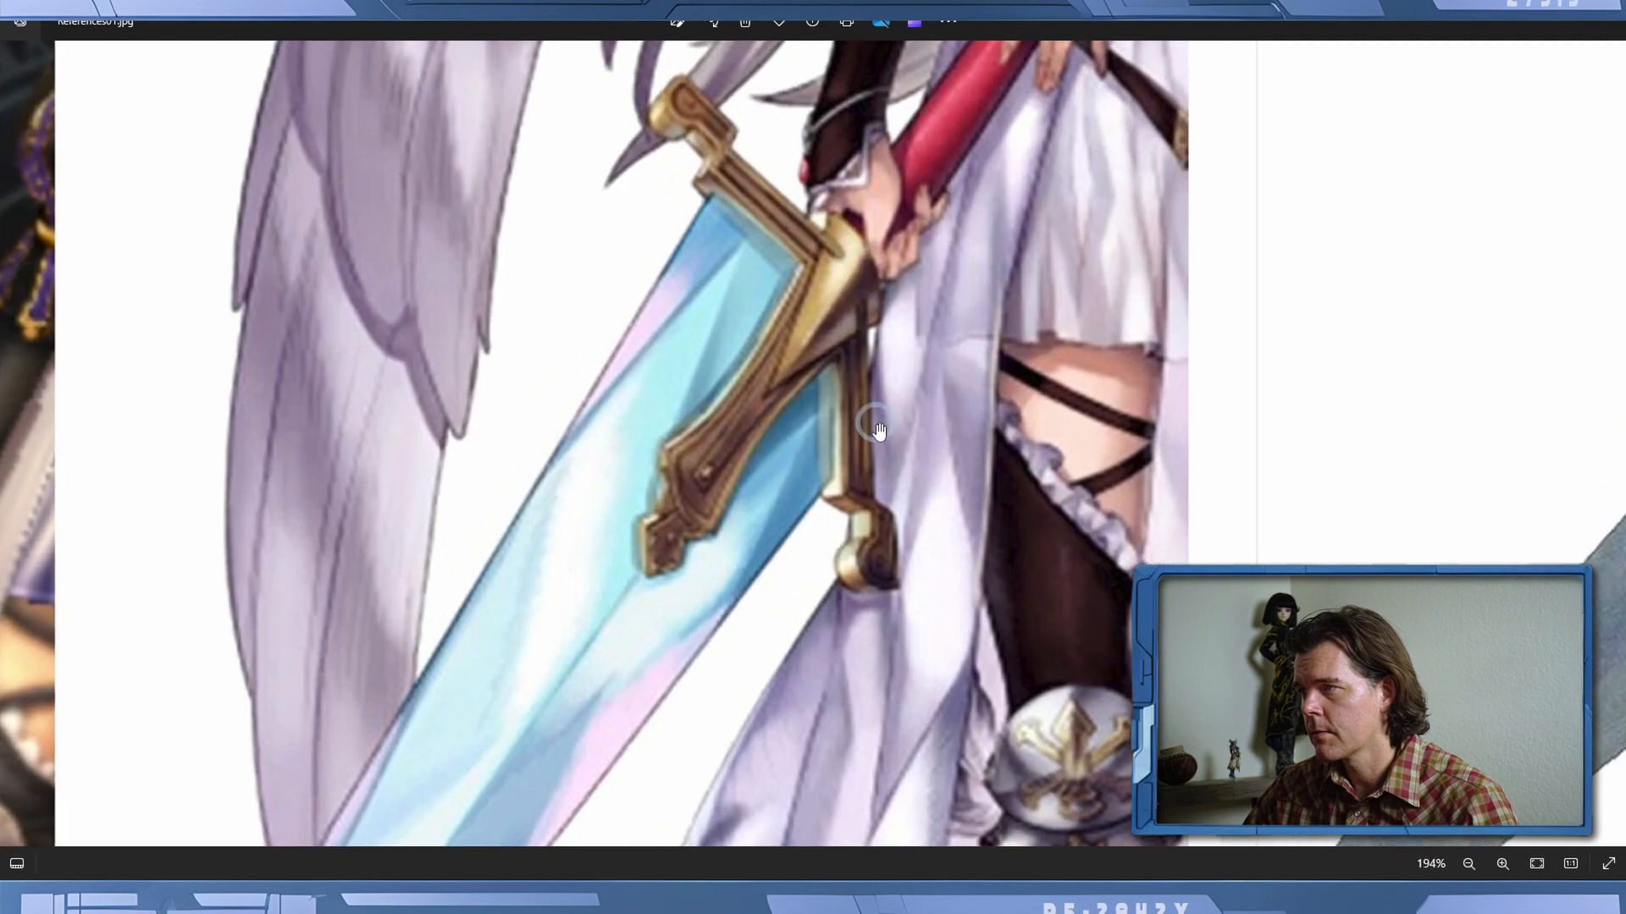
scroll(877, 430, down, 1)
key(alt+Tab)
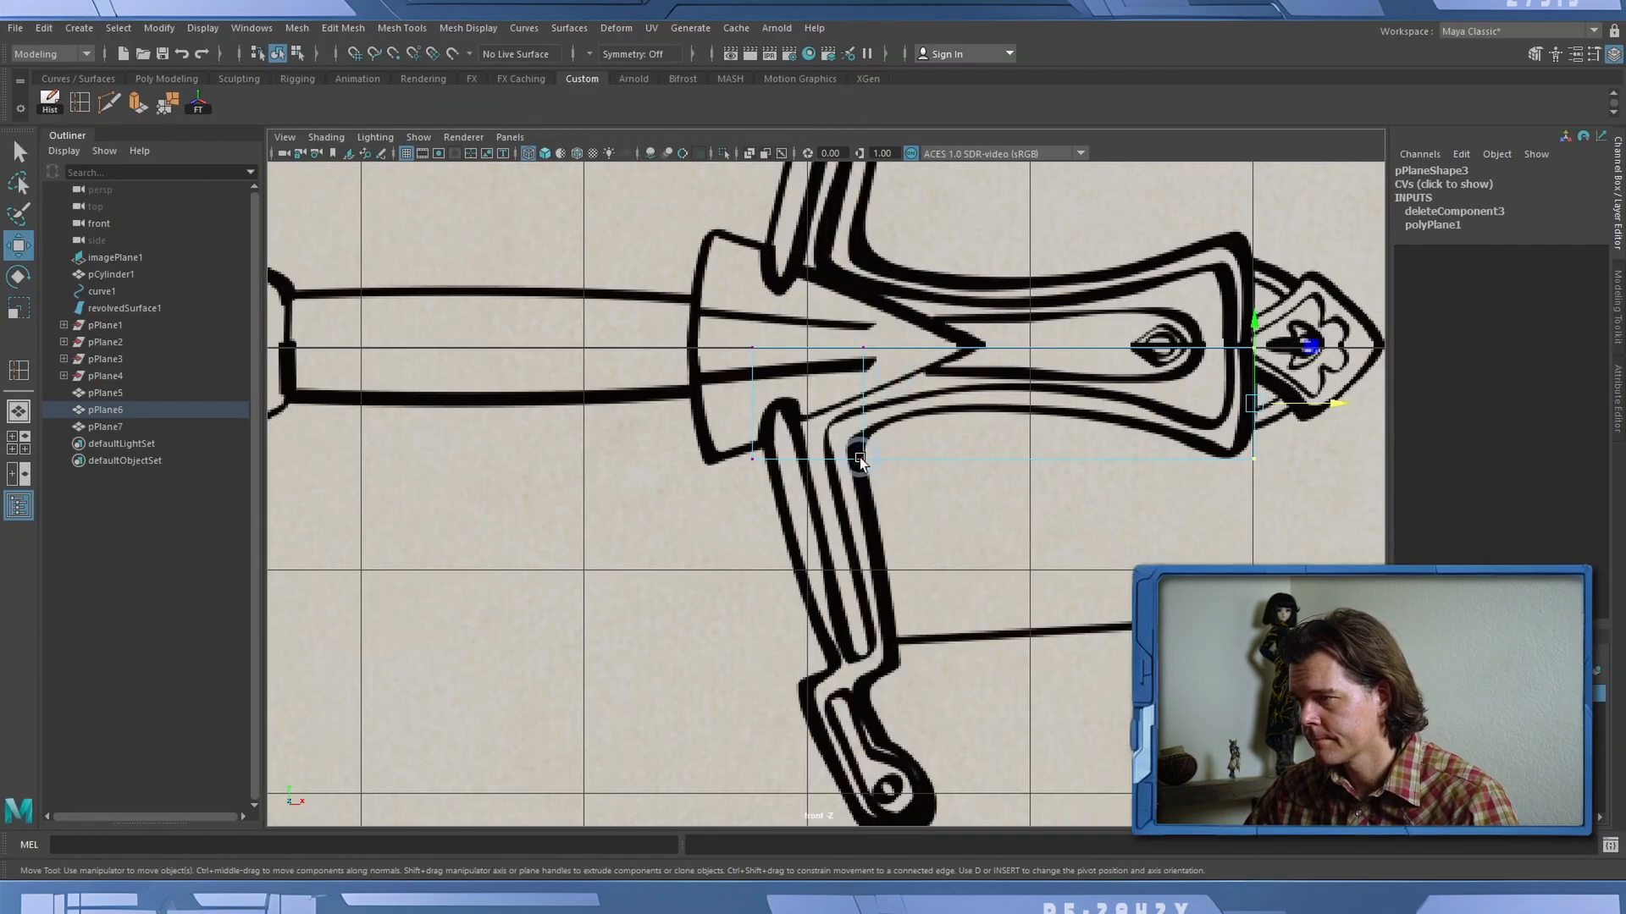
Move the grip-side lower corner vertex onto the guard outline, and insert two edge loops across the plane's long section.
drag(764, 474, 816, 459)
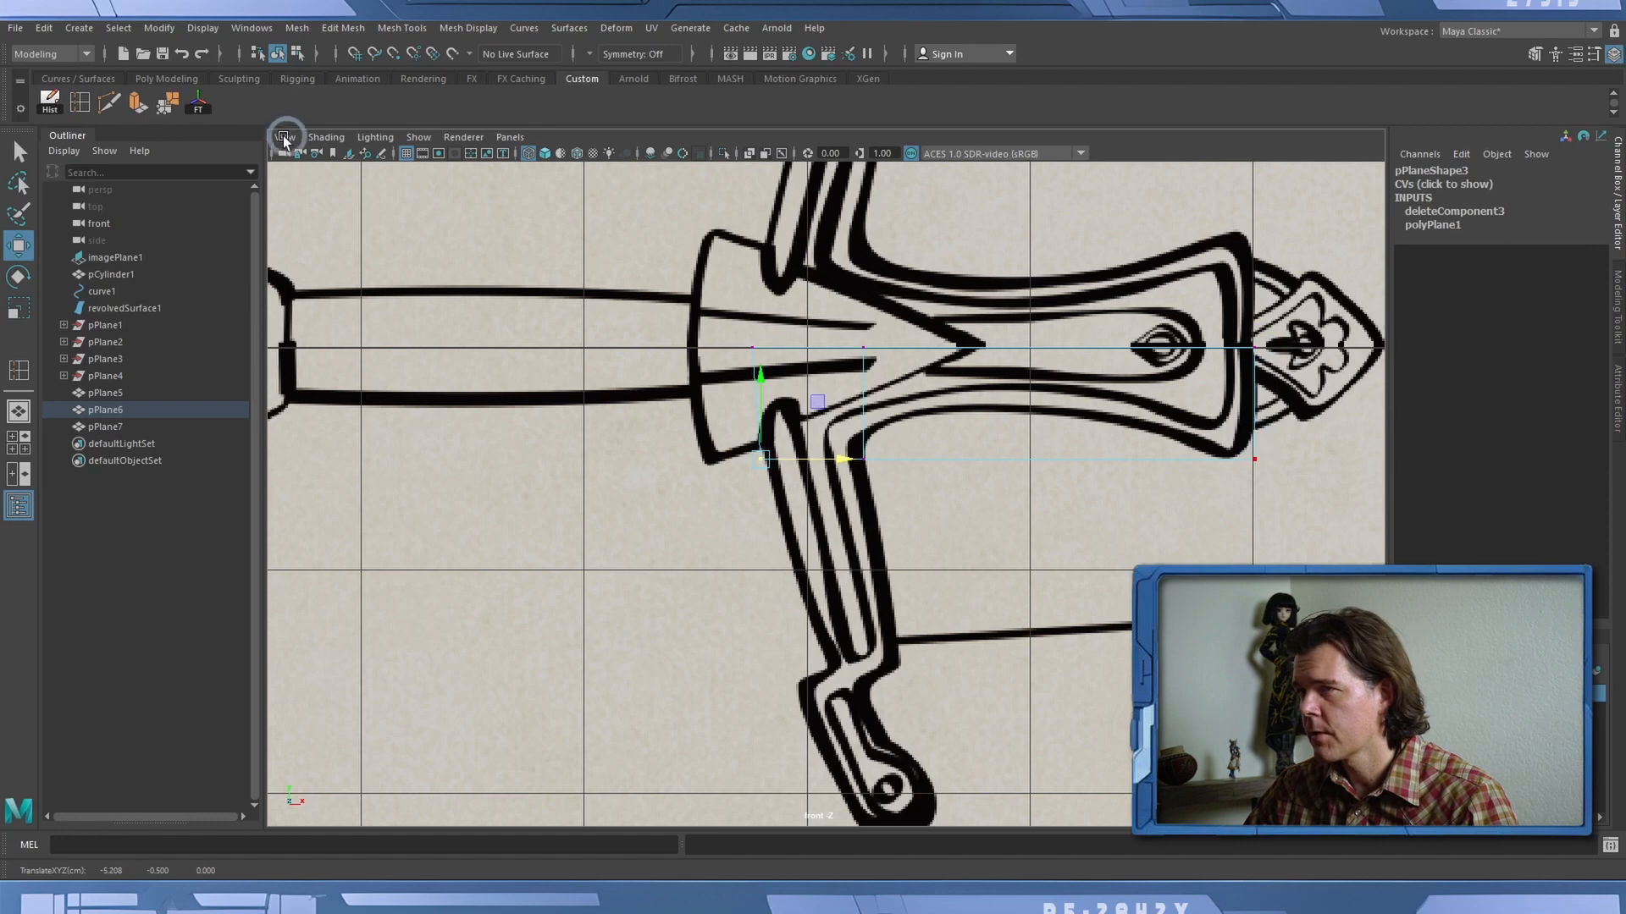
click(78, 103)
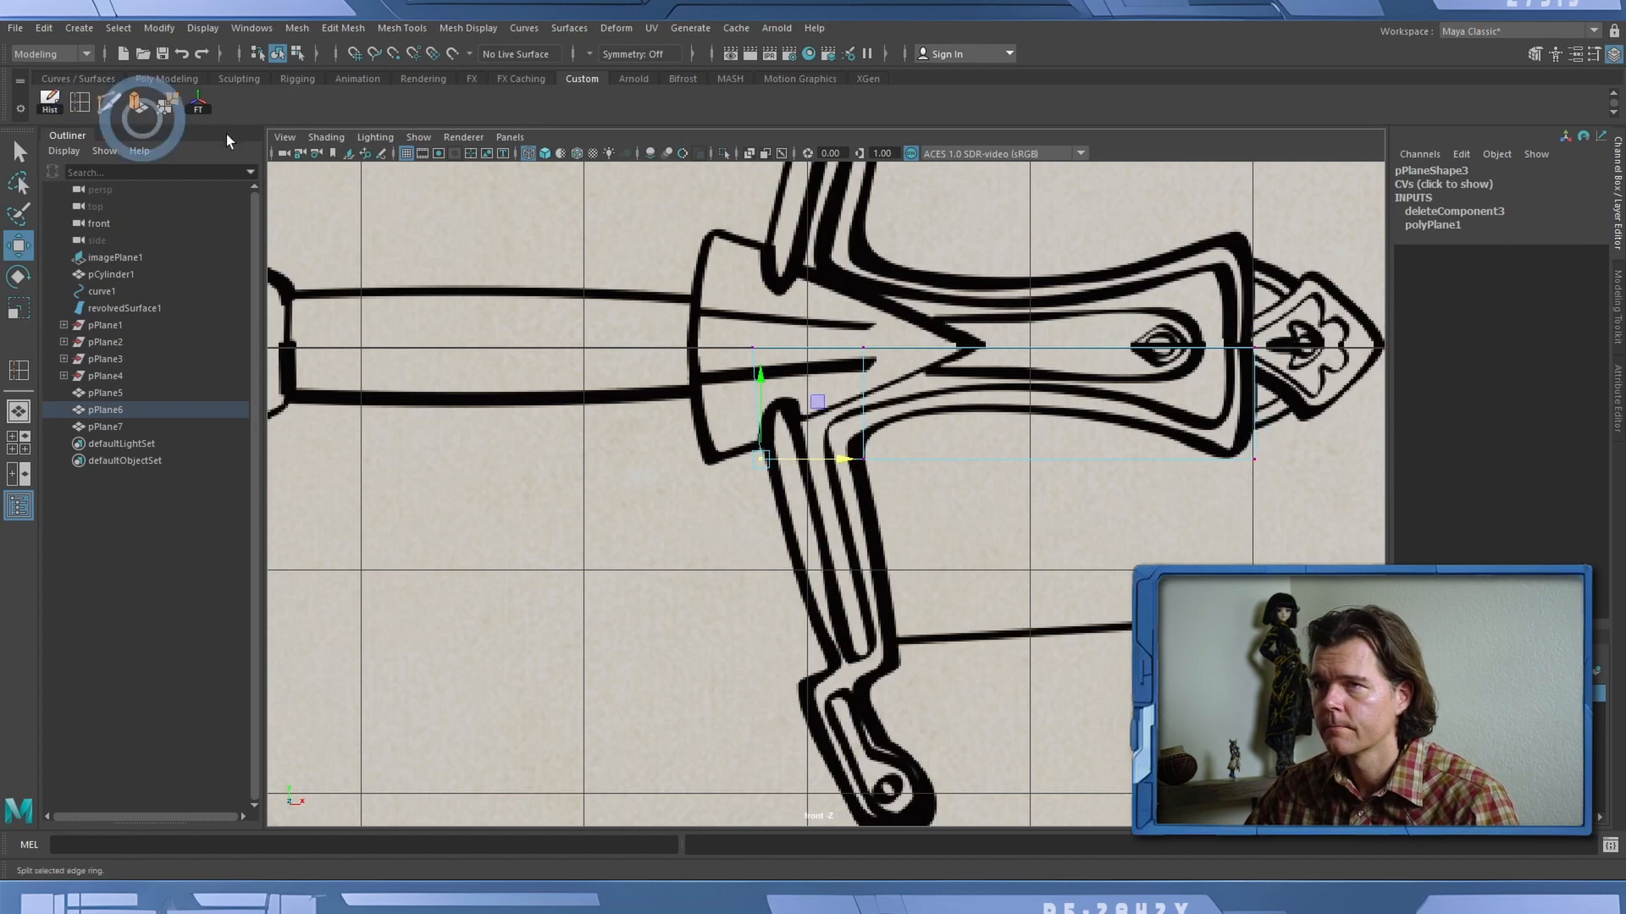
click(1097, 348)
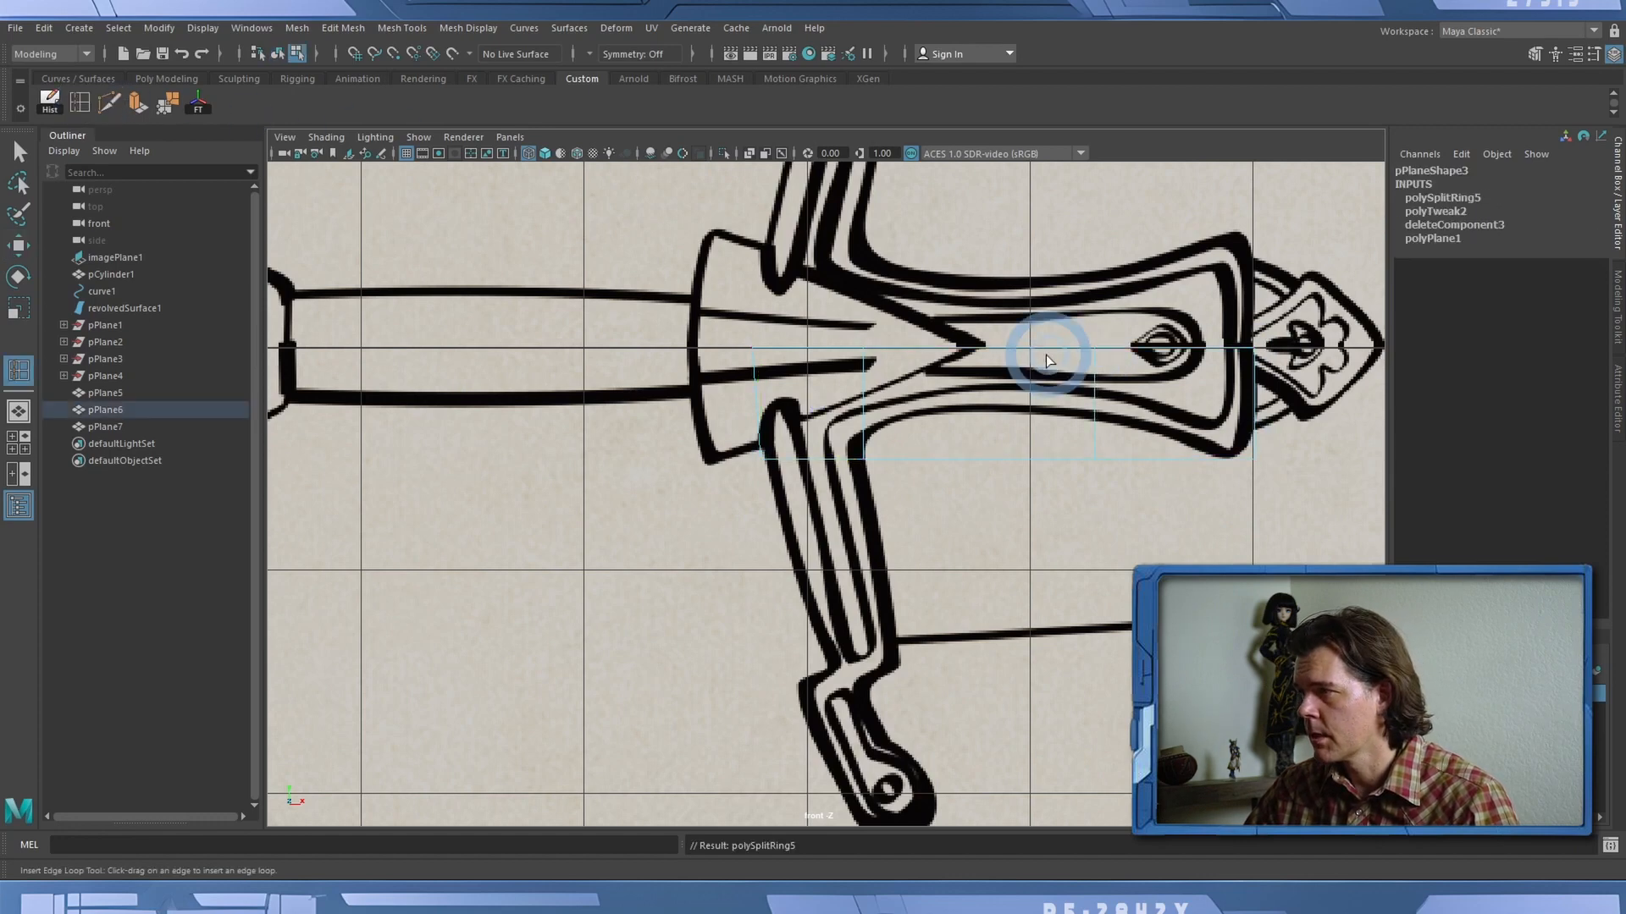
click(996, 348)
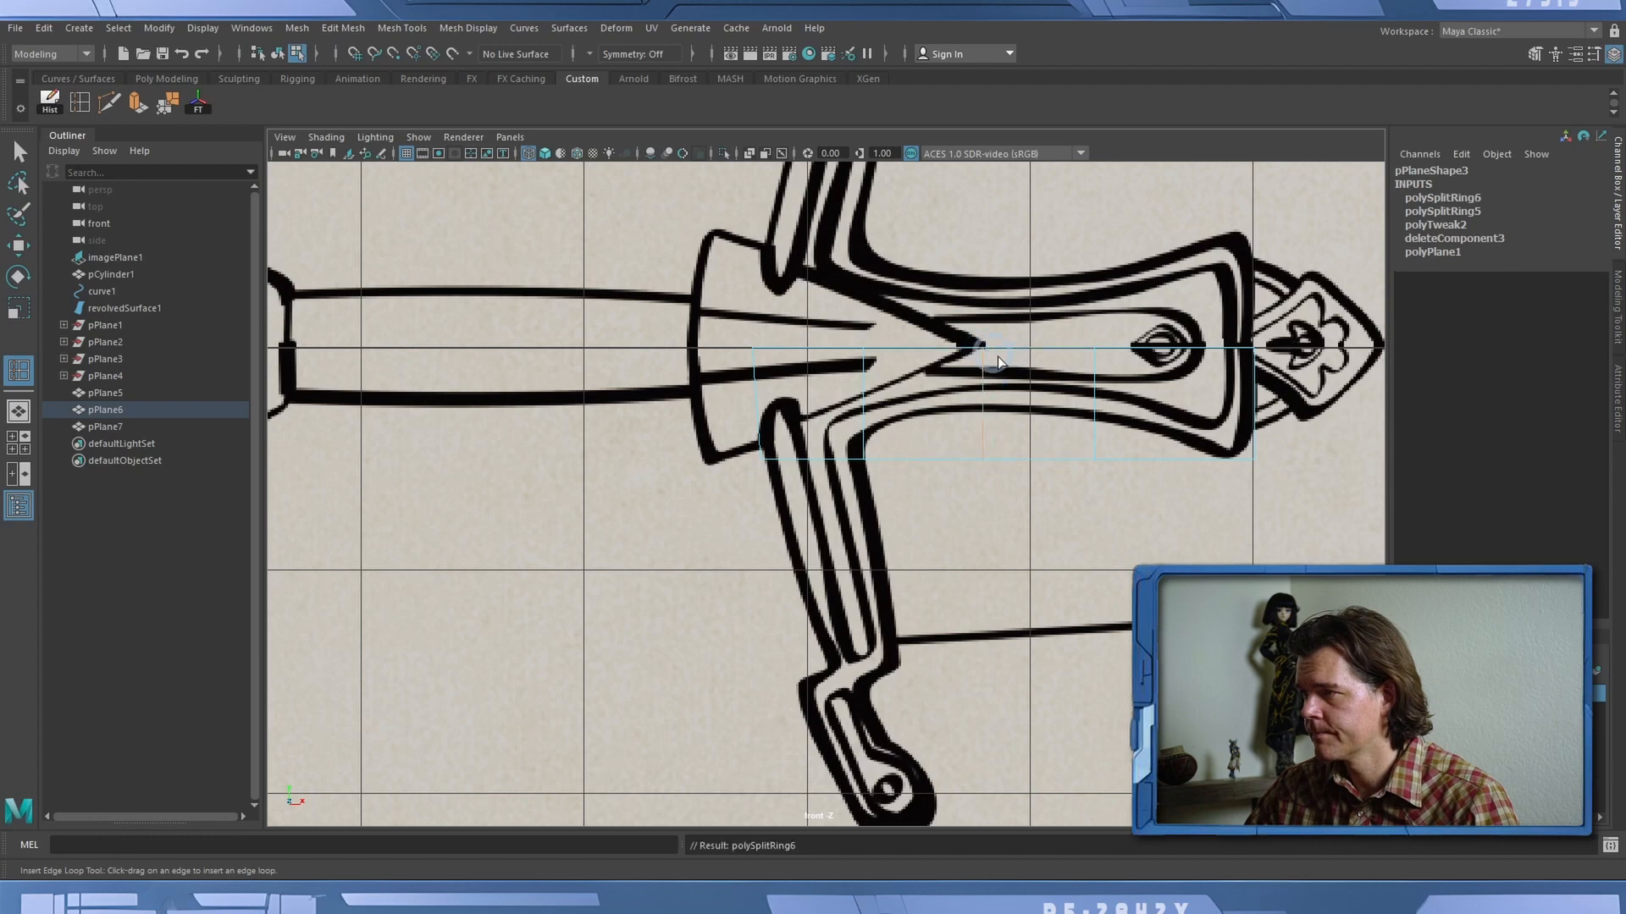
Raise the lower vertices of the two new edge loops onto the inward curve of the guard's centre piece.
key(w)
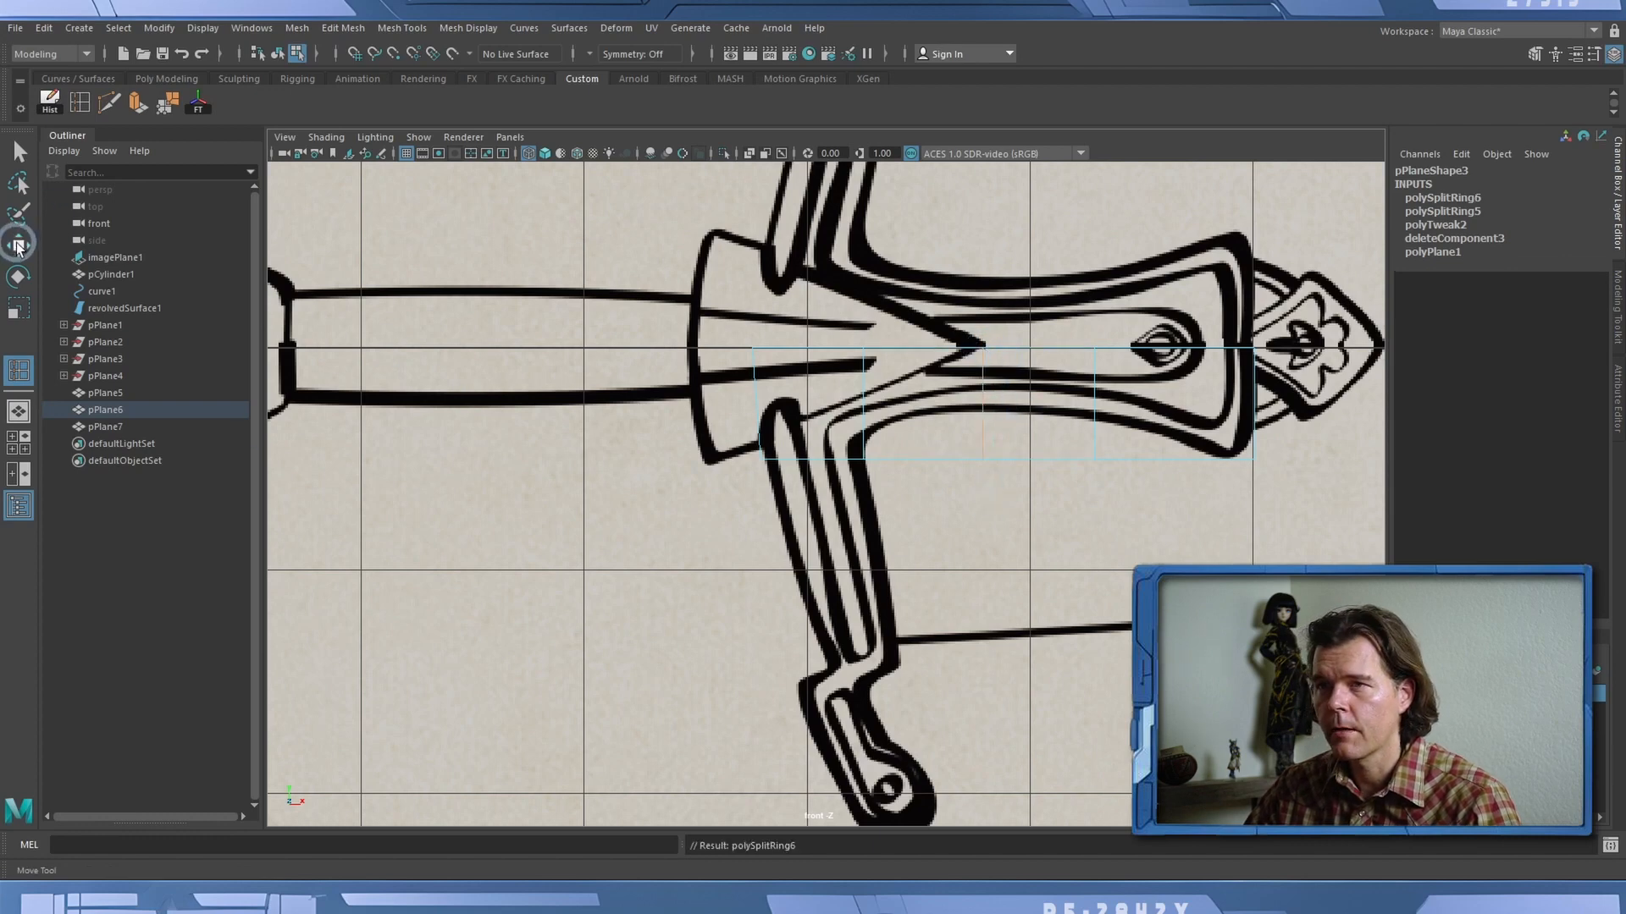
right_drag(1104, 356, 982, 390)
drag(943, 421, 1139, 506)
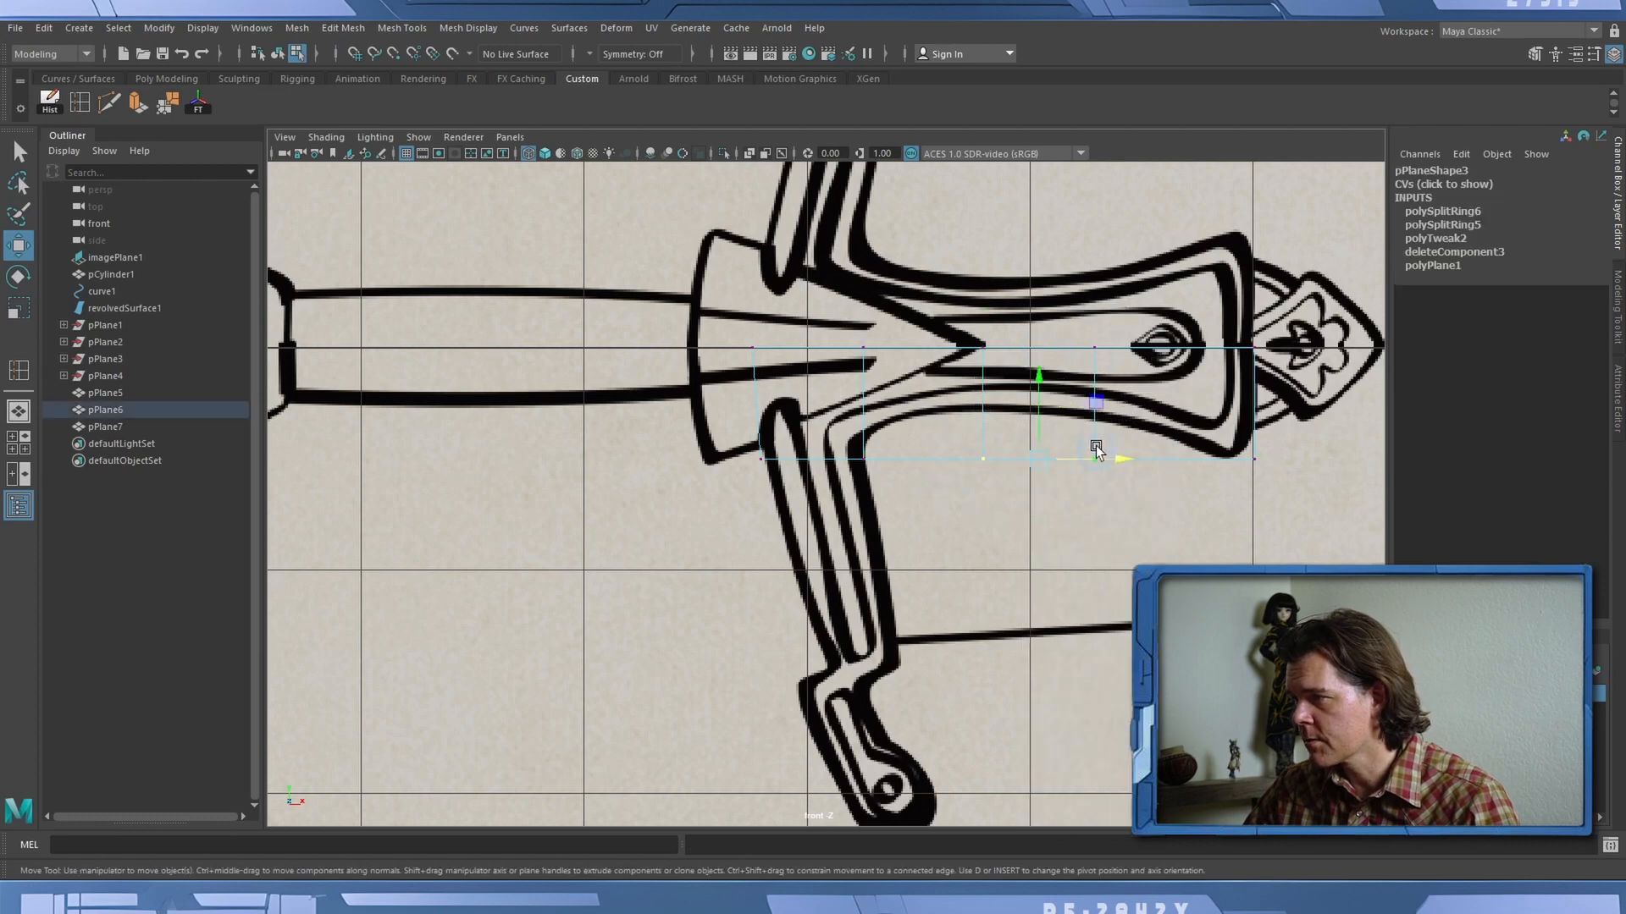
drag(1037, 378, 1037, 336)
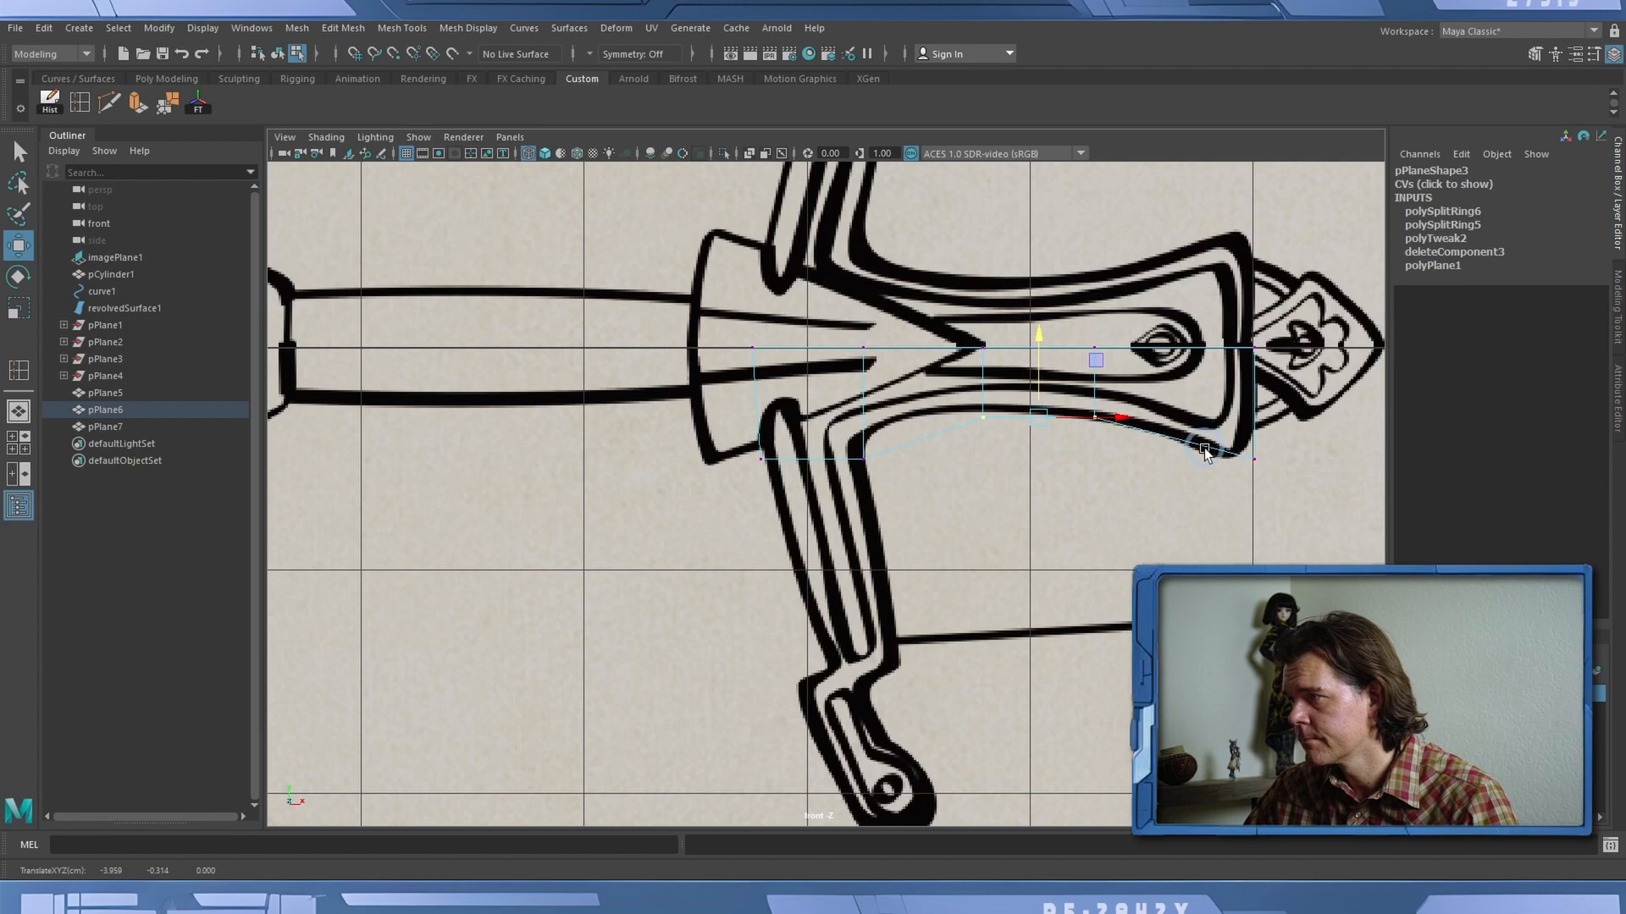
Insert two more edge loops, one near the blade-side end and one beside the corner where the guard arm begins.
click(83, 105)
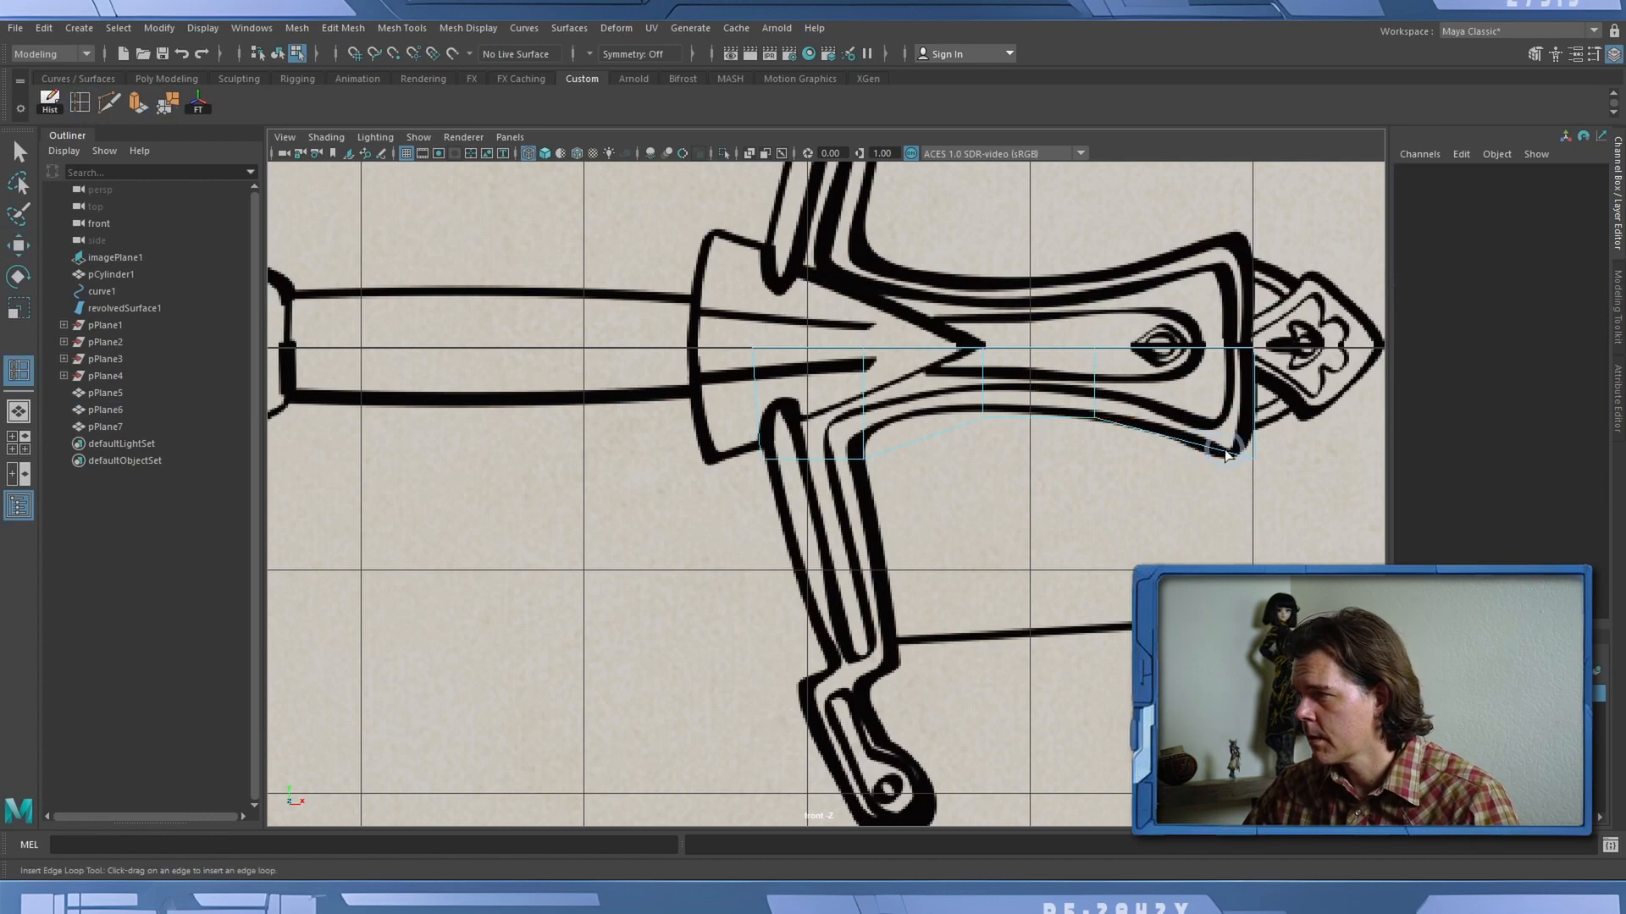
drag(1226, 455, 1213, 453)
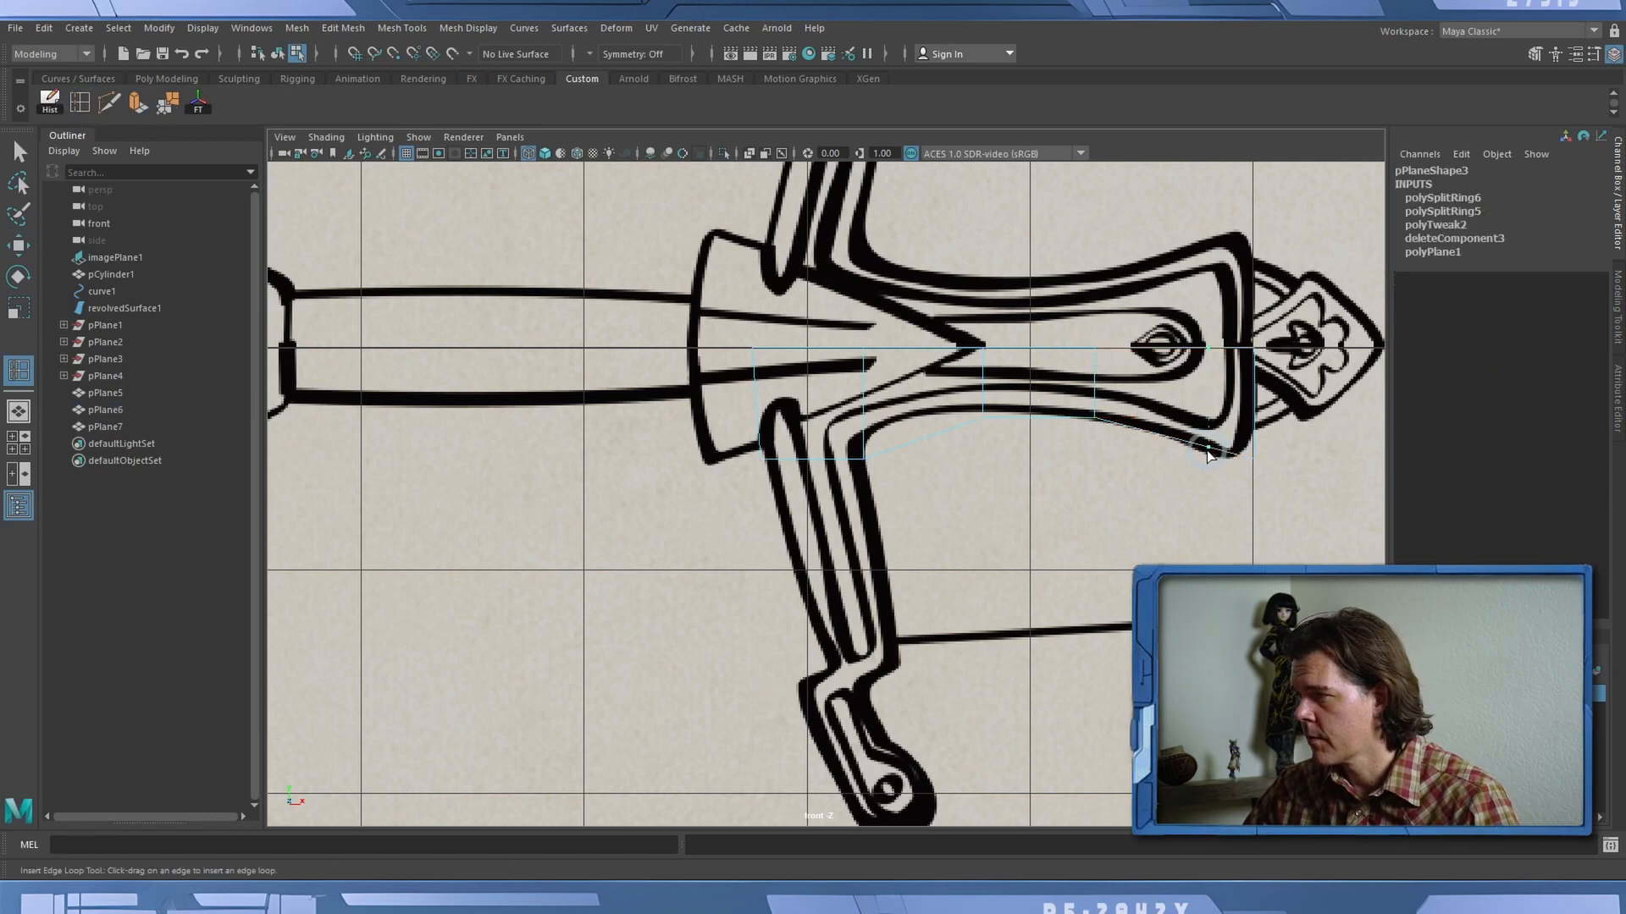
click(880, 439)
key(w)
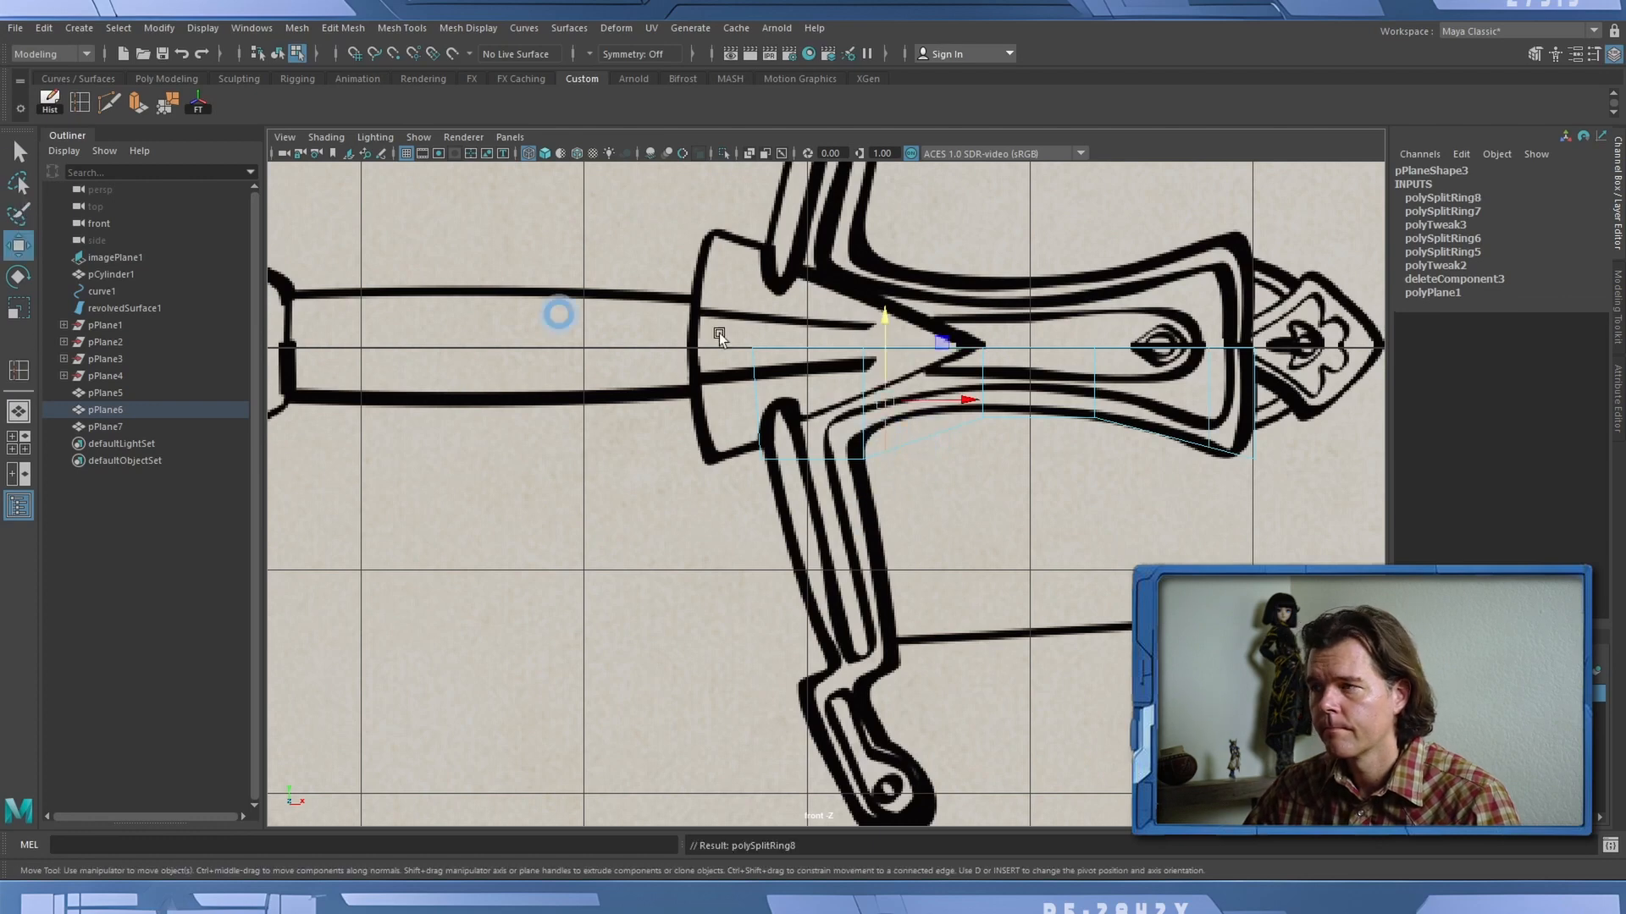
Move the lower edge's vertices at the arm corner, along the curve and near the blade-side end onto the drawn outline.
right_click(869, 362)
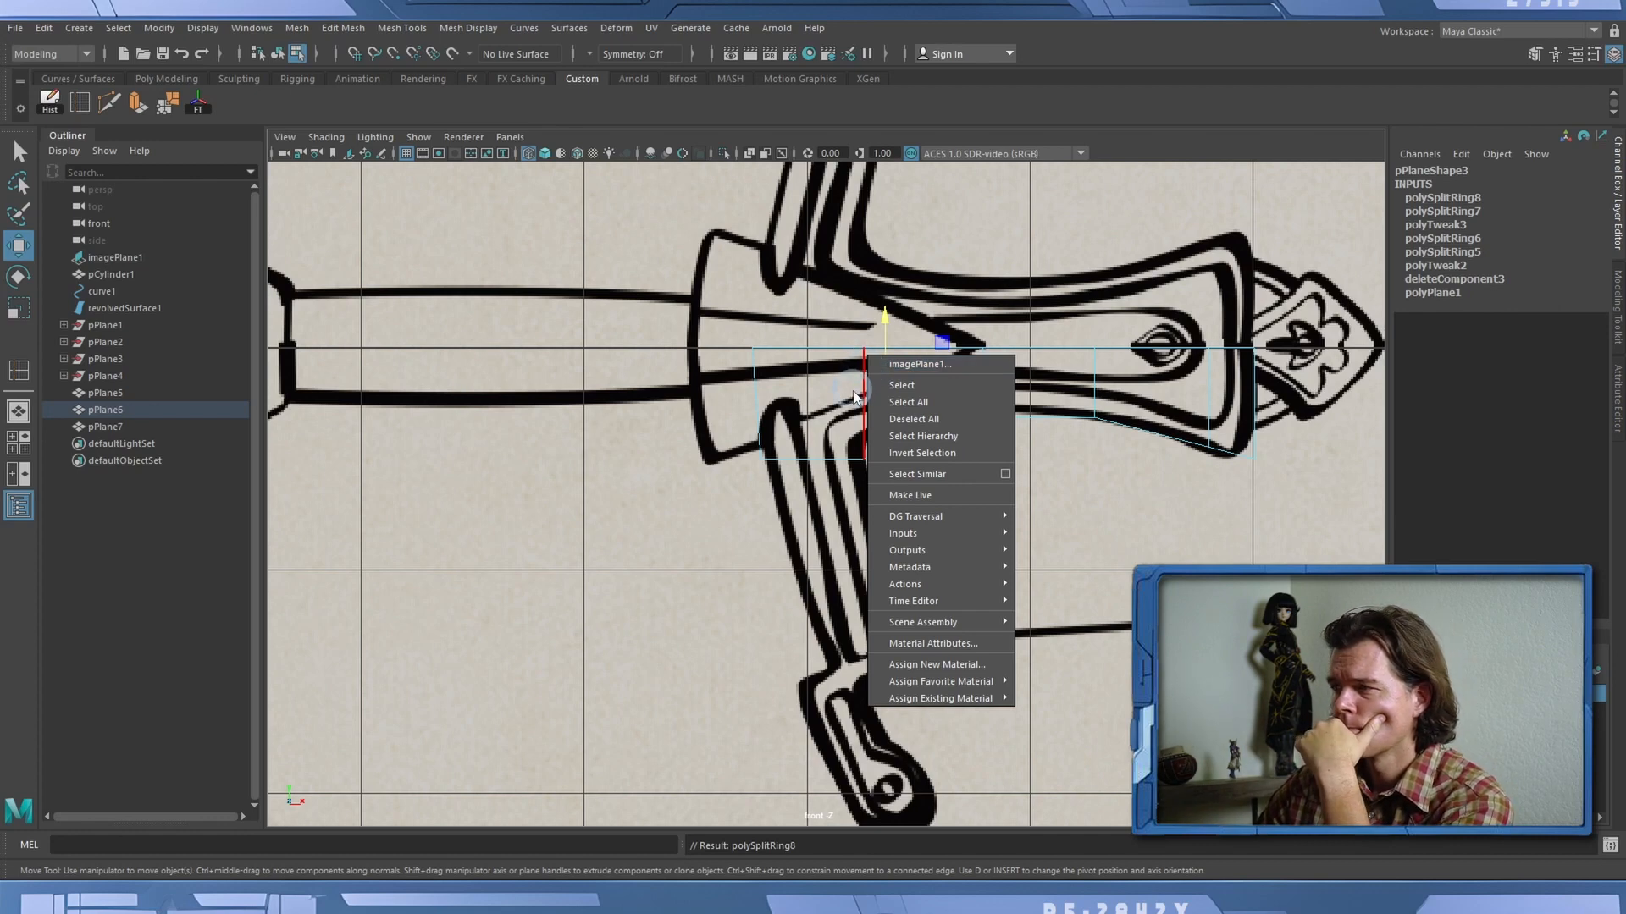
click(856, 384)
right_click(864, 385)
click(779, 383)
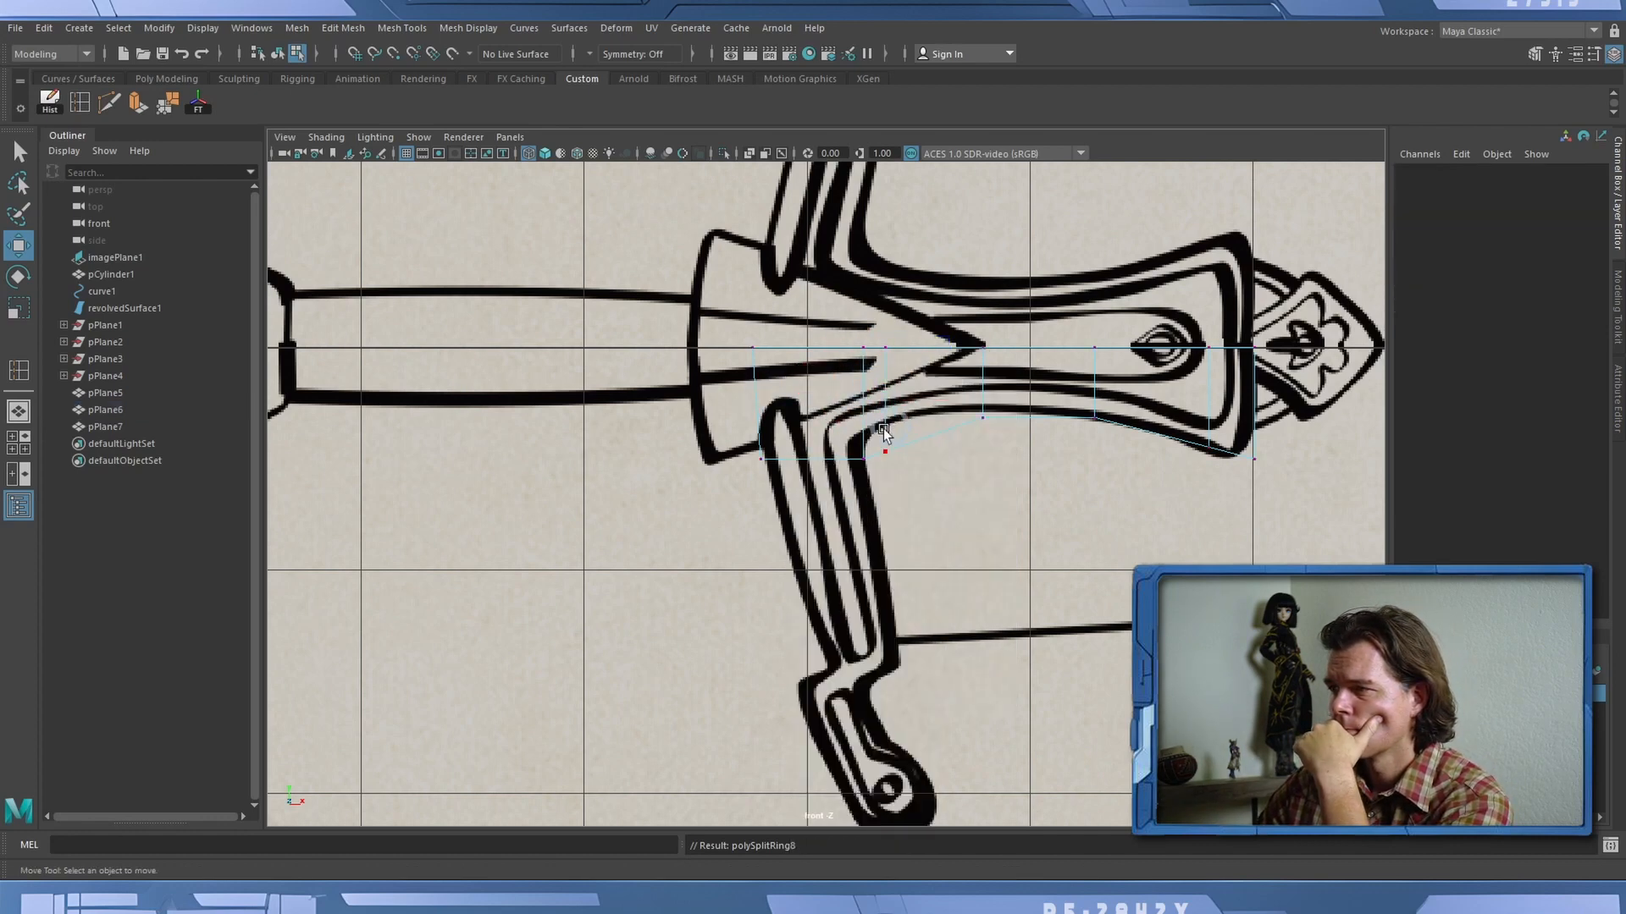
mouse_move(875, 454)
mouse_down()
mouse_move(875, 385)
mouse_move(881, 459)
mouse_up()
key(ctrl+z)
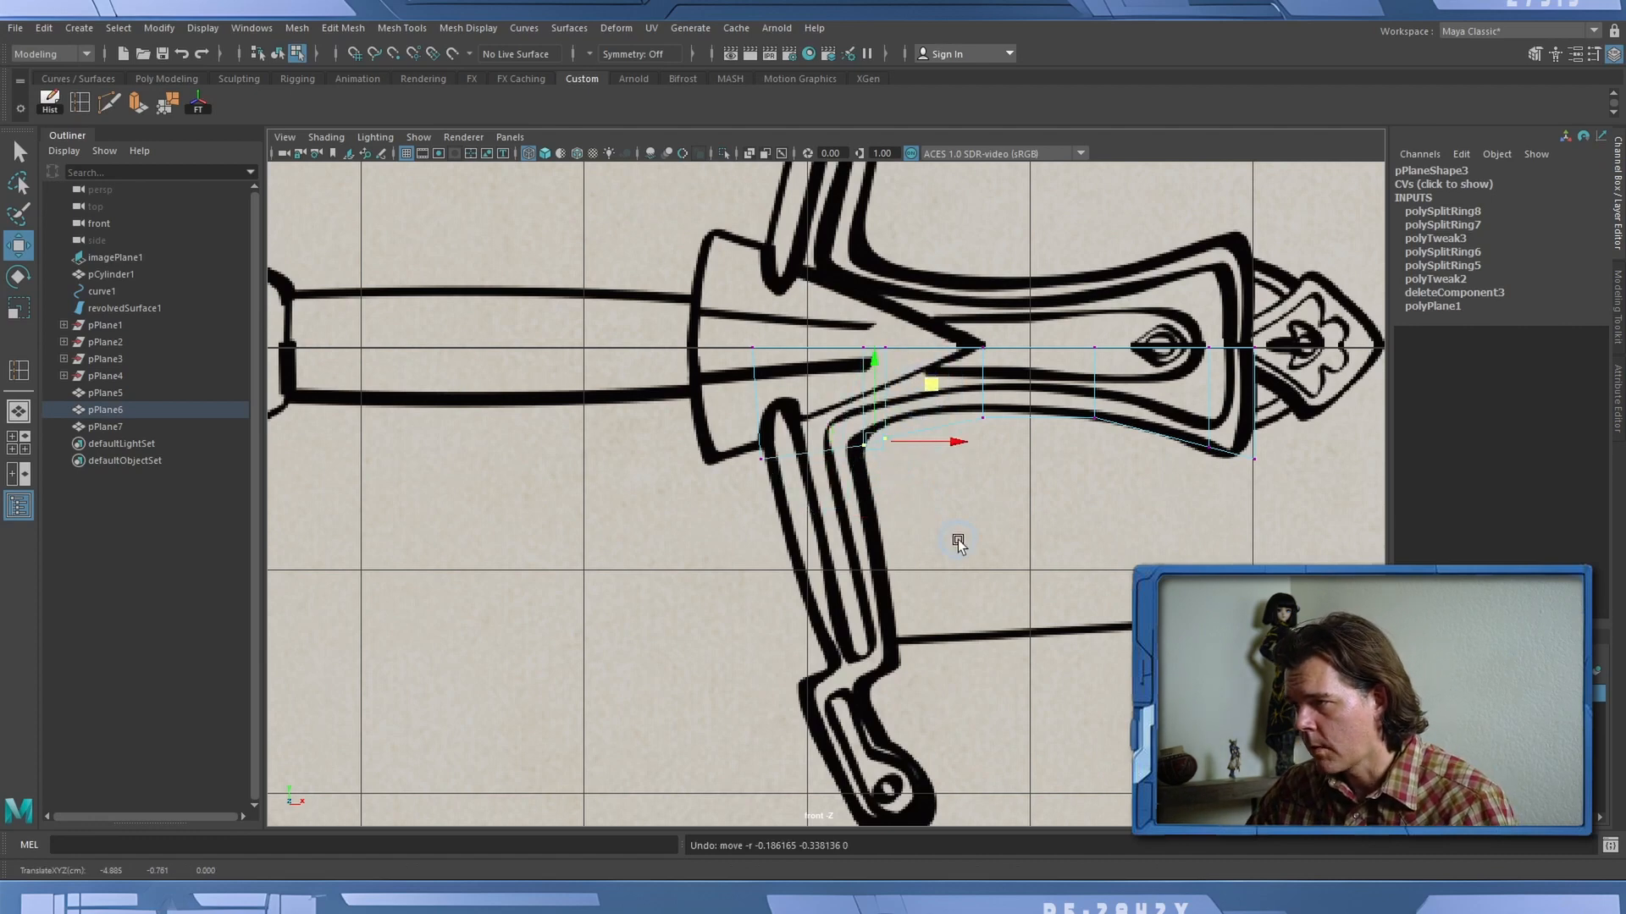
drag(957, 540, 876, 434)
drag(885, 357, 871, 334)
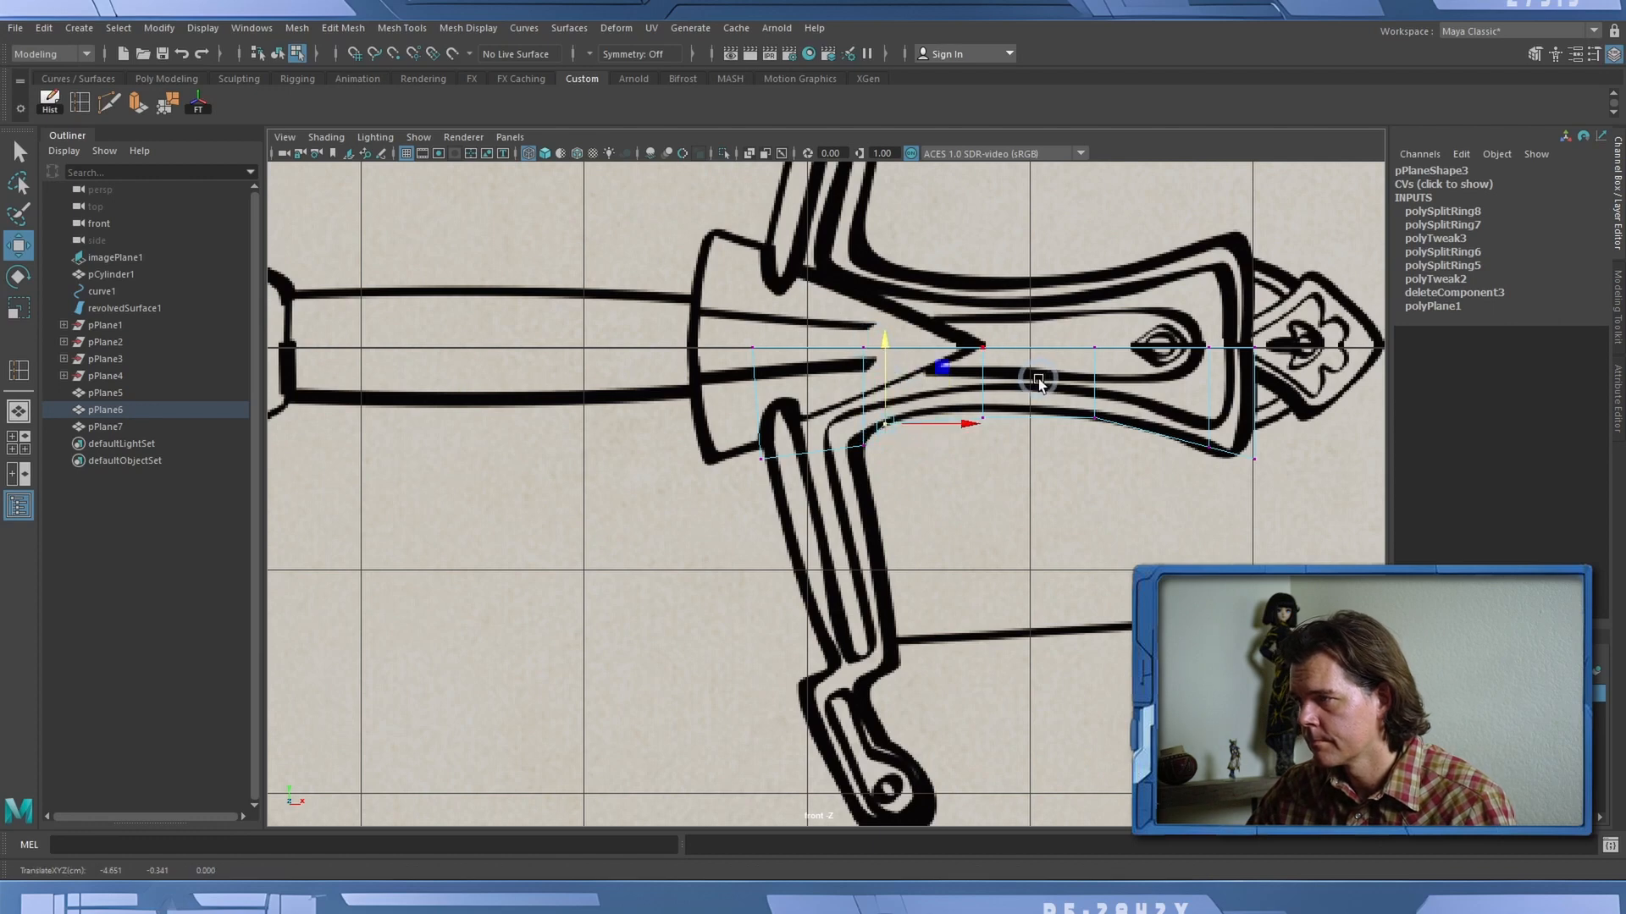
drag(946, 399, 981, 374)
drag(1182, 423, 1211, 451)
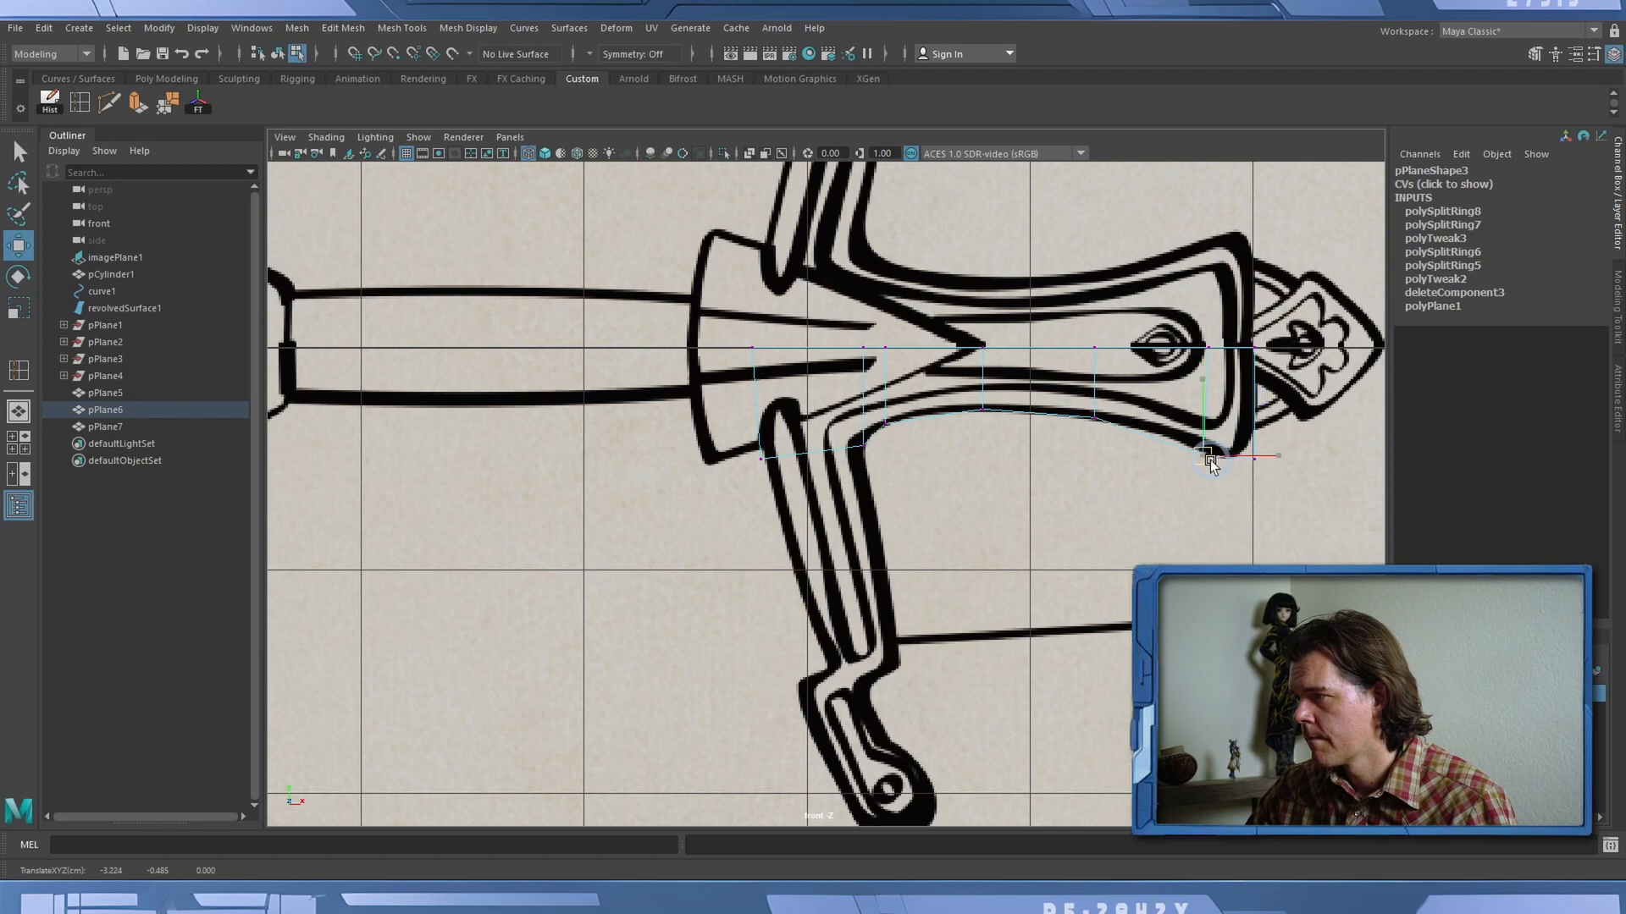
Insert an edge loop close to the plane's blade-side end and raise the lower outer corner vertex slightly to round the corner.
click(81, 101)
click(1235, 351)
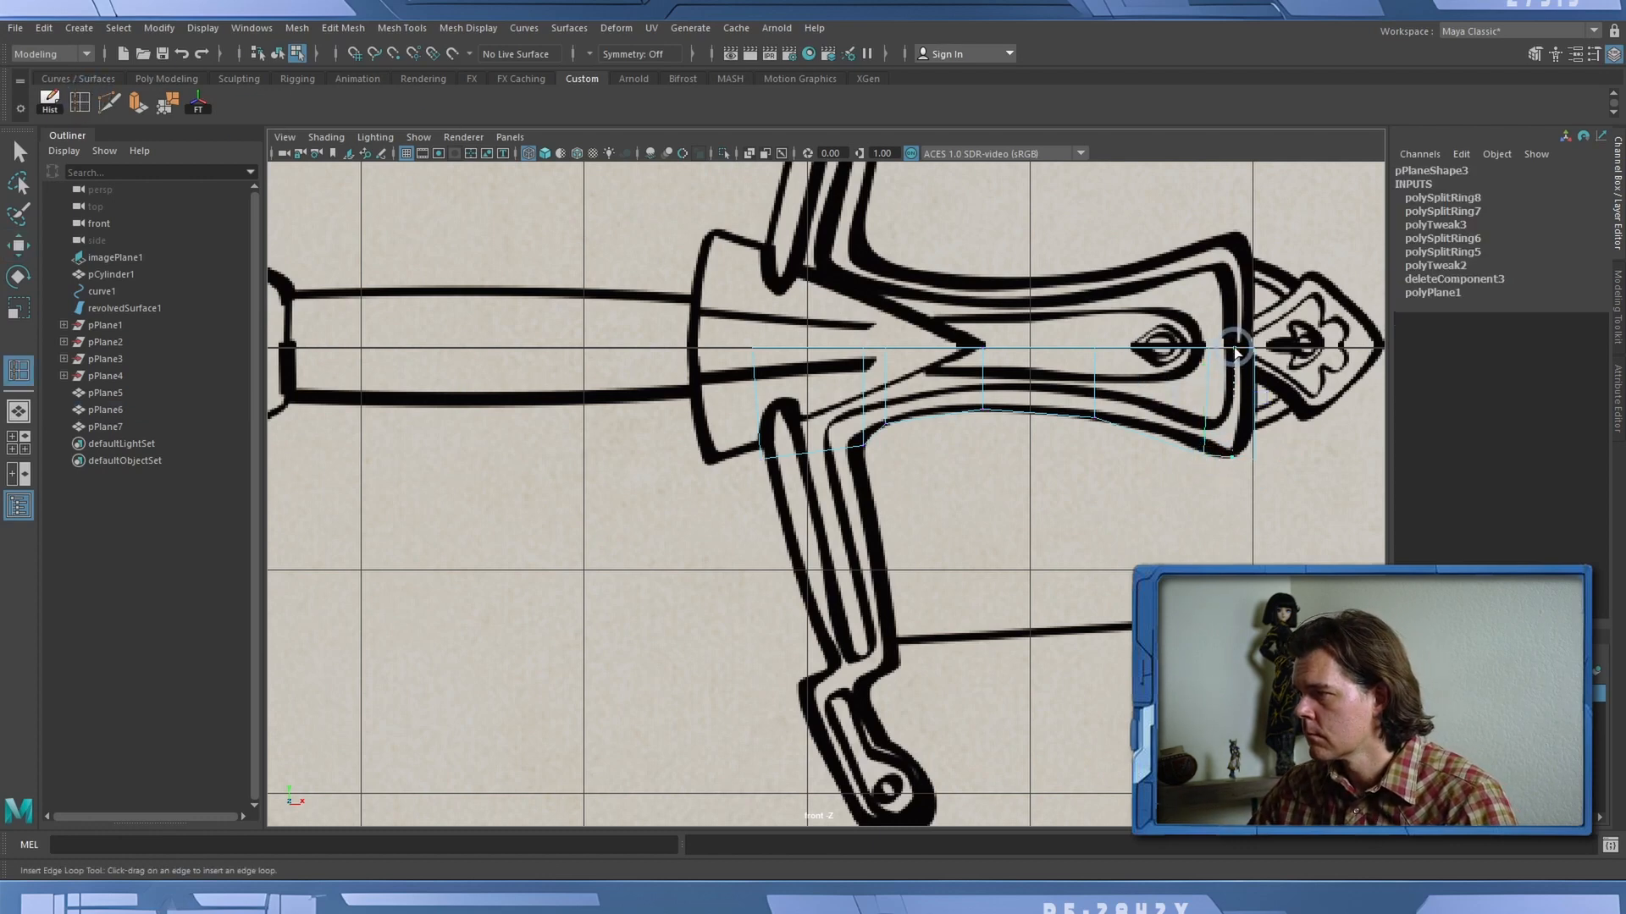
click(19, 245)
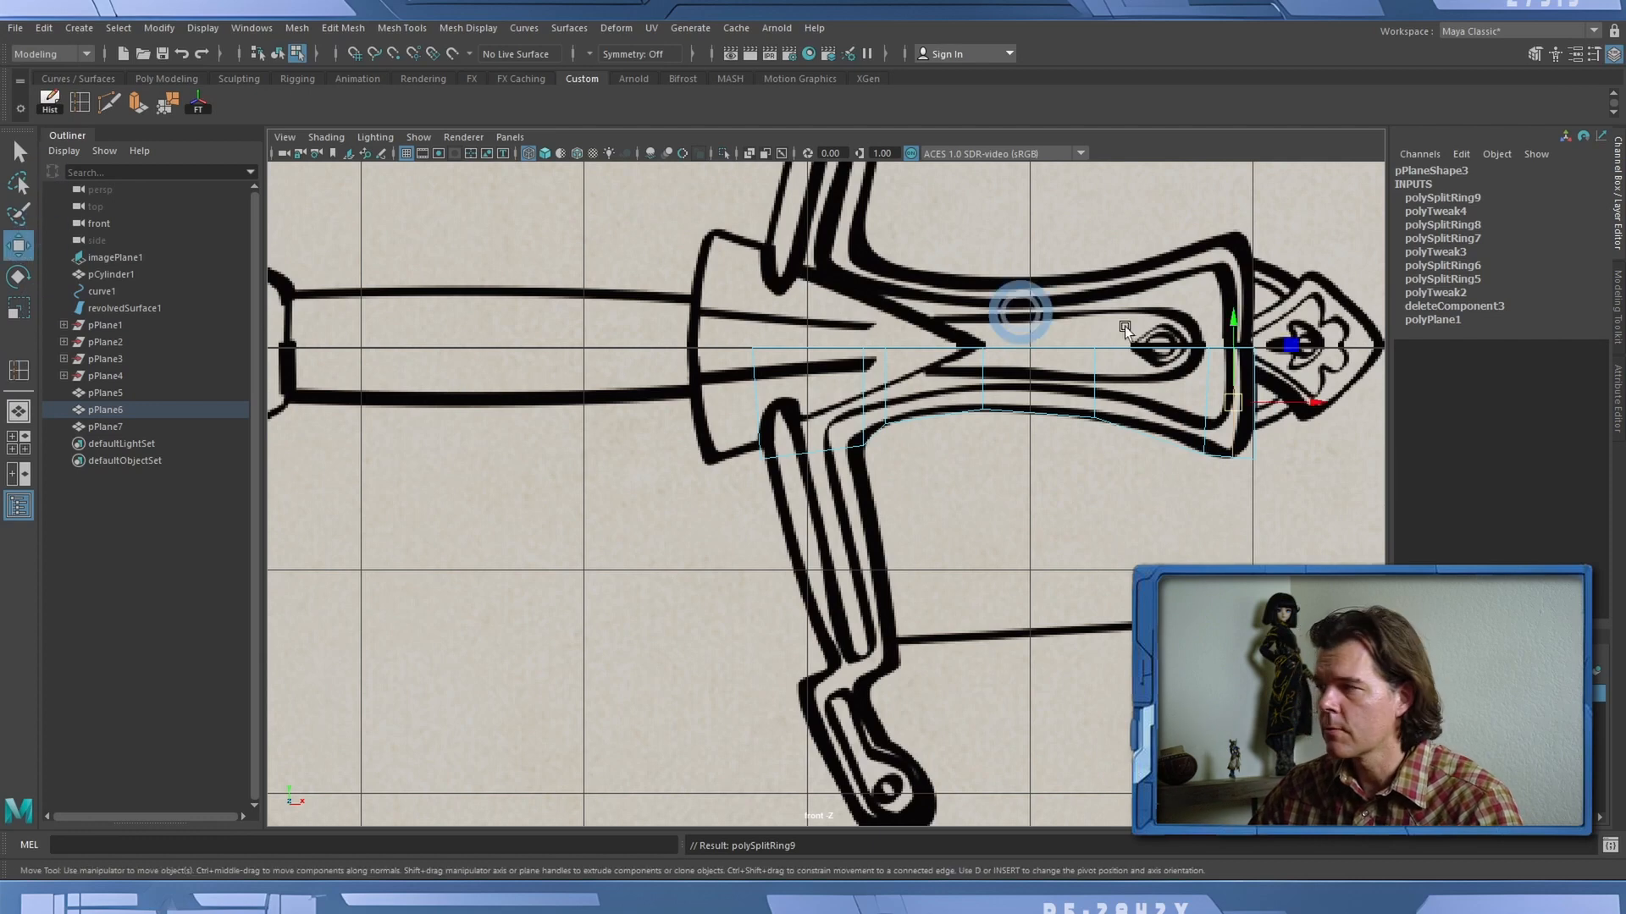
right_drag(1206, 378, 1130, 383)
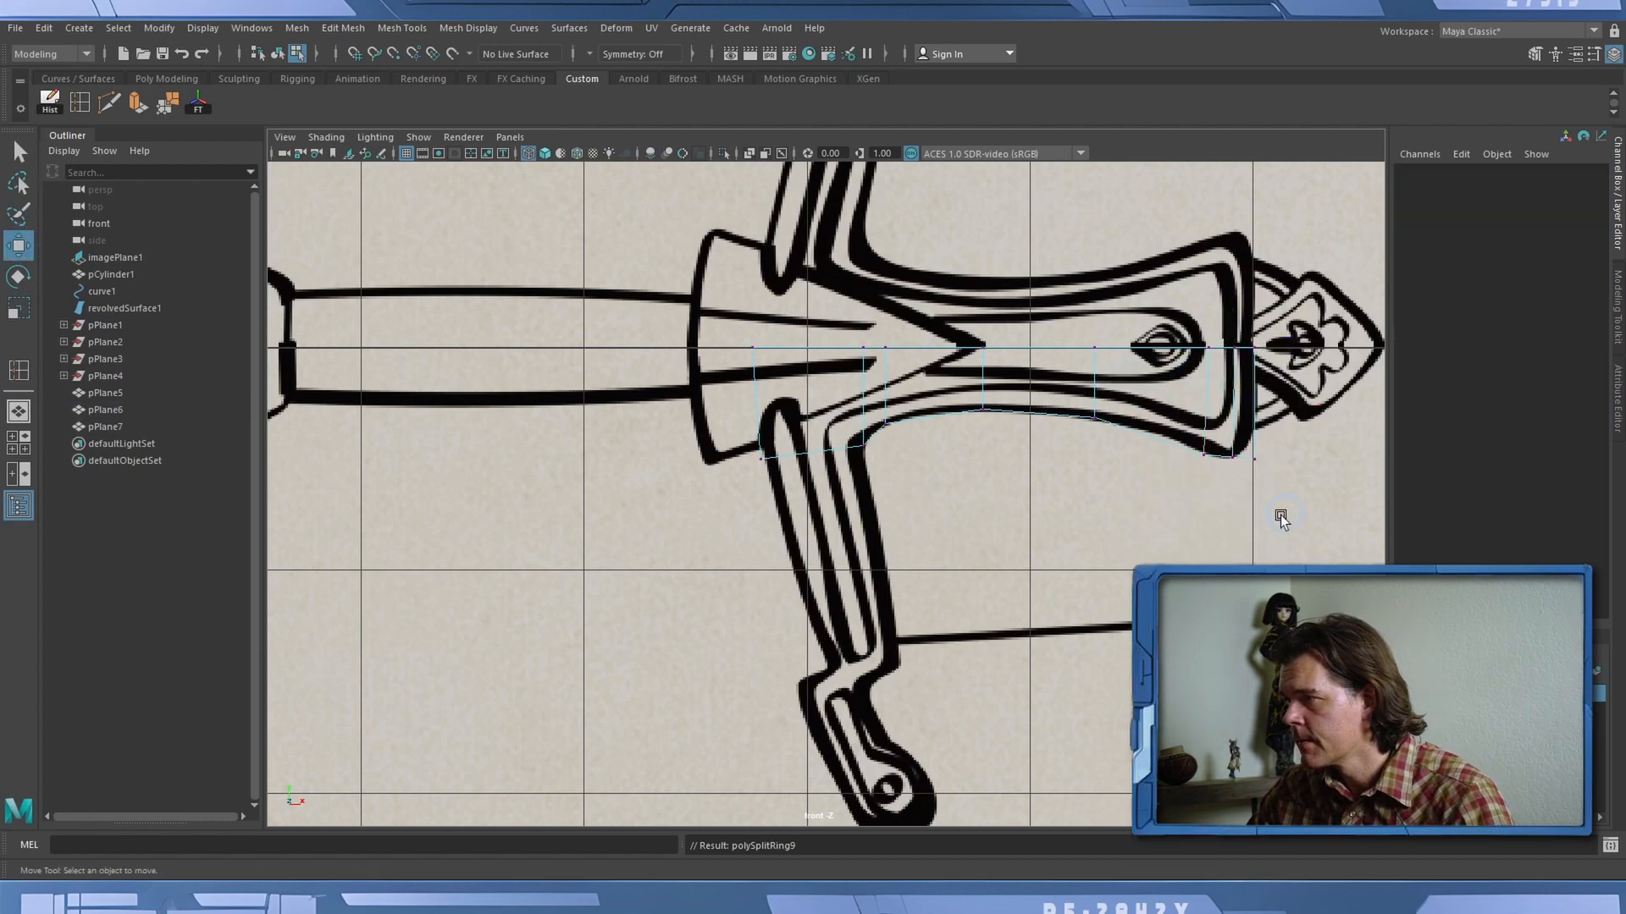
drag(1221, 482, 1237, 434)
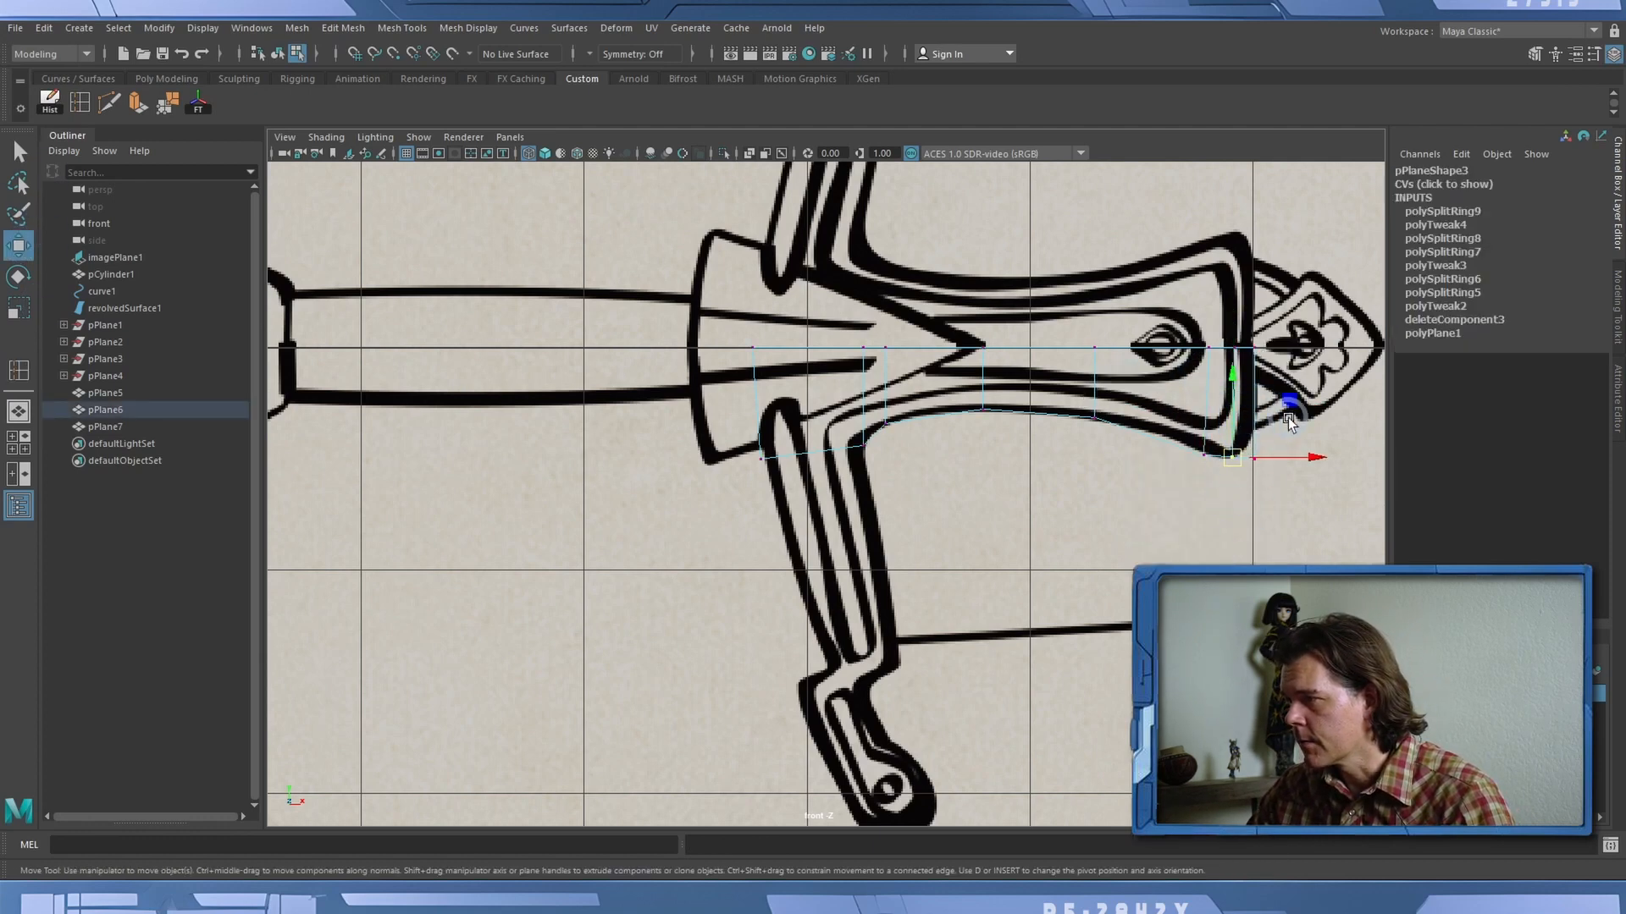
drag(1240, 495, 1240, 495)
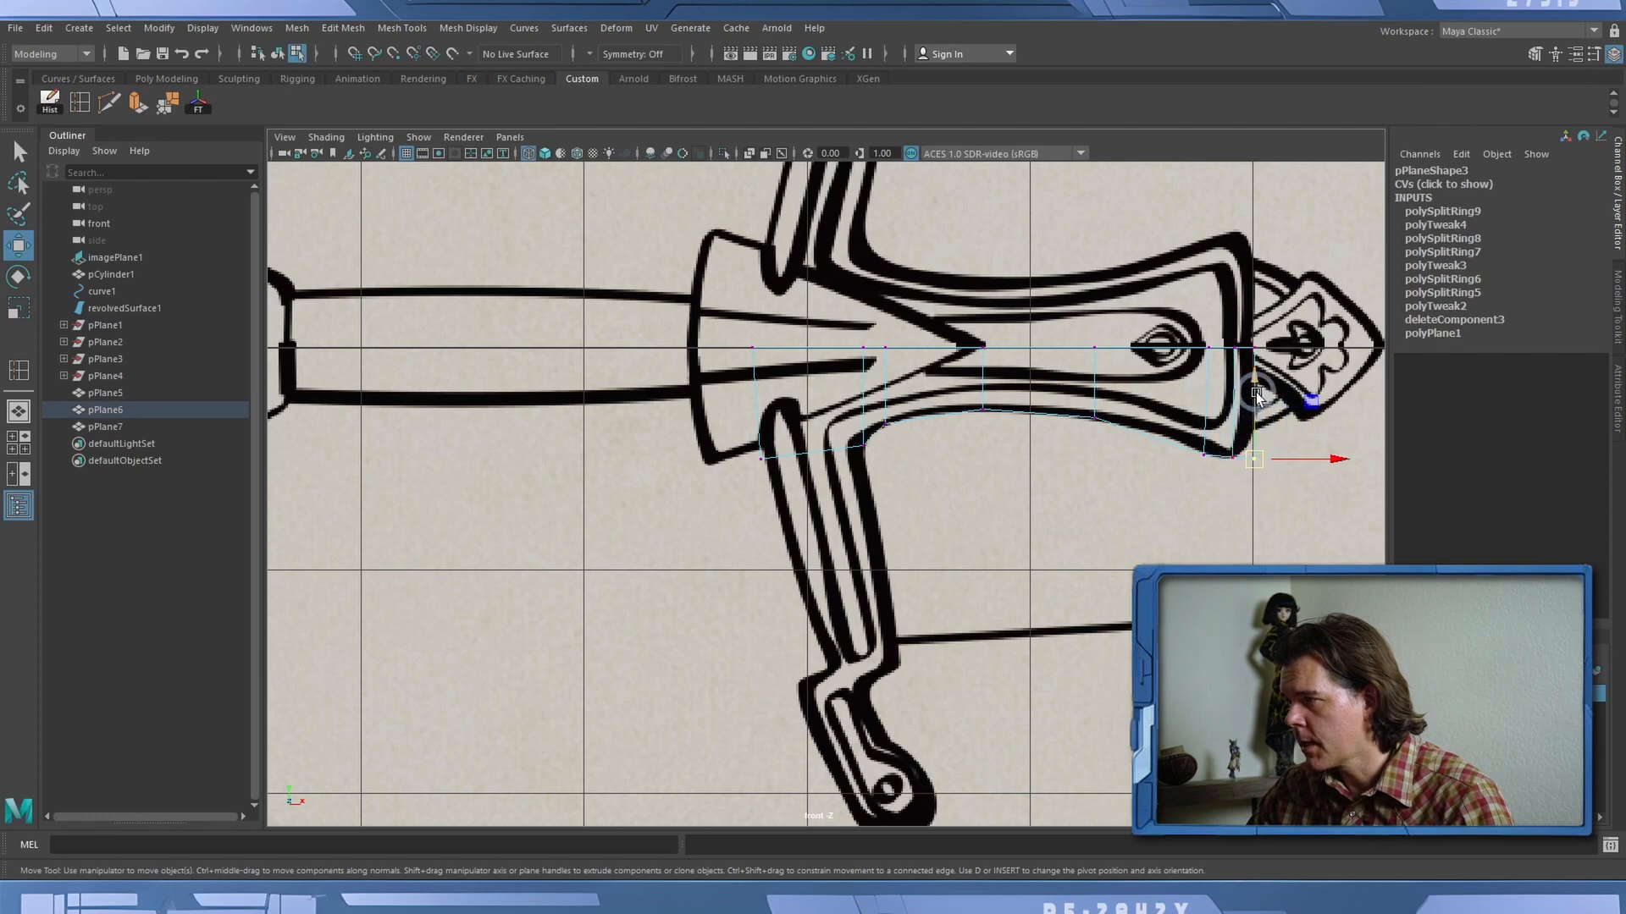
drag(1256, 392, 1258, 378)
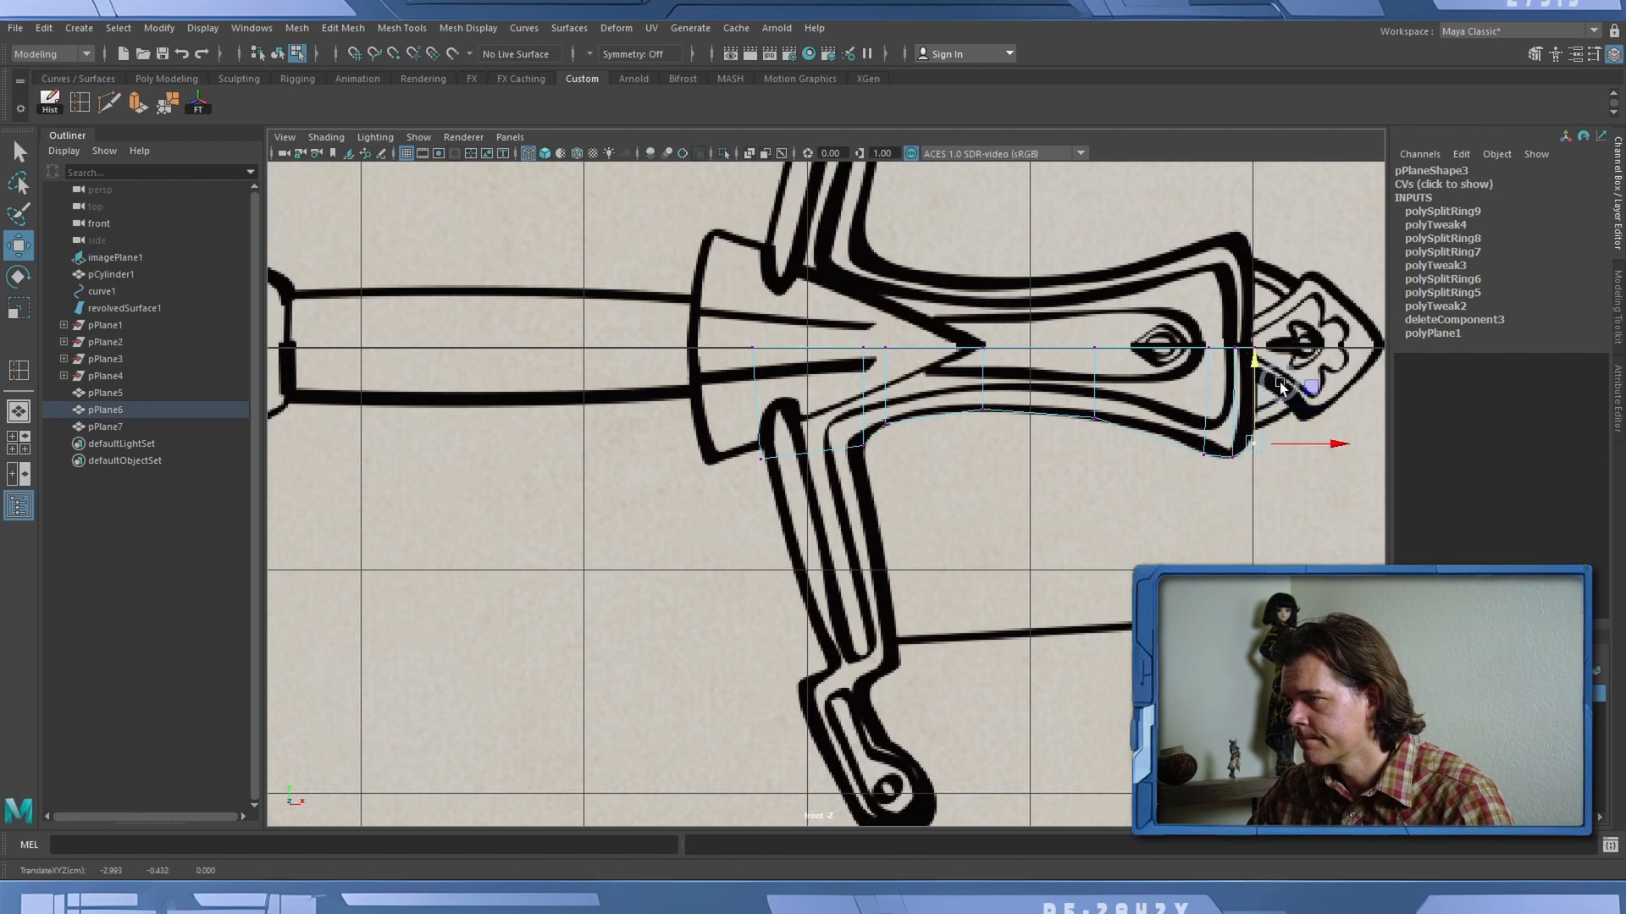
Preview the plane smoothed, nudge the lower vertex beside the arm corner onto the drawn curve, and return to the unsmoothed display.
key(3)
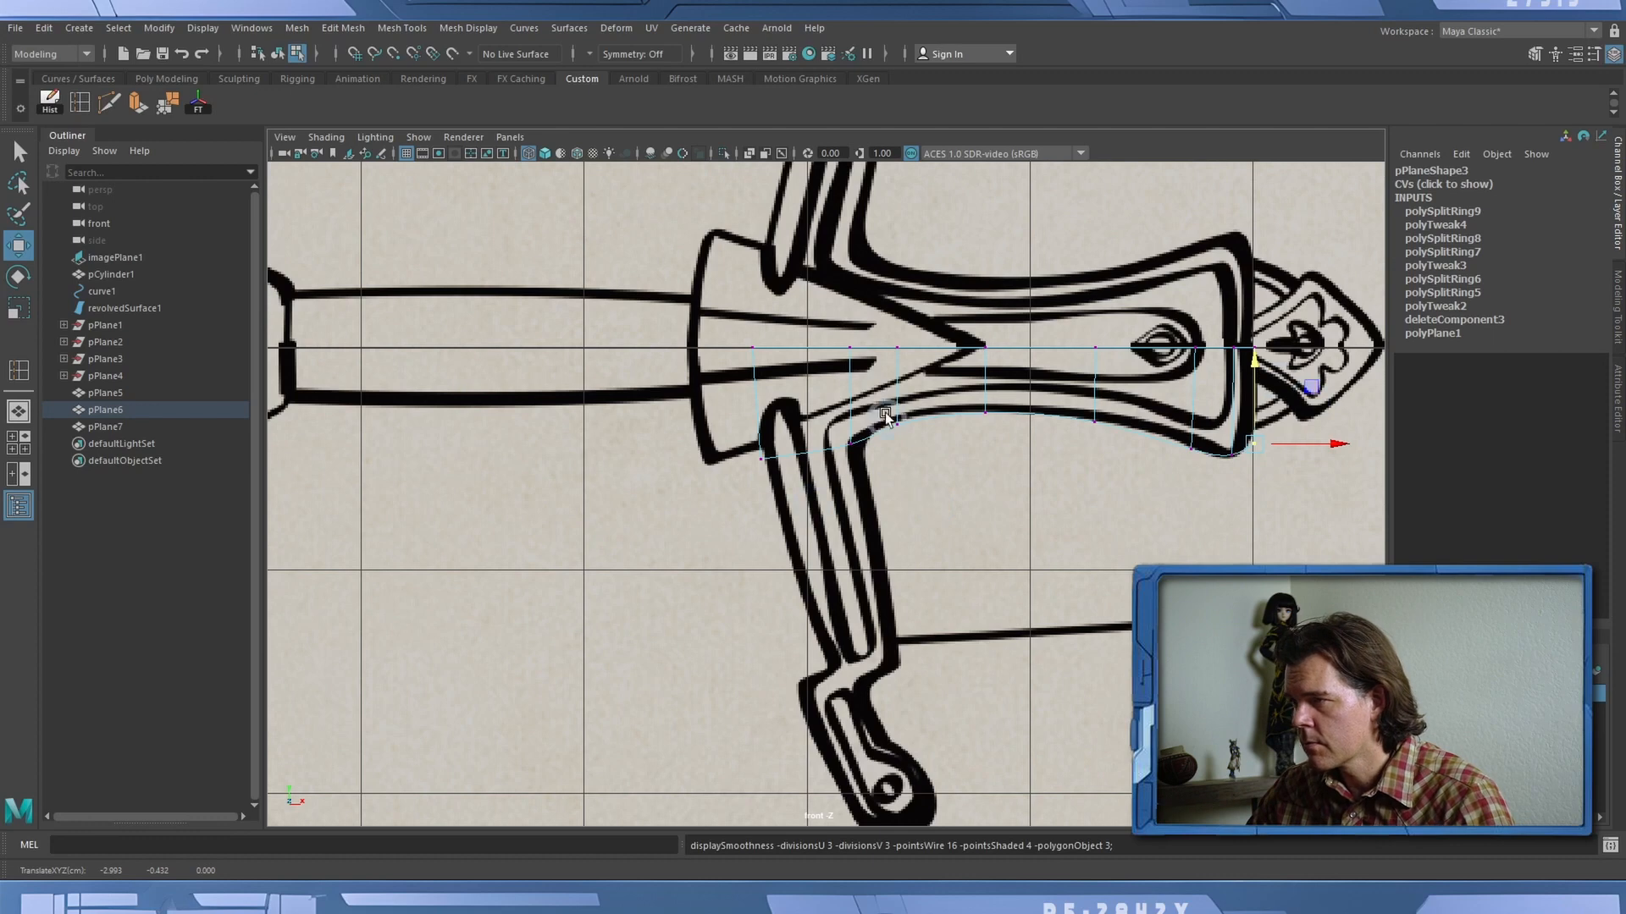
drag(885, 414, 905, 432)
drag(886, 364, 884, 360)
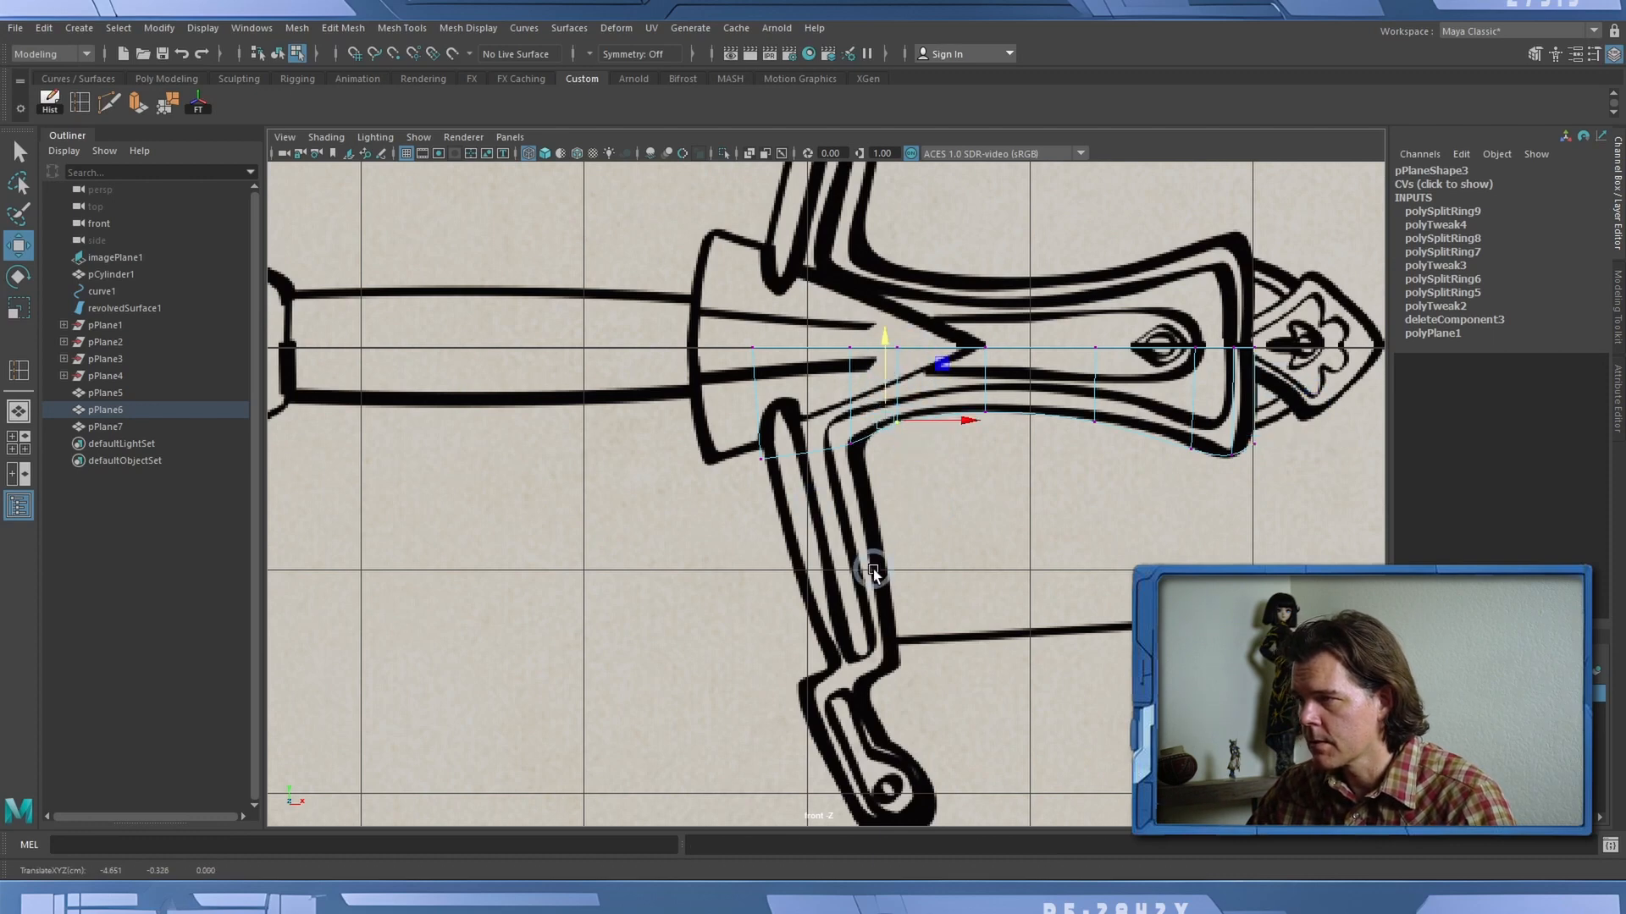
key(1)
Extrude the lower edge at the guard arm's base and move it along the arm to just above the bend.
right_drag(810, 432, 805, 381)
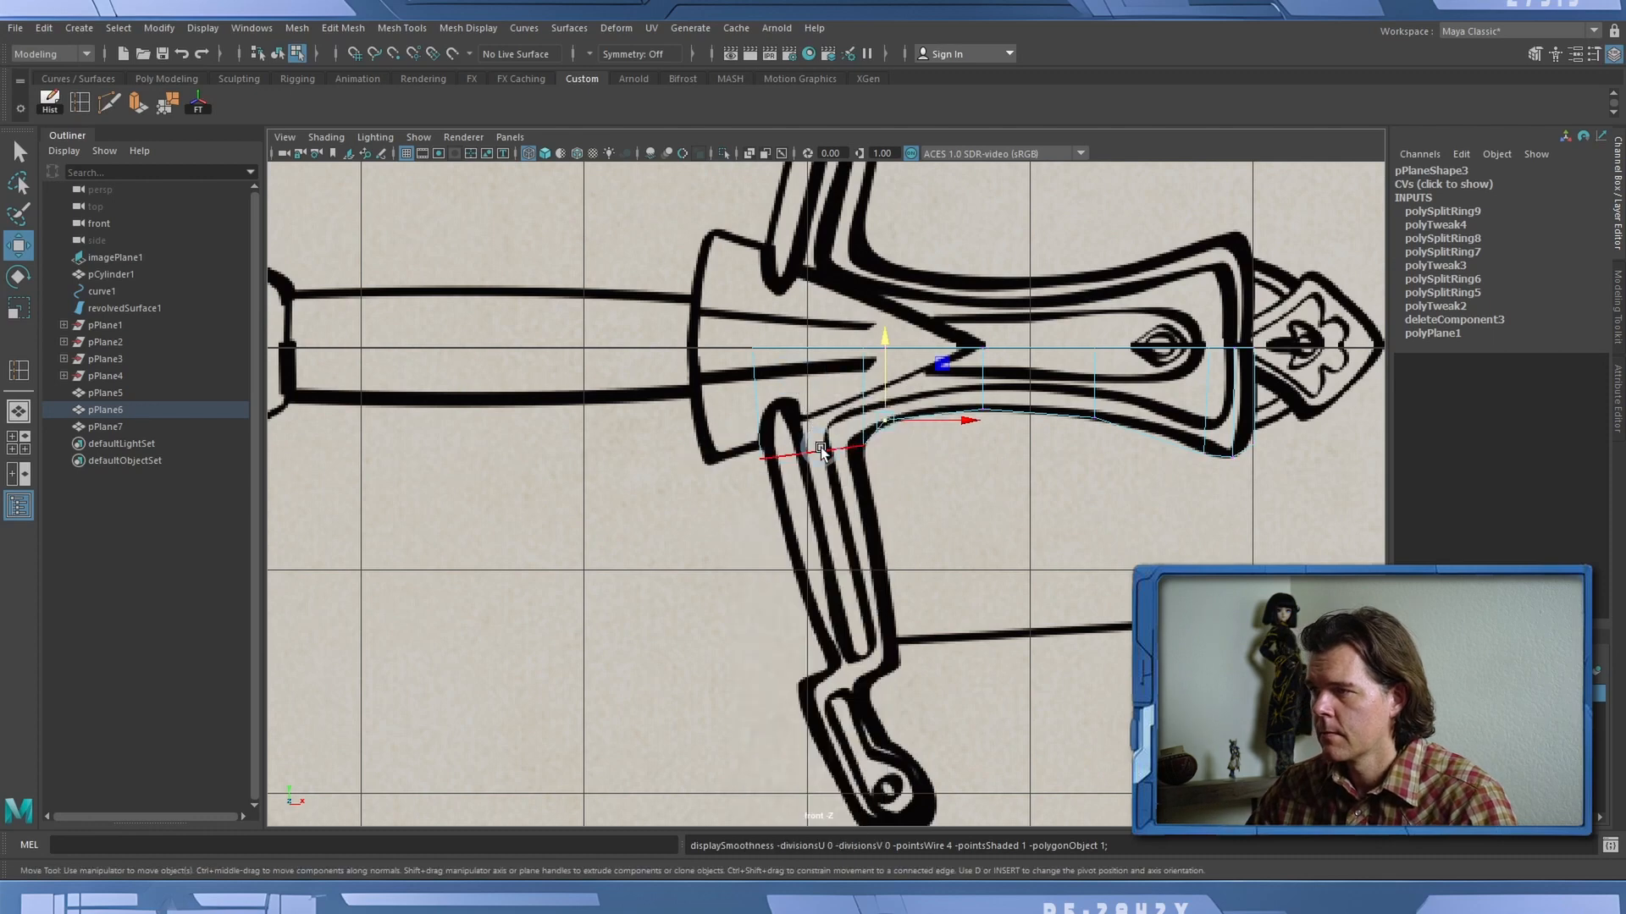
drag(821, 447, 819, 475)
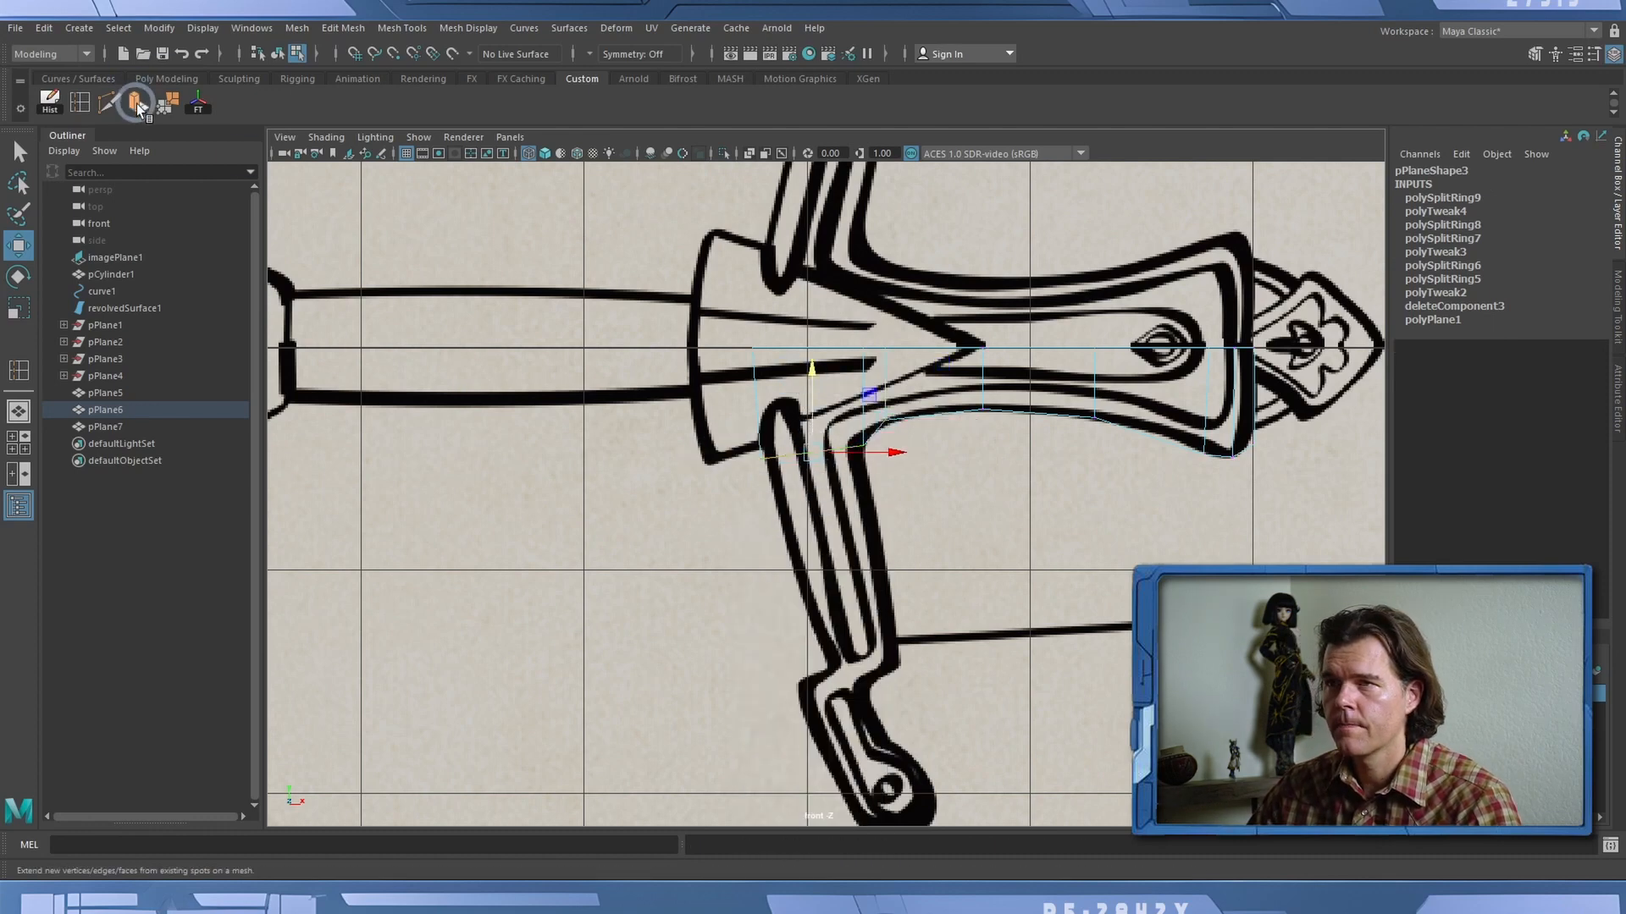
key(ctrl+e)
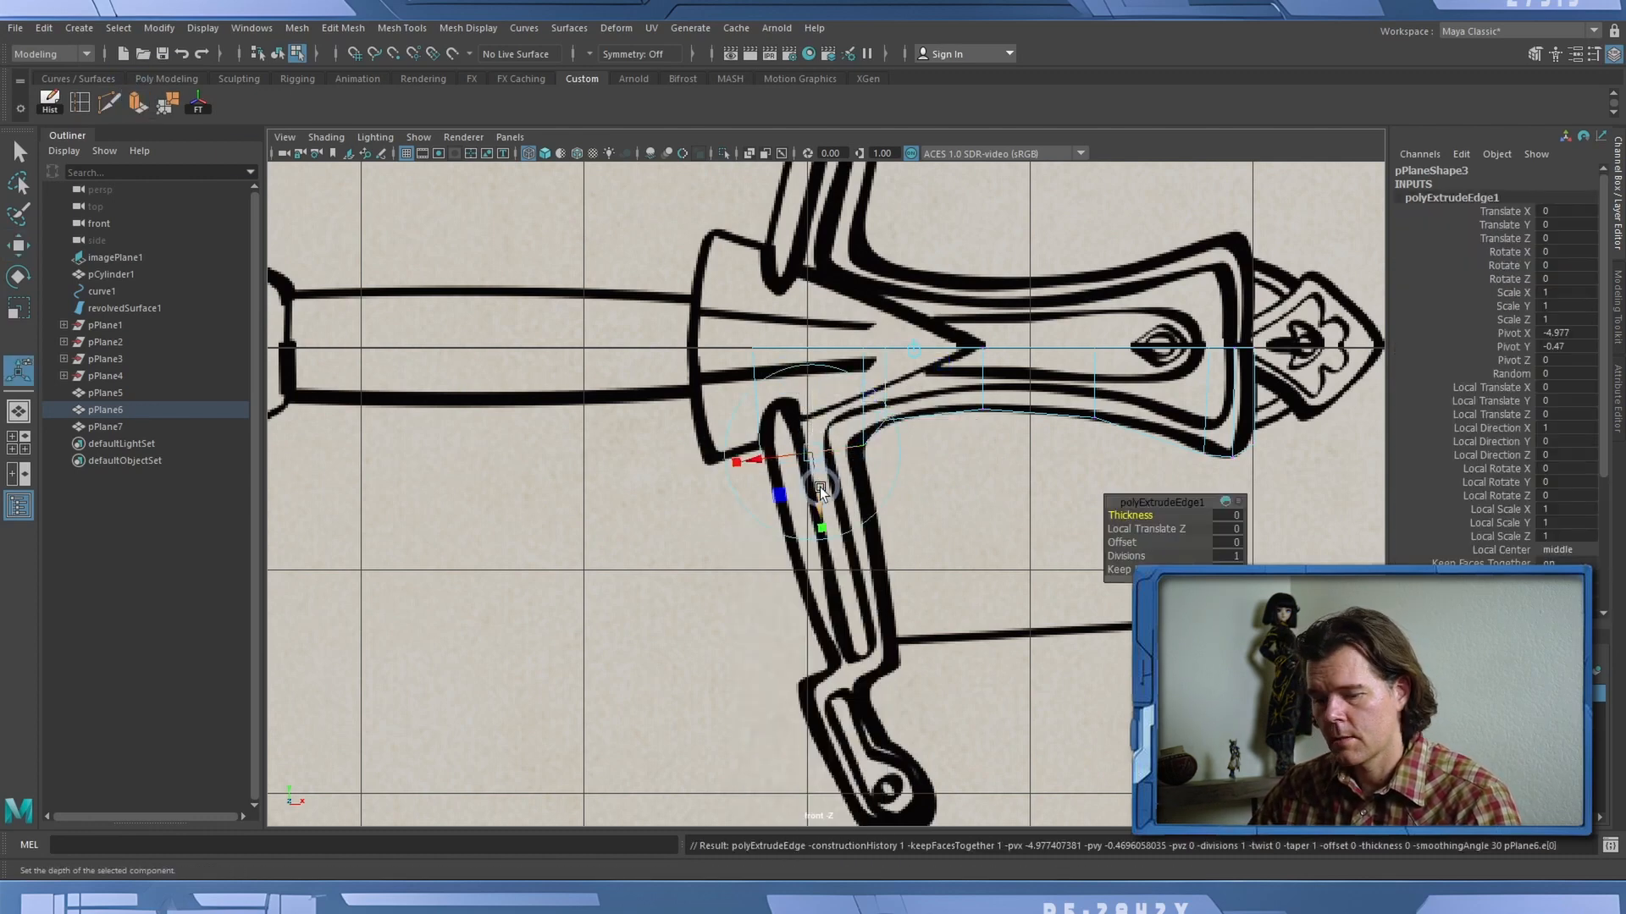
key(w)
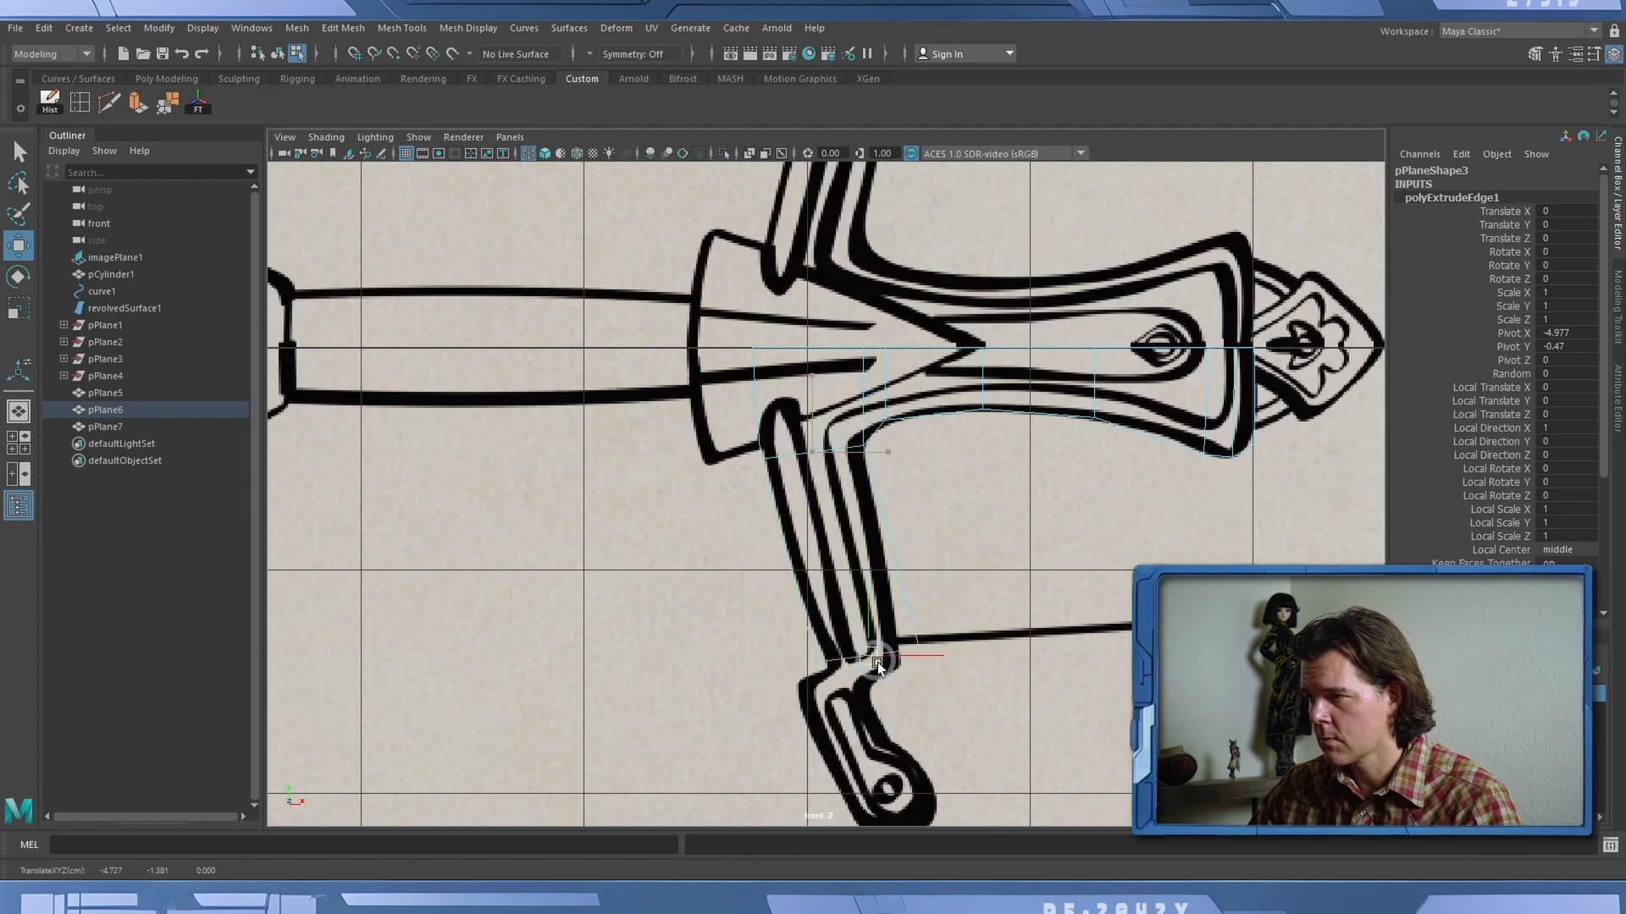
drag(878, 665, 870, 666)
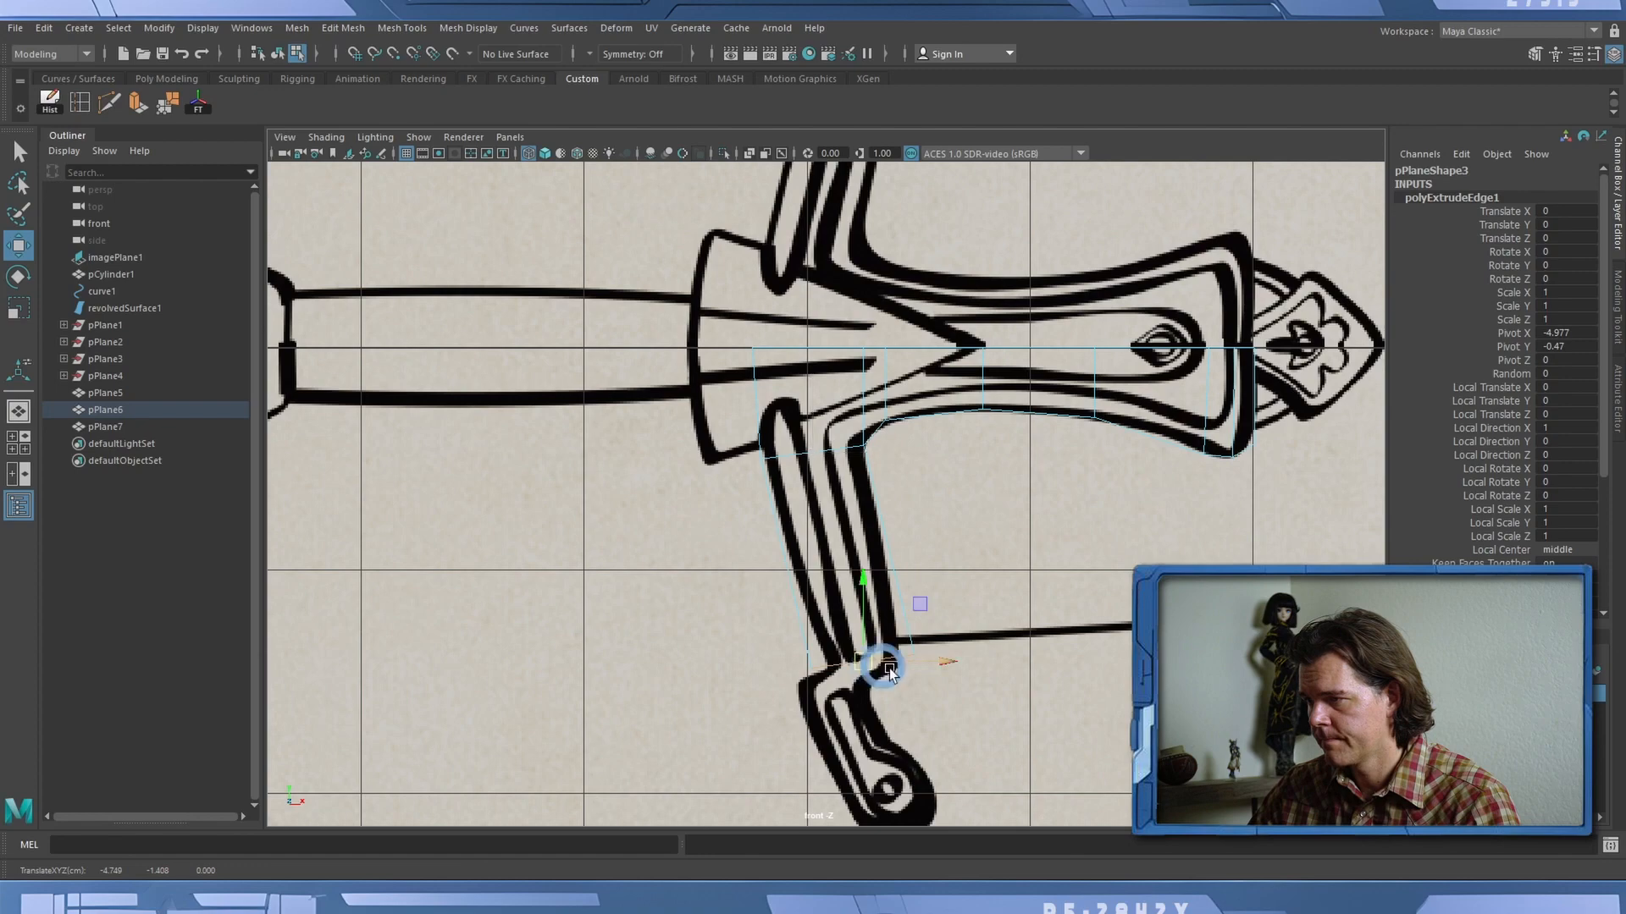
Extrude the arm's end edge a short distance of about 0.04 across the bend.
alt+middle_drag(992, 667, 866, 493)
alt+right_drag(816, 425, 1124, 460)
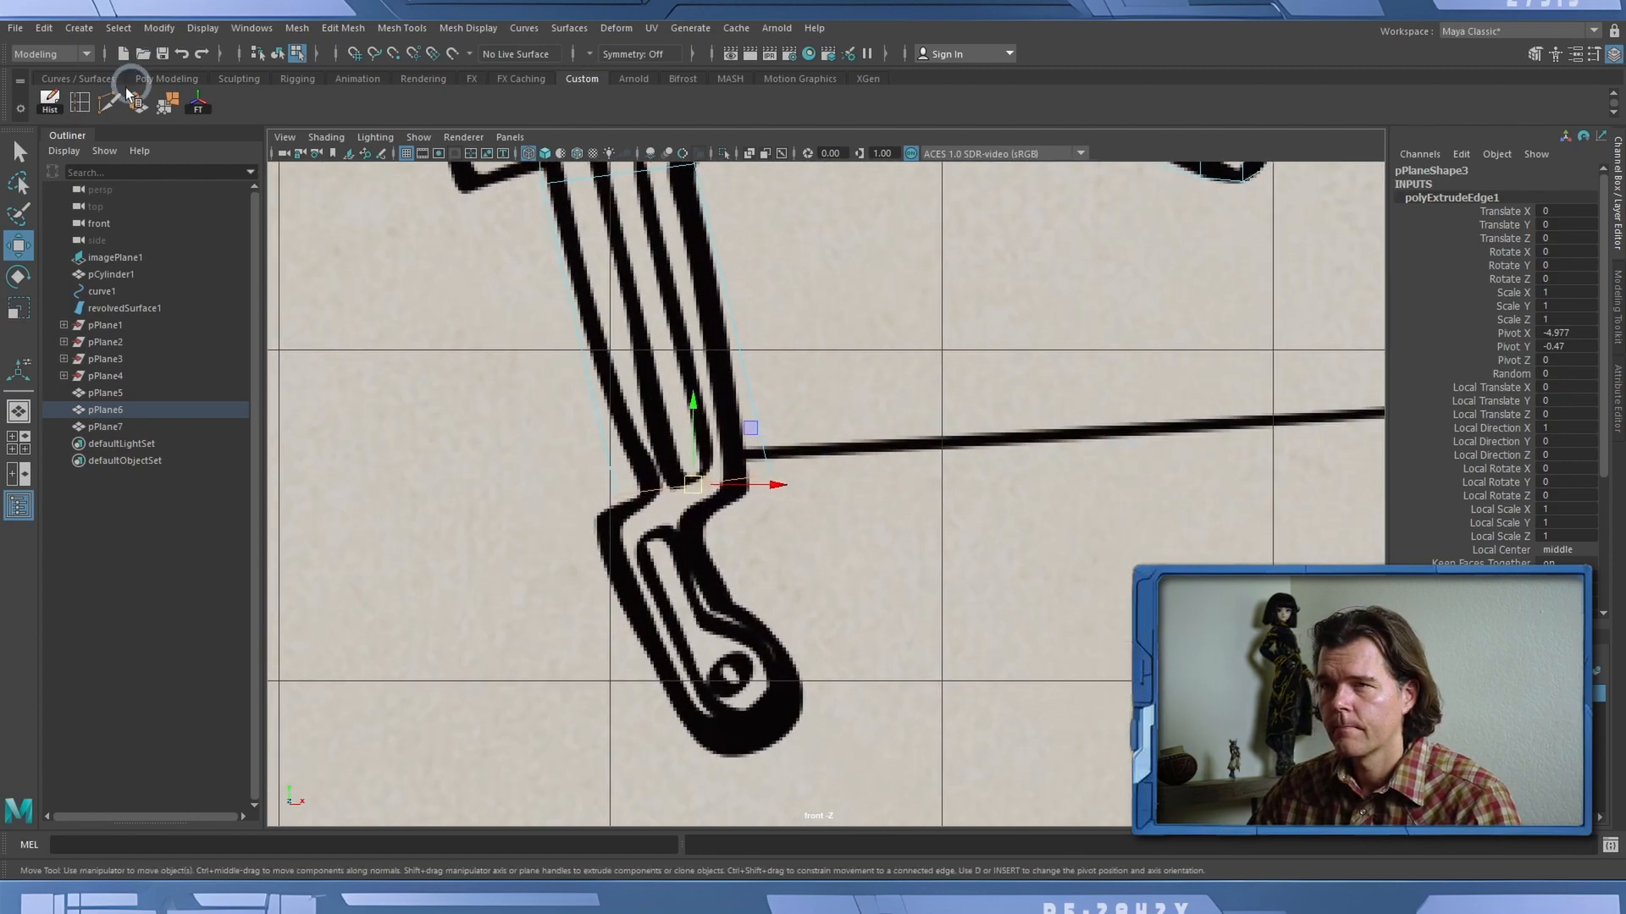
click(178, 119)
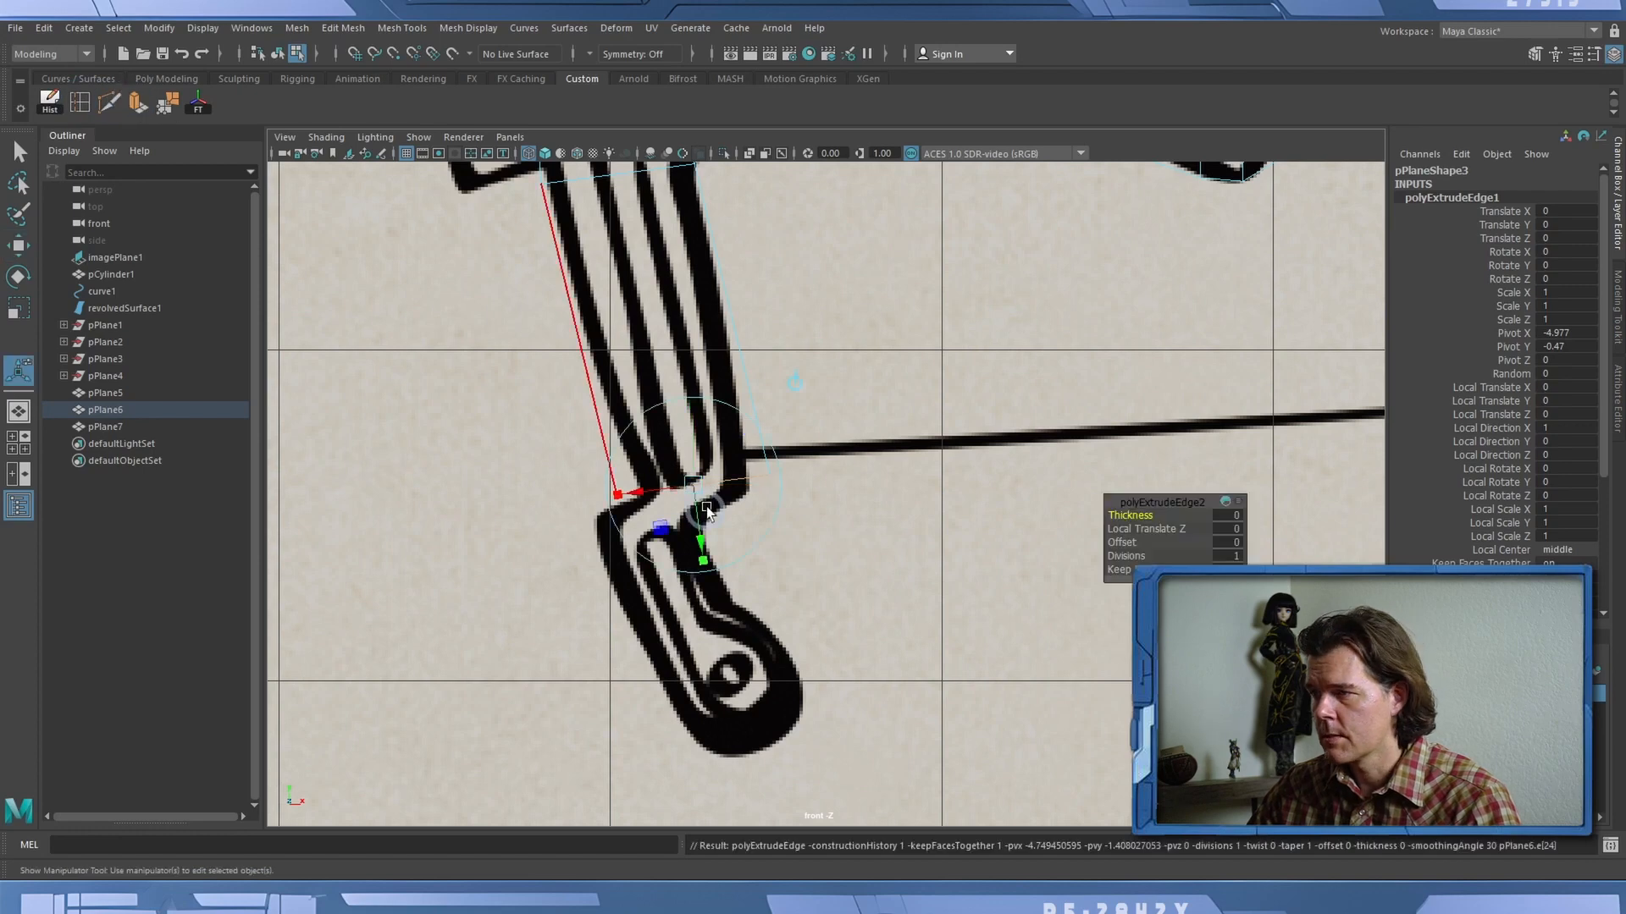
drag(694, 486, 696, 503)
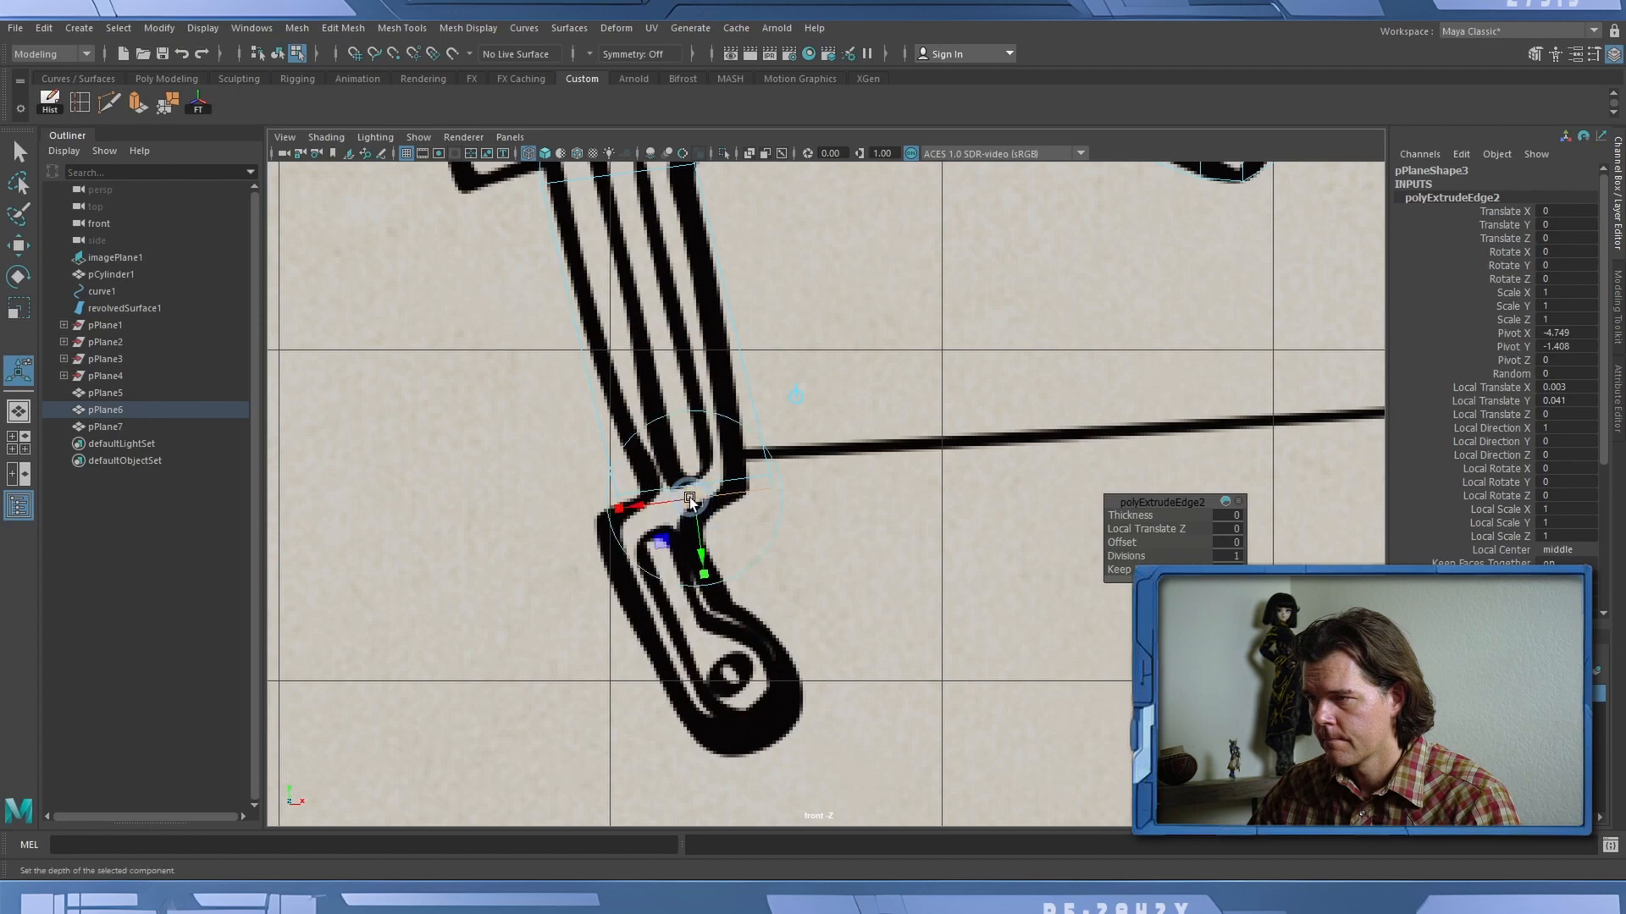
Move the vertices on both sides of the arm's bend onto the drawn outline, pulling the grip-side lower one out to the hook's corner.
right_drag(666, 431, 579, 433)
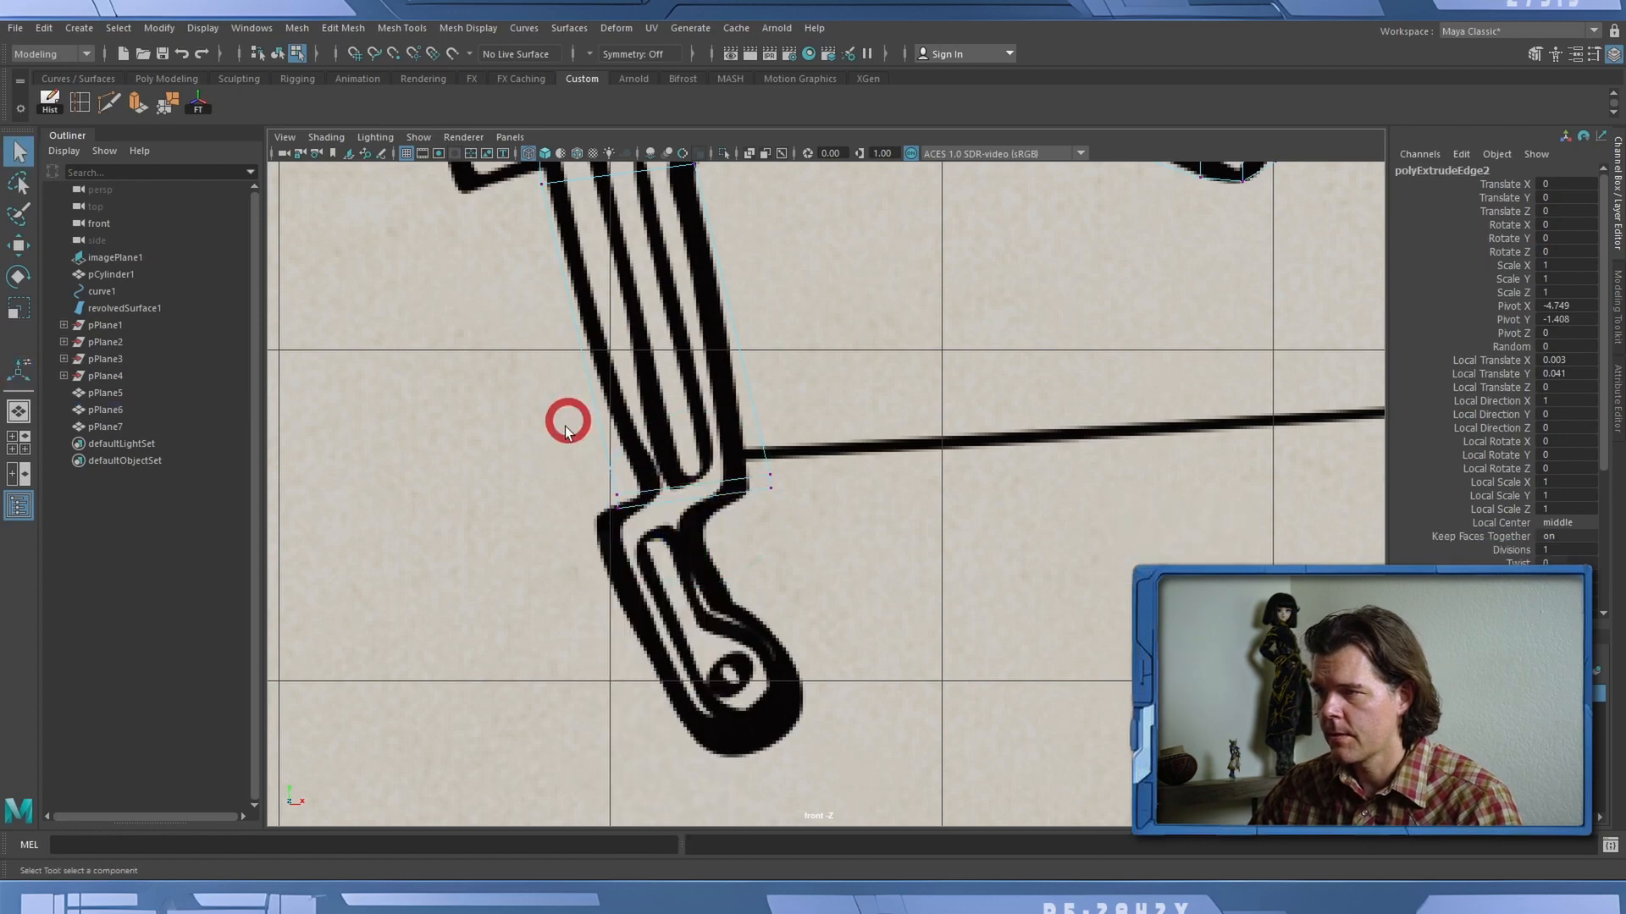
drag(531, 440, 644, 491)
key(w)
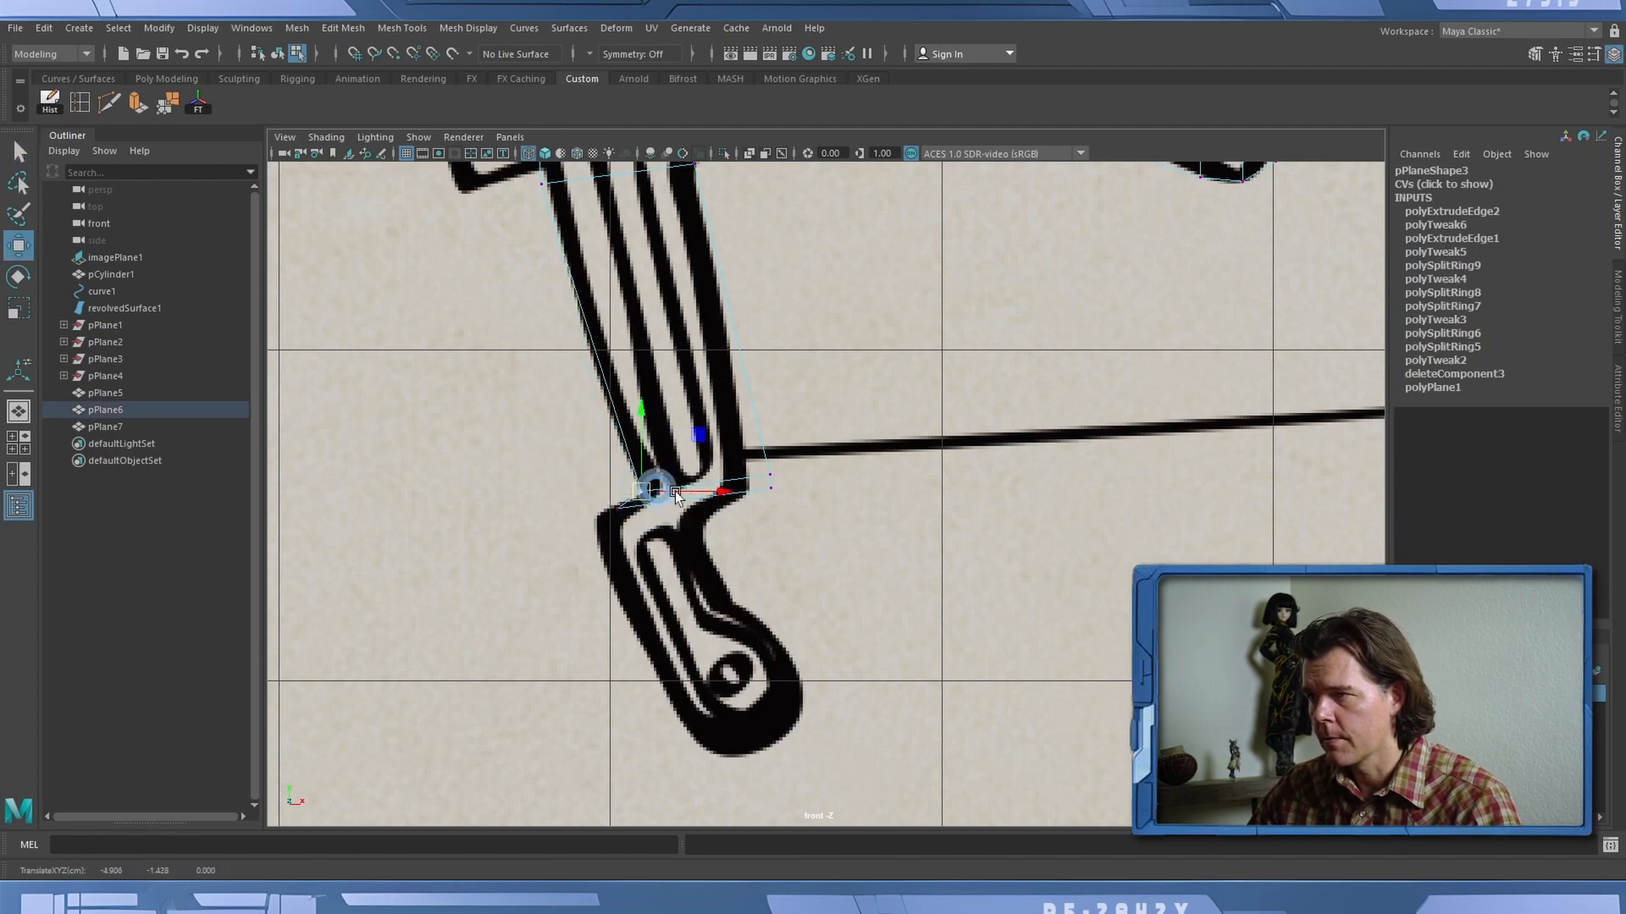
drag(724, 440, 752, 486)
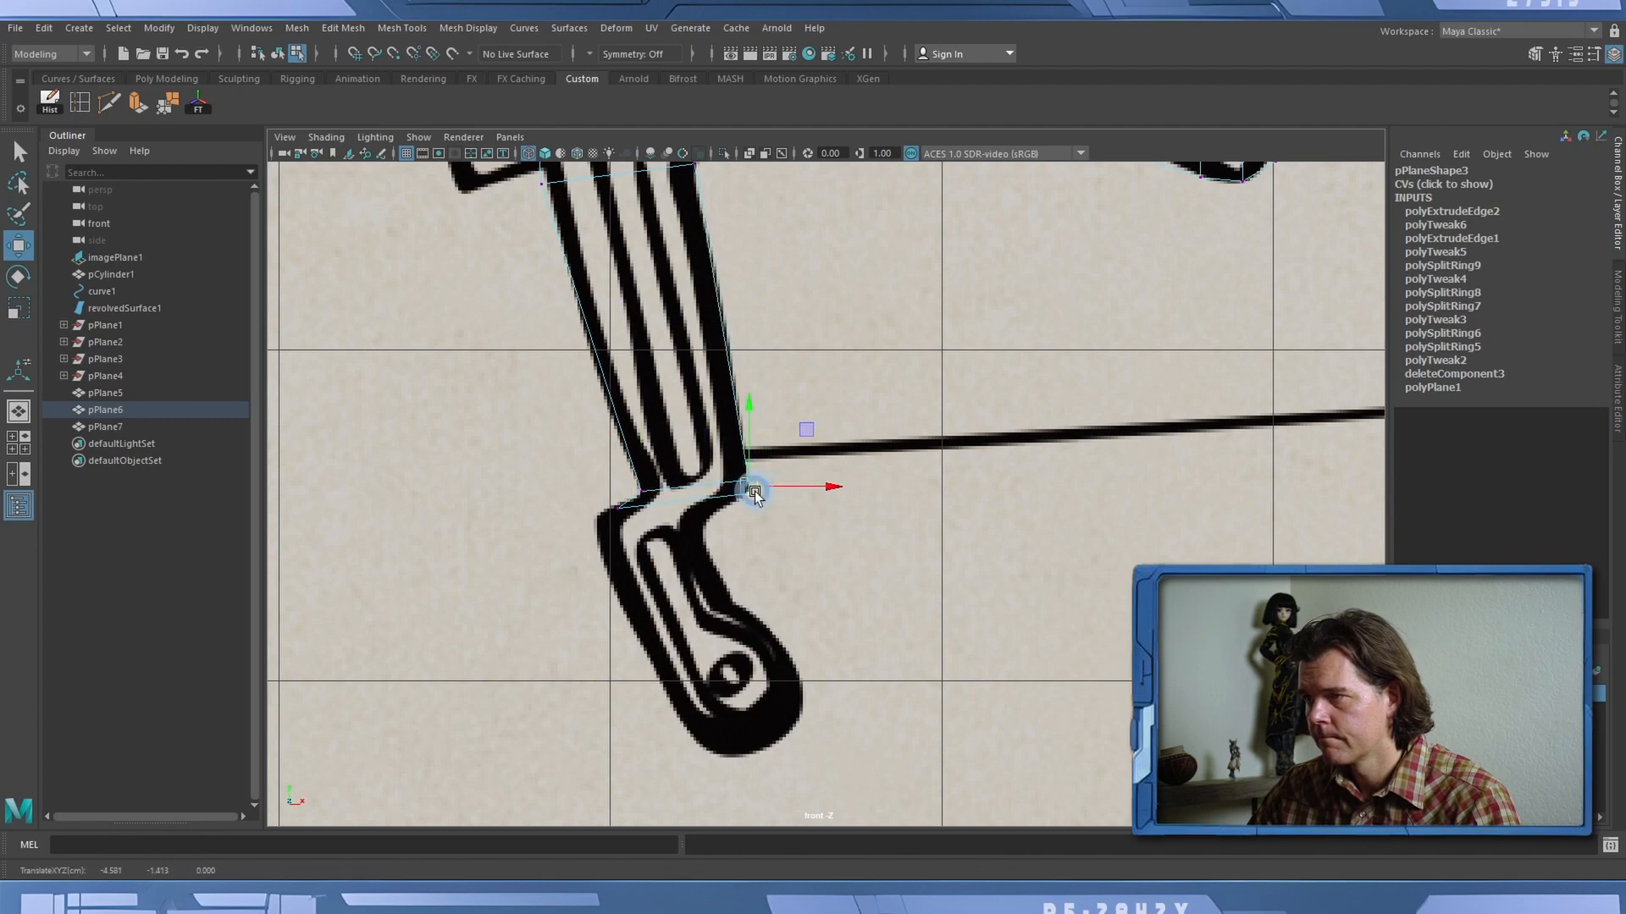
mouse_move(615, 506)
mouse_down()
mouse_move(628, 516)
mouse_move(601, 514)
mouse_up()
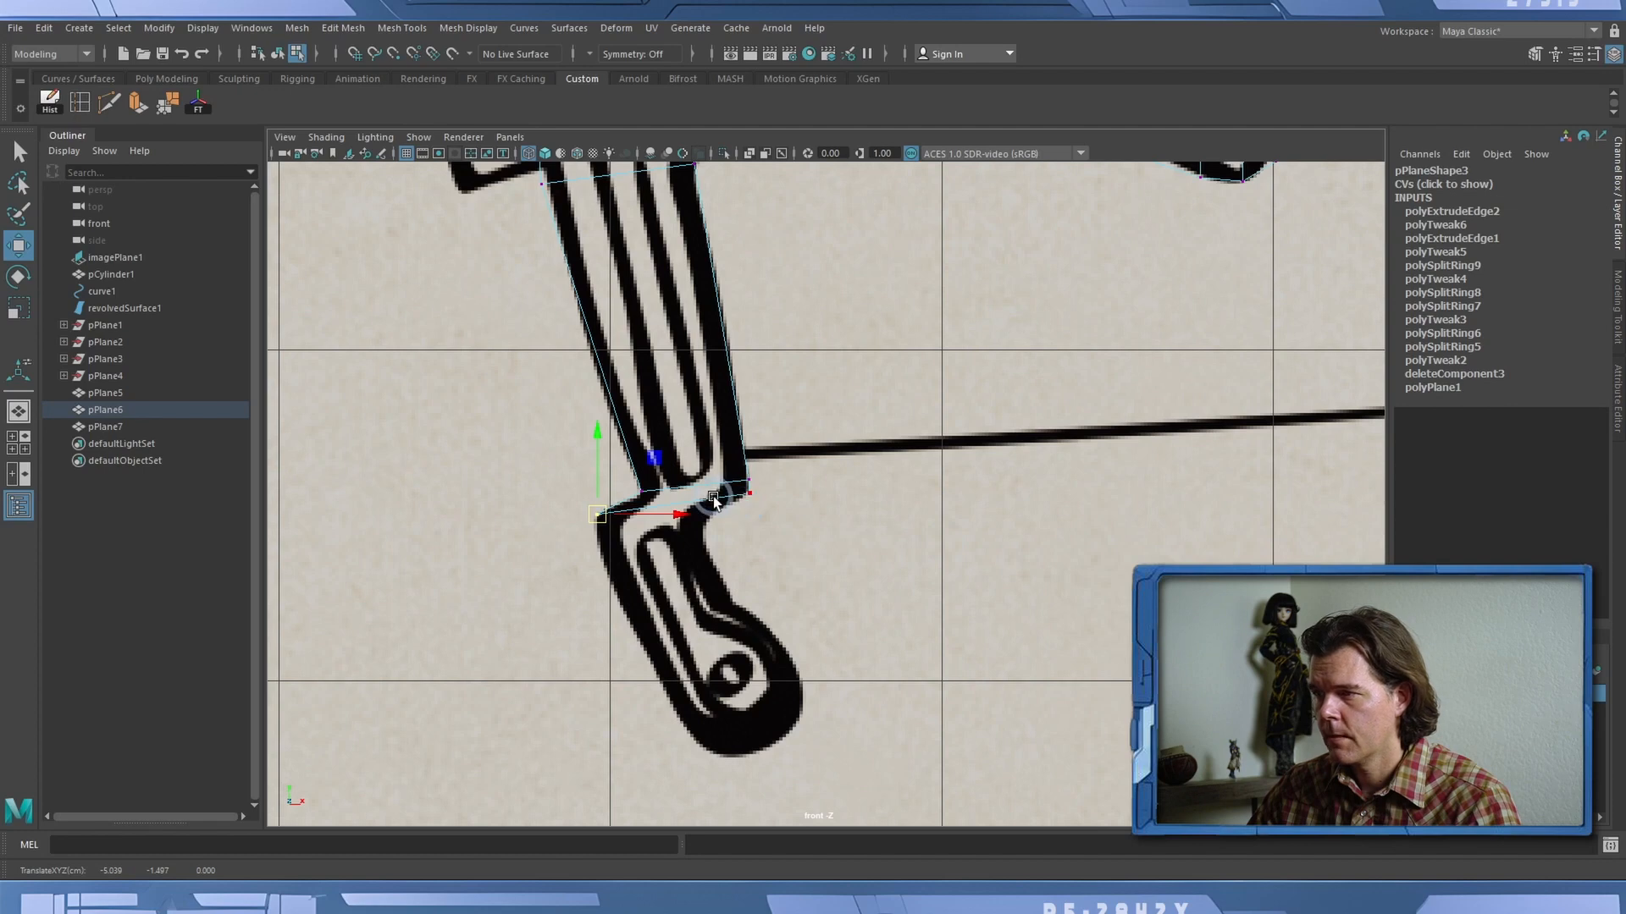
Extrude the edge below the bend about 0.33 to reach the middle of the arm's hooked tip.
right_drag(713, 498, 709, 381)
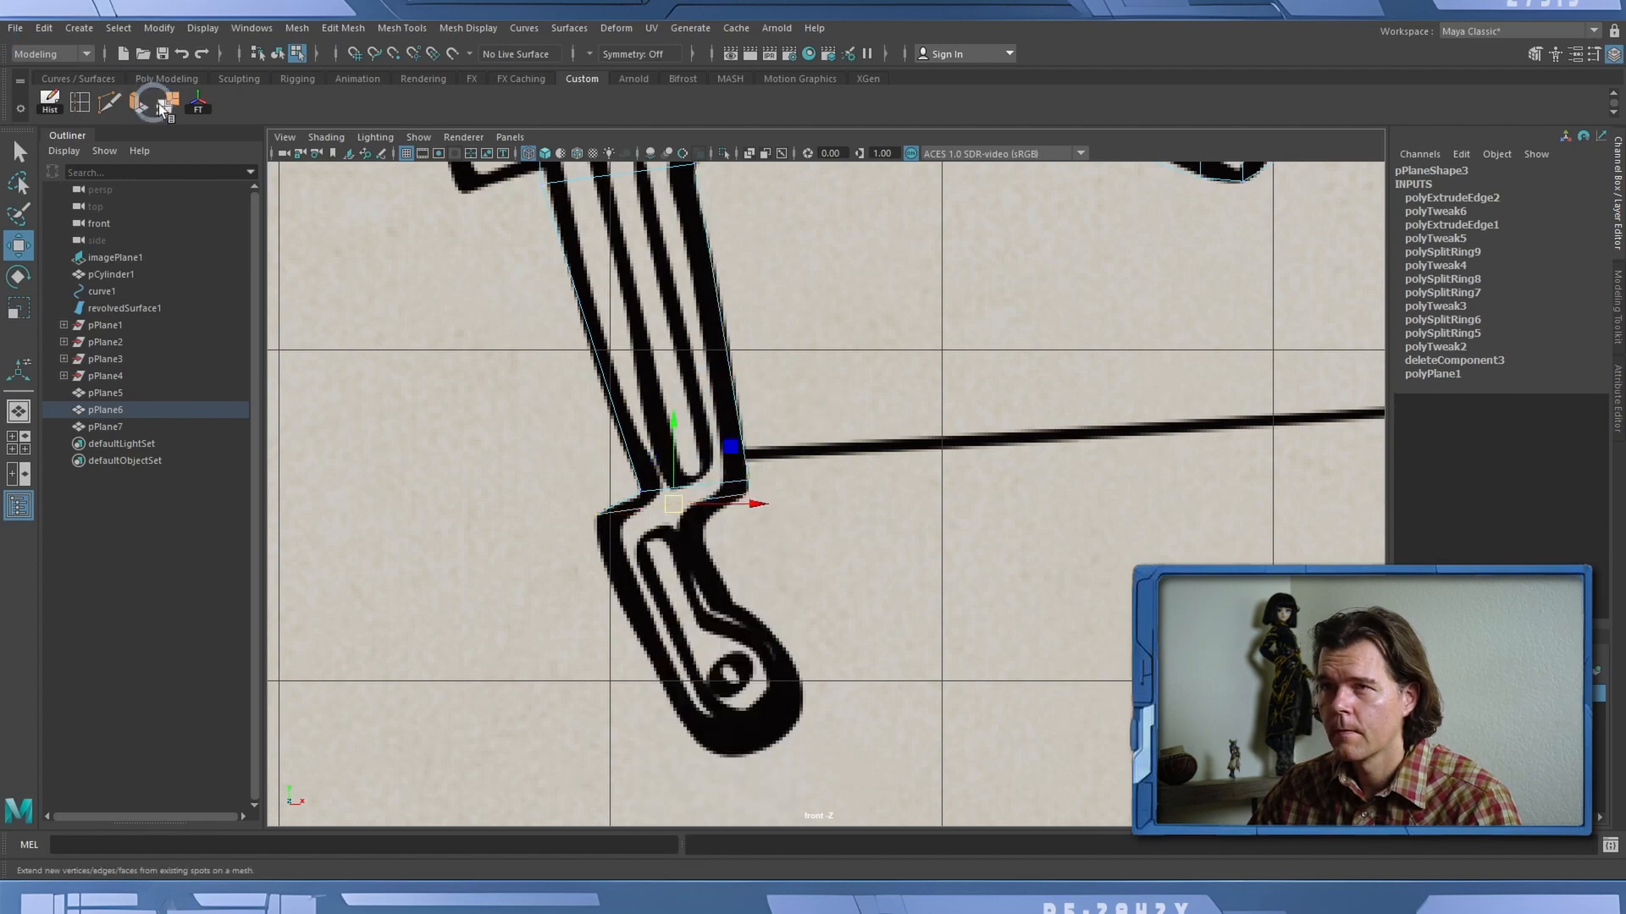
click(136, 102)
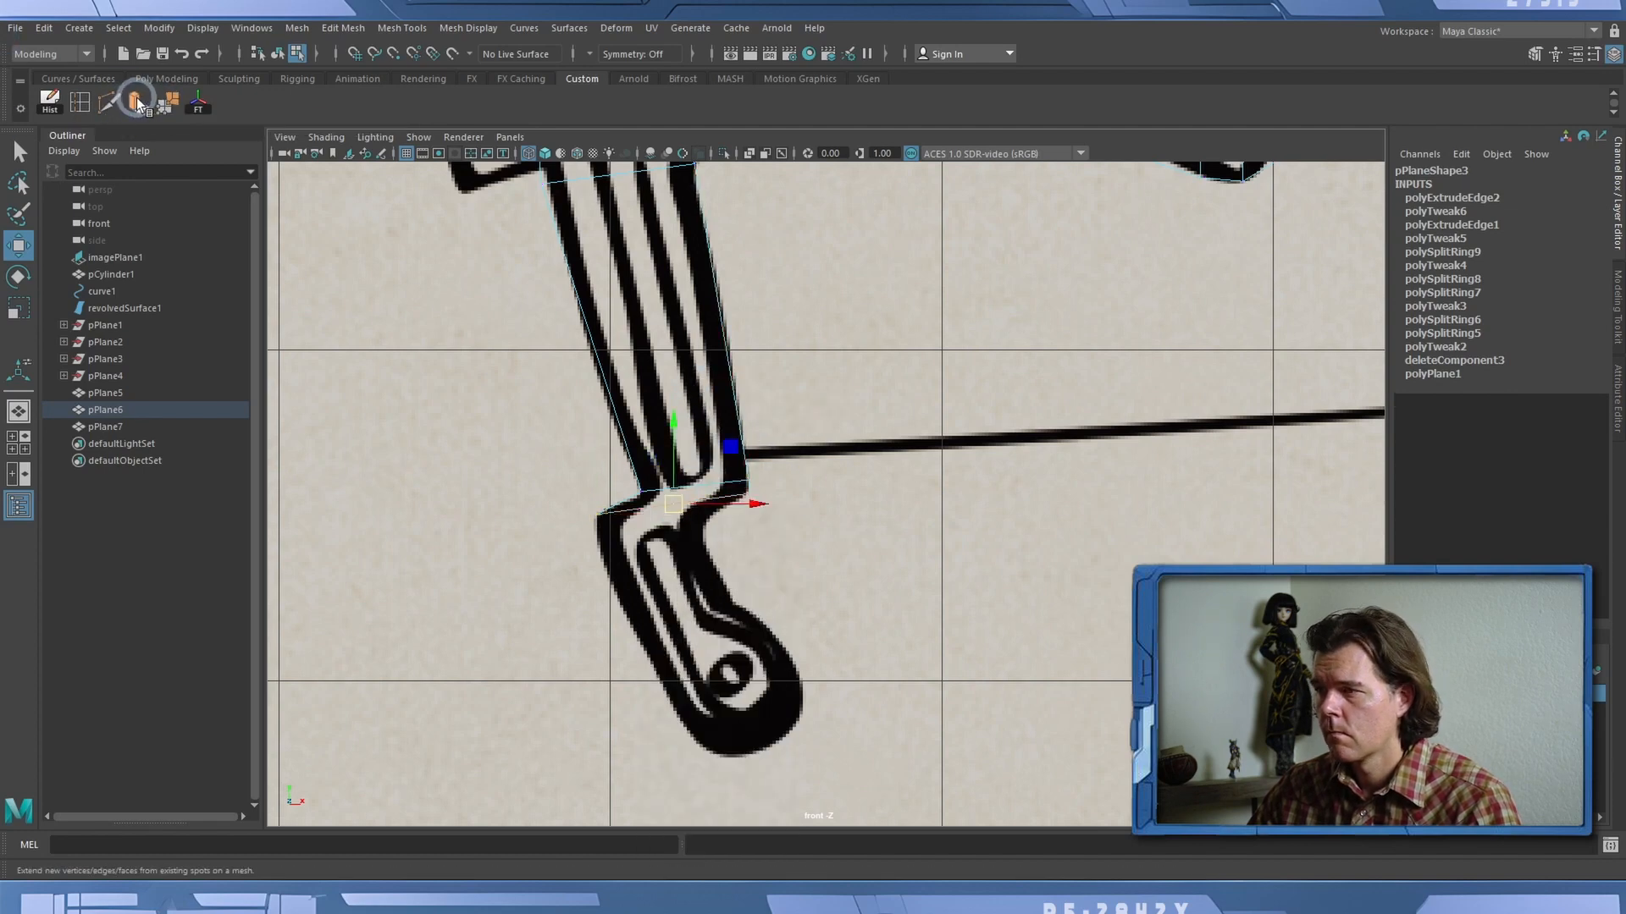
drag(679, 518, 678, 545)
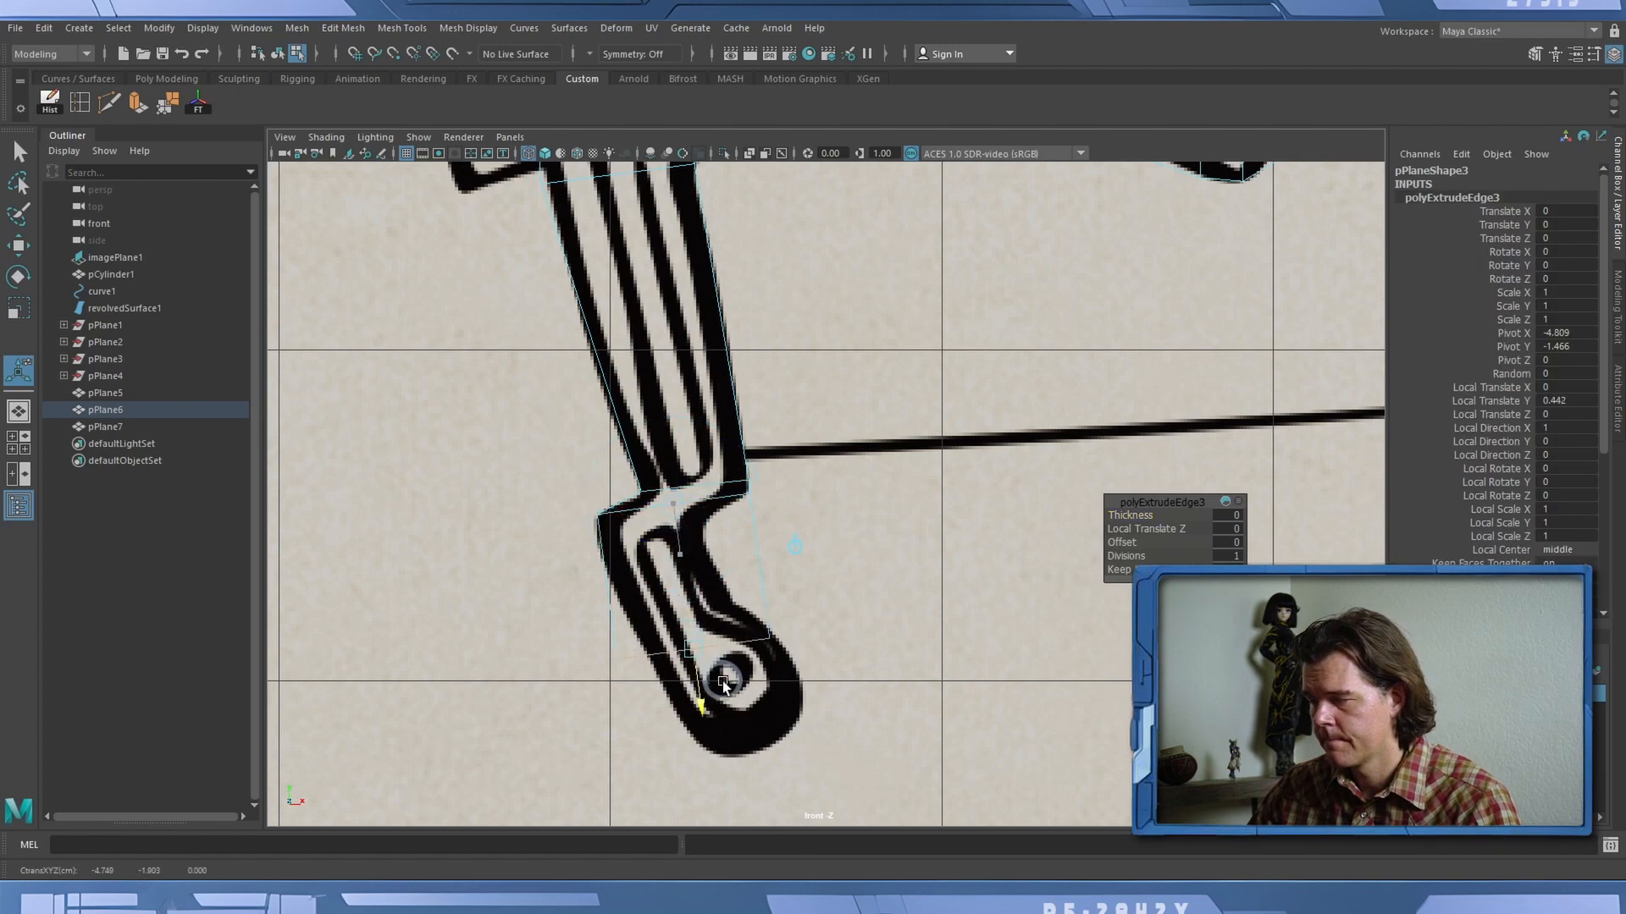
drag(724, 684, 725, 644)
Extrude the end edge again by about 0.46 and shift it sideways about 0.14 to reach the arm tip's rounded end.
alt+middle_drag(853, 599, 768, 449)
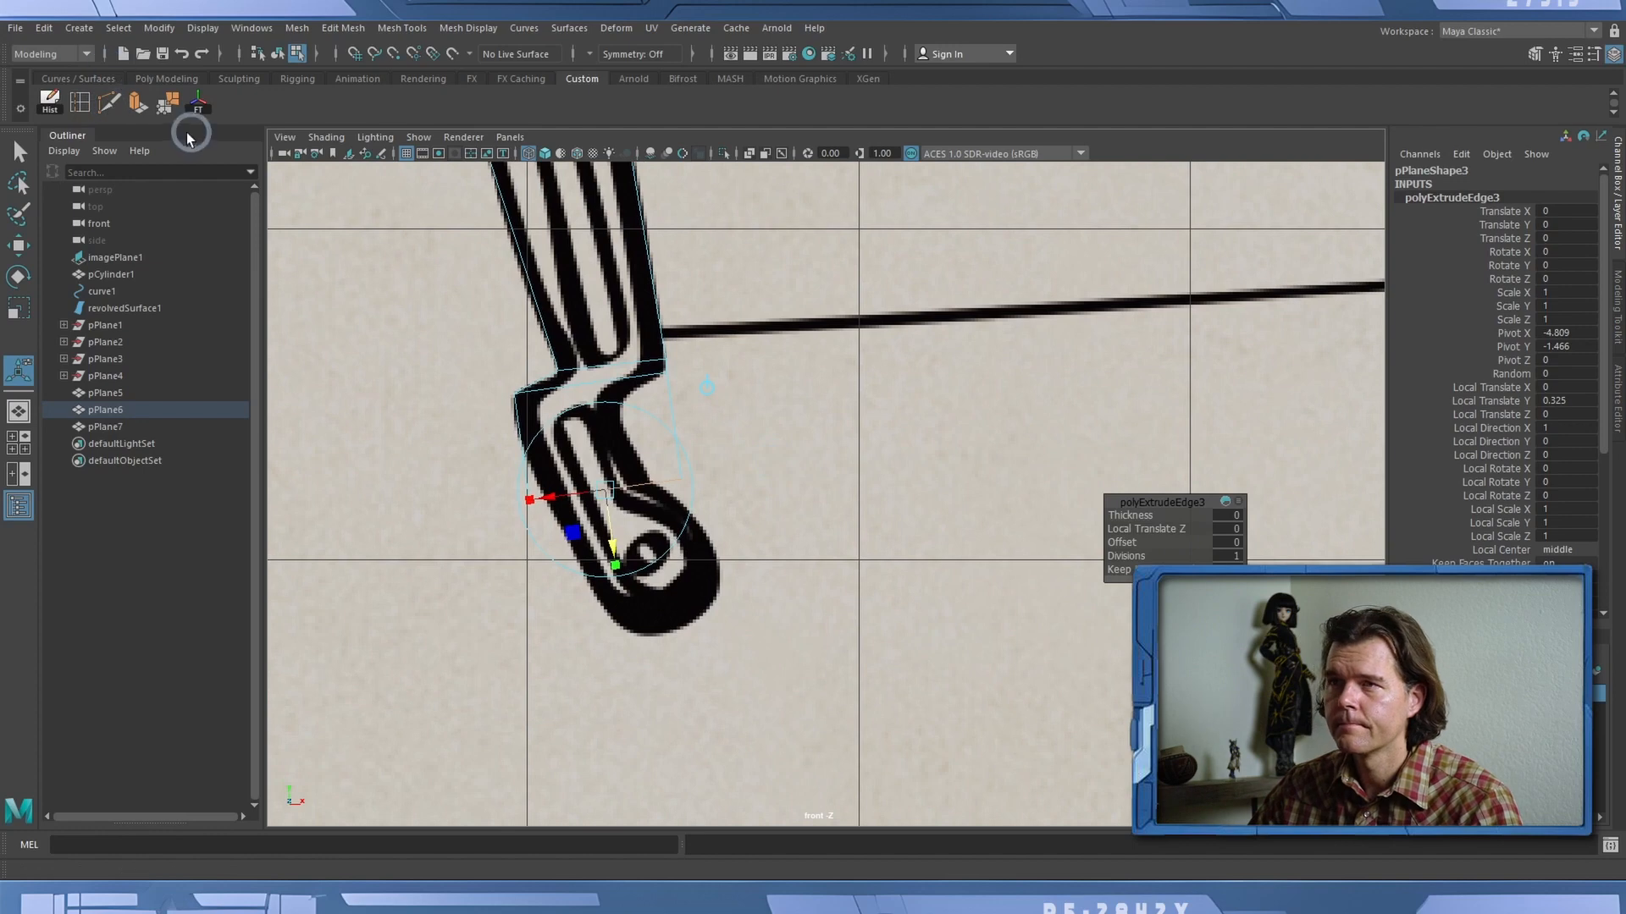
key(ctrl+e)
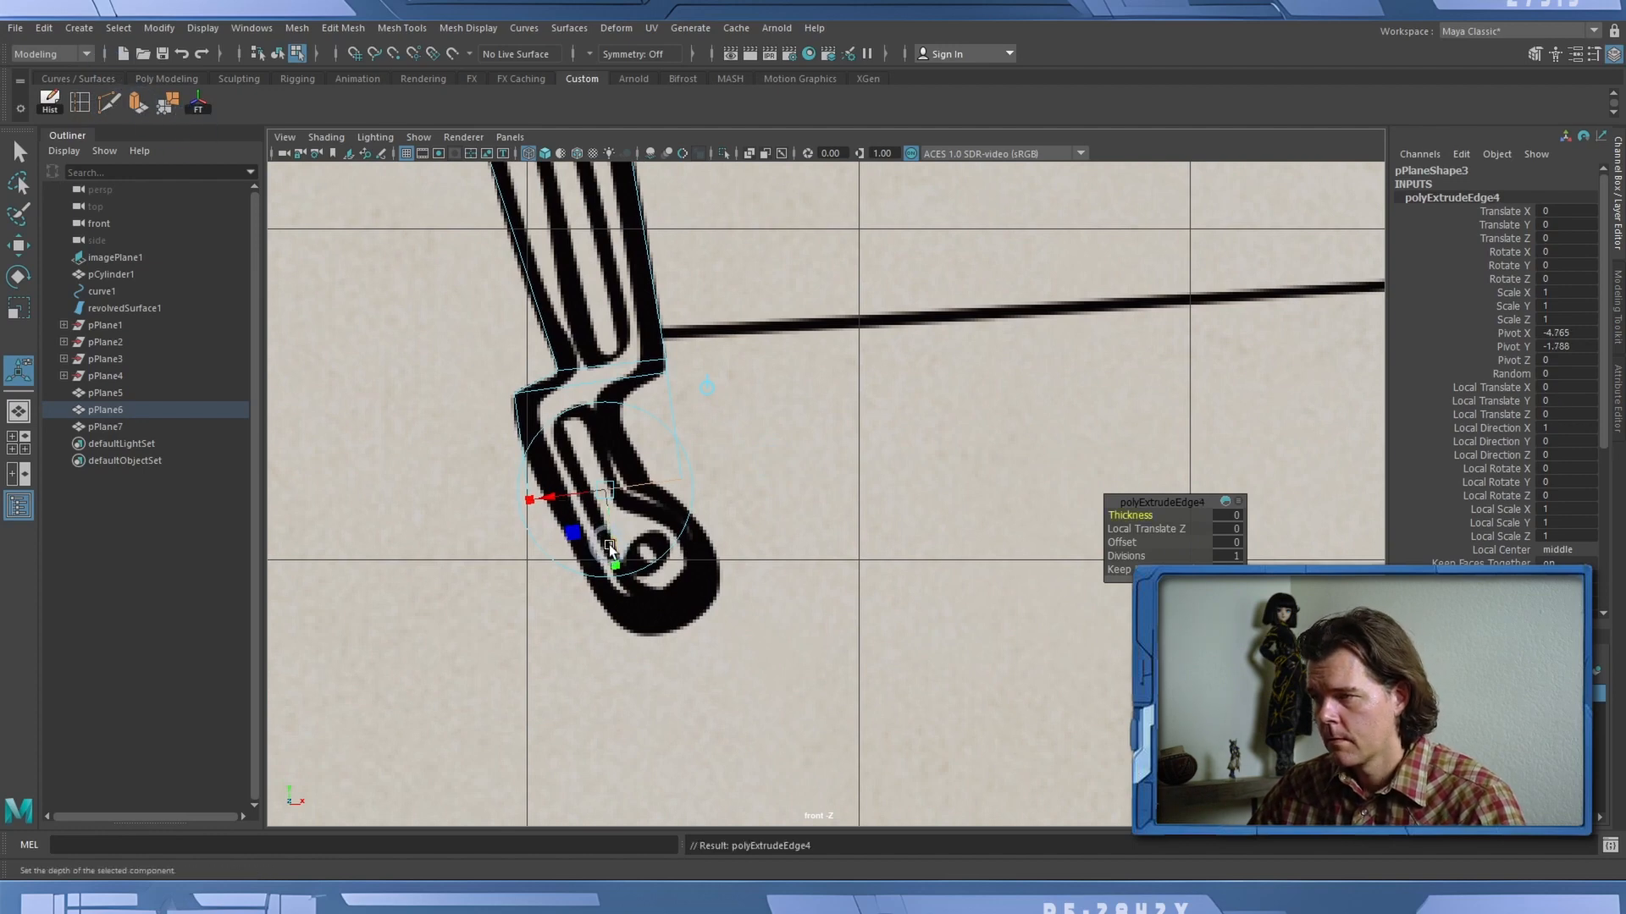
drag(611, 543, 642, 616)
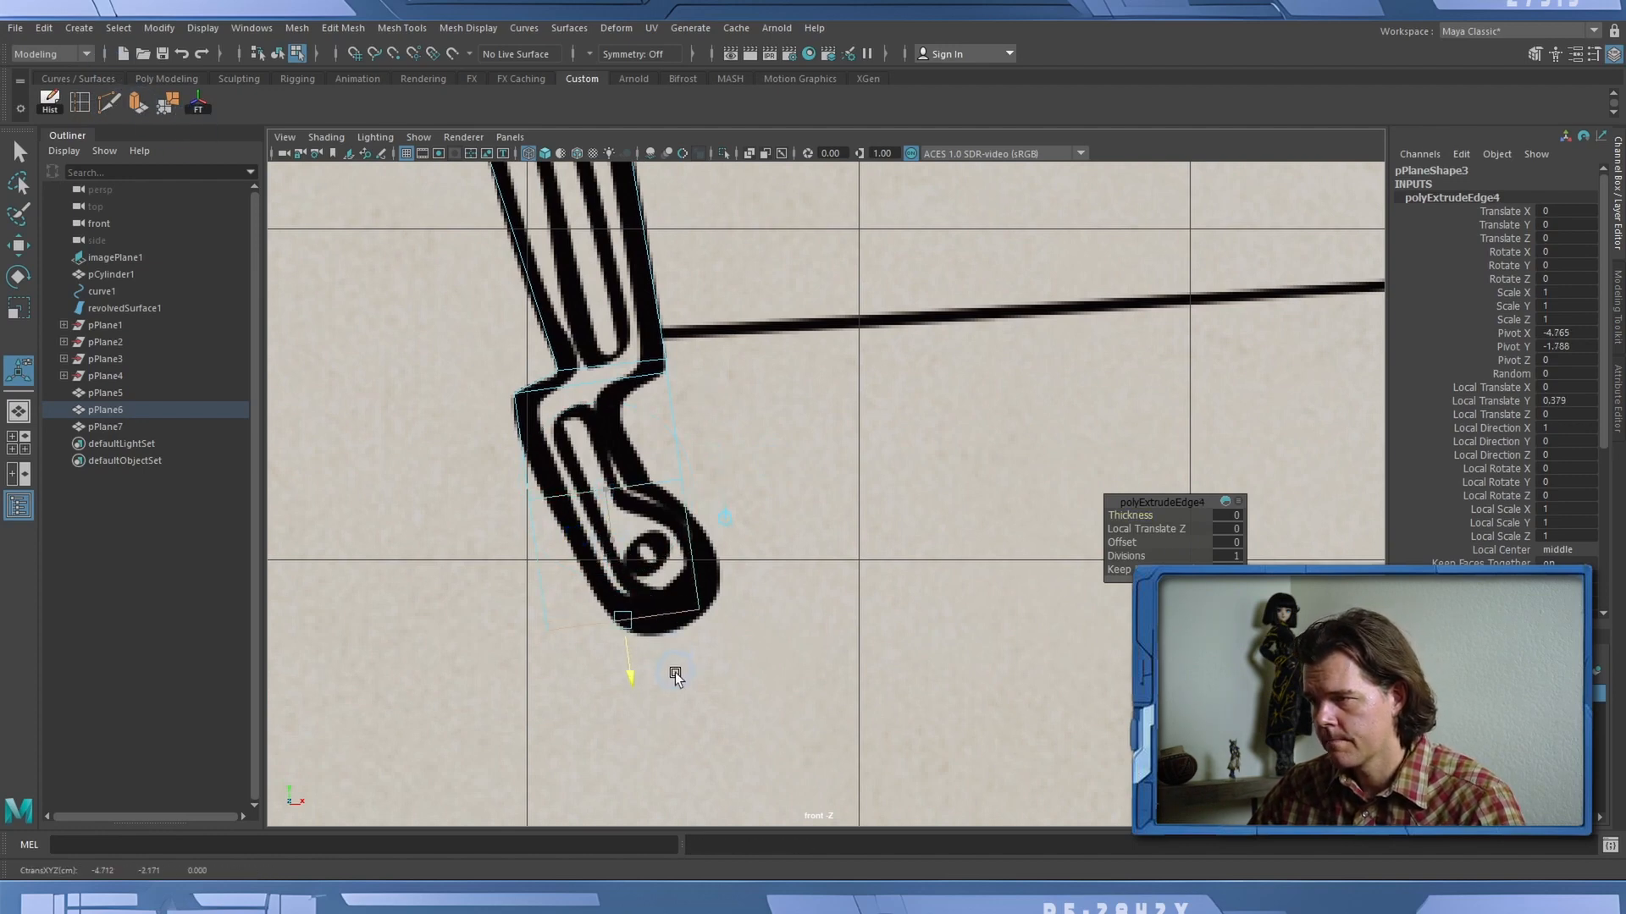
drag(676, 673, 660, 633)
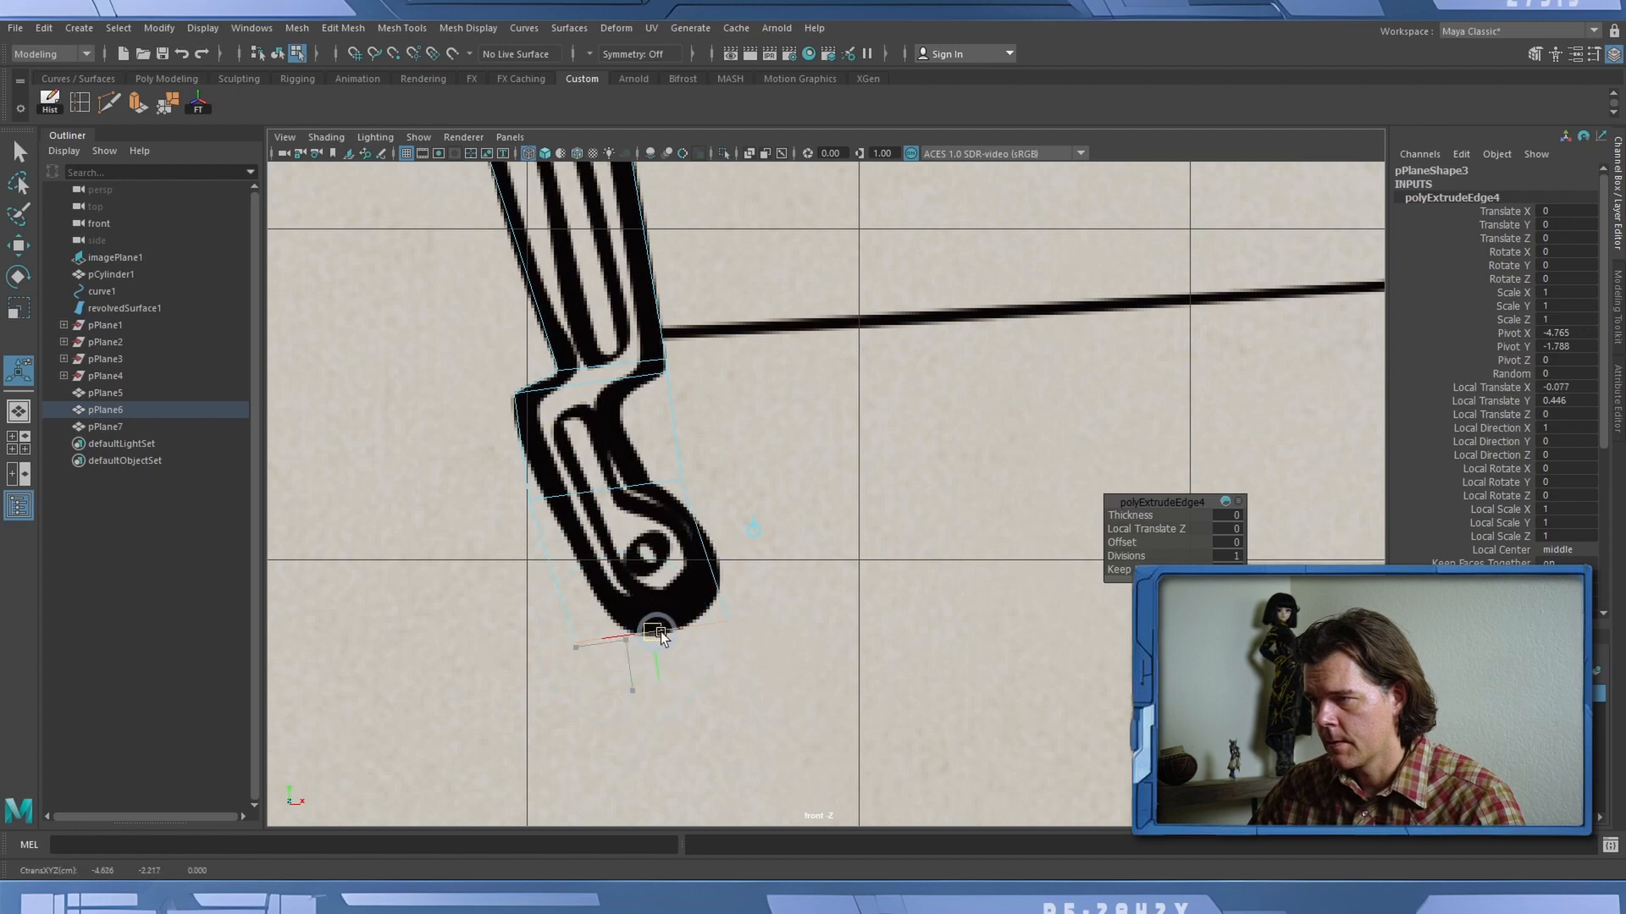
click(673, 633)
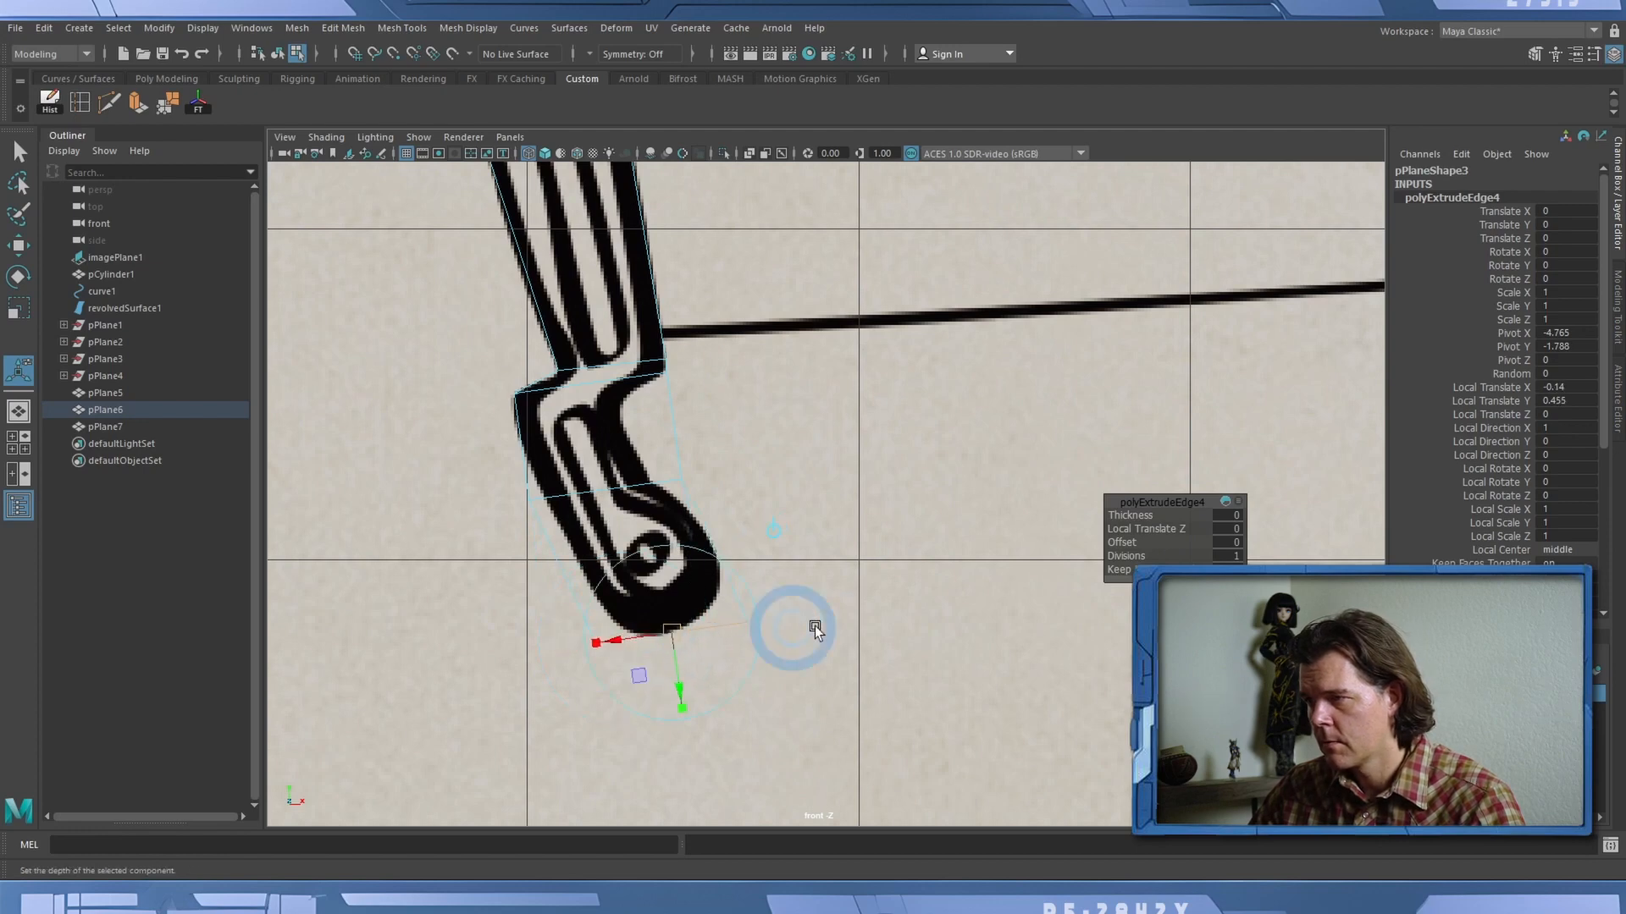
Move the two vertices at the middle of the hooked tip and the grip-side end vertex toward the drawn outline.
click(25, 250)
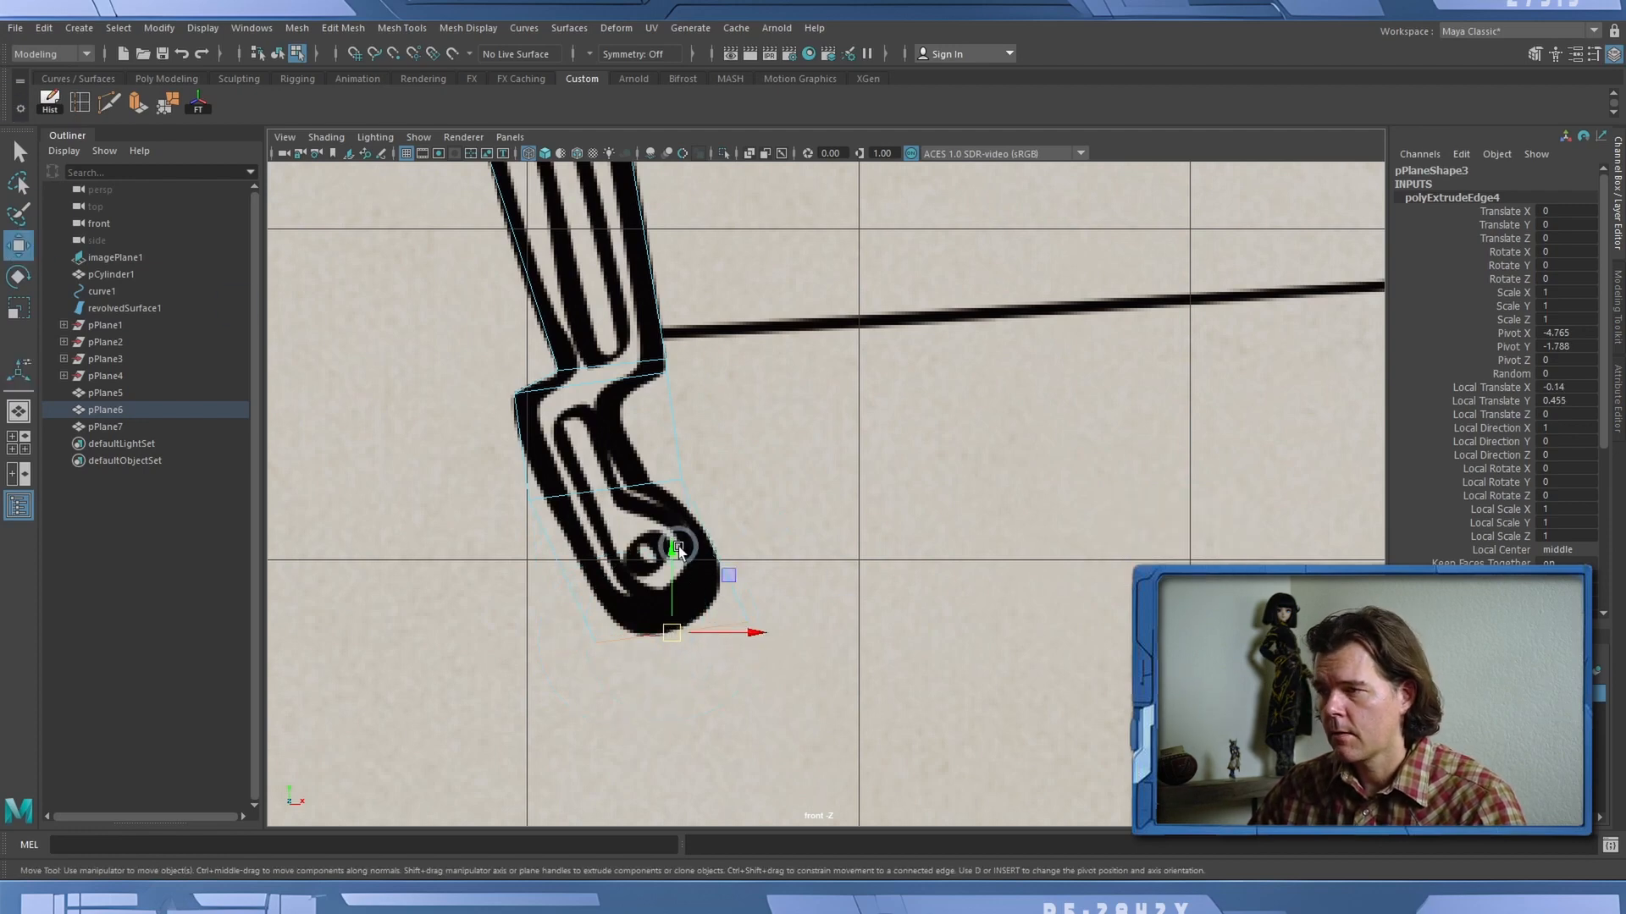
right_drag(678, 431, 623, 425)
drag(695, 486, 651, 480)
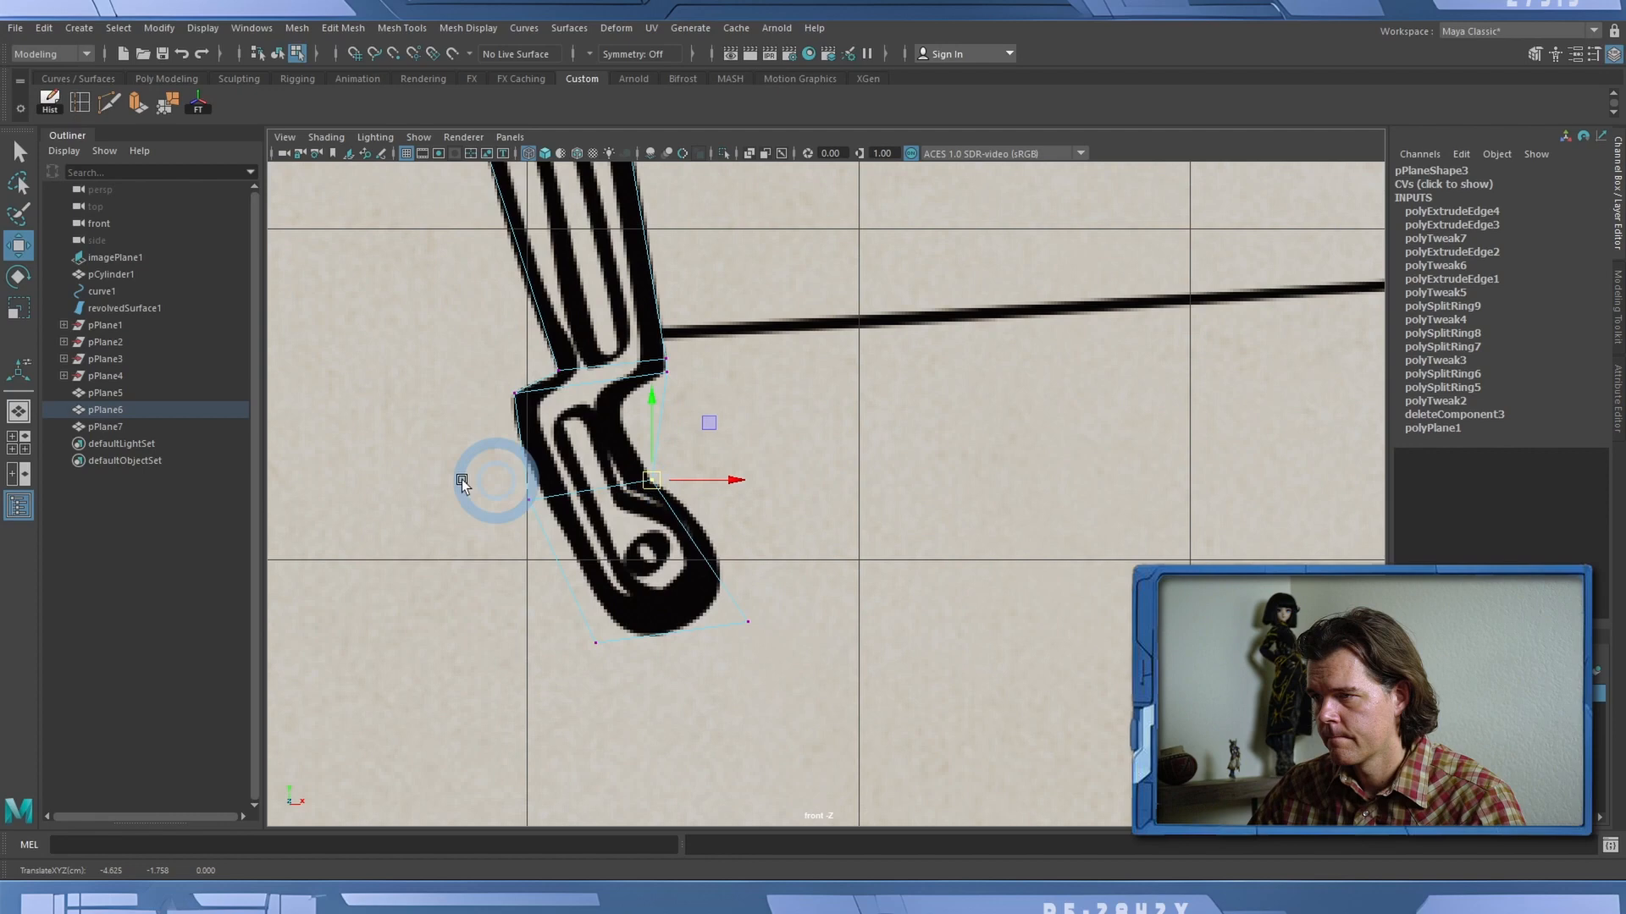
click(527, 499)
drag(527, 499, 540, 497)
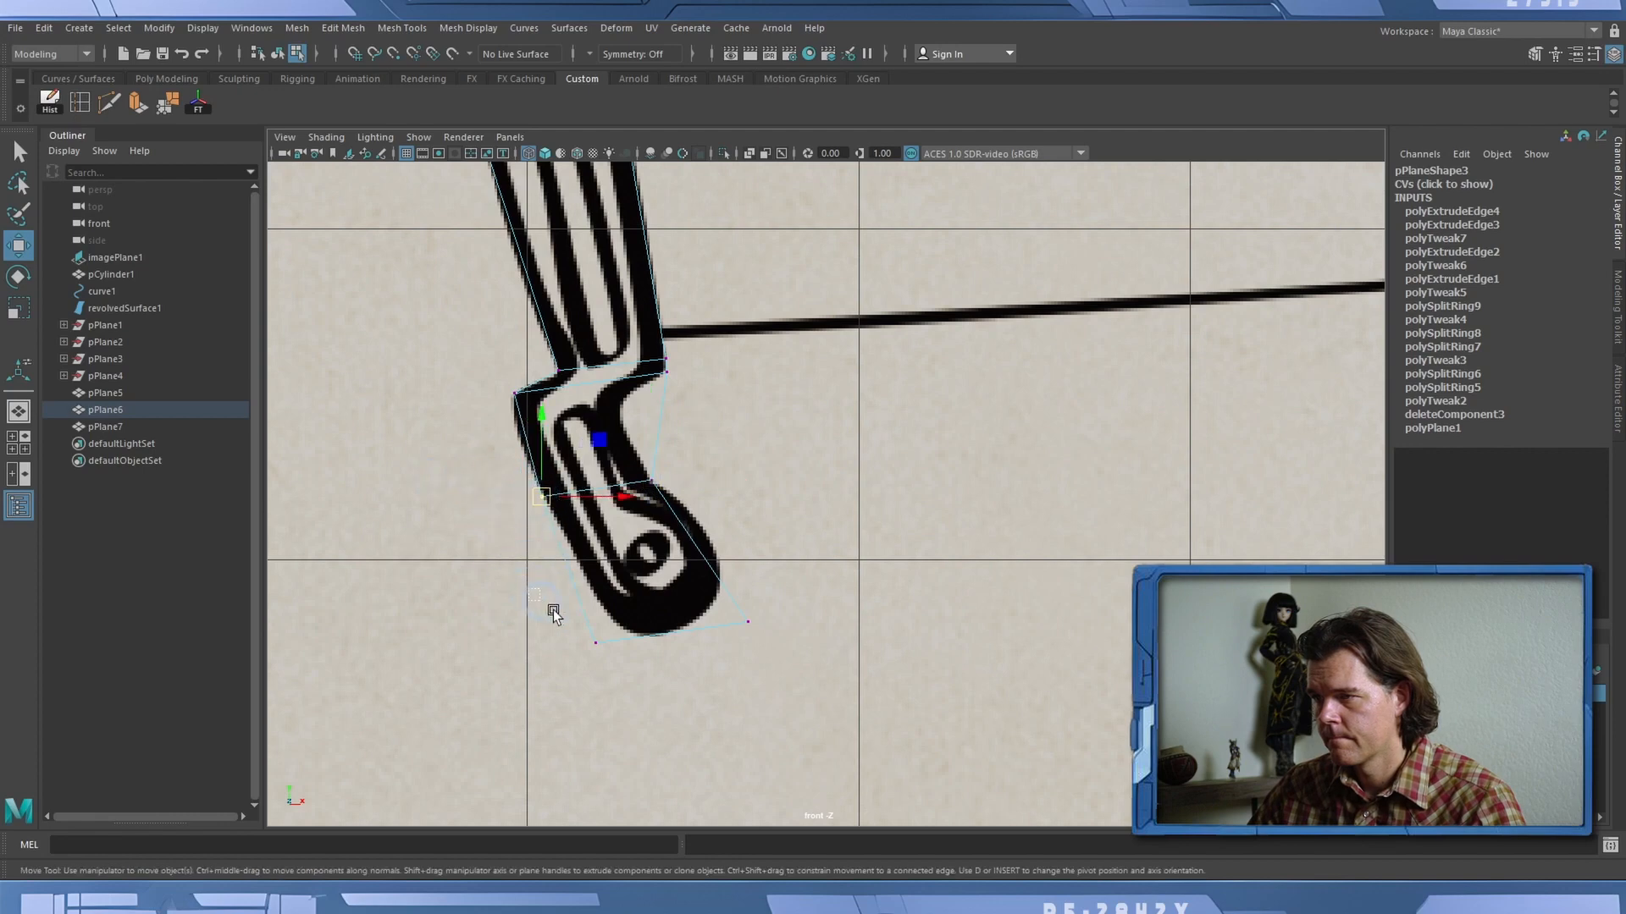
drag(634, 664, 635, 664)
drag(596, 643, 656, 614)
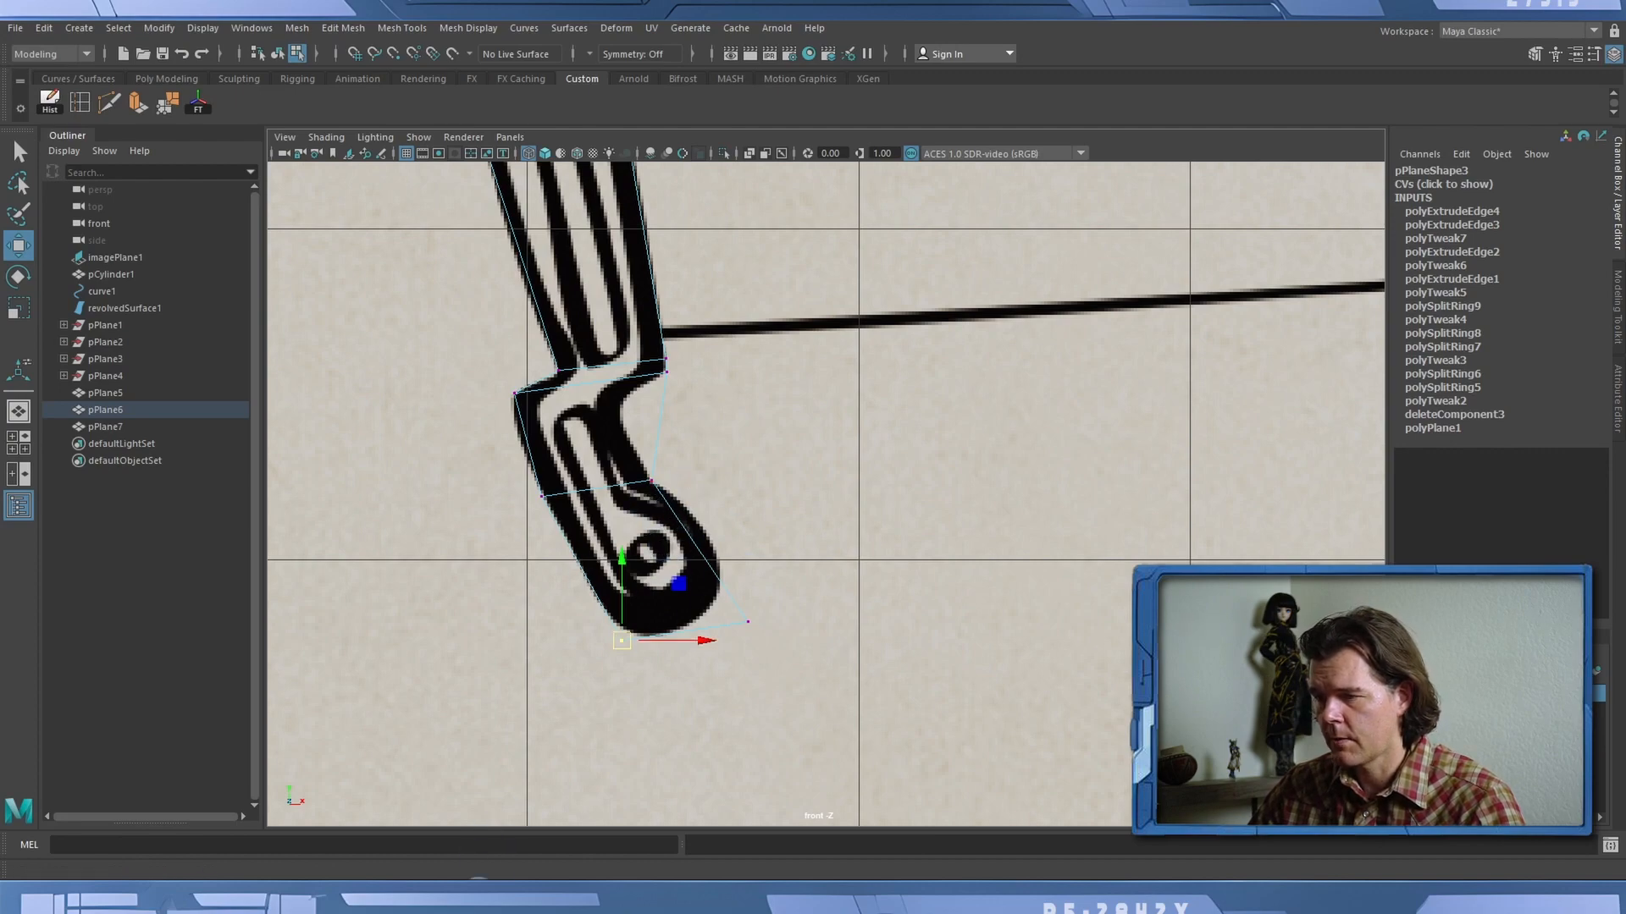
Switch to the reference image viewer, examine the guard arm tips in the sword artwork, and return to Maya.
click(599, 894)
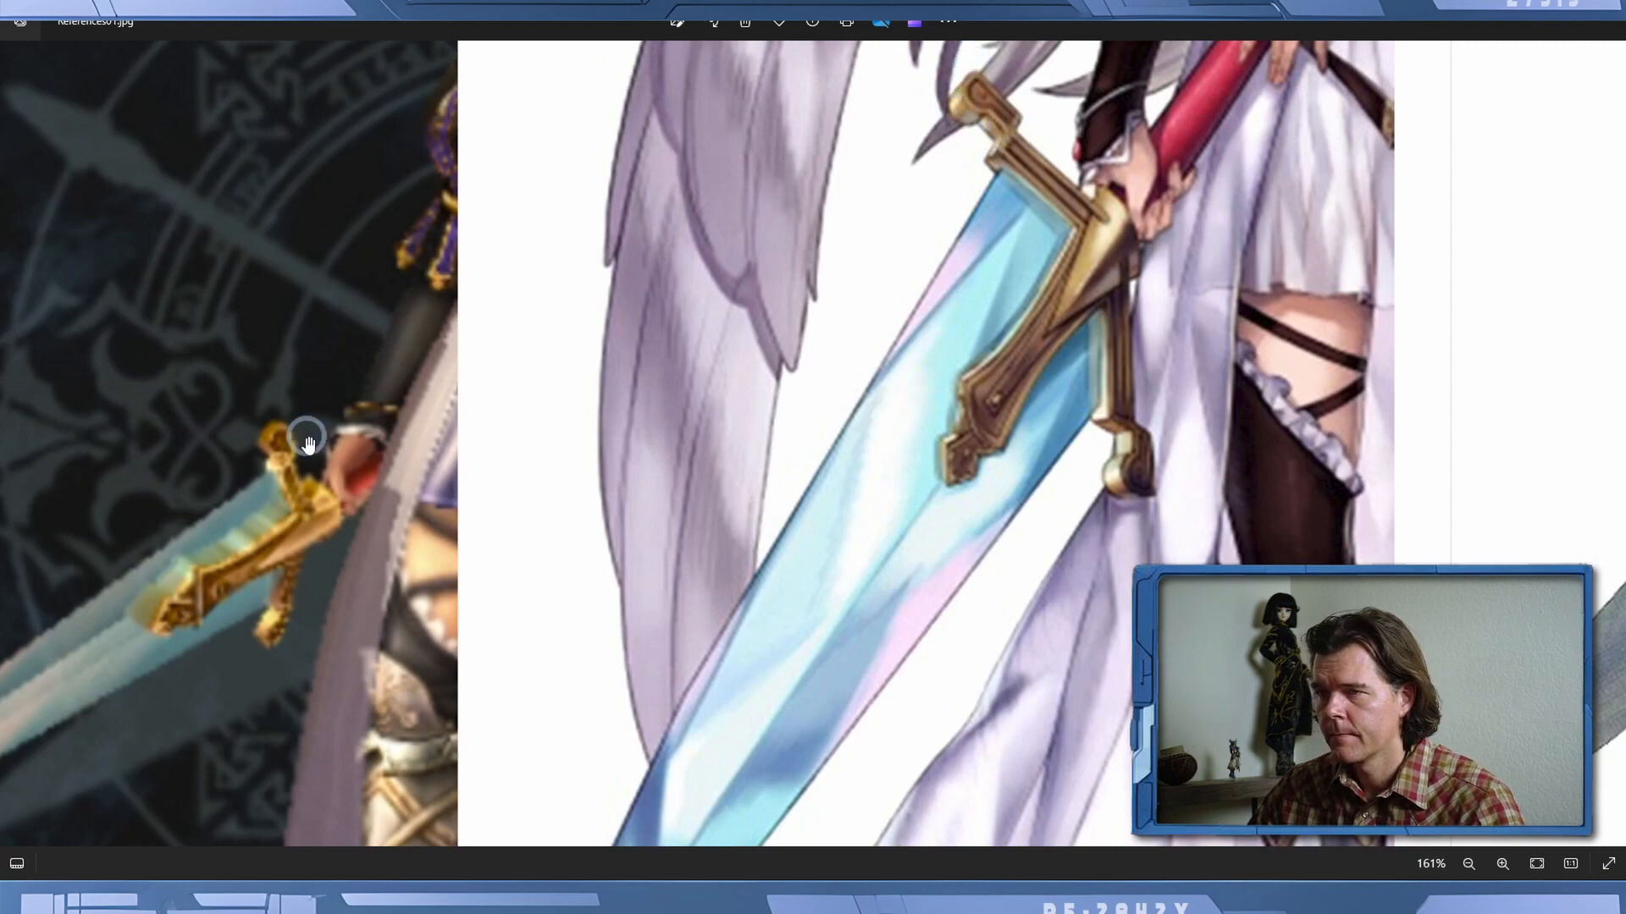
drag(1375, 404, 689, 463)
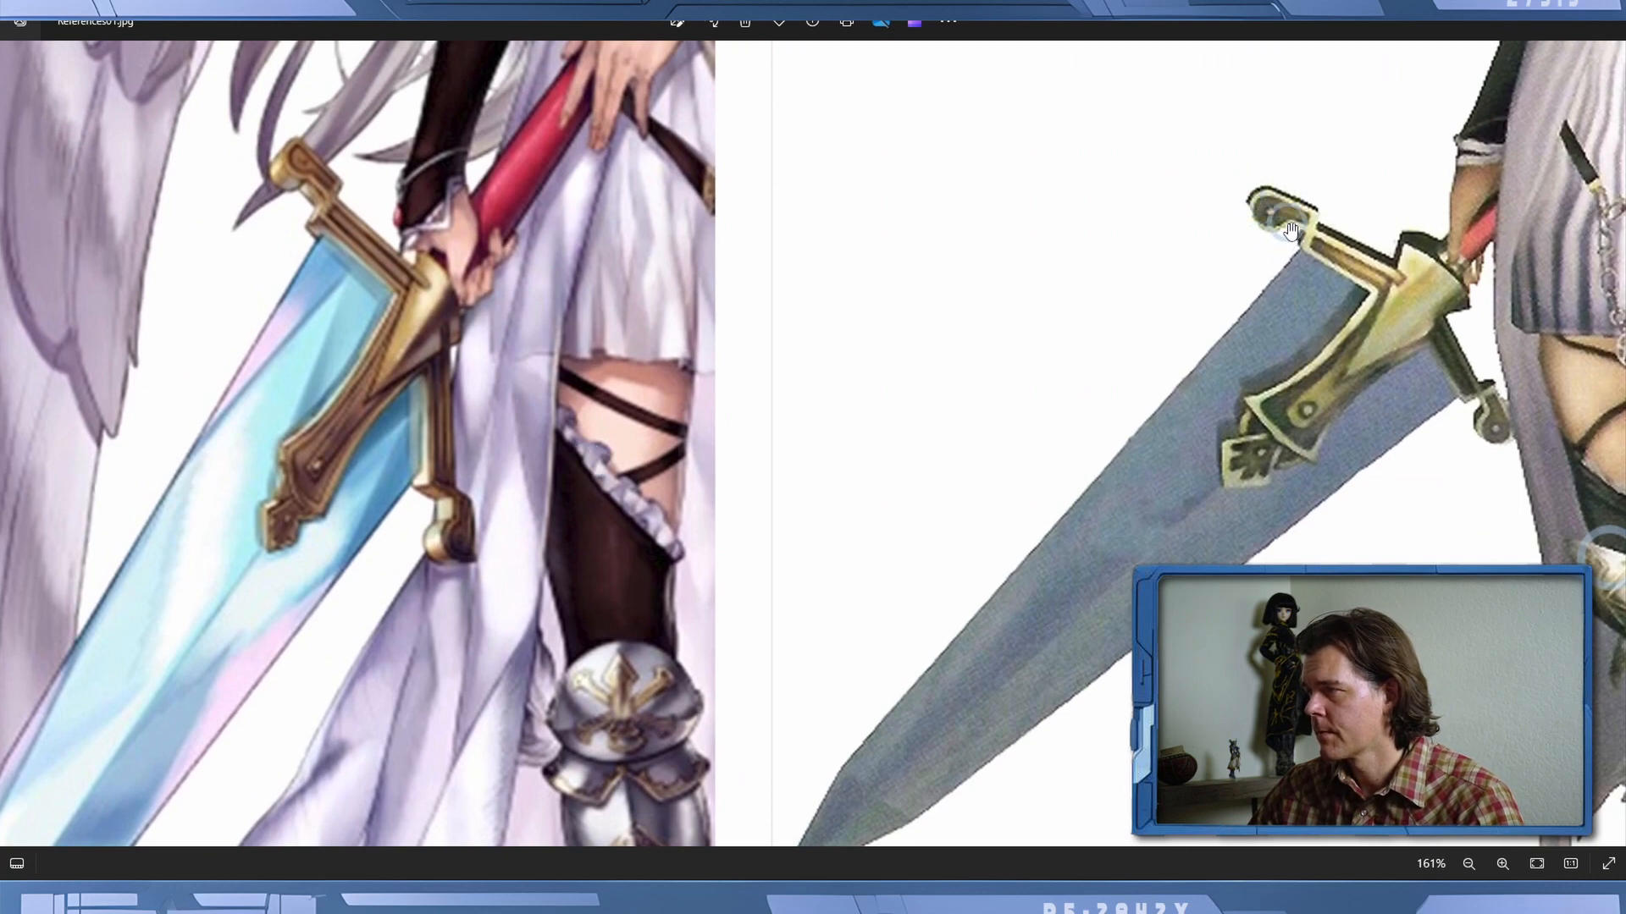
click(555, 896)
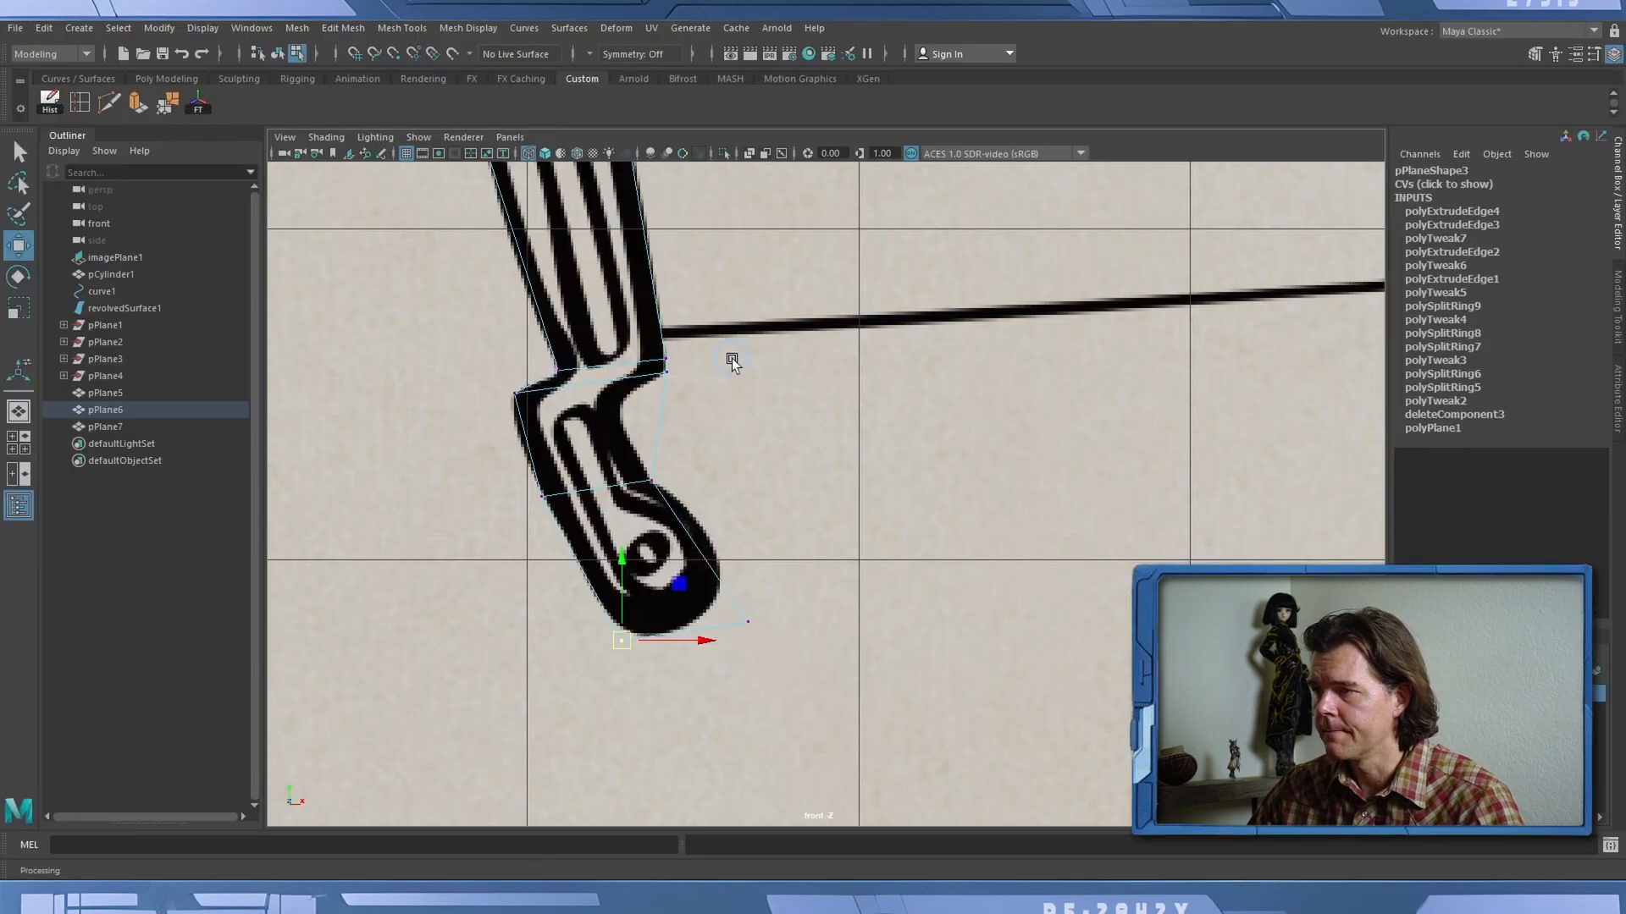
Adjust the end vertices of the hooked tip and insert five edge loops across the tip between the bend and its rounded end.
mouse_move(682, 591)
mouse_down()
mouse_move(770, 637)
mouse_move(686, 591)
mouse_up()
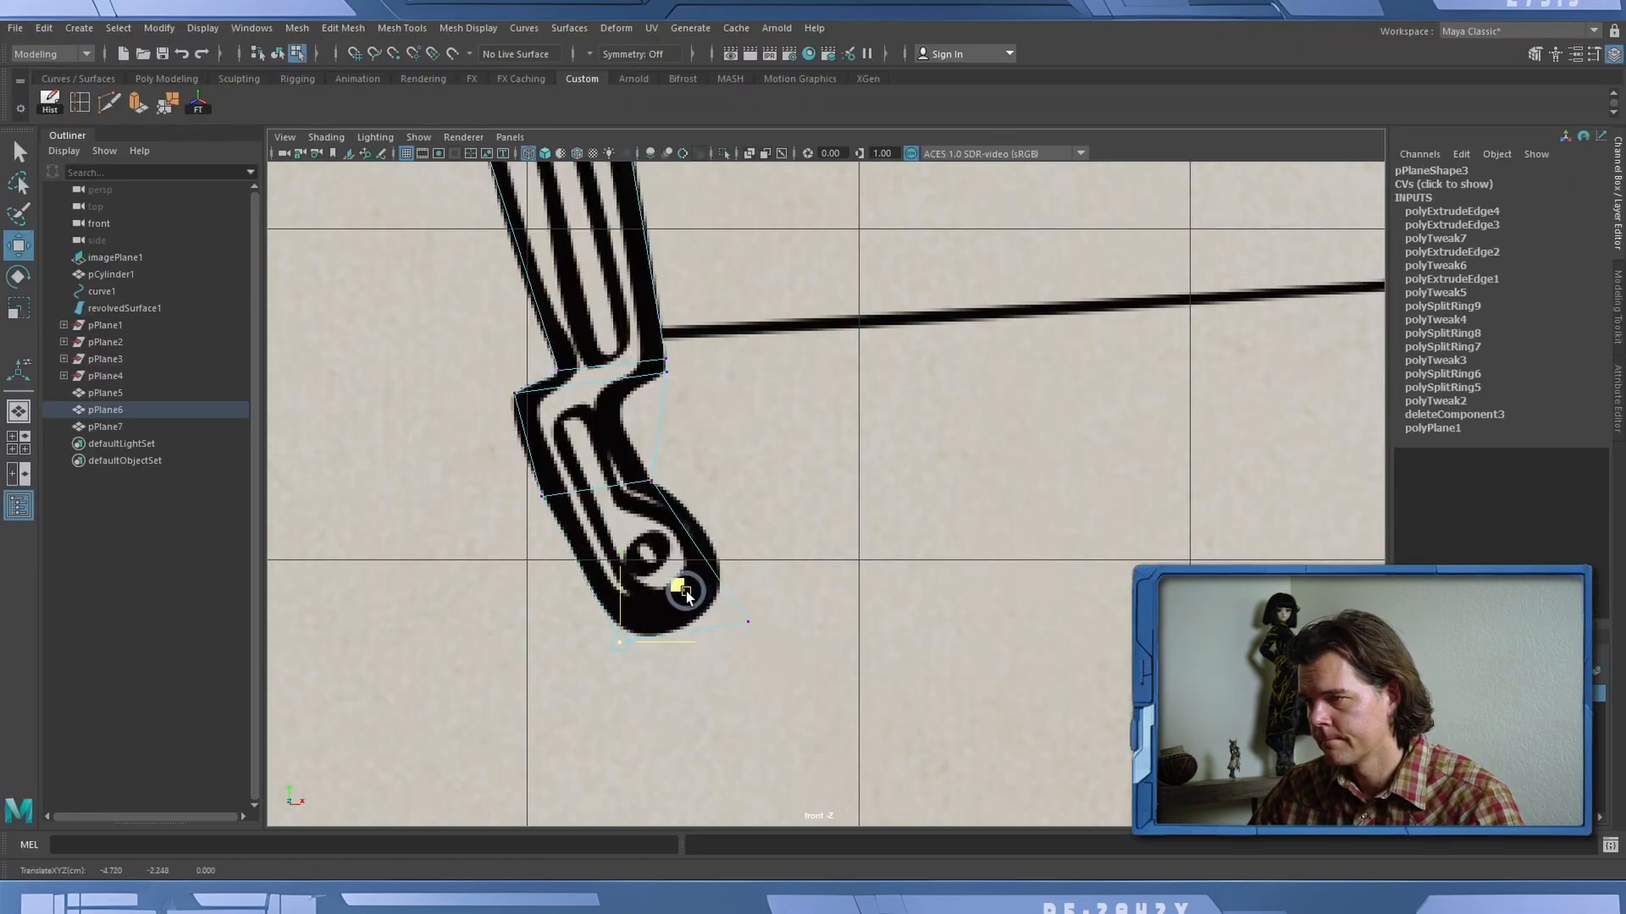
click(746, 620)
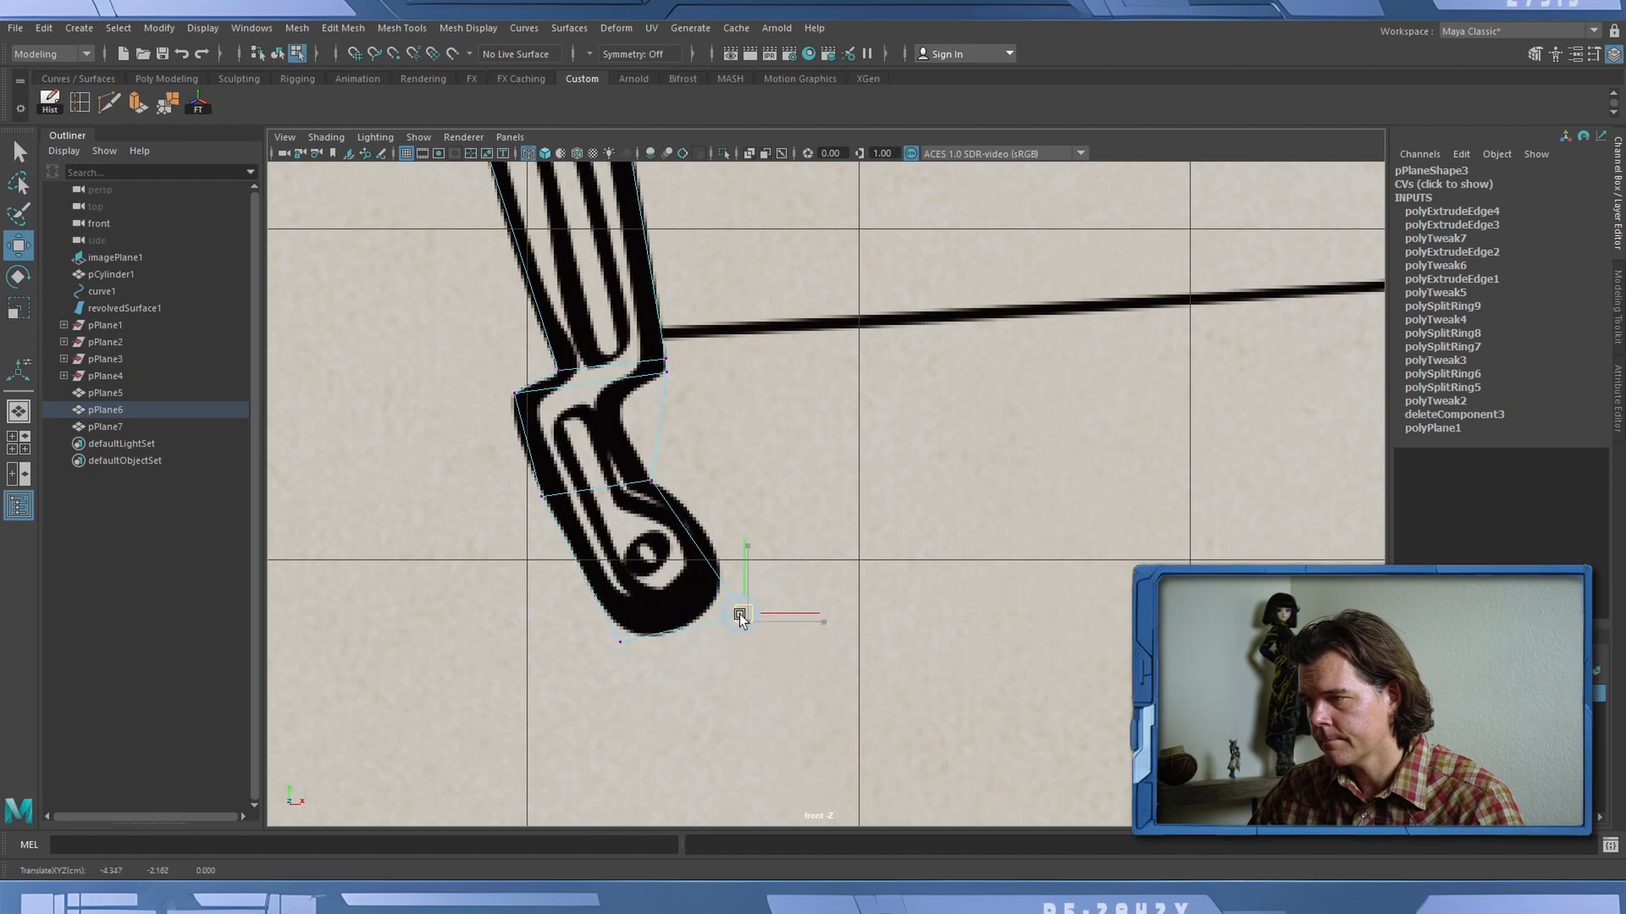
click(81, 100)
click(115, 100)
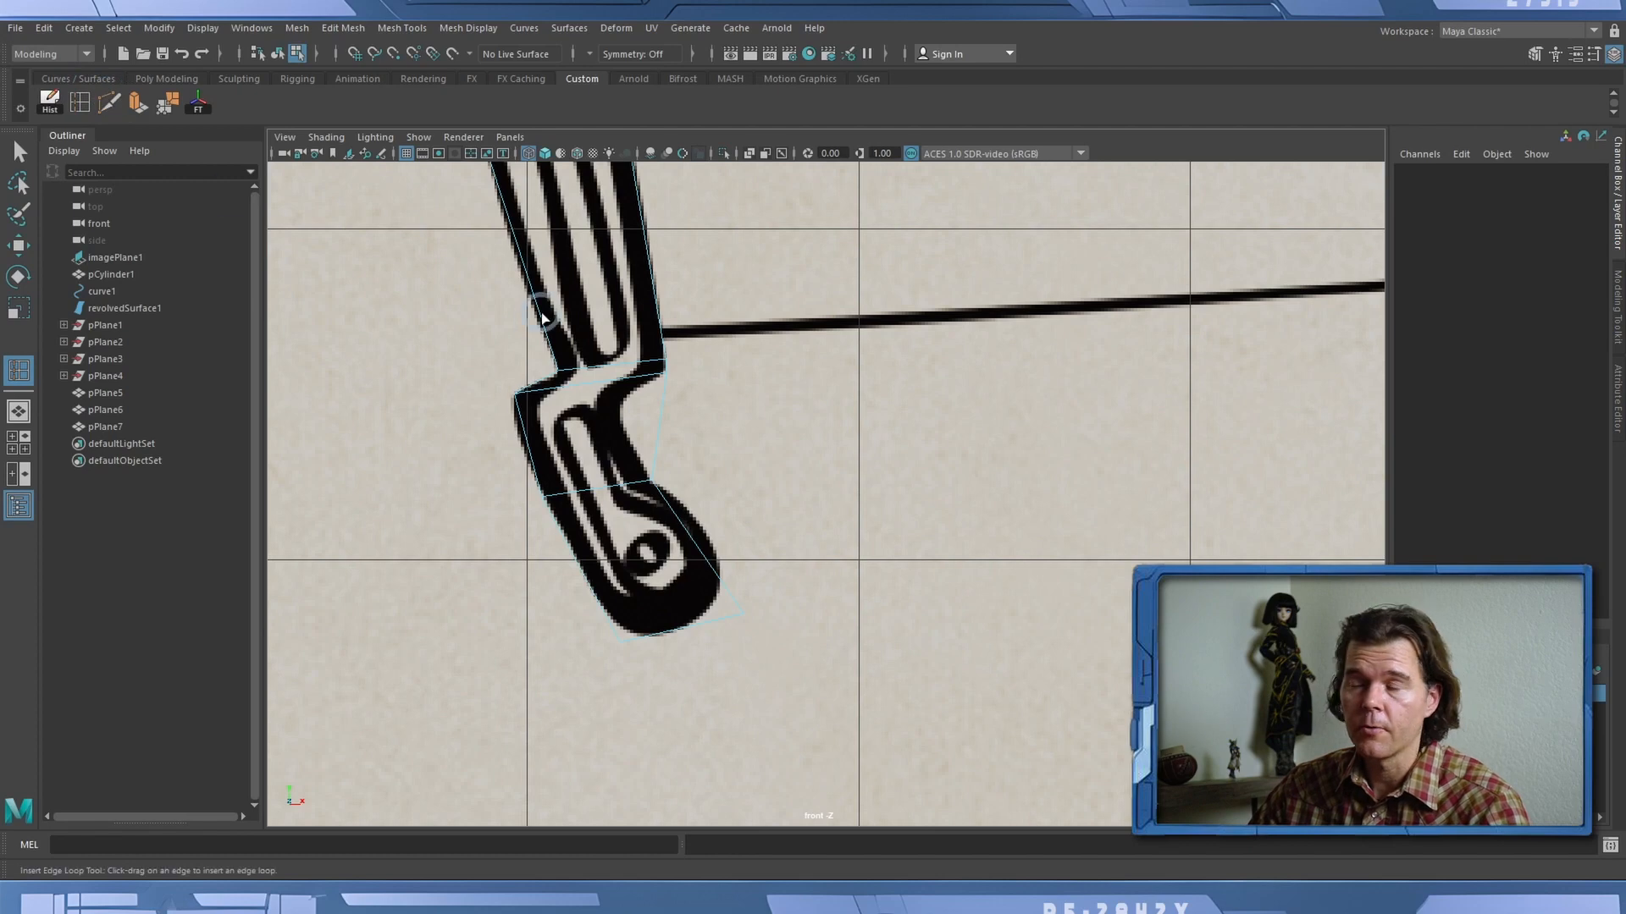
click(662, 392)
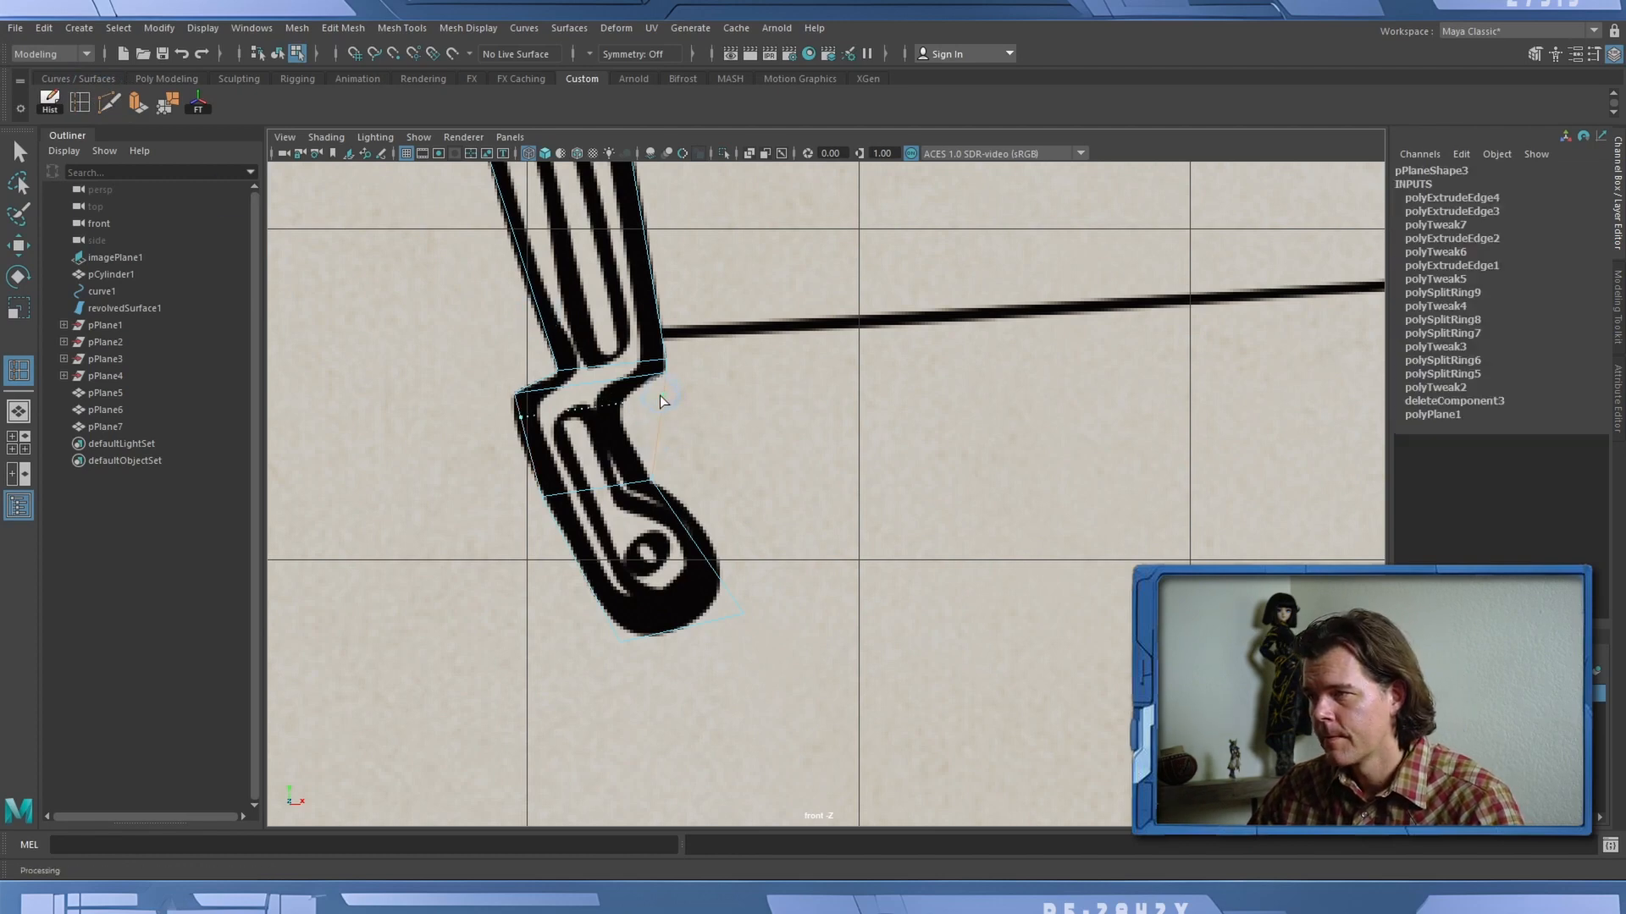
click(652, 449)
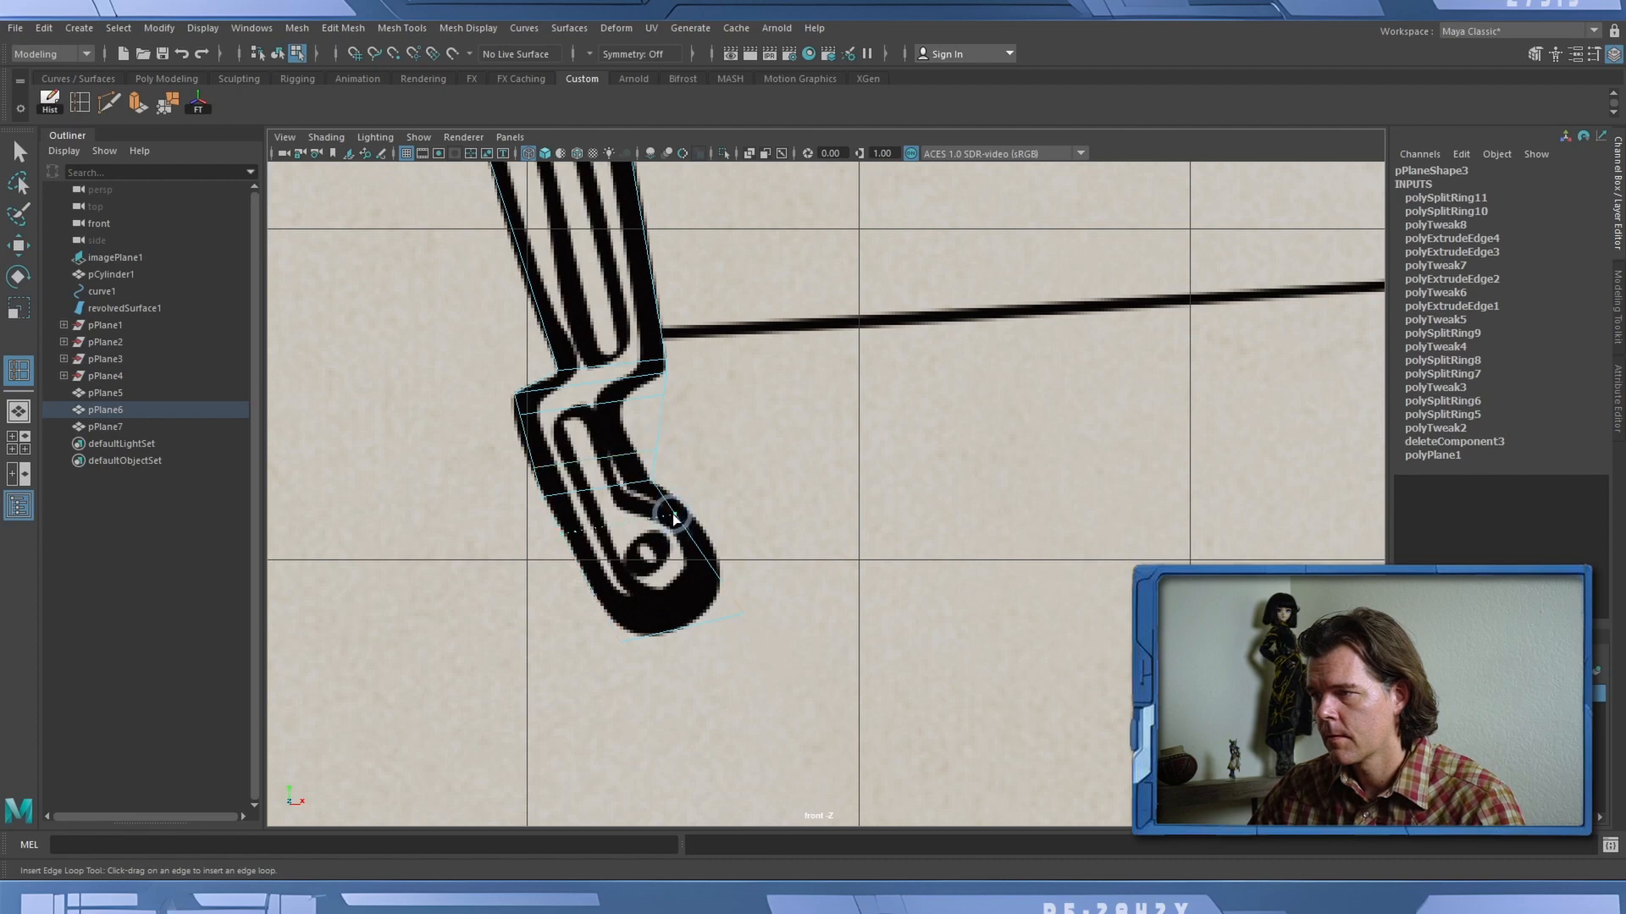
click(673, 515)
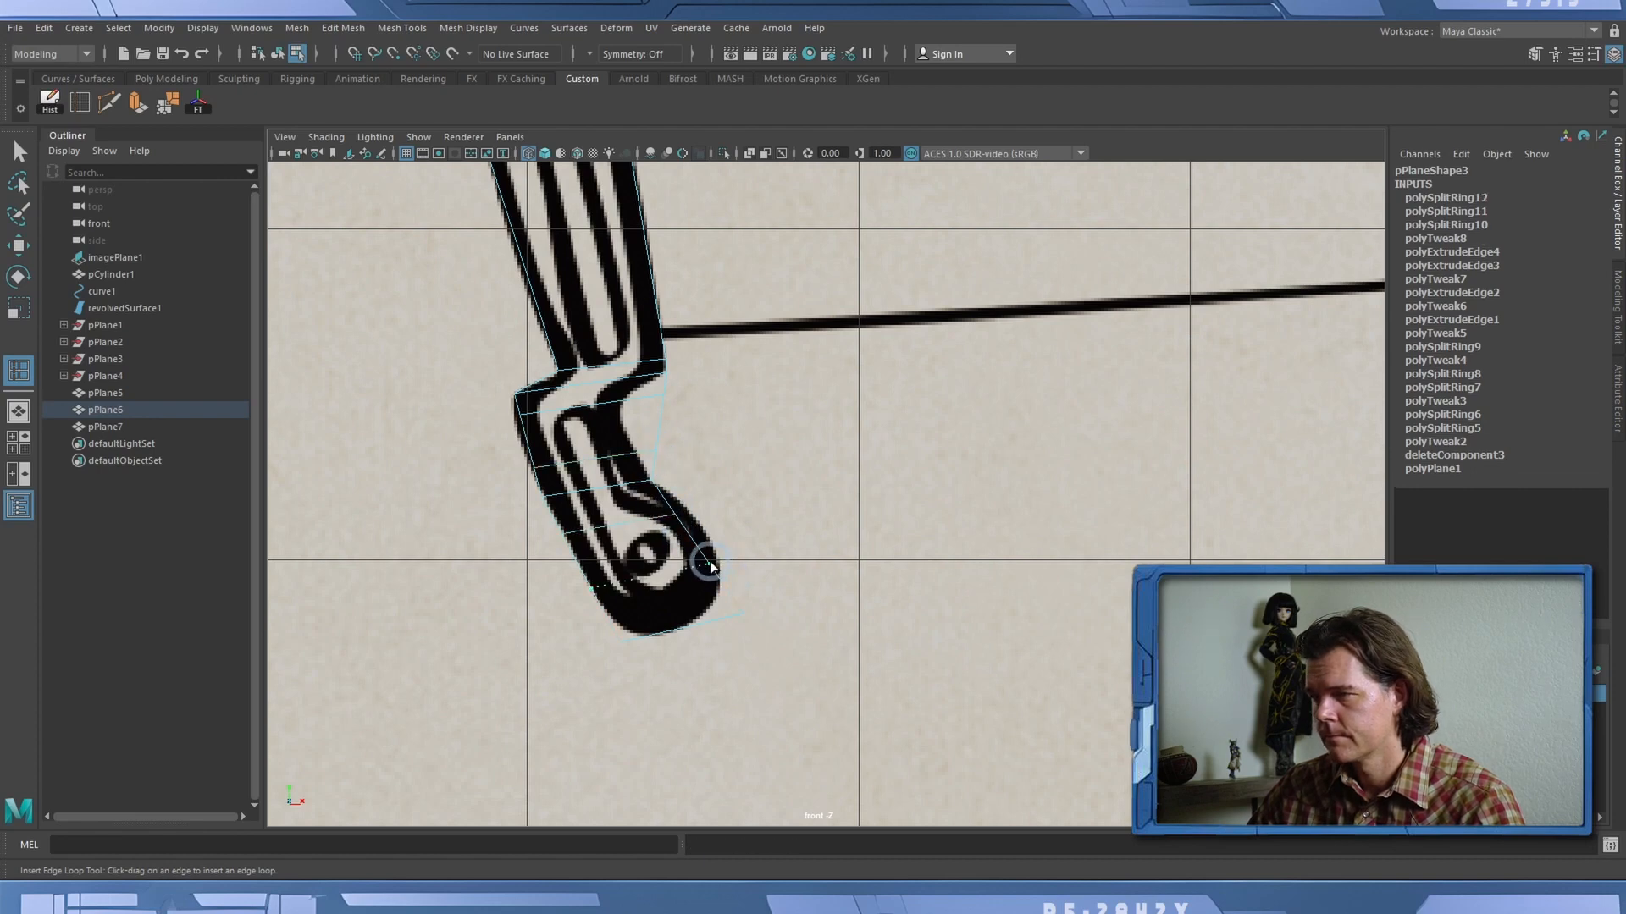
click(710, 565)
click(728, 589)
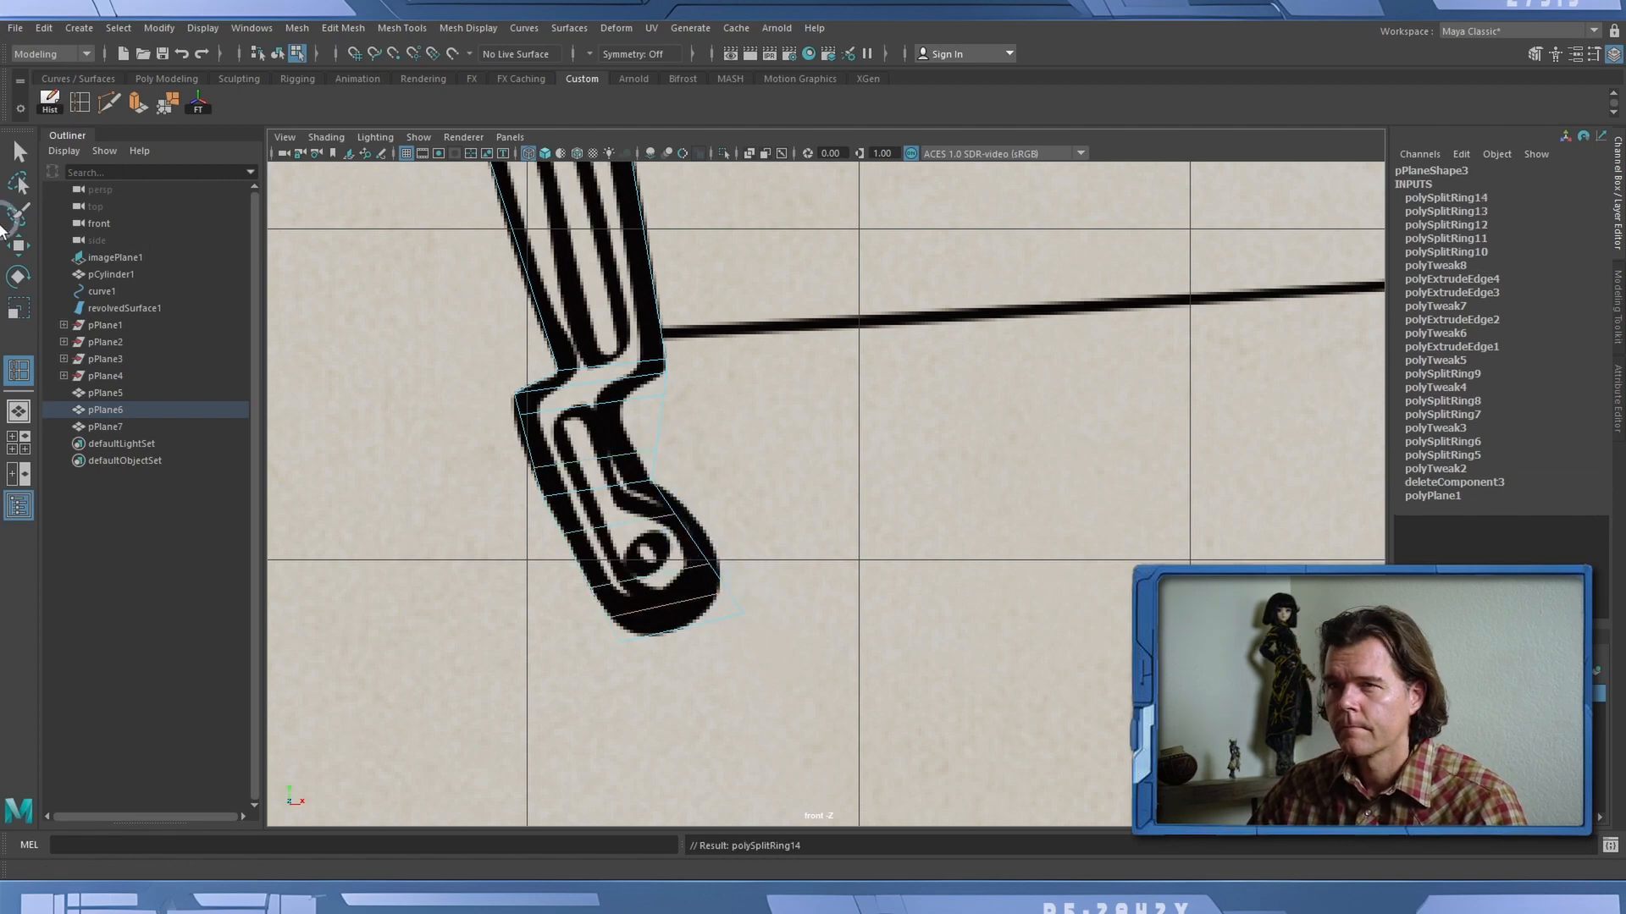
Move the end vertices of the first new edge loops below the bend onto the drawn outline of the hooked tip.
click(18, 246)
right_drag(638, 398, 613, 400)
drag(676, 401, 624, 408)
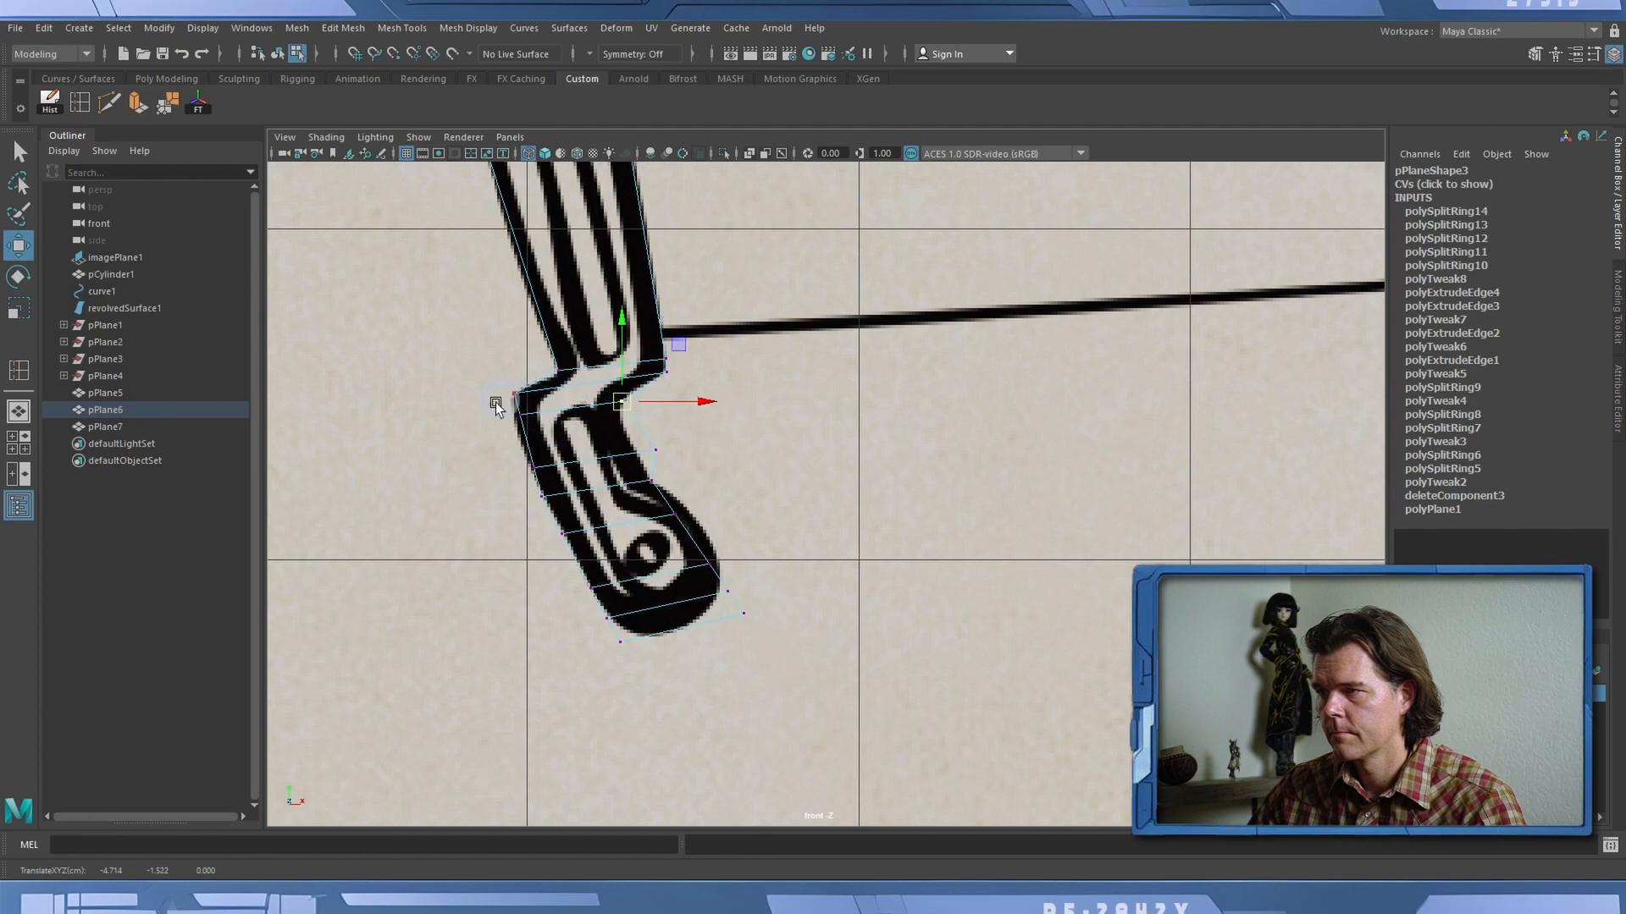
drag(499, 405, 541, 474)
drag(538, 474, 536, 469)
alt+right_drag(542, 470, 871, 499)
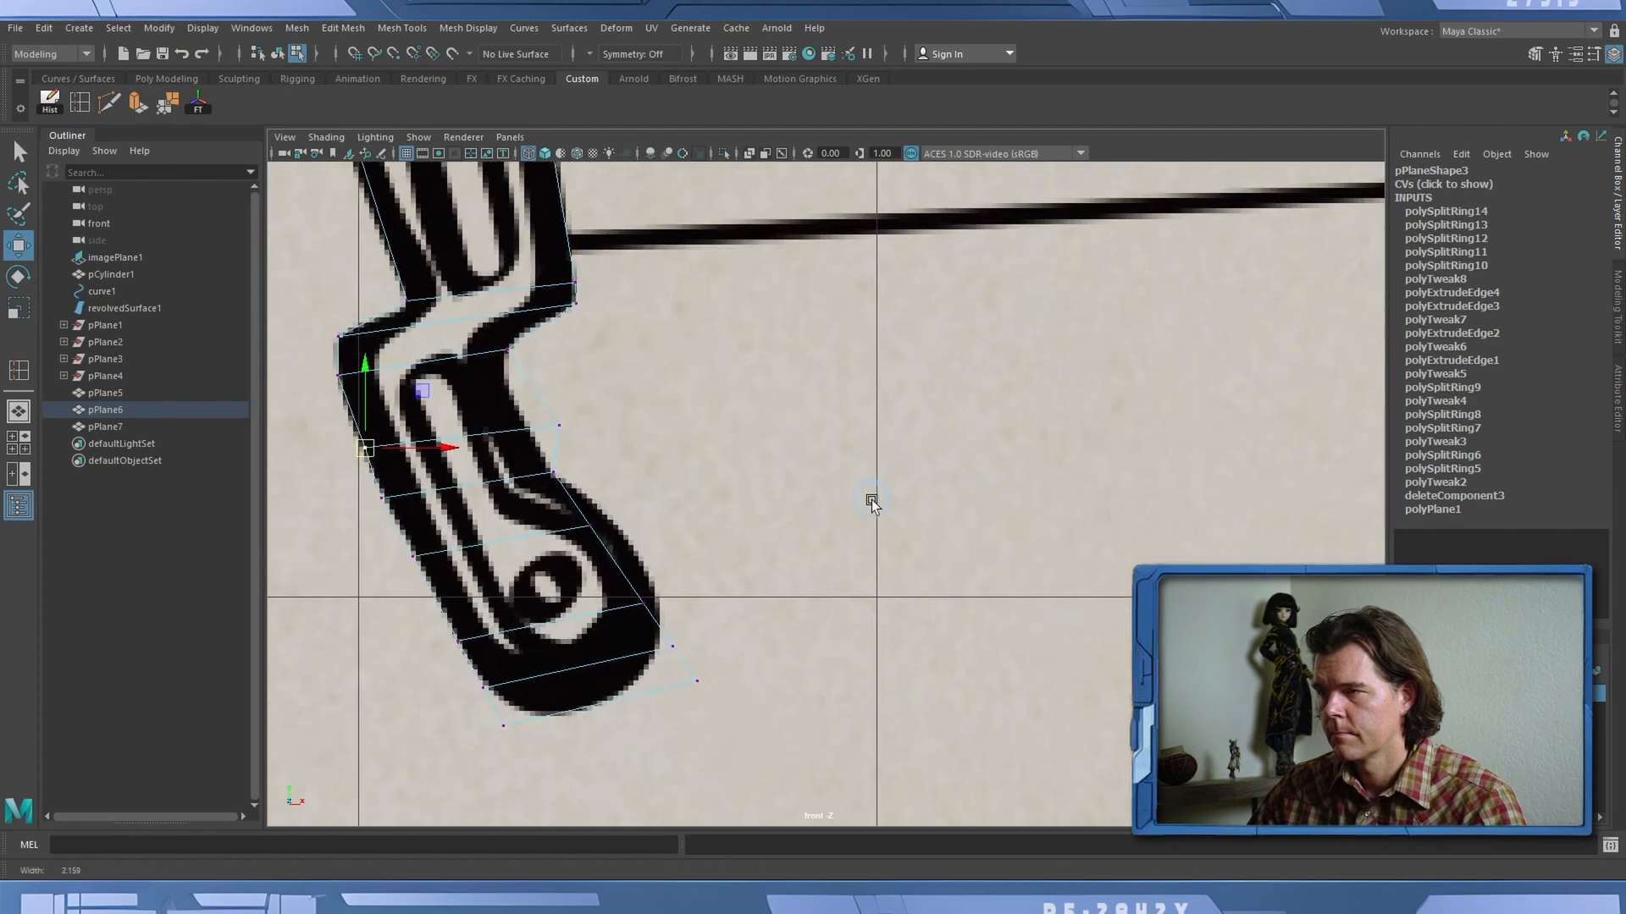
alt+middle_drag(471, 513, 674, 494)
drag(539, 462, 629, 494)
drag(537, 392, 567, 432)
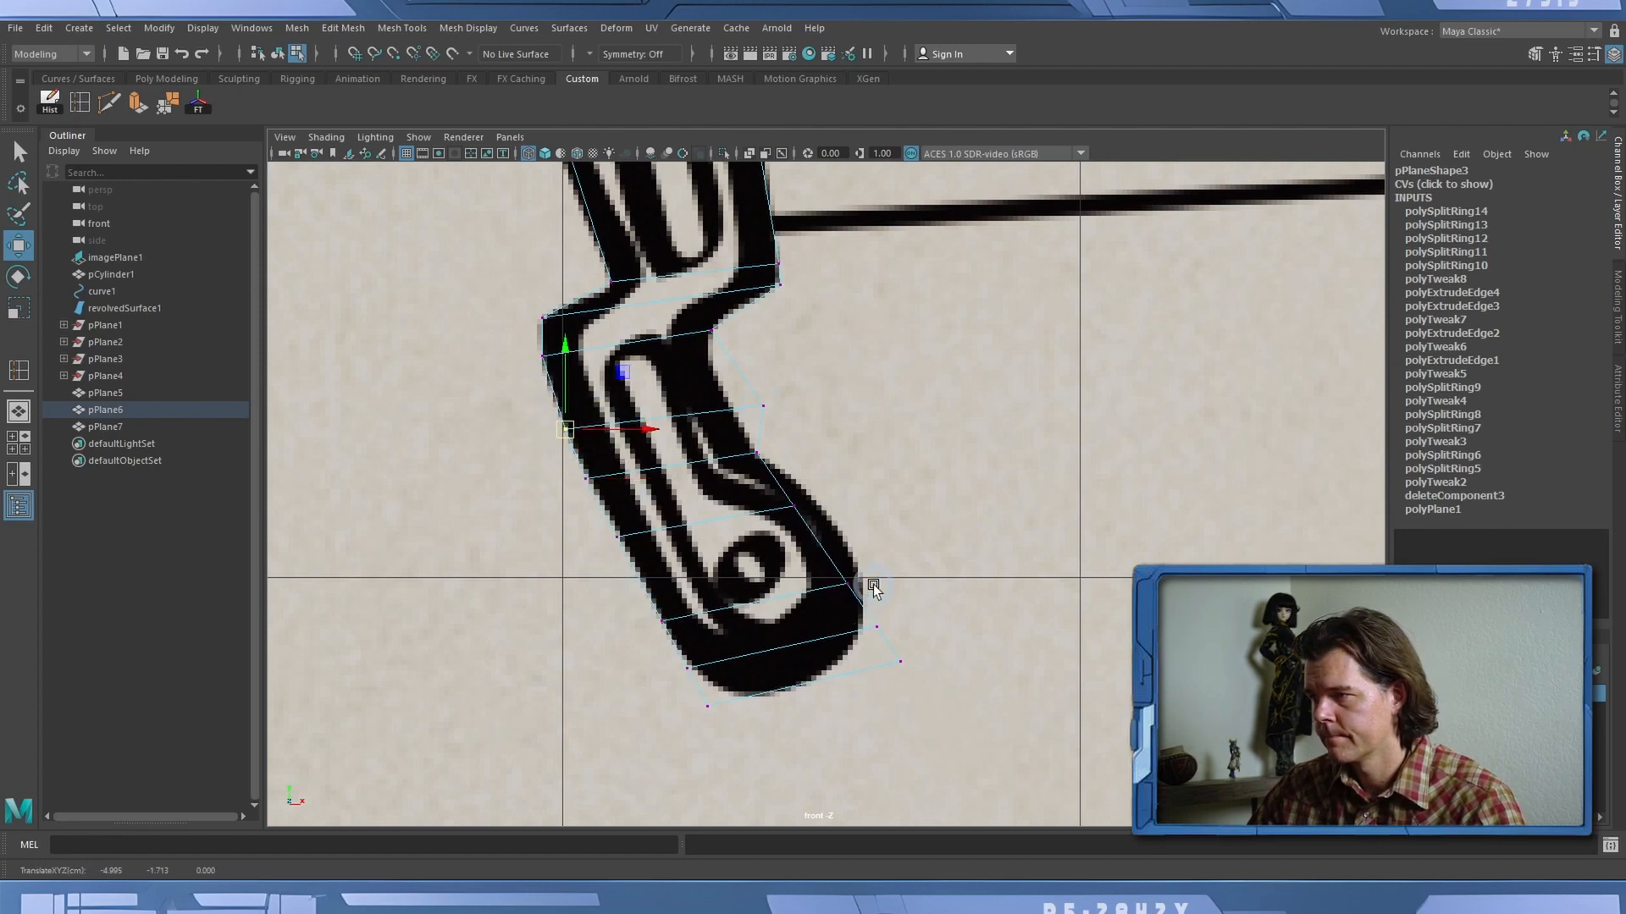
Fit the outer vertices at the rounded end and the grip-side vertex below the bend to the drawn outline.
click(879, 629)
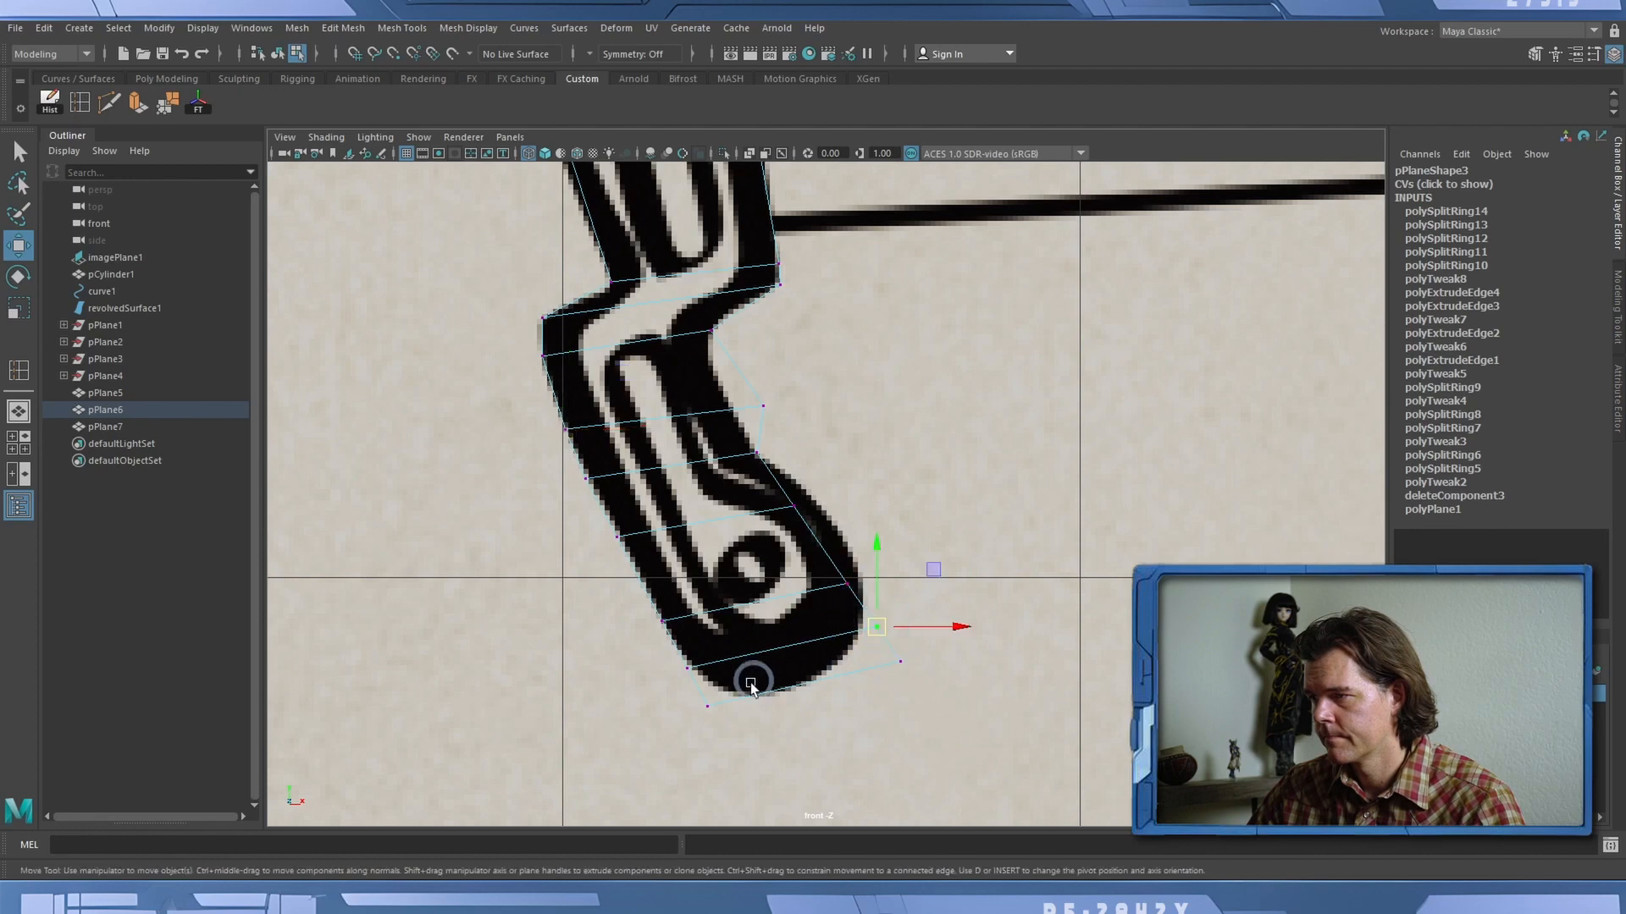
click(709, 705)
drag(715, 707, 701, 671)
click(691, 670)
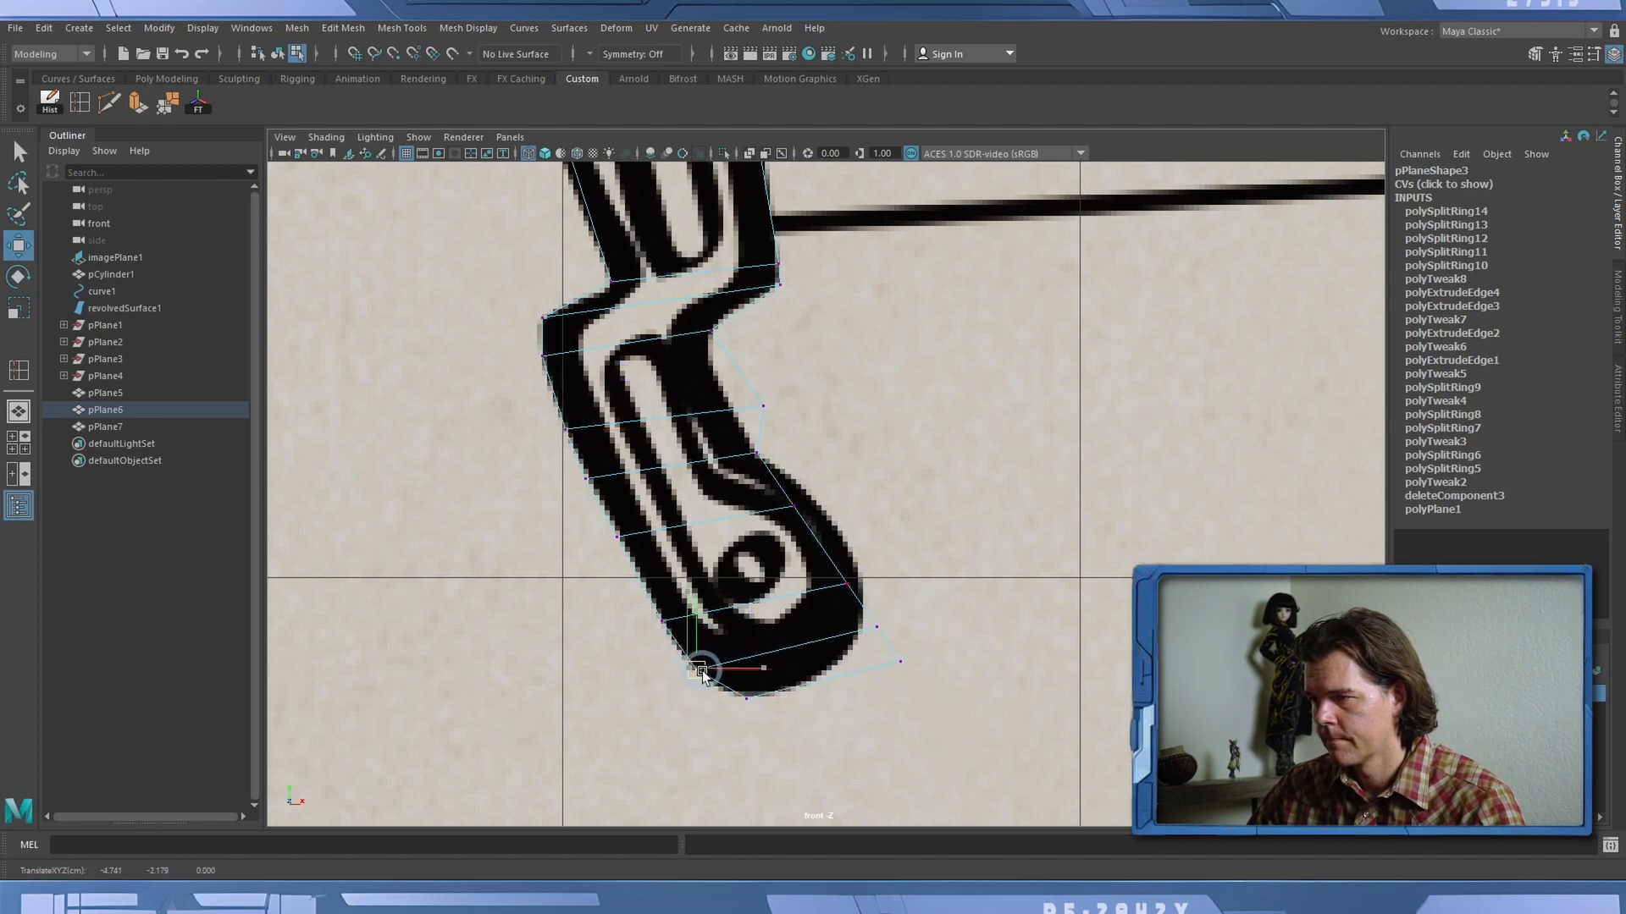
click(763, 406)
drag(763, 406, 719, 398)
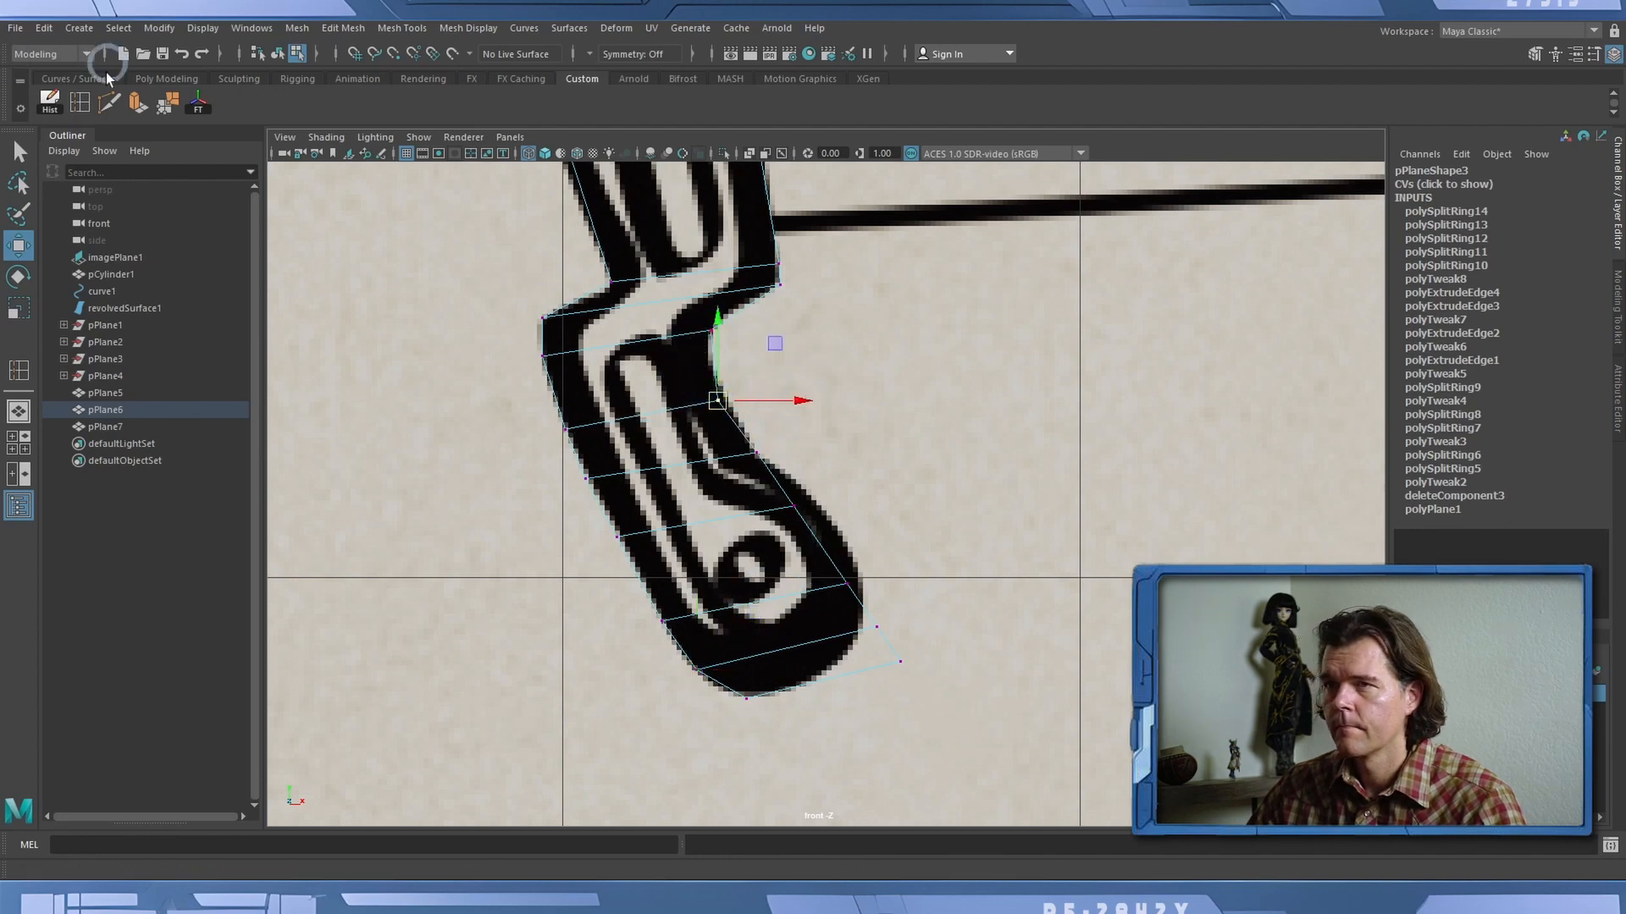
Insert another edge loop just below the bend and align its vertices with both sides of the drawn outline.
click(80, 103)
click(707, 346)
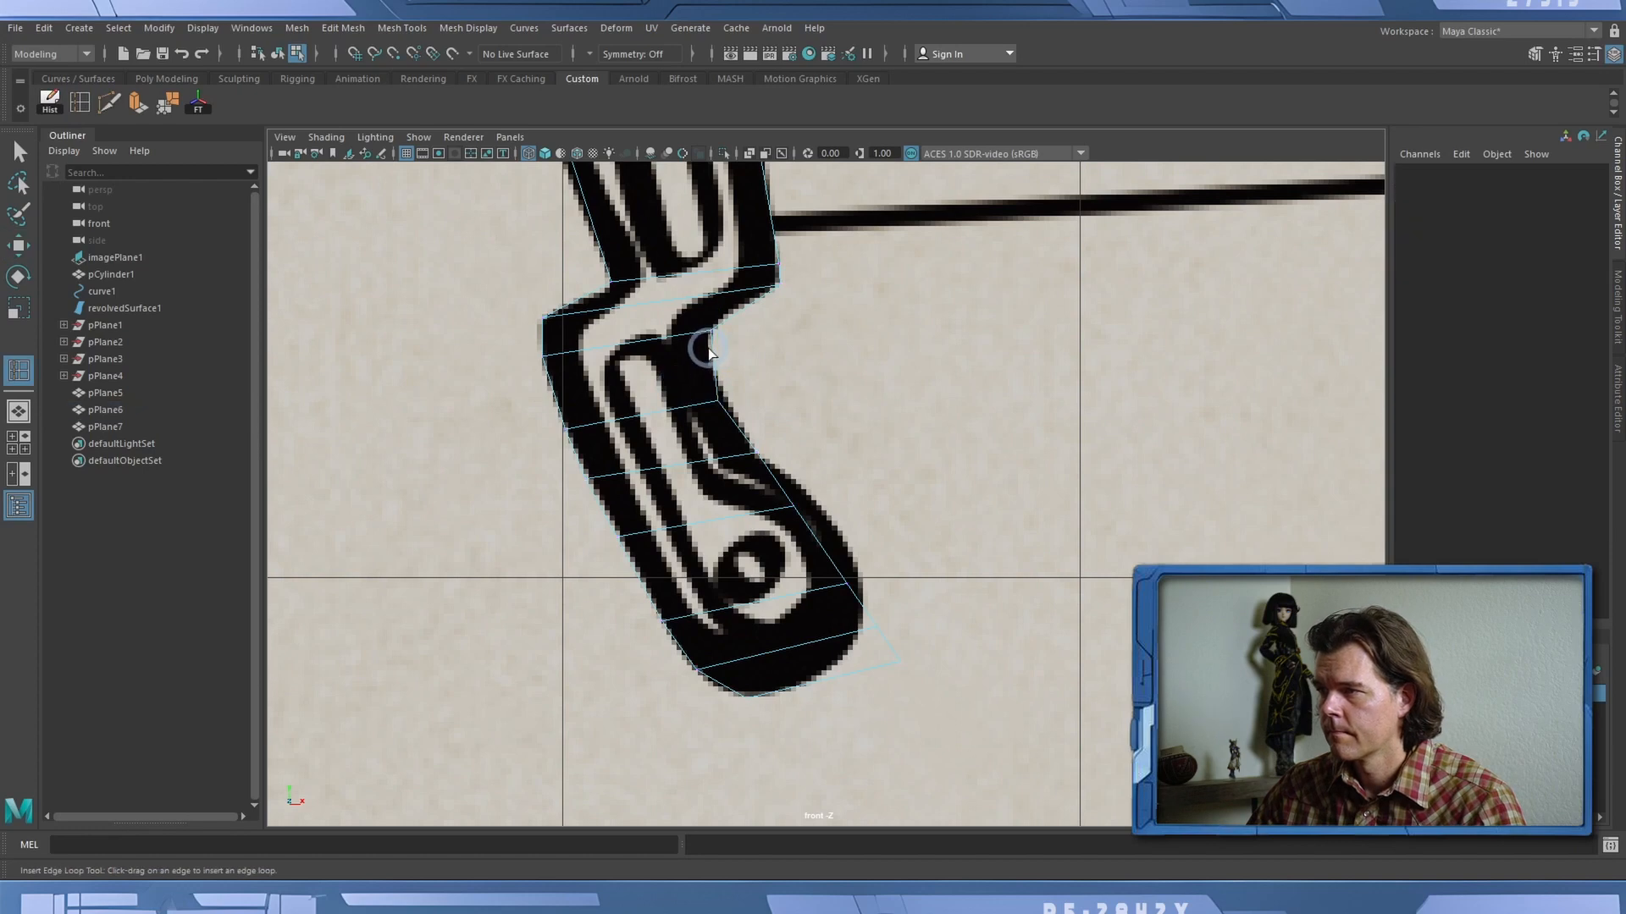
drag(709, 351, 710, 353)
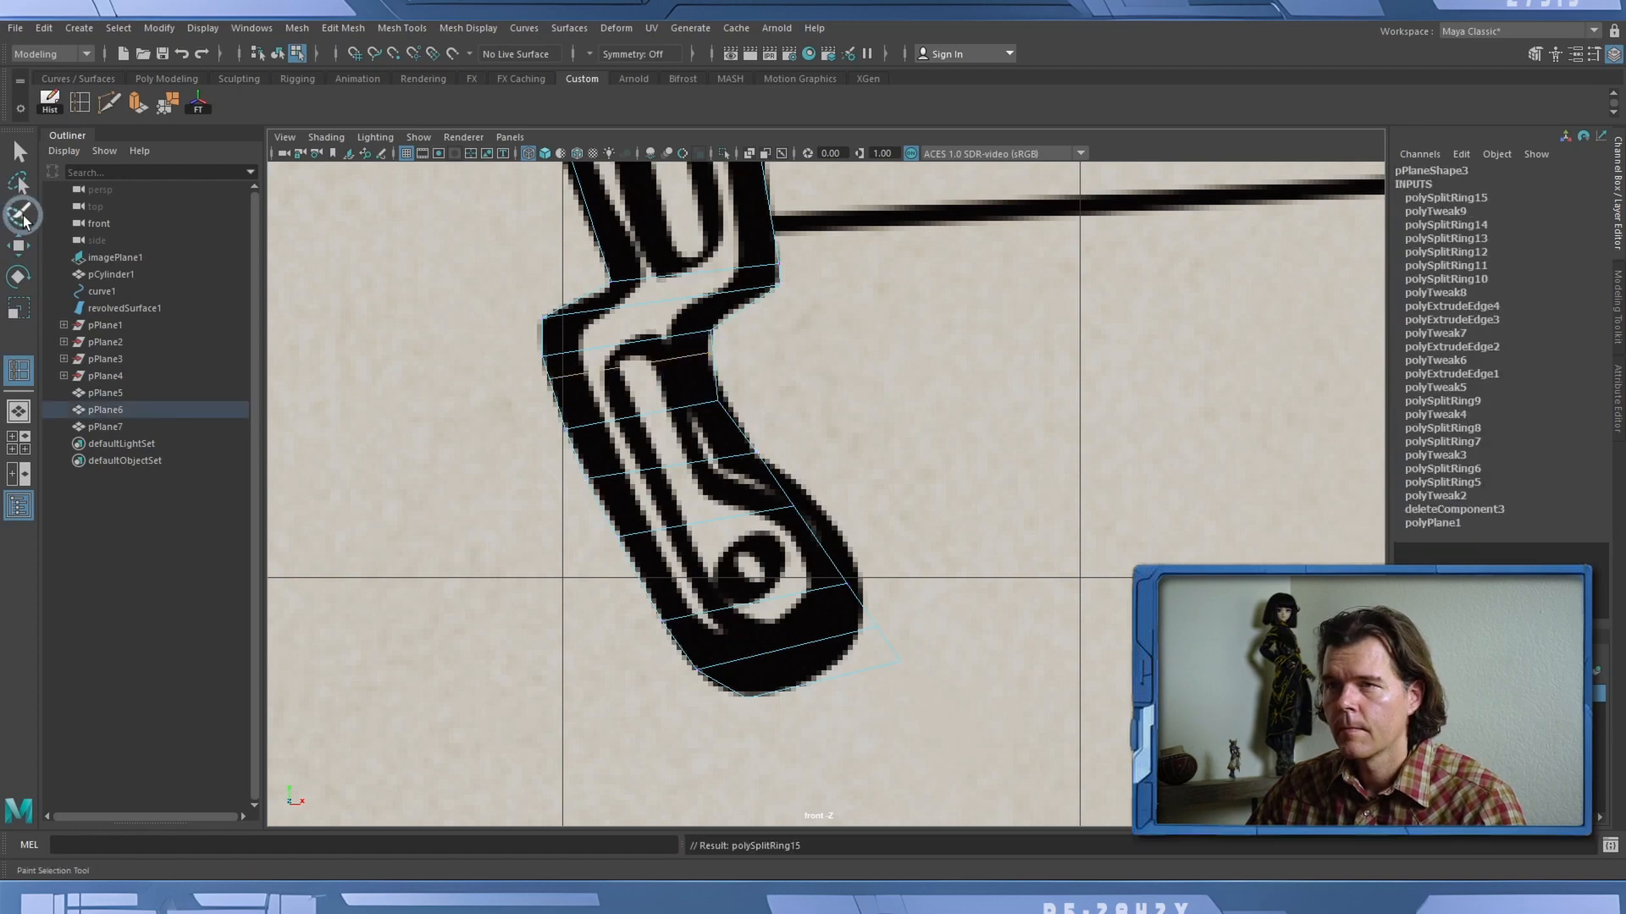
click(18, 246)
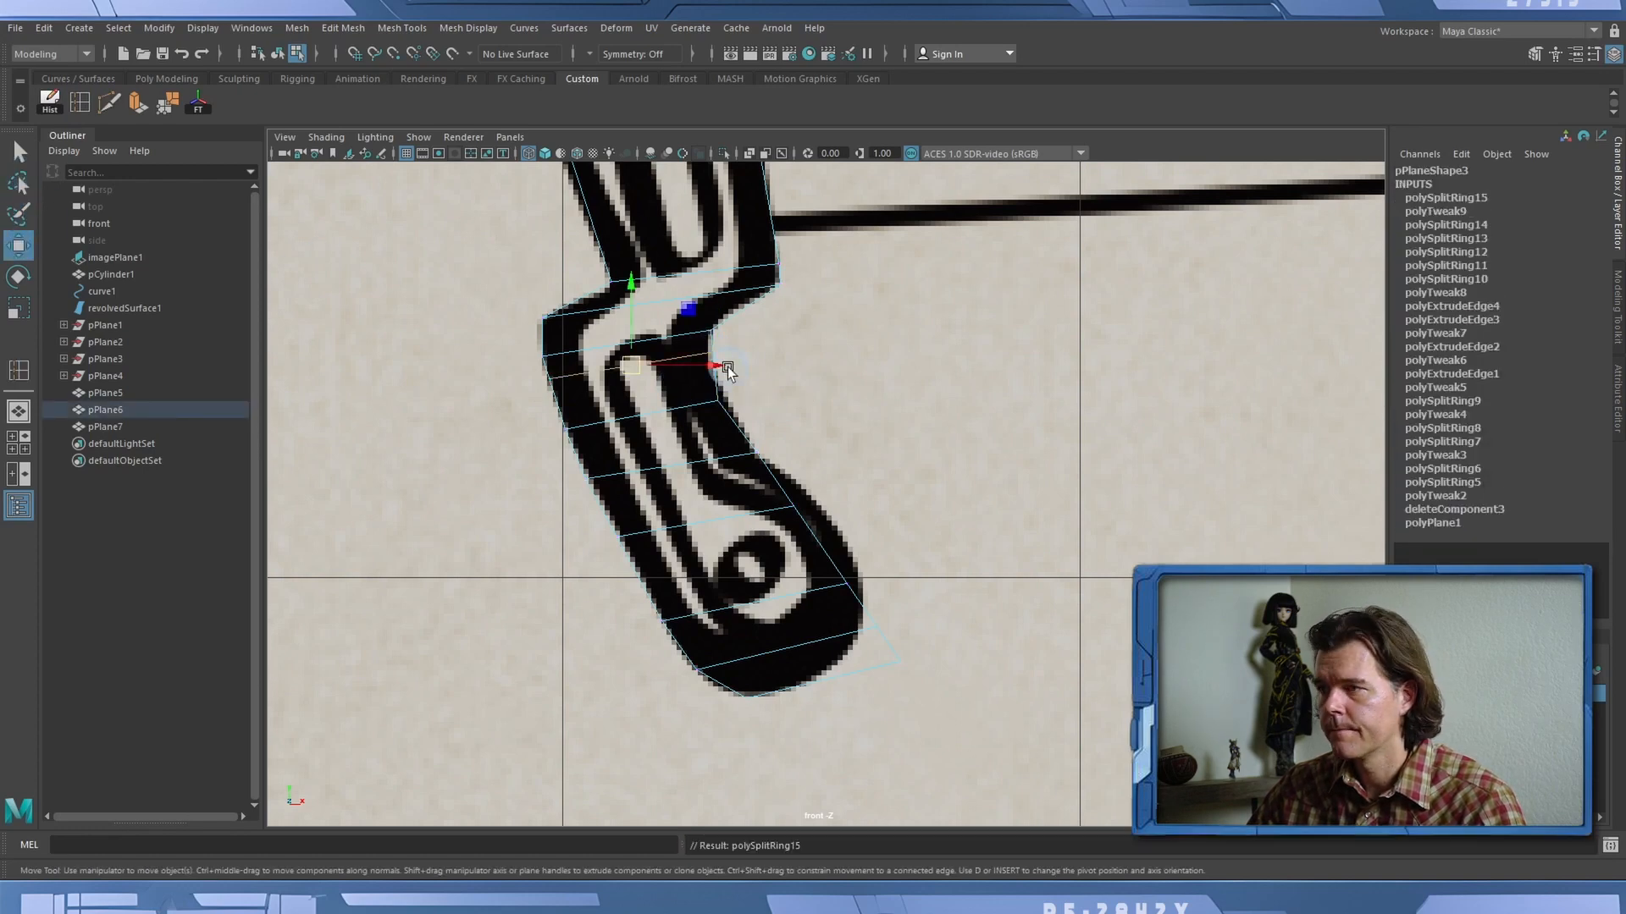
right_drag(701, 355, 622, 357)
drag(505, 382, 552, 405)
drag(680, 344, 730, 366)
drag(718, 354, 724, 416)
Move the two grip-side vertices along the rounded tip outward to the drawn outline.
drag(722, 405, 819, 496)
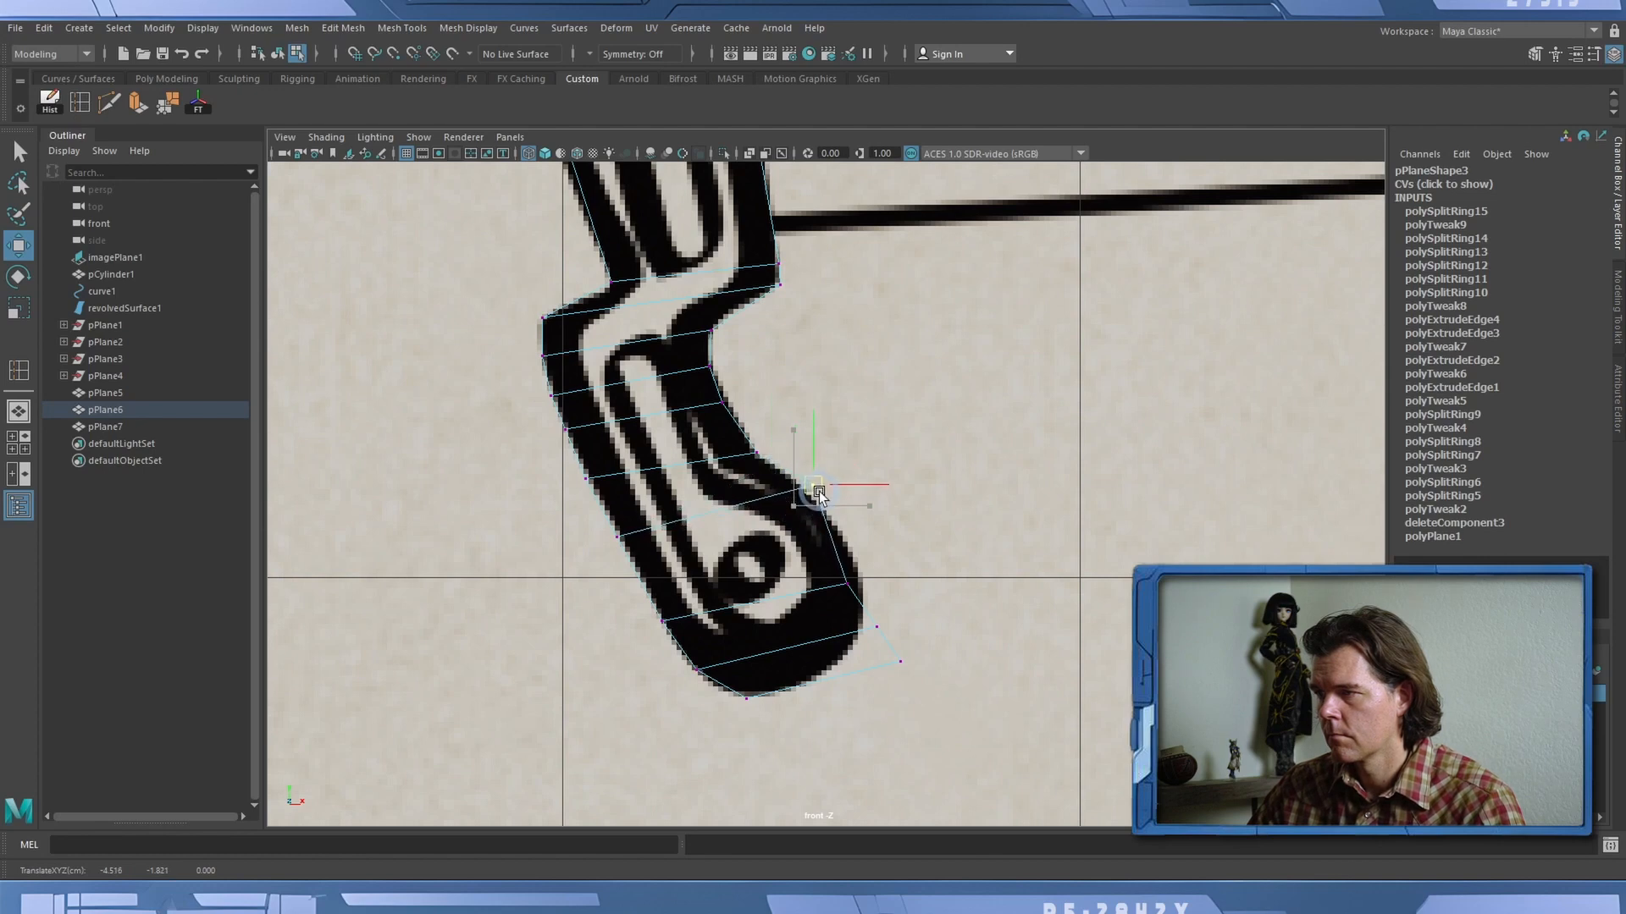
click(847, 584)
drag(847, 585, 866, 567)
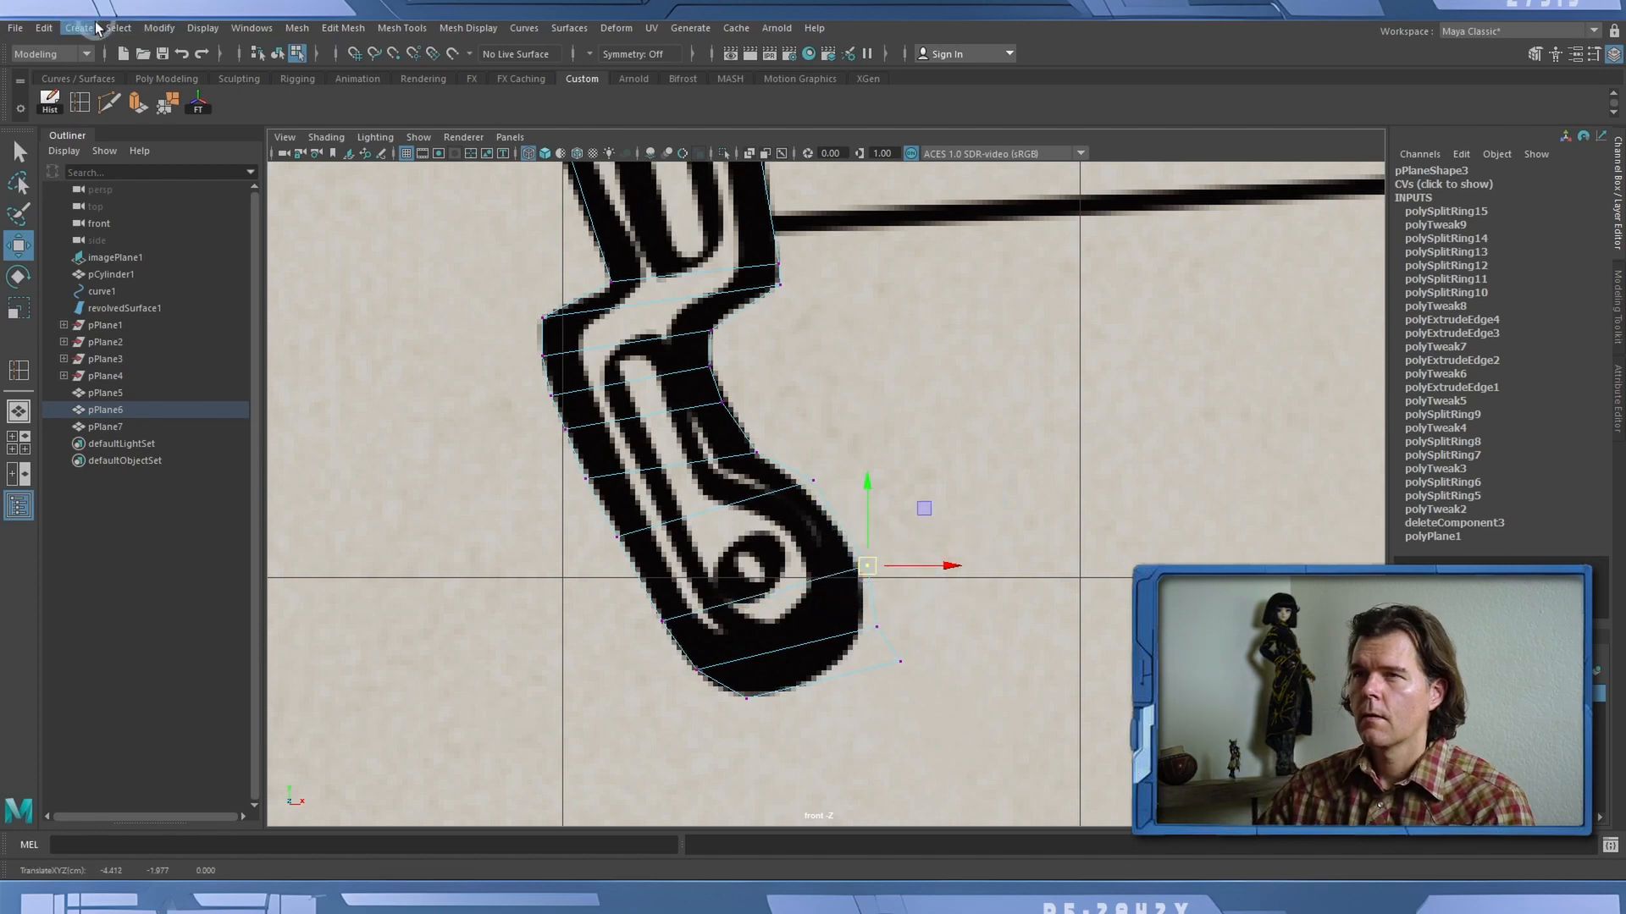
Create a polygon cylinder and snap it to the selected grip-side vertex of the rounded tip.
click(82, 30)
mouse_move(191, 88)
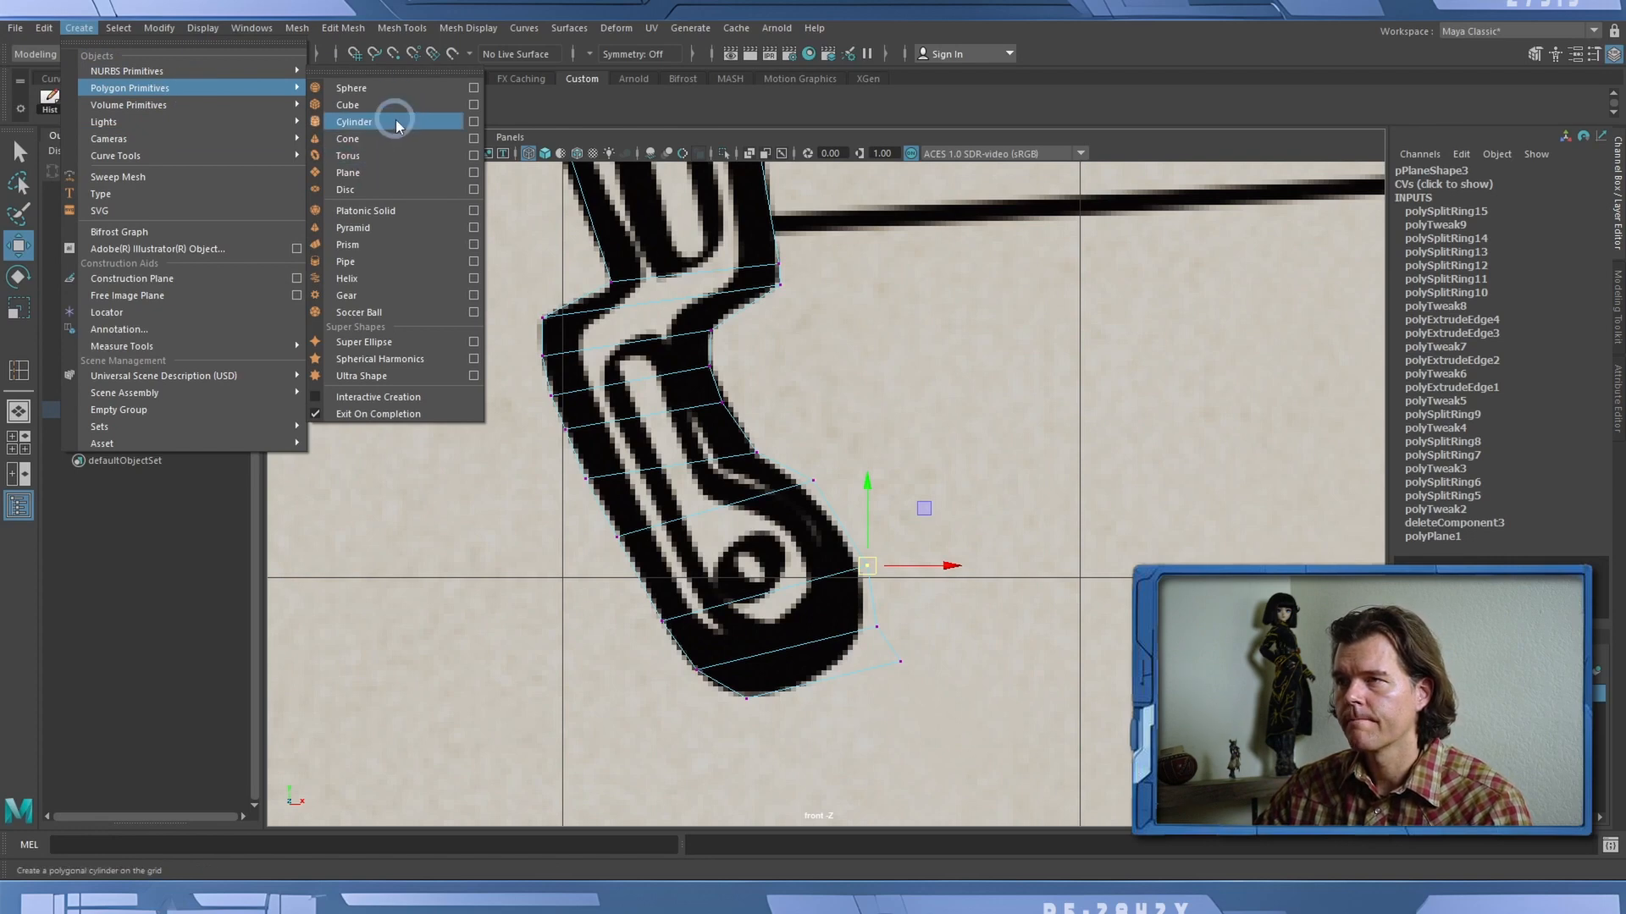
click(394, 121)
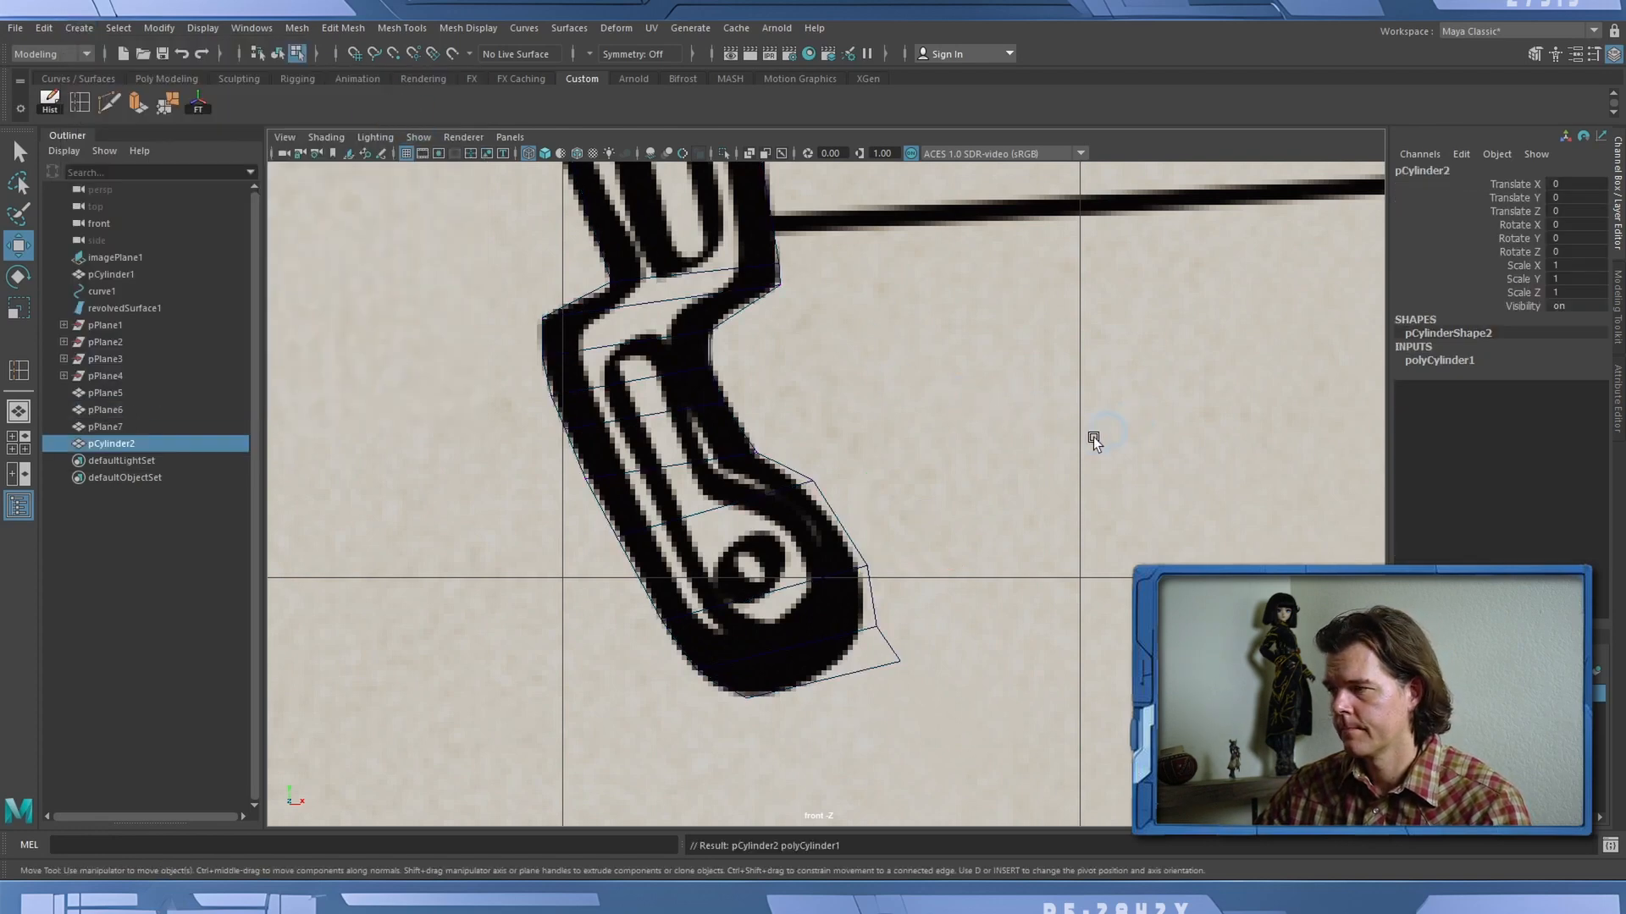
key(v)
middle_drag(973, 528, 924, 558)
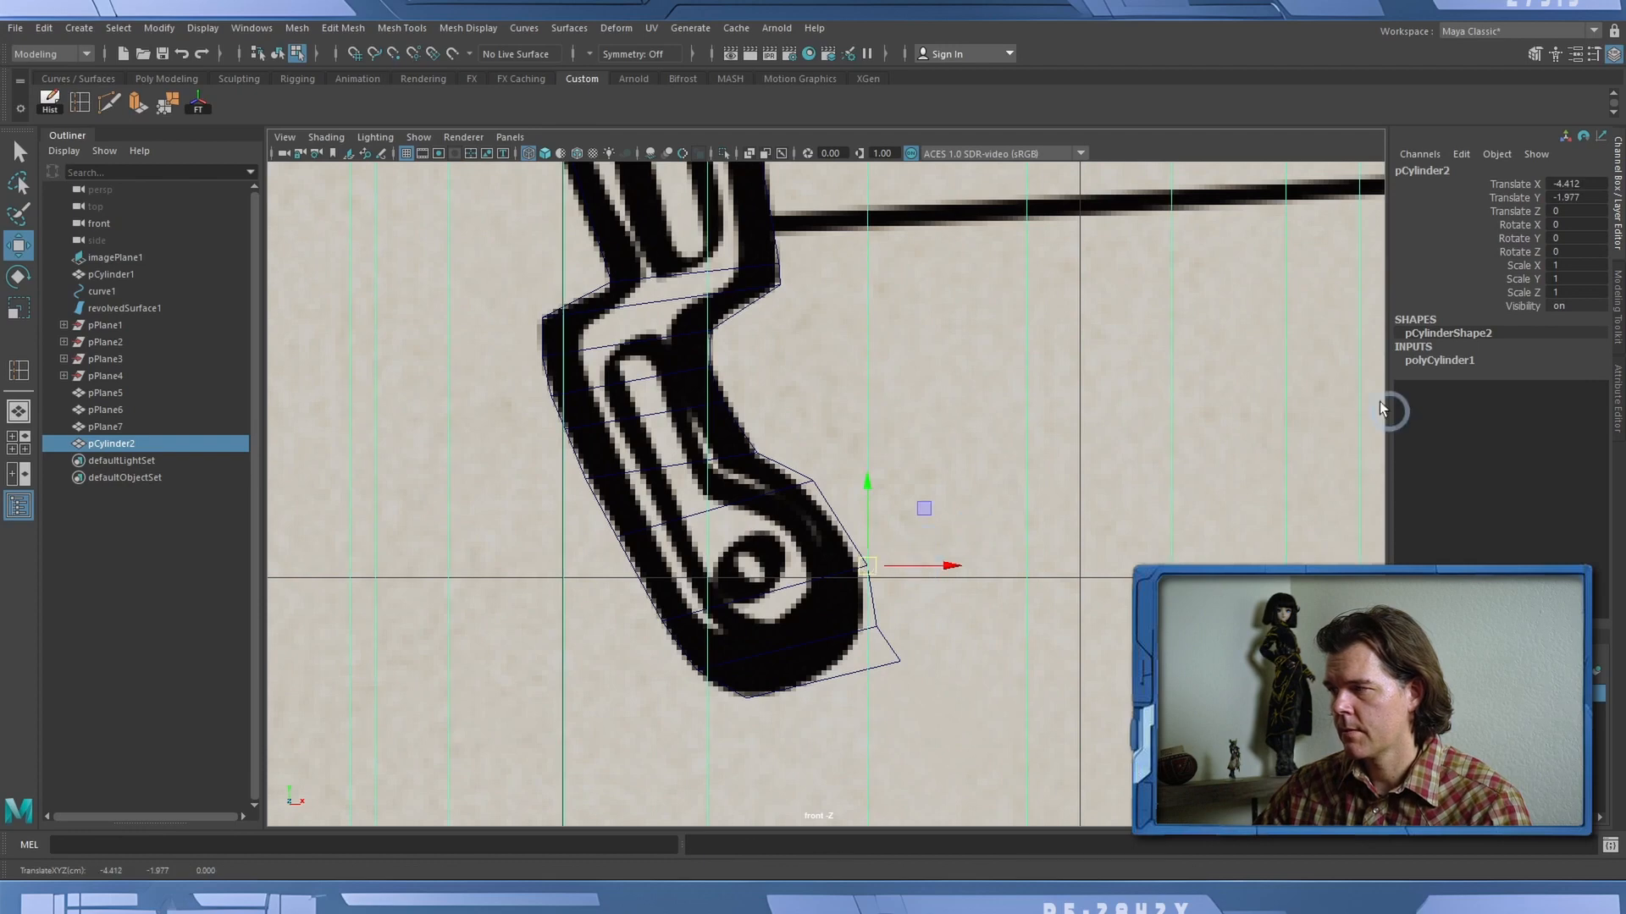
Scale the cylinder uniformly to about 0.2 and set its X rotation to 90.
key(r)
drag(877, 568, 210, 517)
key(e)
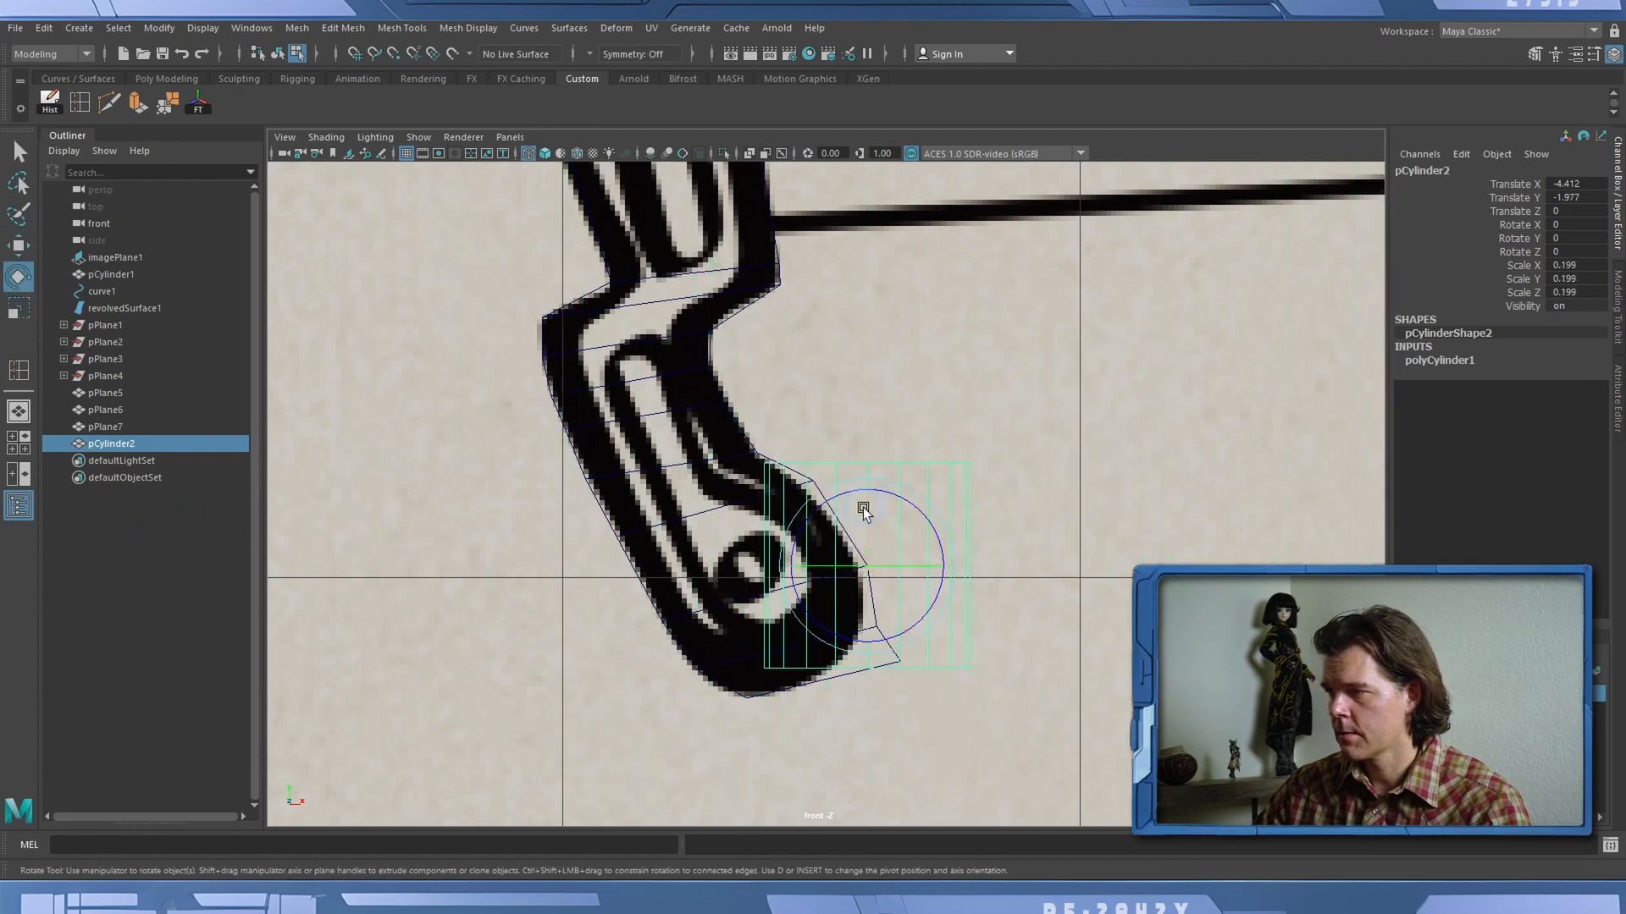
drag(863, 511, 851, 635)
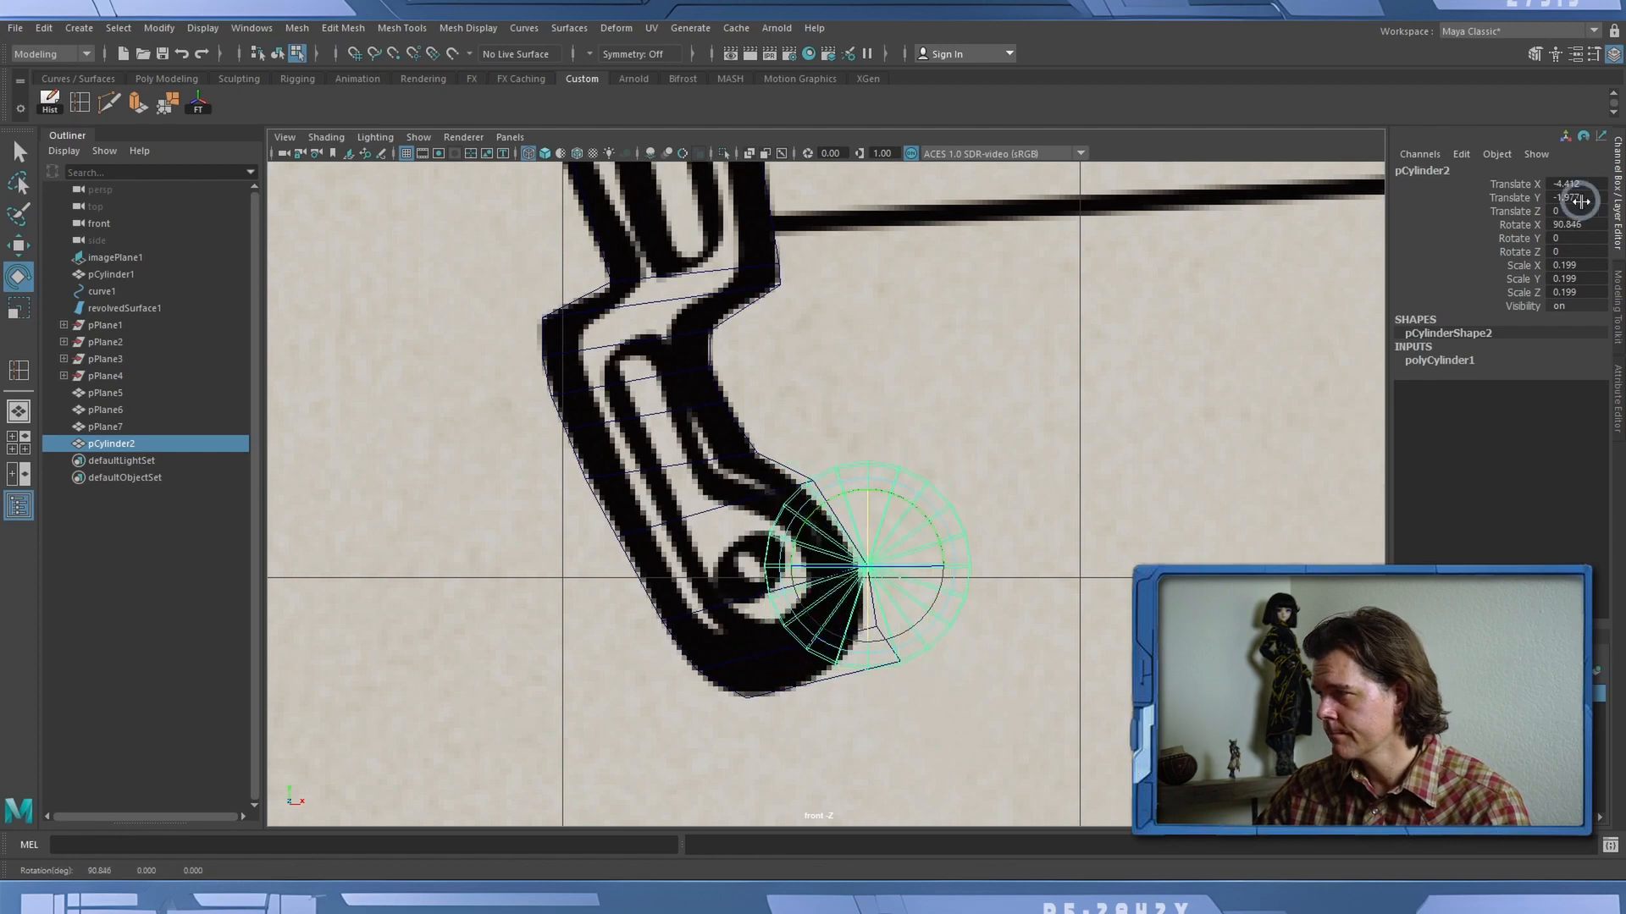
click(1573, 226)
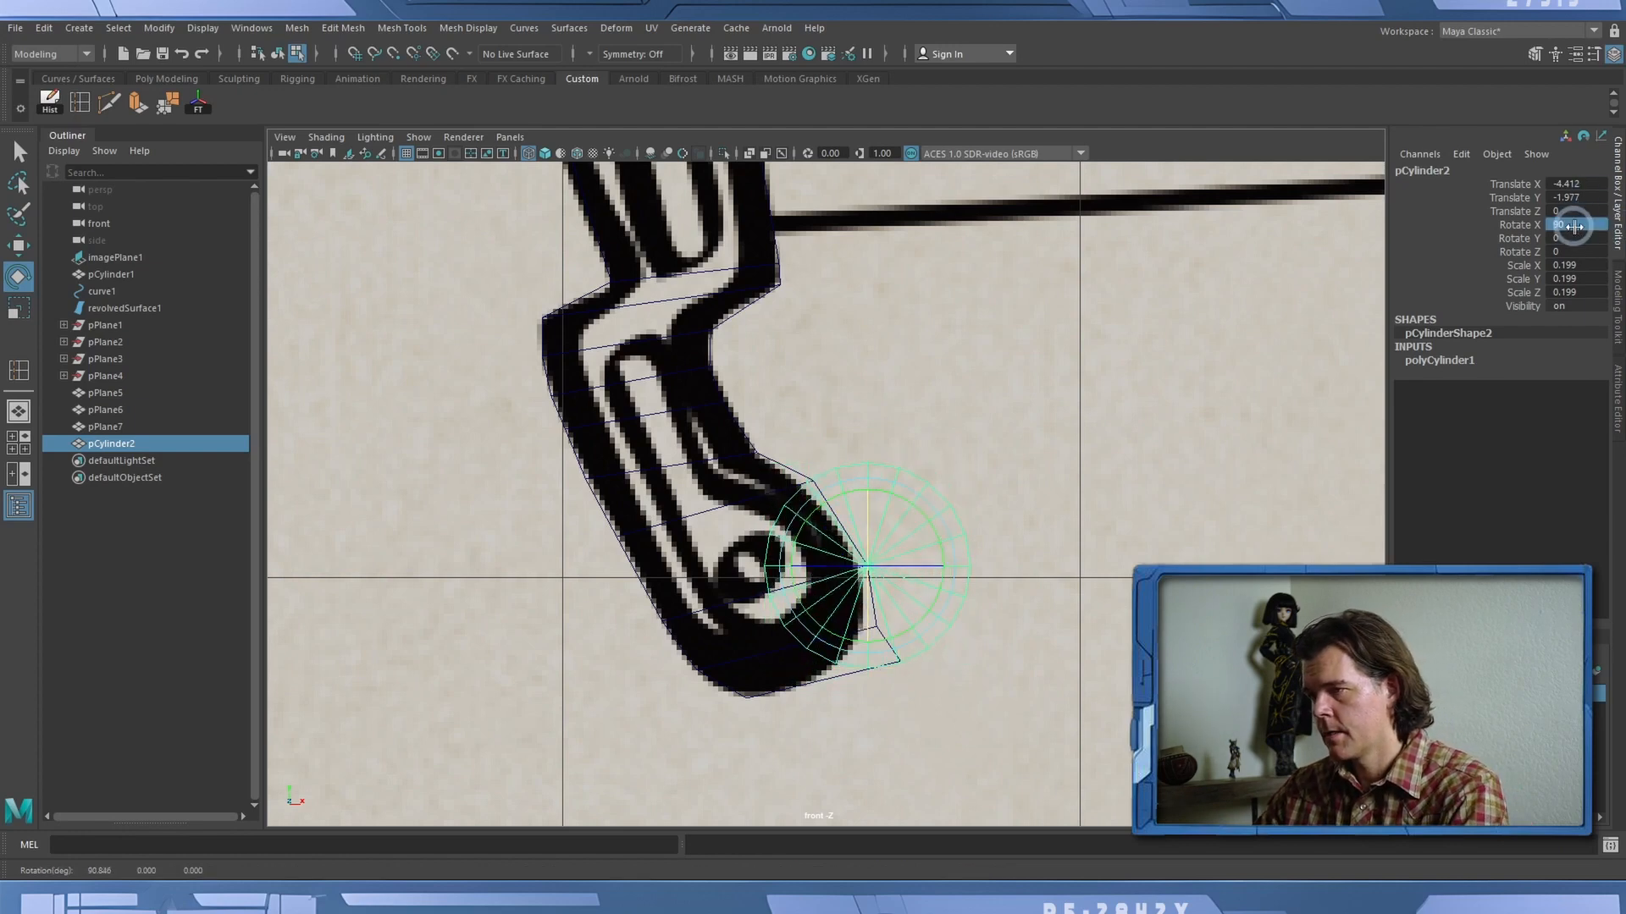
Centre the cylinder on the rounded tip at about X -4.607, Y -2.003 and scale it to about 0.218 to match the curve.
key(w)
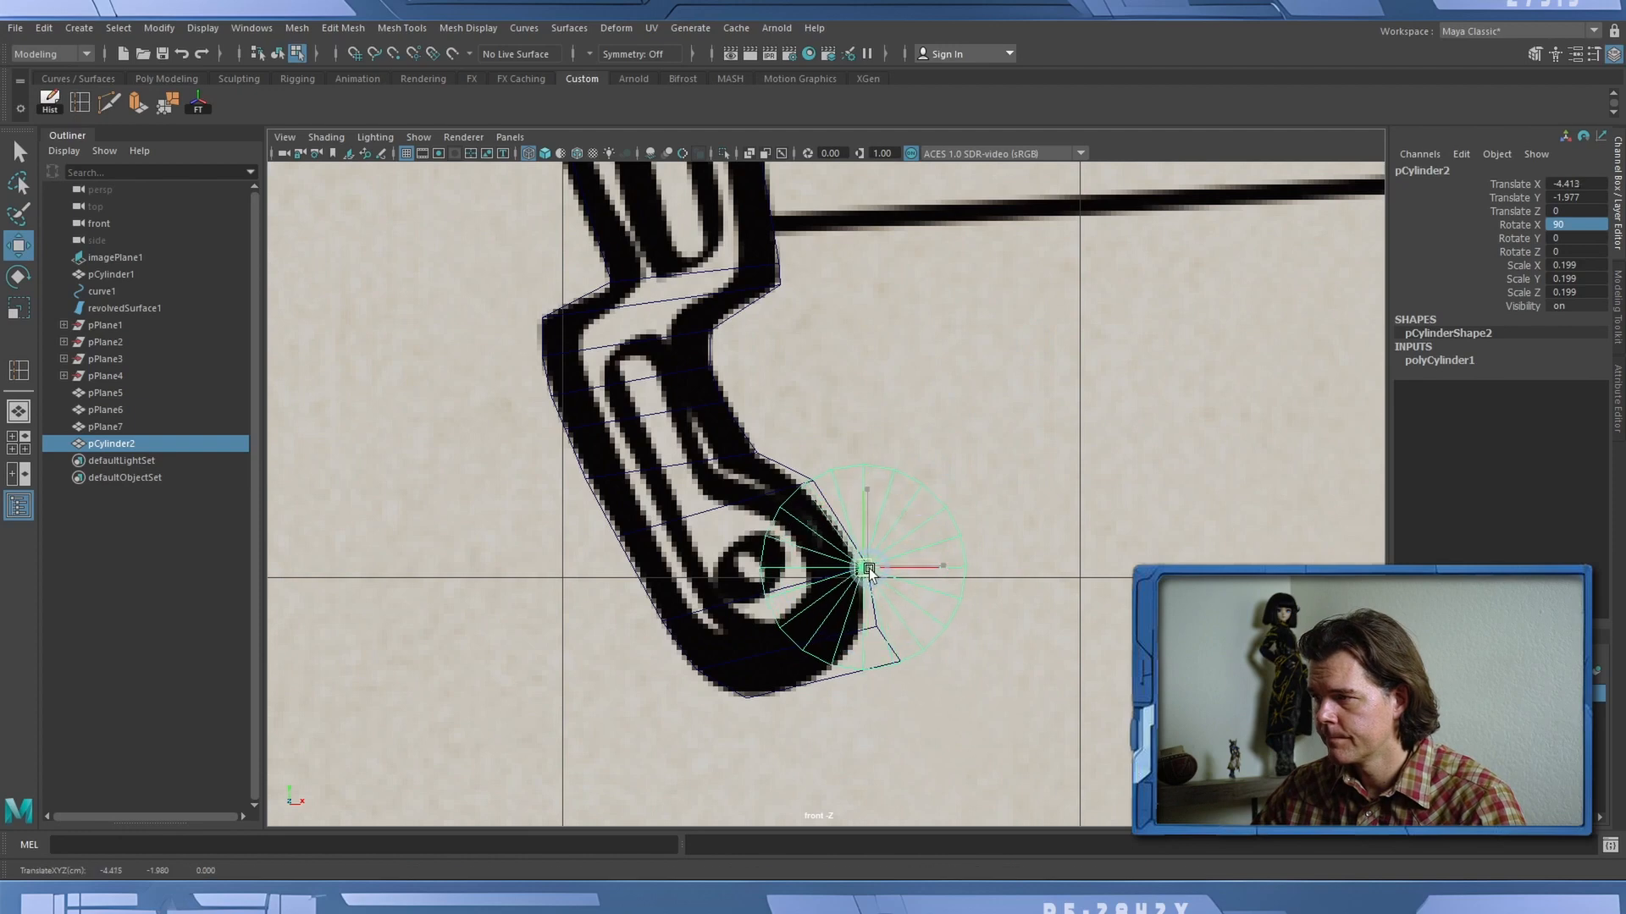
drag(868, 566, 794, 586)
key(r)
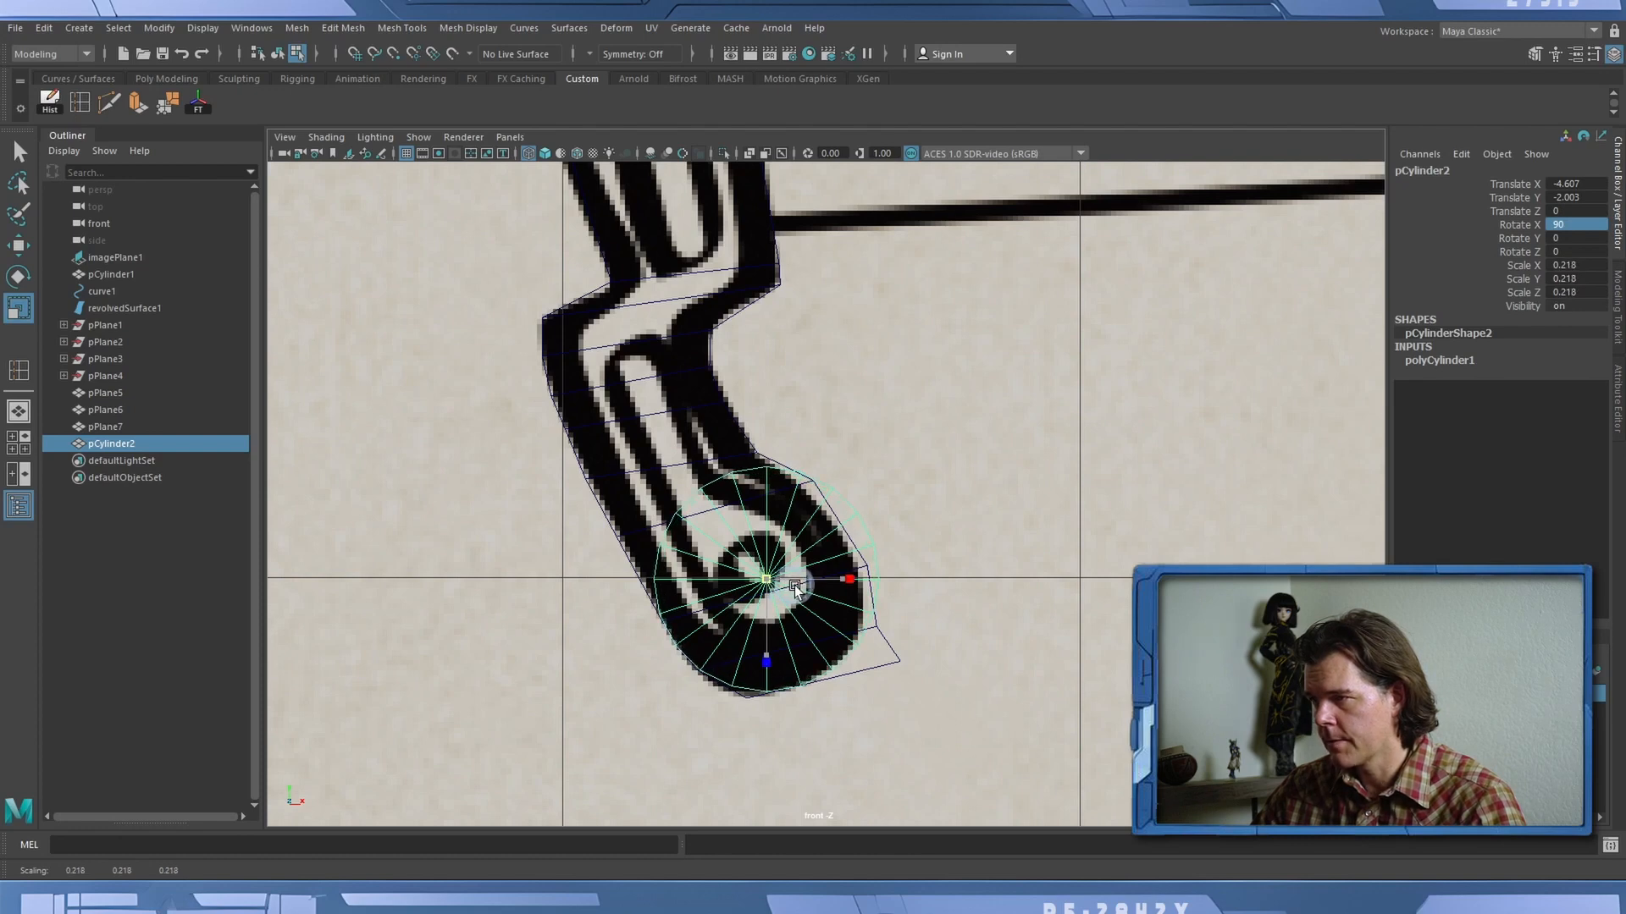
key(w)
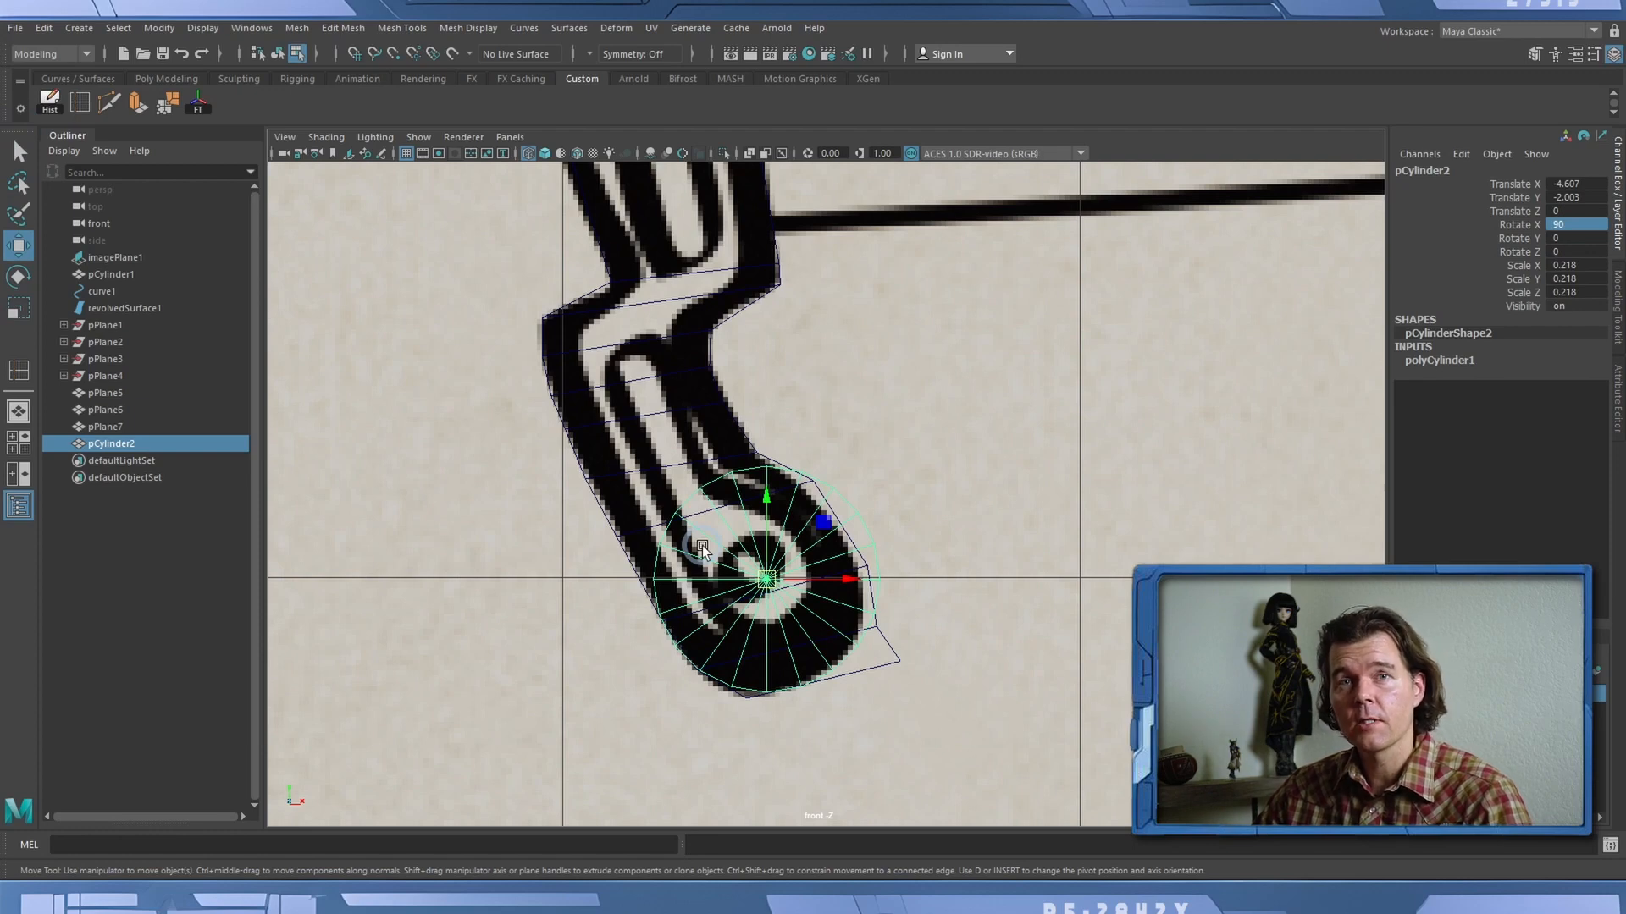
Snap the plane's grip-side vertex at the start of the rounded tip onto the cylinder's rim vertex in height and sideways.
shift+click(740, 432)
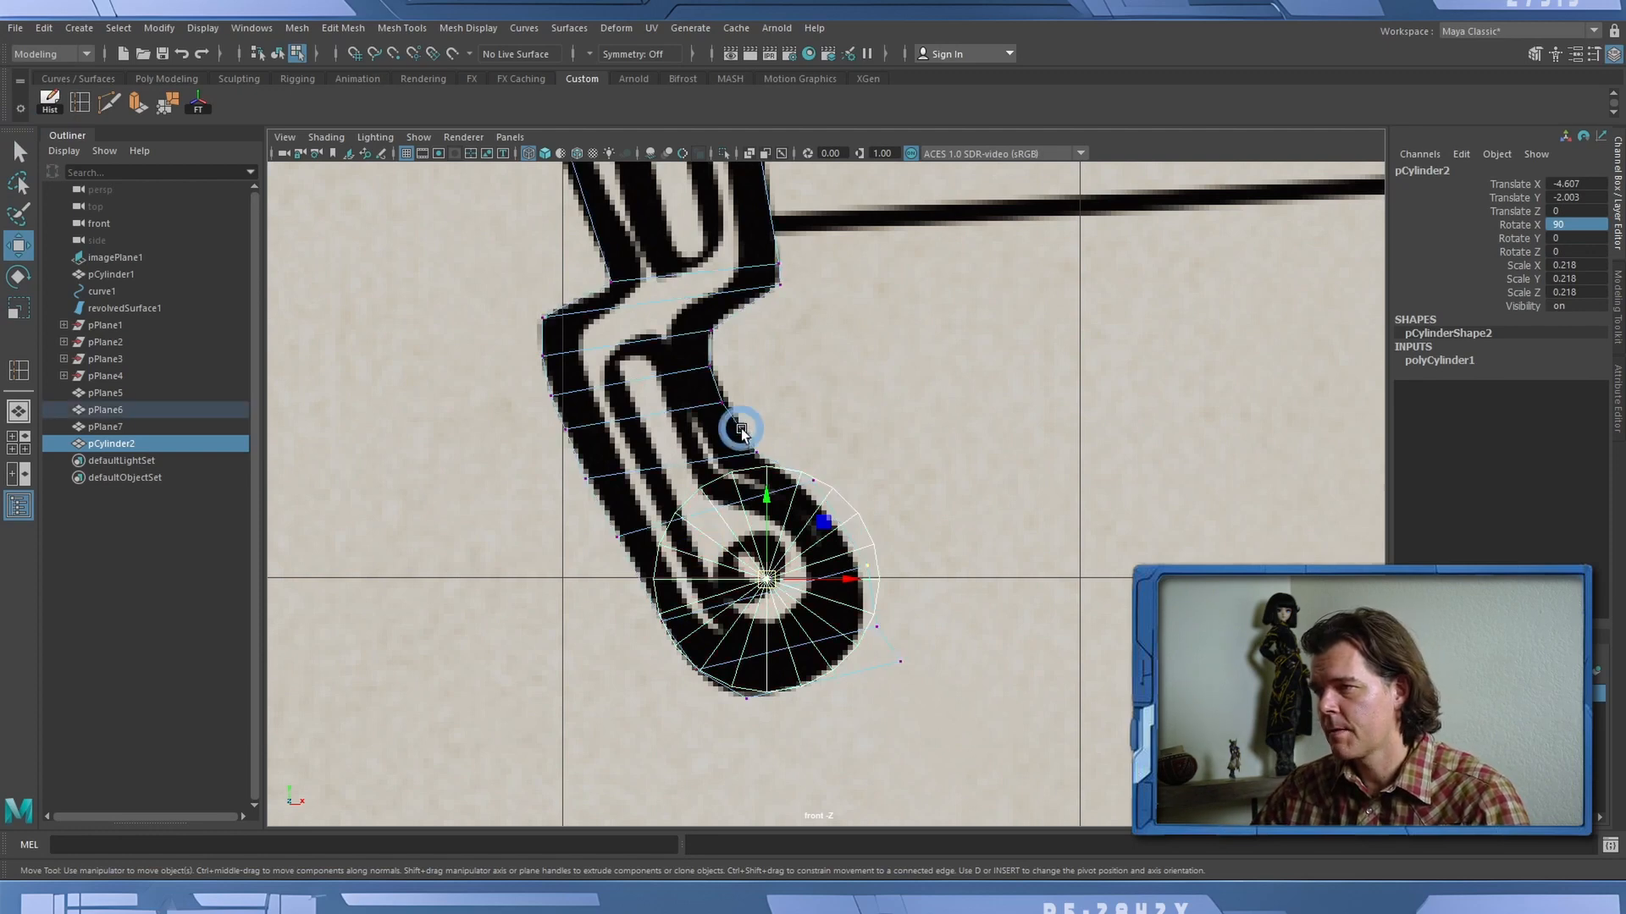
alt+right_drag(1023, 519, 1184, 507)
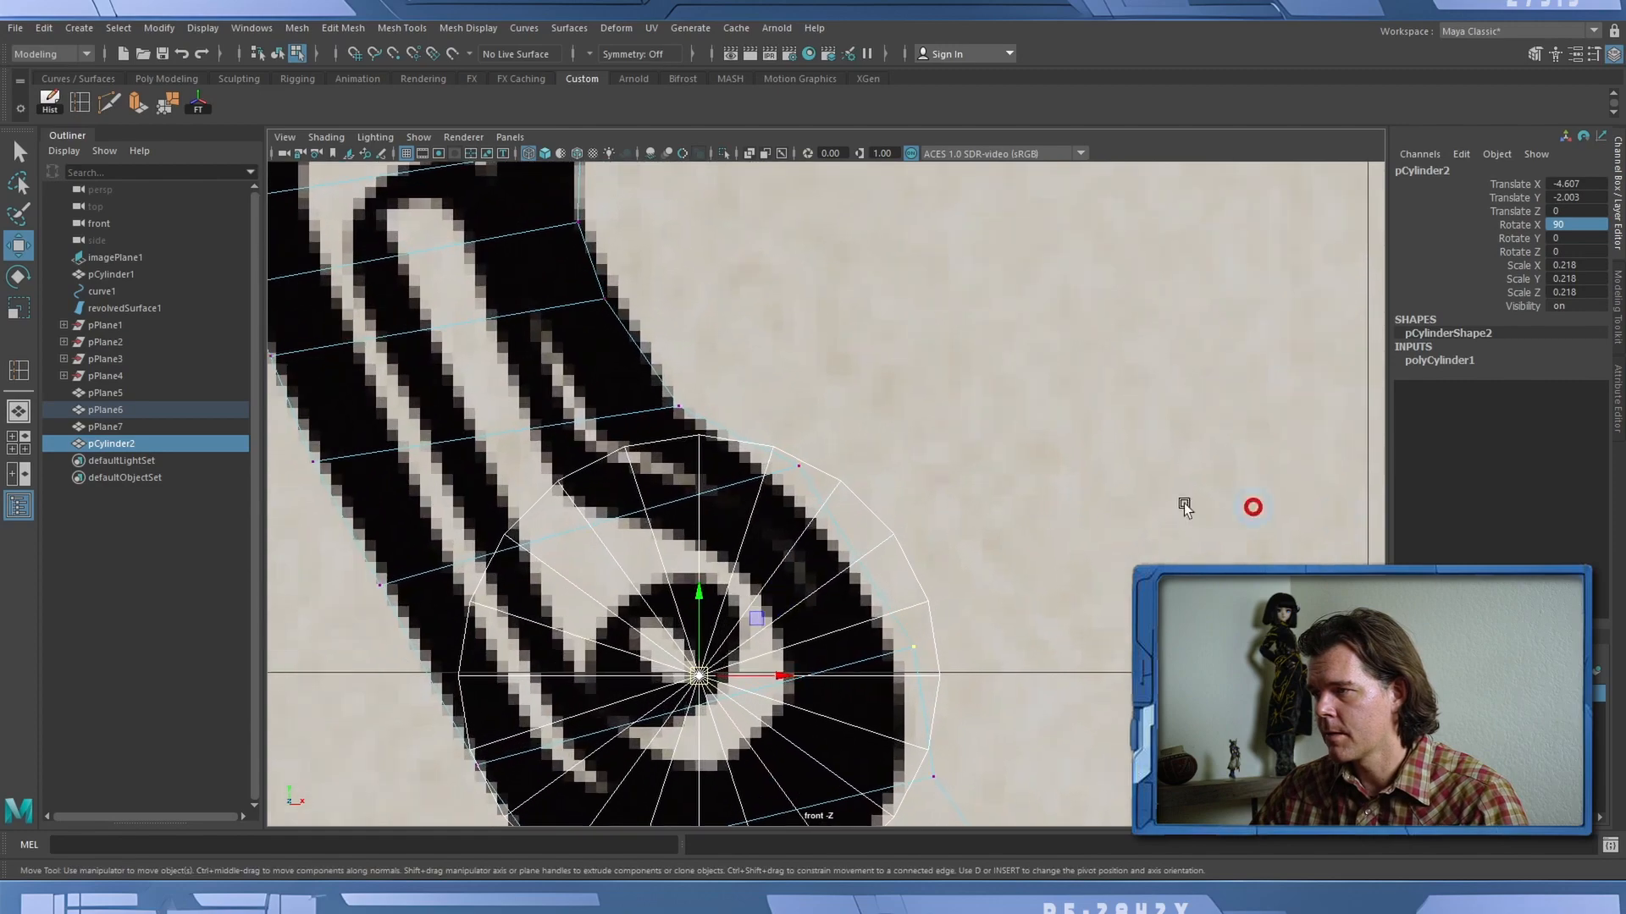
alt+middle_drag(794, 359, 735, 240)
drag(793, 406, 782, 428)
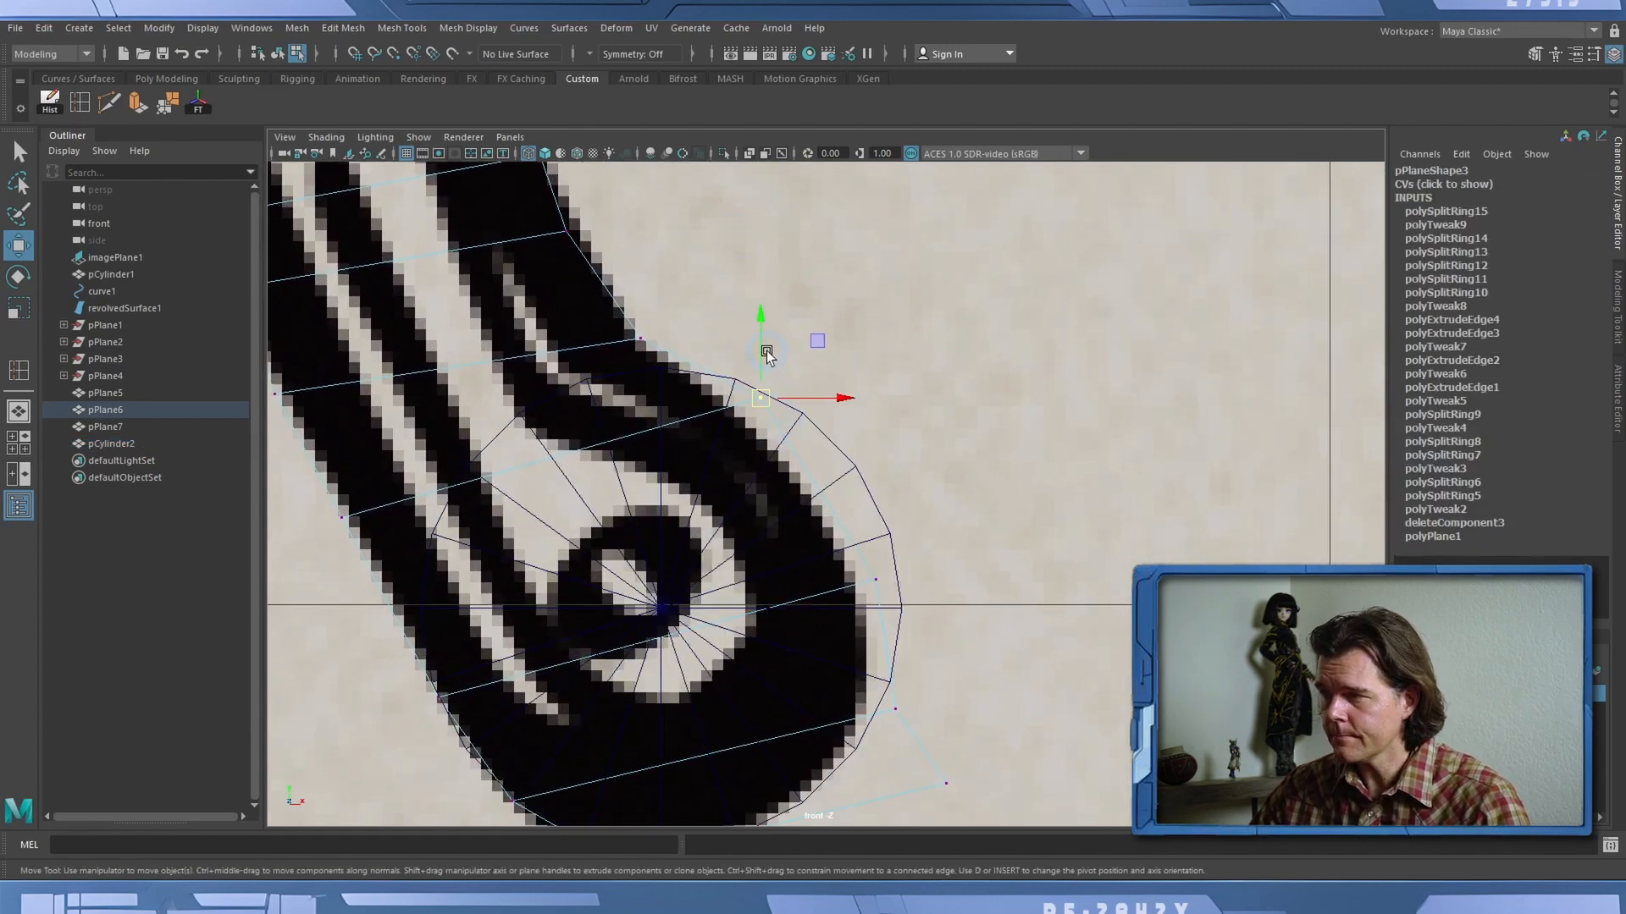
drag(763, 354, 764, 331)
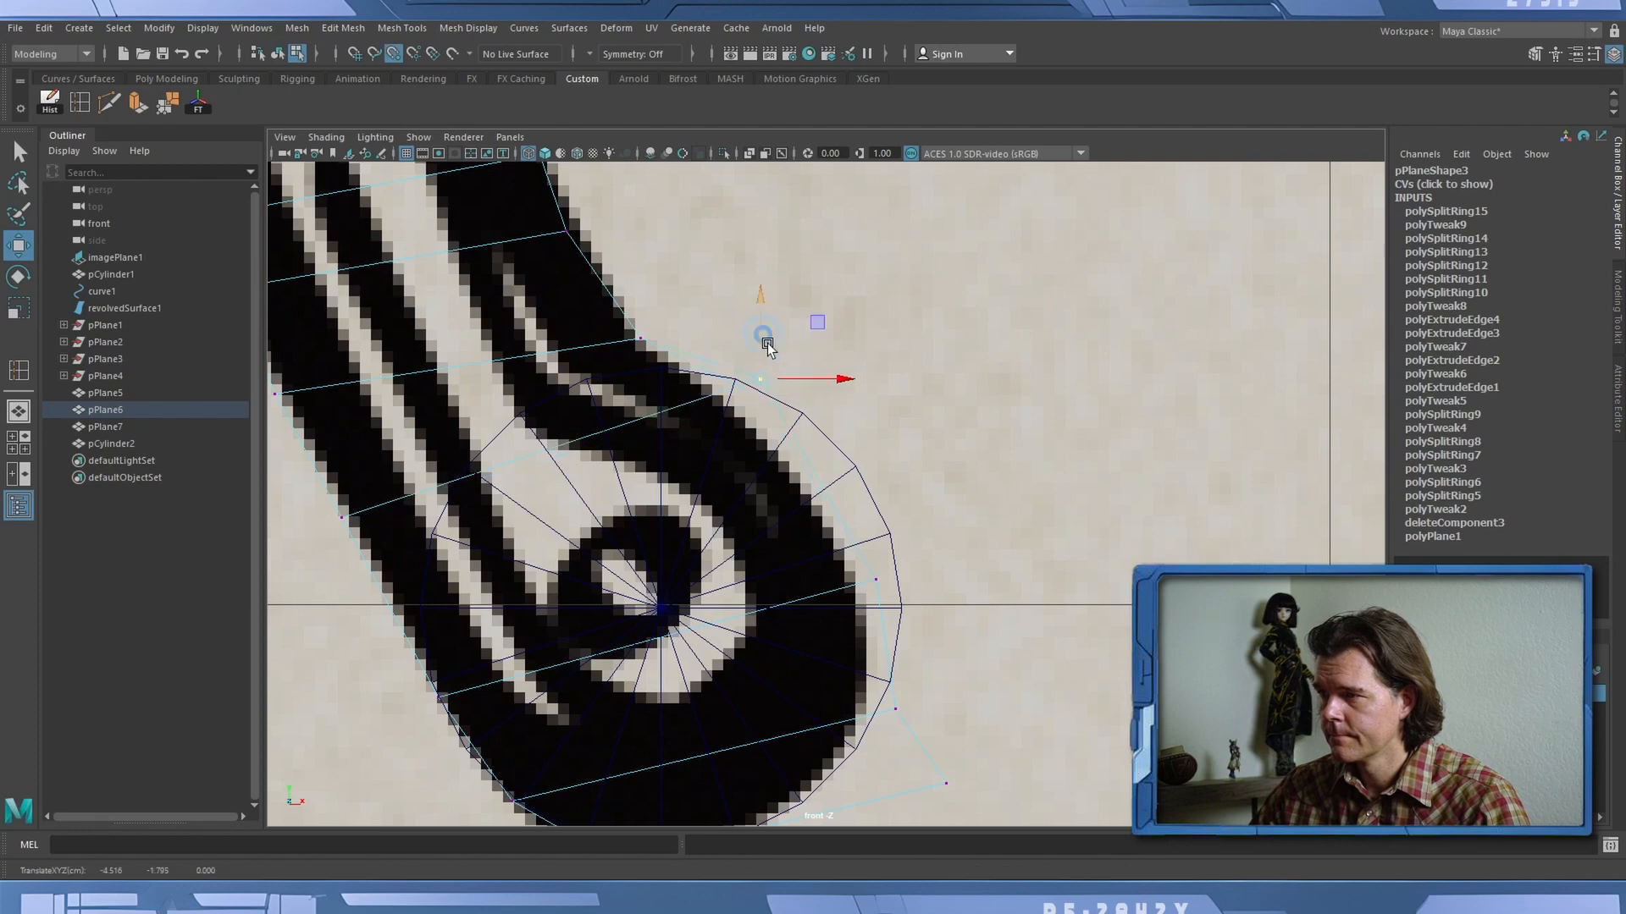
drag(823, 382, 719, 373)
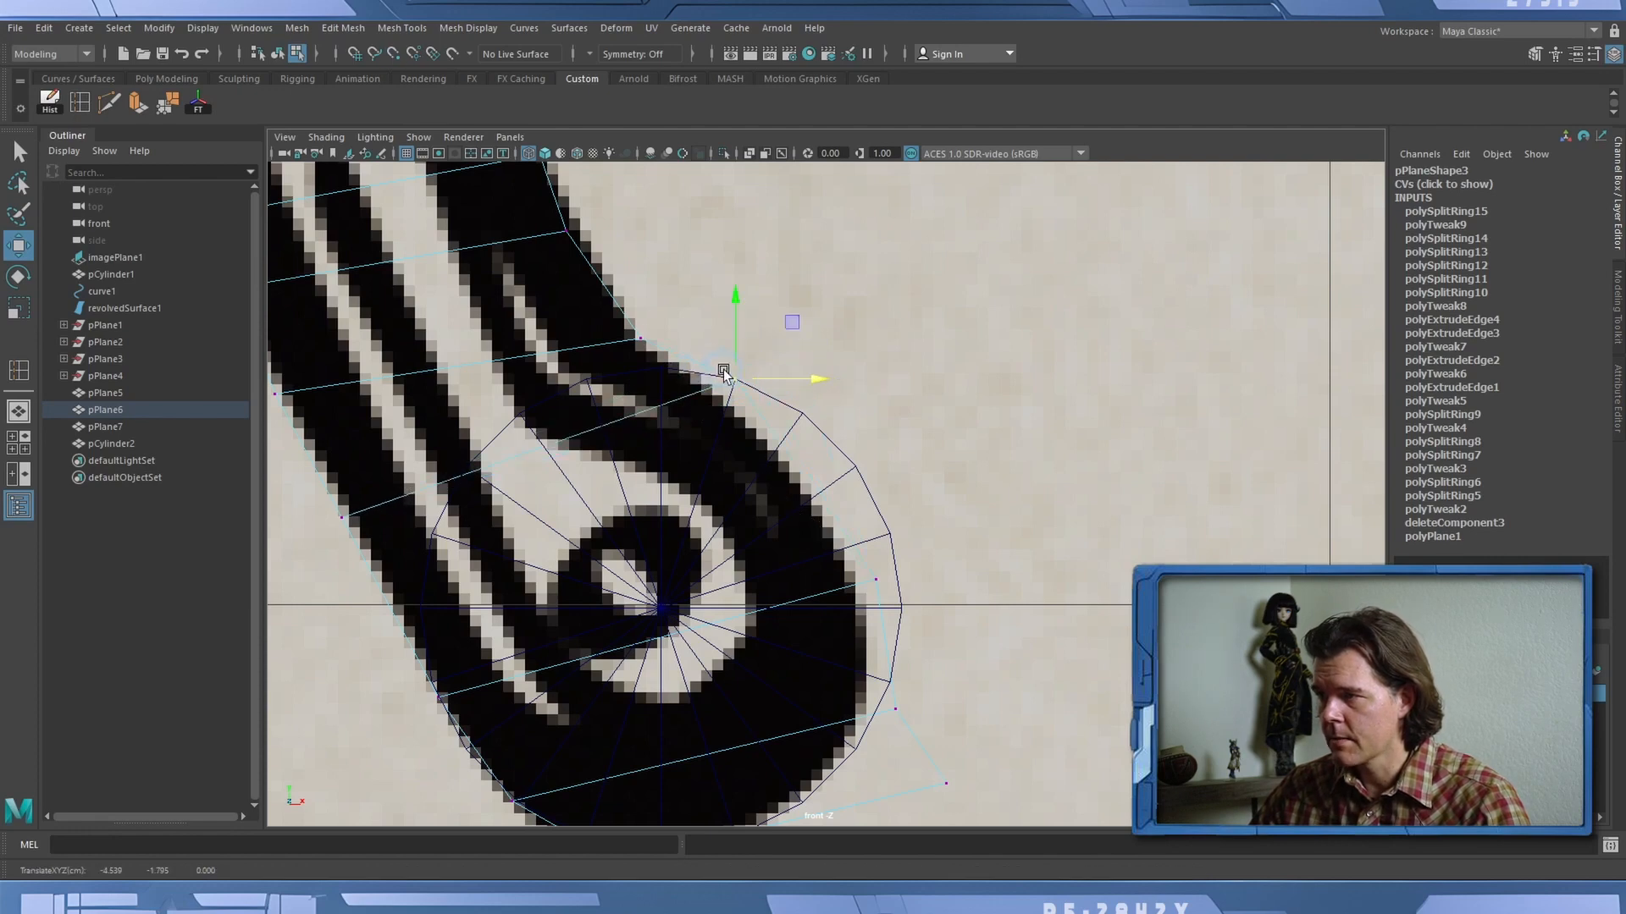
Snap the neighbouring plane vertex toward the bend onto the cylinder's topmost rim vertex.
click(645, 337)
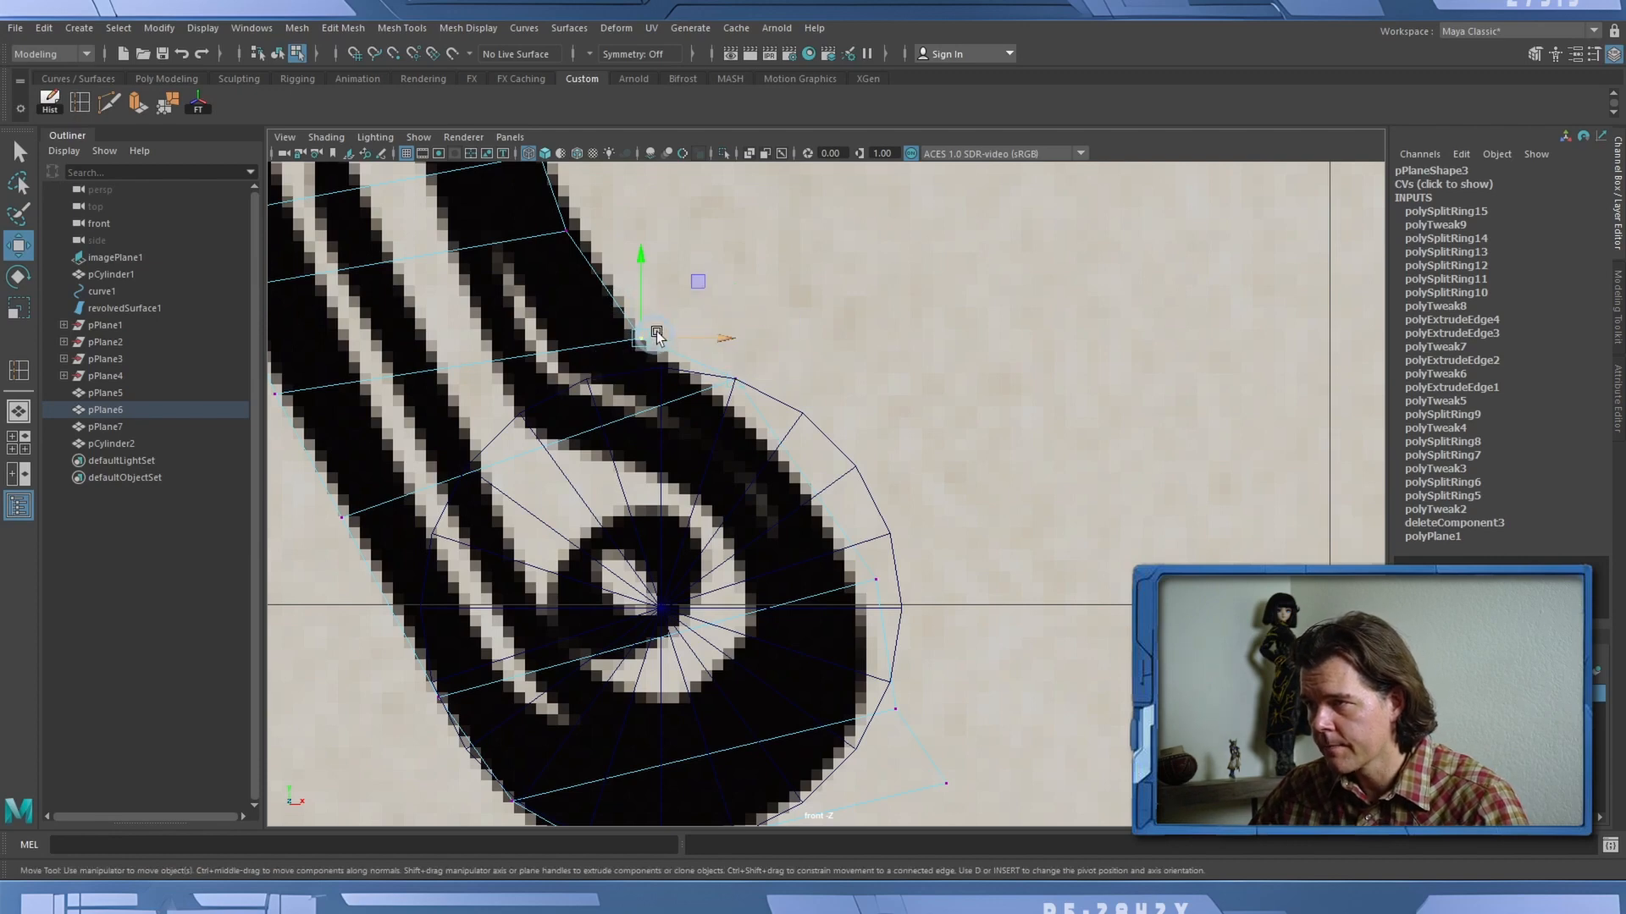
drag(645, 298, 640, 315)
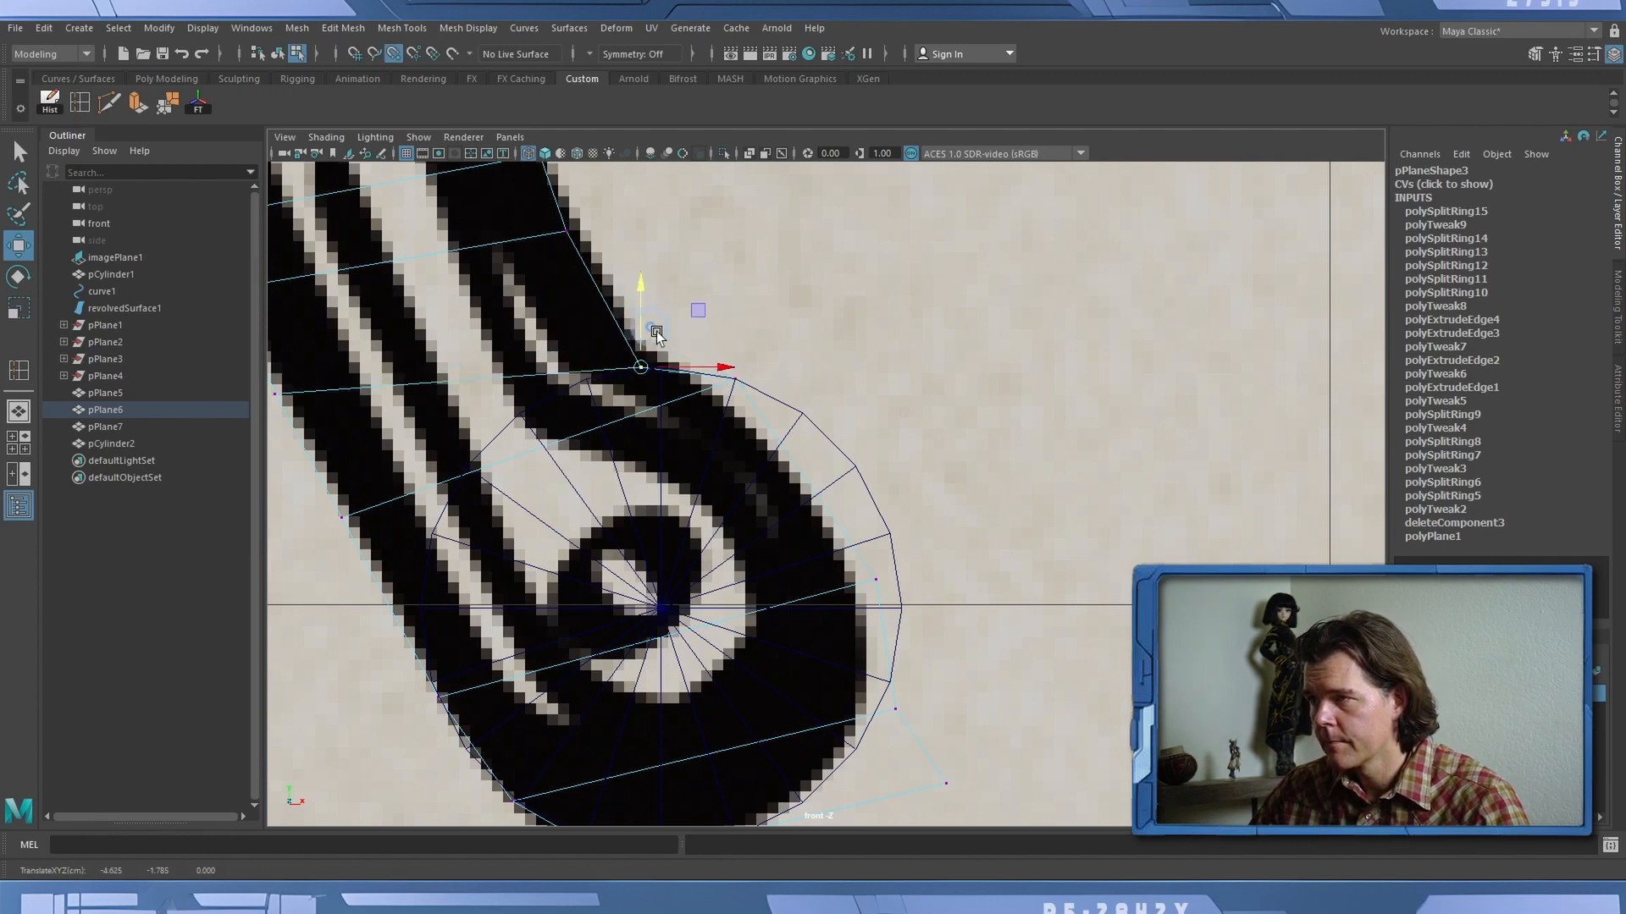
drag(696, 373, 684, 375)
alt+middle_drag(860, 370, 831, 279)
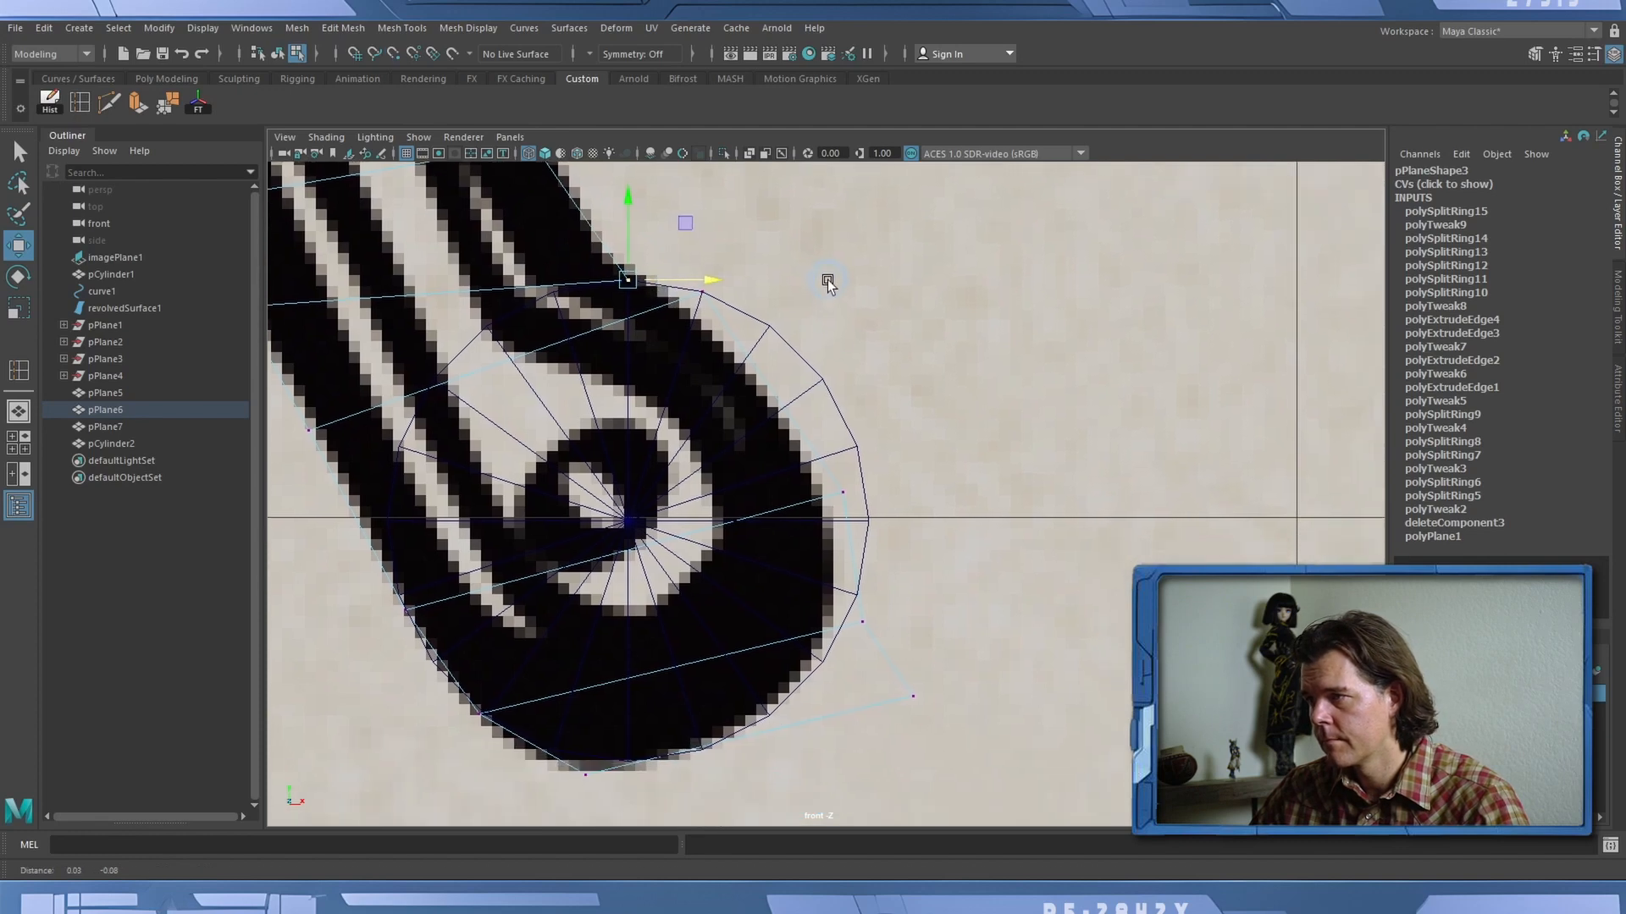
Snap the plane's grip-side vertex near the cylinder's mid-height onto the rim vertex level with the cylinder's centre, sideways and in height.
click(838, 492)
key(v)
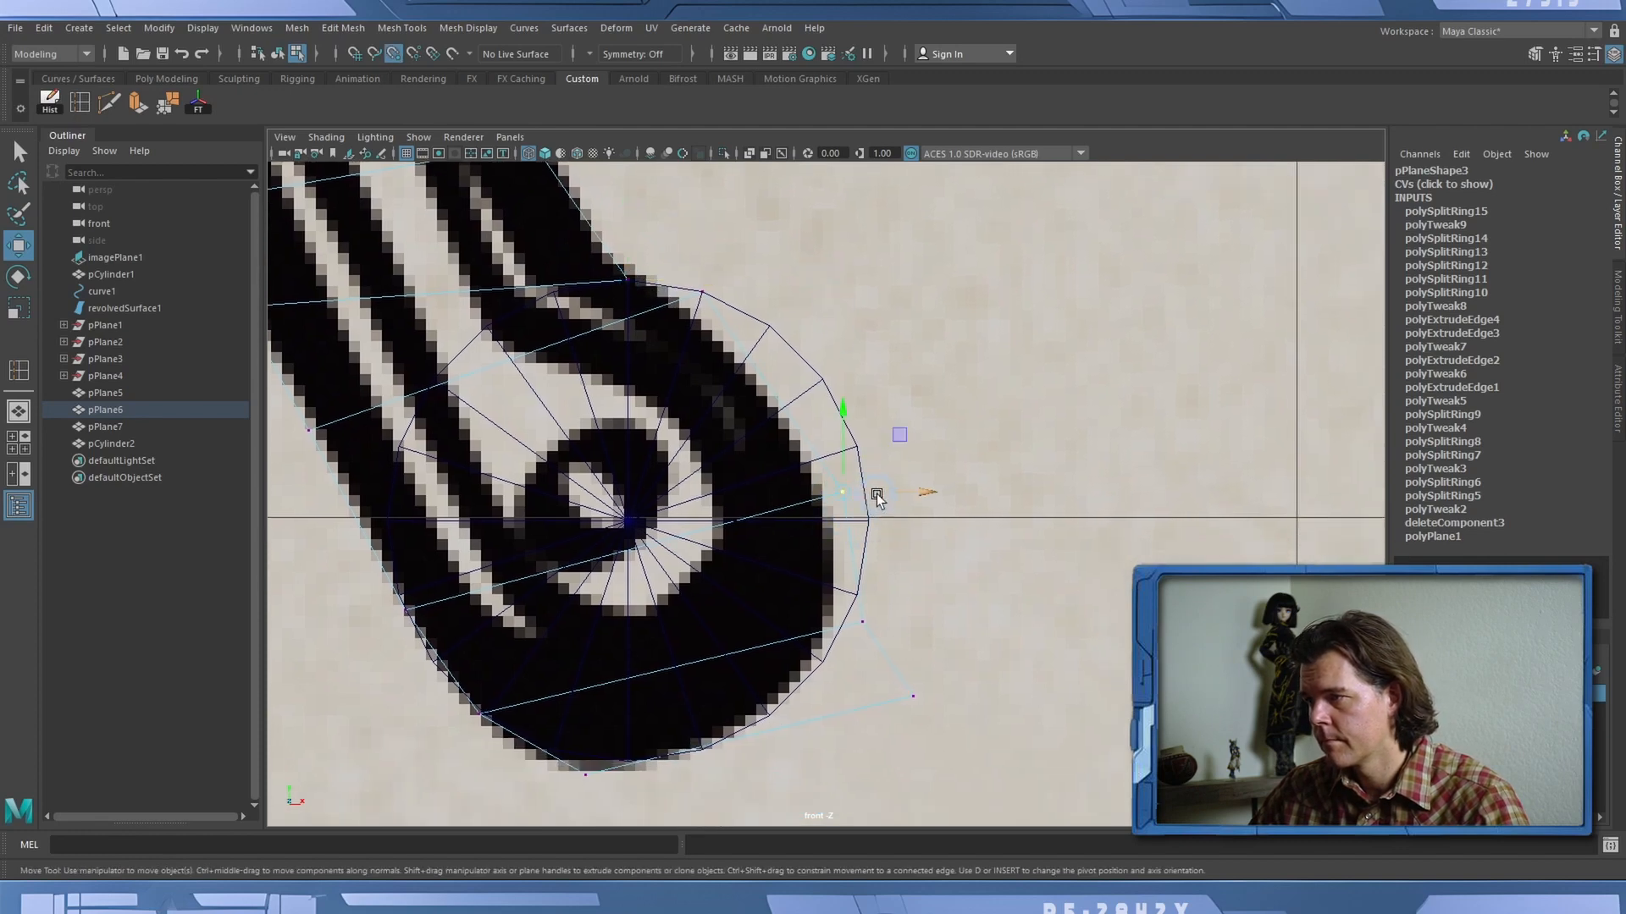
drag(877, 499, 905, 495)
drag(872, 434, 875, 502)
Snap the two lower vertices on the plane's outer side to the heights of their nearest cylinder rim vertices.
mouse_move(370, 579)
mouse_down()
mouse_move(425, 635)
mouse_move(398, 551)
mouse_move(379, 598)
mouse_up()
key(v)
drag(429, 658, 506, 750)
key(v)
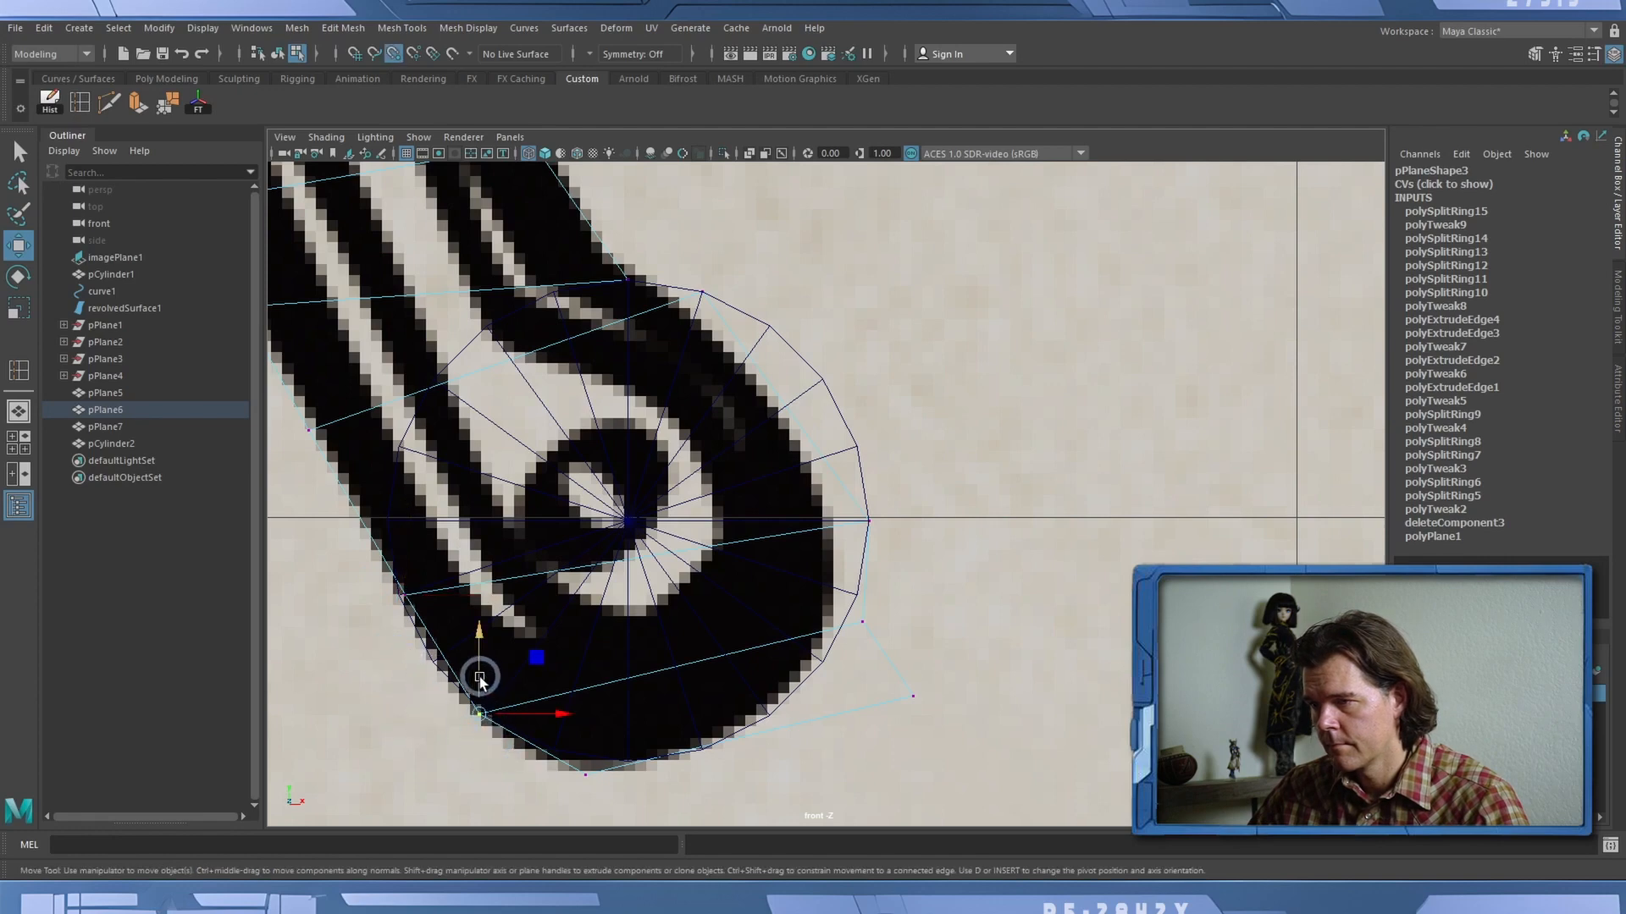
drag(479, 678, 486, 665)
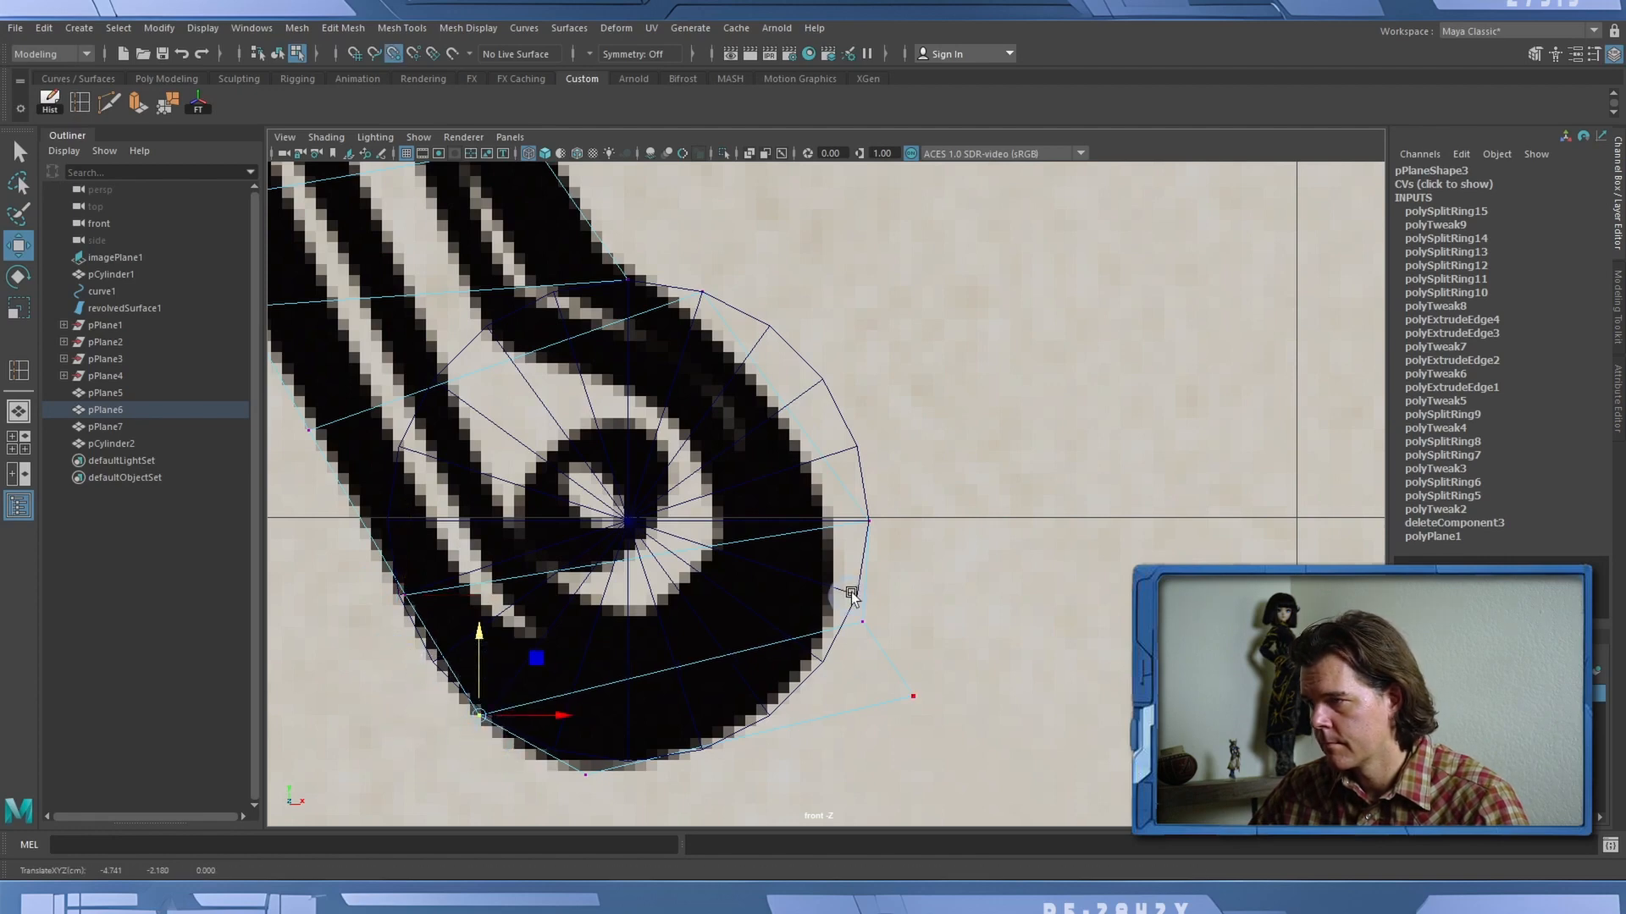
Snap the two lowest grip-side plane vertices onto cylinder rim vertices along the tip's lower curve.
drag(851, 592, 894, 649)
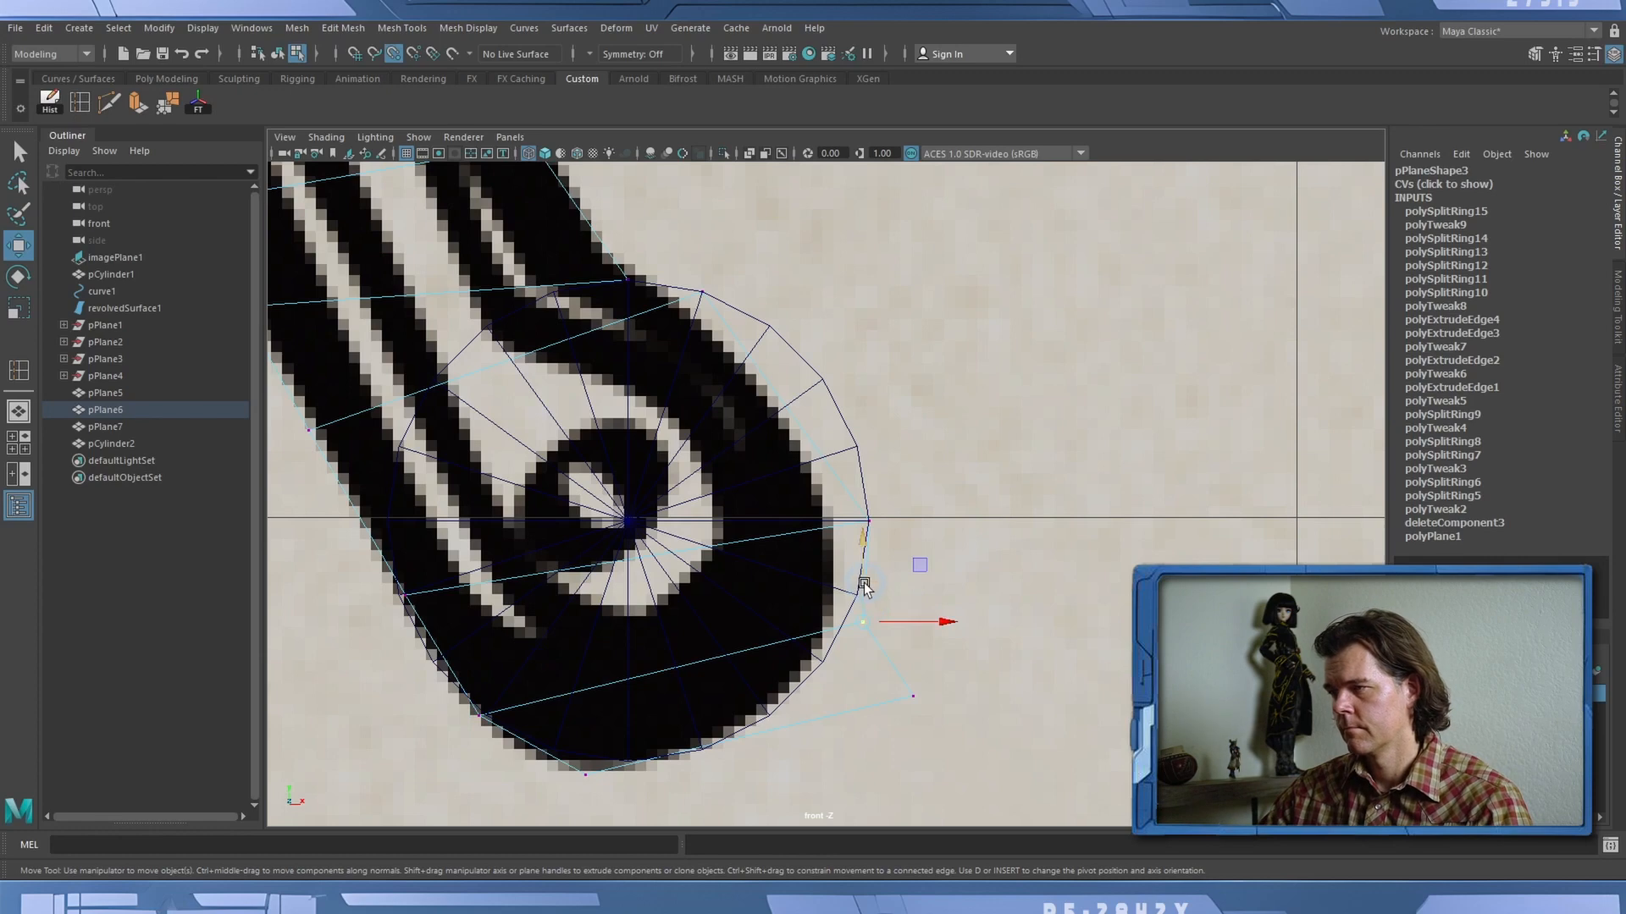
mouse_move(859, 589)
mouse_down()
mouse_move(864, 562)
mouse_move(882, 600)
mouse_up()
alt+middle_drag(928, 687, 923, 544)
drag(857, 552, 770, 608)
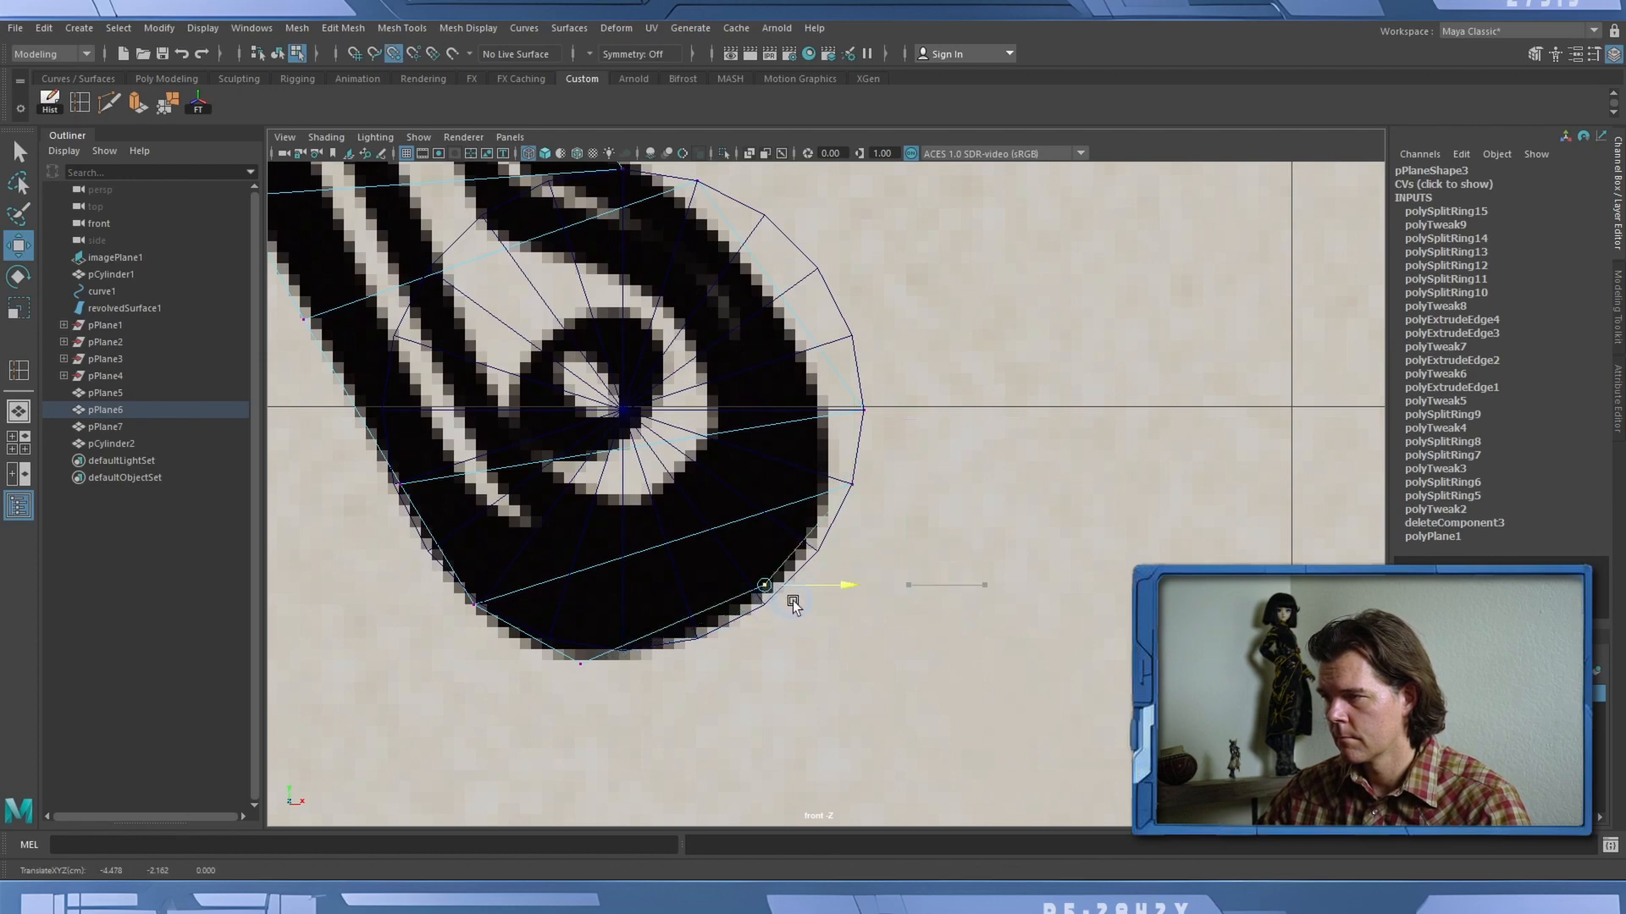
drag(765, 501, 765, 588)
key(v)
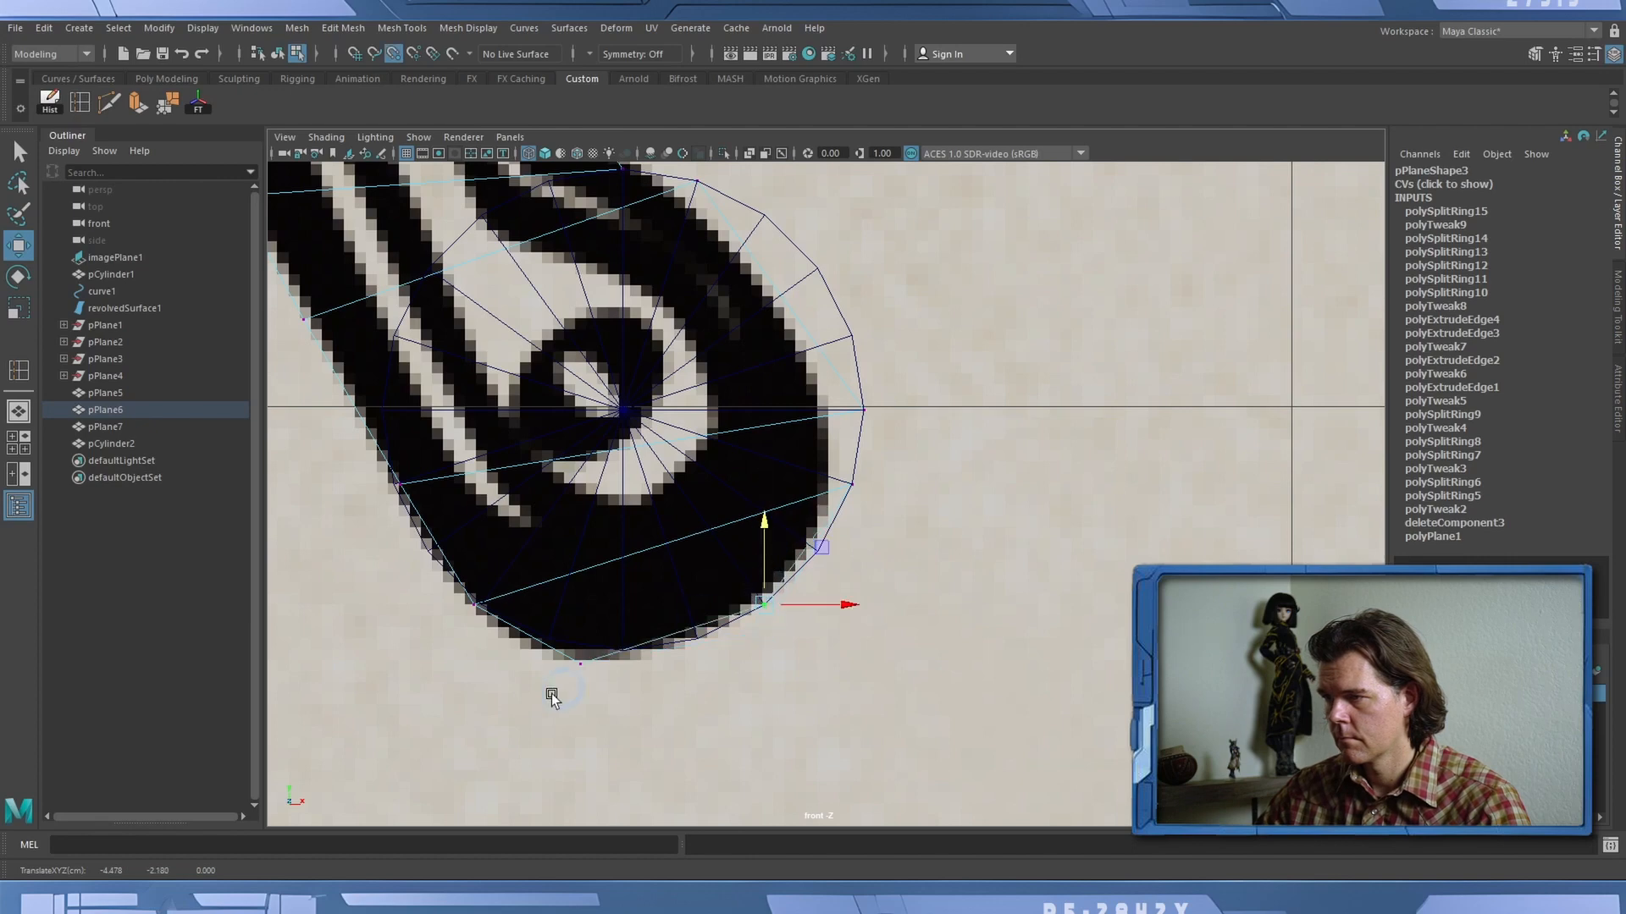
Snap the tip's bottom vertex onto the cylinder's lowest rim vertex and the upper of the two lower outer-side vertices onto its rim vertex.
drag(571, 636, 627, 603)
key(v)
alt+middle_drag(519, 450, 597, 556)
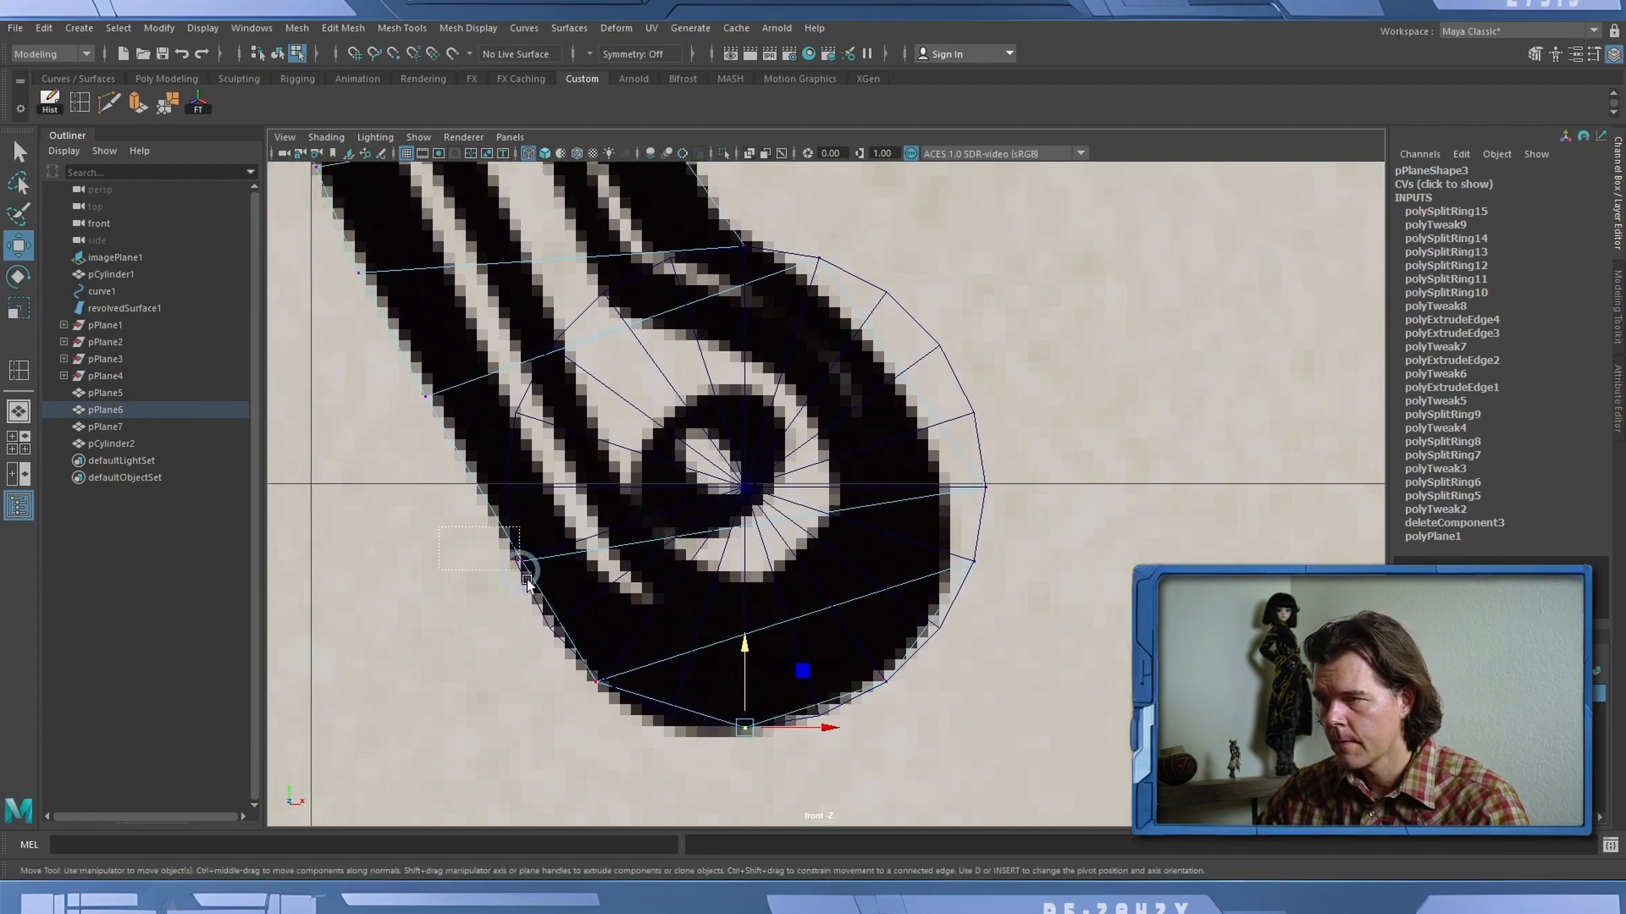
mouse_move(527, 582)
mouse_down()
mouse_move(570, 562)
mouse_move(551, 570)
mouse_up()
key(v)
alt+middle_drag(637, 386, 597, 446)
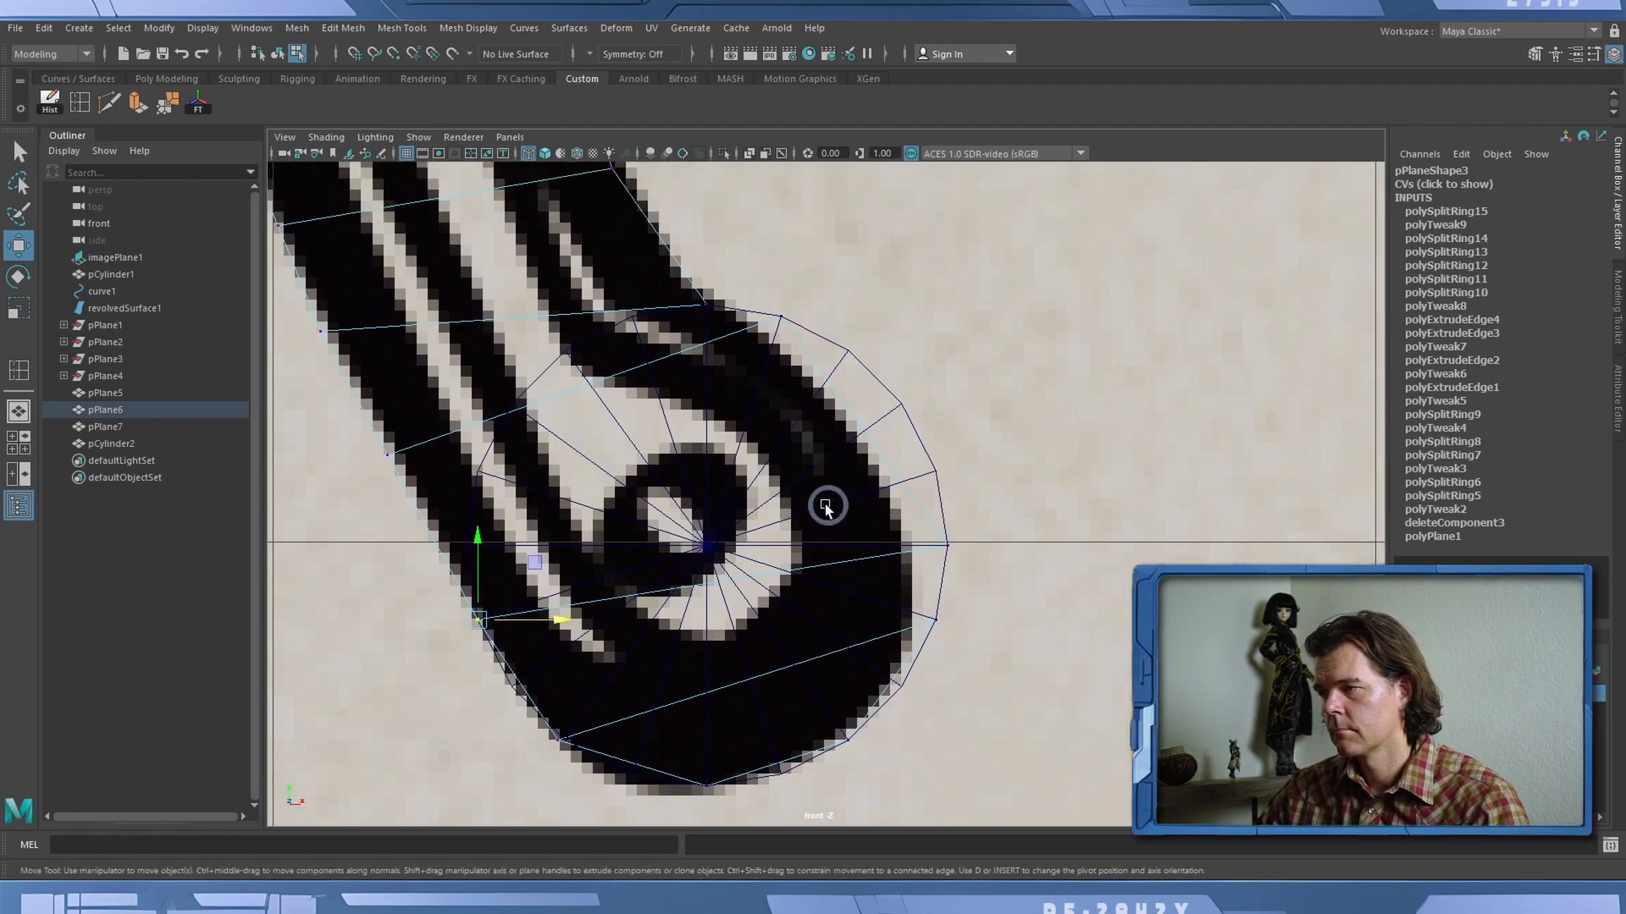
alt+middle_drag(806, 491, 773, 450)
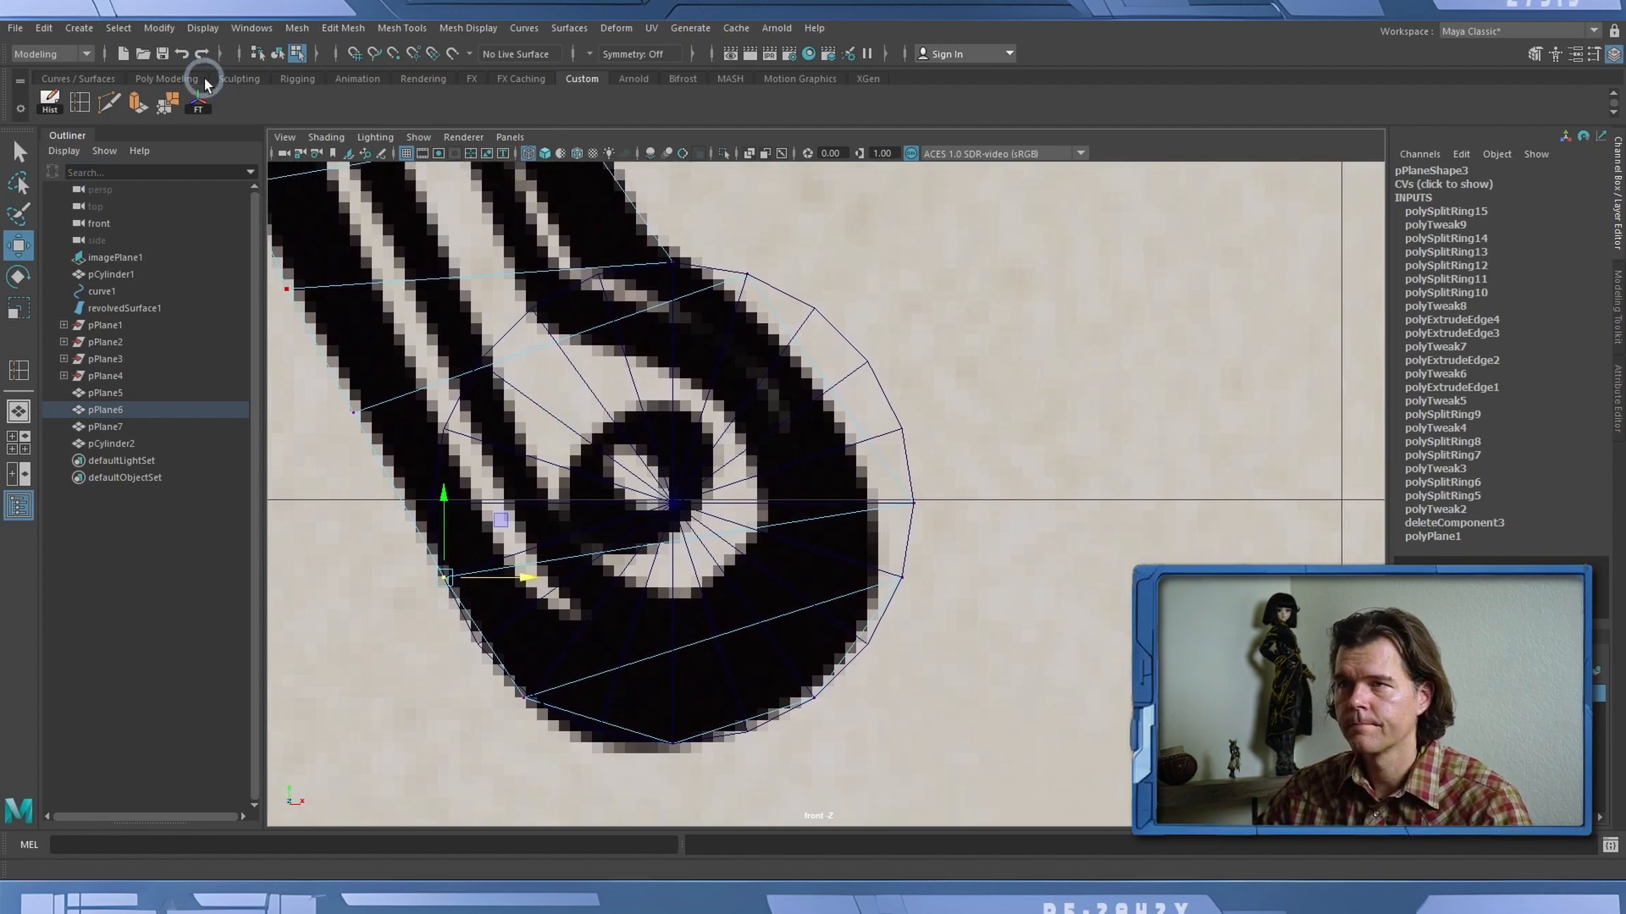
Insert three edge loops across the rounded tip between the vertices already snapped to the cylinder's upper and middle rim.
click(81, 102)
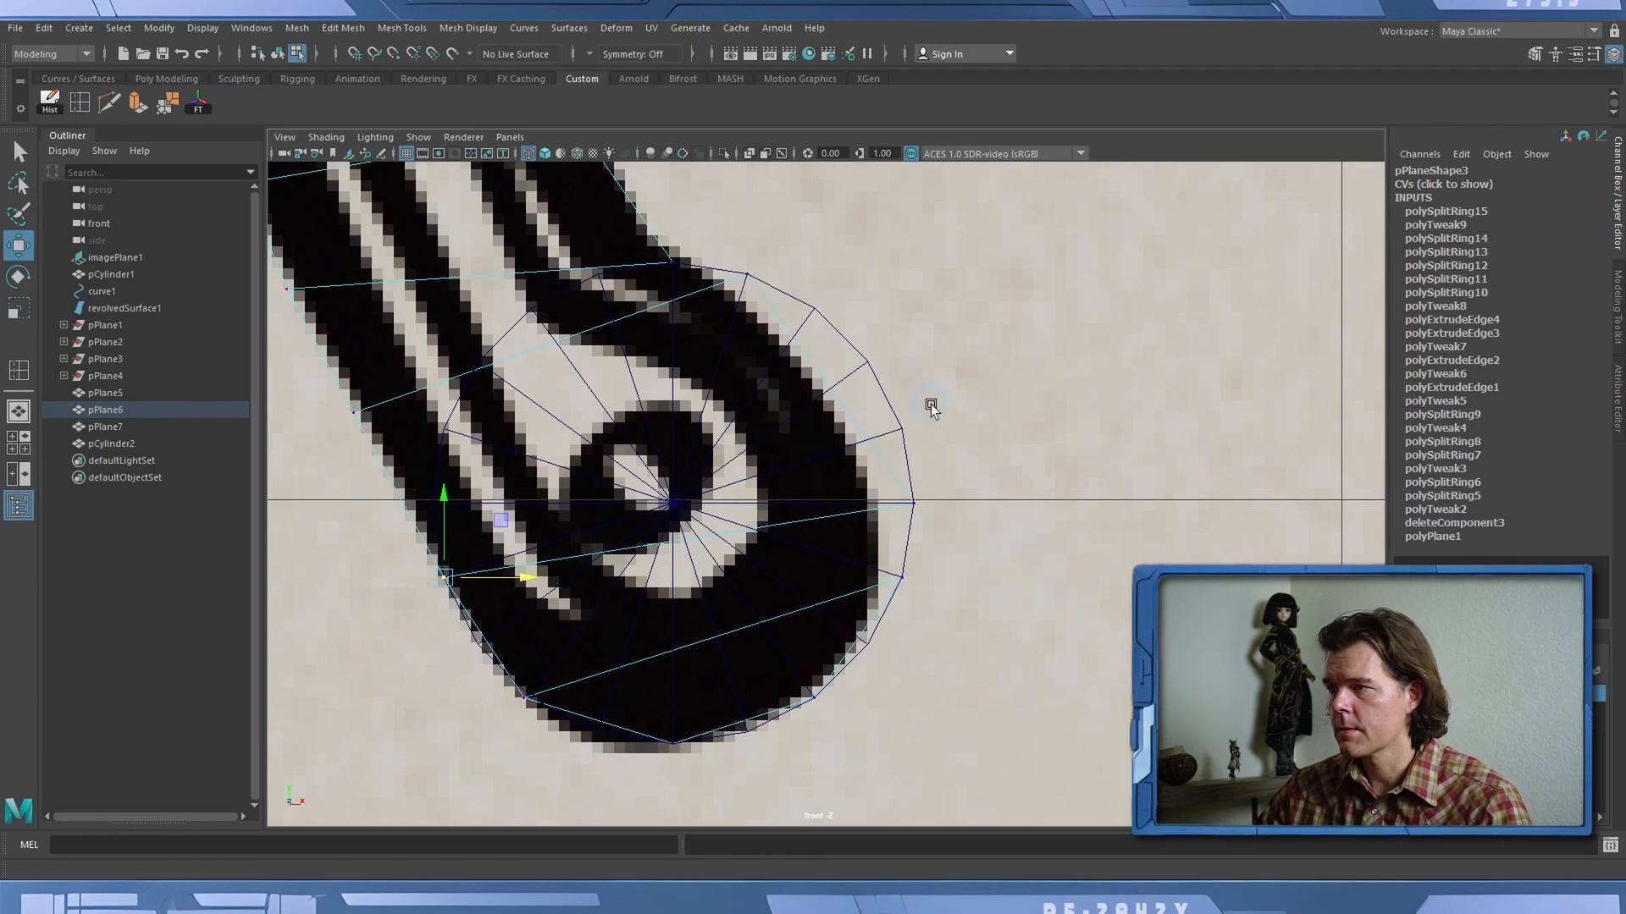
click(796, 343)
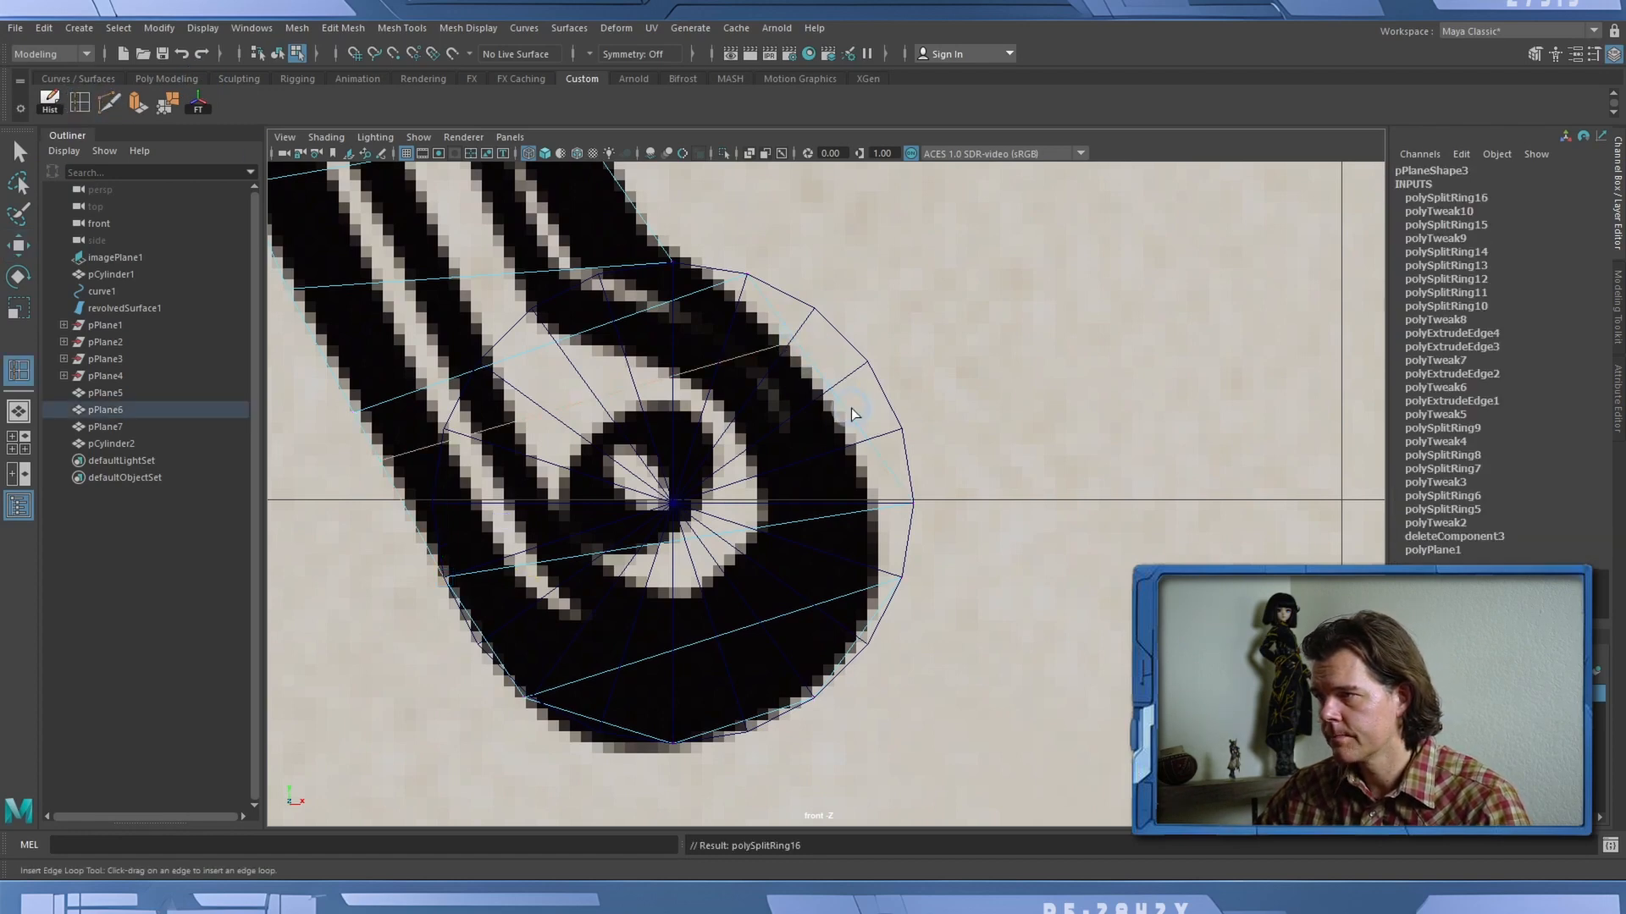
click(825, 385)
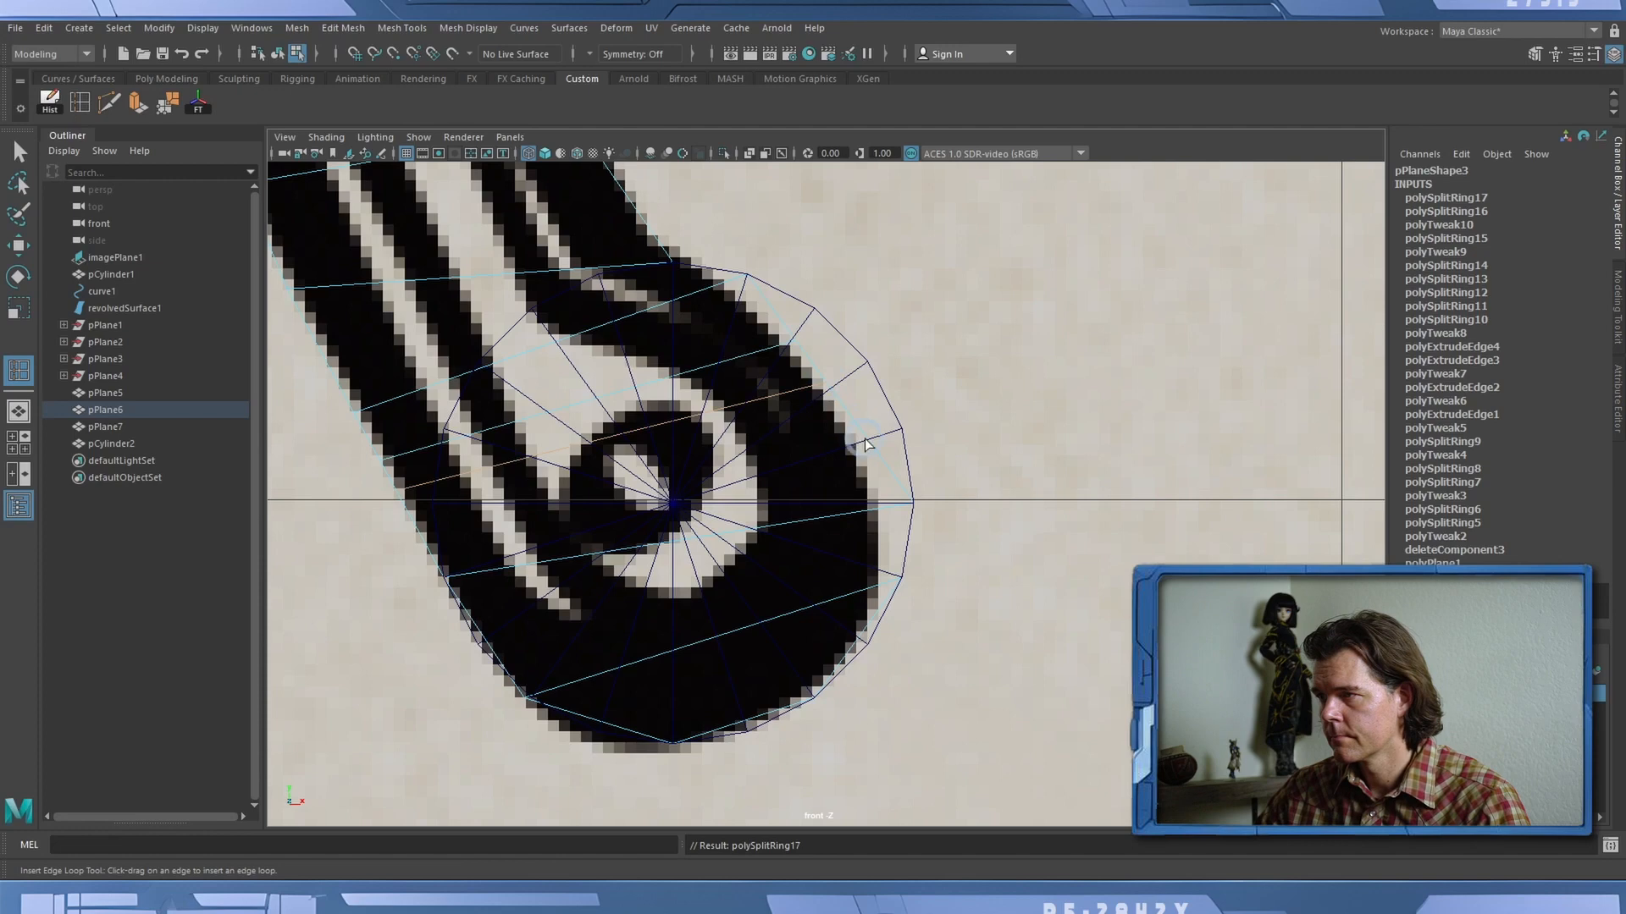
click(864, 444)
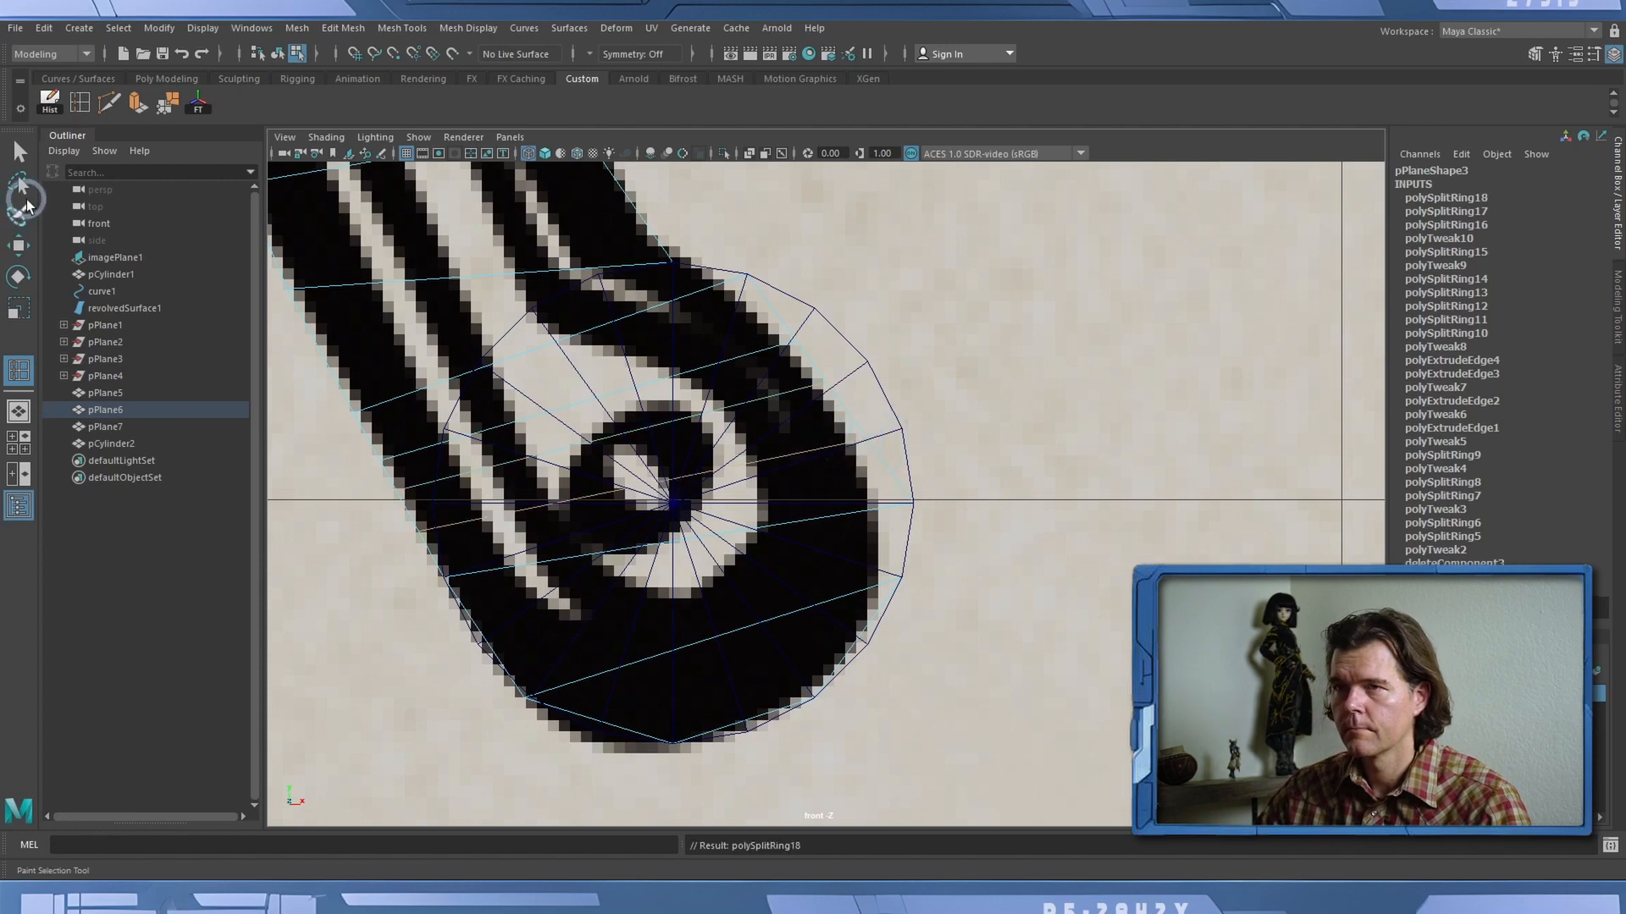
click(19, 252)
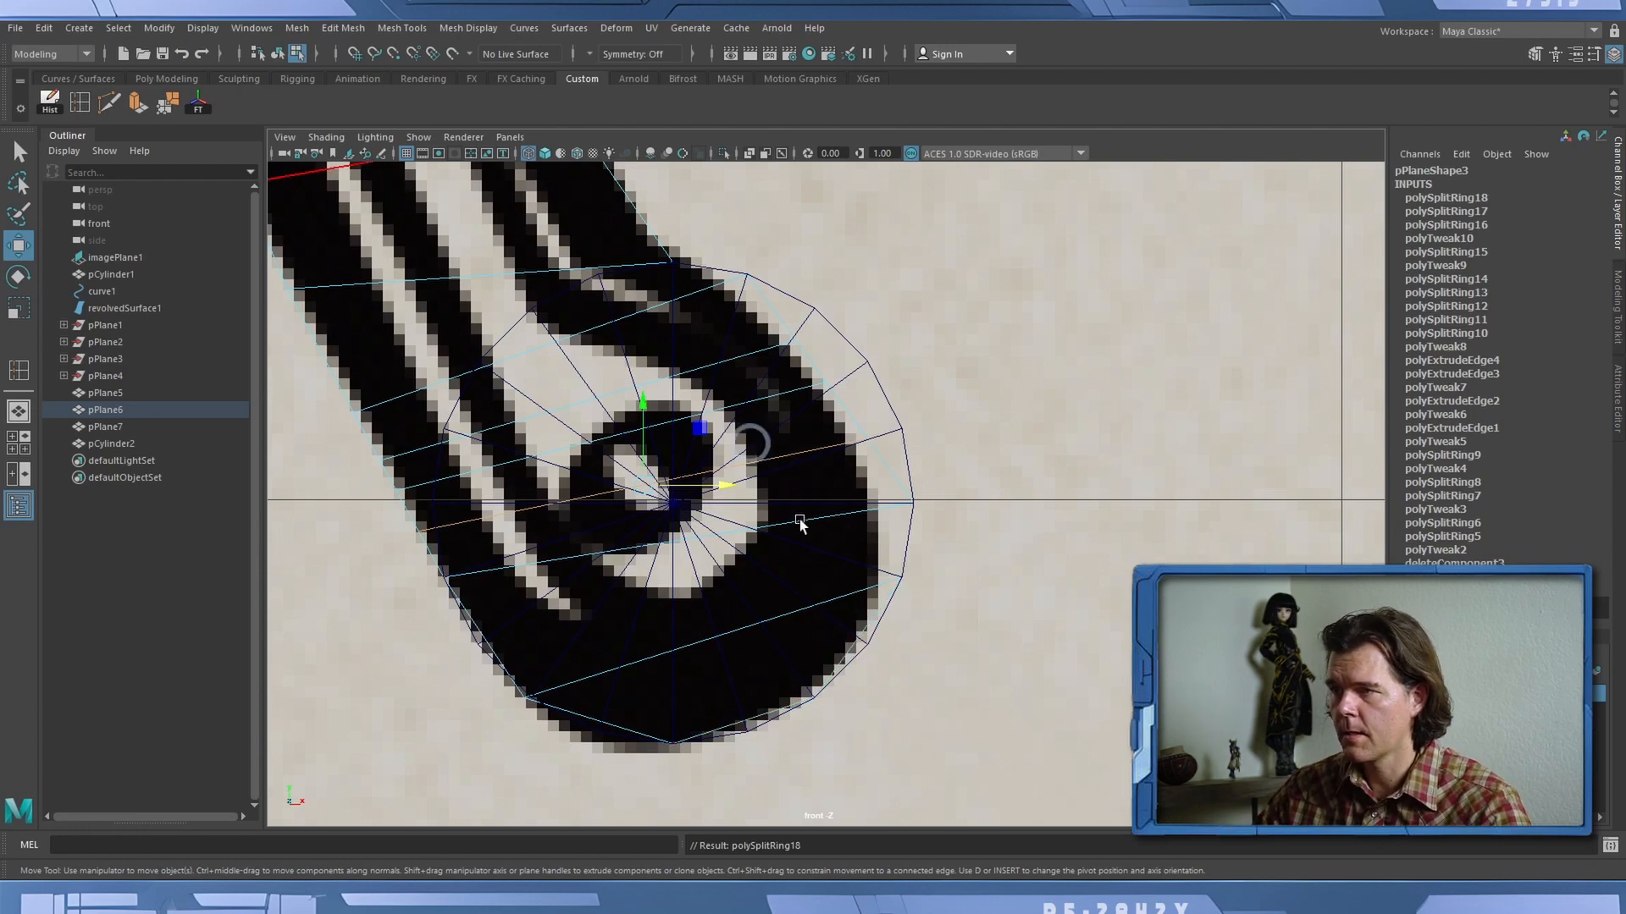
Move the outer-side vertex below the new edge loops down the curve and snap it onto the next lower cylinder rim vertex.
right_click(841, 237)
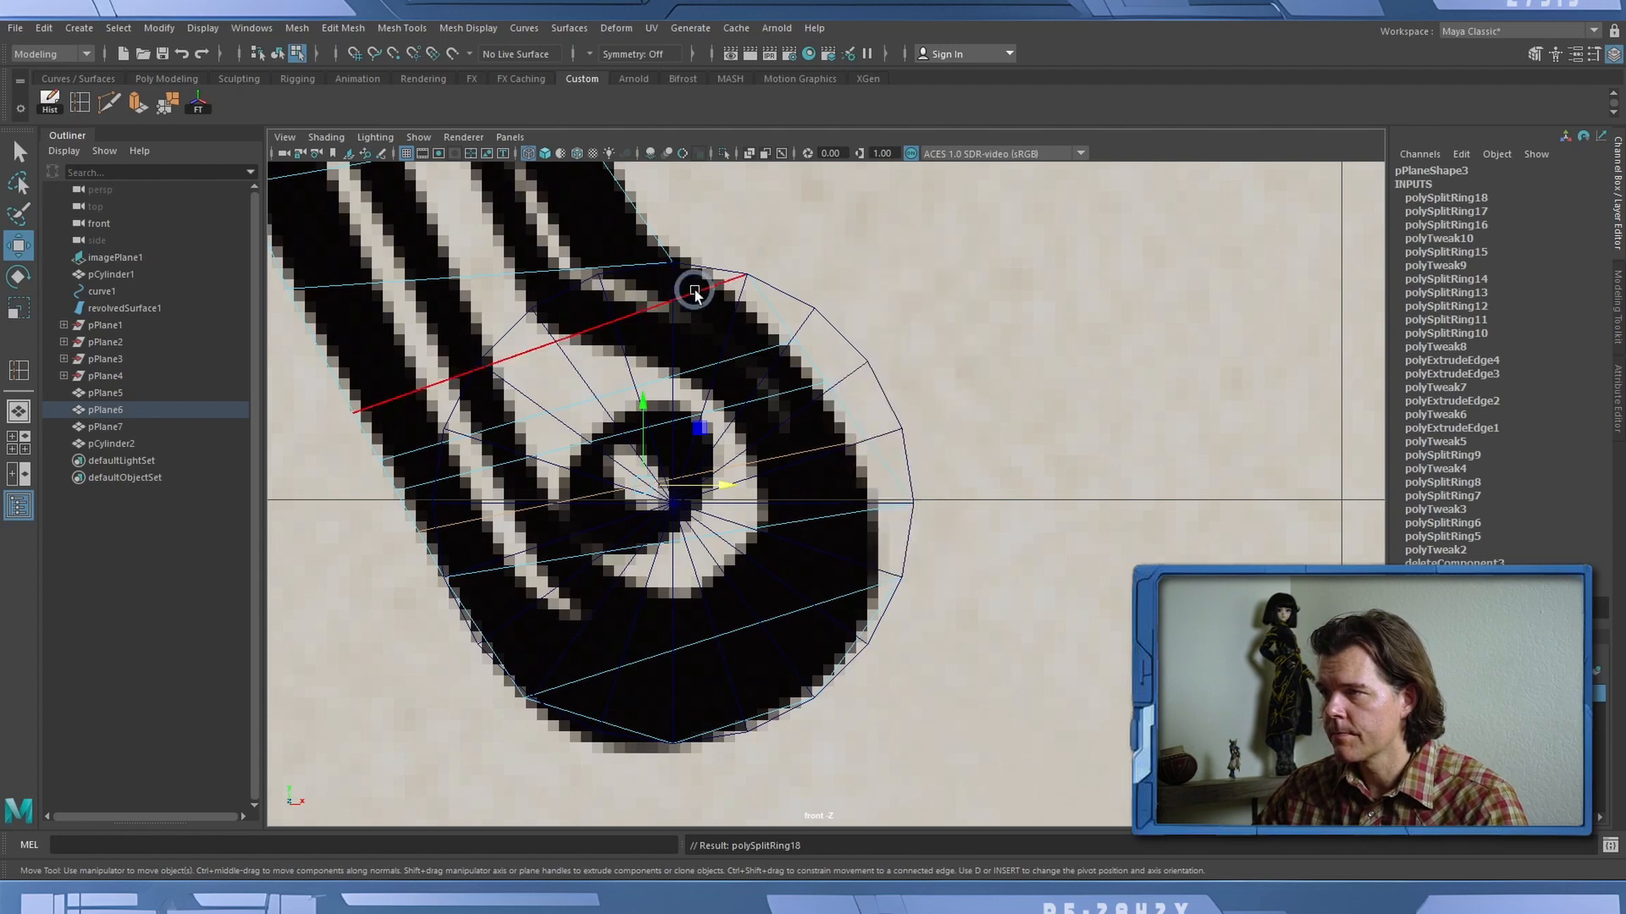
right_drag(695, 290, 627, 295)
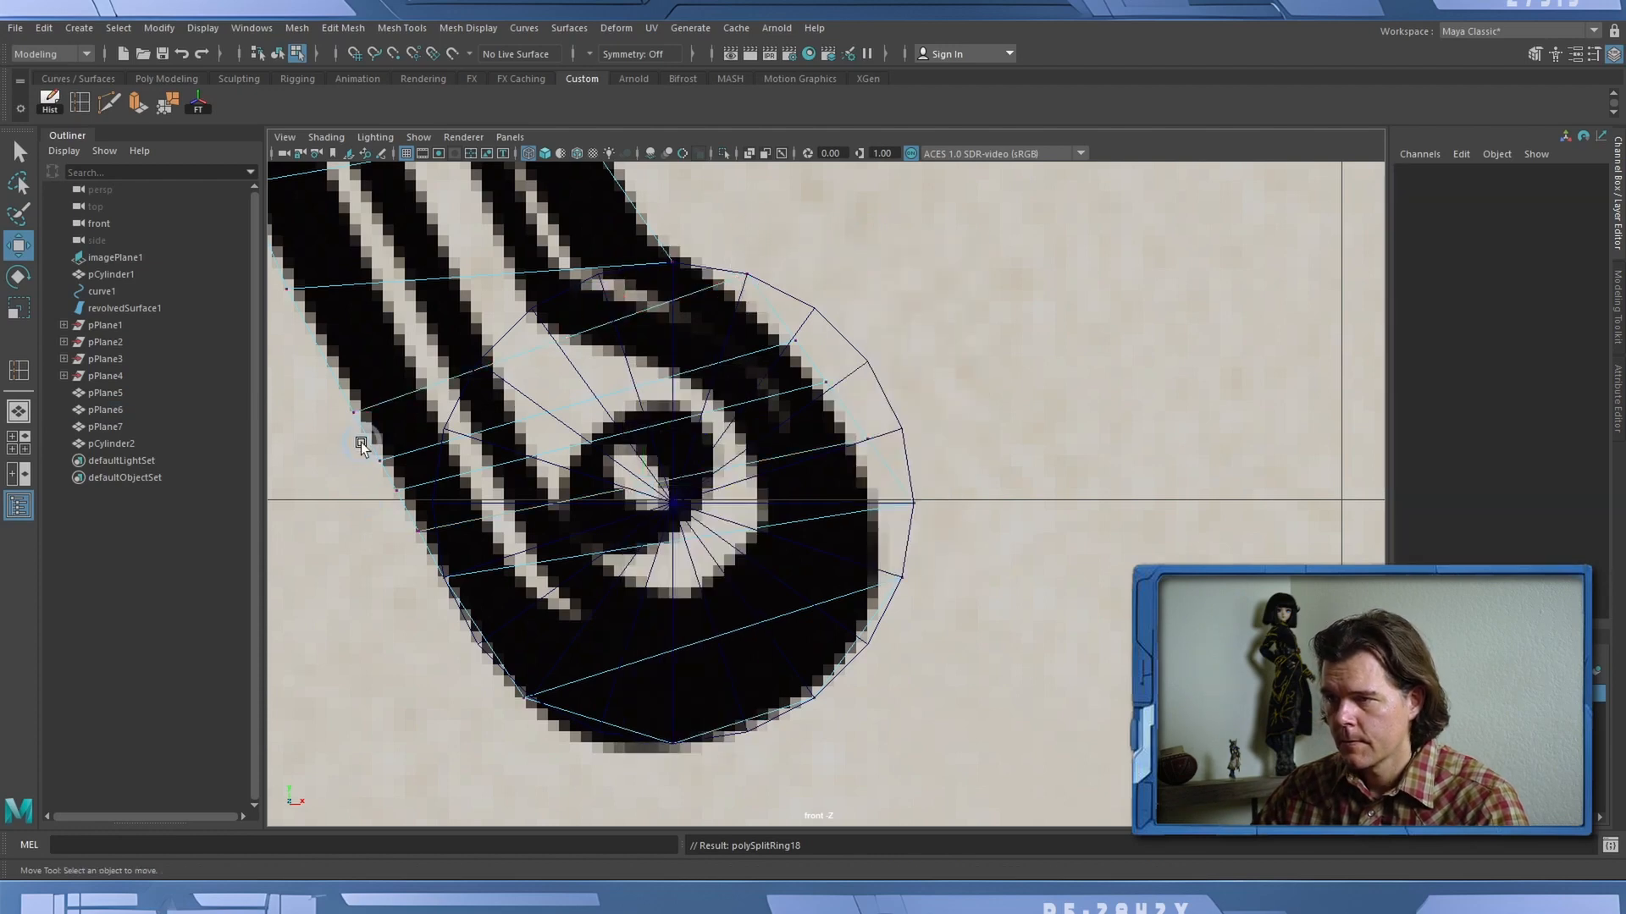
click(443, 580)
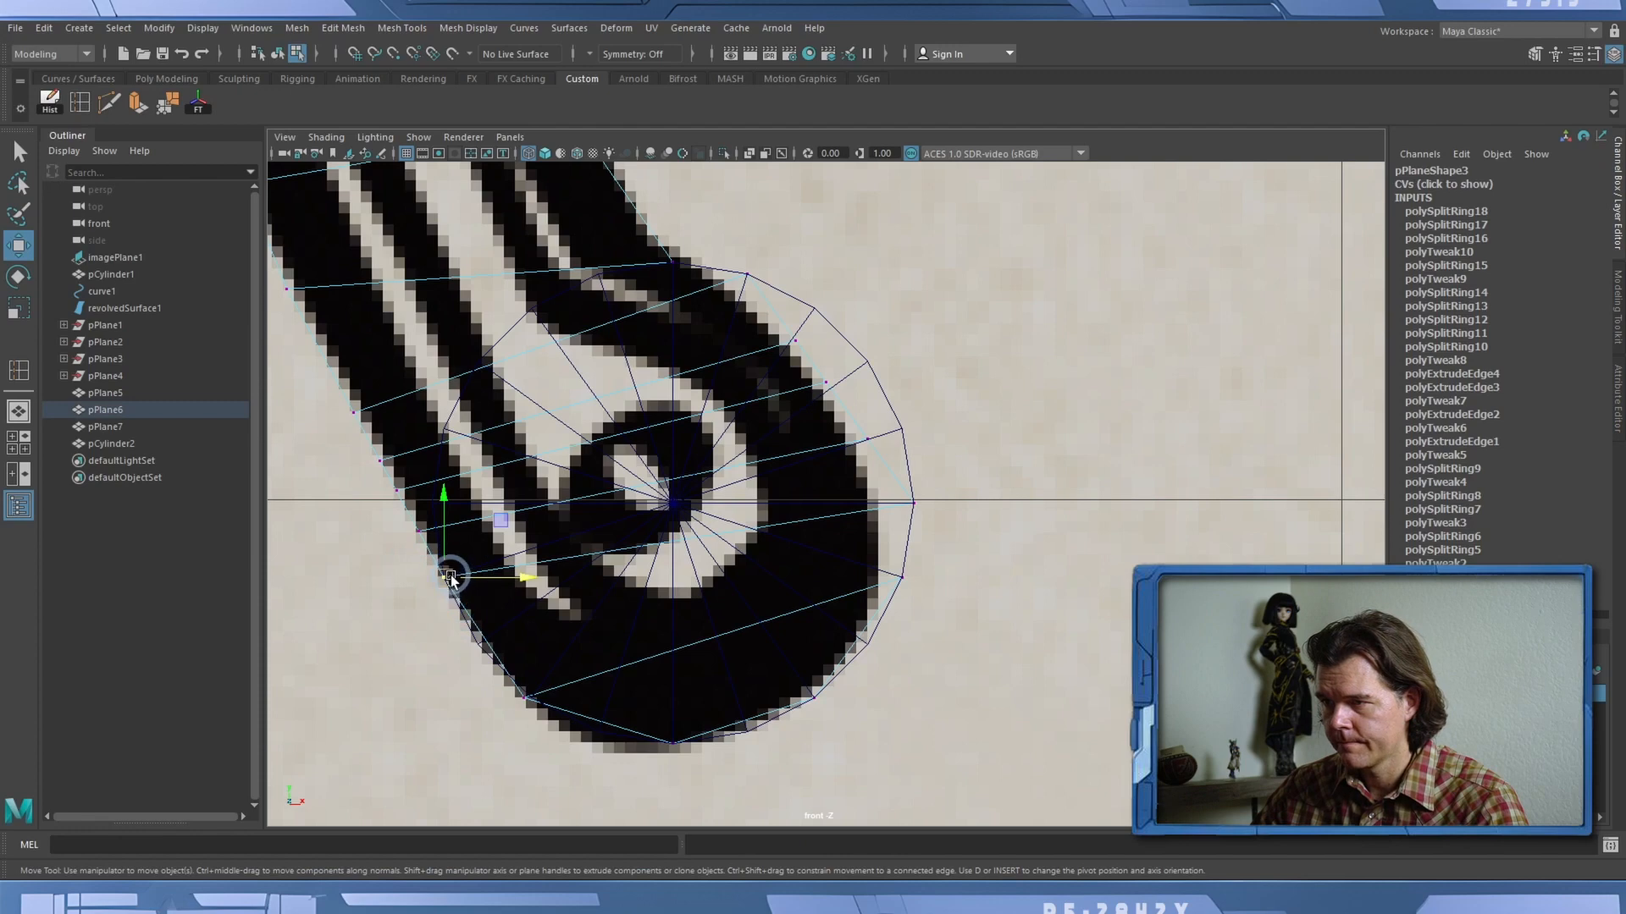
drag(443, 576, 457, 662)
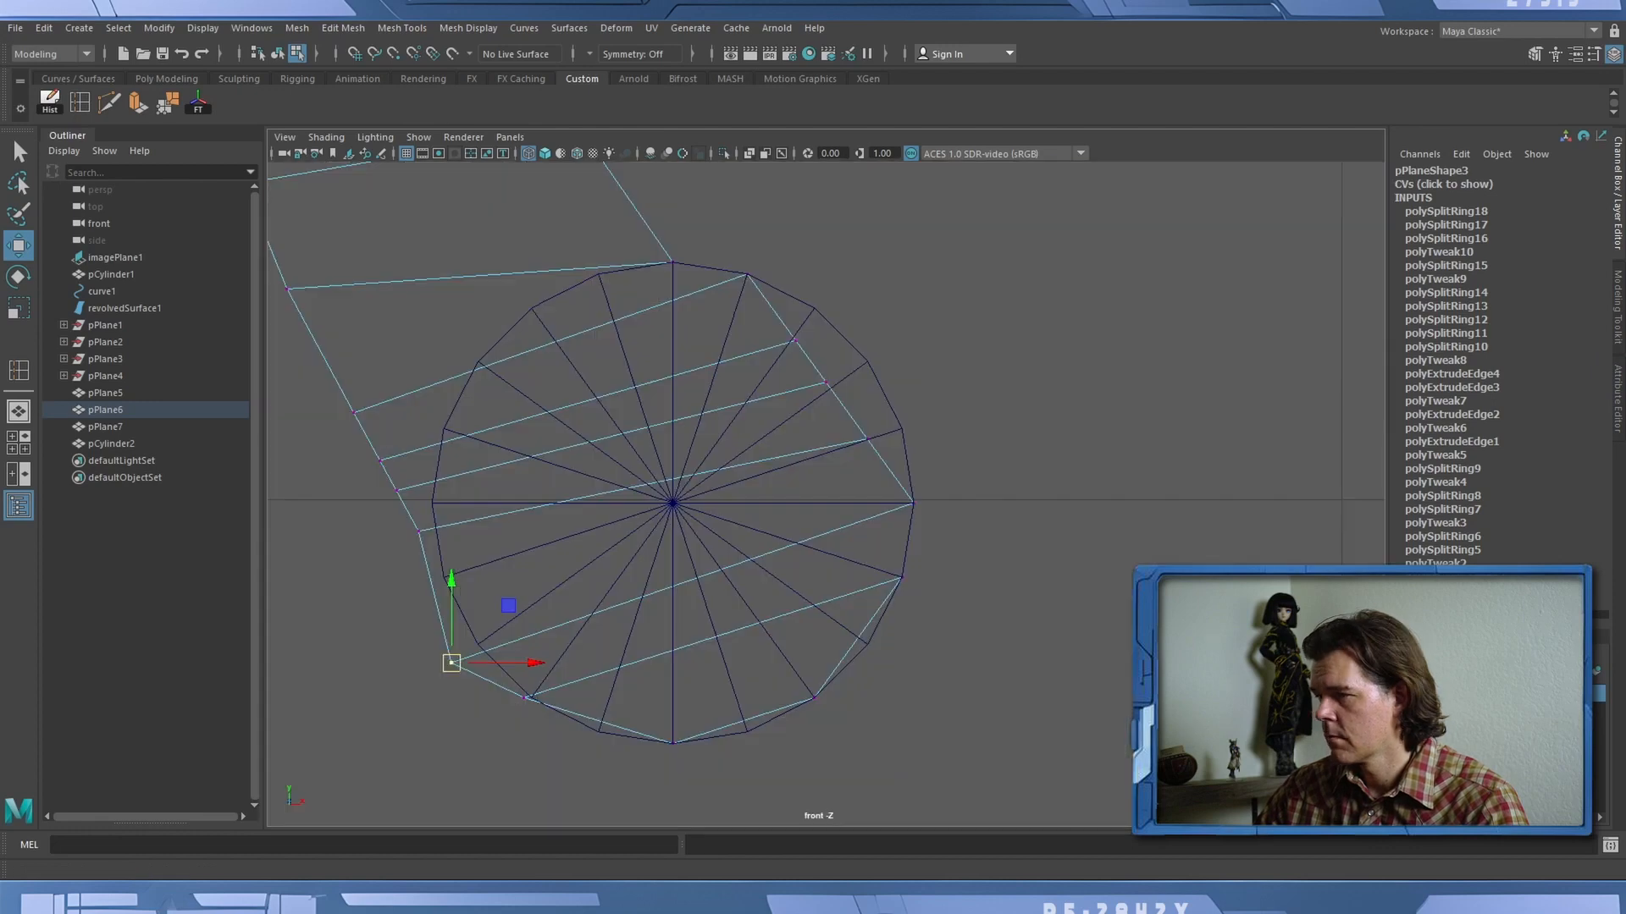
key(v)
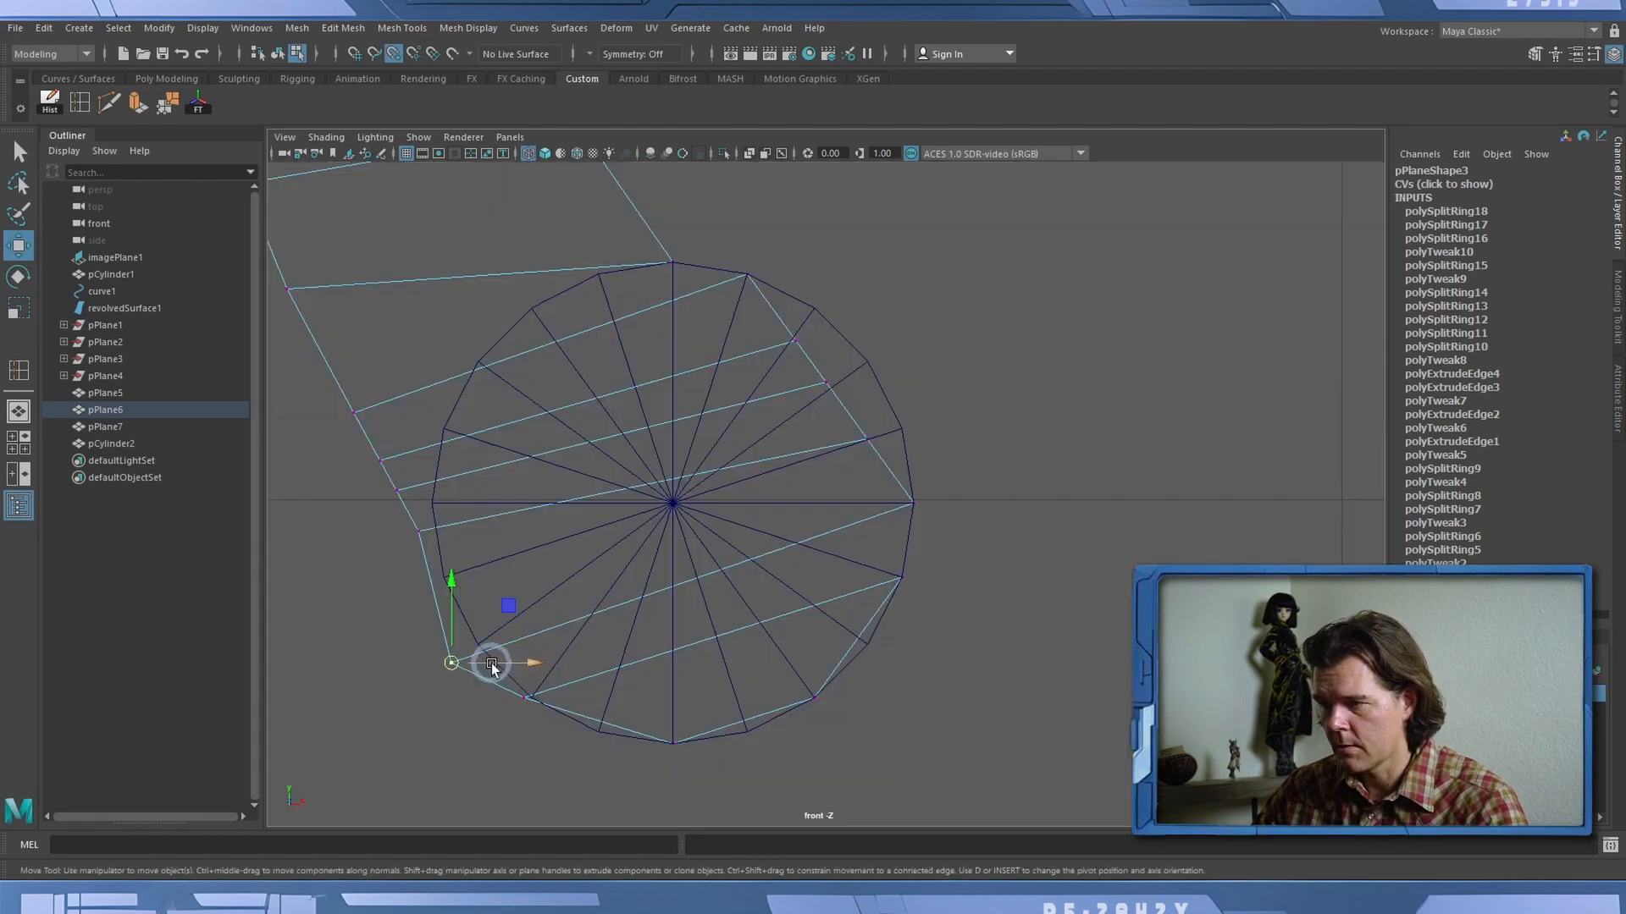
drag(491, 661, 493, 614)
key(v)
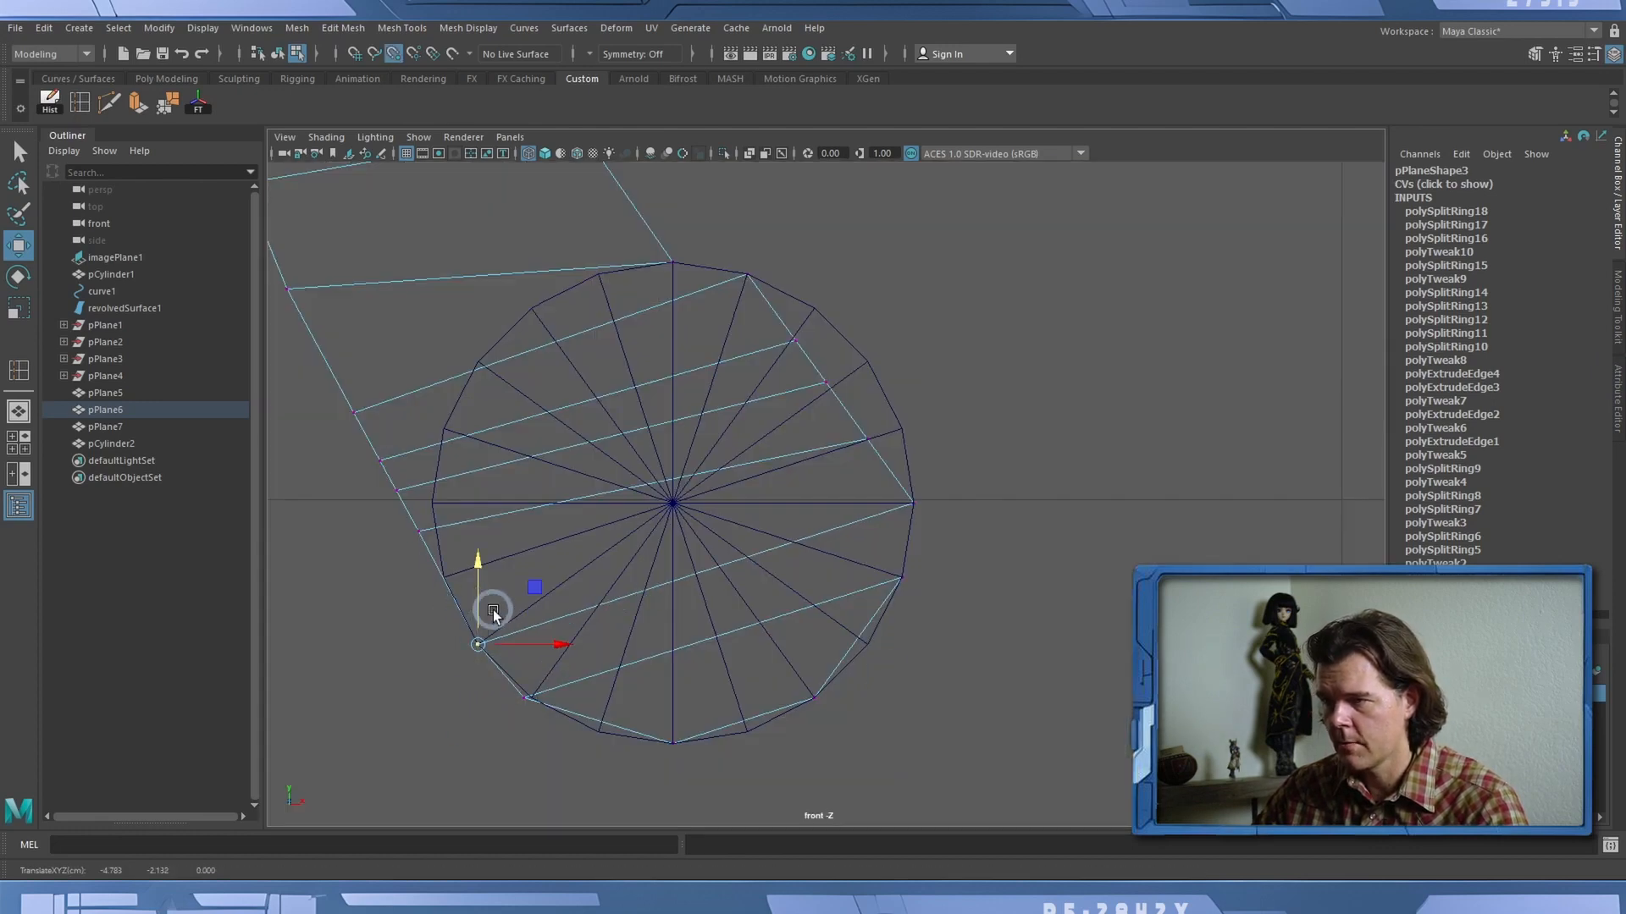
Snap the outer-side end of the lowest new edge loop onto the cylinder rim vertex just below centre height.
drag(381, 520, 431, 565)
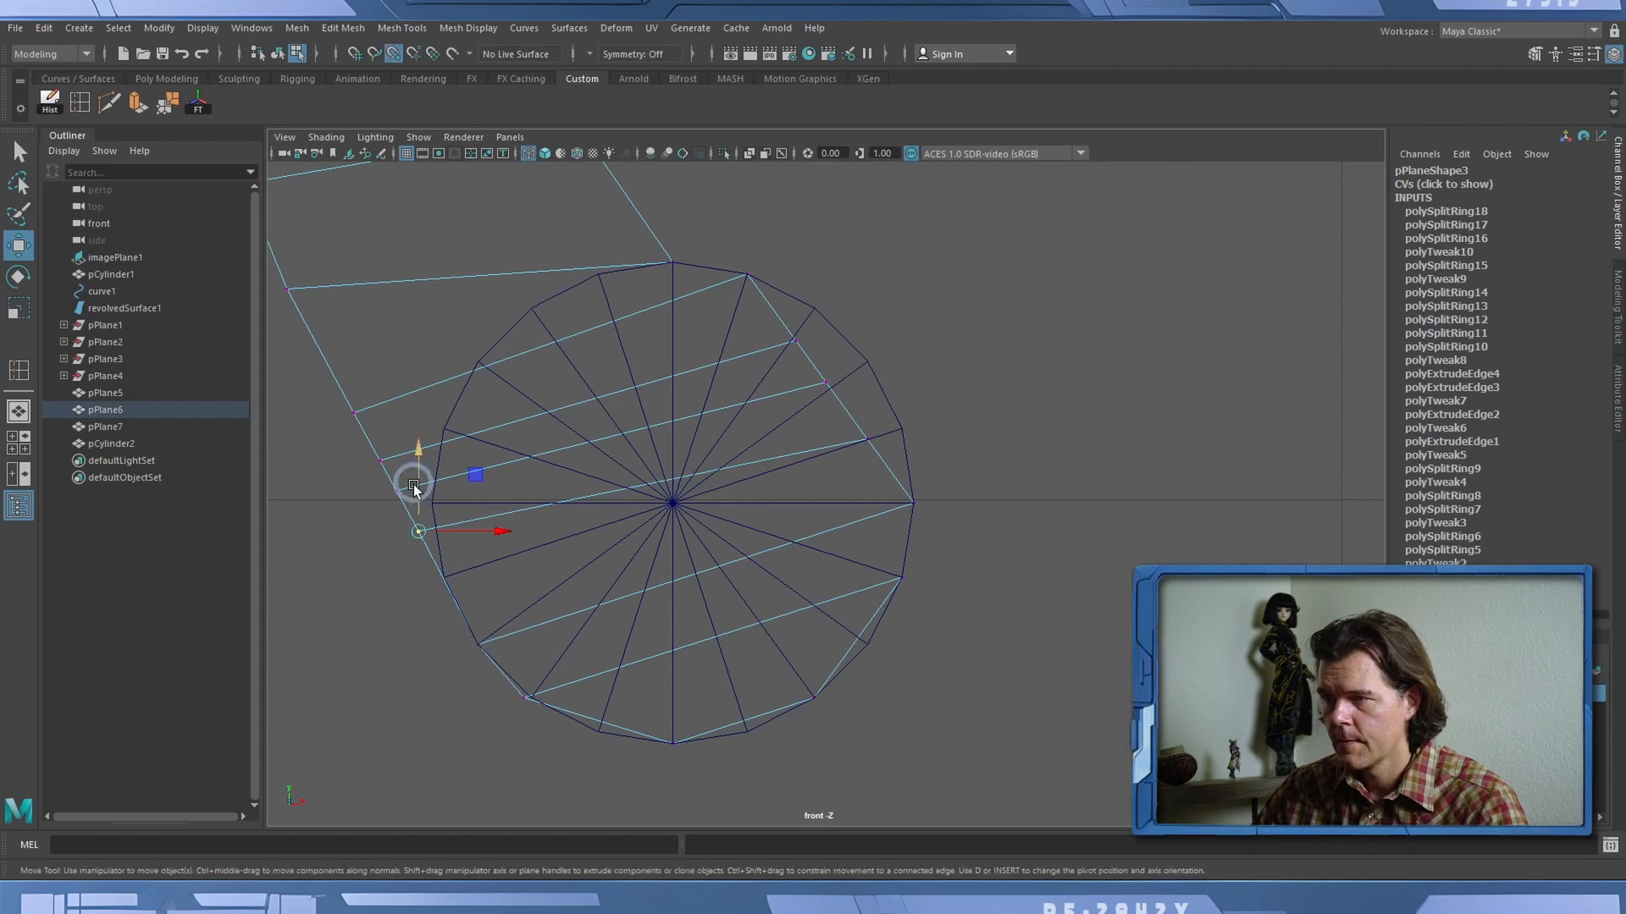
key(v)
drag(417, 486, 456, 574)
Space the remaining outer-side vertices evenly along the straight edge above the cylinder and check the shape in smooth preview.
drag(366, 484, 386, 454)
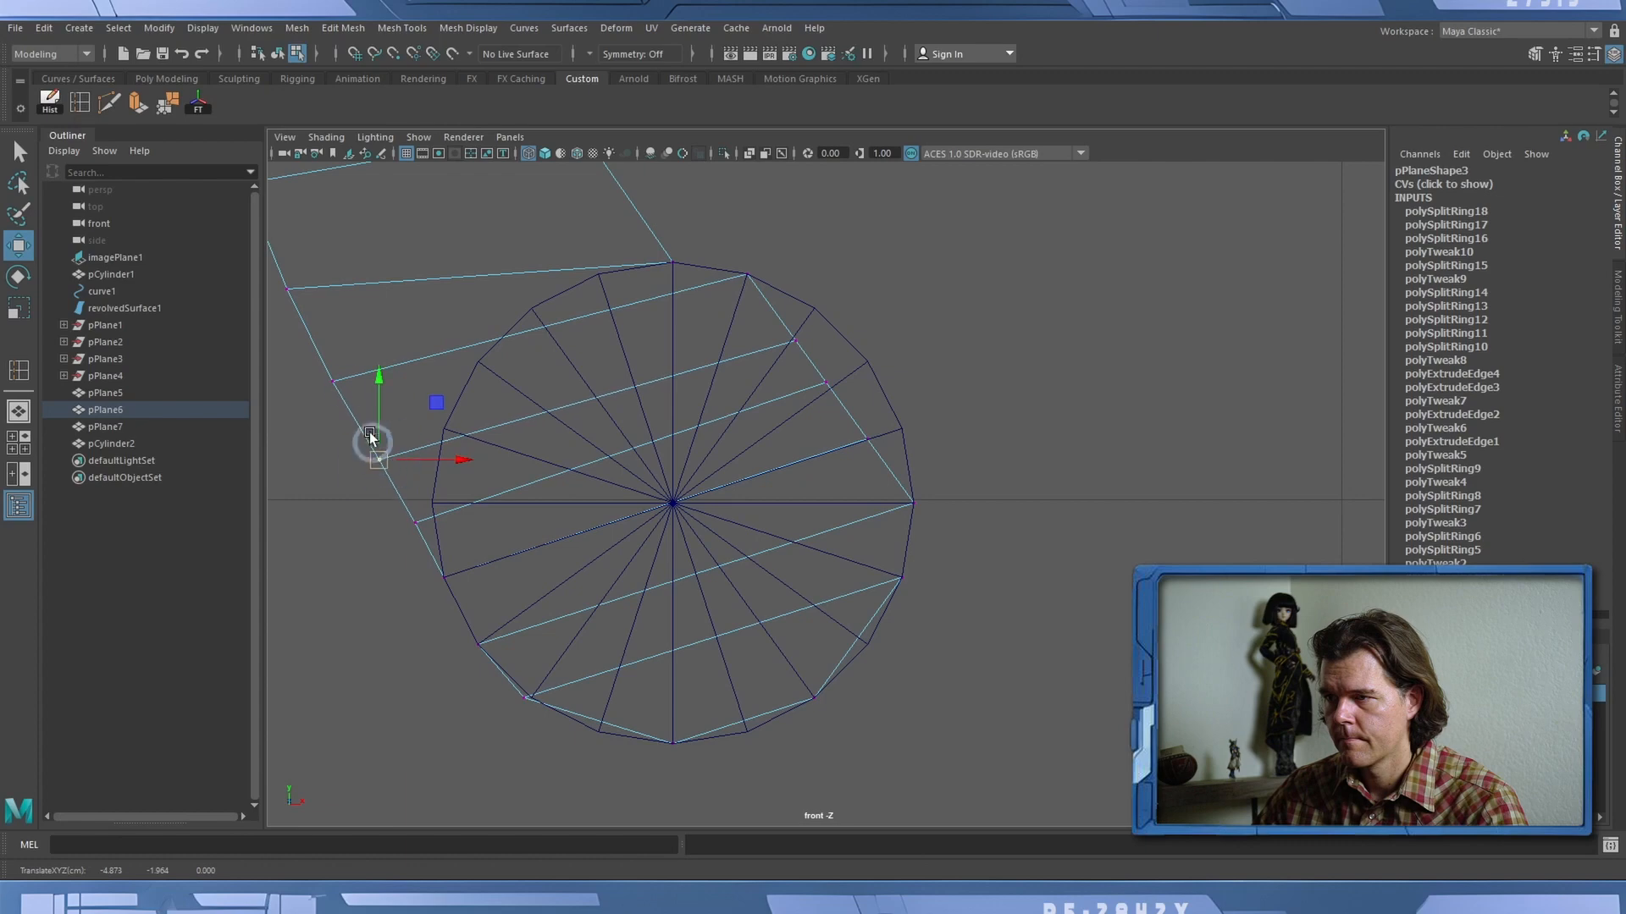
drag(310, 350, 388, 383)
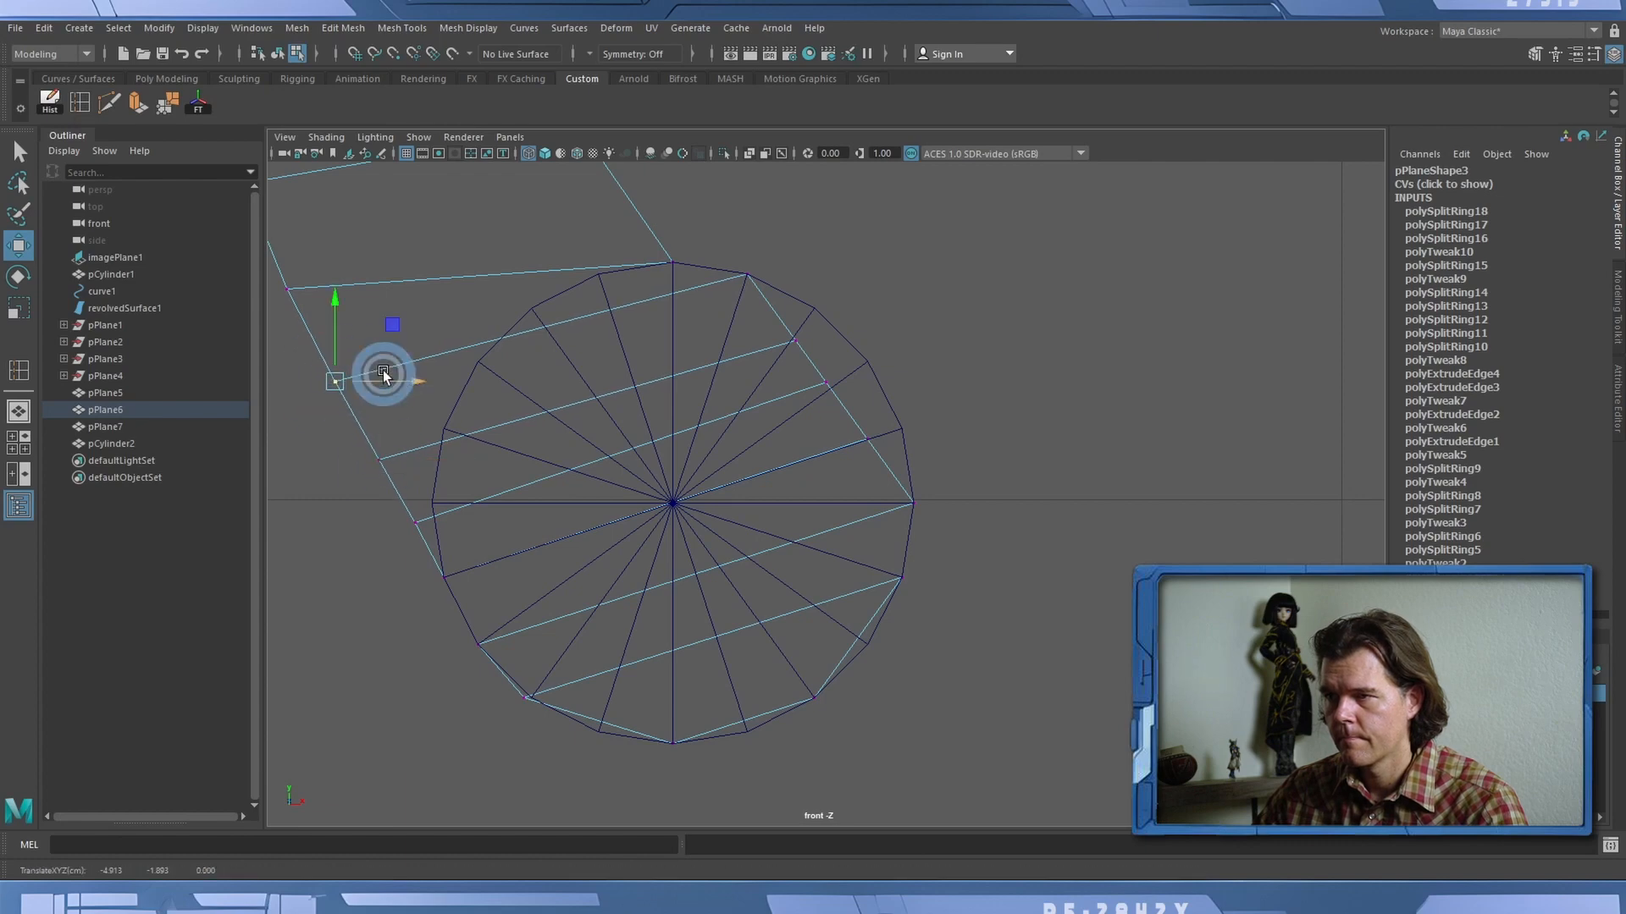
key(3)
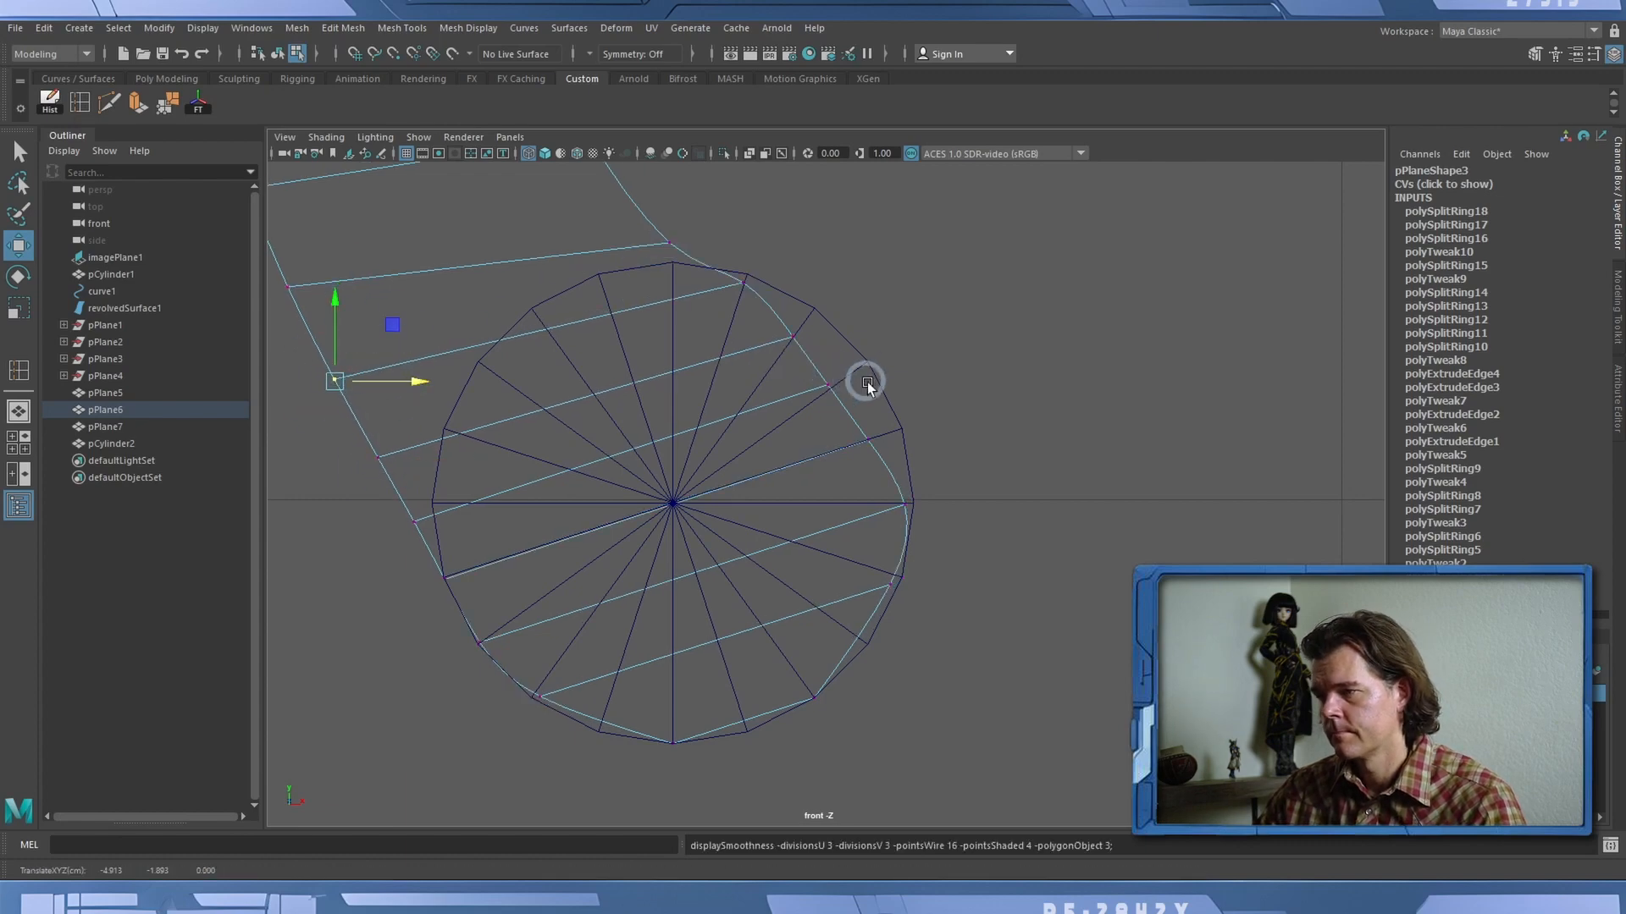
key(1)
Insert one edge loop across the lower part of the tip, between its two lowest cross edges.
alt+middle_drag(943, 595, 867, 516)
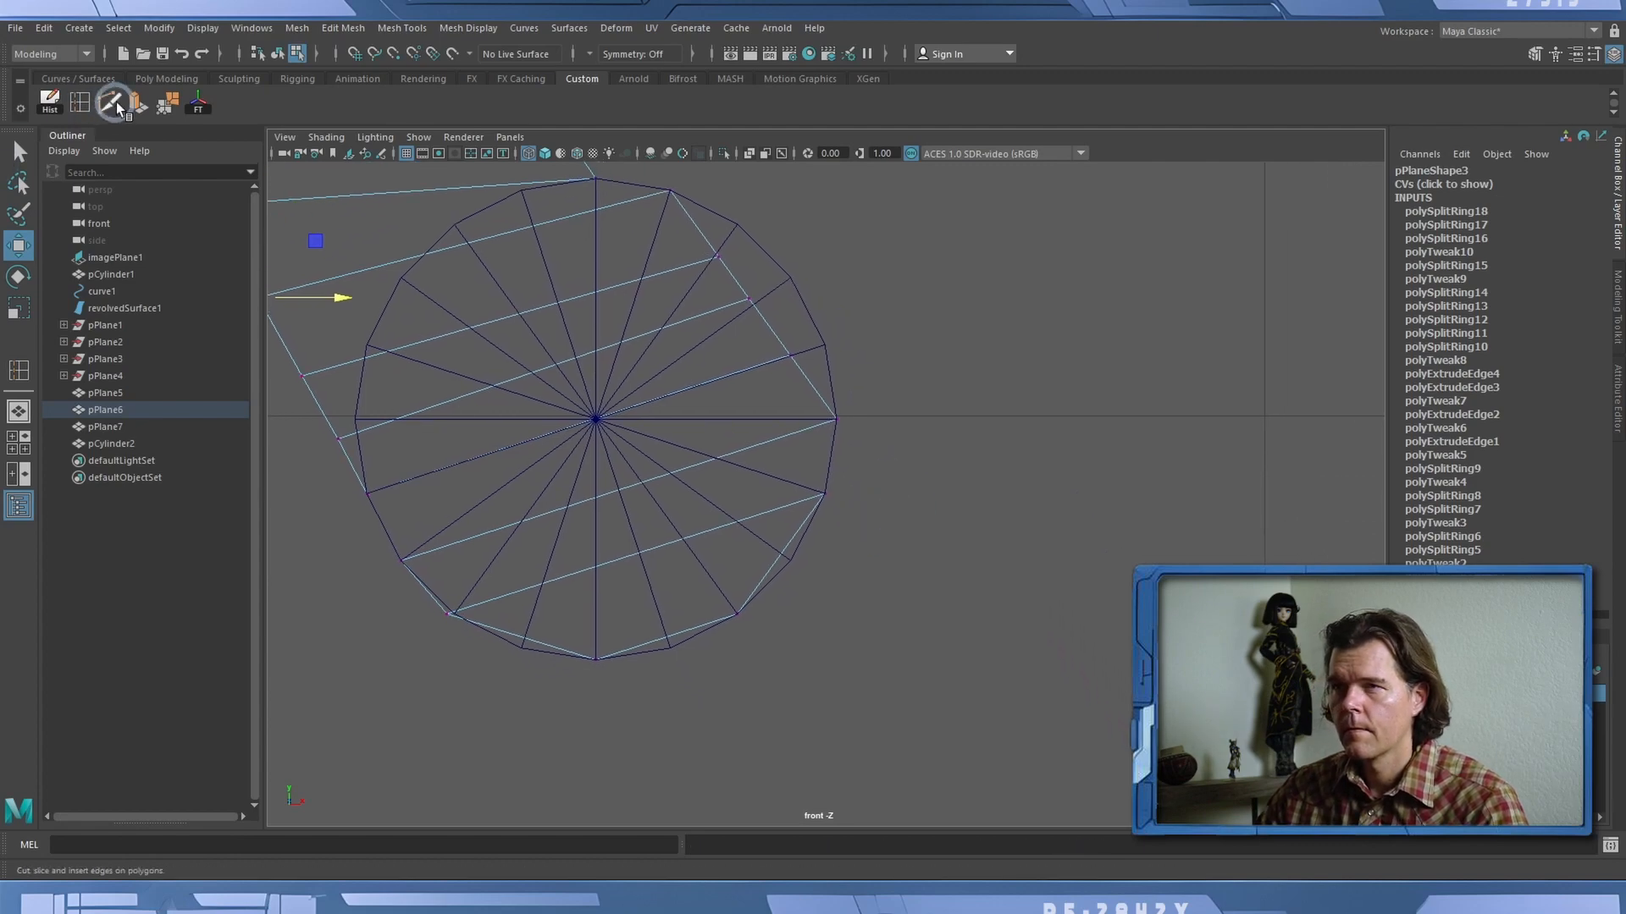
click(81, 108)
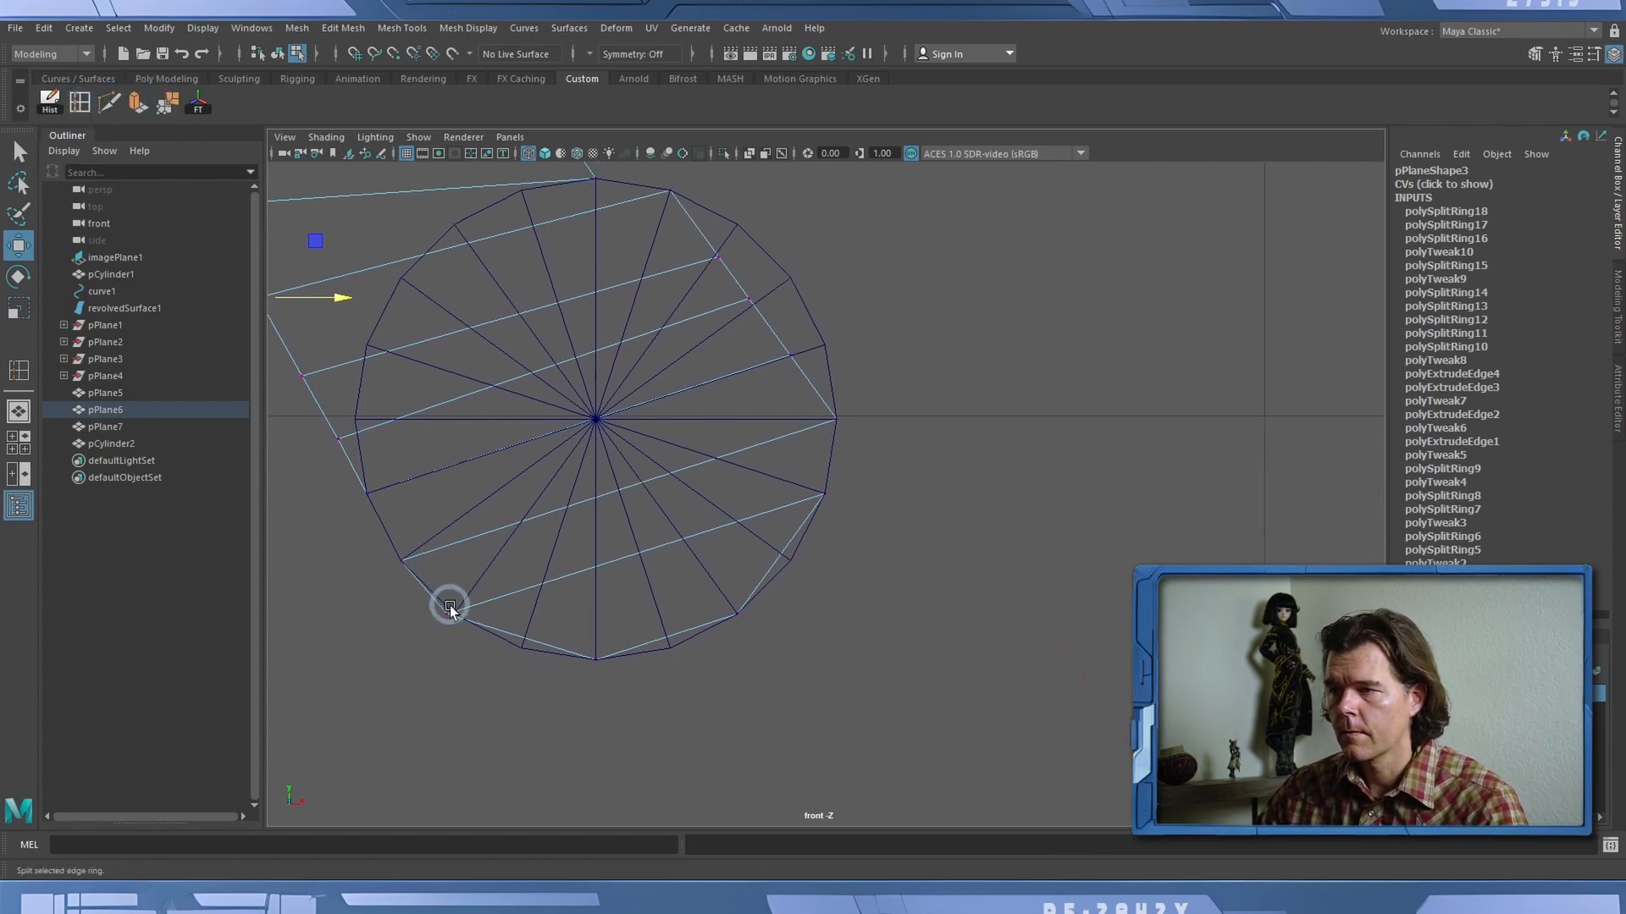
click(526, 643)
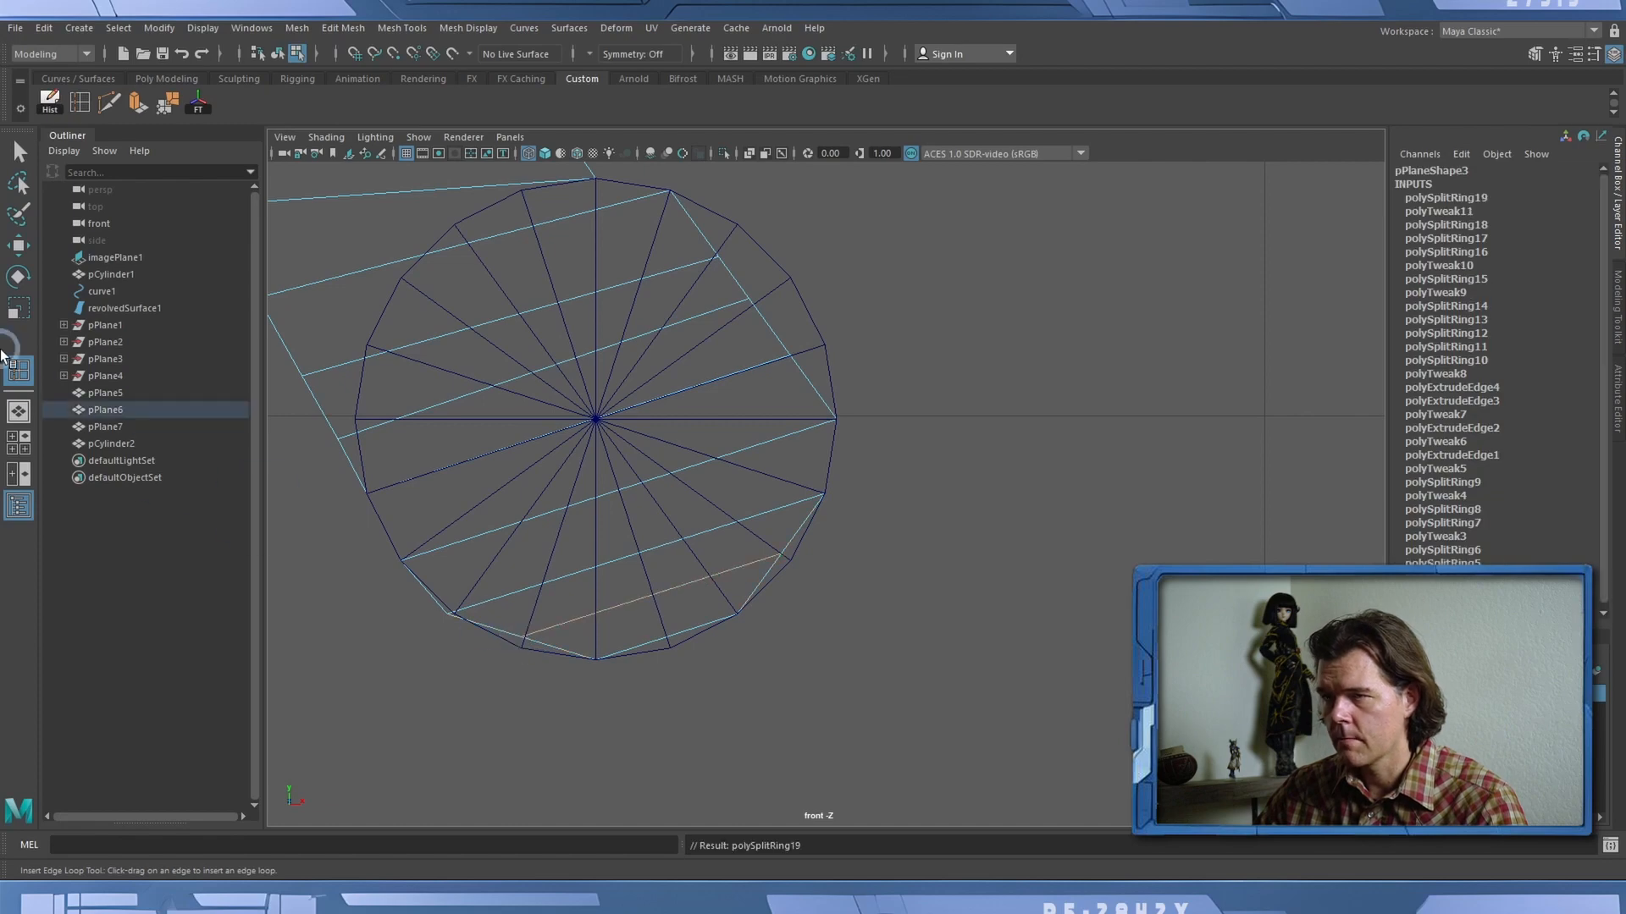
click(17, 248)
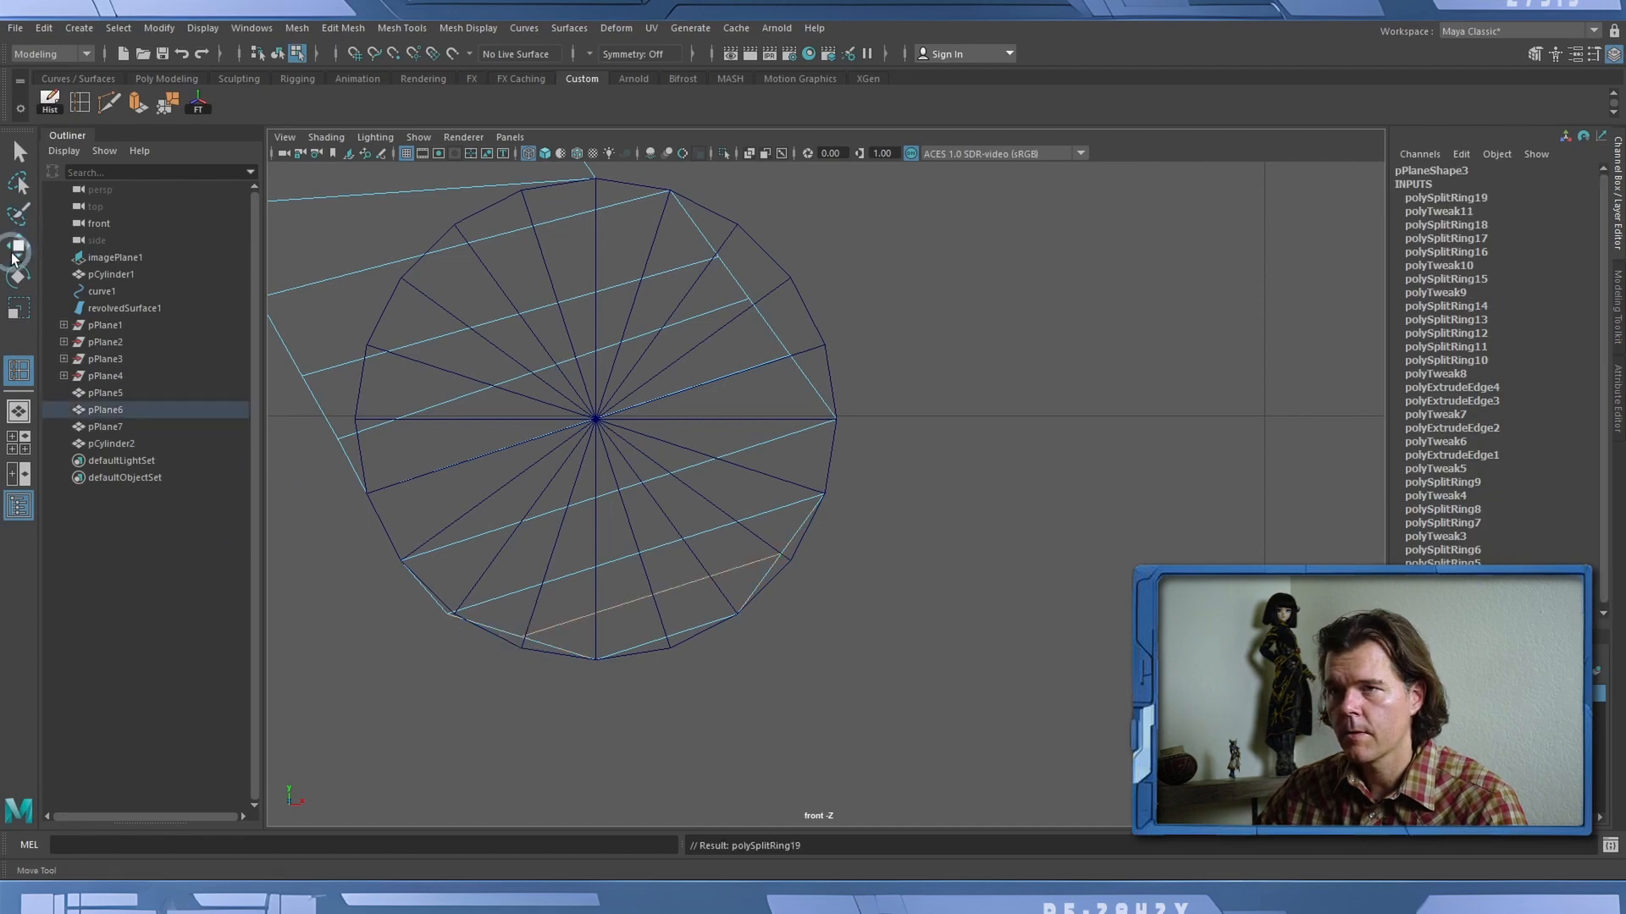
Snap both end vertices of the new lower edge loop onto the matching cylinder rim vertices.
right_click(619, 607)
right_drag(619, 606, 533, 430)
drag(508, 625, 546, 669)
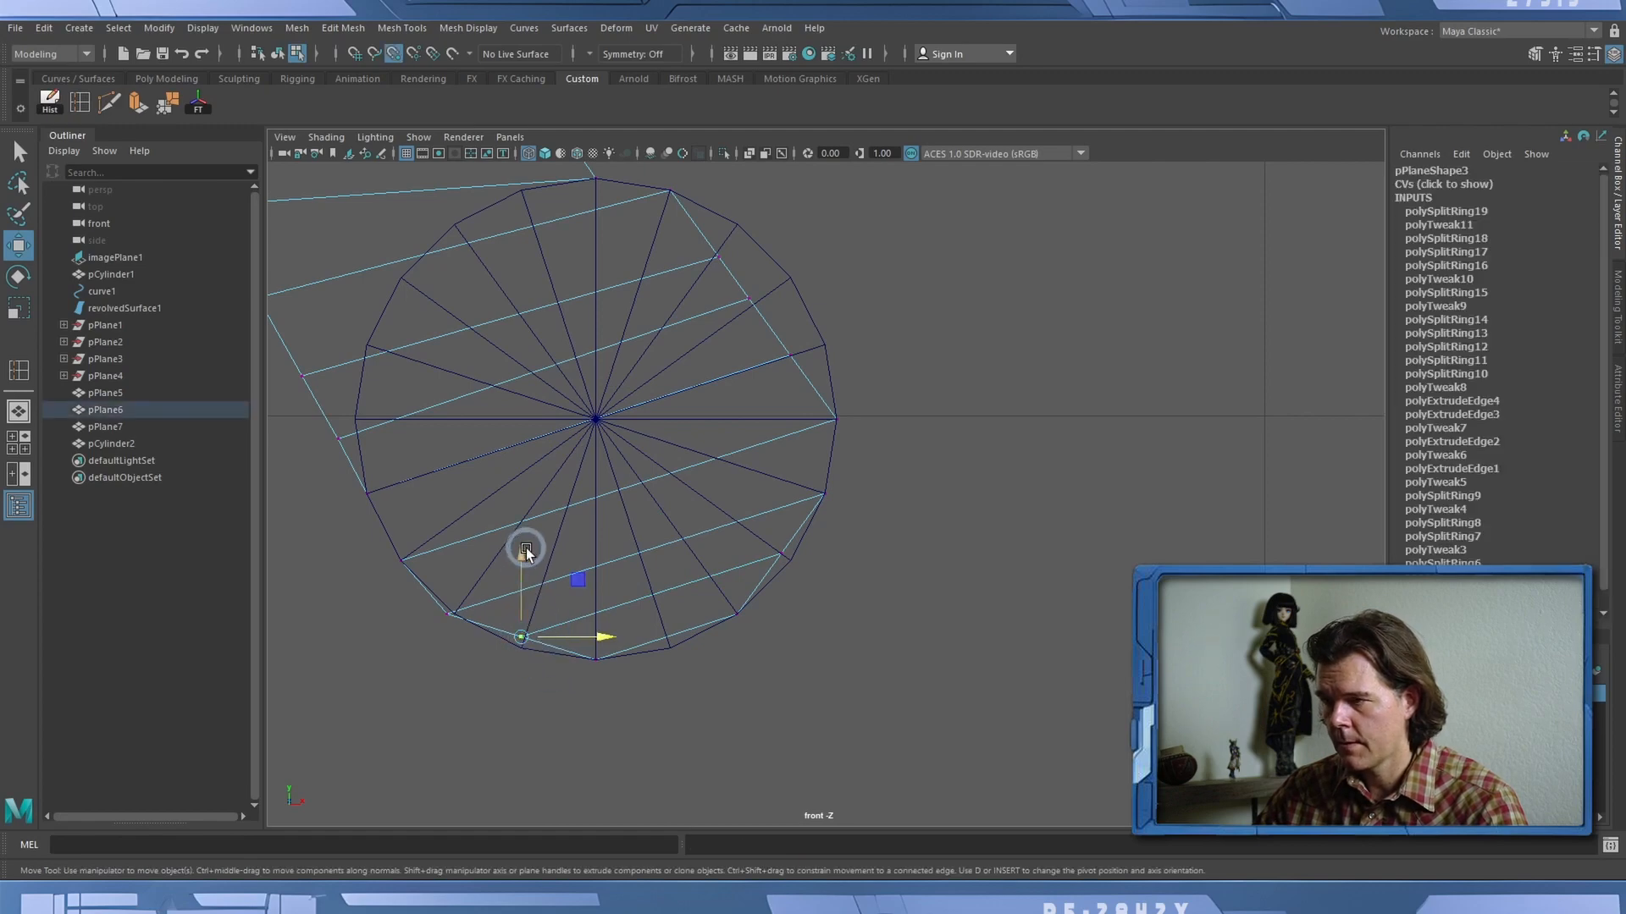
drag(526, 552, 526, 566)
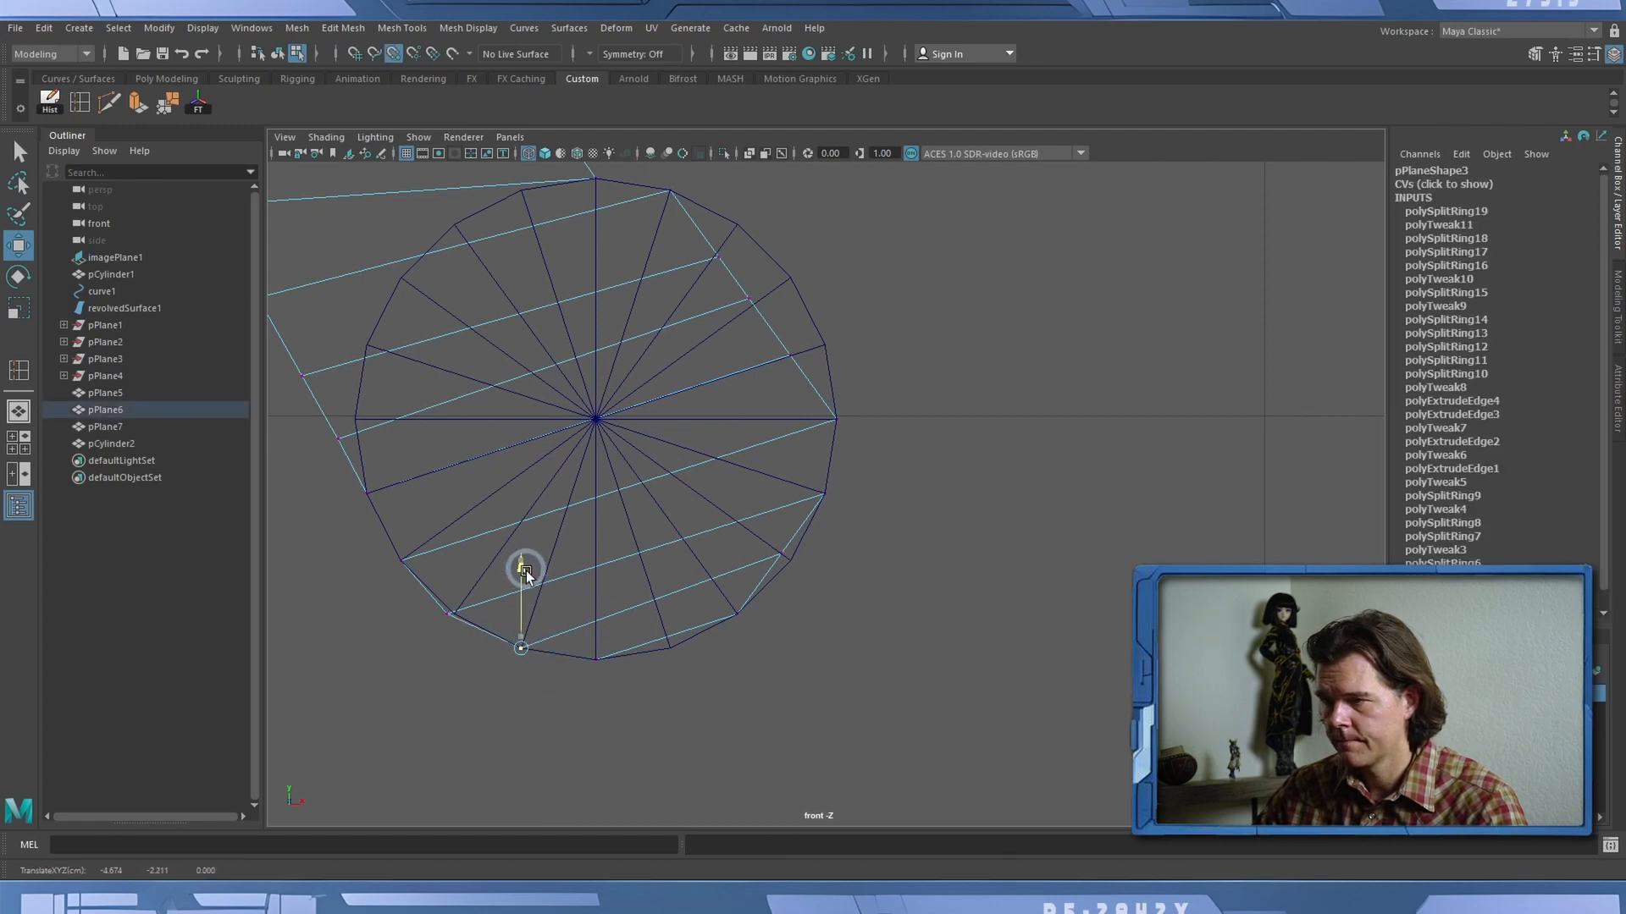
click(765, 540)
drag(813, 553, 827, 552)
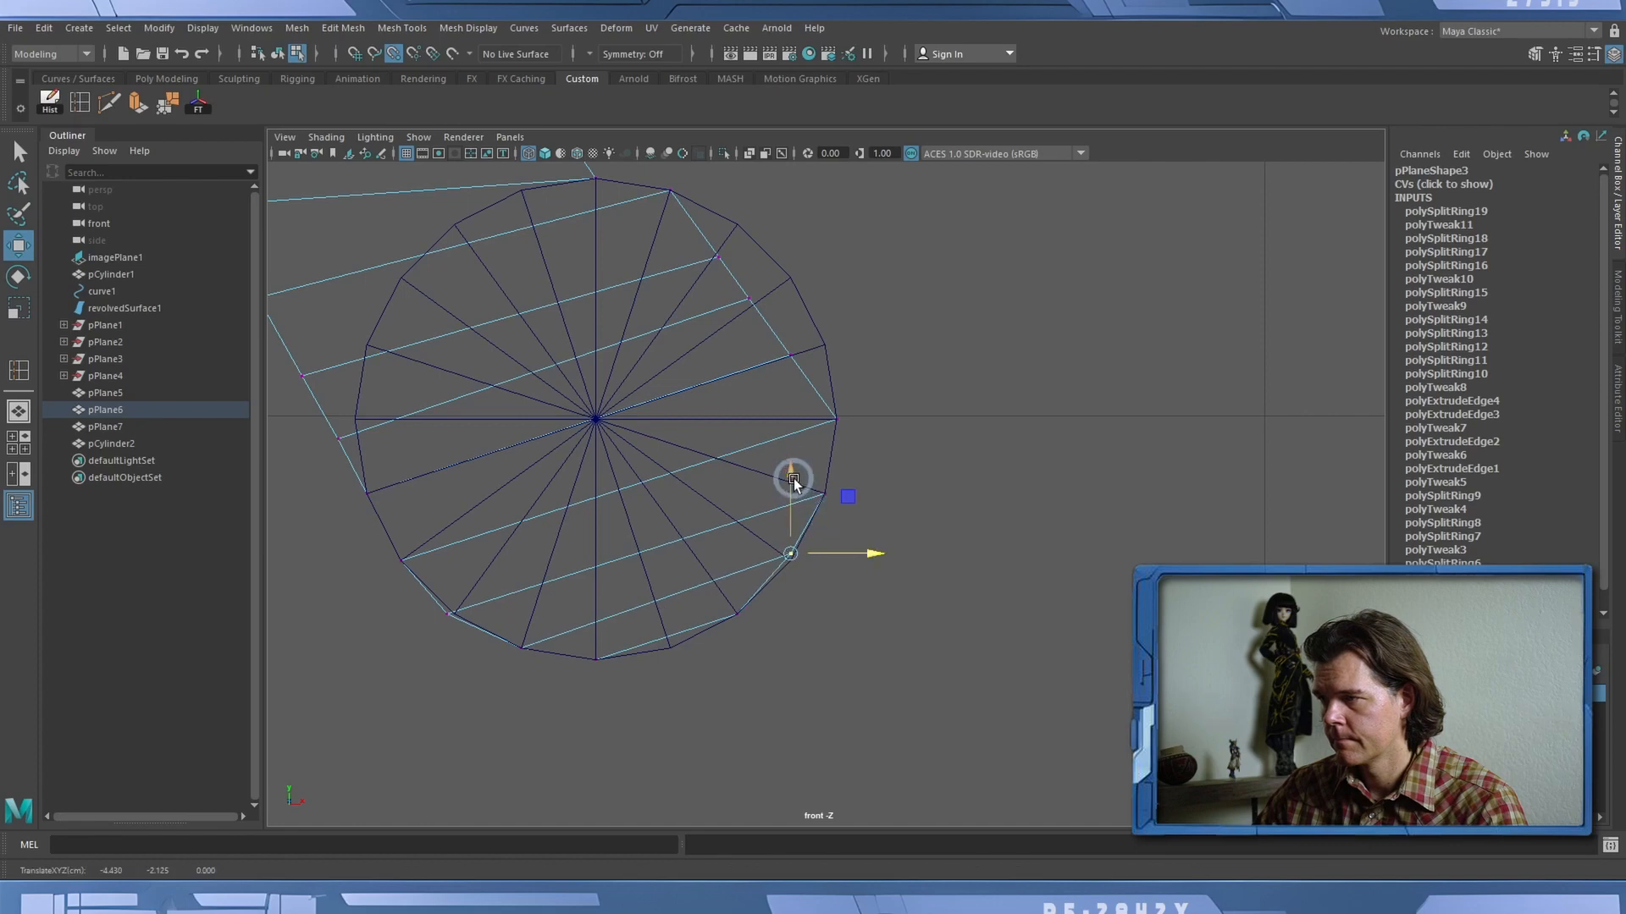
drag(794, 482, 792, 490)
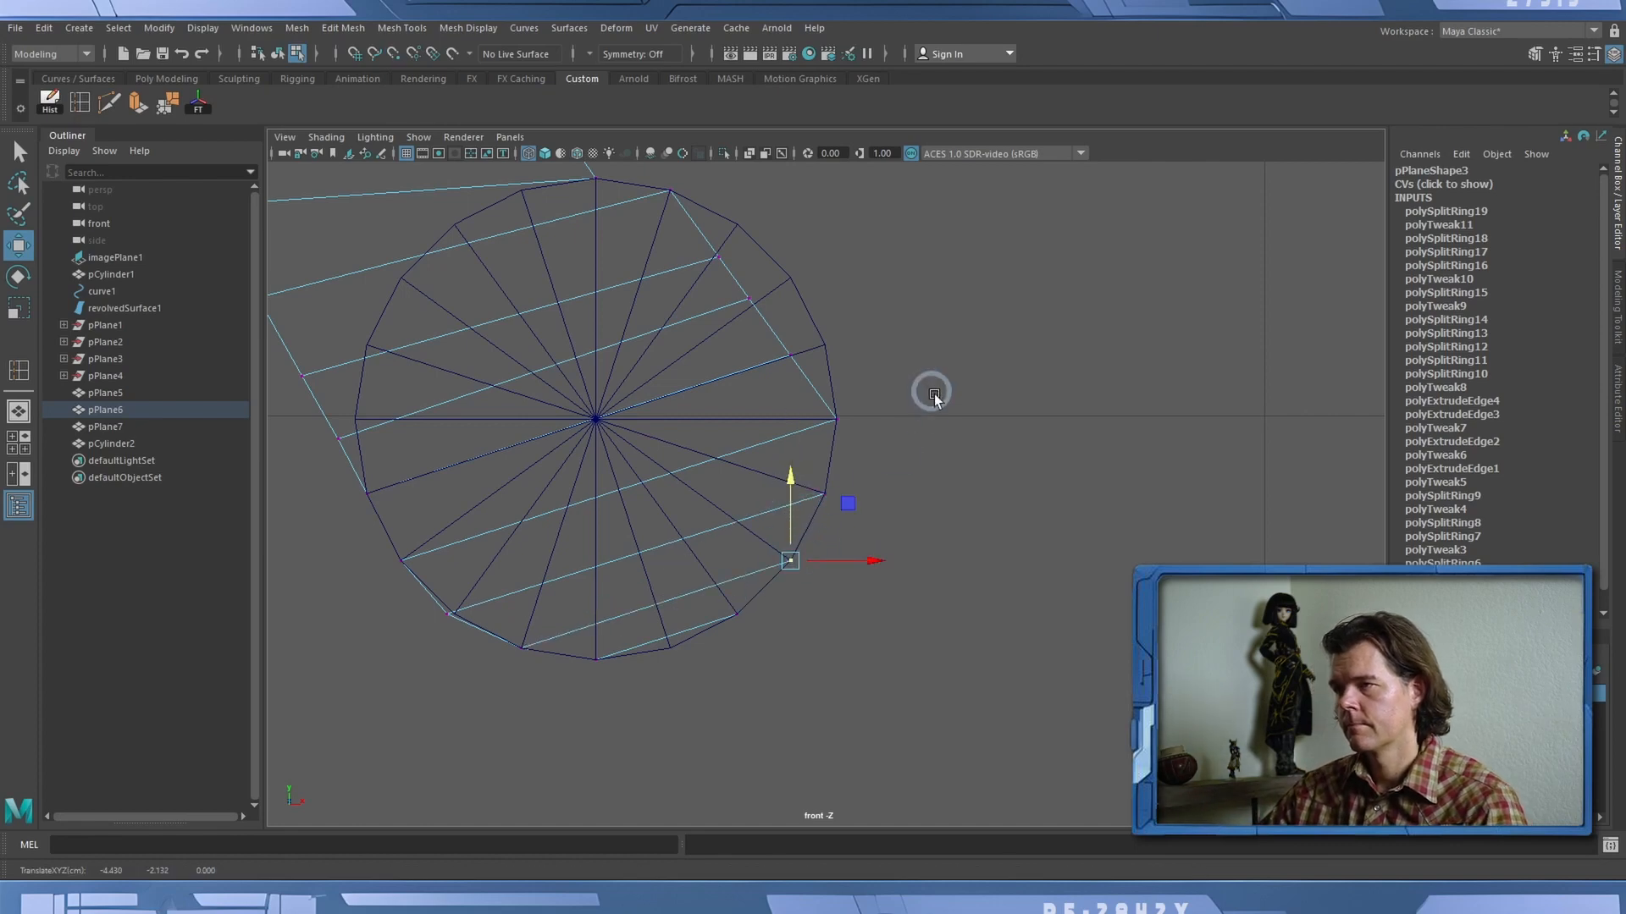
Snap the plane's second and third outer-side vertices on the cylinder's upper curve onto the matching rim vertices.
alt+middle_drag(796, 305, 789, 394)
drag(693, 331, 765, 364)
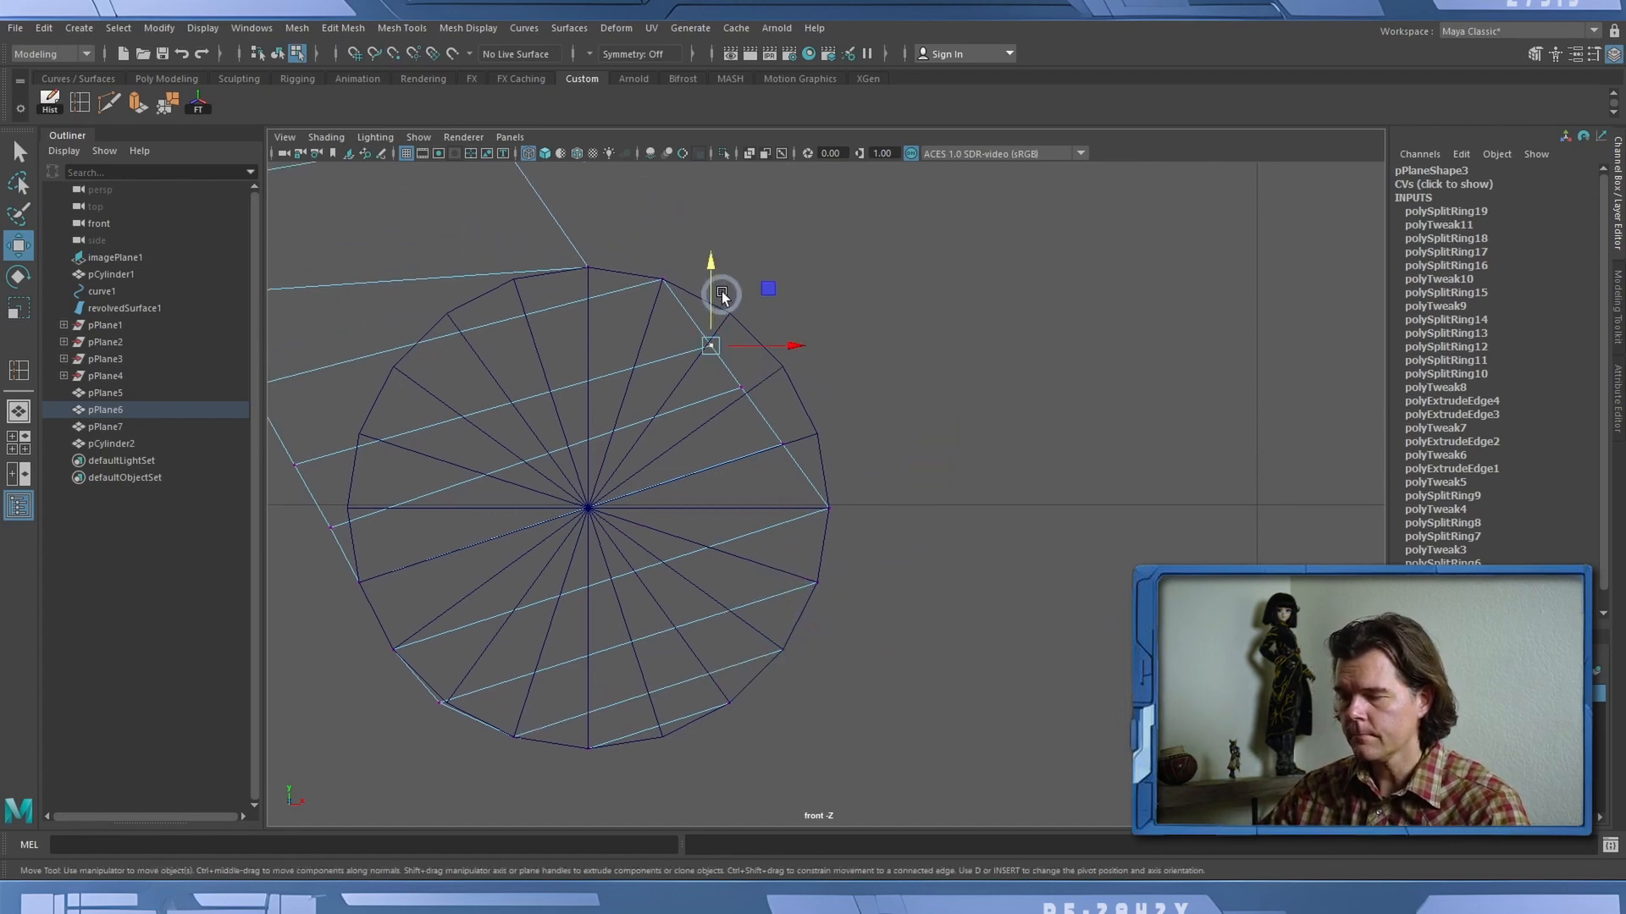
drag(721, 295, 786, 313)
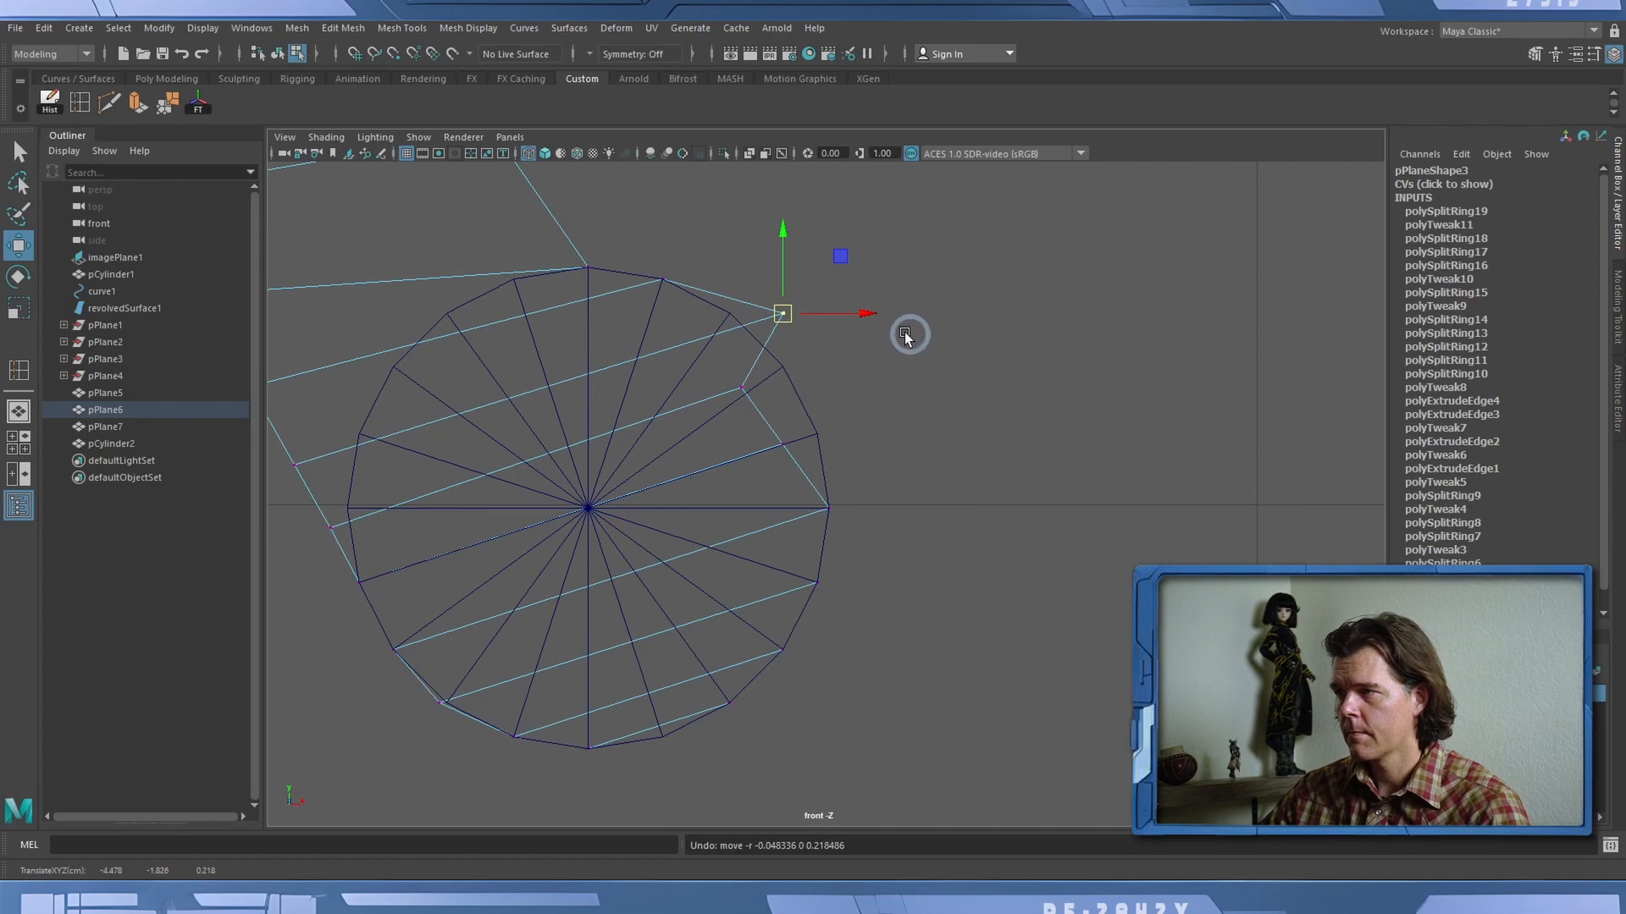
key(ctrl+z)
key(v)
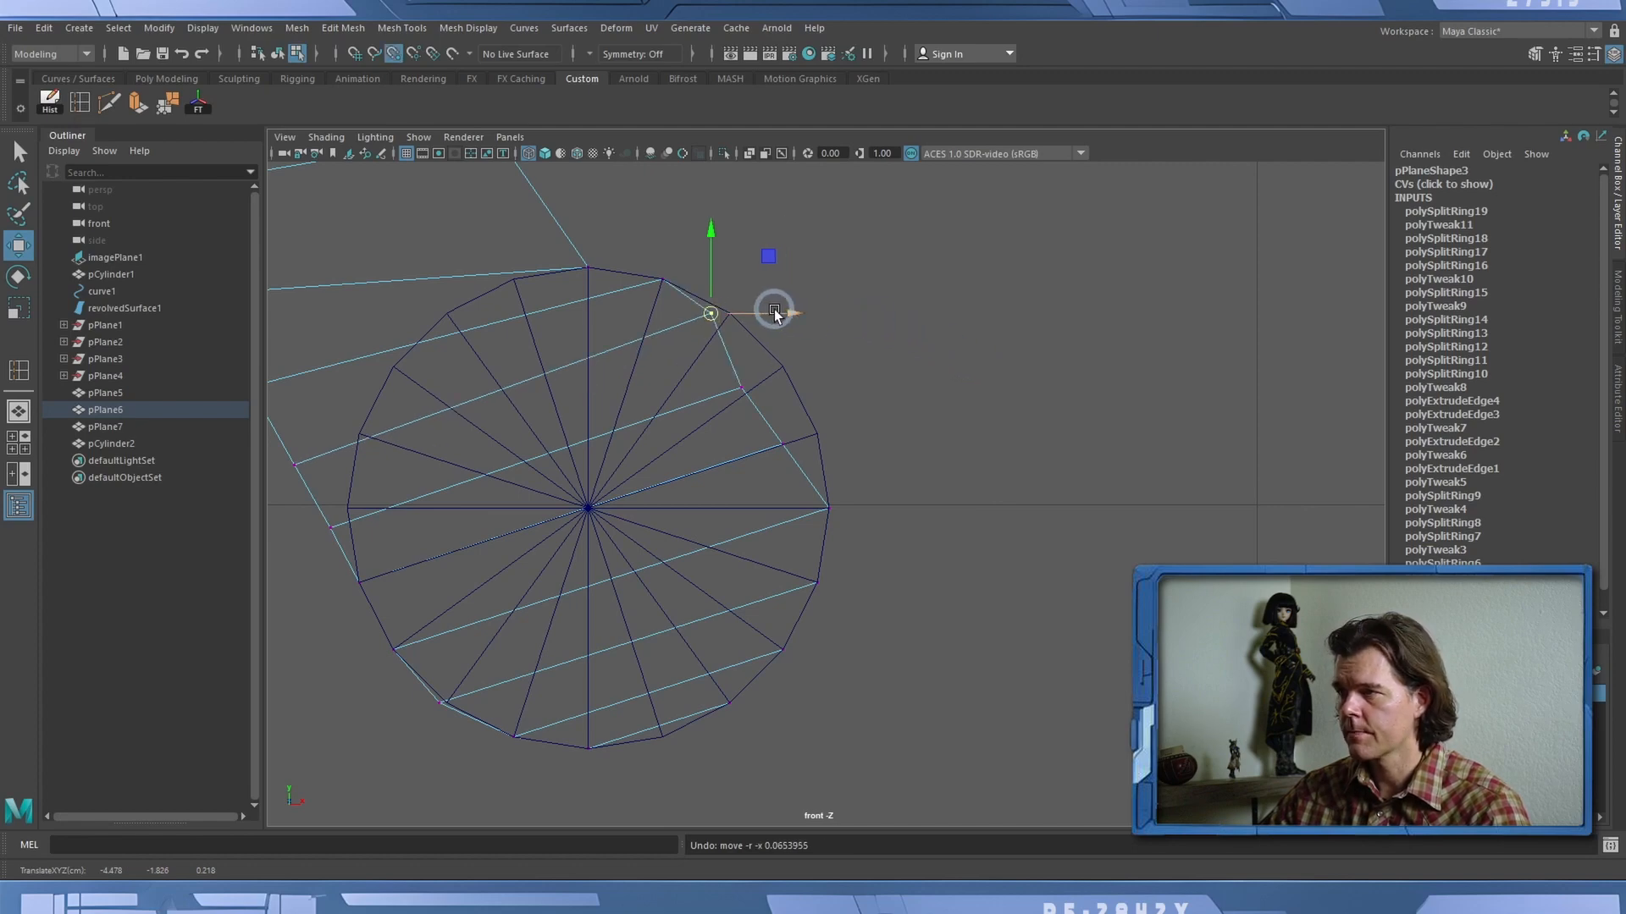
mouse_move(774, 311)
mouse_down()
mouse_move(736, 391)
mouse_move(786, 409)
mouse_move(827, 384)
mouse_move(784, 319)
mouse_up()
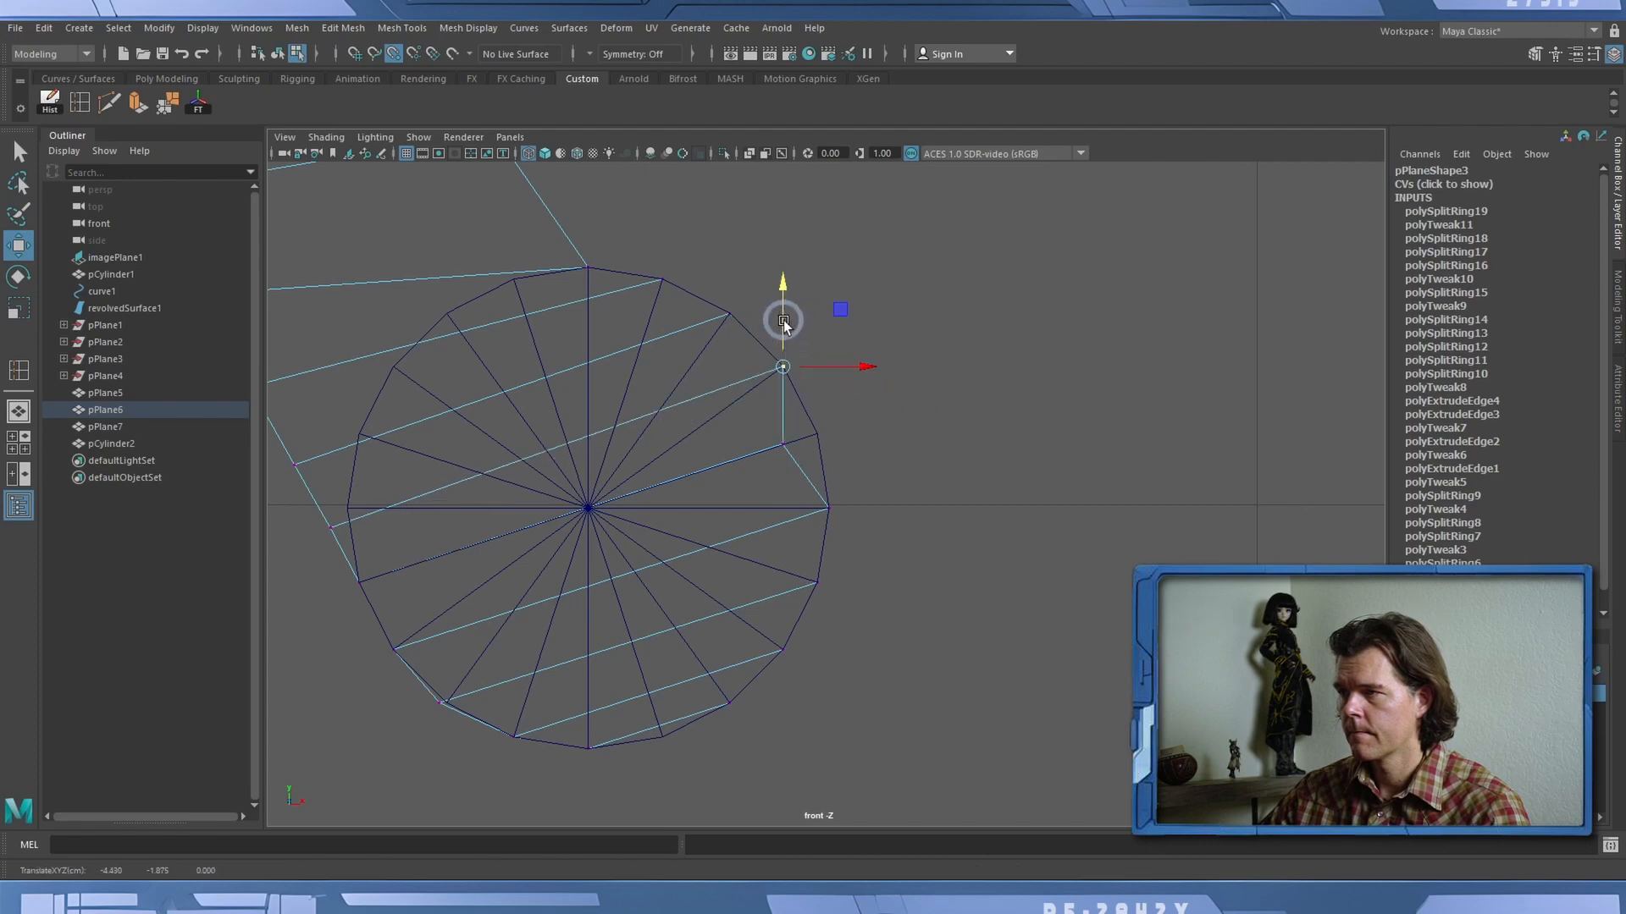
Snap the remaining outer-side vertex just above centre height onto the cylinder rim and check the rounded tip in smooth preview.
drag(754, 421, 880, 442)
key(v)
drag(821, 383, 831, 423)
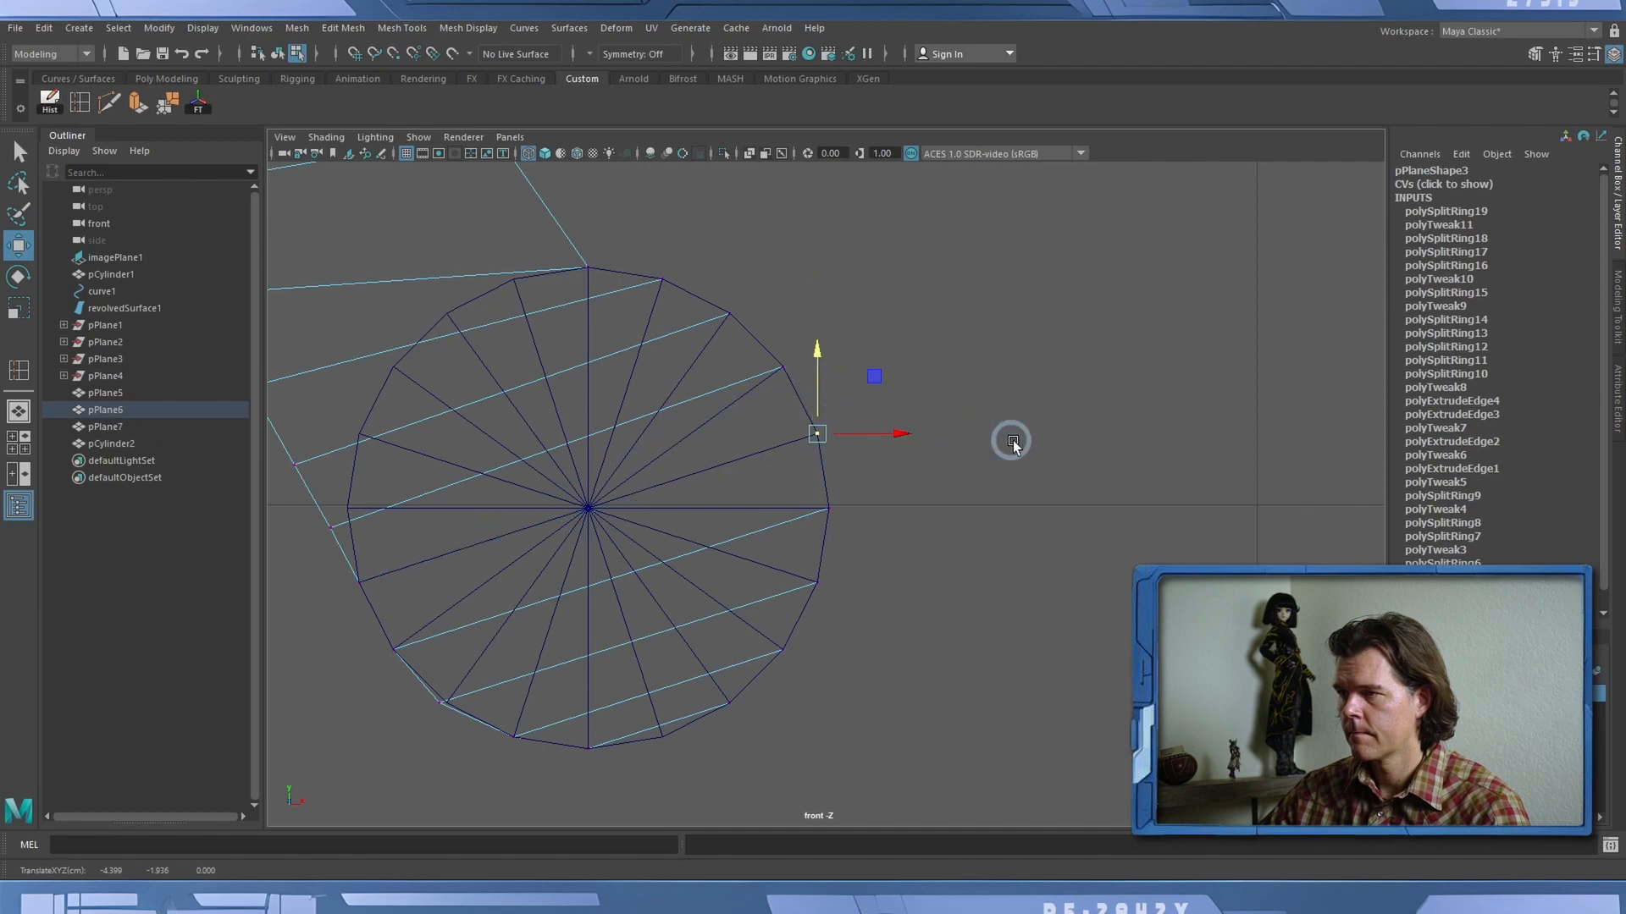
key(3)
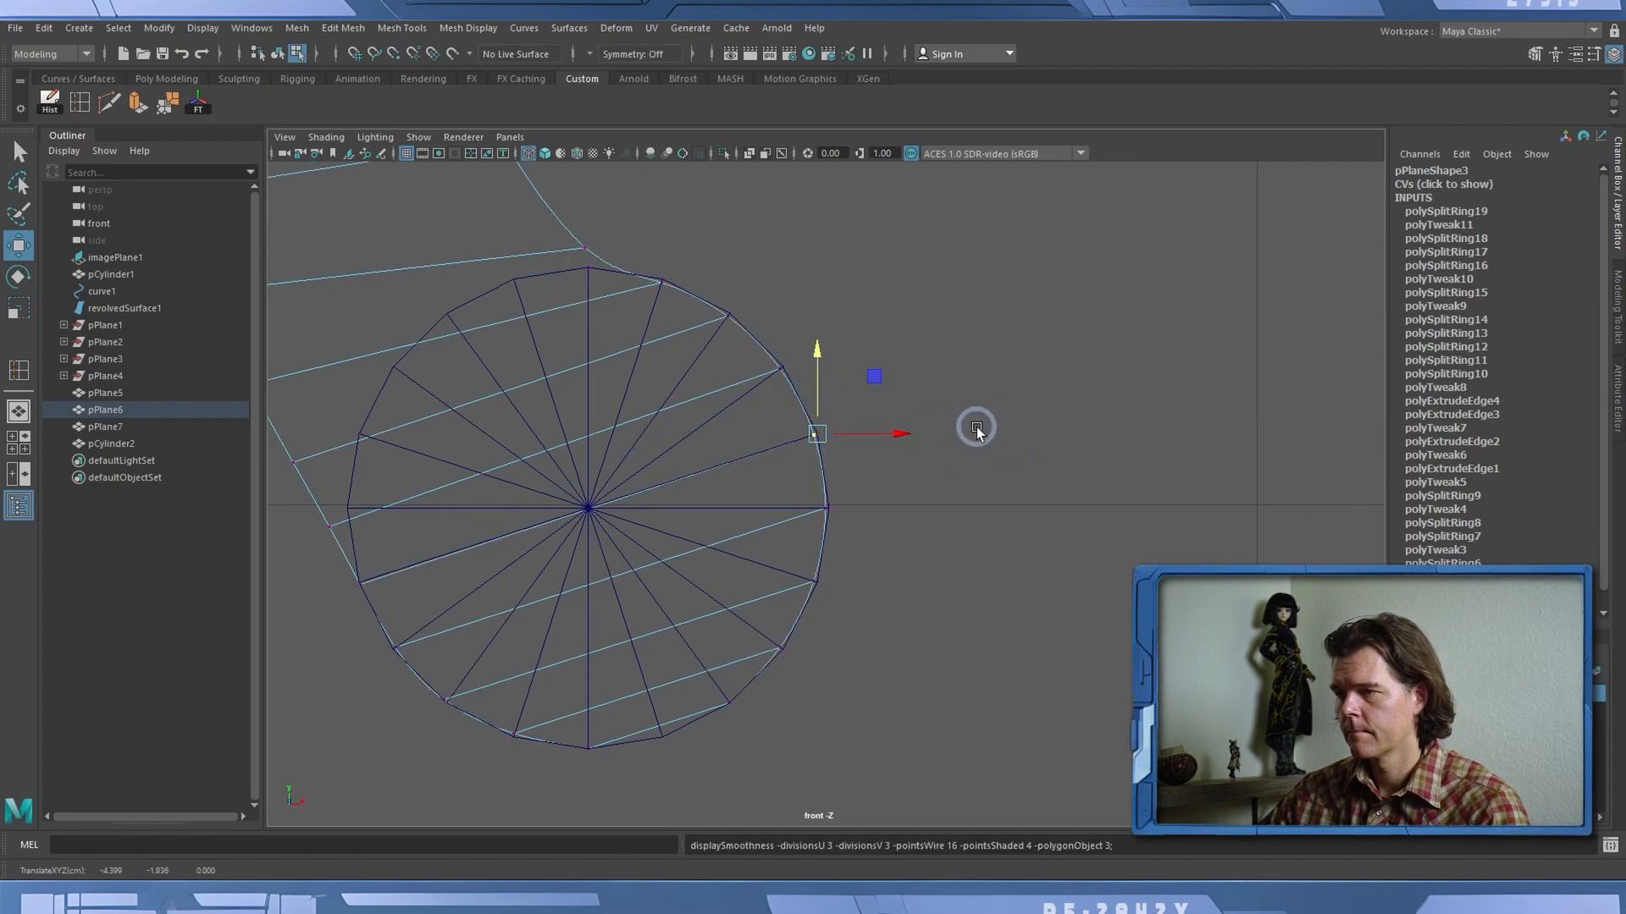
key(1)
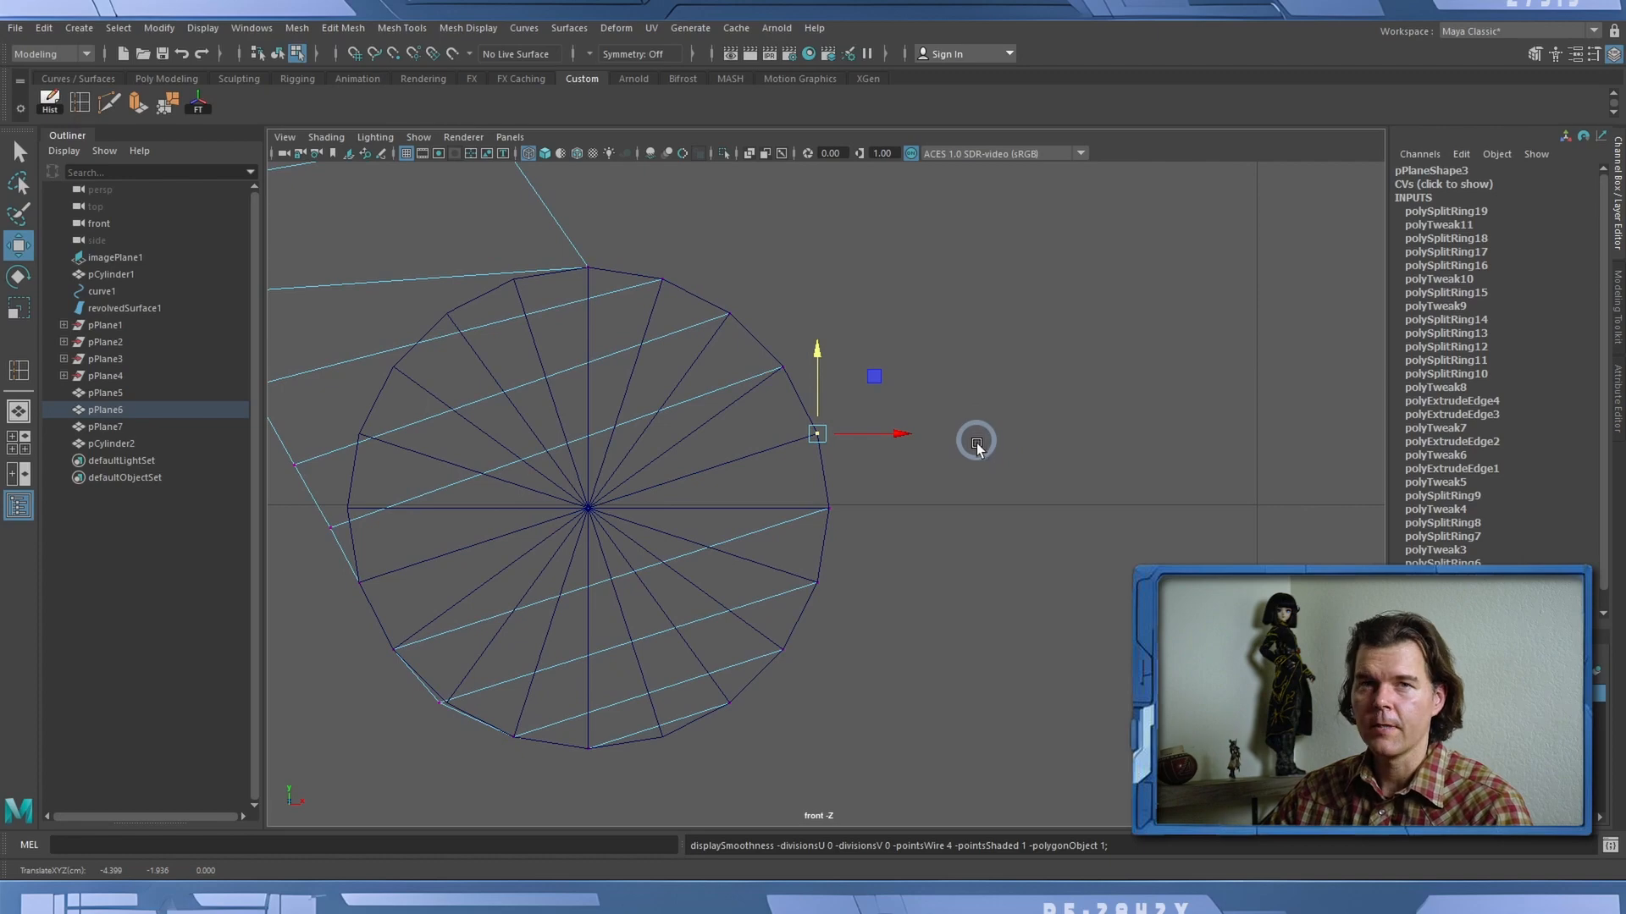
In the perspective view, delete history on all objects and freeze the guide cylinder's transformations.
click(510, 136)
mouse_move(592, 155)
click(700, 156)
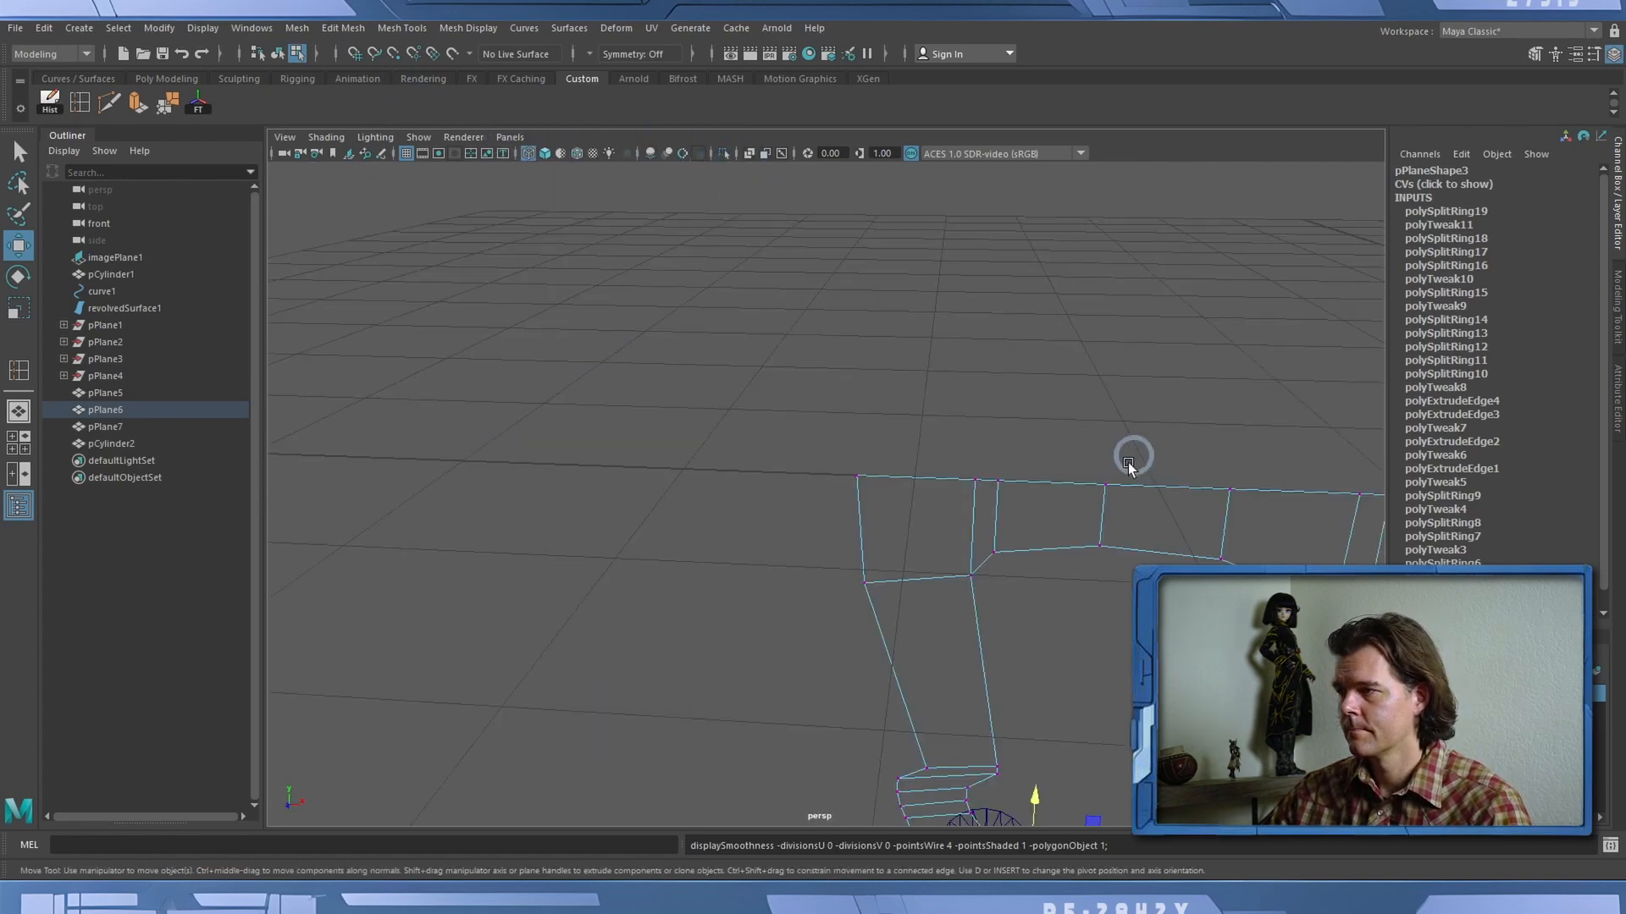
alt+drag(1129, 464, 900, 508)
click(278, 53)
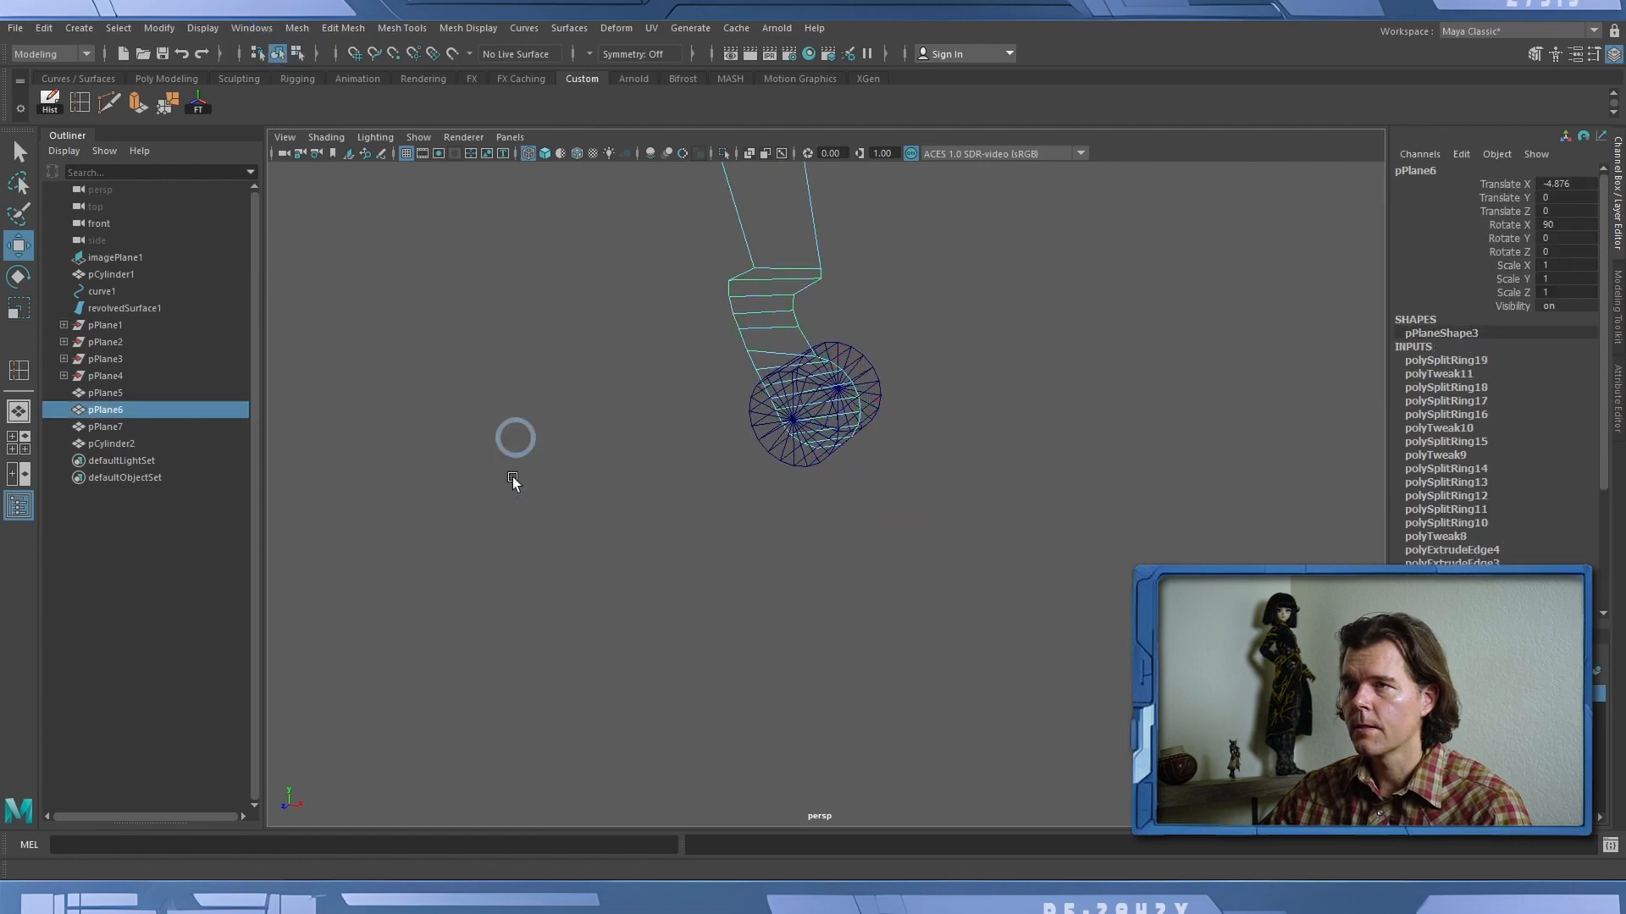
click(749, 481)
click(857, 363)
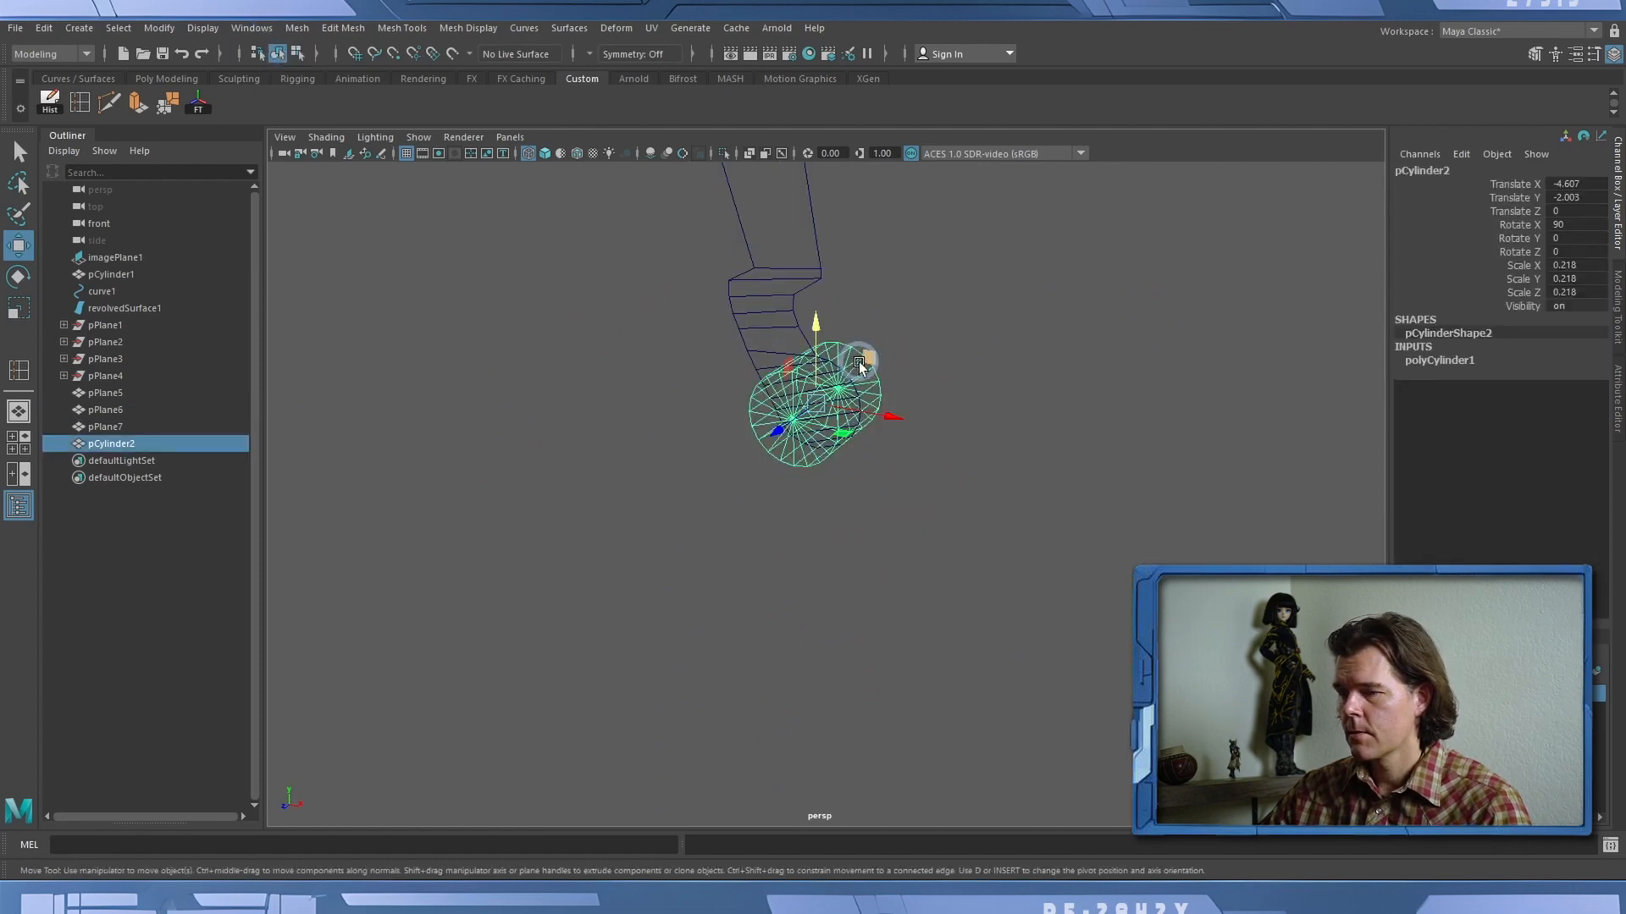
click(51, 103)
click(203, 106)
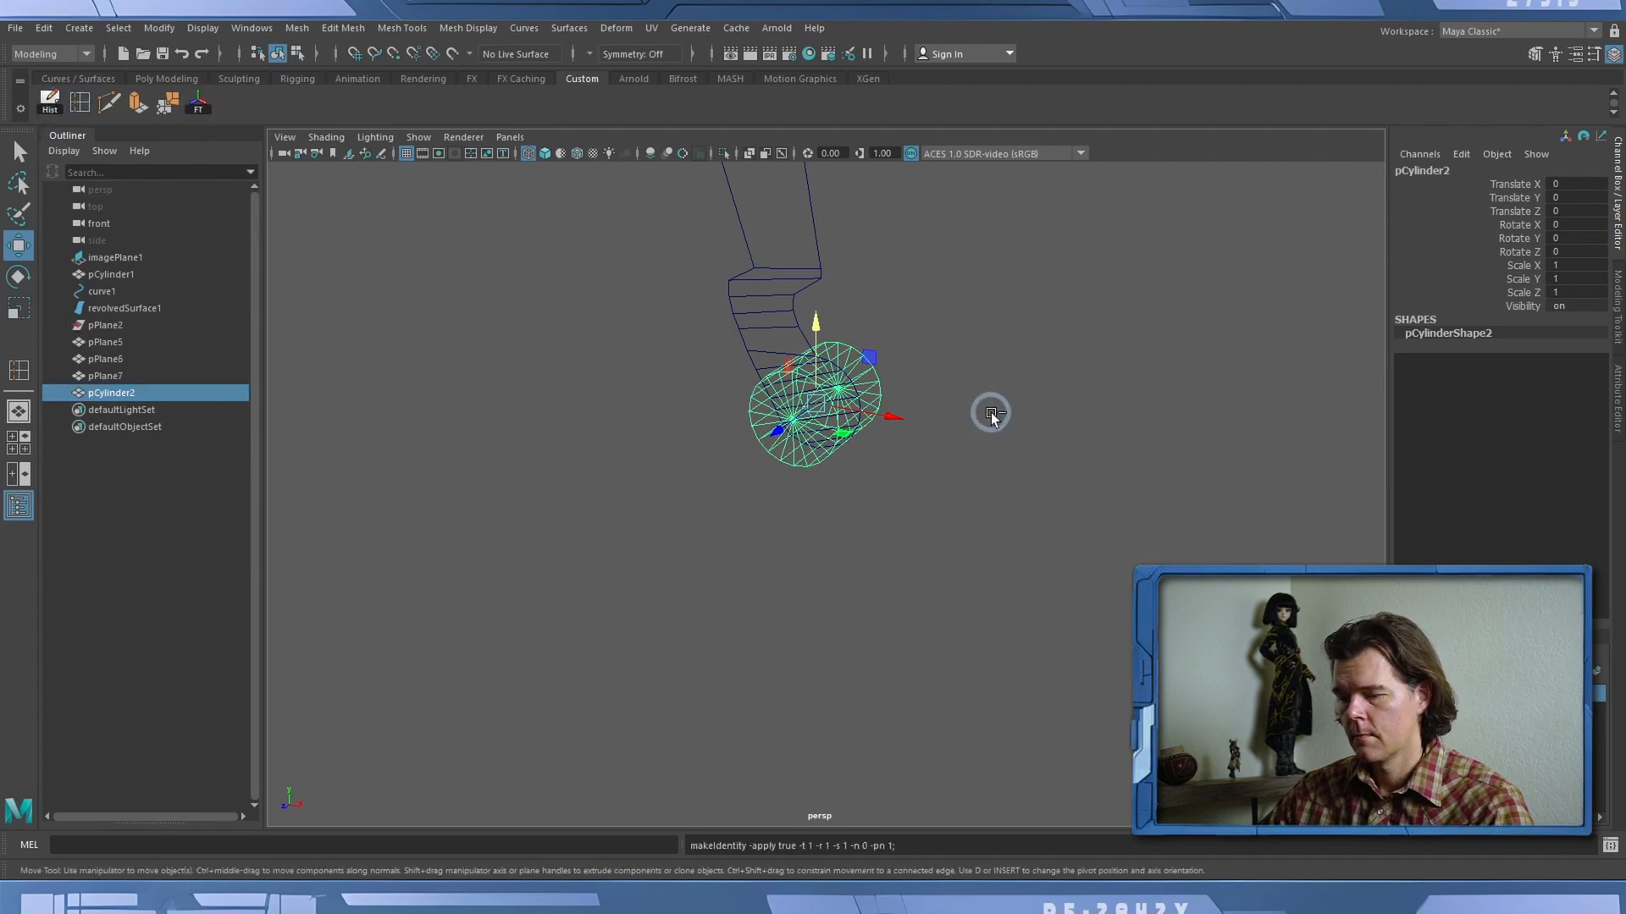
Hide the guide cylinder under the name TemplateC and save the scene.
key(ctrl+h)
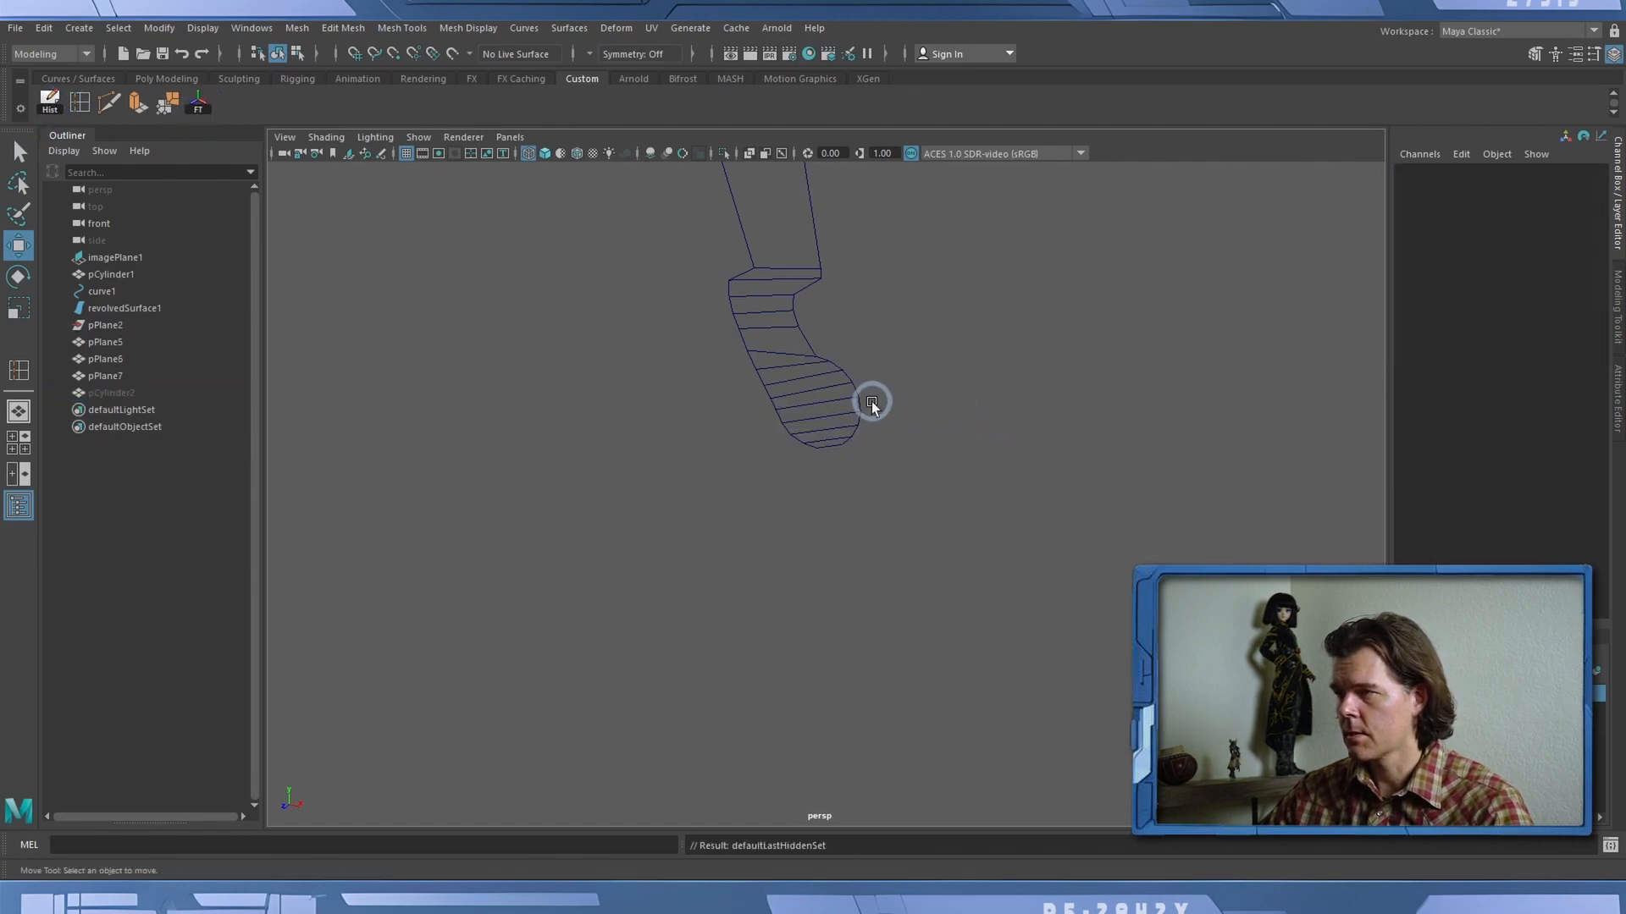
double_click(111, 392)
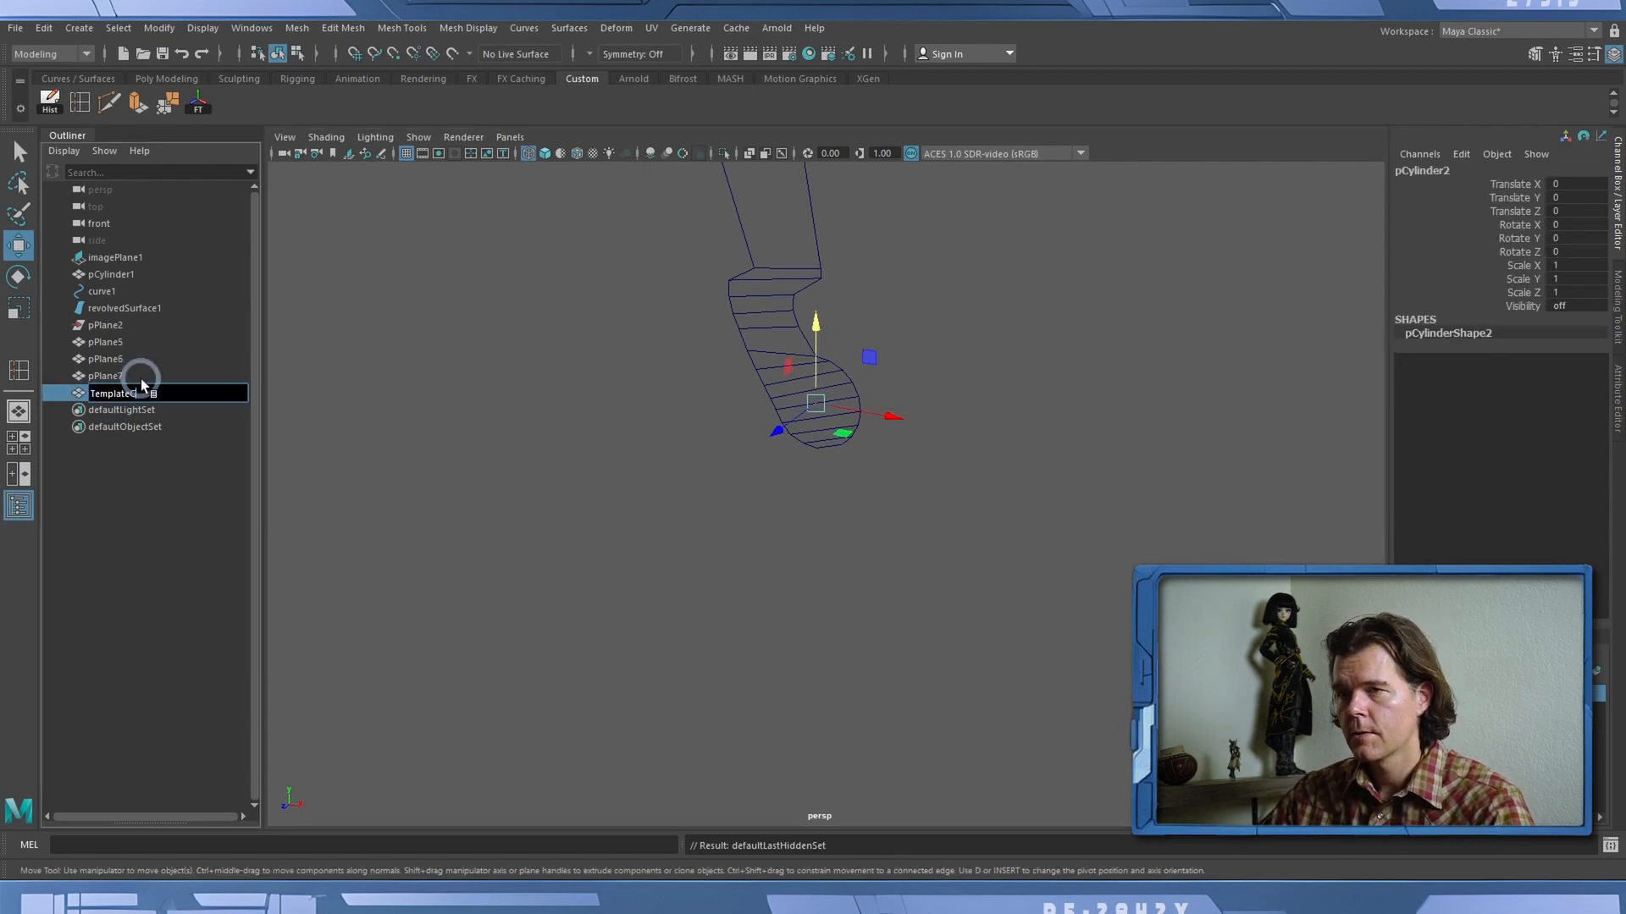
key(Return)
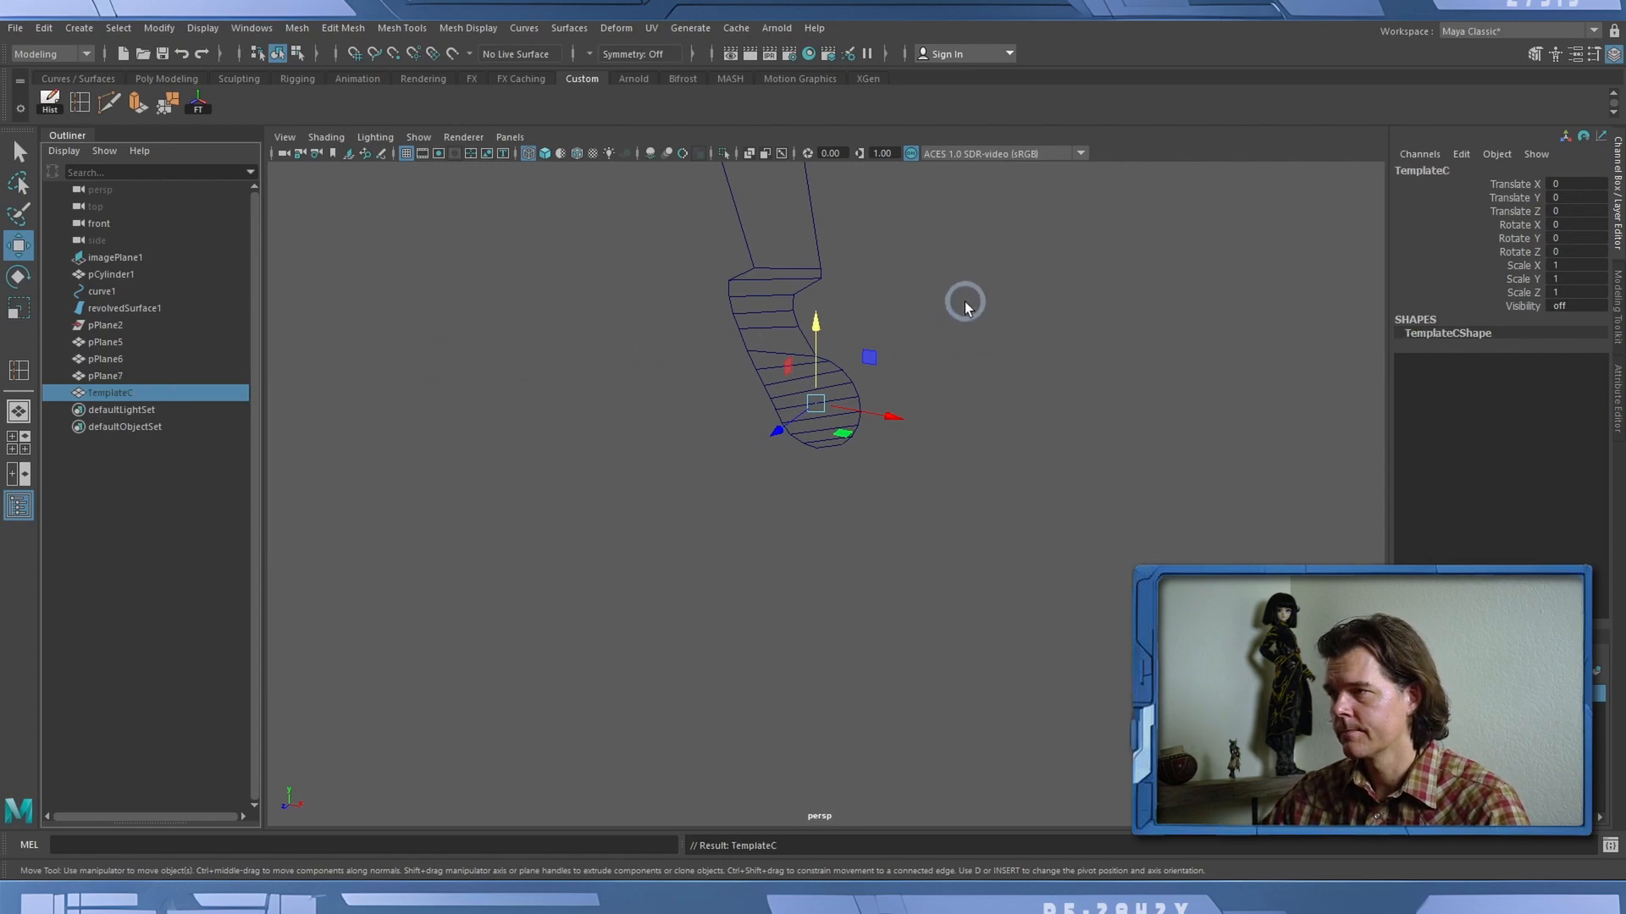
key(ctrl+h)
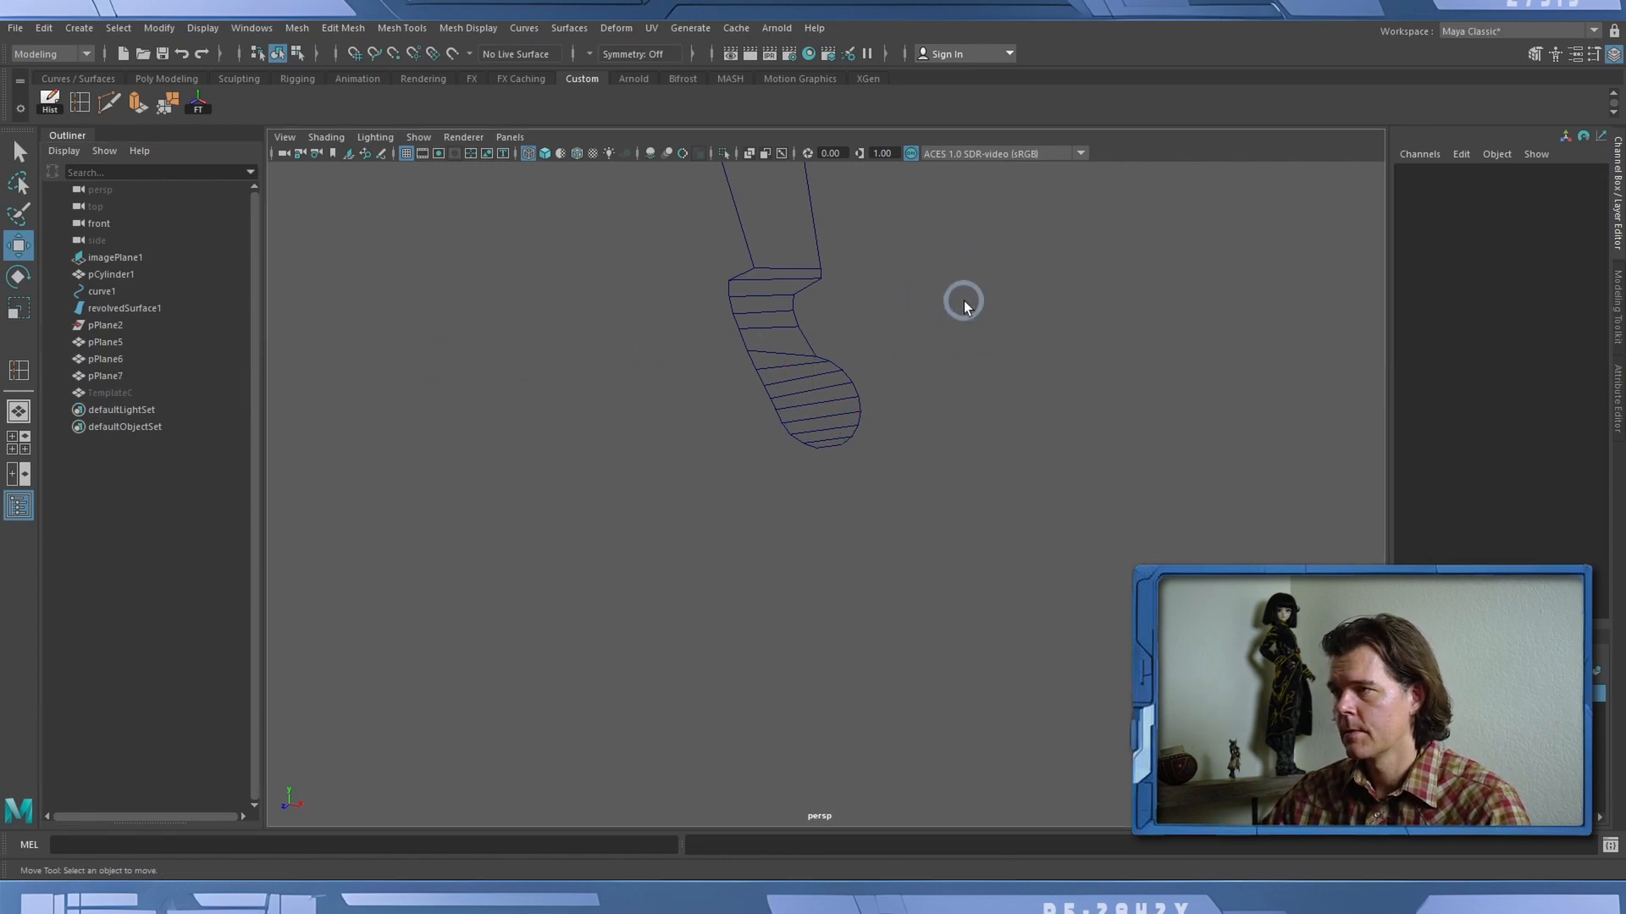
click(162, 55)
Return to the front view and compare the smooth-previewed guard plane with the displayed sword reference image.
click(510, 137)
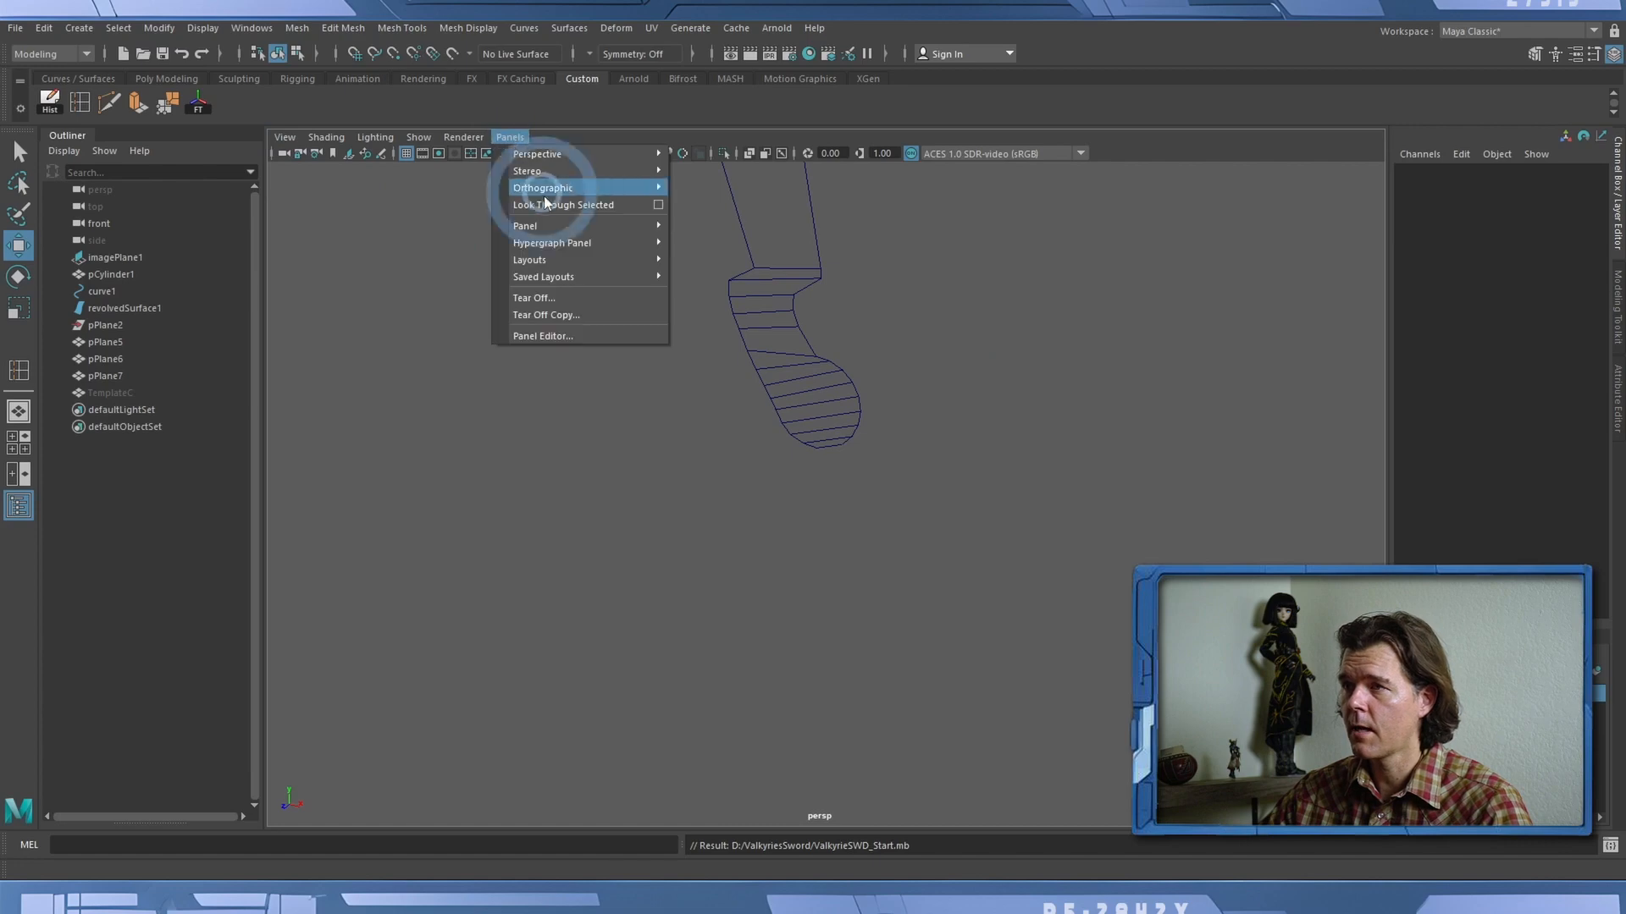
mouse_move(544, 189)
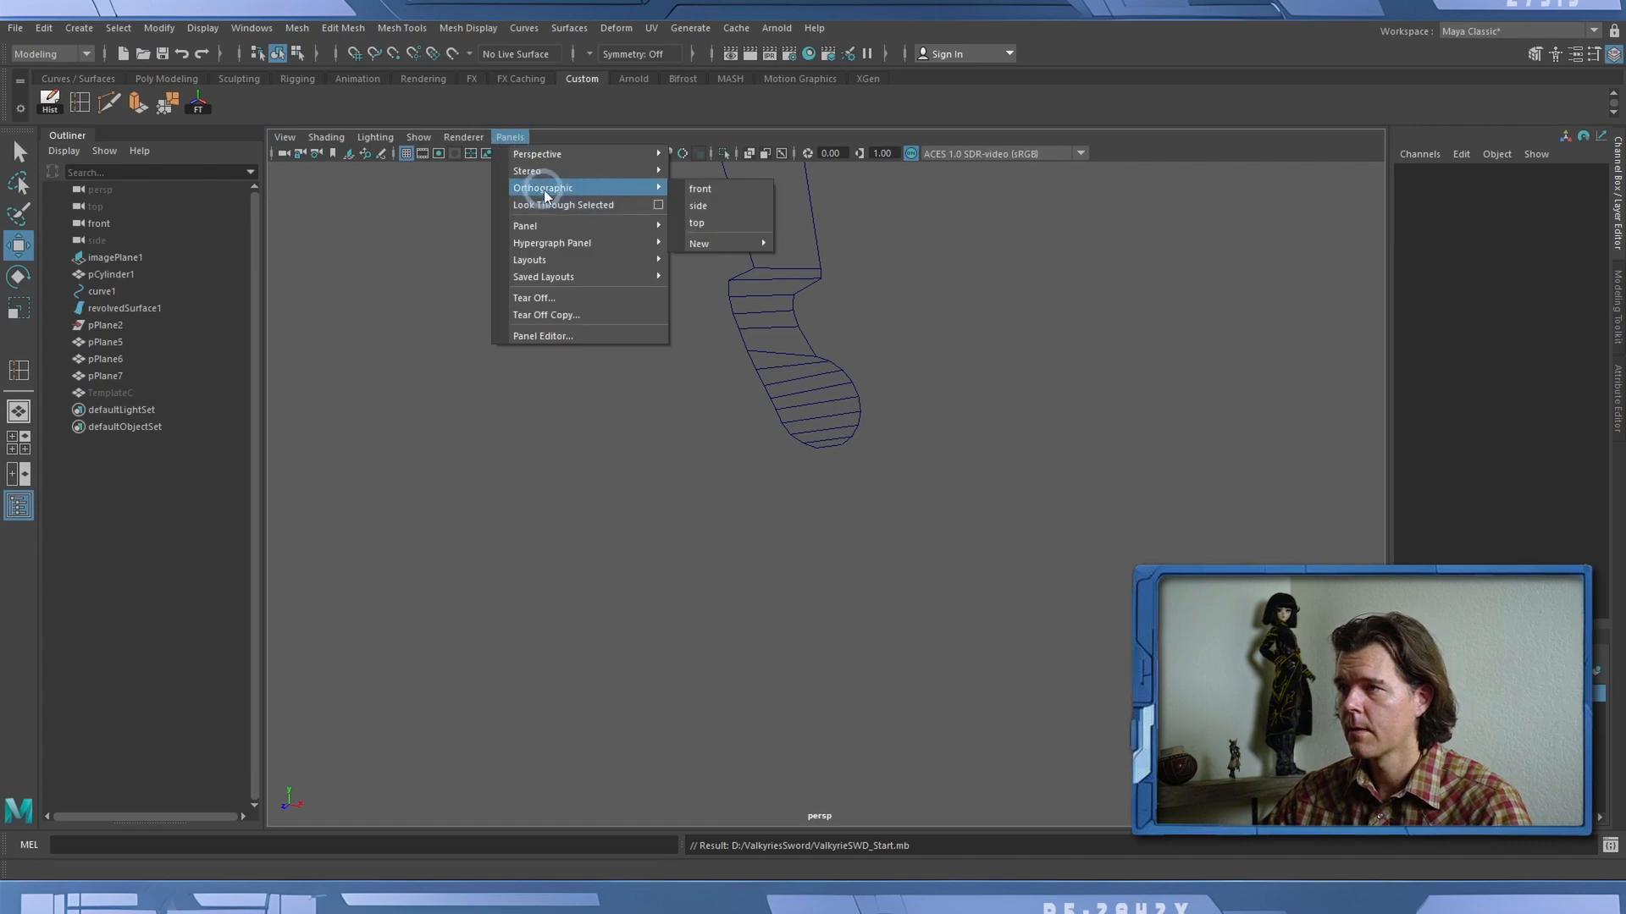
click(733, 193)
scroll(856, 542, down, 6)
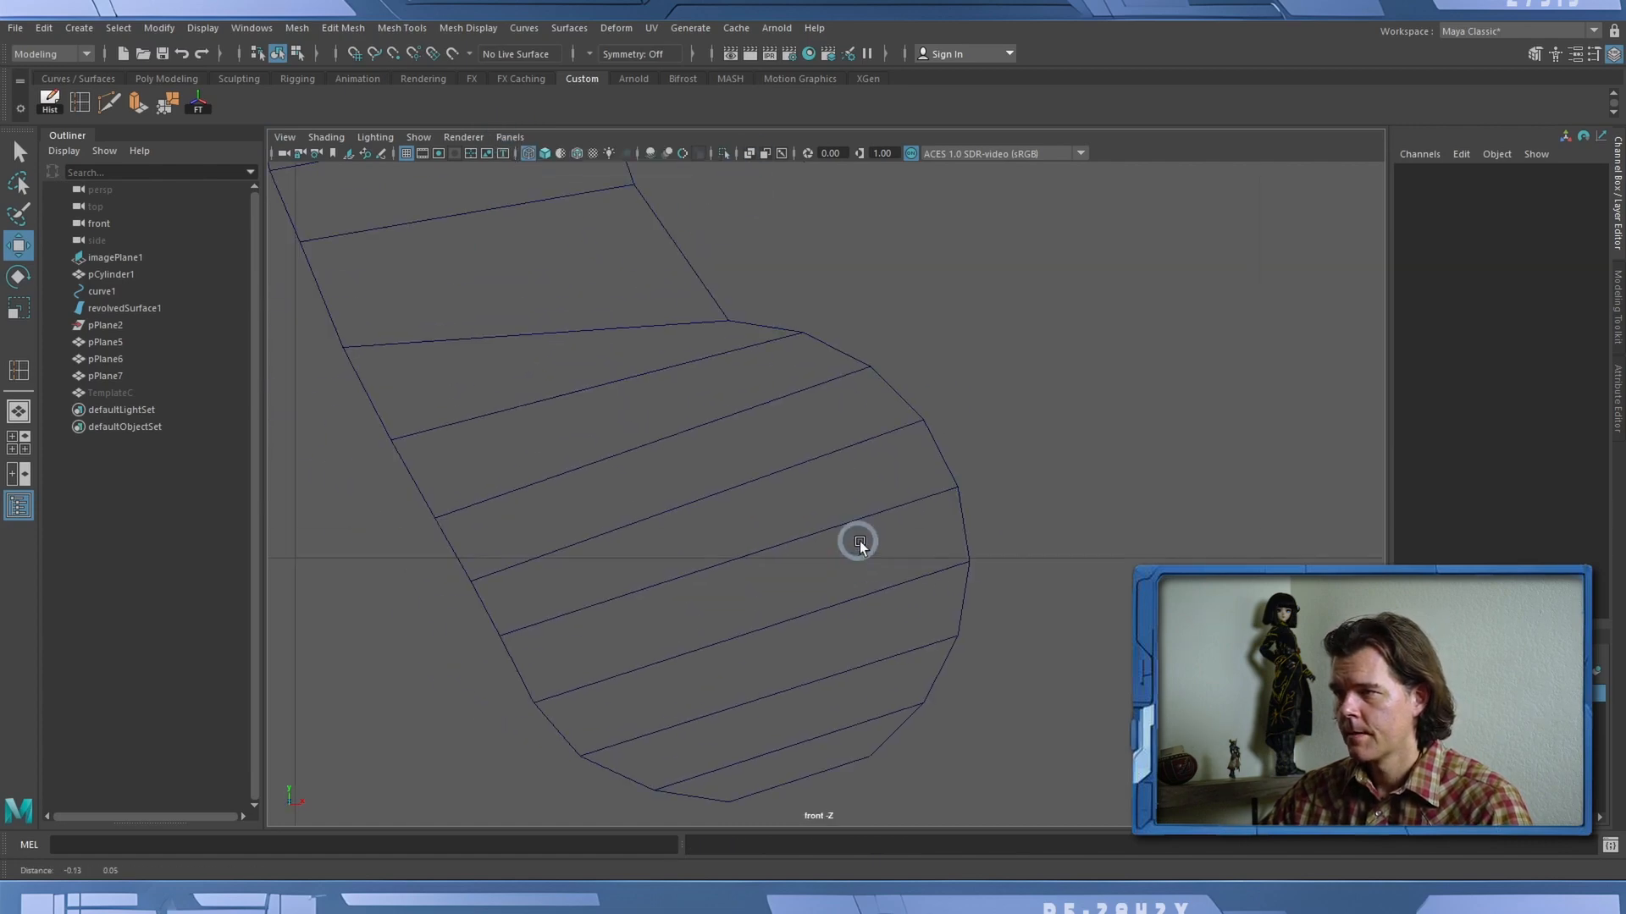
alt+right_drag(829, 507, 883, 430)
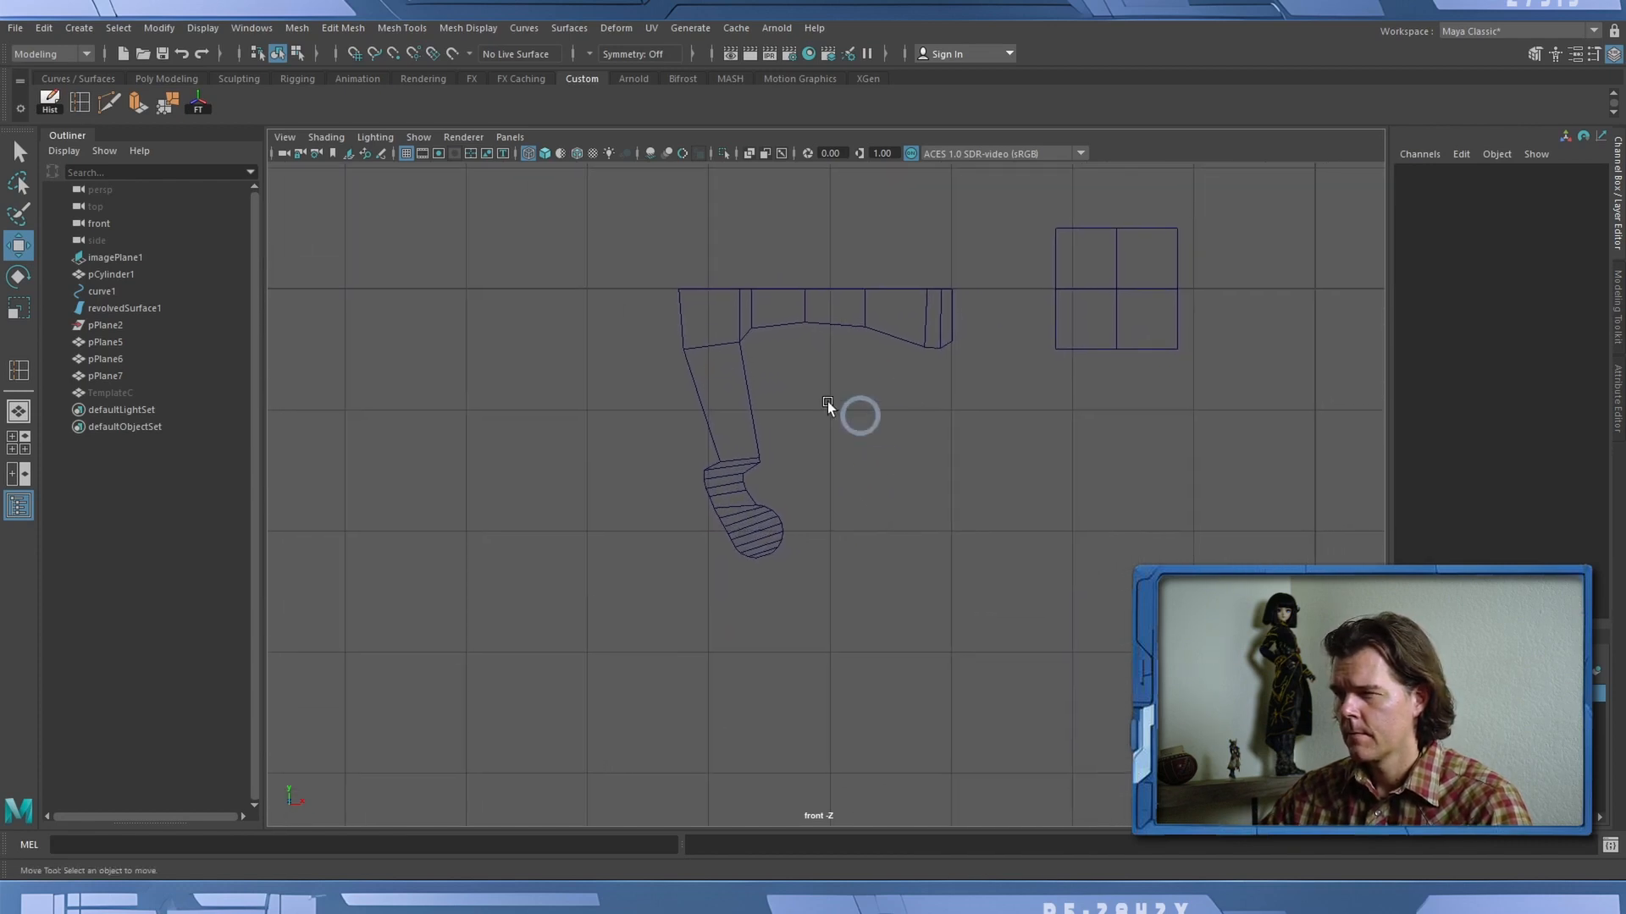
drag(473, 264, 696, 378)
key(3)
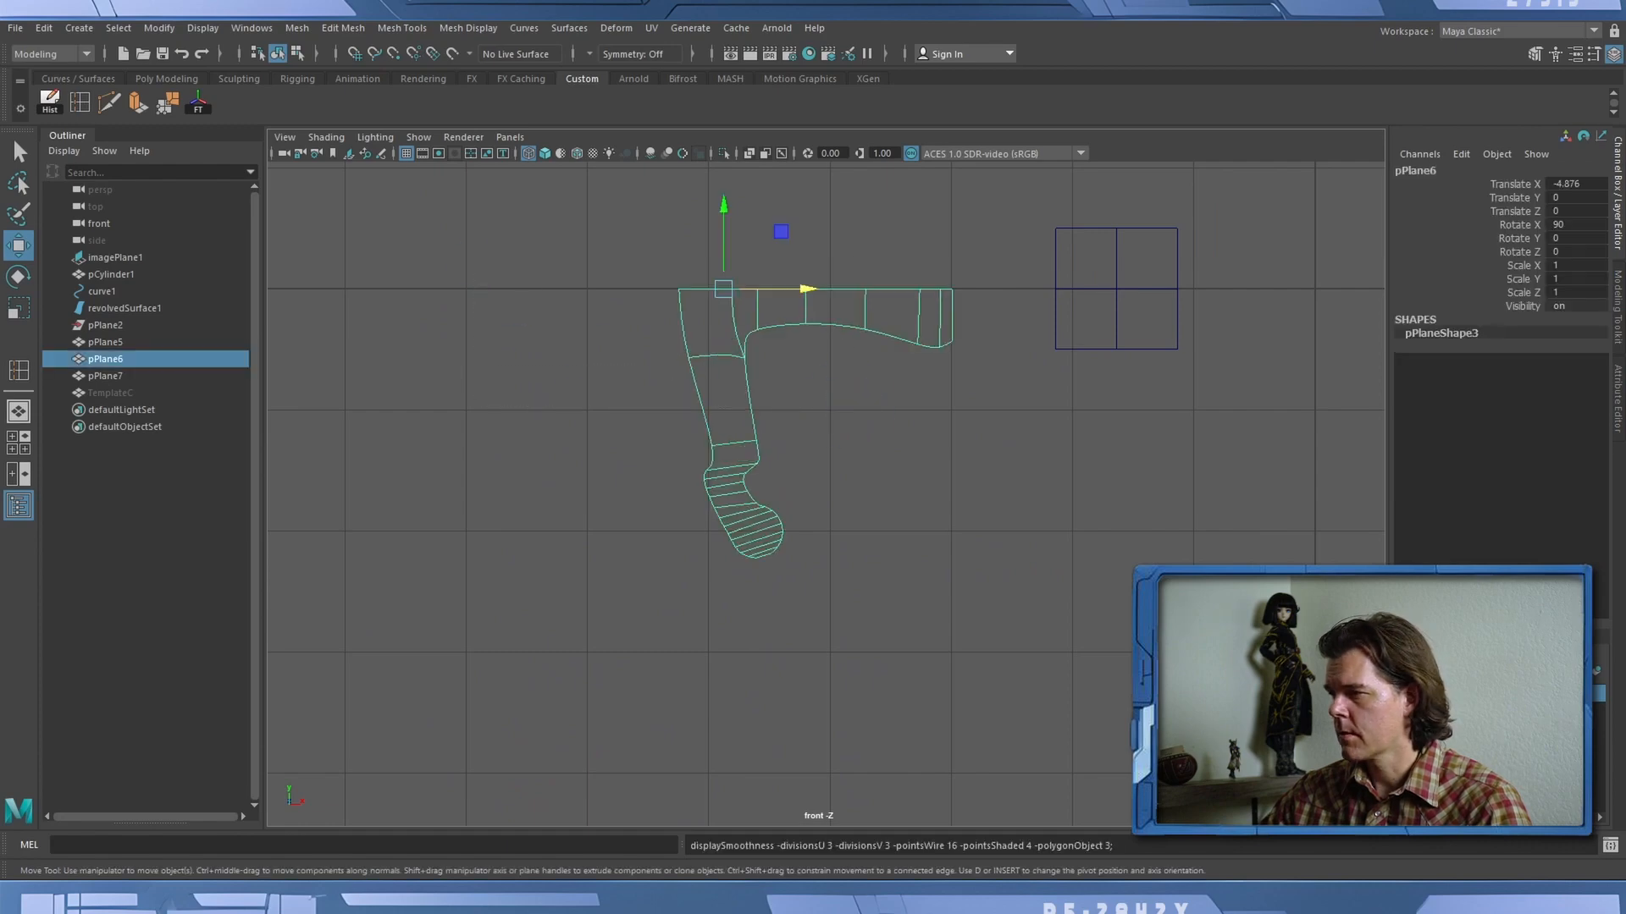
click(1405, 694)
alt+middle_drag(909, 425, 858, 507)
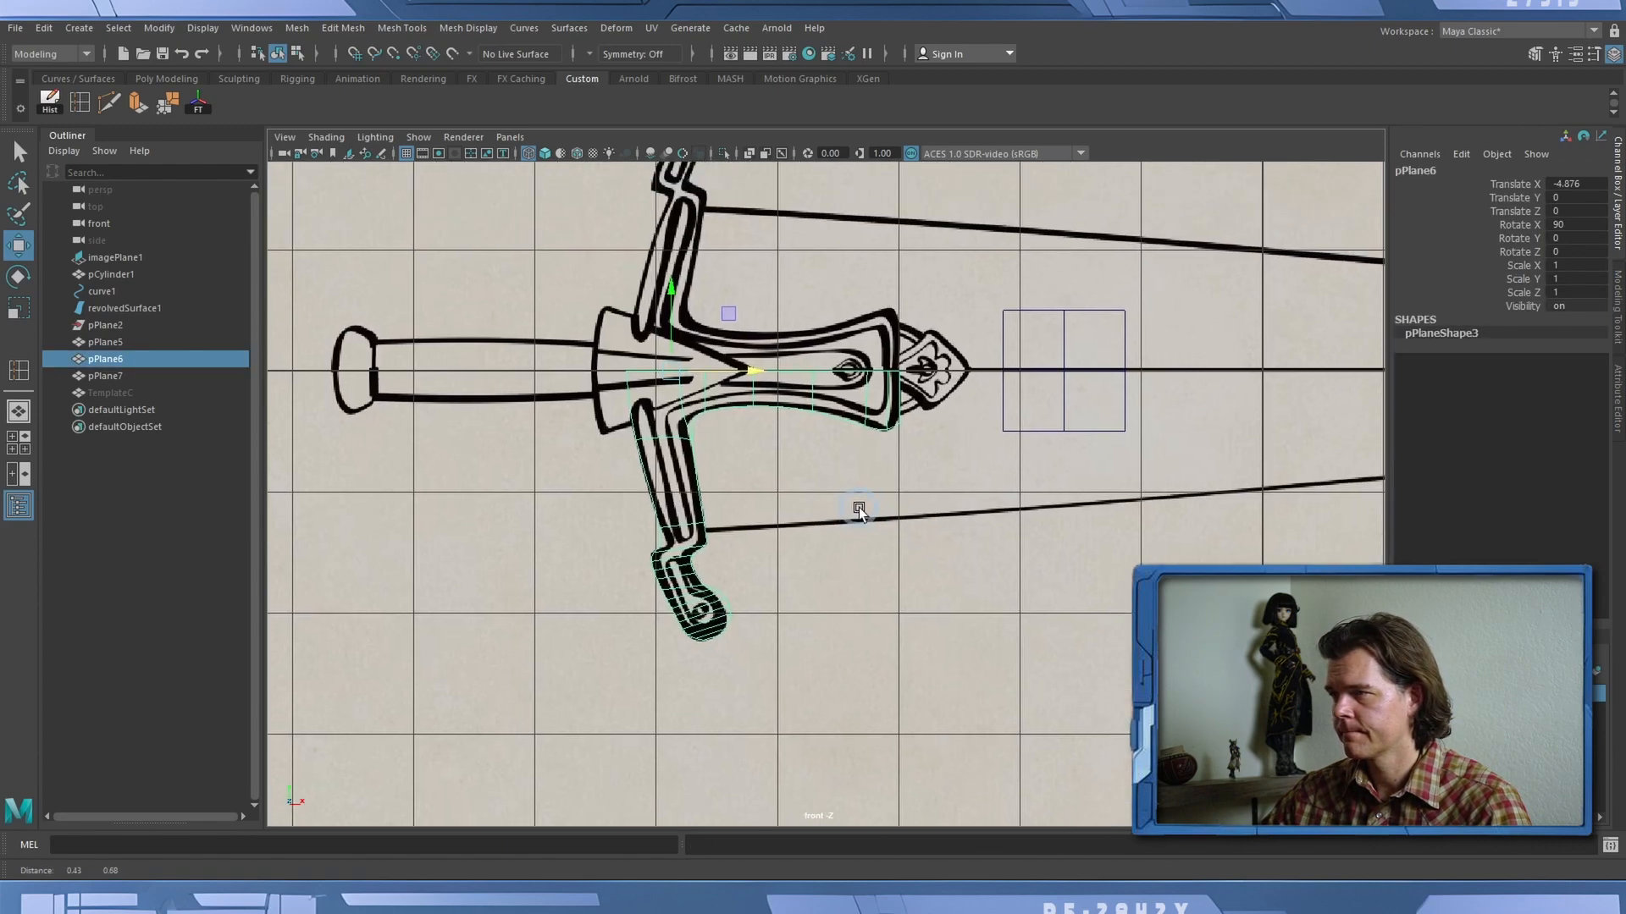
Insert an edge loop across the guard arm just below the existing cross edge at its inner upper corner.
alt+right_drag(546, 427, 1096, 450)
alt+middle_drag(520, 380, 846, 489)
scroll(854, 475, up, 5)
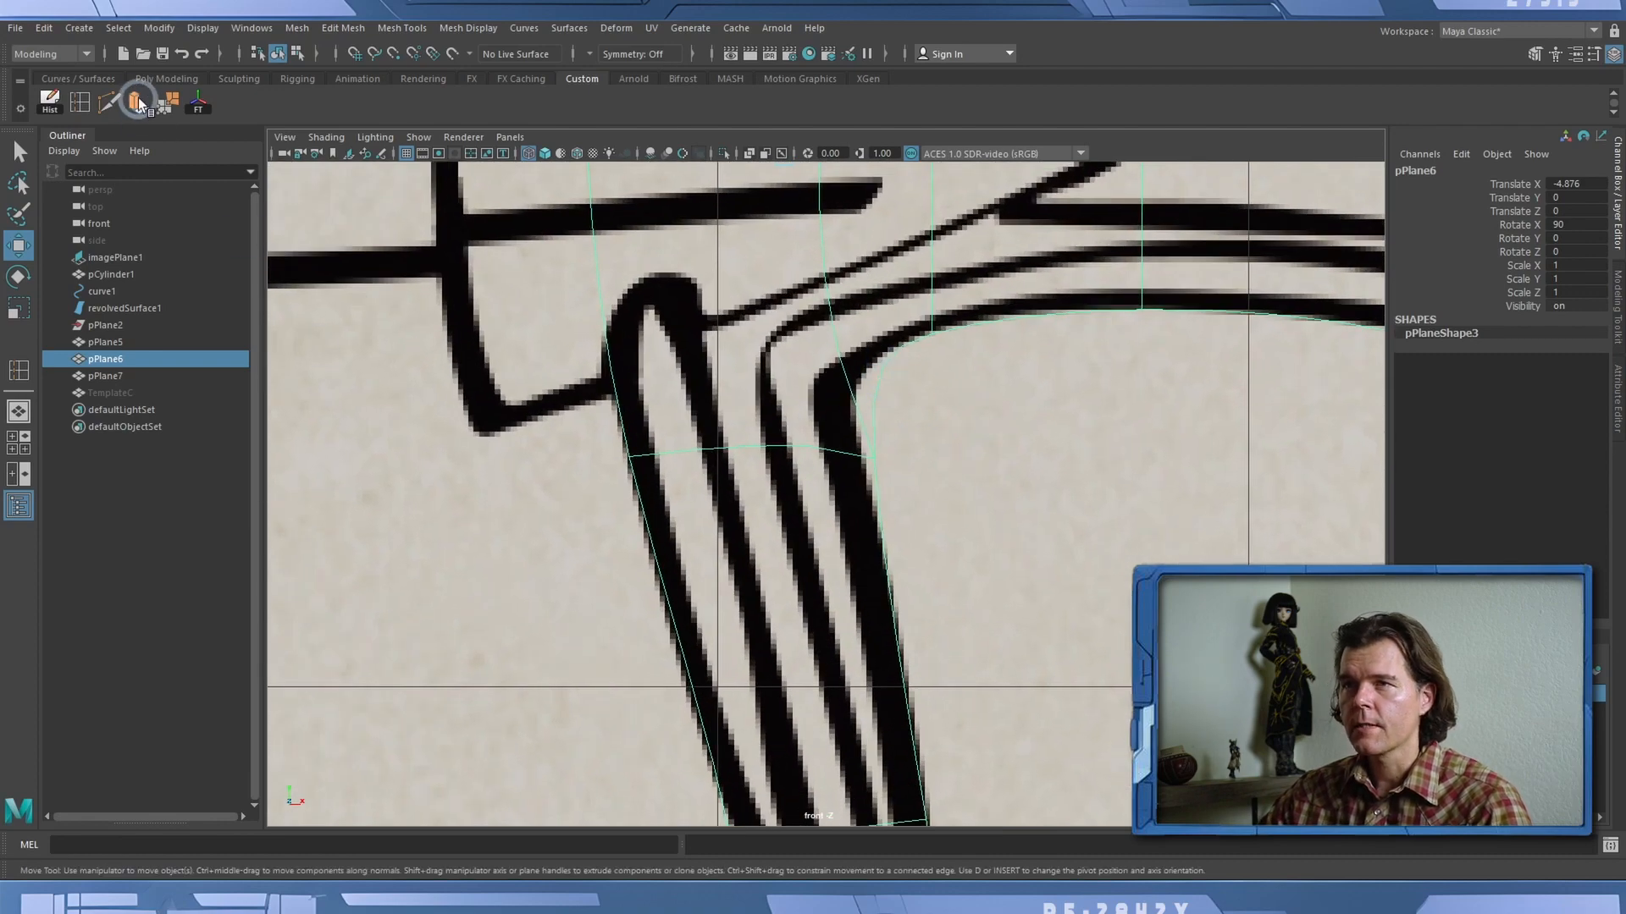
click(78, 102)
click(872, 363)
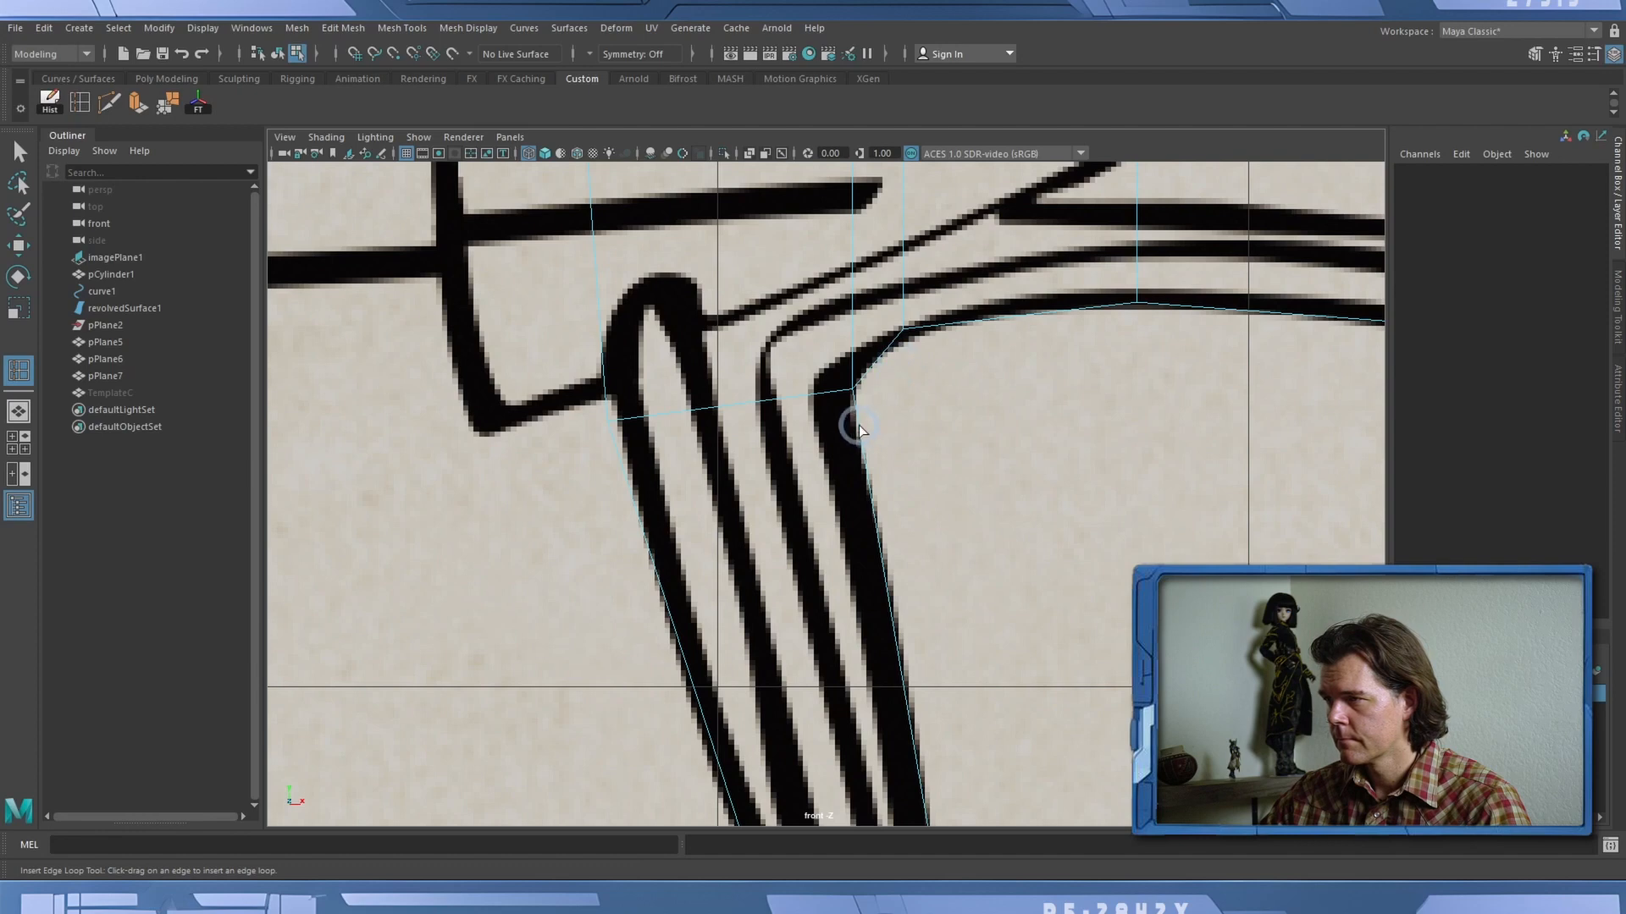
drag(858, 425, 856, 397)
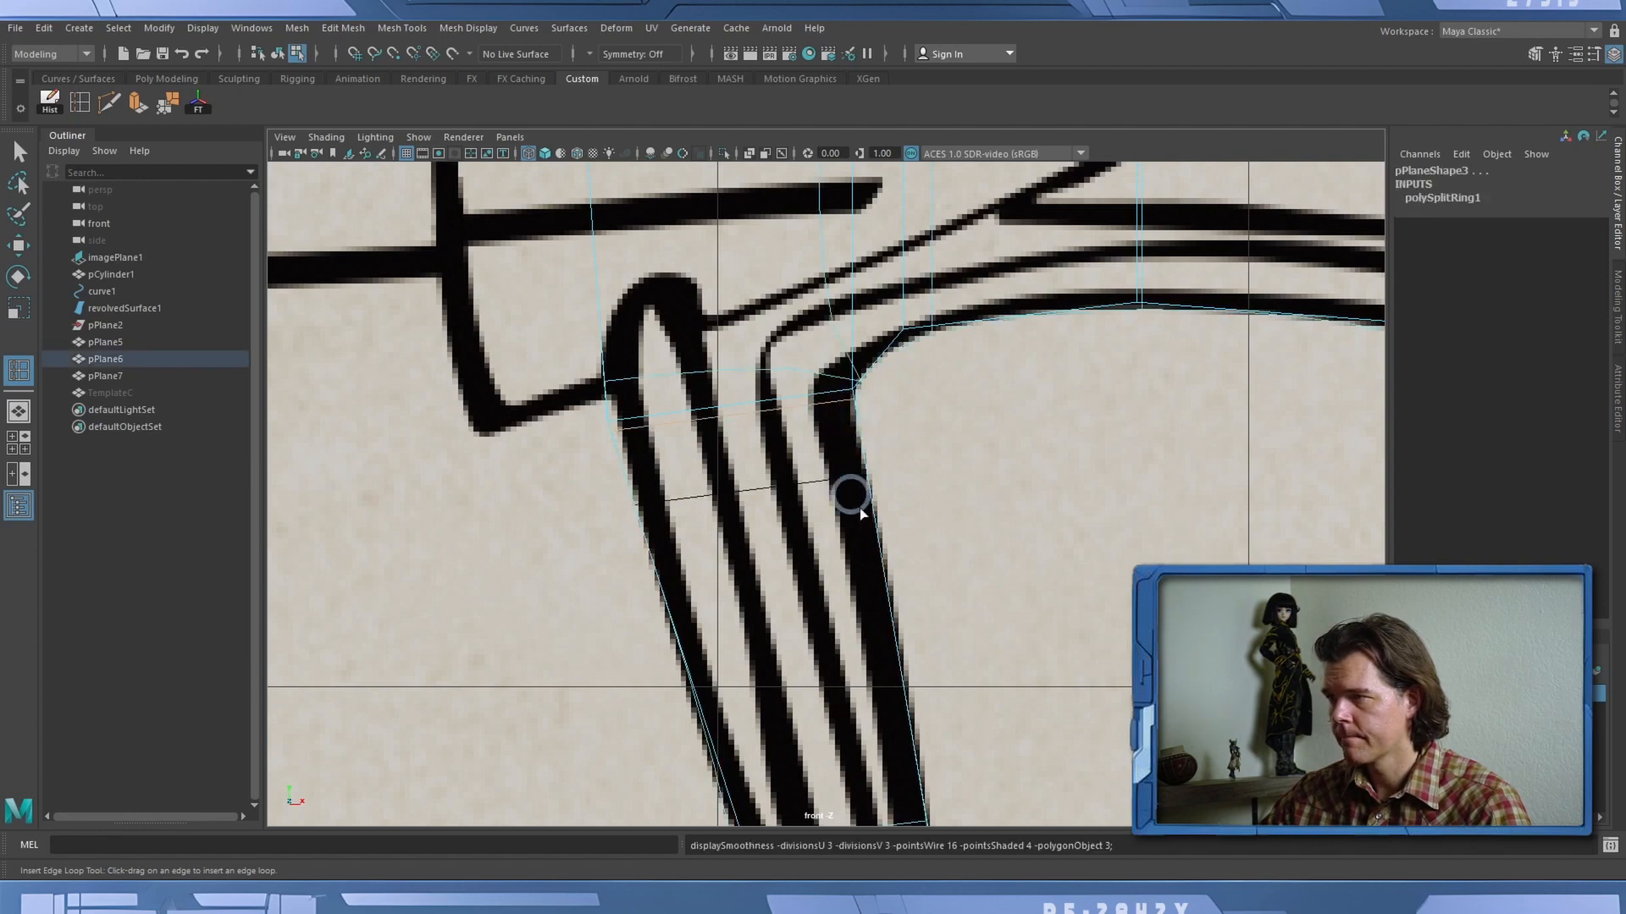
click(22, 248)
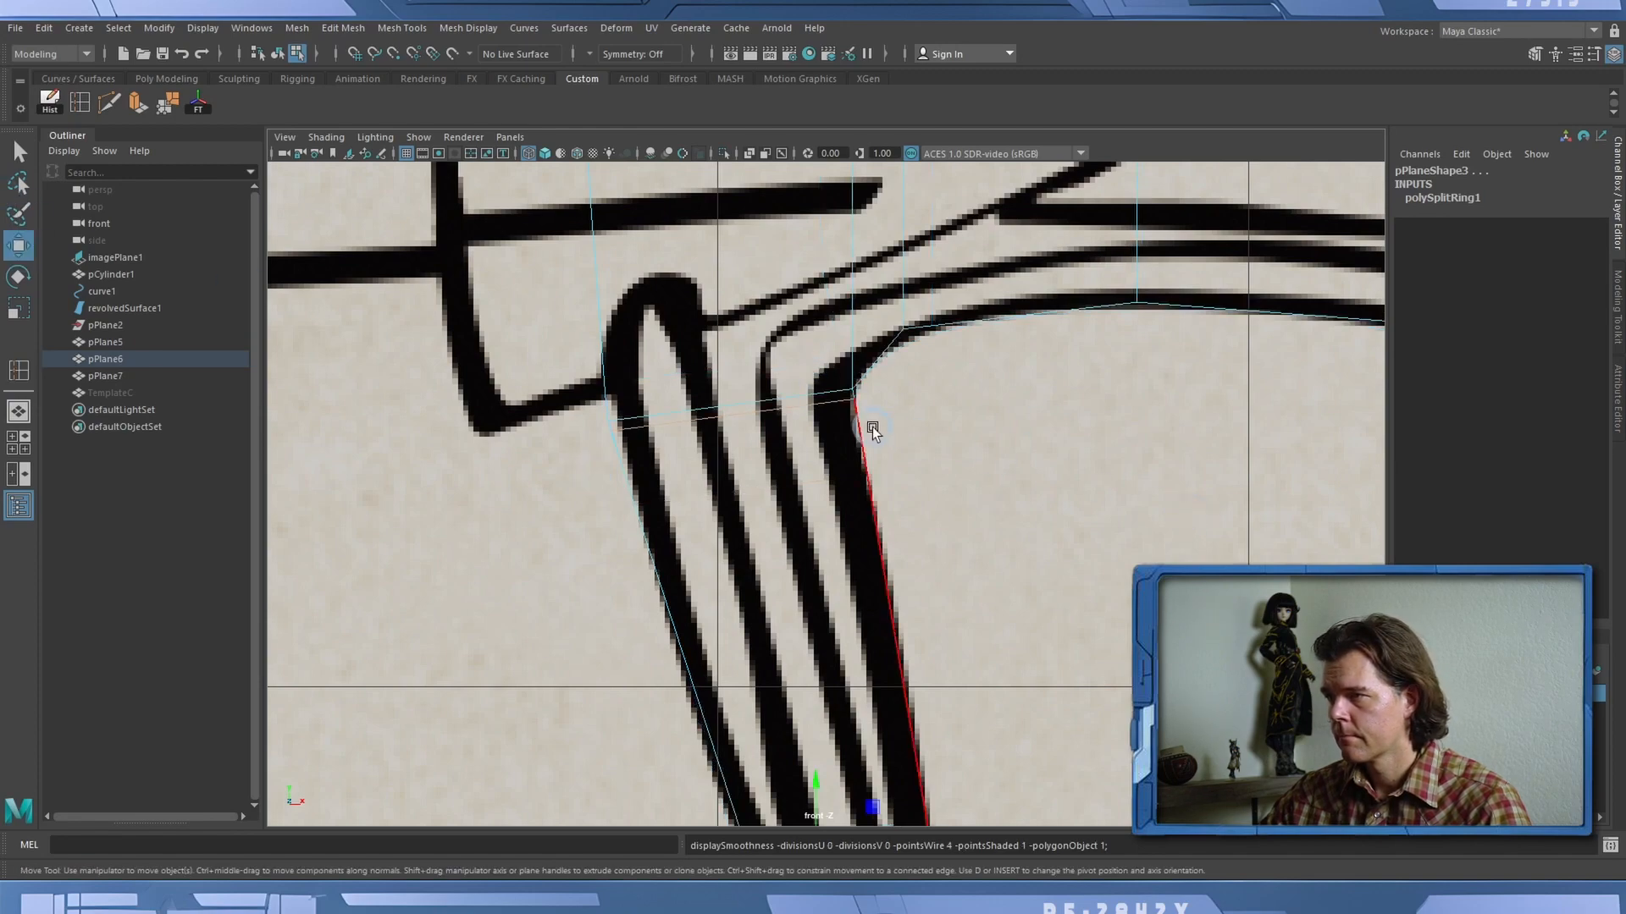
Insert an edge loop just above the bend at the arm's lower end in shaded display and check it in smooth preview.
scroll(1023, 433, down, 6)
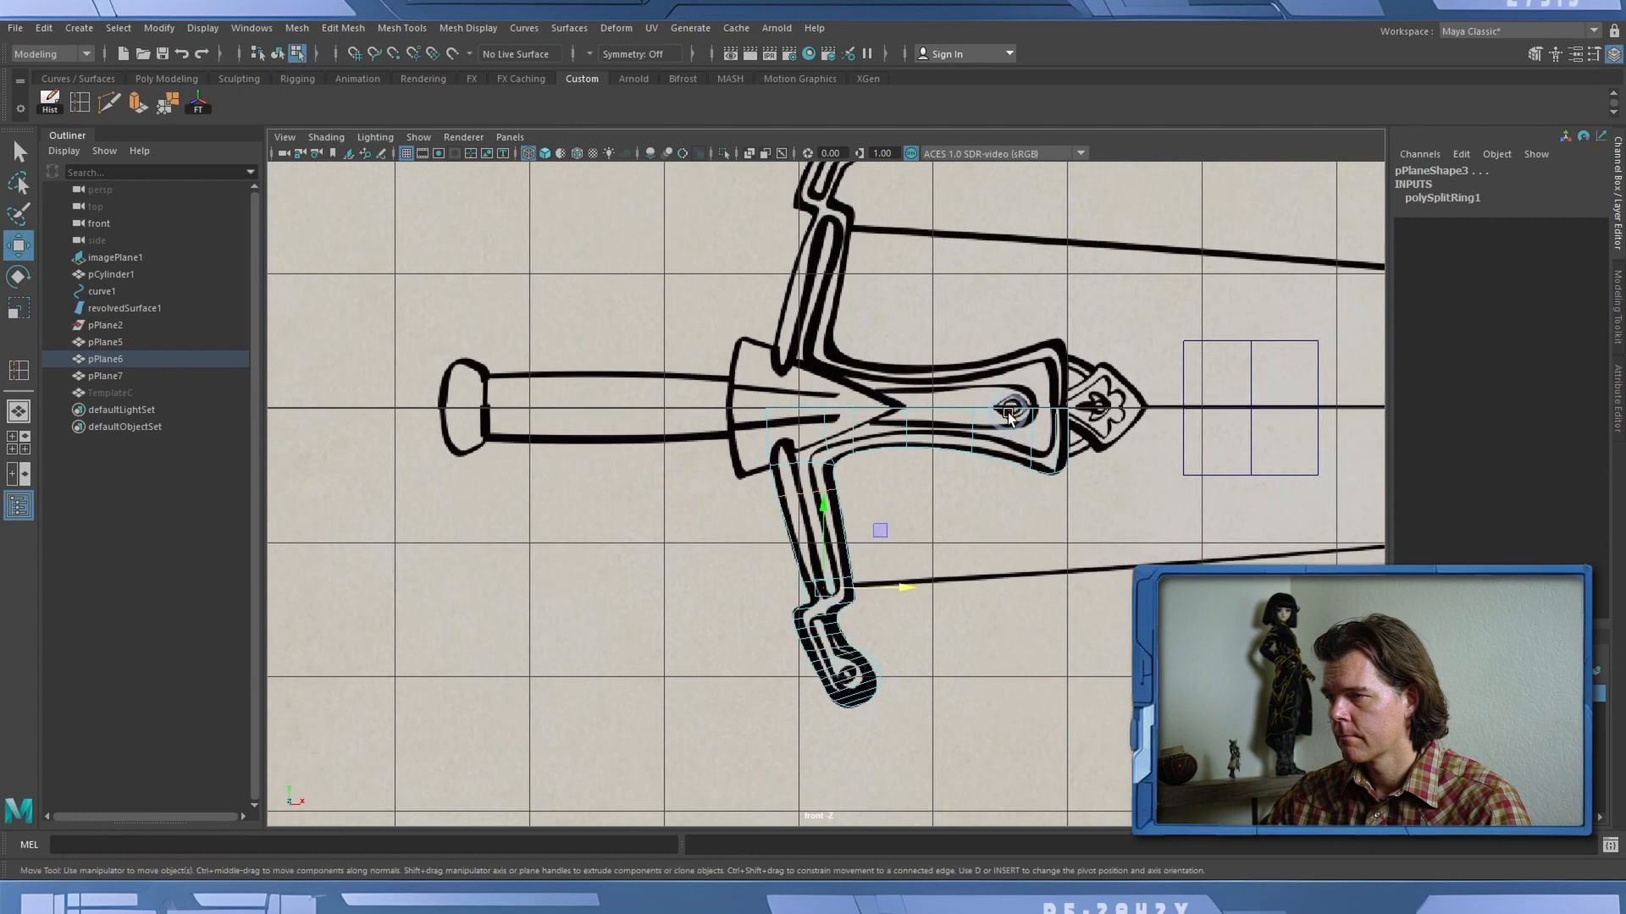
key(5)
key(1)
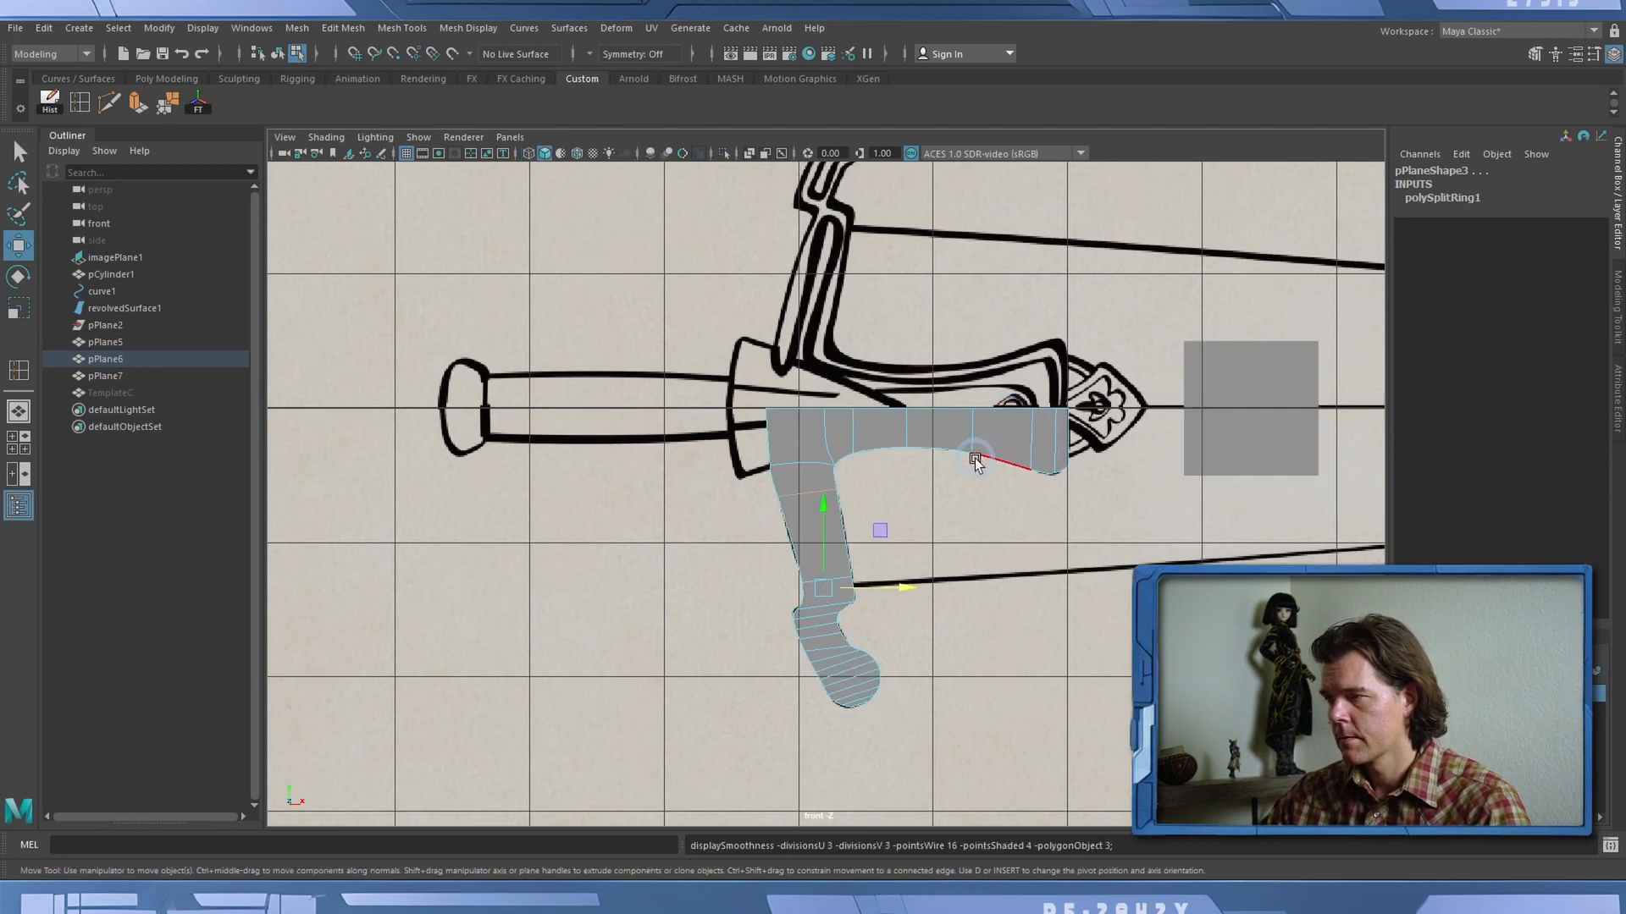
scroll(938, 624, up, 2)
scroll(938, 624, up, 10)
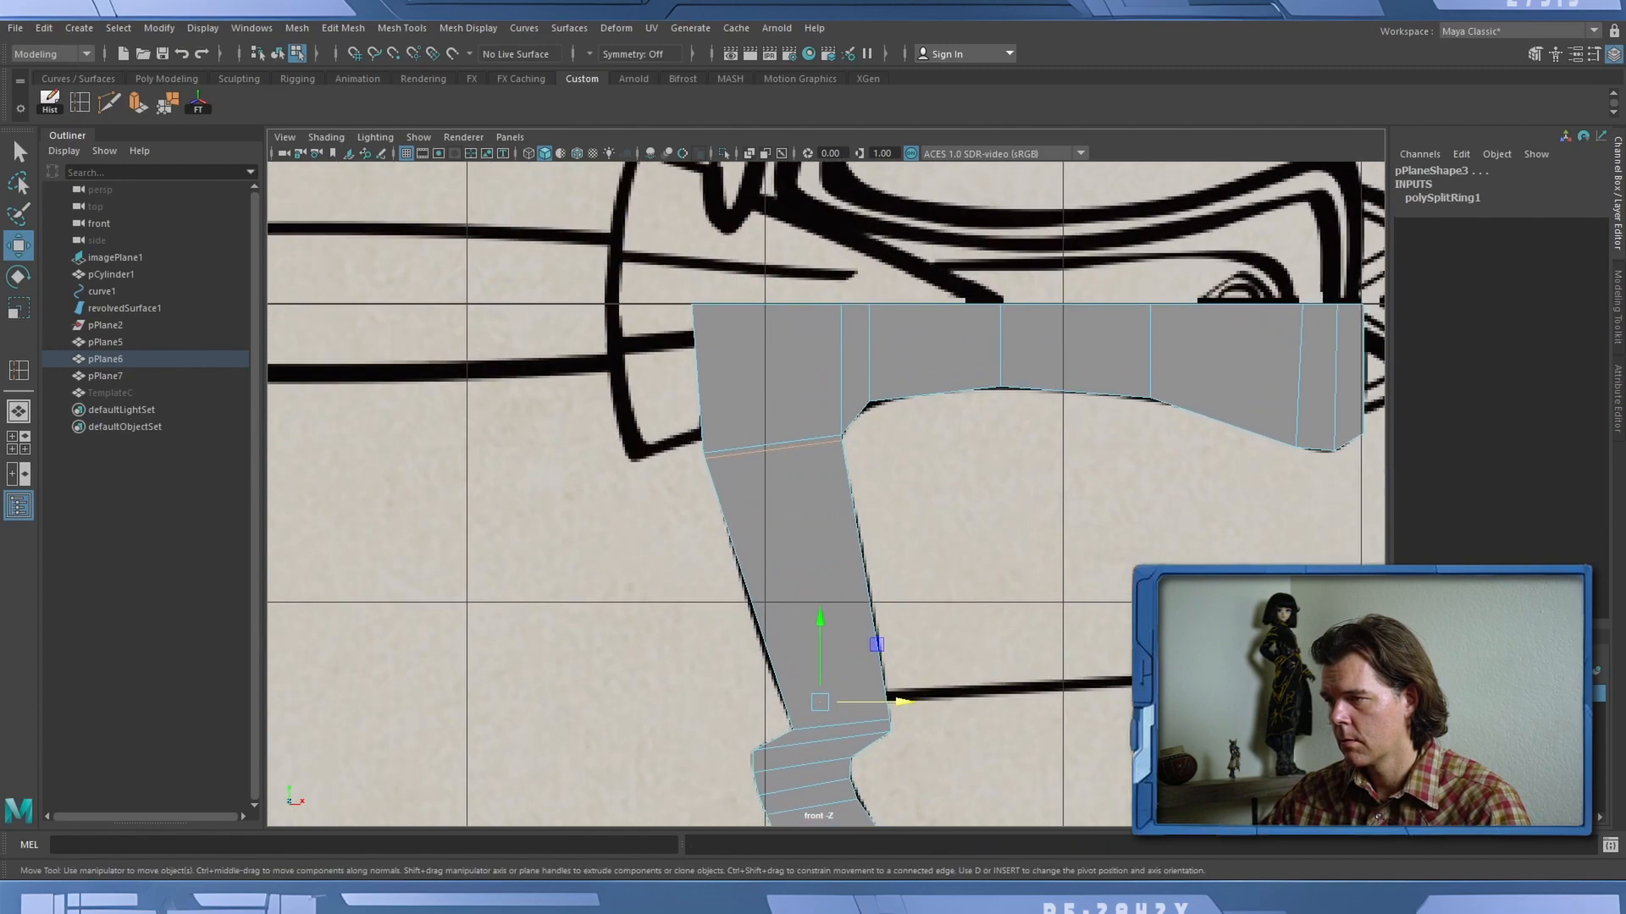
click(580, 388)
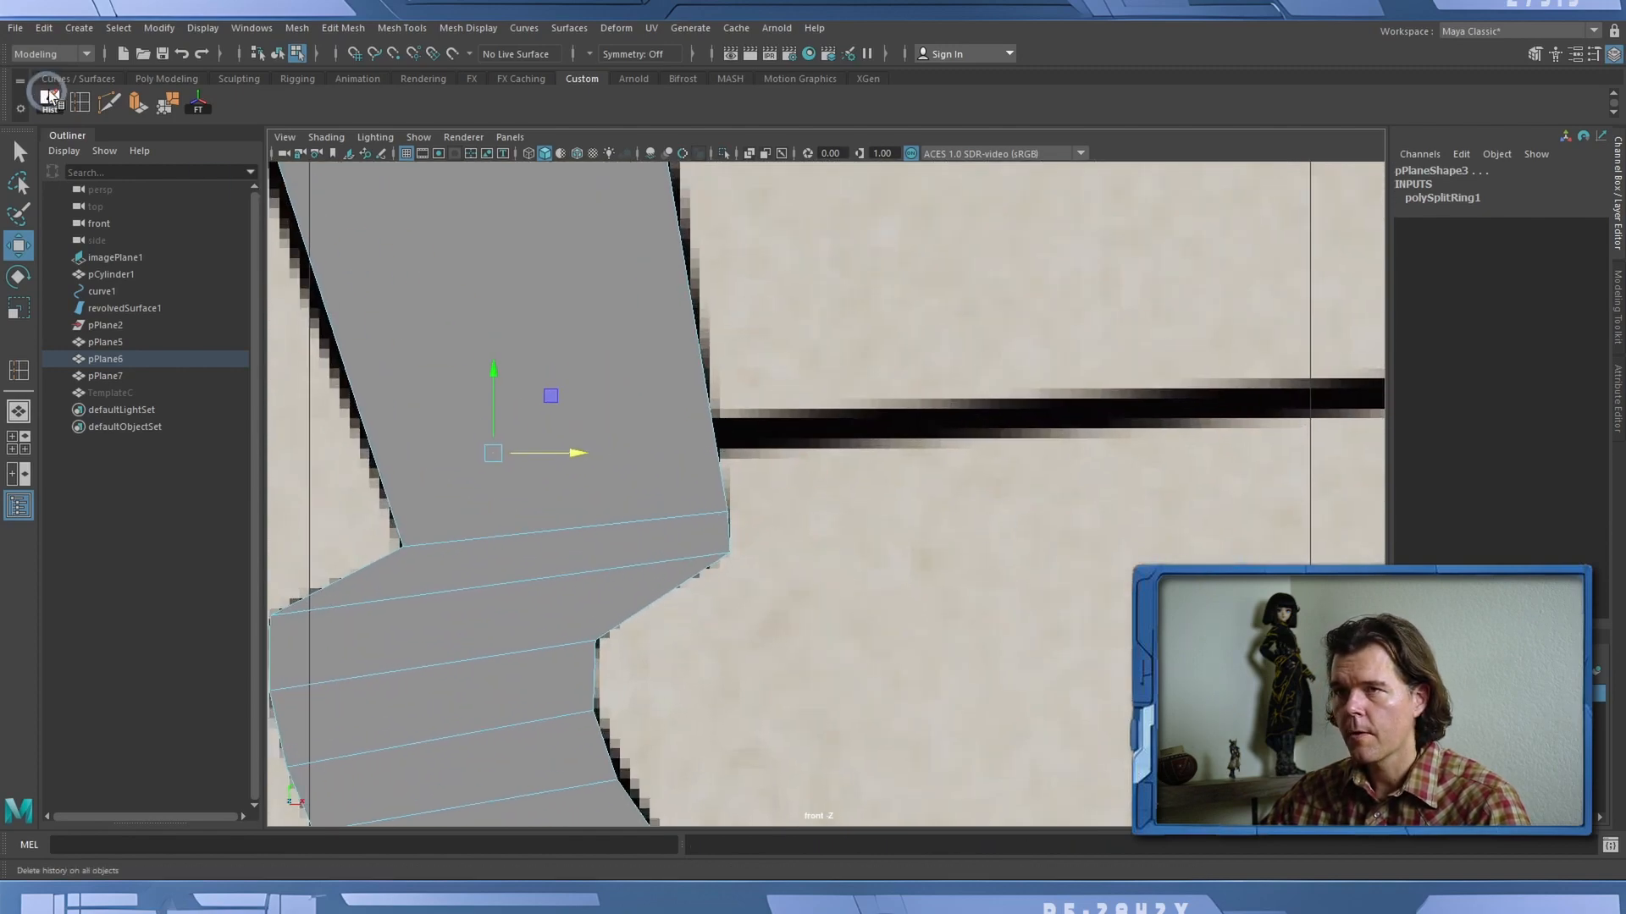
click(81, 101)
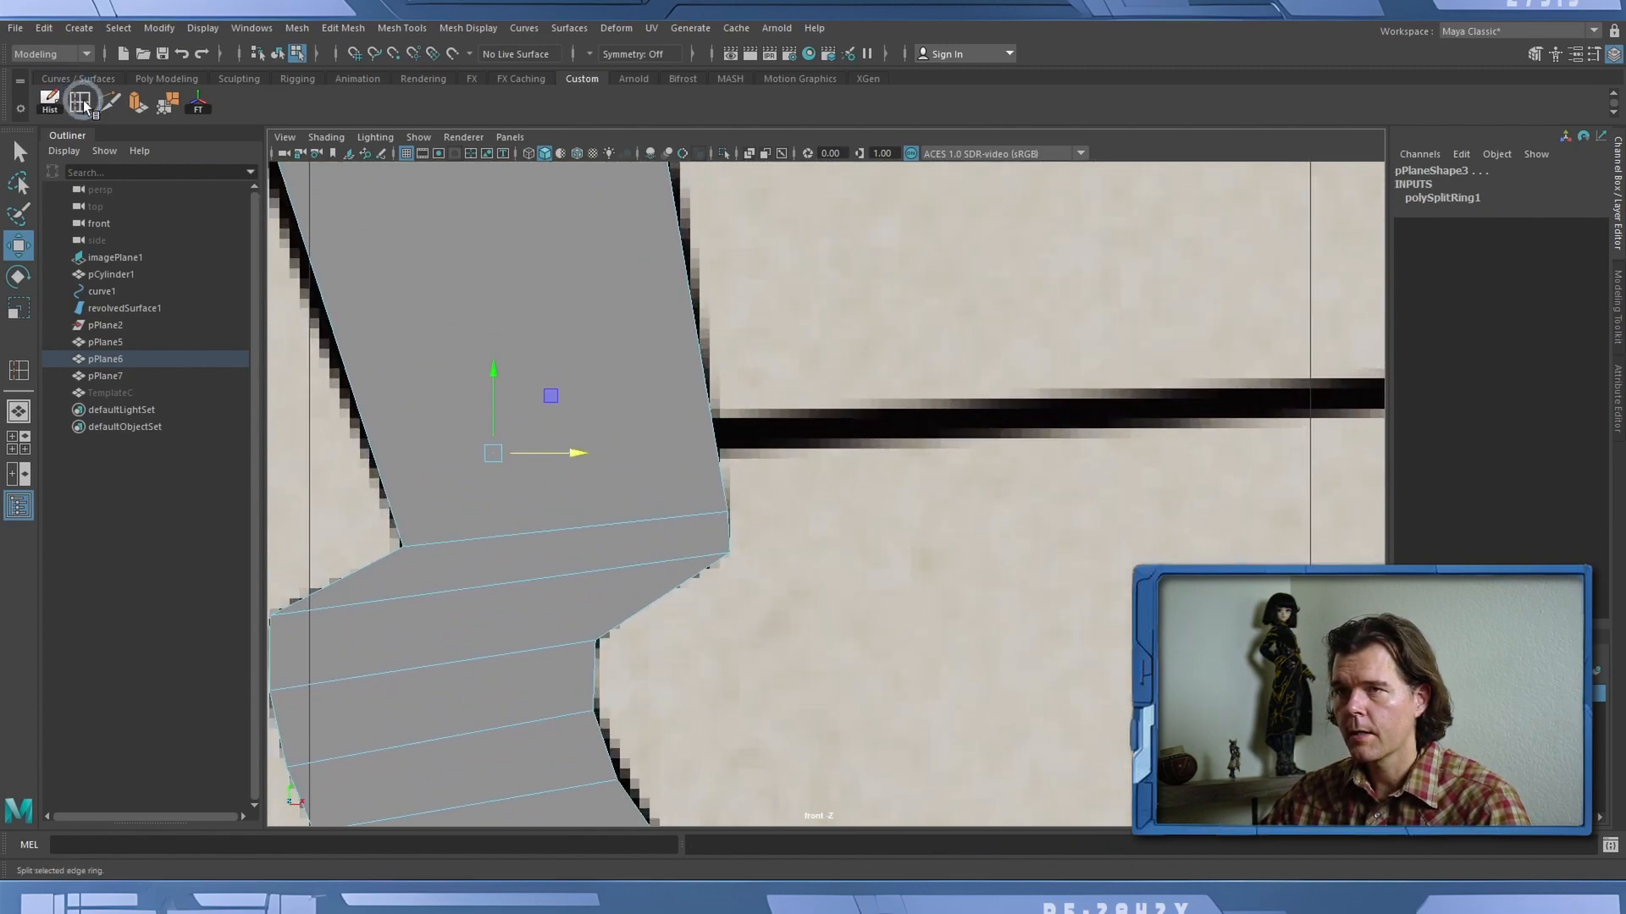
click(387, 526)
key(3)
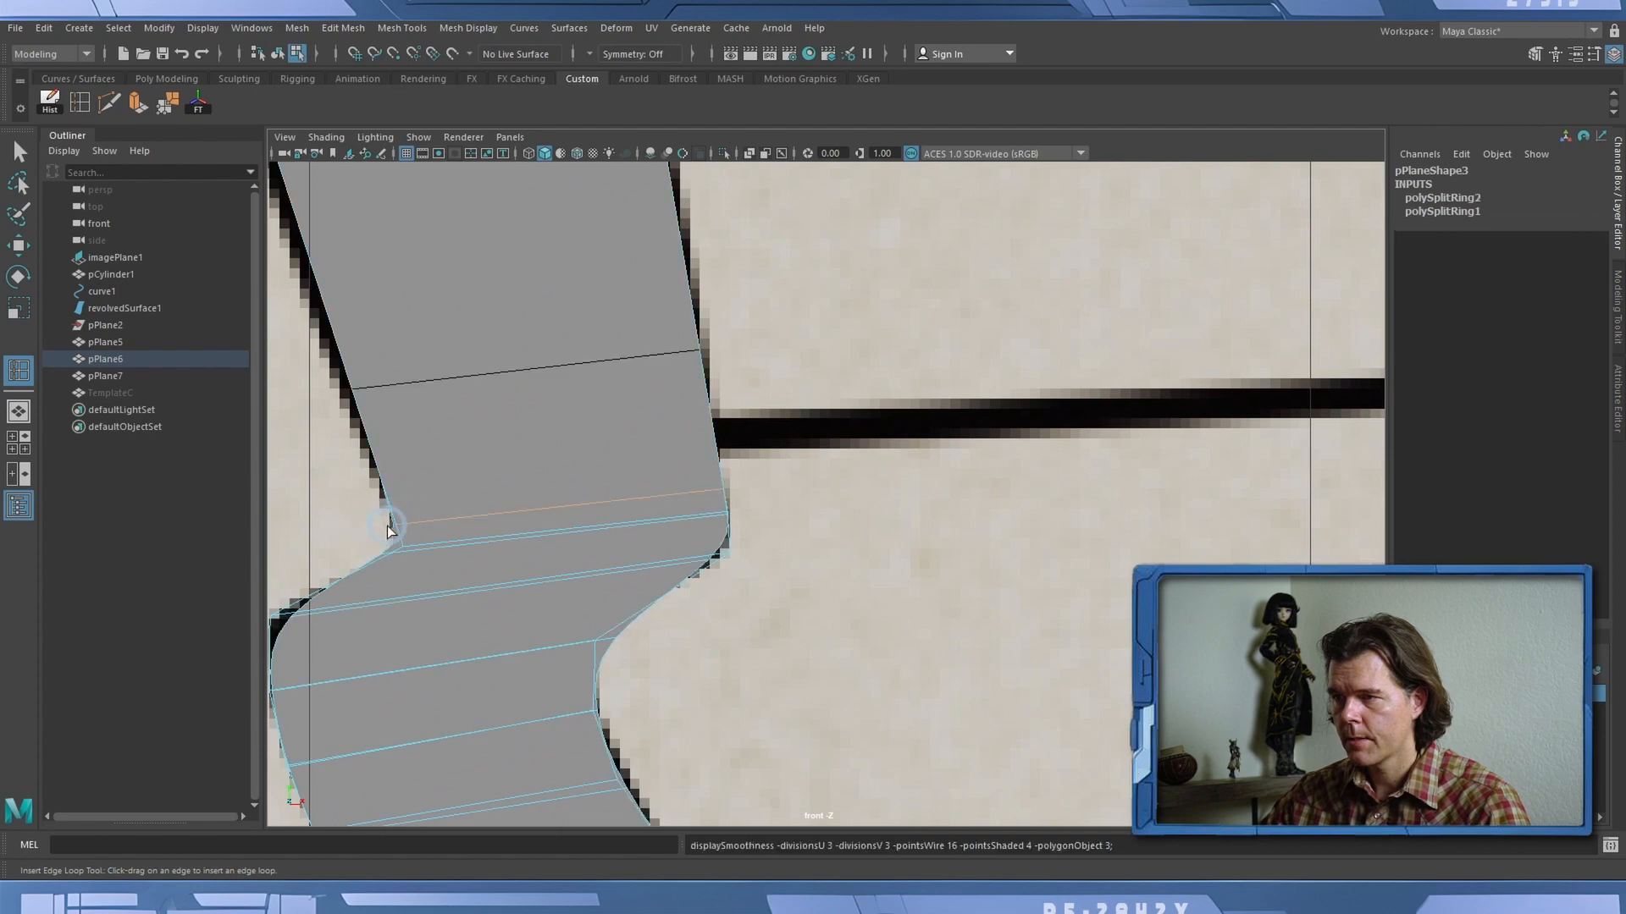
alt+middle_drag(563, 544, 616, 471)
key(1)
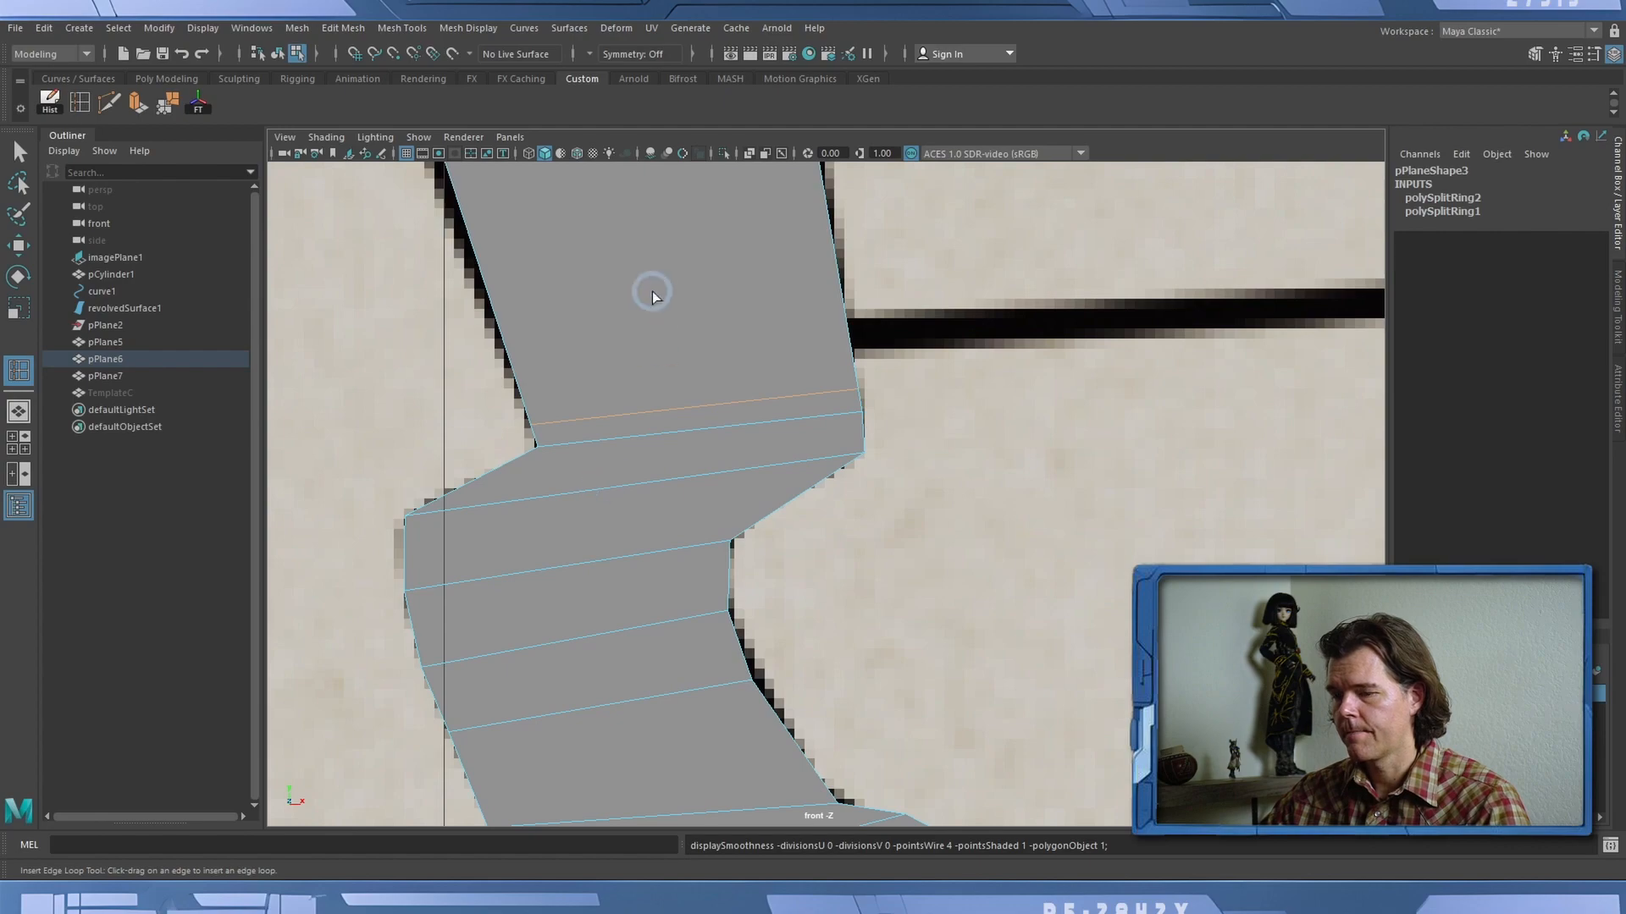
Return the guard plane to wireframe over the whole guard reference and save the scene.
key(4)
mouse_move(725, 327)
alt+right_down()
mouse_move(735, 400)
mouse_move(745, 368)
mouse_move(769, 388)
mouse_move(799, 369)
alt+right_up()
alt+middle_drag(804, 367, 693, 487)
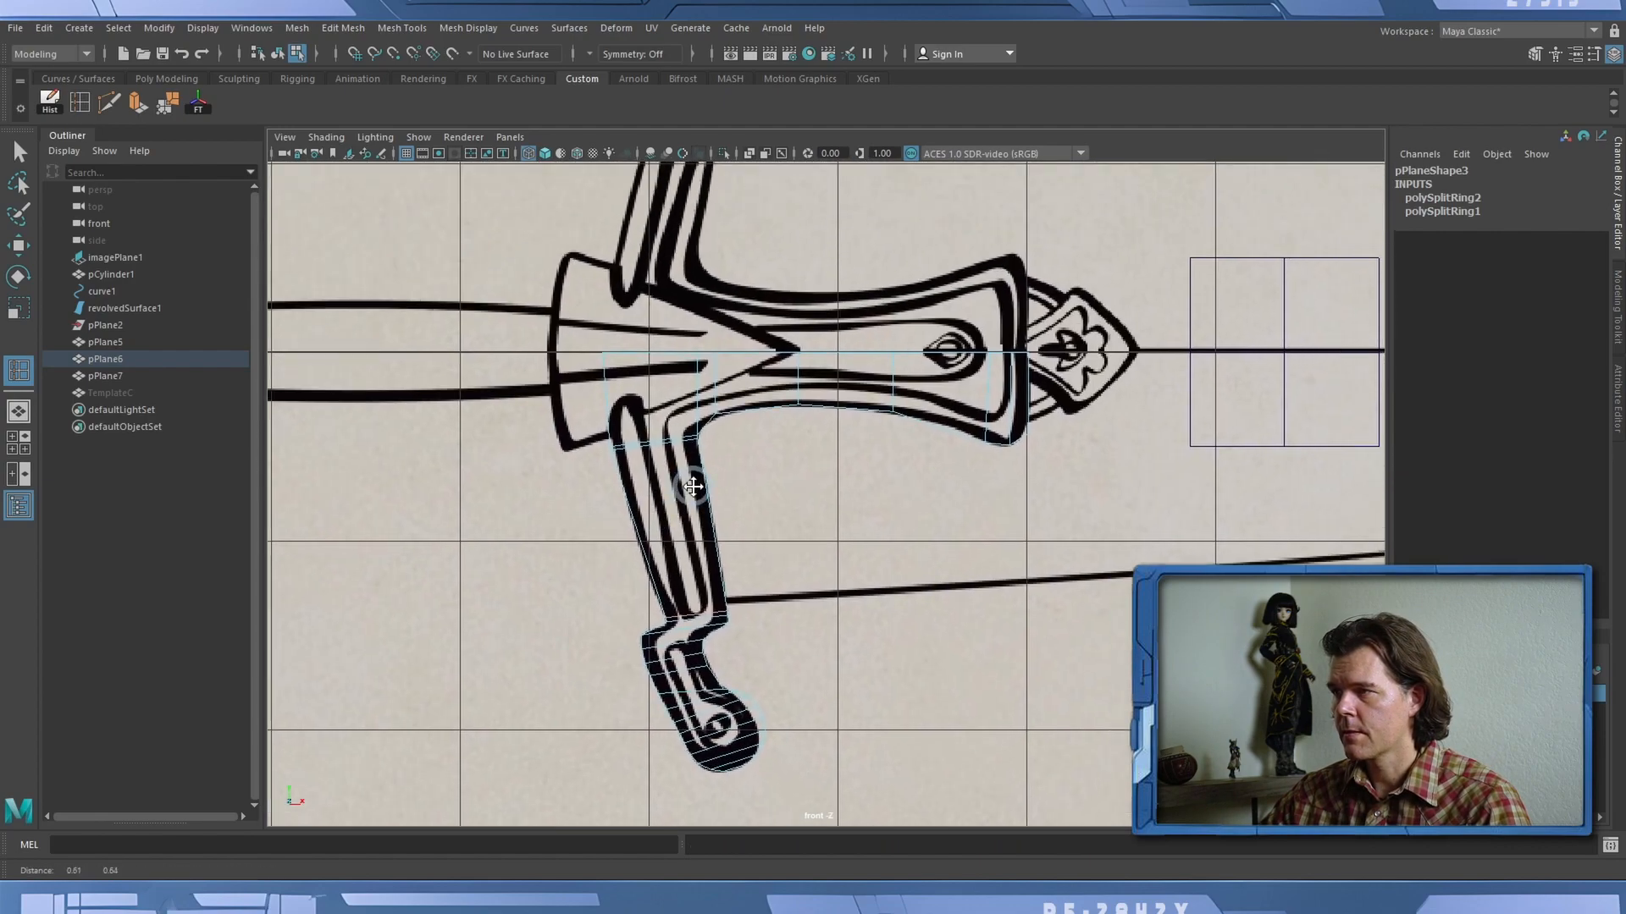
click(162, 54)
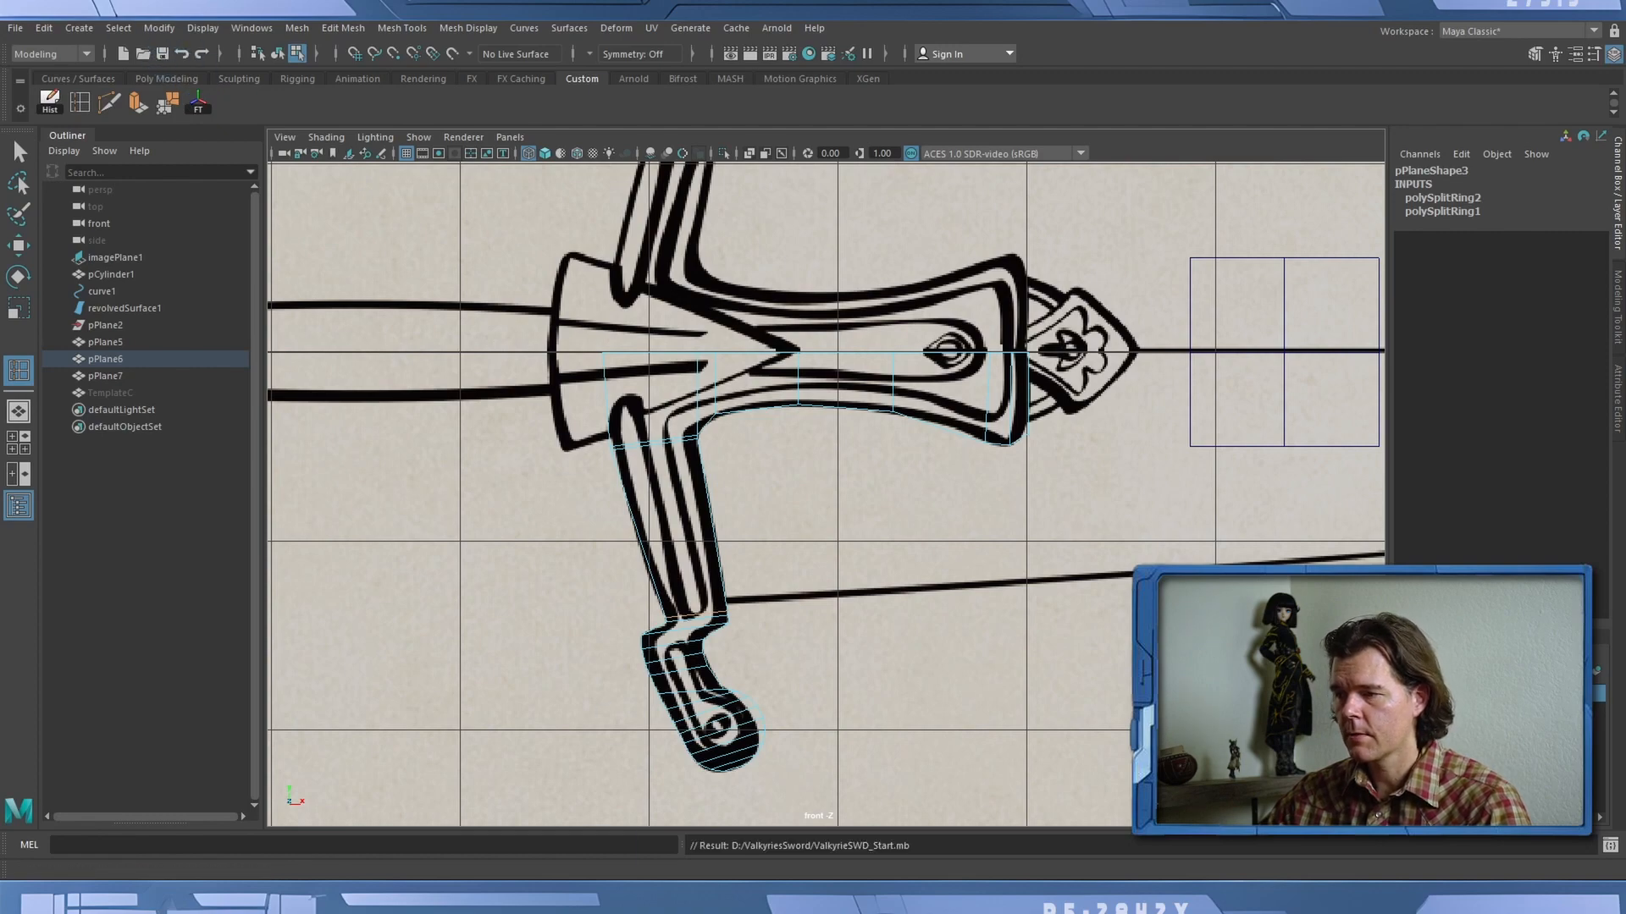
click(600, 888)
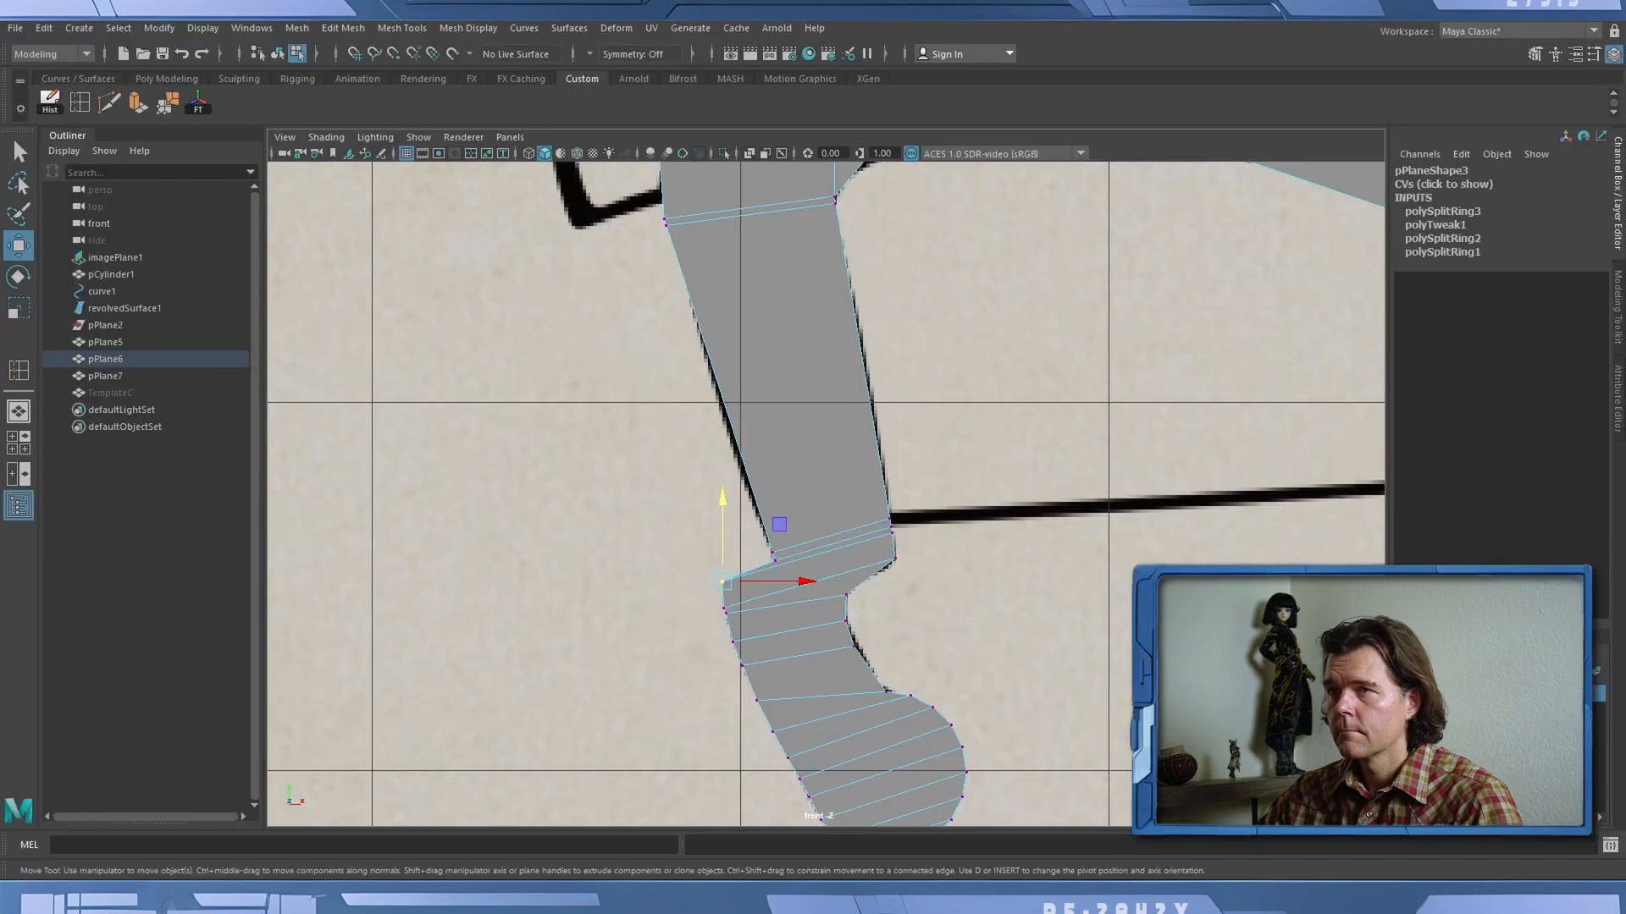
Insert a lengthwise edge loop along the guard arm near its outer edge and show the plane in wireframe over the drawing.
click(80, 103)
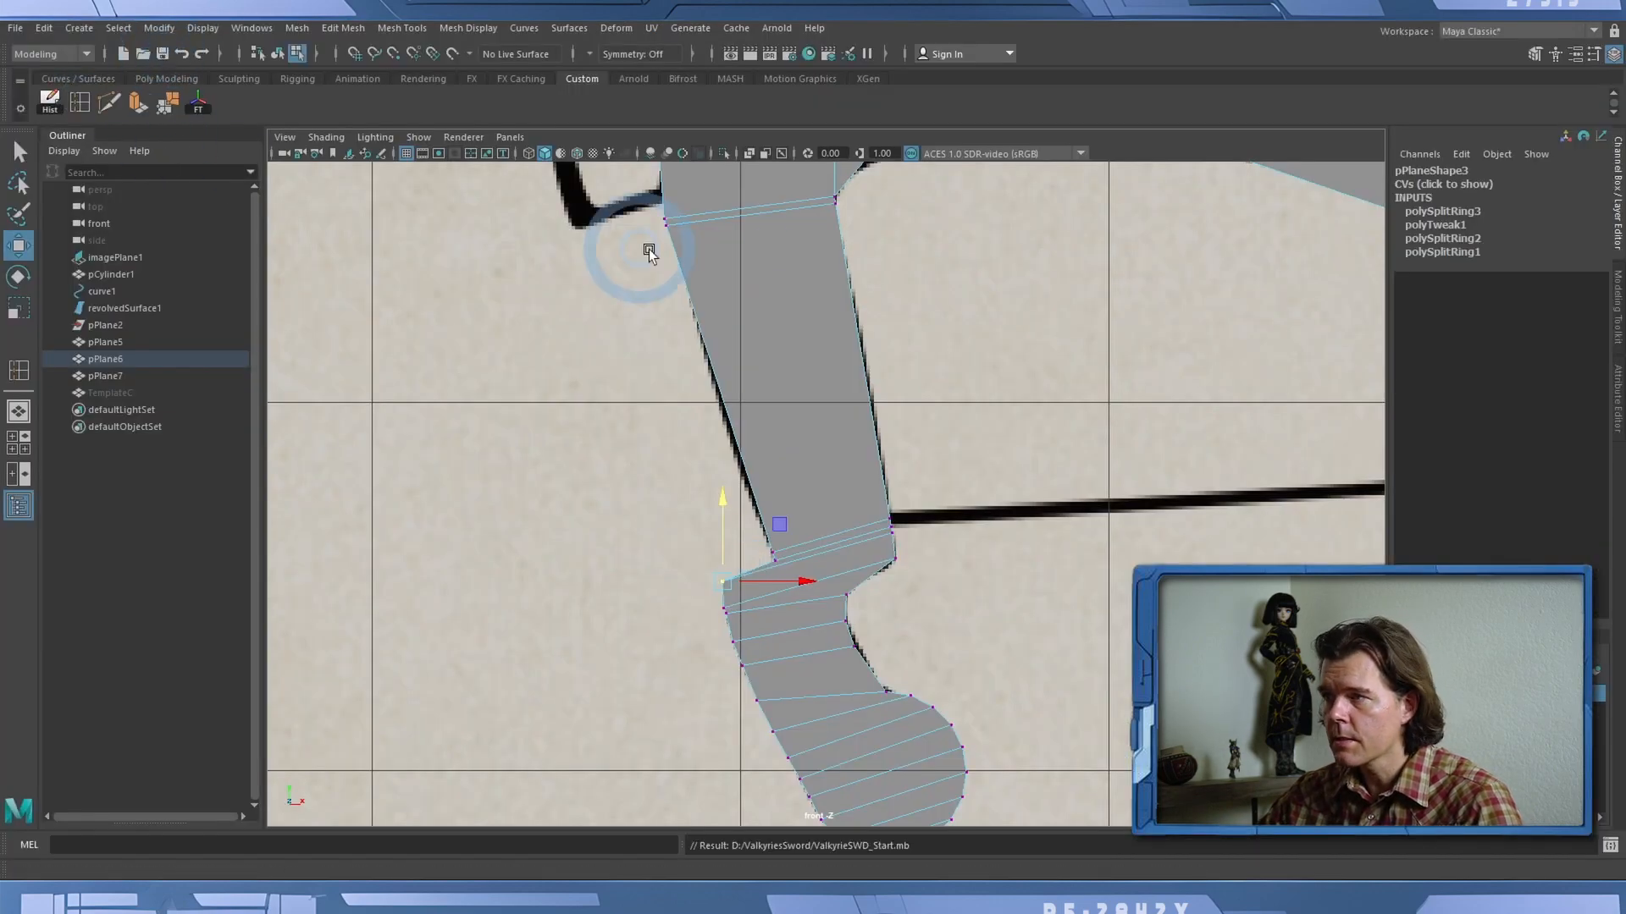
click(688, 217)
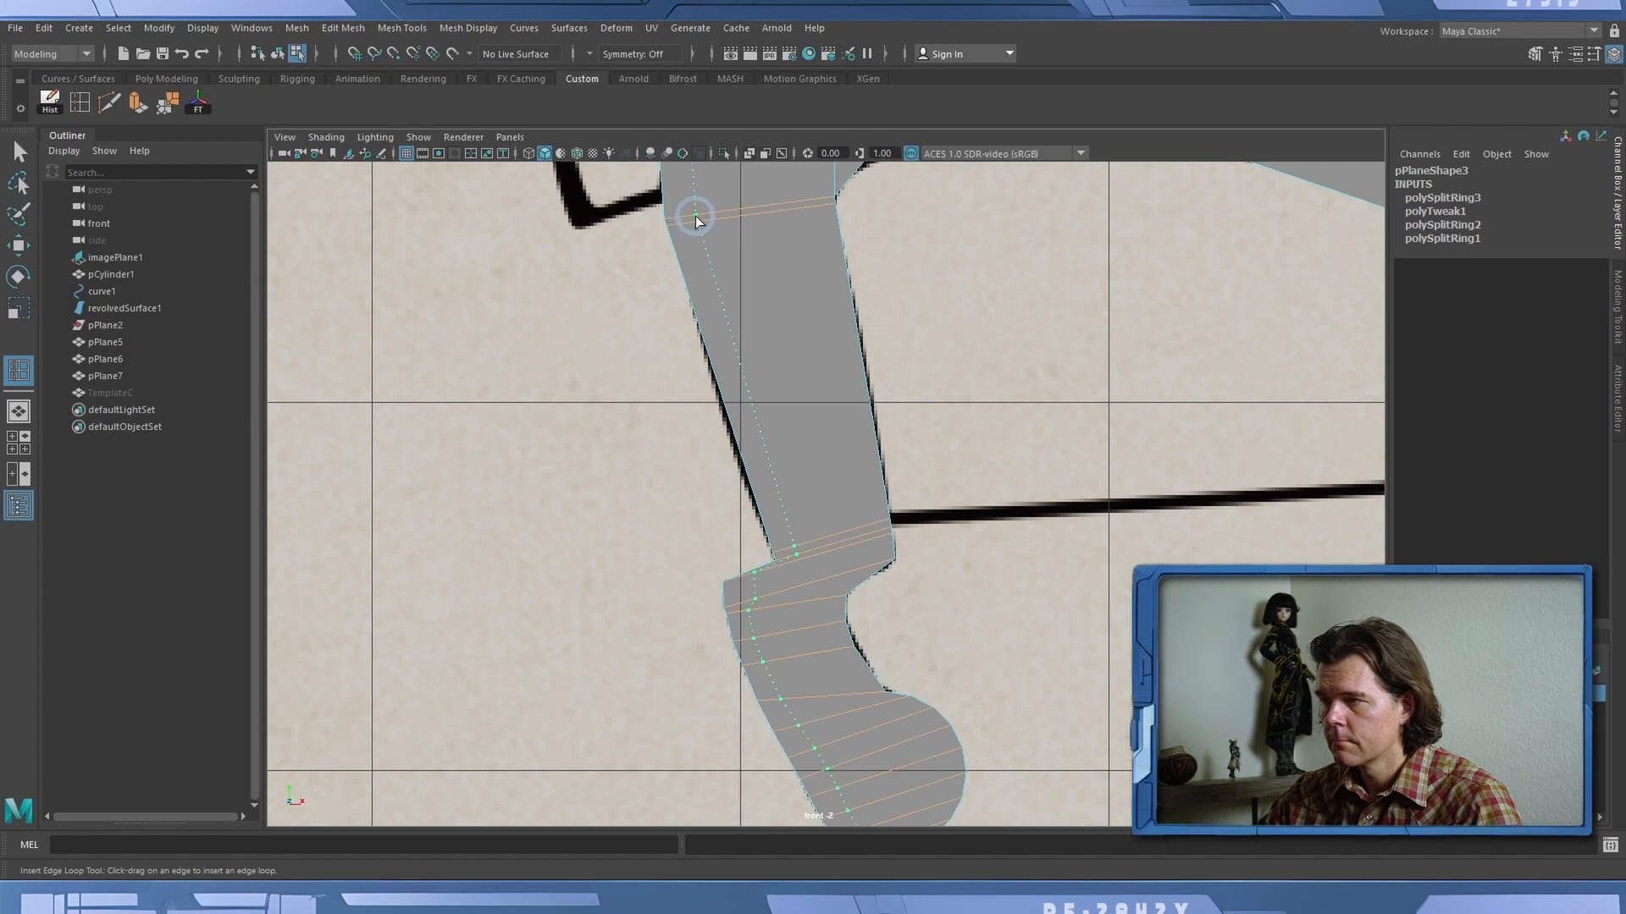
click(694, 216)
key(alt+a)
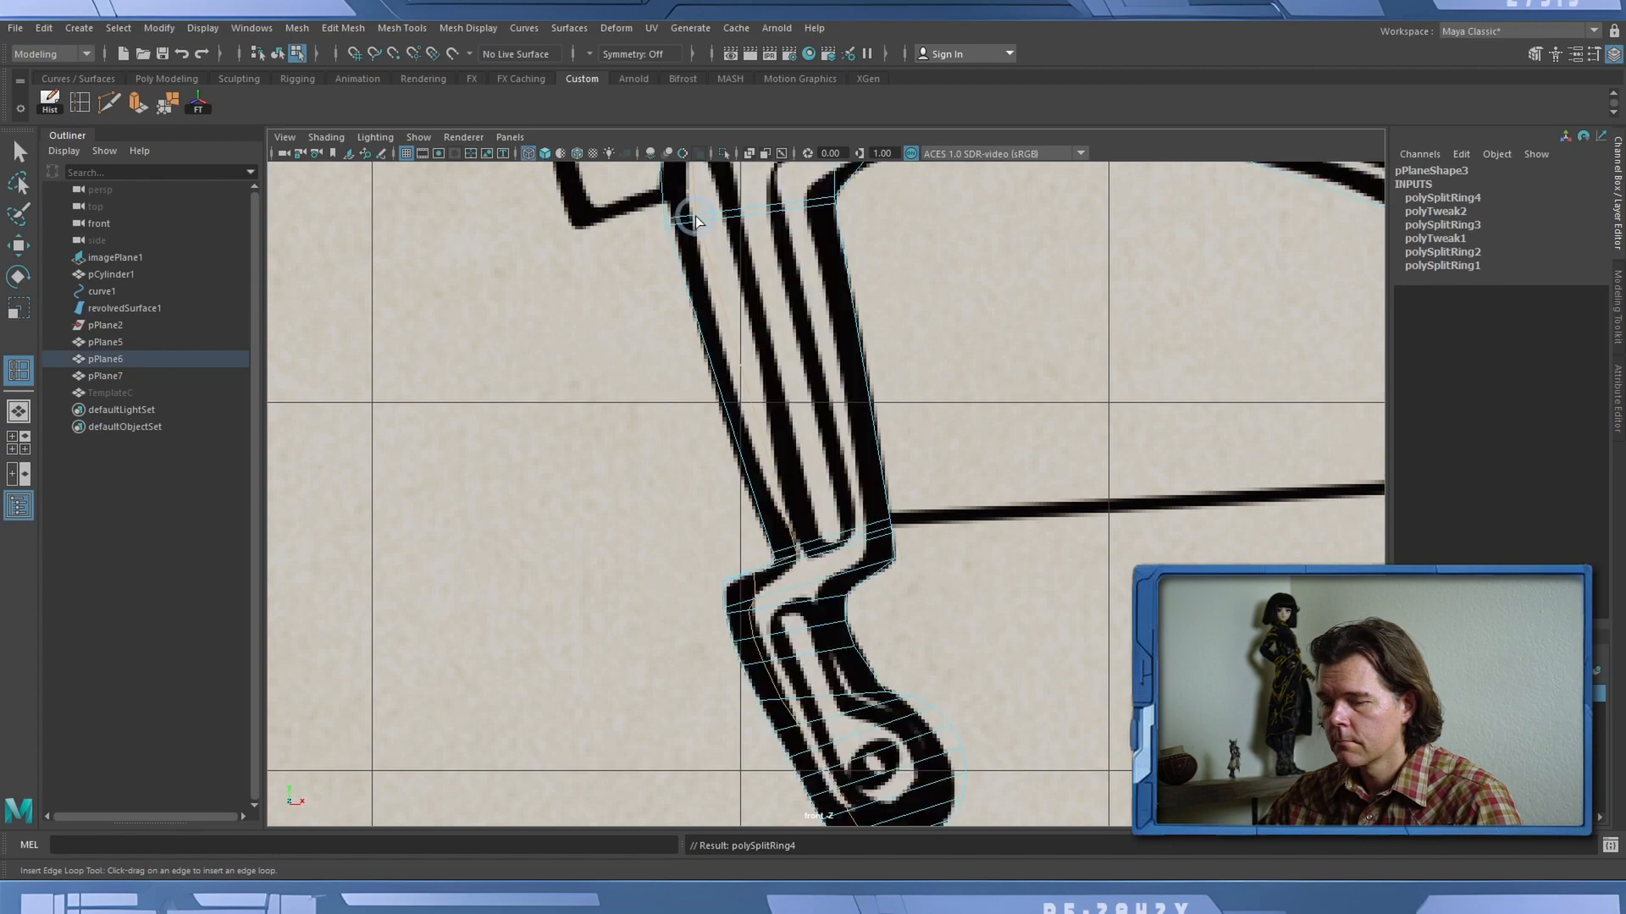
Check the sword reference image, insert a second lengthwise edge loop near the arm's inner edge, and return to shaded display.
key(alt)
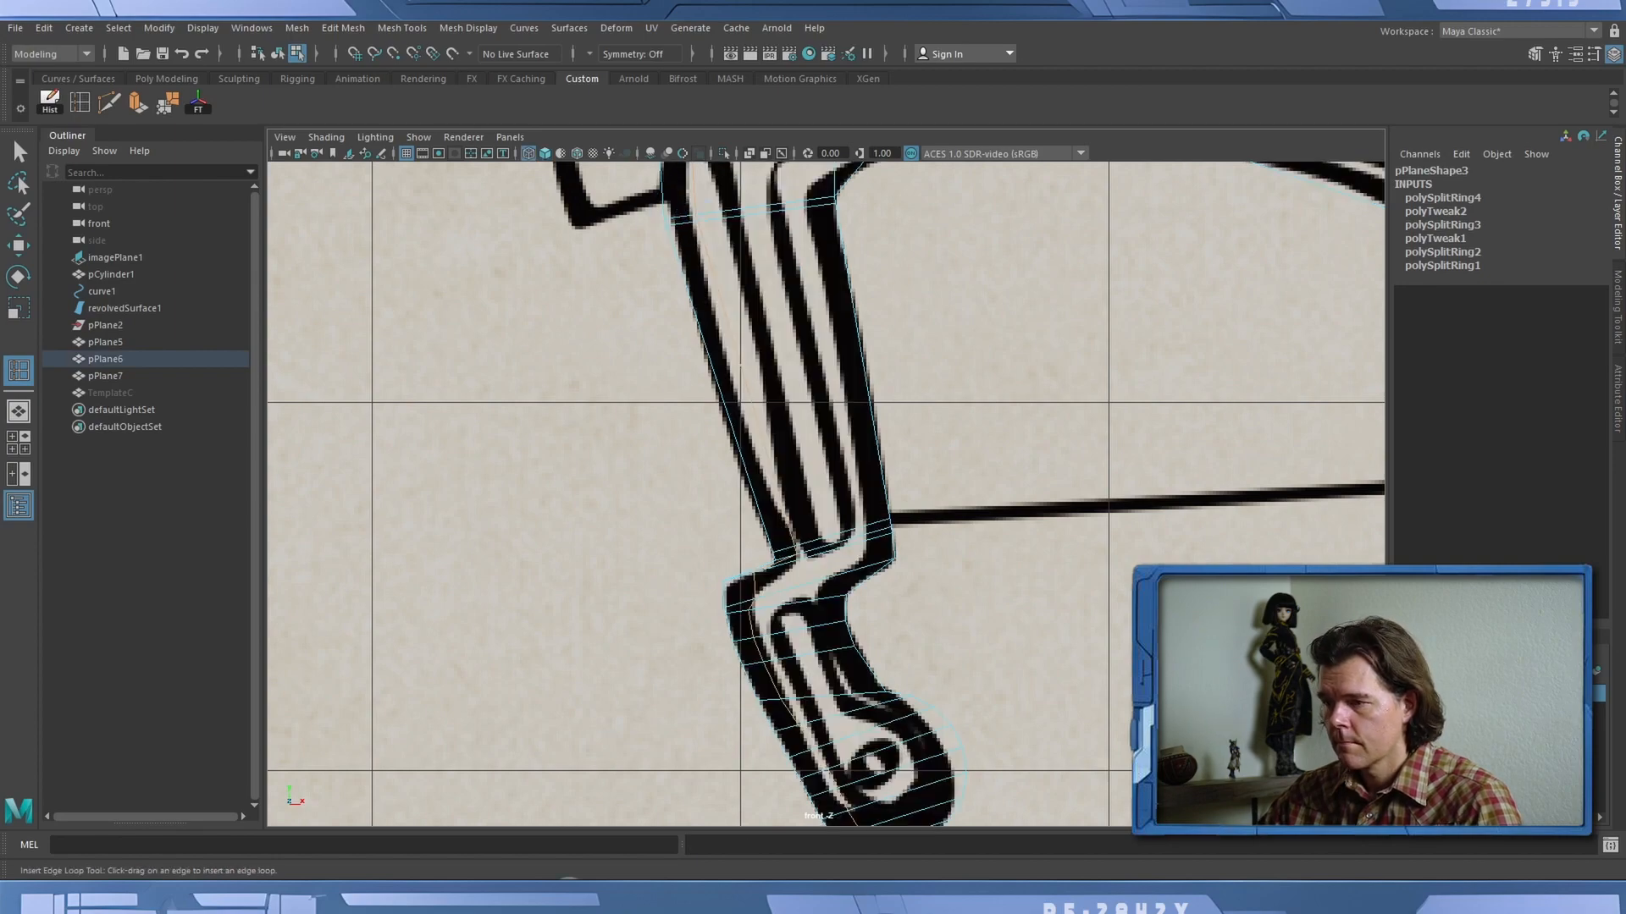
key(alt+Tab)
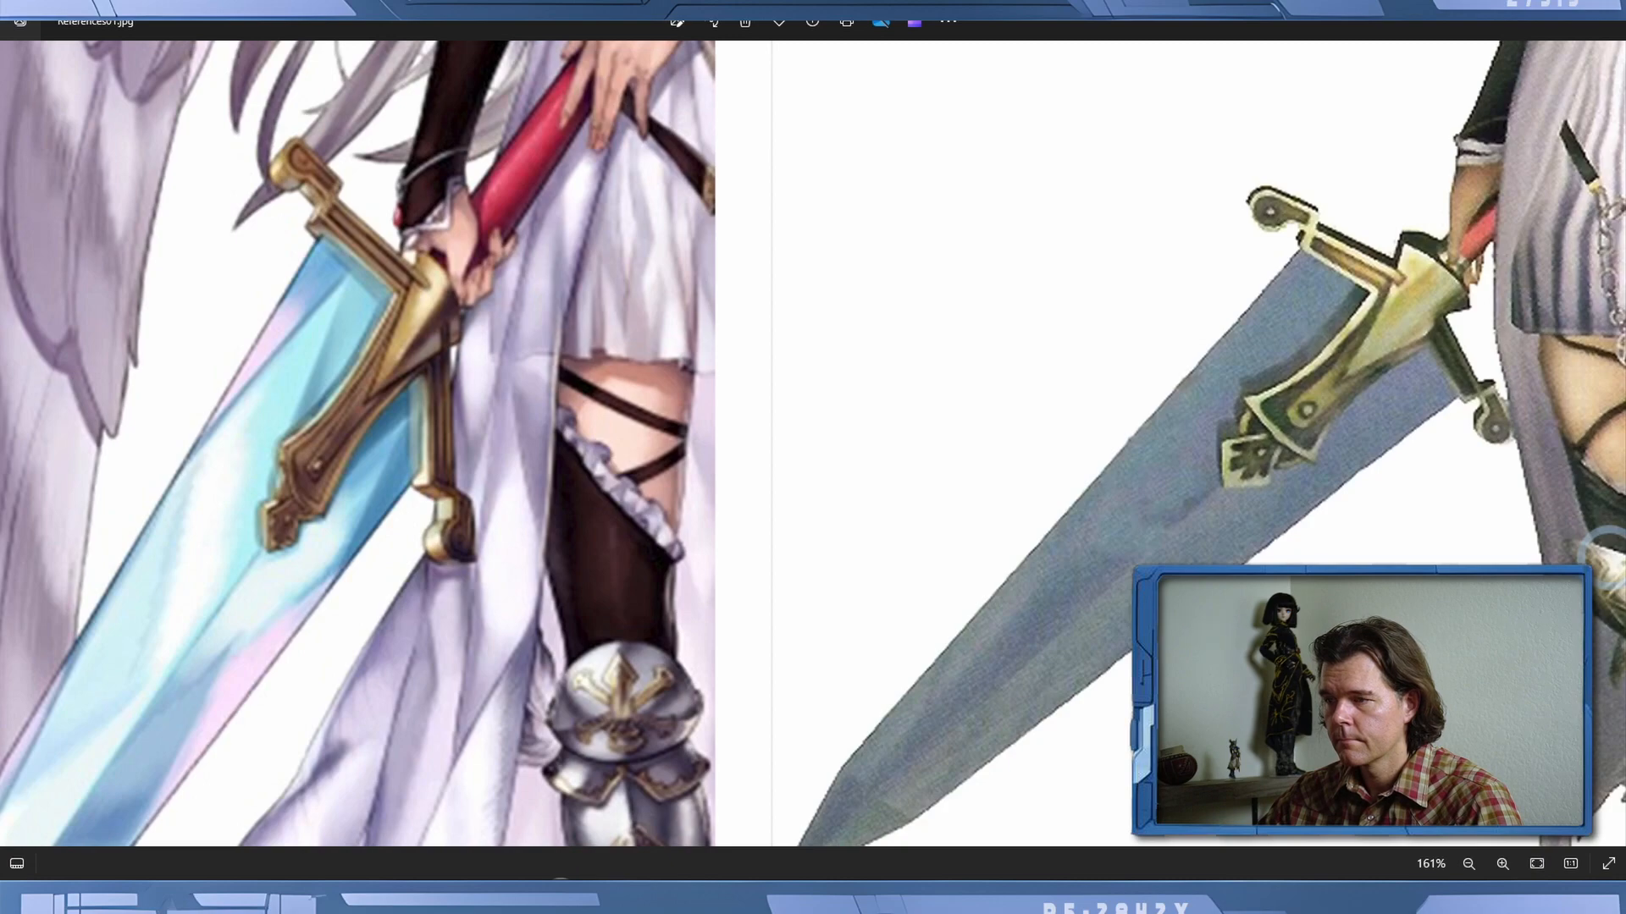
key(alt+Tab)
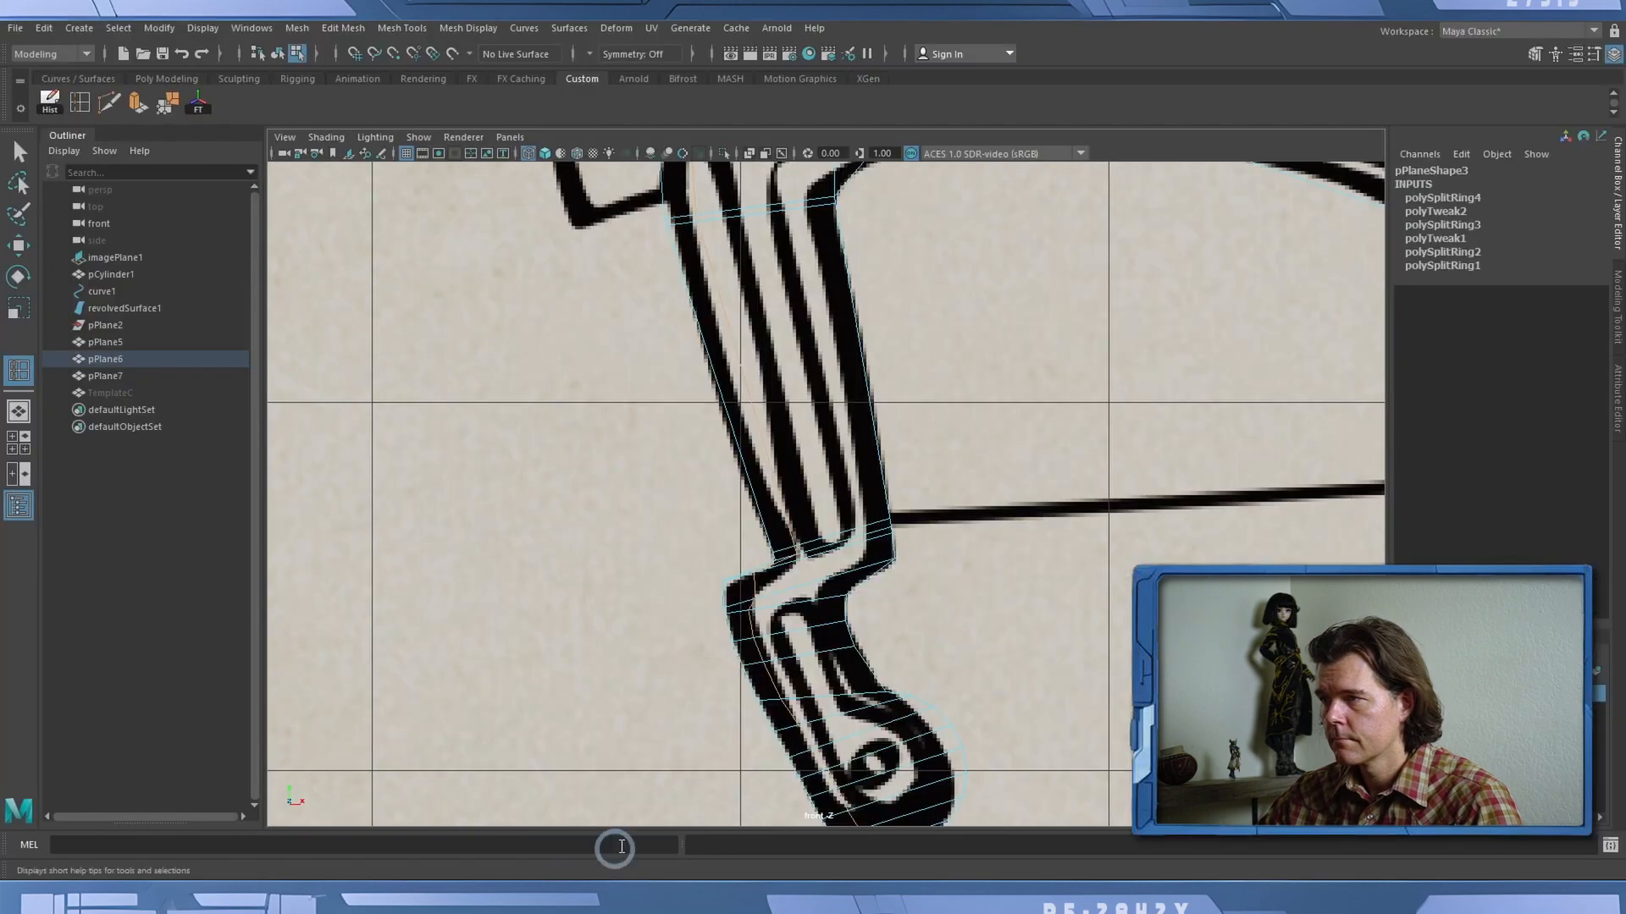
click(864, 529)
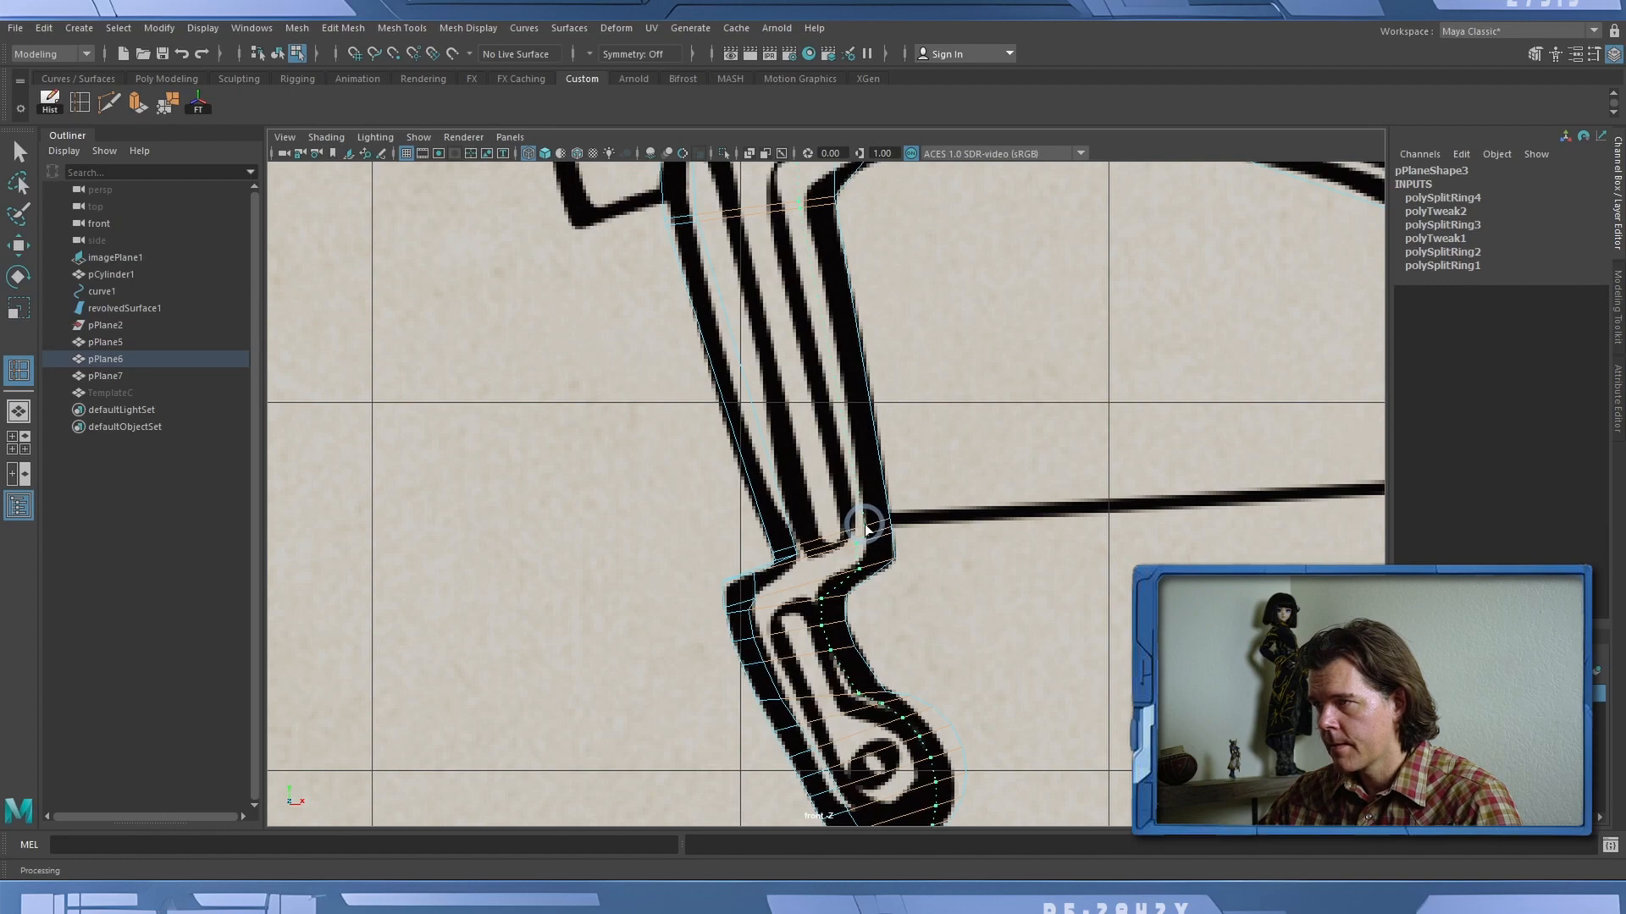
alt+middle_drag(860, 497, 755, 510)
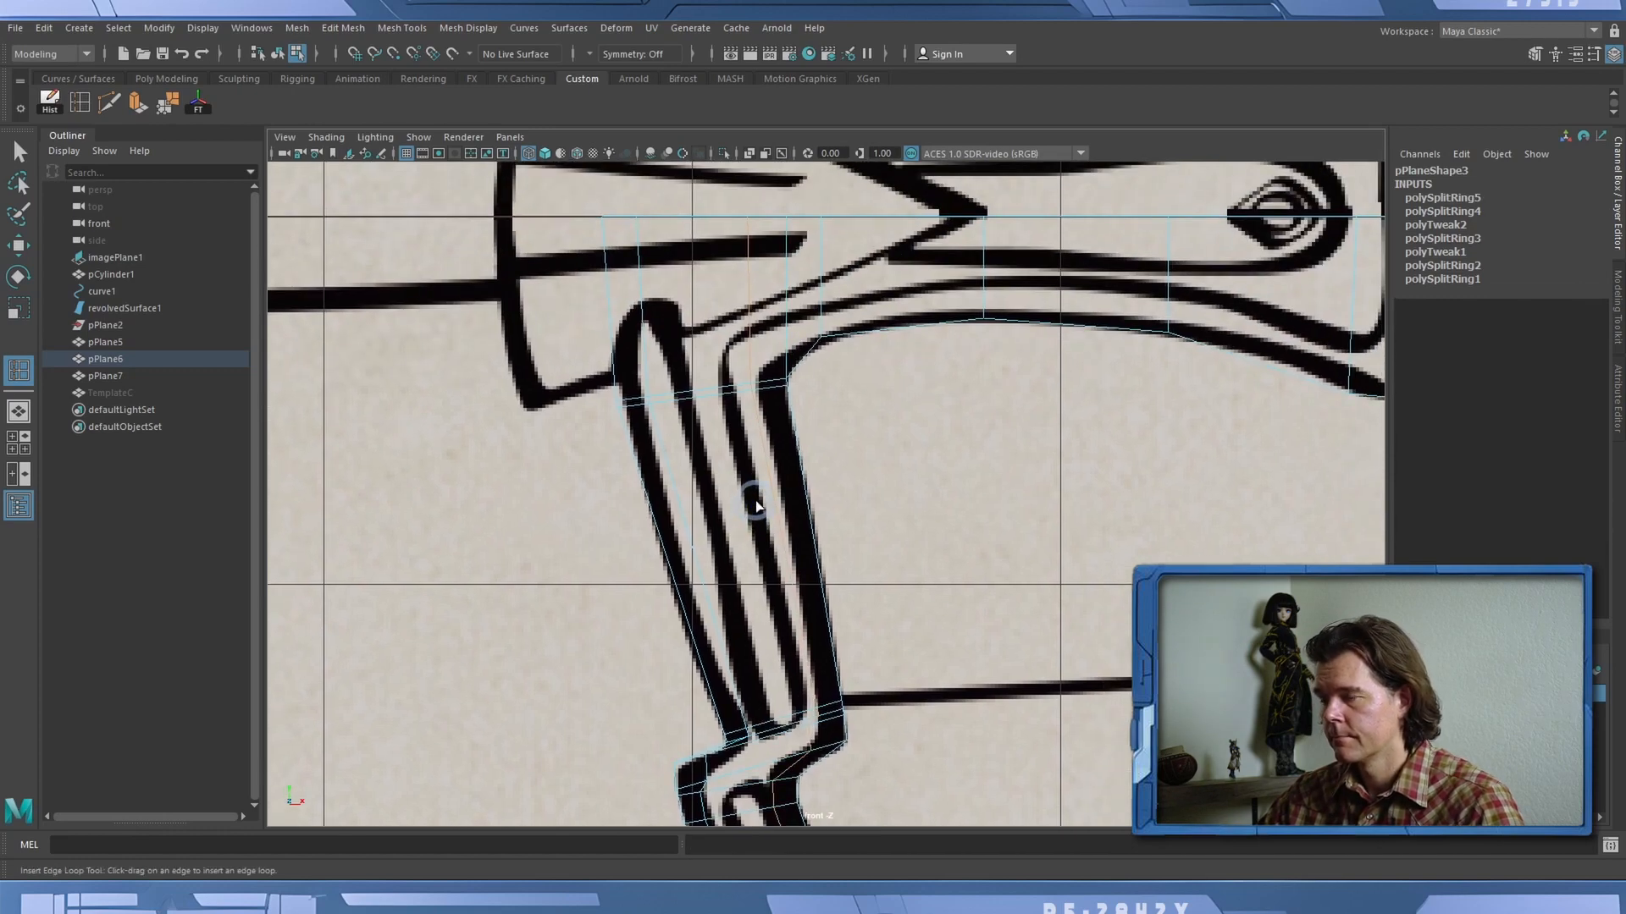
key(5)
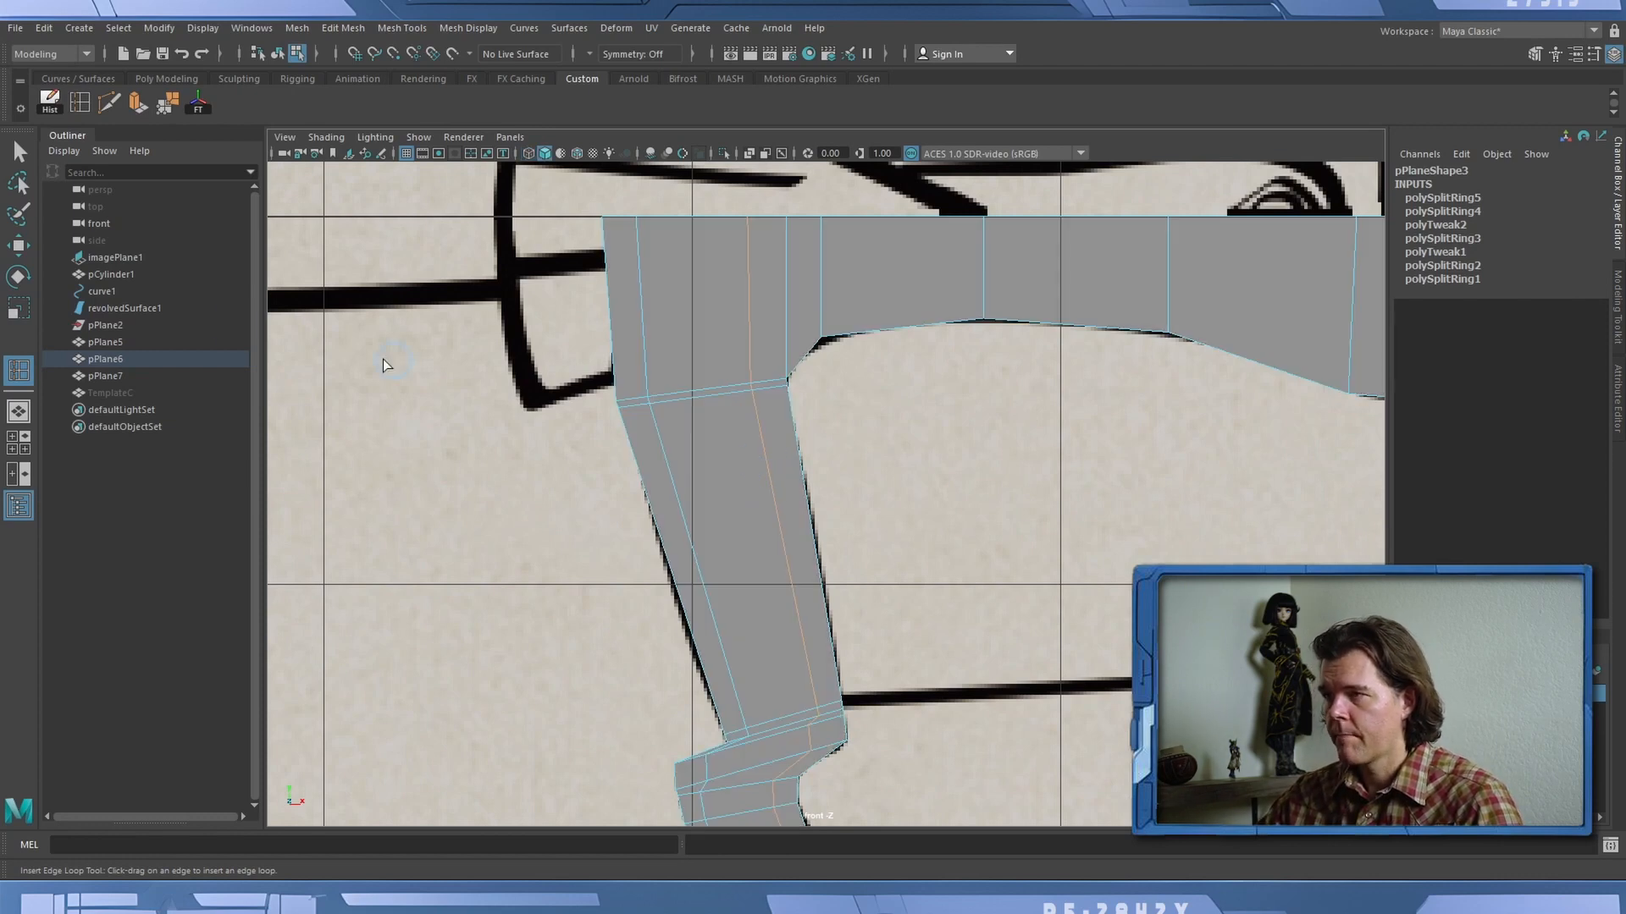
Move the inner lengthwise loop's vertices at the top of the arm slightly closer to the inner upper corner.
click(18, 246)
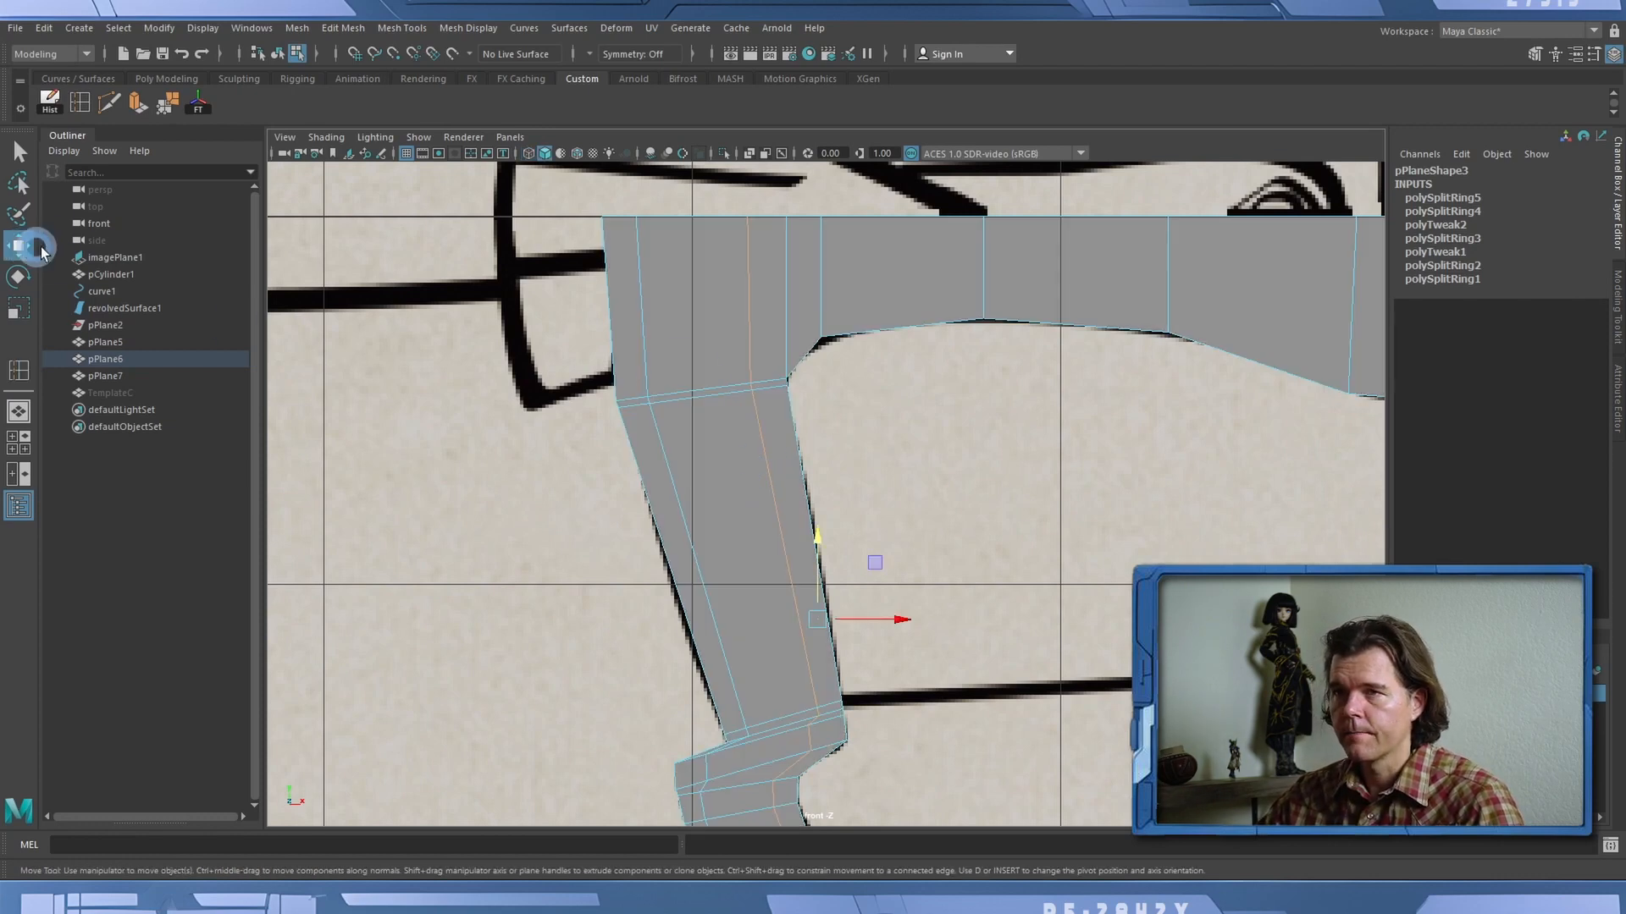
click(745, 292)
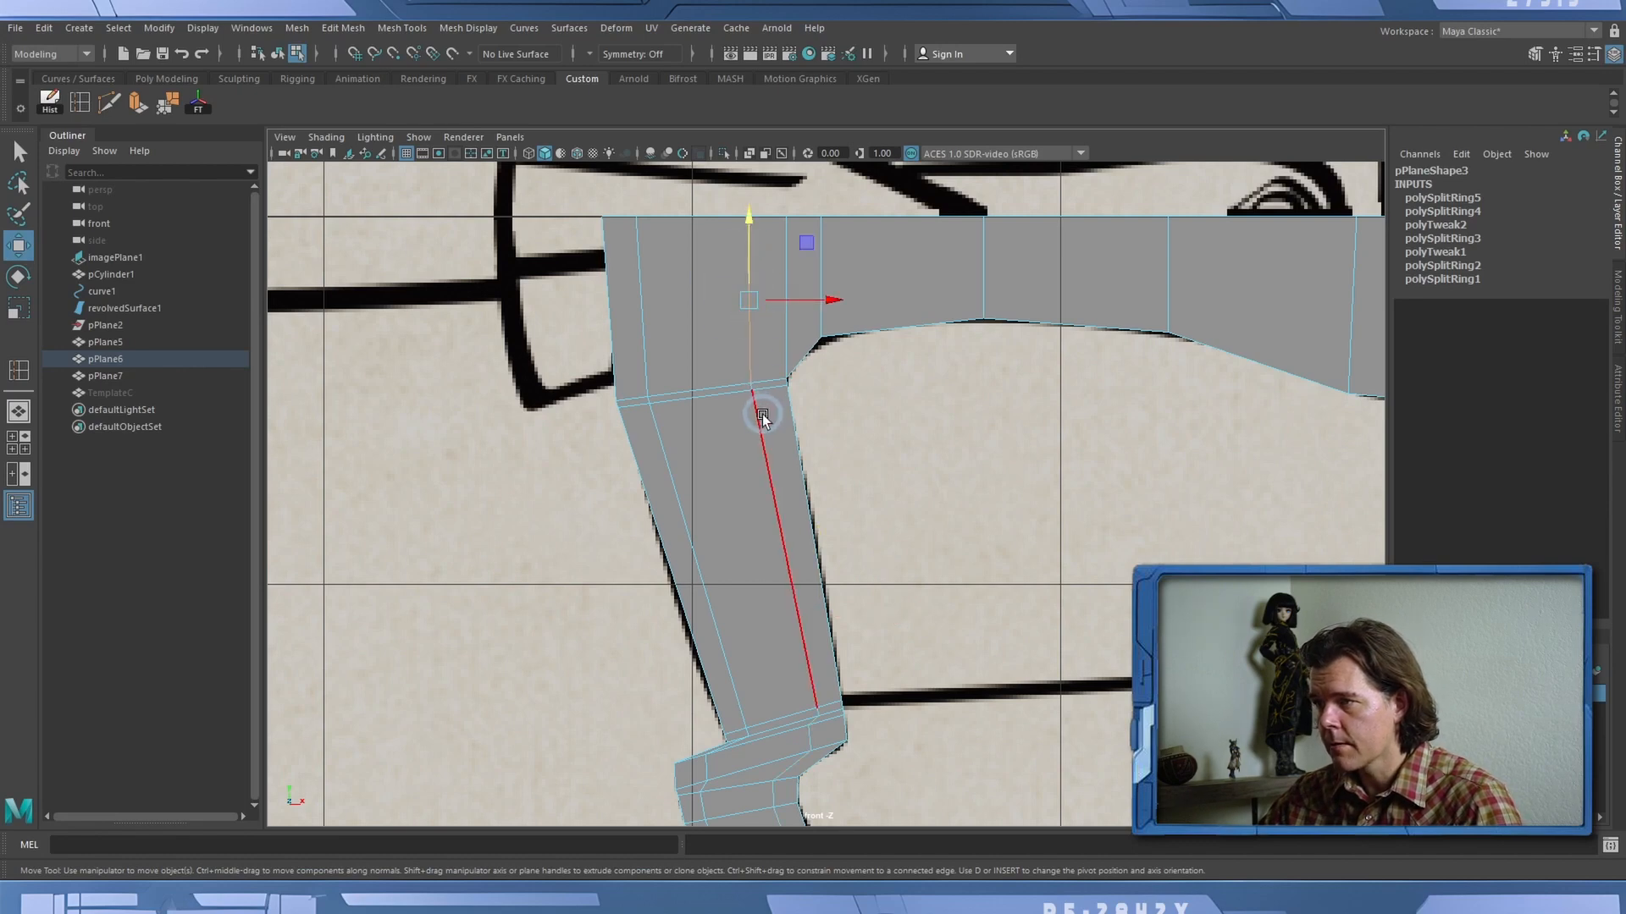
right_drag(752, 388, 683, 387)
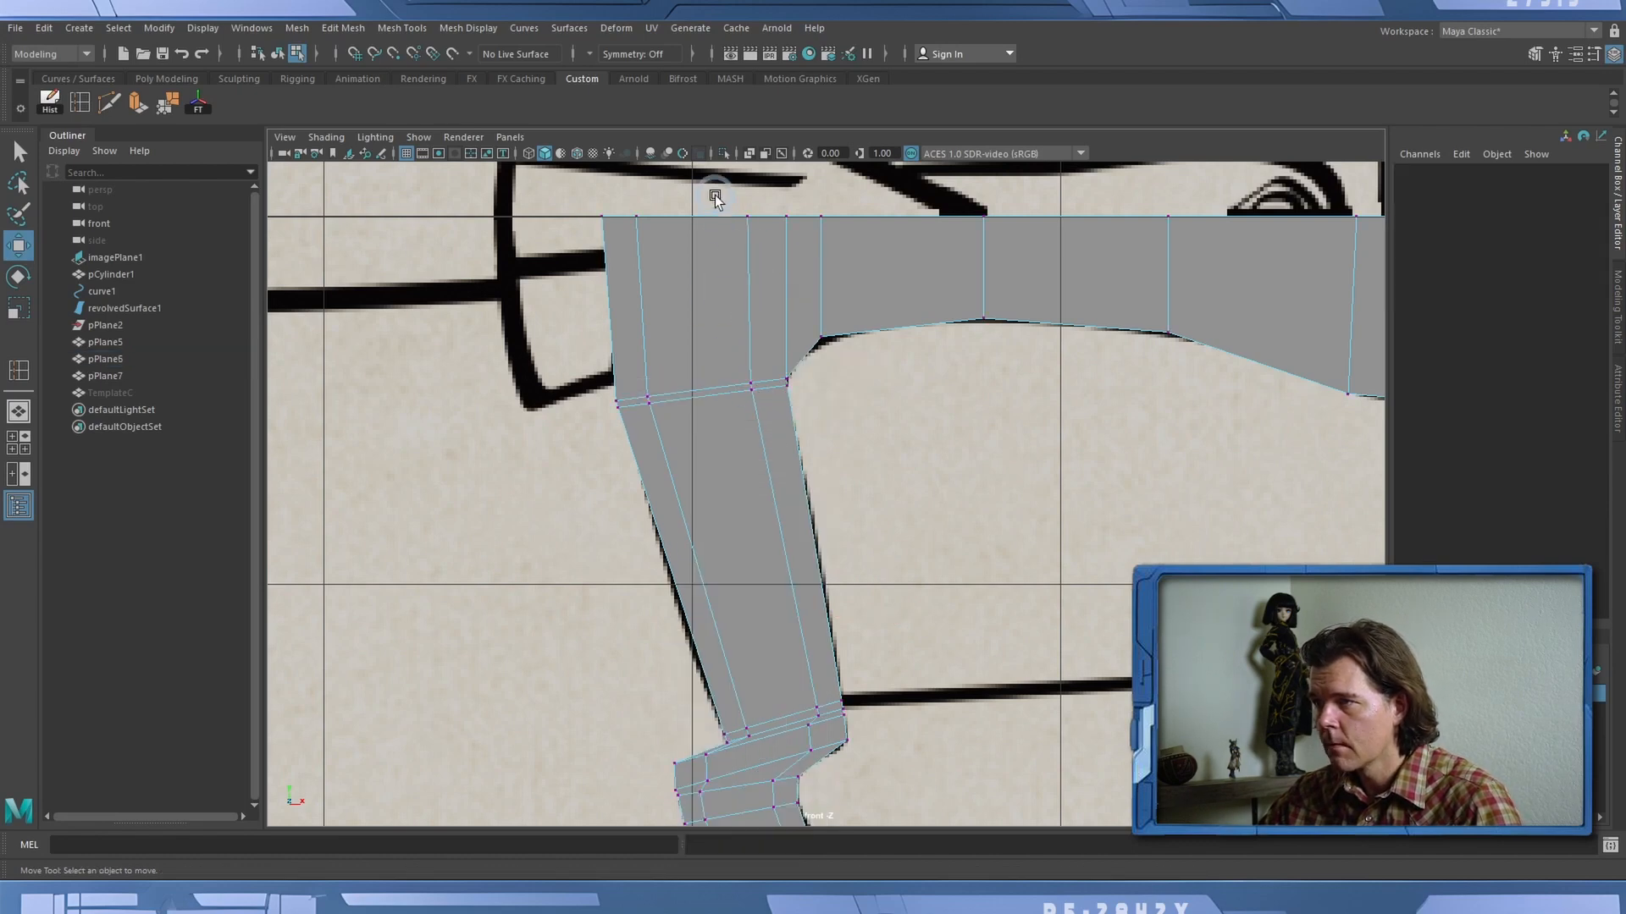
drag(714, 193, 775, 458)
drag(828, 303, 839, 302)
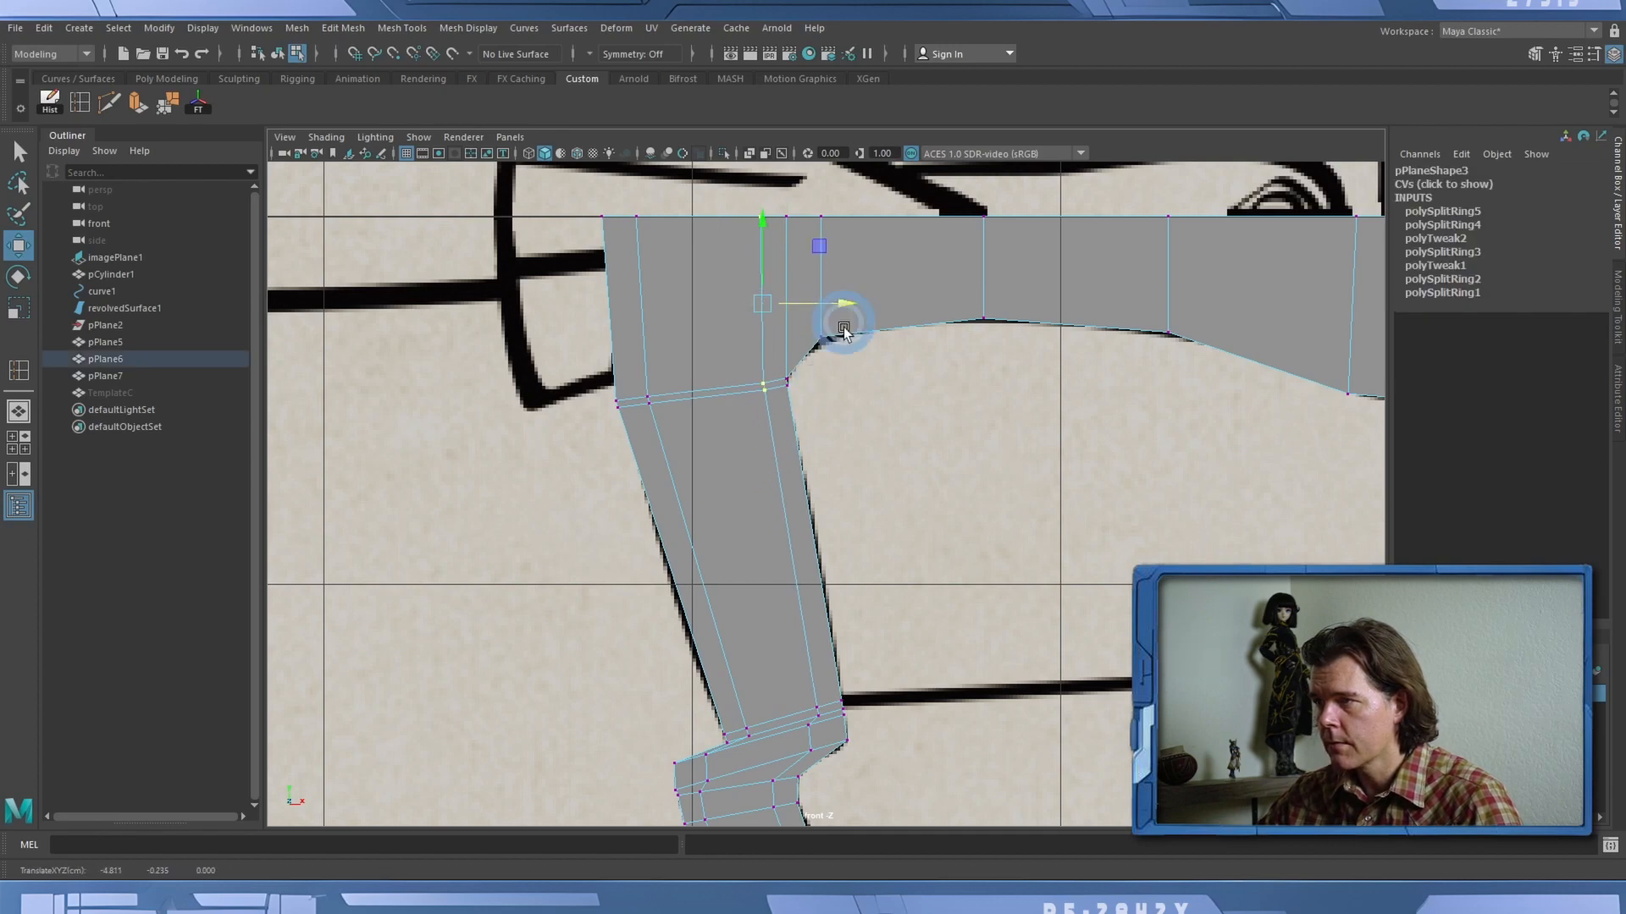
Select the outer lengthwise loop's vertices at the top of the arm and nudge them slightly sideways toward the inner side.
alt+middle_drag(864, 513, 788, 340)
drag(753, 529, 689, 414)
alt+middle_drag(689, 415, 700, 584)
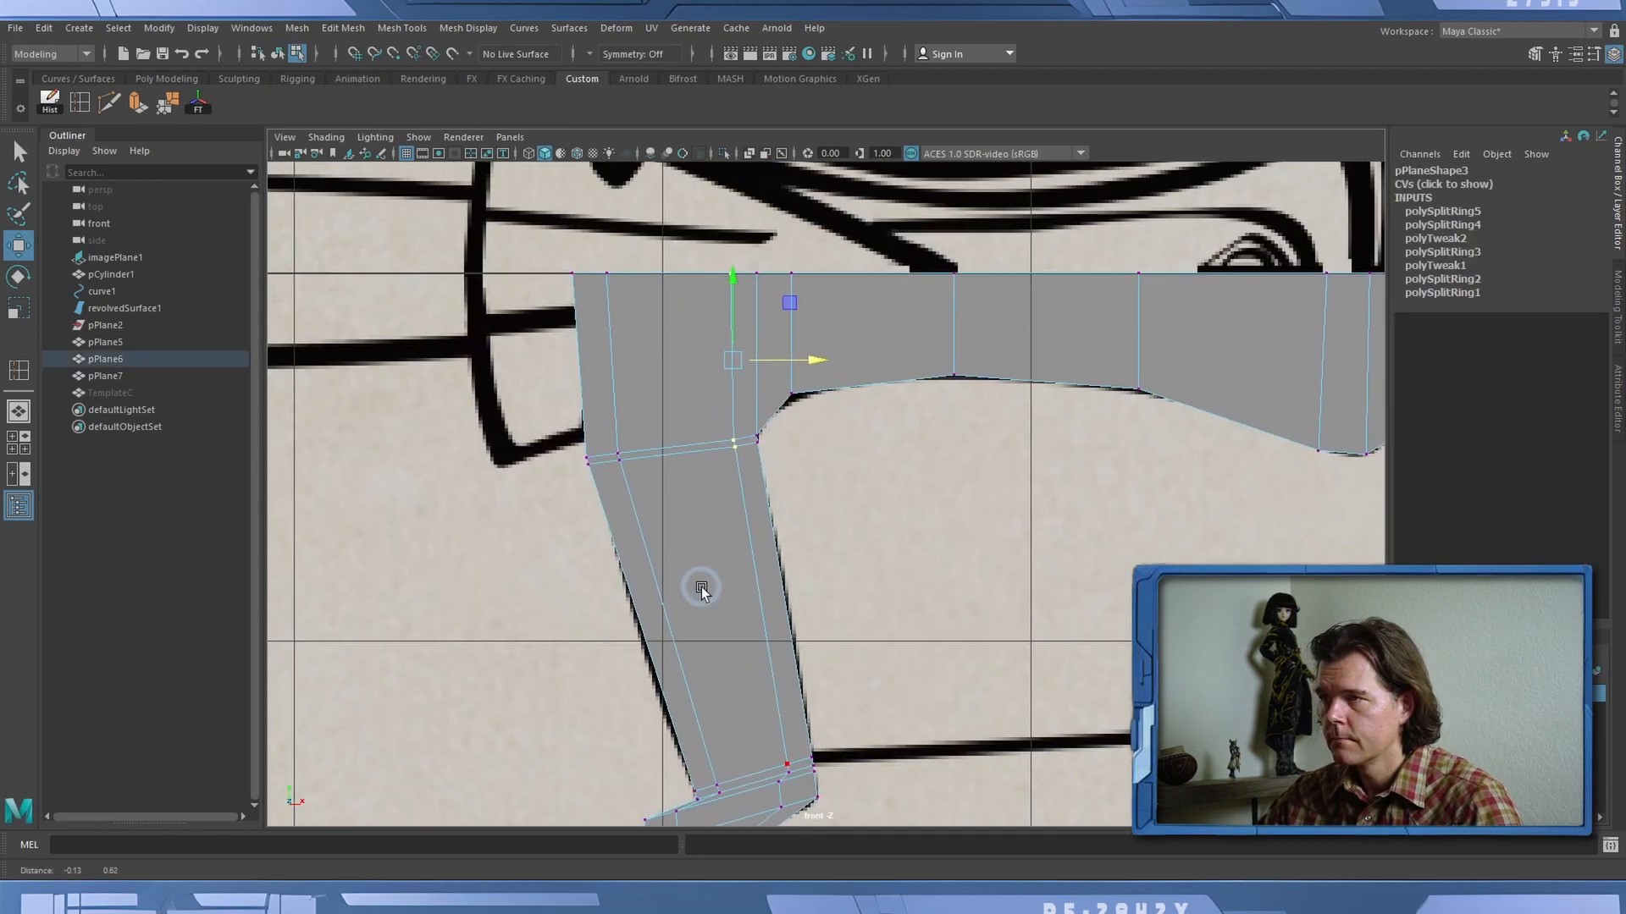
drag(649, 250, 601, 511)
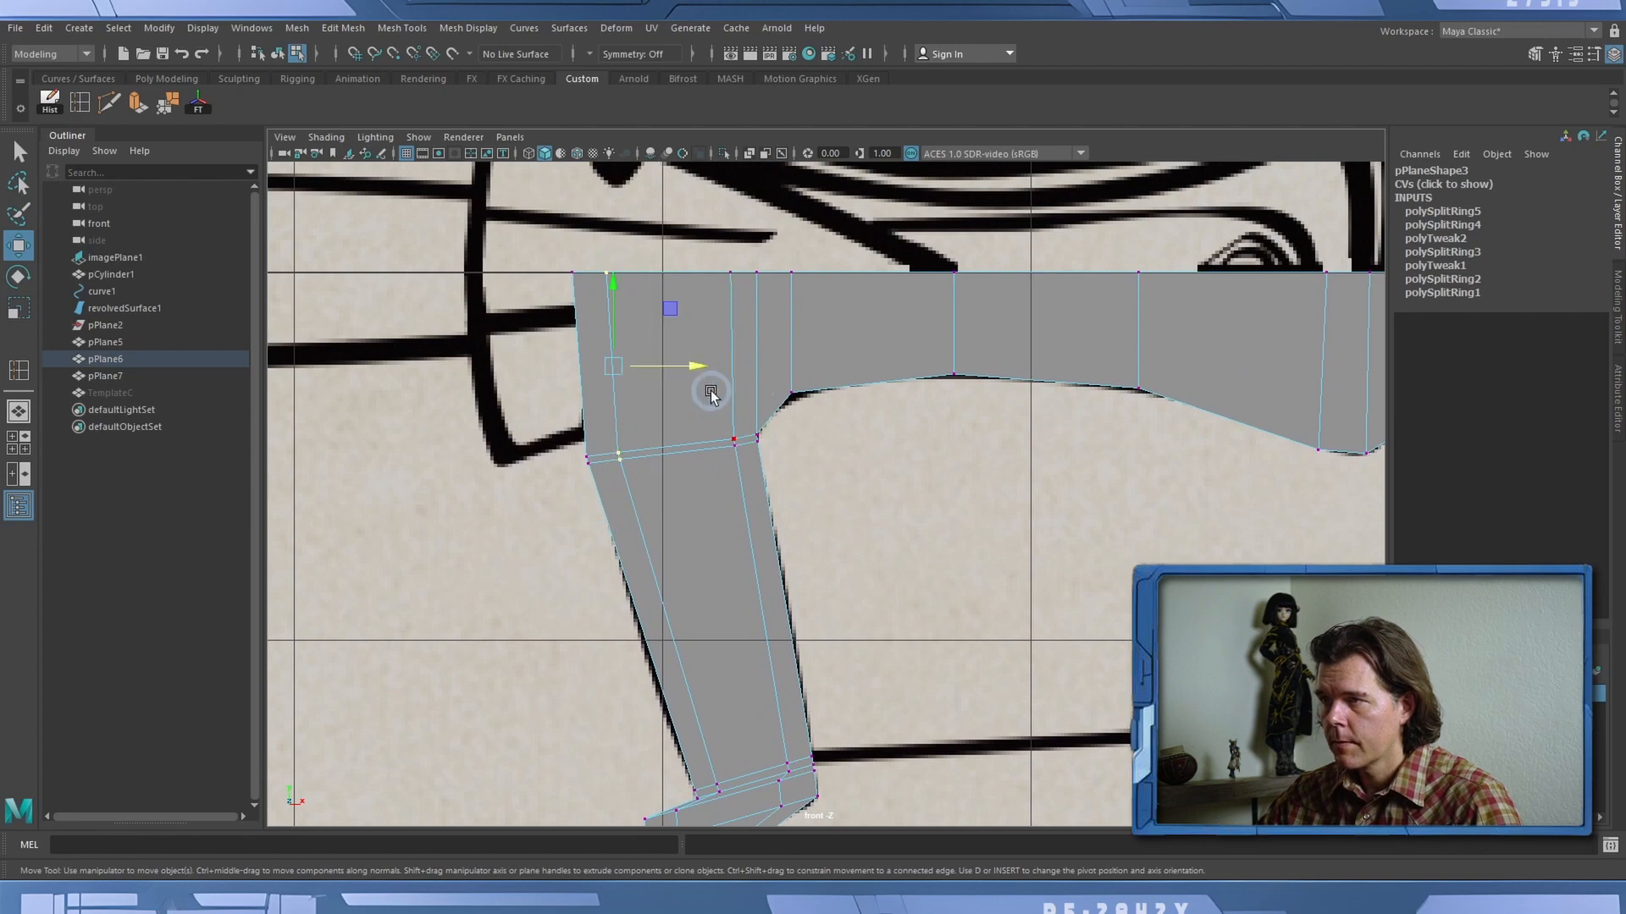
drag(688, 362, 691, 365)
Move the outer loop's upper vertex at the arm's lower bend slightly down and check the bend in smooth preview.
alt+middle_drag(762, 624, 719, 305)
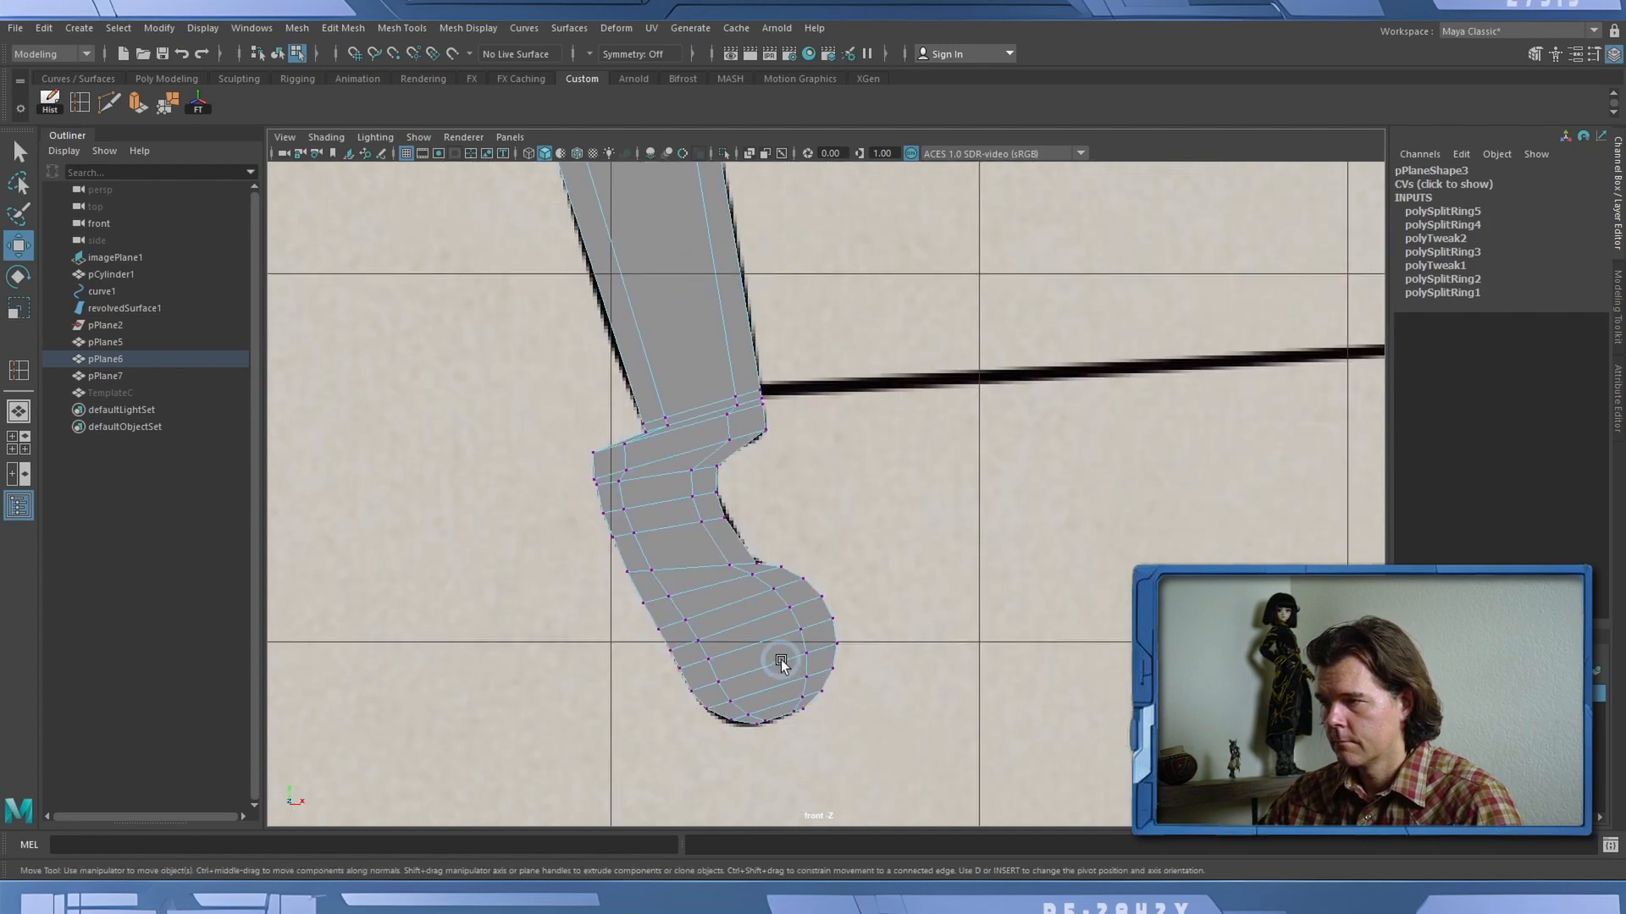
alt+right_drag(715, 700, 1057, 762)
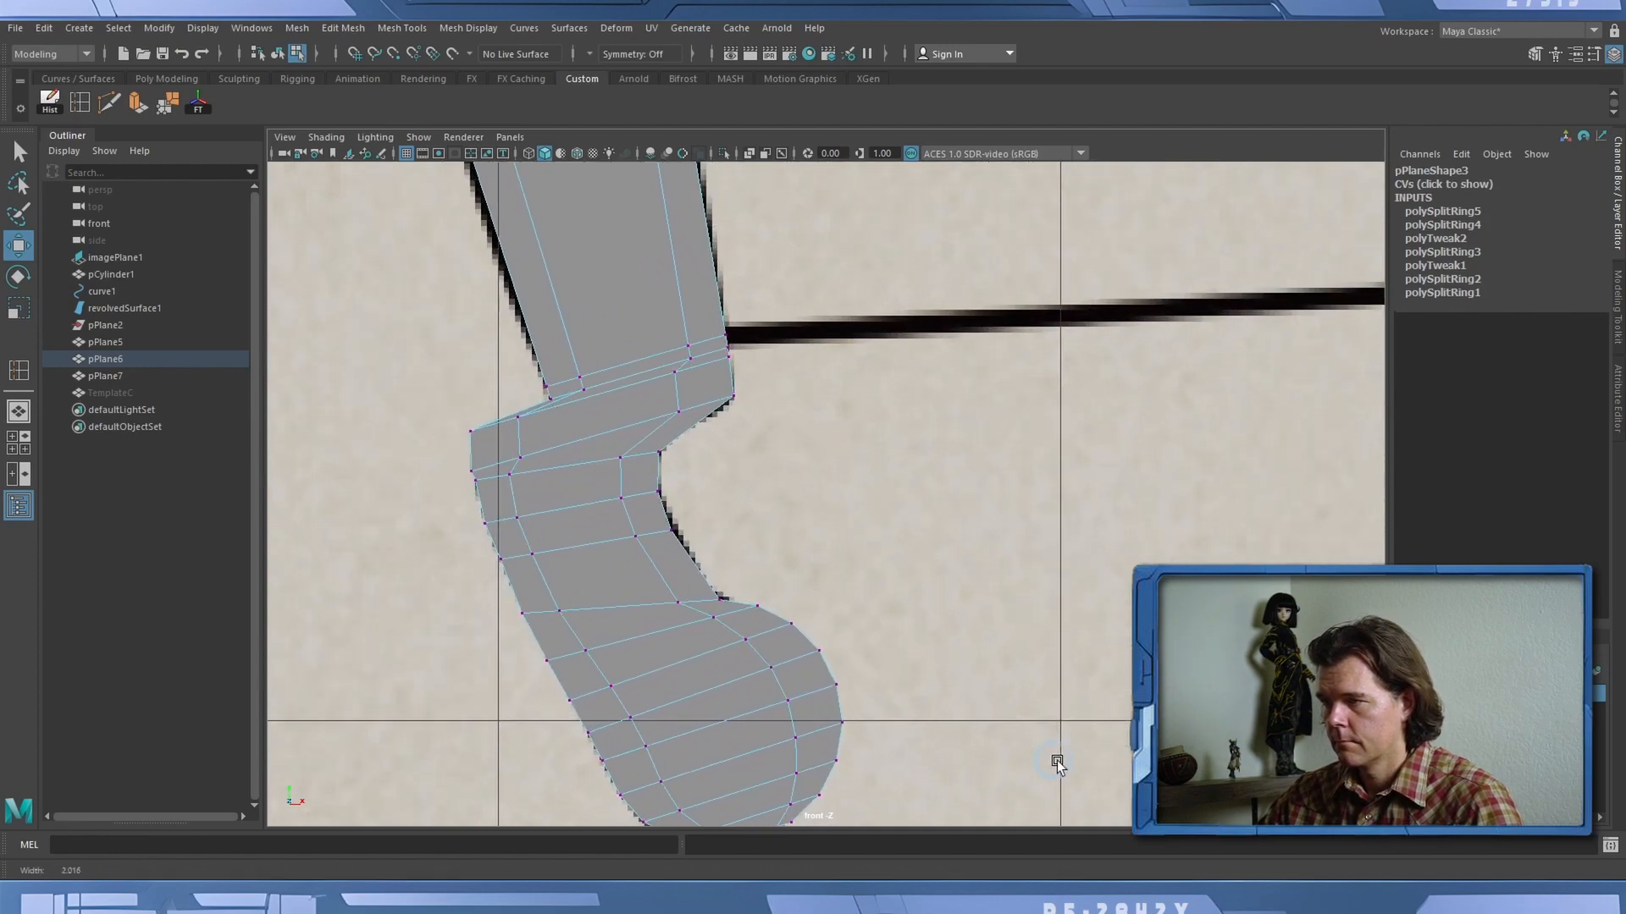
alt+middle_drag(802, 628, 759, 338)
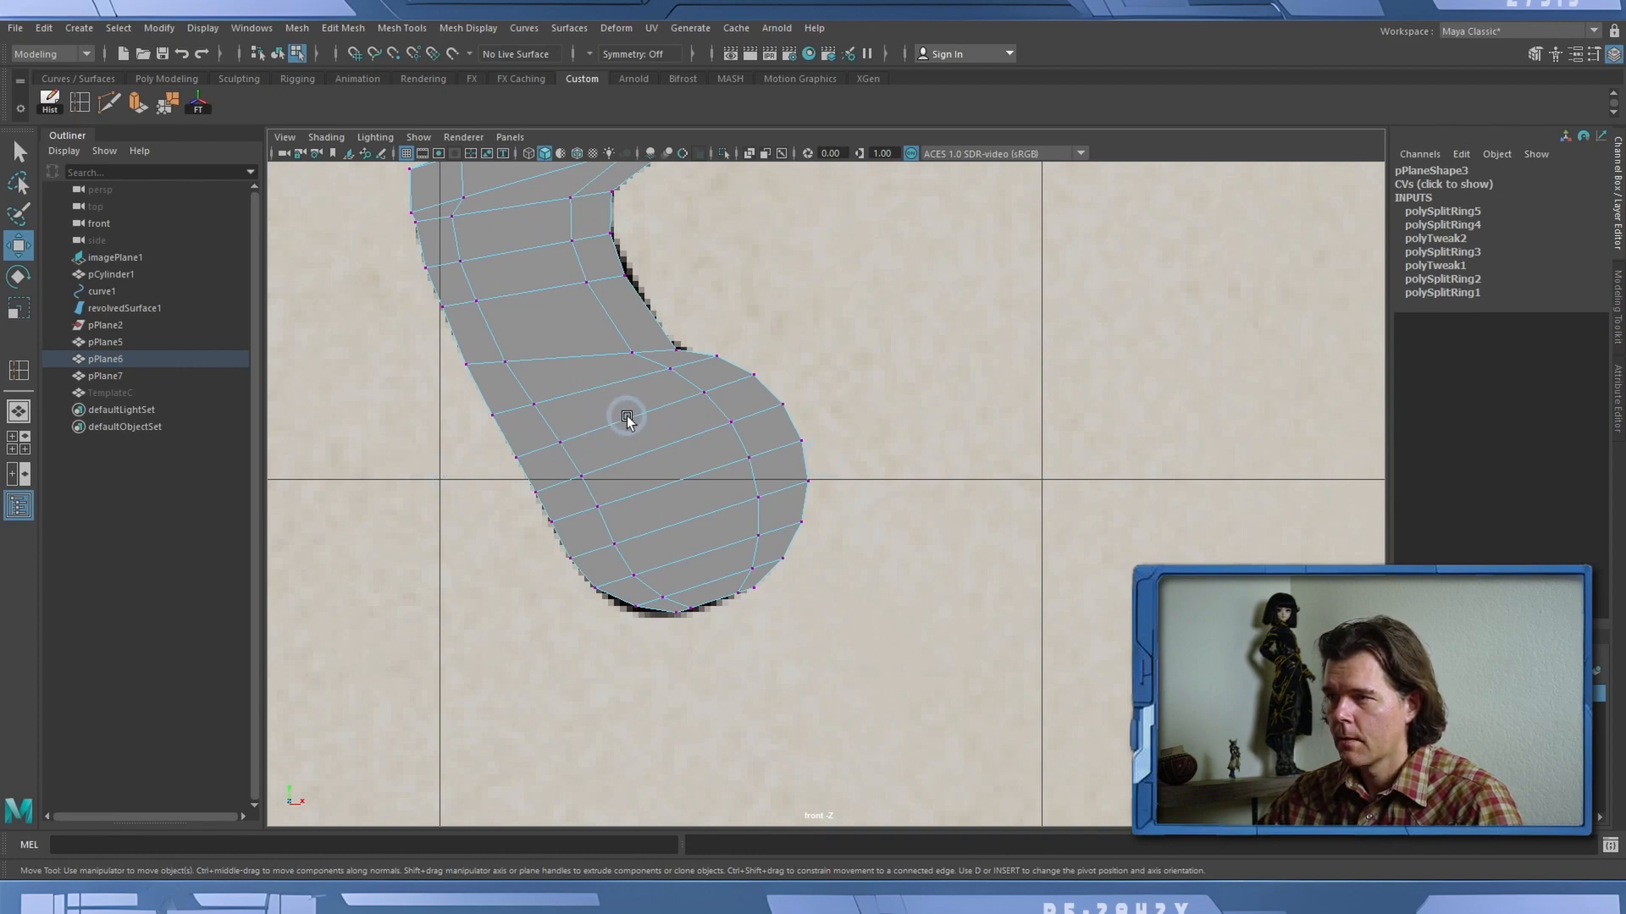
alt+middle_drag(624, 414, 706, 554)
alt+middle_drag(613, 406, 647, 500)
alt+right_drag(565, 440, 668, 472)
alt+middle_drag(668, 472, 628, 486)
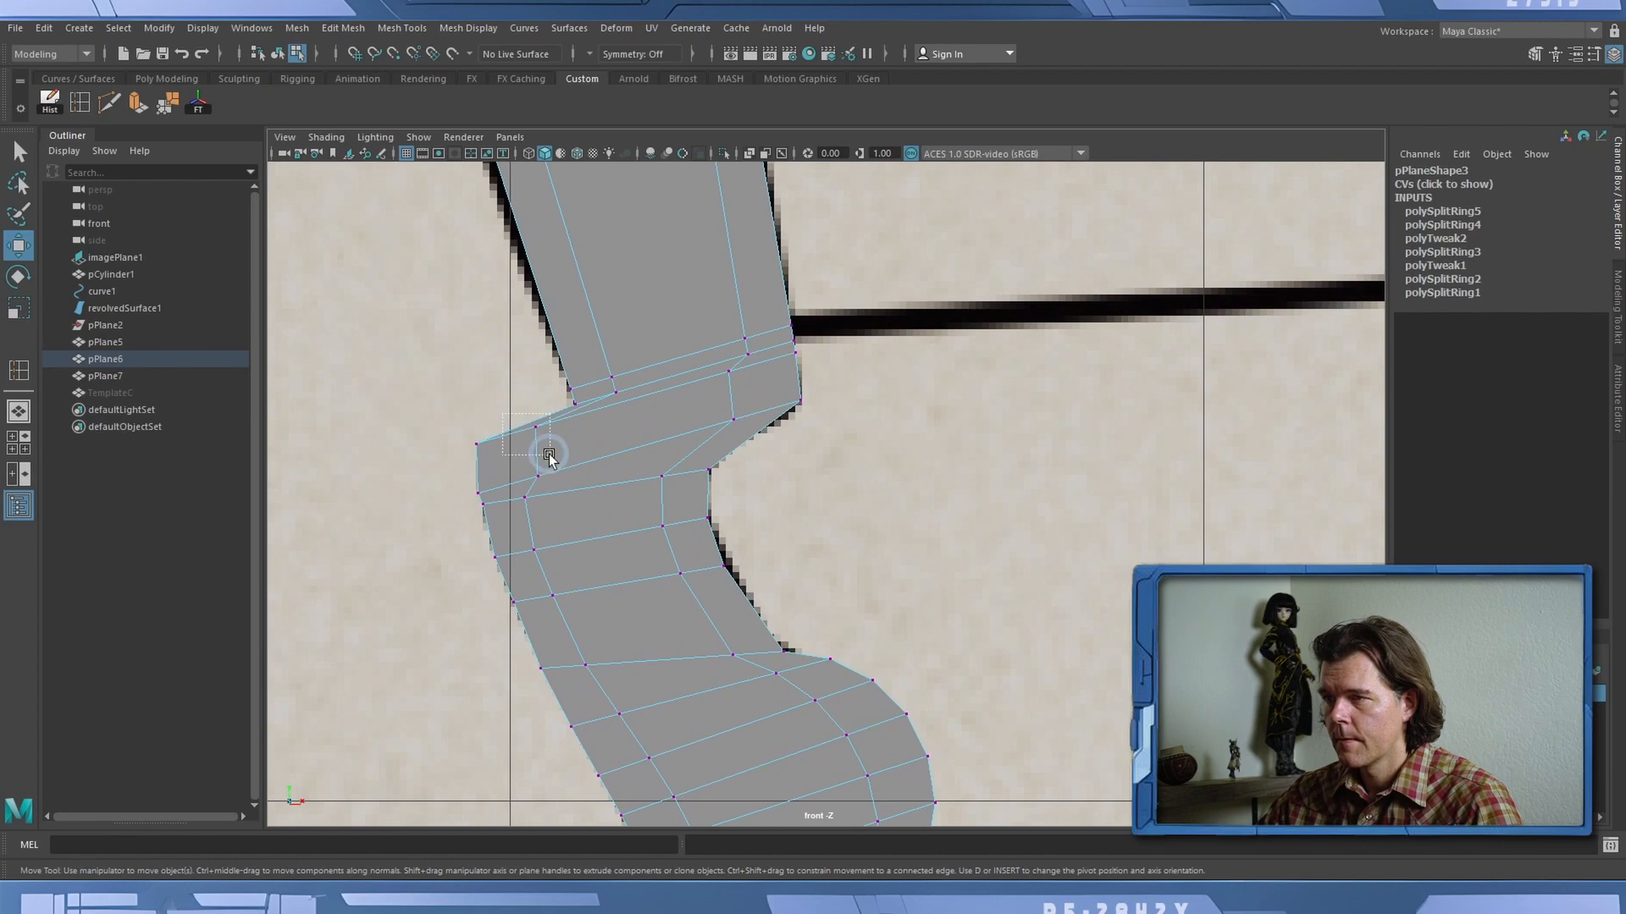
click(540, 428)
drag(539, 428, 536, 442)
key(3)
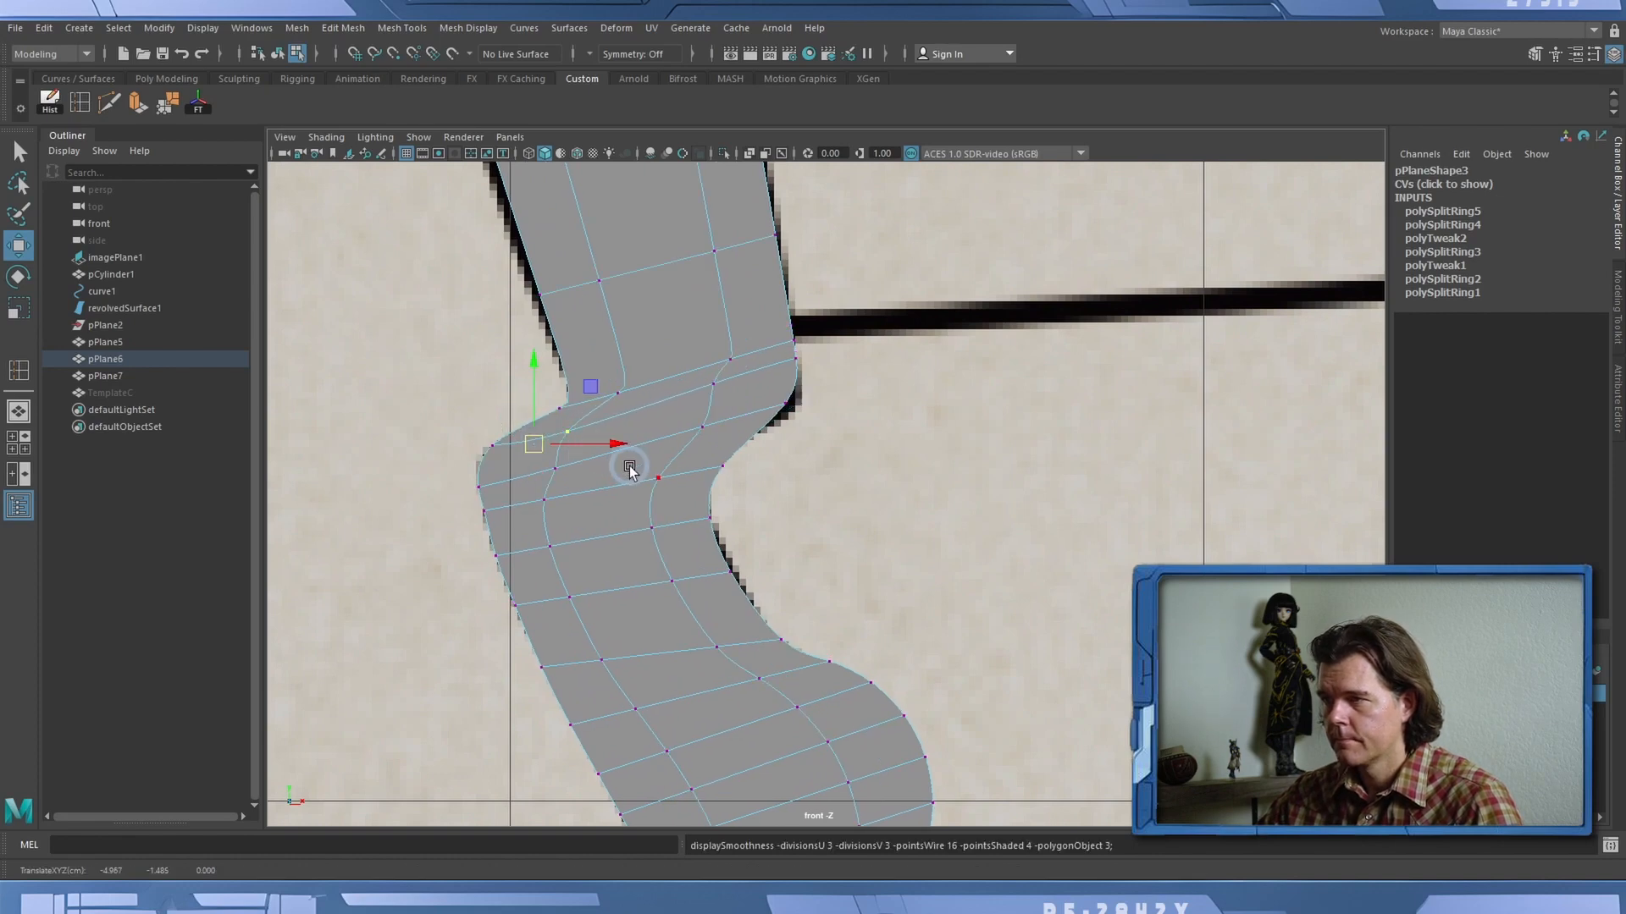
key(1)
Reposition the outer loop's next vertex down at the lower bend slightly toward the outer edge, undoing the first placement.
drag(531, 444, 532, 479)
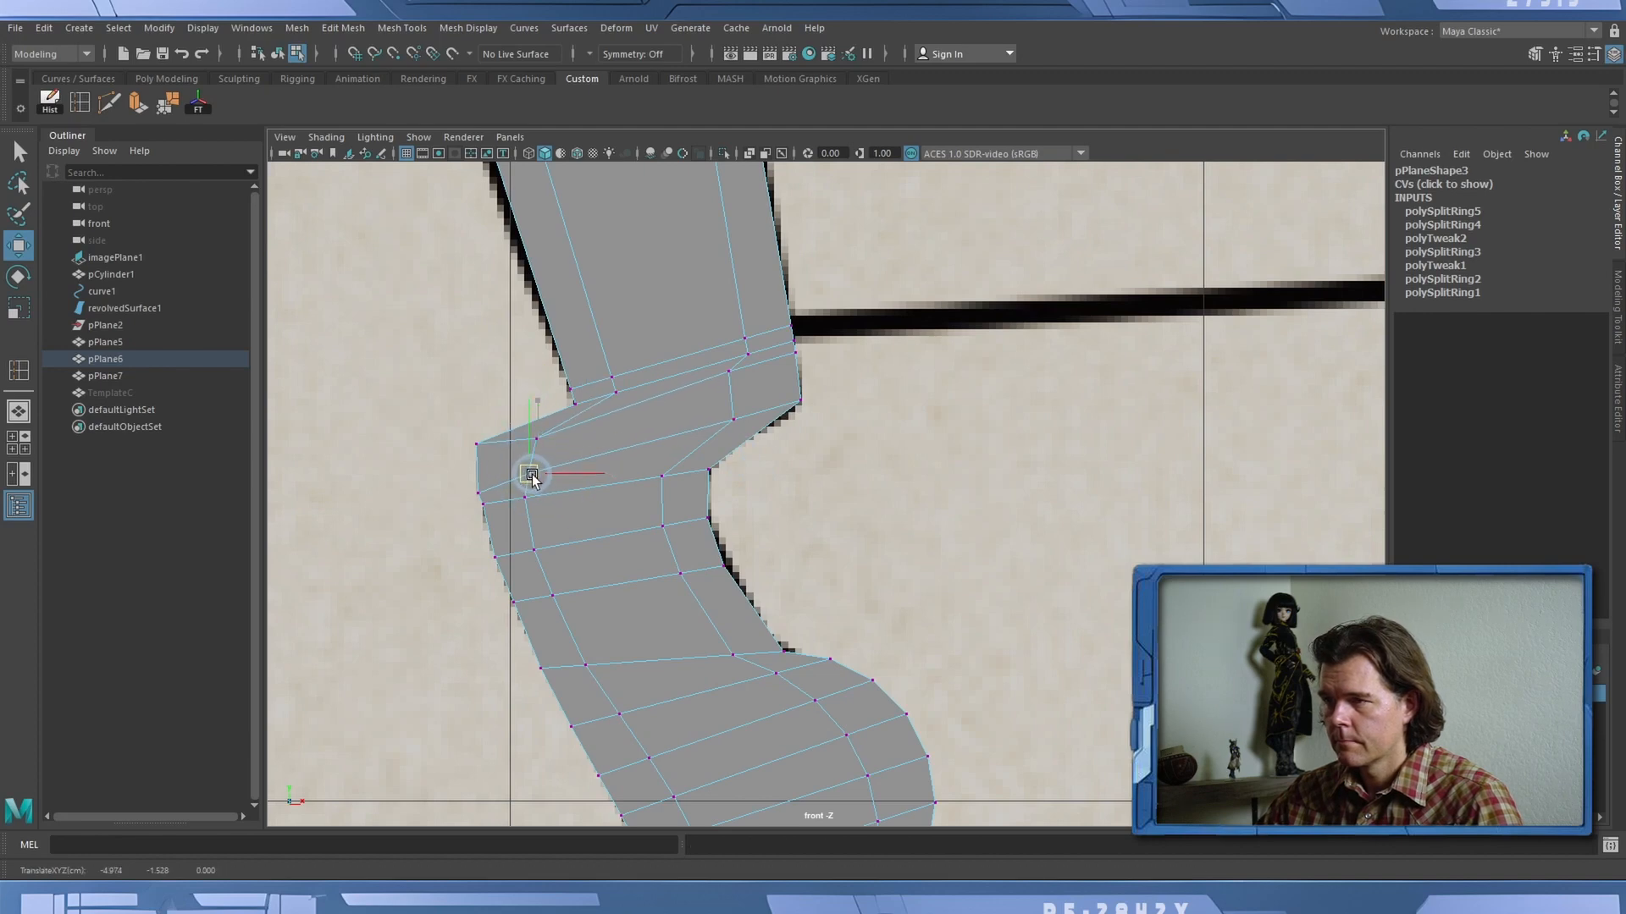
key(ctrl+z)
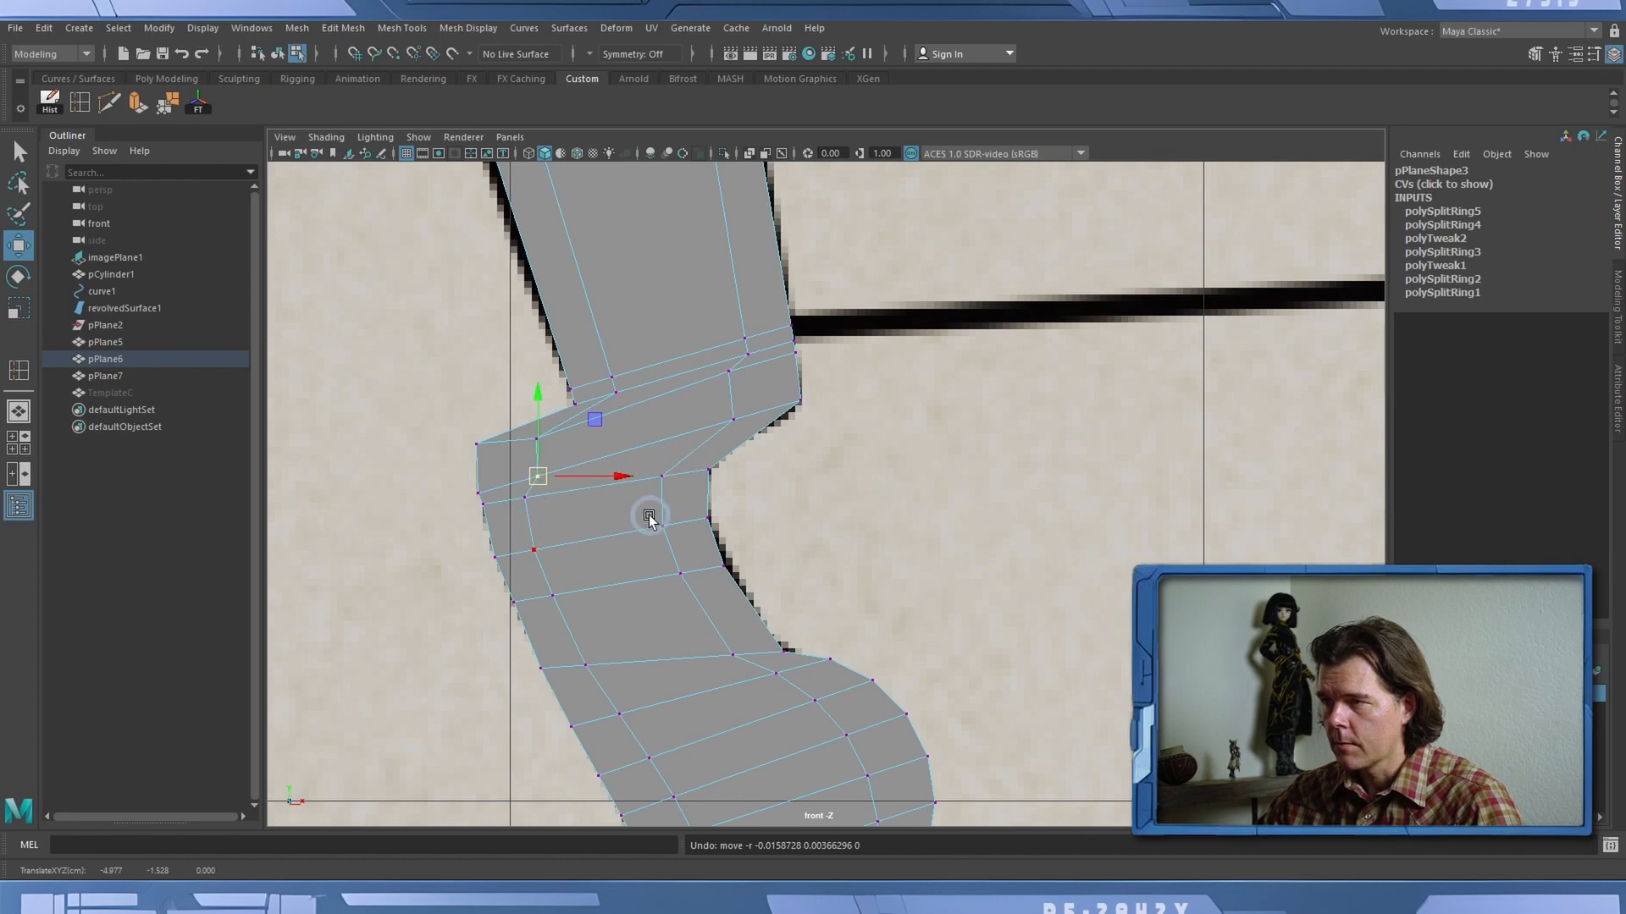
drag(527, 475, 529, 482)
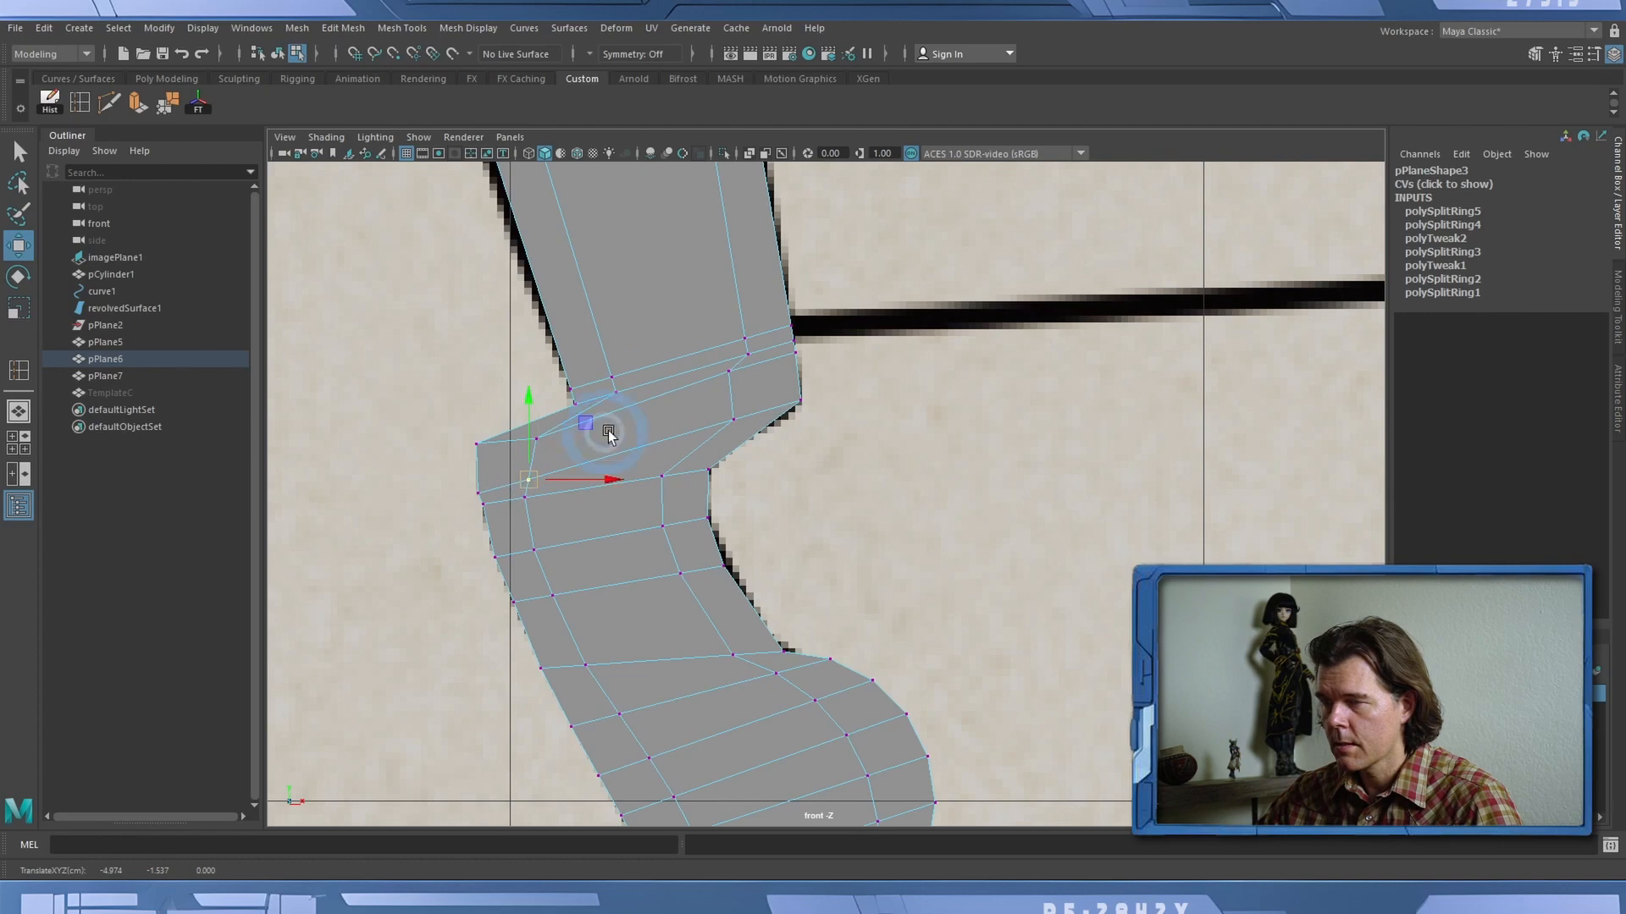
Move the inner loop's two vertices at the lower bend toward the outline's inner corner and check them in smooth preview.
click(735, 373)
drag(736, 375, 749, 371)
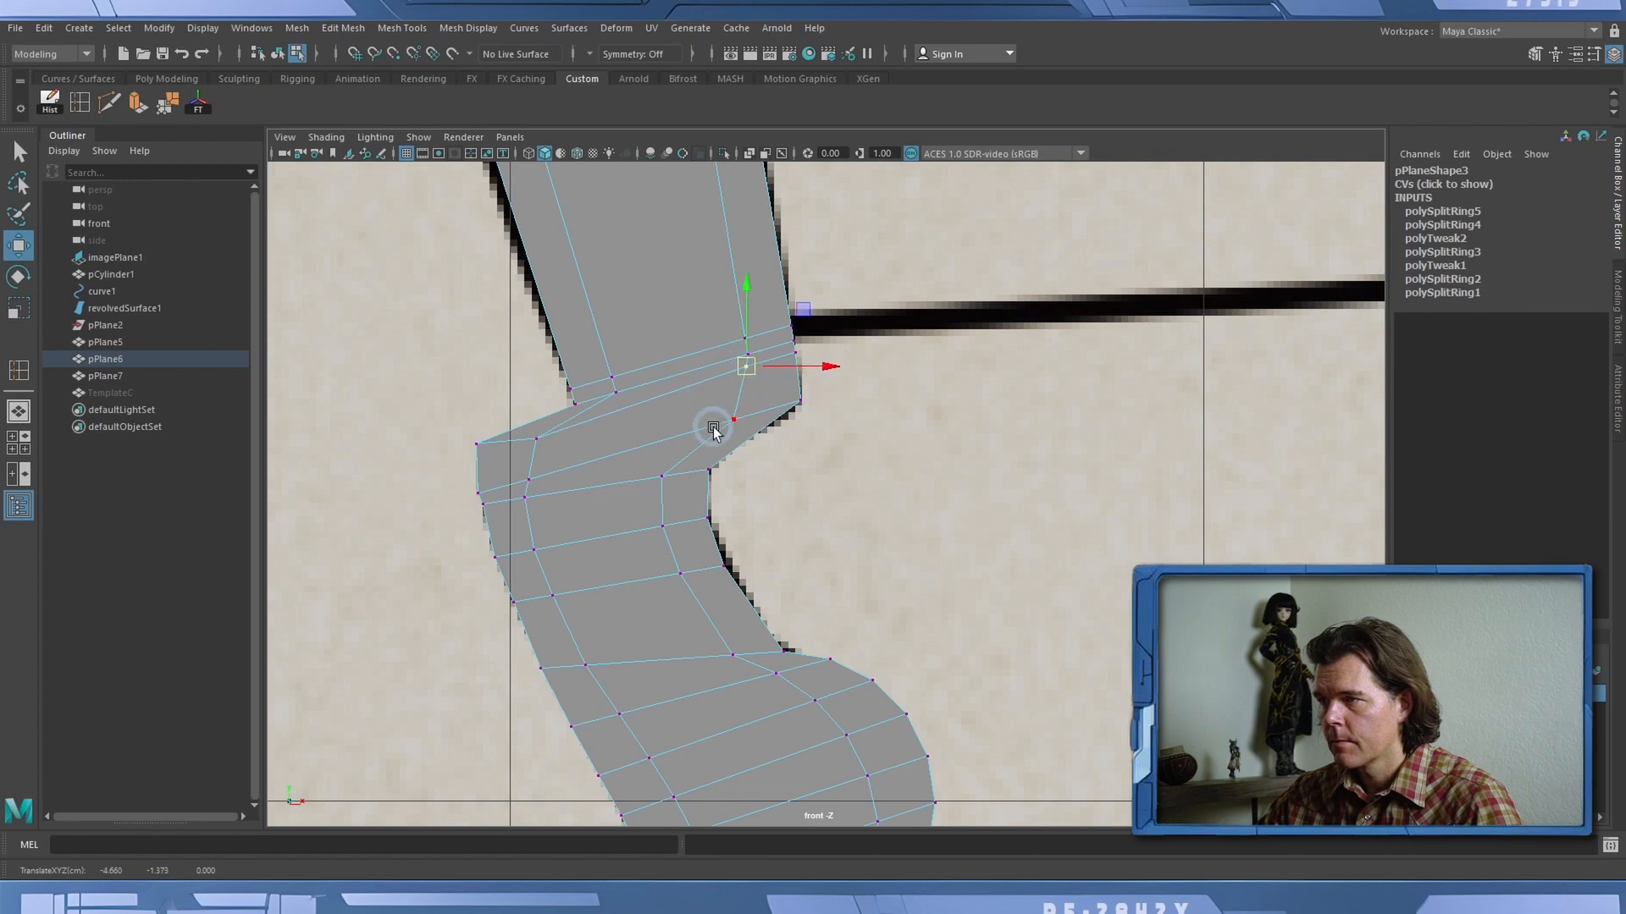
click(746, 421)
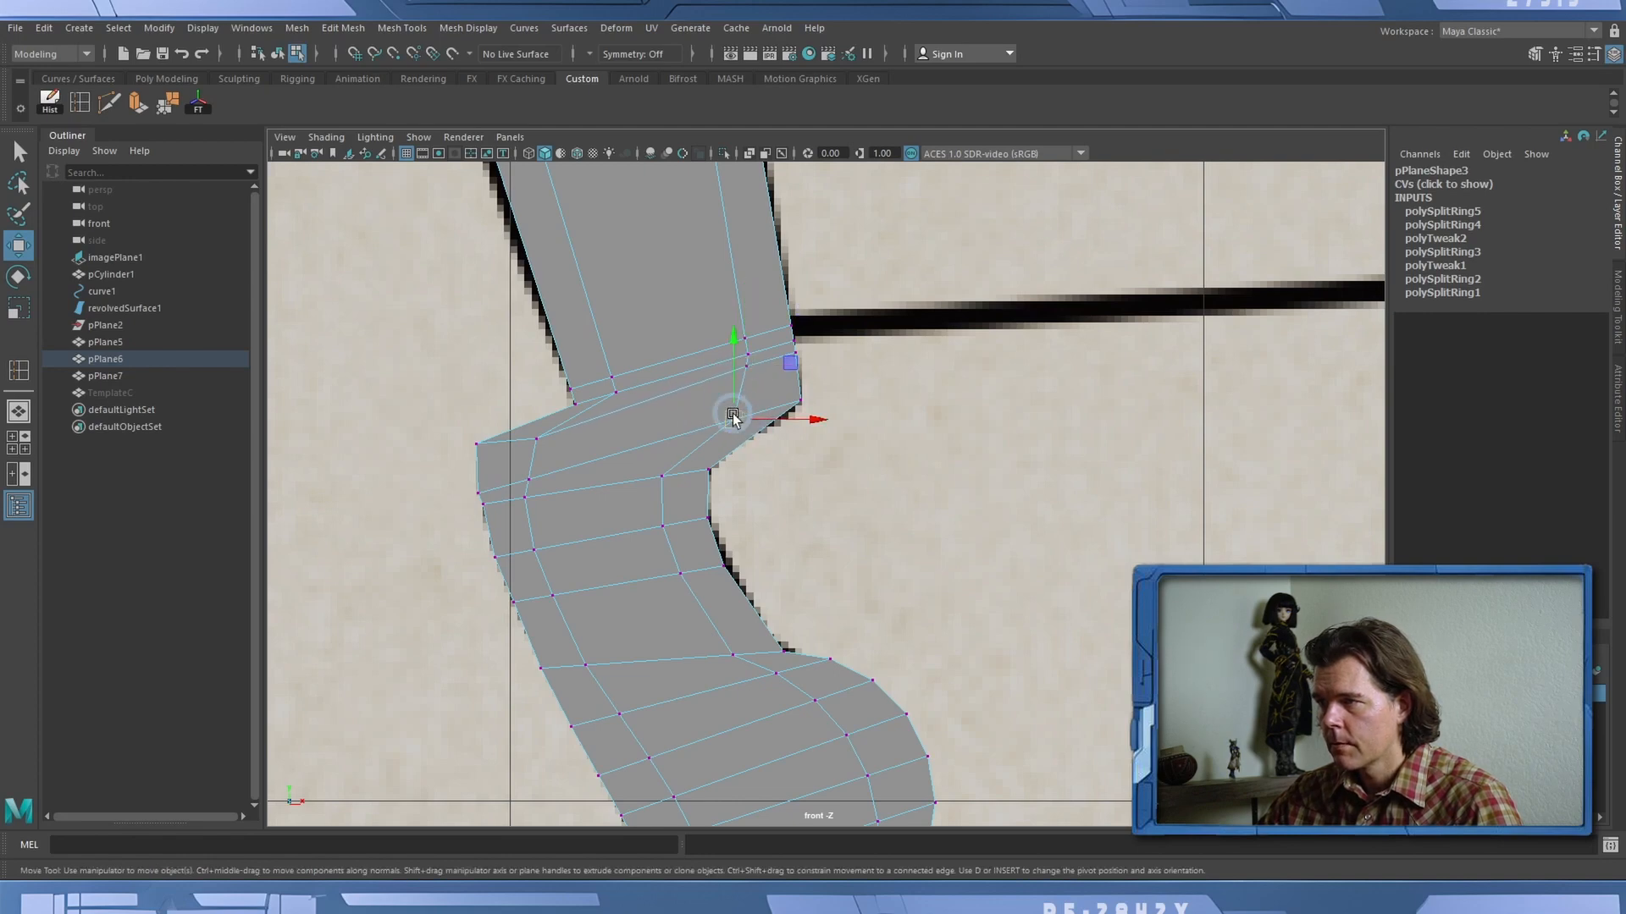
drag(734, 419, 778, 365)
click(747, 369)
key(3)
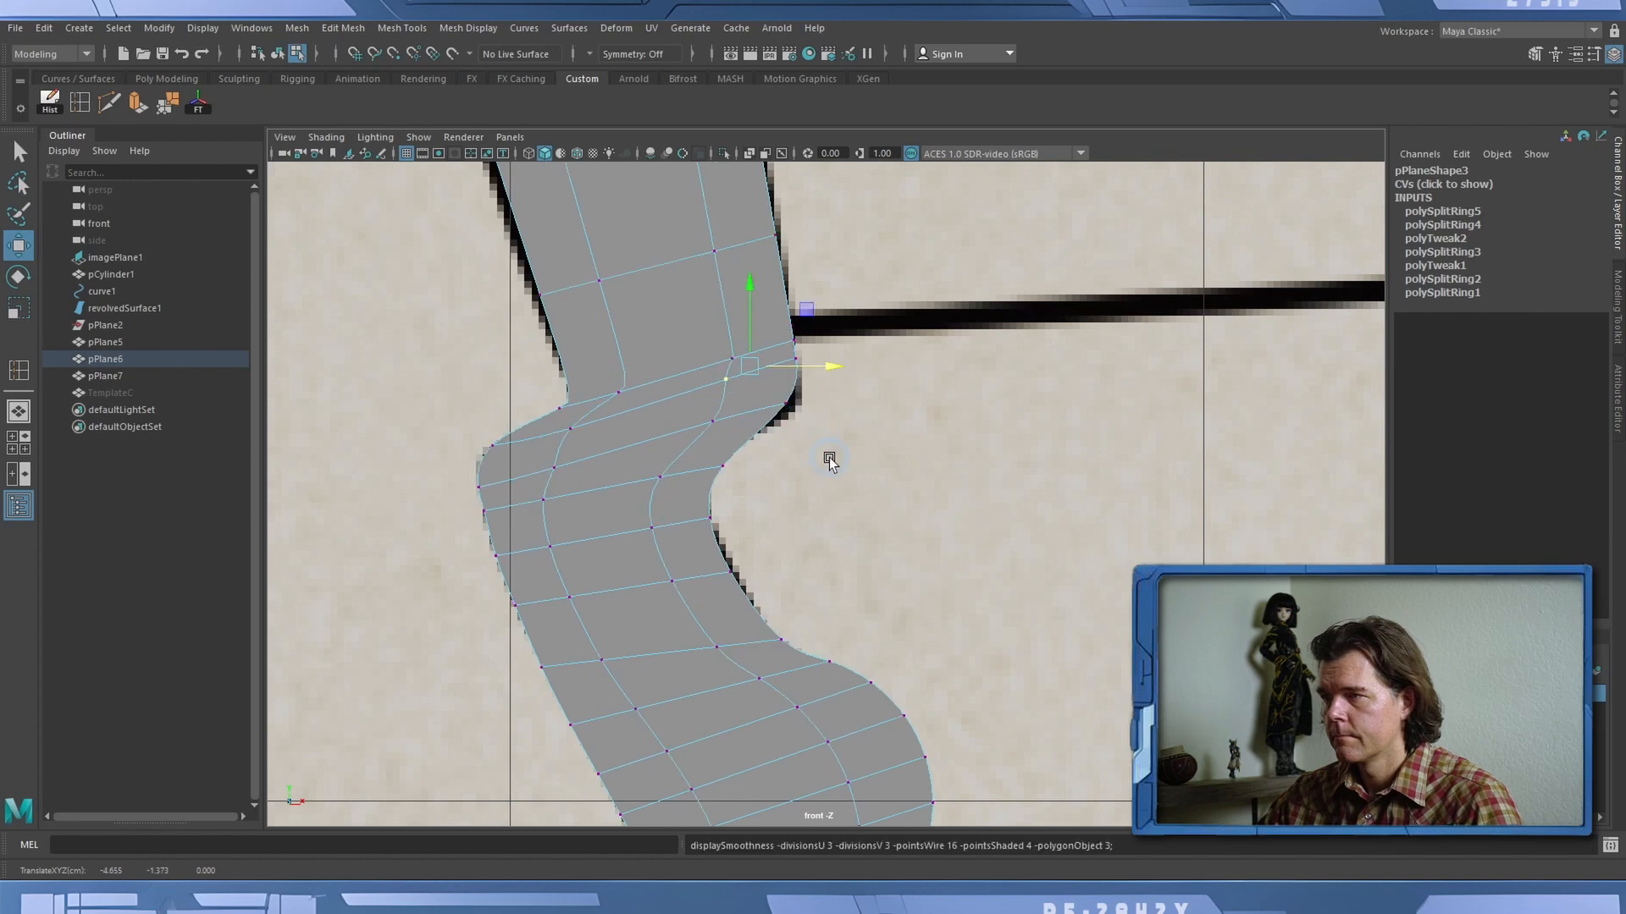
key(1)
Compare the lower arm with and without smooth preview, and adjust the crowded outer-edge and outer-loop vertices just below the bend.
alt+middle_drag(832, 459, 805, 548)
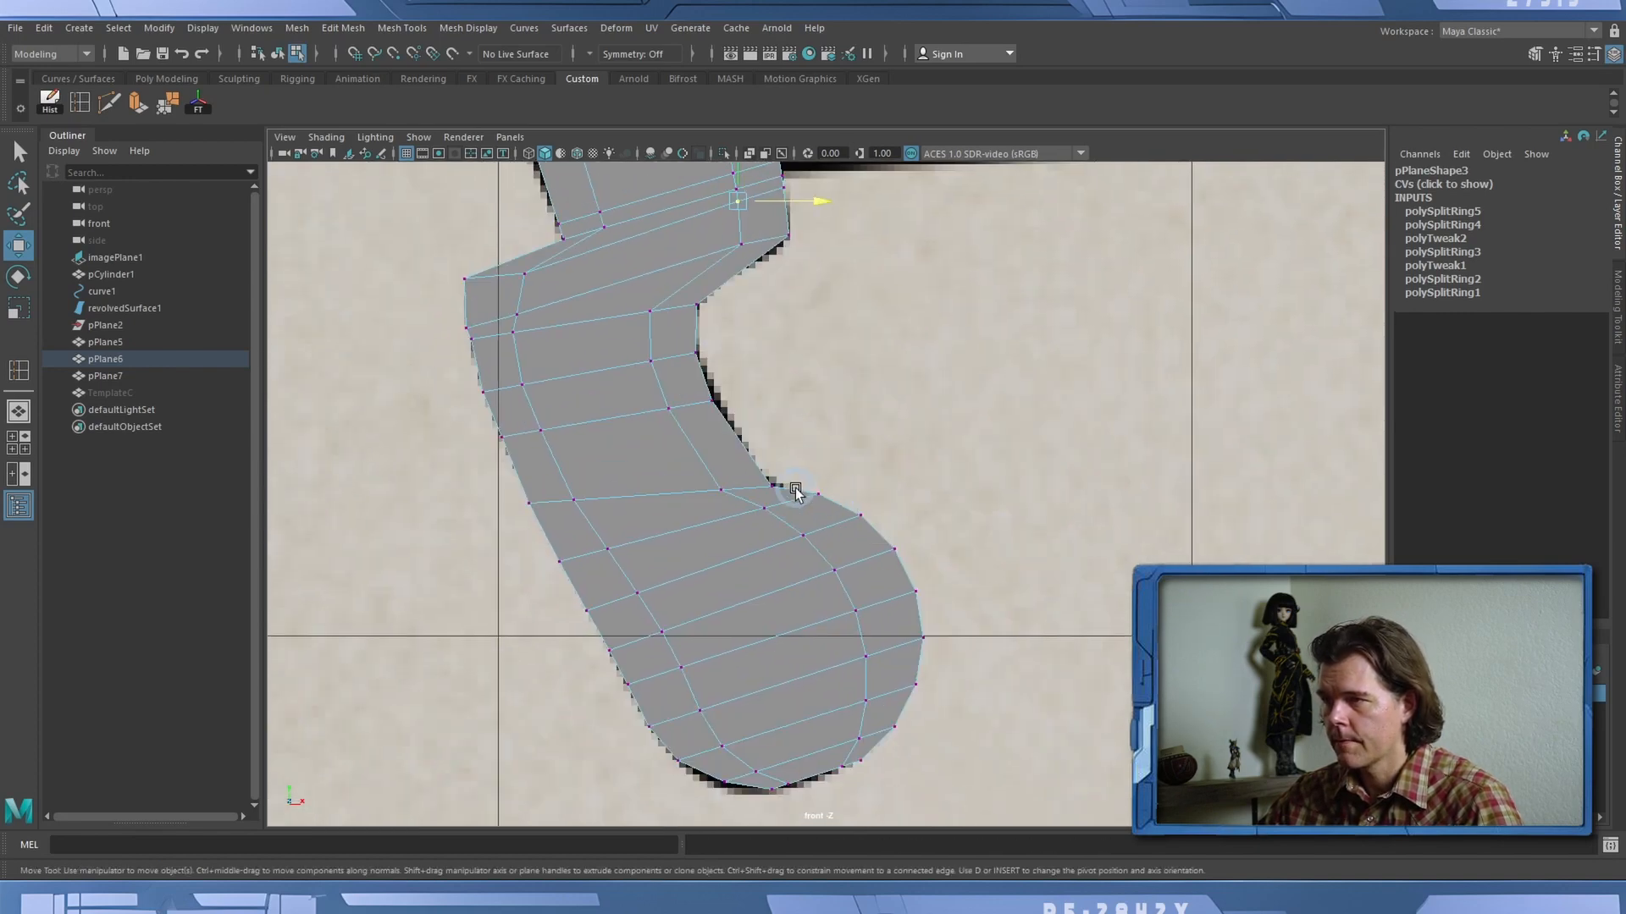
key(3)
key(1)
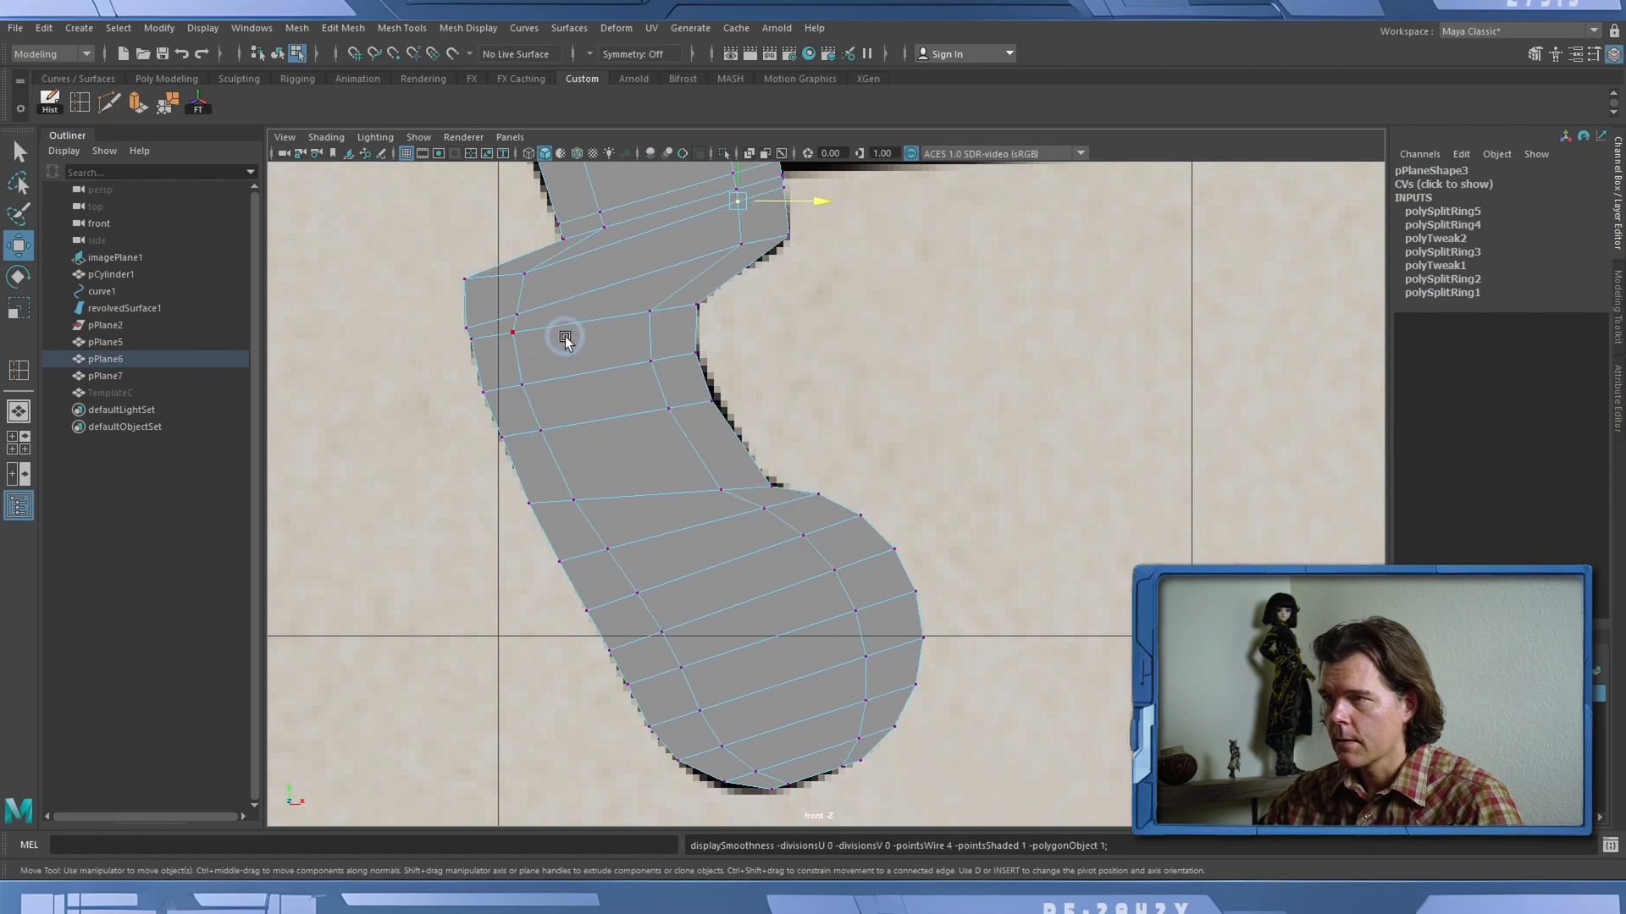
key(3)
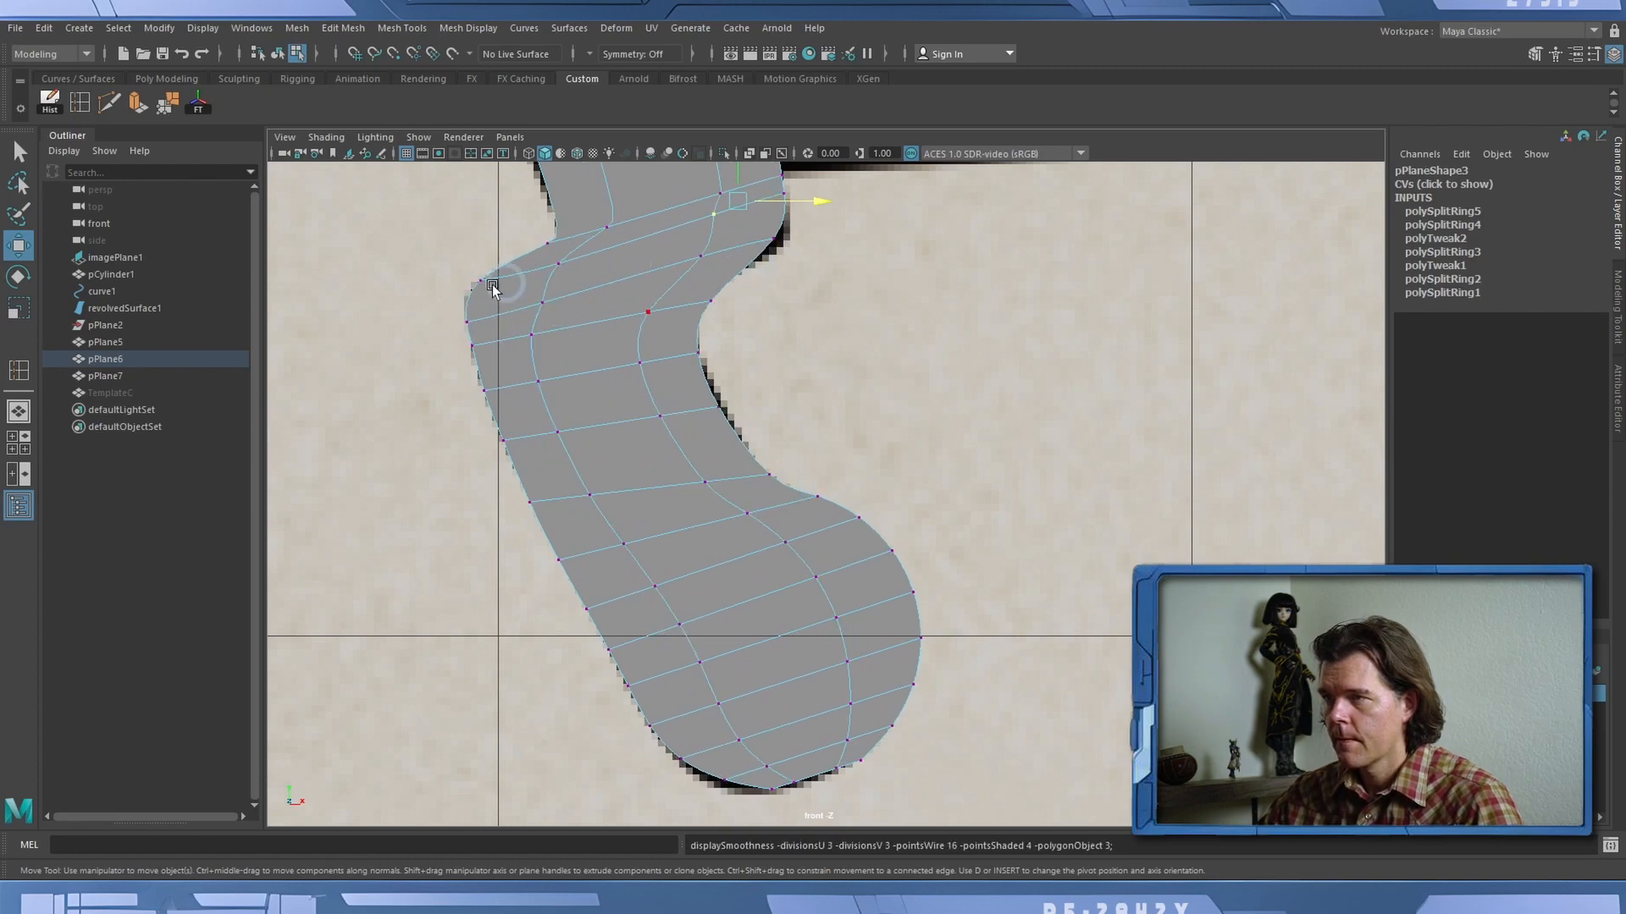
key(1)
key(3)
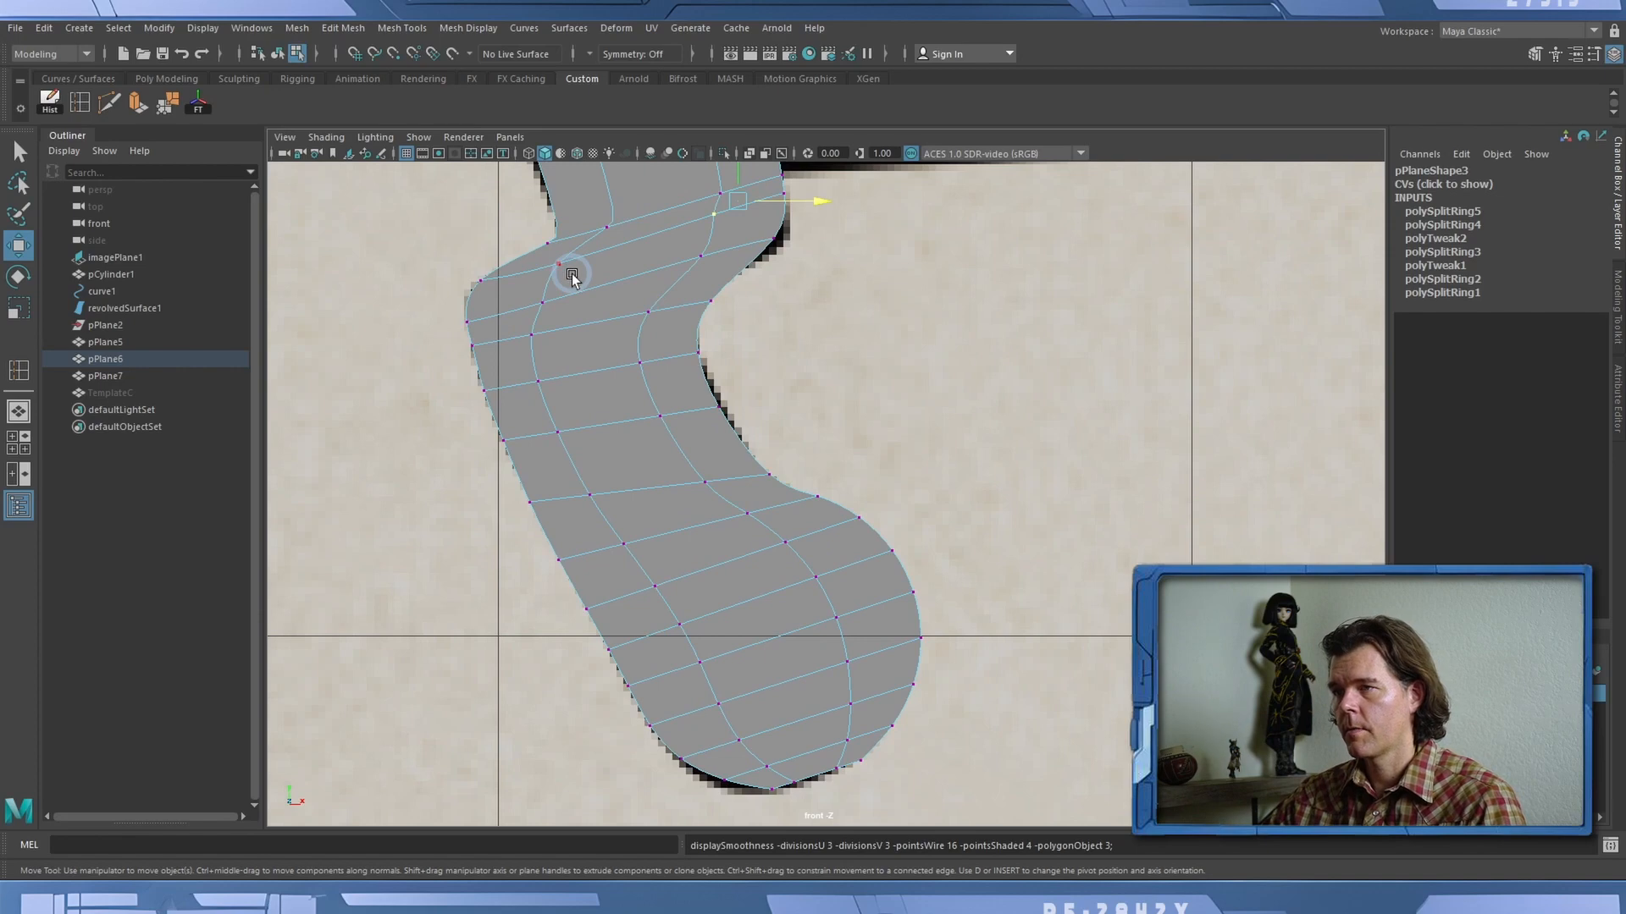
key(1)
mouse_move(456, 337)
mouse_down()
mouse_move(486, 361)
mouse_move(480, 348)
mouse_up()
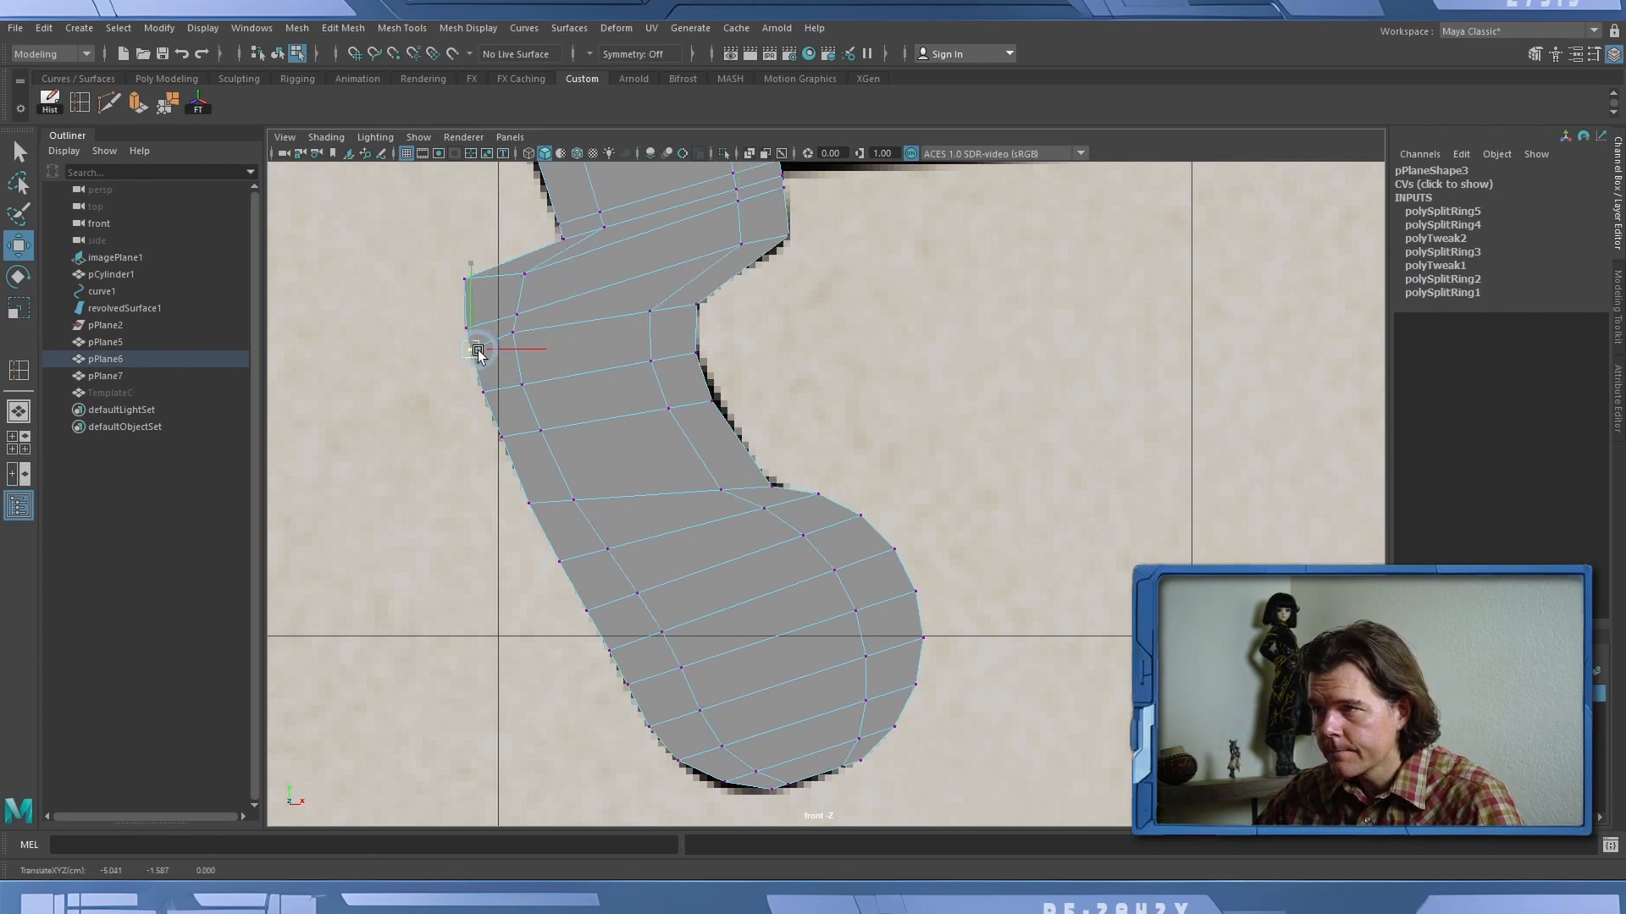
drag(503, 324, 527, 339)
Move the inner loop's upper vertex at the lower bend up toward the outline's inner corner.
alt+middle_drag(1016, 598, 765, 417)
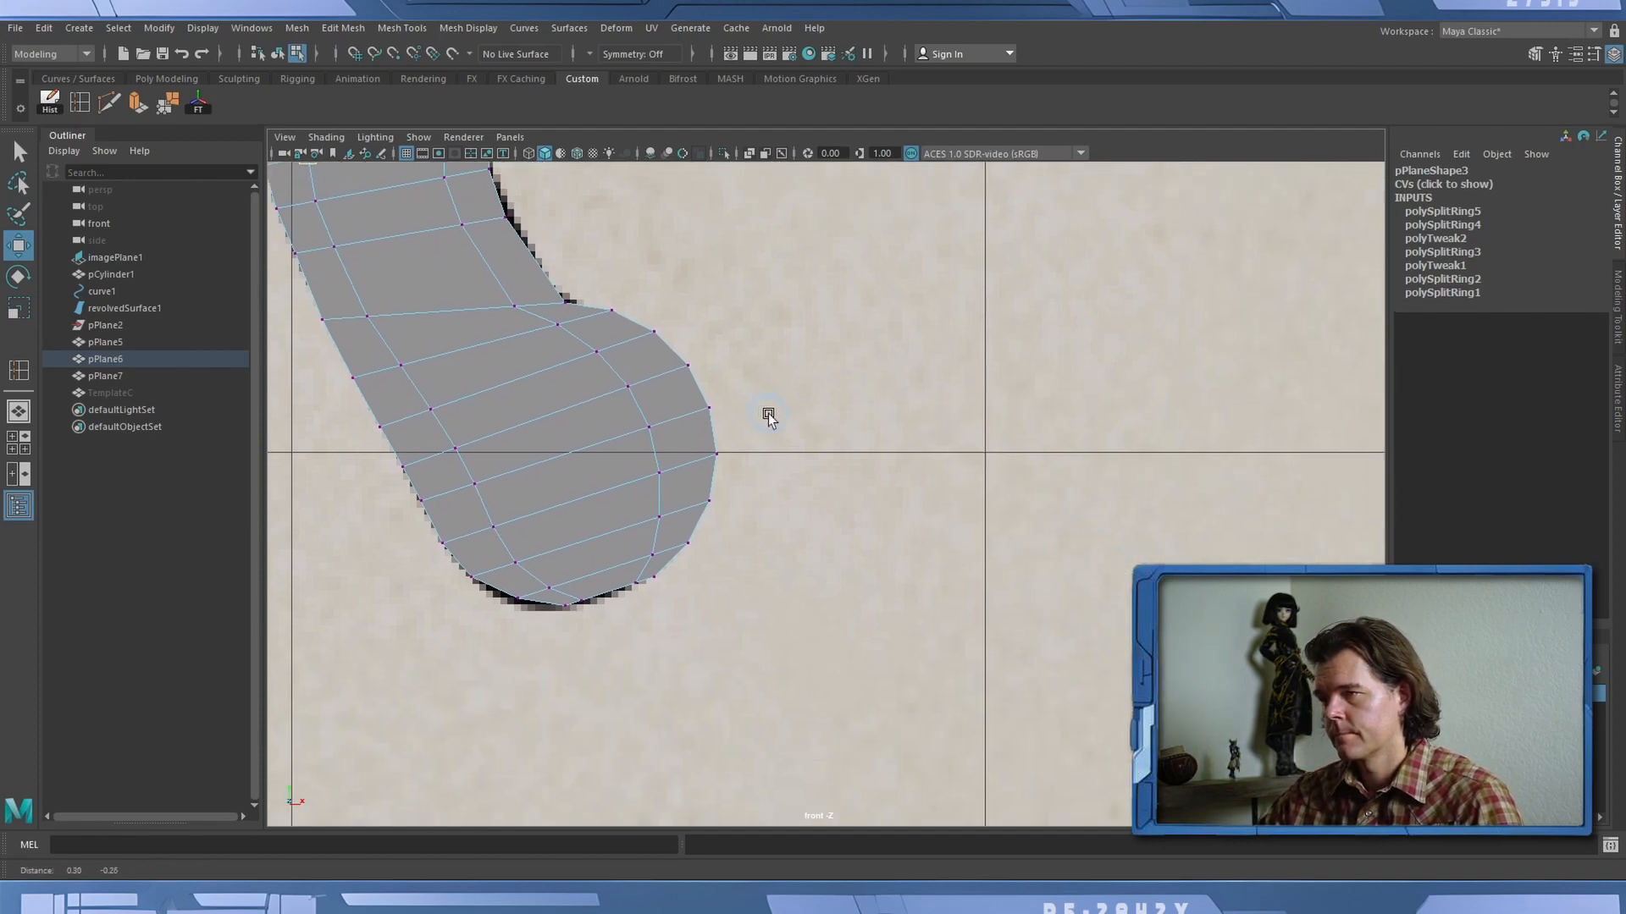
alt+right_drag(407, 421, 774, 443)
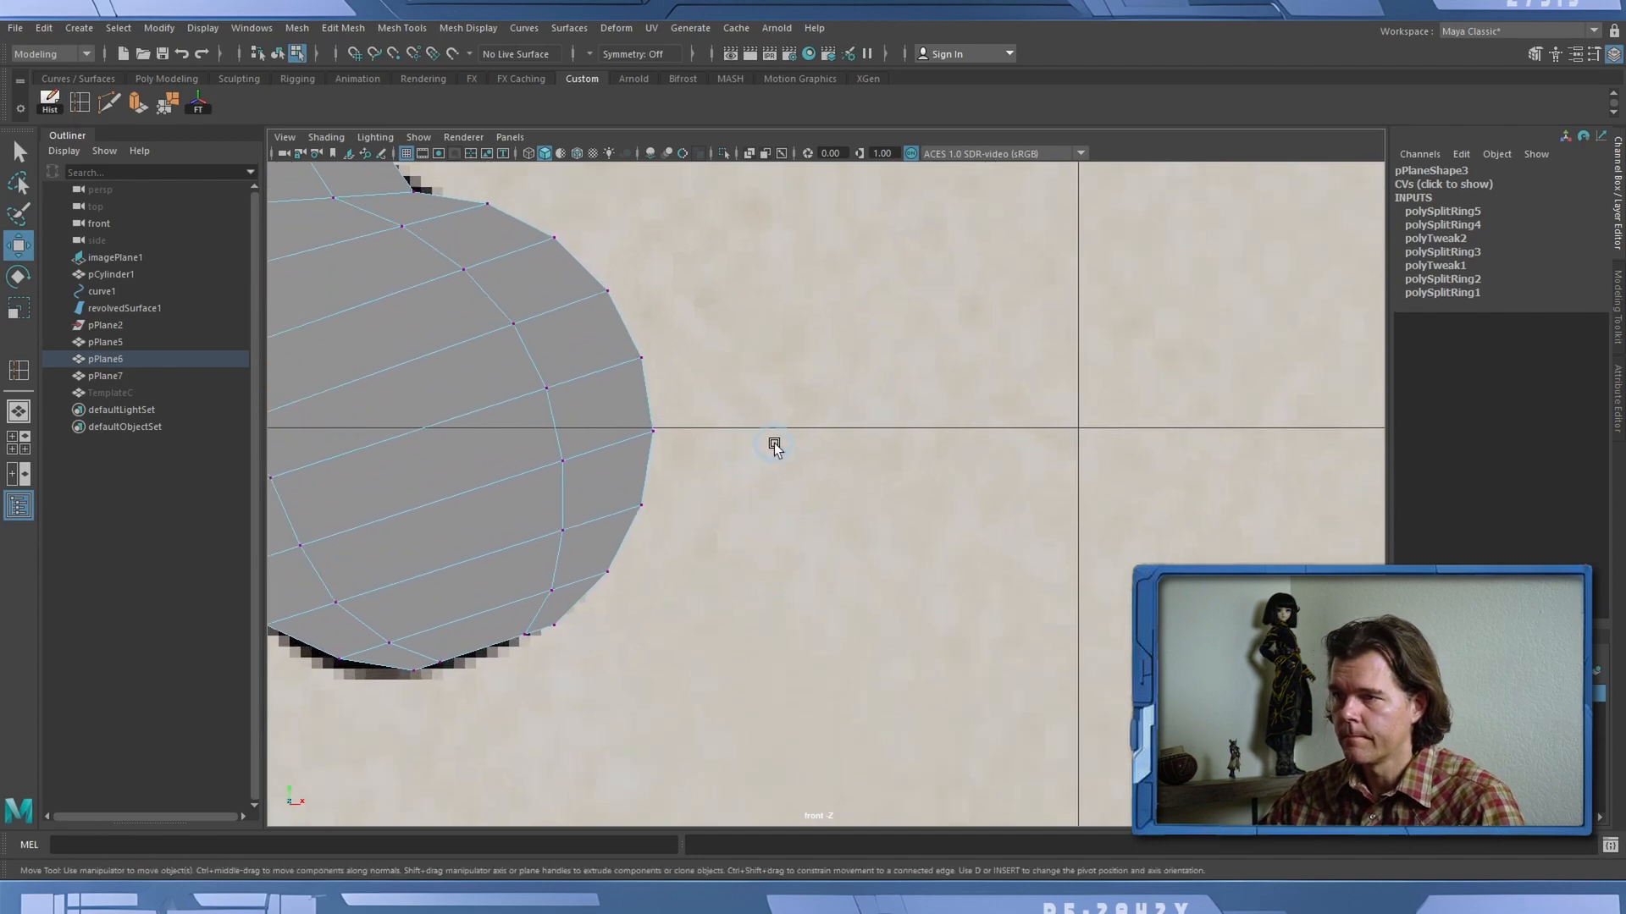
alt+middle_drag(476, 449, 782, 542)
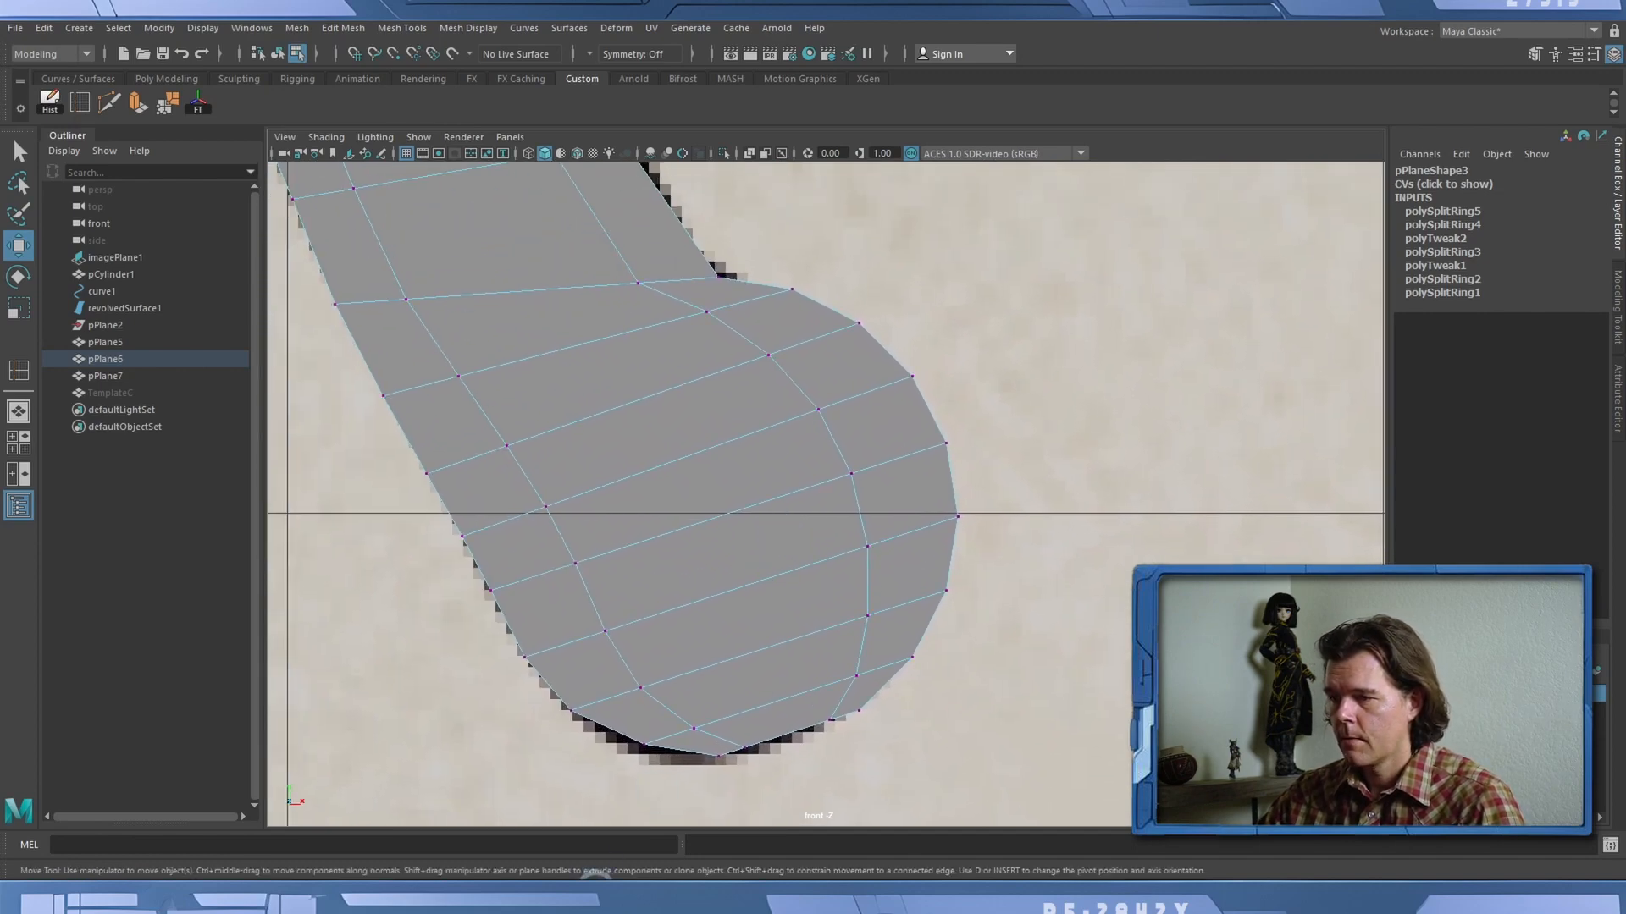
mouse_move(596, 889)
click(590, 787)
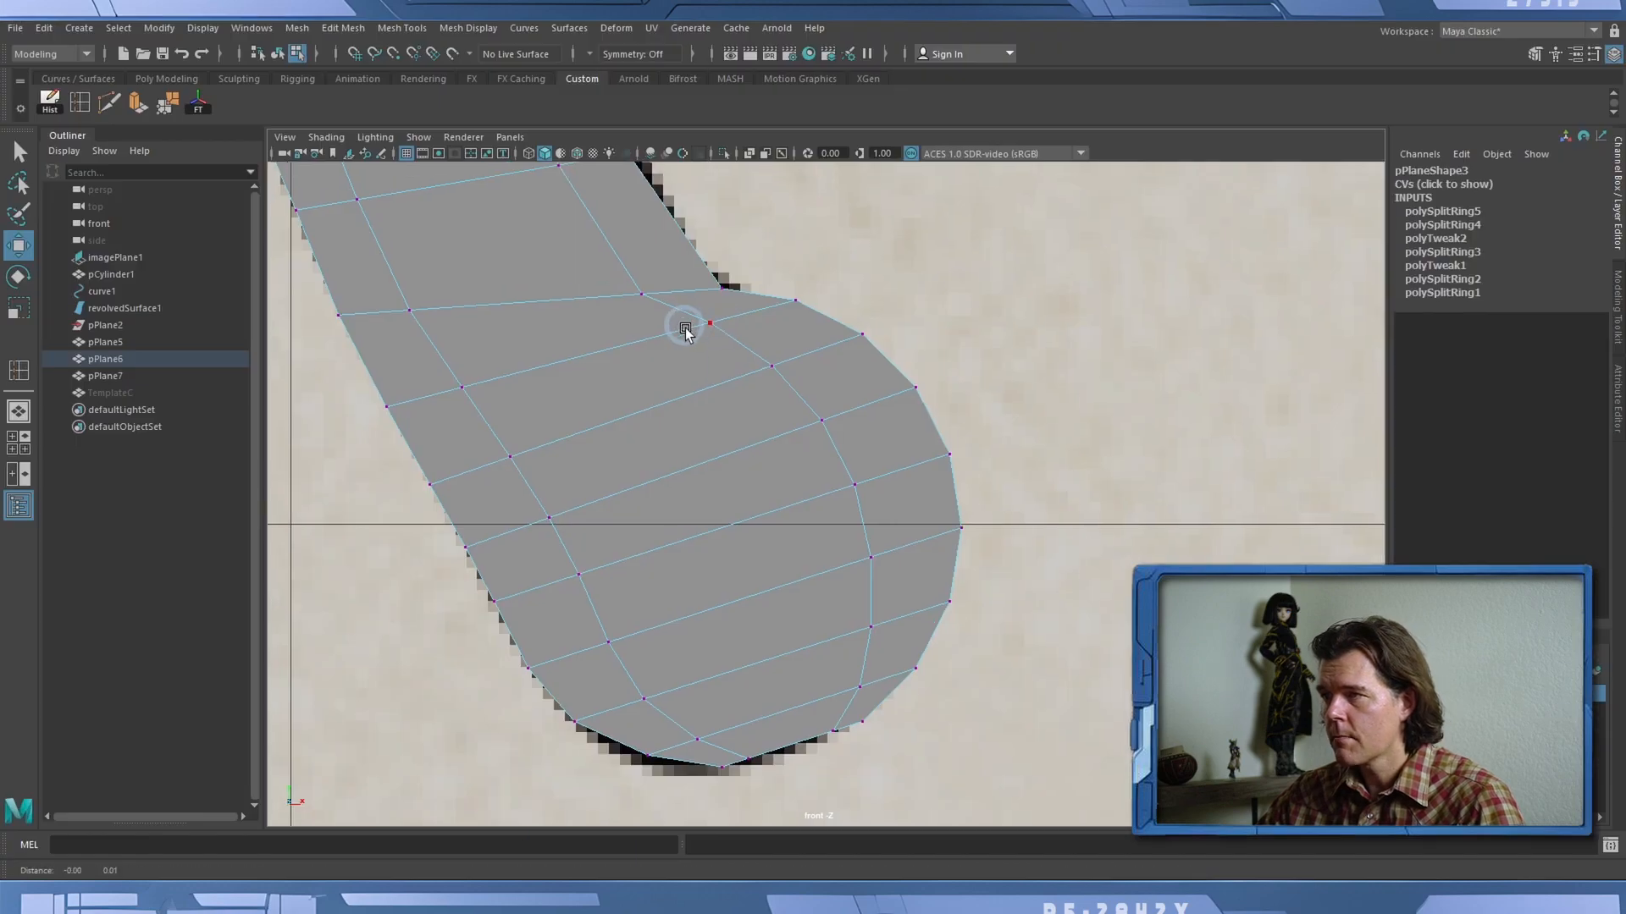
scroll(759, 563, up, 2)
alt+middle_drag(759, 563, 758, 716)
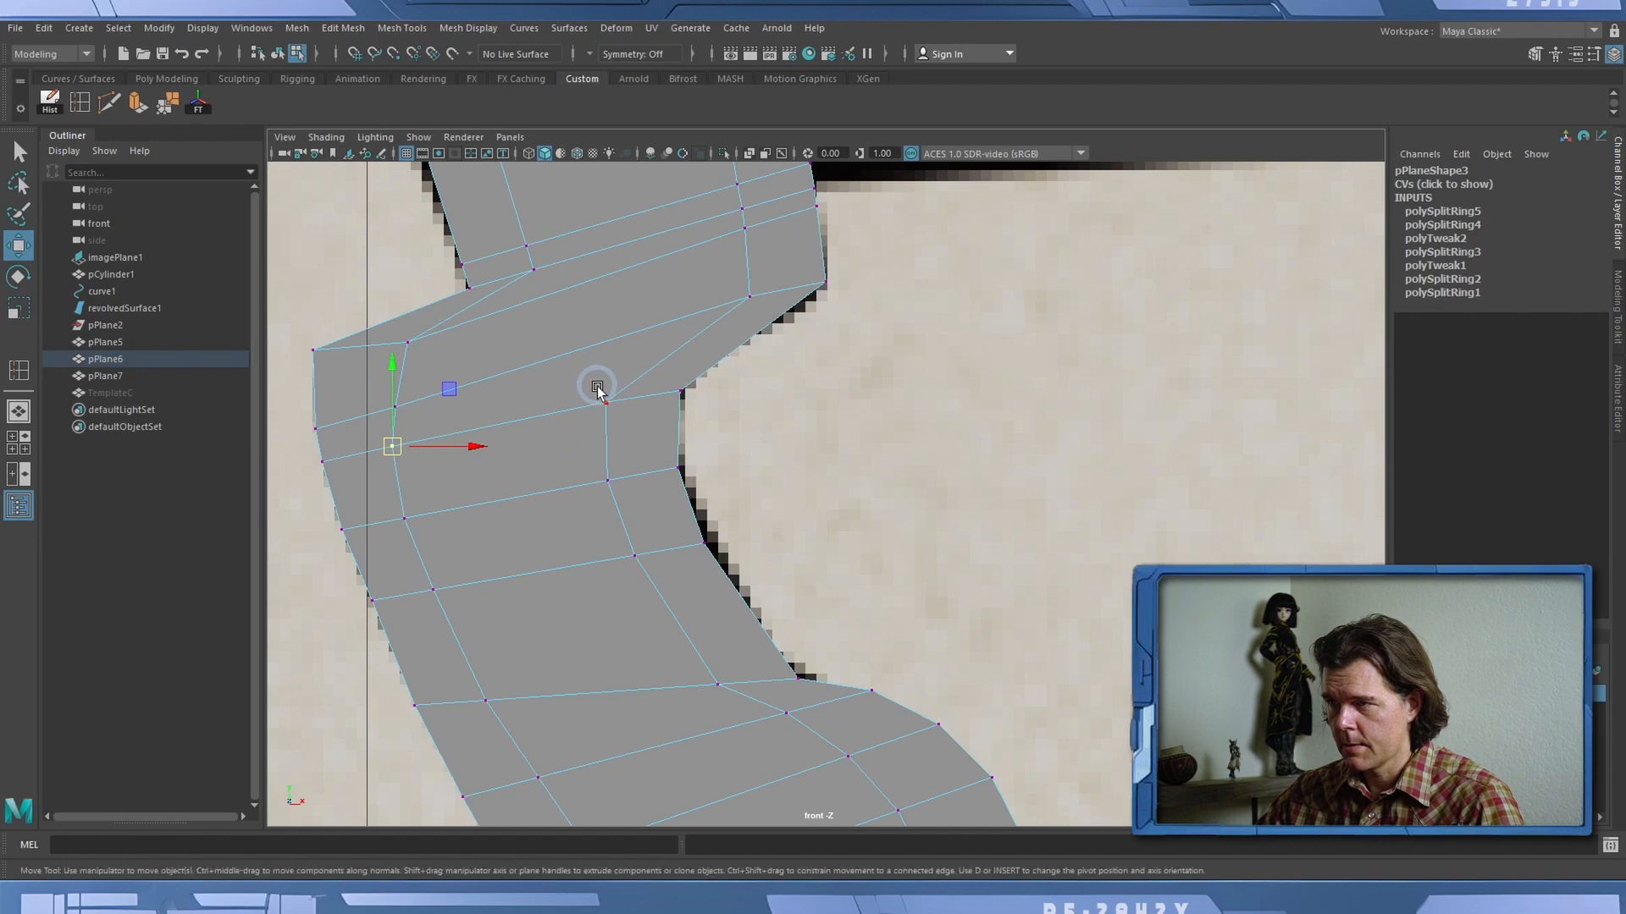
click(621, 409)
drag(612, 410, 638, 370)
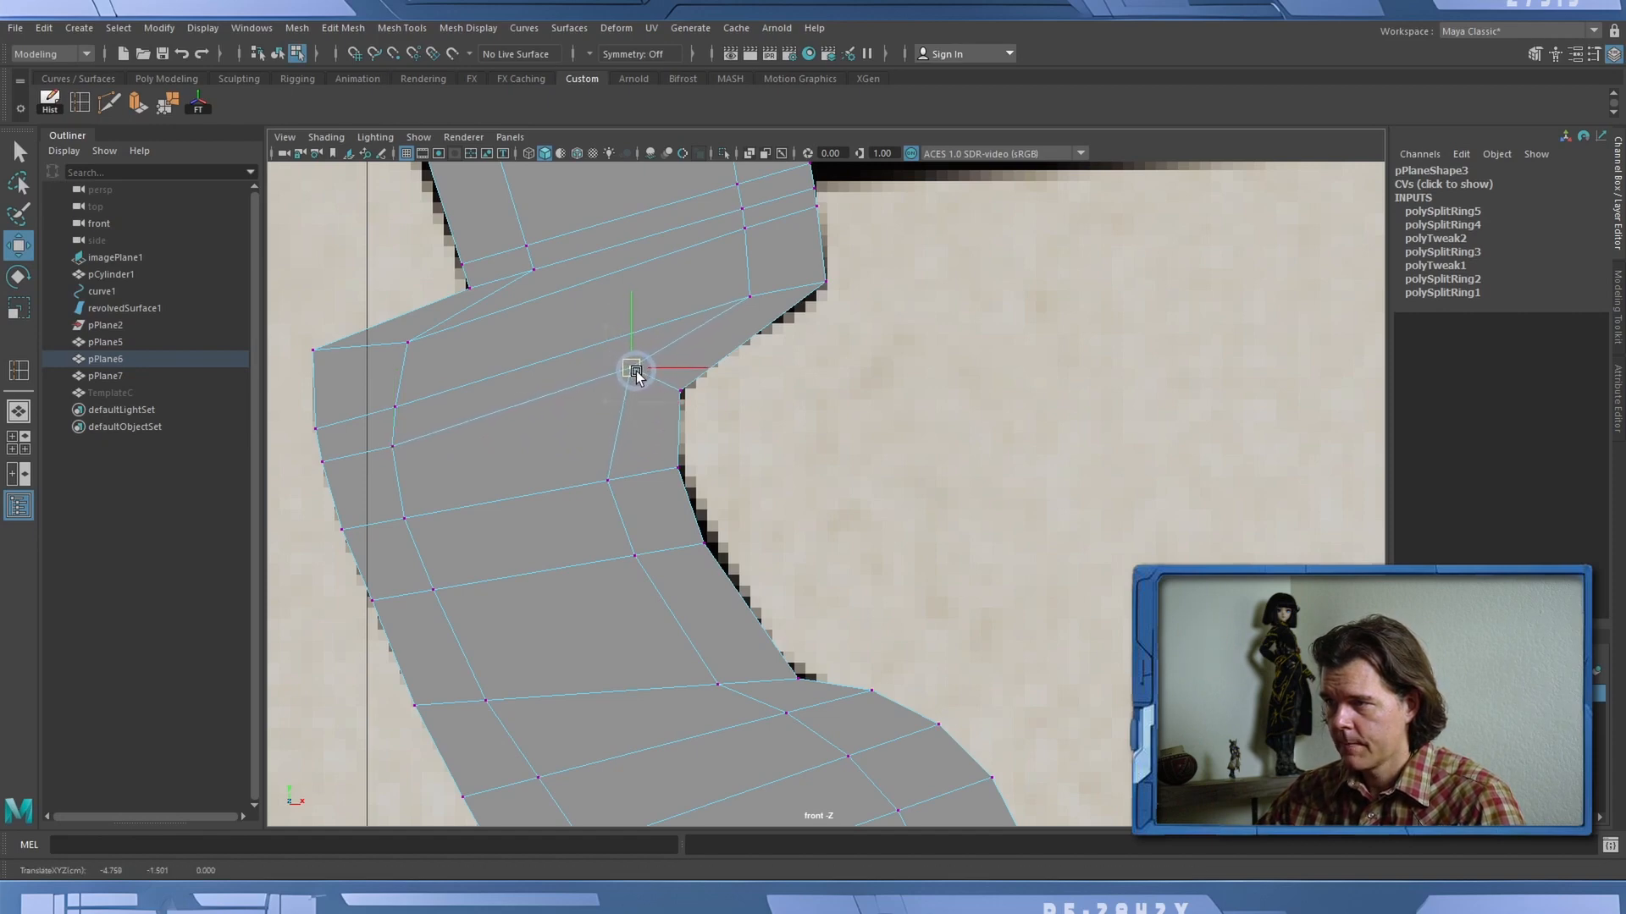
Even out the lengthwise loops' vertices along the rounded tip so they run parallel to its outline.
click(519, 599)
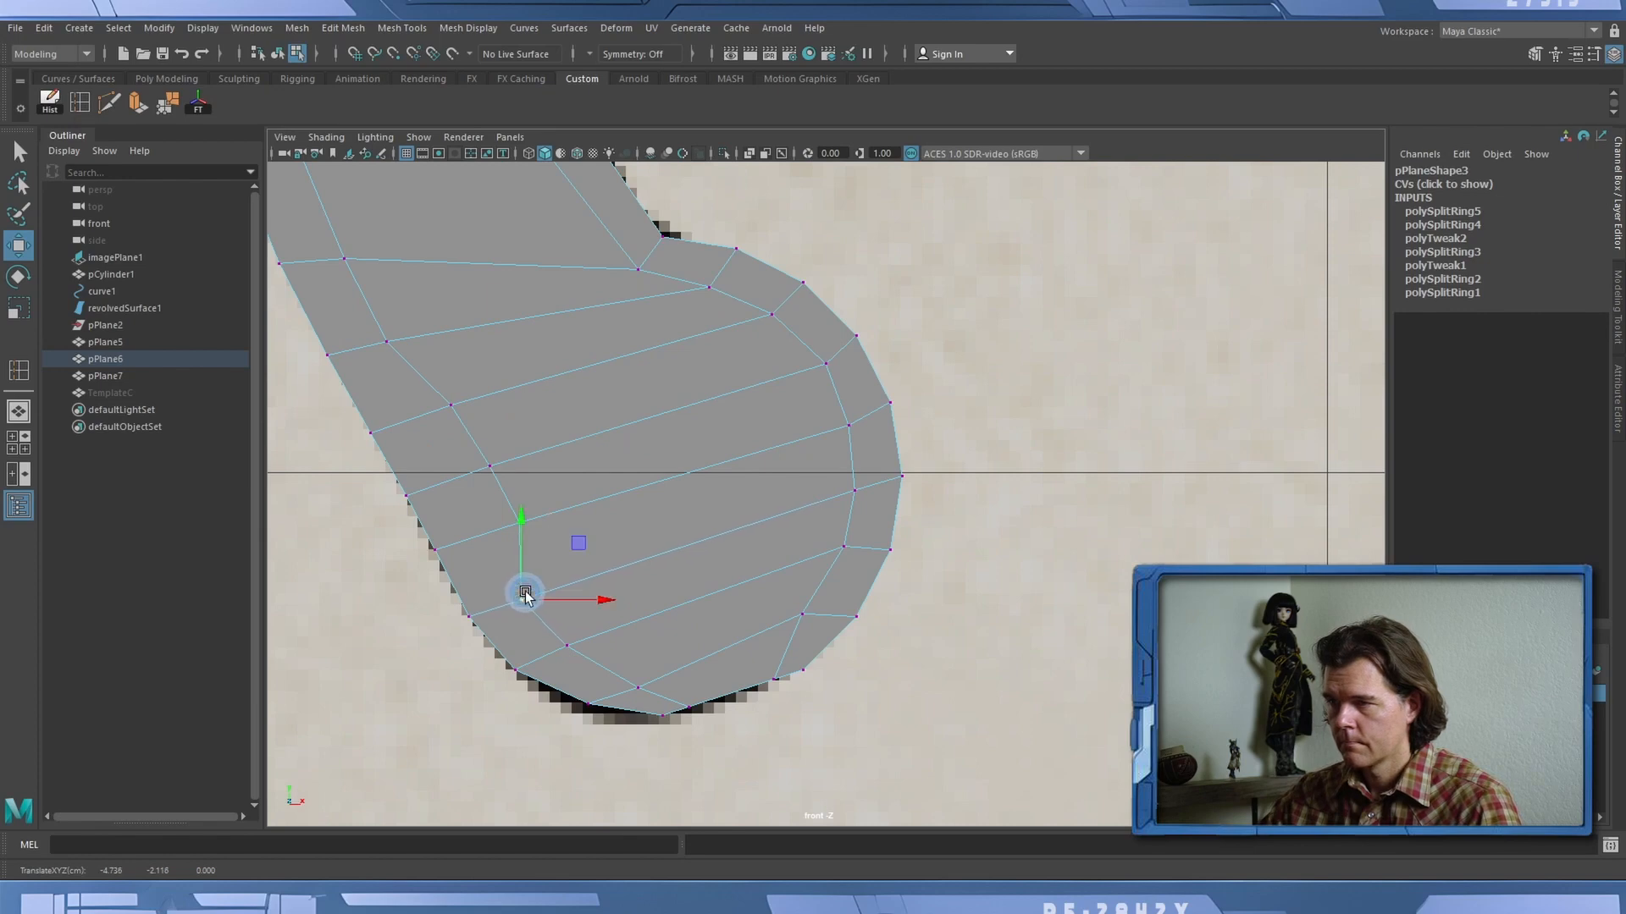
drag(526, 597, 435, 407)
alt+middle_drag(617, 515, 570, 421)
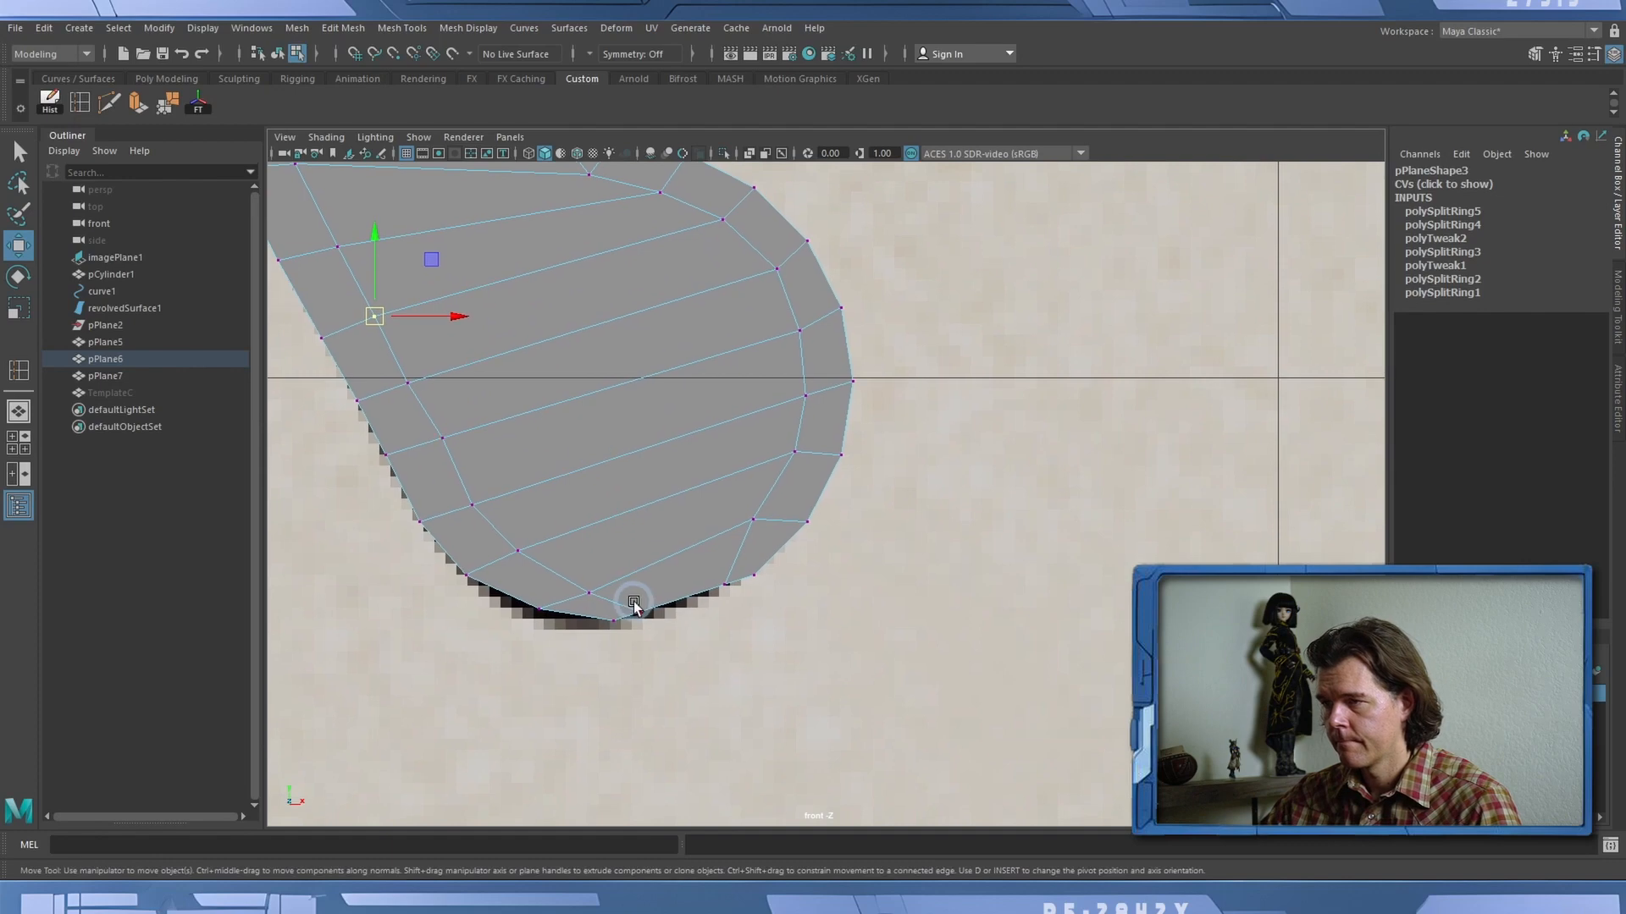
Try shifting the crowded outline vertices along the tip's bottom edge, then undo the moves.
drag(653, 628, 653, 629)
drag(649, 609, 733, 586)
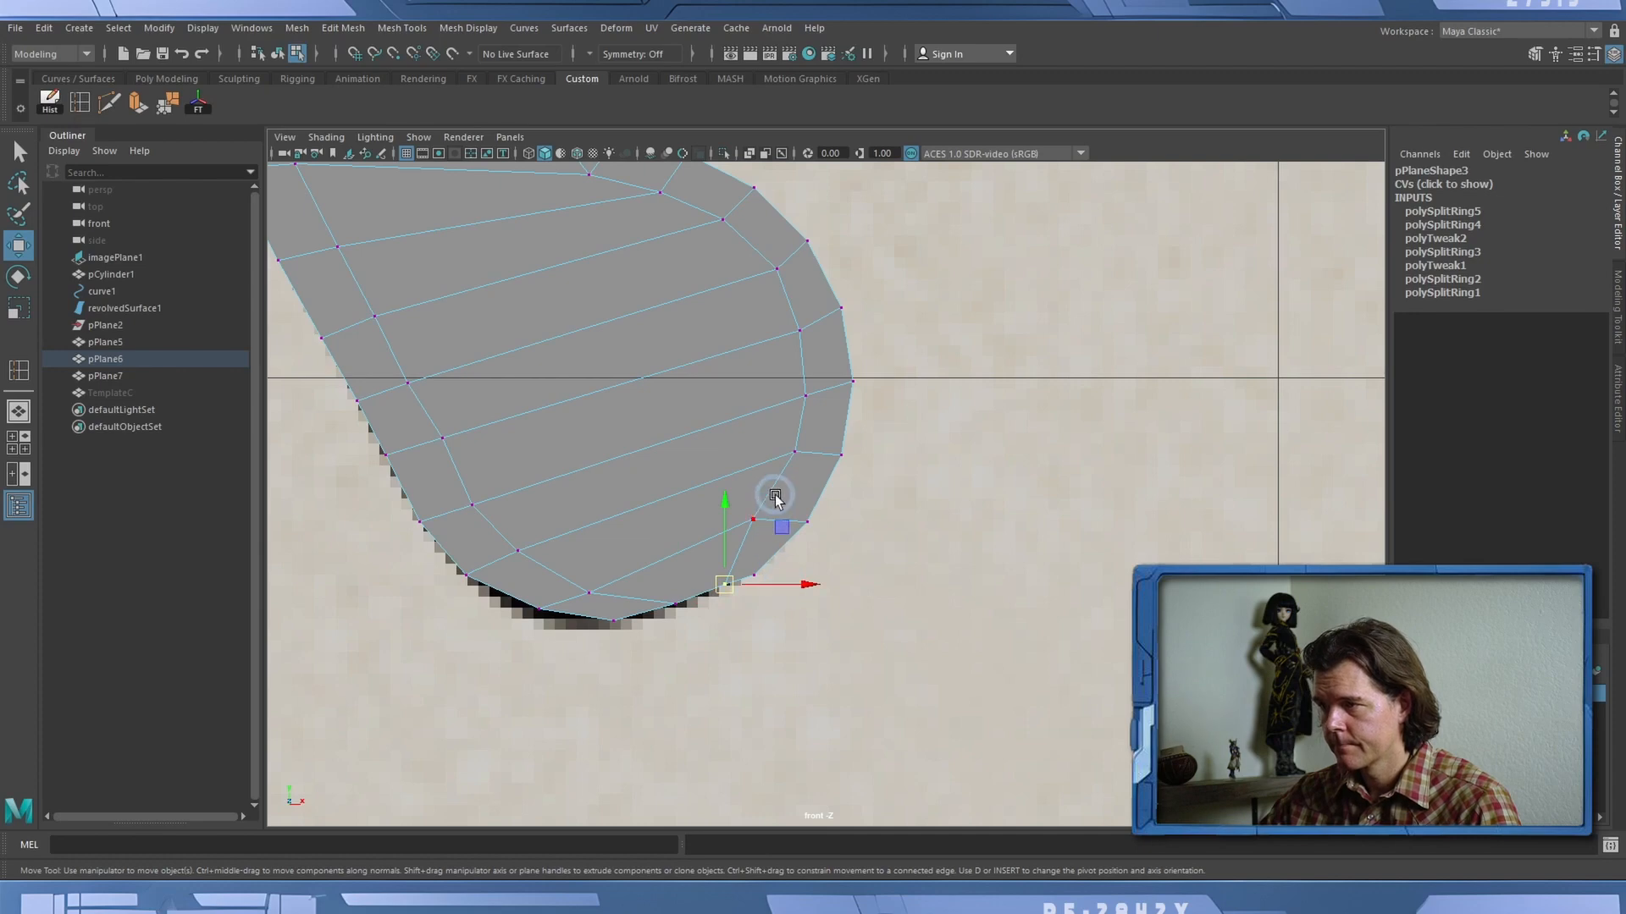
key(ctrl+z)
key(ctrl+z)
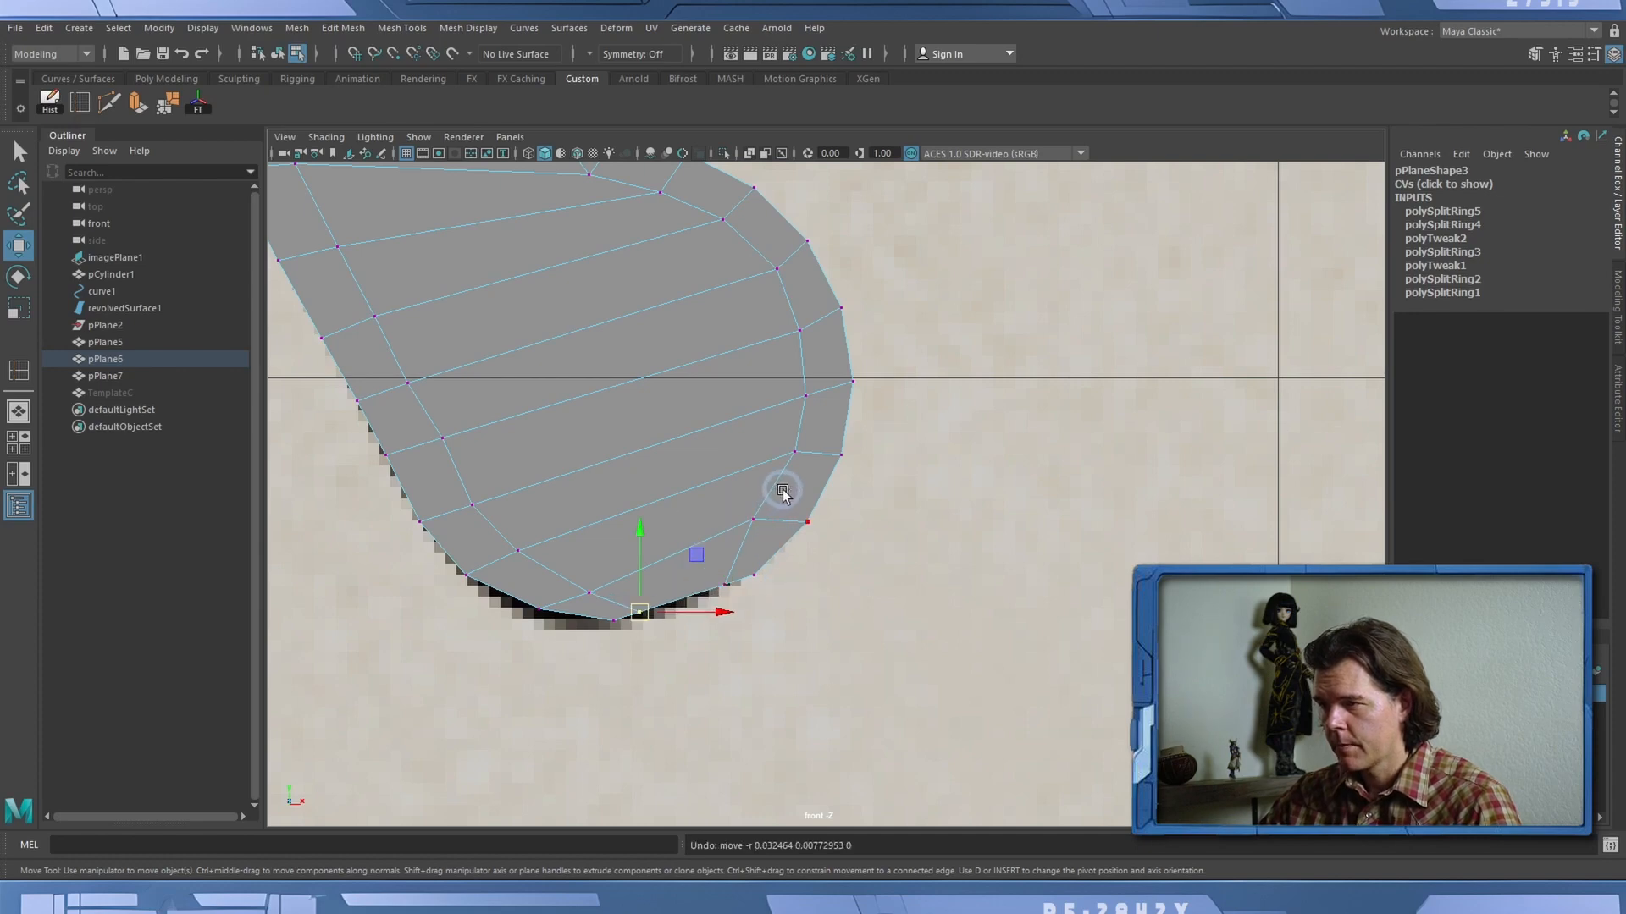
Make the TemplateC disc visible in wireframe display and hide the reference image.
click(127, 394)
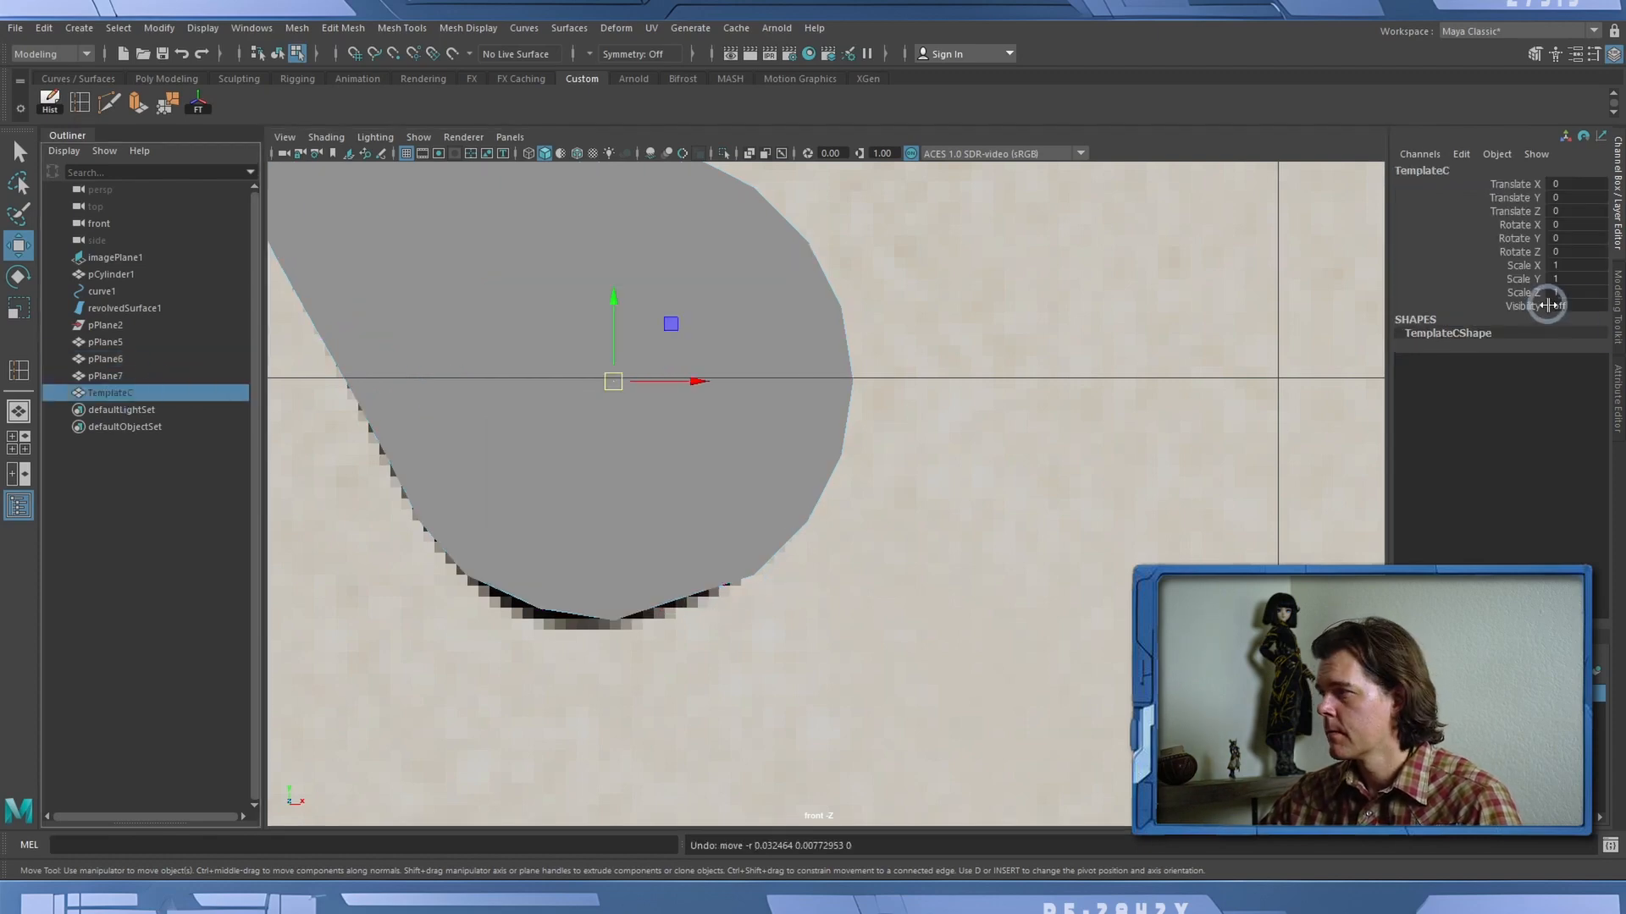
click(1561, 306)
text(1)
key(Return)
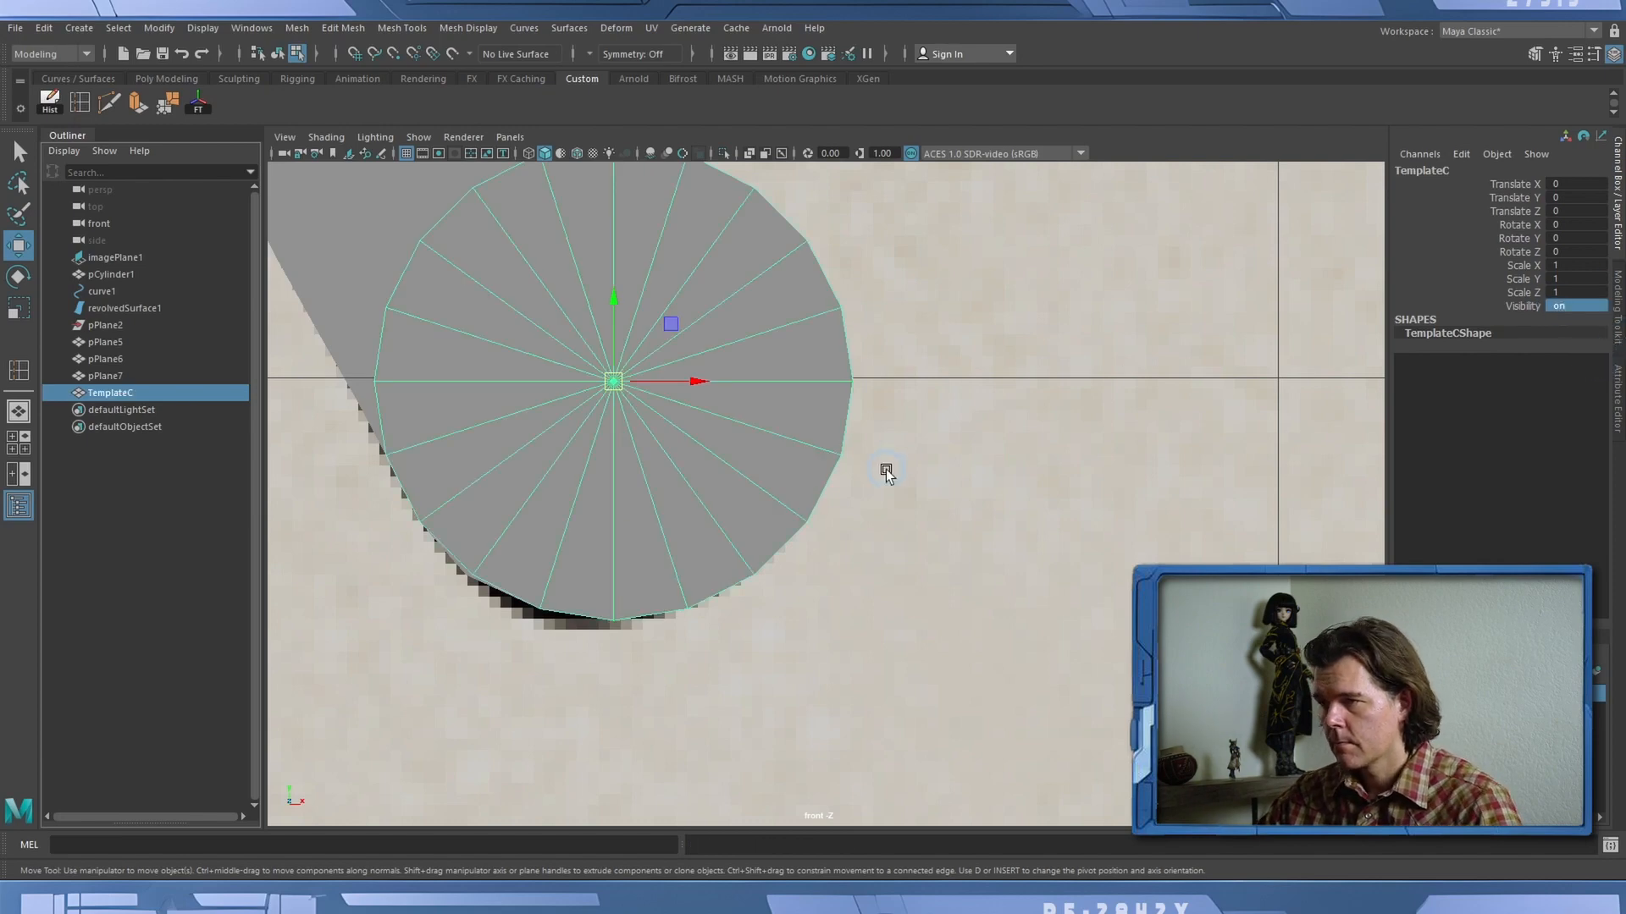
key(4)
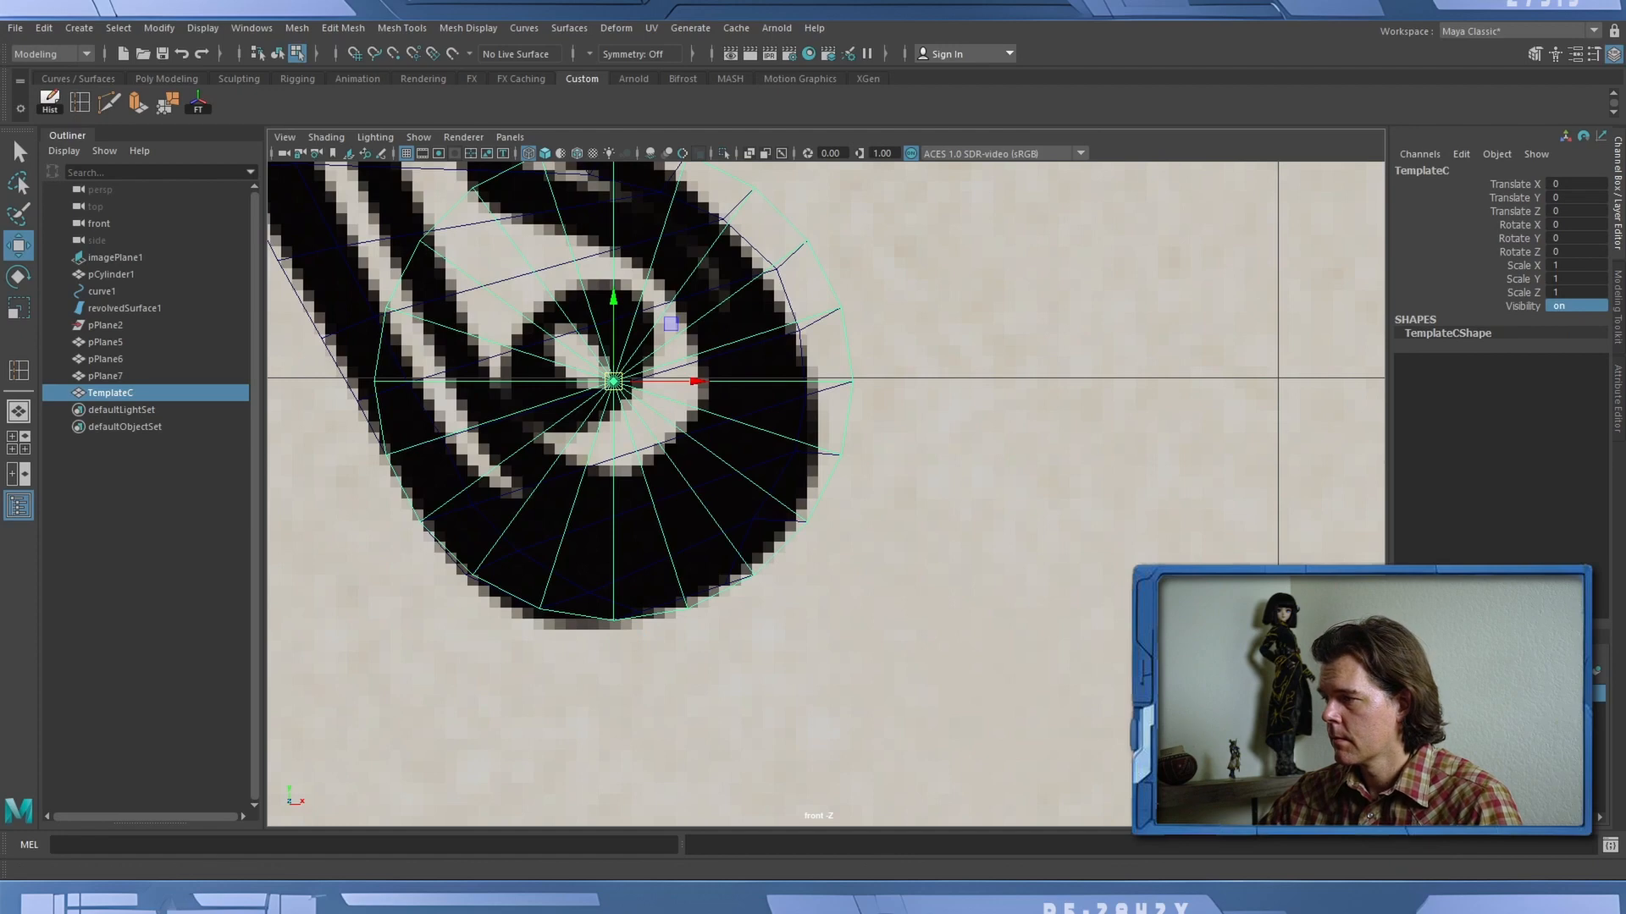
click(1406, 693)
alt+right_drag(697, 734, 887, 709)
Move the guard arm's two loop-end vertices at the tip's bottom edge closer together along the TemplateC circle.
right_click(653, 629)
right_drag(652, 629, 641, 428)
drag(651, 595, 690, 652)
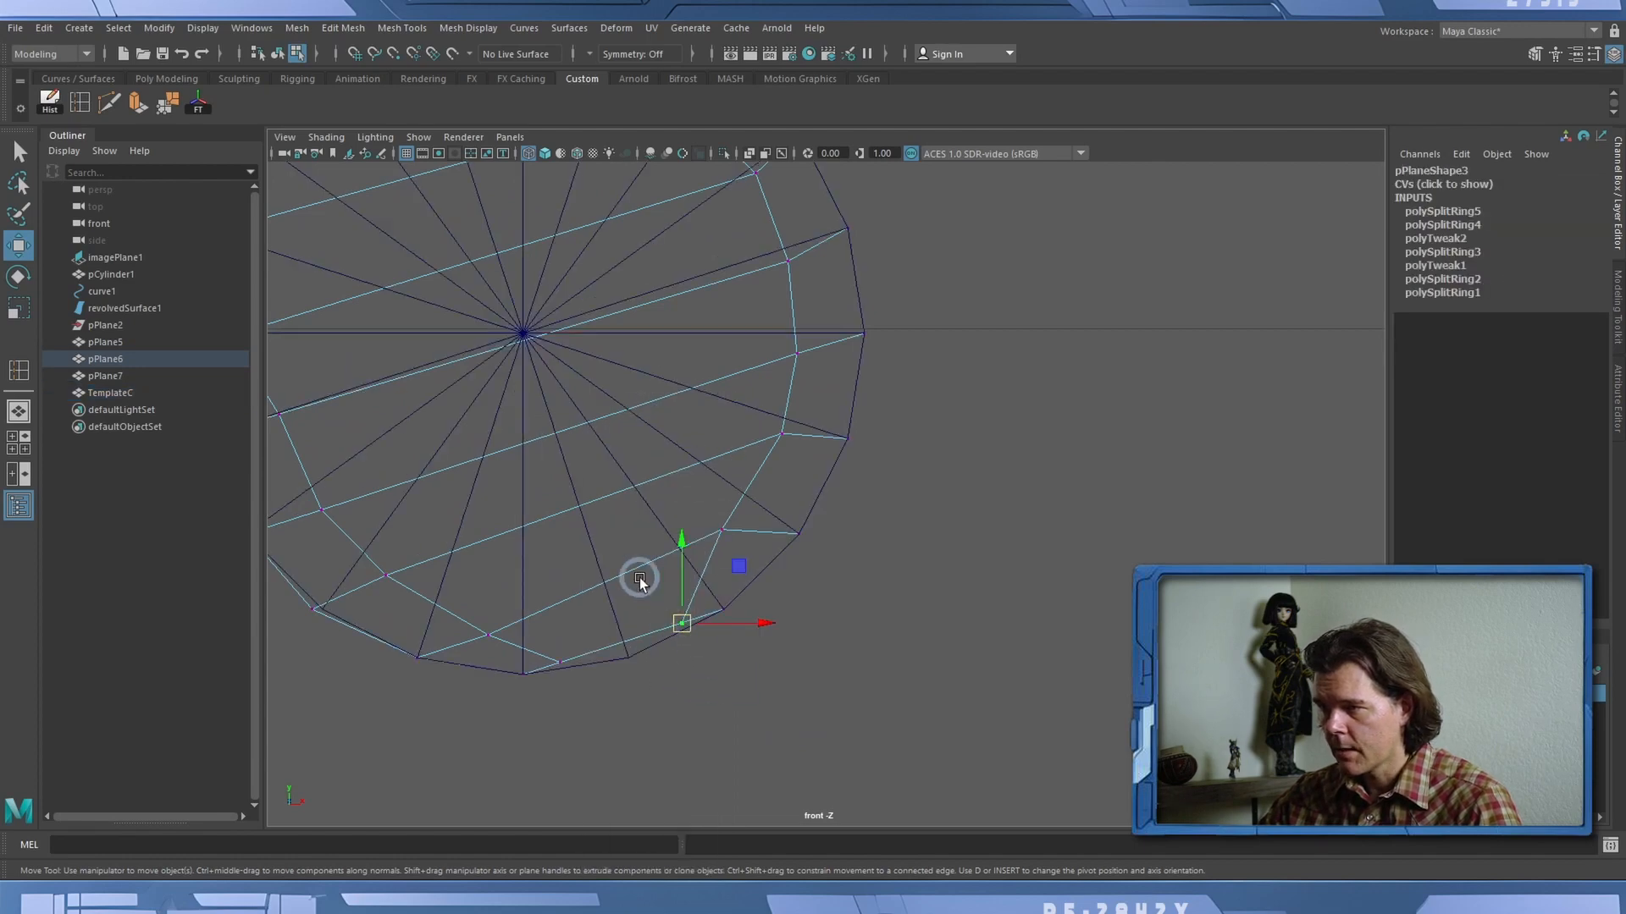
drag(693, 622, 662, 648)
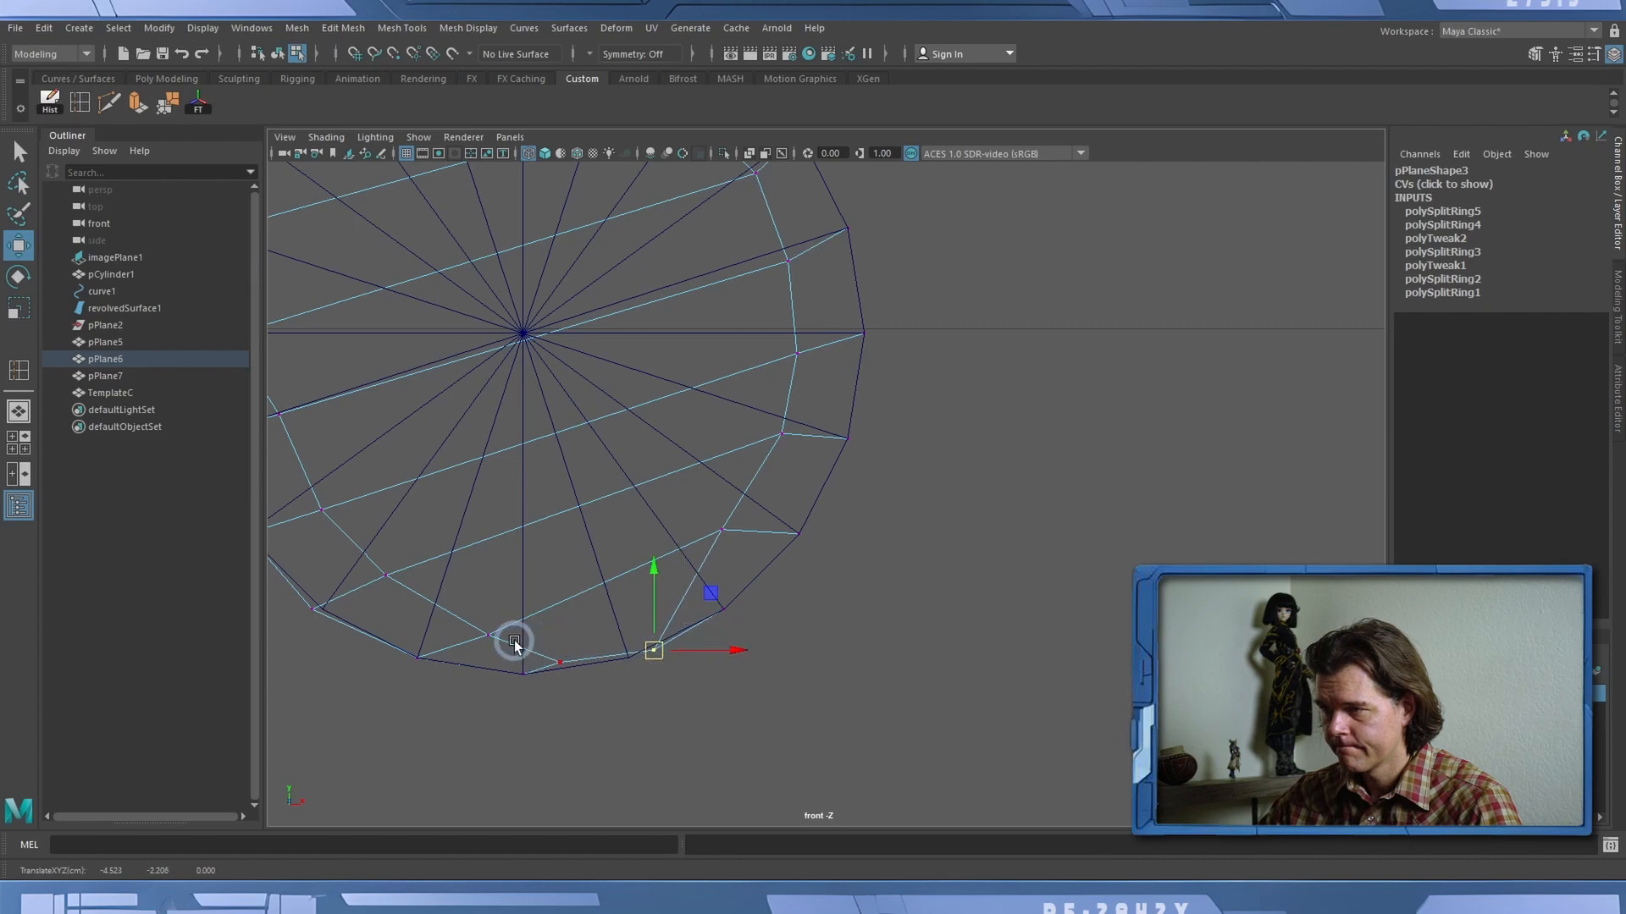
drag(549, 639, 601, 667)
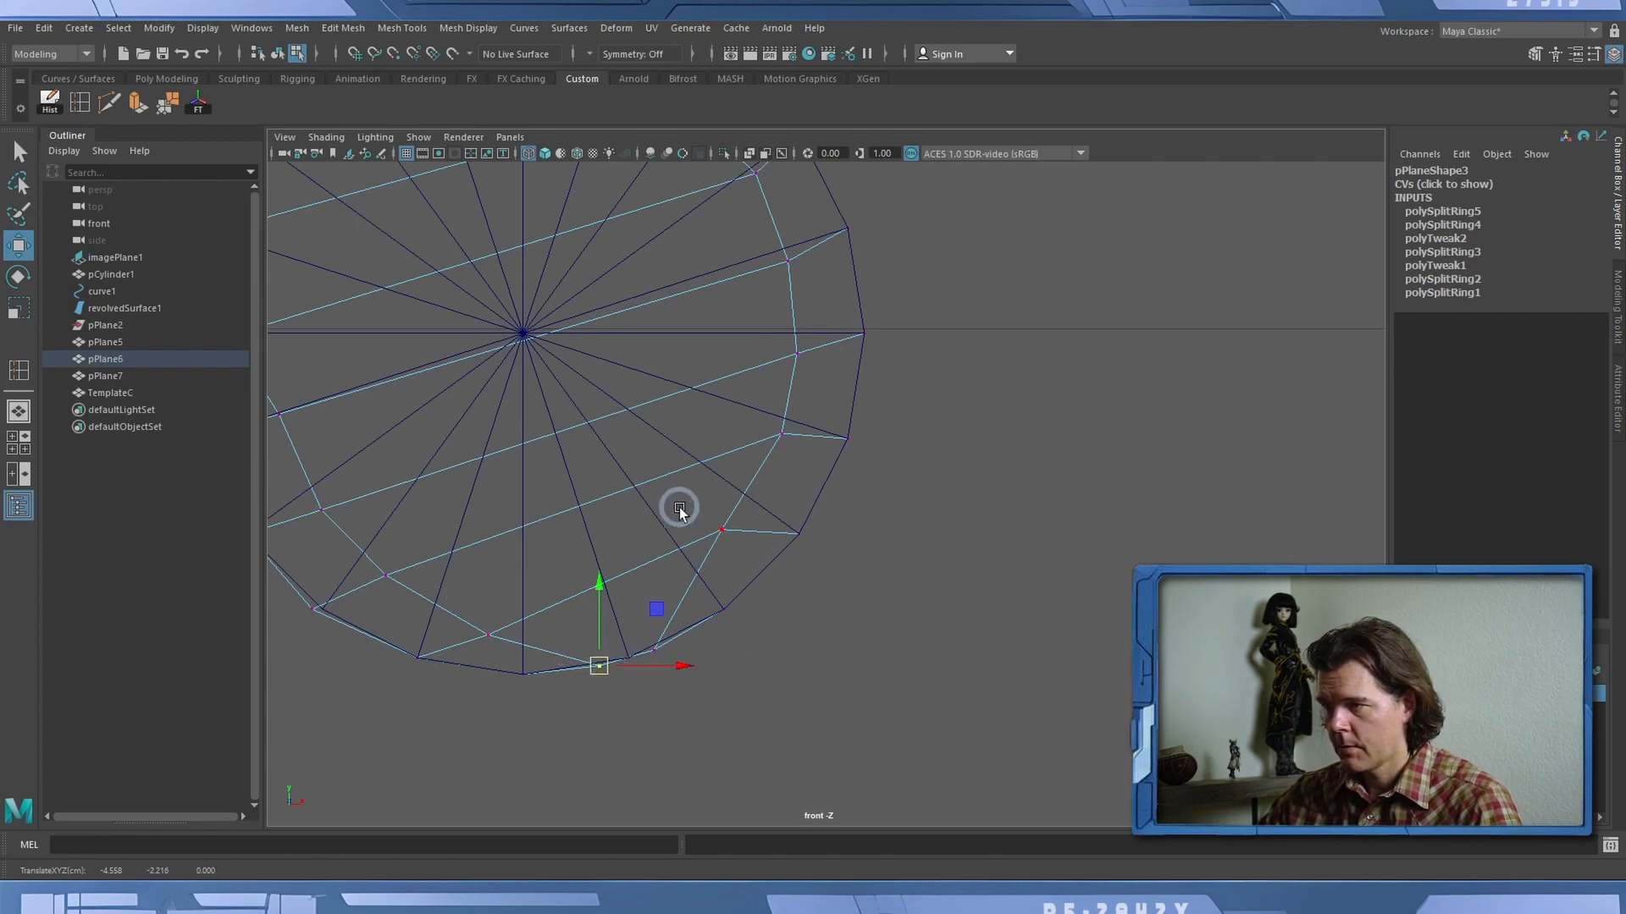
Spread the two bottom outline vertices apart along the TemplateC circle and move the loop vertices above them farther into the tip.
mouse_move(710, 525)
mouse_down()
mouse_move(734, 547)
mouse_move(713, 546)
mouse_move(703, 573)
mouse_move(718, 544)
mouse_up()
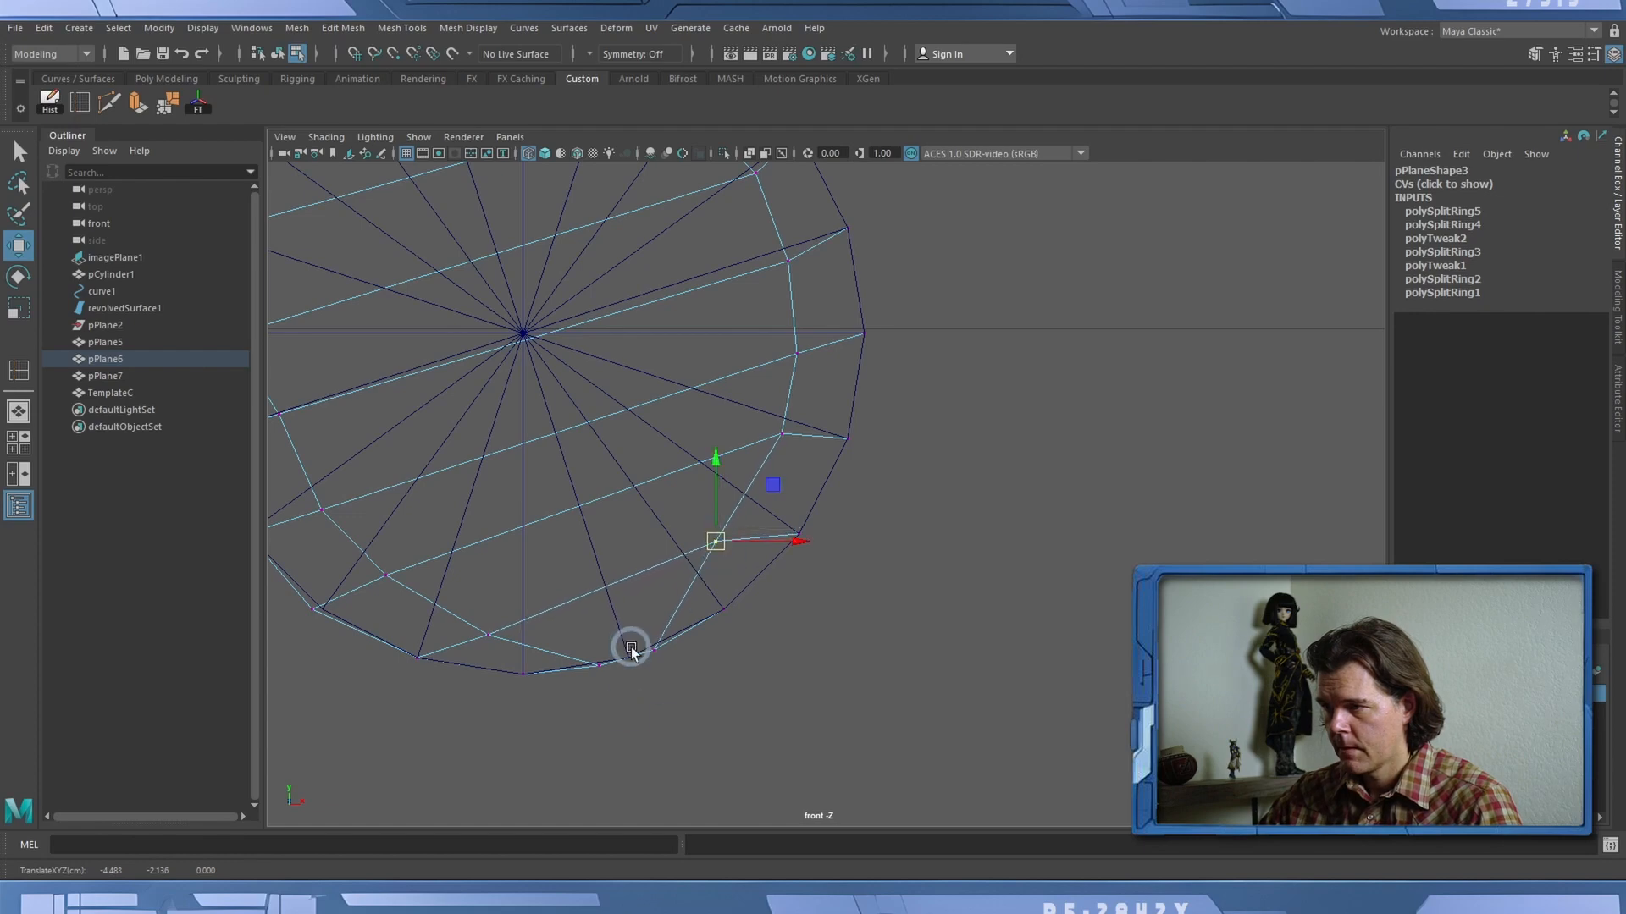
drag(639, 633, 687, 642)
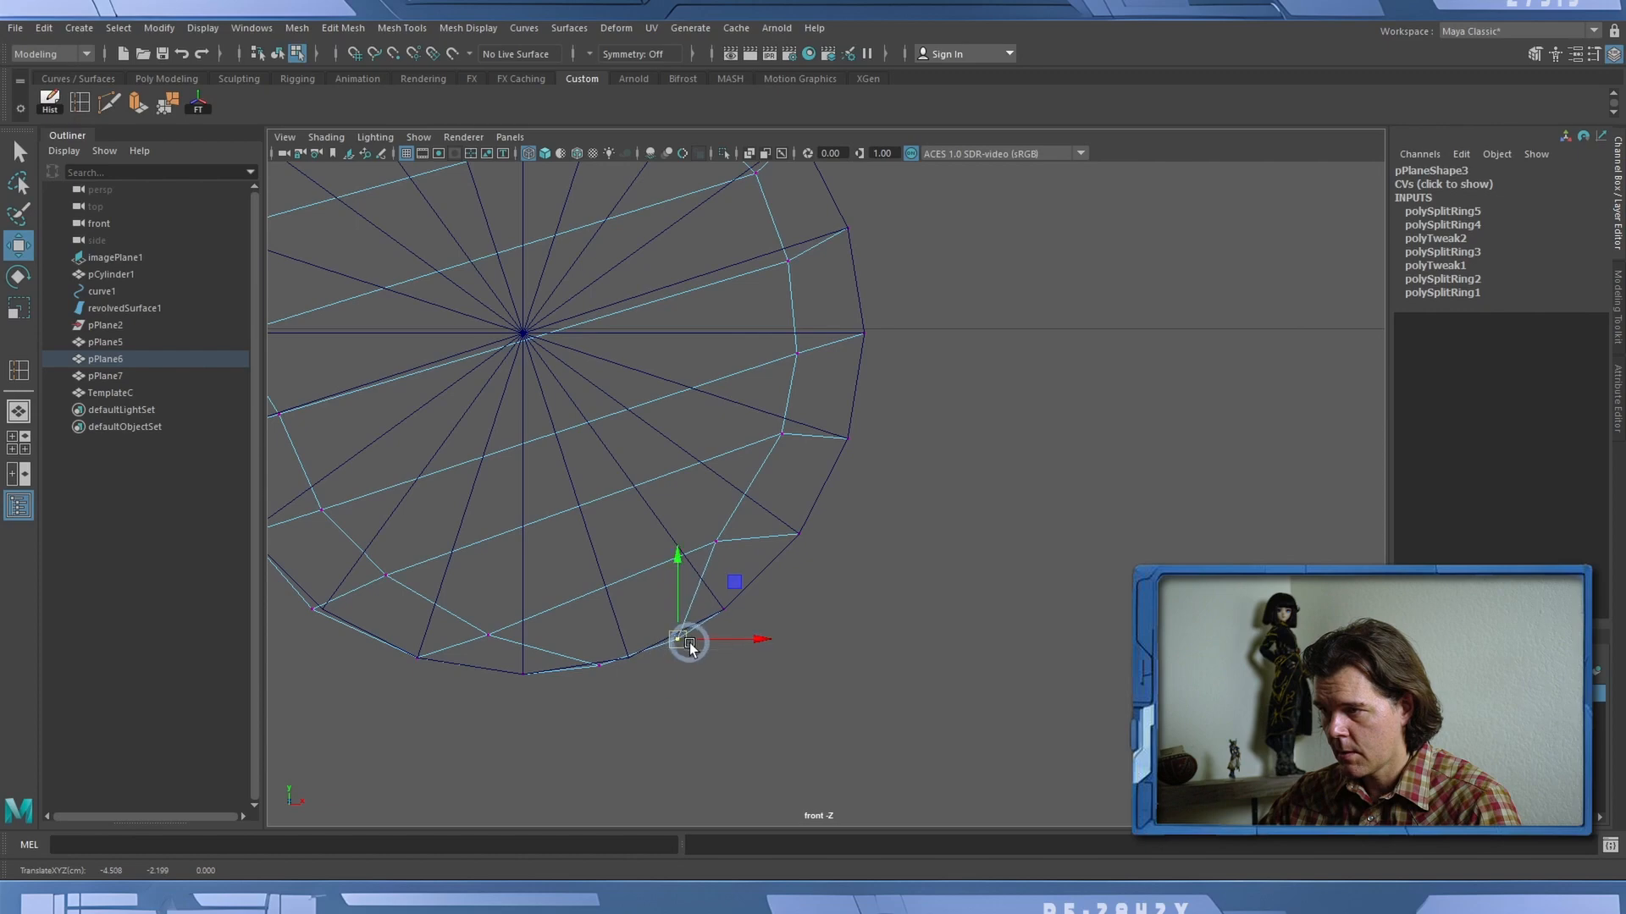
drag(569, 637, 585, 671)
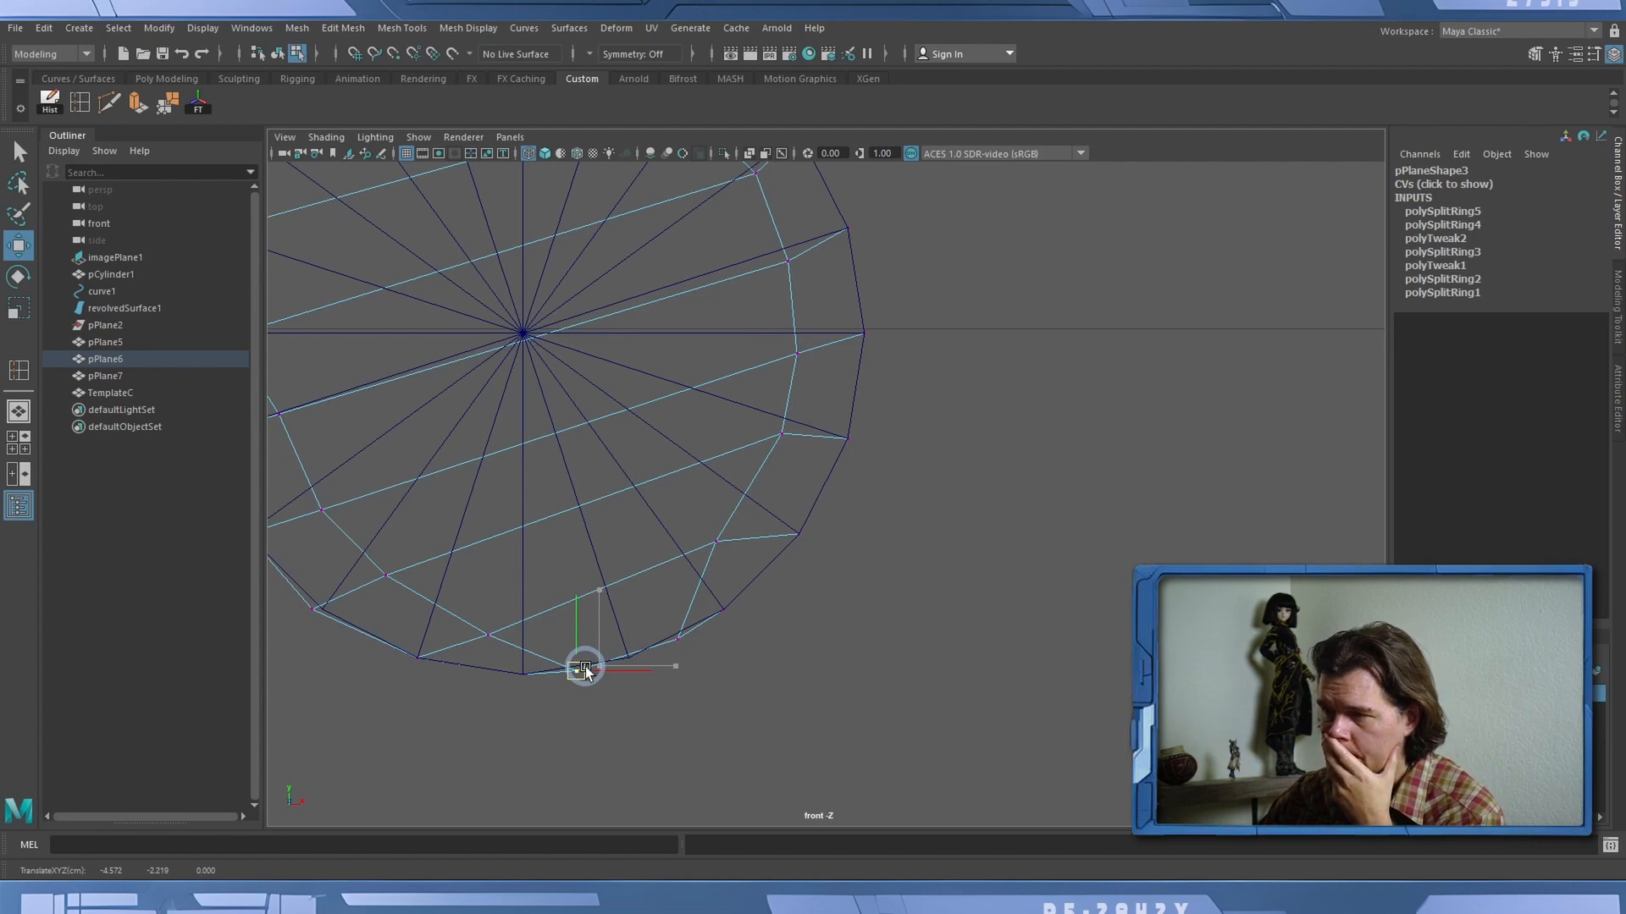
click(490, 635)
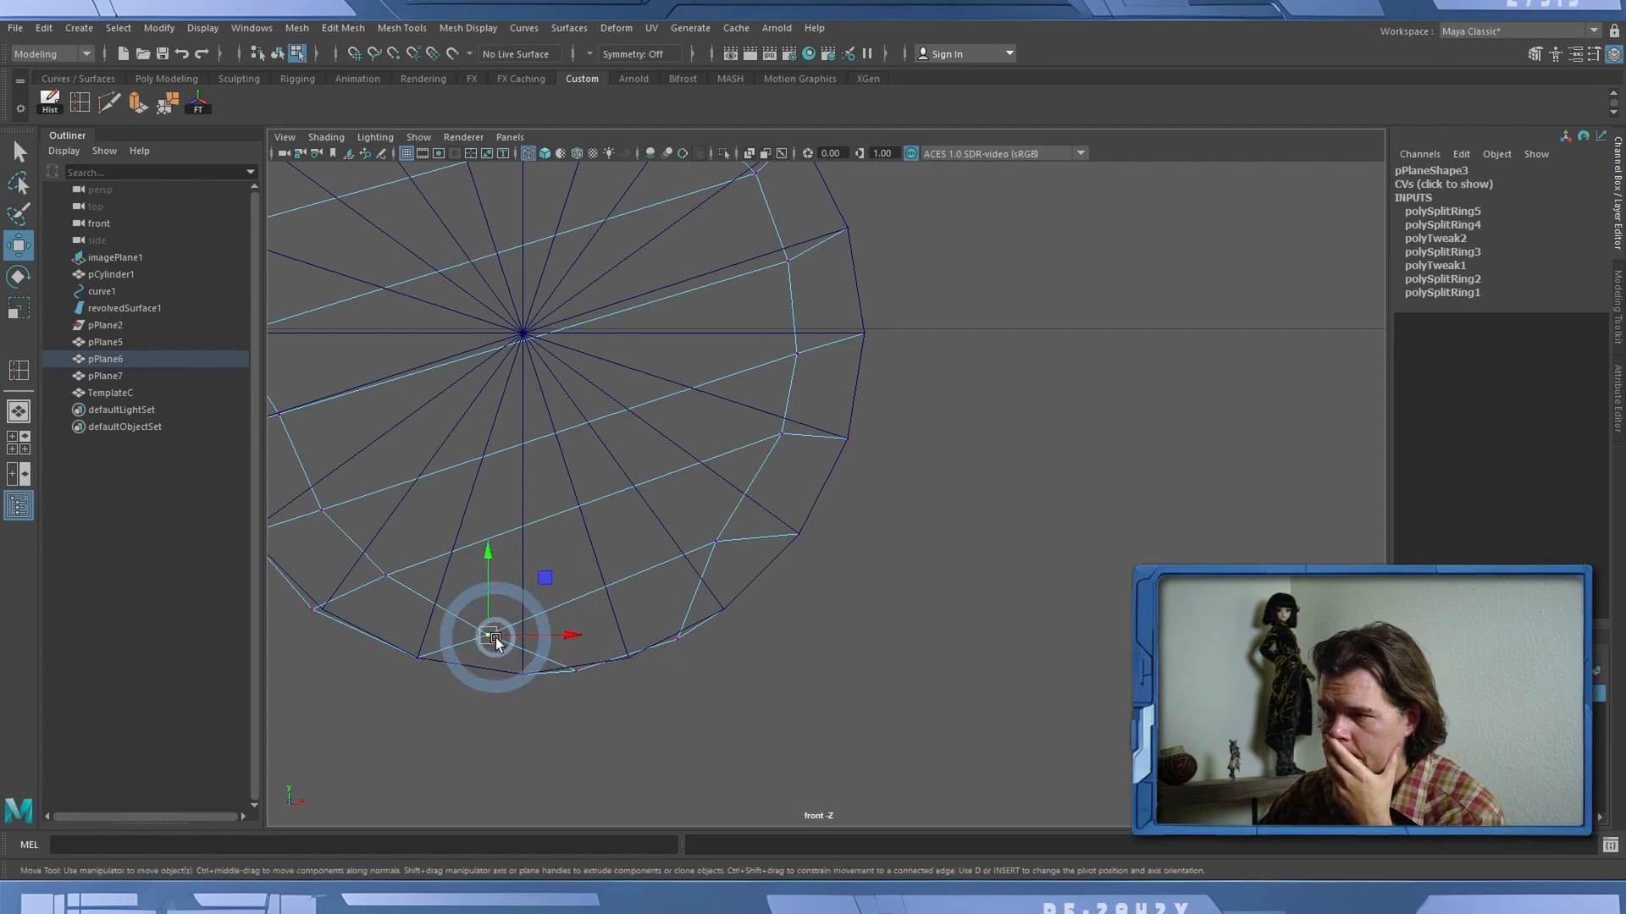
drag(491, 636, 536, 618)
drag(717, 540, 716, 553)
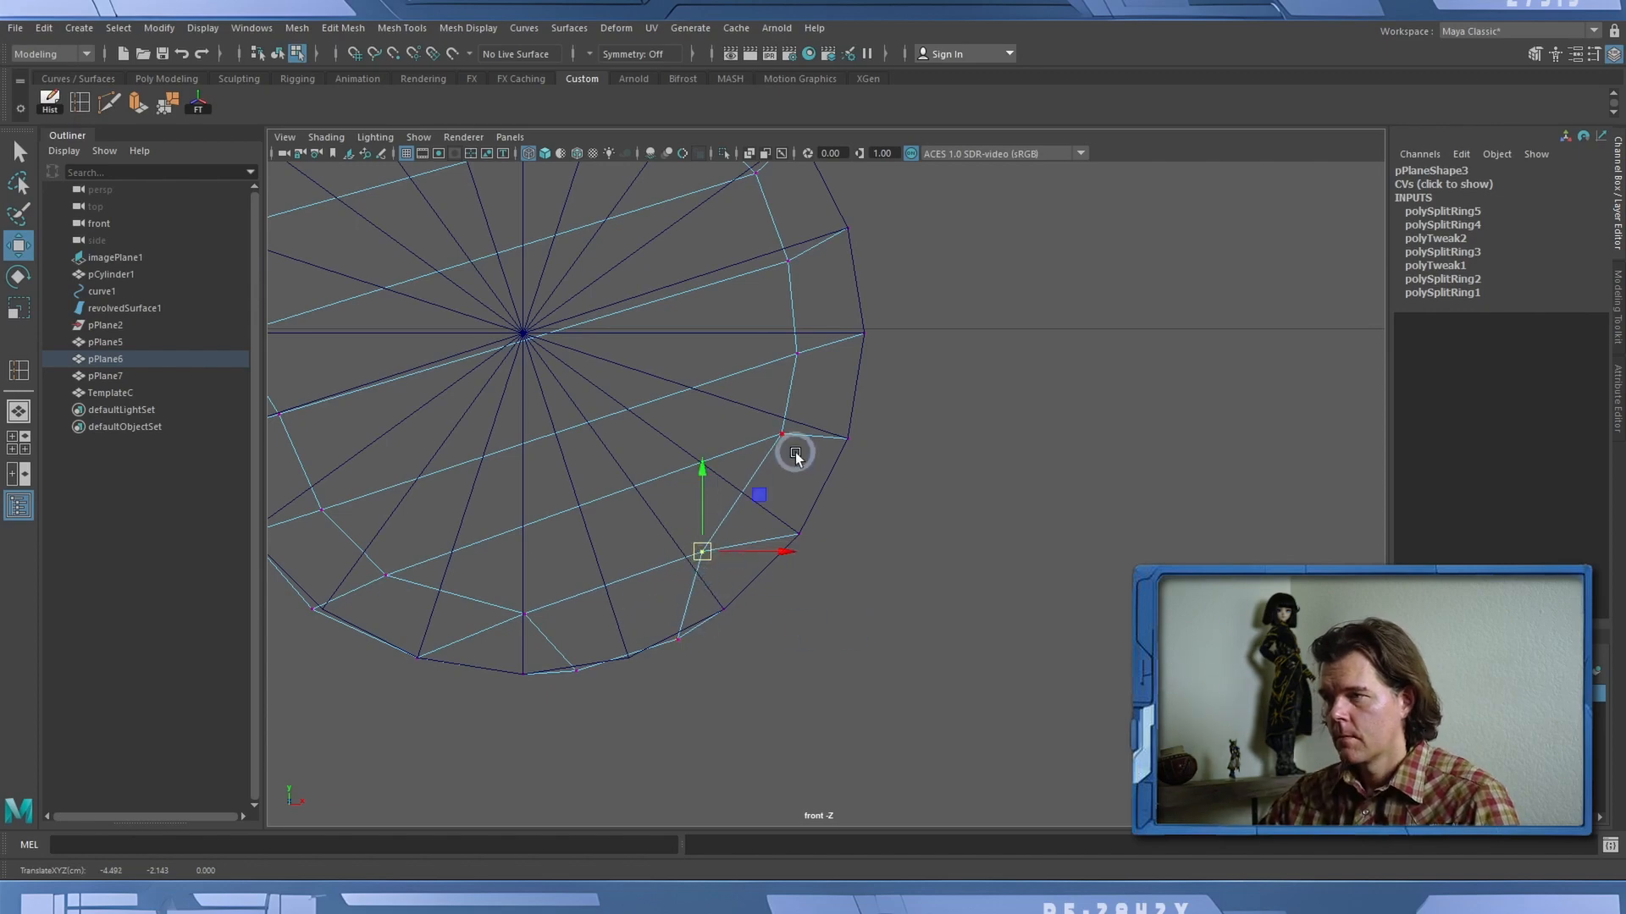
Select the rim faces around the tip's lower half to examine how the border strip runs.
right_drag(812, 373, 808, 420)
click(828, 374)
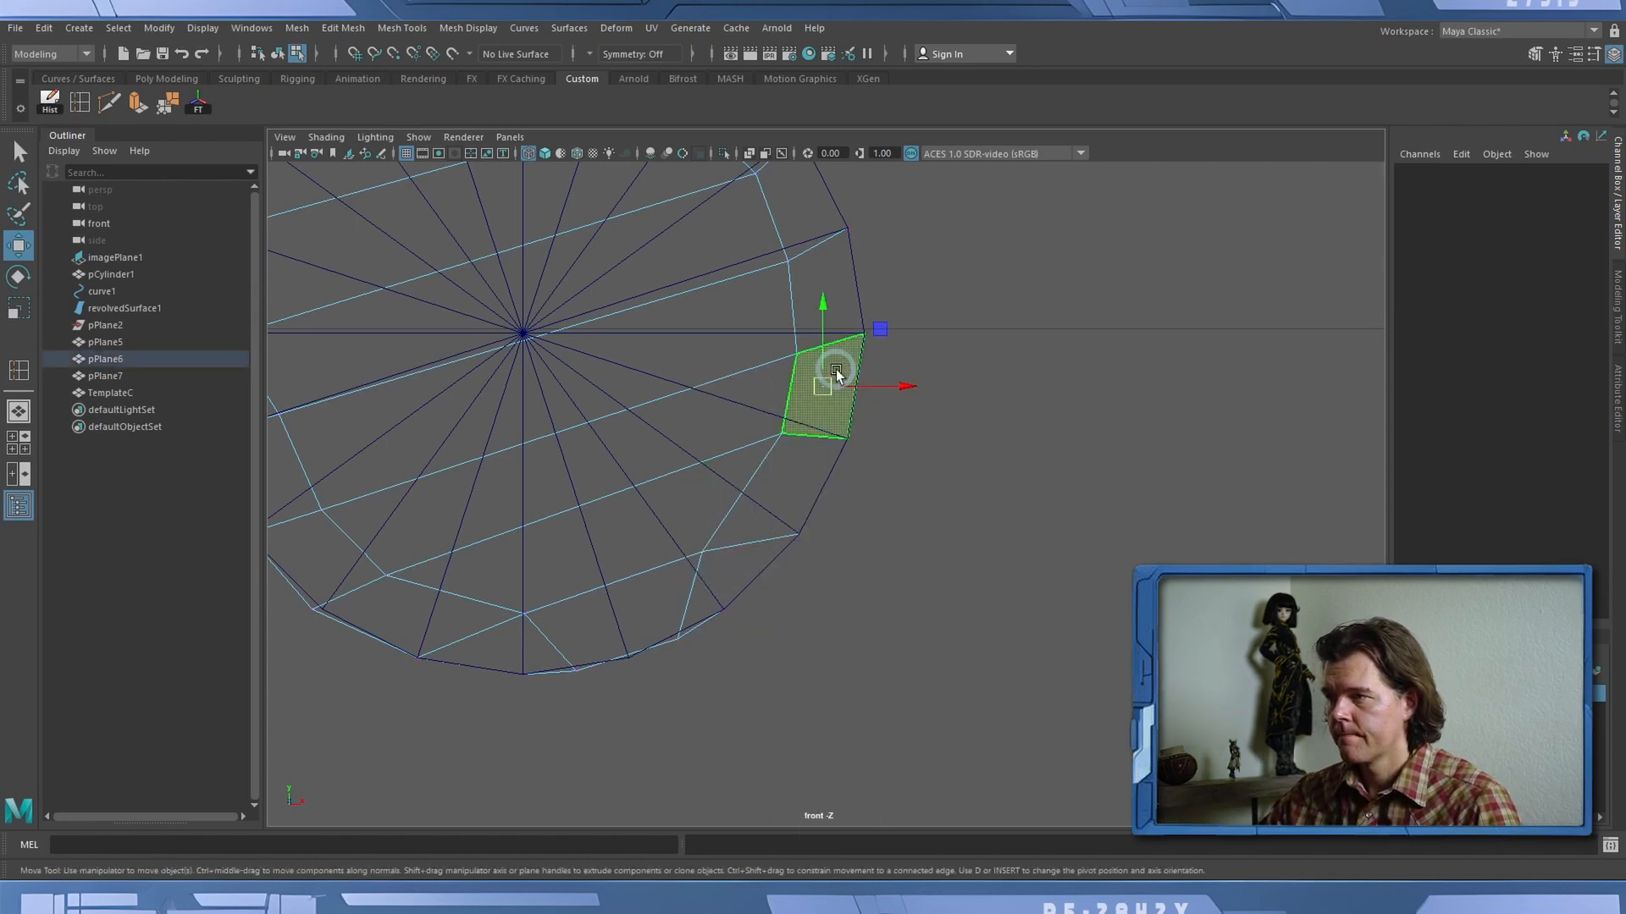
shift+click(810, 450)
shift+click(729, 574)
shift+click(618, 617)
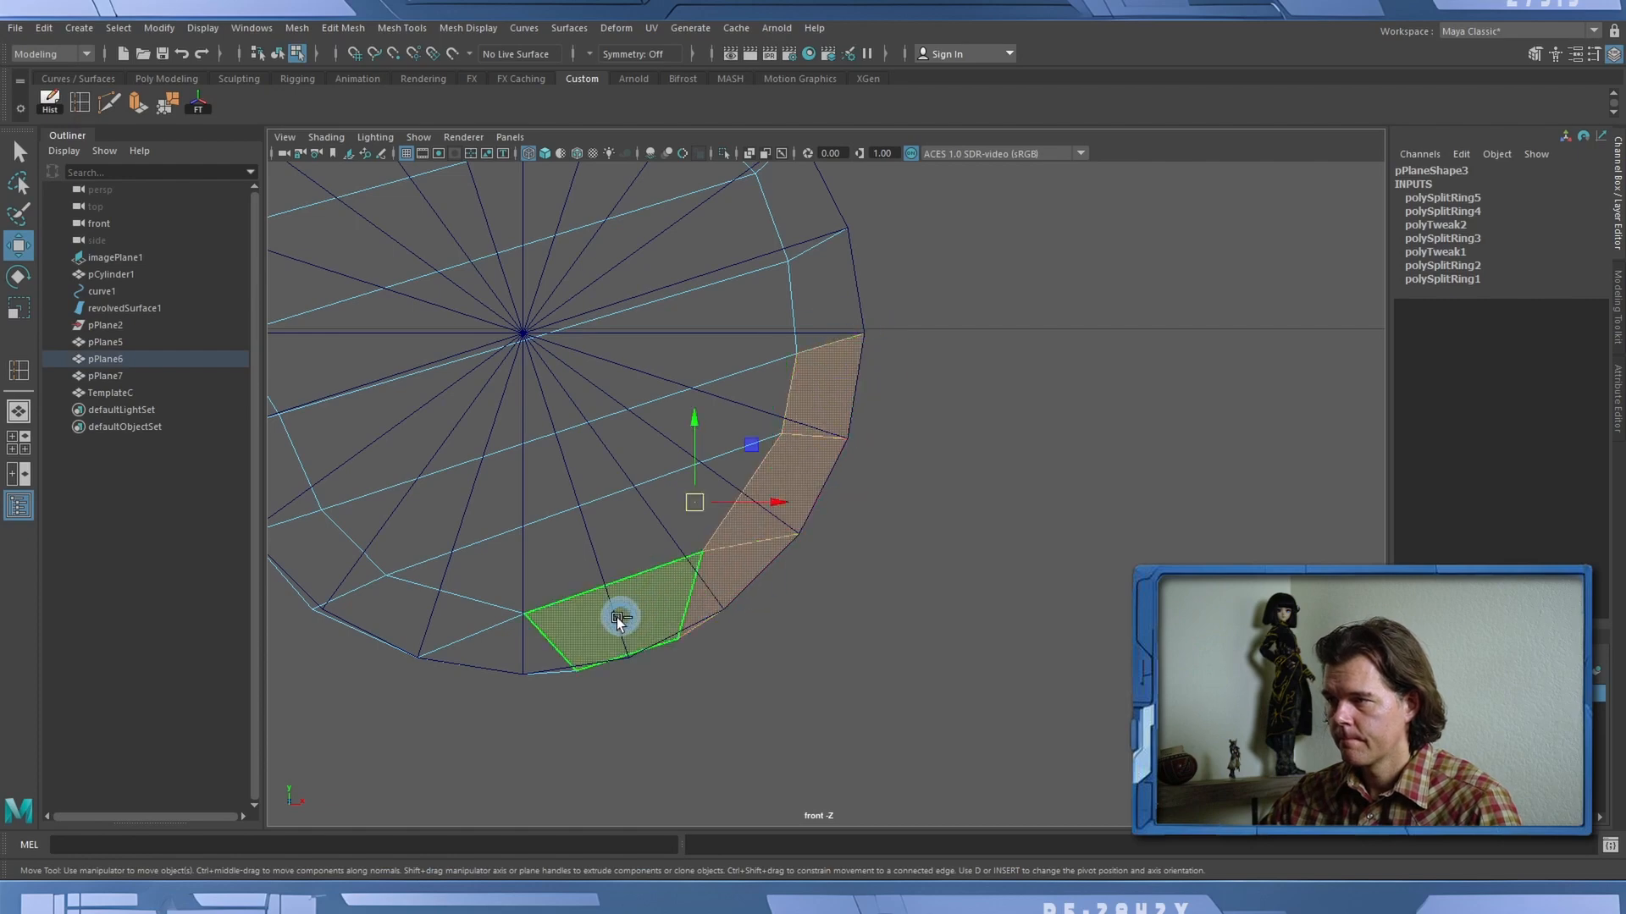
shift+click(513, 643)
shift+click(422, 618)
shift+click(333, 572)
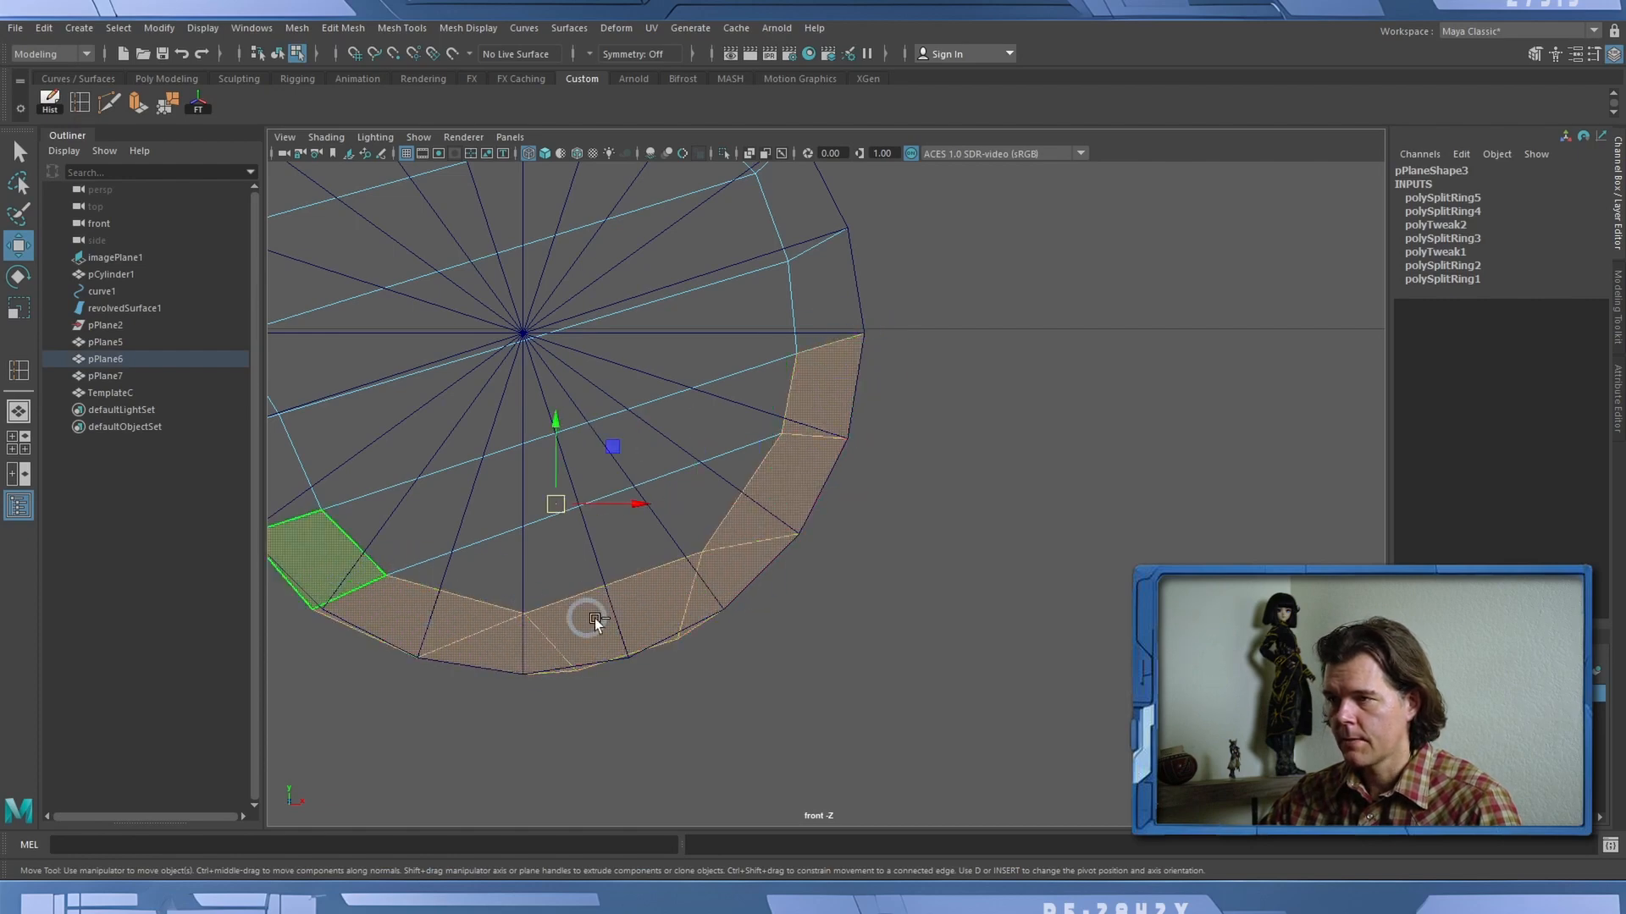
alt+right_drag(617, 604, 729, 606)
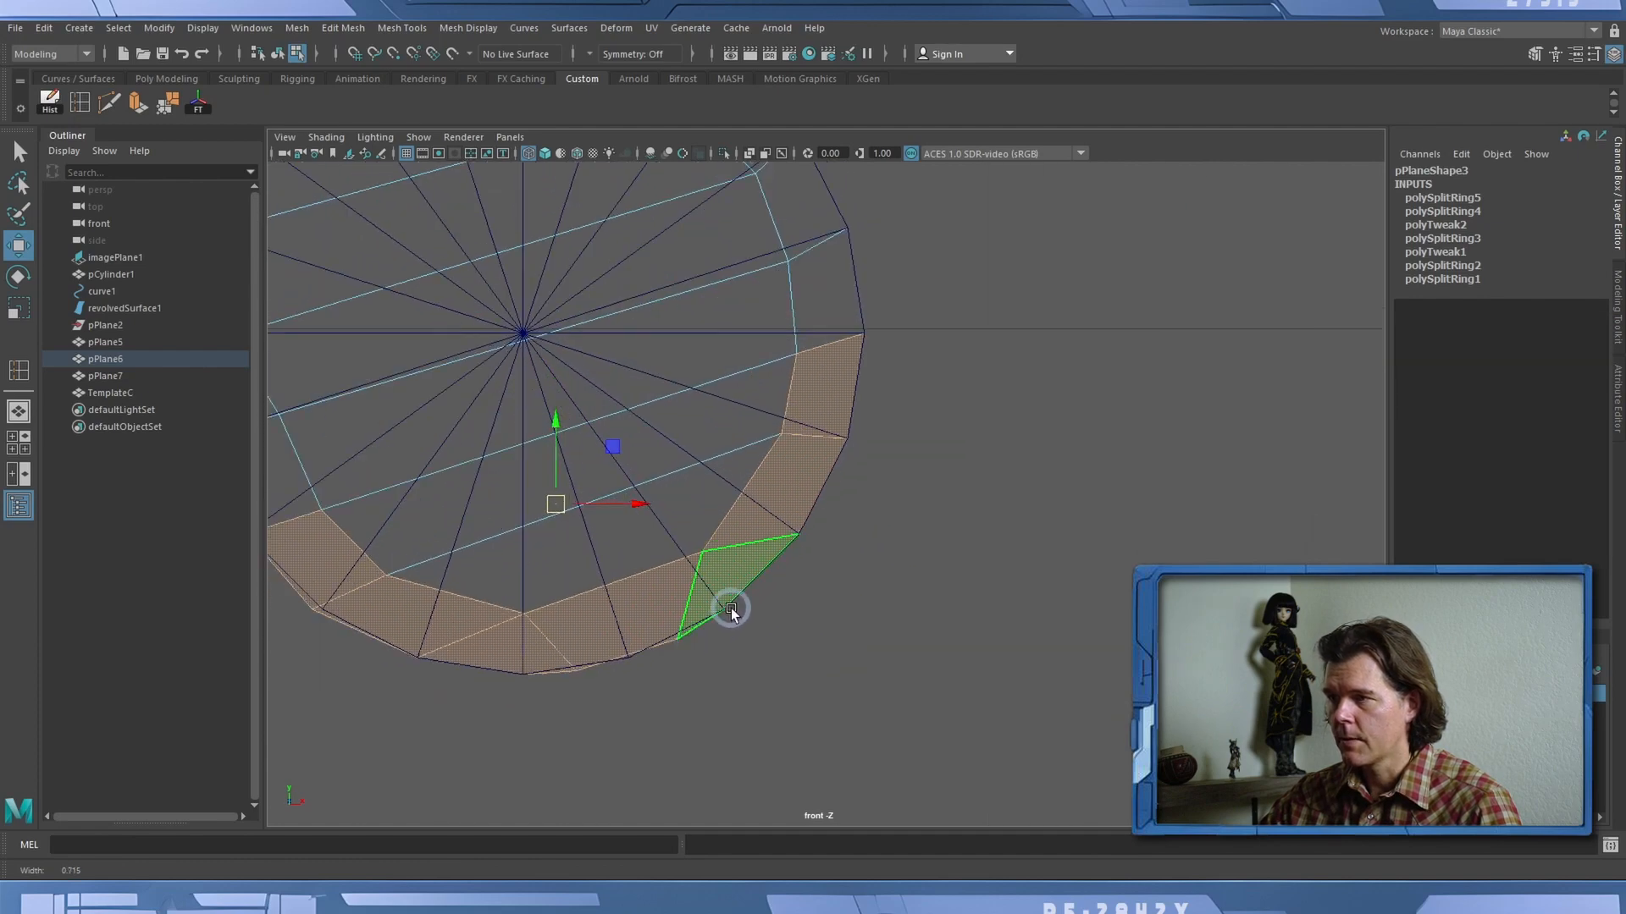
Insert a lengthwise edge loop through the middle of the guard arm's tip, ending at the TemplateC vertex on the bottom edge.
right_drag(1128, 455, 1119, 568)
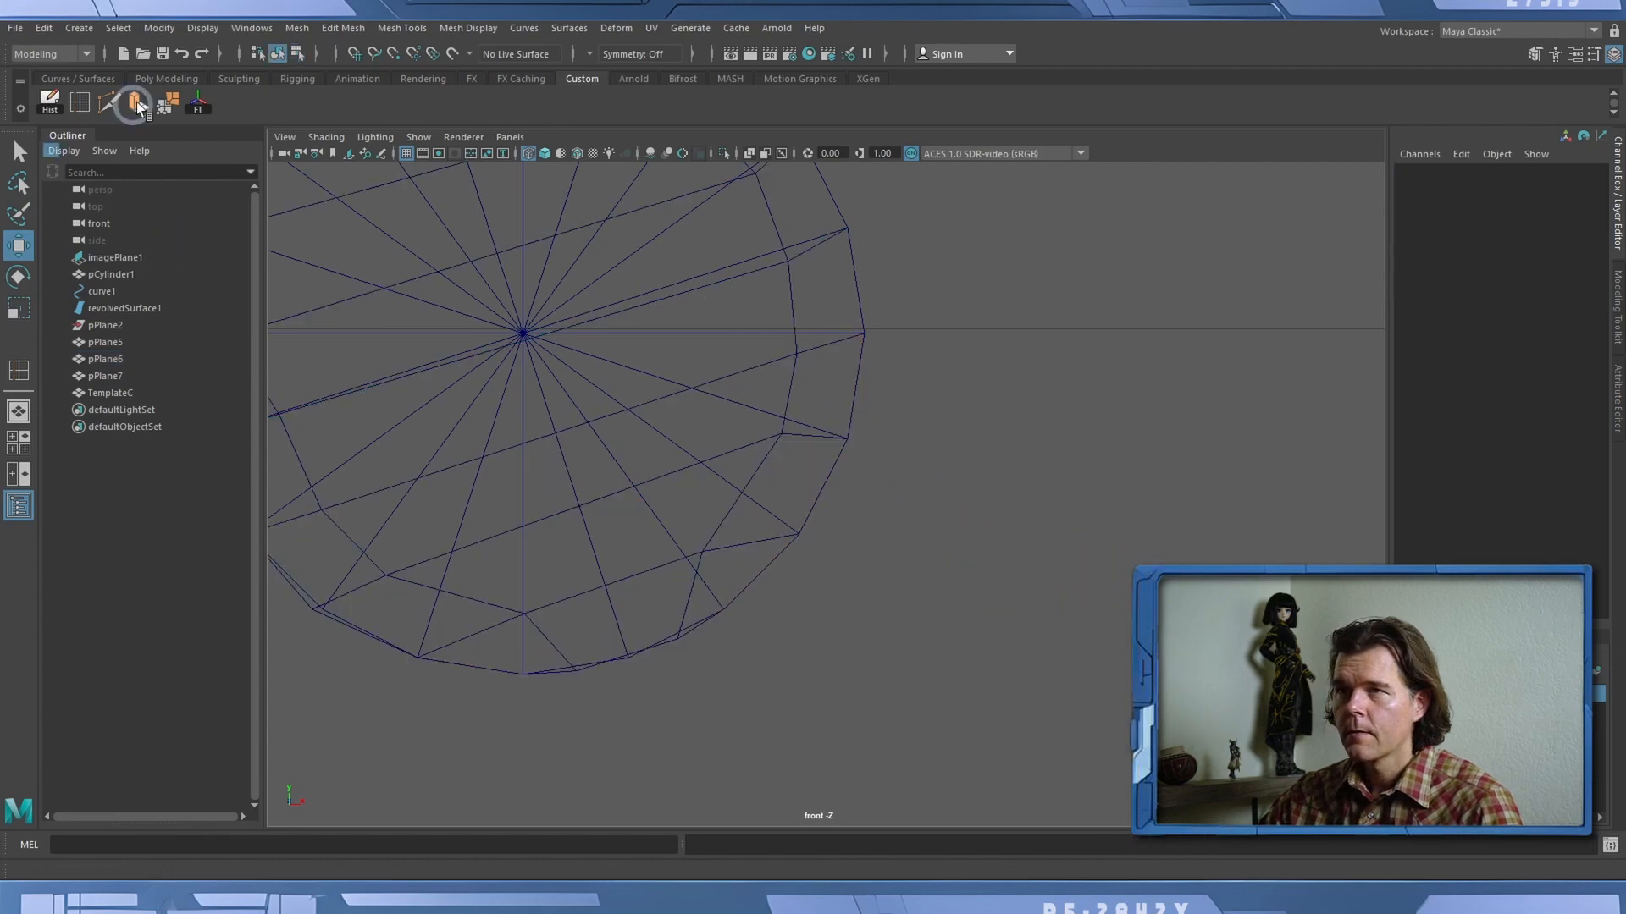
click(792, 307)
click(497, 522)
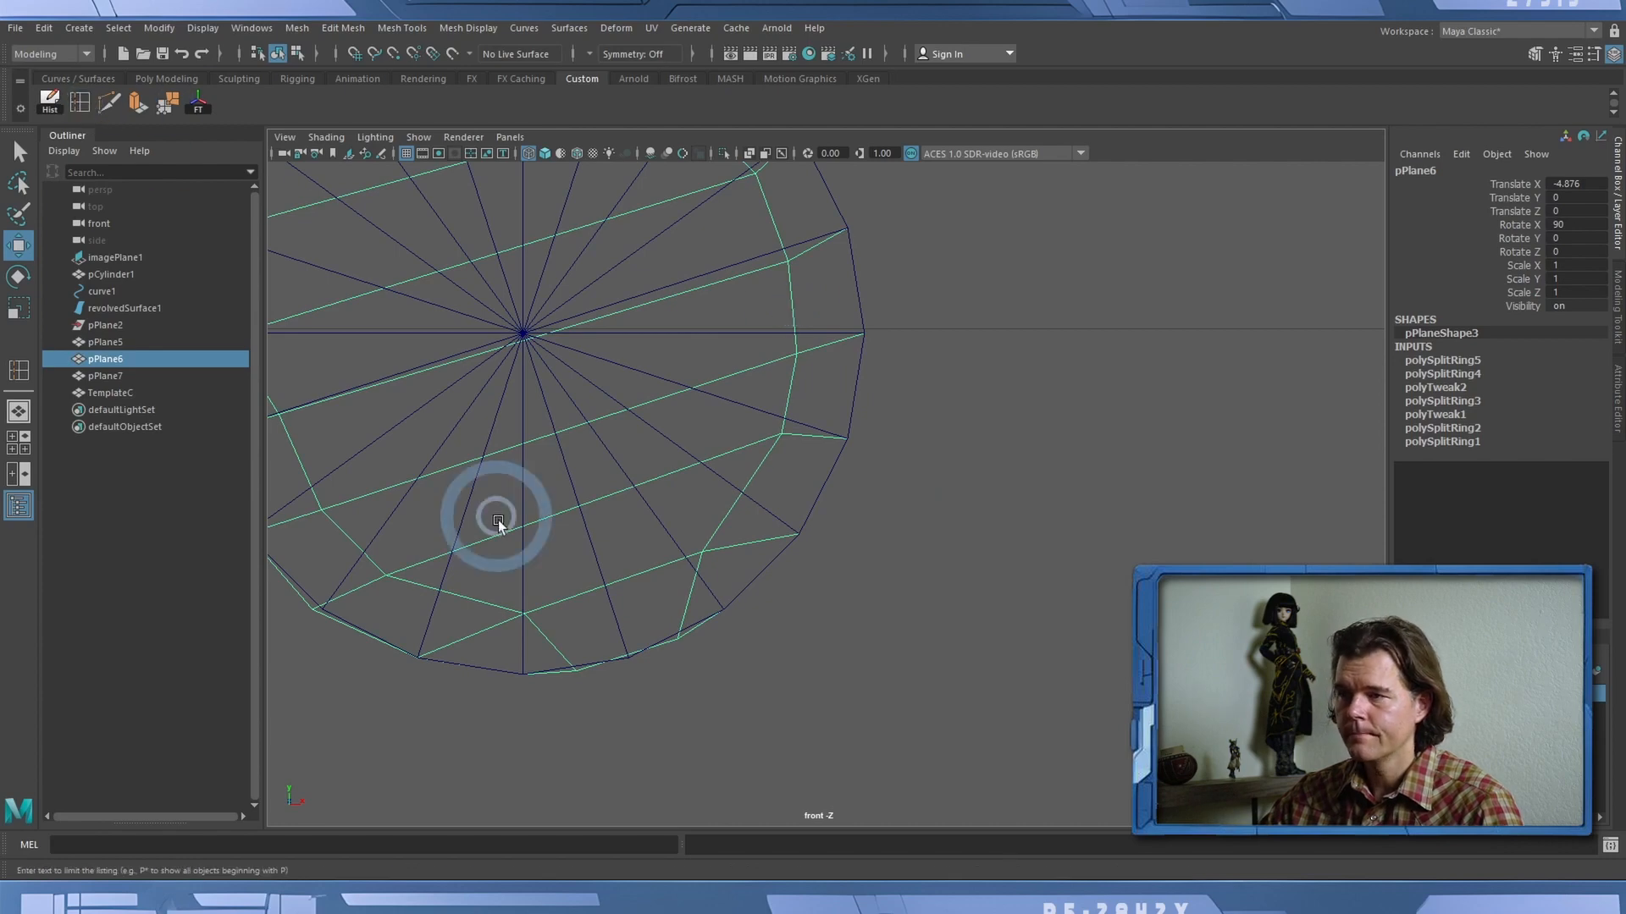
shift+right_drag(498, 521, 596, 625)
drag(637, 658, 633, 662)
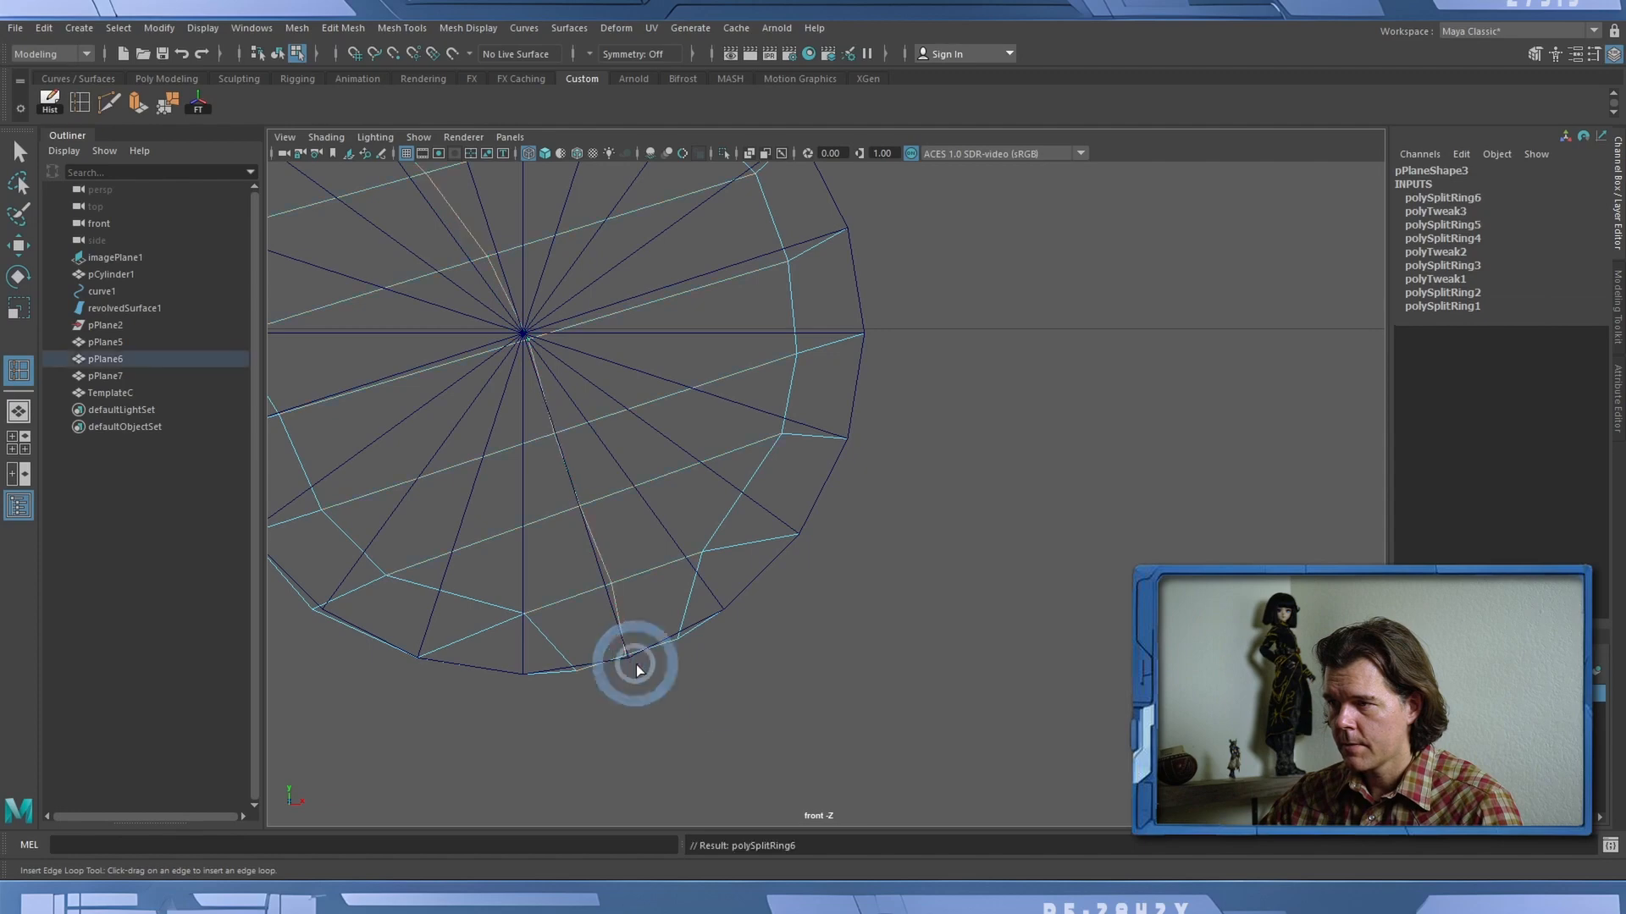
Move the new loop's end vertex onto the TemplateC circle and space the neighbouring loop vertices around it, checking the tip in smooth preview.
alt+right_drag(915, 568, 860, 551)
alt+middle_drag(860, 551, 907, 465)
alt+right_drag(907, 465, 1615, 583)
alt+middle_drag(1074, 605, 896, 559)
alt+right_drag(689, 628, 919, 661)
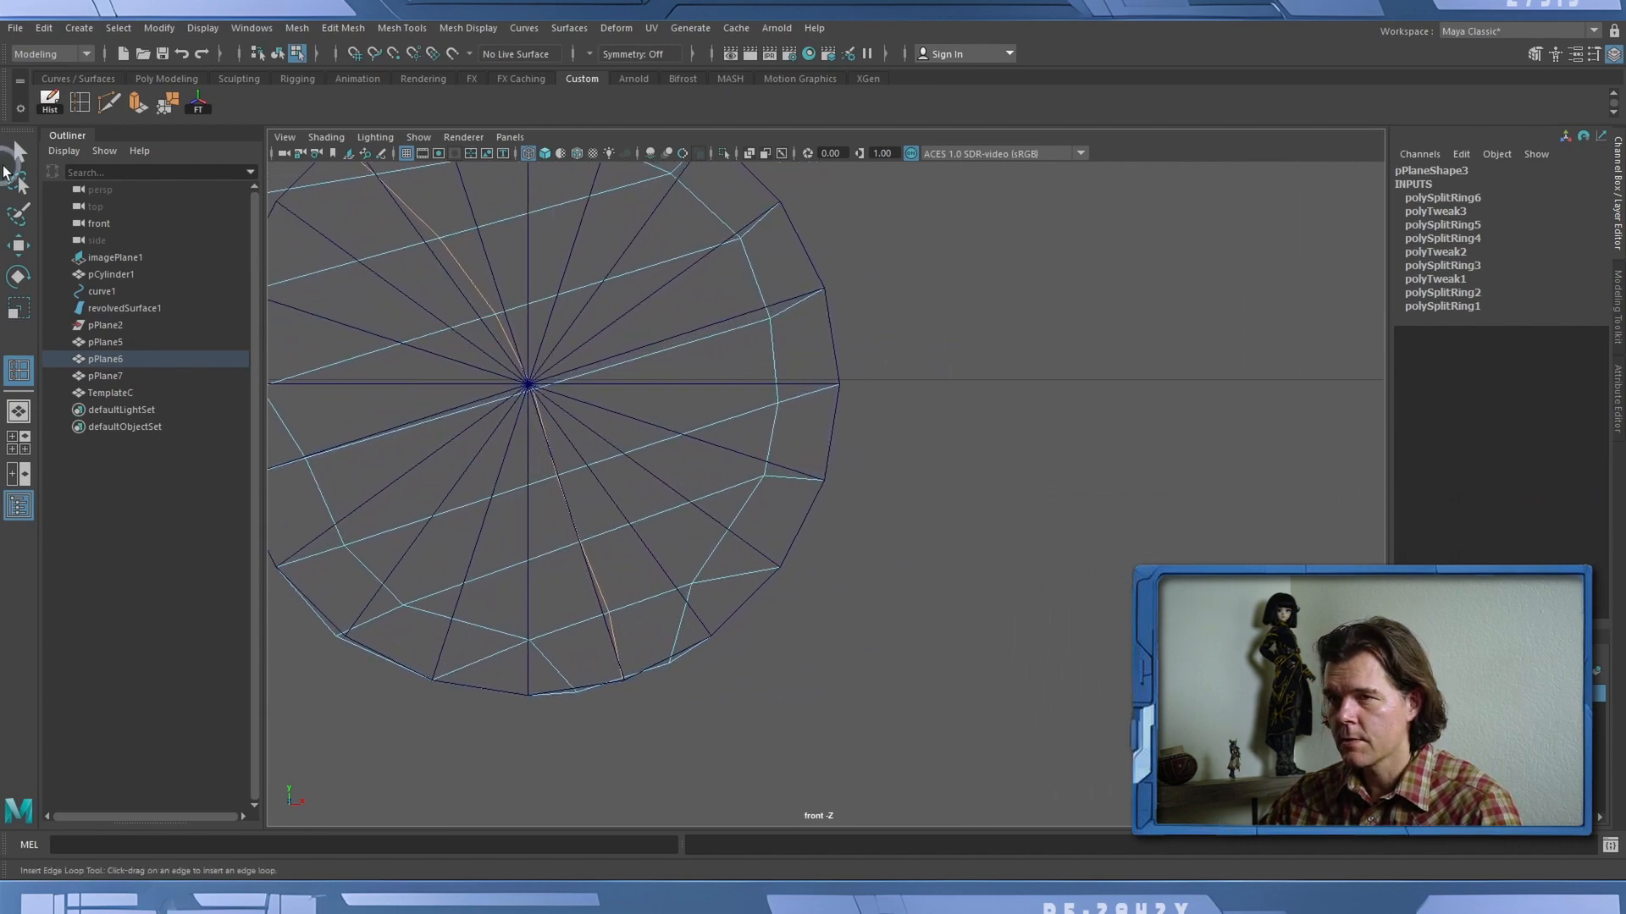
click(18, 245)
right_drag(710, 583, 637, 432)
click(626, 682)
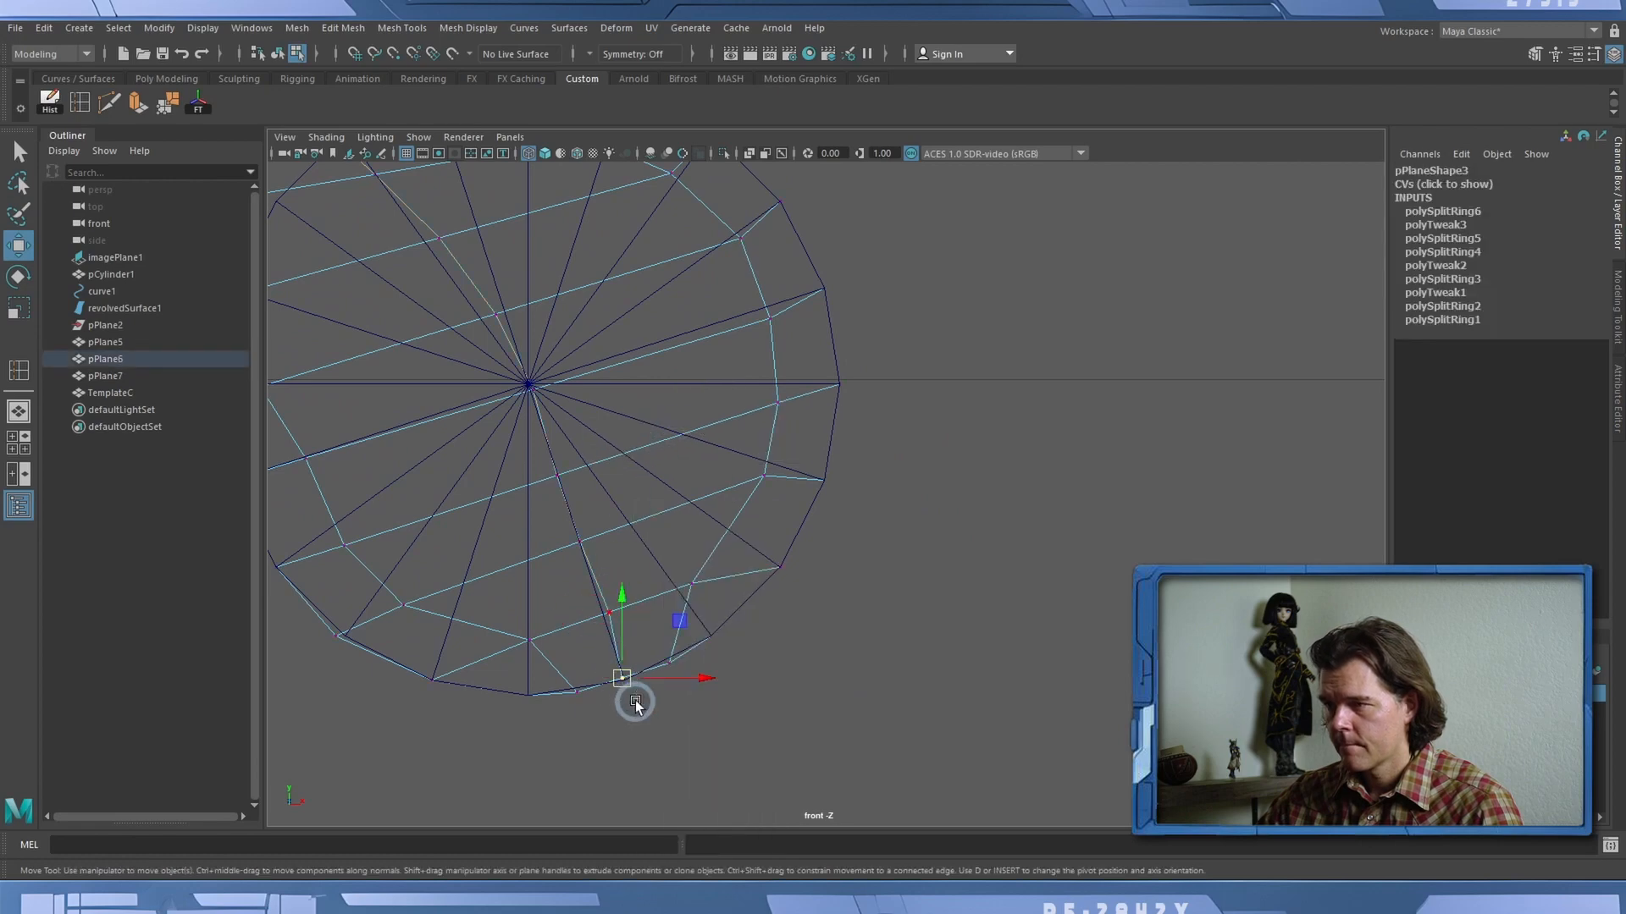
drag(632, 686, 512, 644)
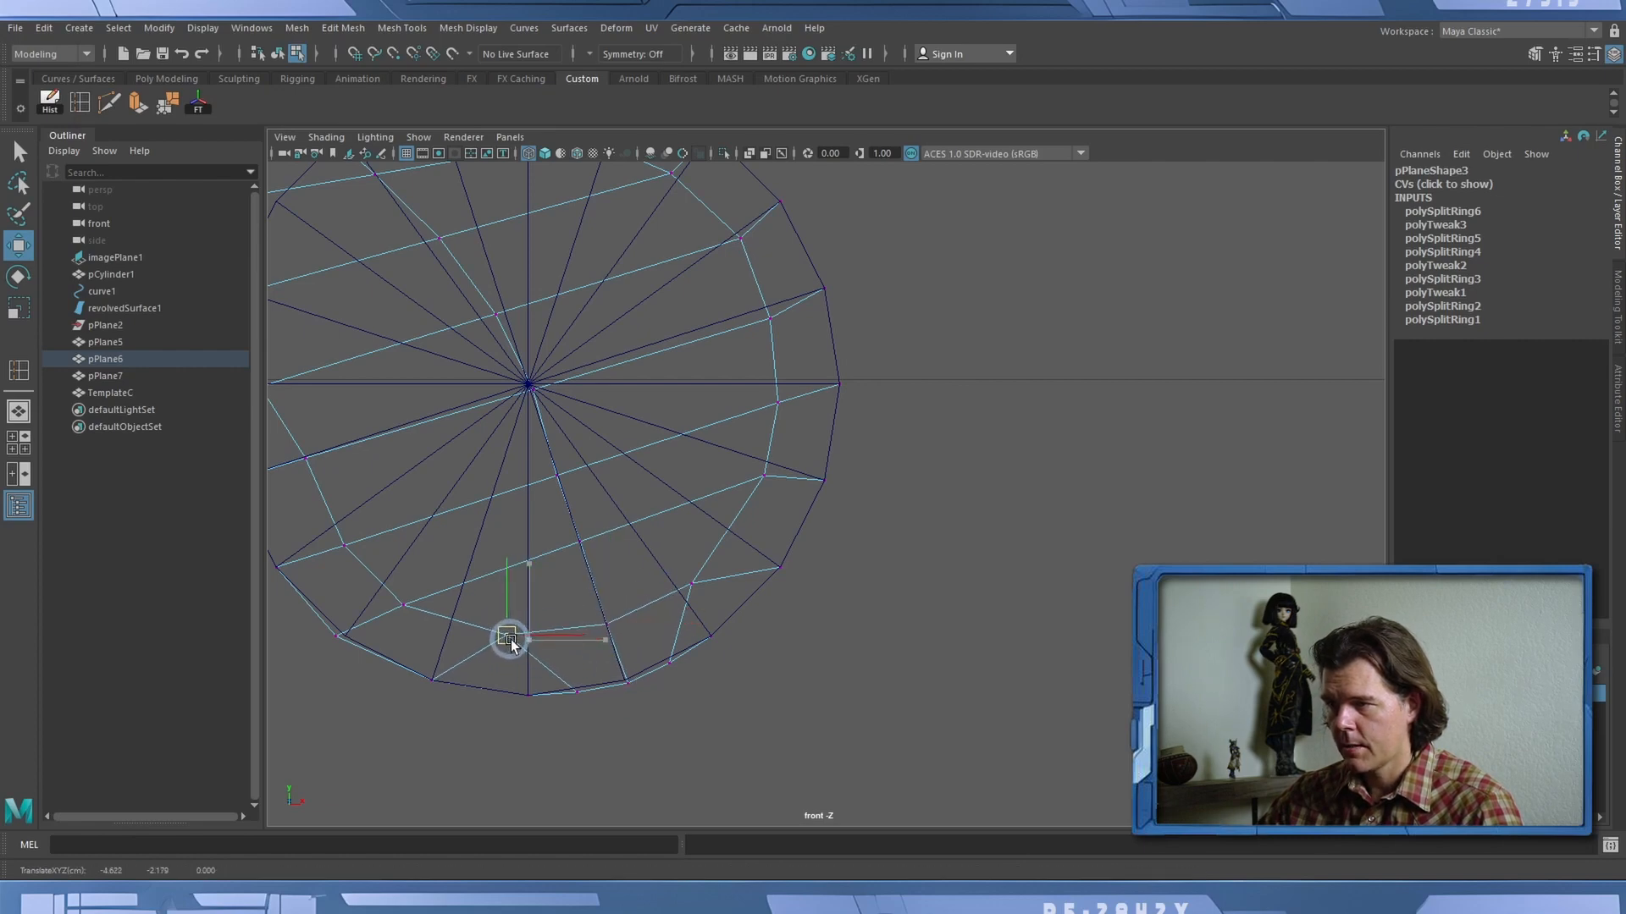
drag(702, 585, 732, 567)
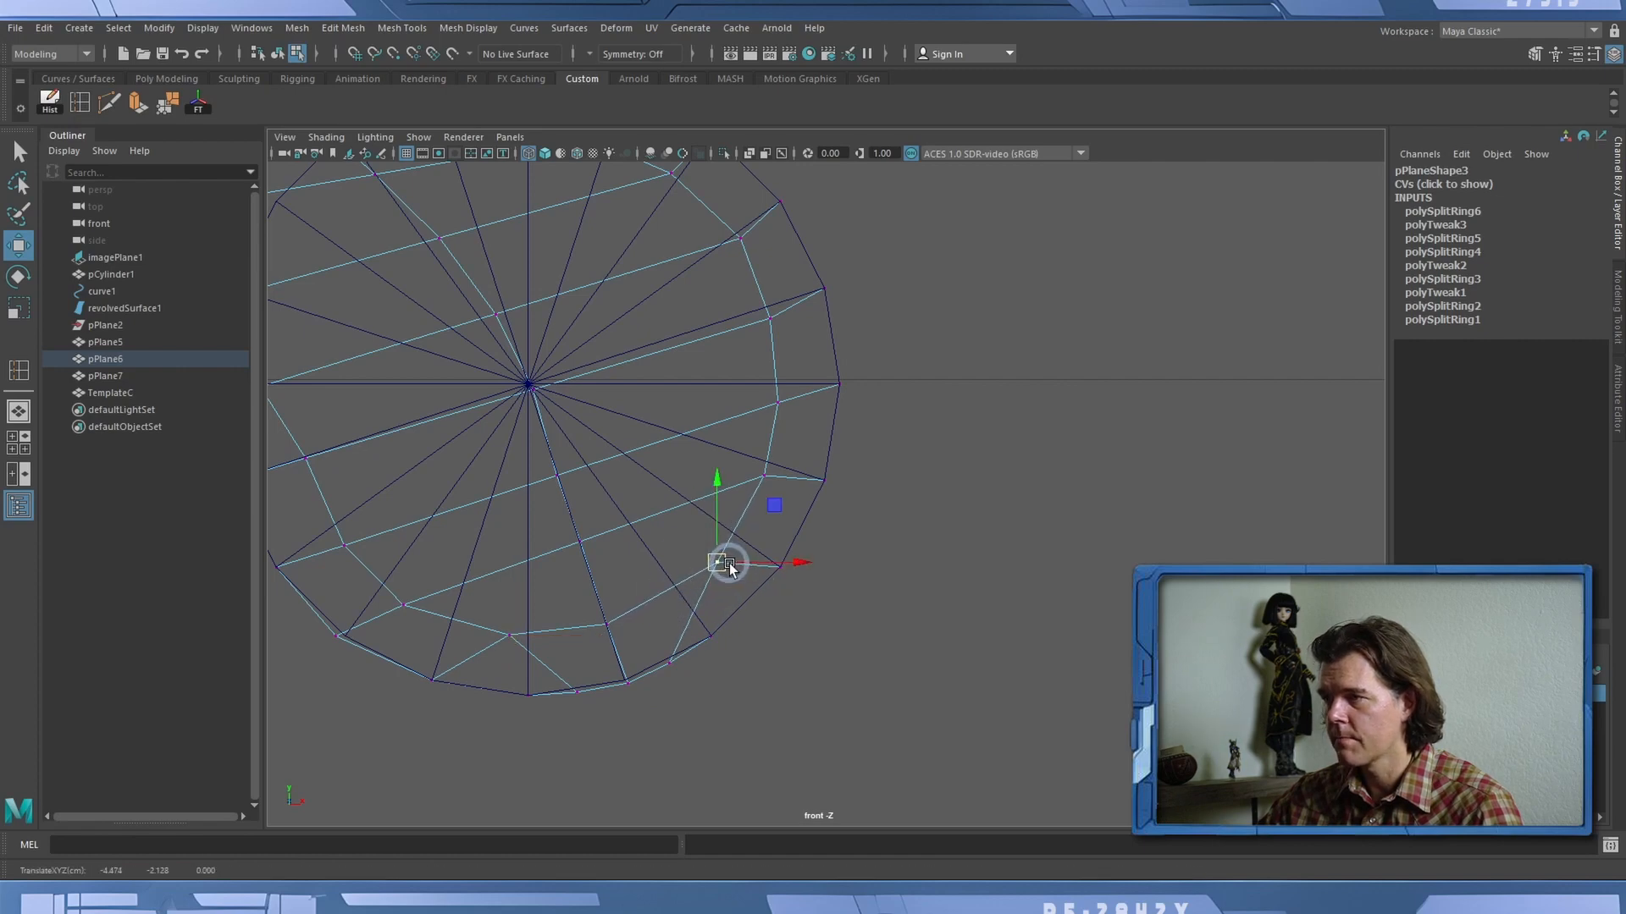
key(3)
key(1)
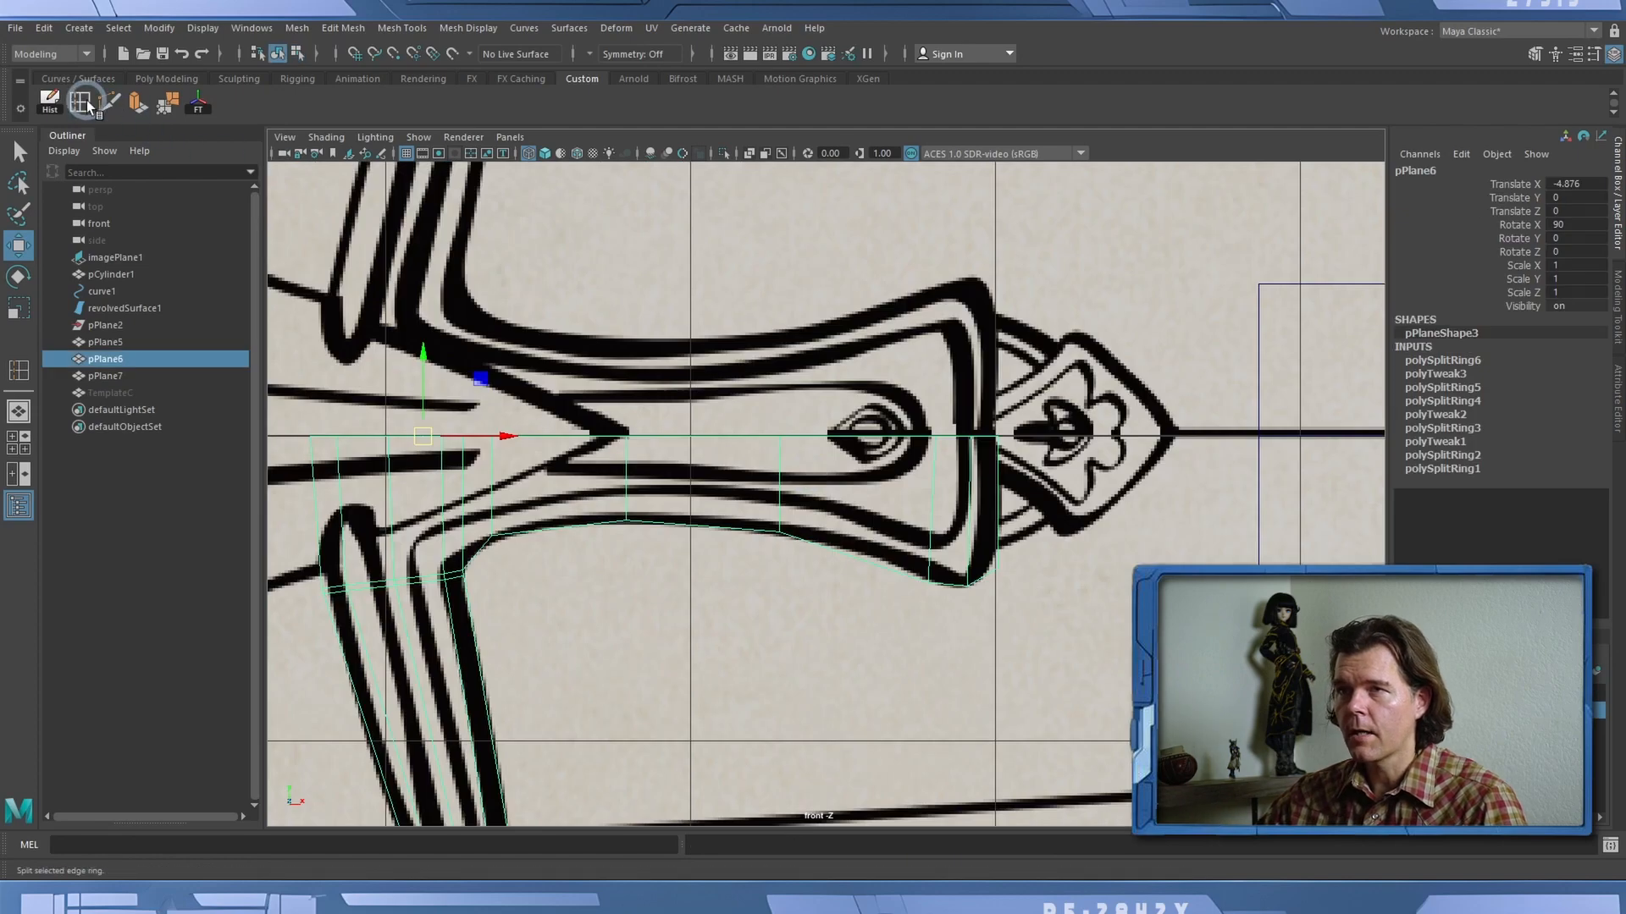
Insert a lengthwise edge loop at equal distance from the guard arm's bottom edge, following the inner border line of the drawing.
click(87, 103)
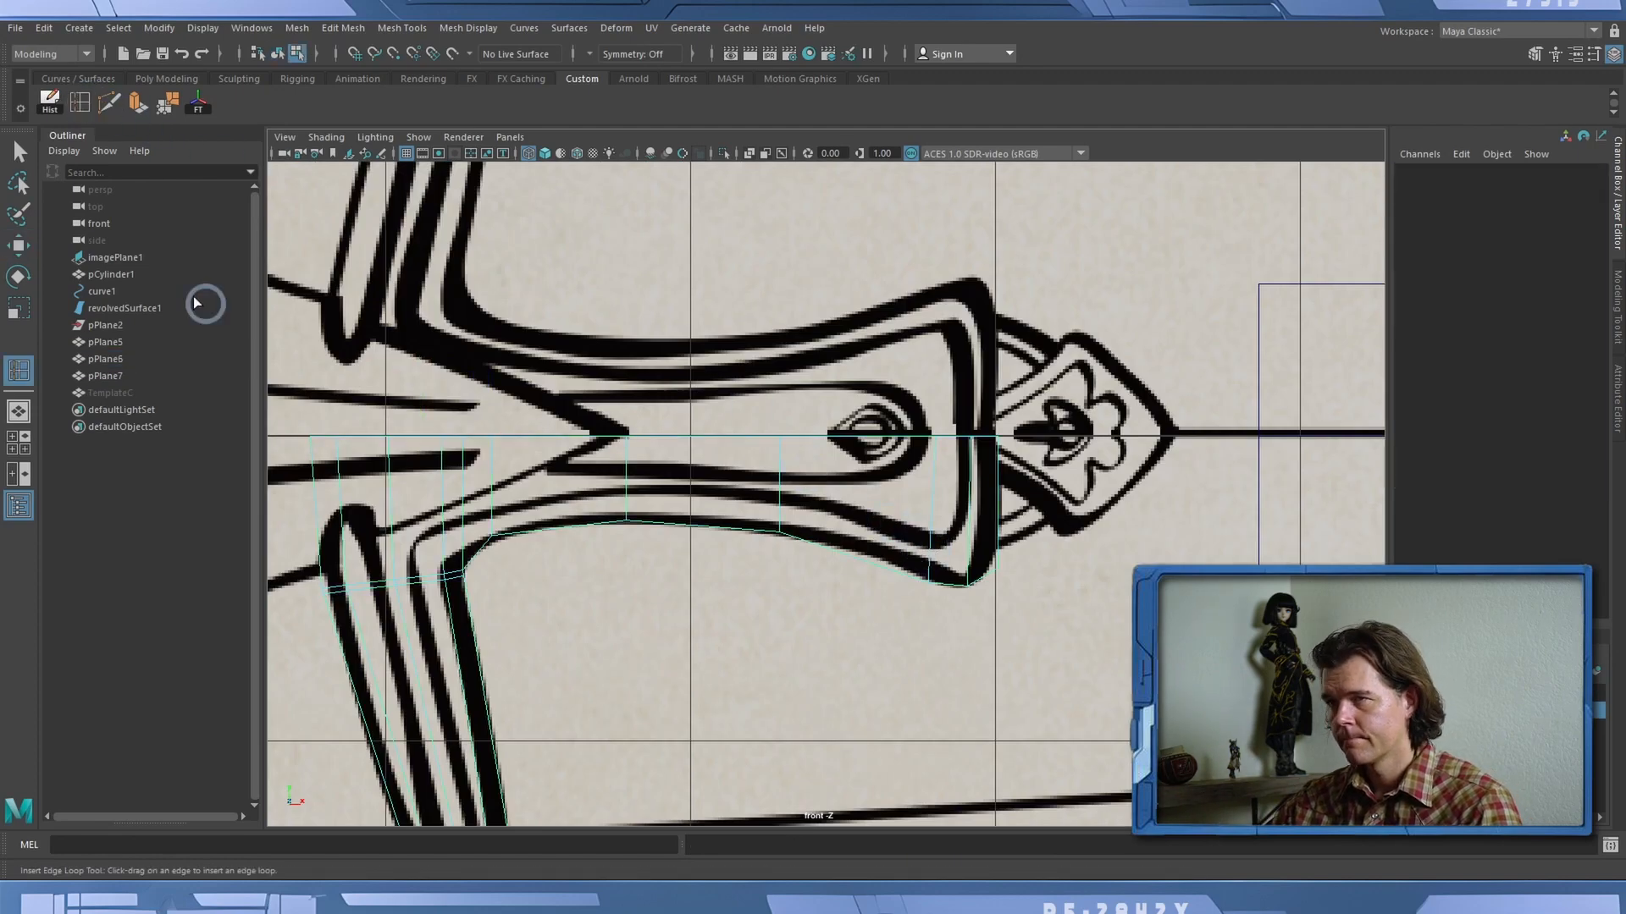
double_click(79, 102)
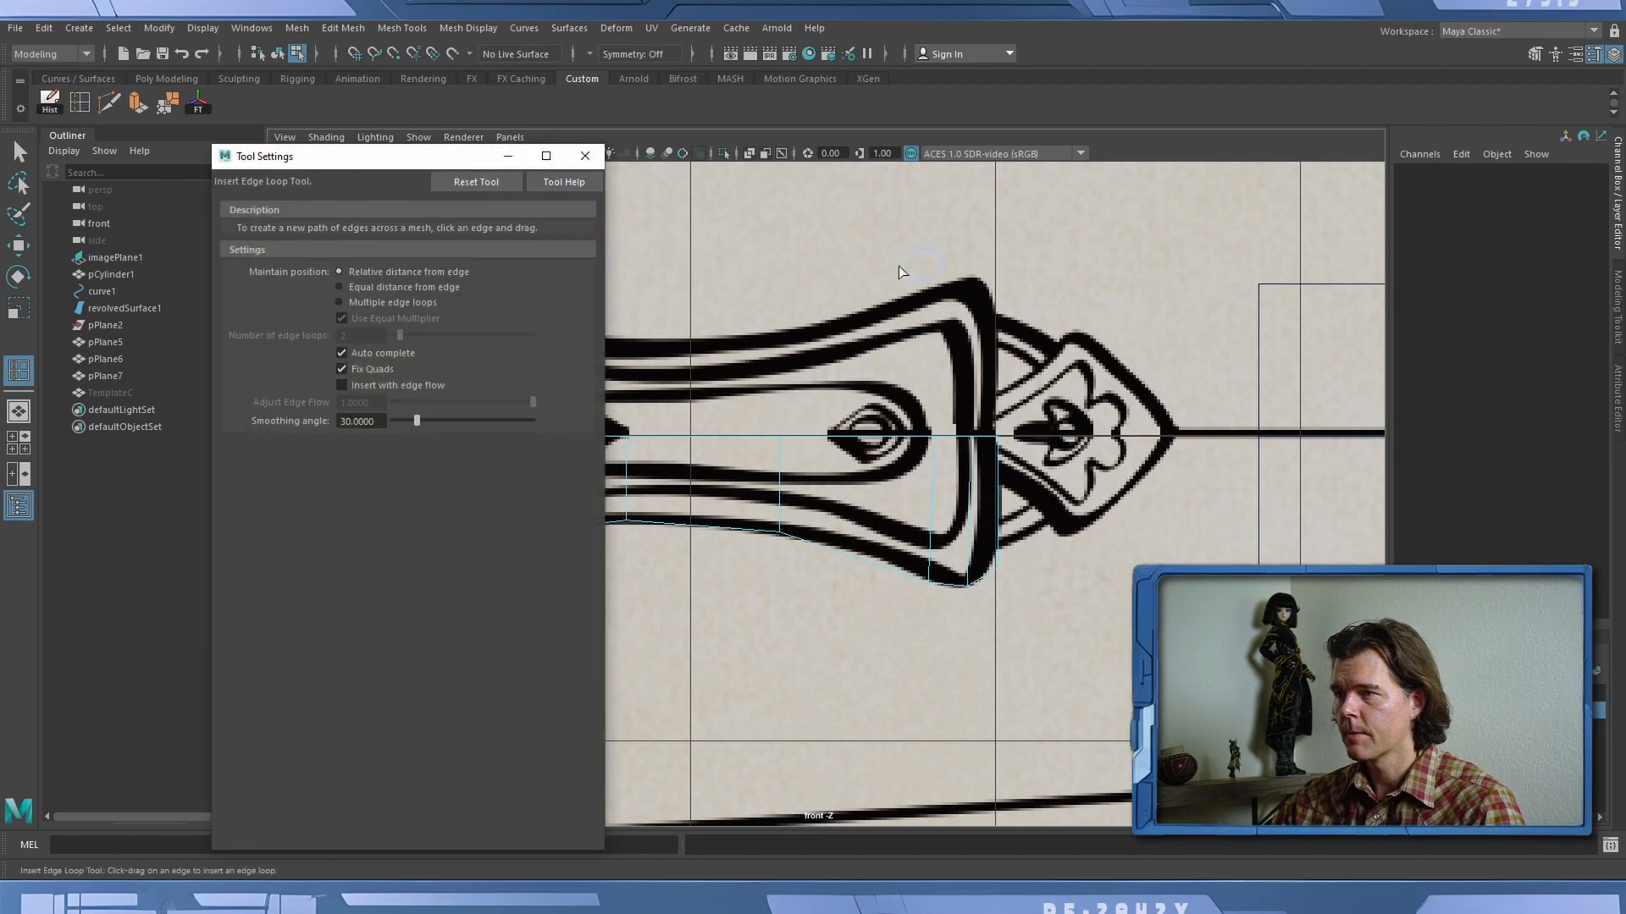
click(348, 291)
drag(343, 161, 1338, 300)
click(780, 517)
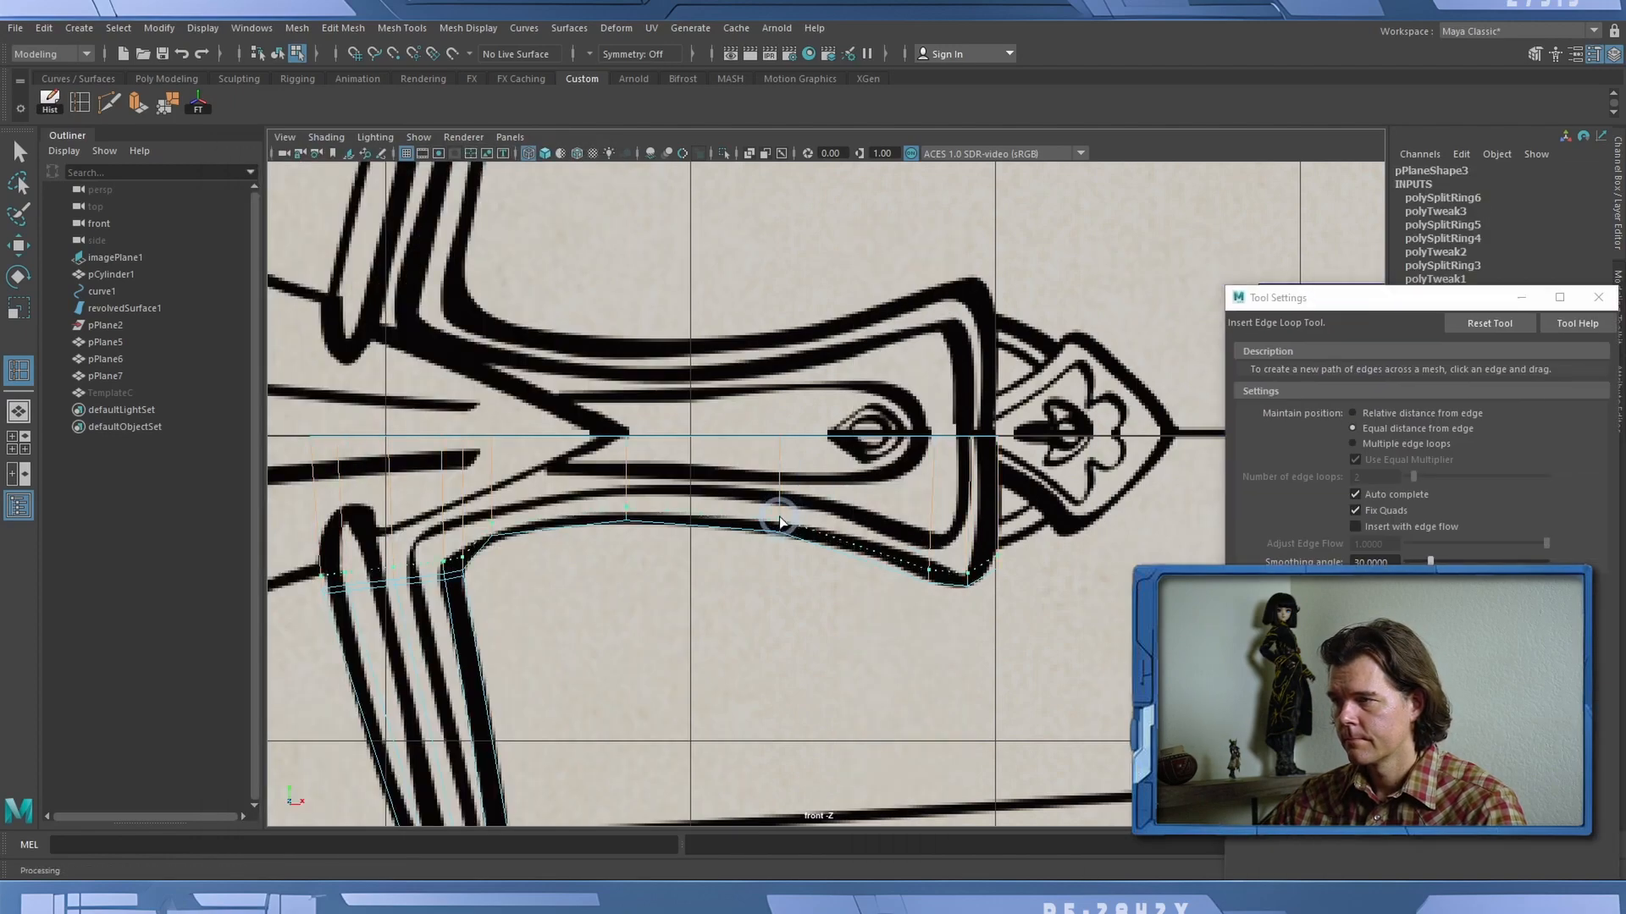
click(783, 505)
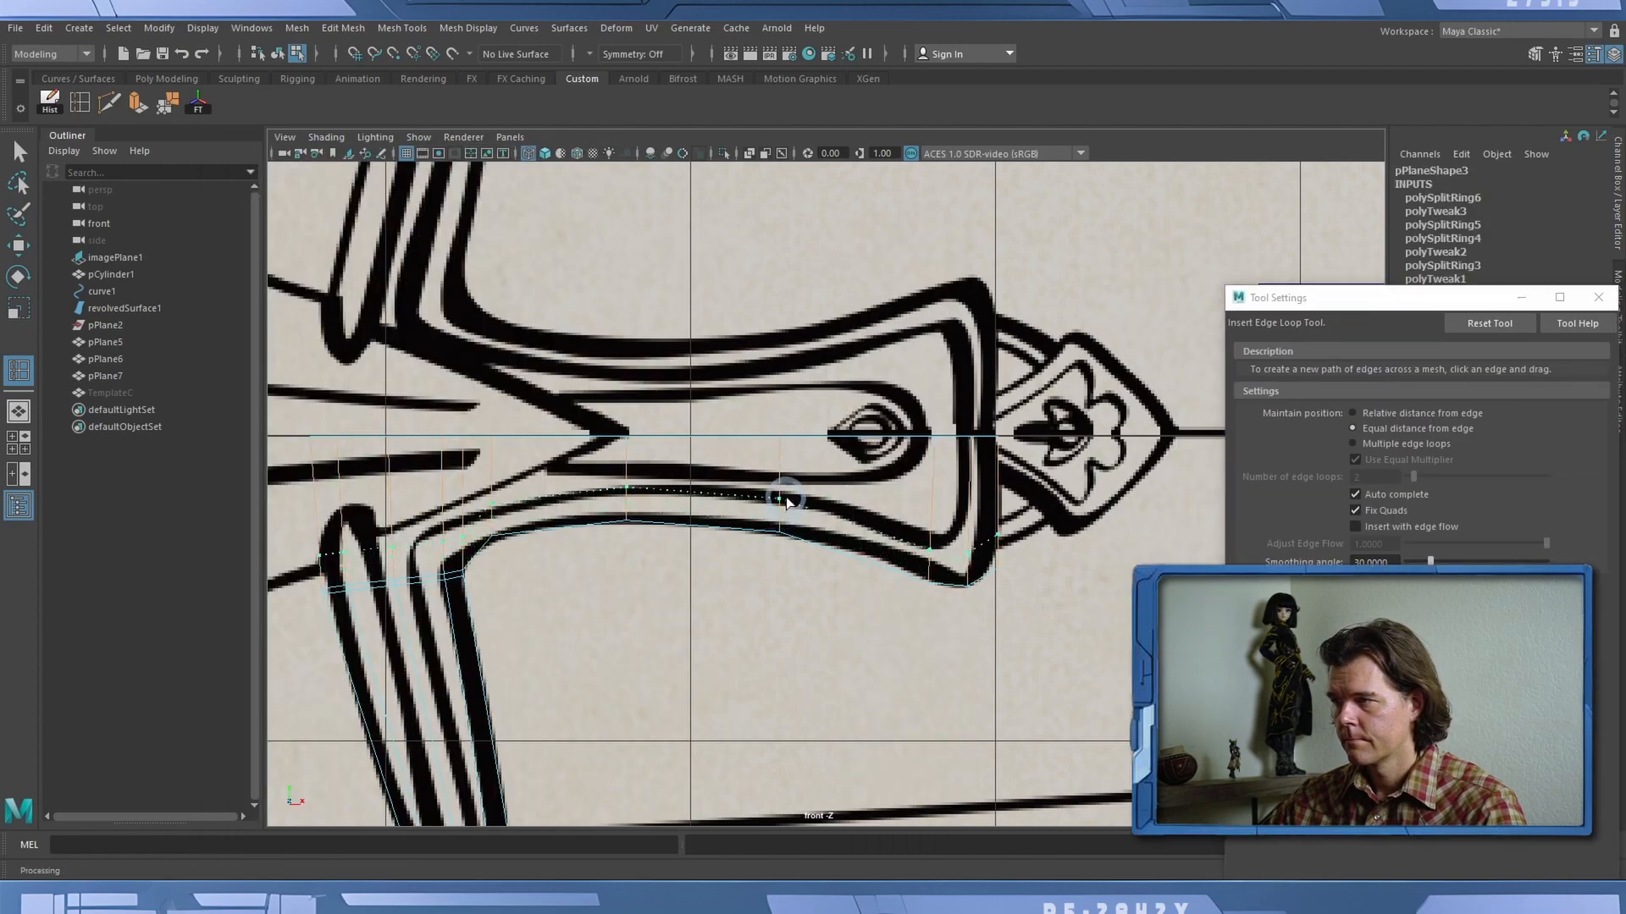
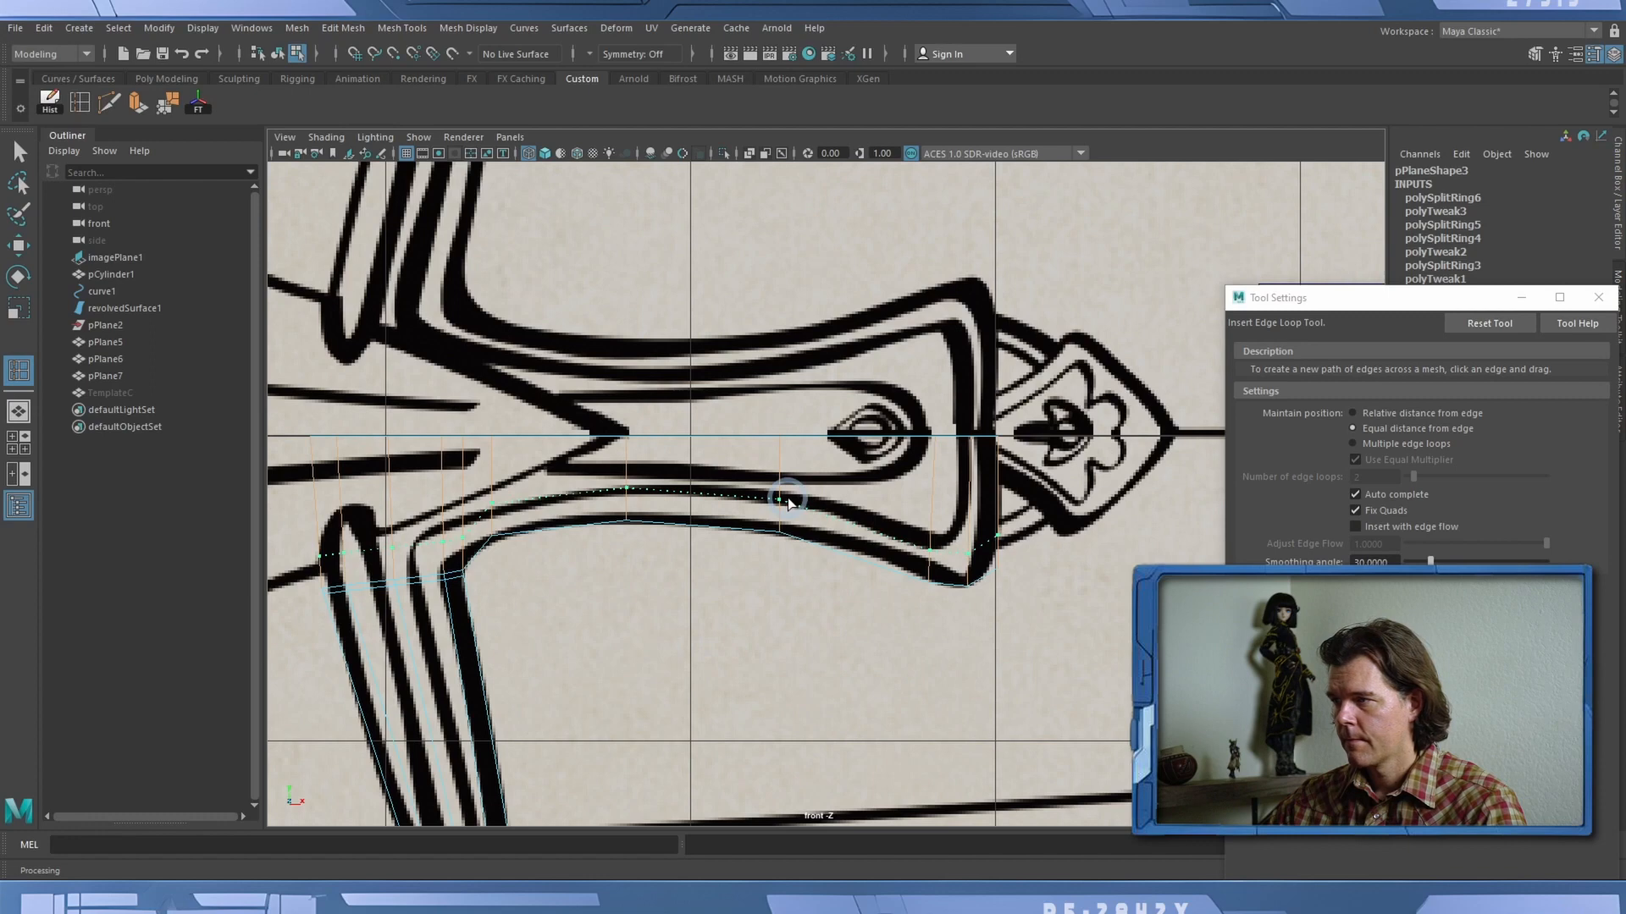
drag(788, 502, 787, 499)
click(3, 244)
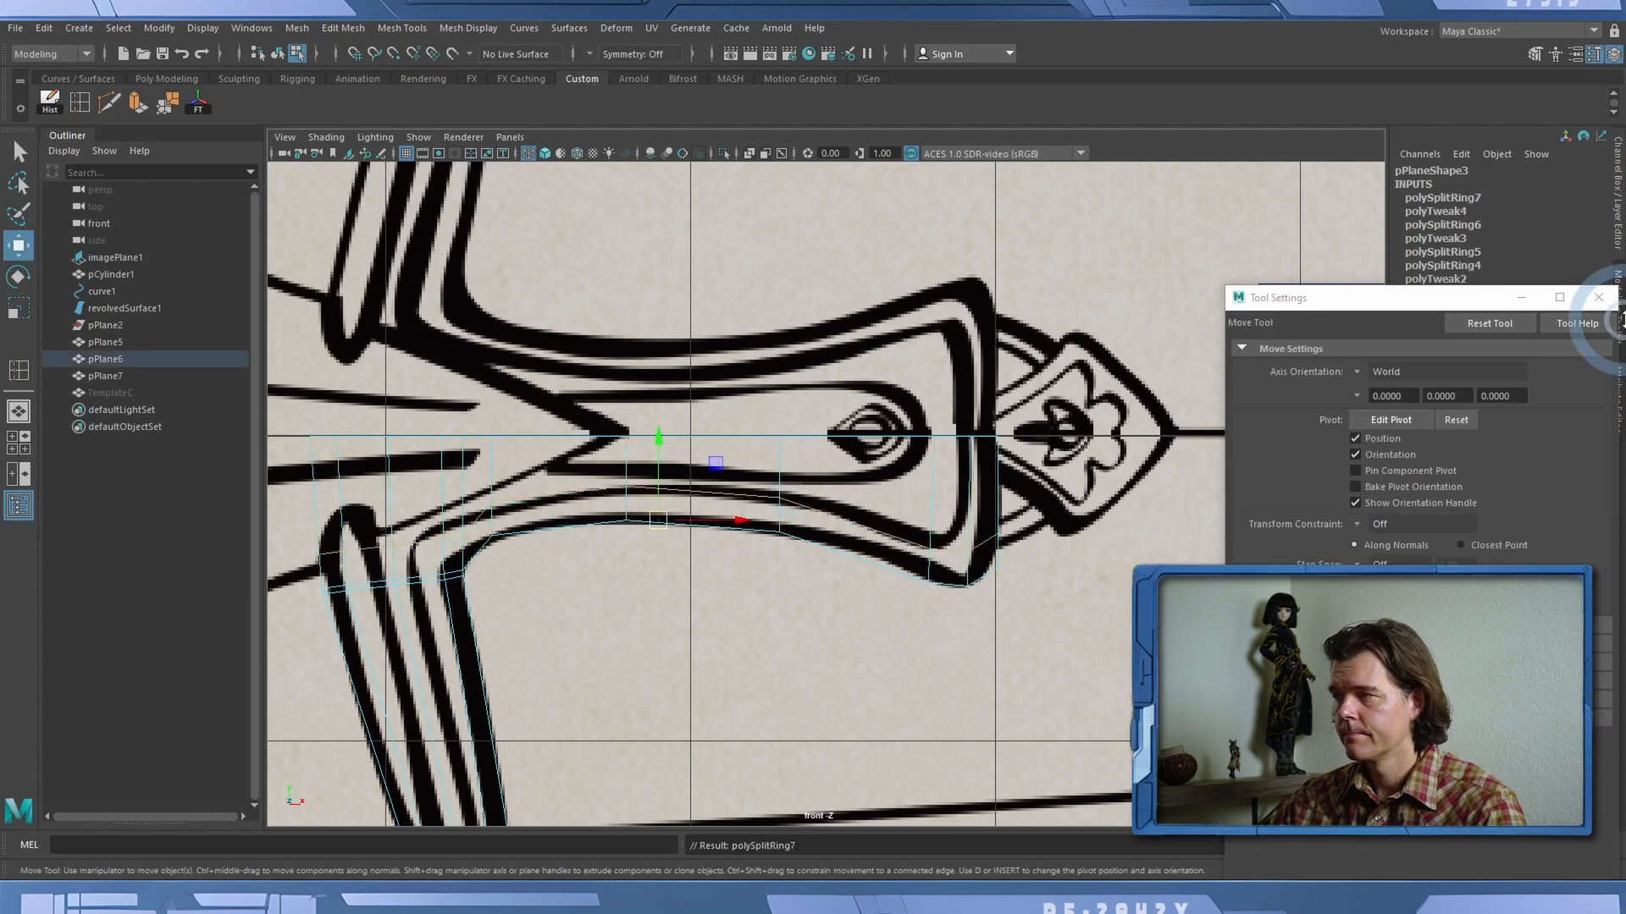
Reset the Insert Edge Loop tool settings and insert another lengthwise loop about midway between the border loop and the guard arm's centre line.
click(79, 102)
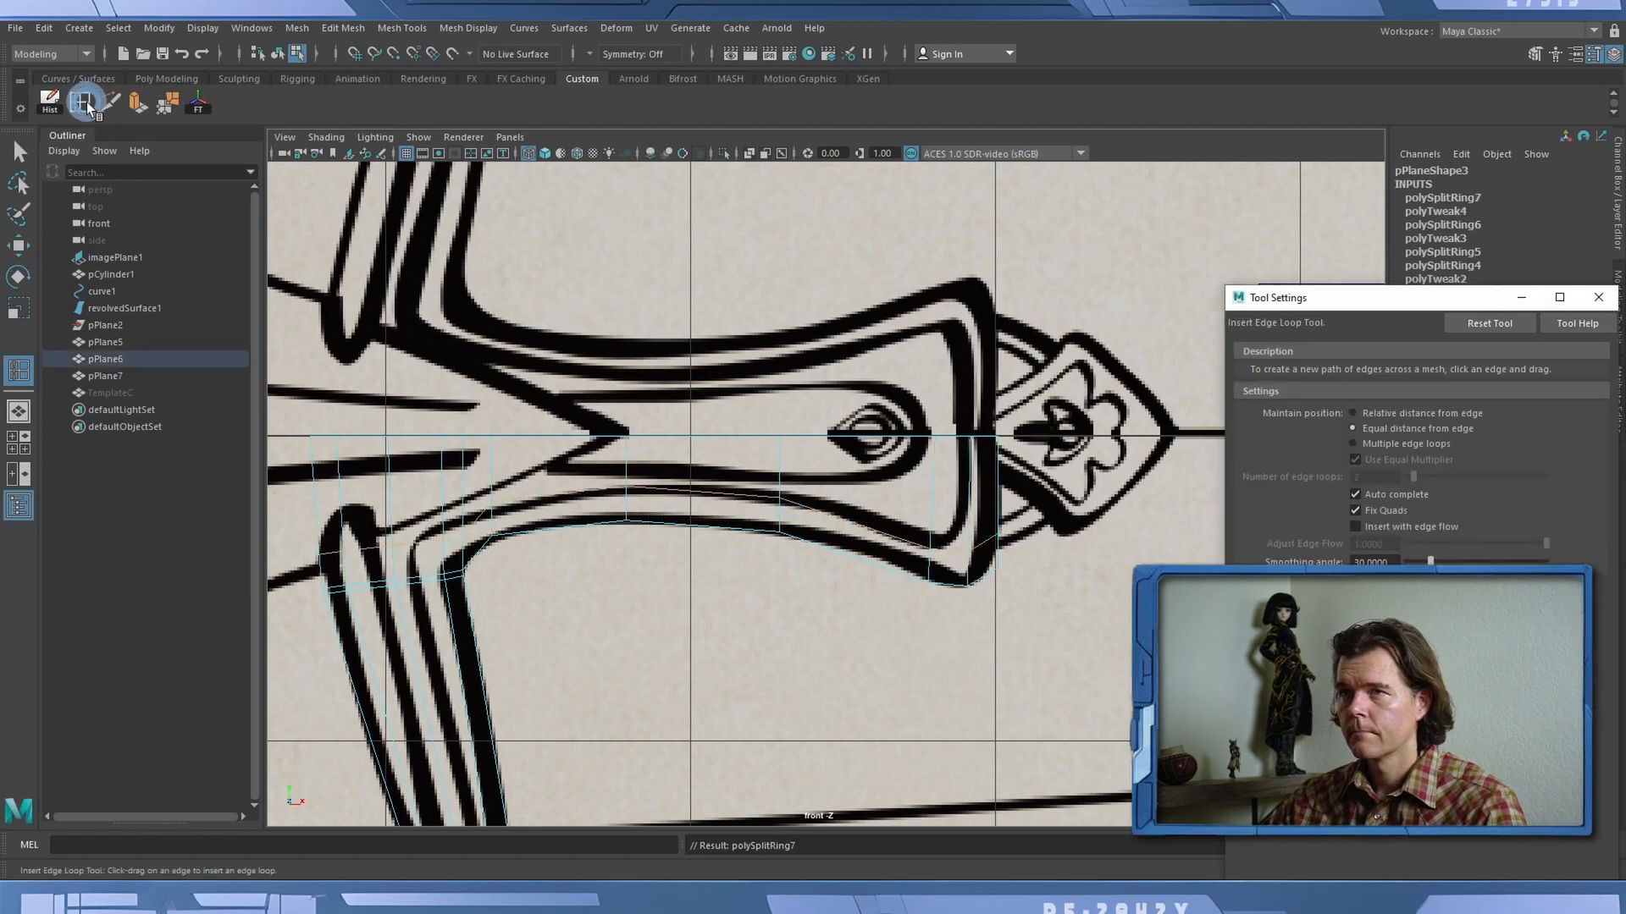
click(1490, 323)
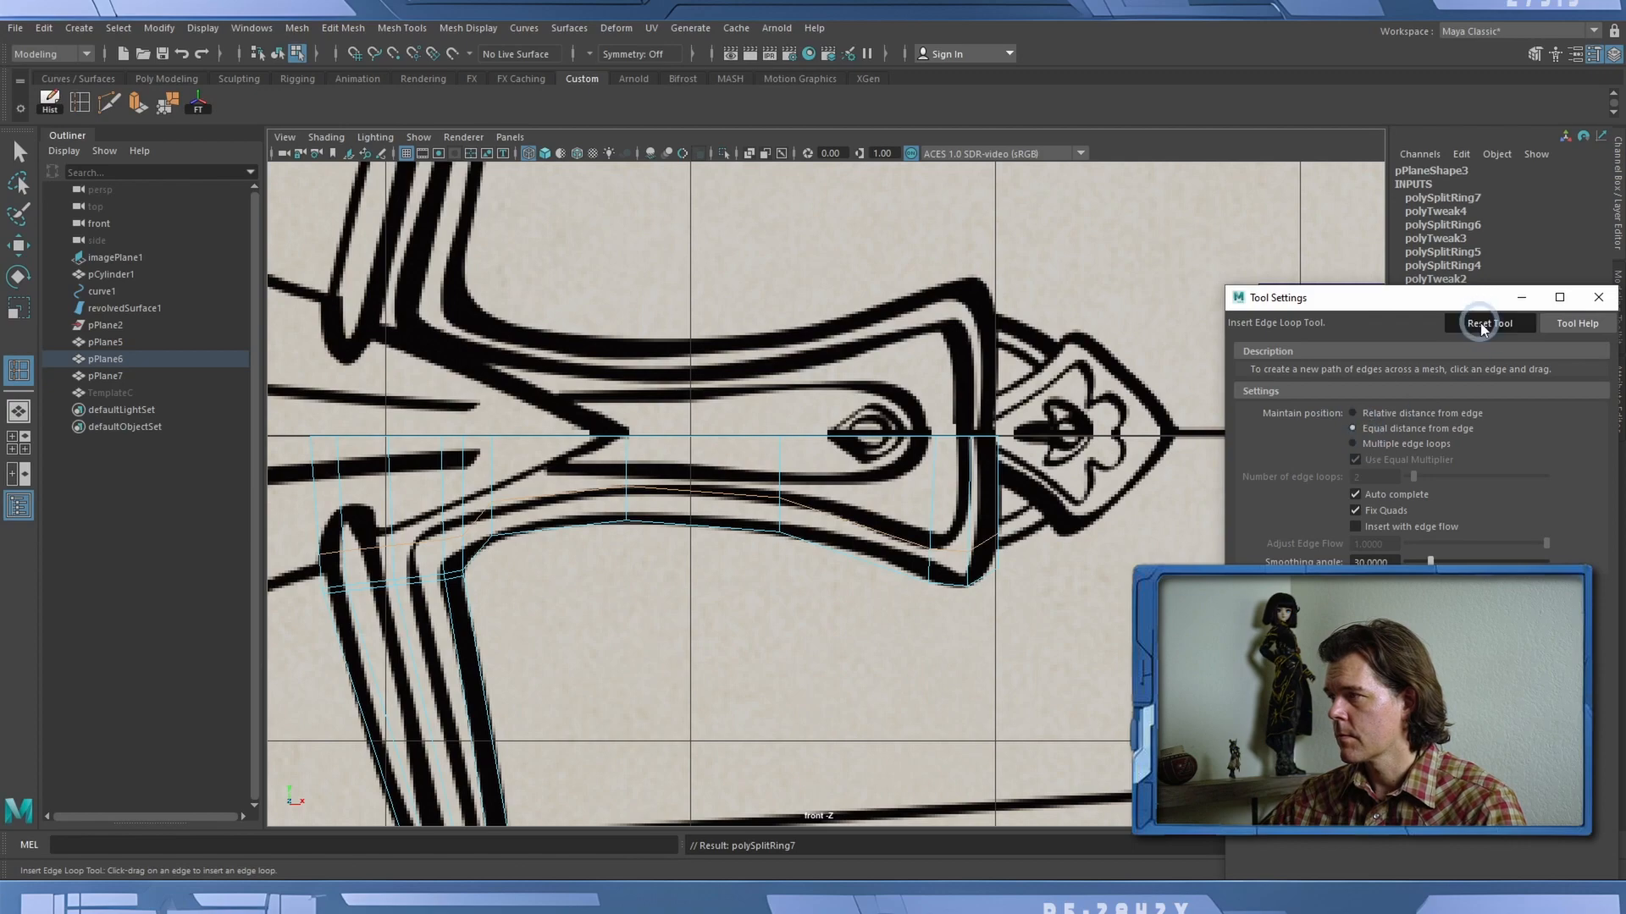
click(1599, 298)
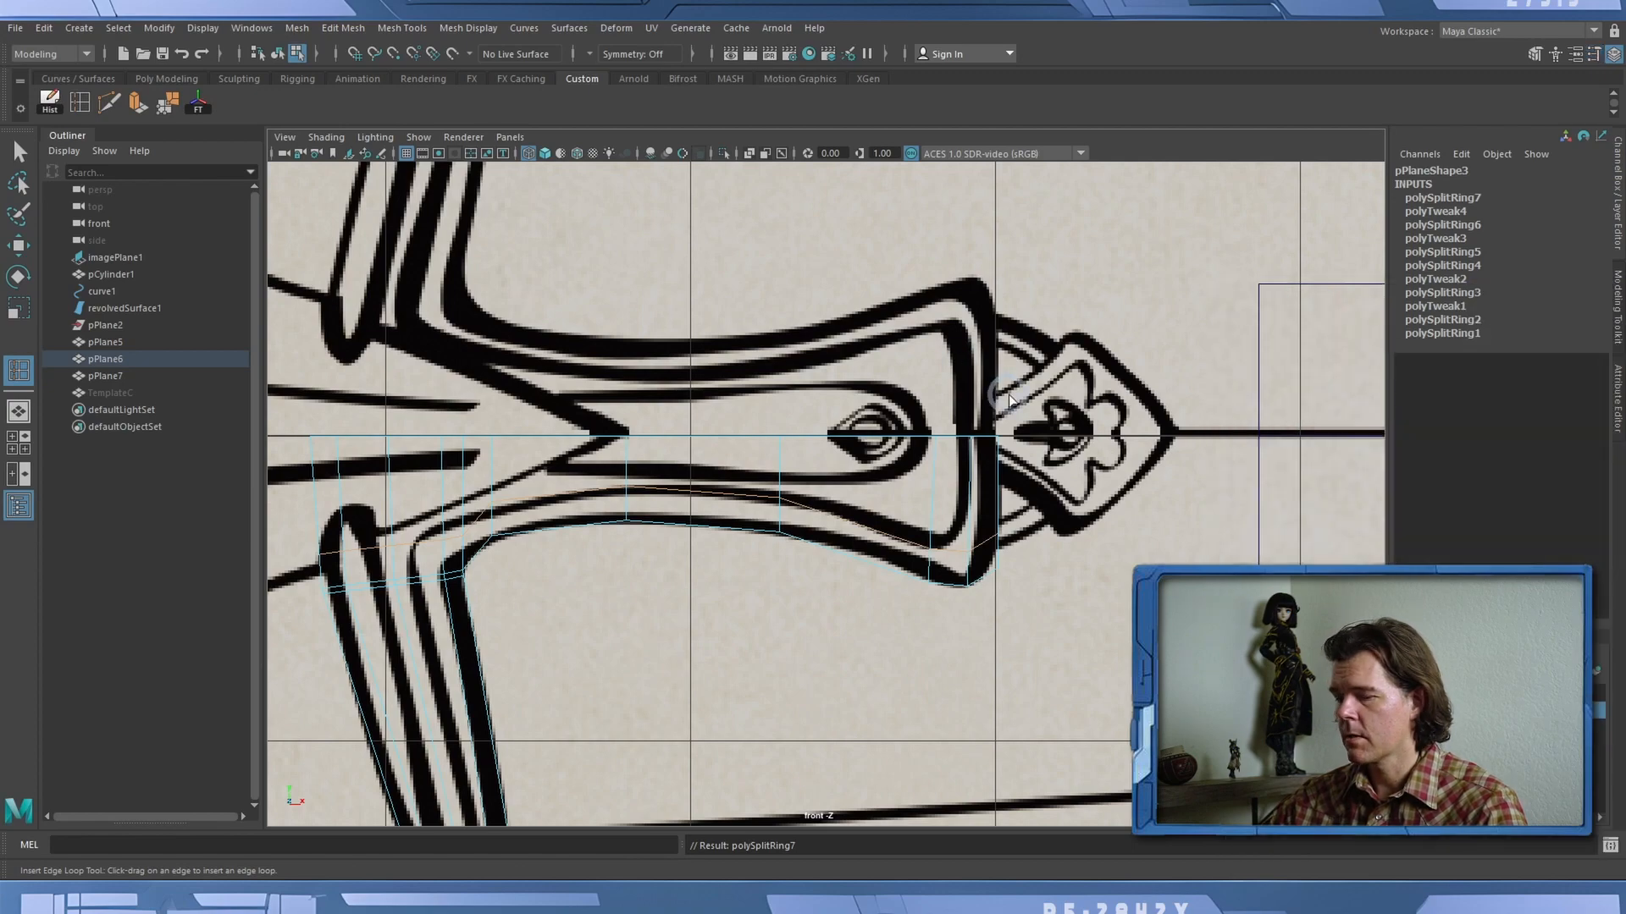
scroll(1175, 410, down, 5)
scroll(1175, 410, up, 6)
scroll(1176, 410, down, 2)
scroll(1001, 466, up, 5)
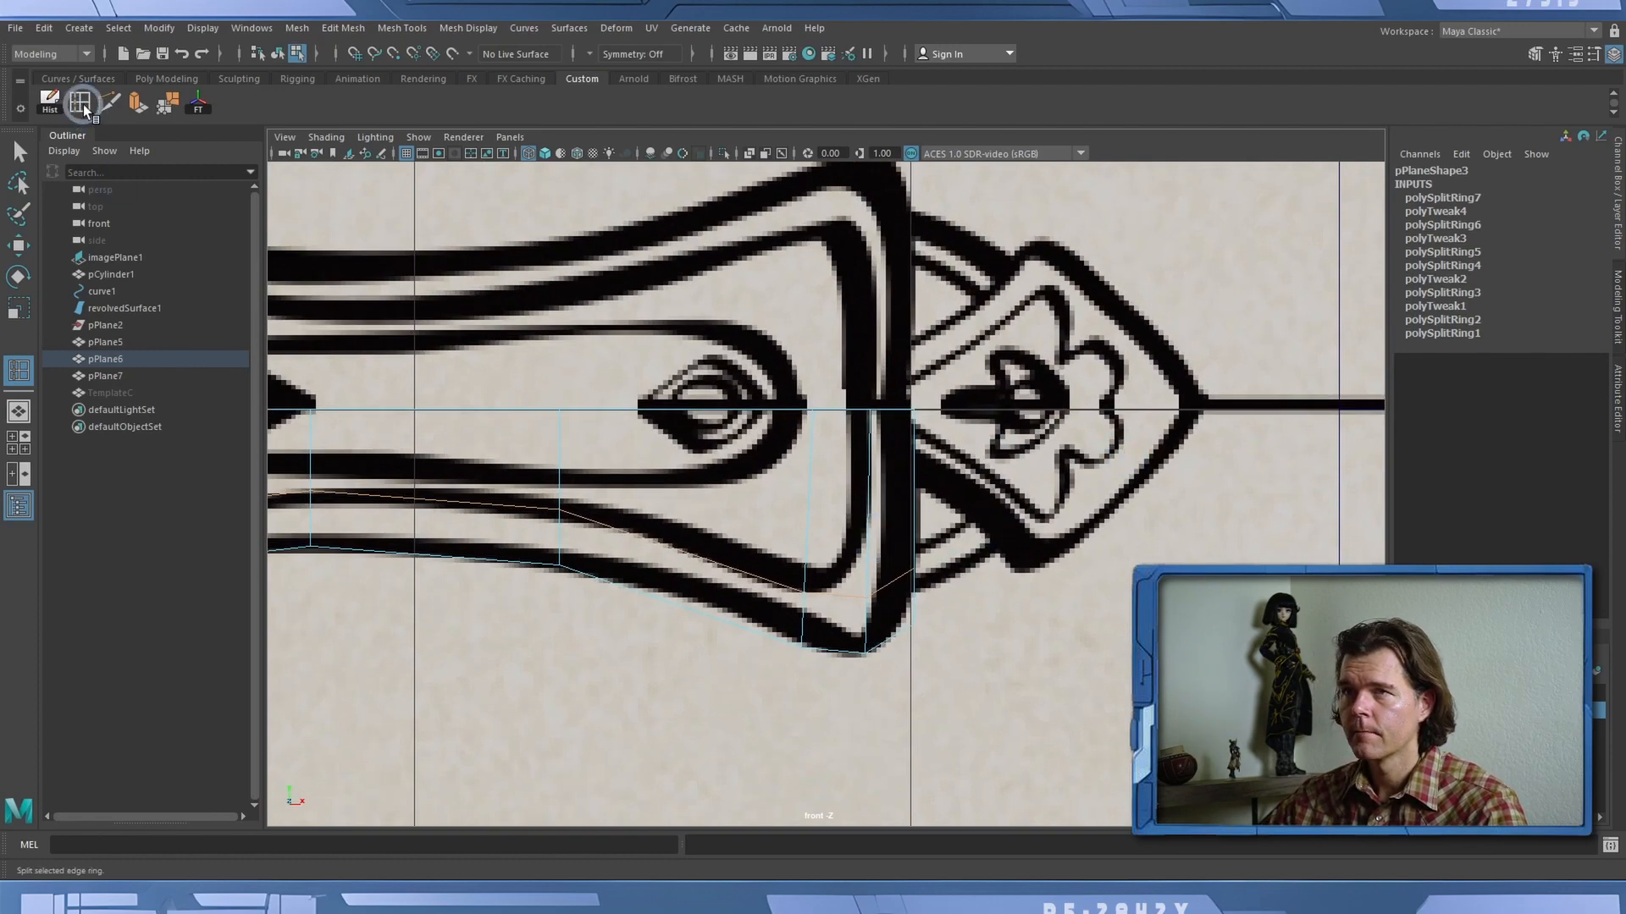
click(867, 513)
key(w)
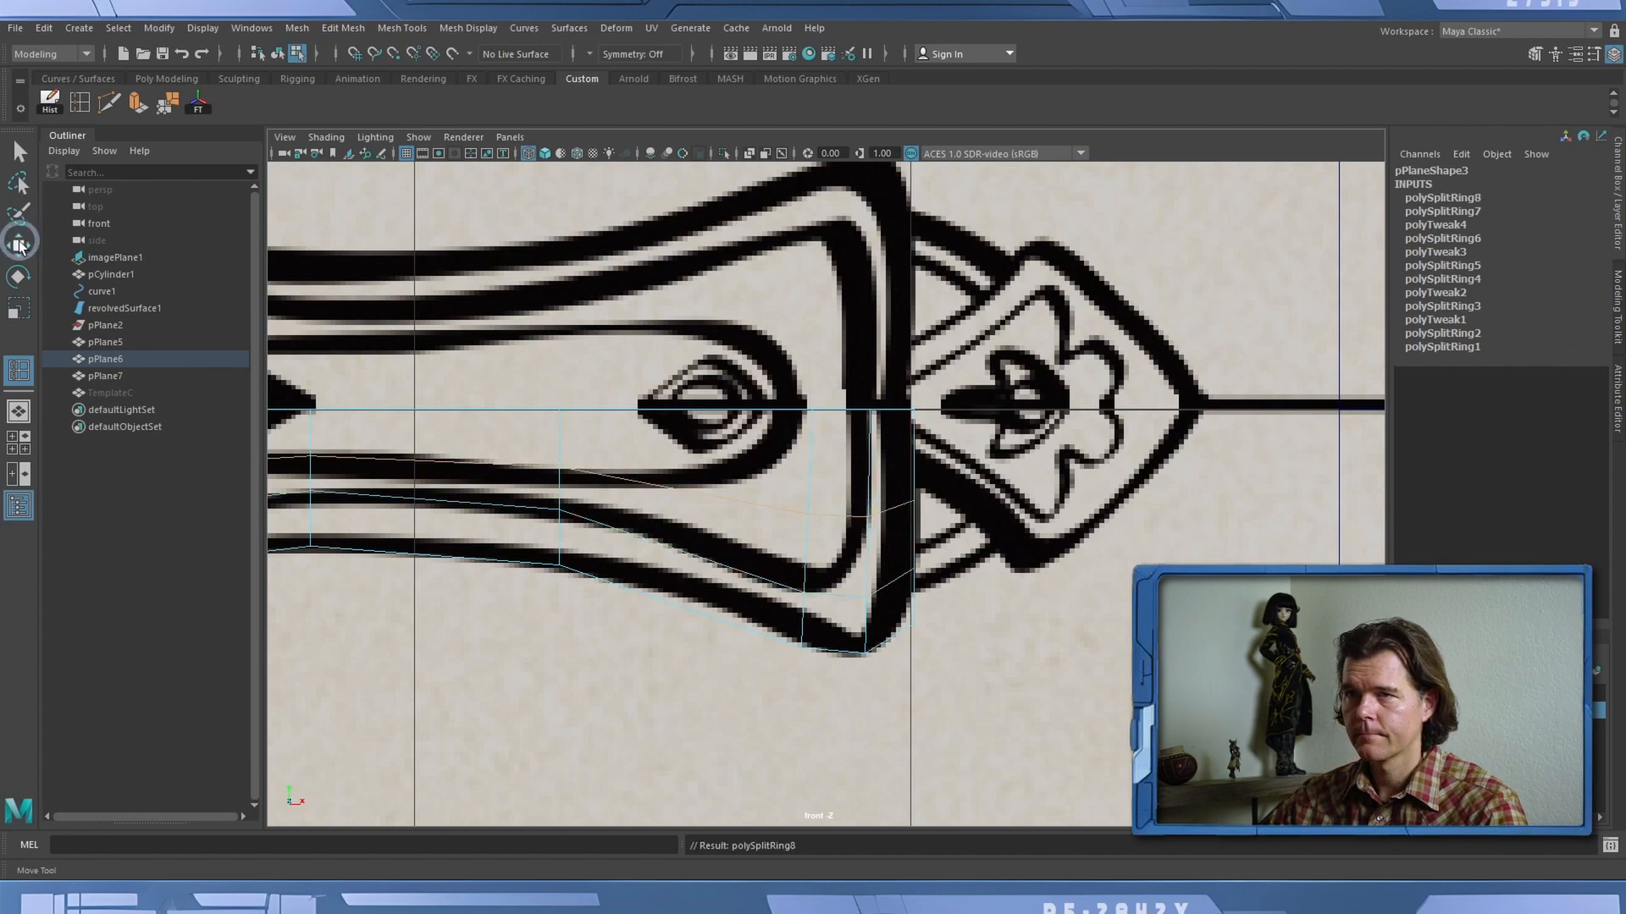
Move the new loop's vertex near the arm's tip slightly inward and shift the column of vertices beside it toward the drawing's inner line.
right_click(608, 468)
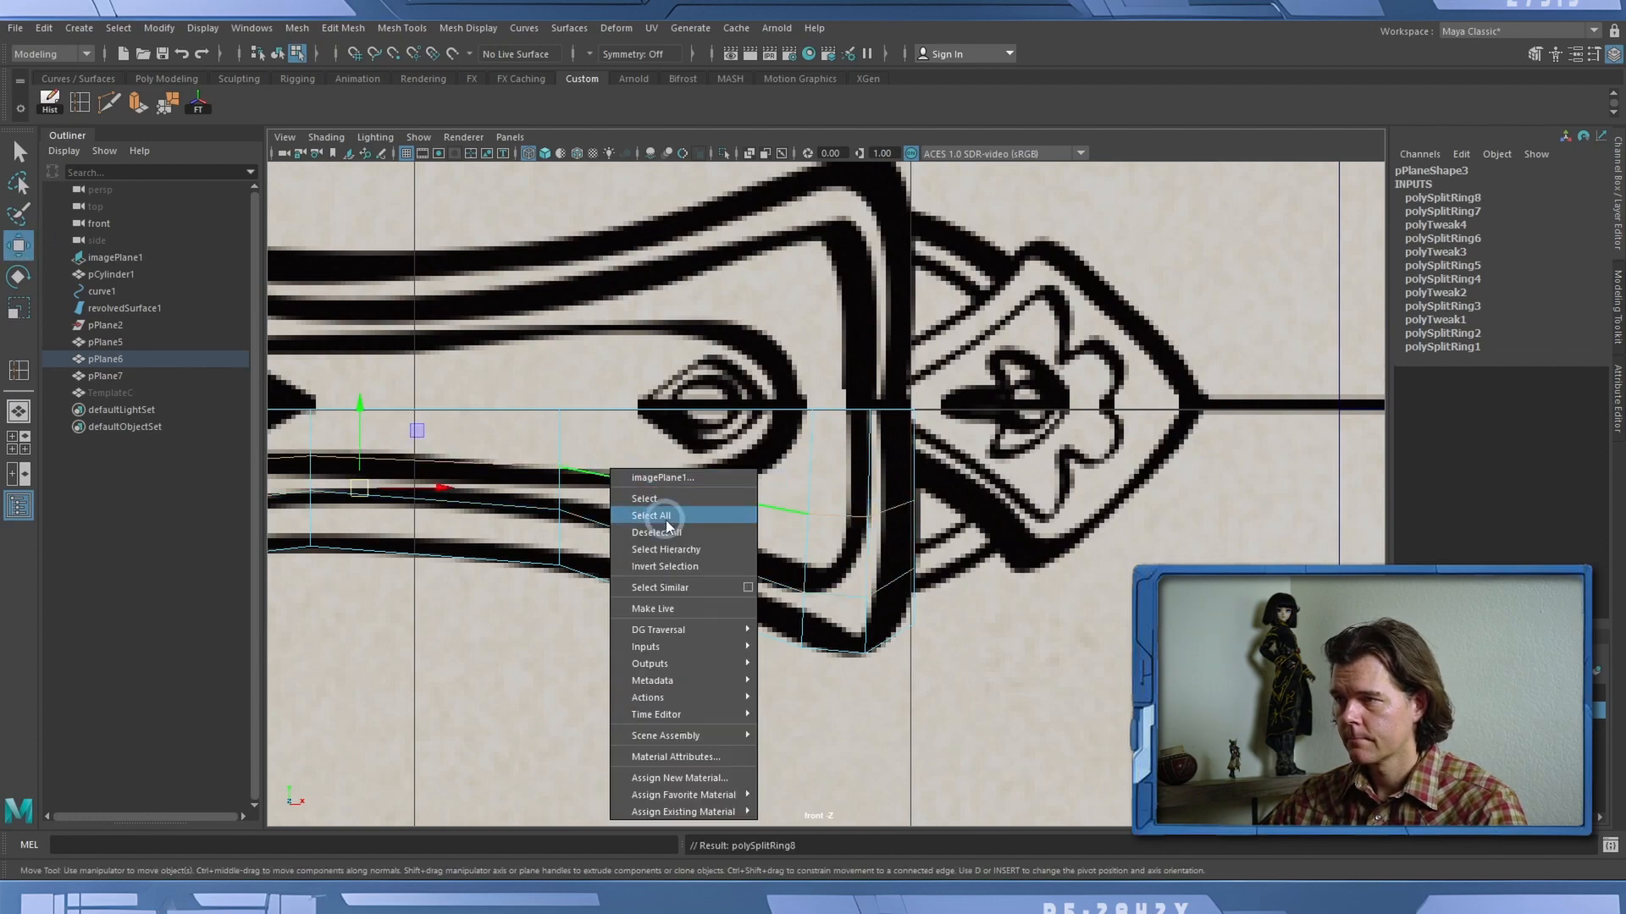
right_drag(574, 467, 482, 429)
drag(847, 561, 846, 560)
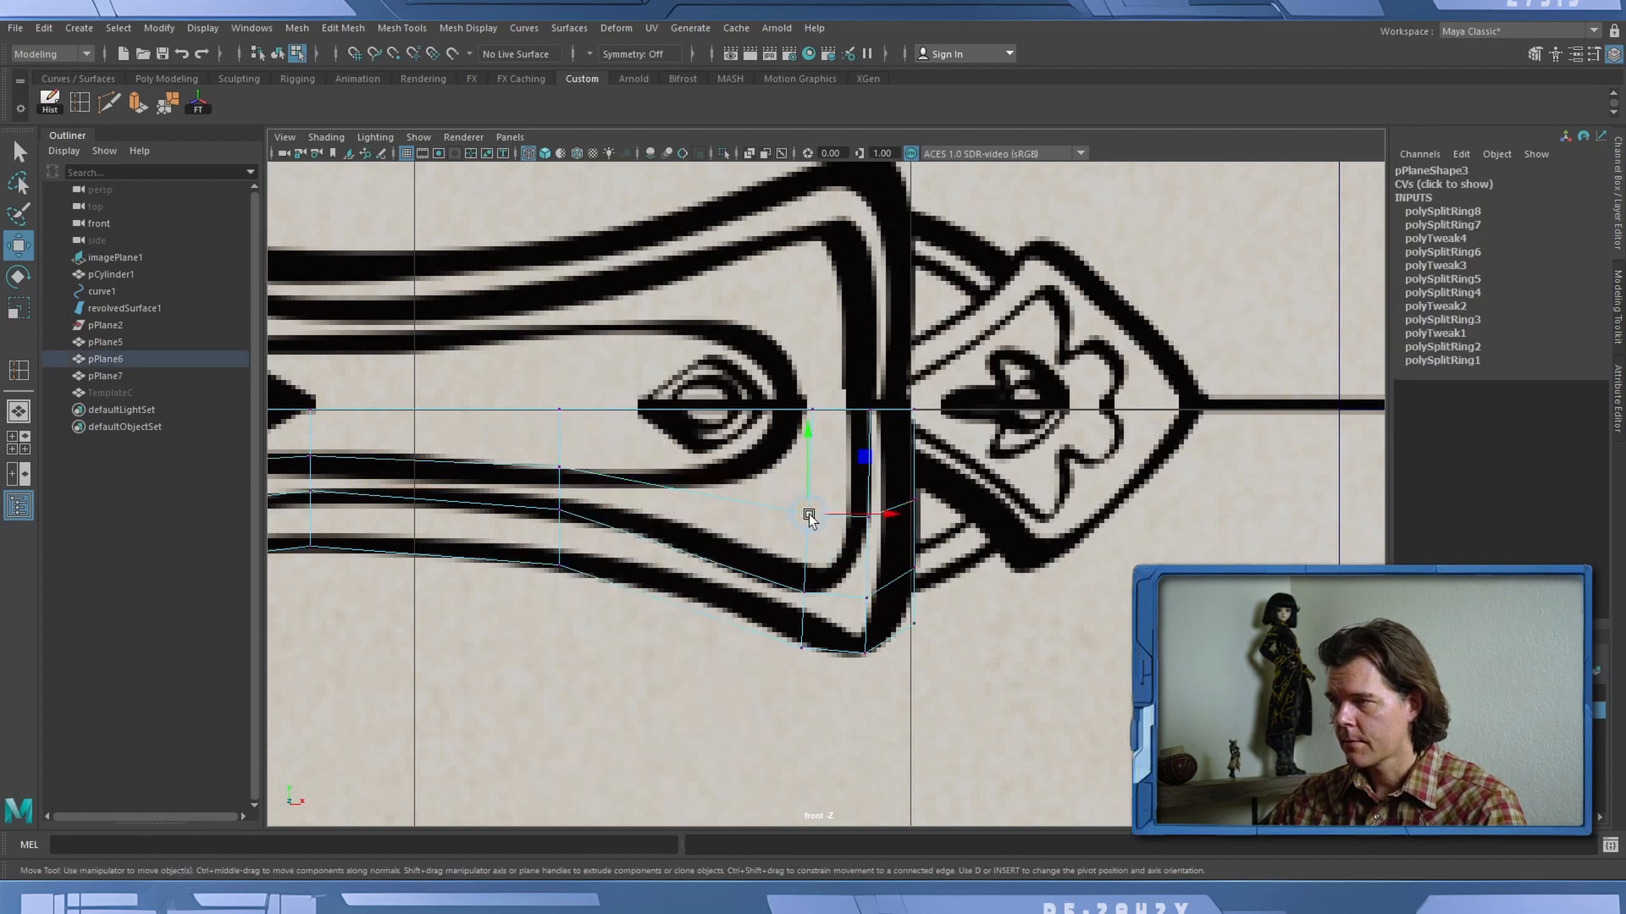
drag(843, 380, 863, 422)
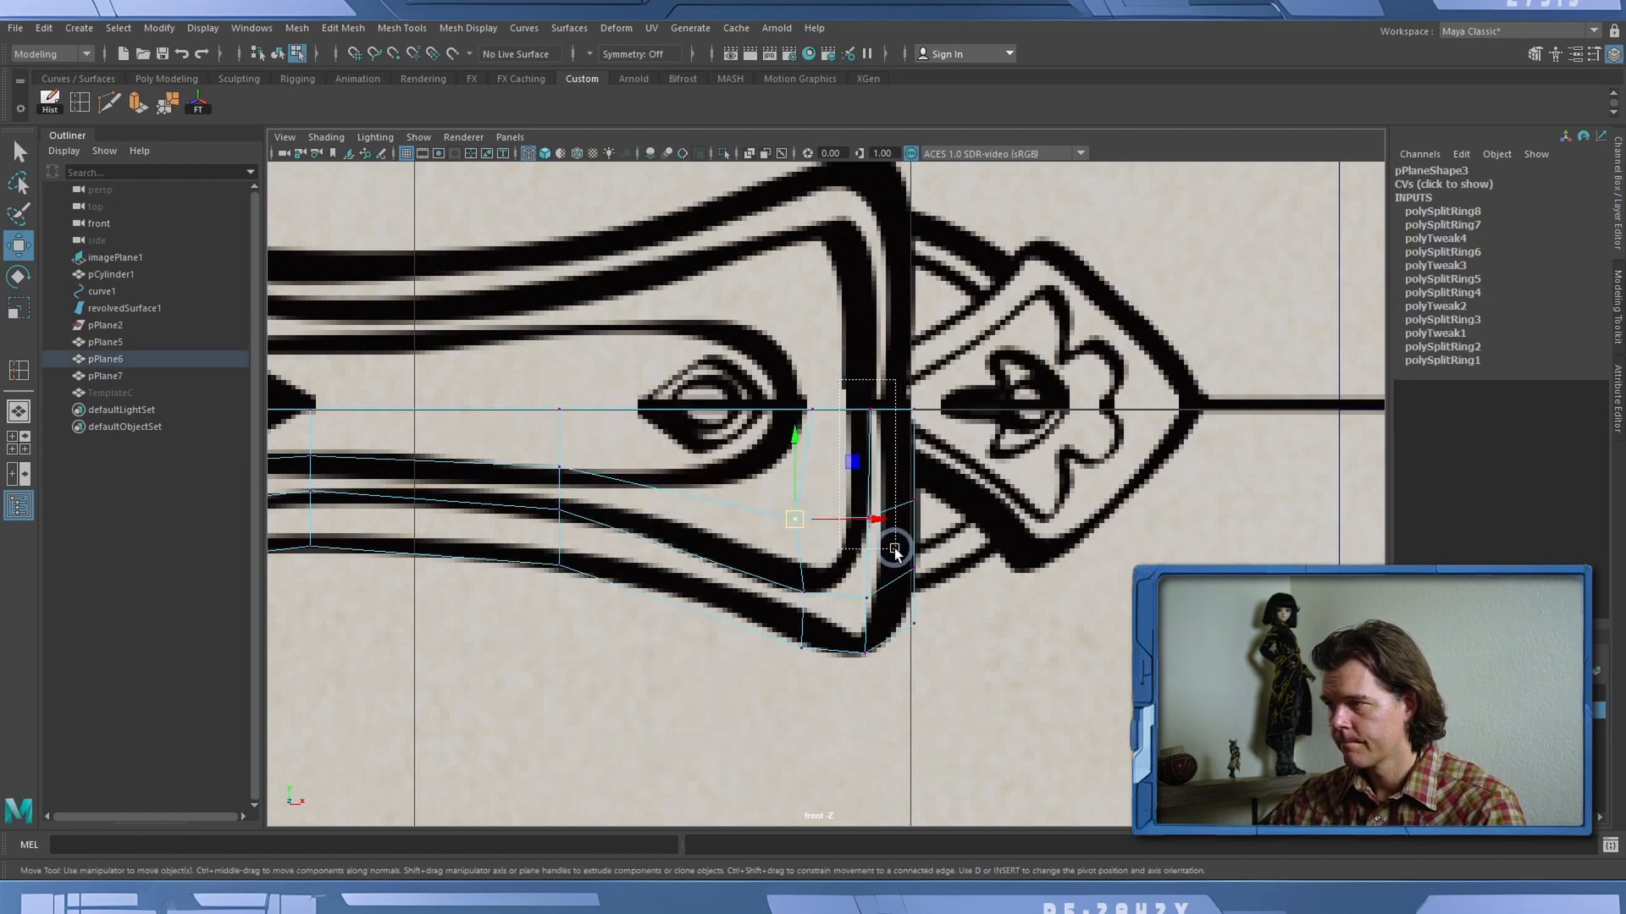
drag(894, 549, 895, 548)
drag(949, 464, 939, 463)
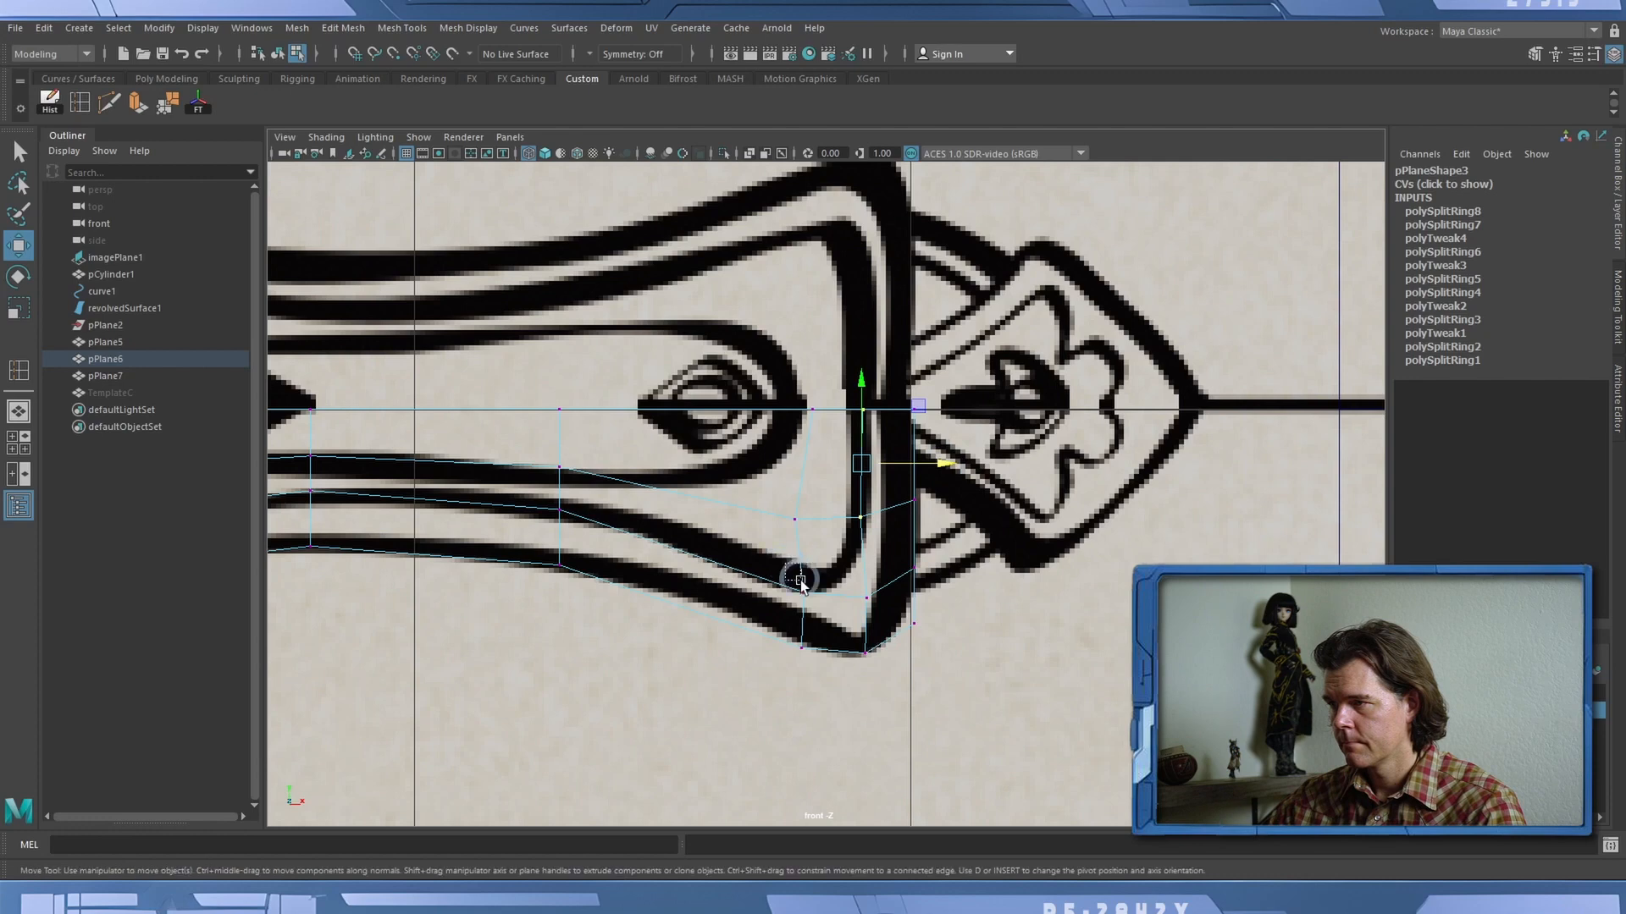
Raise the border loop's vertex at the tip's lower corner to follow the inner border line, checking the shape in smooth preview.
drag(796, 572, 871, 595)
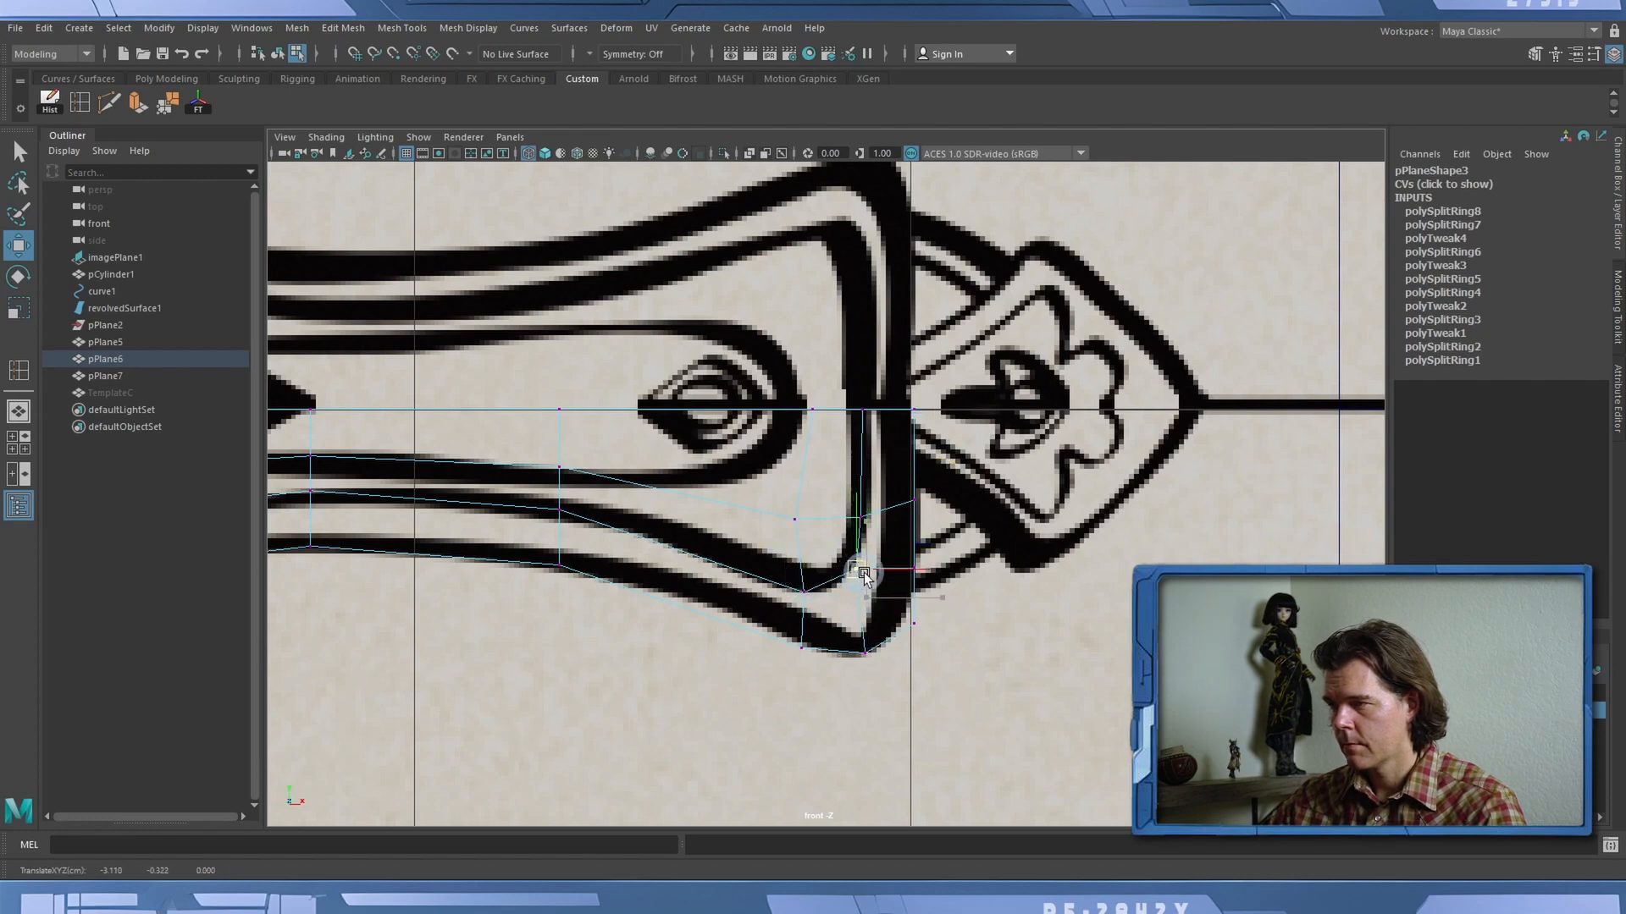
drag(849, 626, 876, 653)
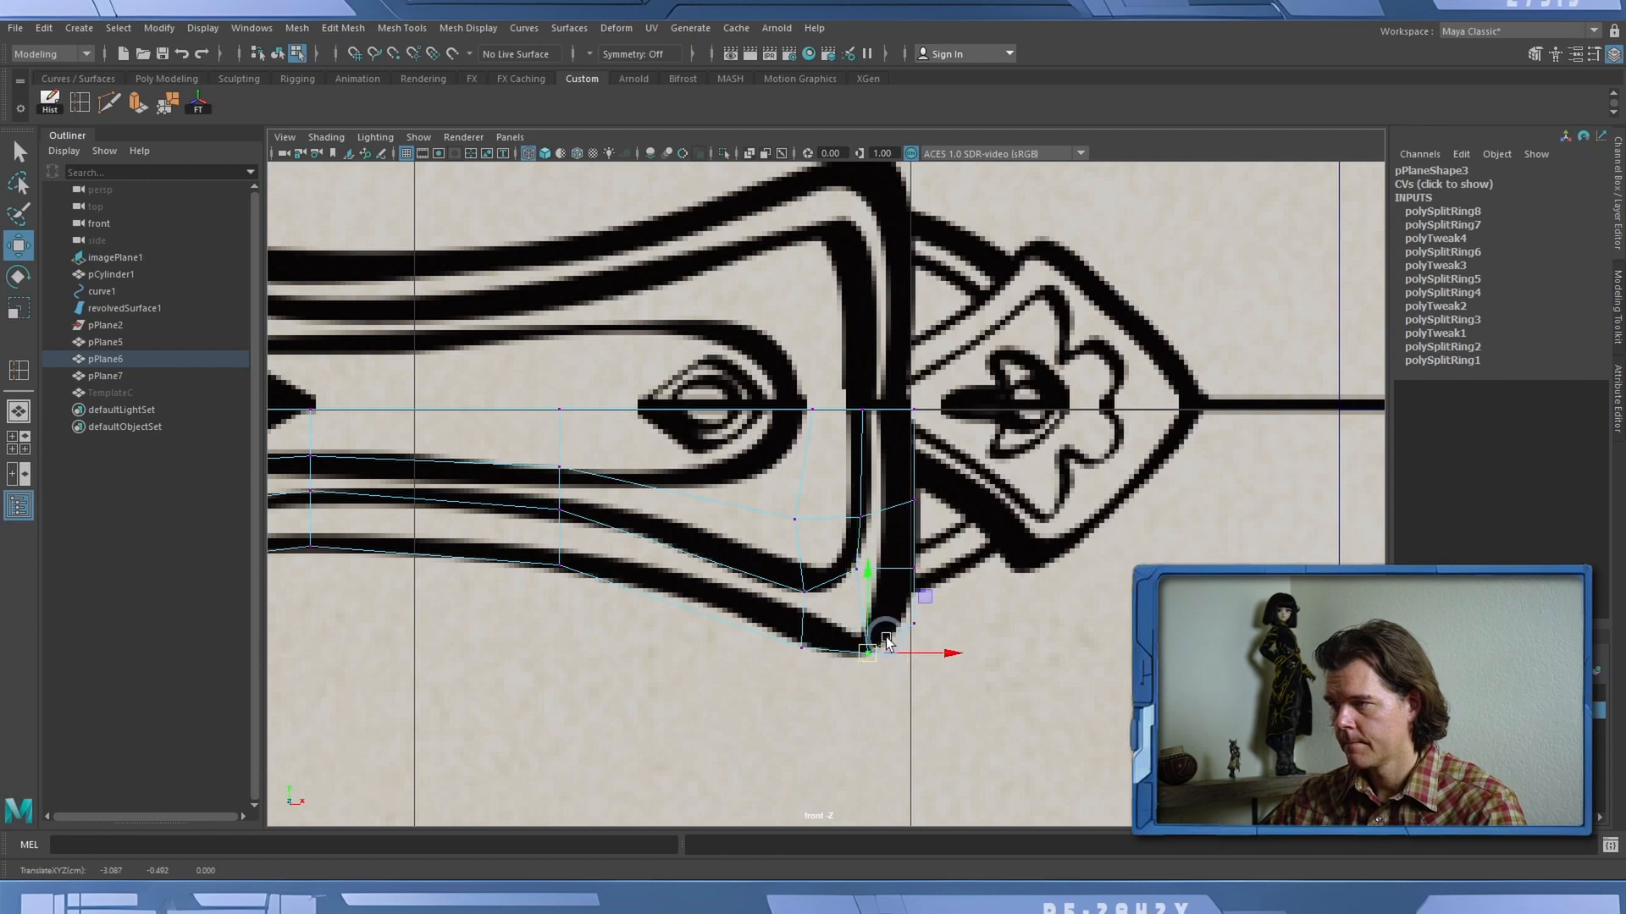
key(3)
key(1)
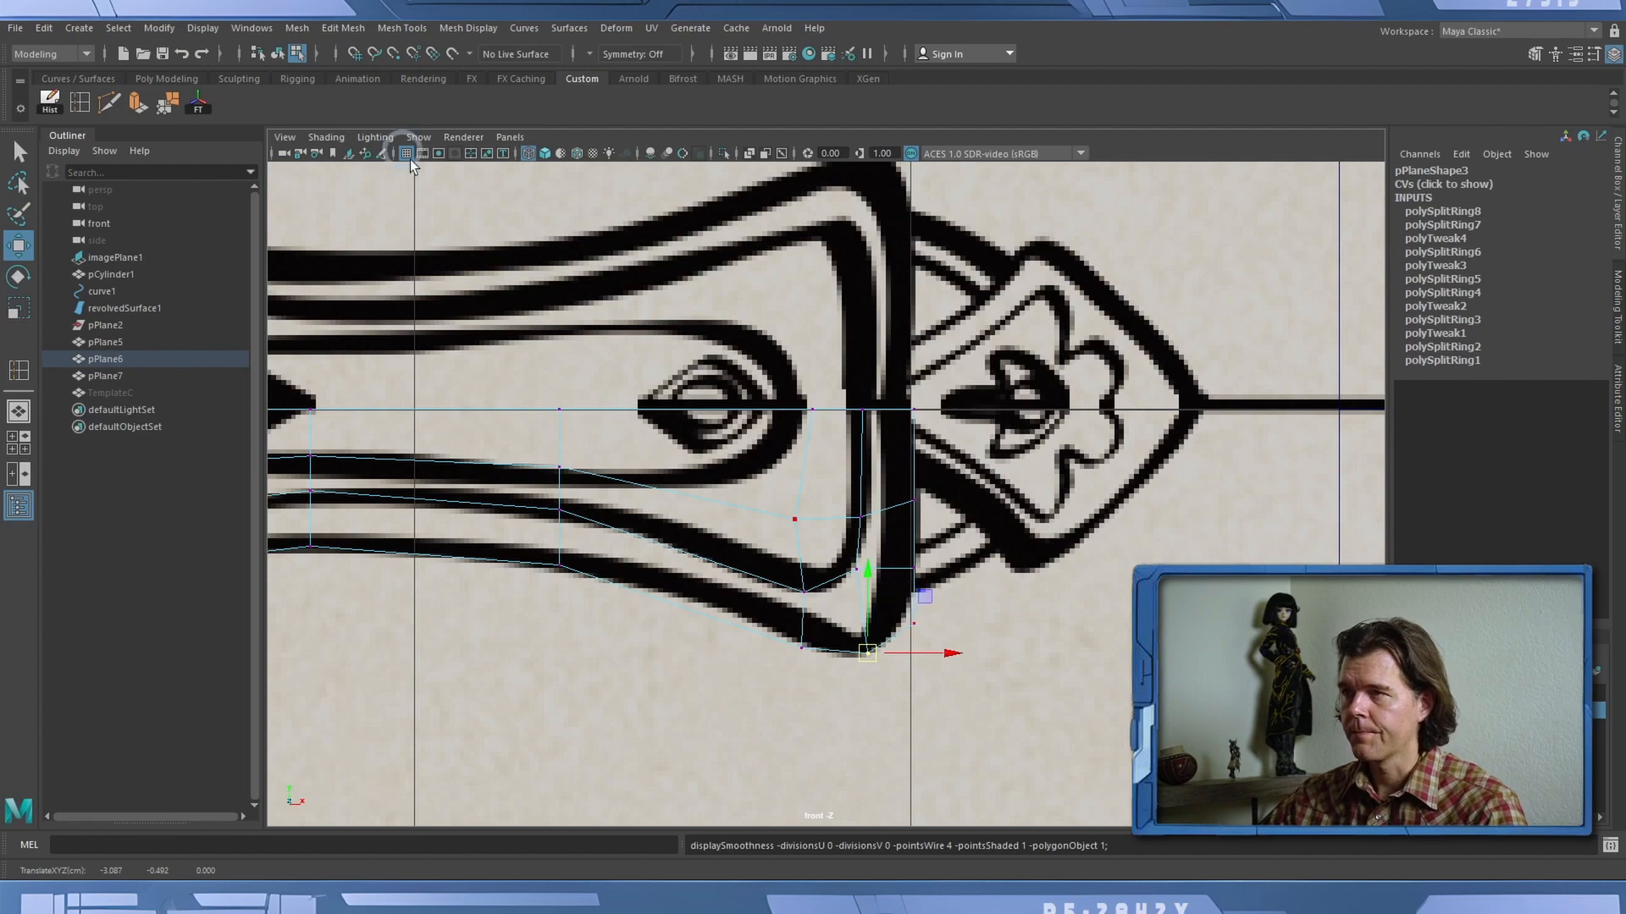
Return to object selection and examine the guard mesh pPlane6 and its edge flow in shaded perspective view.
click(509, 138)
mouse_move(574, 158)
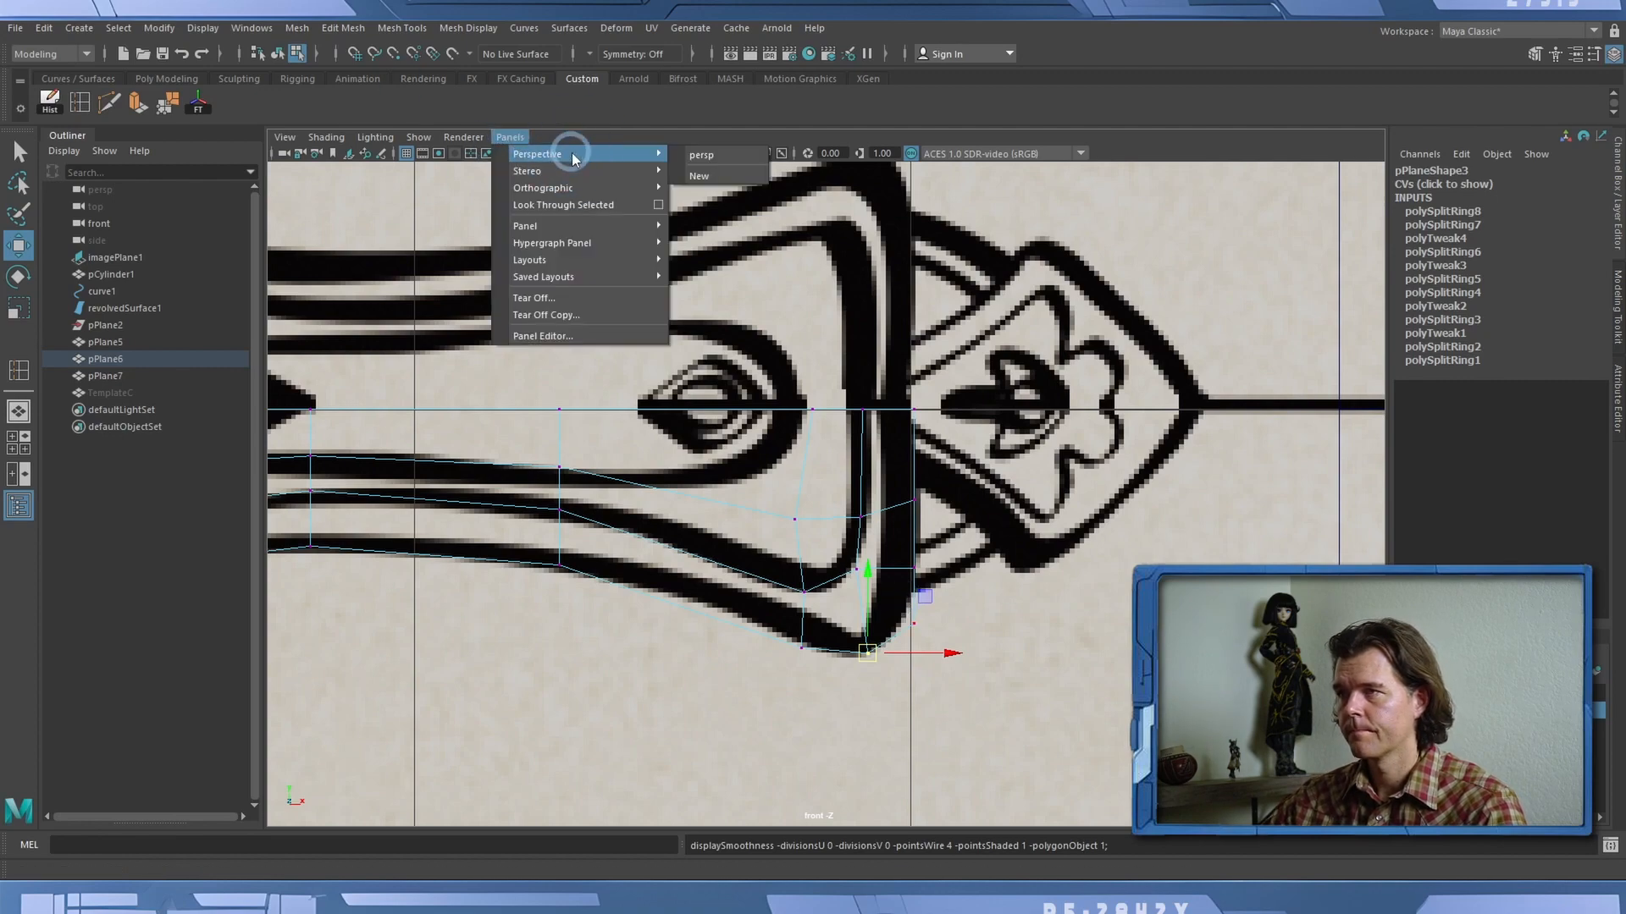
click(698, 157)
click(277, 54)
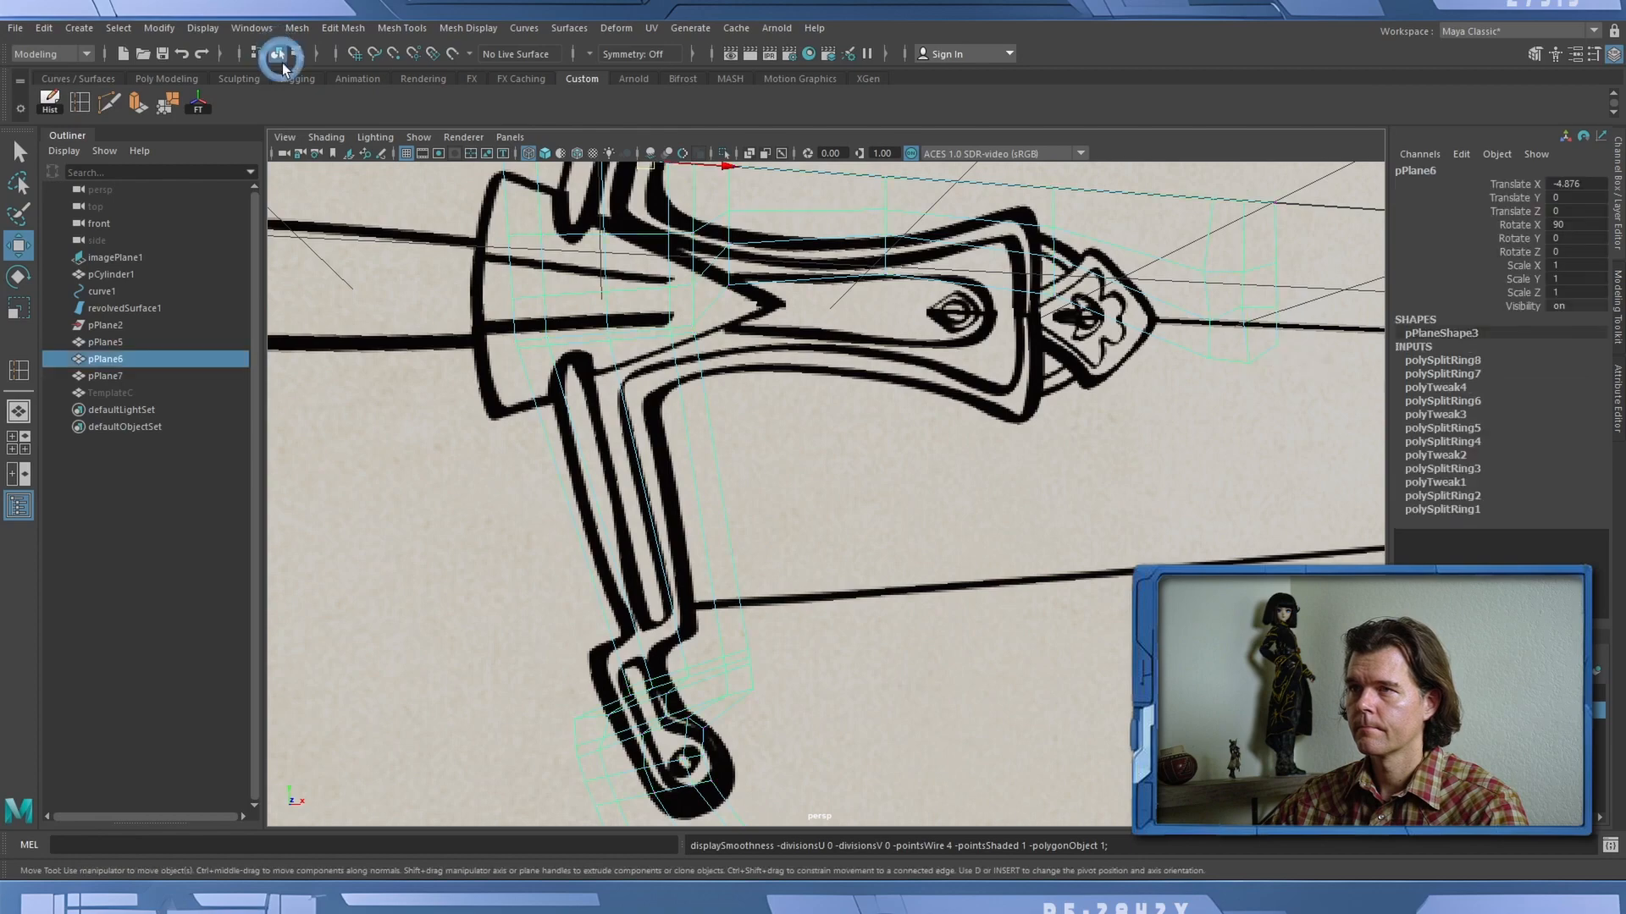
click(410, 320)
alt+drag(410, 319, 737, 392)
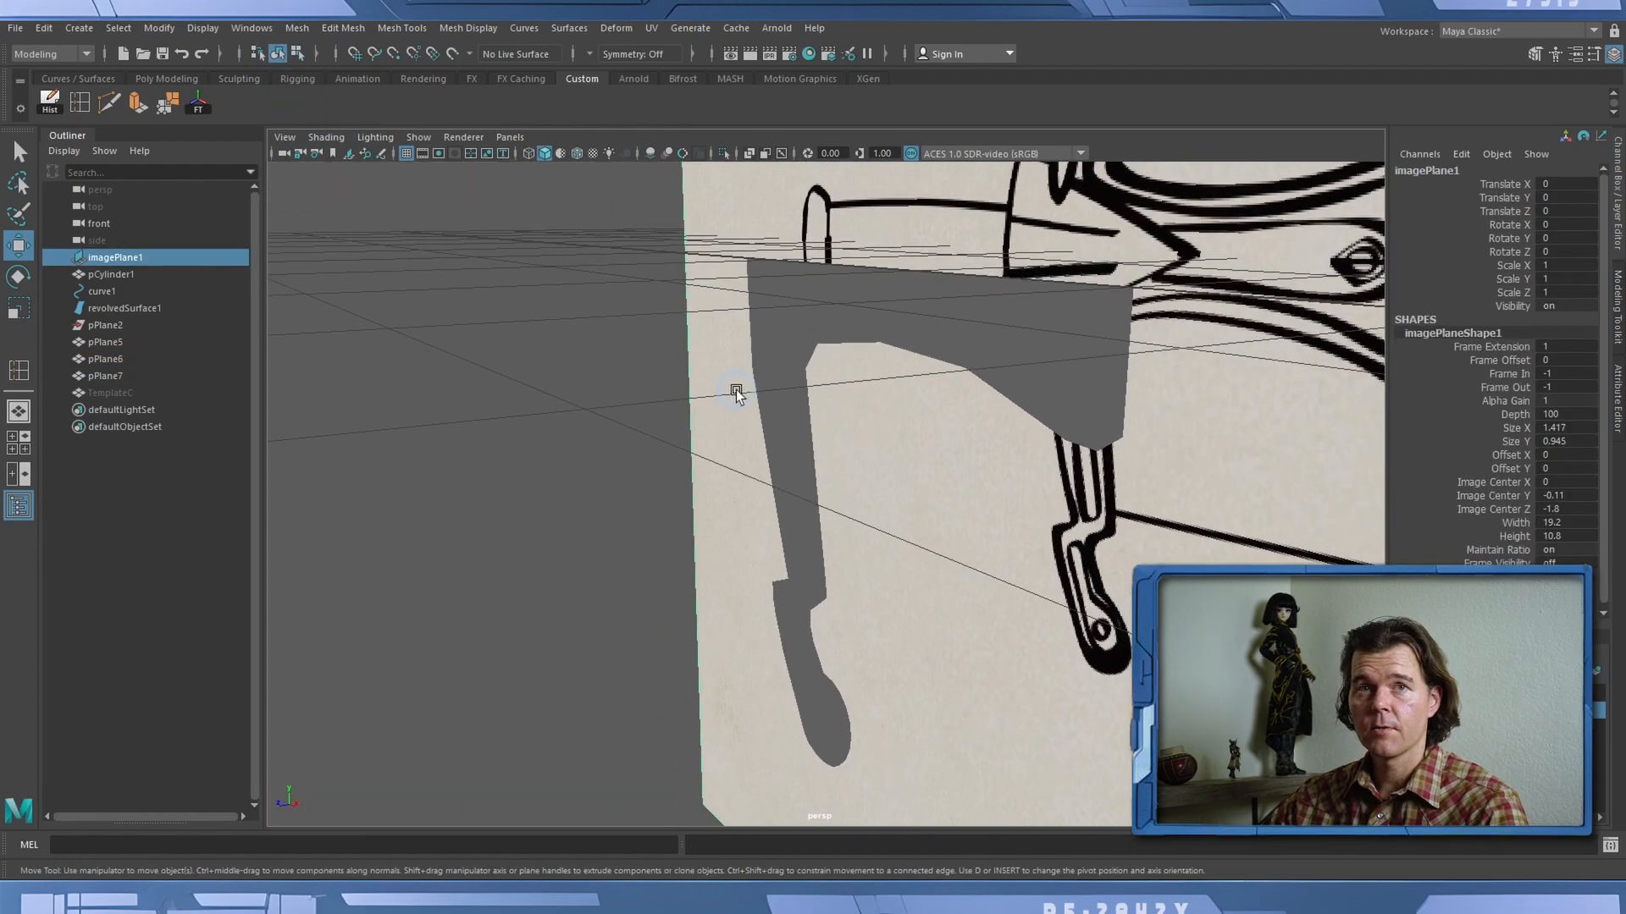
alt+drag(892, 432, 812, 373)
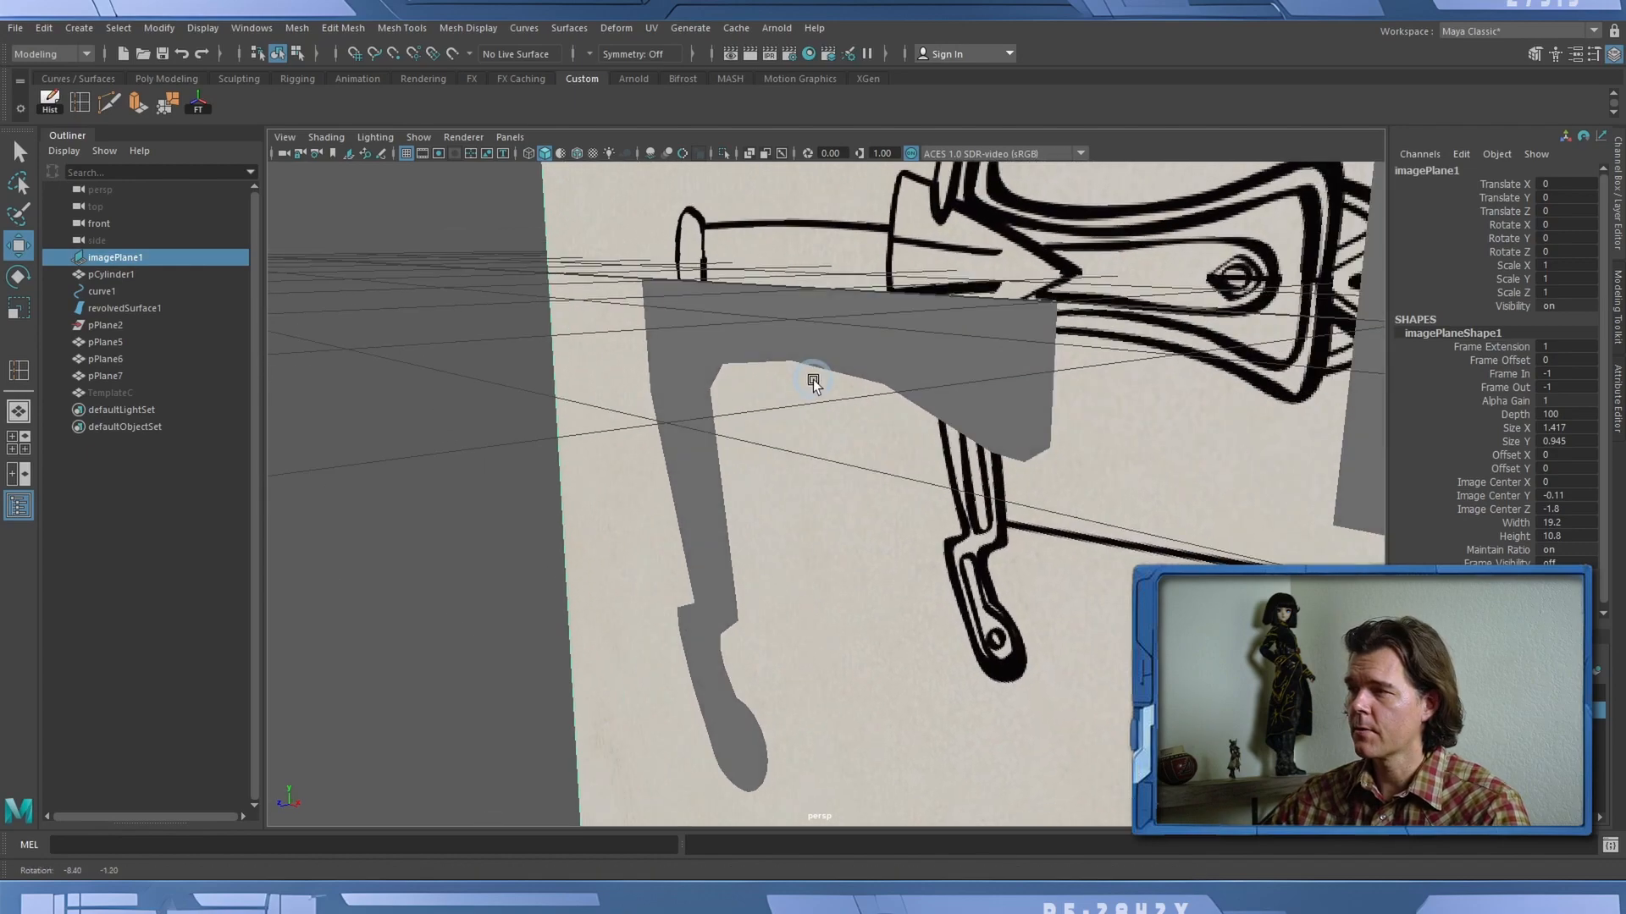
click(810, 315)
alt+right_drag(1035, 428, 737, 450)
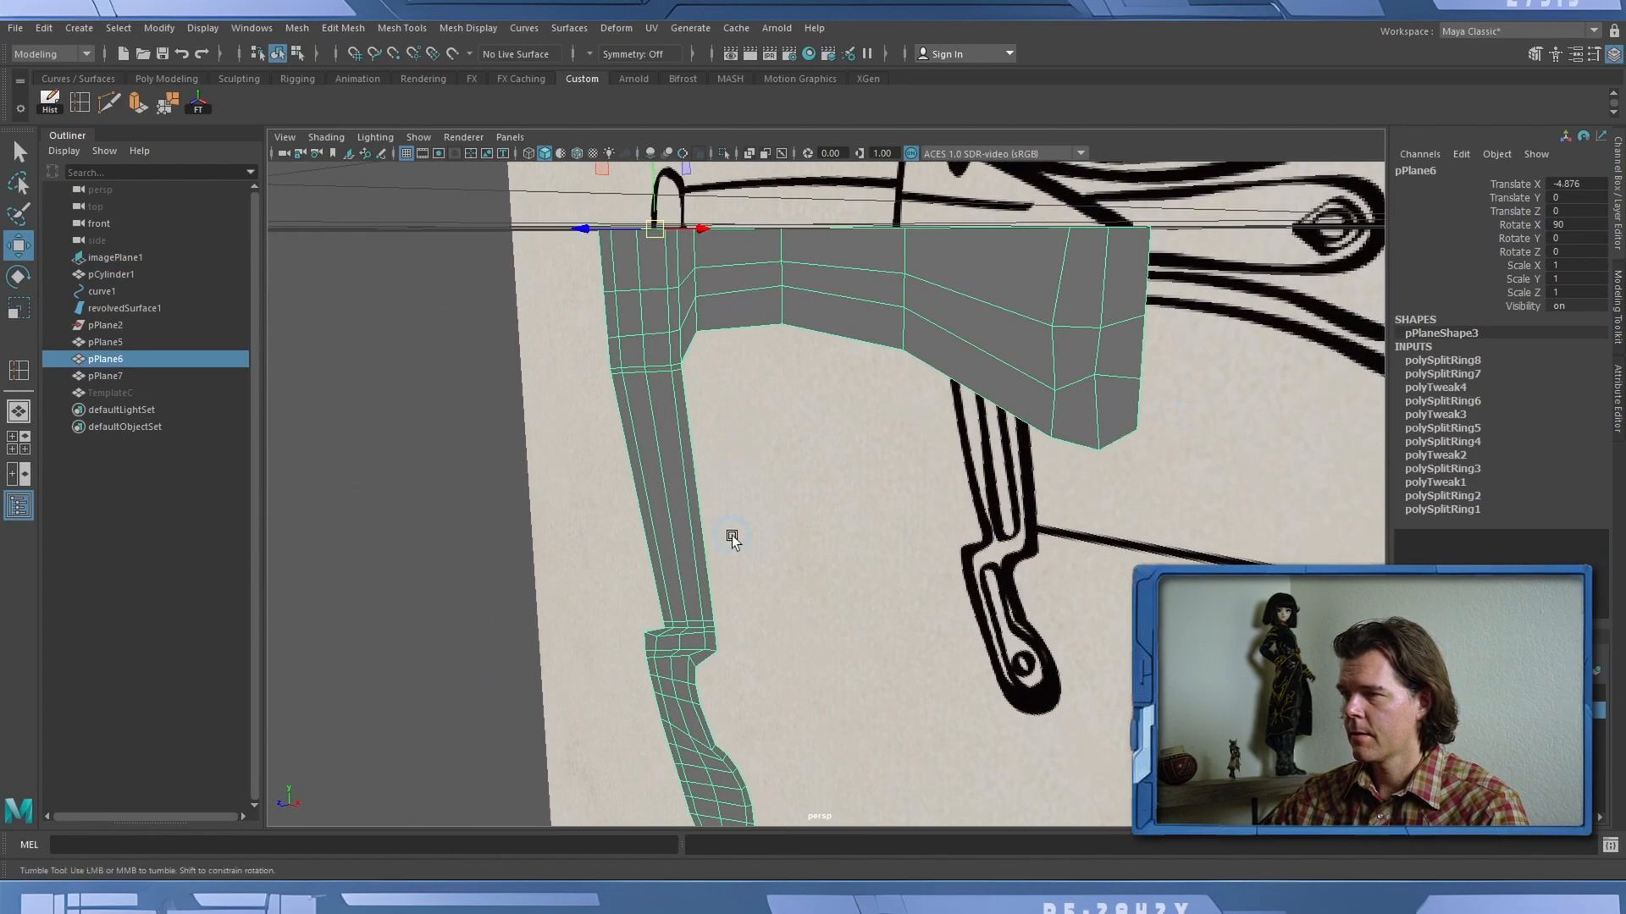
alt+drag(729, 537, 694, 488)
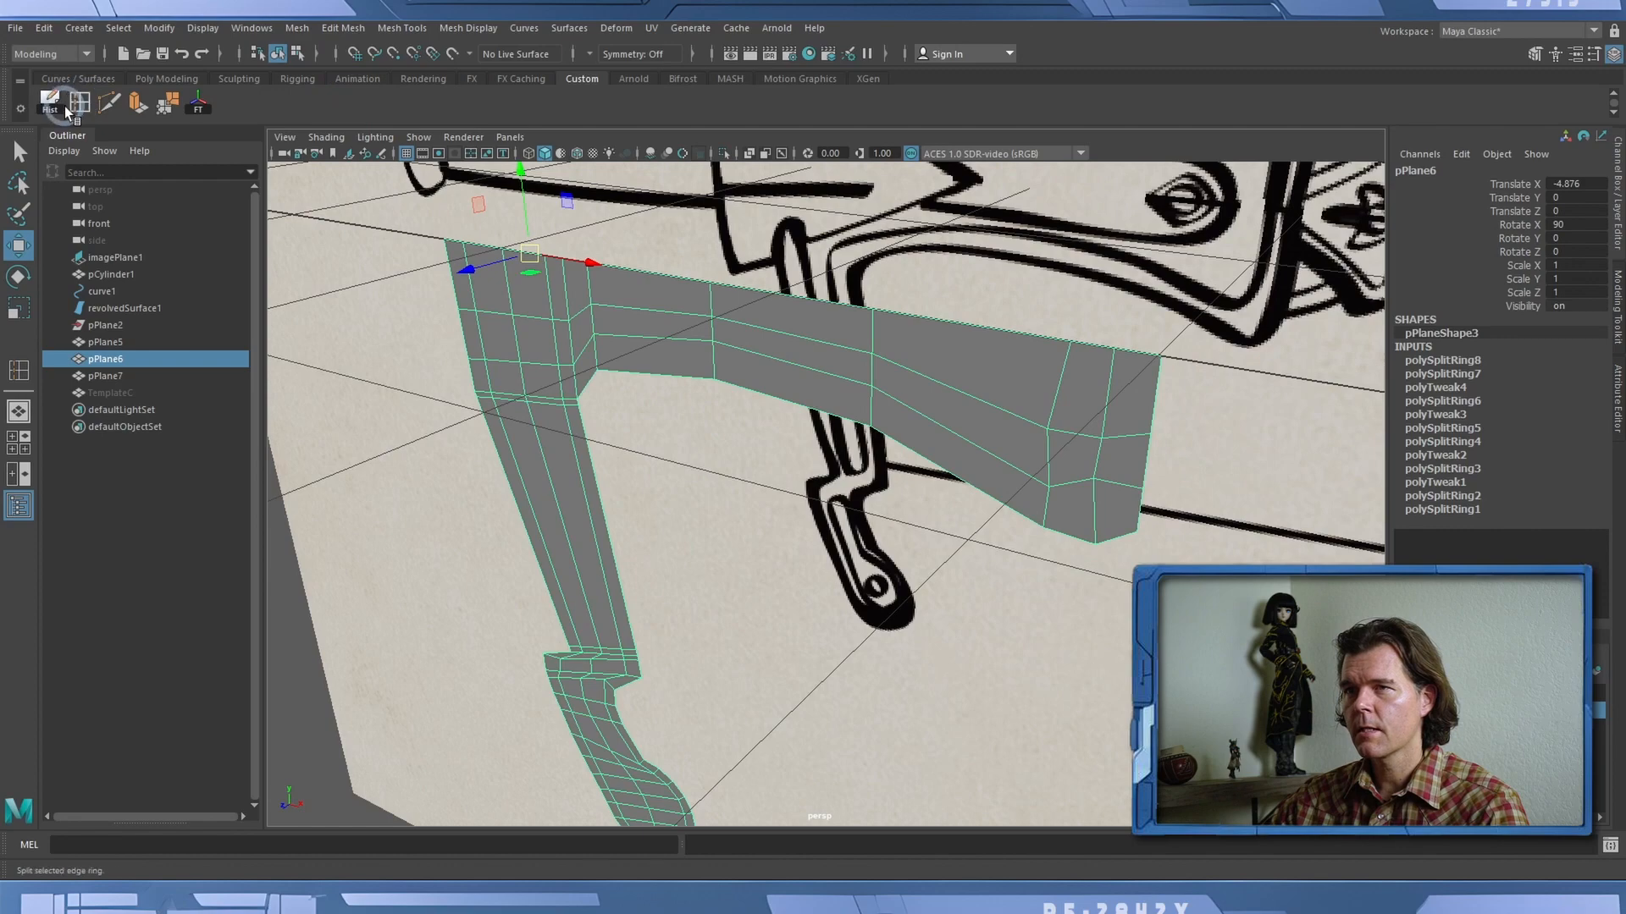
Save the current scene and open the Save As dialog for ValkyrieSWD_Start.mb.
click(162, 53)
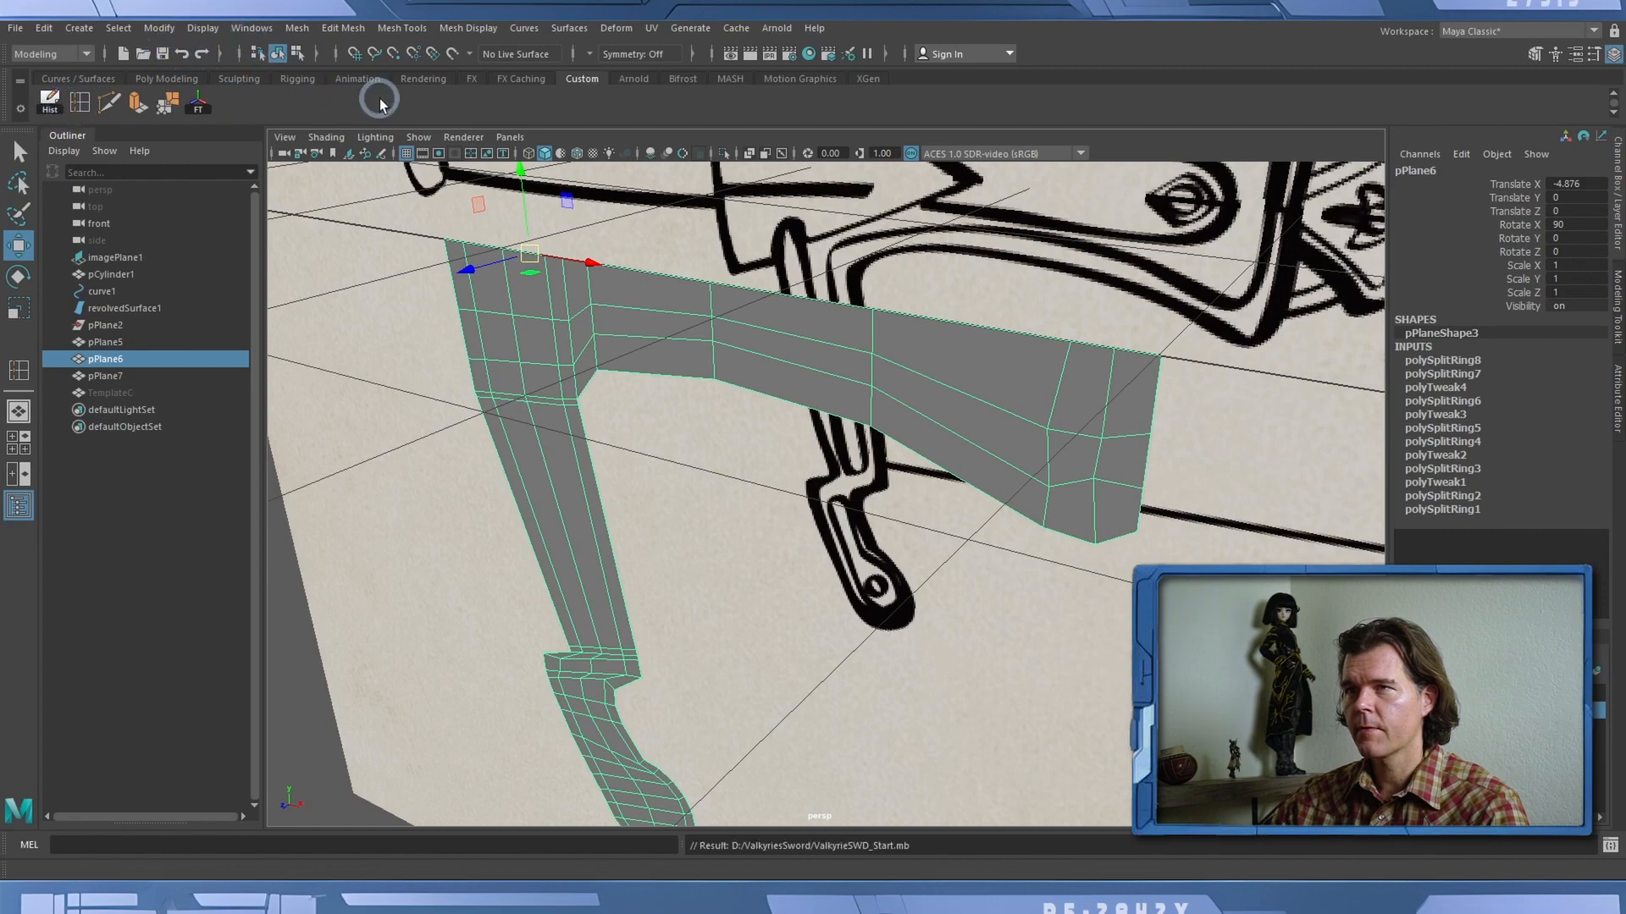
click(14, 28)
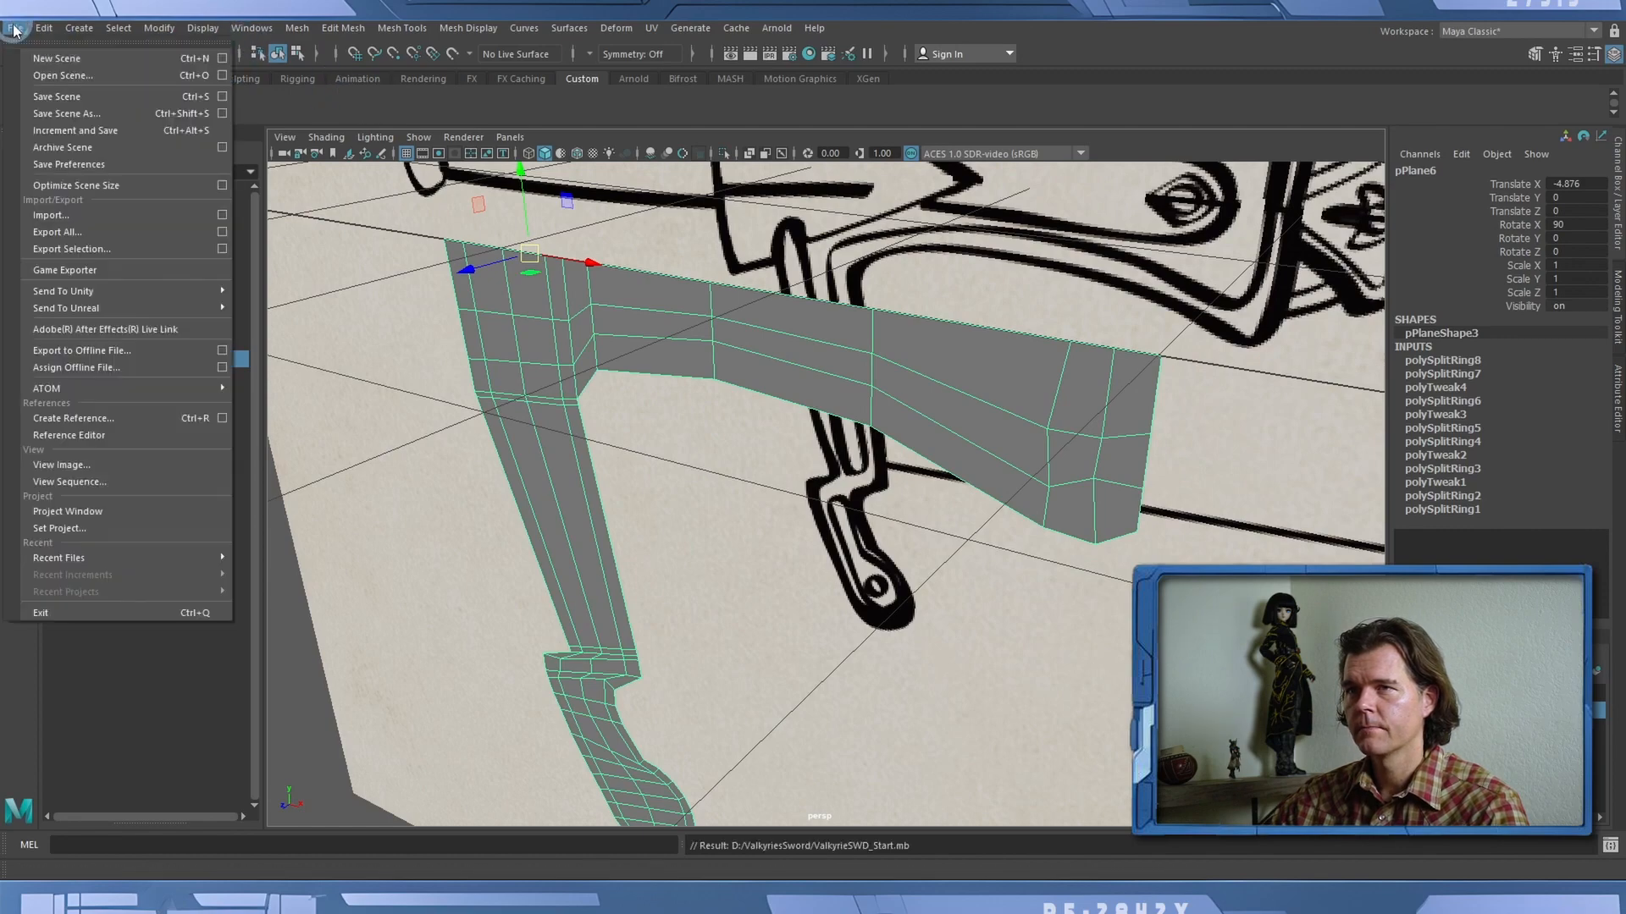
click(73, 113)
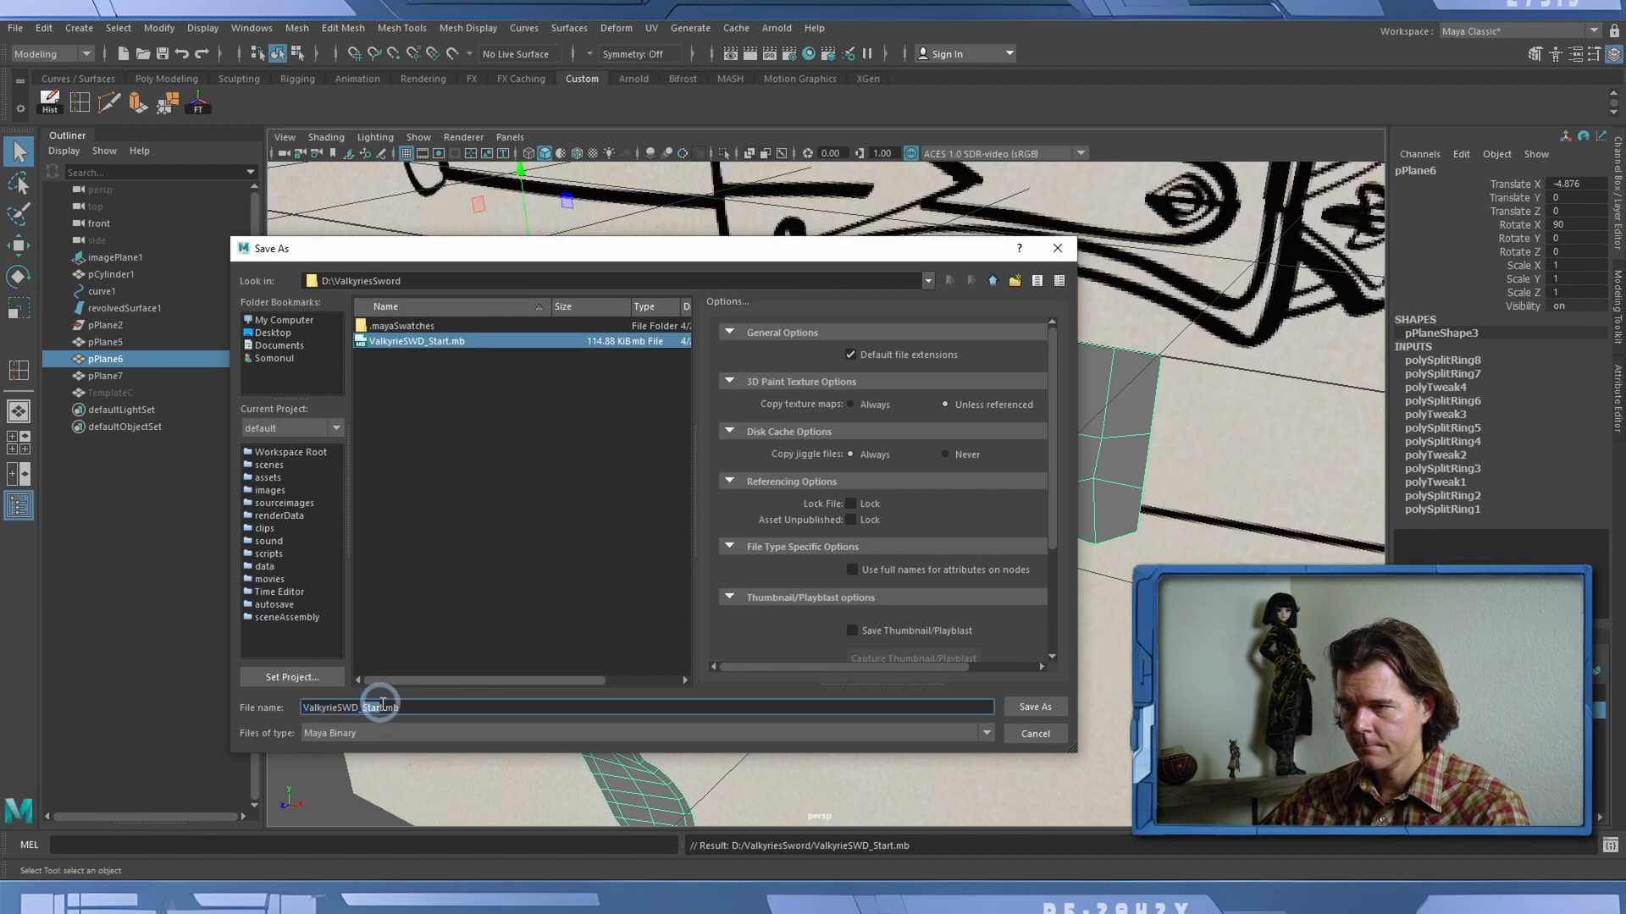
Save the scene as ValkyrieSWD_HandGuardWork01.mb.
key(BackSpace)
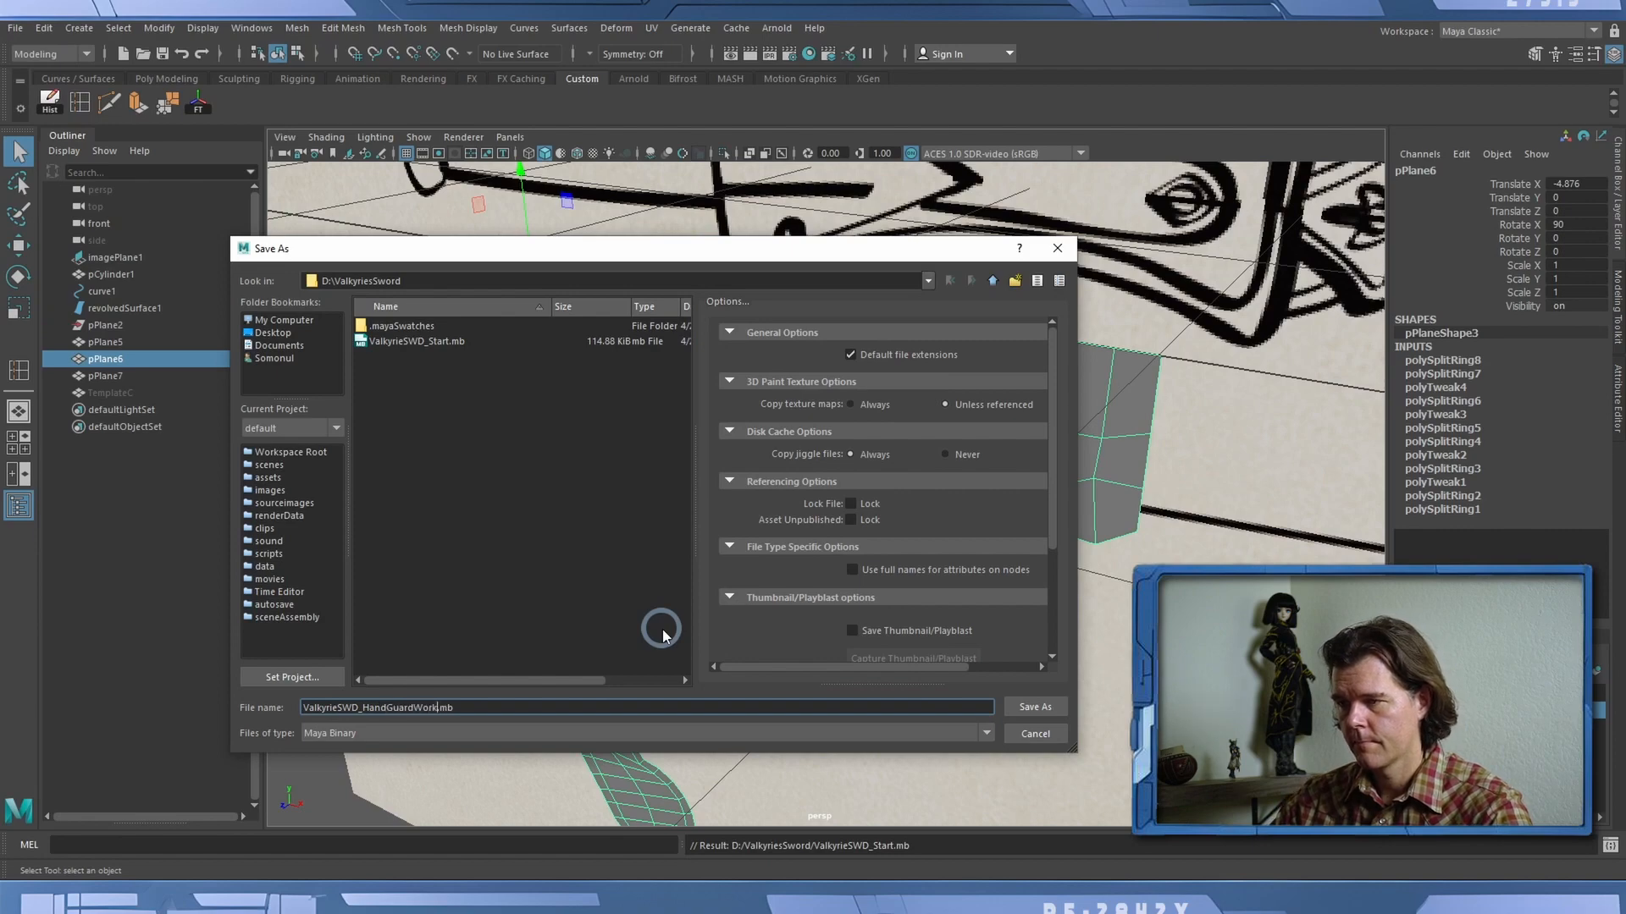
text(1)
key(Return)
Extrude all faces of the flat hand guard mesh outward with a Local Translate Z of about 0.201.
key(w)
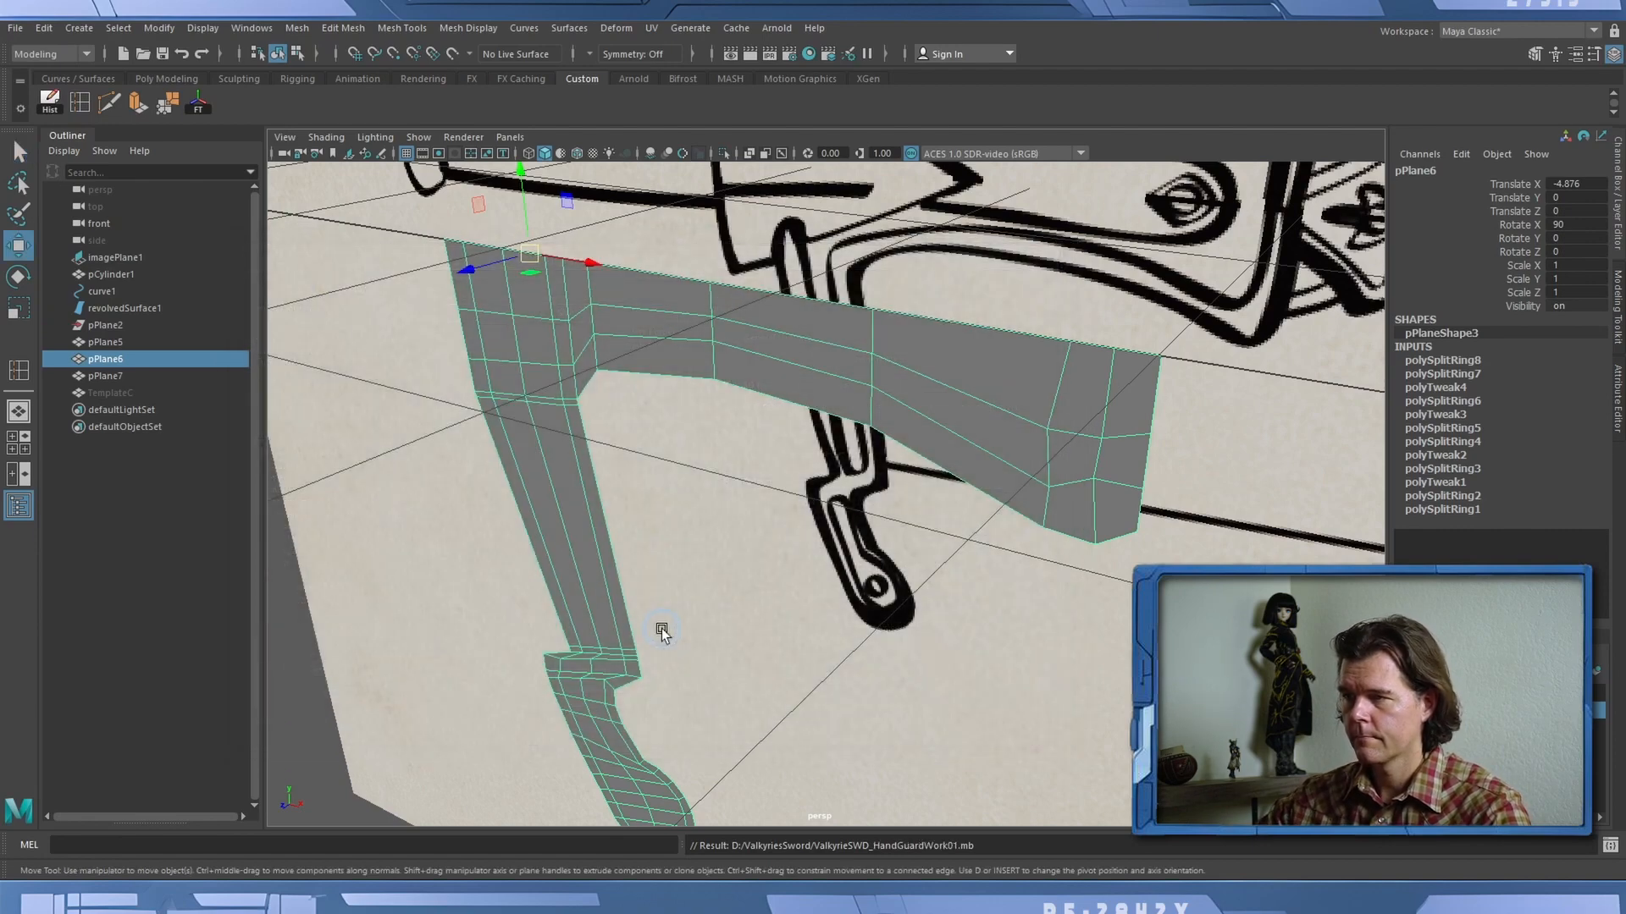
alt+drag(609, 362, 441, 413)
key(ctrl+e)
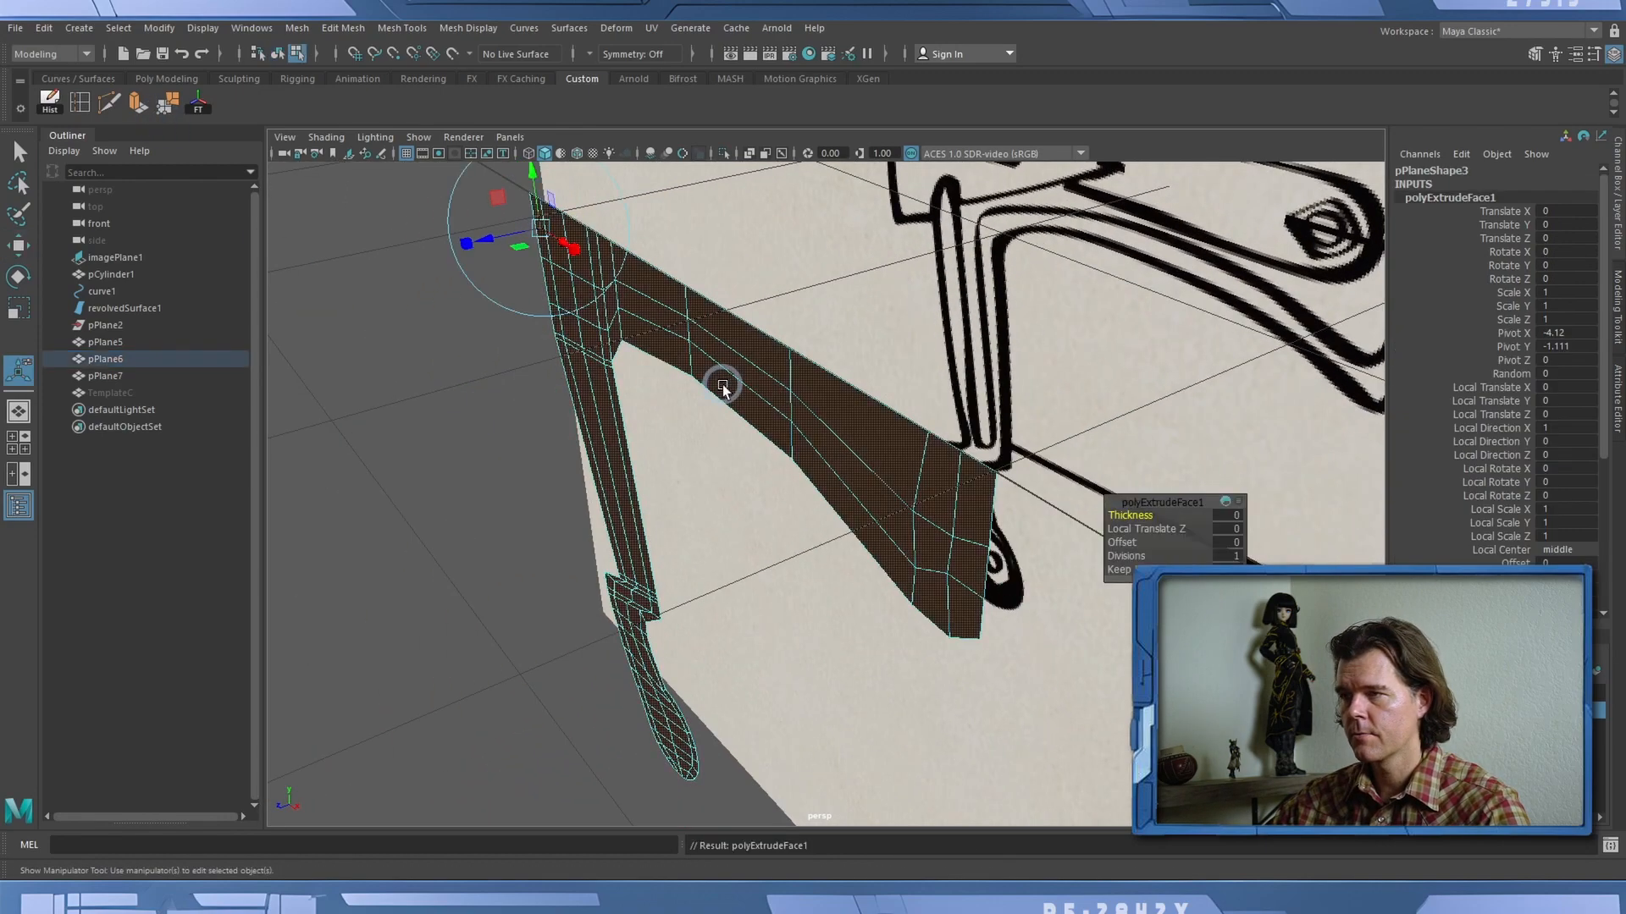
drag(553, 246, 432, 237)
alt+drag(643, 364, 450, 200)
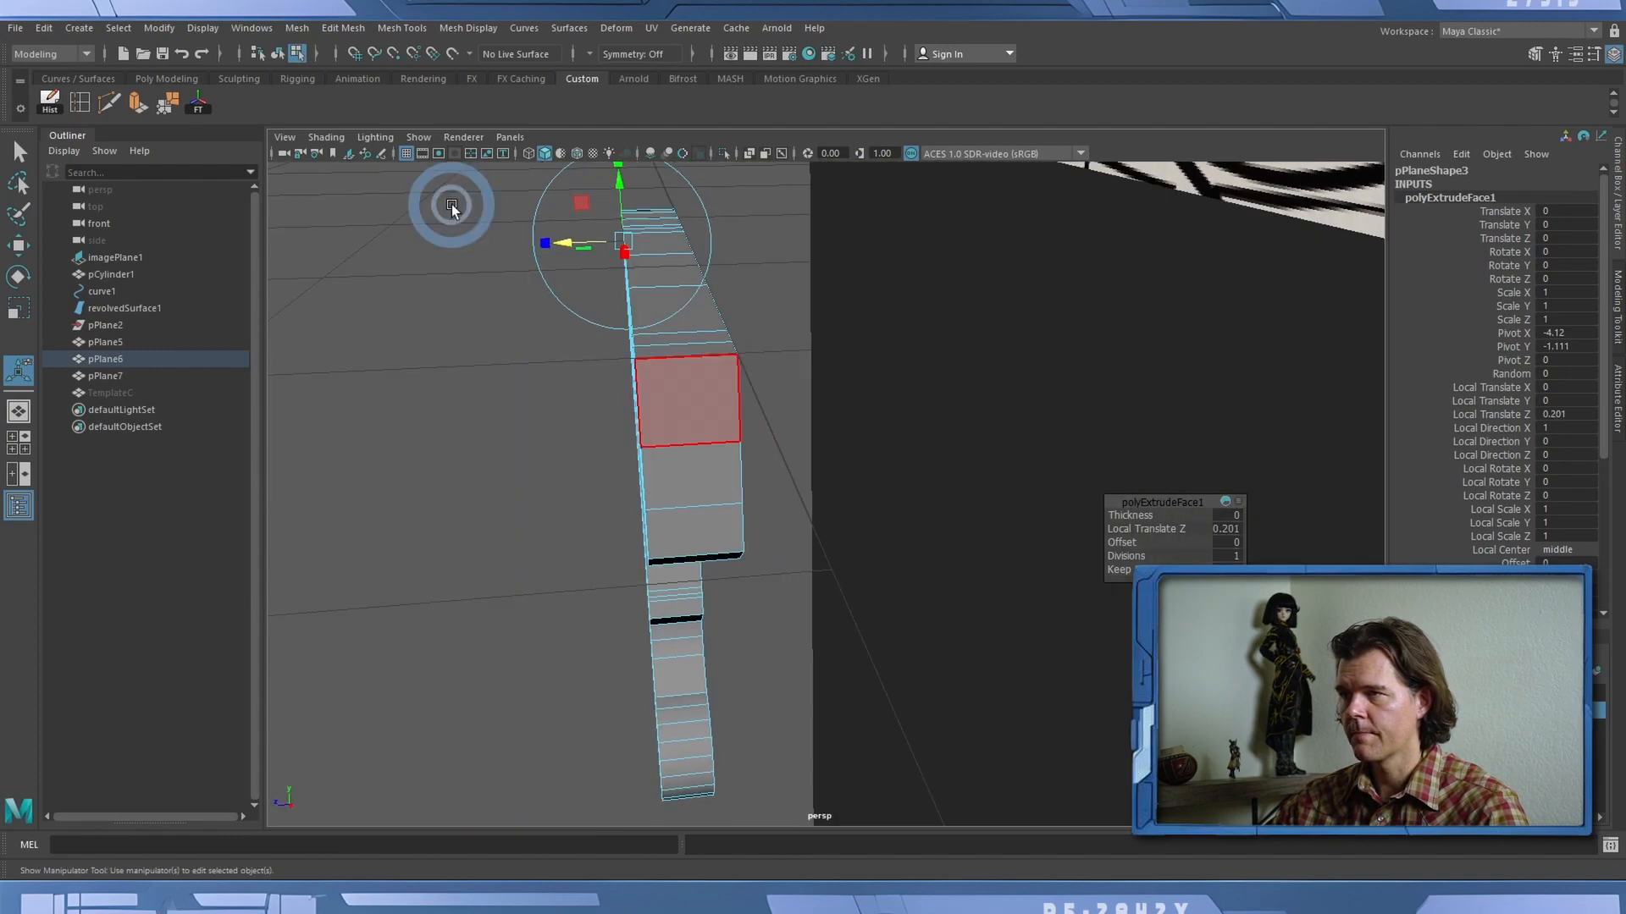
Select only the back faces of the thickened hand guard with the help of the top view and delete them.
click(519, 138)
mouse_move(559, 186)
click(721, 217)
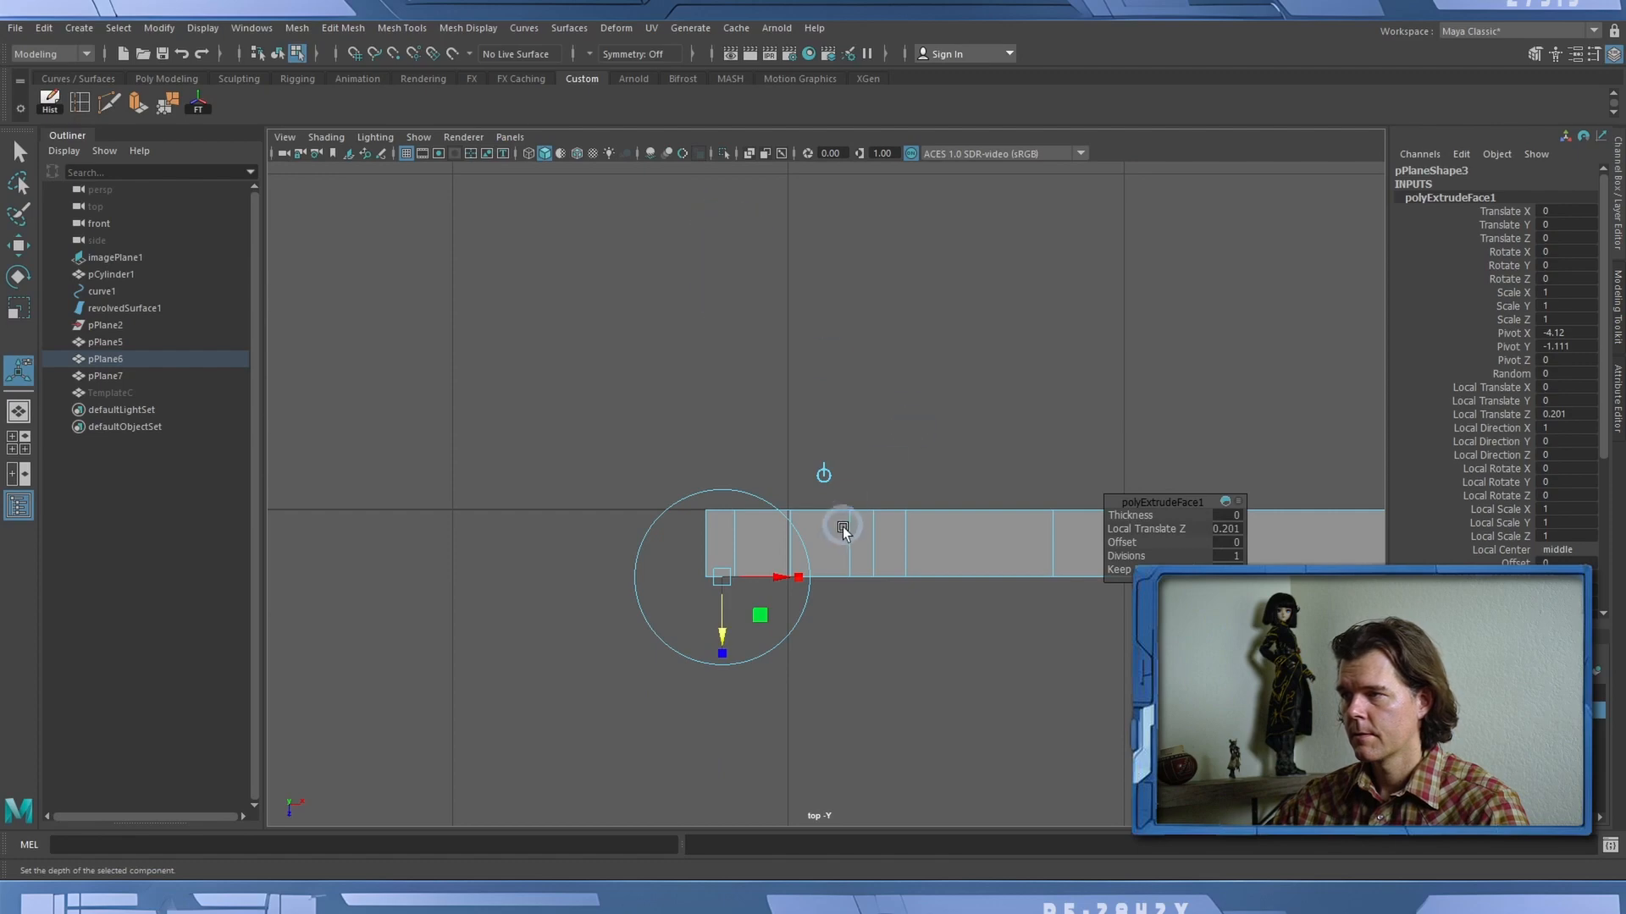
right_drag(845, 530, 840, 488)
alt+middle_drag(840, 489, 468, 499)
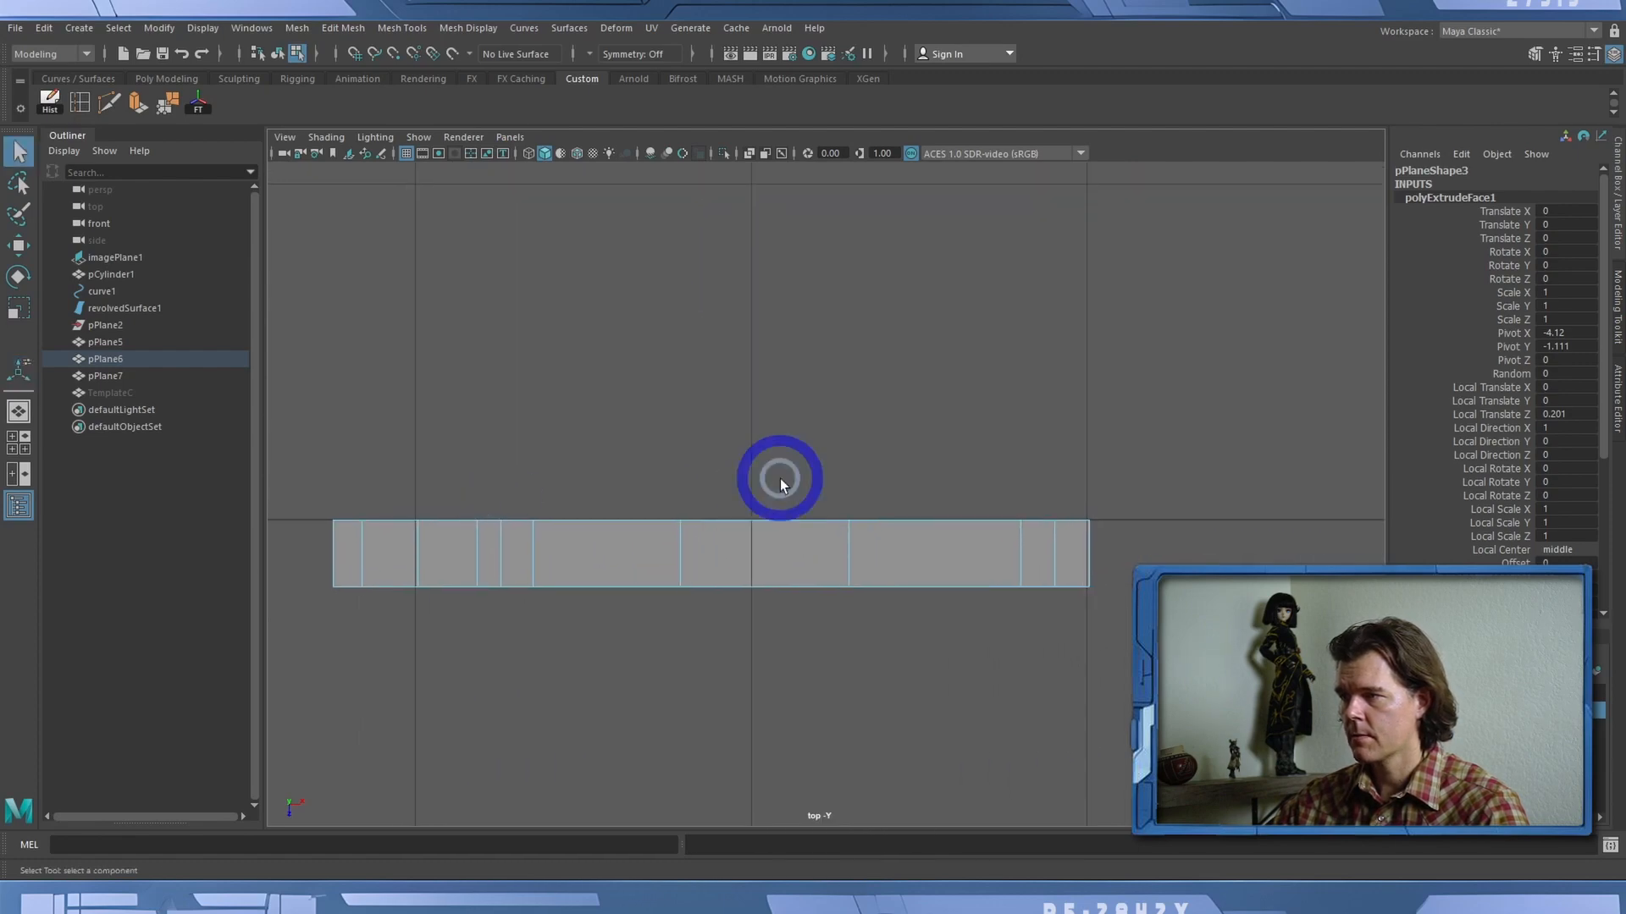
alt+right_drag(780, 485, 657, 457)
drag(545, 434, 1100, 555)
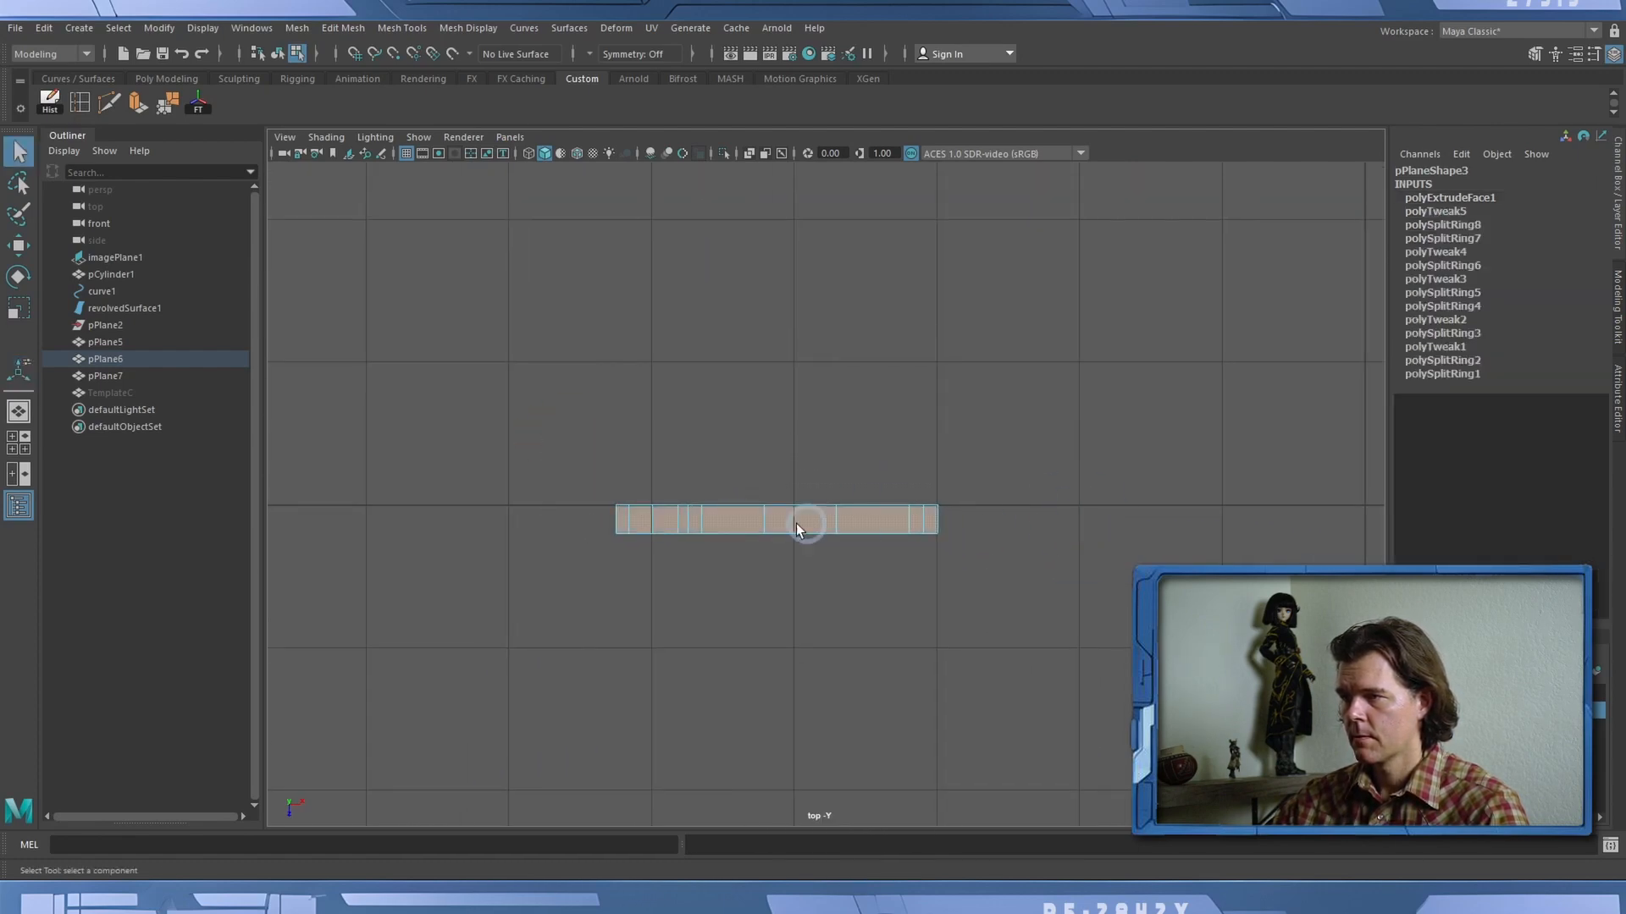
drag(525, 606, 1056, 516)
click(580, 280)
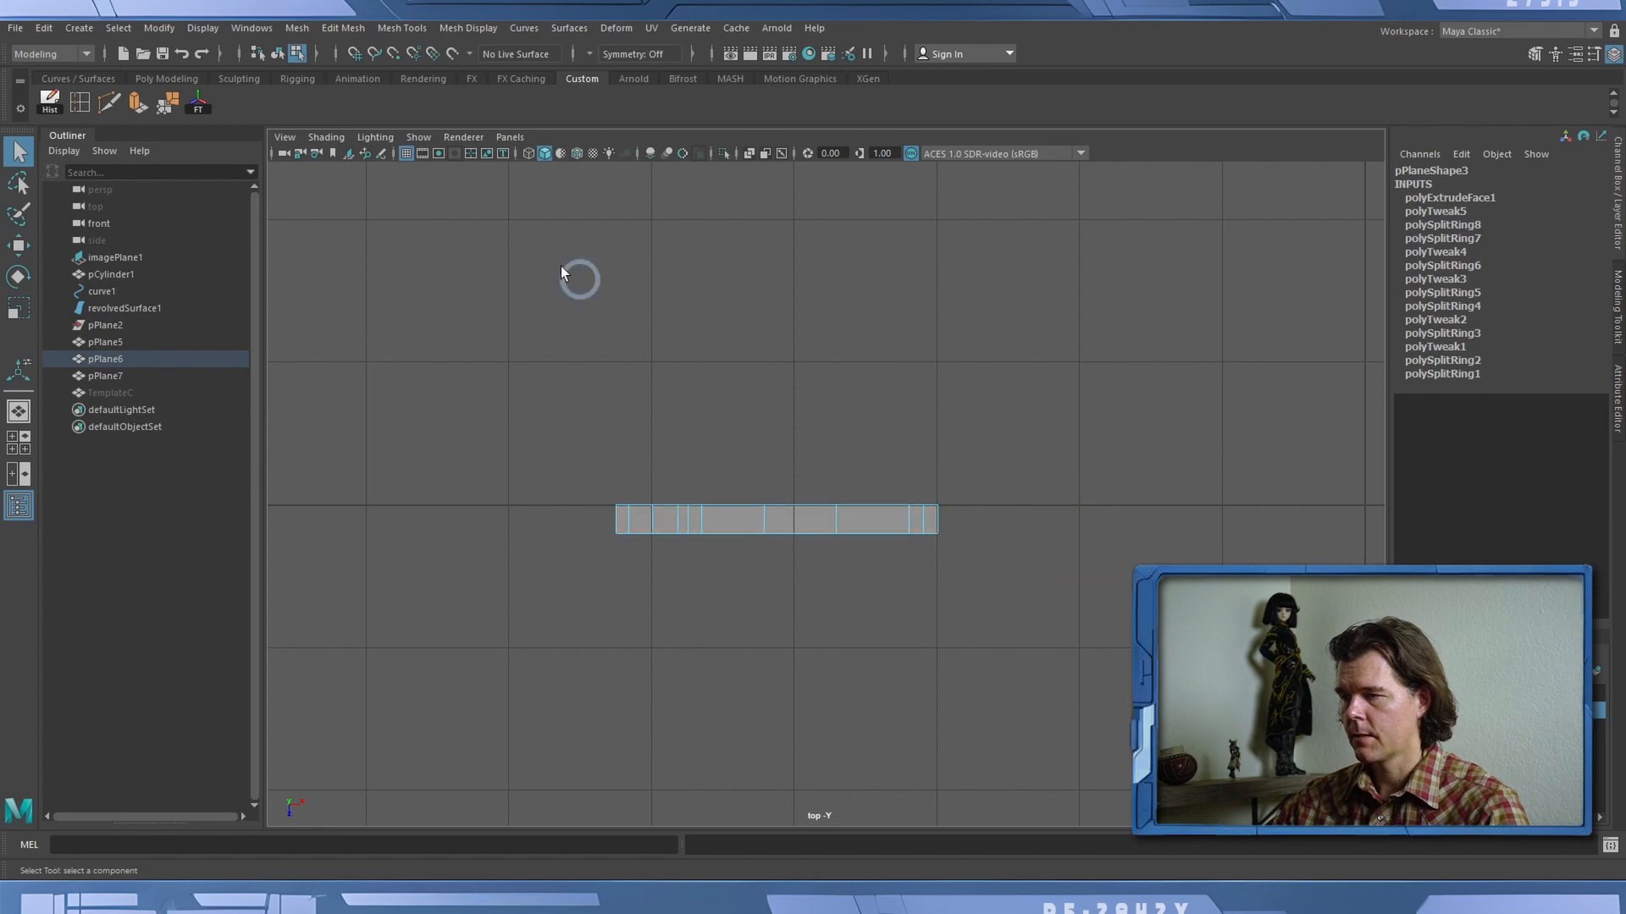
click(512, 137)
mouse_move(654, 153)
click(716, 153)
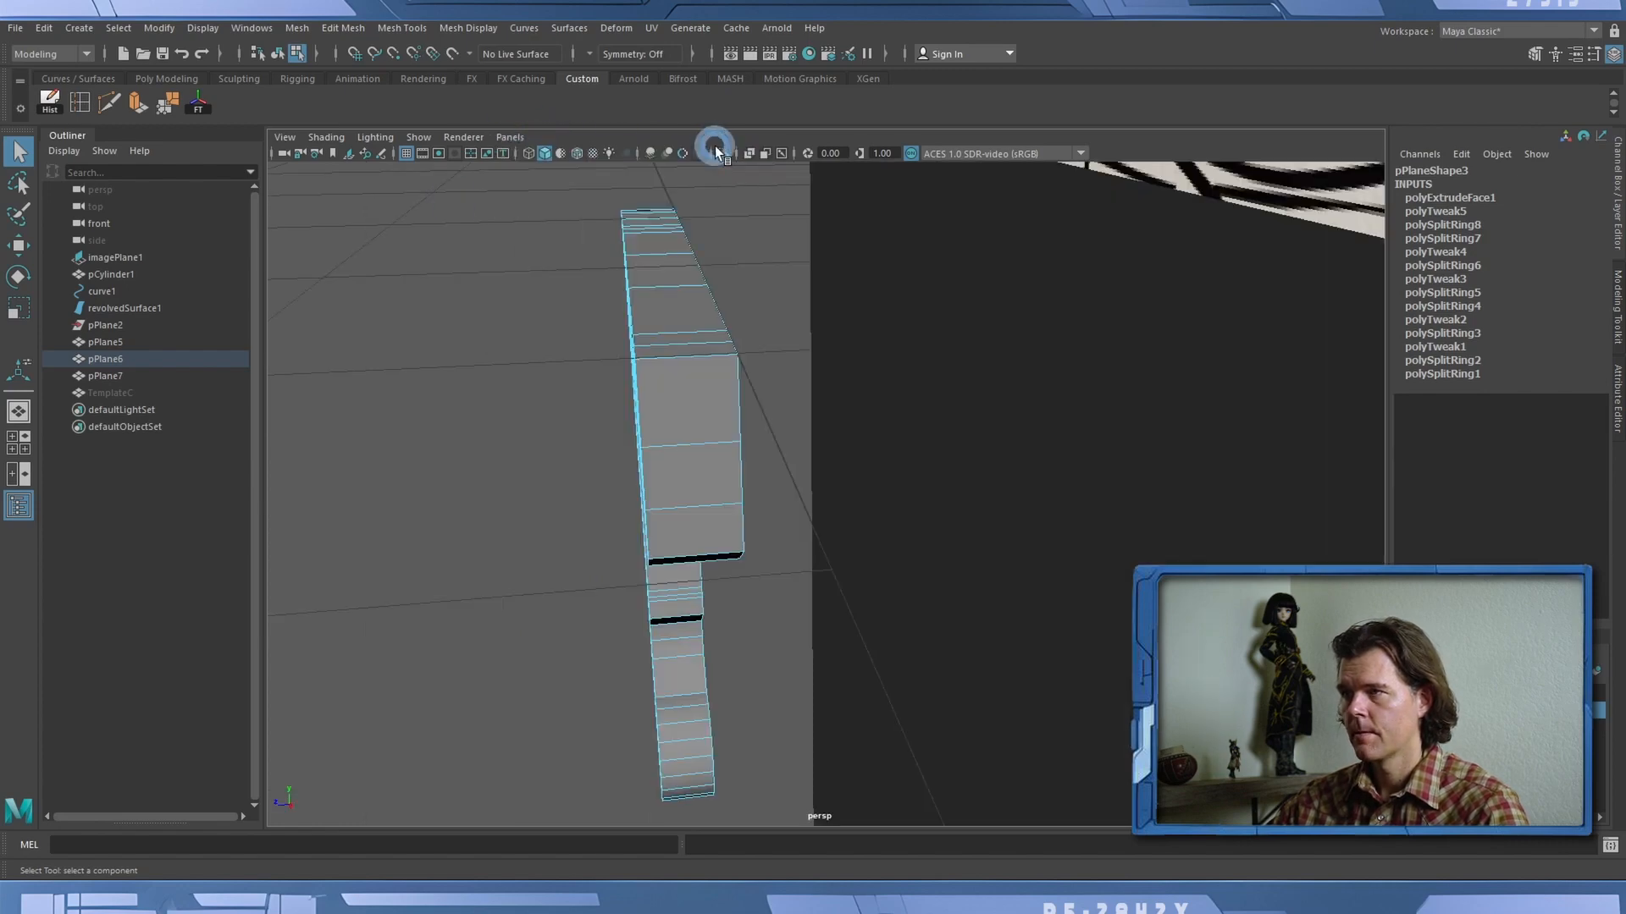
alt+drag(716, 149, 875, 364)
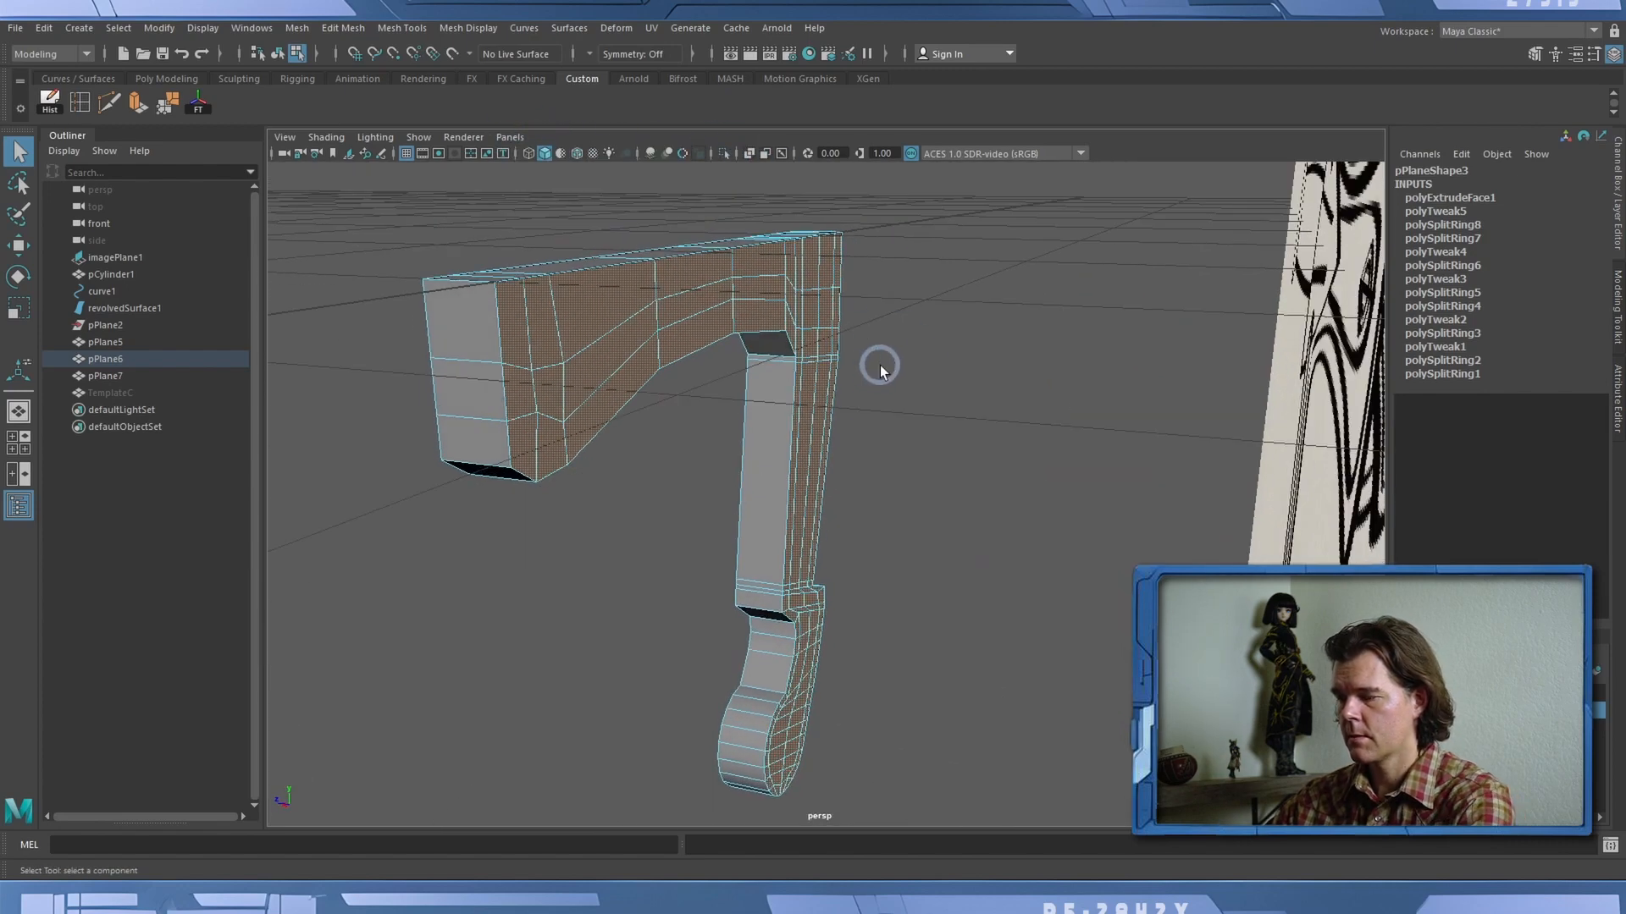
click(881, 364)
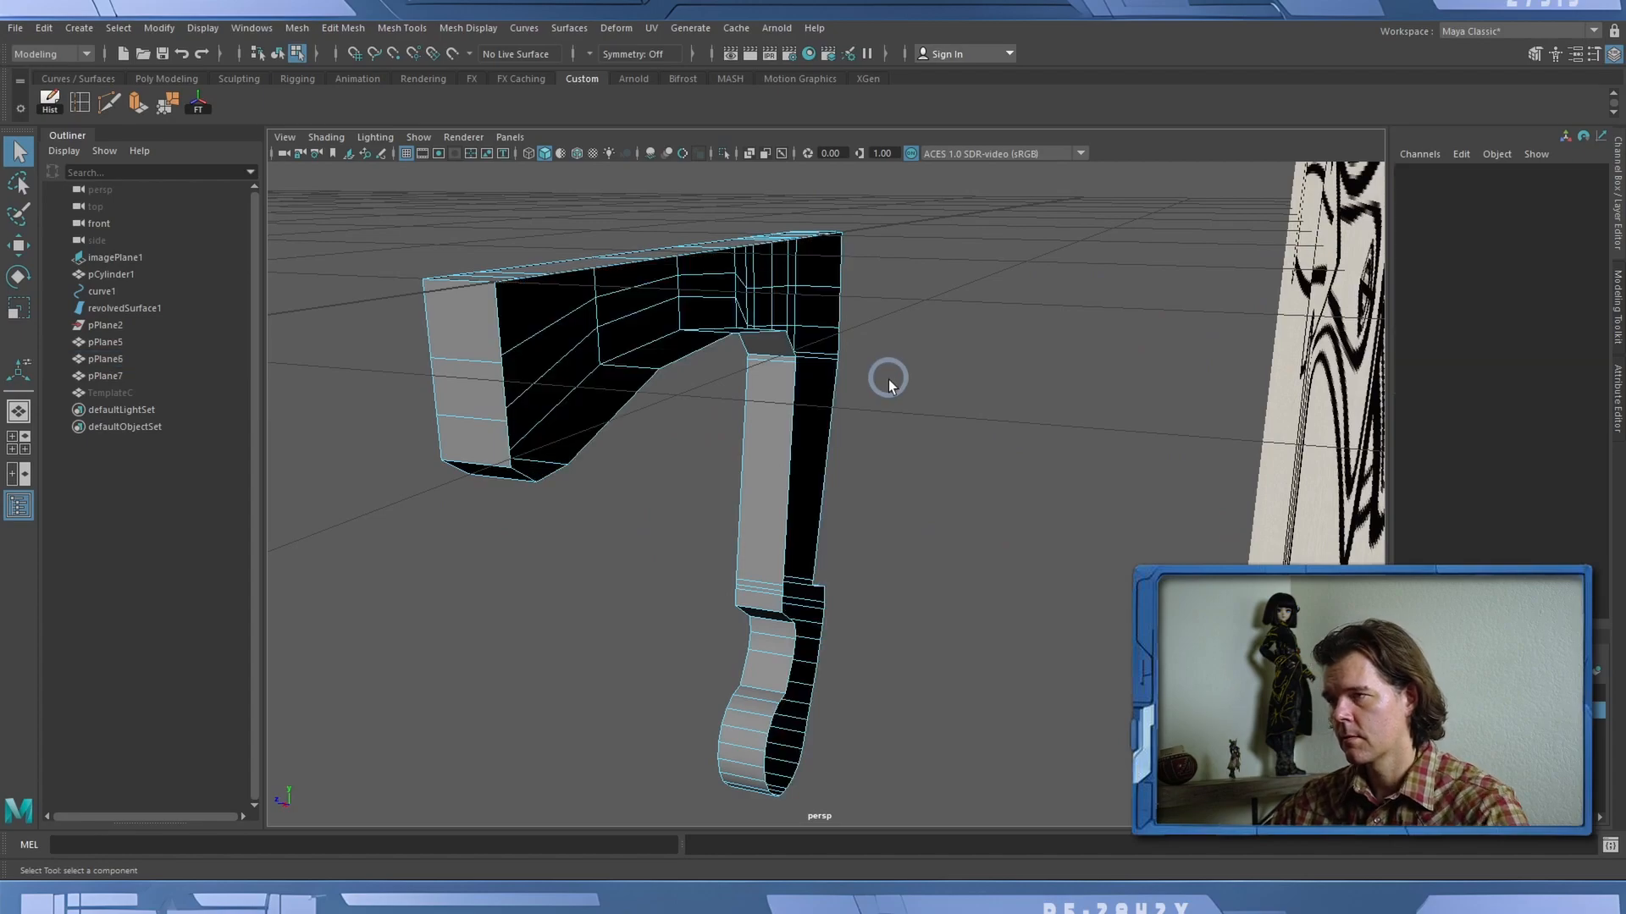
Extrude the inner front faces of the guard's rounded lower tip inward with a Local Translate Z of about -0.026.
alt+drag(508, 542, 673, 550)
alt+middle_drag(728, 676, 828, 241)
alt+right_drag(548, 424, 962, 396)
alt+middle_drag(877, 402, 981, 567)
alt+drag(981, 566, 838, 424)
click(581, 363)
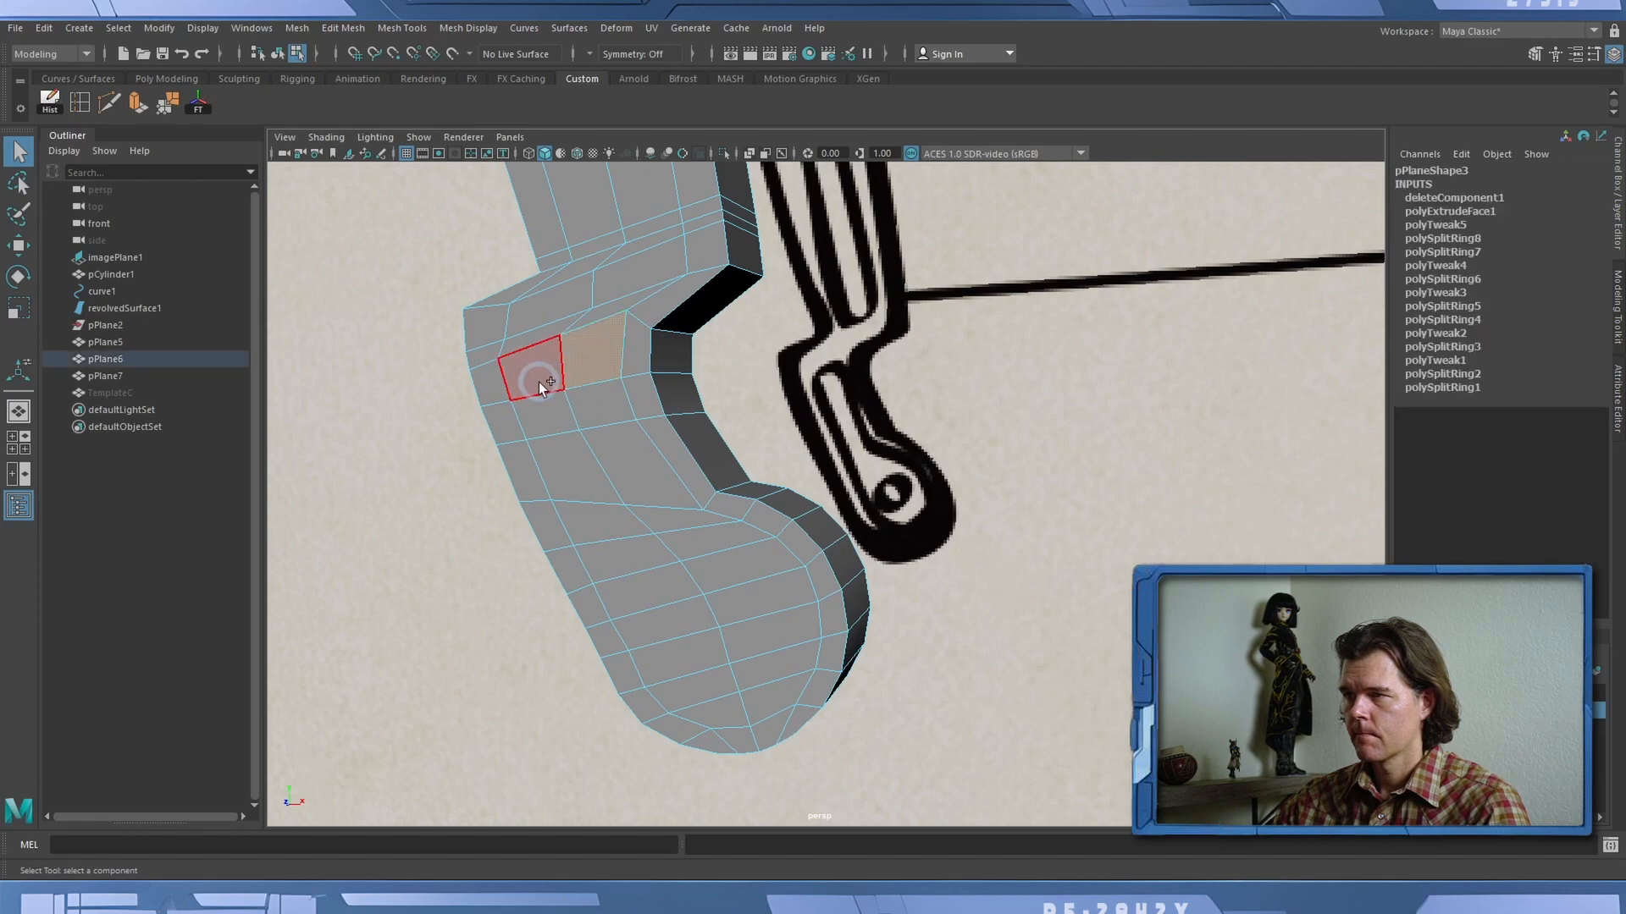
shift+click(539, 382)
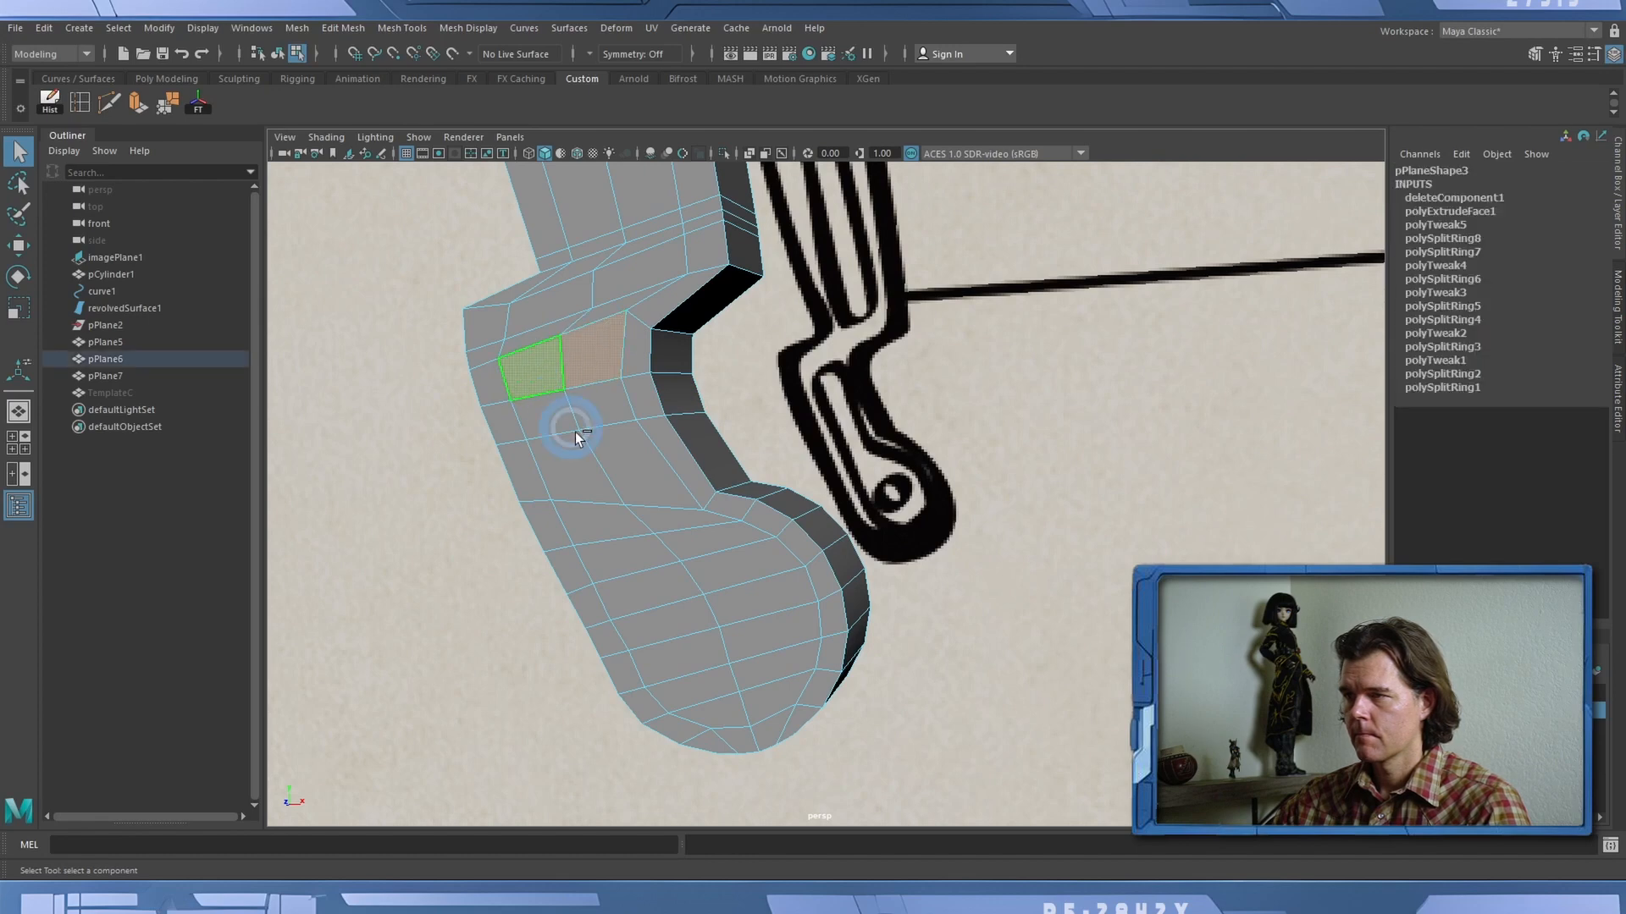
shift+double_click(727, 708)
shift+double_click(776, 678)
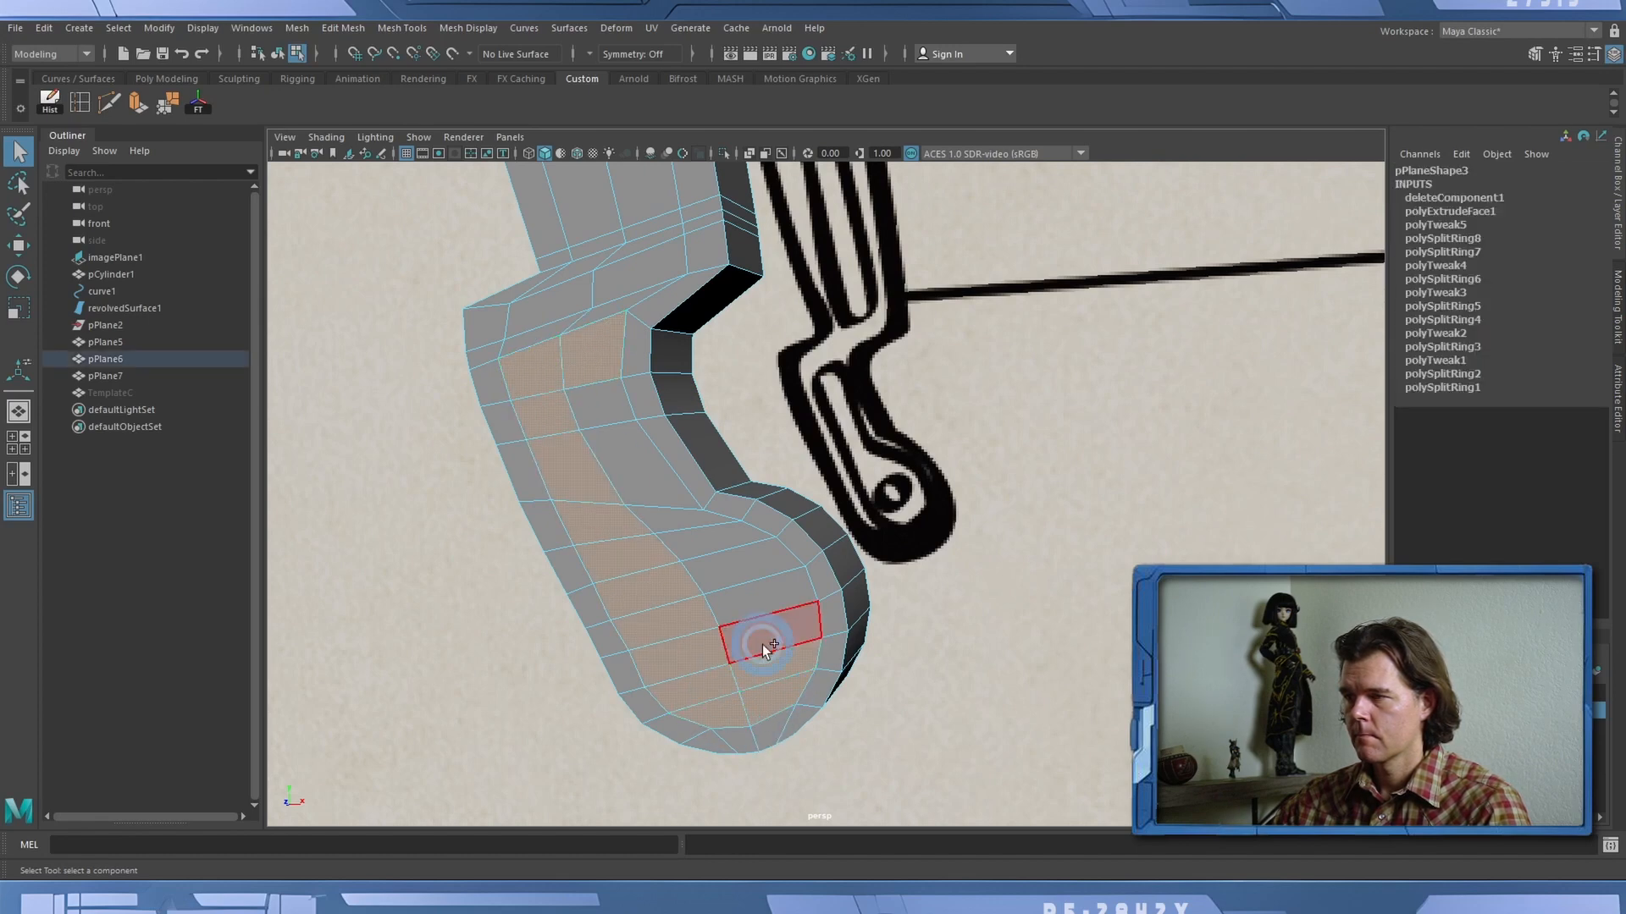
shift+click(657, 462)
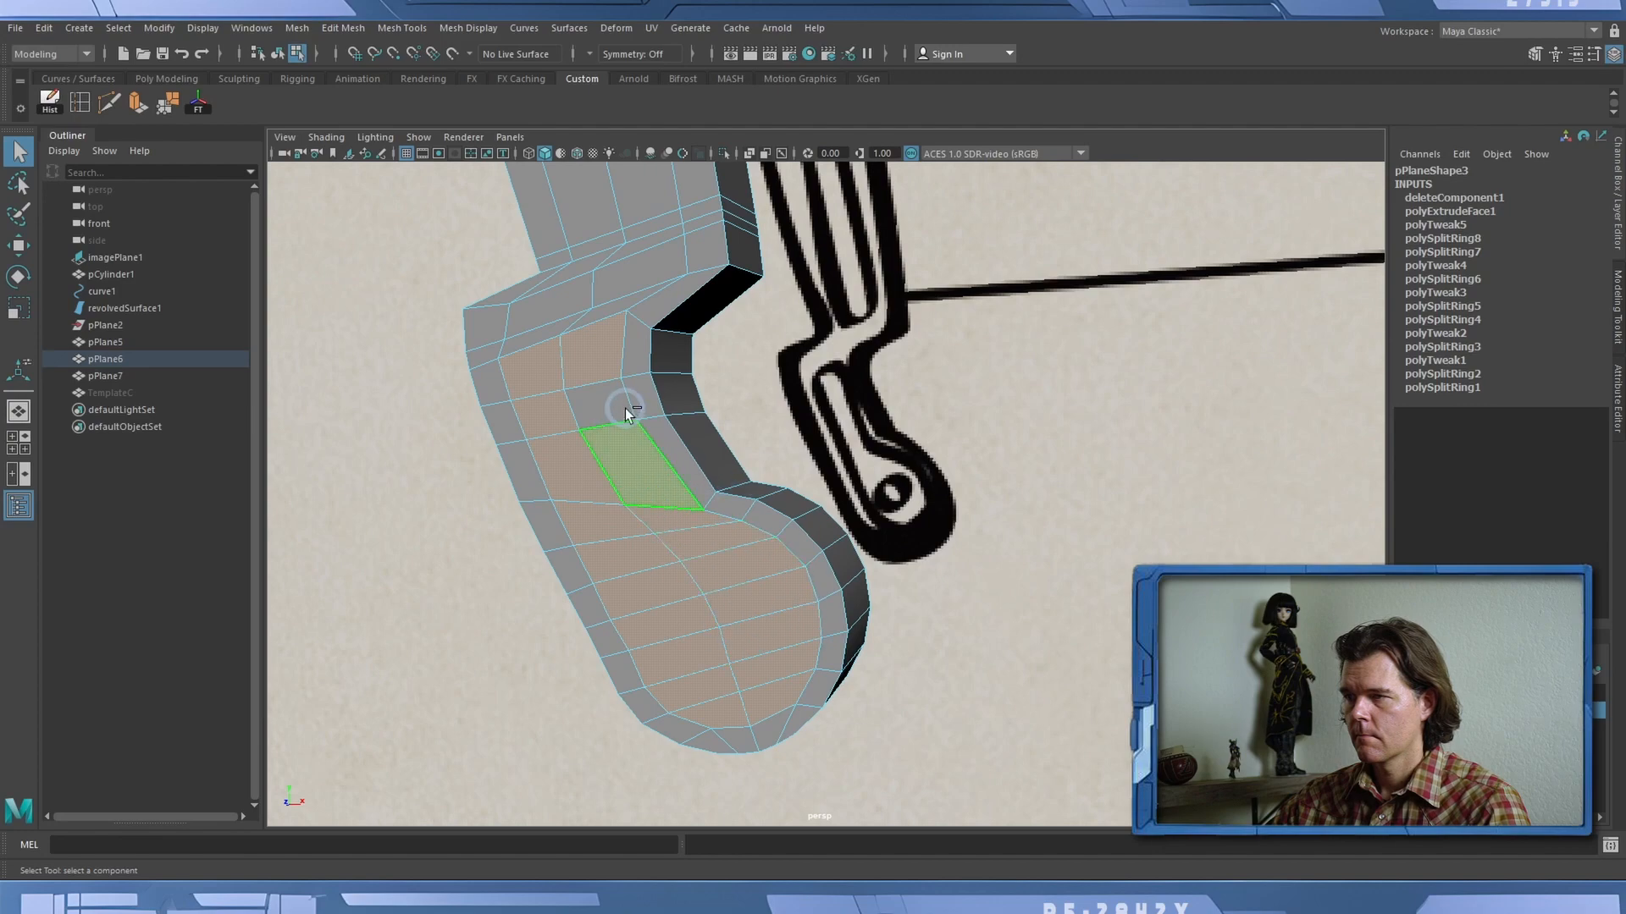
alt+drag(813, 525, 664, 555)
key(ctrl+e)
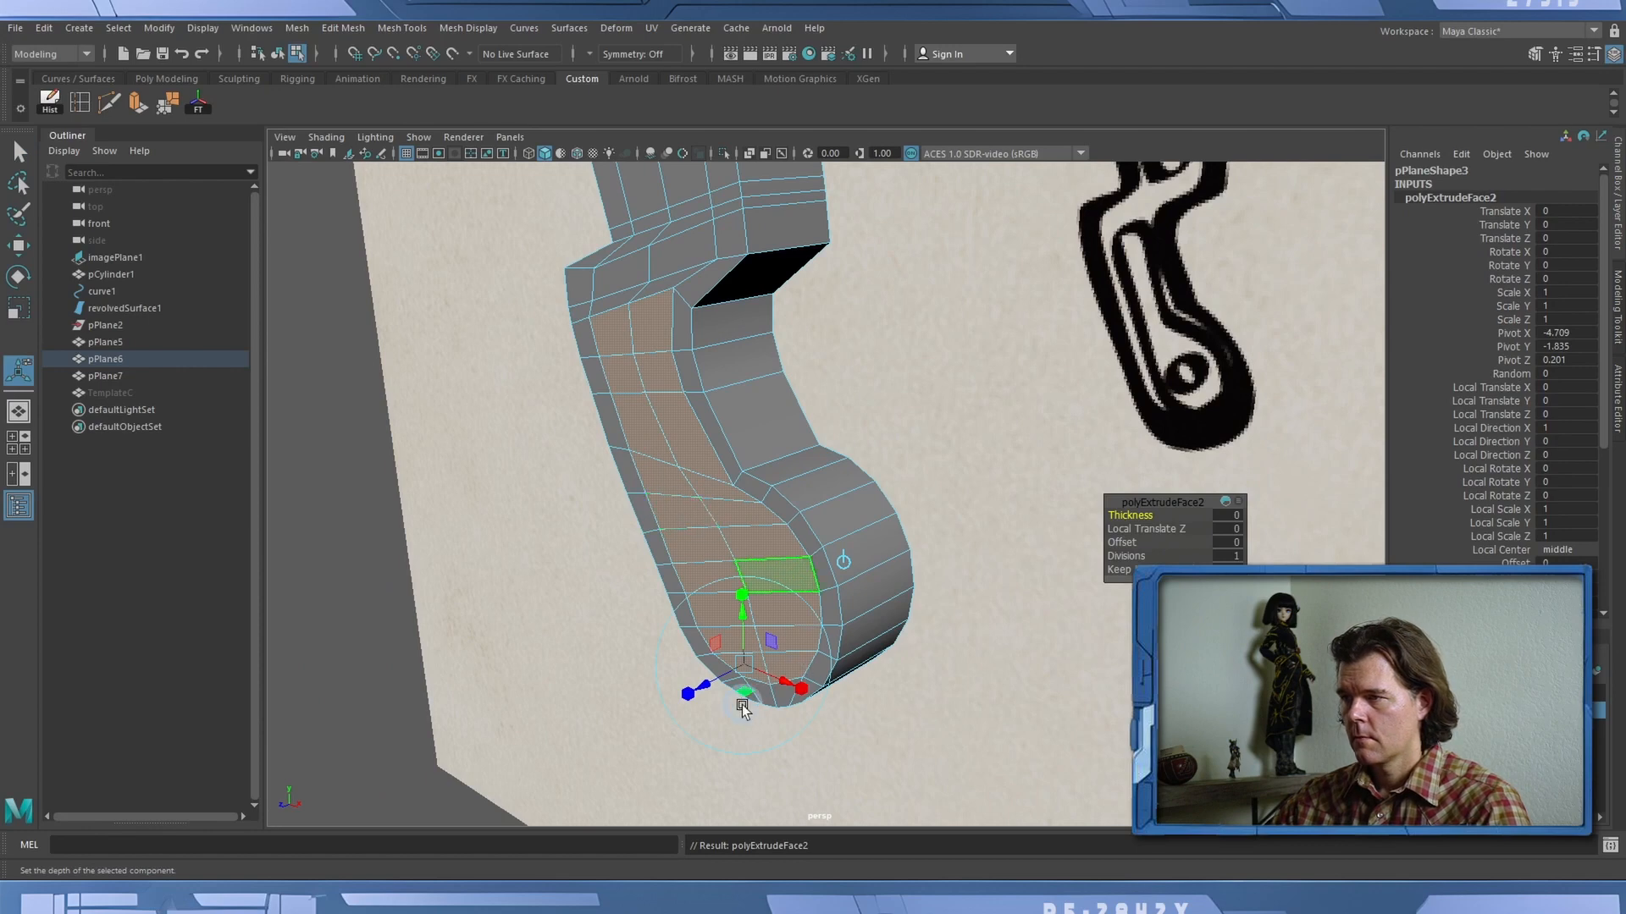
drag(699, 691, 715, 687)
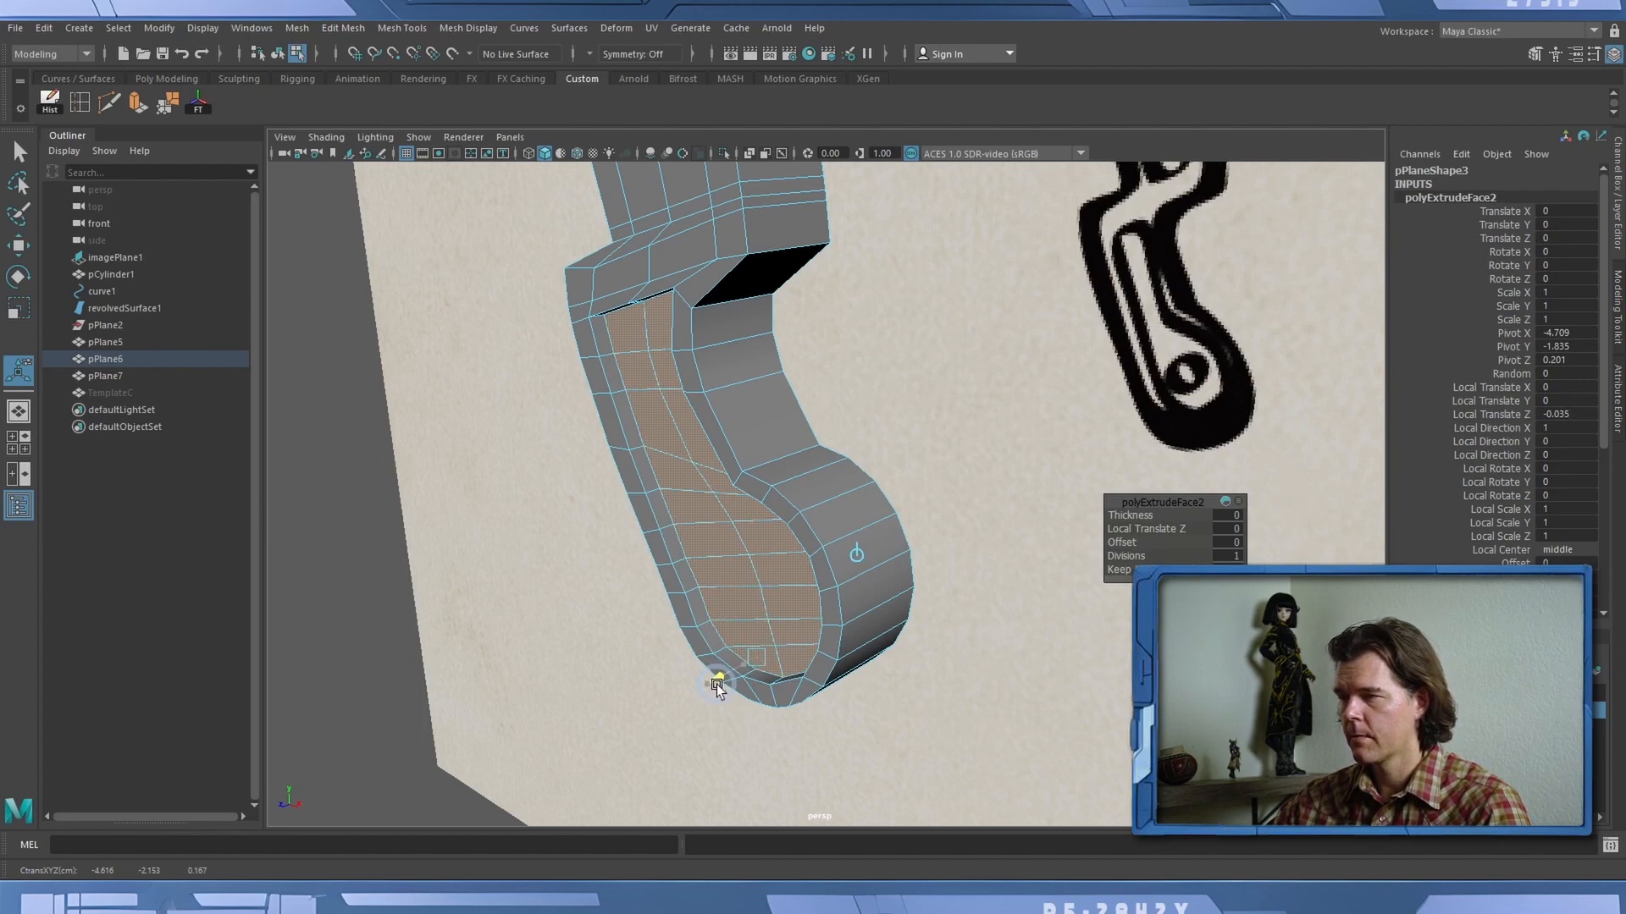
drag(717, 687, 716, 687)
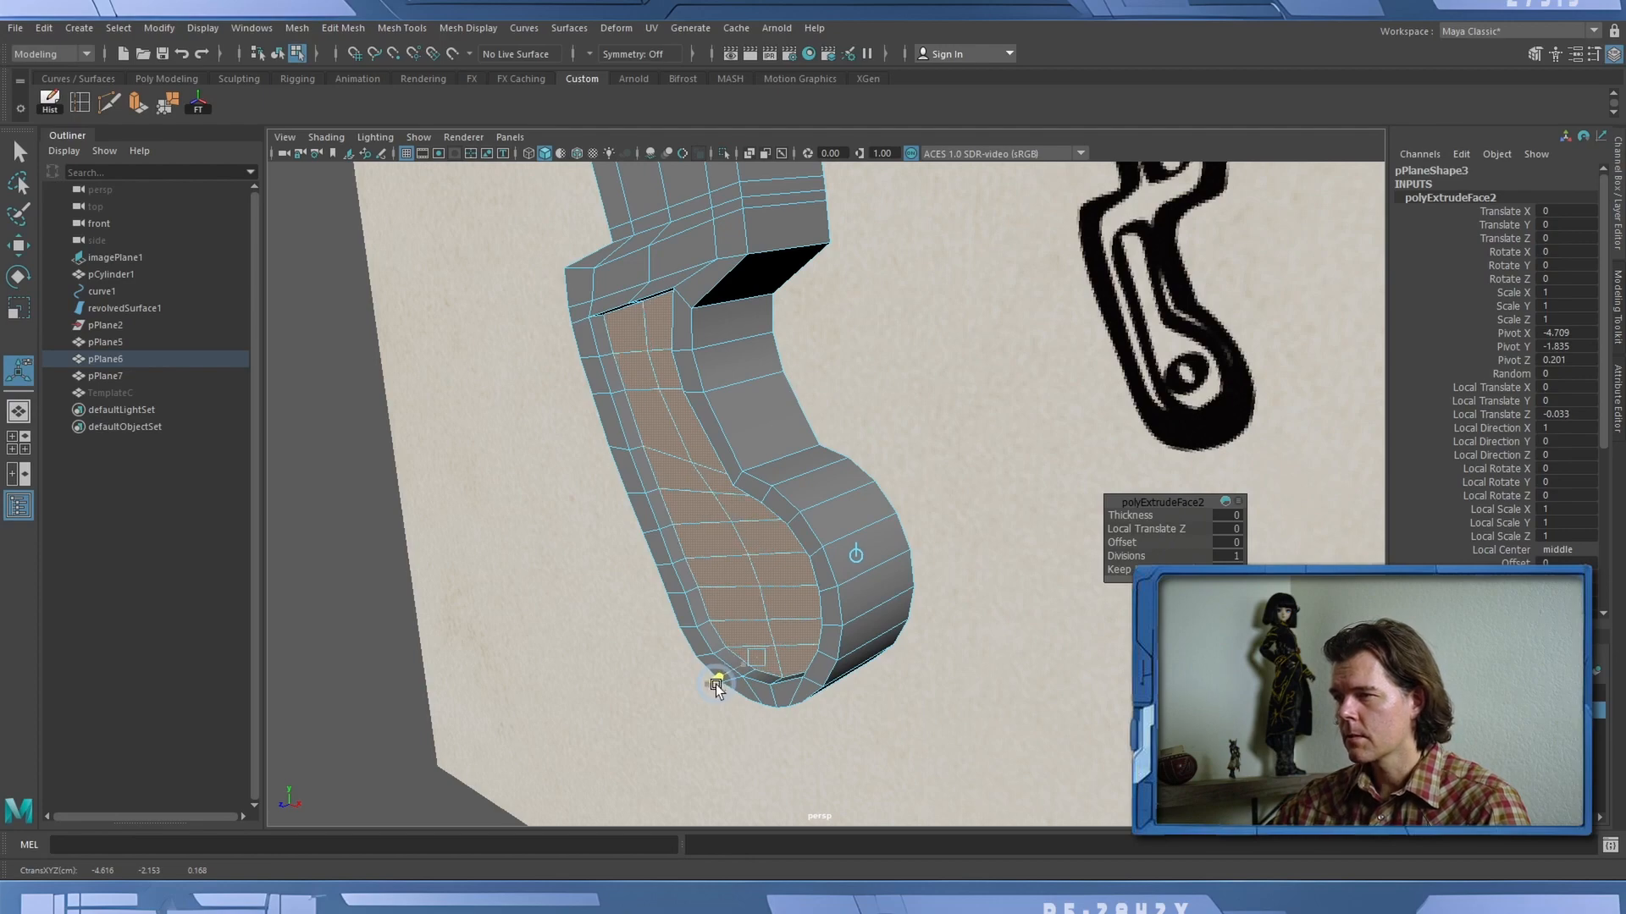
alt+drag(910, 654, 741, 635)
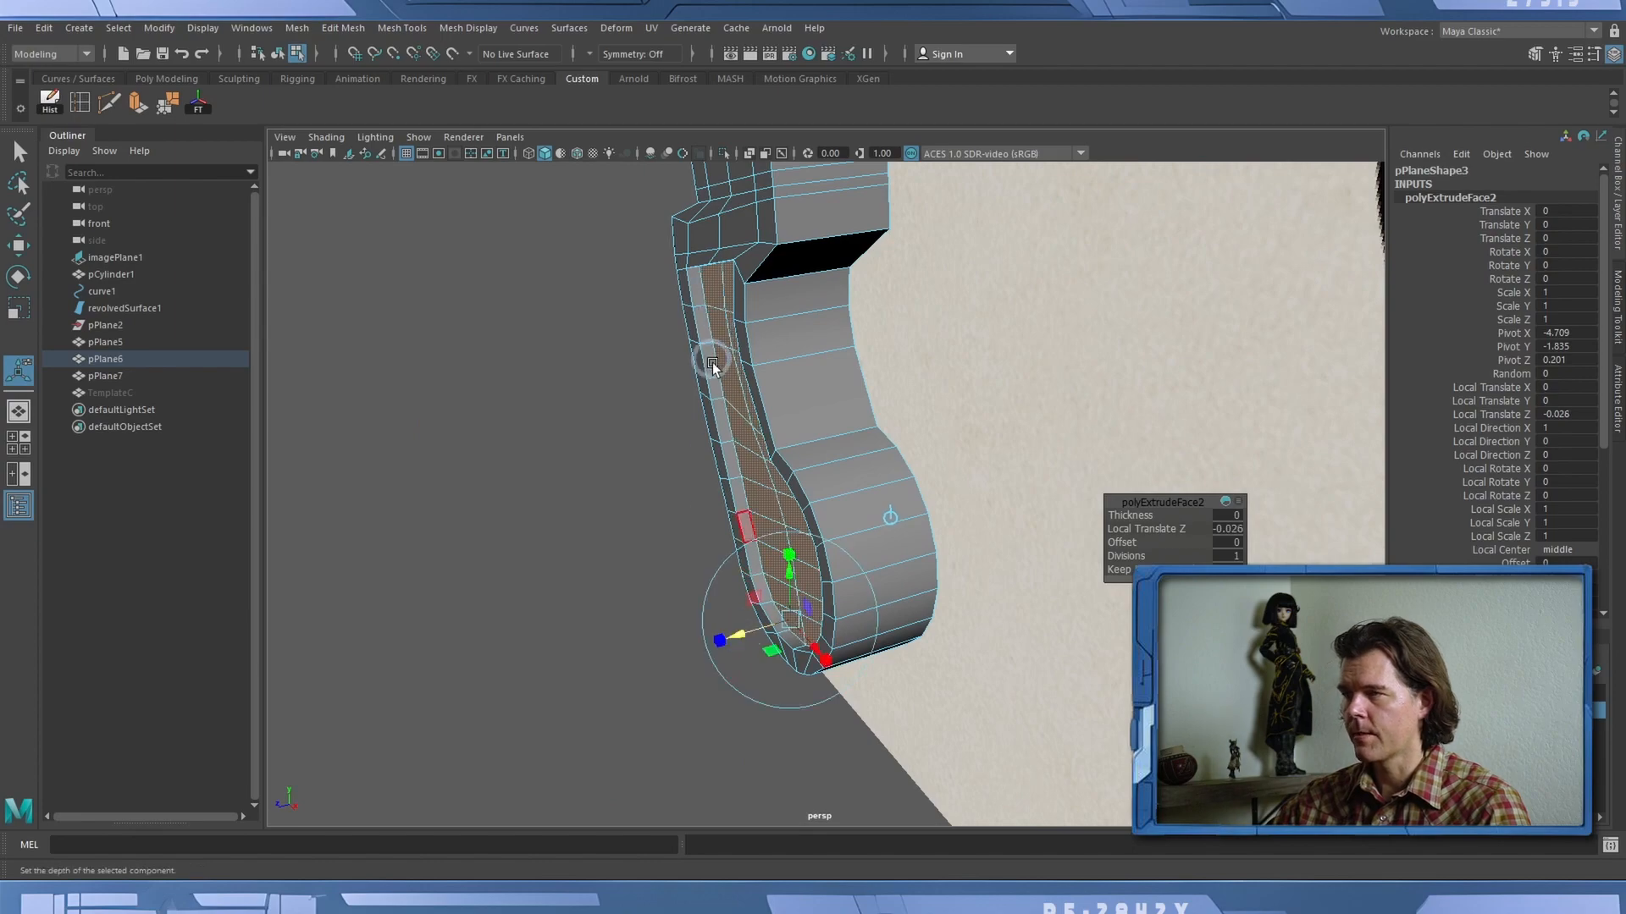
alt+middle_drag(709, 355, 712, 612)
alt+drag(646, 534, 878, 519)
alt+right_drag(878, 519, 654, 488)
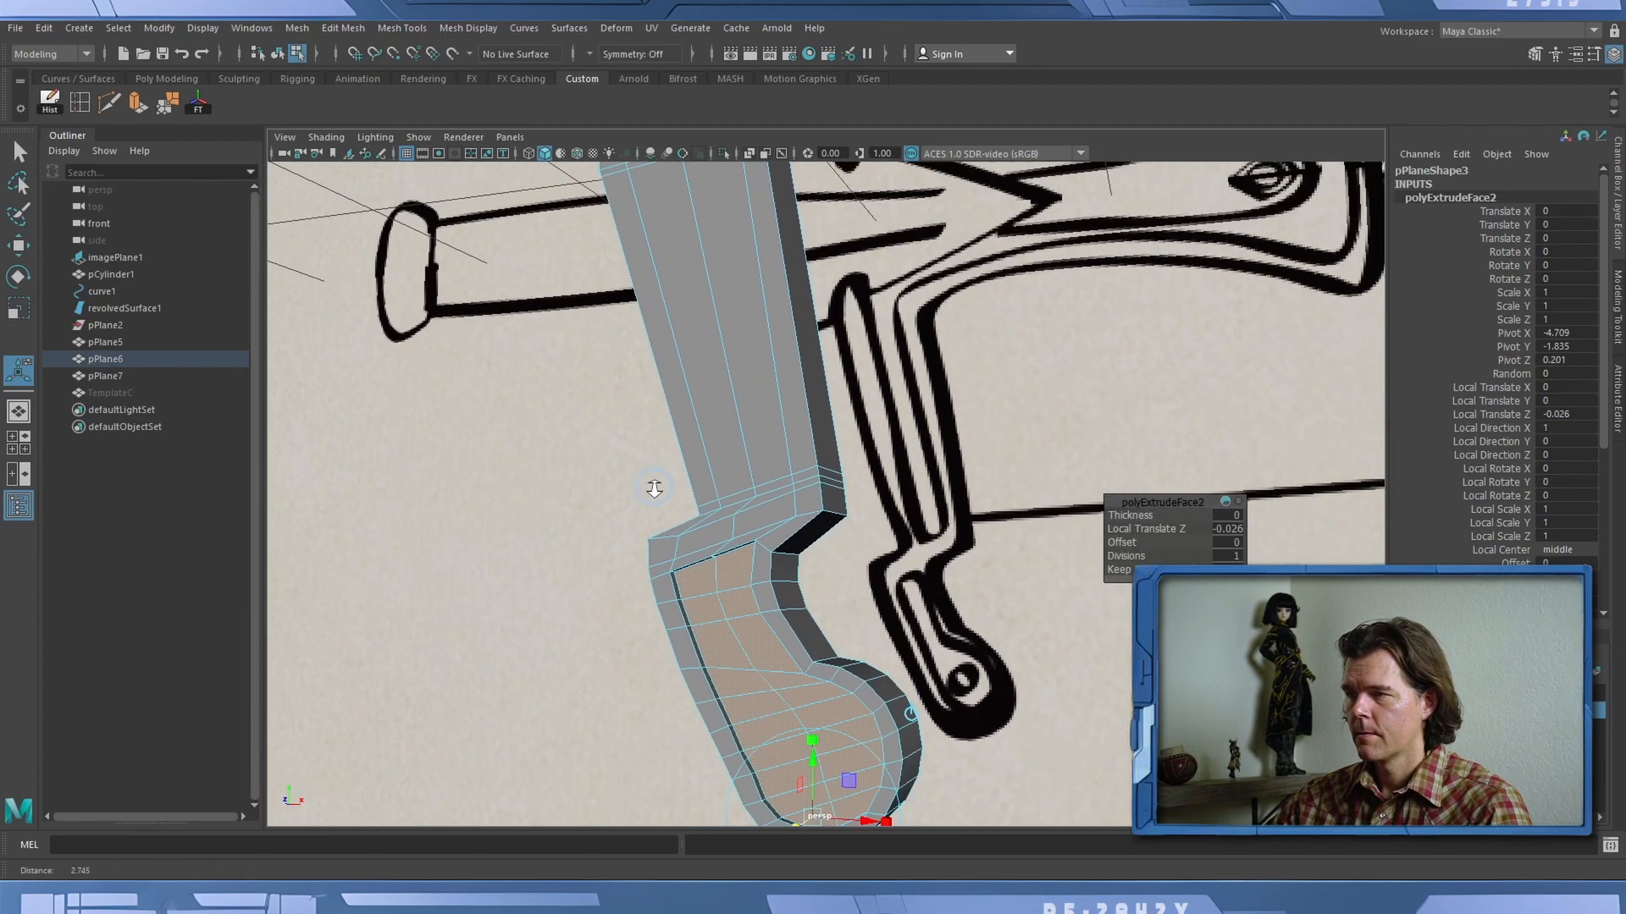
alt+drag(654, 489, 807, 532)
click(748, 424)
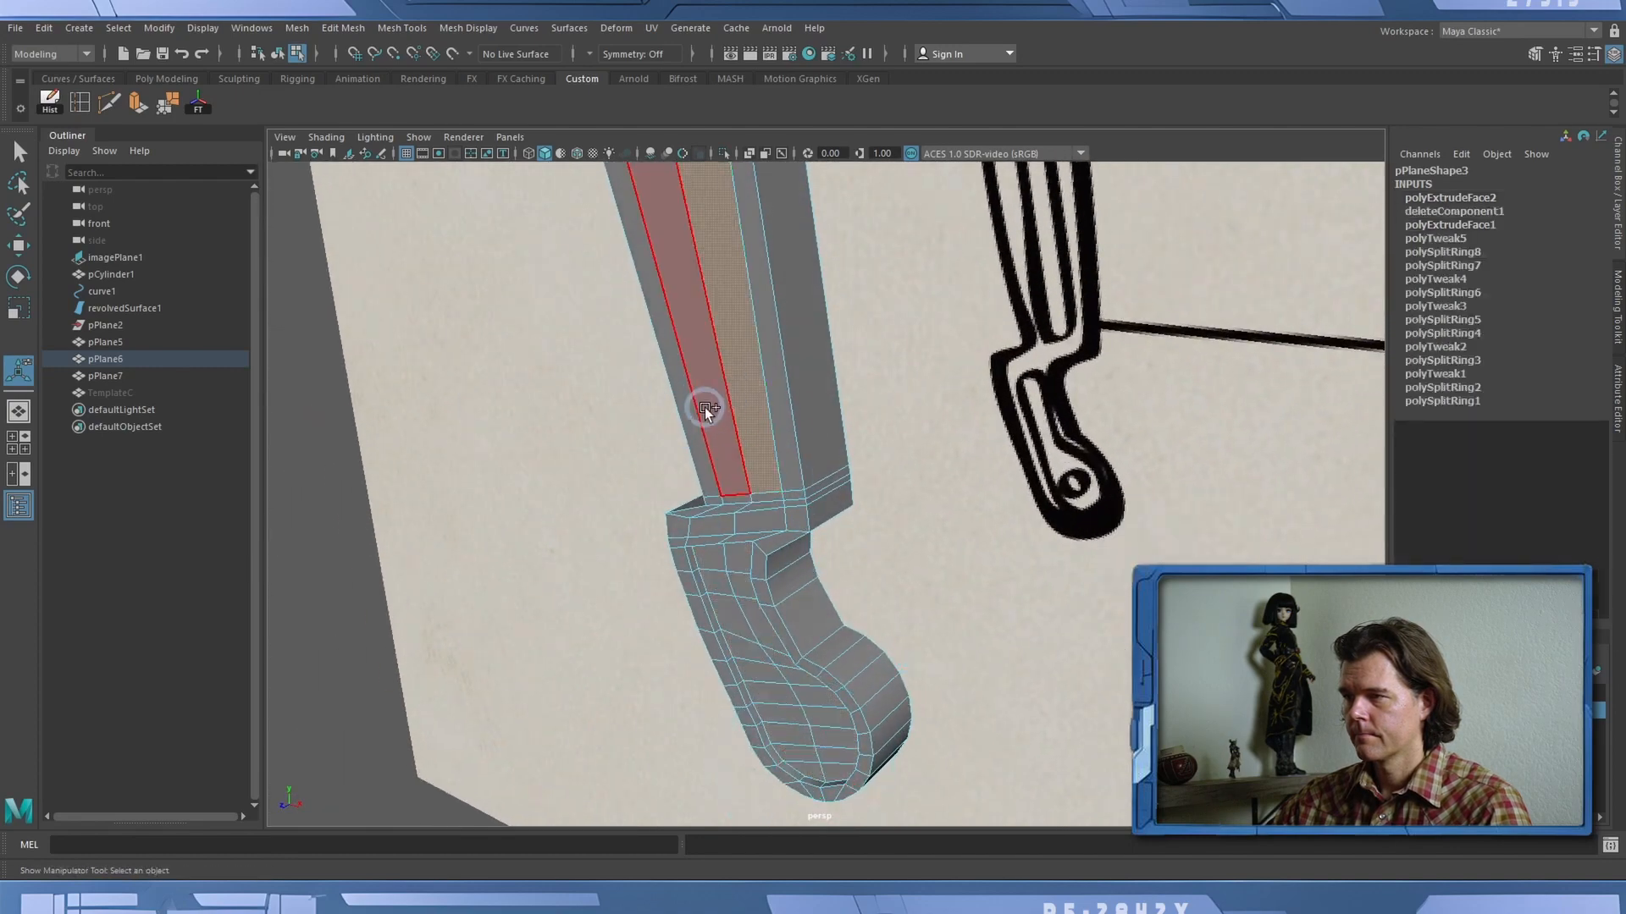
shift+click(708, 414)
alt+middle_drag(711, 415, 752, 787)
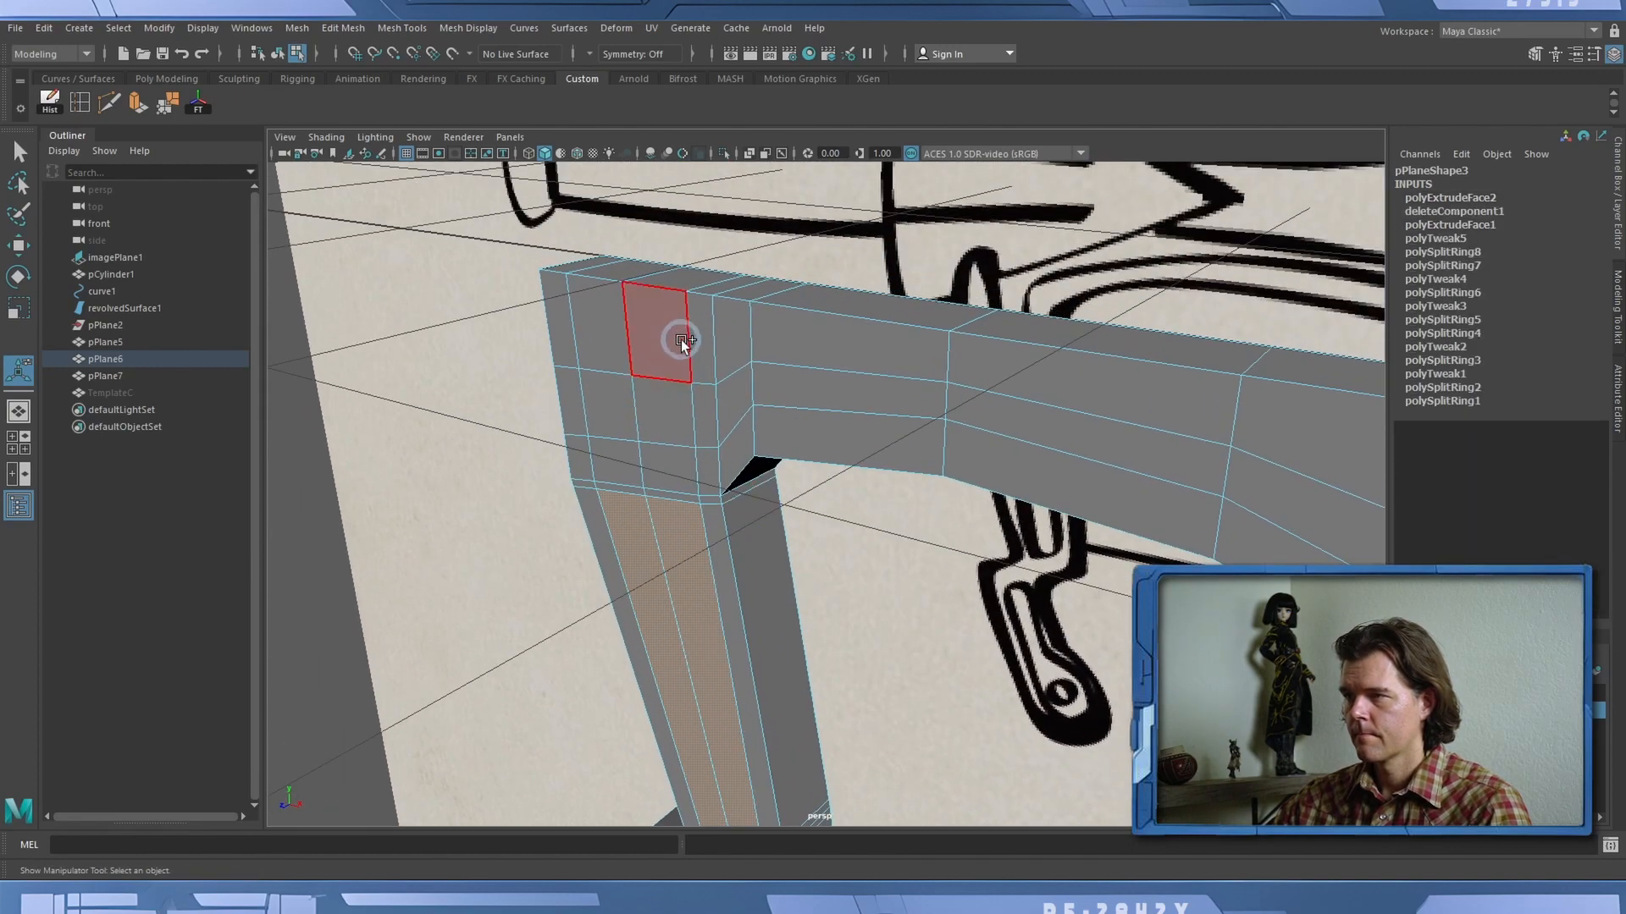
Delete the strip of faces running along the upper side of the hand guard.
alt+drag(508, 429, 796, 457)
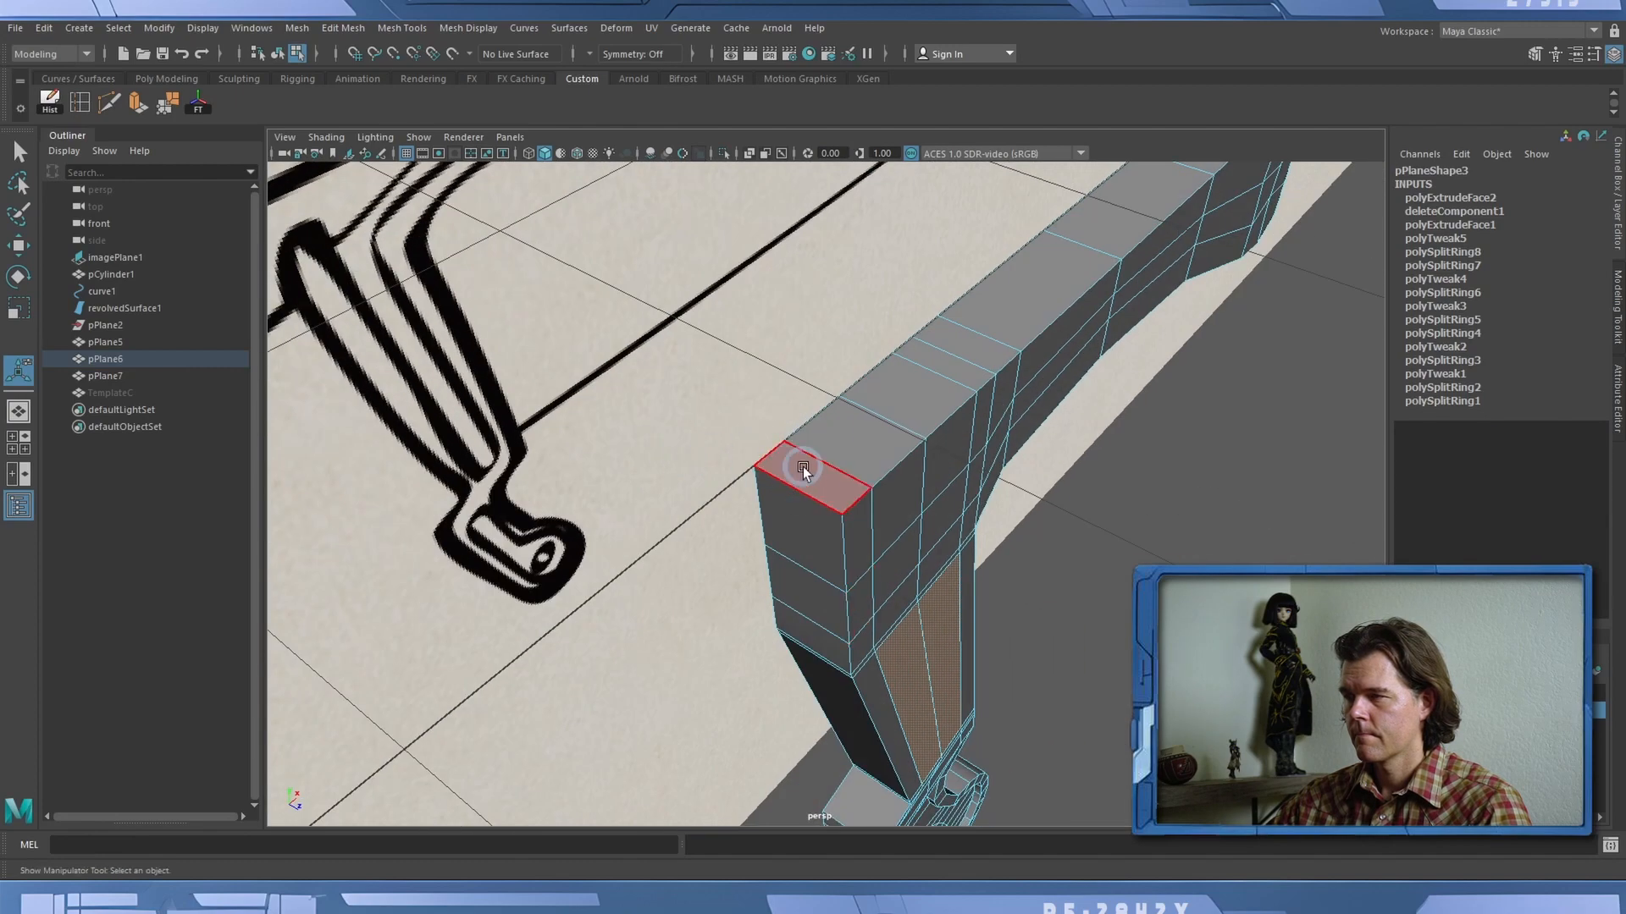
click(802, 471)
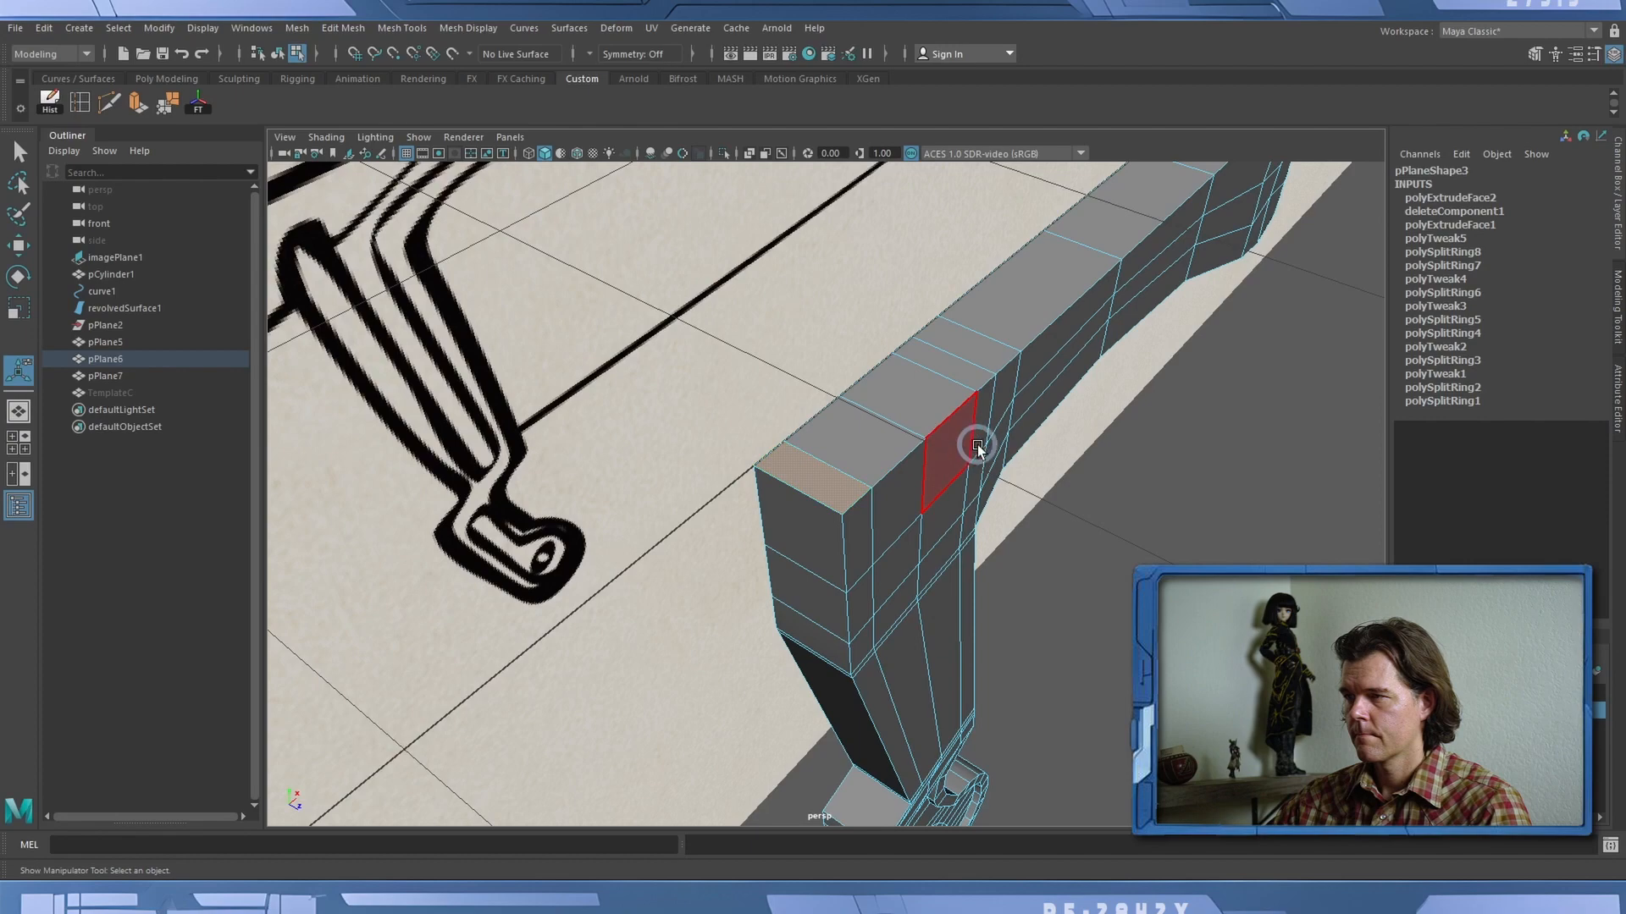
alt+drag(978, 449, 1117, 207)
shift+double_click(1090, 216)
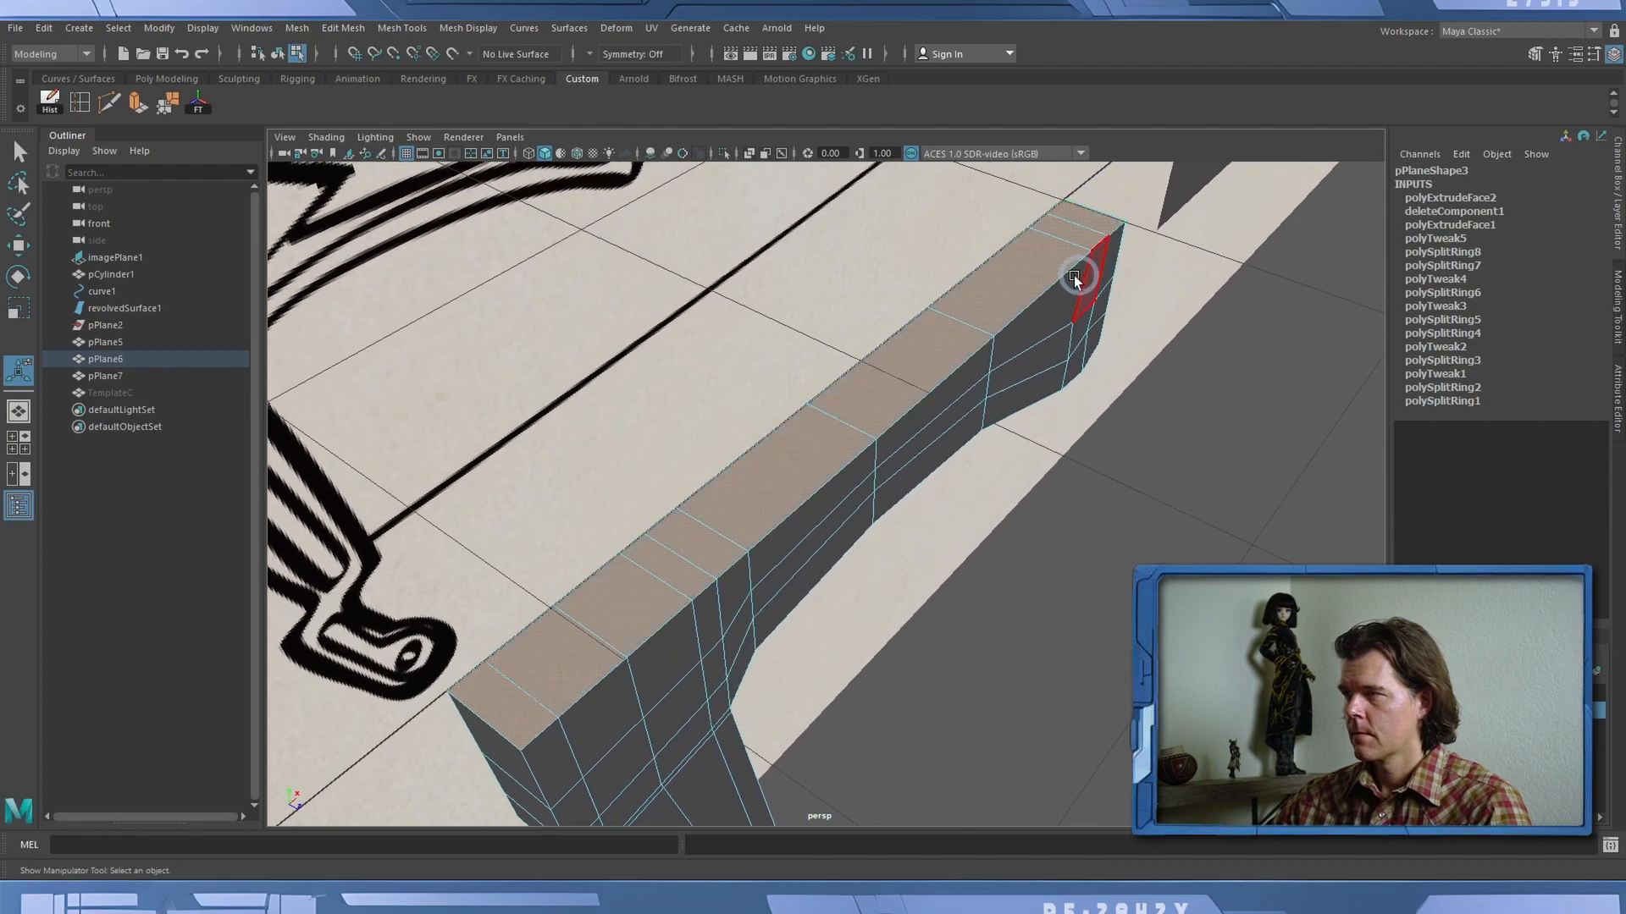
alt+drag(1150, 498, 766, 483)
key(Delete)
Extrude the two middle columns of front faces on the guard's vertical shaft inward with a Local Translate Z of about -0.015.
click(701, 640)
alt+middle_drag(734, 508, 730, 566)
shift+click(713, 559)
shift+click(675, 258)
shift+double_click(674, 258)
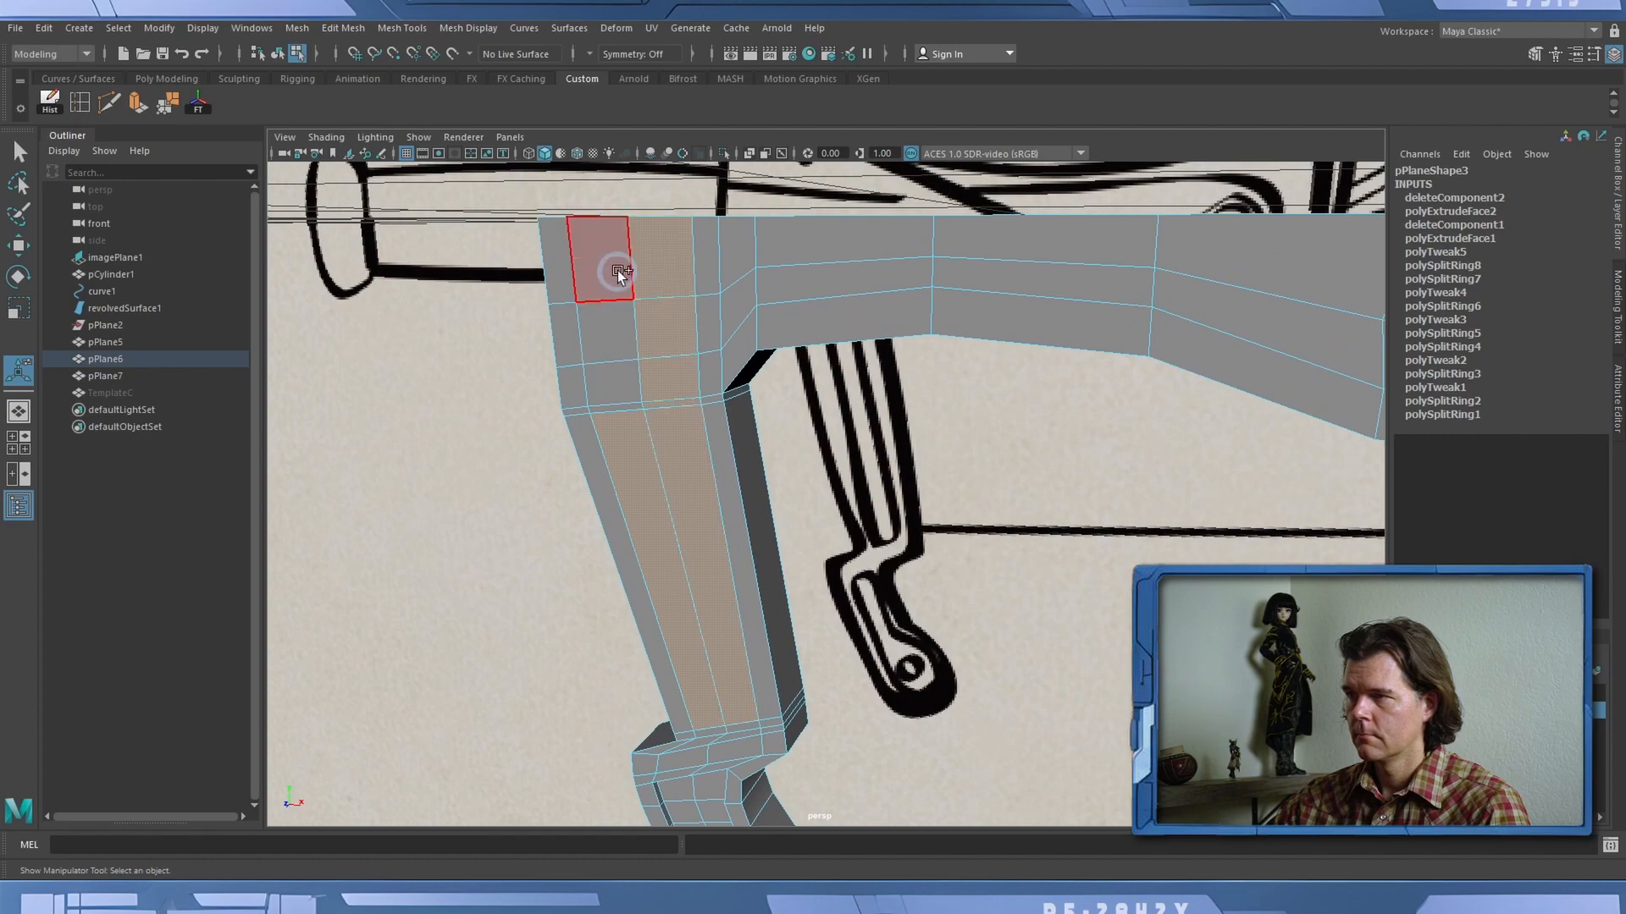
shift+click(617, 270)
shift+click(617, 342)
shift+click(631, 391)
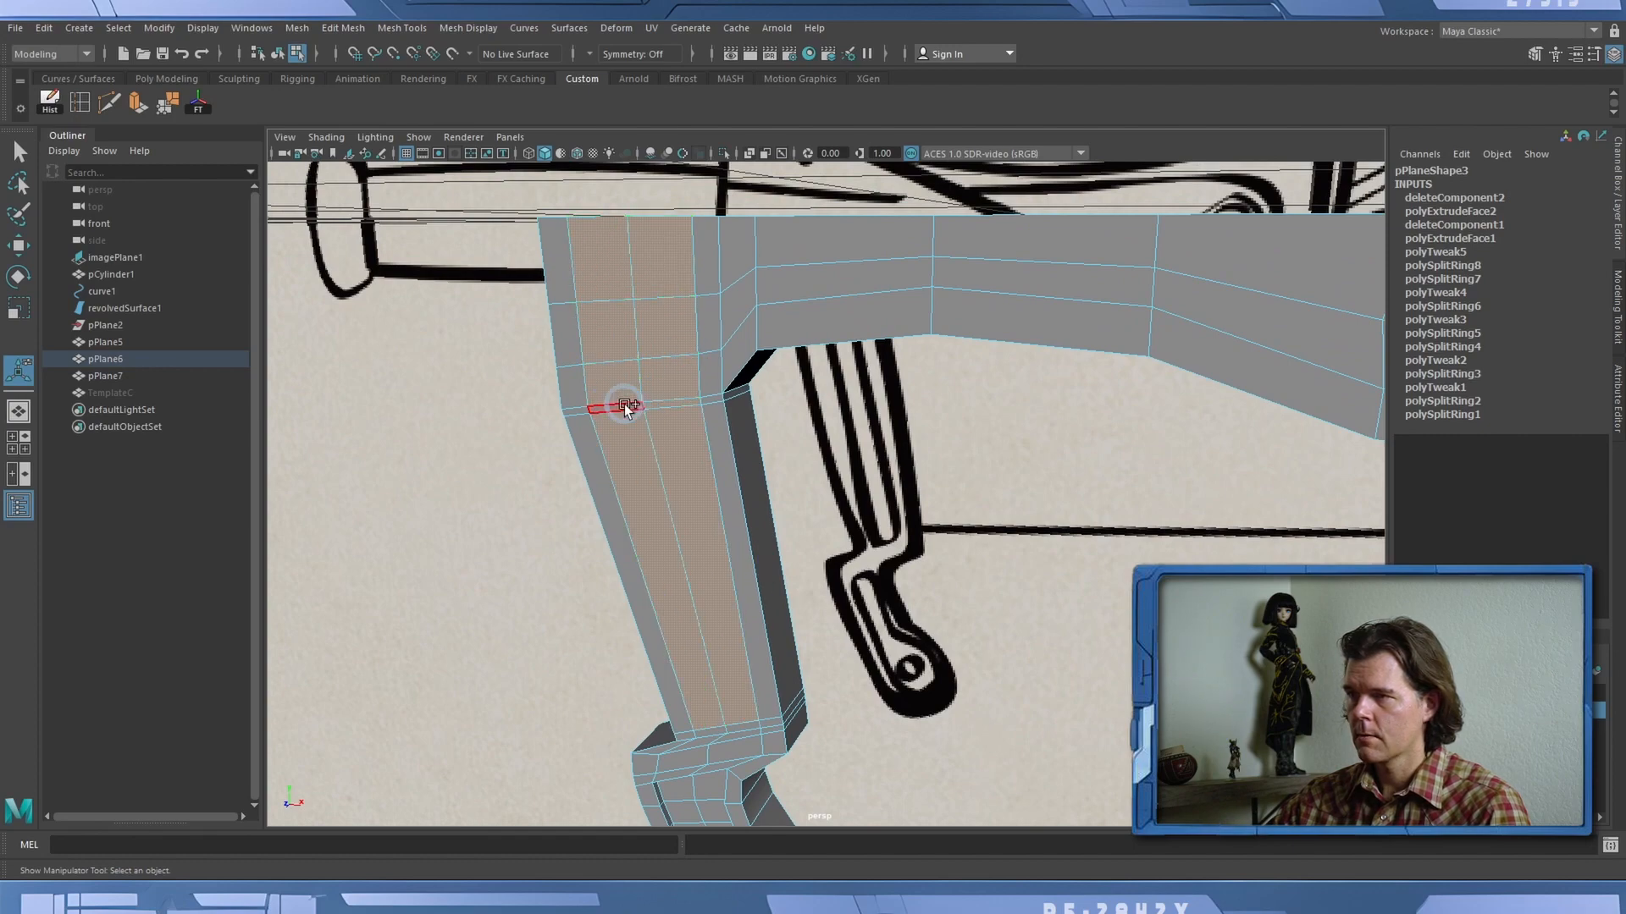
alt+drag(799, 497, 838, 482)
key(ctrl+e)
drag(757, 684, 737, 678)
Deepen the shaft recess to a Local Translate Z of about -0.026 in the wireframe top view, level with the tip's recess.
click(510, 138)
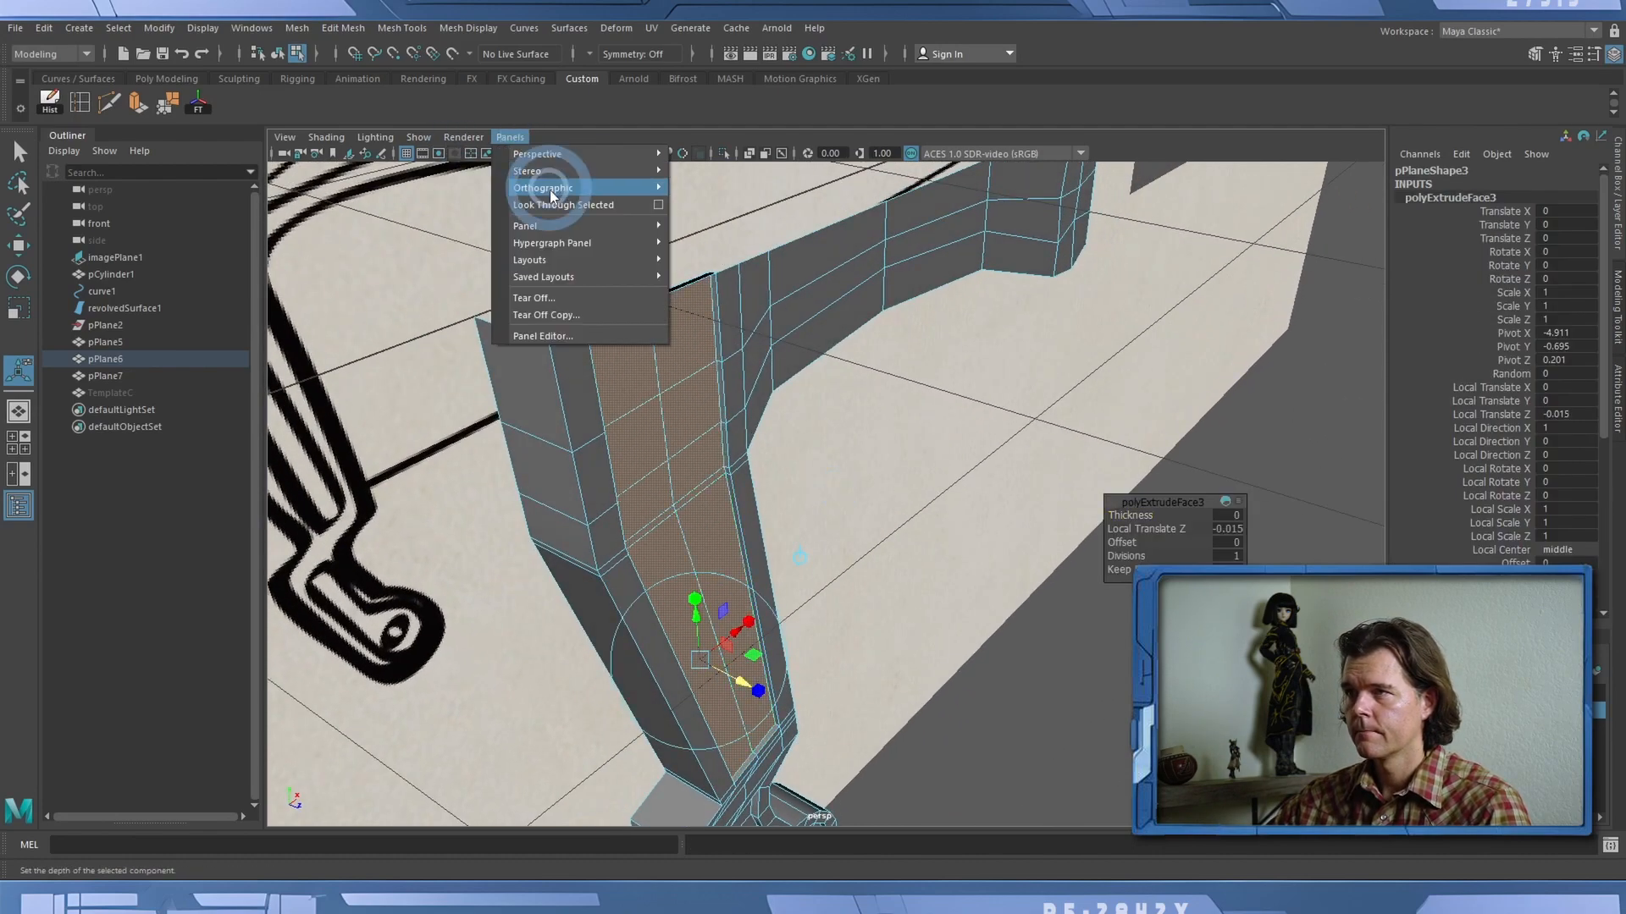
click(726, 216)
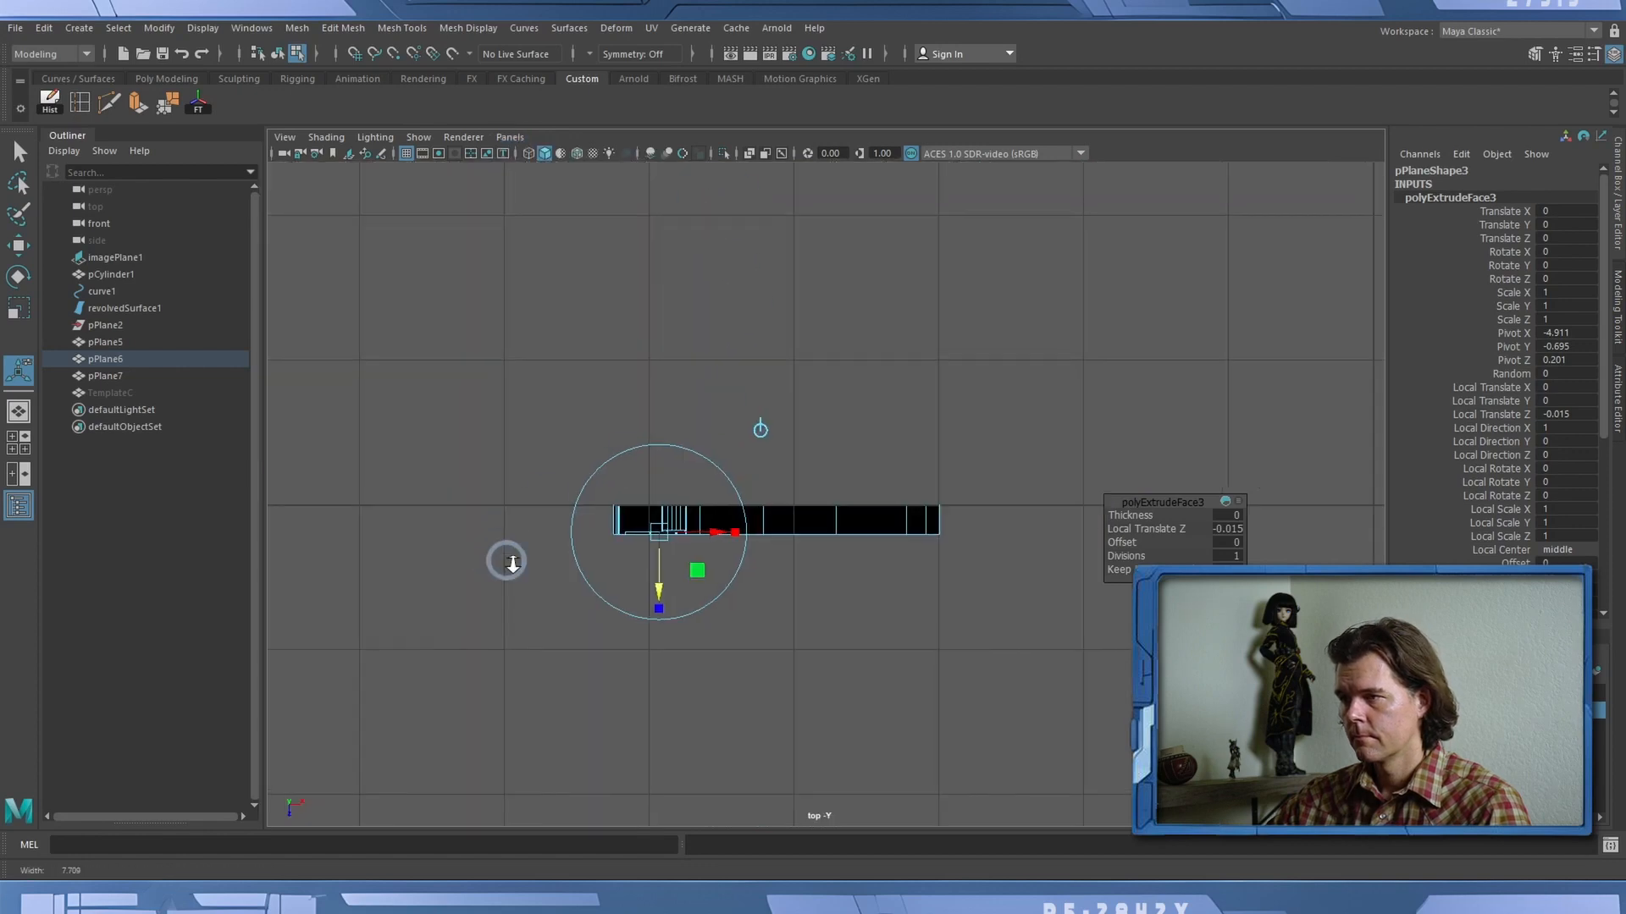
alt+right_drag(504, 563, 1044, 556)
alt+middle_drag(512, 486, 890, 399)
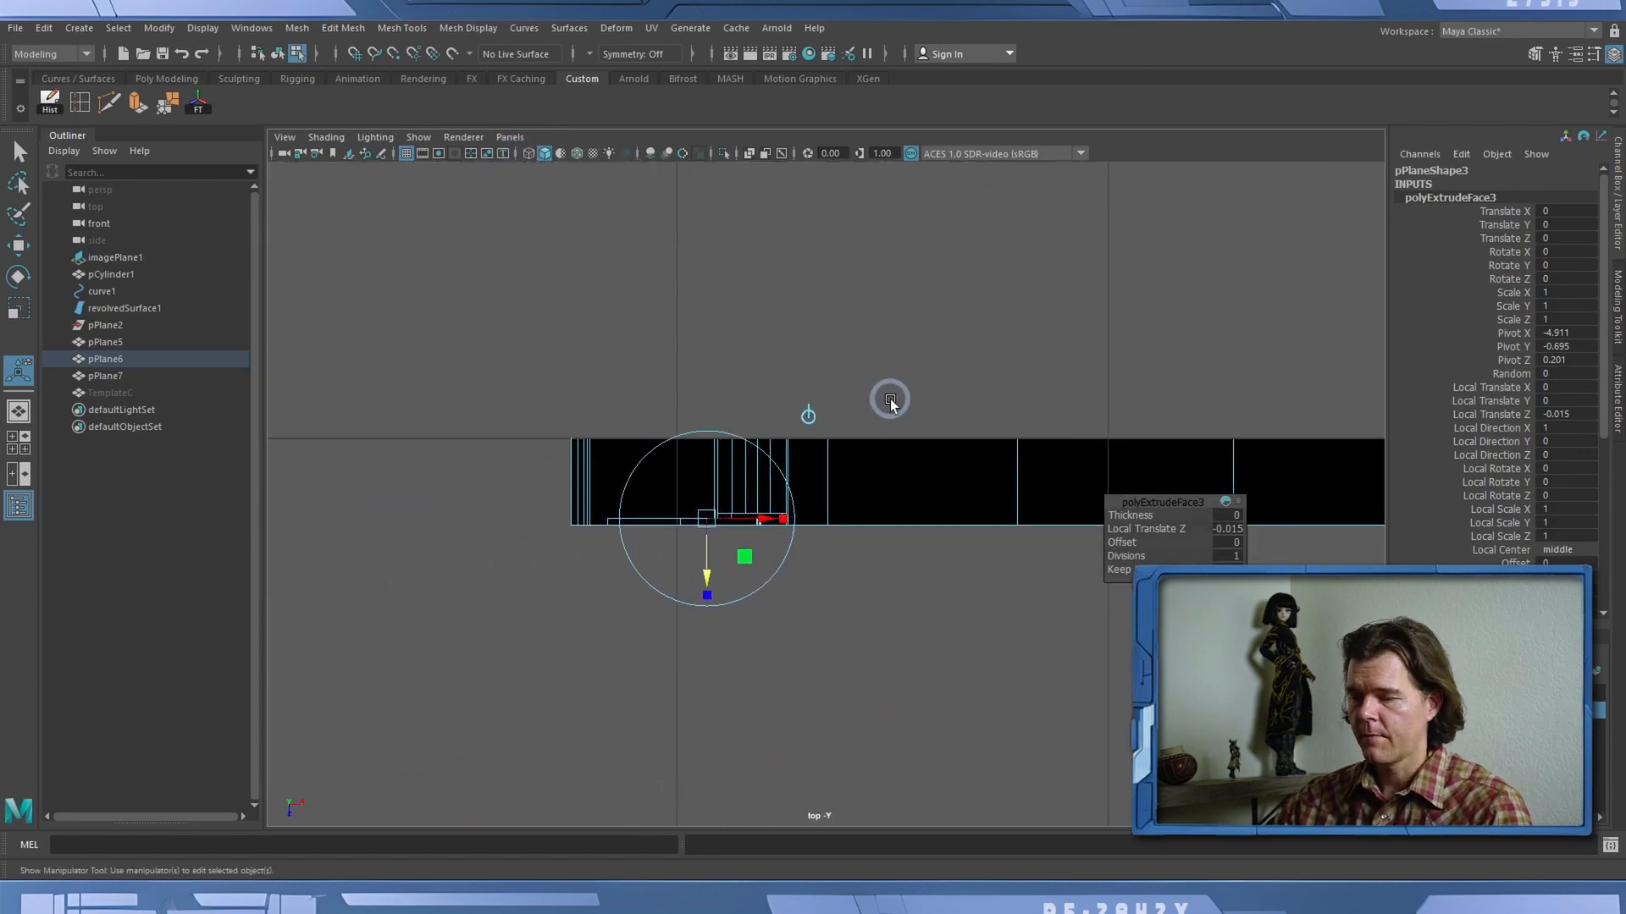
key(4)
alt+right_drag(519, 527, 1019, 551)
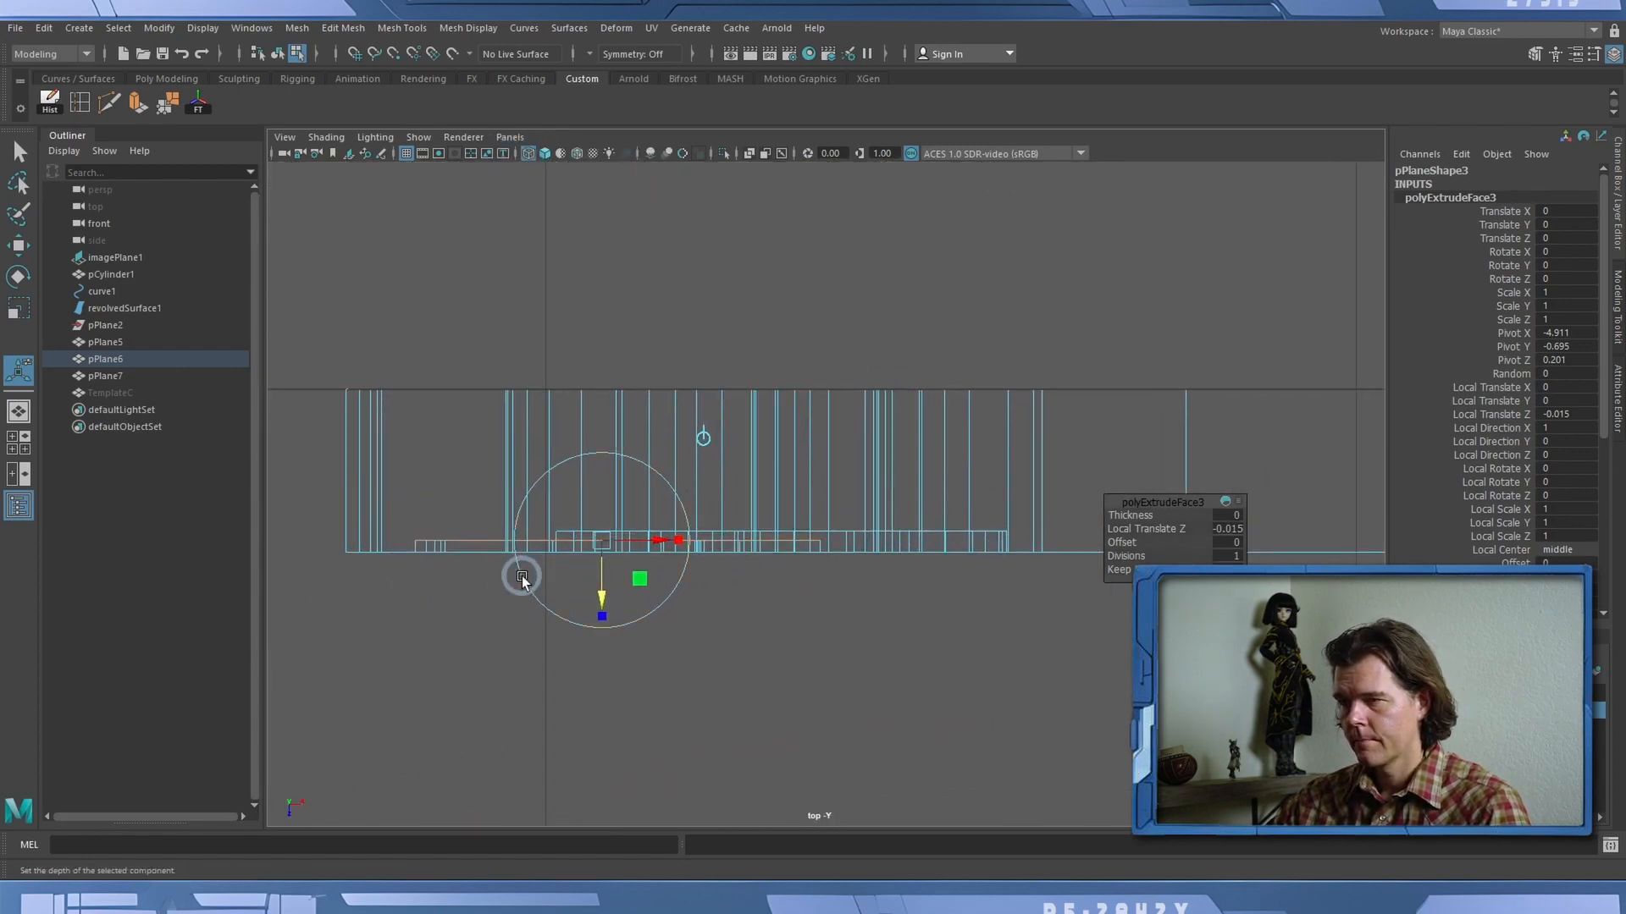
drag(599, 588, 591, 517)
Return to the shaded perspective view, examine the recessed shaft and clear the face selection.
click(509, 137)
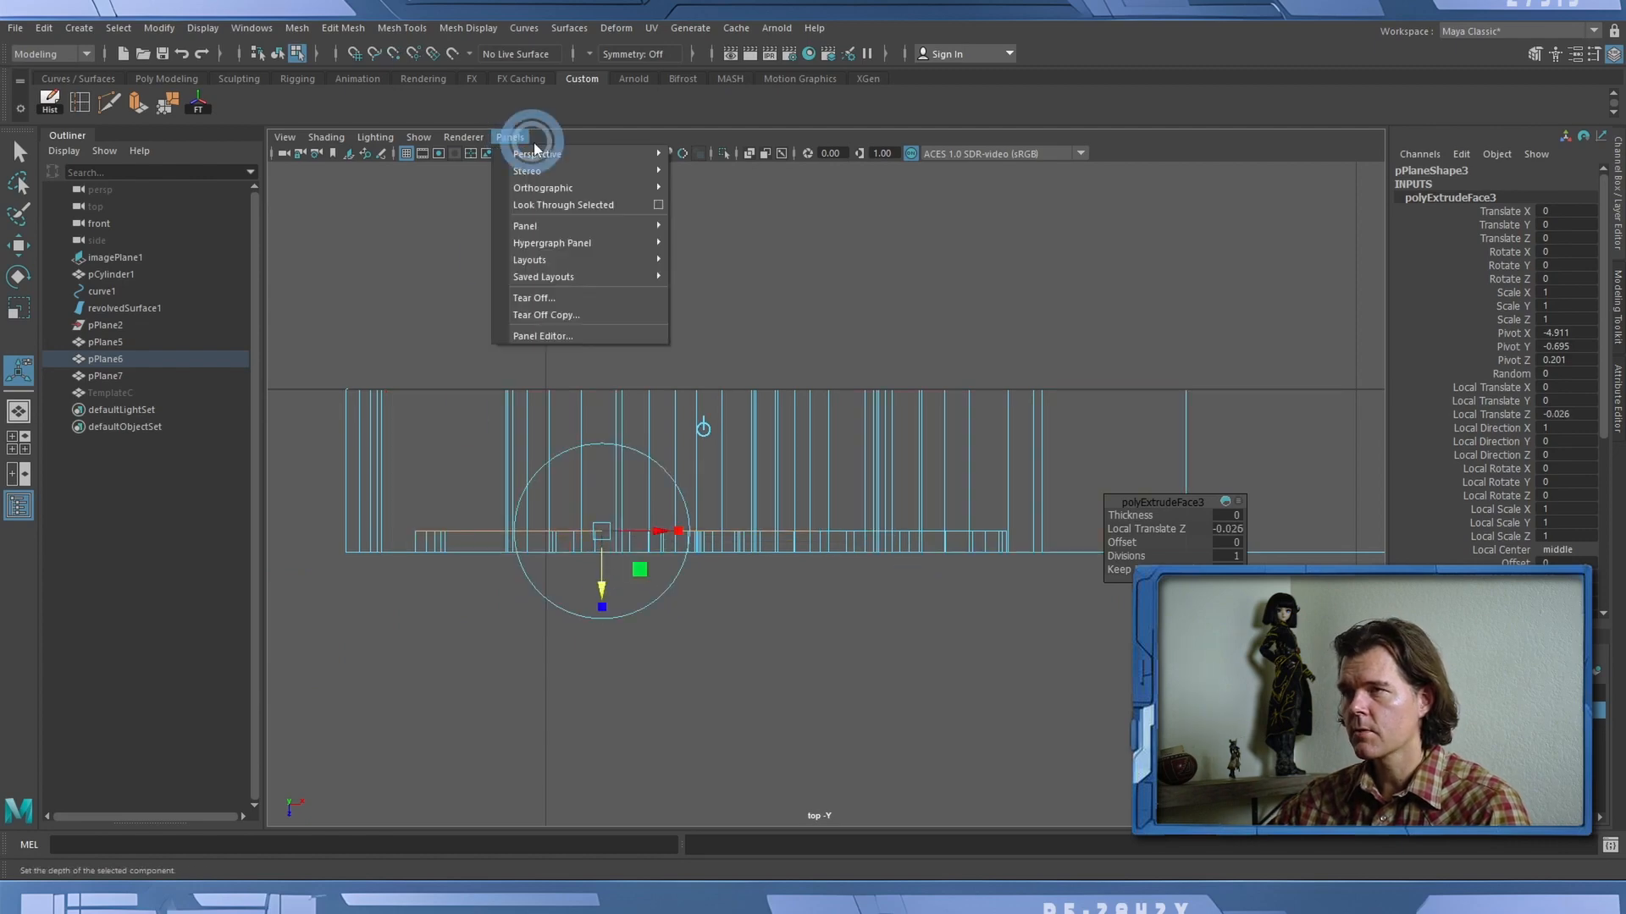
mouse_move(536, 152)
click(713, 159)
alt+right_drag(932, 460, 795, 461)
key(5)
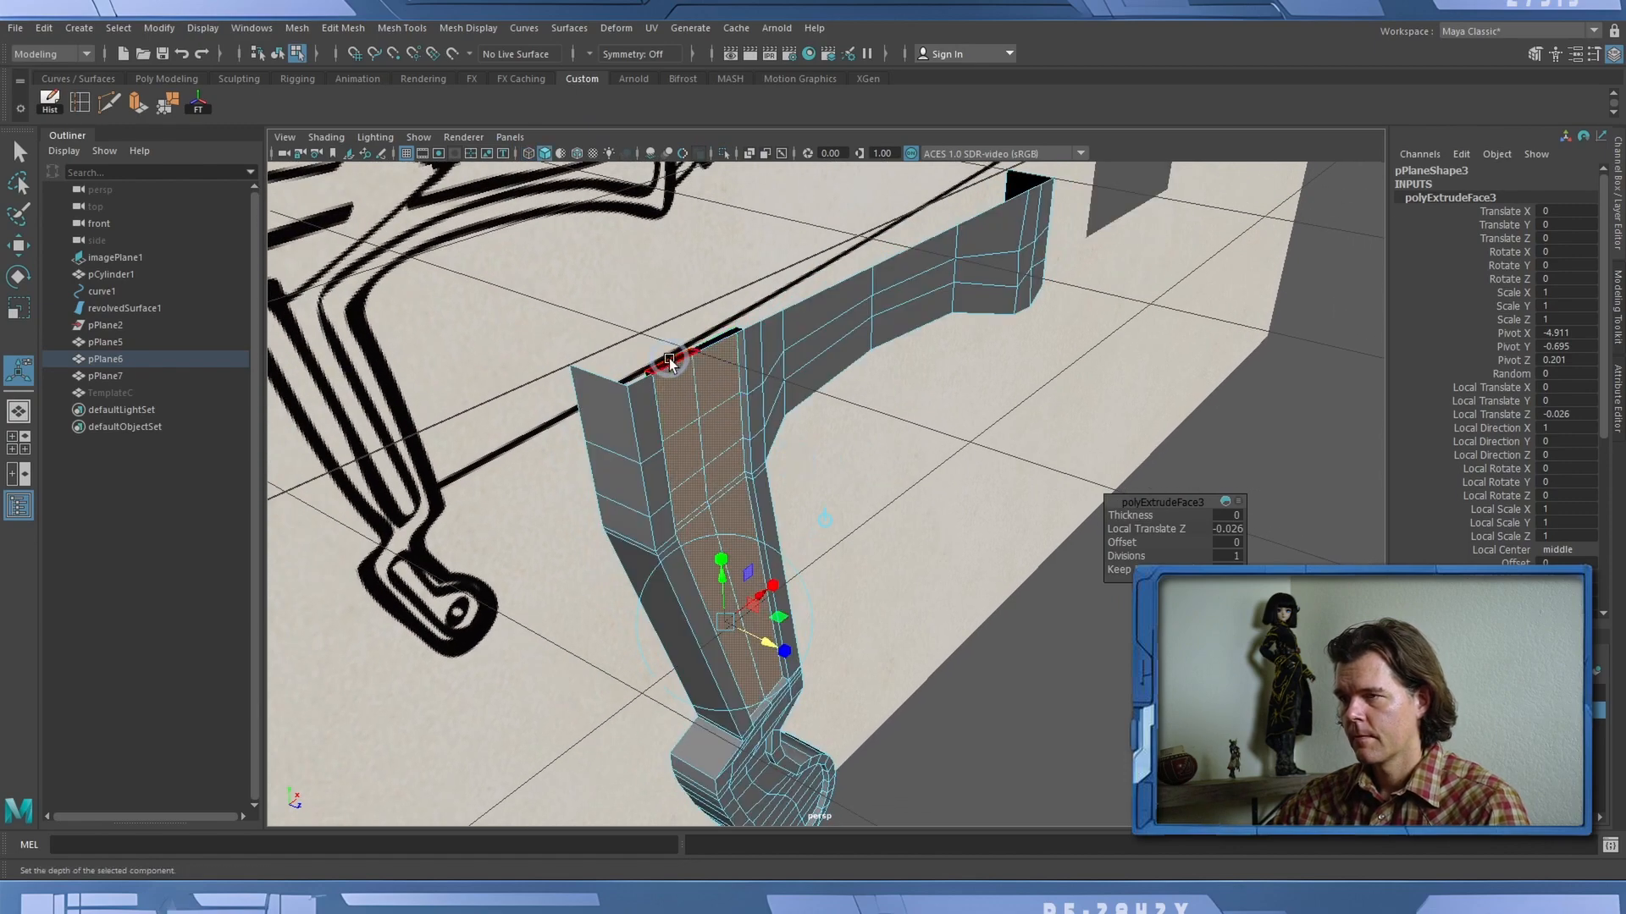
key(w)
alt+drag(669, 362, 718, 254)
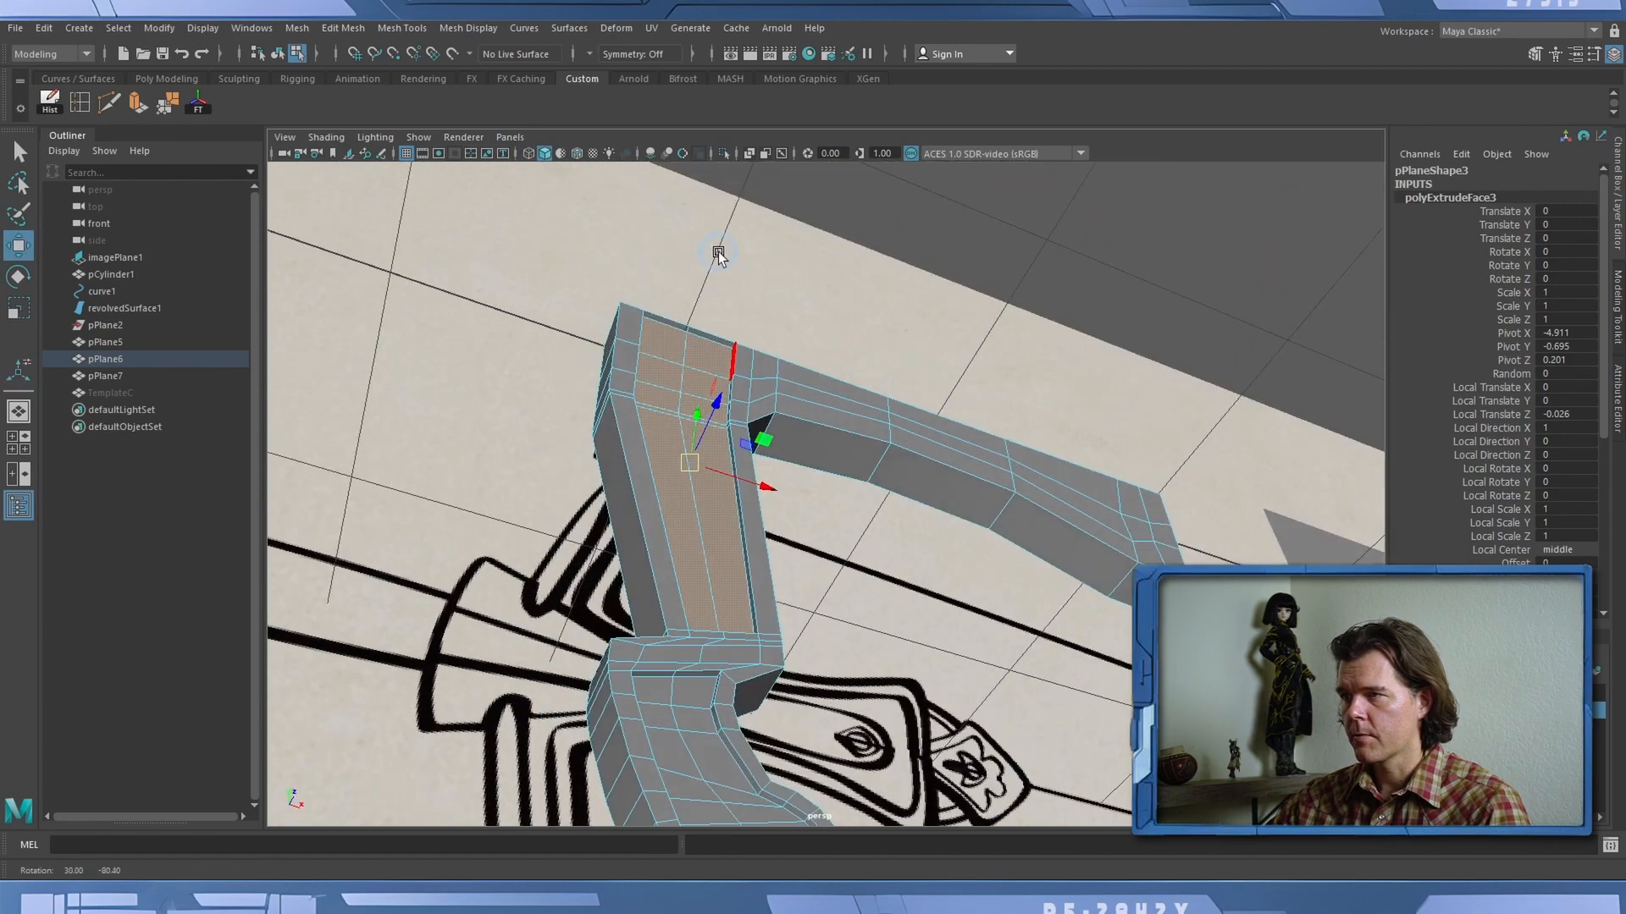
click(668, 322)
key(q)
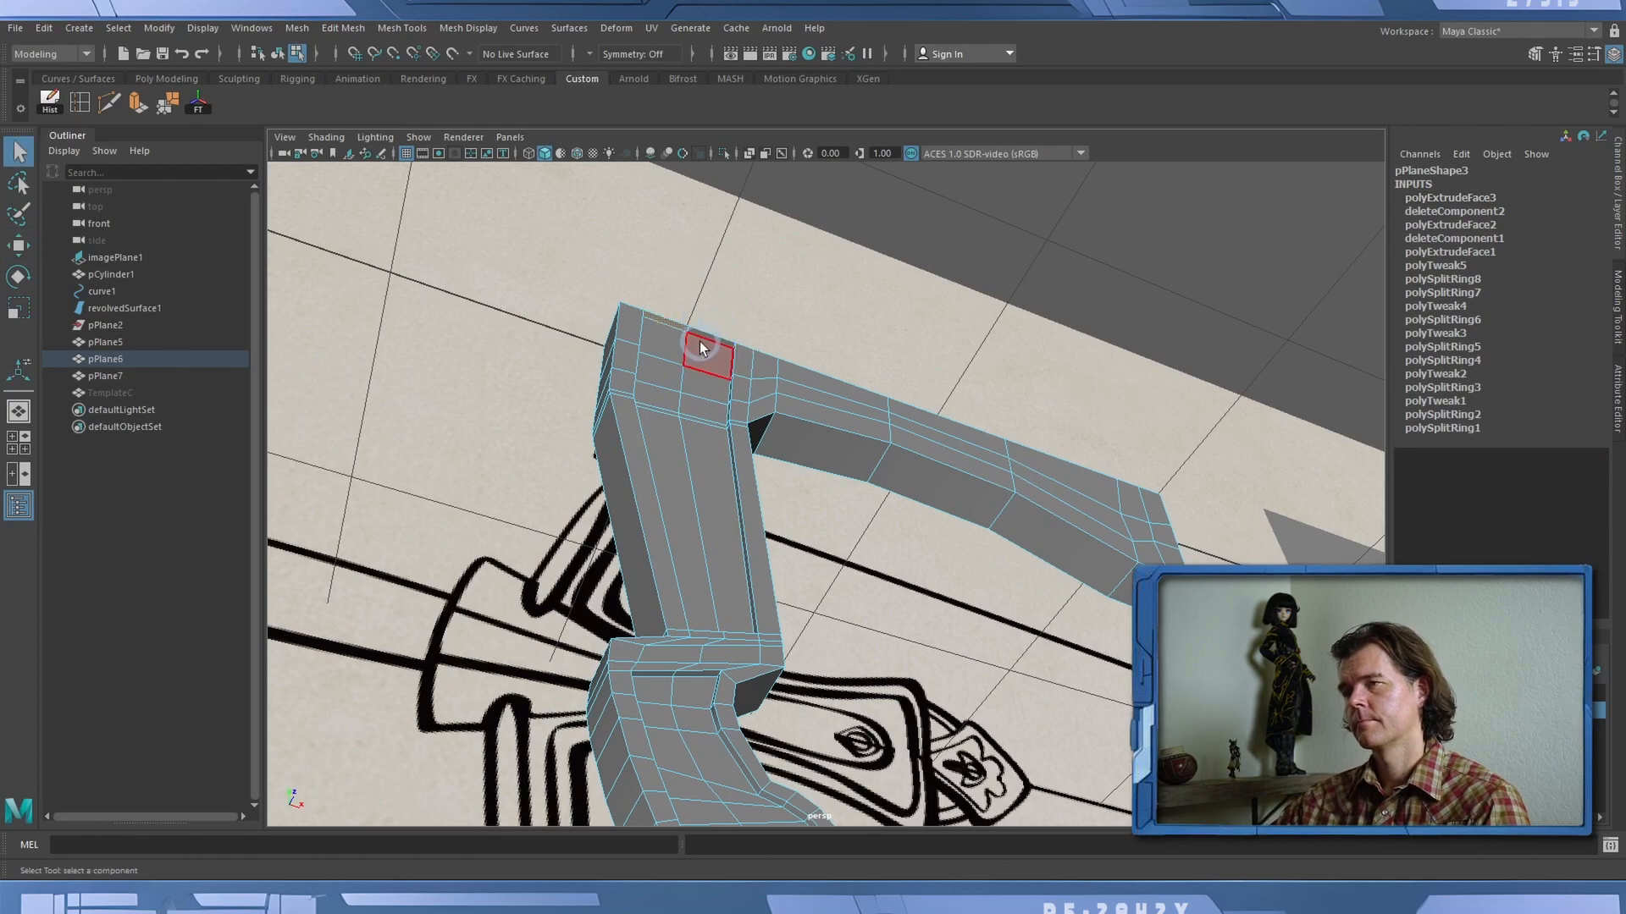
Try deleting the upper side faces above the recessed shaft, and inspect the open edge.
shift+click(707, 337)
key(Delete)
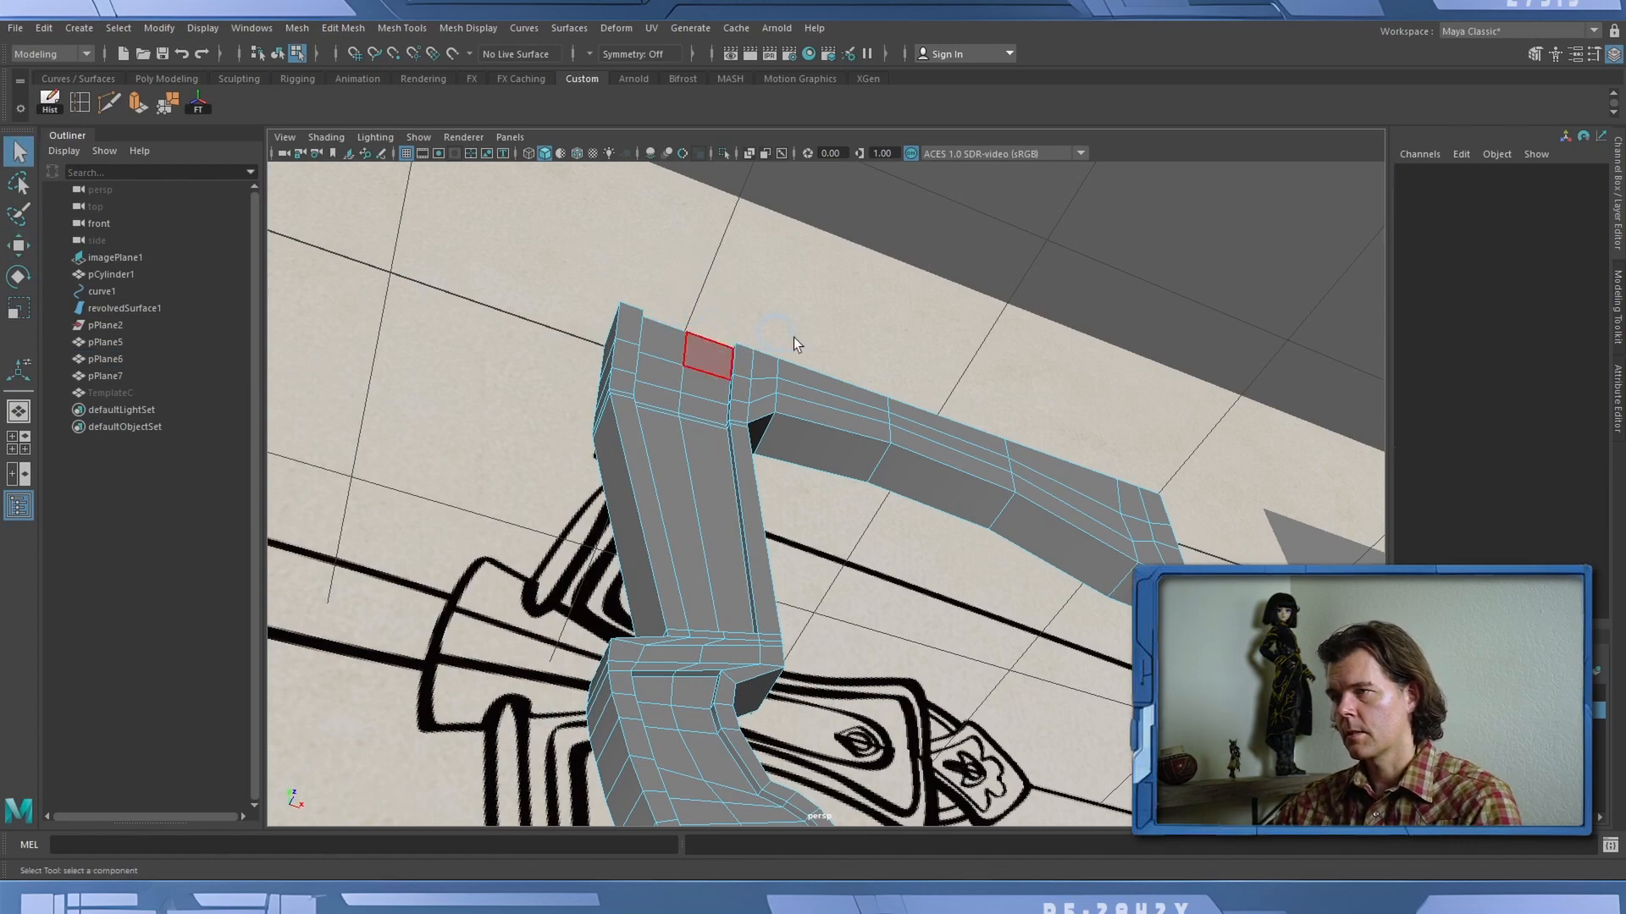
alt+drag(903, 320, 954, 423)
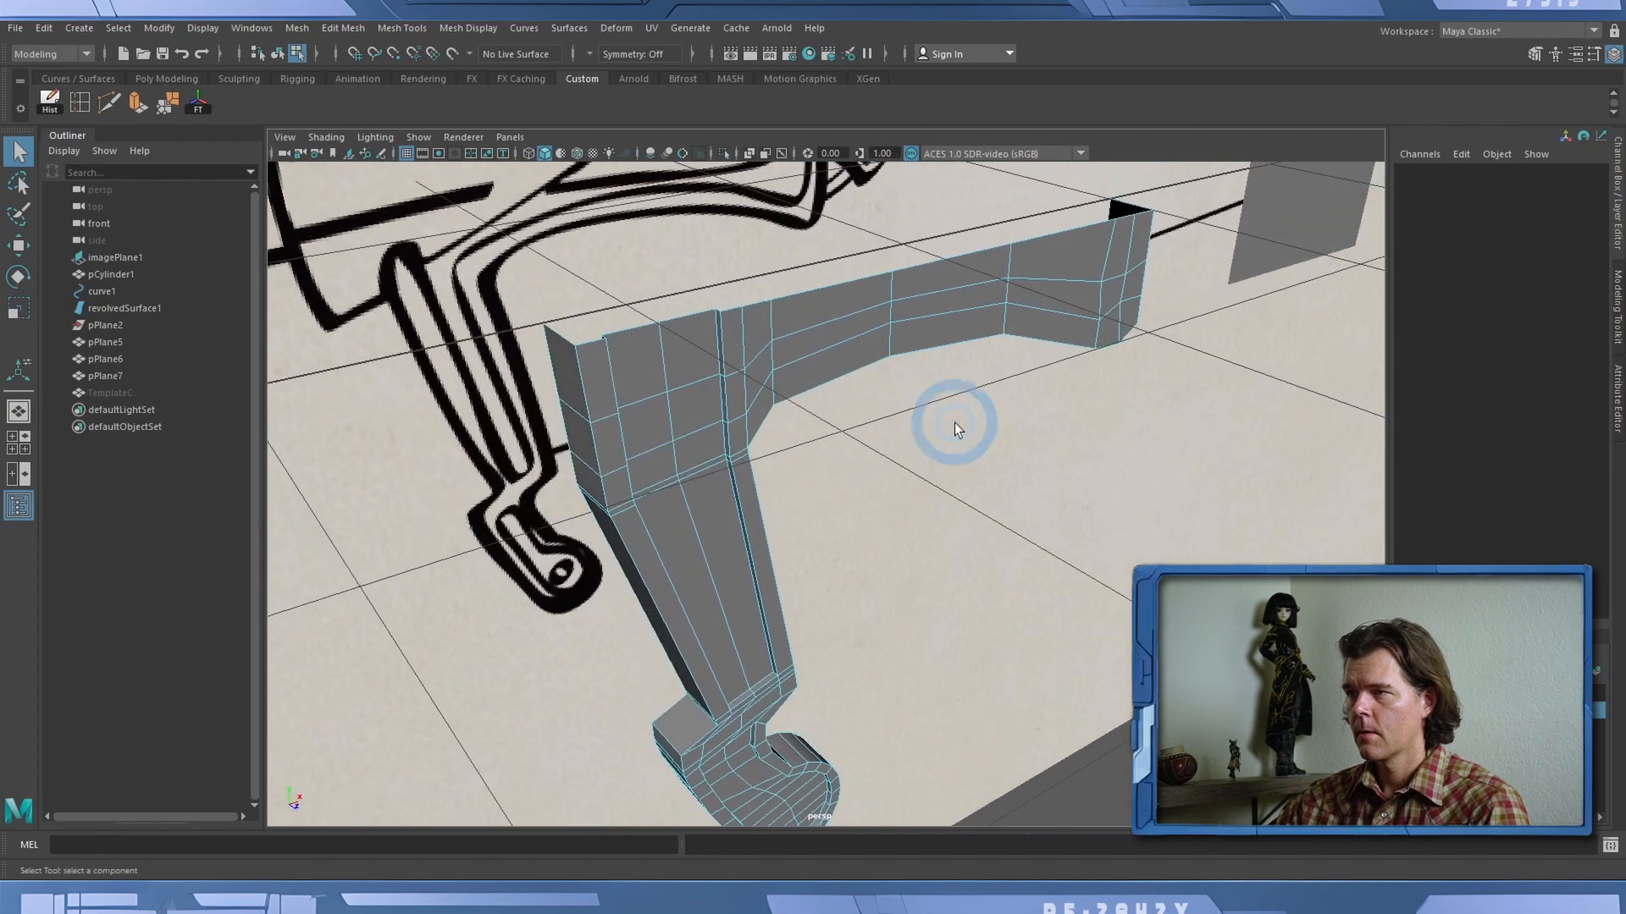
Undo the face deletion and the shaft recess extrusion, back to selecting the shaft's middle front faces.
key(ctrl+z)
key(ctrl+z)
key(ctrl+z)
key(ctrl+z)
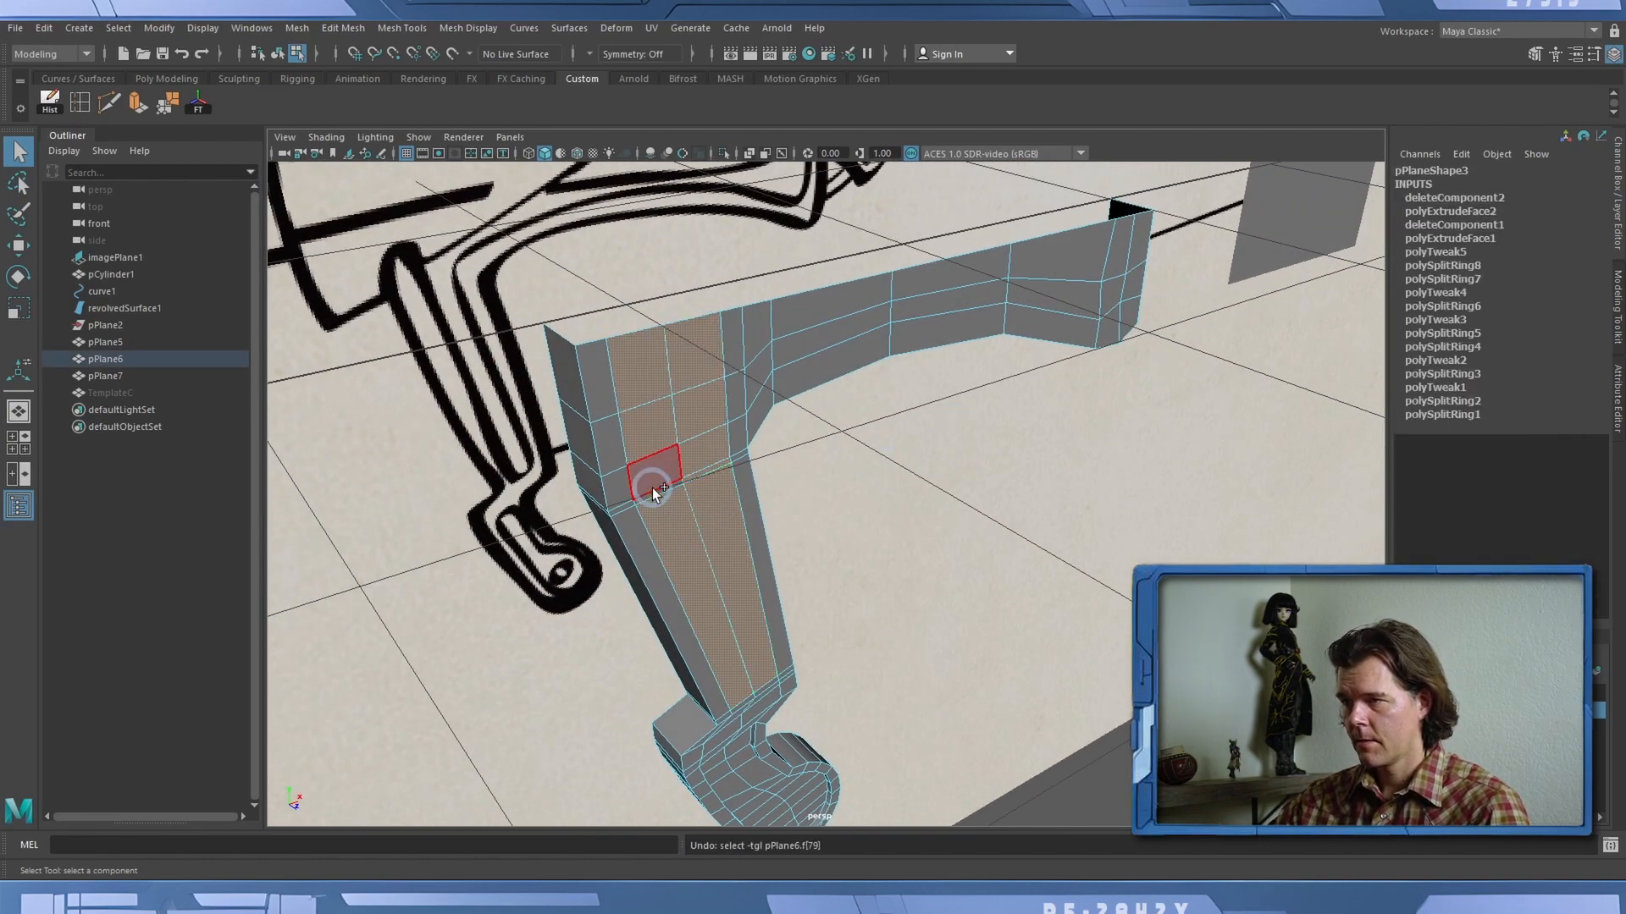
key(ctrl+z)
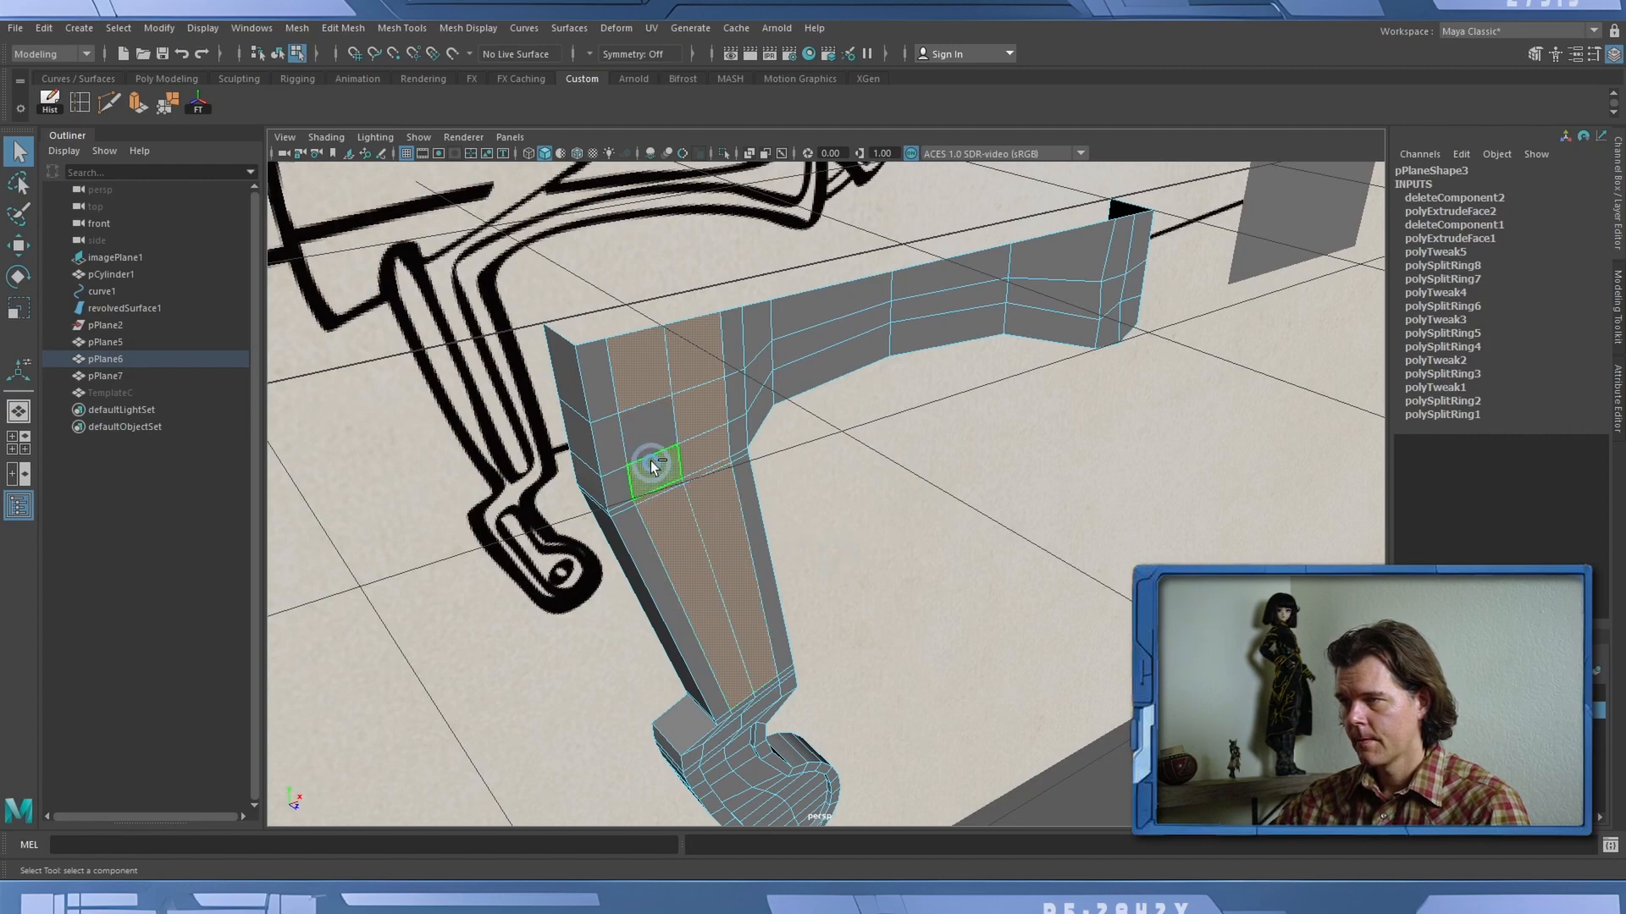
Extrude the shaft's middle columns together with the horizontal arm's upper front faces inward with a Local Translate Z of about -0.035.
alt+drag(756, 468, 853, 414)
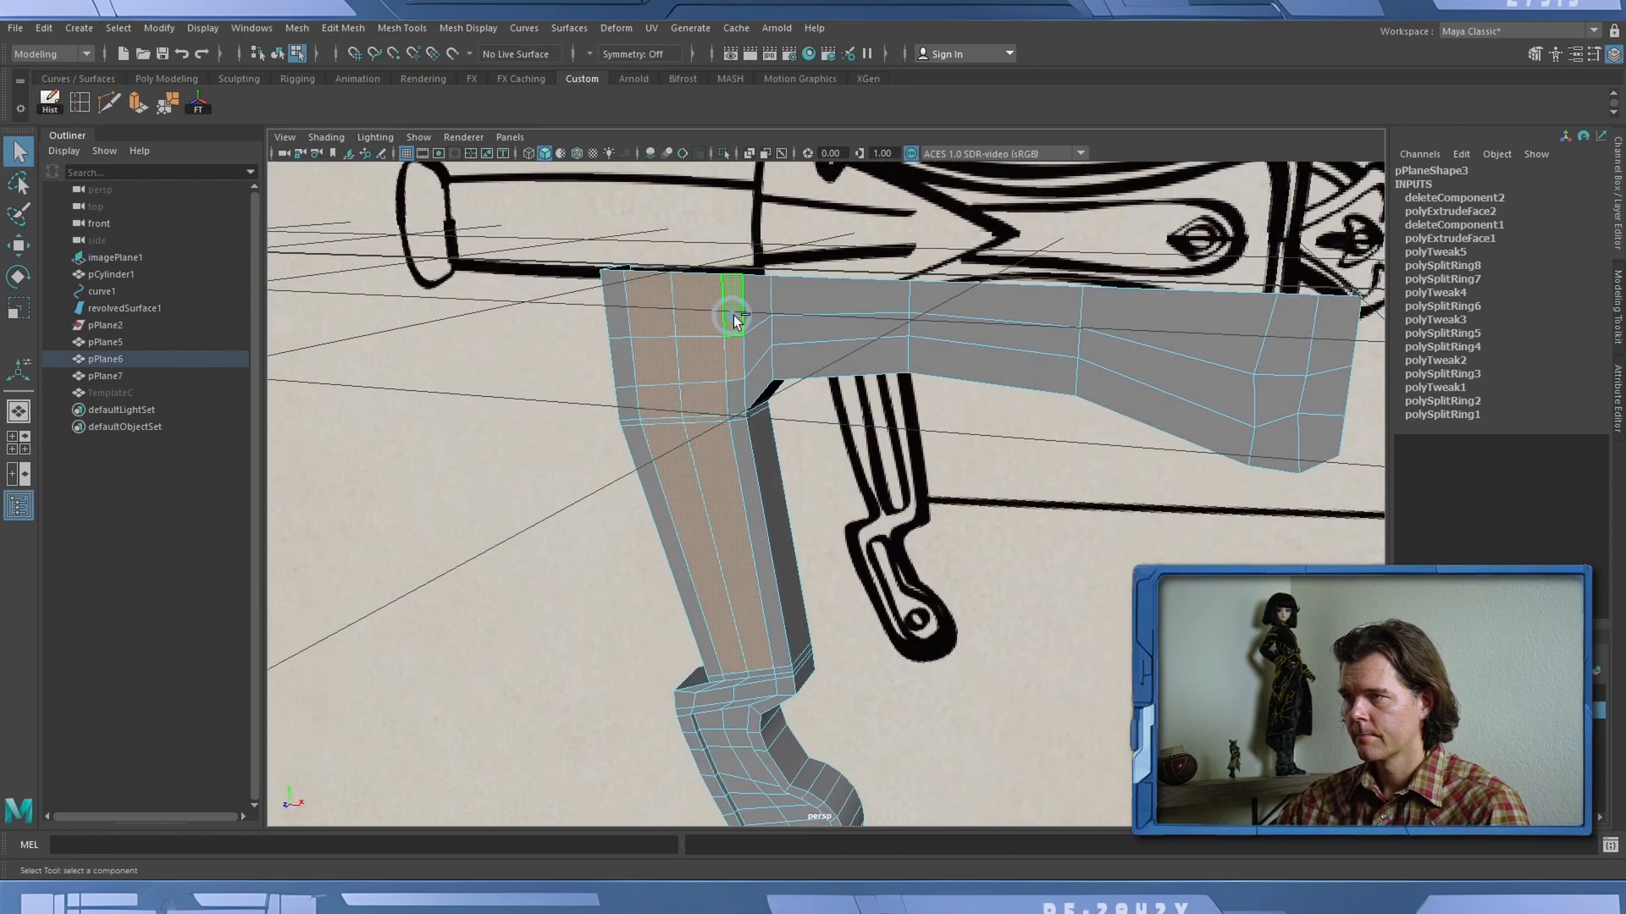
shift+double_click(1289, 311)
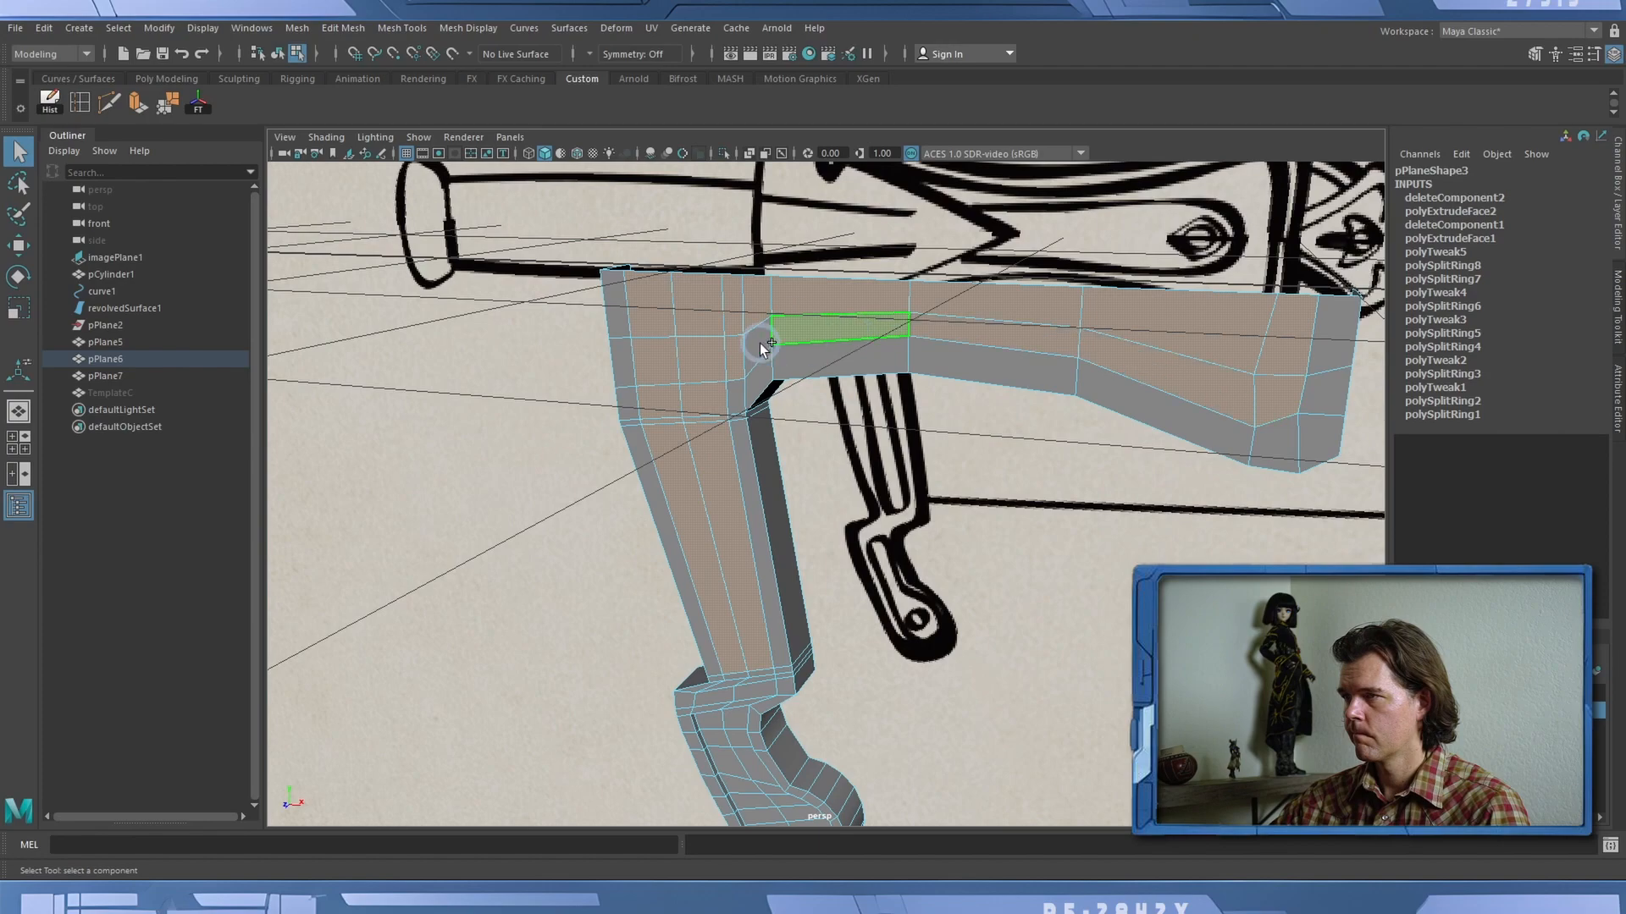
alt+drag(847, 476, 957, 480)
key(ctrl+e)
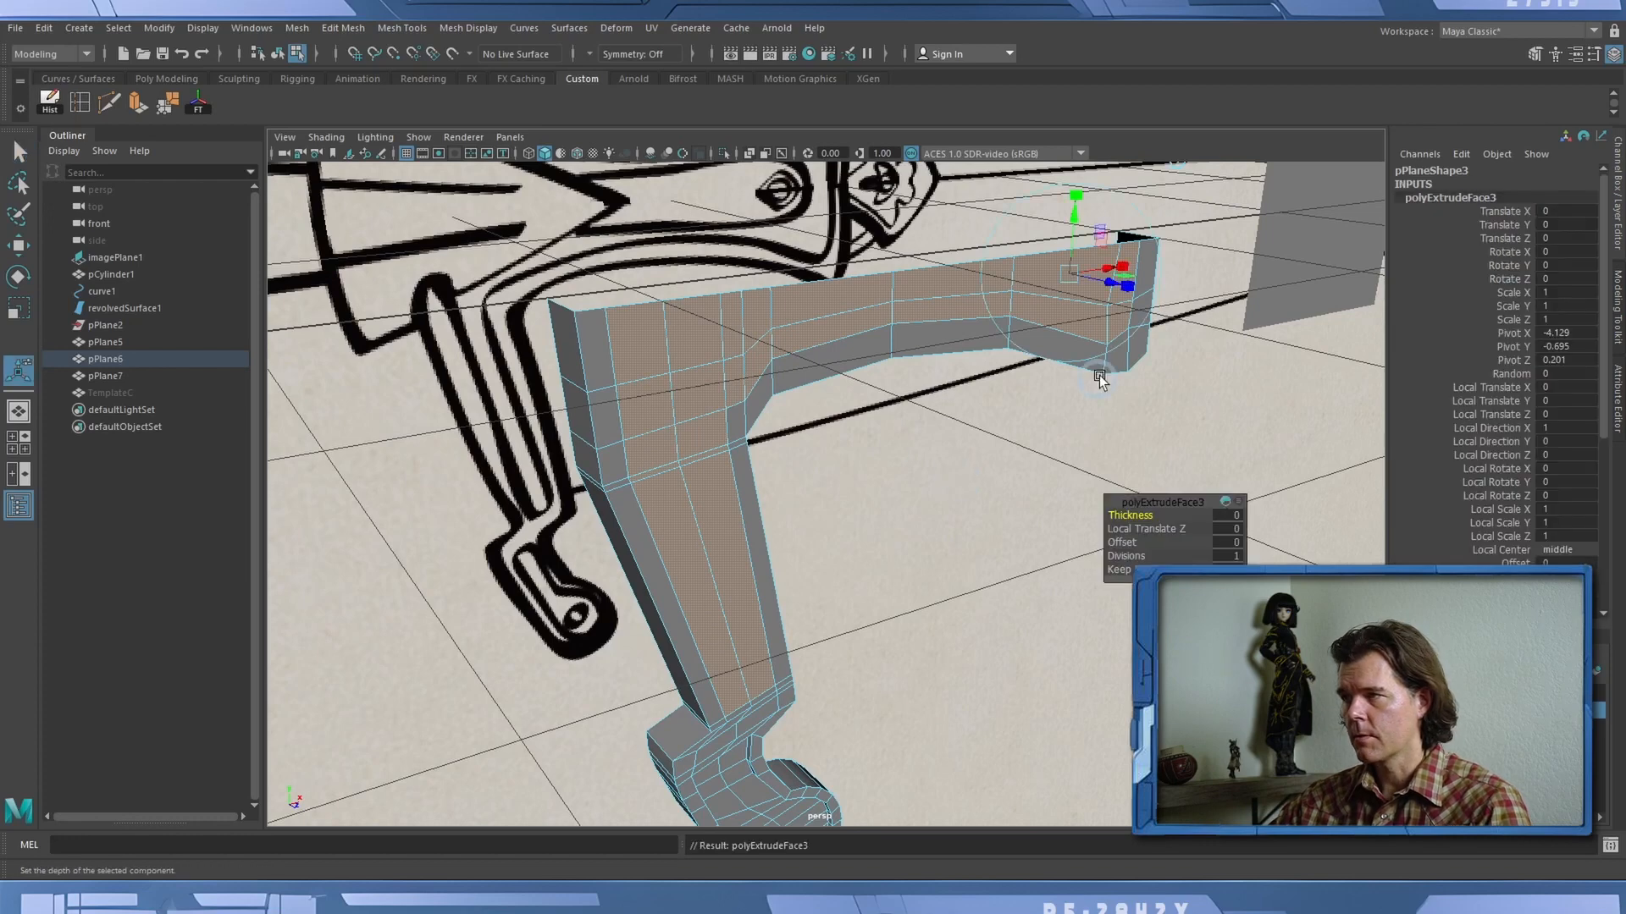
drag(1105, 288, 1091, 280)
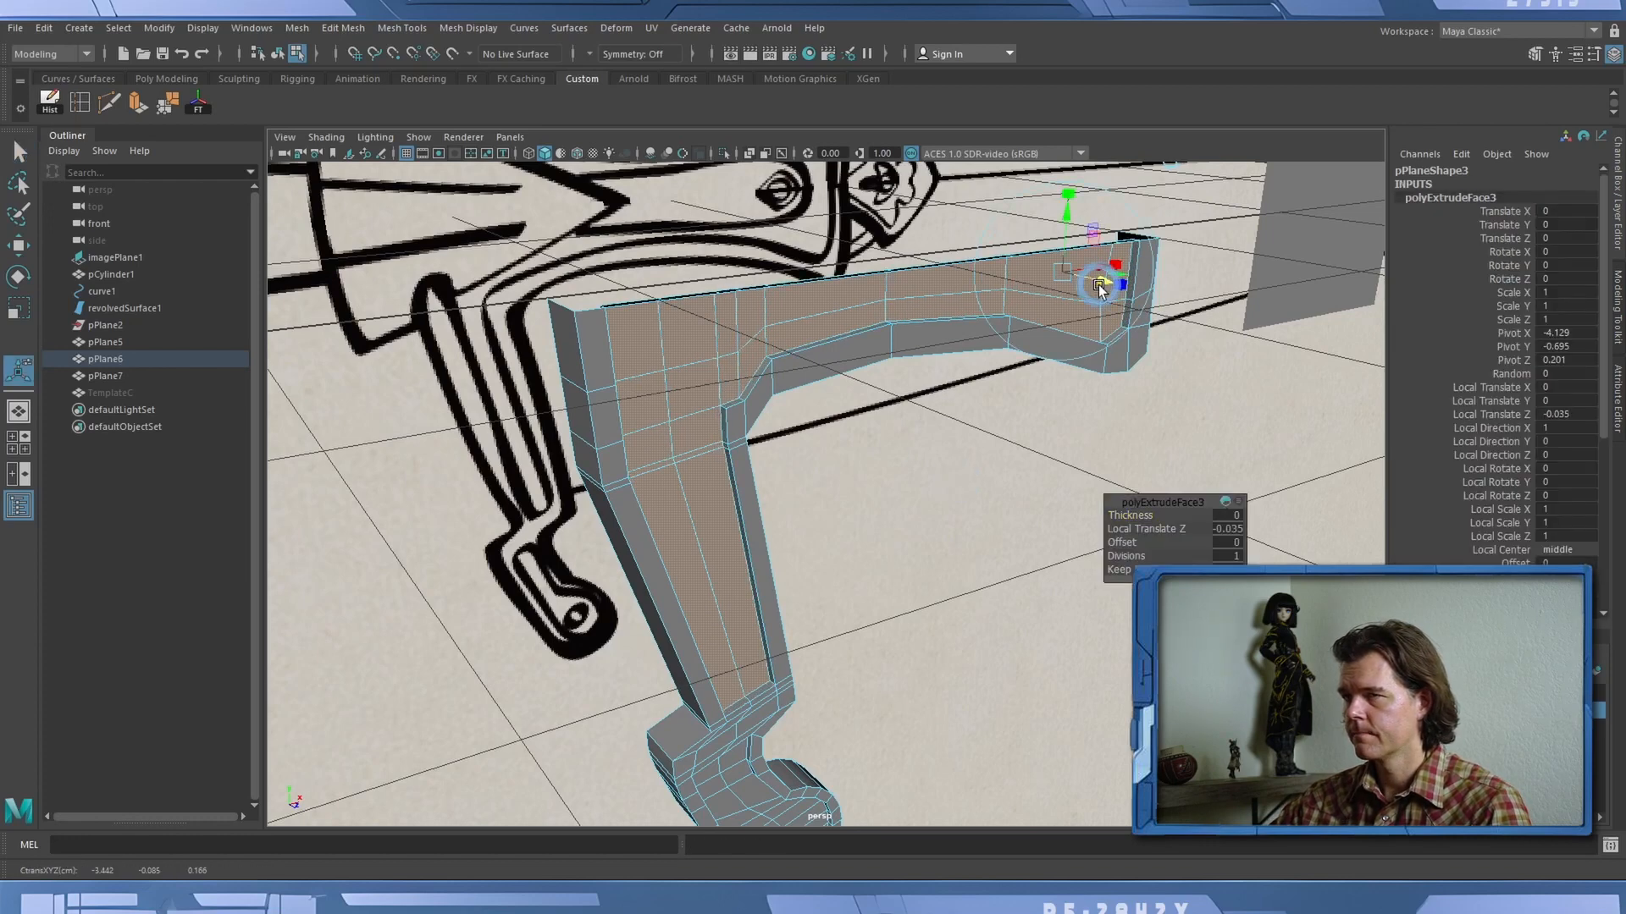
Move the extruded faces forward in the wireframe top view, snapping them level with the tip's recess.
click(518, 135)
mouse_move(561, 192)
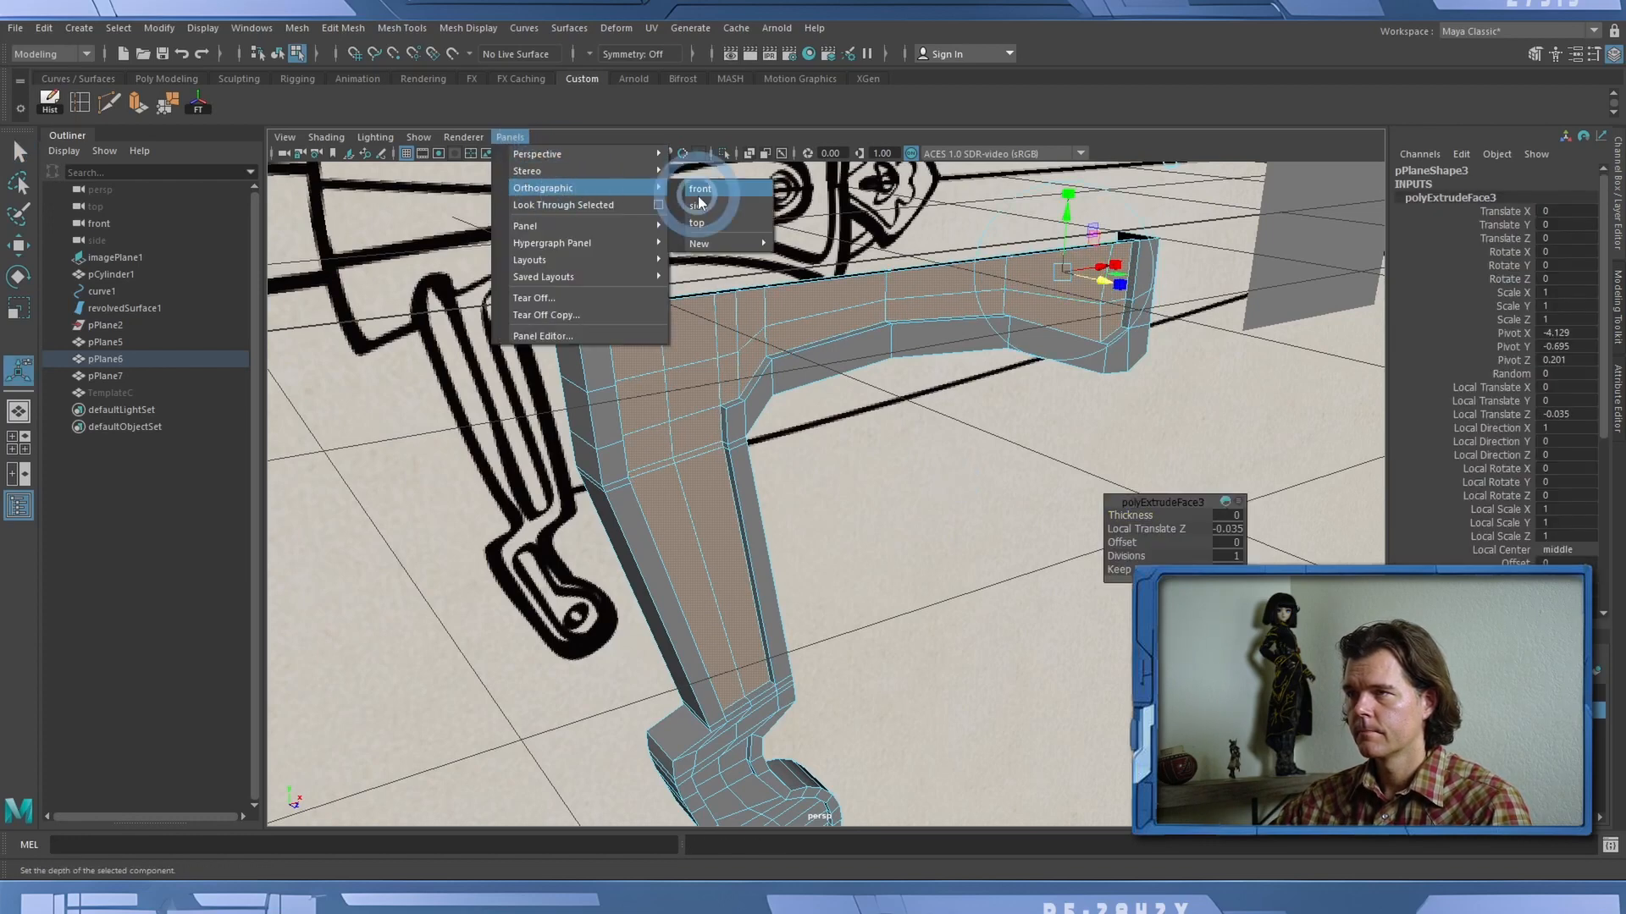
click(712, 243)
key(w)
alt+middle_drag(1039, 432, 762, 418)
key(4)
click(963, 564)
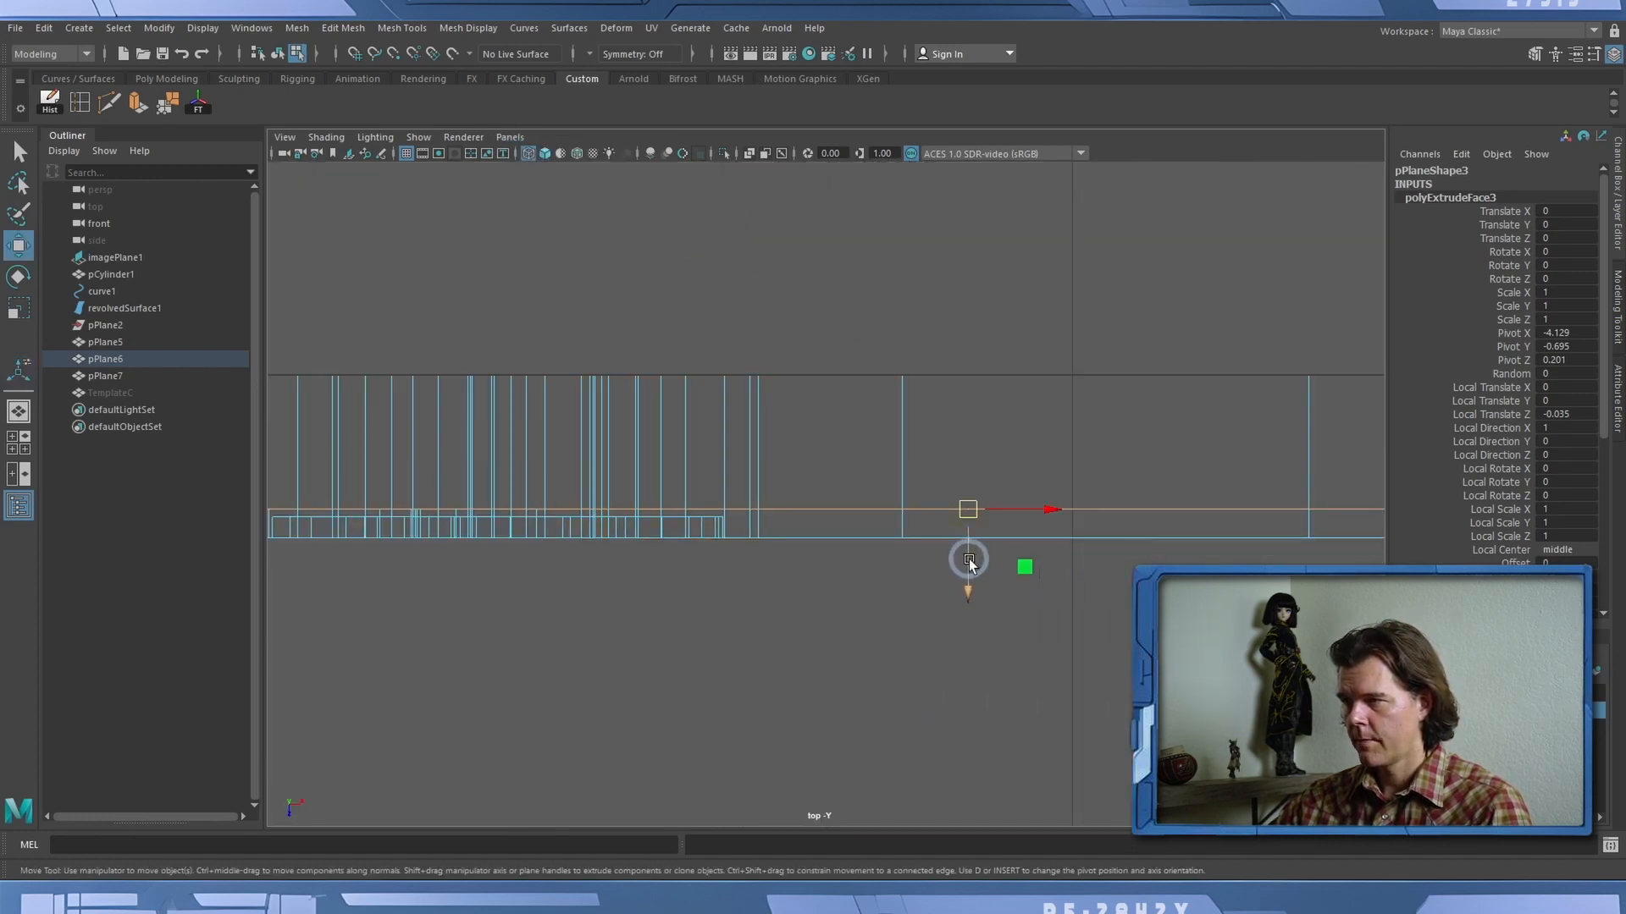
drag(969, 563, 666, 518)
key(v)
Return to the shaded perspective view and delete the strip of side faces along the guard's upper edge.
click(510, 137)
mouse_move(546, 159)
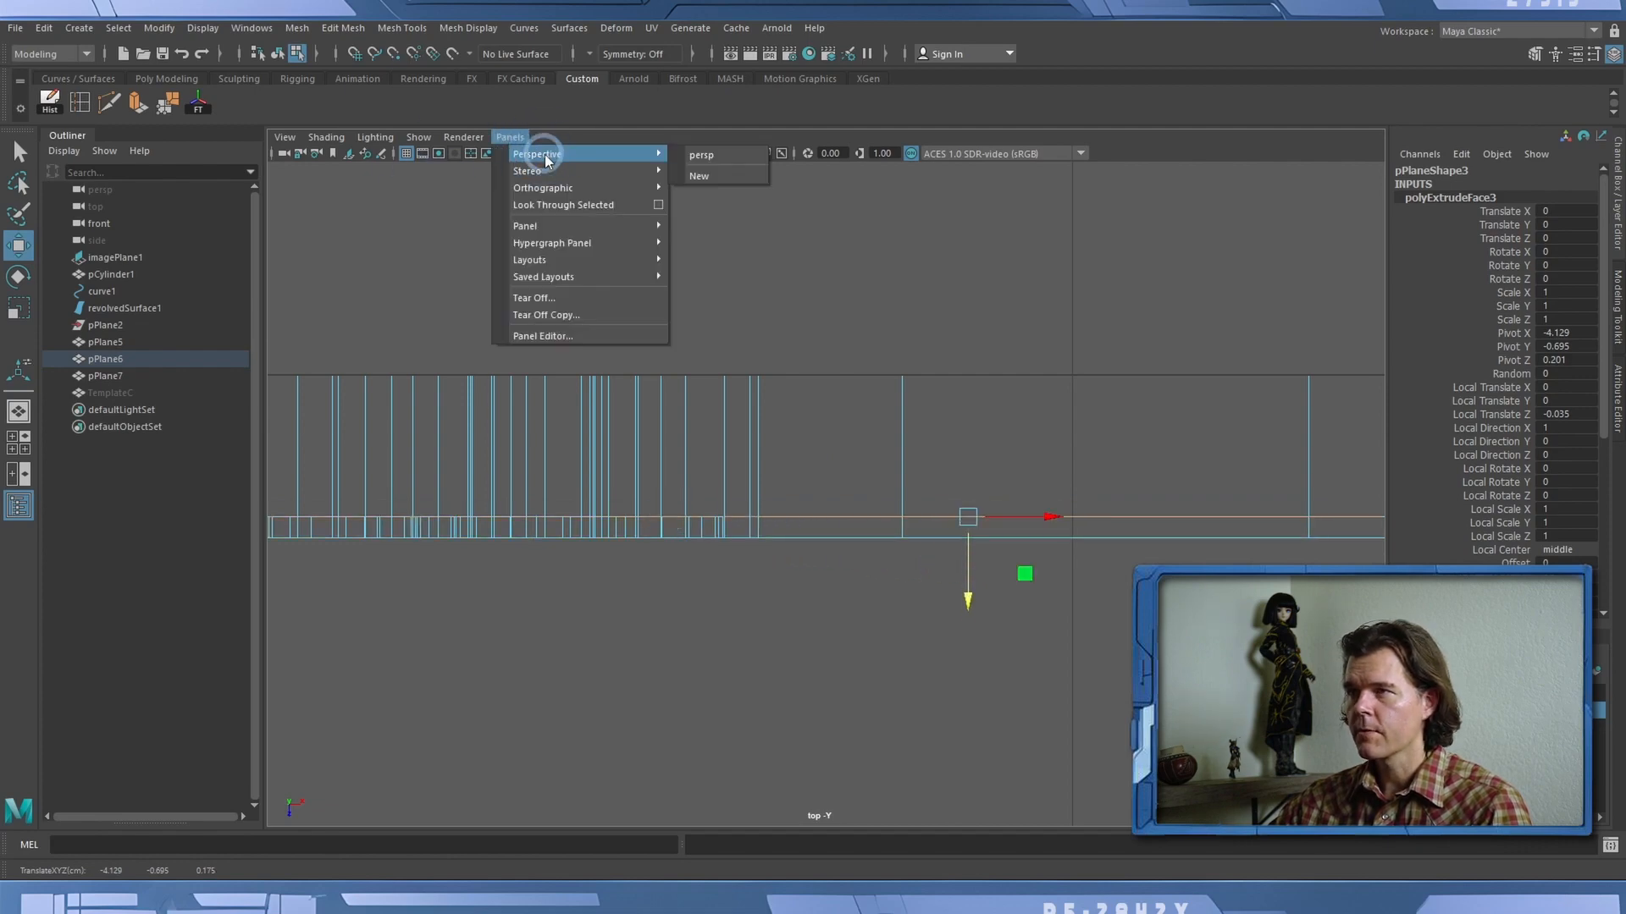
click(703, 157)
alt+right_drag(931, 339, 854, 356)
key(5)
alt+drag(851, 356, 688, 349)
key(q)
click(982, 256)
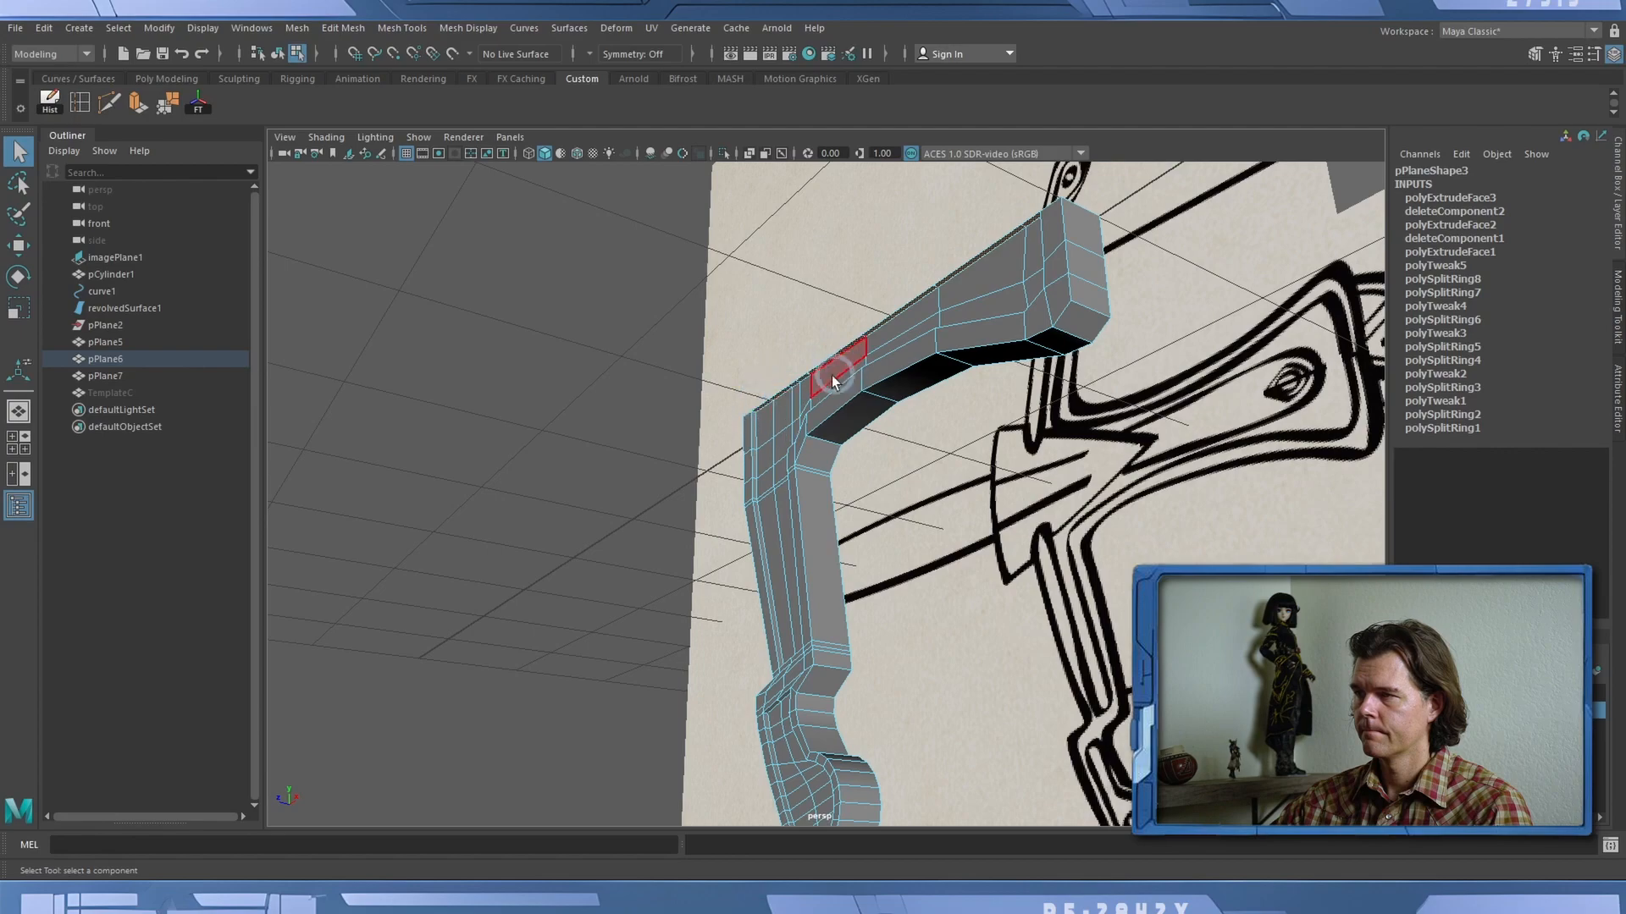
alt+drag(835, 373, 929, 352)
alt+right_drag(929, 352, 850, 420)
key(Delete)
alt+drag(849, 420, 914, 533)
Switch to object selection and check the whole guard in smooth mesh preview against the reference drawing.
click(278, 54)
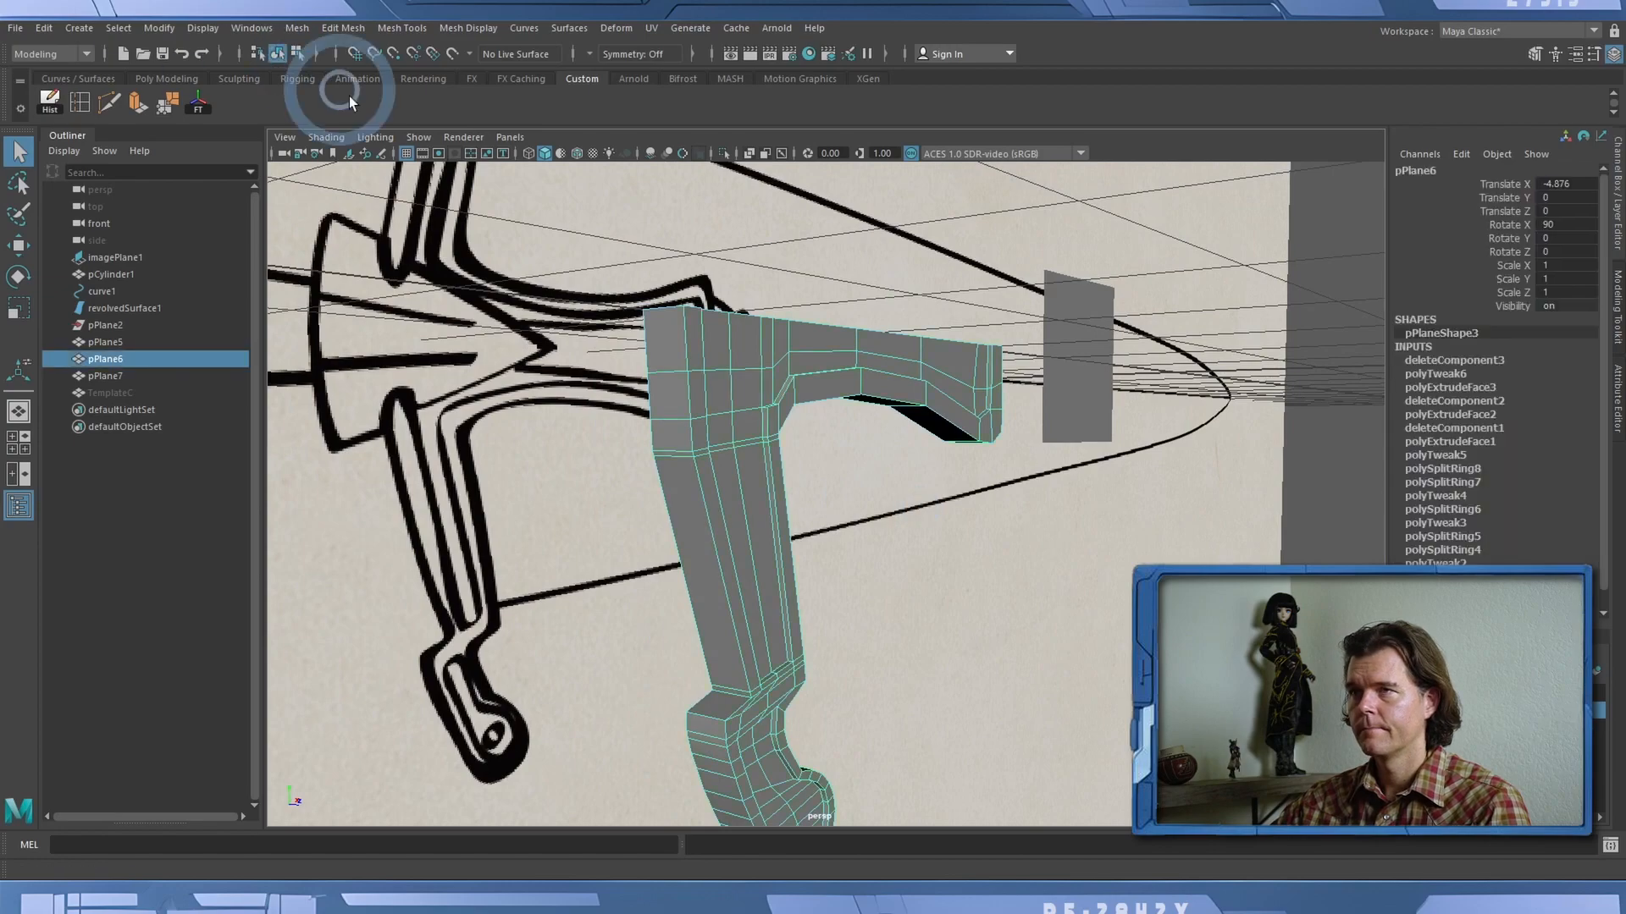
scroll(603, 296, down, 3)
alt+drag(603, 296, 496, 334)
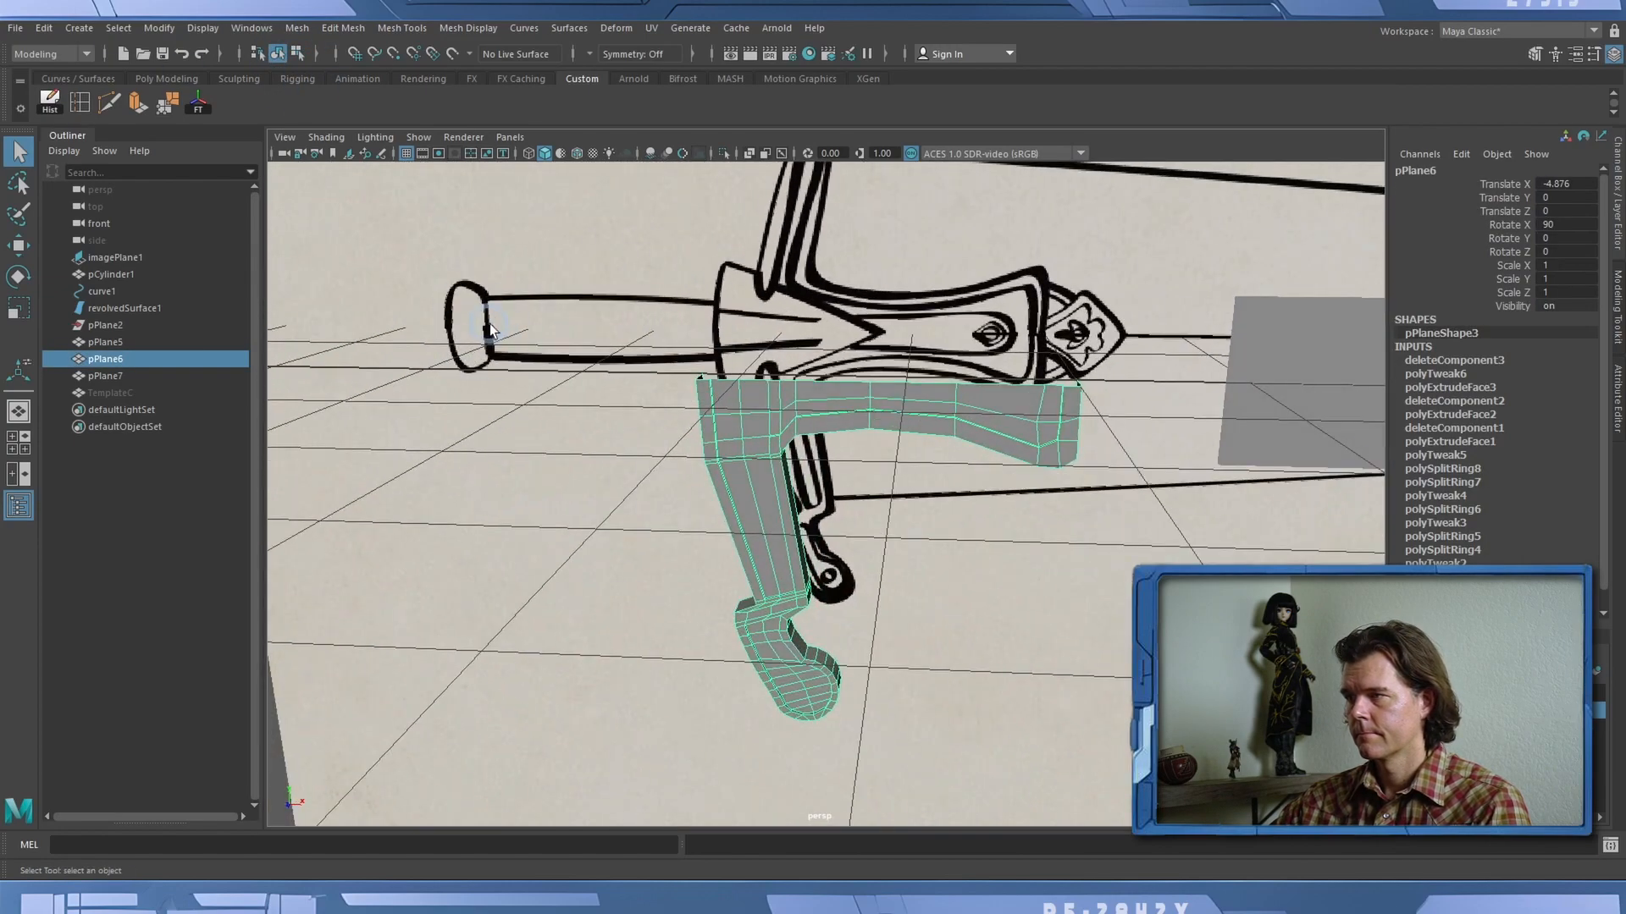
key(3)
alt+drag(926, 472, 805, 490)
Insert an edge loop around the guard's outer side wall, close to its front edge.
click(468, 398)
click(746, 542)
click(59, 105)
click(80, 105)
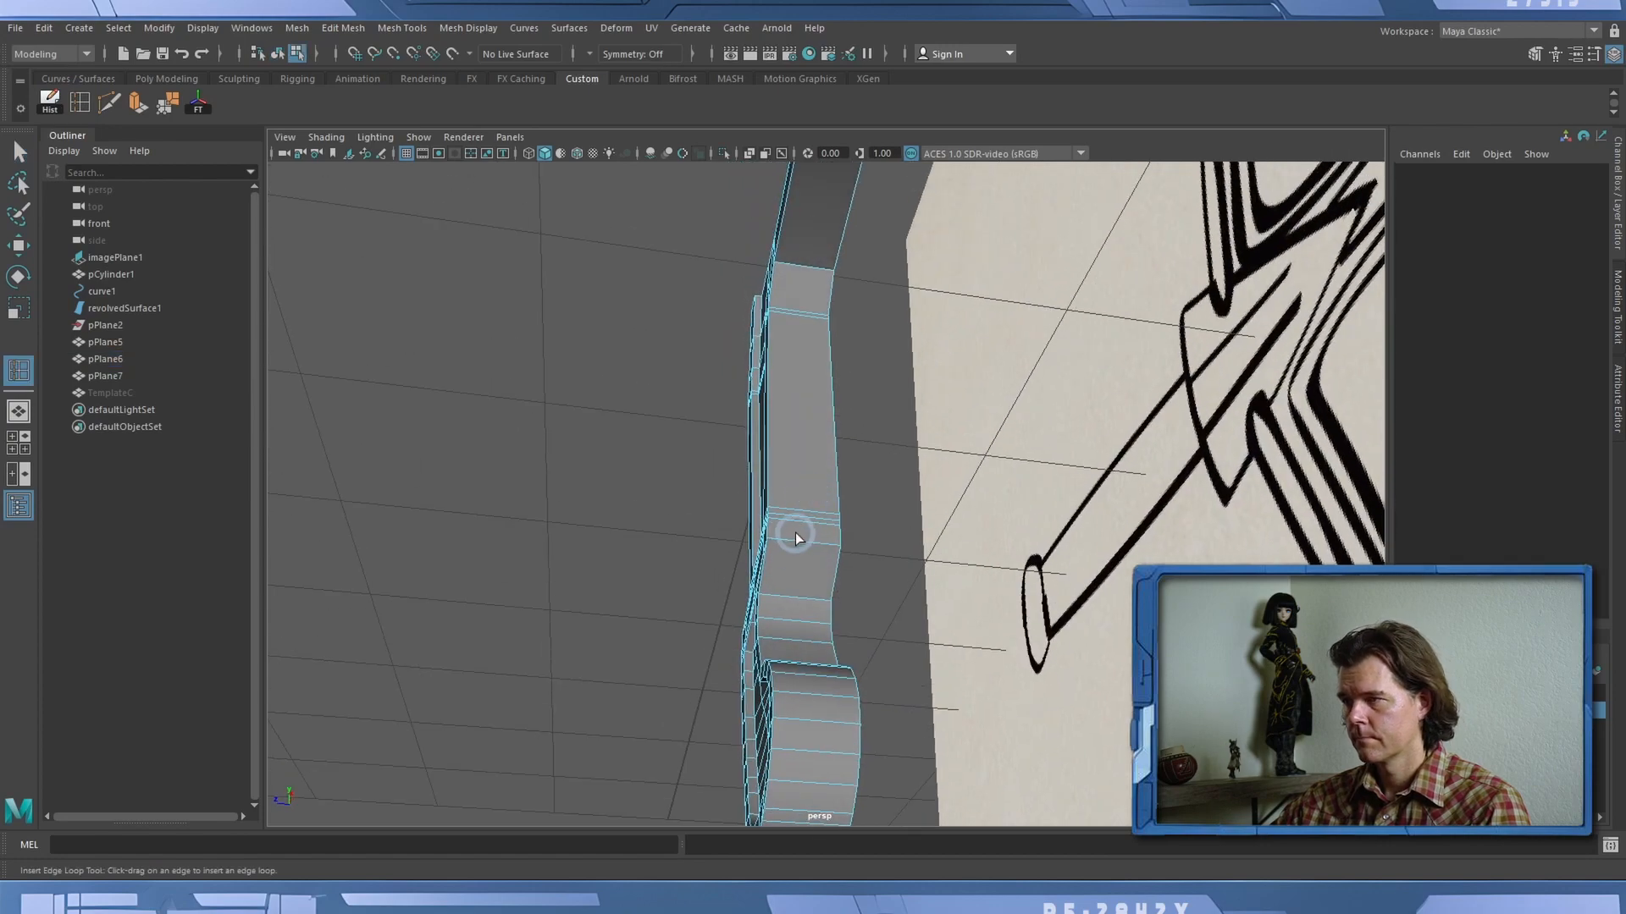
click(777, 544)
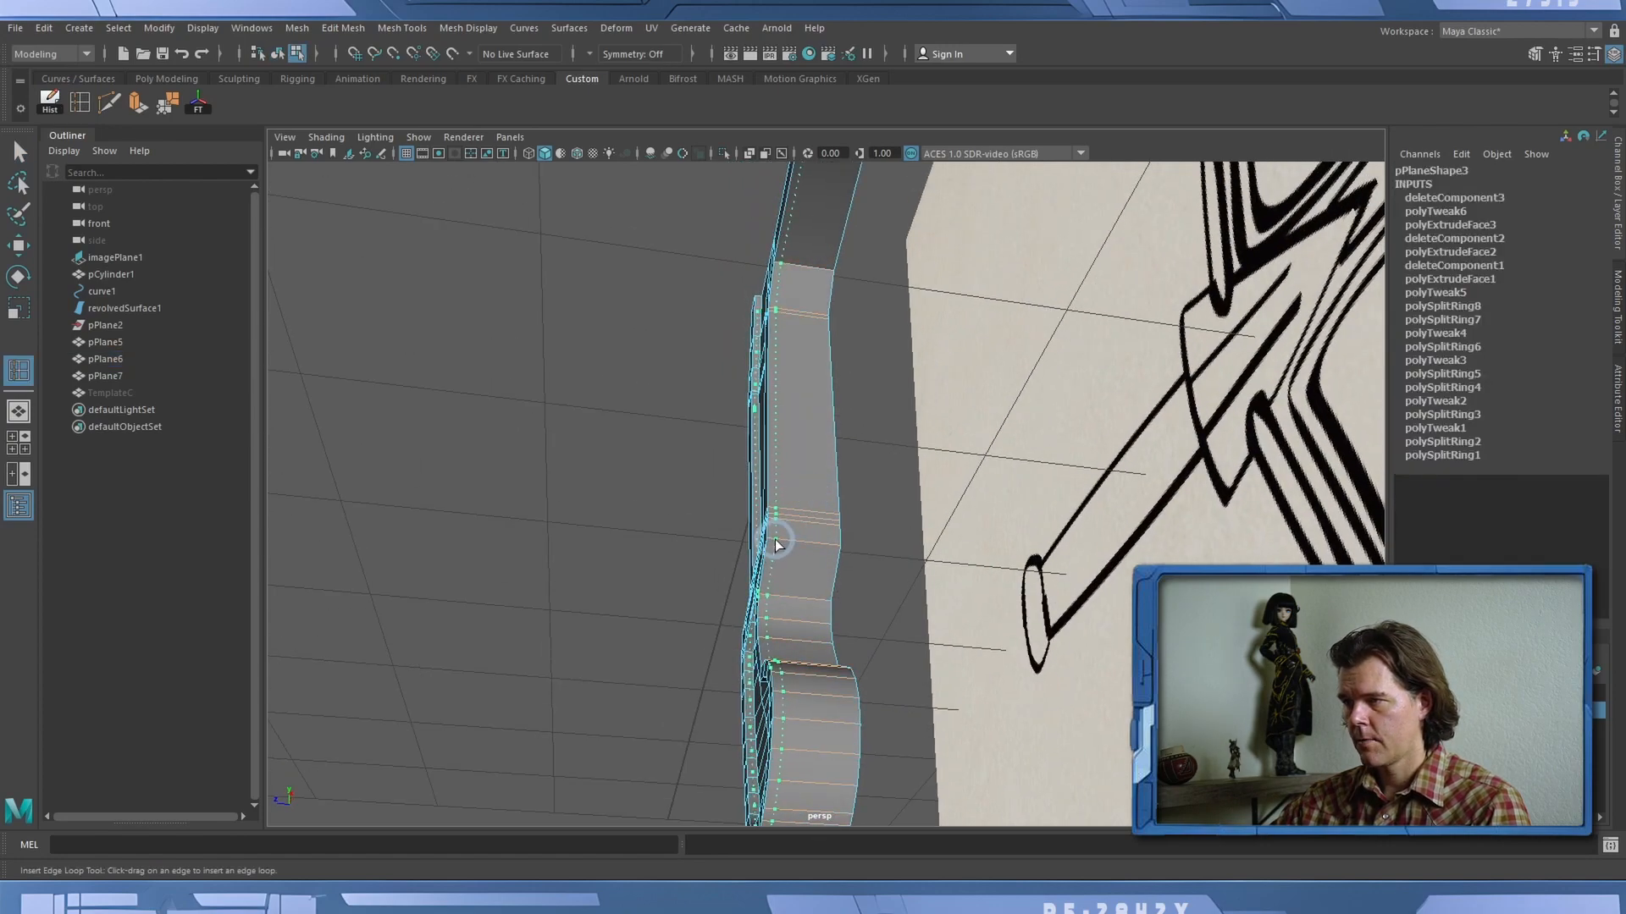
mouse_move(581, 565)
alt+mouse_down()
mouse_move(810, 581)
mouse_move(881, 605)
mouse_move(856, 475)
mouse_move(861, 520)
mouse_move(872, 482)
mouse_move(958, 490)
mouse_move(842, 439)
mouse_move(842, 378)
mouse_move(794, 402)
alt+mouse_up()
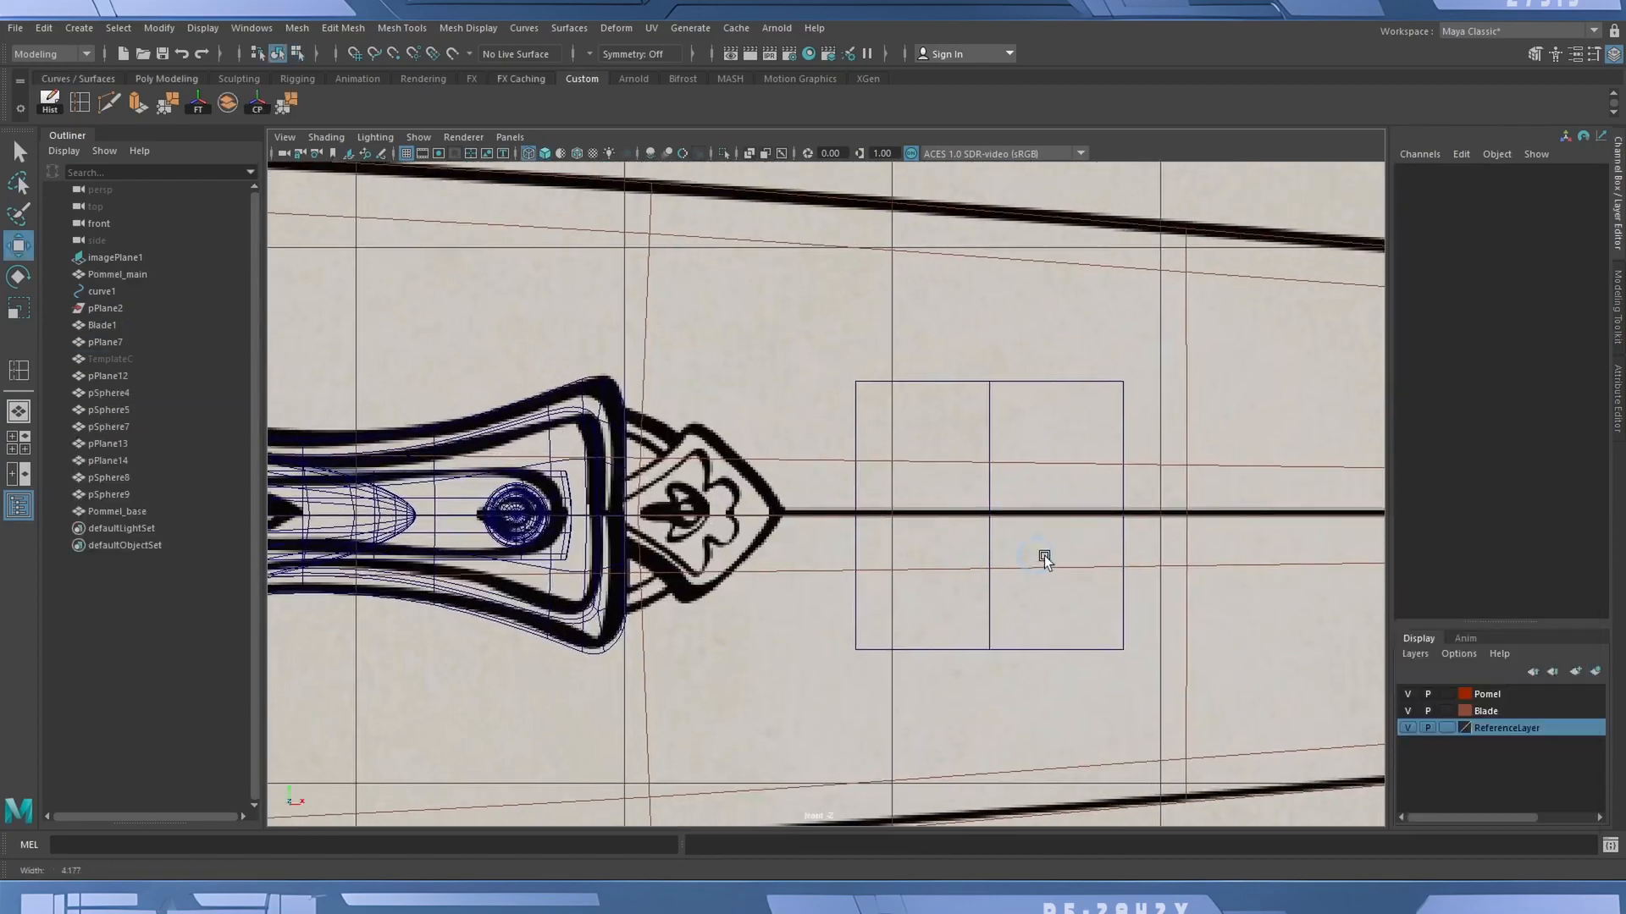
Create a polygon cylinder and move it to Translate X -3, beside the flower ornament in the front view.
click(973, 453)
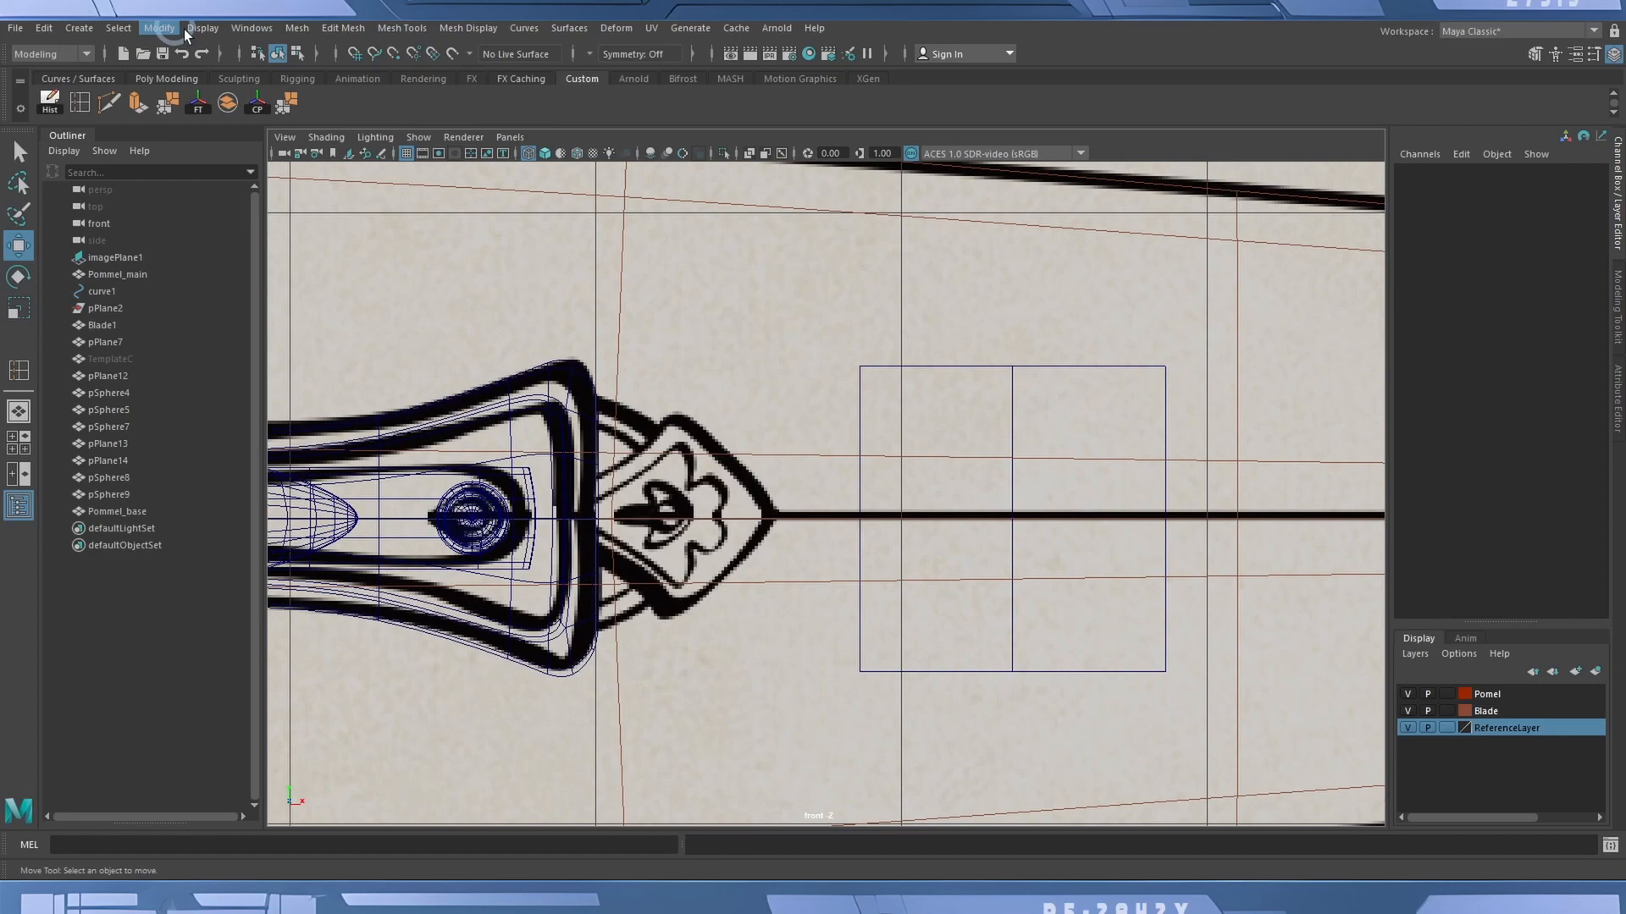
click(119, 28)
mouse_move(79, 28)
click(103, 88)
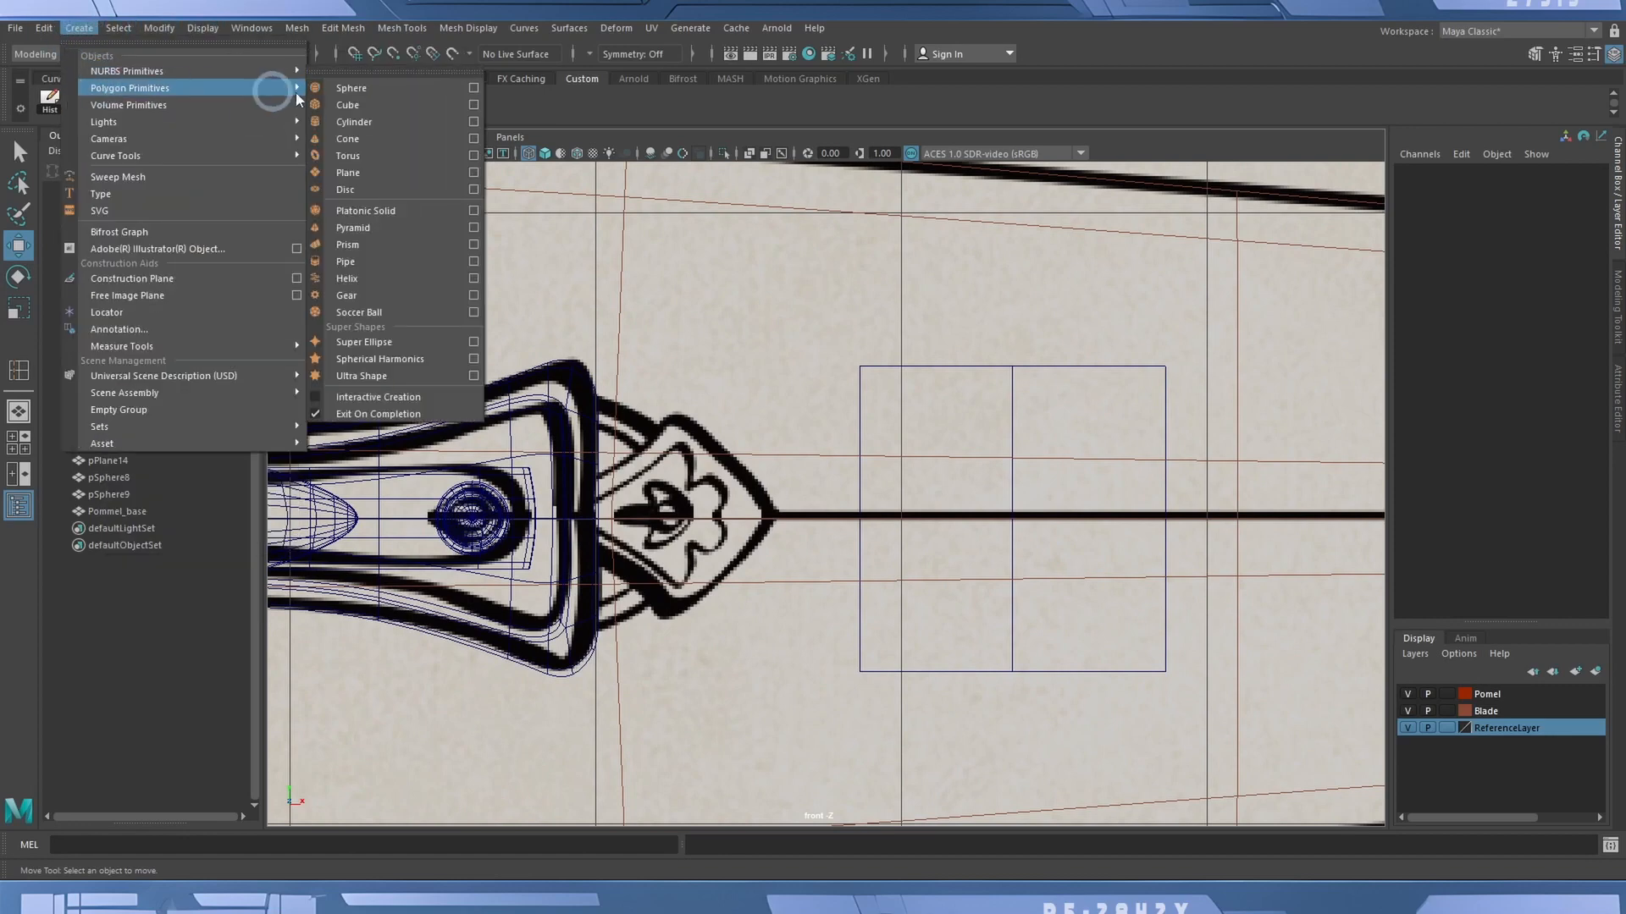
click(398, 125)
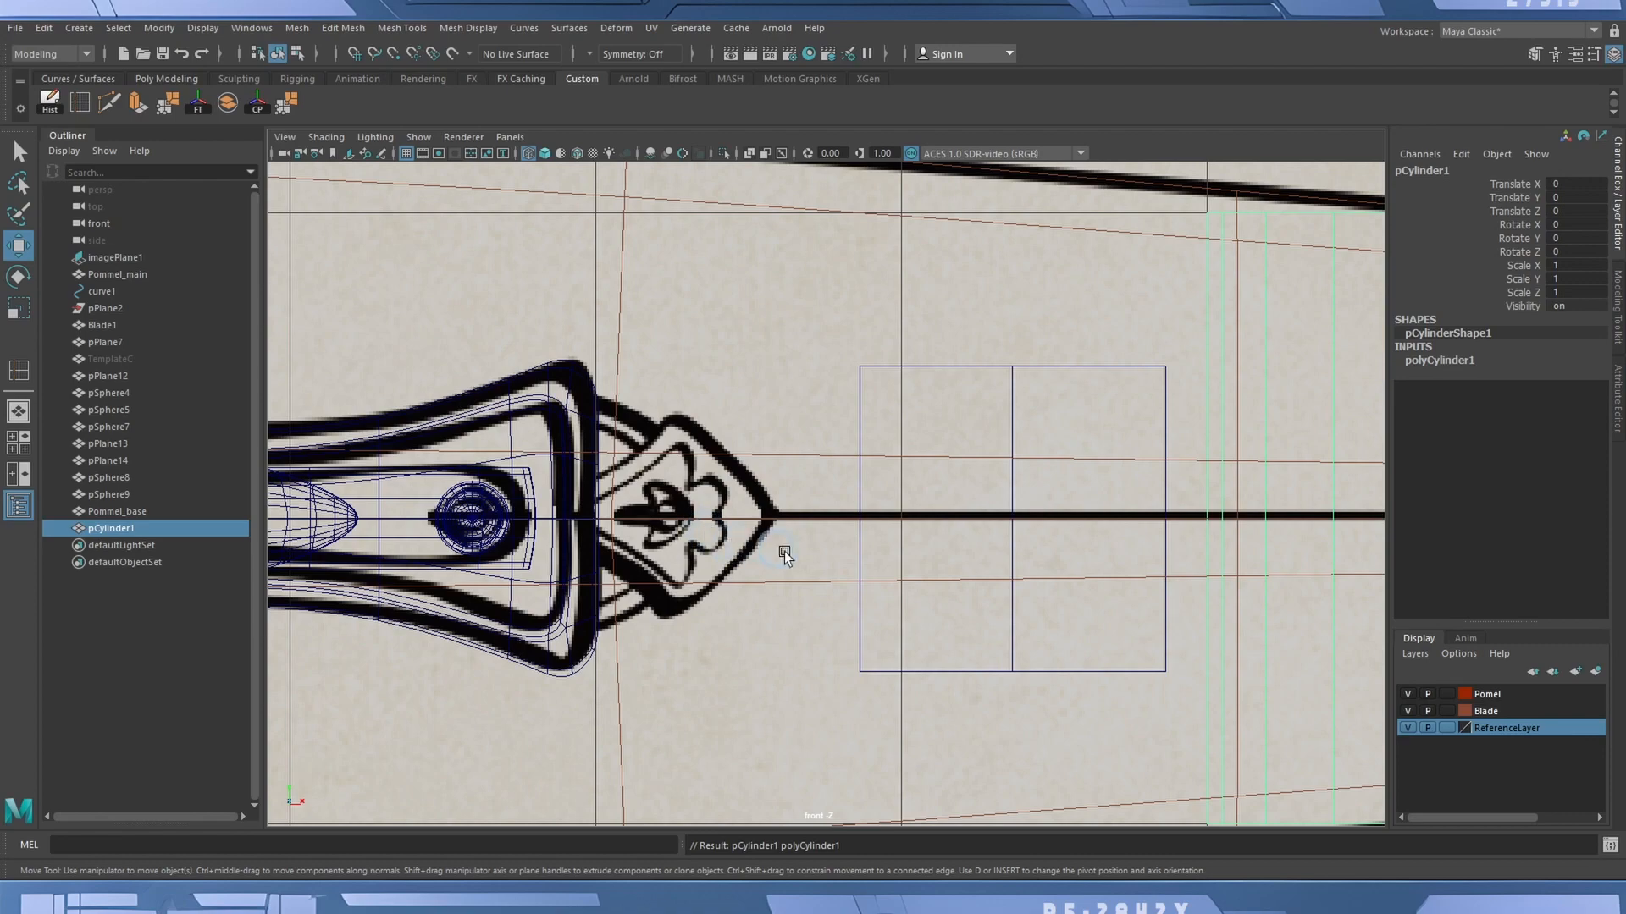
middle_drag(785, 555, 720, 531)
Rotate the cylinder to face the front view by setting its Rotate X to 90.
key(r)
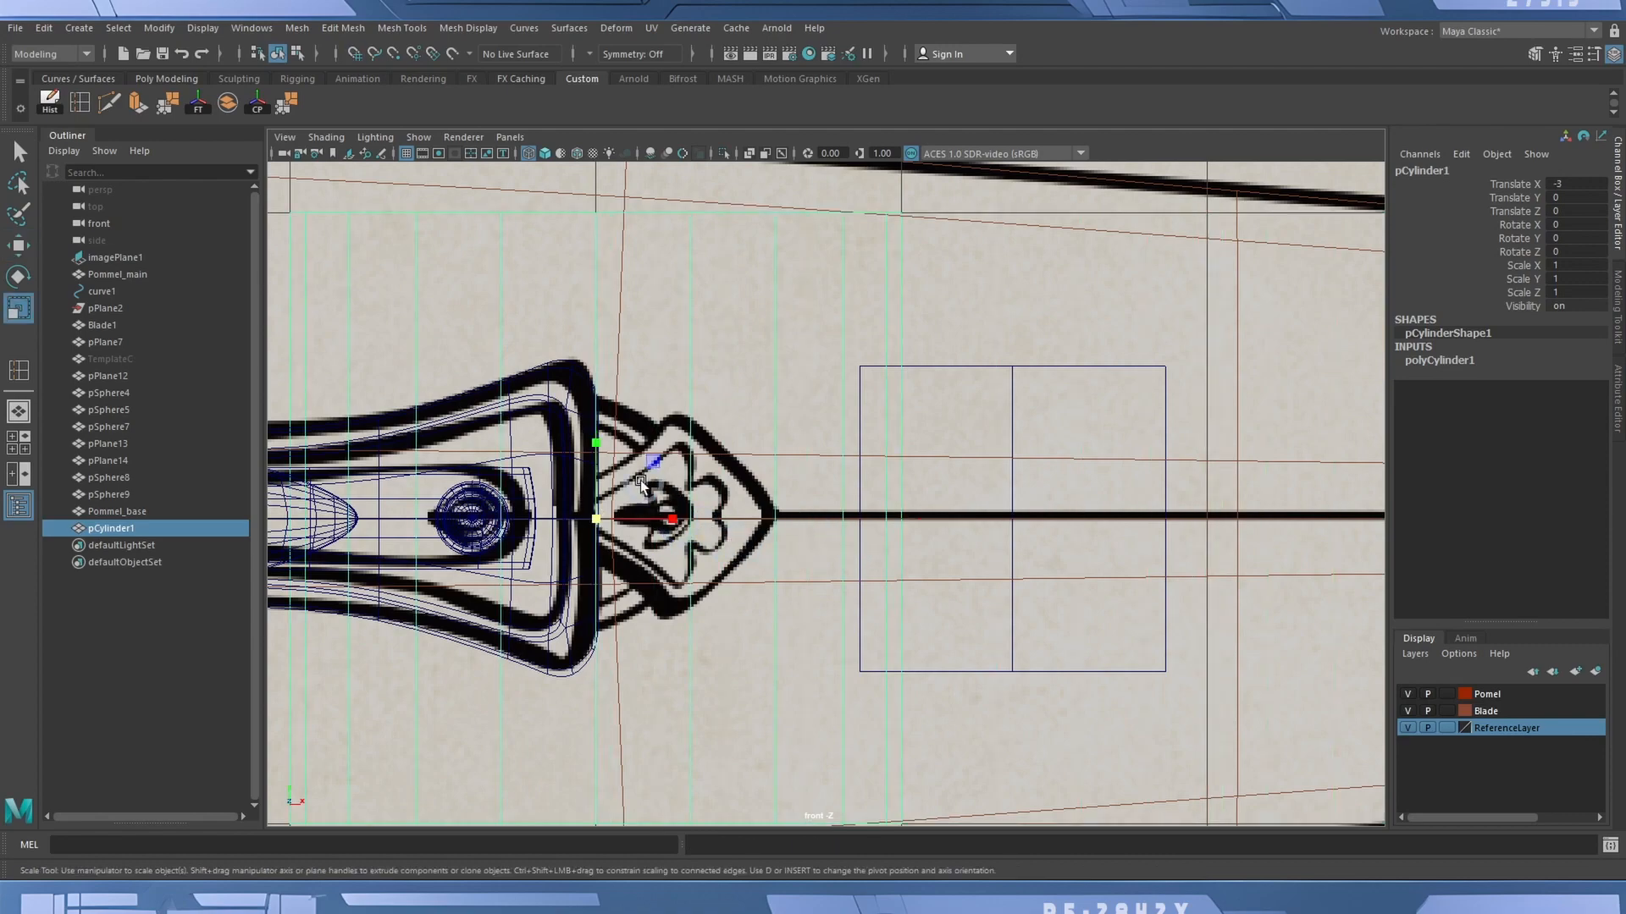
key(e)
drag(599, 461, 602, 559)
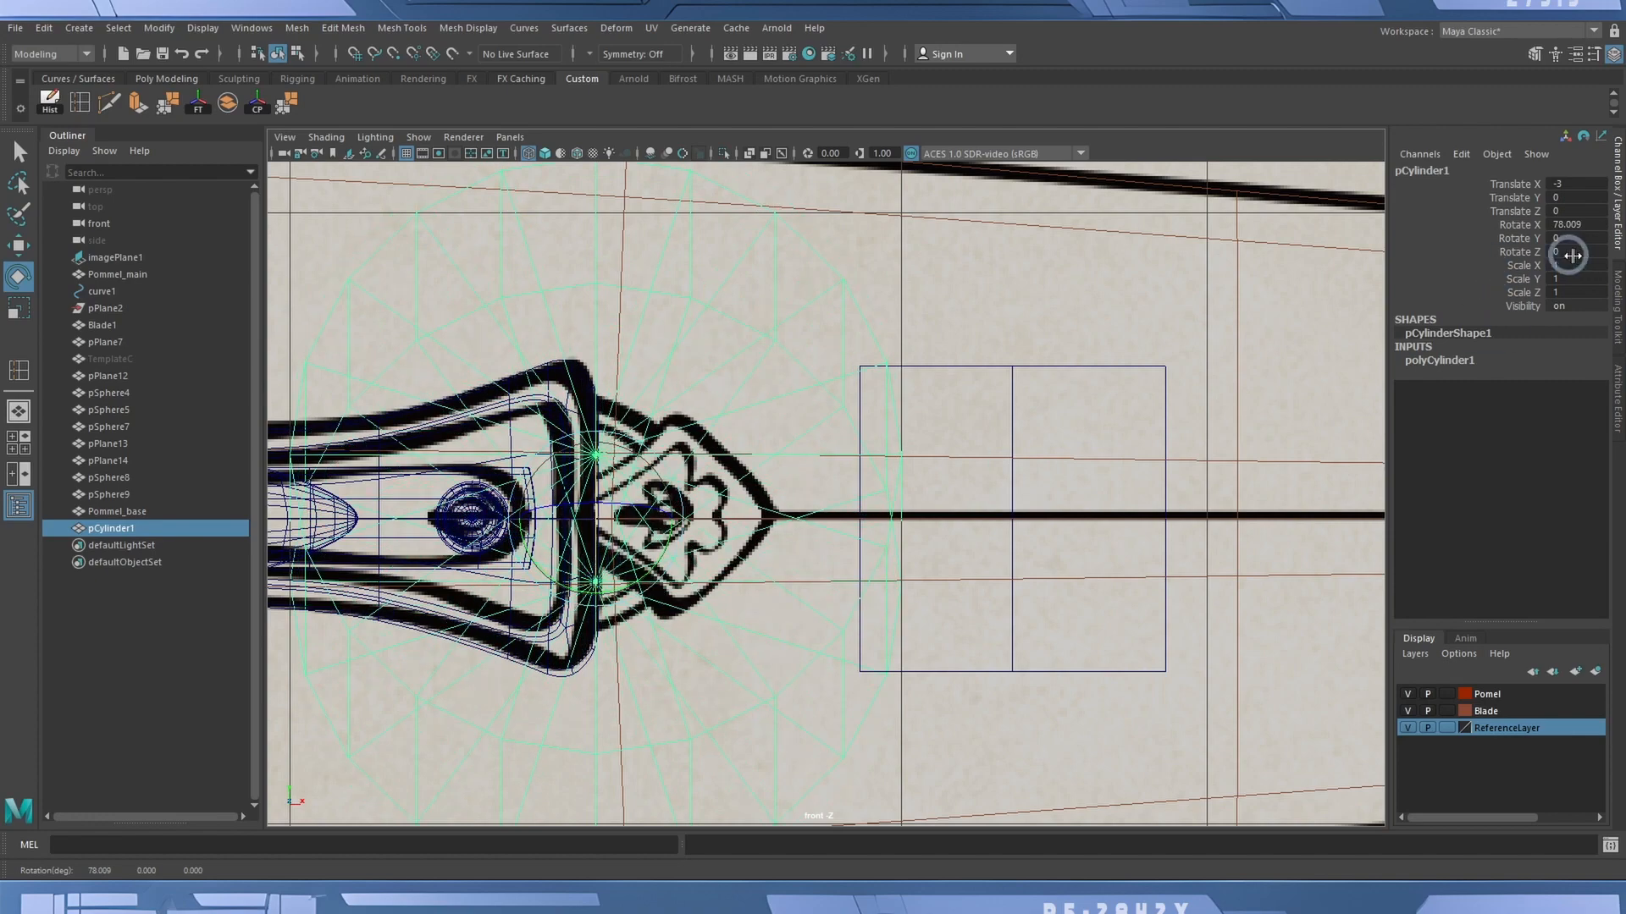
click(1585, 223)
text(90)
key(Return)
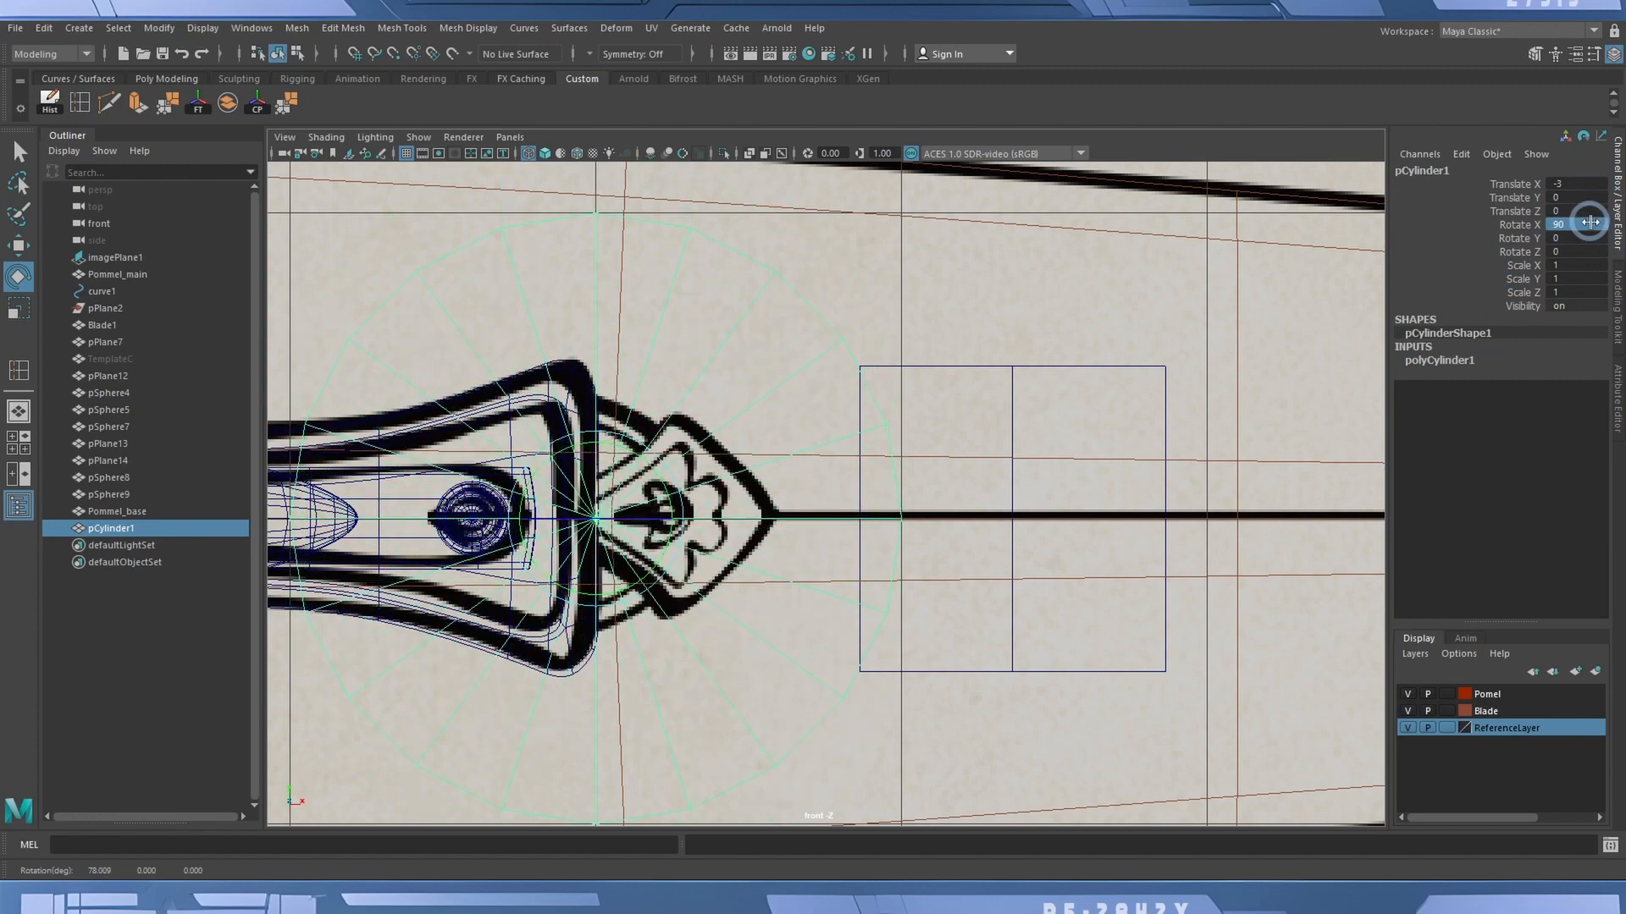
Scale the cylinder uniformly to 0.37 and shift it to Translate X -3.044 to match the drawn arc.
key(r)
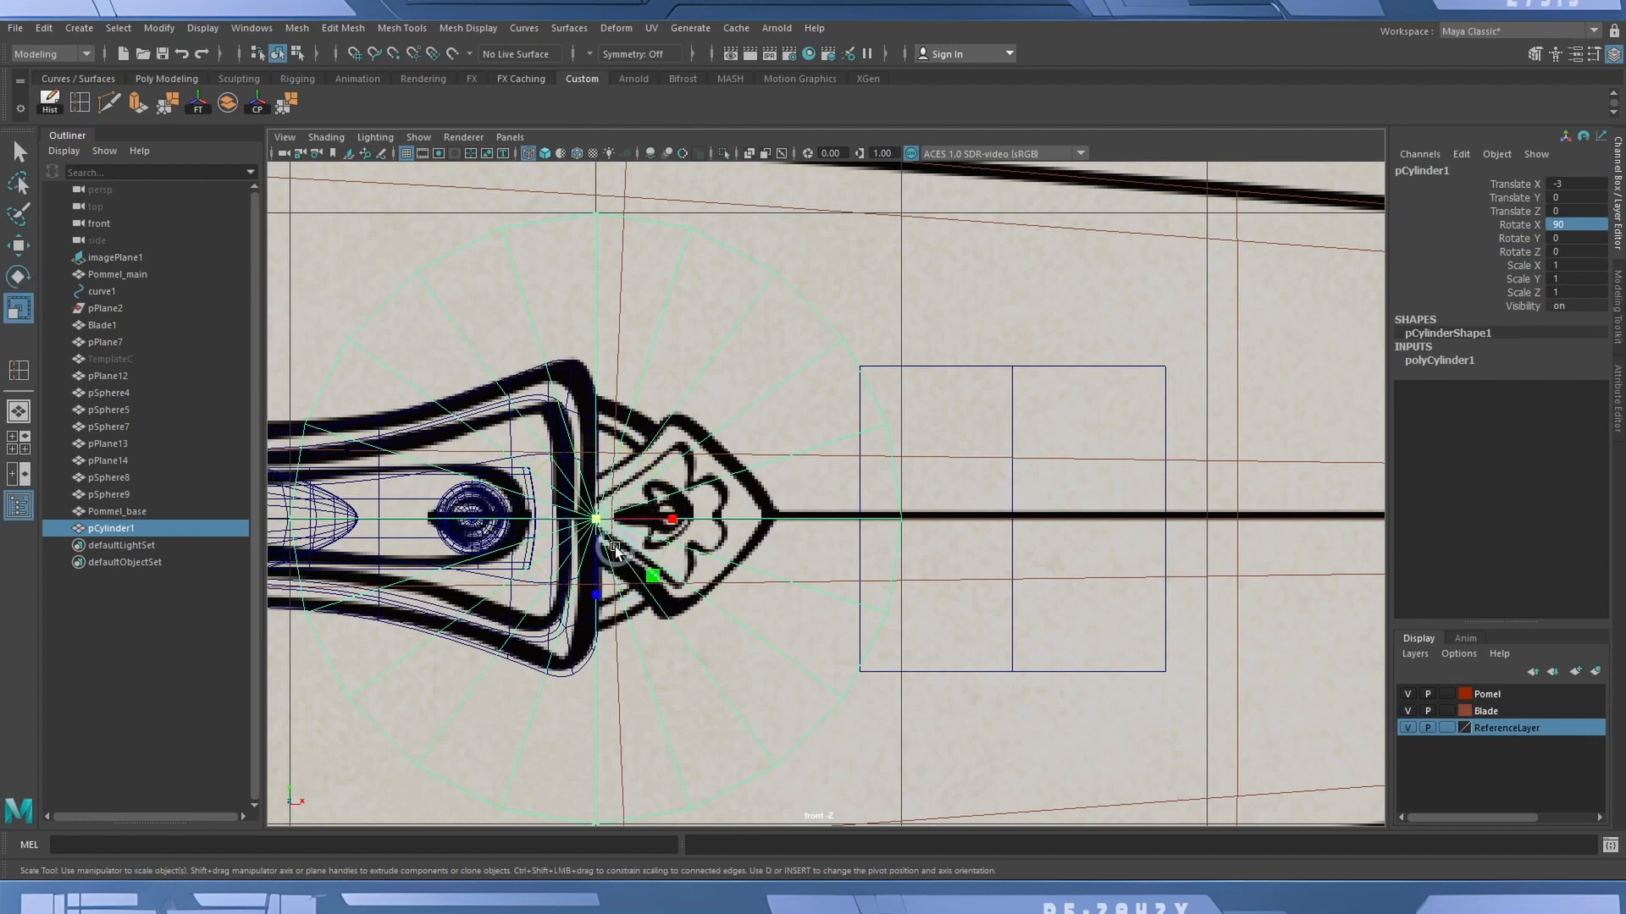
drag(605, 520, 266, 506)
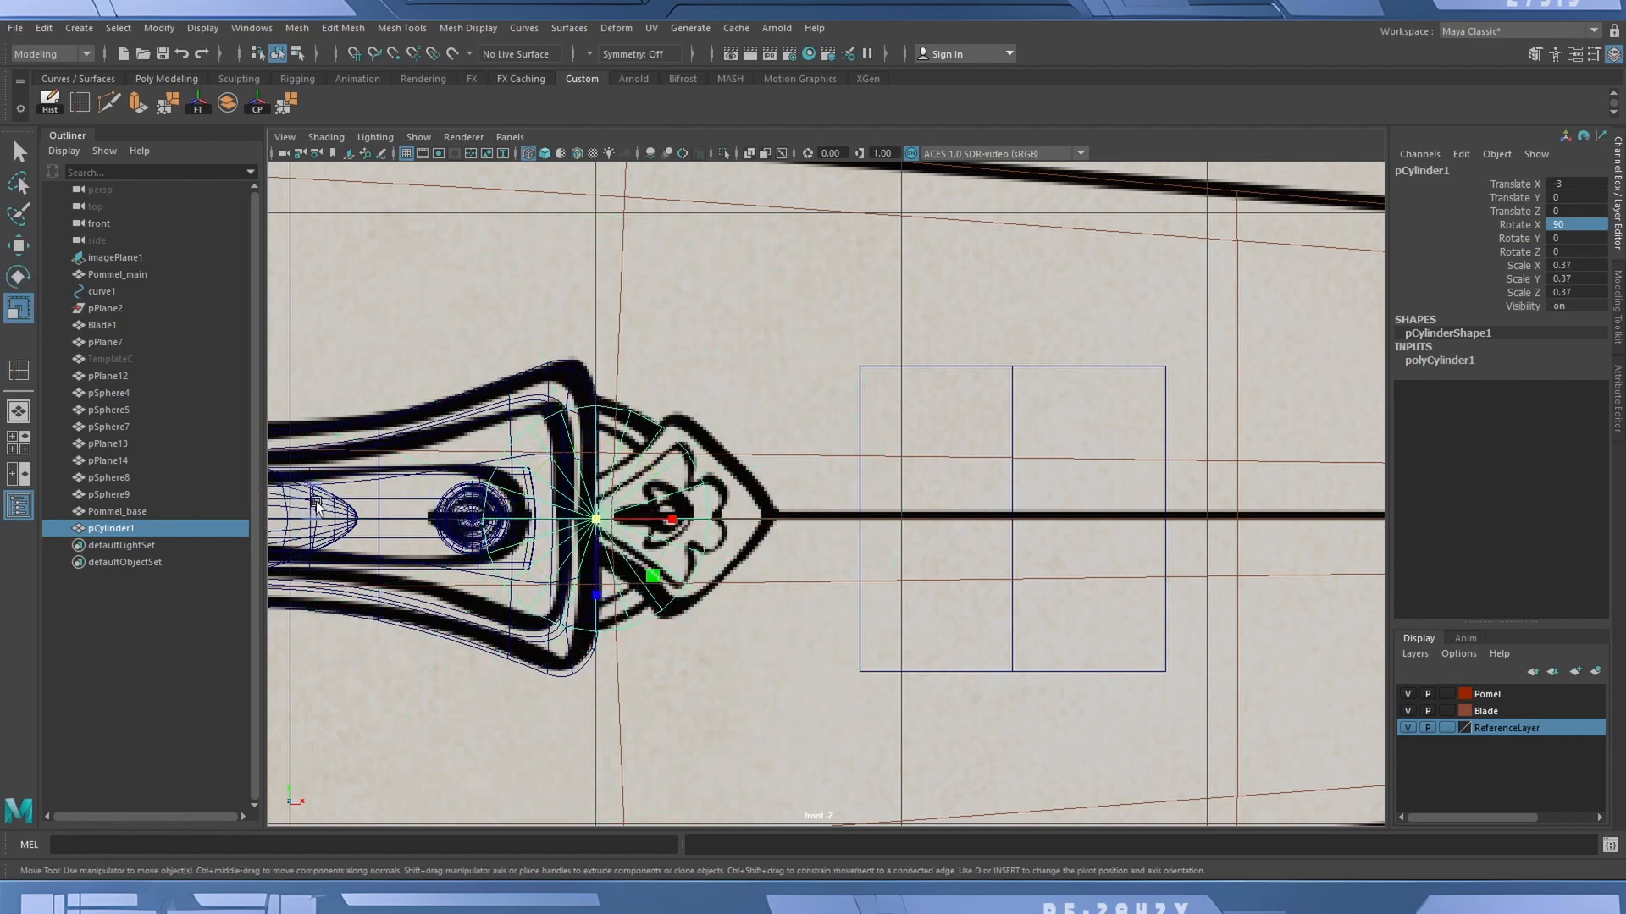
key(w)
drag(671, 519, 665, 519)
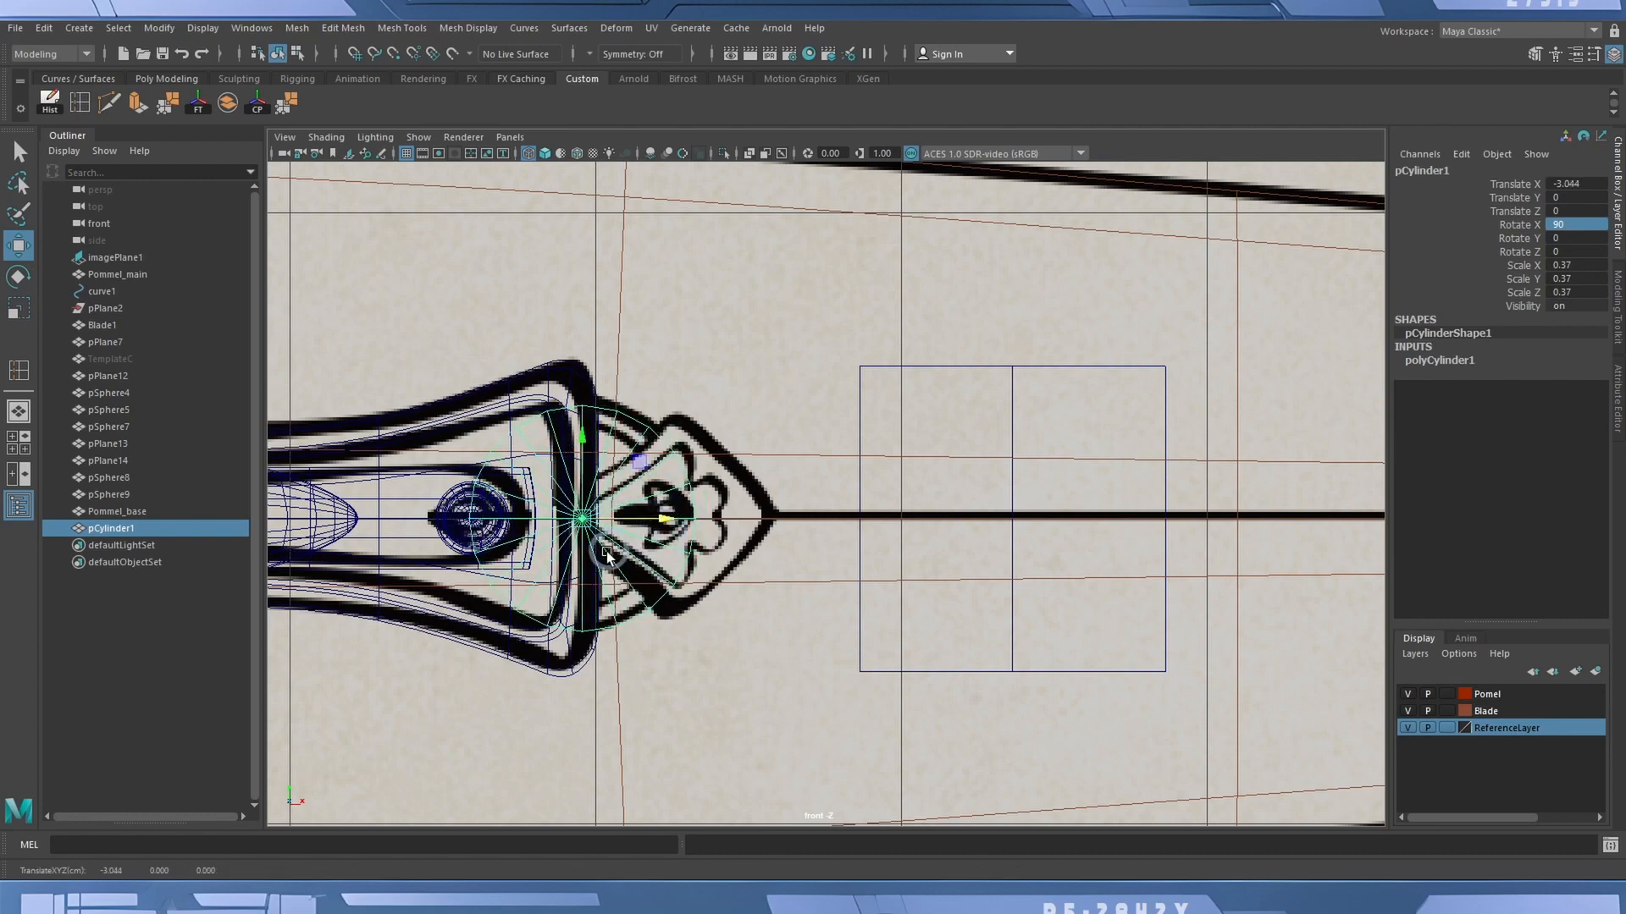
Set the cylinder's Subdivisions Caps to 3.
click(1441, 363)
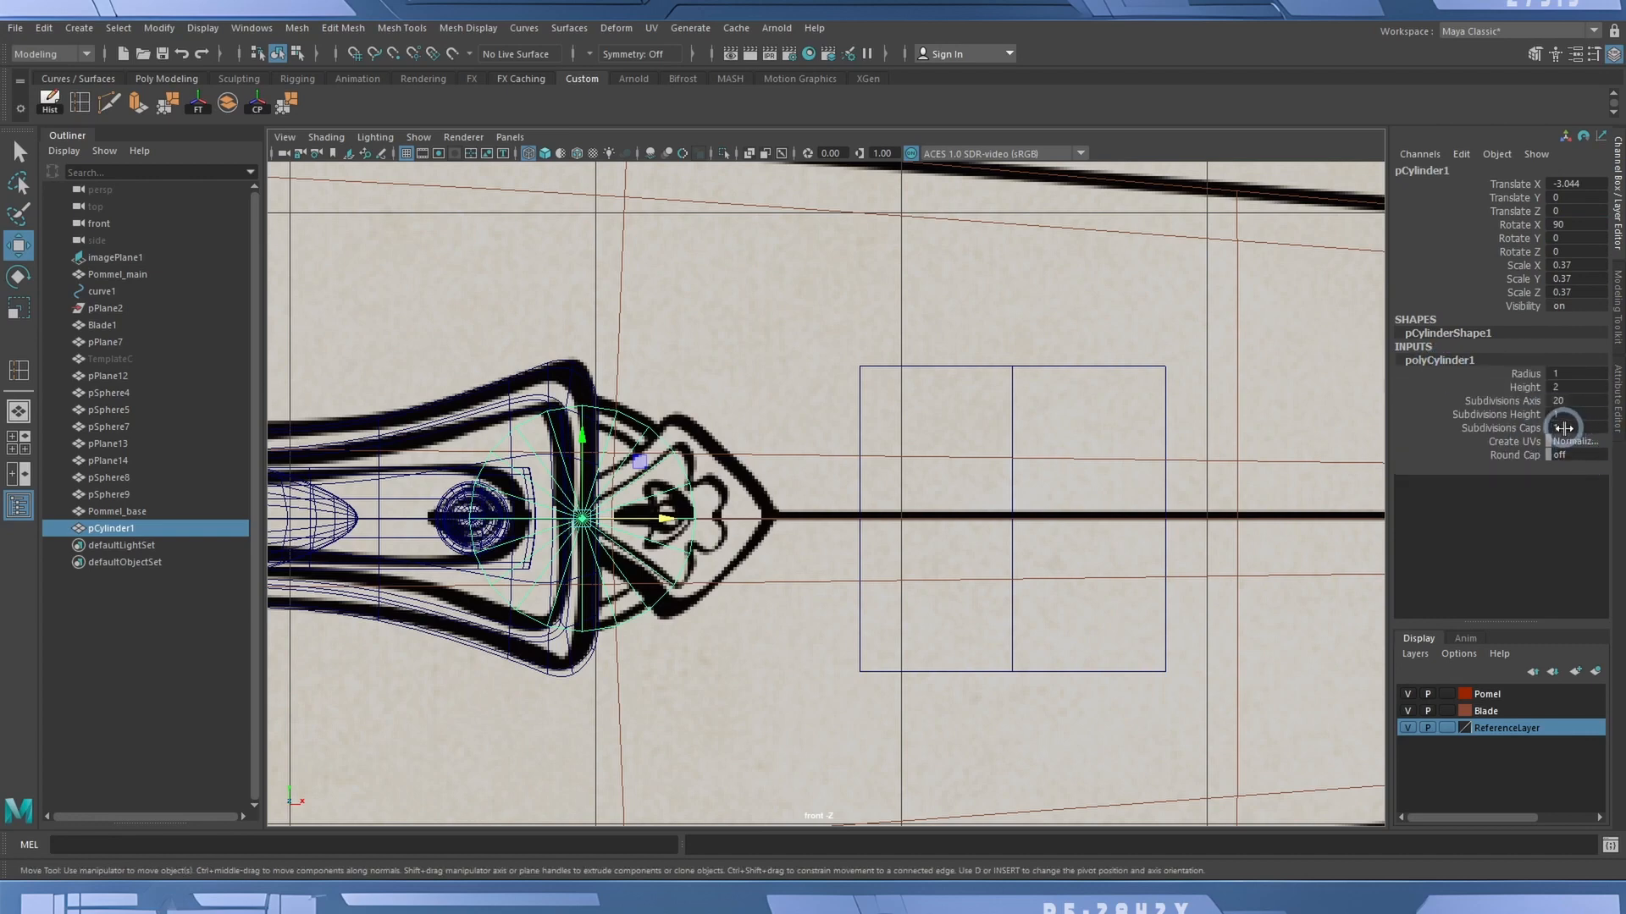
double_click(1564, 427)
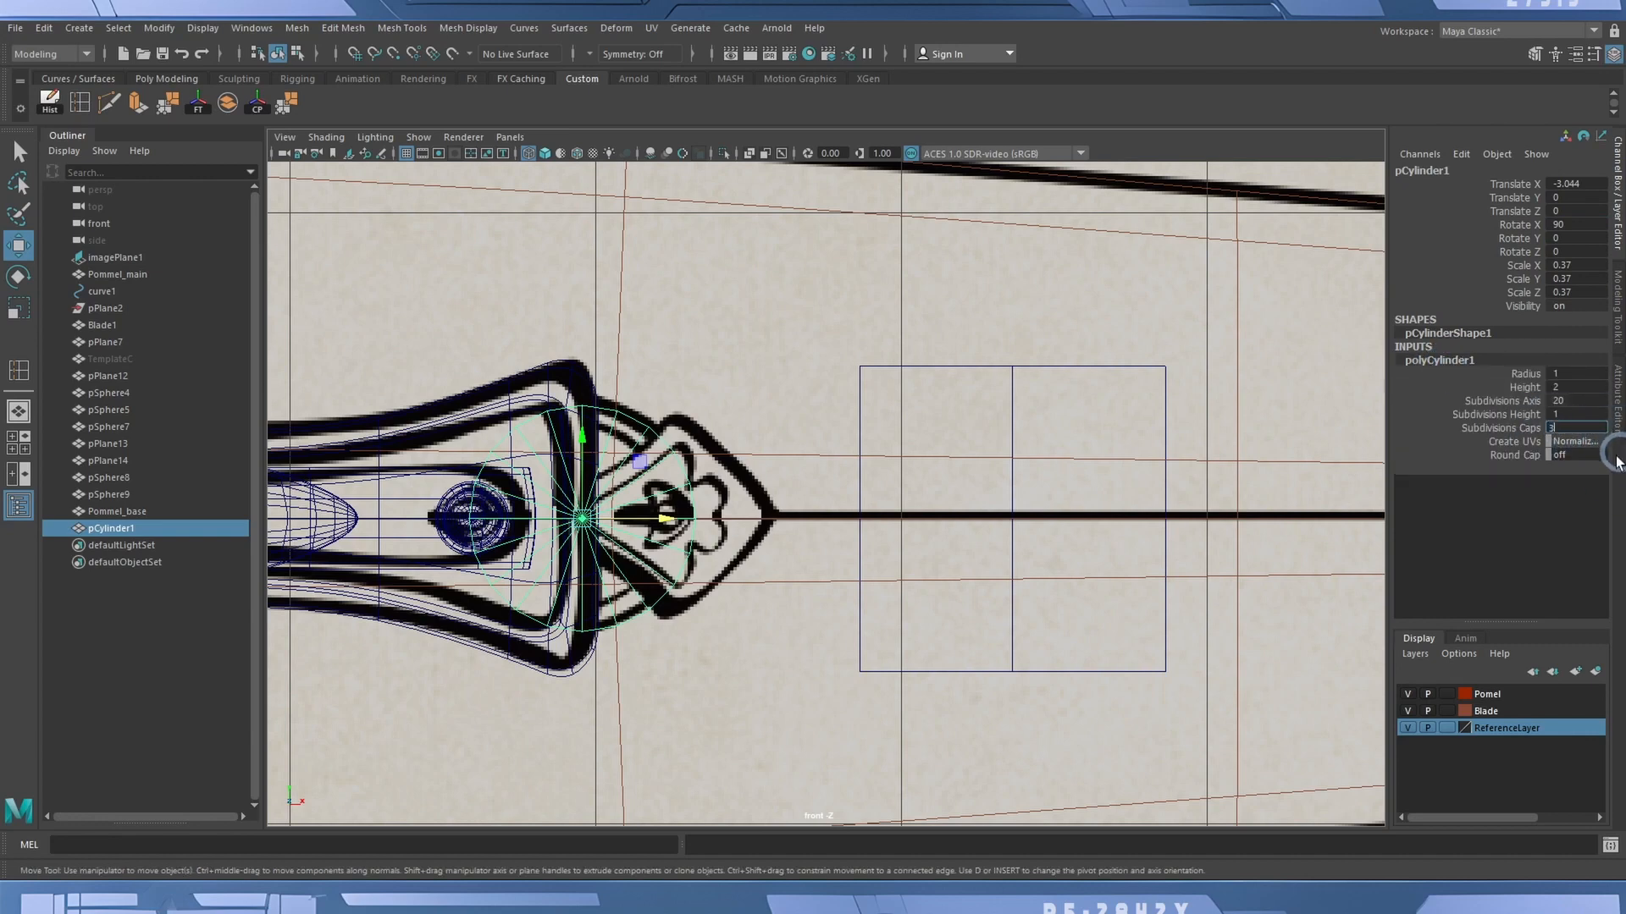
key(Return)
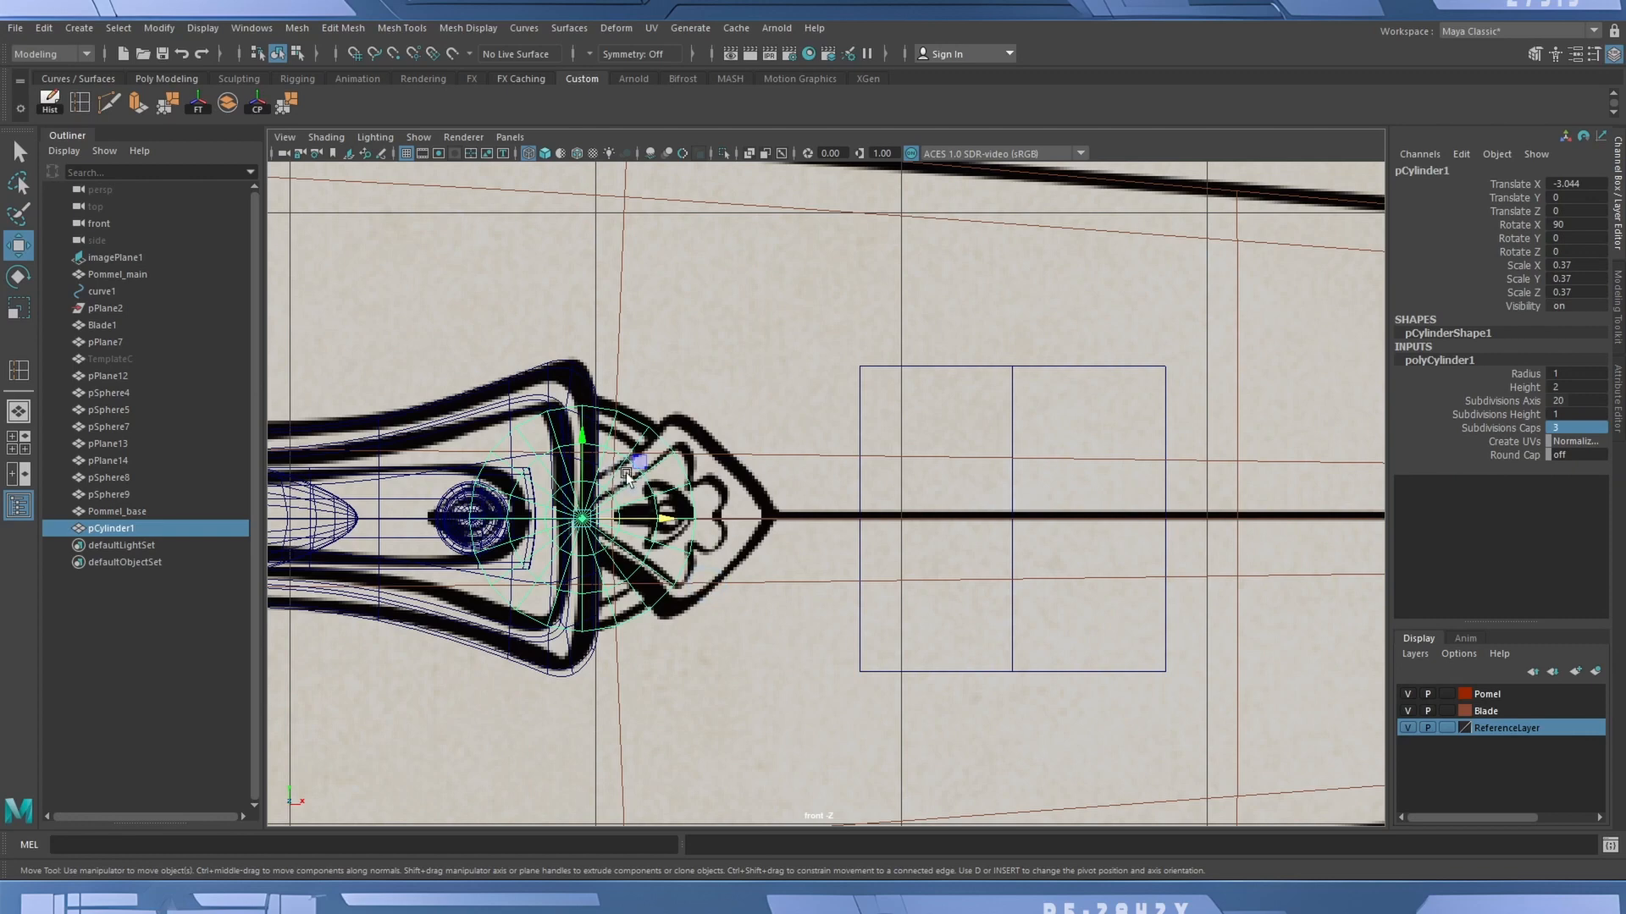
Select the larger inner edge ring on the cylinder's front cap and scale it outward towards the rim.
right_drag(618, 460, 612, 370)
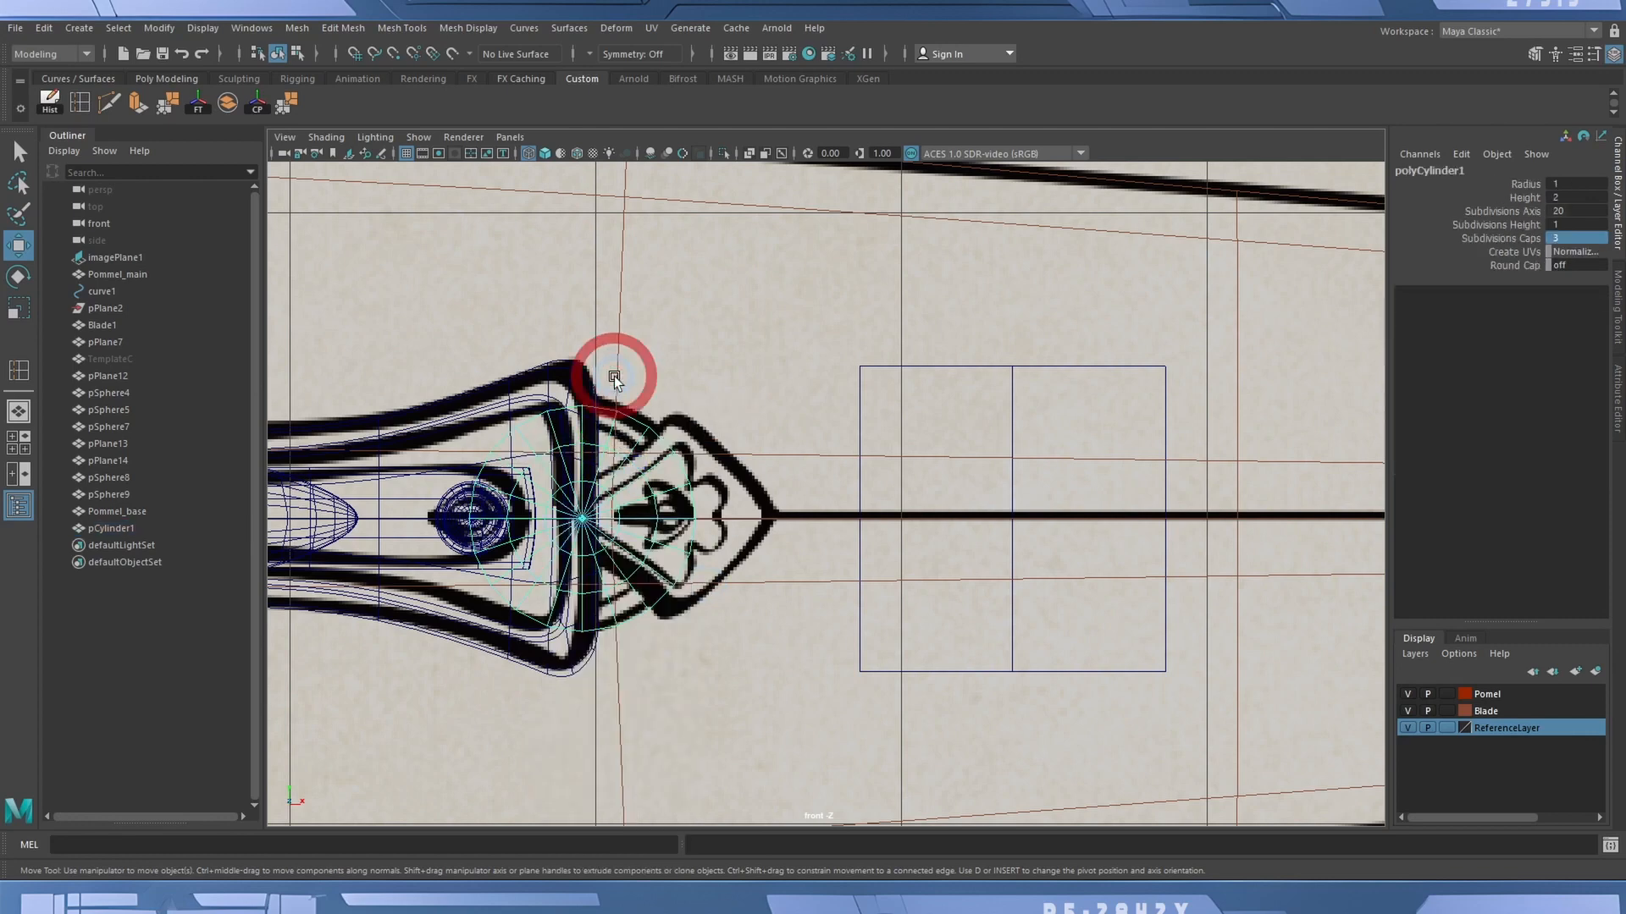
key(5)
click(612, 452)
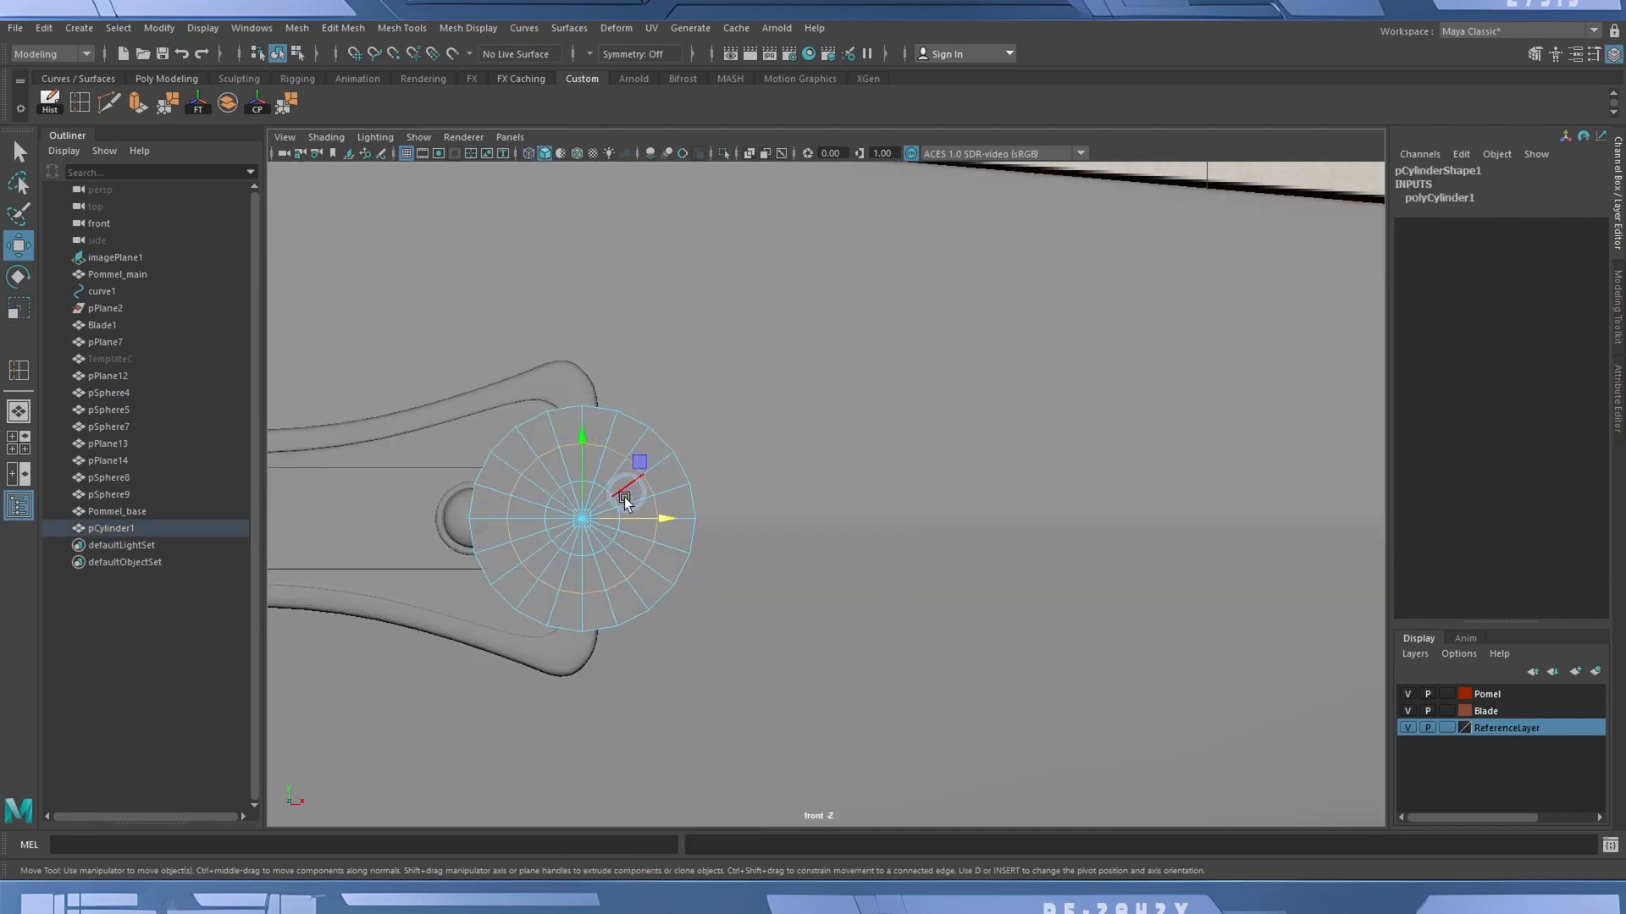
key(e)
key(r)
drag(582, 520, 606, 519)
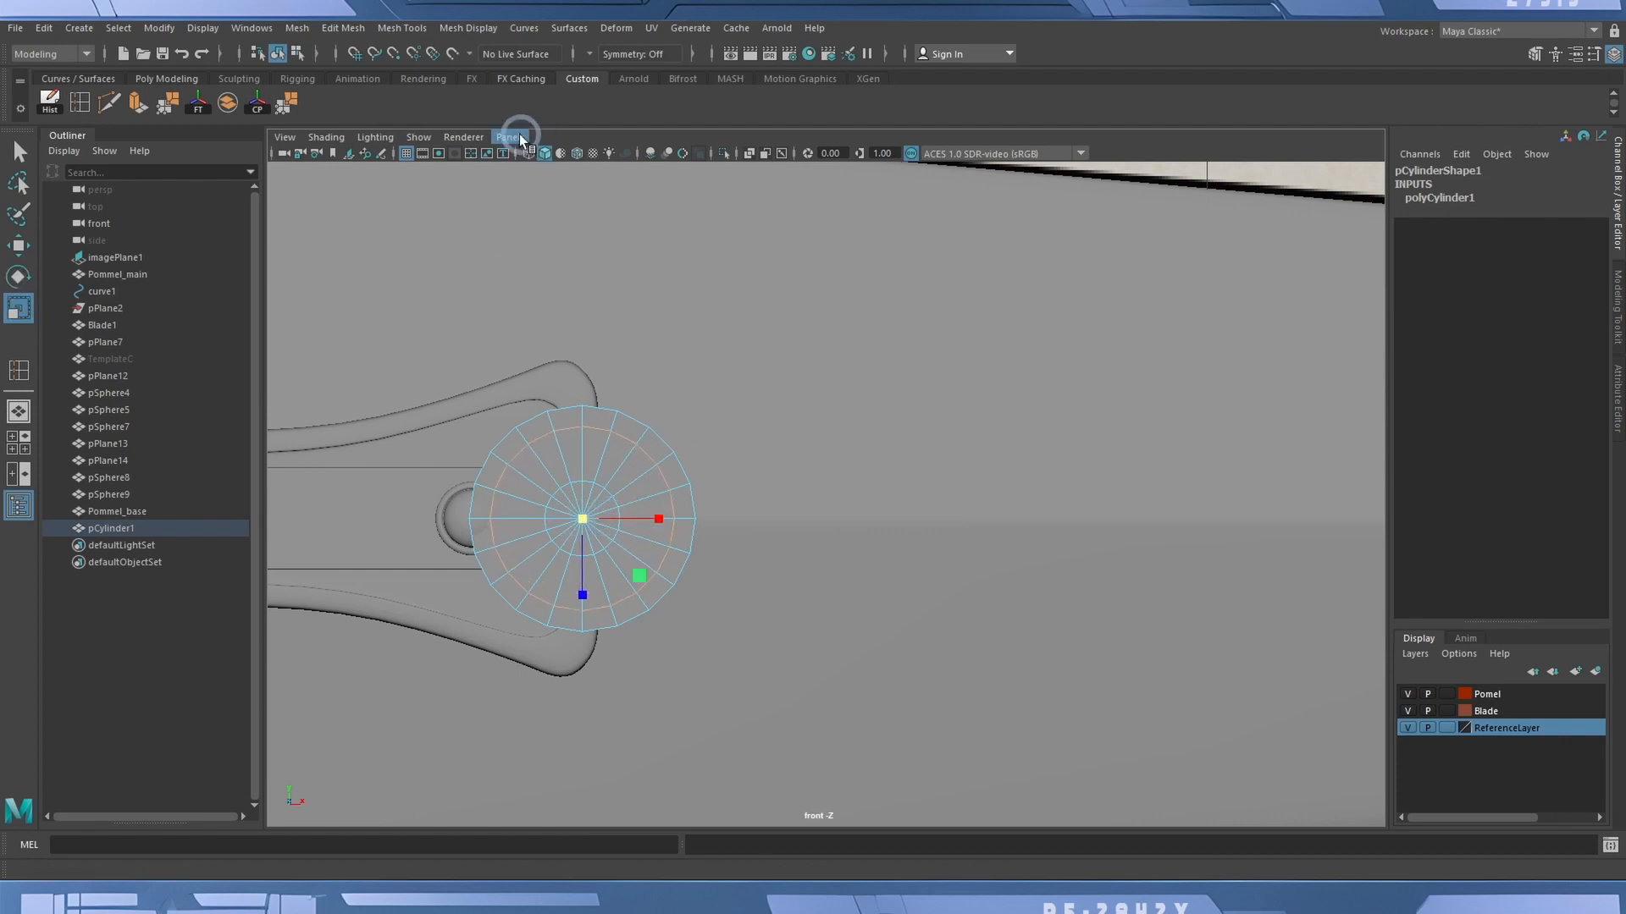
Thin the cylinder by moving its back-cap vertices along the depth axis towards the front cap in the perspective view.
click(520, 137)
click(715, 153)
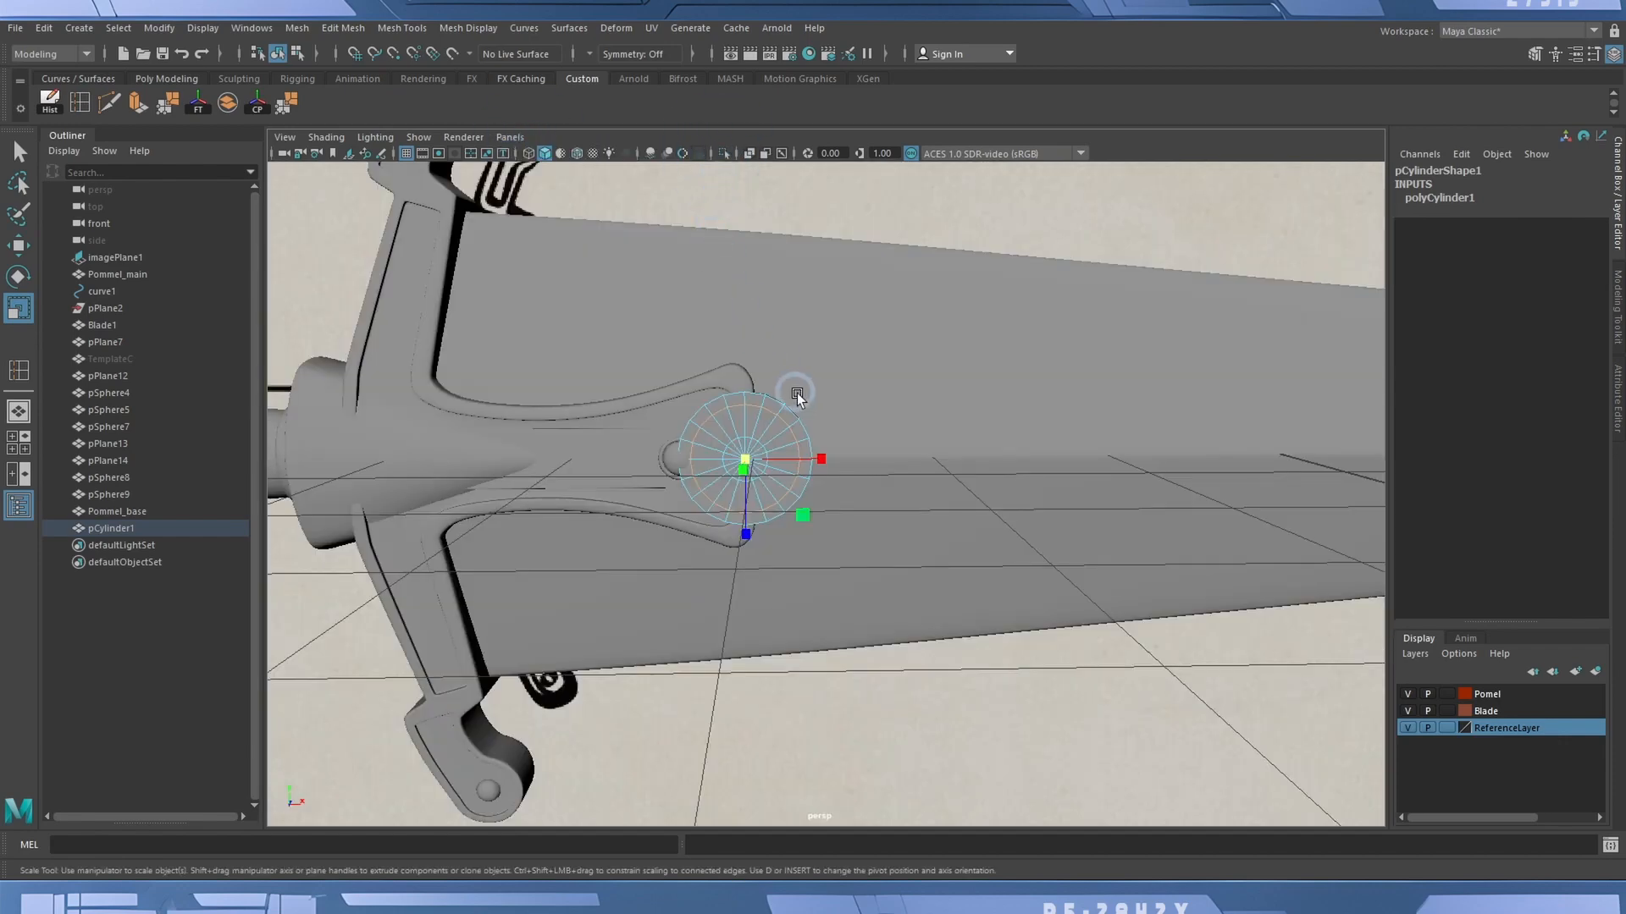
mouse_move(904, 468)
alt+mouse_down()
mouse_move(628, 475)
mouse_move(734, 495)
mouse_move(544, 443)
mouse_move(838, 446)
mouse_move(763, 486)
alt+mouse_up()
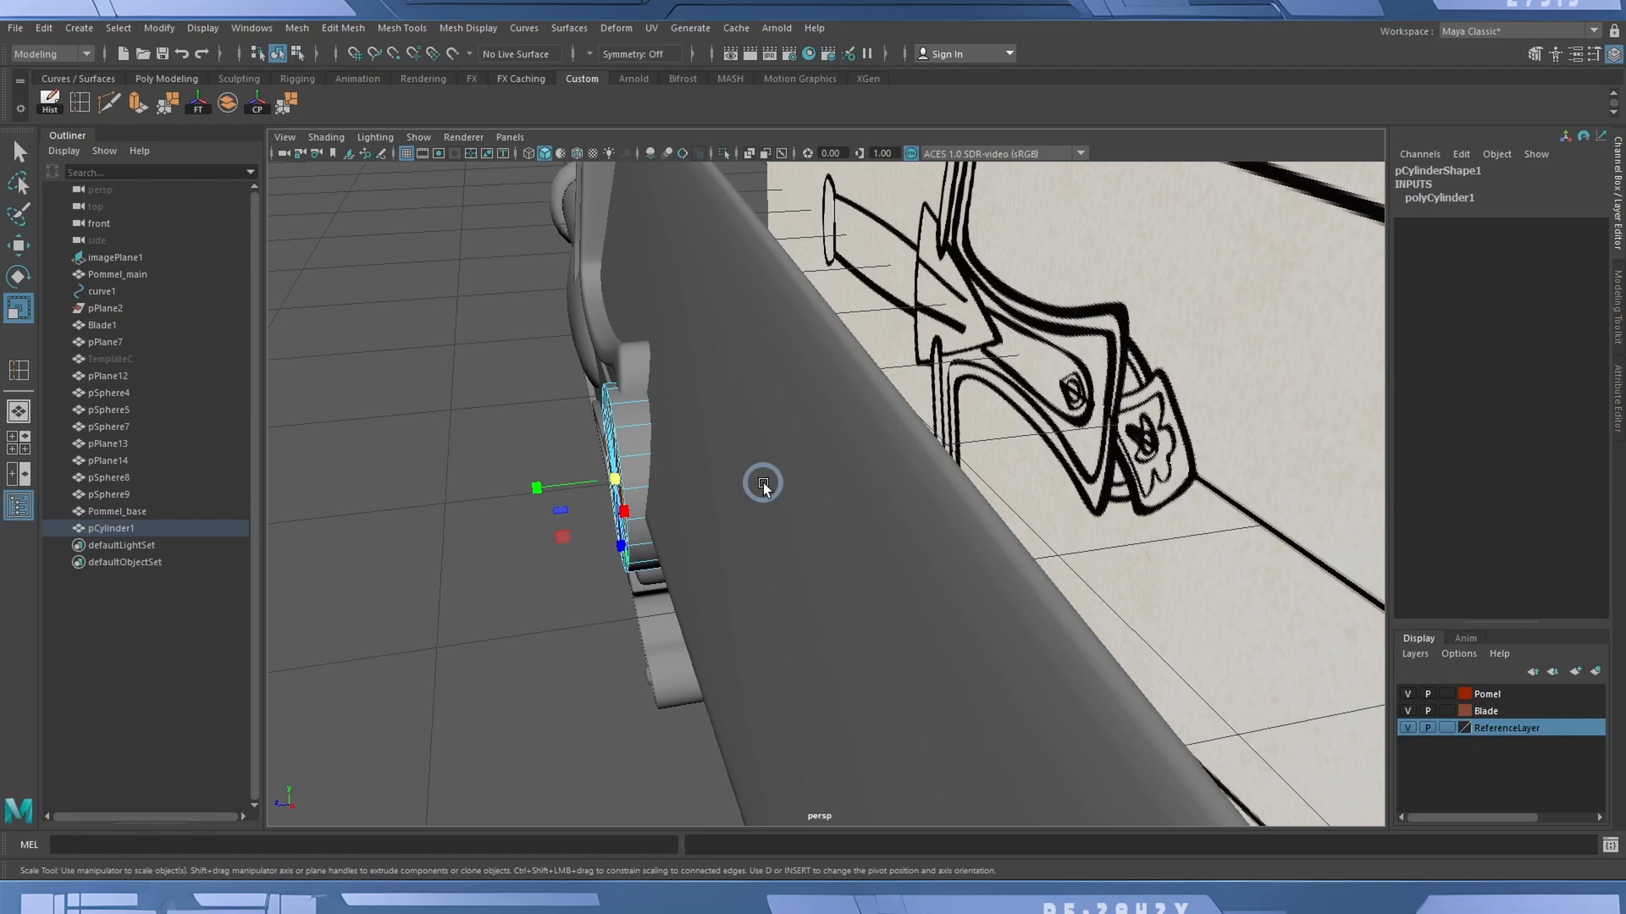
key(4)
key(f)
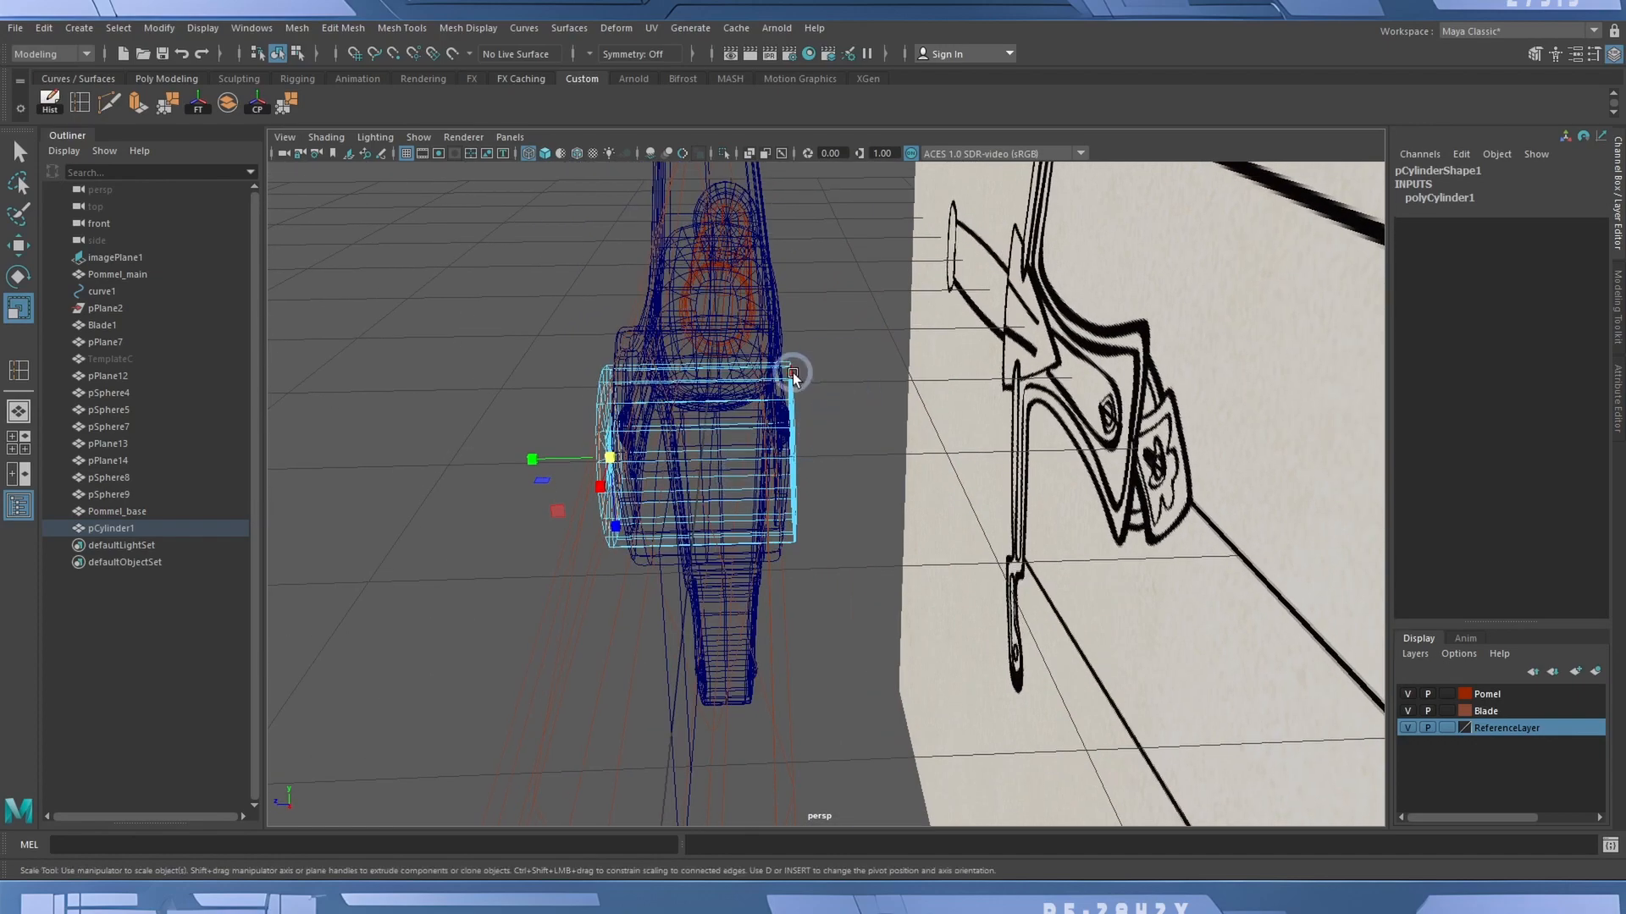
right_drag(794, 373, 821, 389)
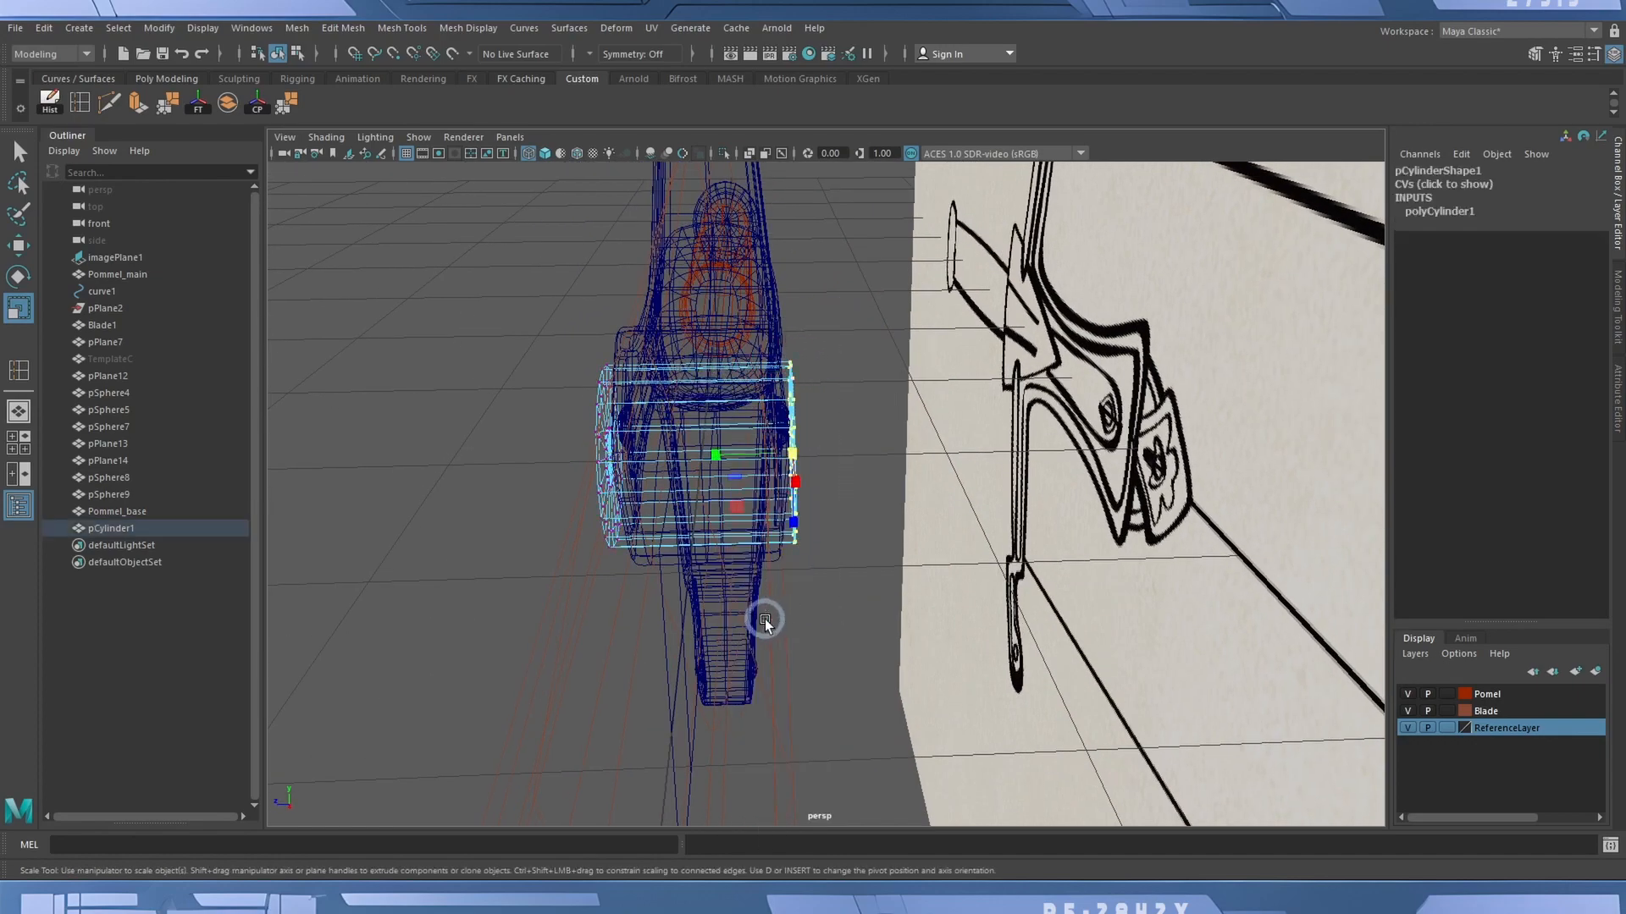
key(w)
mouse_move(714, 457)
mouse_down()
mouse_move(587, 455)
mouse_move(660, 463)
mouse_move(570, 468)
mouse_move(585, 471)
mouse_up()
key(5)
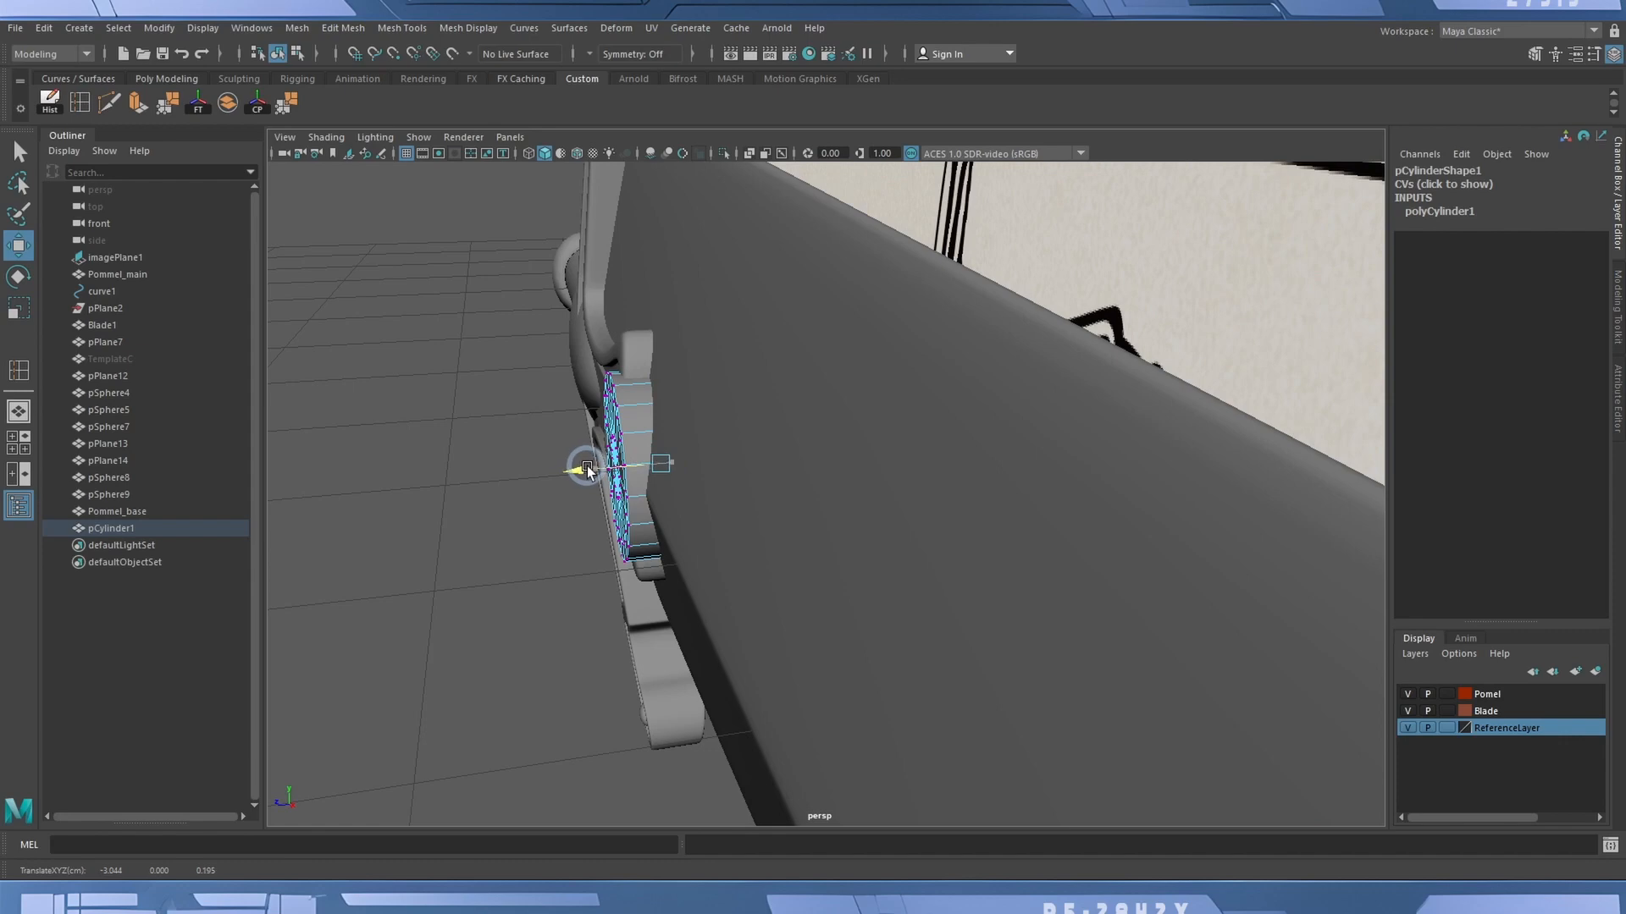
key(4)
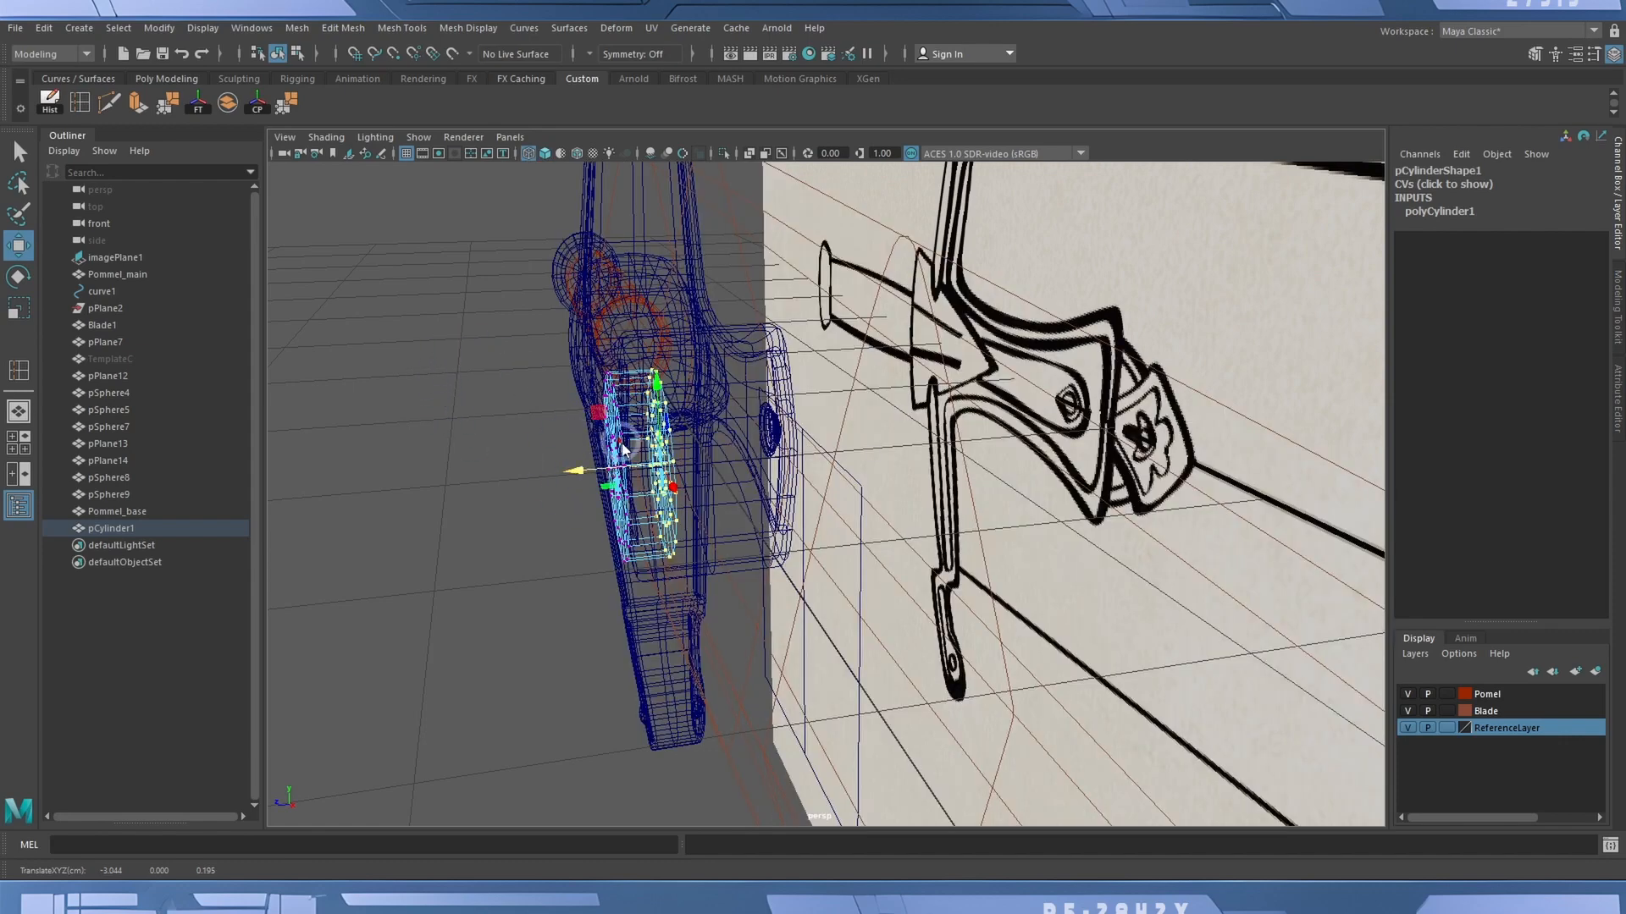
Select the cylinder's back-cap faces in wireframe, leaving out the front ones, and delete them.
right_drag(622, 444, 744, 472)
alt+drag(744, 472, 728, 436)
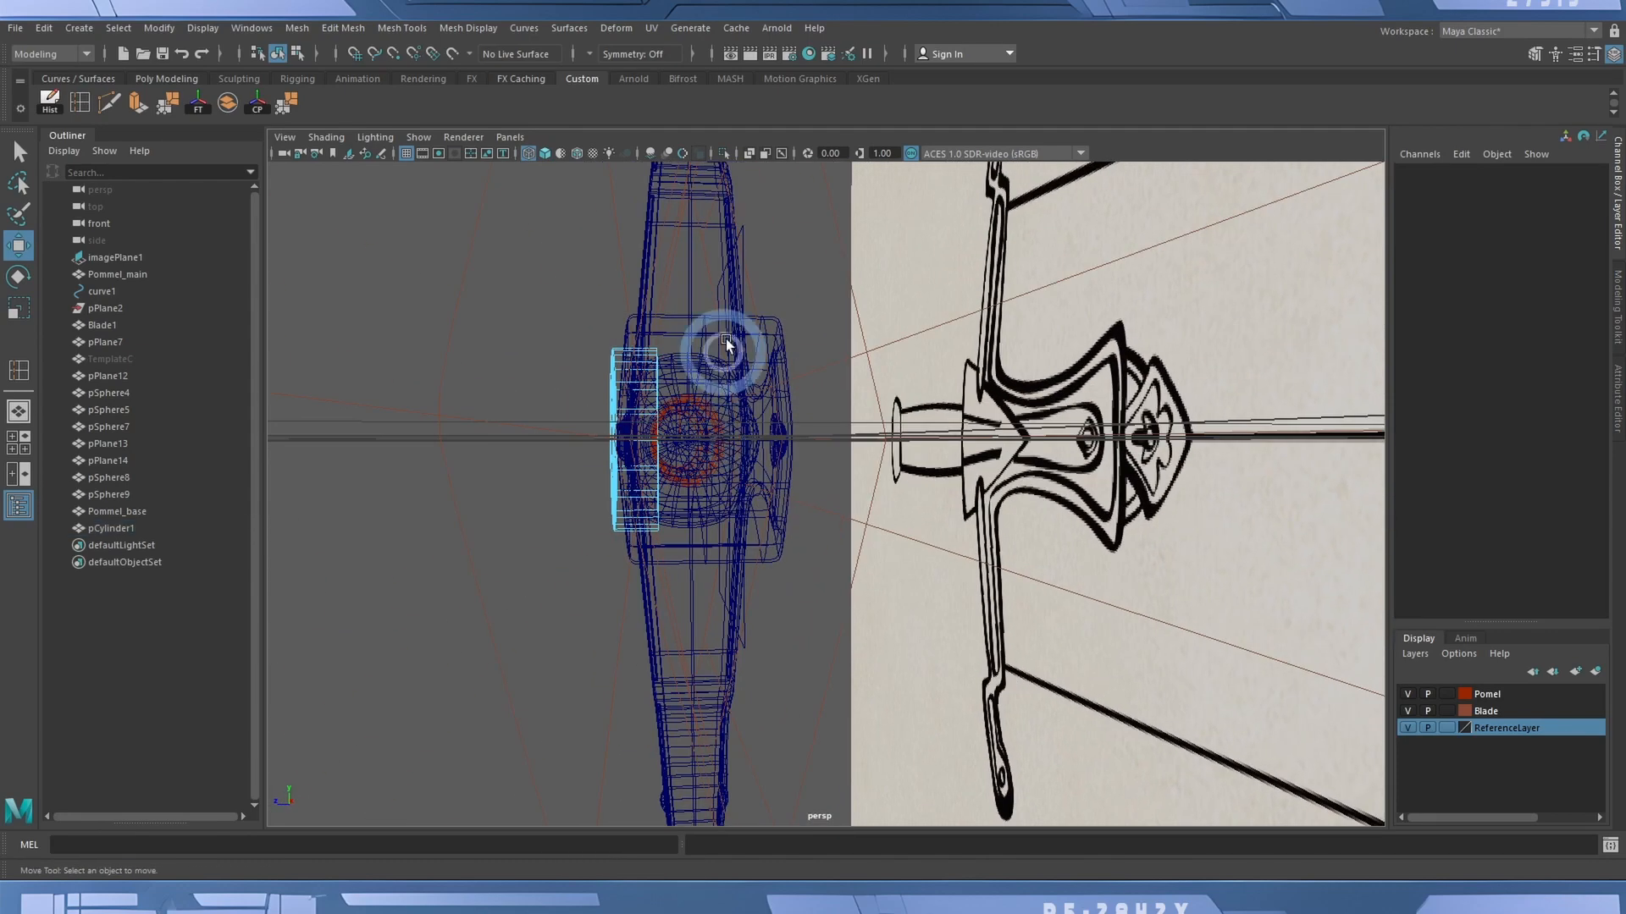
drag(733, 303, 635, 610)
ctrl+drag(532, 280, 632, 670)
click(633, 671)
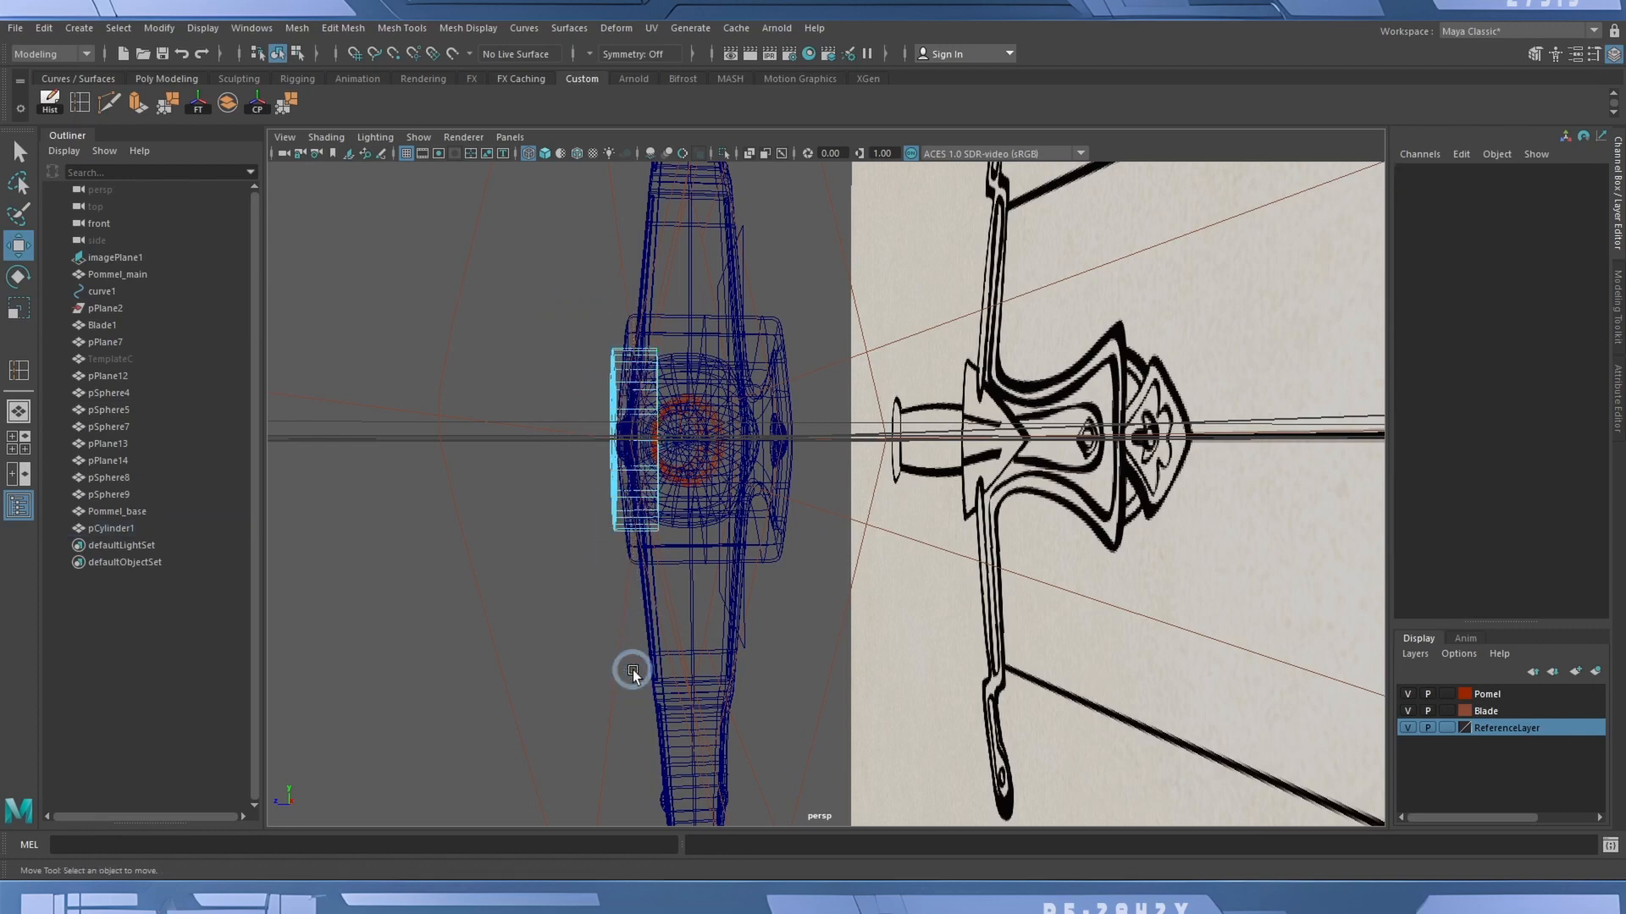
key(5)
mouse_move(621, 602)
alt+mouse_down()
mouse_move(707, 611)
mouse_move(672, 609)
alt+mouse_up()
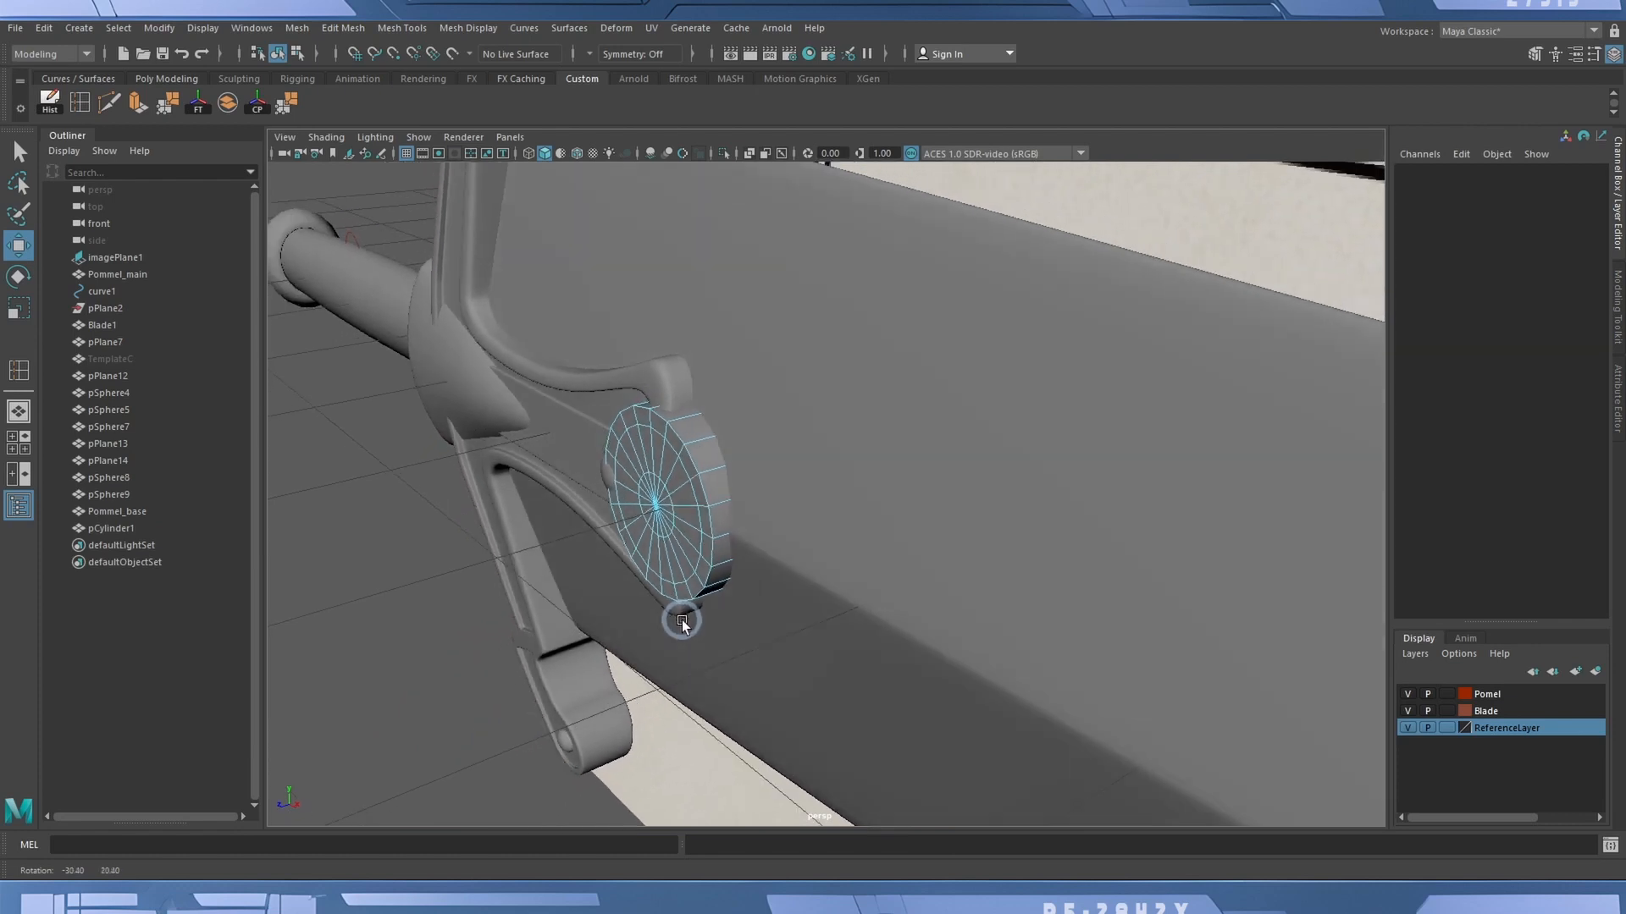
Select the front cap's faces inside the enlarged inner ring and extrude them inward to Local Translate Z -0.019.
right_click(665, 467)
click(663, 477)
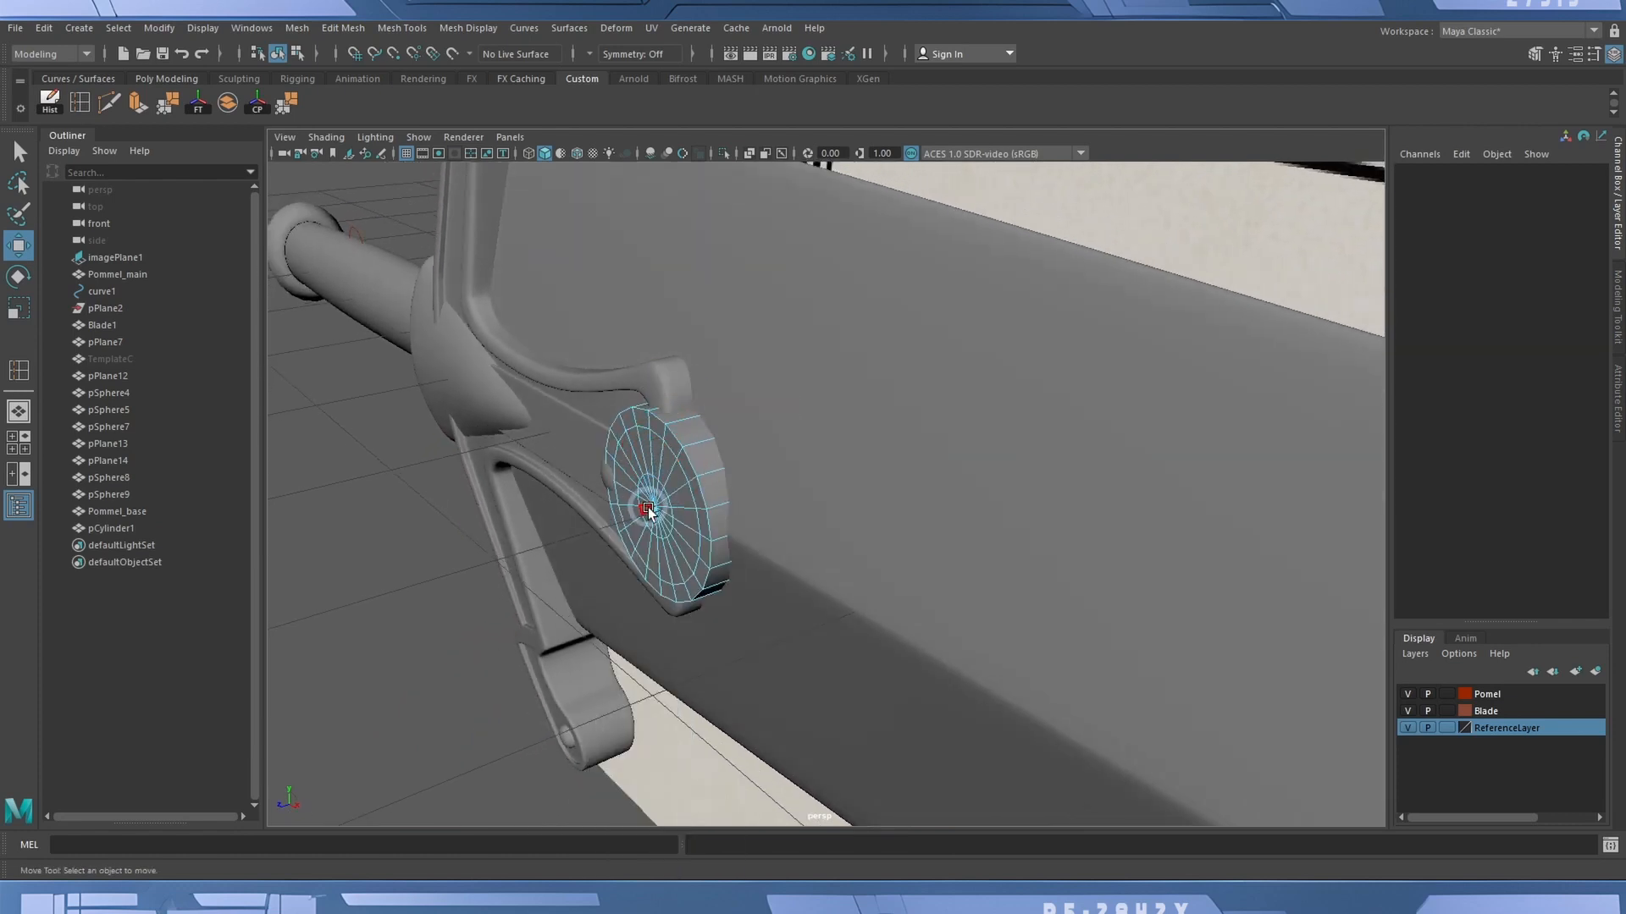
right_click(648, 511)
click(581, 446)
scroll(781, 528, up, 4)
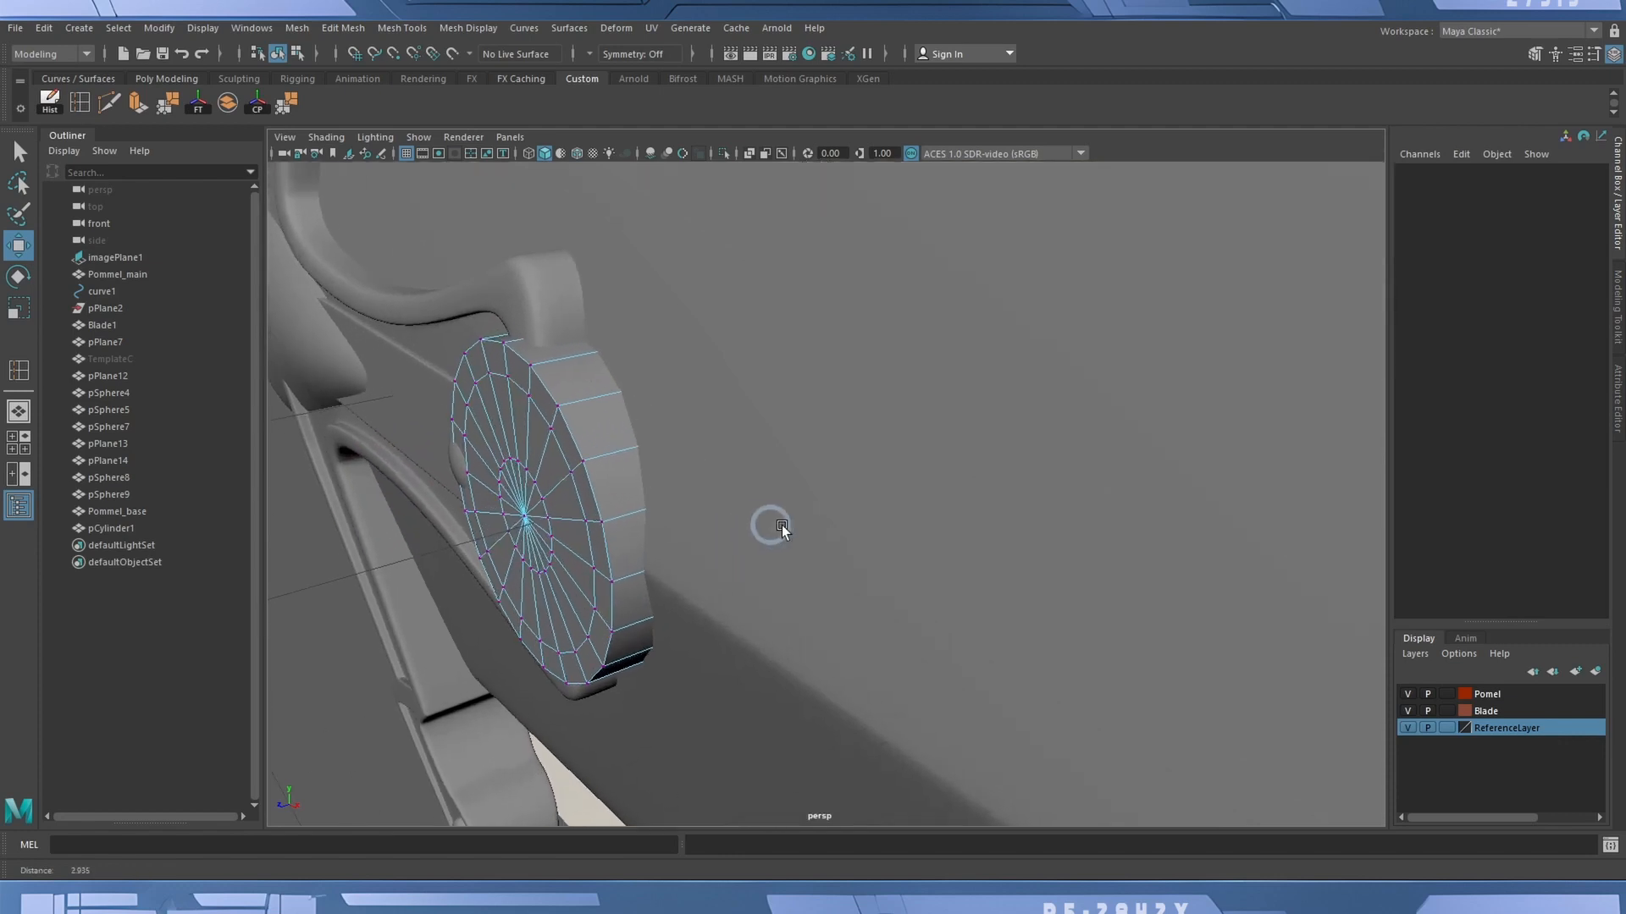
click(518, 537)
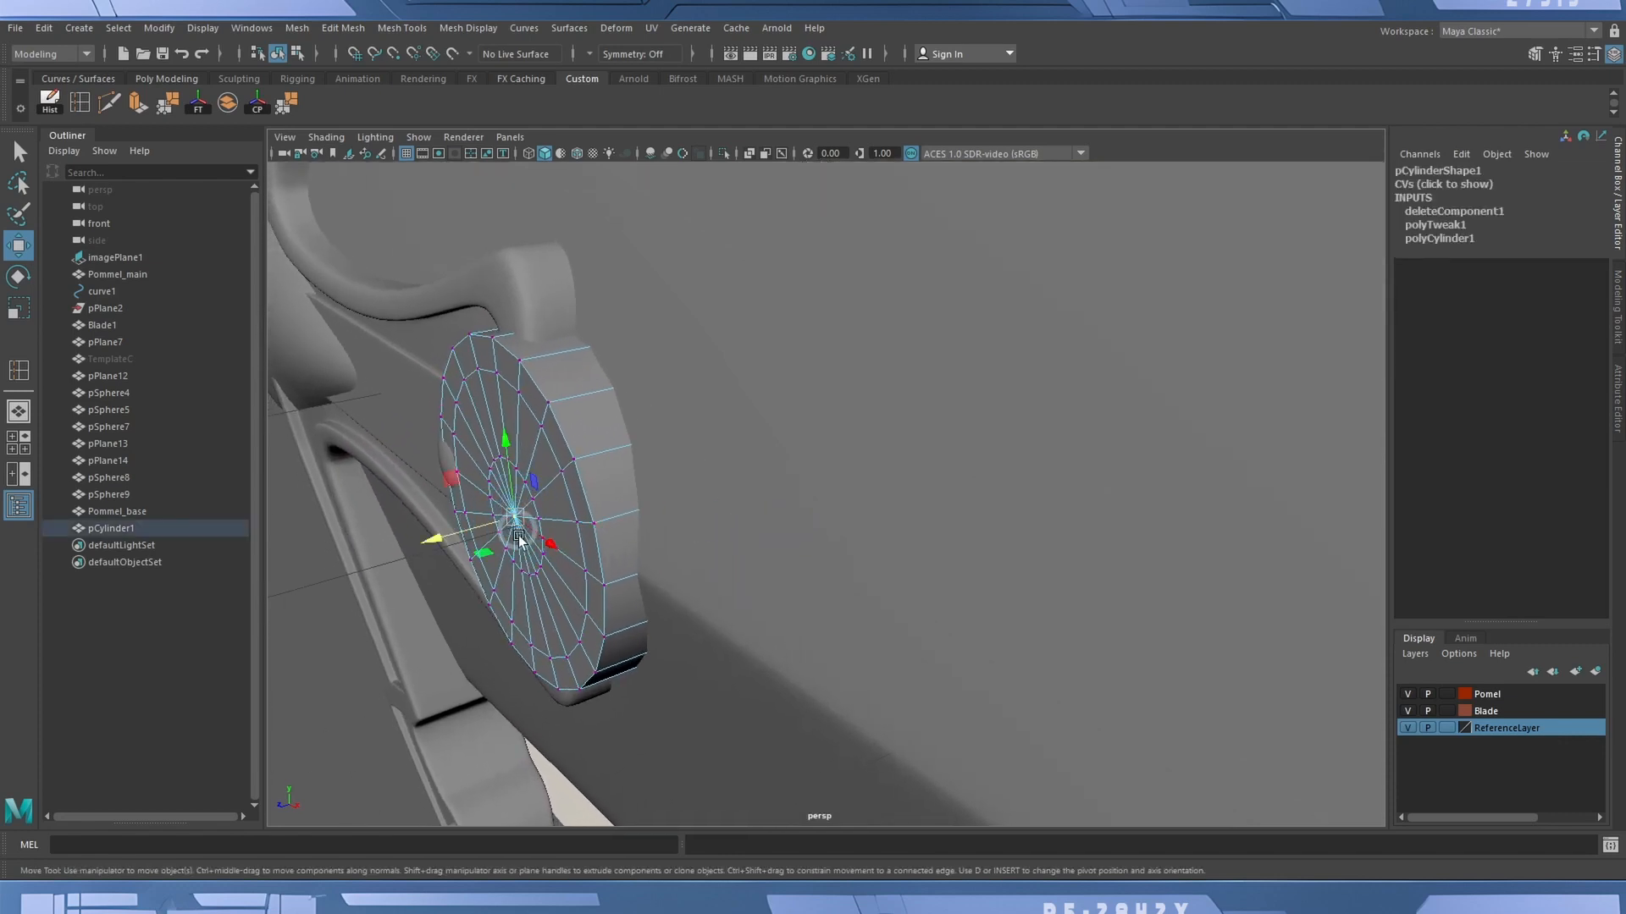
key(ctrl+F10)
key(ctrl+F11)
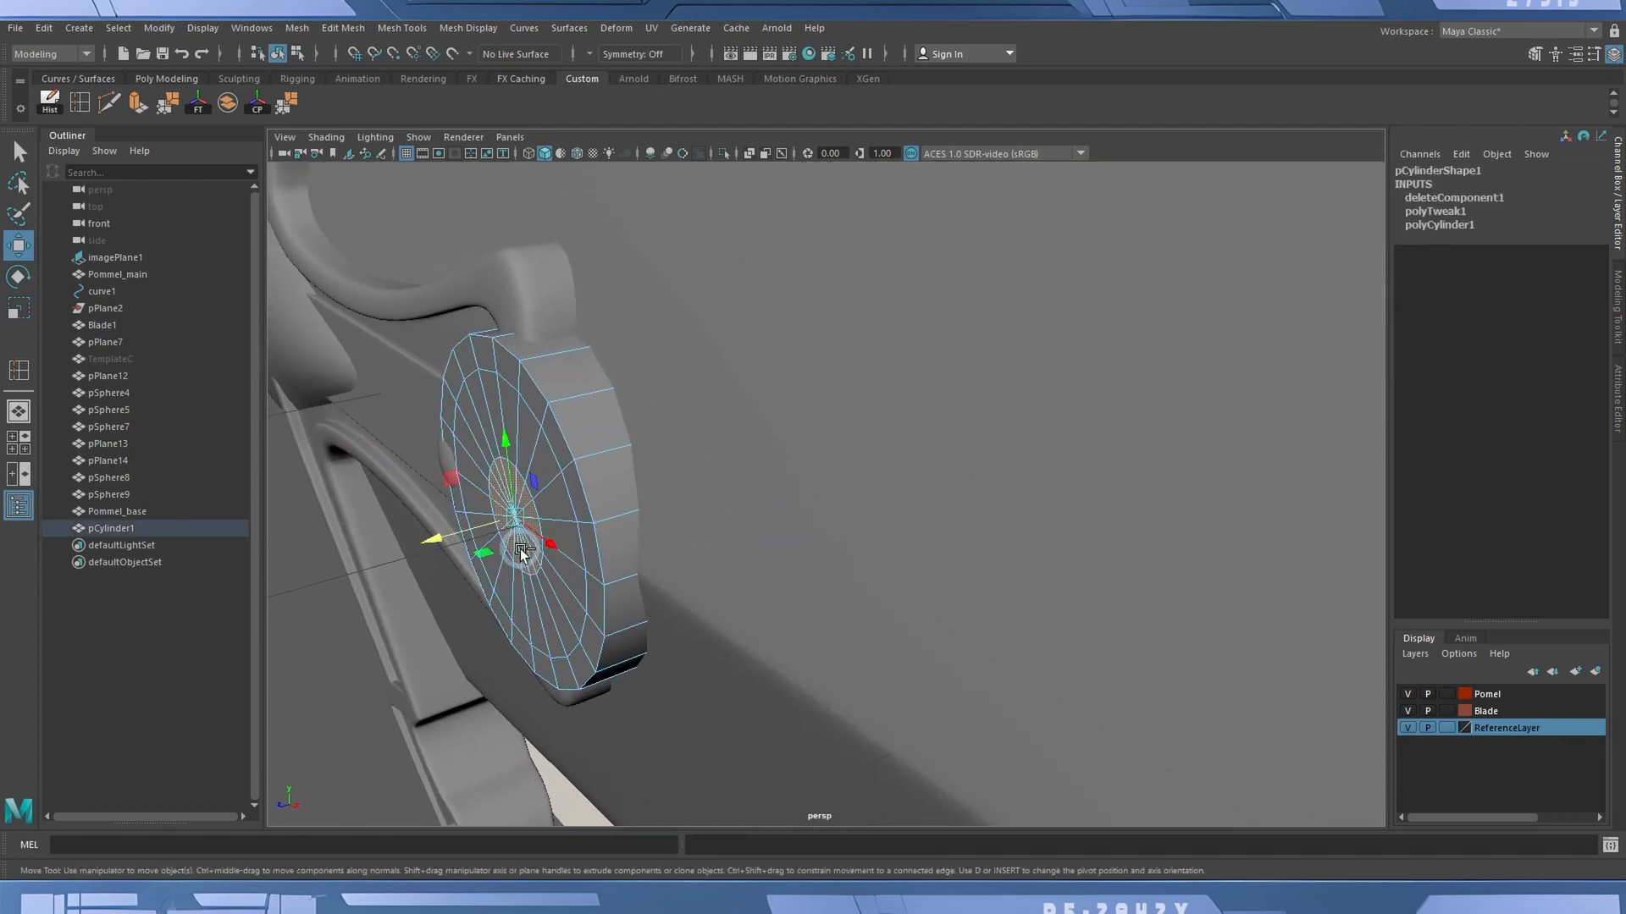
key(shift+period)
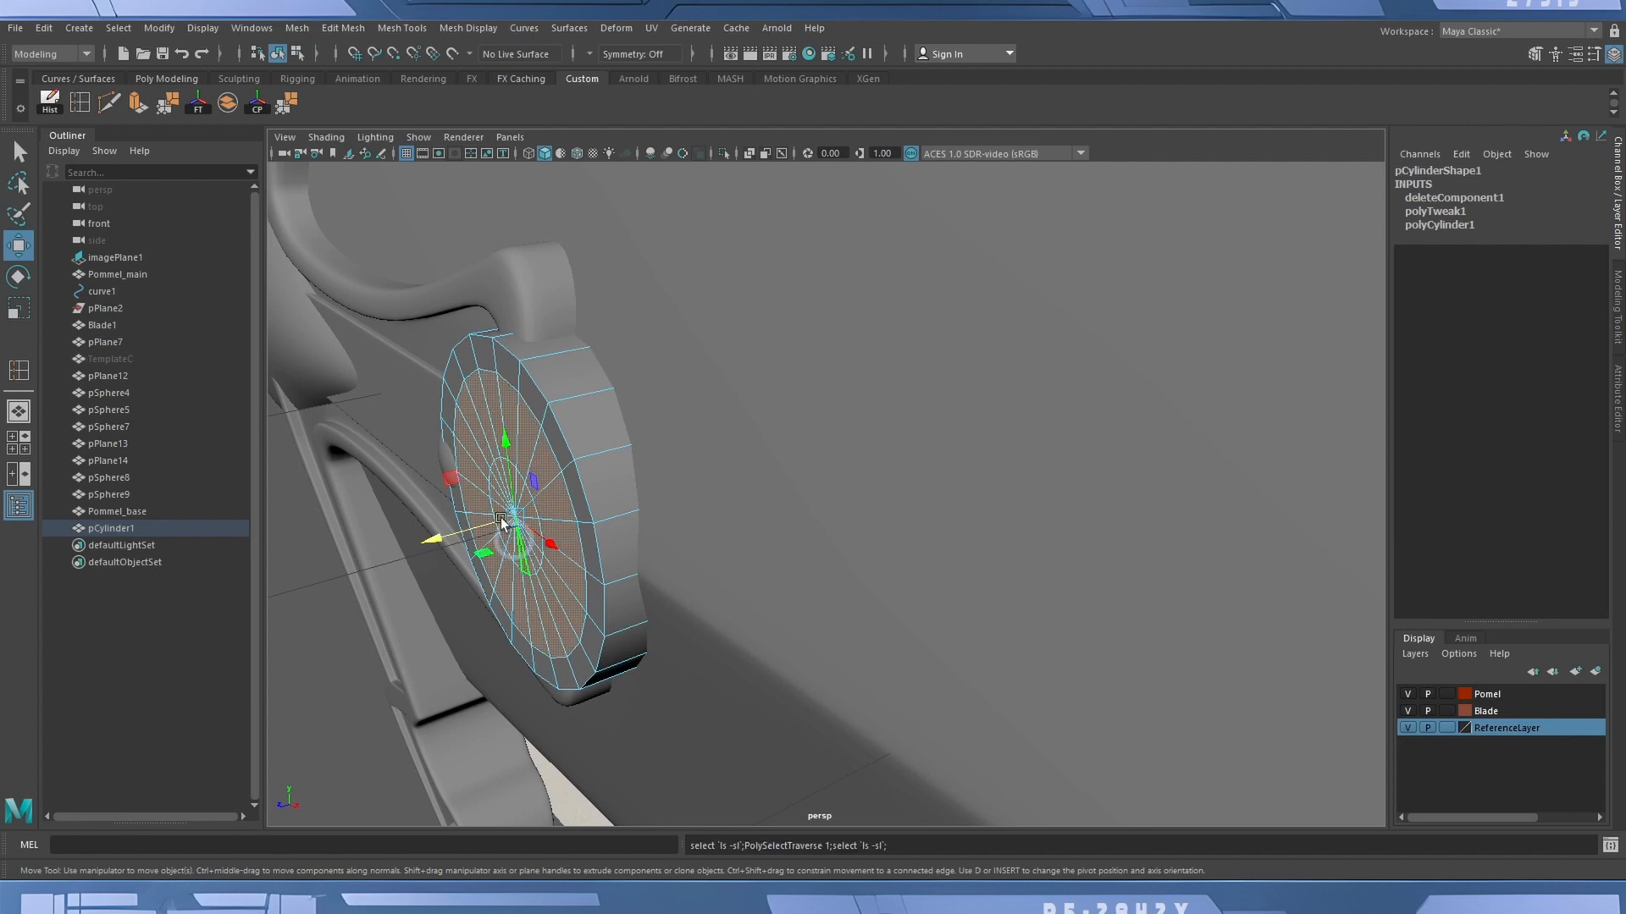
key(ctrl+e)
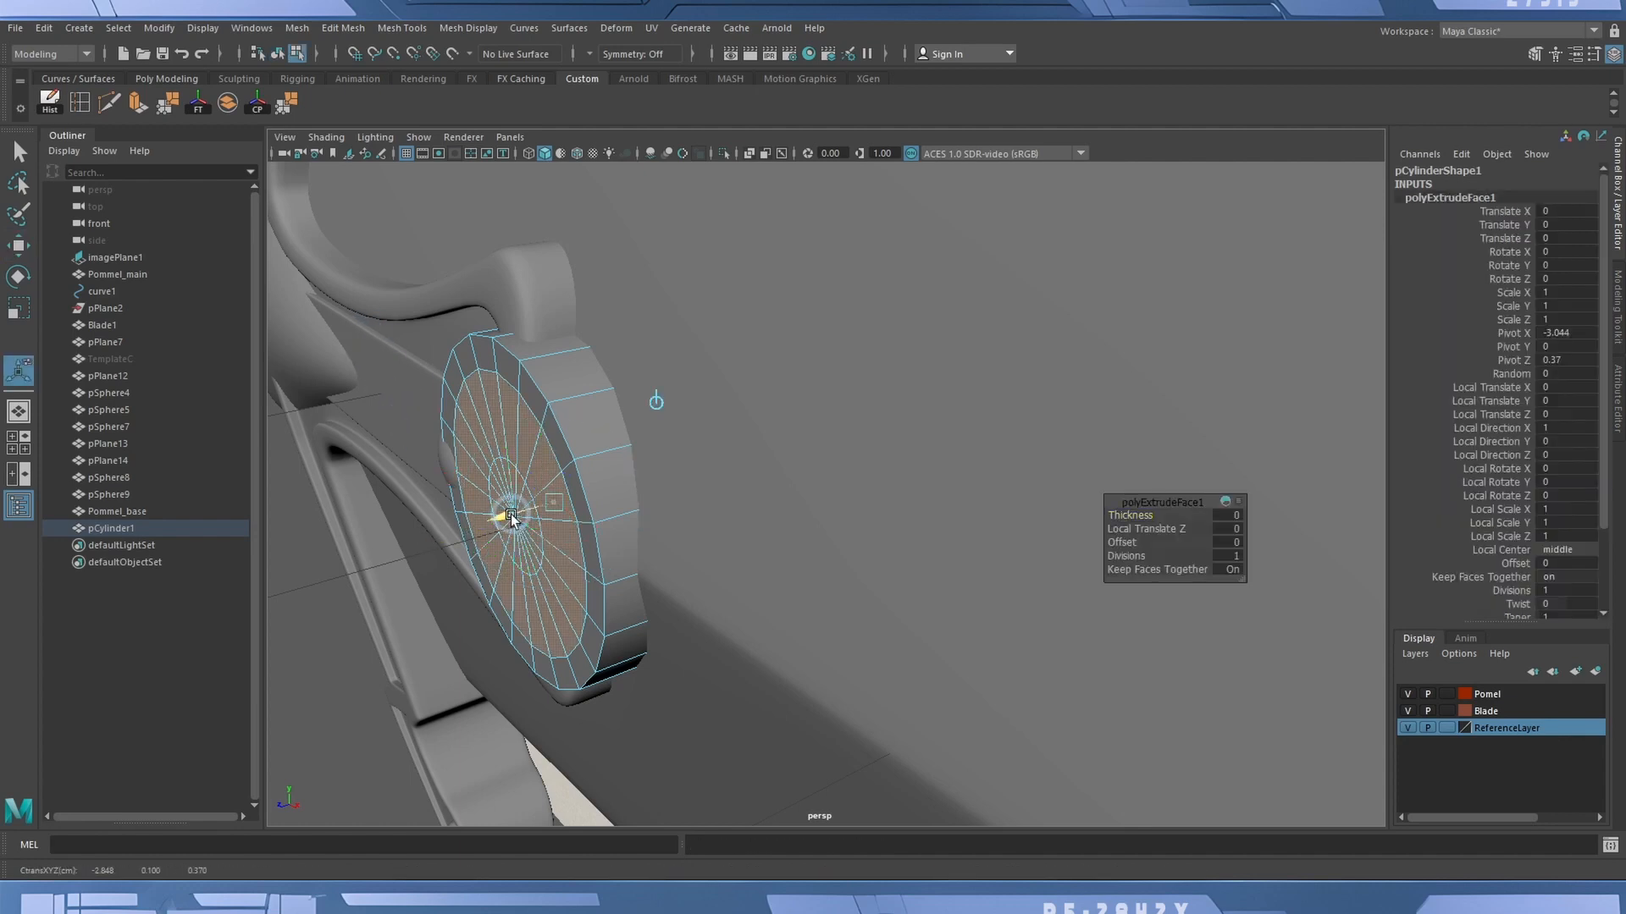
drag(510, 519, 541, 480)
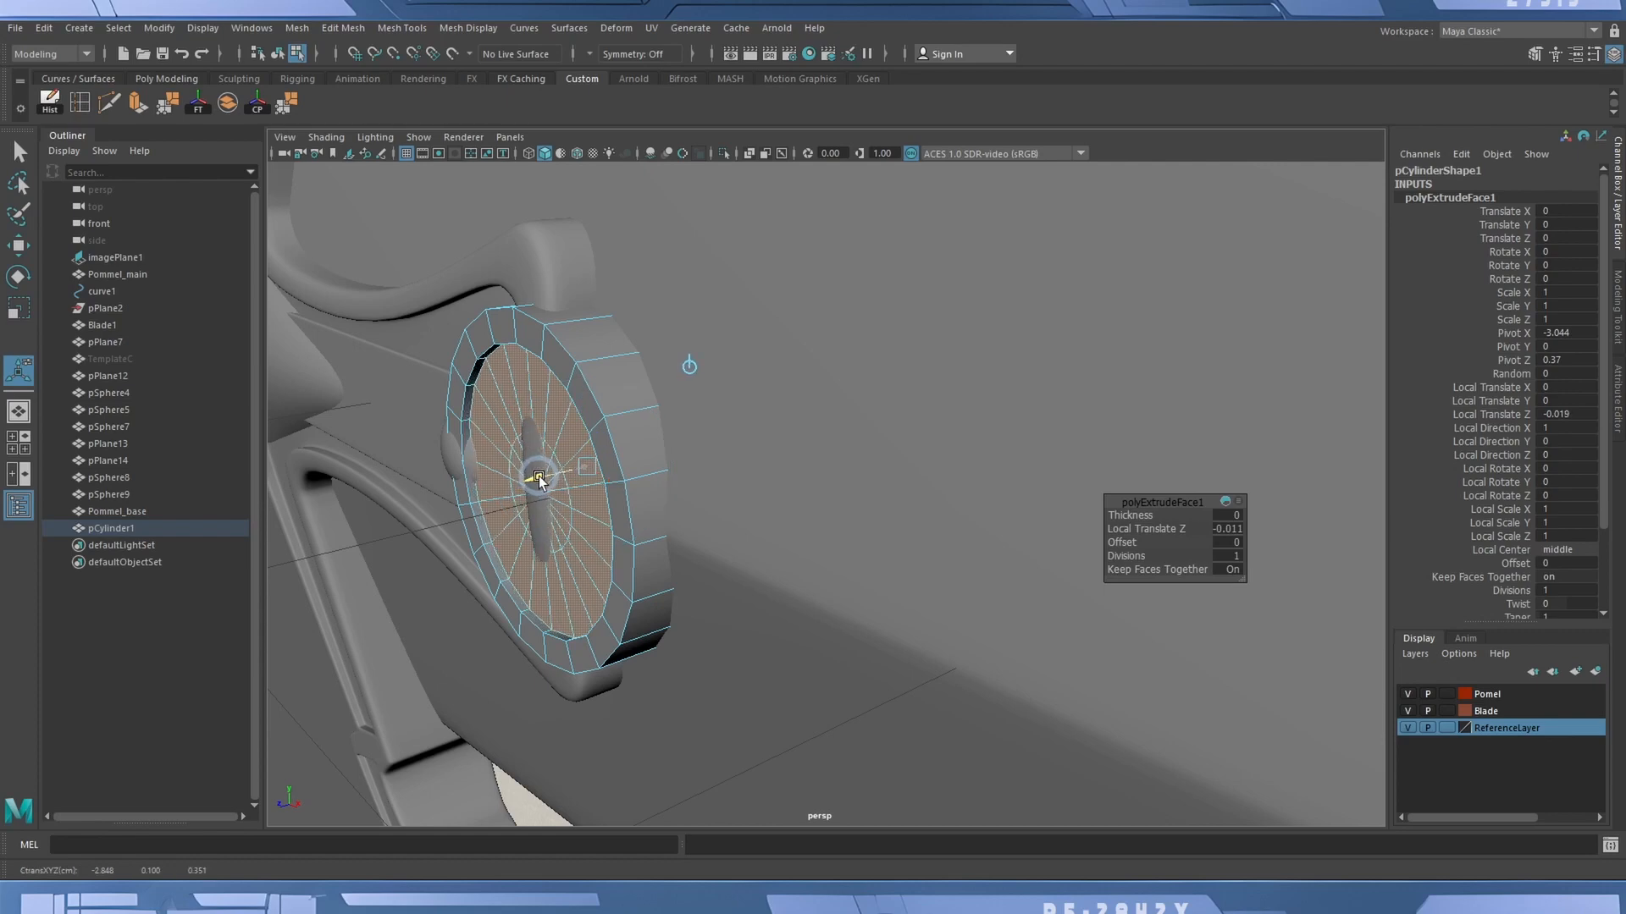
Insert supporting edge loops beside the disc's outer front rim and around its recess, and show the smooth preview.
click(79, 103)
alt+right_drag(431, 384, 505, 371)
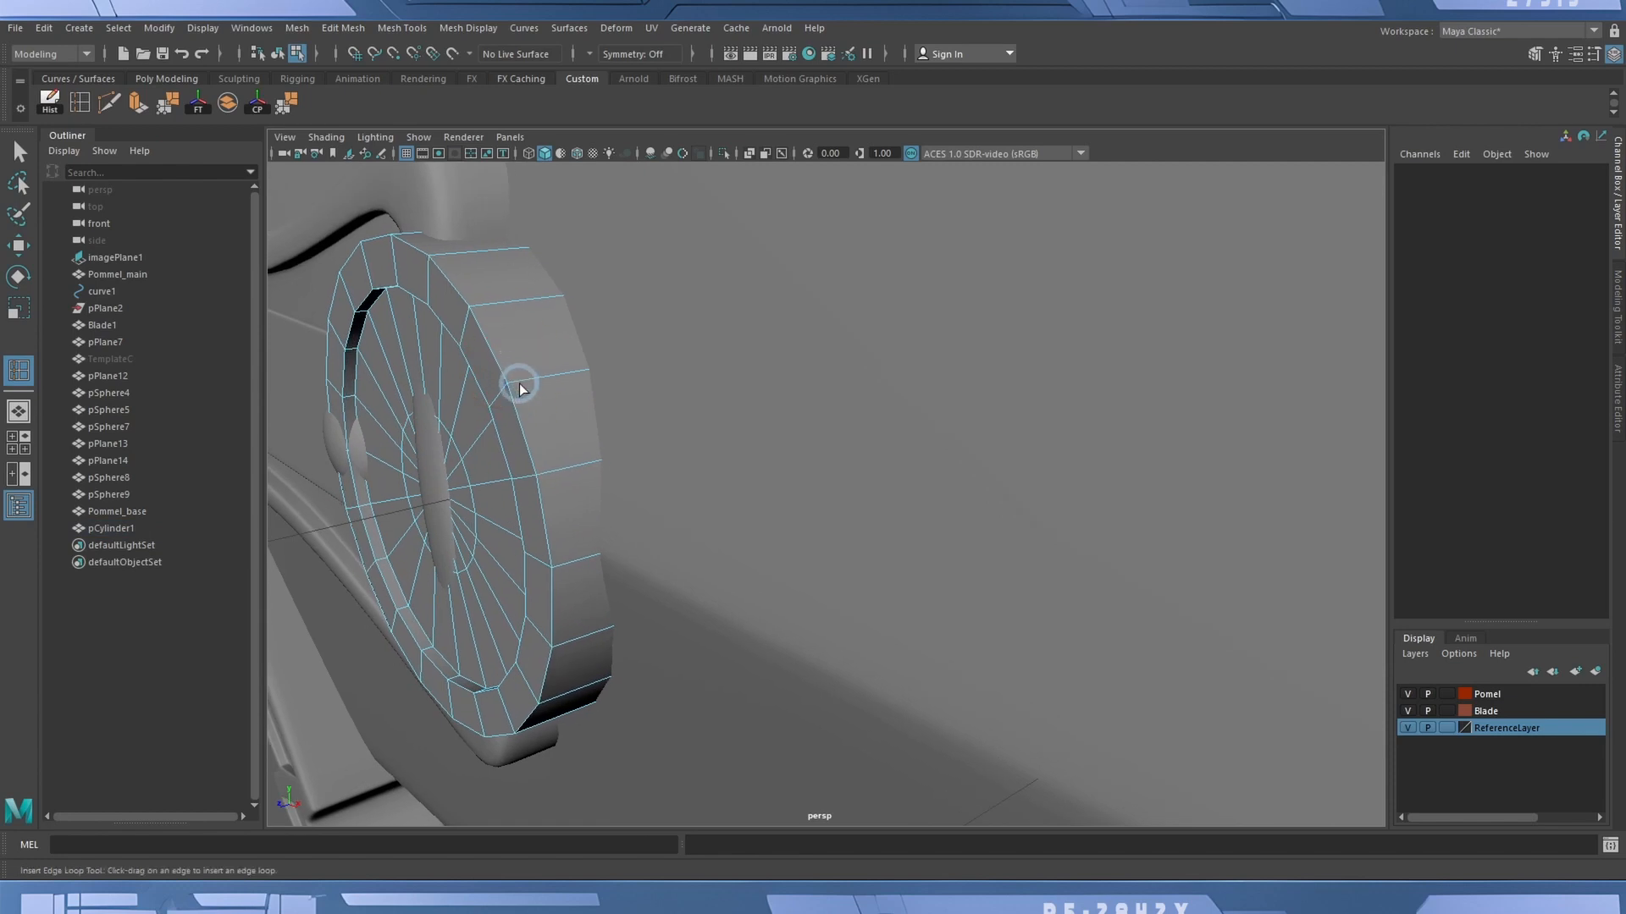
click(518, 385)
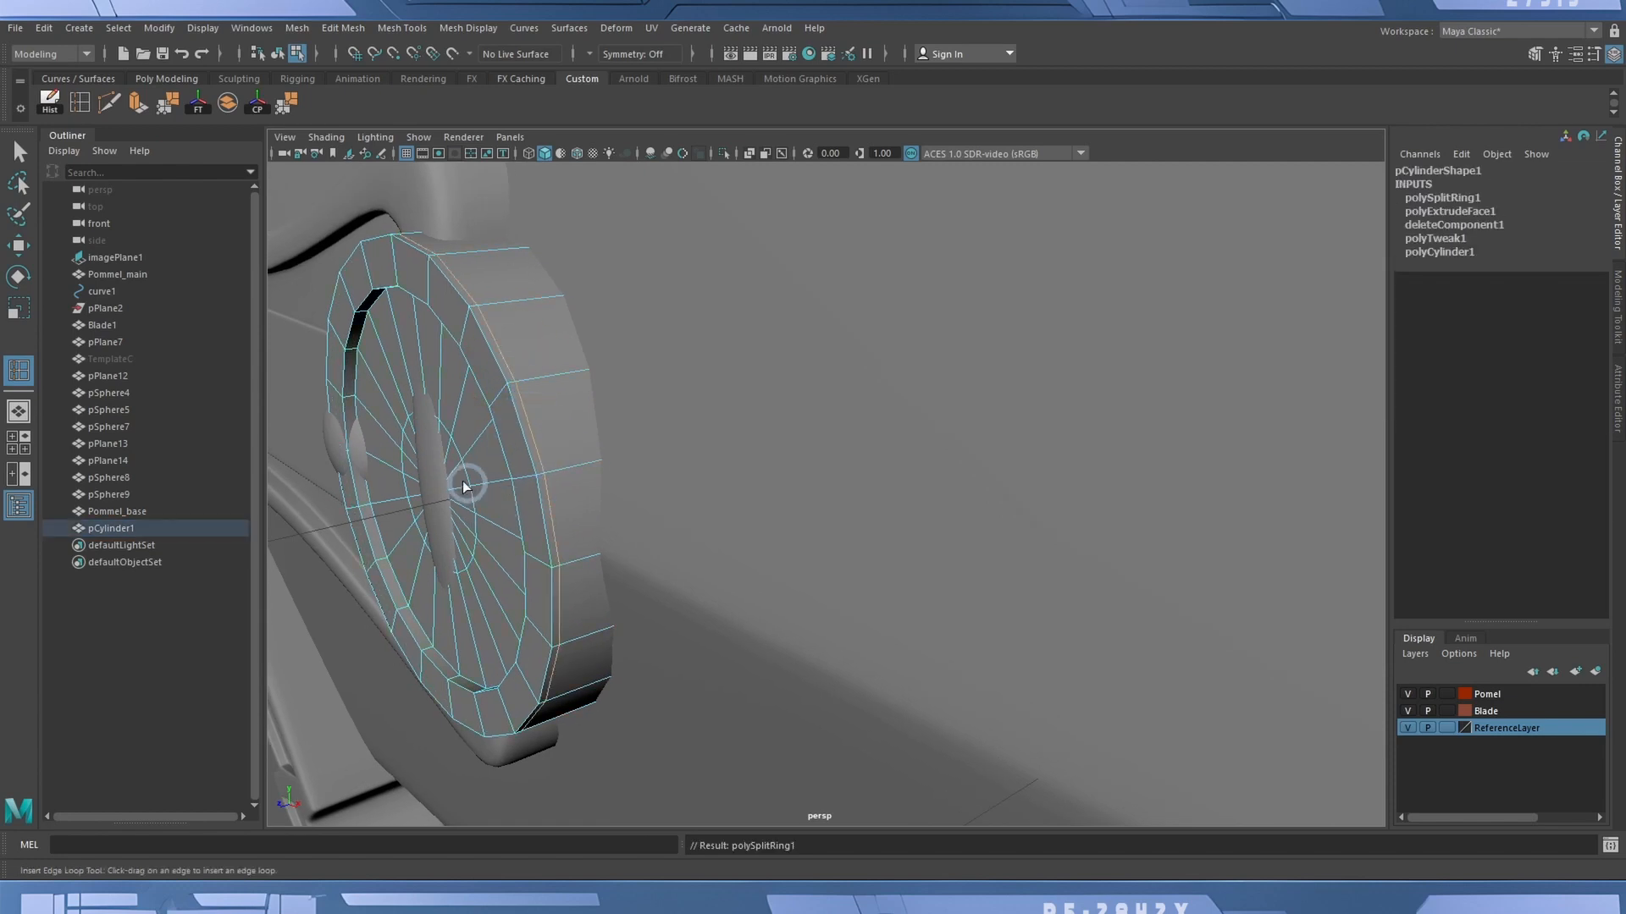
mouse_move(466, 491)
alt+mouse_down()
mouse_move(500, 482)
mouse_move(489, 475)
alt+mouse_up()
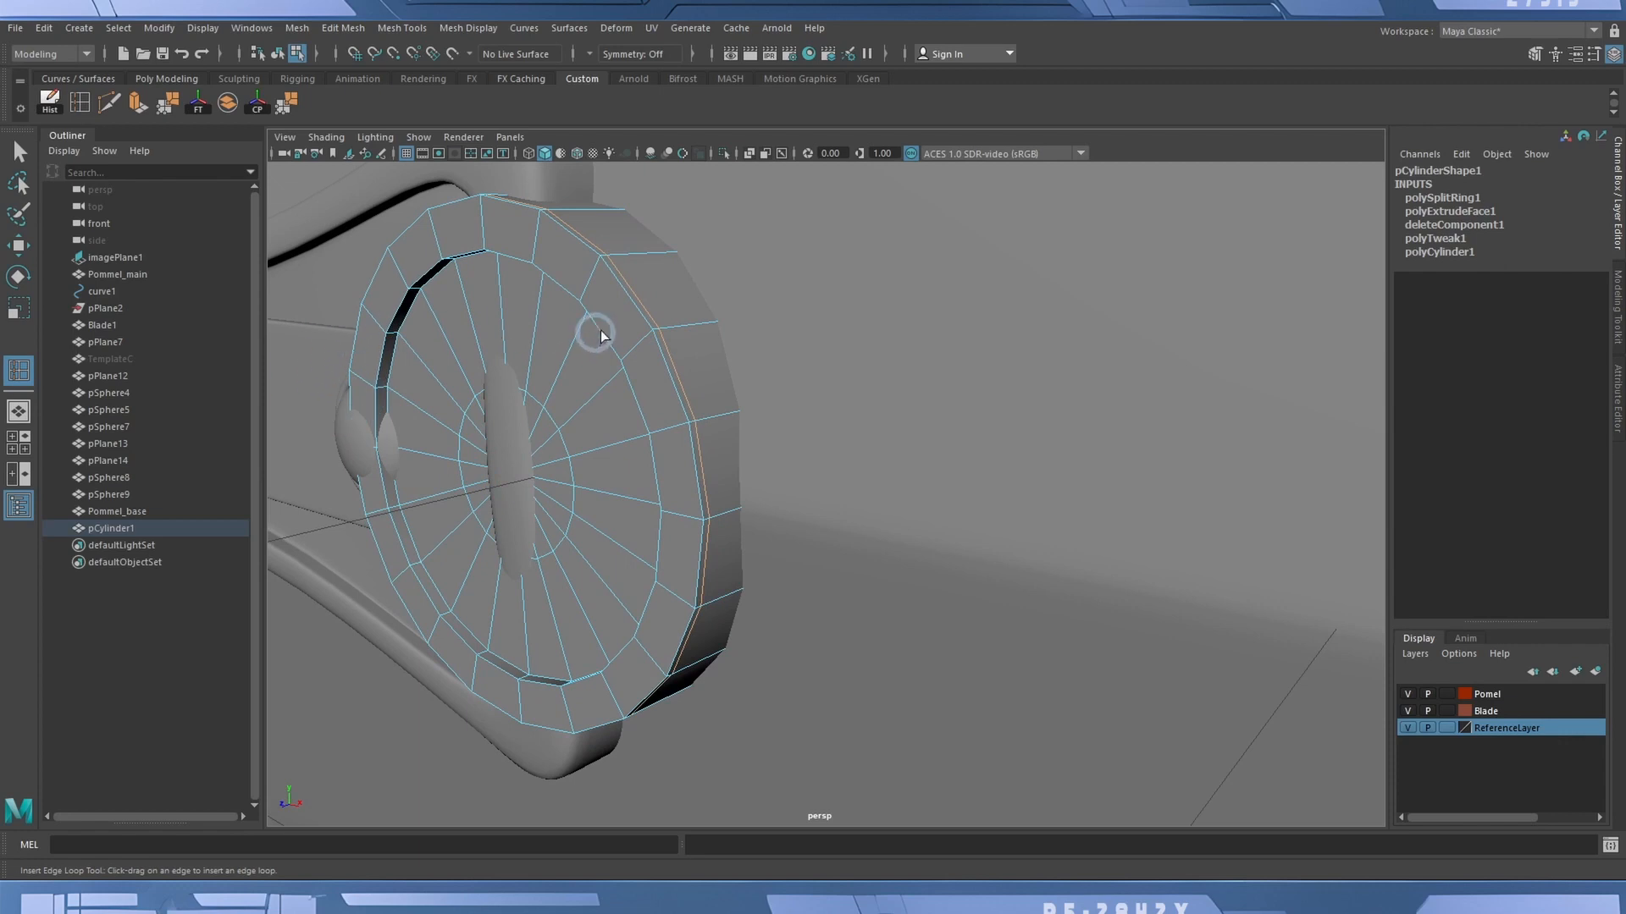
click(571, 288)
key(ctrl+z)
click(586, 285)
click(578, 292)
drag(410, 344, 400, 344)
key(3)
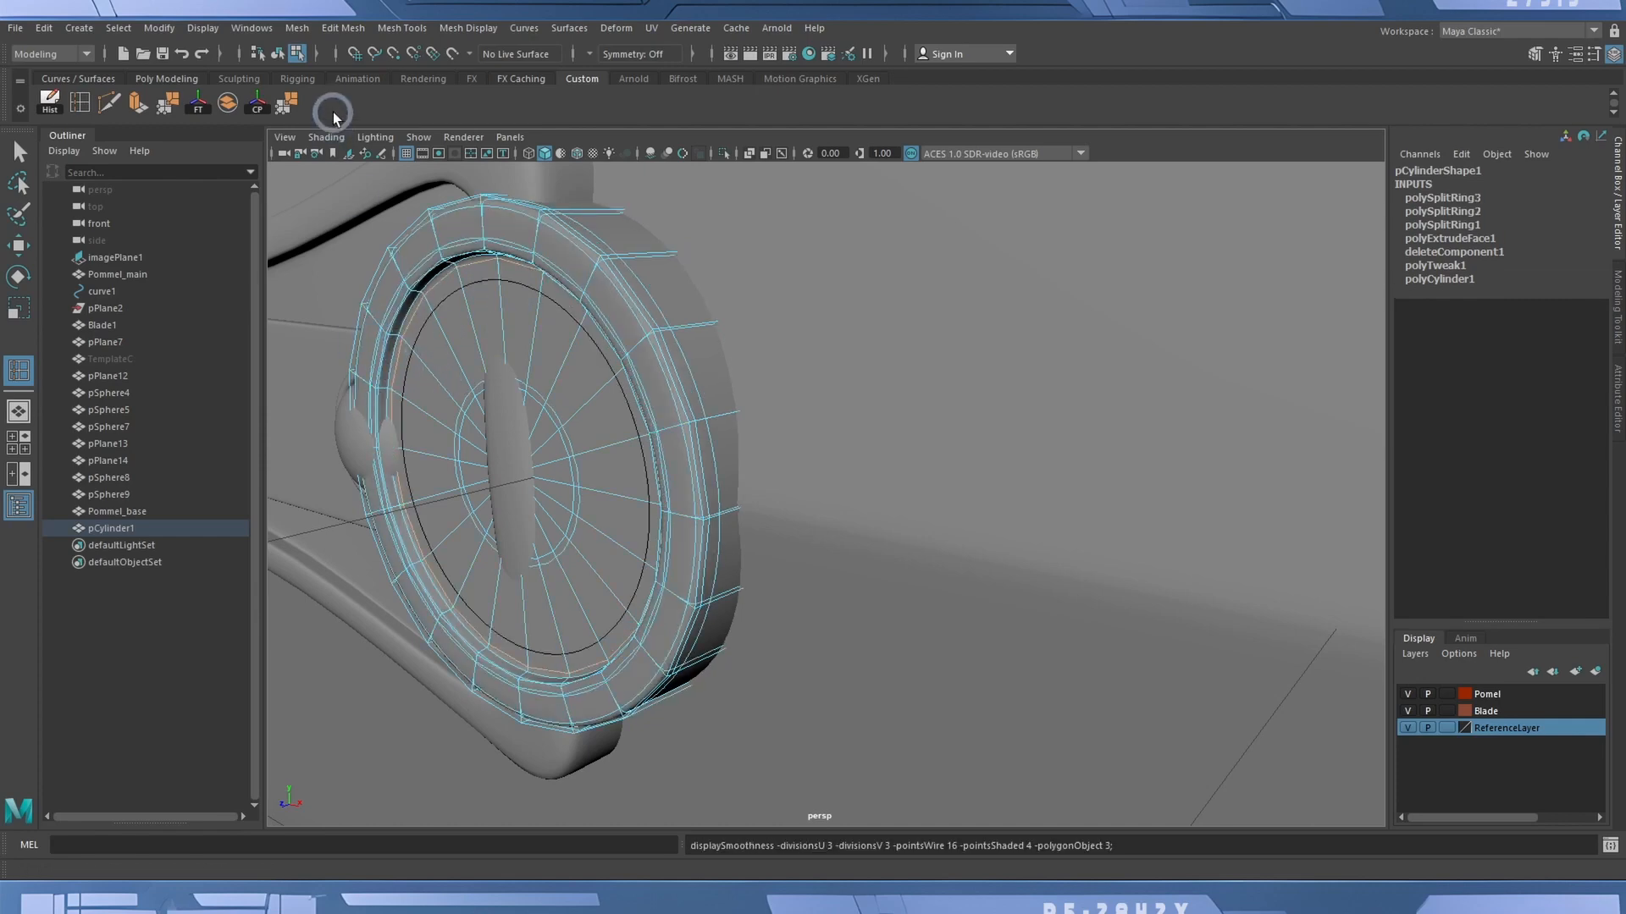
Return to object mode and push the disc back behind the hand guard to Translate Z -0.056.
click(276, 58)
click(19, 246)
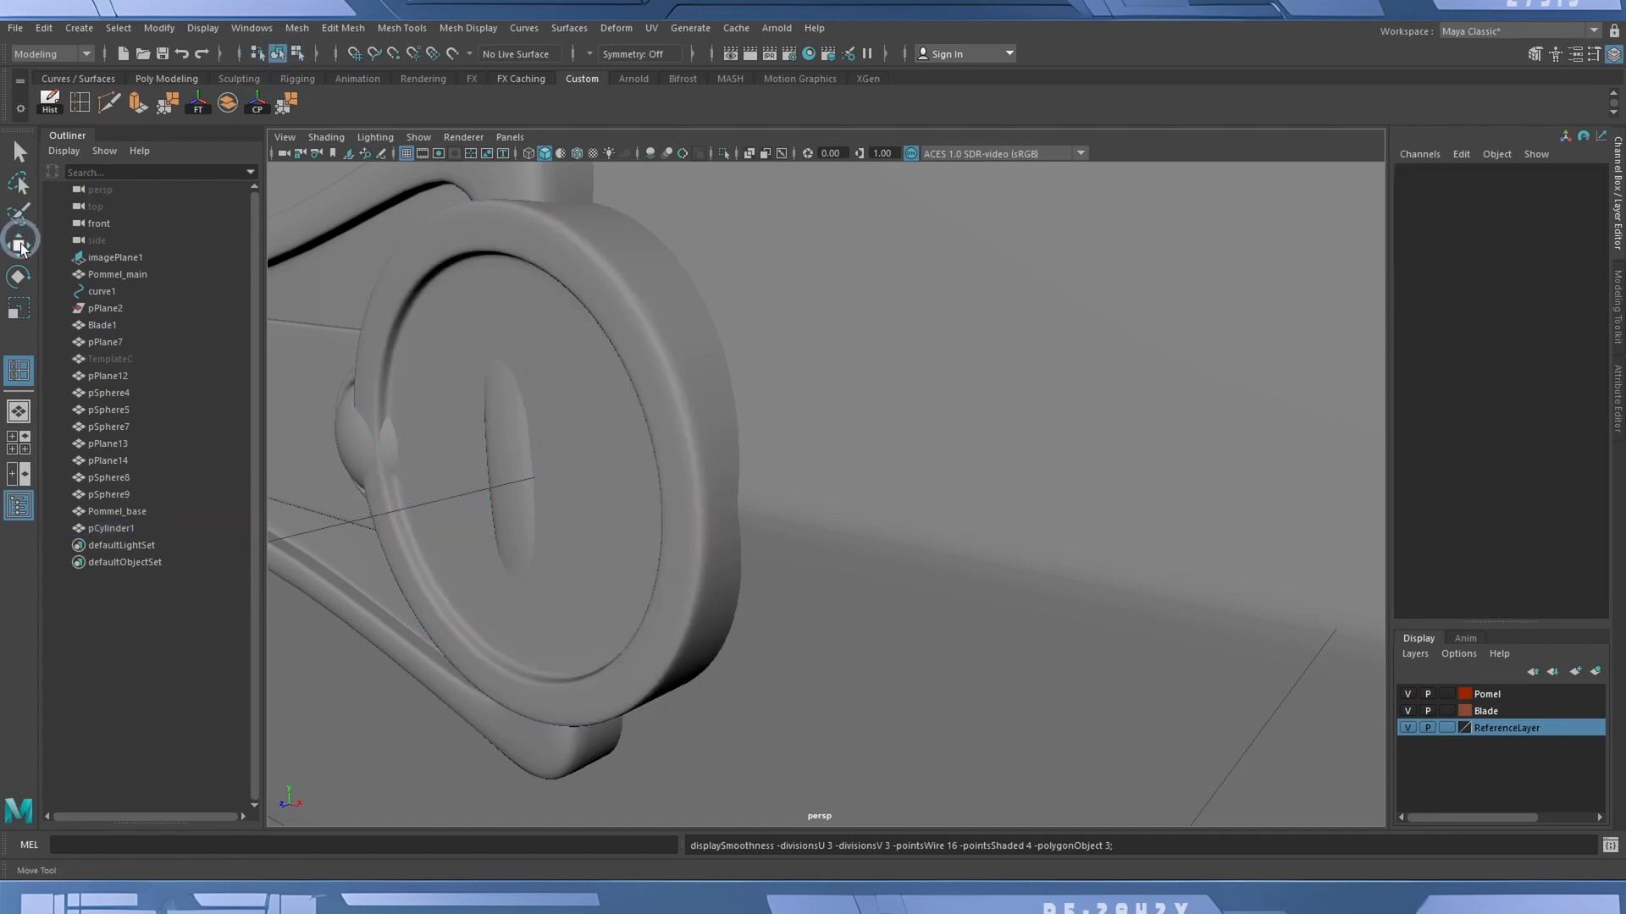
click(641, 311)
click(700, 291)
click(637, 311)
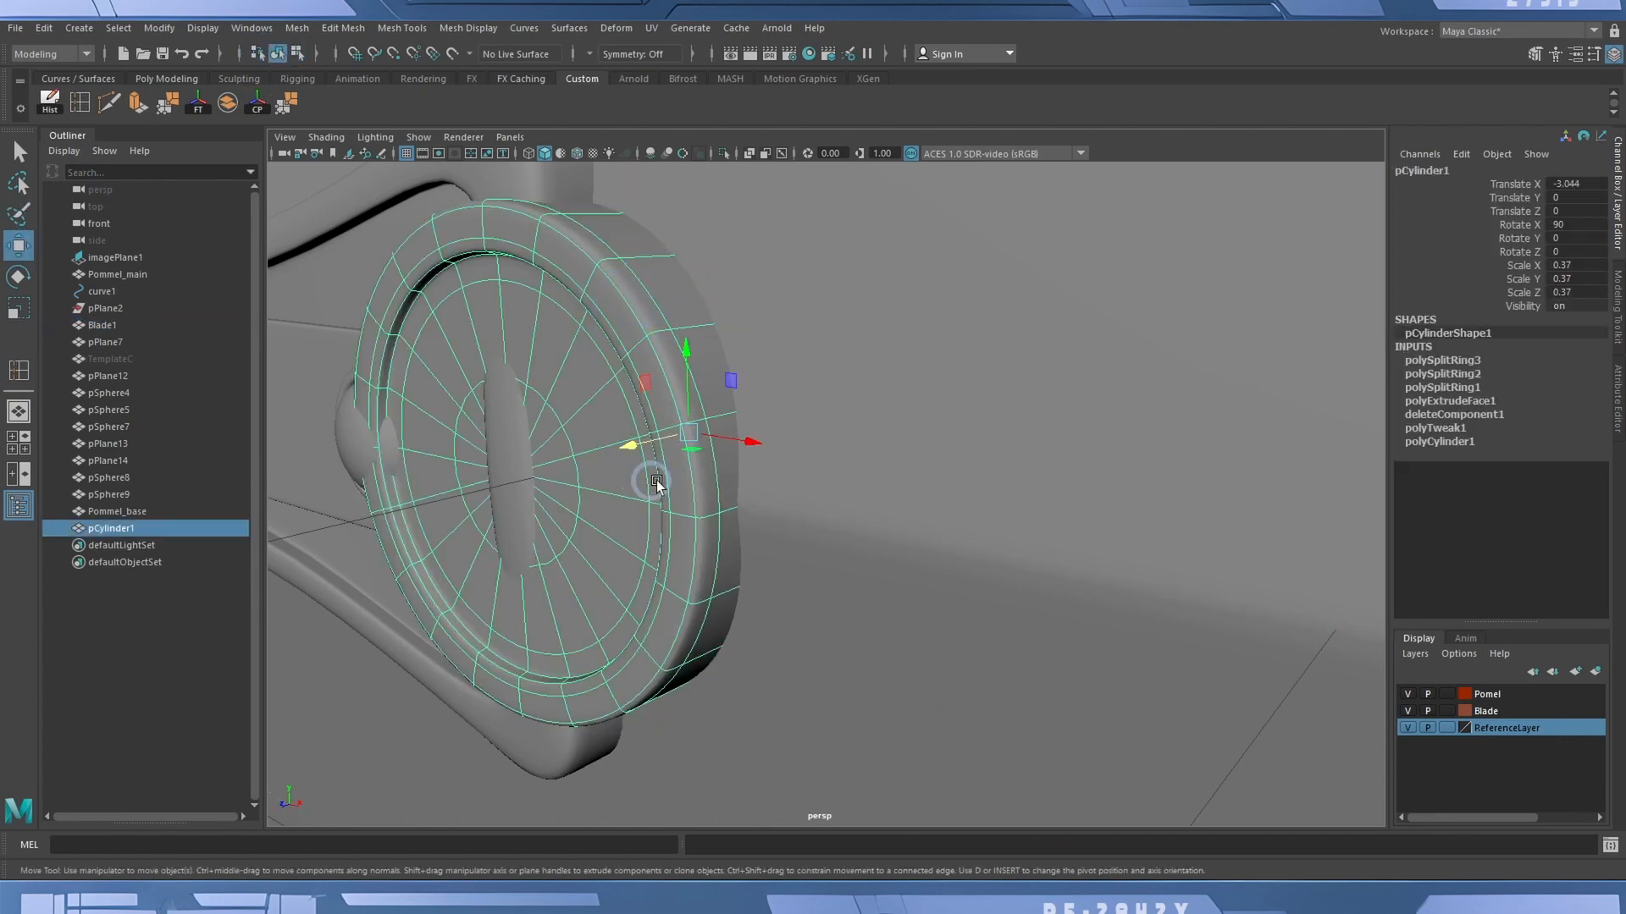
drag(635, 447, 665, 444)
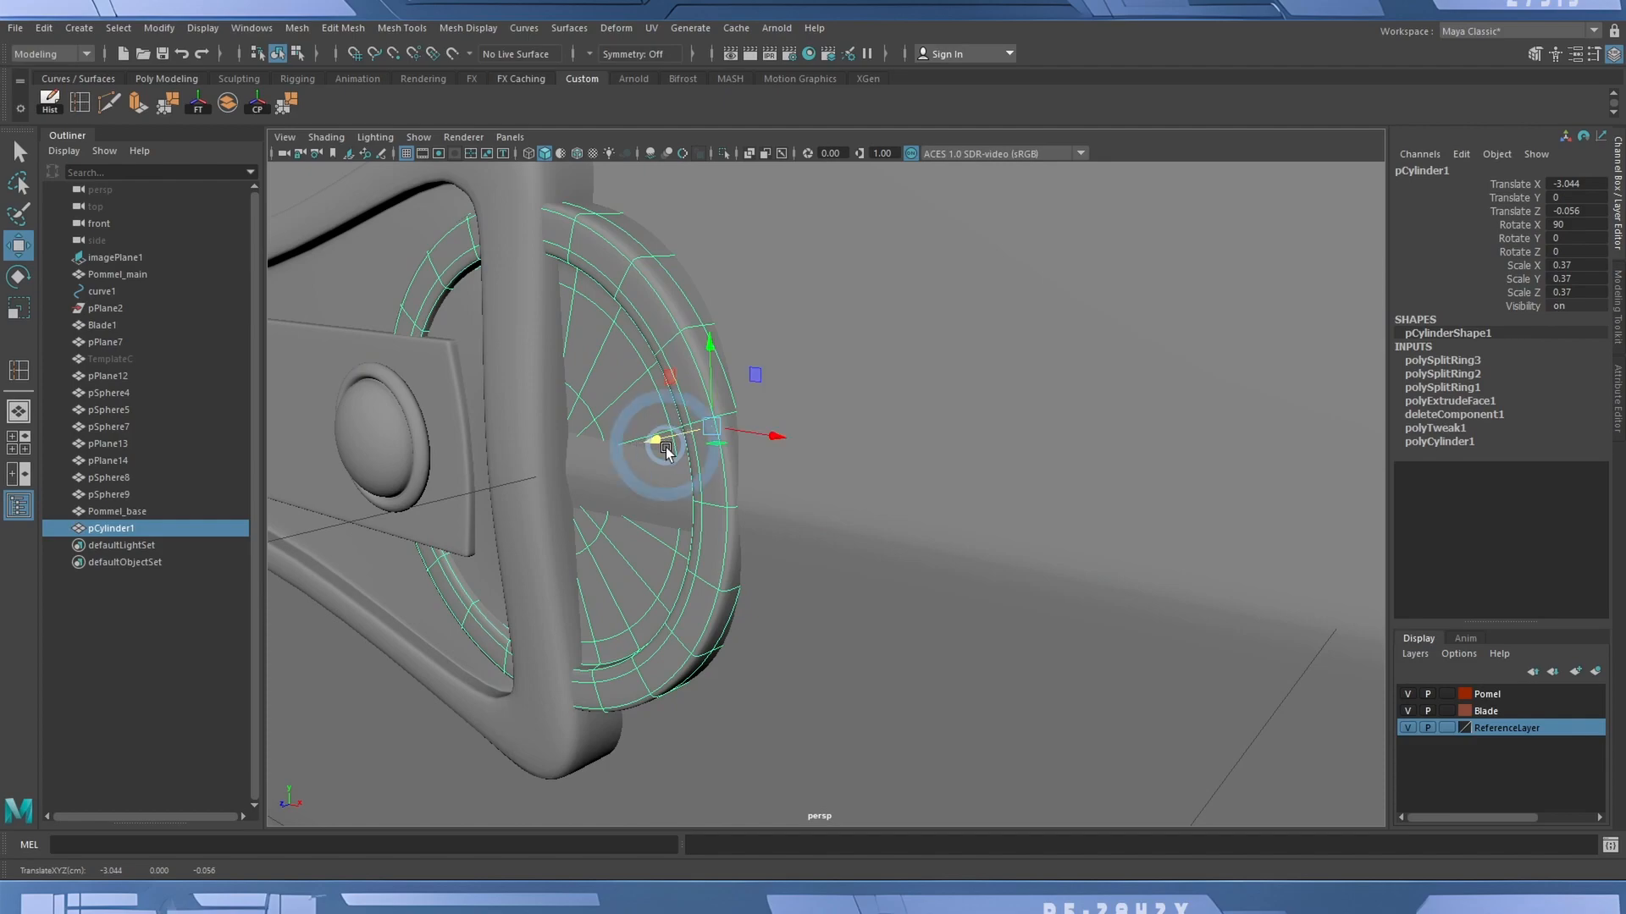
Delete the faces of the disc's handle-side half, which lies behind the hand guard's frame.
alt+drag(661, 442, 762, 354)
right_drag(772, 306, 765, 352)
alt+right_drag(765, 352, 677, 351)
mouse_move(677, 350)
alt+mouse_down()
mouse_move(715, 365)
mouse_move(689, 369)
alt+mouse_up()
key(4)
mouse_move(651, 231)
mouse_down()
mouse_move(800, 587)
mouse_move(853, 607)
mouse_up()
key(5)
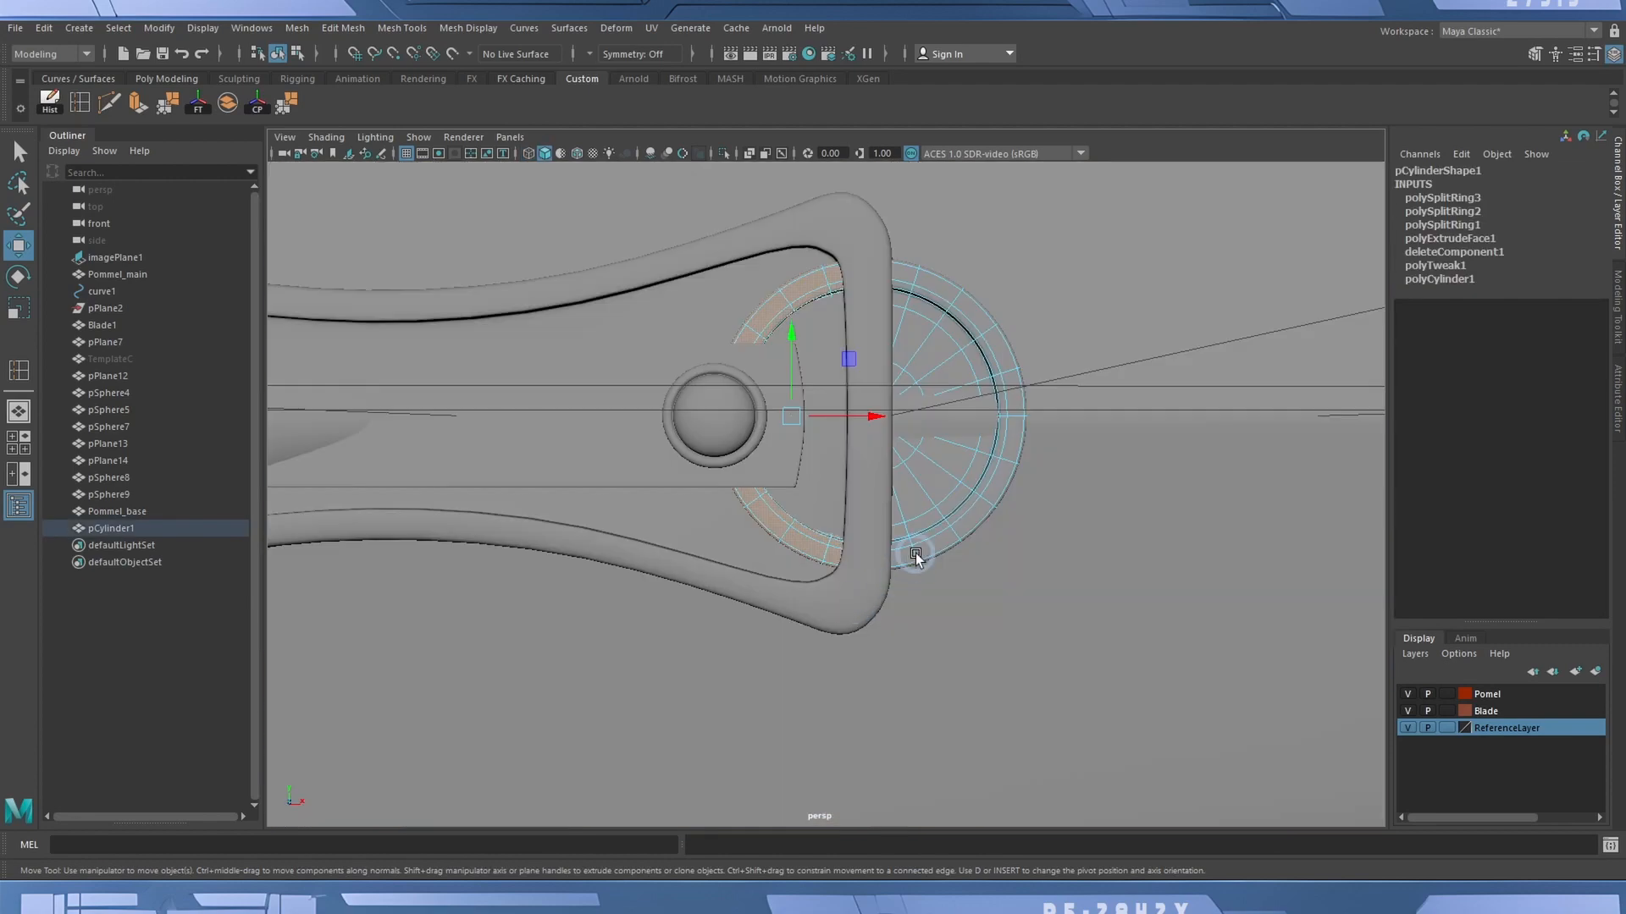
alt+drag(914, 556, 862, 572)
click(859, 578)
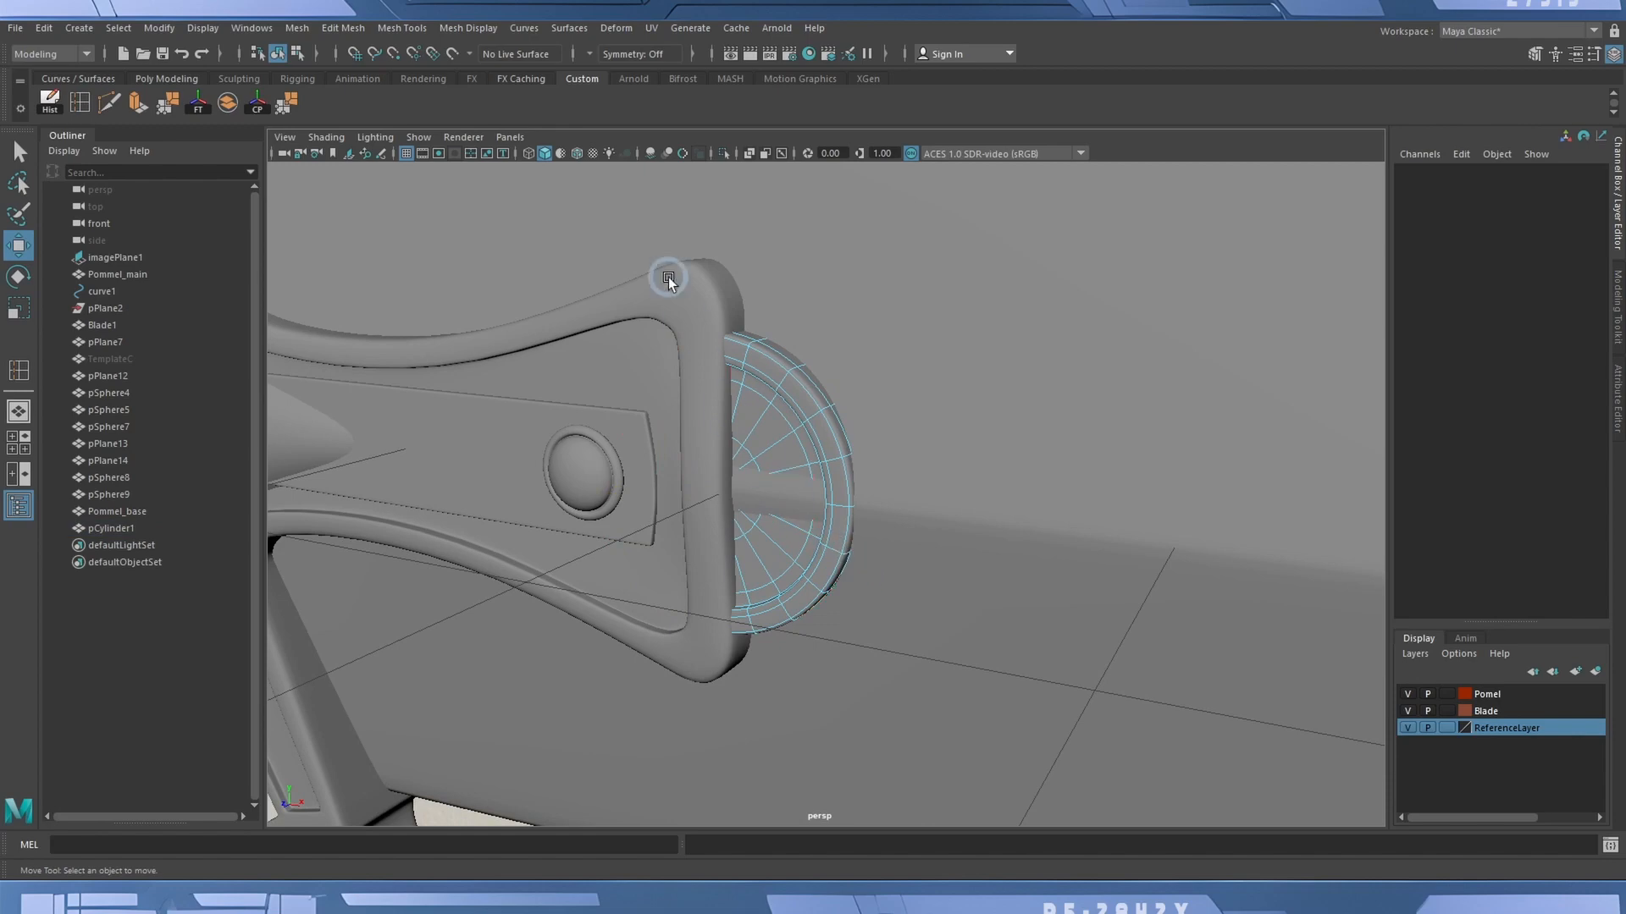
Scale the half disc uniformly to 0.408 in the front view to match the drawn arc.
click(696, 291)
alt+drag(856, 312, 806, 330)
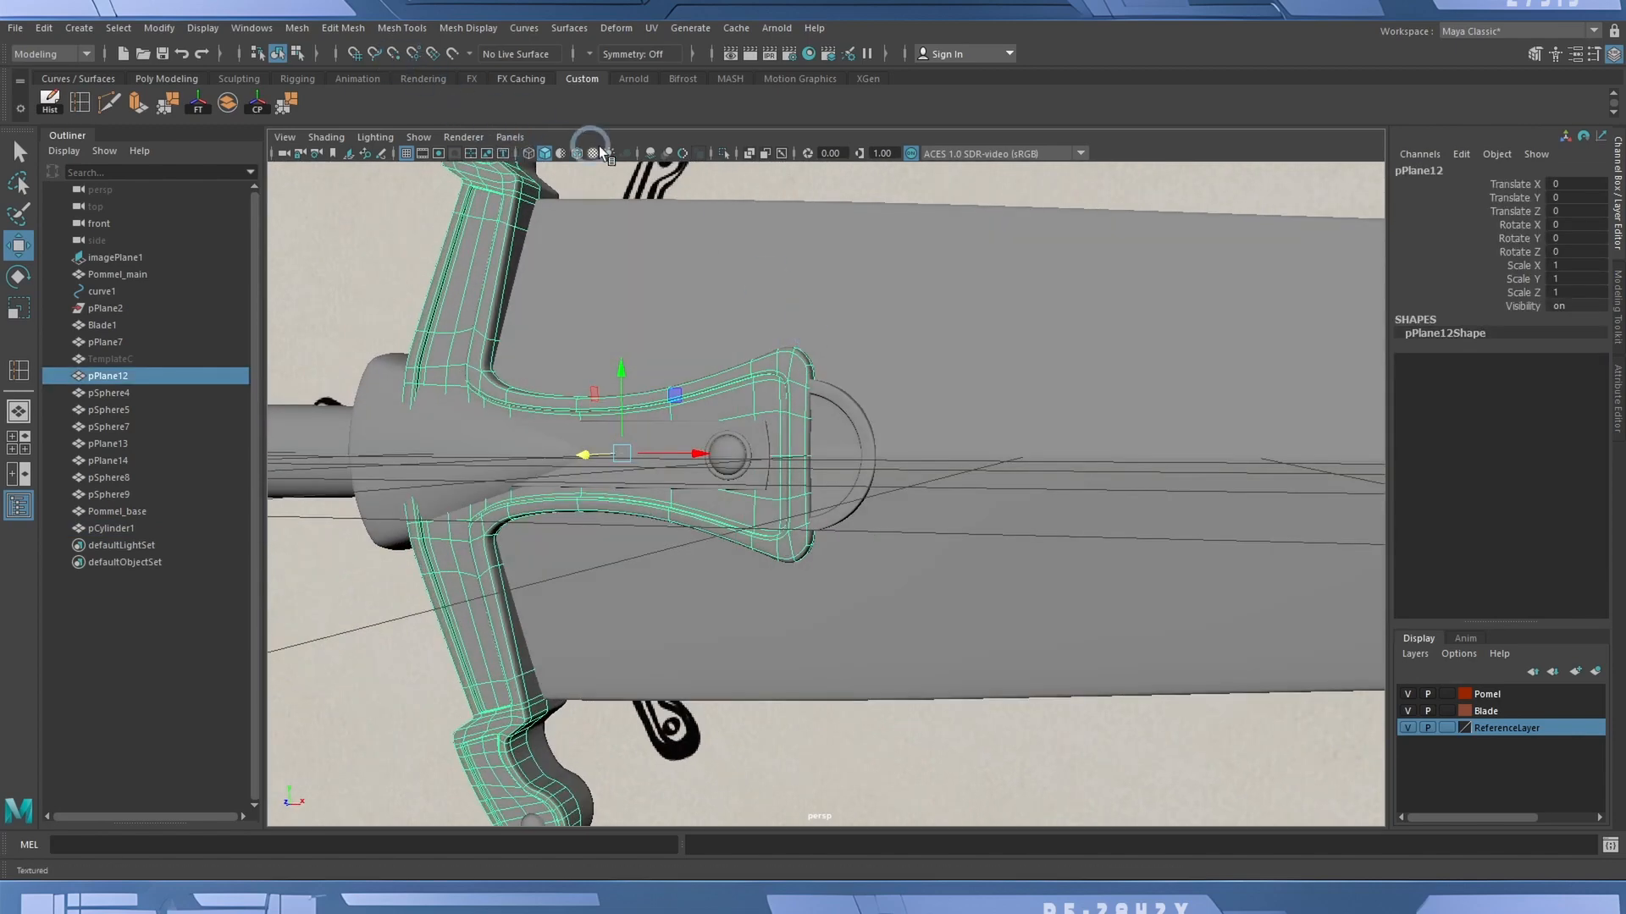
click(510, 137)
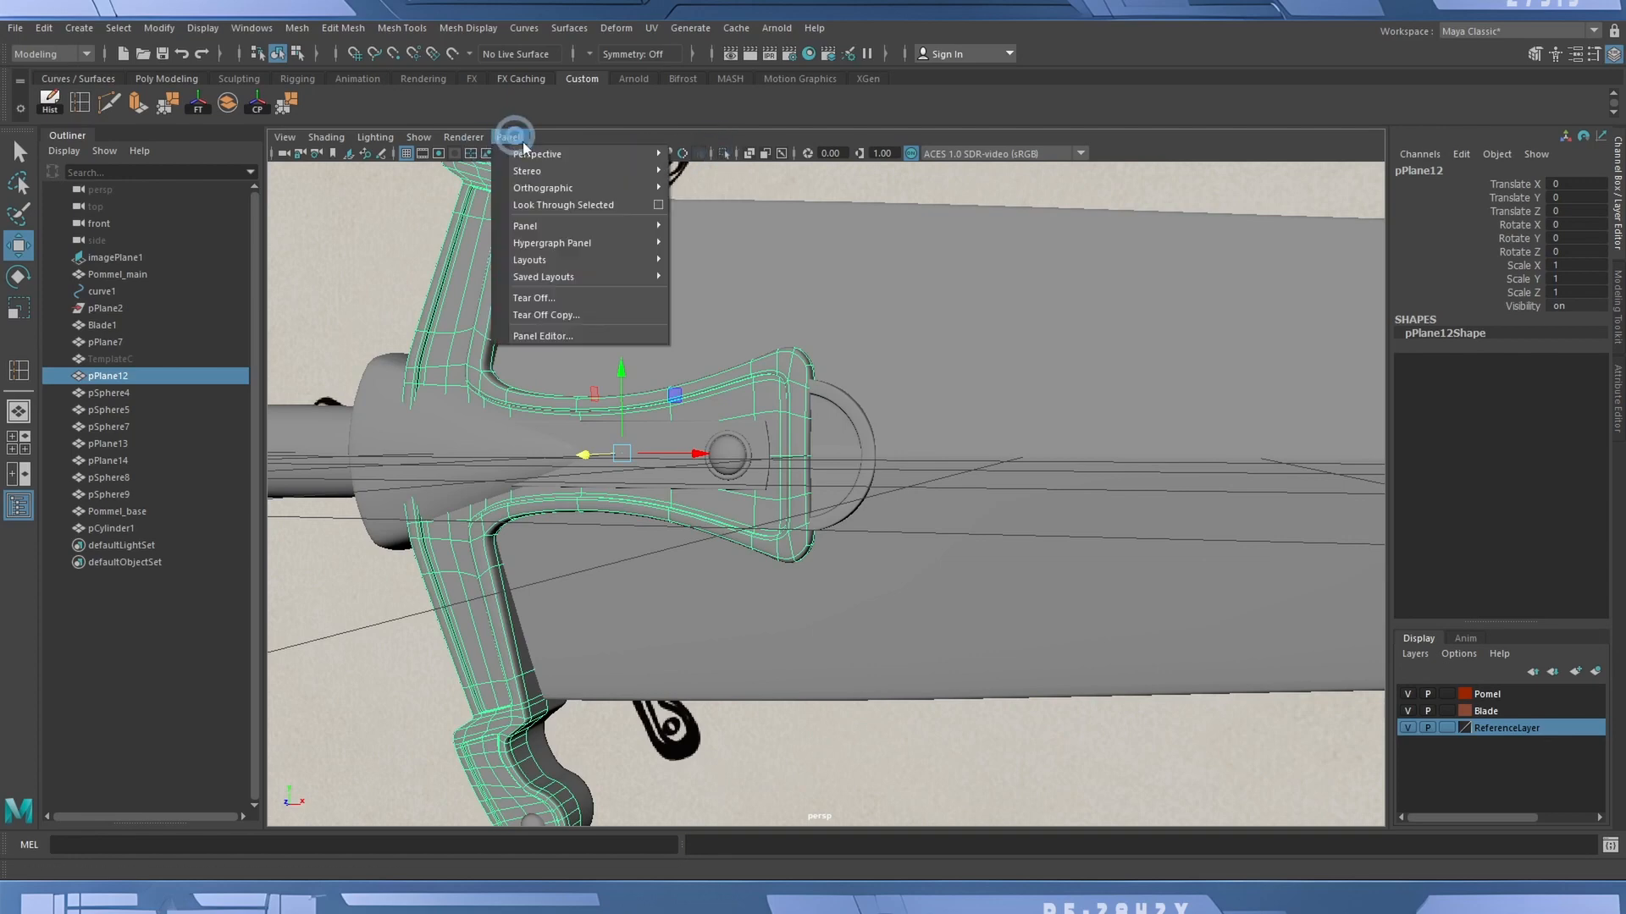
click(545, 188)
click(703, 191)
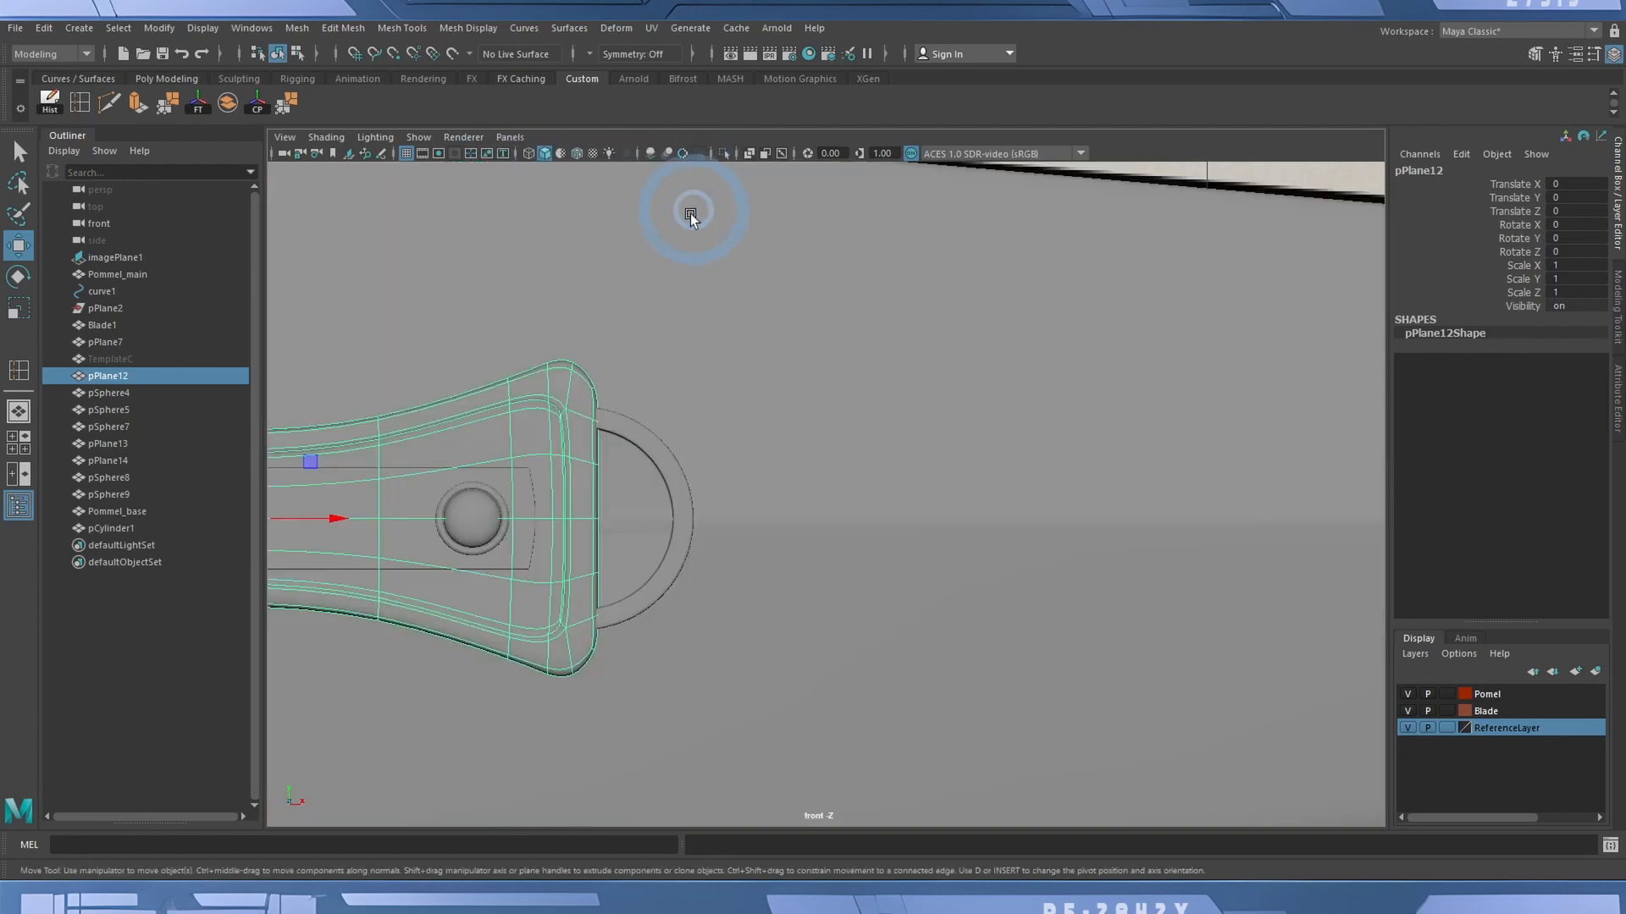
click(666, 439)
key(5)
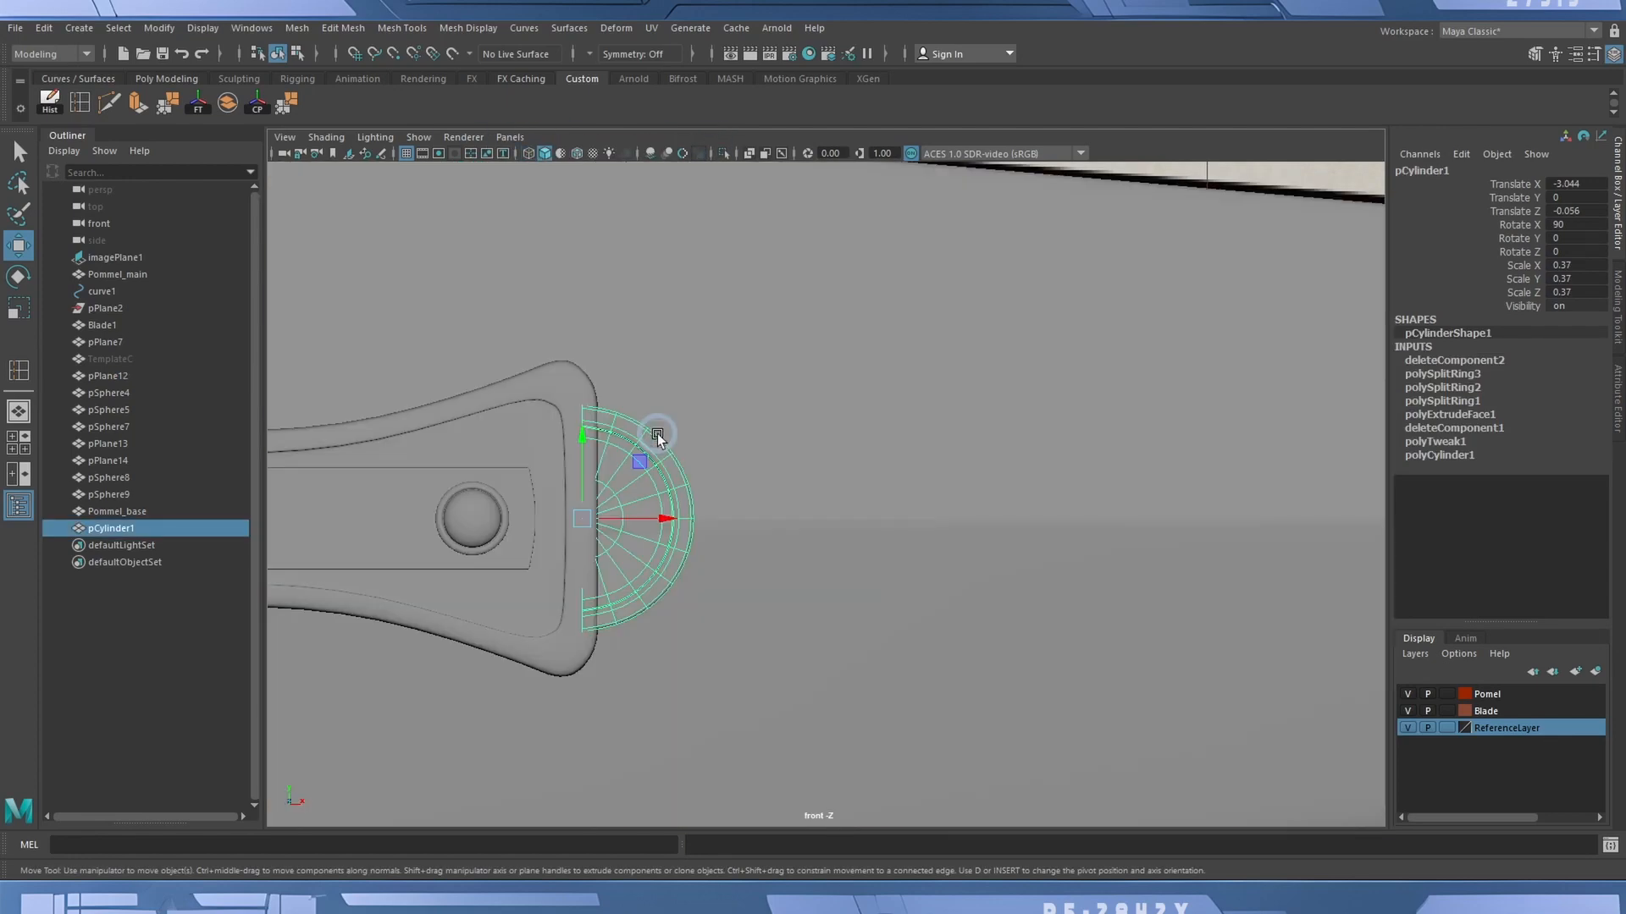
key(4)
key(r)
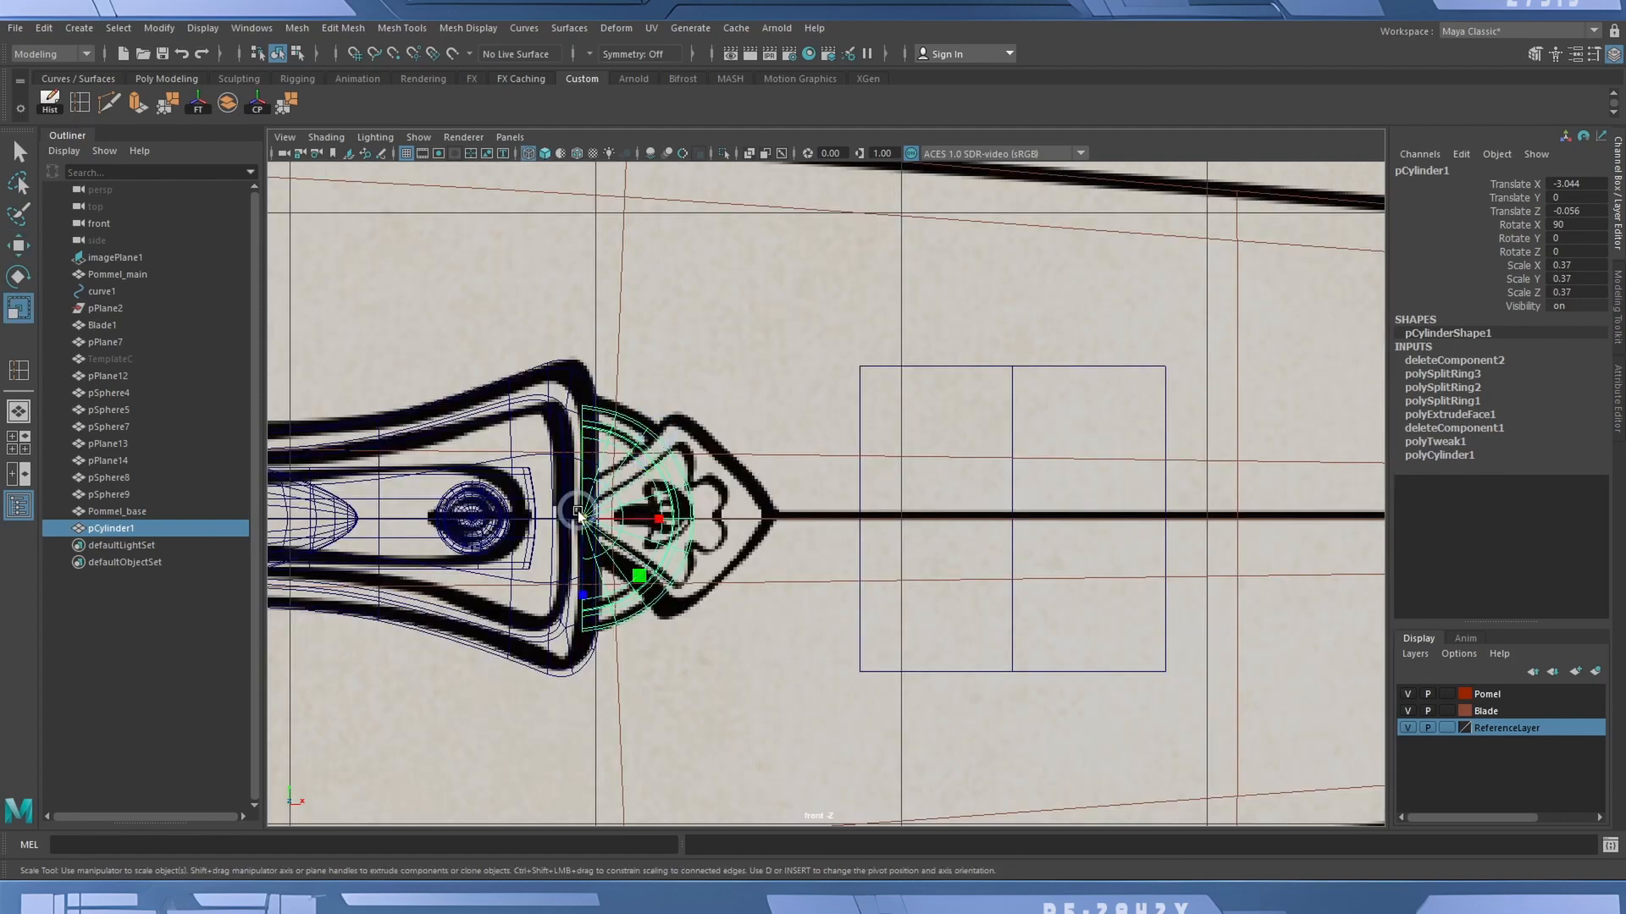
drag(582, 518, 605, 521)
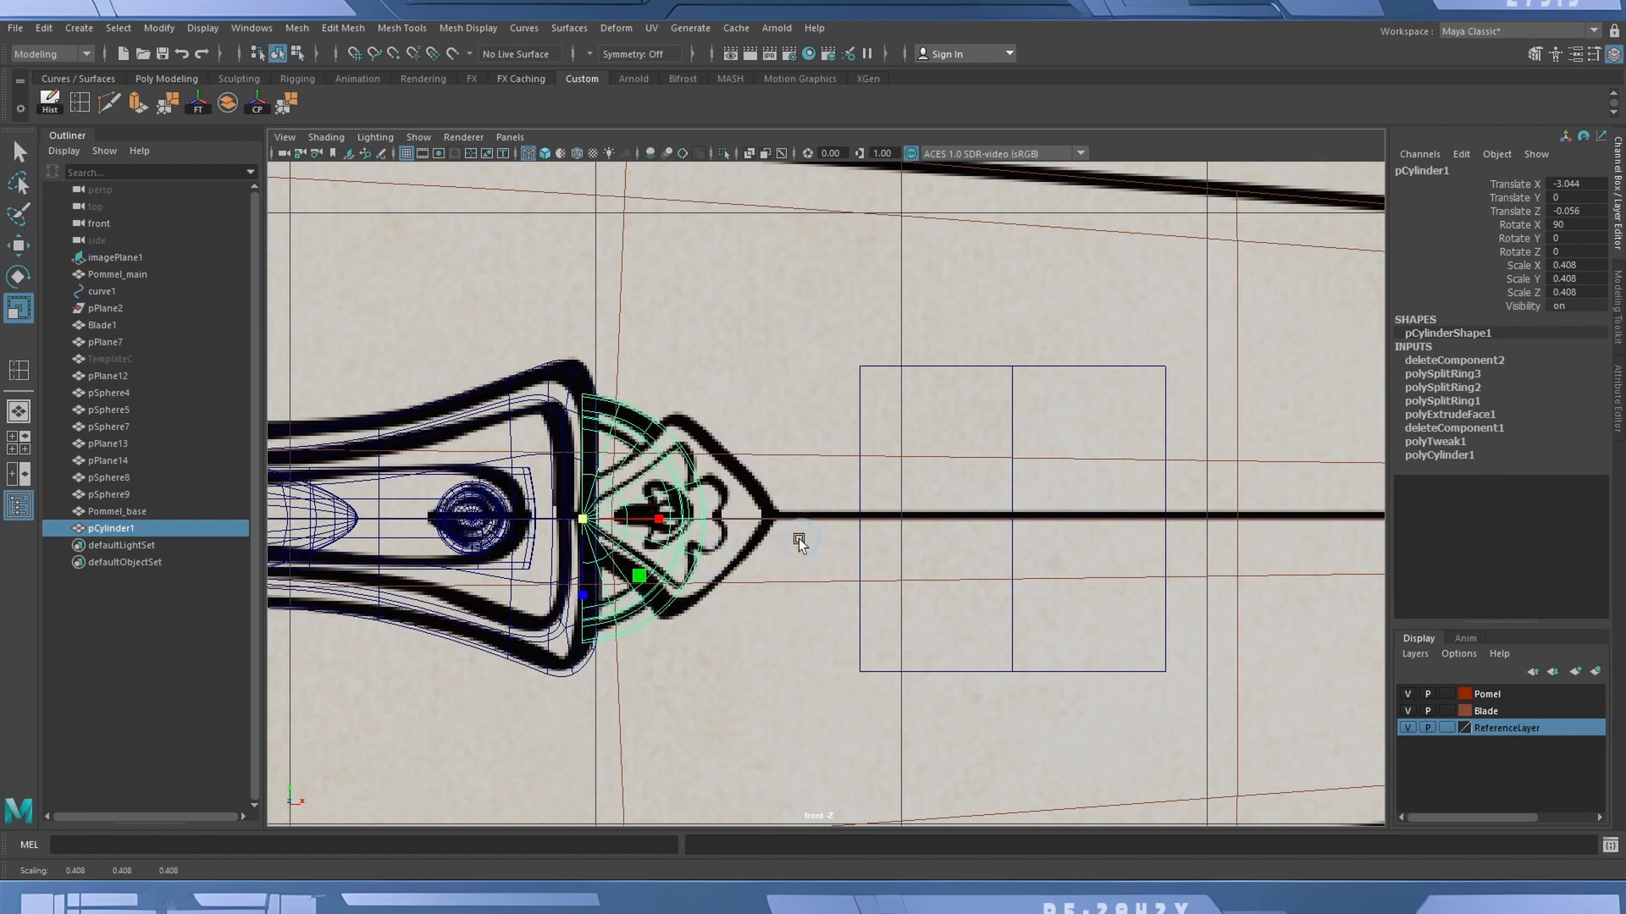
key(5)
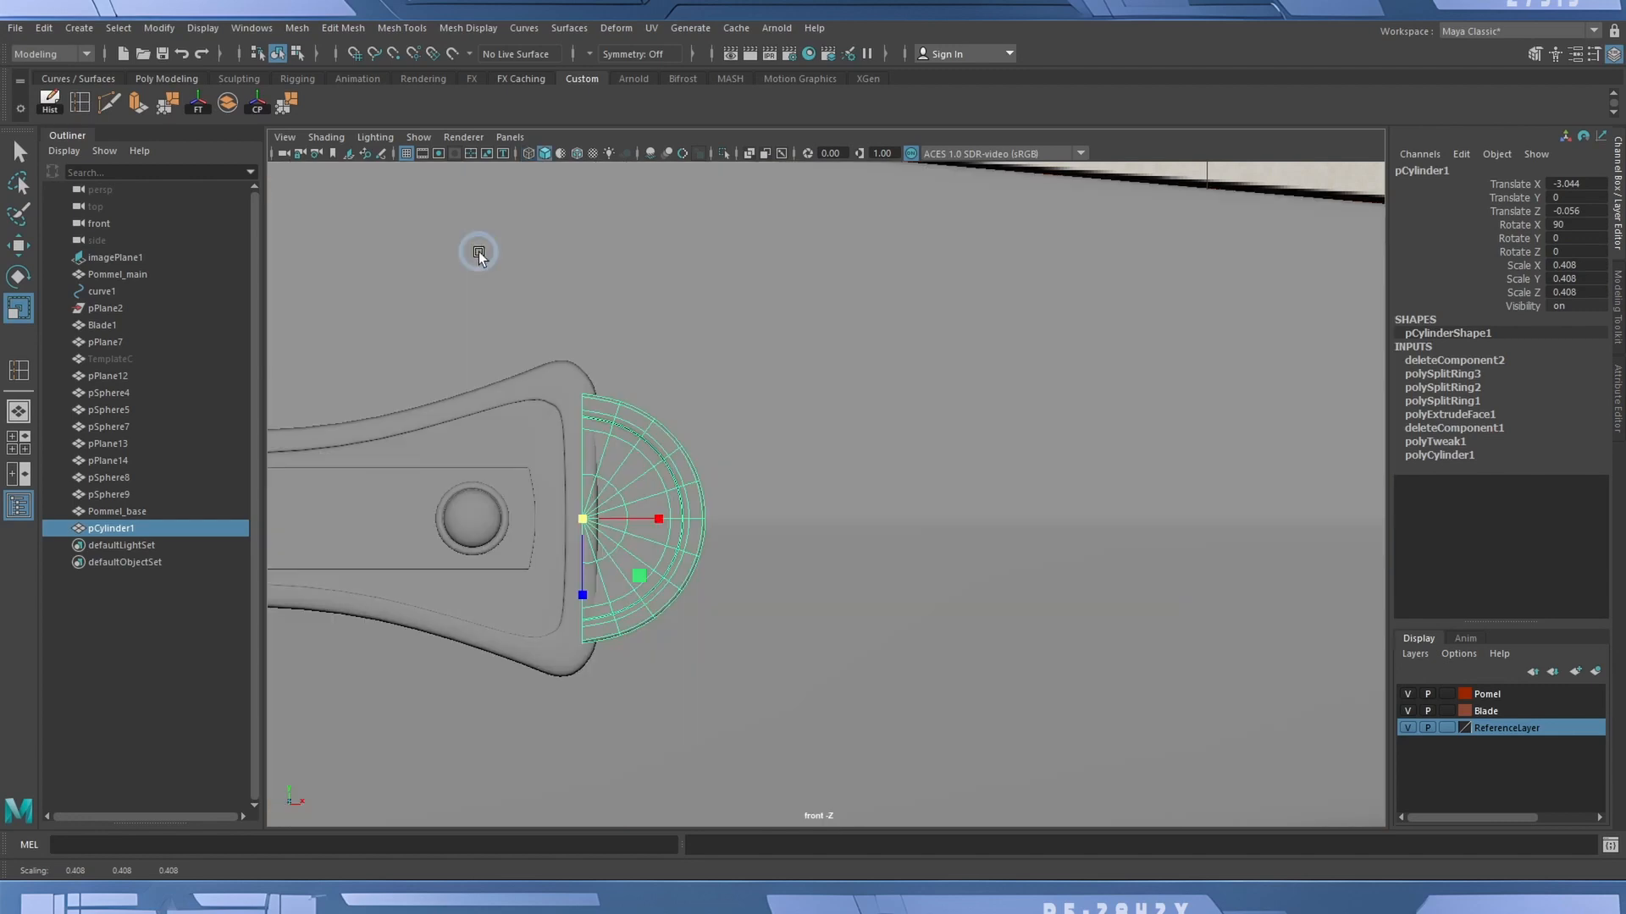
Push the half disc further back to Translate Z -0.096 in the perspective view.
click(510, 137)
mouse_move(584, 154)
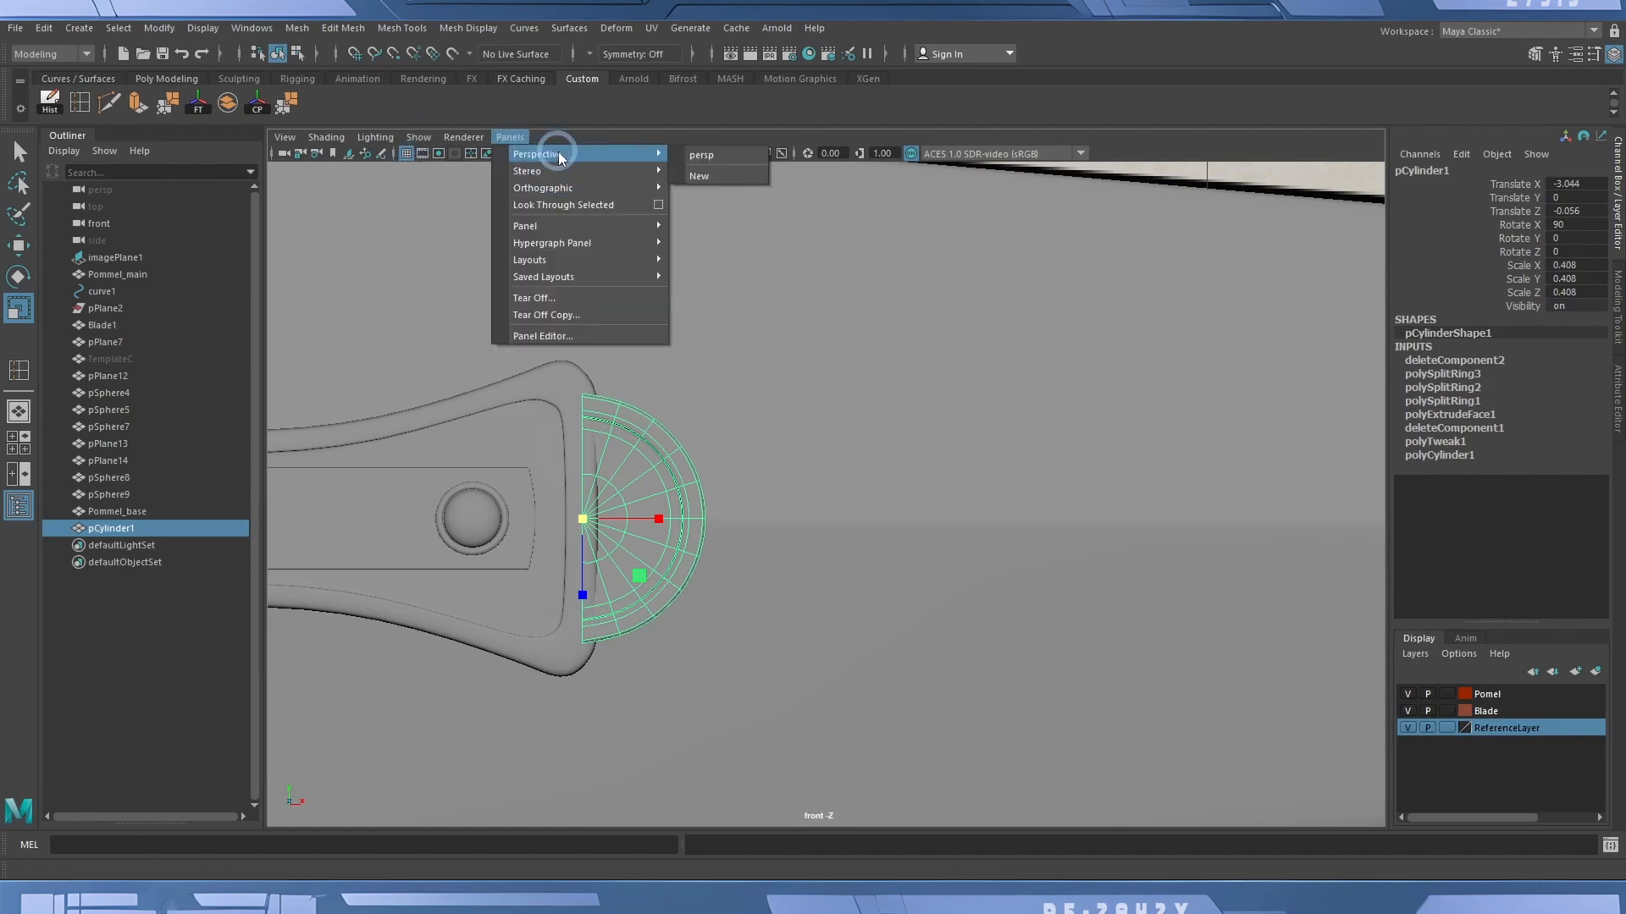
click(720, 161)
alt+drag(762, 309, 664, 484)
key(w)
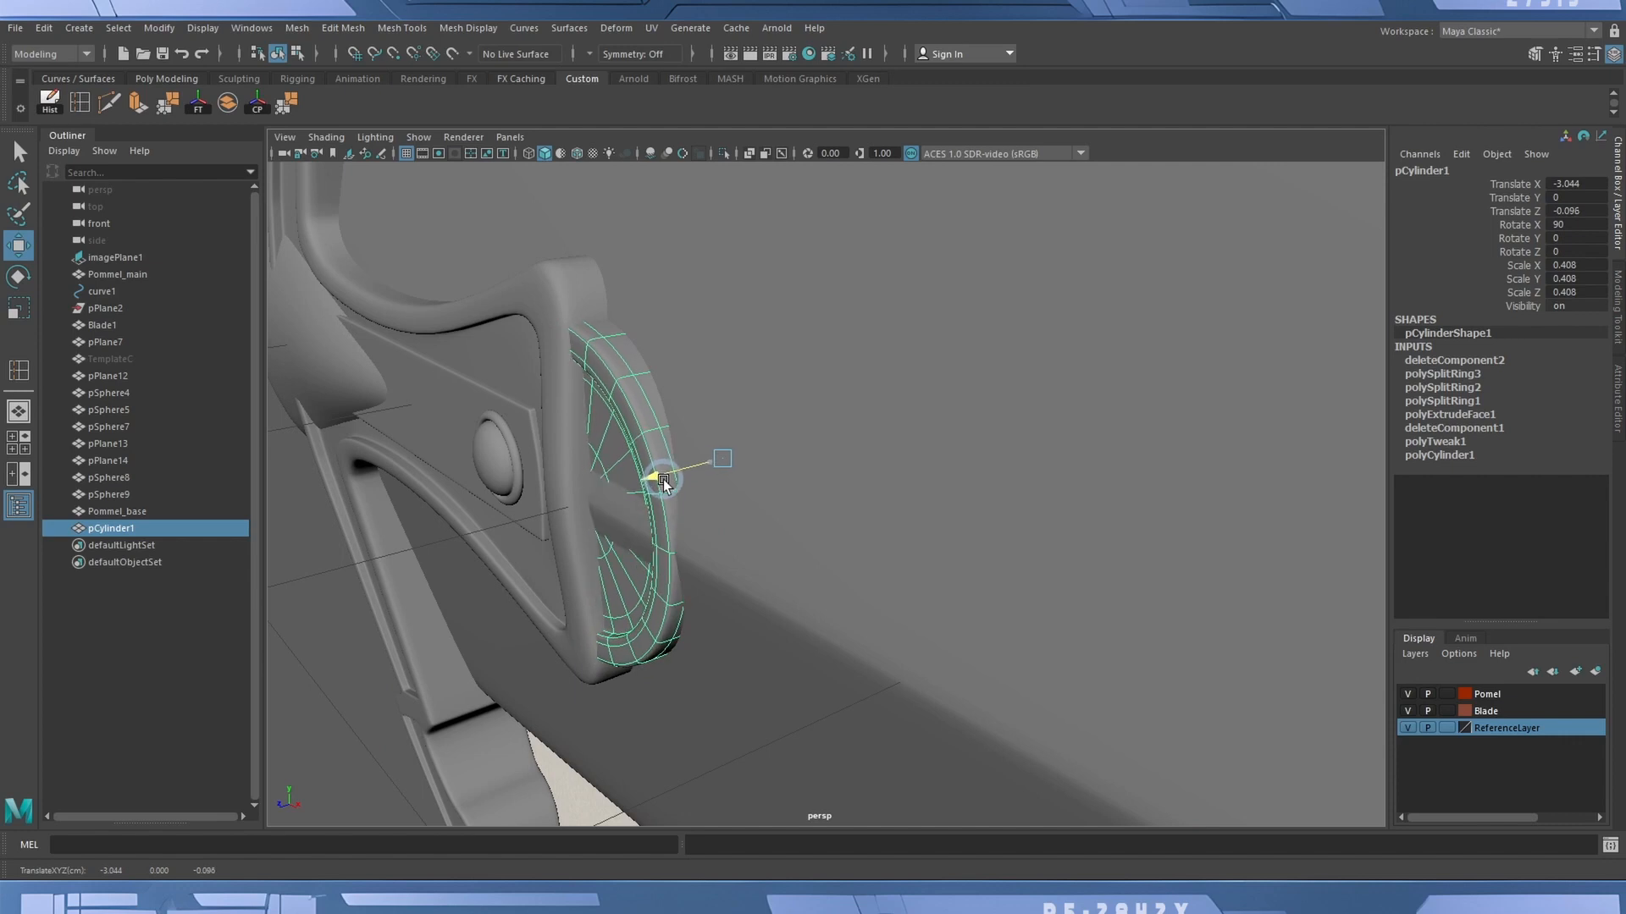
Check the guard in the character reference picture, and push the half disc further back to Translate Z -0.114.
click(554, 891)
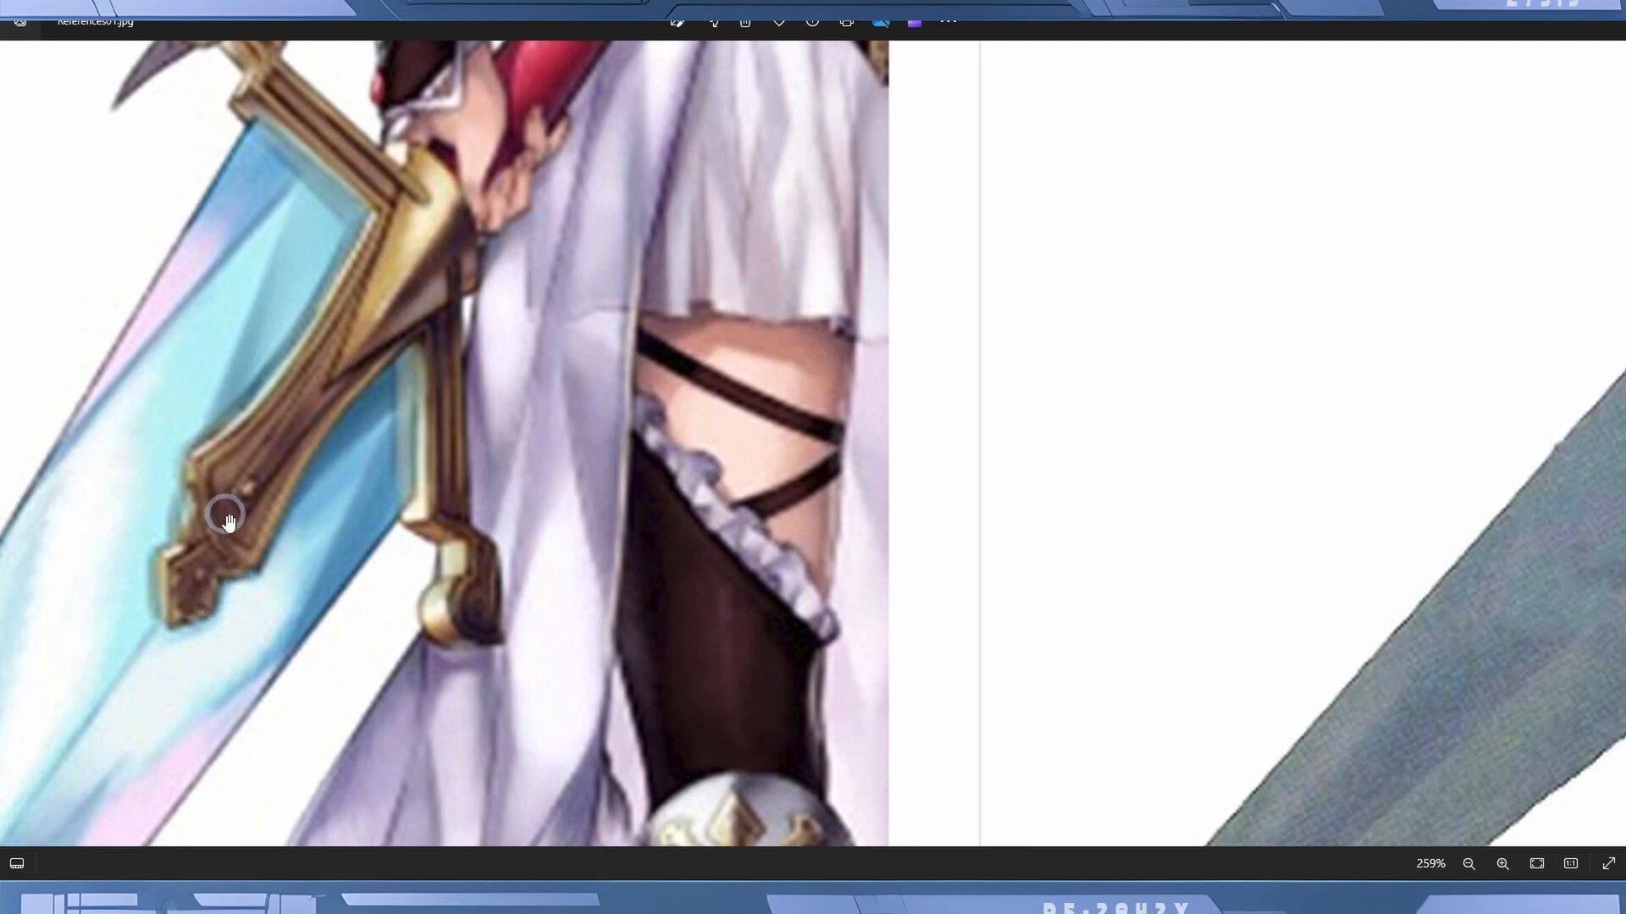
key(alt+Tab)
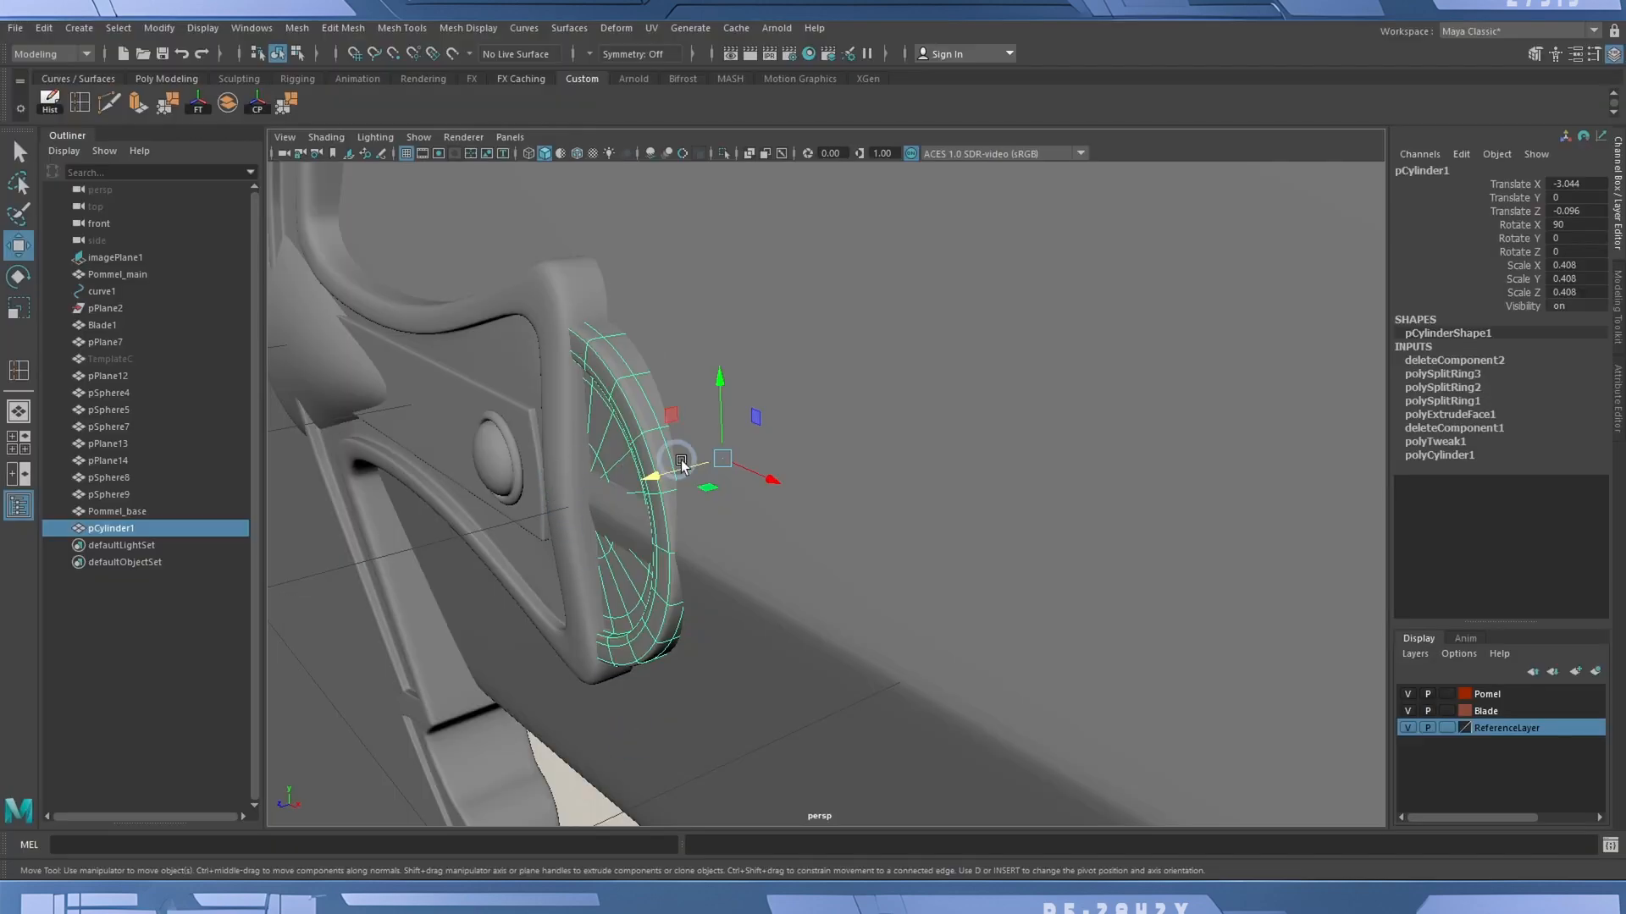
drag(667, 474, 663, 476)
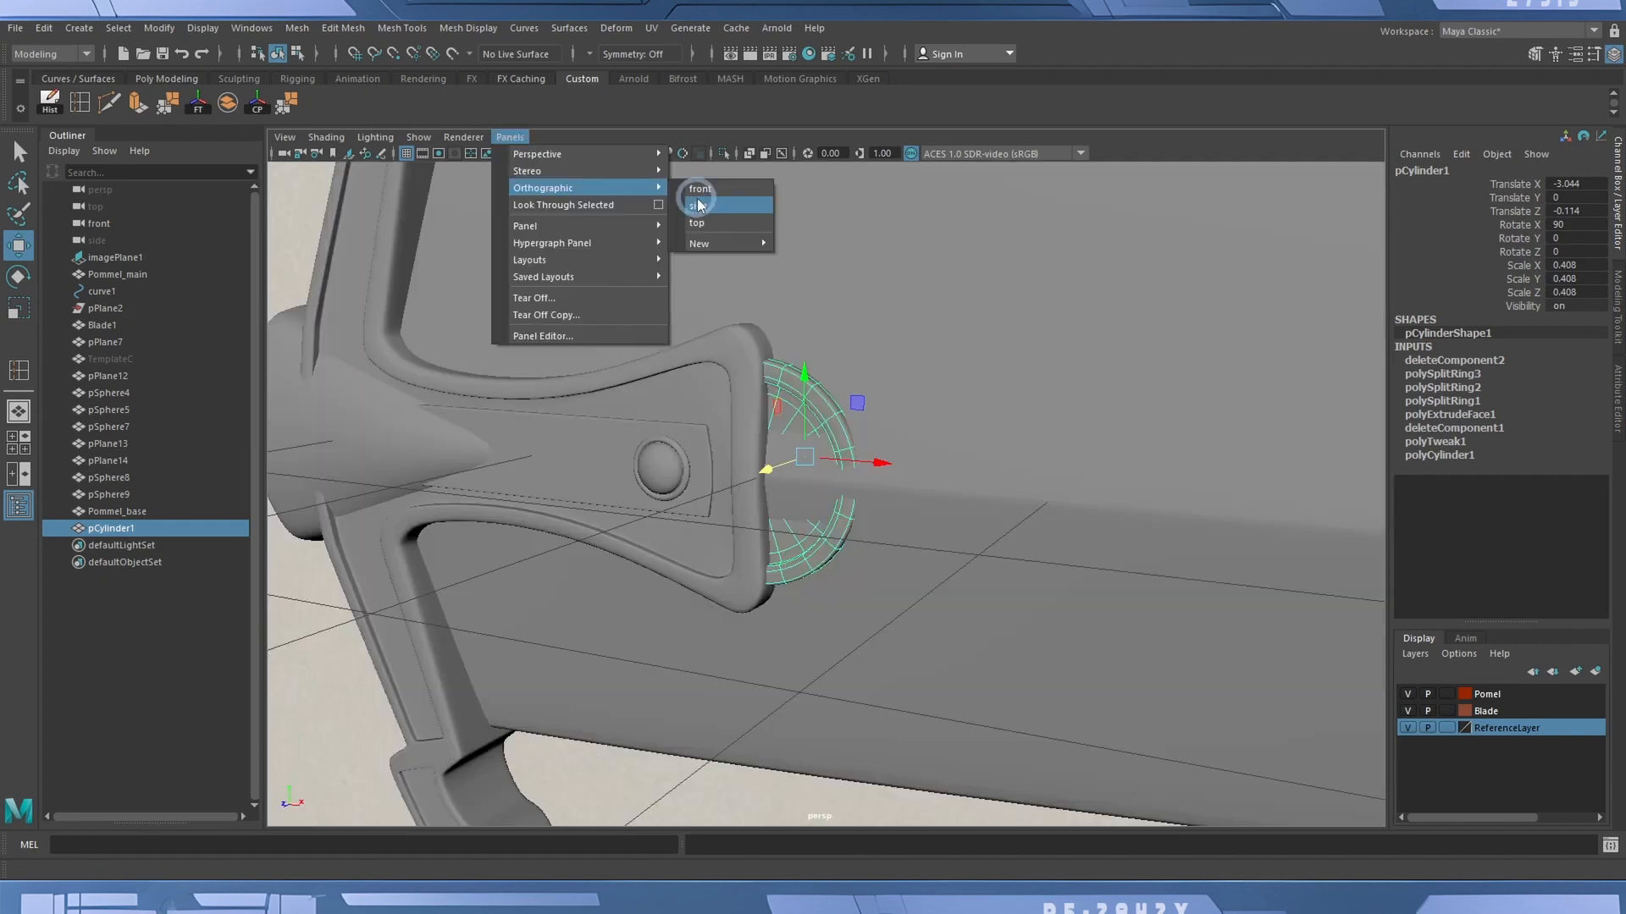
In the wireframe front view, move the spare plane onto the drawn diamond ornament, to Translate X -2.773.
click(709, 188)
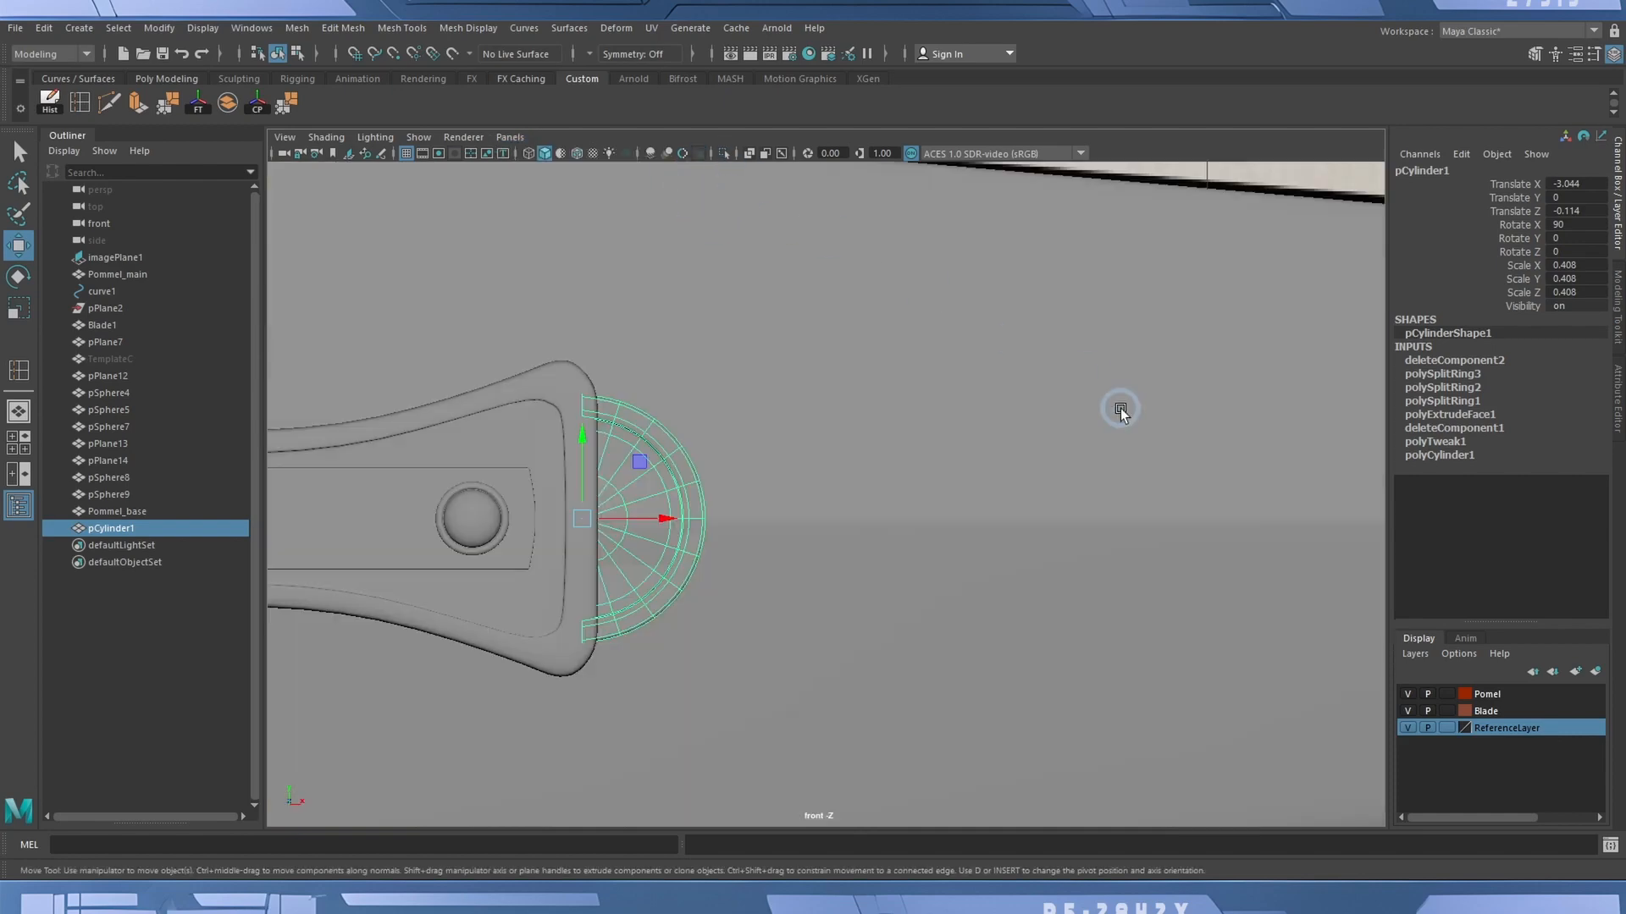
alt+right_drag(1118, 407, 896, 427)
key(4)
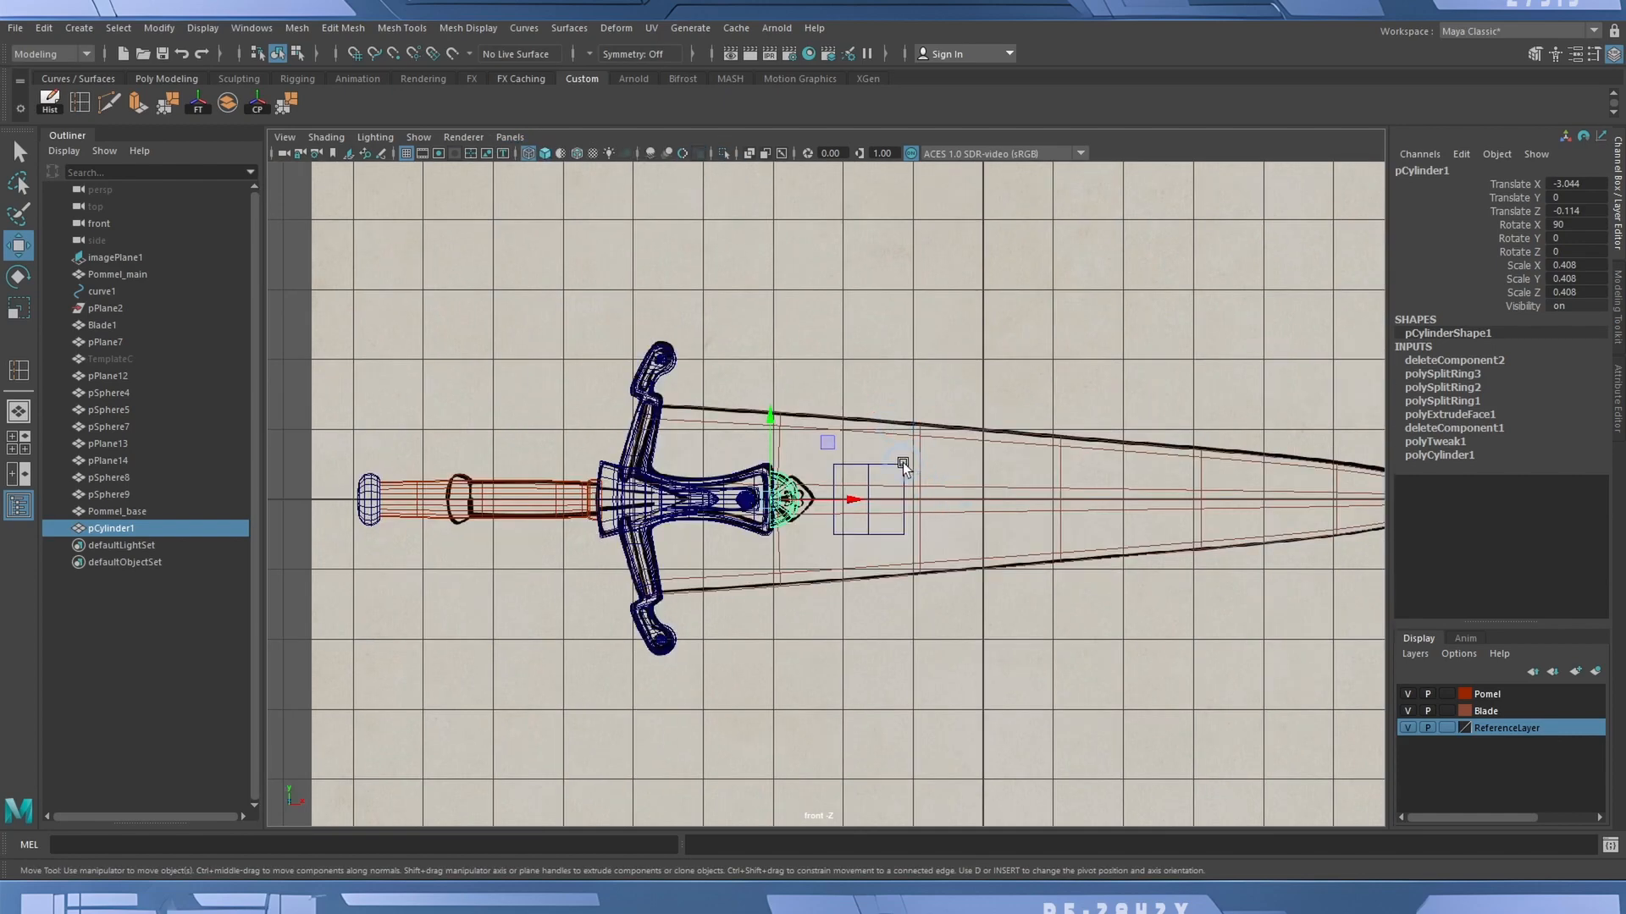
click(922, 500)
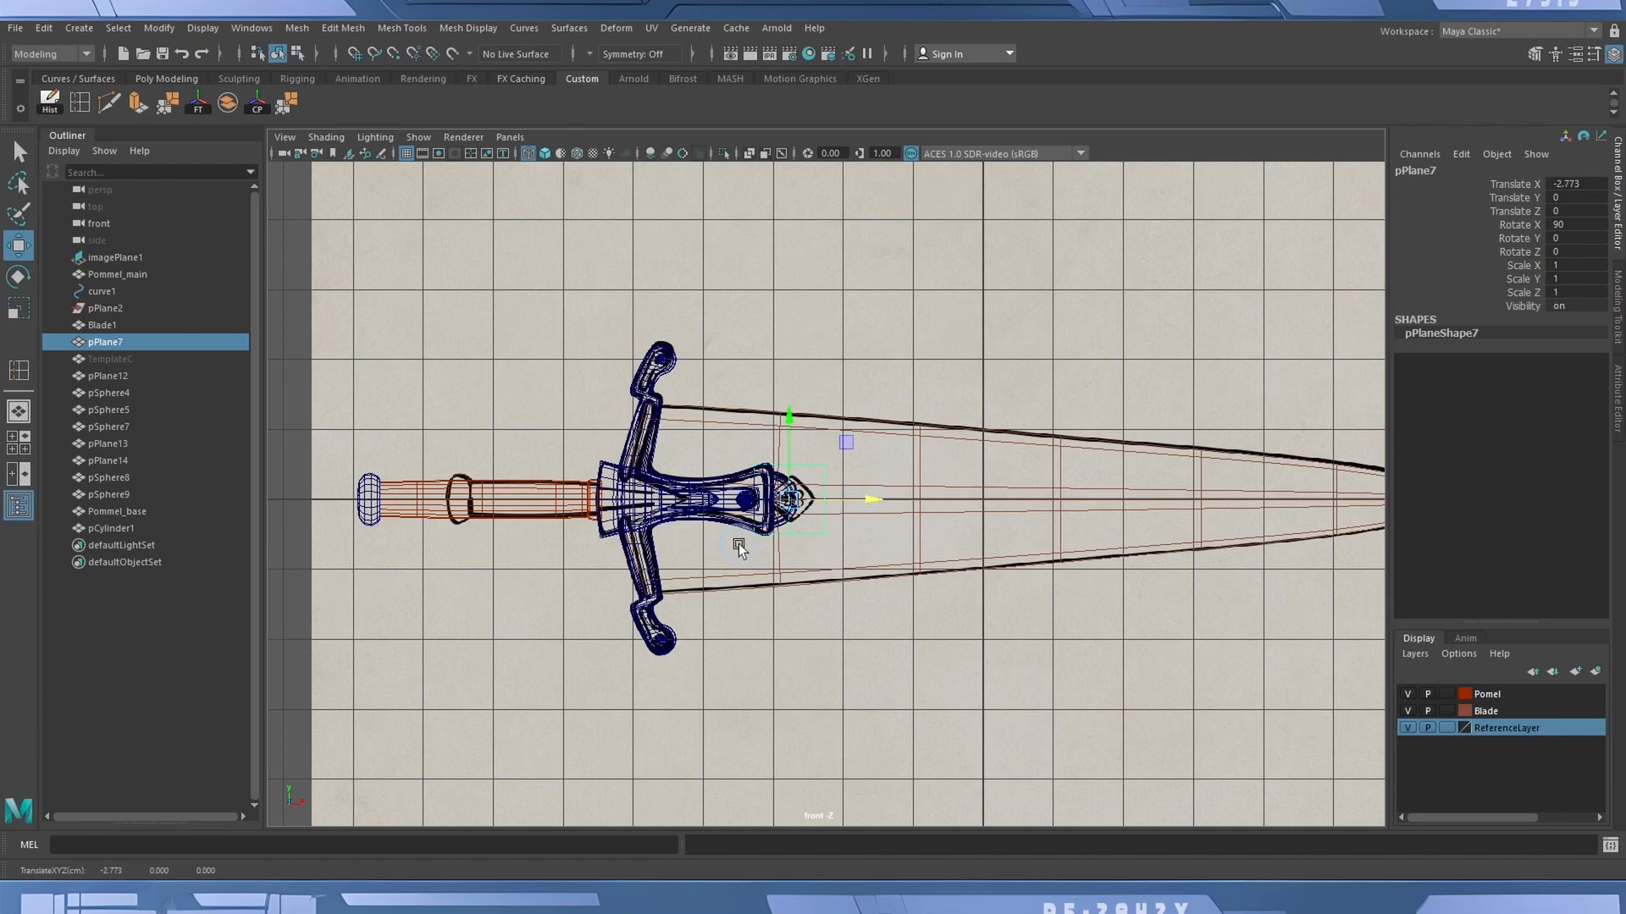
scroll(1197, 570, up, 3)
scroll(1234, 570, up, 3)
scroll(961, 587, up, 2)
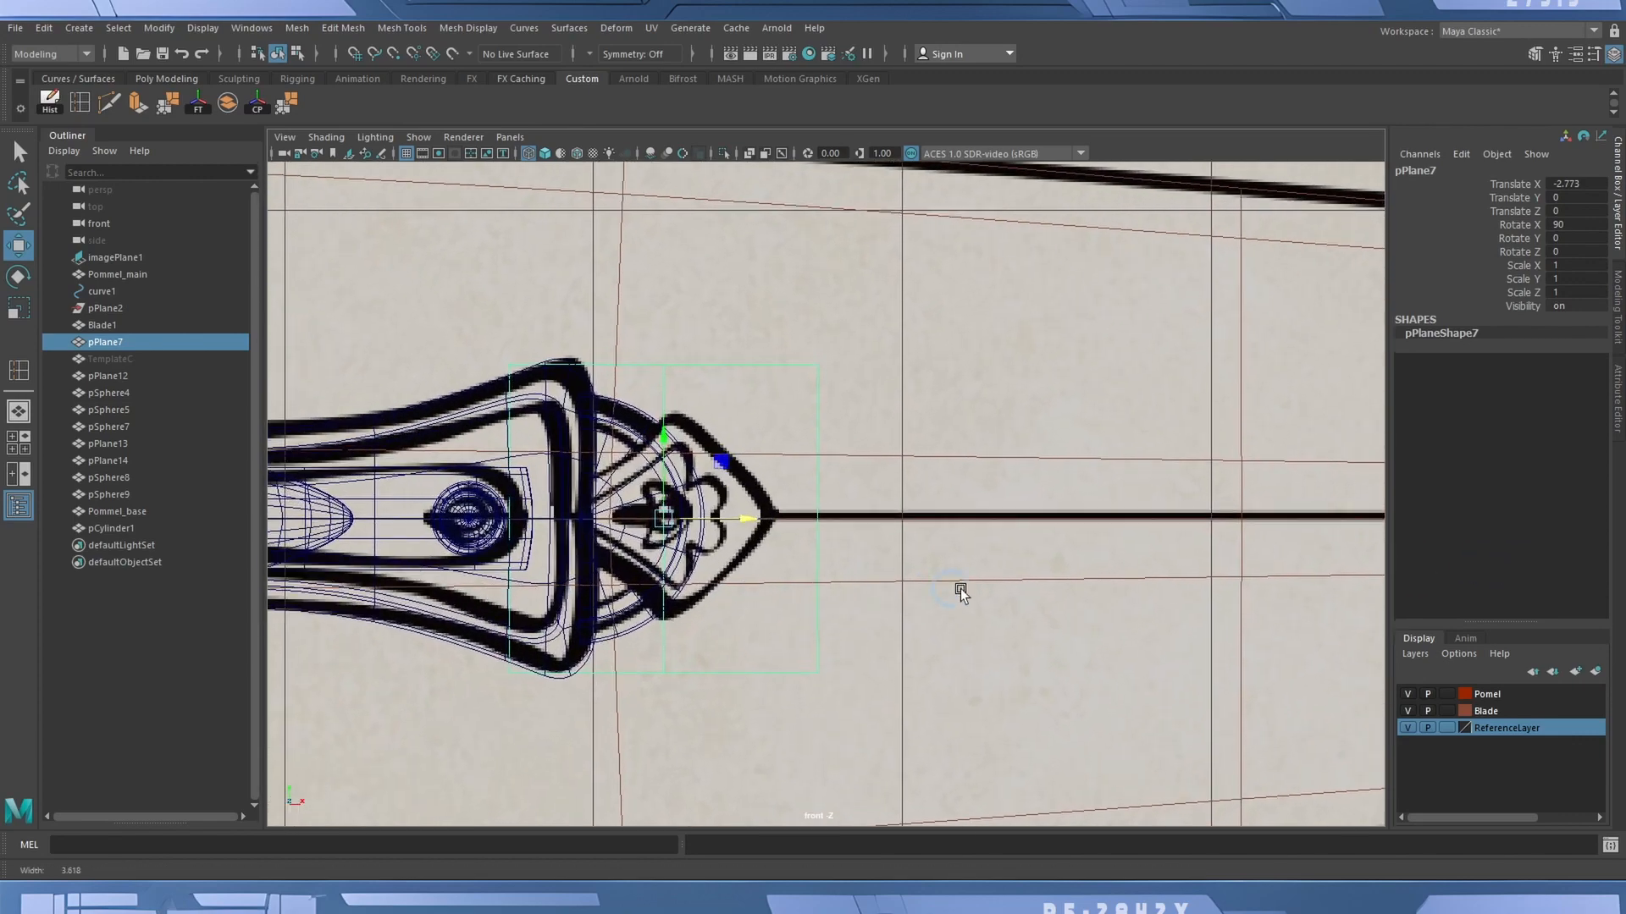
scroll(1156, 606, up, 2)
Scale the plane uniformly to 0.608 at Translate X -2.673 and set its Rotate Z to 45.
drag(674, 528, 518, 531)
key(r)
key(e)
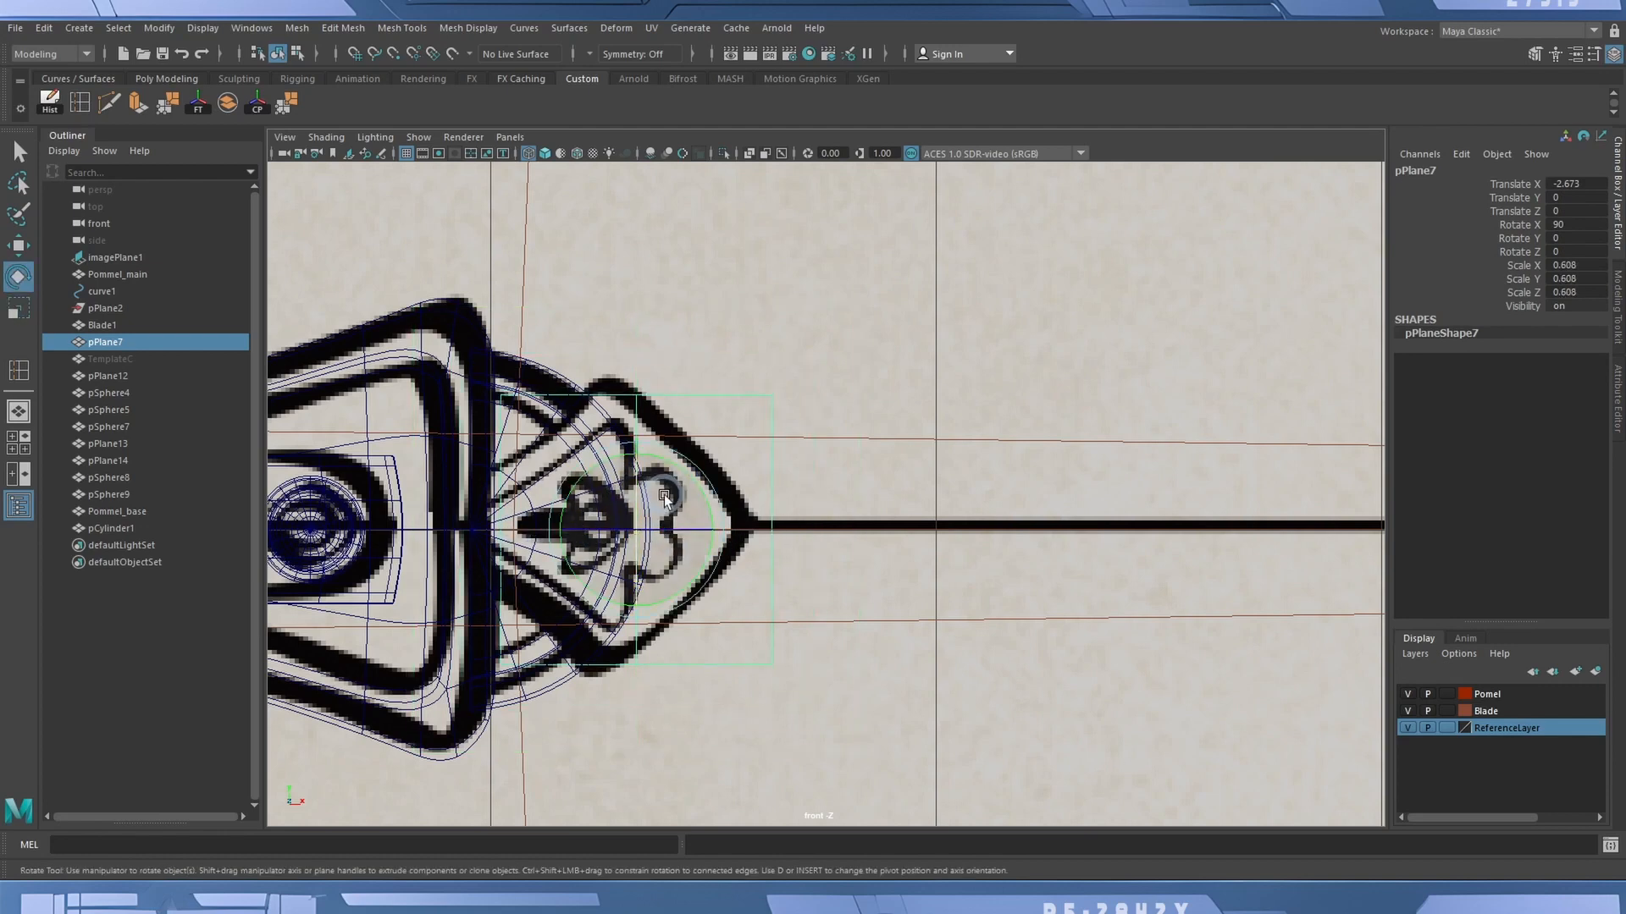
drag(664, 495, 704, 540)
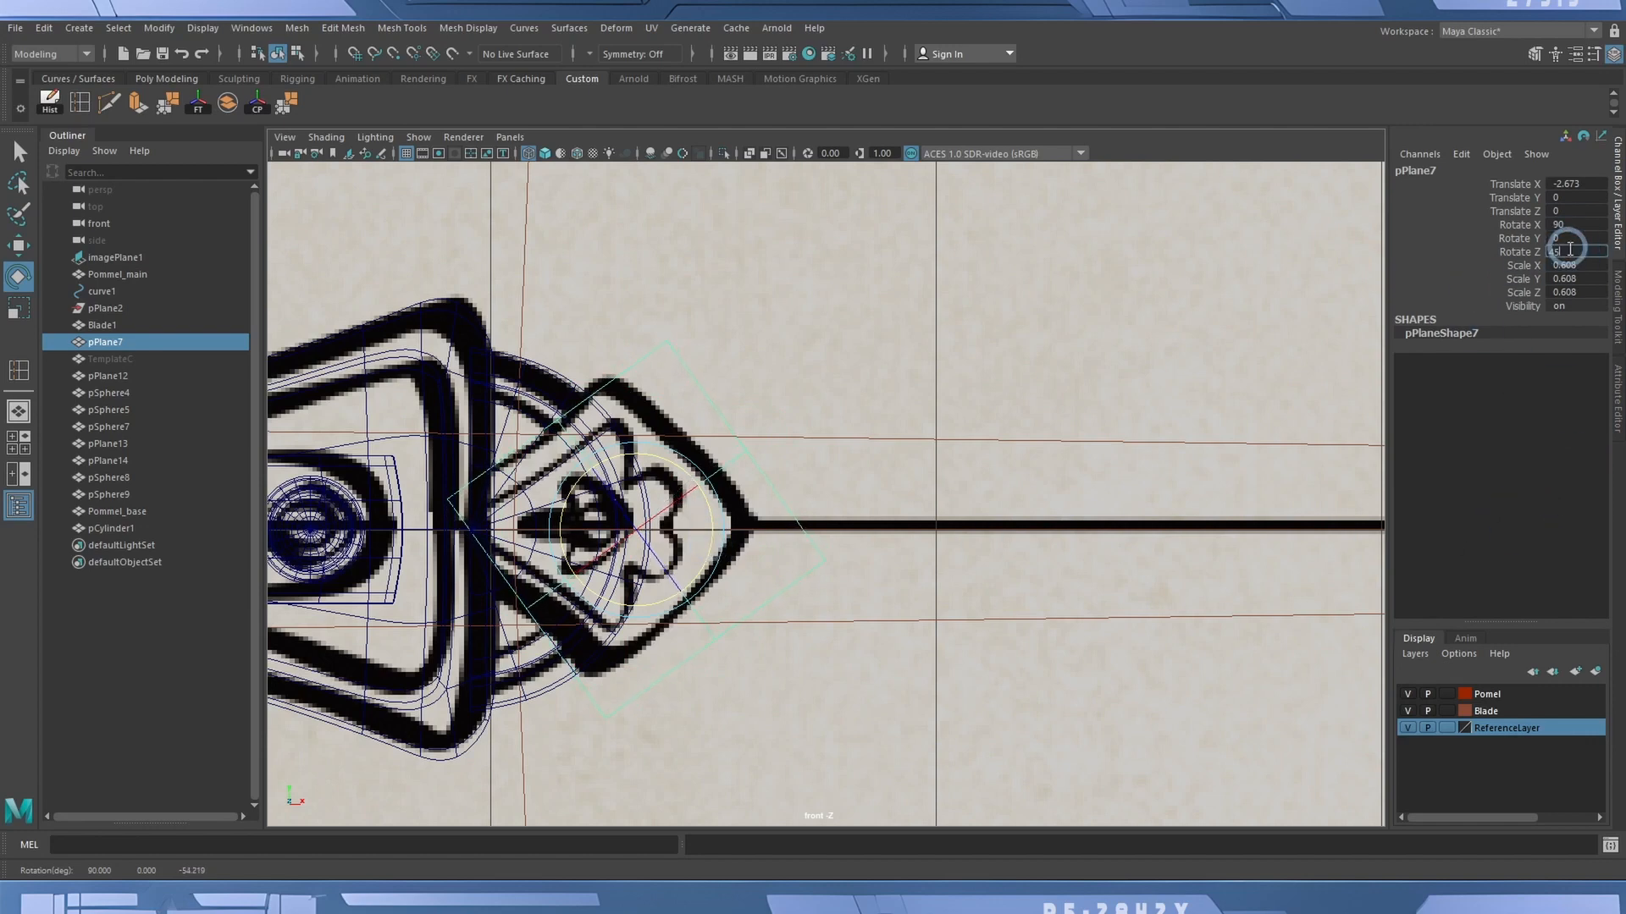
key(Return)
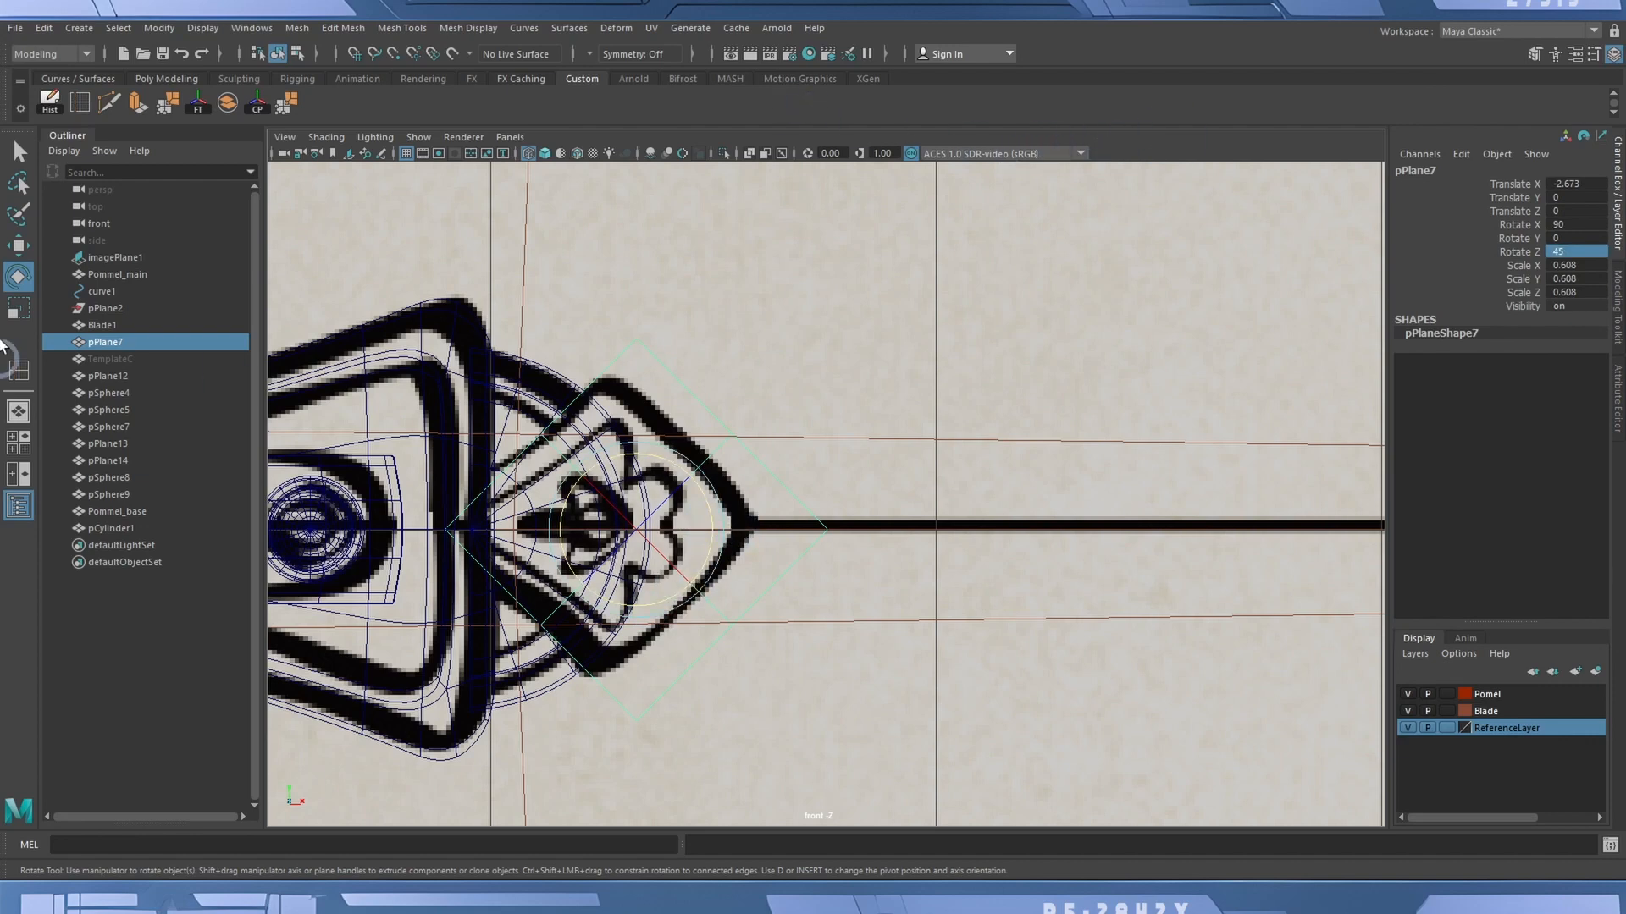
Fit the rotated plane to the diamond outline by moving it to Translate X -2.733 and scaling it uniformly to 0.522.
click(17, 245)
mouse_move(713, 530)
mouse_down()
mouse_move(584, 528)
mouse_move(685, 534)
mouse_up()
key(r)
key(w)
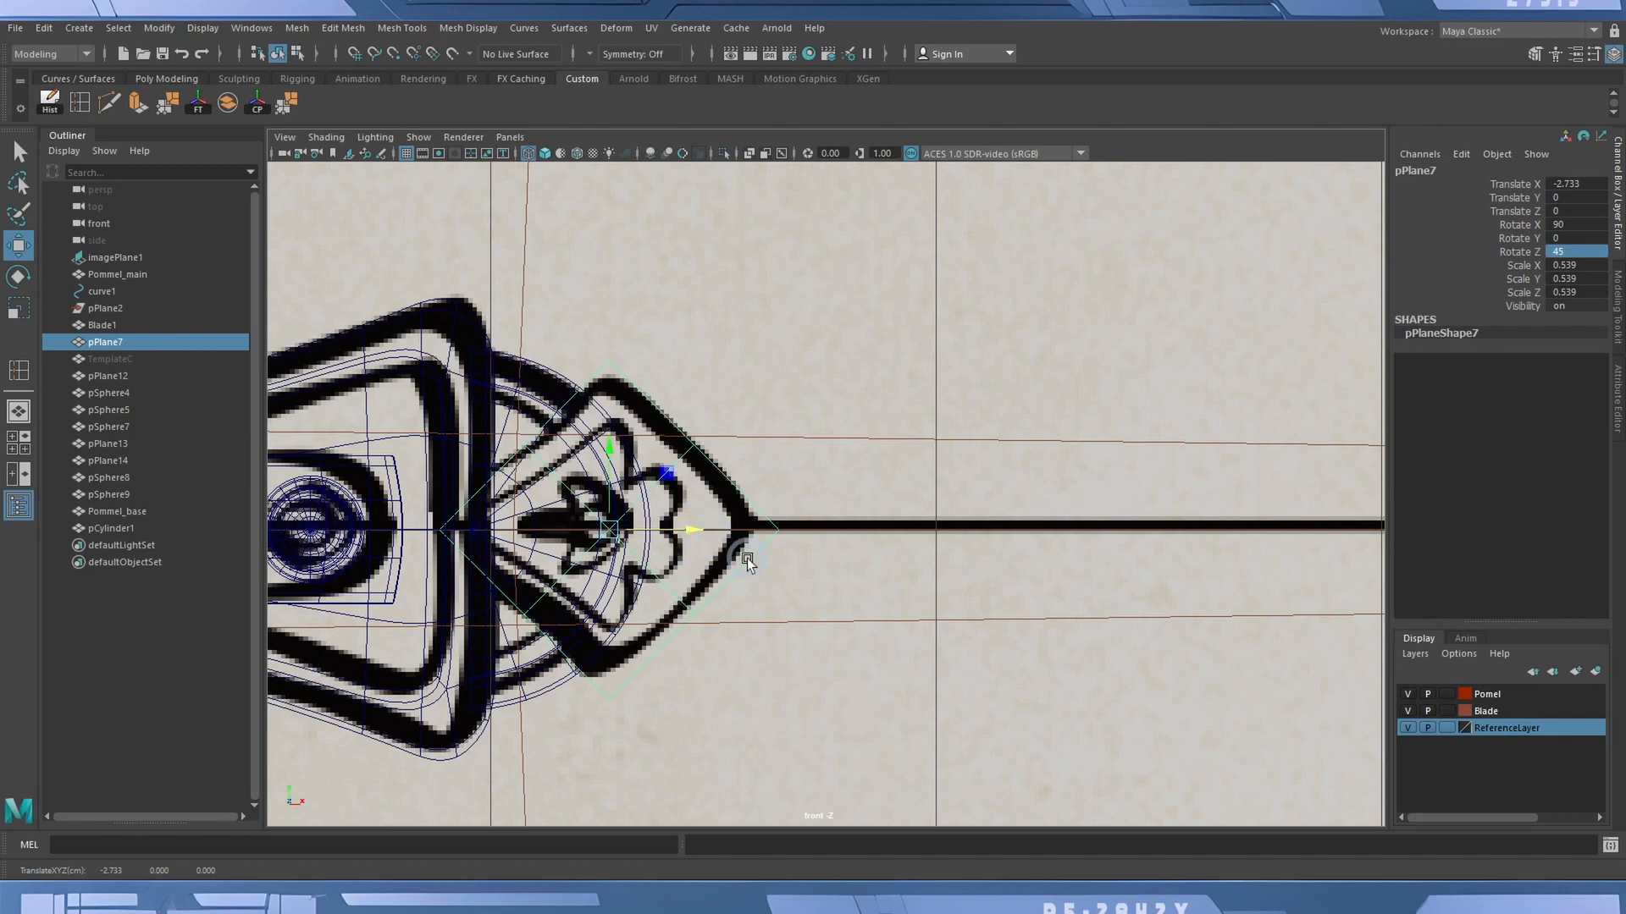
key(r)
drag(606, 530, 599, 531)
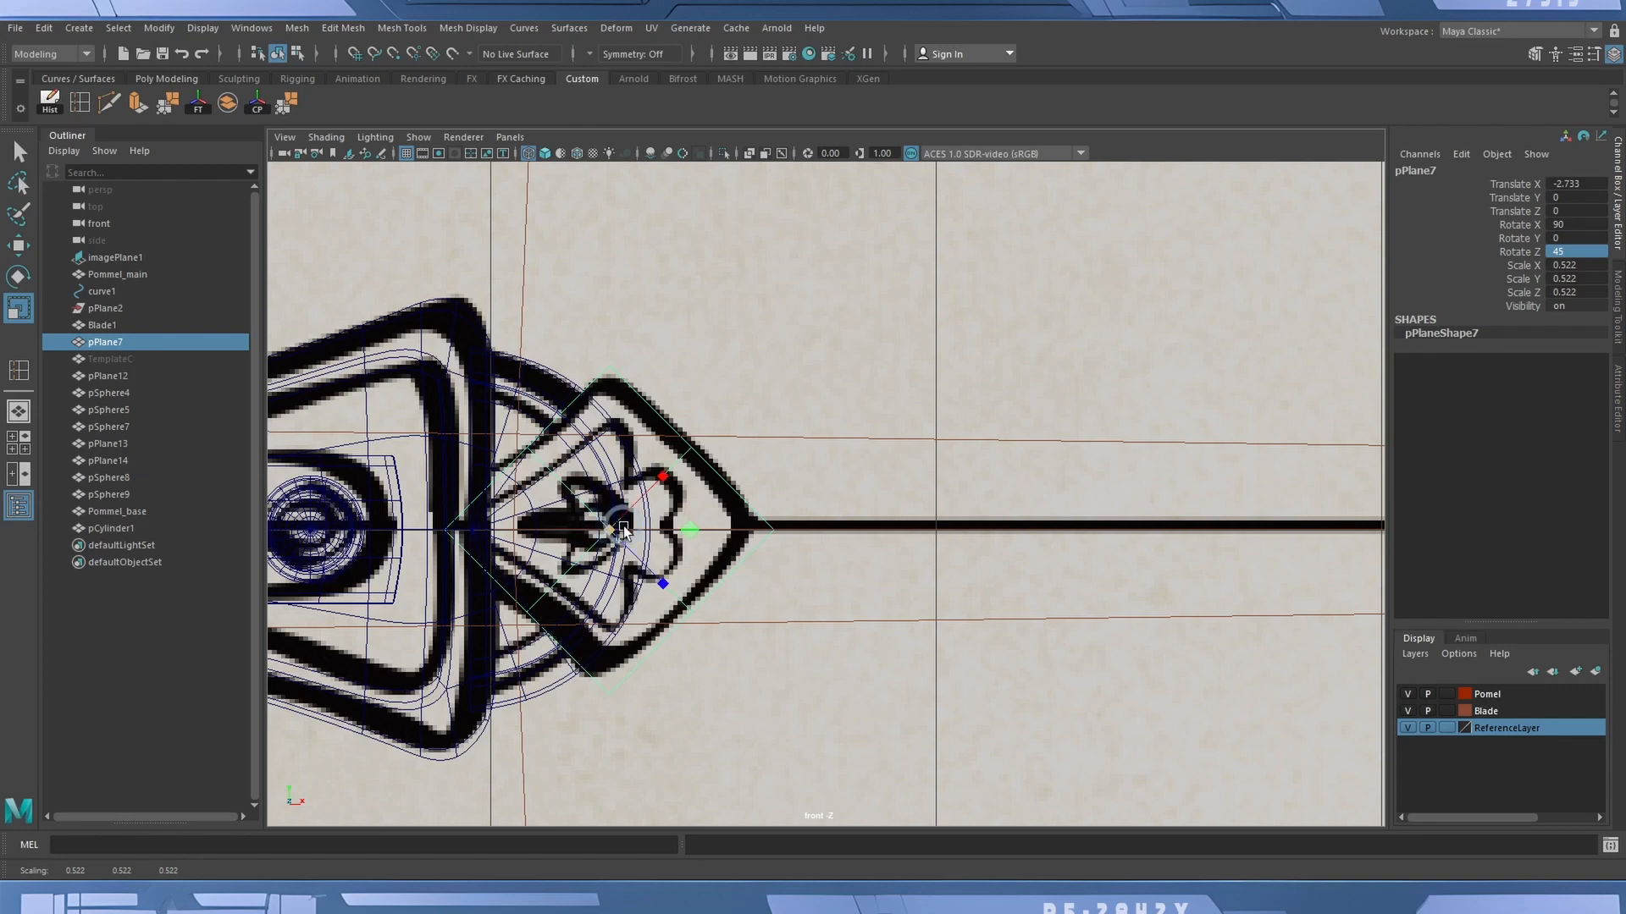
click(203, 105)
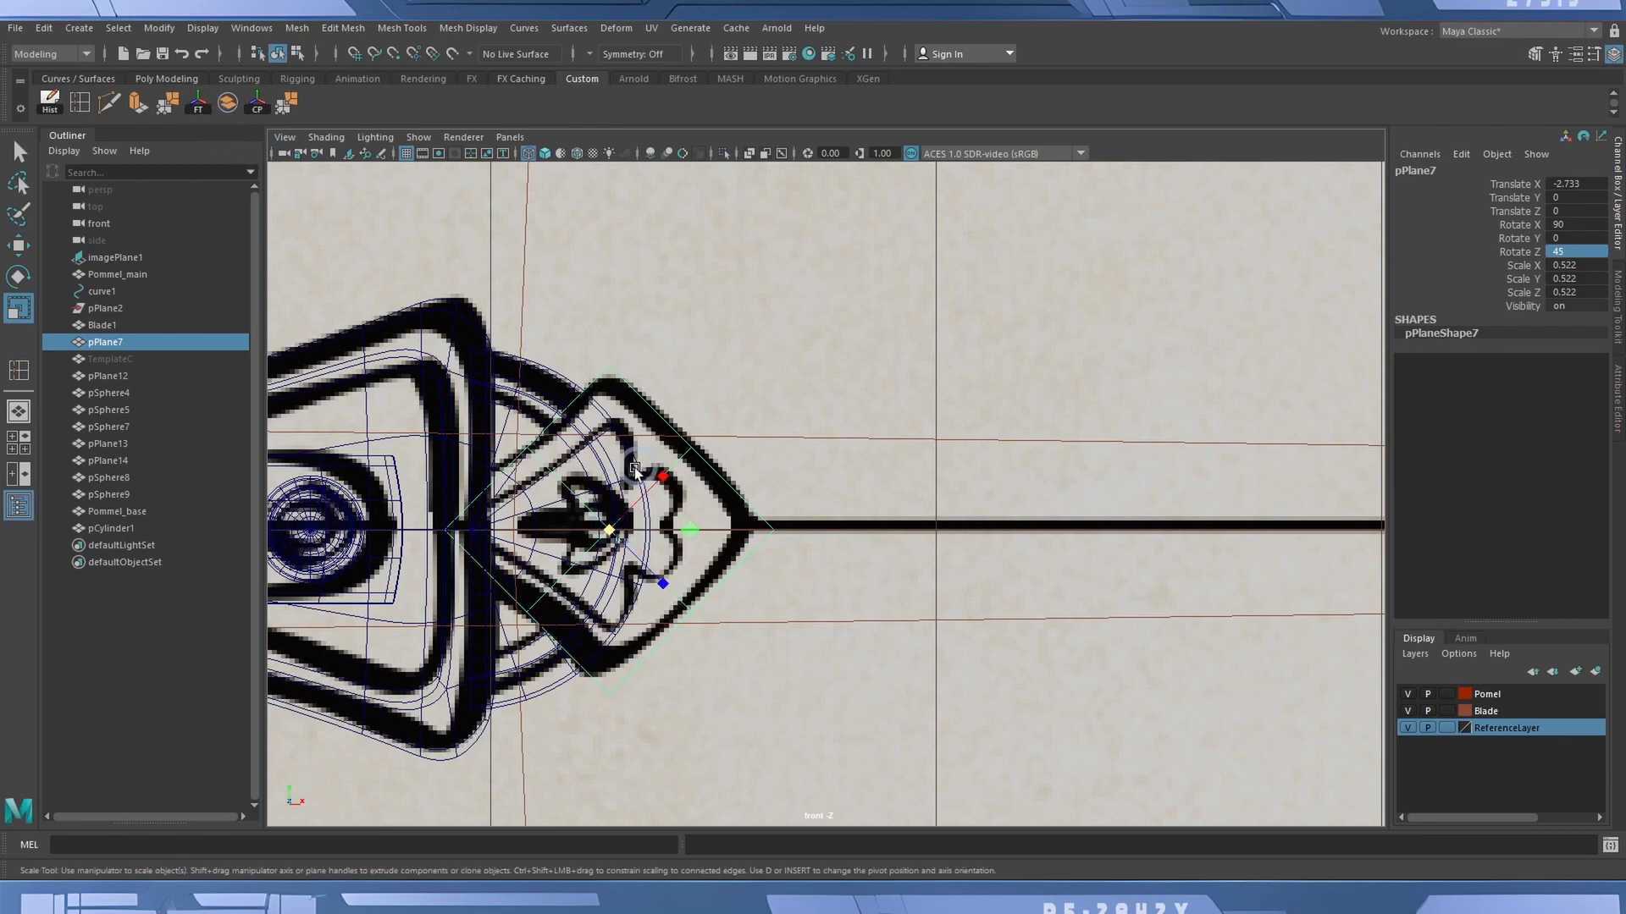
right_drag(528, 447, 455, 443)
key(ctrl+z)
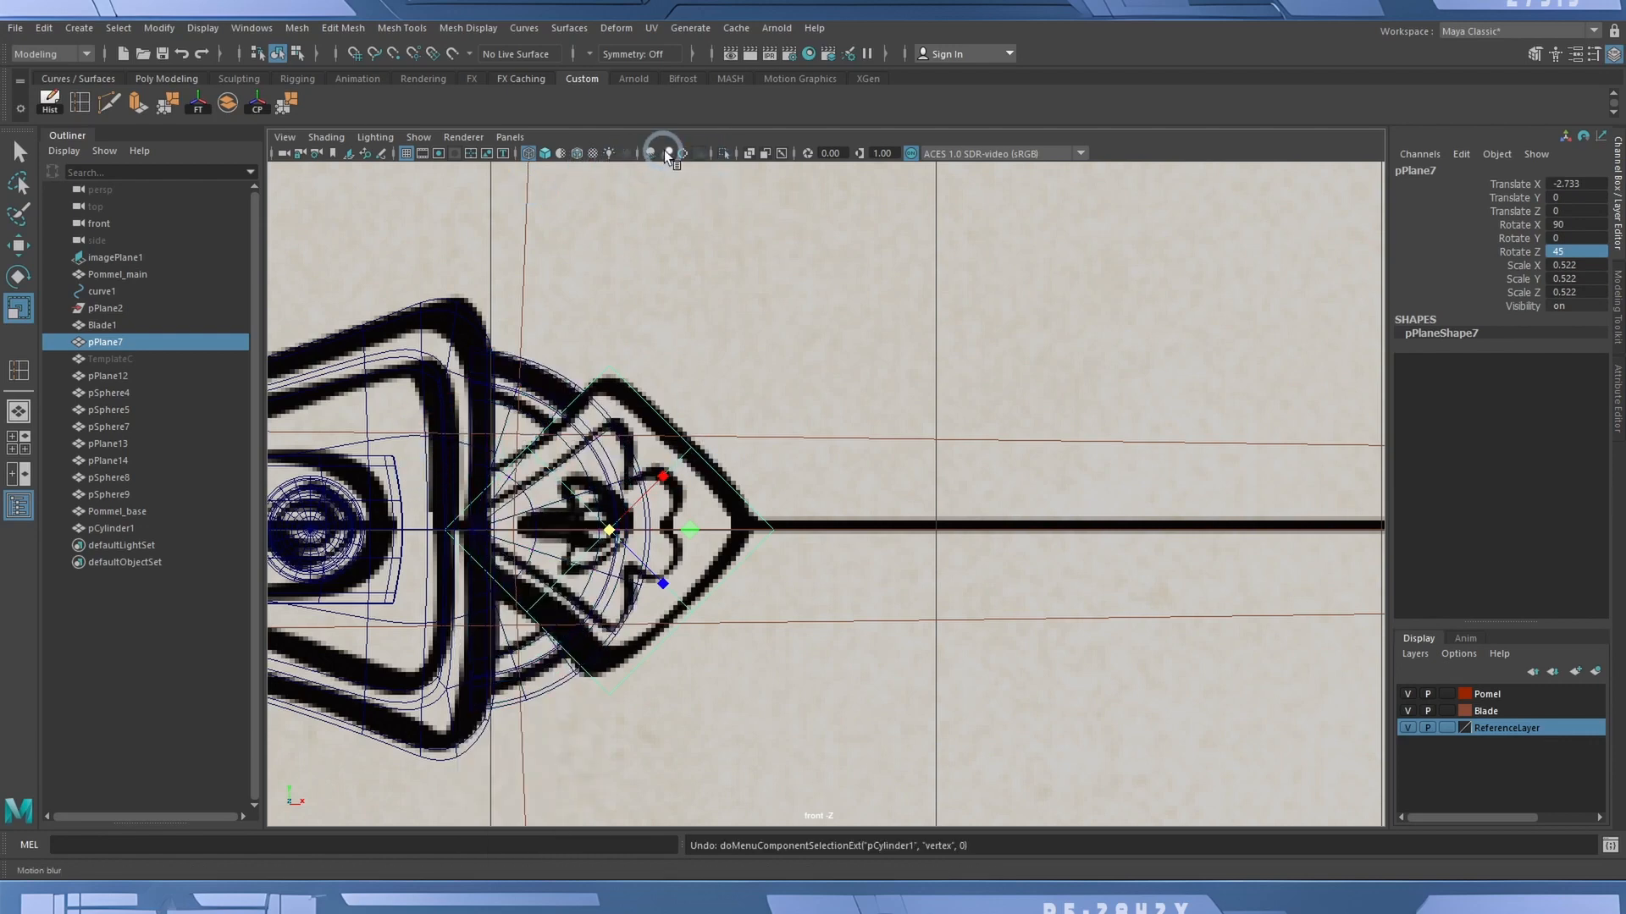
click(724, 154)
click(723, 154)
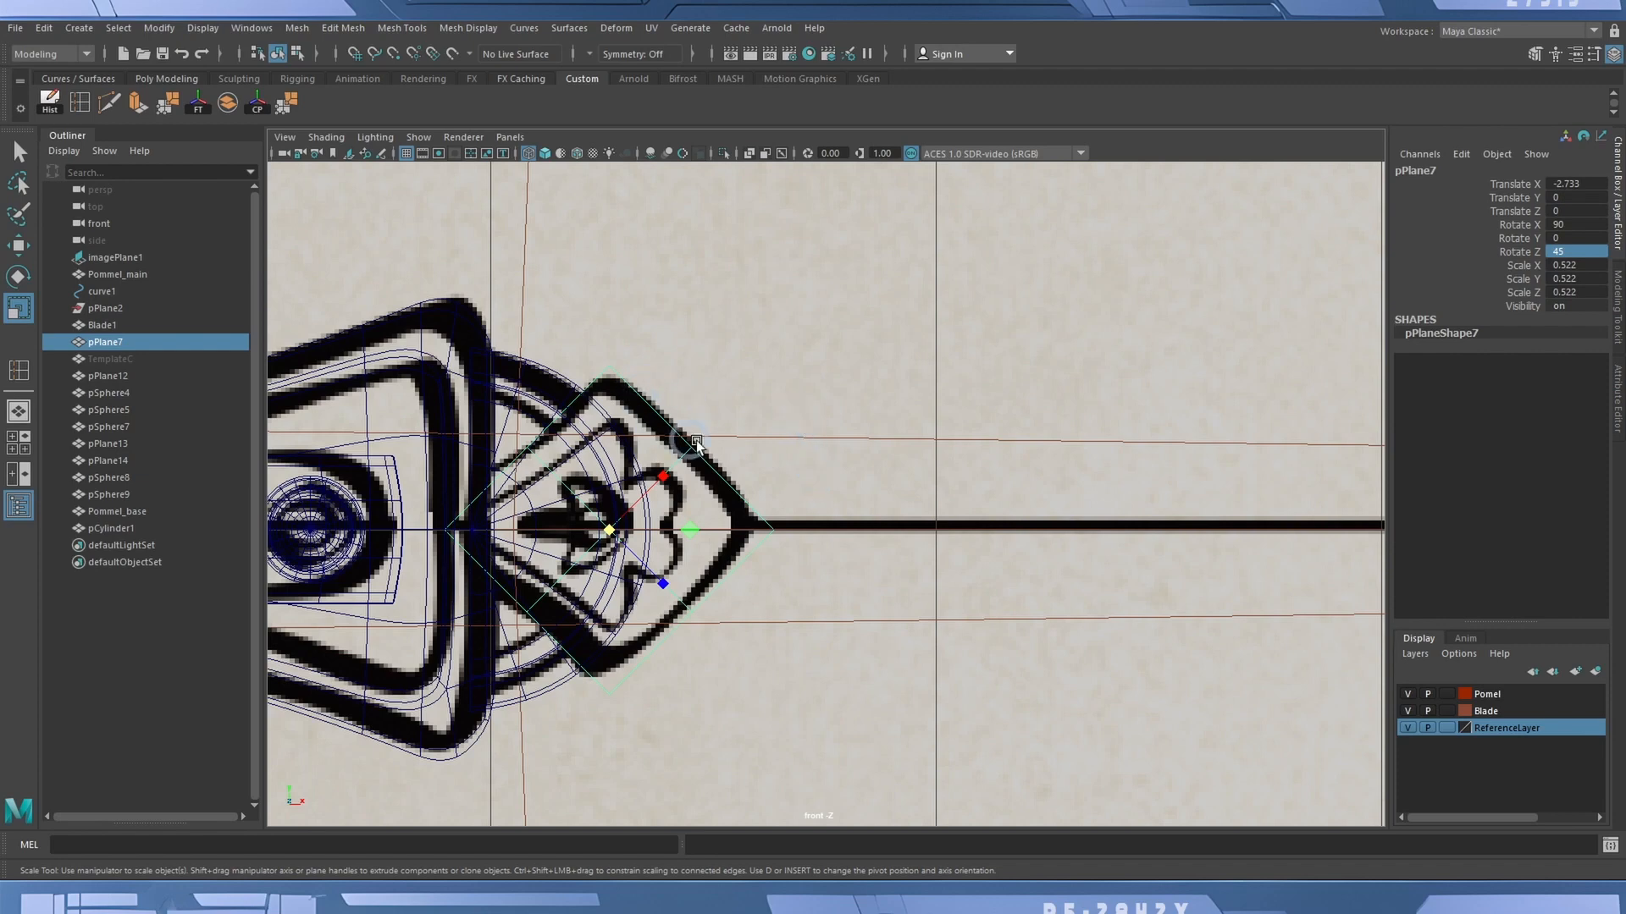
Insert two edge loops across the rotated plane, one on each side of its handle-side corner.
right_drag(692, 441, 612, 434)
alt+right_drag(499, 535, 711, 539)
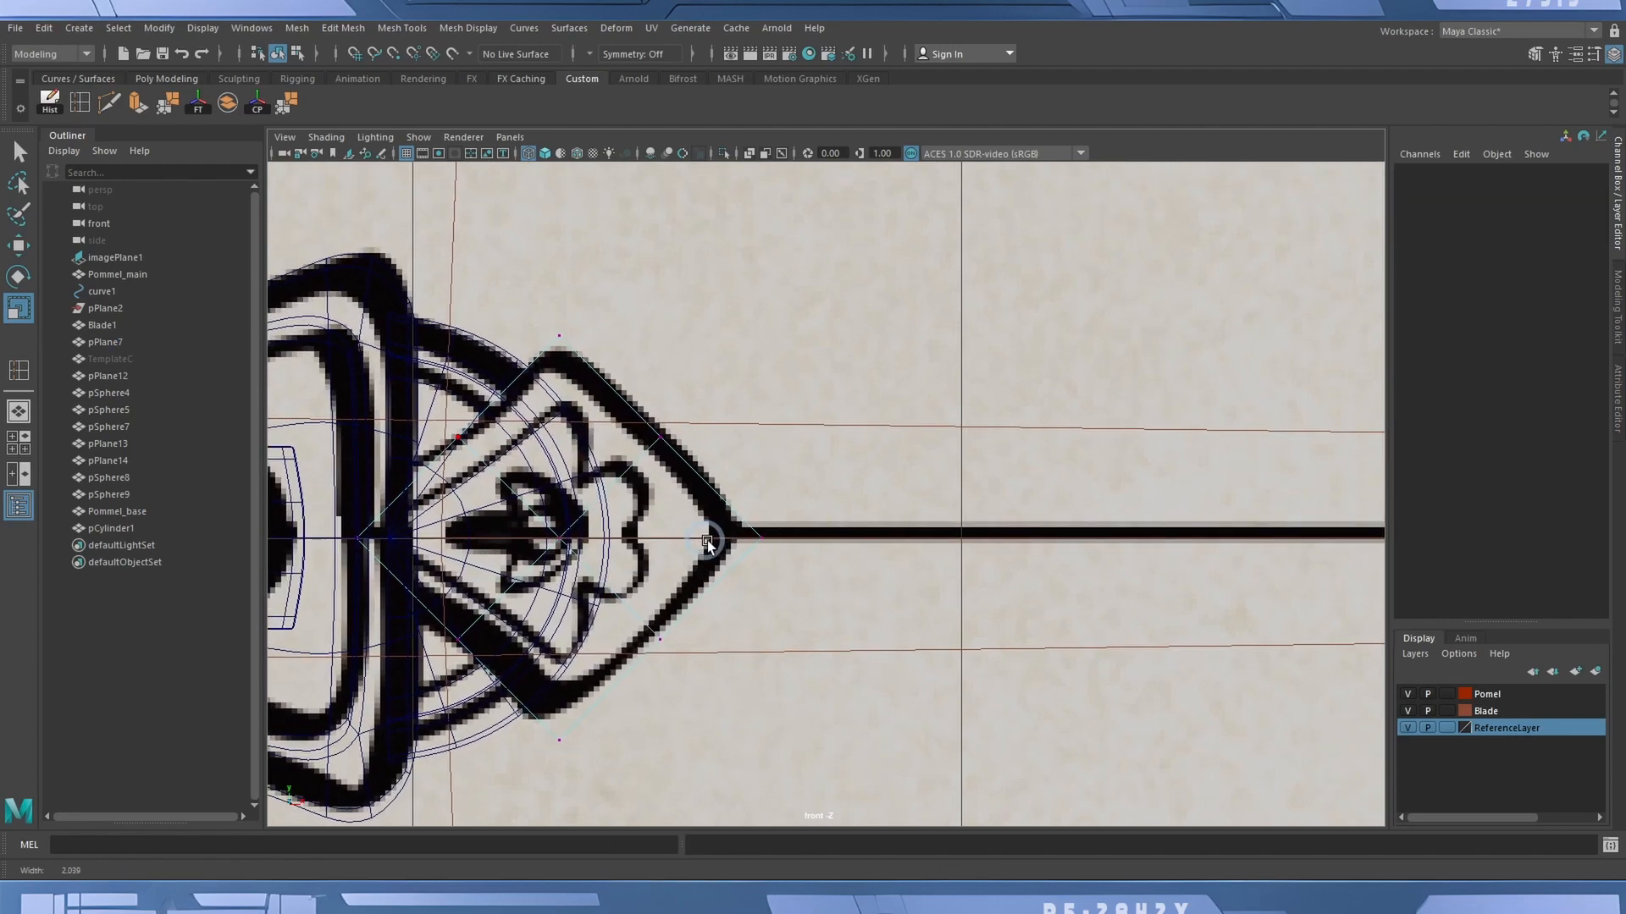
alt+middle_drag(677, 529, 806, 452)
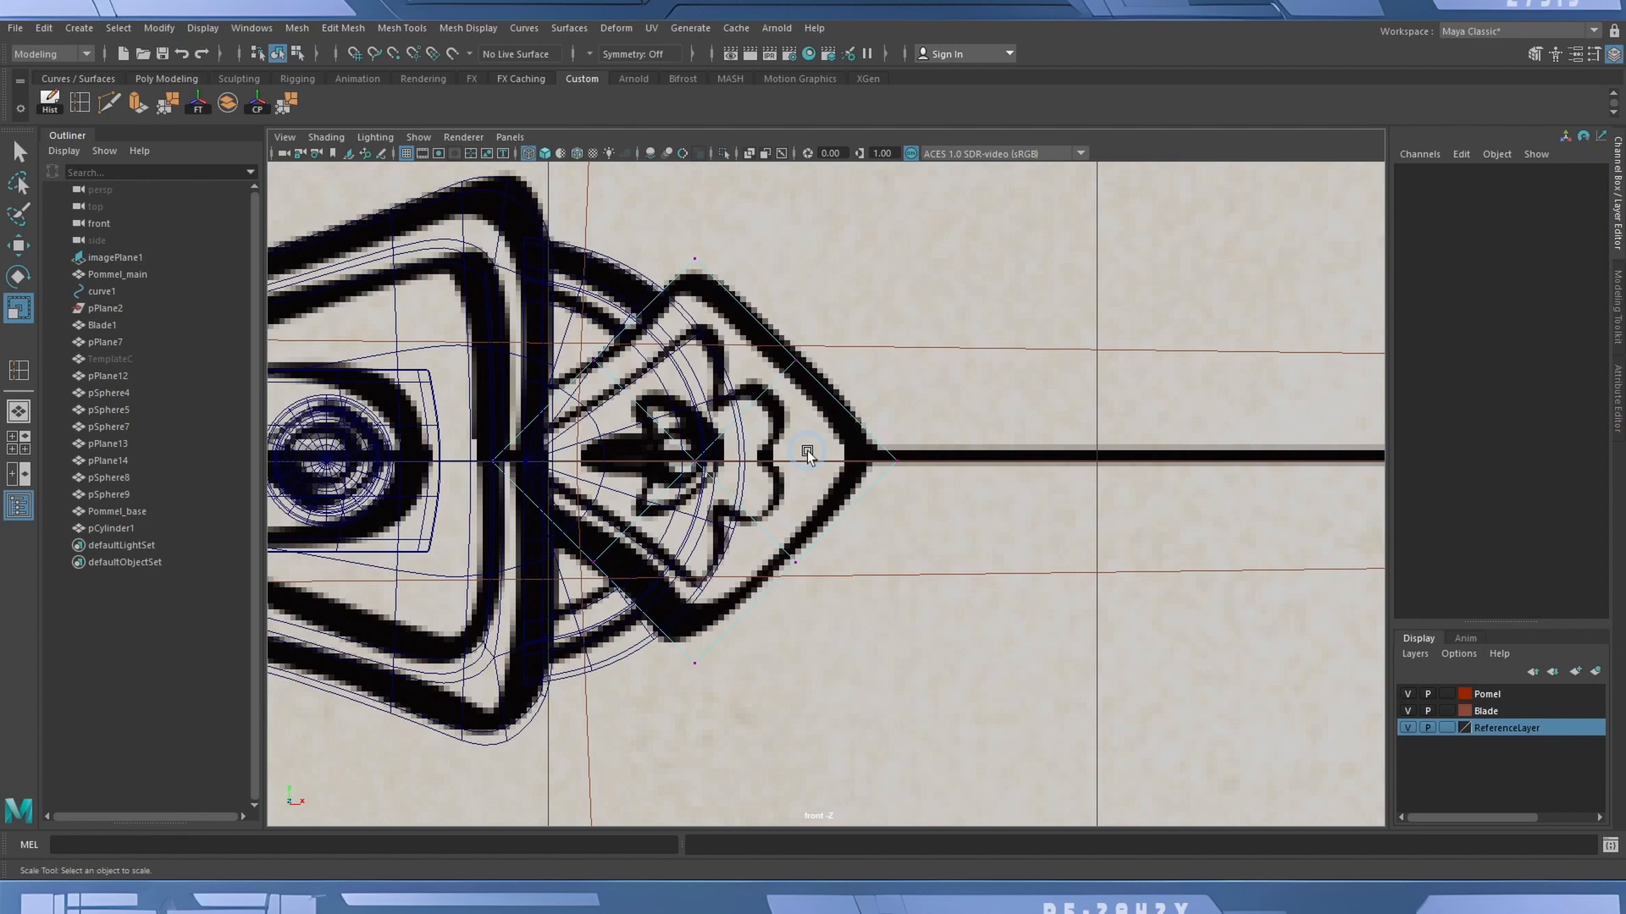
click(262, 95)
click(207, 106)
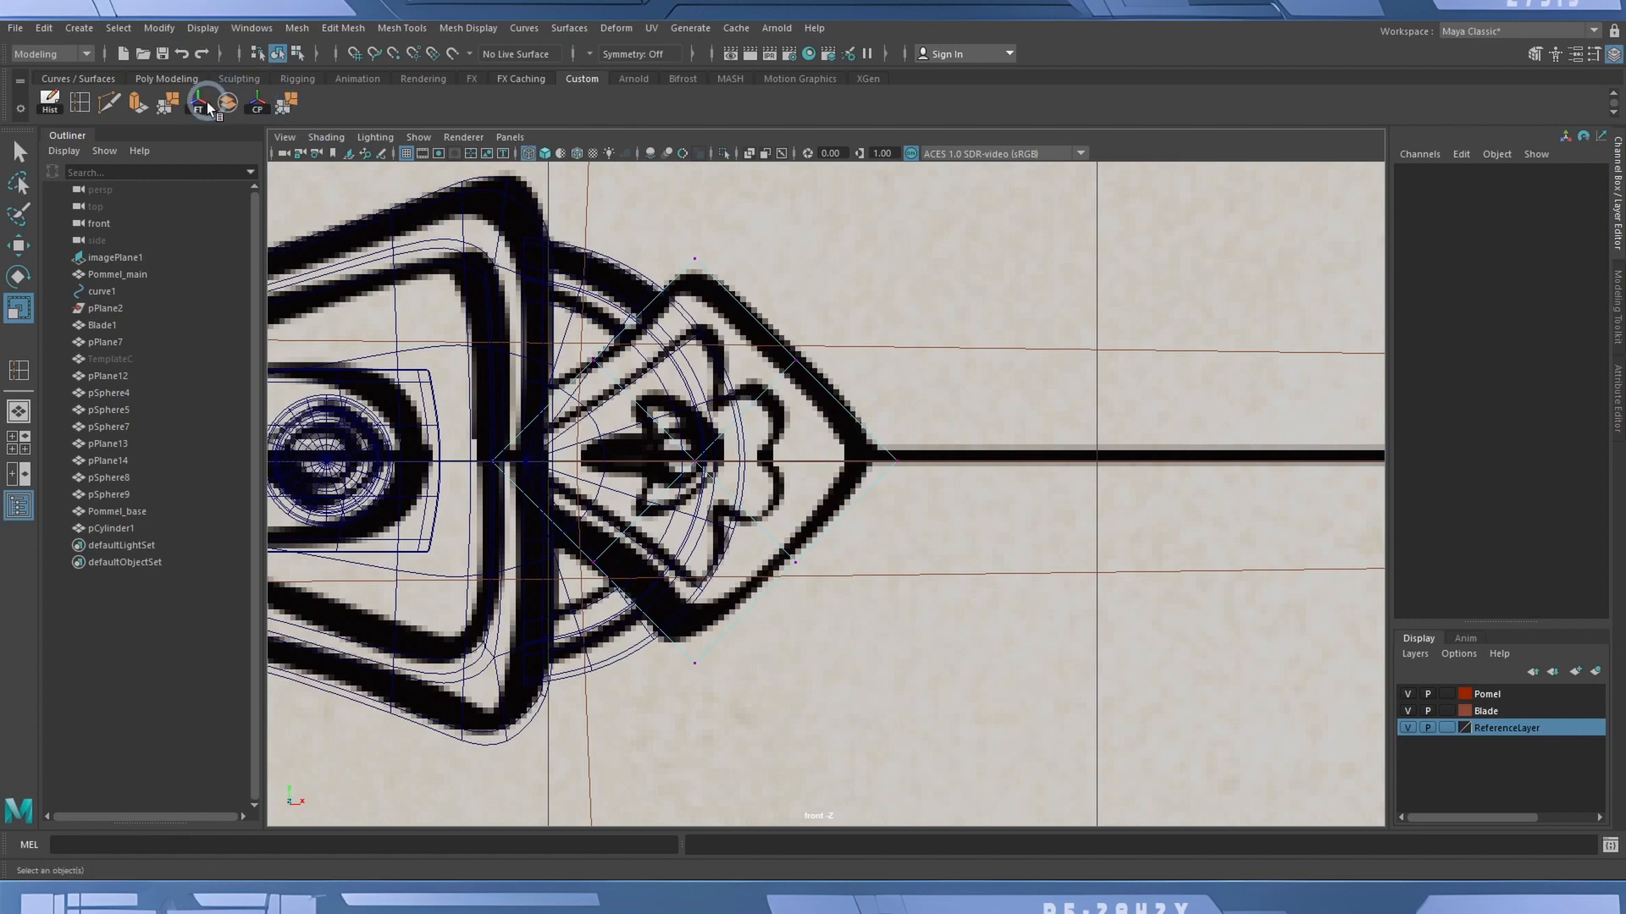
click(82, 100)
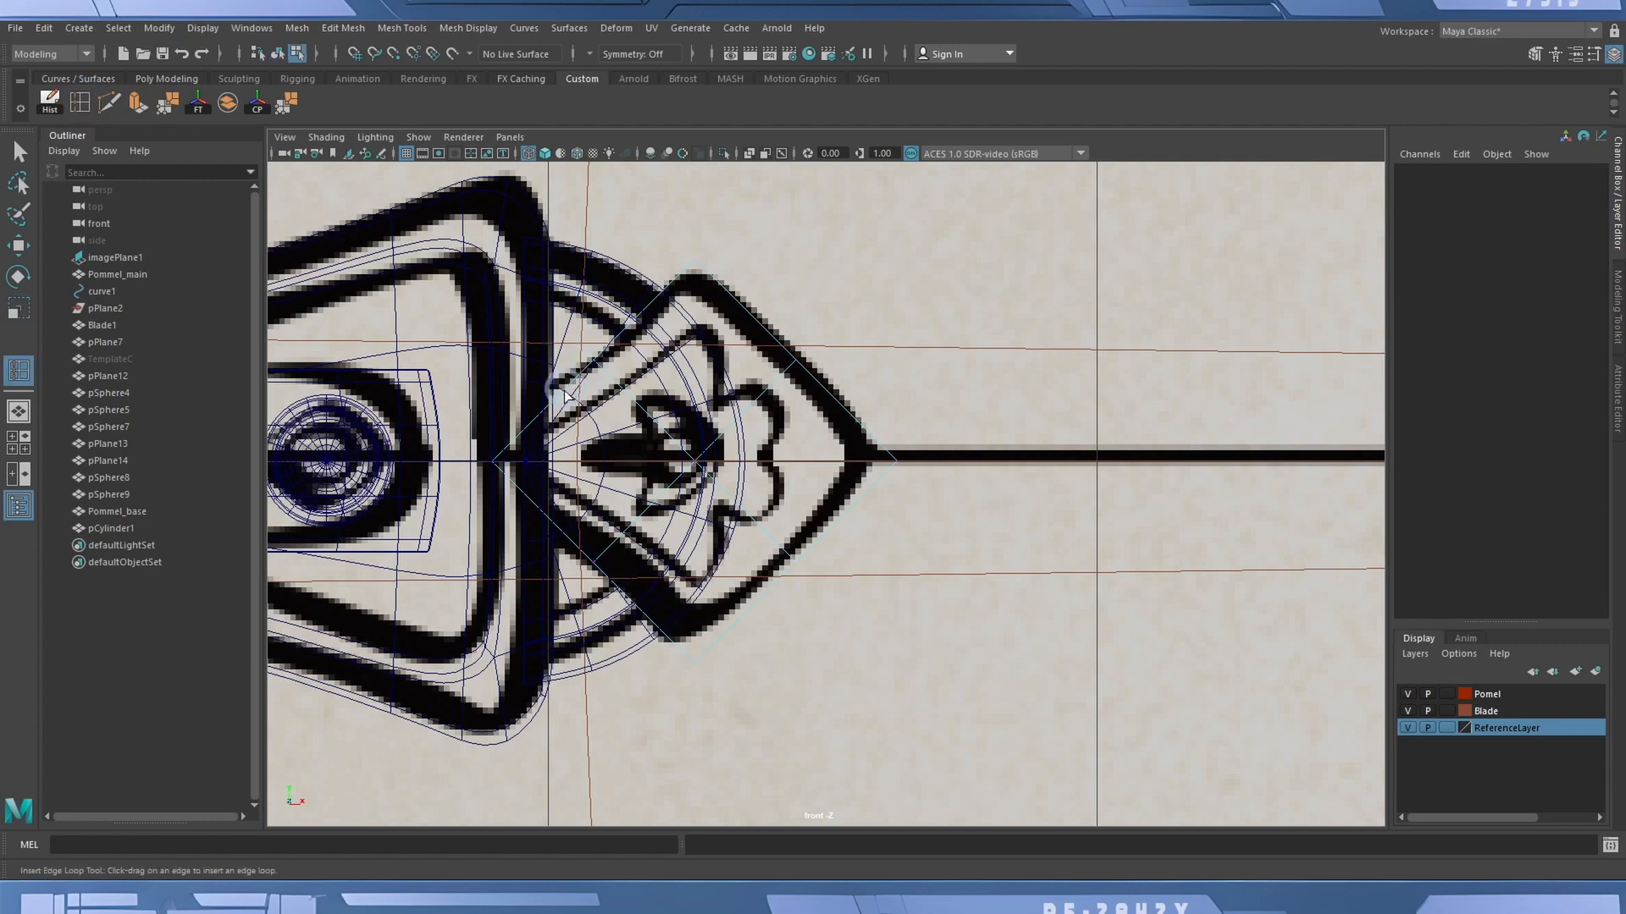
click(552, 406)
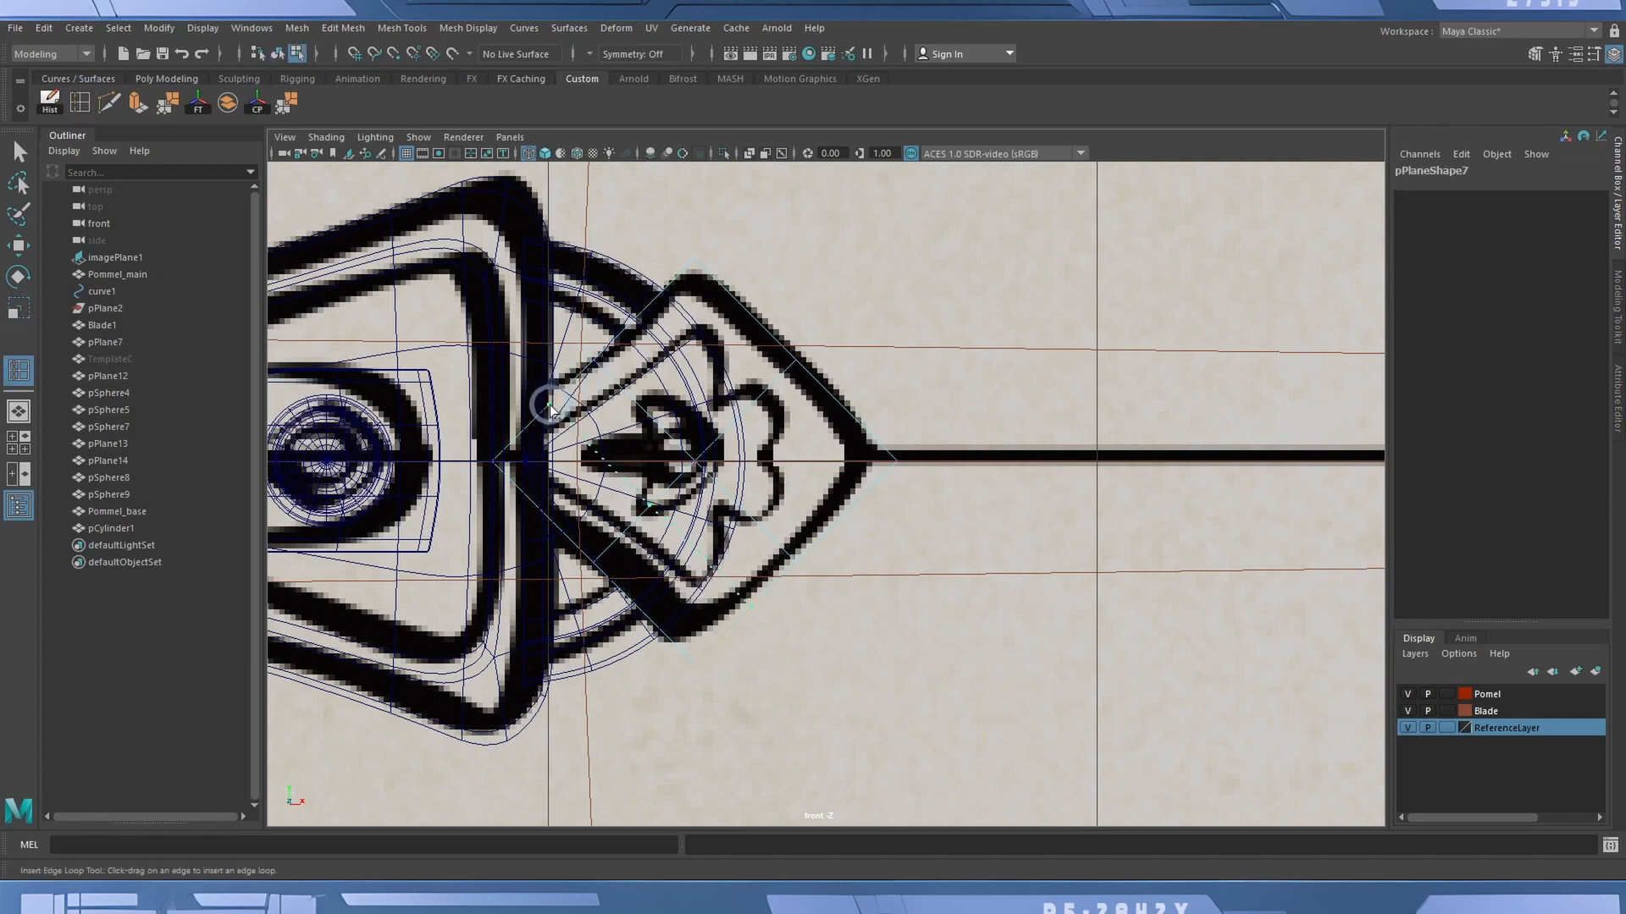
click(539, 513)
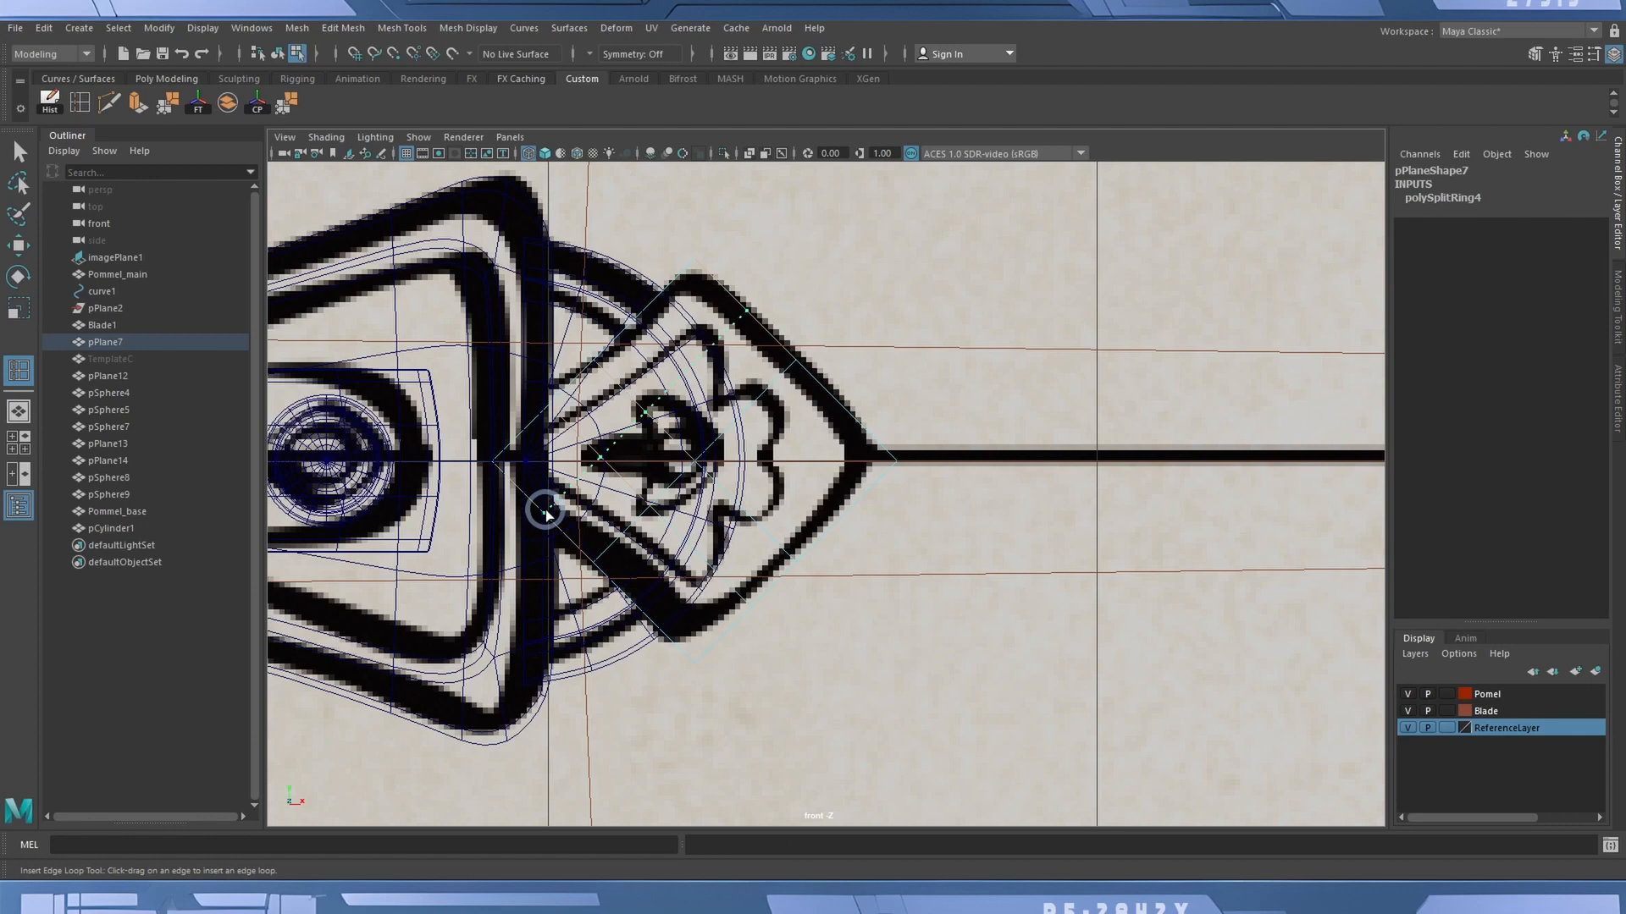
click(17, 254)
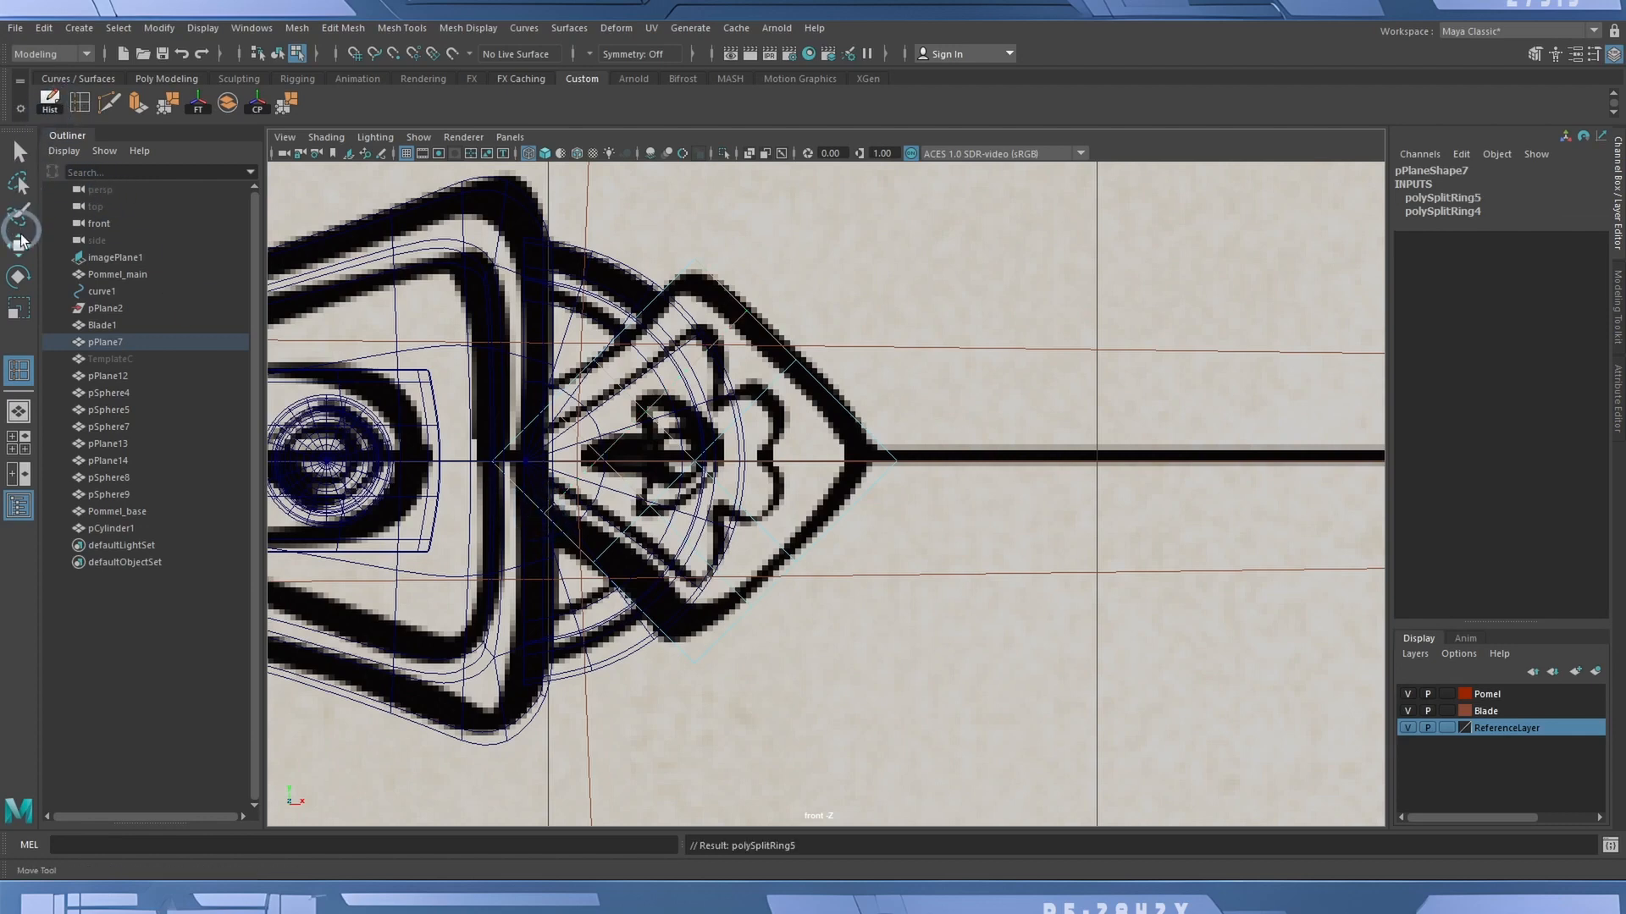
right_click(547, 418)
right_drag(546, 418, 471, 419)
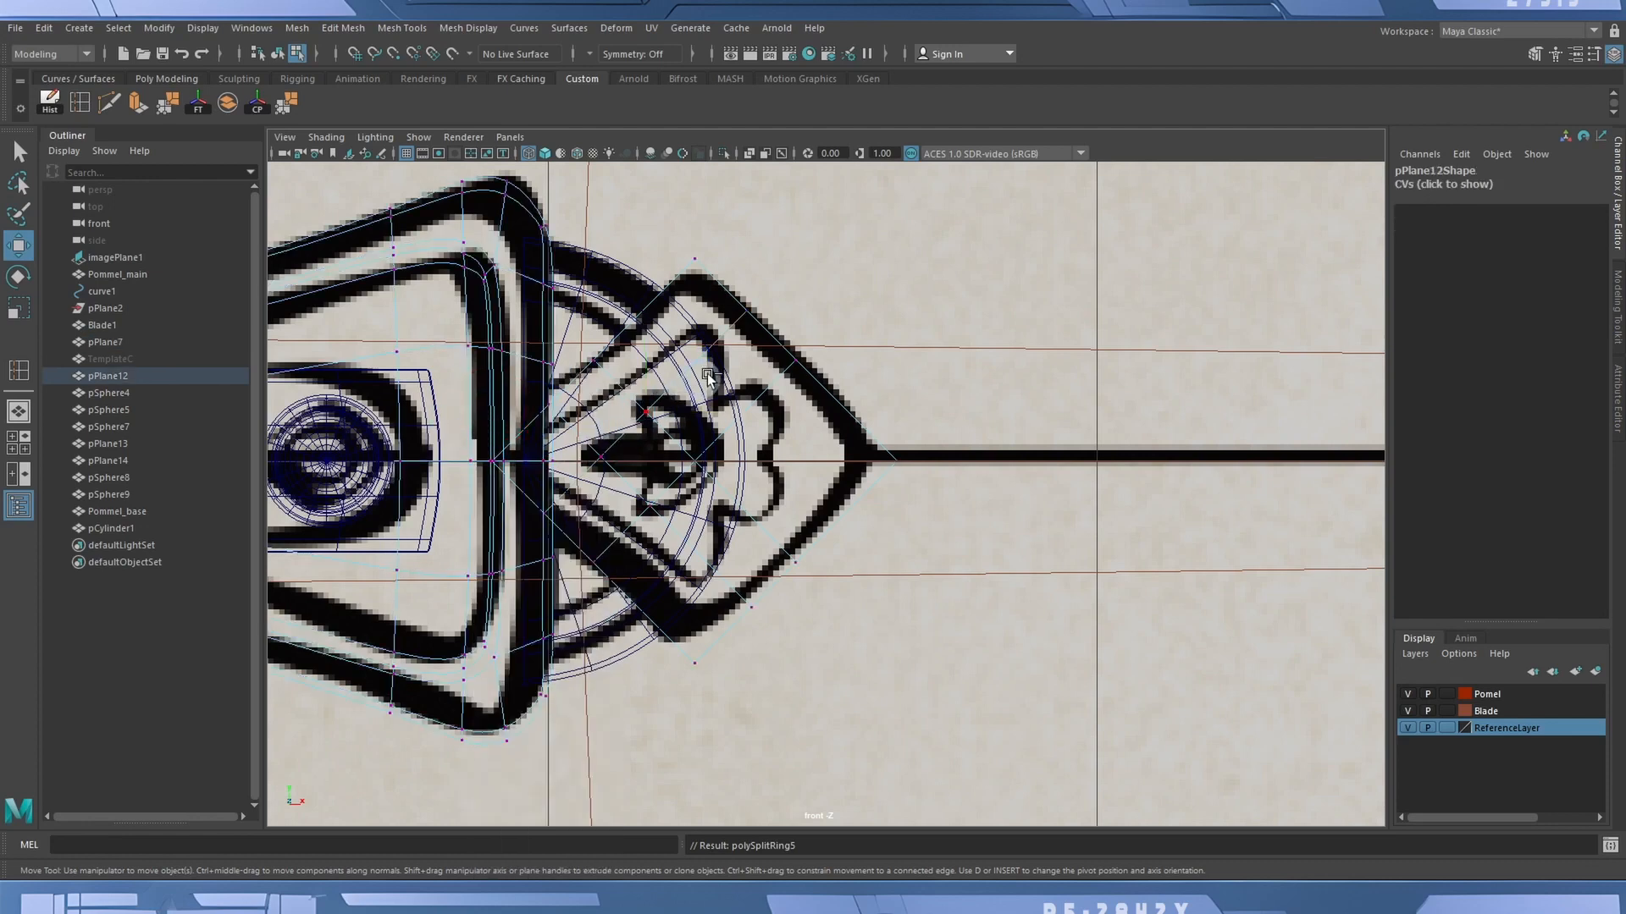
key(ctrl+z)
Move the plane's handle-side corner vertex toward the blade to about X -3.032, and preview the shape smoothed.
drag(473, 441, 569, 579)
key(v)
drag(623, 464, 614, 463)
drag(496, 436, 591, 462)
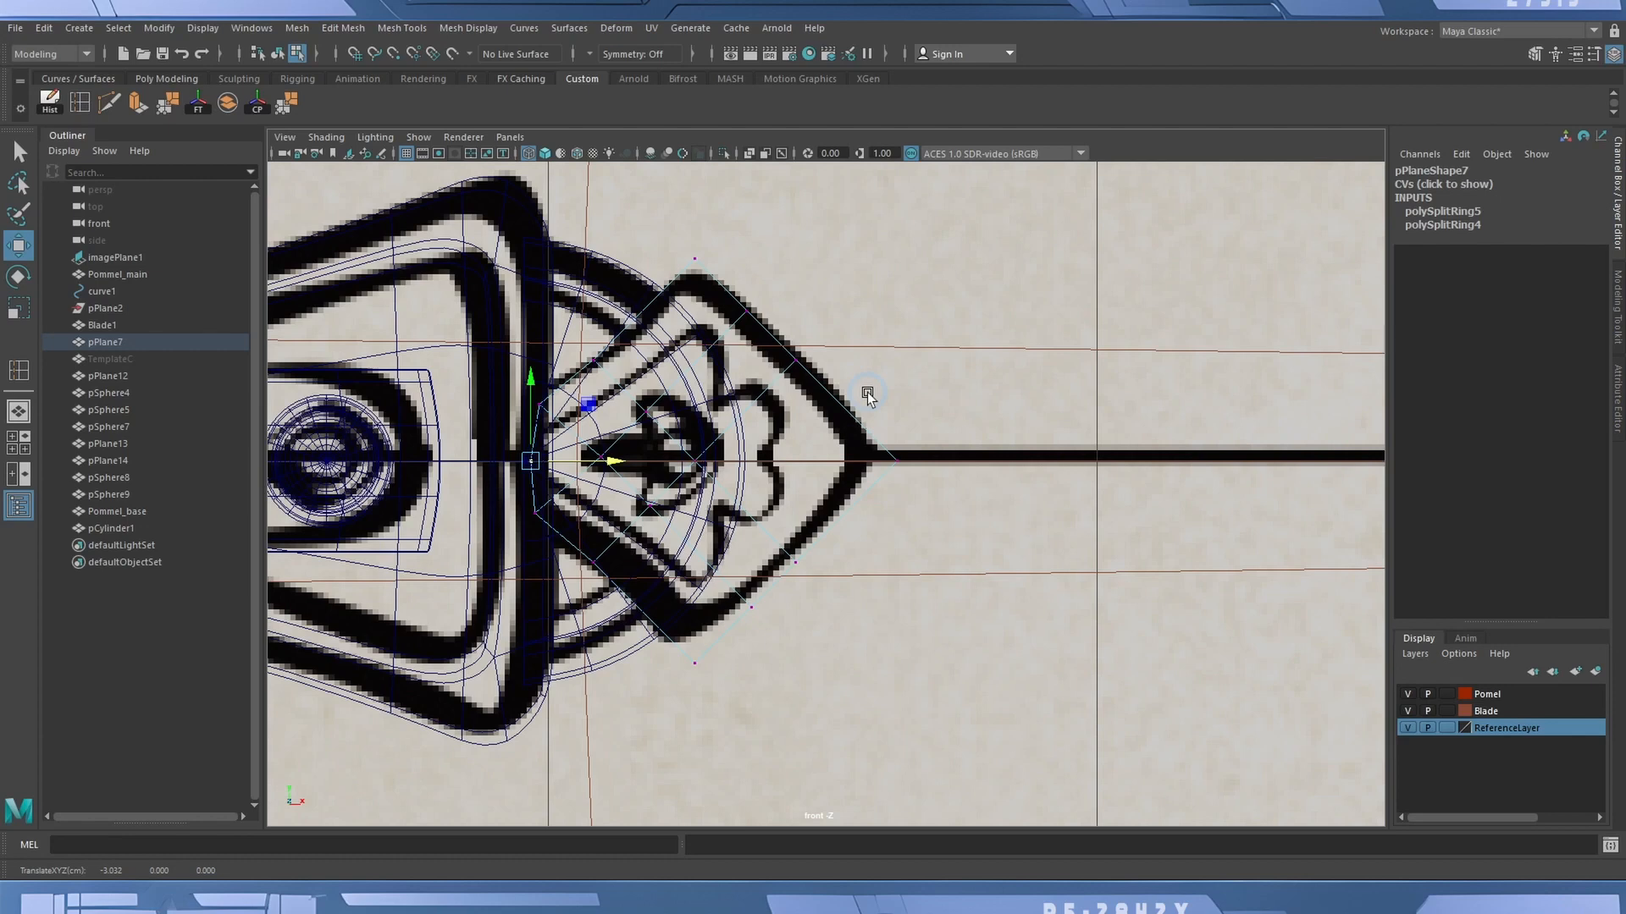
key(3)
key(1)
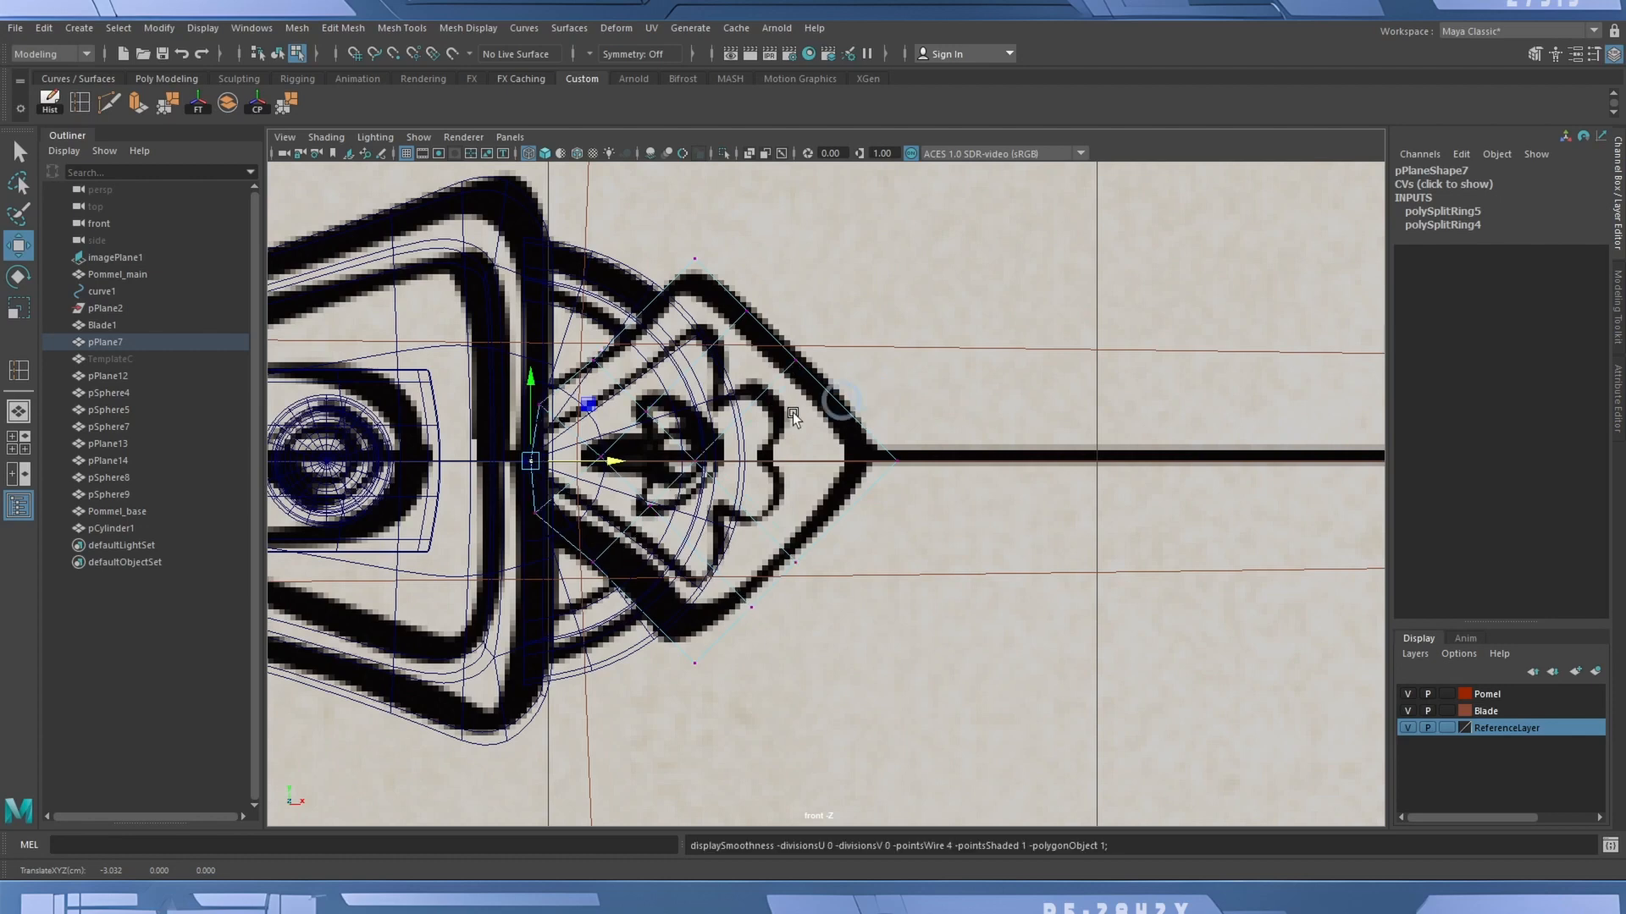
key(3)
key(1)
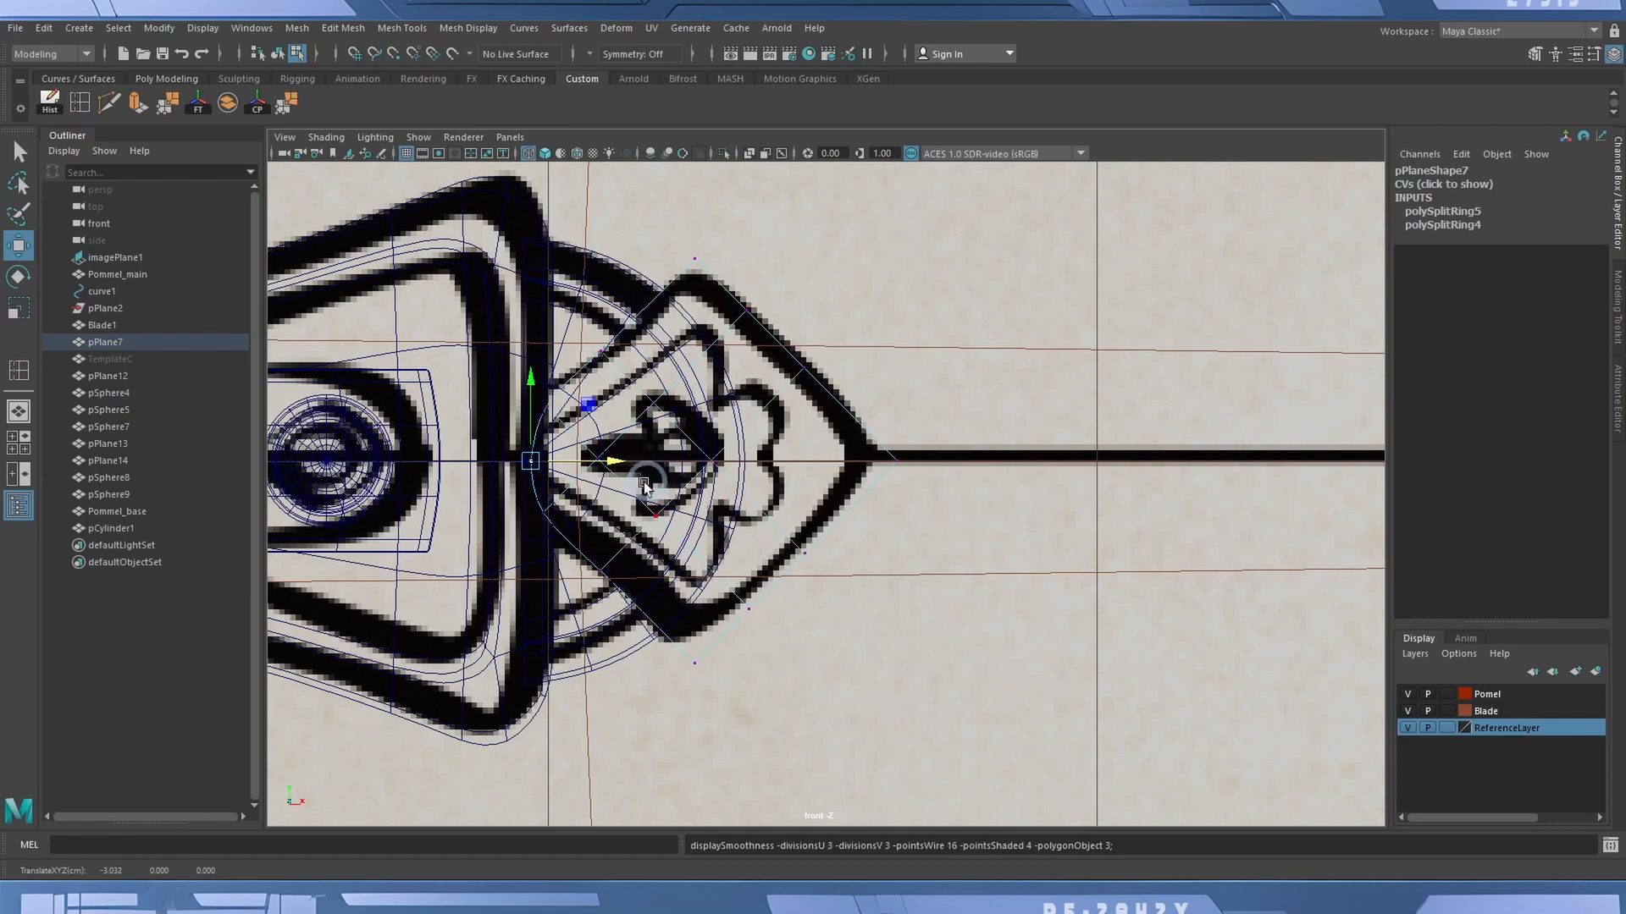
Return the plane to object mode and freeze its transformations so that scaling follows the world axes.
drag(481, 370, 559, 573)
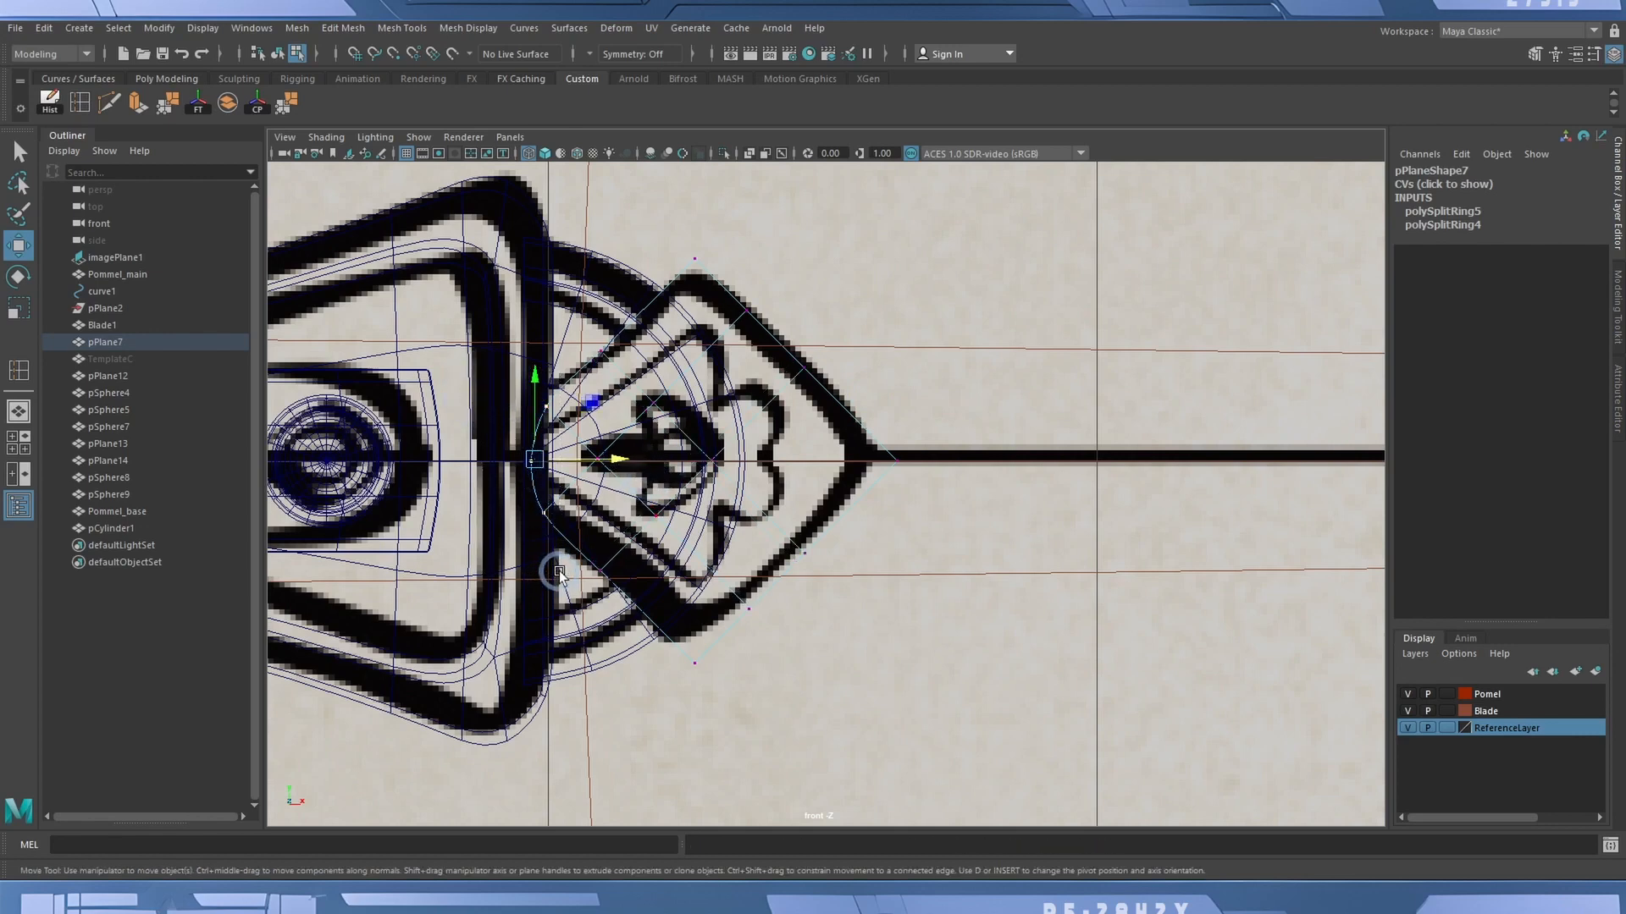
key(r)
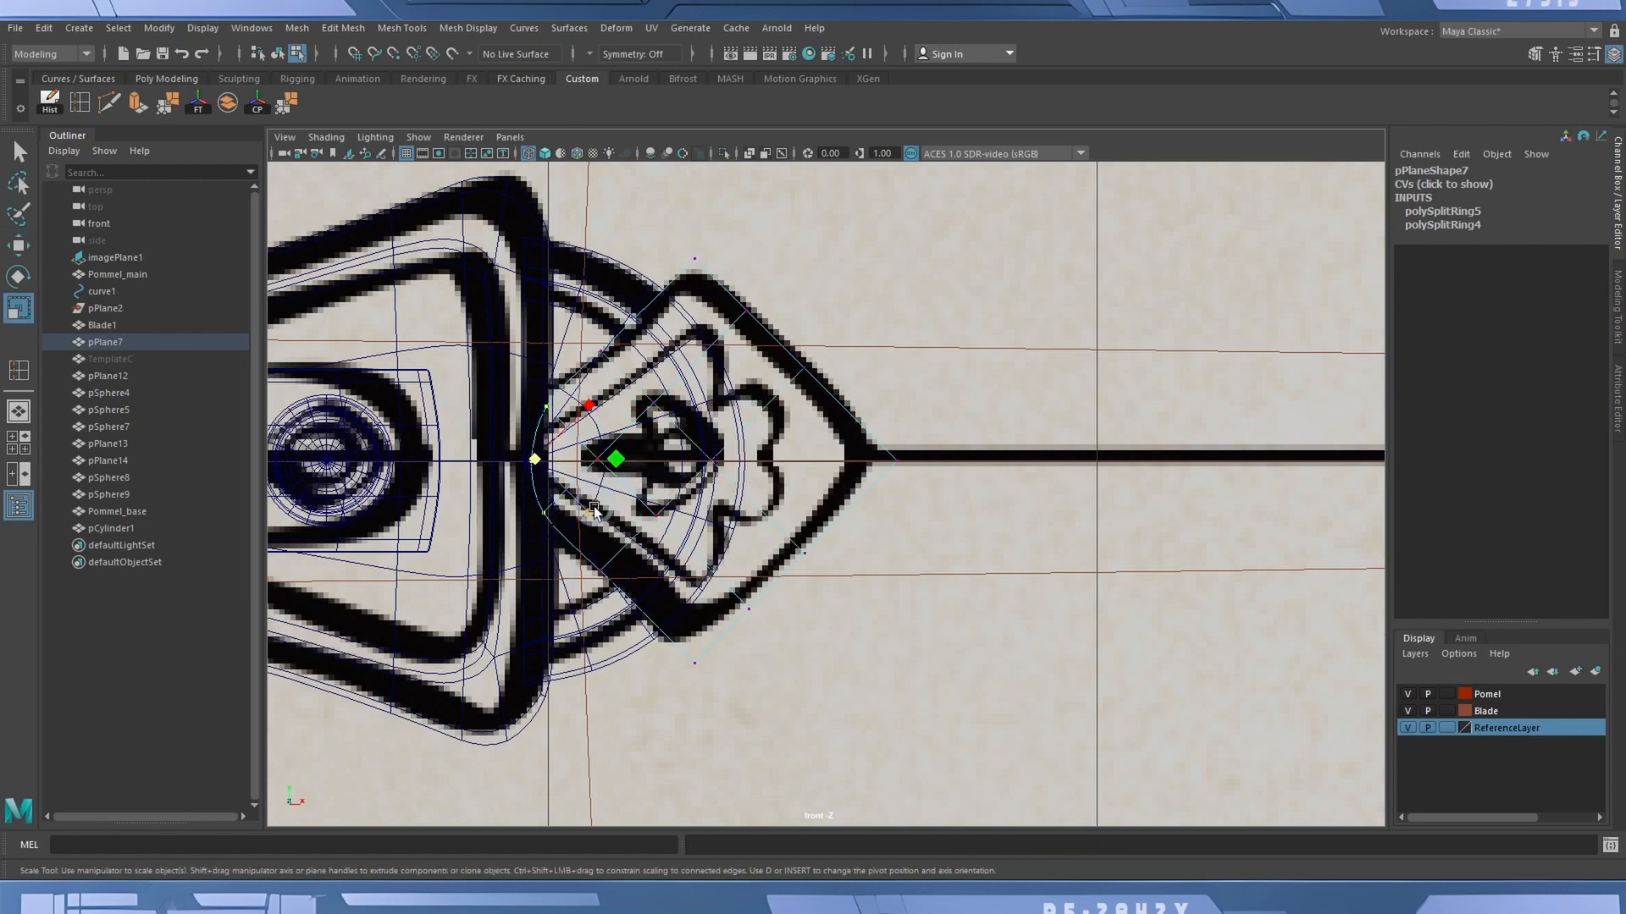
click(278, 54)
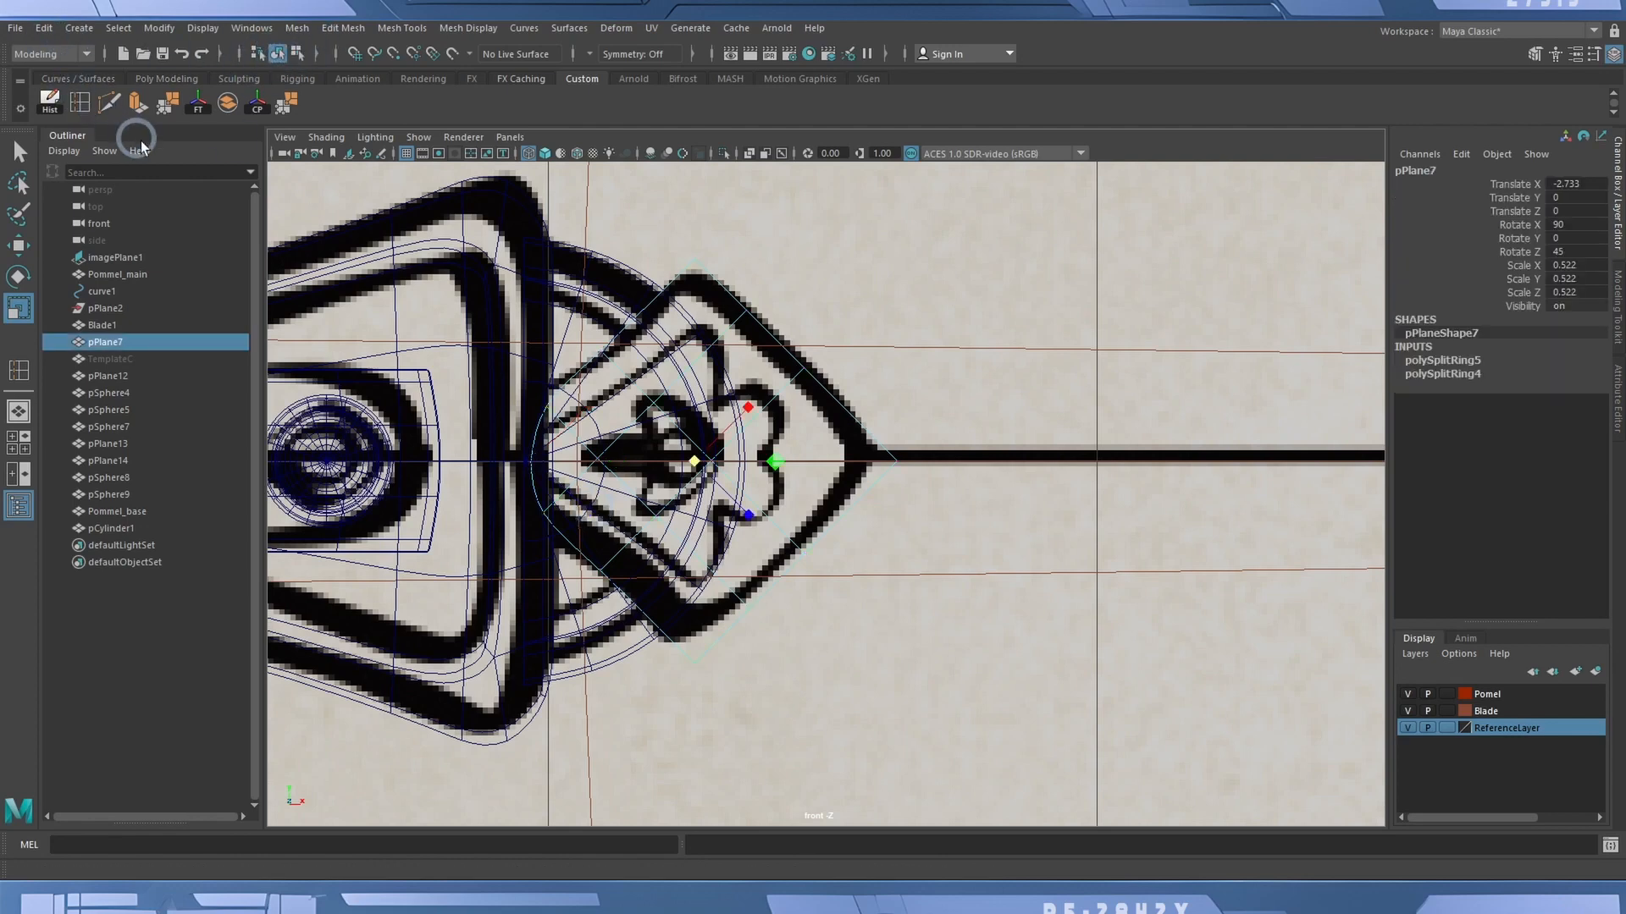
click(205, 110)
click(283, 105)
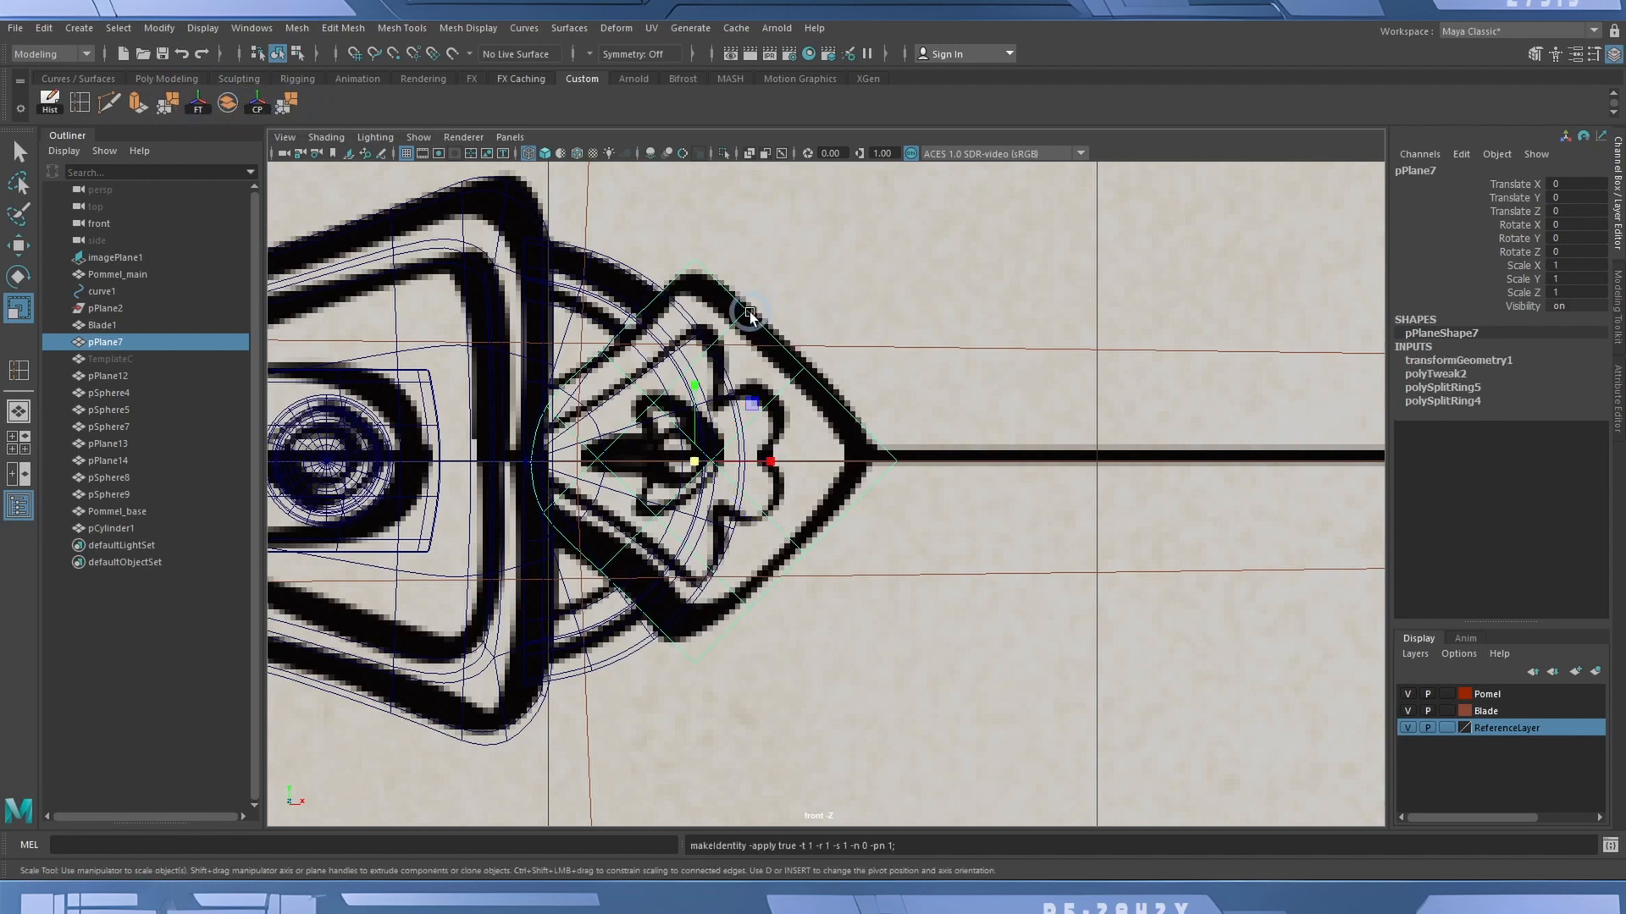
Scale the plane's upper and lower vertices nearest the guard slightly inward along Y to follow the drawn outline.
right_drag(749, 316, 535, 355)
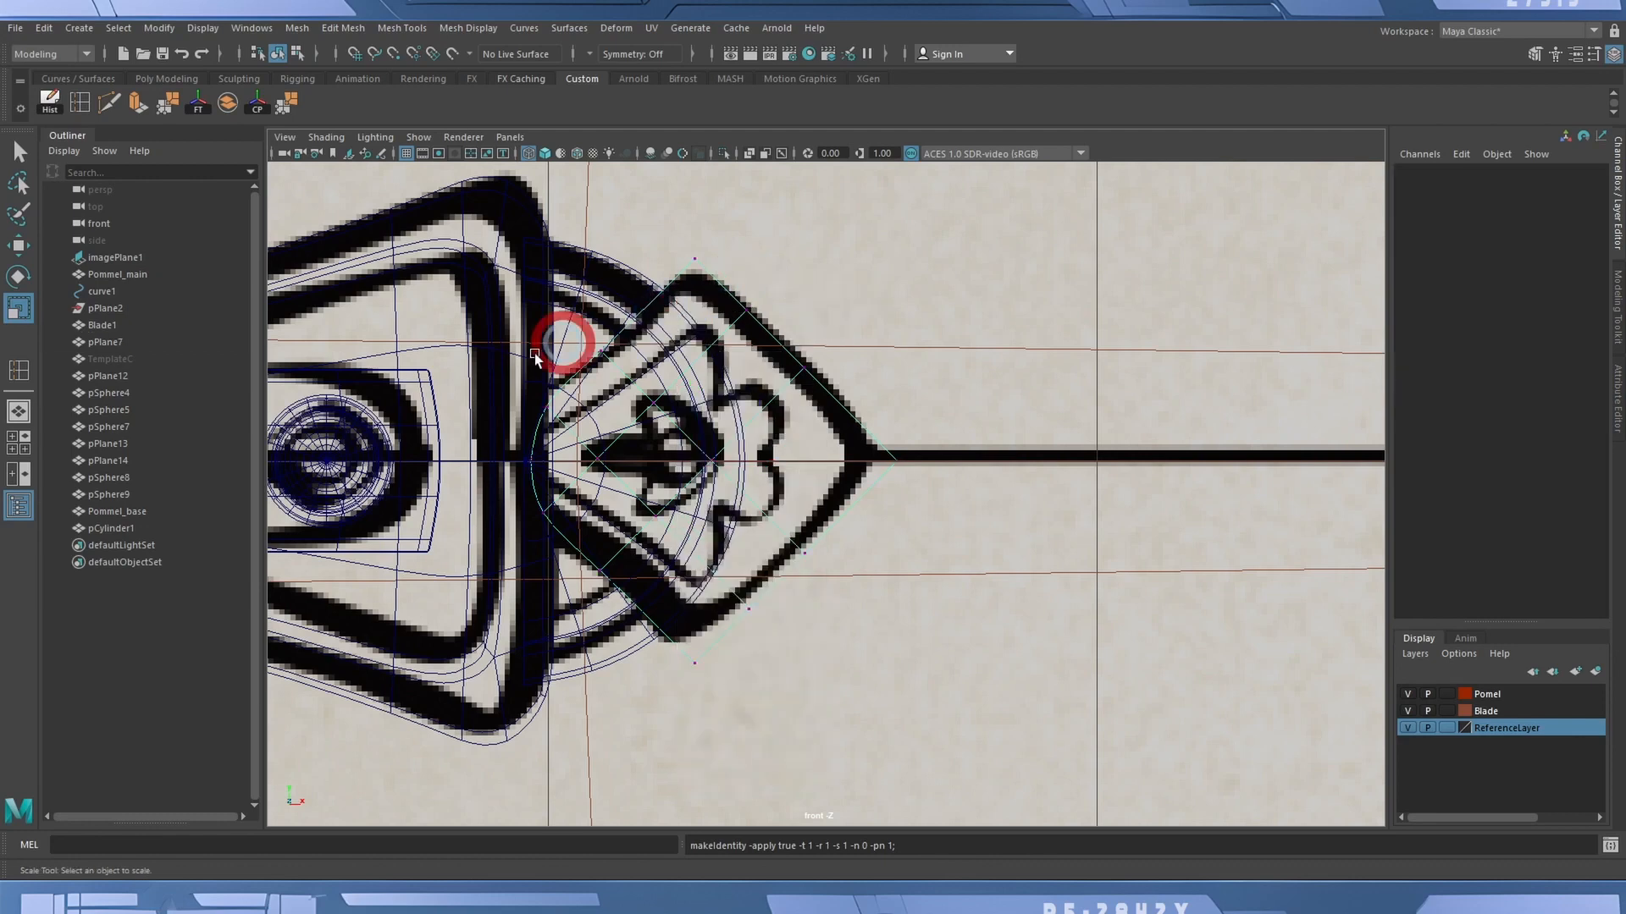
drag(452, 343, 566, 535)
drag(533, 377, 612, 624)
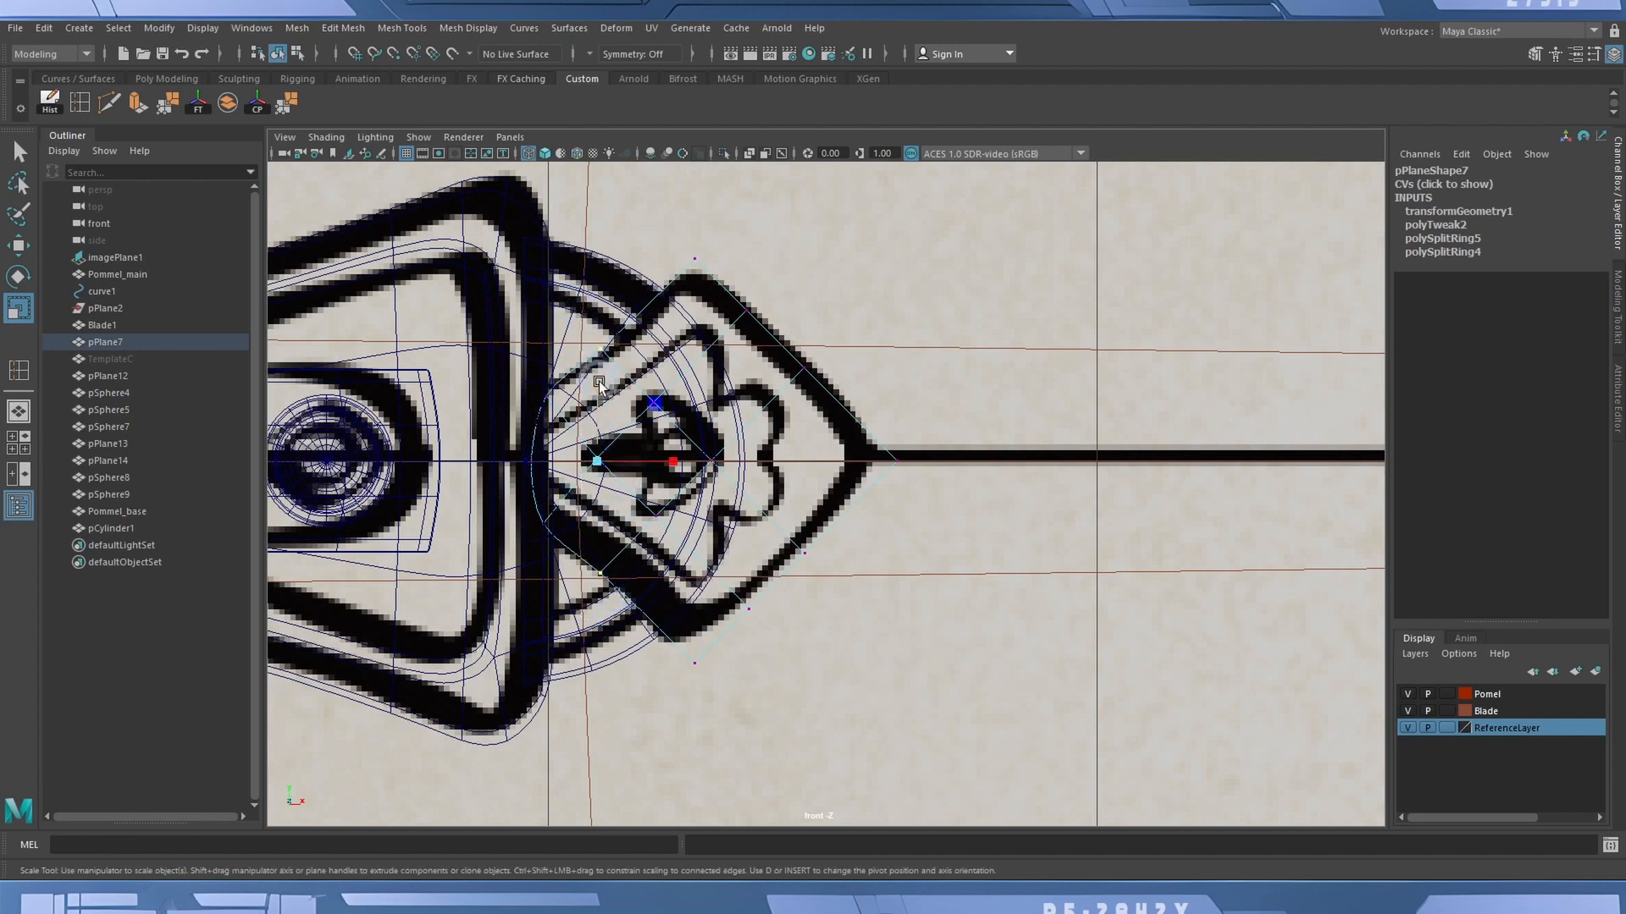
drag(598, 383, 598, 391)
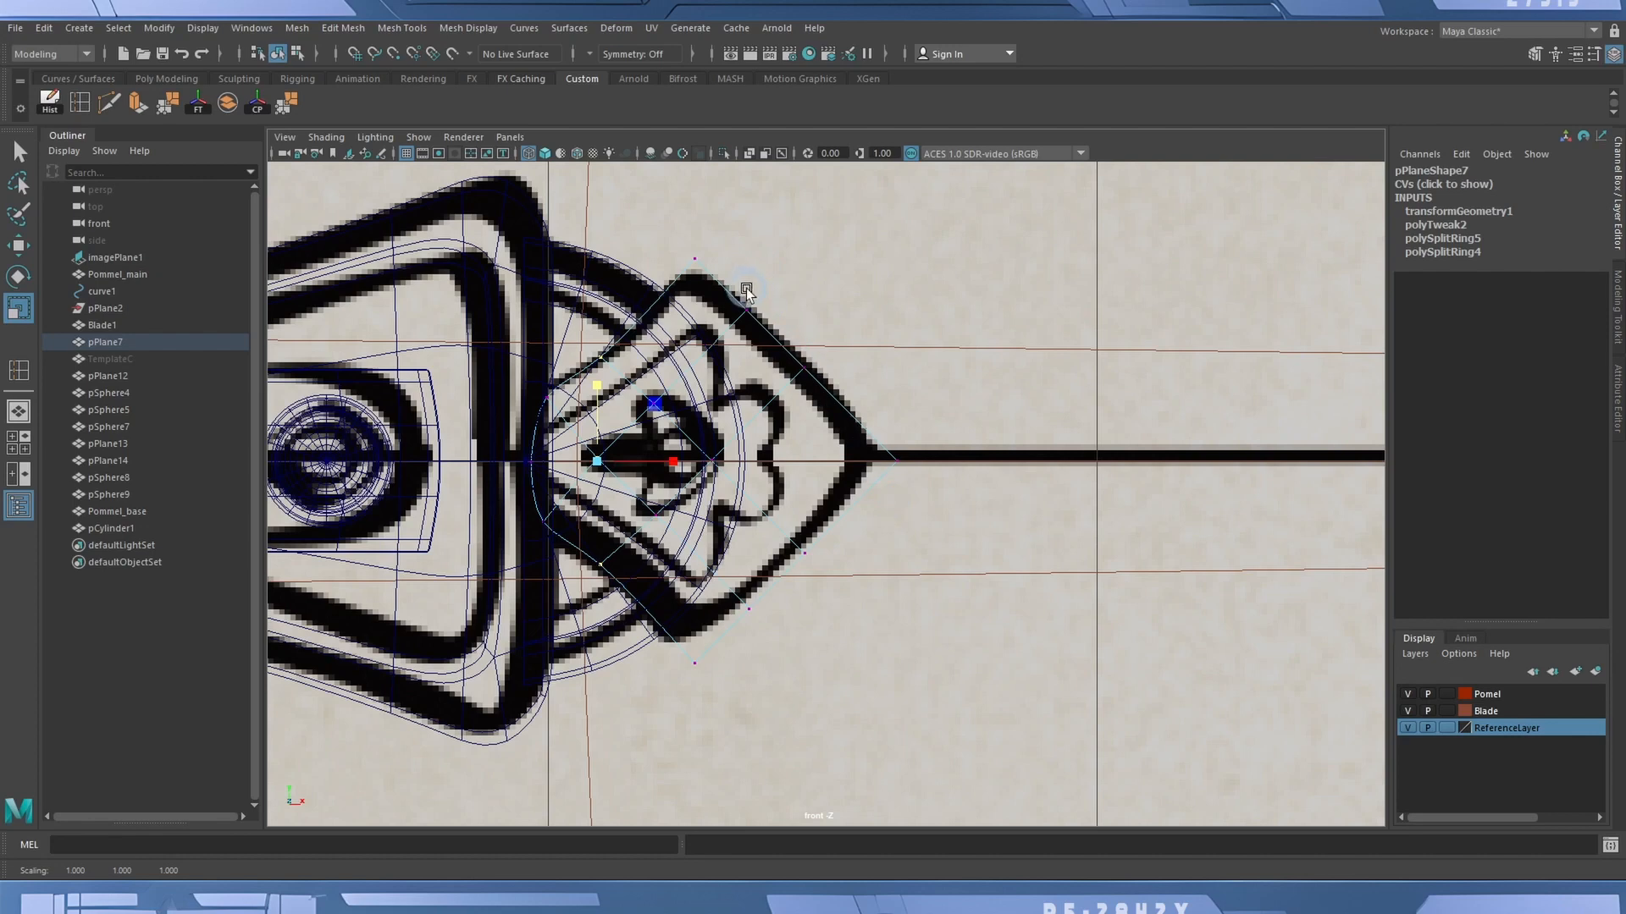
Scale the plane's blade-side vertex pairs slightly outward along Y to match the diamond's curved tip outline.
drag(719, 283, 817, 690)
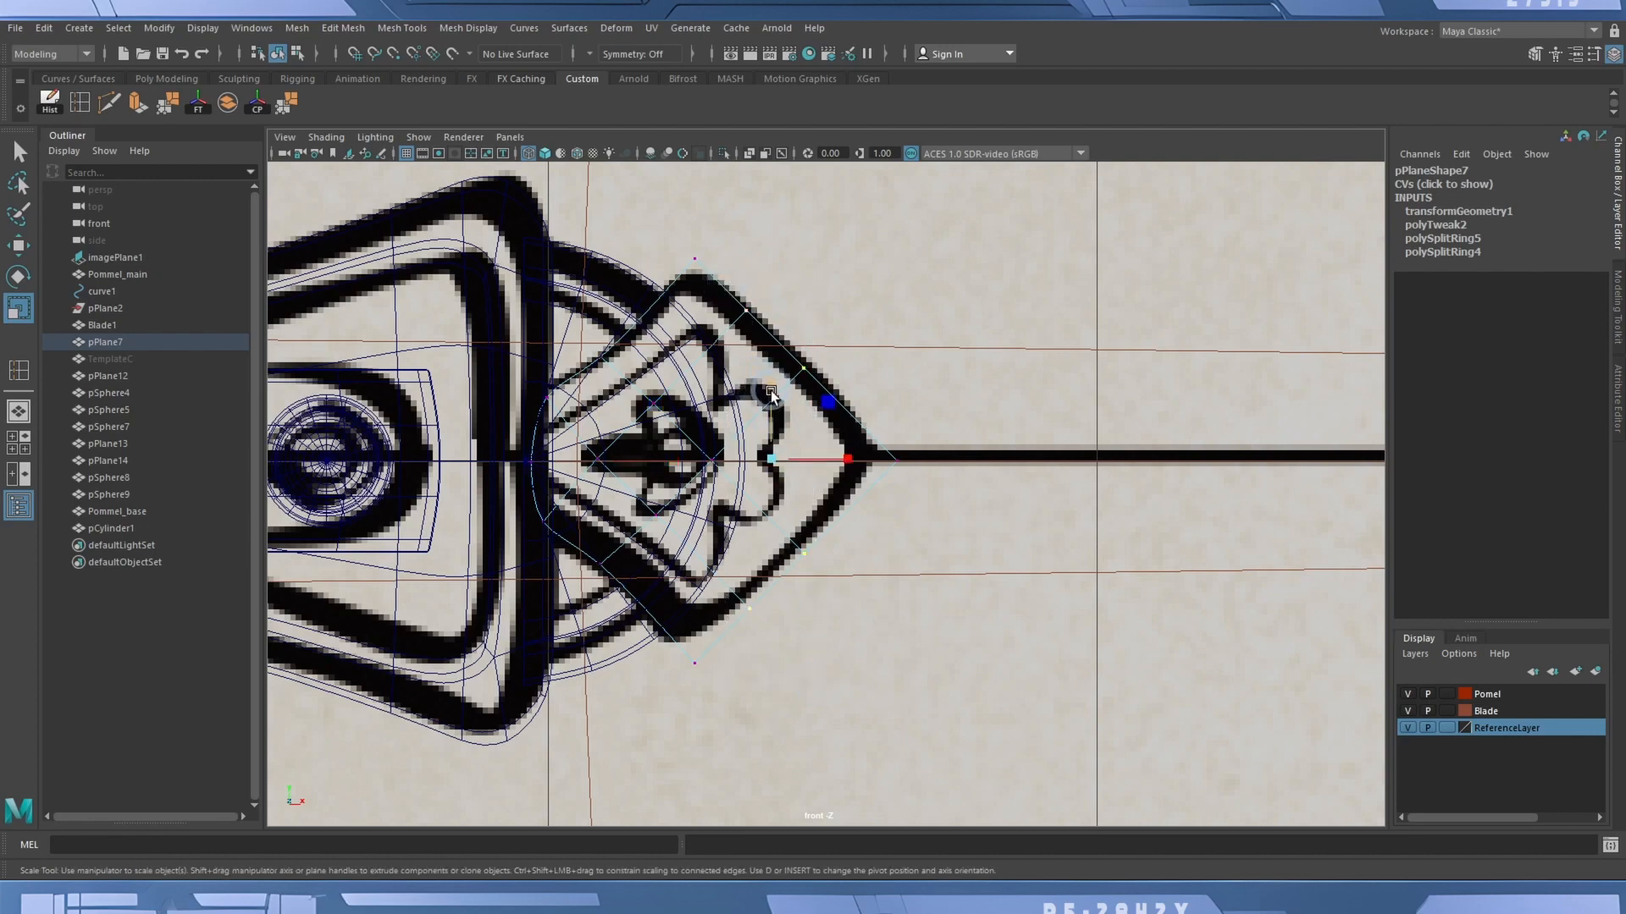
drag(771, 384, 772, 376)
drag(794, 315, 846, 650)
drag(795, 384, 797, 380)
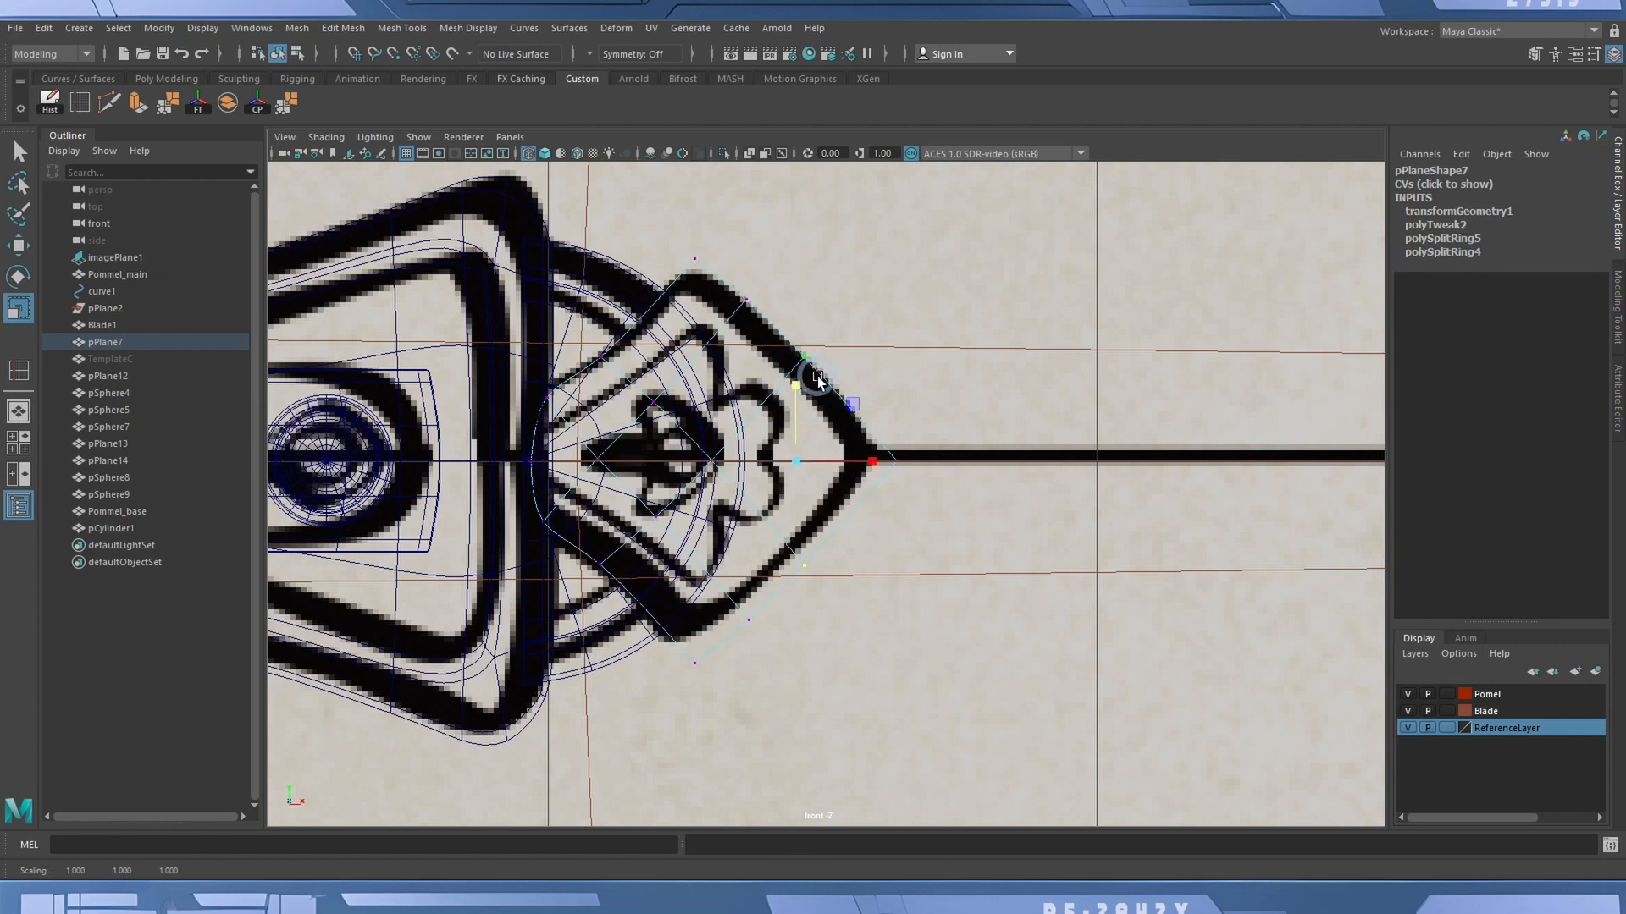
Preview the diamond plane smoothed, return it to object mode, and isolate it together with the reference image.
key(3)
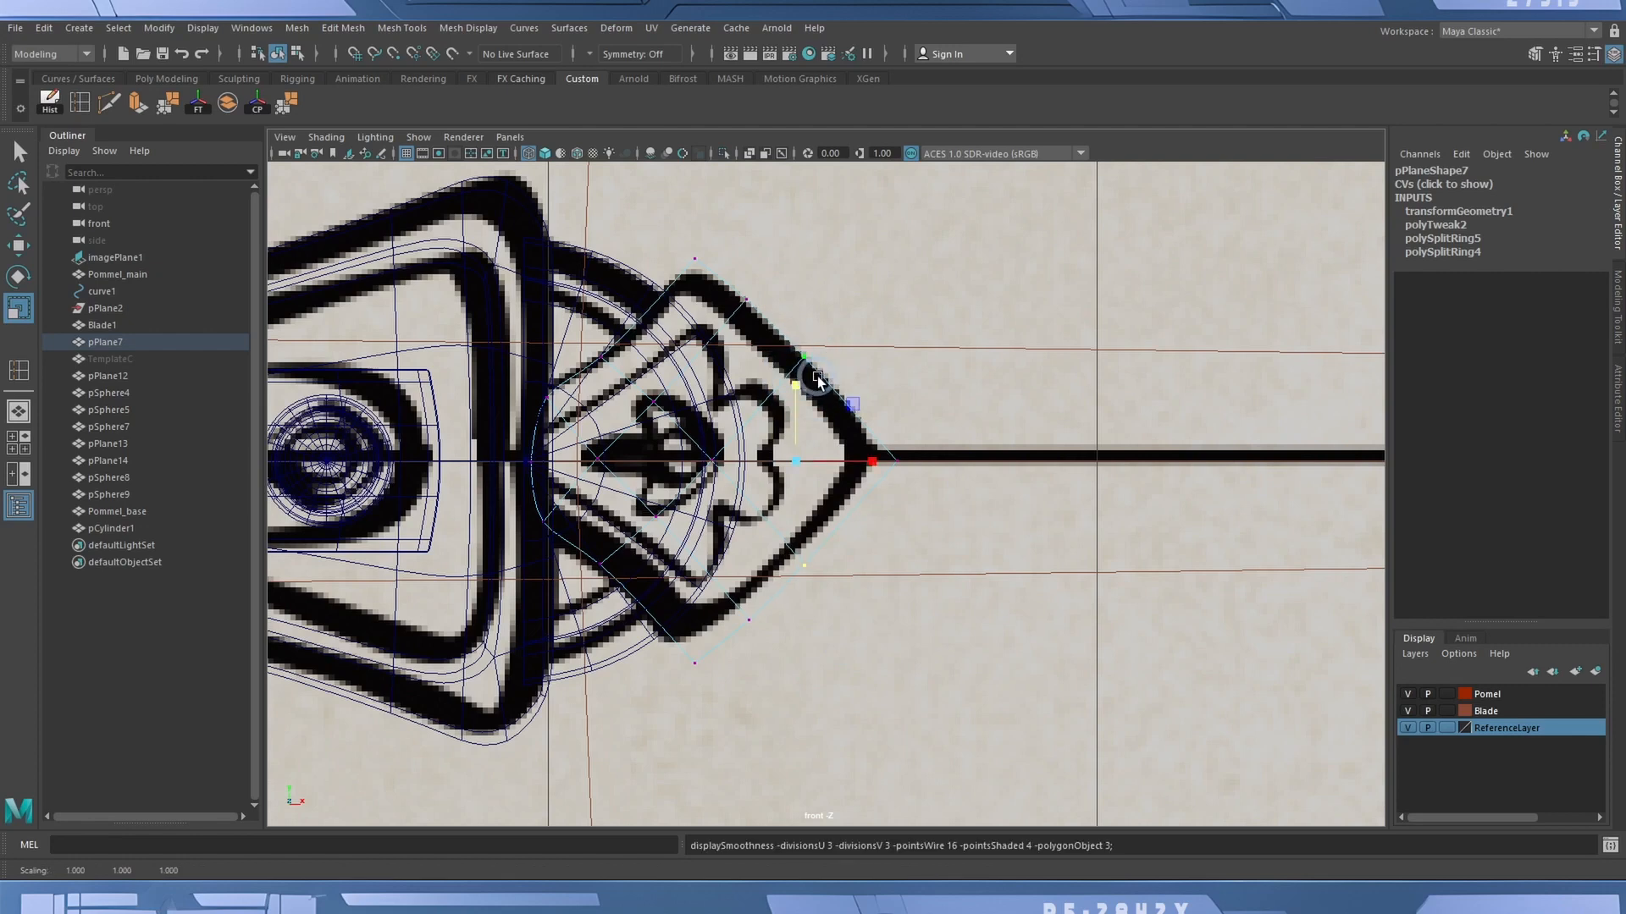
click(279, 54)
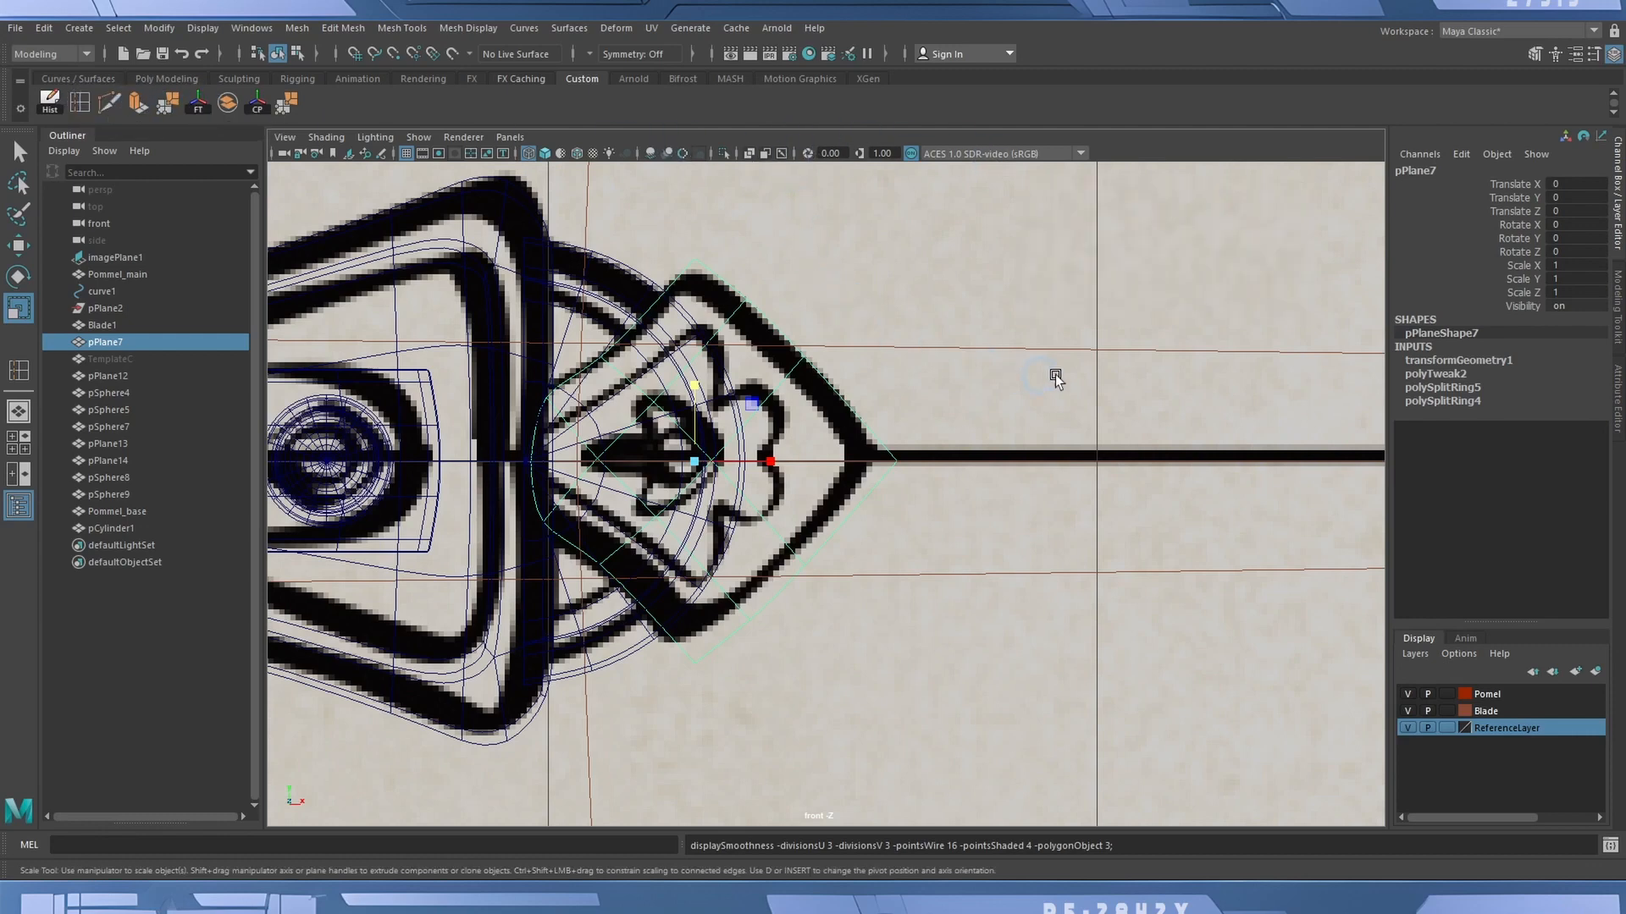
alt+right_drag(1158, 357, 824, 326)
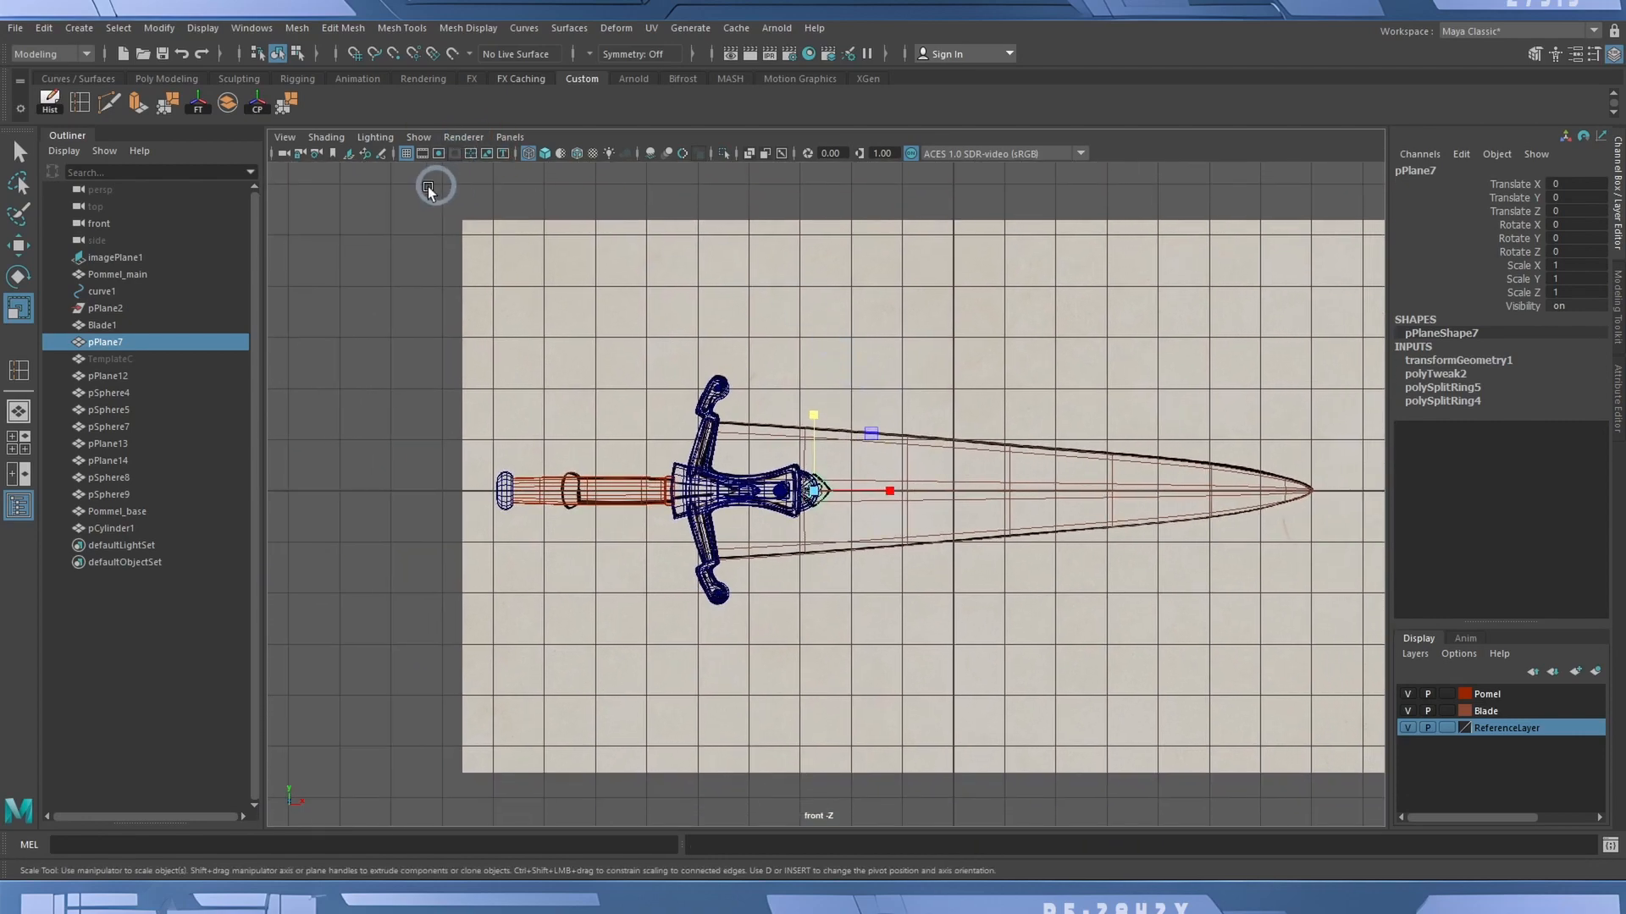
shift+click(549, 286)
click(725, 153)
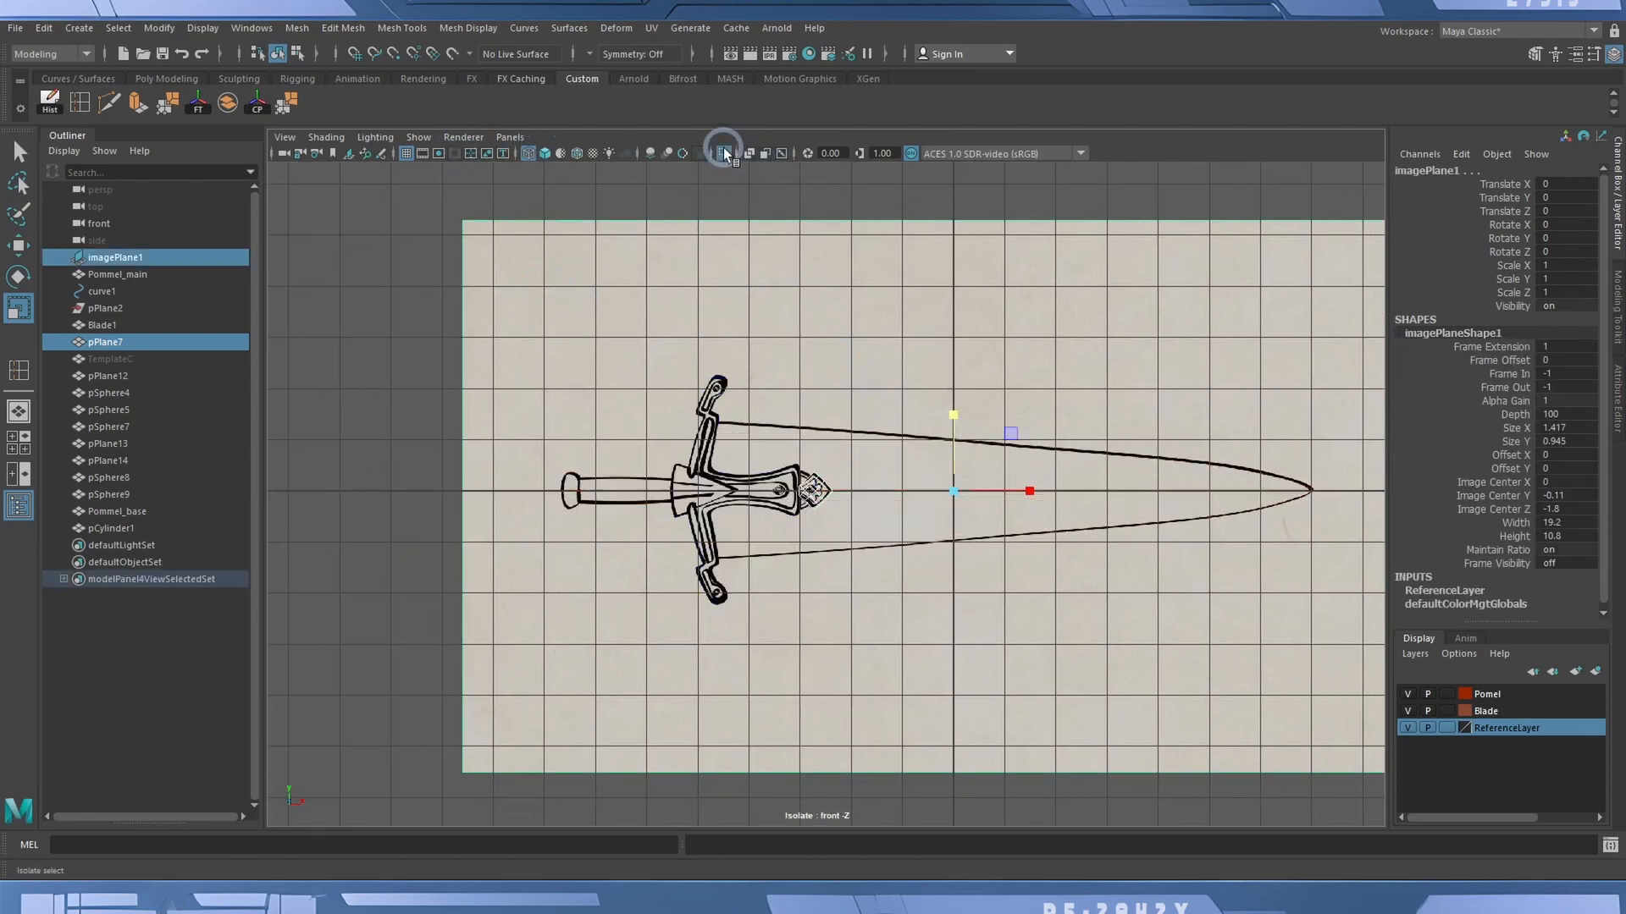
key(f)
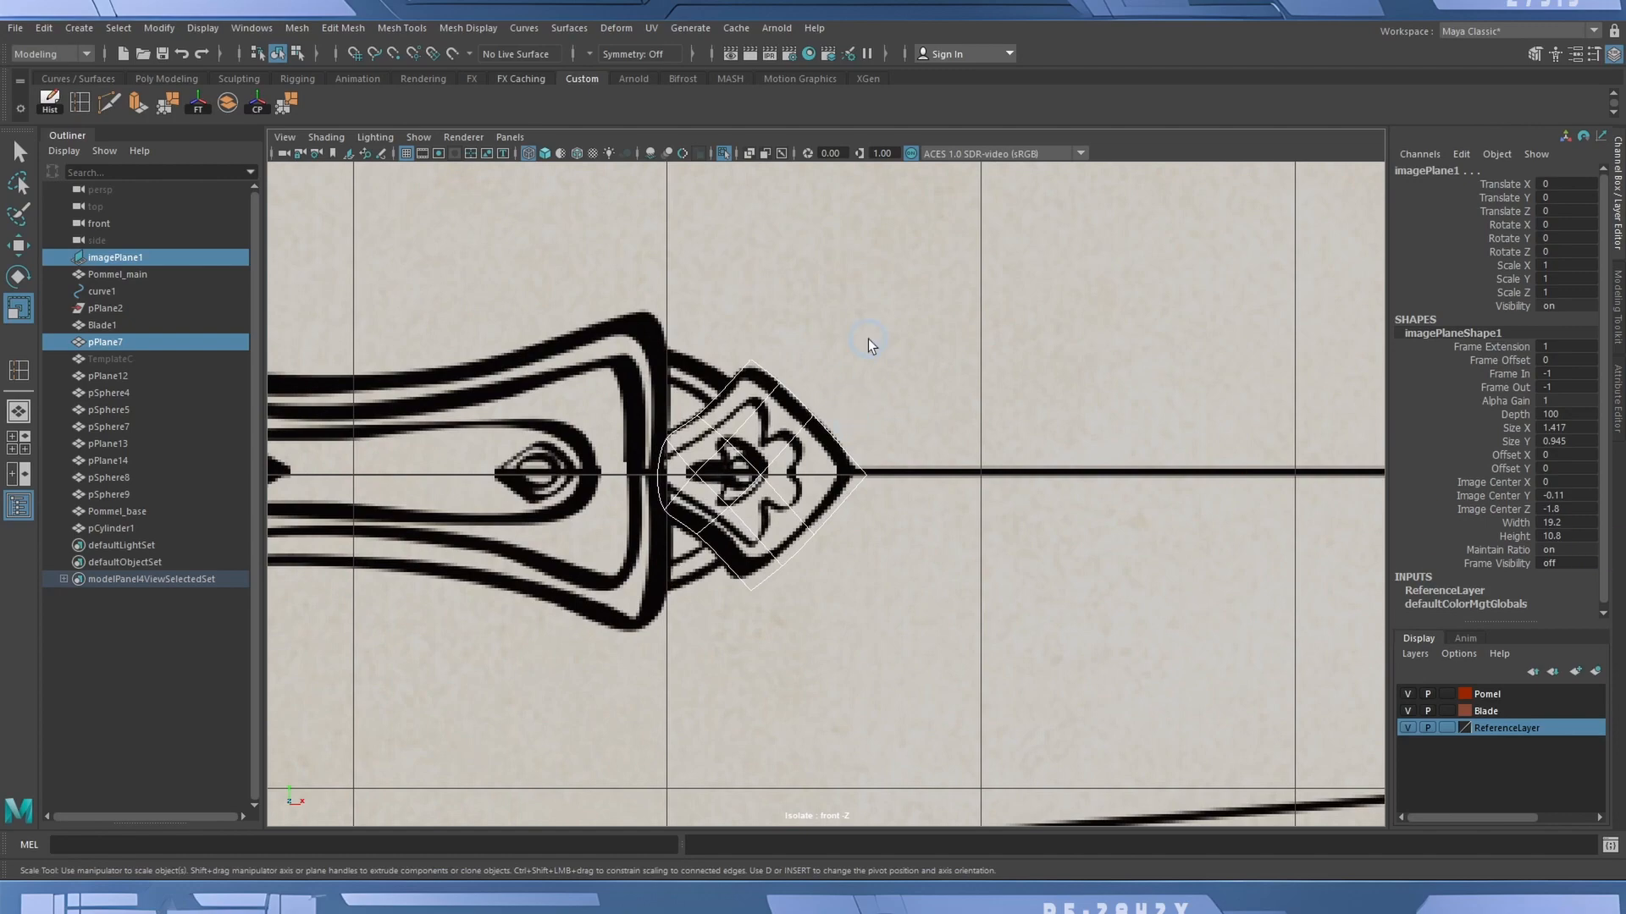
click(868, 339)
alt+right_drag(528, 434, 856, 472)
alt+middle_drag(838, 450, 748, 470)
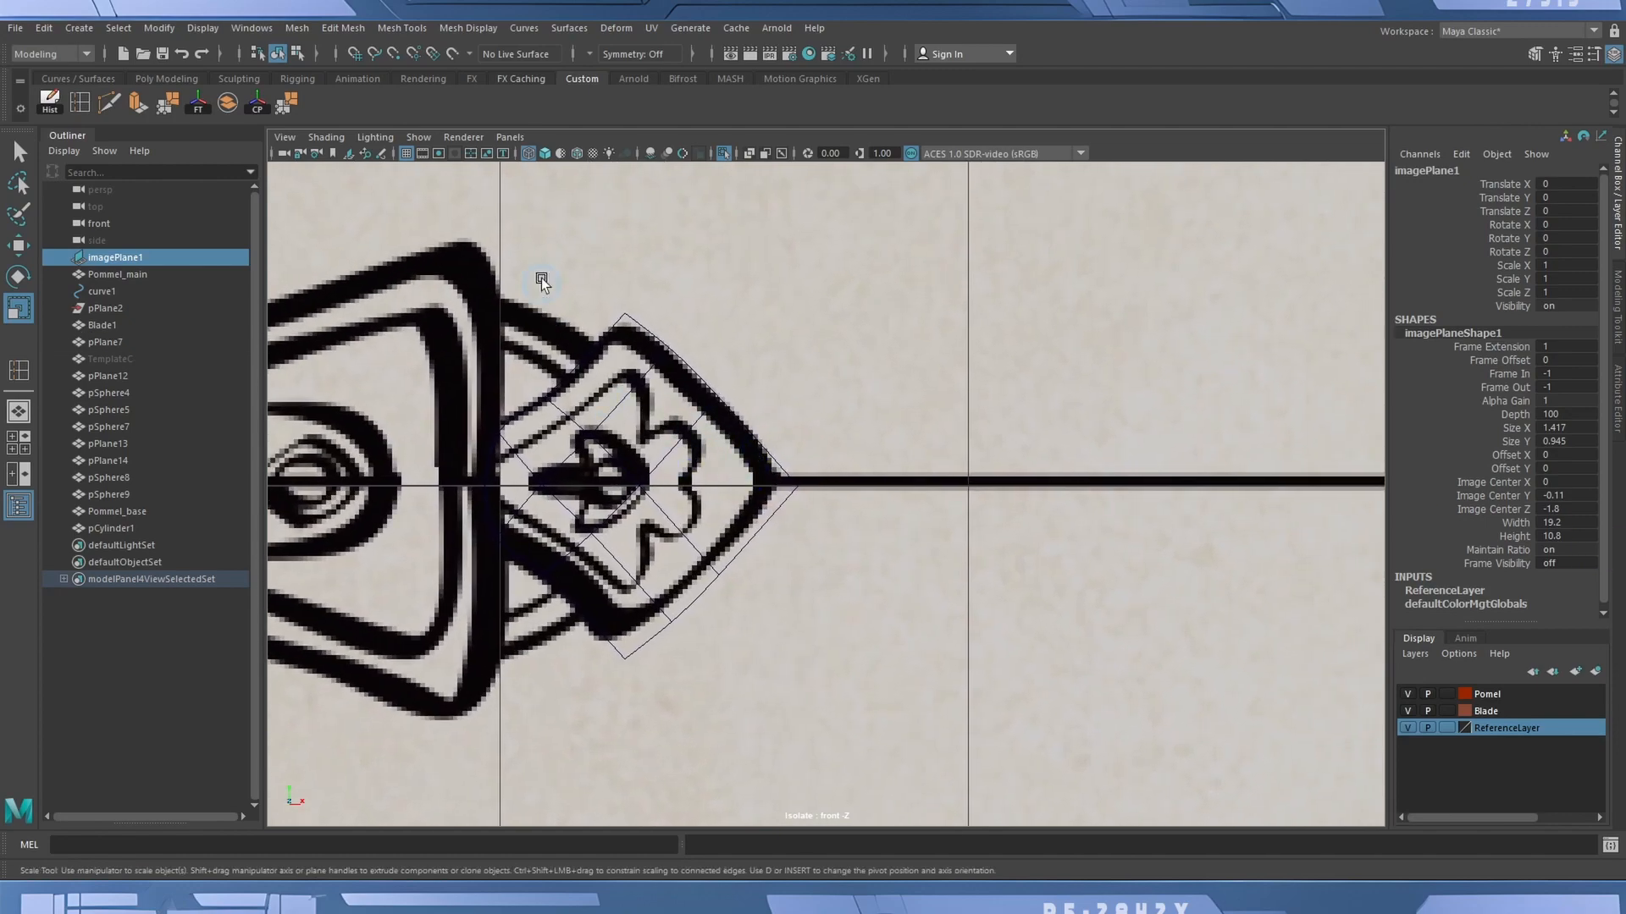
Cut the inner flower outline's upper half into the diamond plane with Multi-Cut, from the guard-side edge to the upper blade-side petal.
click(707, 360)
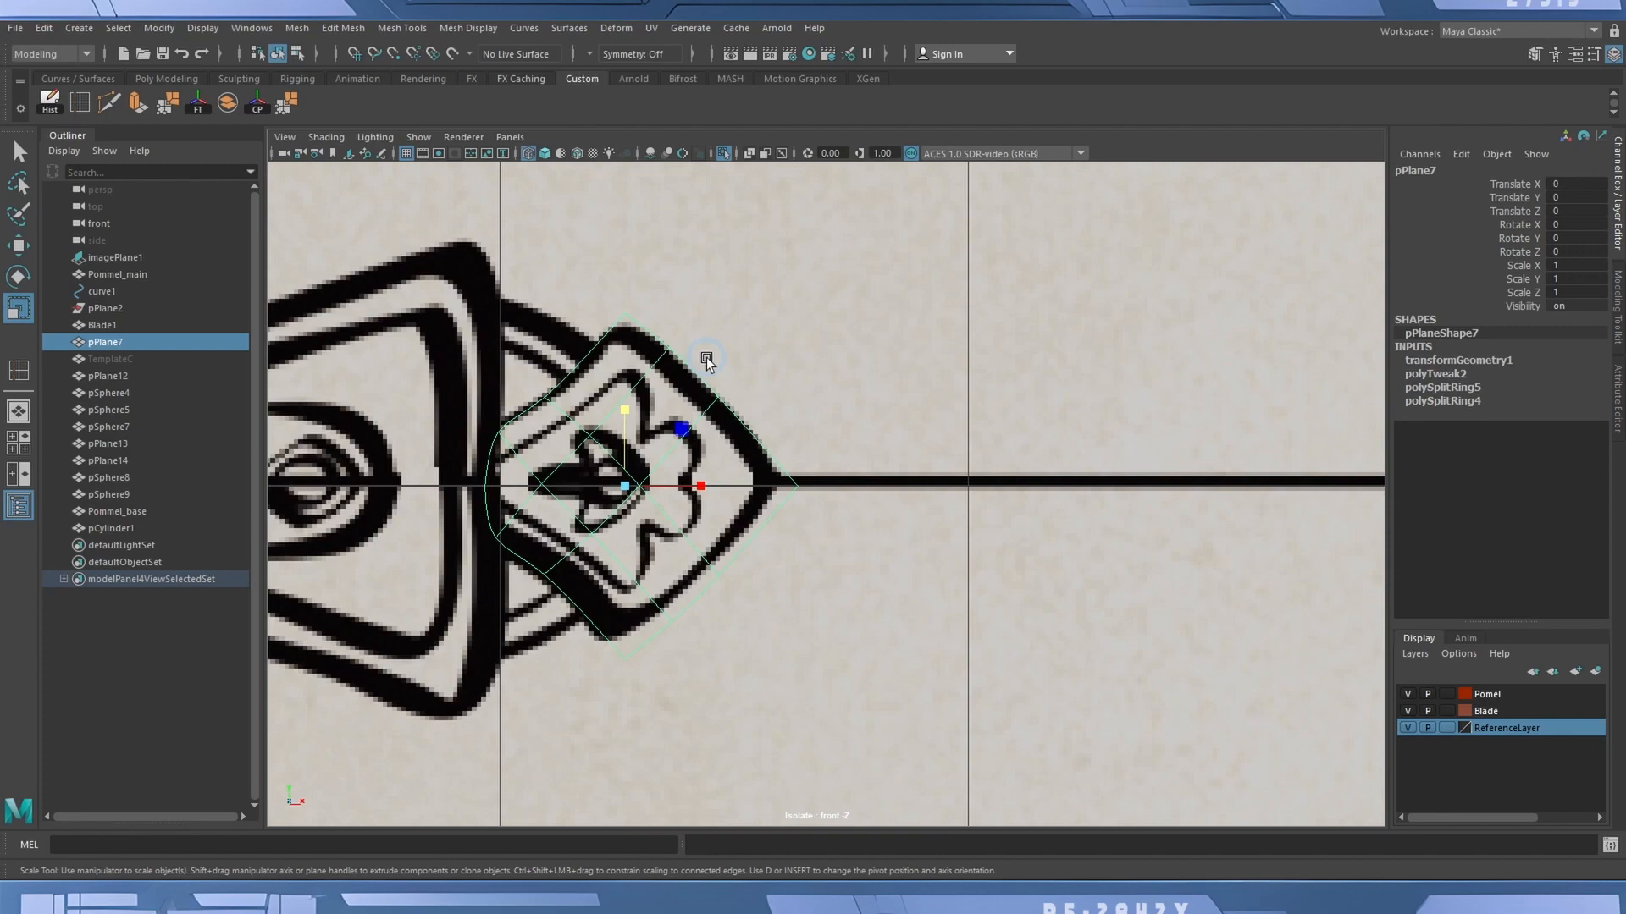
alt+right_drag(472, 464, 837, 491)
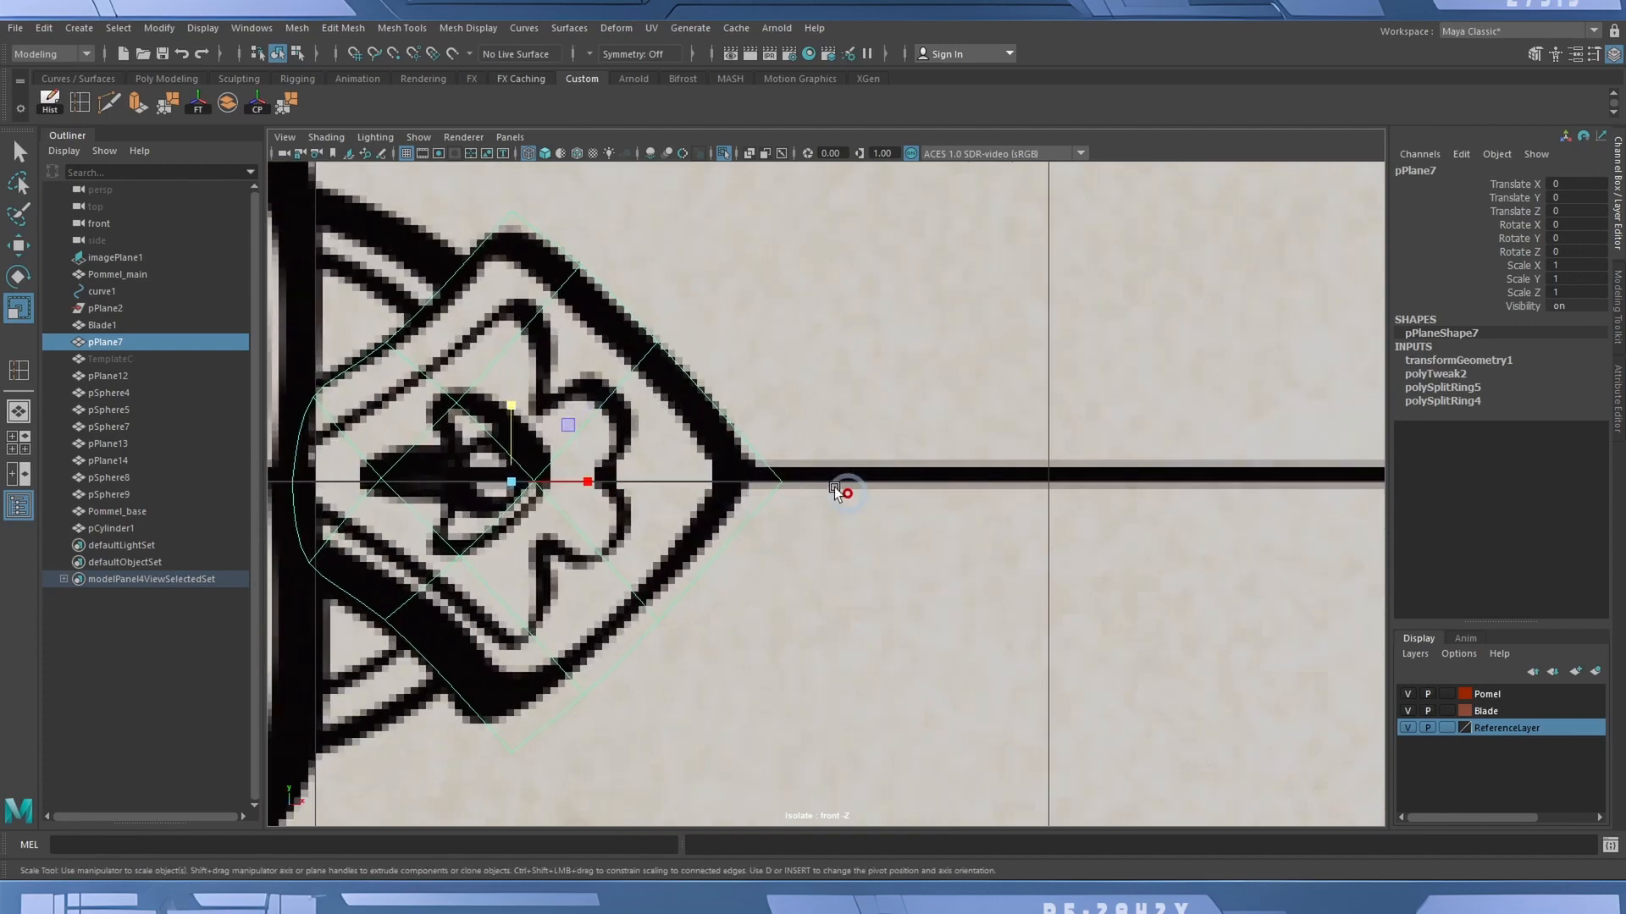
alt+middle_drag(542, 404, 623, 426)
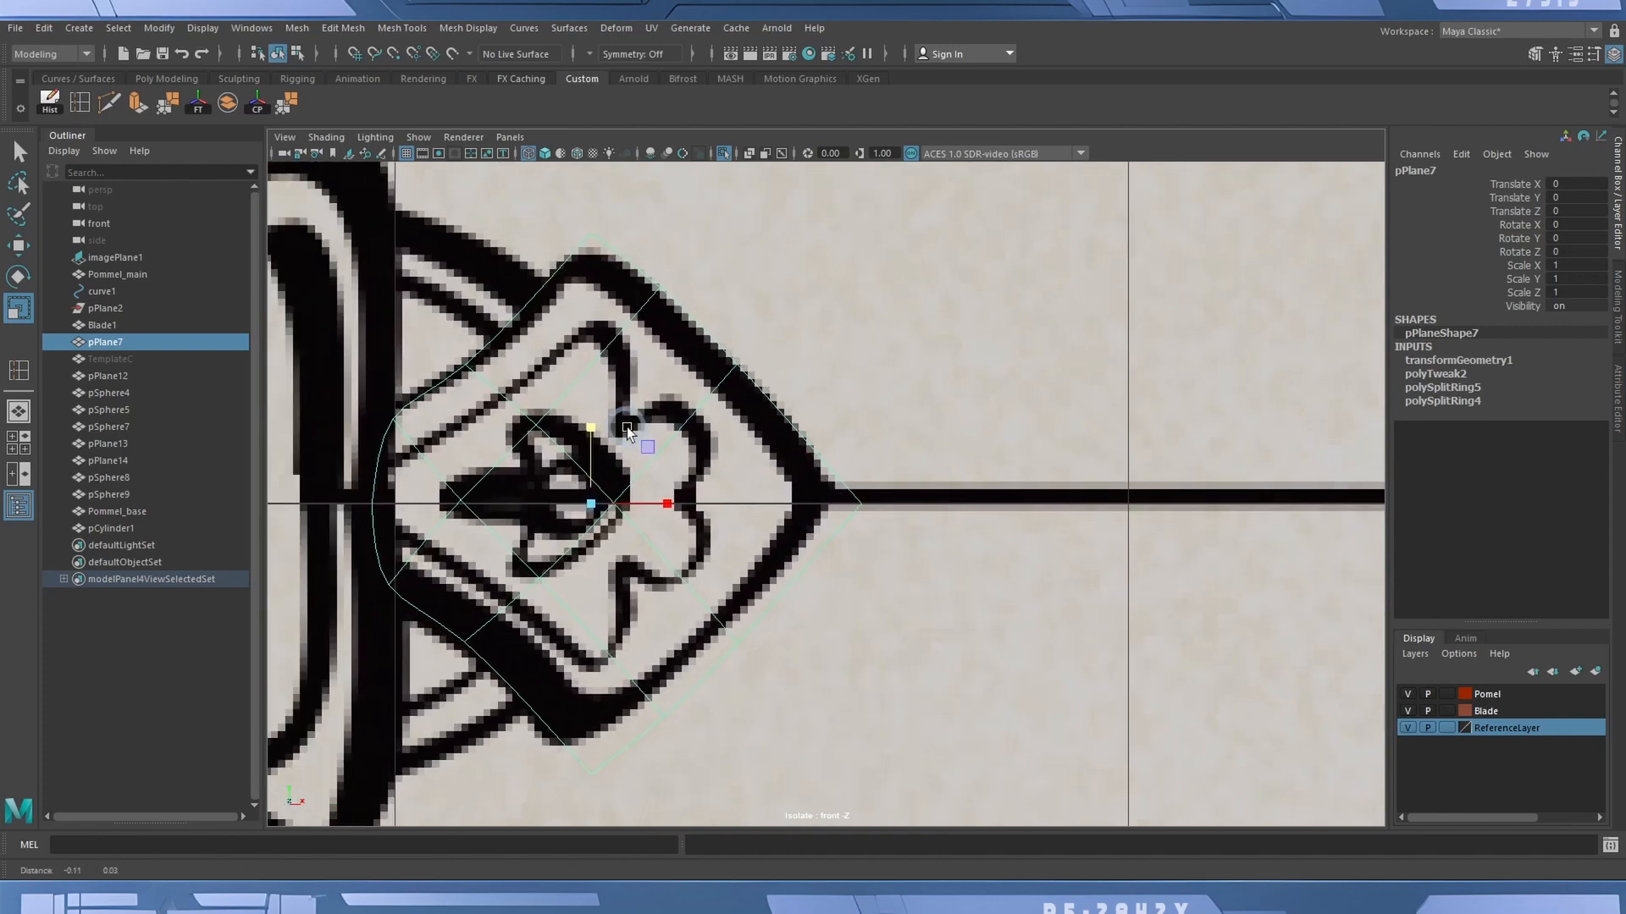
click(108, 103)
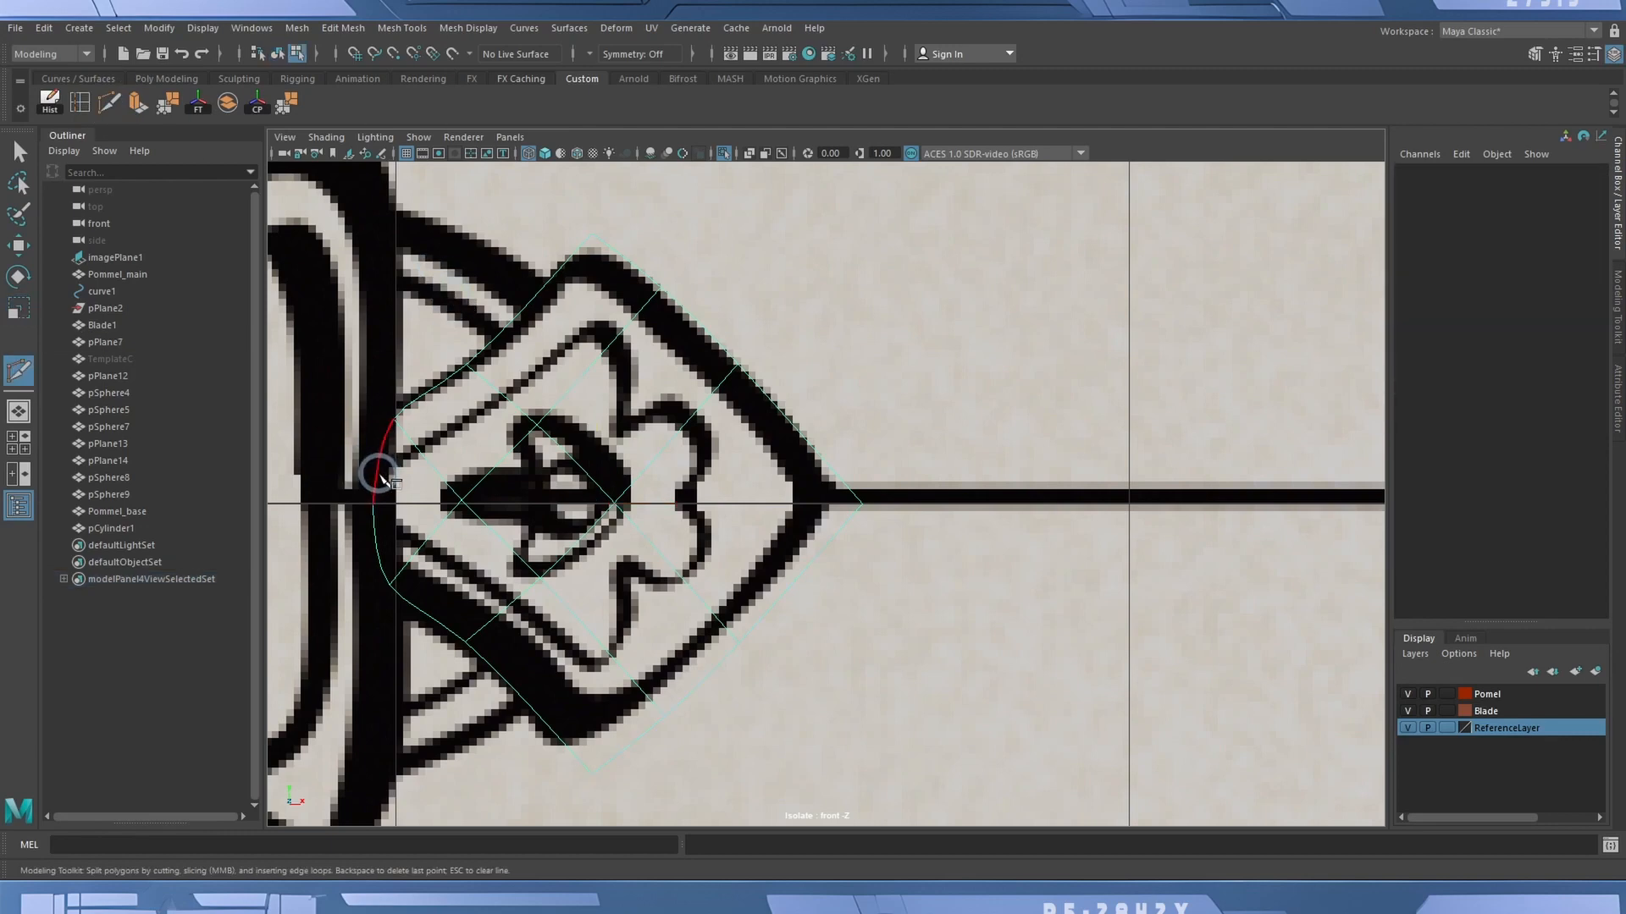
click(378, 475)
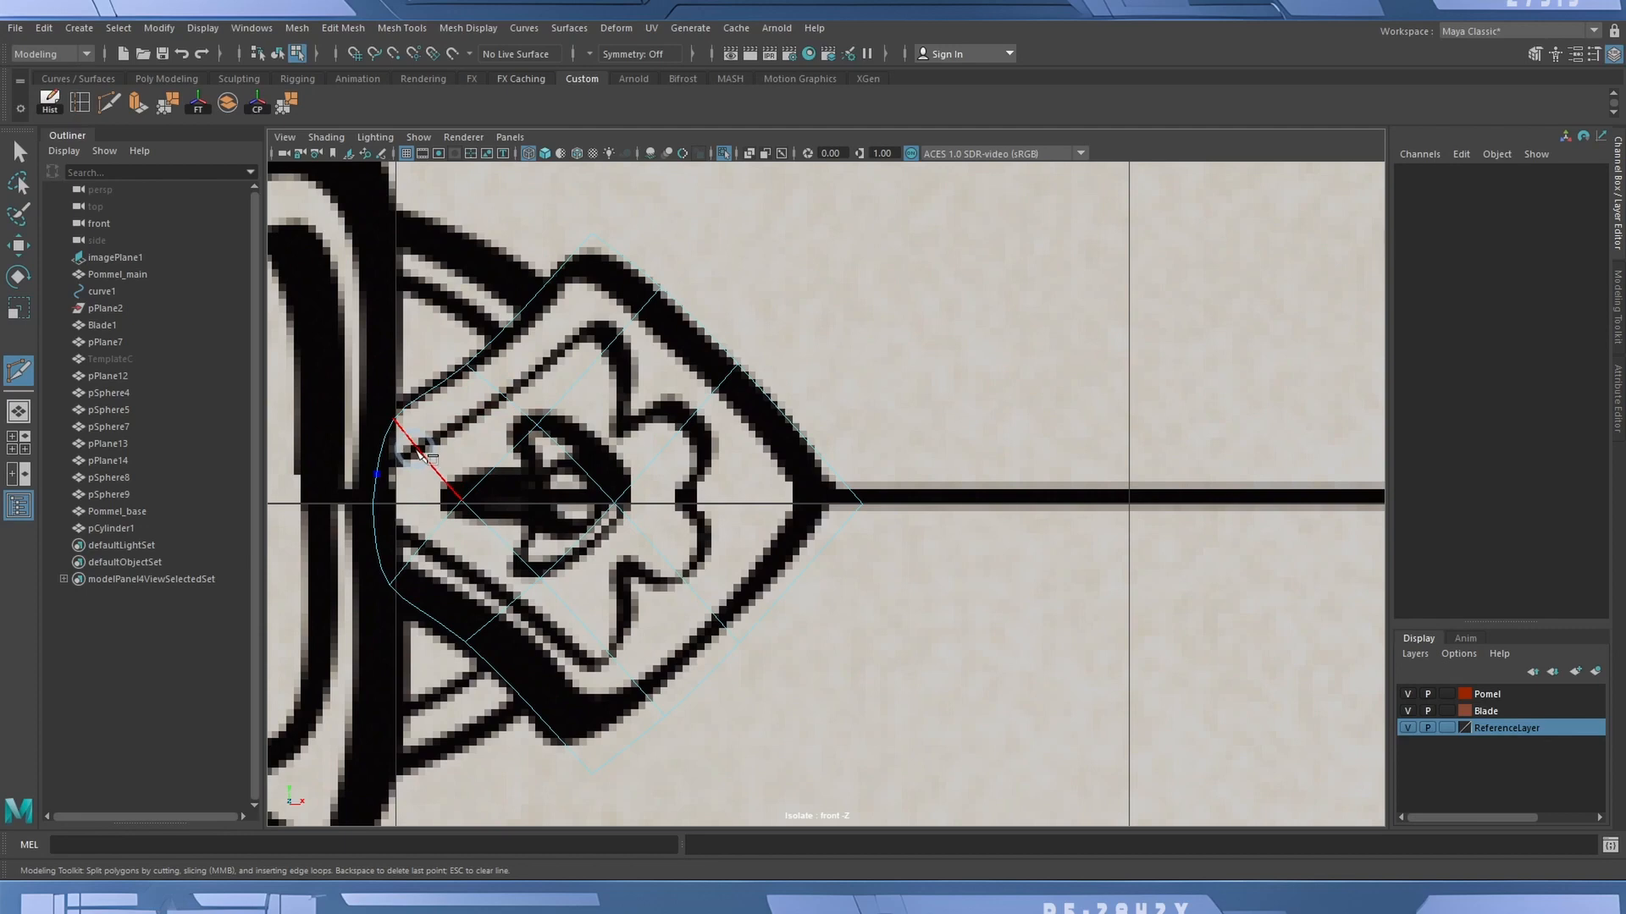
click(421, 447)
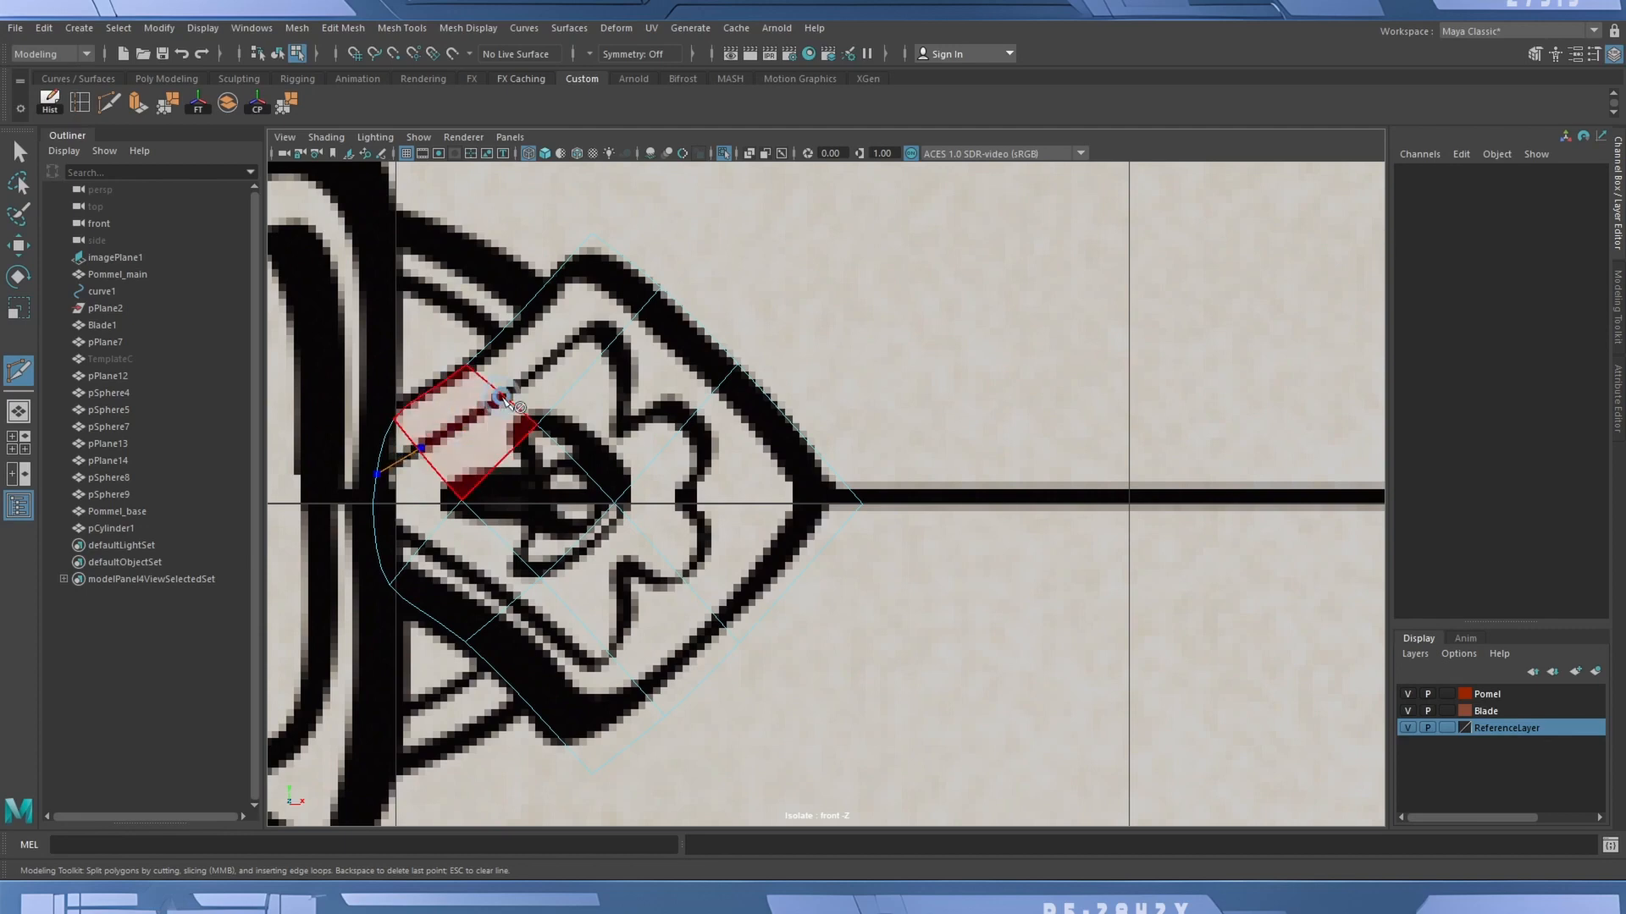
click(503, 395)
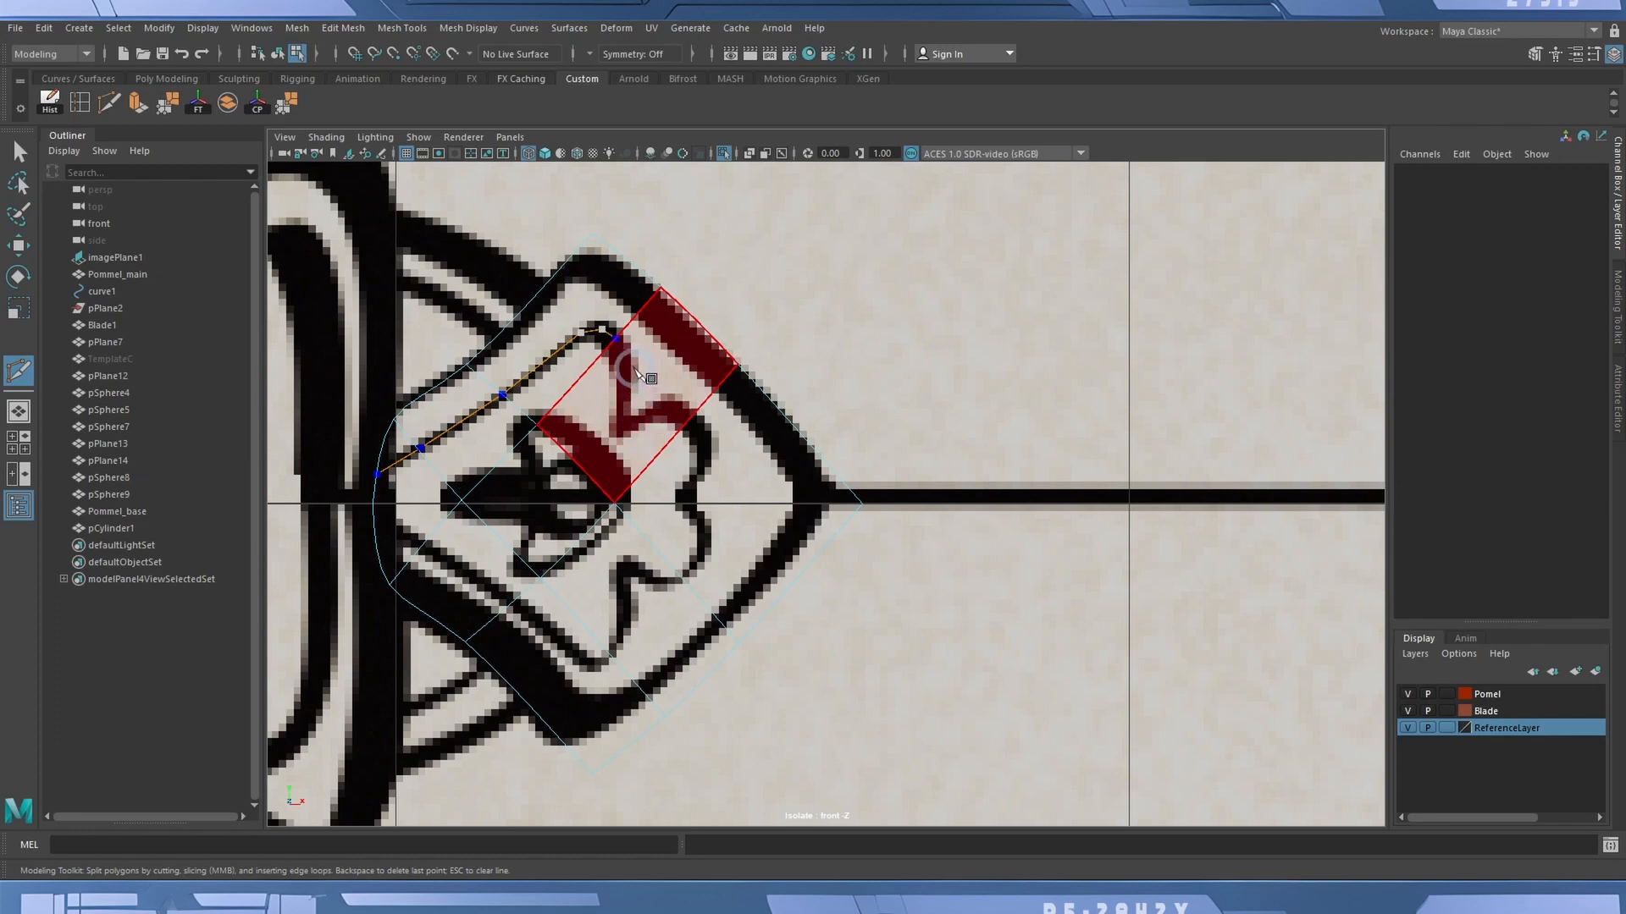
click(622, 365)
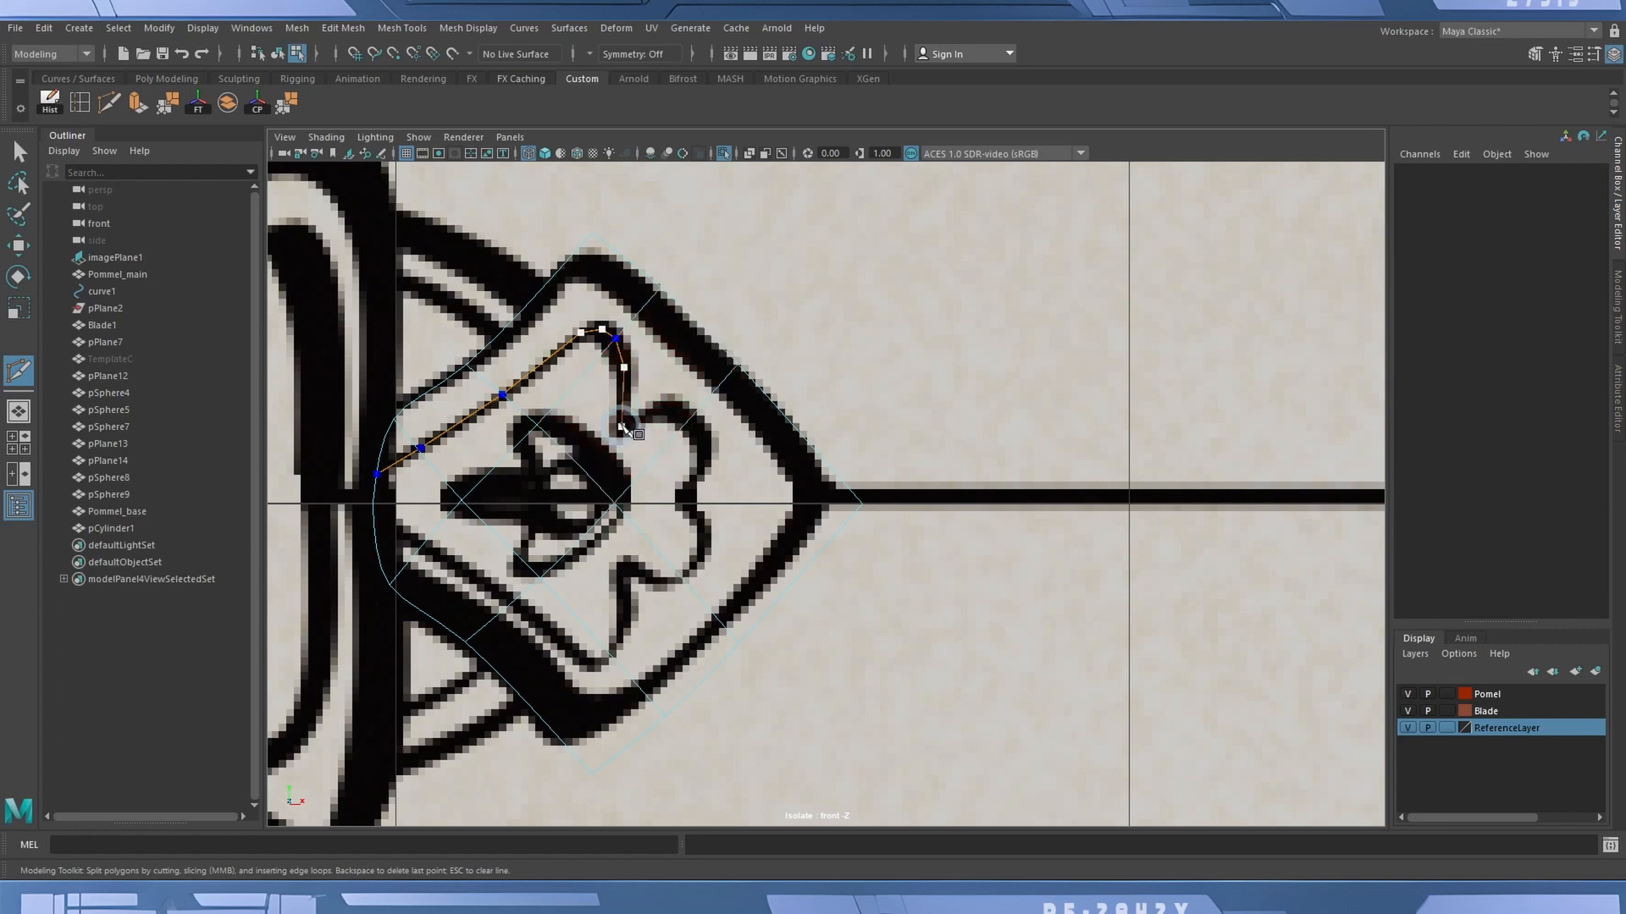
click(621, 421)
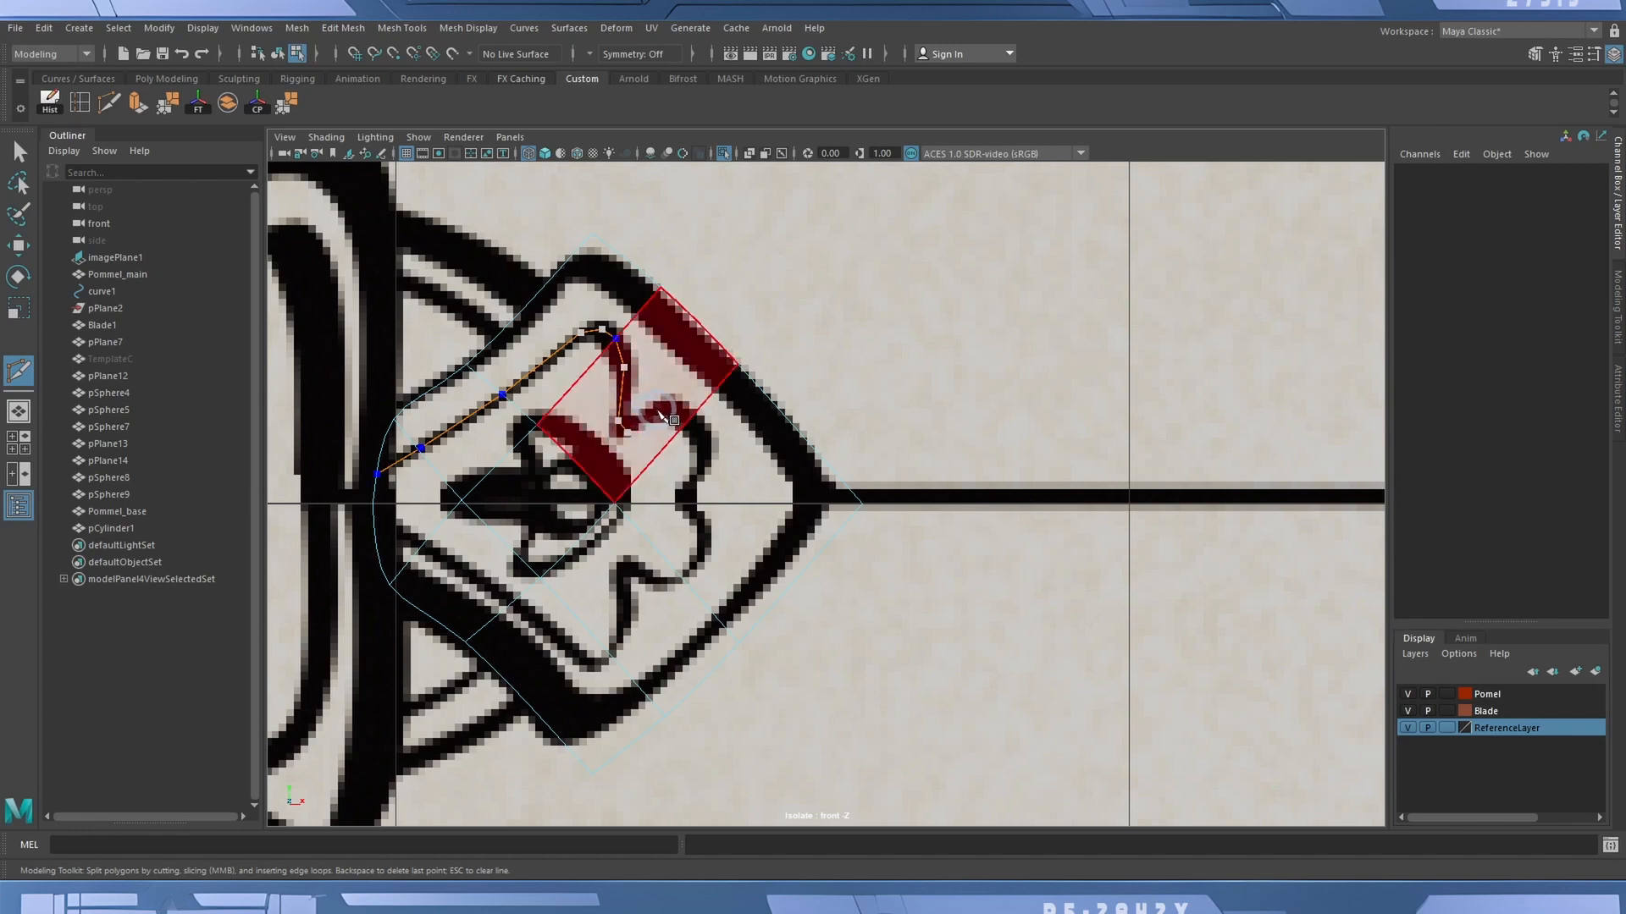
click(657, 411)
click(673, 411)
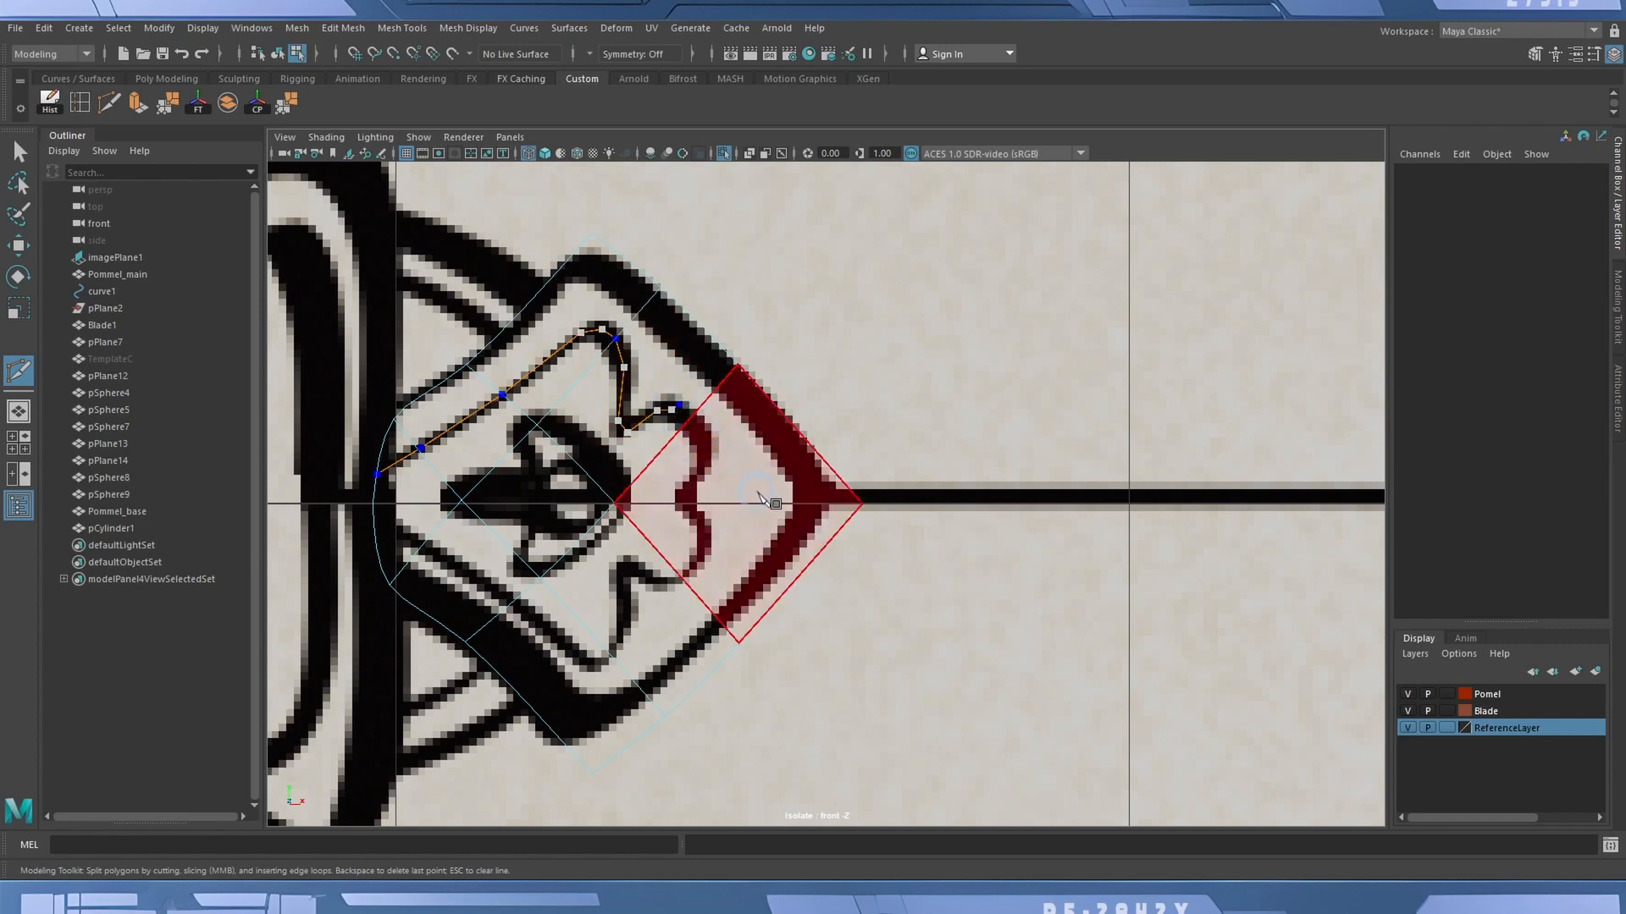
key(Return)
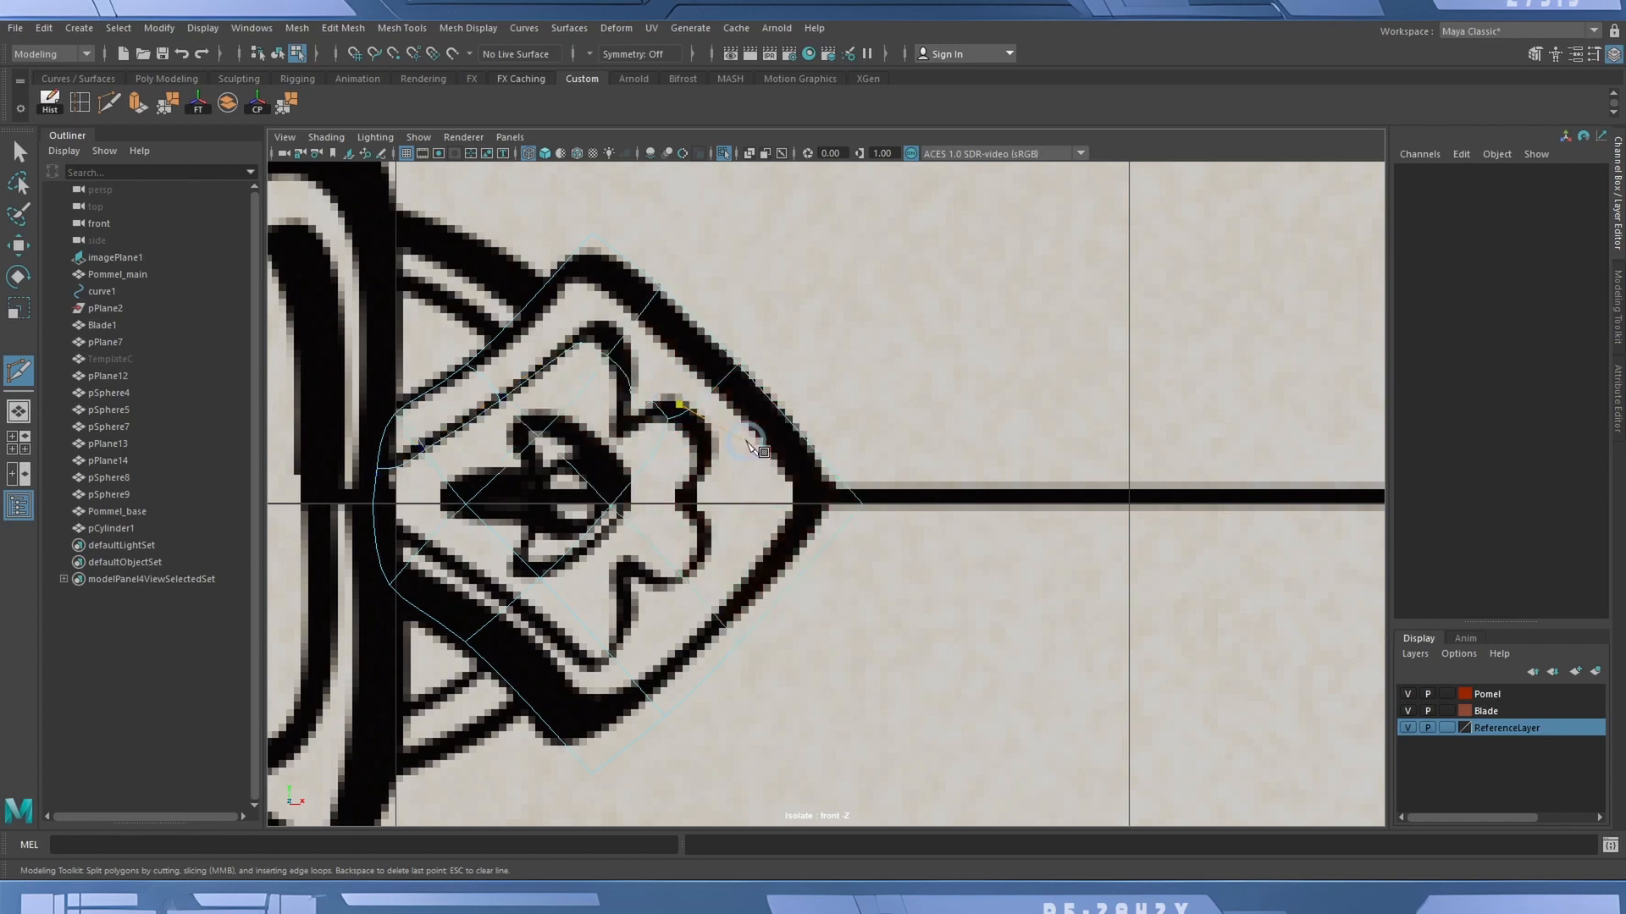
In unsmoothed display, remove the surplus vertex on the upper petal cut and place the remaining one at about X -2.643, Y 0.136.
key(1)
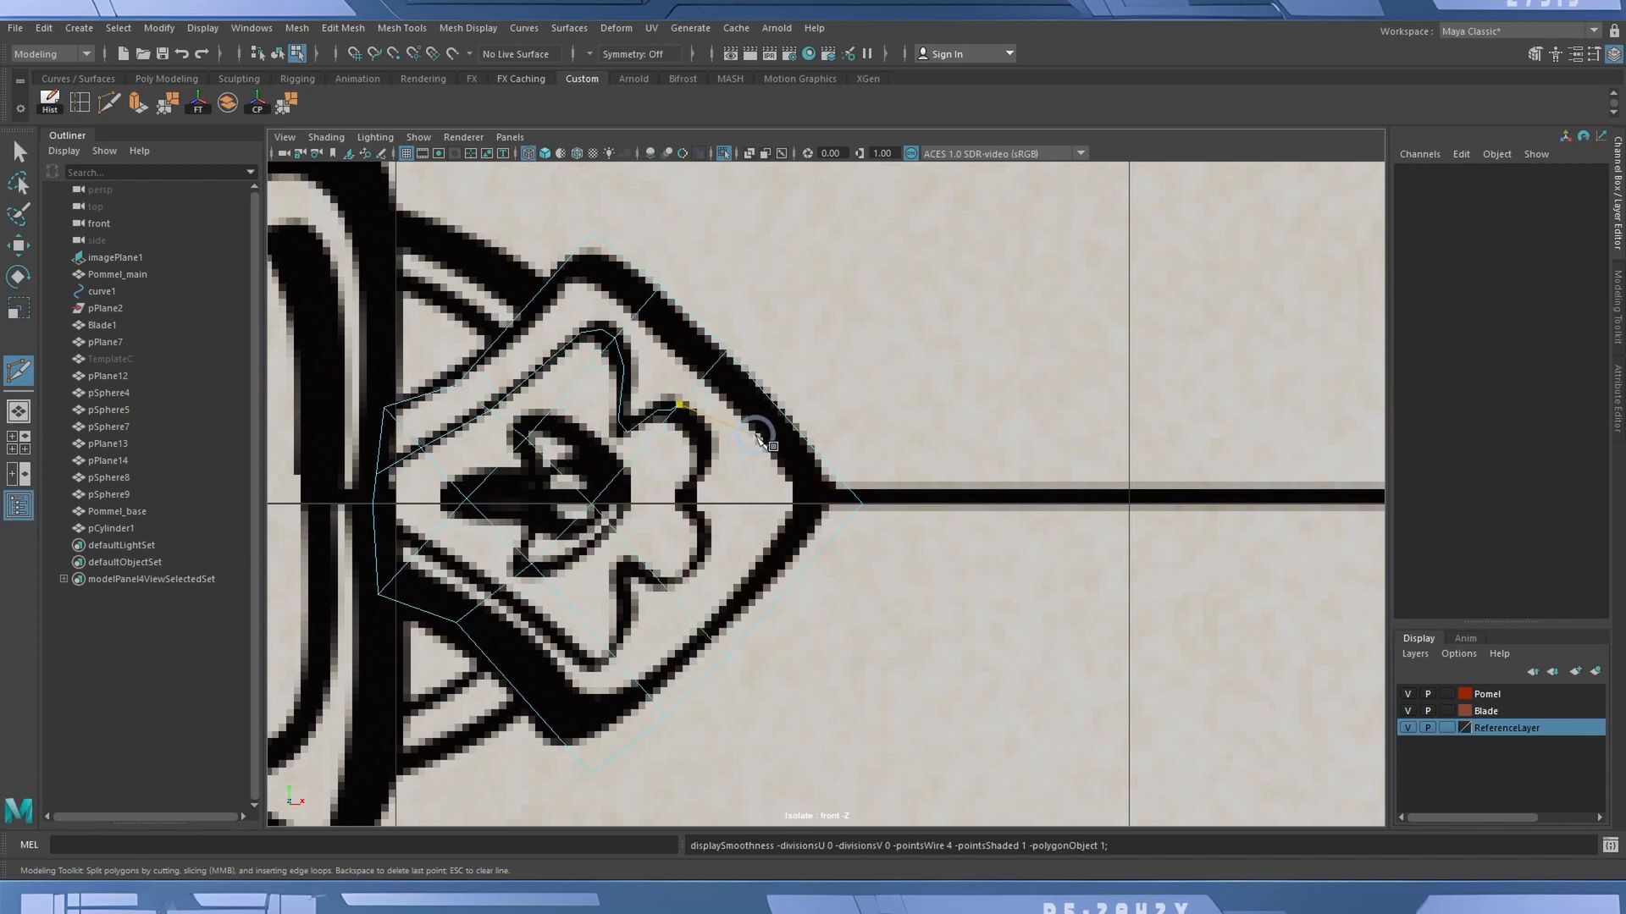
key(ctrl+z)
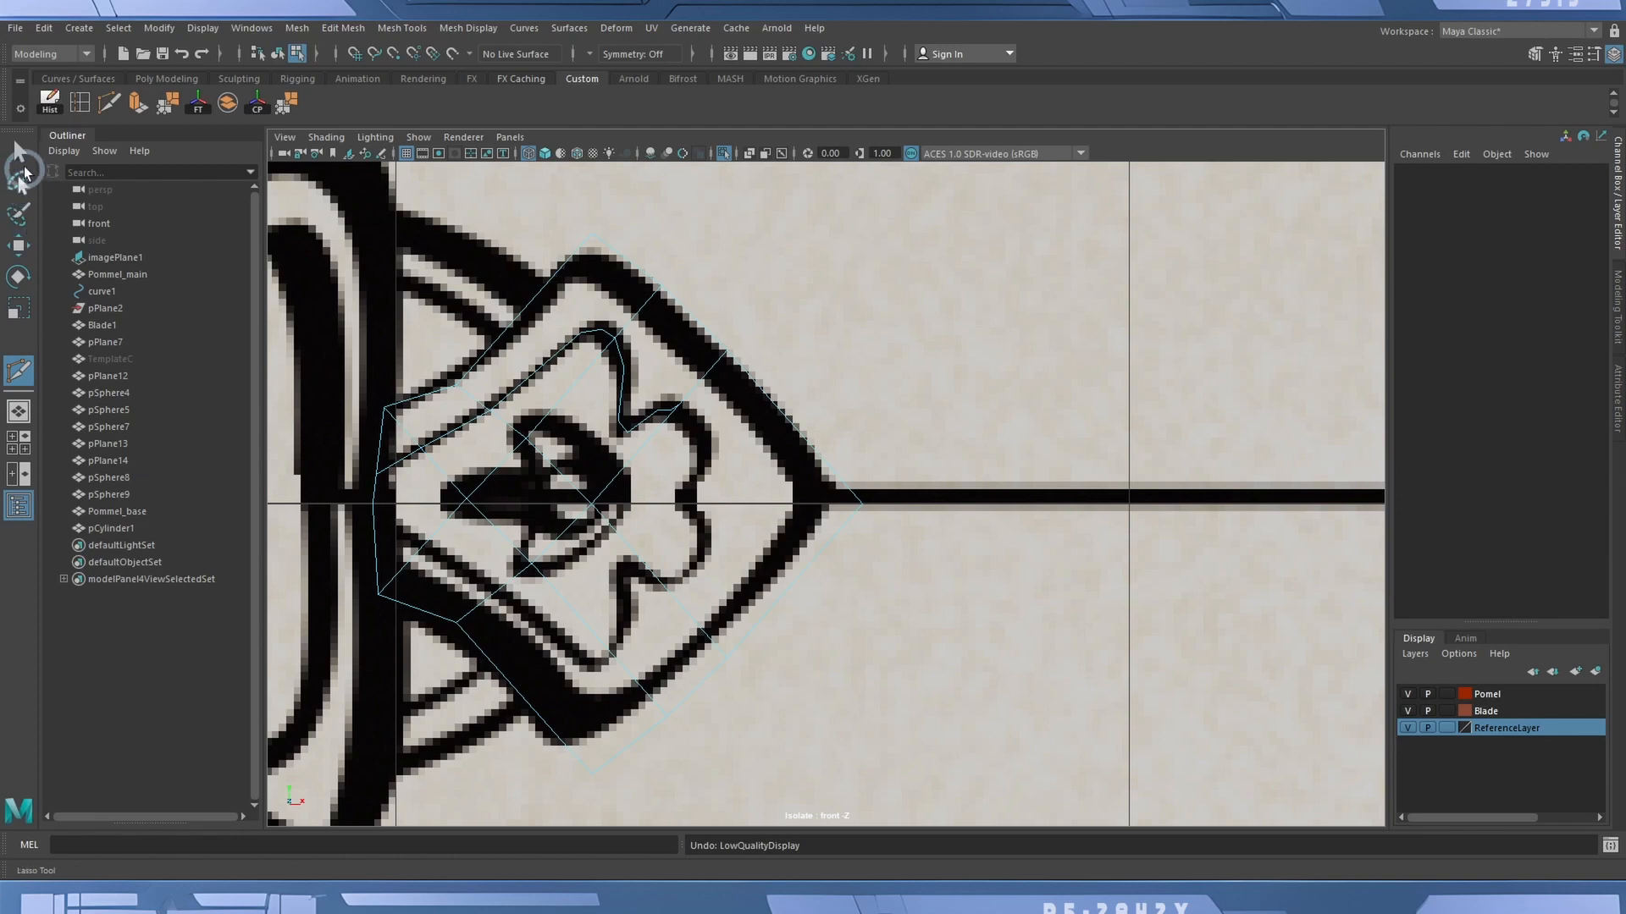
click(19, 151)
right_drag(631, 430, 552, 430)
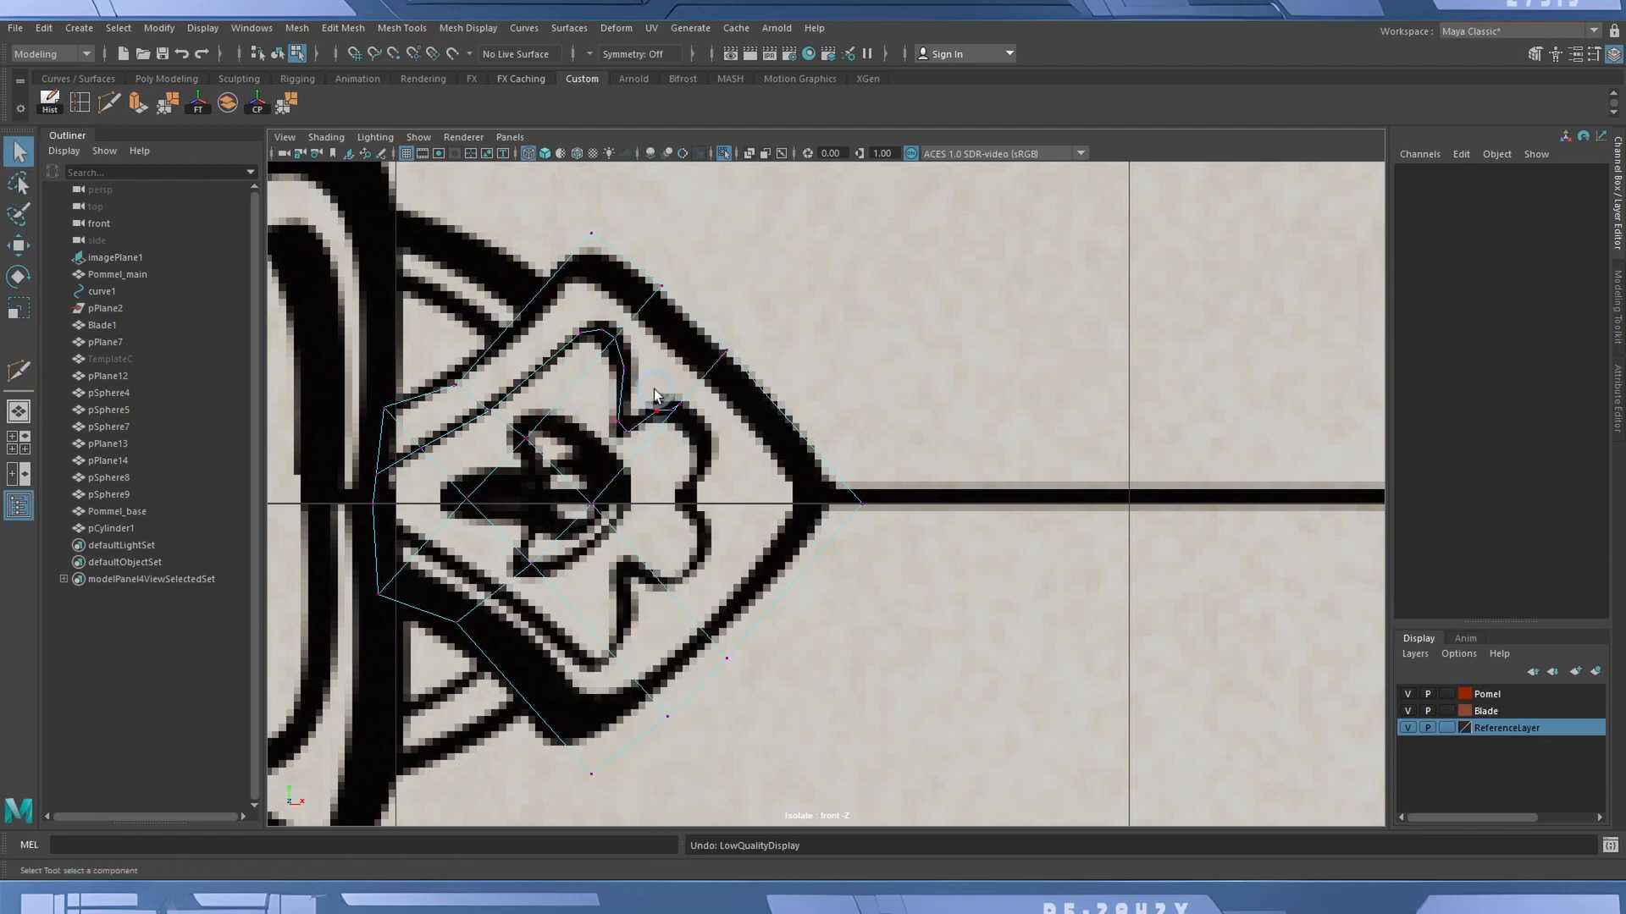
drag(650, 390, 672, 423)
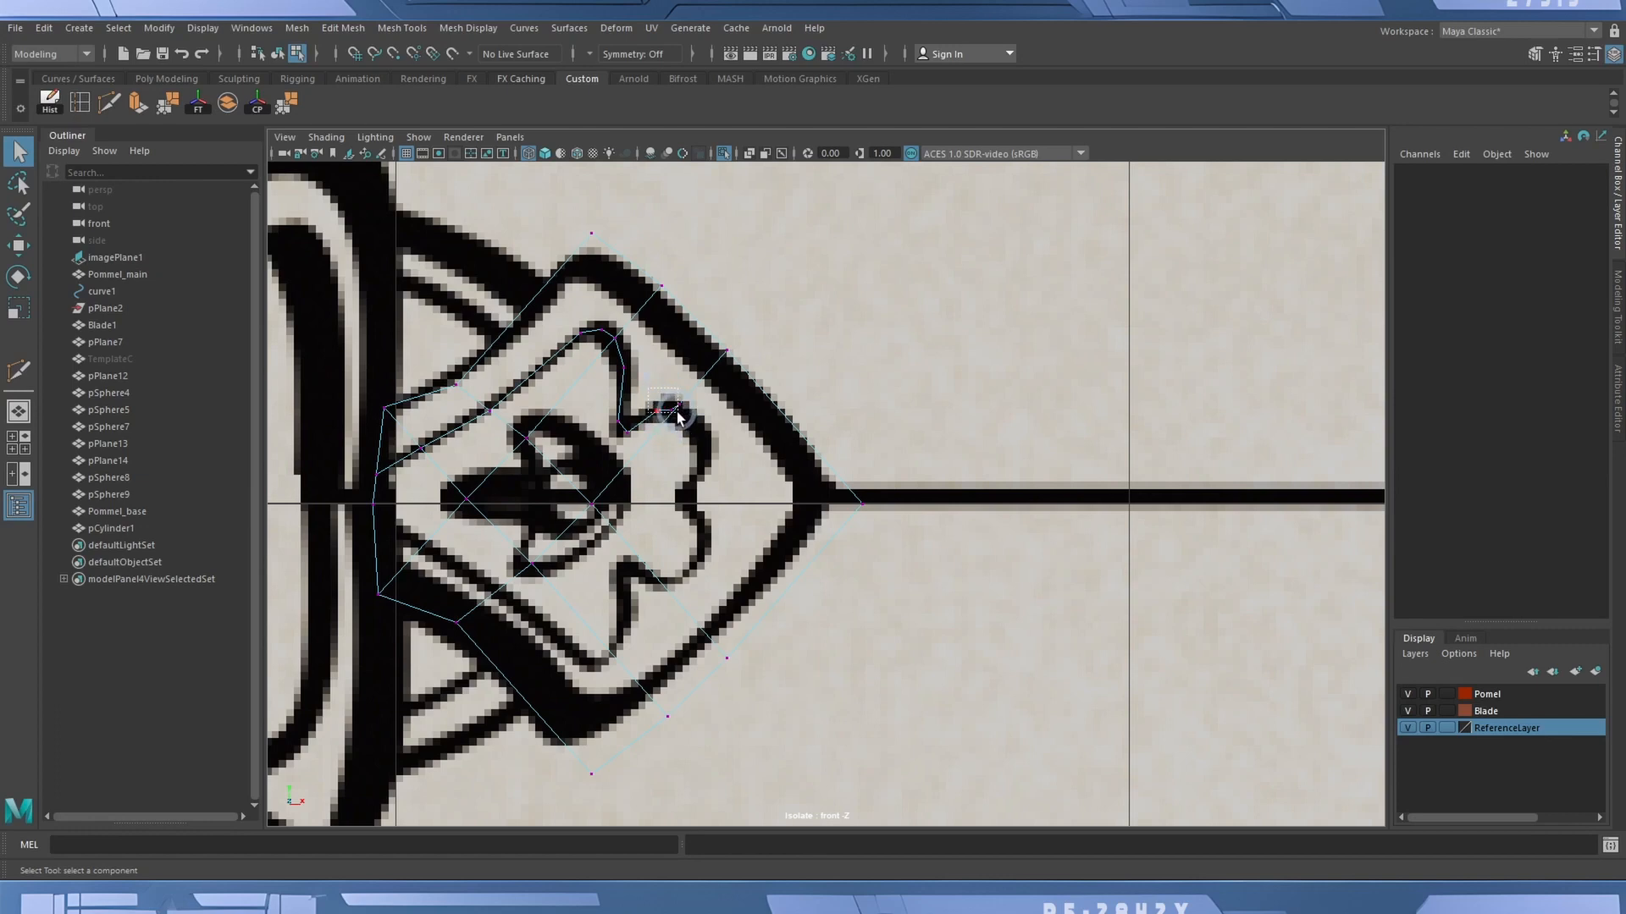
mouse_move(677, 416)
mouse_down()
mouse_move(669, 434)
mouse_move(663, 412)
mouse_up()
key(w)
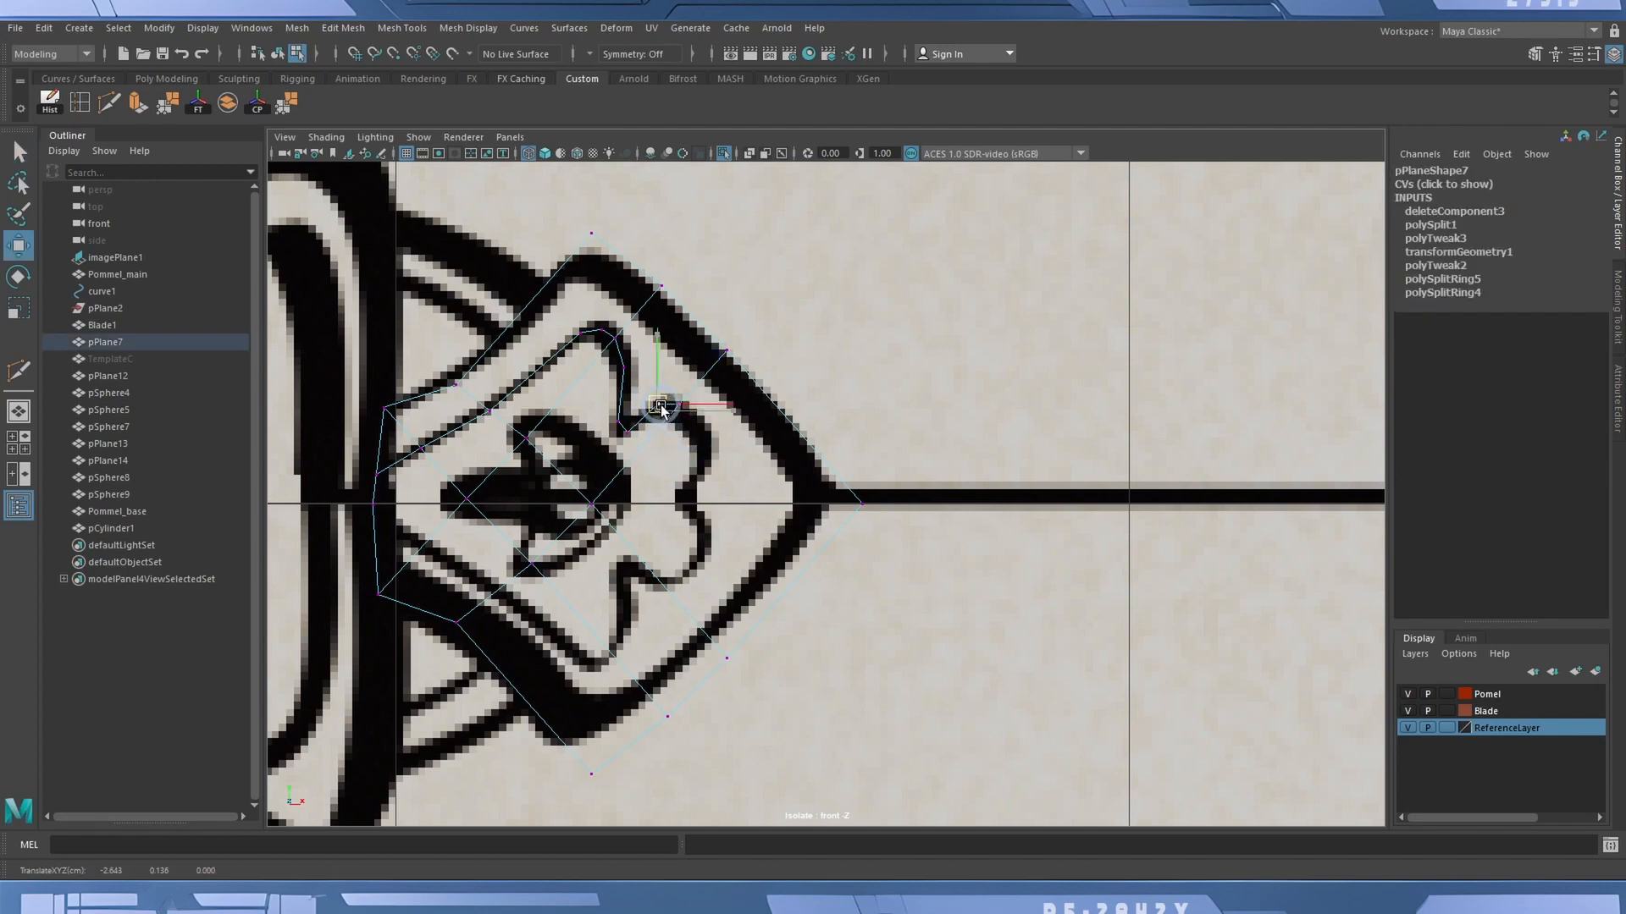
Start a Multi-Cut at the upper petal's cut end and trace the two blade-side petals down to the lower grid edge.
click(106, 103)
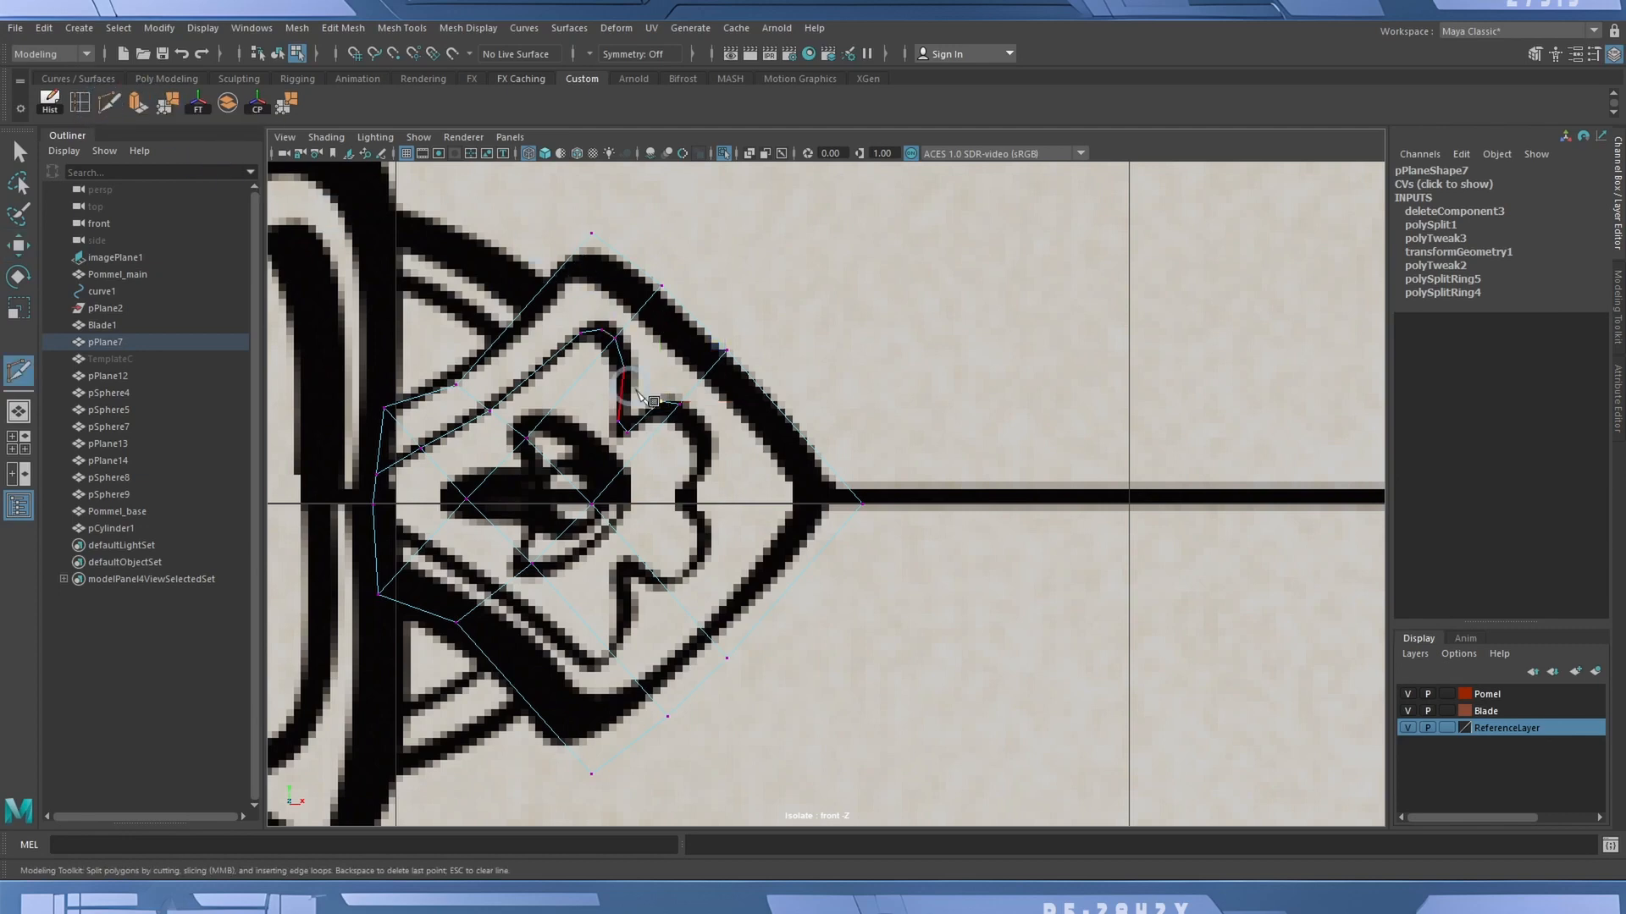
click(679, 404)
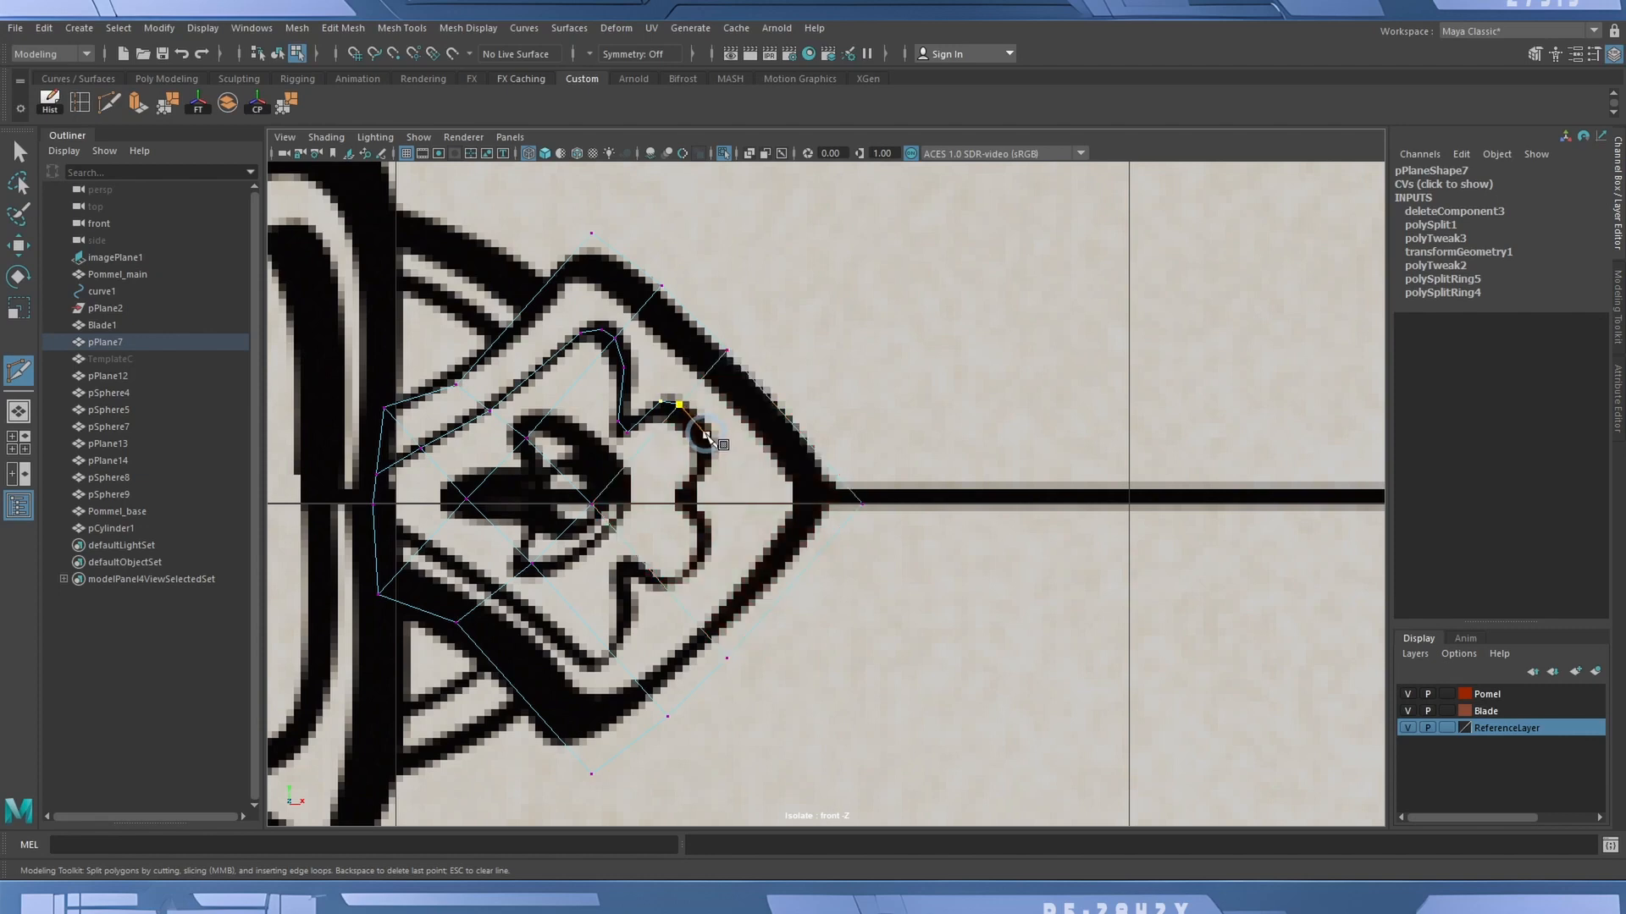
click(703, 435)
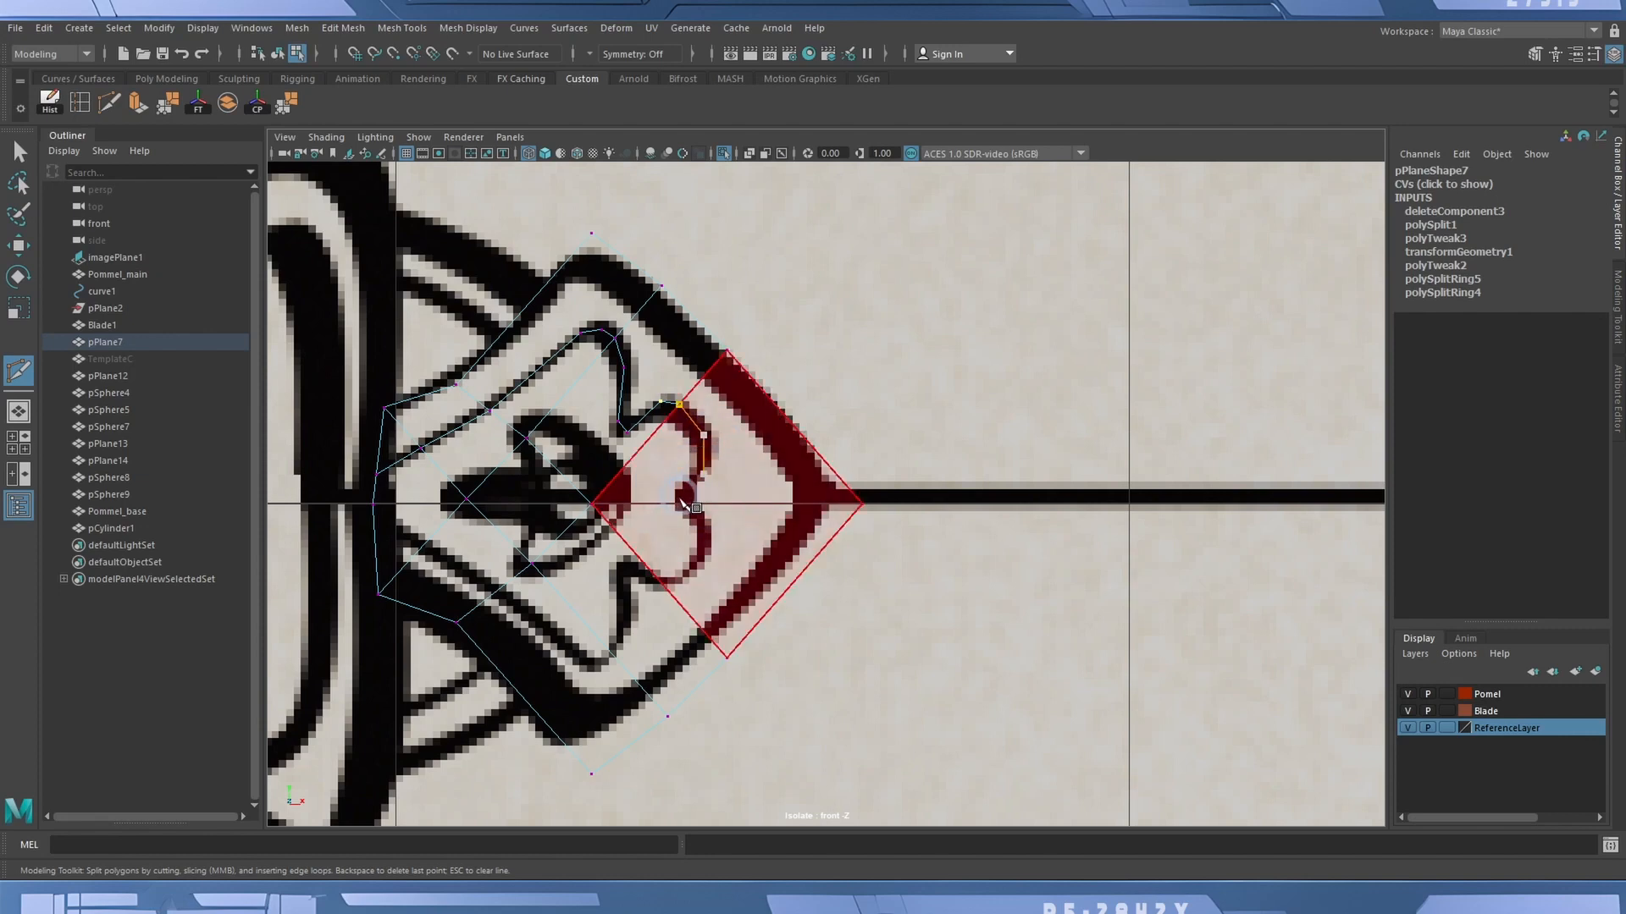
click(704, 475)
click(677, 498)
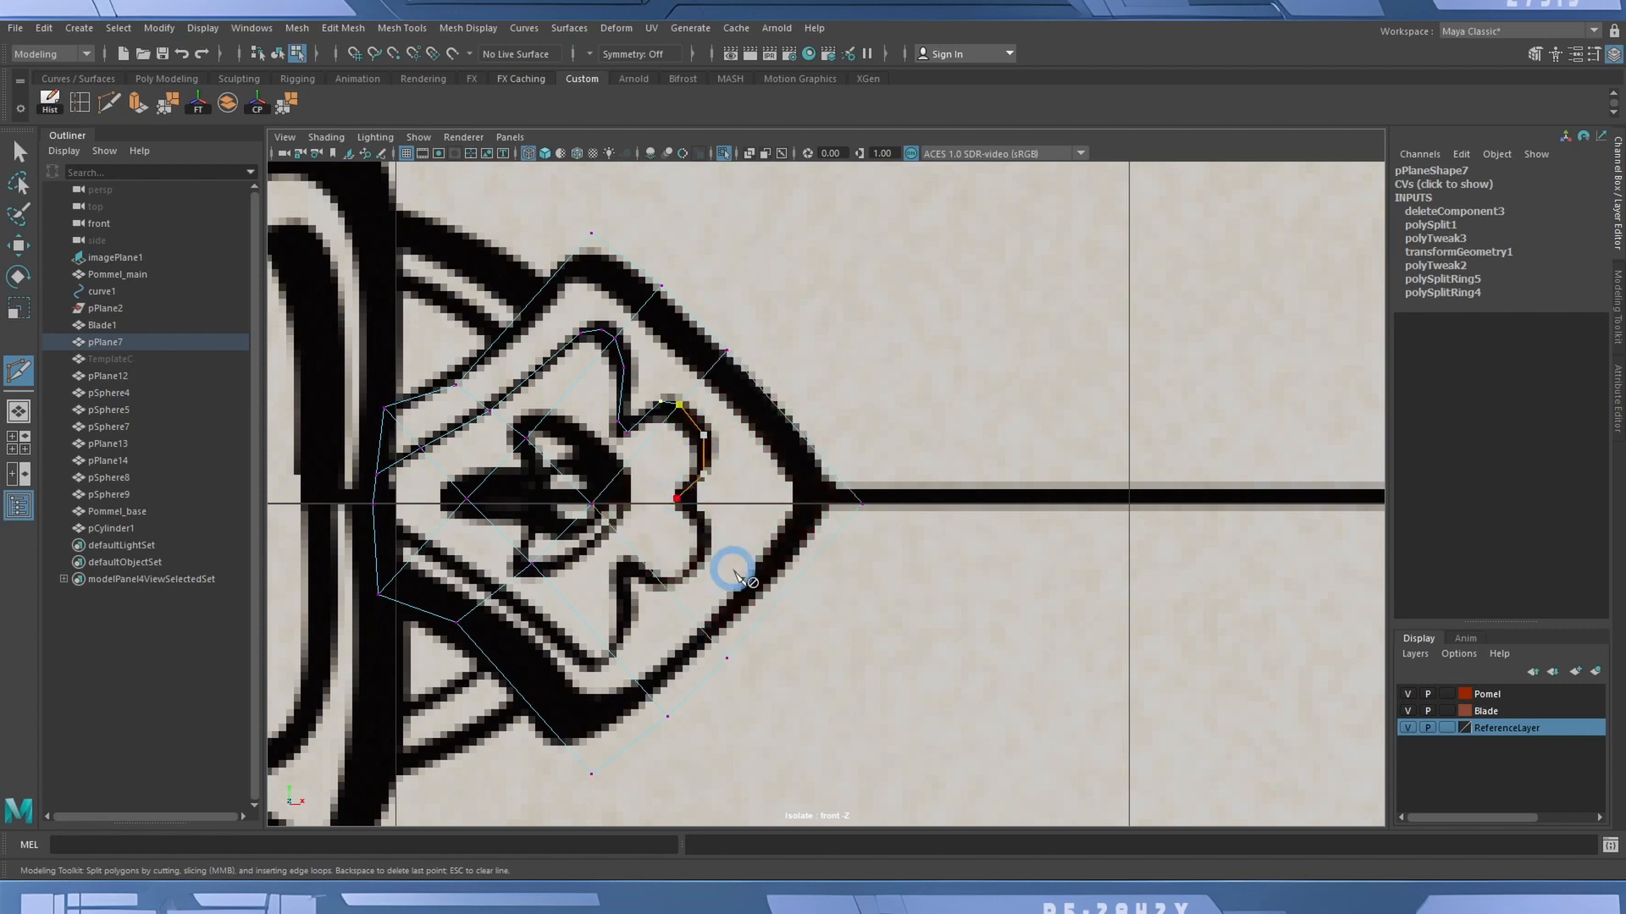
click(707, 532)
click(696, 567)
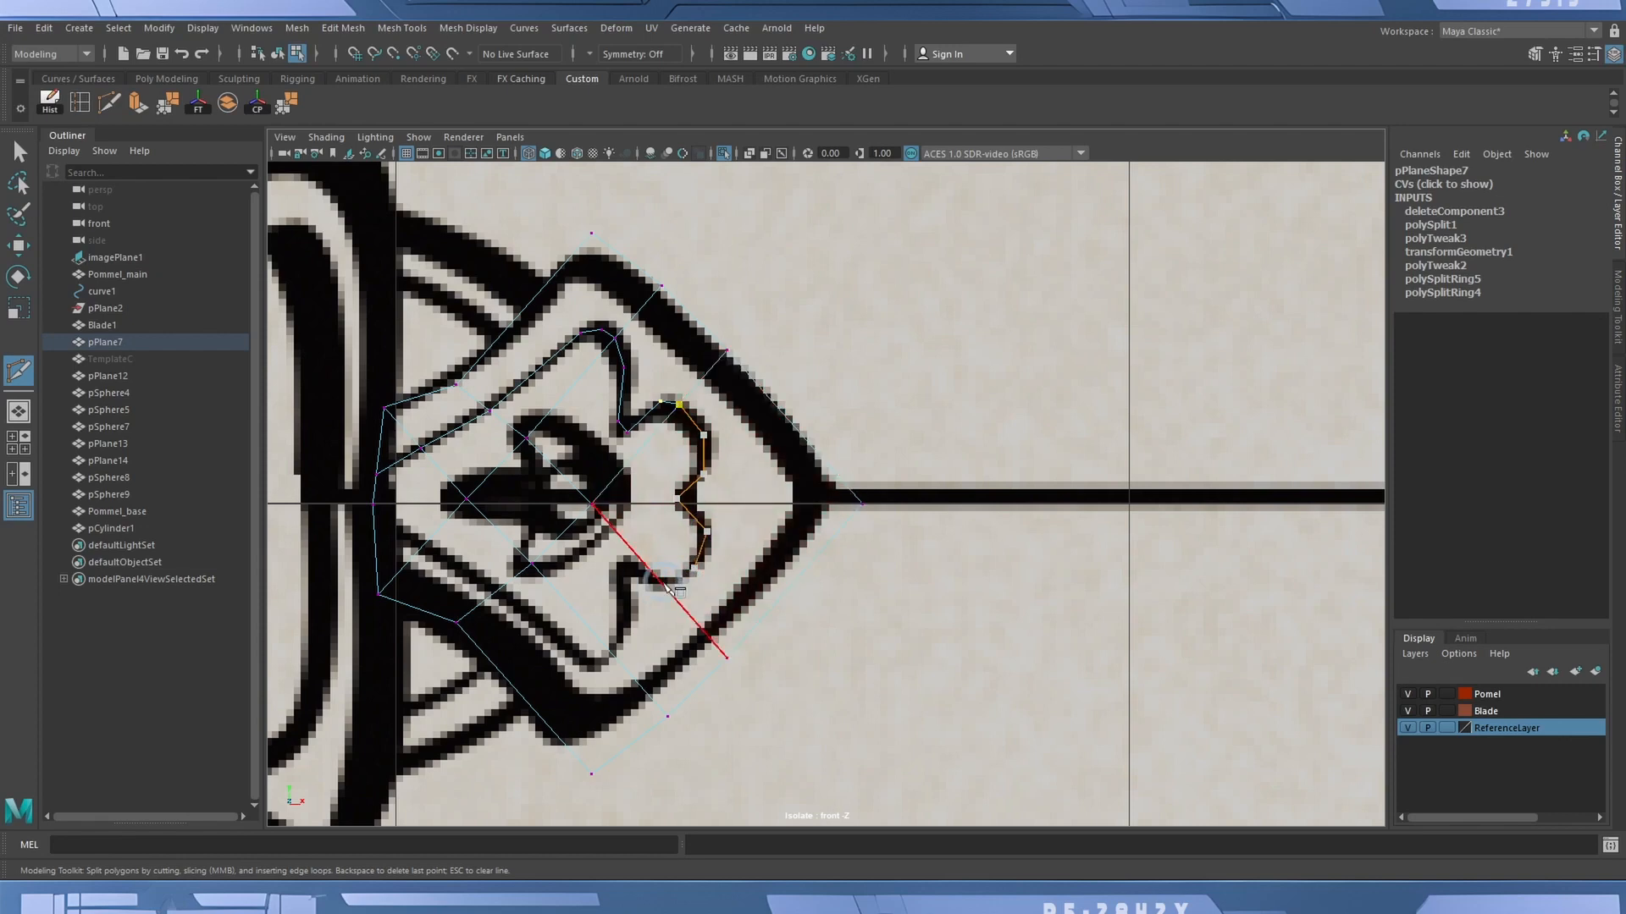
click(658, 580)
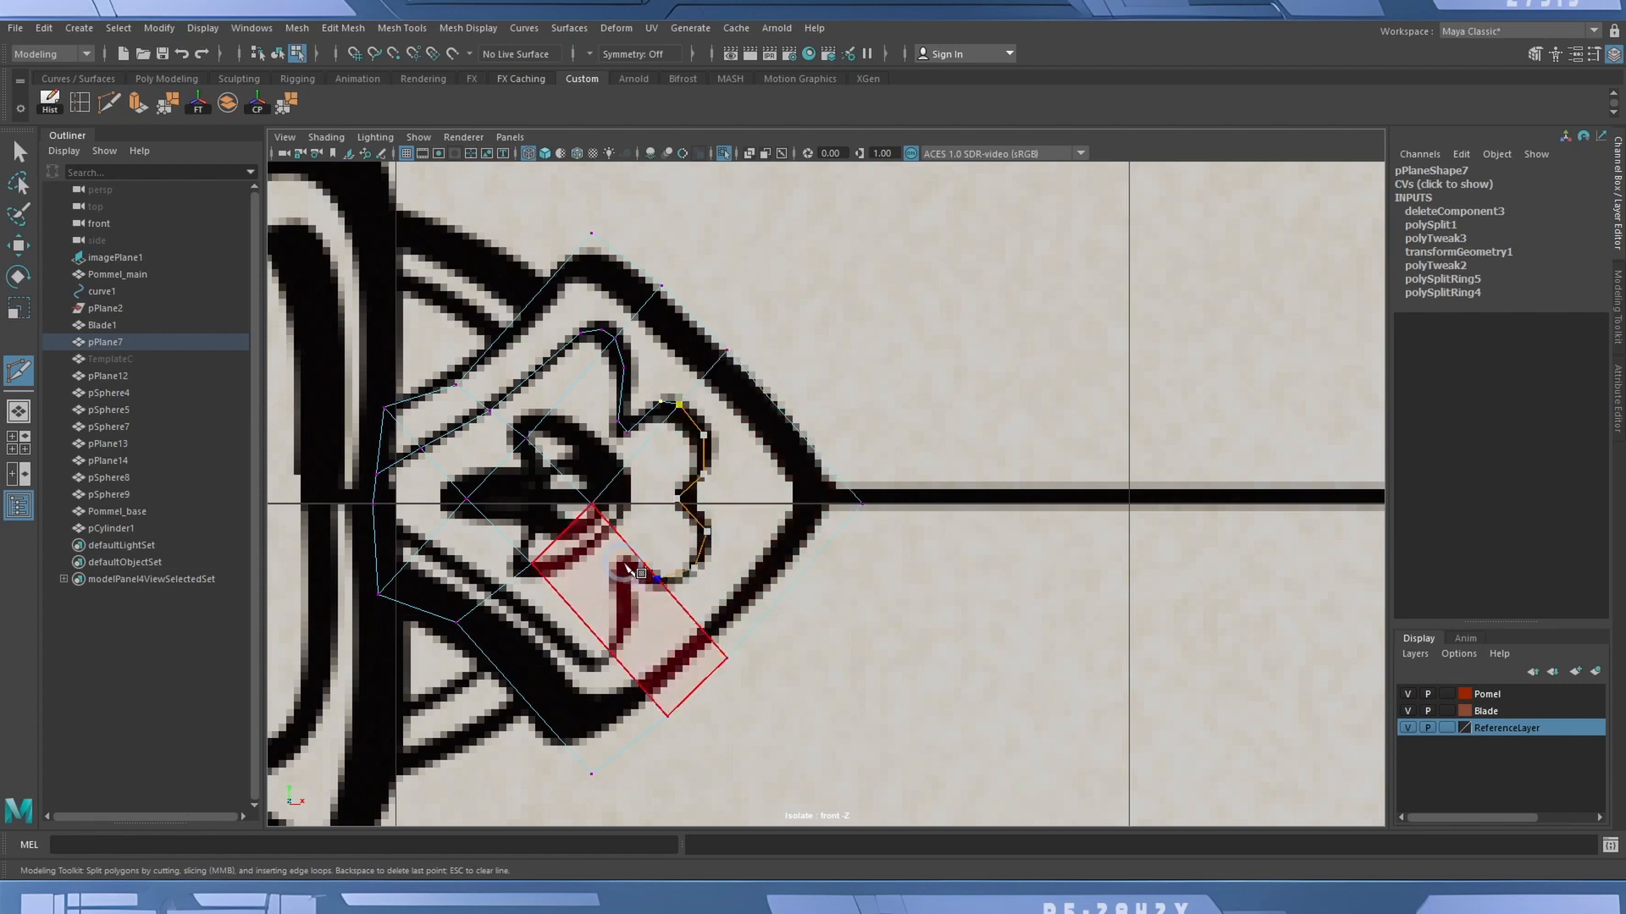
Continue the cut along the lower petal and inner diamond line to the plane's guard-side edge, and complete it.
click(615, 575)
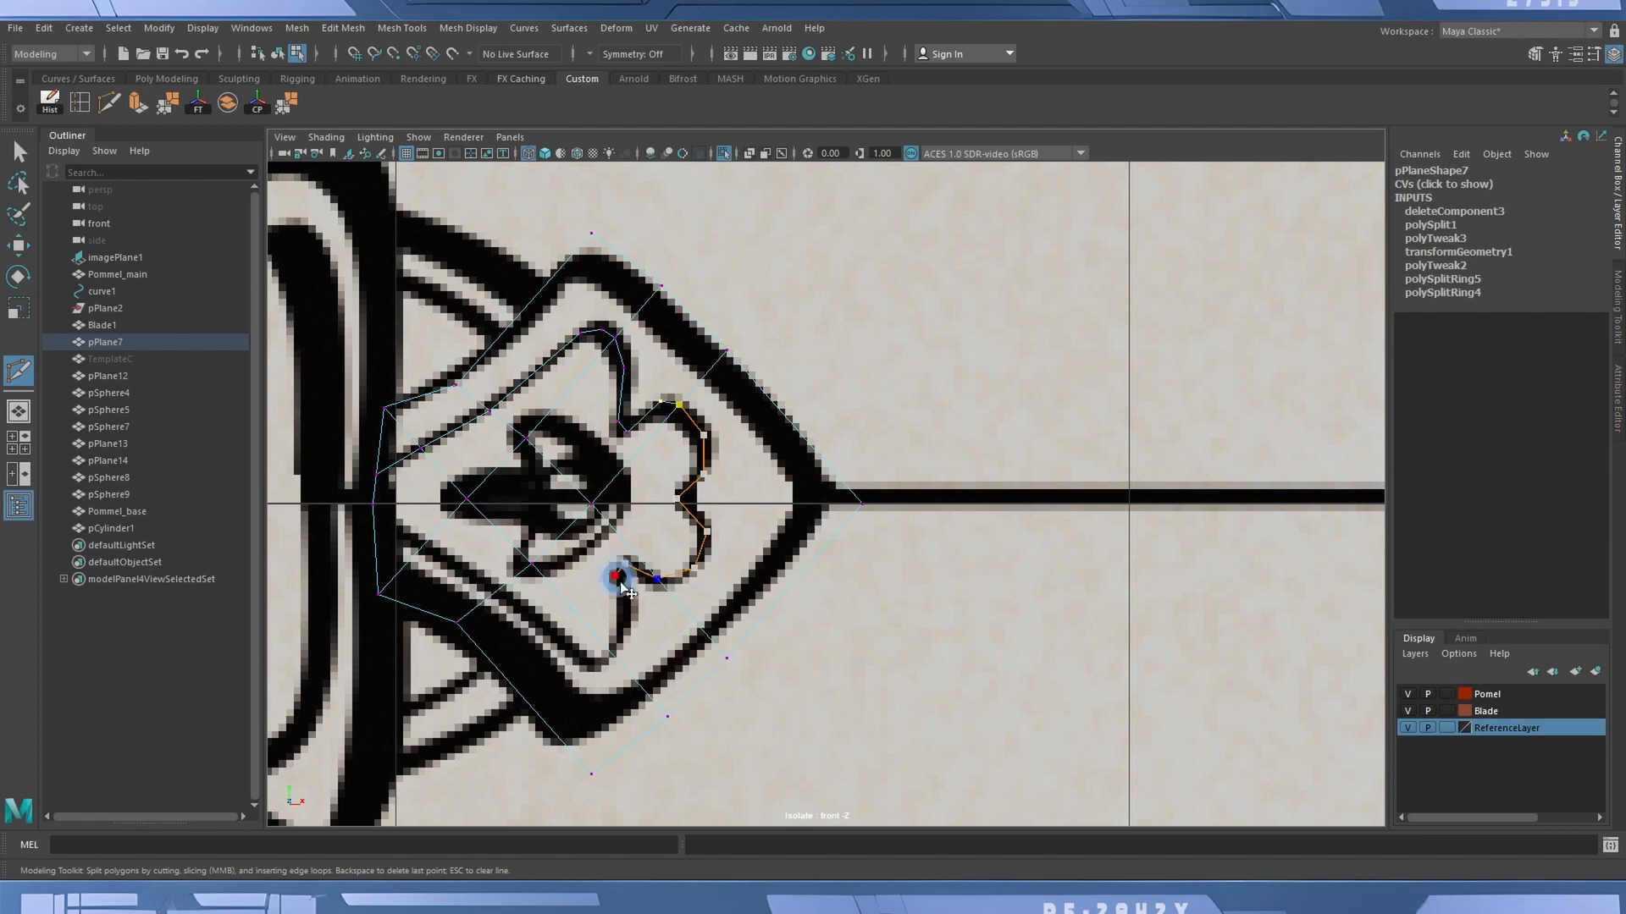
click(627, 623)
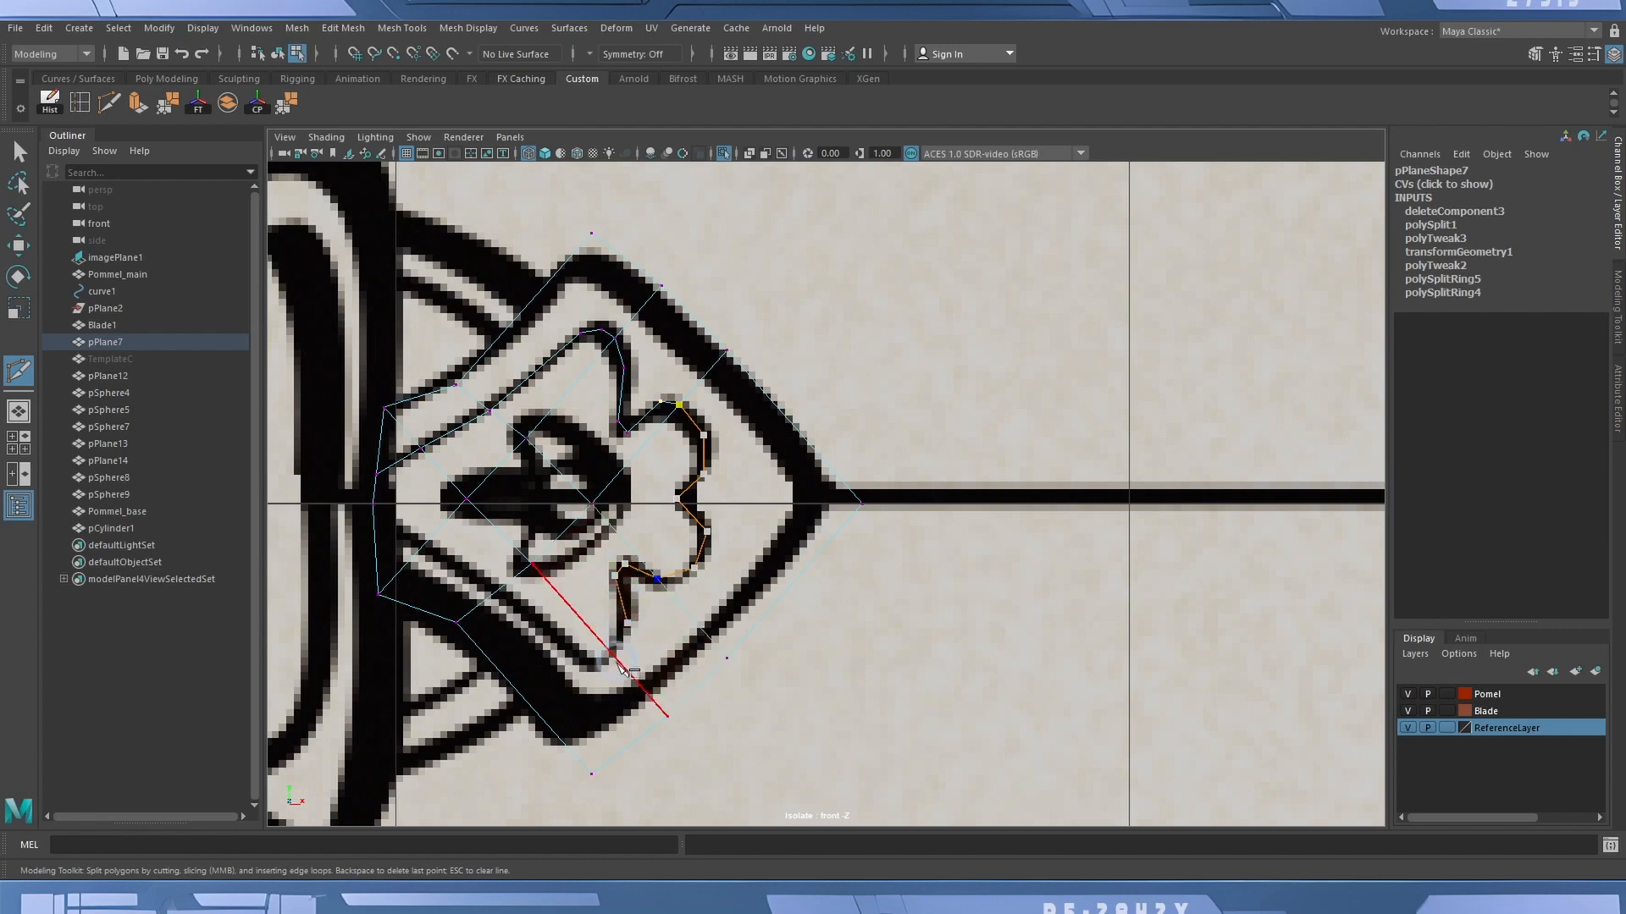
click(614, 656)
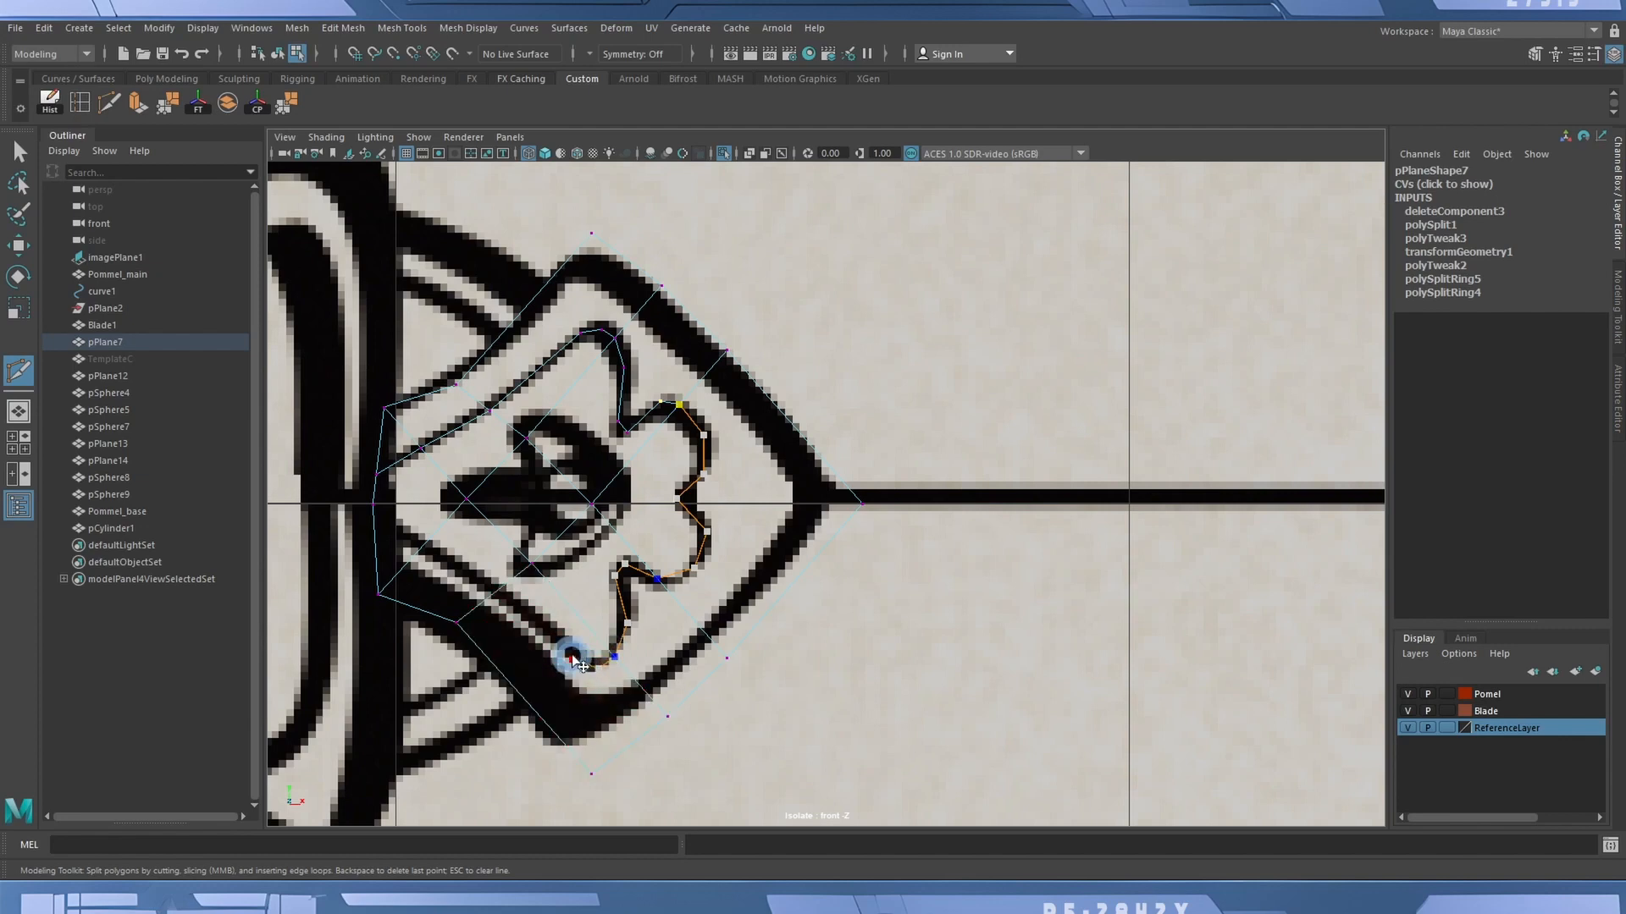
click(493, 594)
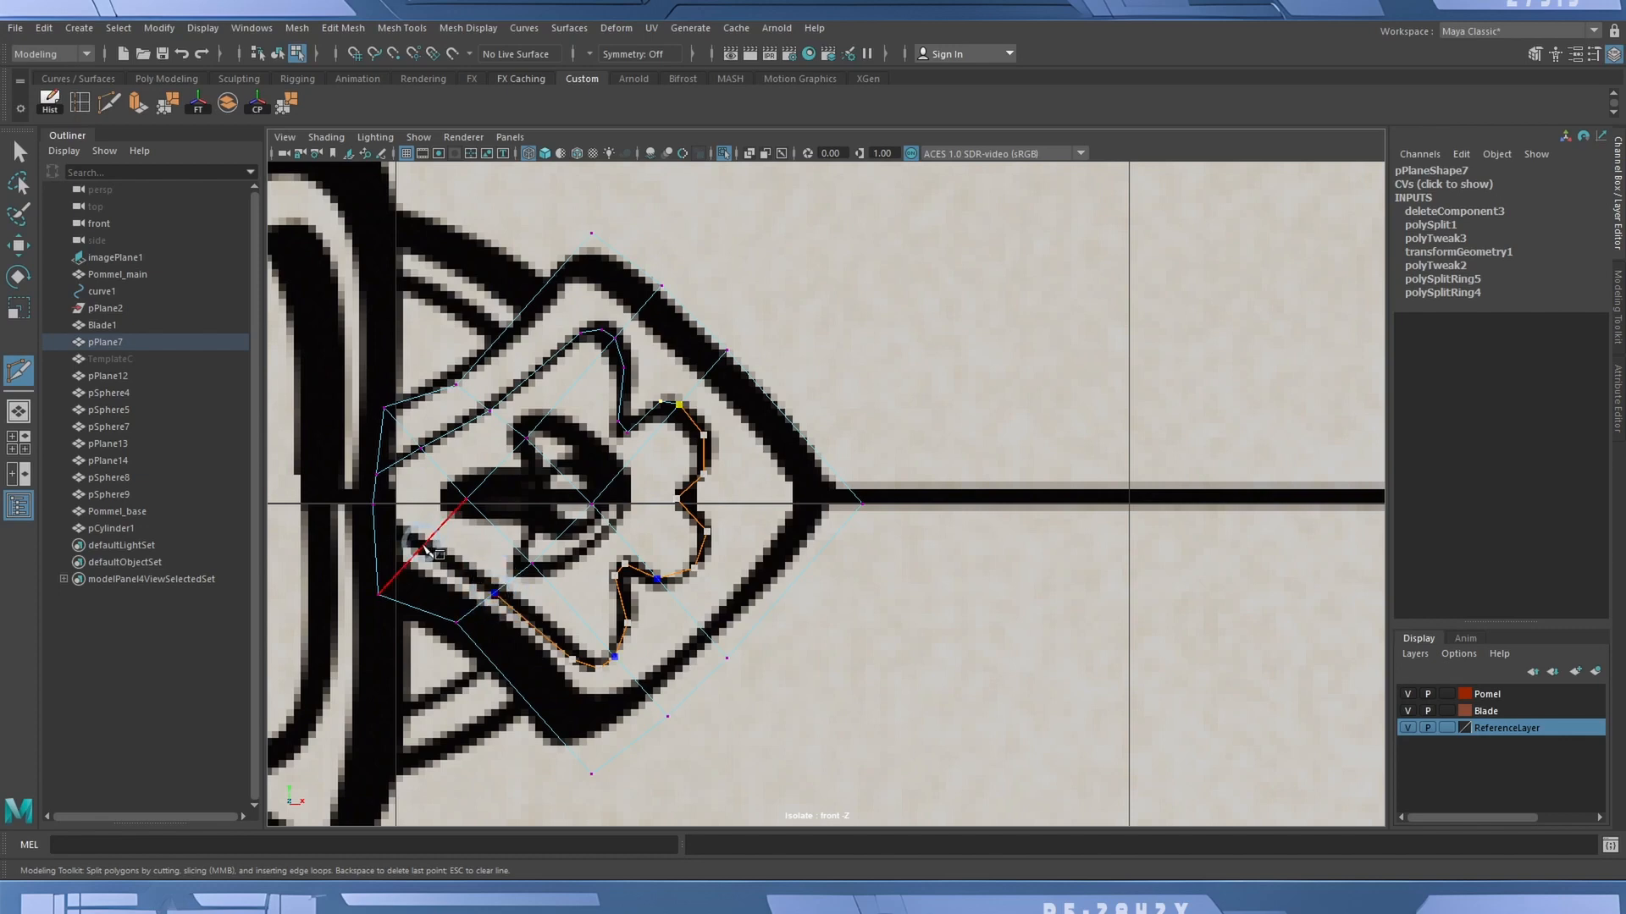
click(422, 546)
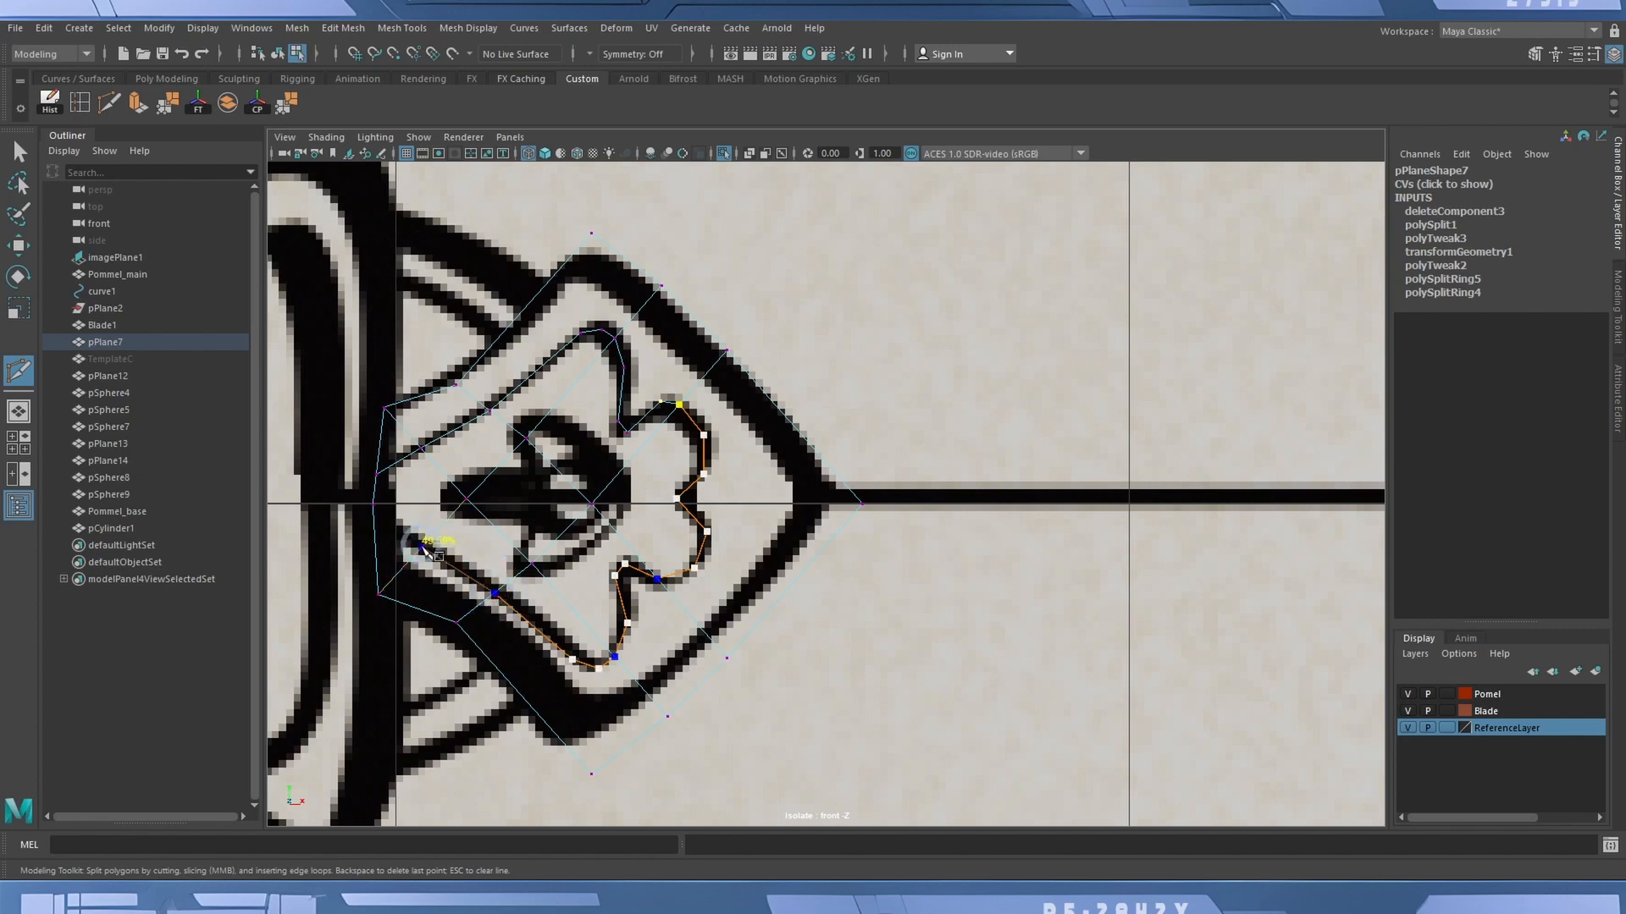
click(373, 535)
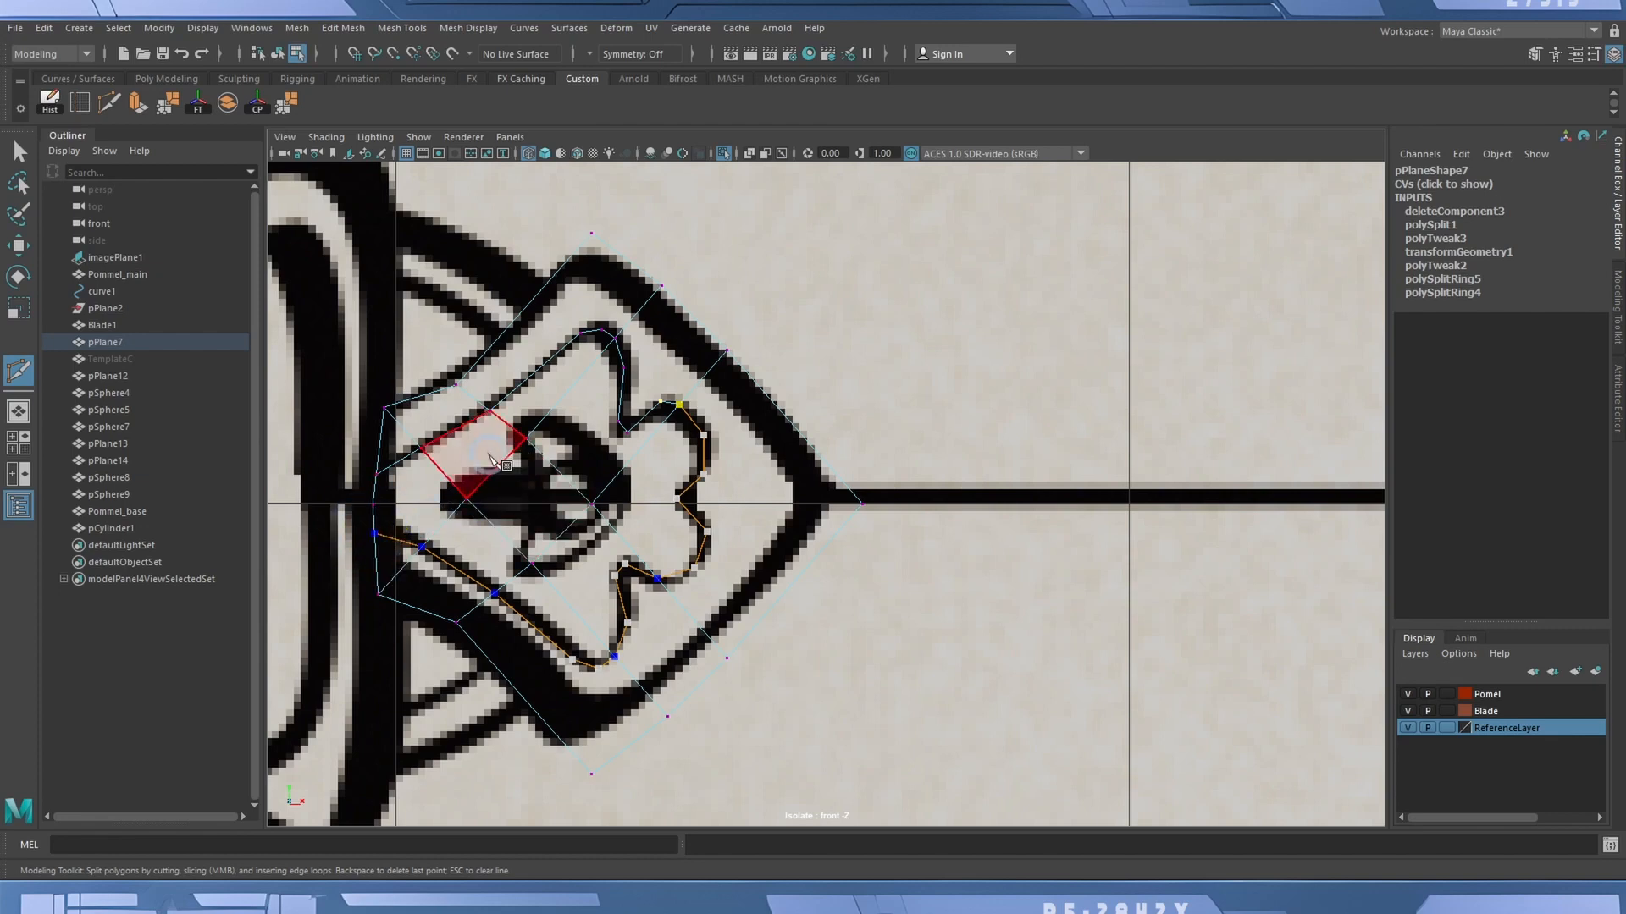
key(Return)
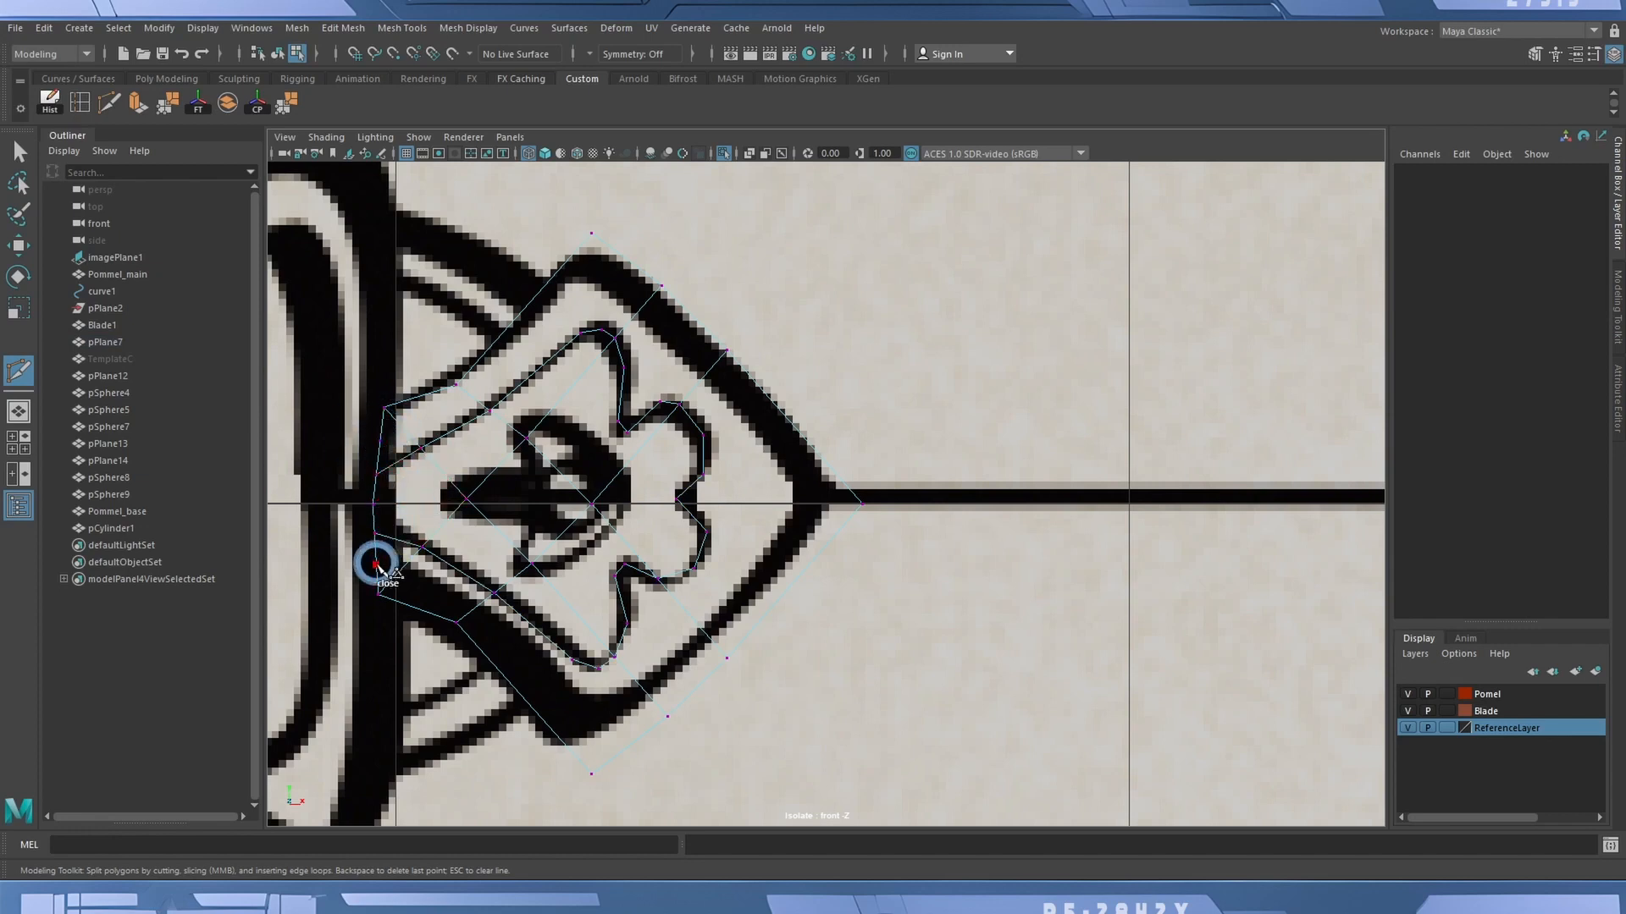
Move the inner vertices of the plane's guard-side edge slightly toward the guard, placing the centre one at about X -3.034.
click(19, 245)
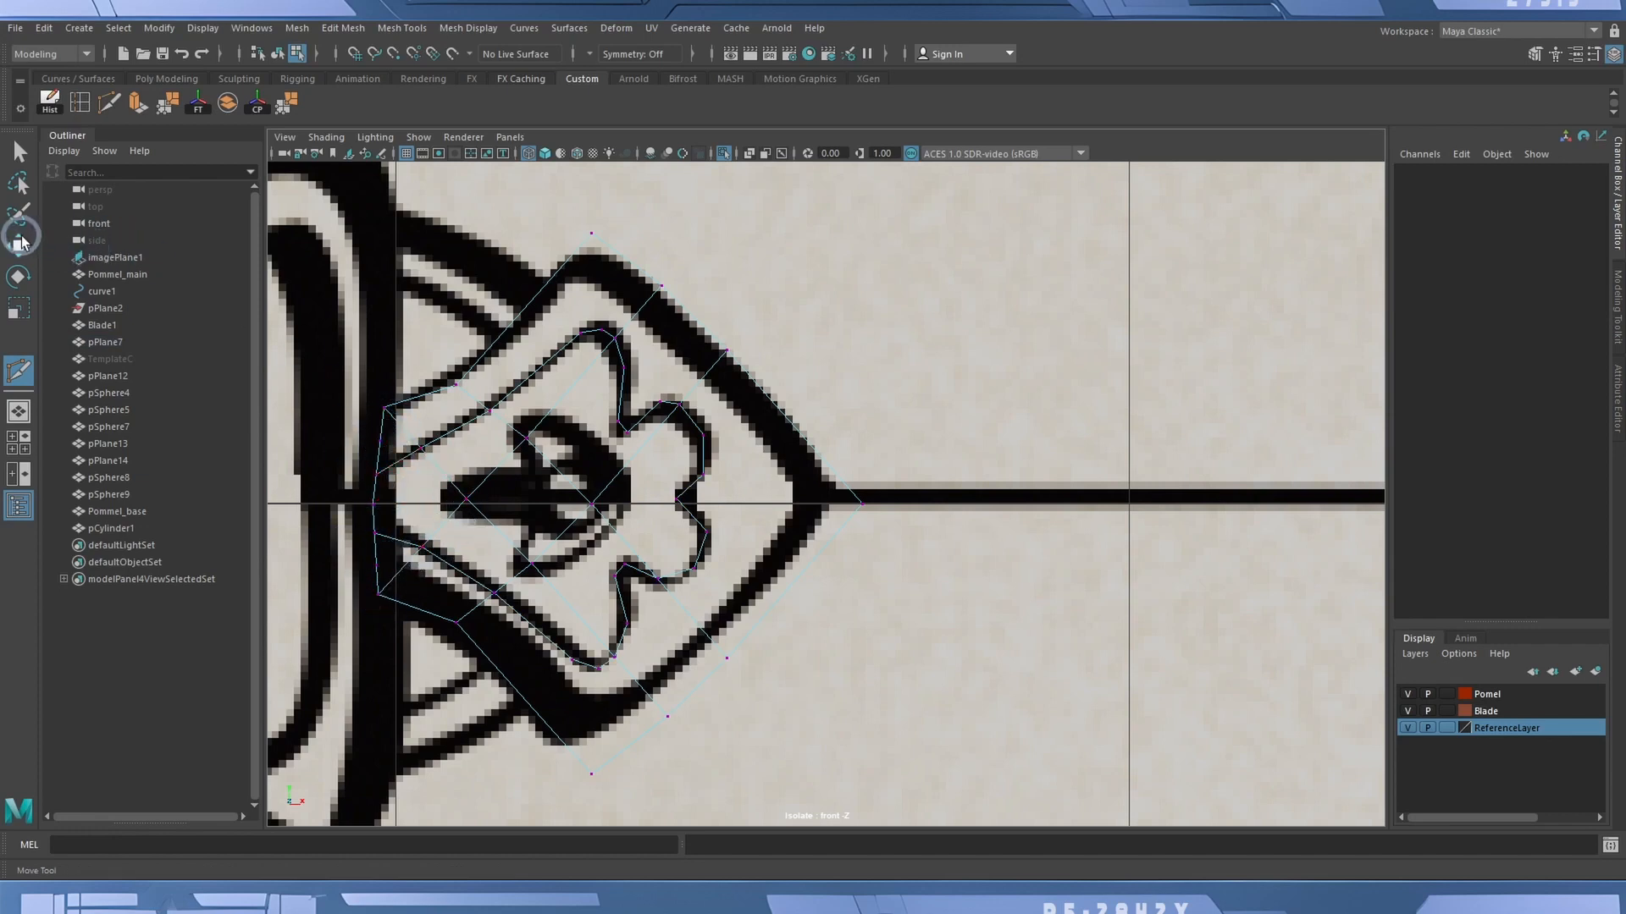
click(380, 440)
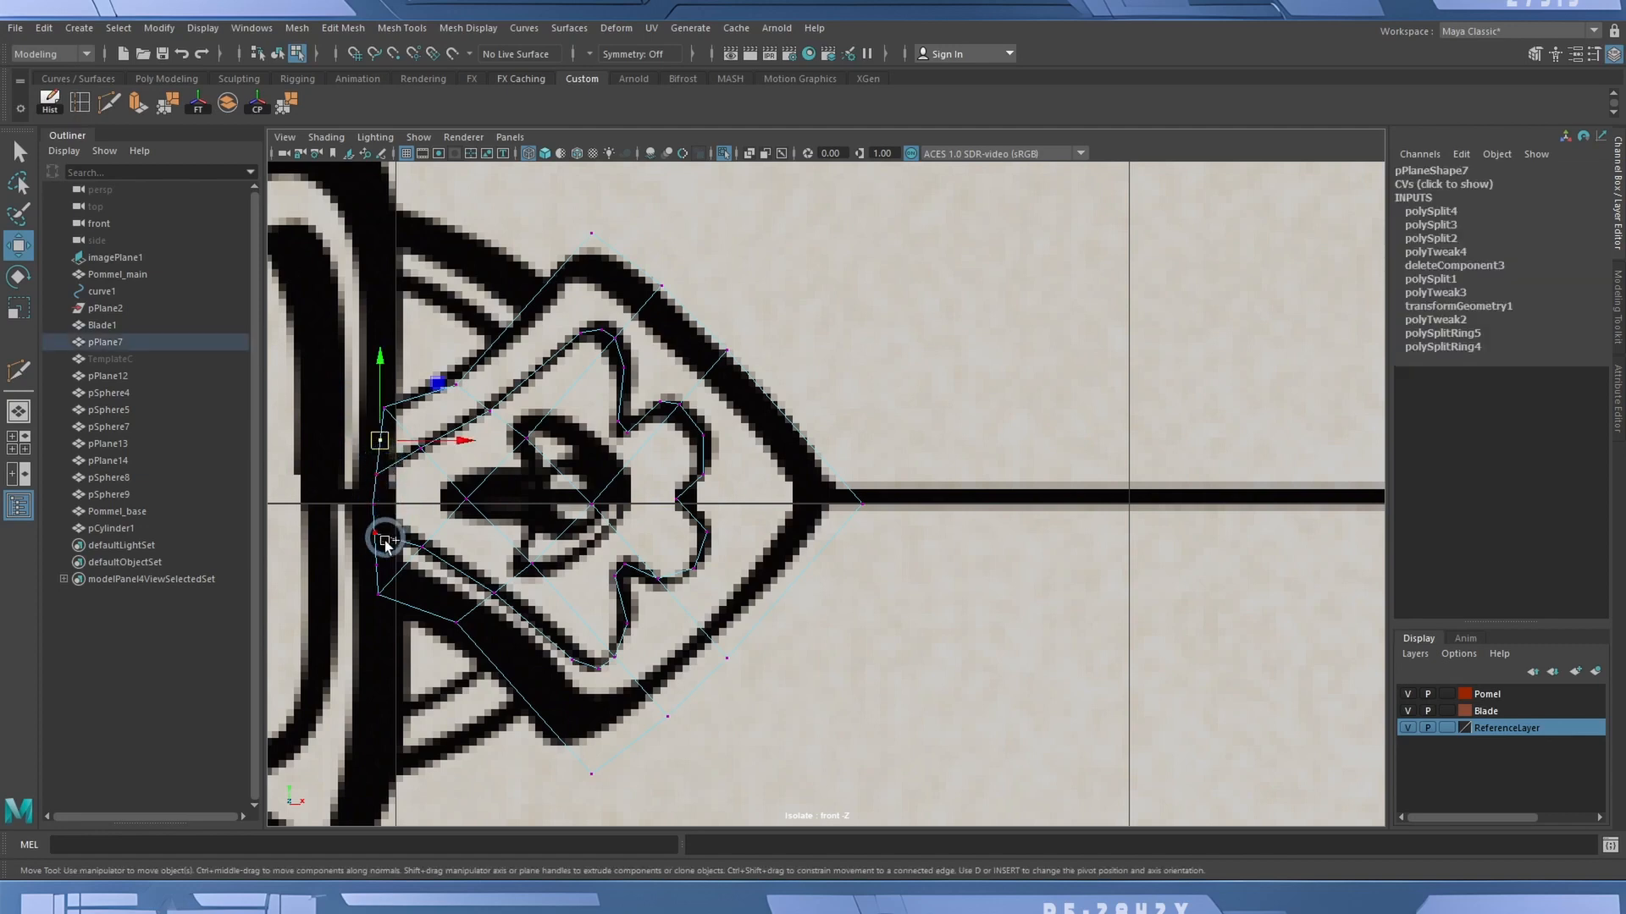
drag(365, 555, 390, 579)
click(448, 503)
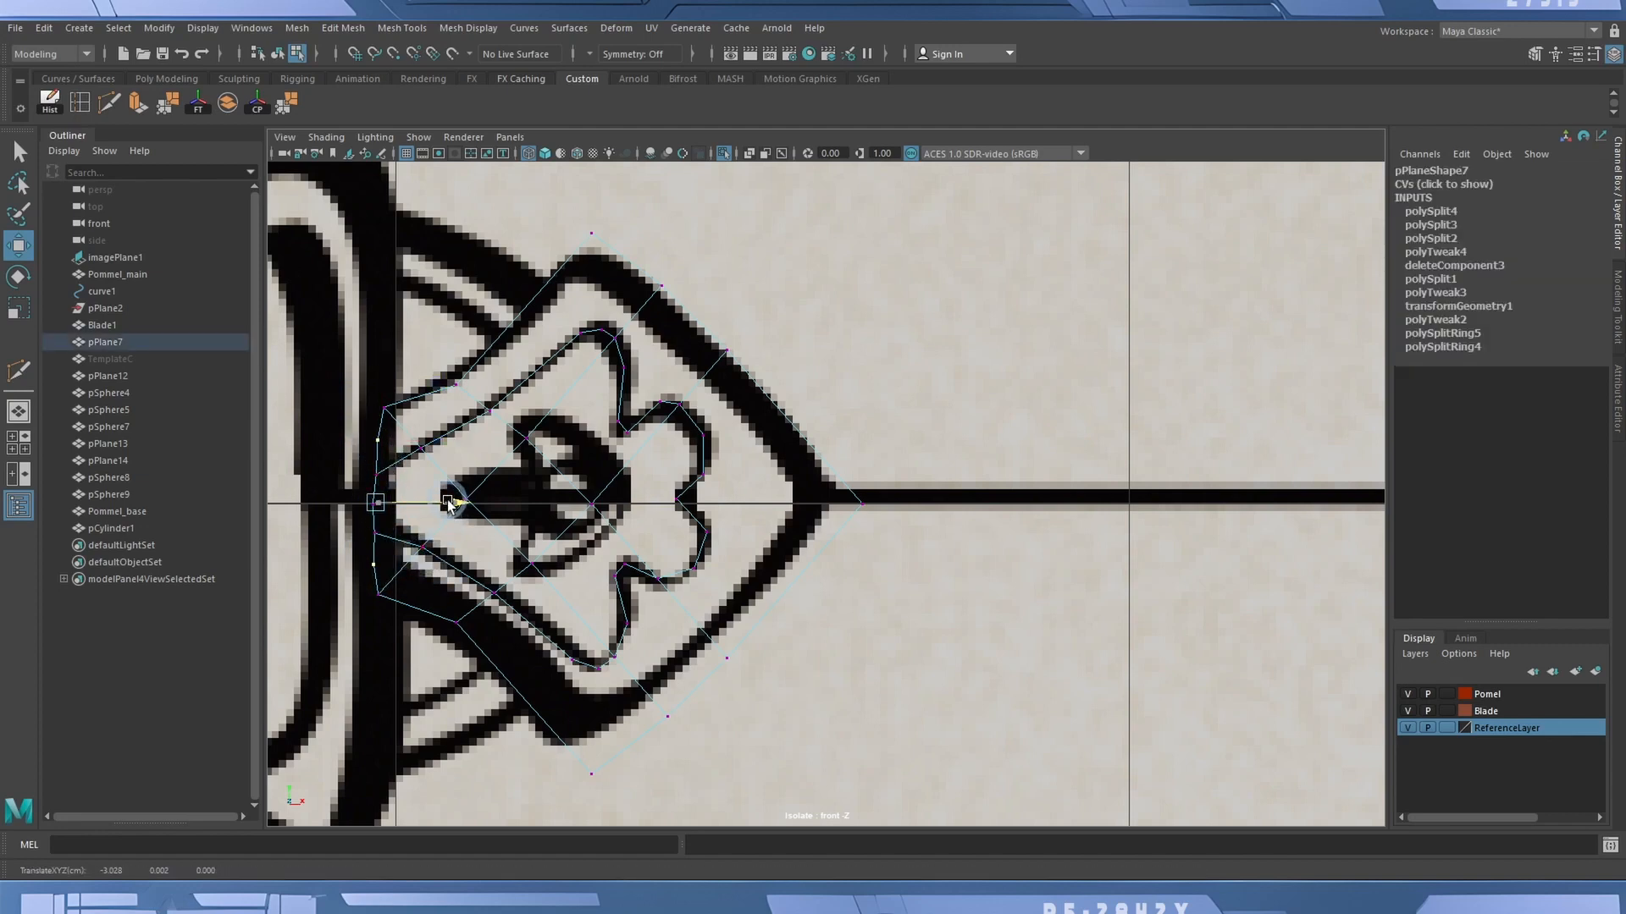
drag(351, 466, 416, 505)
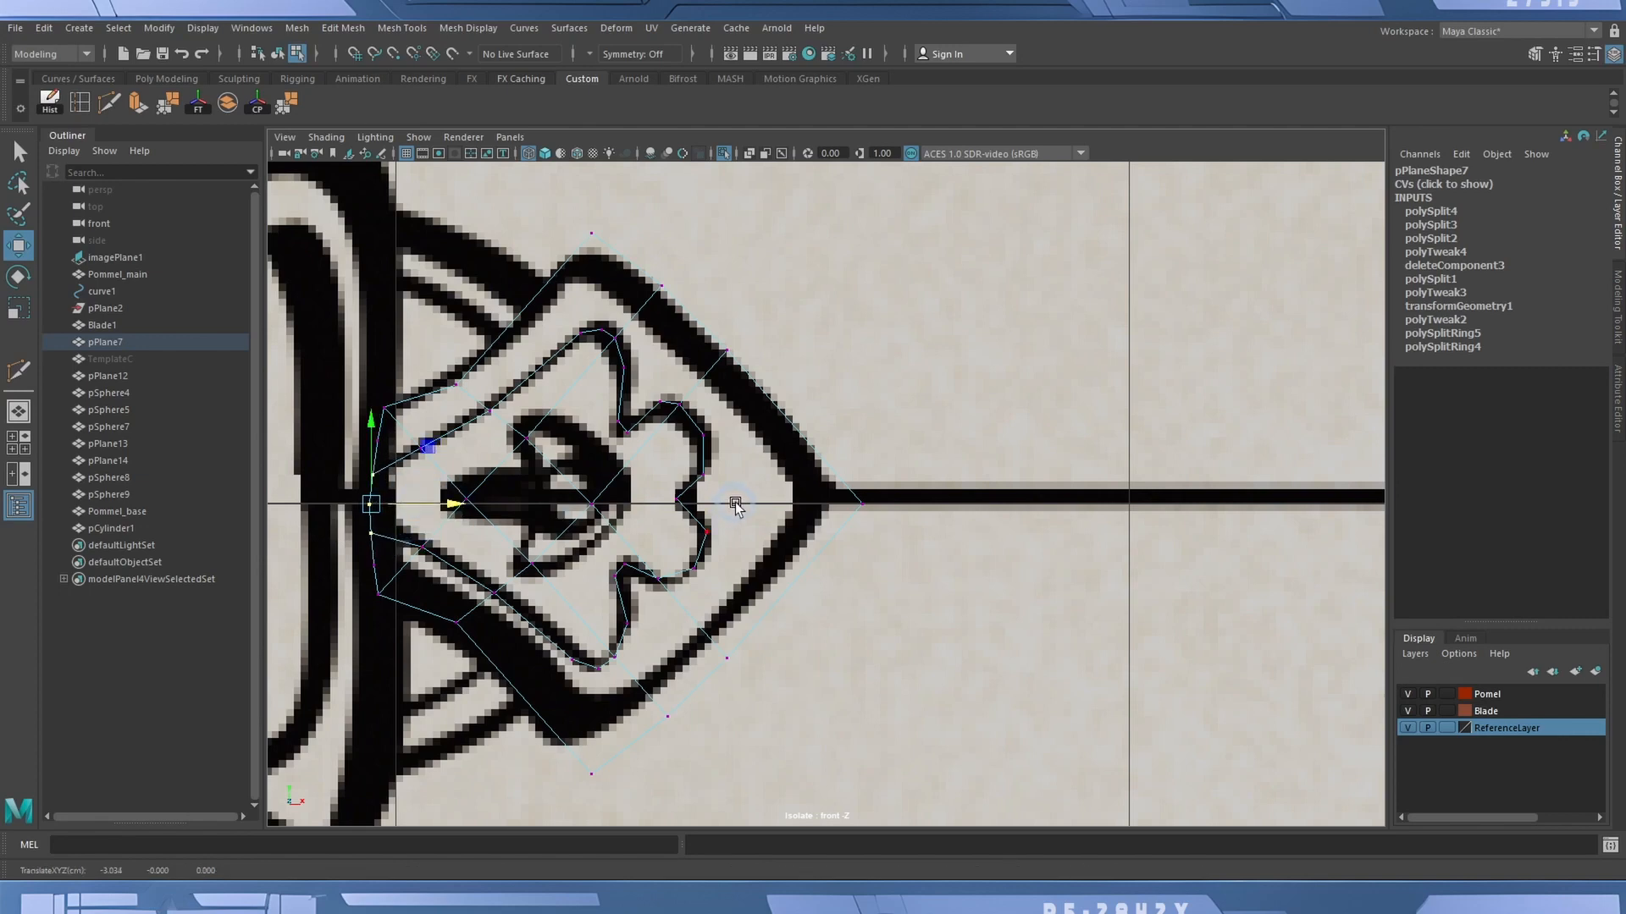
alt+middle_drag(770, 488, 699, 453)
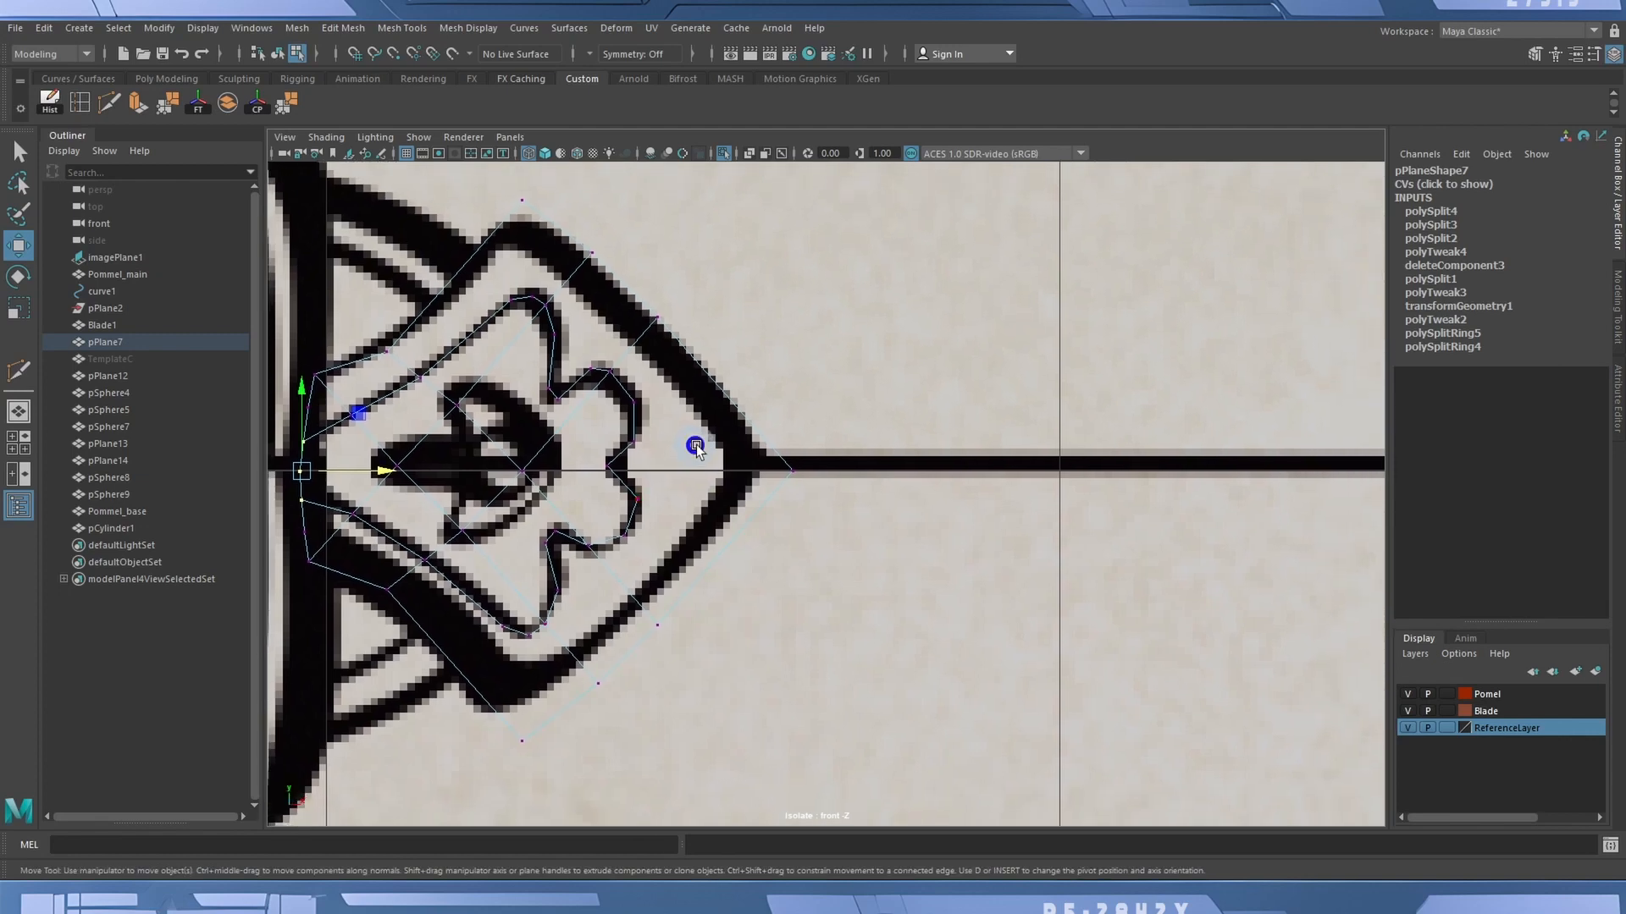
Hide the image planes in the viewport and switch to the perspective camera for further Multi-Cut work.
click(109, 103)
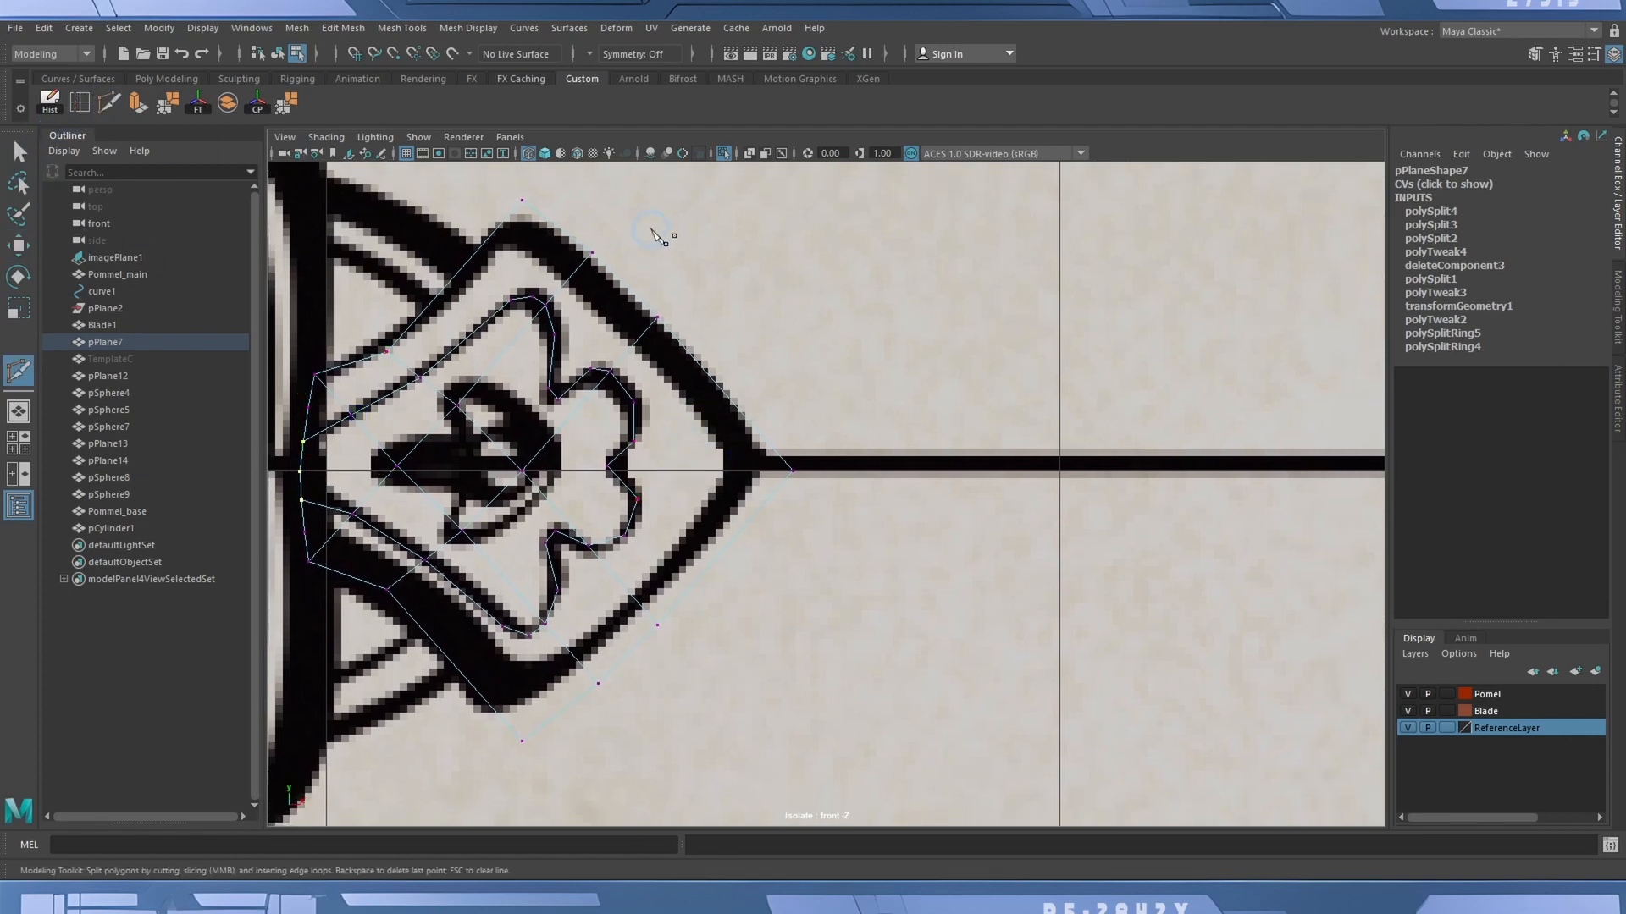
click(428, 138)
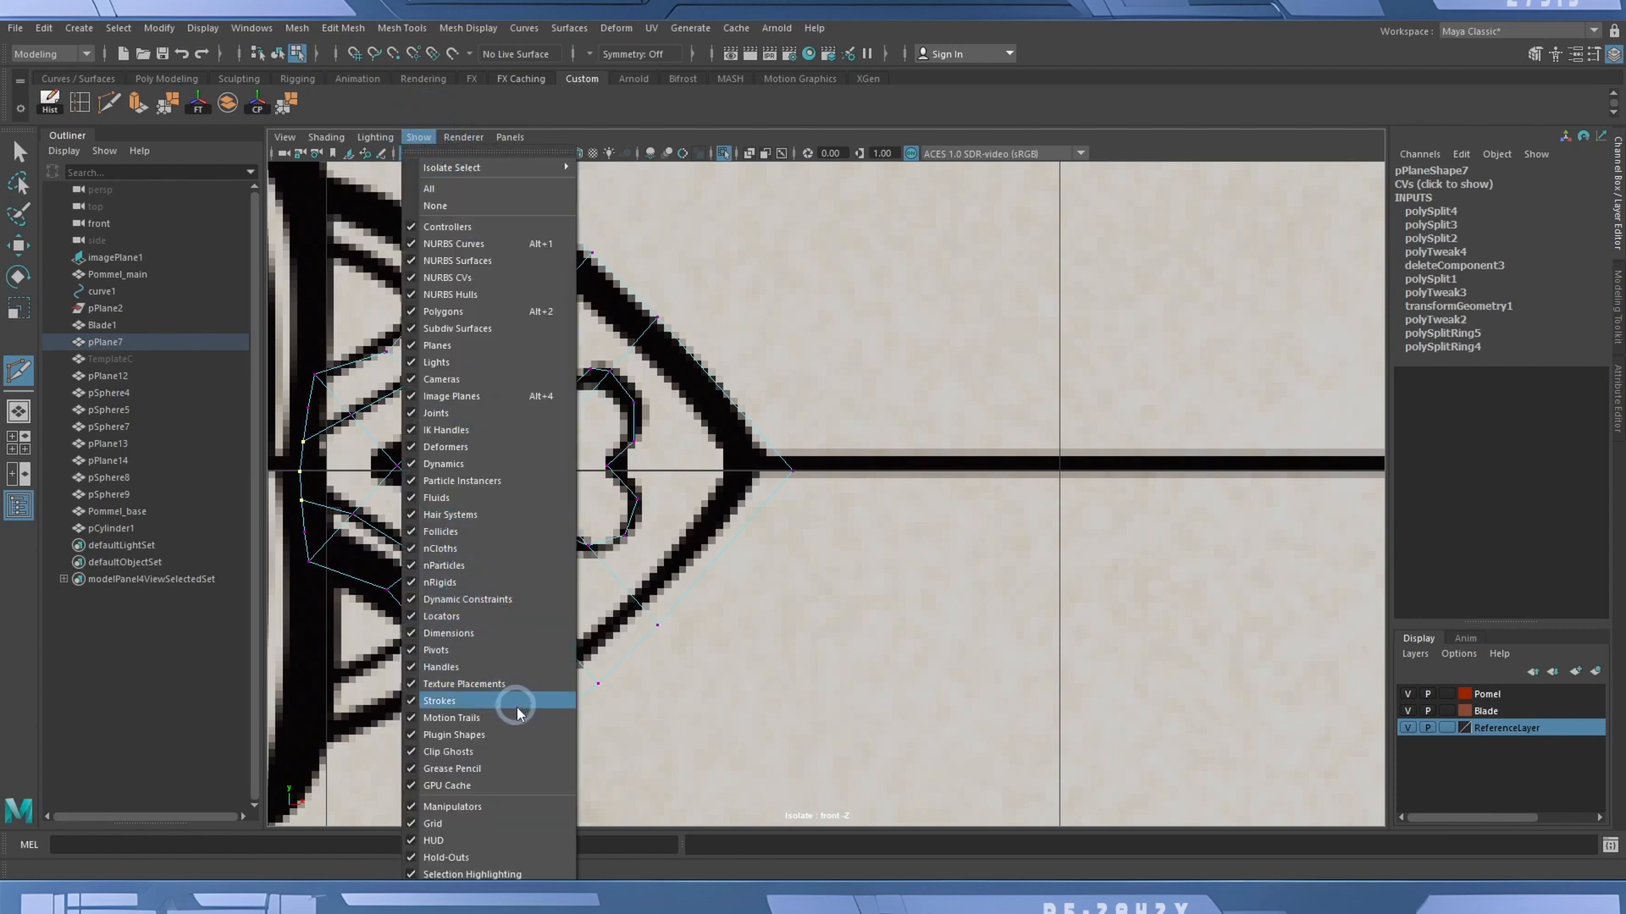
click(508, 396)
click(510, 137)
mouse_move(617, 152)
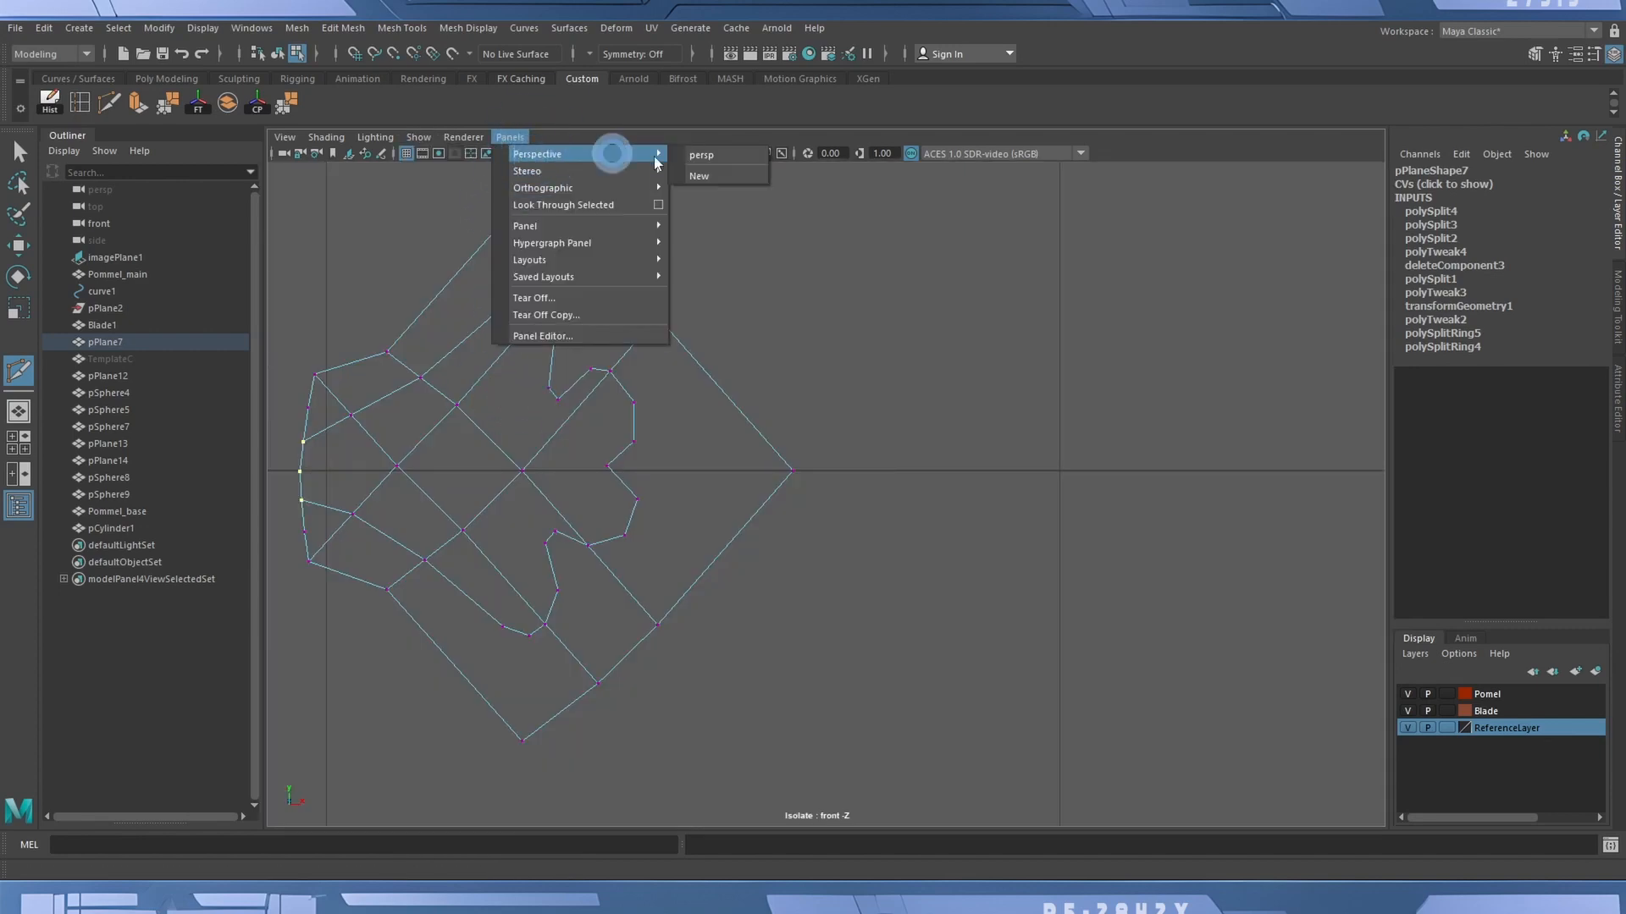
click(745, 155)
Multi-Cut edges from the upper guard-side petal's two tip vertices to the plane's upper corner and the adjacent outer edge.
alt+drag(900, 369, 657, 338)
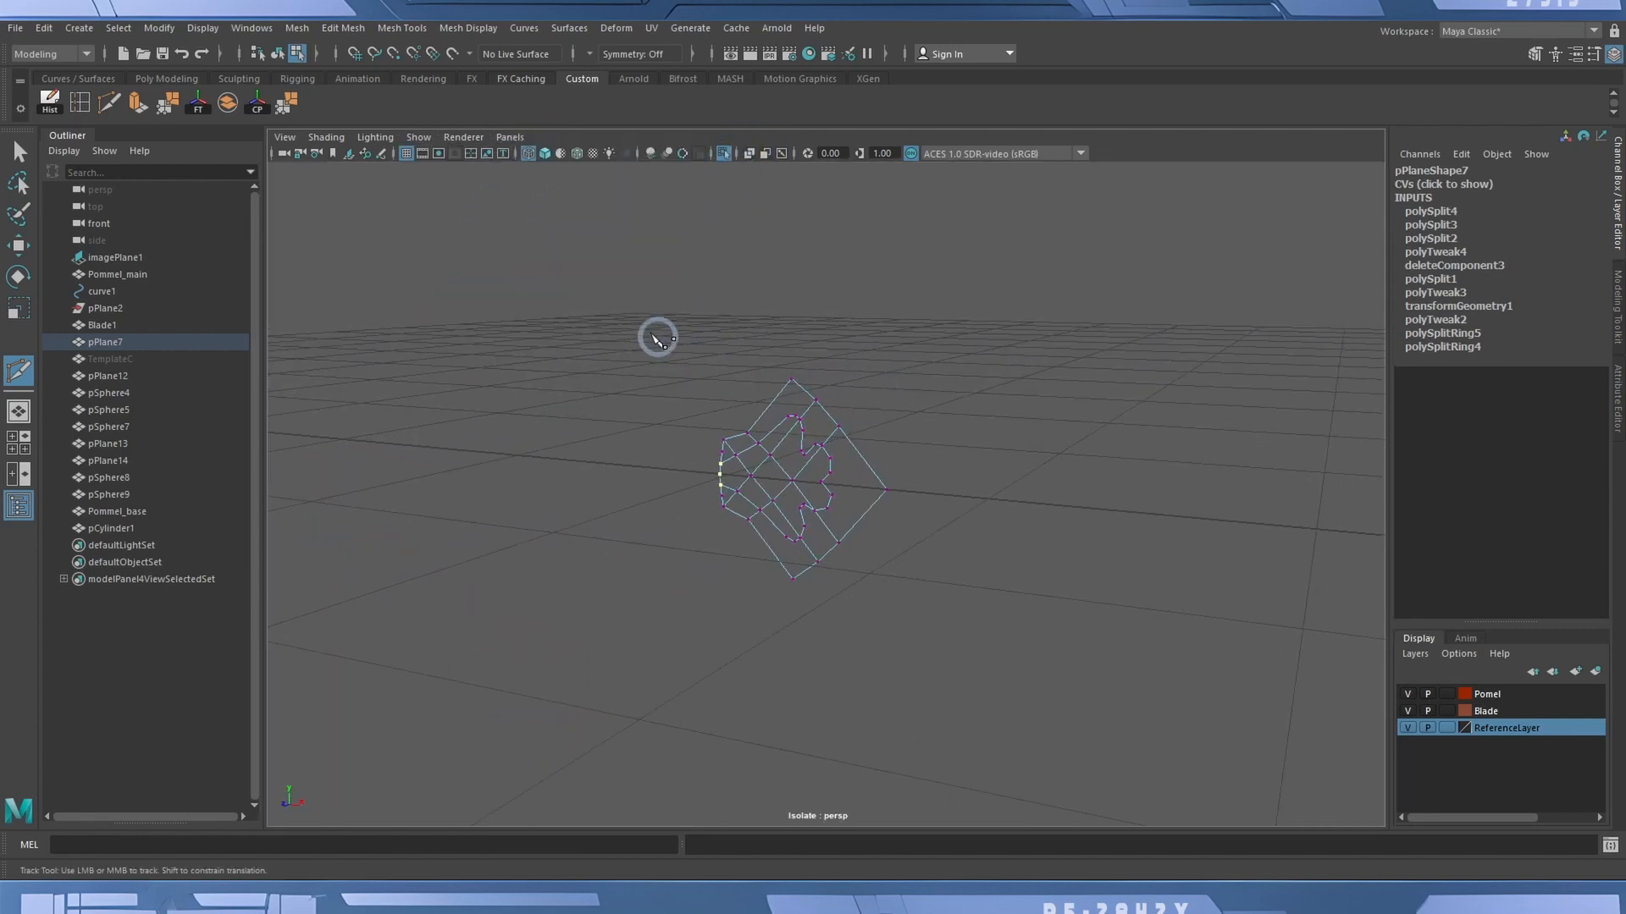
alt+right_drag(872, 392, 1034, 497)
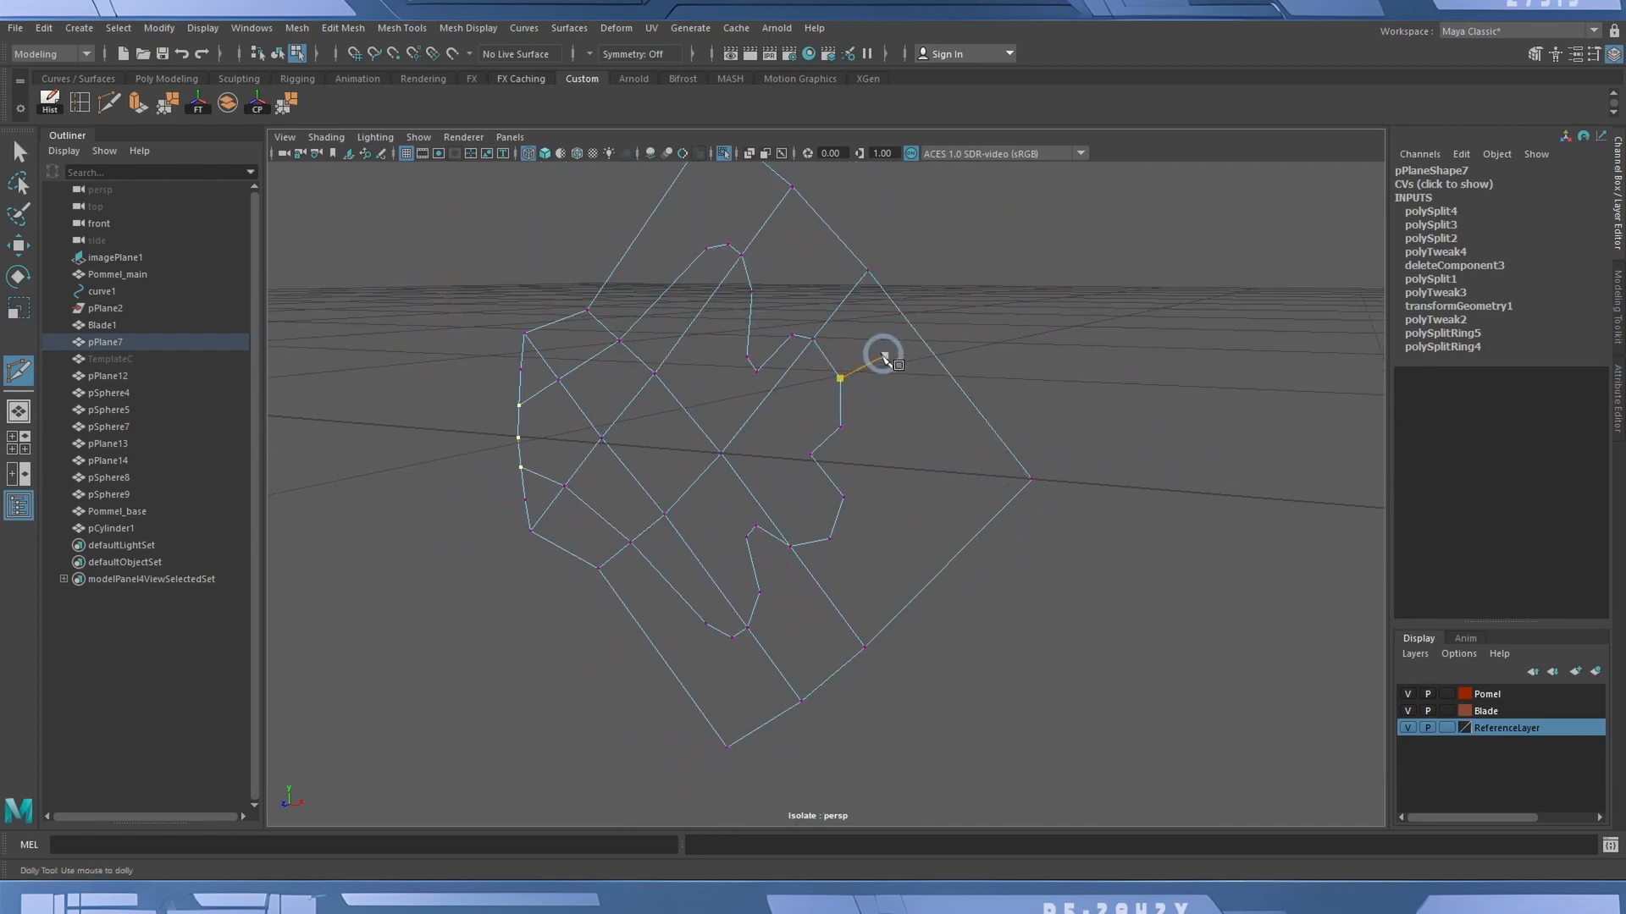
alt+middle_drag(875, 363, 831, 429)
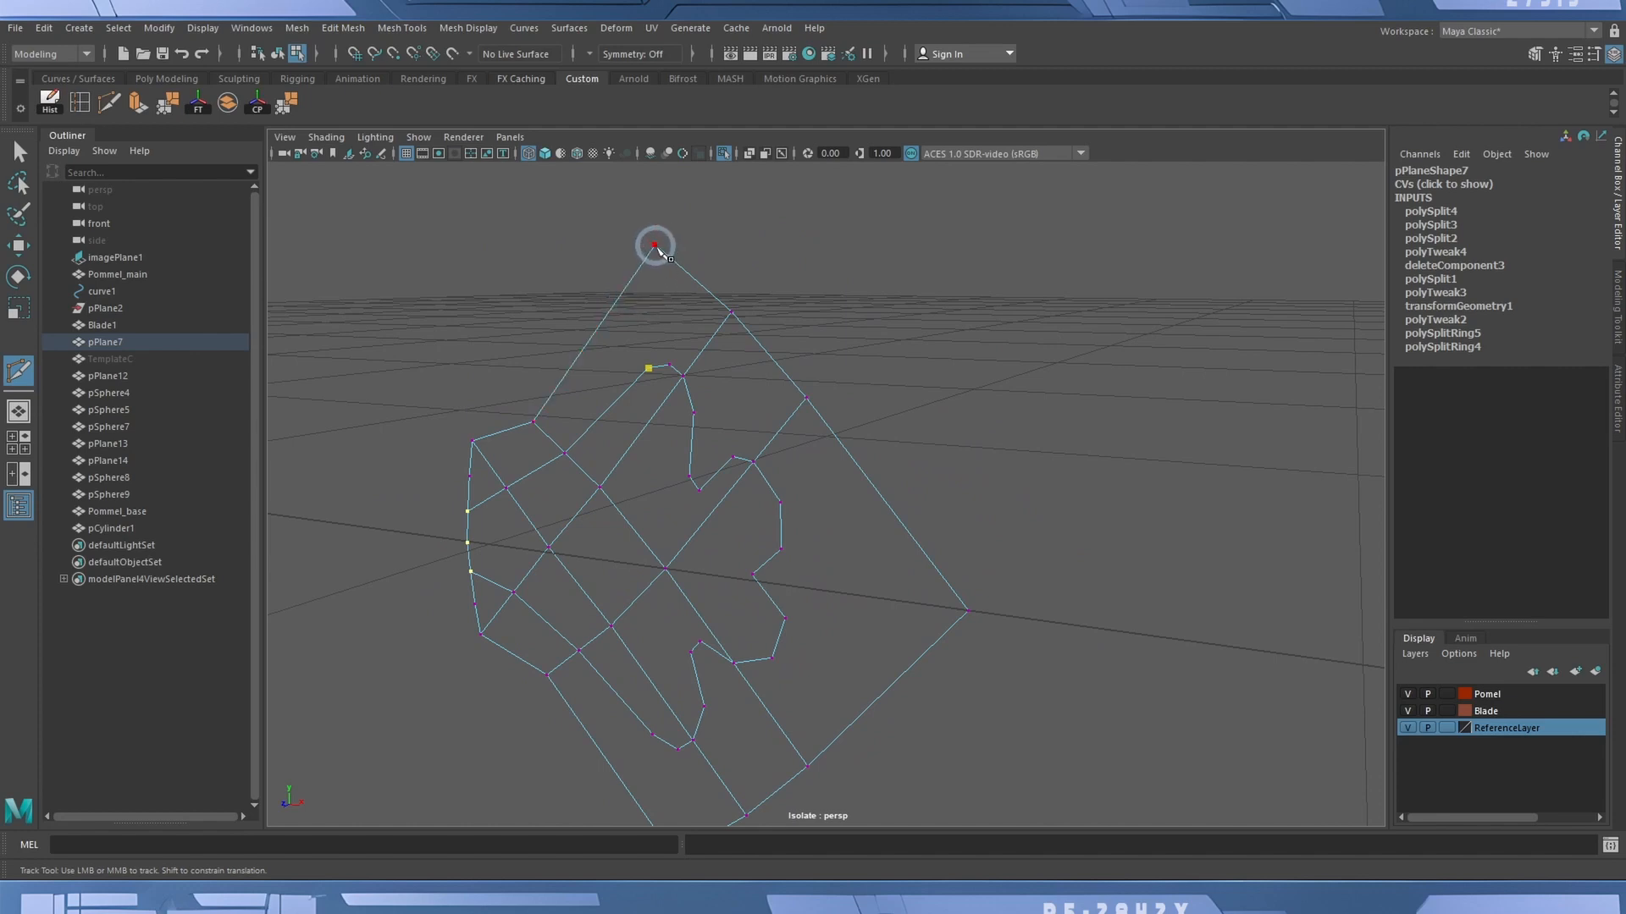
click(655, 246)
right_click(659, 246)
click(669, 366)
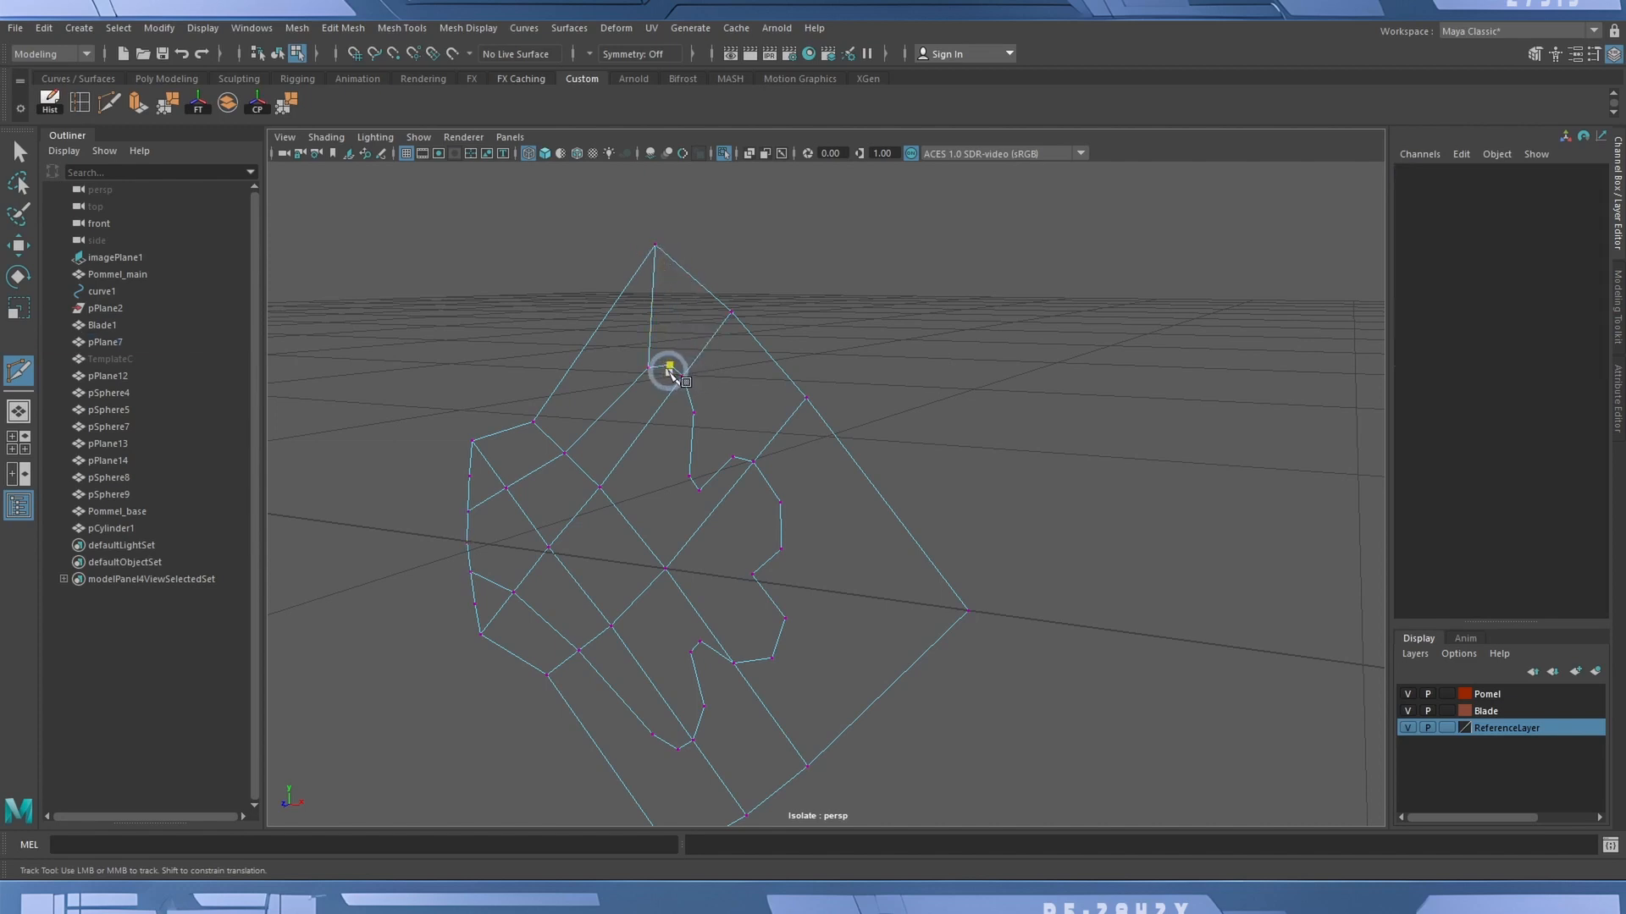
click(699, 282)
right_click(700, 280)
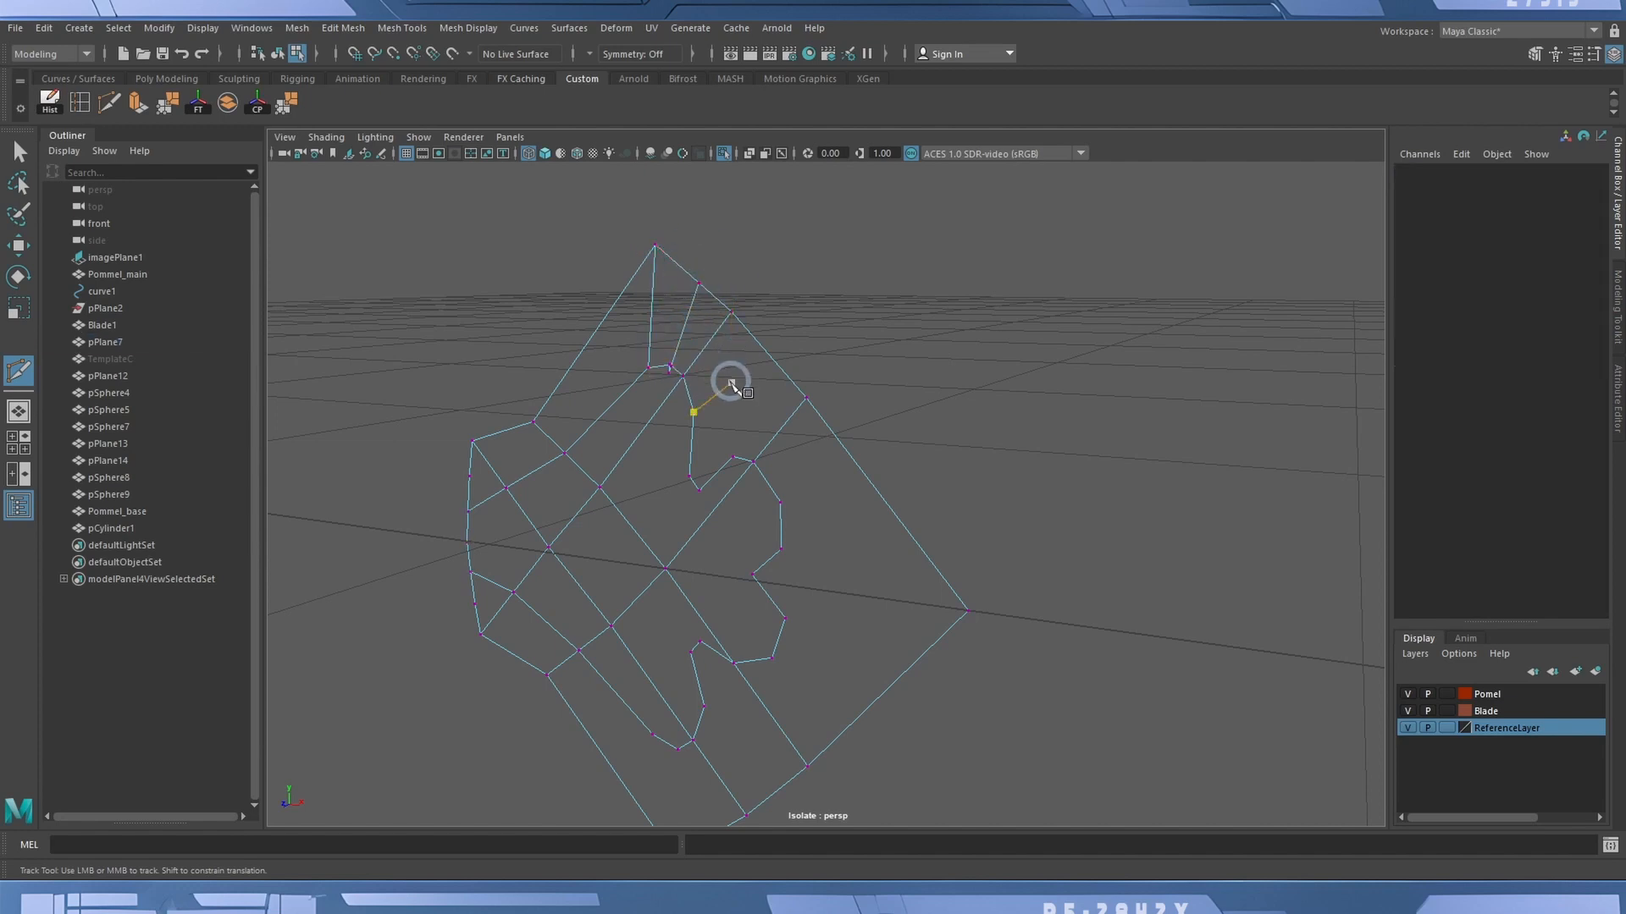
Cut three edges from the upper guard-side petal's flank and the notch's two vertices to the plane's upper blade-side border.
click(694, 412)
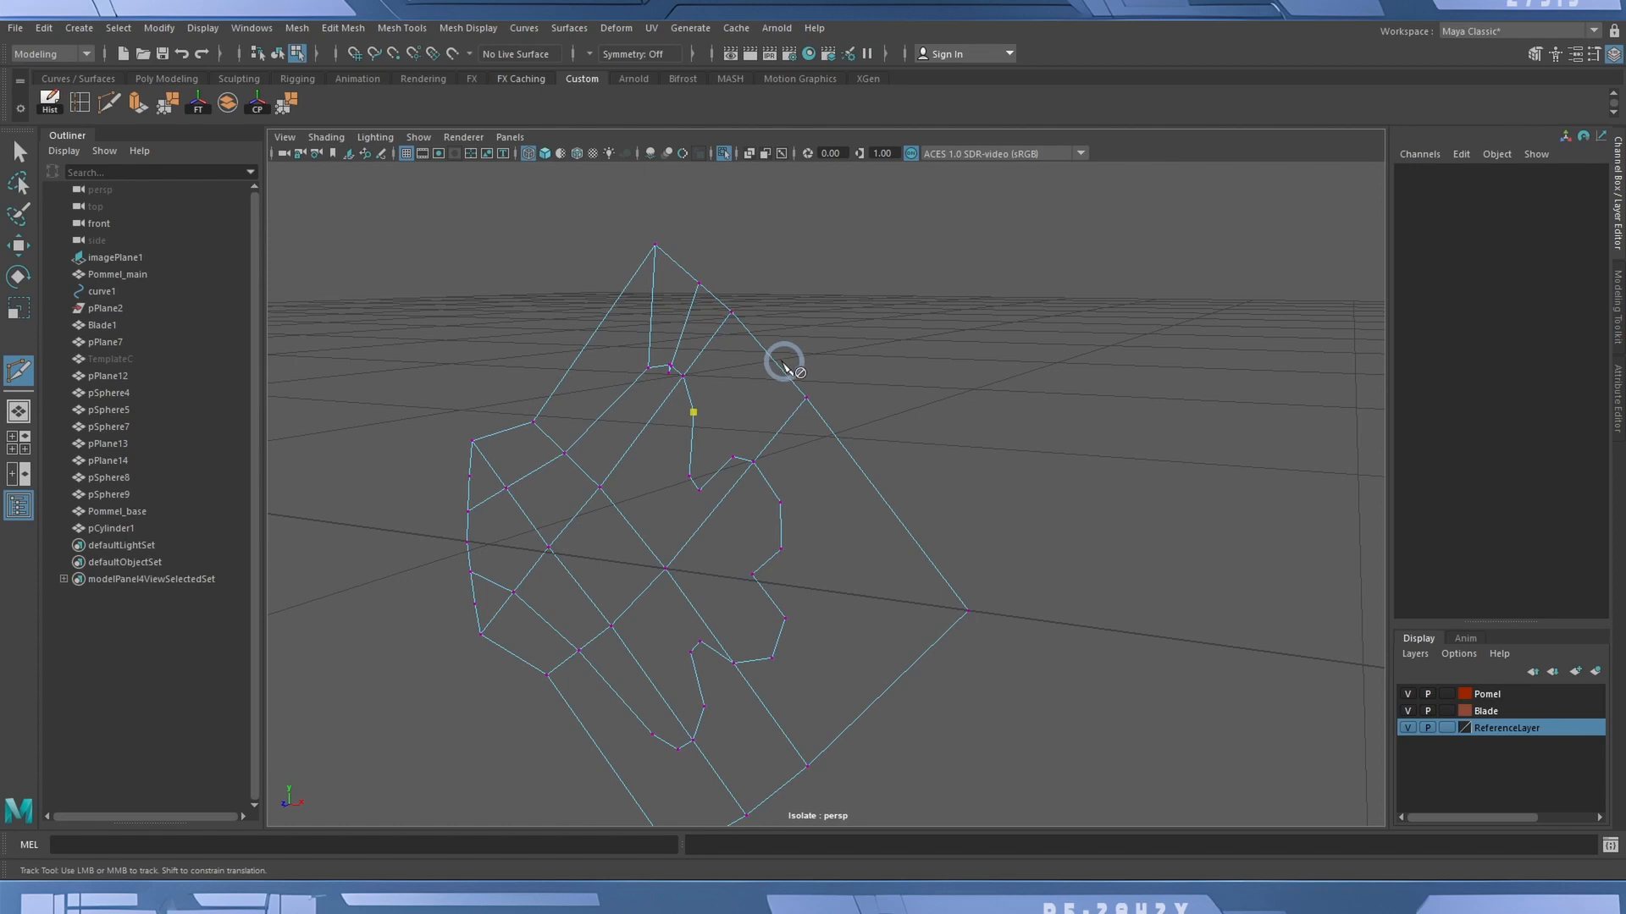
click(752, 337)
right_click(749, 338)
click(690, 476)
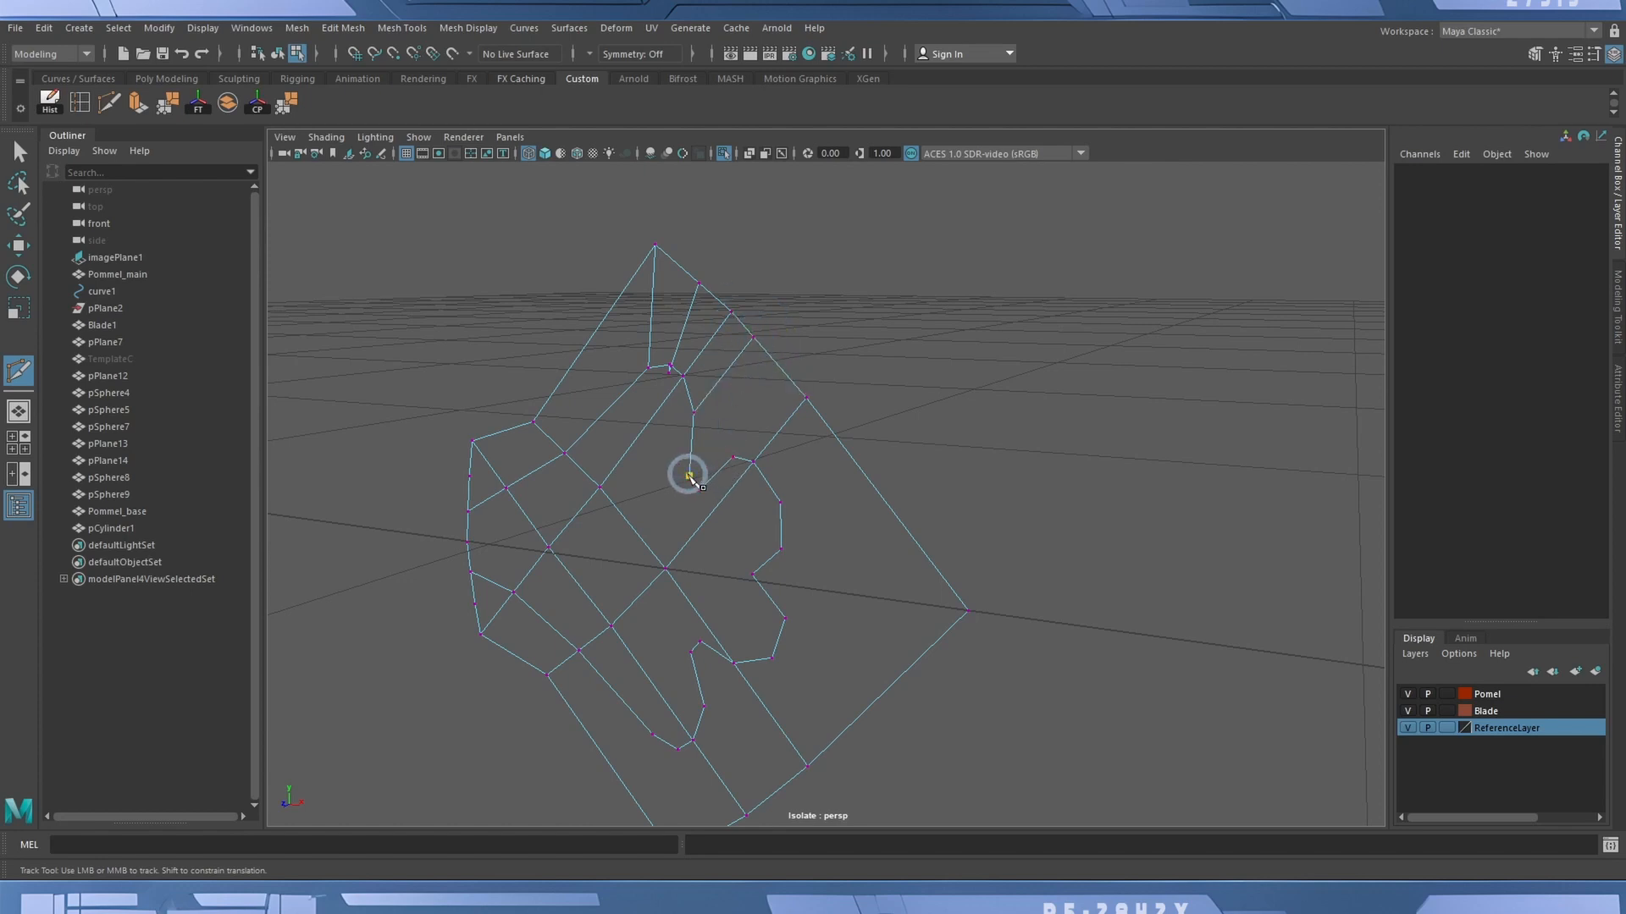
click(762, 349)
right_click(761, 349)
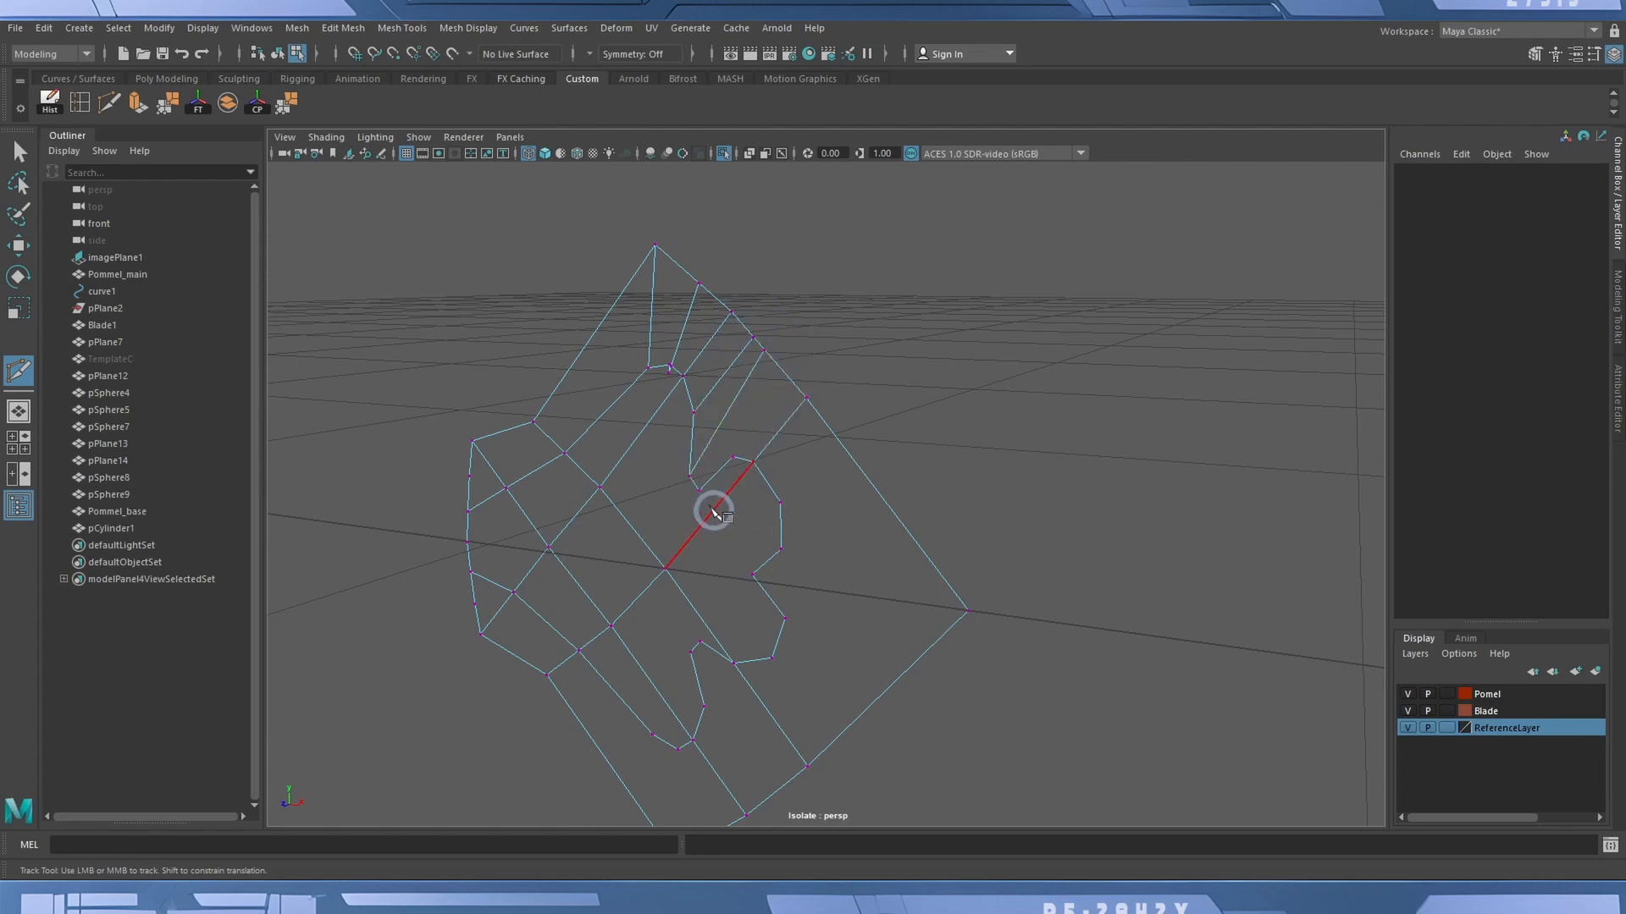
click(699, 491)
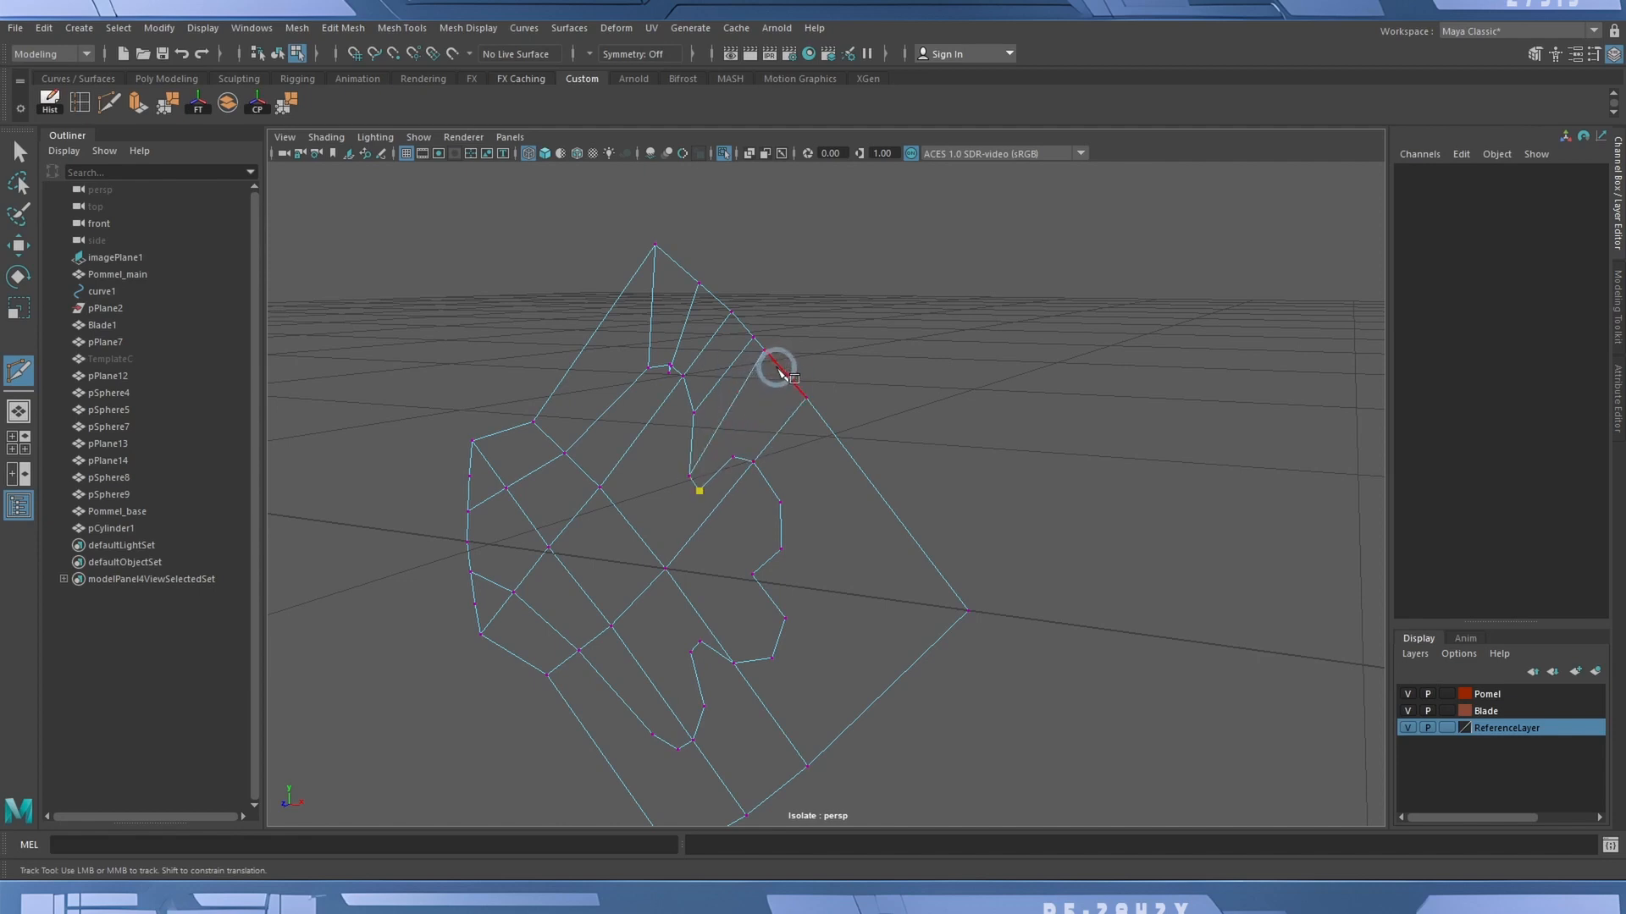
click(779, 370)
right_click(777, 373)
Cut three edges from the upper blade-side petal's outline vertices to the plane's upper blade-side border.
click(734, 457)
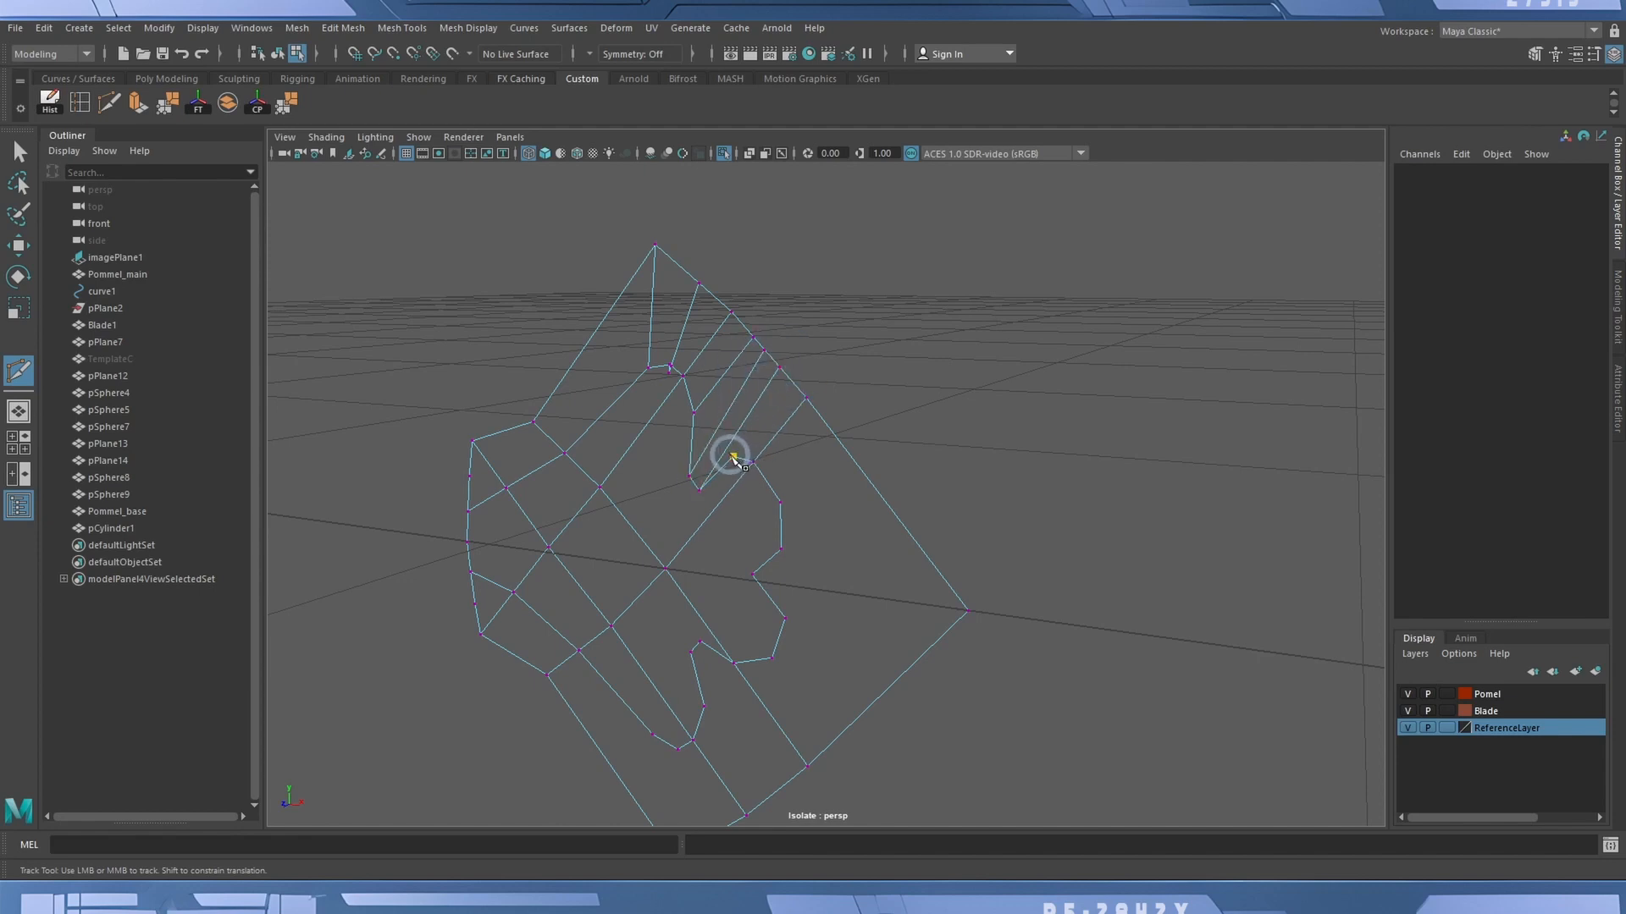
click(794, 387)
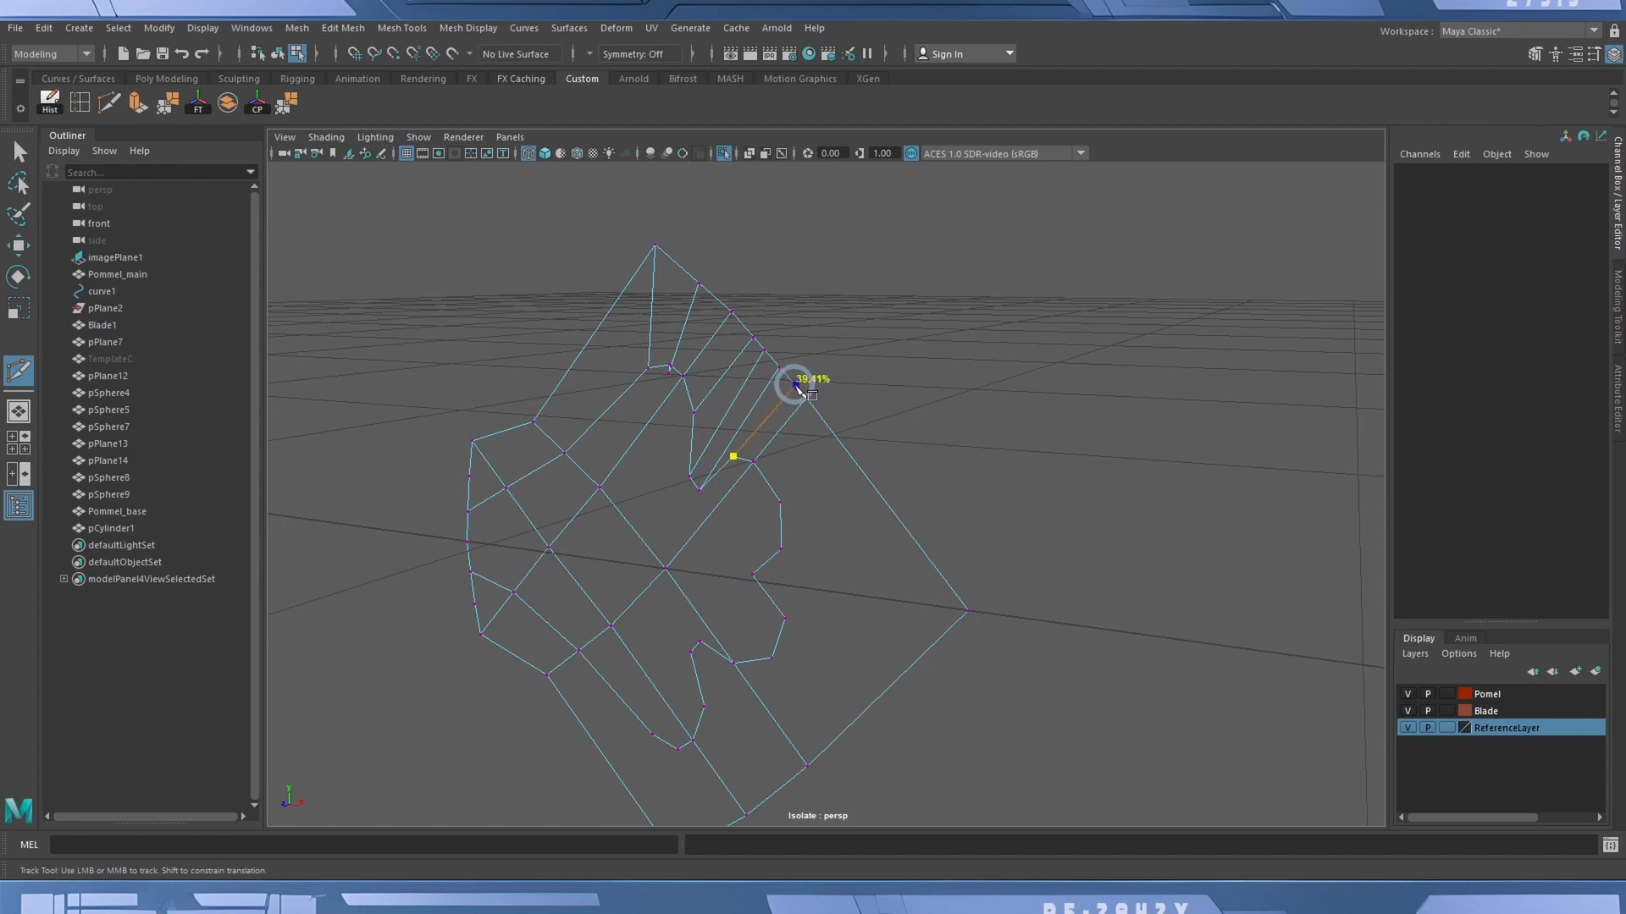
right_click(791, 381)
click(780, 503)
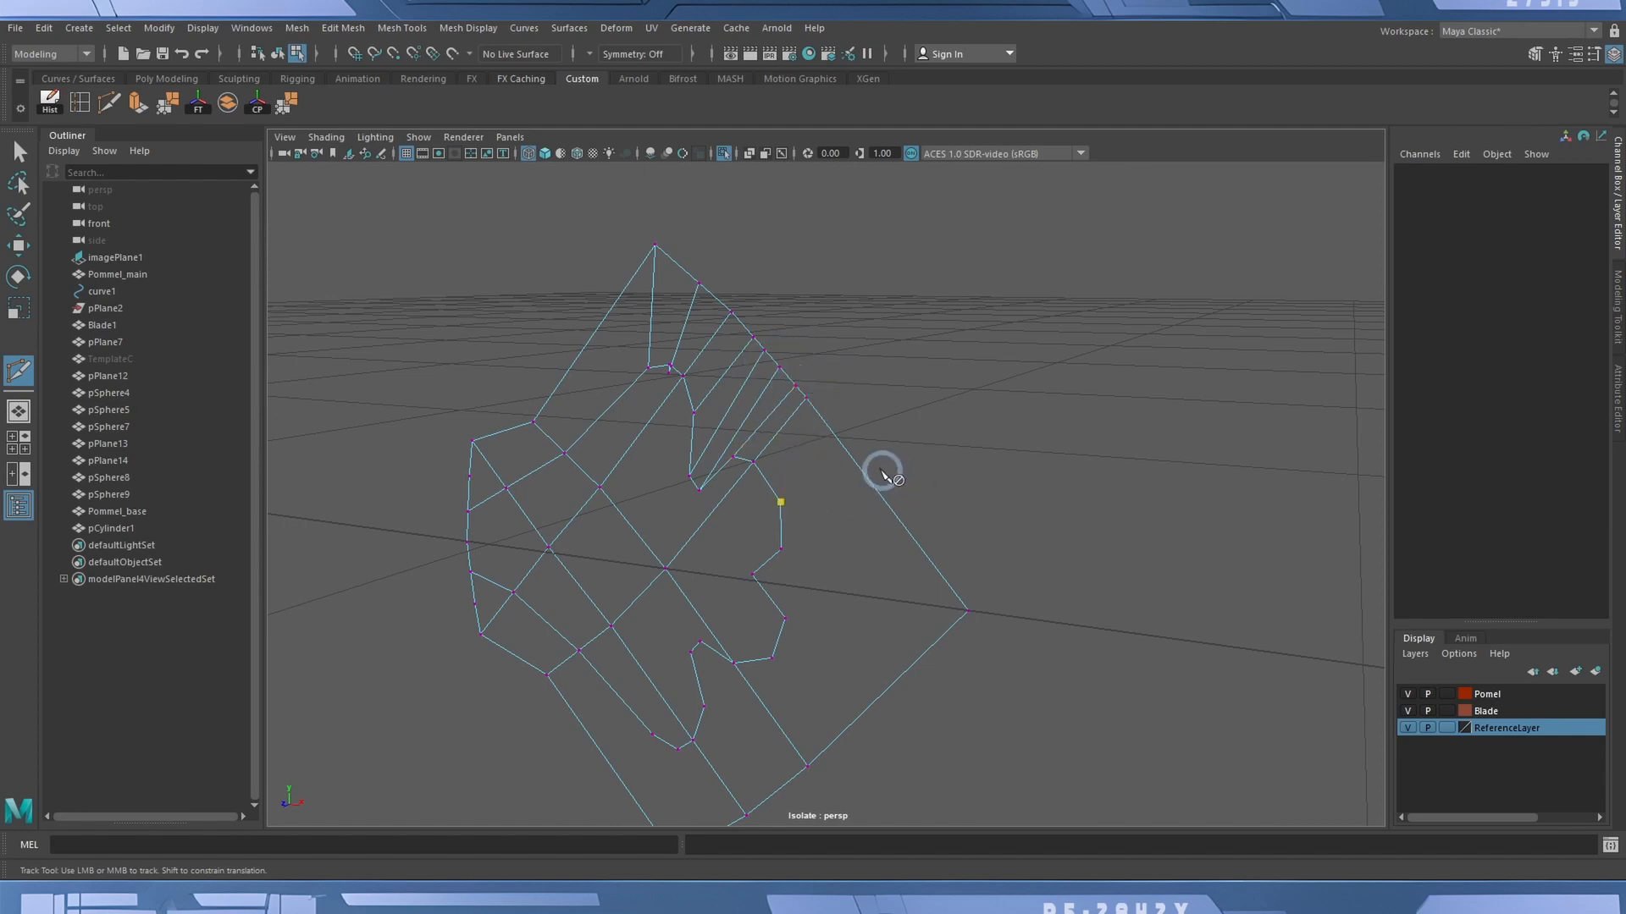
click(861, 470)
right_click(857, 474)
click(780, 548)
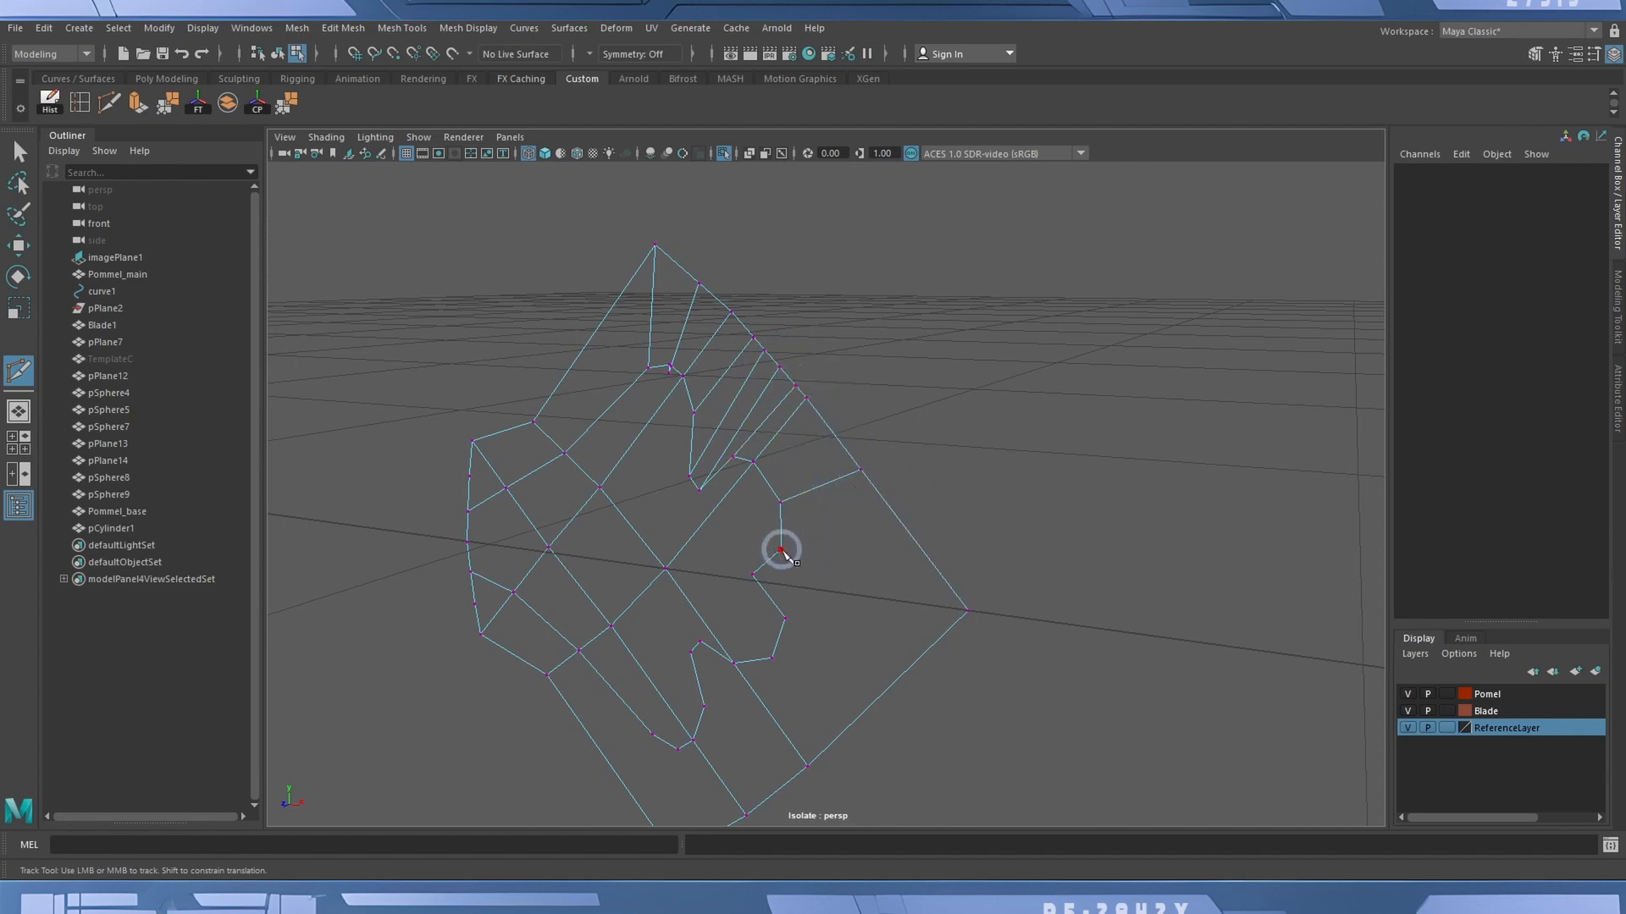
click(923, 550)
right_click(915, 554)
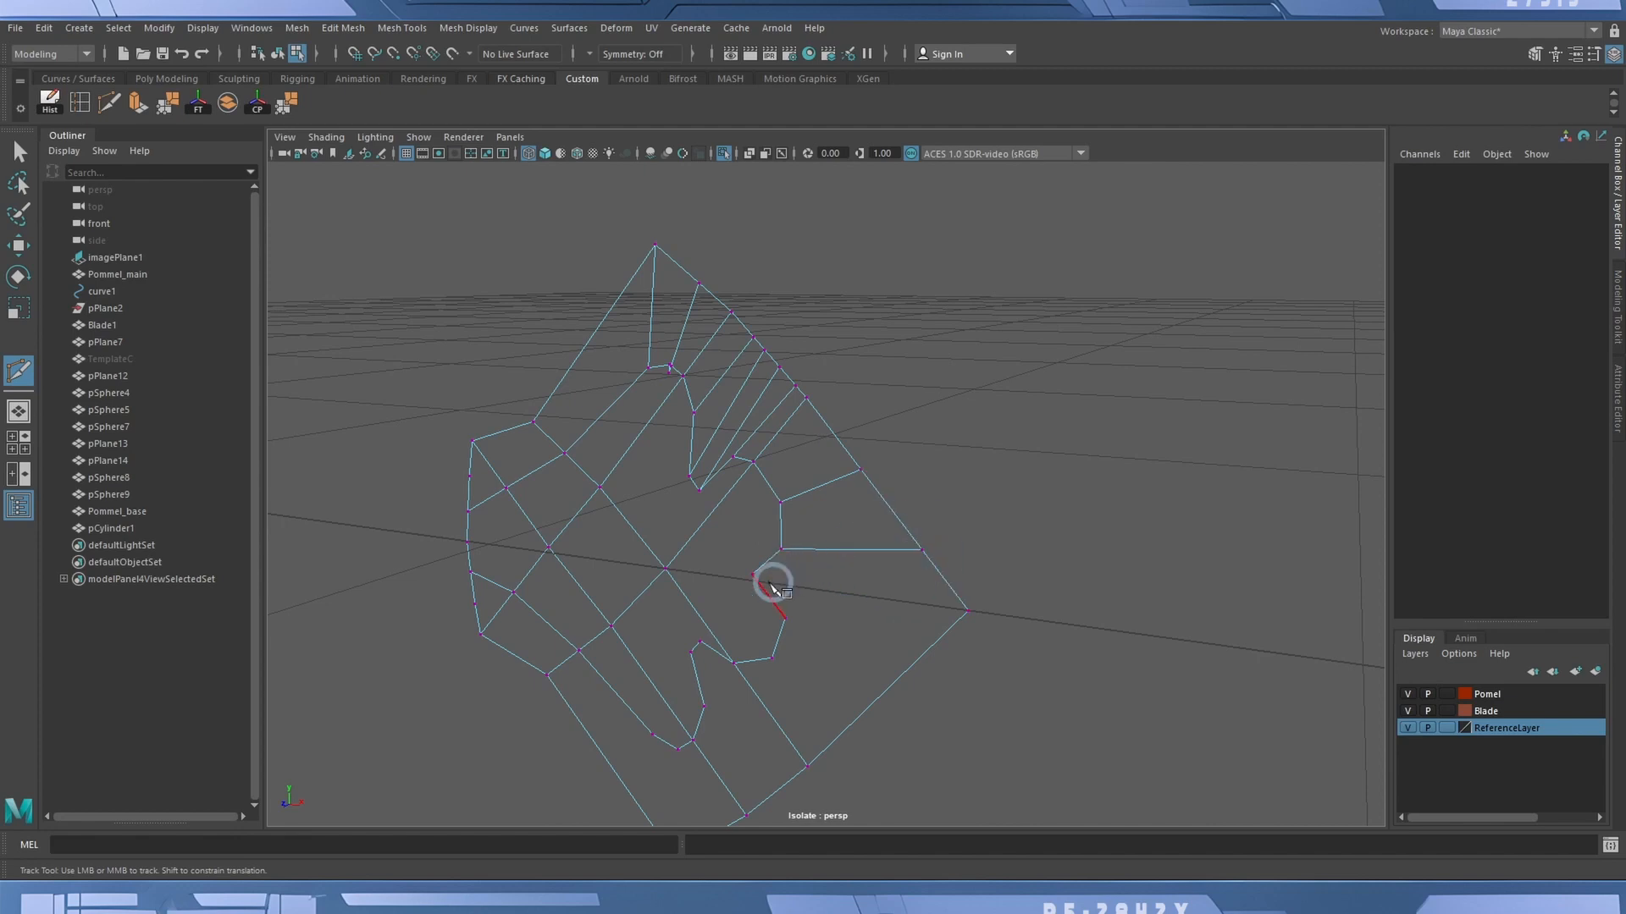
Connect the central notch to the diamond's blade-side tip, and the lower blade-side petal's two vertices to the lower border.
shift+click(932, 602)
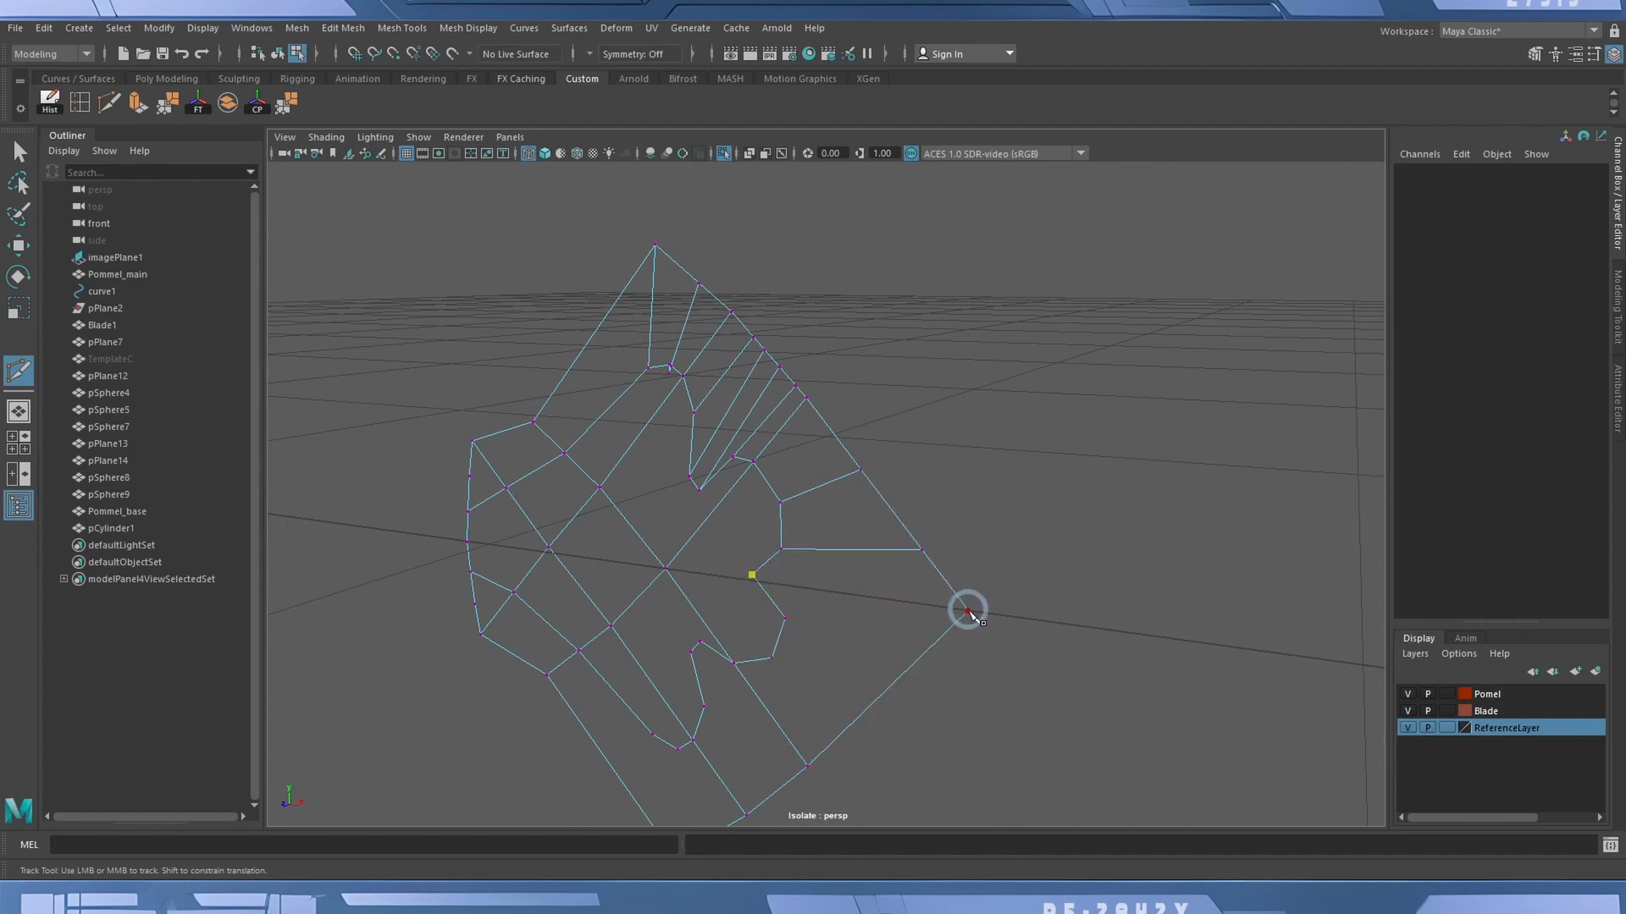
click(783, 618)
click(902, 673)
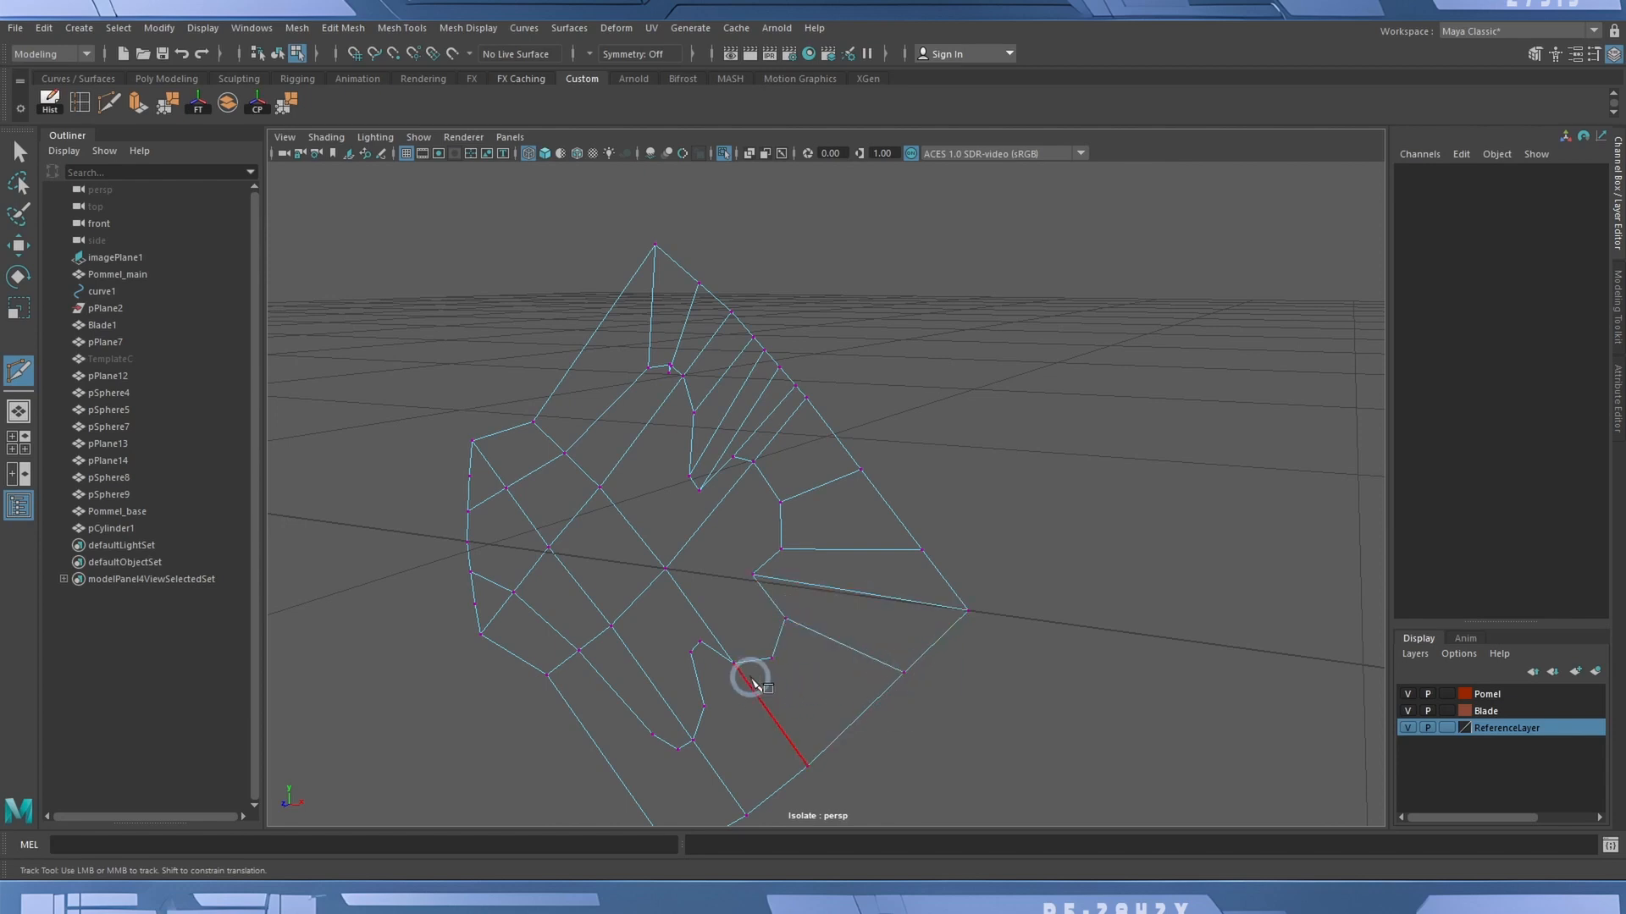
click(847, 728)
Cut edges from the lower guard-side petal's tip, flank and notch vertices to the plane's lower corner and lower blade-side border.
alt+middle_drag(810, 695, 845, 566)
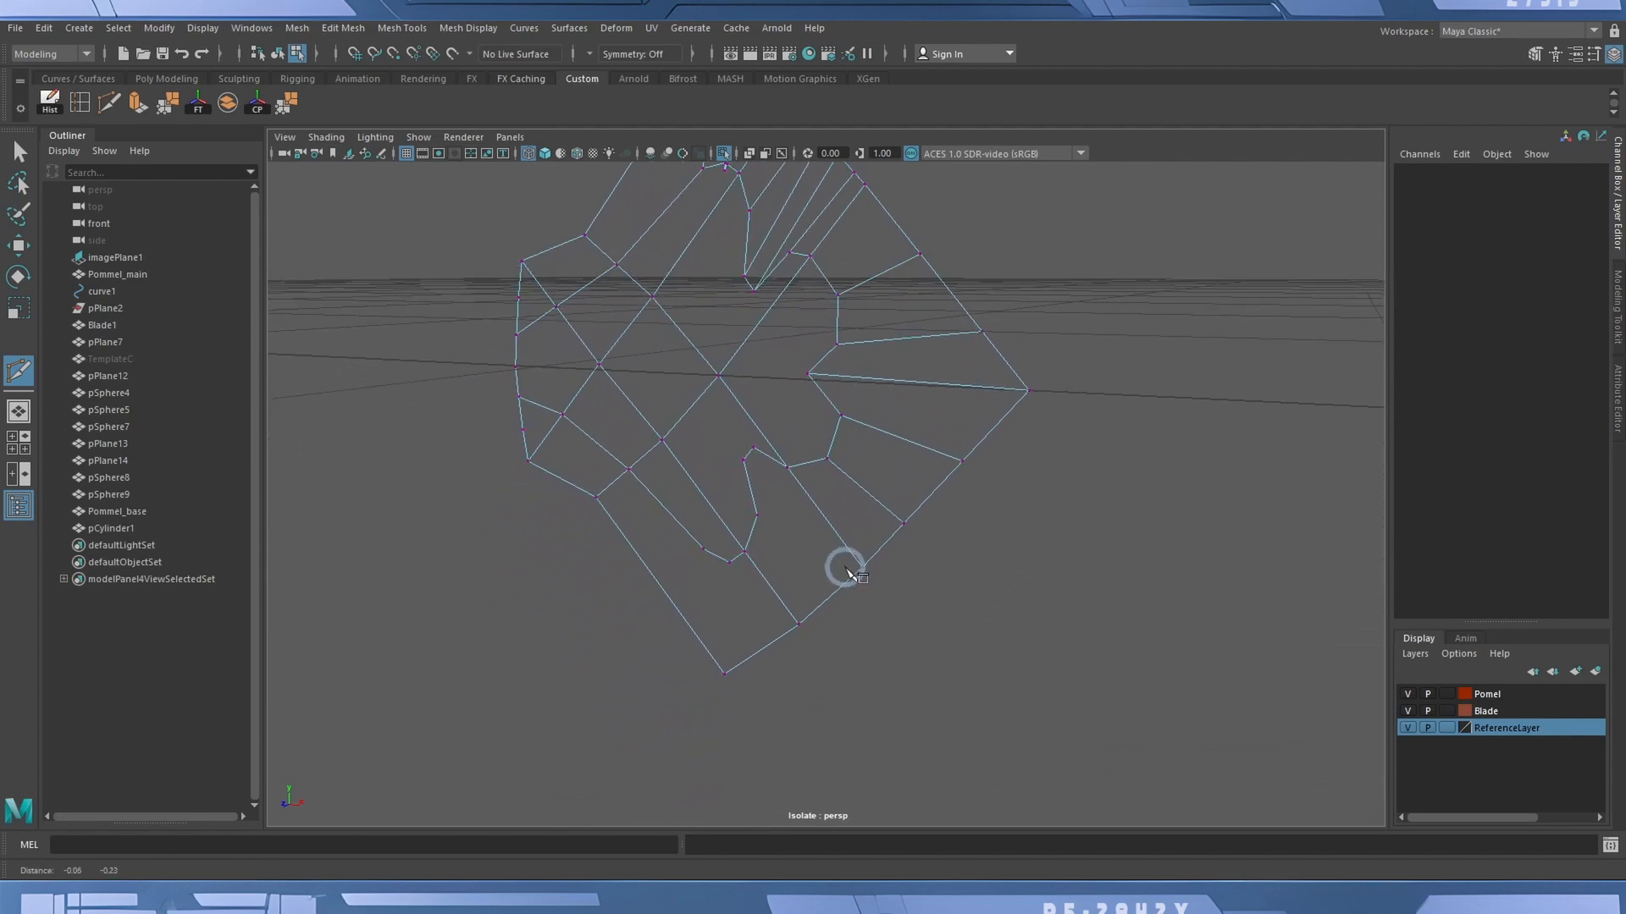
click(704, 550)
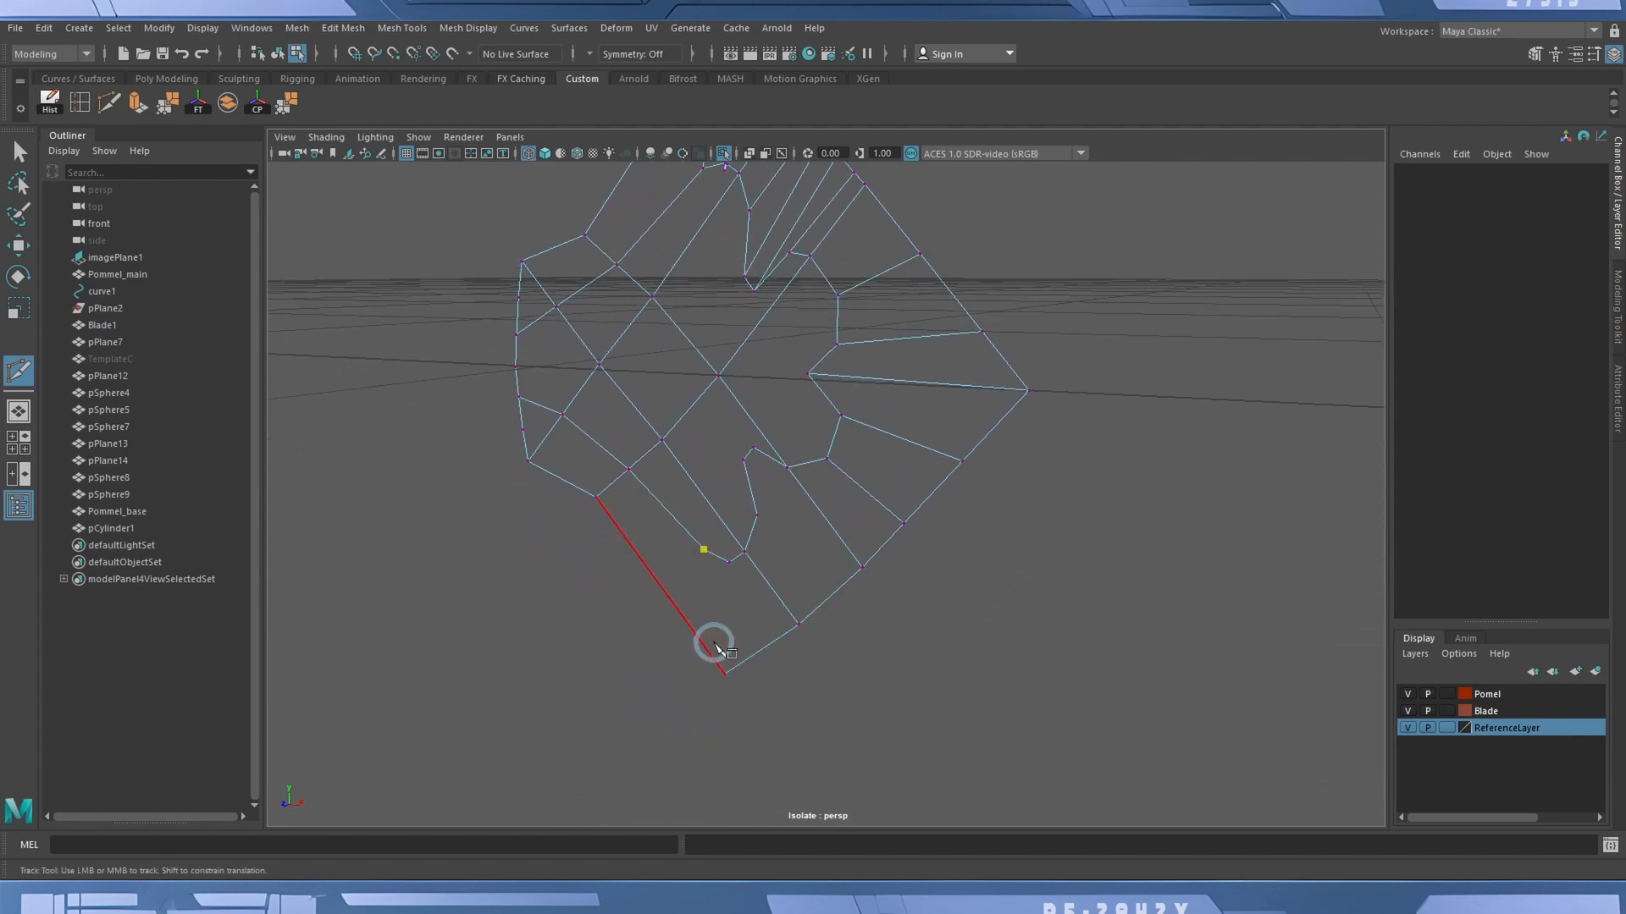
click(729, 563)
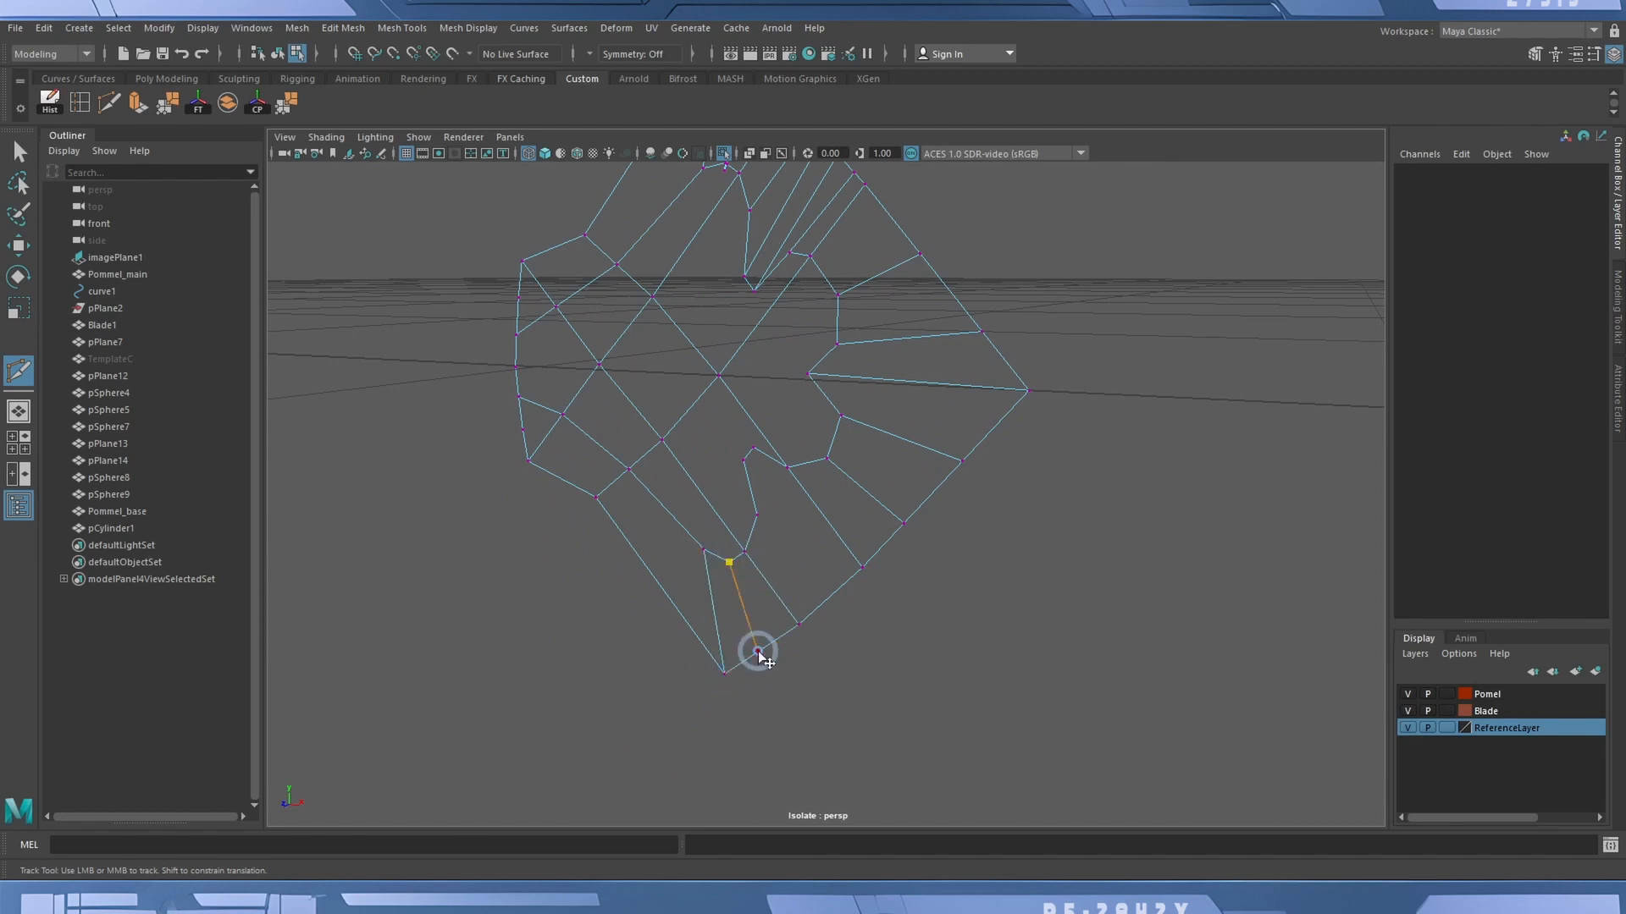
click(763, 525)
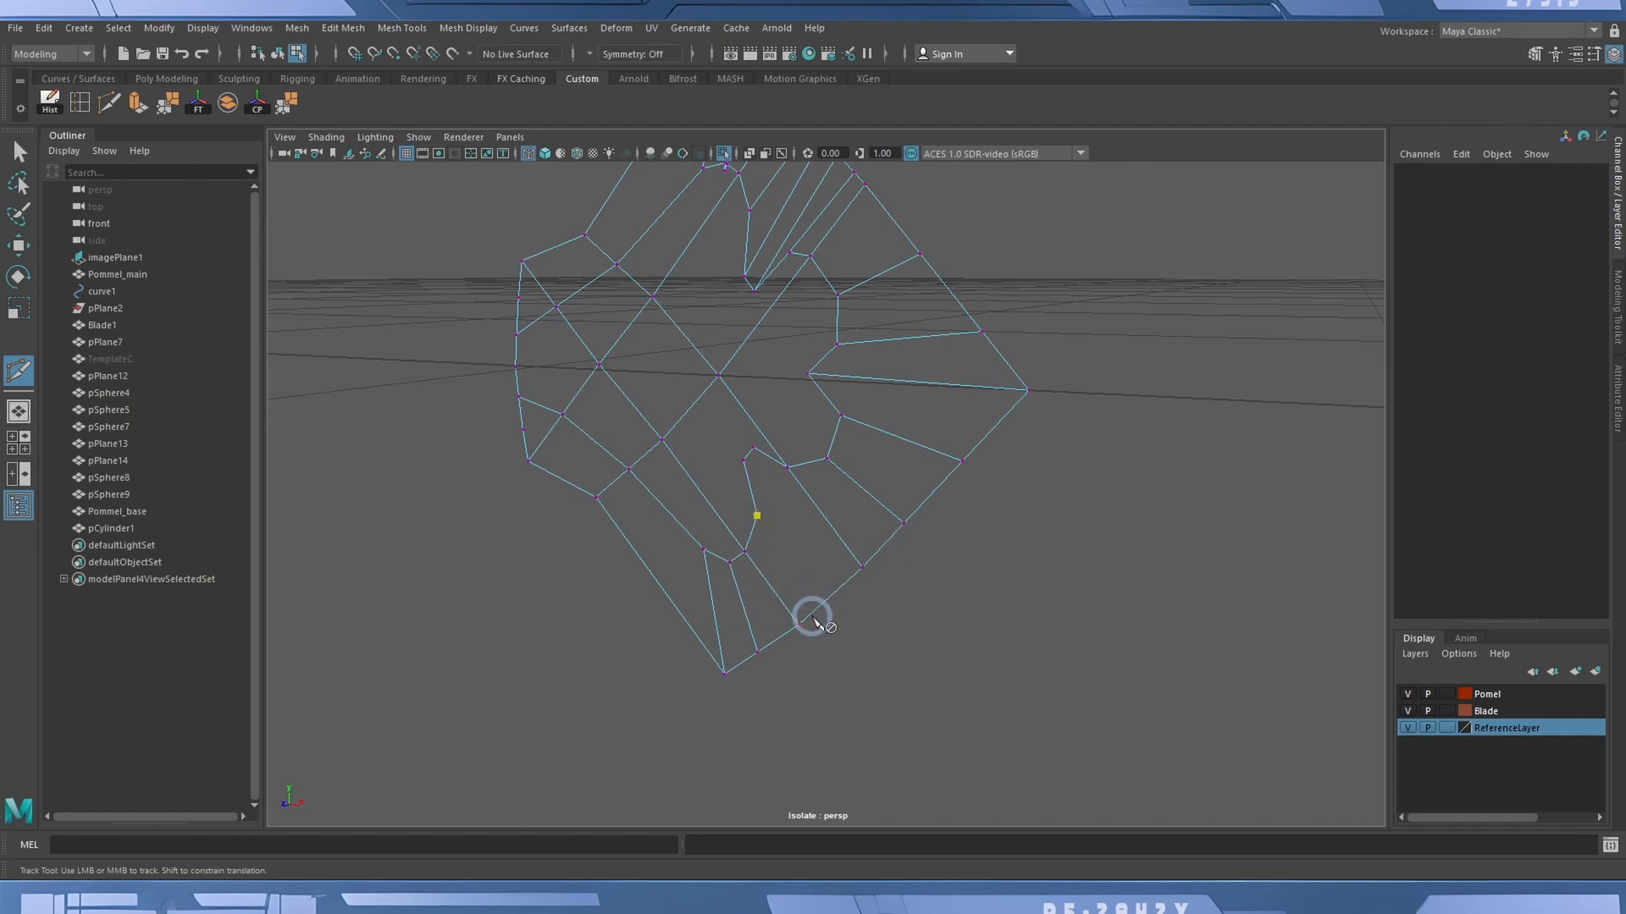
click(810, 613)
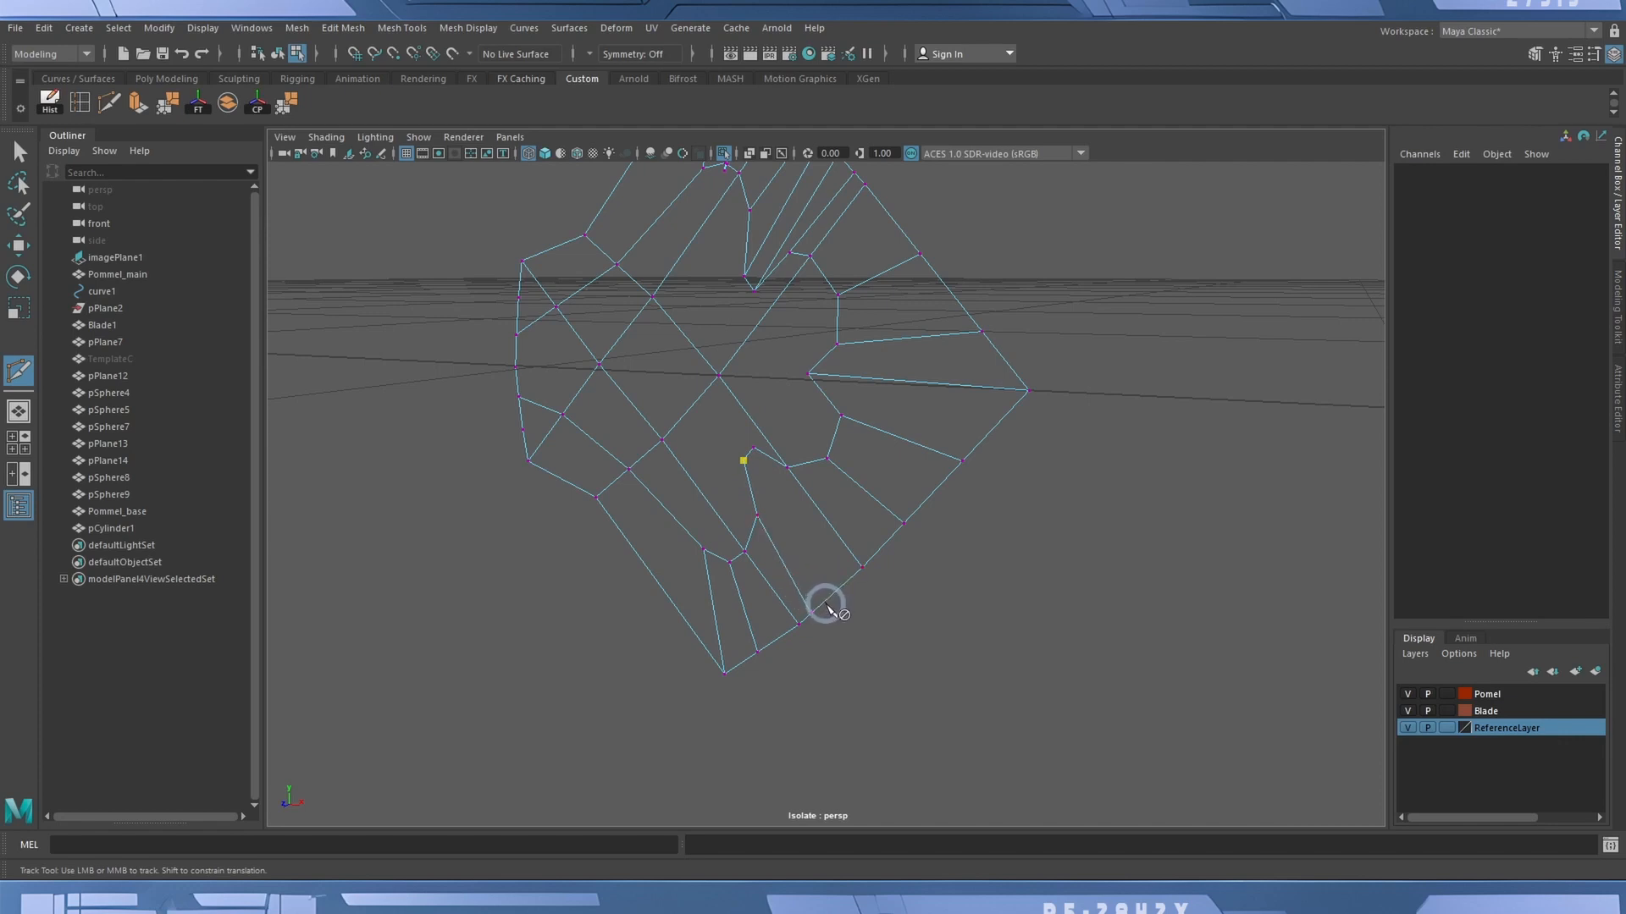
click(827, 602)
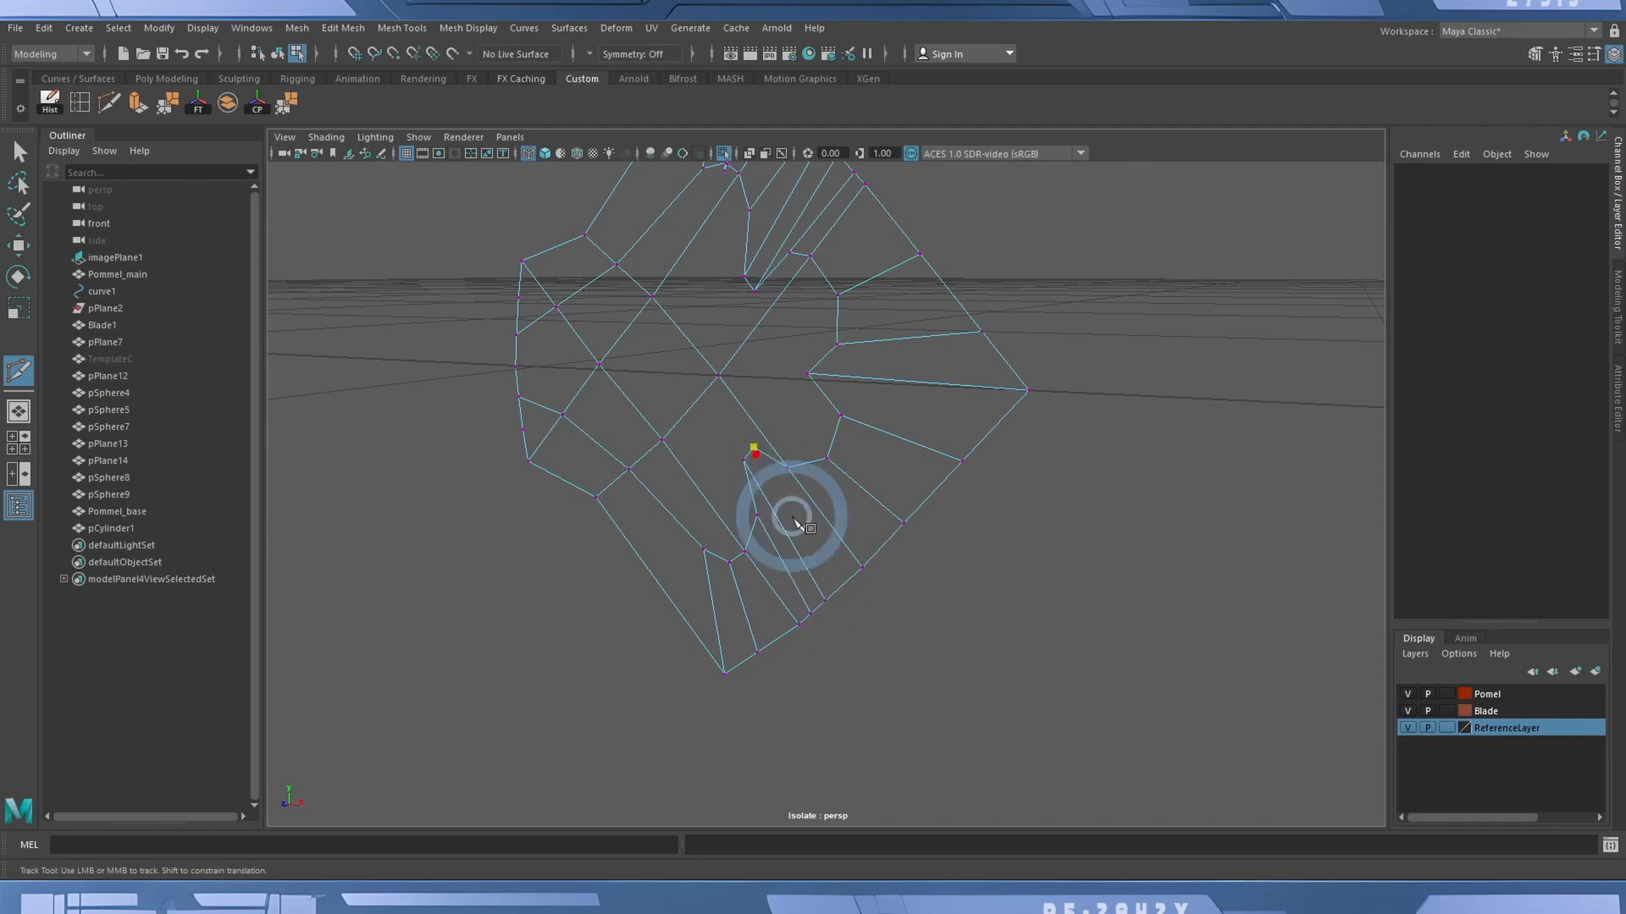
click(847, 585)
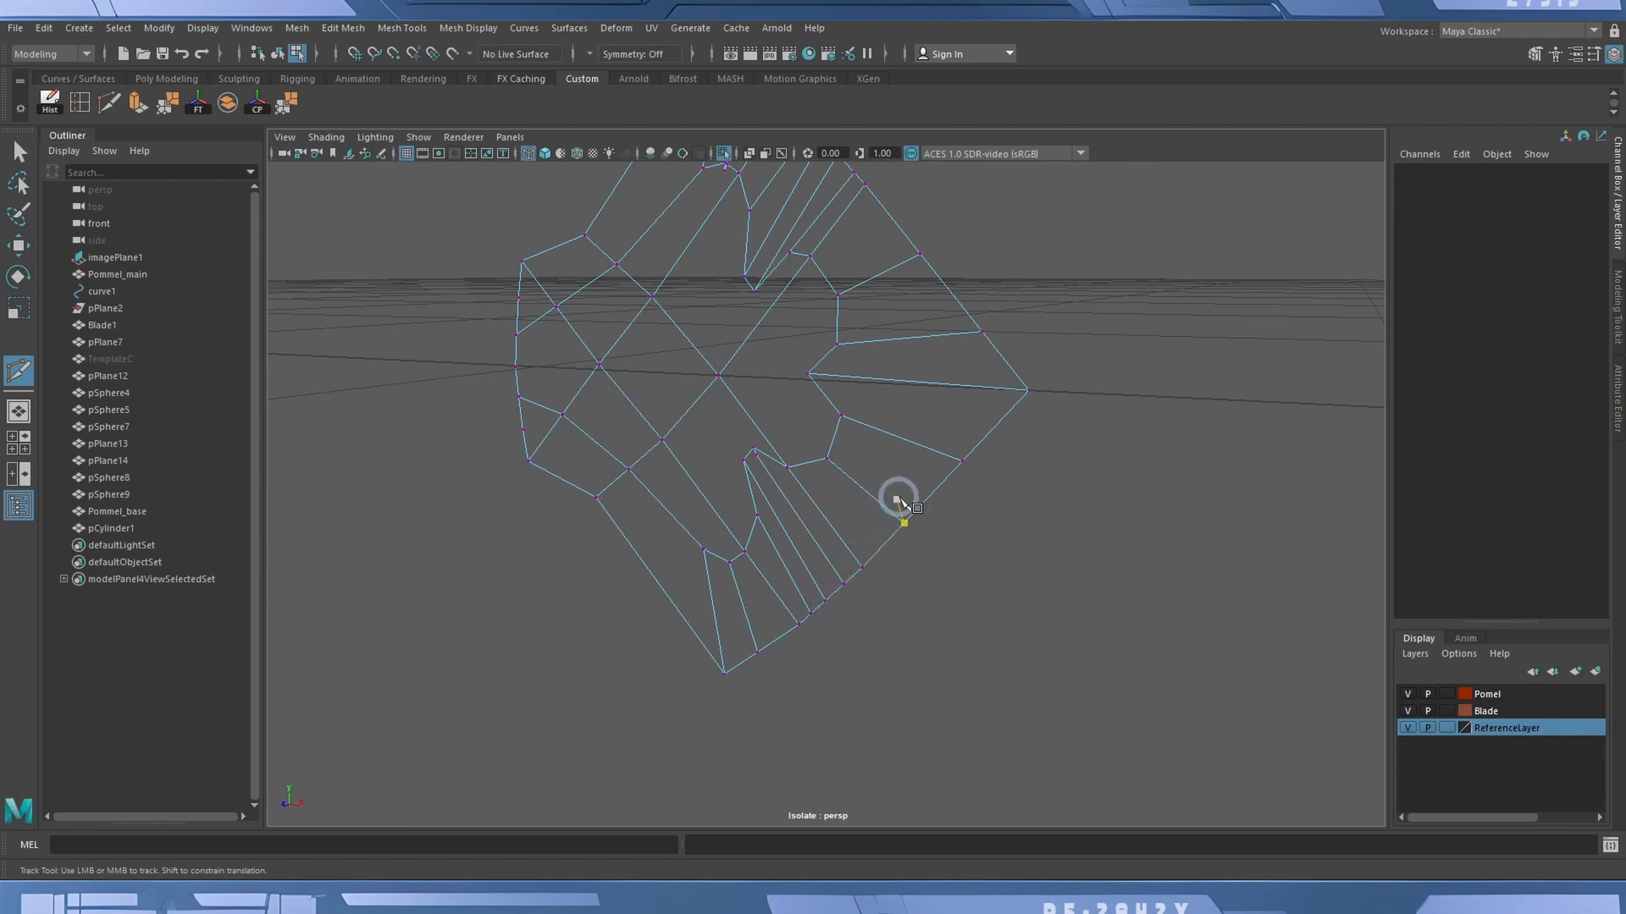
Delete the stray extra vertices beside the tip of the upper guard-side petal's outline.
alt+drag(987, 518, 976, 551)
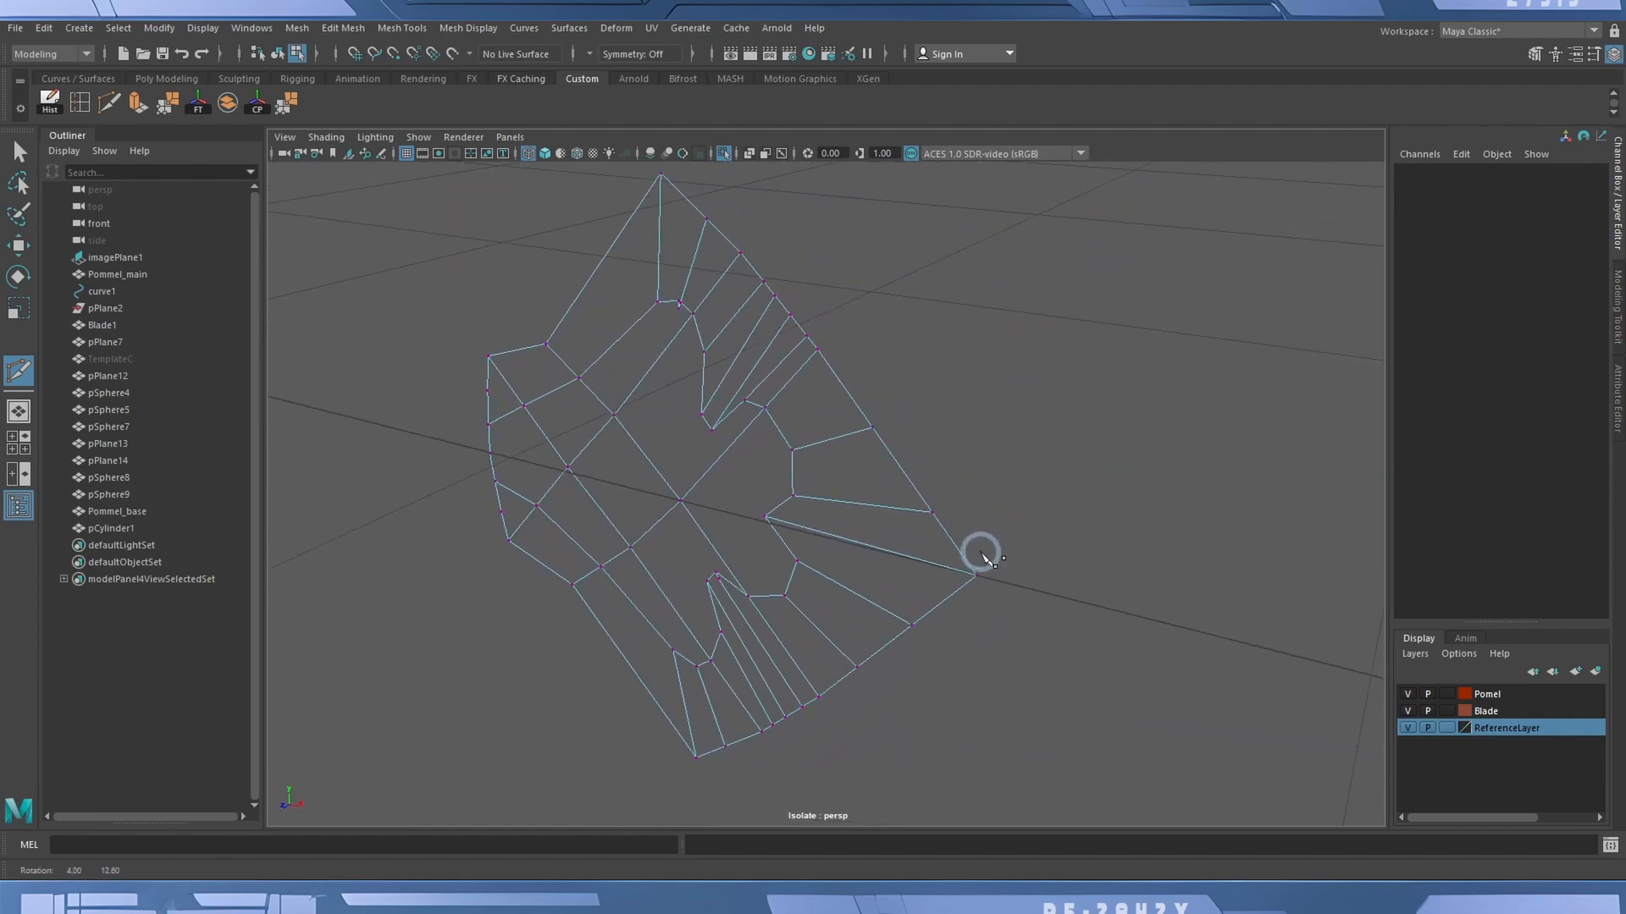
click(277, 54)
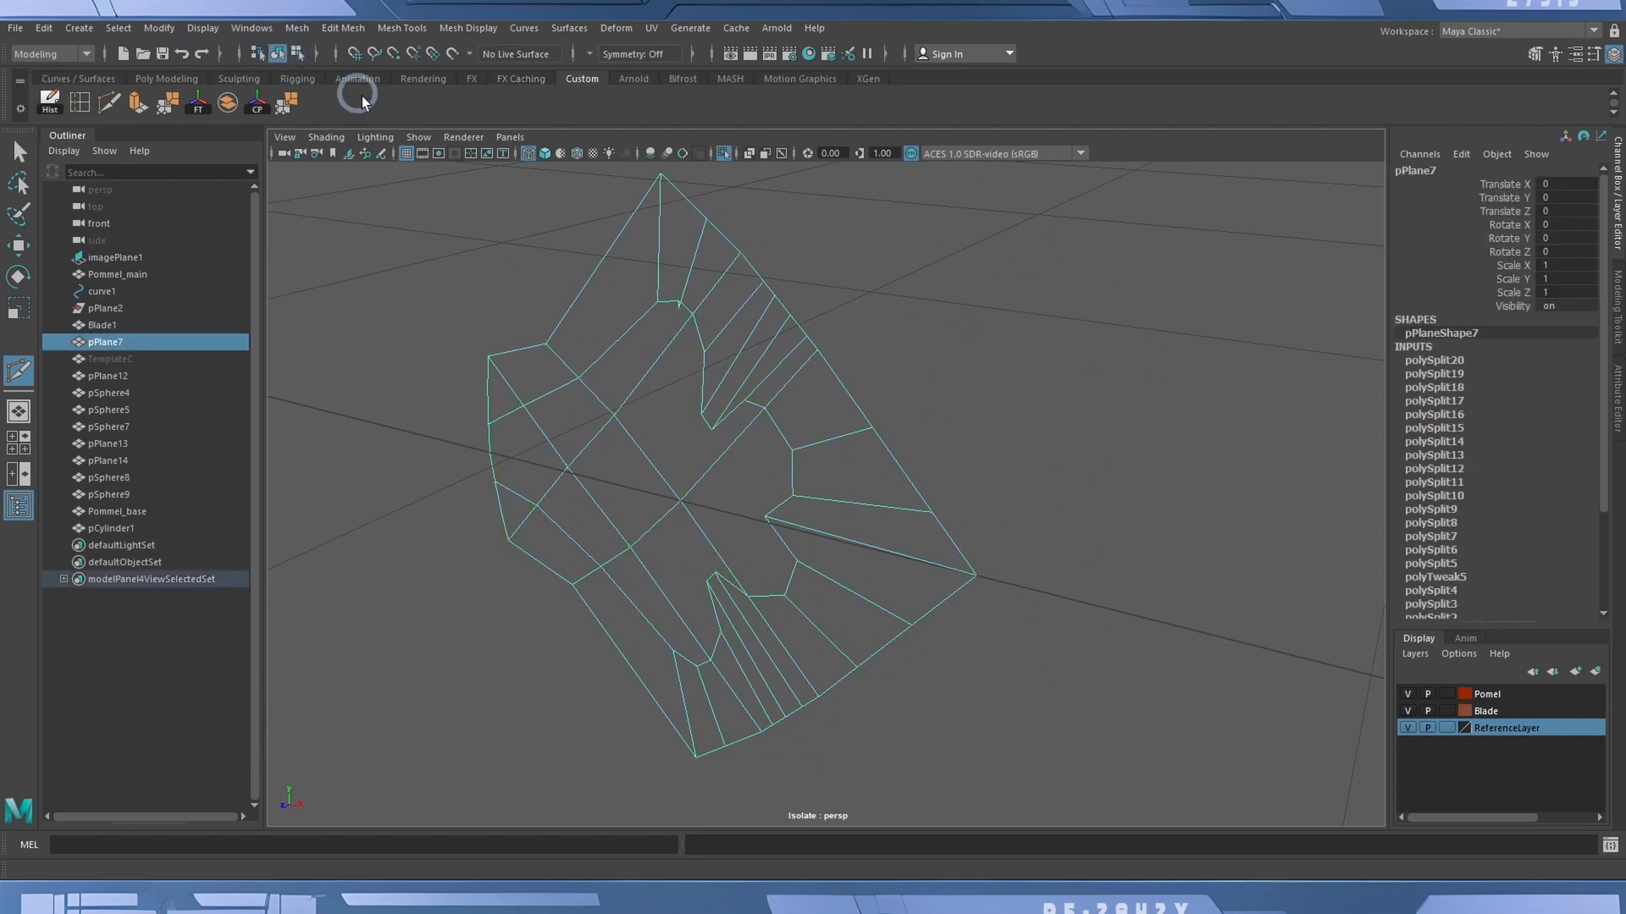
right_drag(690, 302, 650, 297)
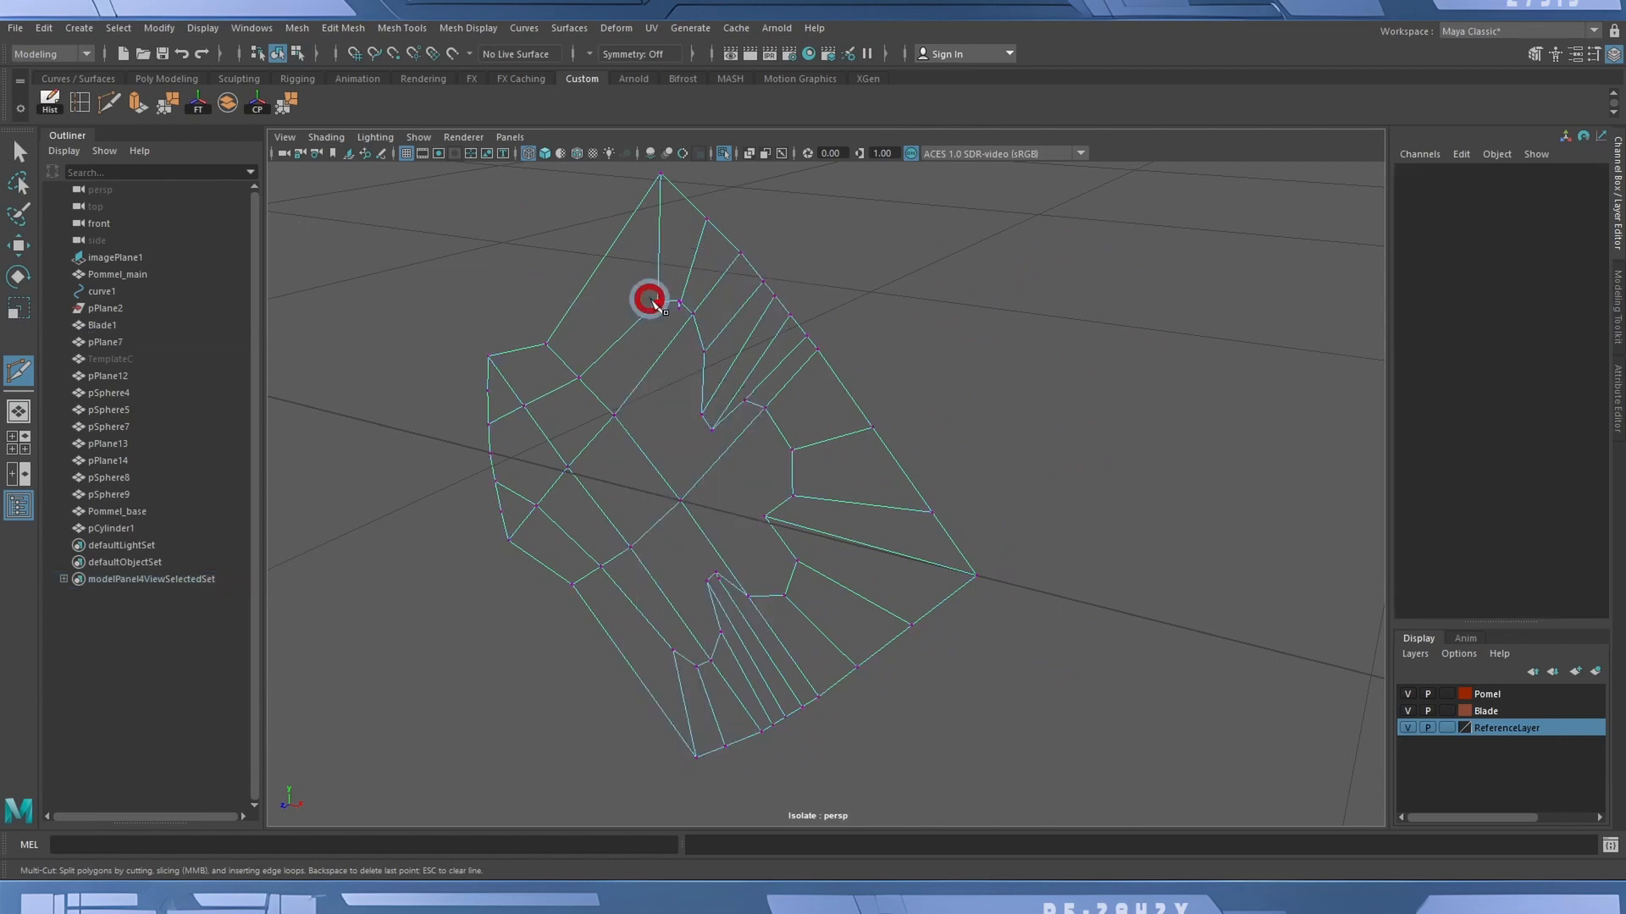
alt+middle_drag(686, 303, 678, 348)
alt+right_drag(569, 353, 821, 348)
alt+middle_drag(547, 318, 613, 373)
alt+right_drag(613, 373, 676, 385)
click(550, 332)
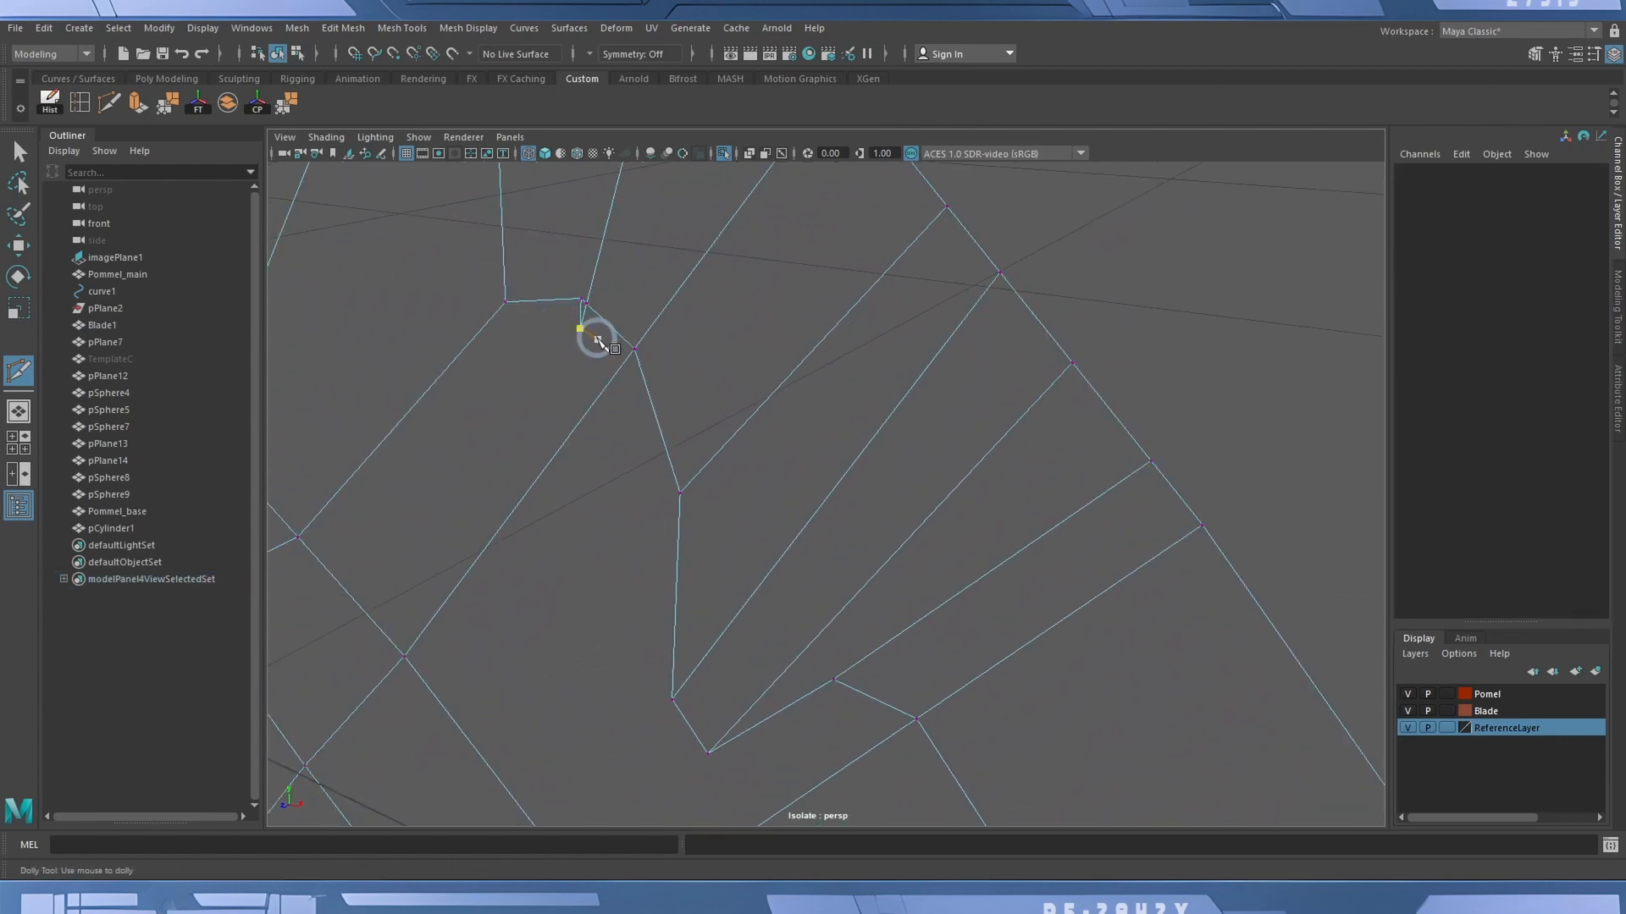
click(20, 152)
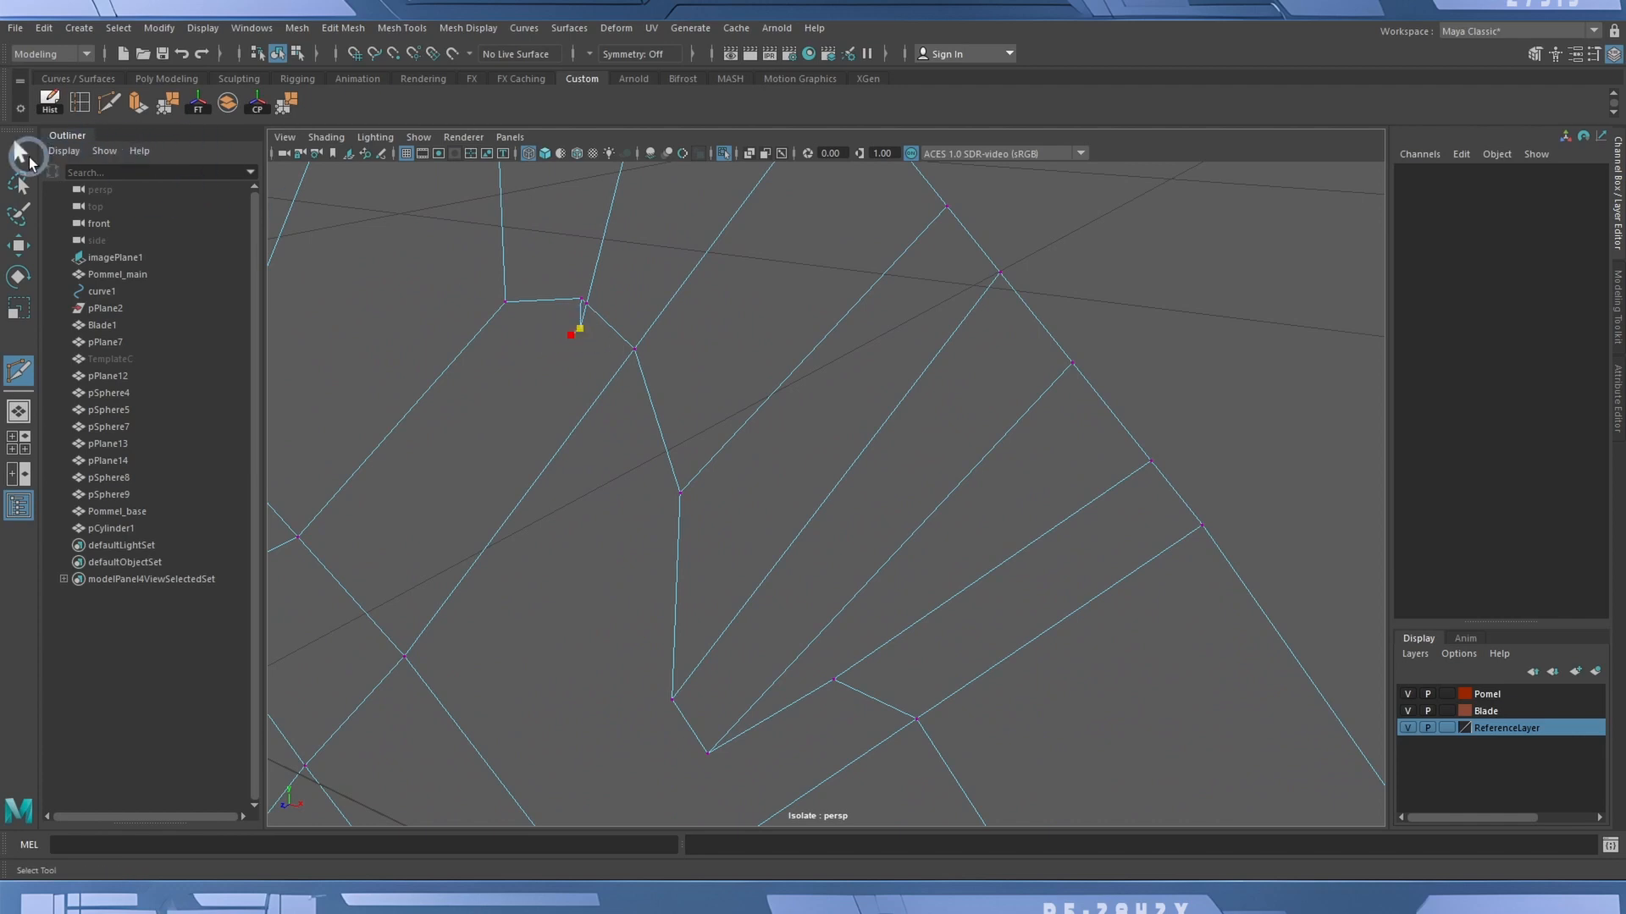
drag(598, 350, 602, 345)
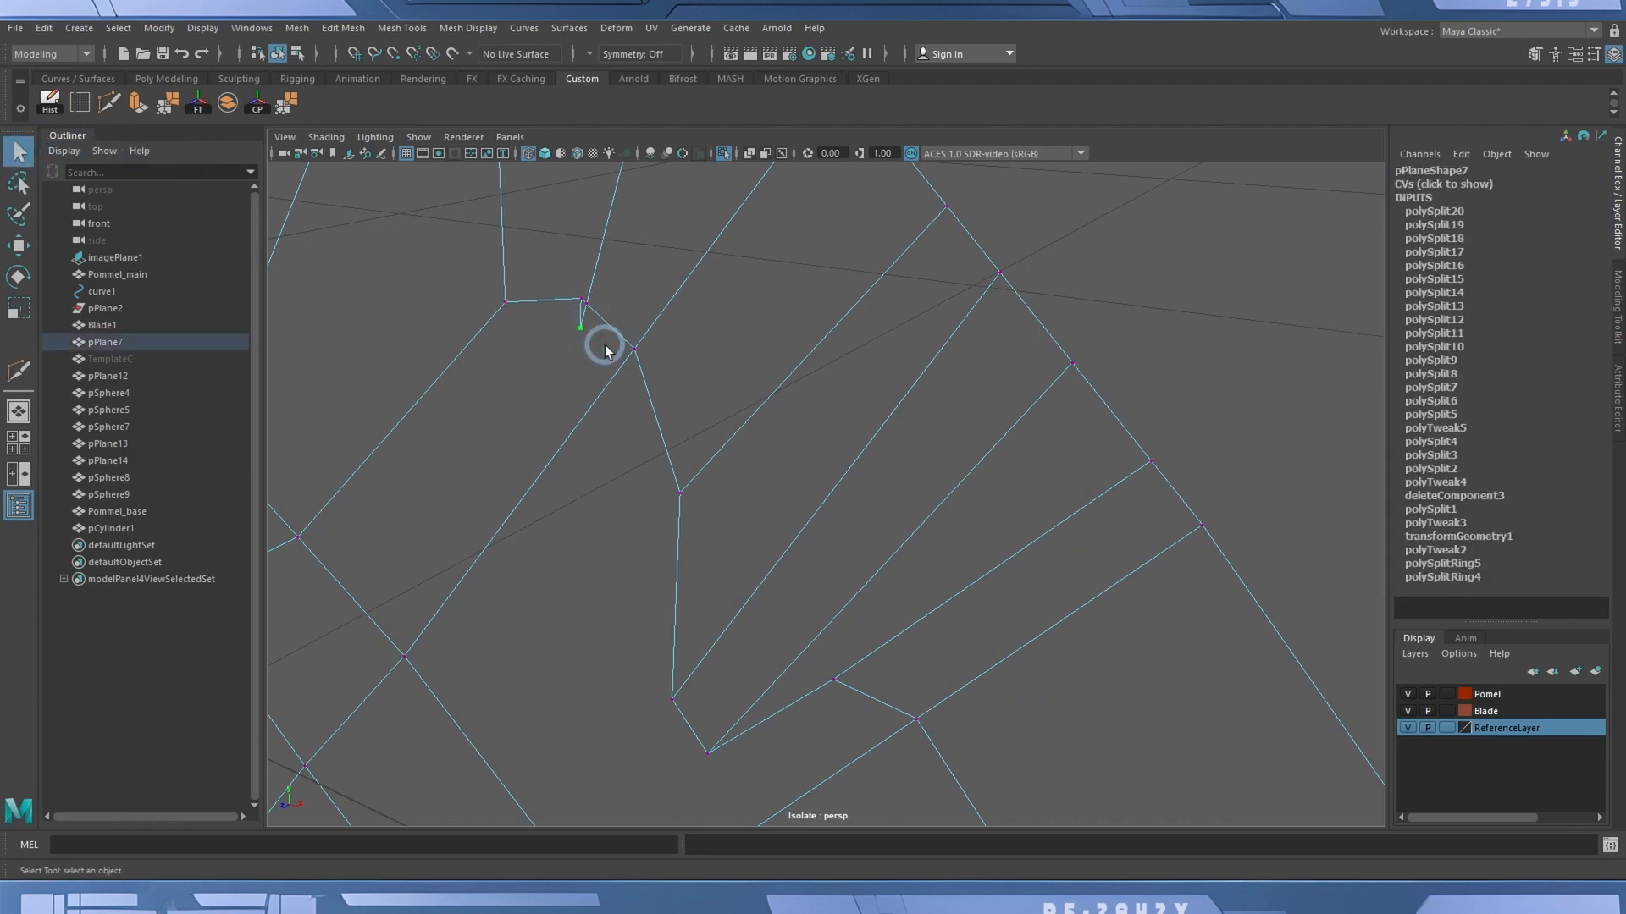
click(598, 326)
right_drag(580, 326, 532, 301)
click(577, 315)
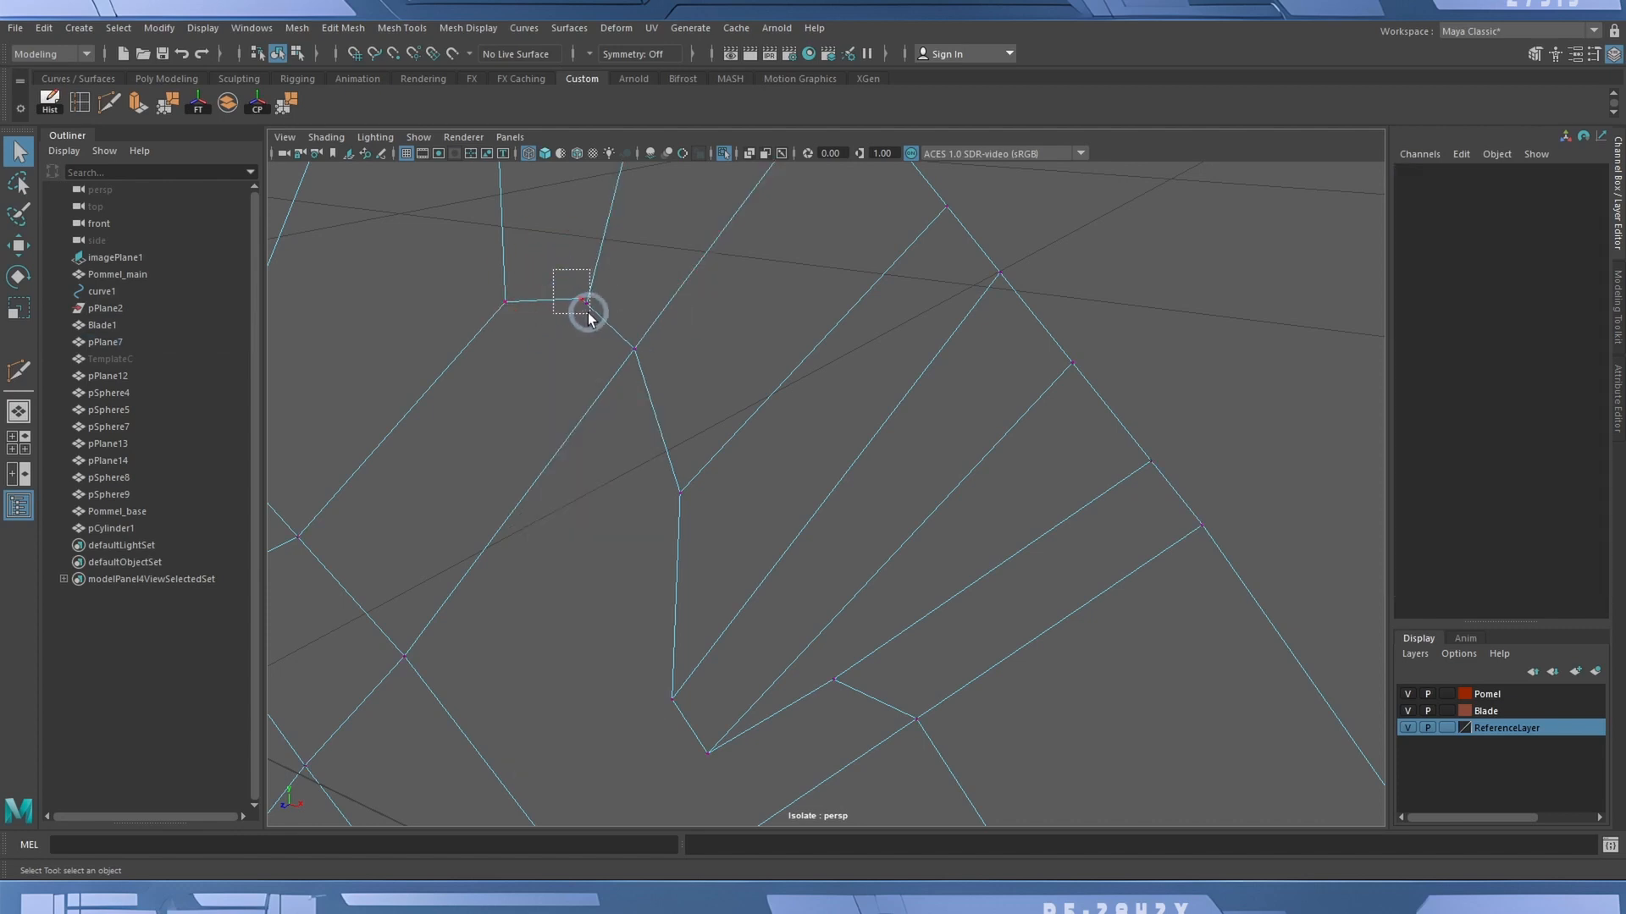
drag(589, 318, 581, 316)
click(809, 415)
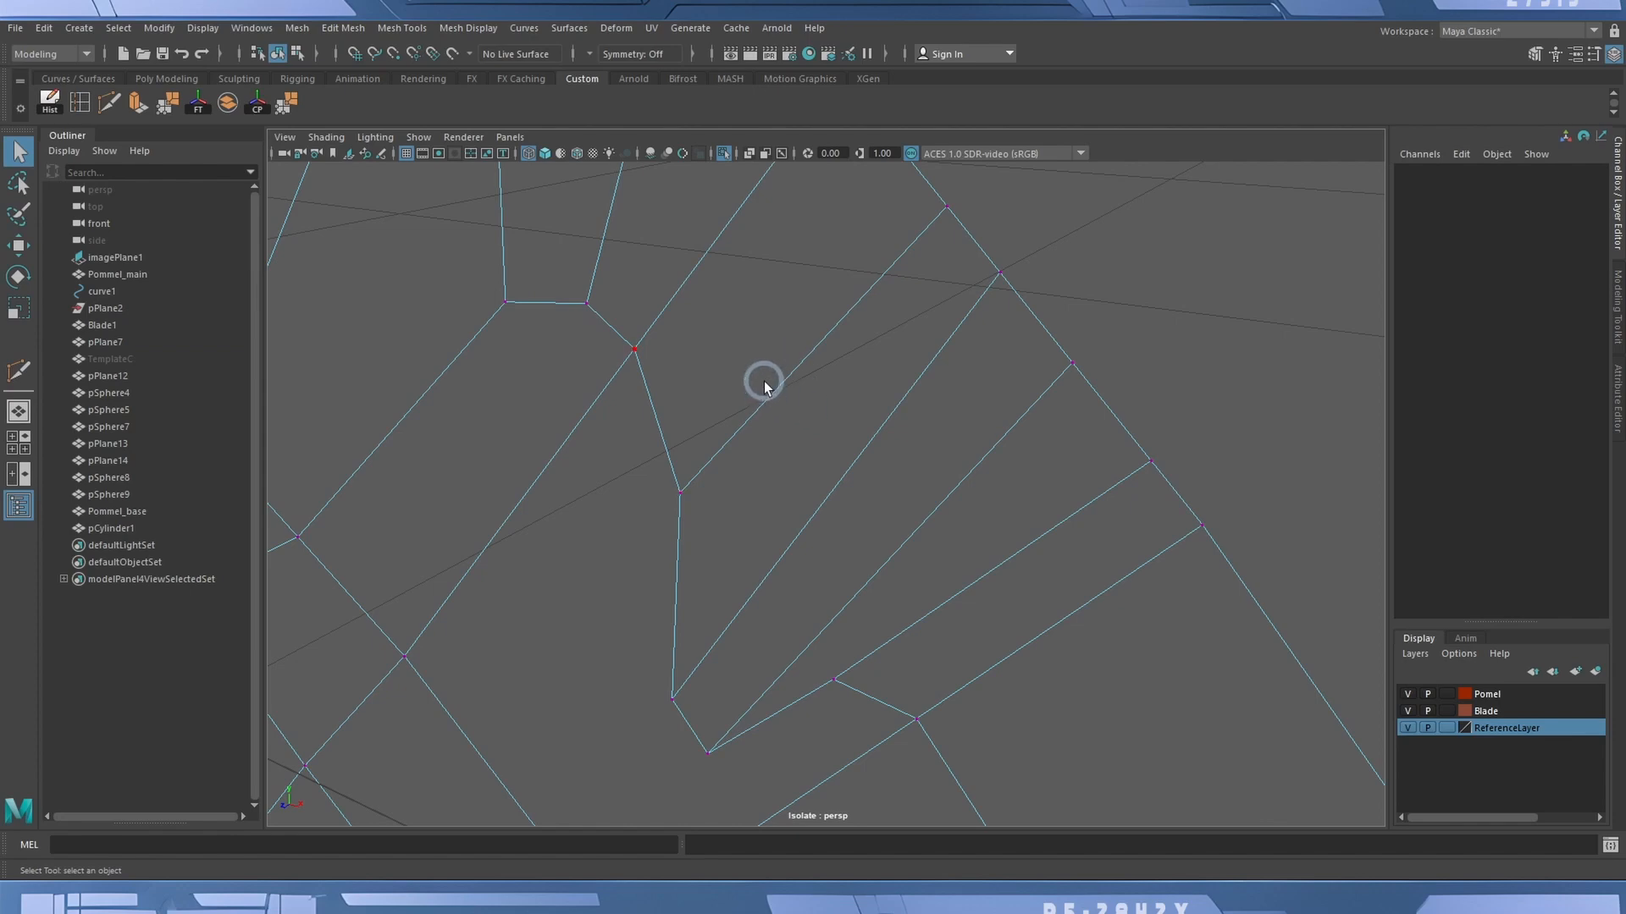
Delete the stray vertex beside the lower notch of the flower ornament's outline.
scroll(766, 385, down, 3)
alt+drag(778, 457, 620, 392)
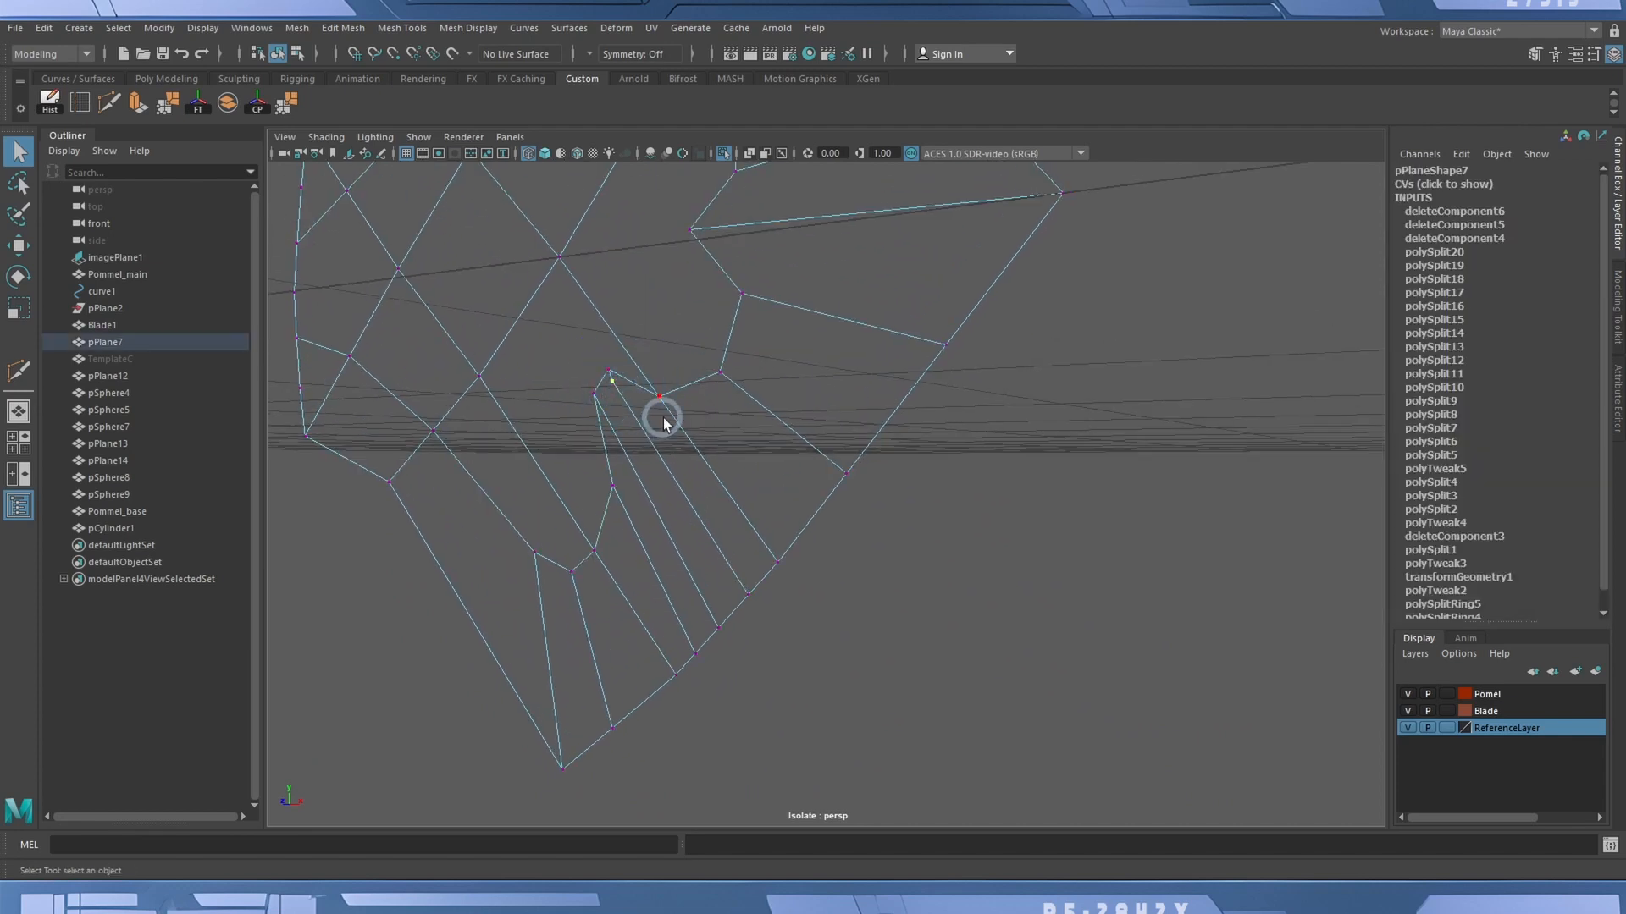
click(663, 418)
alt+middle_drag(690, 366, 713, 479)
click(714, 479)
Check the diamond plane in smooth preview, restore the unsmoothed display and save the scene.
key(3)
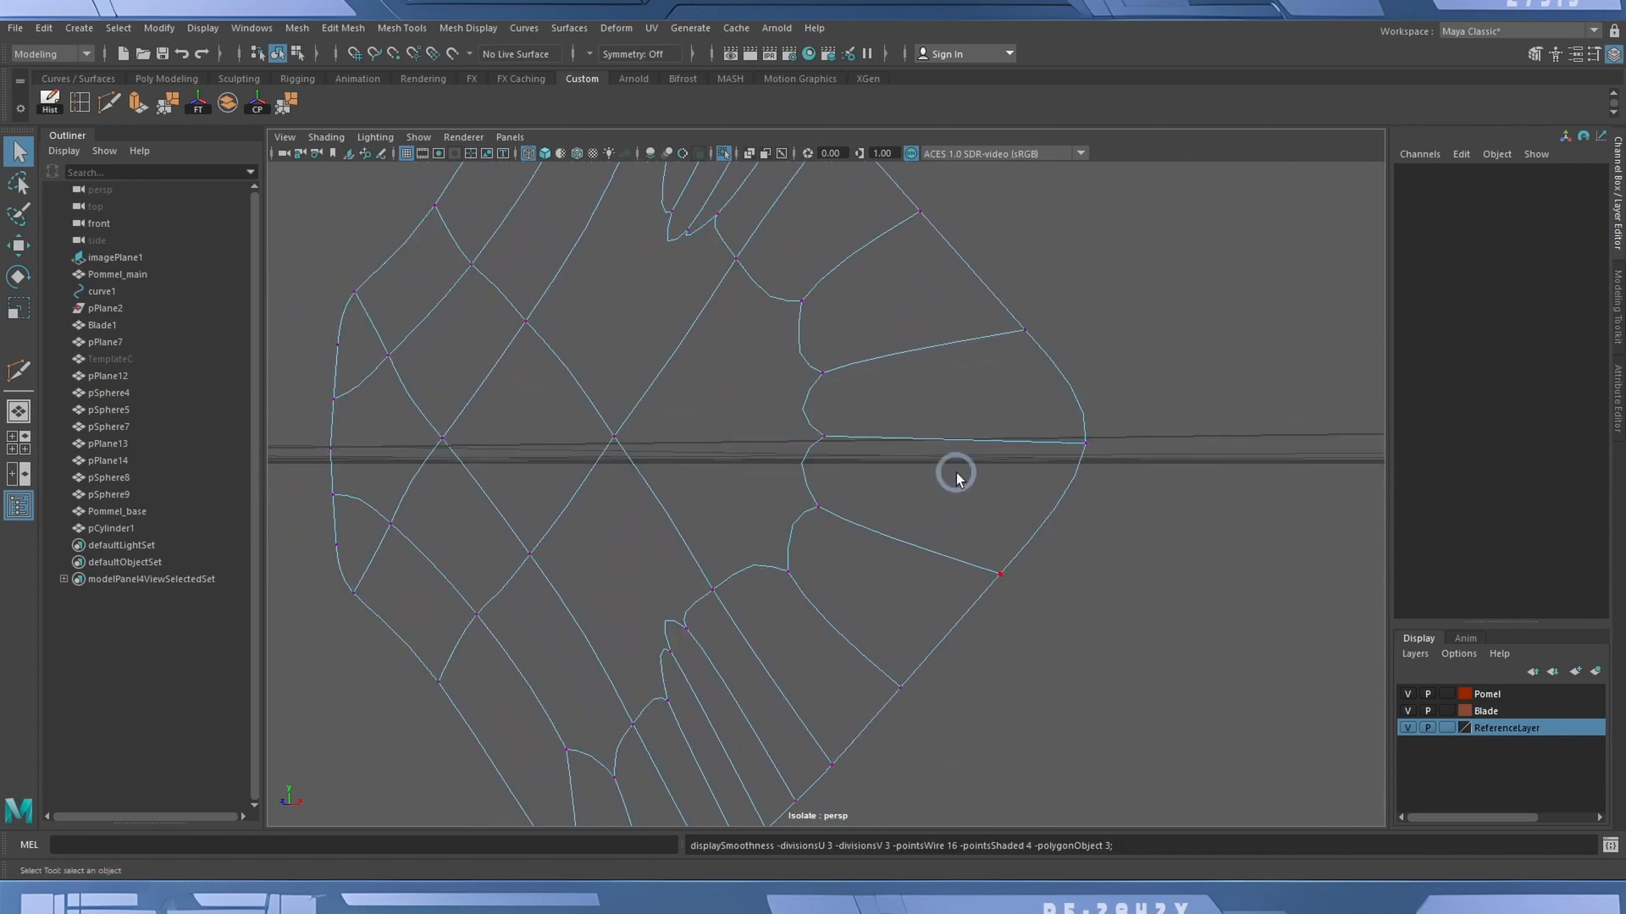
alt+right_drag(956, 478, 815, 472)
key(1)
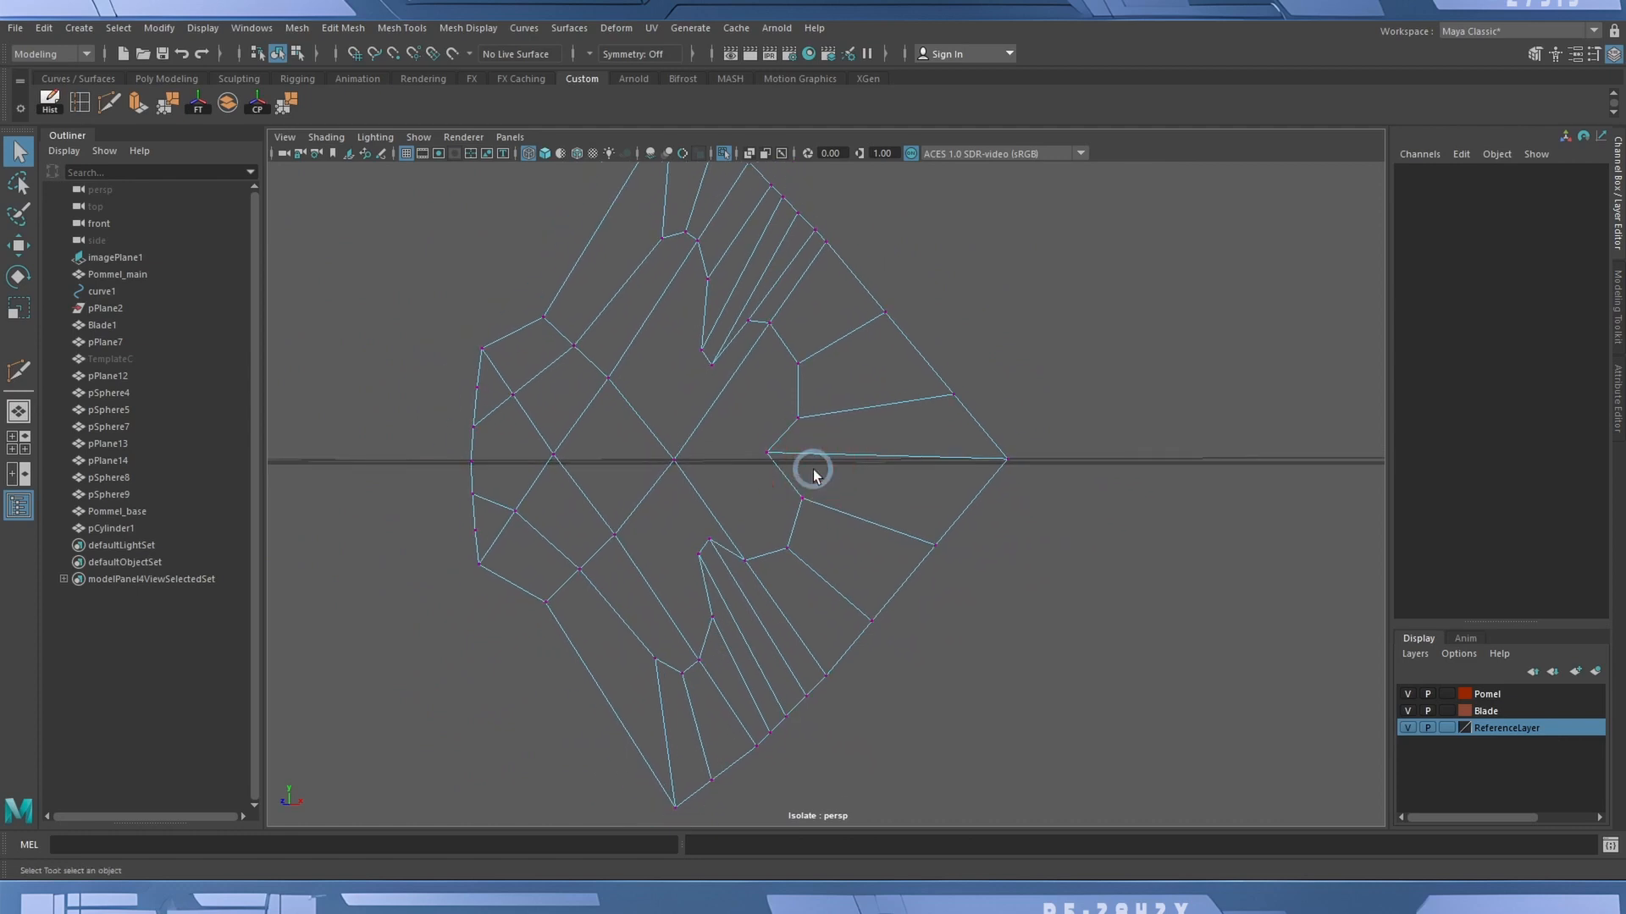
alt+drag(814, 469, 787, 476)
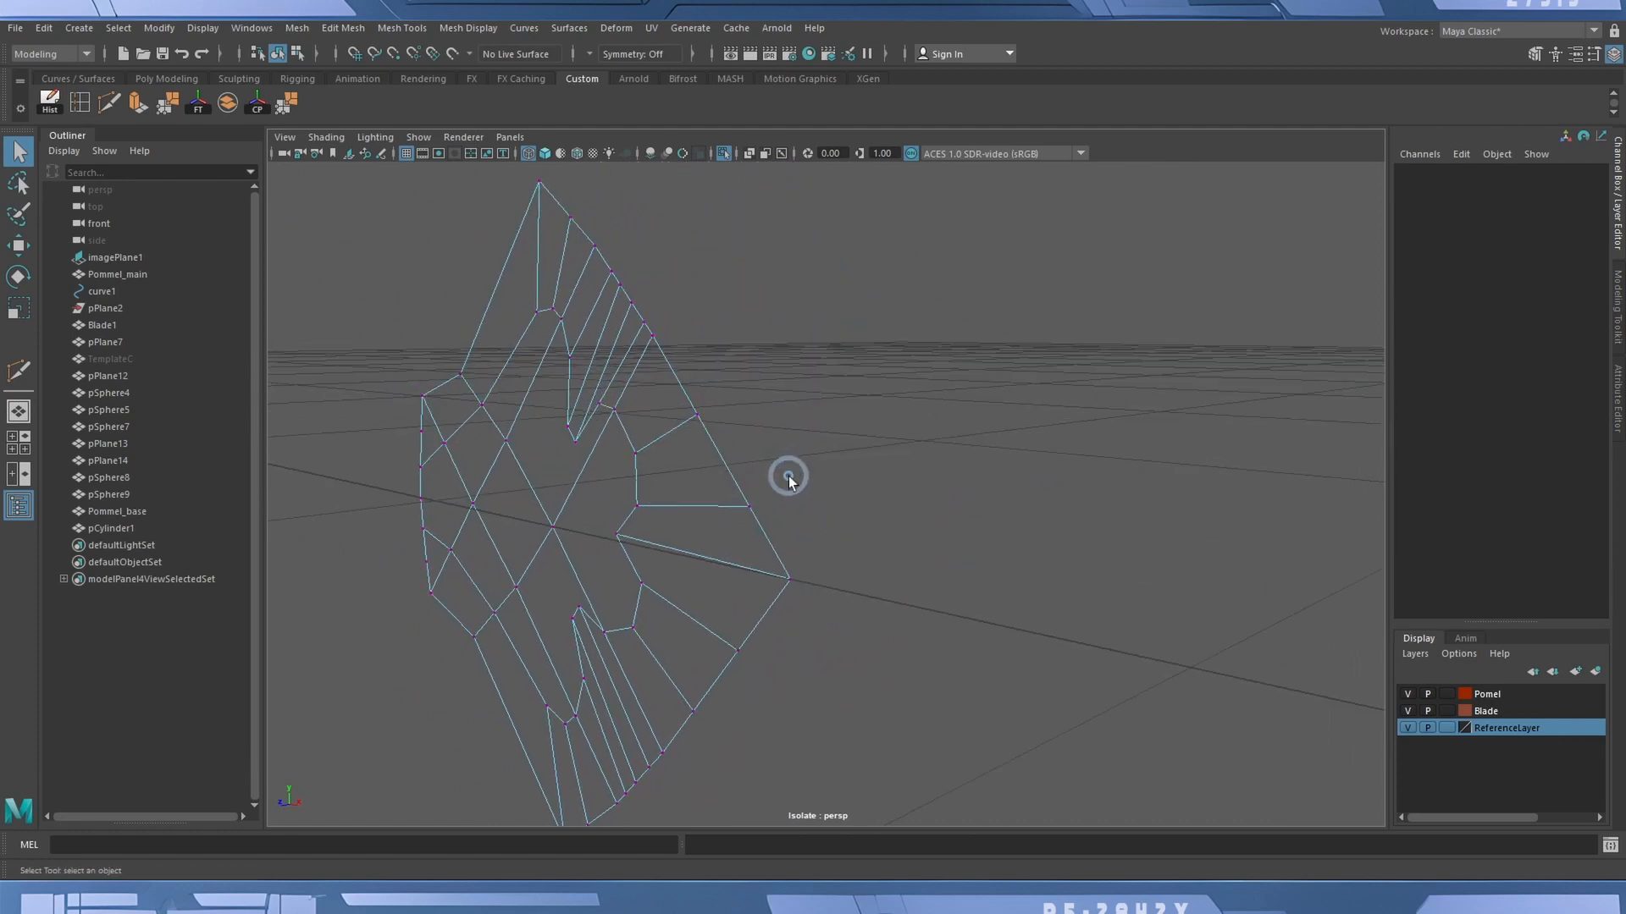
alt+right_drag(846, 464, 750, 435)
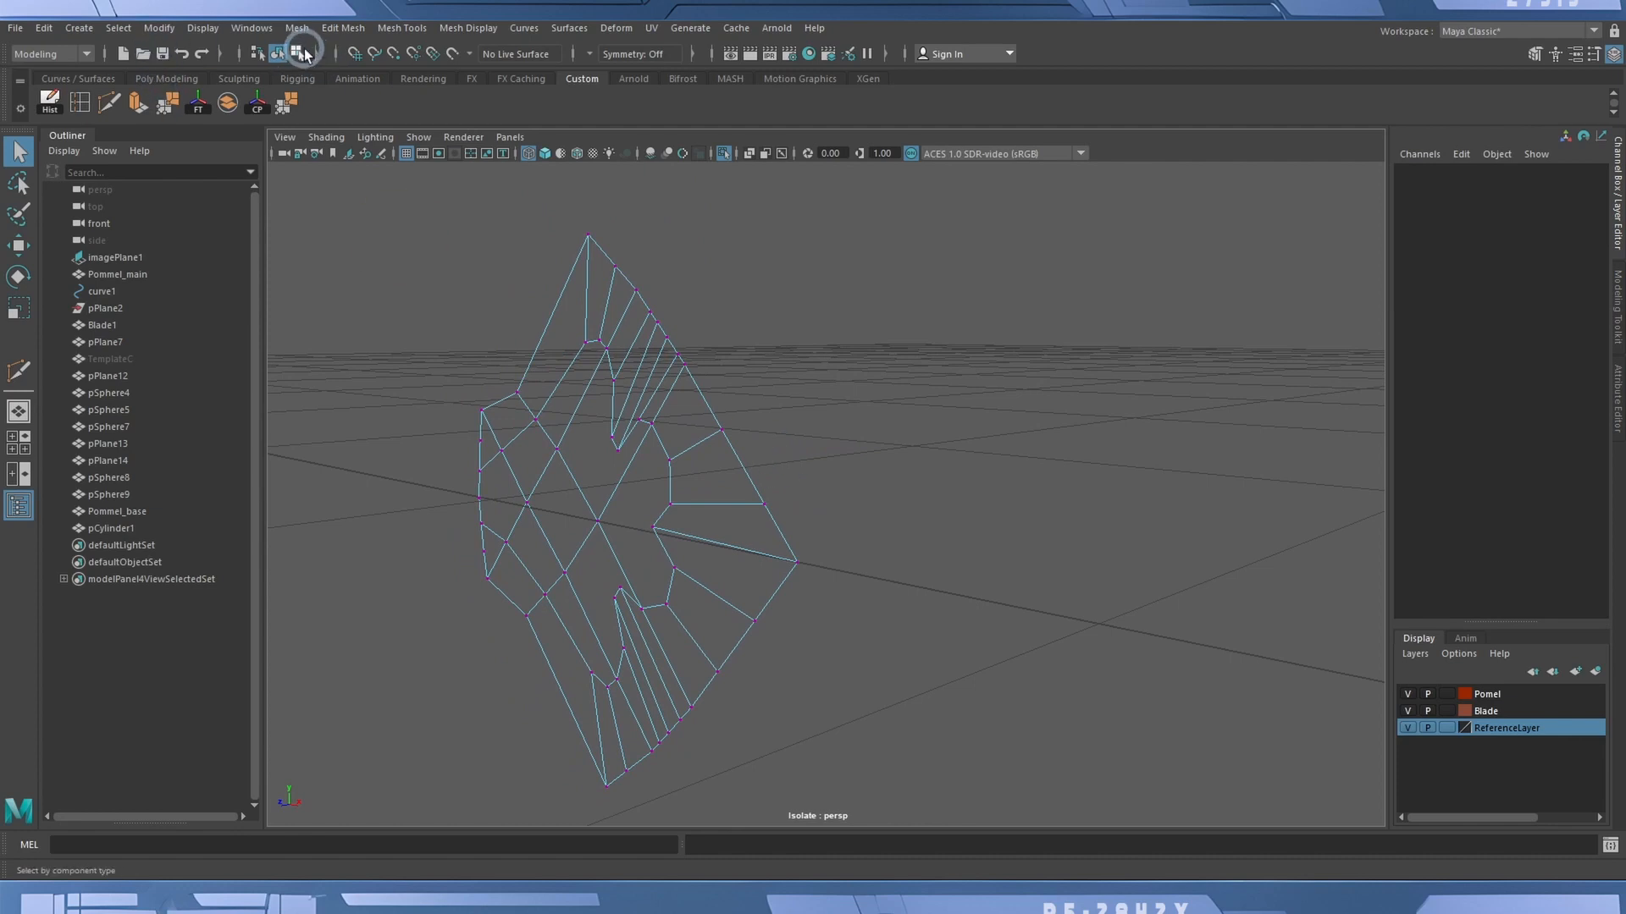
click(277, 55)
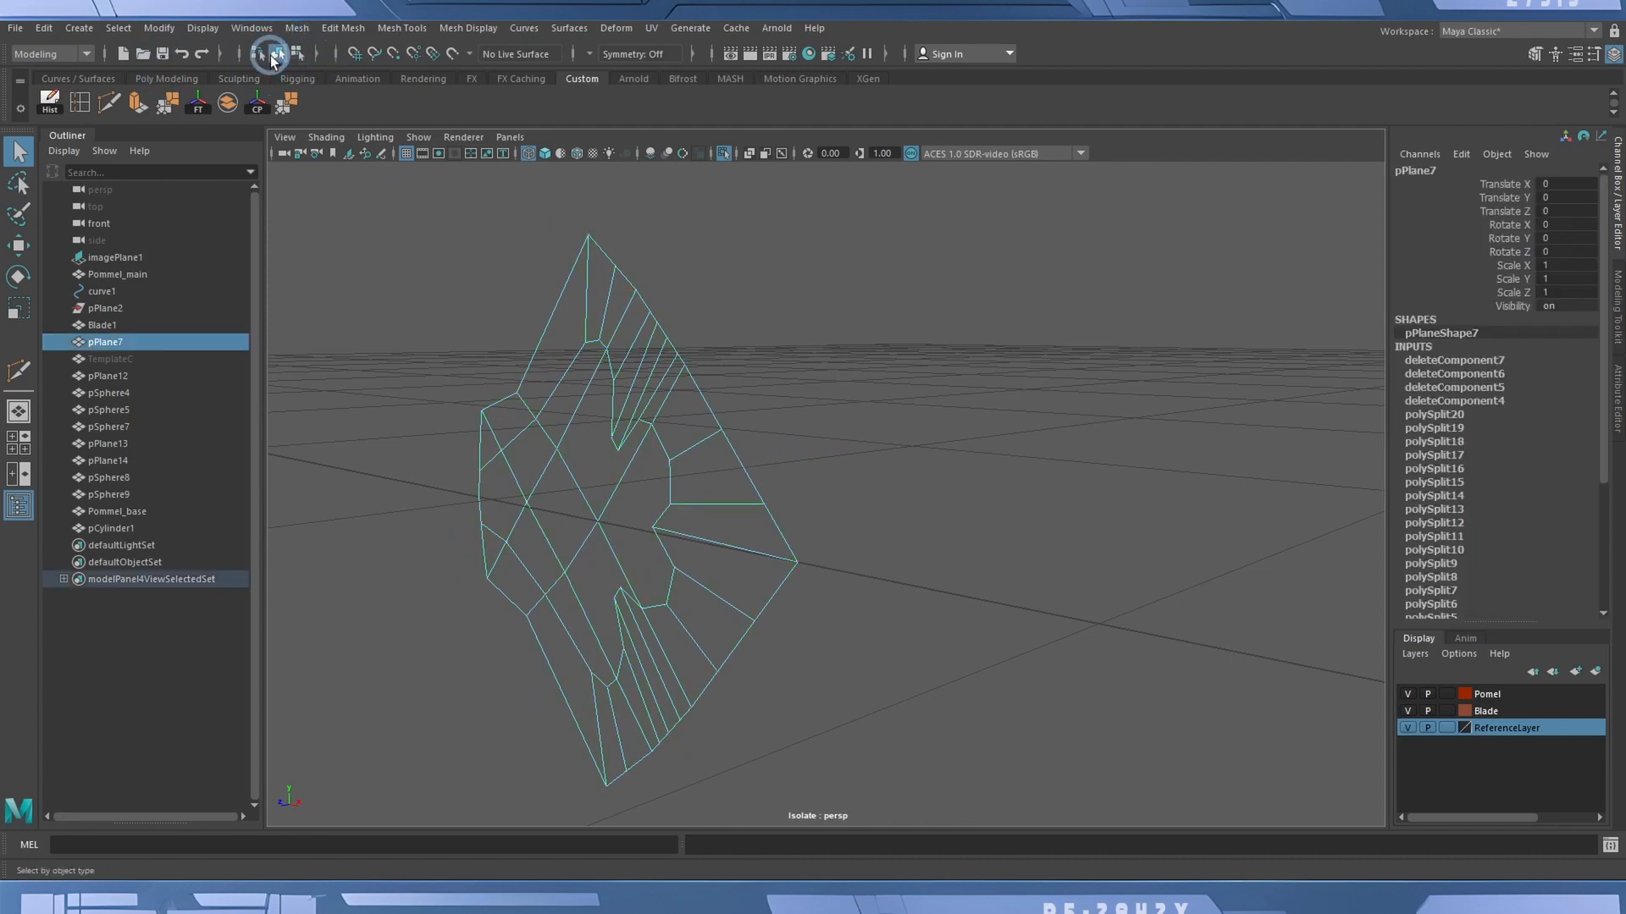
click(161, 55)
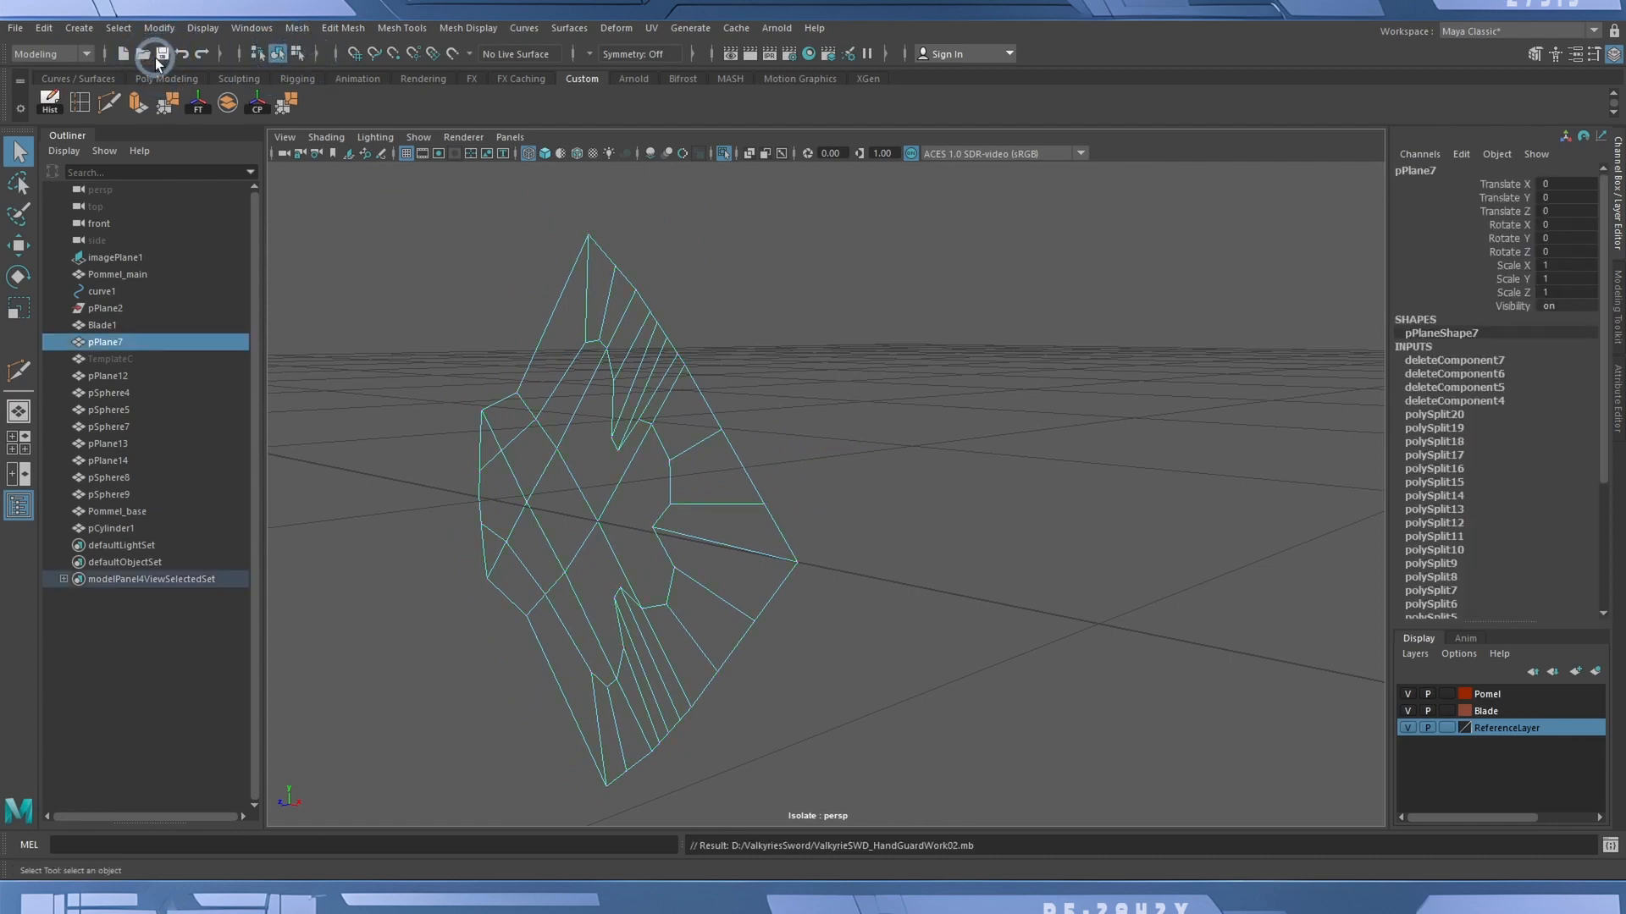
Shift the diamond plane about -0.039 along X and extrude all its faces by a local Z of about 0.052.
click(17, 246)
middle_drag(826, 366, 795, 374)
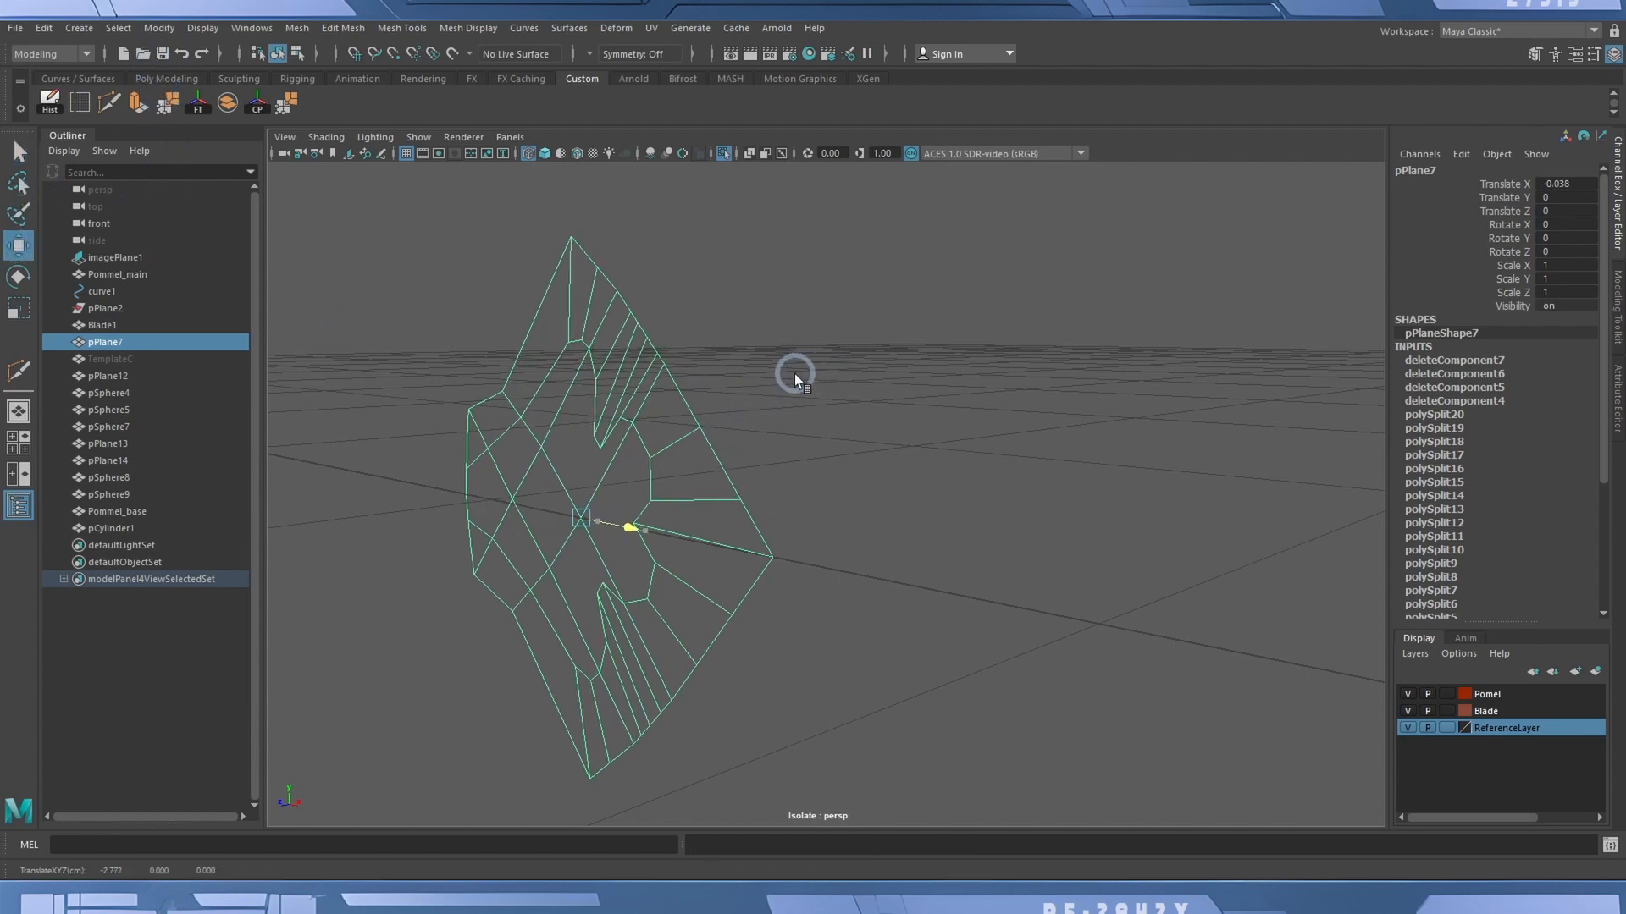
alt+drag(794, 375, 740, 367)
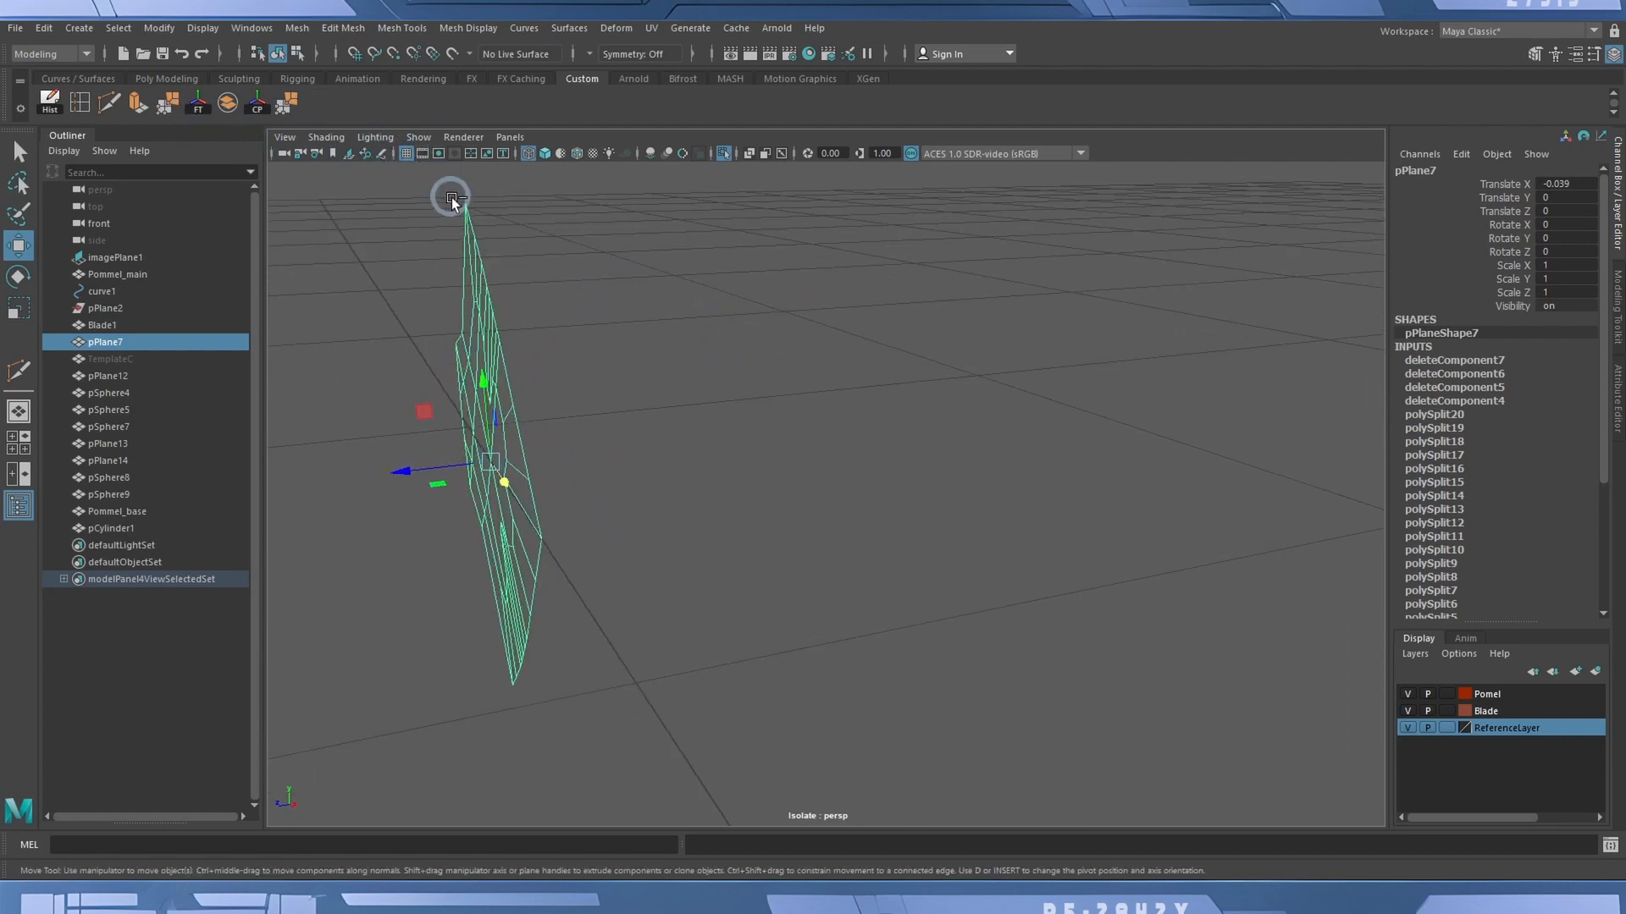
key(ctrl+e)
mouse_move(451, 607)
mouse_down()
mouse_move(458, 588)
mouse_move(481, 591)
mouse_move(382, 602)
mouse_move(419, 598)
mouse_move(560, 426)
mouse_move(627, 410)
mouse_move(660, 432)
mouse_move(669, 414)
mouse_move(575, 433)
mouse_up()
key(5)
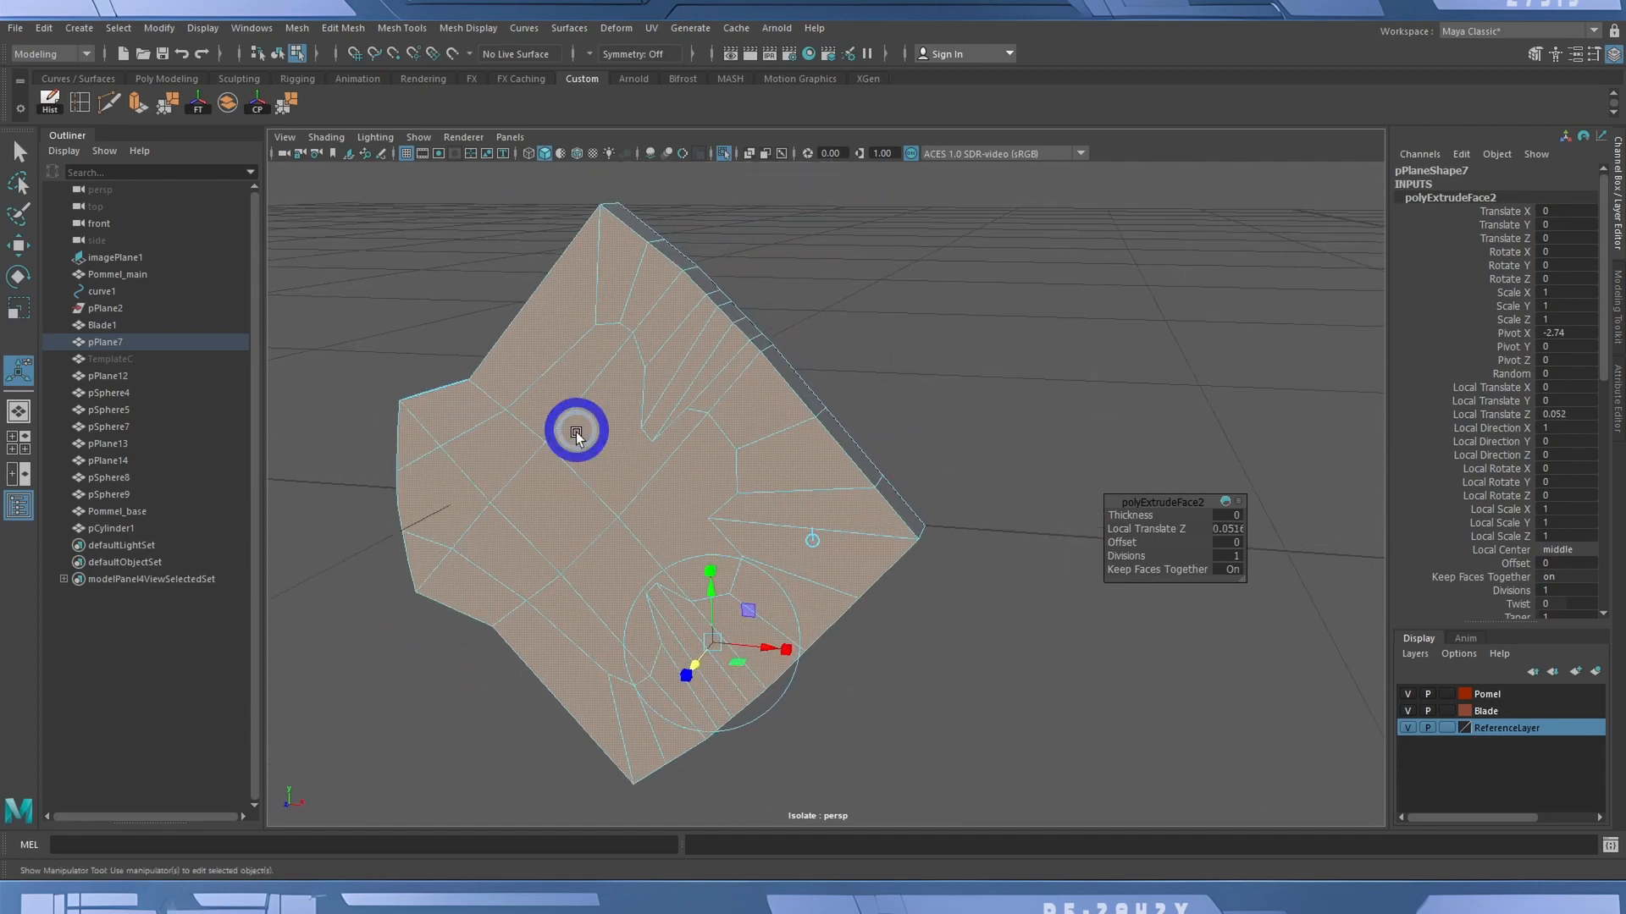
Select all faces of the inner flower ornament and extrude them inward by a local Z of about -0.005.
click(464, 500)
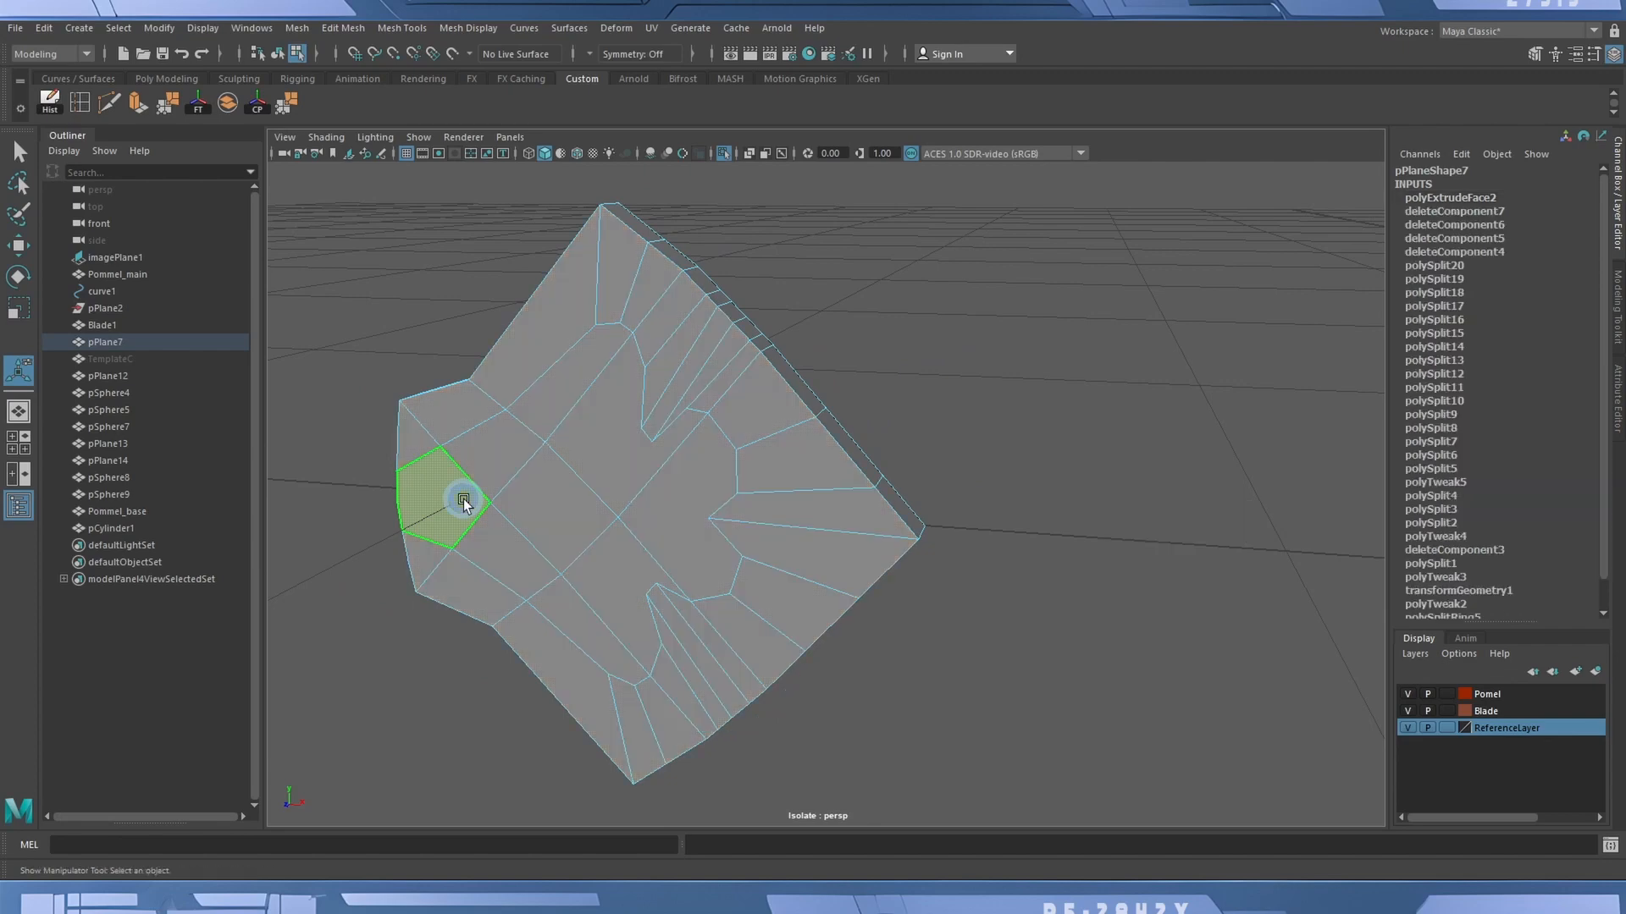
shift+click(508, 451)
shift+click(545, 403)
shift+click(603, 407)
shift+click(679, 472)
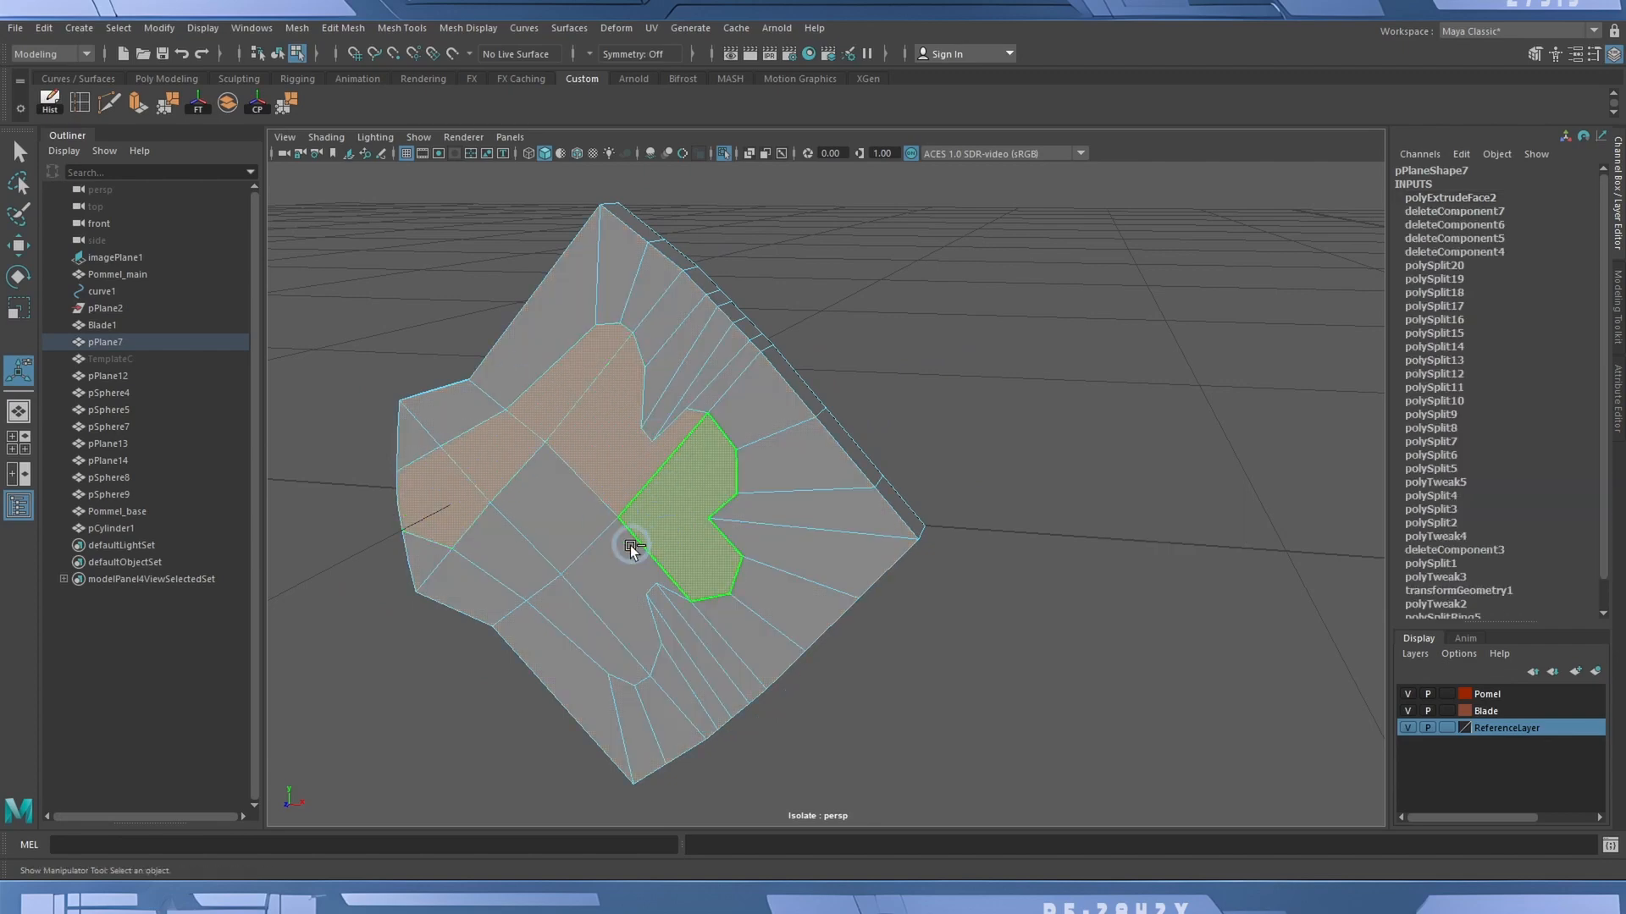
shift+click(605, 587)
shift+click(535, 571)
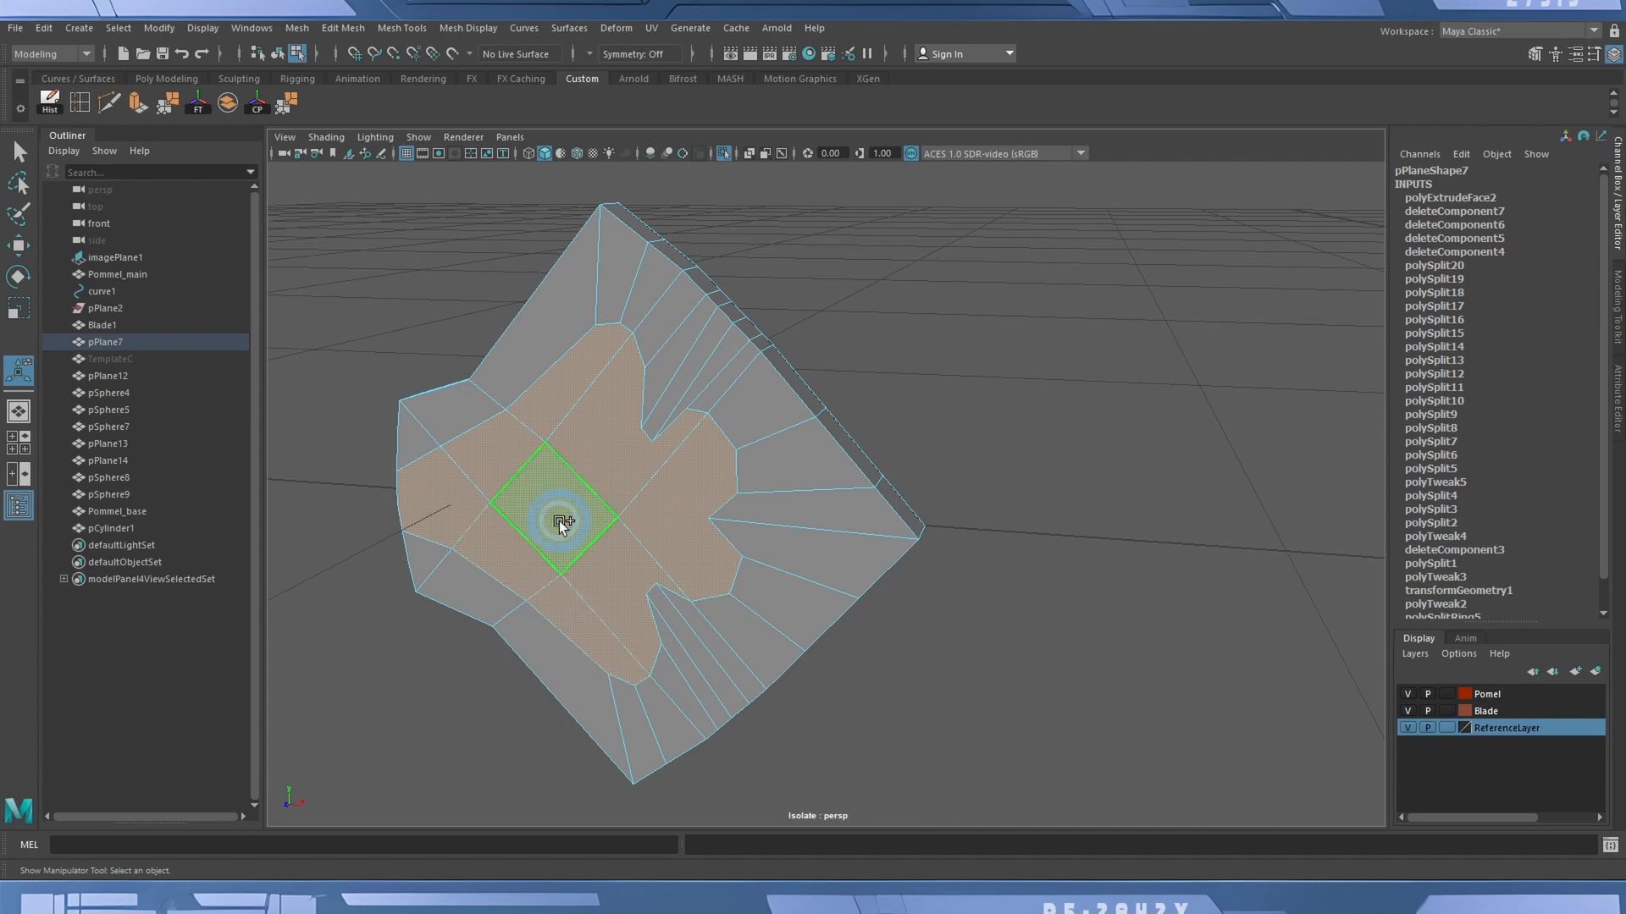
shift+click(562, 519)
alt+drag(522, 352, 555, 561)
key(ctrl+e)
key(ctrl+z)
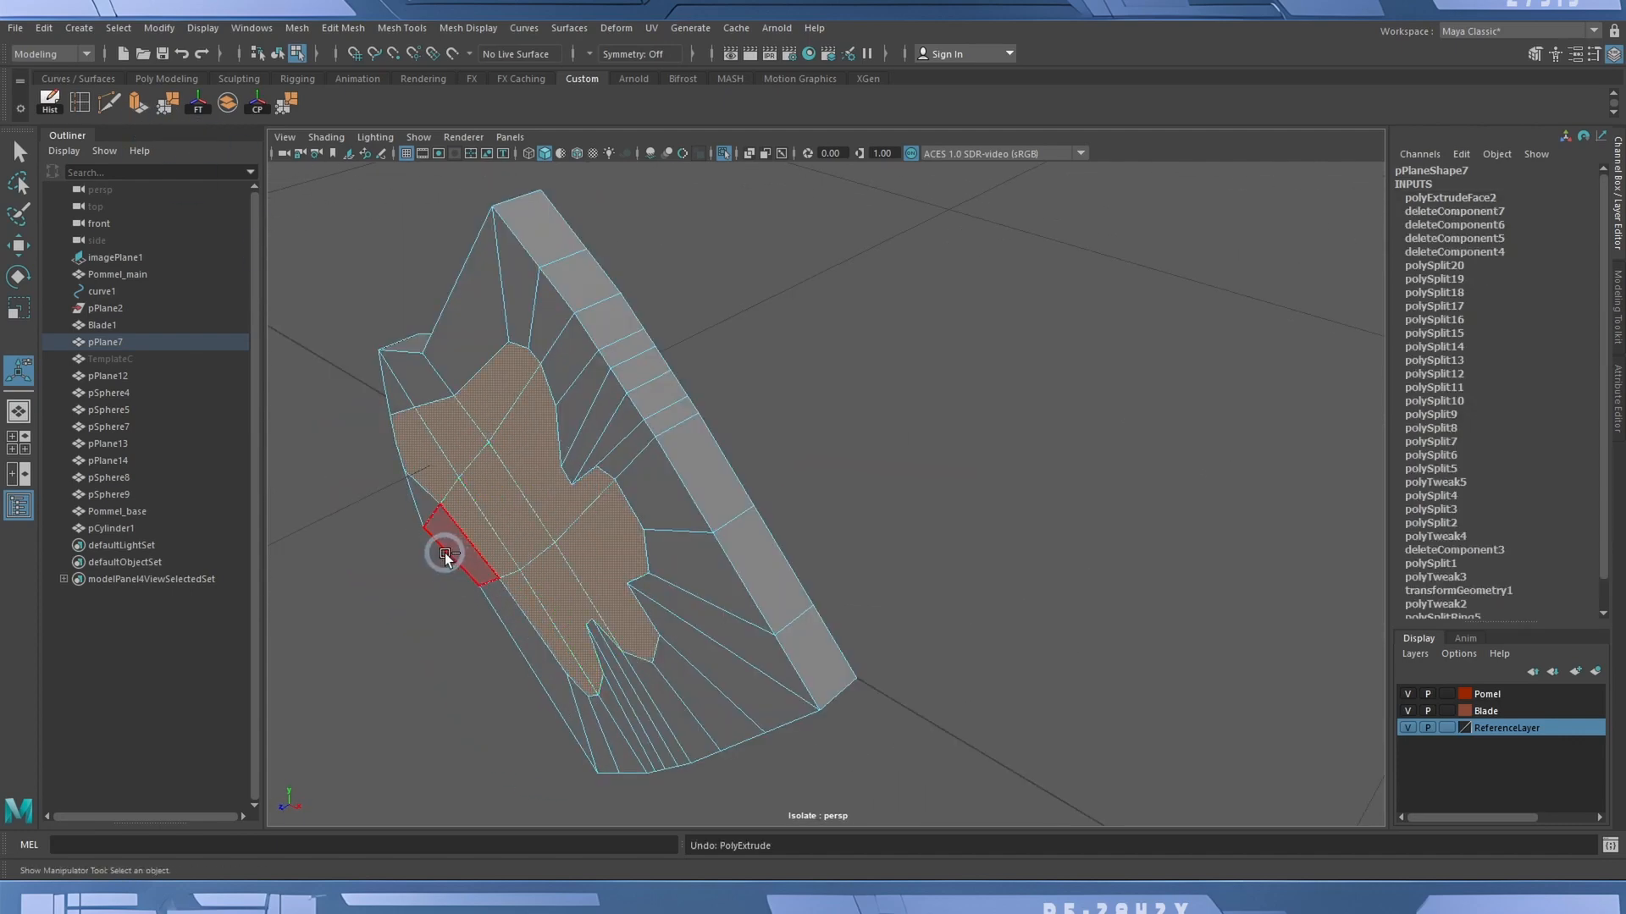
key(ctrl+e)
drag(446, 552, 459, 535)
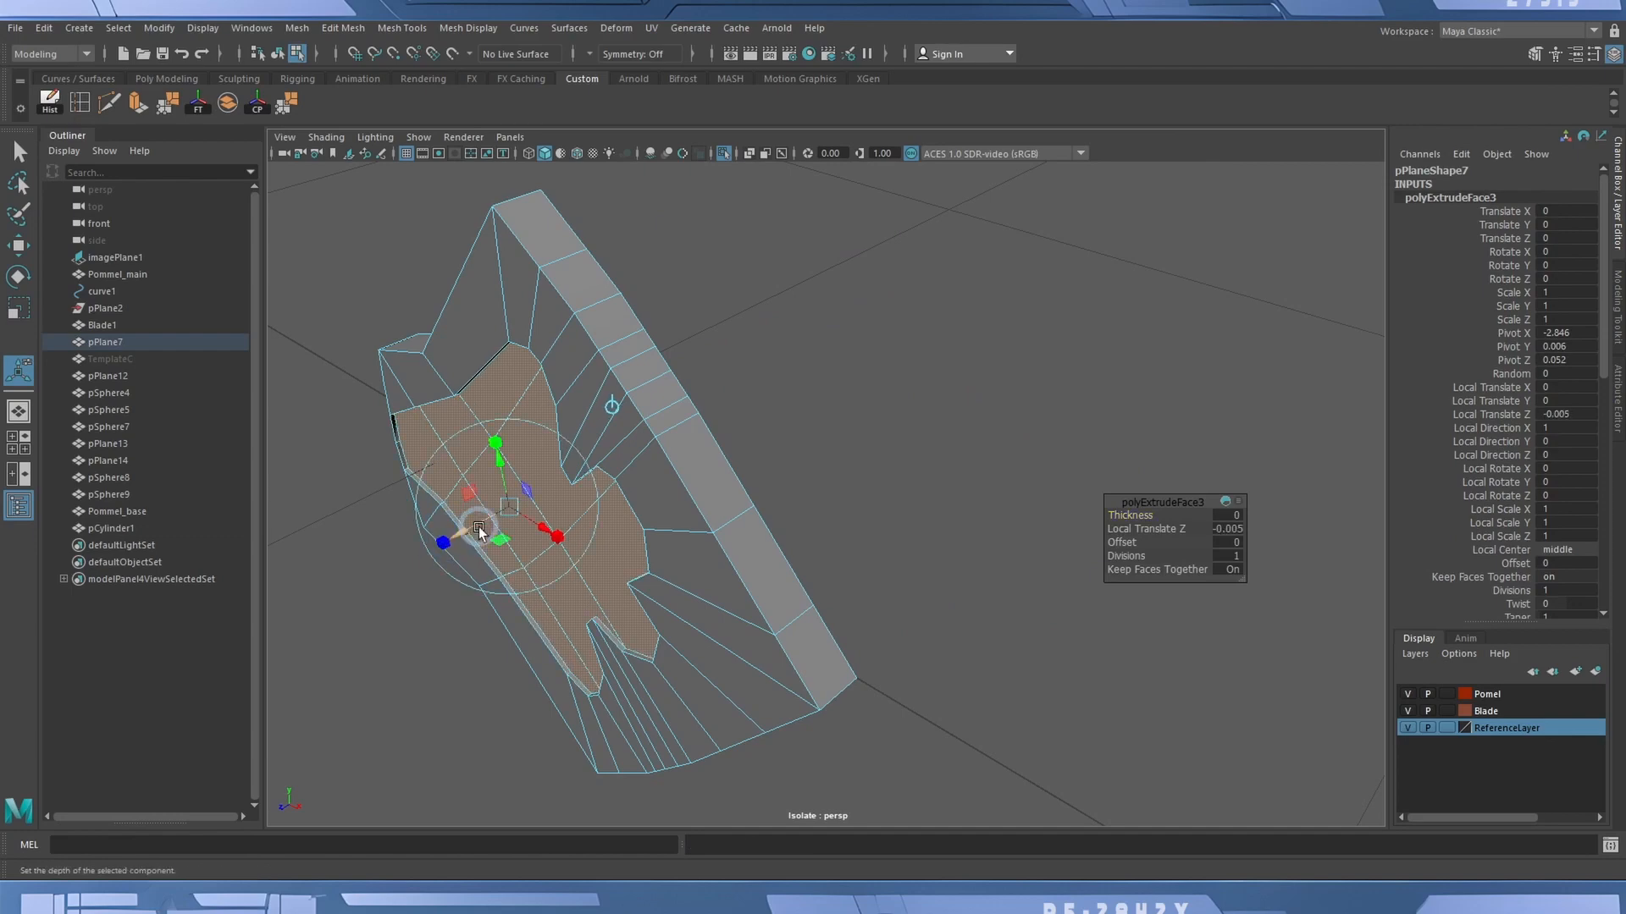
Extrude the recessed flower ornament faces a second time by a local Z of about -0.005.
alt+middle_drag(569, 517, 613, 526)
alt+right_drag(450, 537, 497, 534)
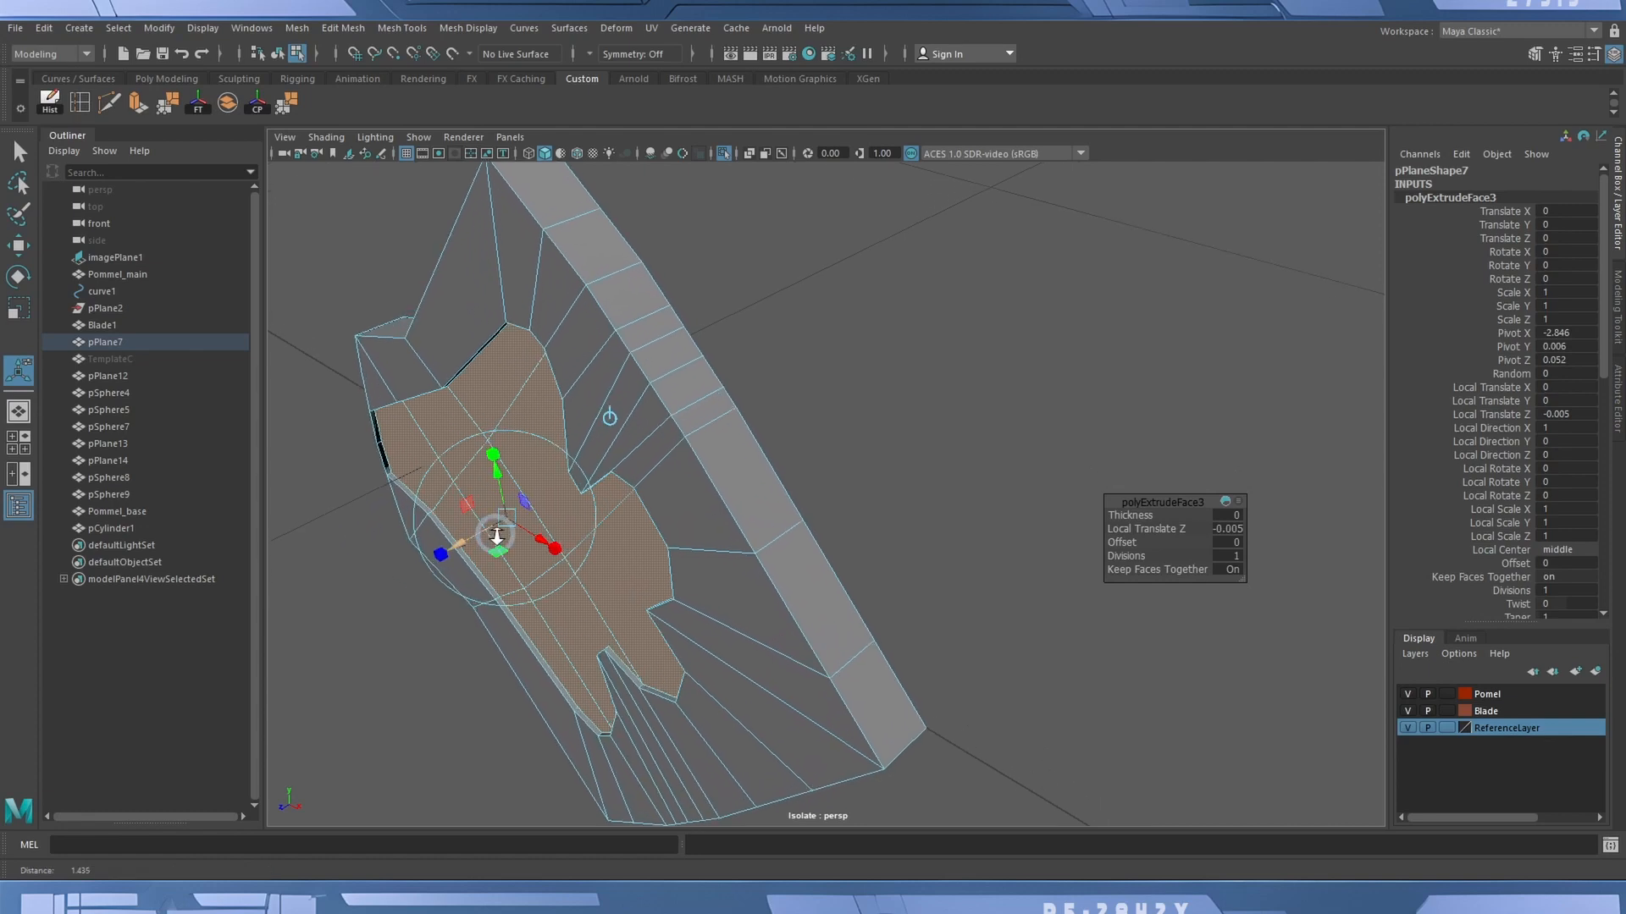
key(ctrl+e)
drag(459, 546, 465, 547)
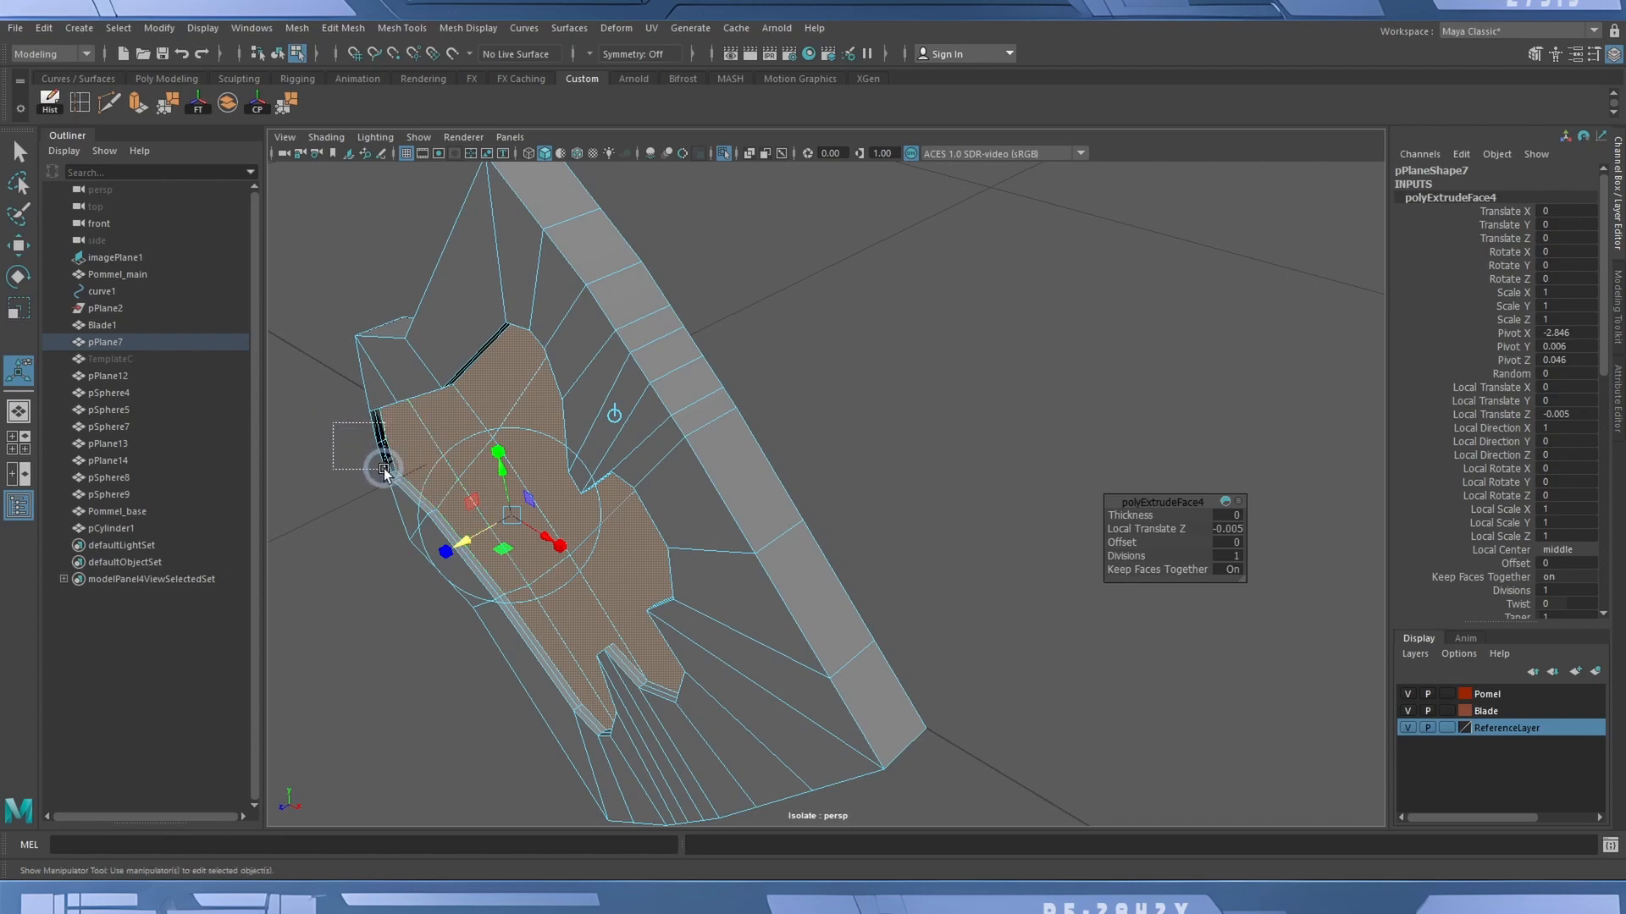
Delete the side faces along the plate's short guard-side edge, including the ornament's extruded strips there.
drag(381, 473, 380, 471)
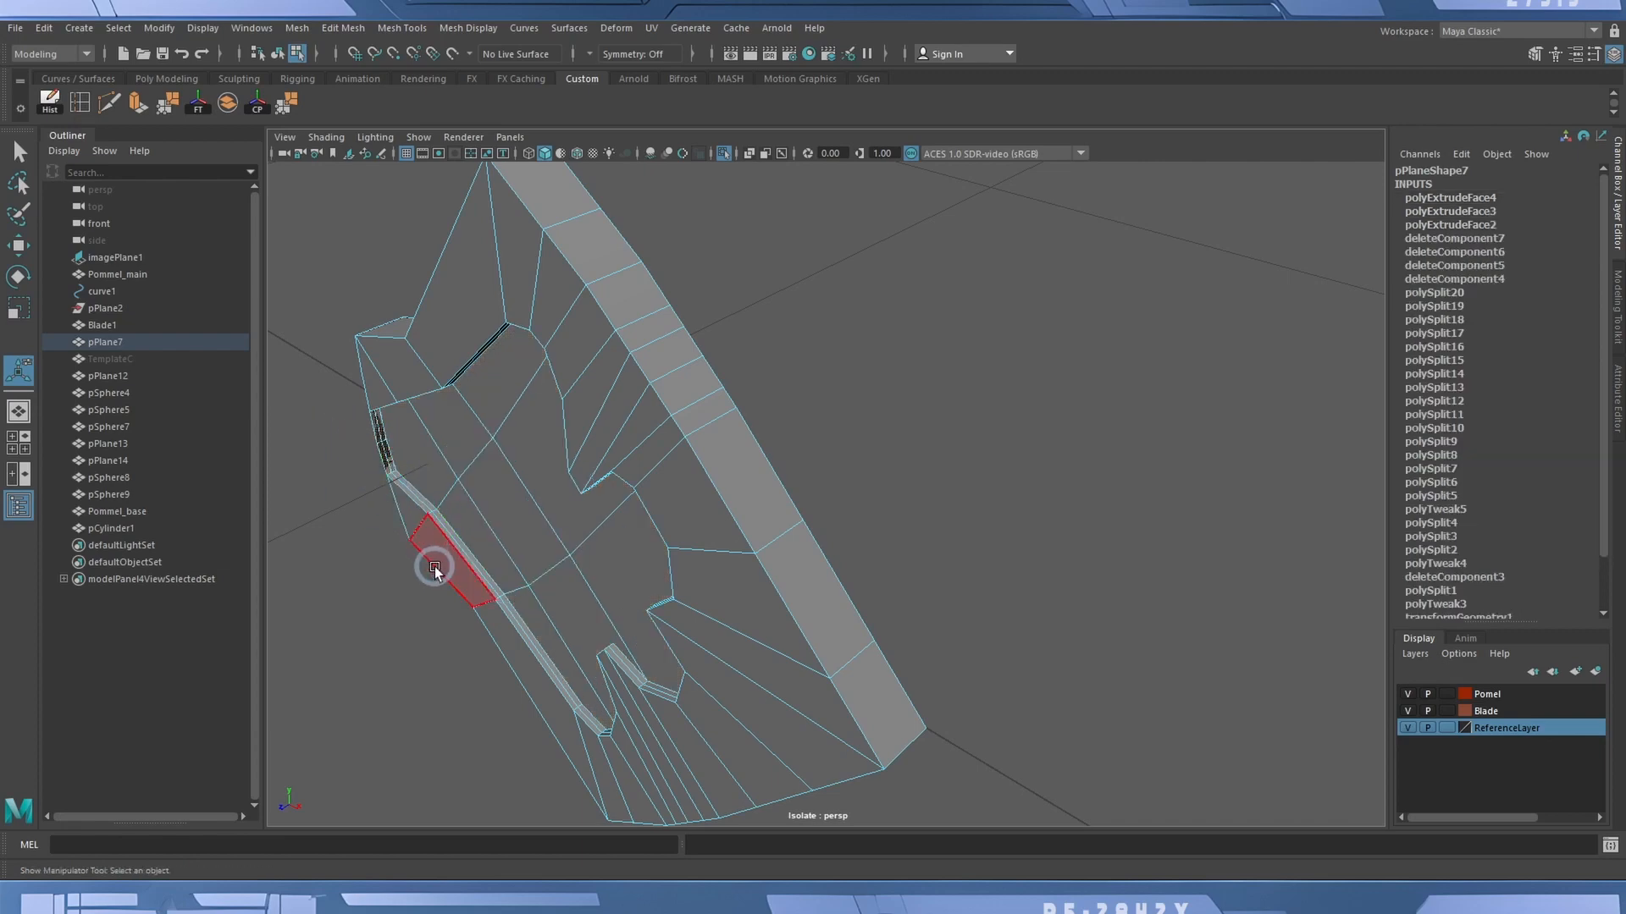
key(Delete)
alt+drag(338, 537, 882, 479)
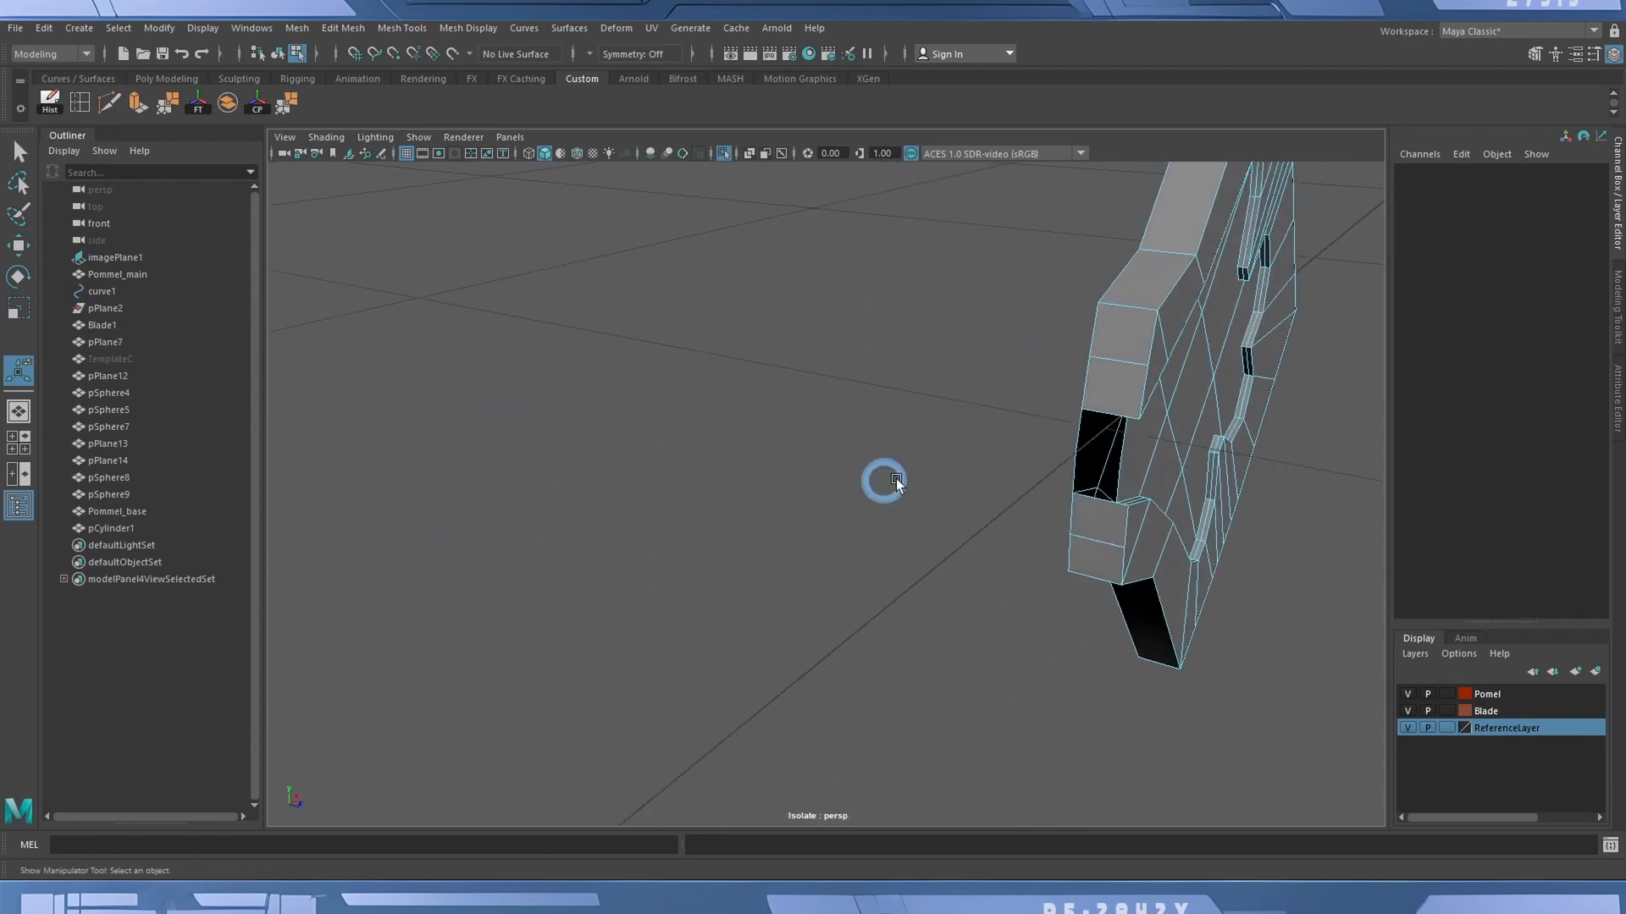
click(1130, 375)
shift+click(1122, 339)
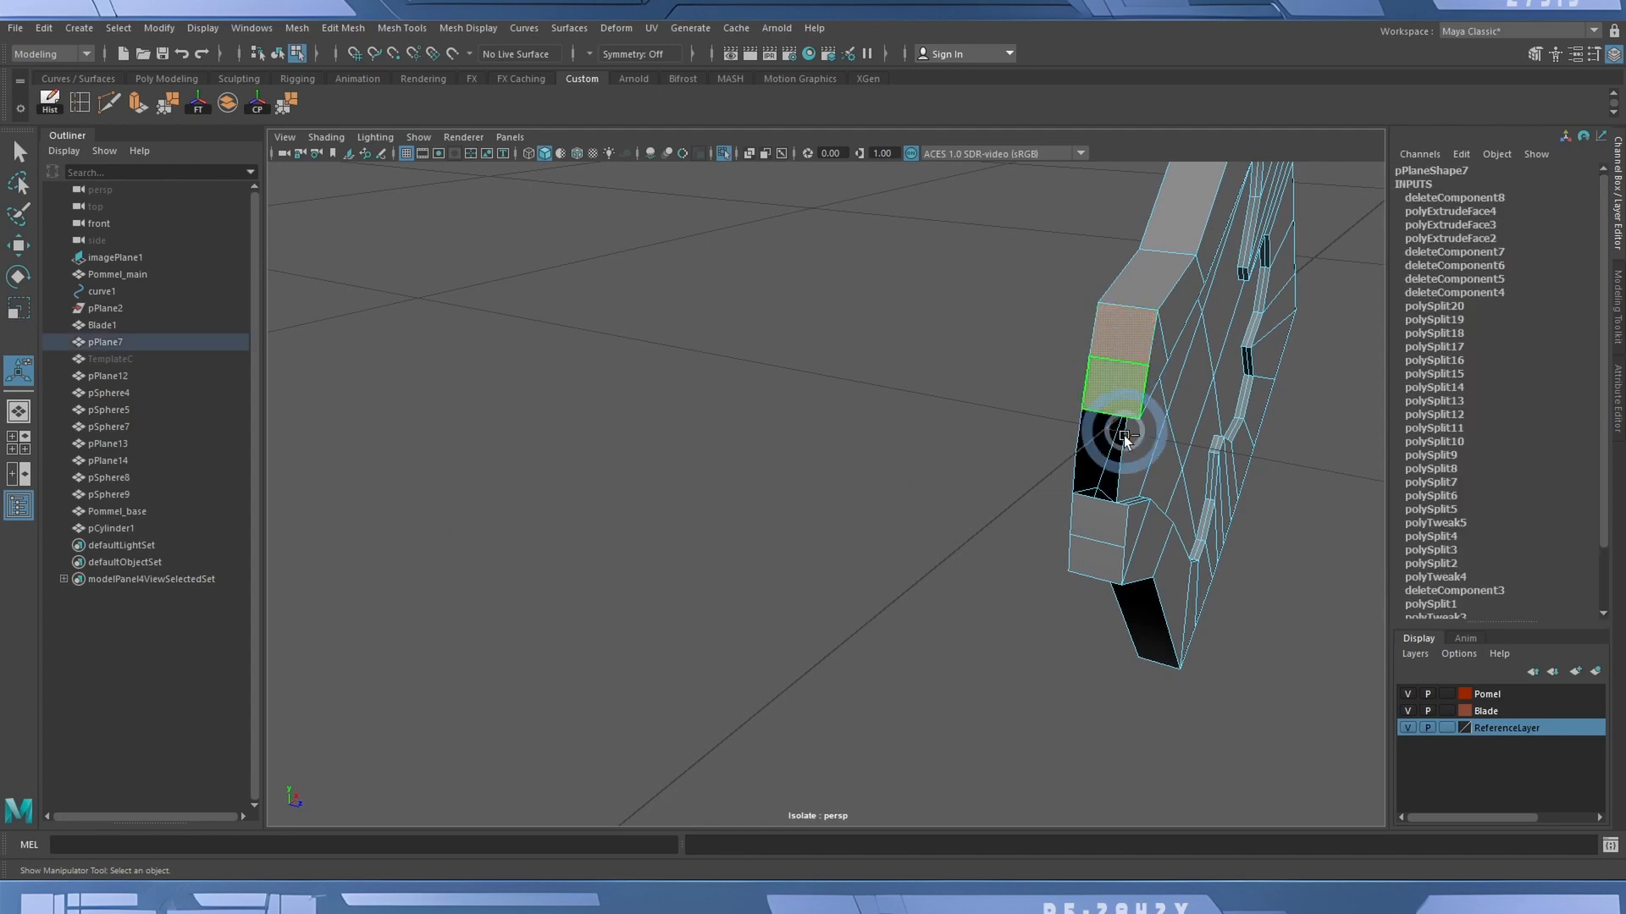
shift+click(1092, 555)
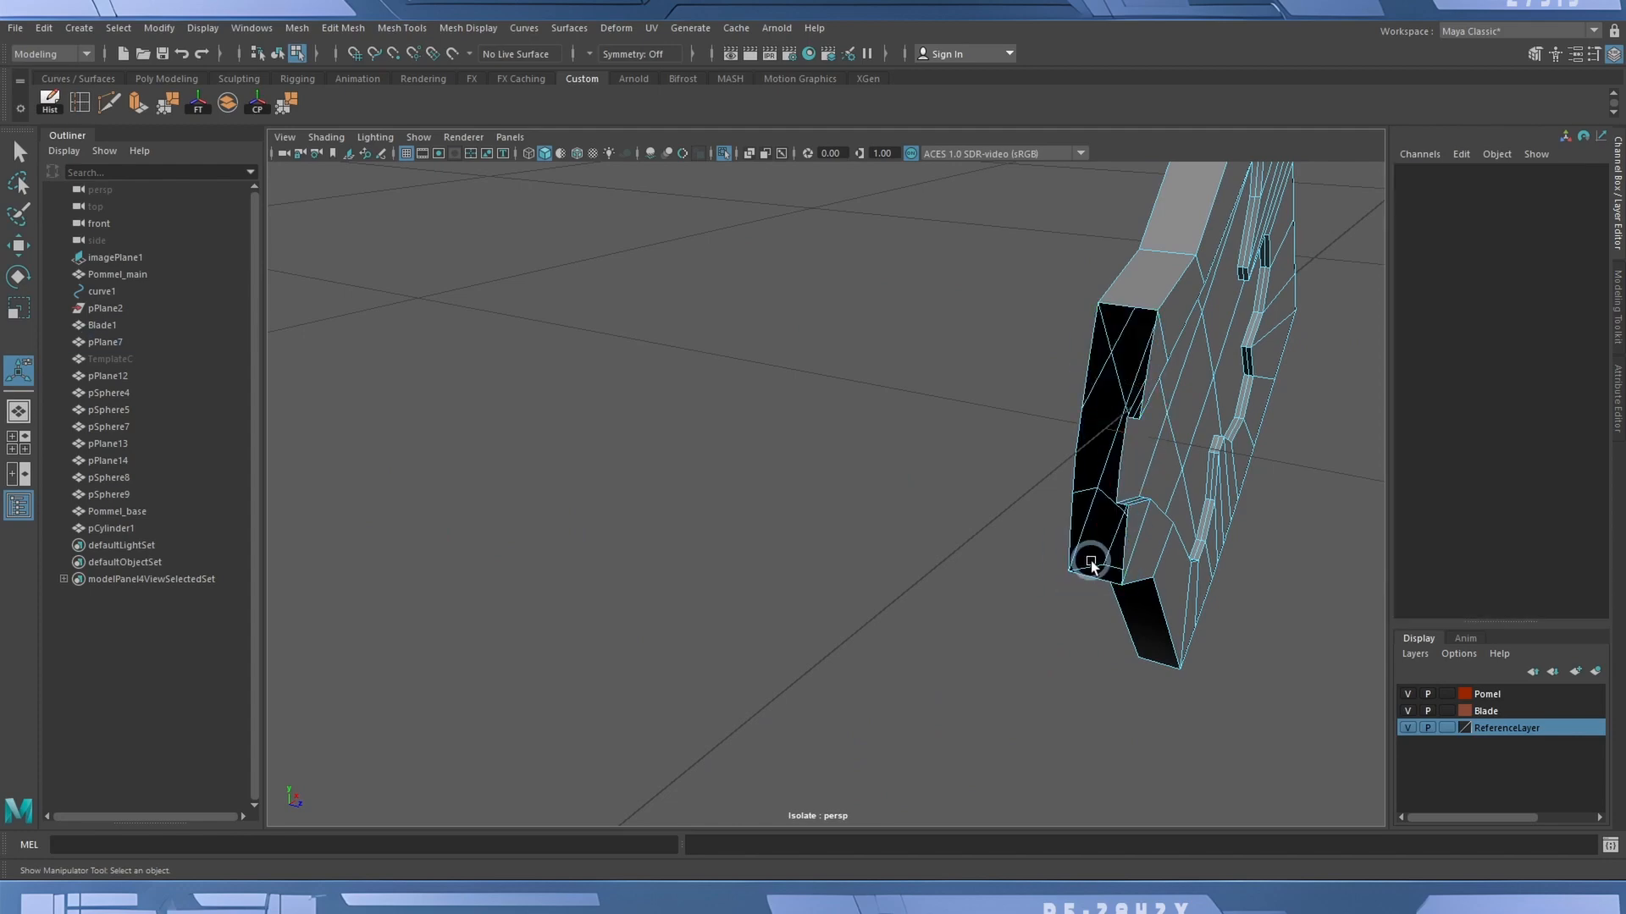
key(Delete)
Select and delete all the flat faces on the back of the diamond plate.
alt+drag(1060, 490, 1017, 621)
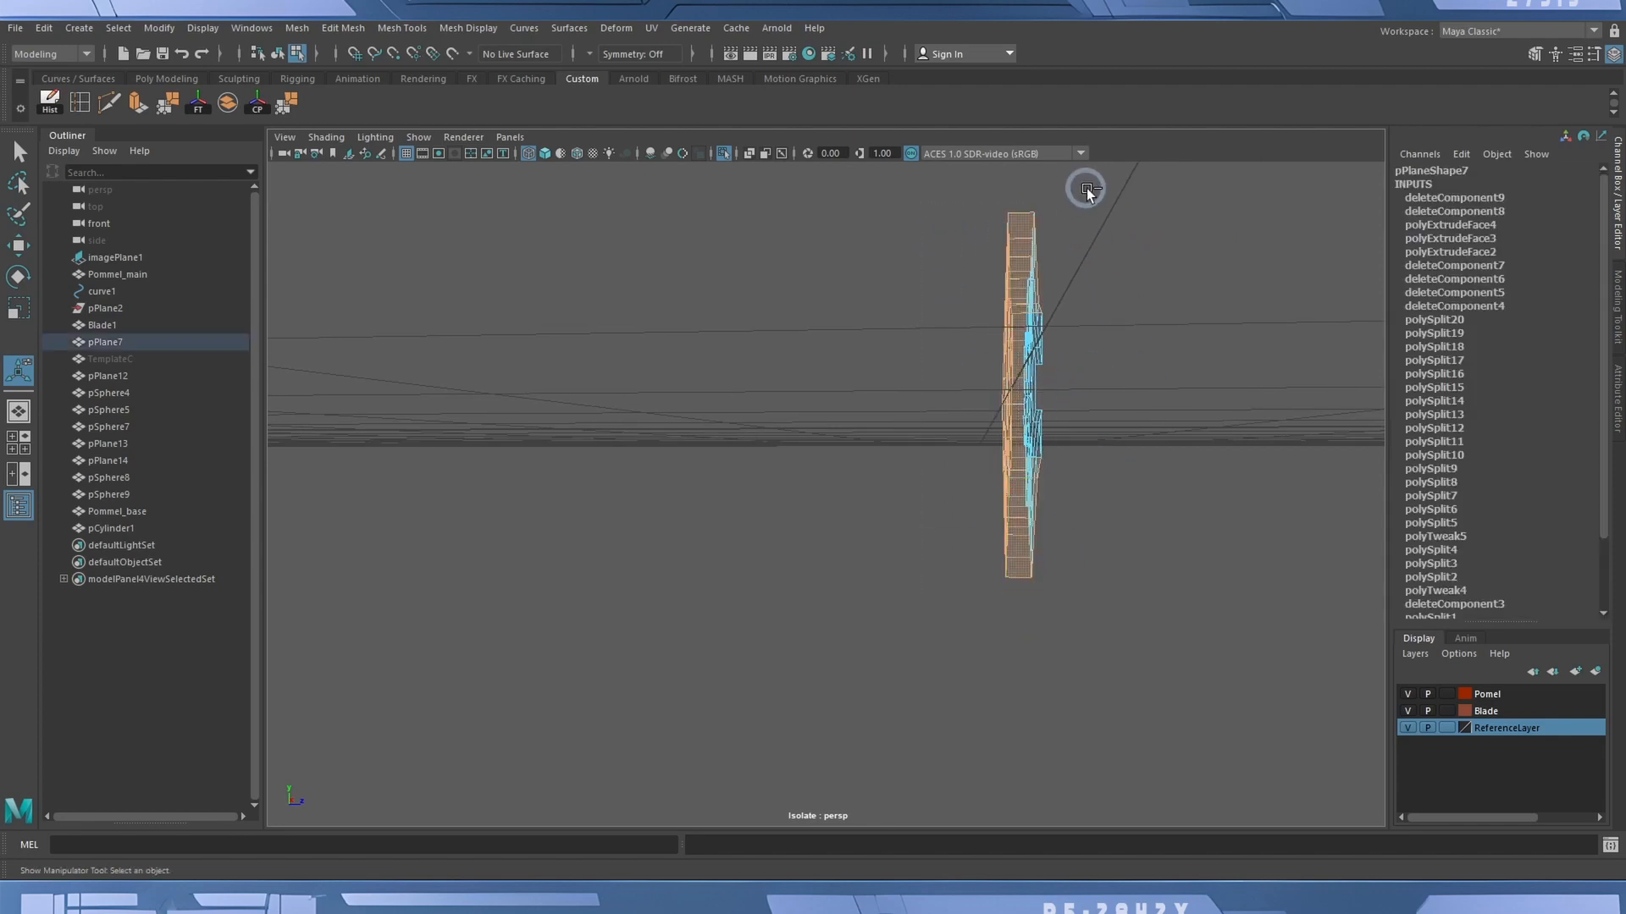
drag(1098, 193, 1161, 479)
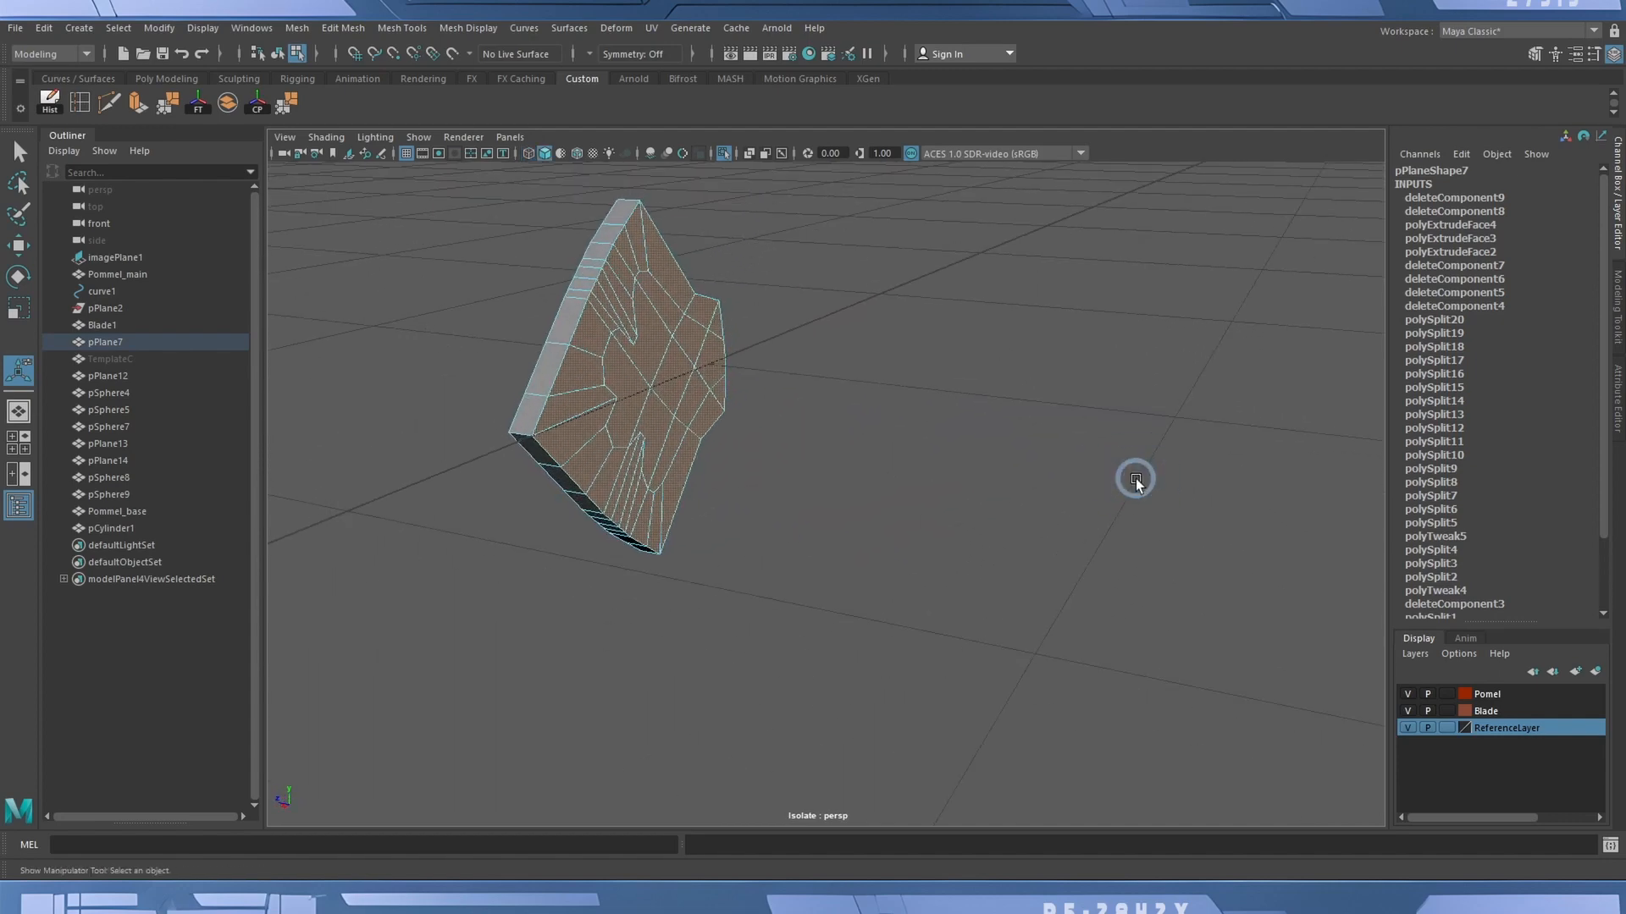
click(1137, 480)
alt+drag(678, 461, 886, 465)
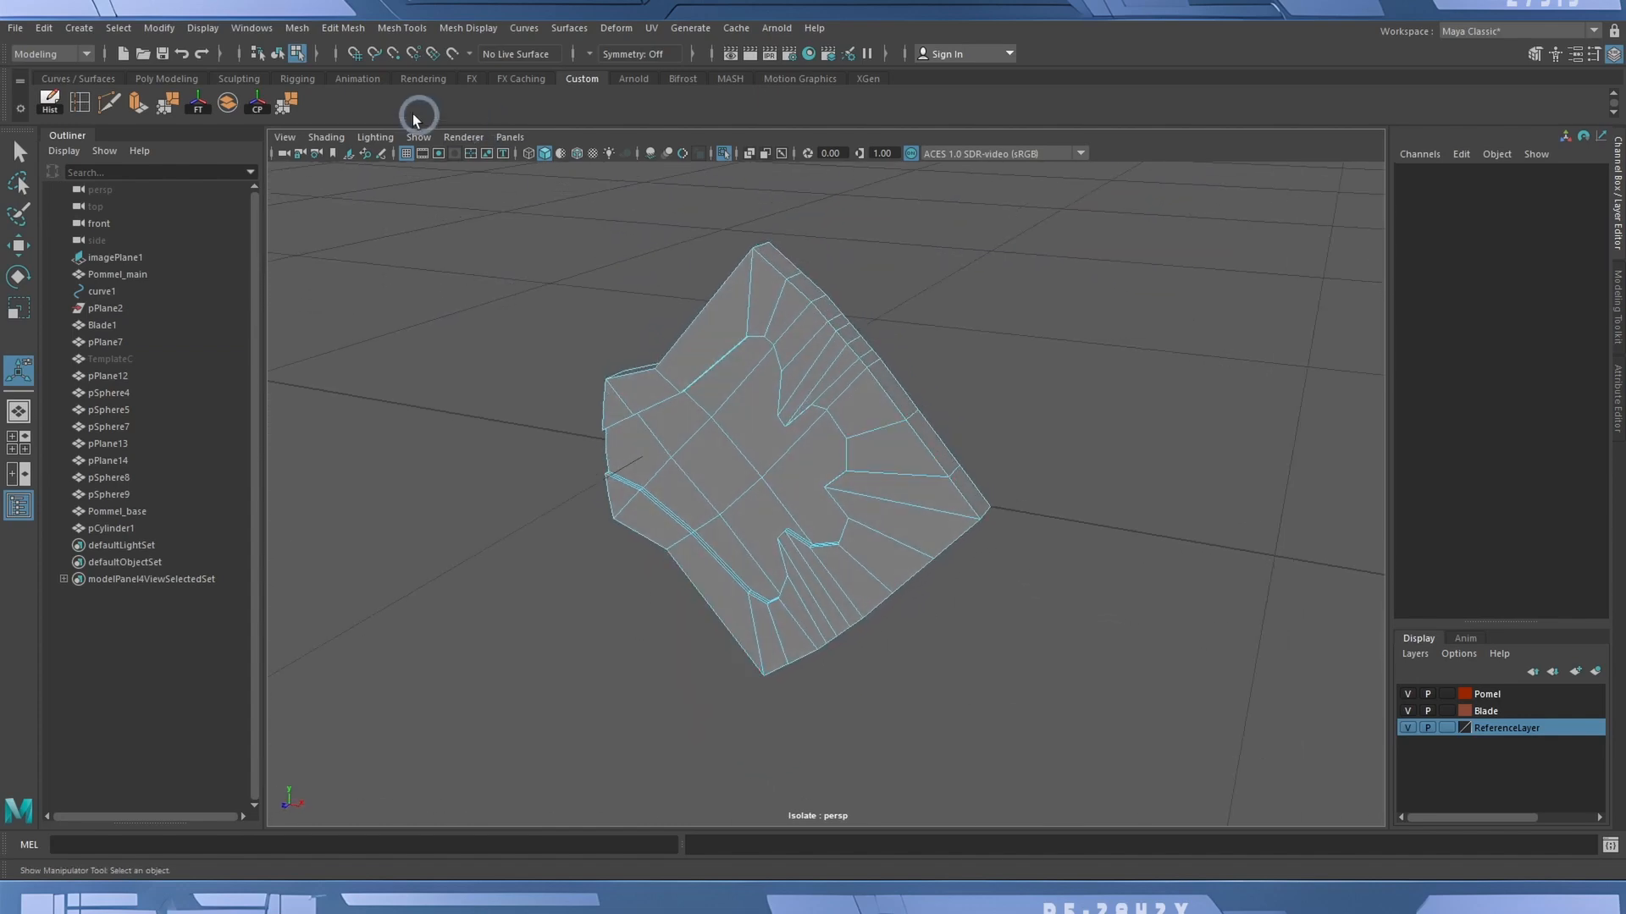
Examine the whole plate's edges and recess in smooth preview from several angles, ending in the unsmoothed display.
click(278, 53)
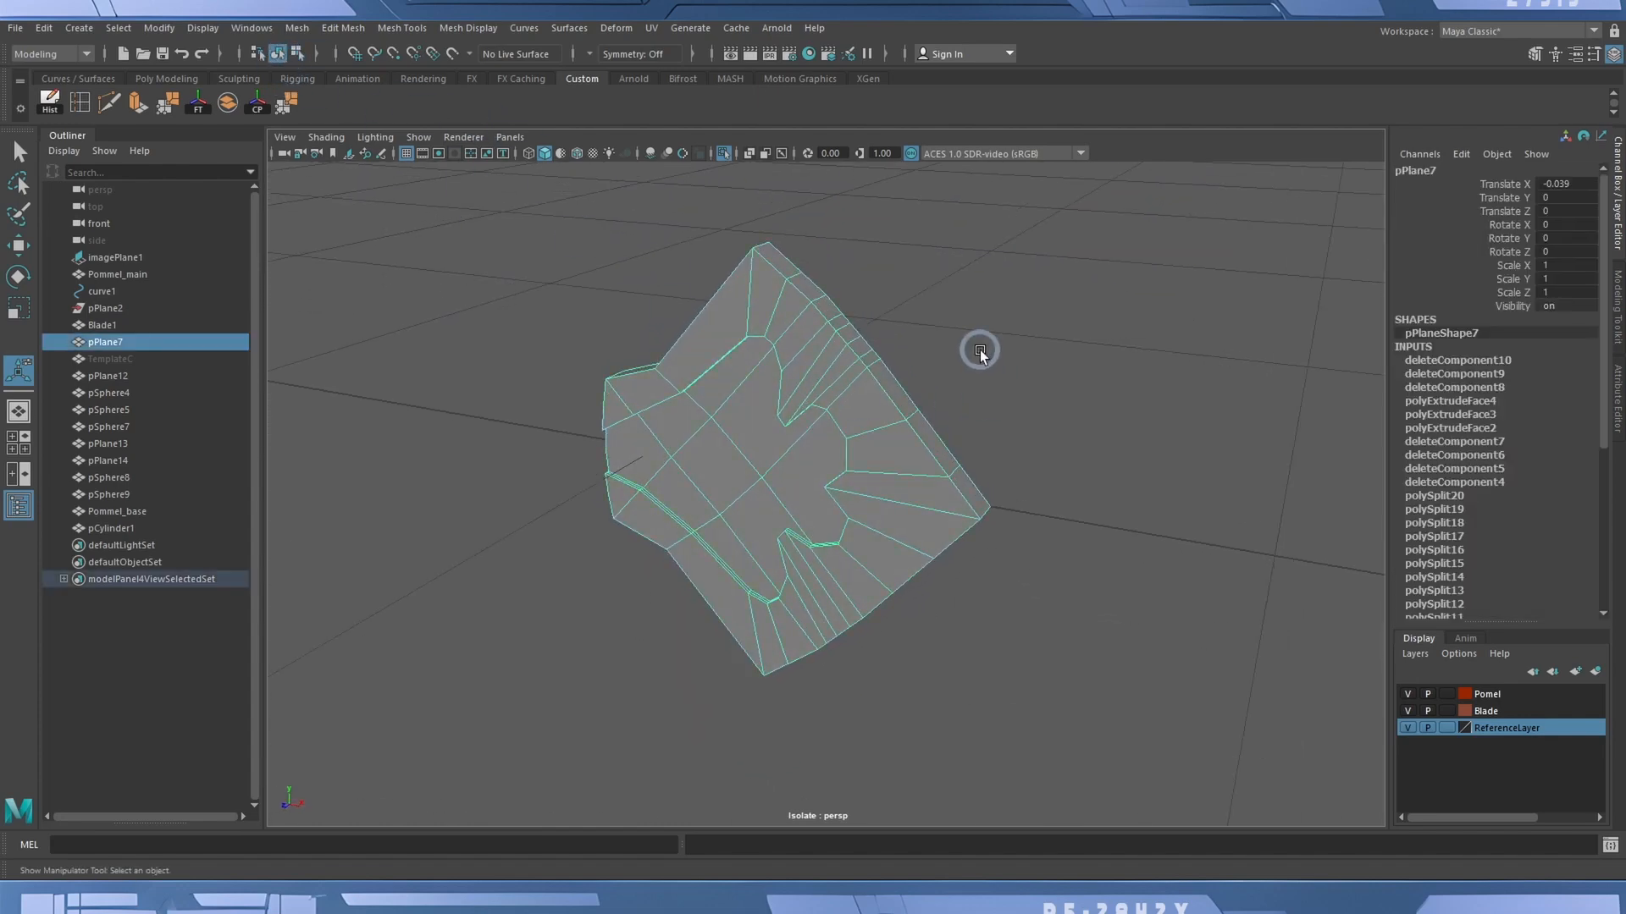
key(3)
click(977, 322)
alt+drag(976, 319, 867, 313)
click(817, 343)
key(1)
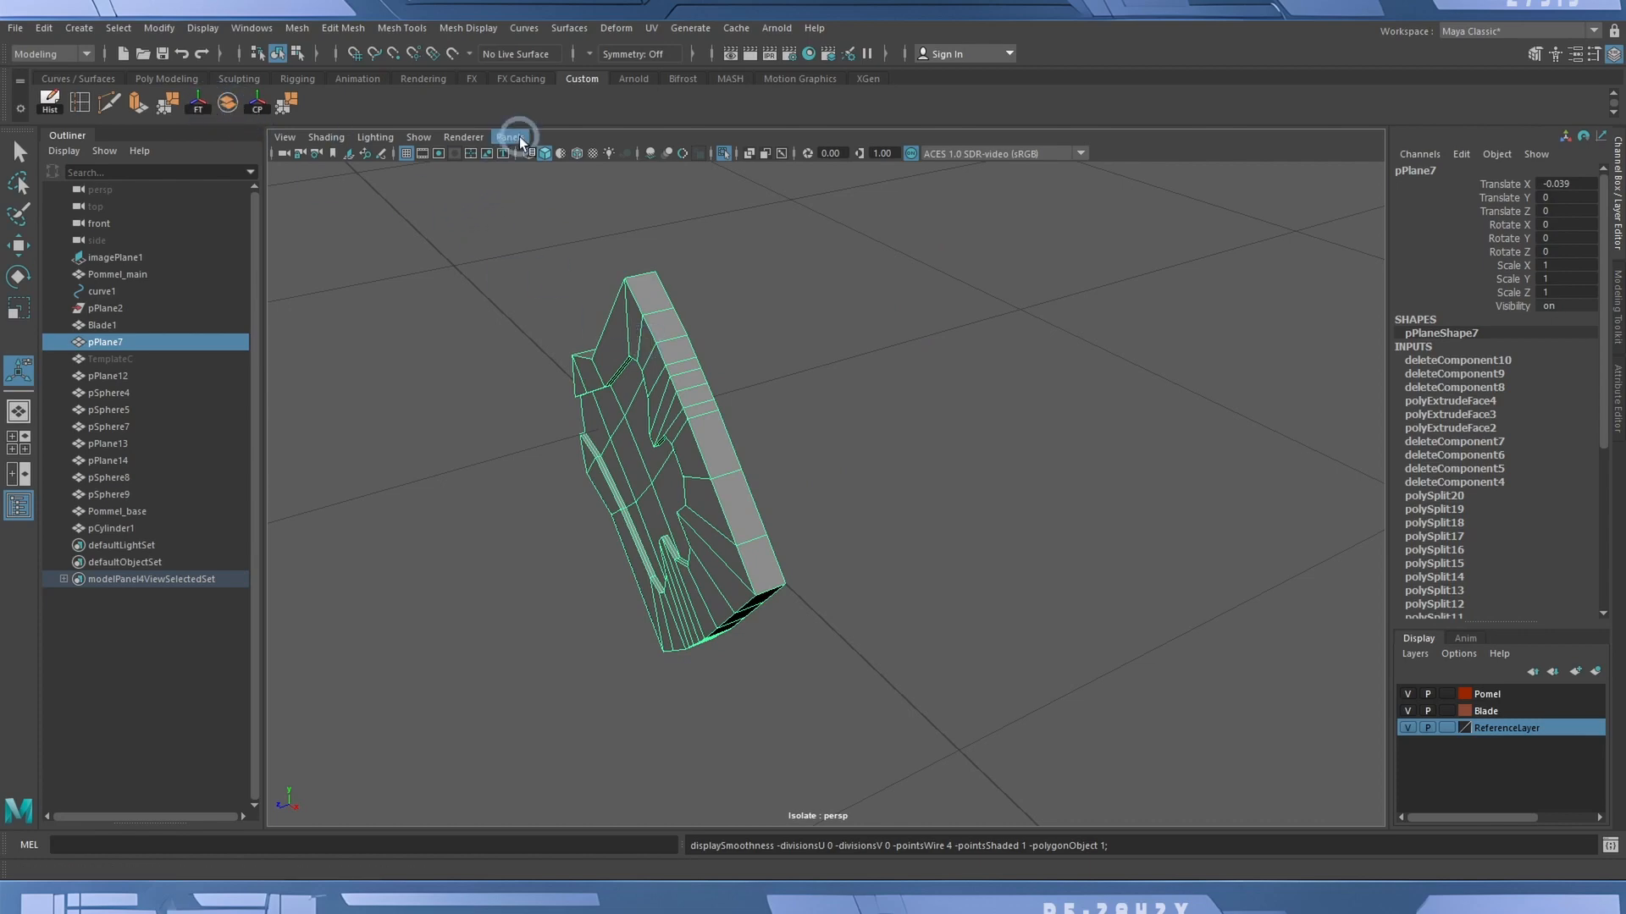
key(3)
mouse_move(745, 254)
alt+mouse_down()
mouse_move(791, 269)
mouse_move(864, 251)
mouse_move(740, 279)
alt+mouse_up()
key(1)
Insert edge loops around the diamond plate's side wall and just inside its front face border, with smooth preview on.
click(166, 110)
click(91, 97)
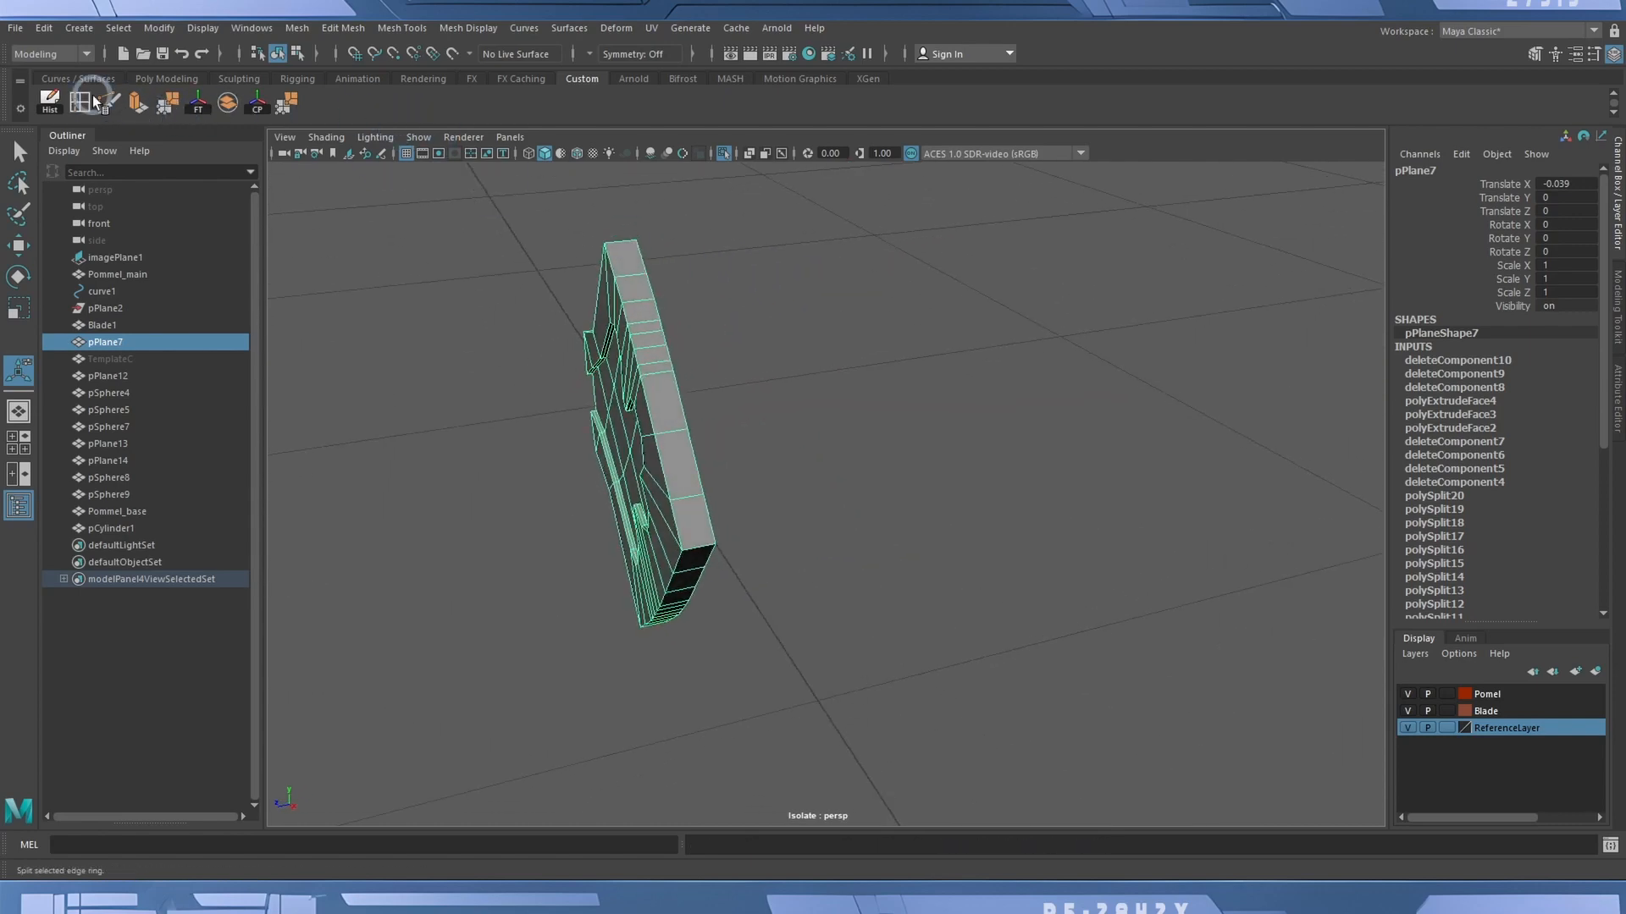
drag(633, 279, 663, 265)
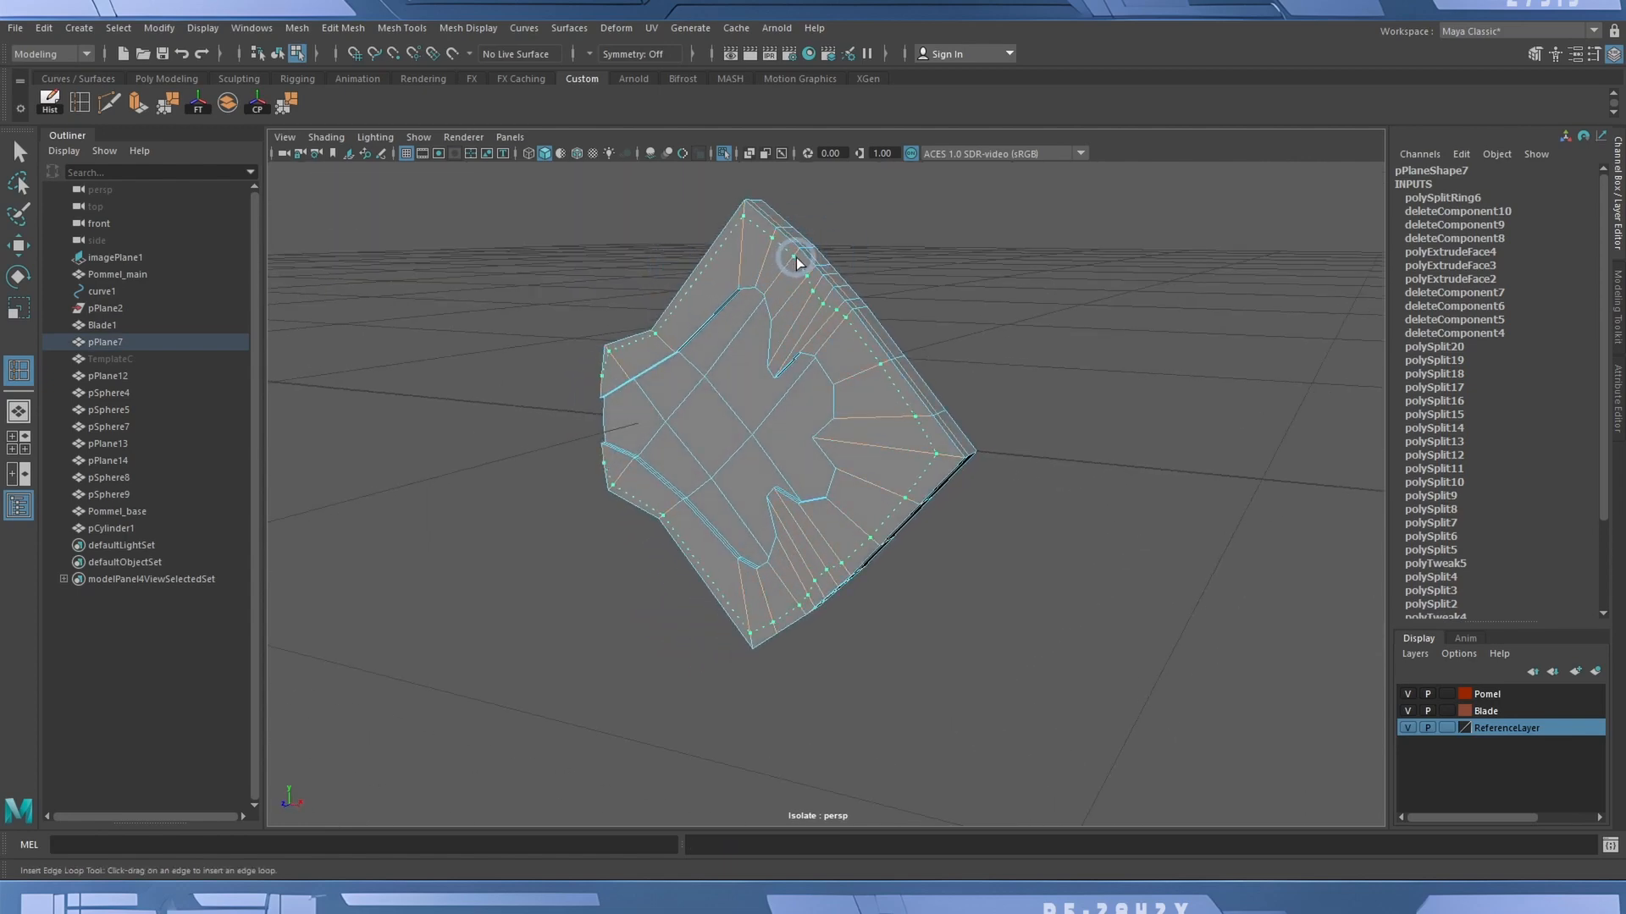
drag(800, 256, 794, 257)
key(3)
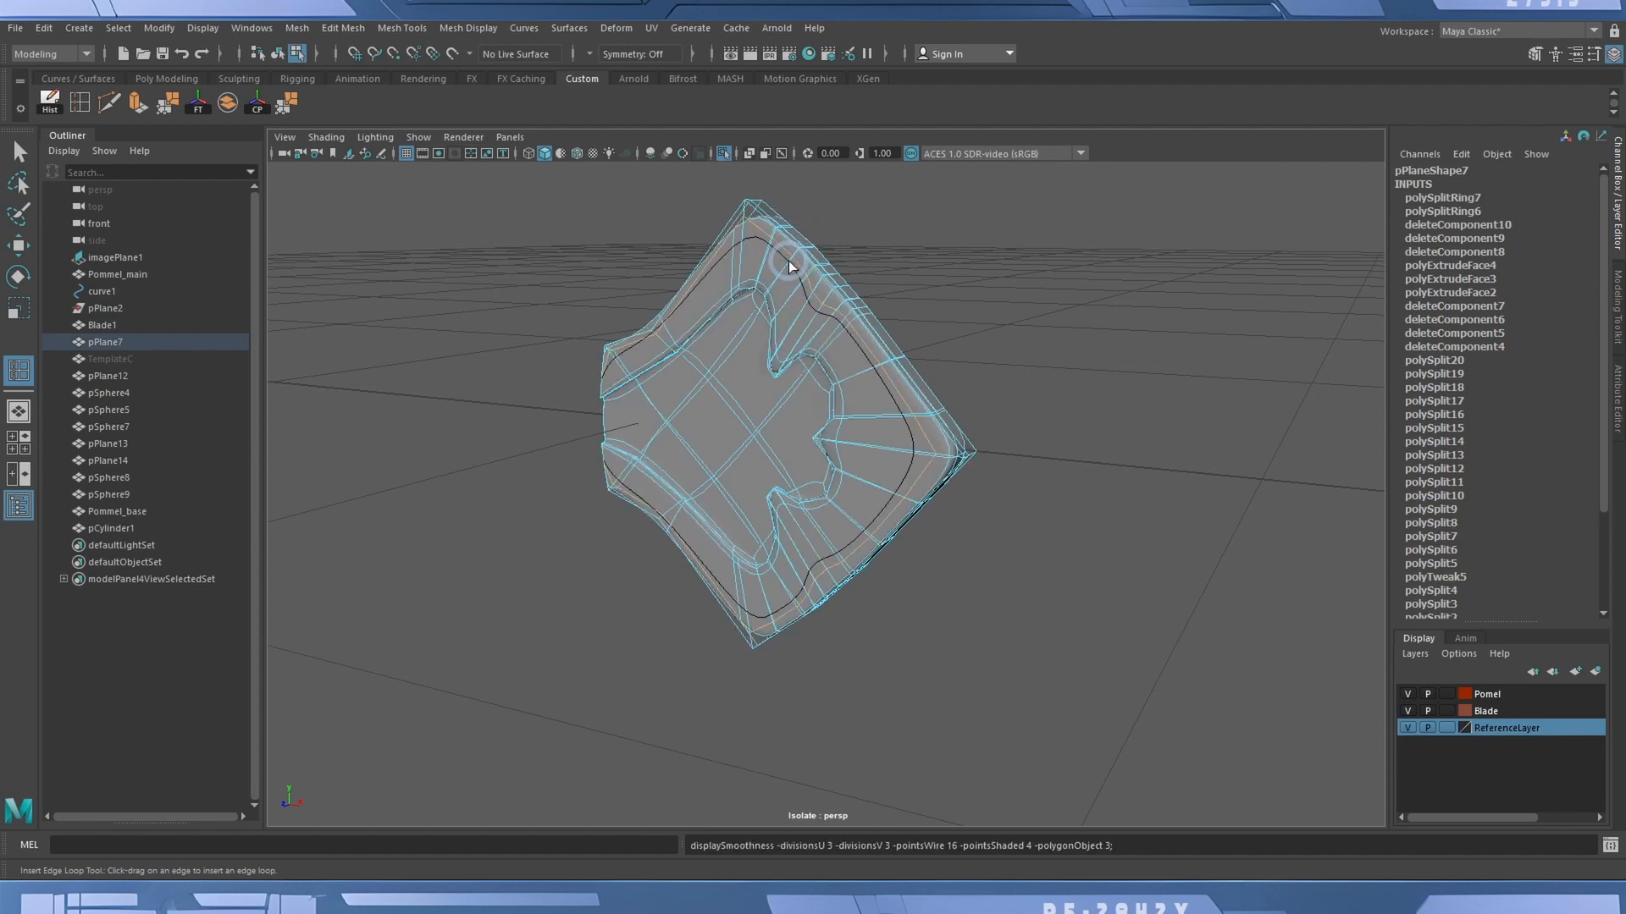
Examine the smoothed plate's outer border and recessed ornament outline from several angles without the wireframe.
click(279, 57)
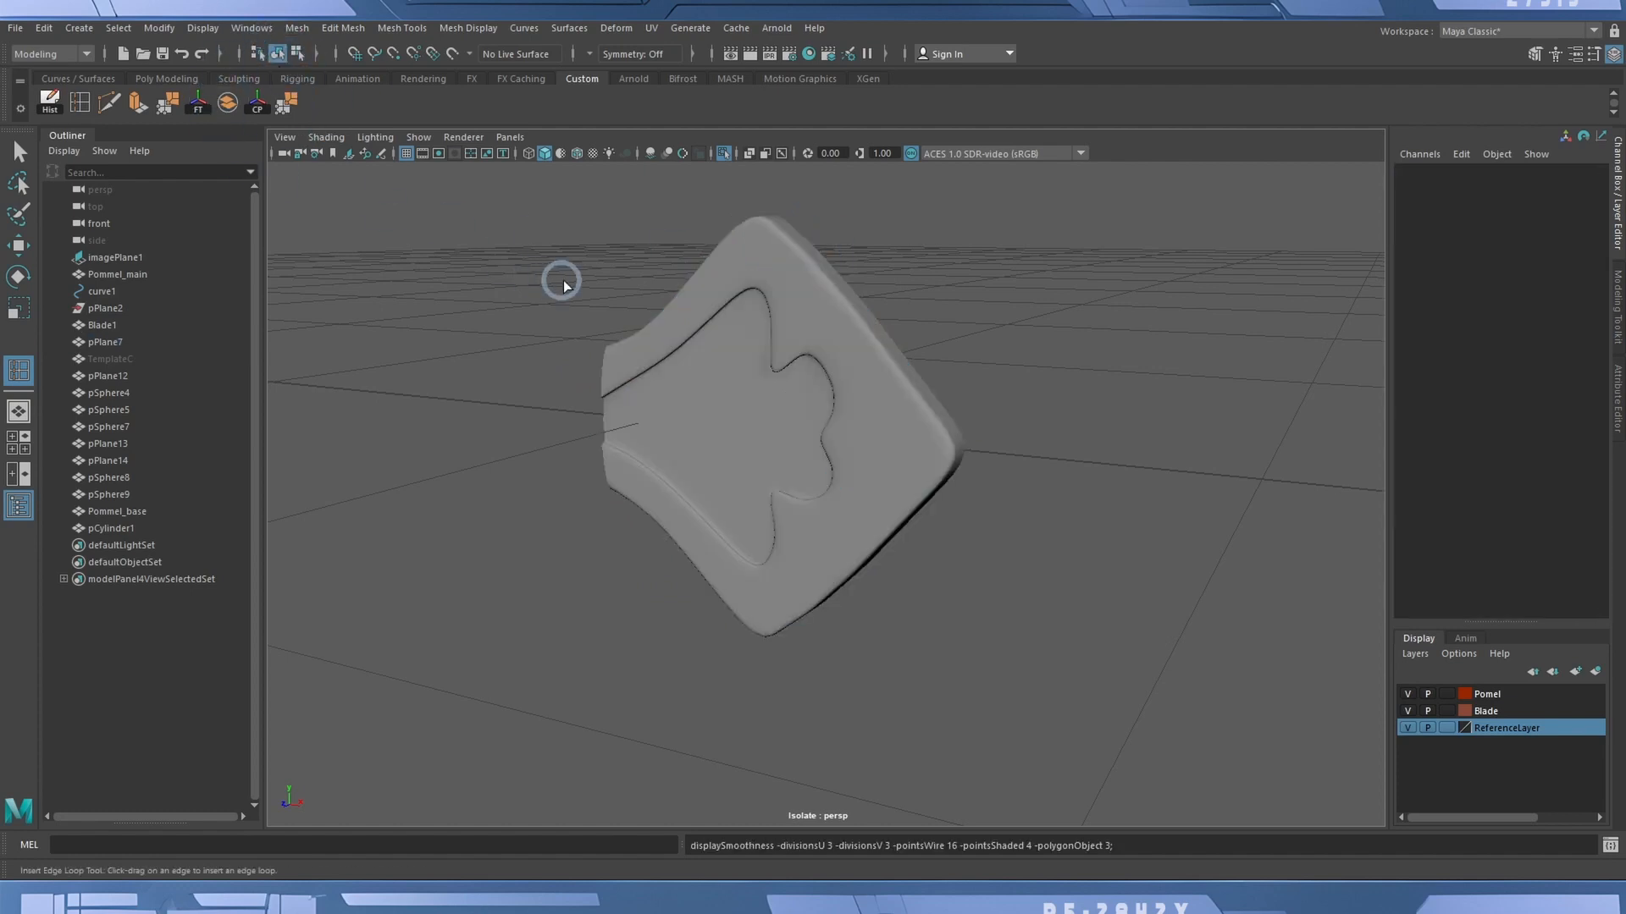
alt+drag(562, 280, 778, 280)
alt+right_drag(777, 280, 584, 257)
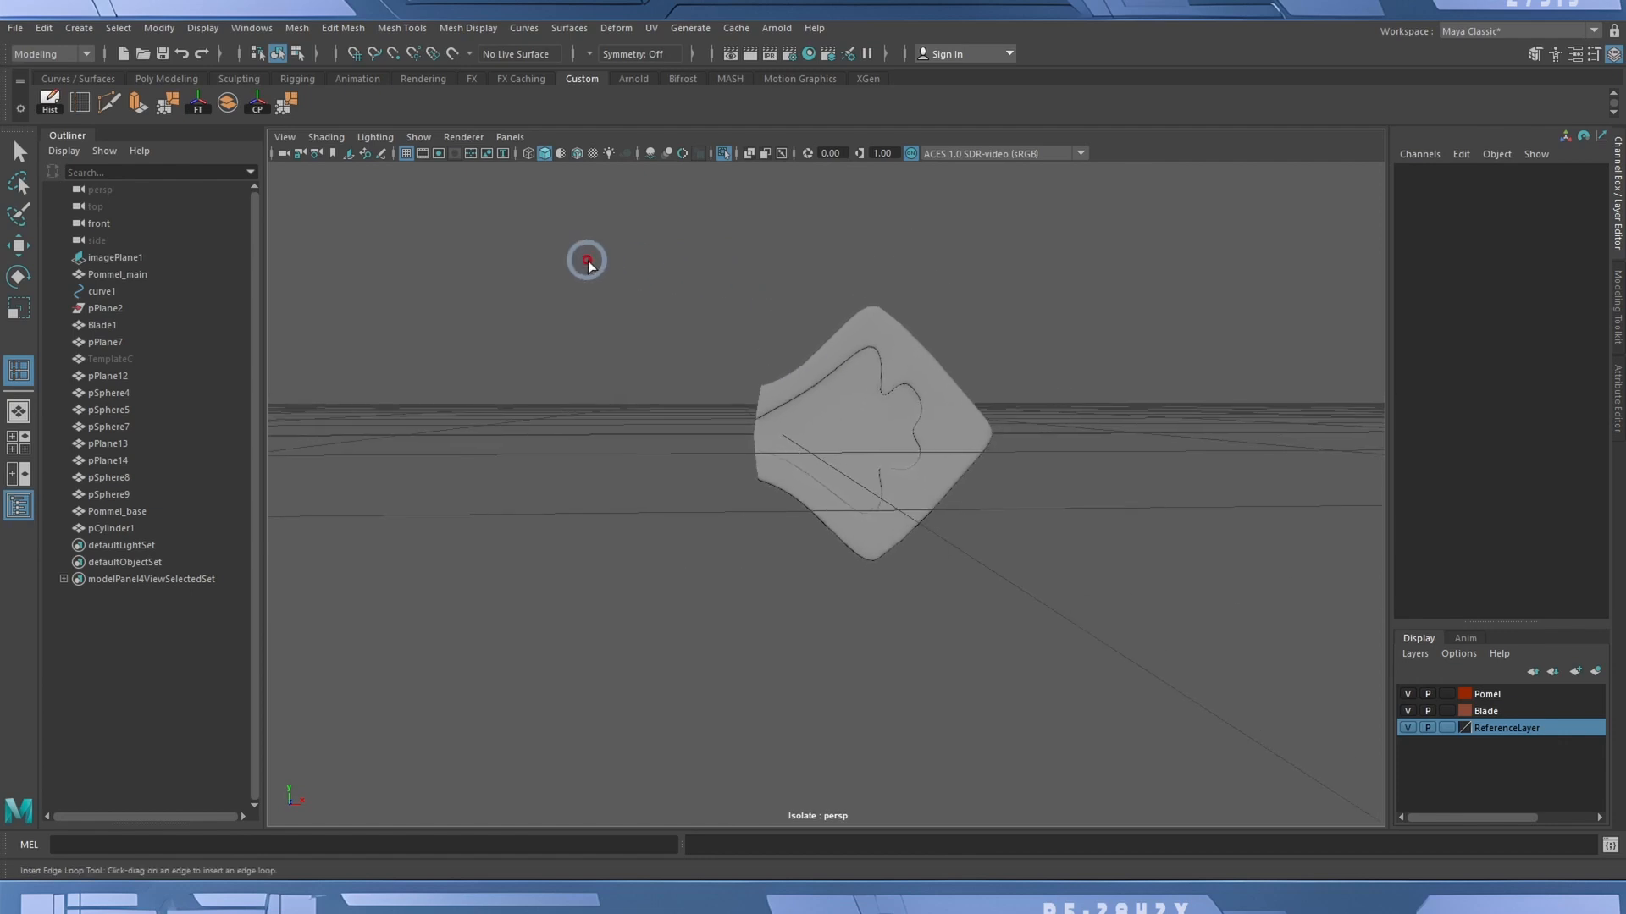
alt+drag(584, 257, 611, 303)
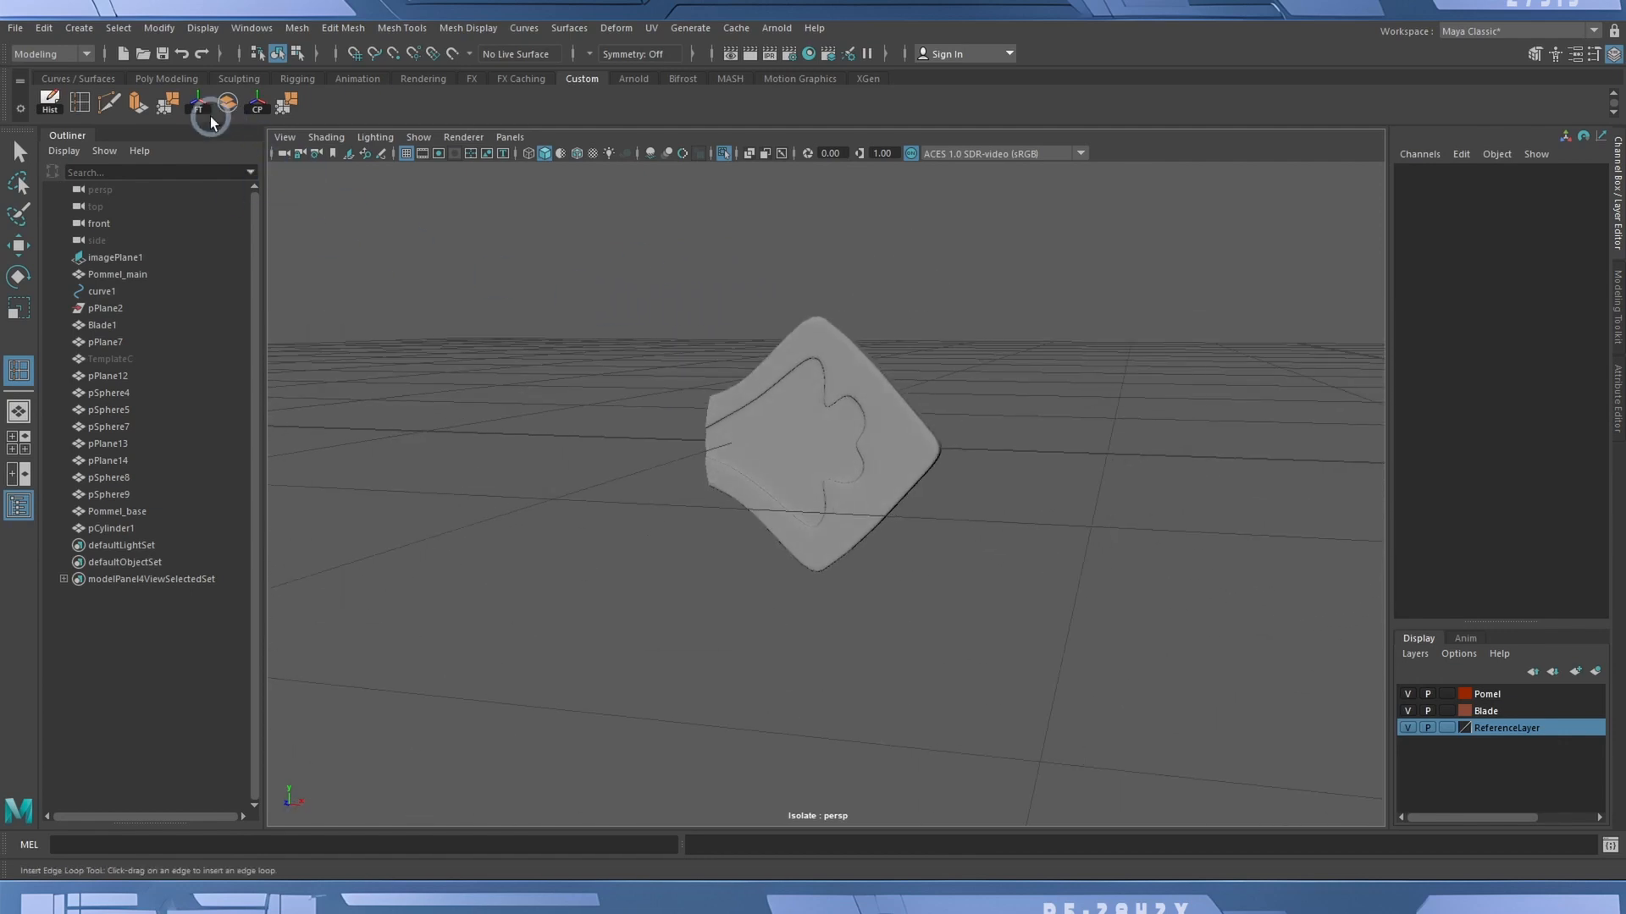
click(277, 56)
alt+drag(753, 318, 412, 394)
alt+right_drag(412, 391, 446, 367)
alt+middle_drag(447, 367, 618, 435)
alt+drag(618, 435, 592, 406)
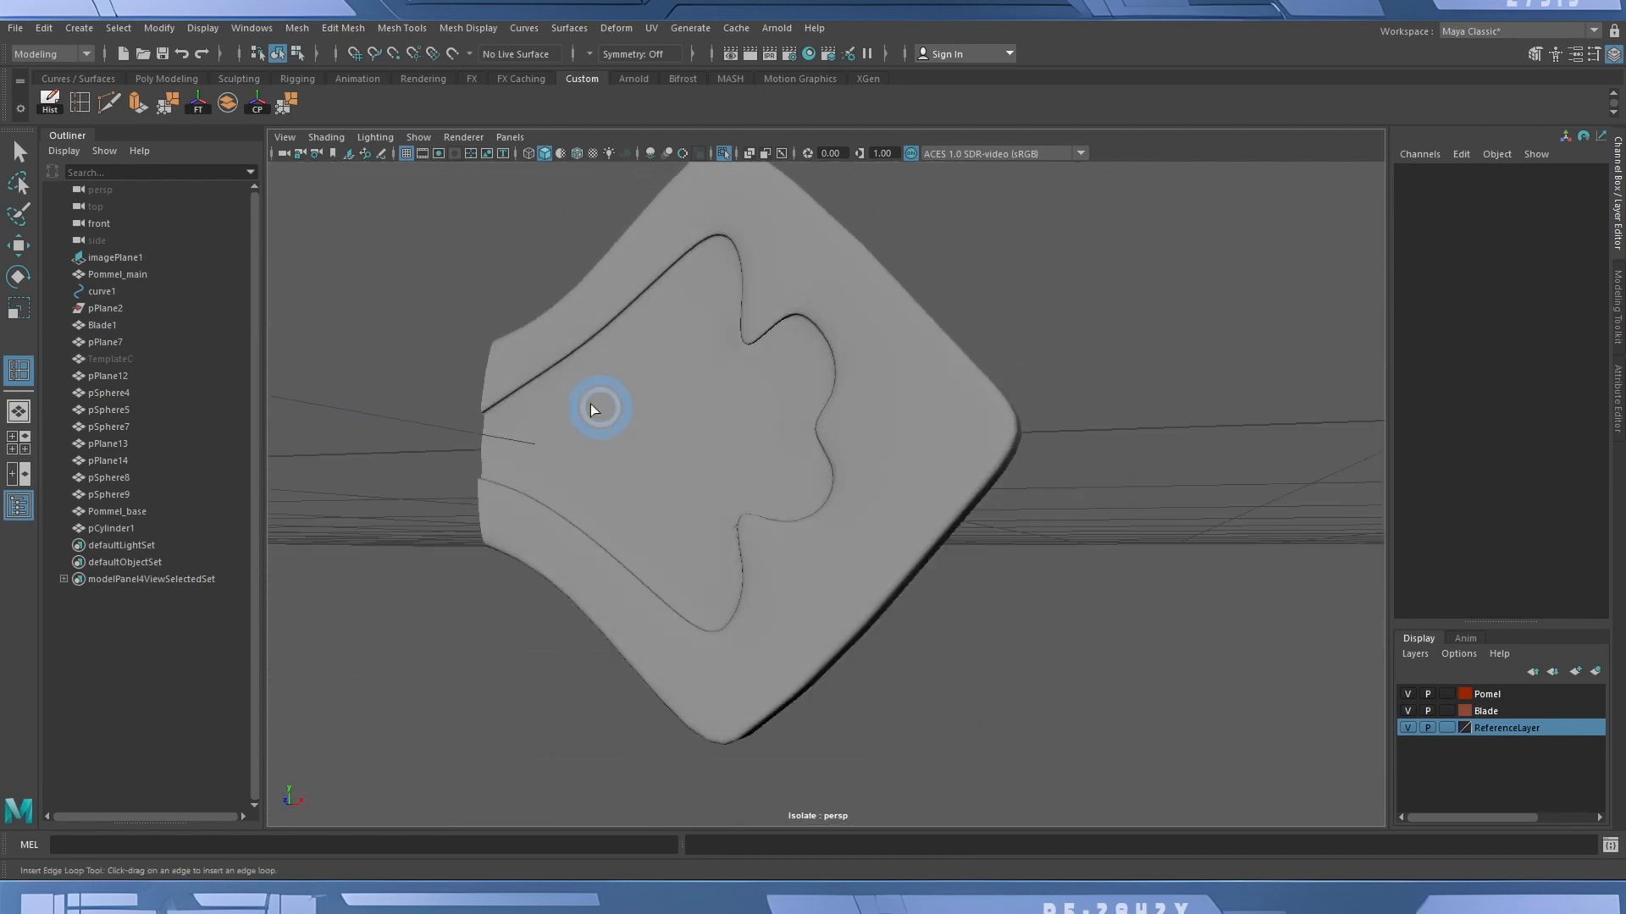
On the unsmoothed plate, use Multi-Cut to cut edges from the ornament outline beside the upper notch to the recess floor's inner edge.
click(19, 152)
click(719, 362)
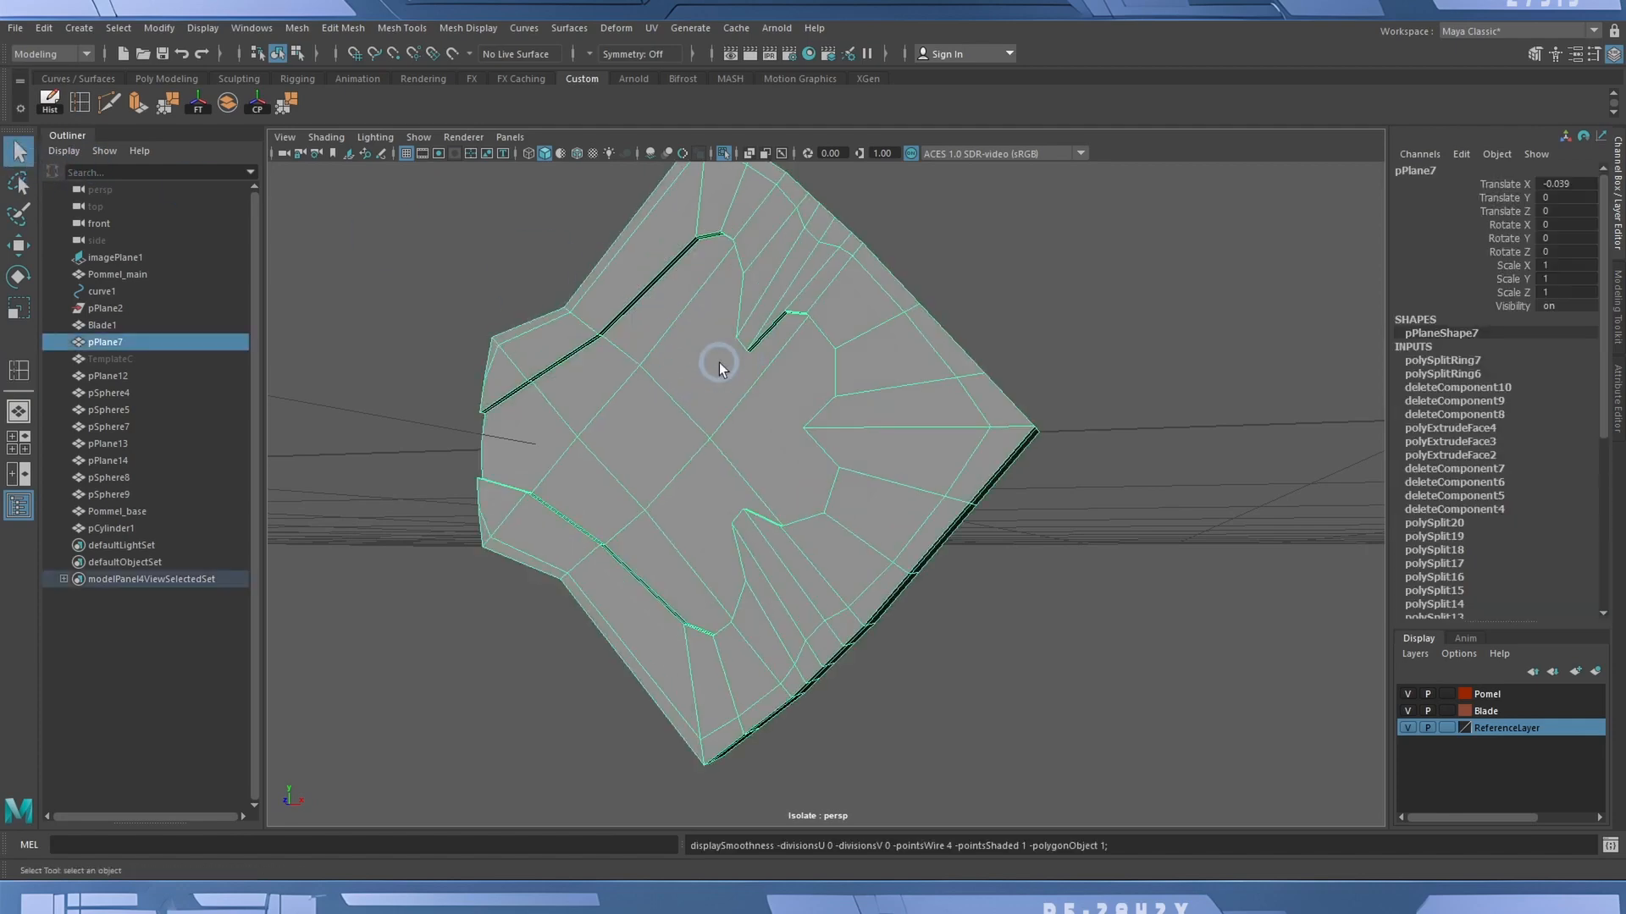
alt+drag(719, 362, 818, 364)
alt+middle_drag(818, 364, 759, 383)
alt+right_drag(645, 330, 928, 333)
alt+middle_drag(911, 279, 796, 406)
alt+drag(818, 414, 878, 410)
alt+middle_drag(878, 410, 821, 430)
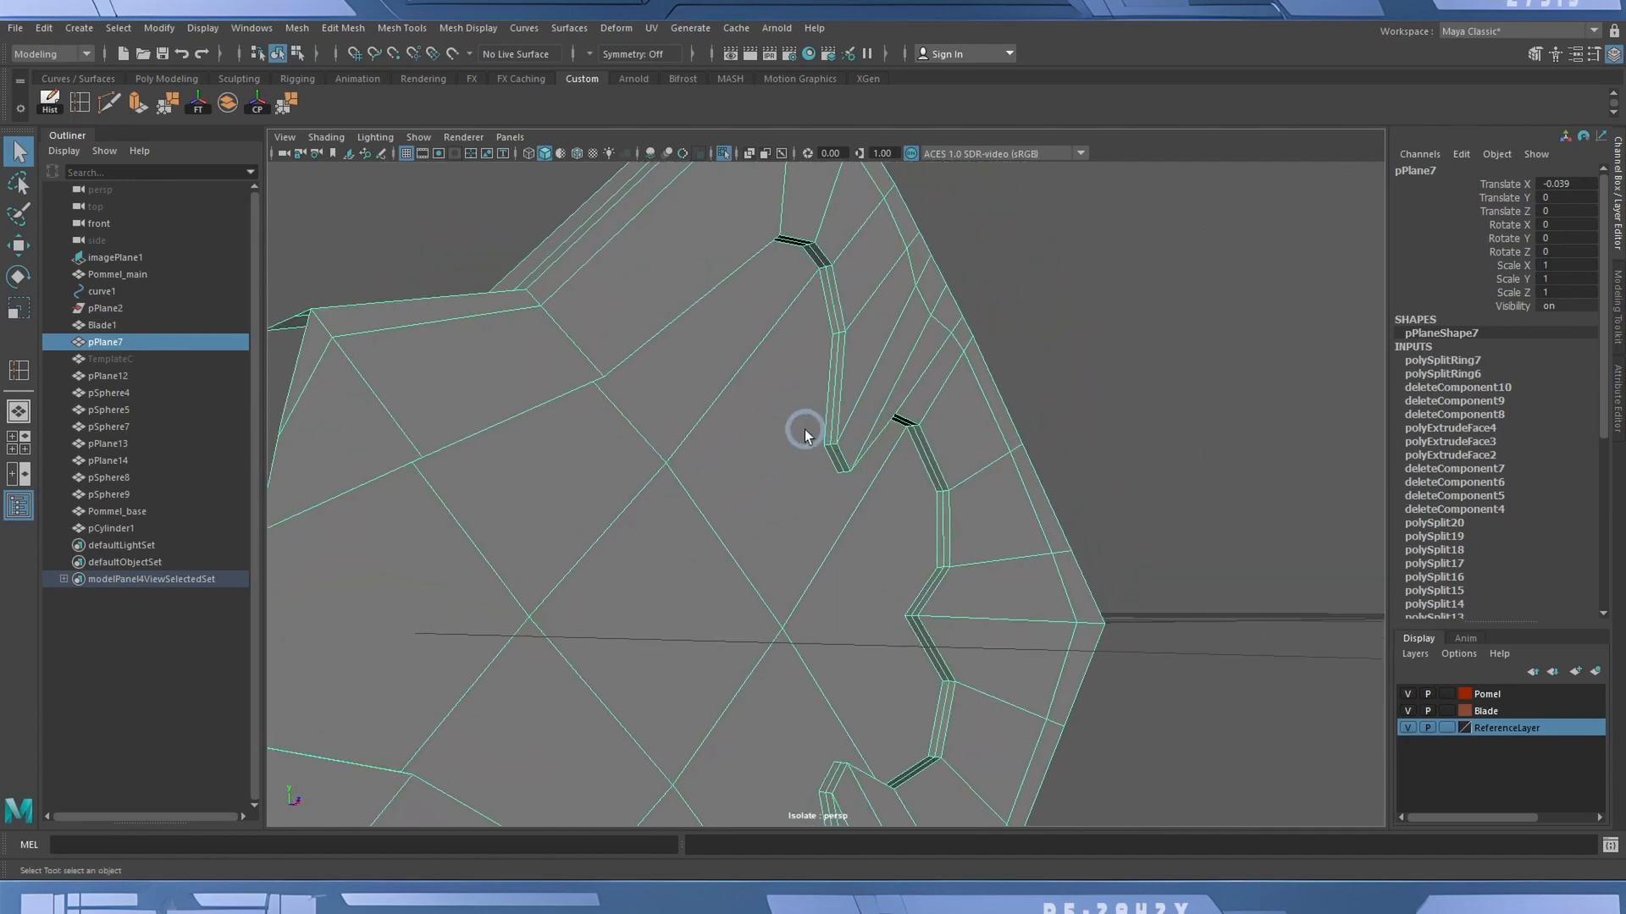
alt+drag(804, 436, 775, 436)
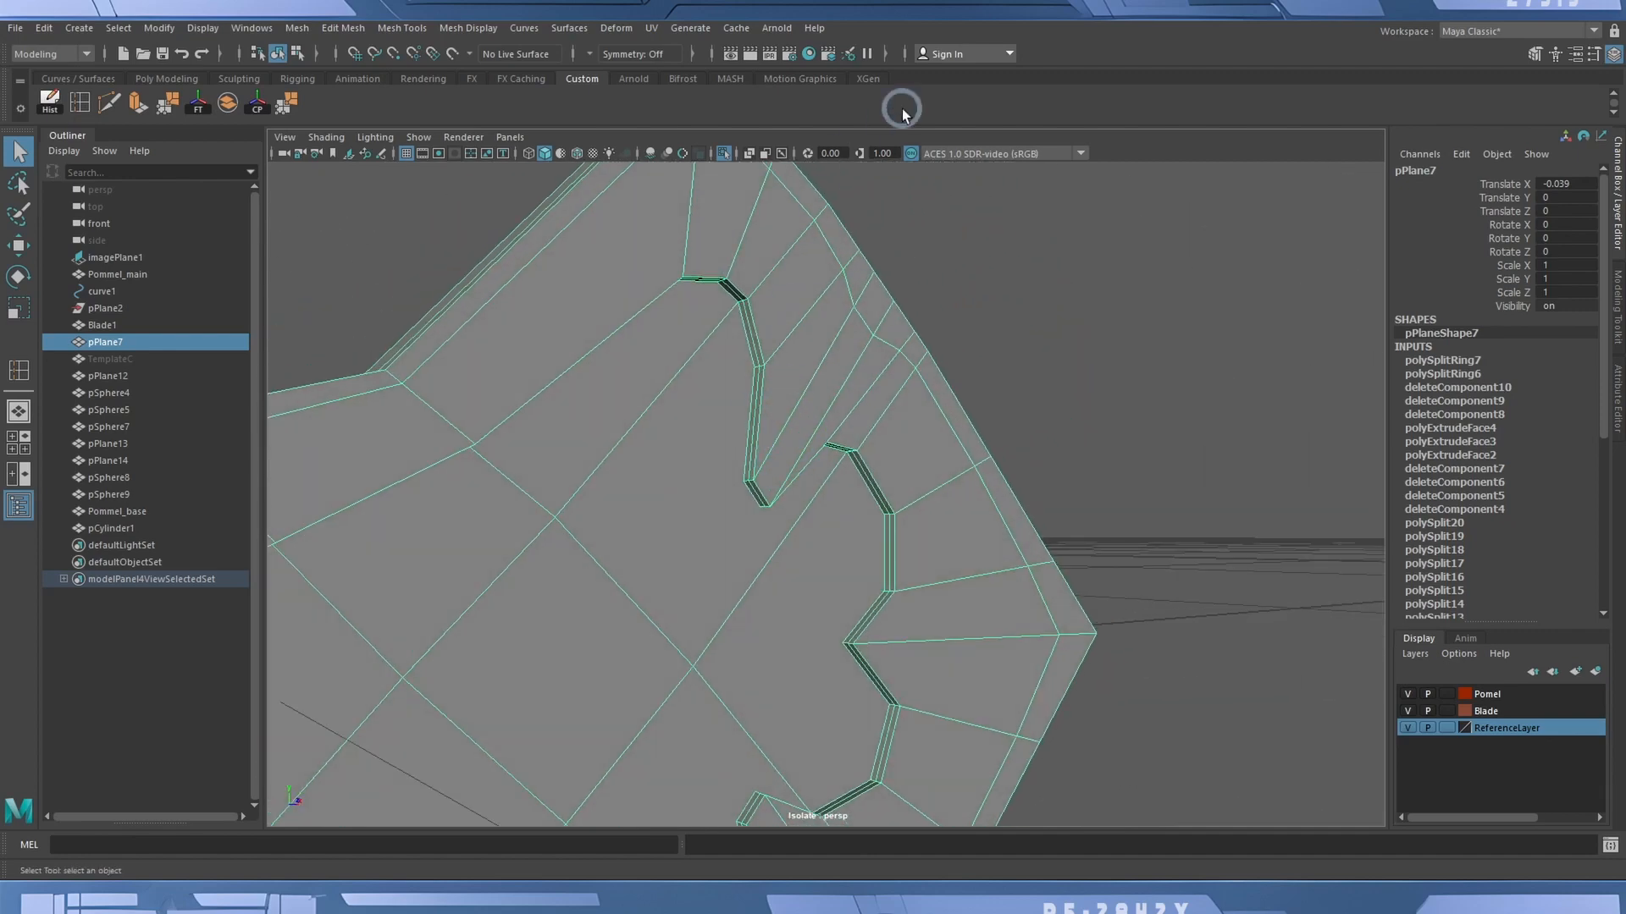
click(109, 105)
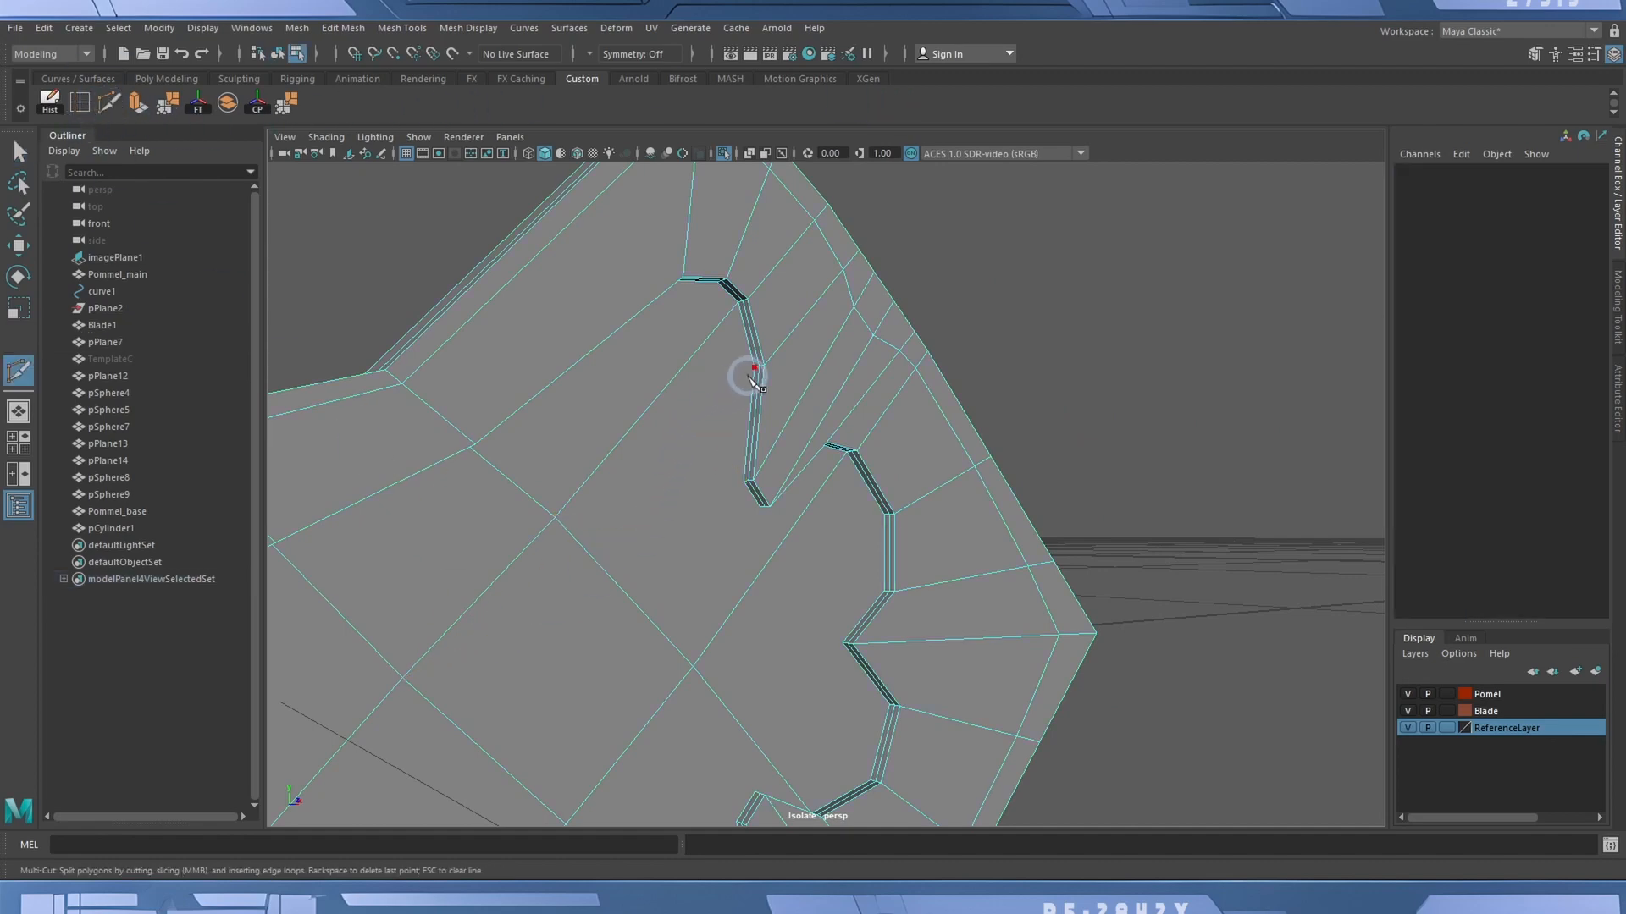
click(590, 557)
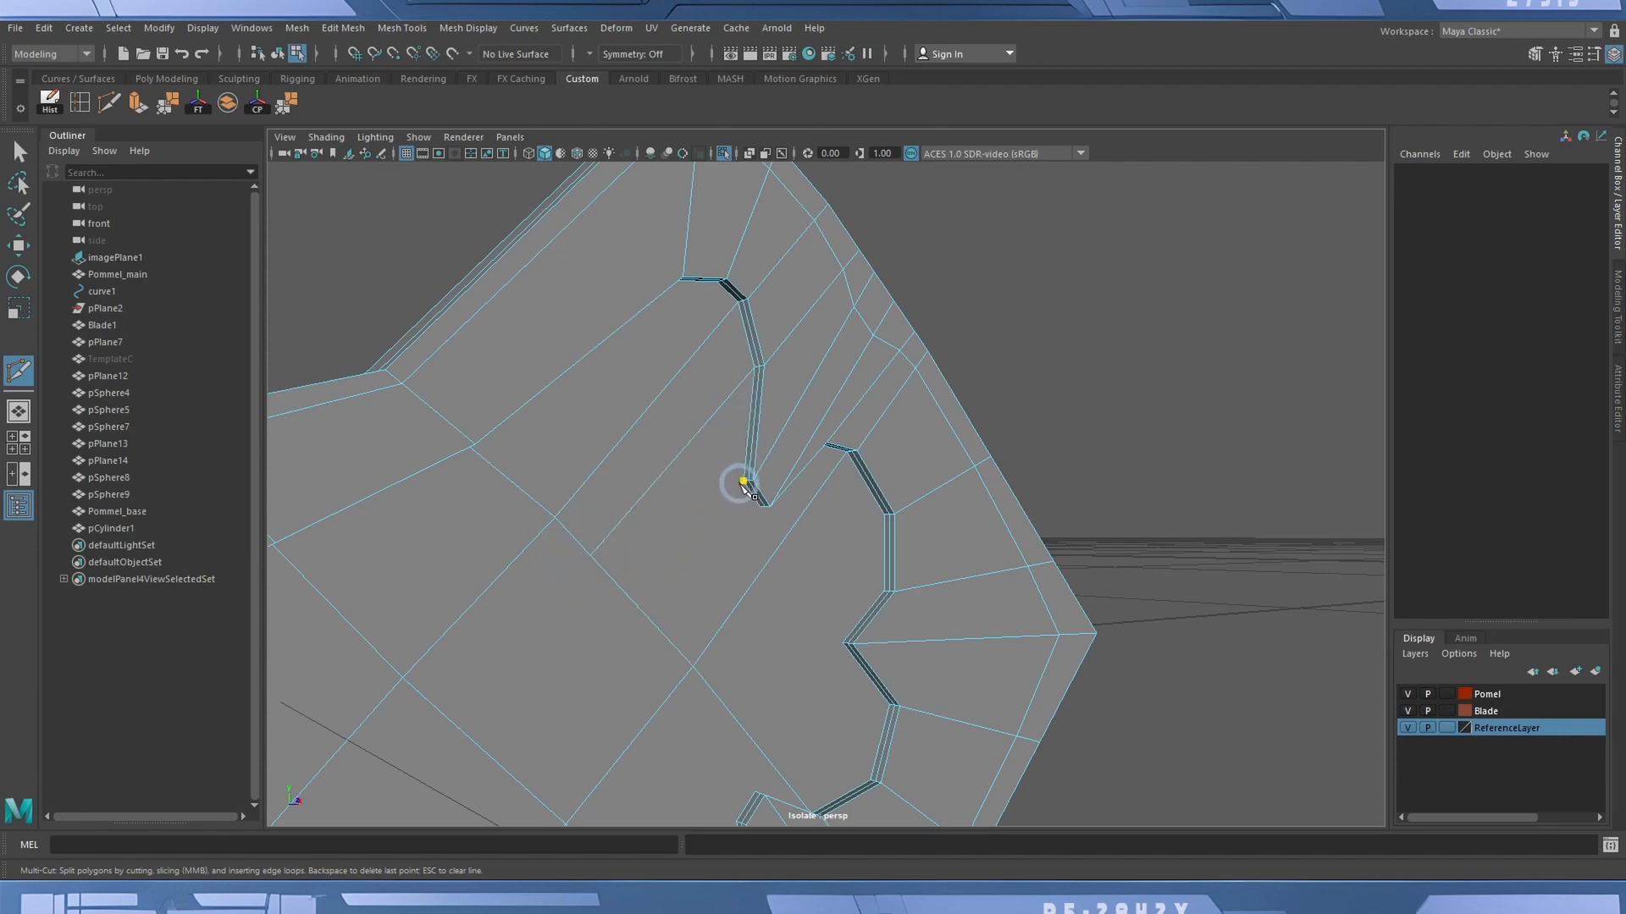
click(743, 482)
click(626, 596)
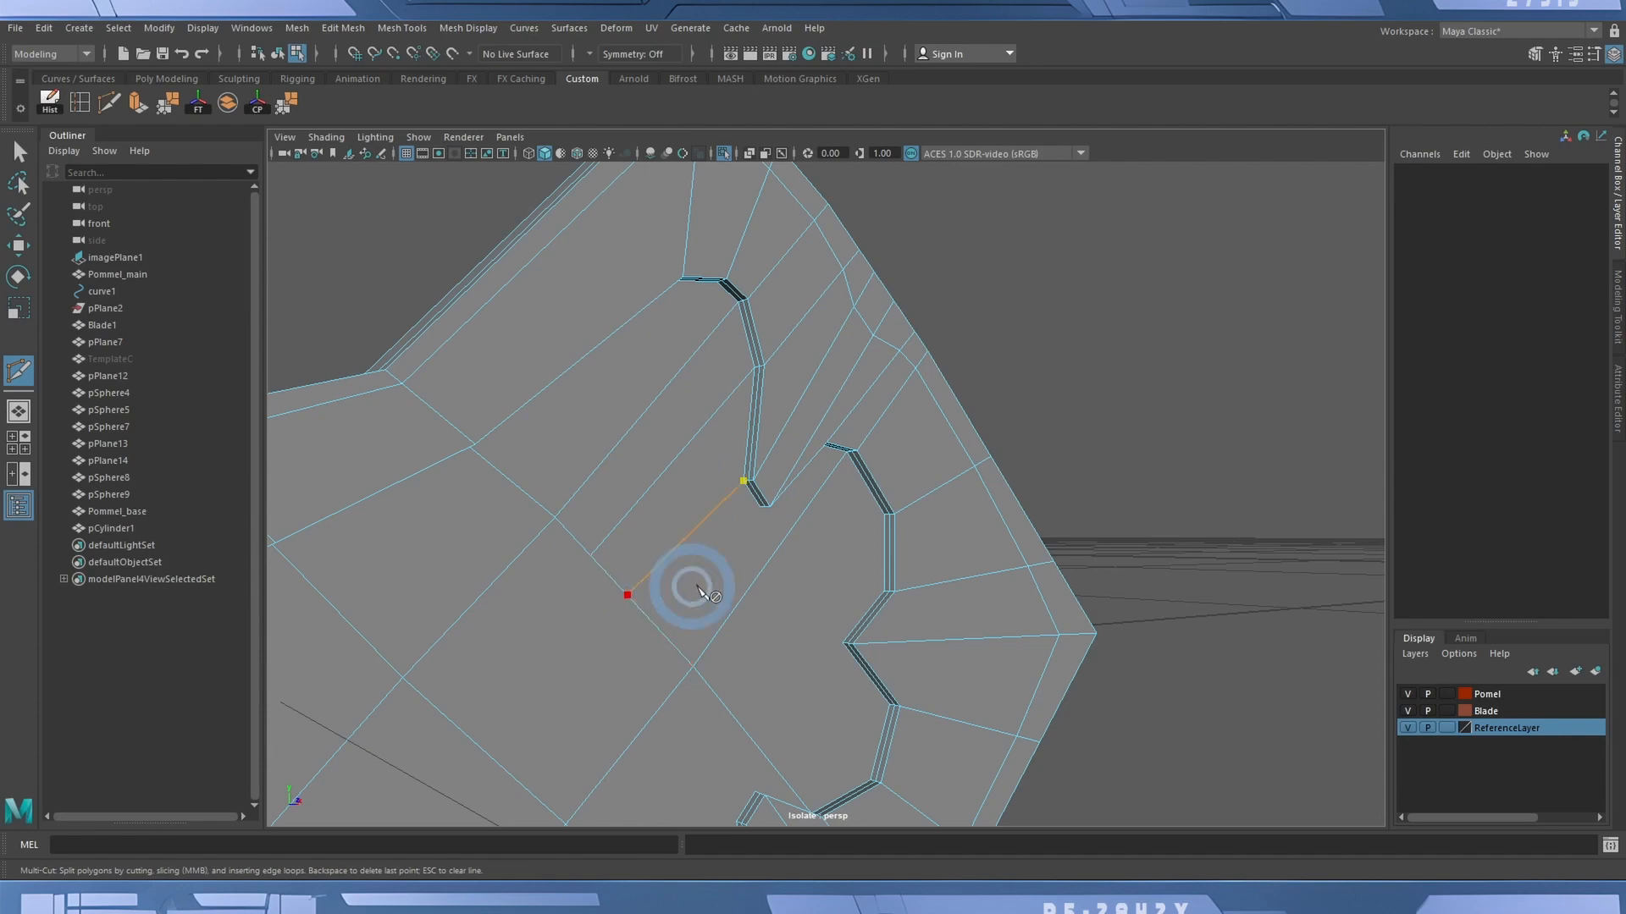
right_click(767, 514)
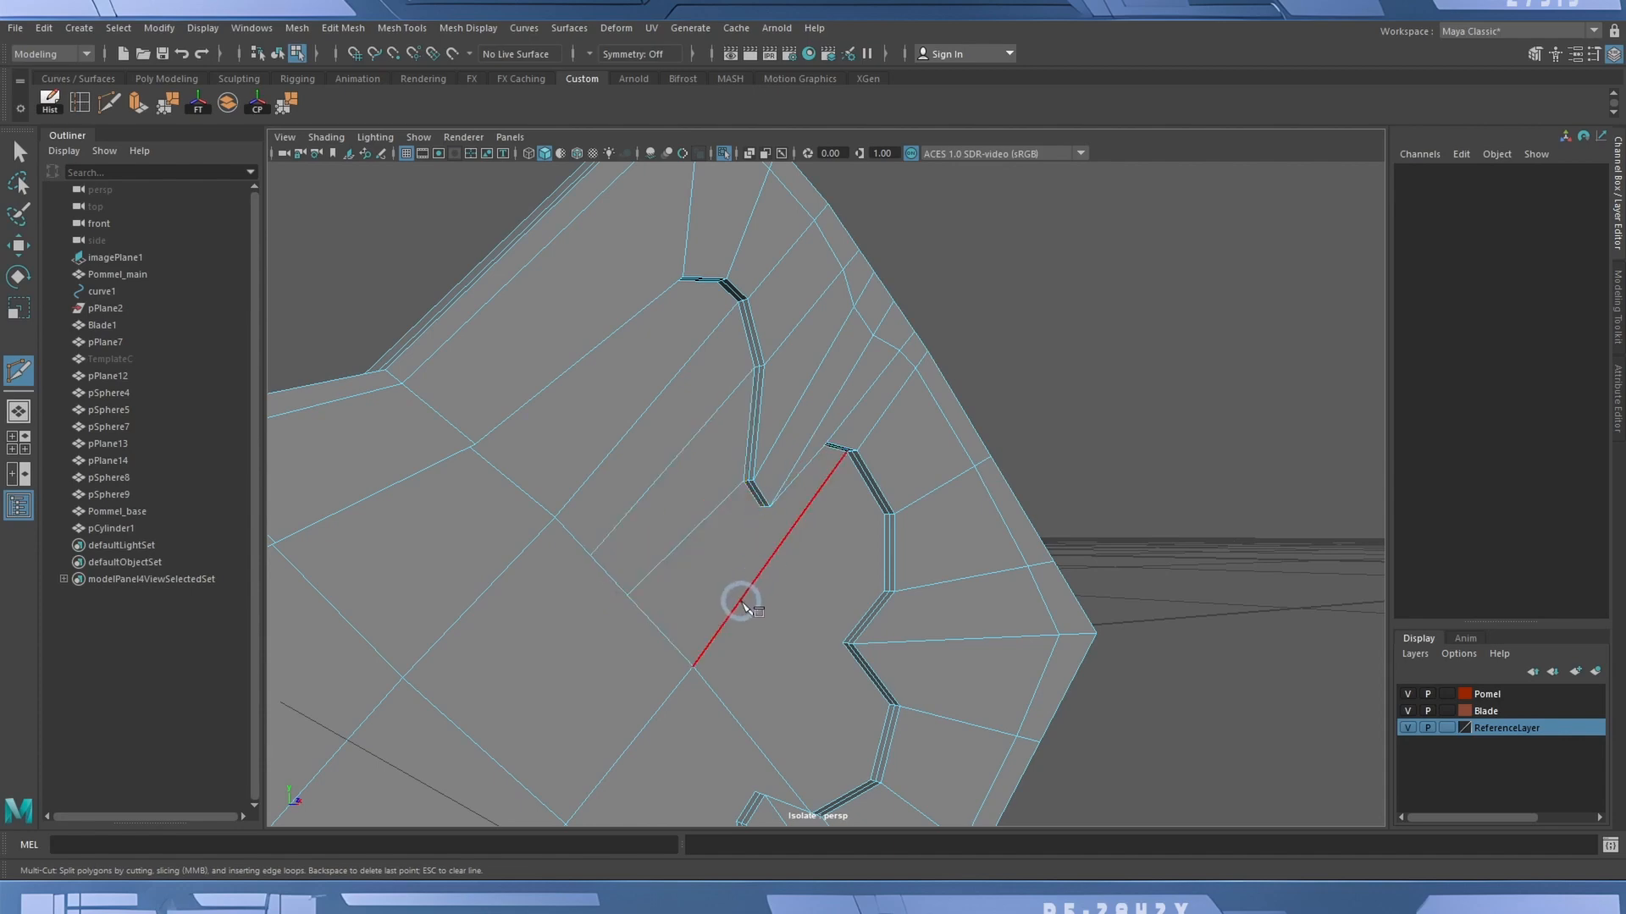
Cut edges across the upper petal's floor from its outline vertices to the inner edge, linking the upper notch to the central tip.
alt+drag(743, 604, 606, 443)
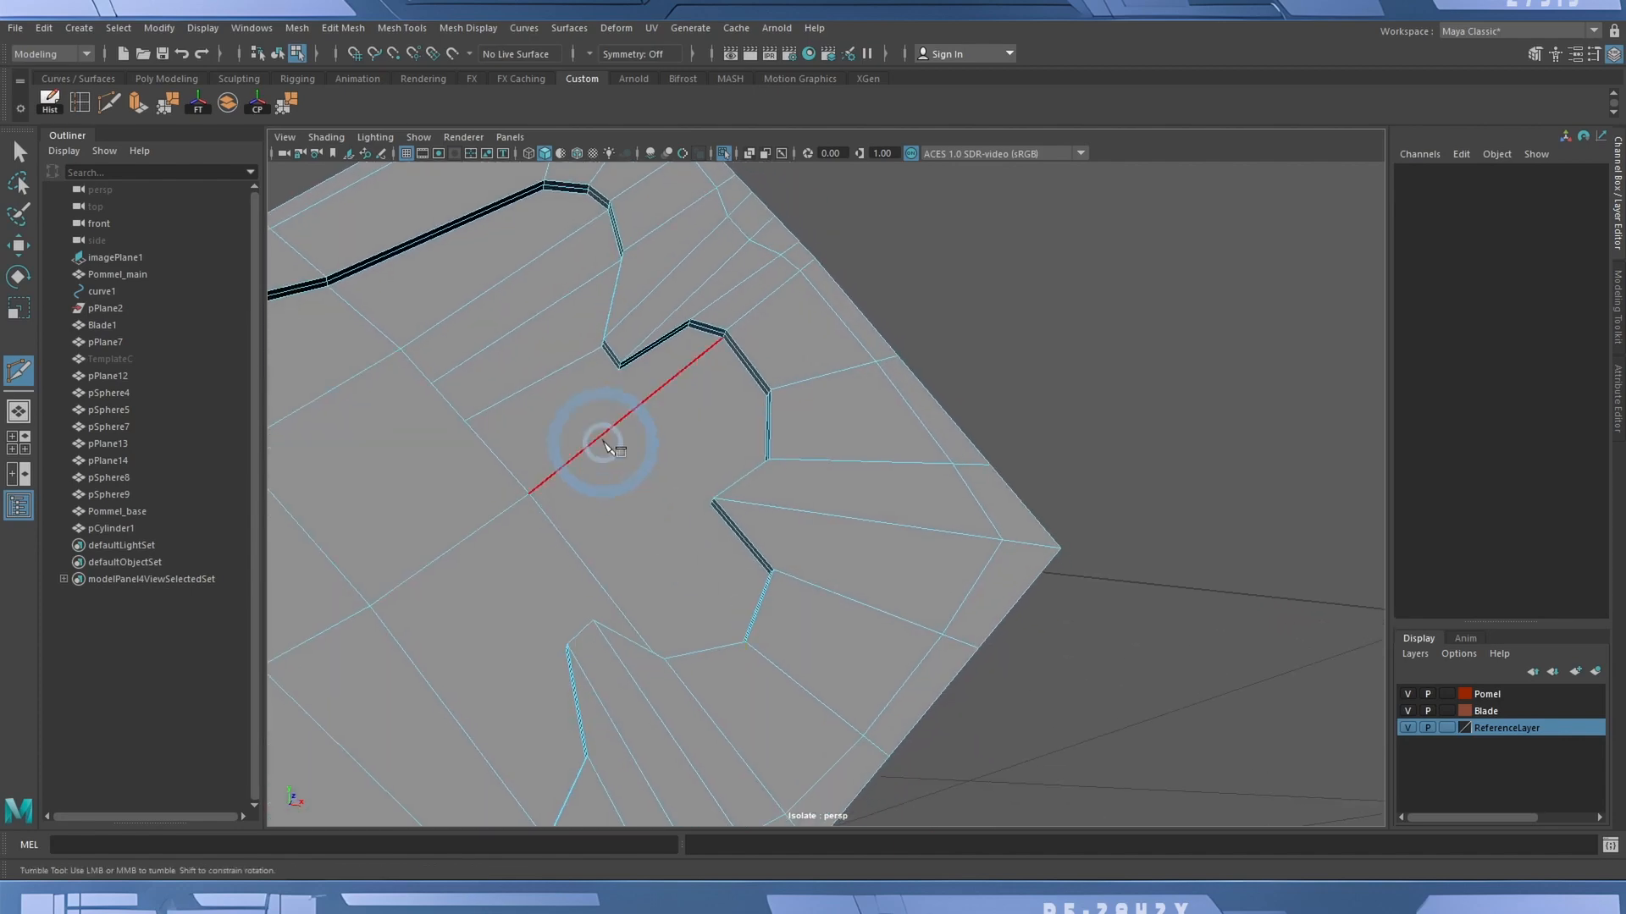
click(612, 383)
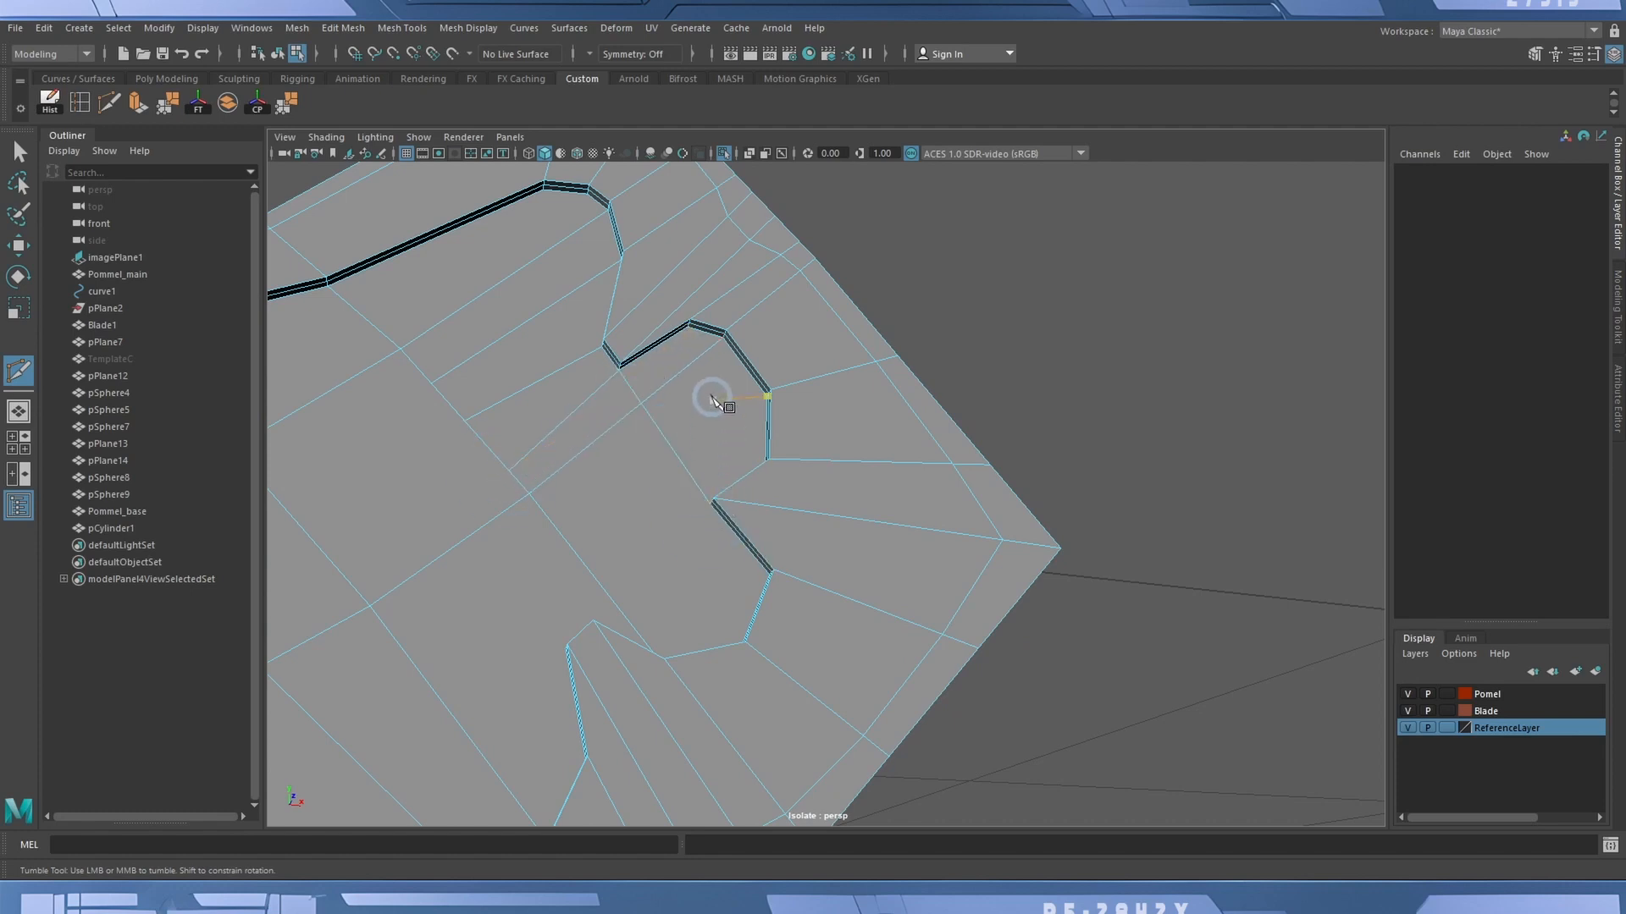
key(ctrl+z)
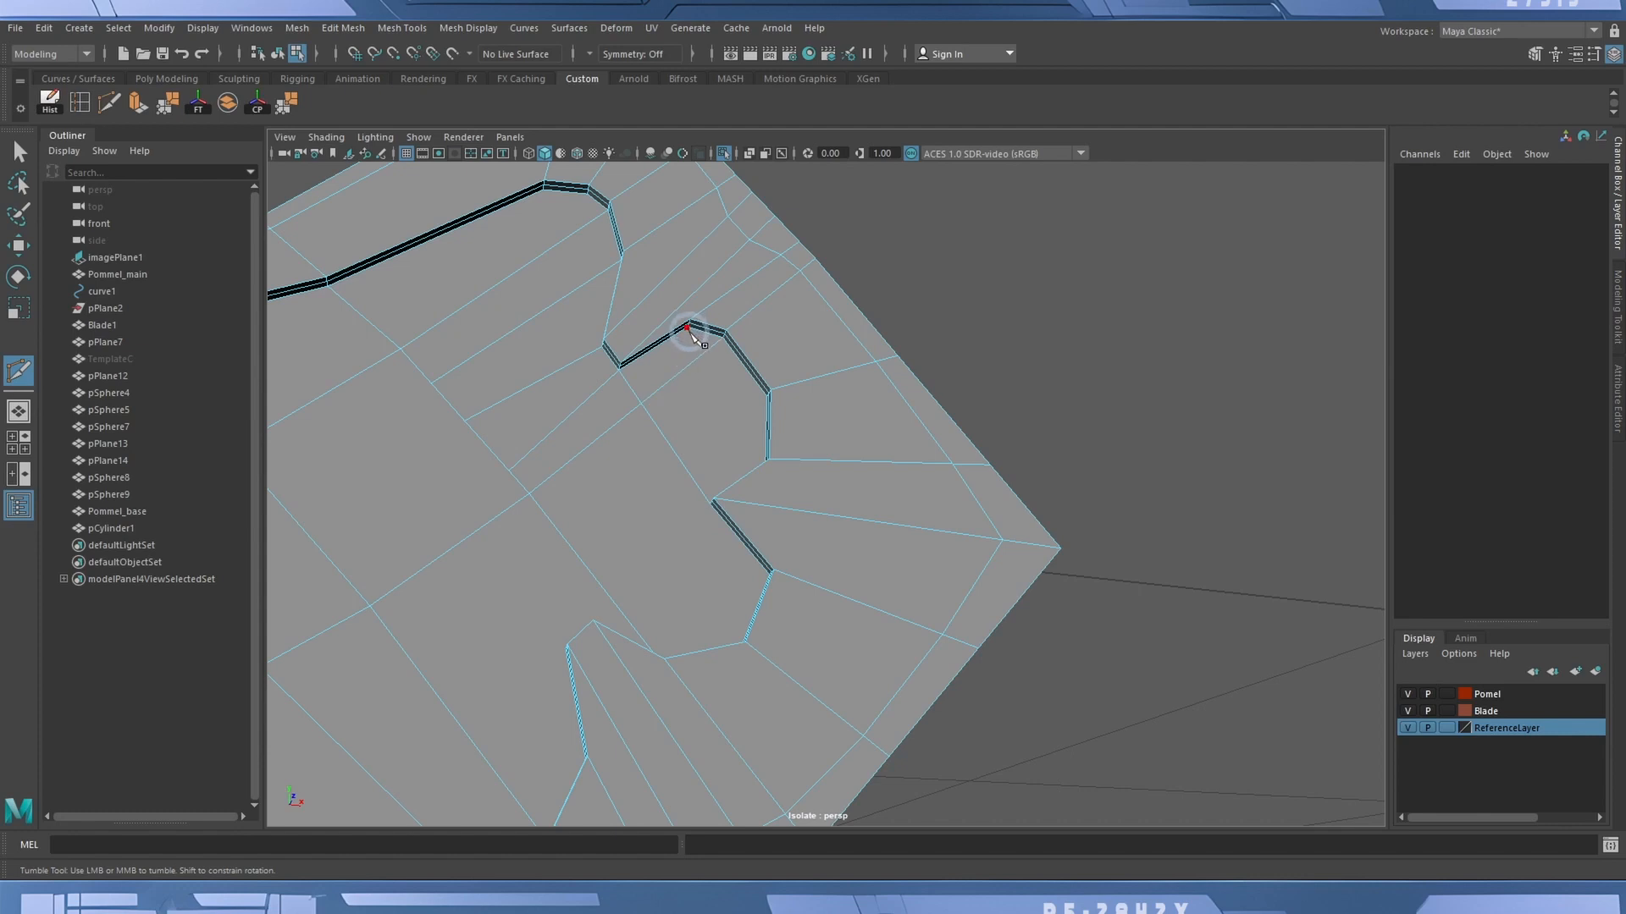
click(766, 397)
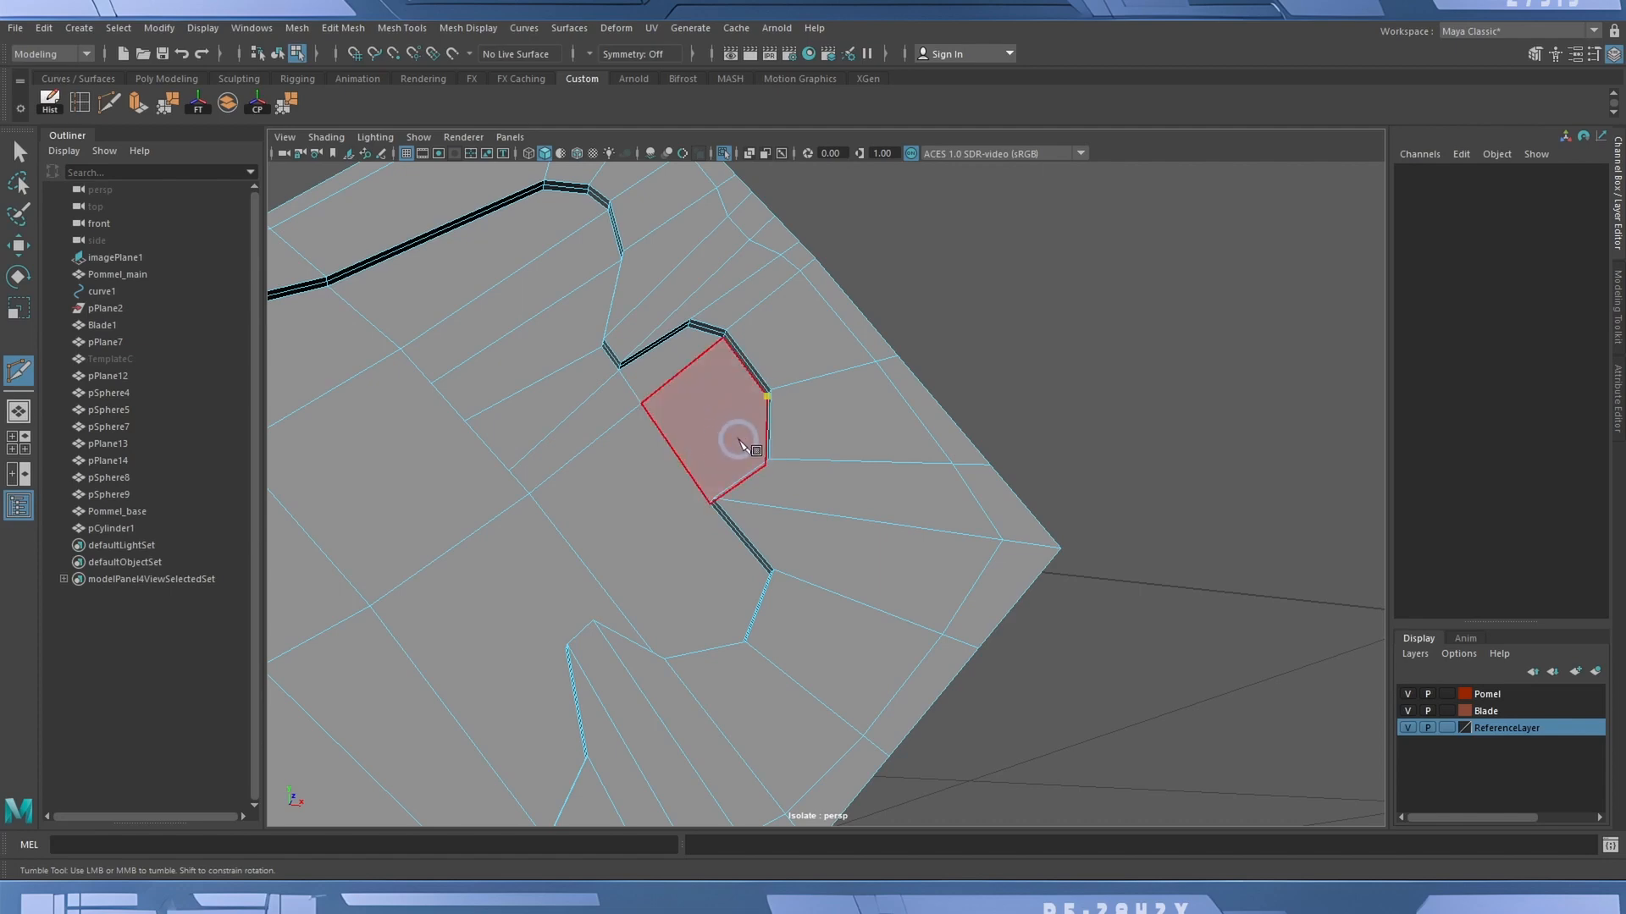
alt+drag(756, 453, 785, 463)
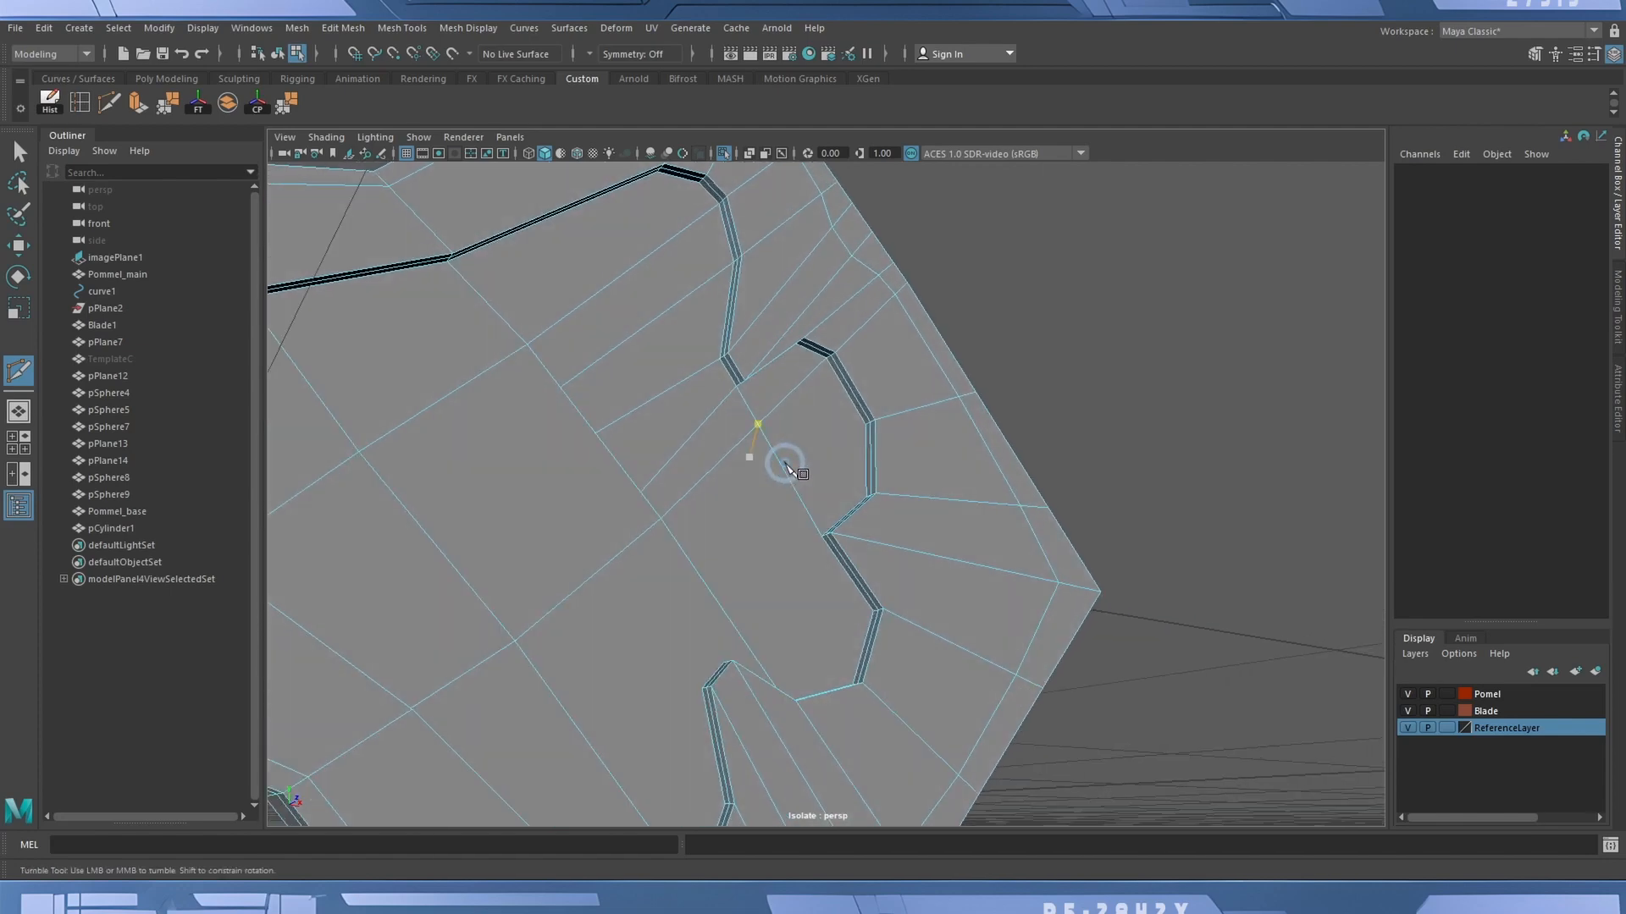
click(866, 426)
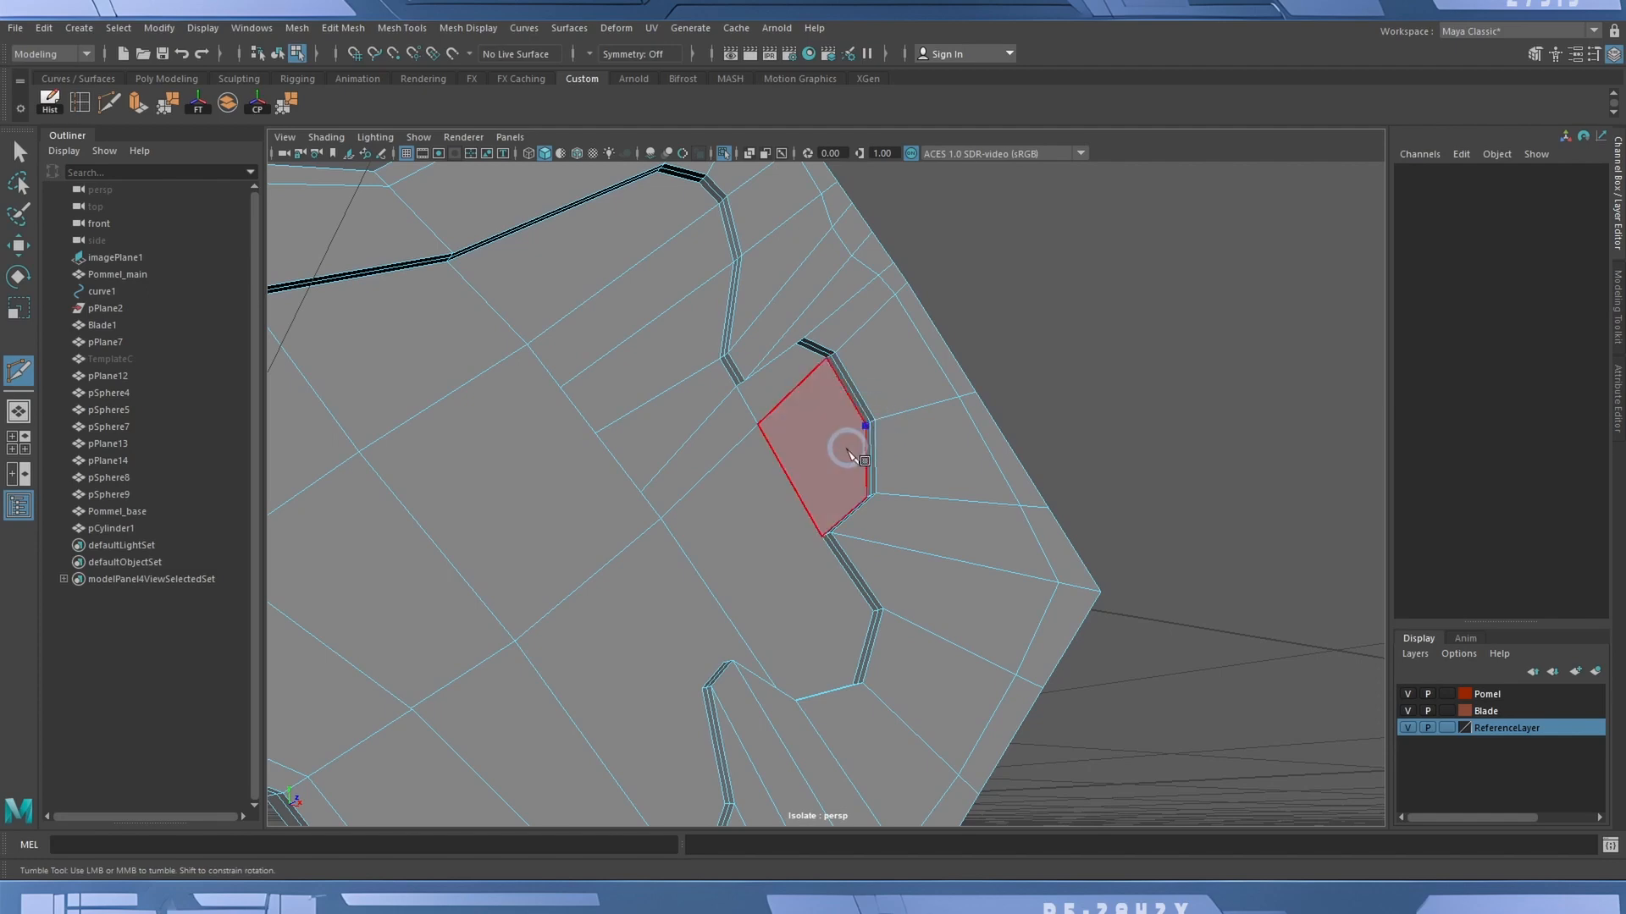
click(801, 499)
right_click(709, 591)
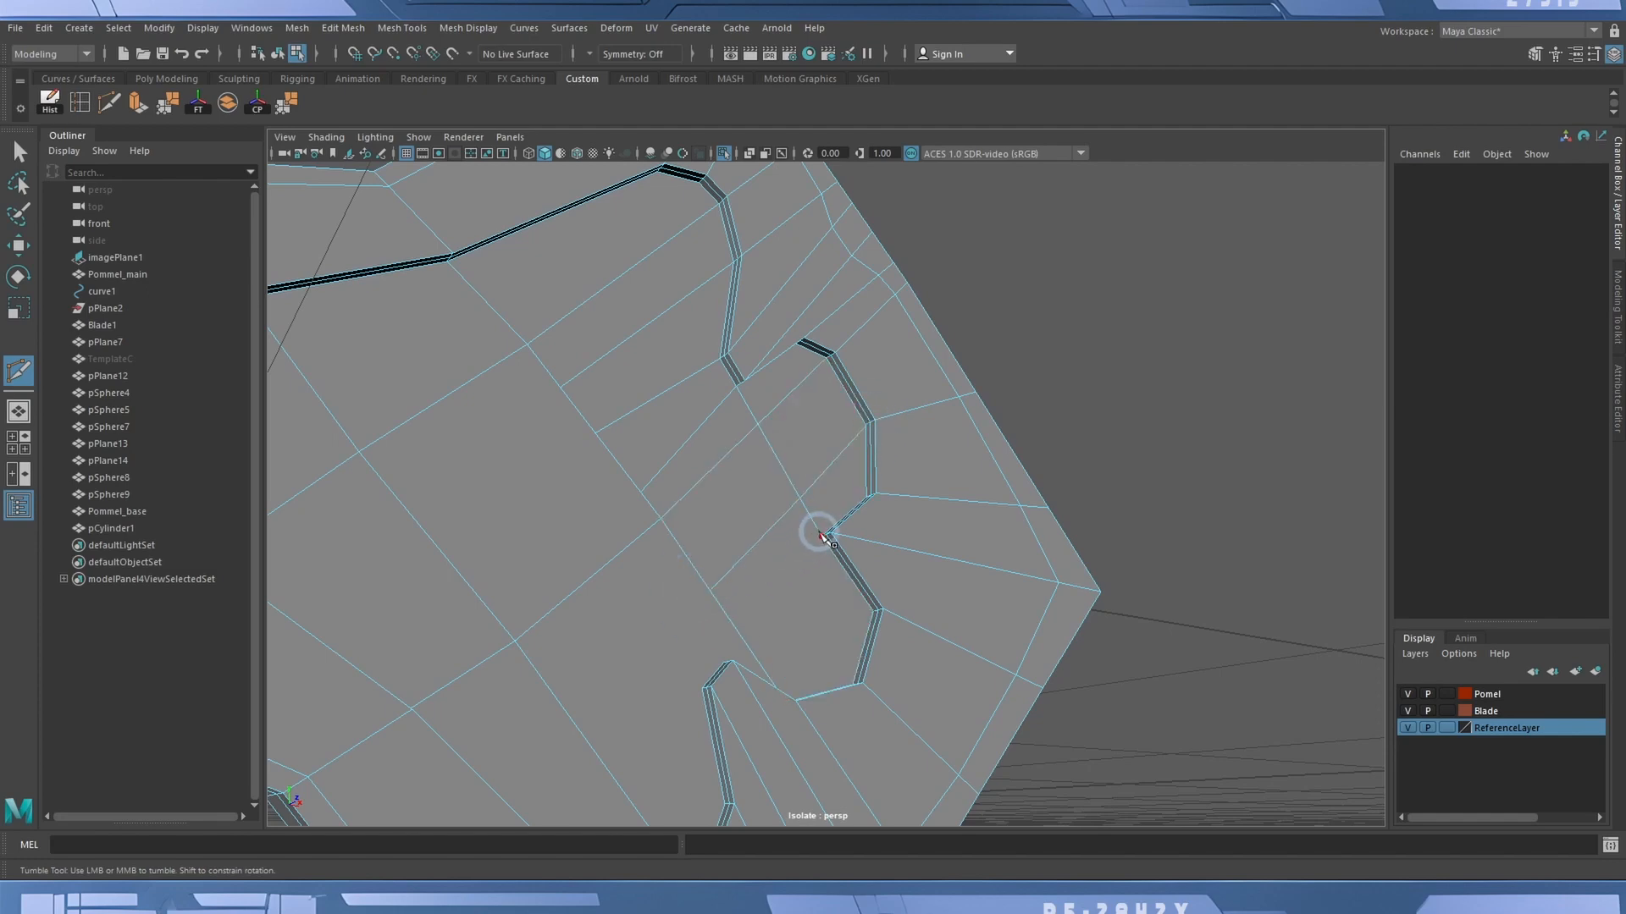
Cut one edge inward from the central tip between the petals and another from the lower petal's outline vertex across the floor strips.
click(820, 539)
alt+drag(775, 617, 668, 666)
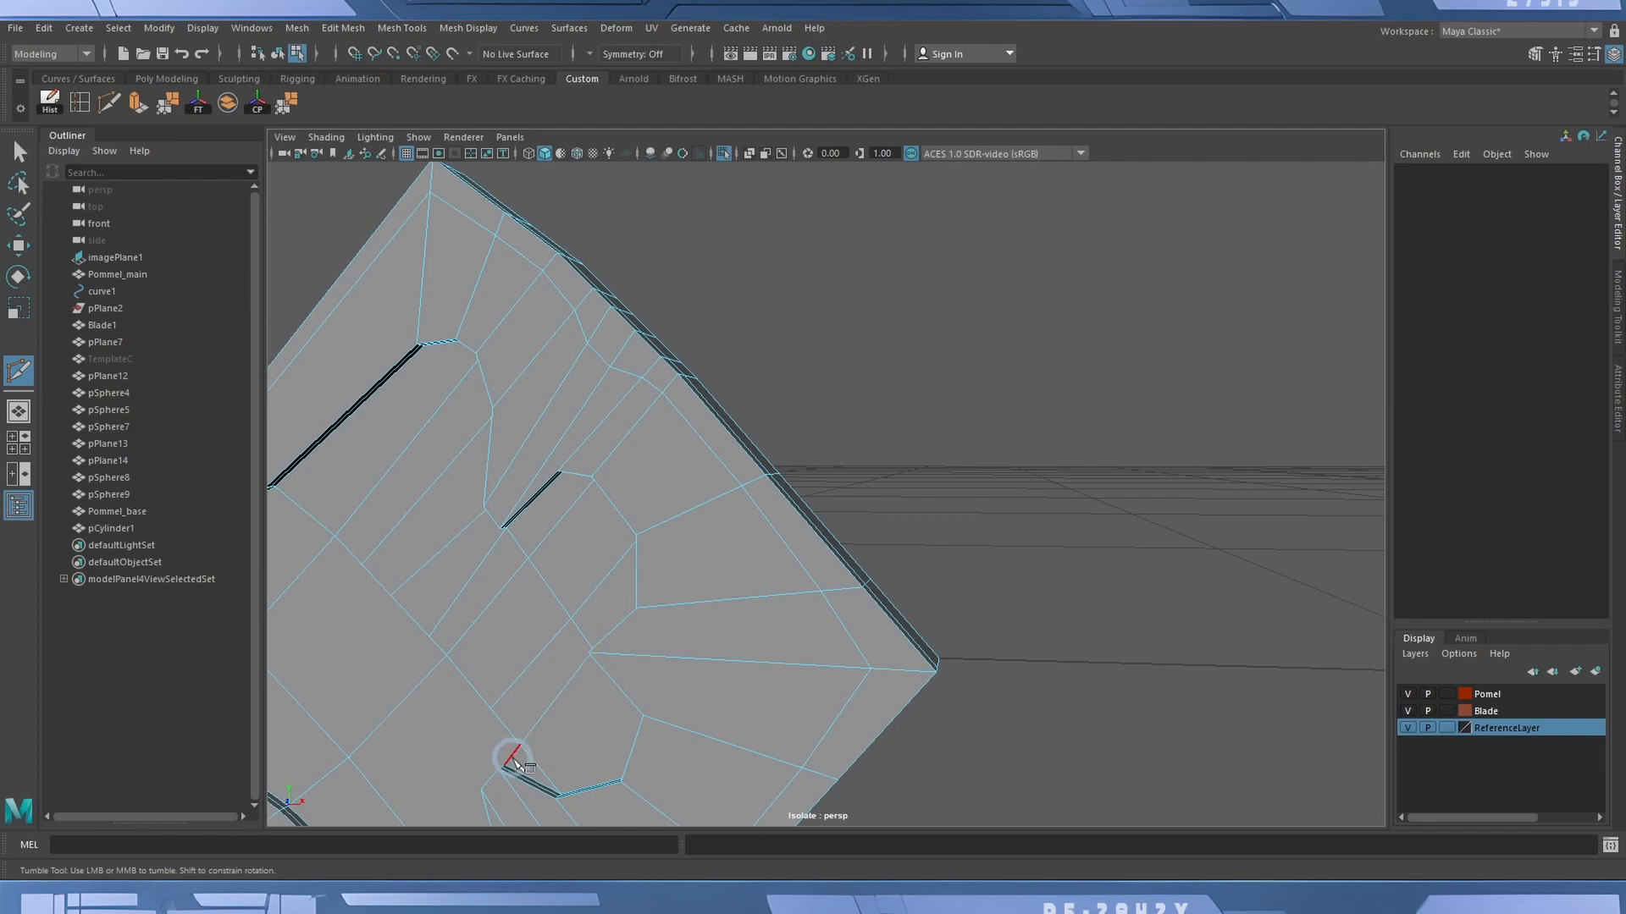
alt+drag(529, 752, 681, 769)
alt+middle_drag(753, 696, 681, 621)
alt+drag(680, 623, 715, 643)
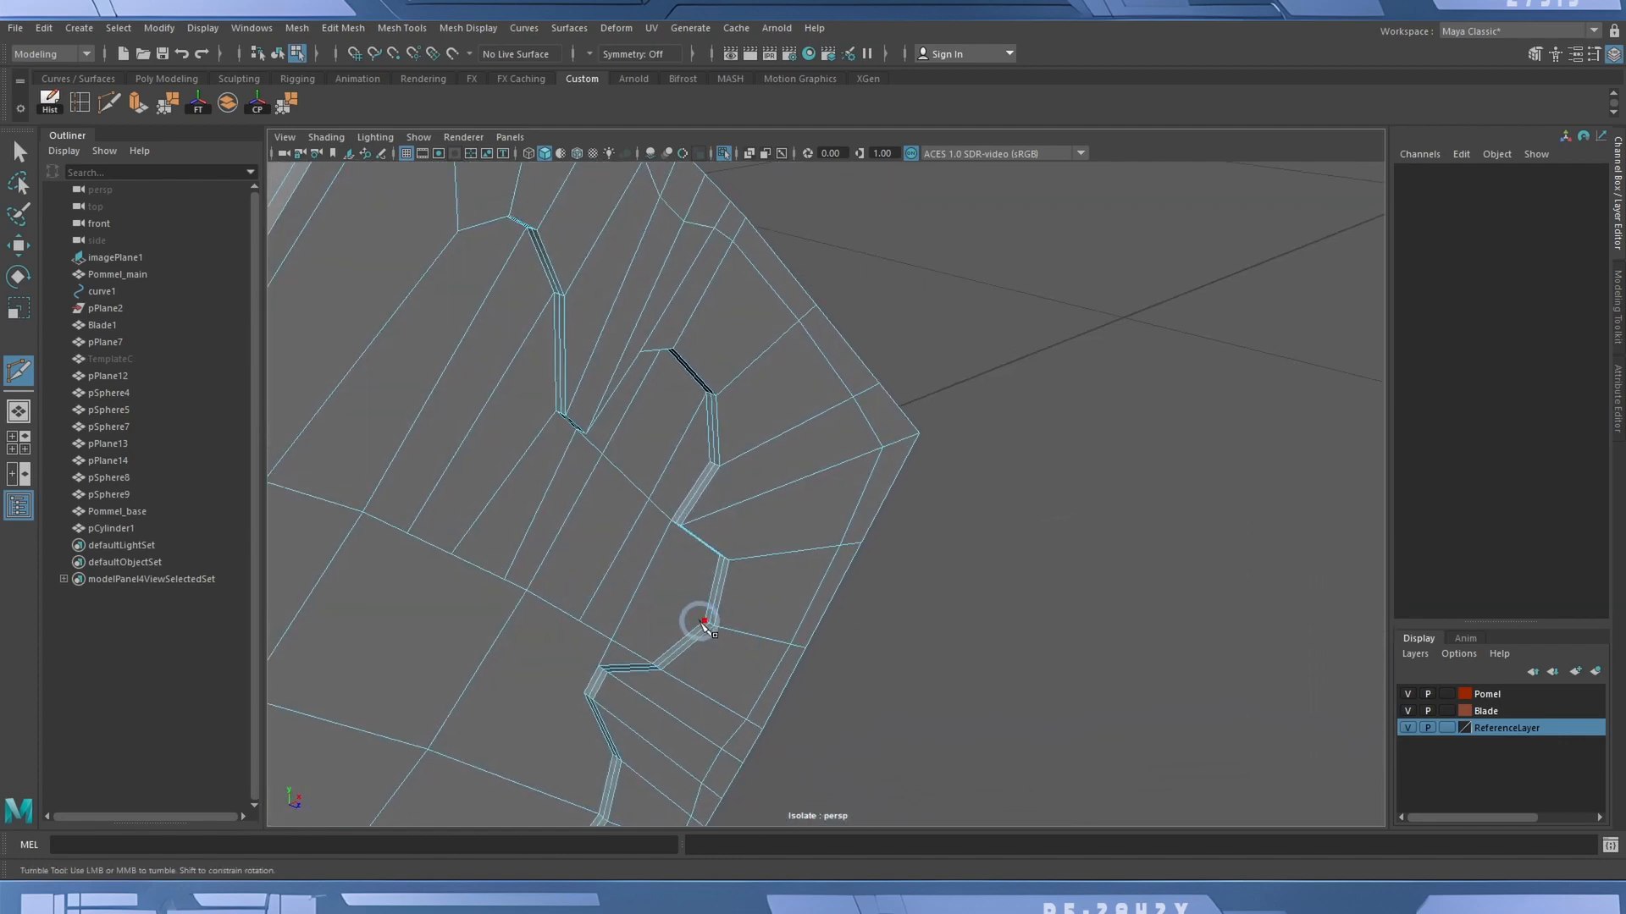
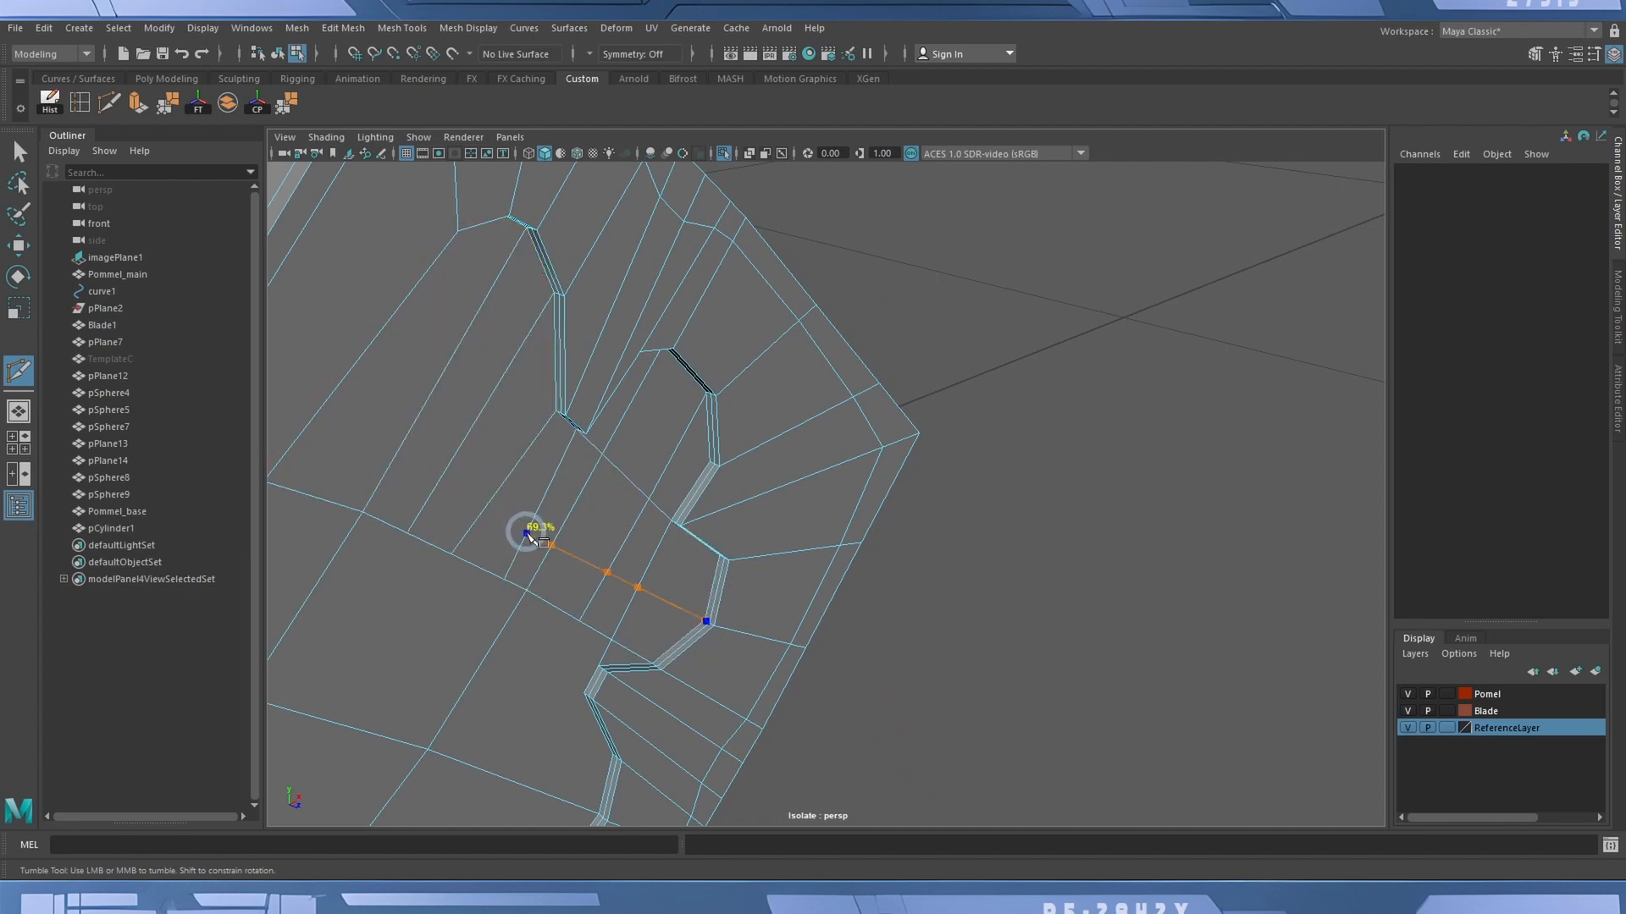
alt+drag(627, 580, 559, 604)
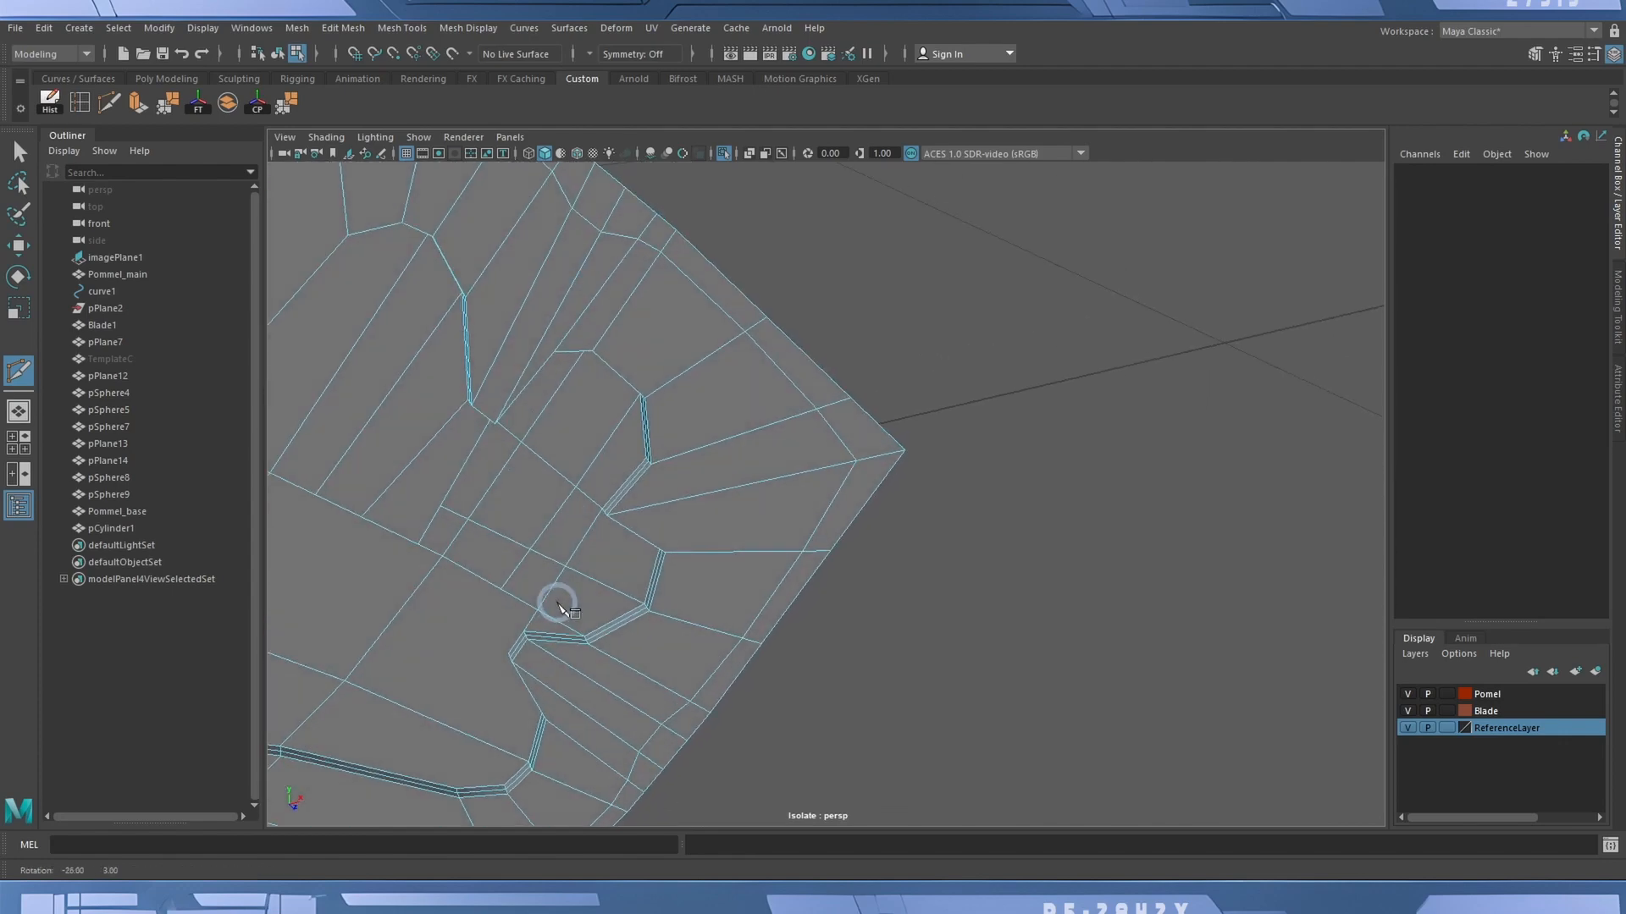
Cut two edges from the lower notch's vertices to the inner edge and connect the lower lobe's outline to the recess floor.
click(522, 633)
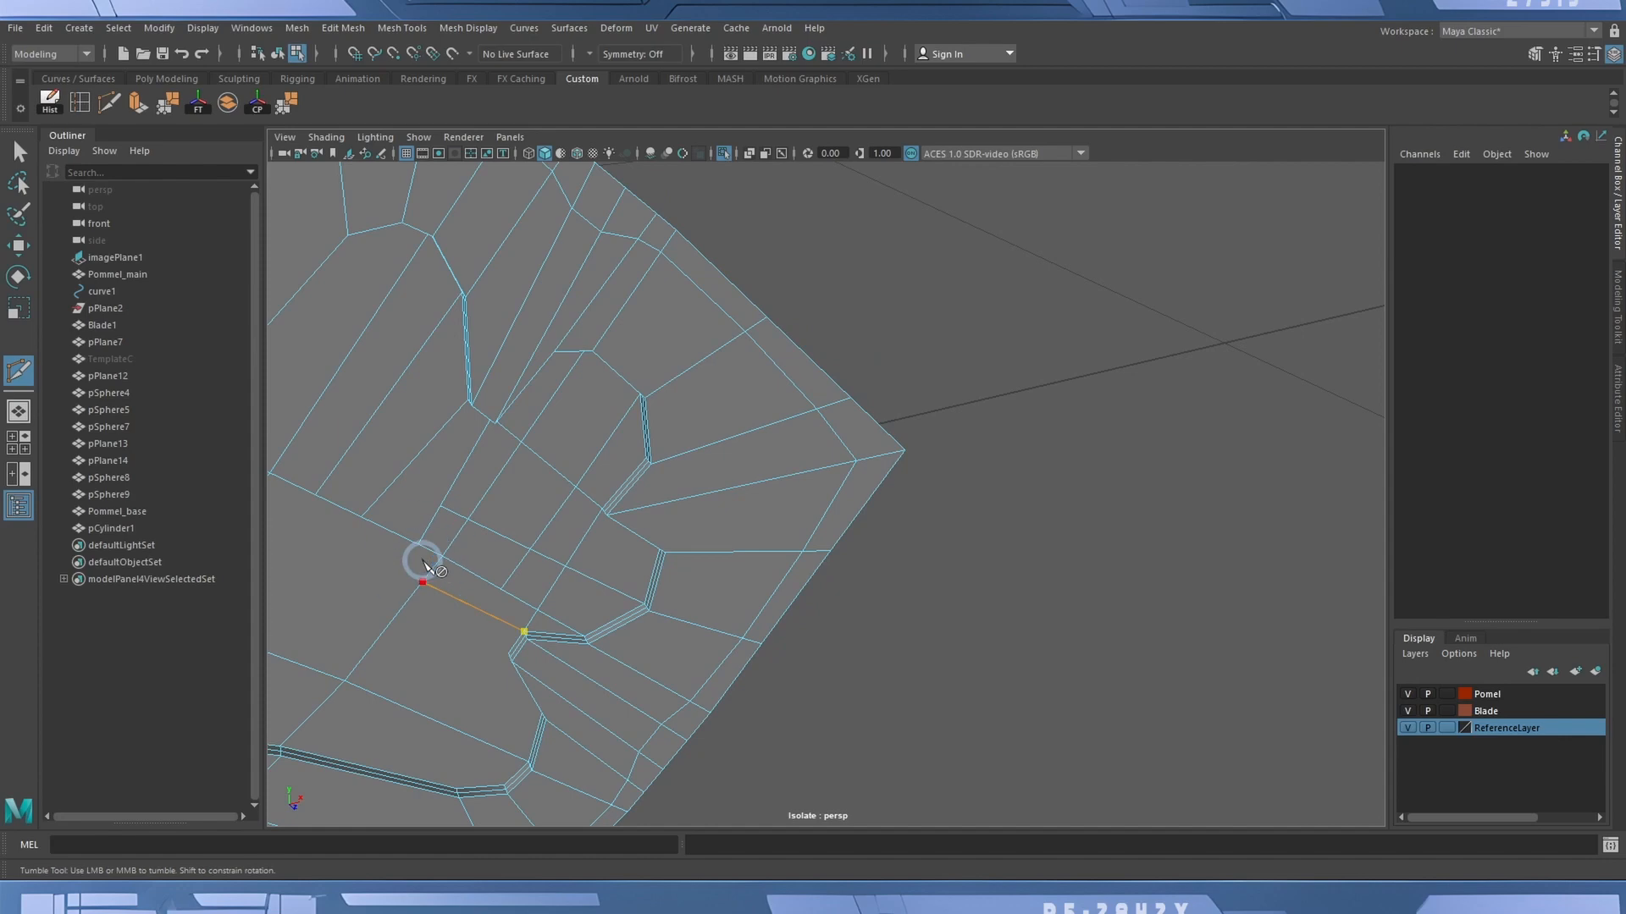
right_click(422, 560)
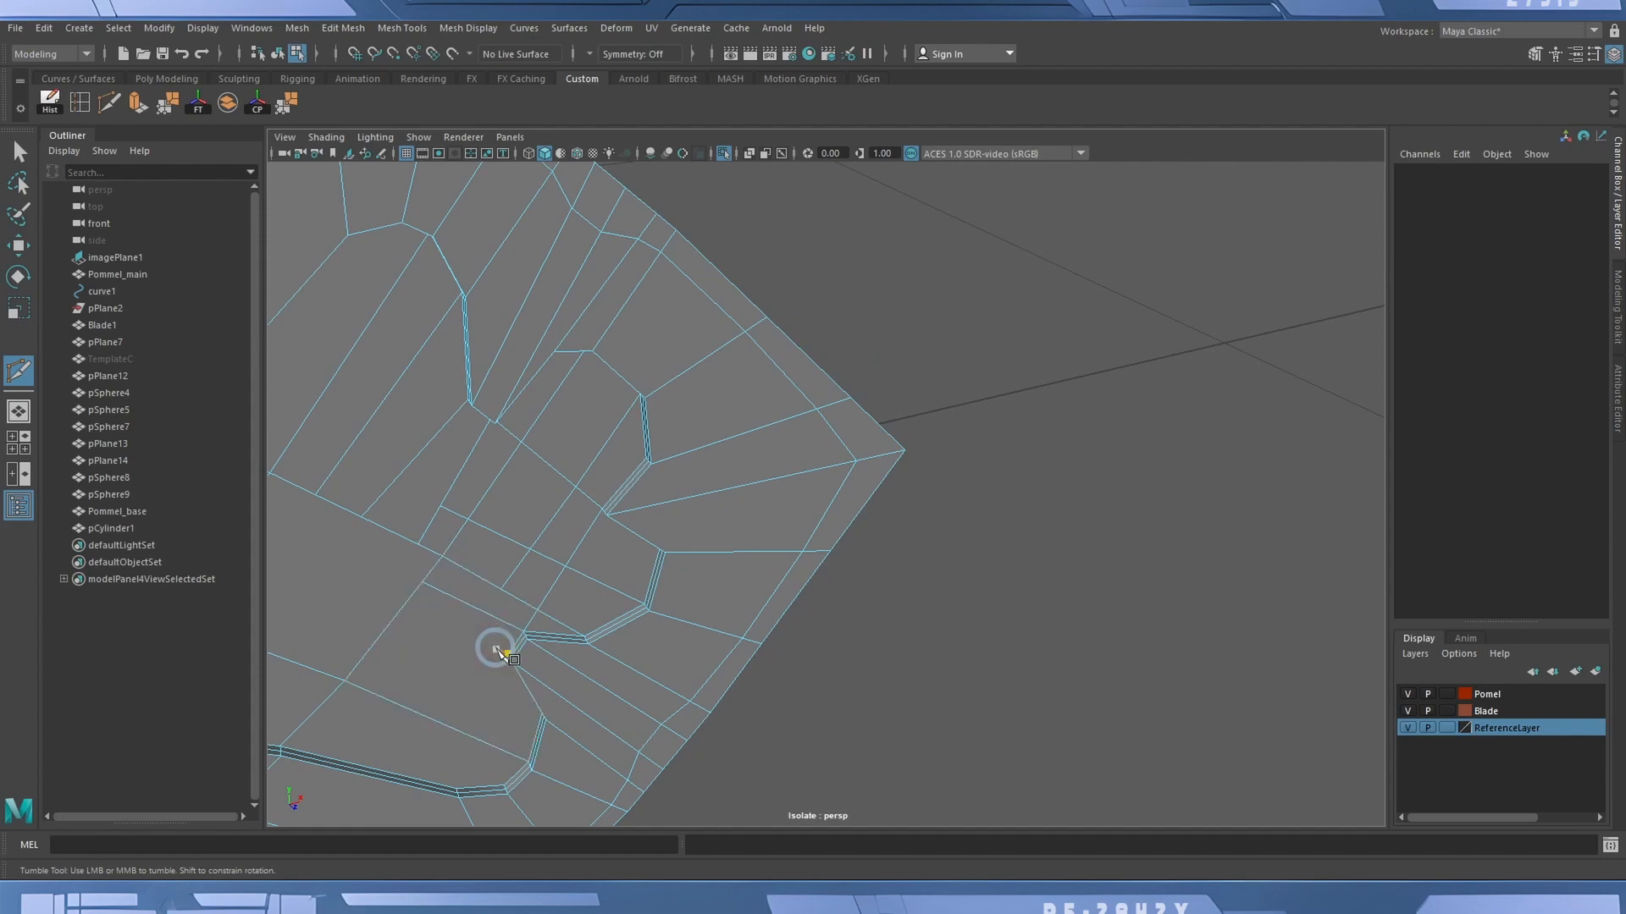
right_click(408, 609)
alt+drag(502, 666, 540, 617)
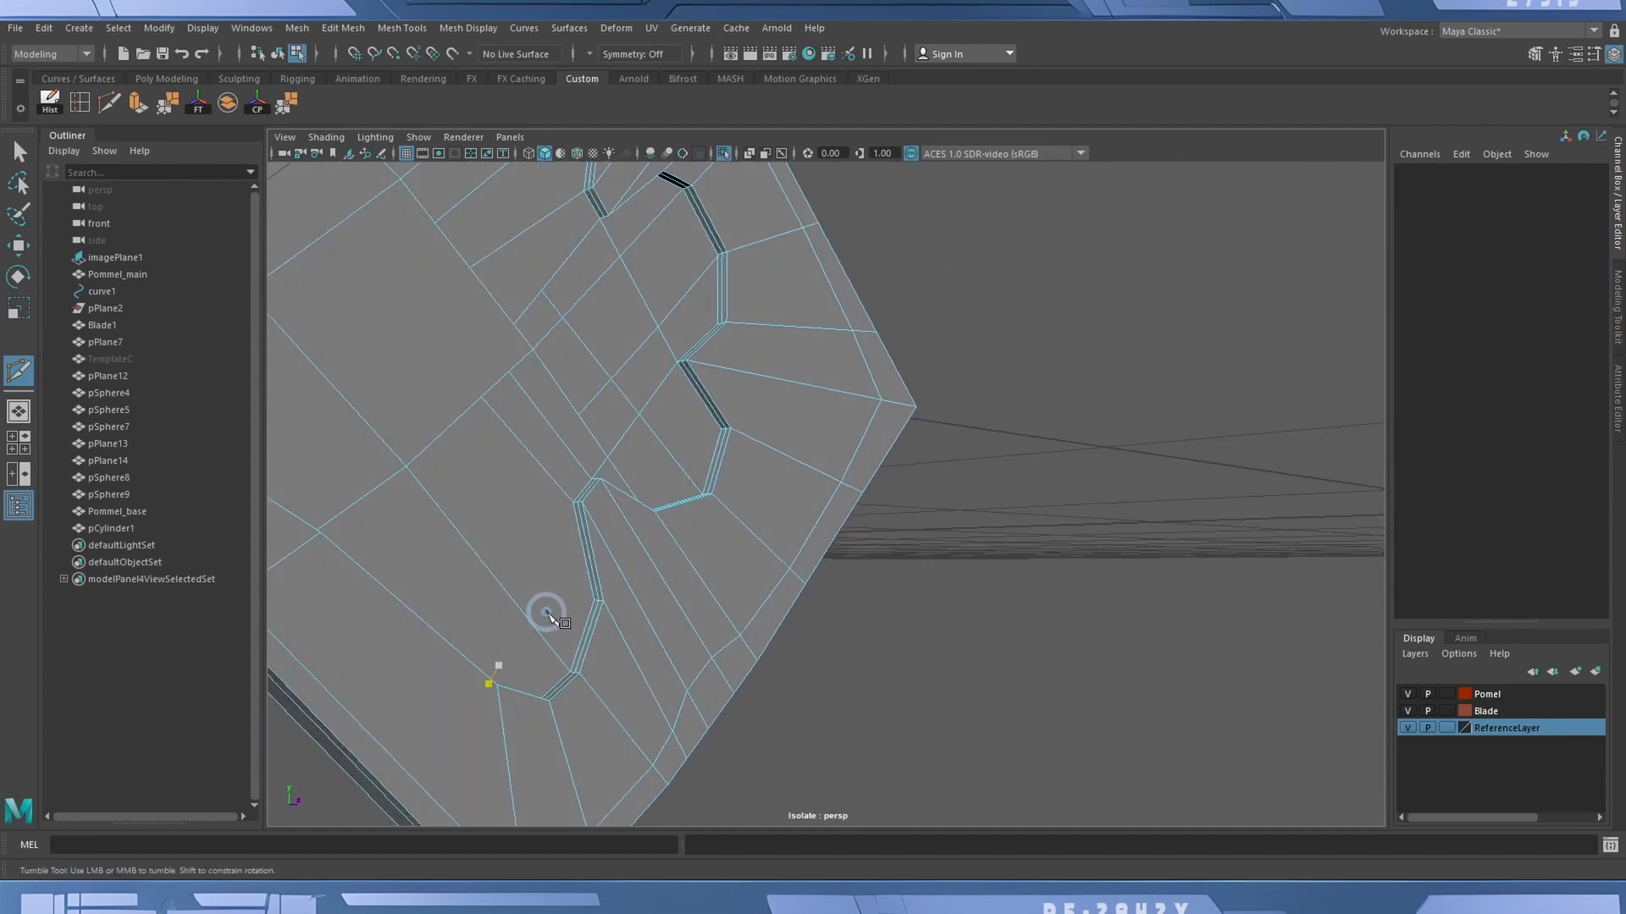
alt+drag(574, 506, 491, 606)
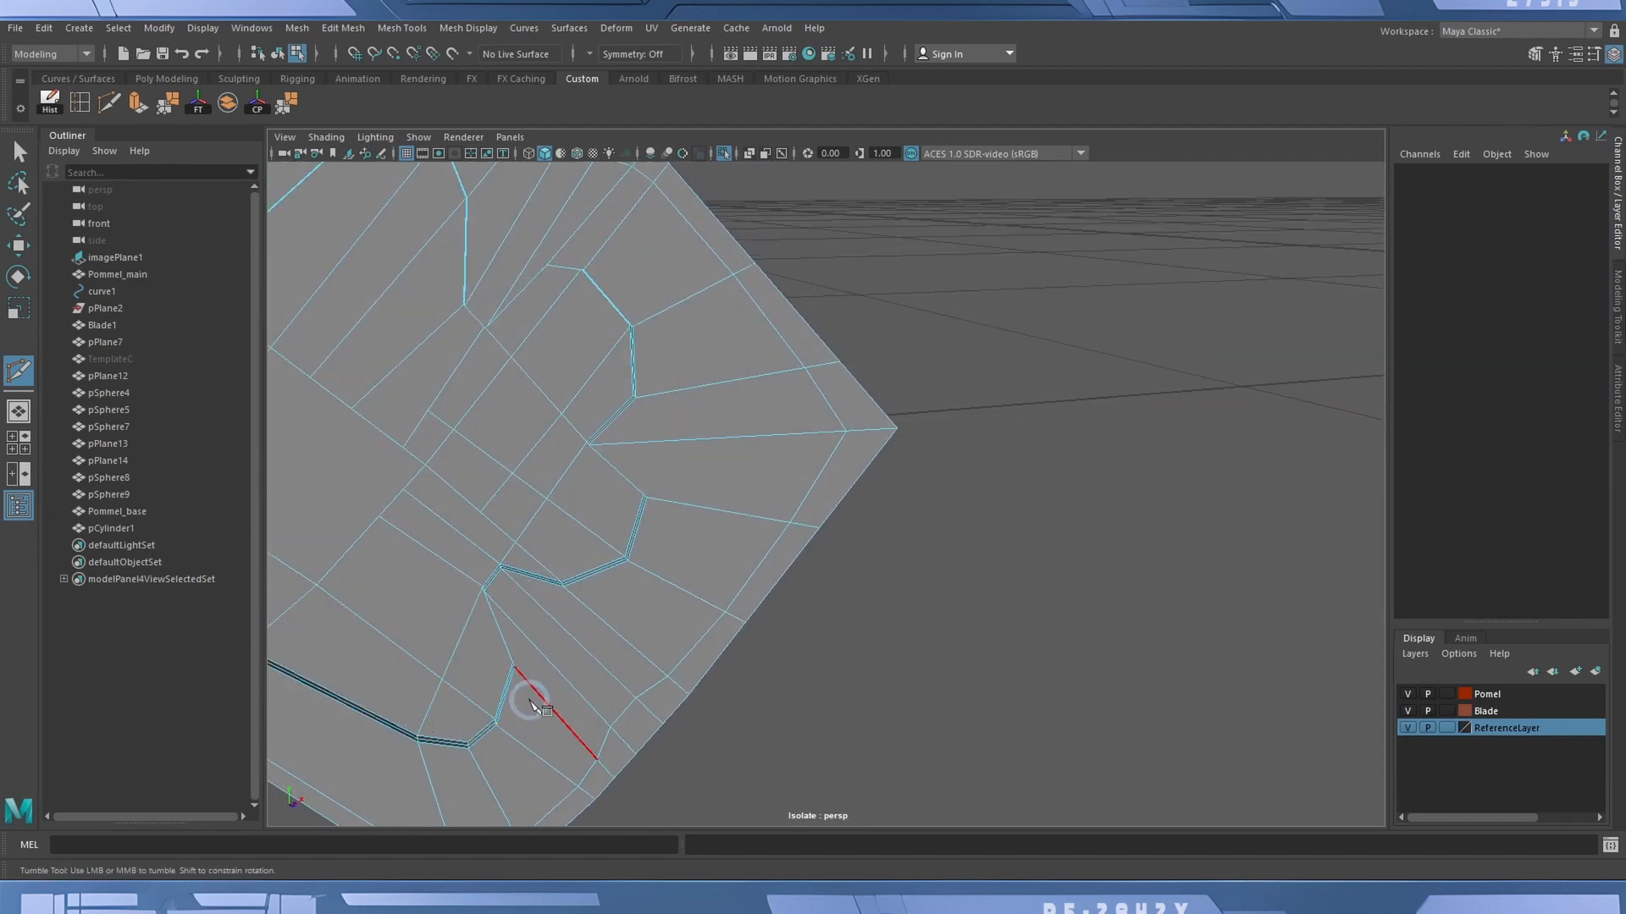
Bridge the open cut ends across the middle of the recess floor with connecting edges up to the upper row of cuts.
alt+drag(537, 711, 409, 652)
click(586, 642)
alt+middle_drag(410, 653, 548, 630)
mouse_move(549, 630)
alt+mouse_down()
mouse_move(508, 617)
mouse_move(551, 618)
alt+mouse_up()
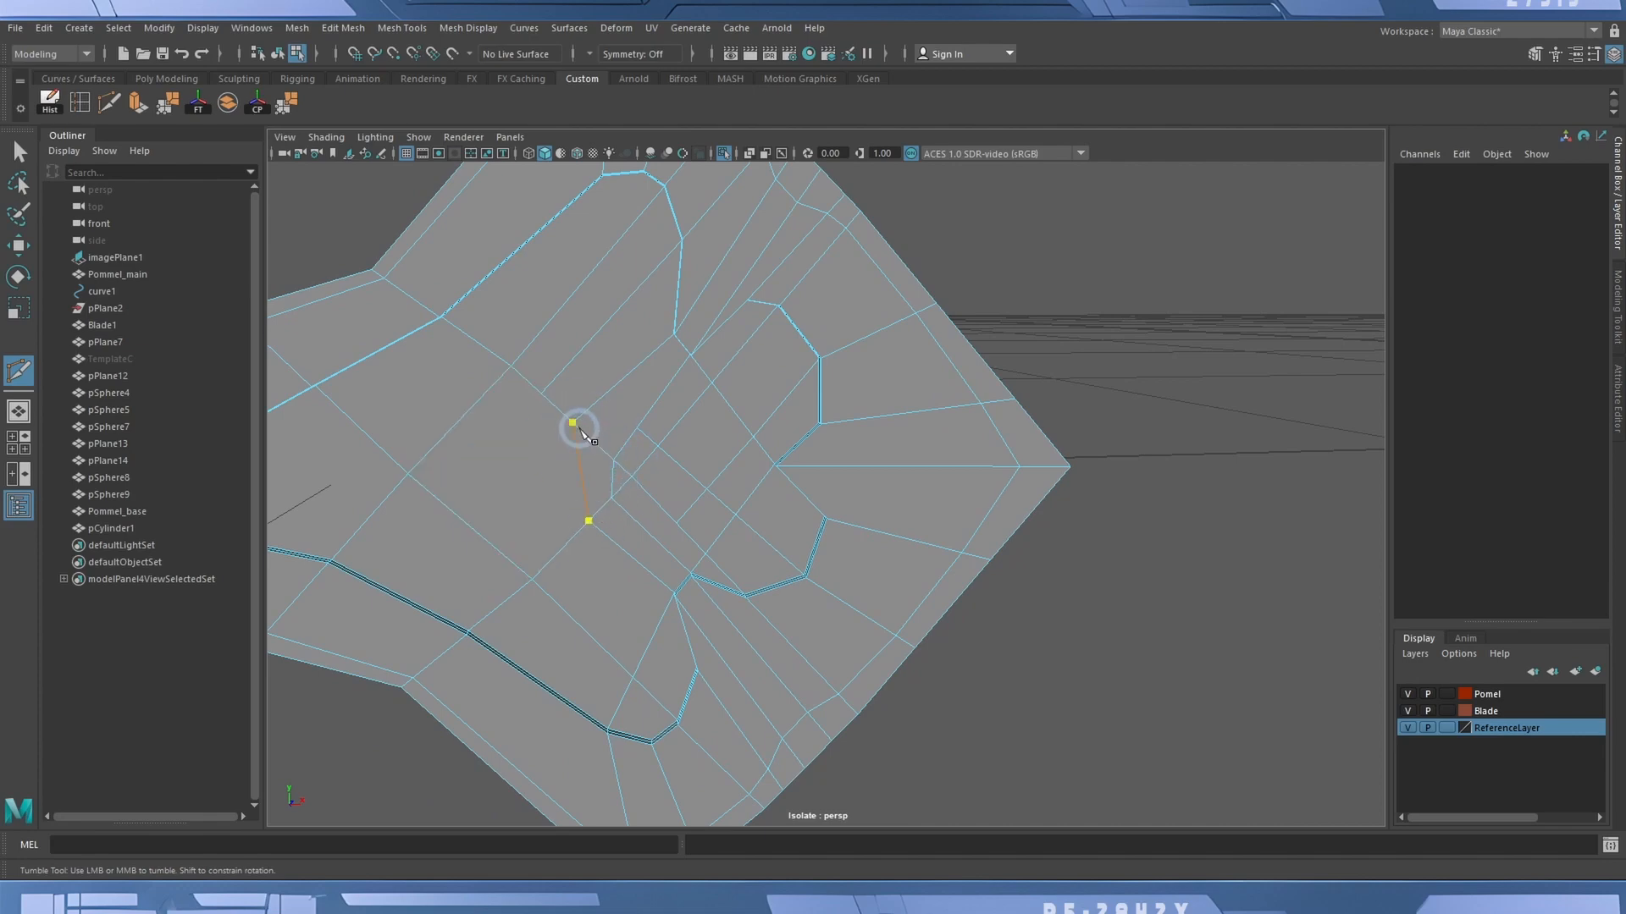
click(541, 394)
Examine the front and back of the re-cut plate in smooth preview.
alt+drag(741, 560, 689, 570)
key(3)
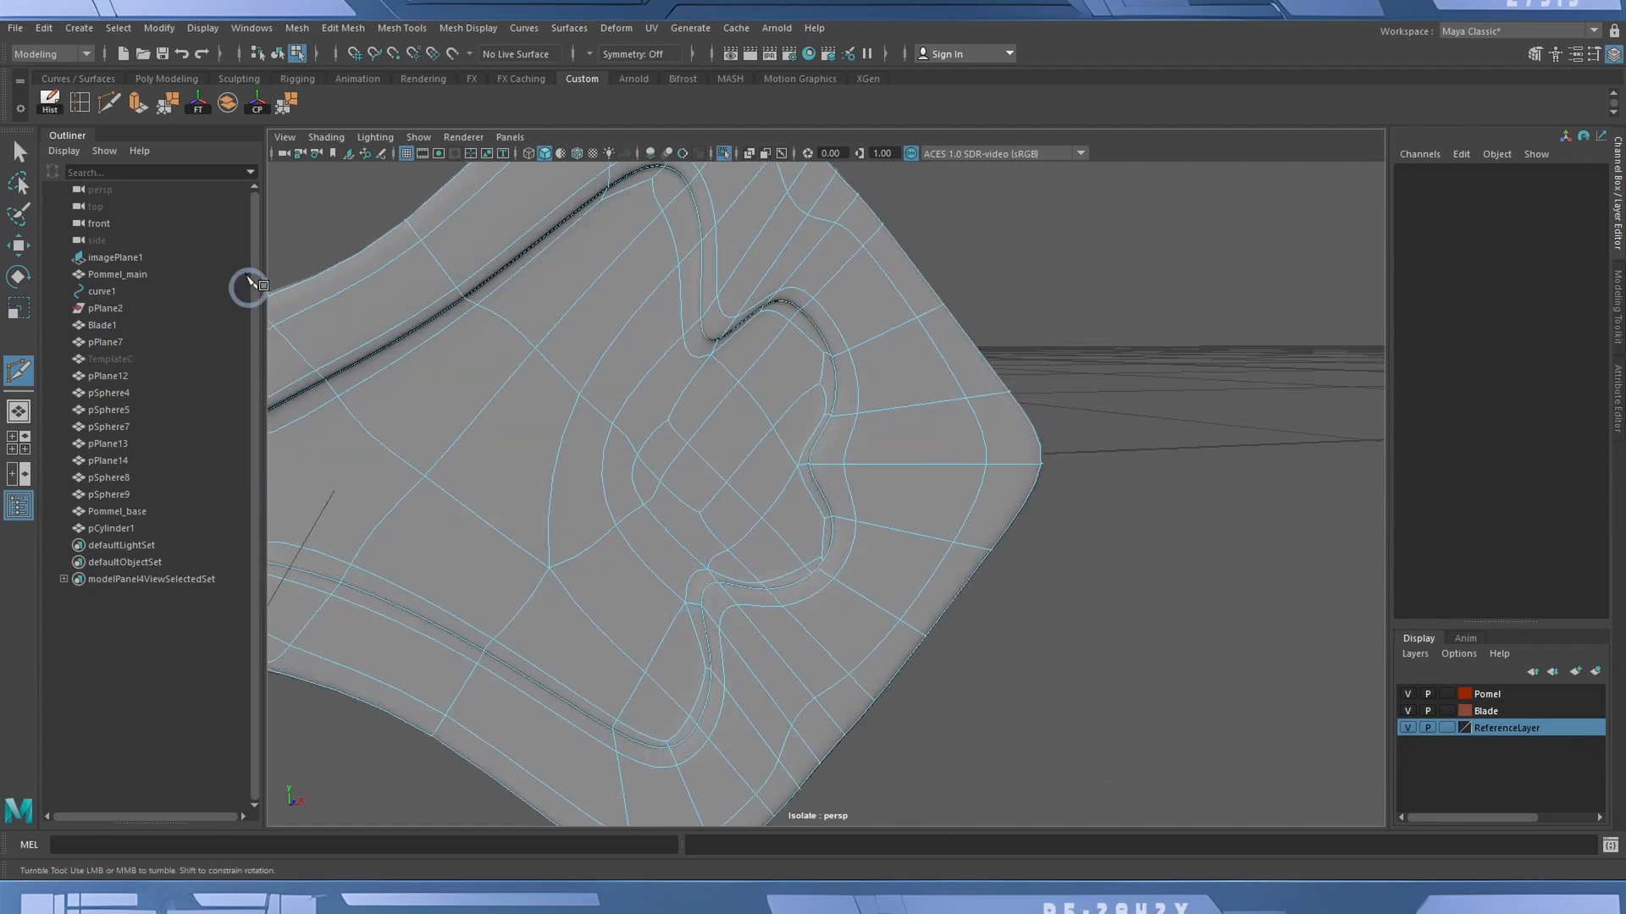
click(279, 55)
scroll(748, 348, down, 5)
click(944, 299)
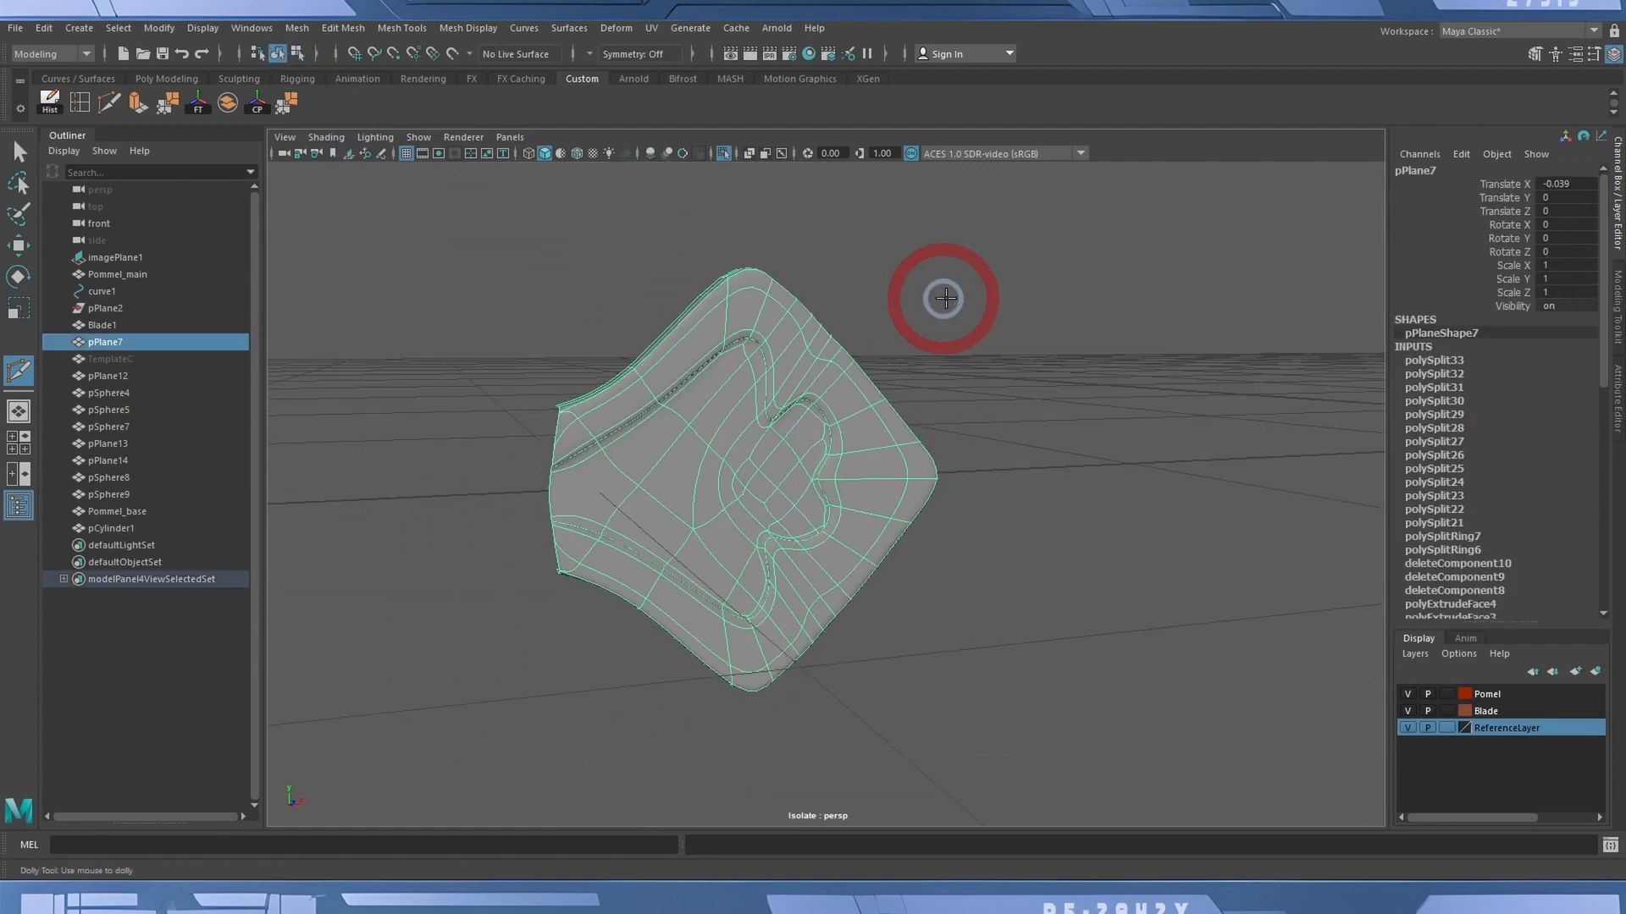
alt+drag(1110, 382, 1338, 414)
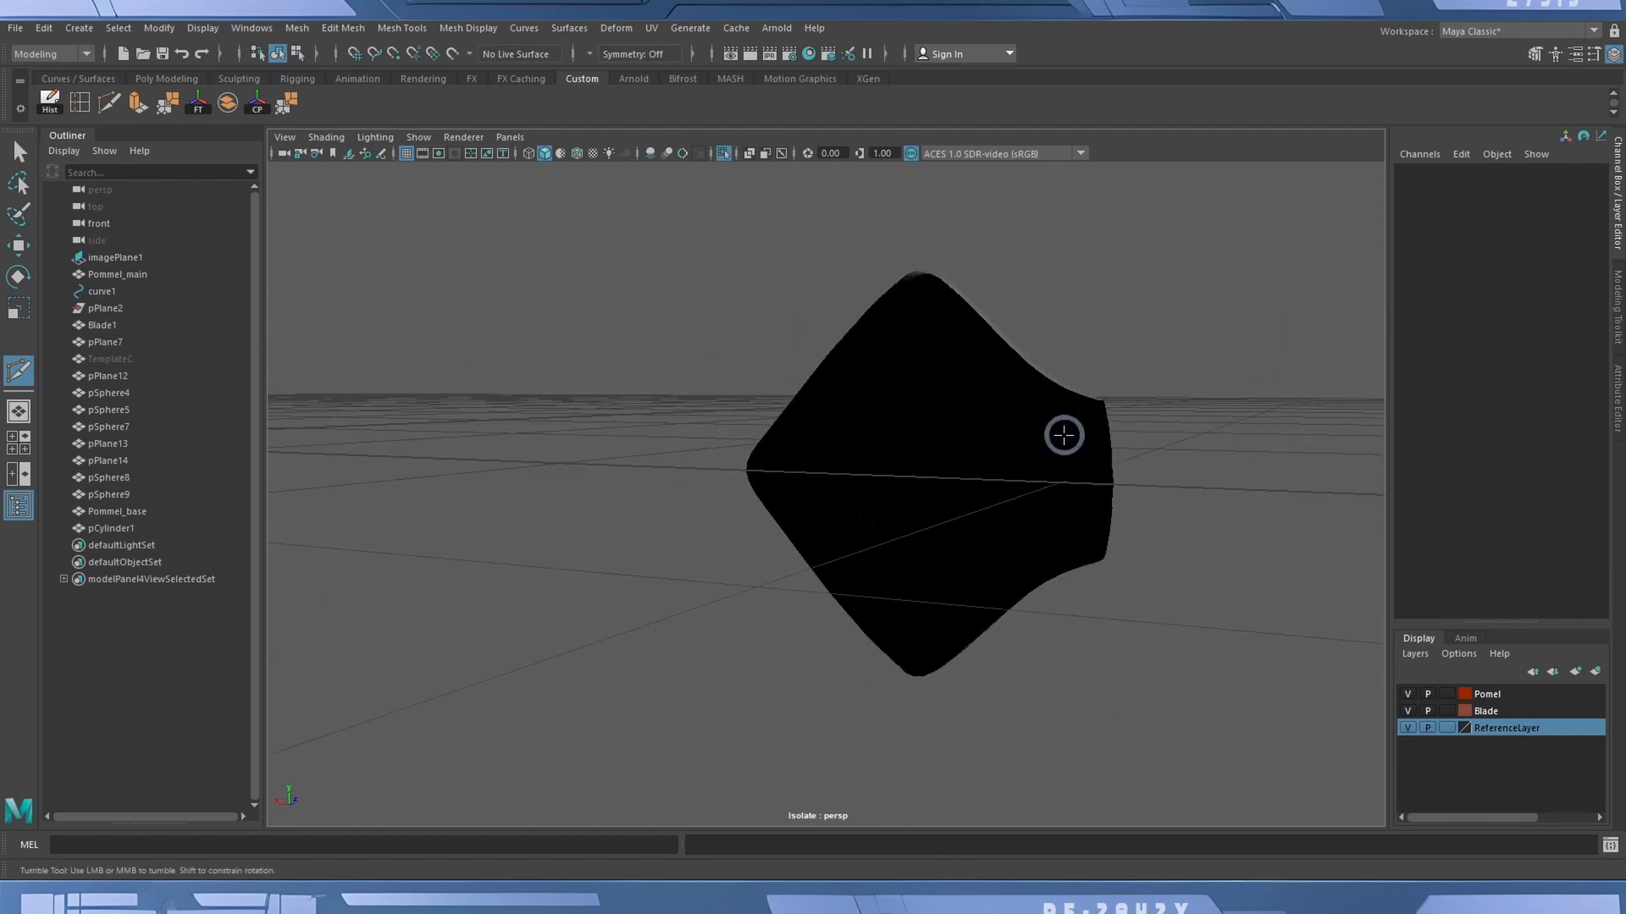
alt+middle_drag(1063, 435, 896, 475)
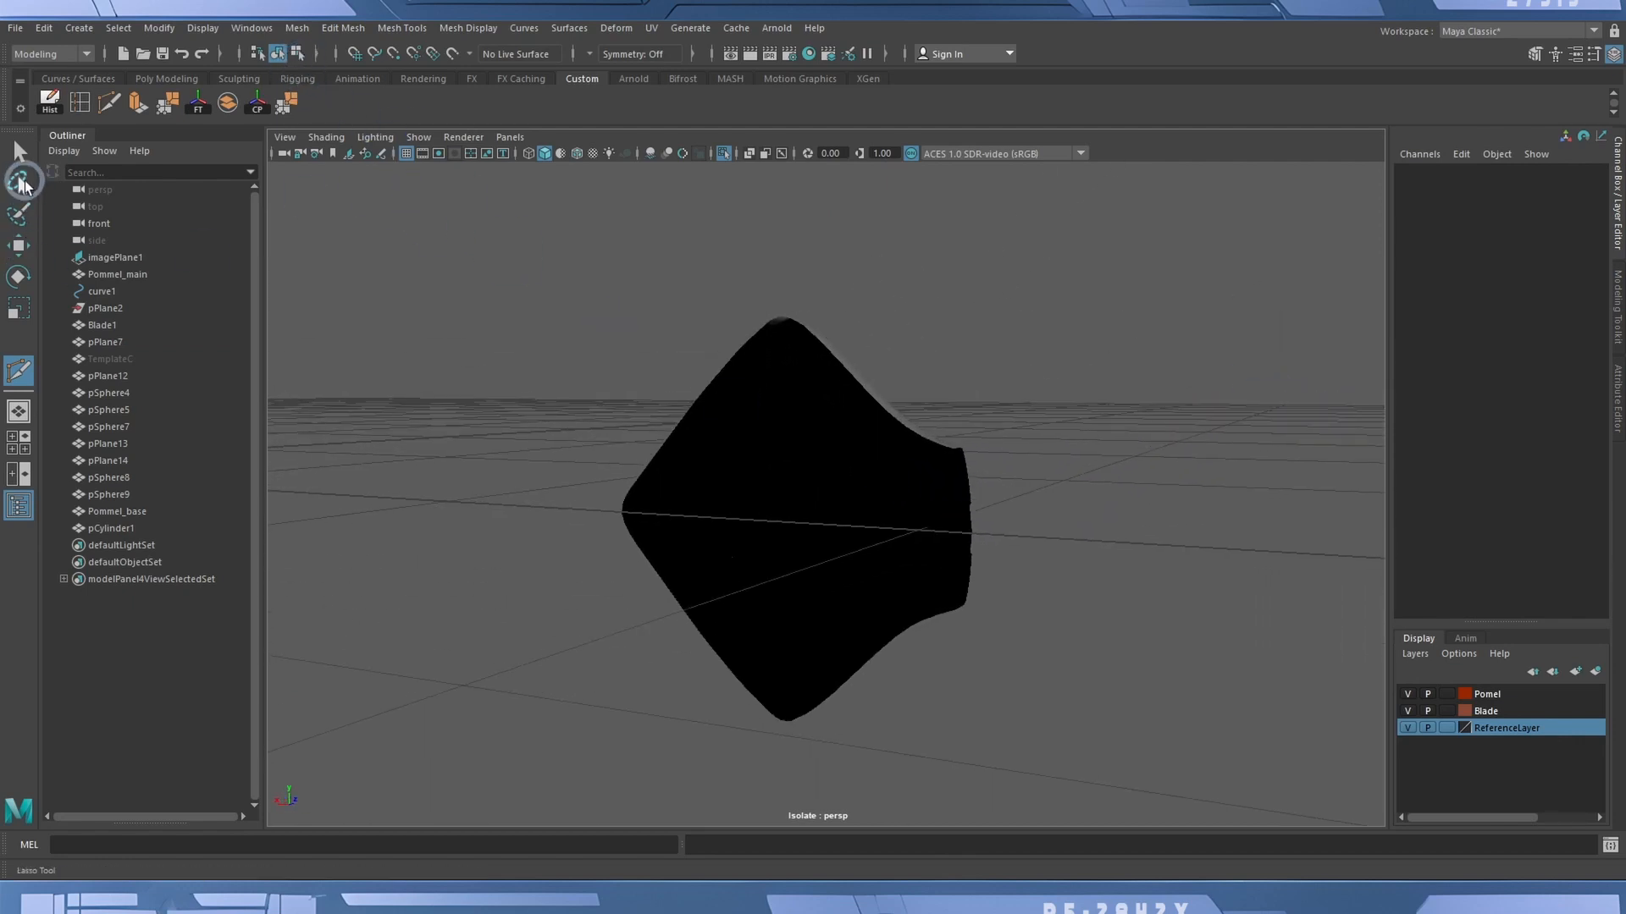
Examine the front and back of the guard plate's mesh, switching from smooth preview to the unsmoothed cage.
click(19, 152)
click(921, 546)
alt+drag(922, 546, 629, 546)
right_drag(800, 510, 725, 435)
alt+drag(847, 478, 862, 485)
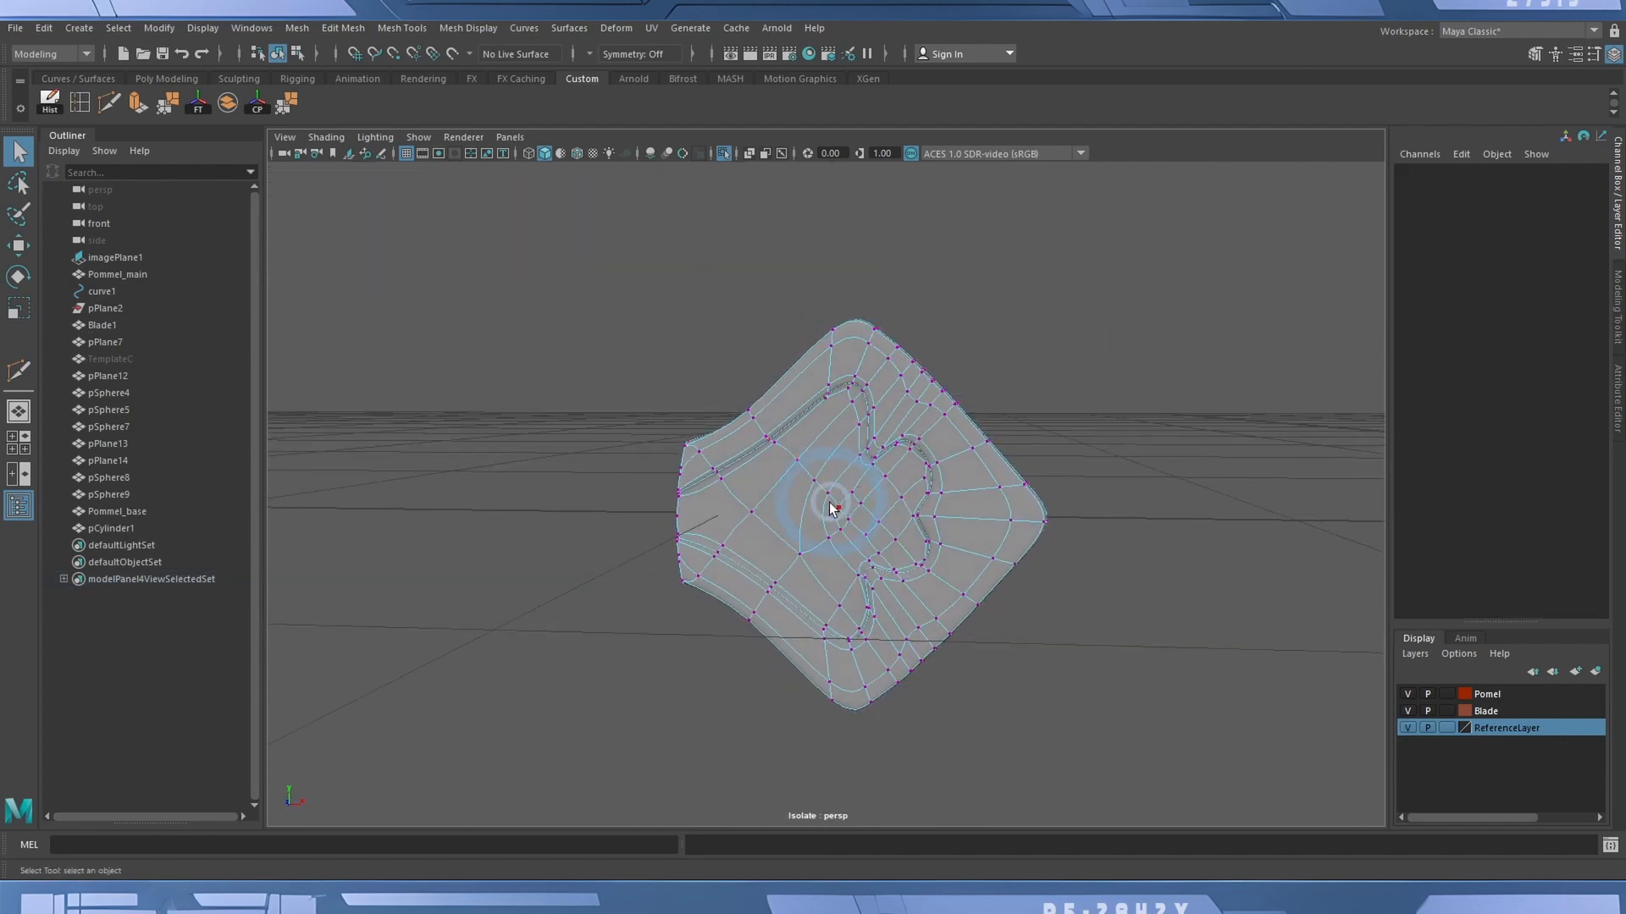
mouse_move(829, 503)
right_down()
mouse_move(799, 512)
mouse_move(805, 486)
right_up()
key(1)
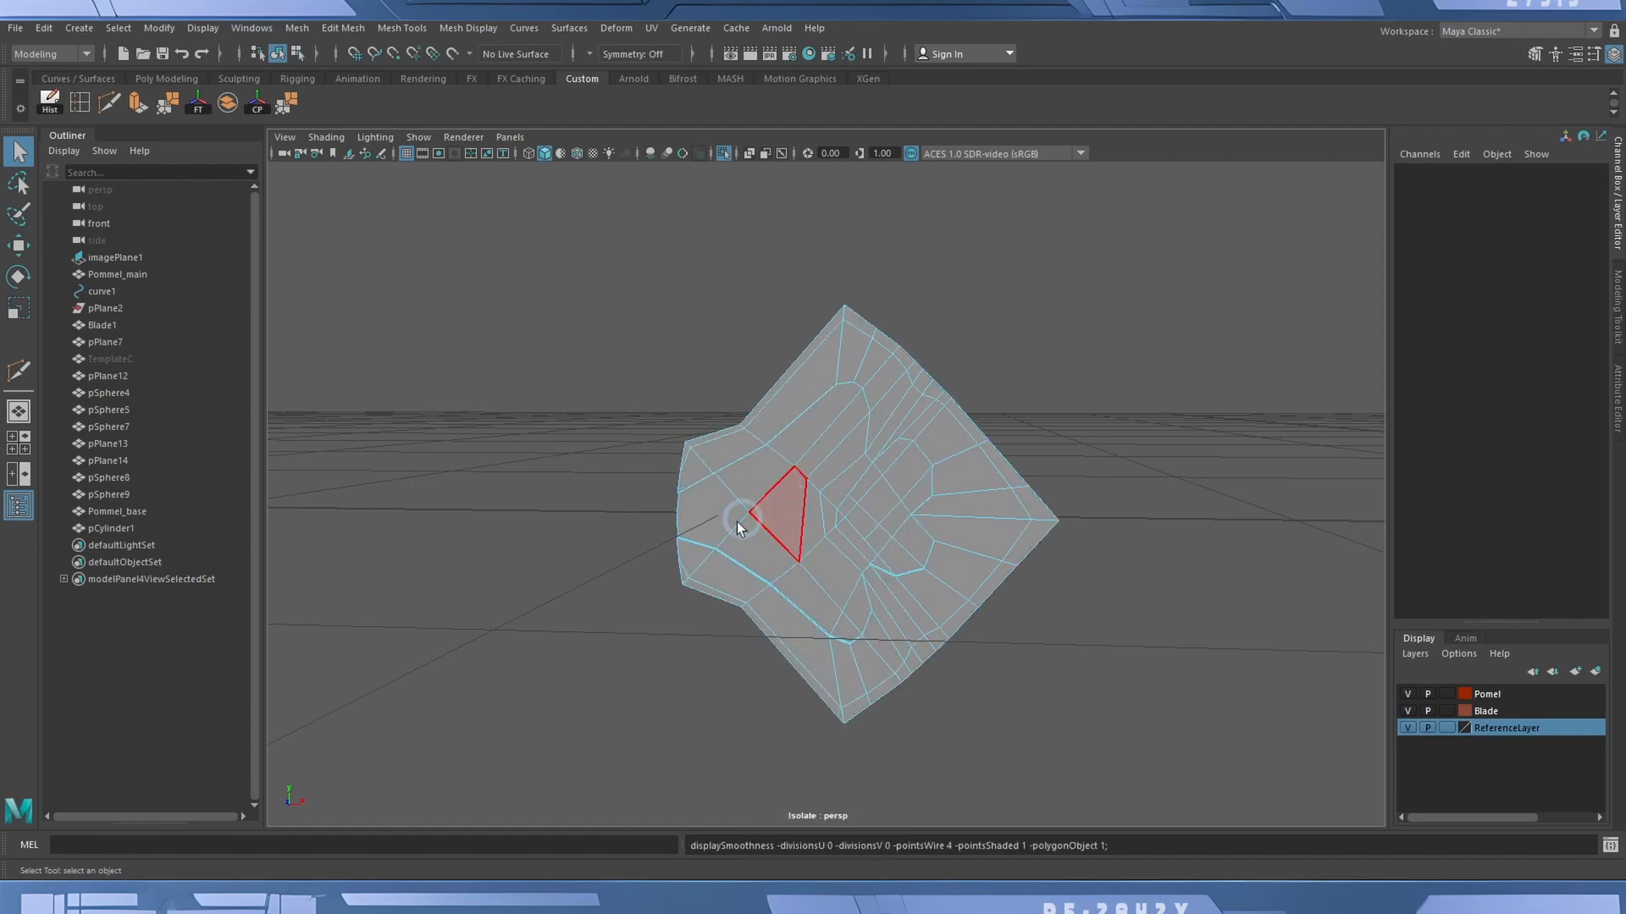
alt+drag(737, 528, 956, 522)
alt+right_drag(824, 475, 1074, 481)
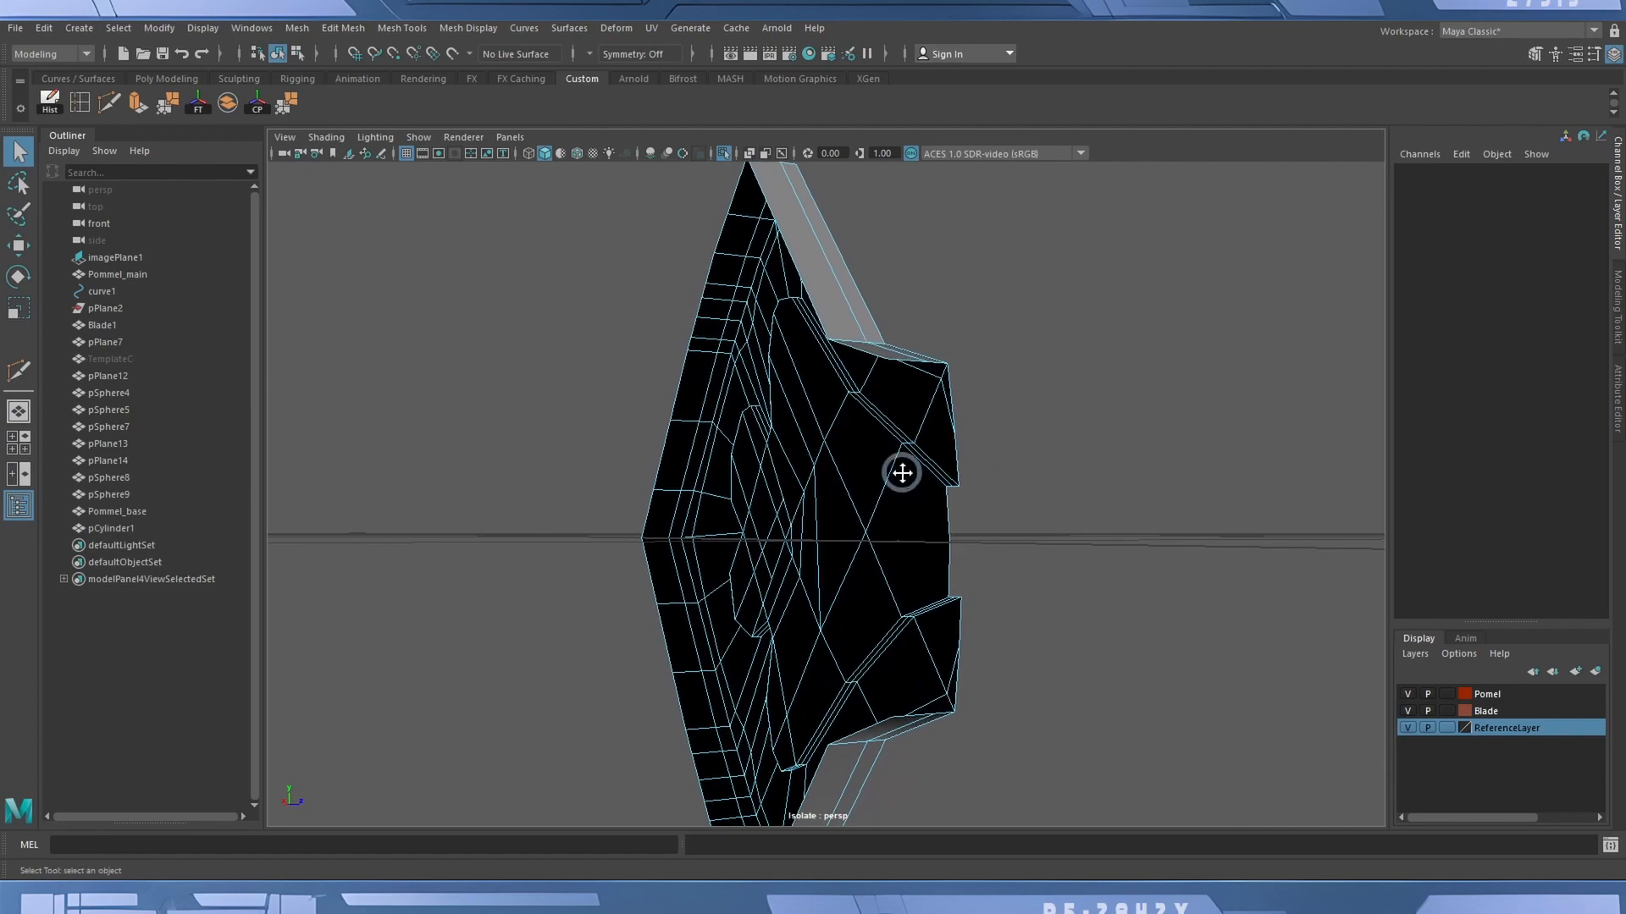
alt+middle_drag(901, 473, 740, 534)
alt+drag(741, 534, 1002, 519)
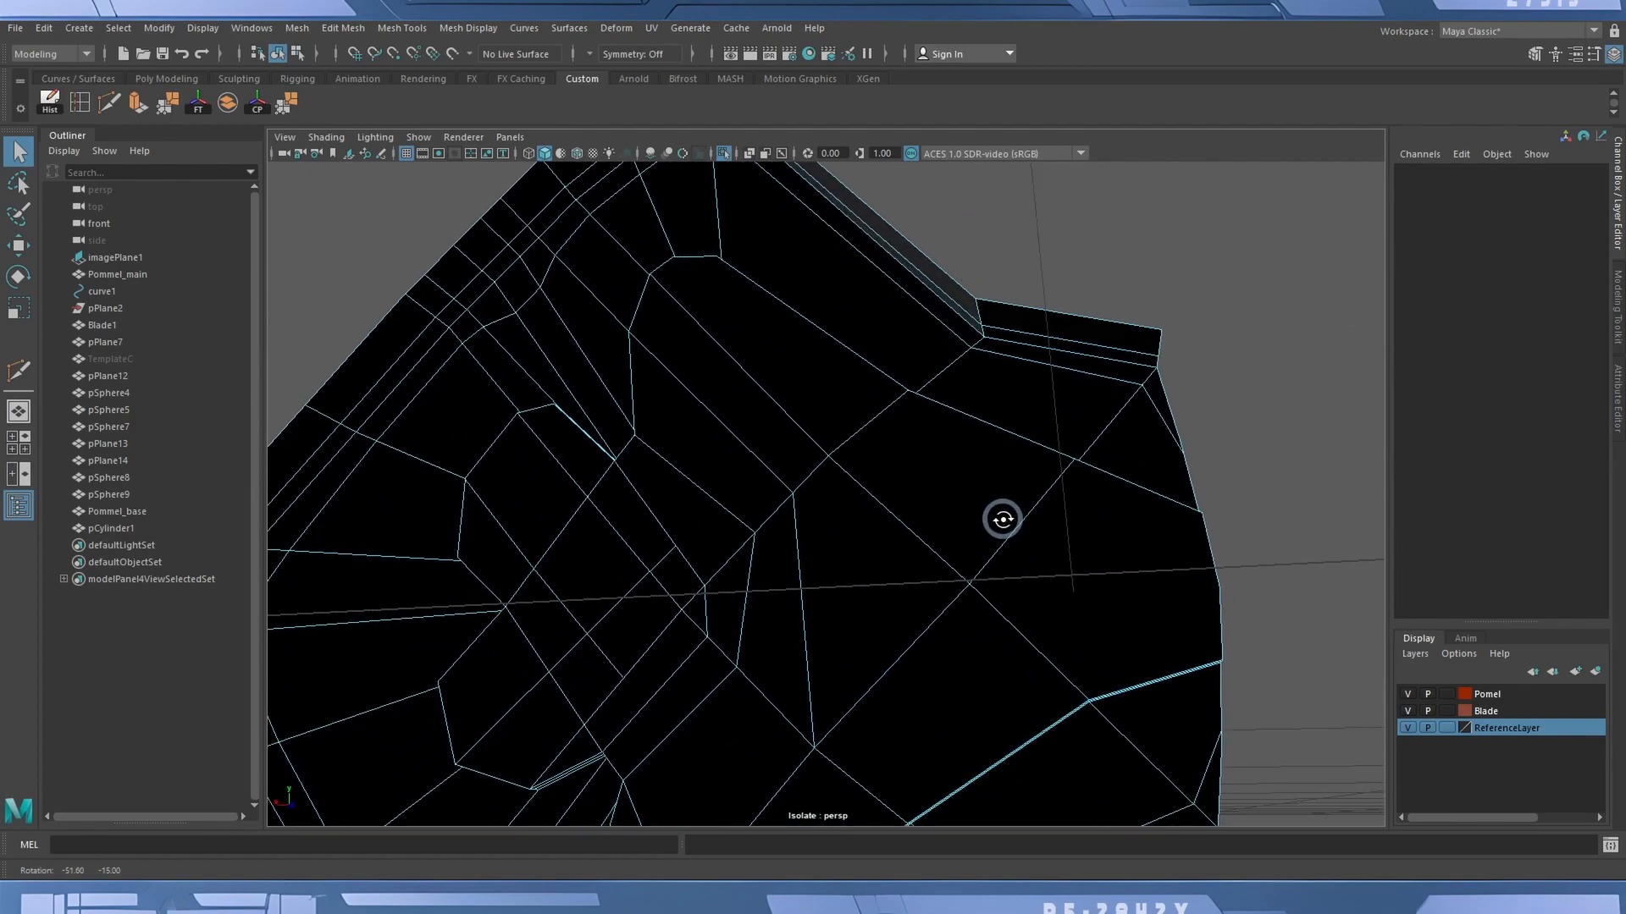
alt+right_drag(1003, 519, 802, 494)
Select all faces of the flower-shaped recess floor and move them to adjust the recess depth.
right_drag(798, 430, 799, 487)
drag(784, 426, 818, 555)
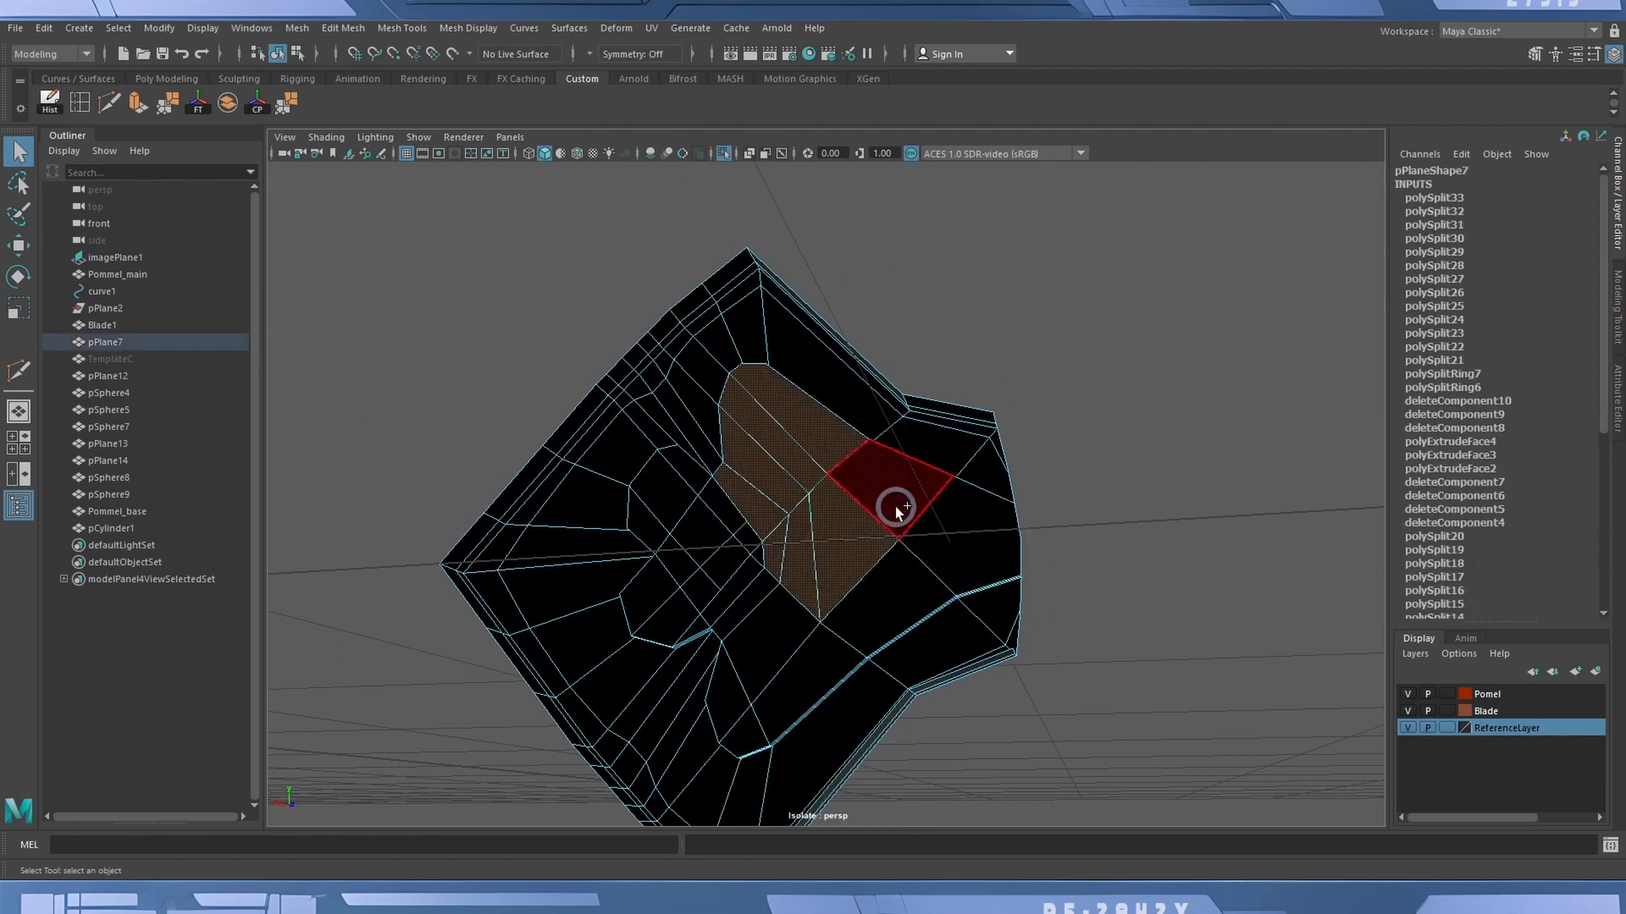
drag(859, 505, 931, 564)
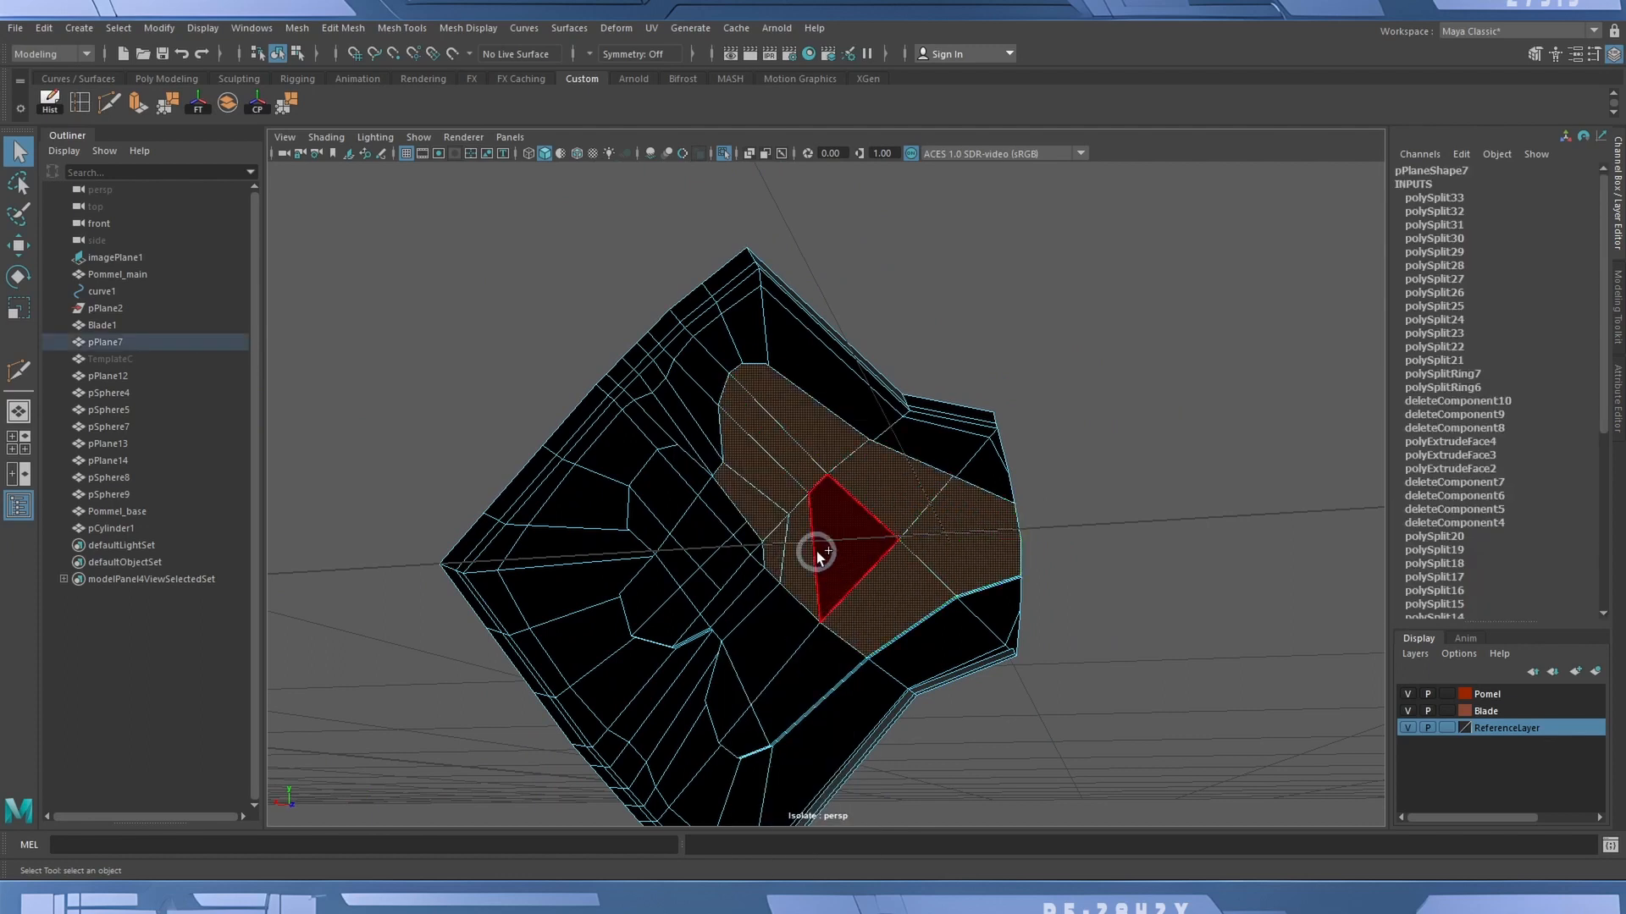
shift+drag(804, 529, 881, 569)
shift+drag(673, 478, 709, 529)
shift+drag(769, 606, 762, 597)
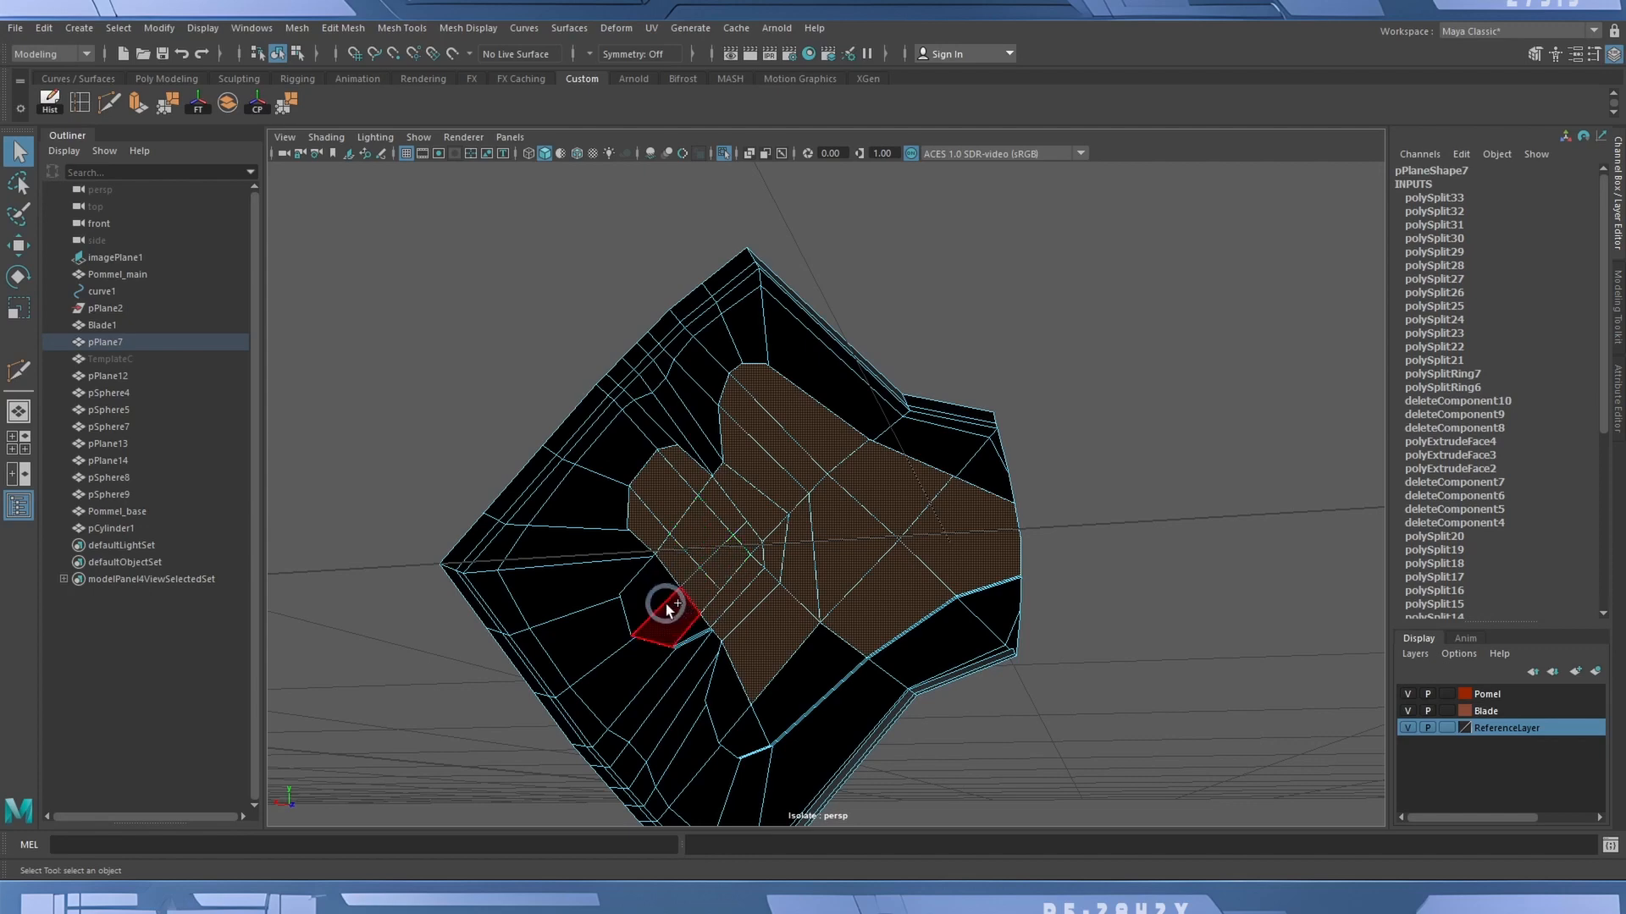
shift+drag(667, 590, 716, 626)
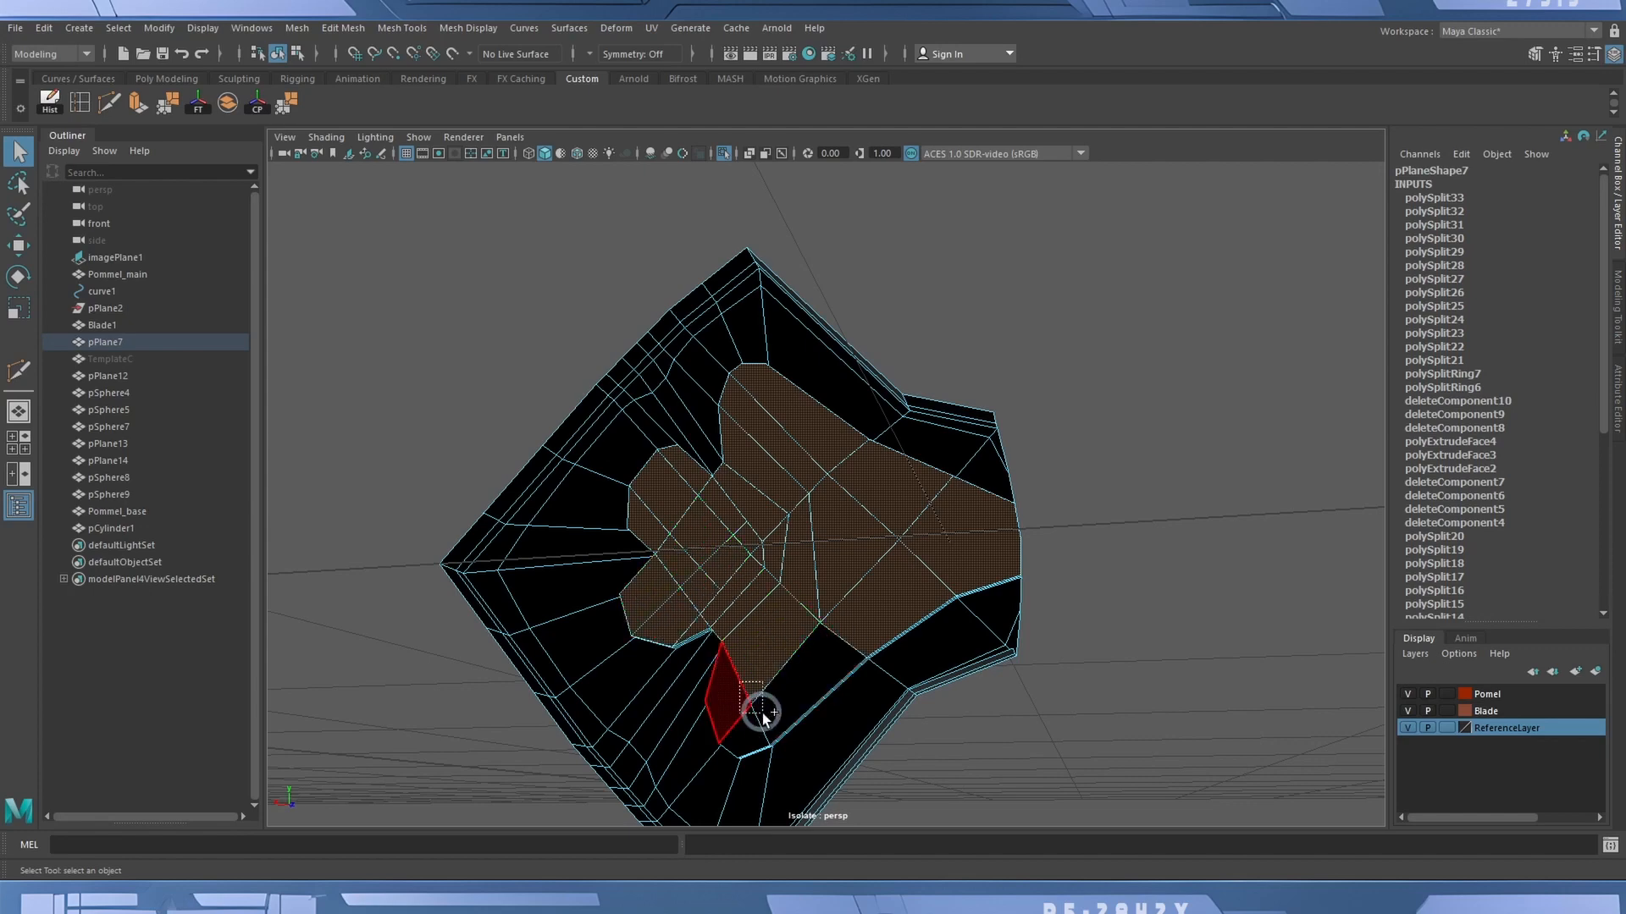
alt+drag(930, 539, 814, 565)
key(w)
scroll(860, 582, up, 5)
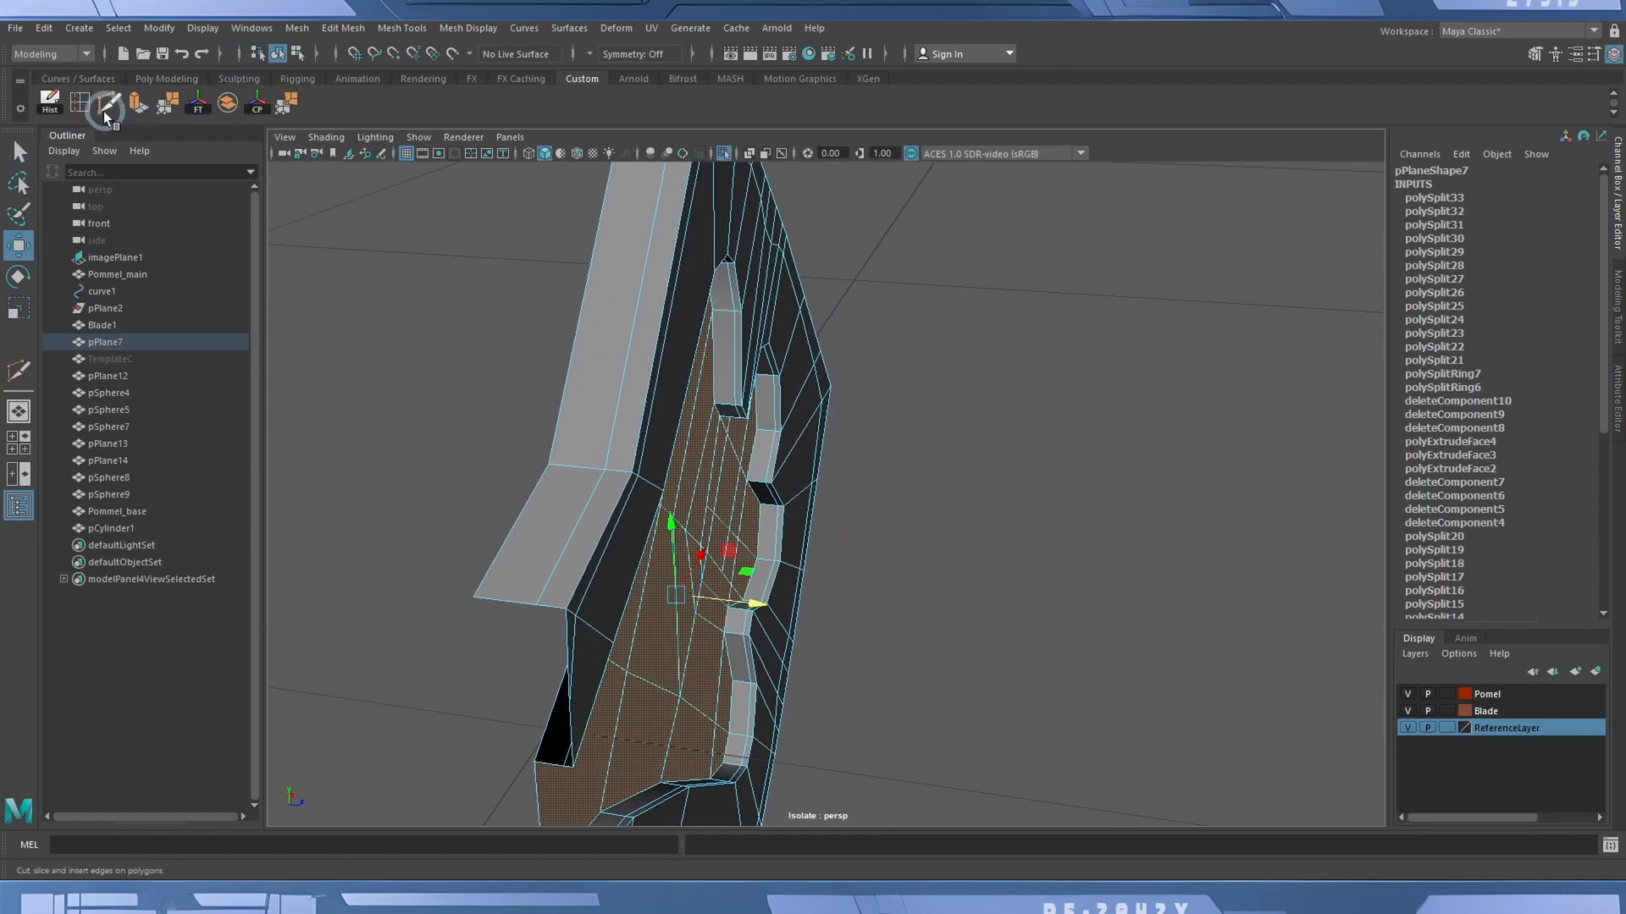
Insert a supporting edge loop along the recess wall around the flower outline and check it in smooth preview.
click(80, 103)
click(729, 401)
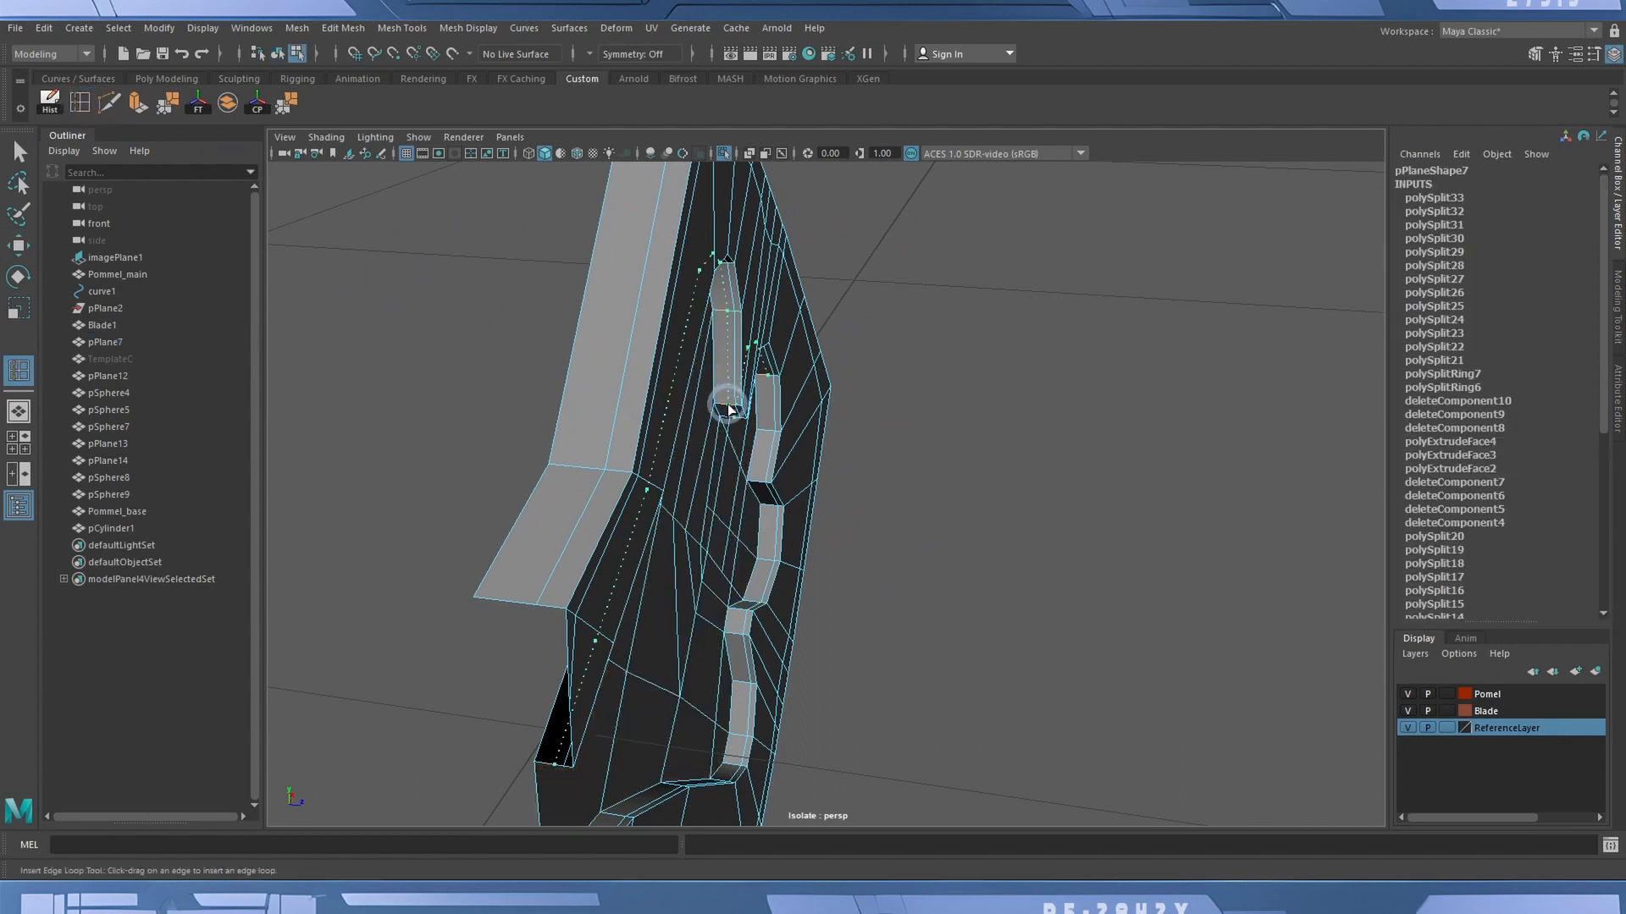
key(3)
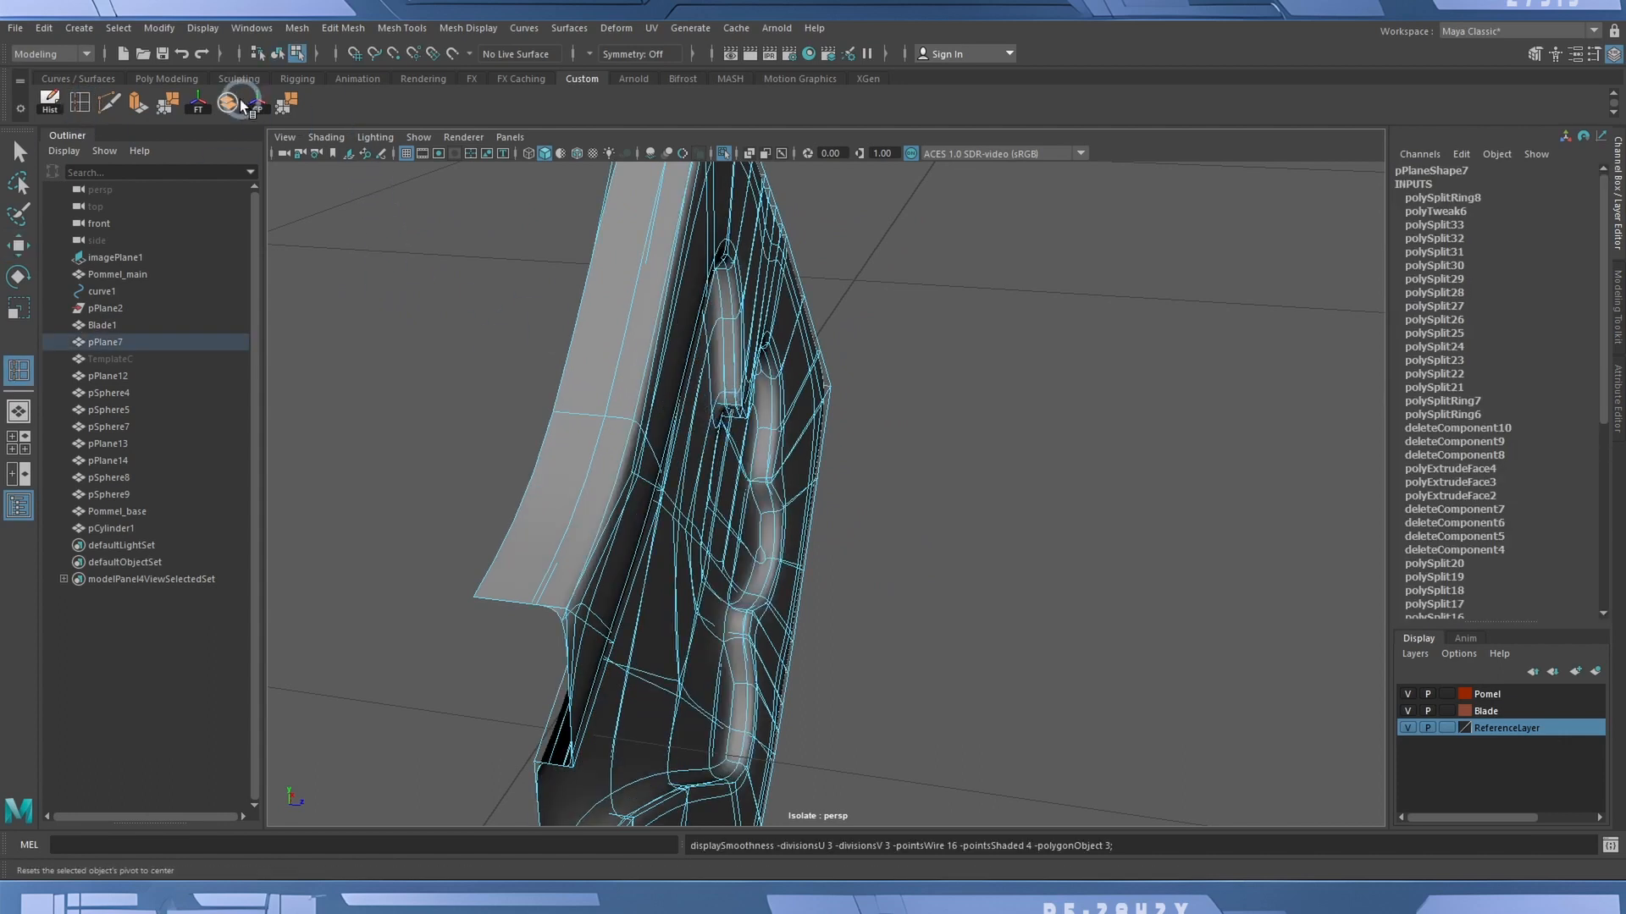
click(276, 53)
click(448, 327)
alt+drag(982, 491, 864, 372)
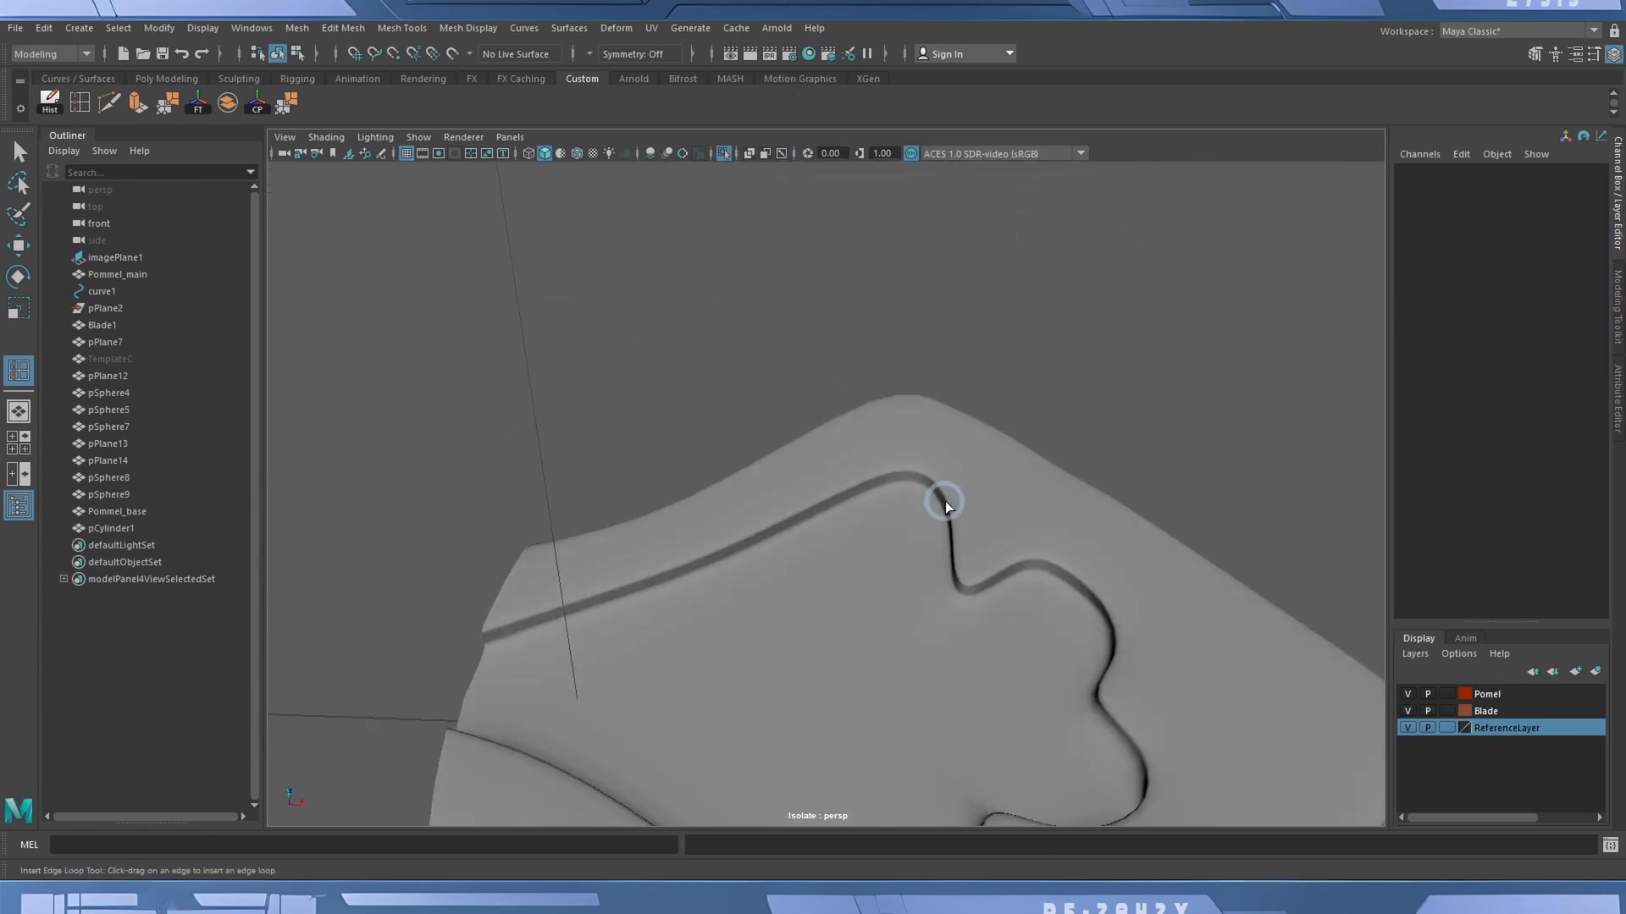
Try to insert another edge loop across the petal area of the recess floor.
alt+drag(945, 502, 796, 576)
click(801, 500)
key(1)
key(3)
drag(706, 456, 704, 449)
alt+drag(794, 481, 717, 490)
key(ctrl+z)
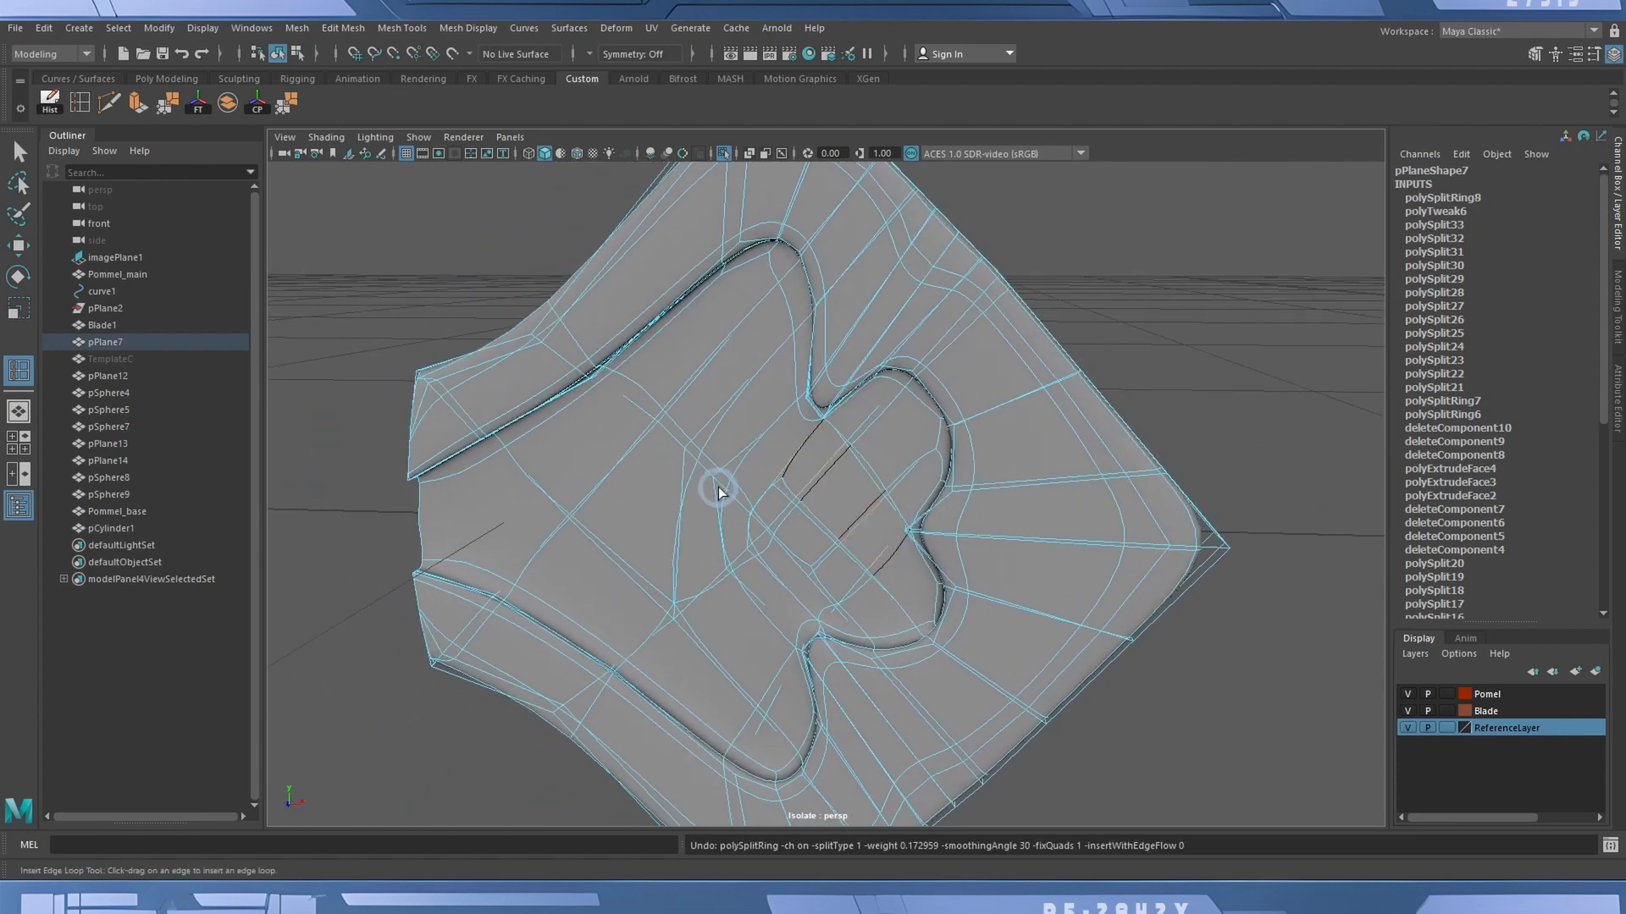
key(ctrl+z)
Examine the smoothed recess and the edge flow around the lower petals.
click(20, 151)
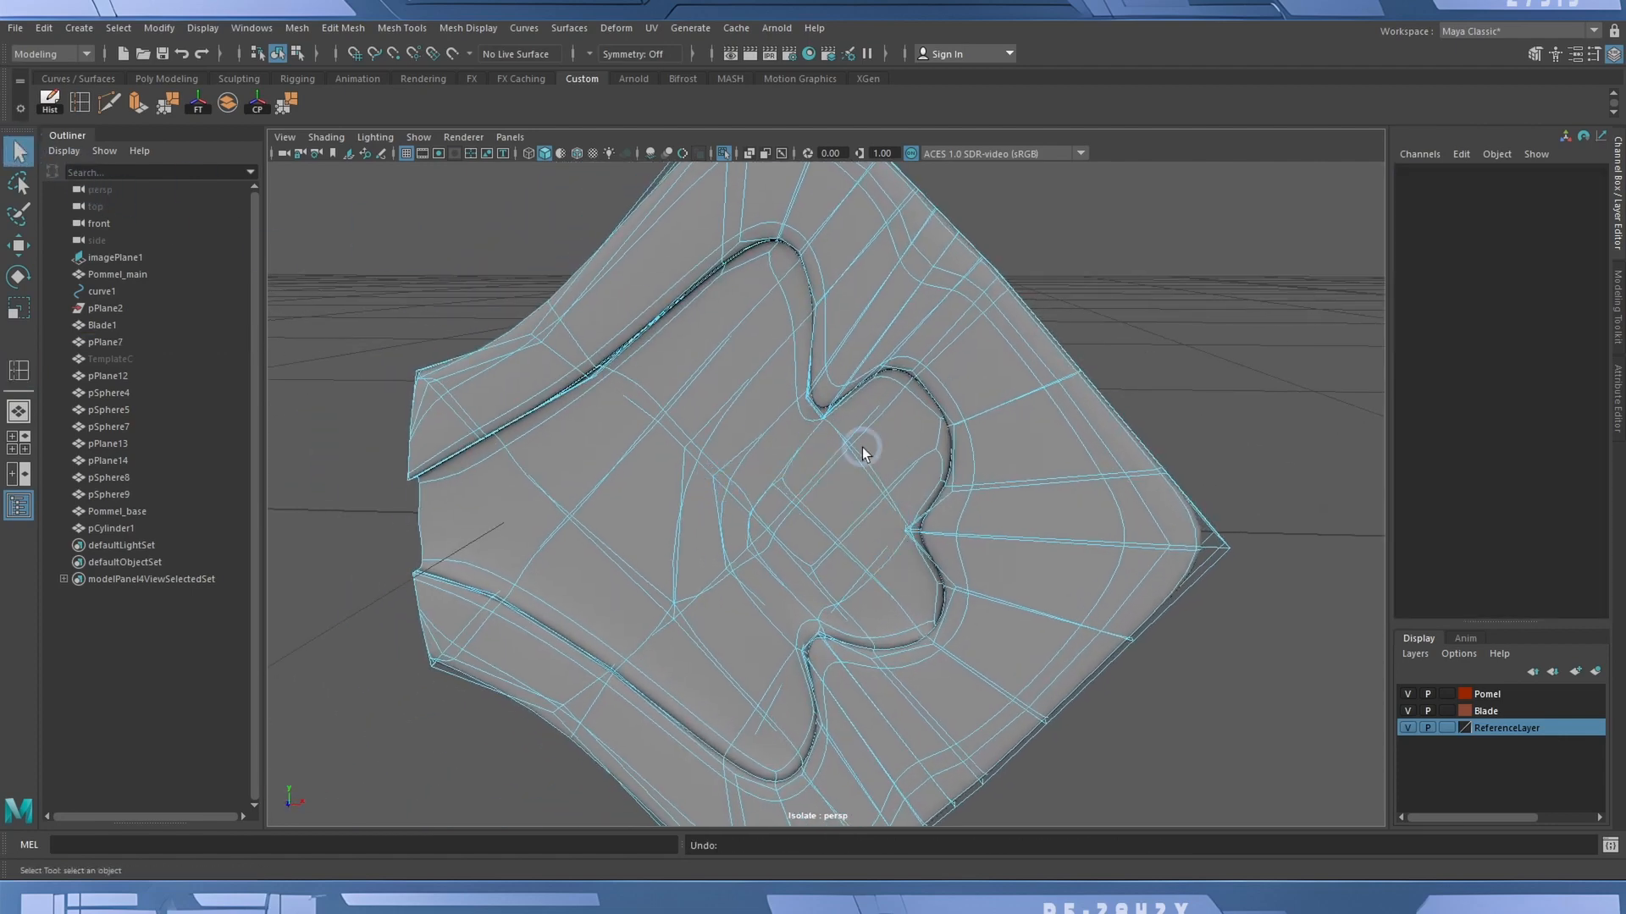
right_click(1132, 300)
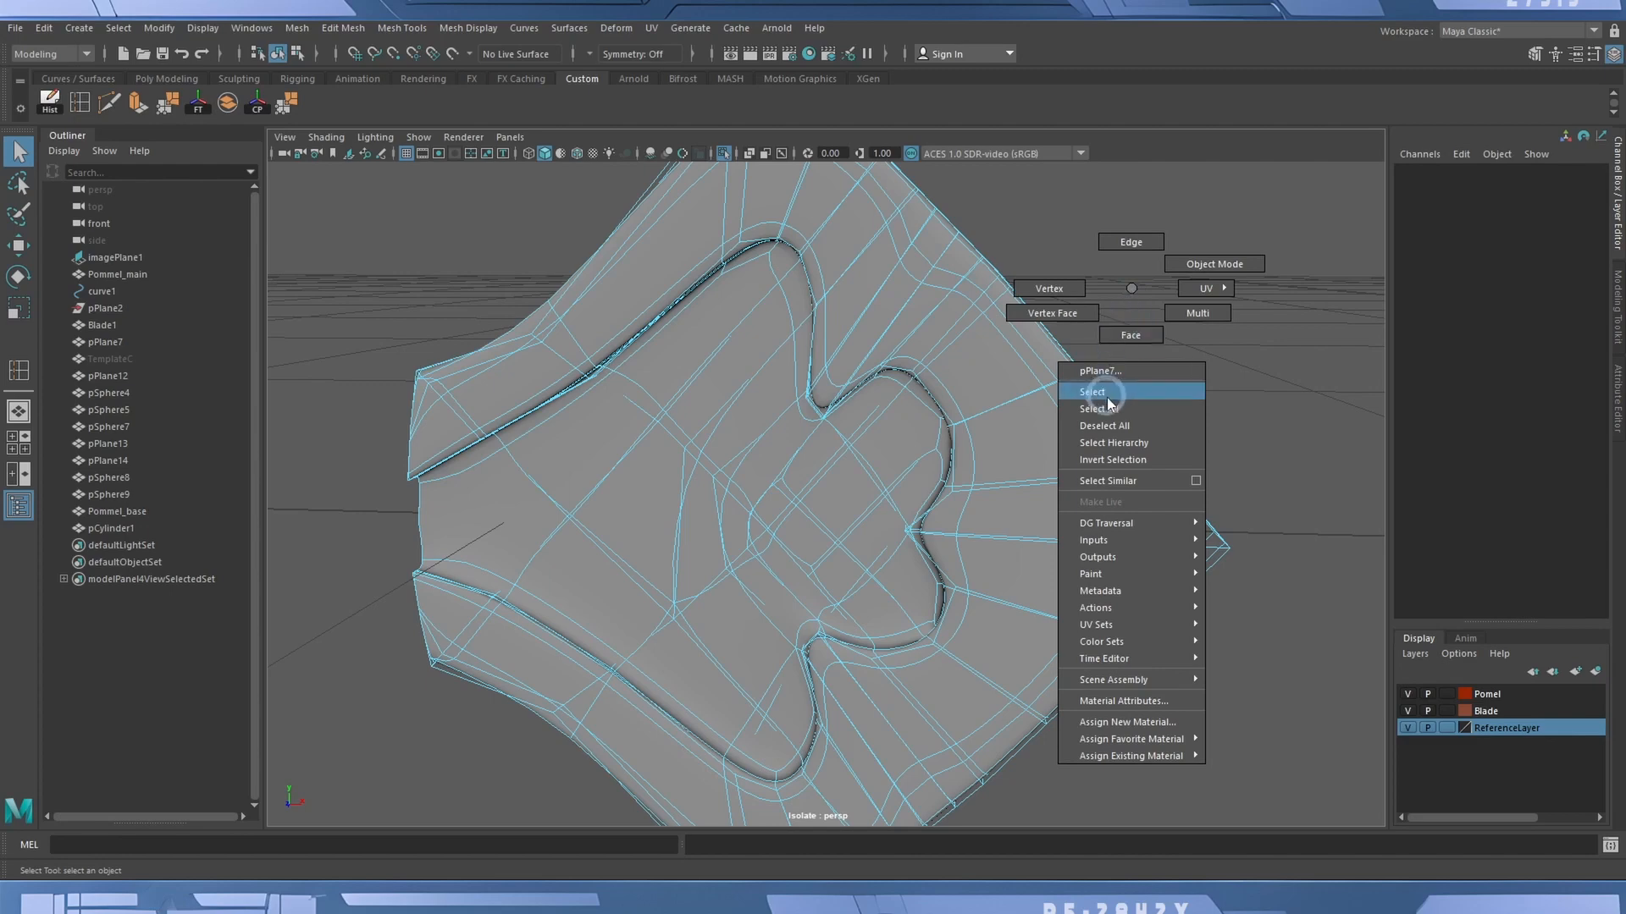
click(1134, 332)
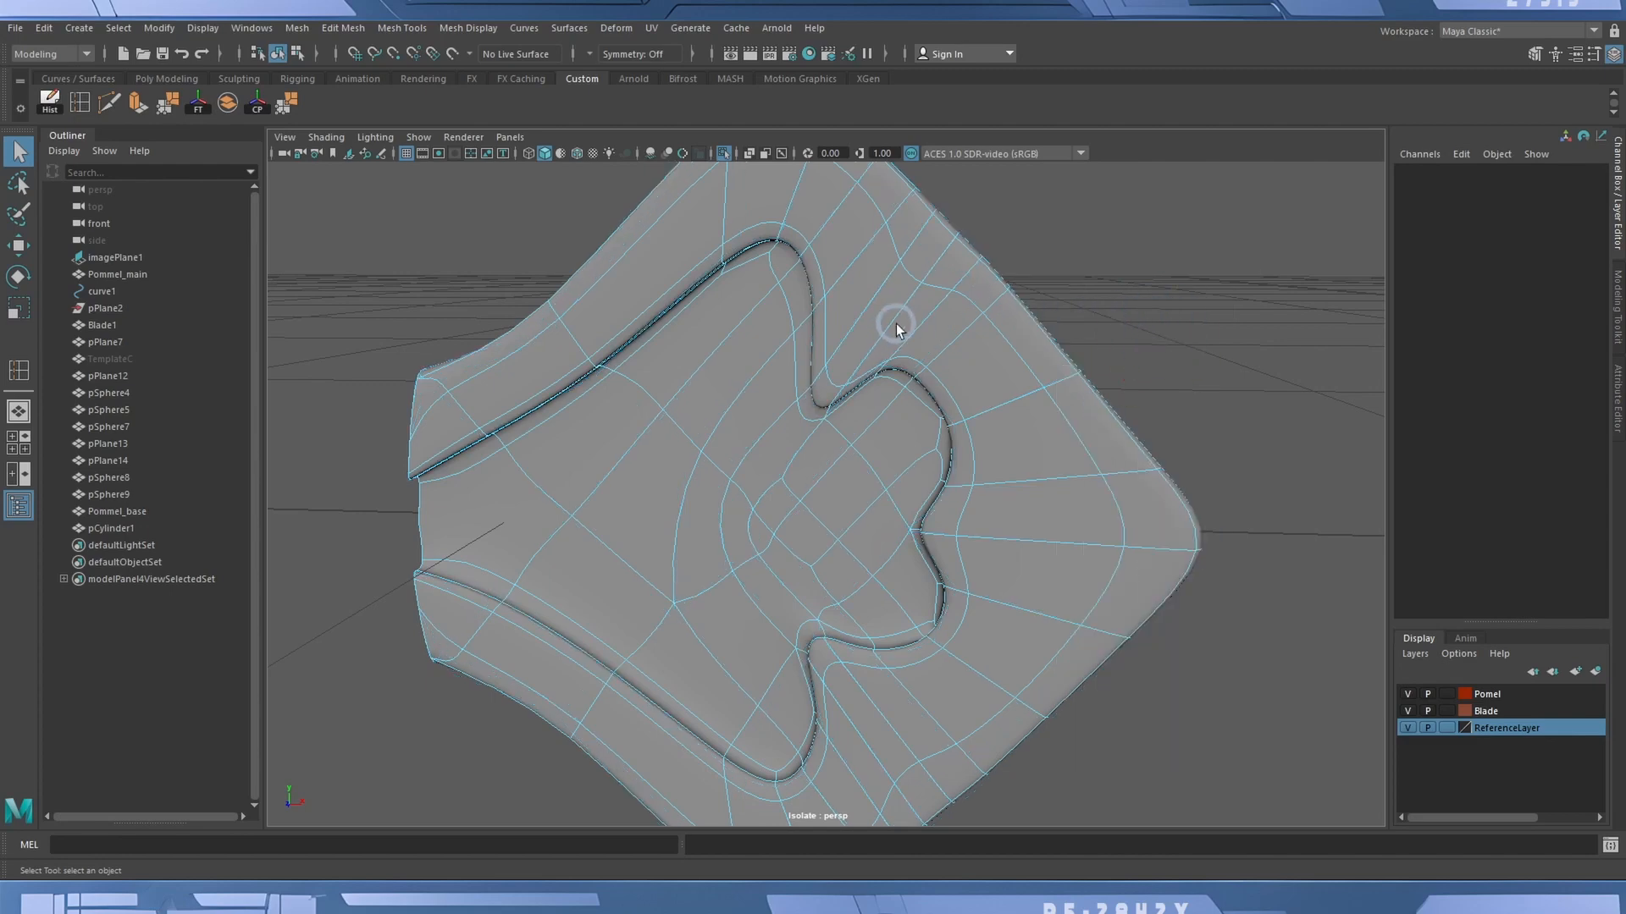
click(286, 52)
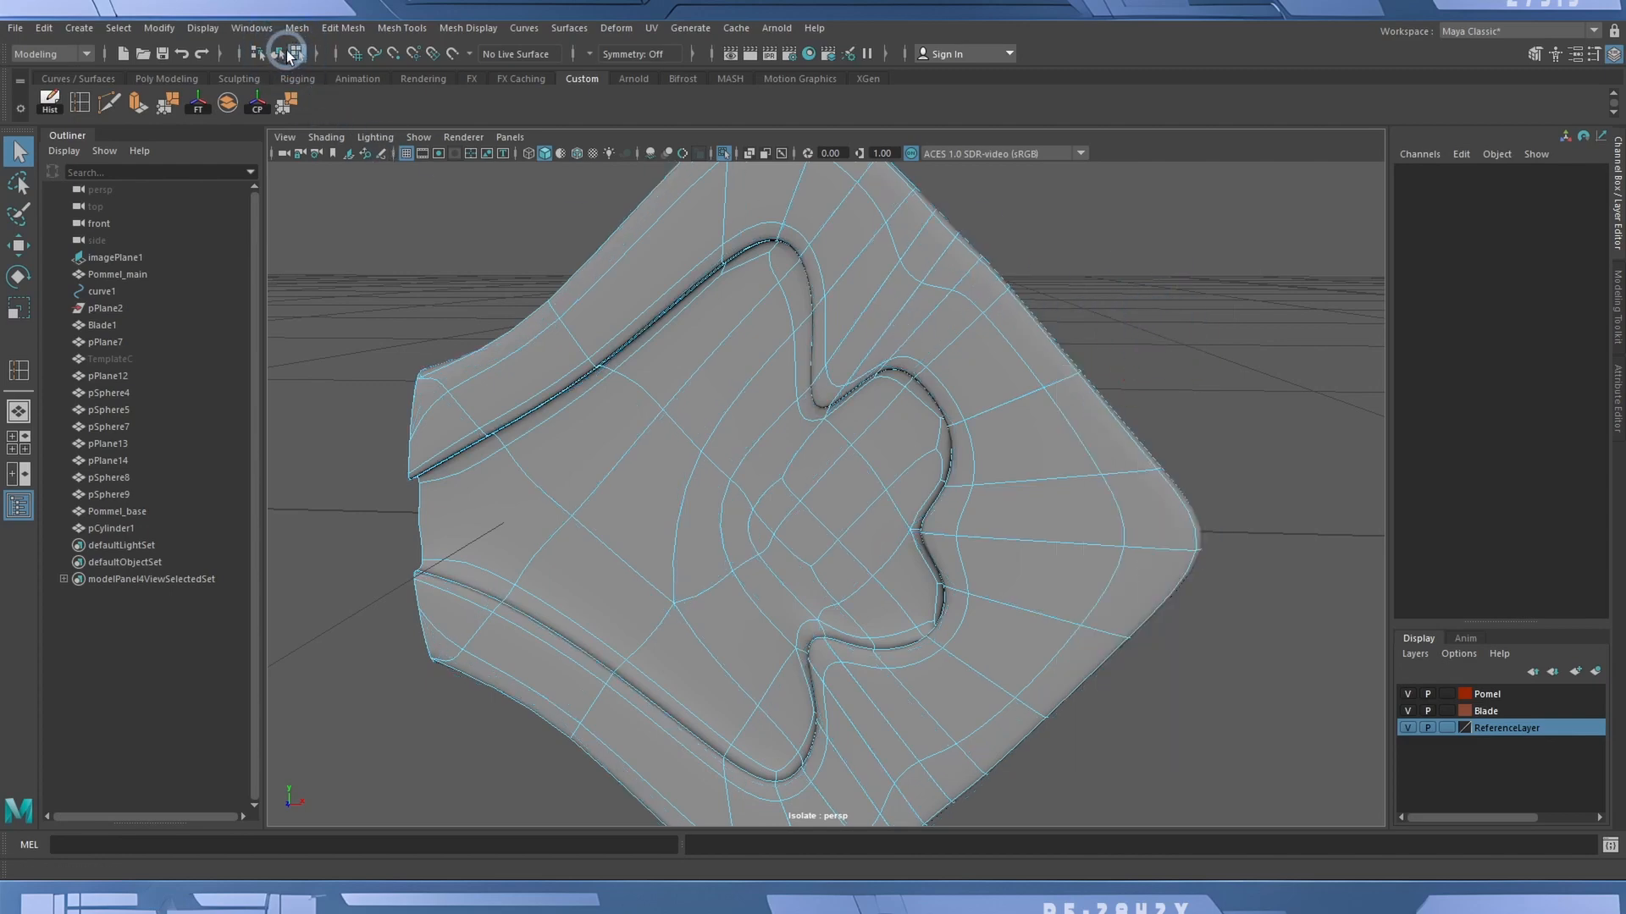
click(329, 261)
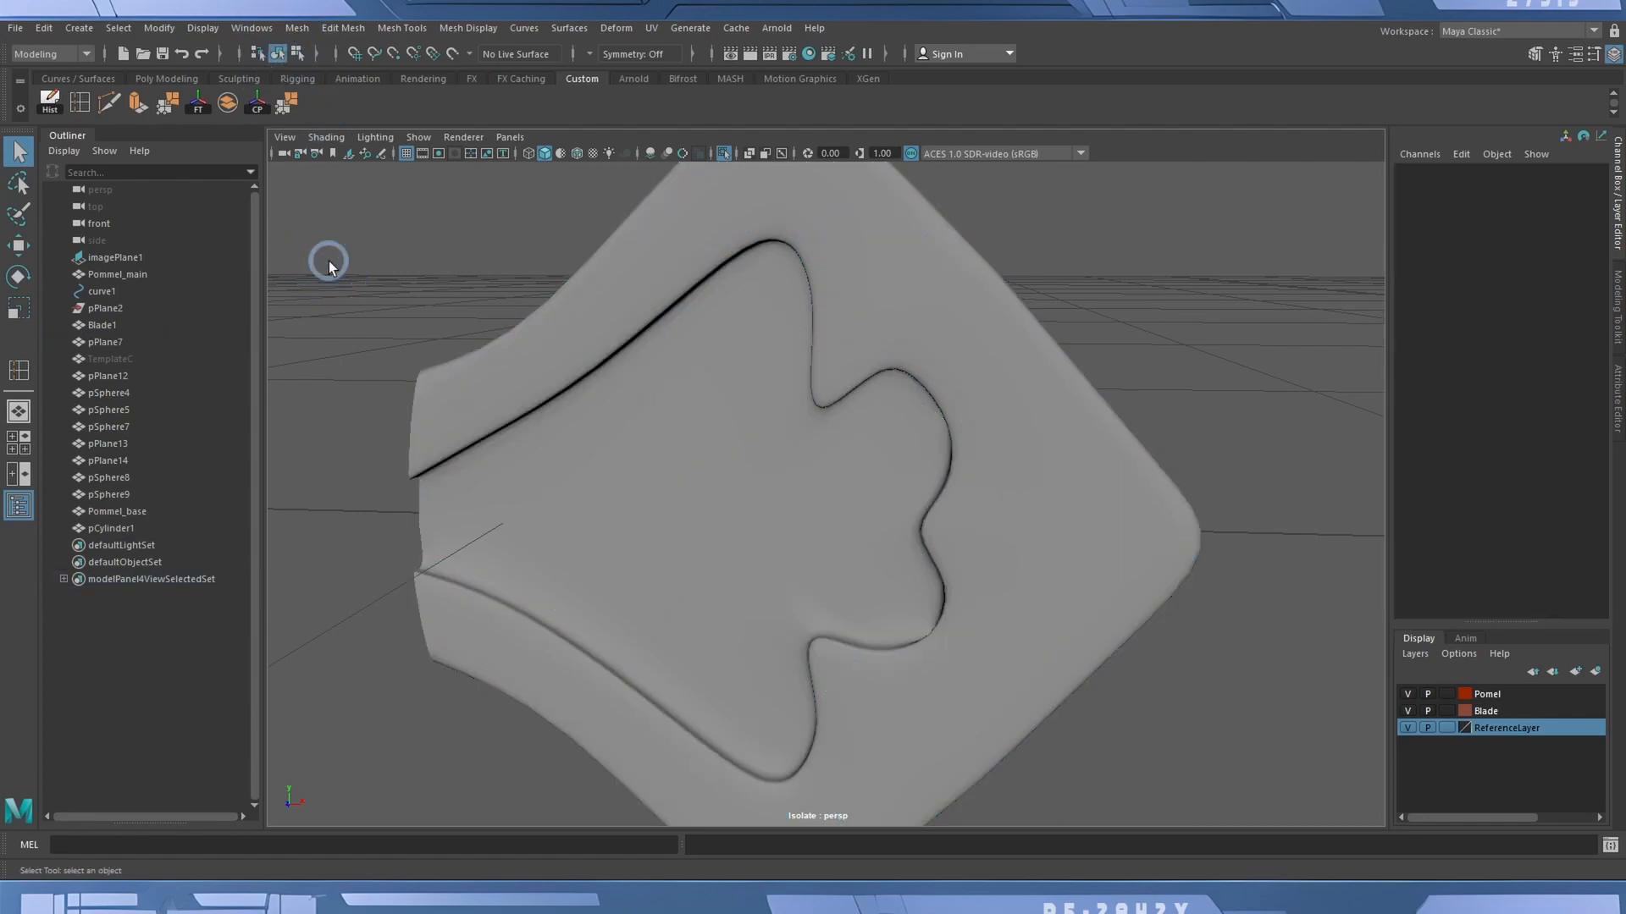
alt+drag(328, 261, 673, 471)
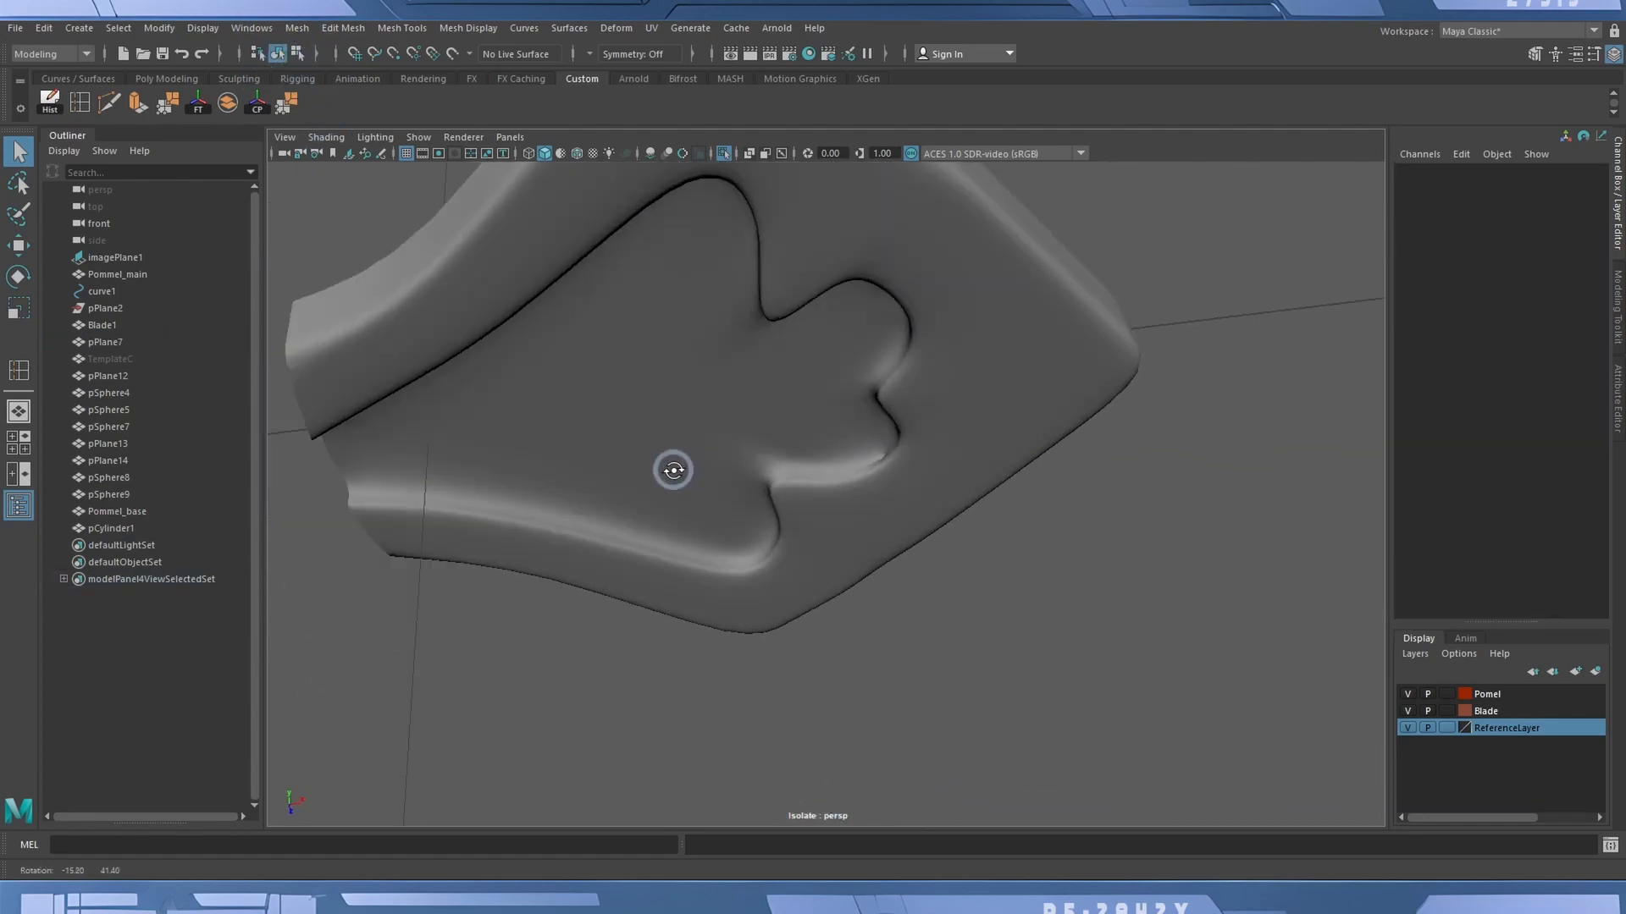
click(737, 471)
alt+right_drag(722, 475, 871, 450)
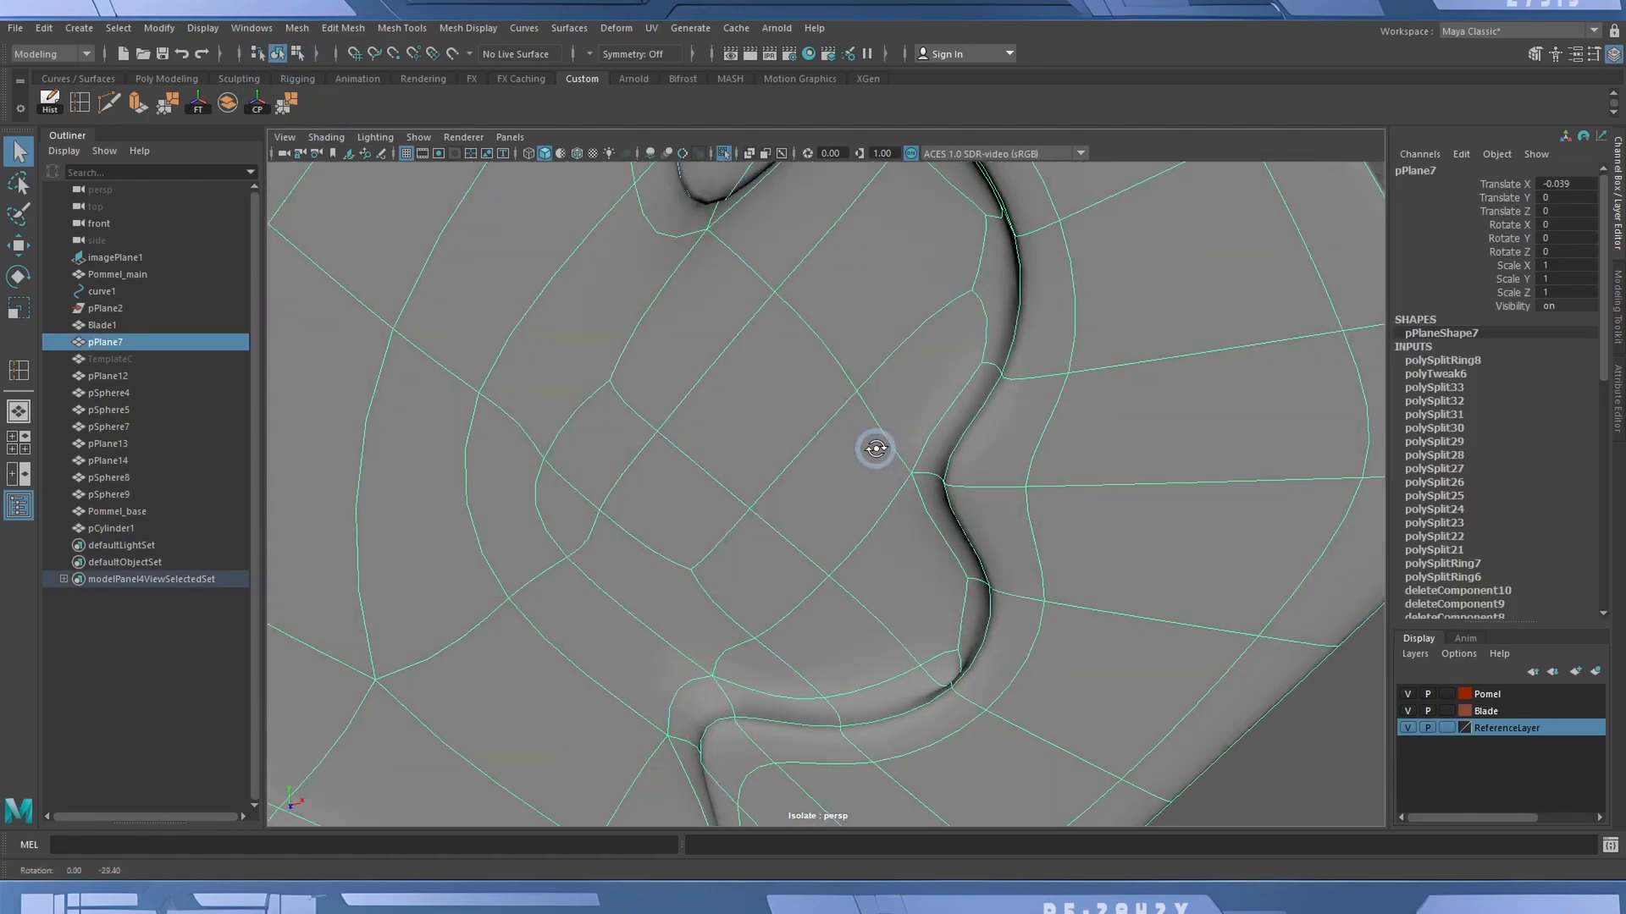
alt+middle_drag(871, 449, 883, 497)
Cut an edge from the open floor vertex near the lower notch across the adjoining strip to the floor's lower corner vertex.
key(1)
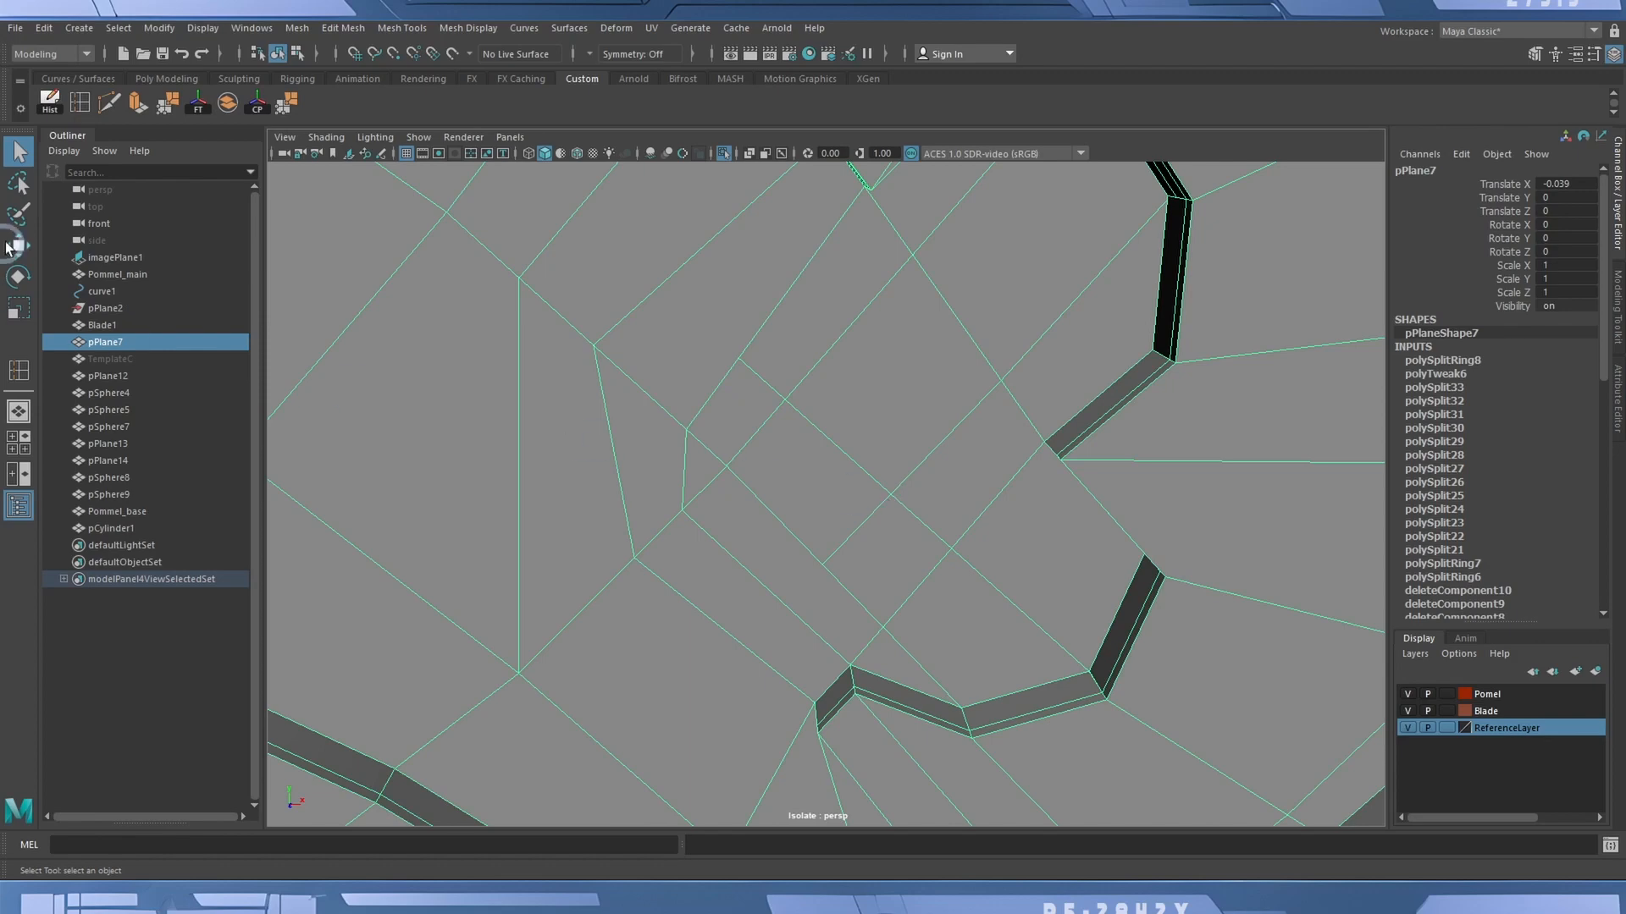
click(107, 103)
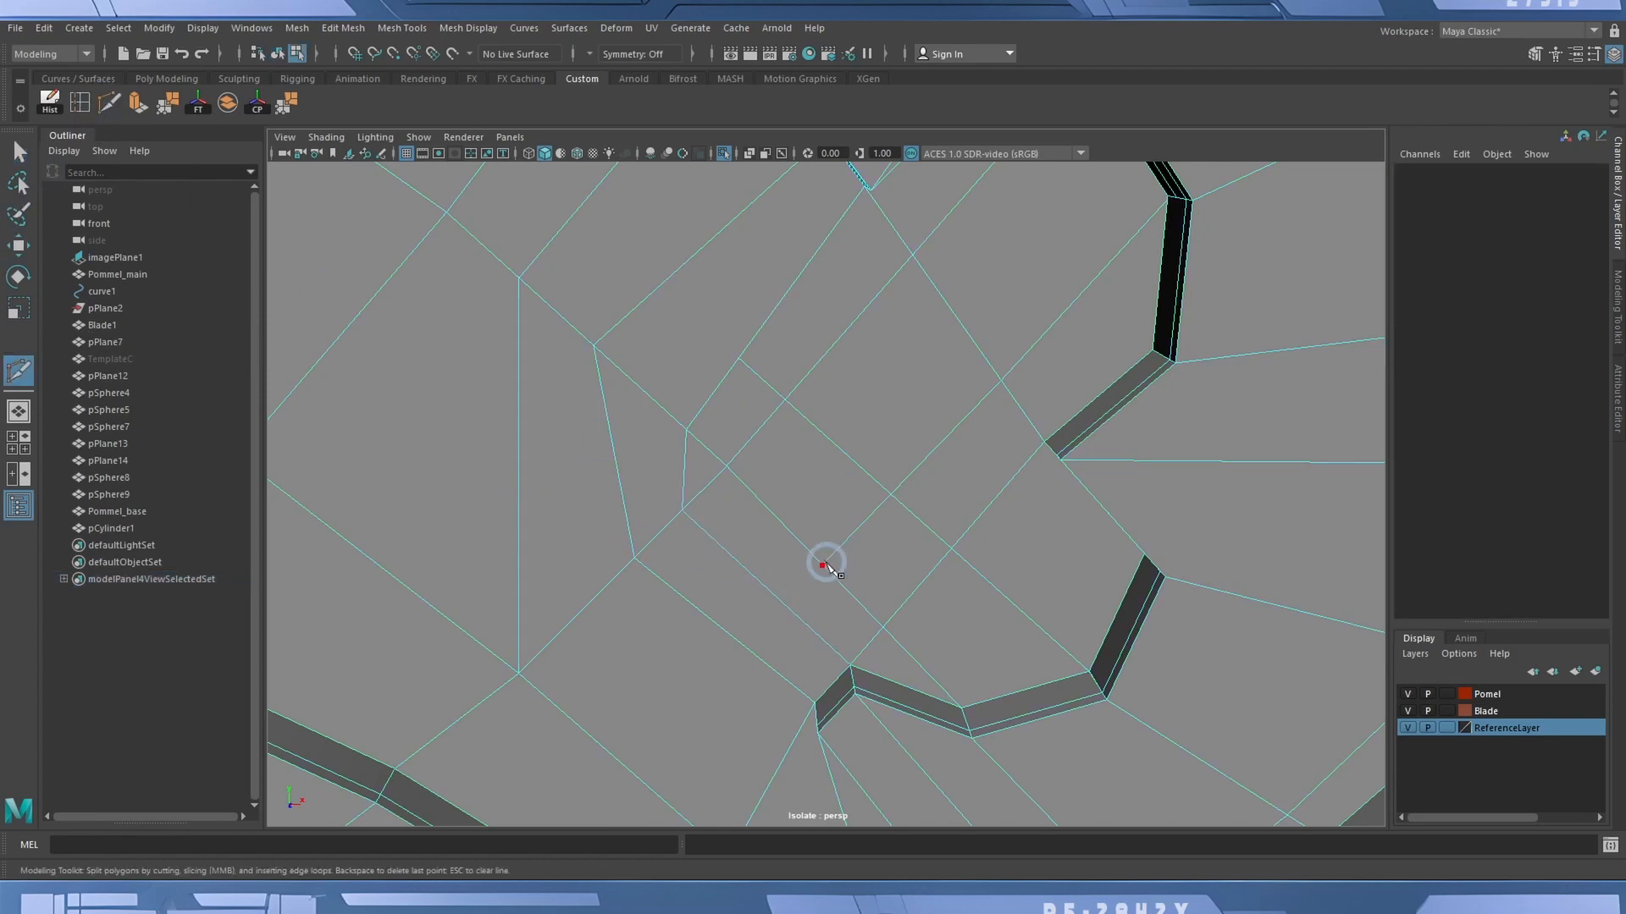
click(815, 589)
click(744, 647)
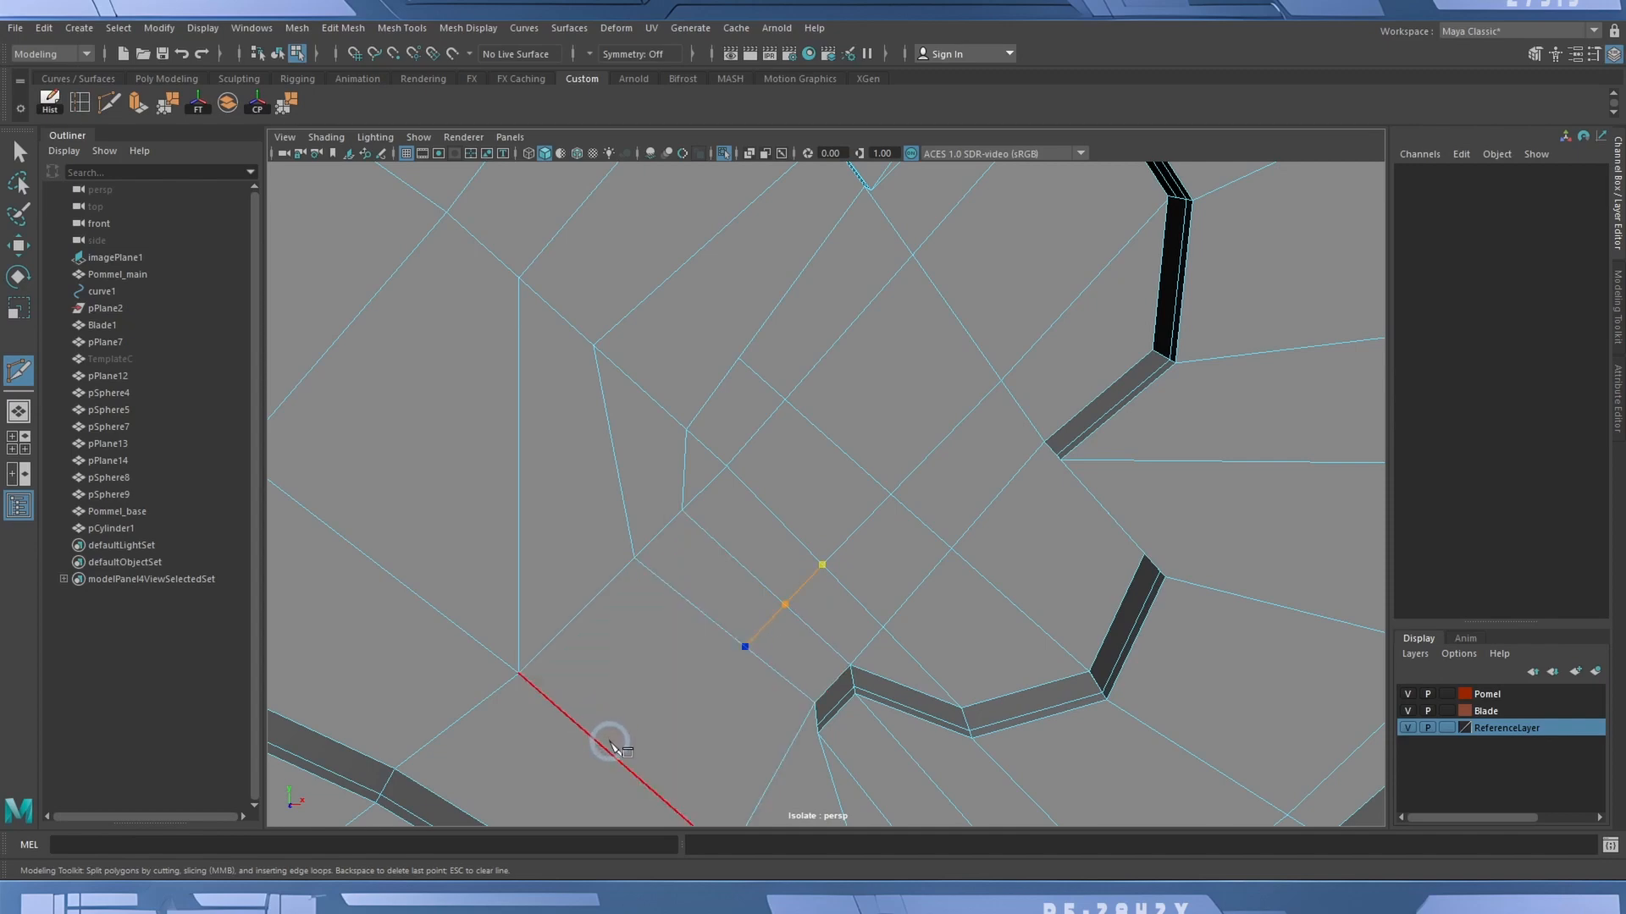
click(551, 671)
right_click(551, 670)
key(3)
alt+drag(879, 540, 873, 537)
alt+middle_drag(860, 450, 843, 544)
Cut an edge from the open floor vertex near the upper notch across the upper lobe's floor strips.
key(1)
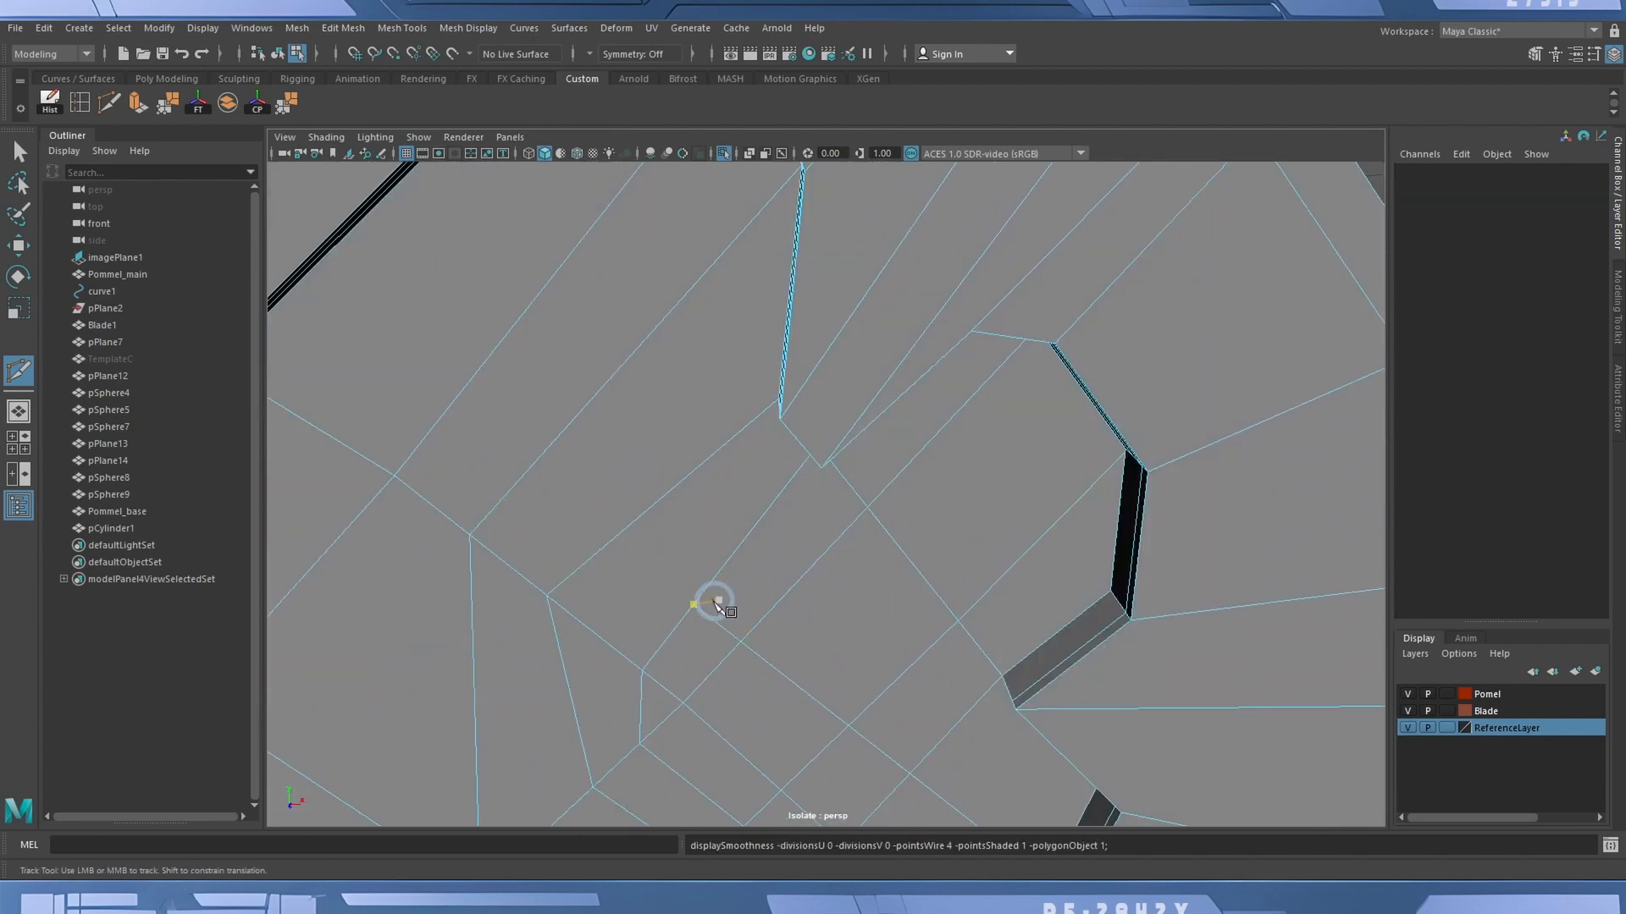
click(694, 603)
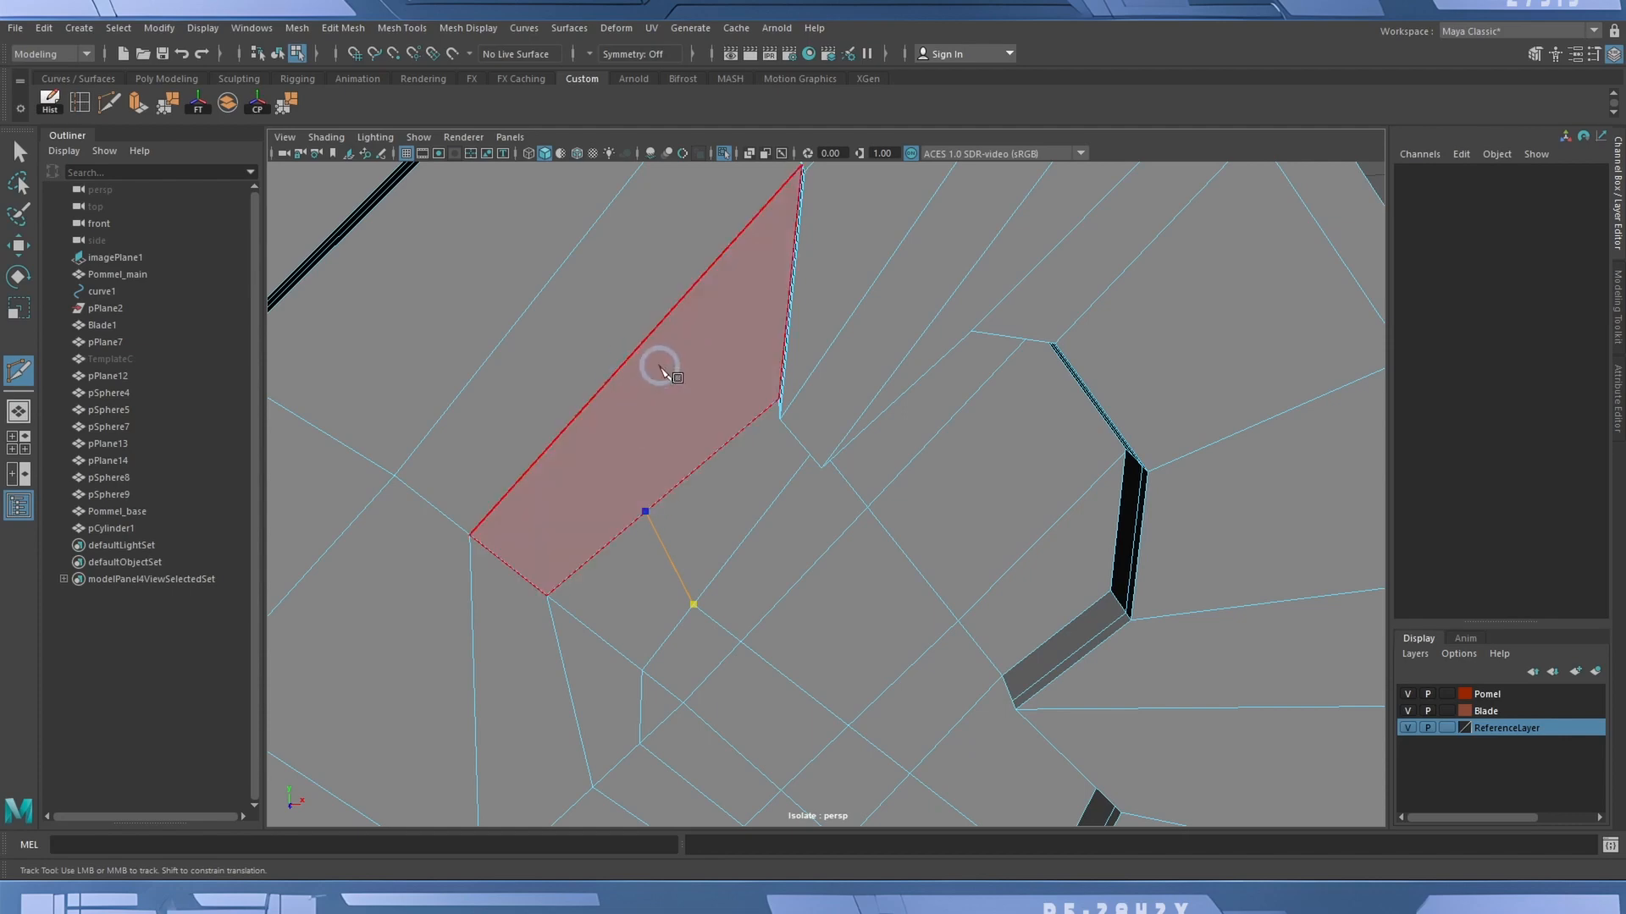
alt+drag(661, 363, 689, 399)
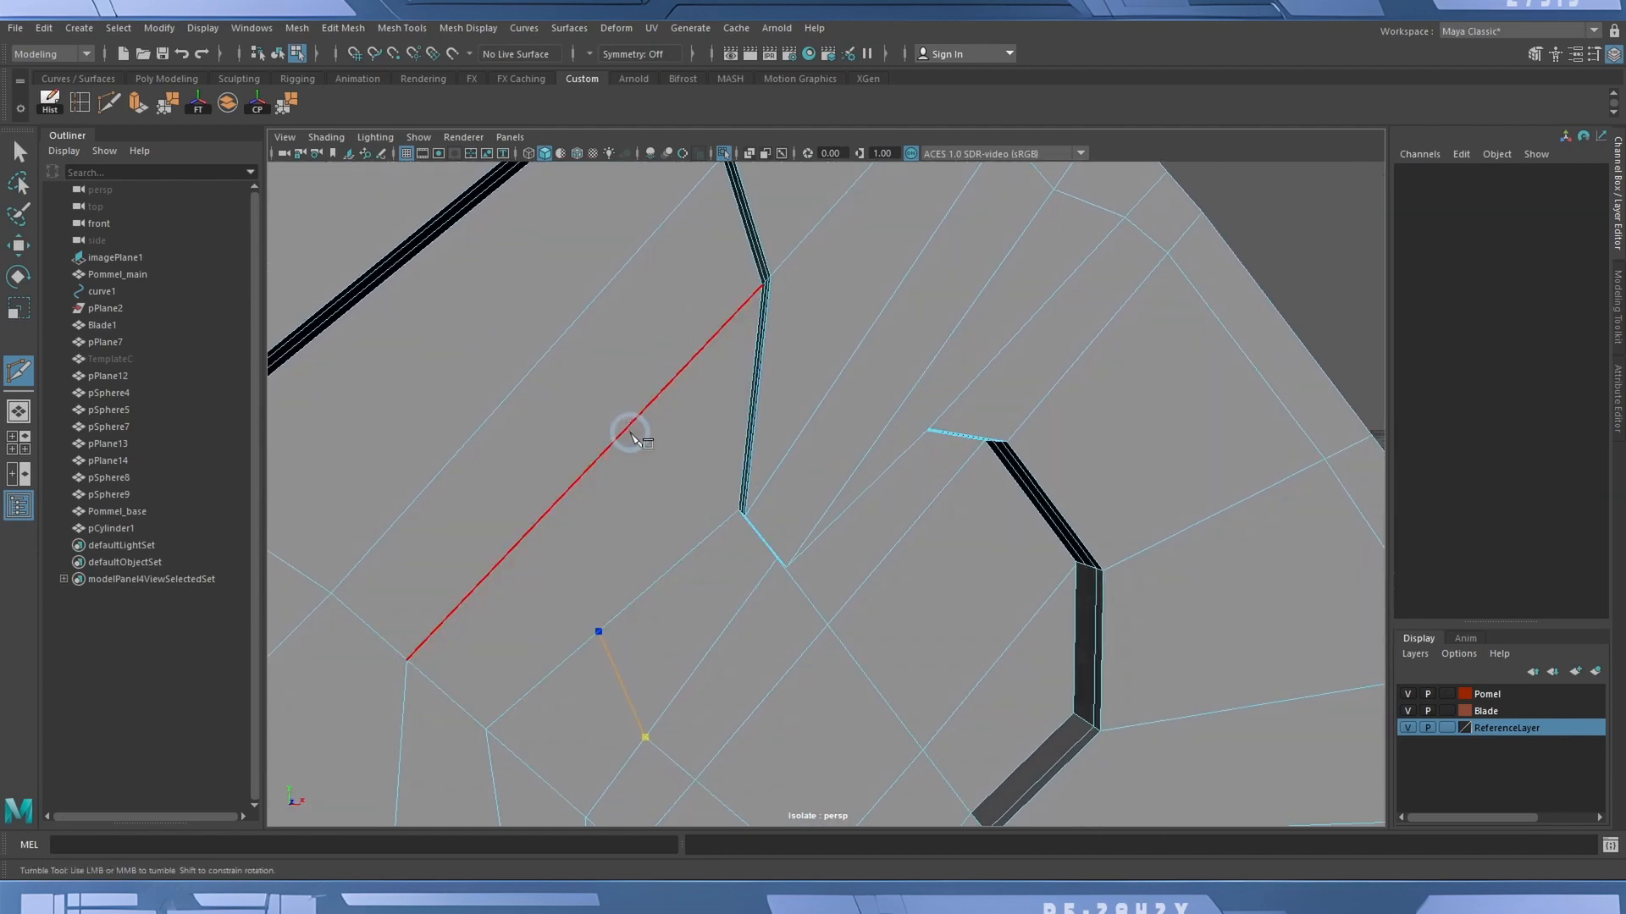
click(627, 435)
click(563, 327)
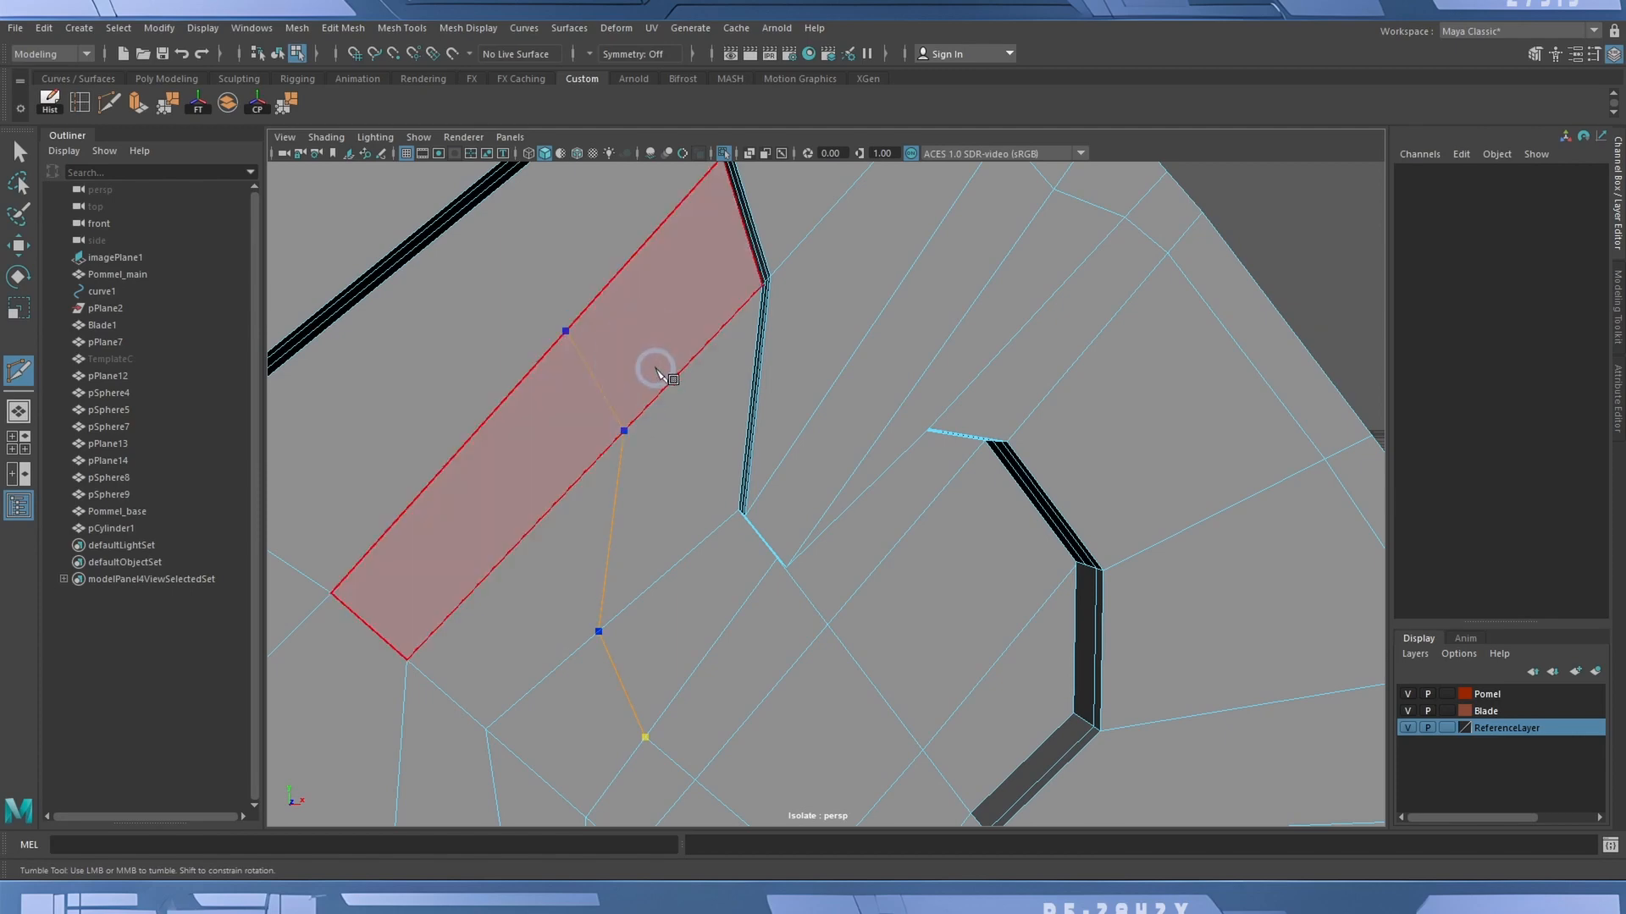
alt+right_drag(658, 367, 536, 310)
alt+drag(554, 315, 657, 355)
click(306, 335)
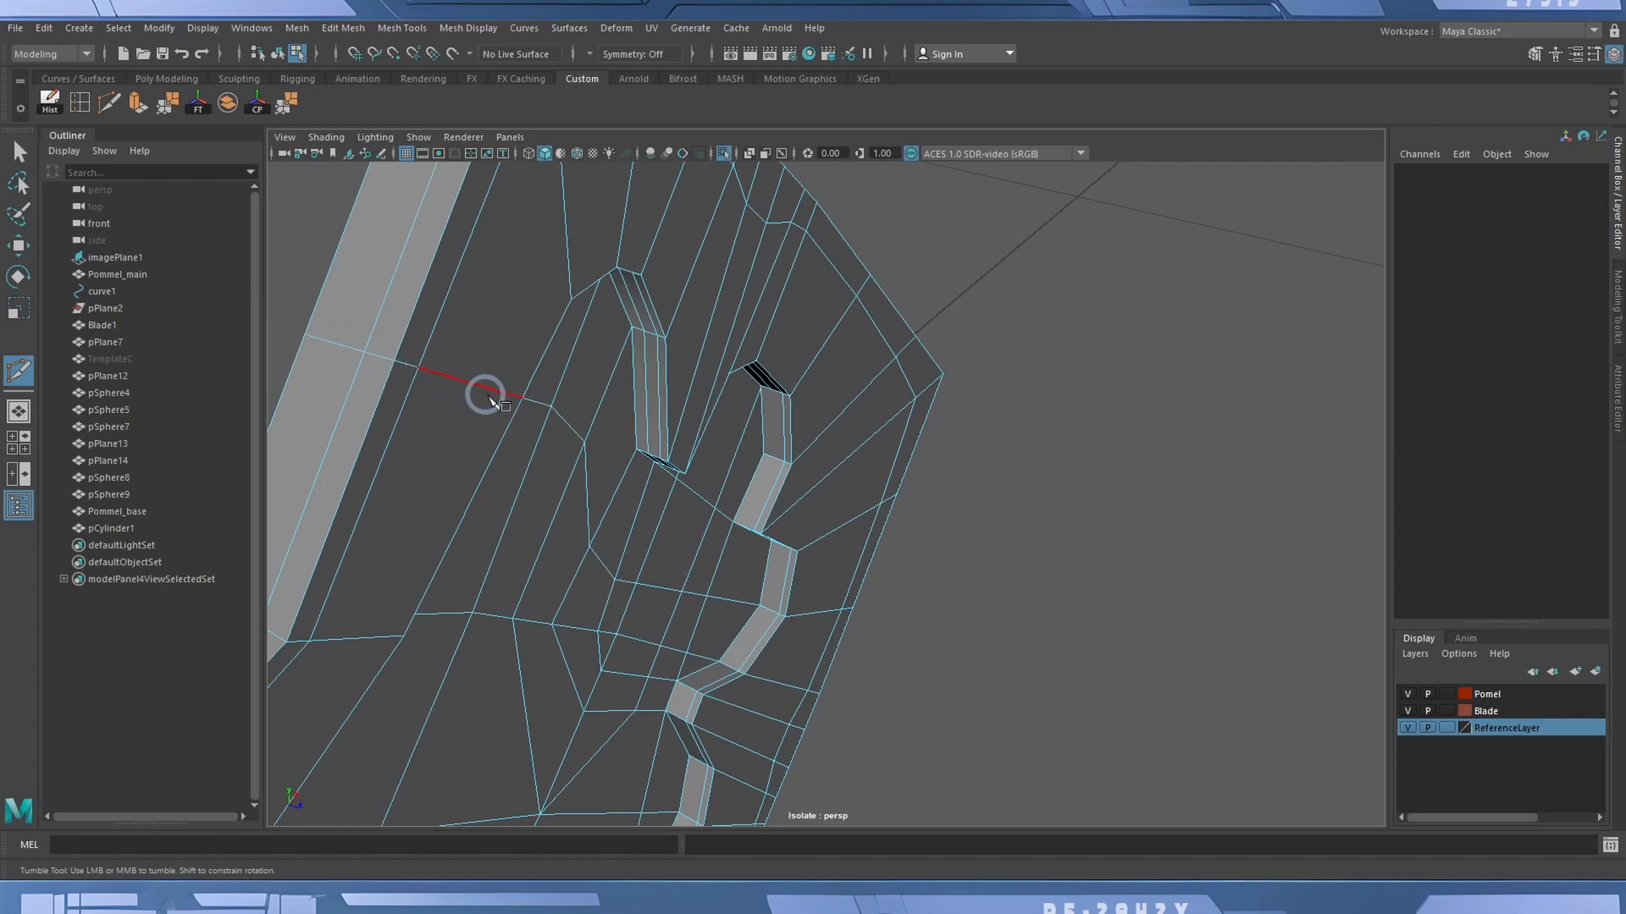
Examine the plate's new edge flow in smooth preview and in the unsmoothed cage.
alt+drag(745, 508, 569, 421)
key(3)
alt+middle_drag(831, 630, 789, 535)
click(278, 56)
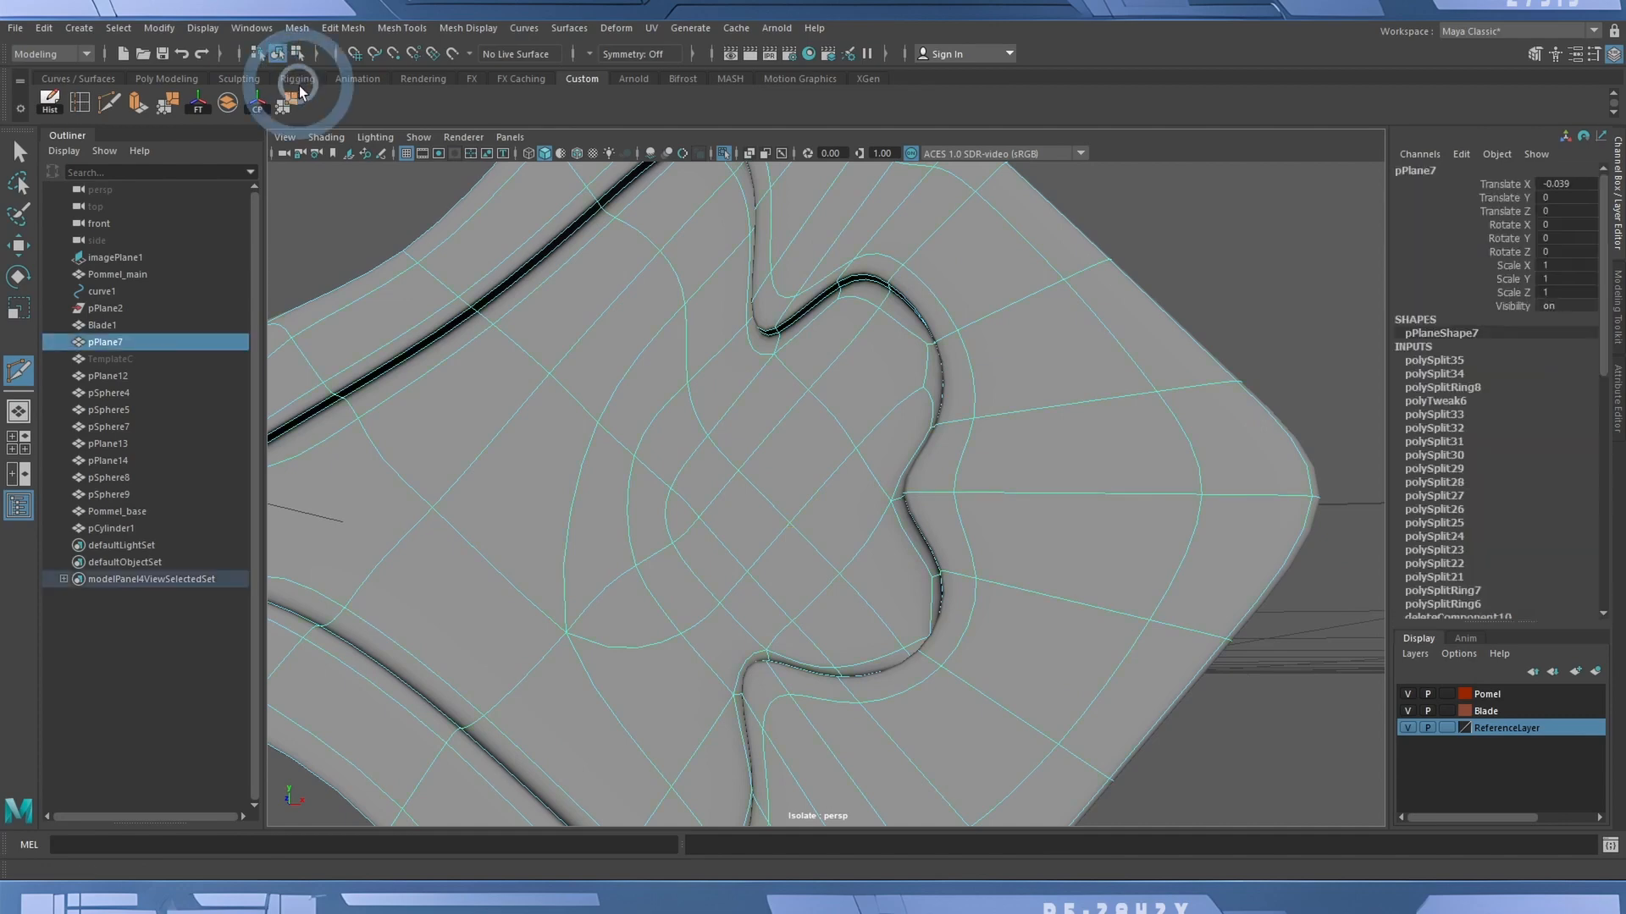
alt+right_drag(979, 393, 657, 352)
alt+drag(657, 352, 739, 358)
alt+right_drag(739, 358, 1256, 493)
key(1)
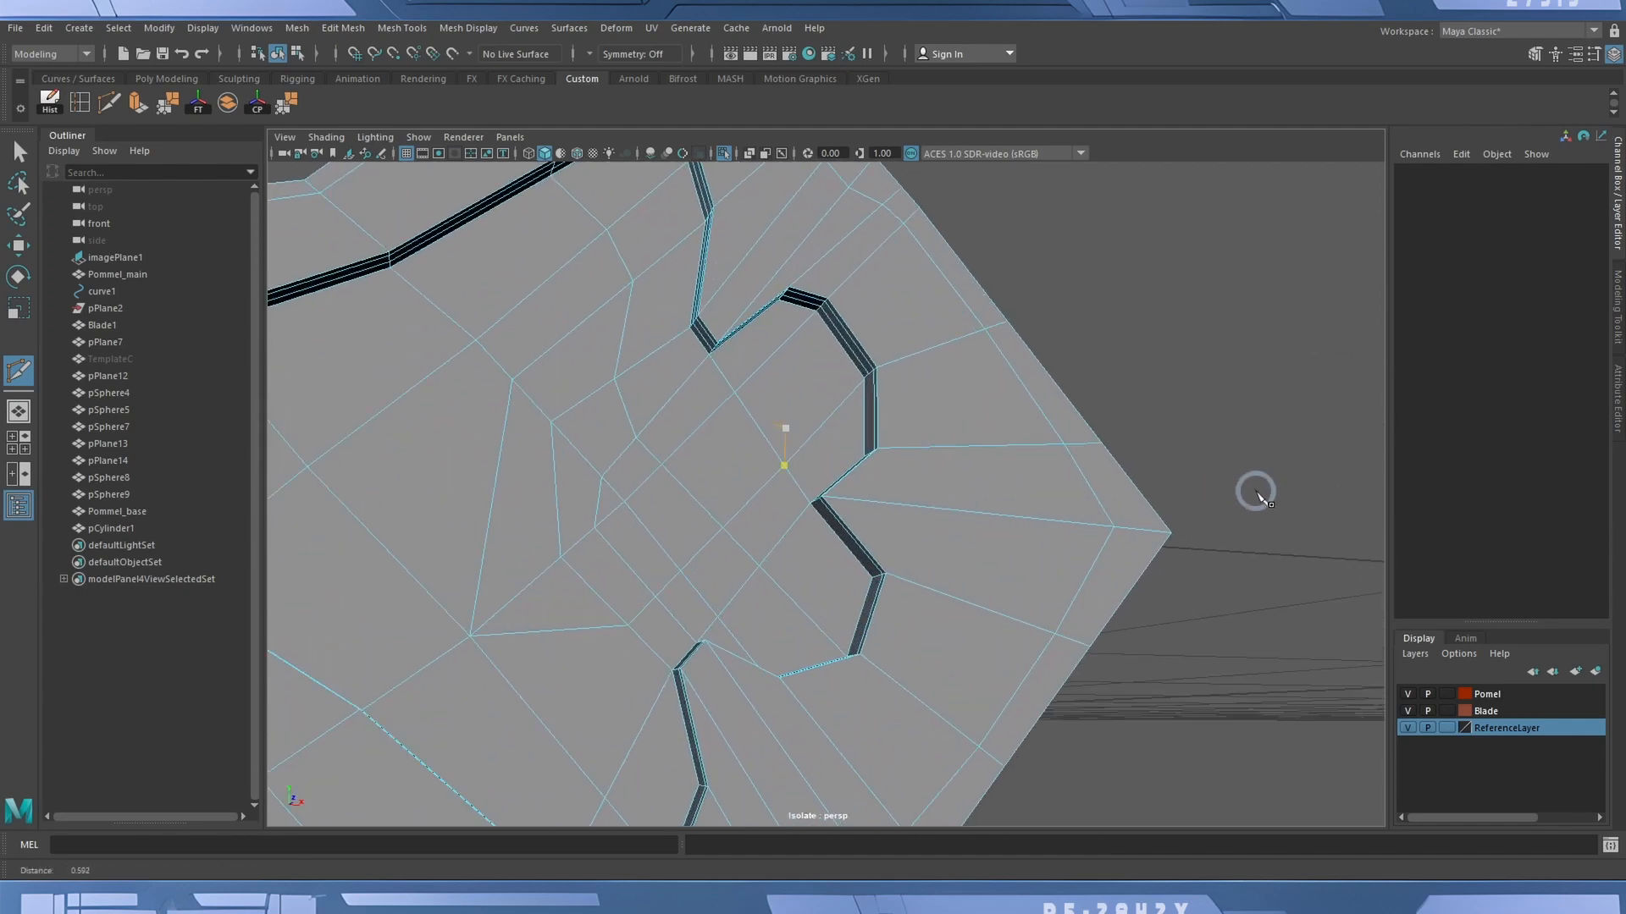
alt+right_drag(881, 485, 809, 503)
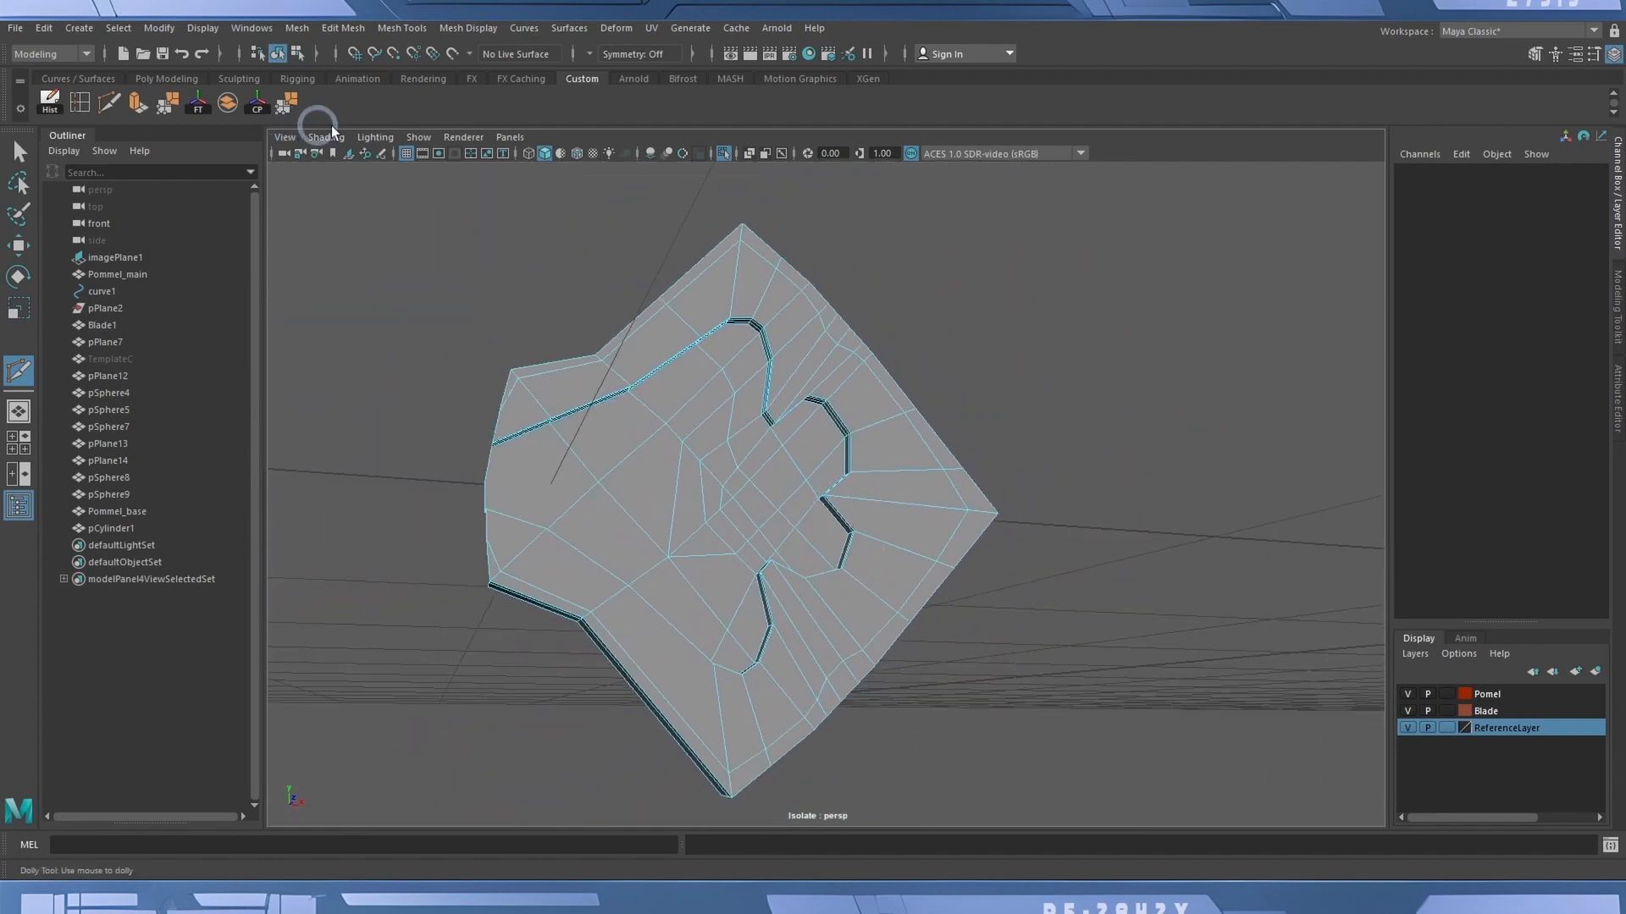
Exit isolation to show the whole sword, select pCylinder1 beside the guard and switch the view to wireframe.
click(723, 154)
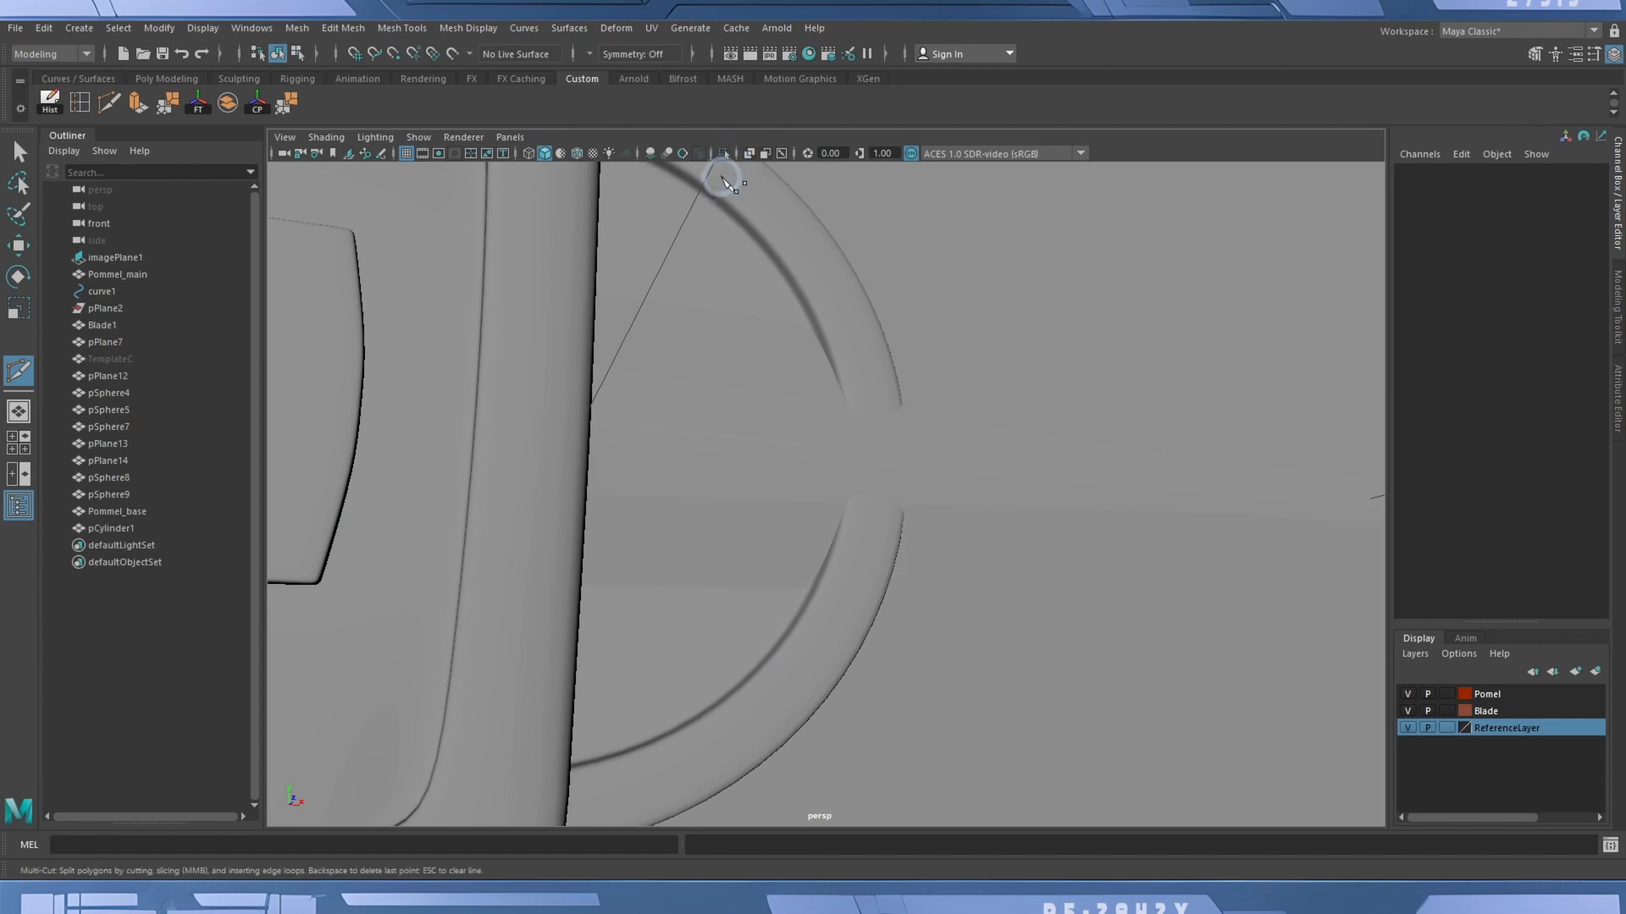
alt+right_drag(964, 479, 480, 469)
alt+drag(991, 454, 790, 424)
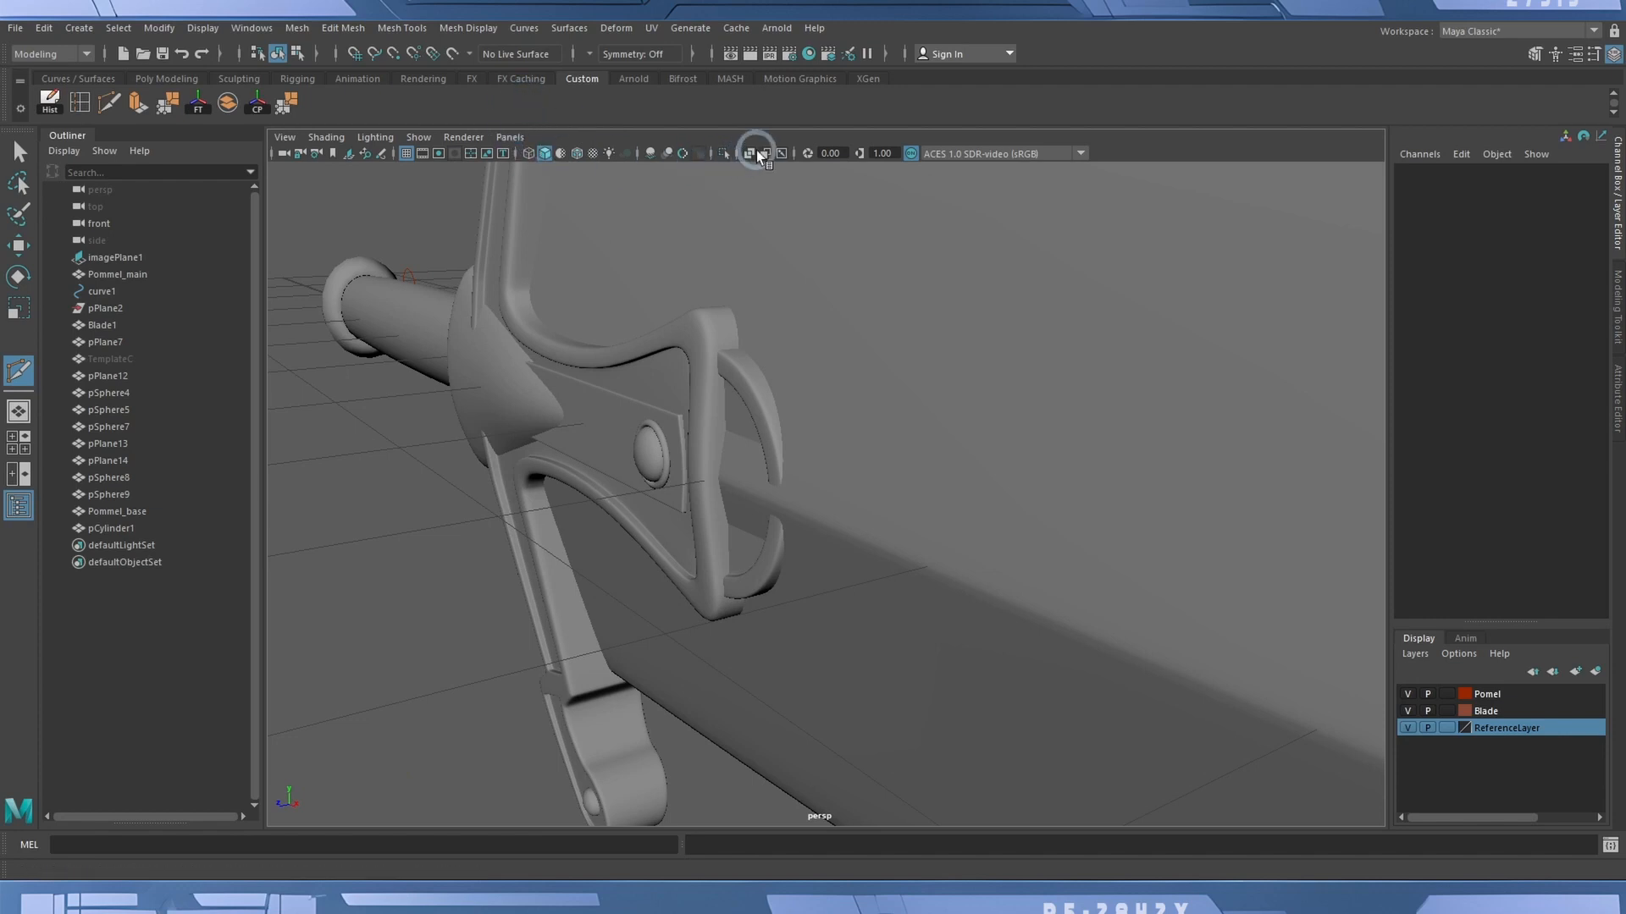
click(107, 530)
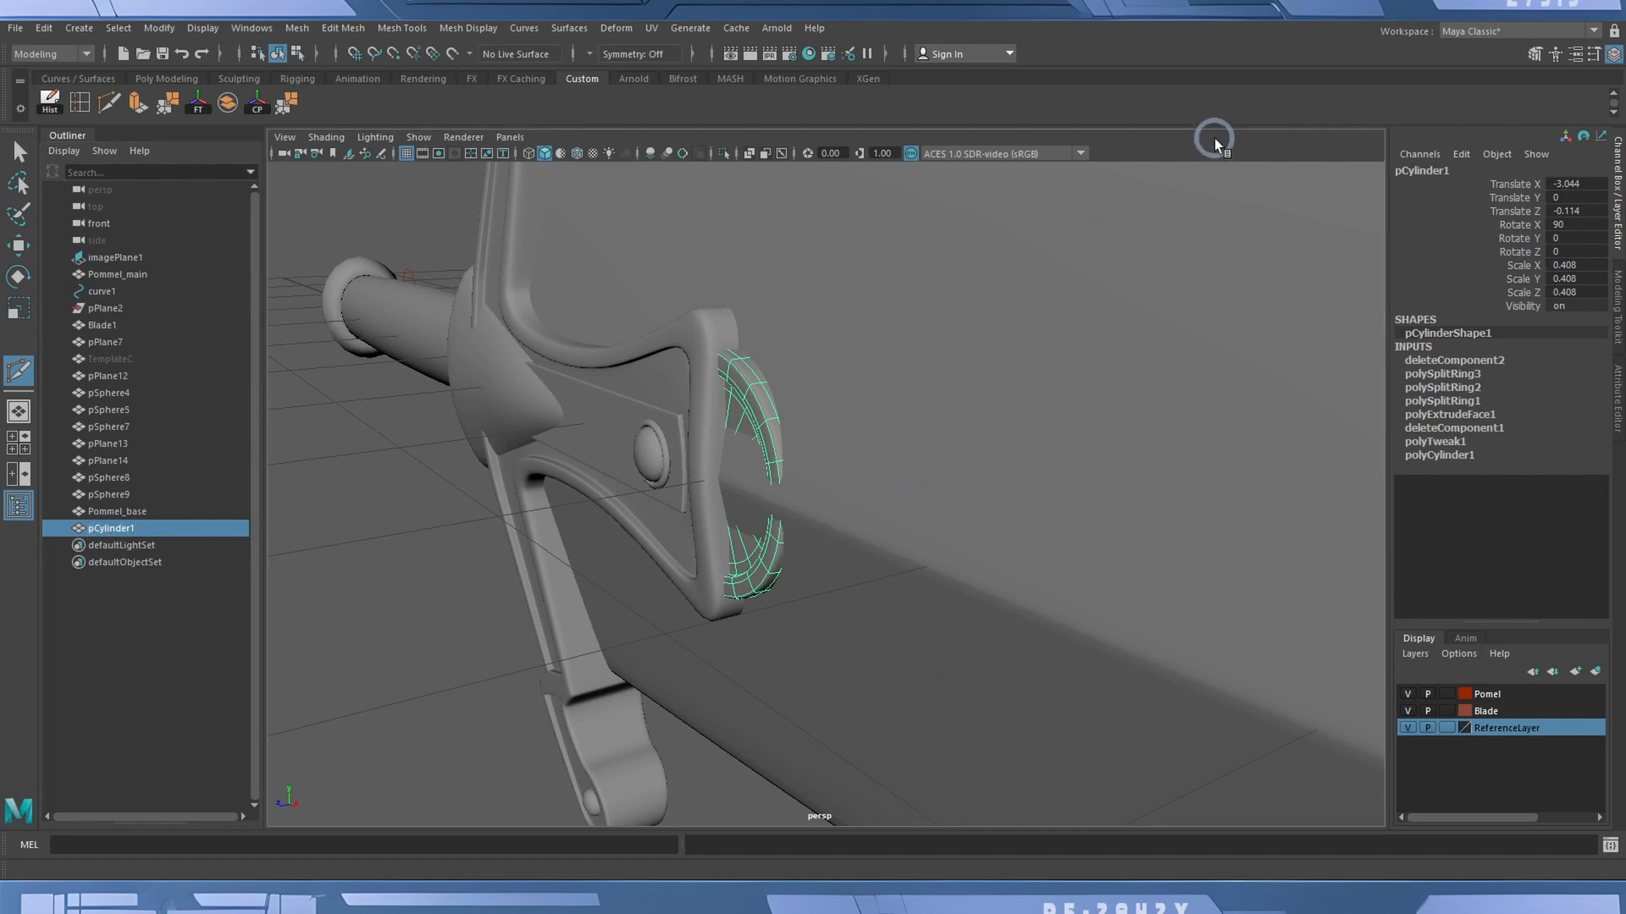
key(4)
click(166, 54)
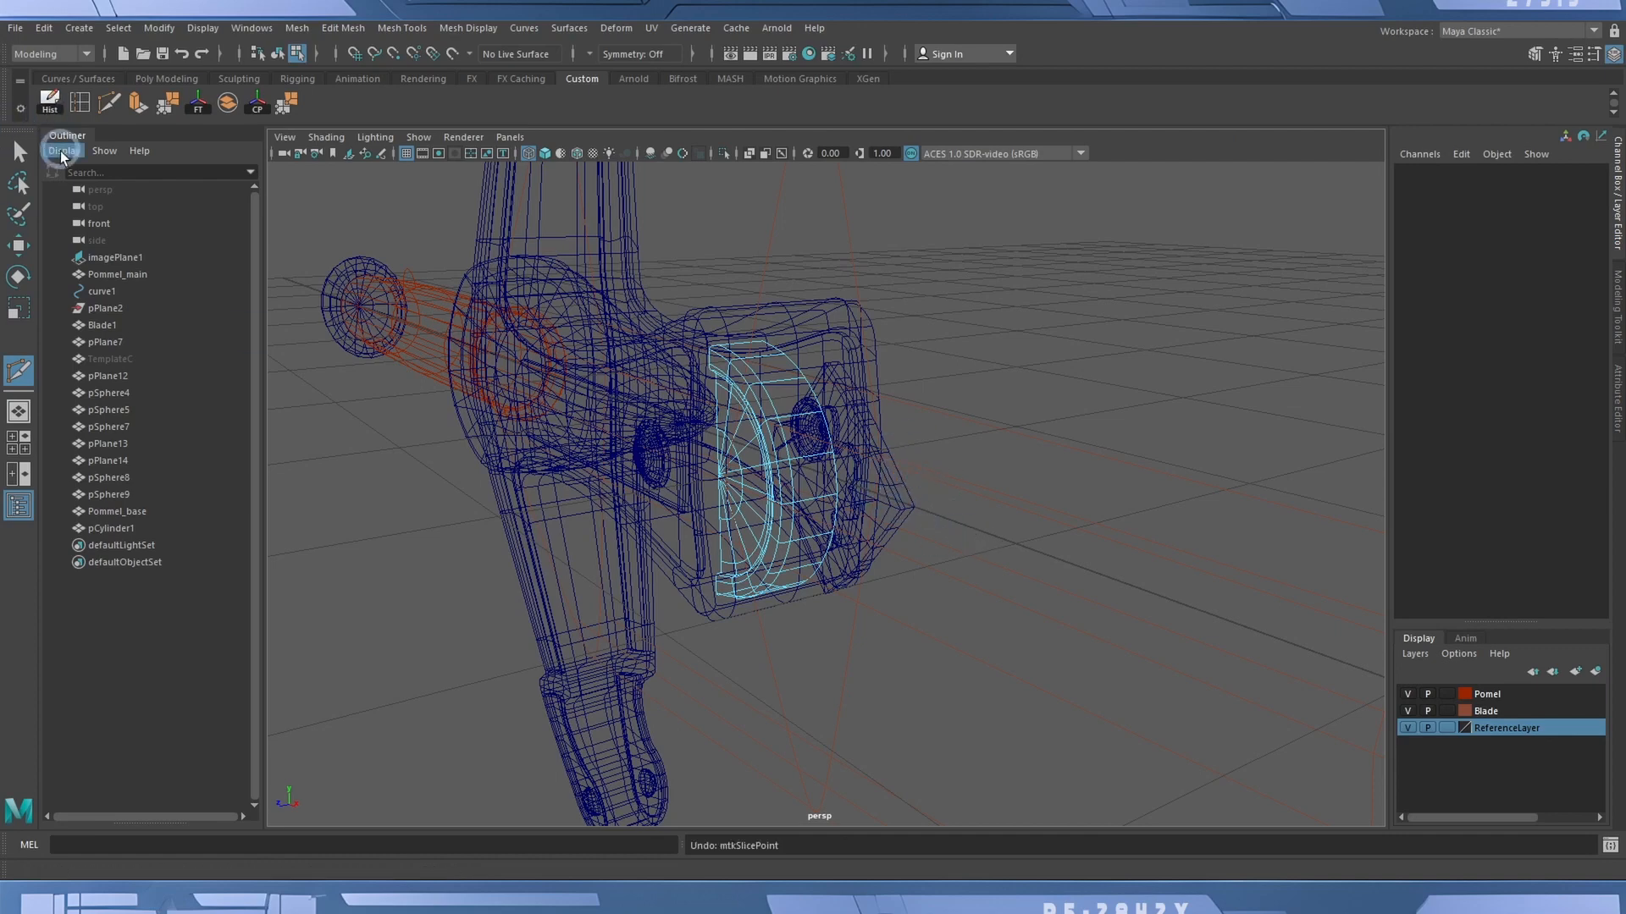
Move the diamond guard plate out in front of the guard to Translate Z 0.276 and show it shaded with smooth preview.
key(w)
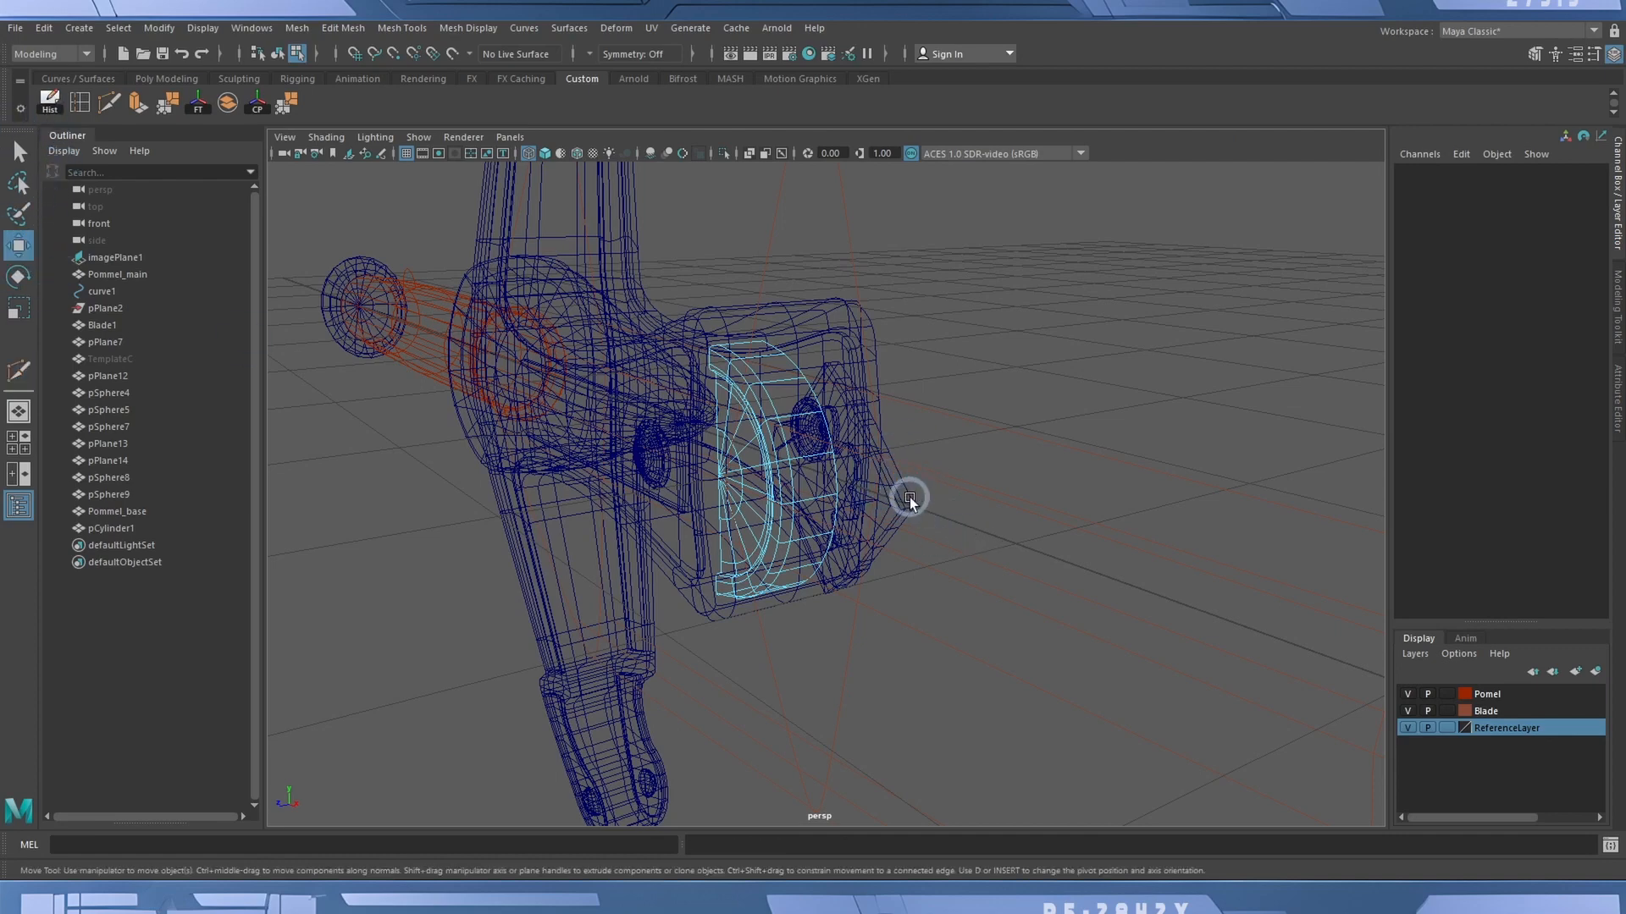
click(910, 496)
click(278, 55)
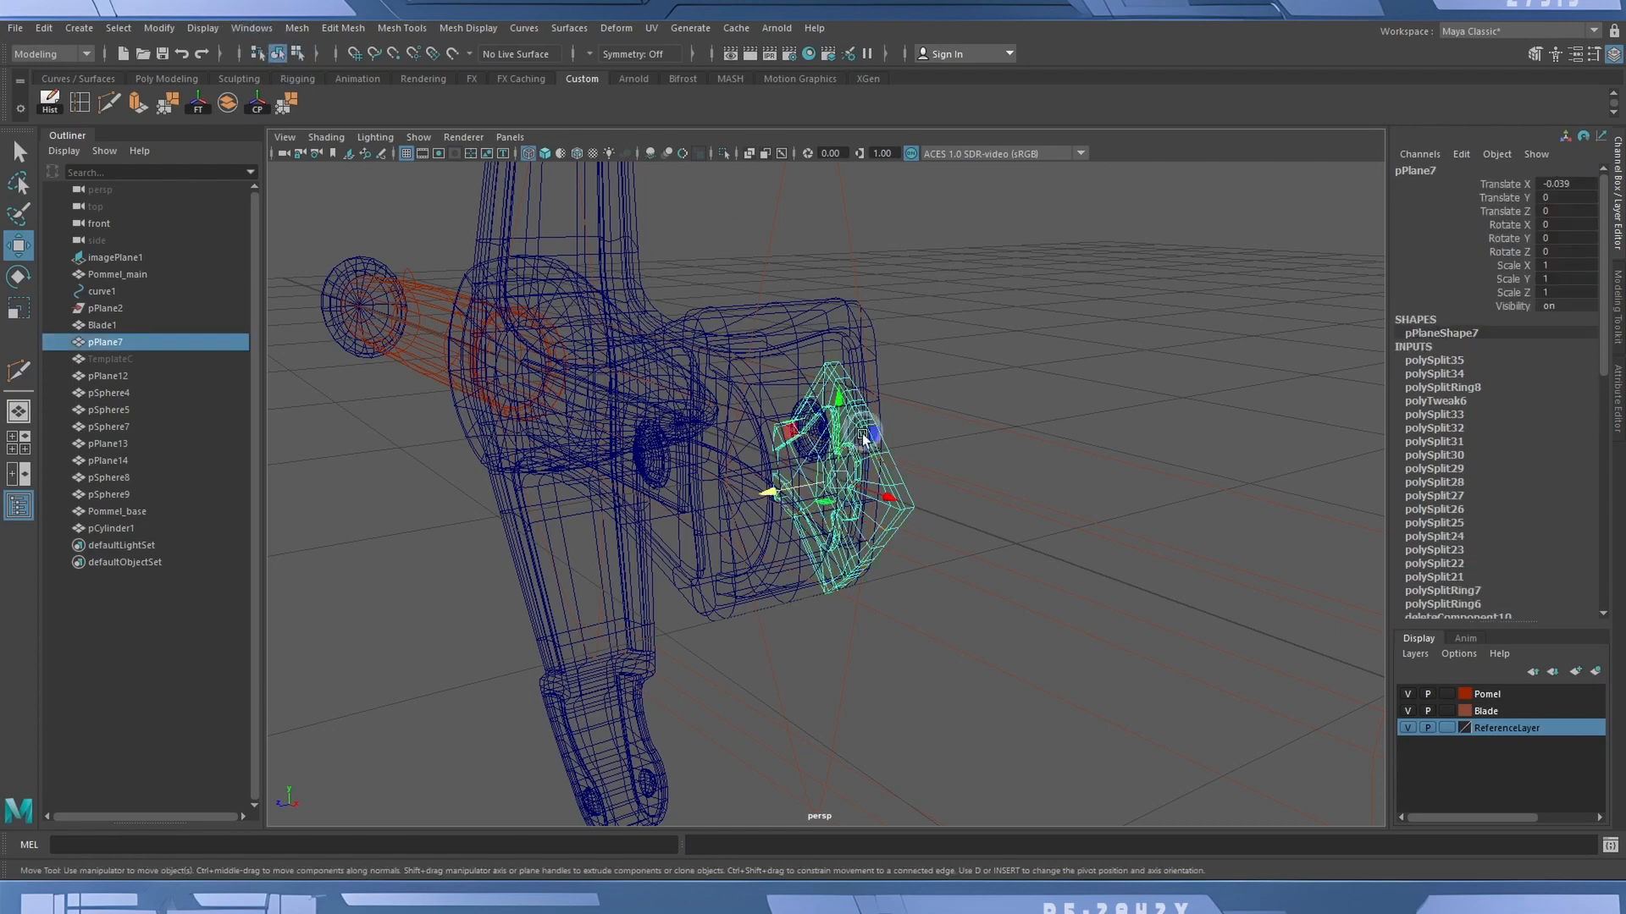
drag(775, 493, 698, 506)
key(5)
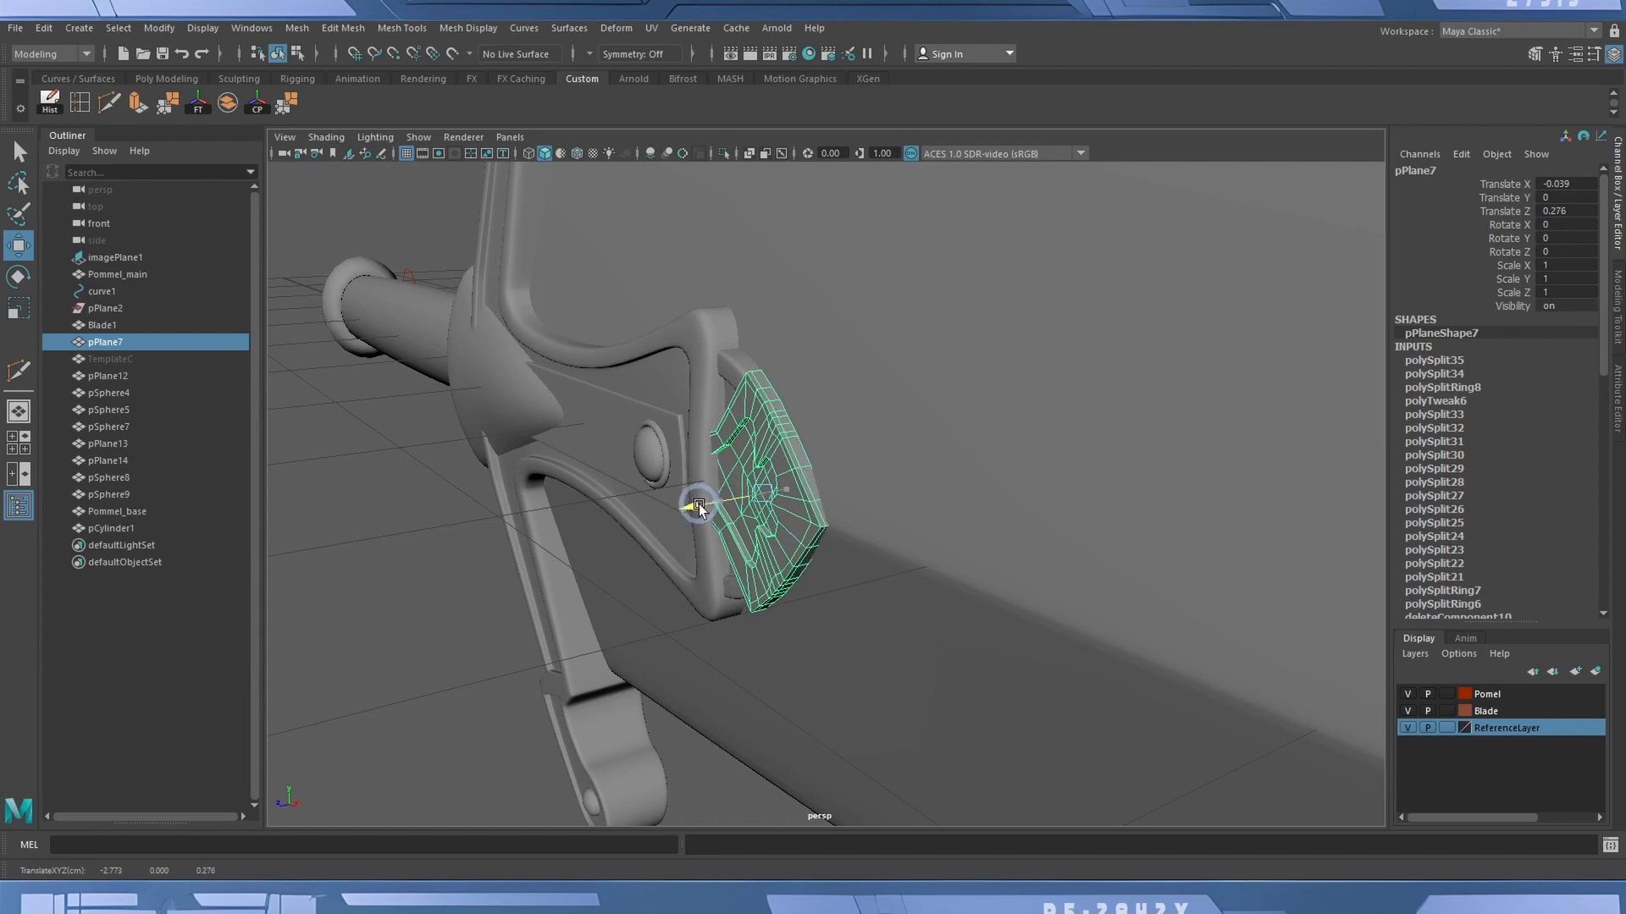
key(3)
Duplicate the guard's round stud, move the copy into the diamond plate's flower recess and scale it uniformly to 0.653.
alt+drag(708, 529, 686, 460)
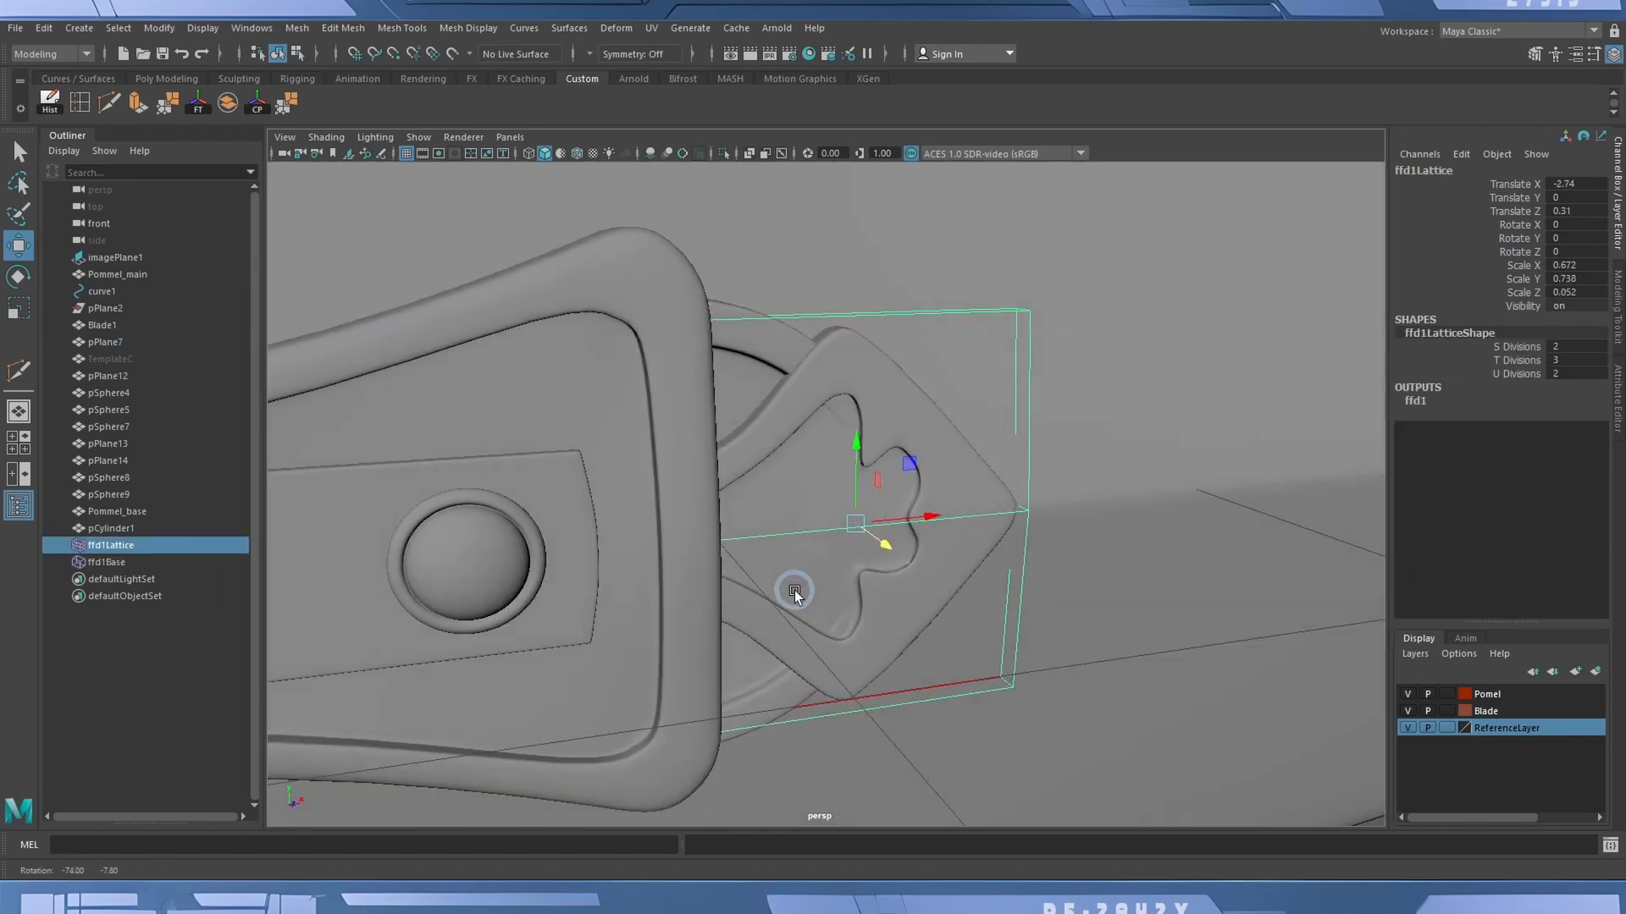
alt+drag(794, 591, 758, 624)
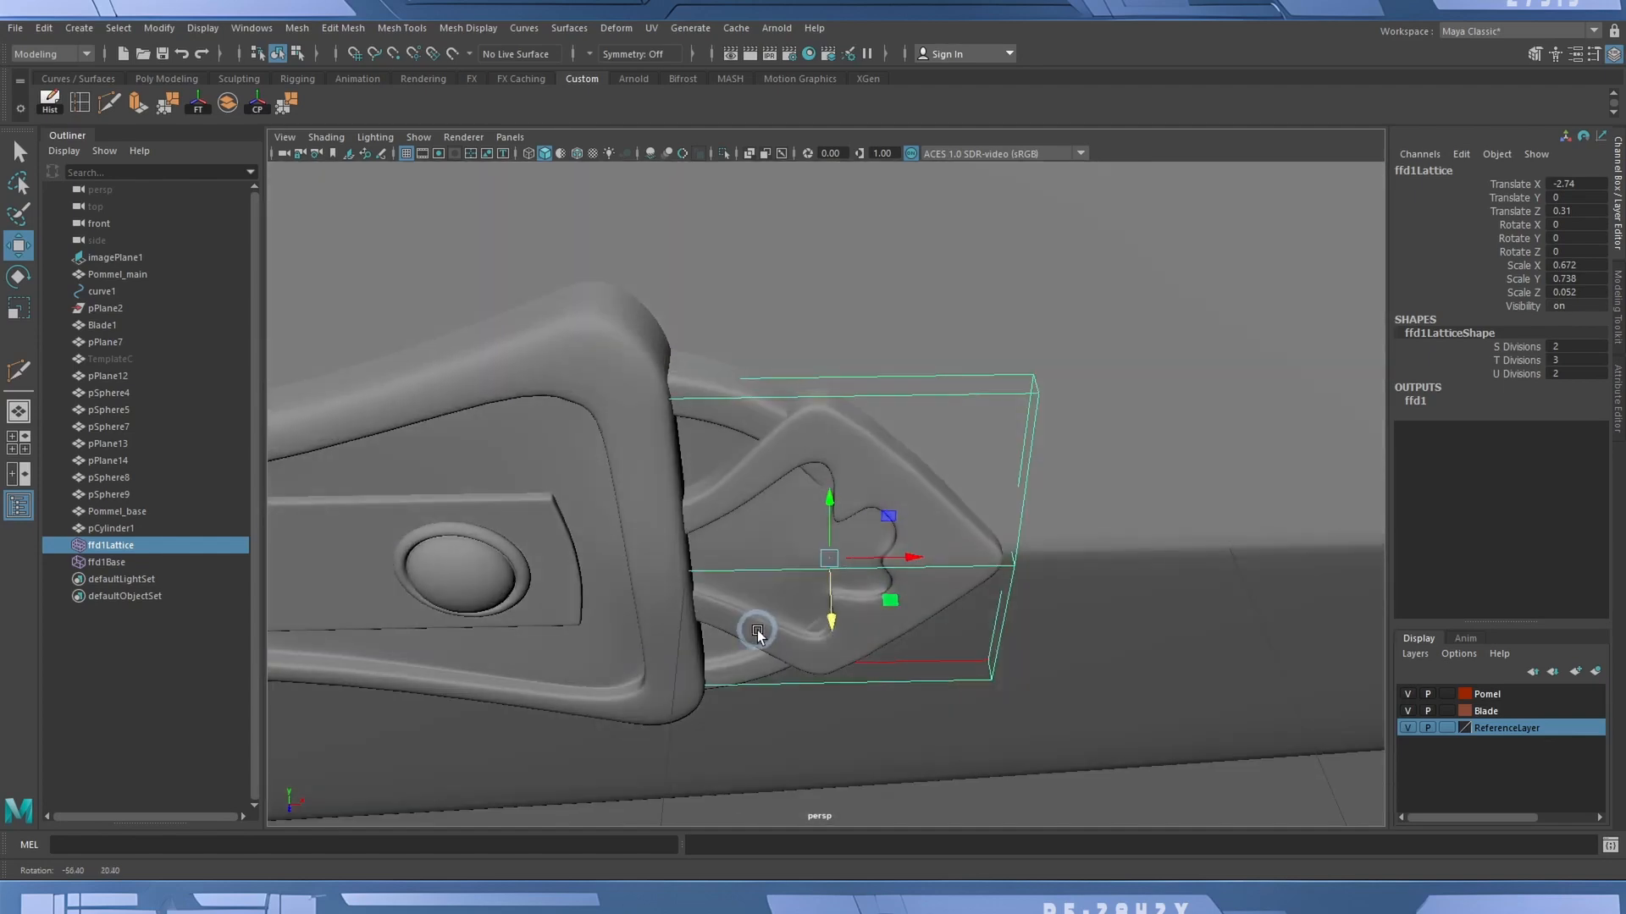
click(537, 600)
key(4)
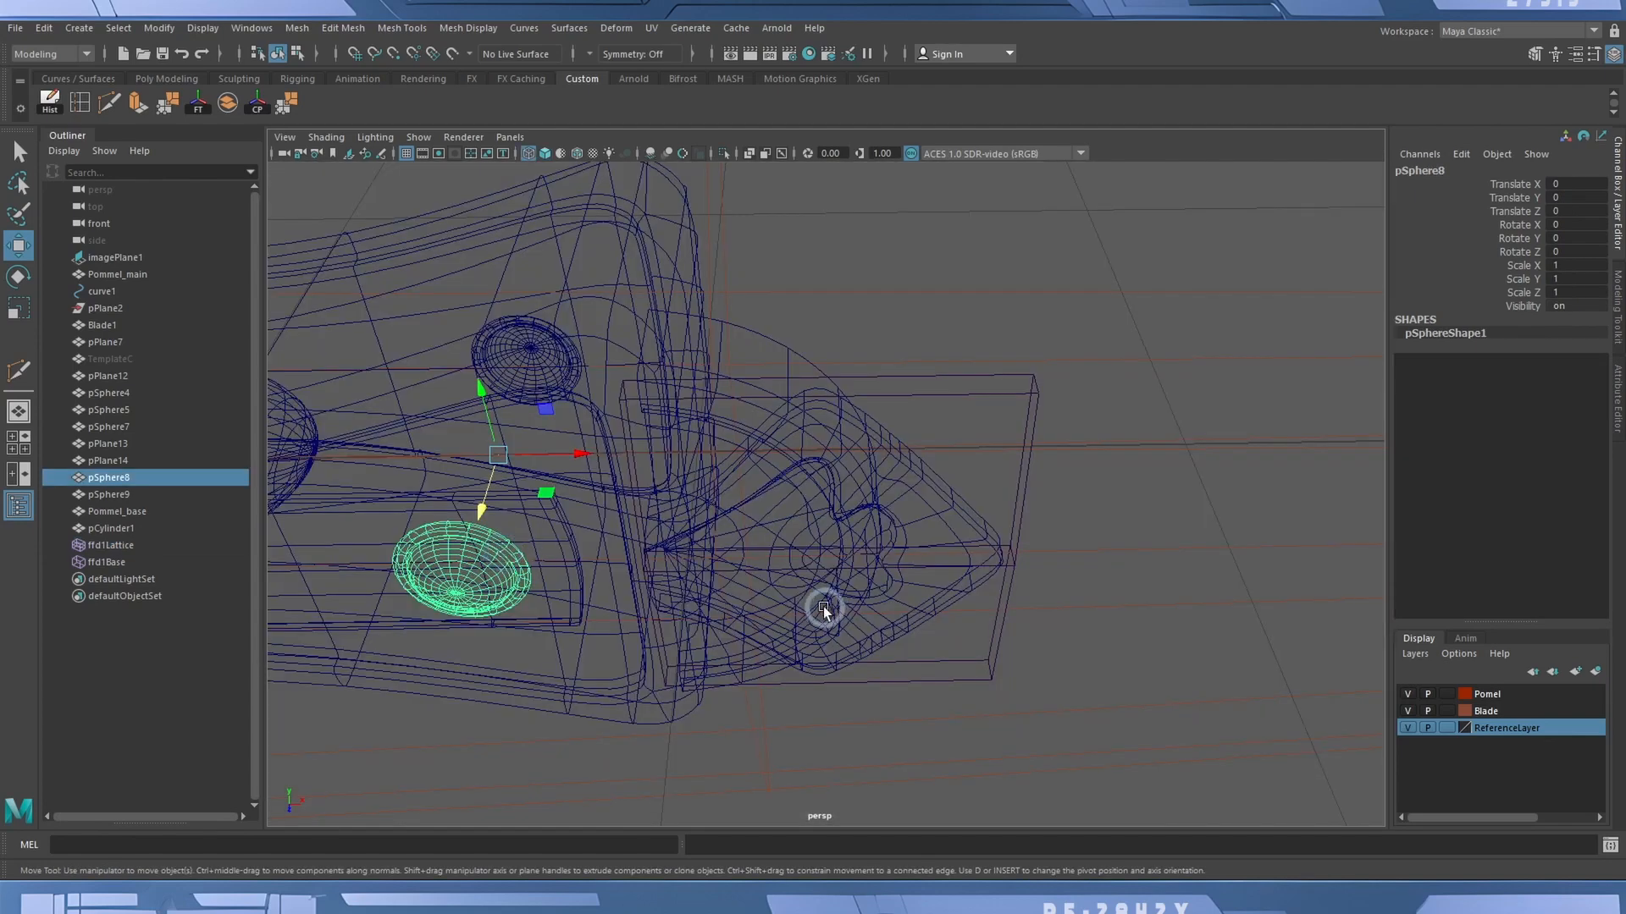
click(257, 103)
click(258, 99)
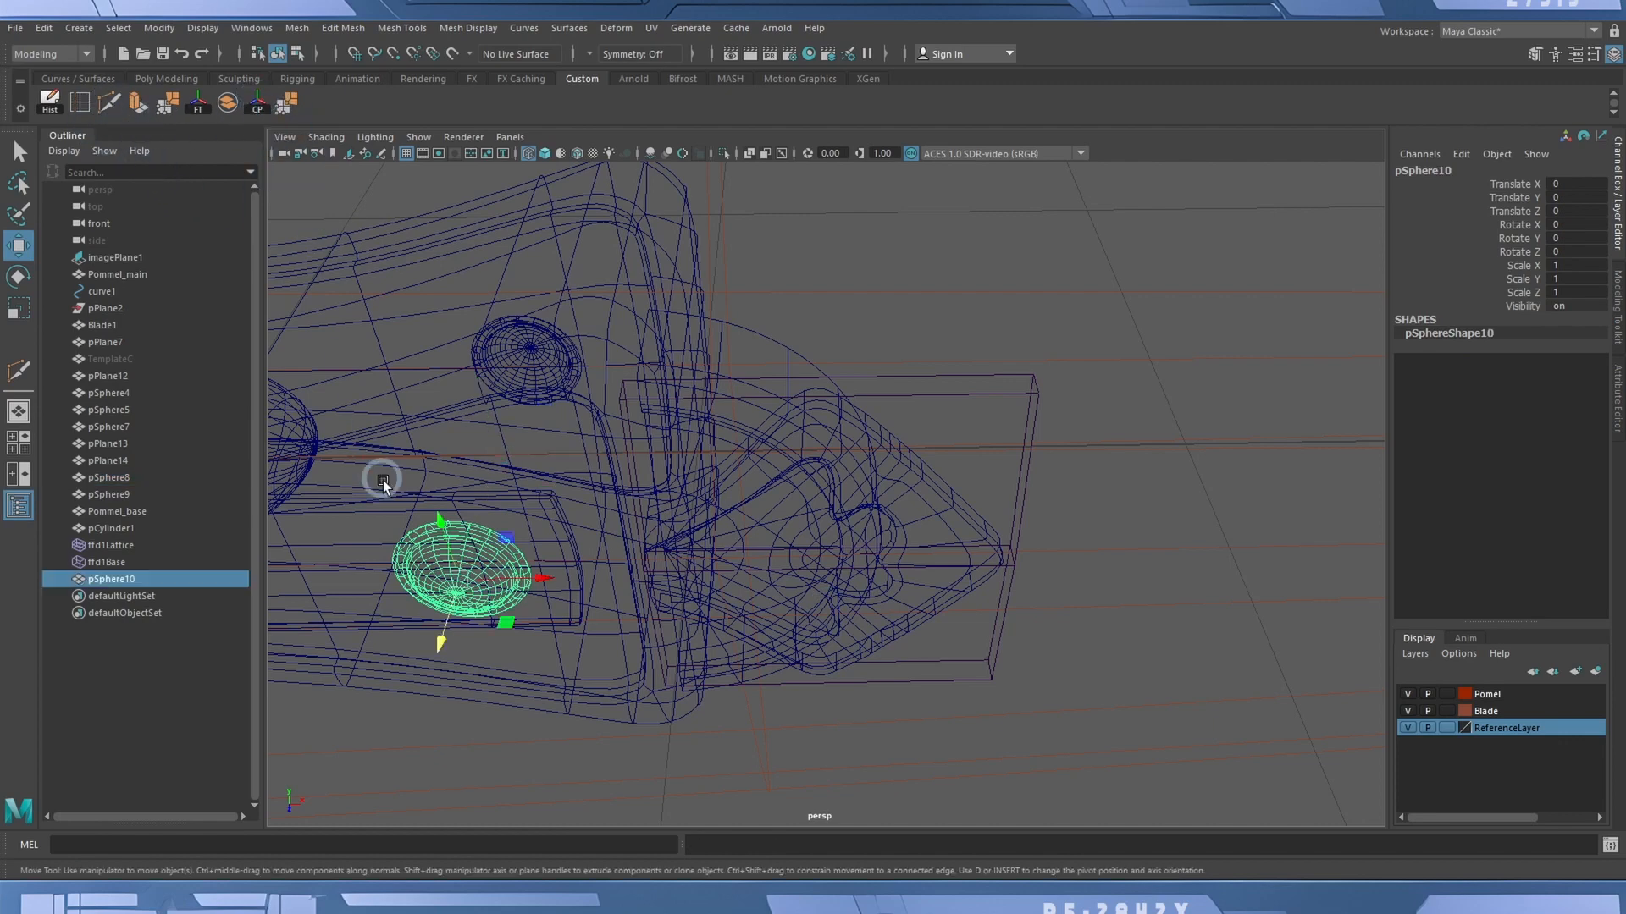
mouse_move(526, 581)
mouse_down()
mouse_move(838, 577)
mouse_move(794, 586)
mouse_move(909, 505)
mouse_move(861, 480)
mouse_move(794, 552)
mouse_move(617, 581)
mouse_move(878, 592)
mouse_move(573, 560)
mouse_move(561, 540)
mouse_move(751, 544)
mouse_move(730, 617)
mouse_up()
key(5)
key(r)
key(w)
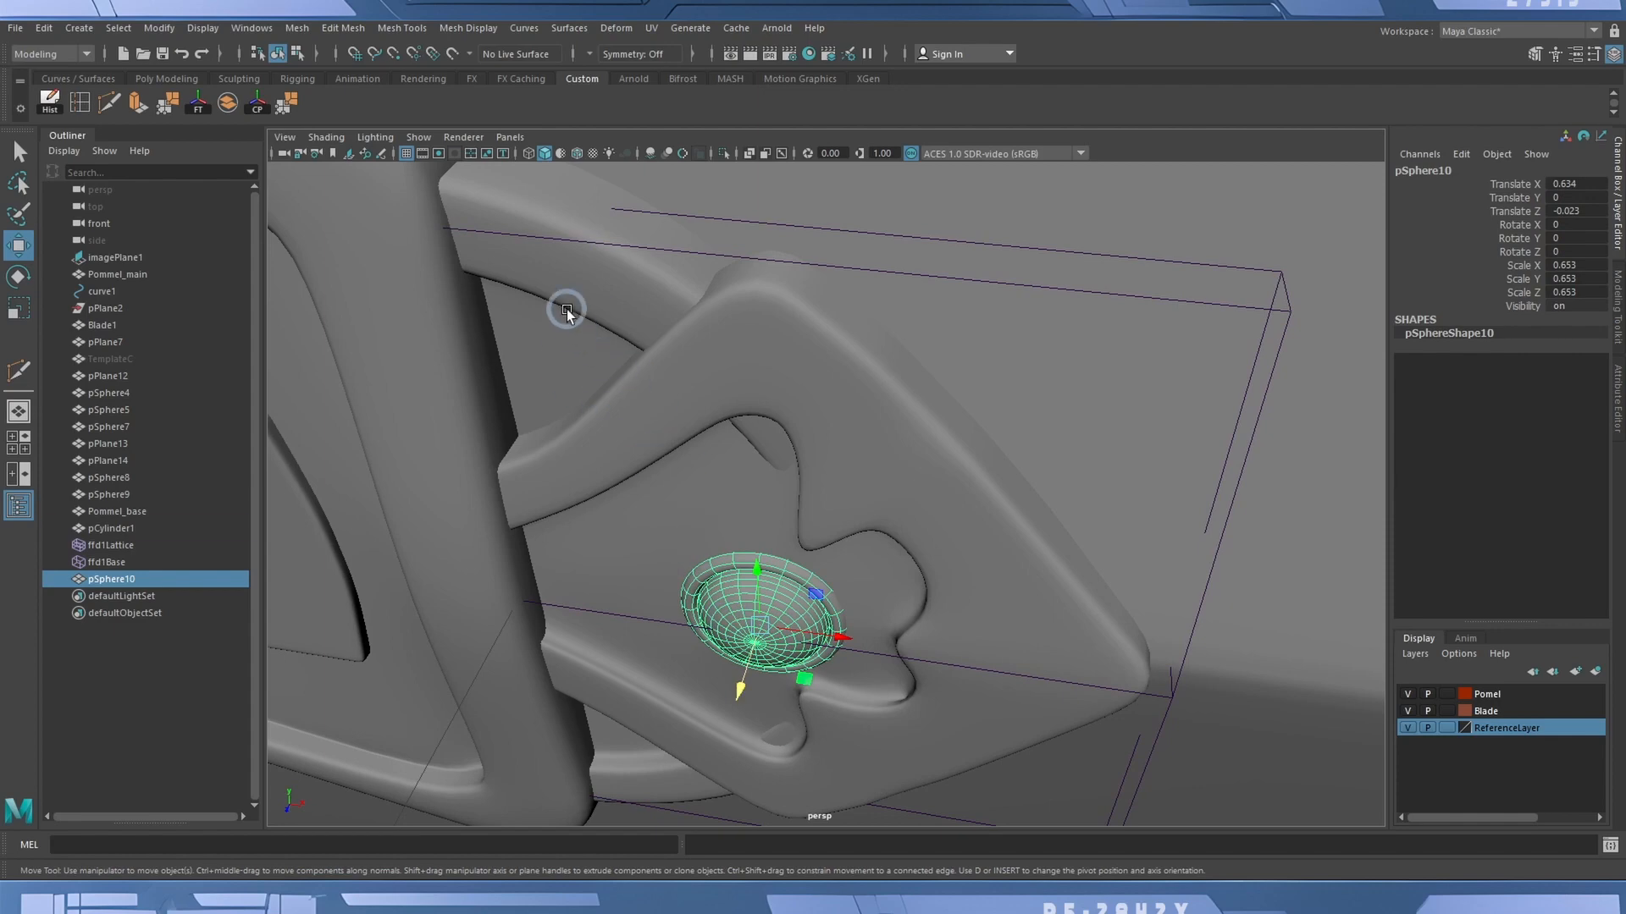
Move the ring-shaped cylinder behind the diamond plate along Z to -0.113.
click(566, 308)
middle_drag(595, 390, 598, 389)
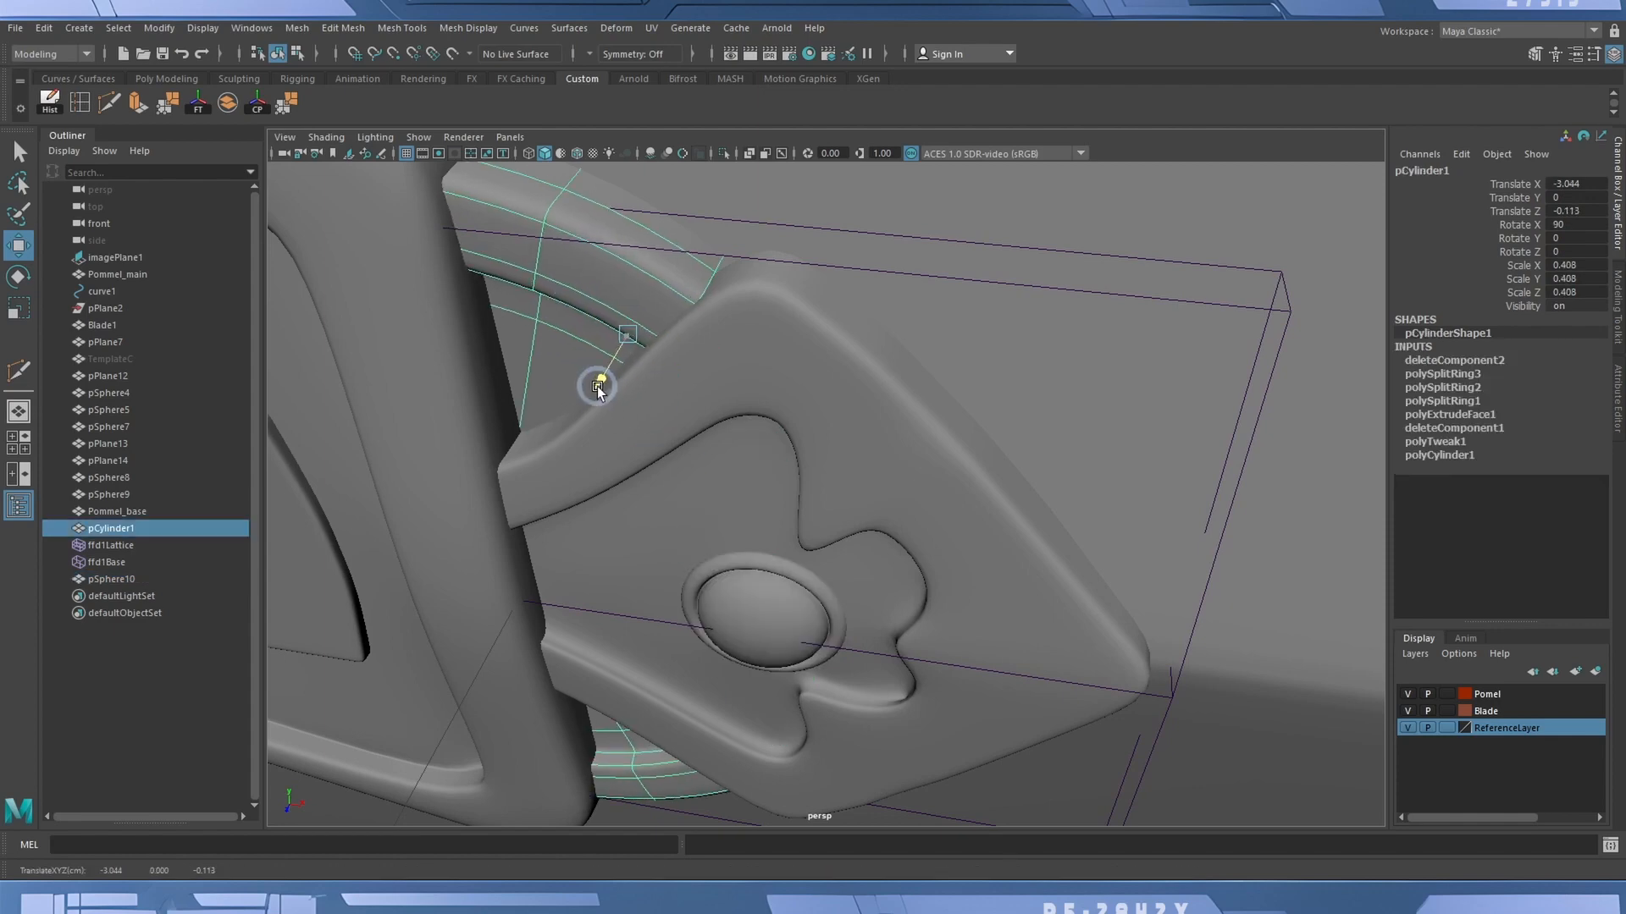
alt+drag(904, 483, 768, 499)
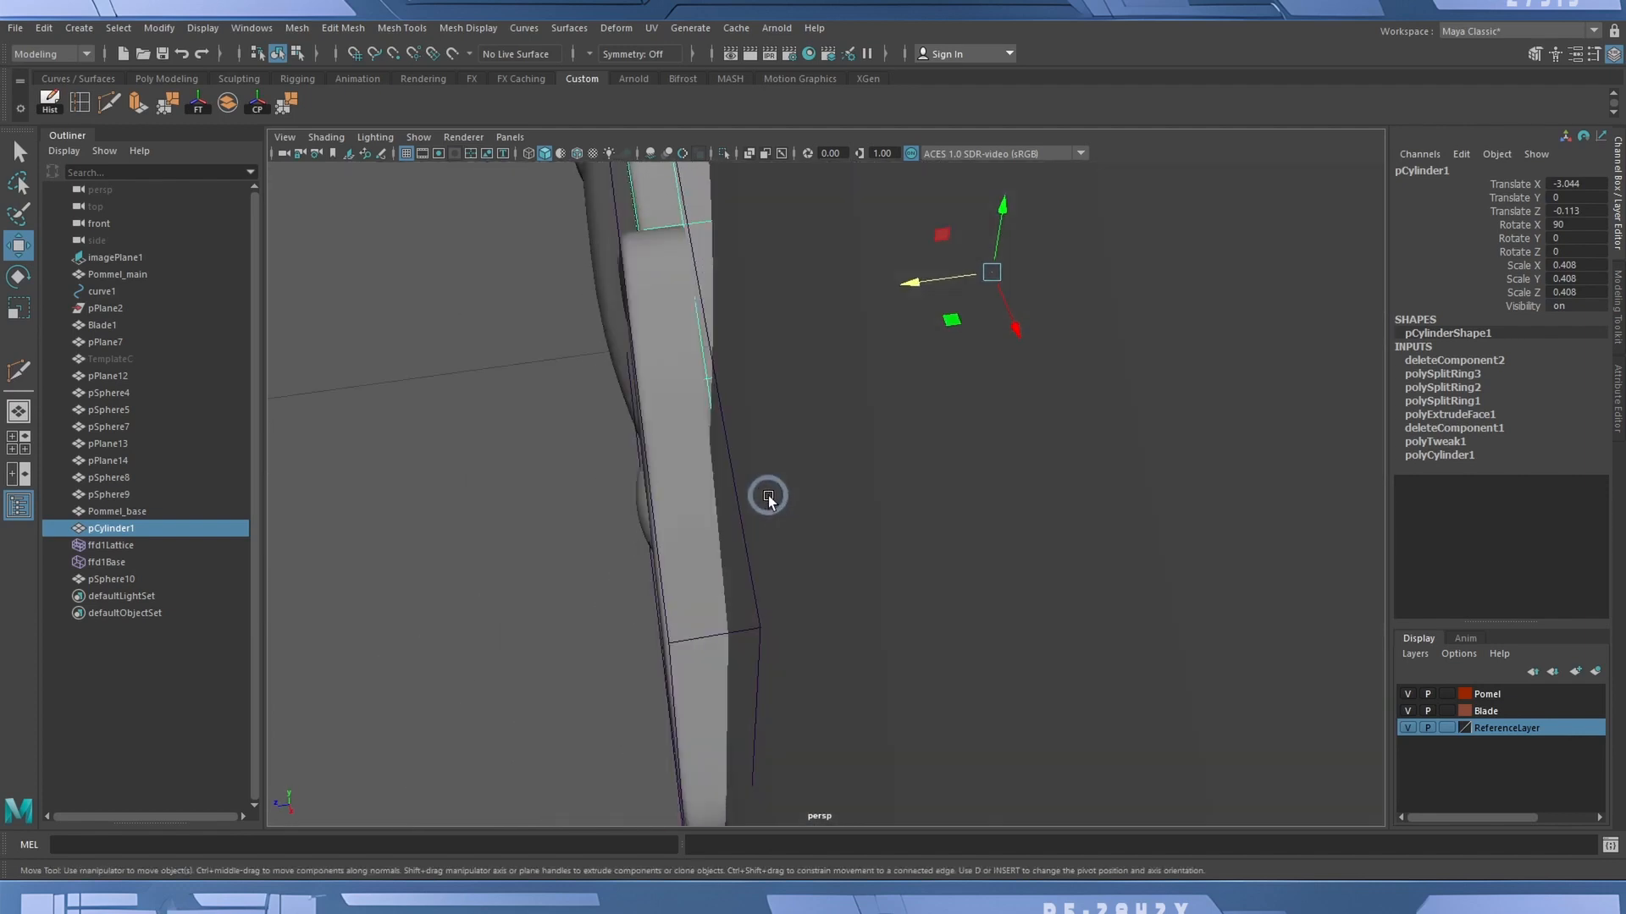
Delete the history on all objects and select the vertices along the diamond plate's back rim.
click(673, 257)
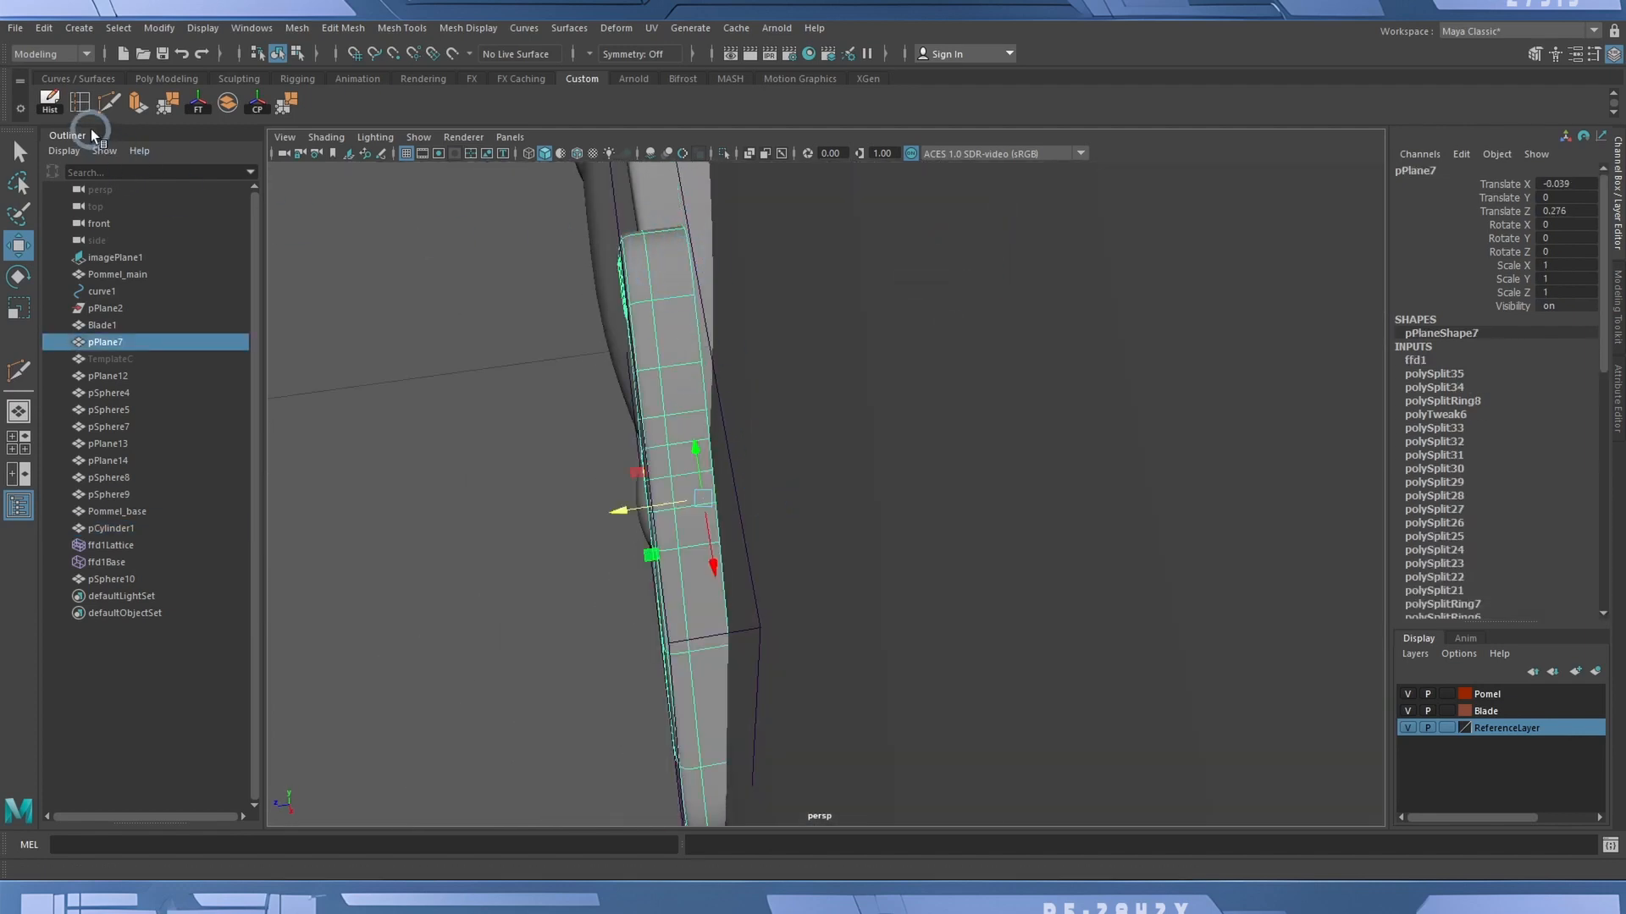
click(50, 102)
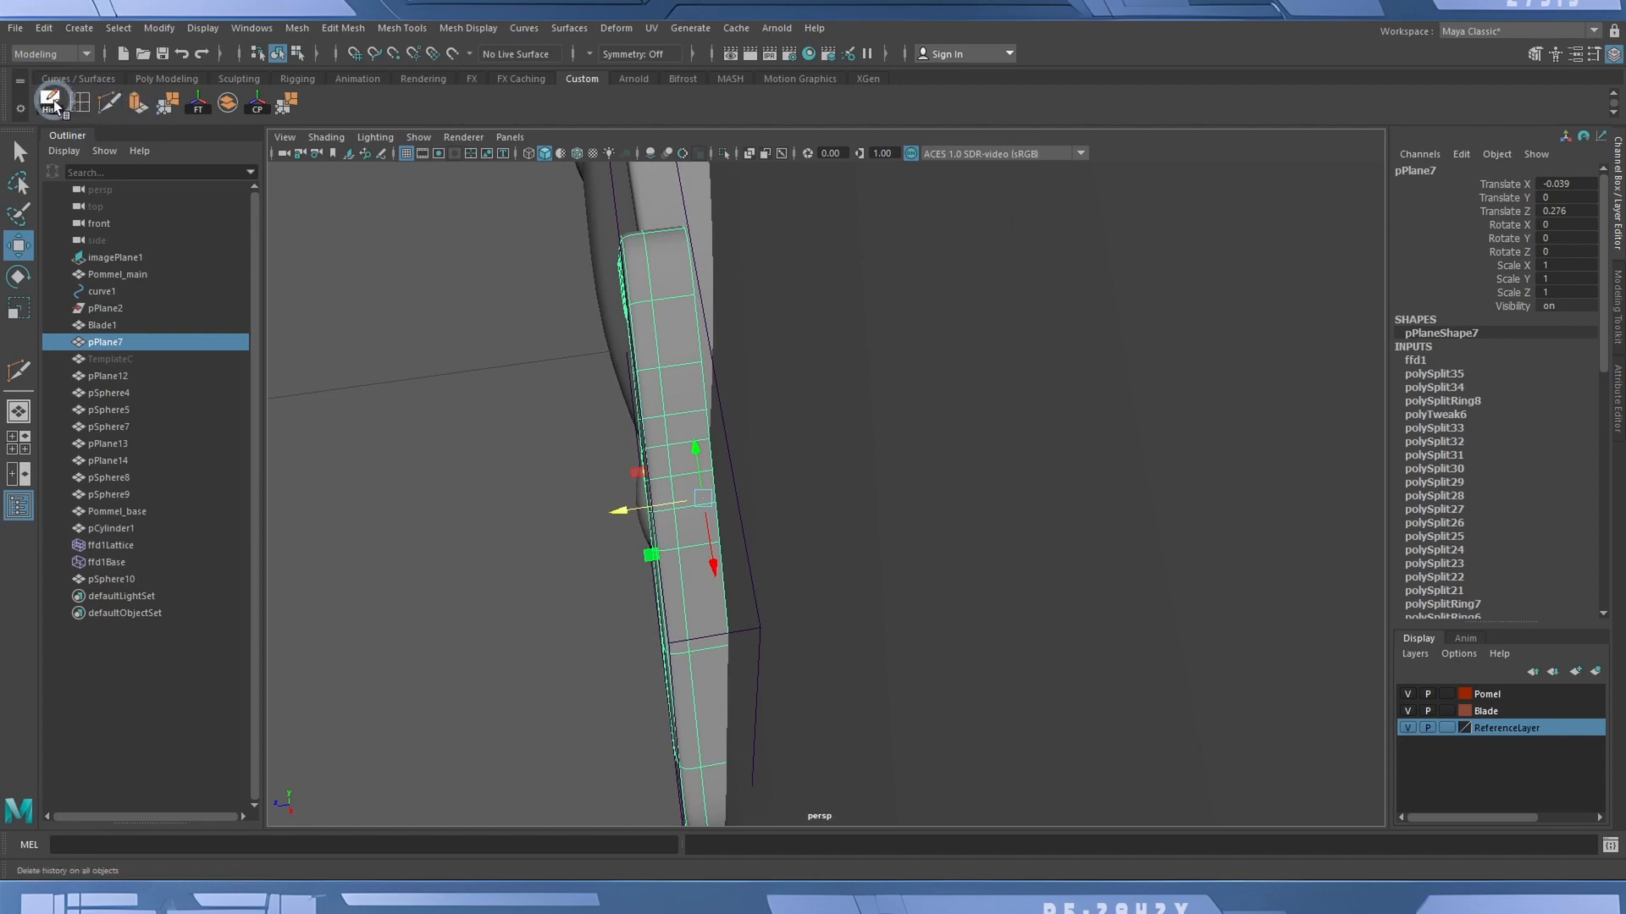
right_drag(690, 275, 686, 214)
click(690, 252)
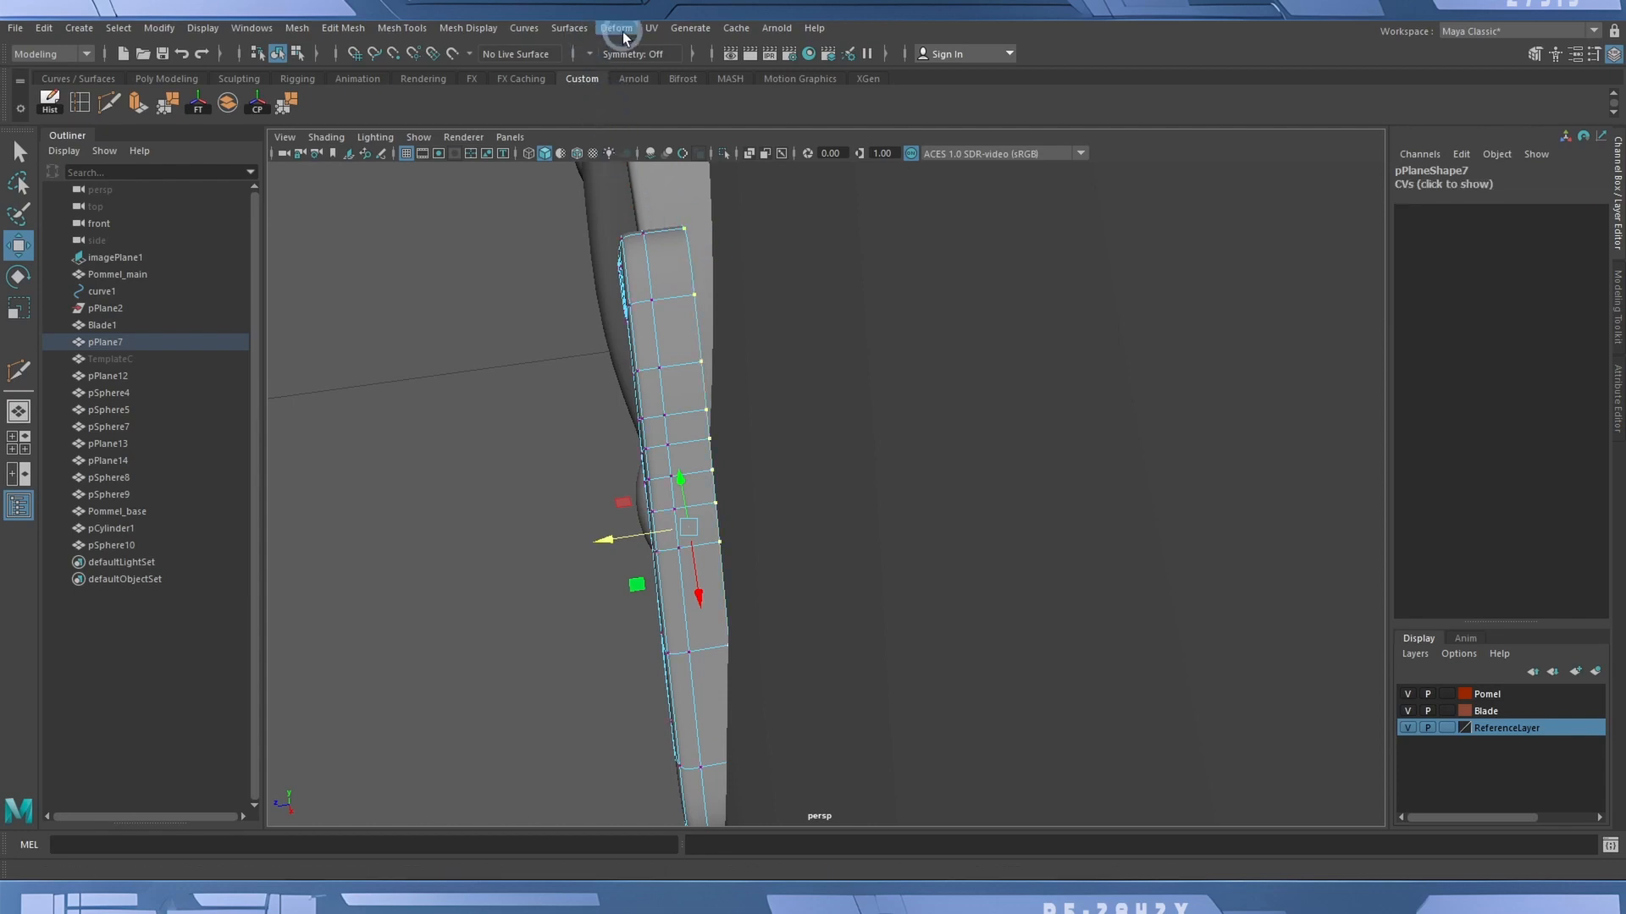
Create a lattice around the selected plate vertices and set its T Divisions to 3.
click(618, 29)
click(705, 161)
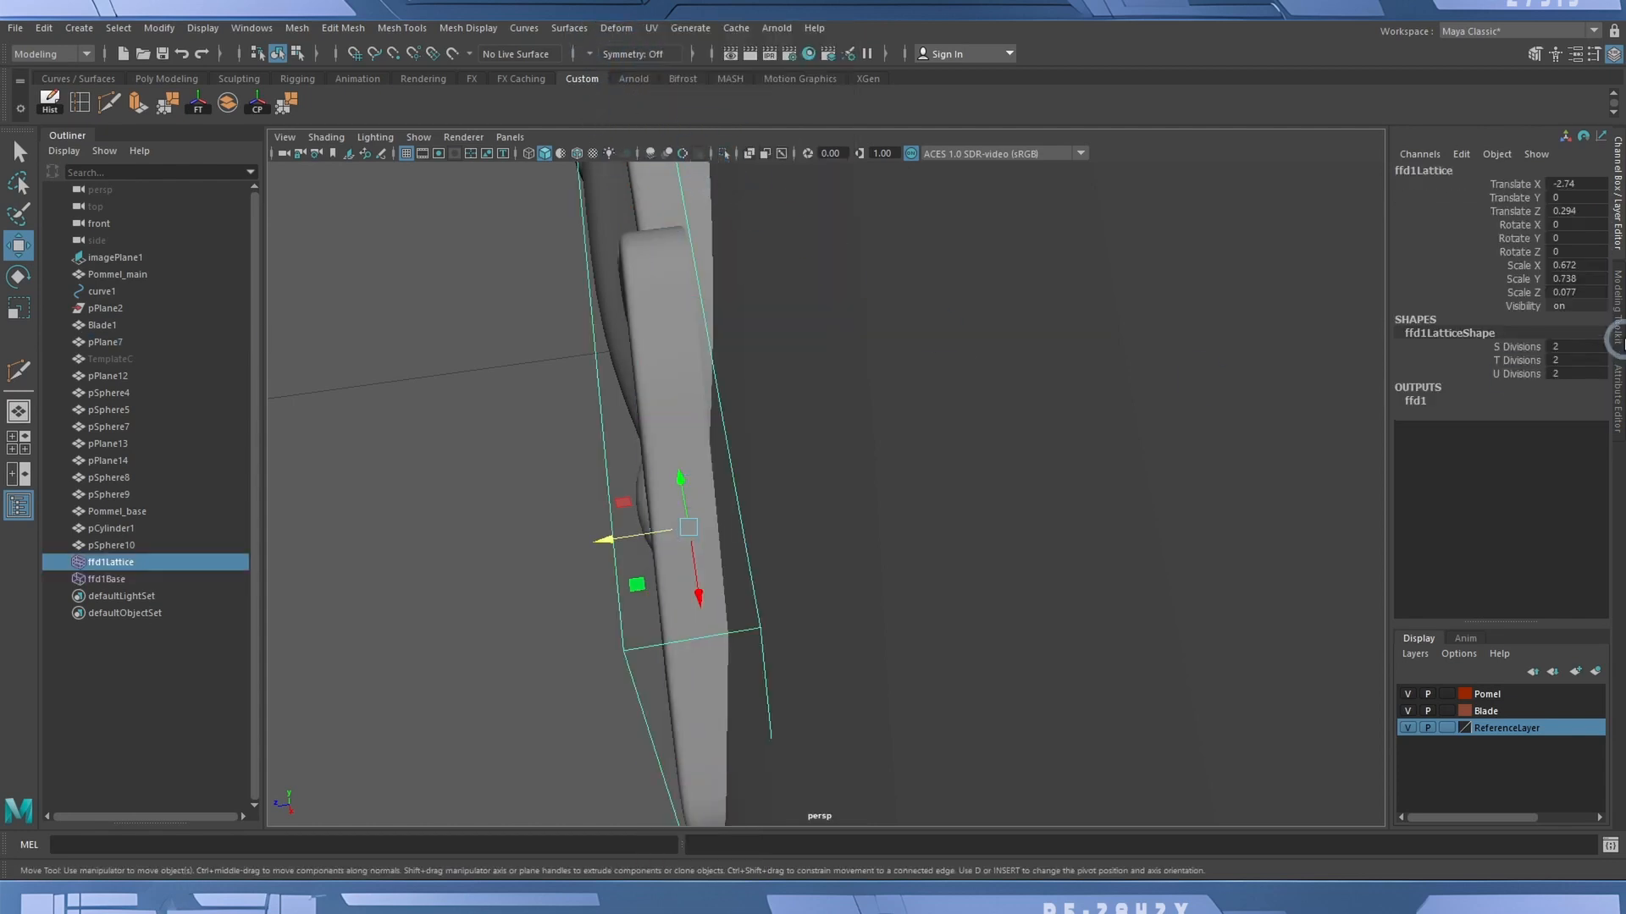
double_click(1568, 359)
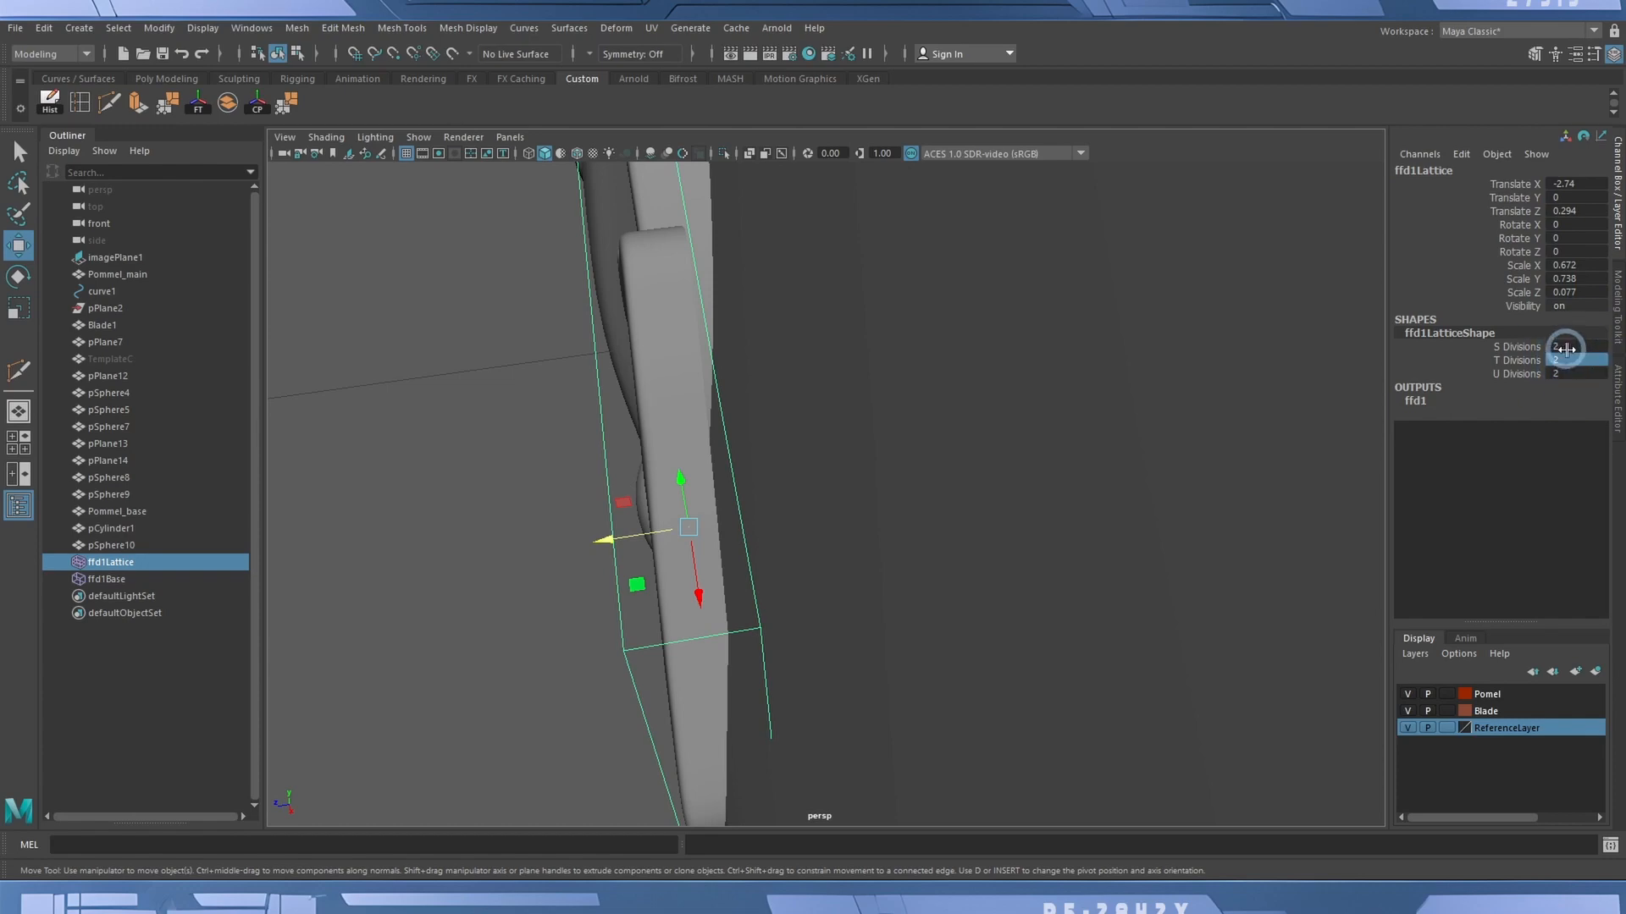
alt+right_drag(785, 669, 684, 661)
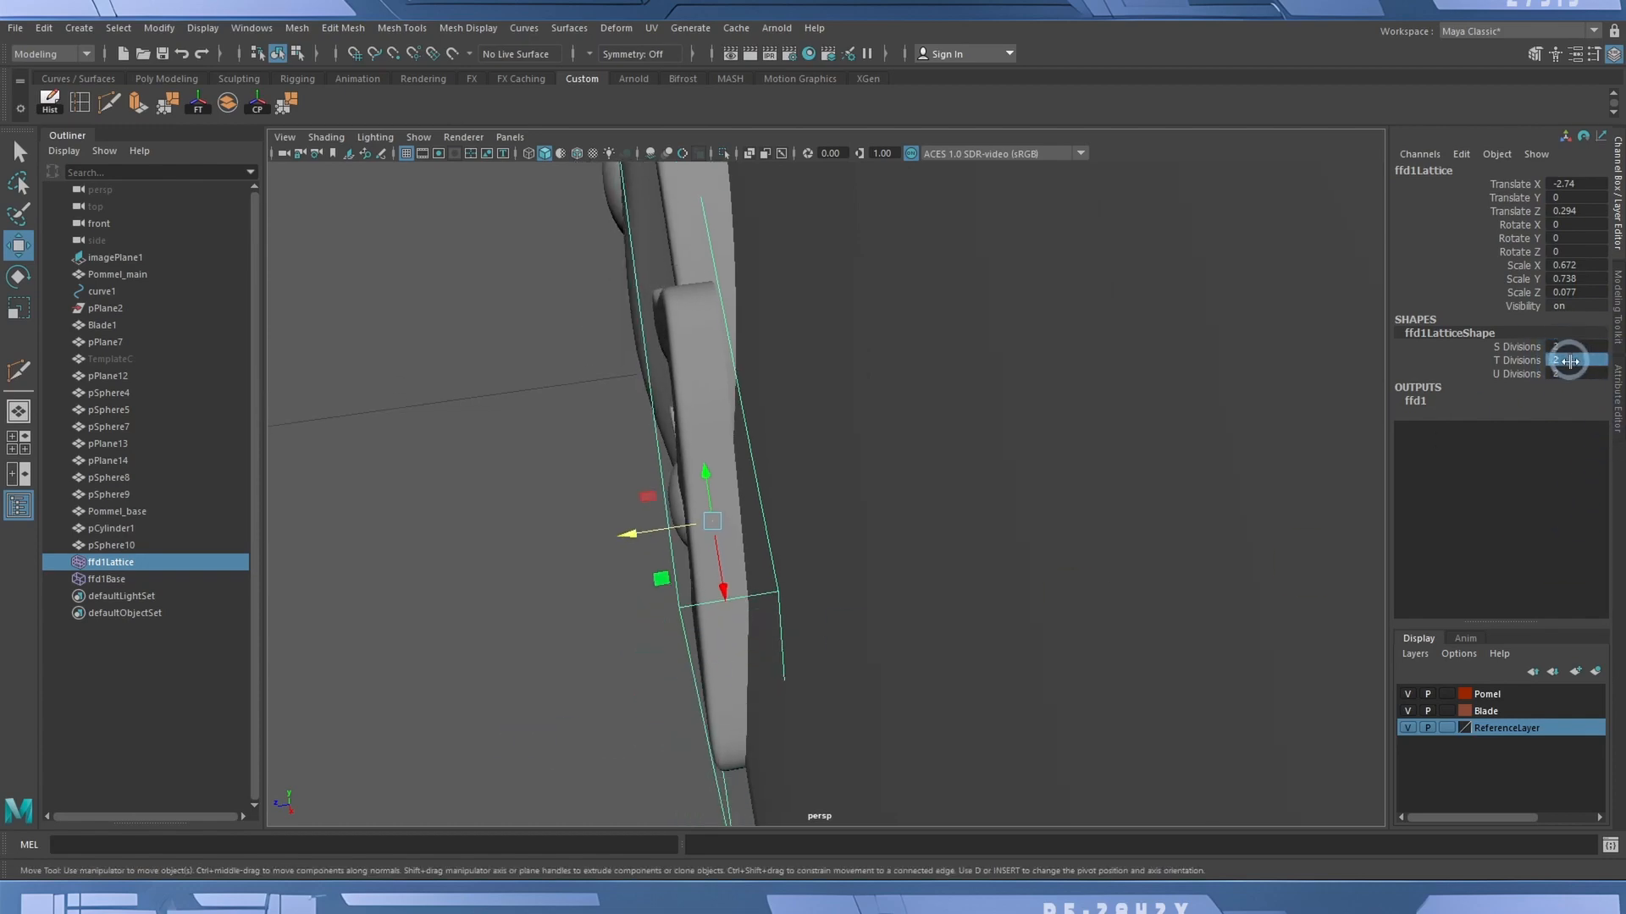
Bend the diamond plate by moving the lattice's upper and lower points back towards the blade, keeping the middle row forward.
alt+drag(876, 541, 950, 491)
right_drag(316, 470, 373, 427)
alt+drag(373, 426, 748, 467)
drag(537, 244, 899, 359)
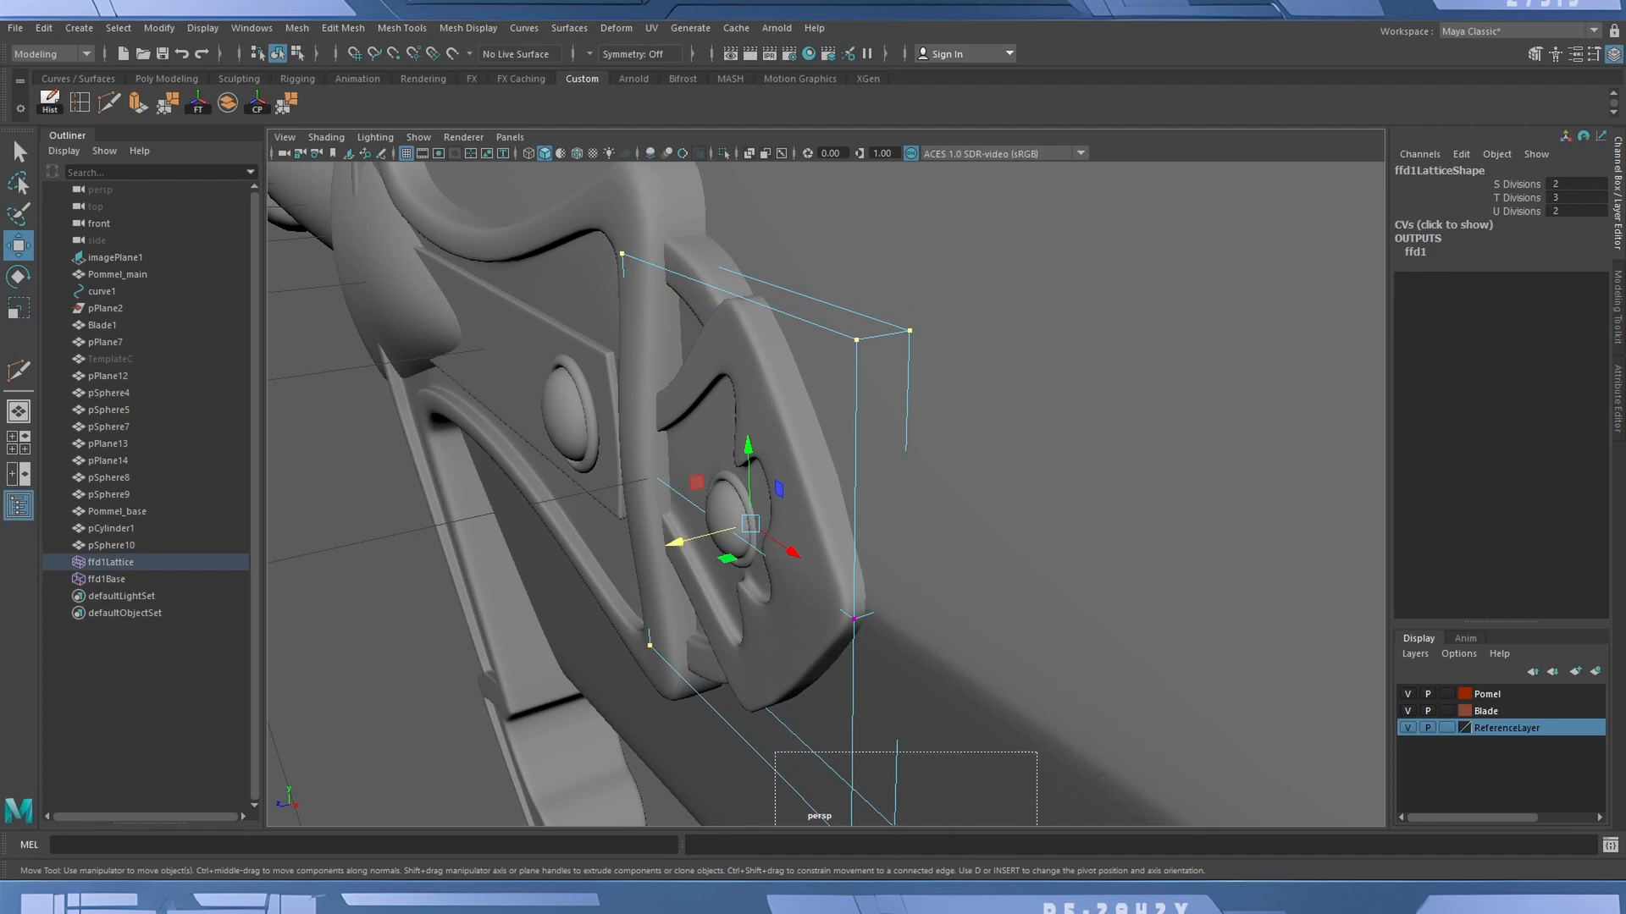
drag(695, 555, 915, 570)
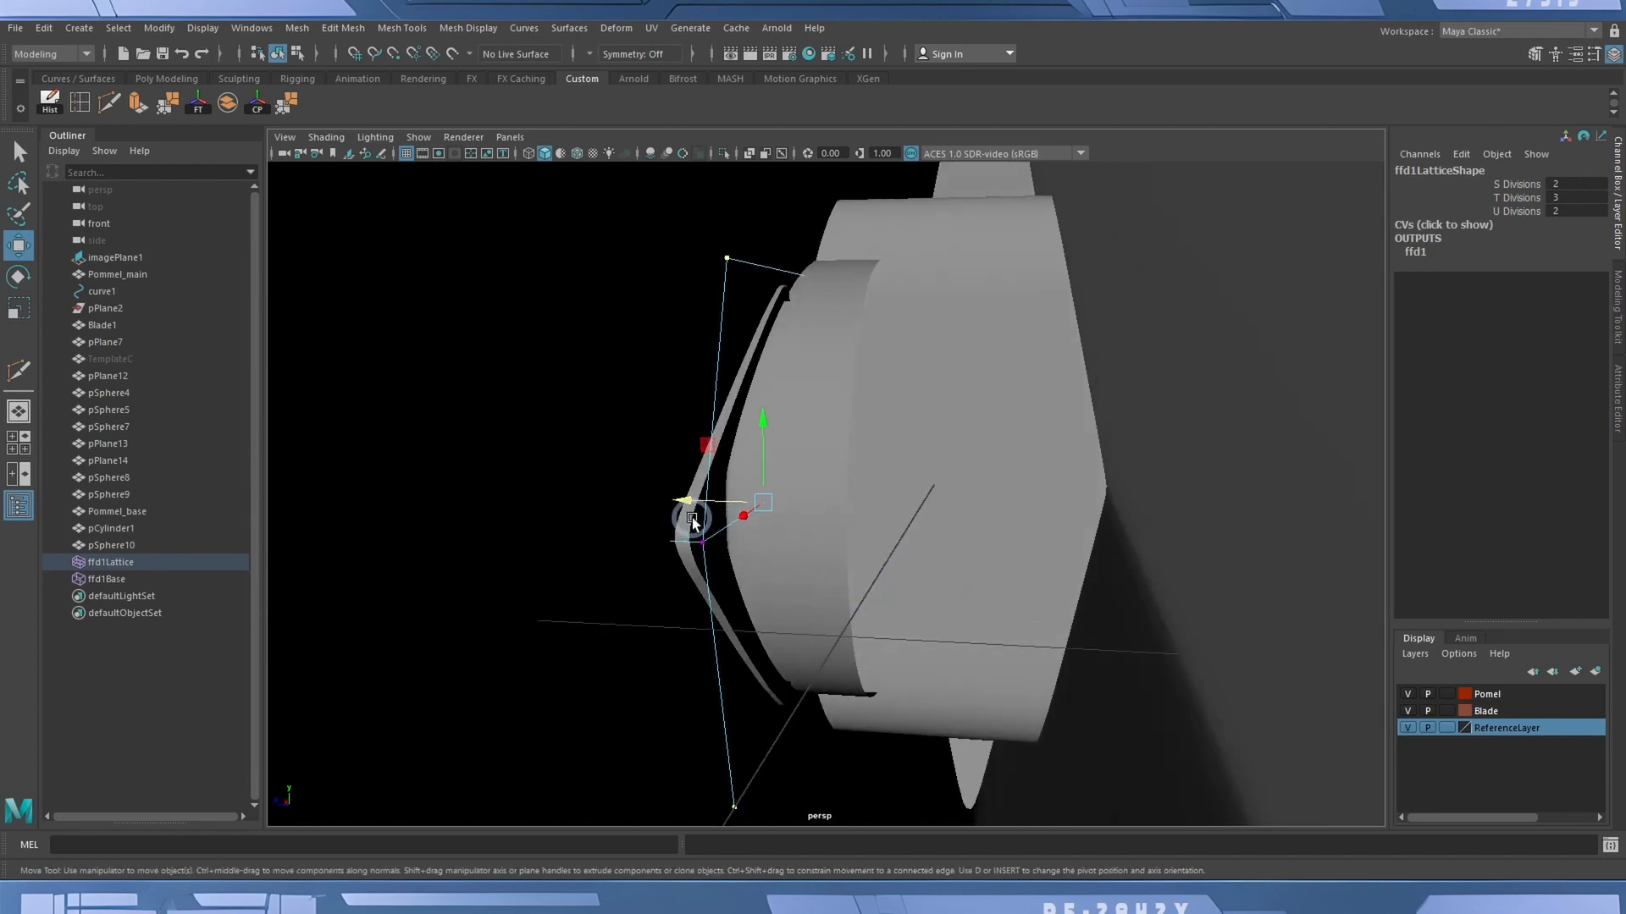
drag(687, 508, 690, 504)
Deselect the lattice and delete the history of all objects to bake the bend into the plate.
alt+drag(712, 562, 818, 596)
alt+right_drag(1073, 446, 609, 392)
alt+drag(610, 392, 770, 365)
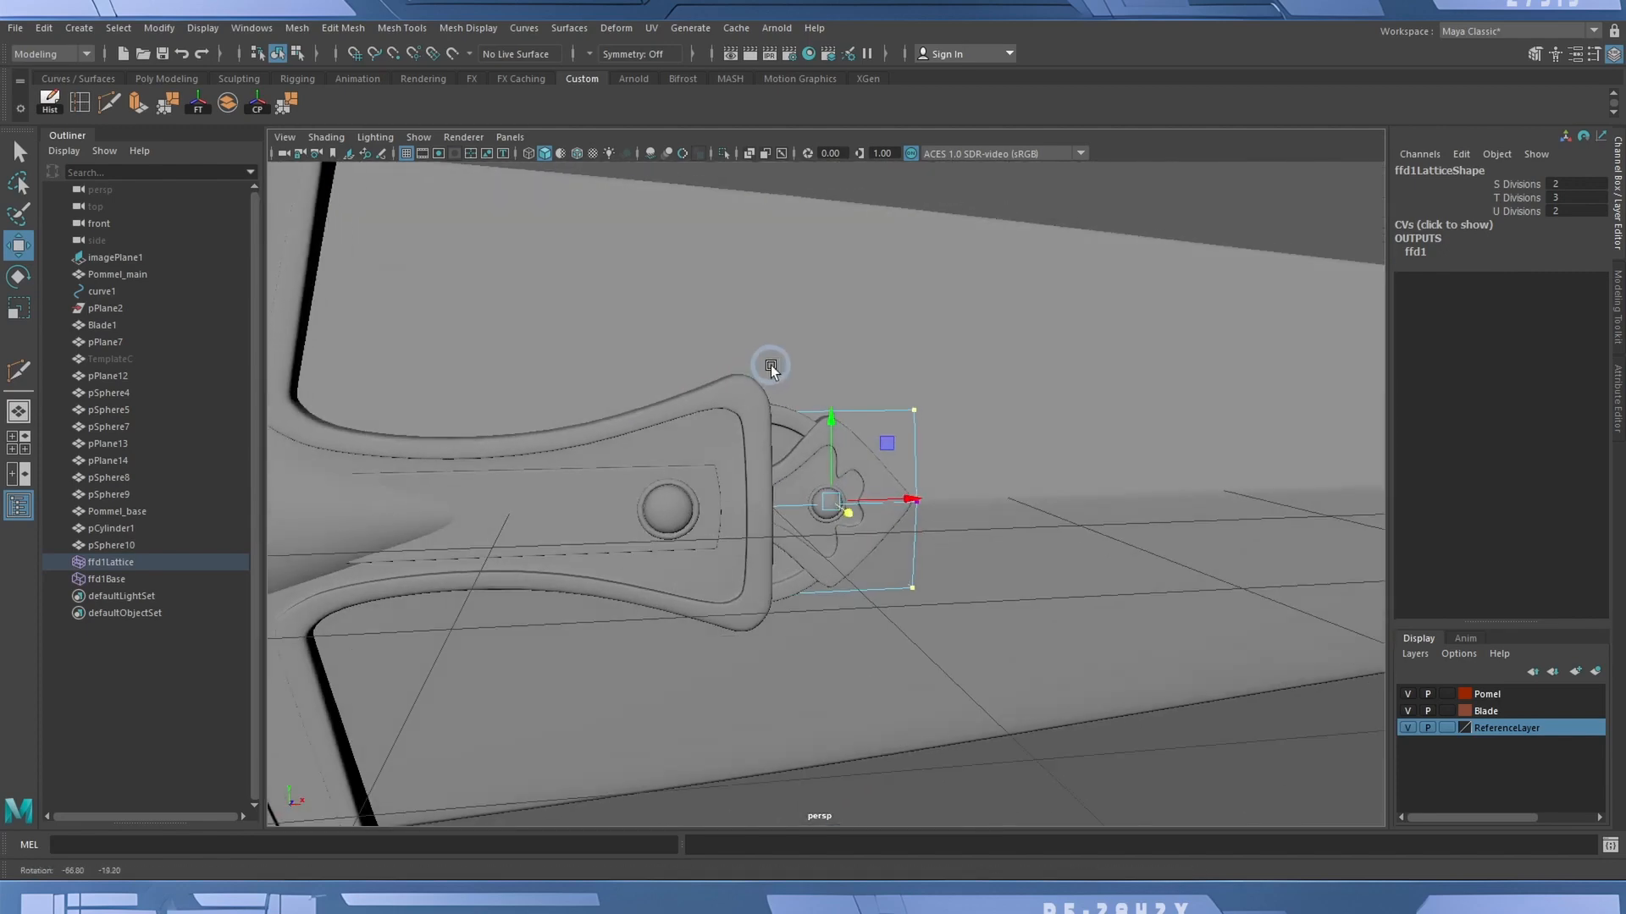
click(713, 394)
alt+drag(816, 435, 562, 400)
click(504, 284)
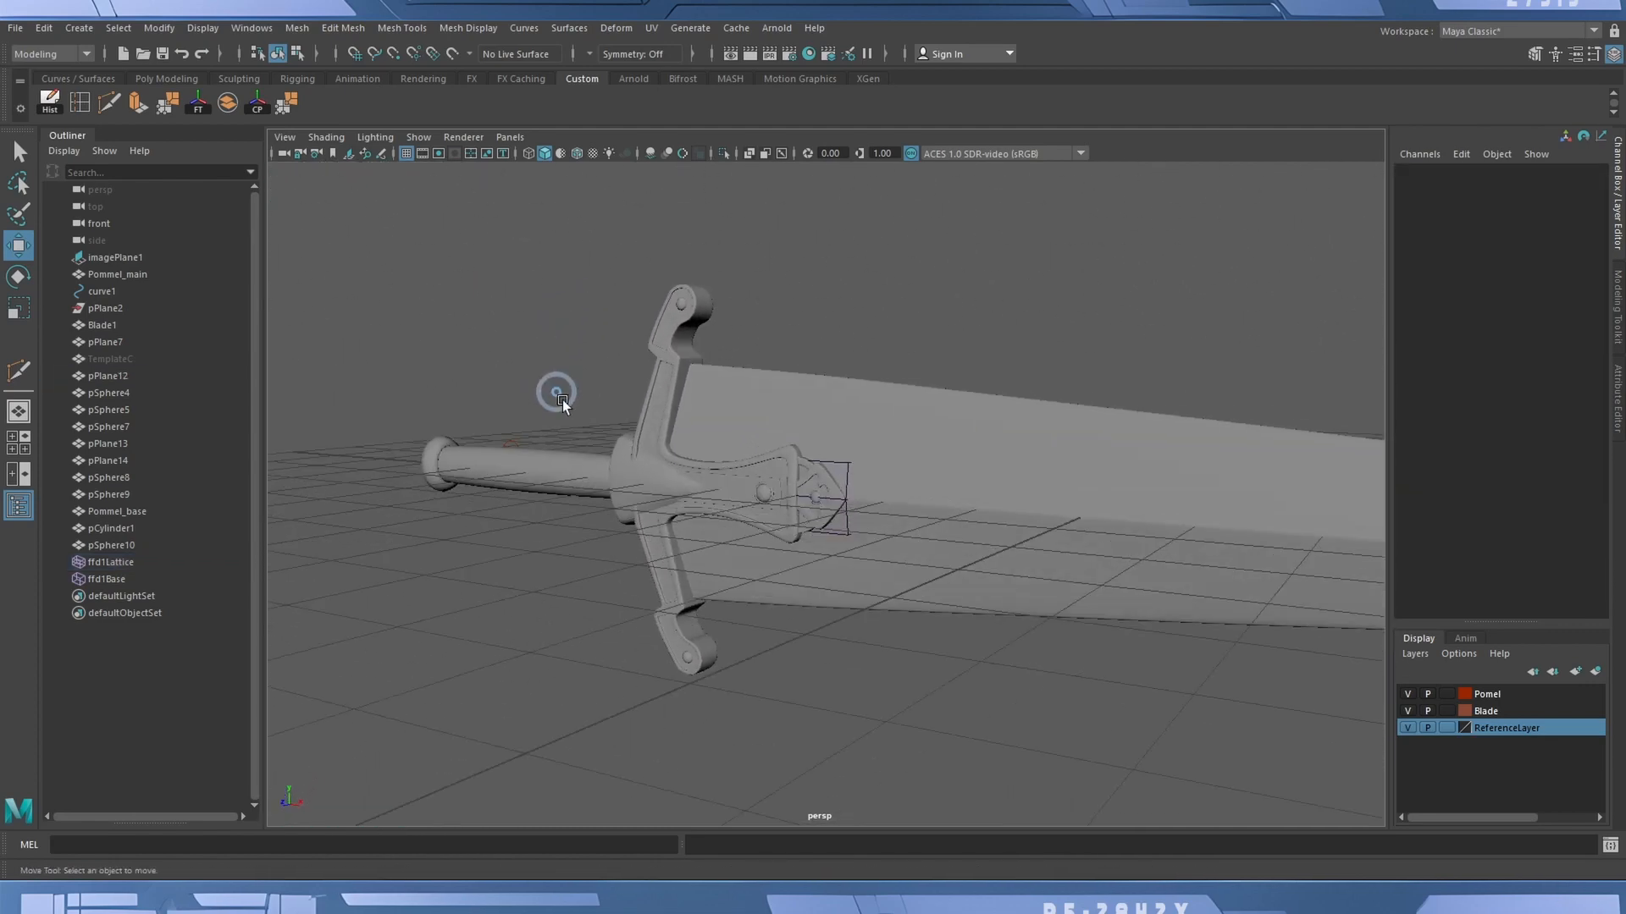
click(46, 32)
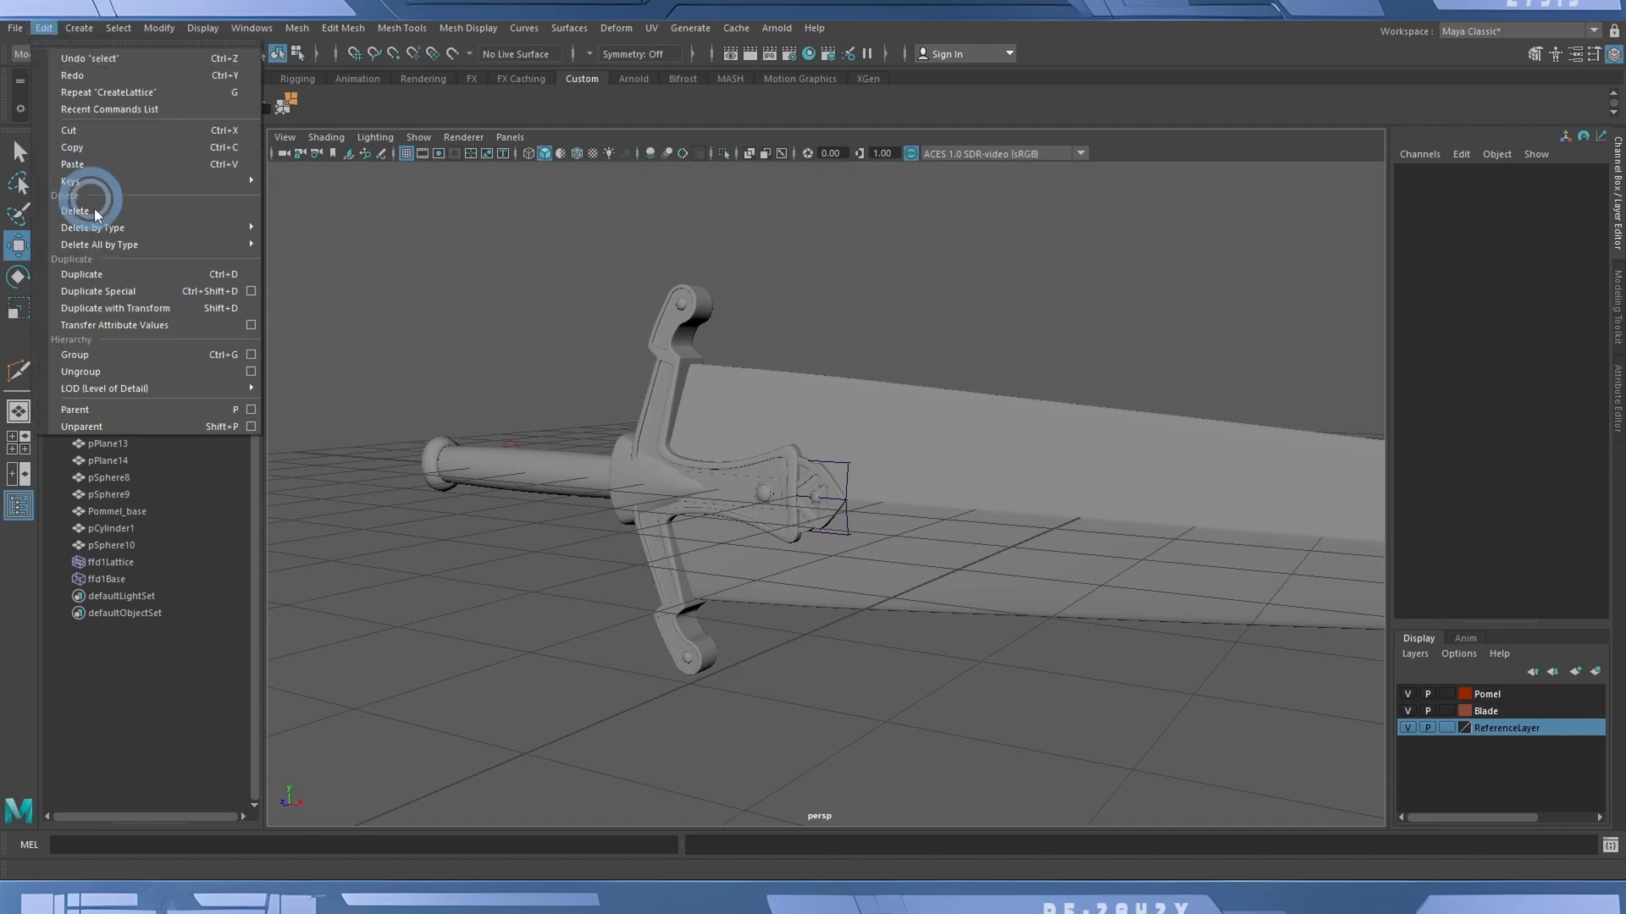
mouse_move(140, 244)
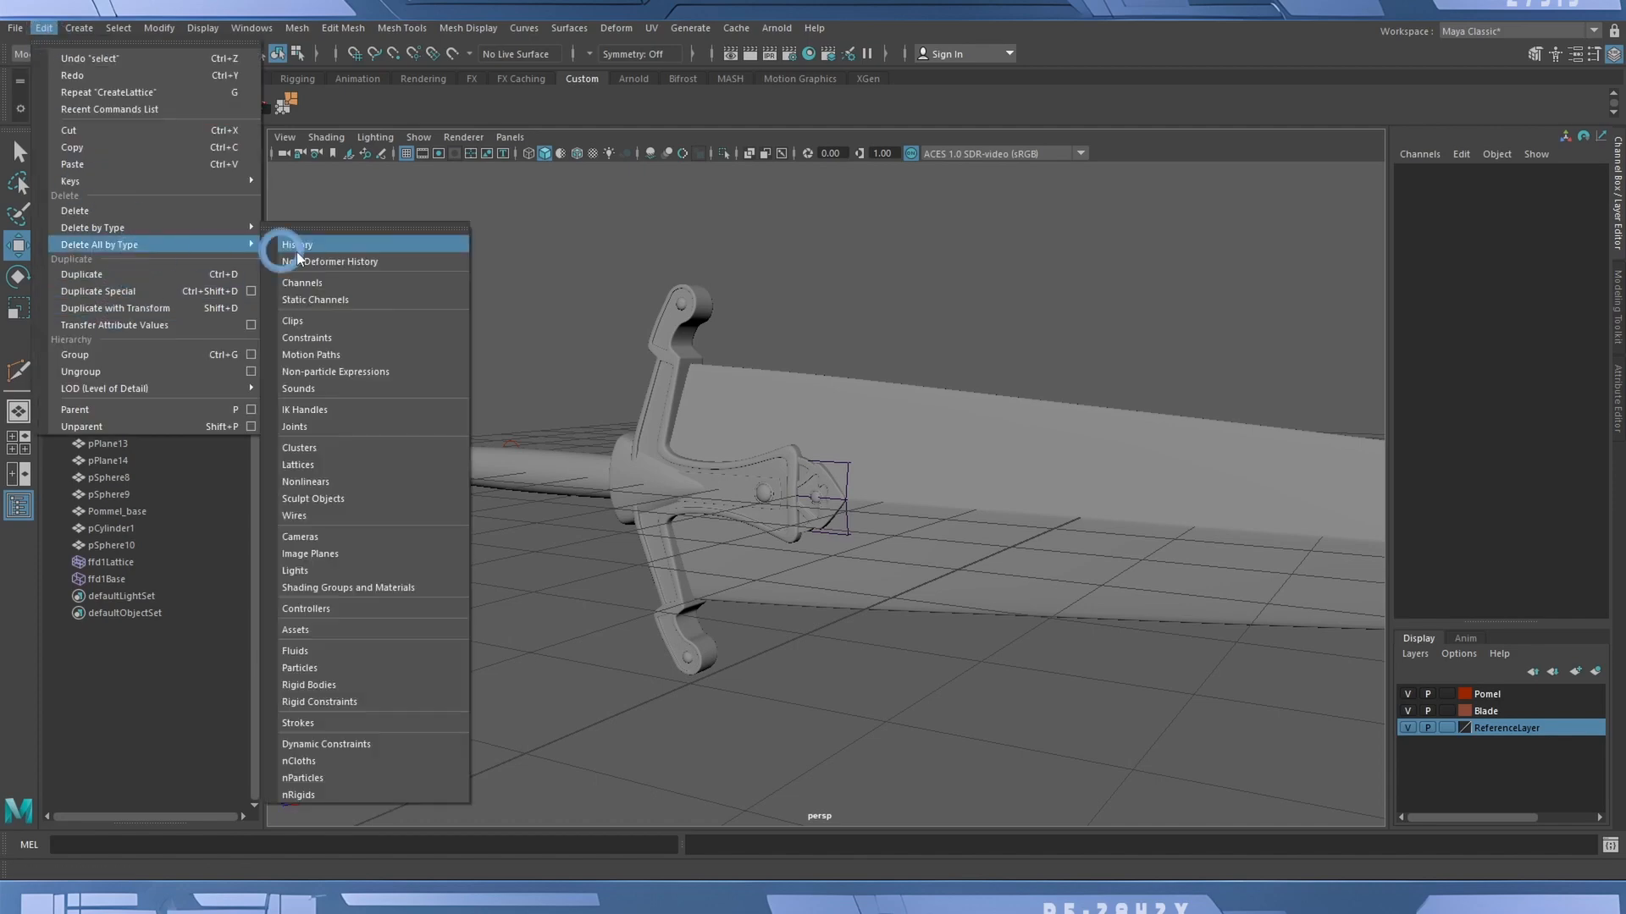
click(383, 250)
Select the diamond plate together with its centre stud and isolate them in the view.
alt+drag(642, 460, 600, 484)
alt+right_drag(599, 485, 1185, 470)
click(785, 430)
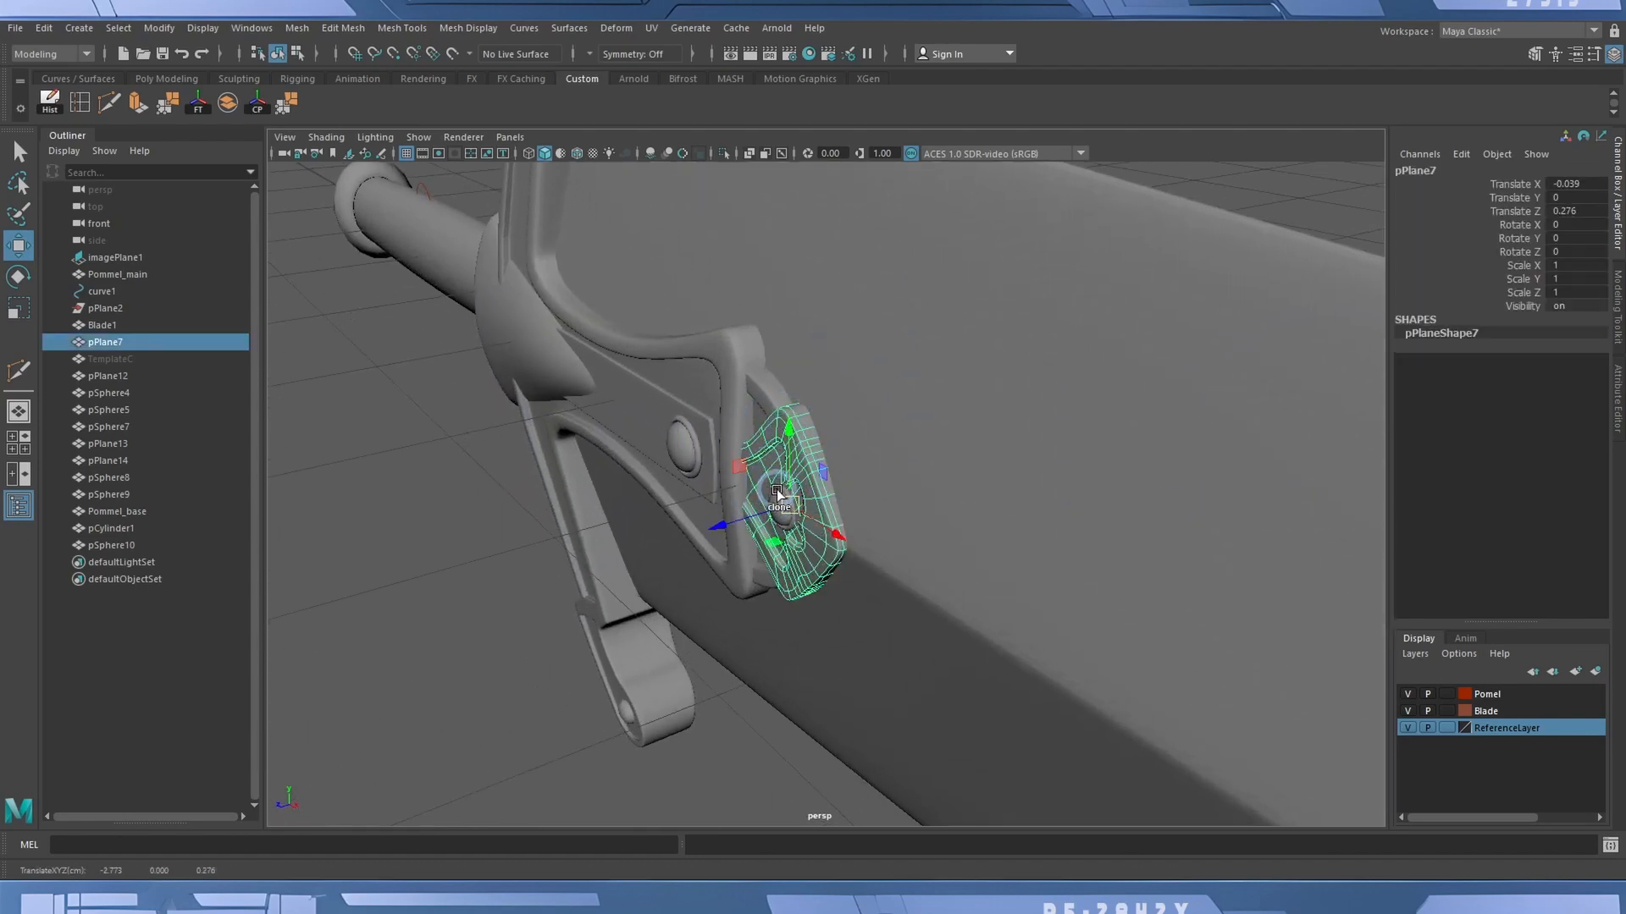
shift+click(774, 489)
click(724, 153)
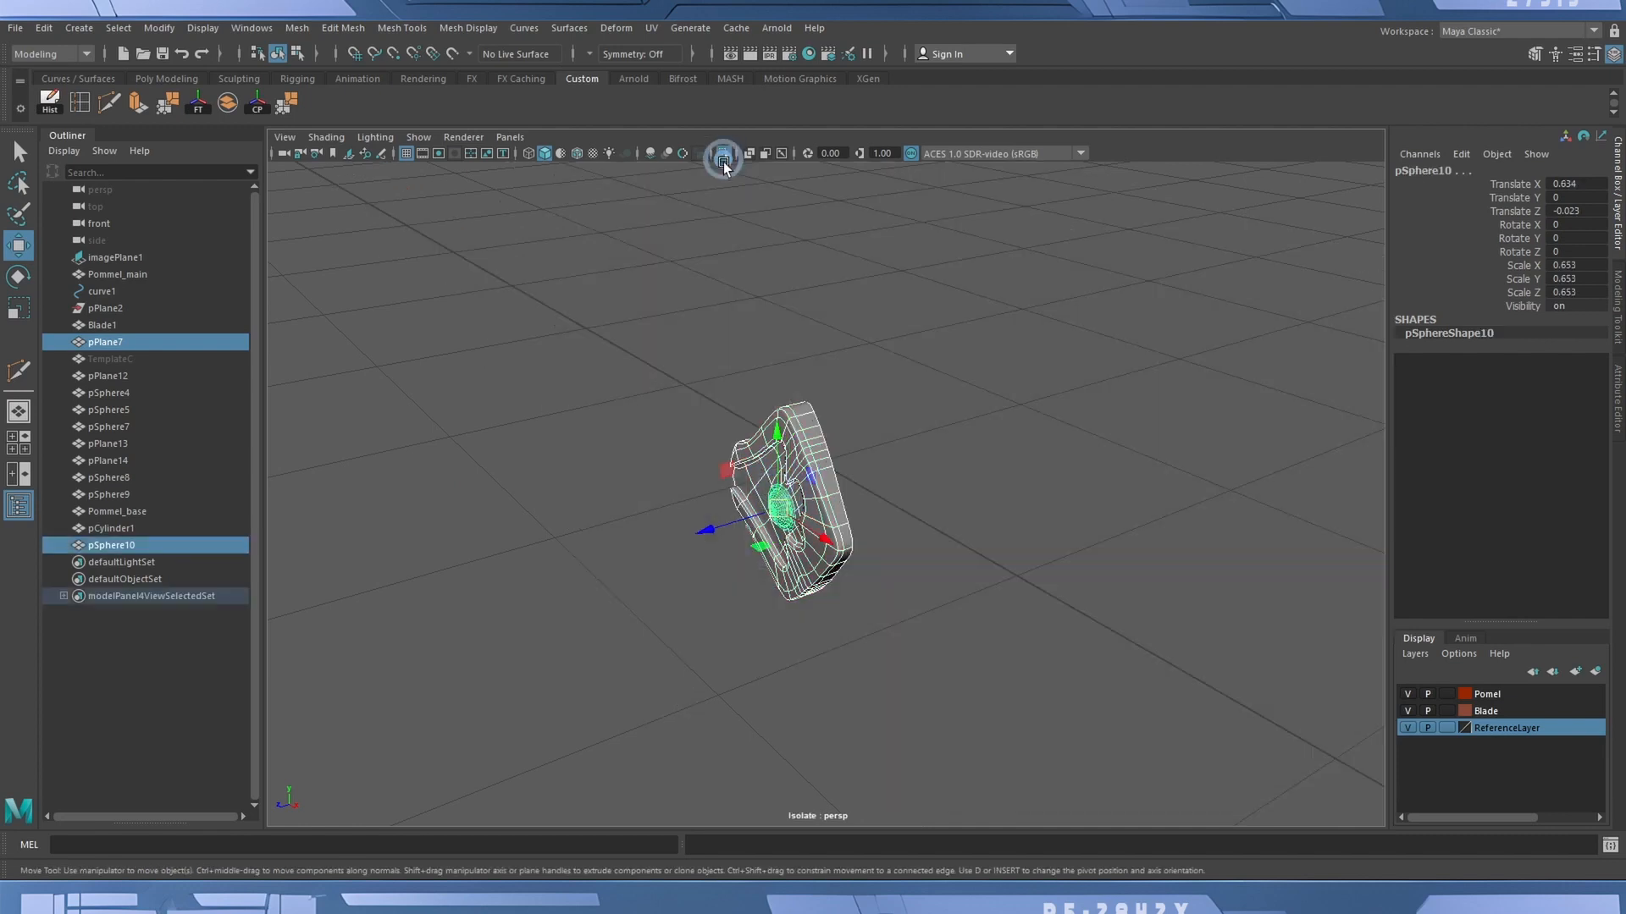
Try to move the shared pivot of the plate and stud back to the sword's centre plane using grid snapping.
alt+drag(1033, 440, 969, 458)
key(d)
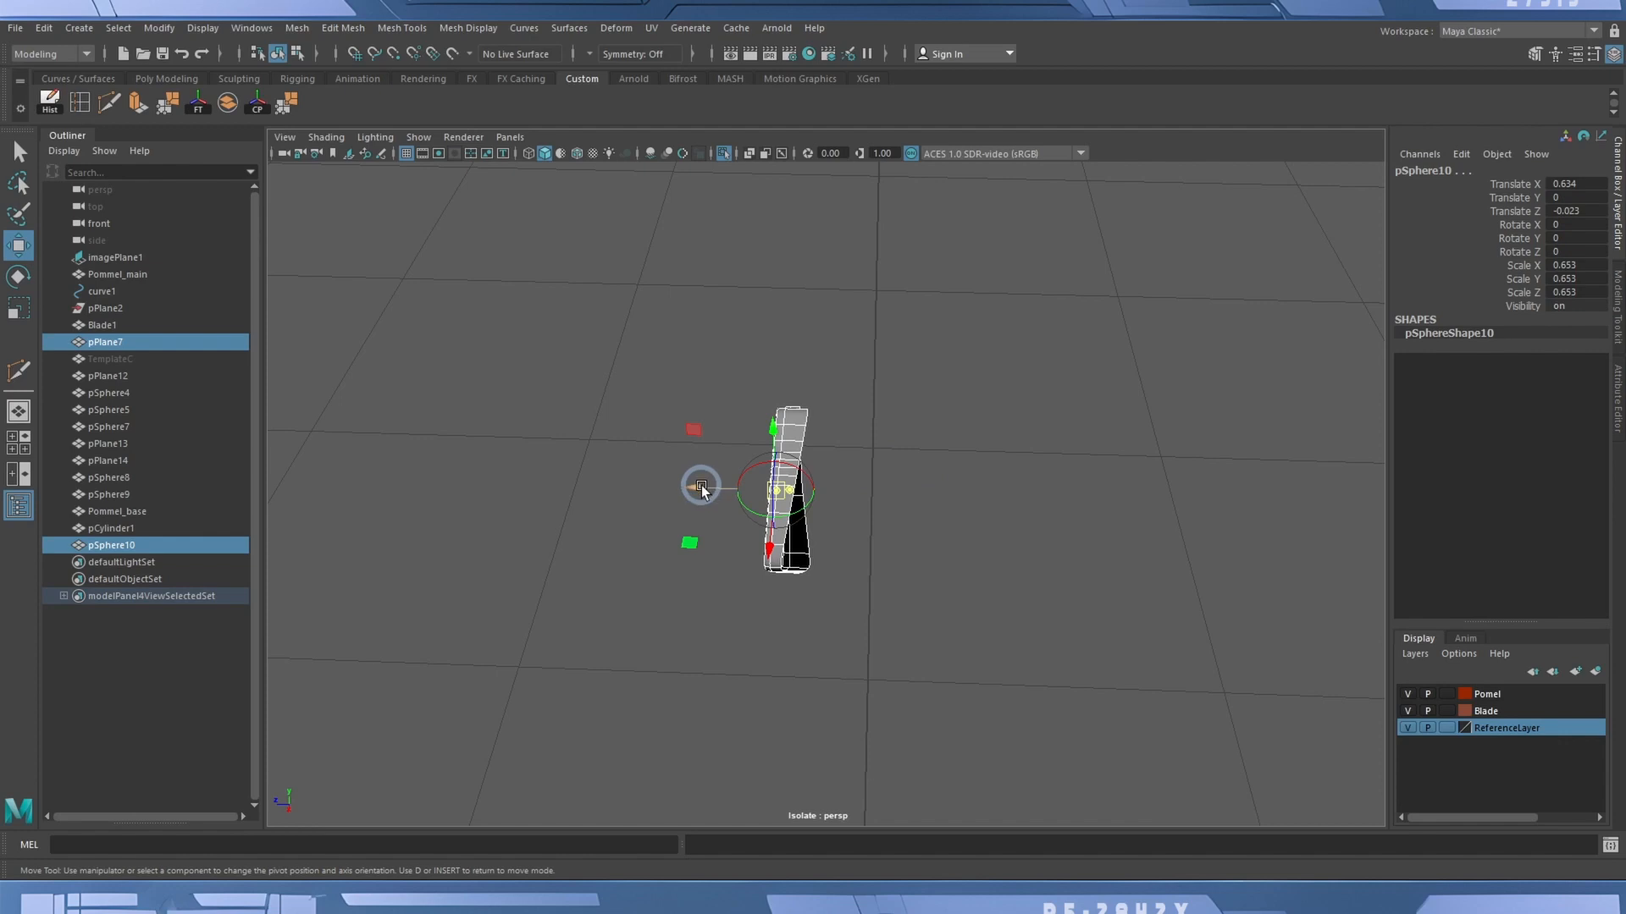
drag(701, 489, 933, 522)
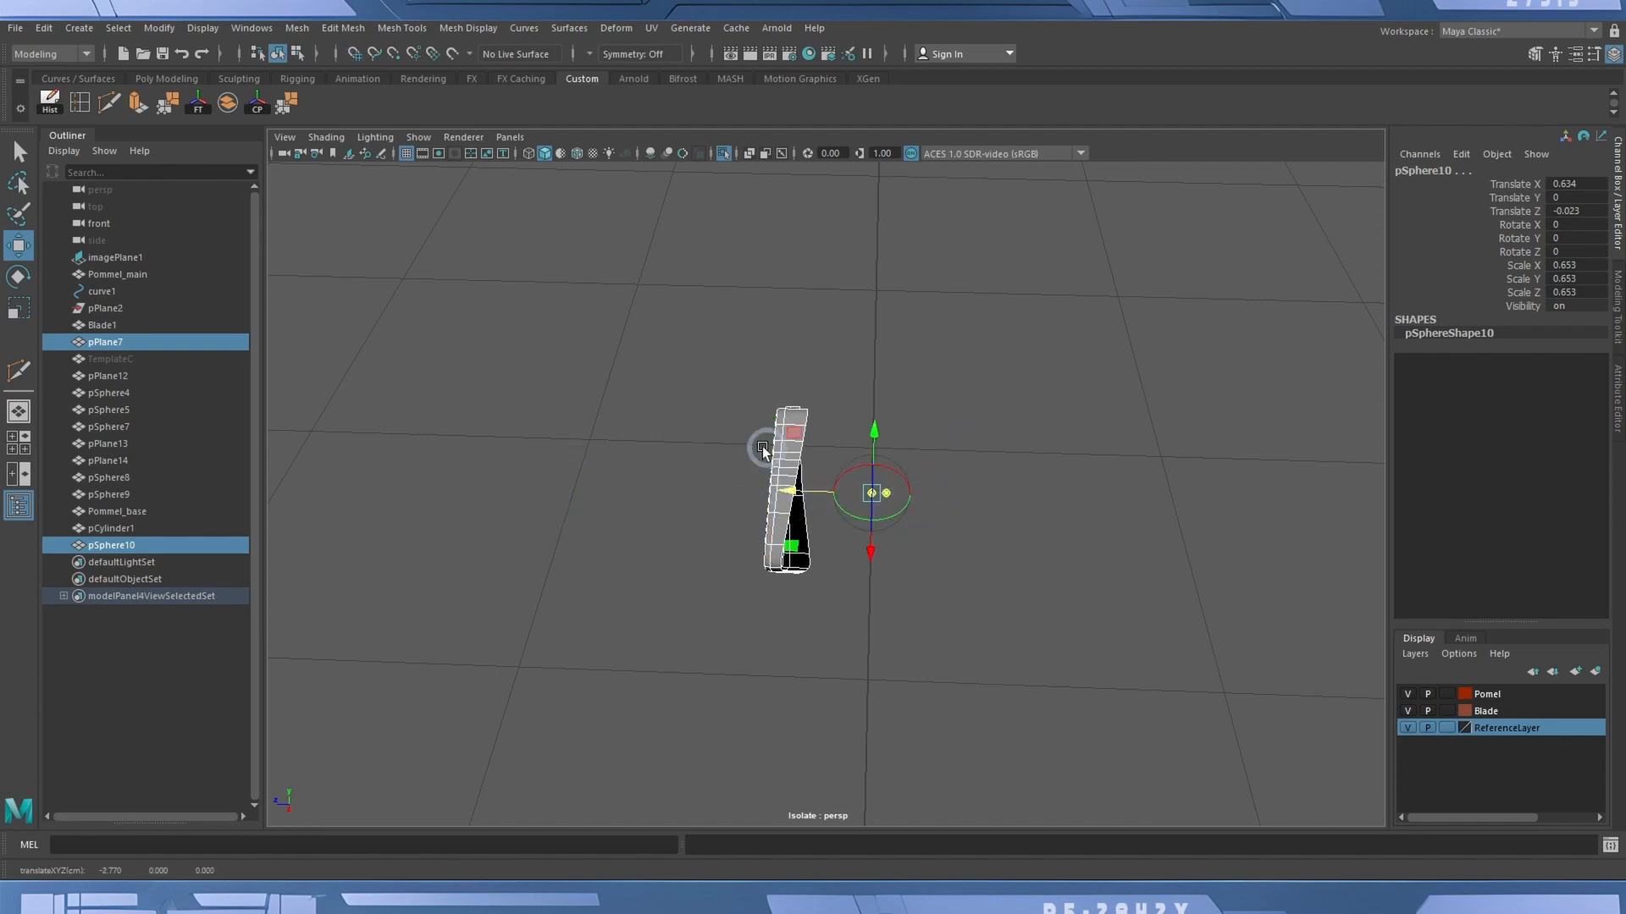
click(792, 406)
key(x)
drag(716, 414, 726, 408)
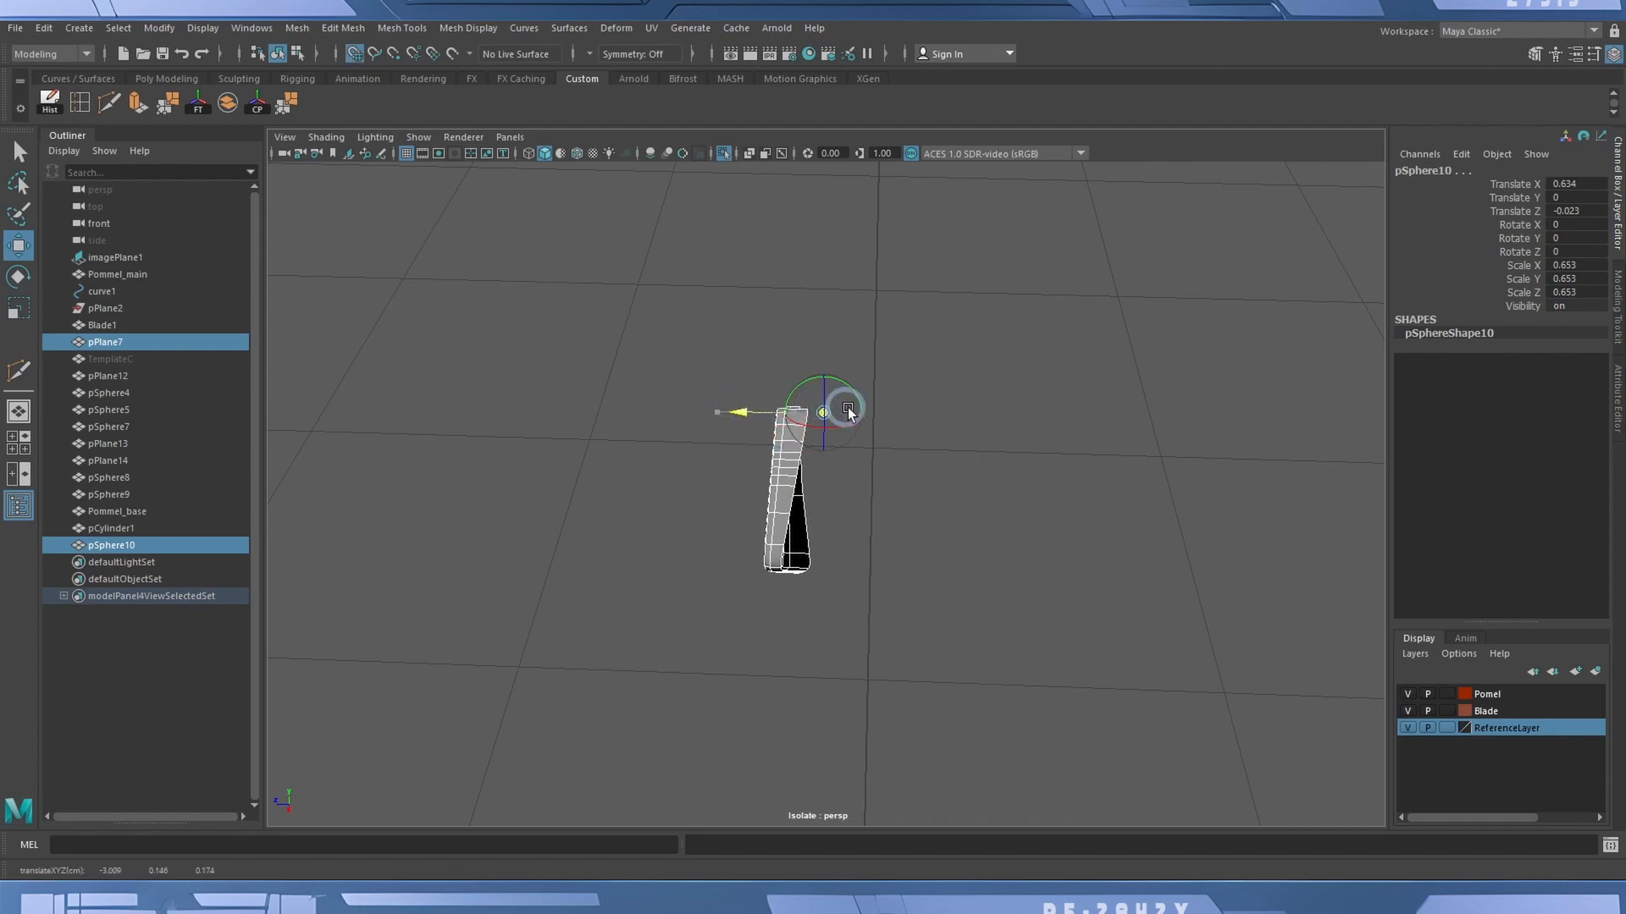
Try to reposition the plate and stud's shared pivot in depth, undo the last pivot move and clear the selection.
alt+drag(887, 398, 864, 494)
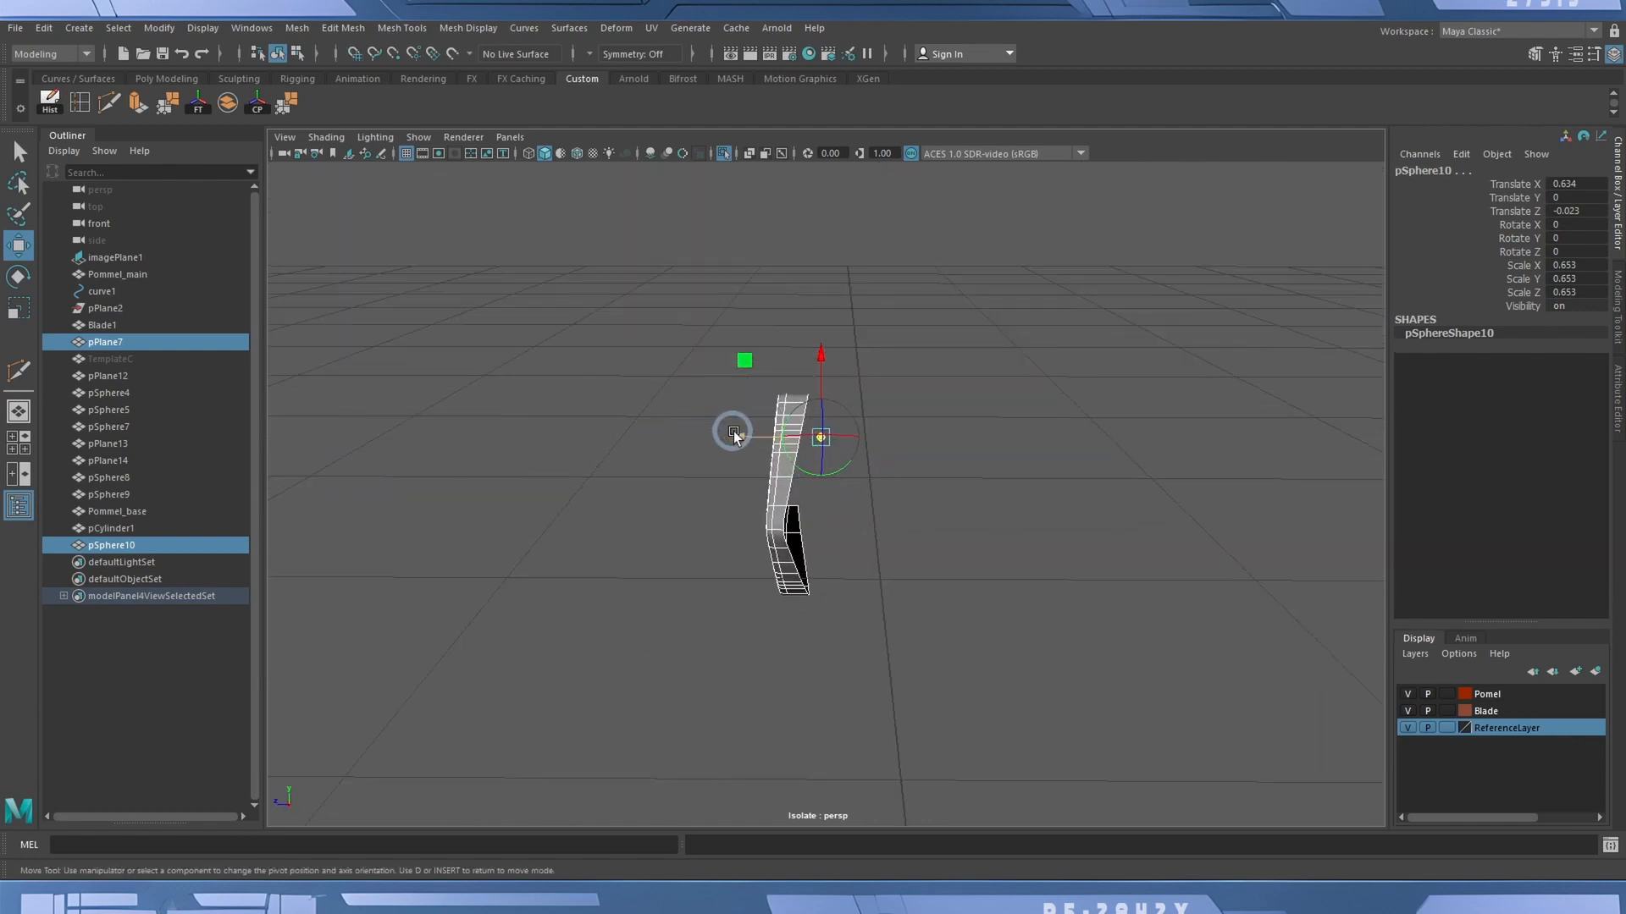
drag(729, 428, 783, 438)
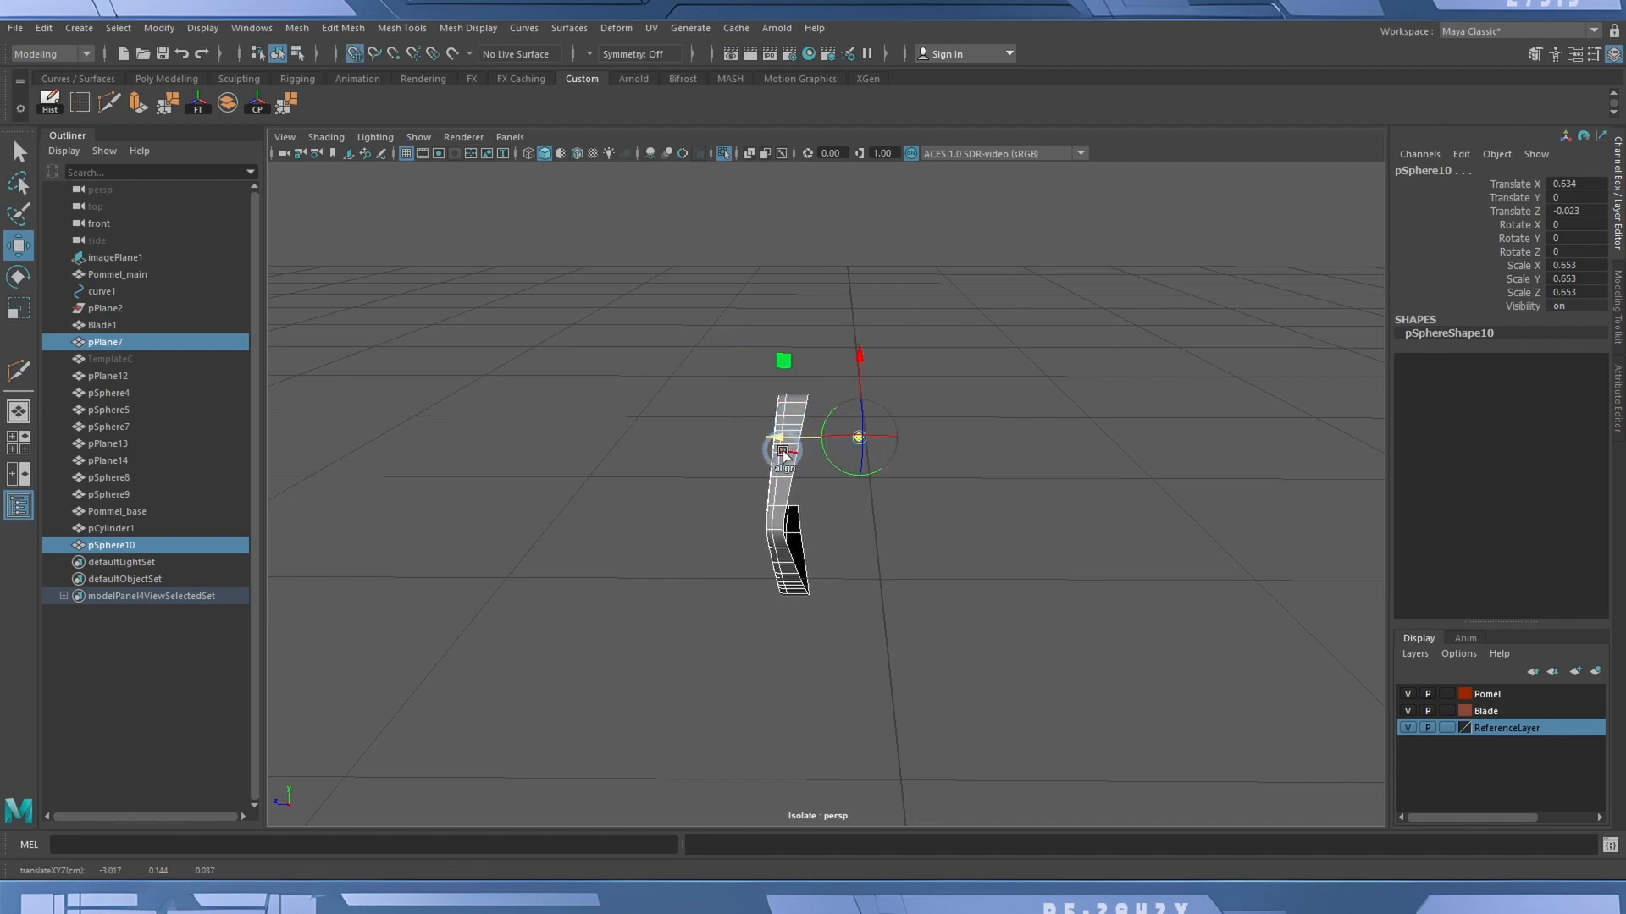
alt+drag(922, 525, 862, 552)
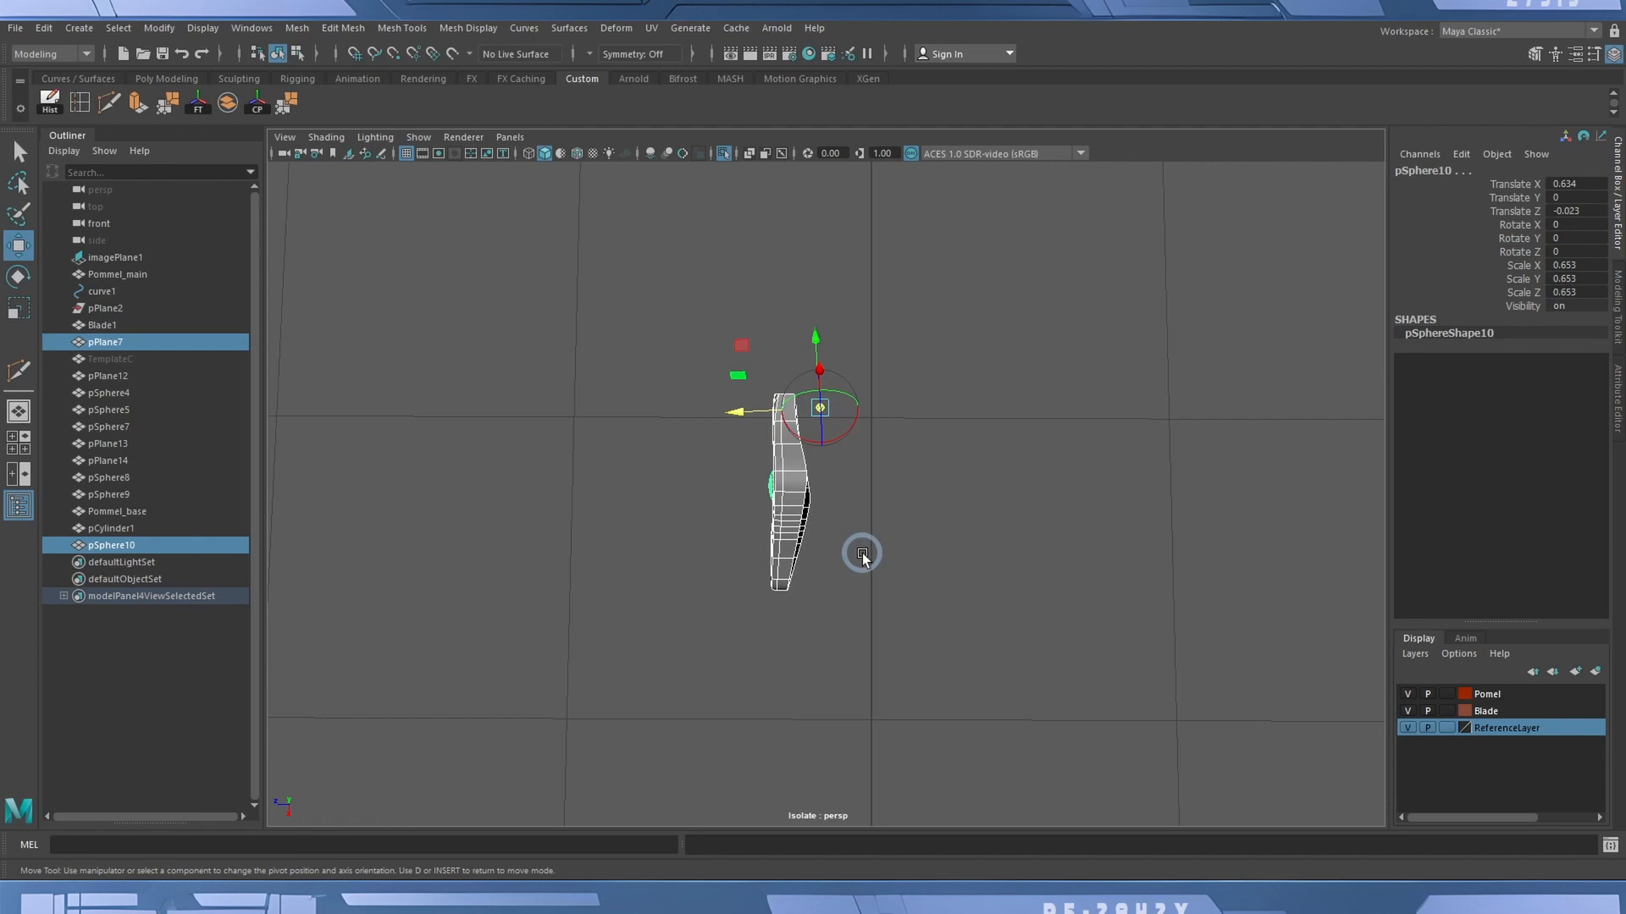
click(785, 436)
drag(770, 435, 799, 399)
key(ctrl+z)
alt+drag(733, 512, 876, 510)
click(876, 510)
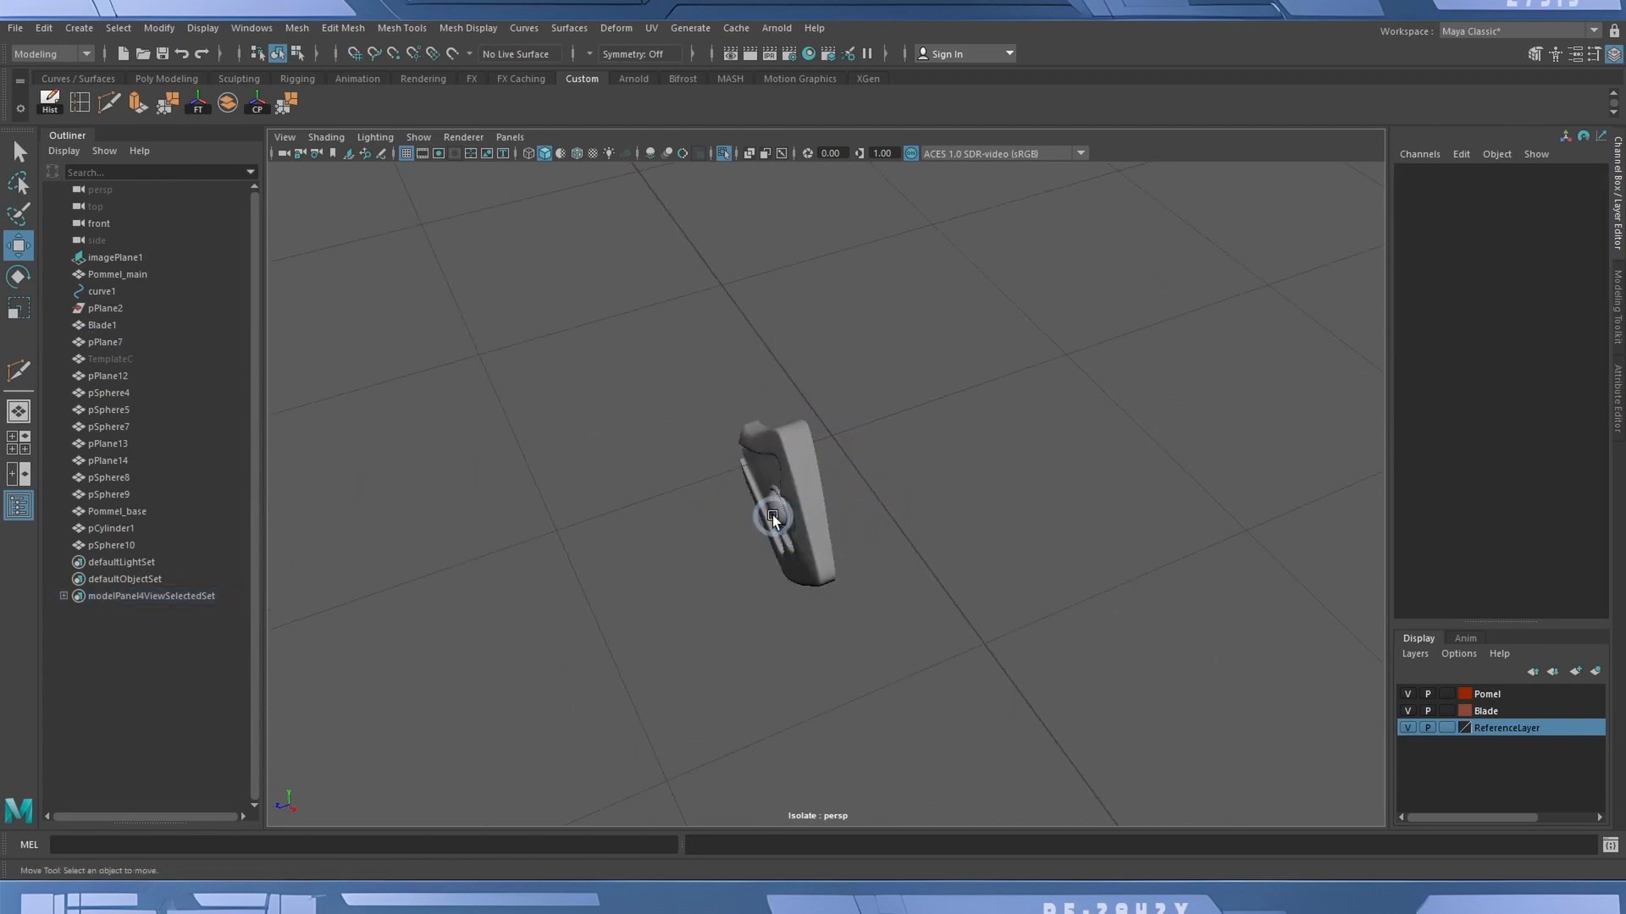
Select only the stud and move its pivot behind it, near the lower part of the plate.
click(767, 508)
alt+drag(776, 508, 872, 515)
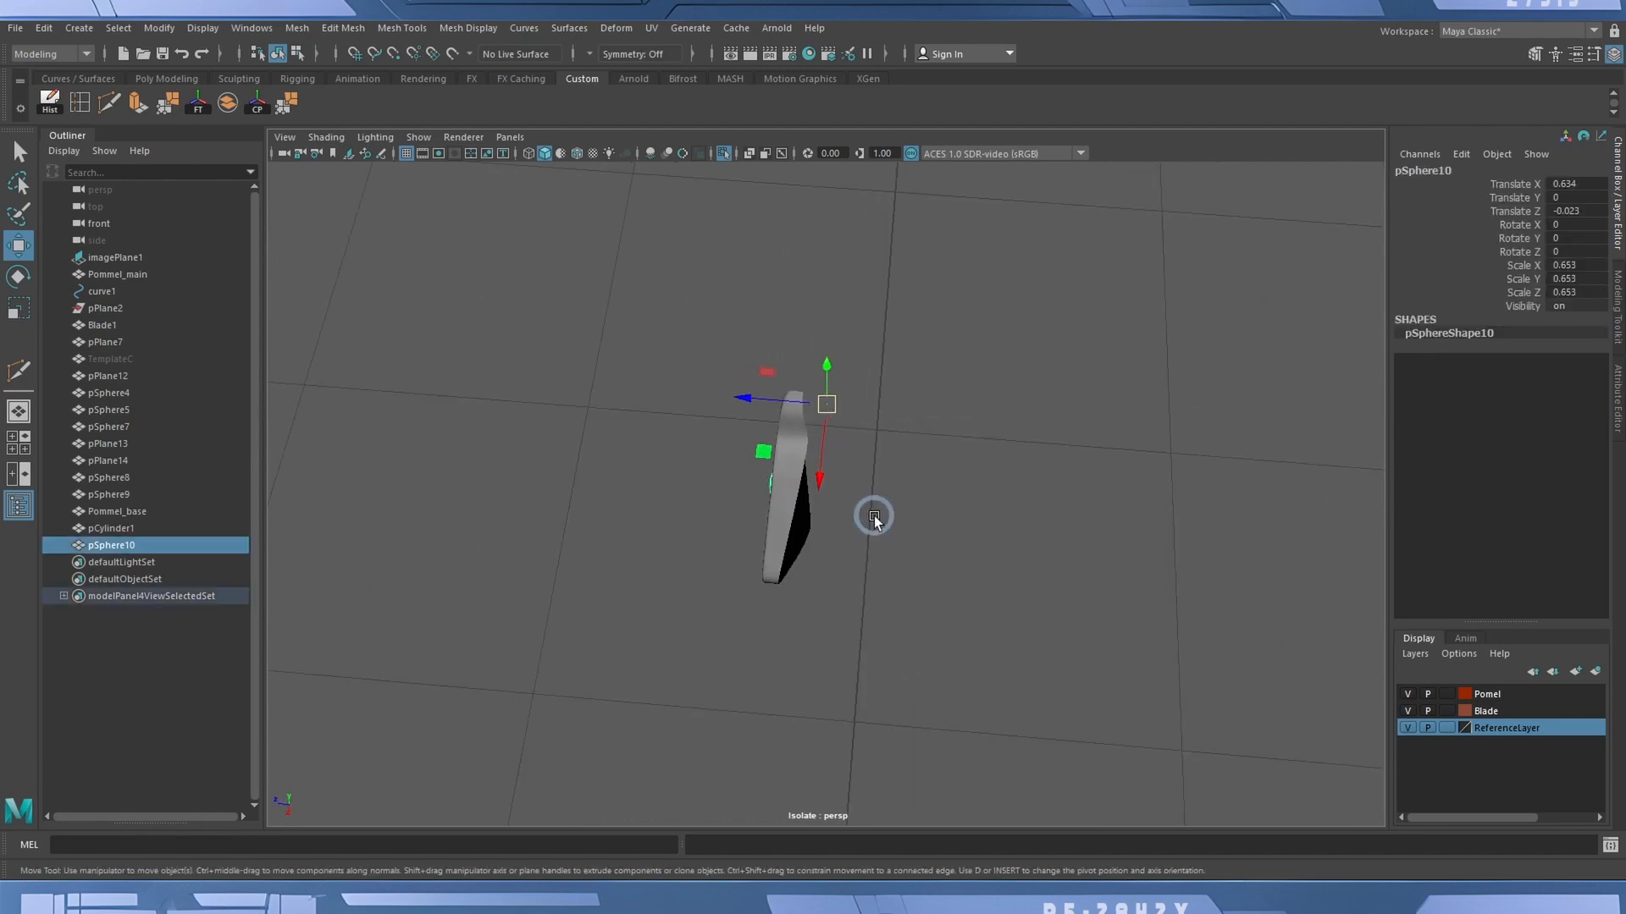
key(d)
drag(749, 398, 795, 512)
click(787, 534)
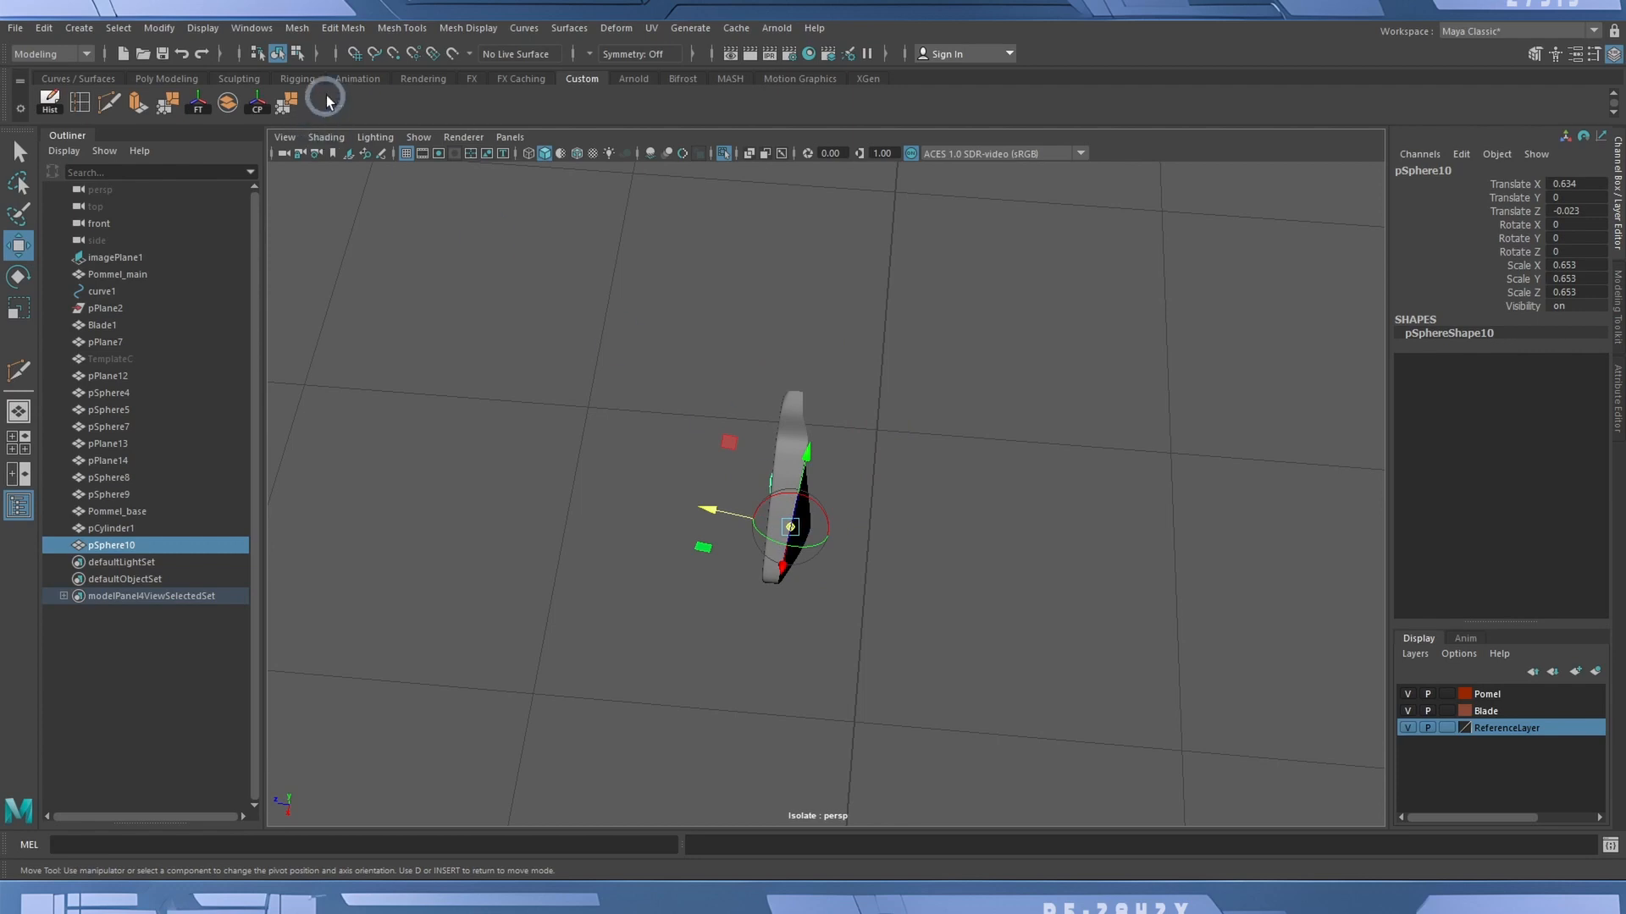
Select the diamond plate and move its pivot in depth onto the sword's centre plane using grid snapping.
click(300, 54)
click(276, 55)
click(835, 395)
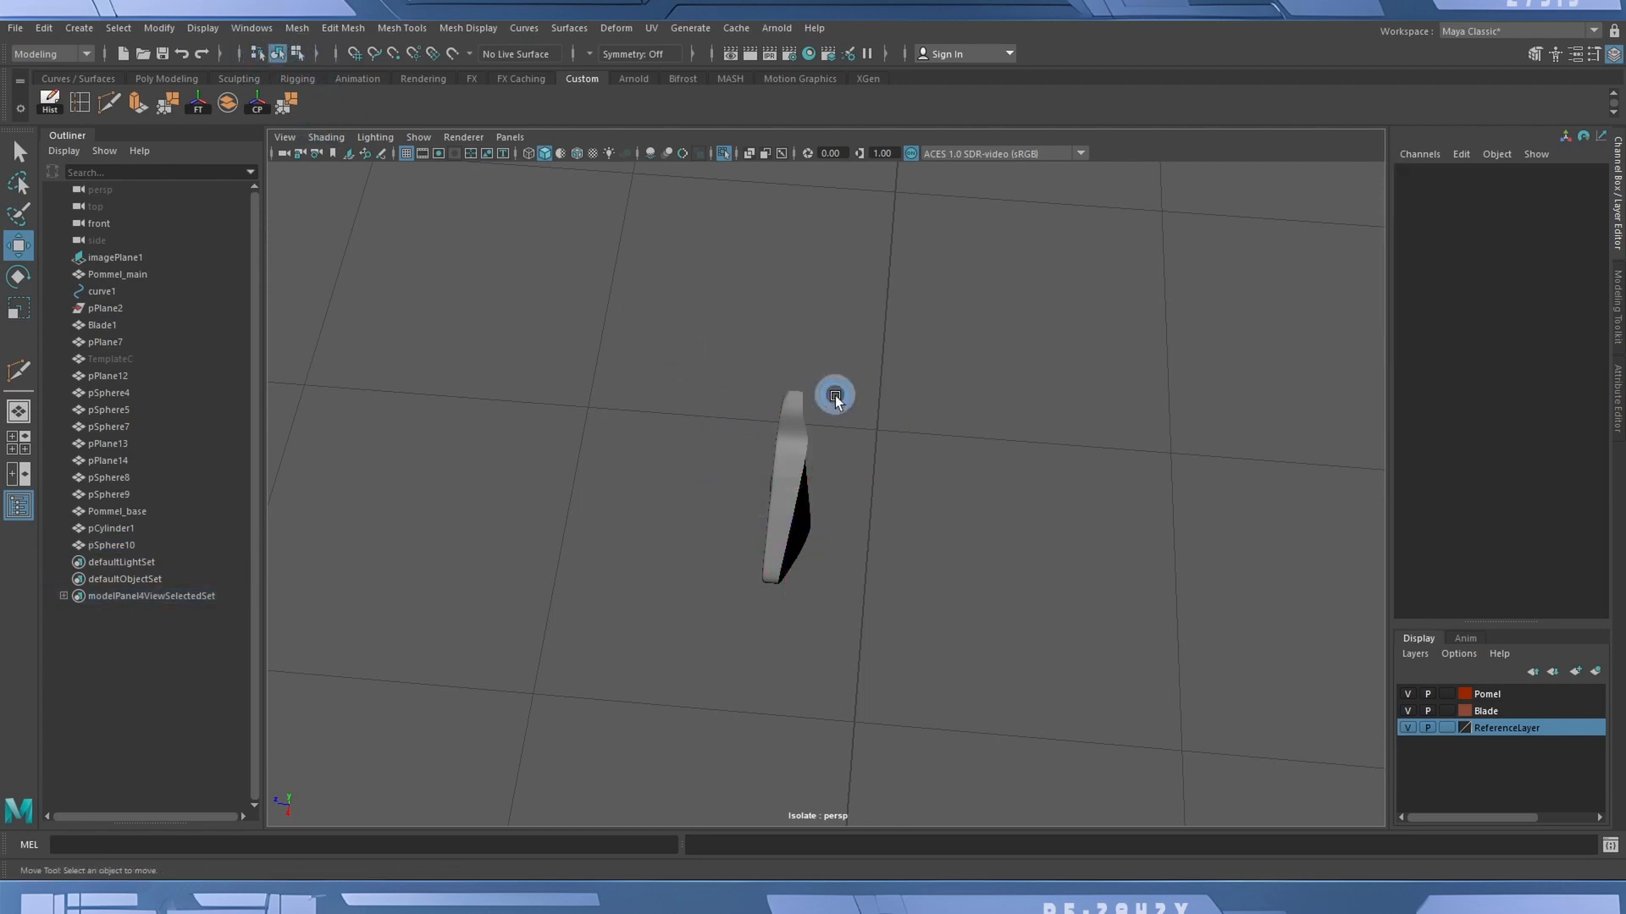
click(803, 414)
alt+drag(733, 539, 740, 548)
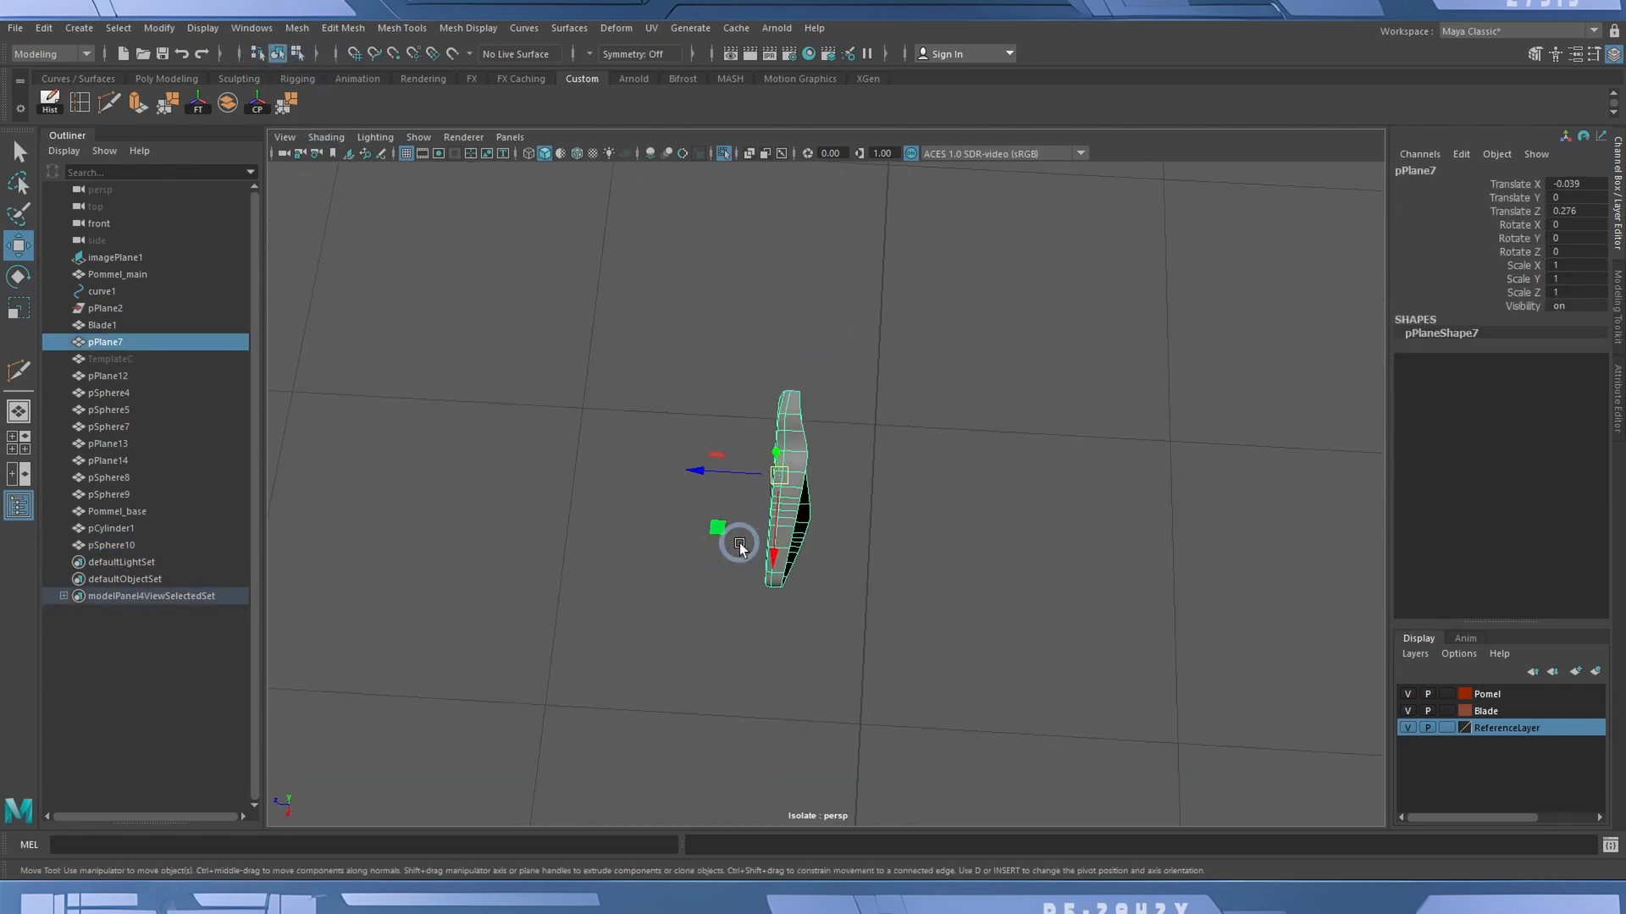
key(d)
key(x)
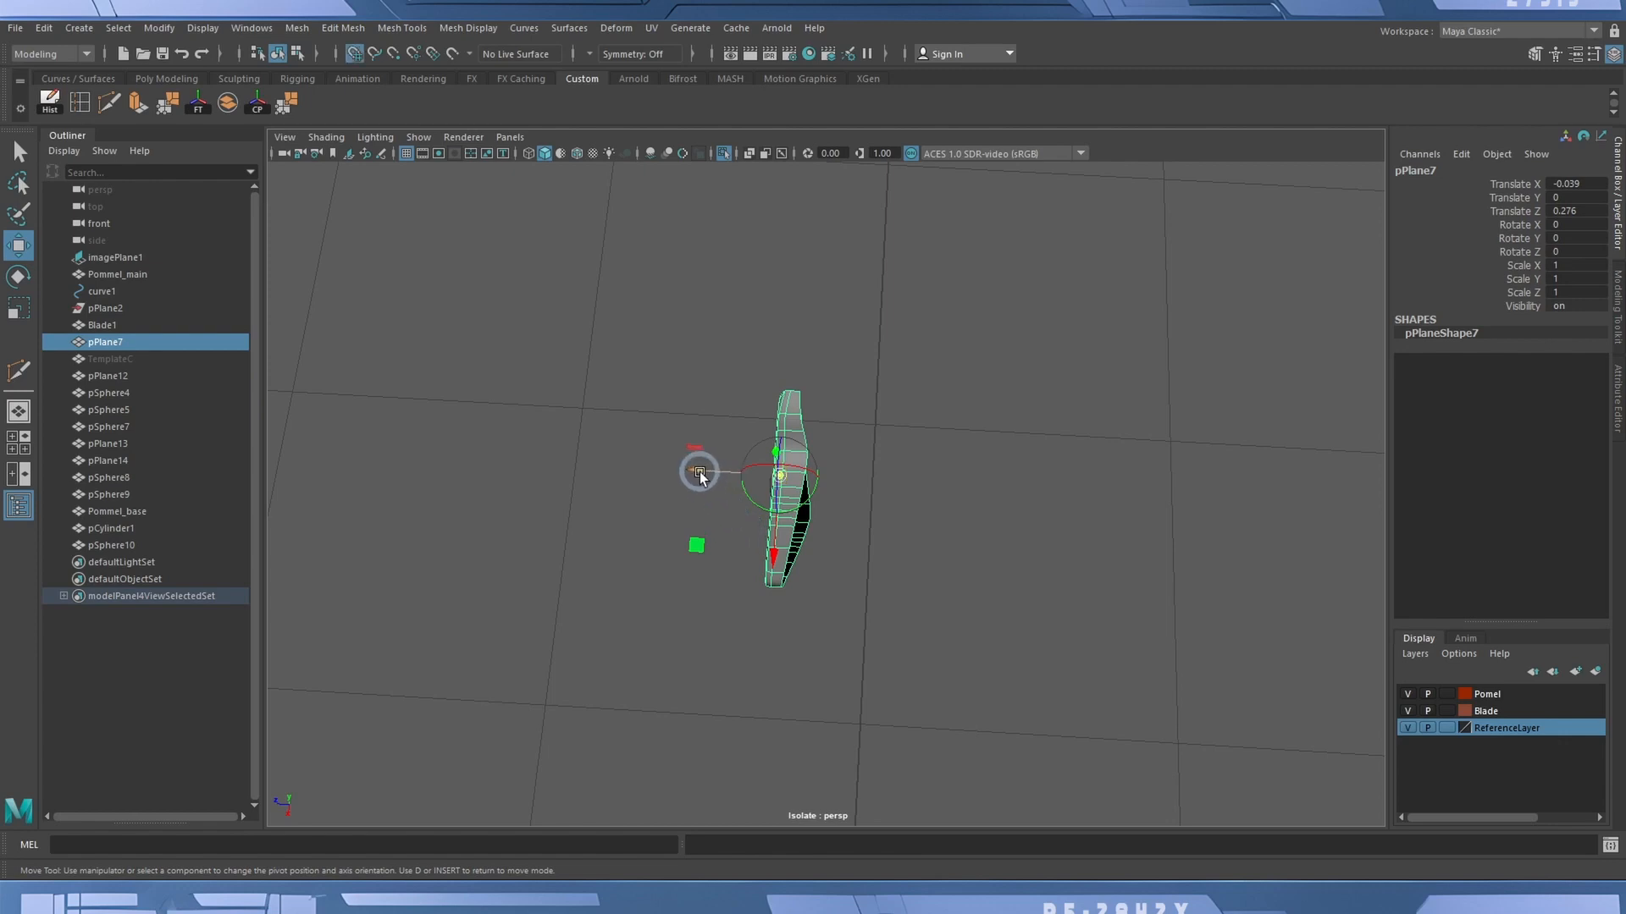
drag(699, 475, 833, 561)
key(d)
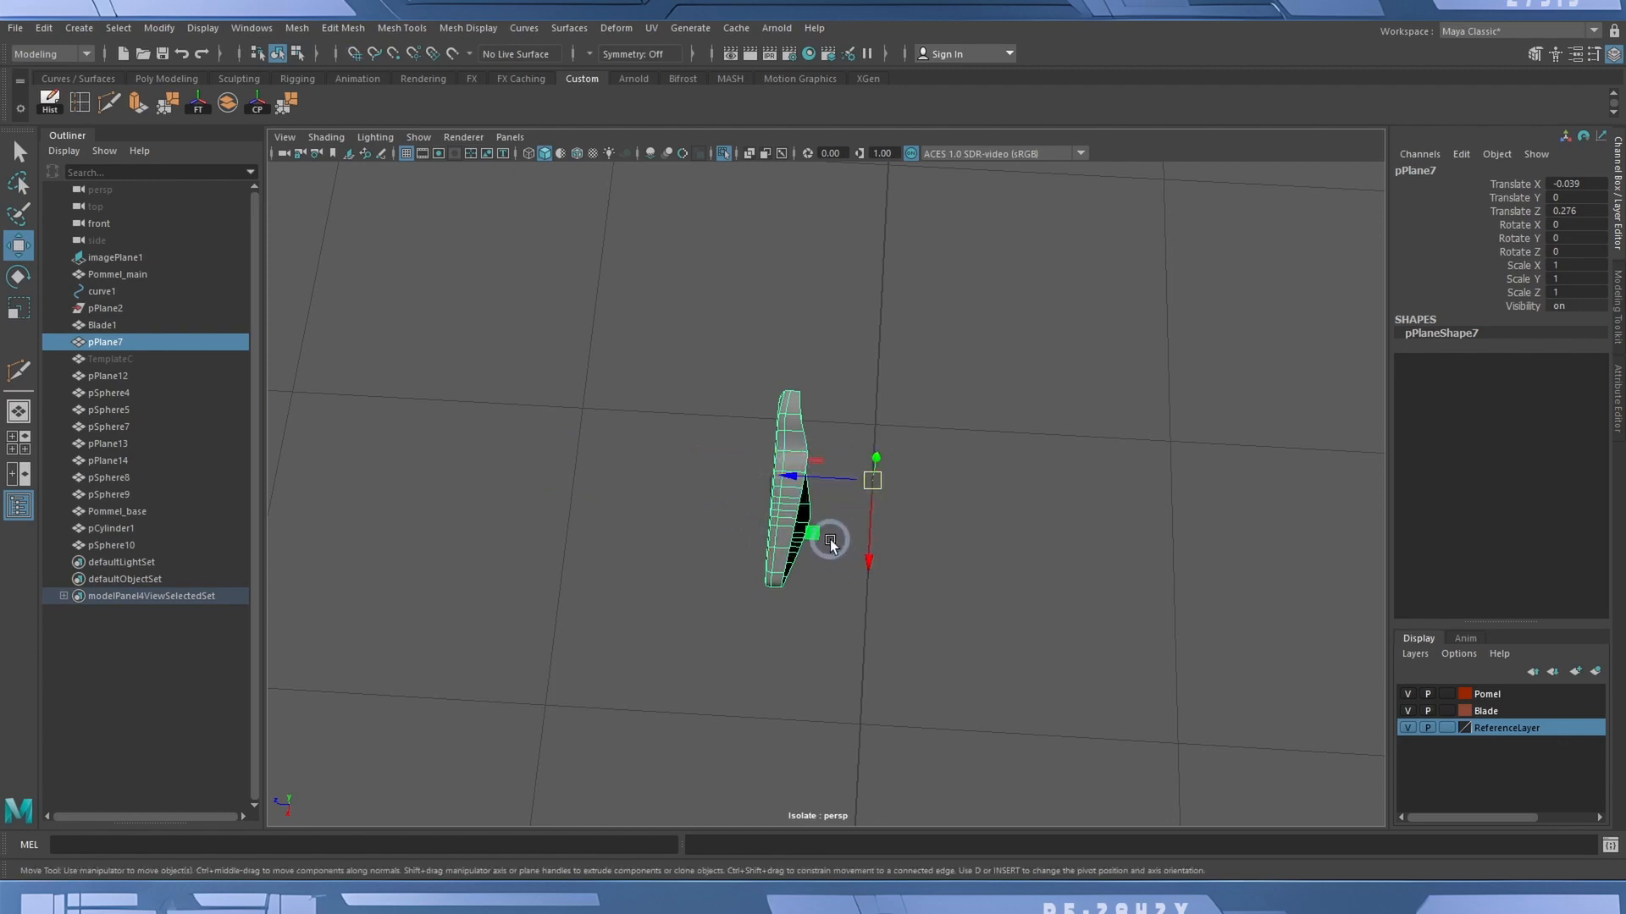
Select the centre stud and move its pivot in depth onto the sword's centre plane, then clear the selection.
mouse_move(815, 616)
alt+mouse_down()
mouse_move(882, 562)
mouse_move(827, 624)
alt+mouse_up()
click(661, 537)
click(779, 501)
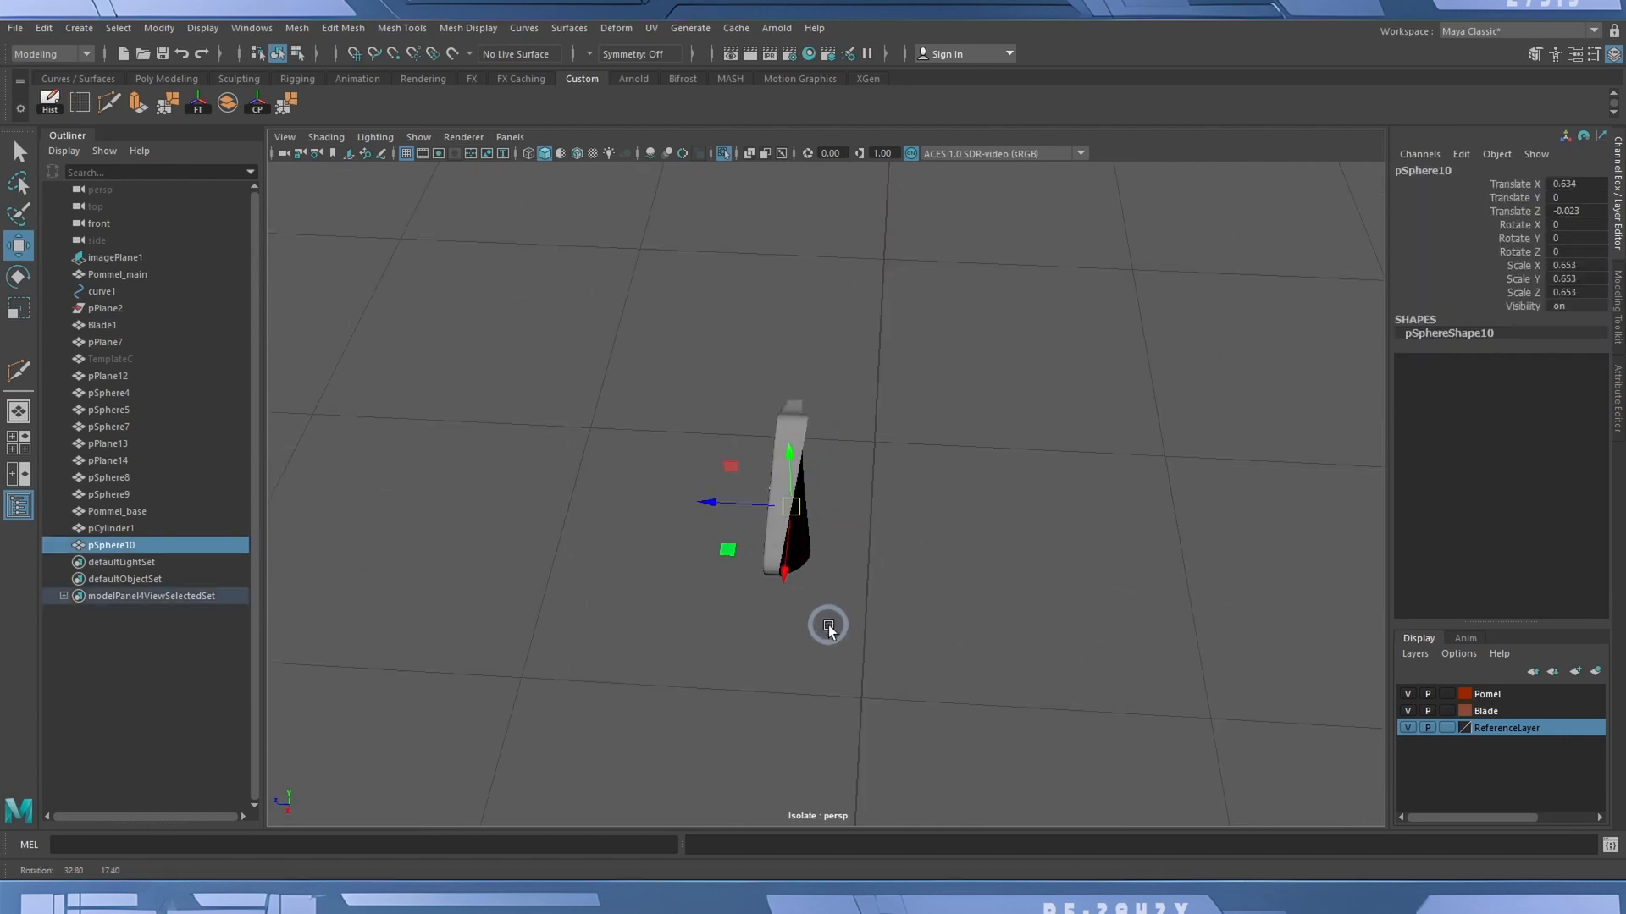
click(783, 419)
alt+drag(778, 546, 851, 542)
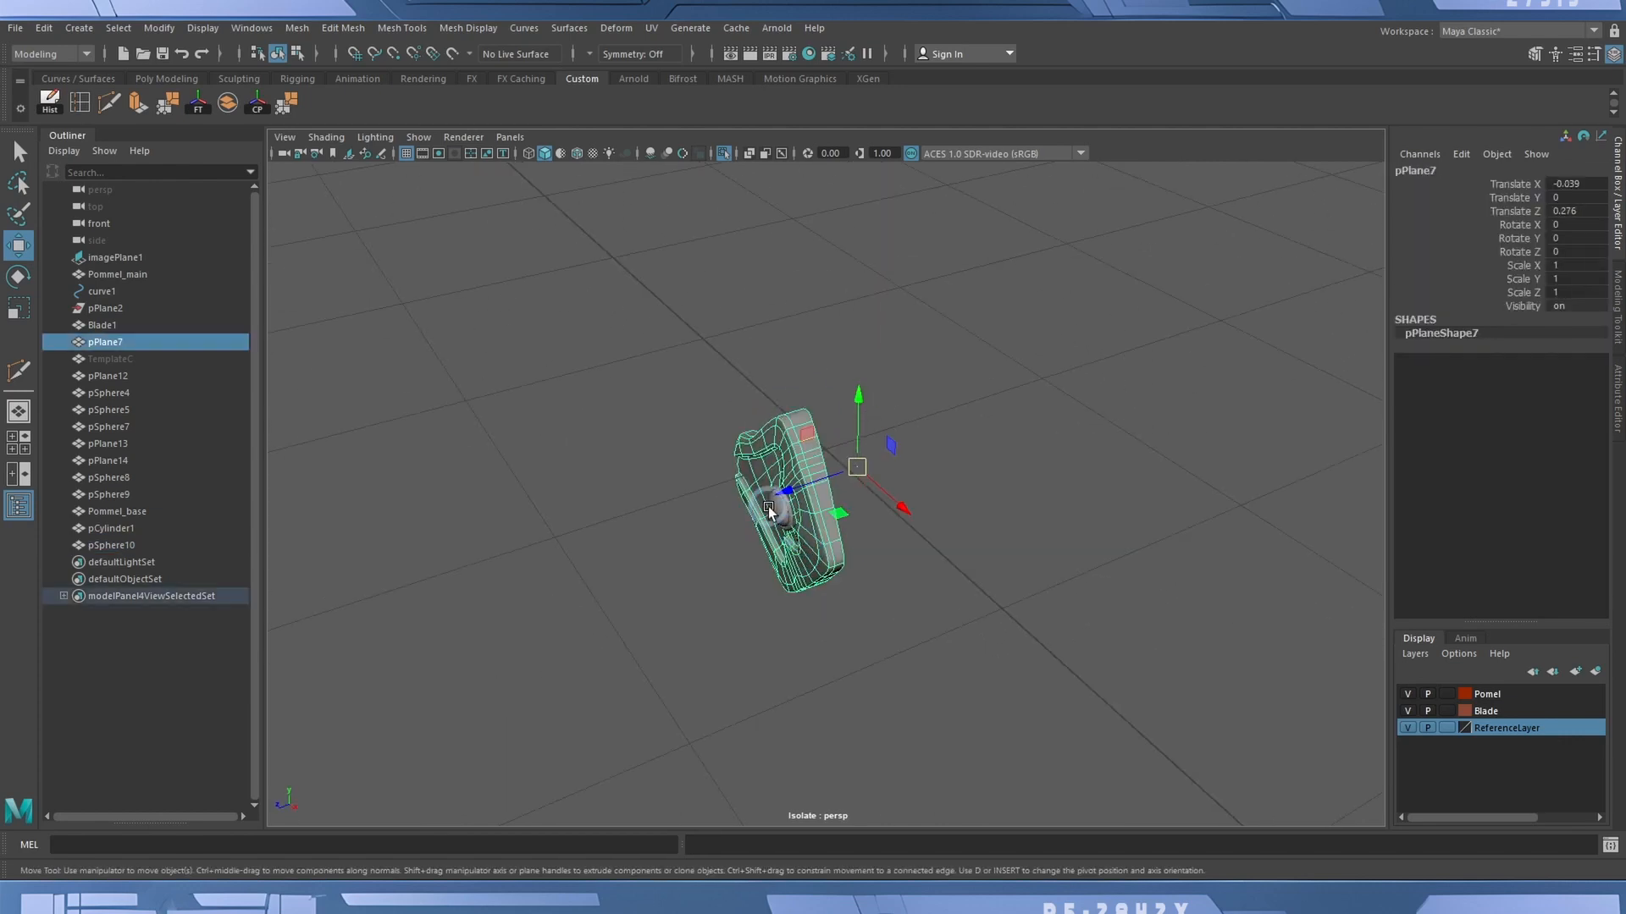
click(769, 506)
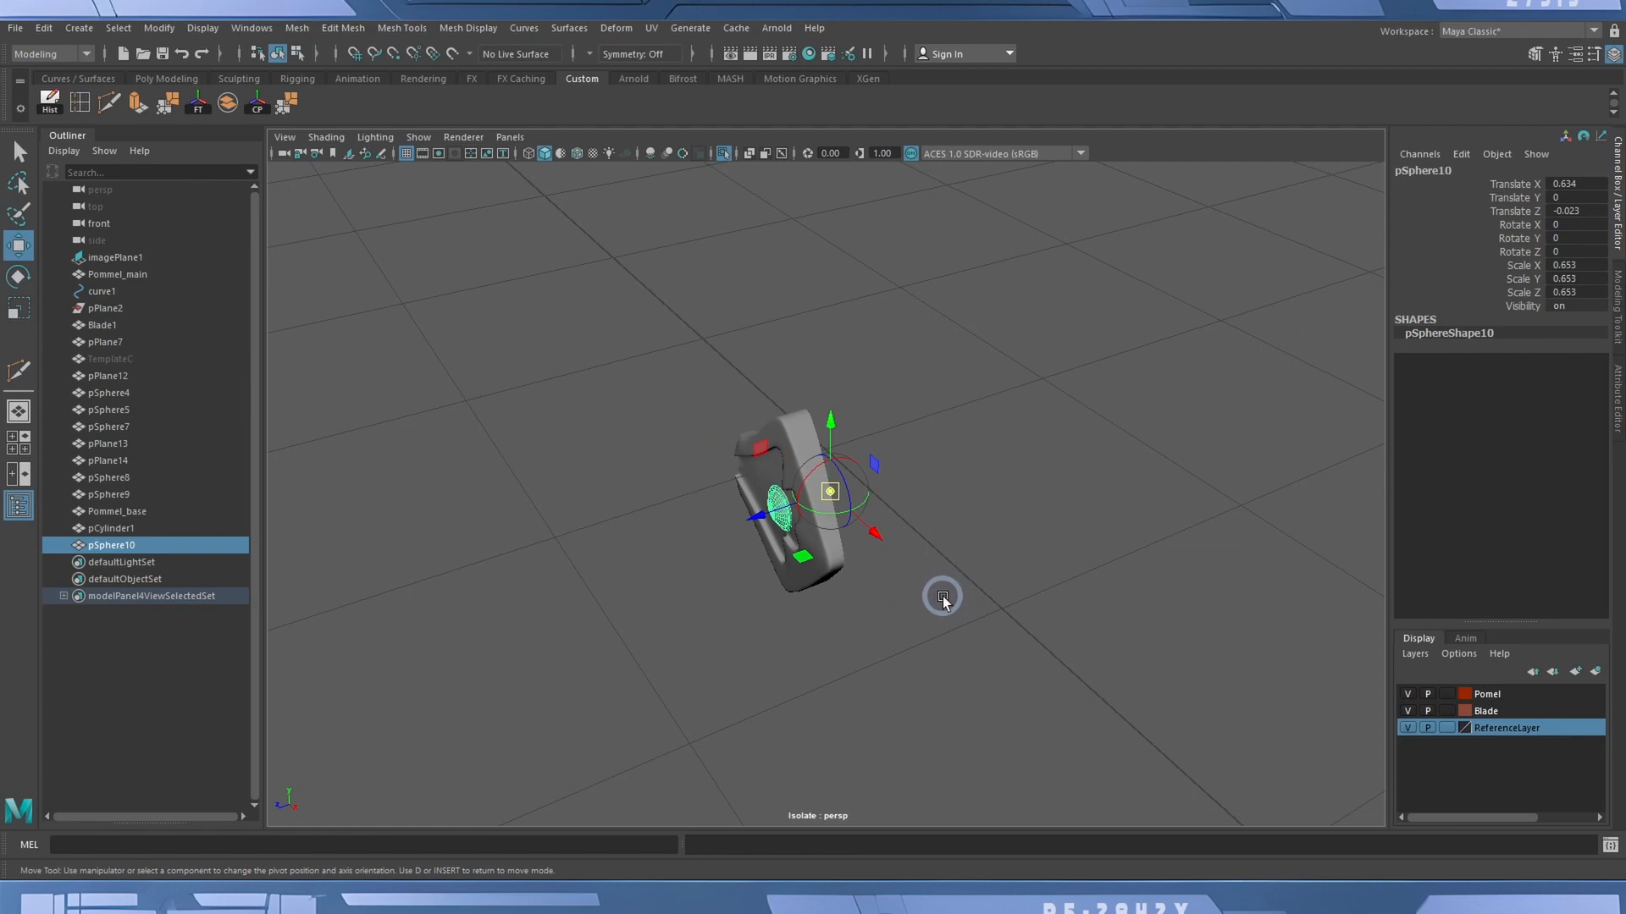
mouse_move(938, 599)
alt+mouse_down()
mouse_move(766, 524)
mouse_move(826, 493)
mouse_move(911, 592)
alt+mouse_up()
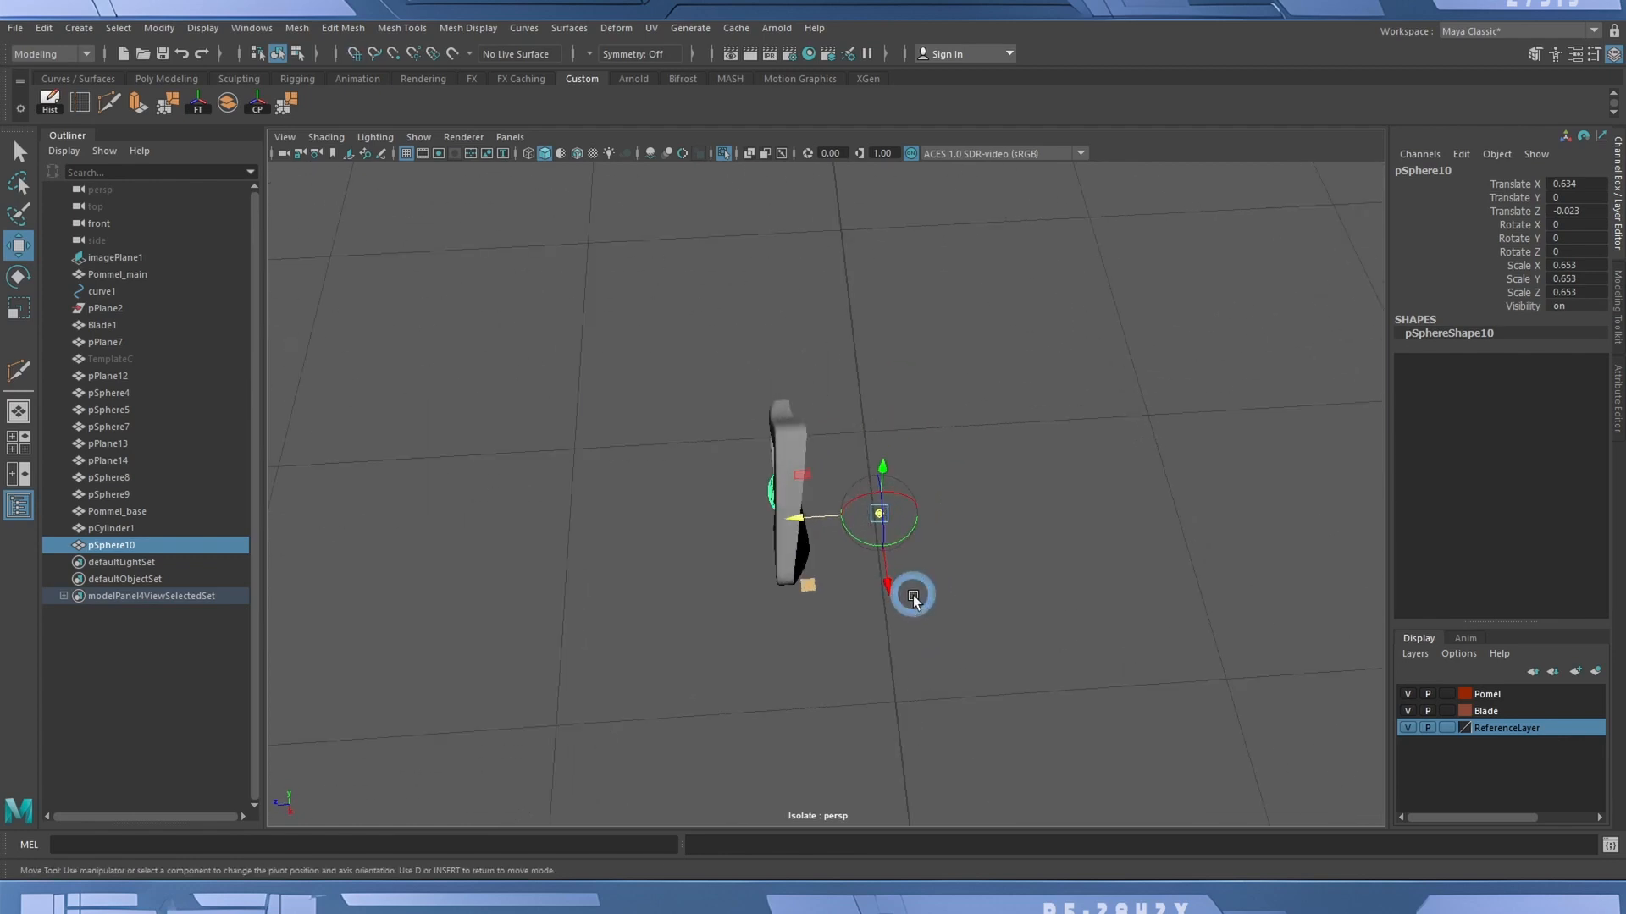
click(872, 638)
Select the diamond plate and stud together, delete construction history and freeze their transformations.
click(766, 416)
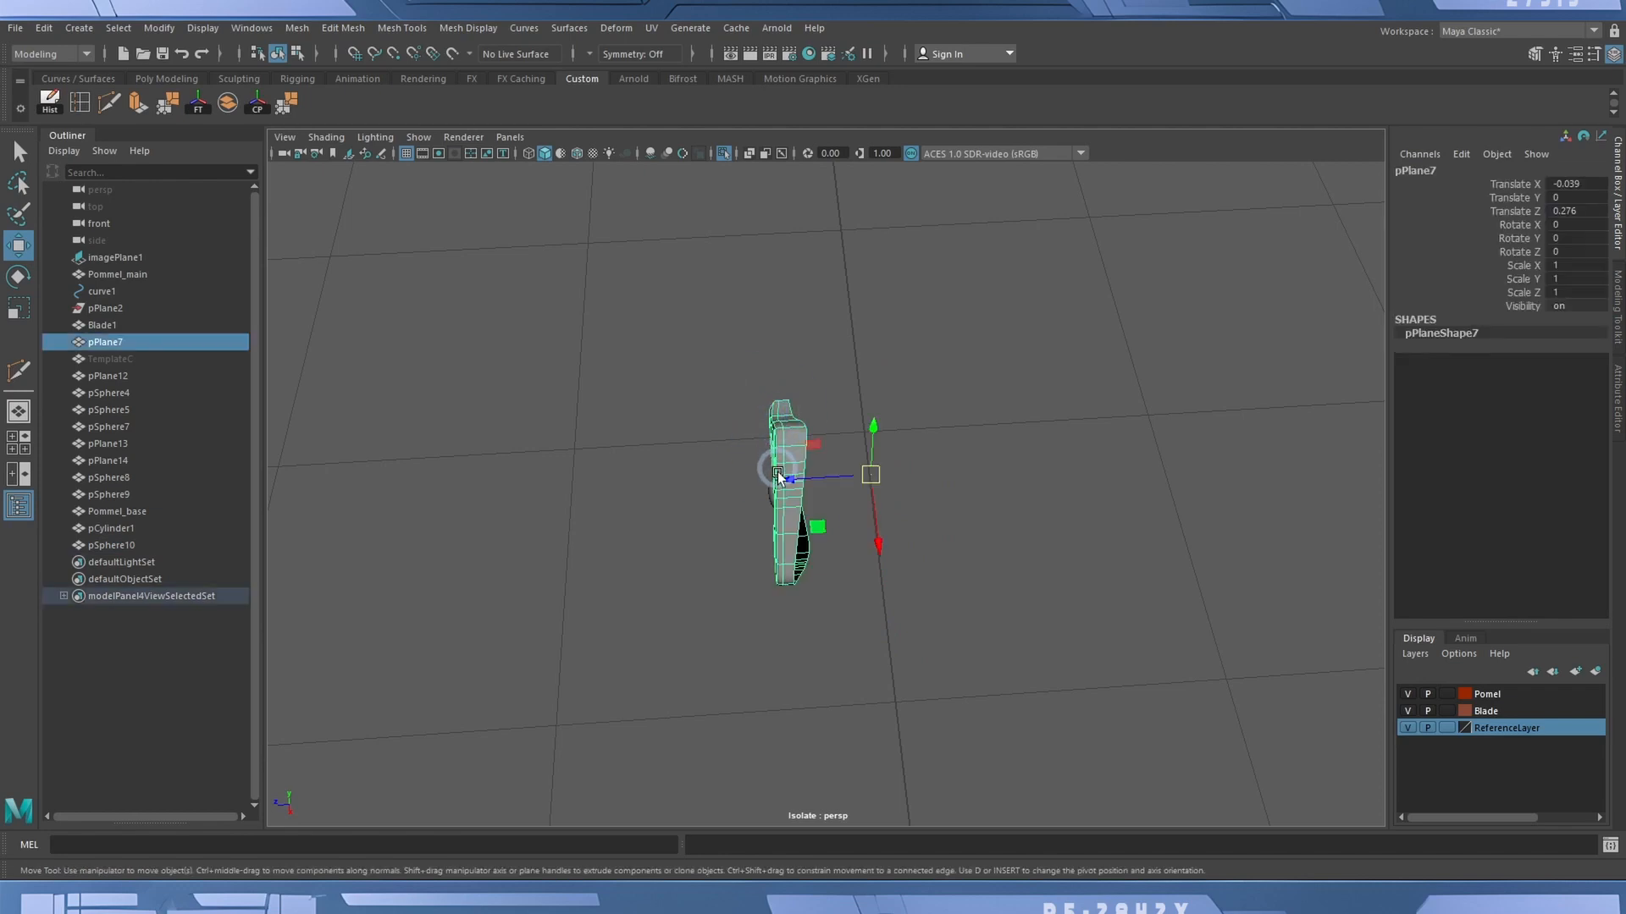
drag(674, 427, 820, 609)
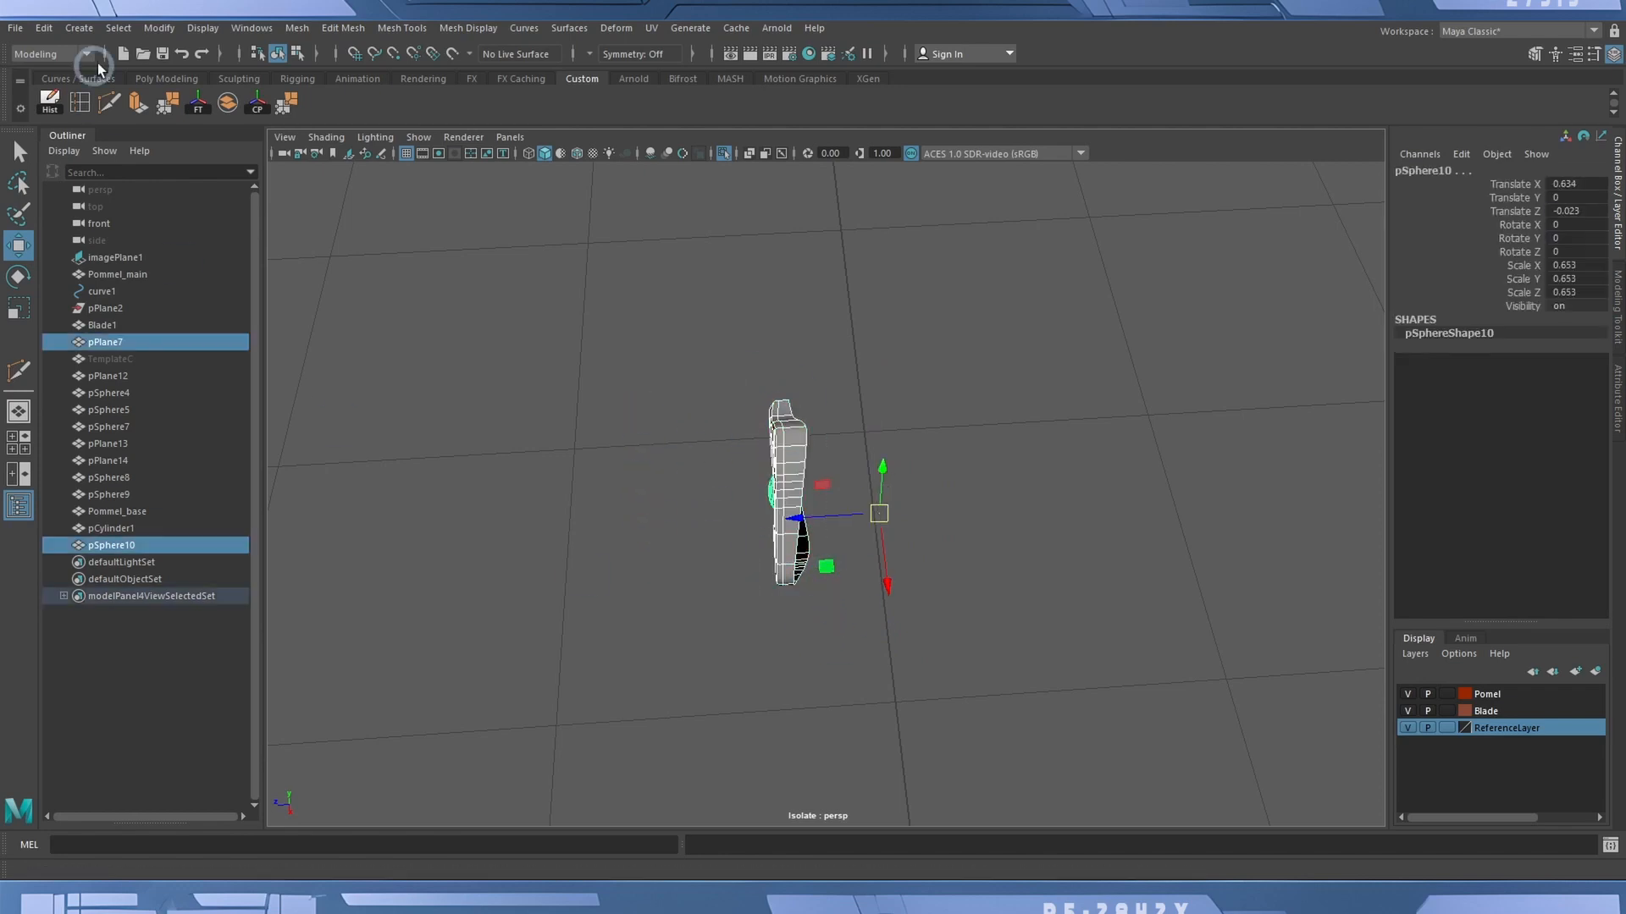
click(49, 106)
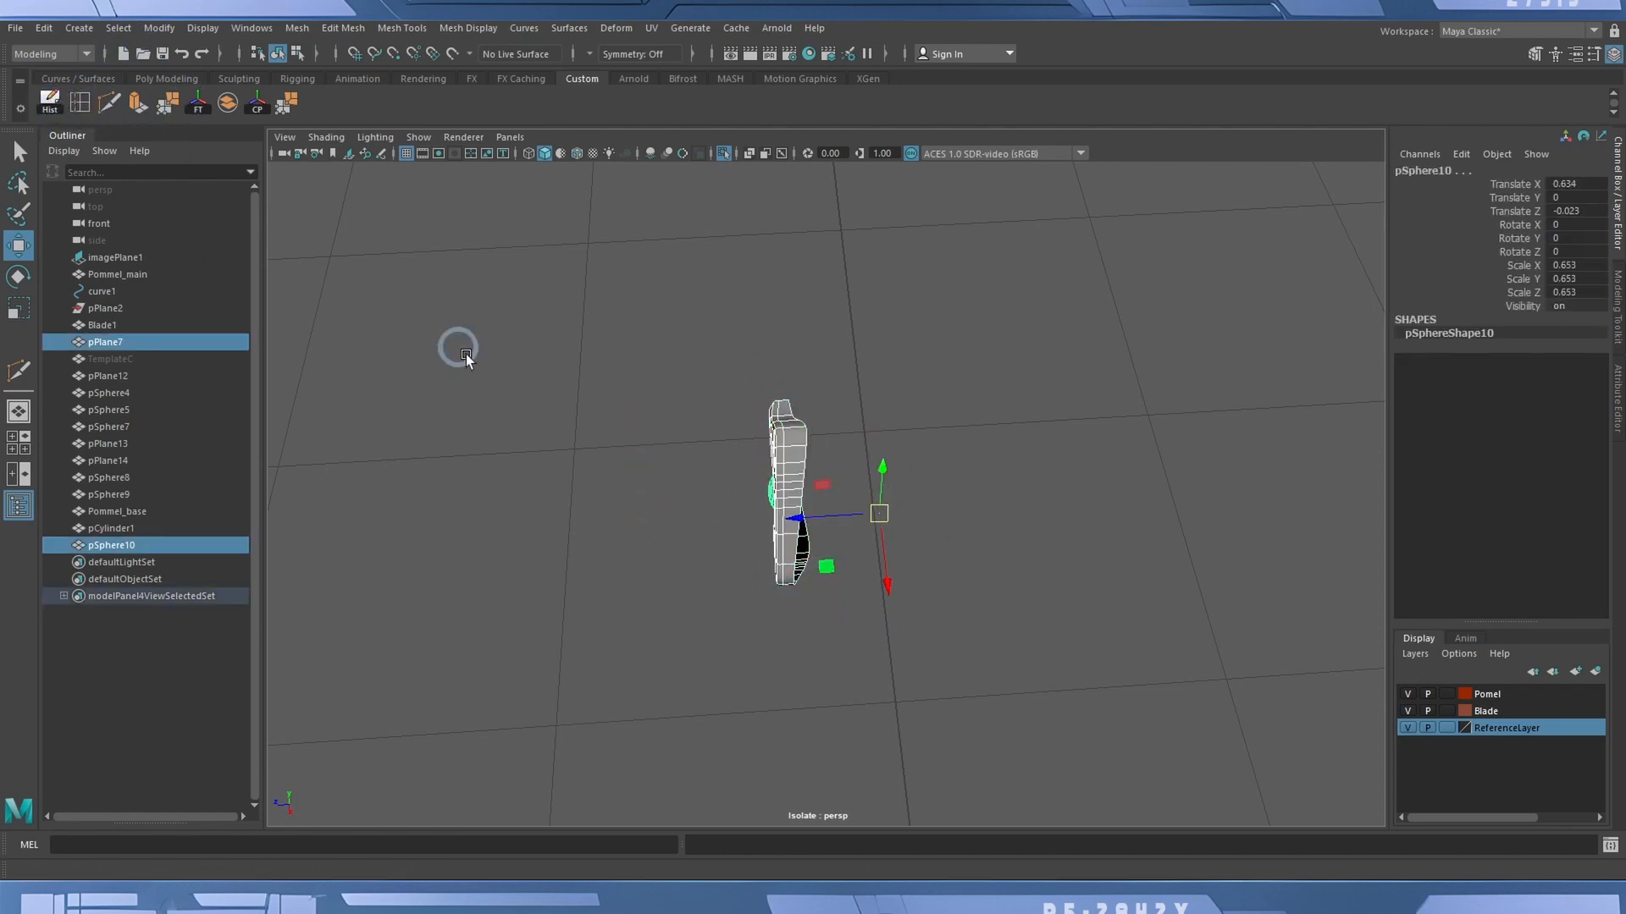
click(512, 539)
alt+drag(529, 617, 623, 550)
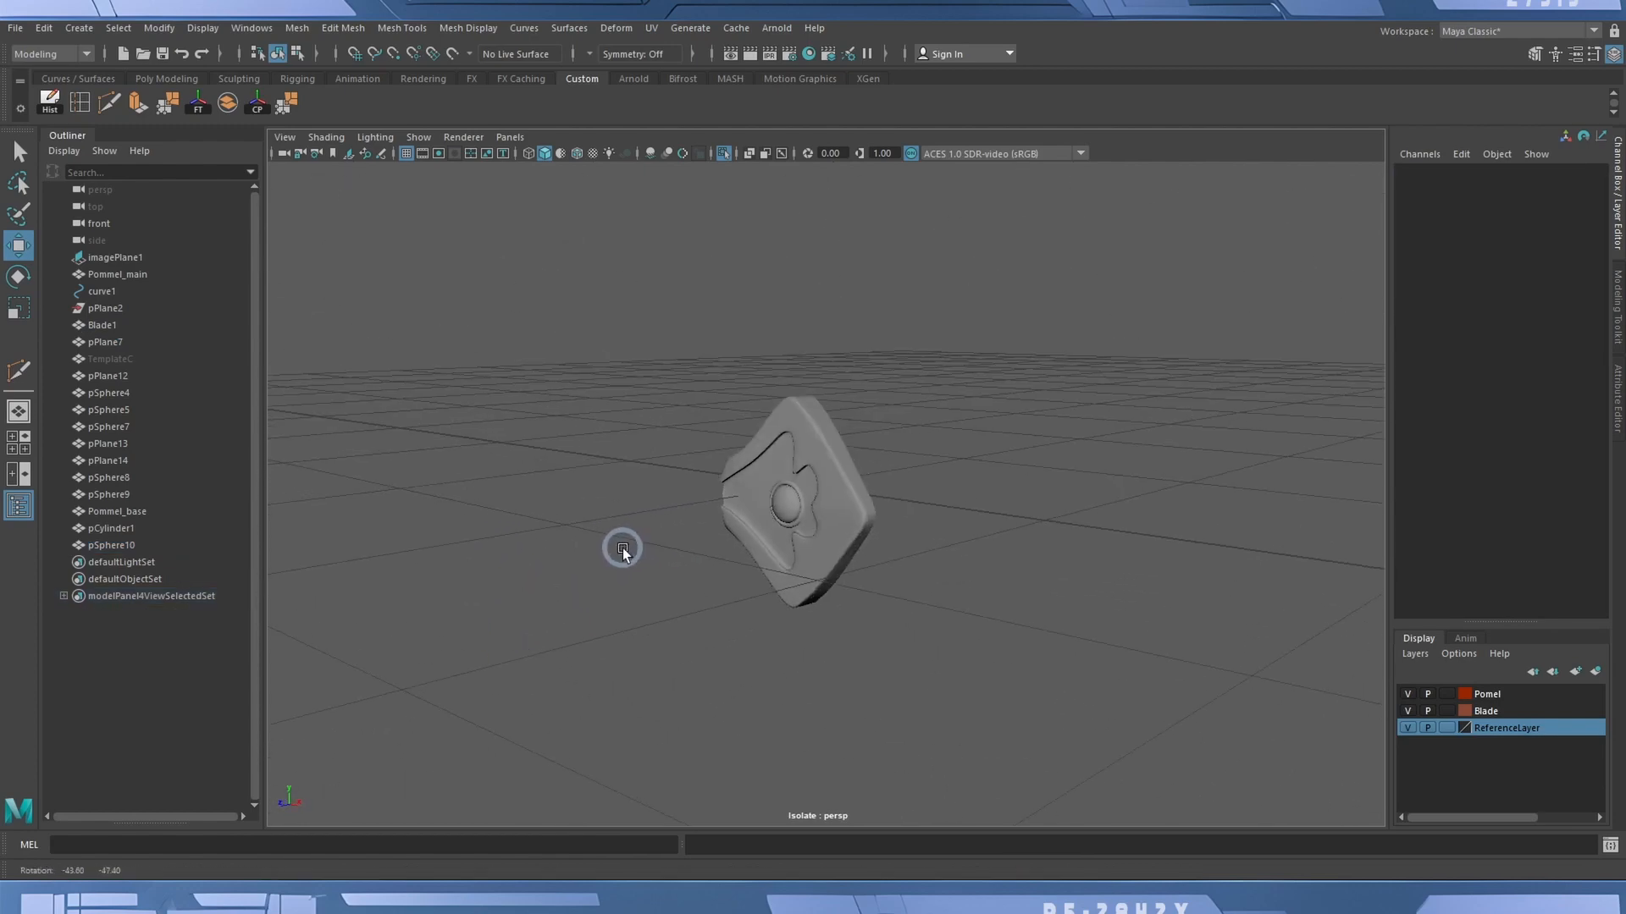
click(795, 494)
drag(663, 343, 803, 617)
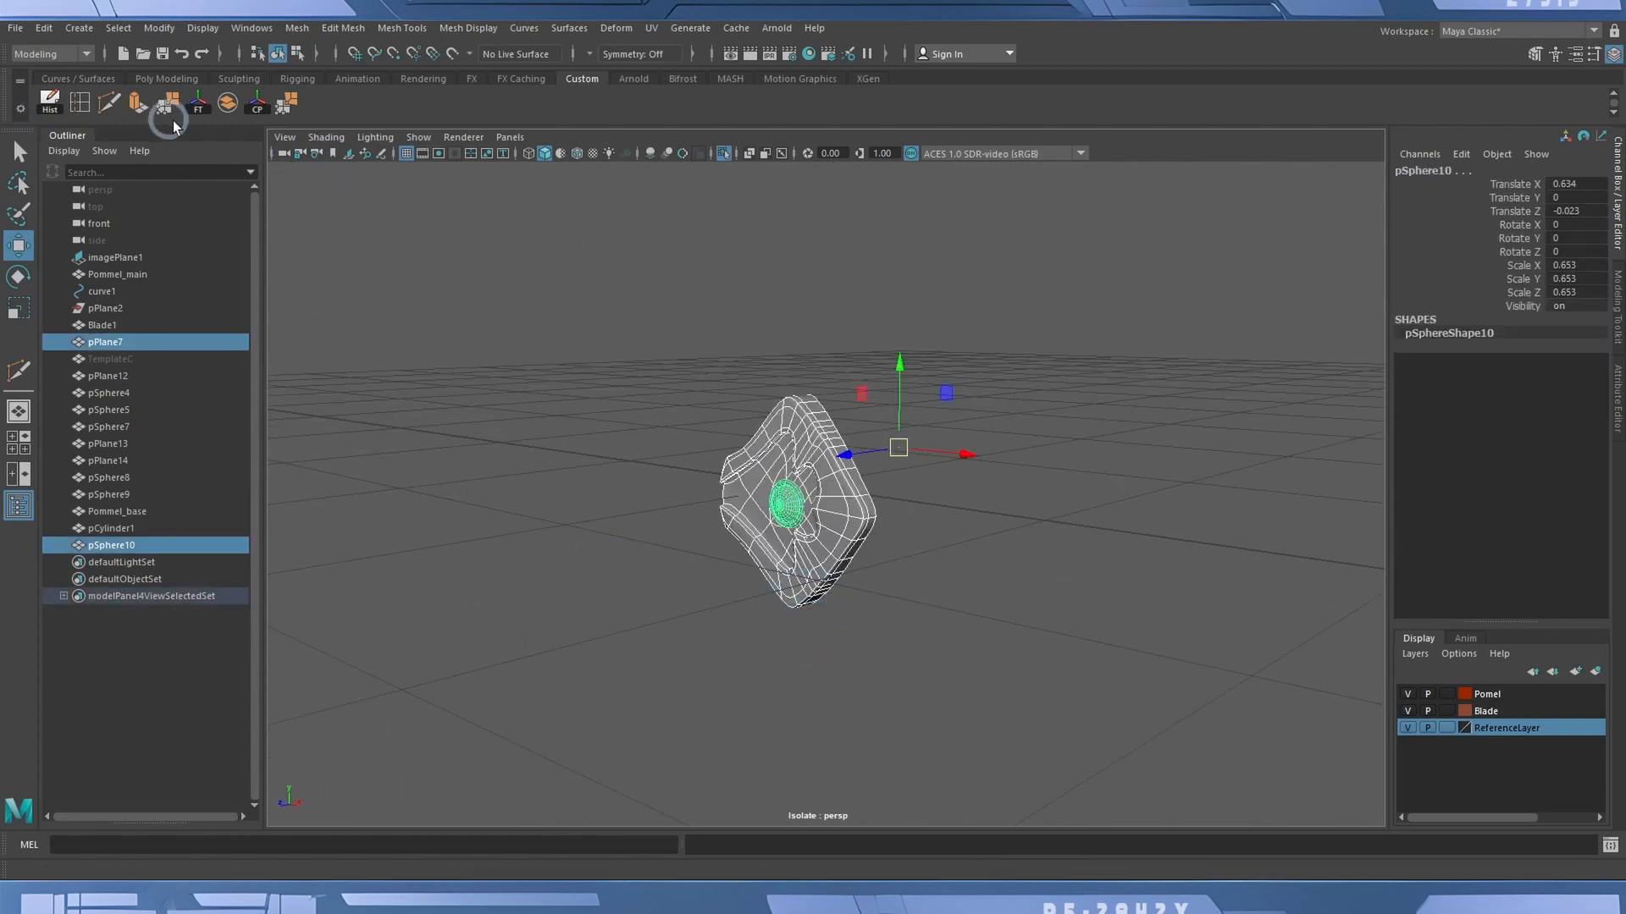
click(198, 104)
Duplicate the plate and stud and mirror the copies across the centre plane by setting Scale Z to -1.
alt+drag(857, 434, 1024, 530)
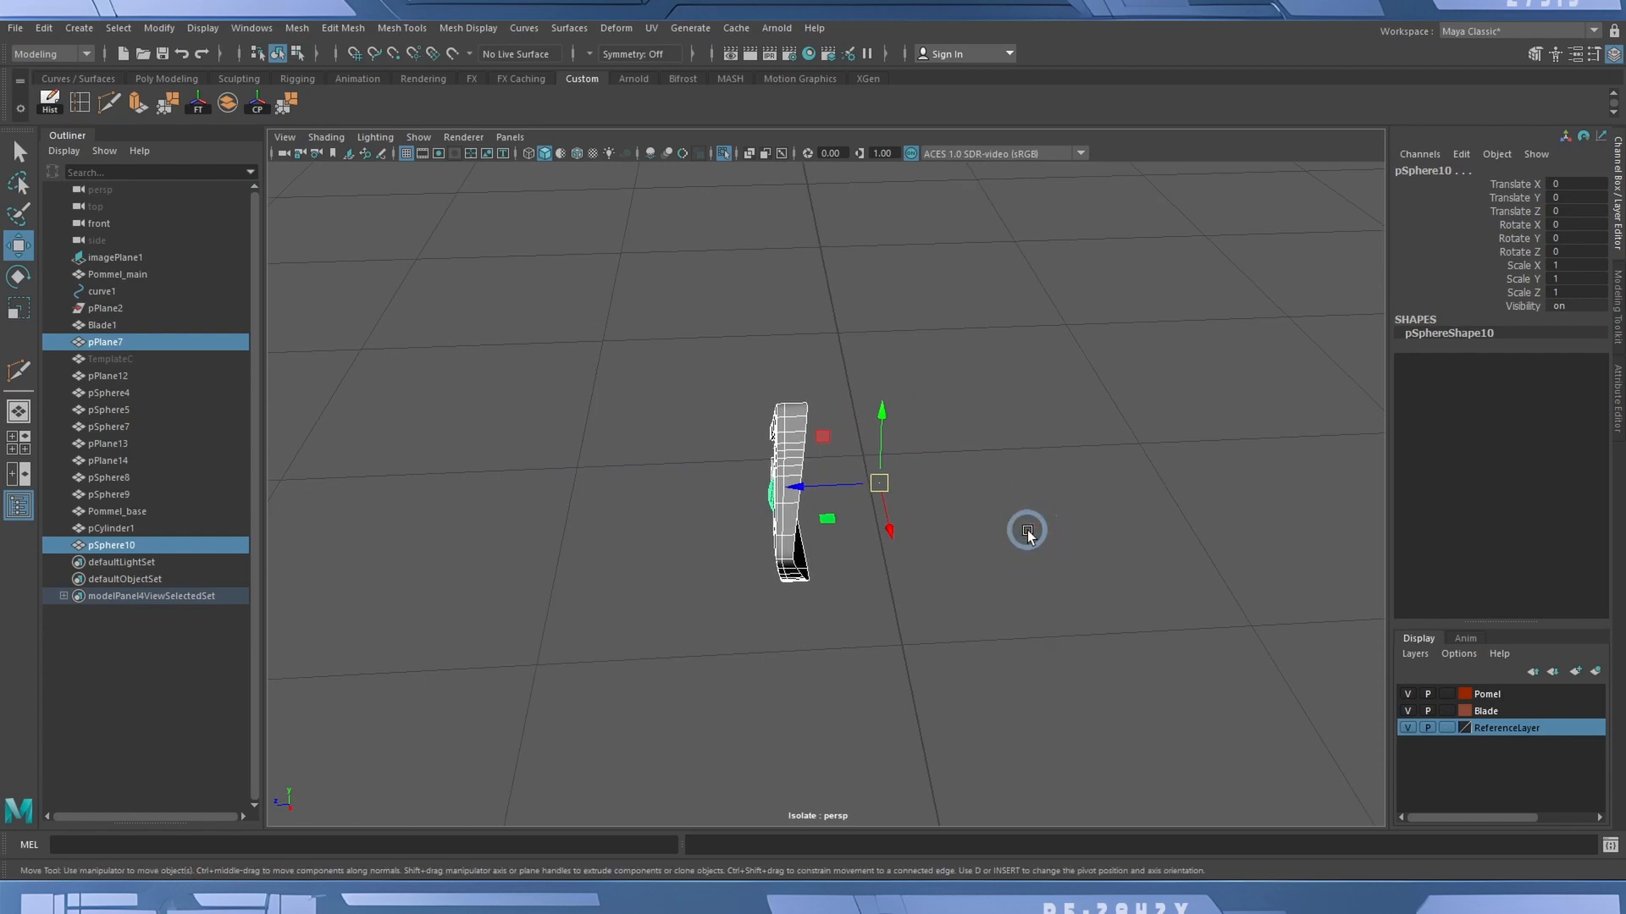
key(ctrl+d)
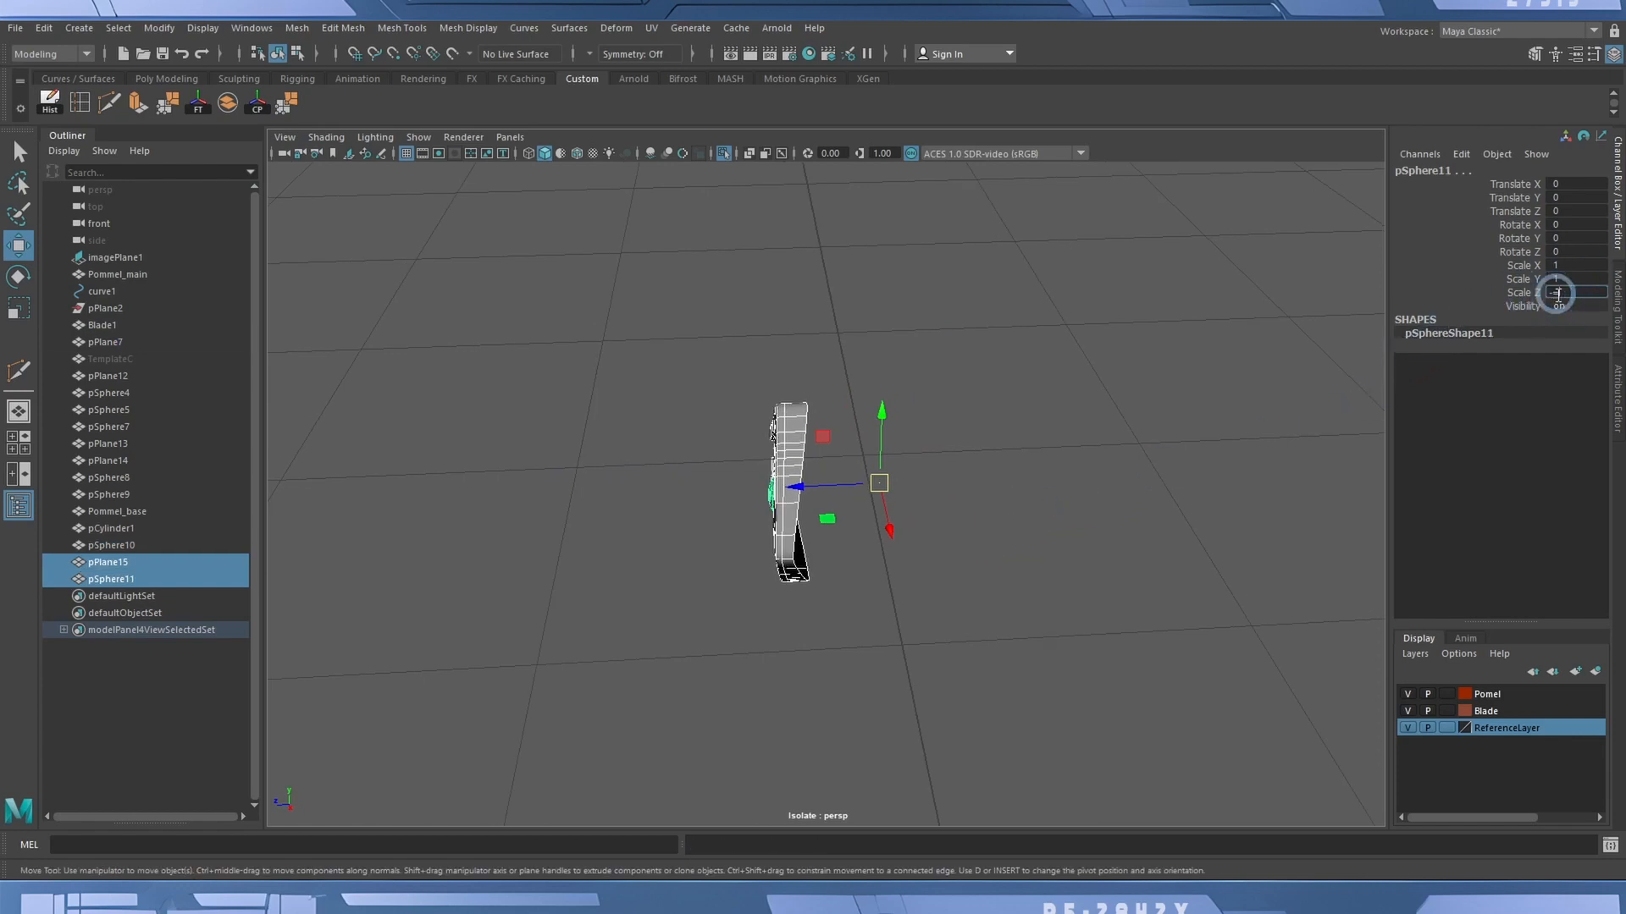
key(Return)
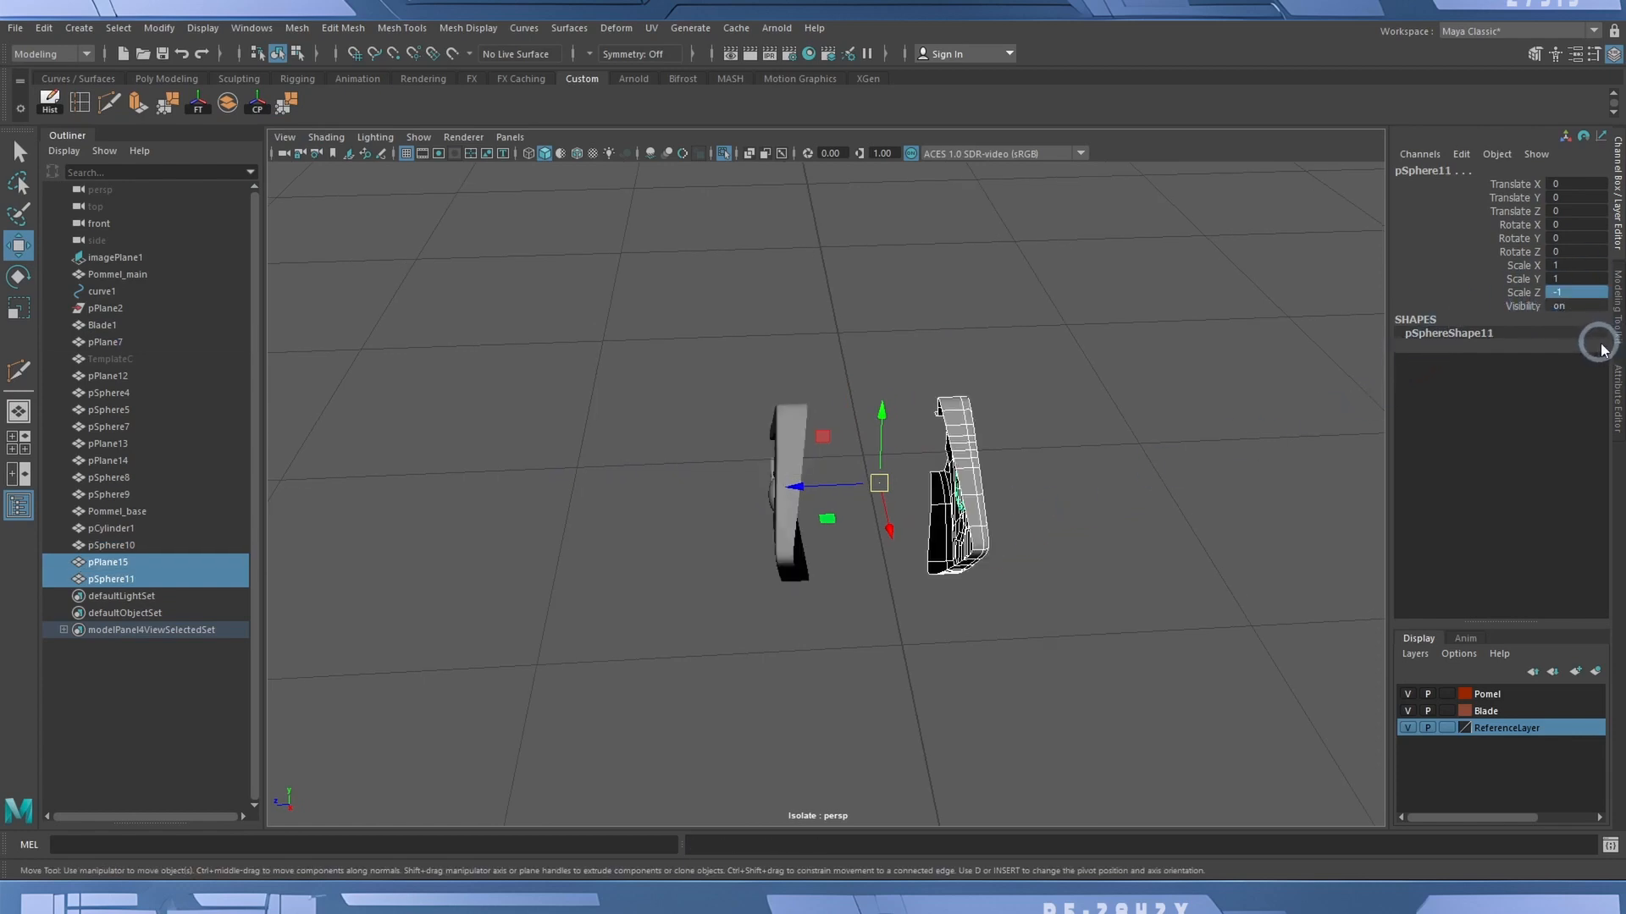
click(930, 308)
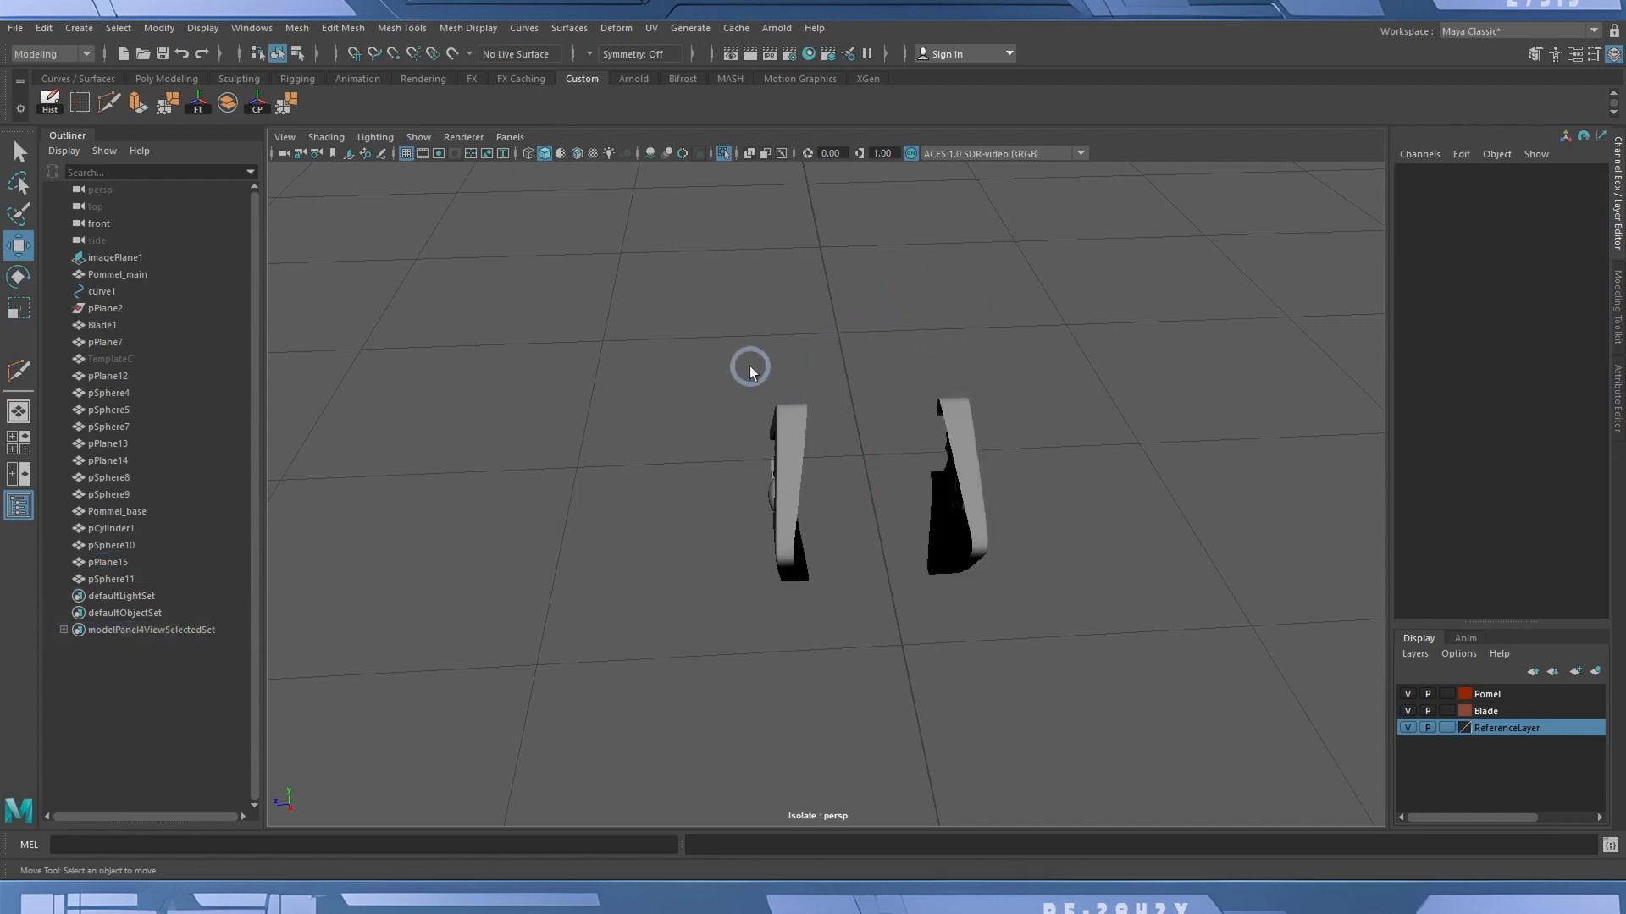
Select the mirrored plate and stud copies, delete construction history and freeze their transformations.
drag(901, 336, 982, 499)
click(56, 105)
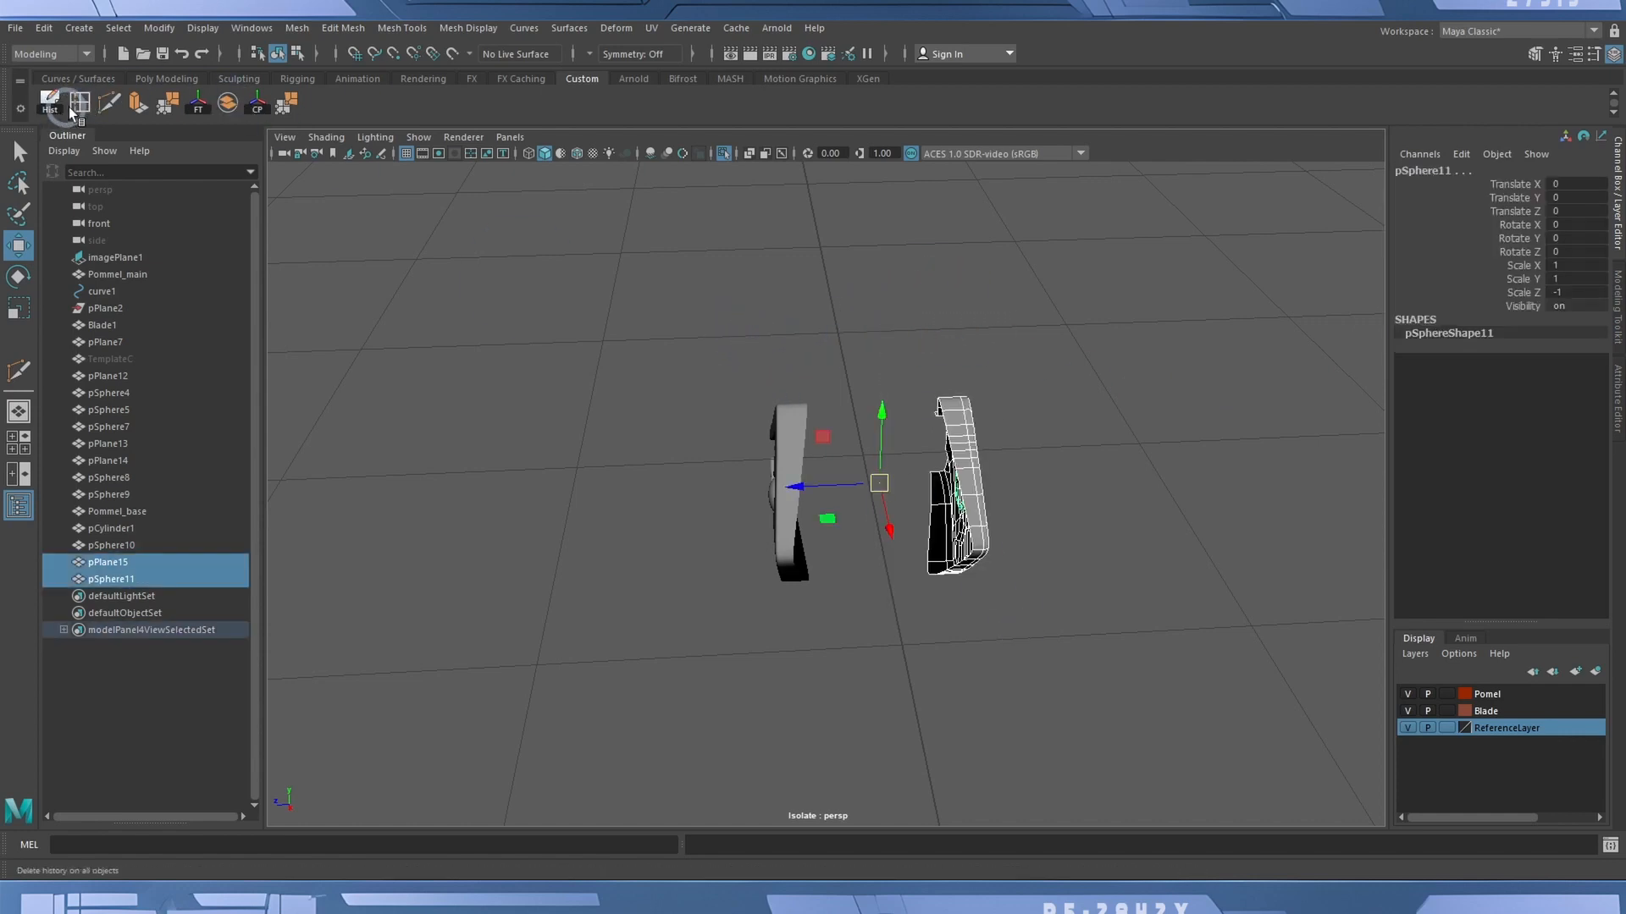
click(197, 100)
click(535, 235)
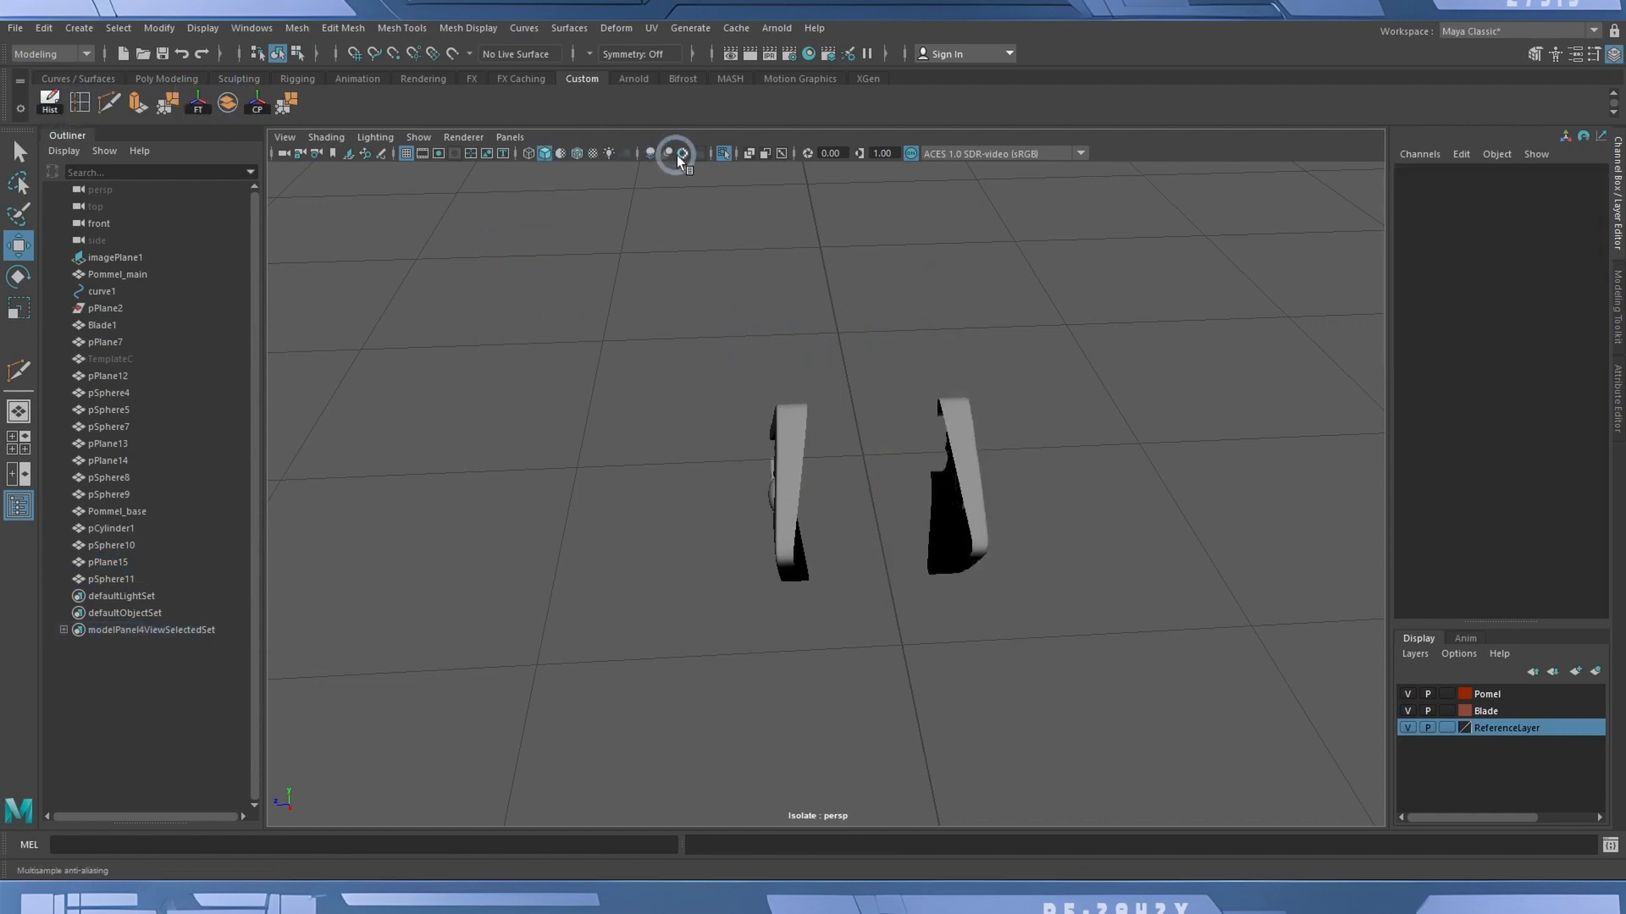
Turn off the isolated view to show the whole sword and inspect the plate and stud on the guard.
click(718, 150)
alt+drag(1125, 392, 1045, 378)
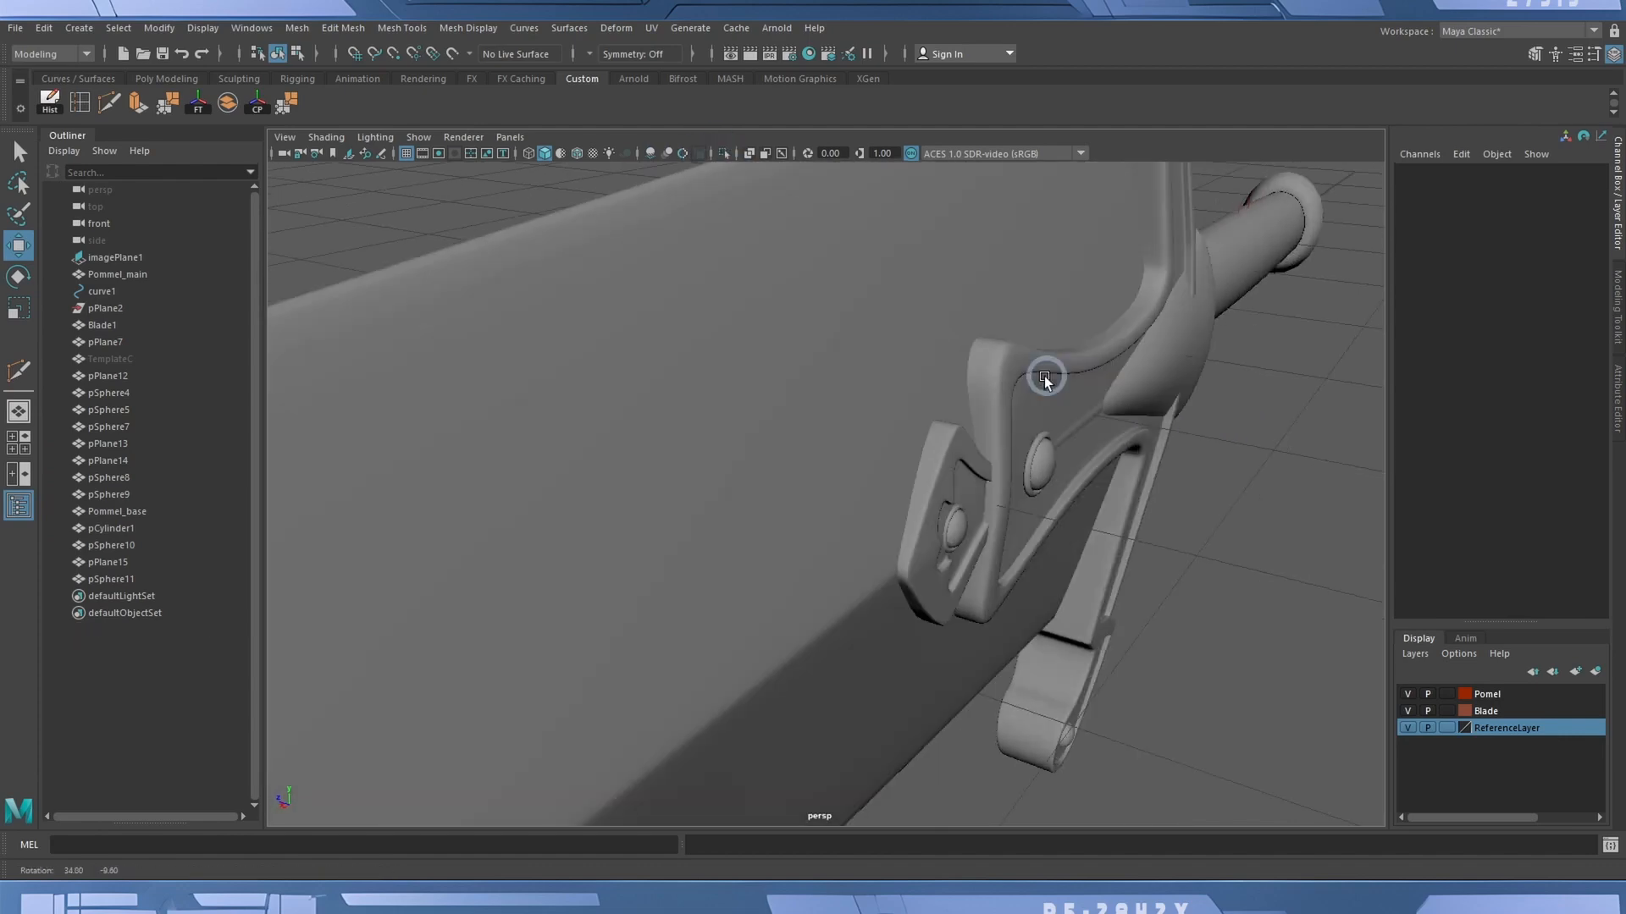
alt+right_drag(1045, 377, 653, 417)
alt+drag(653, 418, 875, 587)
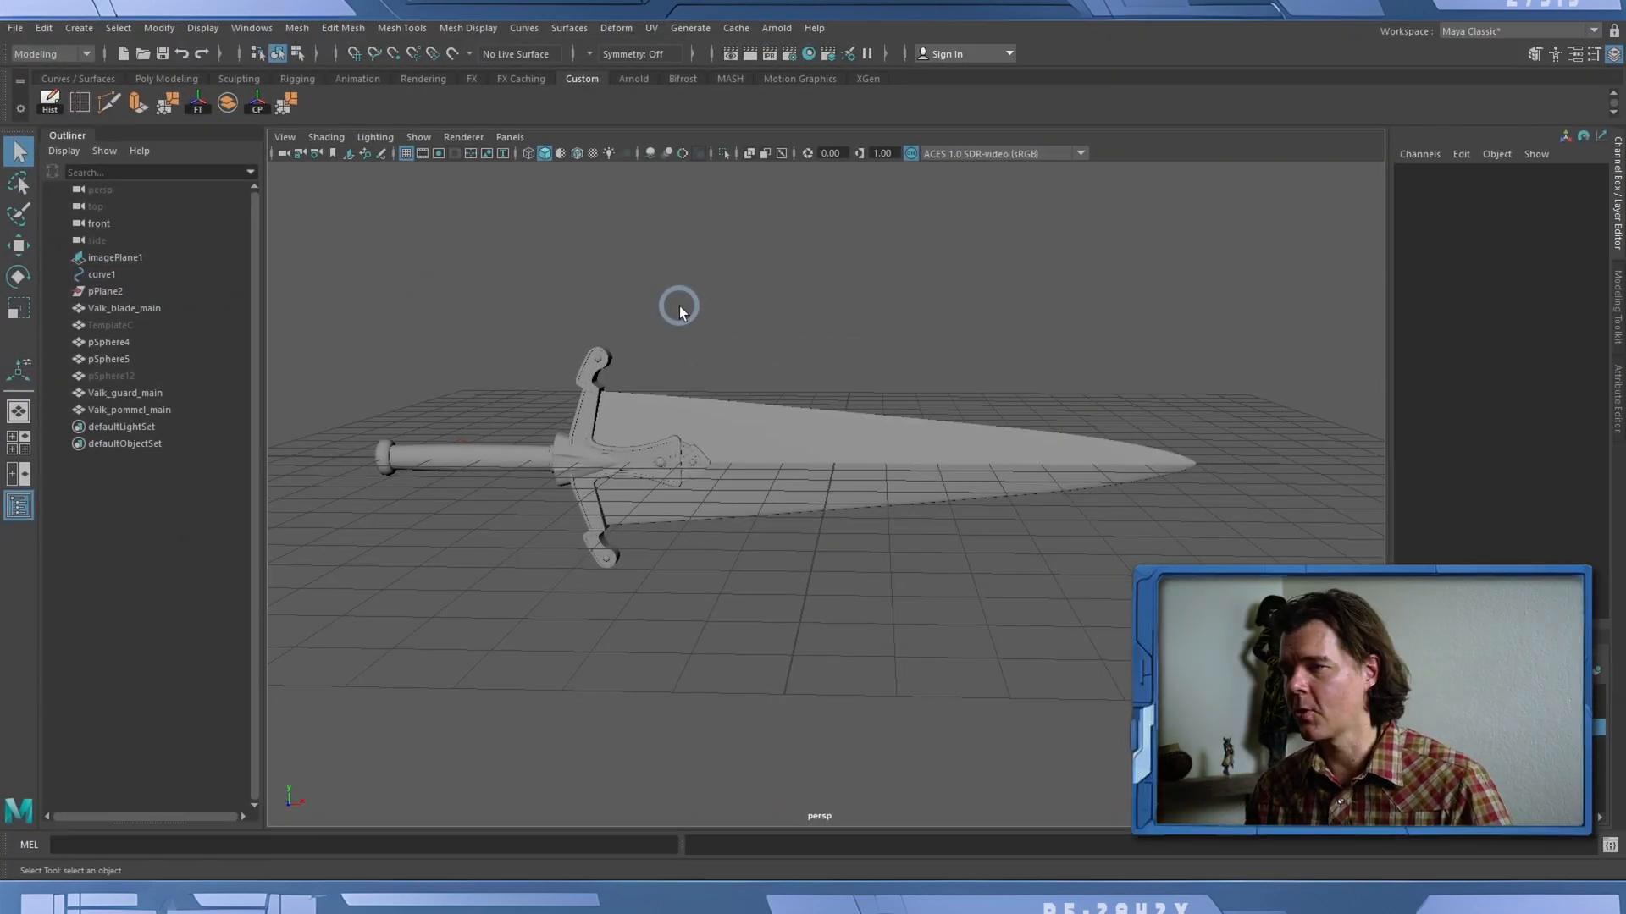
Review the assembled sword from slightly different angles and save the scene.
alt+drag(679, 306, 715, 335)
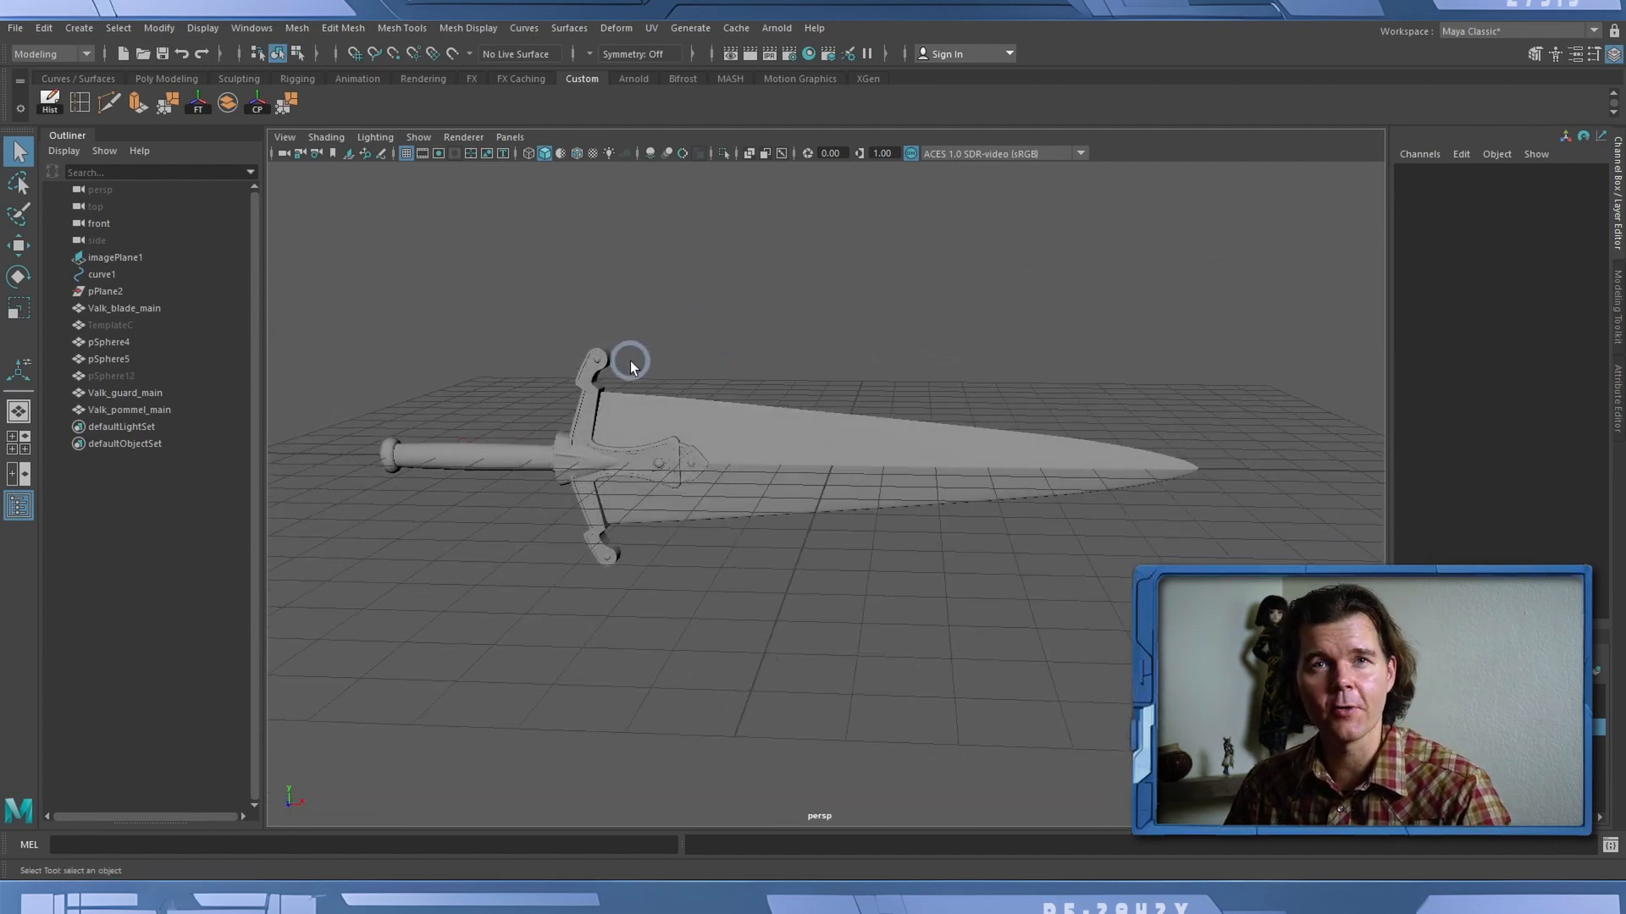
mouse_move(668, 338)
alt+mouse_down()
mouse_move(700, 338)
mouse_move(649, 338)
alt+mouse_up()
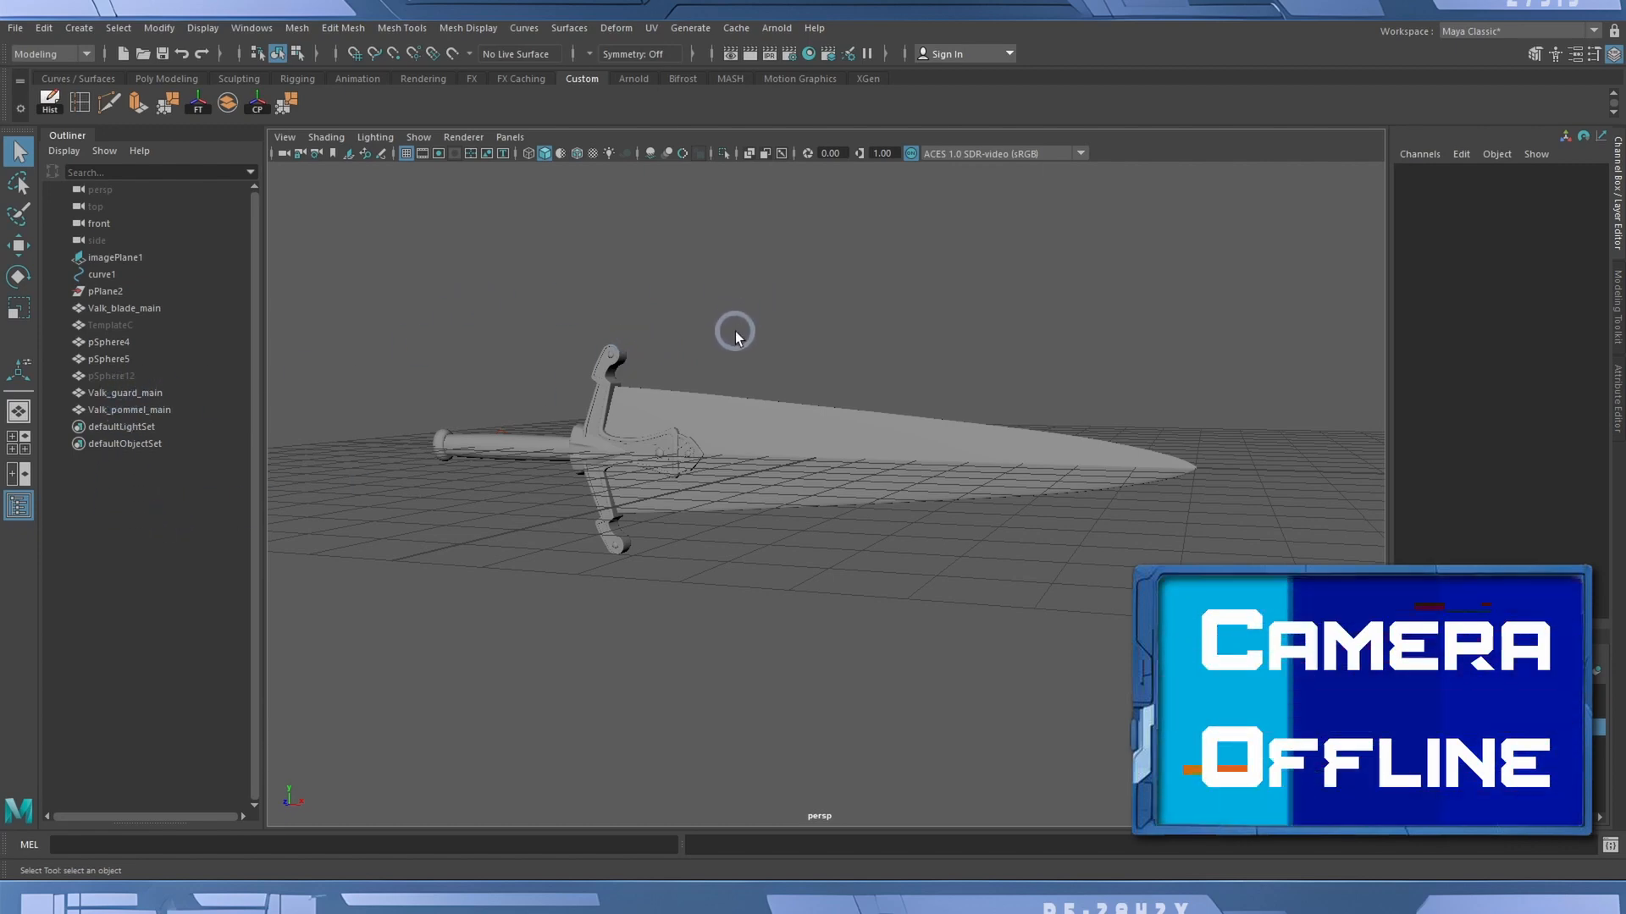
click(169, 57)
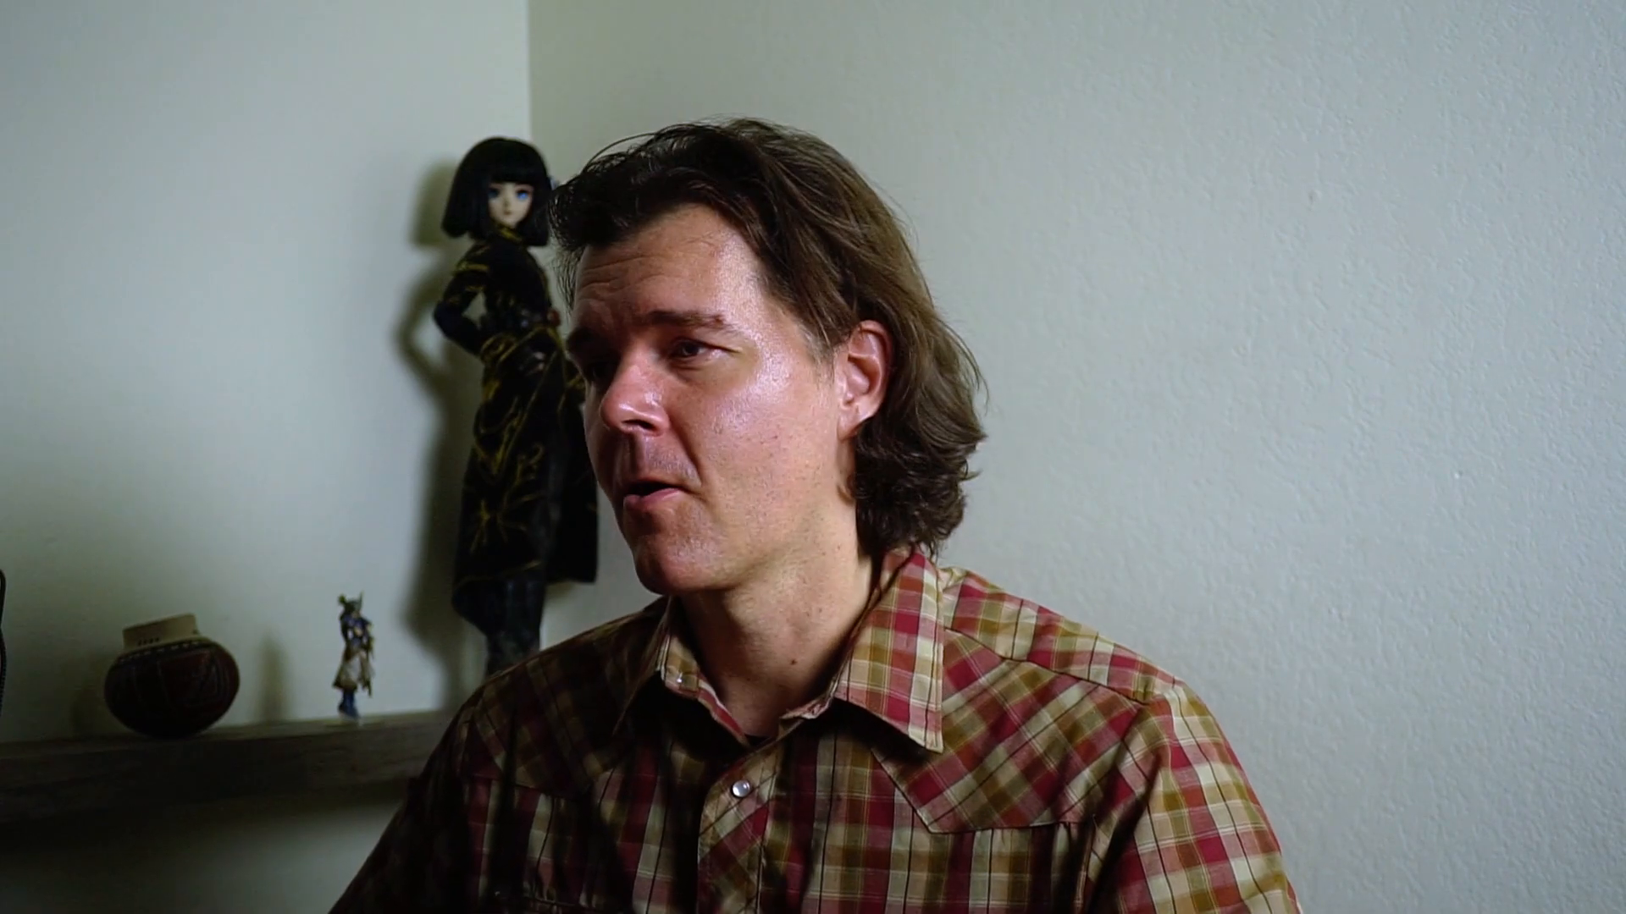